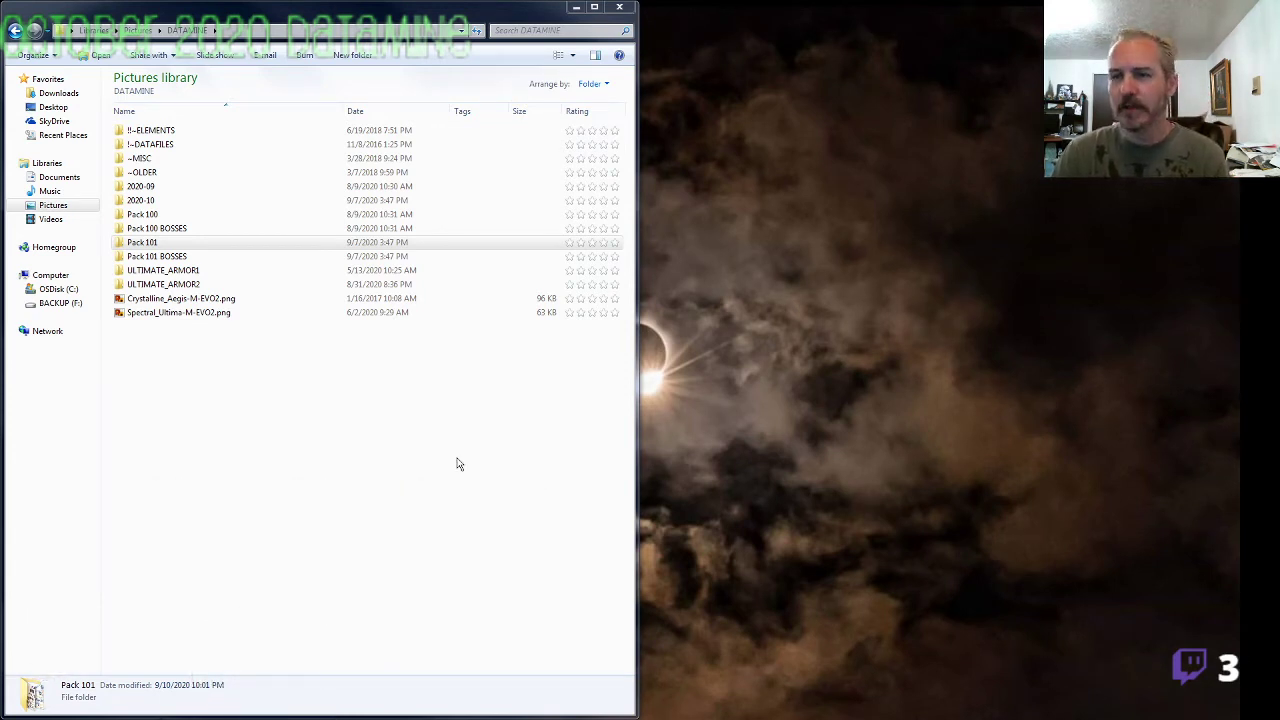
Step: Open image0.png from the Pack 101 BOSSES folder and place its viewer window alongside the file list
{"action": "double_click", "coordinate": [180, 257]}
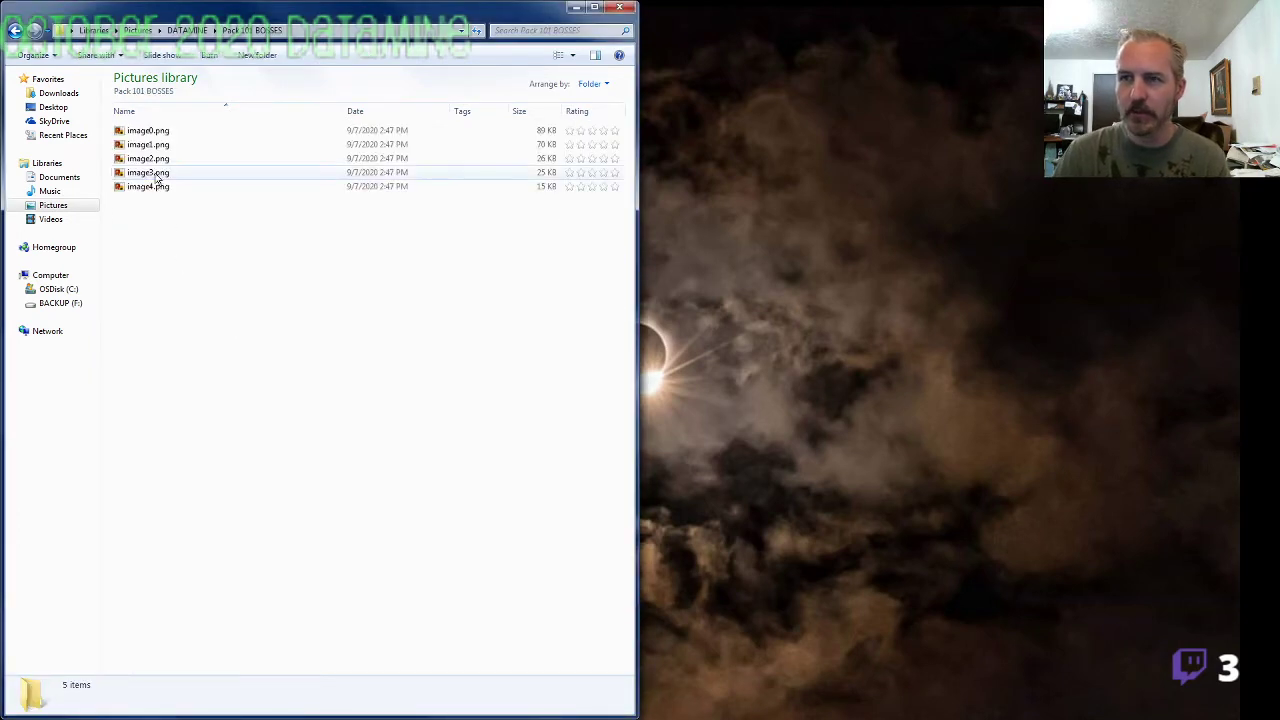
{"action": "double_click", "coordinate": [153, 133]}
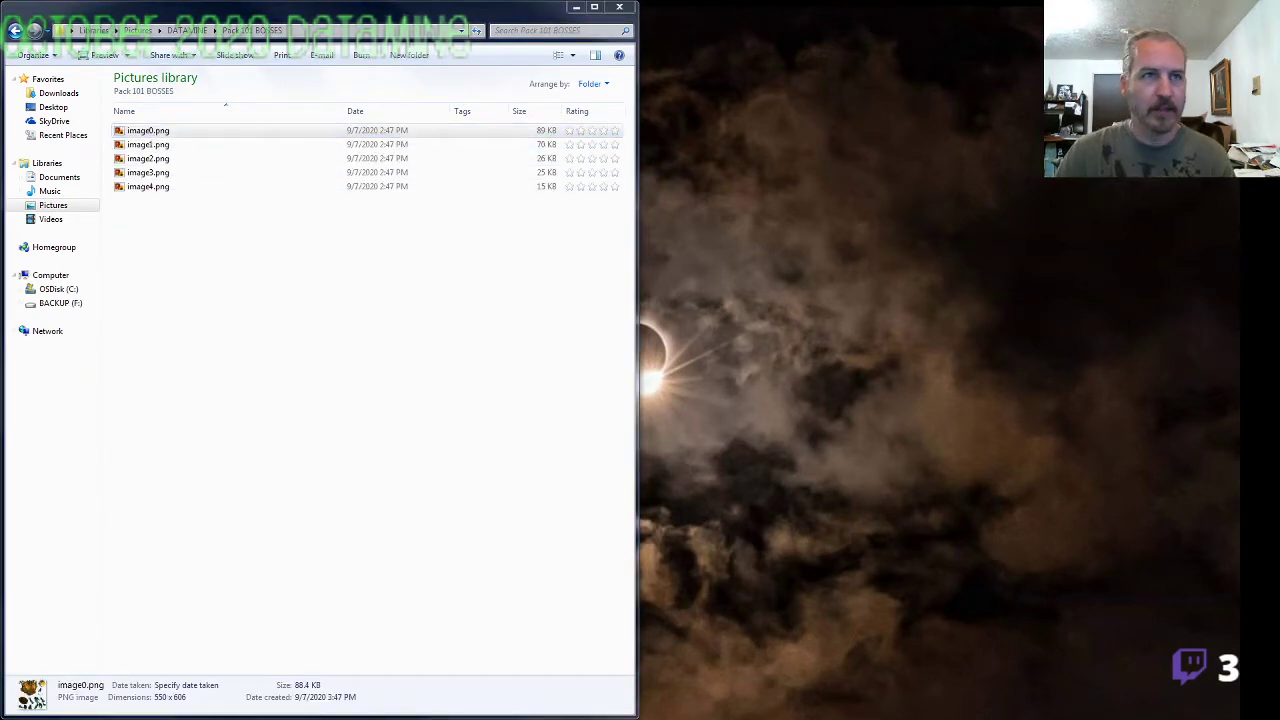
{"action": "key", "text": "Return"}
{"action": "left_click_drag", "start_coordinate": [1039, 124], "coordinate": [940, 85]}
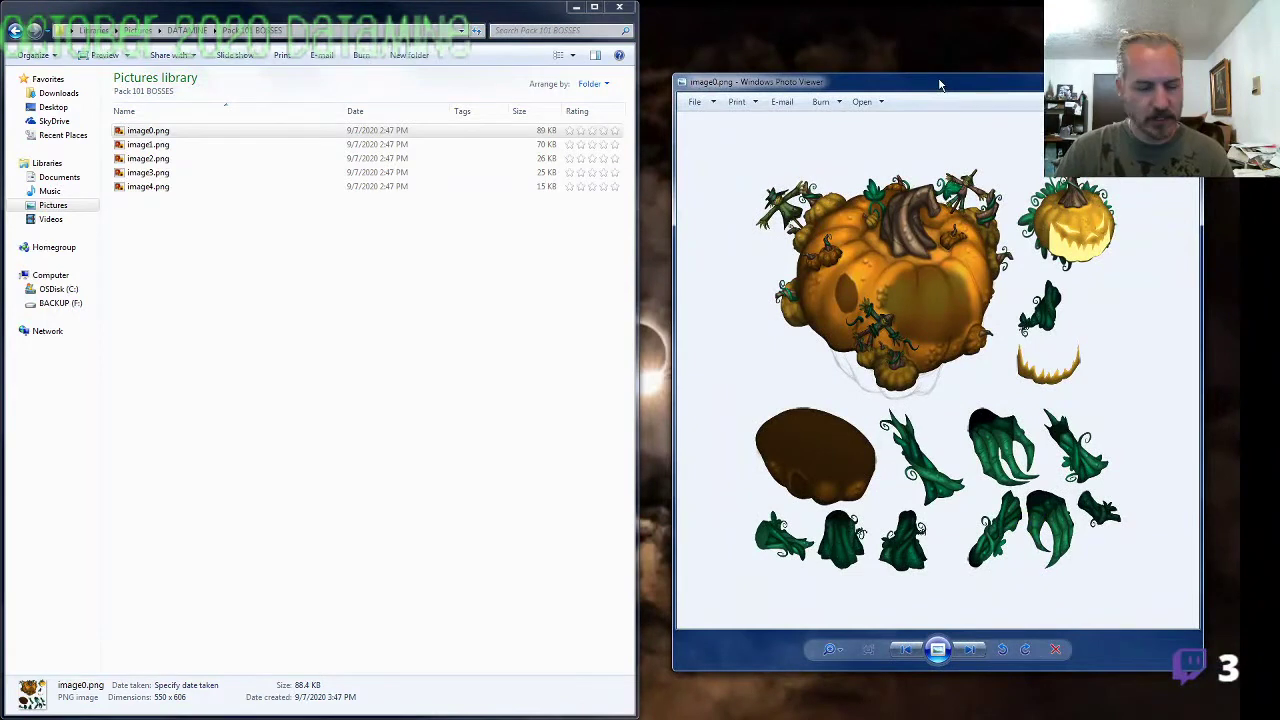
{"action": "key", "text": "super+Right"}
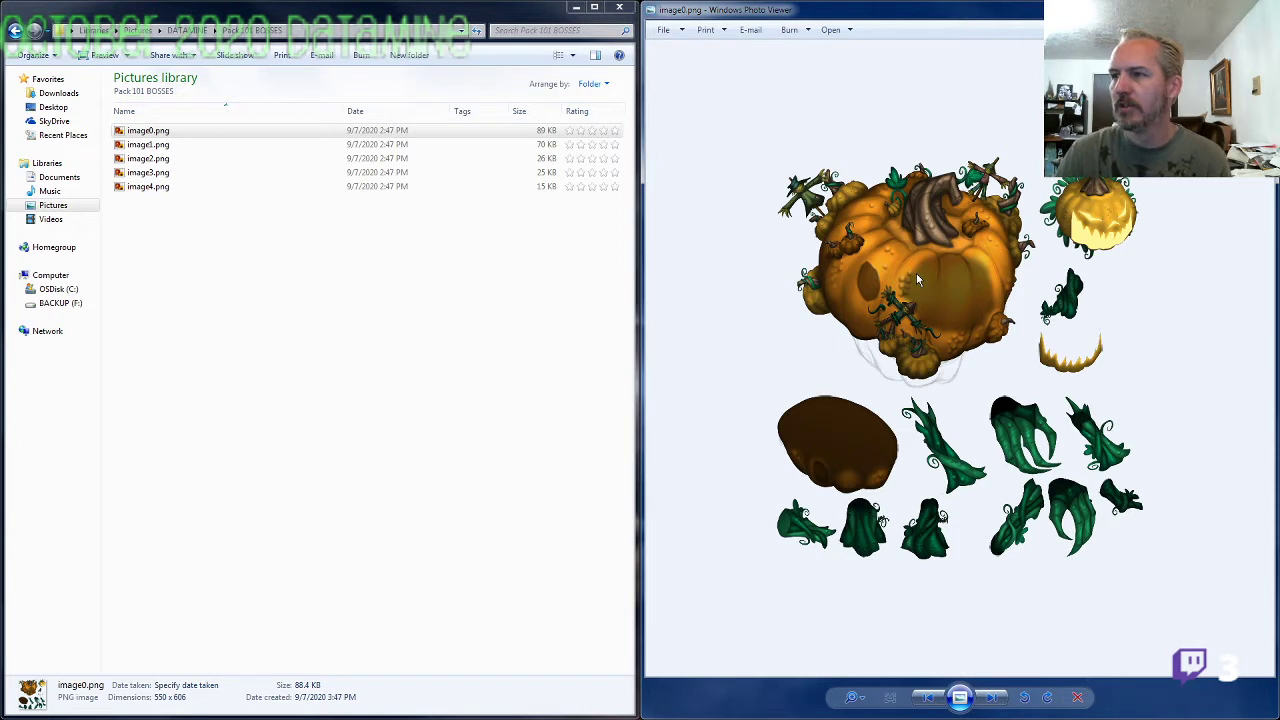
Step: View the following boss images through image3.png, and rename image3.png, the red boss icon, as BOSS2
{"action": "key", "text": "Right"}
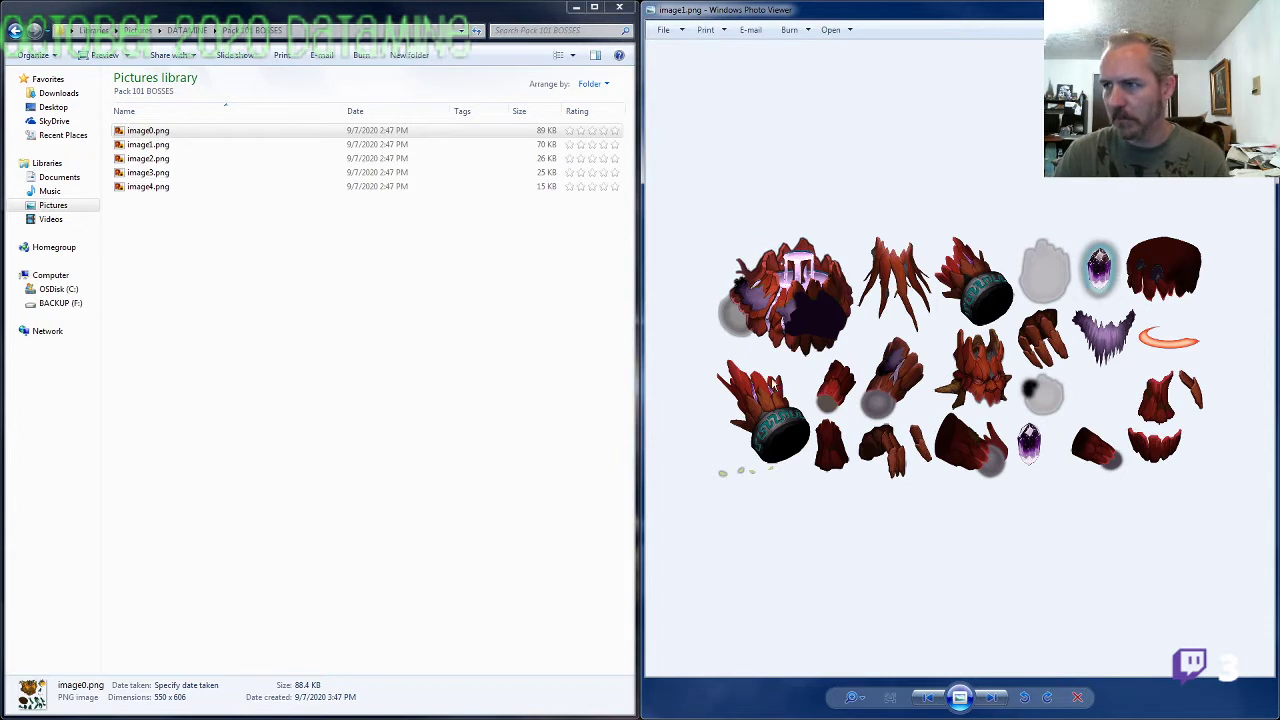
{"action": "key", "text": "Right"}
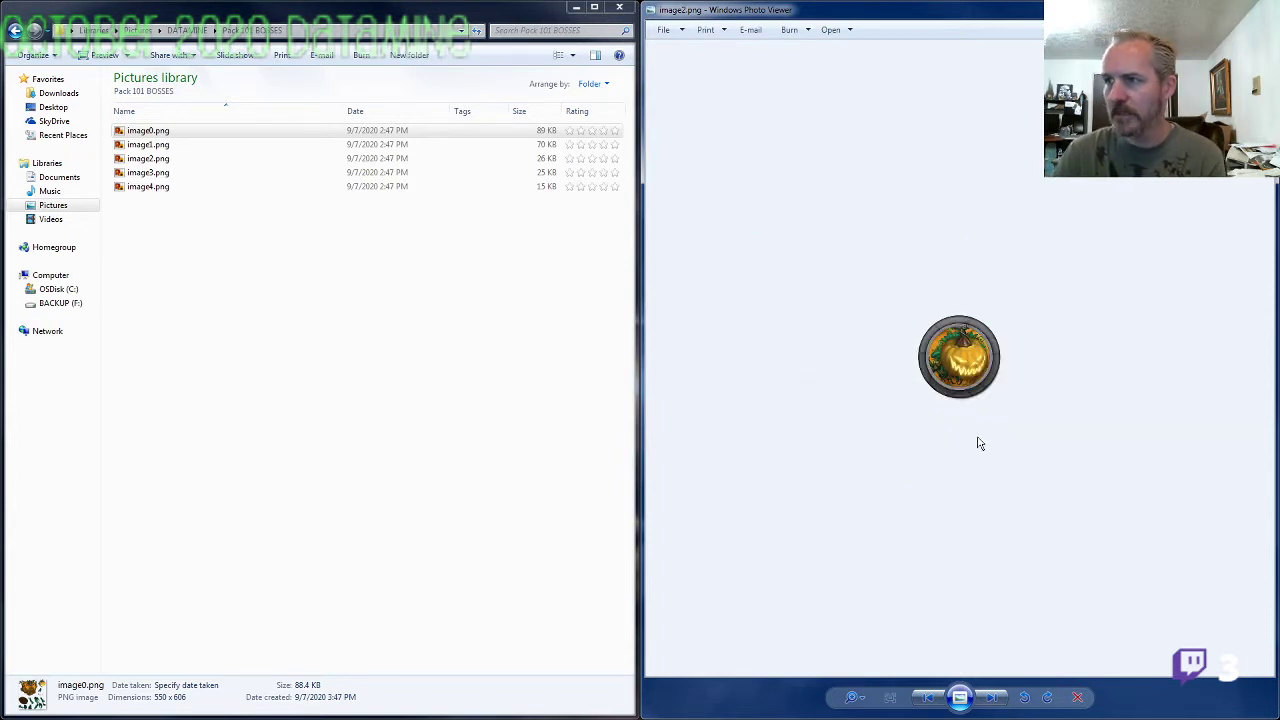
{"action": "key", "text": "Right"}
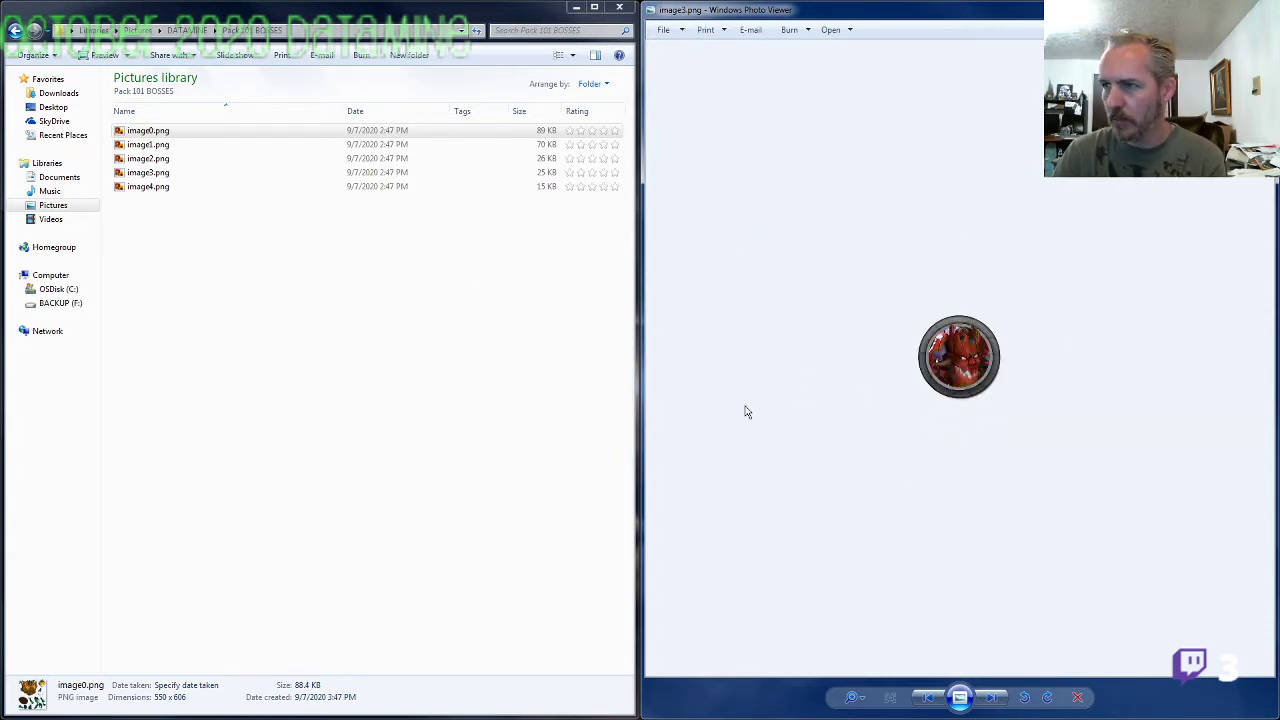
{"action": "left_click", "coordinate": [170, 176]}
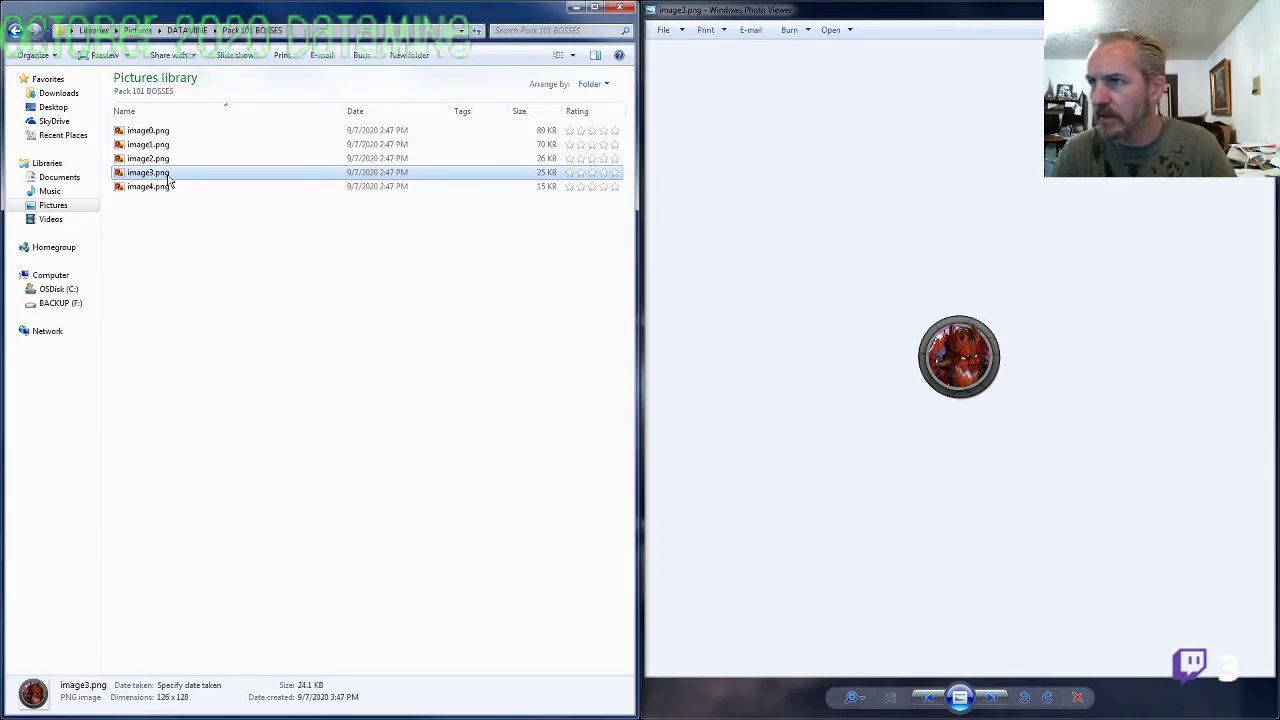
{"action": "left_click", "coordinate": [169, 175]}
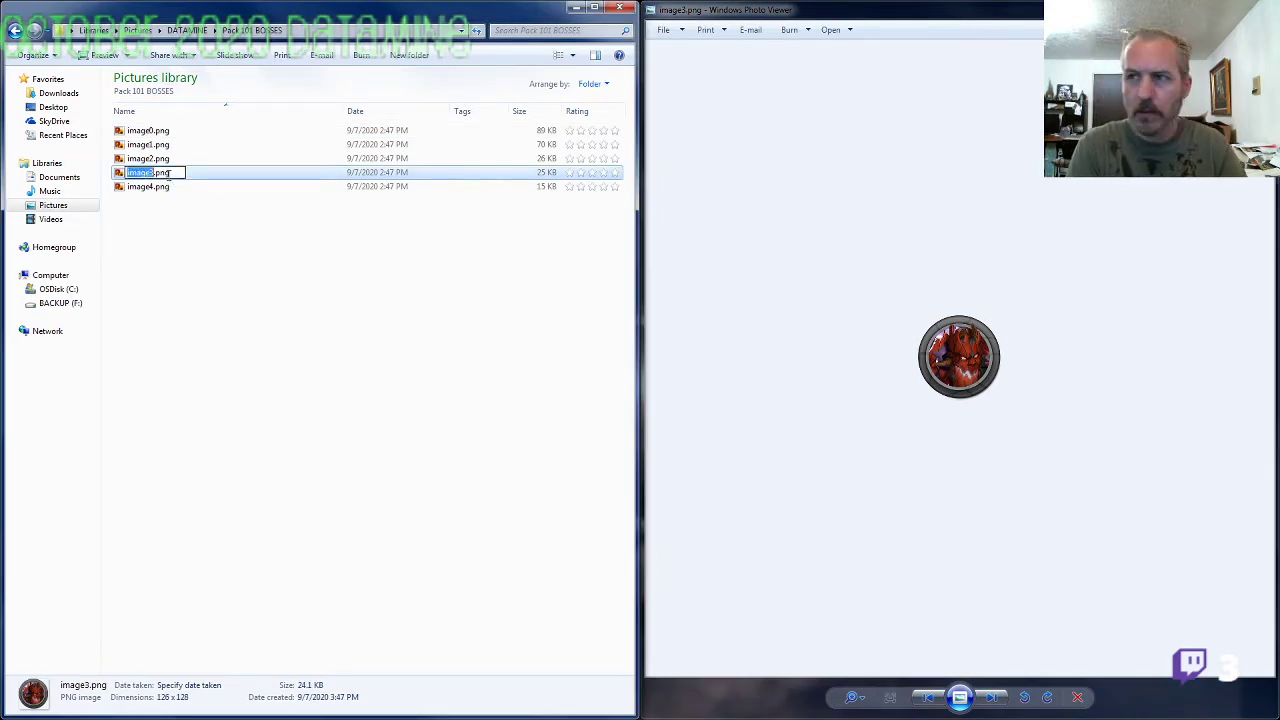
{"action": "type", "text": "BOSS"}
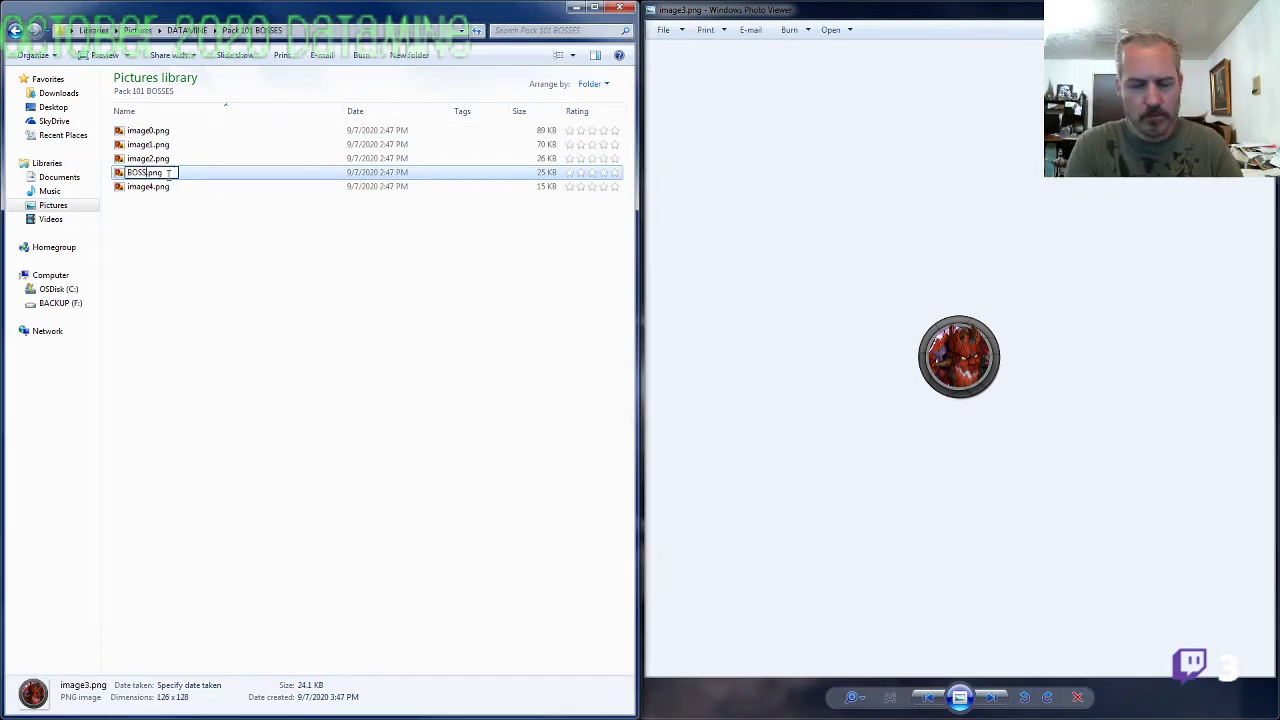
{"action": "type", "text": "2"}
{"action": "key", "text": "Return"}
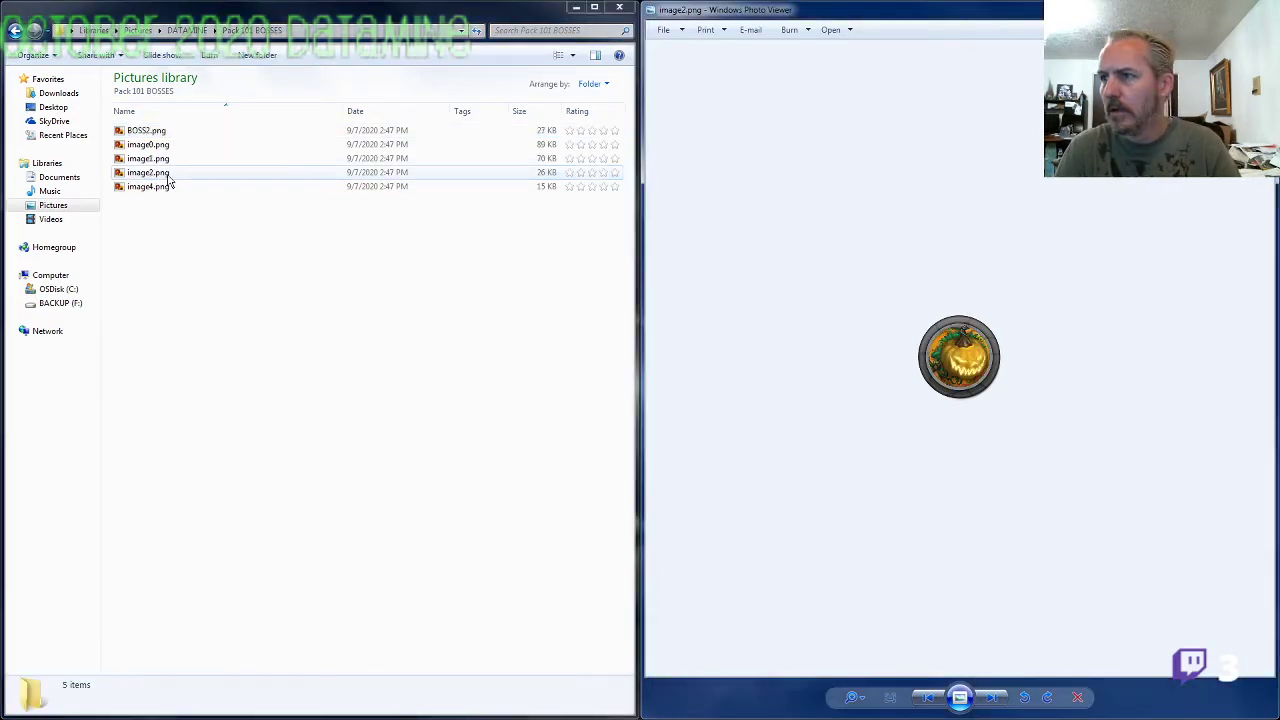
Step: Rename image2.png, the pumpkin boss icon, as BOSS1
{"action": "key", "text": "Down"}
{"action": "key", "text": "Down"}
{"action": "key", "text": "Down"}
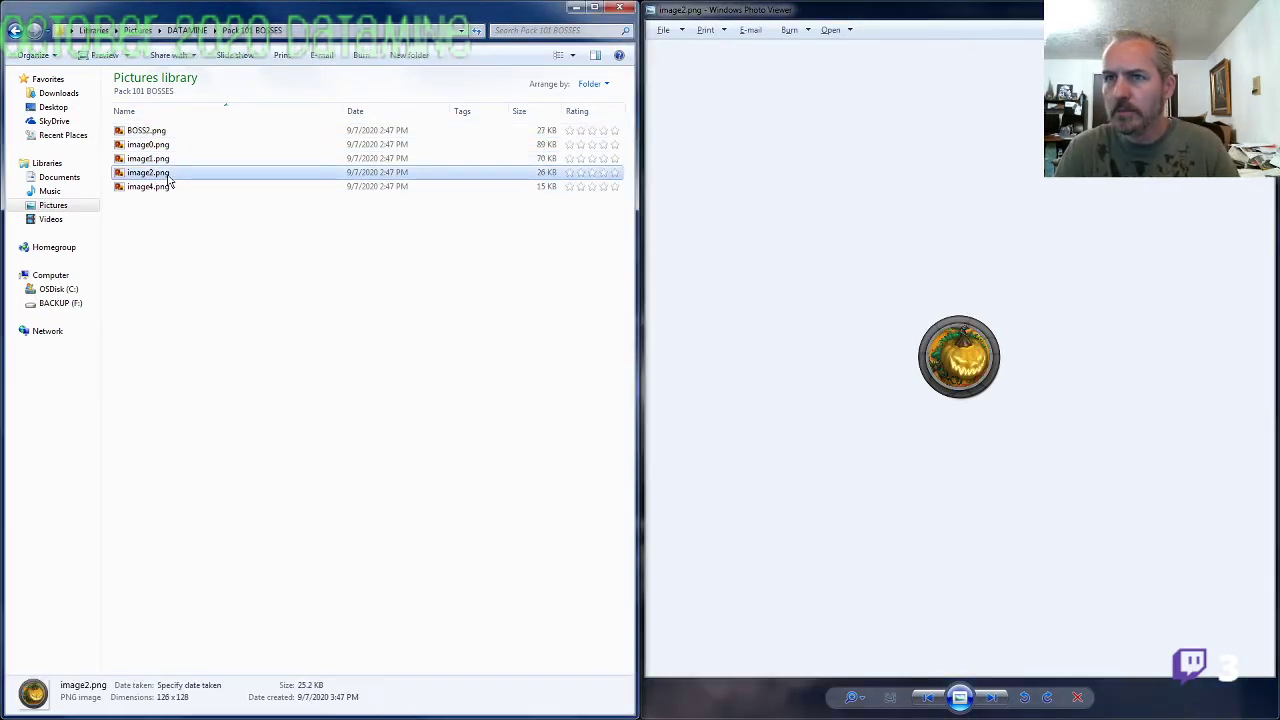
{"action": "key", "text": "F2"}
{"action": "type", "text": "BOSS1"}
{"action": "key", "text": "Return"}
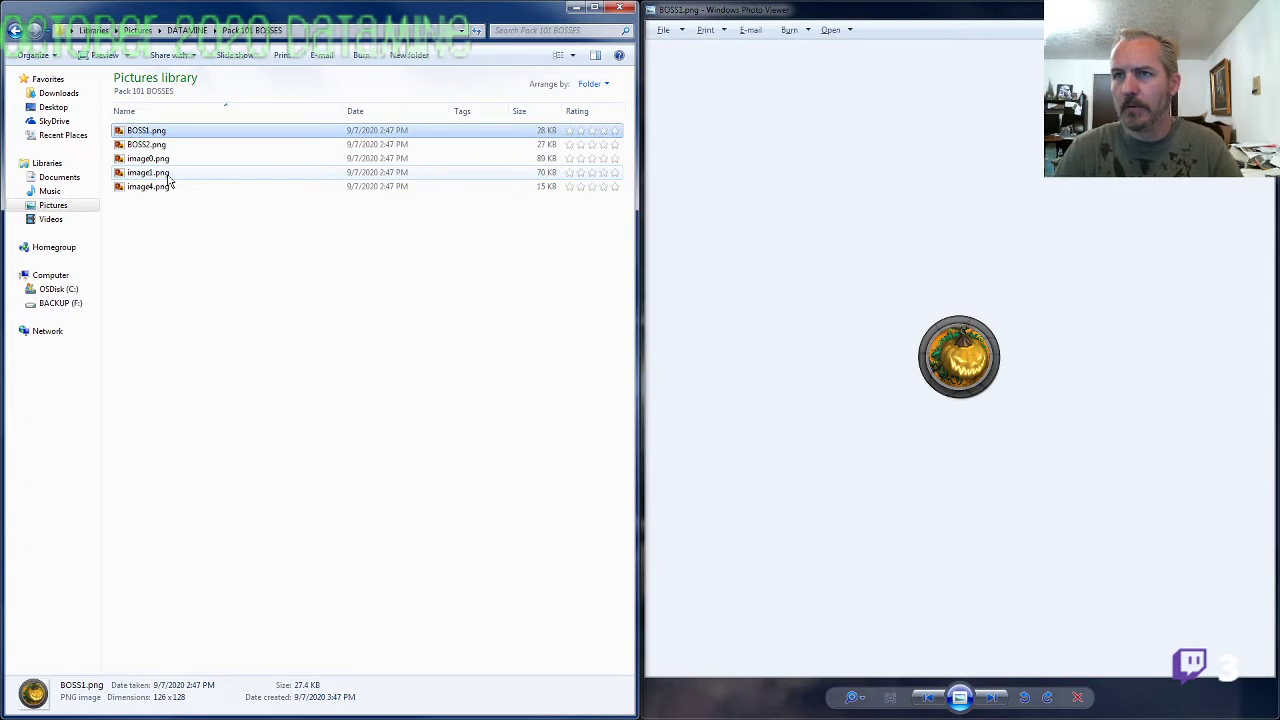
Step: Place BOSS1.png and BOSS2.png in the 2020-10 folder of DATAMINE
{"action": "left_click", "coordinate": [161, 147]}
{"action": "left_click", "coordinate": [156, 132], "text": "ctrl"}
{"action": "left_click", "coordinate": [187, 30]}
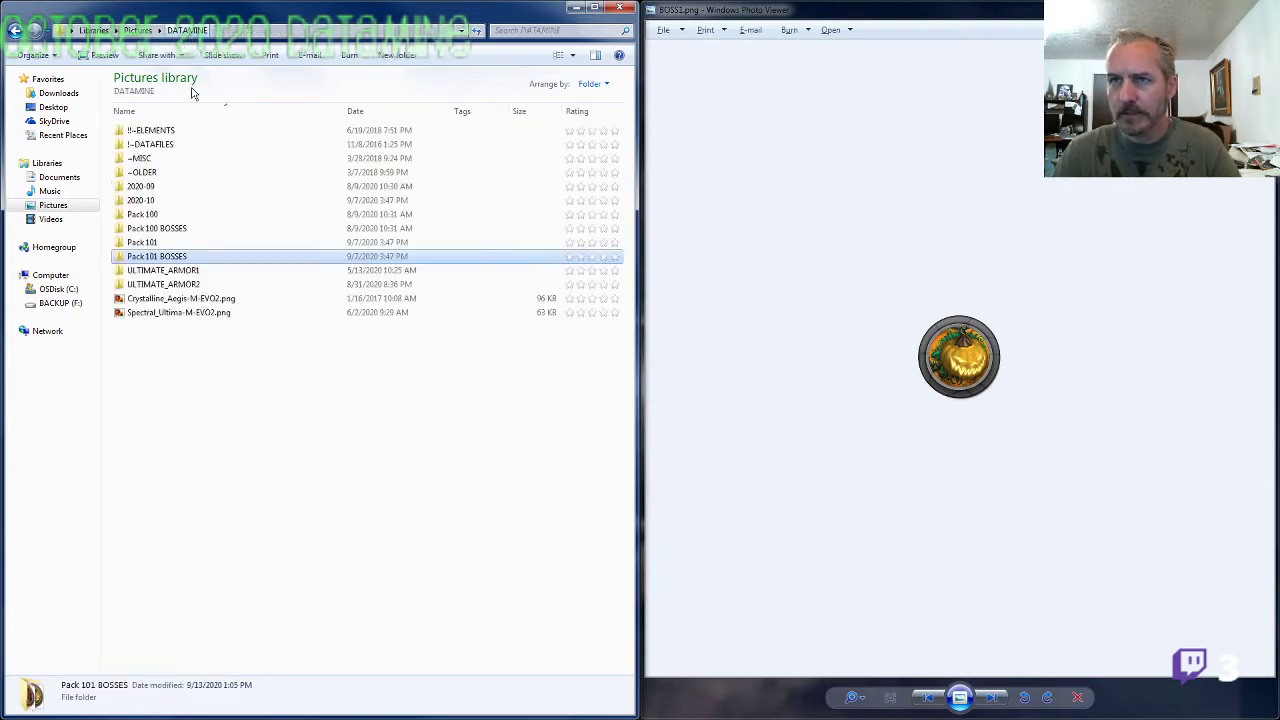
{"action": "double_click", "coordinate": [160, 200]}
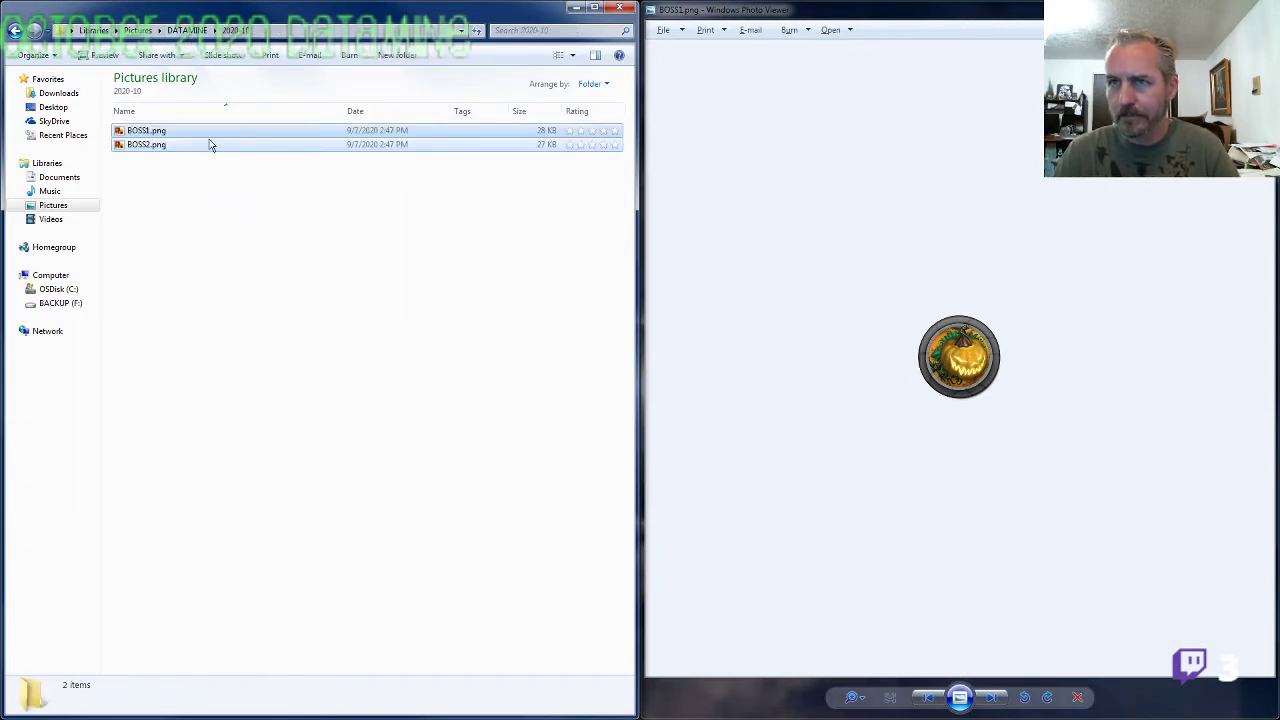
Step: Go to the Pack 101 folder, close the boss icon image, and open image0.png for viewing
{"action": "left_click", "coordinate": [187, 30]}
{"action": "double_click", "coordinate": [160, 243]}
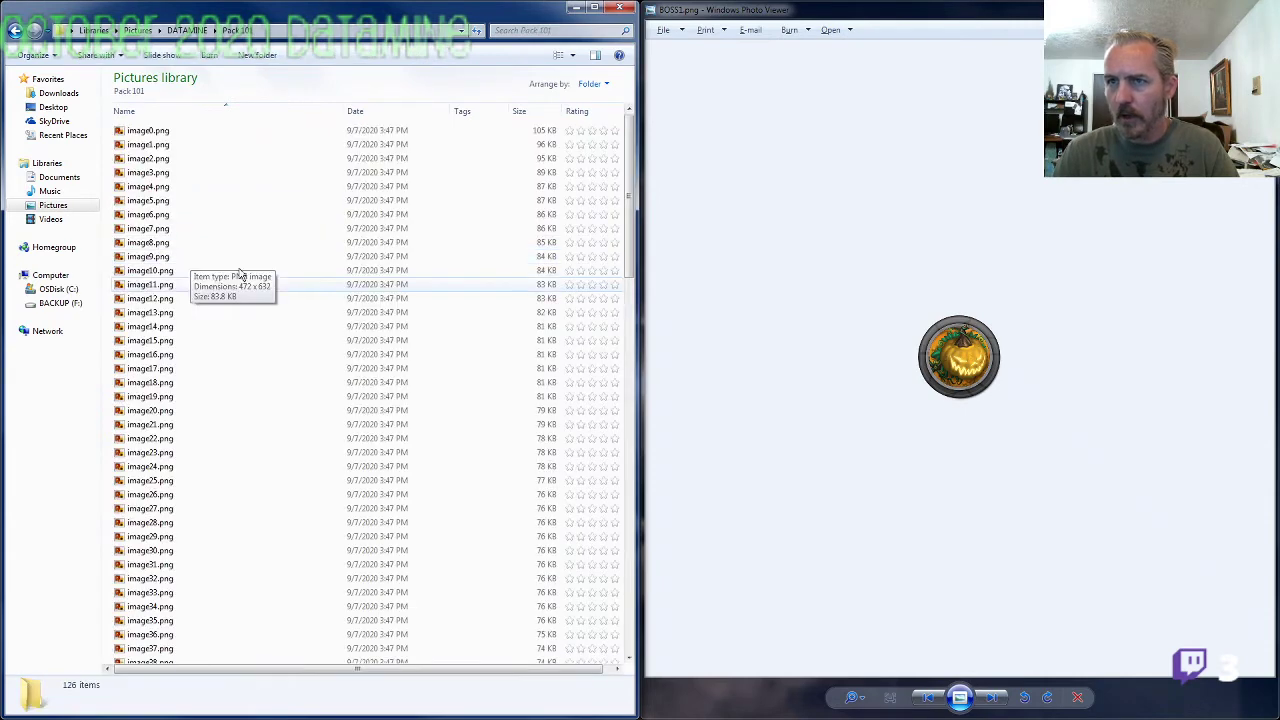
{"action": "left_click", "coordinate": [1257, 8]}
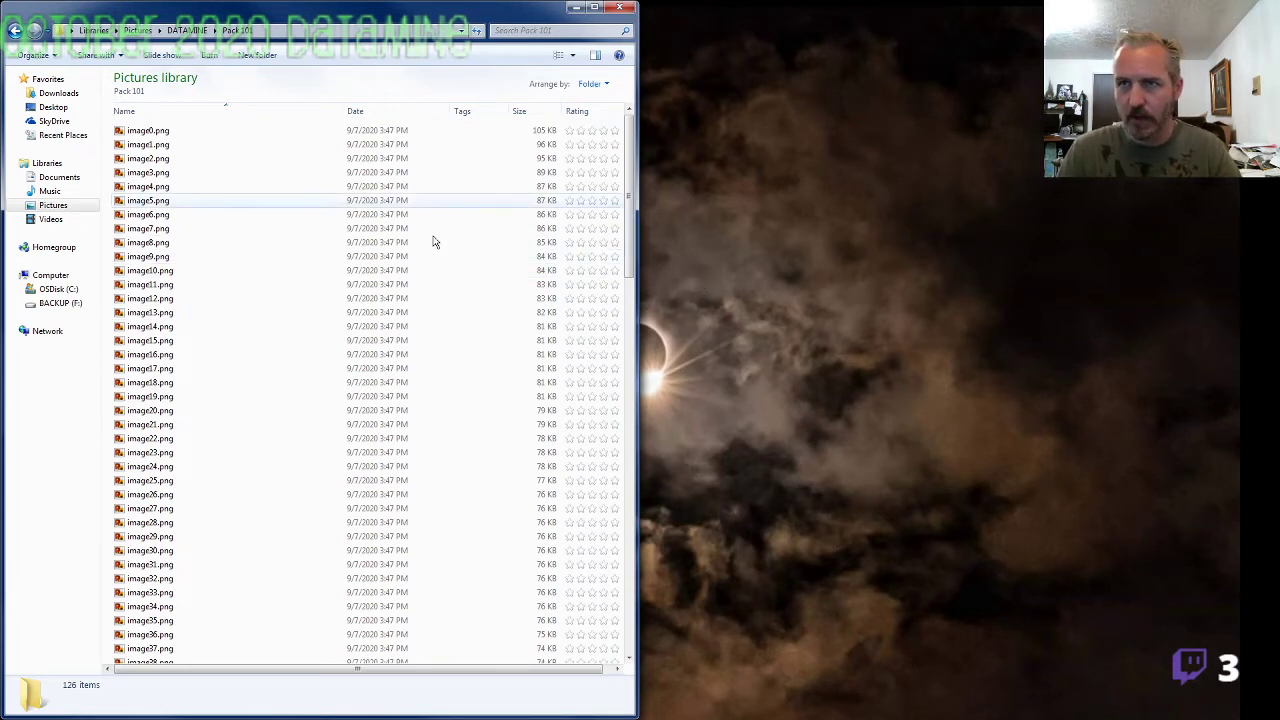
{"action": "double_click", "coordinate": [150, 131]}
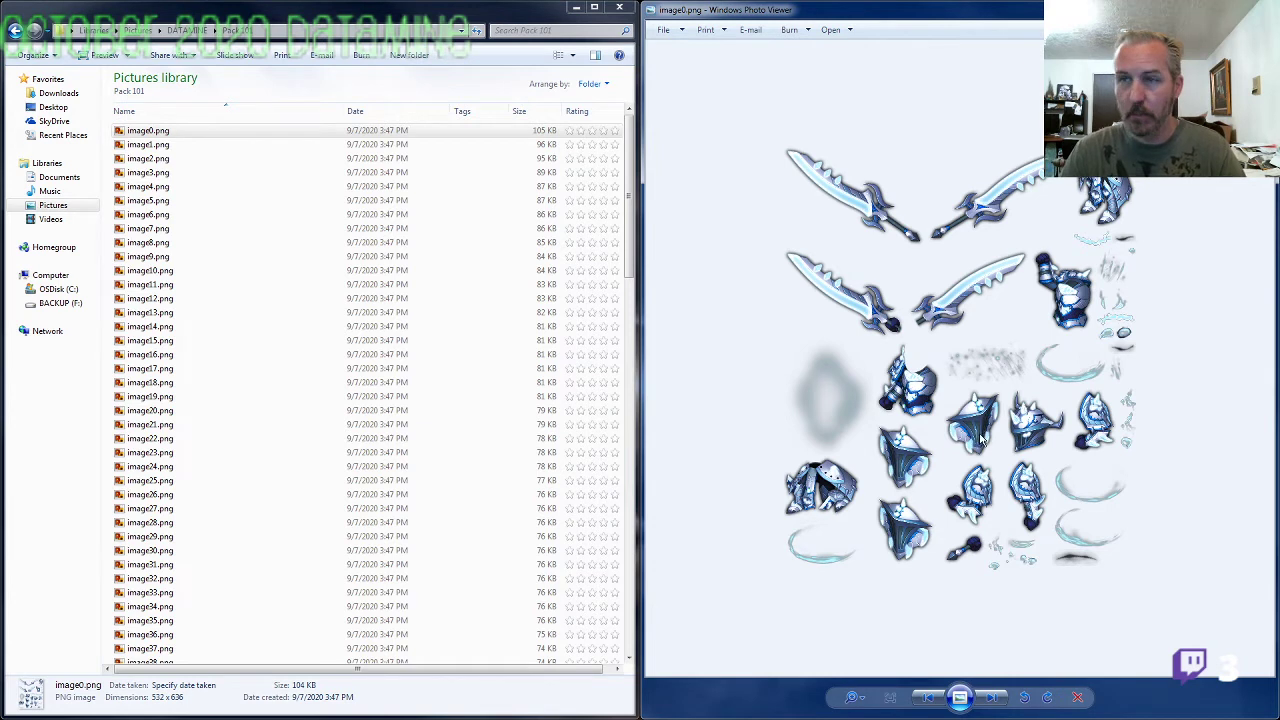
Step: Rename image0.png, the blue armor sheet with swords, as ARMOR1-WA-M-EVO2
{"action": "left_click", "coordinate": [162, 131]}
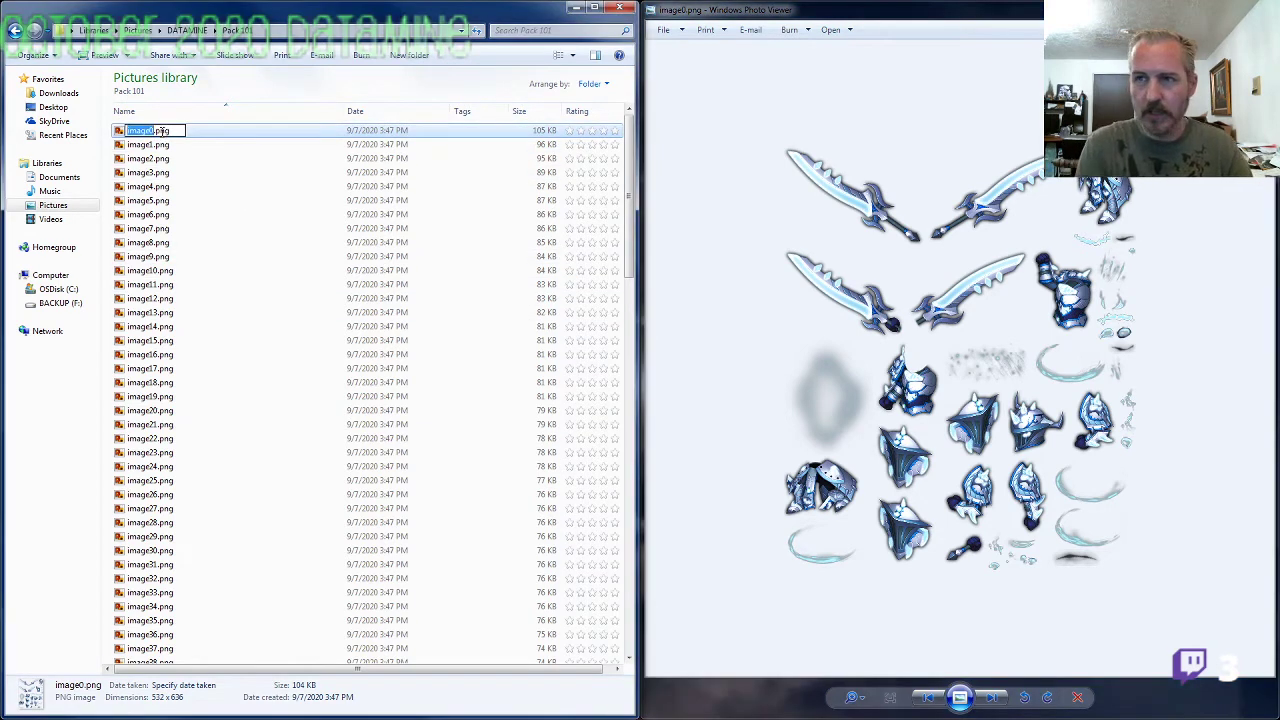
{"action": "type", "text": "ARMOR1_WA"}
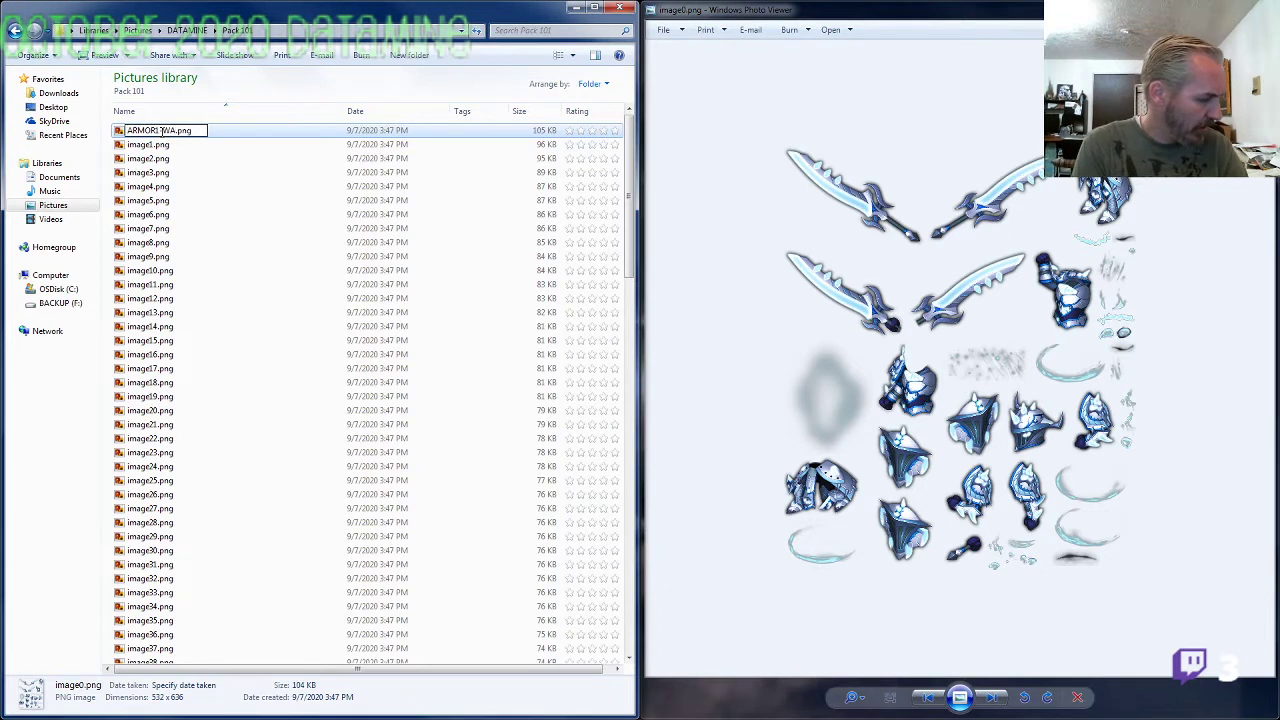
{"action": "type", "text": "_"}
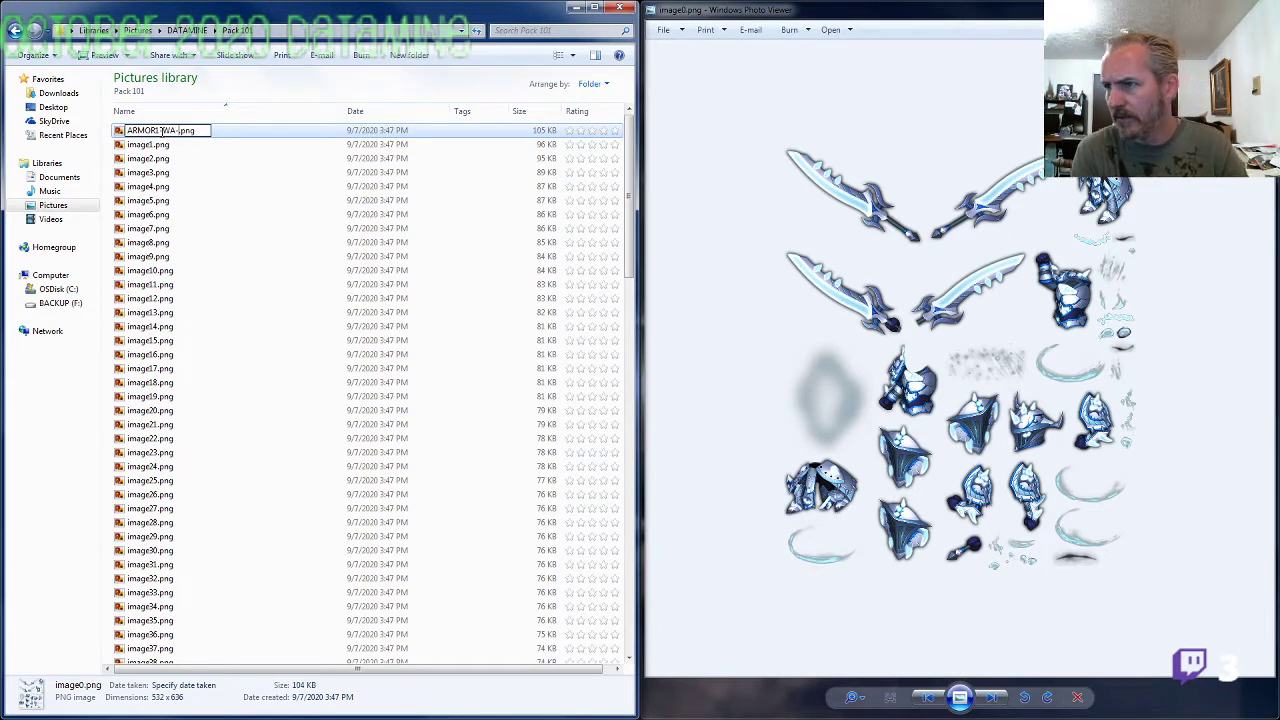
{"action": "type", "text": "M-EVO2"}
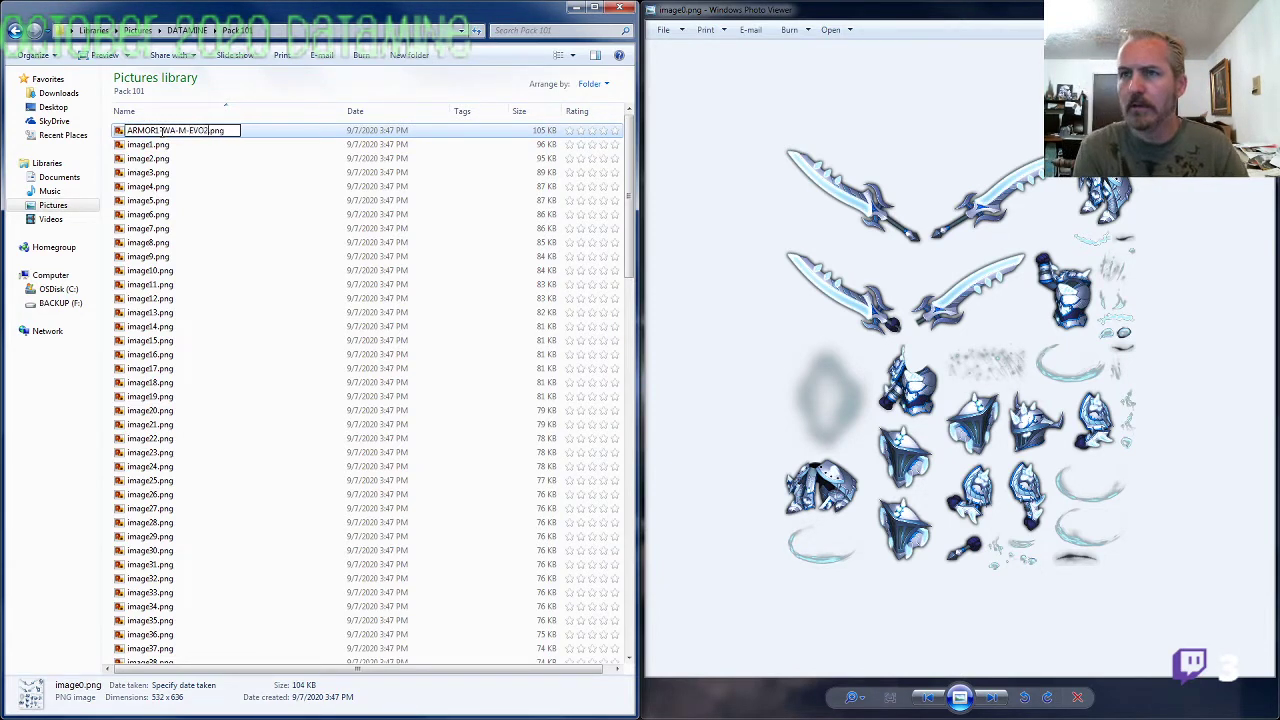
{"action": "key", "text": "Return"}
Step: View image1.png, the dark red armor sheet with staffs, and rename the file as ARMOR1-WF-M-EVO2
{"action": "key", "text": "alt+Tab"}
{"action": "key", "text": "Right"}
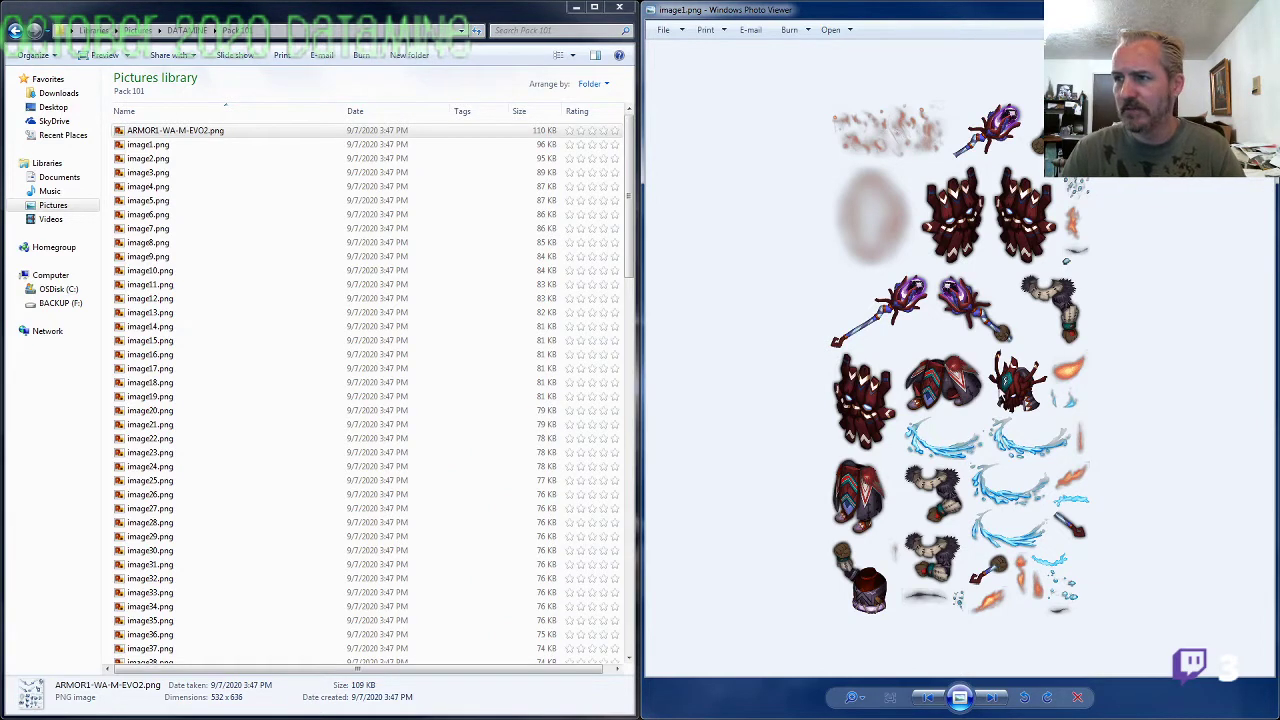
{"action": "left_click", "coordinate": [148, 145]}
{"action": "left_click", "coordinate": [148, 145]}
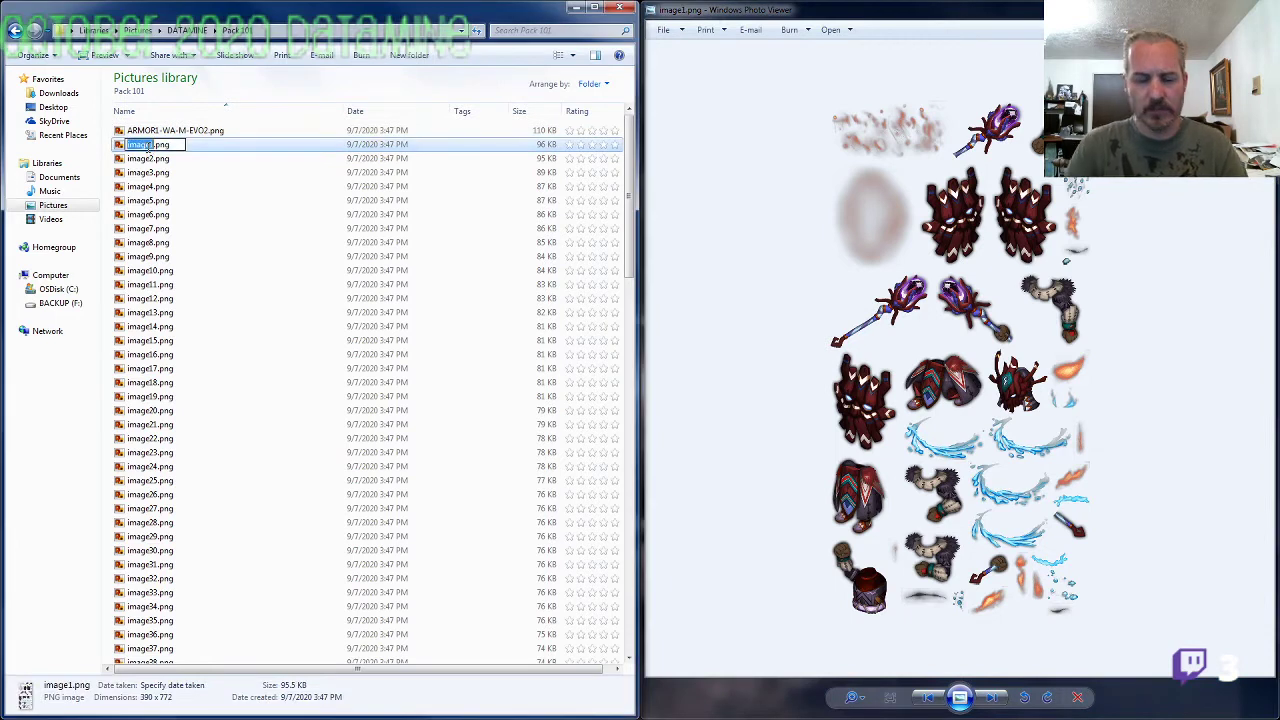
{"action": "type", "text": "ARMOR1-"}
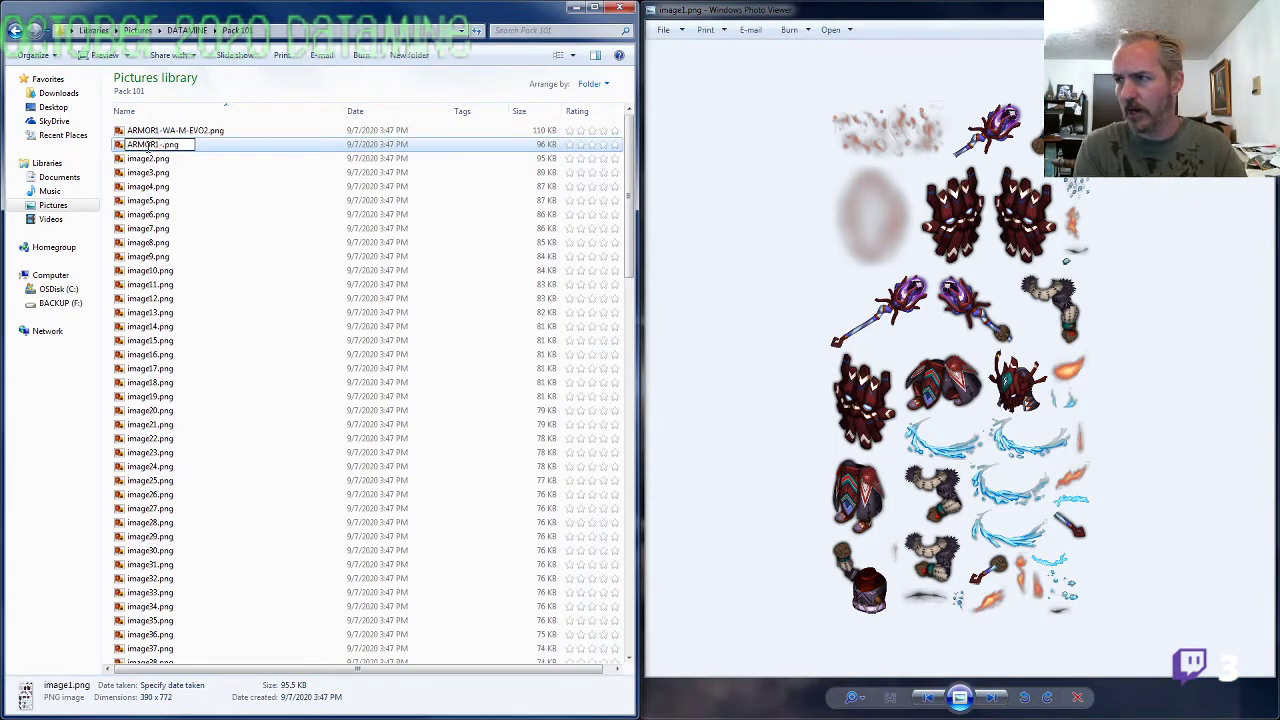
{"action": "type", "text": "WF-M-EVO2"}
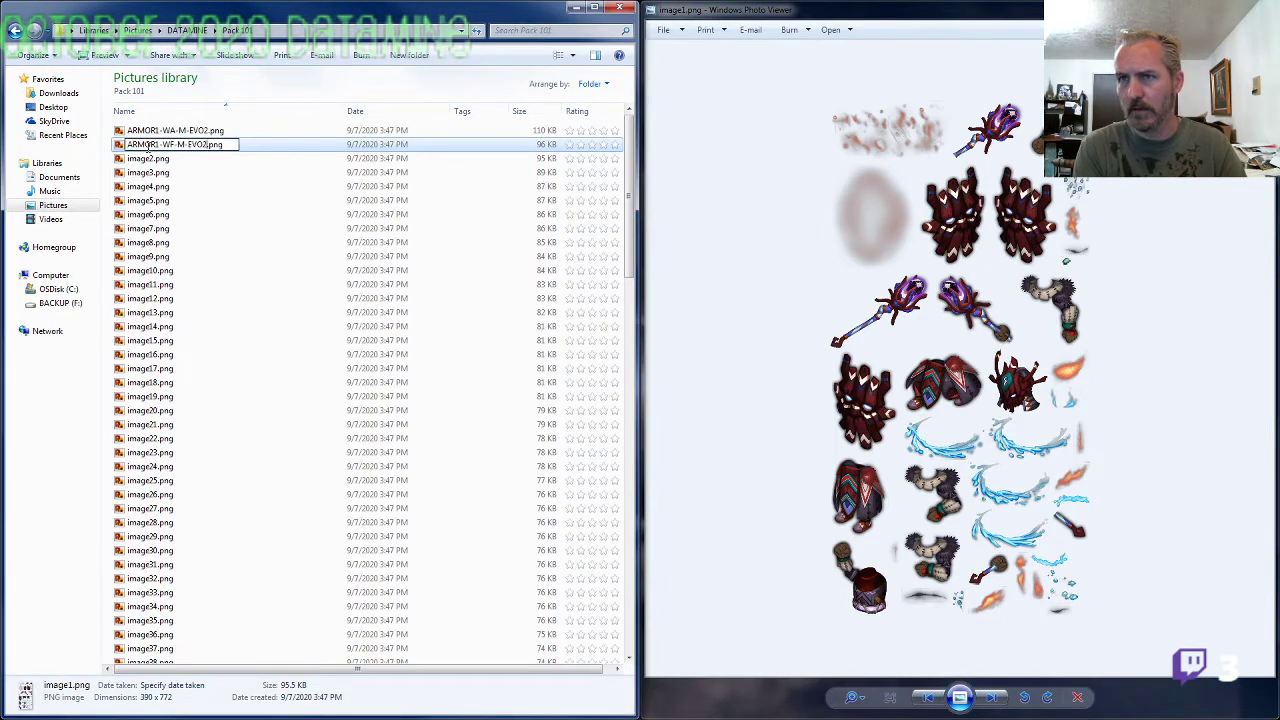
{"action": "key", "text": "Return"}
Step: View image2.png and rename it as ARMOR1-WA-F-EVO2, reusing the name copied from ARMOR1-WA-M-EVO2.png
{"action": "key", "text": "alt+Tab"}
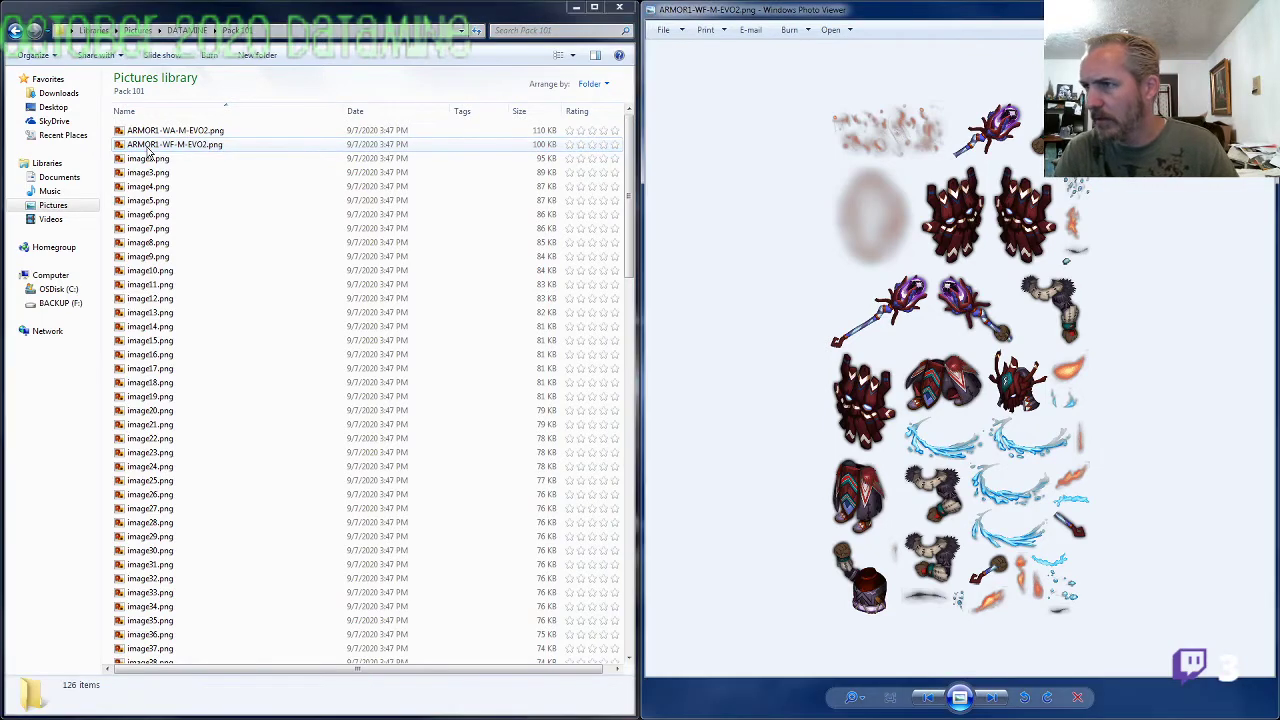
{"action": "key", "text": "Right"}
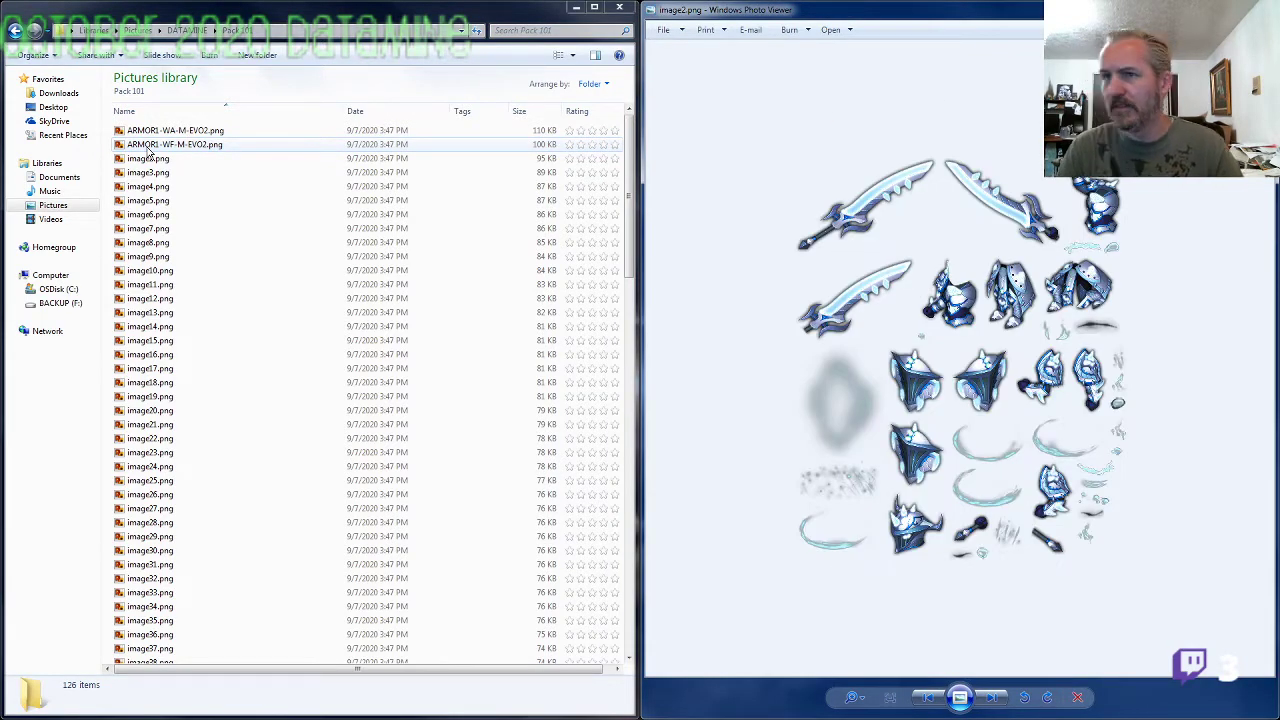
{"action": "left_click", "coordinate": [155, 132]}
{"action": "key", "text": "F2"}
{"action": "key", "text": "ctrl+c"}
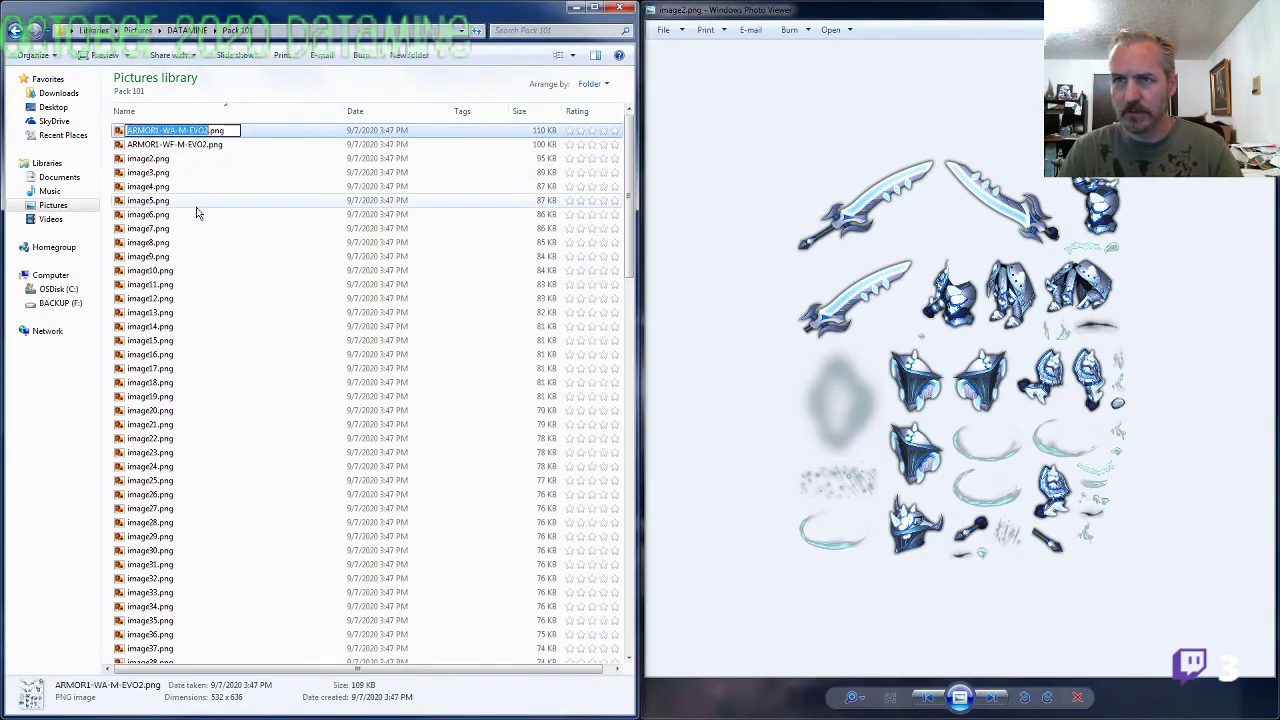
{"action": "left_click", "coordinate": [155, 158]}
{"action": "key", "text": "F2"}
{"action": "key", "text": "ctrl+v"}
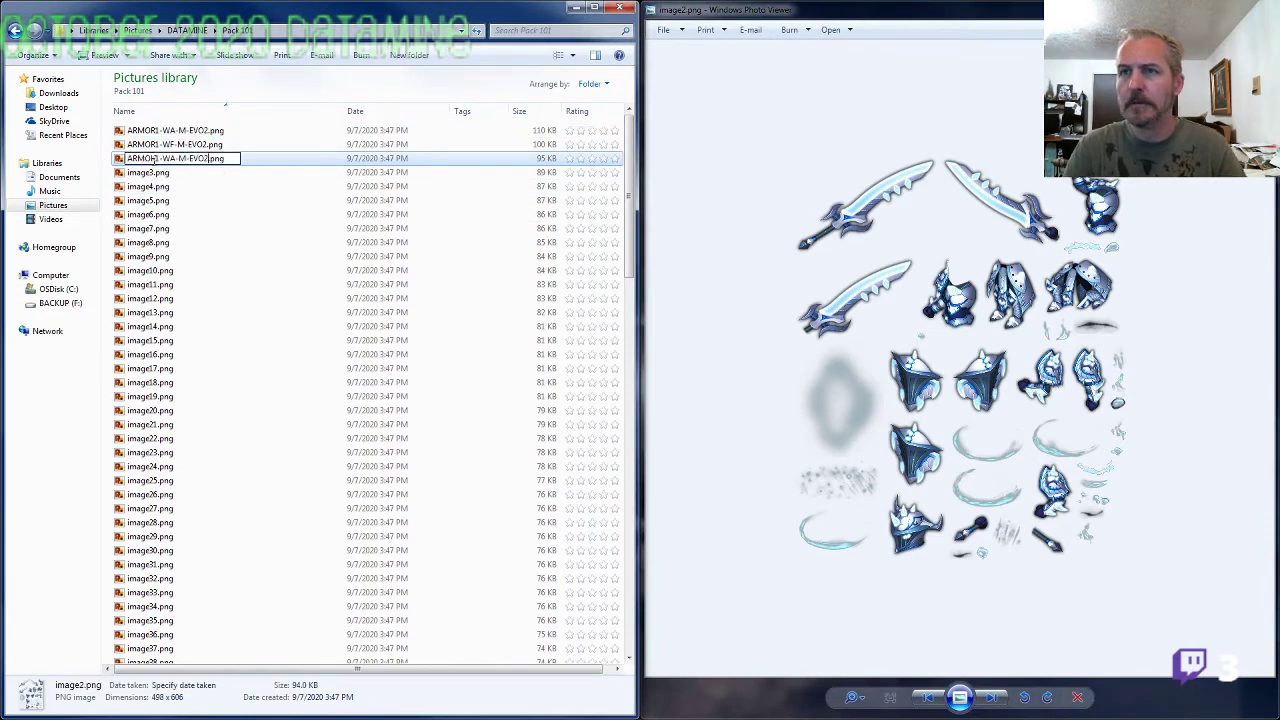
{"action": "type", "text": "F"}
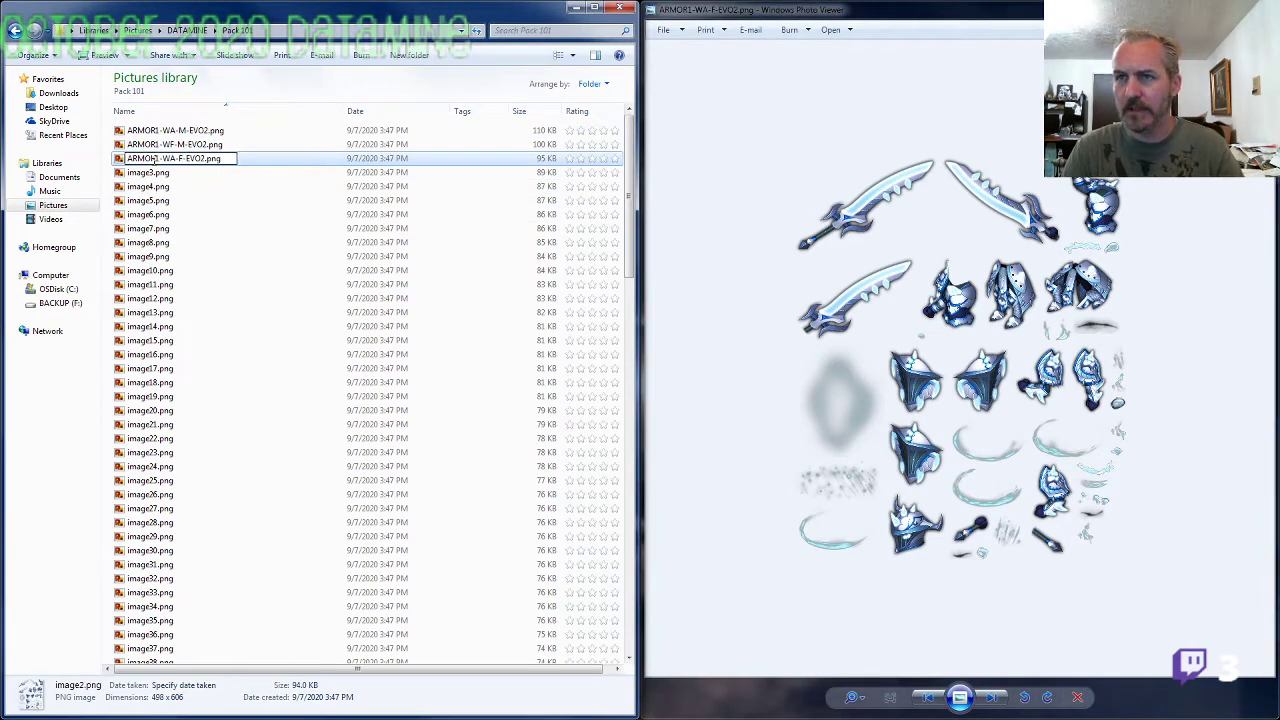
{"action": "key", "text": "Return"}
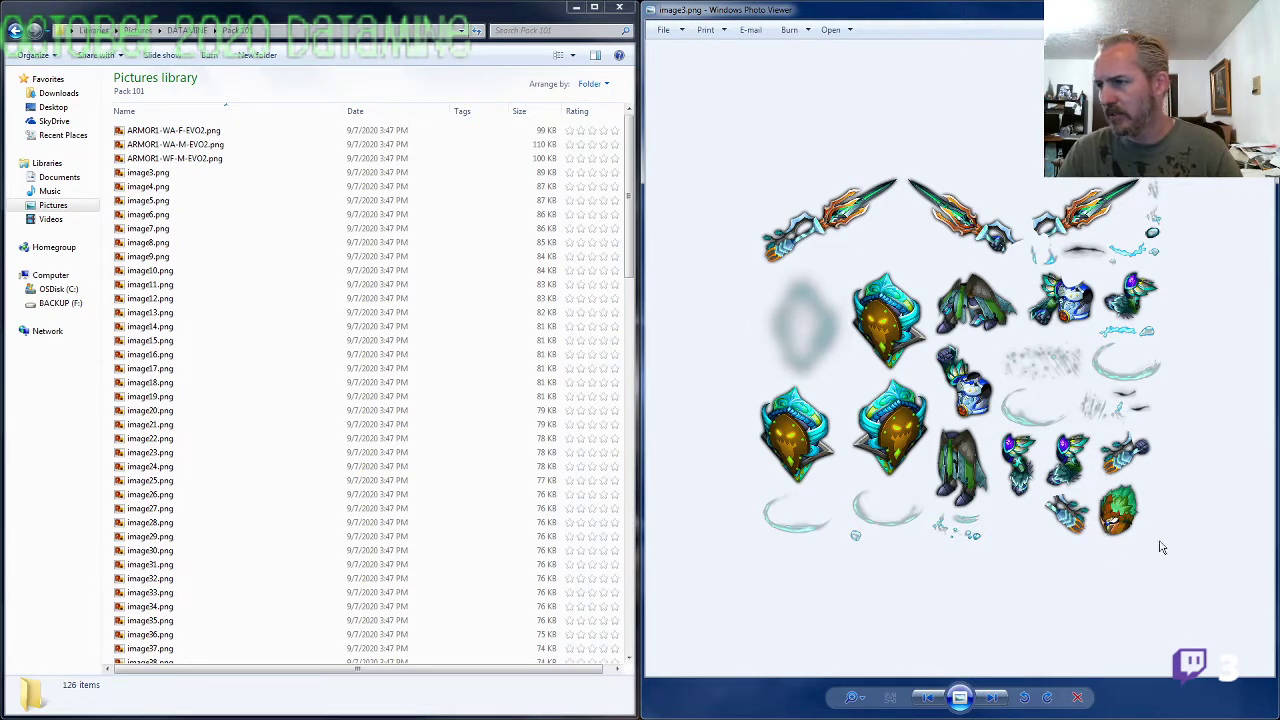
Step: Examine the enlarged image3.png sheet, including its weapons, pumpkin-faced shields, body armor pieces, arms and helmet
{"action": "left_click", "coordinate": [853, 698]}
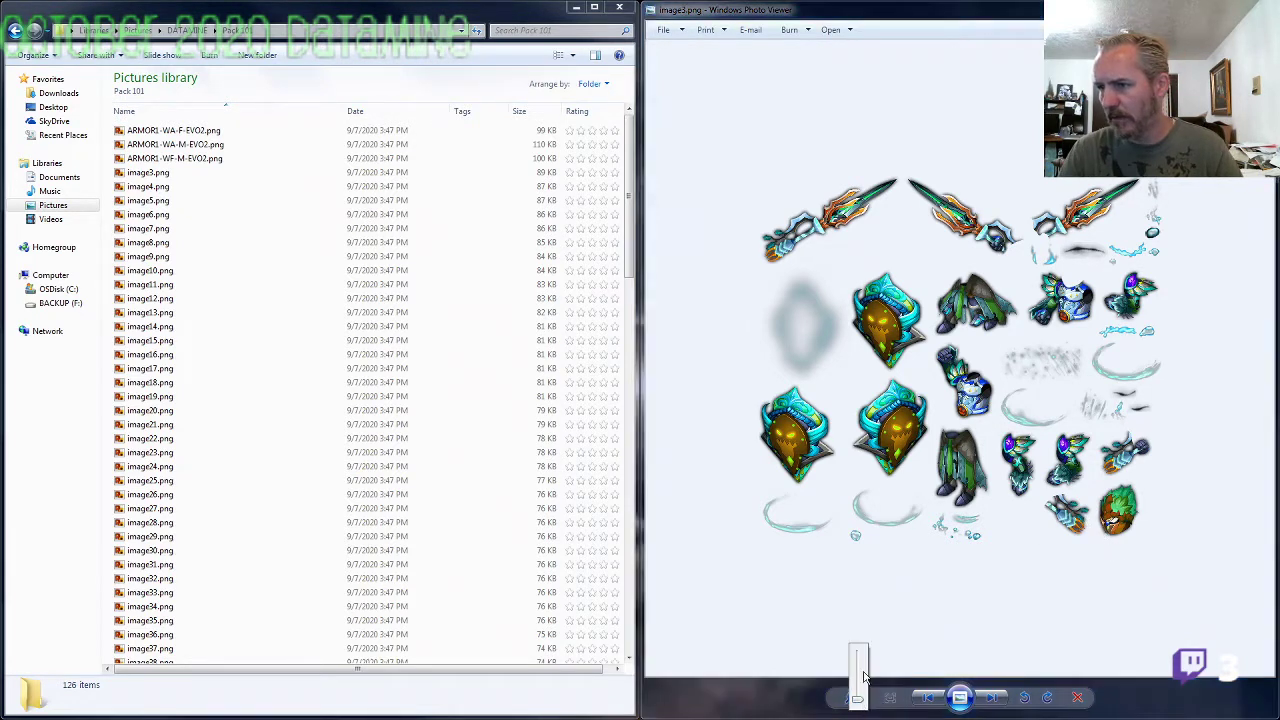
{"action": "left_click_drag", "start_coordinate": [859, 700], "coordinate": [859, 675]}
{"action": "left_click_drag", "start_coordinate": [982, 430], "coordinate": [813, 315]}
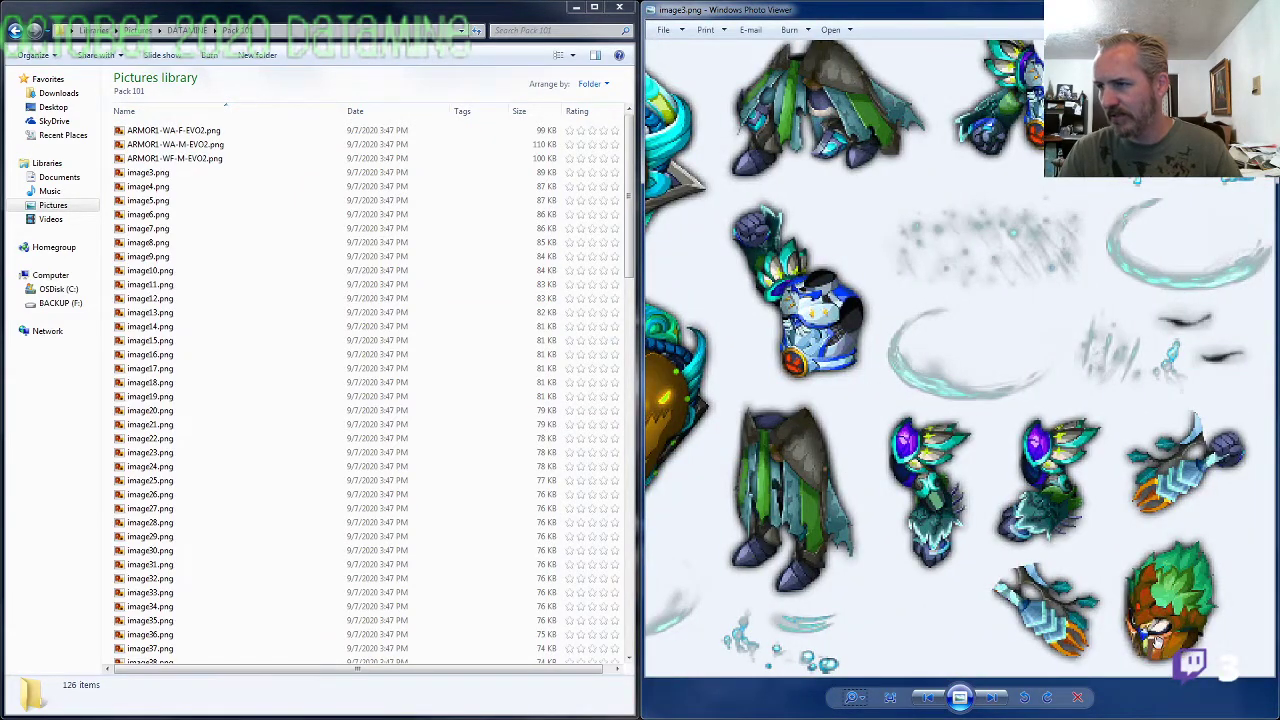
{"action": "left_click_drag", "start_coordinate": [868, 446], "coordinate": [1101, 496]}
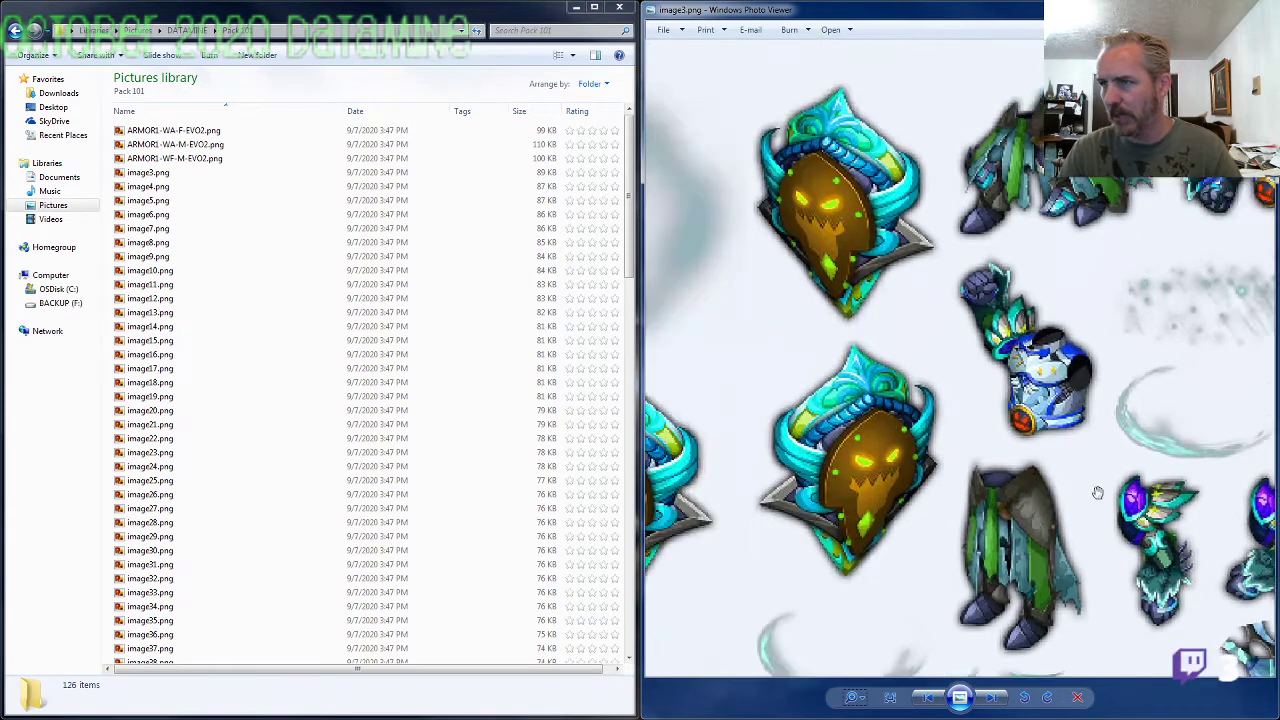
{"action": "left_click_drag", "start_coordinate": [1136, 368], "coordinate": [958, 545]}
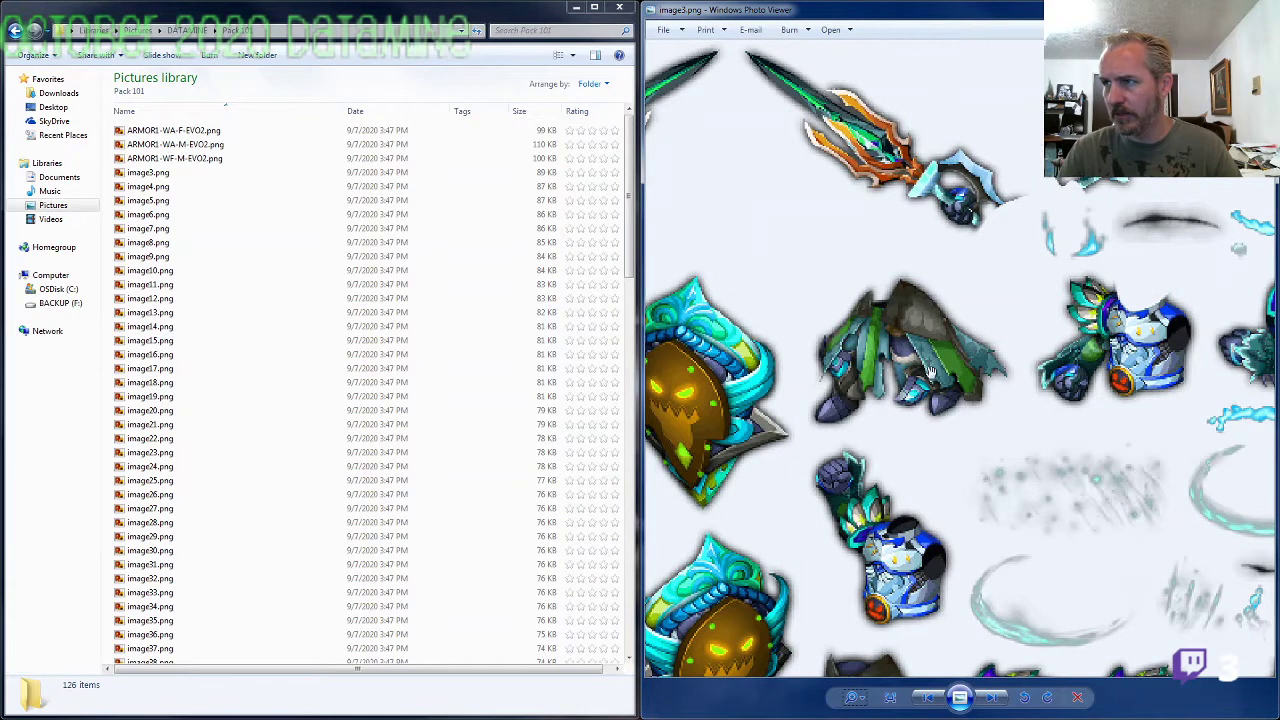
{"action": "left_click_drag", "start_coordinate": [848, 352], "coordinate": [1108, 322]}
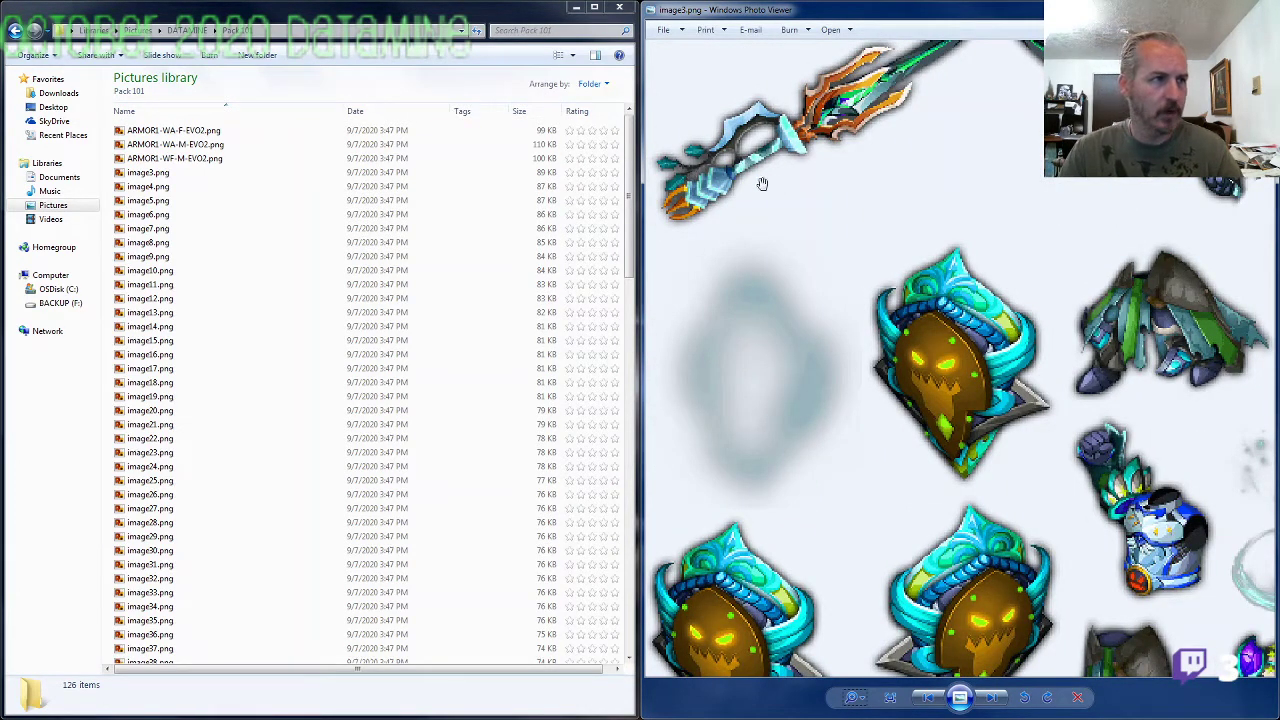
{"action": "left_click_drag", "start_coordinate": [1140, 385], "coordinate": [801, 217]}
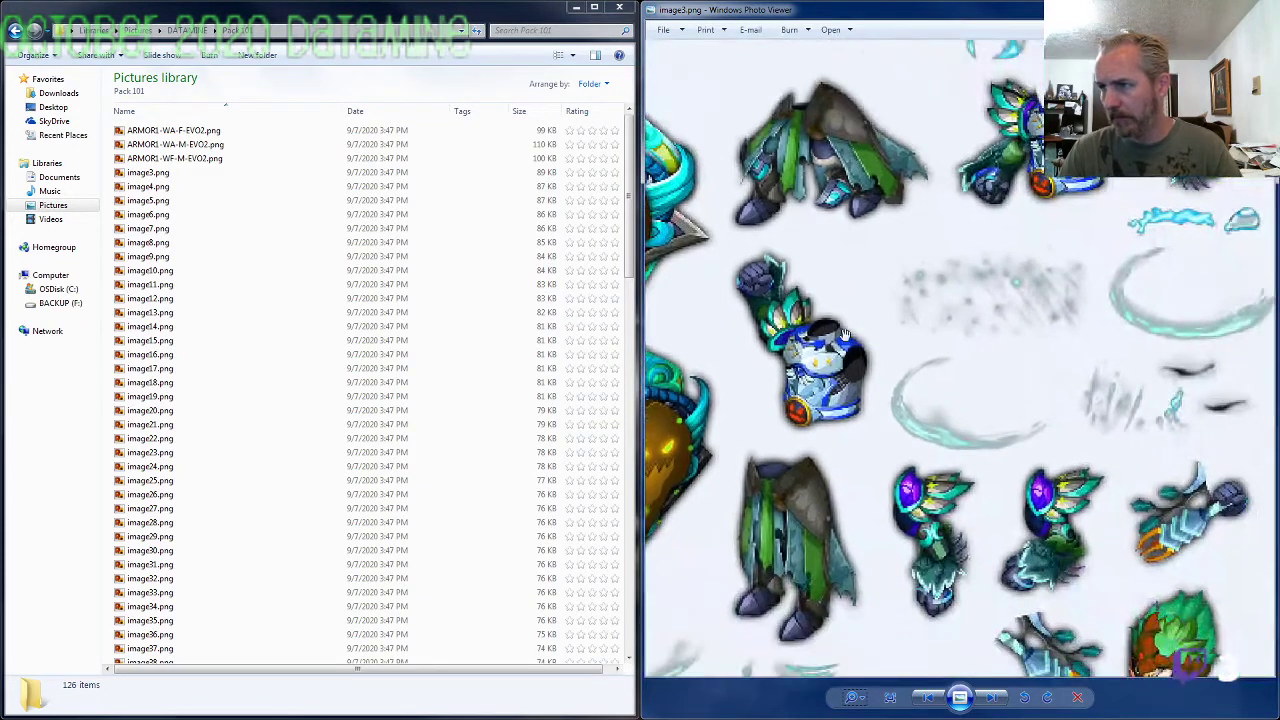
{"action": "left_click_drag", "start_coordinate": [820, 330], "coordinate": [794, 287]}
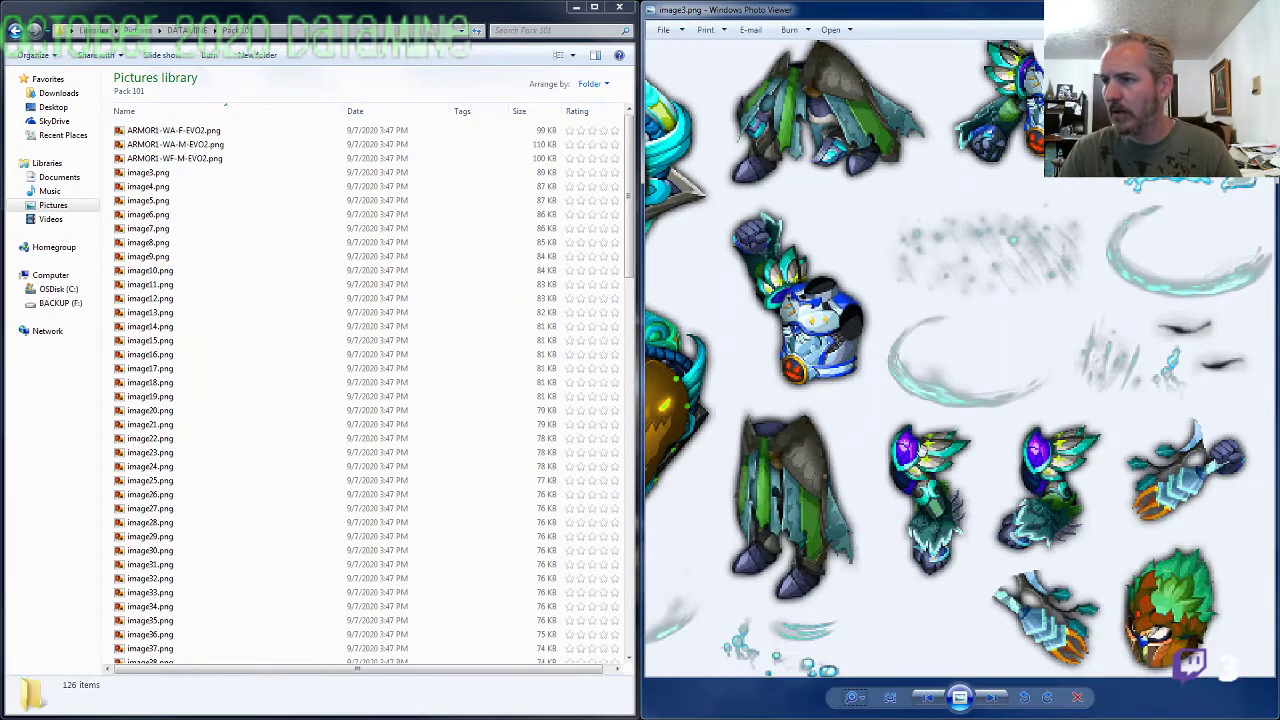
Step: Rename image3.png, the armor sheet with pumpkin-faced shields, as ARMOR3-WA-M-EVO2
{"action": "left_click", "coordinate": [160, 173]}
{"action": "left_click", "coordinate": [160, 173]}
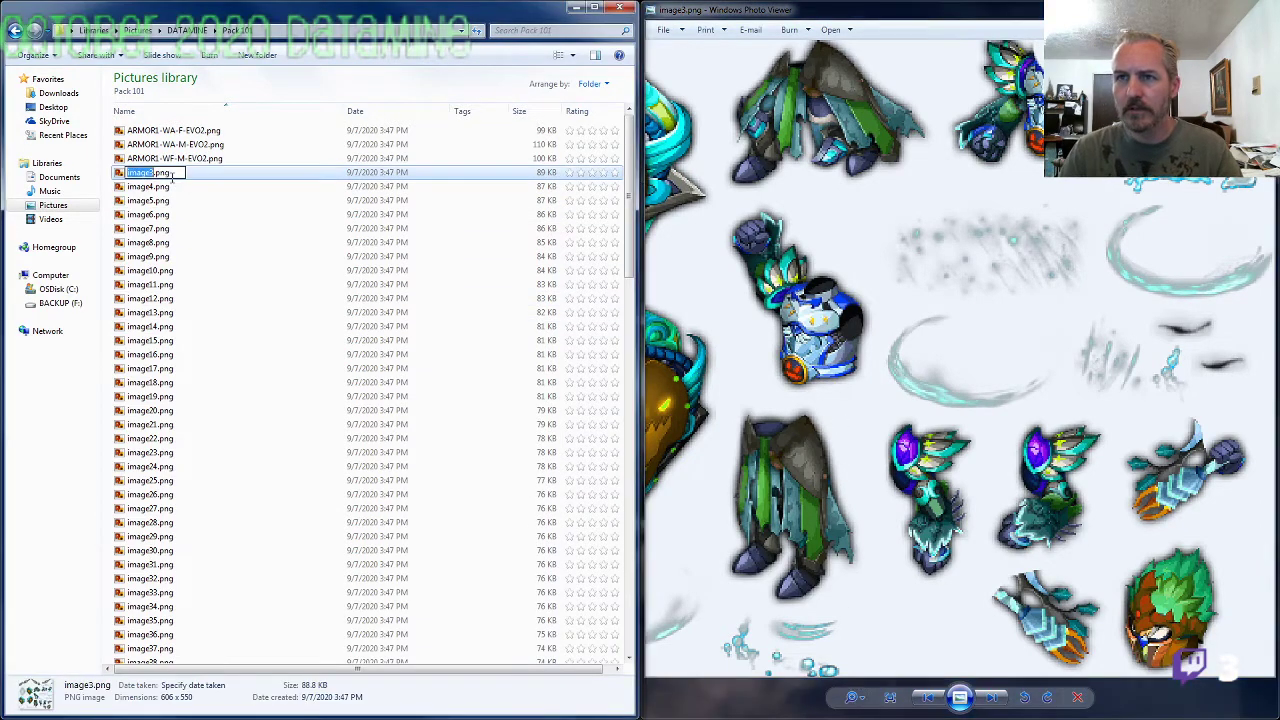
{"action": "type", "text": "ARMOR"}
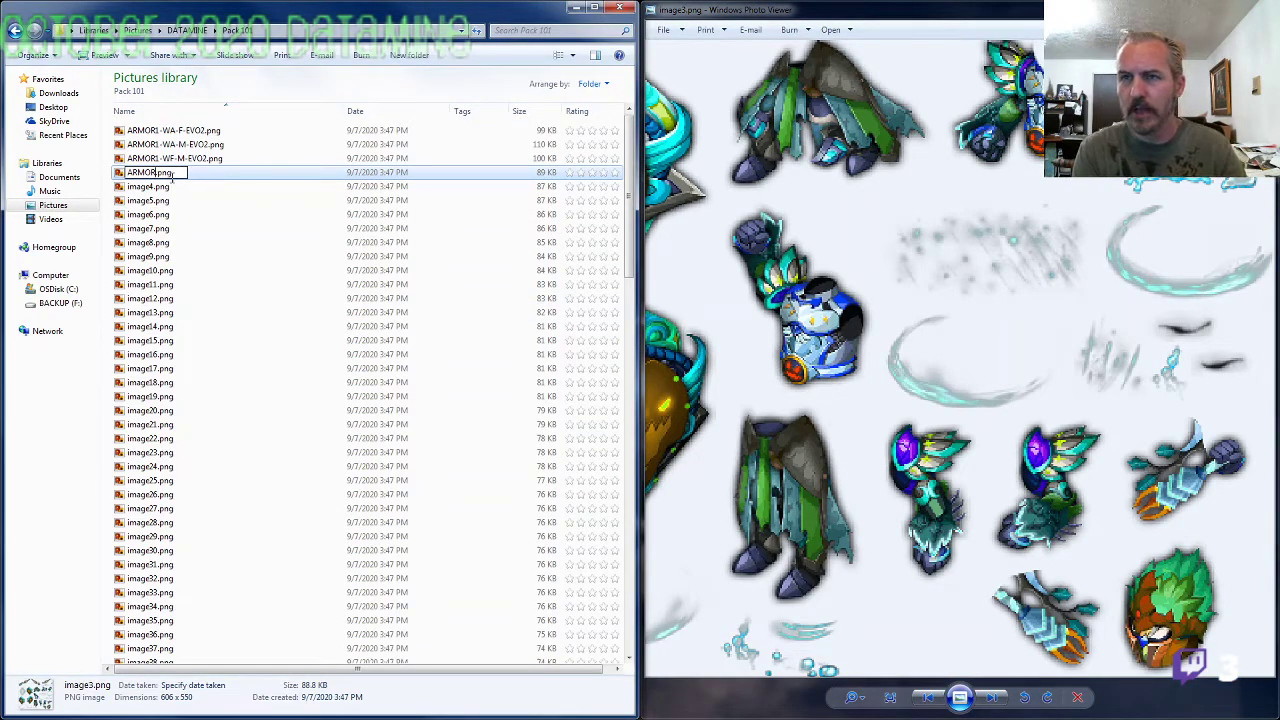
{"action": "type", "text": "3-WA-M-E"}
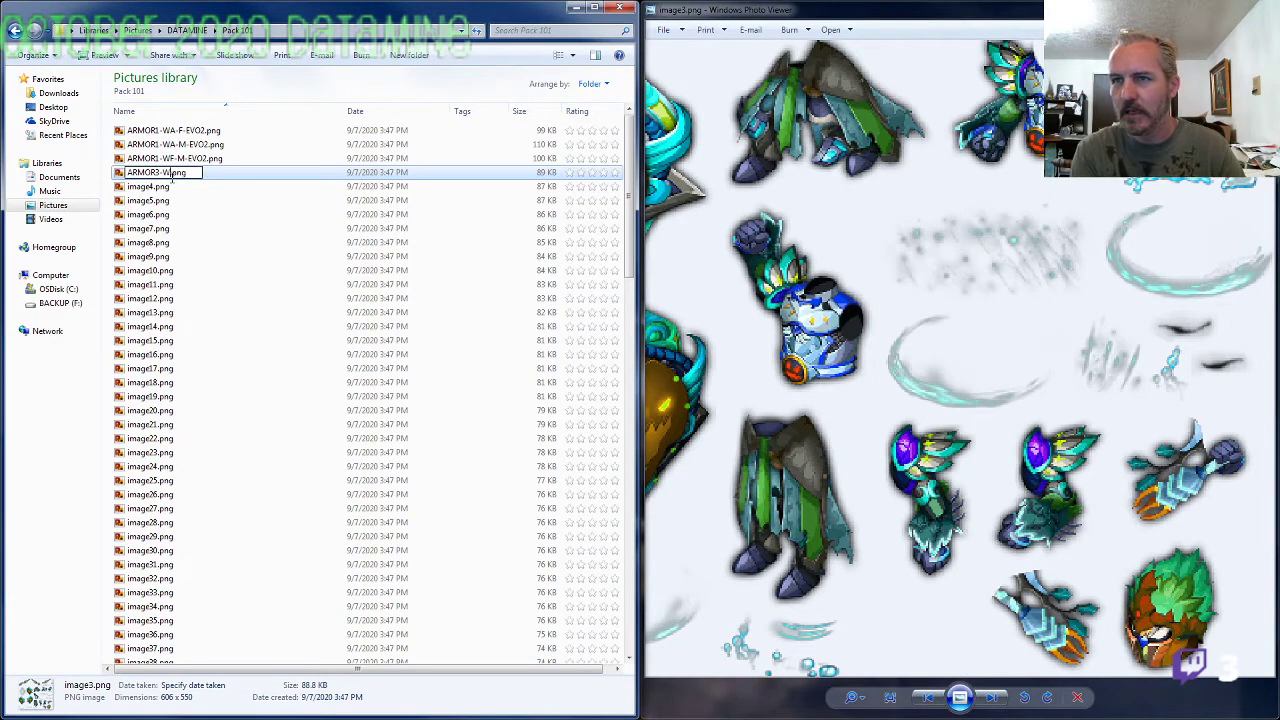
{"action": "type", "text": "VO2"}
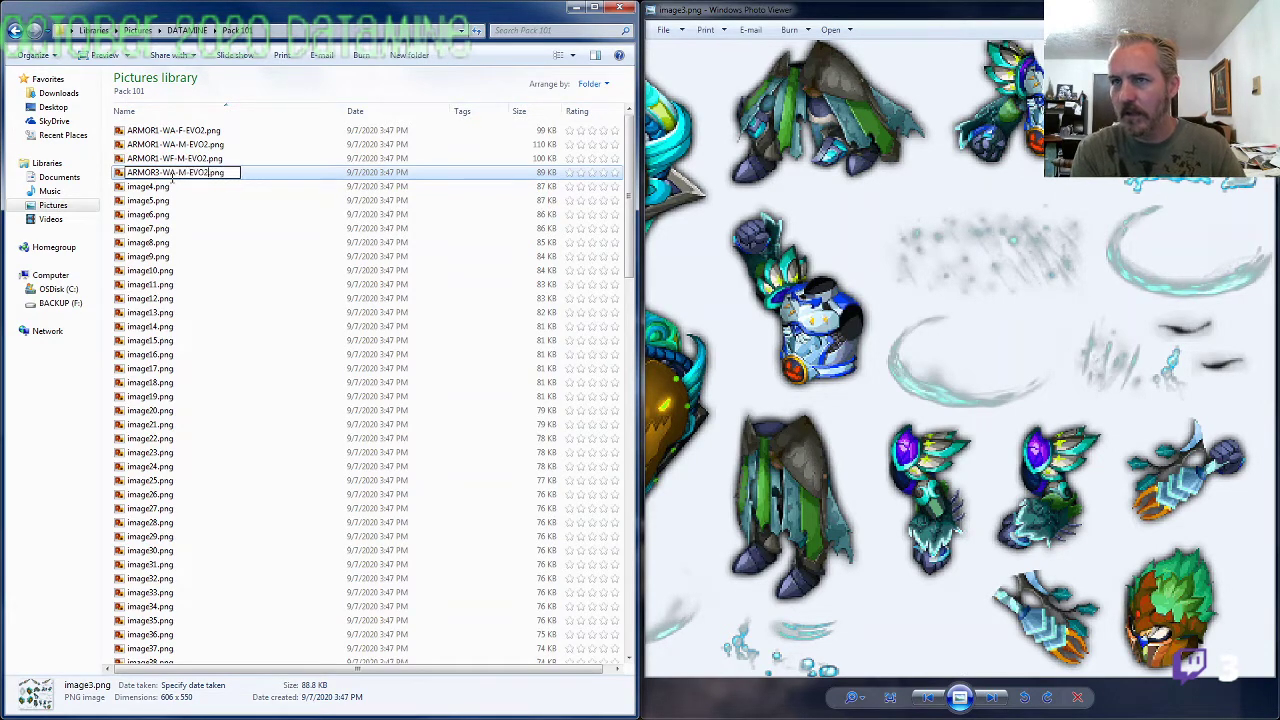
{"action": "key", "text": "Return"}
Step: Correct the armor number in the file name ARMOR1-WF-M-EVO2.png so it reads ARMOR2-WF-M-EVO2
{"action": "key", "text": "Up"}
{"action": "key", "text": "F2"}
{"action": "key", "text": "Left"}
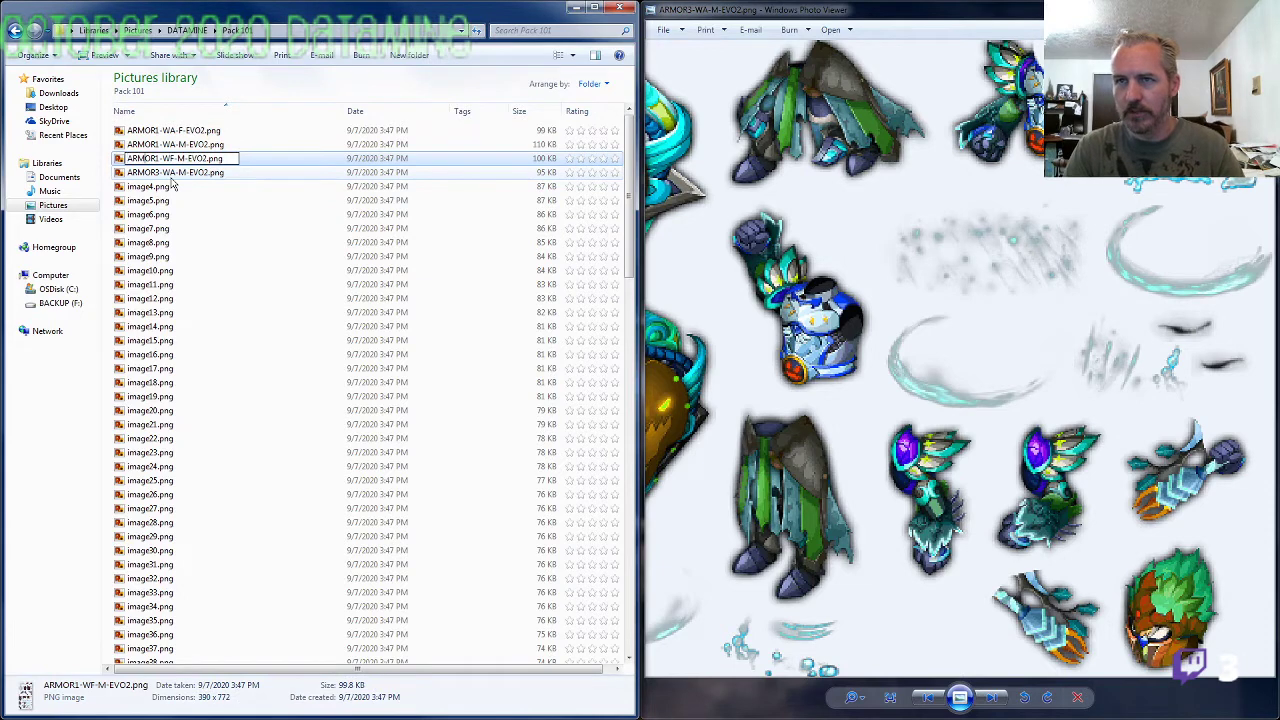
{"action": "key", "text": "Return"}
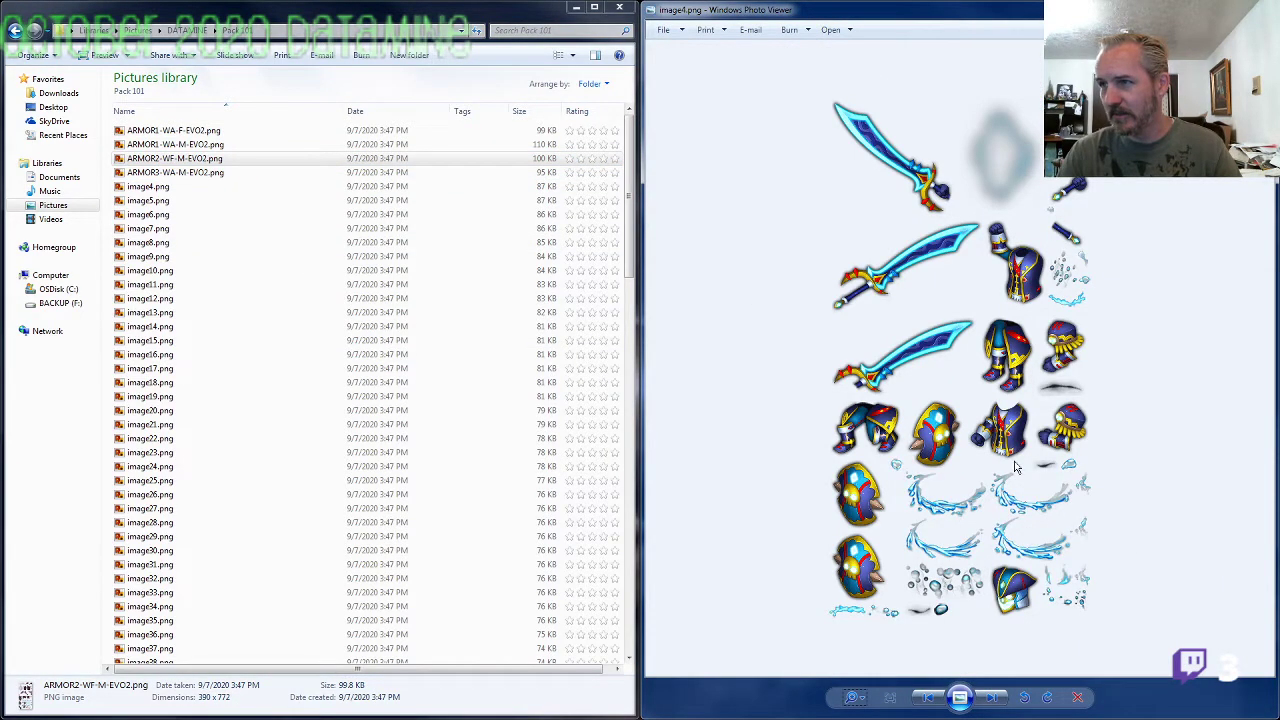
Step: Examine the enlarged image4.png sheet from the curved swords down to the shields, water effects and tricorn helmet
{"action": "left_click", "coordinate": [868, 699]}
{"action": "left_click_drag", "start_coordinate": [866, 696], "coordinate": [868, 672]}
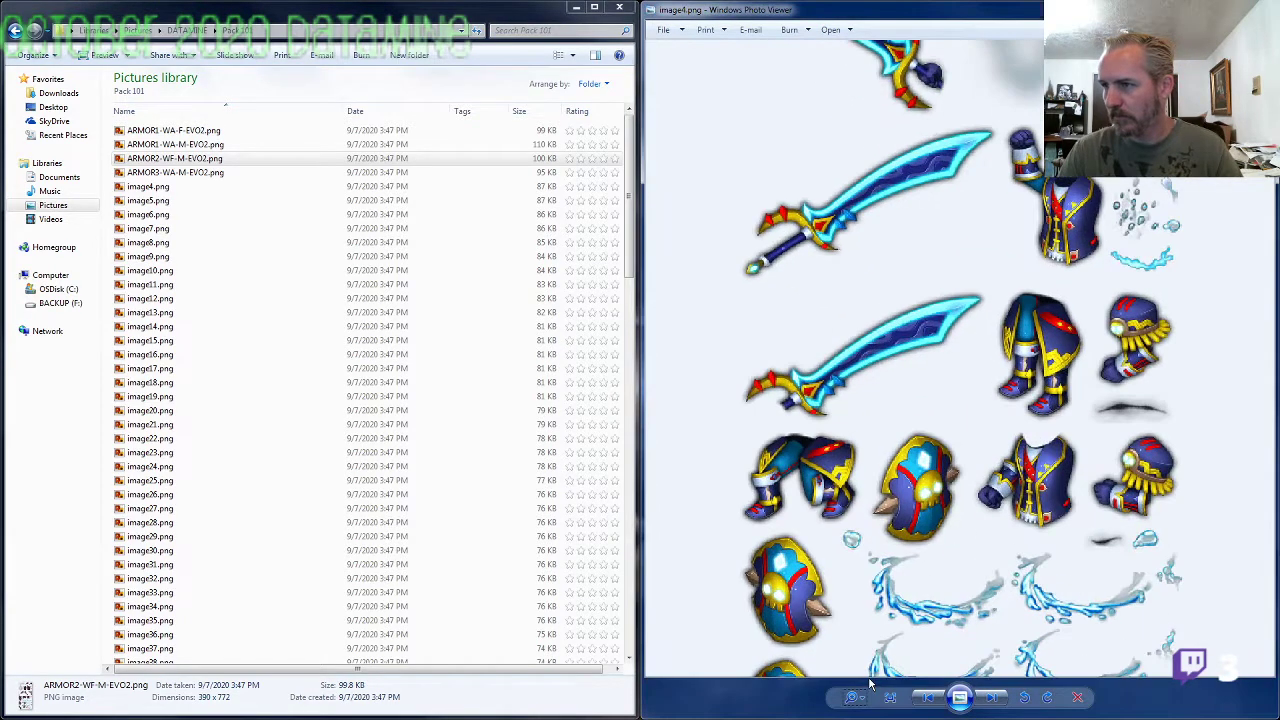
{"action": "left_click_drag", "start_coordinate": [988, 450], "coordinate": [988, 336]}
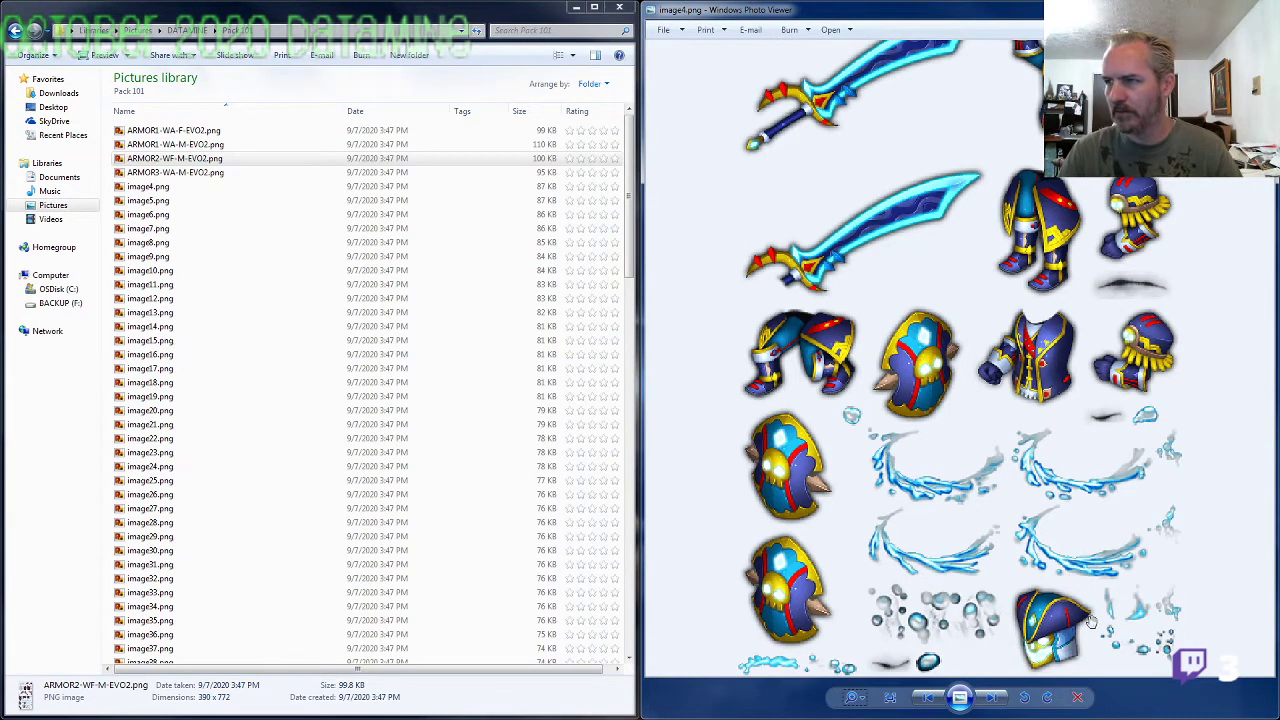
{"action": "scroll", "coordinate": [1070, 400], "scroll_direction": "up", "scroll_amount": 5}
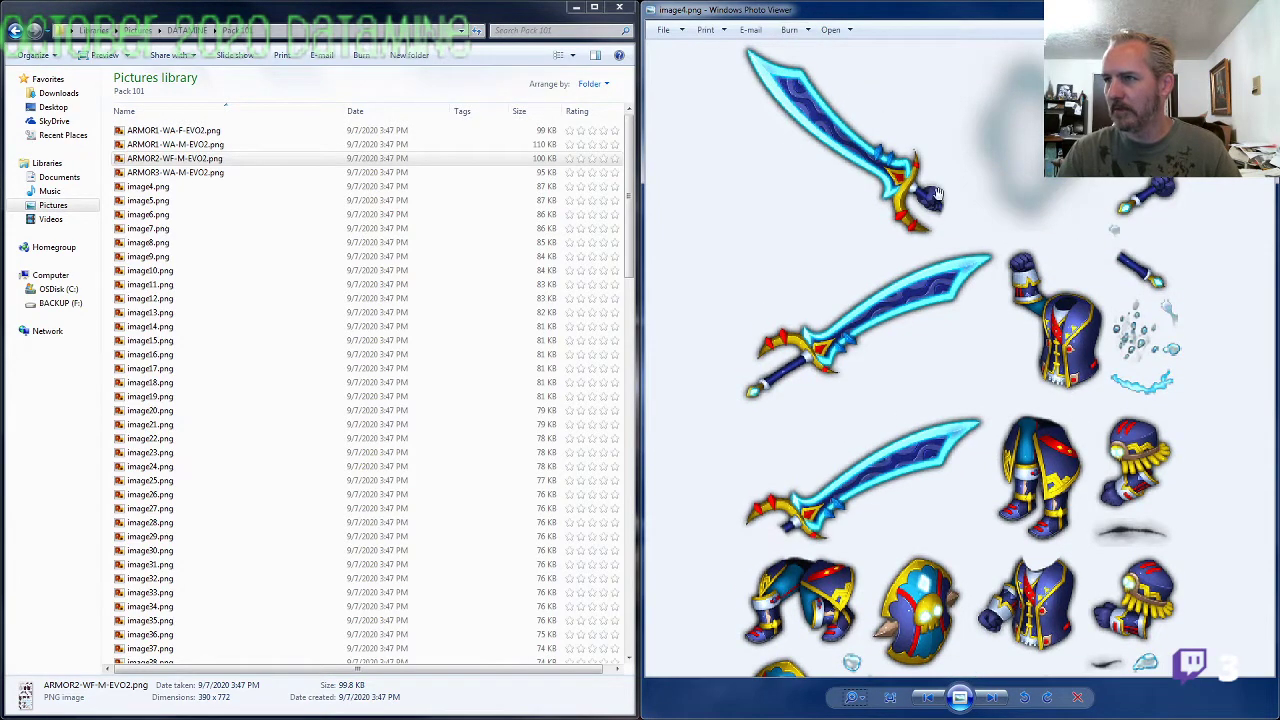
{"action": "scroll", "coordinate": [999, 352], "scroll_direction": "down", "scroll_amount": 5}
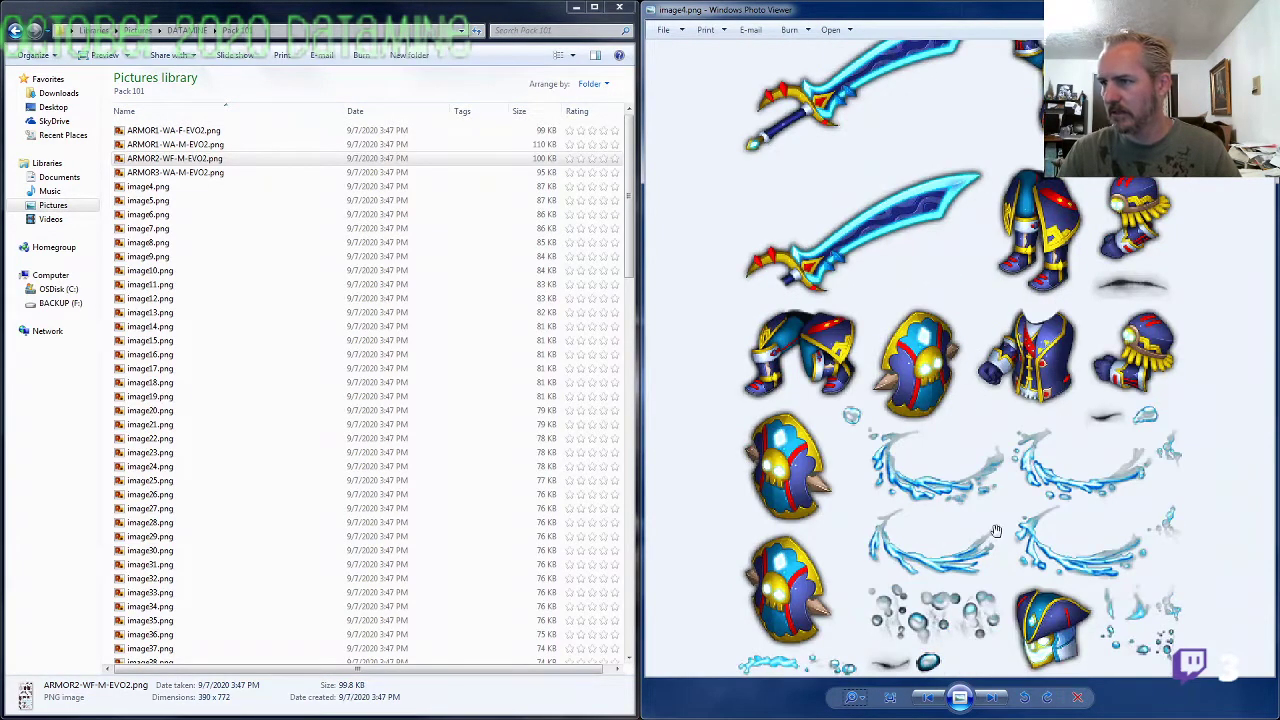
{"action": "scroll", "coordinate": [982, 294], "scroll_direction": "up", "scroll_amount": 5}
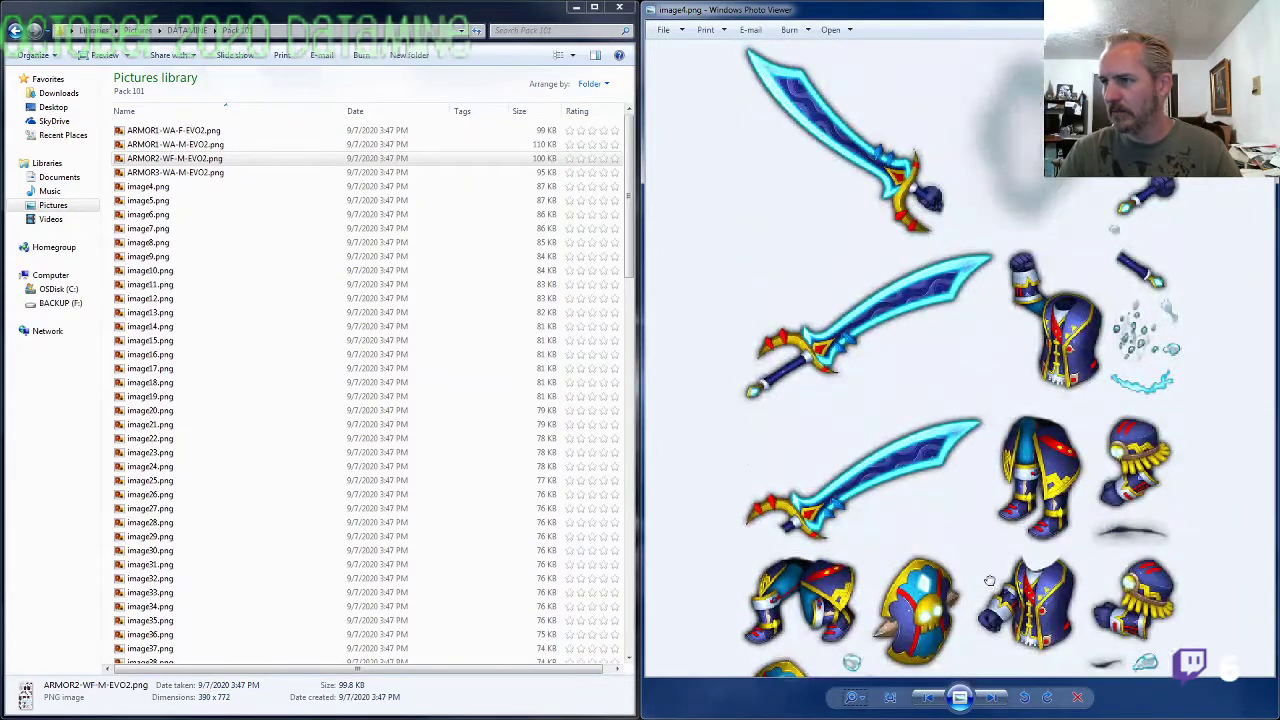
{"action": "scroll", "coordinate": [967, 233], "scroll_direction": "down", "scroll_amount": 5}
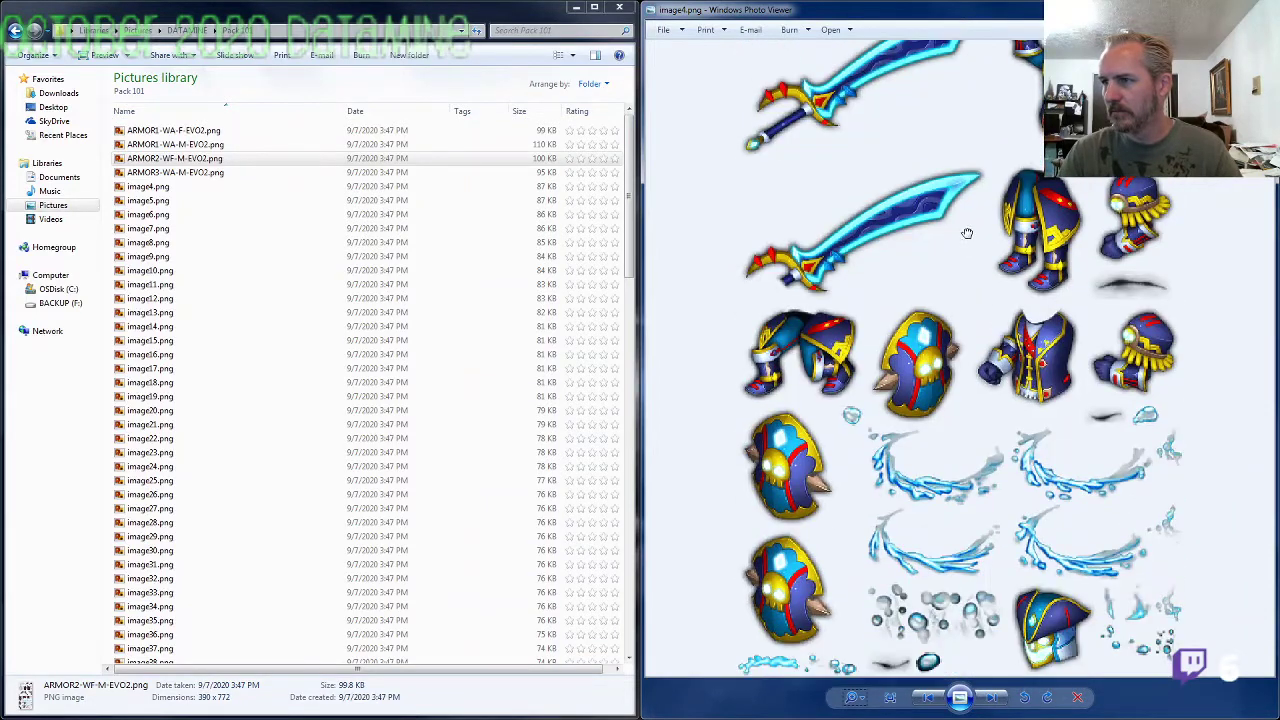
Step: Rename image4.png, the pirate-style armor sheet with water effects, as ARMOR4-WW-M-EVO2
{"action": "left_click", "coordinate": [148, 187]}
{"action": "key", "text": "F2"}
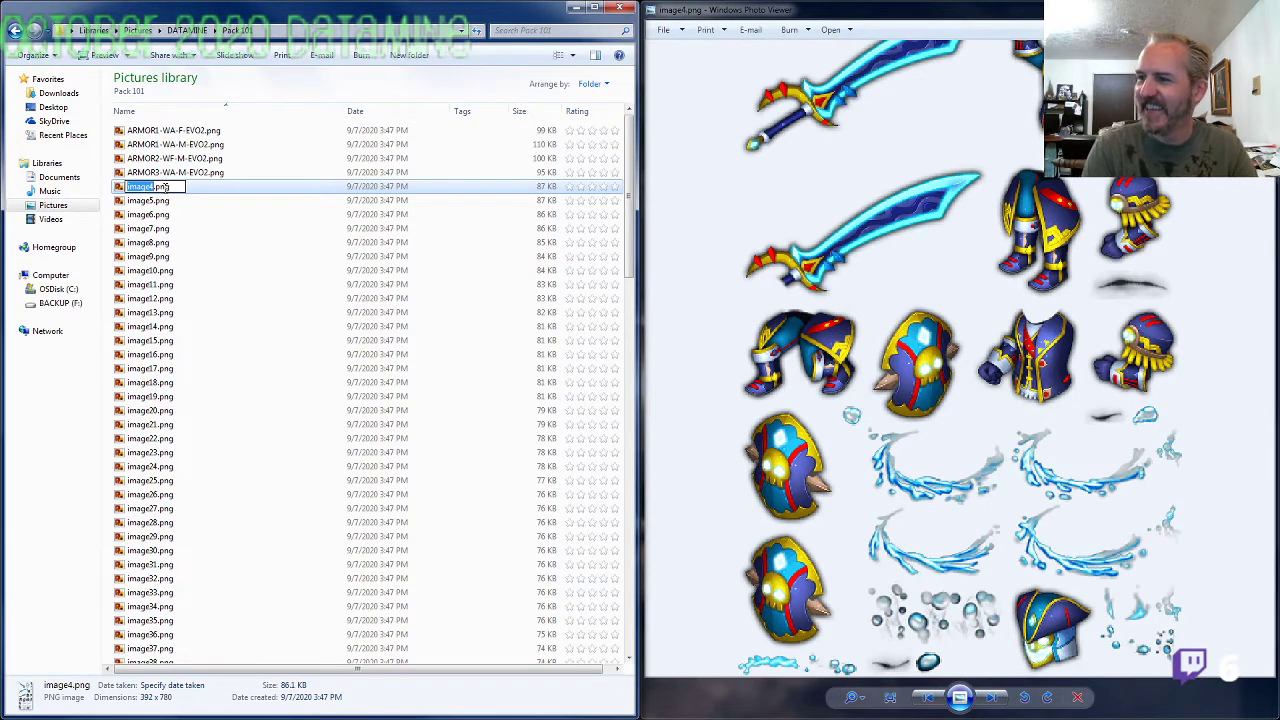
{"action": "type", "text": "ARMOR4"}
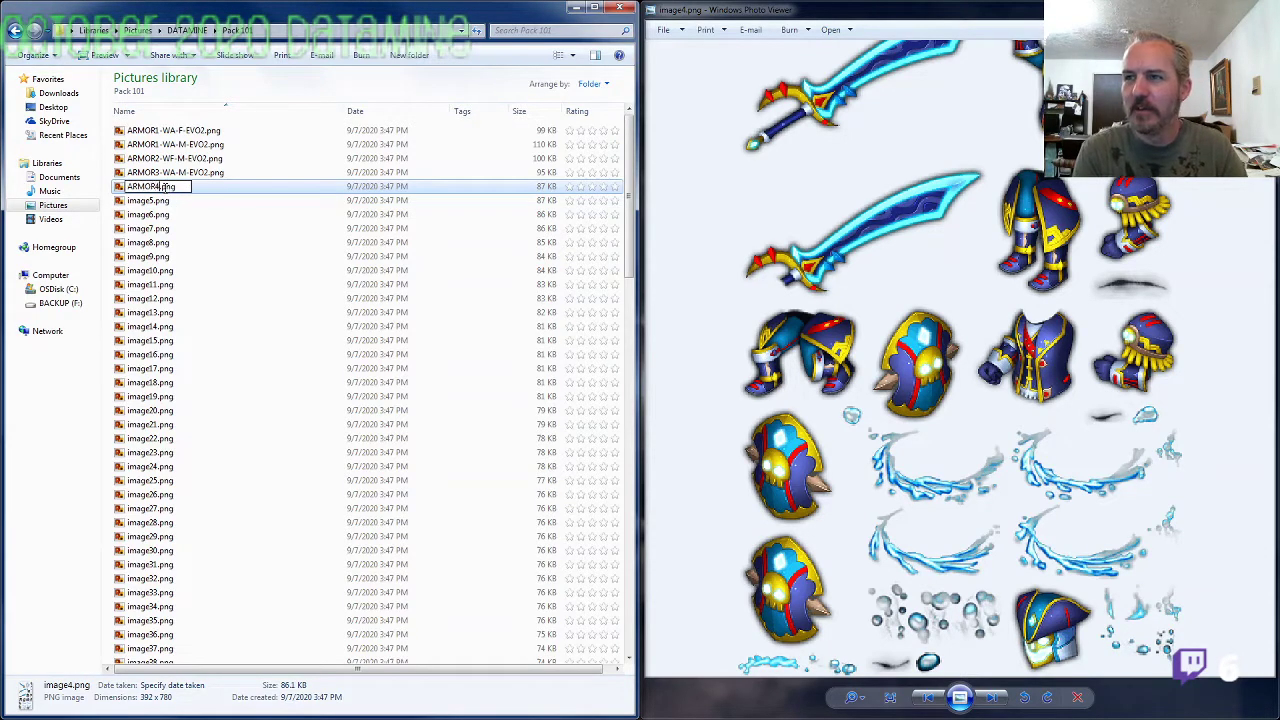
{"action": "type", "text": "-W"}
{"action": "key", "text": "BackSpace"}
{"action": "key", "text": "BackSpace"}
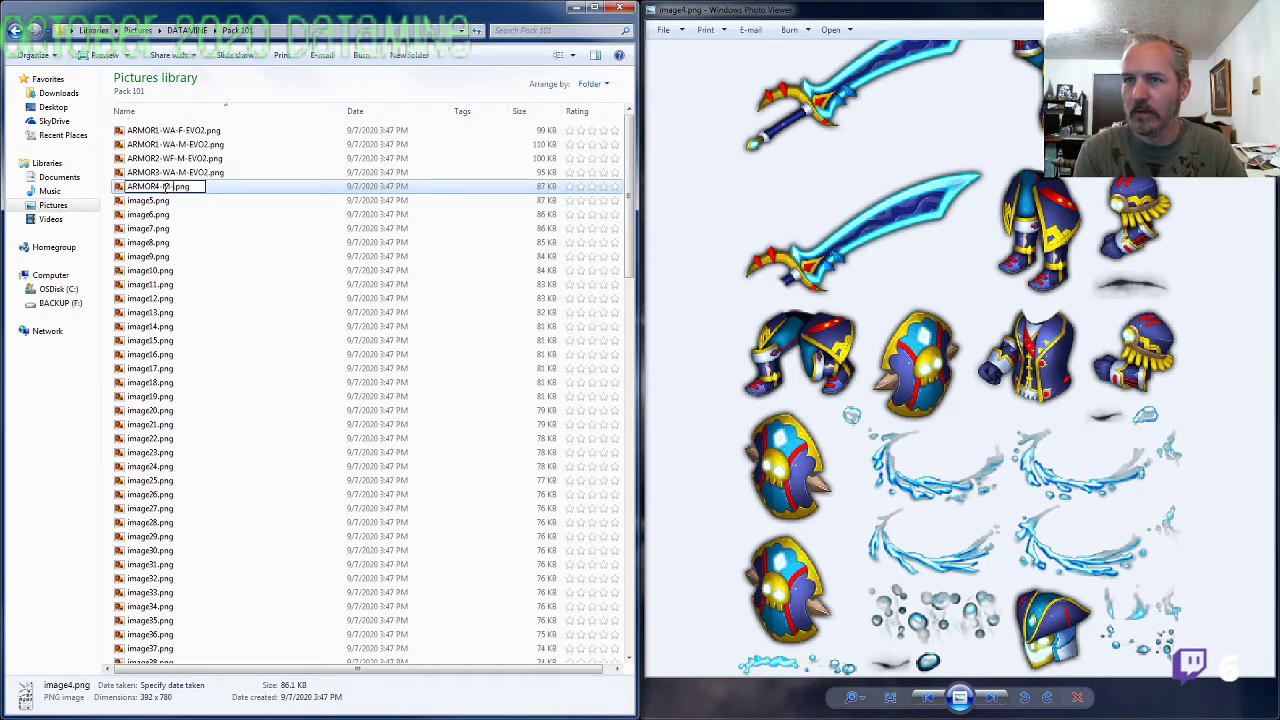
{"action": "type", "text": "WW-M-EVO"}
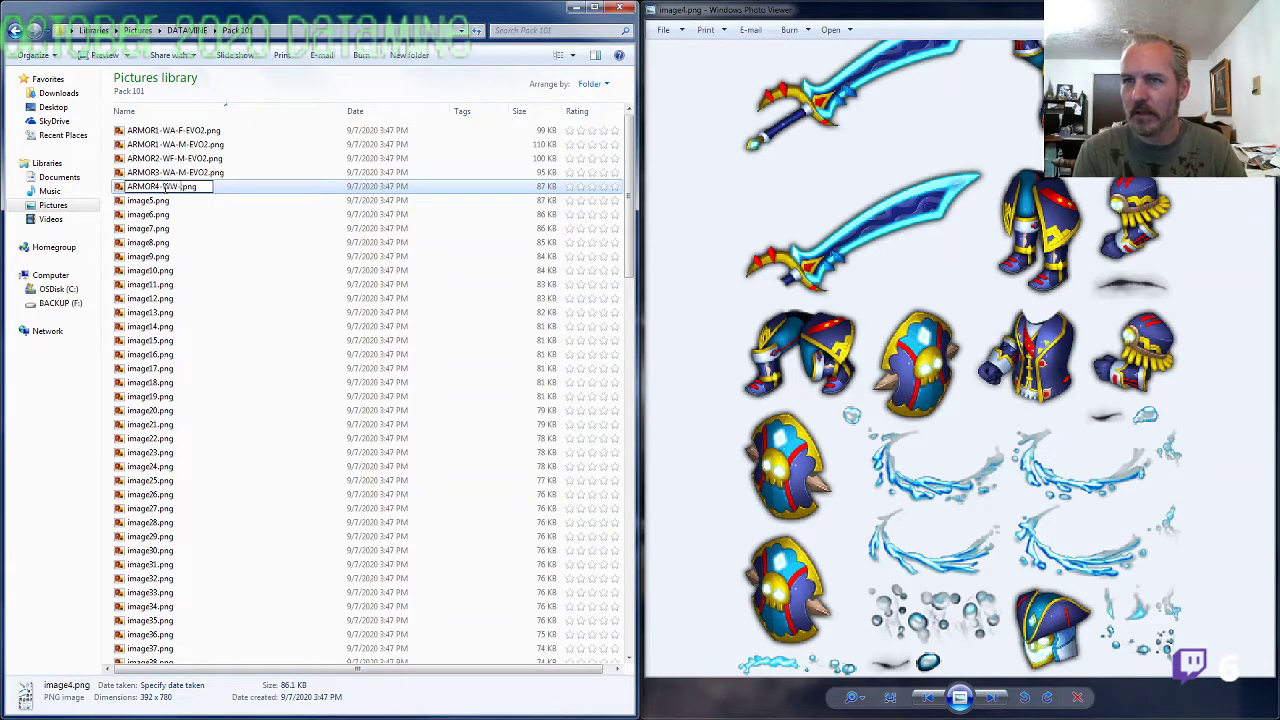
{"action": "type", "text": "2"}
{"action": "key", "text": "Return"}
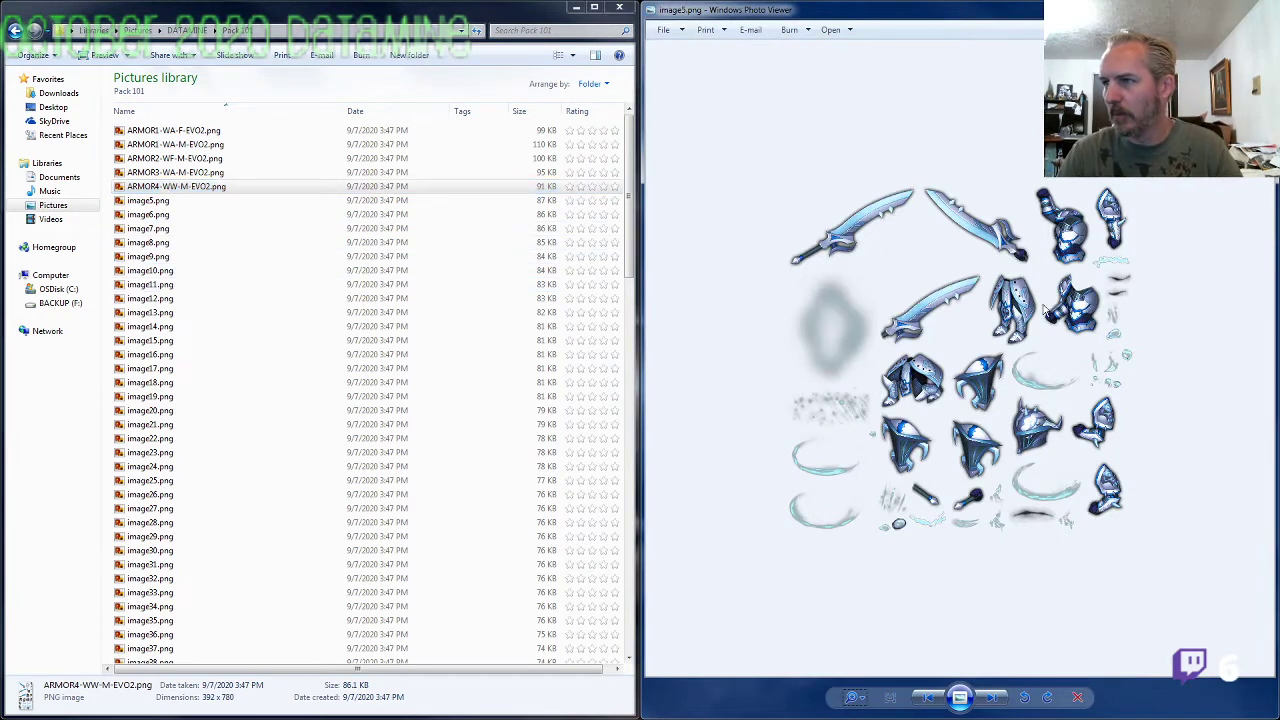
Step: Rename image5.png as ARMOR1-WA-F-EVO1, reusing the name copied from ARMOR1-WA-F-EVO2.png
{"action": "left_click", "coordinate": [250, 131]}
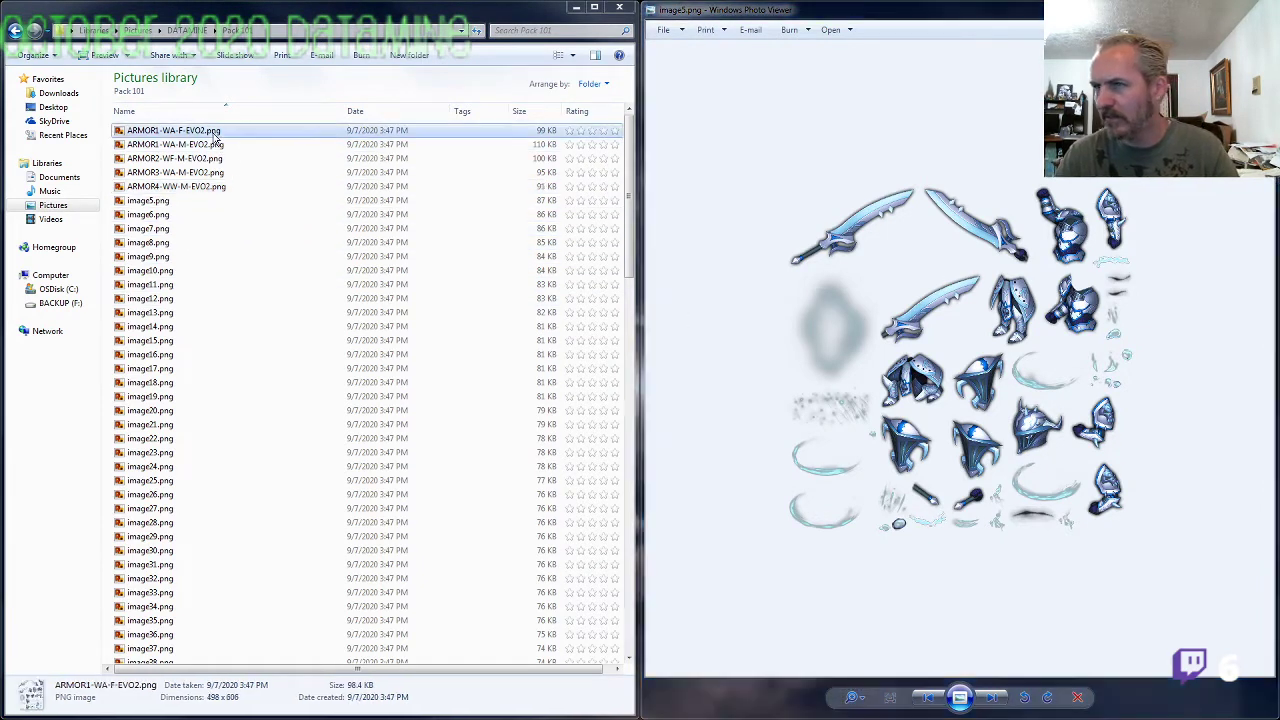
{"action": "key", "text": "F2"}
{"action": "key", "text": "ctrl+c"}
{"action": "left_click", "coordinate": [173, 204]}
{"action": "key", "text": "F2"}
{"action": "key", "text": "ctrl+v"}
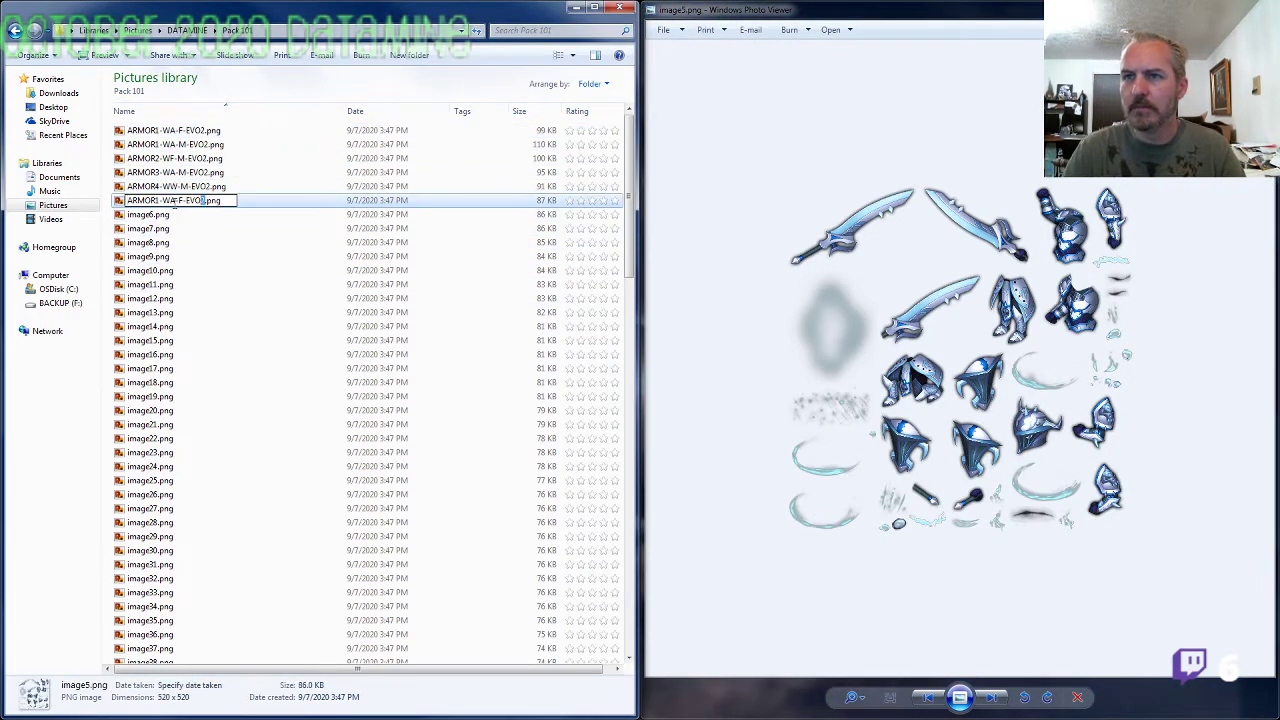
{"action": "key", "text": "BackSpace"}
{"action": "type", "text": "1"}
{"action": "key", "text": "Return"}
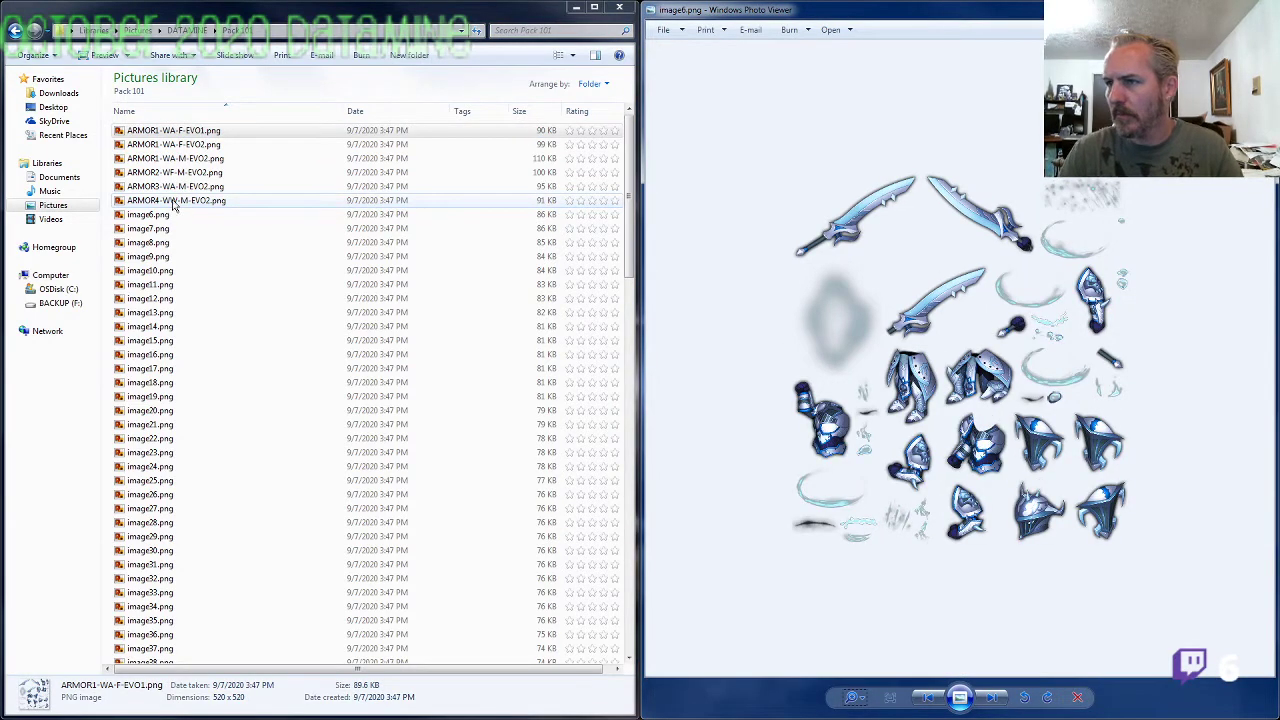
Step: Rename image6.png as ARMOR1-WA-M-EVO1, adapting the copied ARMOR1-WA-F-EVO2 name
{"action": "left_click", "coordinate": [166, 216]}
{"action": "key", "text": "F2"}
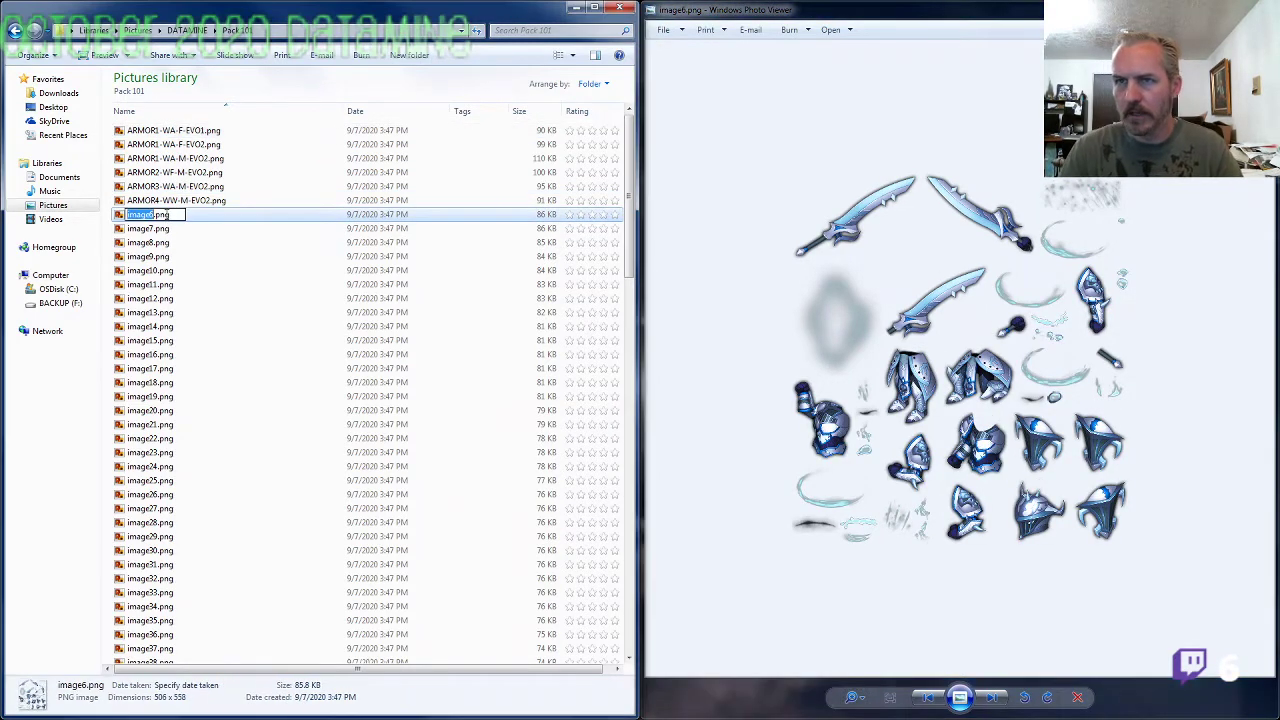
{"action": "key", "text": "ctrl+v"}
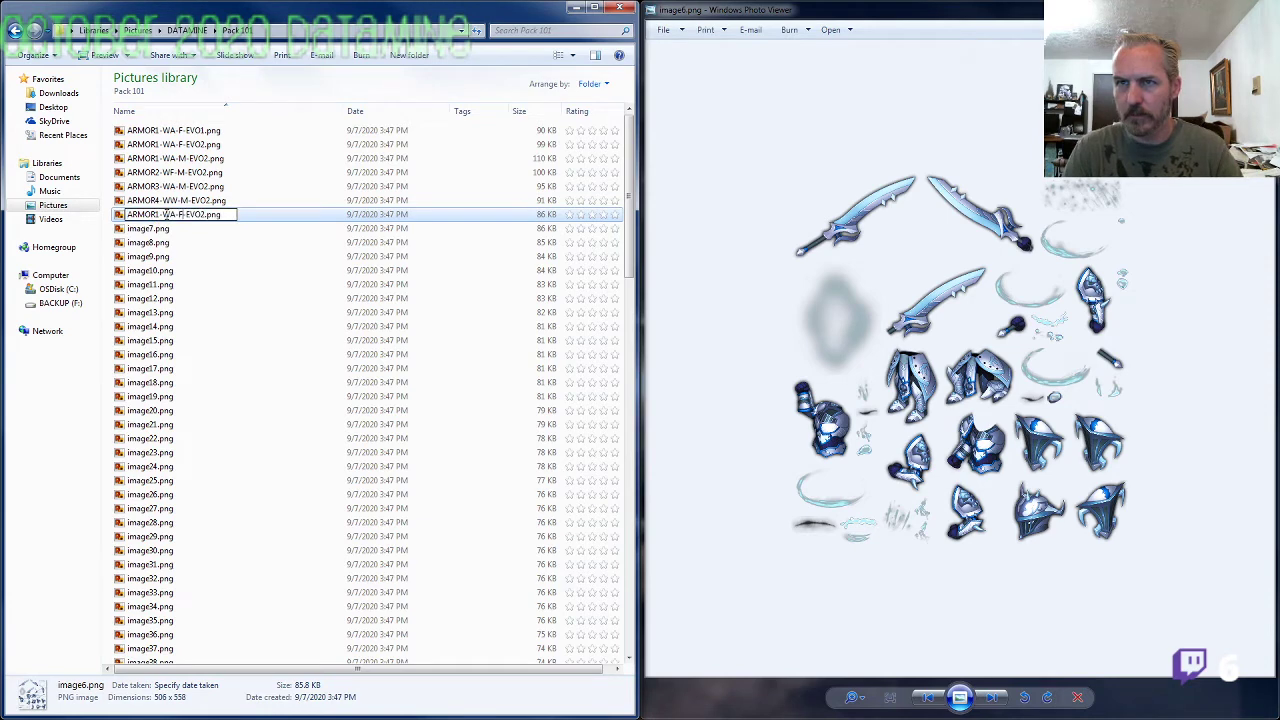
{"action": "key", "text": "BackSpace"}
{"action": "type", "text": "M"}
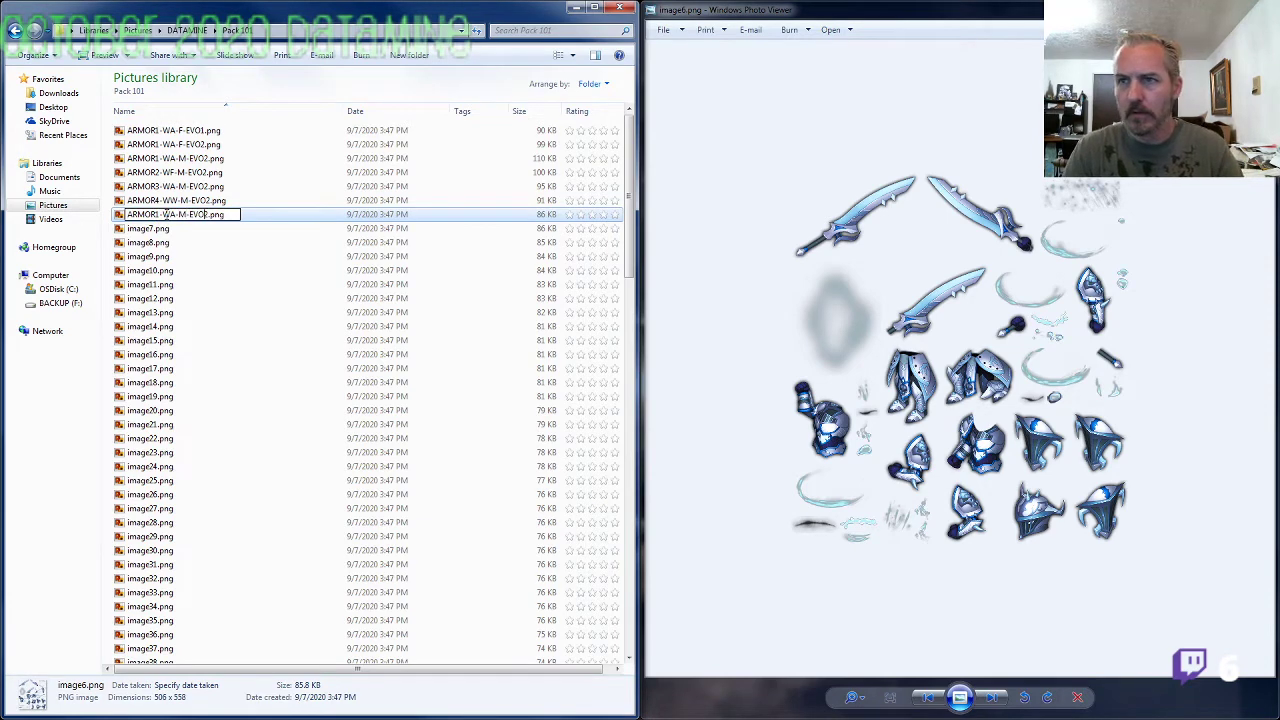
{"action": "key", "text": "BackSpace"}
{"action": "type", "text": "1"}
{"action": "key", "text": "Return"}
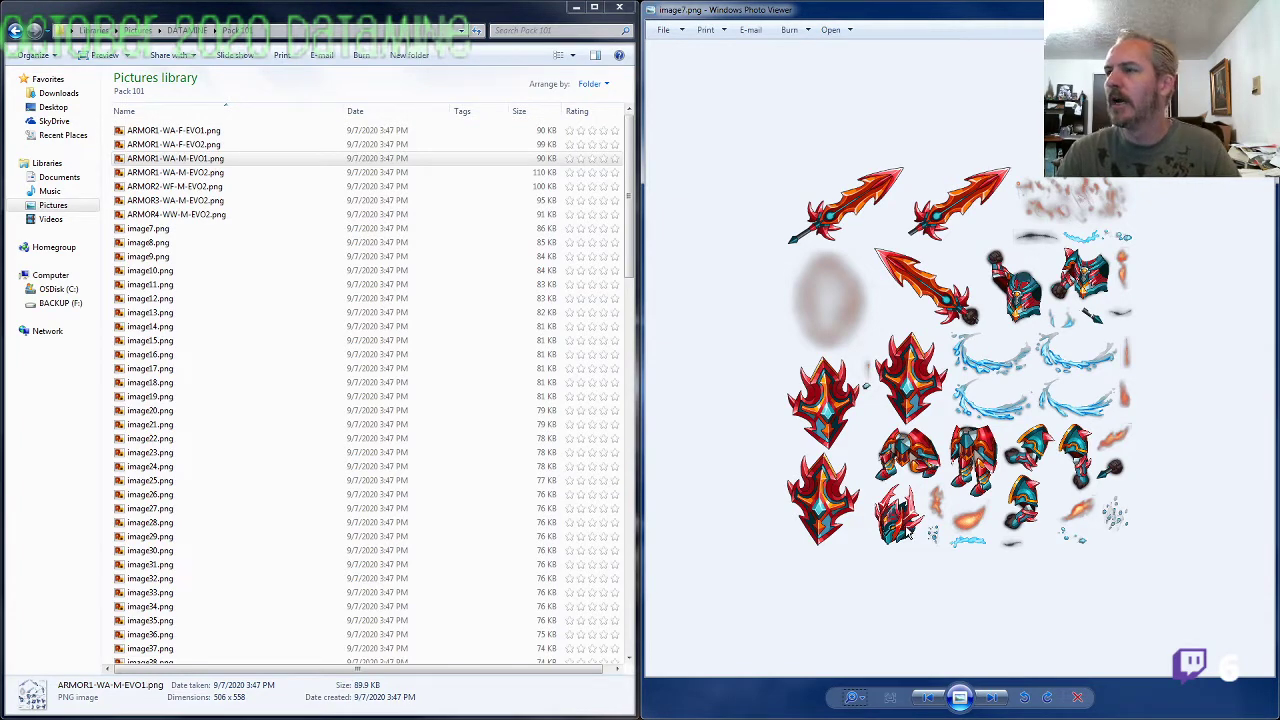
Step: Rename image7.png, the red and teal armor sheet with flame-colored swords, as ARMOR5-WF-M-EVO2
{"action": "left_click", "coordinate": [160, 229]}
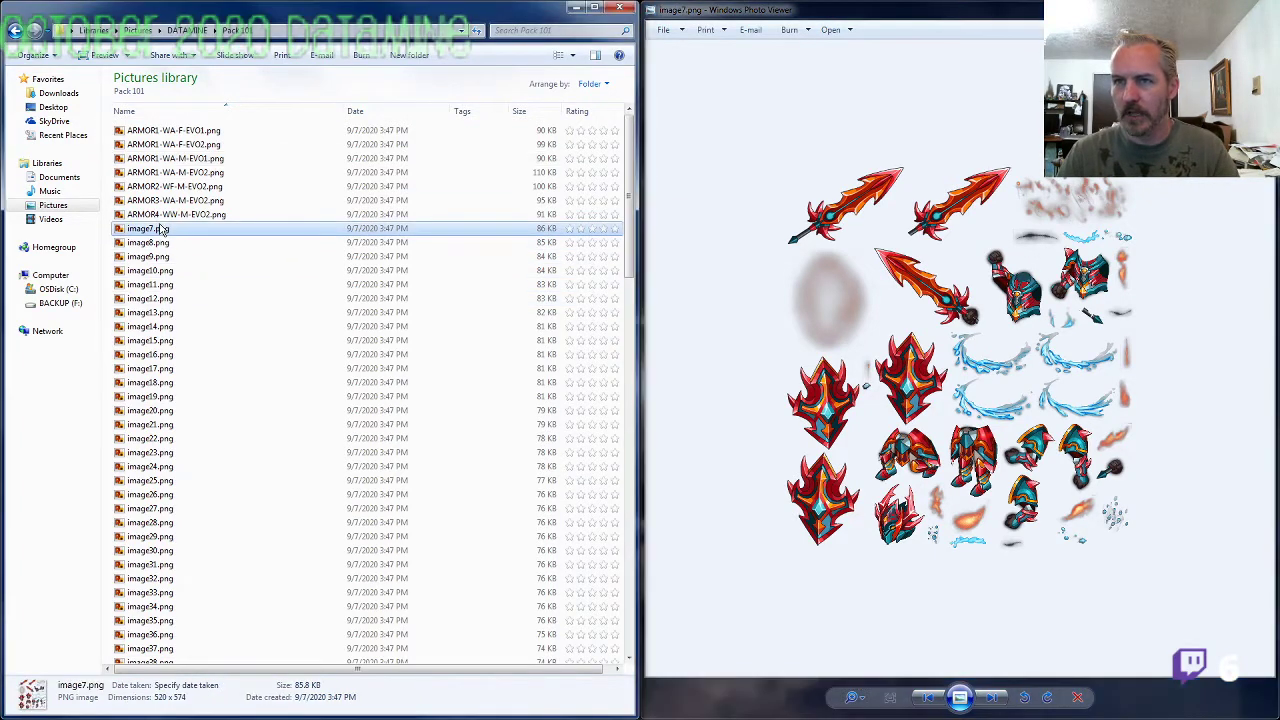
{"action": "left_click", "coordinate": [160, 229]}
{"action": "type", "text": "ARMOR5-"}
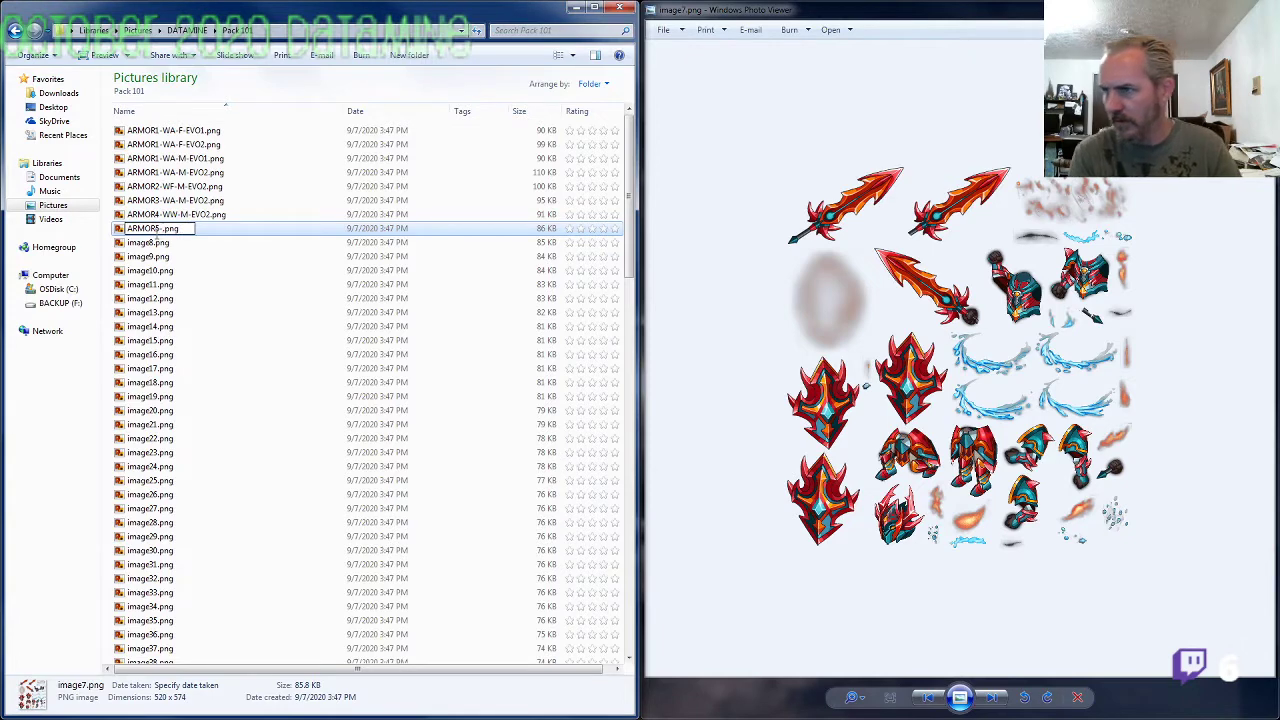
{"action": "type", "text": "WF-M-EVO2"}
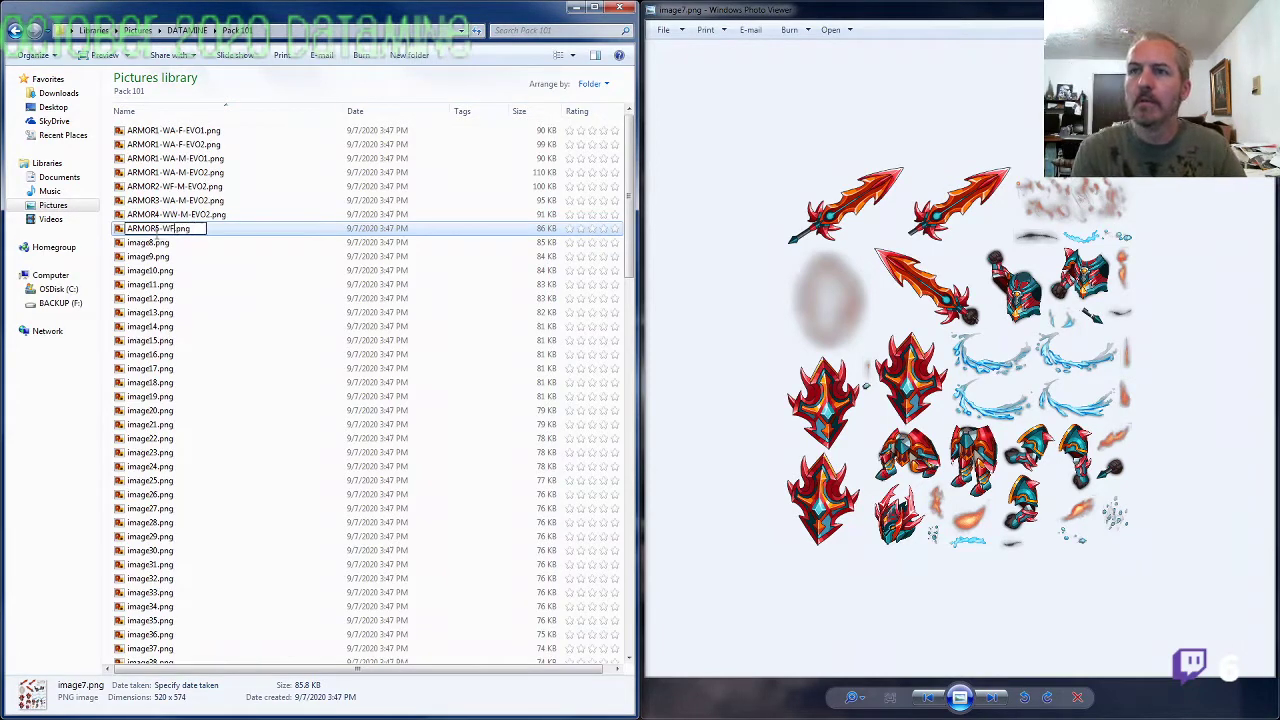
{"action": "key", "text": "Return"}
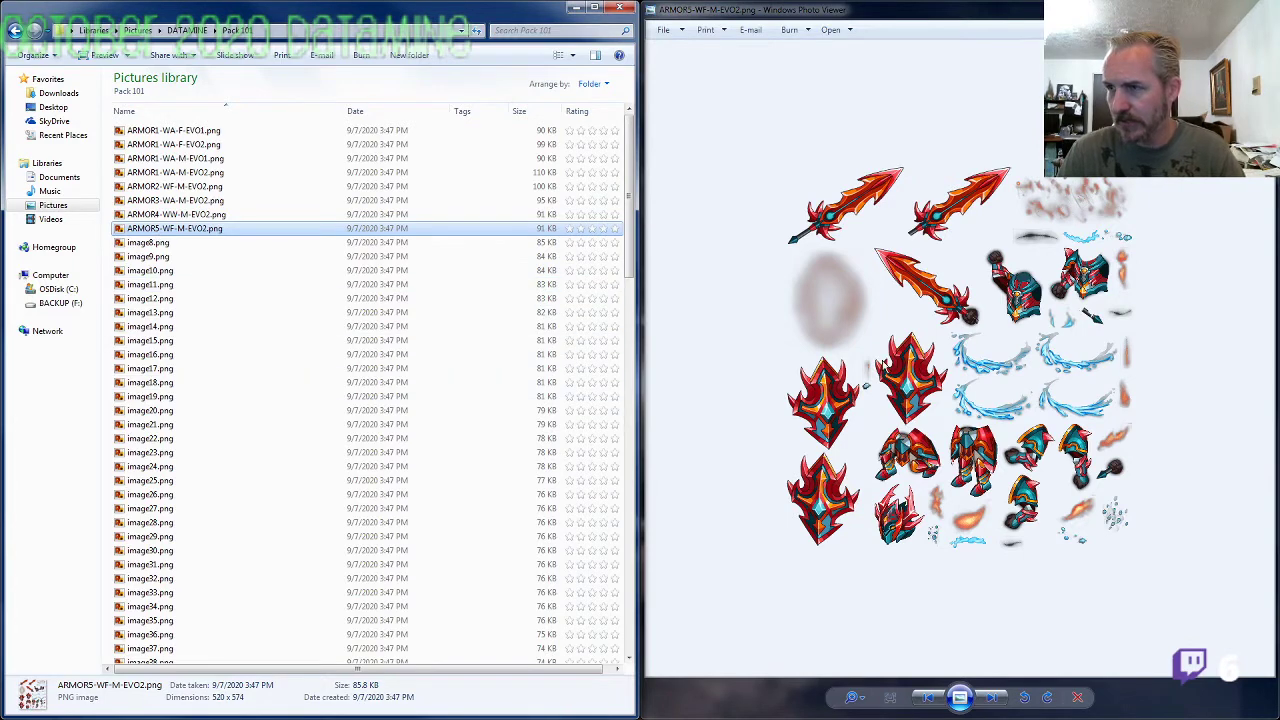
Step: View image8.png and rename it ARMOR5-WF-F-EVO2, adapting the name copied from ARMOR5-WF-M-EVO2.png
{"action": "left_click", "coordinate": [810, 368]}
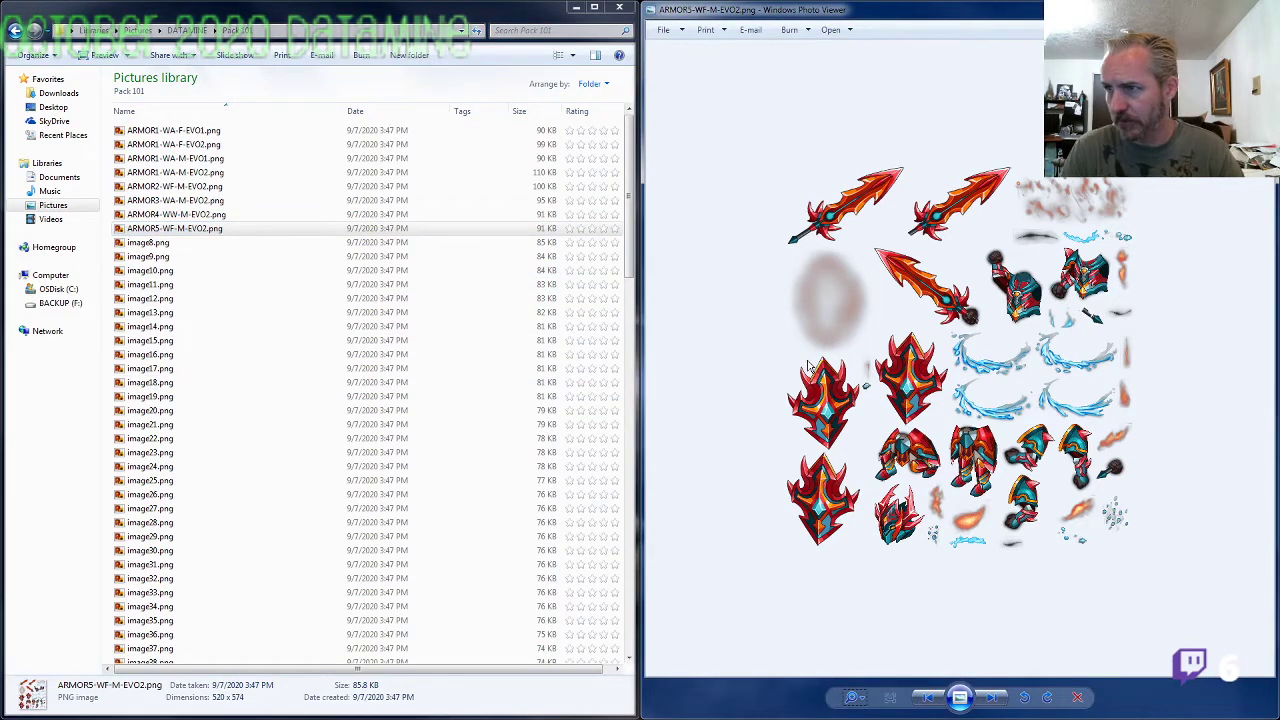
{"action": "key", "text": "Right"}
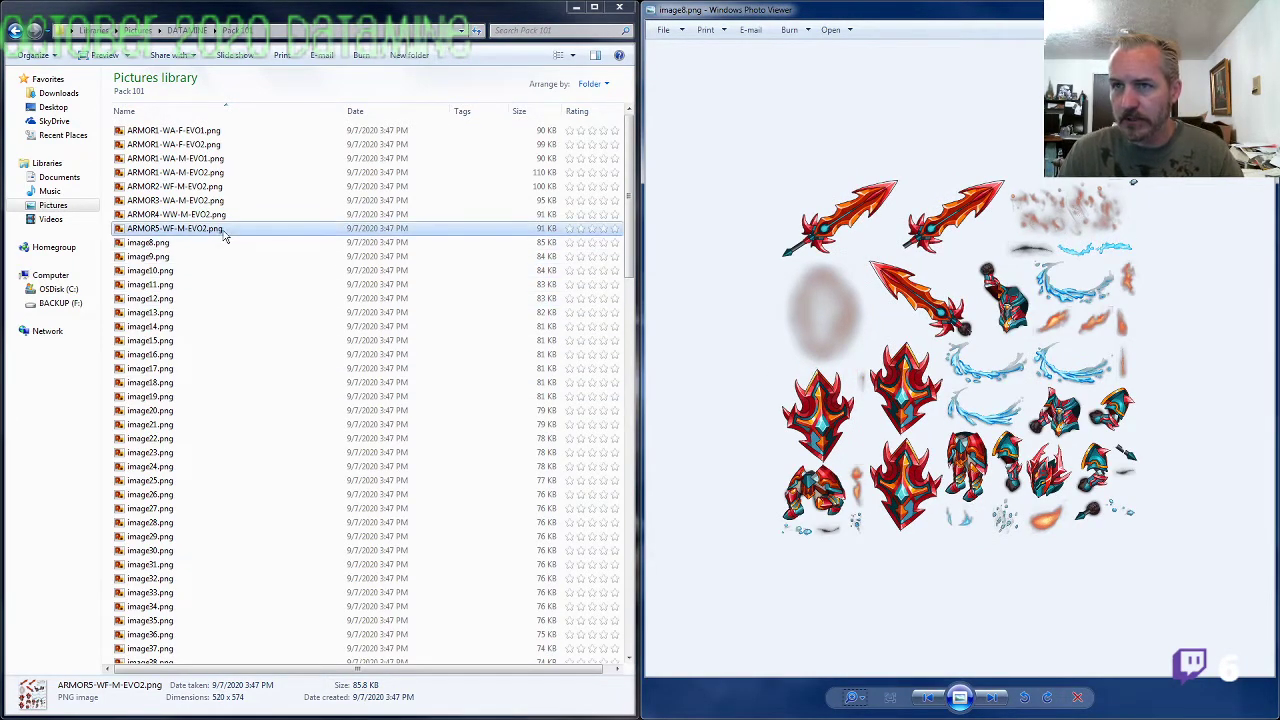
{"action": "left_click", "coordinate": [206, 232]}
{"action": "key", "text": "ctrl+c"}
{"action": "key", "text": "Tab"}
{"action": "key", "text": "ctrl+v"}
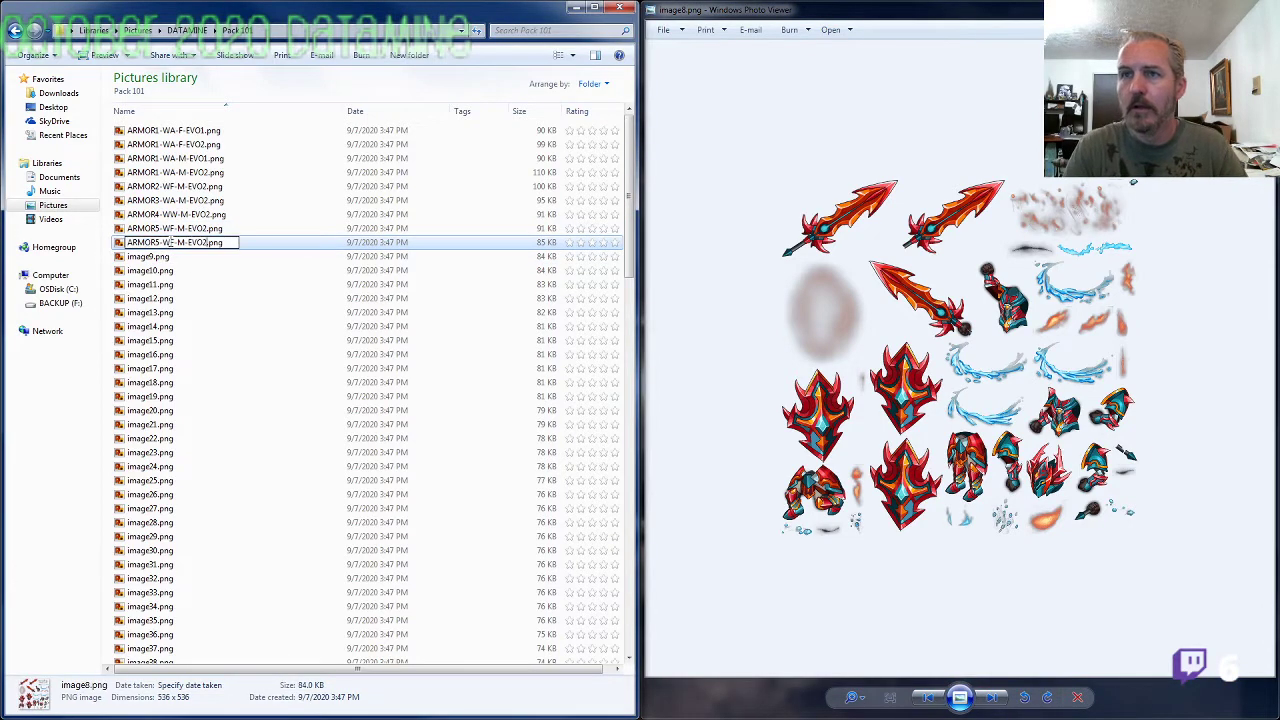
{"action": "left_click_drag", "start_coordinate": [185, 242], "coordinate": [172, 242]}
{"action": "type", "text": "F"}
{"action": "key", "text": "Return"}
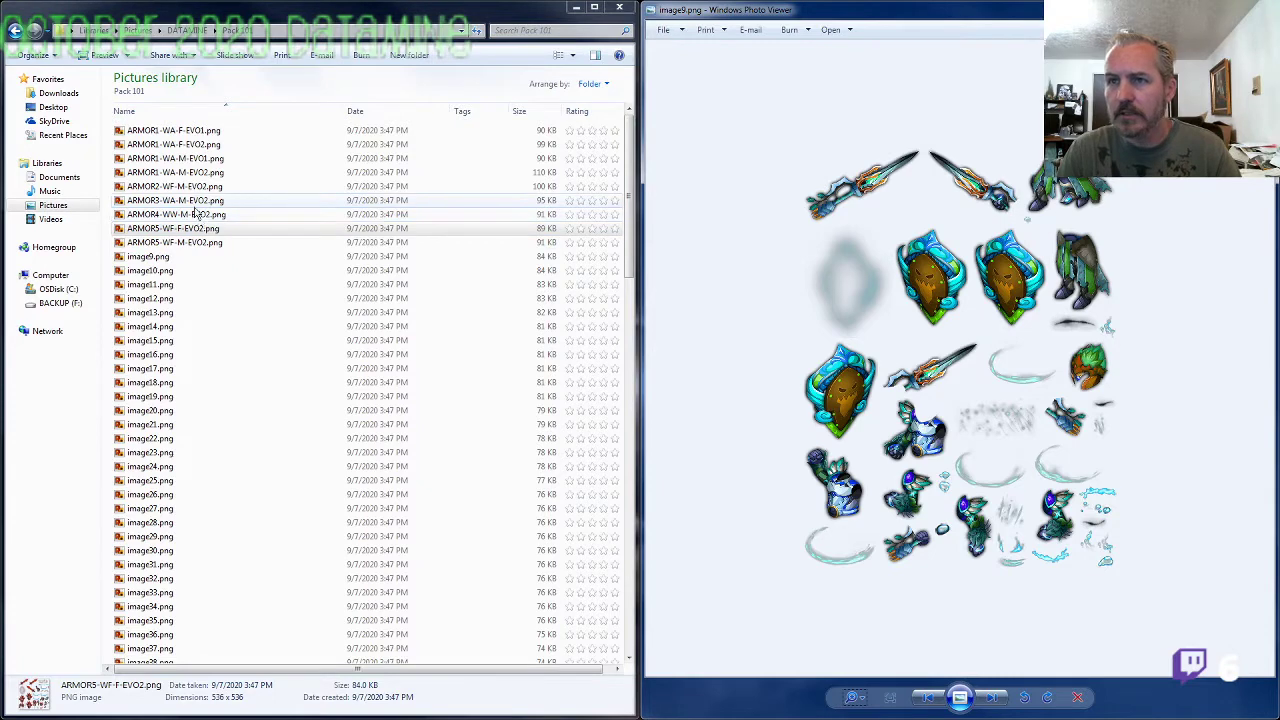
Step: Rename image9.png as ARMOR3-WA-M-EVO1, adapting the name copied from ARMOR3-WA-M-EVO2.png
{"action": "left_click", "coordinate": [190, 202]}
{"action": "key", "text": "F2"}
{"action": "key", "text": "ctrl+c"}
{"action": "left_click", "coordinate": [172, 258]}
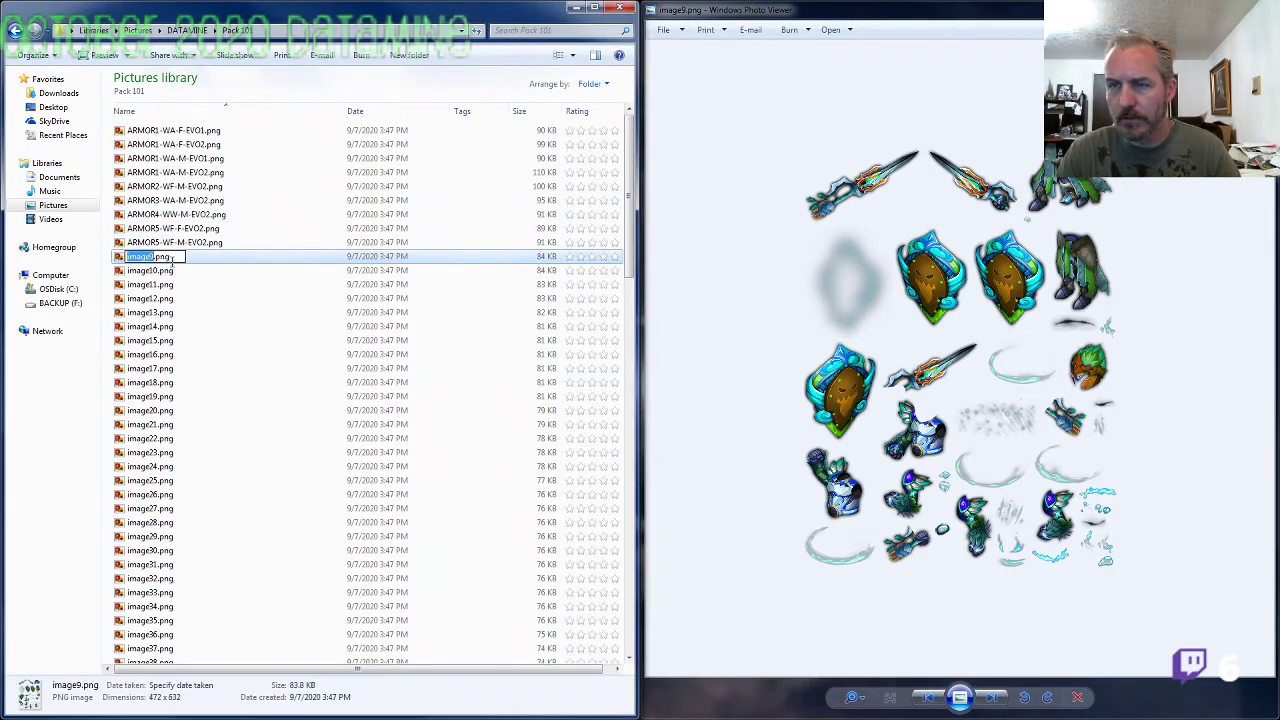
{"action": "key", "text": "F2"}
{"action": "key", "text": "ctrl+v"}
{"action": "type", "text": "1"}
{"action": "key", "text": "Delete"}
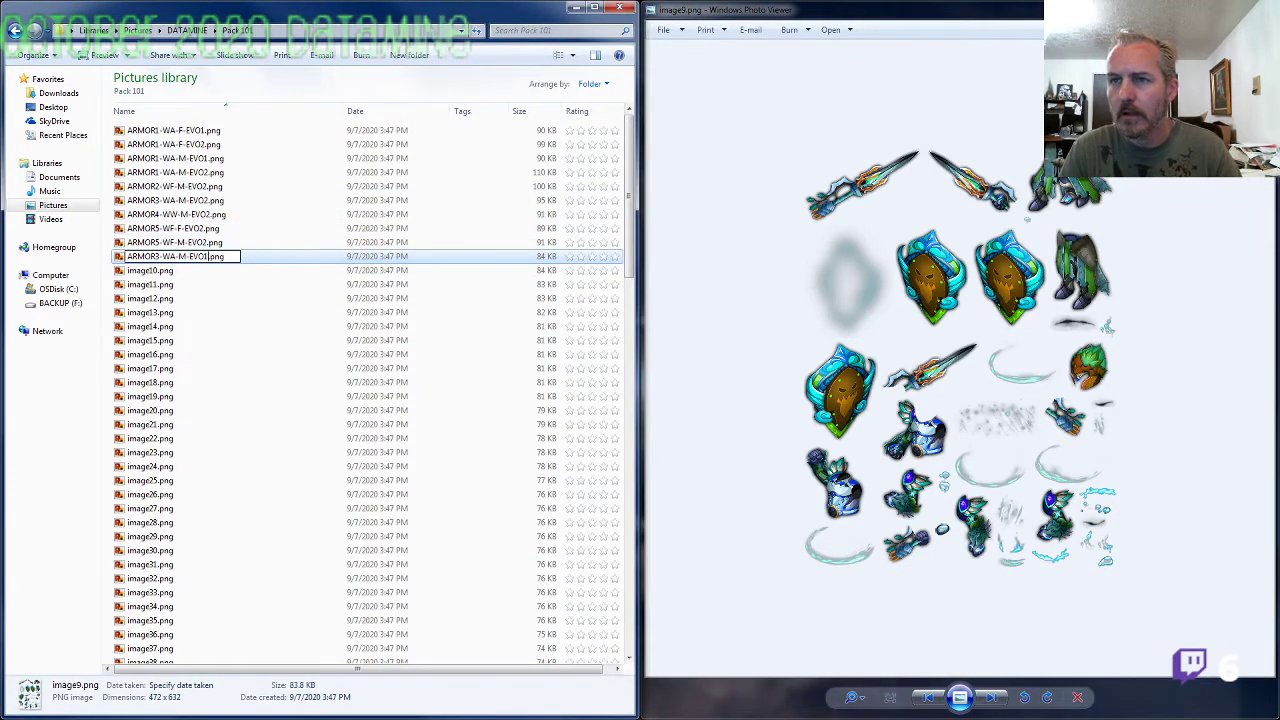
{"action": "key", "text": "Return"}
Step: Rename image10.png as ARMOR3-WA-F-EVO2, changing the gender letter in the copied ARMOR3-WA-M-EVO2 name
{"action": "left_click", "coordinate": [172, 268]}
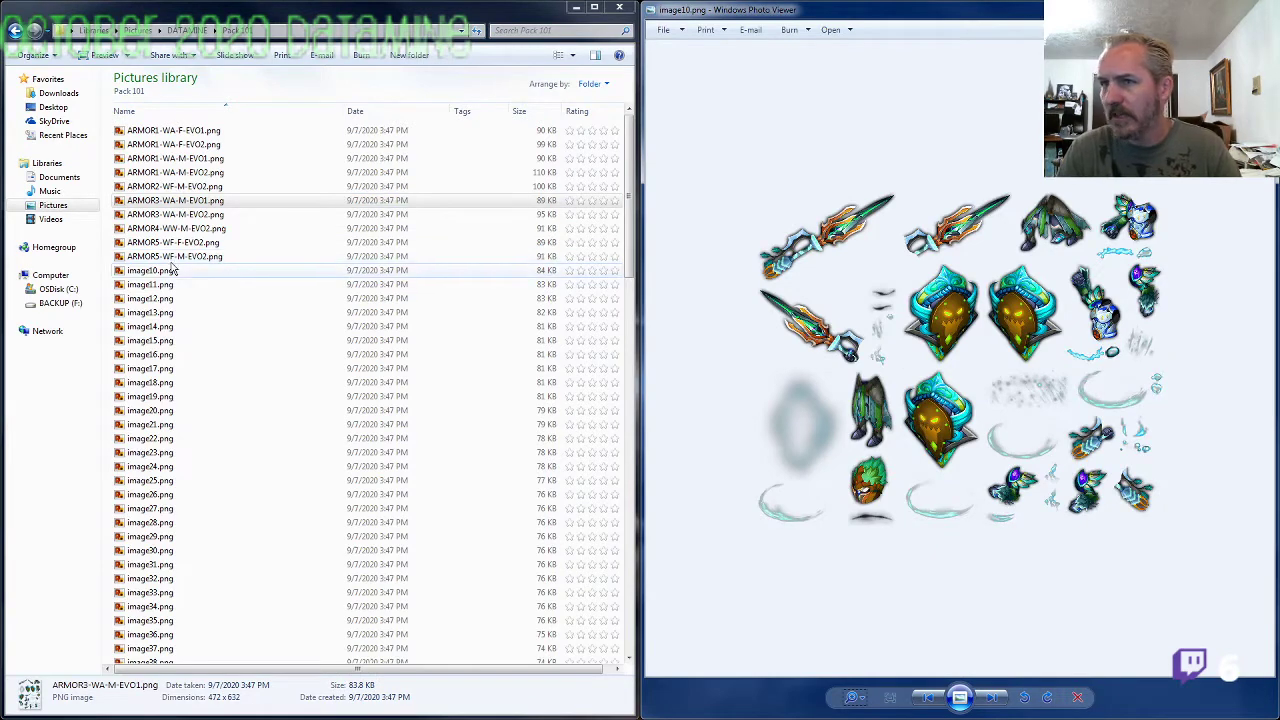
{"action": "key", "text": "F2"}
{"action": "key", "text": "ctrl+v"}
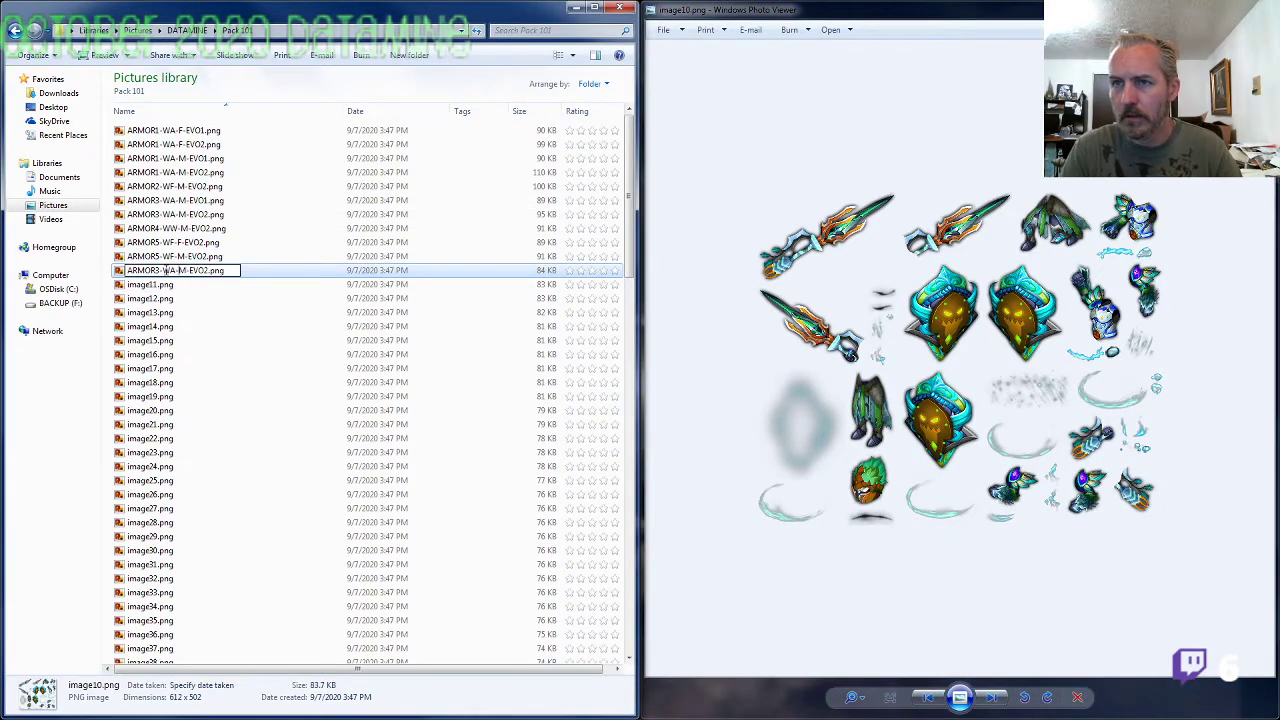
{"action": "type", "text": "F"}
{"action": "key", "text": "Delete"}
{"action": "key", "text": "Return"}
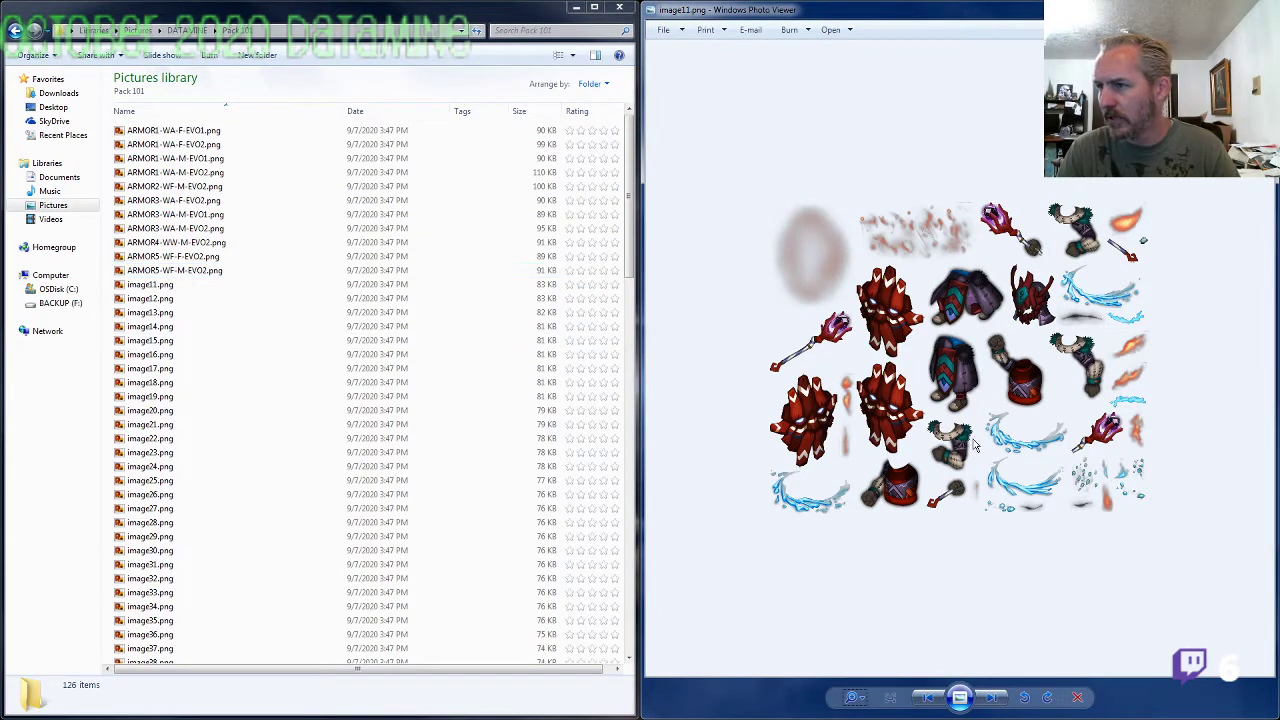
Step: Rename image11.png, the red mask-shield armor sheet, as ARMOR2-WF-M-EVO1, adapting the name copied from ARMOR2-WF-M-EVO2.png
{"action": "left_click", "coordinate": [195, 189]}
{"action": "left_click", "coordinate": [167, 298]}
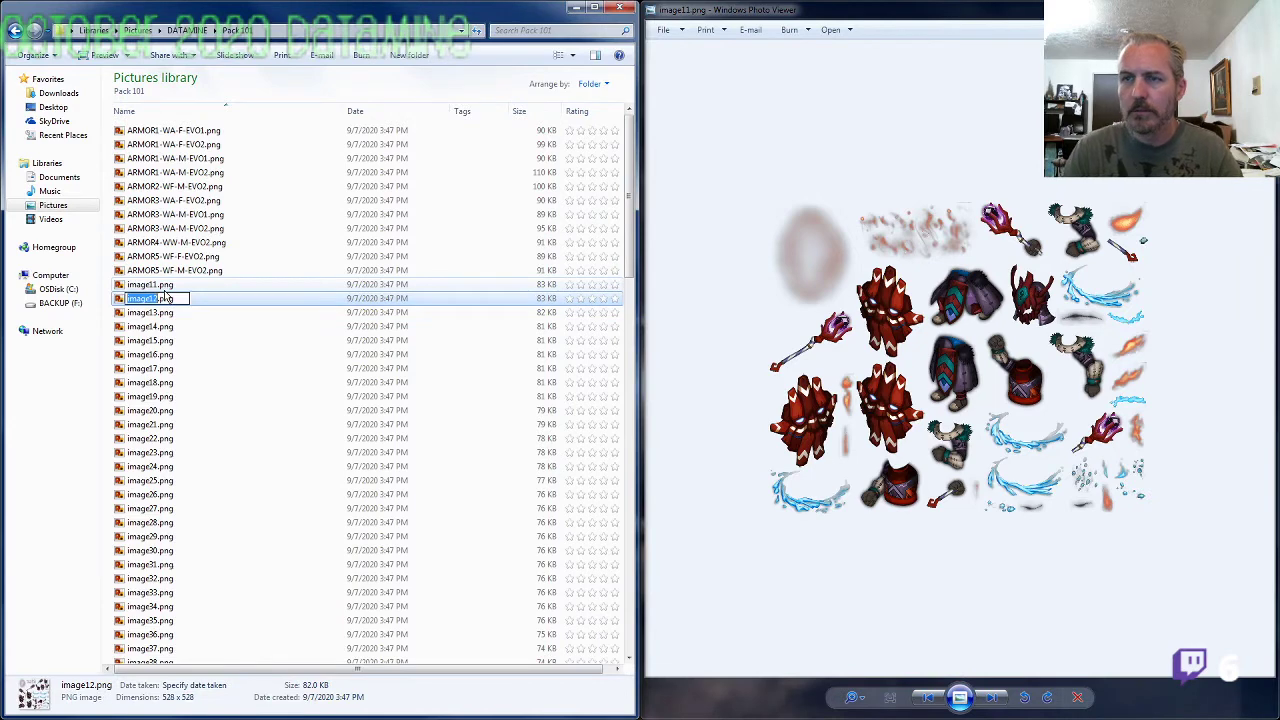
{"action": "key", "text": "Up"}
{"action": "key", "text": "F2"}
{"action": "key", "text": "ctrl+v"}
{"action": "key", "text": "BackSpace"}
{"action": "type", "text": "1"}
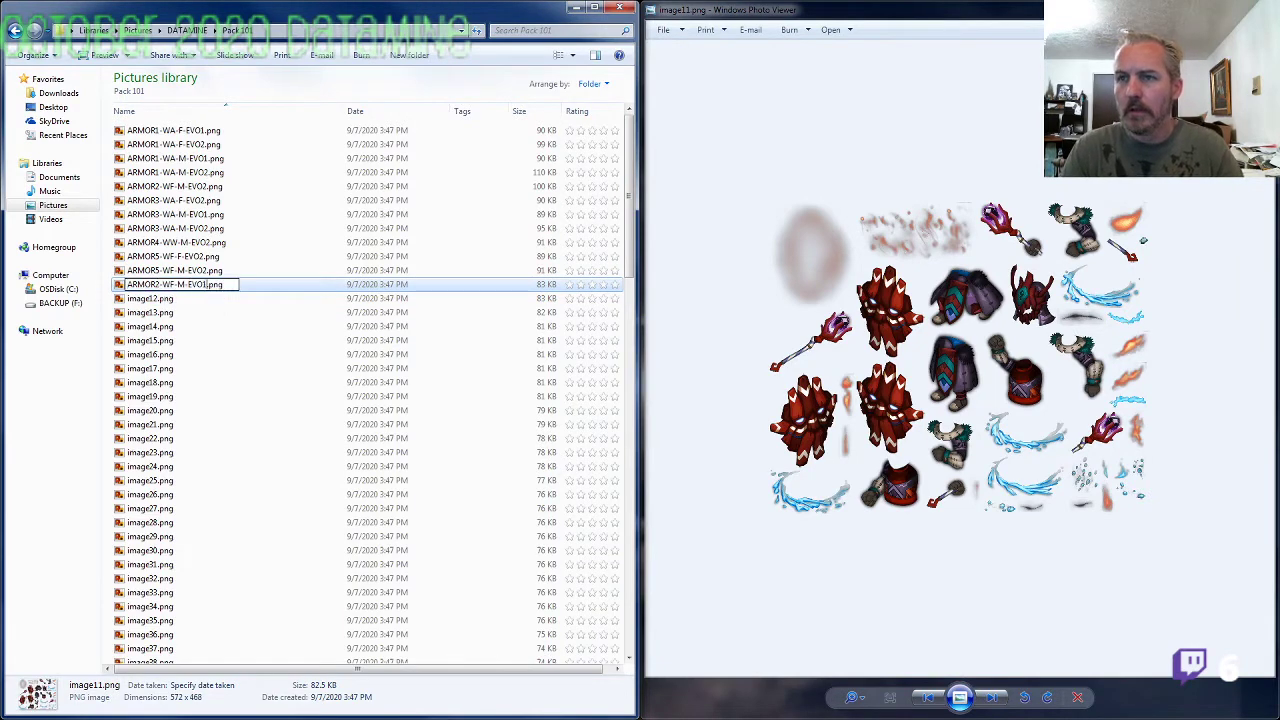
{"action": "key", "text": "Return"}
Step: Rename image12.png as ARMOR2-WF-F-EVO2, changing the gender letter in the copied ARMOR2-WF-M-EVO2 name
{"action": "left_click", "coordinate": [167, 298]}
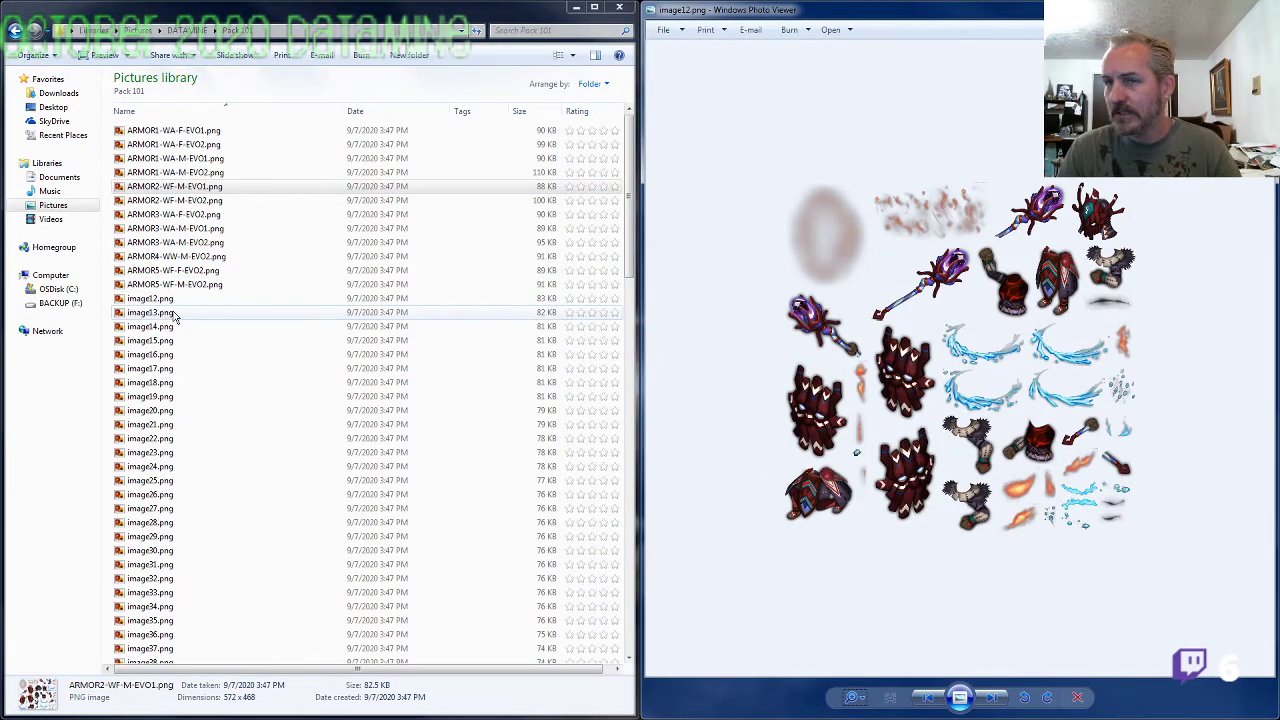
{"action": "key", "text": "F2"}
{"action": "key", "text": "ctrl+v"}
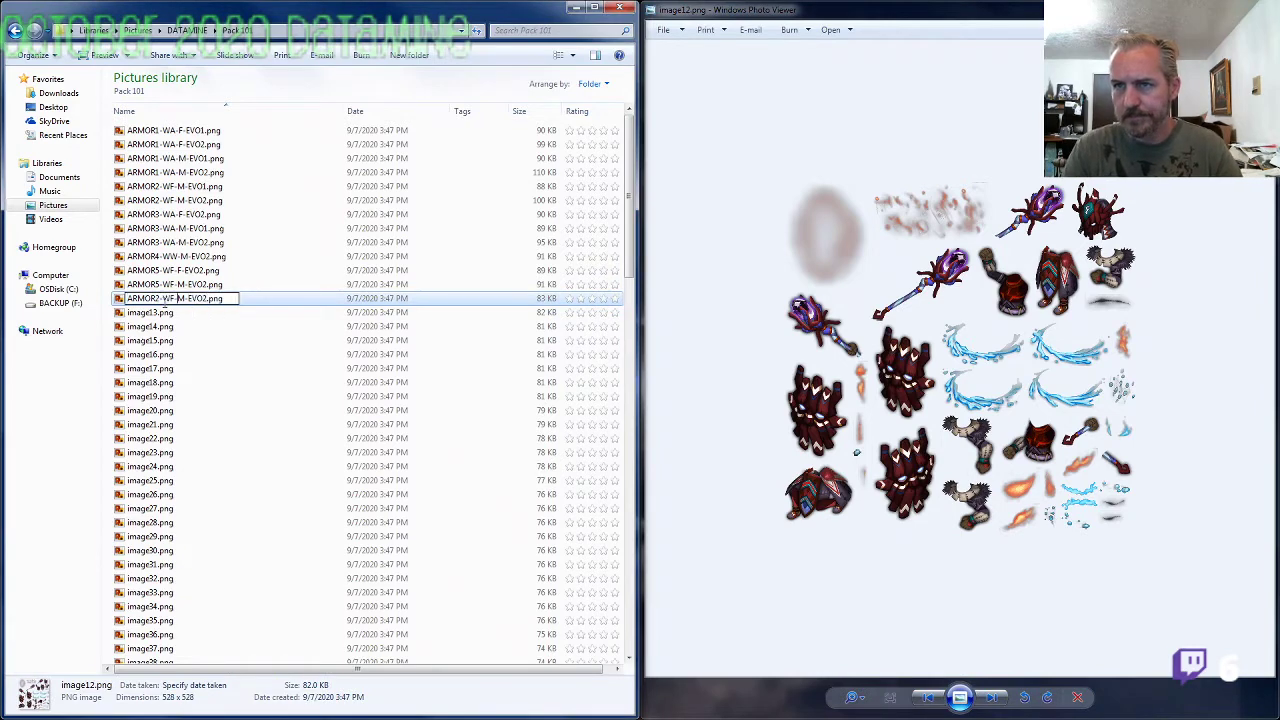
{"action": "key", "text": "BackSpace"}
{"action": "type", "text": "F"}
{"action": "key", "text": "Return"}
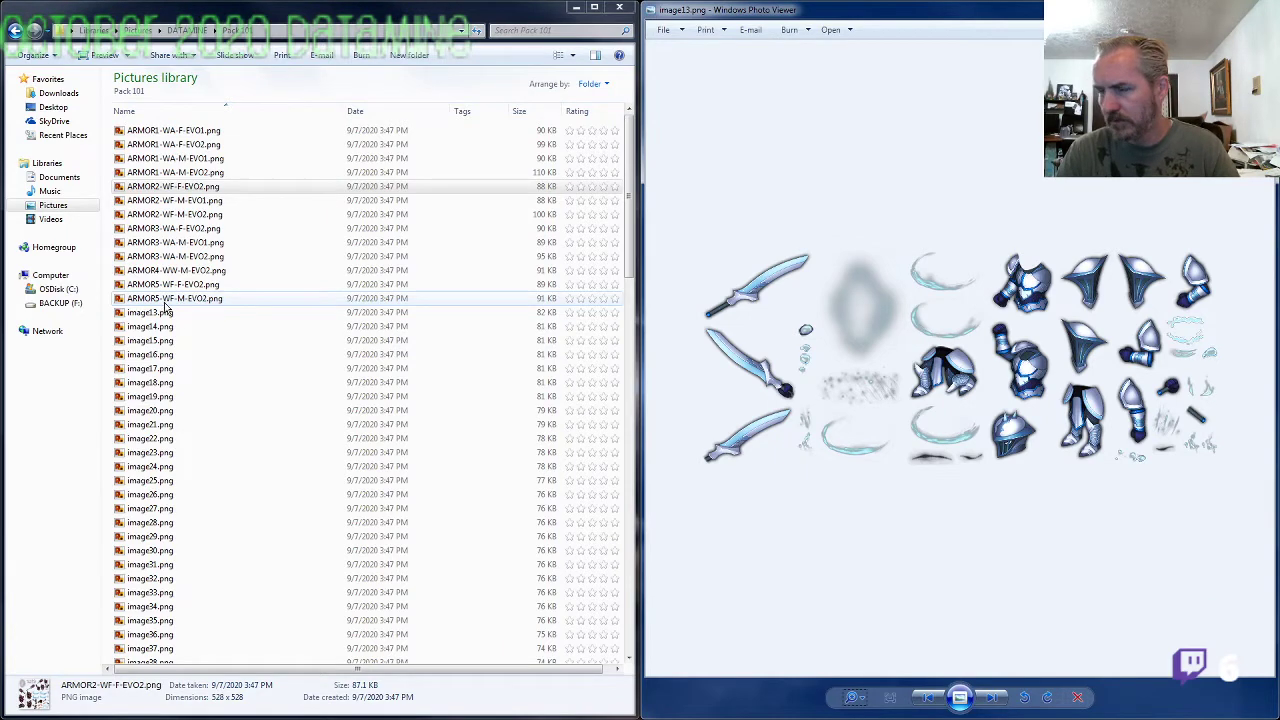
Step: Look through the unnamed armor sheets from image13.png to image34.png to compare their designs, and close the viewer
{"action": "left_click", "coordinate": [178, 173]}
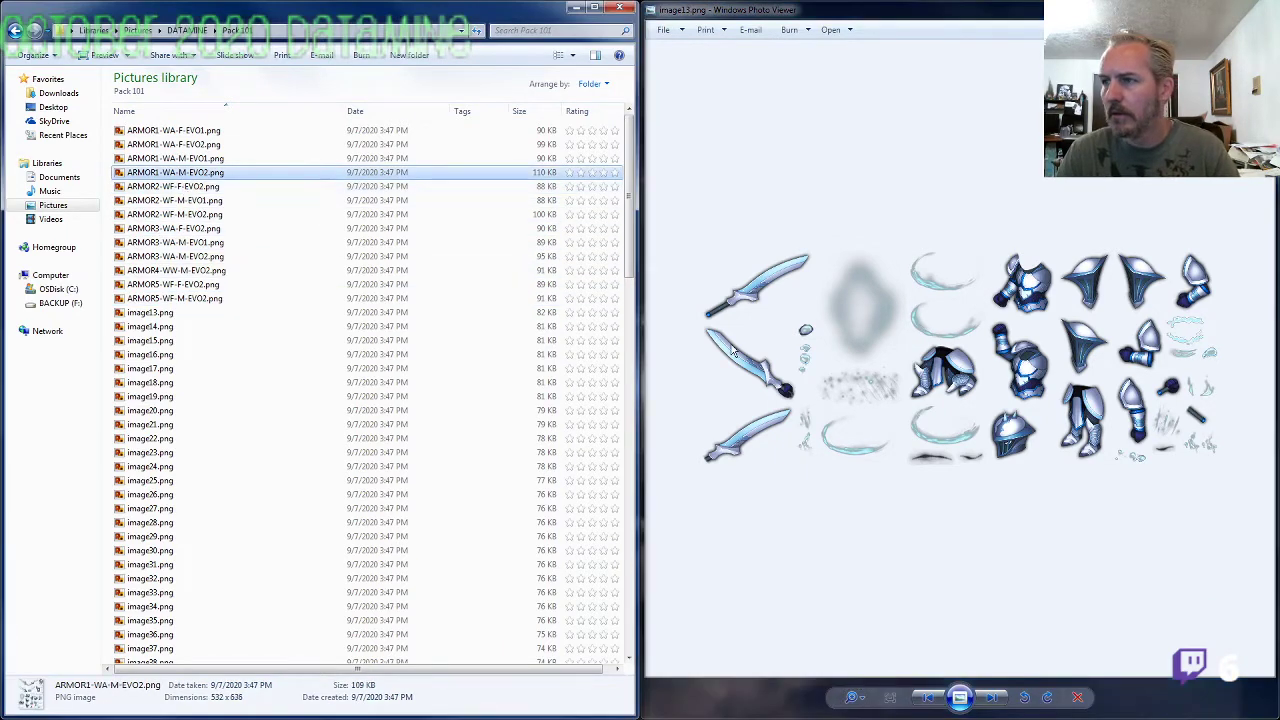
{"action": "left_click", "coordinate": [815, 370]}
{"action": "key", "text": "Right"}
{"action": "key", "text": "Right"}
{"action": "key", "text": "Right"}
{"action": "key", "text": "Right"}
{"action": "key", "text": "Right"}
{"action": "key", "text": "Right"}
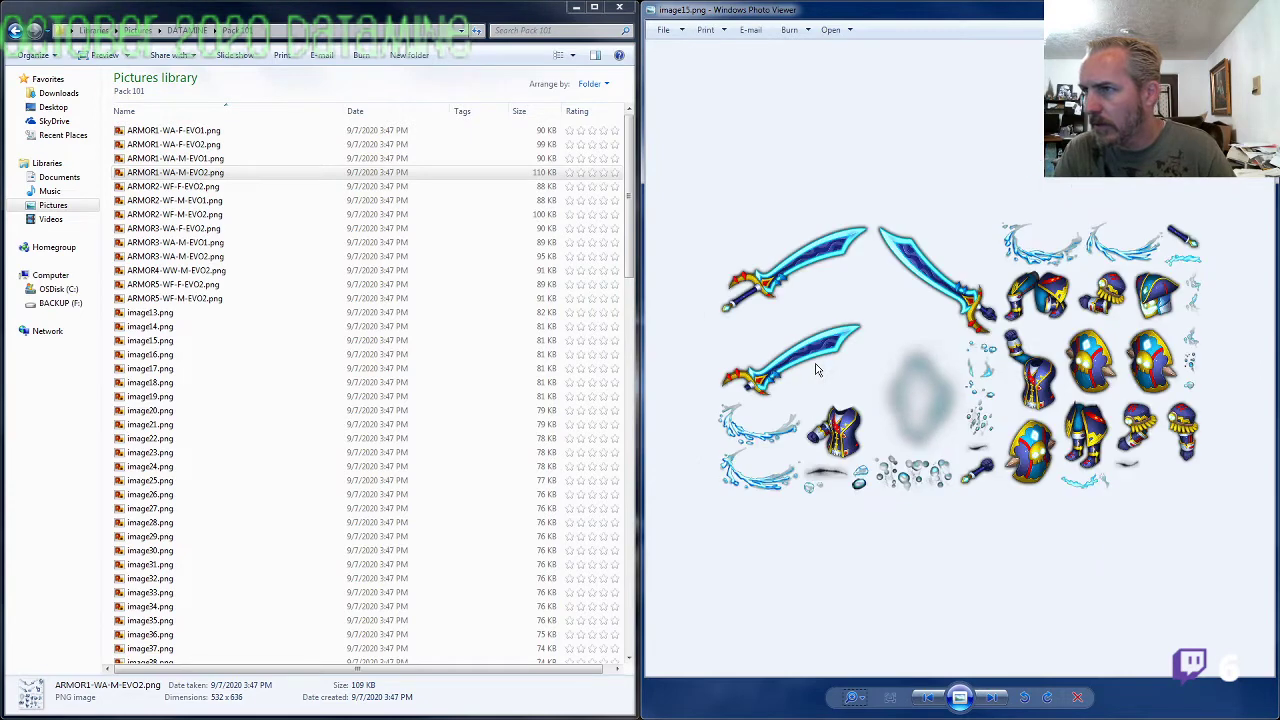
{"action": "key", "text": "Right"}
{"action": "key", "text": "Right"}
{"action": "key", "text": "Right"}
{"action": "key", "text": "Right"}
{"action": "key", "text": "Right"}
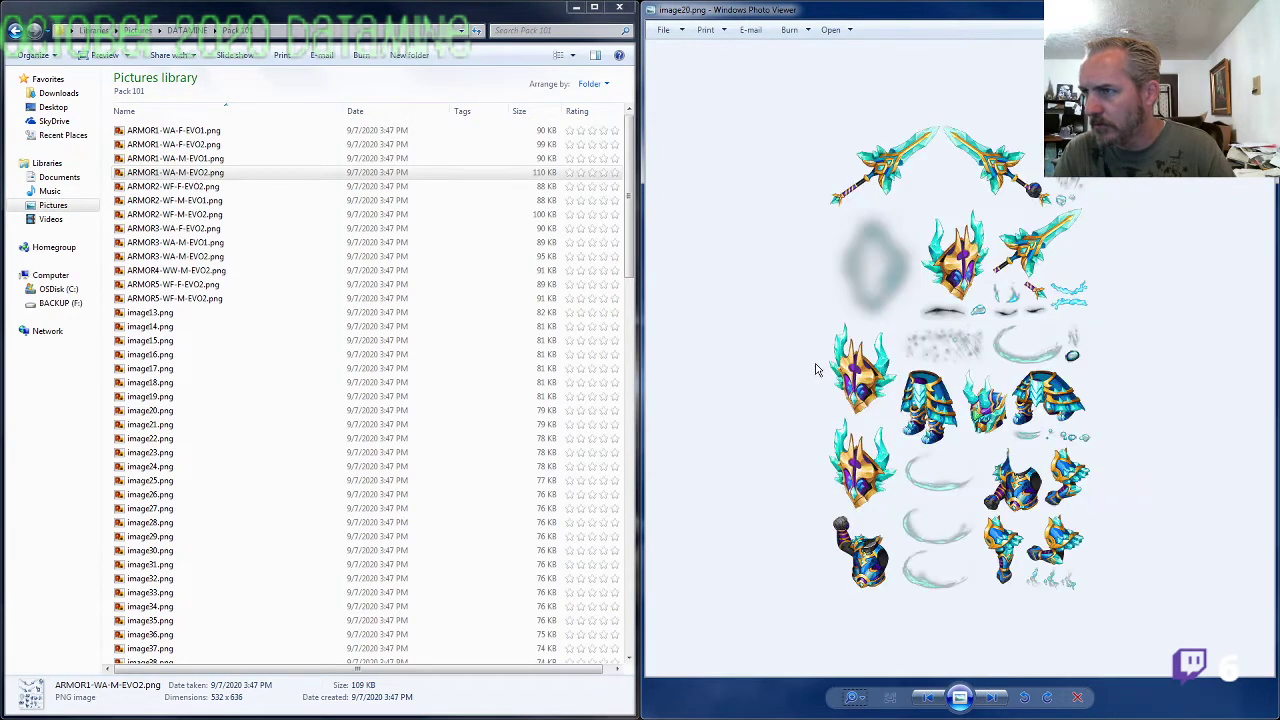
{"action": "key", "text": "Right"}
{"action": "key", "text": "Right"}
{"action": "key", "text": "Right"}
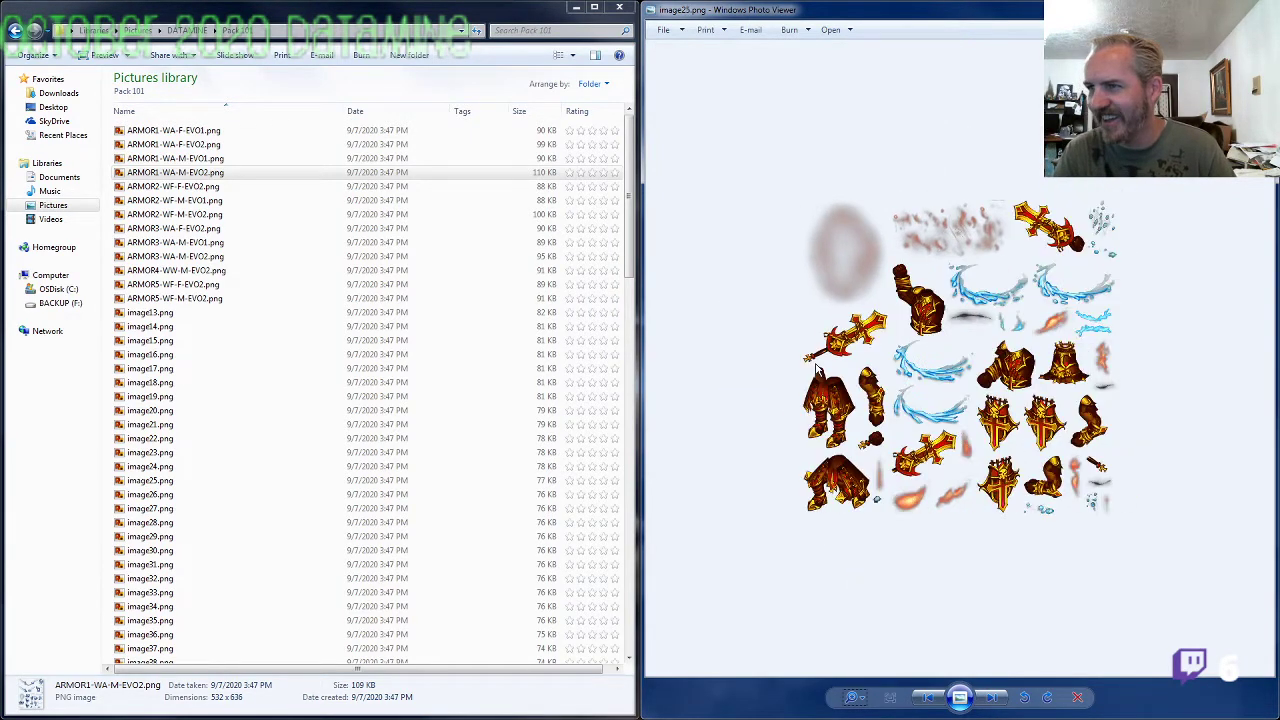
{"action": "key", "text": "Right"}
{"action": "key", "text": "Right"}
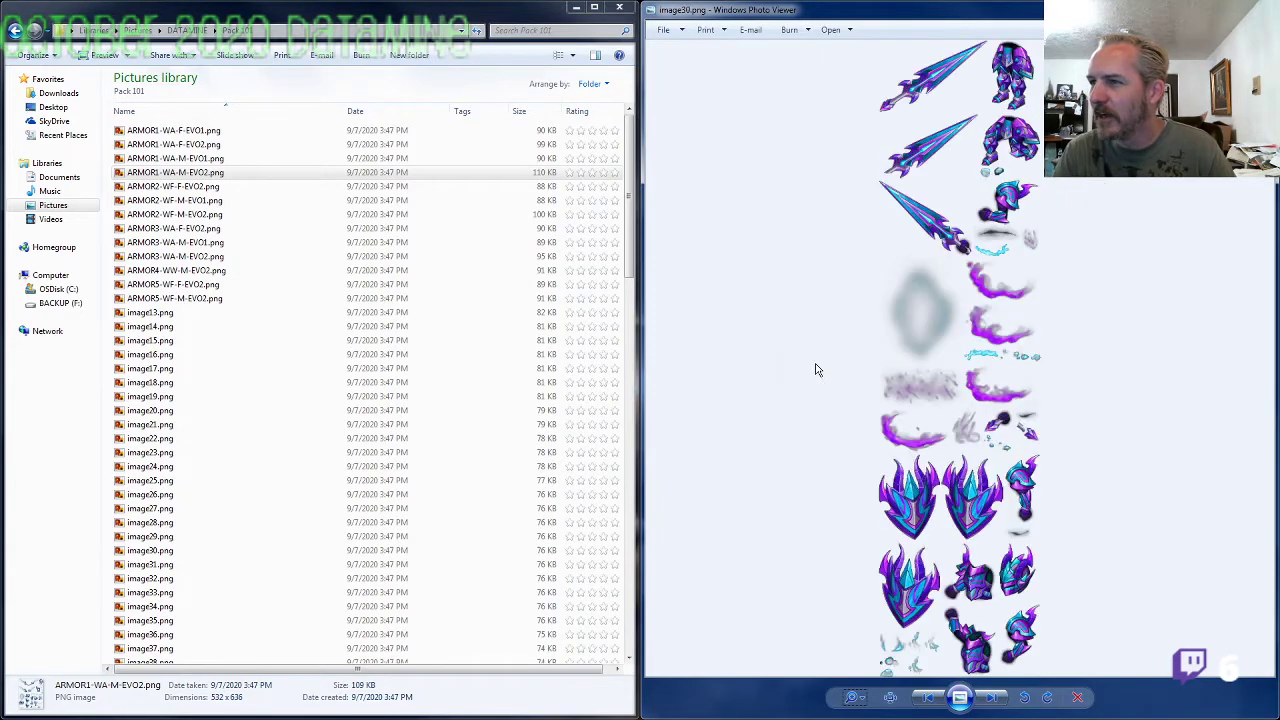
{"action": "key", "text": "Right"}
{"action": "key", "text": "Right"}
{"action": "key", "text": "Right"}
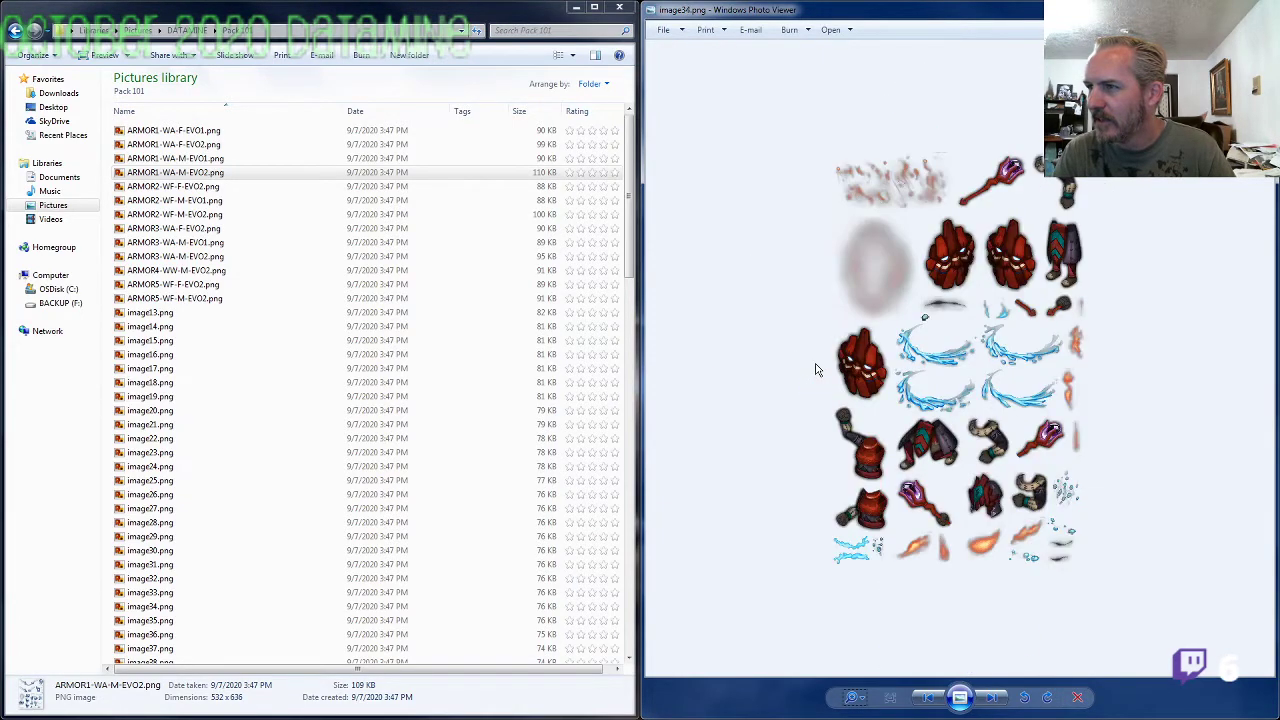
{"action": "key", "text": "Right"}
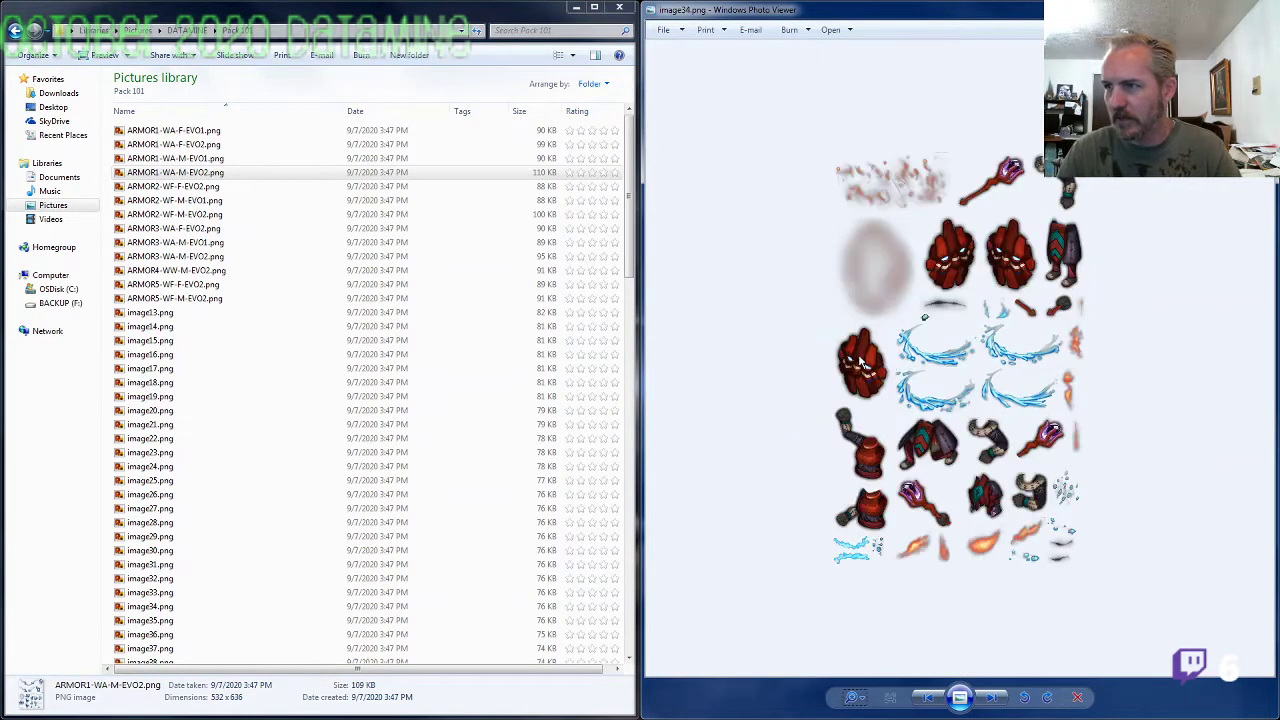
{"action": "key", "text": "alt+F4"}
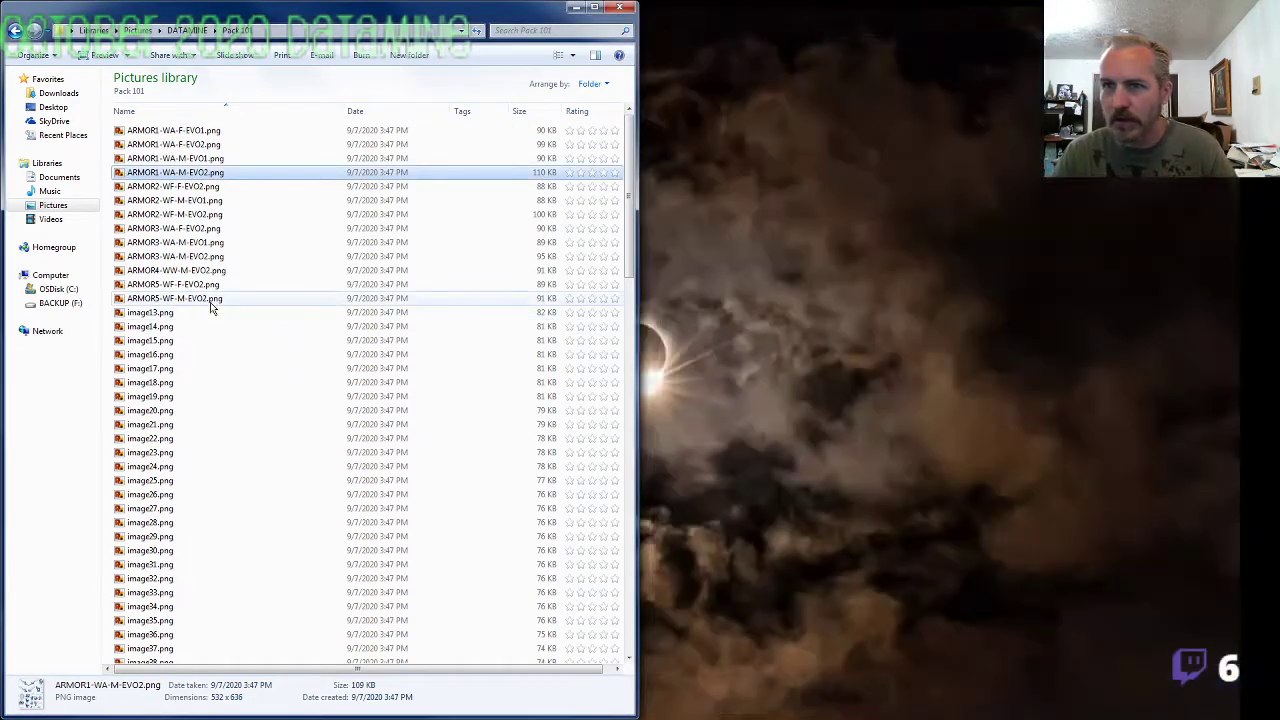
Step: Open image13.png, the silver-blue armor sheet, and rename it ARMOR1-WA-M-BASE, adapting the name copied from ARMOR1-WA-M-EVO1.png
{"action": "double_click", "coordinate": [183, 313]}
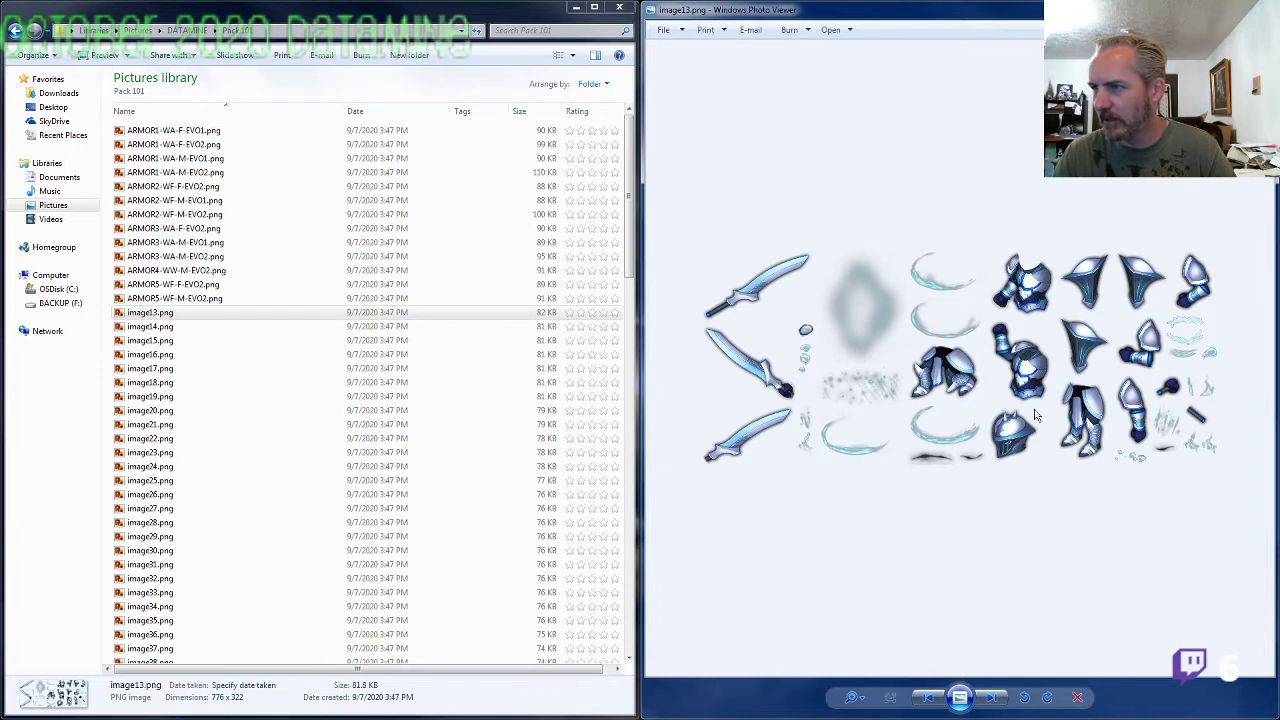
{"action": "left_click", "coordinate": [194, 163]}
{"action": "key", "text": "F2"}
{"action": "key", "text": "ctrl+c"}
{"action": "left_click", "coordinate": [177, 312]}
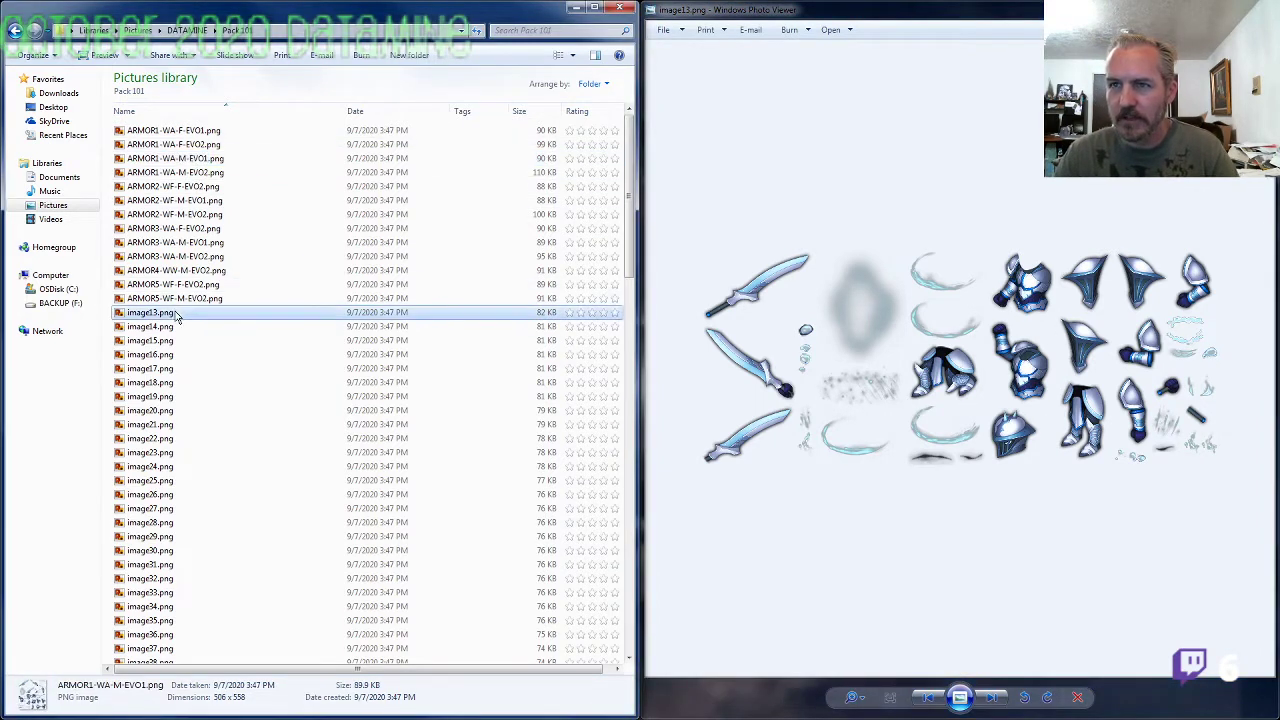
{"action": "key", "text": "F2"}
{"action": "key", "text": "ctrl+v"}
{"action": "key", "text": "ctrl+shift+Left"}
{"action": "type", "text": "BASE"}
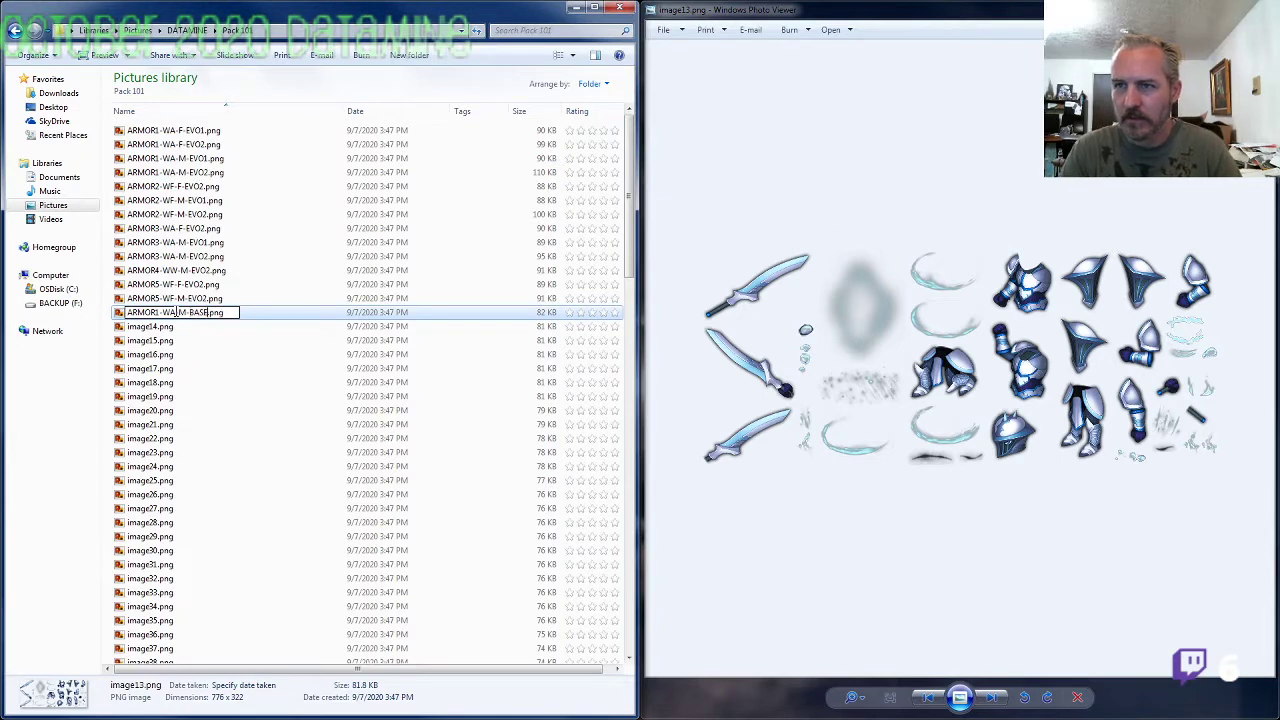
{"action": "key", "text": "Return"}
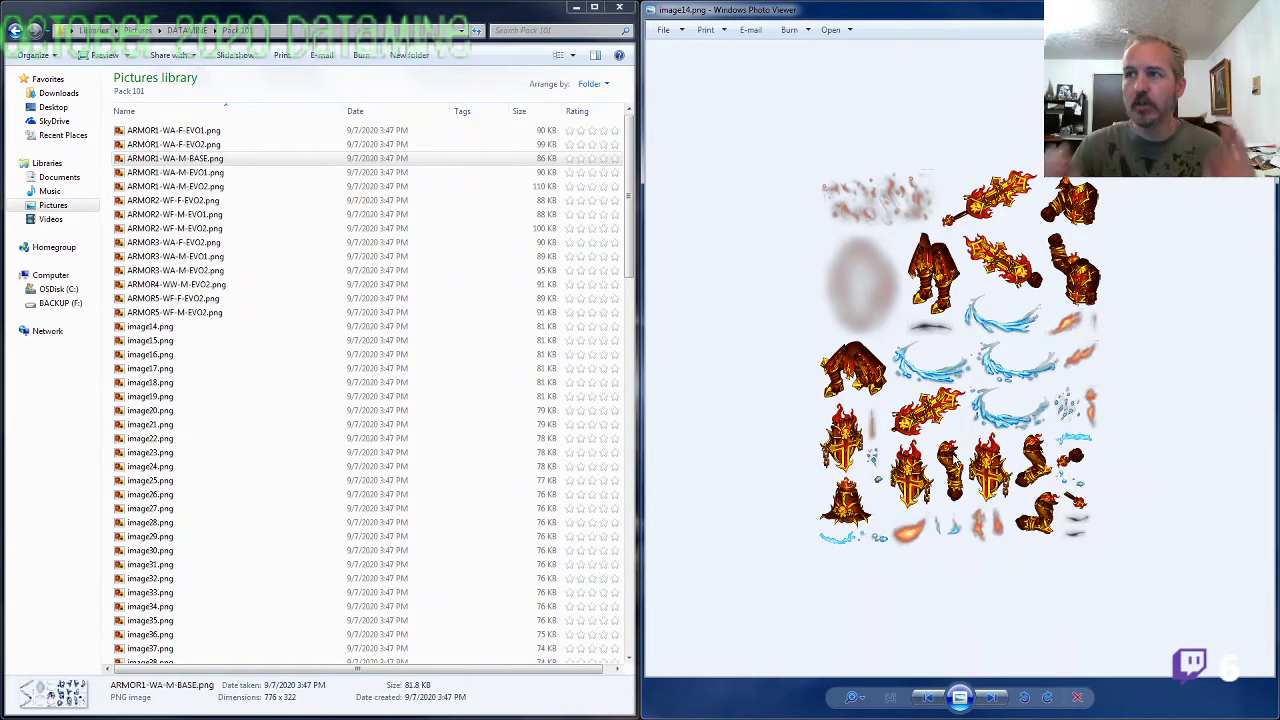
Step: Rename image14.png, the flaming brown and gold armor sheet with cross shields, as ARMOR6-WF-M-EVO2
{"action": "left_click", "coordinate": [150, 328]}
{"action": "key", "text": "F2"}
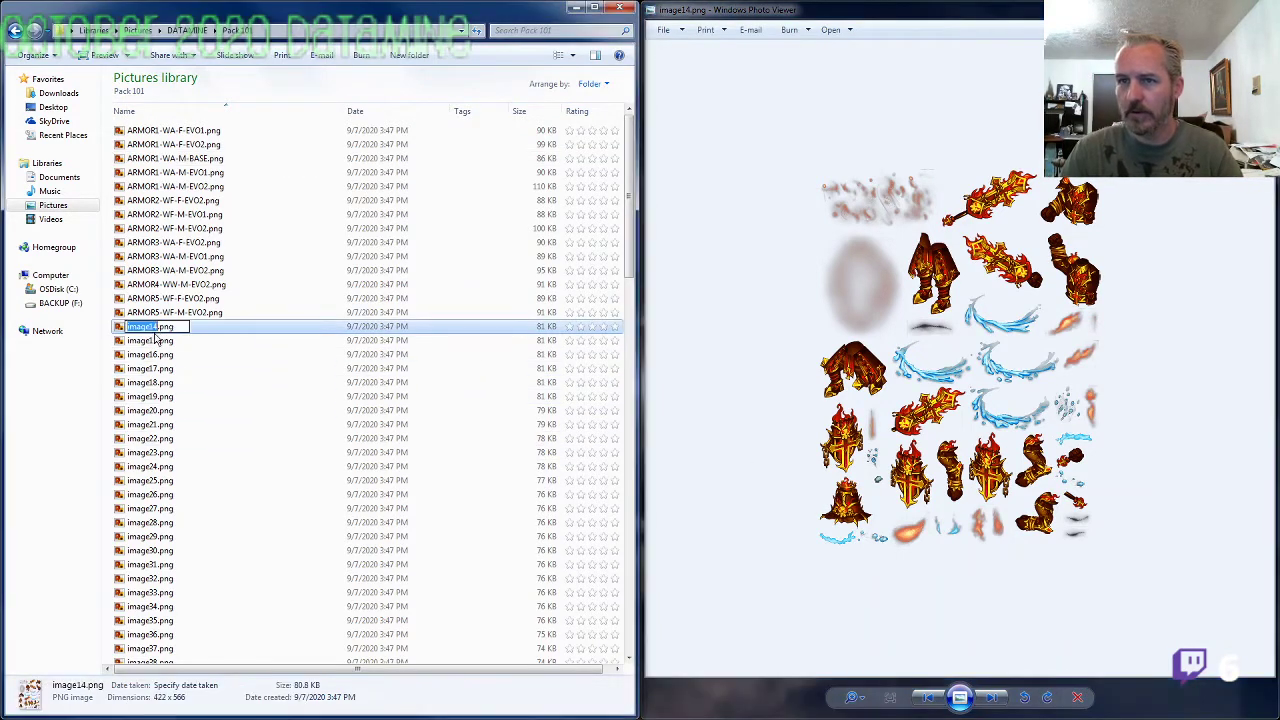
{"action": "type", "text": "ARMOR6-WF"}
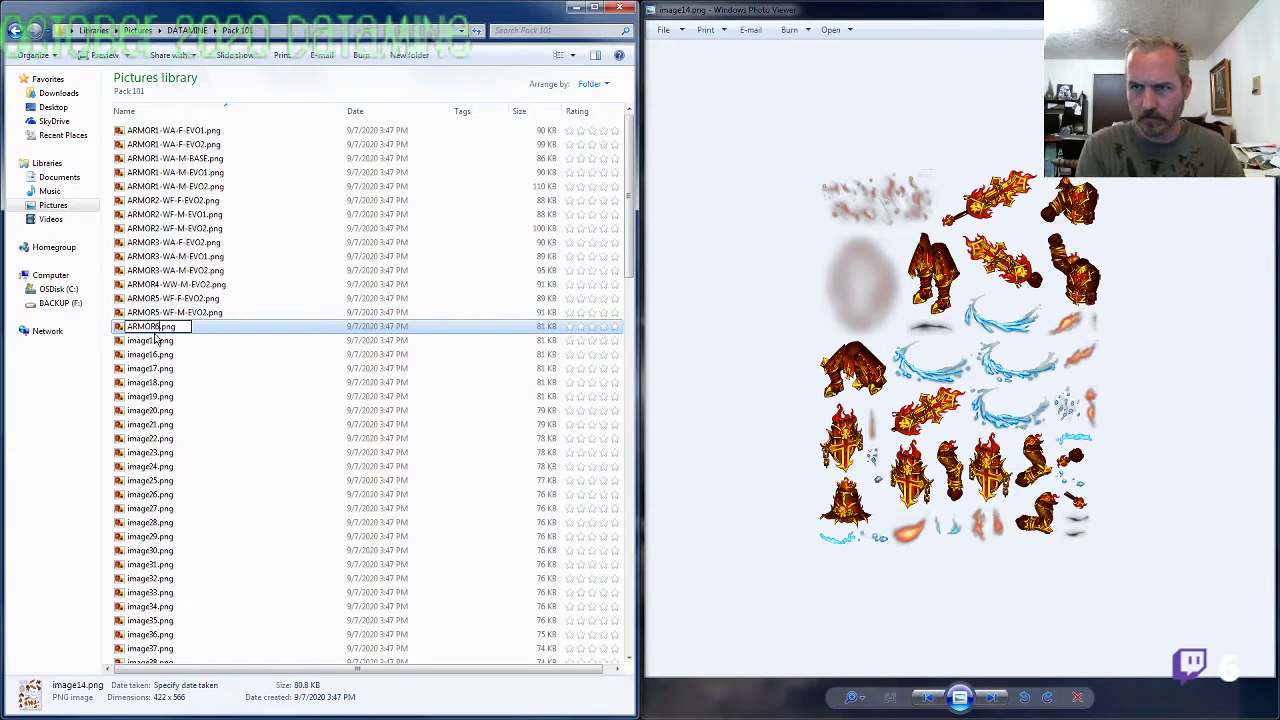
{"action": "type", "text": "-M"}
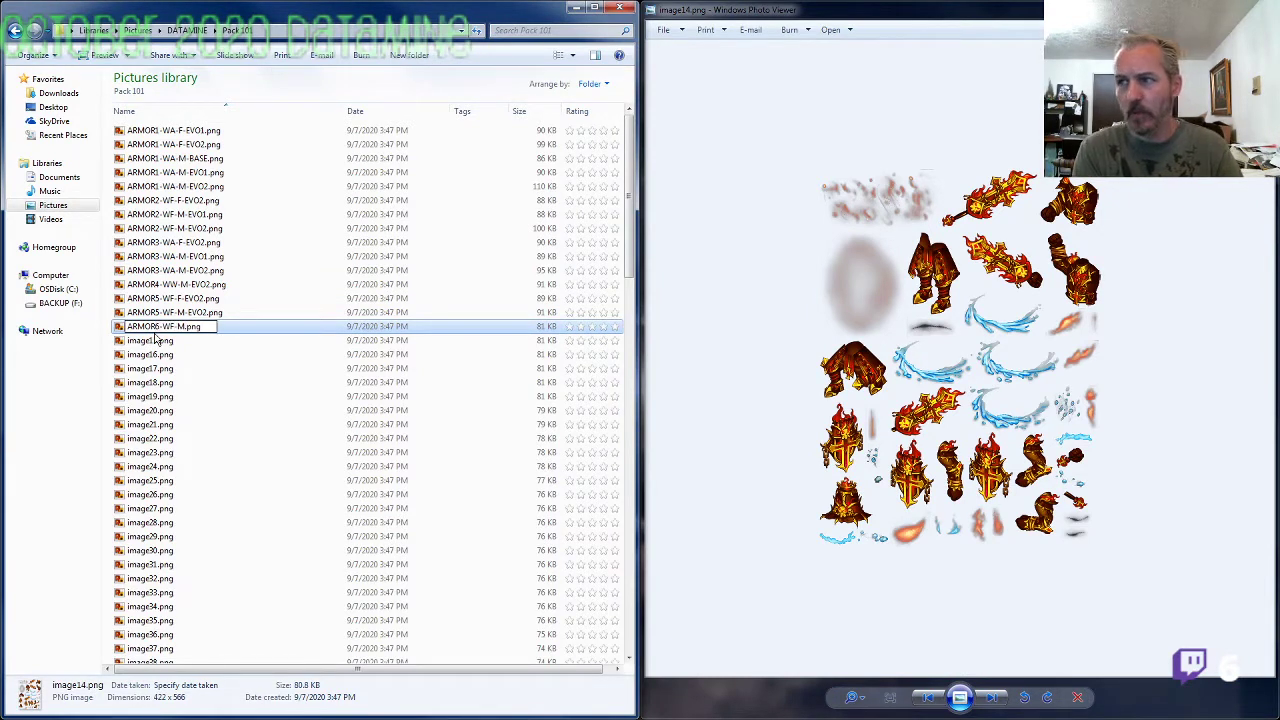
{"action": "type", "text": "-EVO2"}
{"action": "key", "text": "Return"}
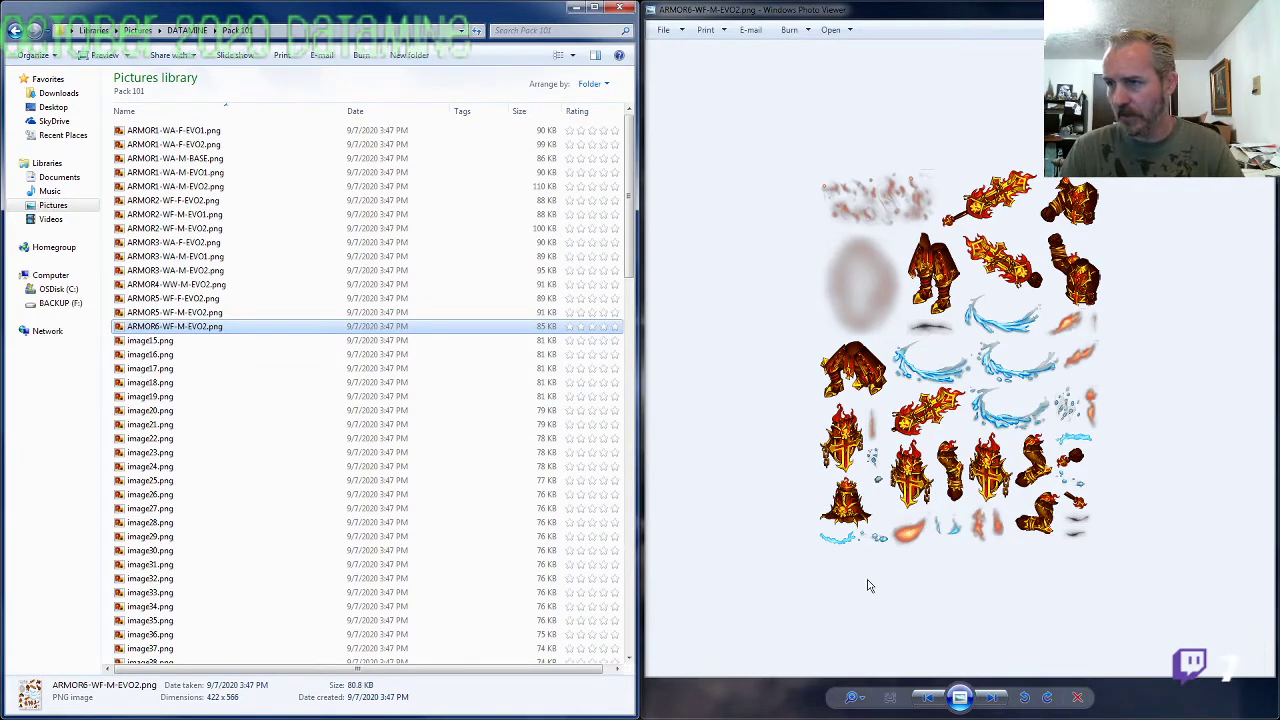
Step: Inspect the details of the ARMOR6-WF-M-EVO2 sheet enlarged, and bring up image15.png for viewing
{"action": "left_click", "coordinate": [860, 697]}
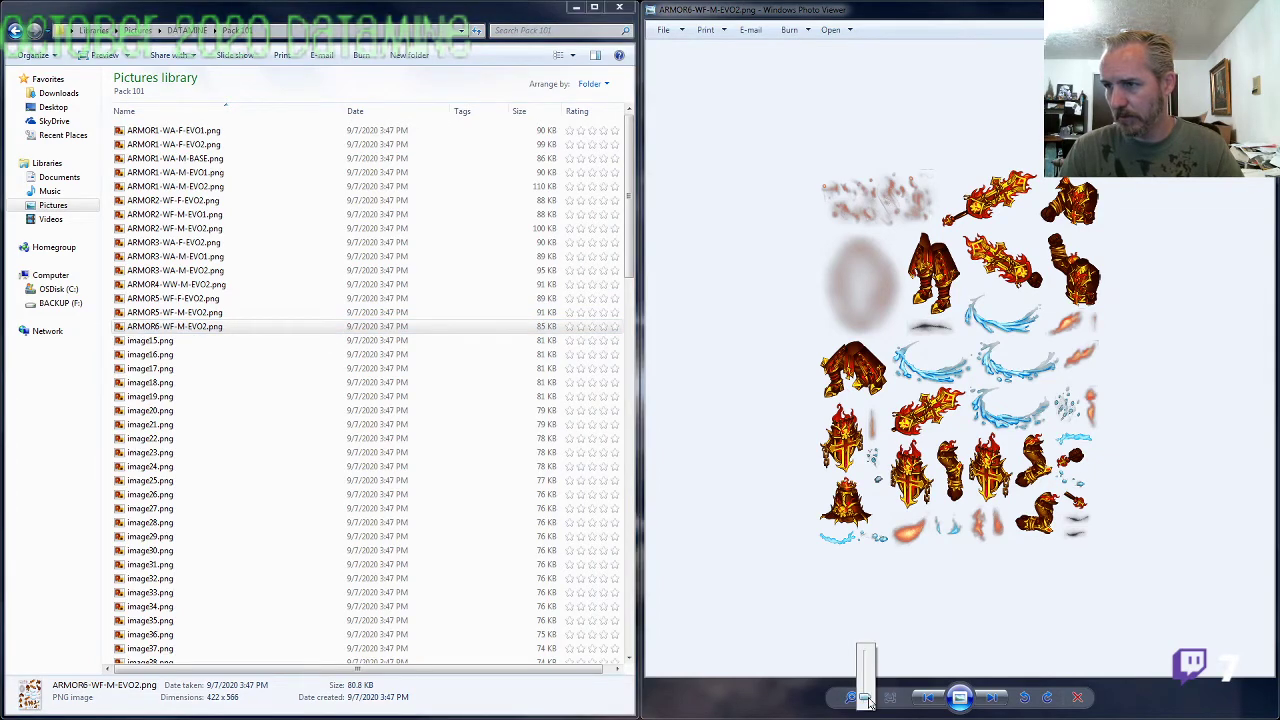
{"action": "left_click_drag", "start_coordinate": [866, 696], "coordinate": [867, 685]}
{"action": "left_click_drag", "start_coordinate": [925, 480], "coordinate": [972, 200]}
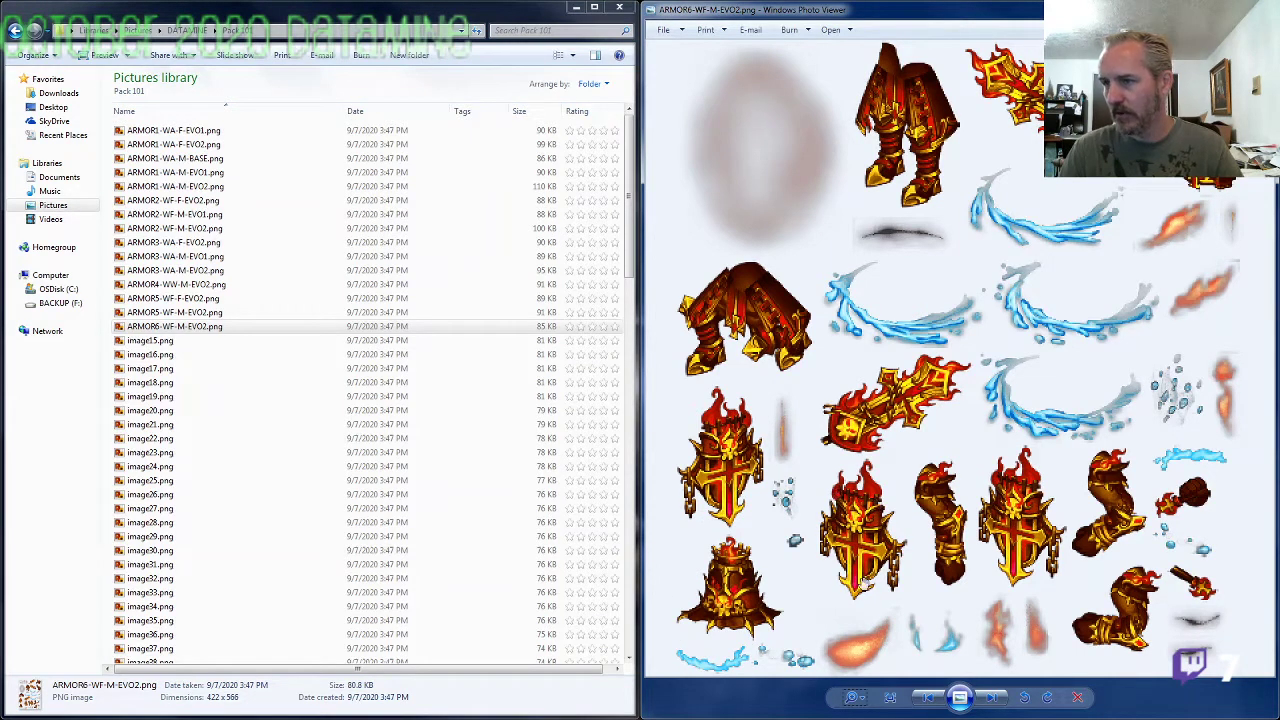
{"action": "left_click_drag", "start_coordinate": [994, 289], "coordinate": [991, 413]}
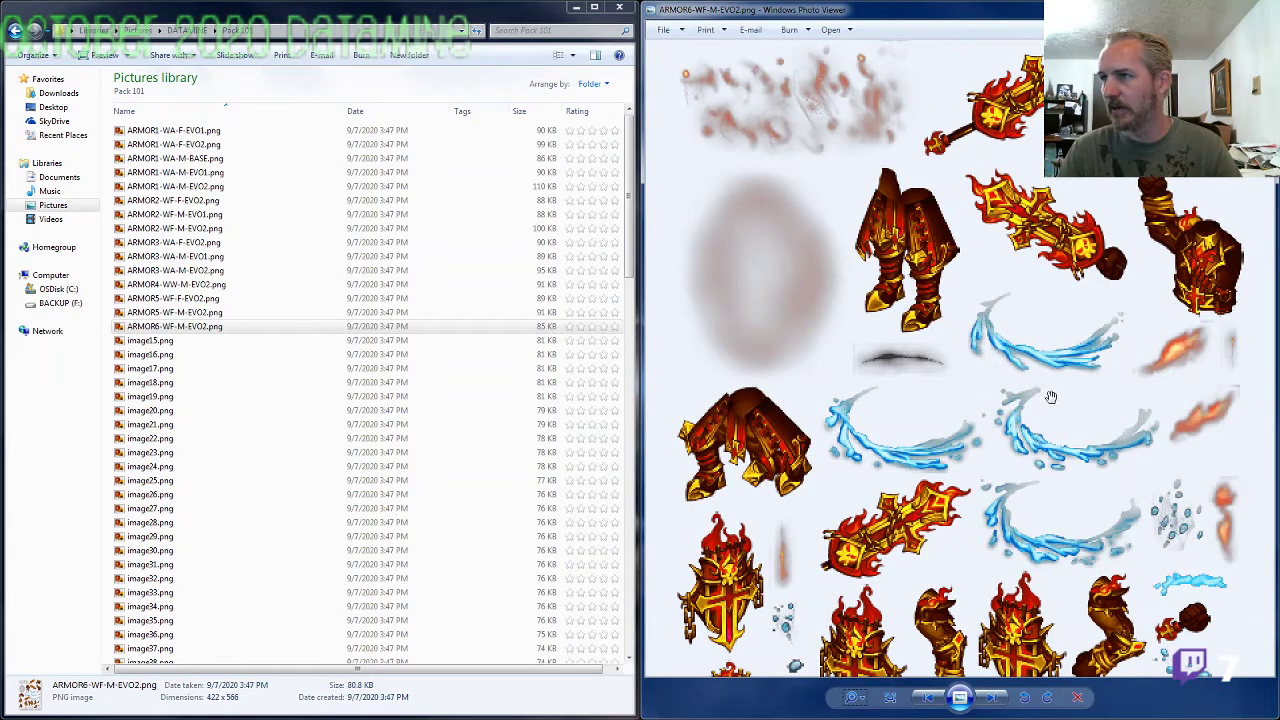
{"action": "left_click", "coordinate": [160, 340]}
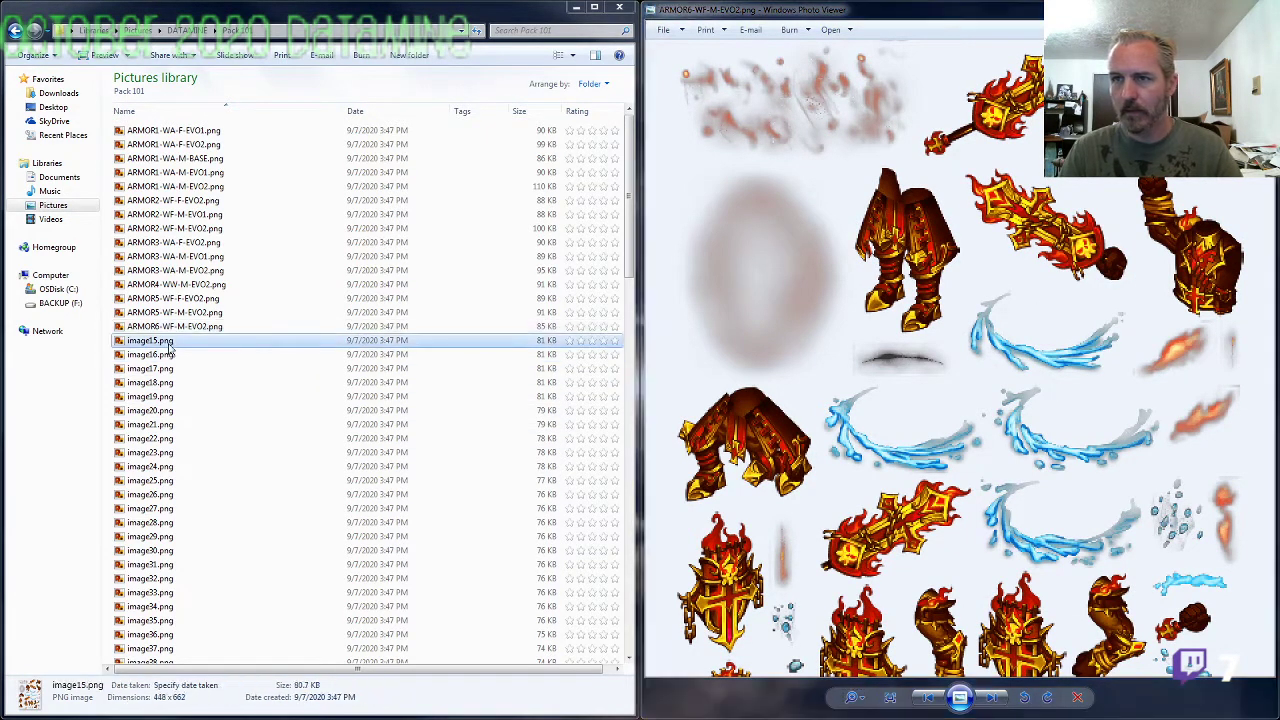
{"action": "key", "text": "Right"}
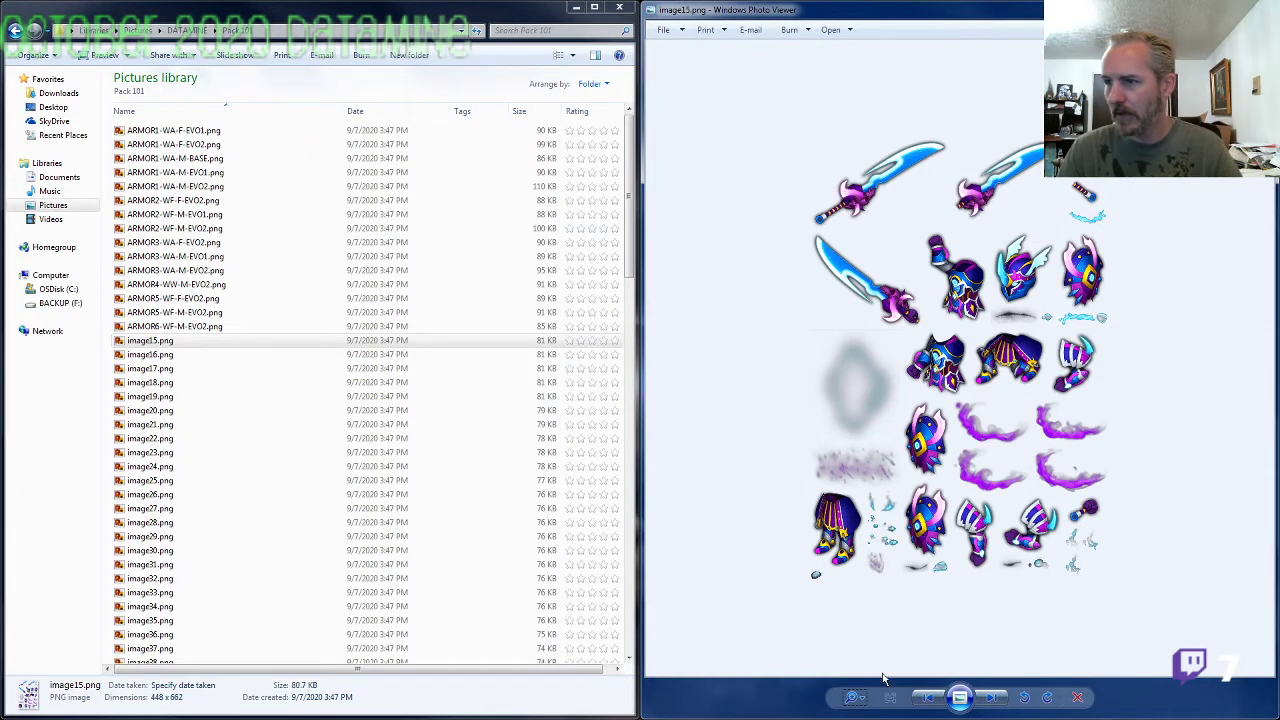
Step: Check image15.png, the purple and blue armor sheet with curved swords, in detail and rename it ARMOR7-WS-M-EVO2
{"action": "left_click", "coordinate": [855, 697]}
{"action": "left_click_drag", "start_coordinate": [858, 693], "coordinate": [861, 684]}
{"action": "left_click_drag", "start_coordinate": [1034, 555], "coordinate": [1041, 353]}
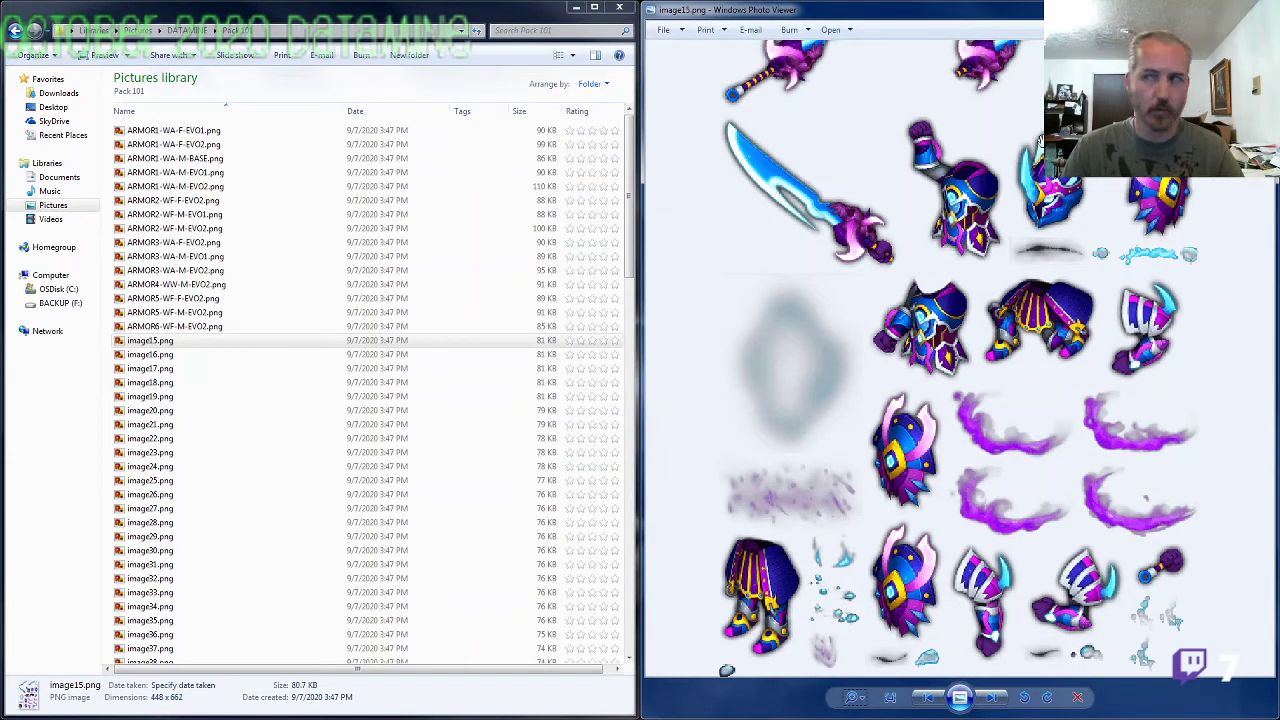
{"action": "left_click_drag", "start_coordinate": [1009, 248], "coordinate": [1012, 198]}
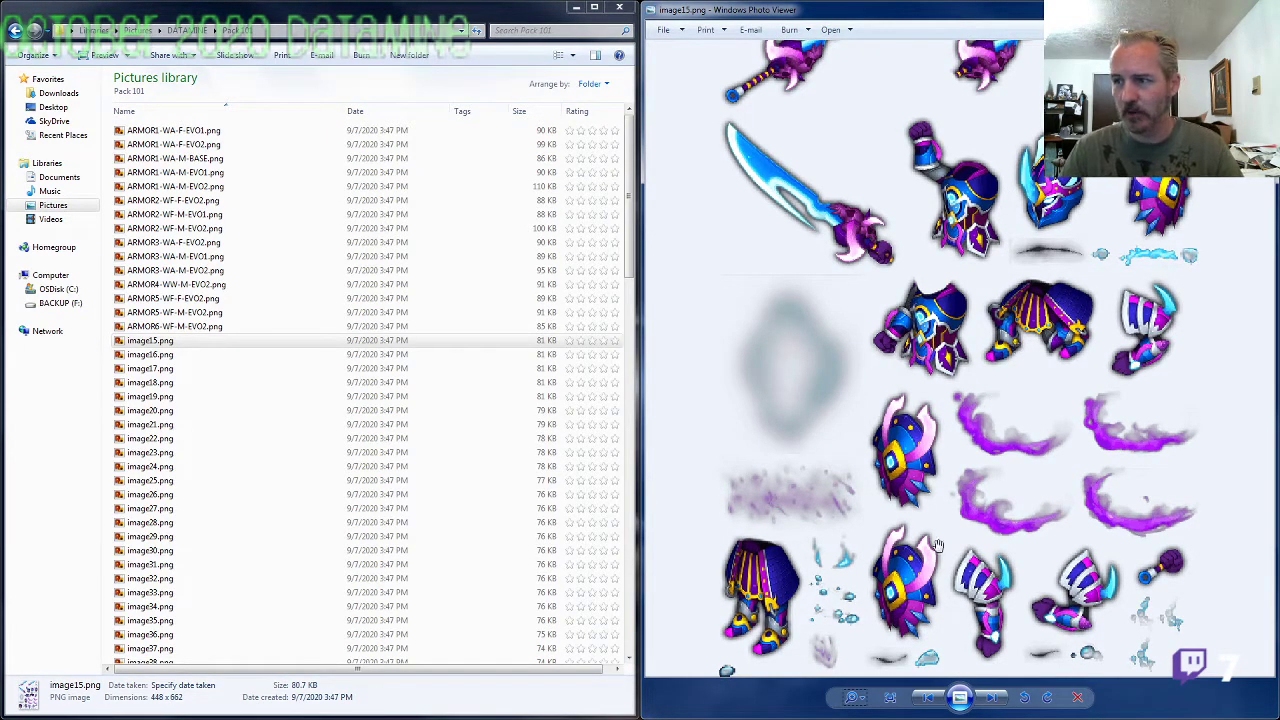
{"action": "left_click", "coordinate": [858, 696]}
{"action": "left_click_drag", "start_coordinate": [865, 690], "coordinate": [866, 712]}
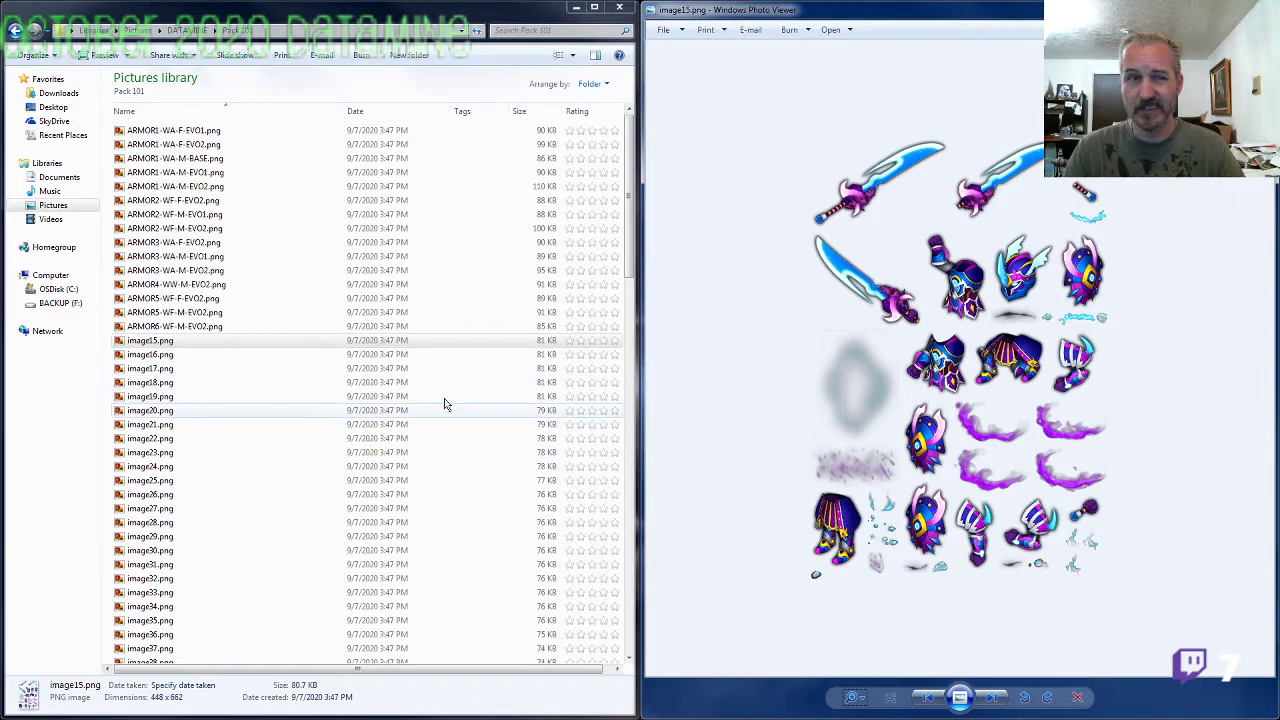
{"action": "left_click", "coordinate": [180, 342]}
{"action": "left_click", "coordinate": [181, 345]}
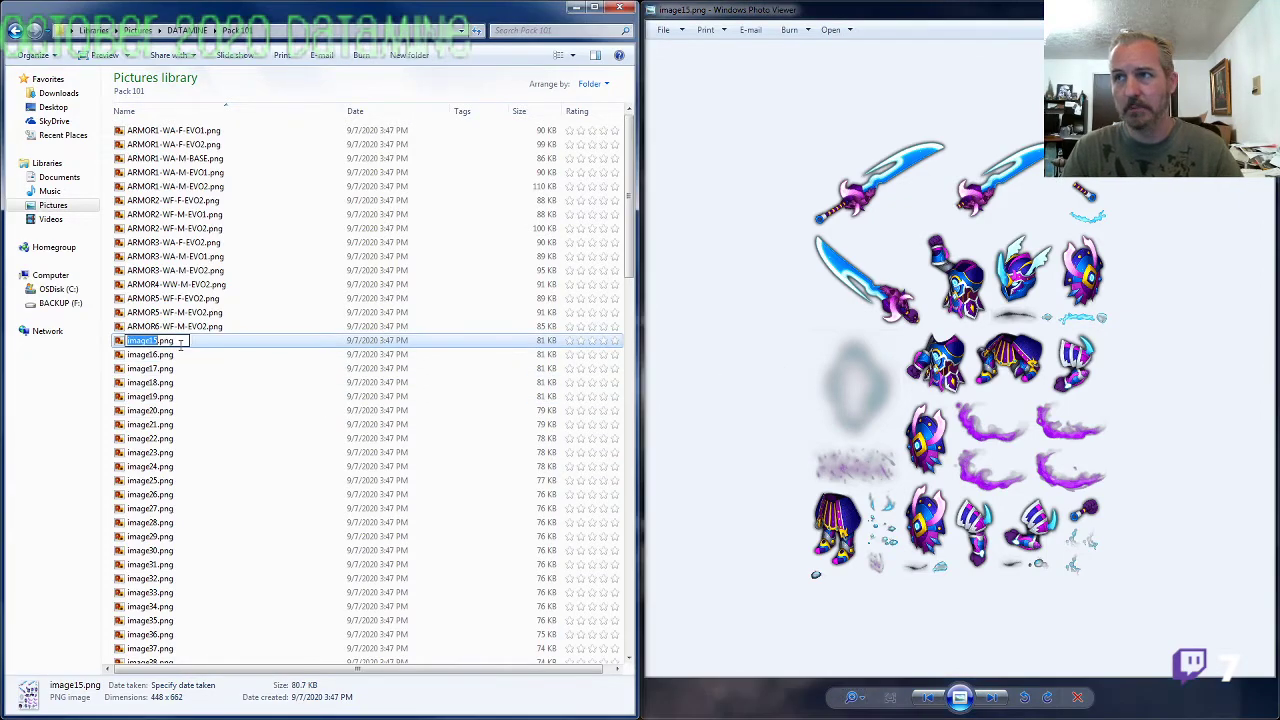
{"action": "type", "text": "ARMOR"}
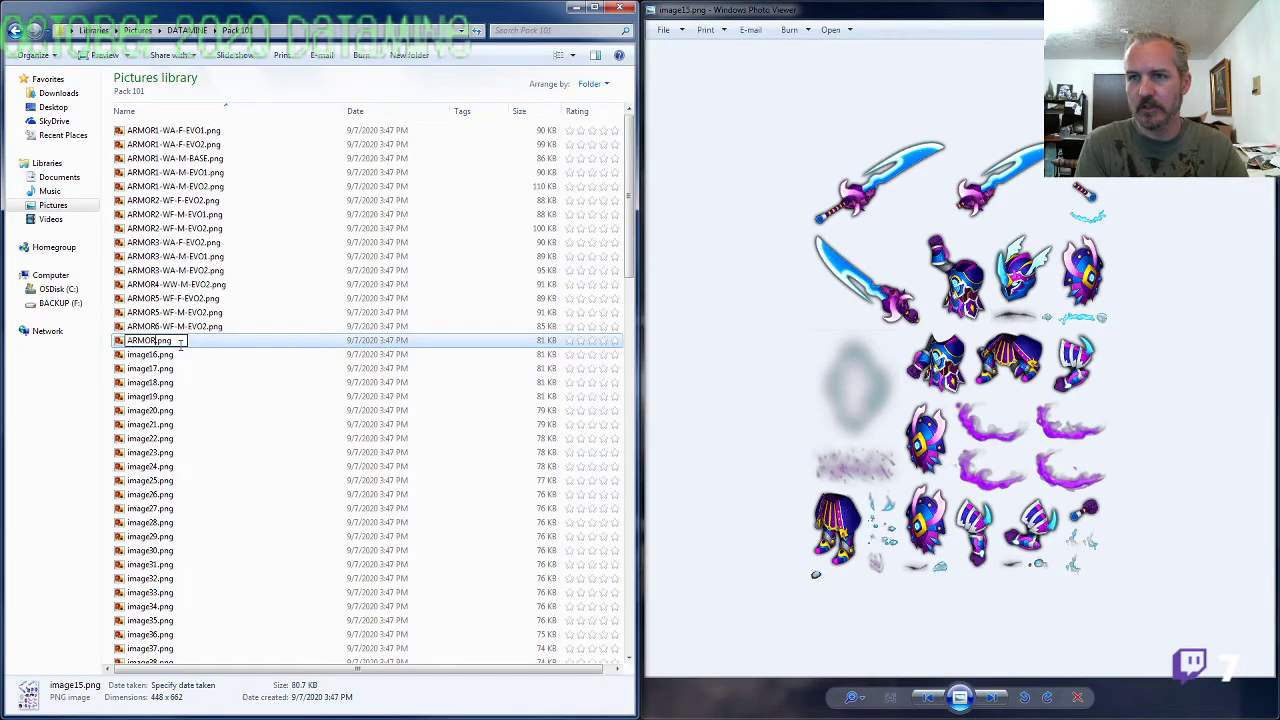
{"action": "type", "text": "7-WS"}
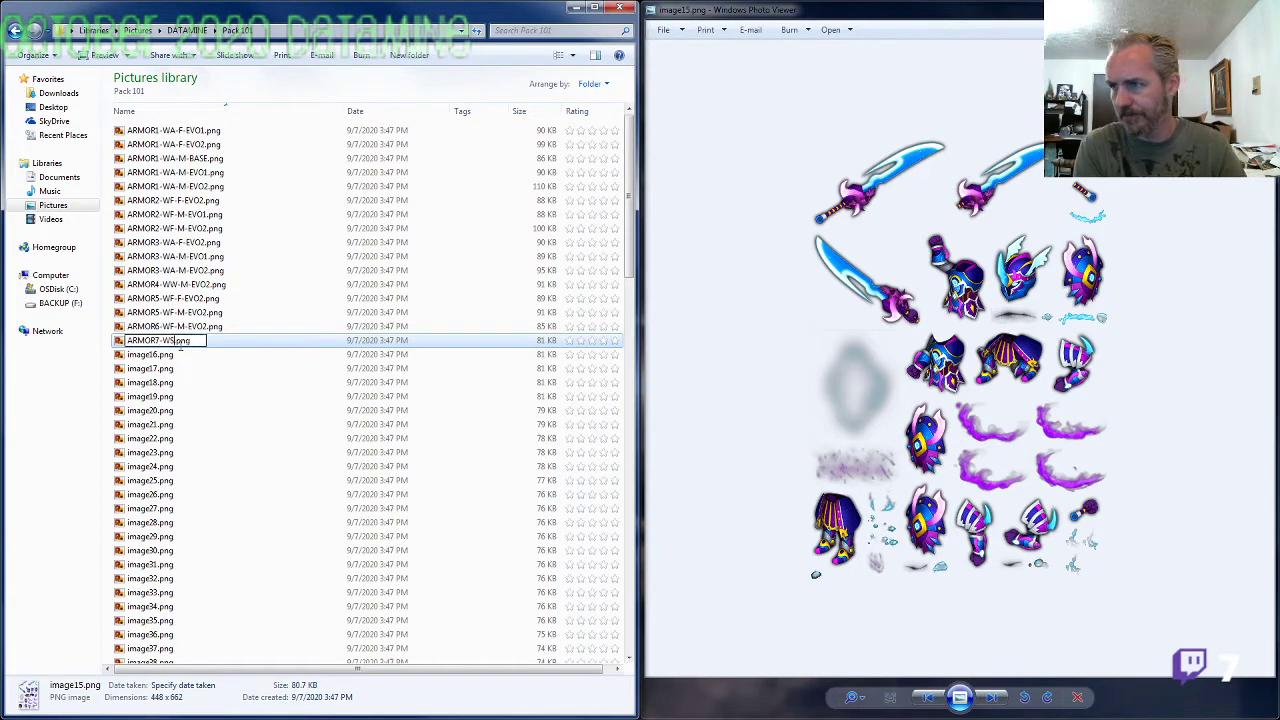
{"action": "type", "text": "-M-EVO3"}
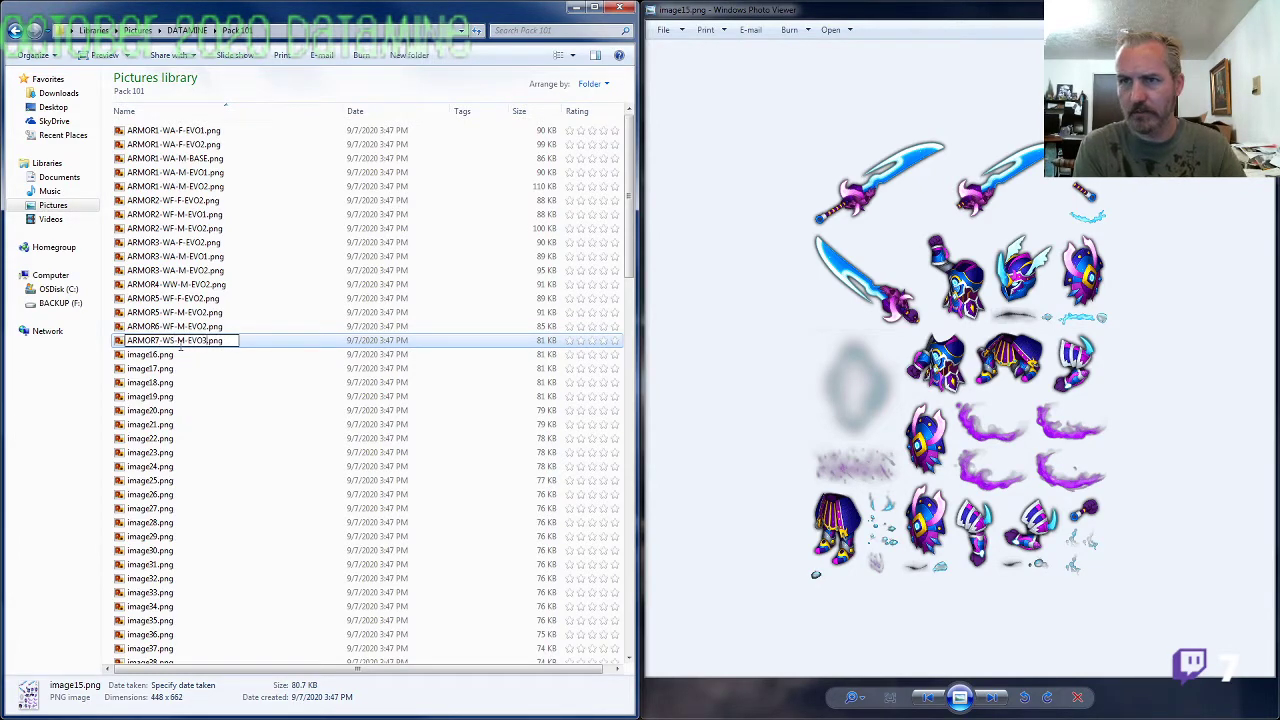
{"action": "key", "text": "Return"}
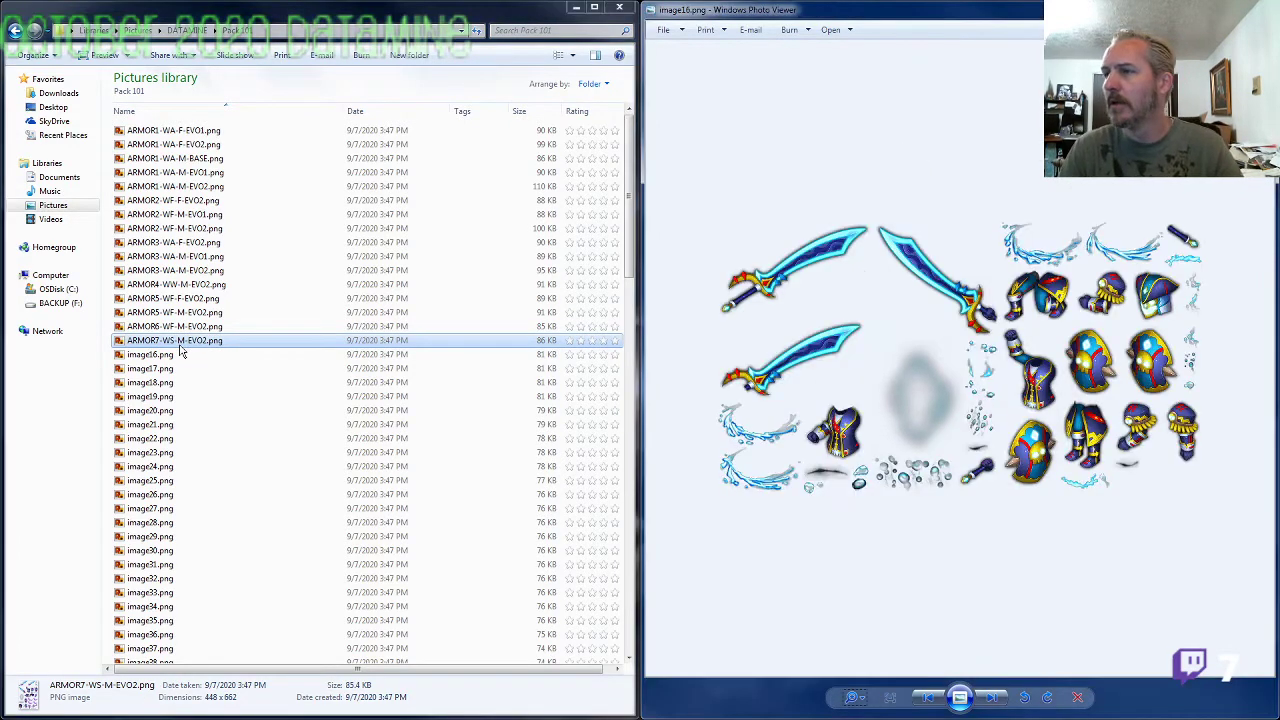
Step: Rename image16.png as ARMOR4-WW-F-EVO2, adapting the name copied from ARMOR4-WW-M-EVO2.png
{"action": "key", "text": "Up"}
{"action": "key", "text": "Up"}
{"action": "key", "text": "Up"}
{"action": "key", "text": "Up"}
{"action": "key", "text": "F2"}
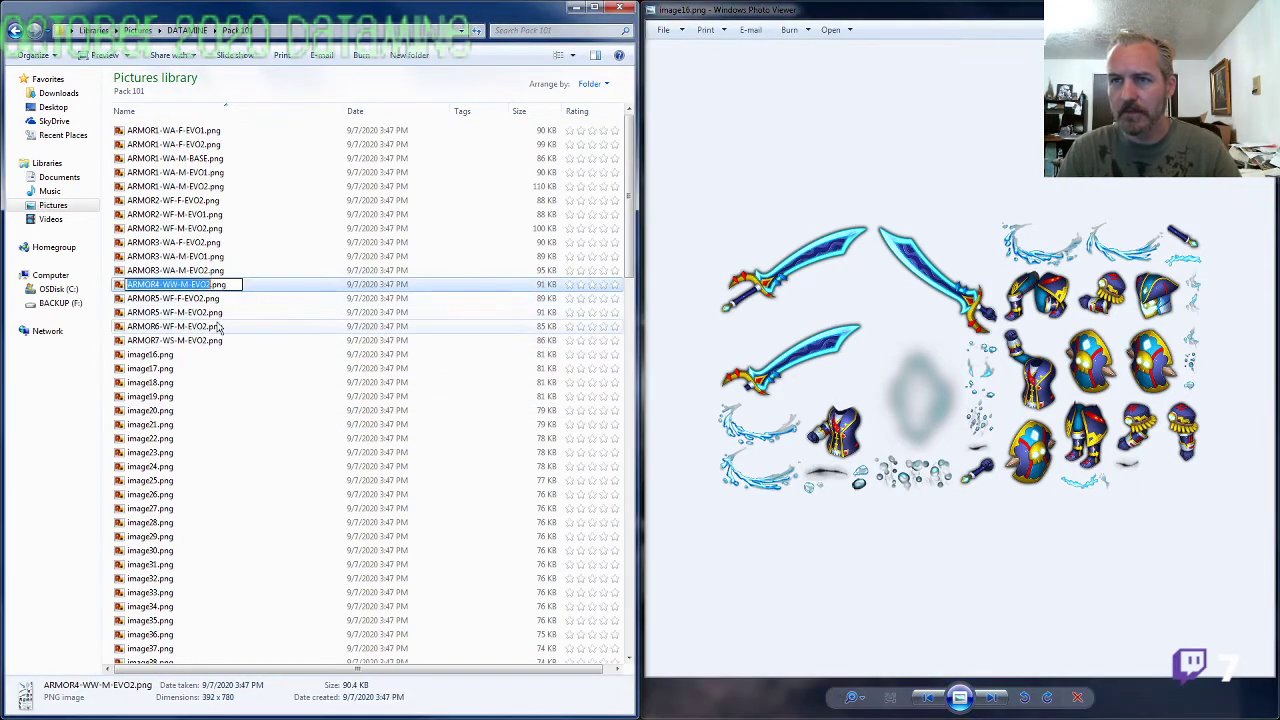
{"action": "key", "text": "ctrl+c"}
{"action": "left_click", "coordinate": [178, 355]}
{"action": "key", "text": "F2"}
{"action": "key", "text": "ctrl+v"}
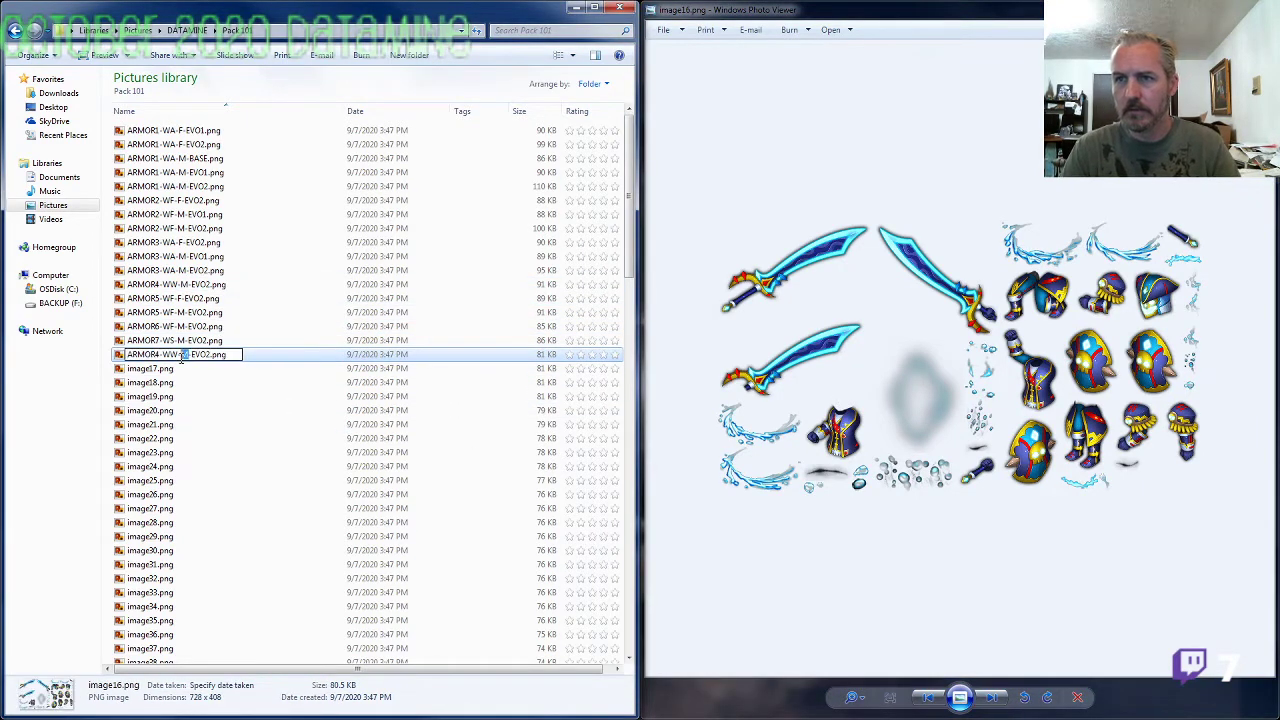
{"action": "type", "text": "F"}
{"action": "key", "text": "Return"}
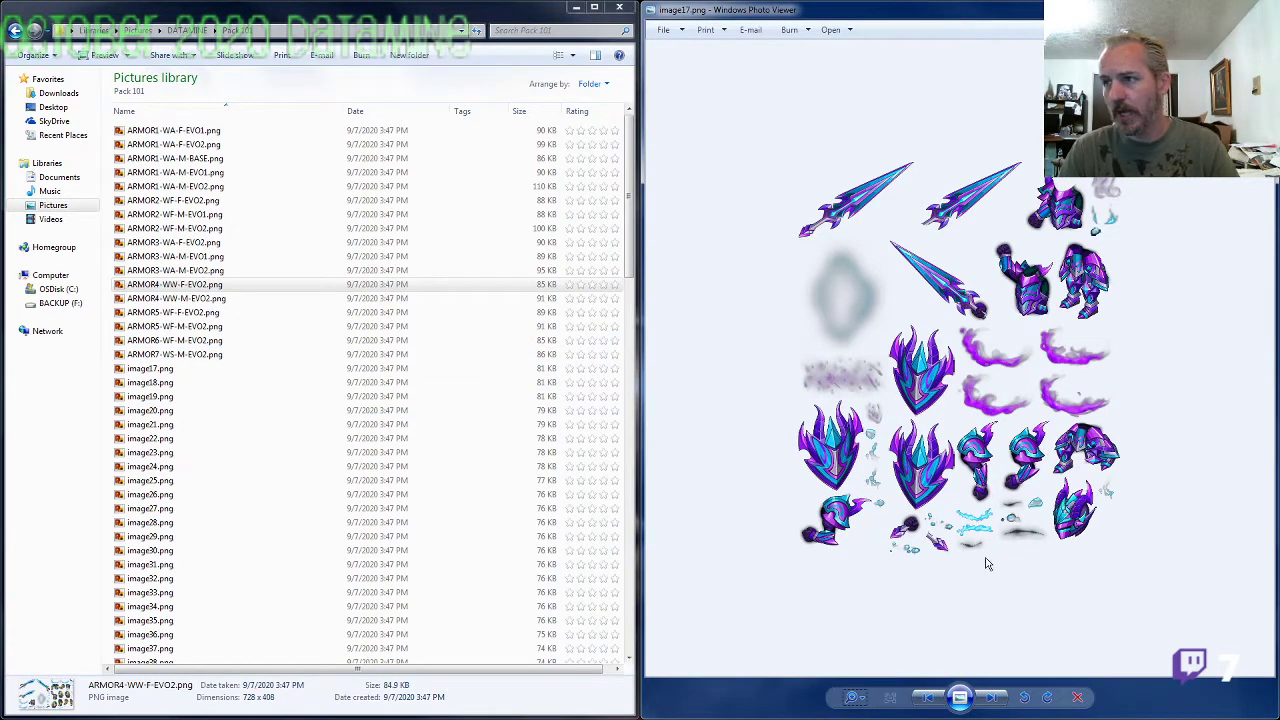
Step: Check image17.png, the purple and turquoise armor sheet with spiked shields, and rename it ARMOR8-WS-M-EVO2
{"action": "left_click", "coordinate": [856, 697]}
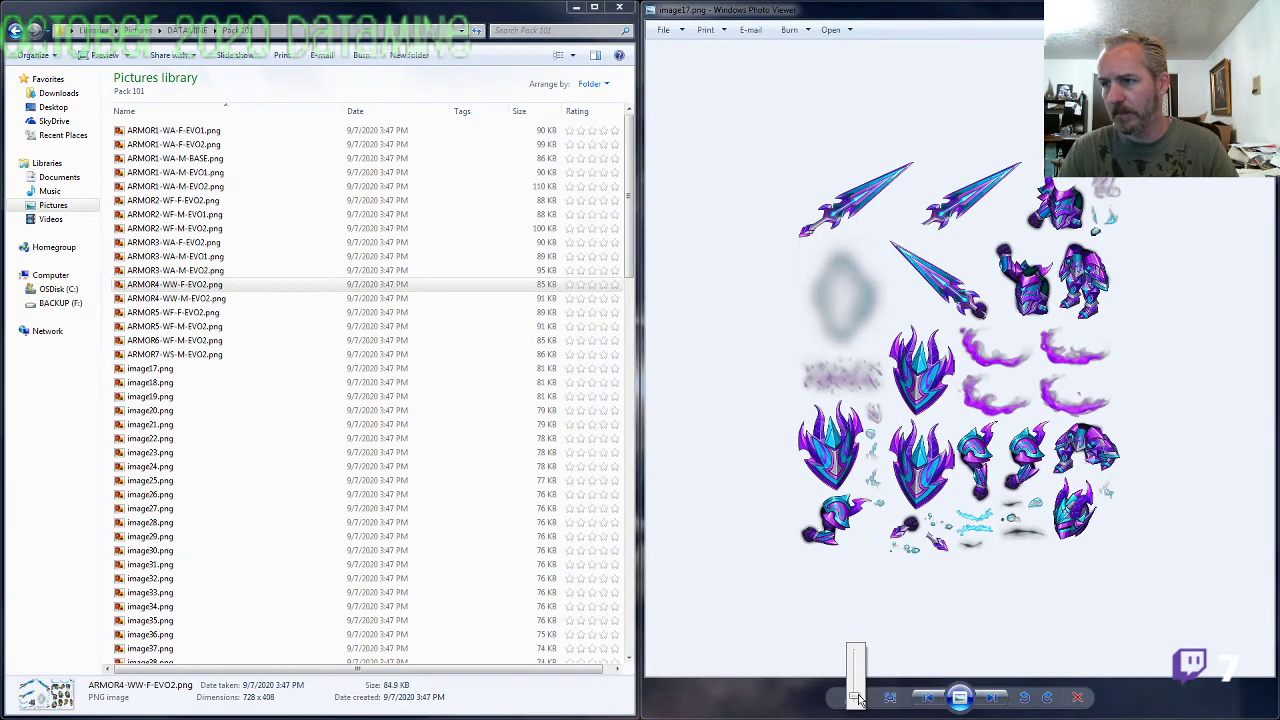
{"action": "left_click_drag", "start_coordinate": [858, 697], "coordinate": [857, 664]}
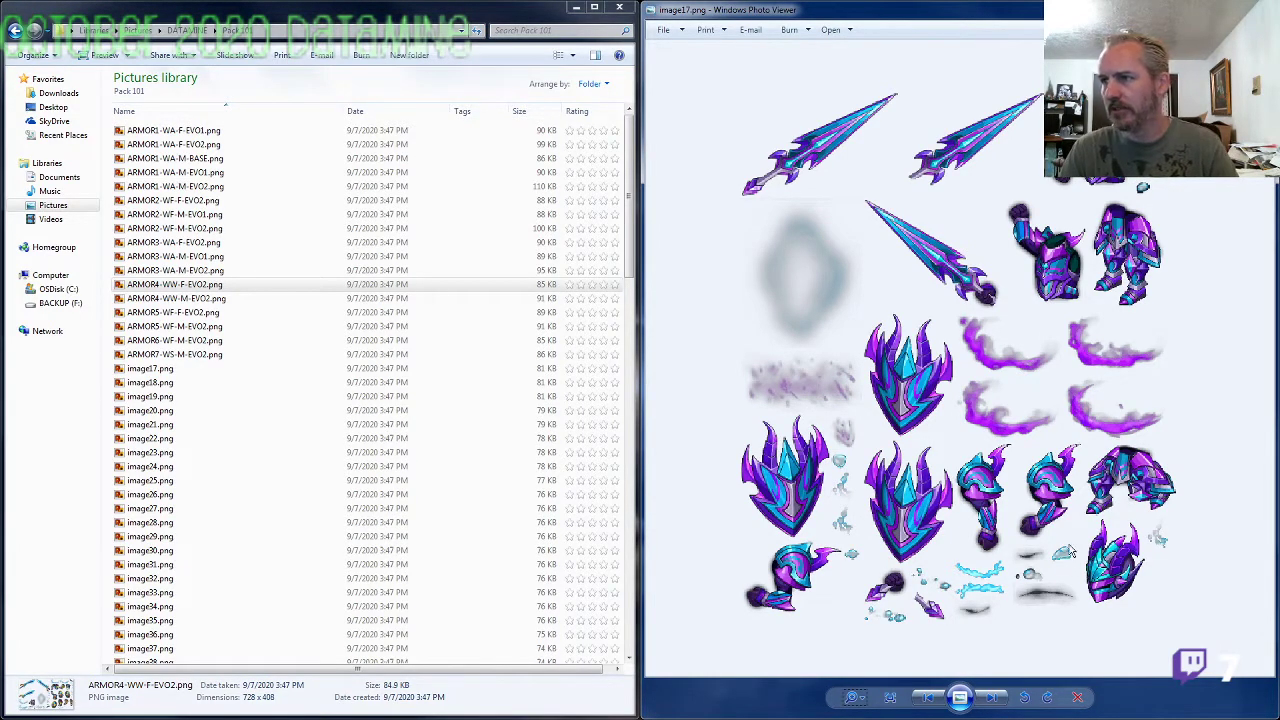
{"action": "left_click", "coordinate": [160, 368]}
{"action": "key", "text": "F2"}
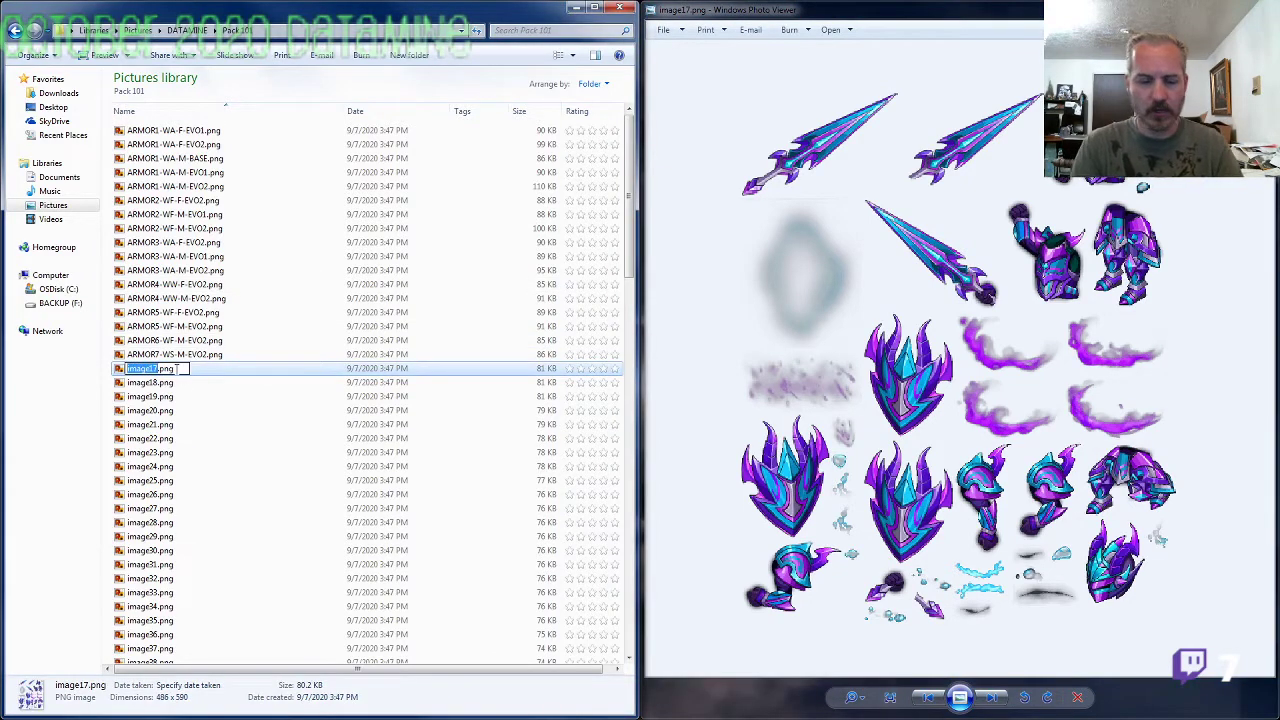
{"action": "type", "text": "ARMOR8-WS"}
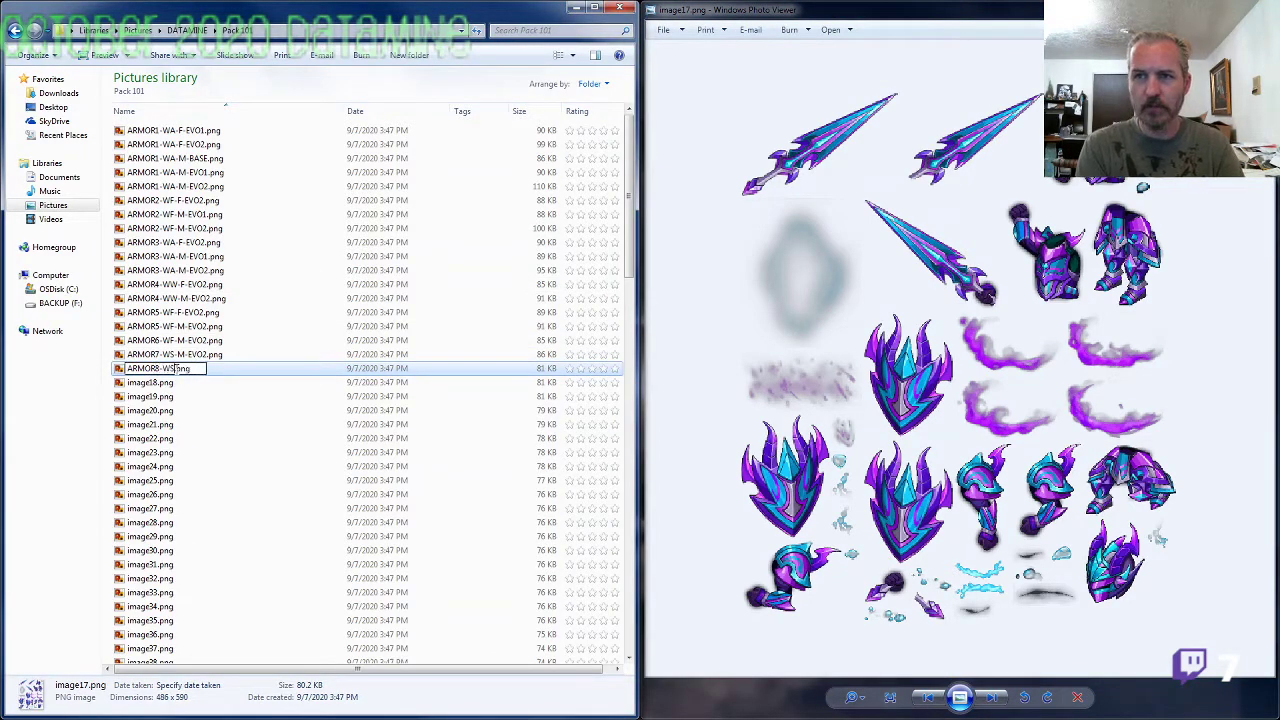
{"action": "type", "text": "-M-EVO2"}
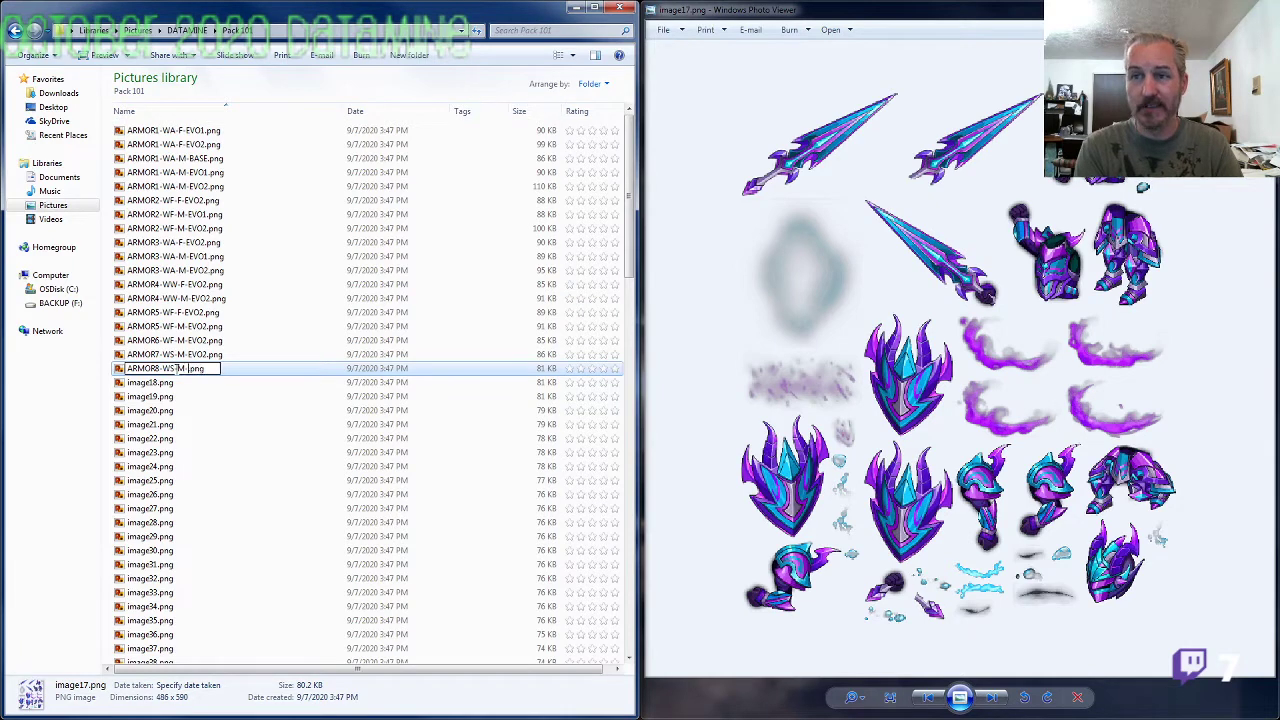
{"action": "key", "text": "Return"}
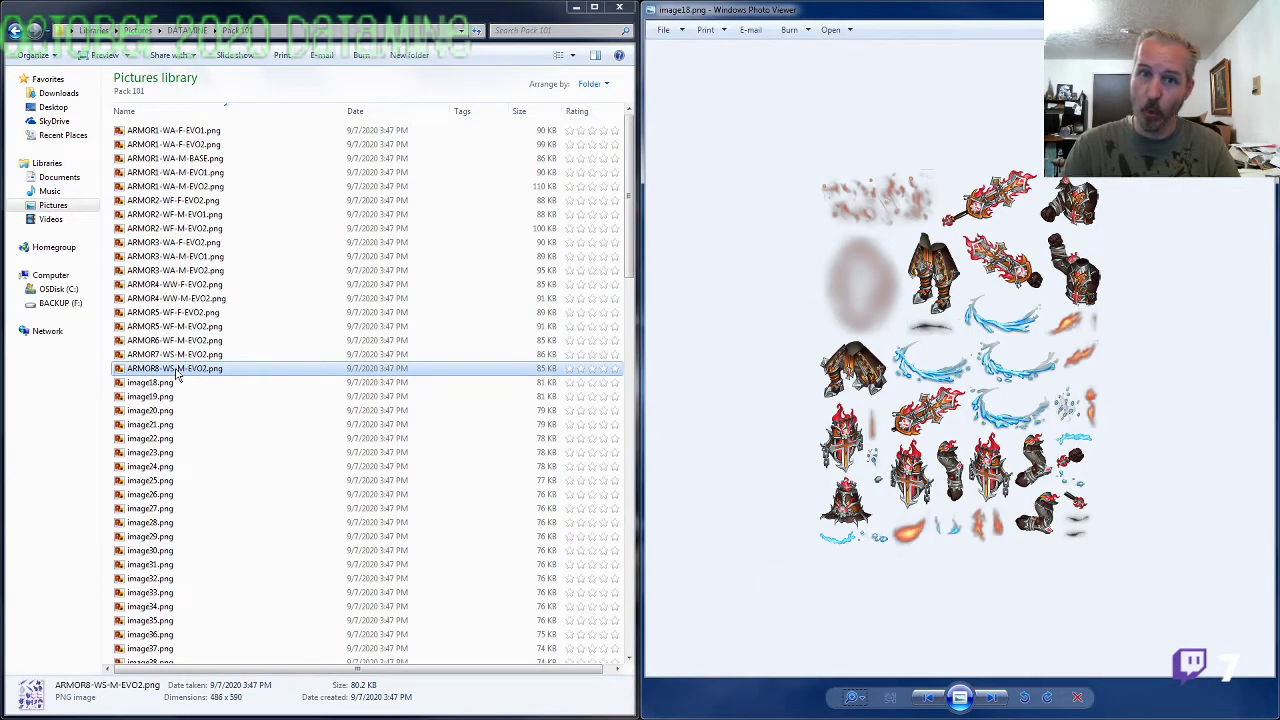
Step: Check image18.png, the dark armor sheet with flaming cross shields, and rename it ARMOR9-WF-m_EVO2
{"action": "left_click", "coordinate": [851, 697]}
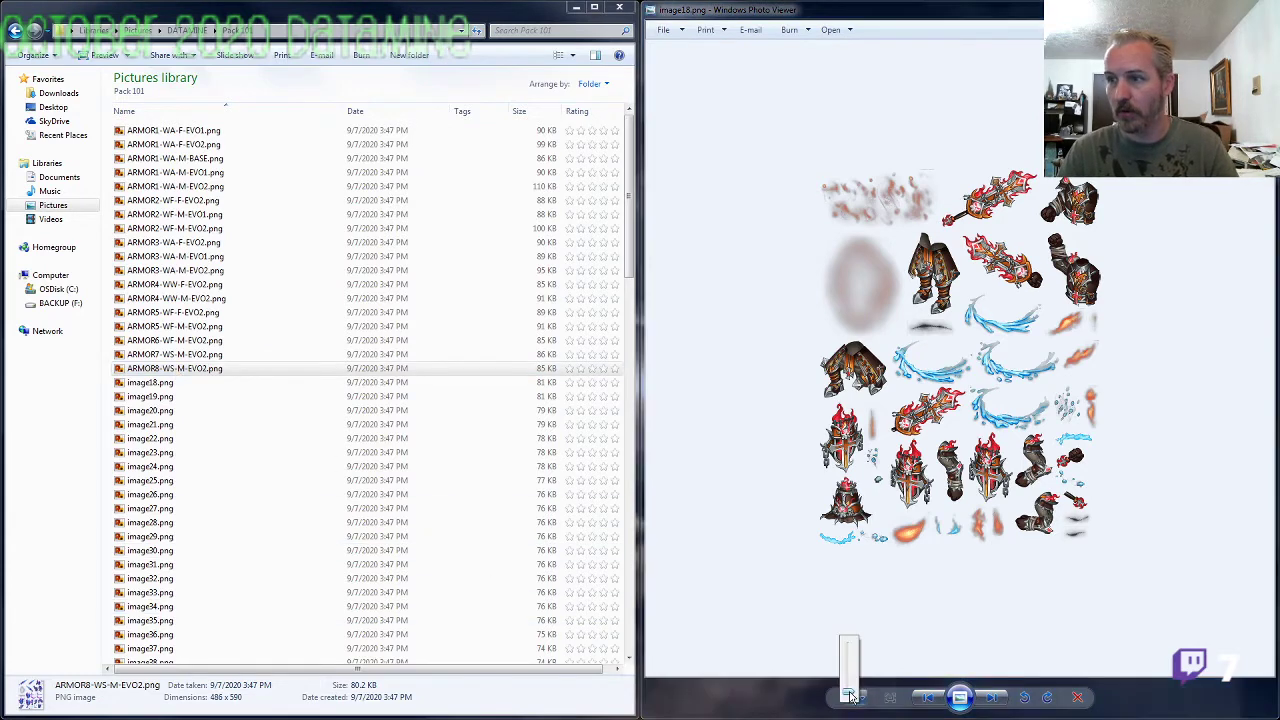
{"action": "left_click_drag", "start_coordinate": [849, 698], "coordinate": [848, 658]}
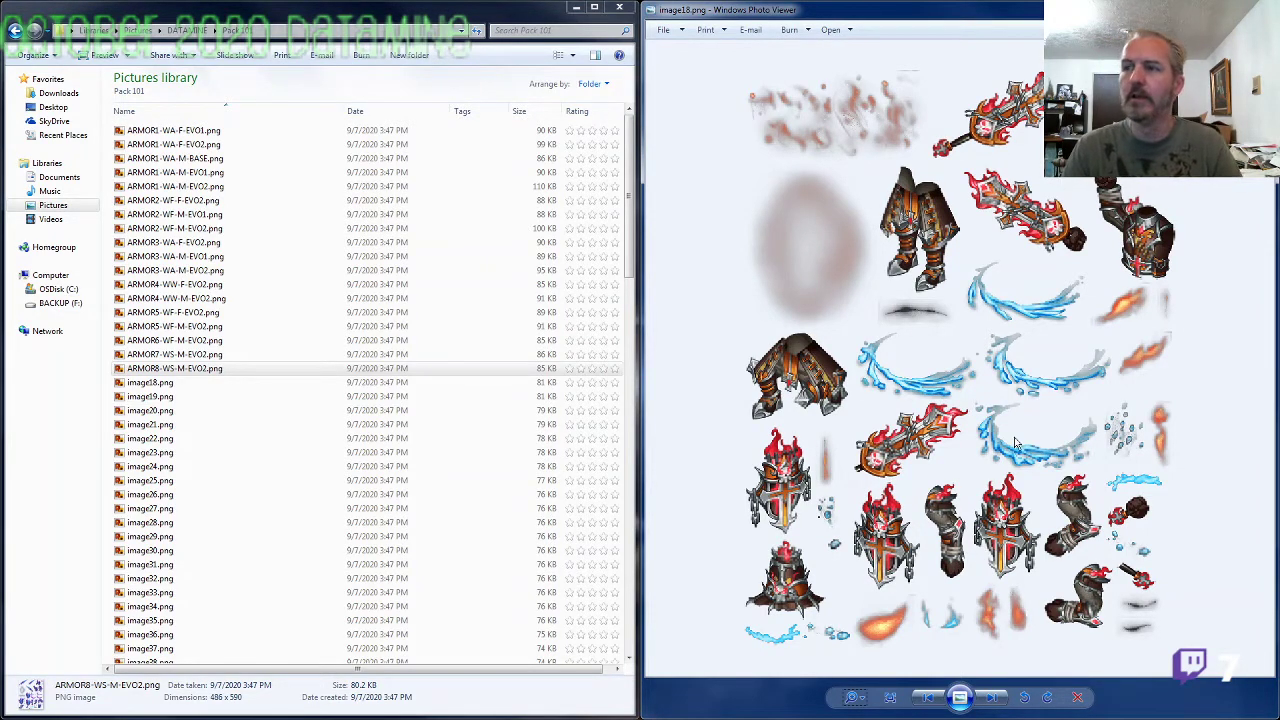
{"action": "left_click", "coordinate": [150, 383]}
{"action": "key", "text": "F2"}
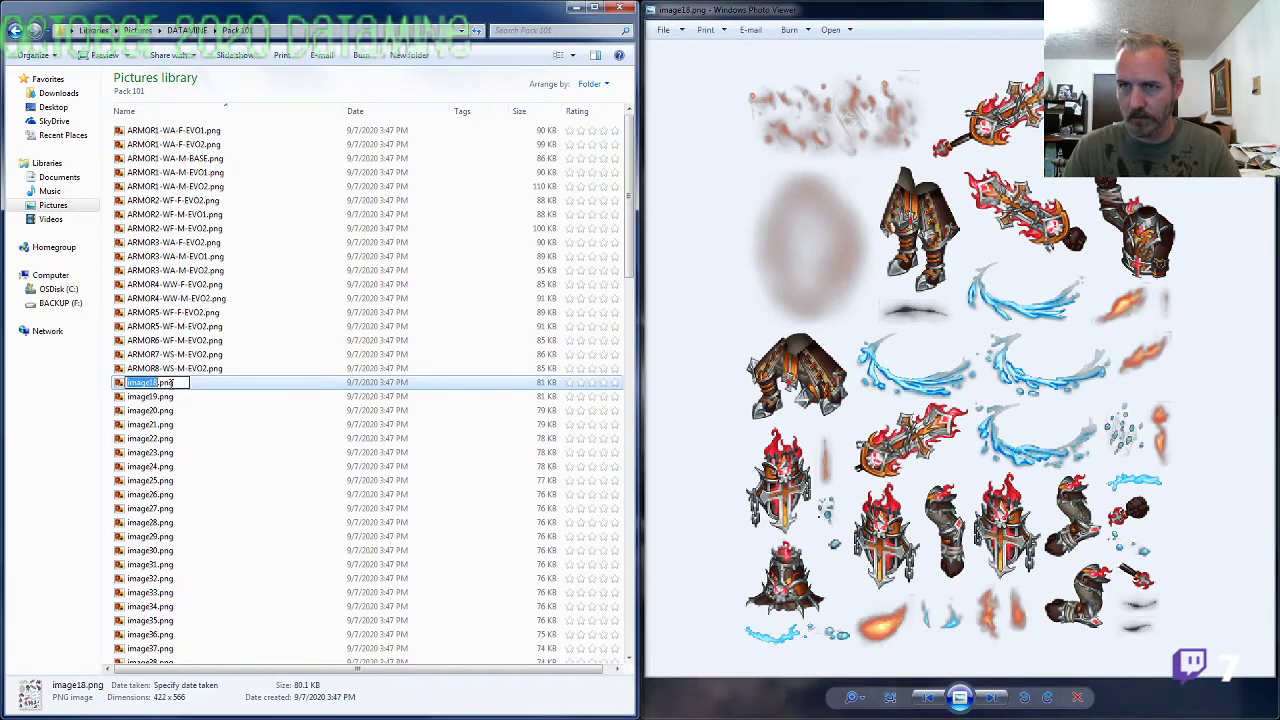
{"action": "type", "text": "ARMOR8"}
{"action": "type", "text": "-WS-M-EVO1"}
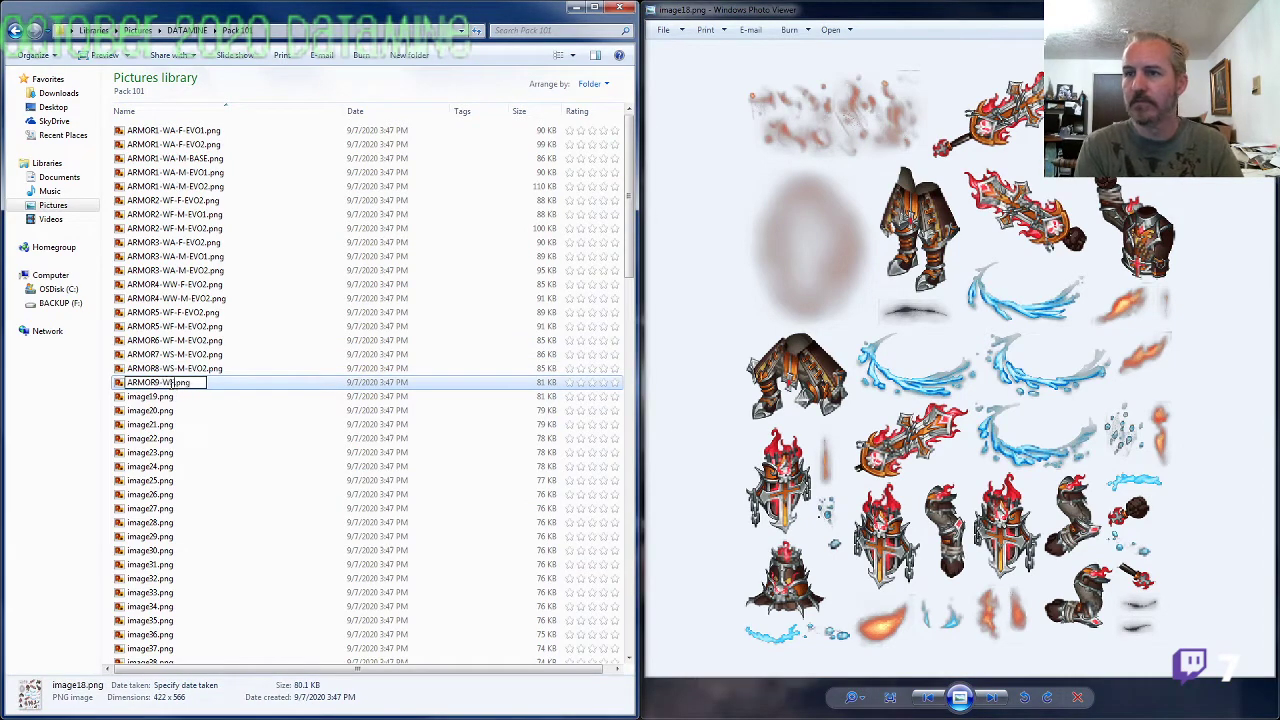
{"action": "type", "text": "2"}
{"action": "key", "text": "Return"}
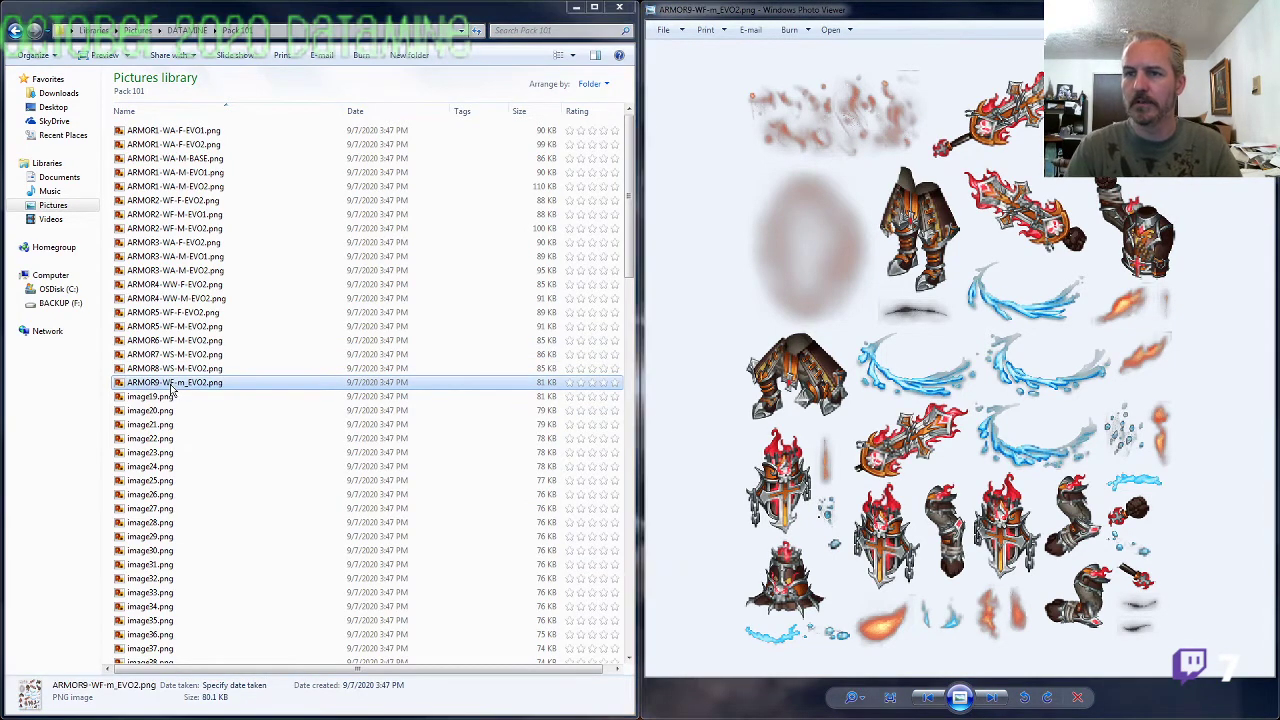
Step: Correct the gender letter and separator in the ARMOR9 file name so it reads ARMOR9-WF-M-EVO2
{"action": "left_click", "coordinate": [171, 389]}
{"action": "key", "text": "F2"}
{"action": "key", "text": "Left"}
{"action": "key", "text": "Left"}
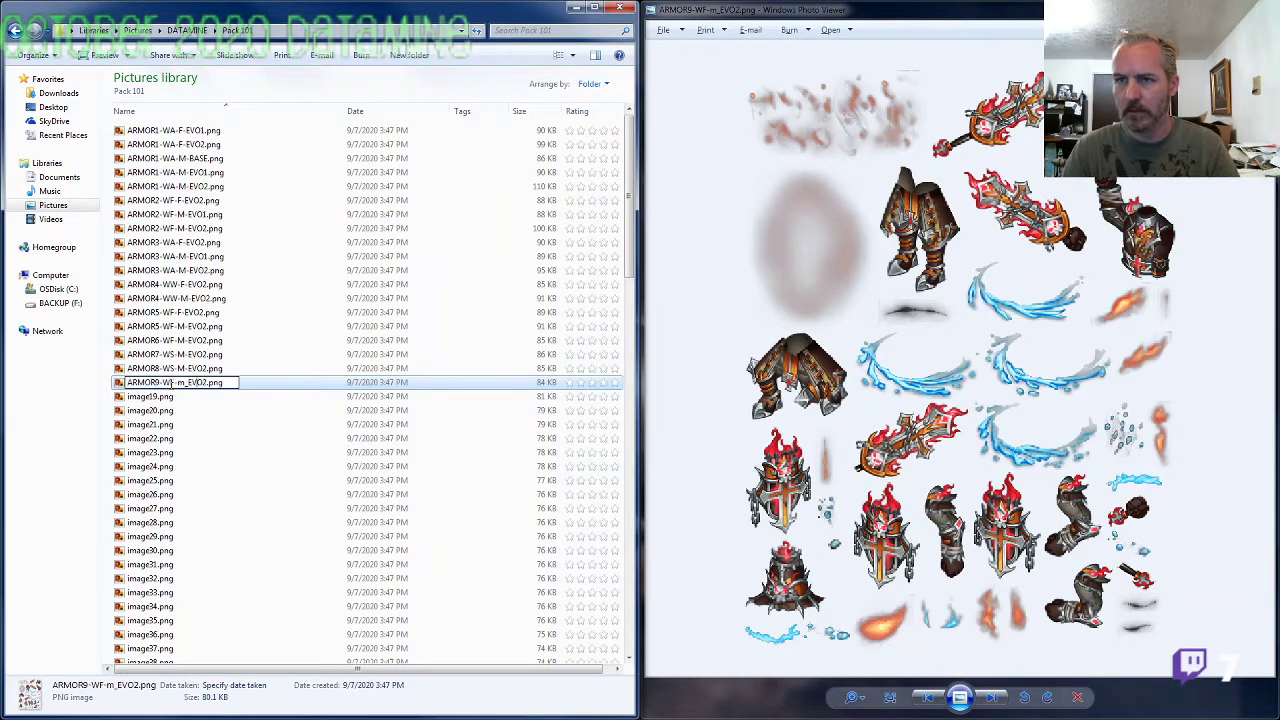
{"action": "left_click_drag", "start_coordinate": [189, 383], "coordinate": [176, 383]}
{"action": "type", "text": "M-"}
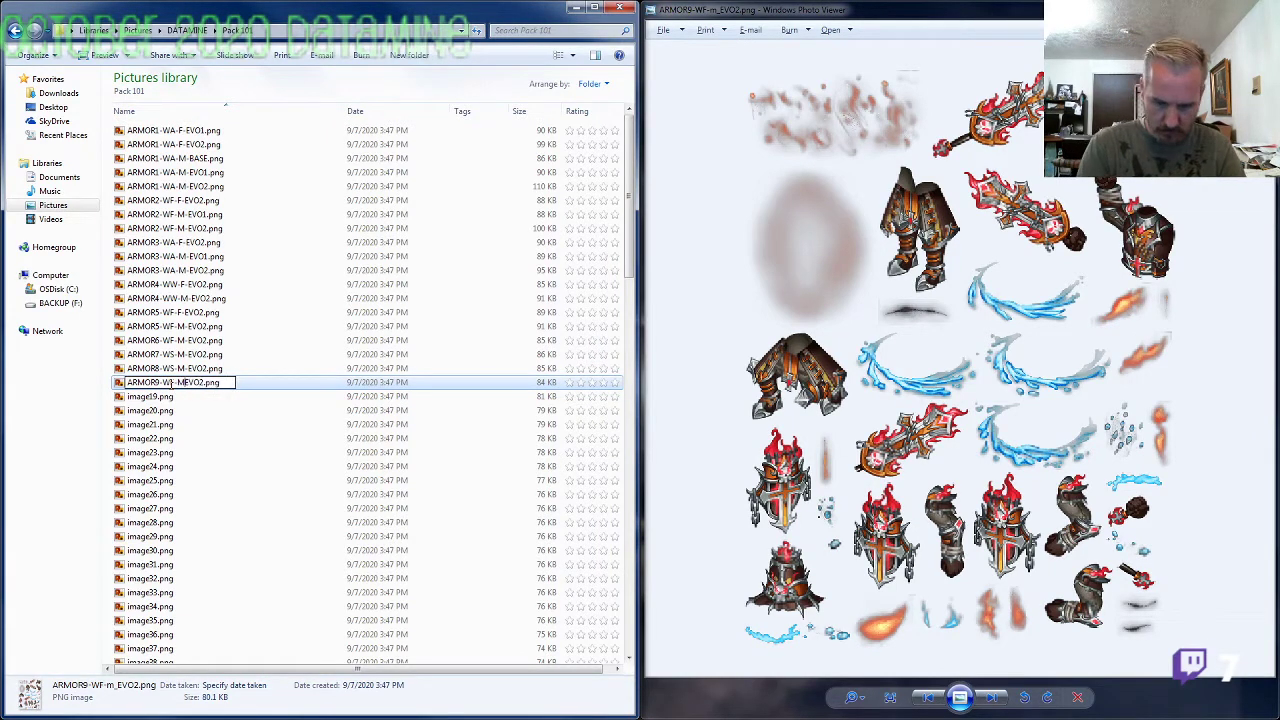
{"action": "key", "text": "Return"}
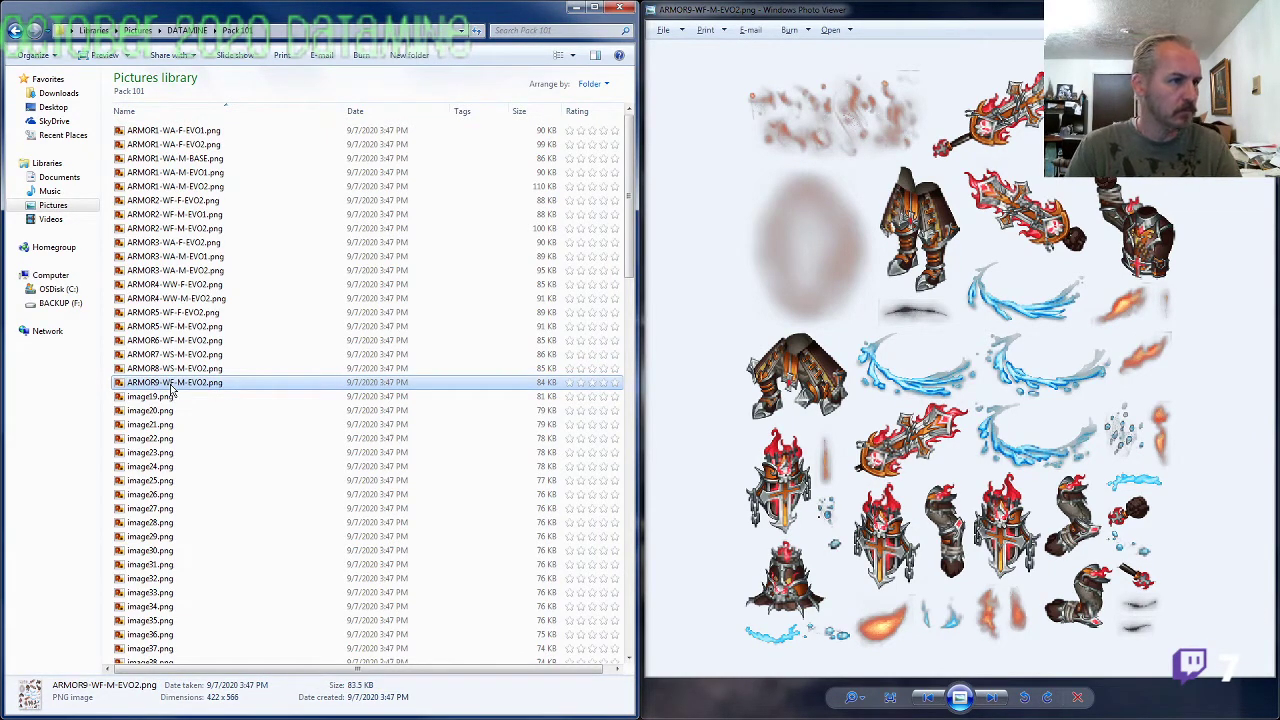
Step: View image19.png, the armor sheet with brown and turquoise shields, and rename it ARMOR3-WA-F-EVO1, adapting the name copied from ARMOR3-WA-F-EVO2.png
{"action": "key", "text": "alt+Tab"}
{"action": "key", "text": "Right"}
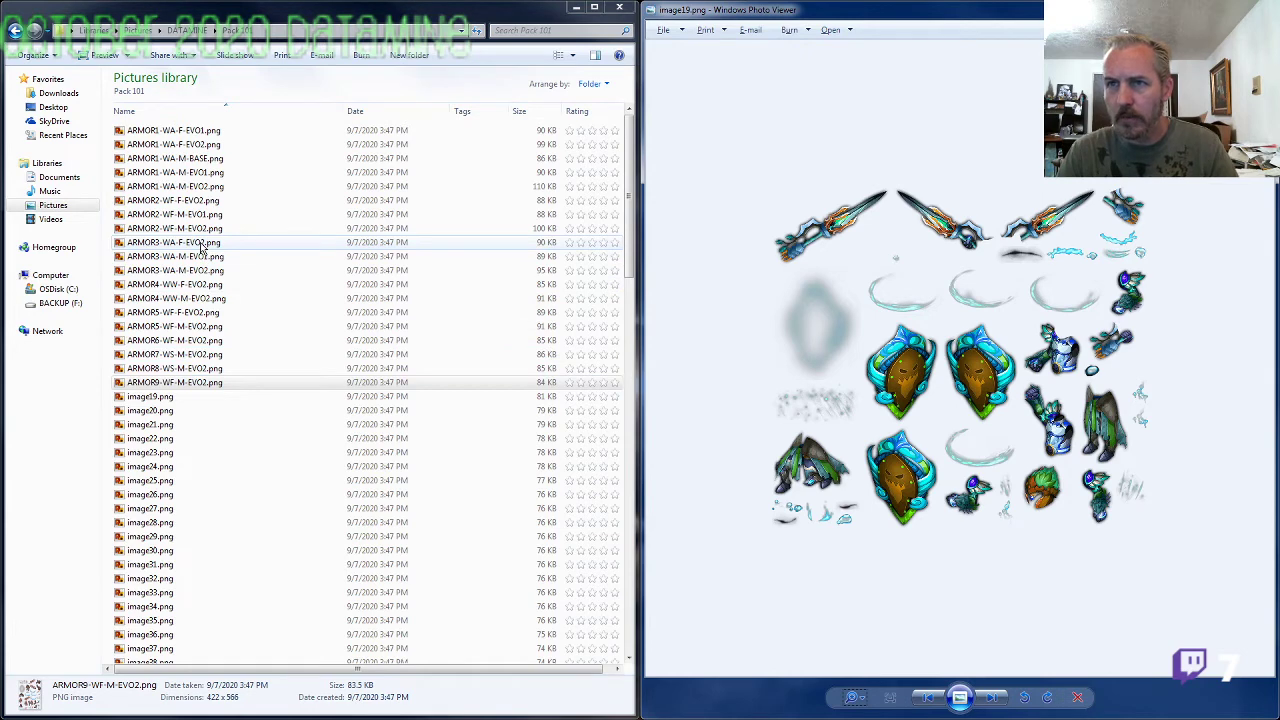
{"action": "left_click", "coordinate": [201, 246]}
{"action": "key", "text": "F2"}
{"action": "key", "text": "ctrl+c"}
{"action": "left_click", "coordinate": [180, 398]}
{"action": "key", "text": "F2"}
{"action": "key", "text": "ctrl+v"}
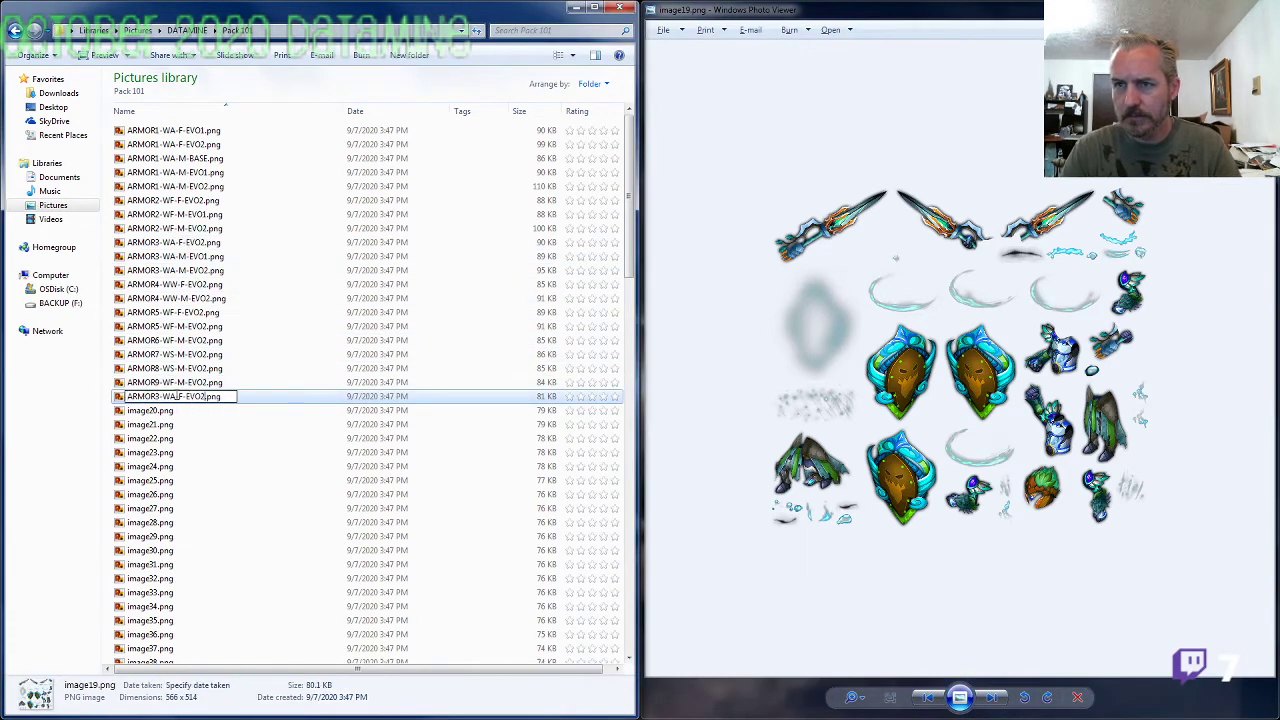
{"action": "key", "text": "Return"}
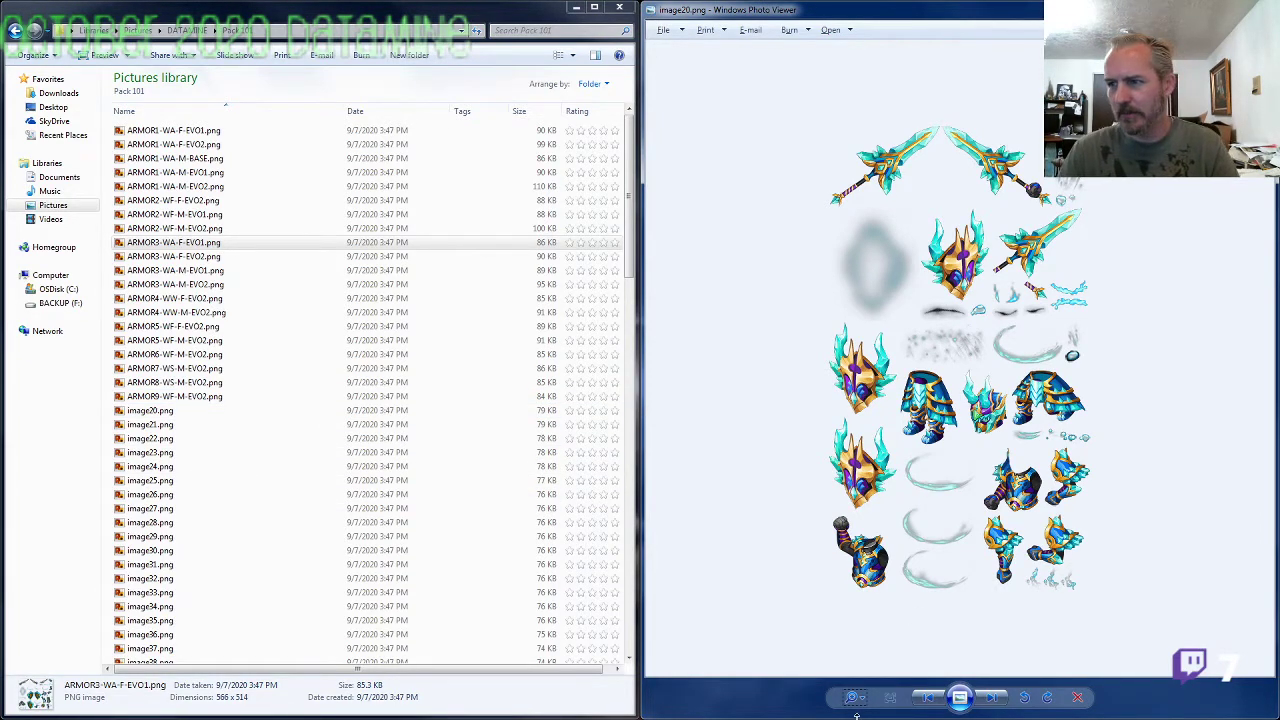
Step: Check image20.png, the blue and gold armor sheet with turquoise crystal swords, and rename it ARMOR10-WA-M-EVO2
{"action": "left_click_drag", "start_coordinate": [857, 705], "coordinate": [866, 668]}
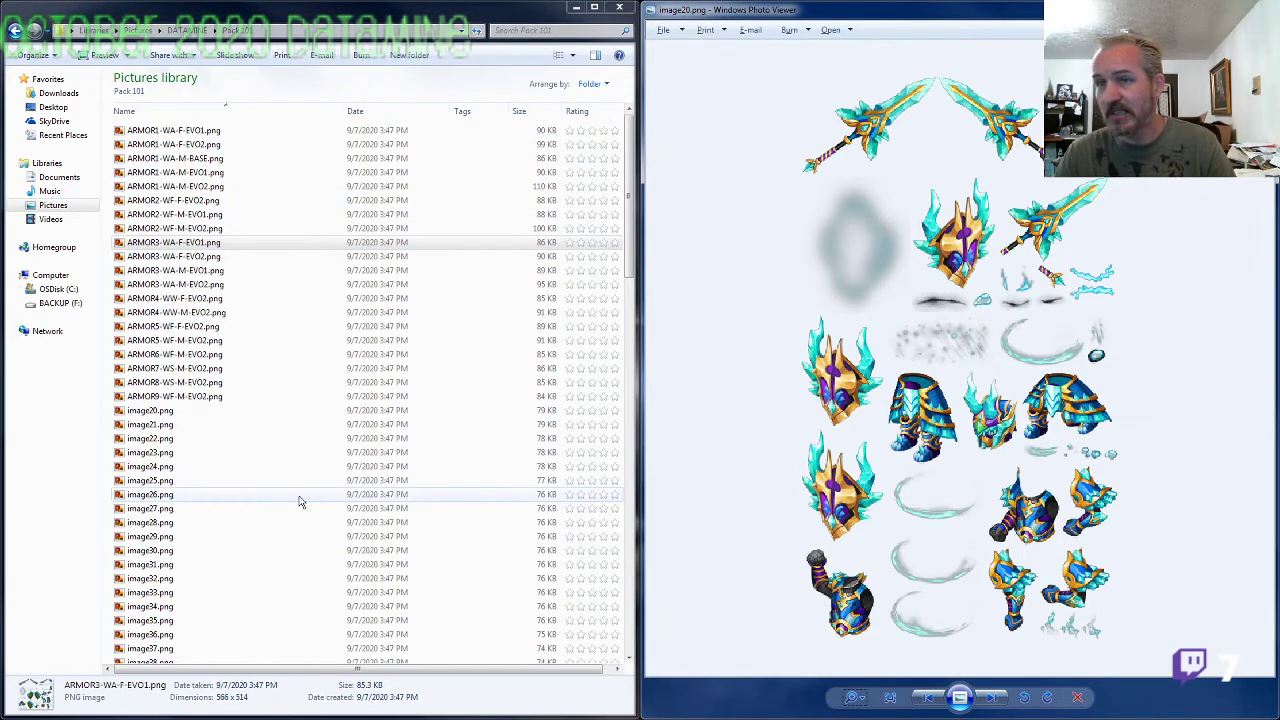
{"action": "left_click", "coordinate": [150, 411]}
{"action": "key", "text": "F2"}
{"action": "type", "text": "ARMOR10"}
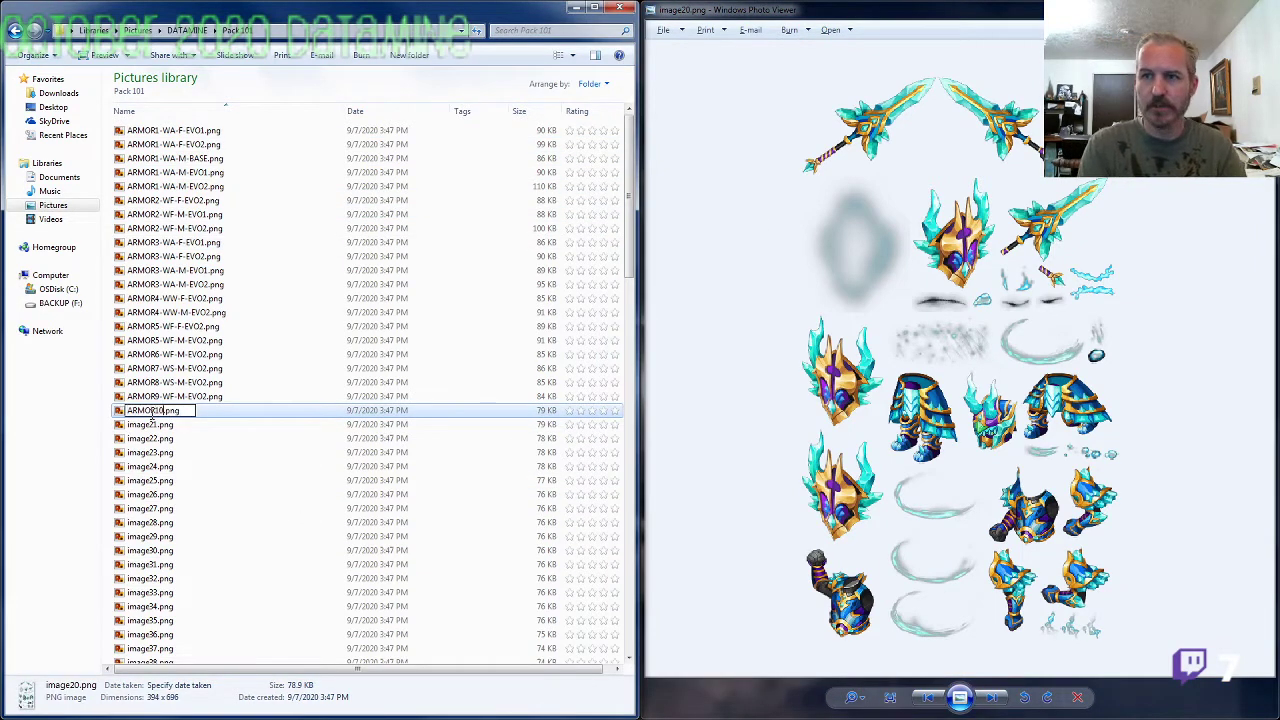
{"action": "type", "text": "-WA-"}
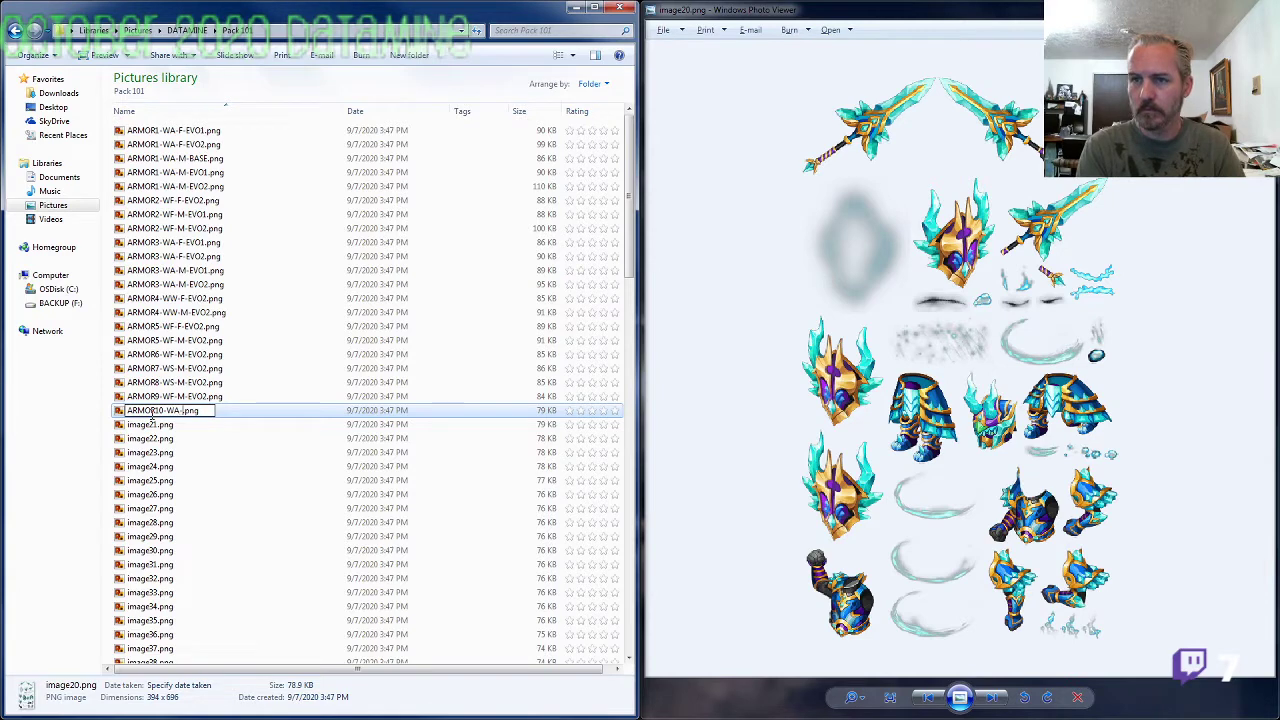
{"action": "type", "text": "M-EVO2"}
{"action": "key", "text": "Return"}
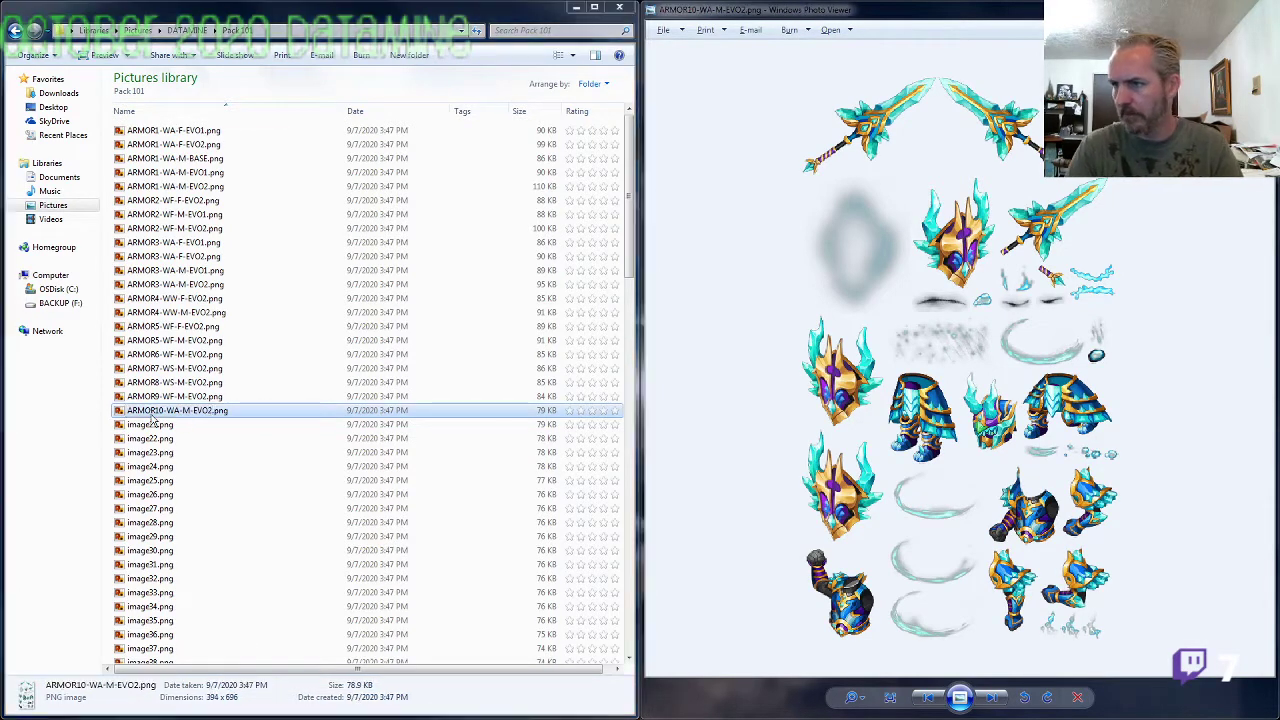
Step: Examine image21.png, the blue and green armor sheet with yellow finned weapons, zoomed in to identify its armor type and gender
{"action": "key", "text": "alt+Tab"}
{"action": "key", "text": "Right"}
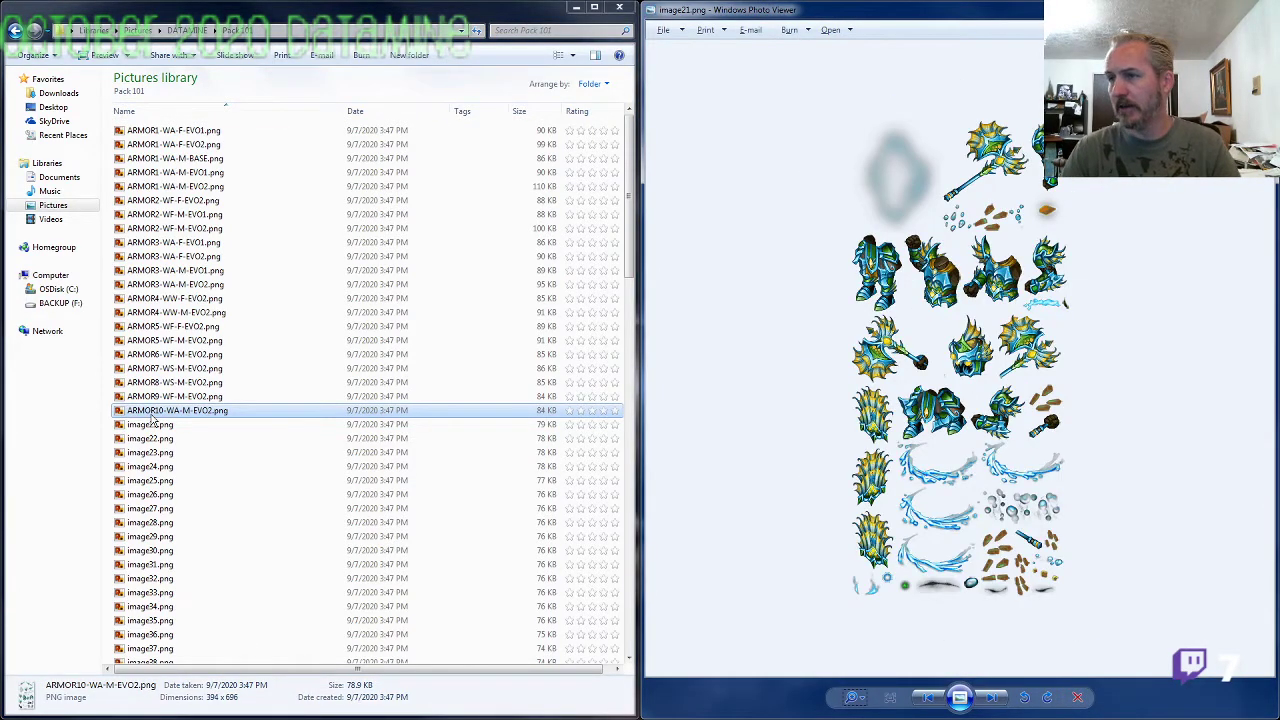
{"action": "left_click", "coordinate": [850, 694]}
{"action": "left_click_drag", "start_coordinate": [850, 694], "coordinate": [852, 681]}
{"action": "left_click_drag", "start_coordinate": [948, 533], "coordinate": [940, 425]}
{"action": "left_click_drag", "start_coordinate": [918, 222], "coordinate": [950, 155]}
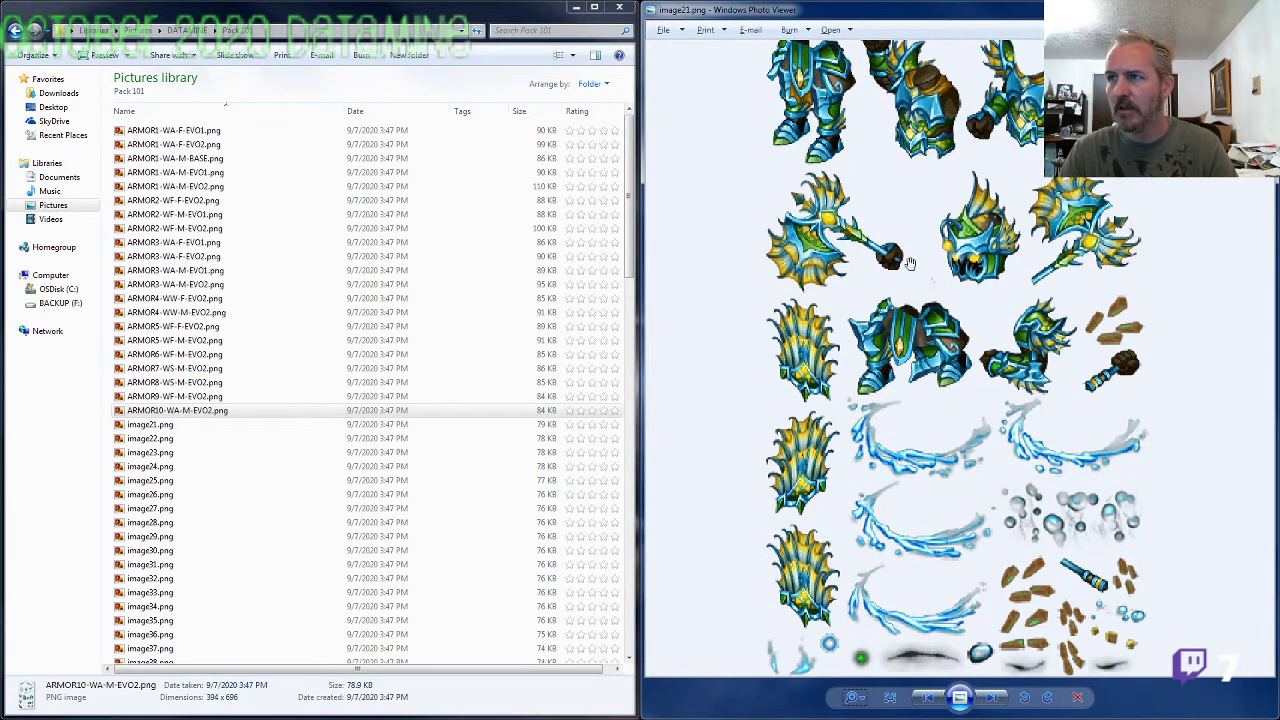
{"action": "left_click_drag", "start_coordinate": [910, 262], "coordinate": [930, 356]}
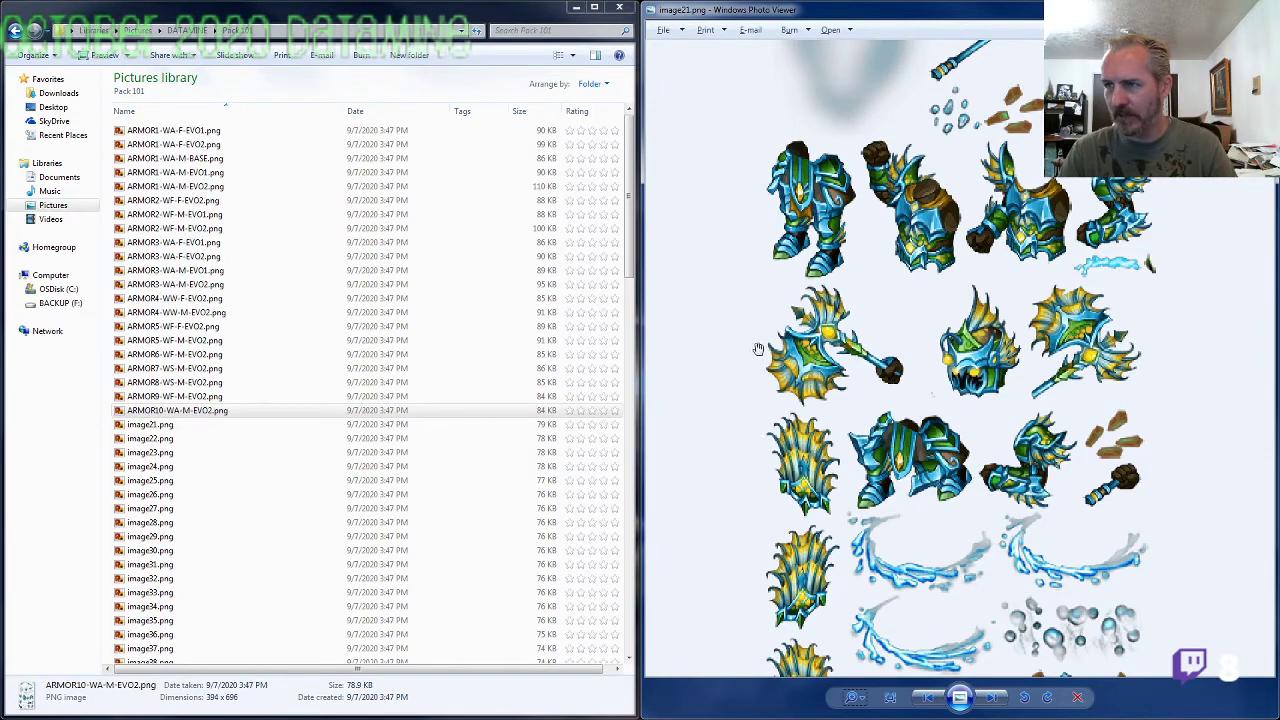
{"action": "left_click_drag", "start_coordinate": [900, 385], "coordinate": [778, 305]}
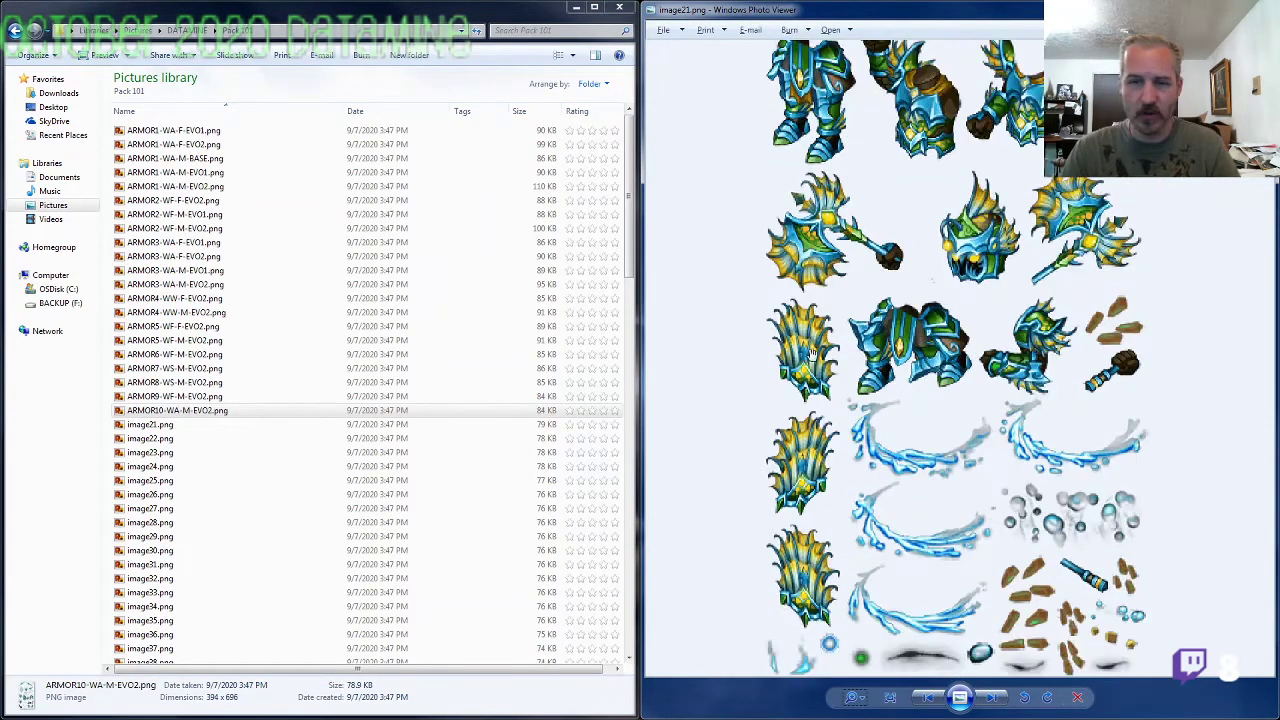
{"action": "left_click_drag", "start_coordinate": [882, 291], "coordinate": [928, 457]}
Step: Rename image21.png as ARMOR11-WE-M-EVO2
{"action": "left_click", "coordinate": [177, 425]}
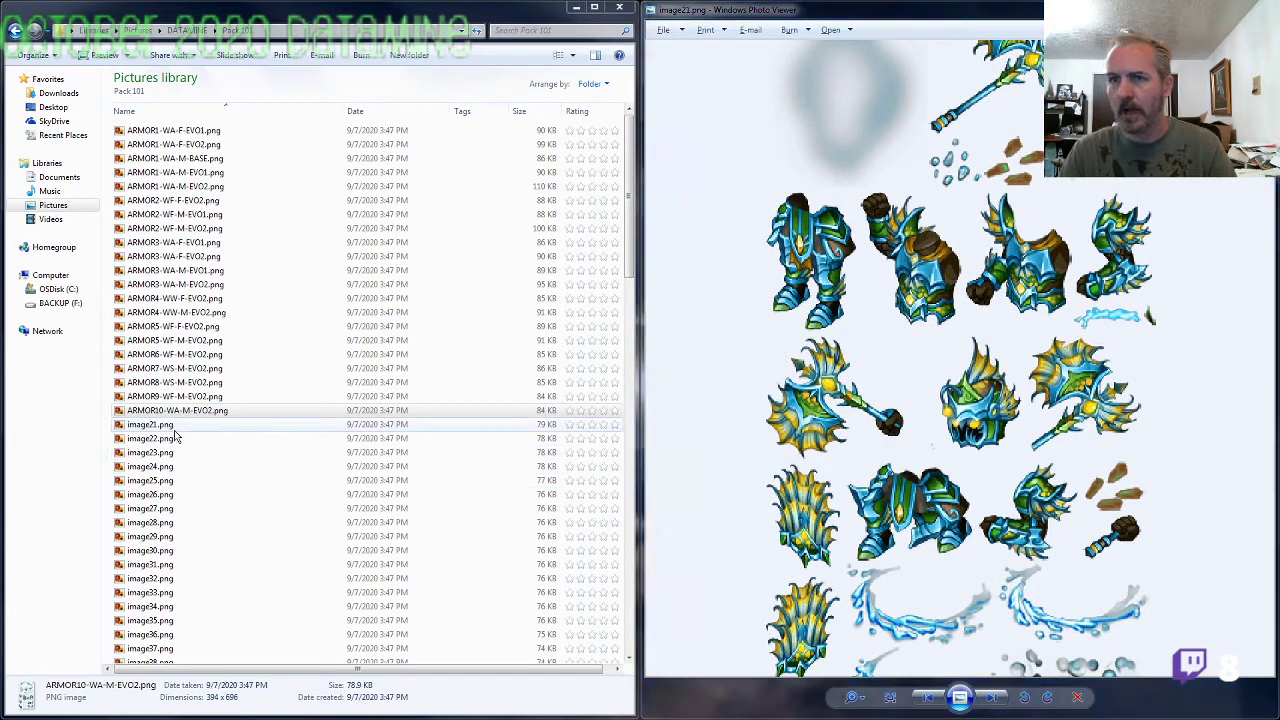
{"action": "key", "text": "F2"}
{"action": "type", "text": "ARMOR"}
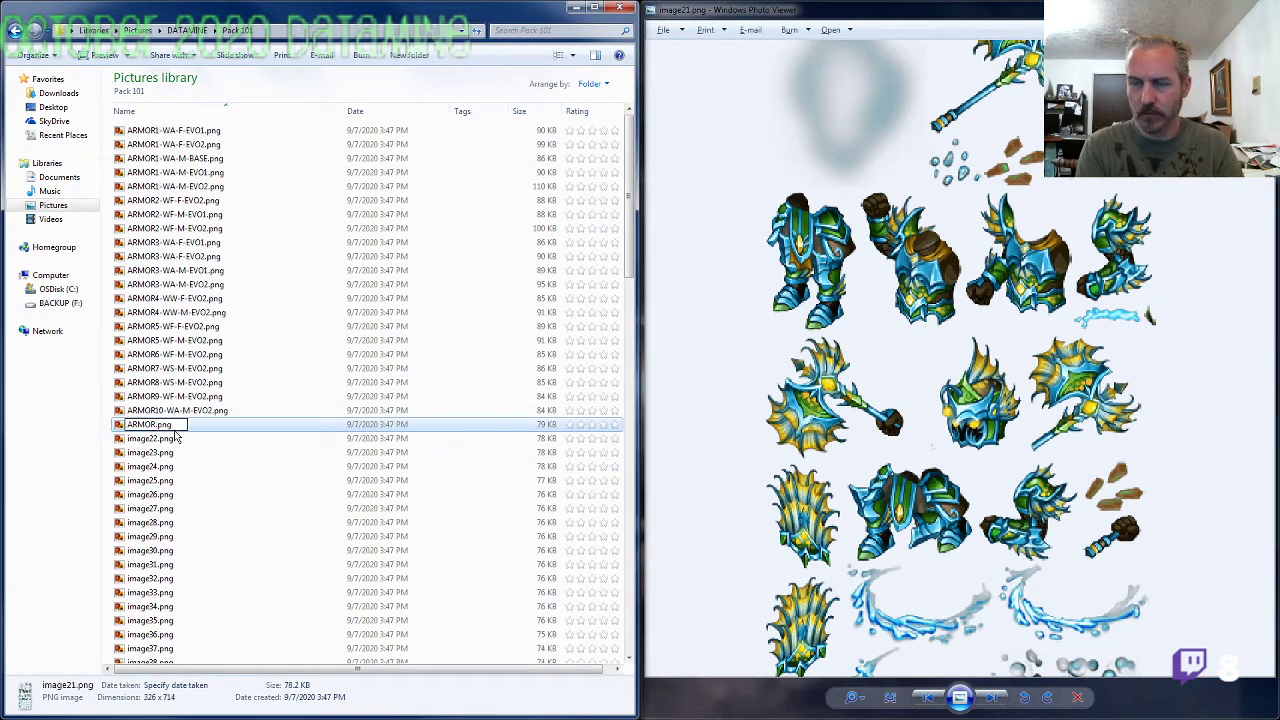
{"action": "type", "text": "11-WF"}
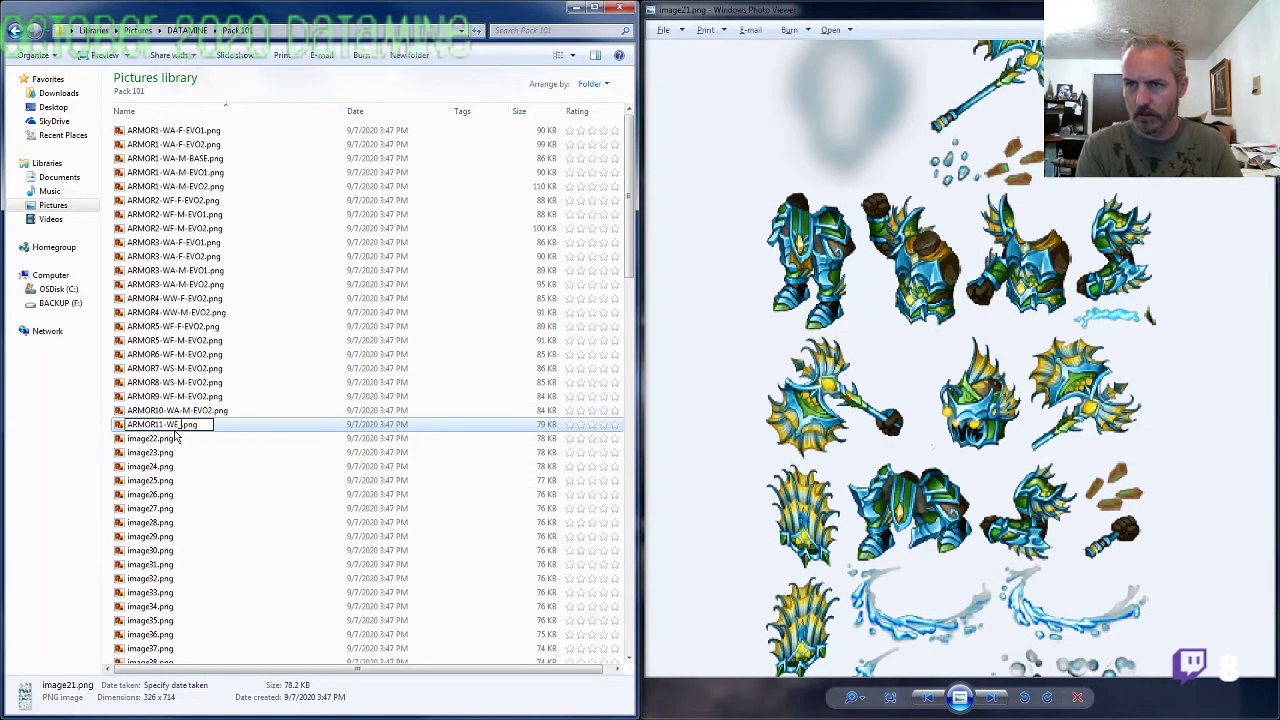
{"action": "type", "text": "-M-EVO2"}
{"action": "key", "text": "Return"}
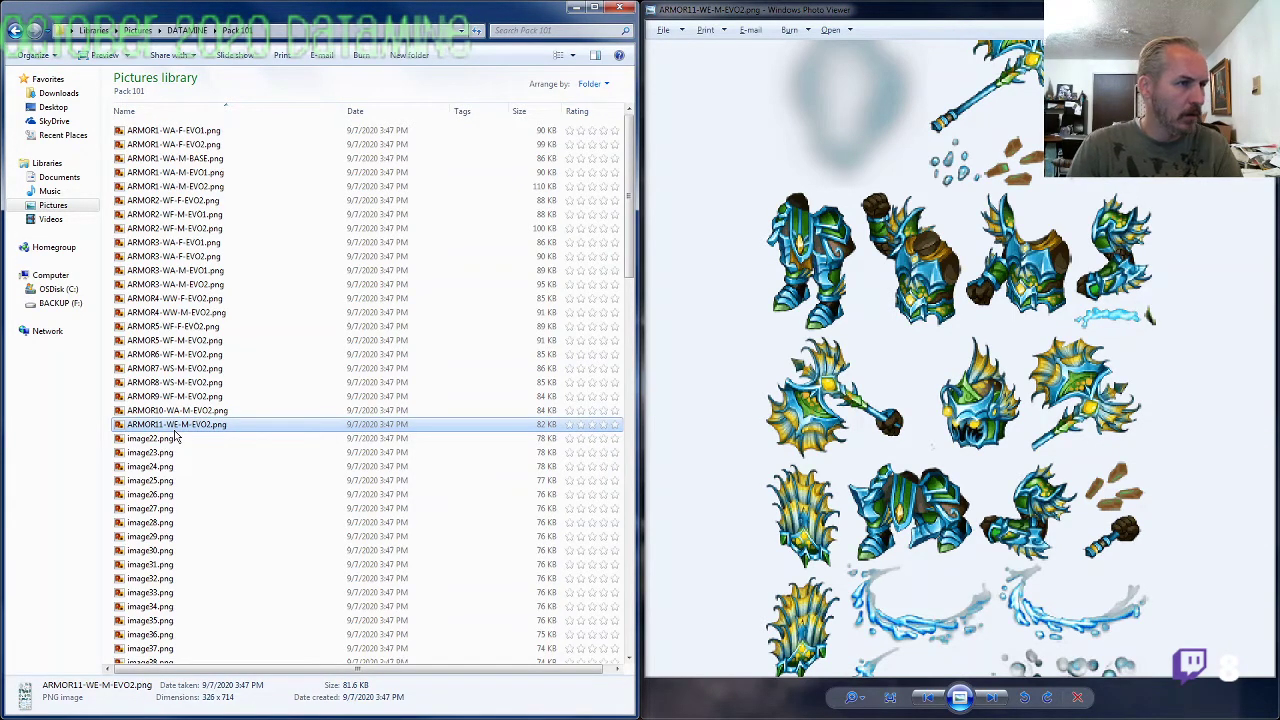
Step: View image22.png, the purple armor sheet with blue-bladed swords, and rename it ARMOR7-WS-F-EVO2, adapting the name of ARMOR7-WS-M-EVO2.png
{"action": "key", "text": "alt+Tab"}
{"action": "key", "text": "Right"}
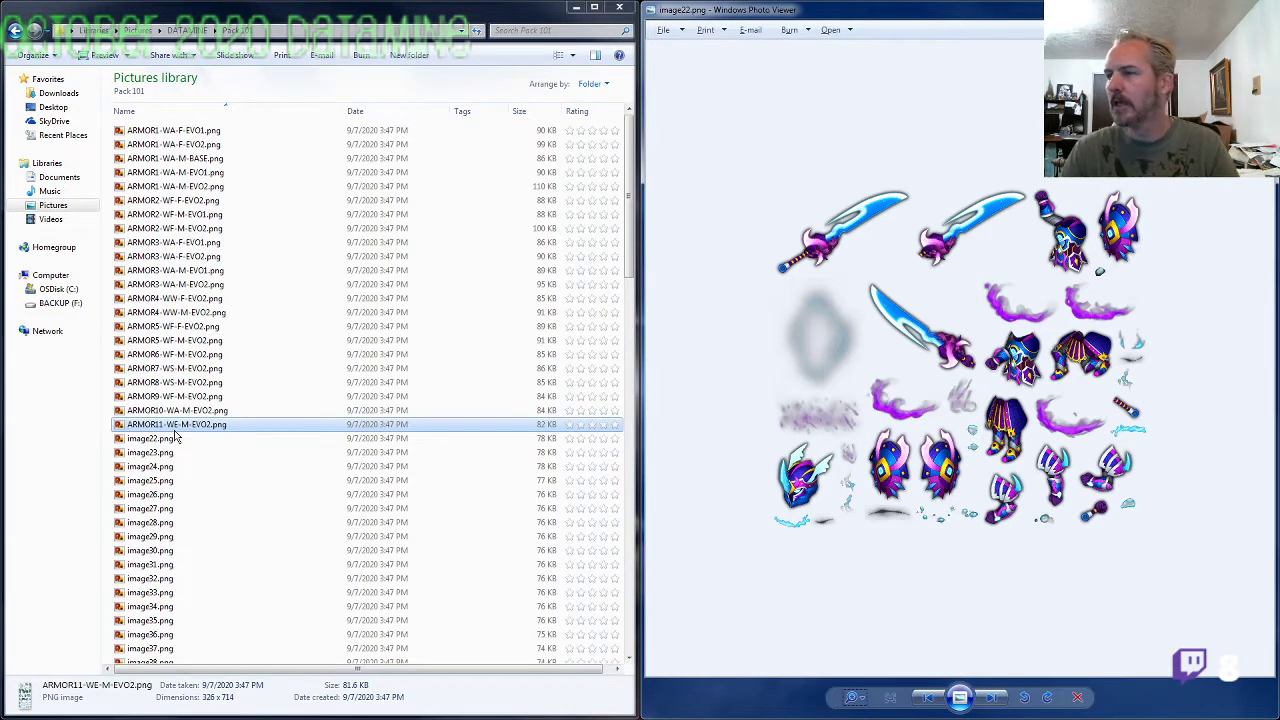
{"action": "left_click", "coordinate": [768, 467]}
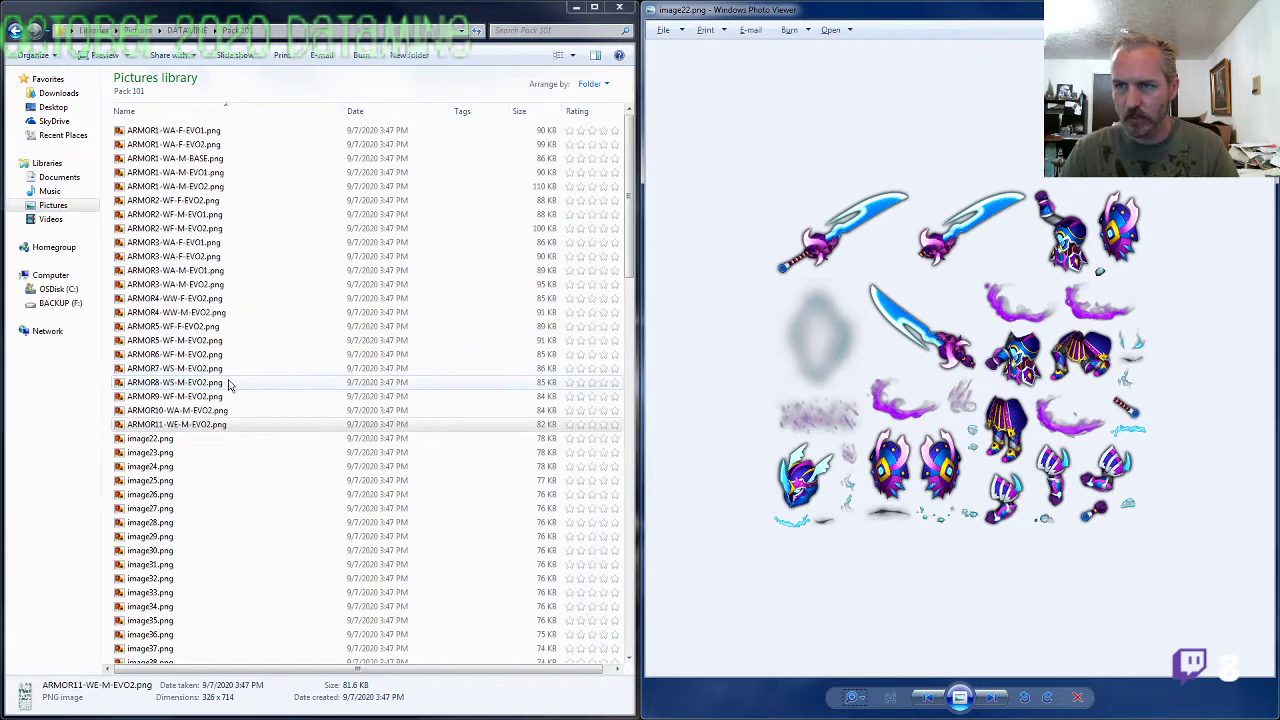
{"action": "left_click", "coordinate": [214, 368]}
{"action": "left_click", "coordinate": [175, 440]}
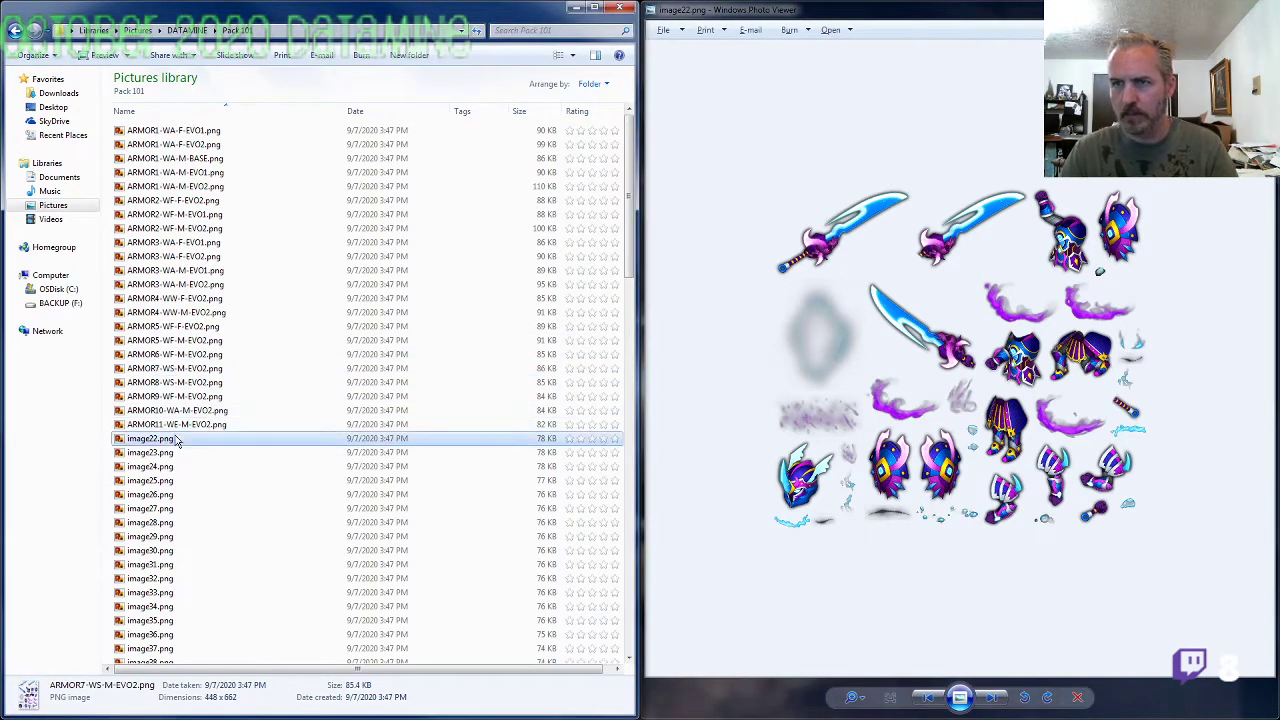
{"action": "key", "text": "F2"}
{"action": "type", "text": "ARMOR7-WS-M-EVO2"}
{"action": "left_click_drag", "start_coordinate": [186, 437], "coordinate": [176, 437]}
{"action": "type", "text": "F"}
{"action": "key", "text": "Return"}
Step: View image23.png, the dark red armor sheet with purple crystal staffs, and rename it ARMOR2-WF-M-BASE, adapting a copied ARMOR2-WF-M file name
{"action": "key", "text": "alt+Tab"}
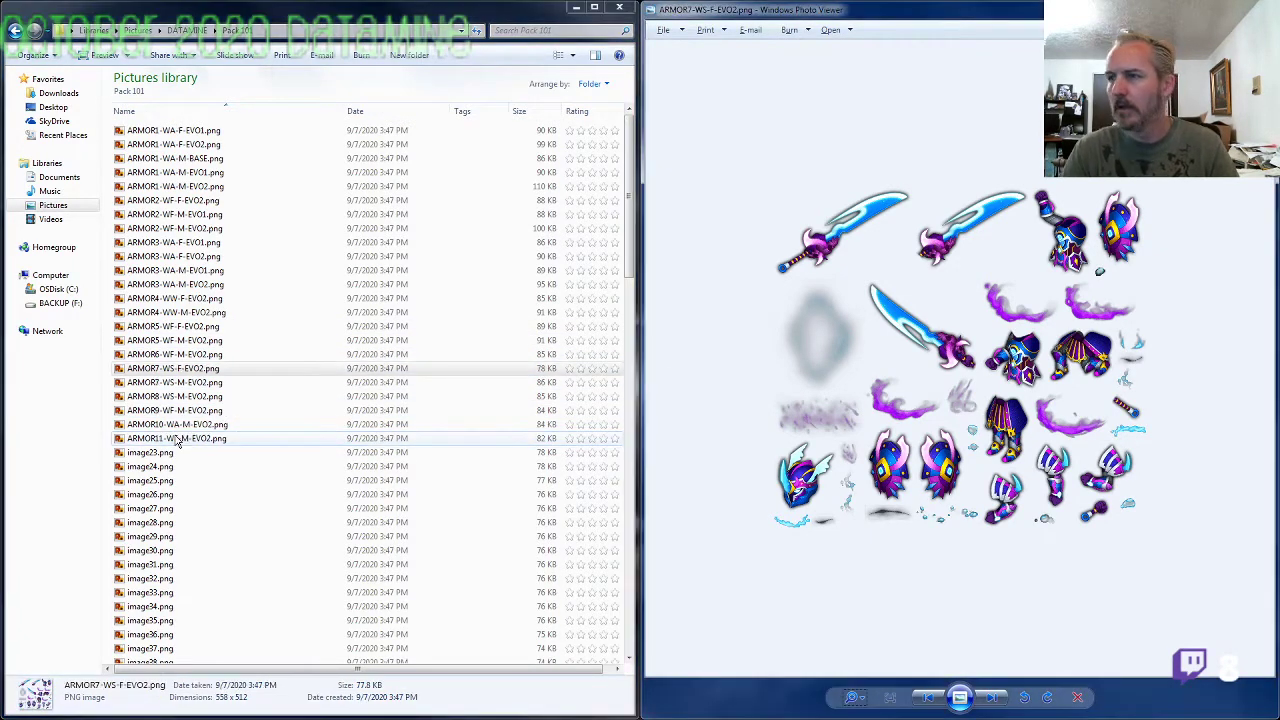
{"action": "key", "text": "Right"}
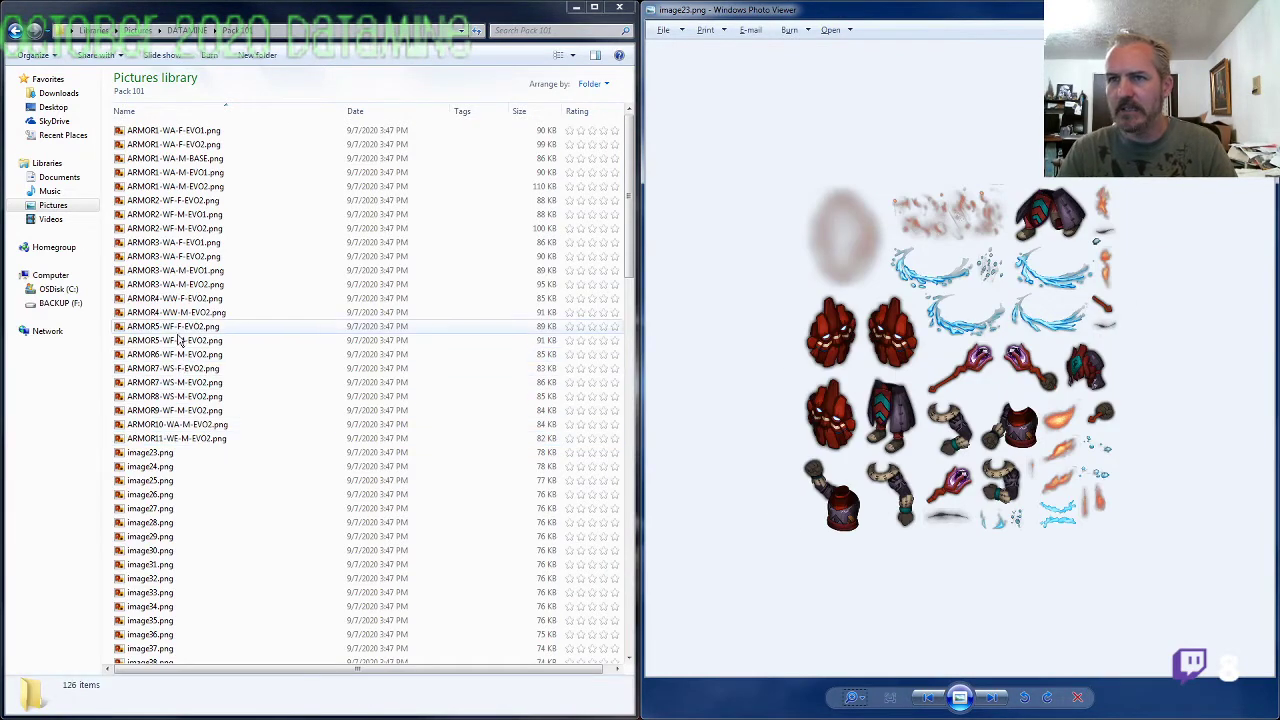
{"action": "left_click", "coordinate": [188, 216]}
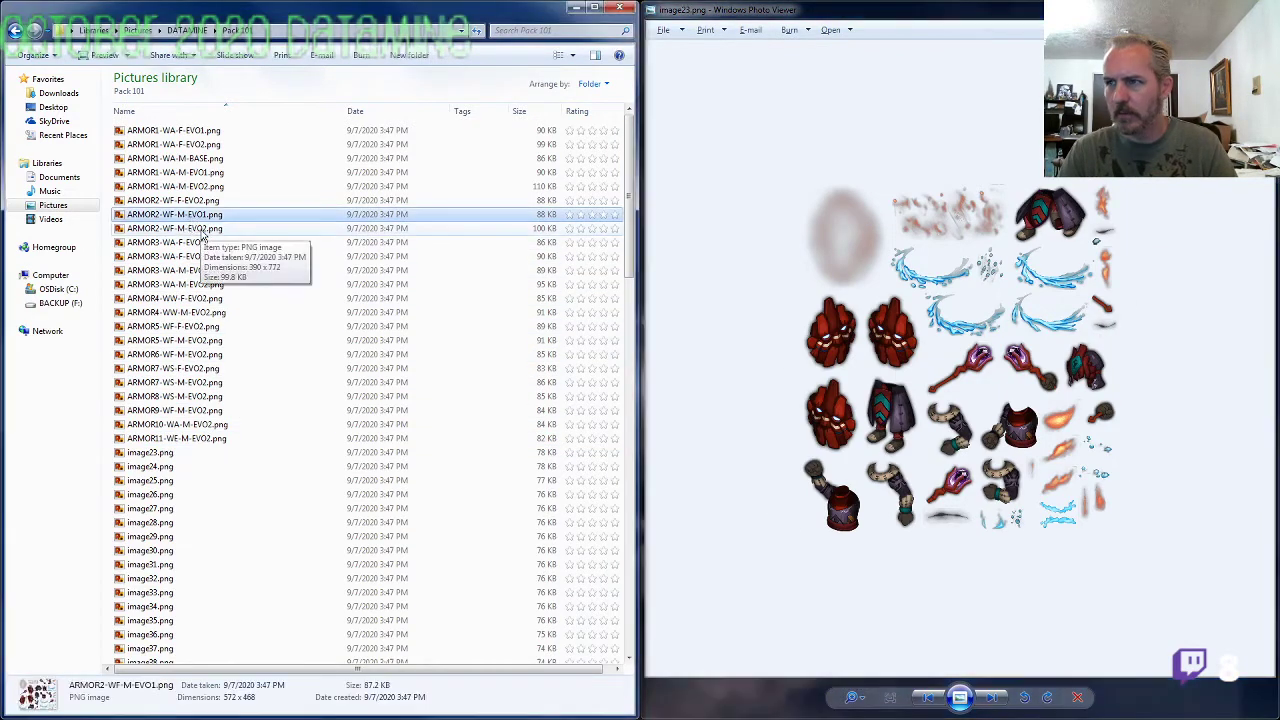
{"action": "left_click", "coordinate": [198, 228]}
{"action": "key", "text": "ctrl+c"}
{"action": "key", "text": "F2"}
{"action": "left_click", "coordinate": [187, 456]}
{"action": "key", "text": "F2"}
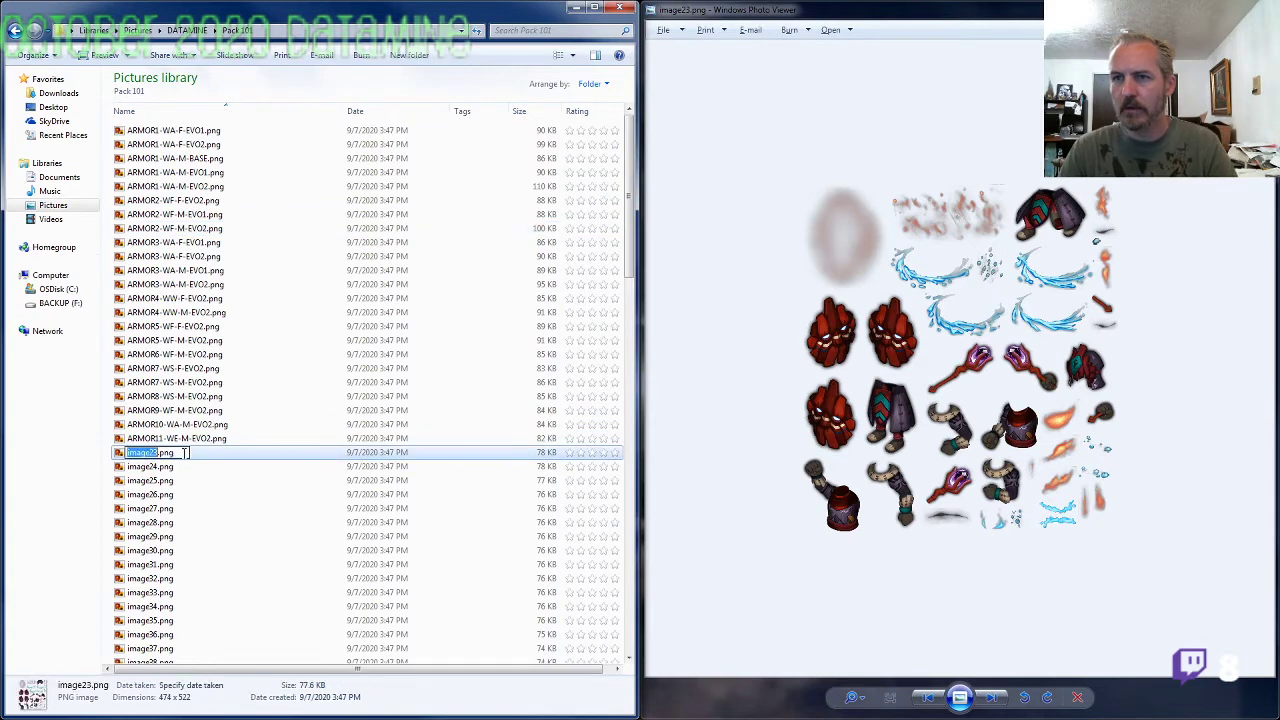
{"action": "key", "text": "ctrl+v"}
{"action": "key", "text": "ctrl+shift+Left"}
{"action": "type", "text": "BASE"}
{"action": "key", "text": "Return"}
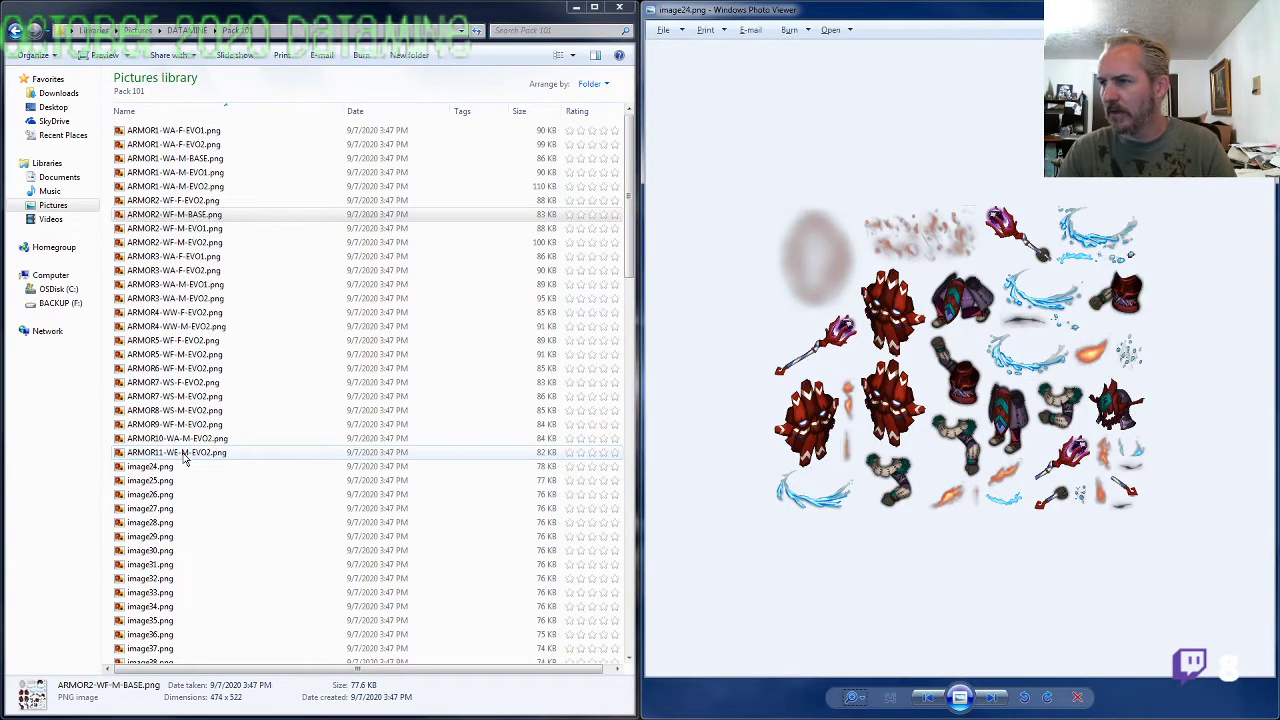
Step: Rename image24.png, the next red armor sheet with staffs, as ARMOR2-WF-F-EVO1, adapting the name copied from ARMOR2-WF-F-EVO2.png
{"action": "left_click", "coordinate": [170, 200]}
{"action": "key", "text": "F2"}
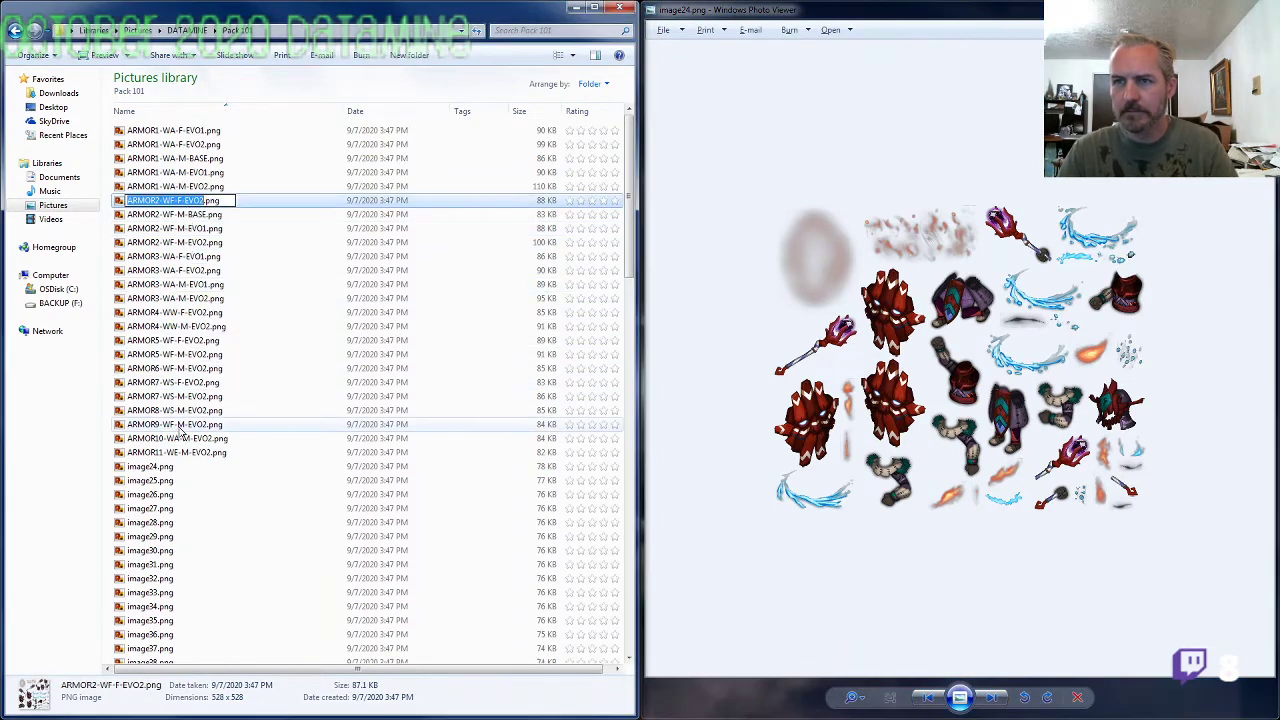
{"action": "key", "text": "ctrl+c"}
{"action": "left_click", "coordinate": [176, 466]}
{"action": "key", "text": "F2"}
{"action": "key", "text": "ctrl+v"}
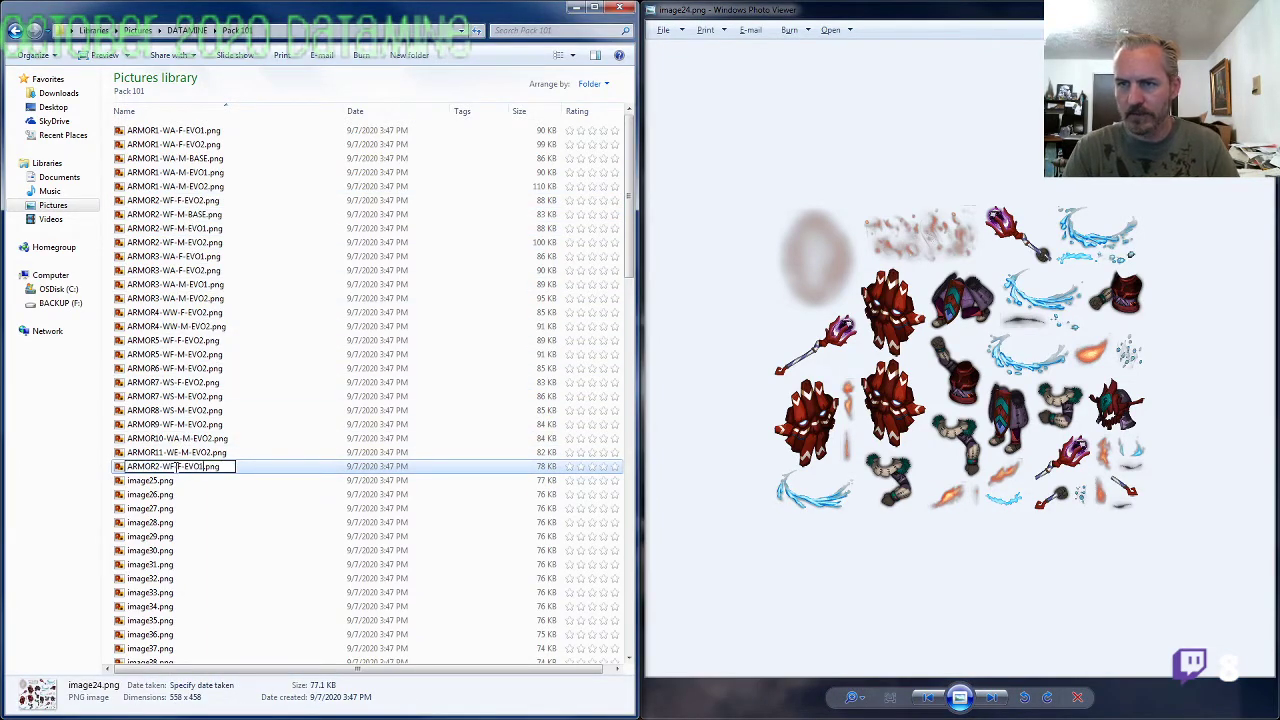
{"action": "key", "text": "Return"}
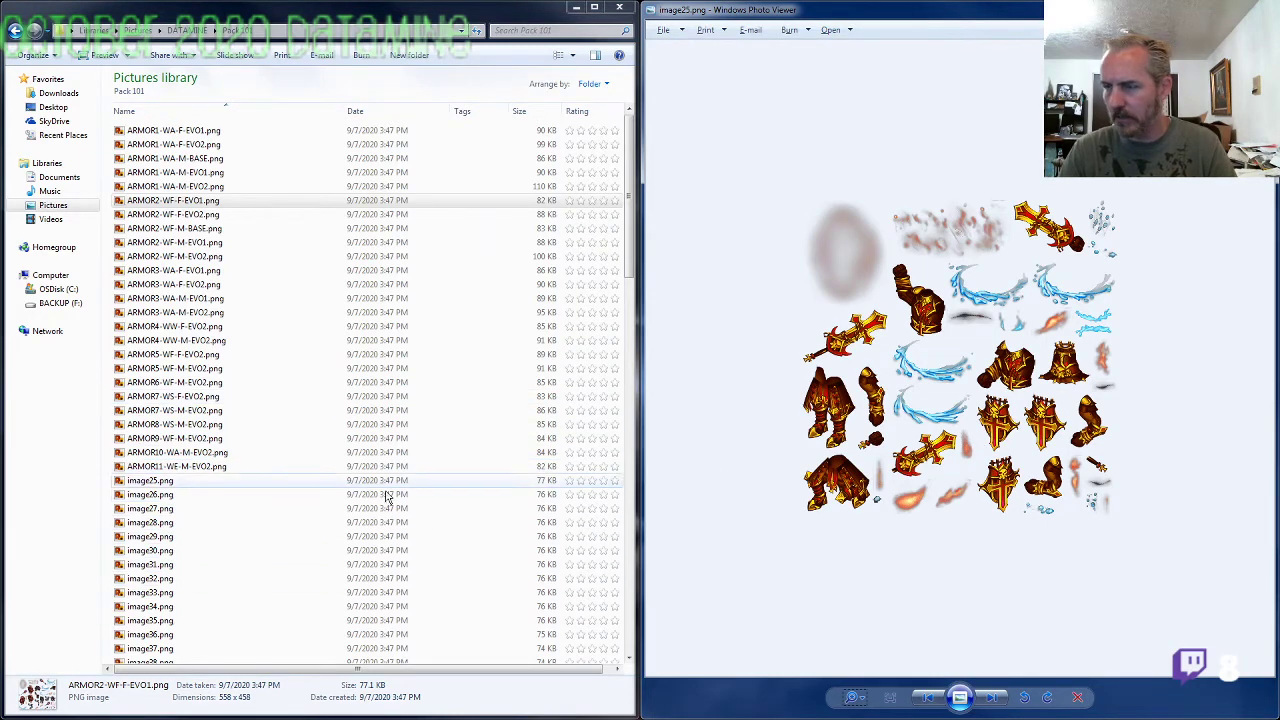
Step: Compare image25.png, the brown and gold cross-shield sheet, with ARMOR6-WF-M-EVO2.png and rename it ARMOR6-WF-M-EVO3 from that copied name
{"action": "left_click", "coordinate": [203, 384]}
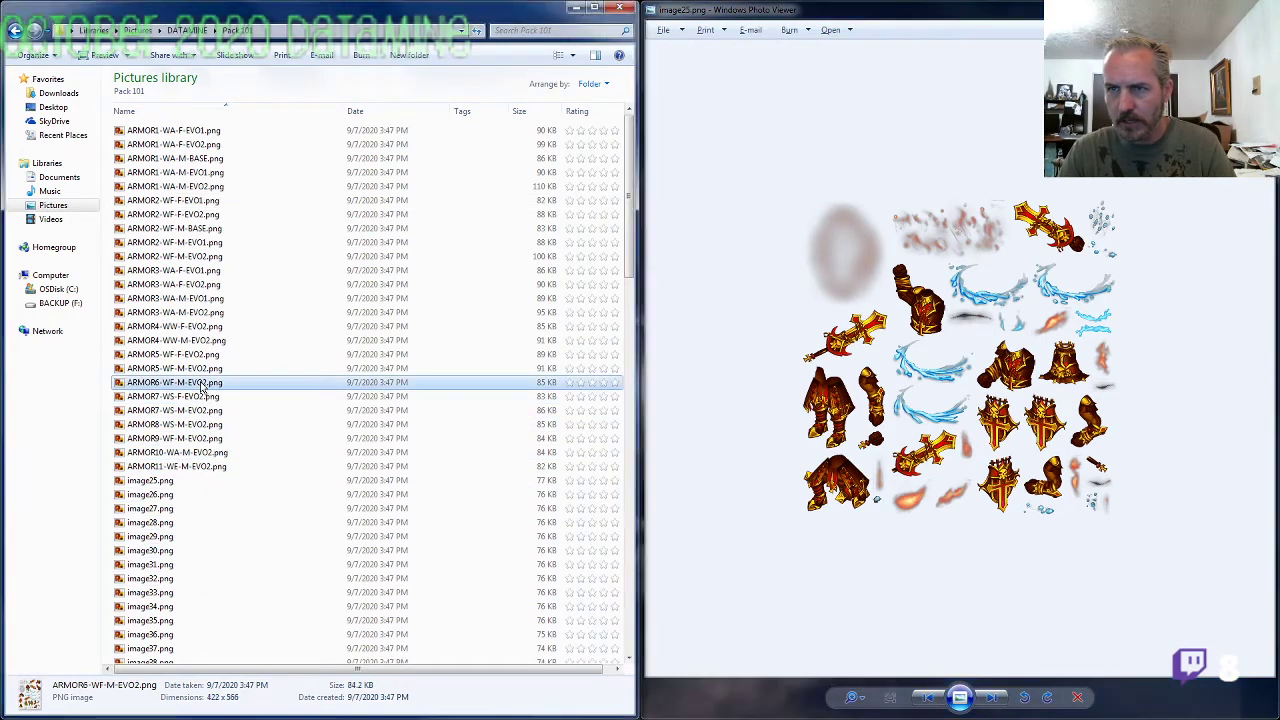
{"action": "double_click", "coordinate": [203, 384]}
{"action": "key", "text": "alt+F4"}
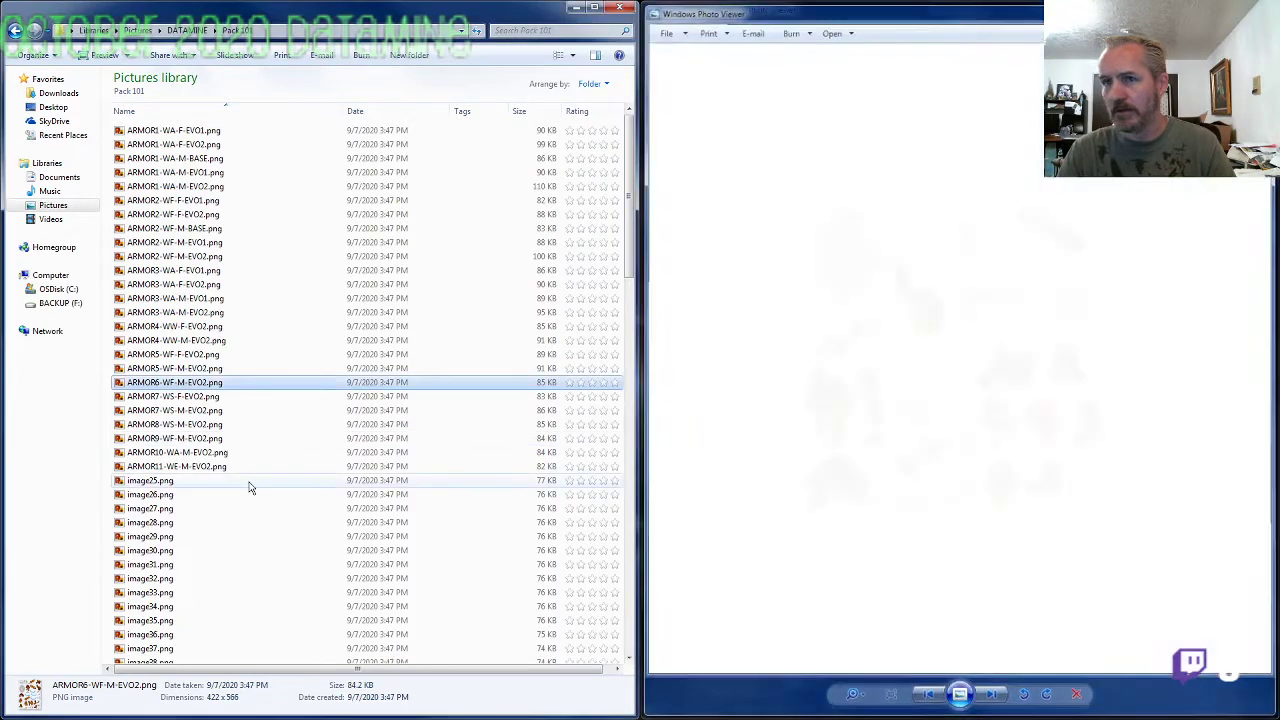
{"action": "key", "text": "F2"}
{"action": "left_click", "coordinate": [170, 486]}
{"action": "key", "text": "F2"}
{"action": "key", "text": "ctrl+v"}
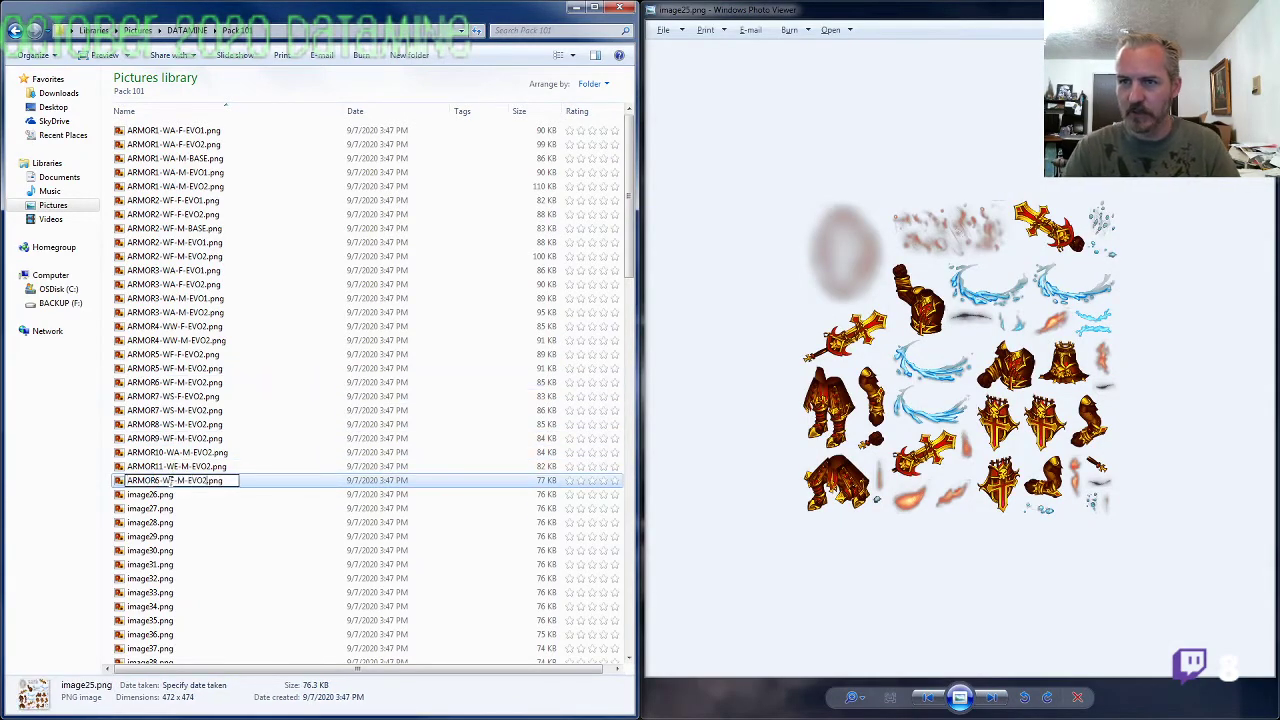
{"action": "key", "text": "BackSpace"}
{"action": "key", "text": "BackSpace"}
{"action": "key", "text": "BackSpace"}
{"action": "key", "text": "BackSpace"}
{"action": "type", "text": "EVO3"}
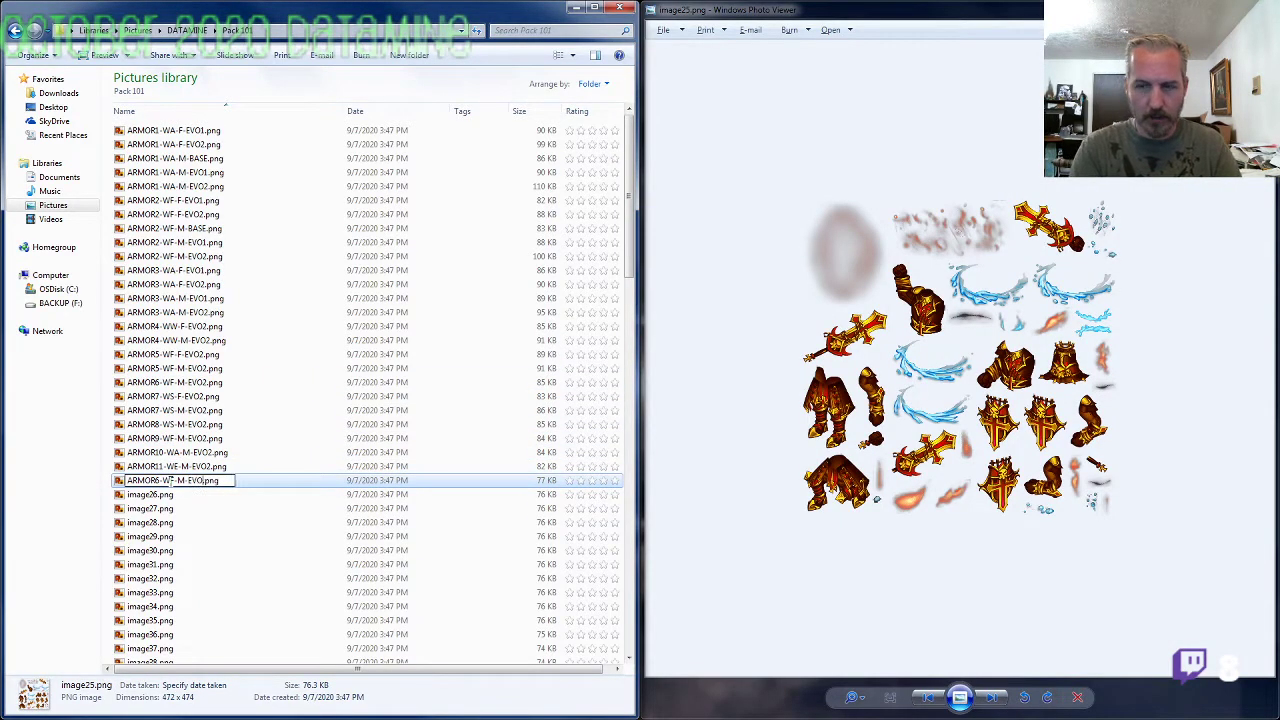
{"action": "key", "text": "Return"}
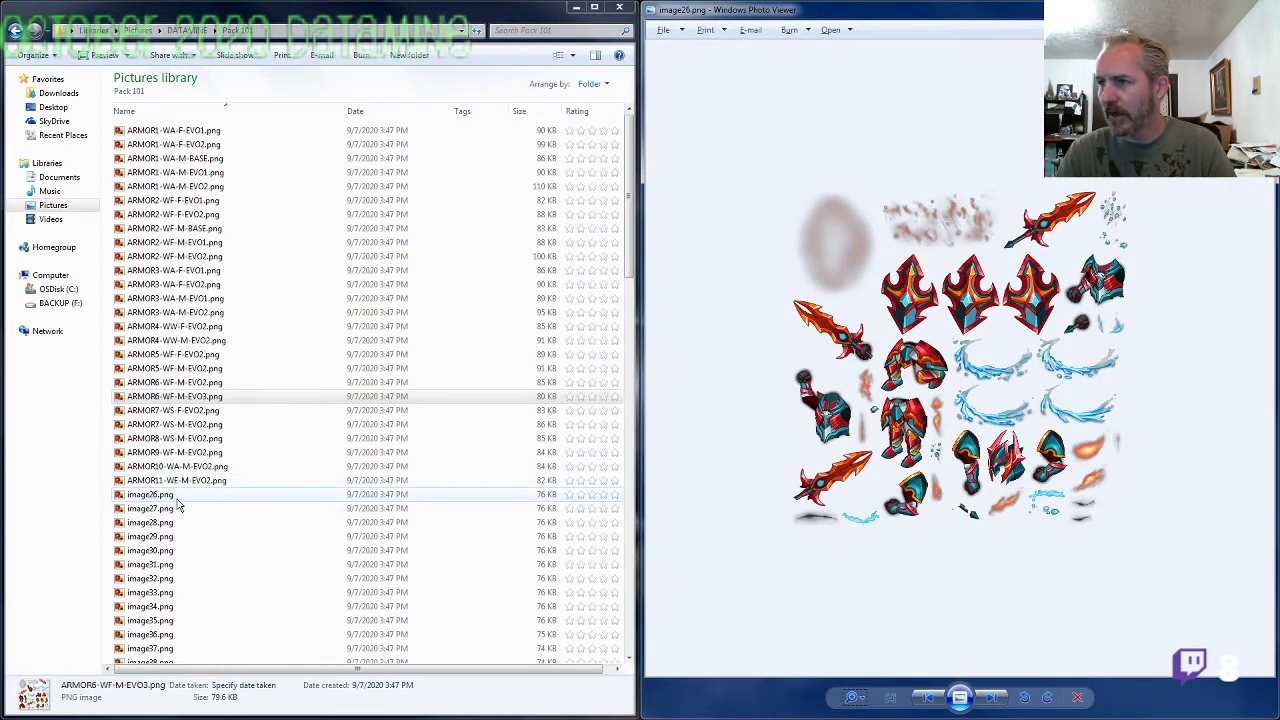
Step: Compare image26.png, the red and teal armor sheet with flame swords, against the ARMOR2-WF-M-EVO2 and ARMOR5-WF-F-EVO2 sheets
{"action": "left_click", "coordinate": [190, 256]}
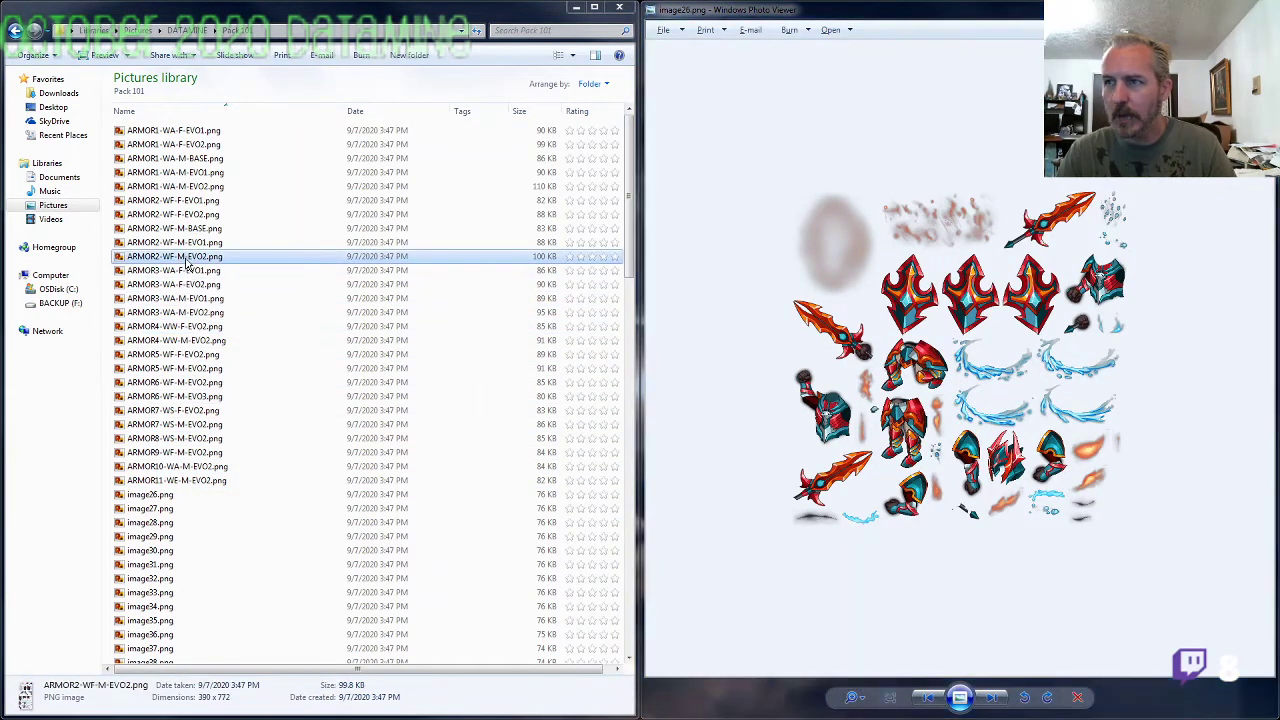
{"action": "left_click", "coordinate": [1257, 9]}
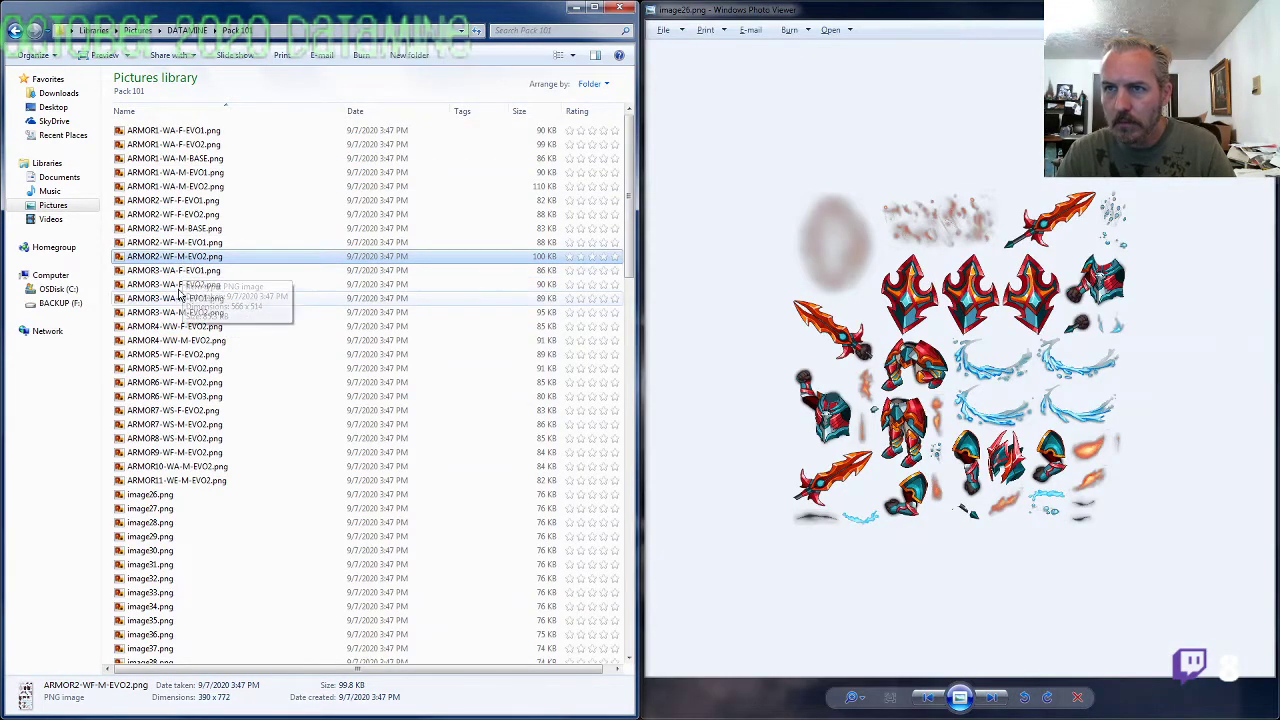
{"action": "left_click", "coordinate": [182, 341]}
{"action": "double_click", "coordinate": [183, 356]}
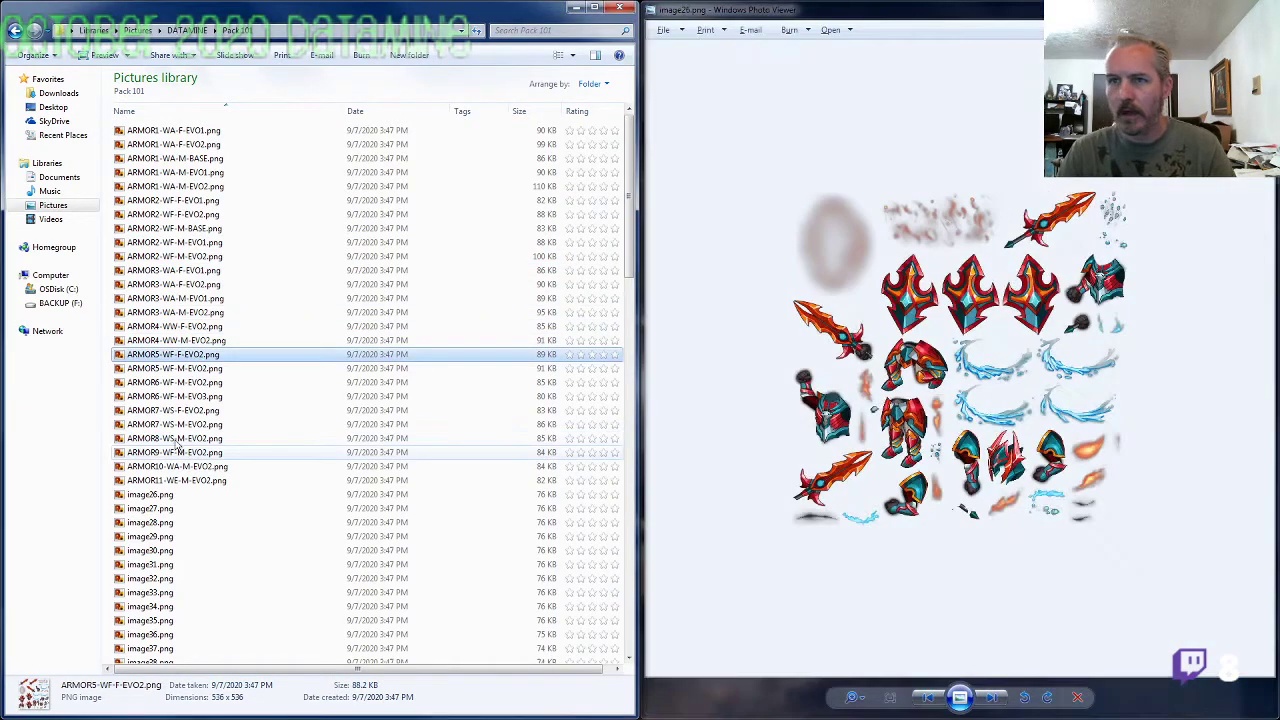
{"action": "left_click", "coordinate": [150, 494]}
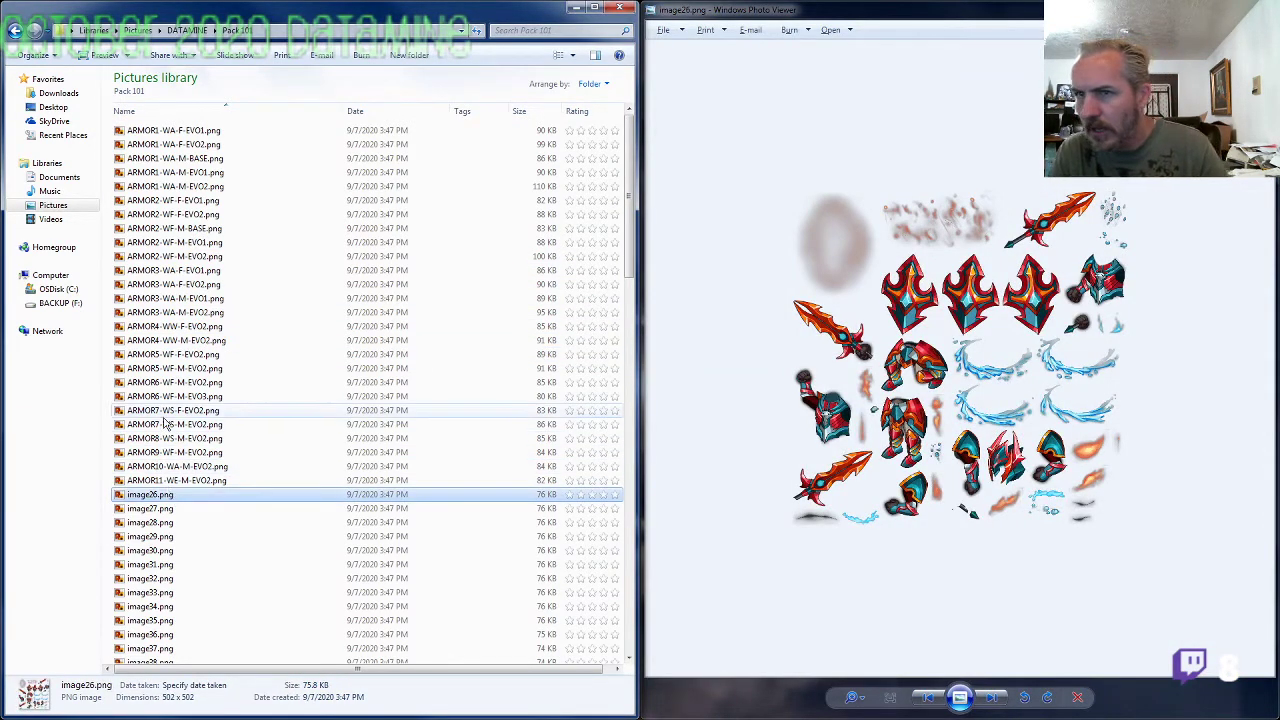
{"action": "left_click", "coordinate": [178, 356]}
{"action": "double_click", "coordinate": [178, 358]}
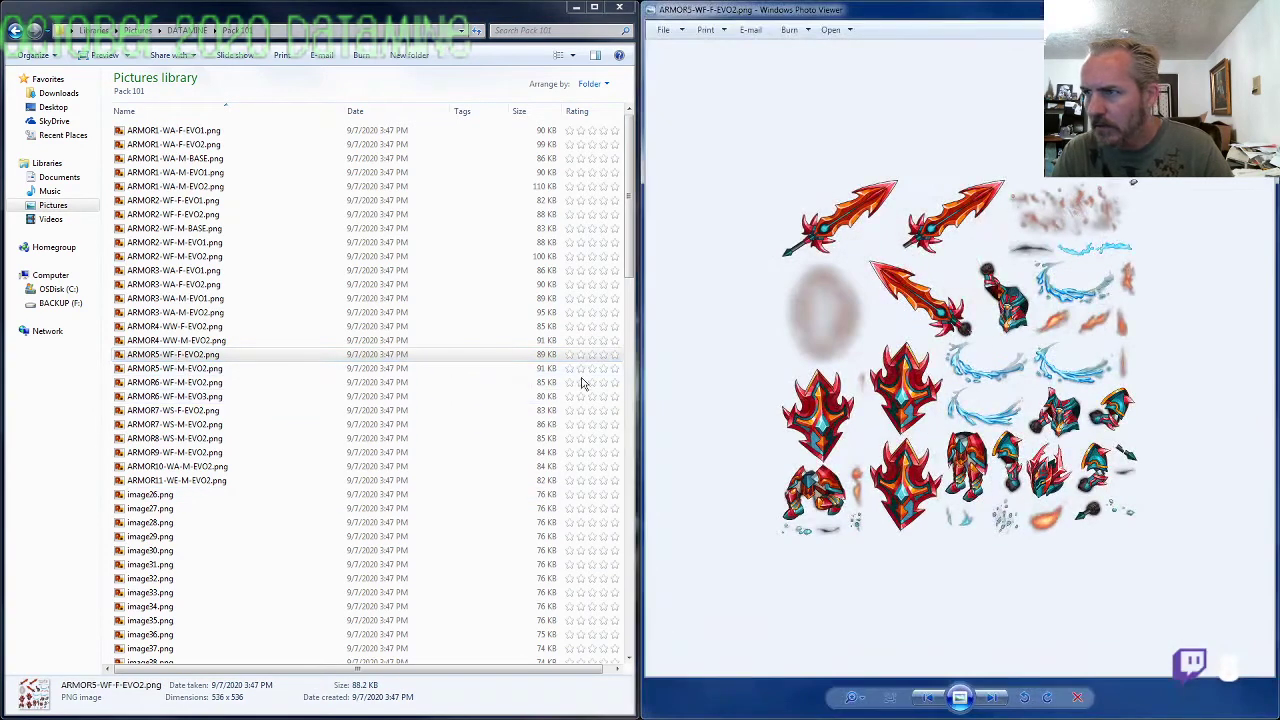
{"action": "key", "text": "alt+F4"}
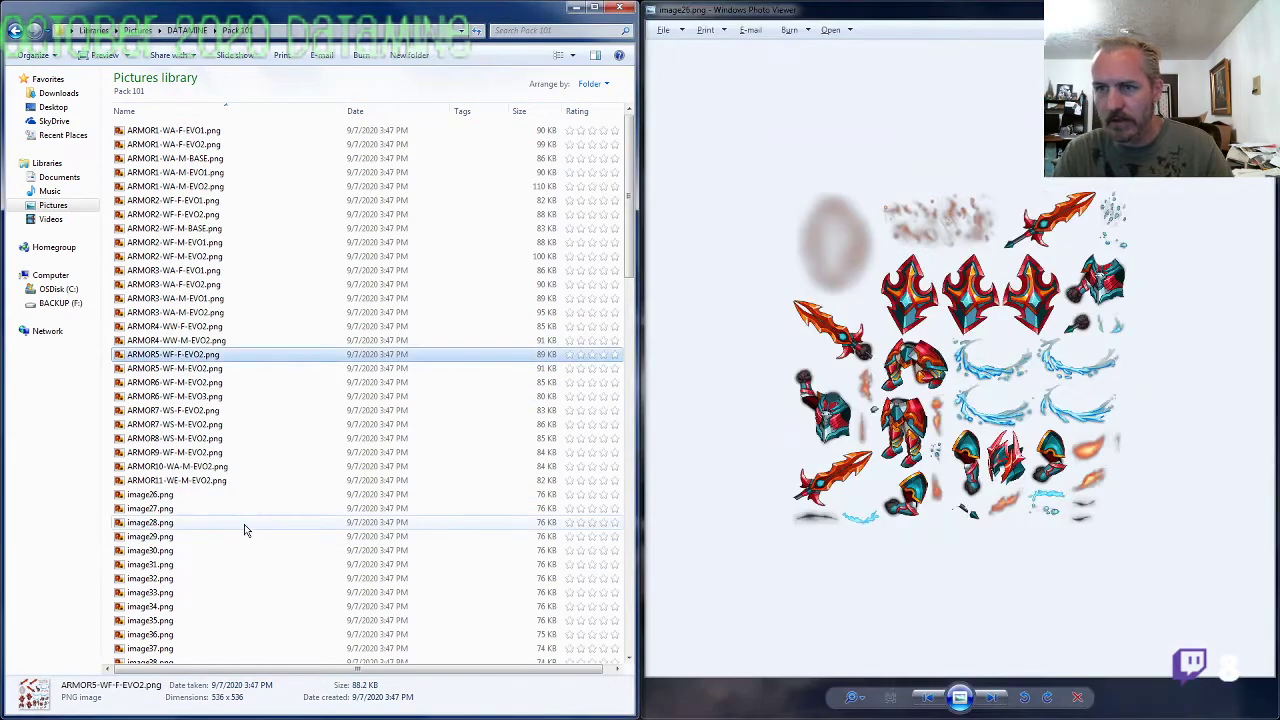
Step: Rename image26.png as ARMOR5-WF-M-EVO1, adapting the name copied from ARMOR5-WF-F-EVO2.png
{"action": "left_click", "coordinate": [177, 497]}
{"action": "key", "text": "F2"}
{"action": "key", "text": "ctrl+v"}
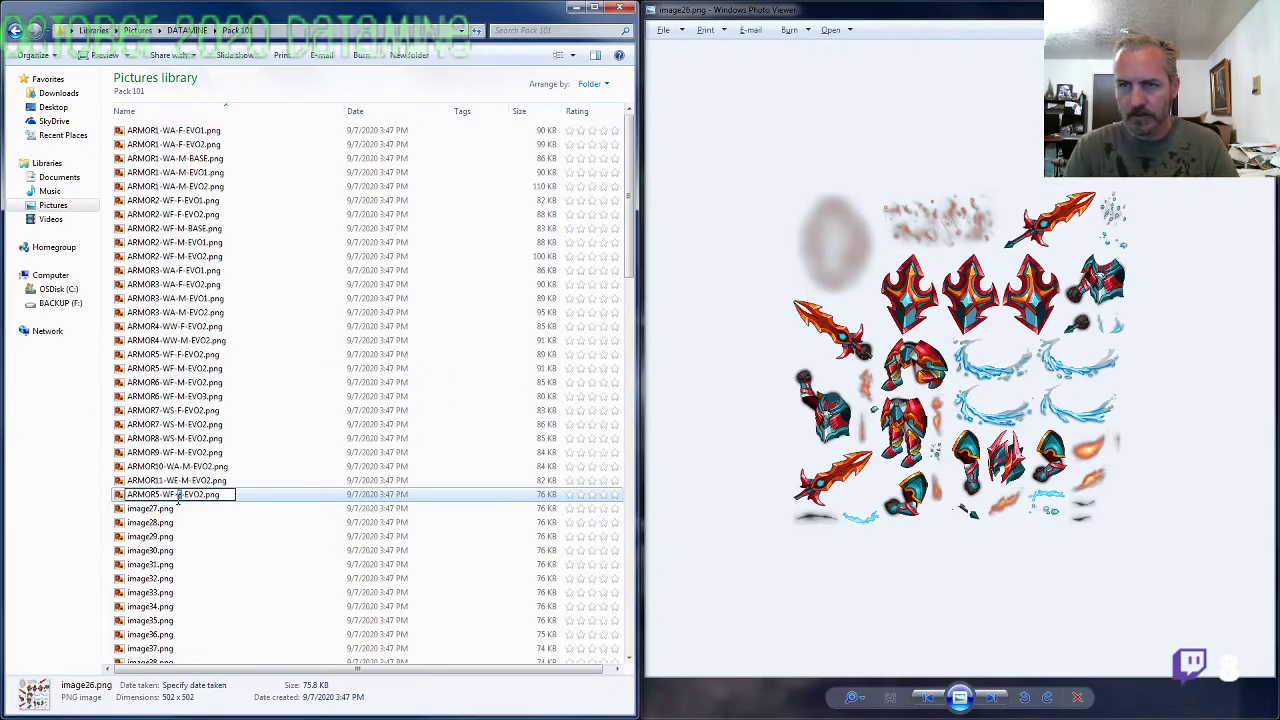
{"action": "type", "text": "M"}
{"action": "key", "text": "Right"}
{"action": "key", "text": "Right"}
{"action": "key", "text": "Right"}
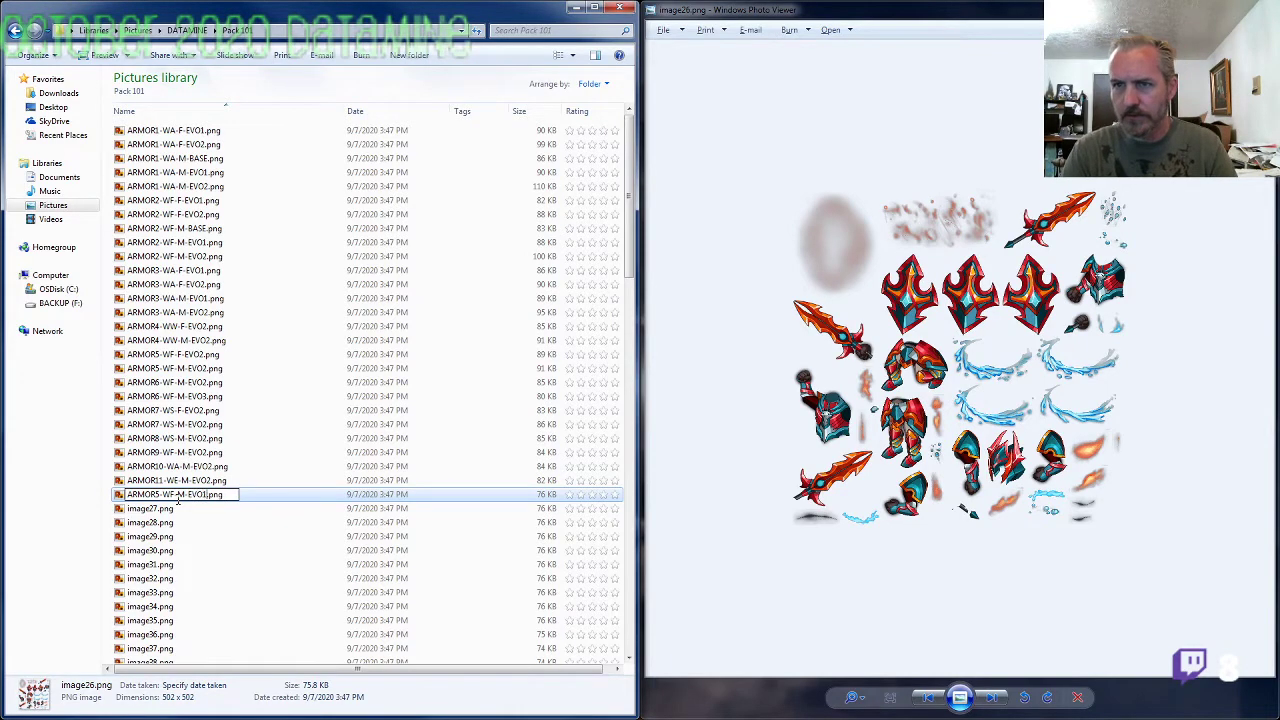
{"action": "key", "text": "Return"}
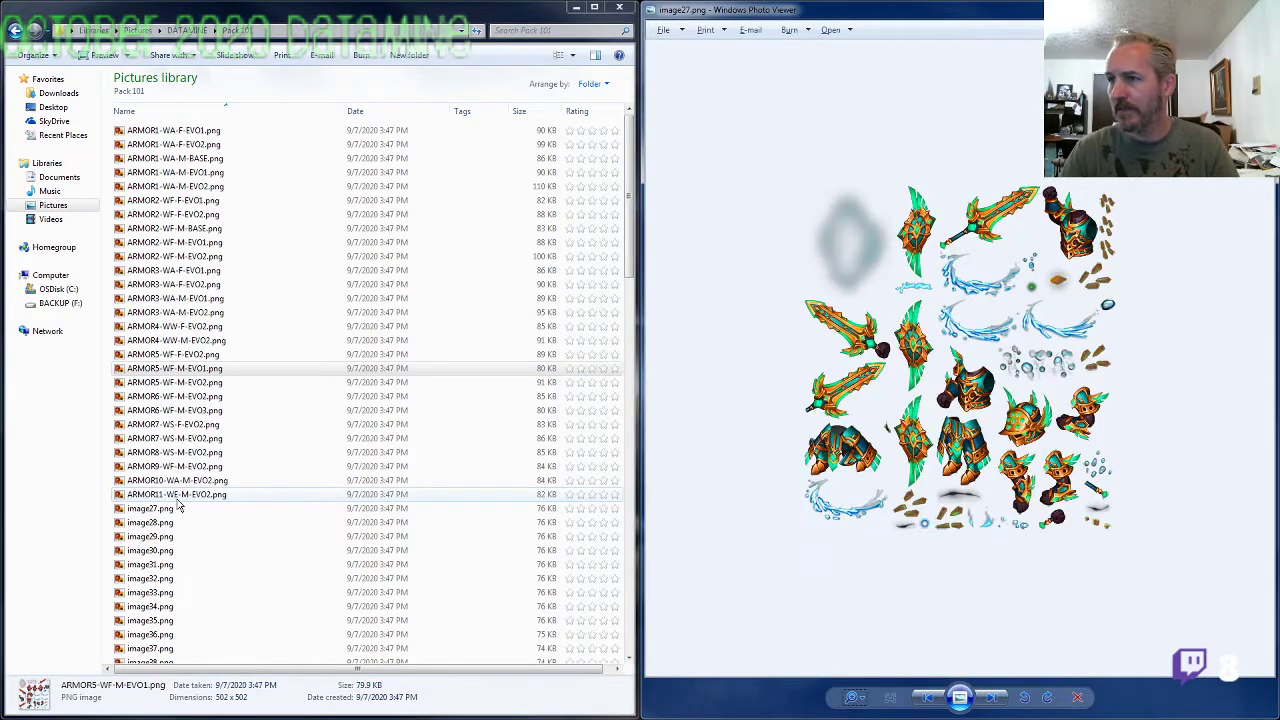
Step: Enlarge the view of image27.png, the teal and orange armor sheet with swords, and rename the file as ARMOR12-WE-M-EVO2
{"action": "scroll", "coordinate": [897, 670], "scroll_direction": "up", "scroll_amount": 2}
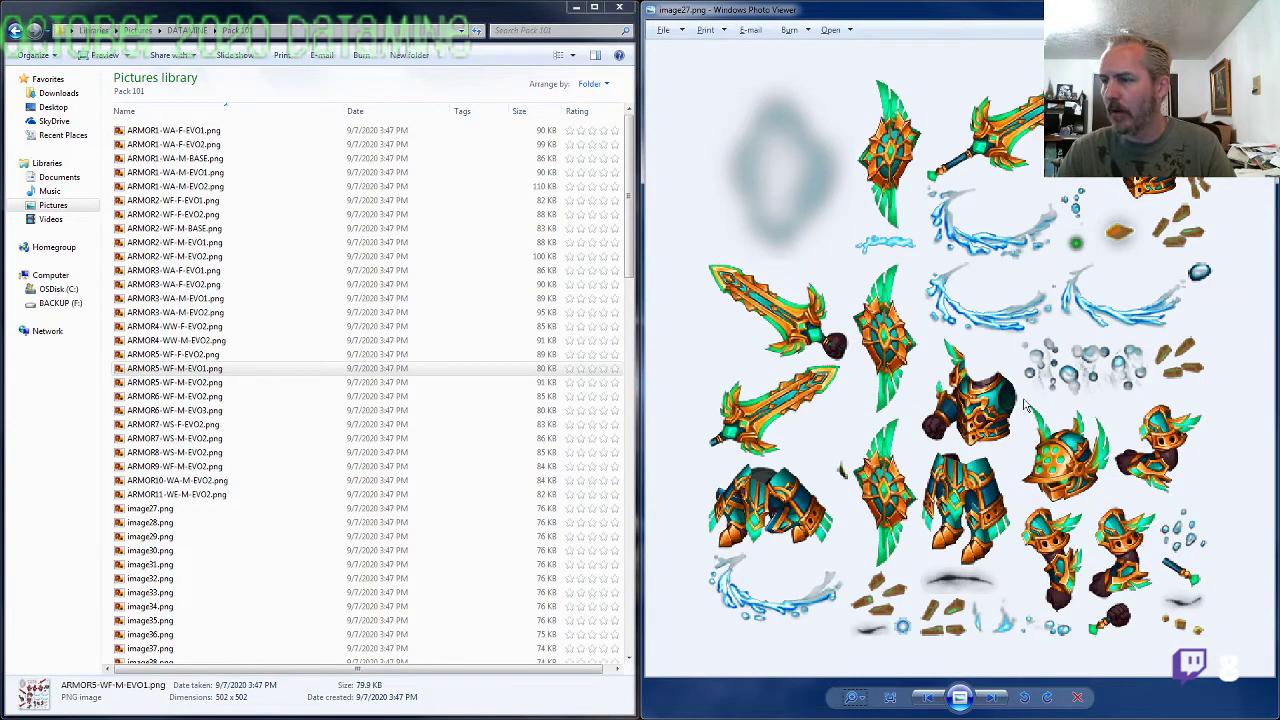
{"action": "left_click", "coordinate": [172, 512]}
{"action": "key", "text": "F2"}
{"action": "type", "text": "ARMOR12-WF-E"}
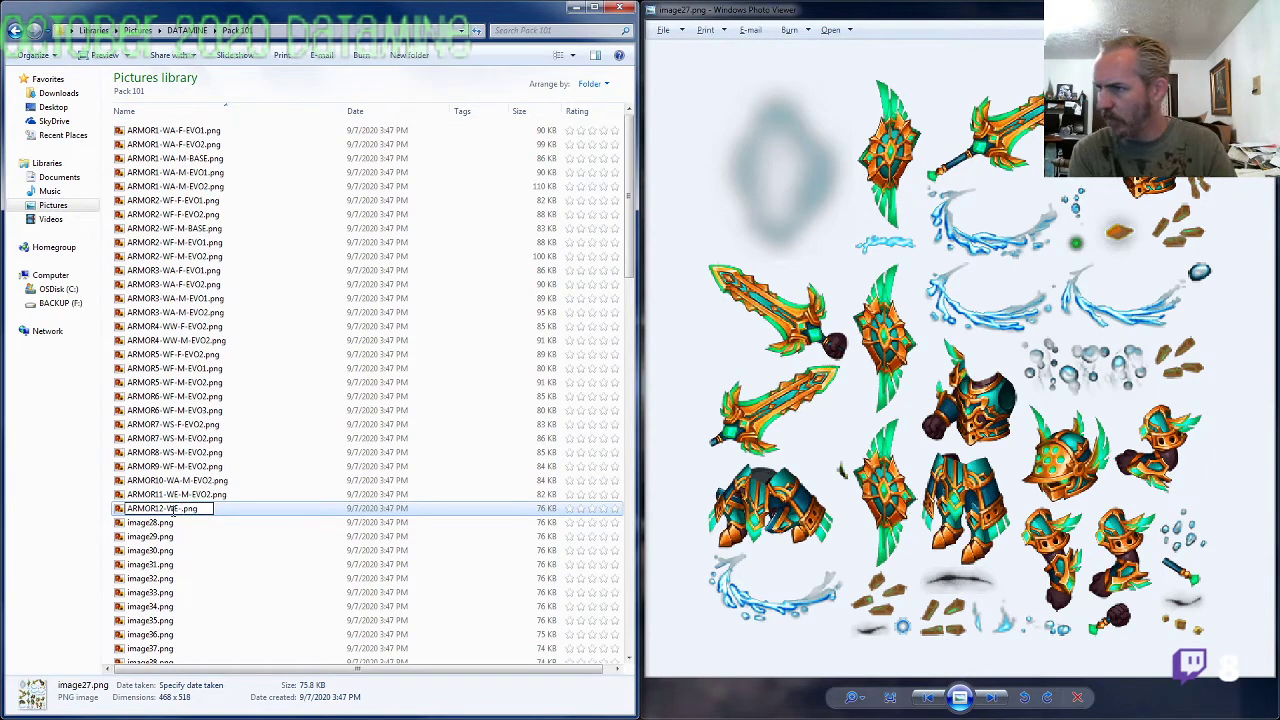
{"action": "type", "text": "M-EVO2"}
{"action": "key", "text": "Return"}
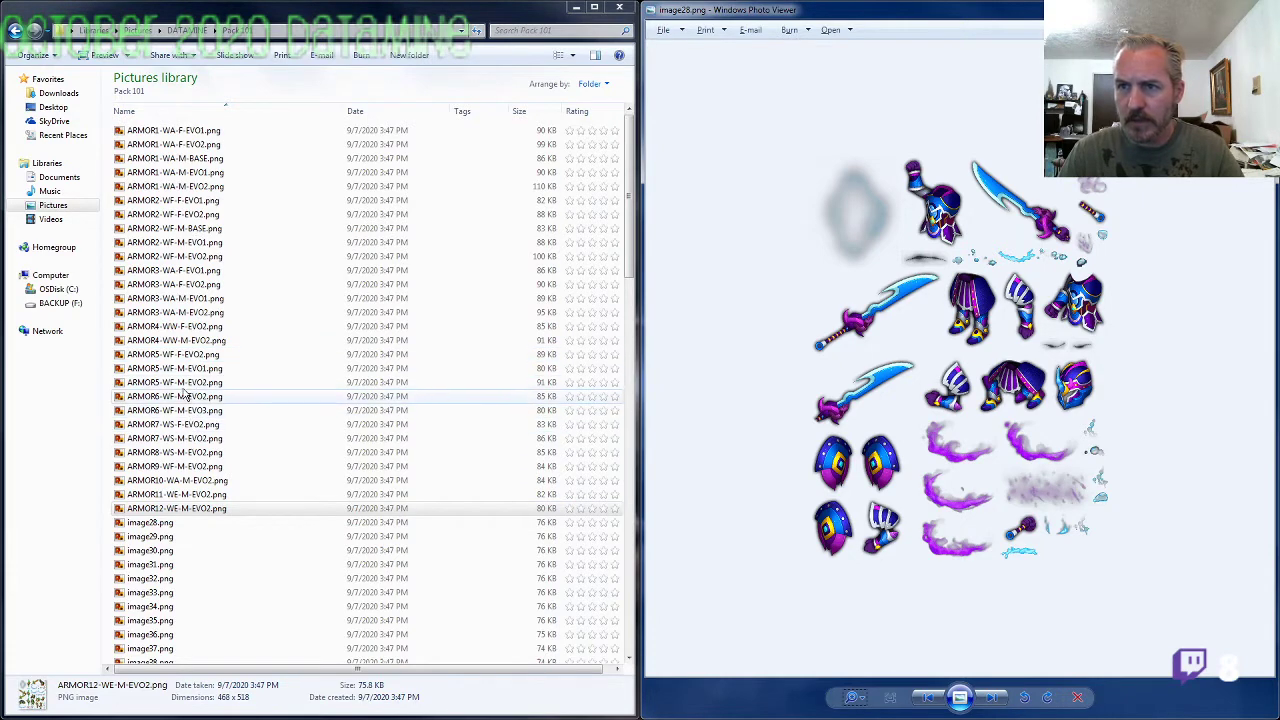
Step: Check image28.png against ARMOR7-WS-F-EVO2.png, and compare the ARMOR6-WF-M-EVO2 and ARMOR6-WF-M-EVO3 cross-shield sheets
{"action": "left_click", "coordinate": [187, 426]}
{"action": "double_click", "coordinate": [187, 426]}
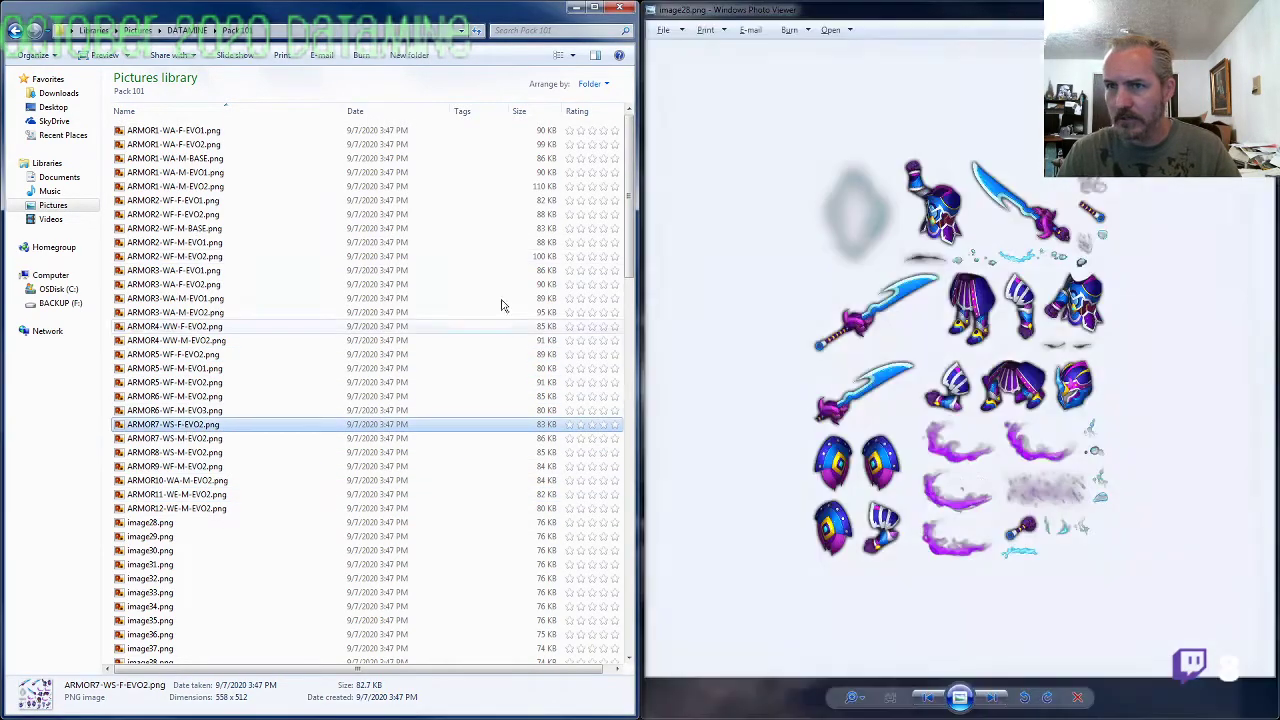
{"action": "left_click", "coordinate": [200, 410]}
{"action": "left_click", "coordinate": [200, 410]}
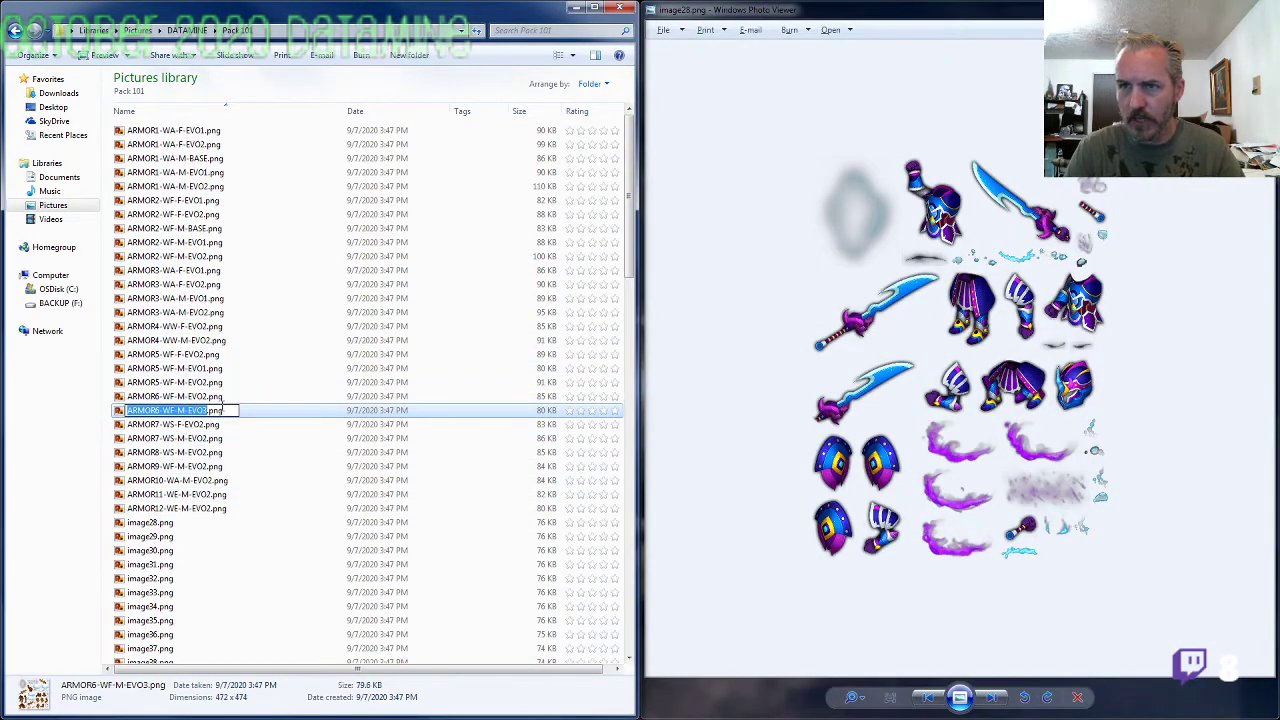
{"action": "key", "text": "Escape"}
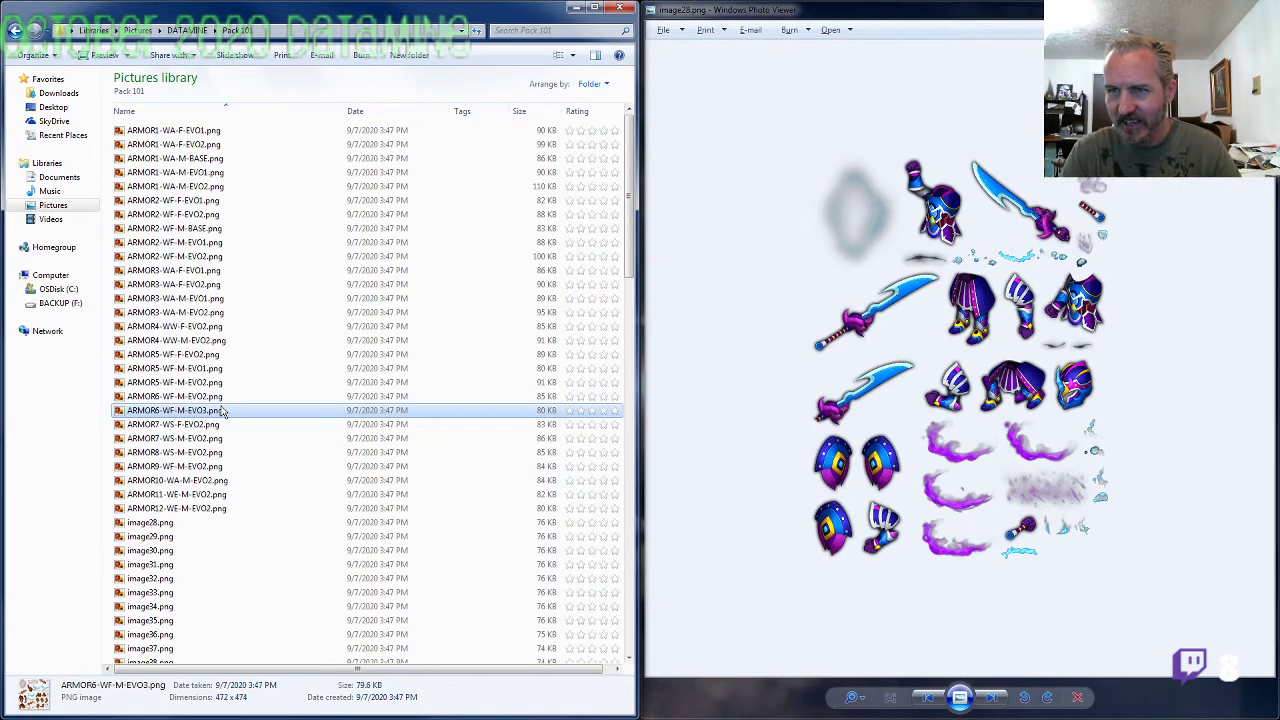
{"action": "double_click", "coordinate": [220, 397]}
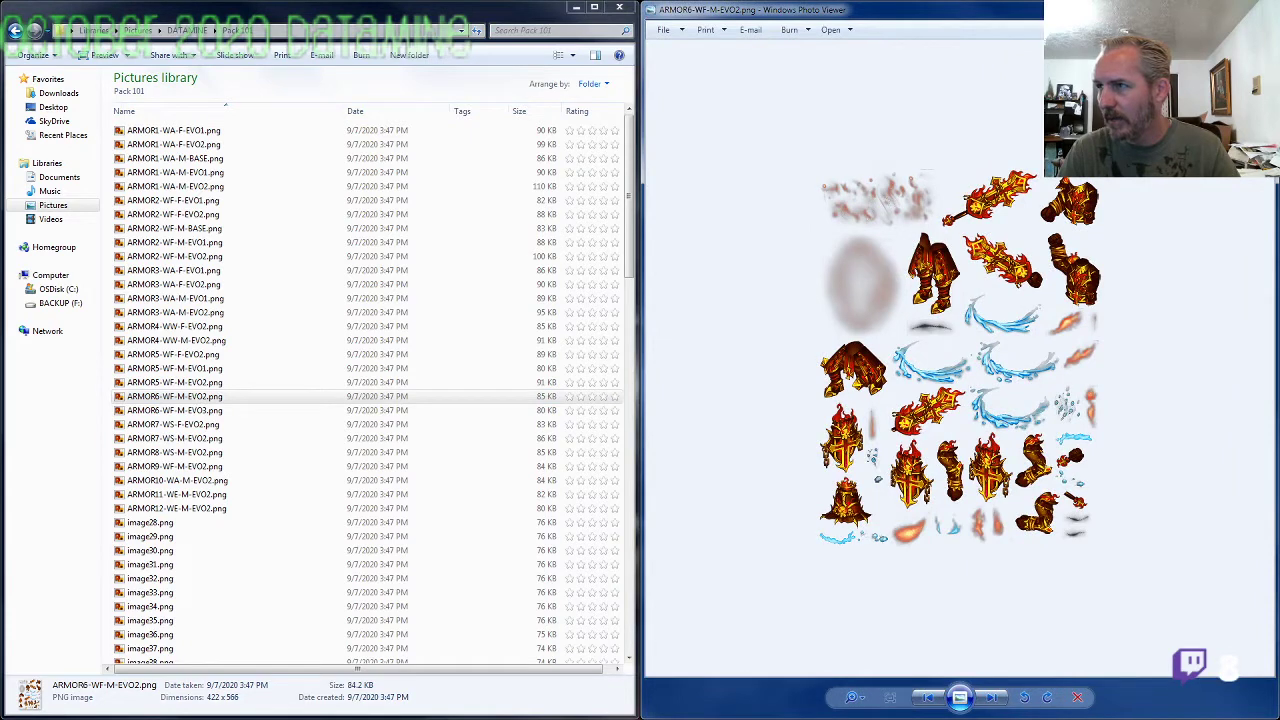
{"action": "double_click", "coordinate": [200, 411]}
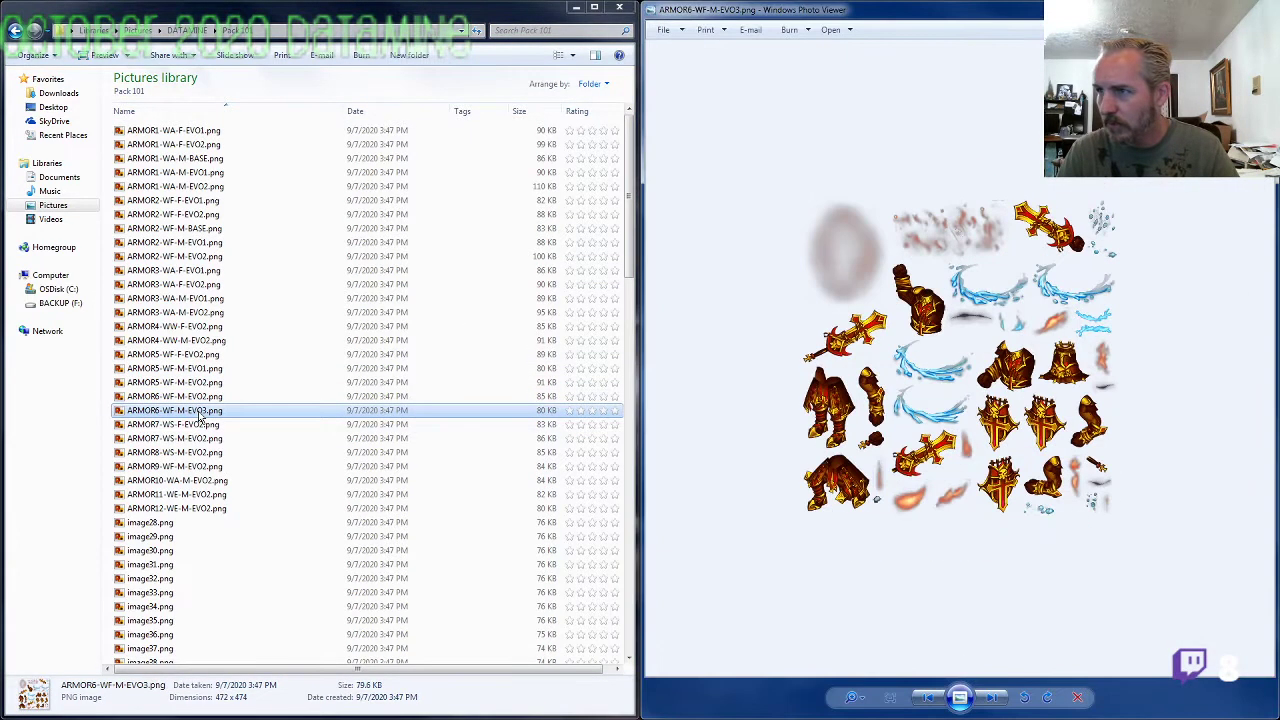
{"action": "key", "text": "alt+F4"}
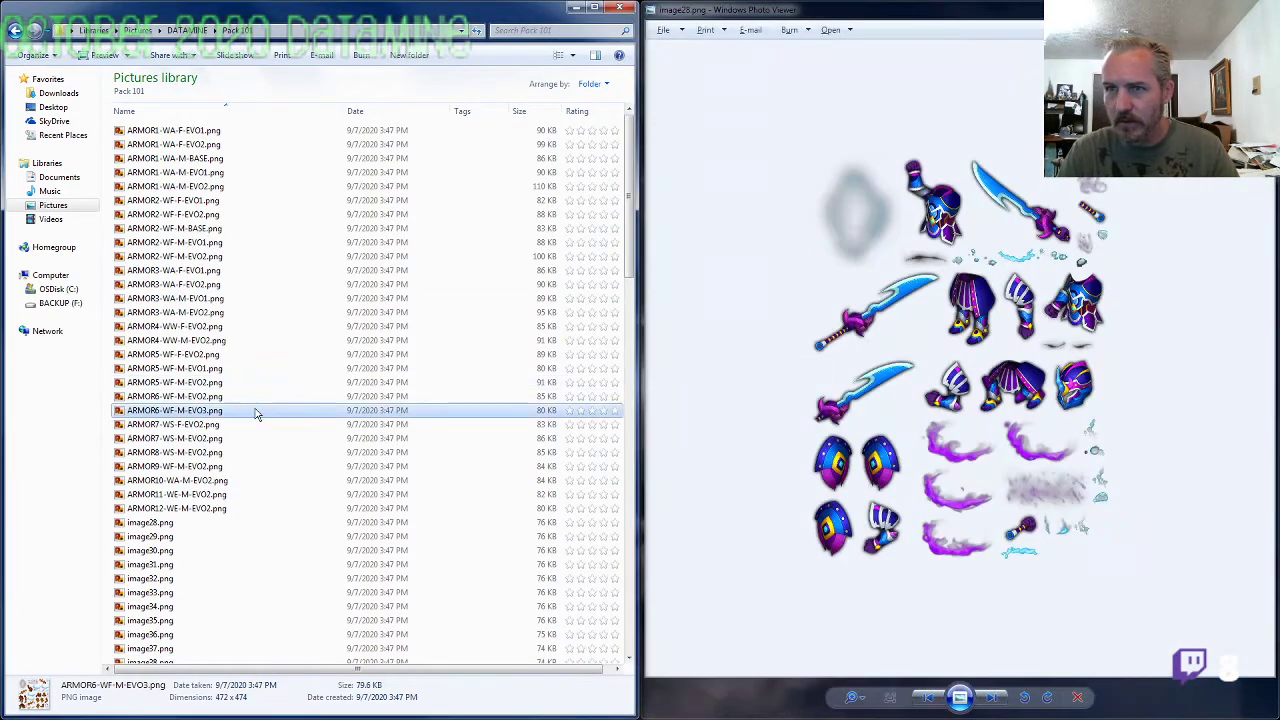
Step: Correct the evolution number of ARMOR6-WF-M-EVO3.png by renaming the file as ARMOR6-WF-M-EVO1
{"action": "left_click", "coordinate": [214, 410]}
{"action": "key", "text": "Right"}
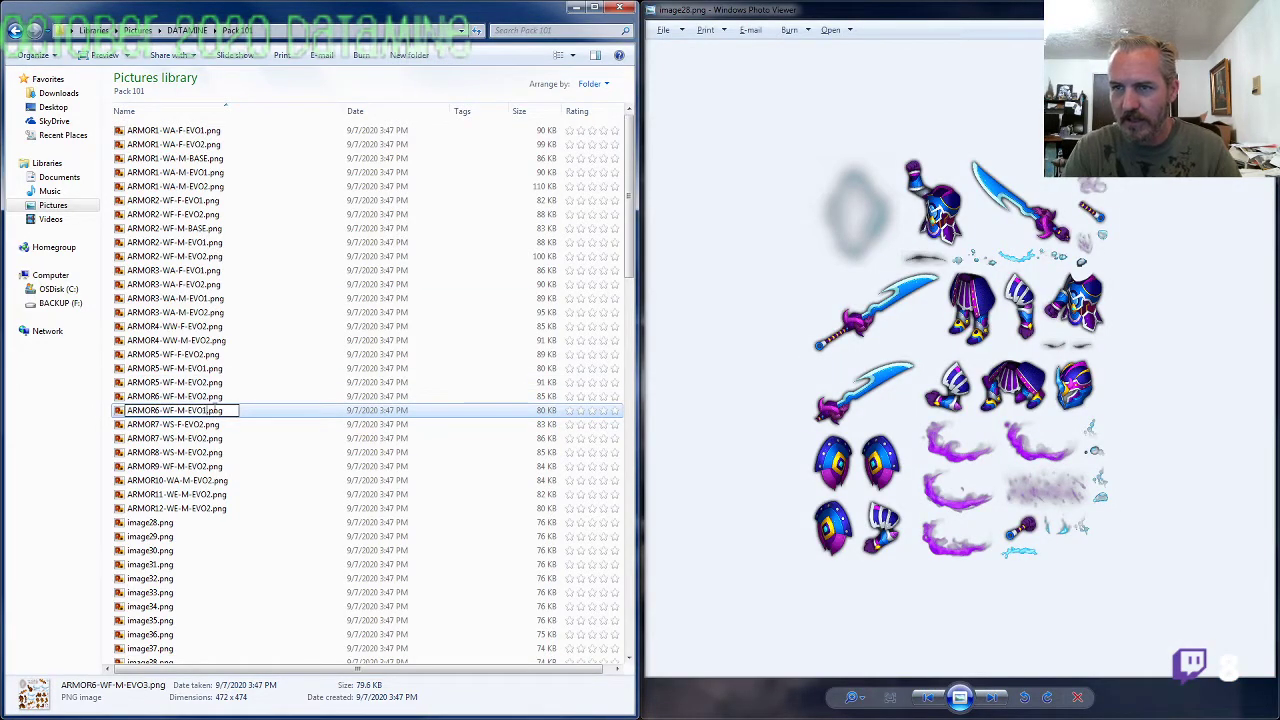
{"action": "type", "text": "1"}
{"action": "key", "text": "Return"}
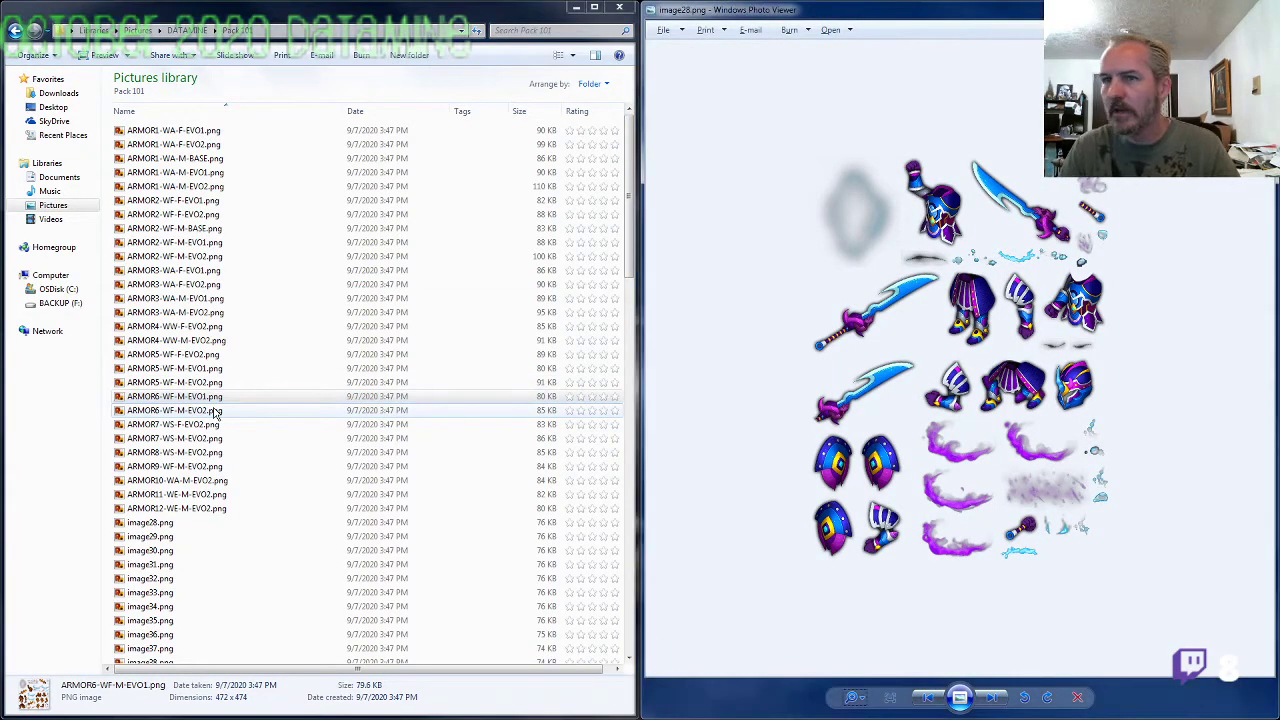
Step: Compare image28.png, the blue and purple armor sheet, with ARMOR7-WS-F-EVO2.png and rename it as ARMOR7-WS-M-EVO1
{"action": "double_click", "coordinate": [186, 428]}
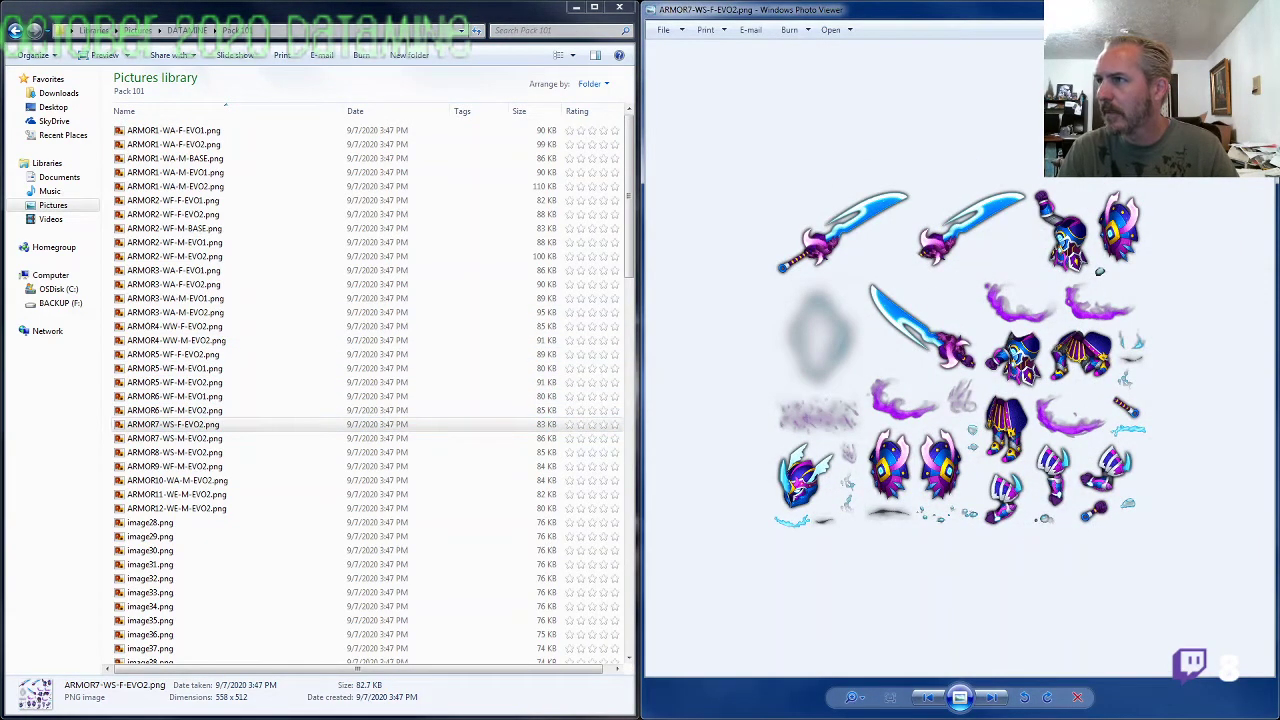
{"action": "left_click", "coordinate": [1257, 8]}
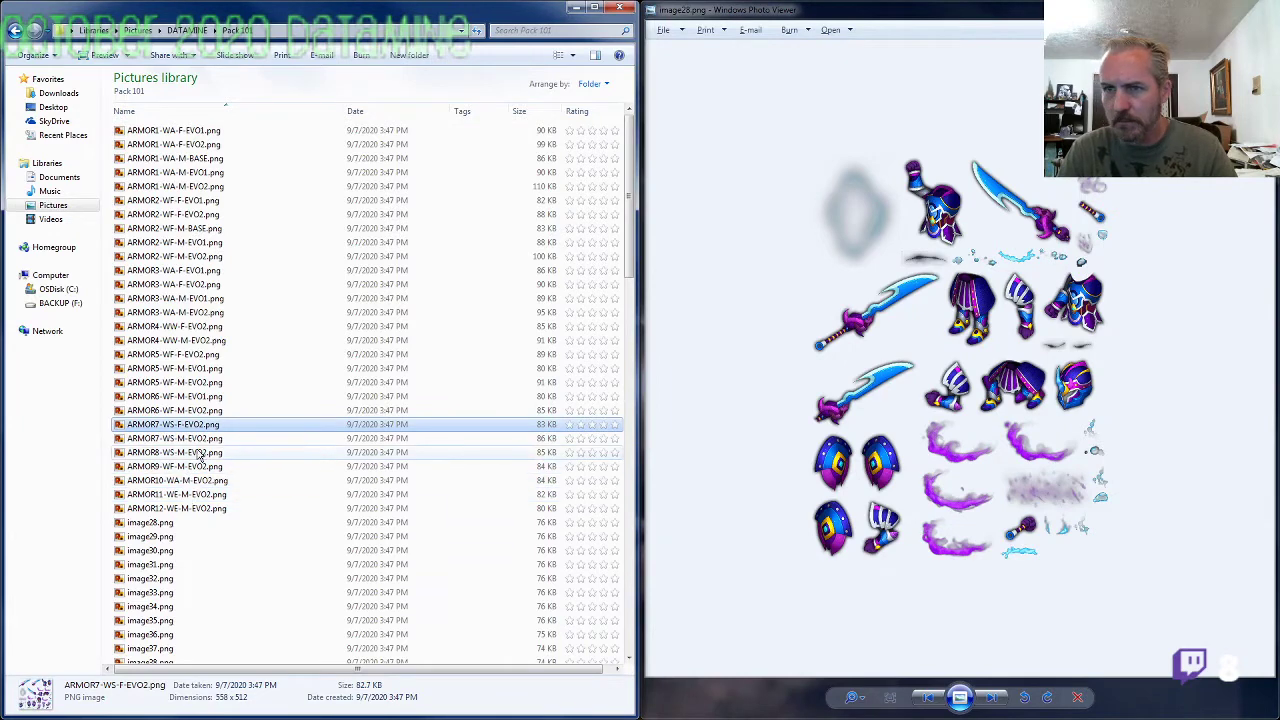
{"action": "left_click", "coordinate": [171, 522]}
{"action": "key", "text": "F2"}
{"action": "type", "text": "ARMOR7-WS-M-EVO2"}
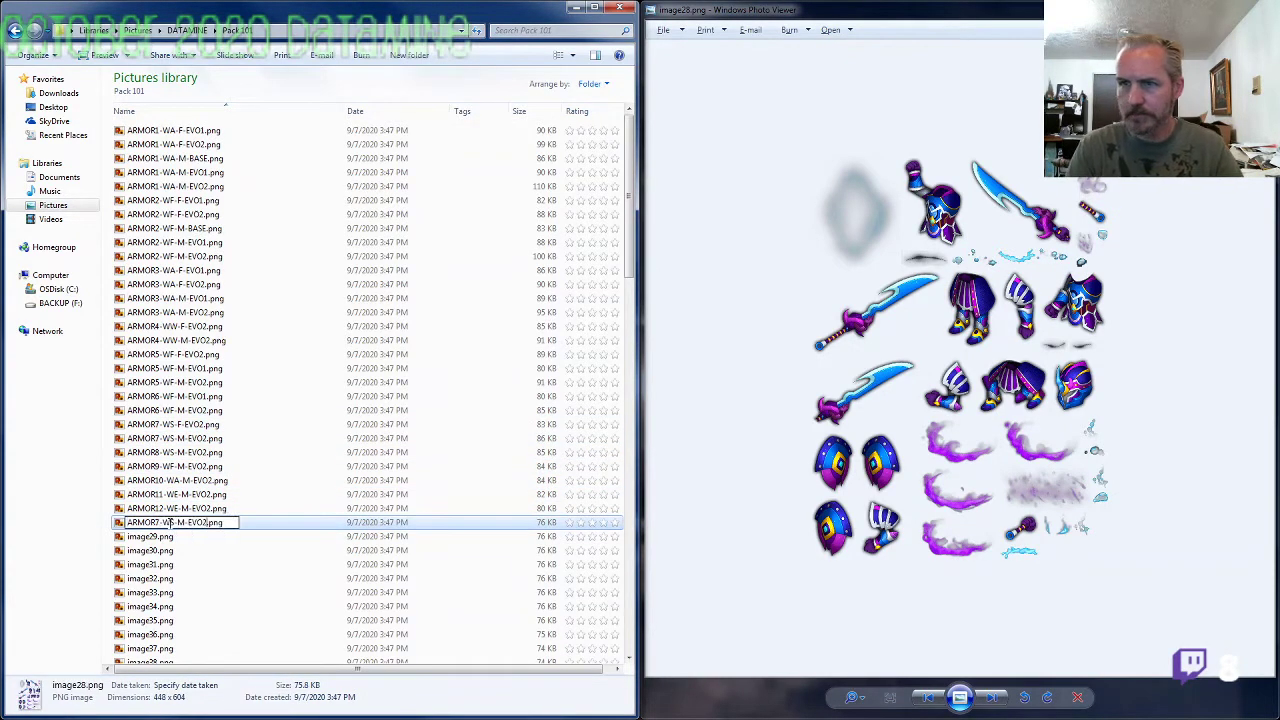
{"action": "key", "text": "Return"}
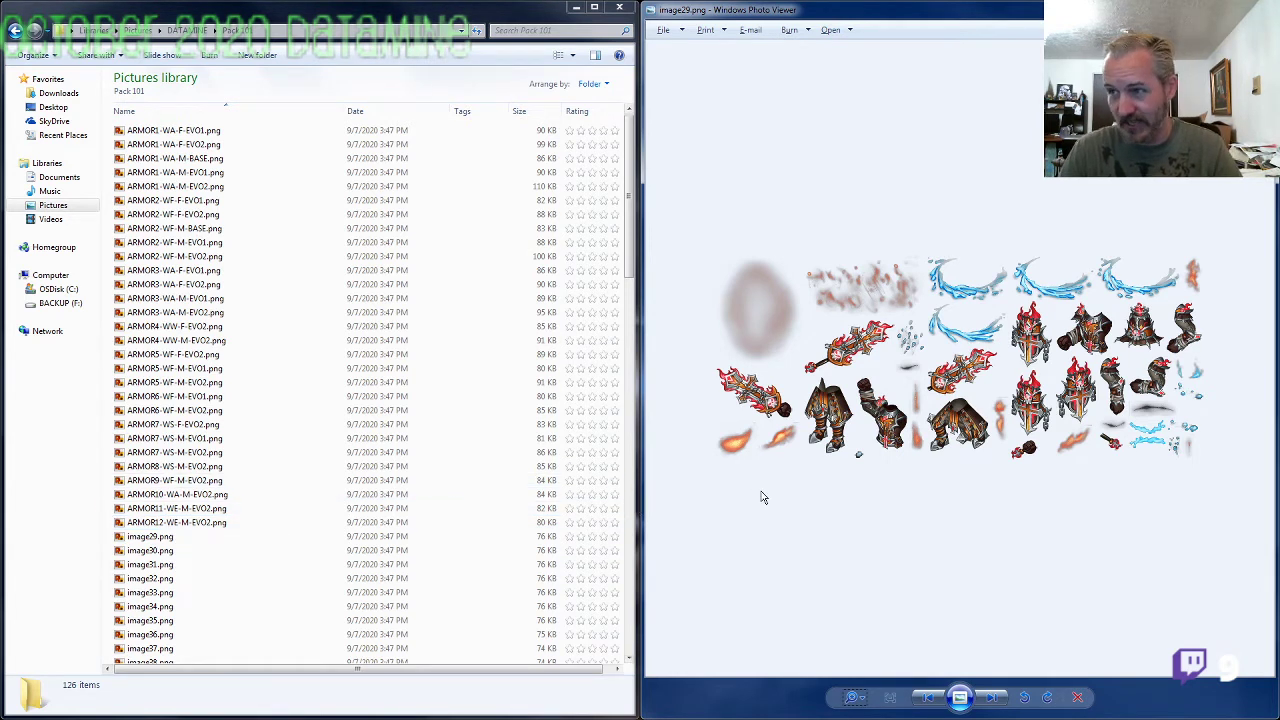
Step: Compare image29.png, the dark cross-shield sheet with red flames, with ARMOR9-WF-M-EVO2.png and rename it ARMOR9-WF-F-EVO2 from that copied name
{"action": "double_click", "coordinate": [175, 480]}
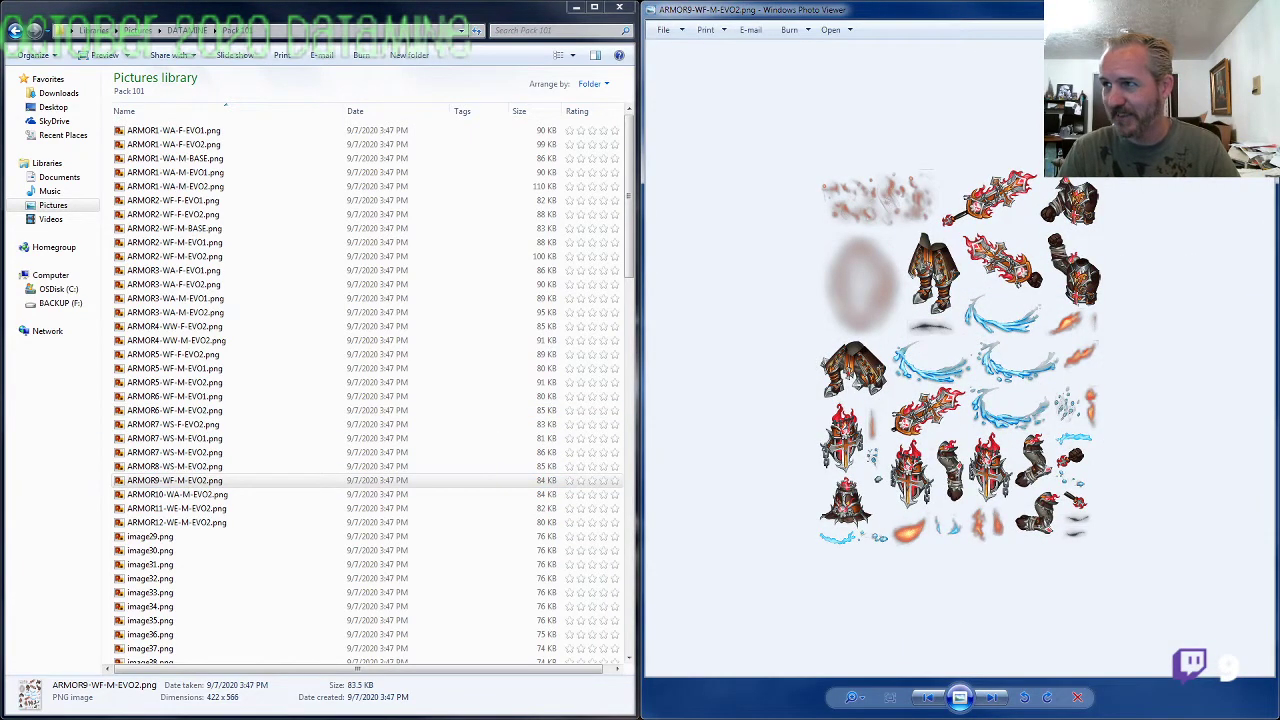
{"action": "key", "text": "alt+F4"}
{"action": "key", "text": "F2"}
{"action": "key", "text": "ctrl+c"}
{"action": "left_click", "coordinate": [170, 537]}
{"action": "key", "text": "F2"}
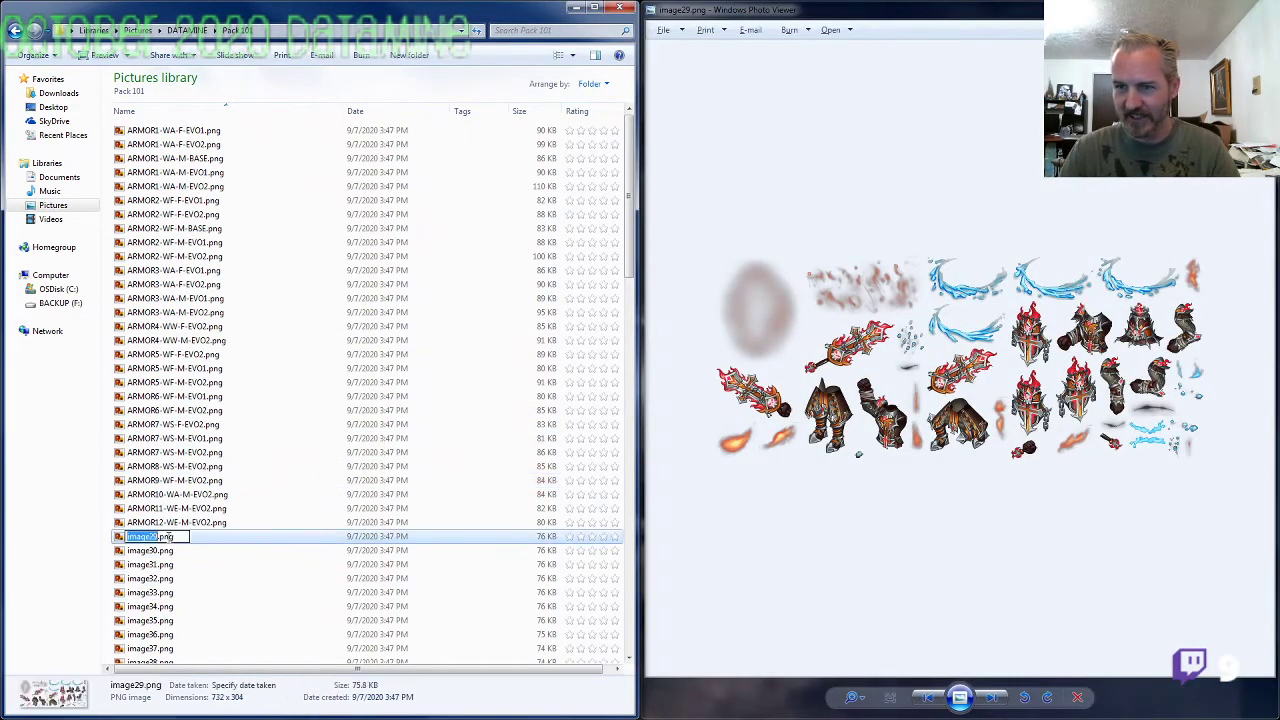
{"action": "key", "text": "ctrl+v"}
{"action": "key", "text": "Left"}
{"action": "key", "text": "shift+Left"}
{"action": "type", "text": "F"}
{"action": "key", "text": "Return"}
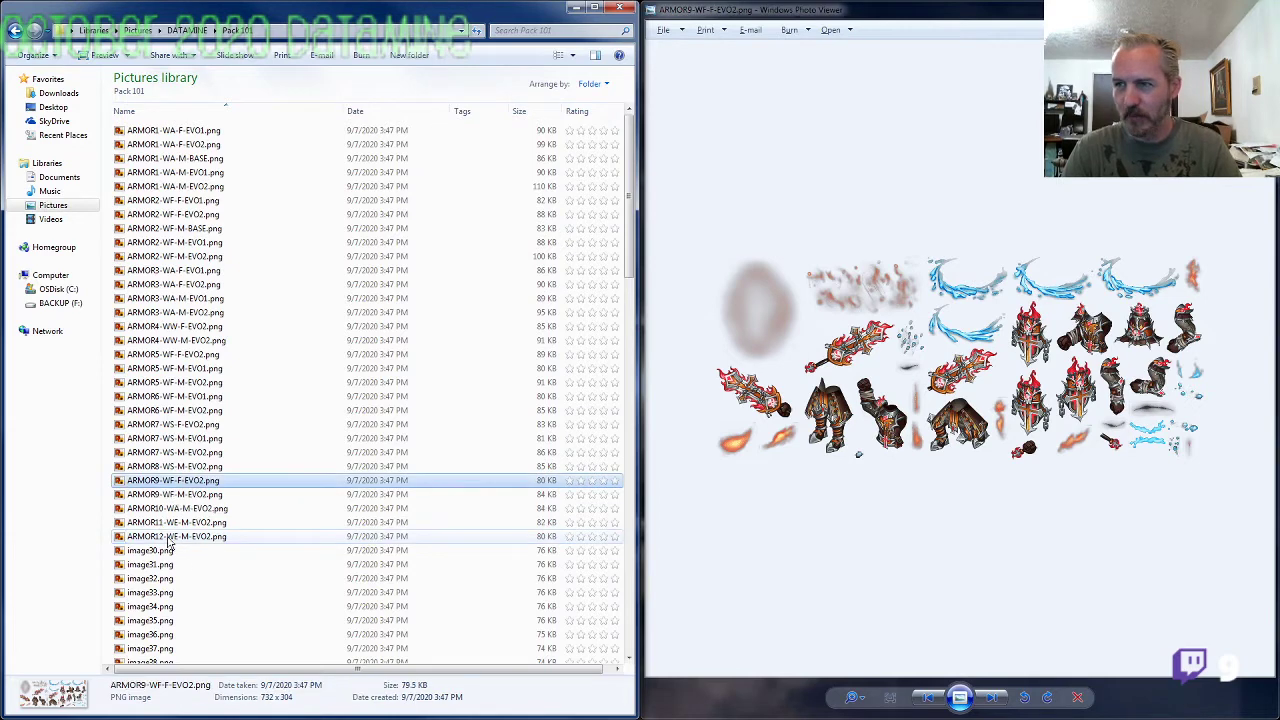
Step: View image30.png, the tall purple and teal armor sheet, and compare it with the ARMOR7-WS-F-EVO2 and ARMOR8-WS-M-EVO2 sheets
{"action": "key", "text": "alt+Tab"}
{"action": "key", "text": "Right"}
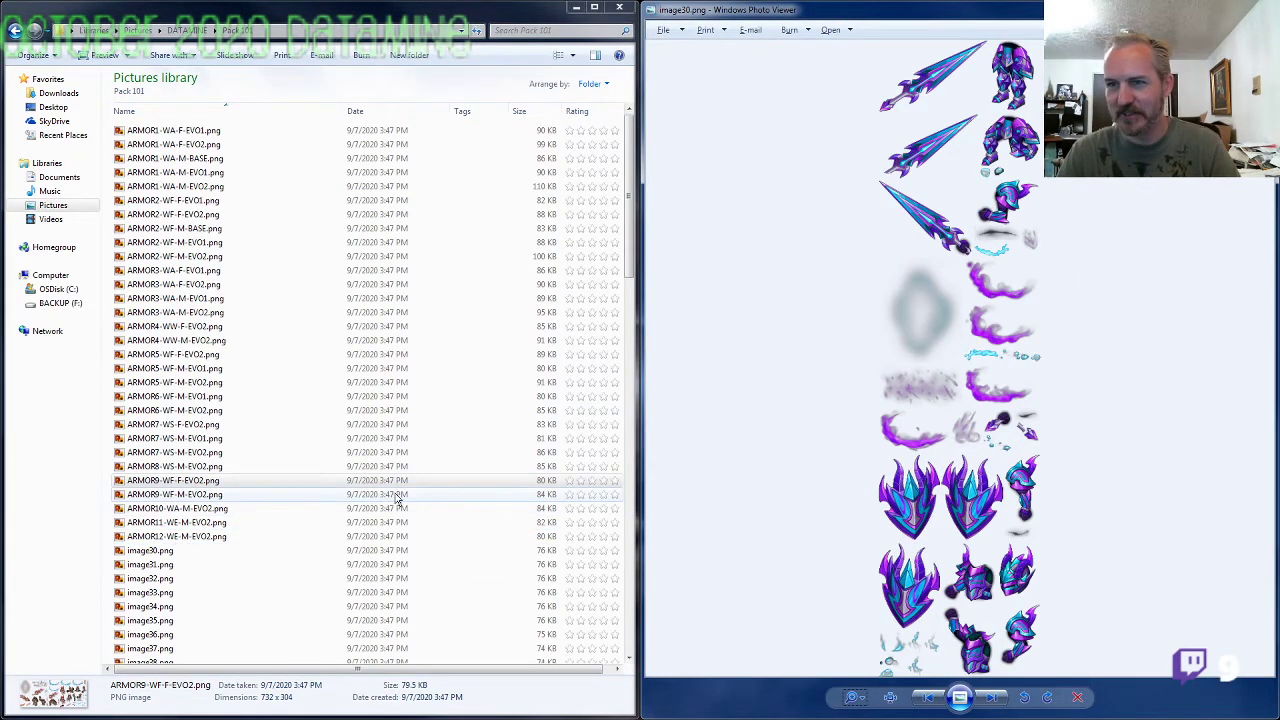
{"action": "double_click", "coordinate": [598, 421]}
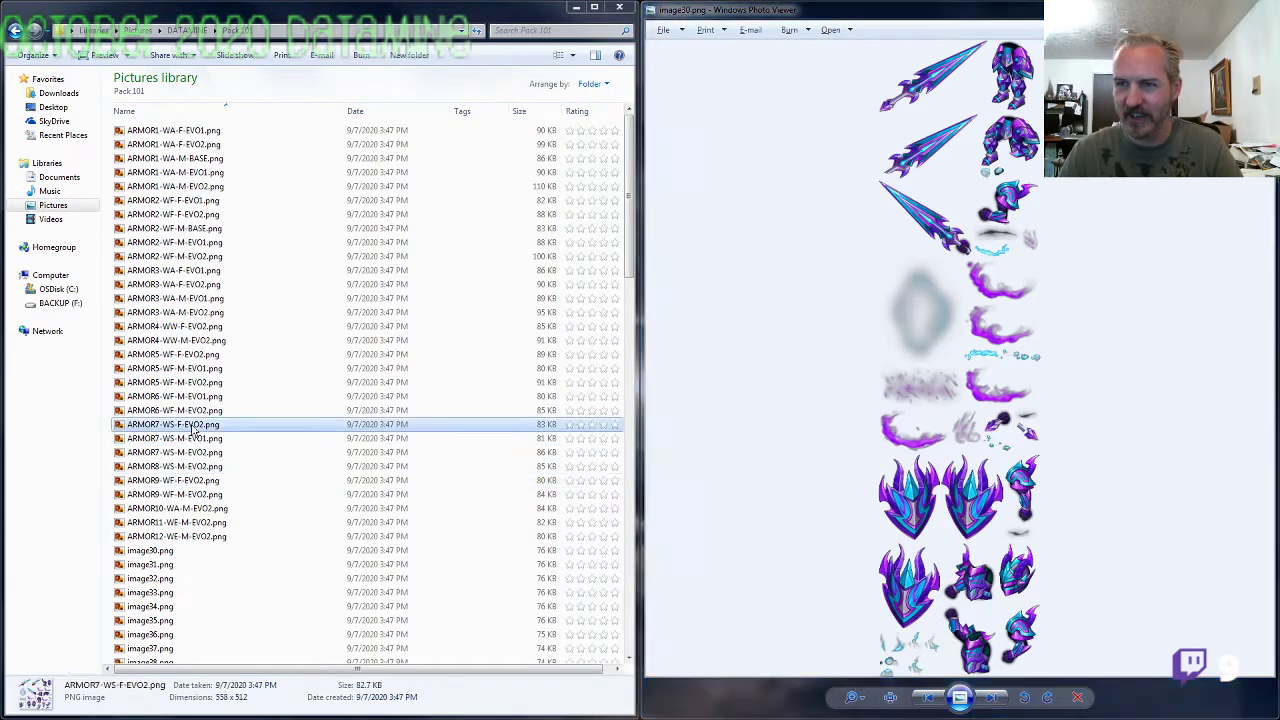
{"action": "left_click", "coordinate": [1256, 9]}
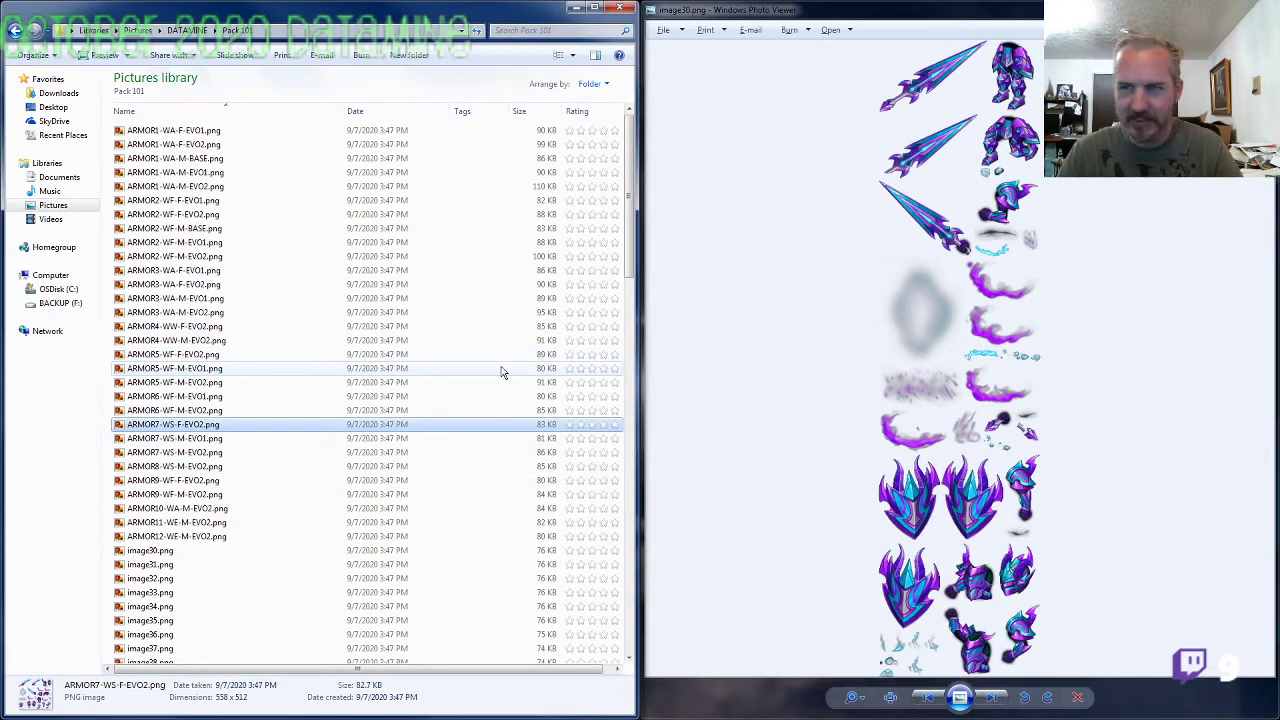
{"action": "double_click", "coordinate": [181, 468]}
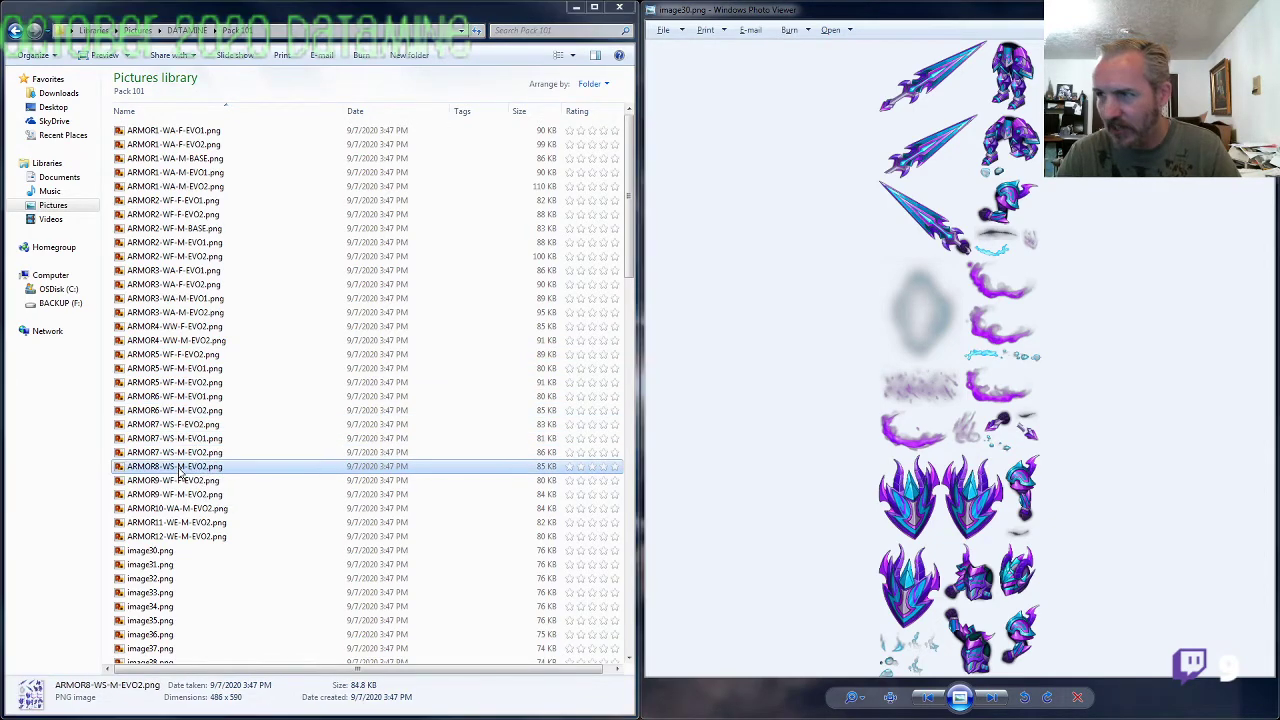
{"action": "left_click", "coordinate": [1257, 8]}
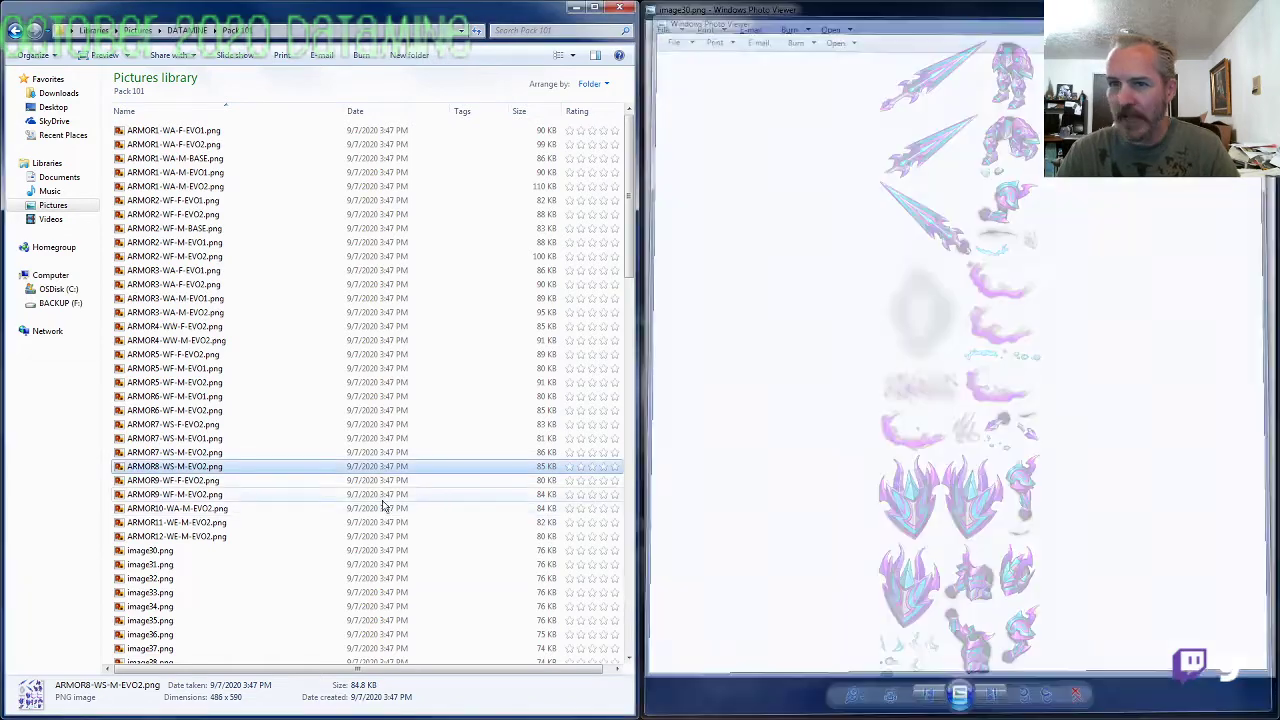
Step: Rename image30.png as ARMOR8-WS-F-EVO2, adapting the name copied from ARMOR8-WS-M-EVO2.png
{"action": "key", "text": "F2"}
{"action": "key", "text": "ctrl+c"}
{"action": "left_click", "coordinate": [167, 551]}
{"action": "key", "text": "F2"}
{"action": "key", "text": "ctrl+v"}
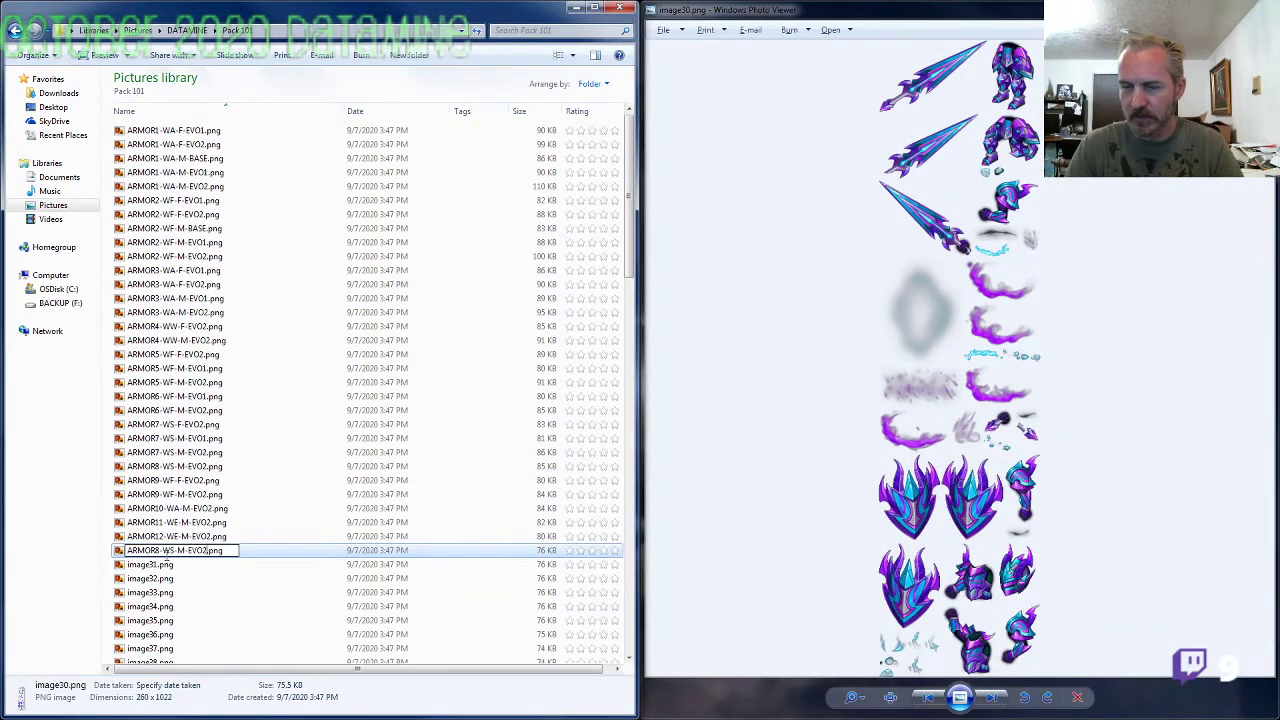
{"action": "key", "text": "BackSpace"}
{"action": "type", "text": "F"}
{"action": "key", "text": "Return"}
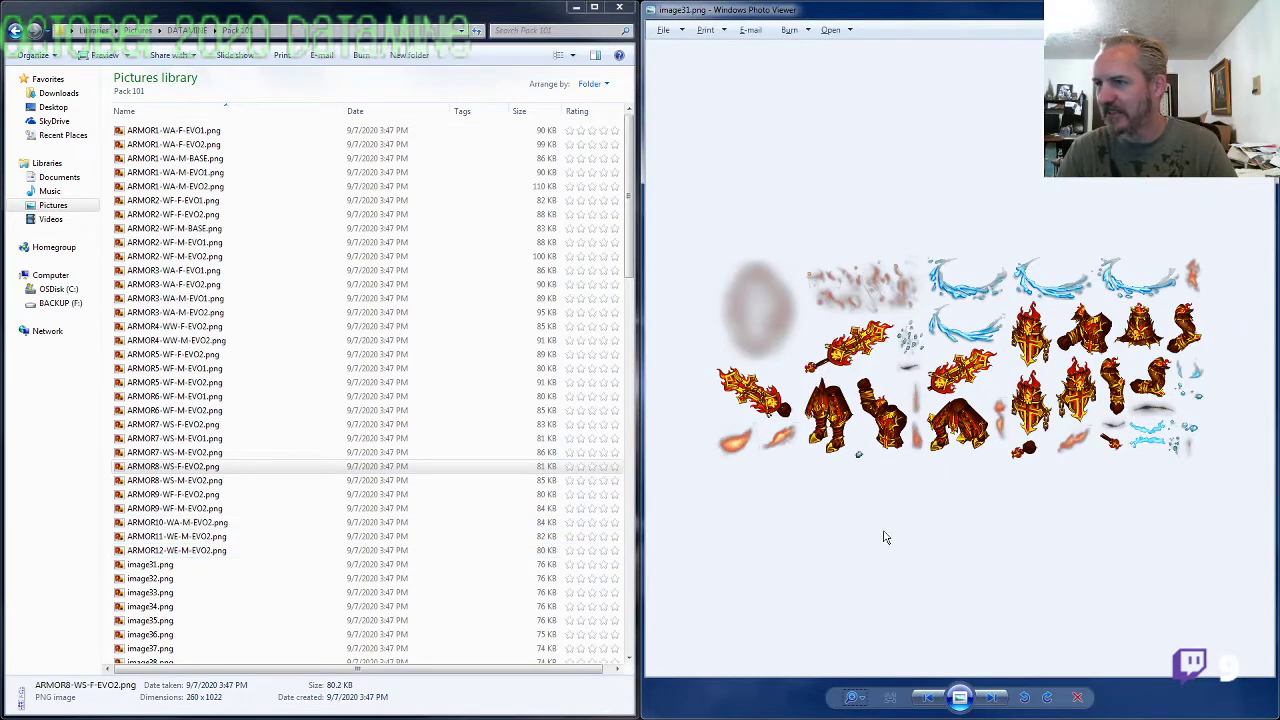
Step: Check image31.png, the brown and gold flaming cross-shield sheet, against ARMOR6-WF-M-EVO2.png and rename it ARMOR6-WF-F-EVO2 from that copied name
{"action": "double_click", "coordinate": [209, 413]}
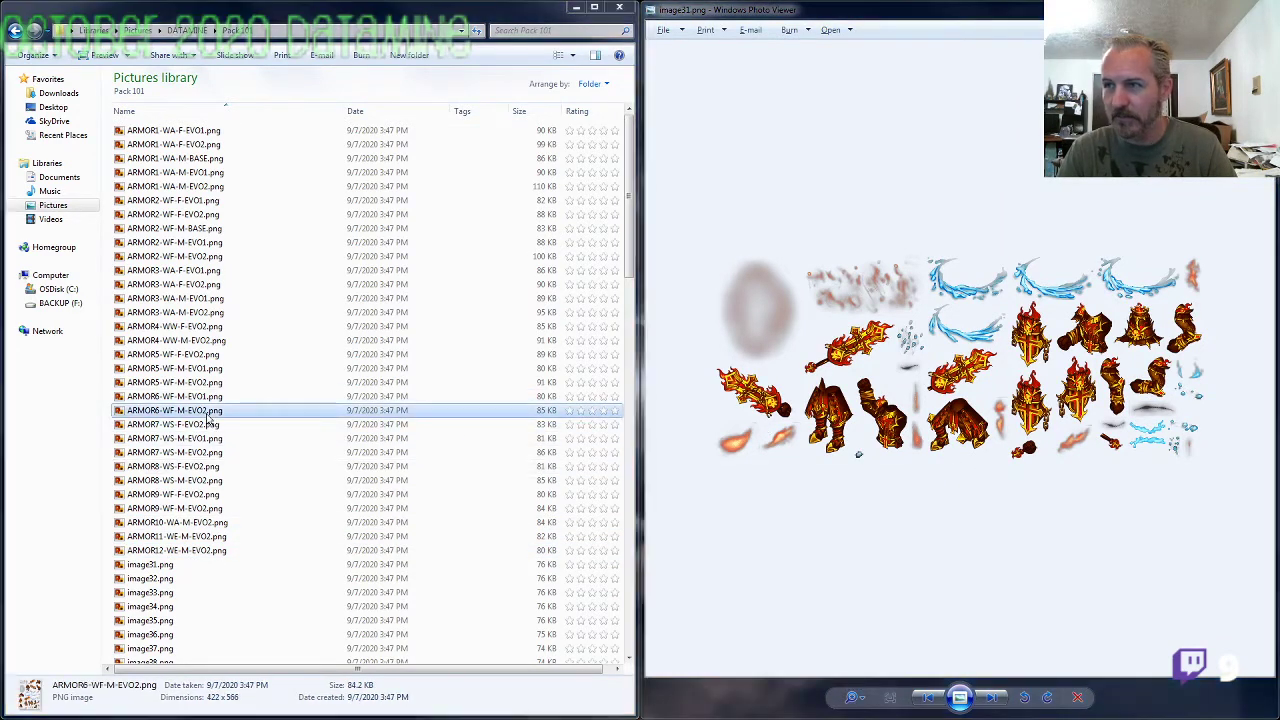
{"action": "key", "text": "F2"}
{"action": "key", "text": "ctrl+c"}
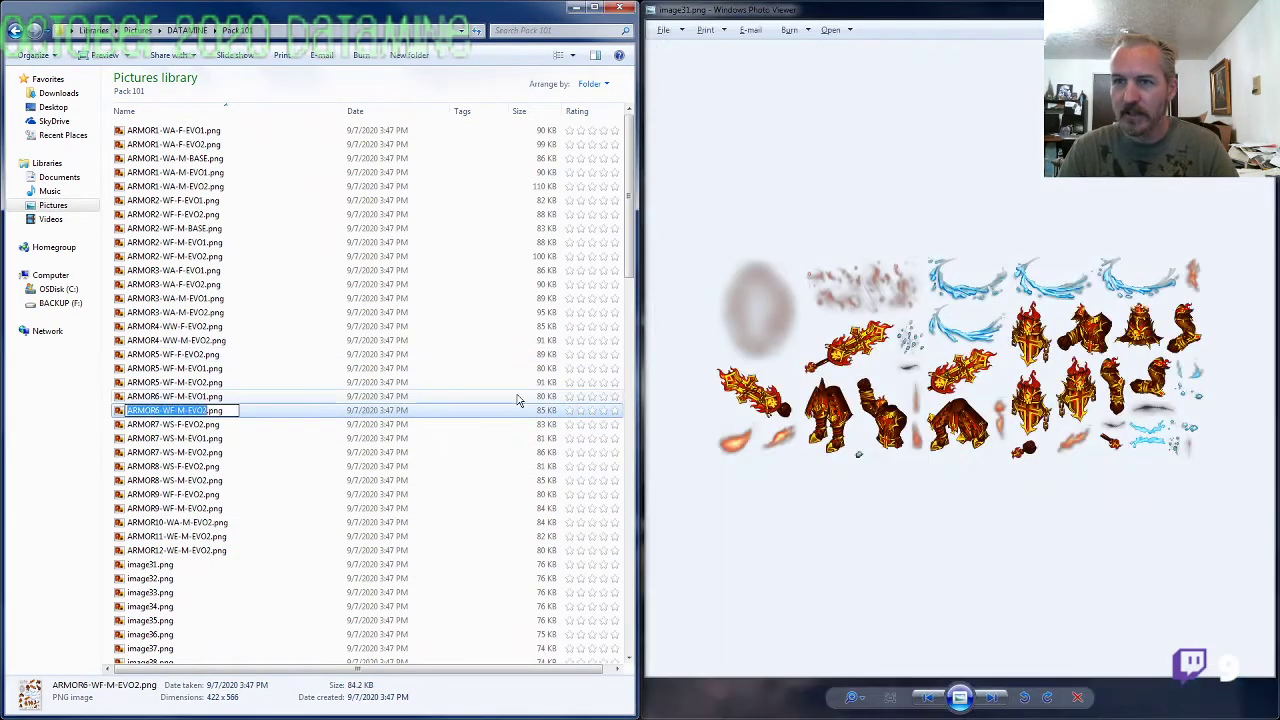
{"action": "left_click", "coordinate": [177, 565]}
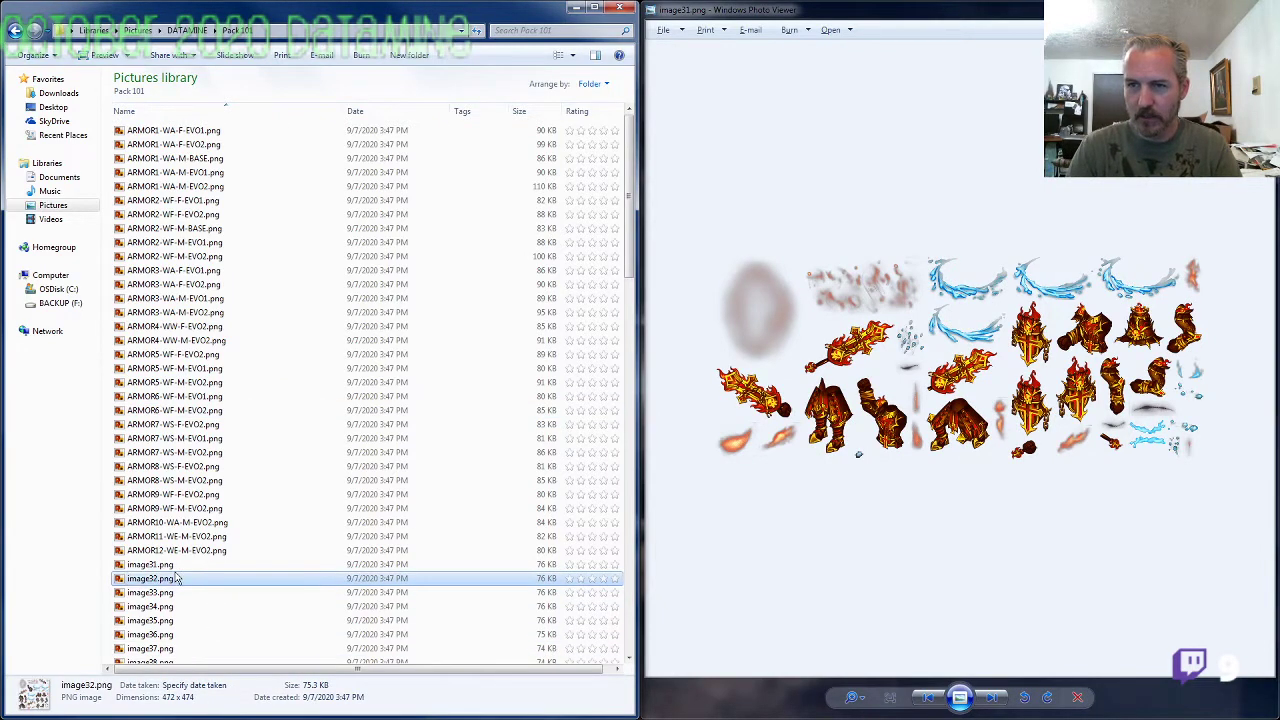
{"action": "key", "text": "F2"}
{"action": "key", "text": "ctrl+v"}
{"action": "type", "text": "F"}
{"action": "key", "text": "Return"}
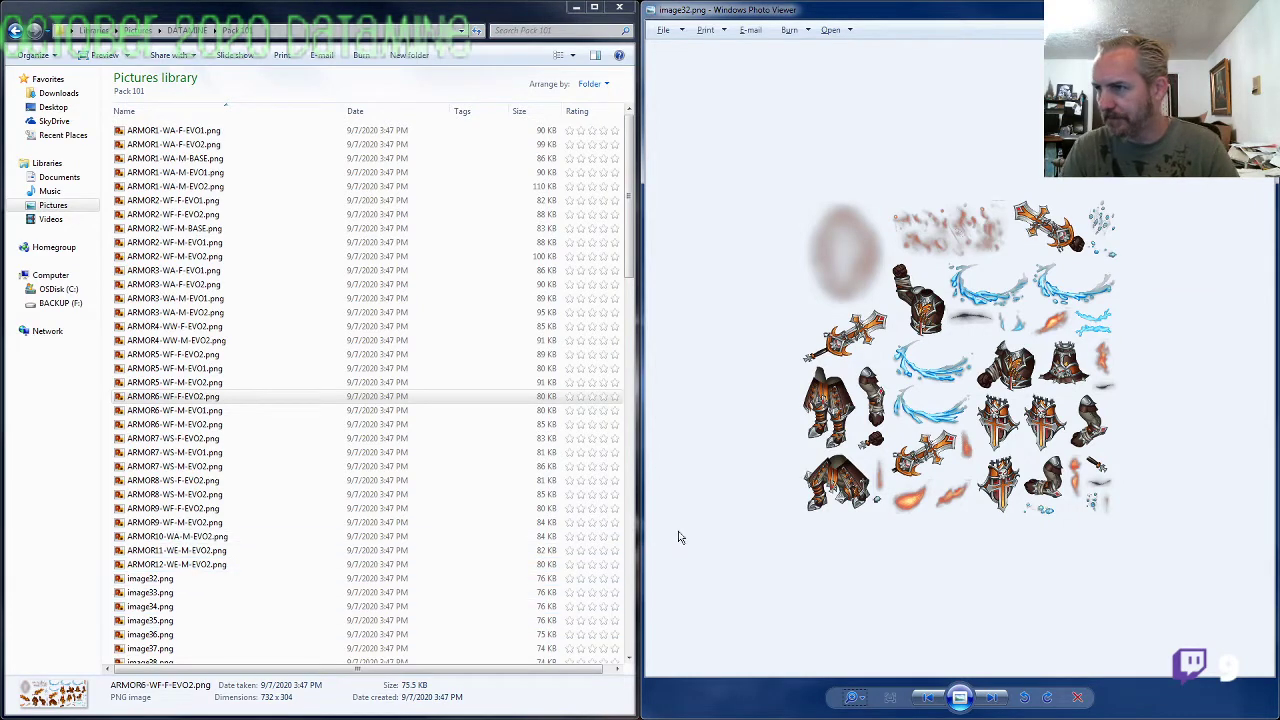
Step: Compare image32.png, the dark cross-shield sheet with orange swords, with ARMOR9-WF-M-EVO2.png and rename it ARMOR9-WF-M-EVO1 from that copied name
{"action": "left_click", "coordinate": [195, 523]}
{"action": "double_click", "coordinate": [195, 523]}
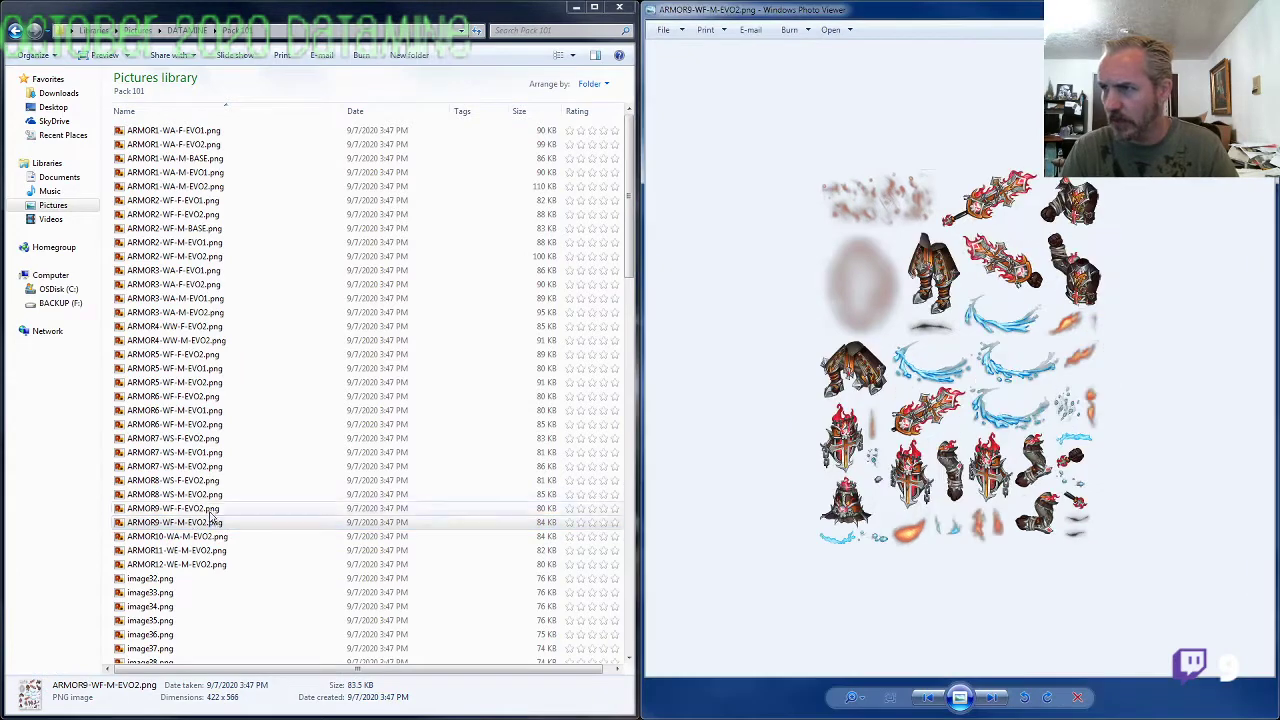
{"action": "left_click", "coordinate": [1255, 9]}
{"action": "key", "text": "F2"}
{"action": "key", "text": "ctrl+c"}
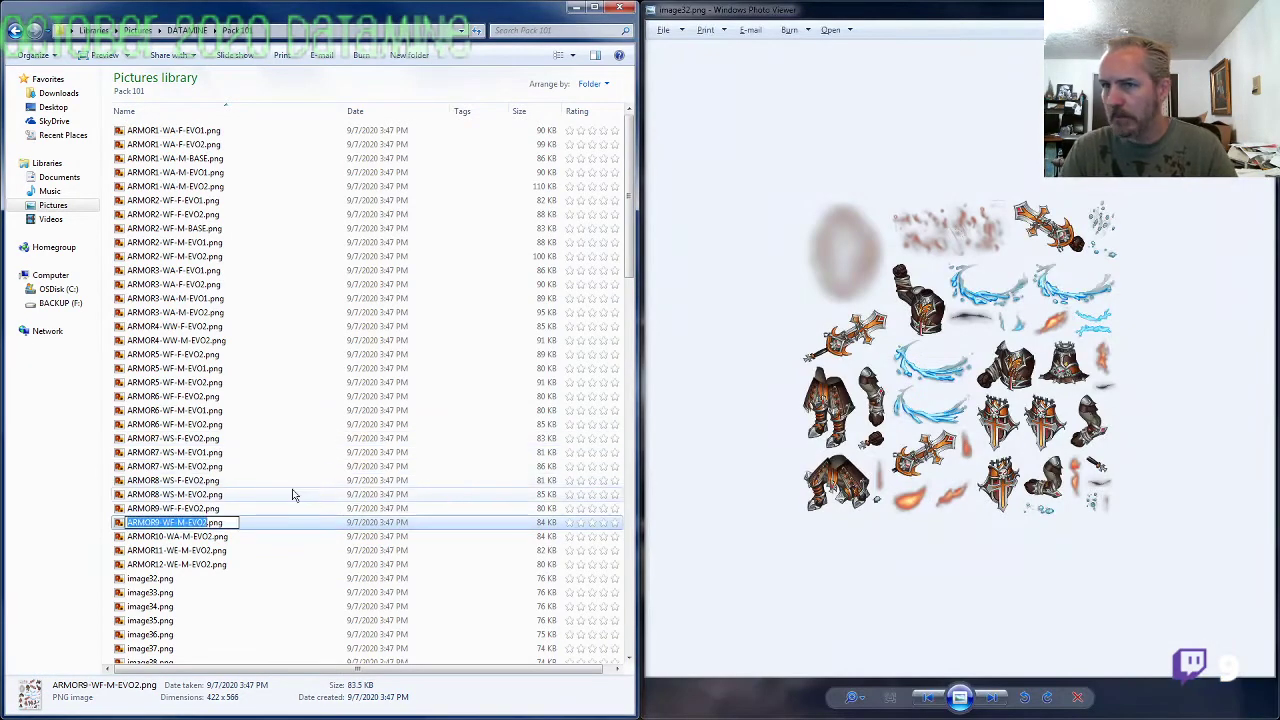
{"action": "left_click", "coordinate": [178, 578]}
{"action": "key", "text": "F2"}
{"action": "key", "text": "ctrl+v"}
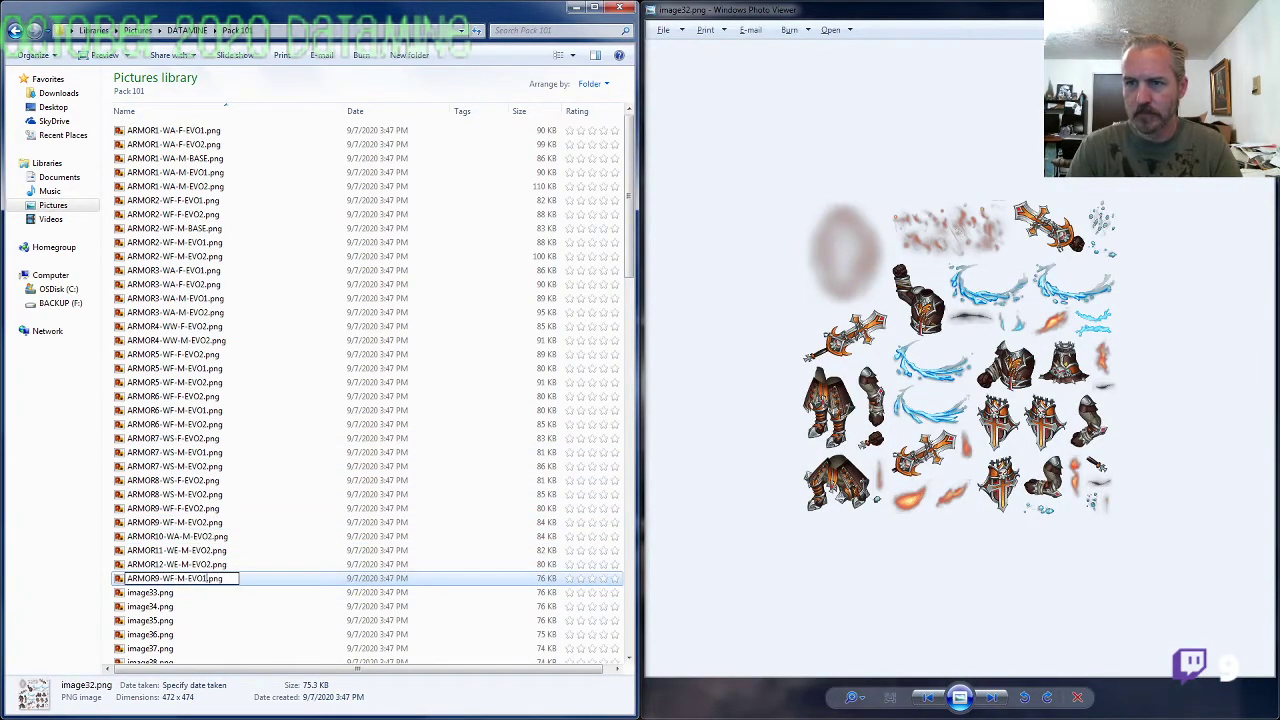
{"action": "key", "text": "Return"}
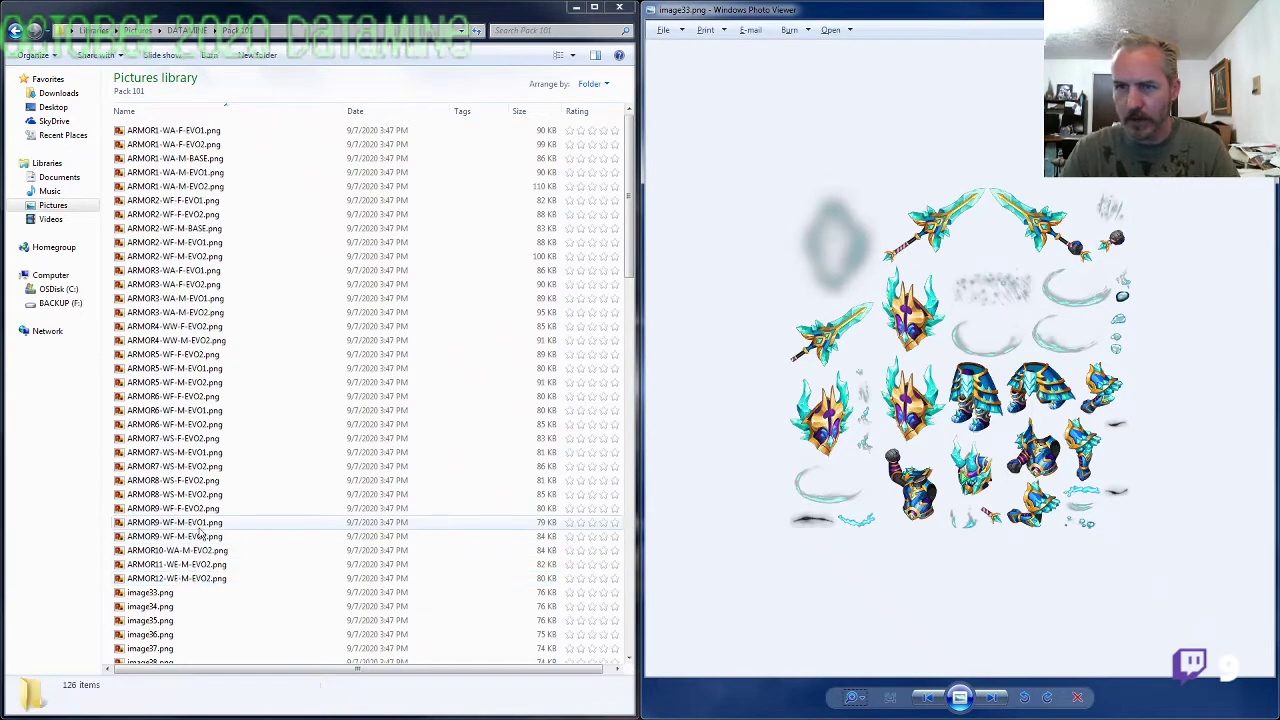
Step: Compare image33.png, the blue and gold armor sheet, with ARMOR10-WA-M-EVO2.png and rename it ARMOR10-WA-F-EVO2 from that copied name
{"action": "left_click", "coordinate": [196, 551]}
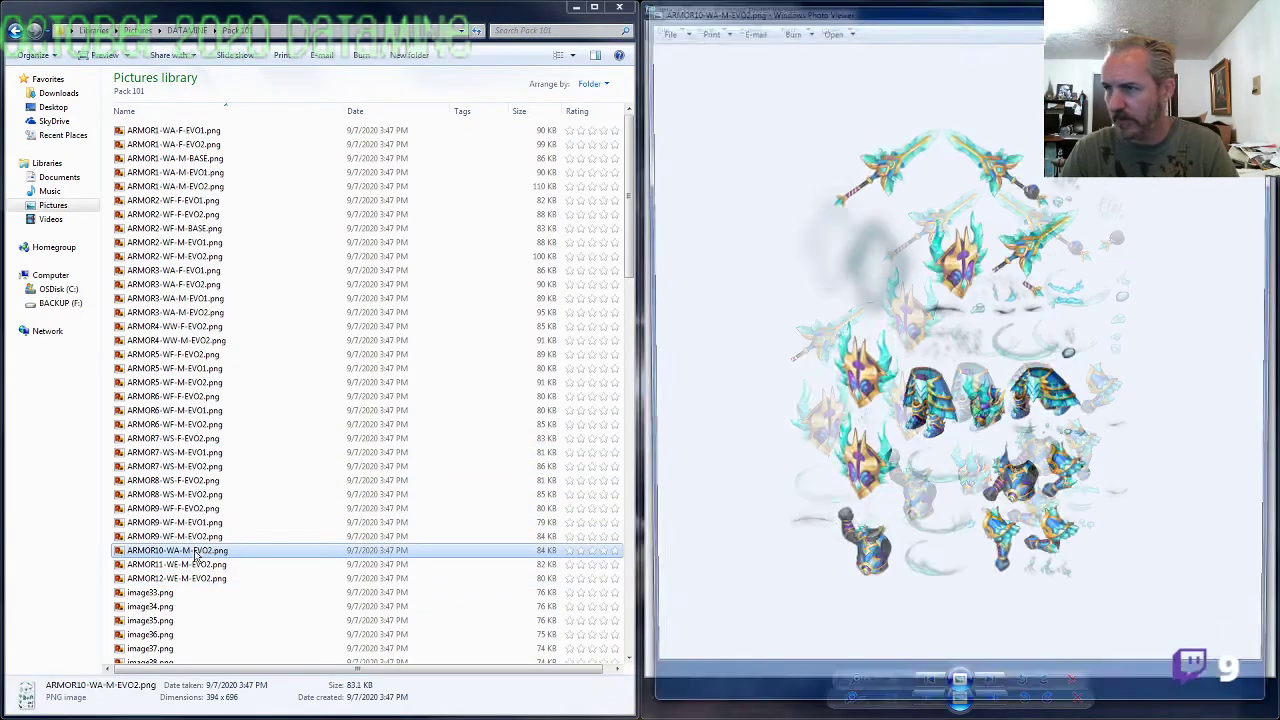
{"action": "key", "text": "alt+F4"}
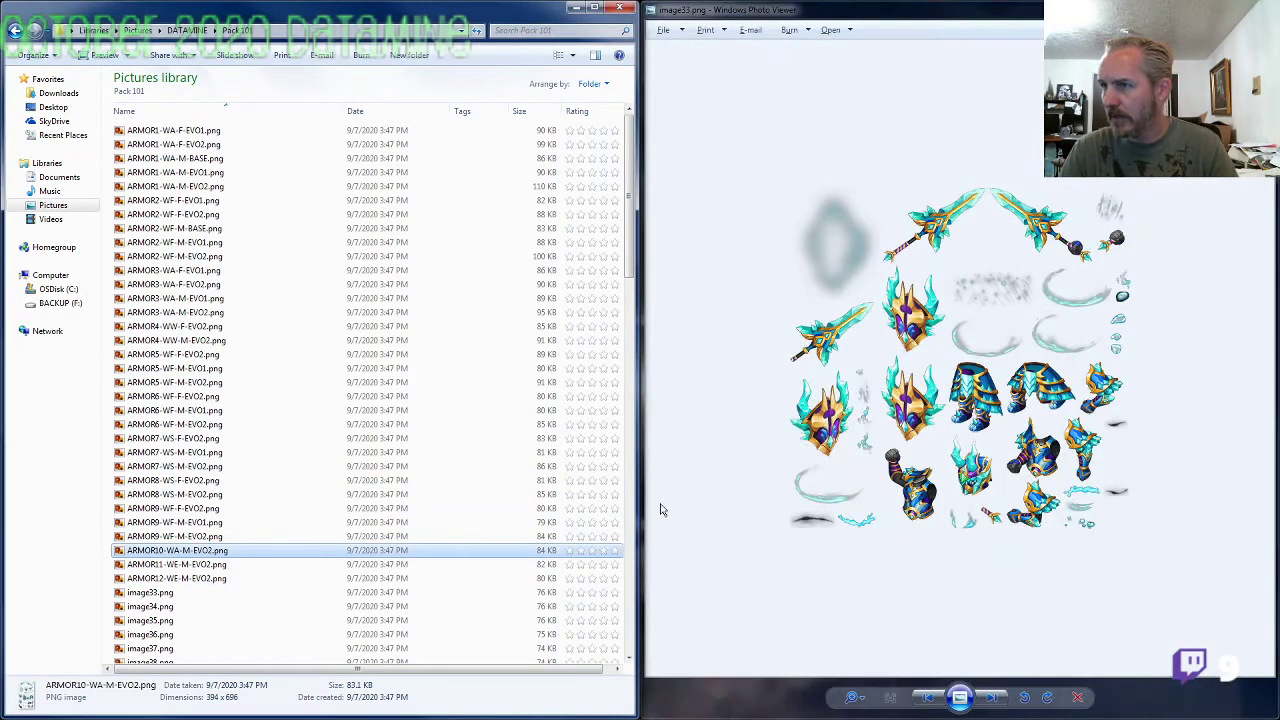
{"action": "key", "text": "F2"}
{"action": "key", "text": "ctrl+c"}
{"action": "left_click", "coordinate": [175, 593]}
{"action": "key", "text": "F2"}
{"action": "key", "text": "ctrl+v"}
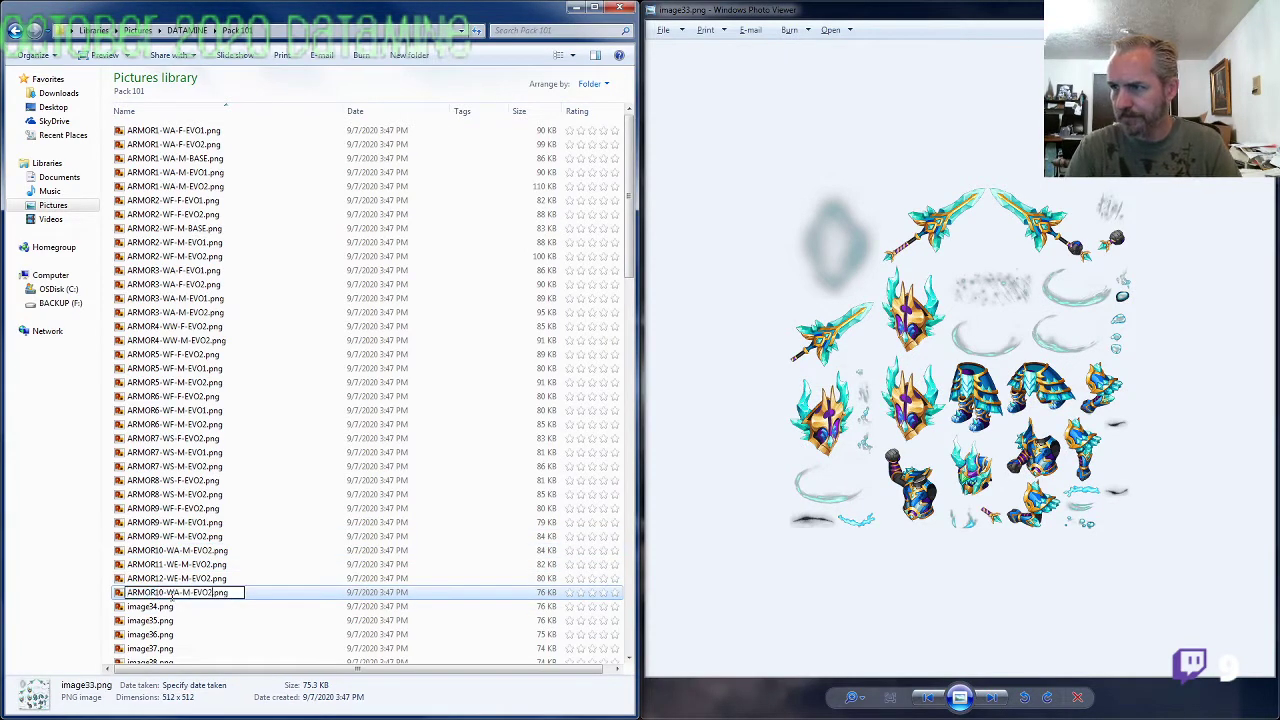
{"action": "key", "text": "BackSpace"}
{"action": "type", "text": "F"}
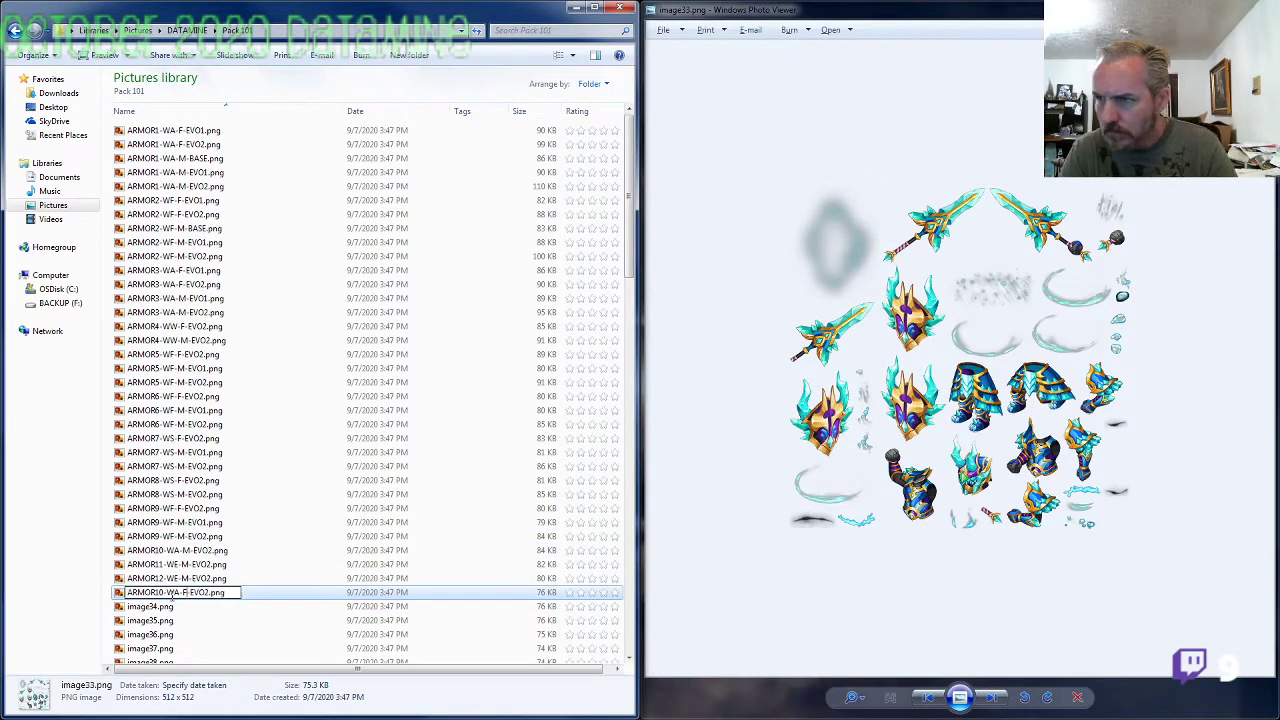
{"action": "key", "text": "Return"}
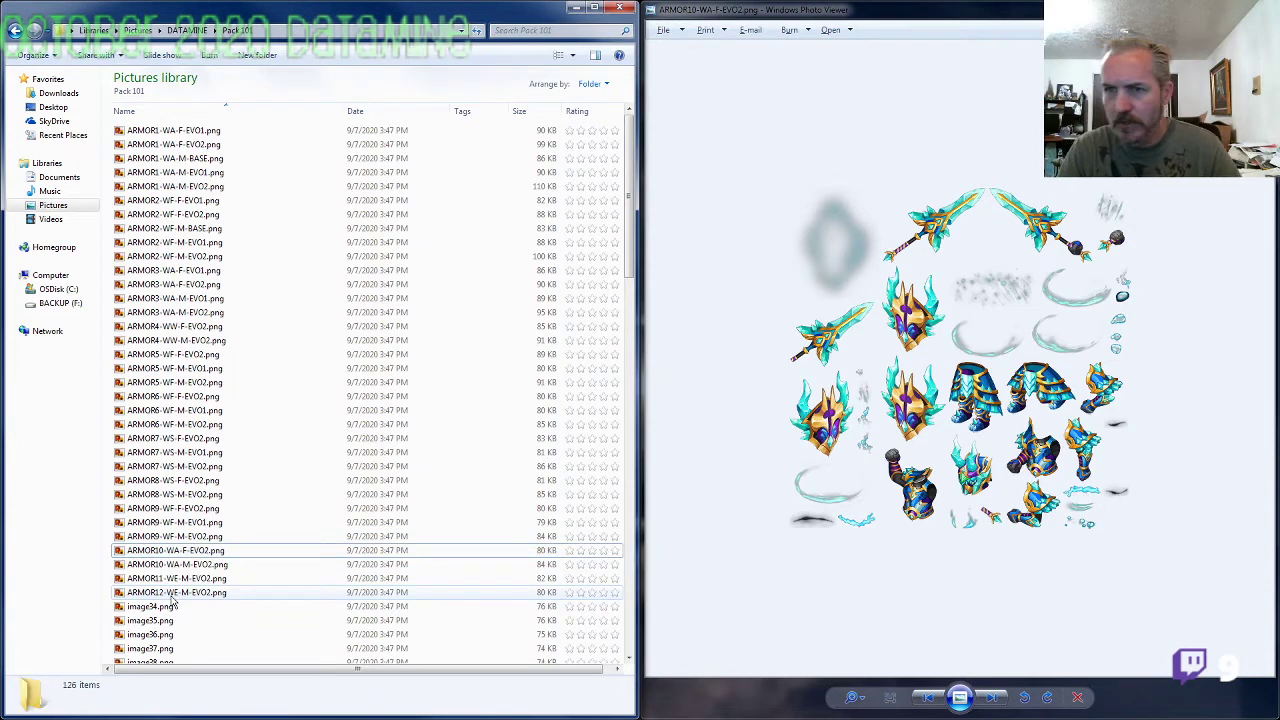
{"action": "double_click", "coordinate": [211, 566]}
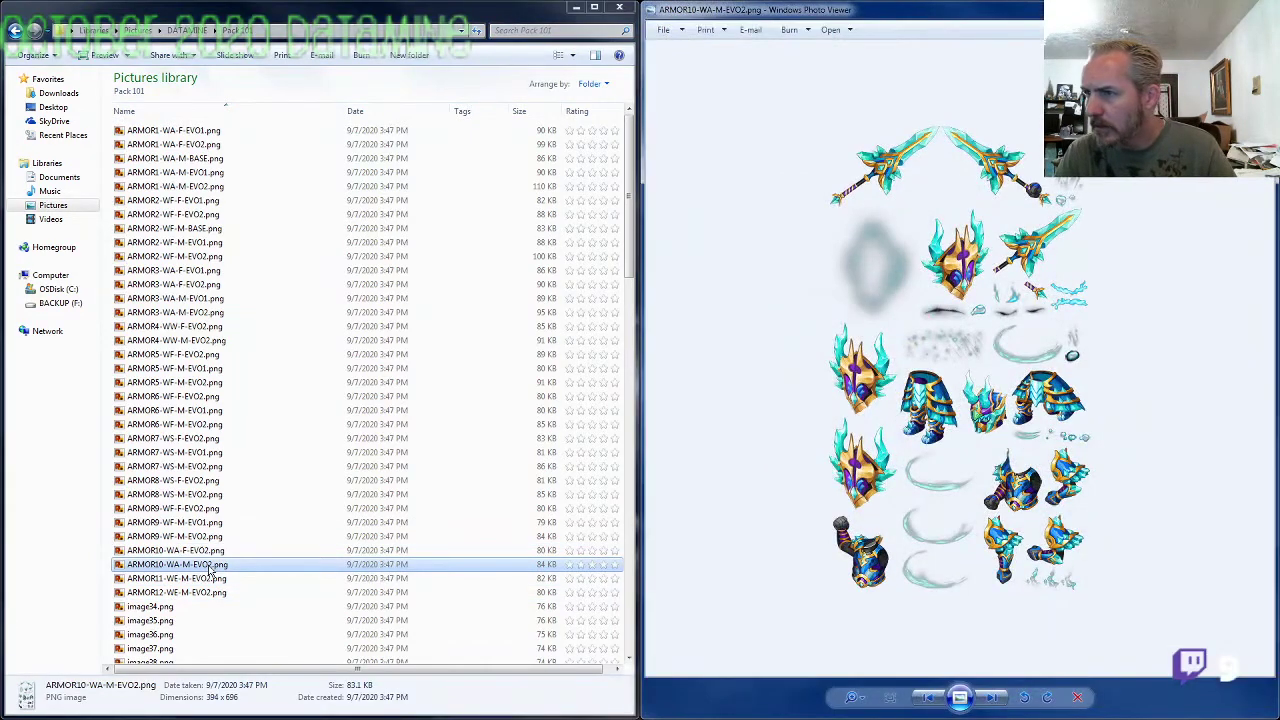
{"action": "left_click", "coordinate": [1257, 9]}
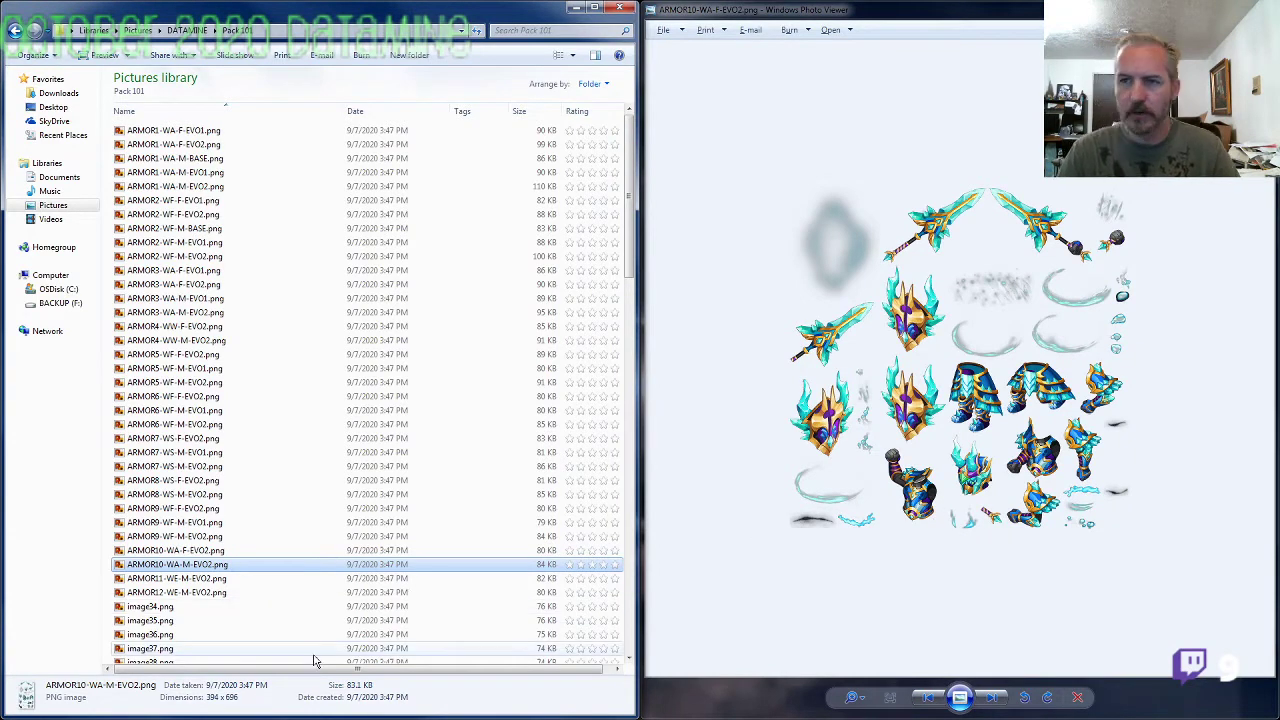
Step: View image34.png, the red wooden-shield sheet, and rename it ARMOR2-WF-F-BASE, adapting the name copied from ARMOR2-WF-M-BASE.png
{"action": "left_click", "coordinate": [722, 527]}
{"action": "key", "text": "Right"}
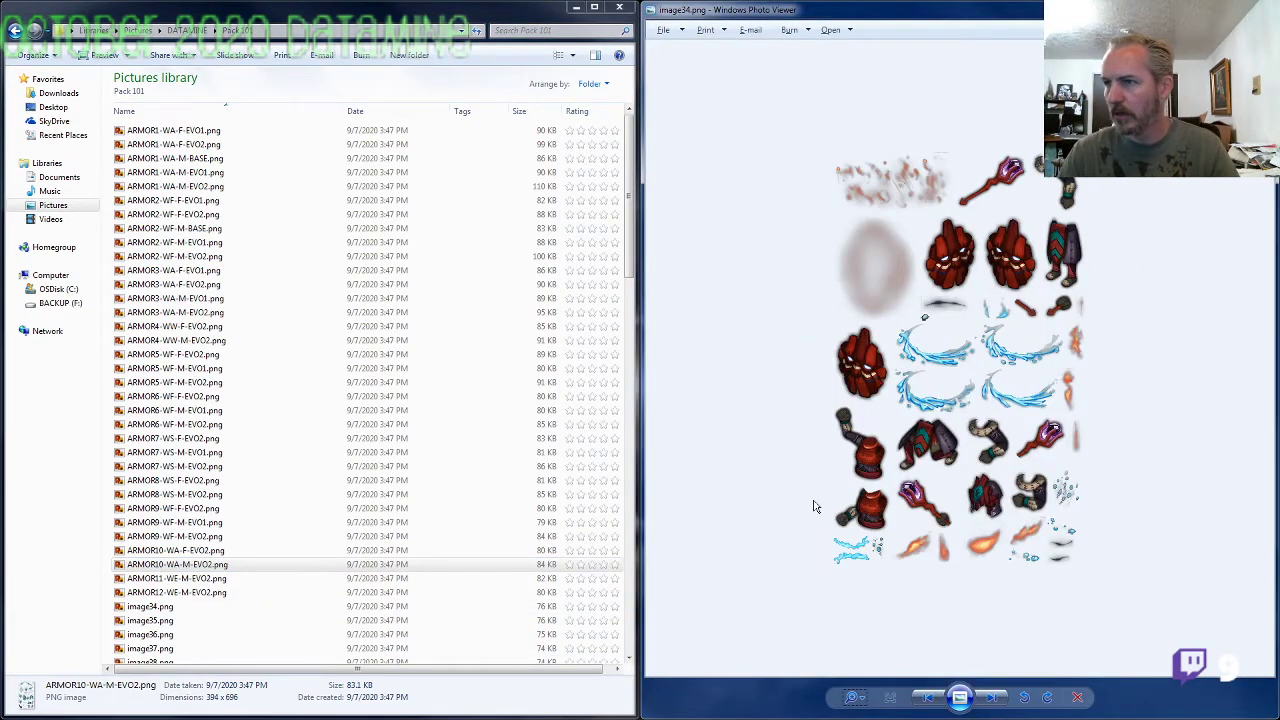
{"action": "left_click", "coordinate": [200, 158]}
{"action": "key", "text": "F2"}
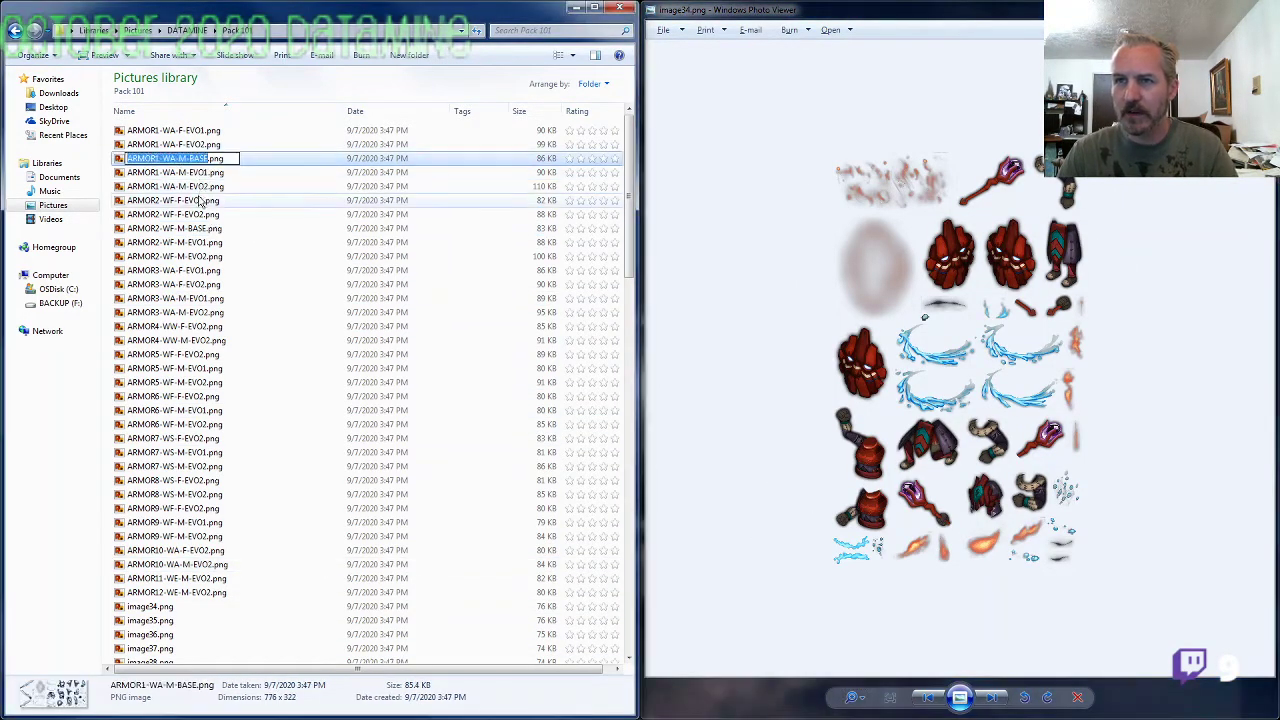
{"action": "left_click", "coordinate": [190, 496]}
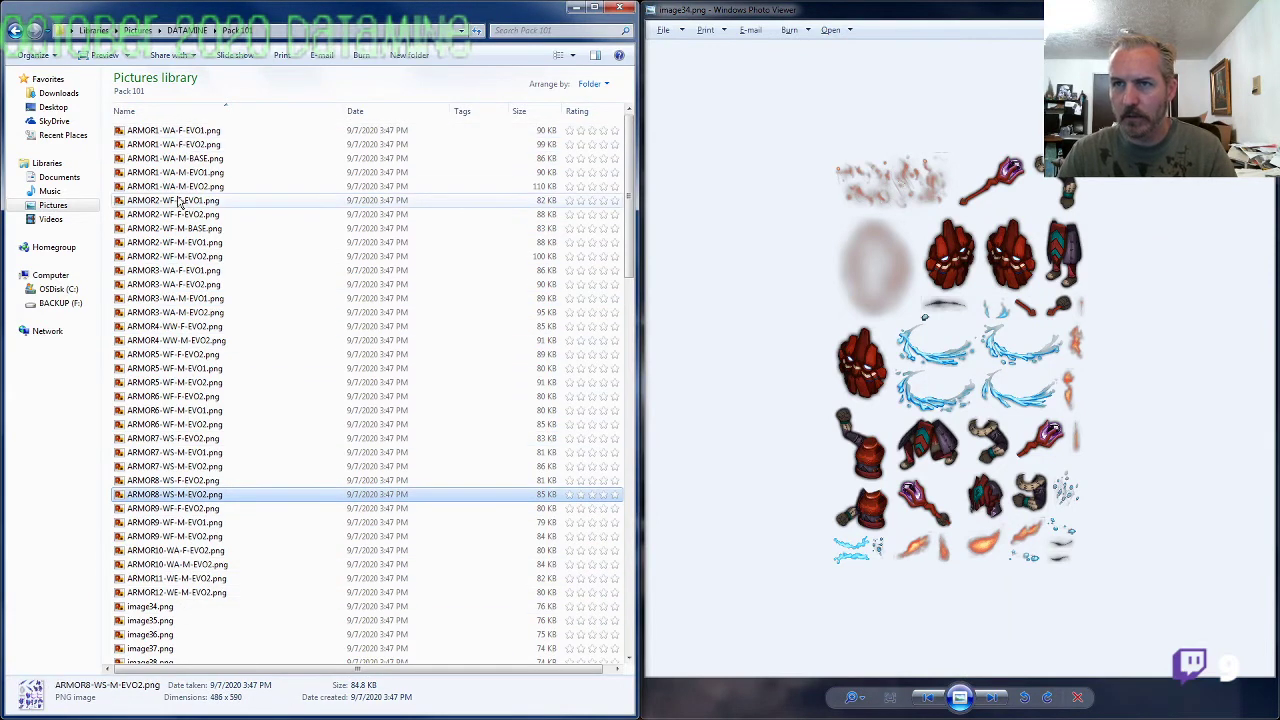
{"action": "left_click", "coordinate": [193, 229]}
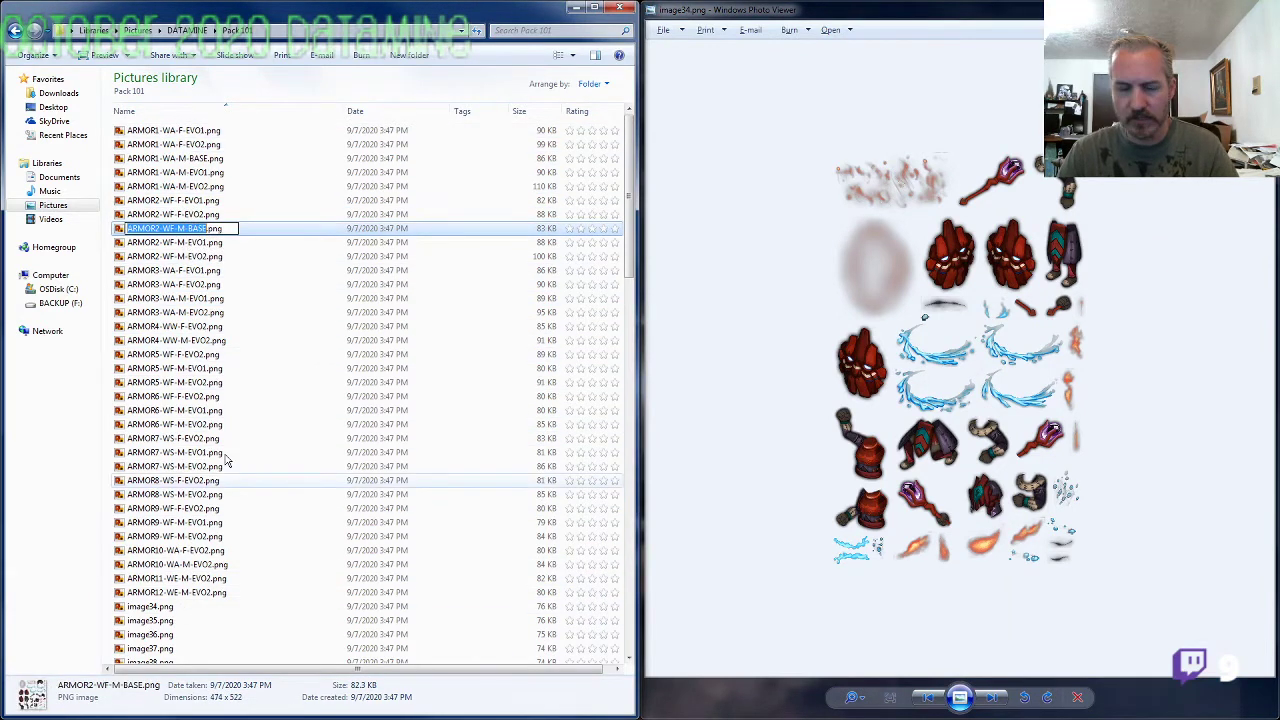
{"action": "left_click", "coordinate": [160, 606]}
{"action": "key", "text": "F2"}
{"action": "type", "text": "ARMOR2-WF-M-BASE"}
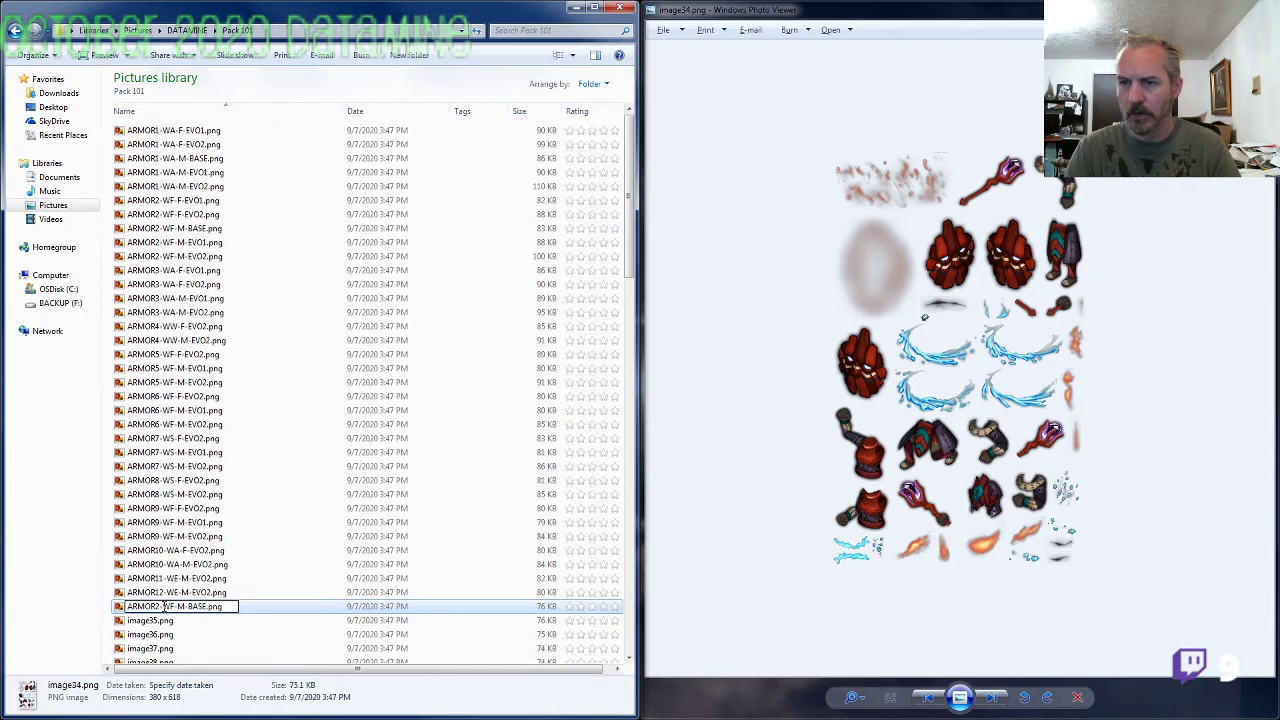
{"action": "key", "text": "BackSpace"}
{"action": "type", "text": "F"}
{"action": "key", "text": "Return"}
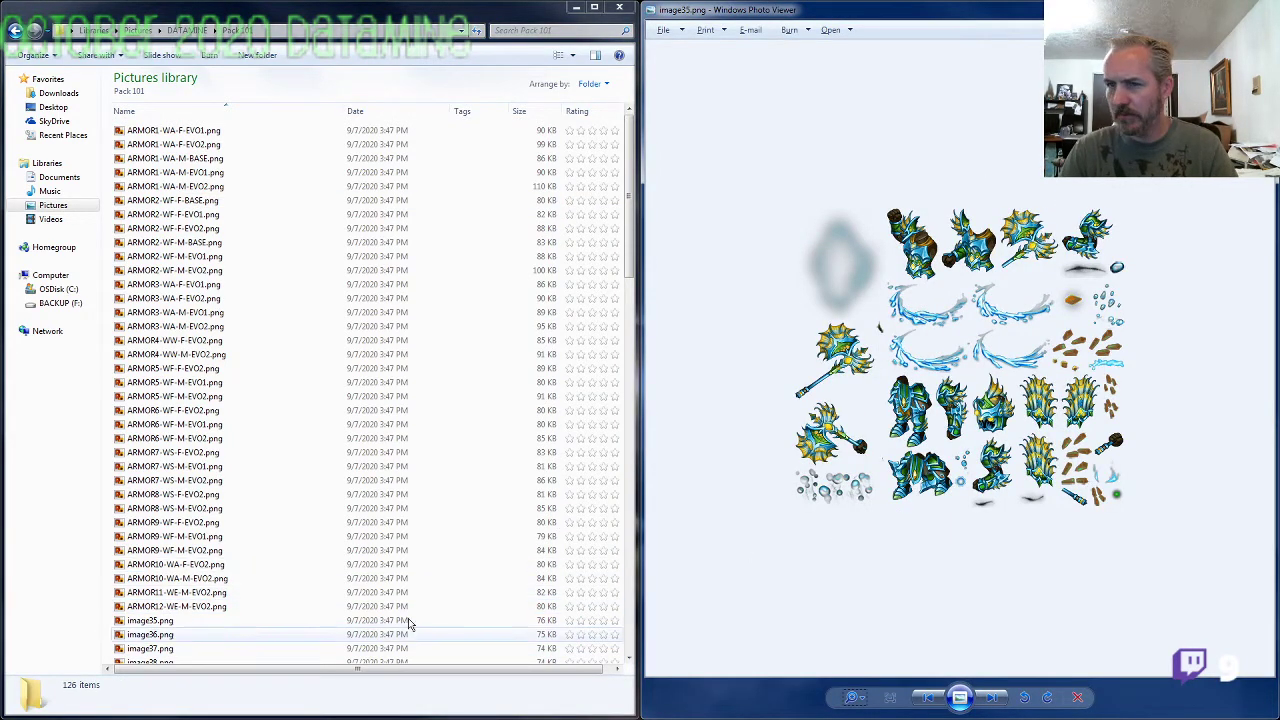
Step: Rename image35.png, the blue and yellow spiked armor sheet, as ARMOR11-WE-F-EVO2 from the name copied from ARMOR11-WE-M-EVO2.png
{"action": "left_click", "coordinate": [210, 593]}
{"action": "left_click", "coordinate": [204, 594]}
{"action": "key", "text": "ctrl+c"}
{"action": "left_click", "coordinate": [190, 626]}
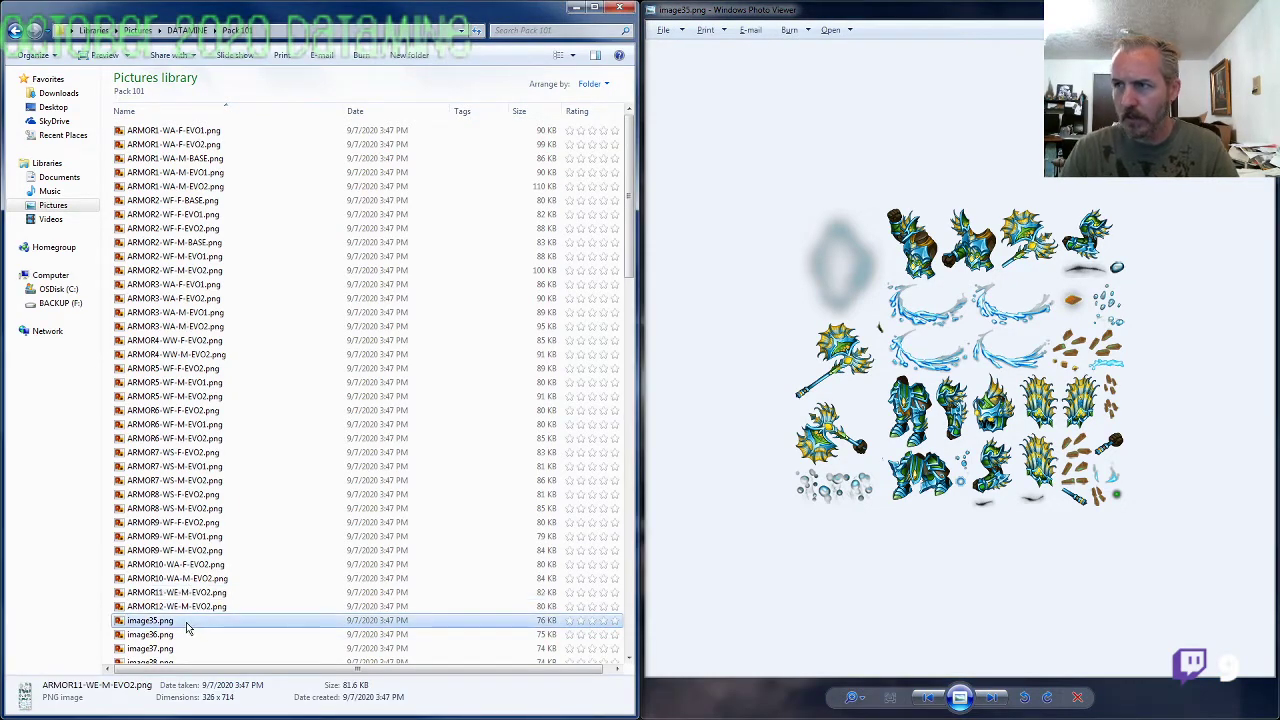
{"action": "left_click", "coordinate": [186, 622]}
{"action": "key", "text": "ctrl+v"}
{"action": "key", "text": "BackSpace"}
{"action": "type", "text": "F"}
{"action": "key", "text": "Return"}
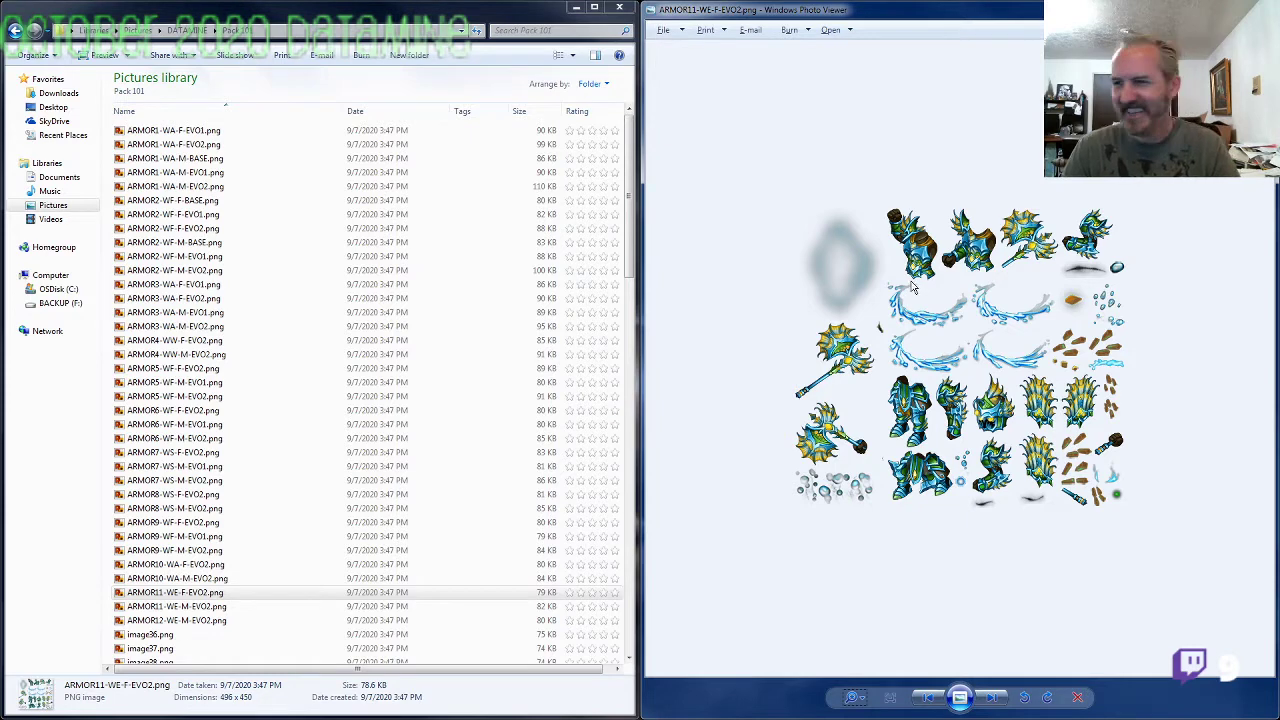
Step: View image36.png, the purple and gold scimitar sheet, and compare it with ARMOR4-WW-M-EVO2.png
{"action": "key", "text": "Right"}
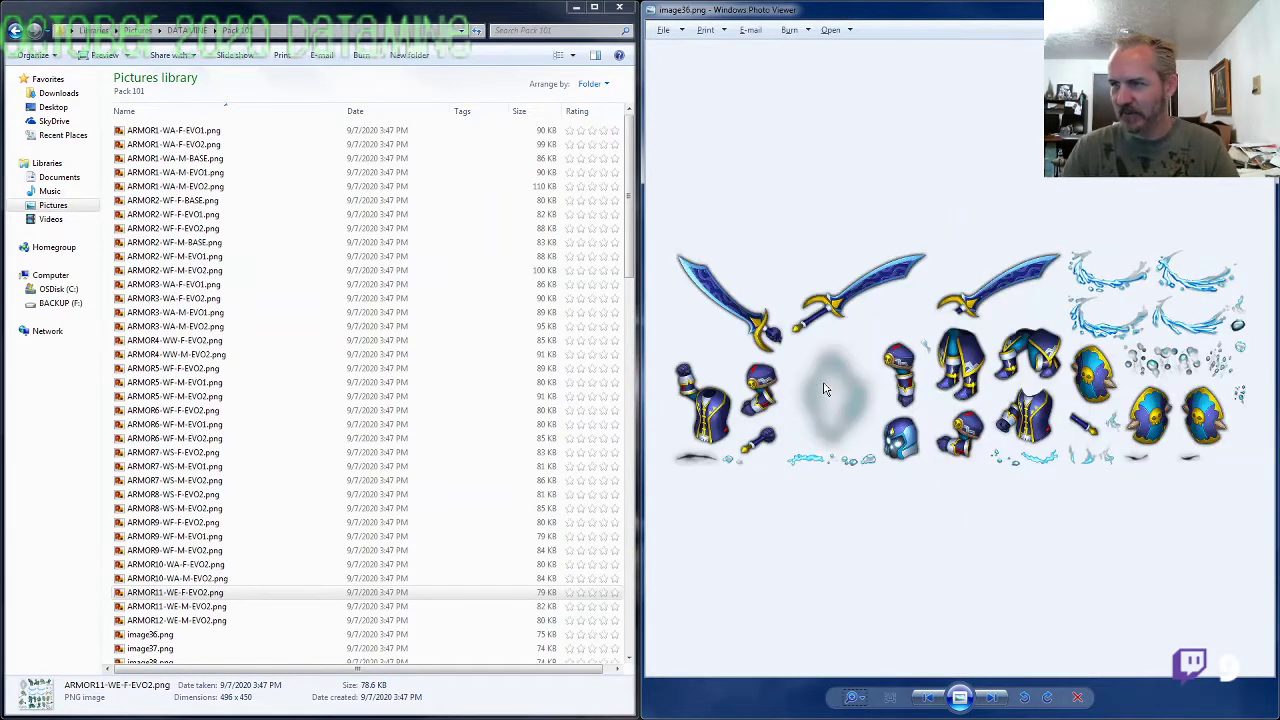
{"action": "left_click", "coordinate": [190, 355]}
{"action": "left_click", "coordinate": [190, 355]}
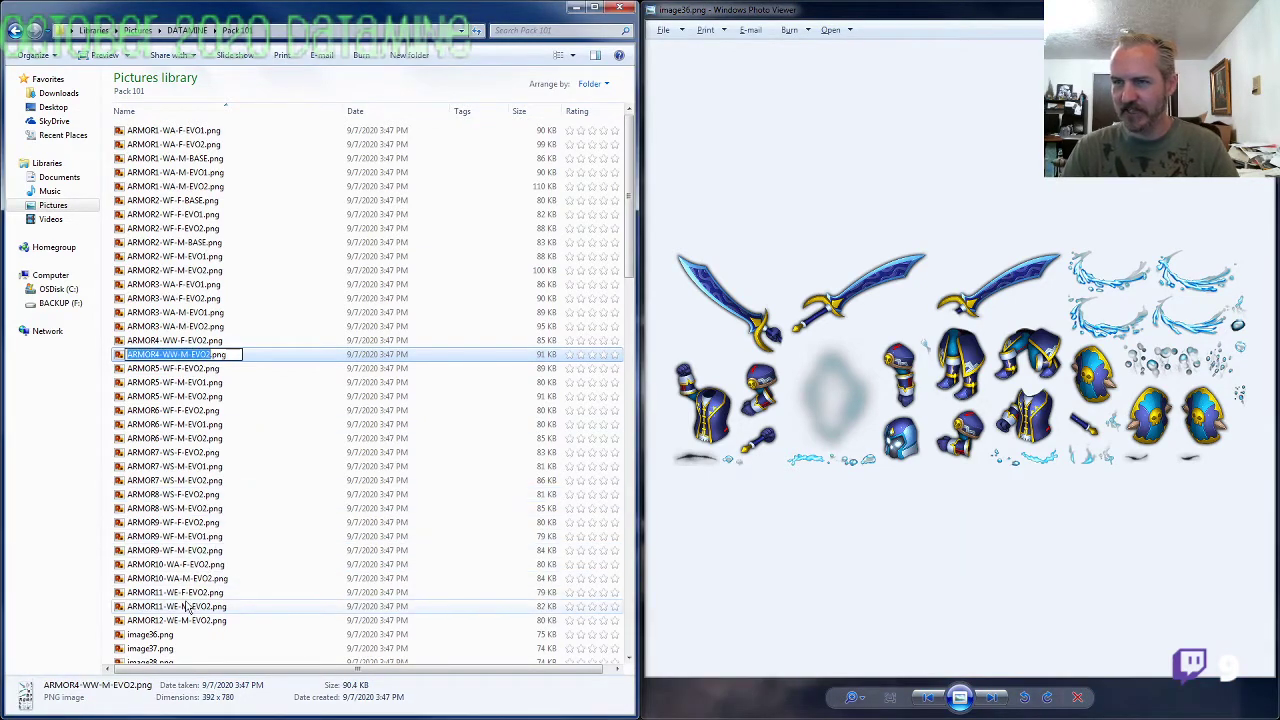
{"action": "key", "text": "Escape"}
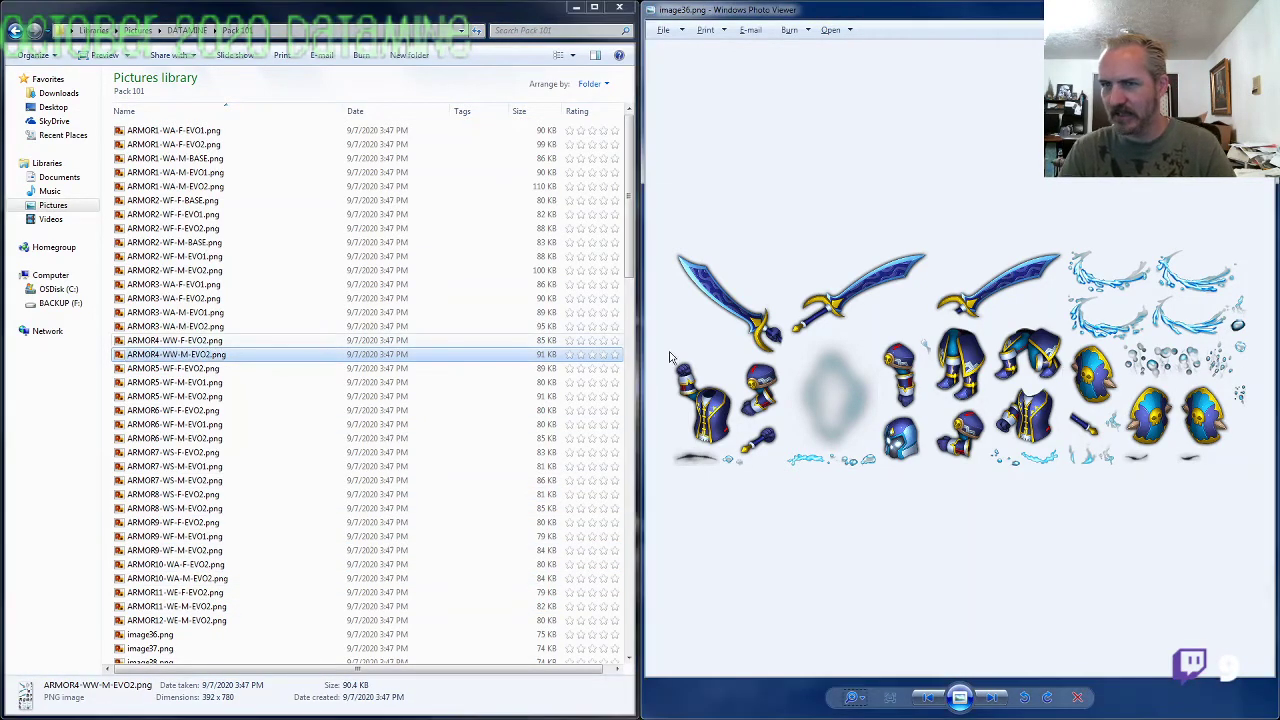
{"action": "double_click", "coordinate": [214, 353]}
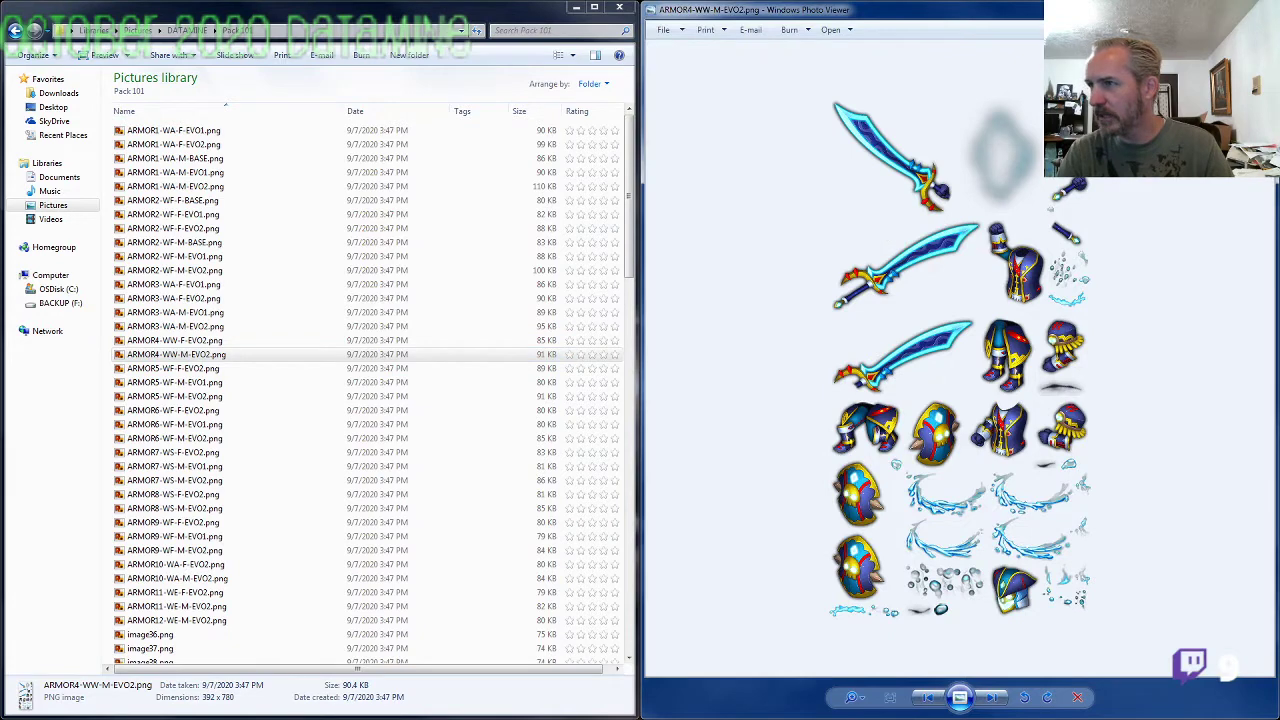
{"action": "left_click", "coordinate": [1255, 8]}
Step: Rename image36.png as ARMOR4-WW-M-EVO1, adapting the name copied from ARMOR4-WW-M-EVO2.png
{"action": "key", "text": "F2"}
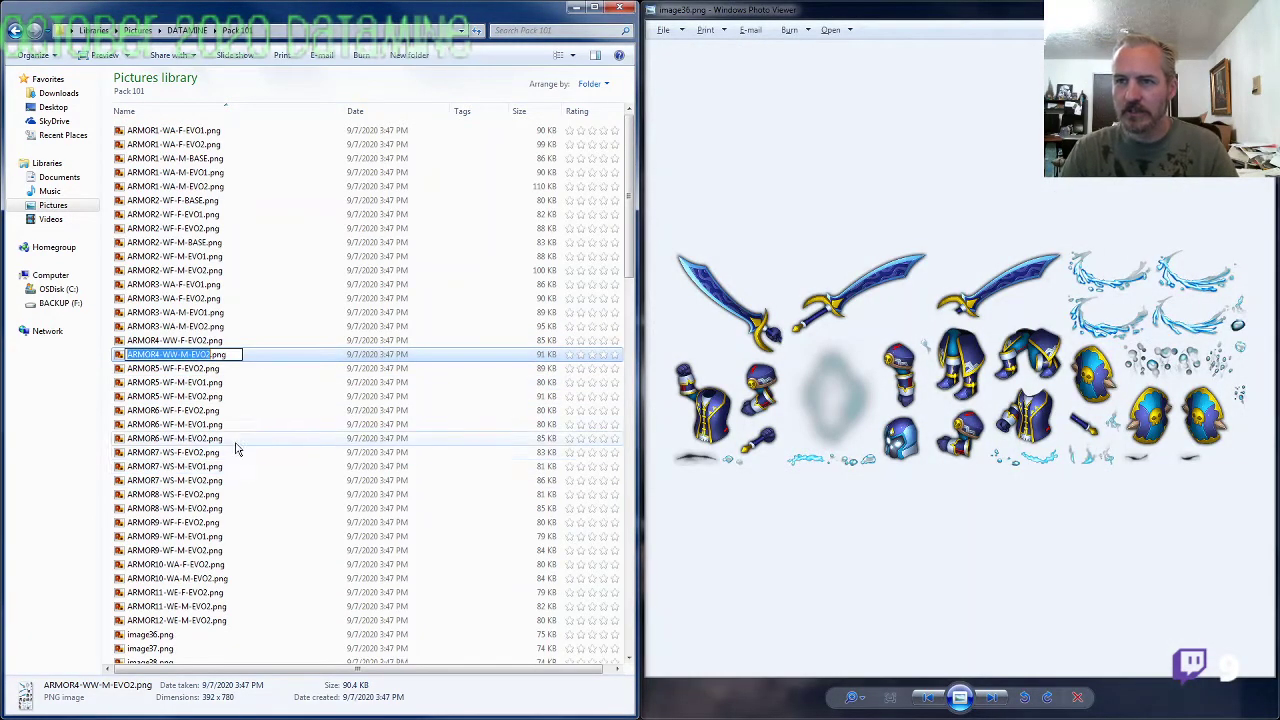
{"action": "key", "text": "ctrl+c"}
{"action": "left_click", "coordinate": [170, 634]}
{"action": "left_click", "coordinate": [172, 634]}
{"action": "key", "text": "ctrl+v"}
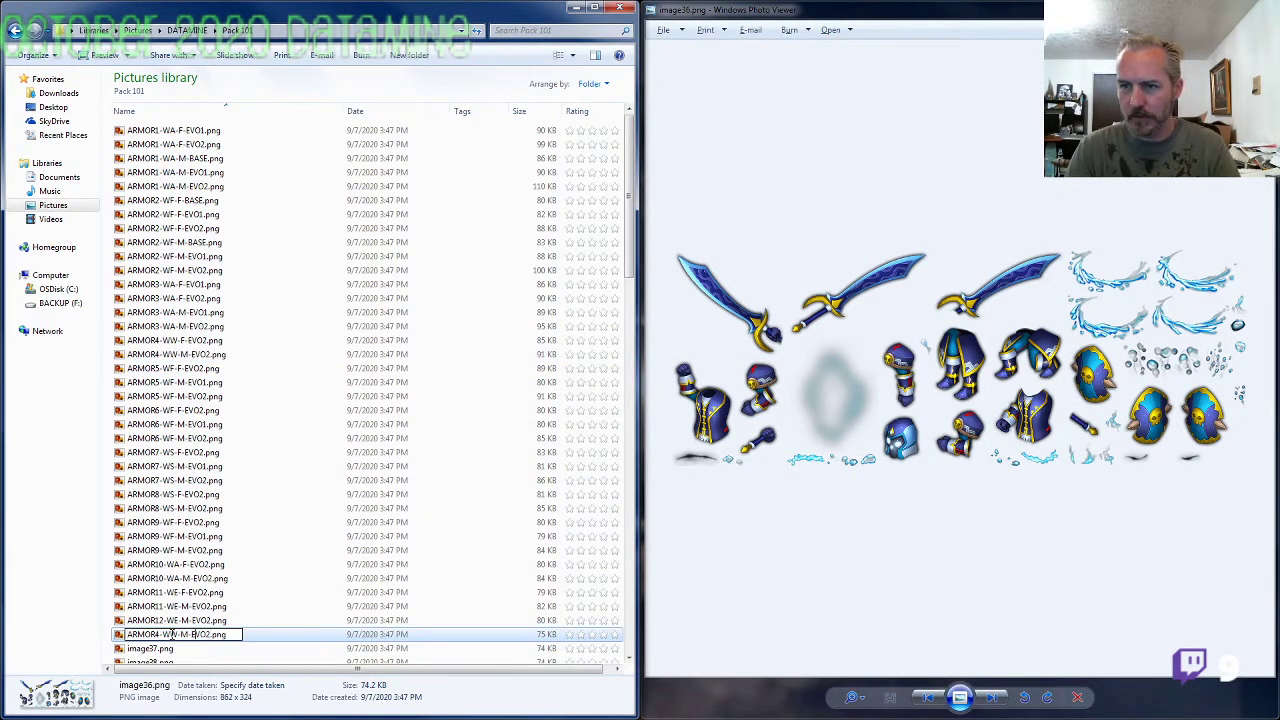
{"action": "key", "text": "Right"}
{"action": "key", "text": "Right"}
{"action": "key", "text": "Right"}
{"action": "key", "text": "Right"}
{"action": "key", "text": "BackSpace"}
{"action": "type", "text": "1"}
{"action": "key", "text": "Return"}
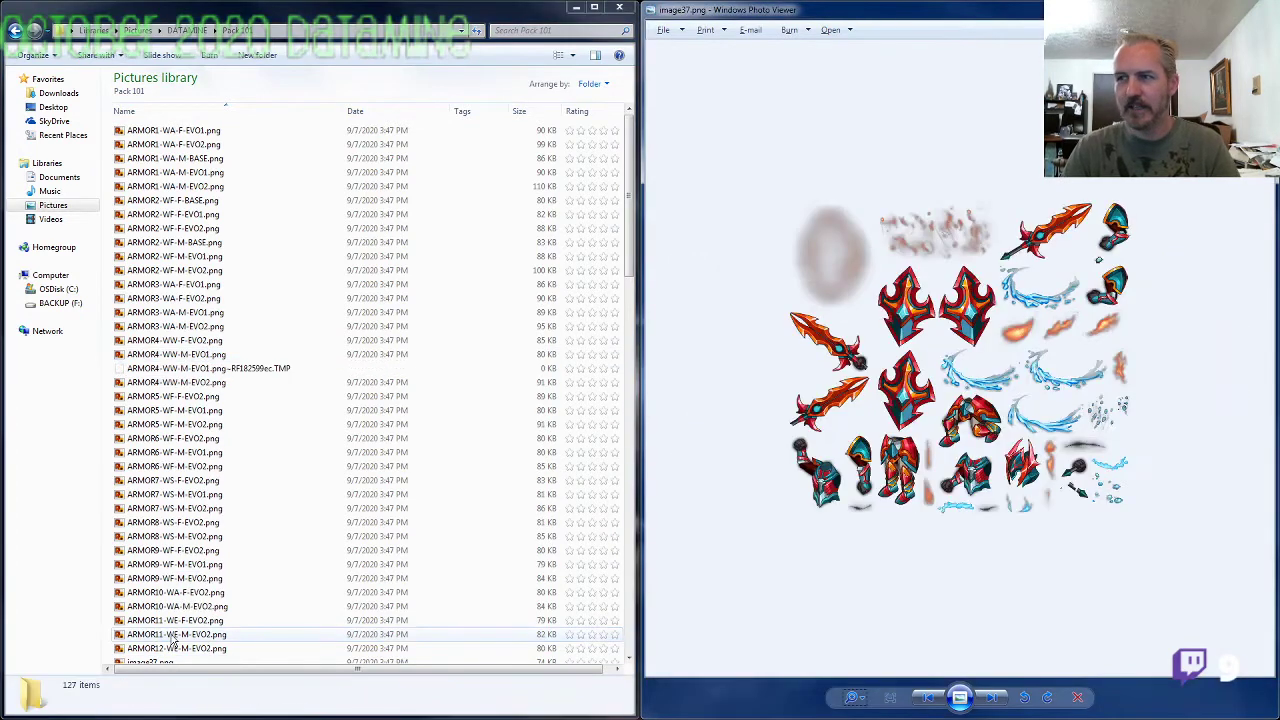
Step: Compare image37.png, the red and teal armor sheet with orange swords, with the ARMOR2-WF-M-EVO2 and ARMOR5-WF-M-EVO2 sheets
{"action": "left_click", "coordinate": [213, 453]}
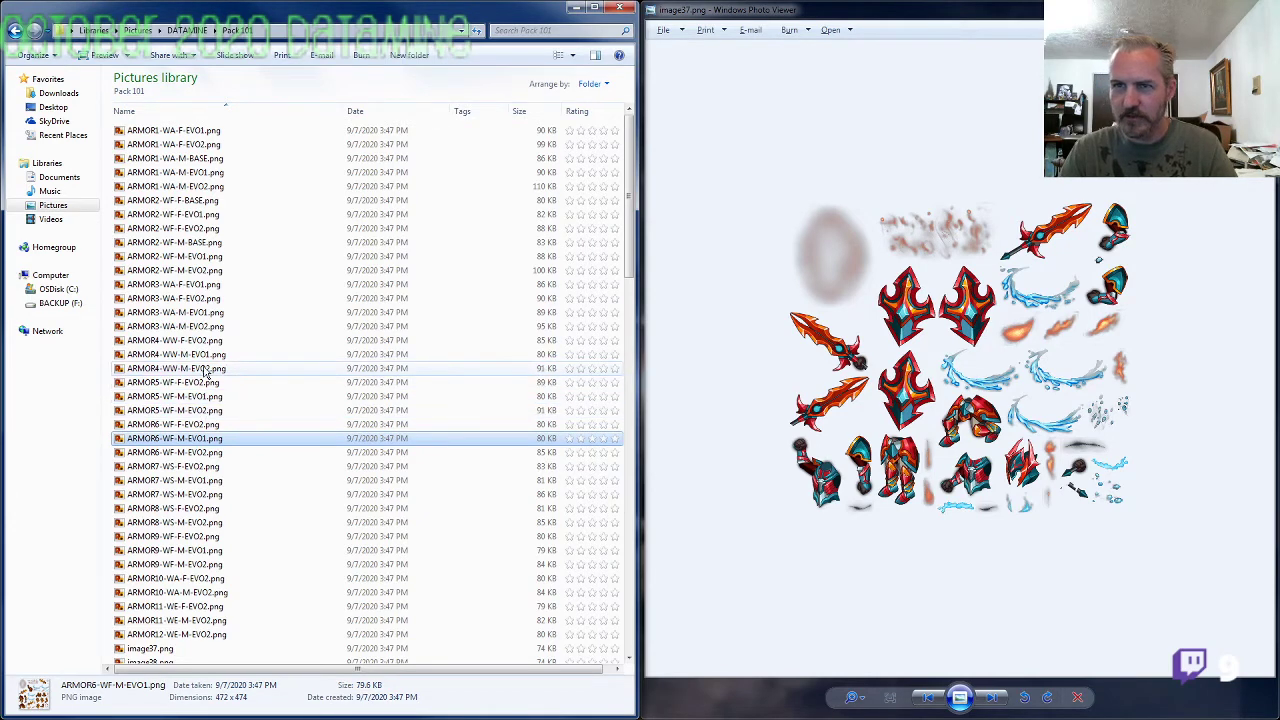
{"action": "left_click", "coordinate": [191, 273]}
{"action": "double_click", "coordinate": [191, 278]}
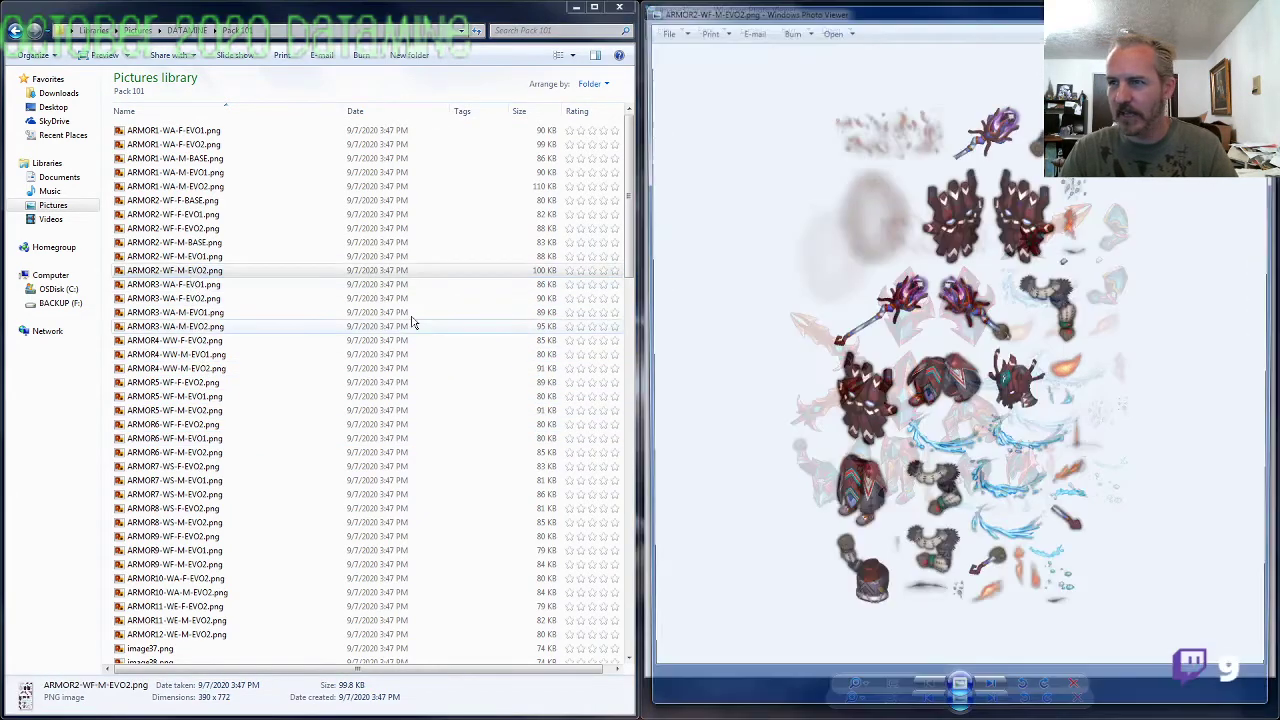
{"action": "key", "text": "alt+F4"}
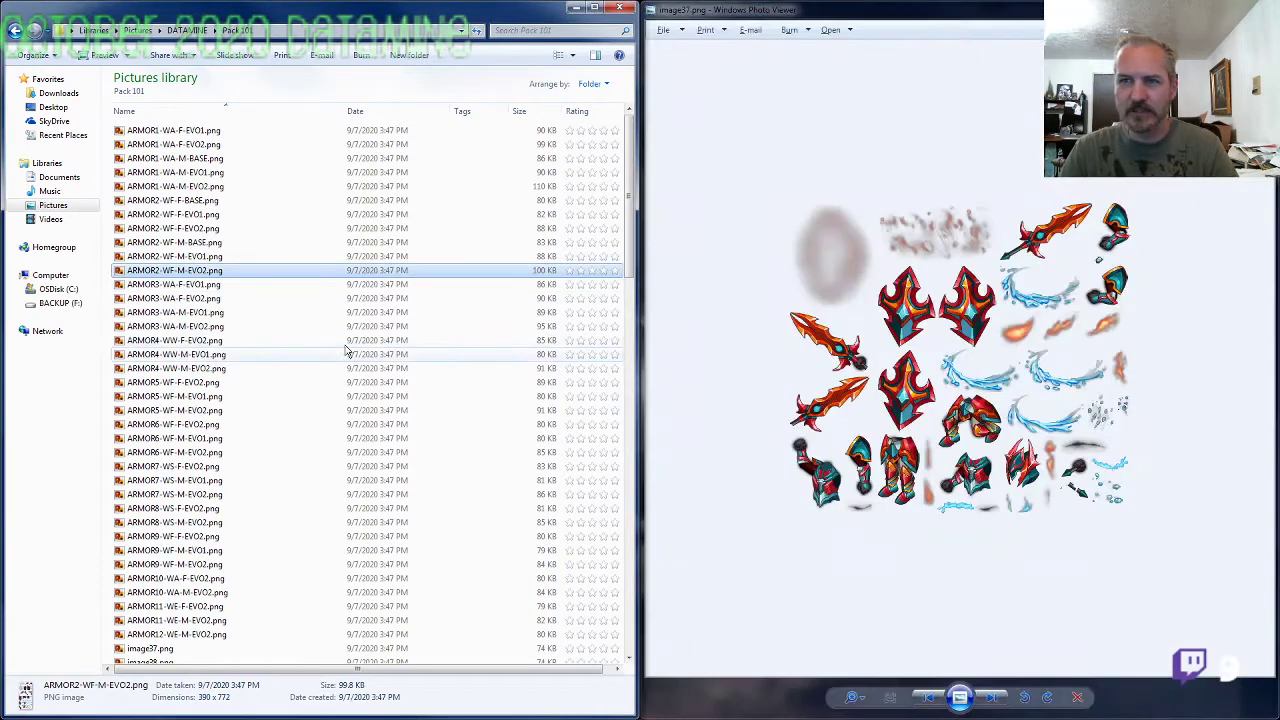
{"action": "double_click", "coordinate": [196, 411]}
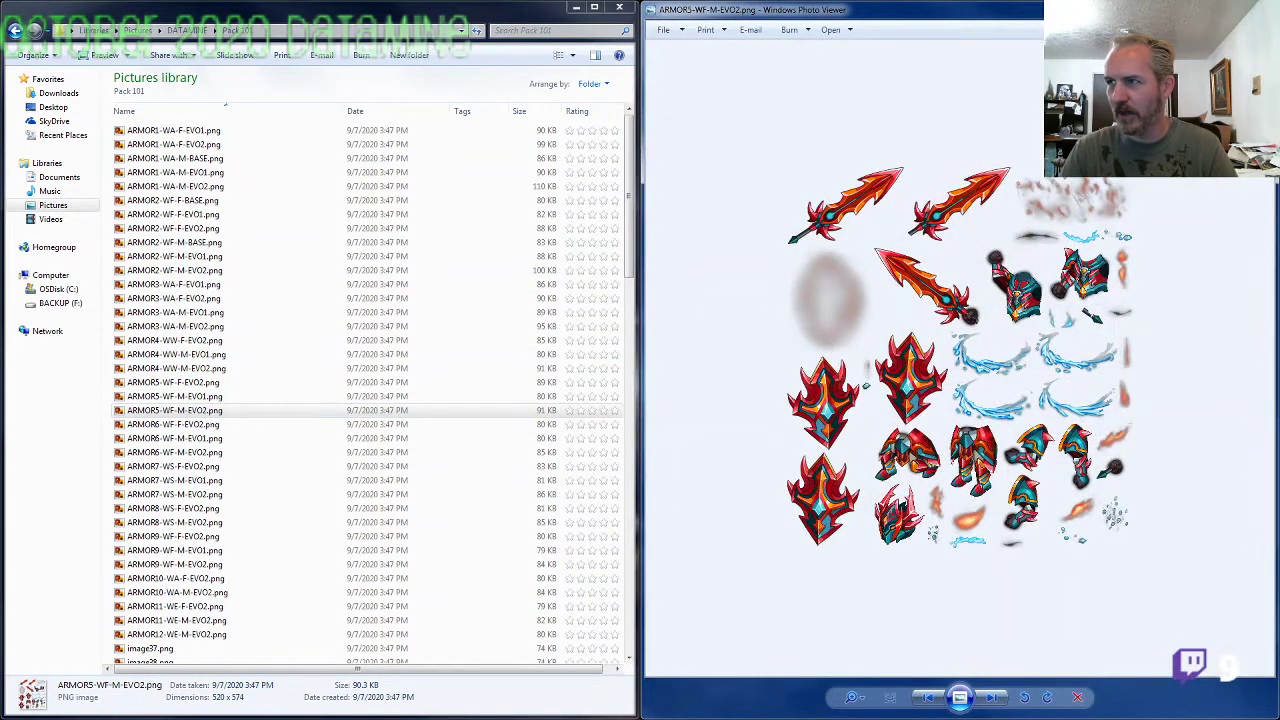
{"action": "left_click", "coordinate": [340, 411]}
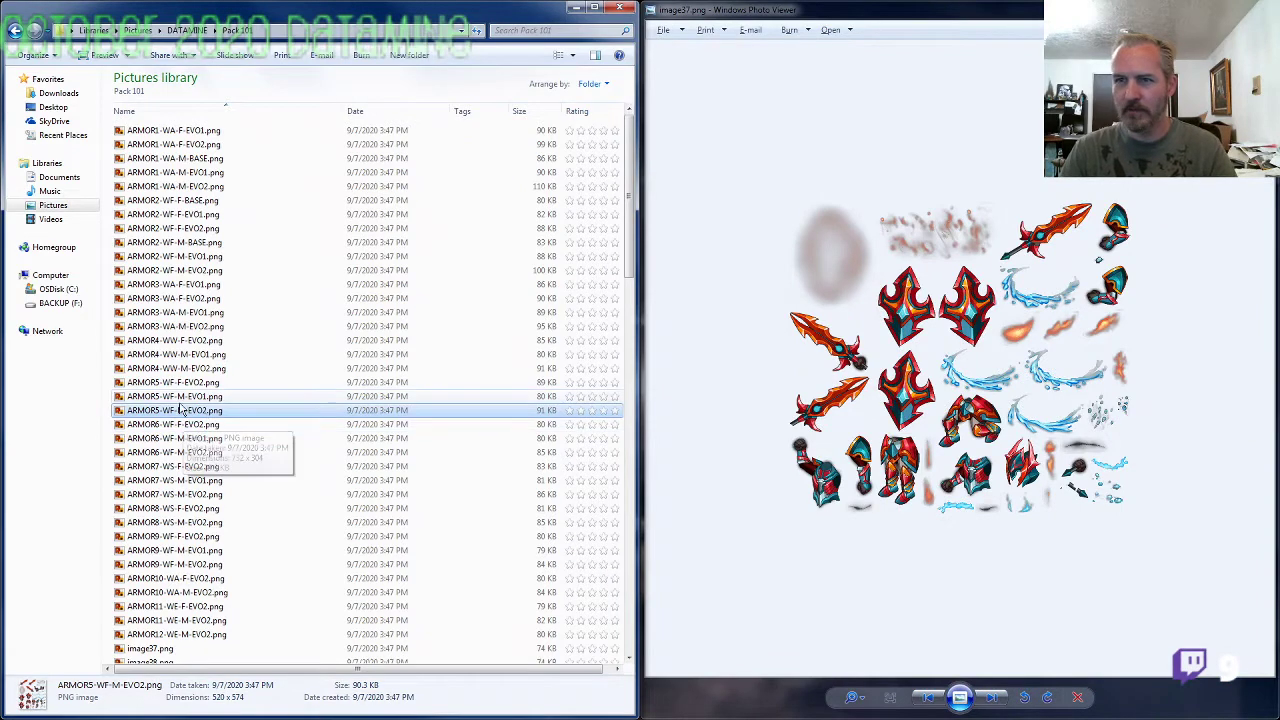
Step: Rename image37.png as ARMOR5-WF-F-EVO1
{"action": "left_click", "coordinate": [150, 648]}
{"action": "key", "text": "F2"}
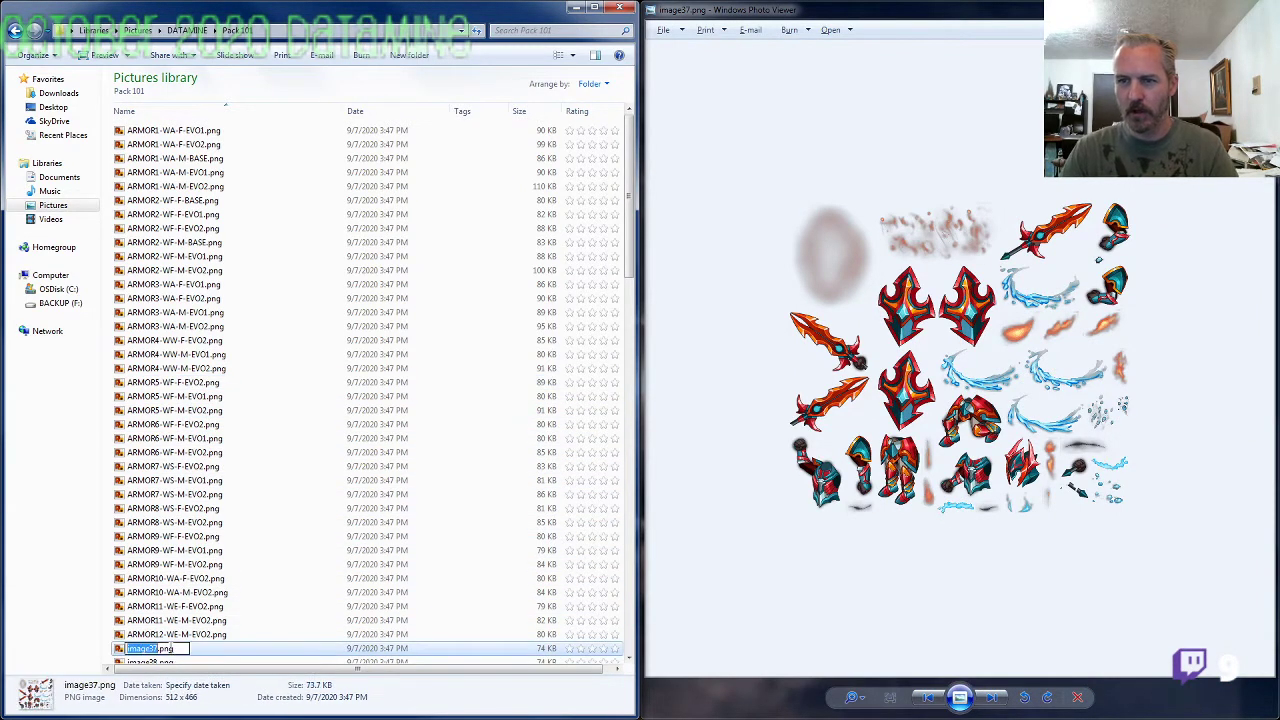
{"action": "key", "text": "ctrl+v"}
{"action": "key", "text": "Return"}
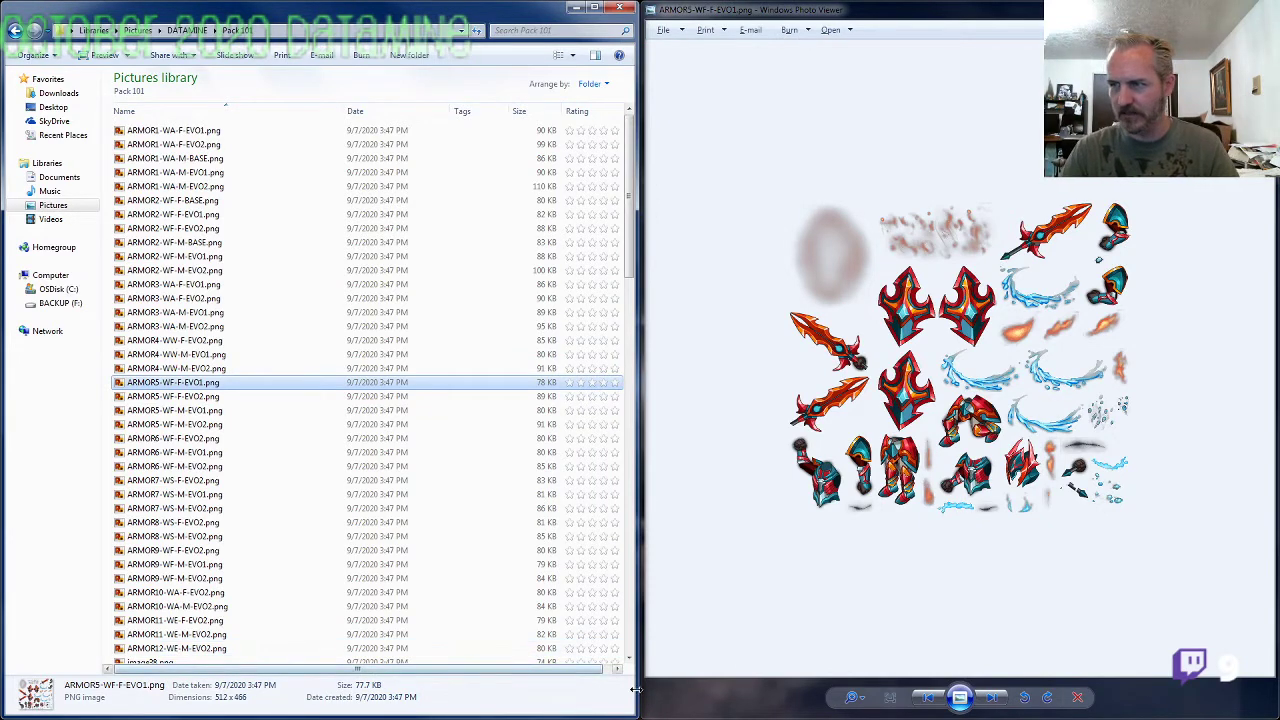
Step: View image38.png, the dark cross-shield sheet, and compare it with the ARMOR9-WF-F-EVO2, ARMOR6-WF-M-EVO2 and ARMOR9-WF-M-EVO1 sheets
{"action": "left_click", "coordinate": [856, 528]}
{"action": "key", "text": "Right"}
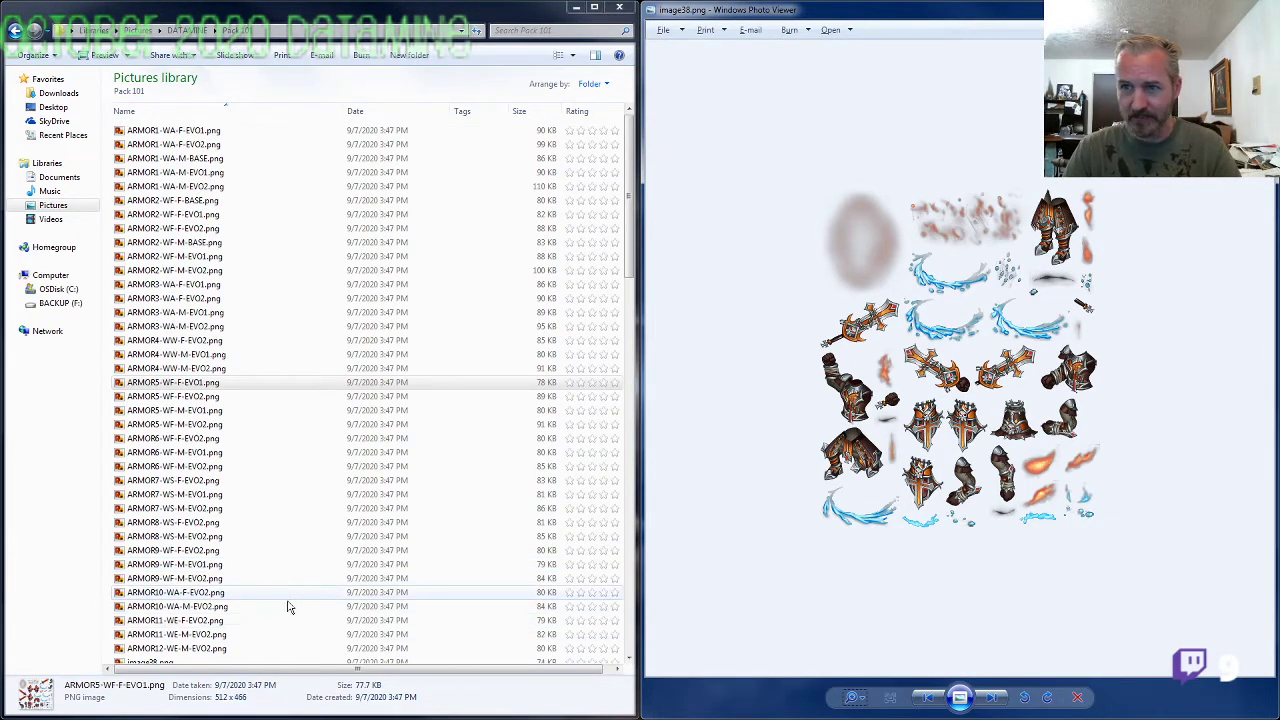
{"action": "double_click", "coordinate": [212, 555]}
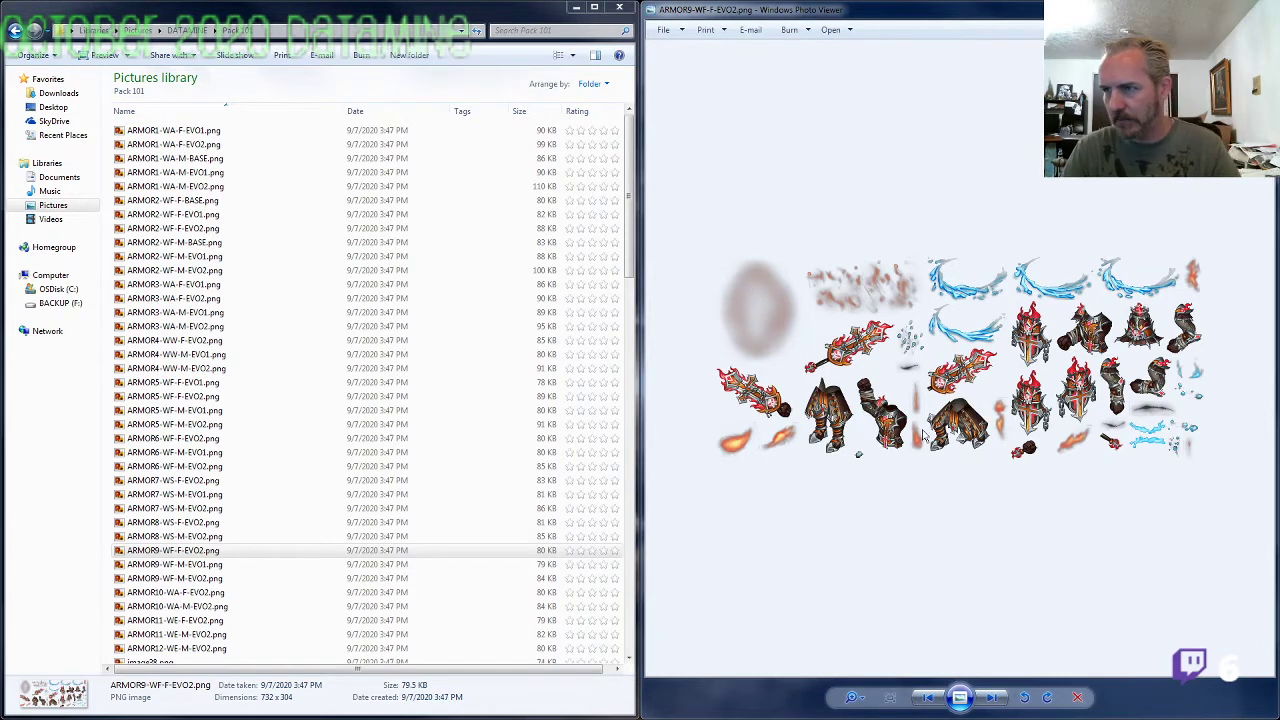
{"action": "double_click", "coordinate": [200, 466]}
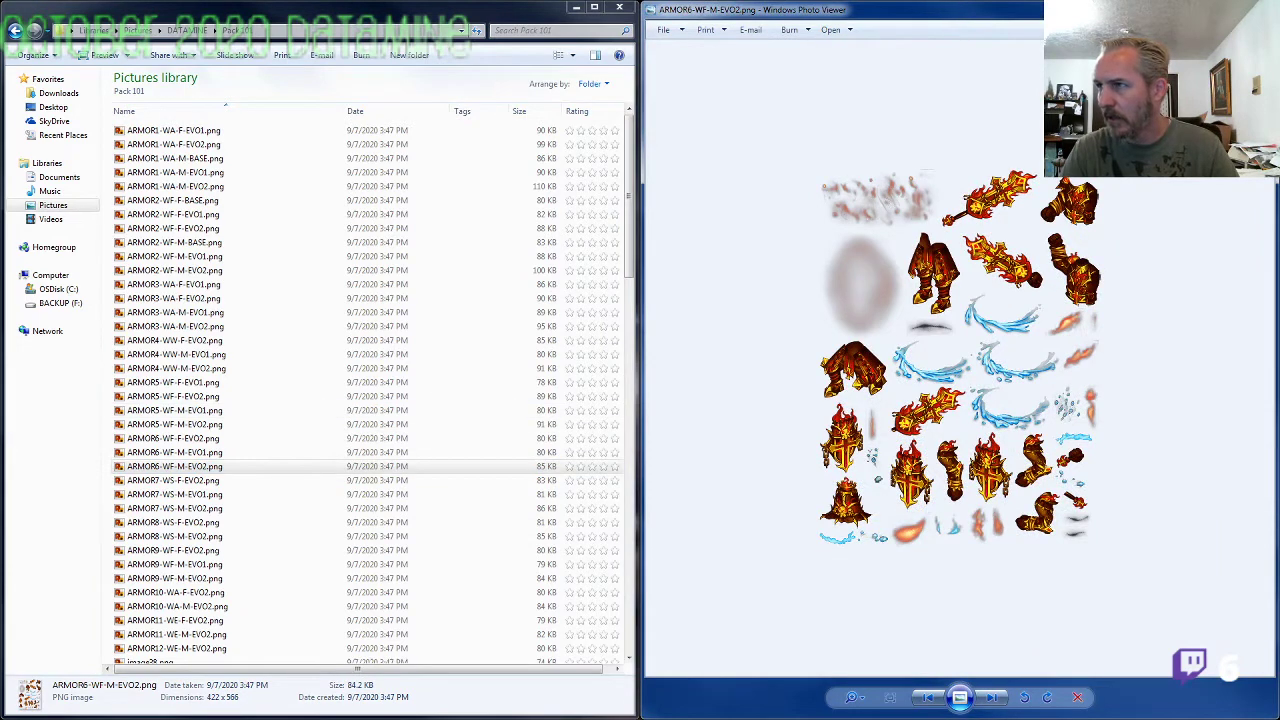
{"action": "double_click", "coordinate": [207, 565]}
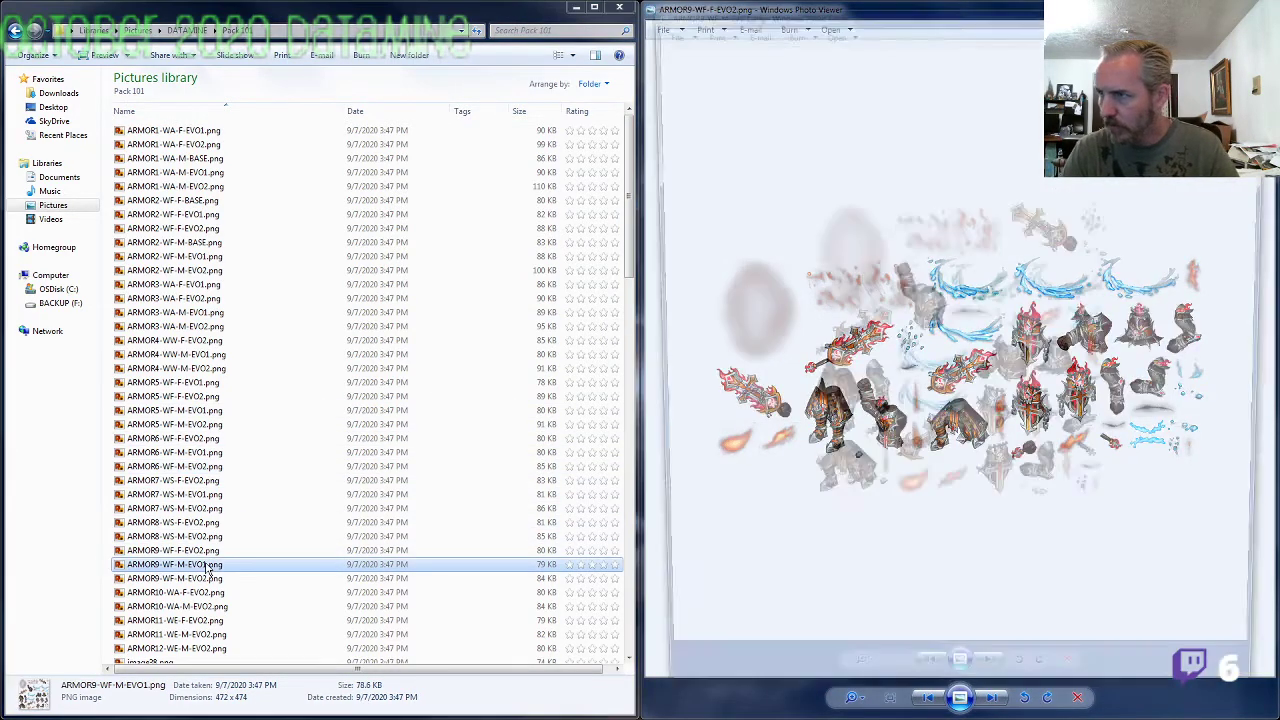
{"action": "key", "text": "Left"}
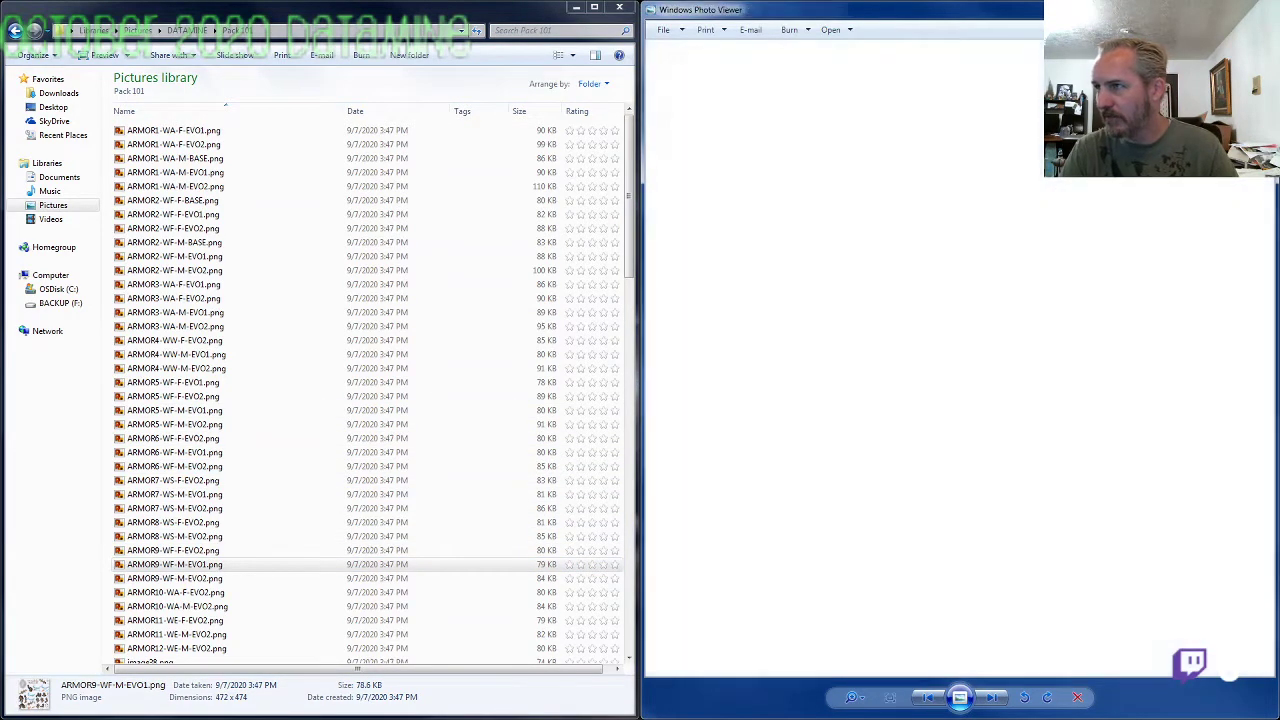
Step: View the ARMOR9-WF-F-EVO2 sheet, and rename image38.png as ARMOR9-WF-F-EVO1
{"action": "left_click", "coordinate": [210, 551]}
{"action": "left_click", "coordinate": [210, 551]}
{"action": "left_click", "coordinate": [178, 661]}
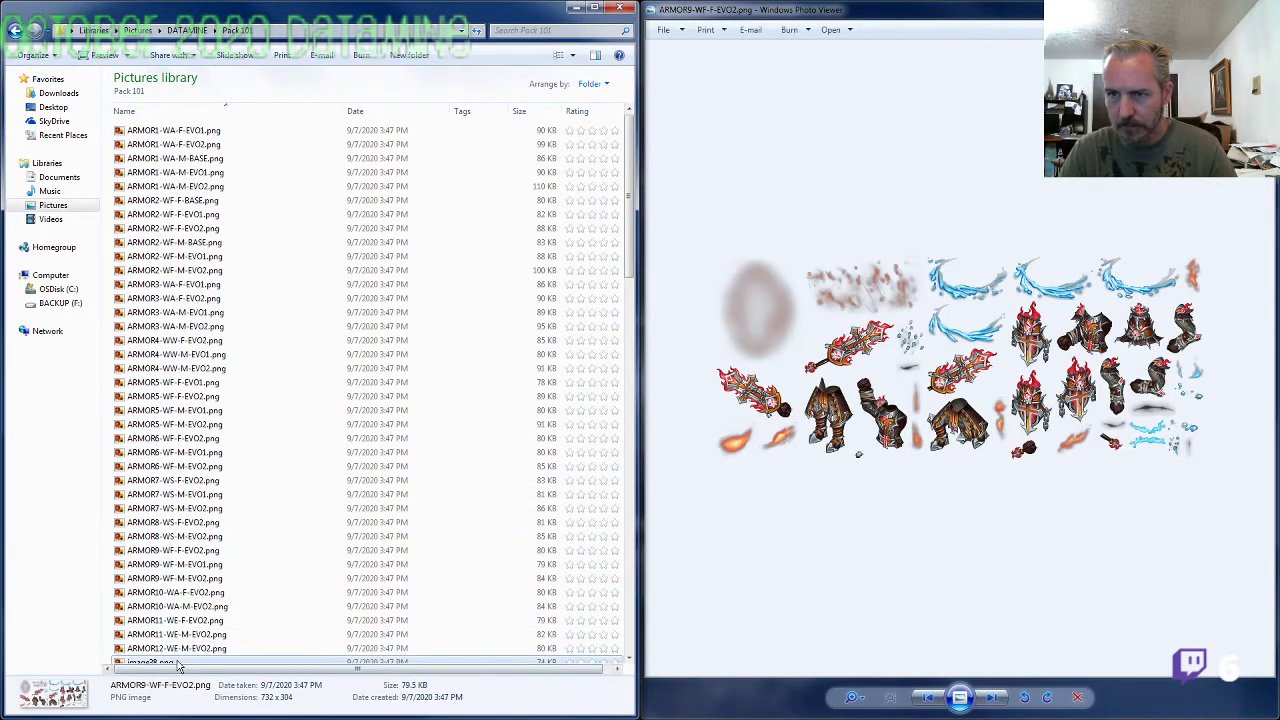
{"action": "key", "text": "F2"}
{"action": "key", "text": "ctrl+v"}
{"action": "key", "text": "Return"}
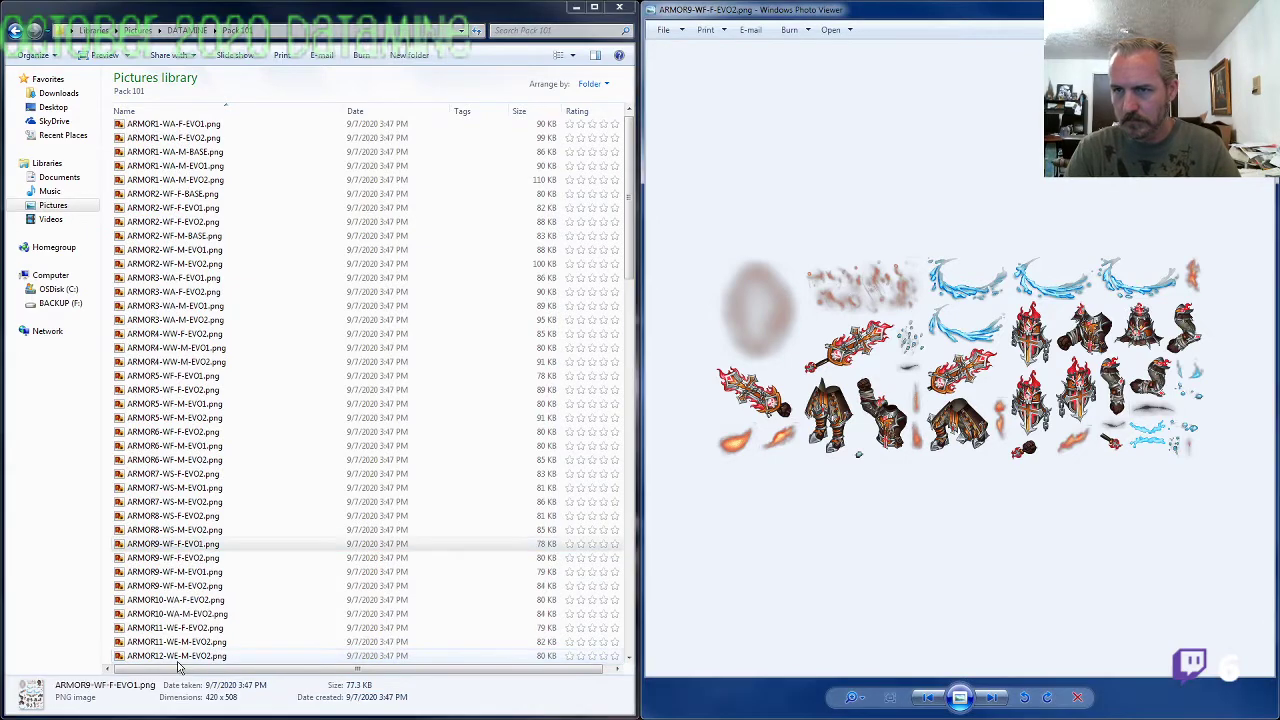
Step: Compare the ARMOR9-WF-M-EVO1 and ARMOR9-WF-M-EVO2 armor sheets by switching between them
{"action": "left_click", "coordinate": [176, 600]}
{"action": "scroll", "coordinate": [176, 605], "scroll_direction": "down", "scroll_amount": 1}
{"action": "key", "text": "Up"}
{"action": "key", "text": "Up"}
{"action": "key", "text": "Up"}
{"action": "key", "text": "Up"}
{"action": "key", "text": "Up"}
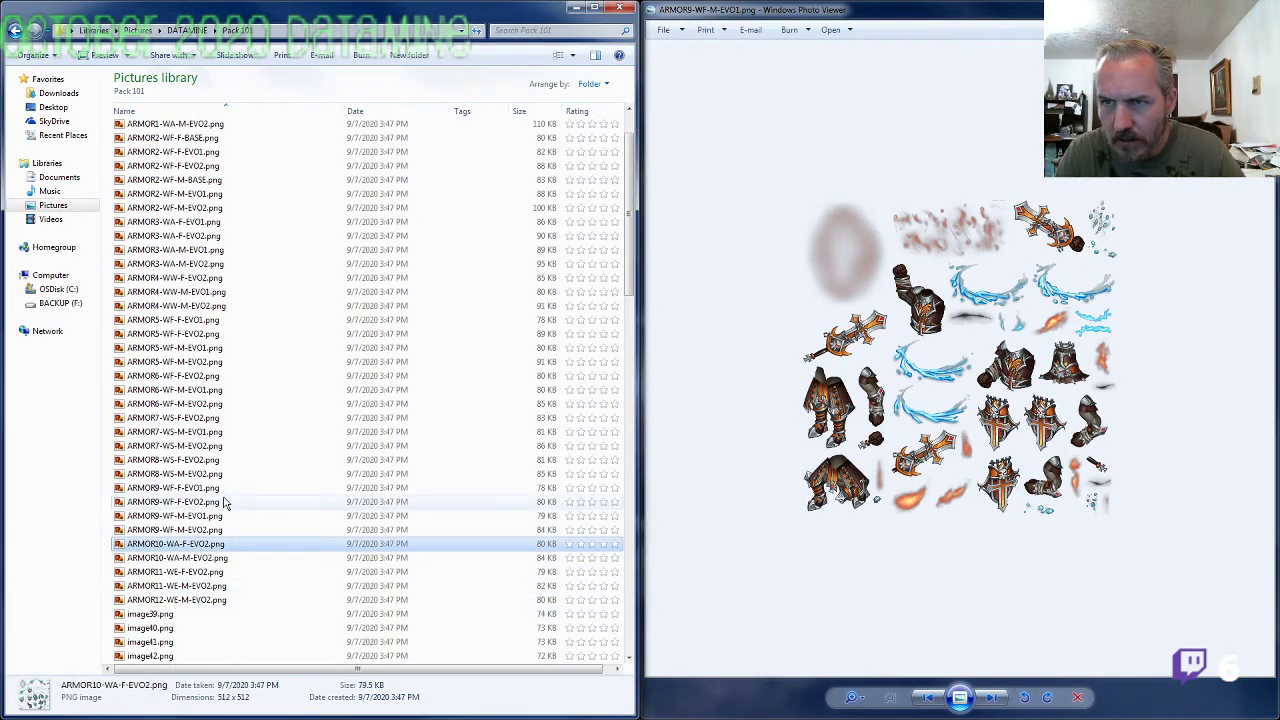
{"action": "key", "text": "F2"}
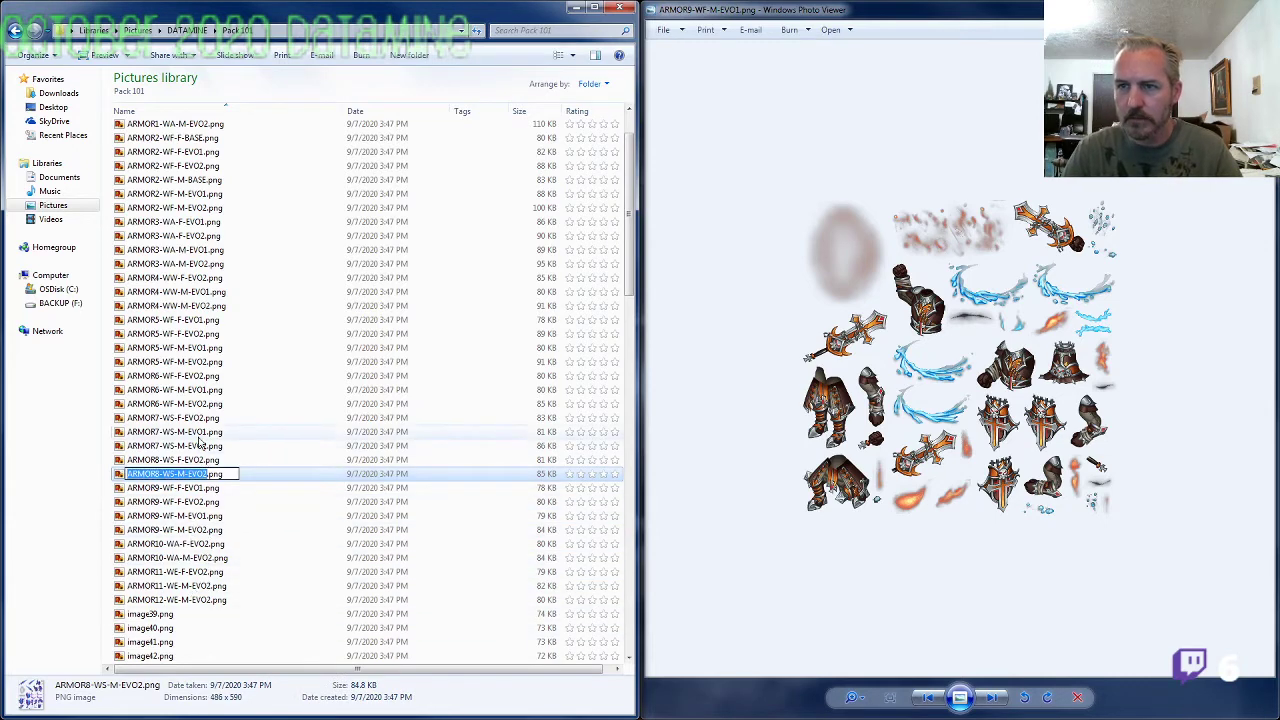
{"action": "key", "text": "Escape"}
{"action": "key", "text": "Up"}
{"action": "key", "text": "Up"}
{"action": "key", "text": "Up"}
{"action": "left_click", "coordinate": [193, 530]}
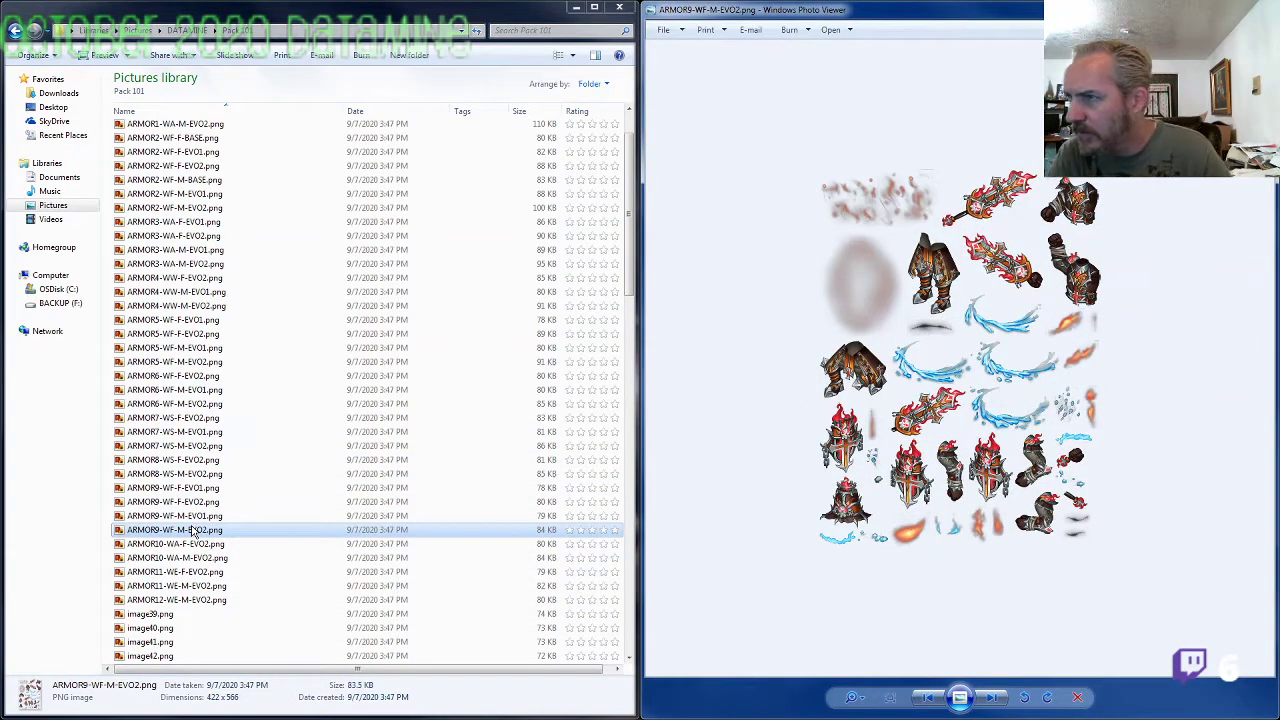
{"action": "key", "text": "Left"}
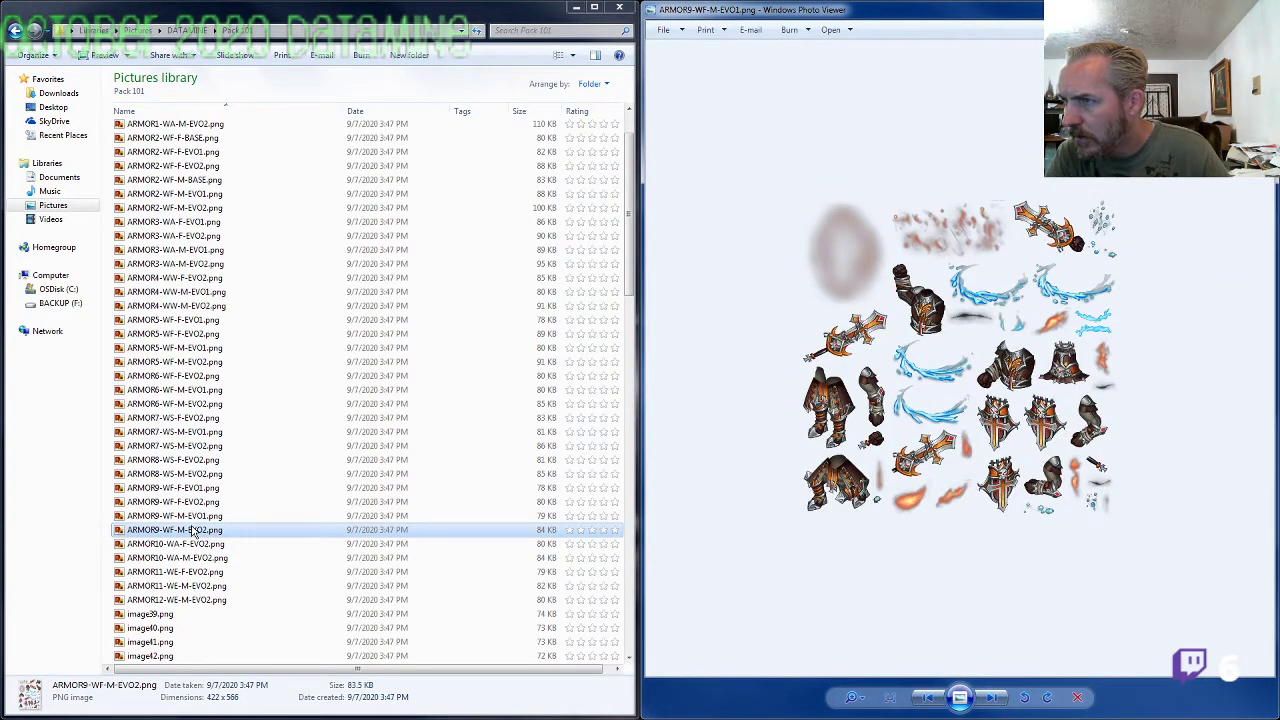
{"action": "key", "text": "Right"}
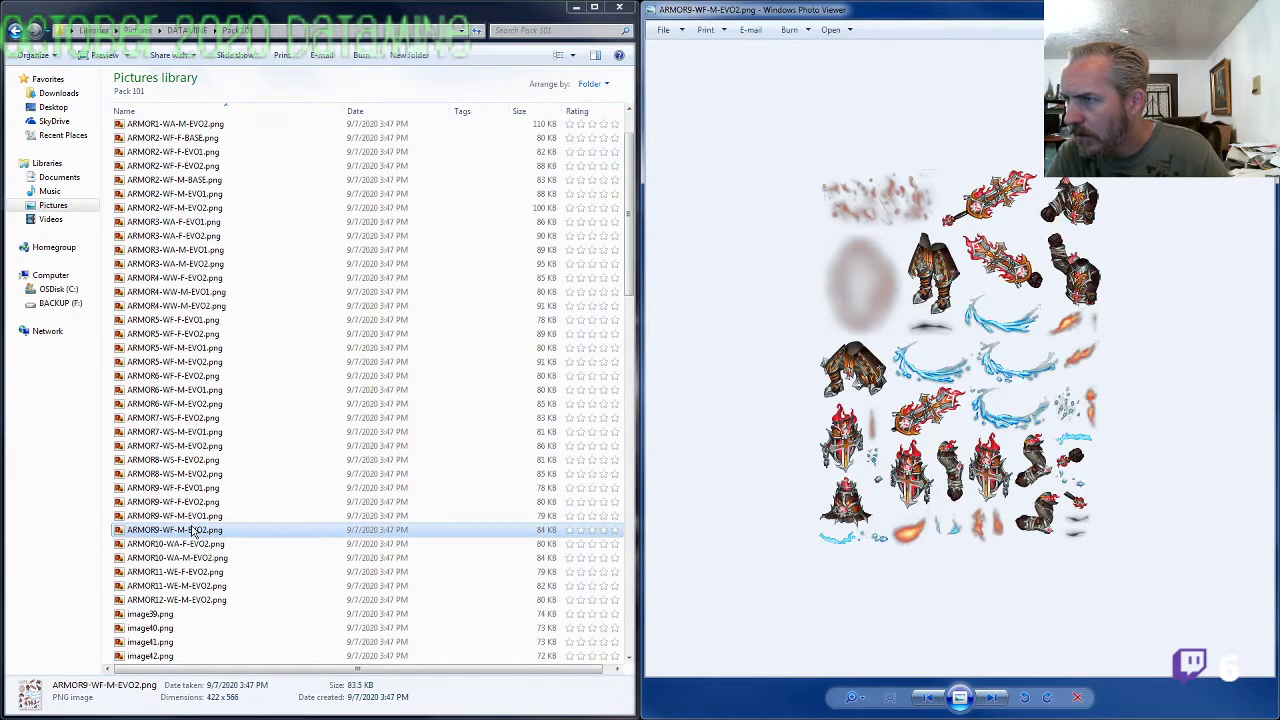
Step: Place two views of the ARMOR9-WF-M-EVO1 sheet side by side, compare them enlarged, and close all open image windows
{"action": "key", "text": "Left"}
{"action": "left_click_drag", "start_coordinate": [921, 21], "coordinate": [496, 29]}
{"action": "left_click", "coordinate": [961, 435]}
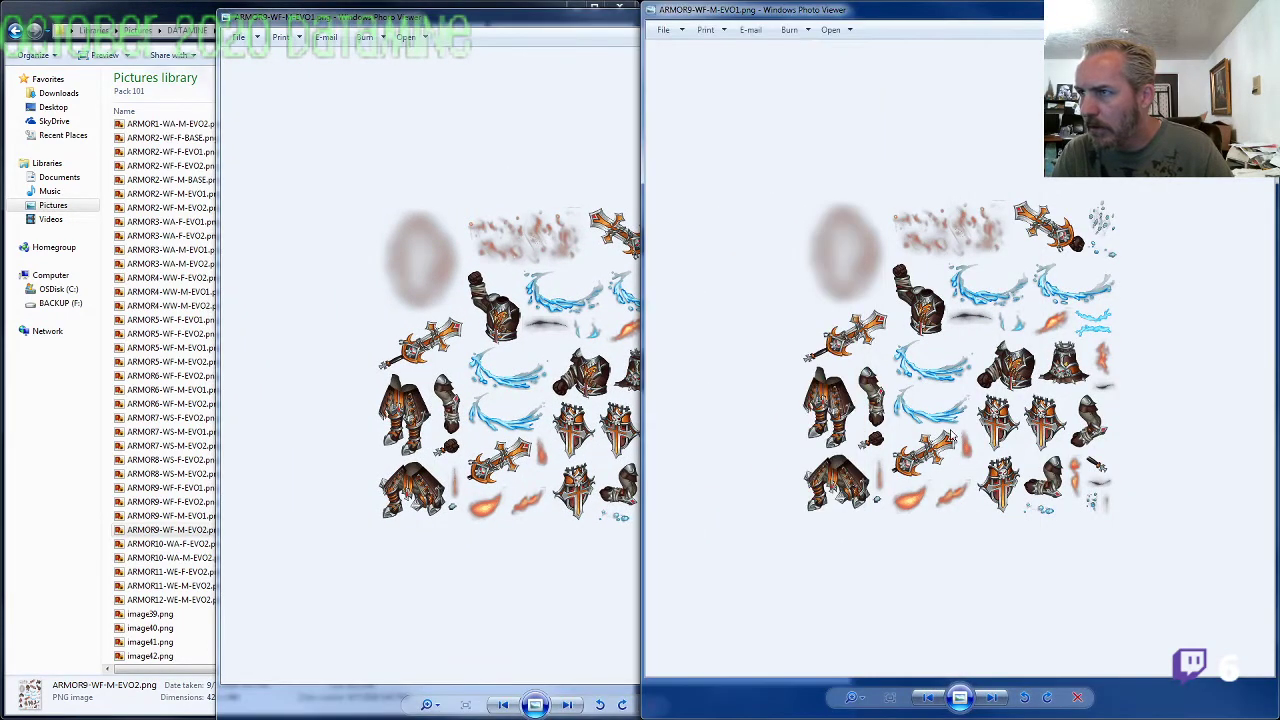
{"action": "left_click", "coordinate": [558, 420]}
{"action": "left_click", "coordinate": [927, 418]}
{"action": "left_click", "coordinate": [540, 395]}
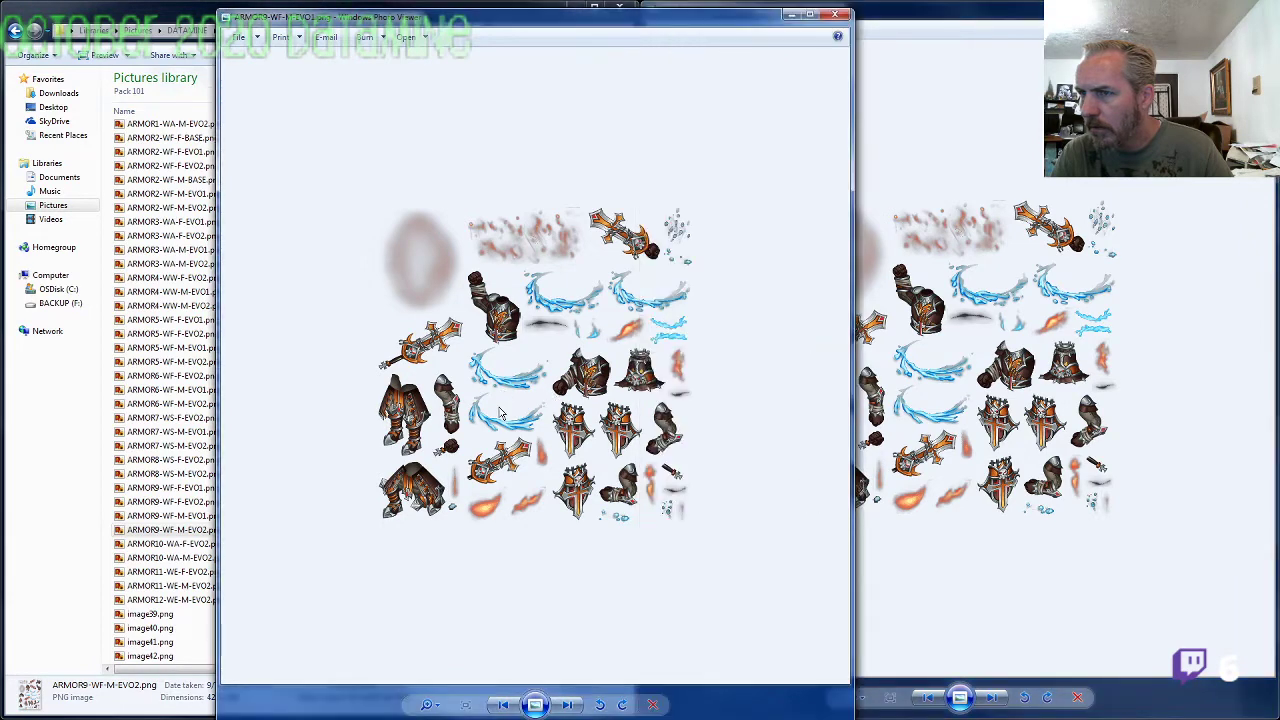
{"action": "left_click", "coordinate": [971, 374]}
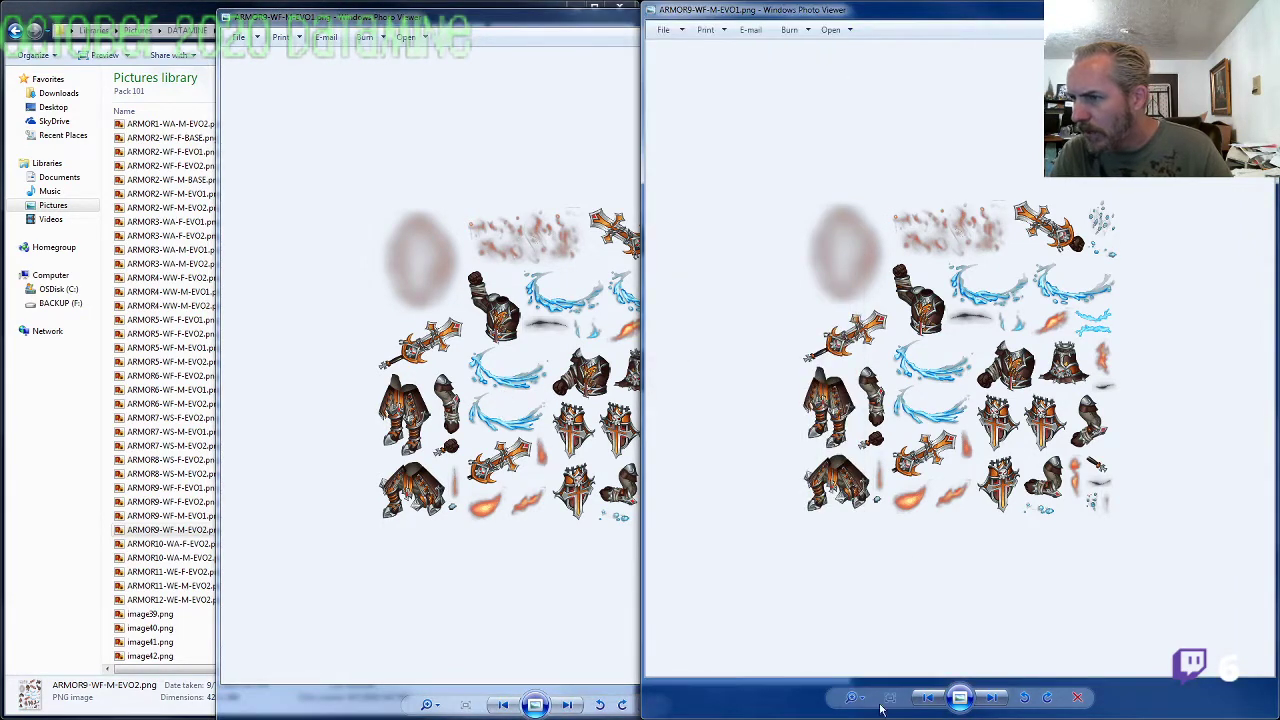
{"action": "left_click_drag", "start_coordinate": [861, 694], "coordinate": [860, 671]}
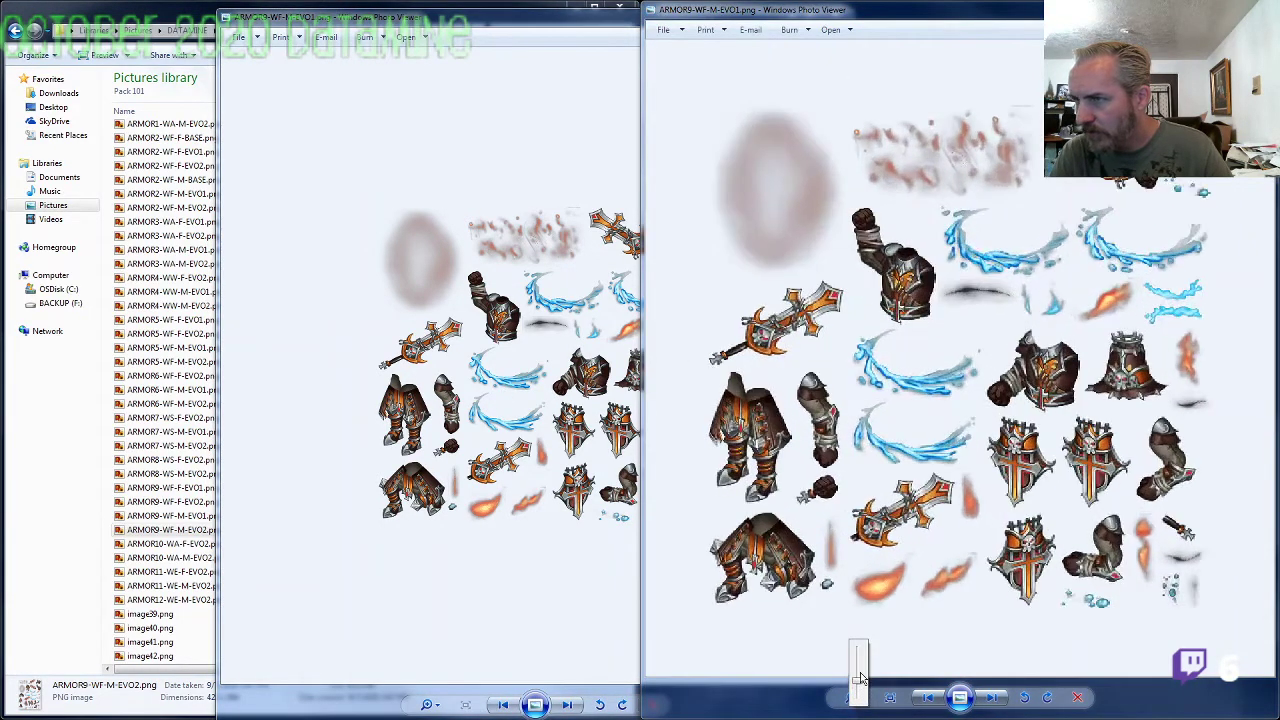
{"action": "left_click", "coordinate": [543, 558]}
{"action": "left_click", "coordinate": [433, 700]}
{"action": "mouse_move", "coordinate": [433, 704]}
{"action": "left_mouse_down"}
{"action": "mouse_move", "coordinate": [435, 676]}
{"action": "mouse_move", "coordinate": [437, 688]}
{"action": "left_mouse_up"}
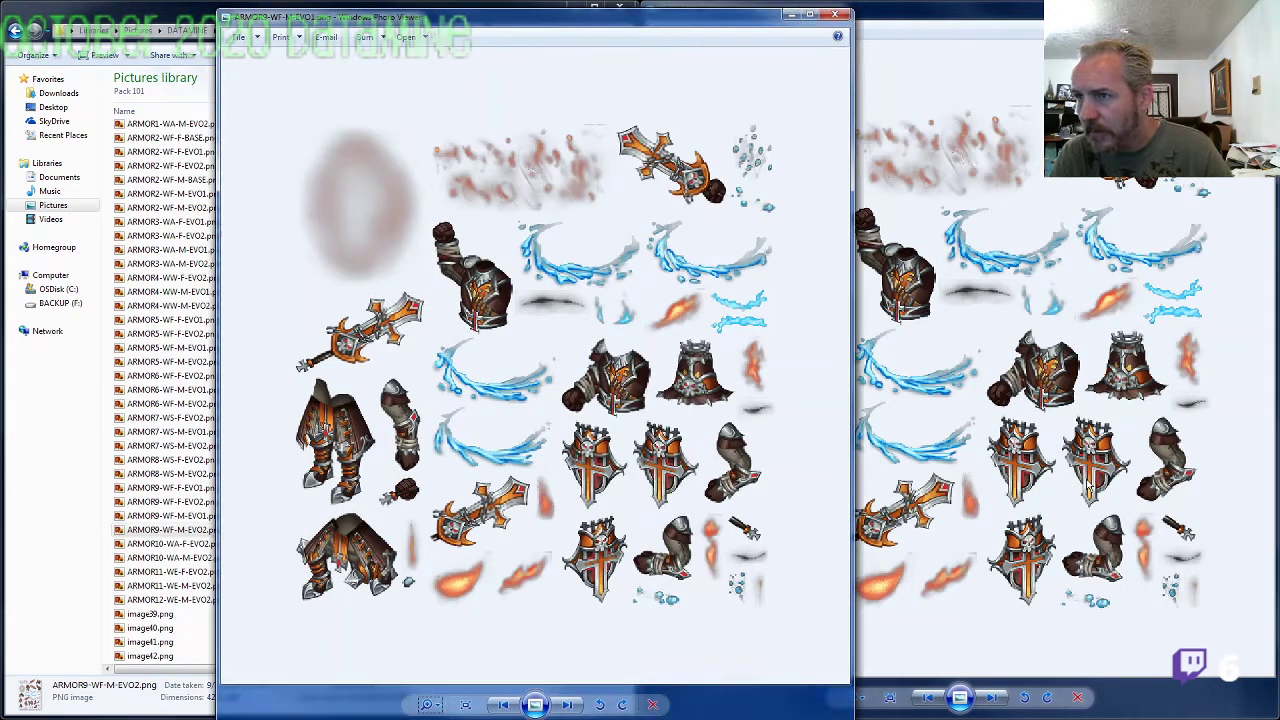
{"action": "left_click", "coordinate": [1141, 412]}
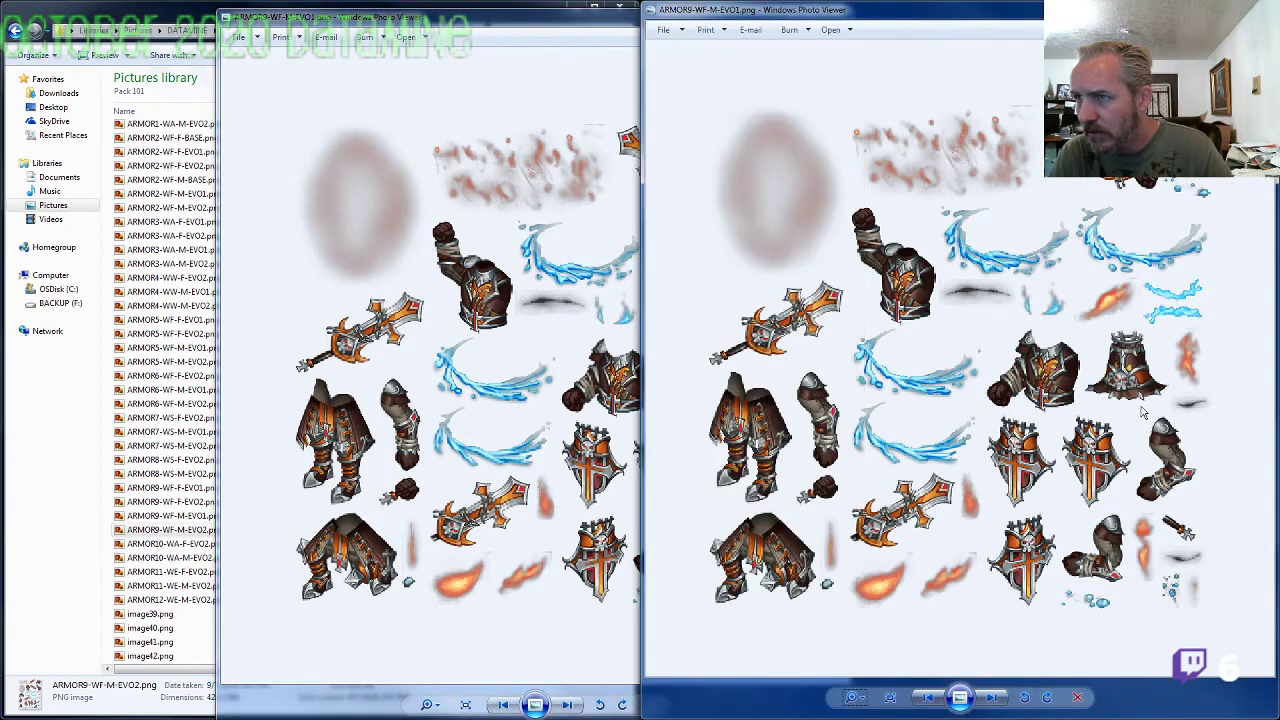
{"action": "left_click", "coordinate": [553, 434]}
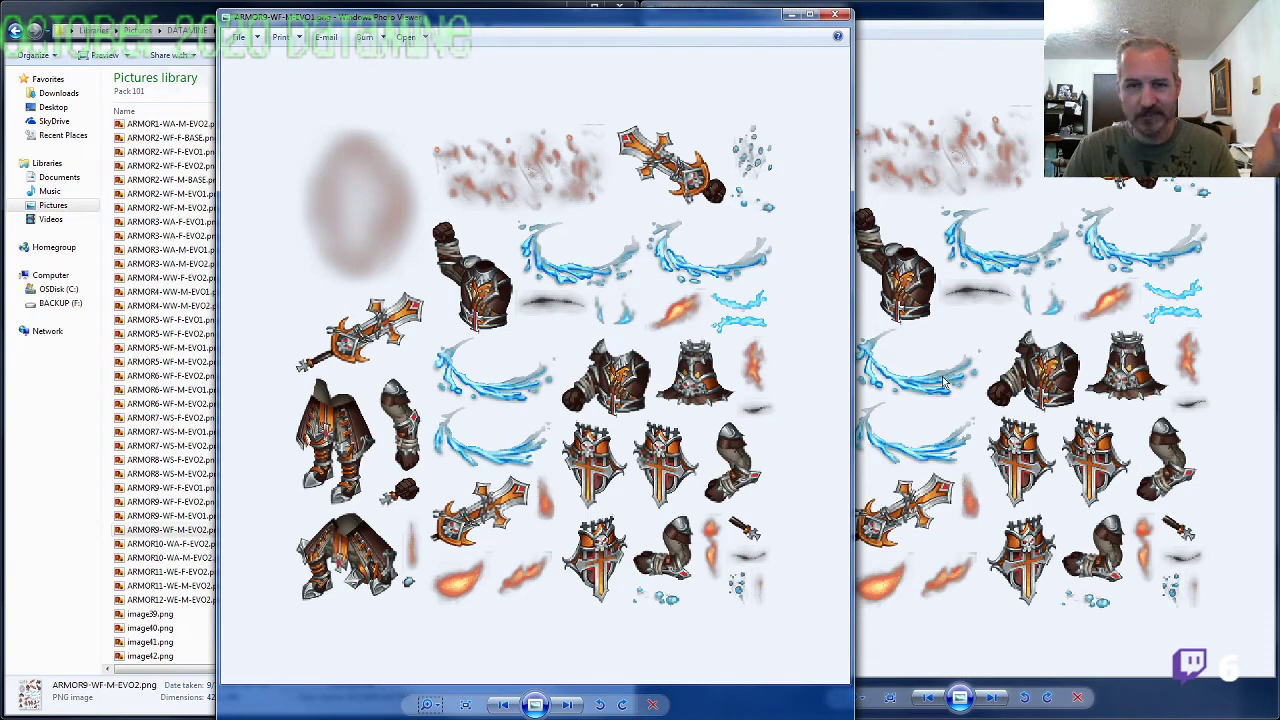
{"action": "left_click", "coordinate": [947, 462]}
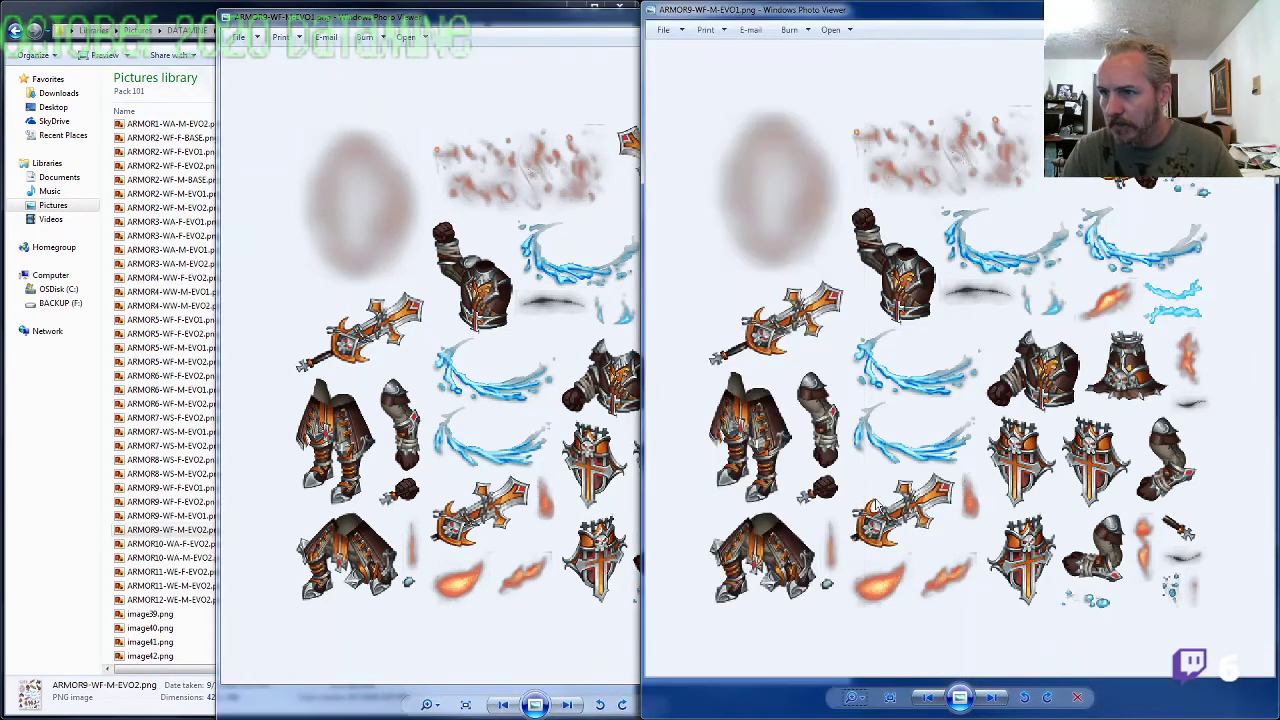
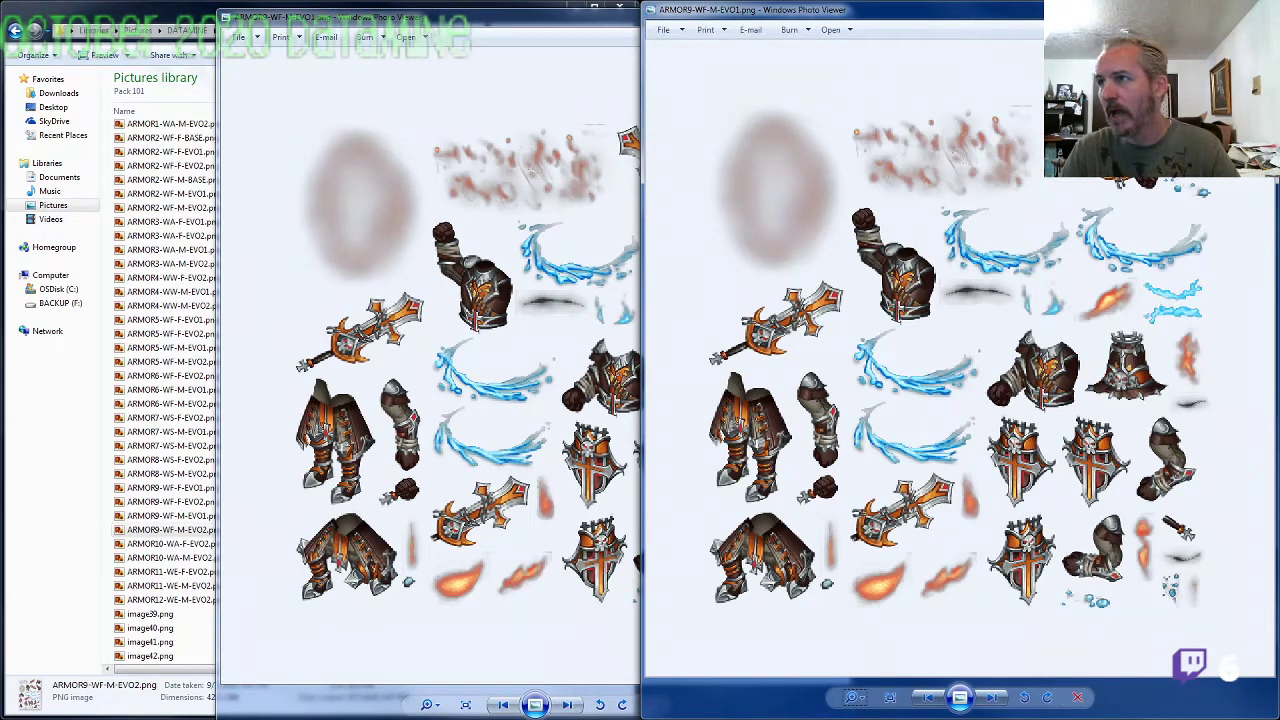
{"action": "left_click", "coordinate": [1257, 9]}
{"action": "left_click", "coordinate": [834, 14]}
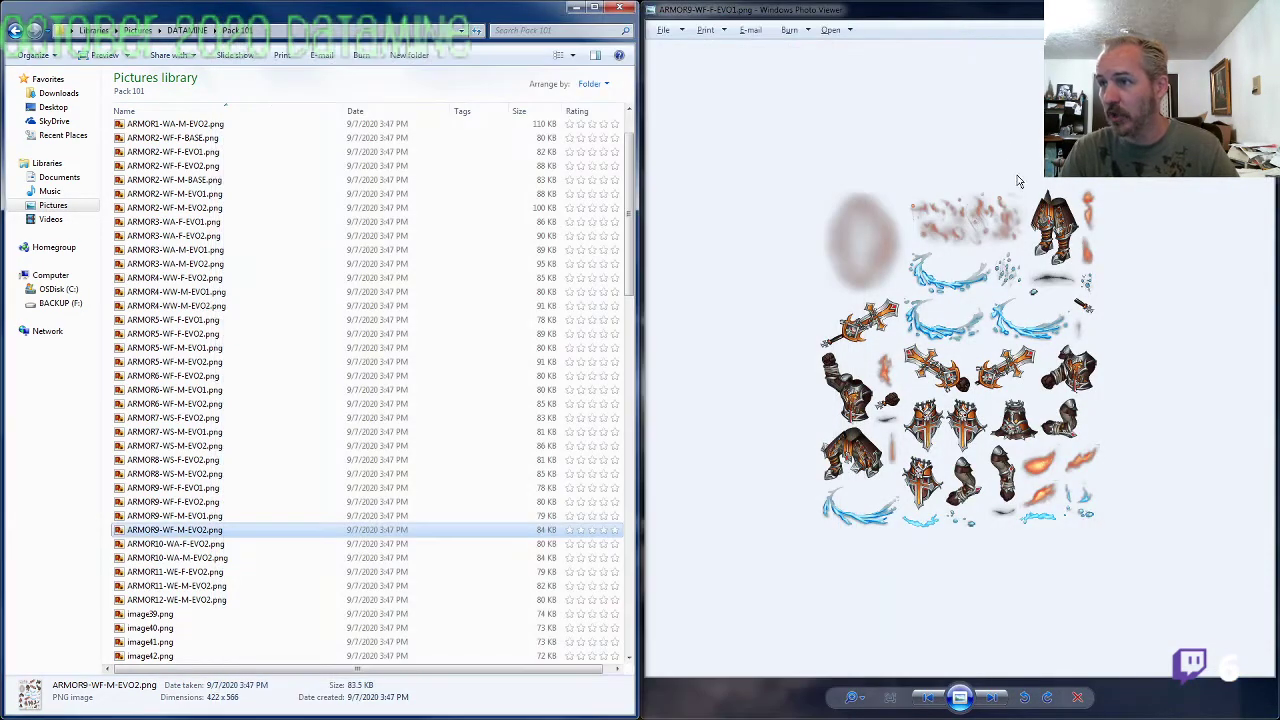
{"action": "left_click", "coordinate": [1257, 9]}
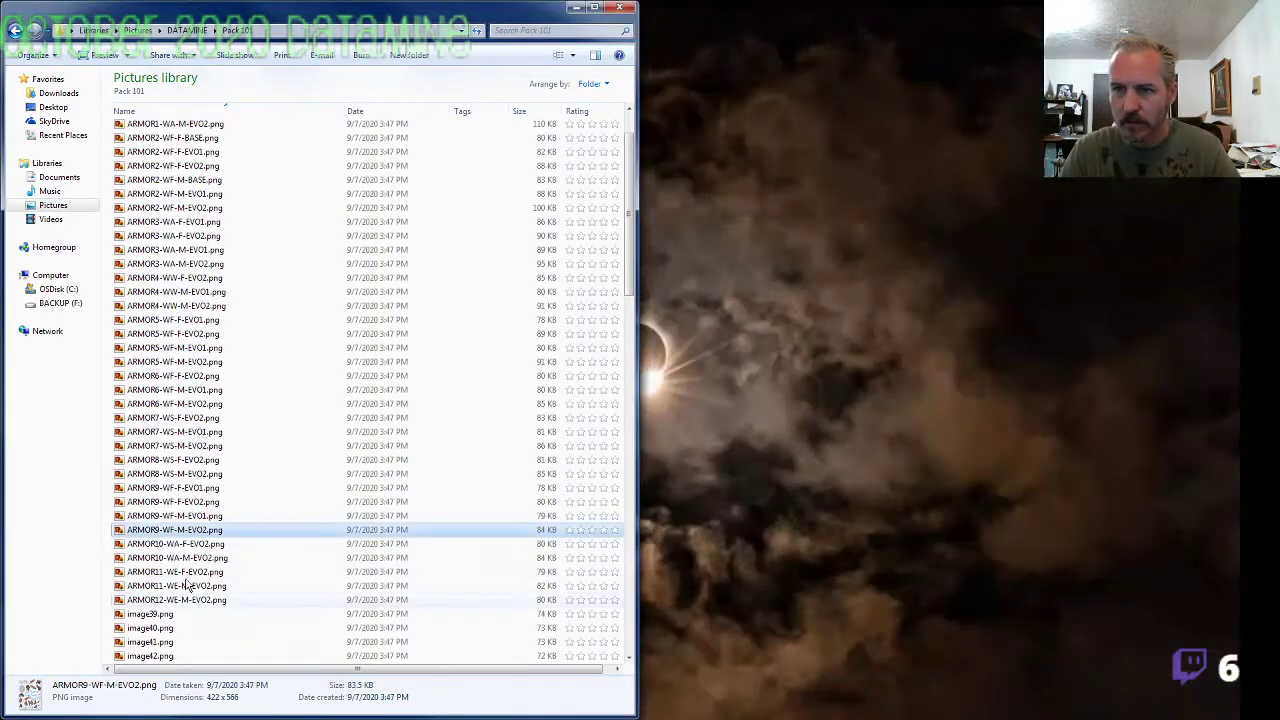
Step: View image39.png, the red and gold cross-shield sheet, and compare it with the ARMOR6-WF-M-EVO2 sheet
{"action": "double_click", "coordinate": [163, 616]}
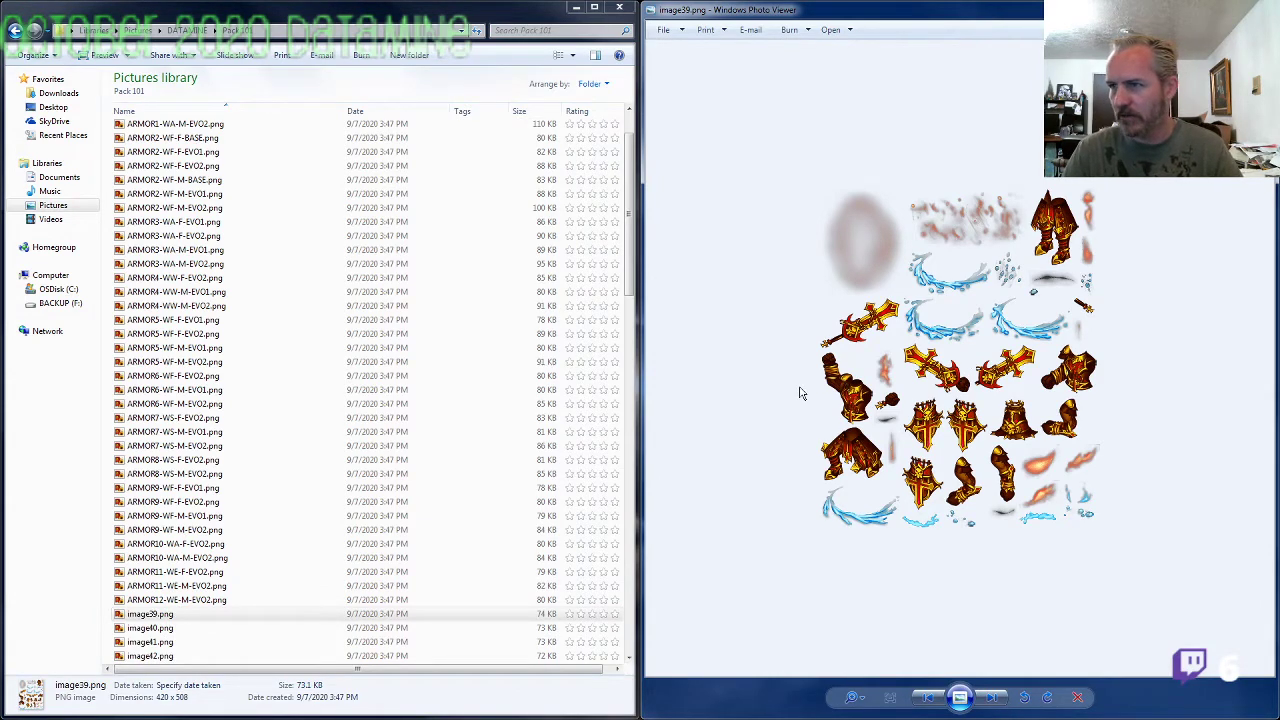
{"action": "double_click", "coordinate": [224, 406]}
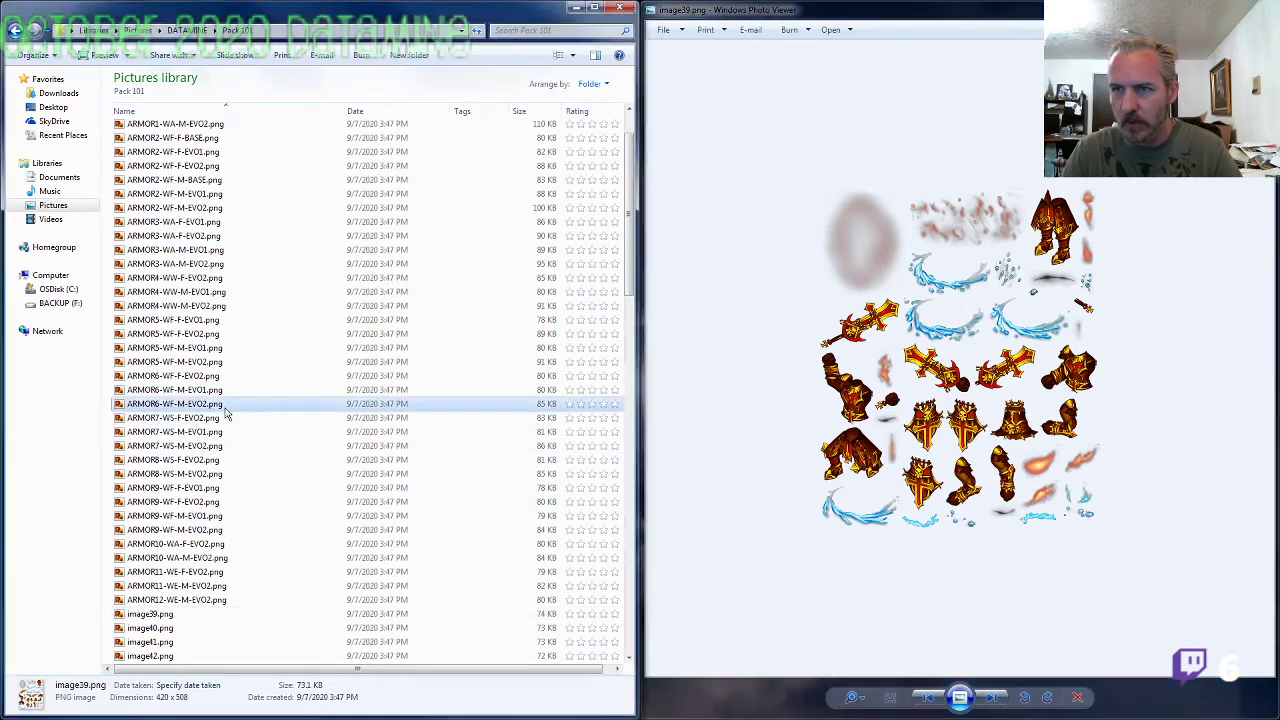
{"action": "left_click", "coordinate": [1255, 9]}
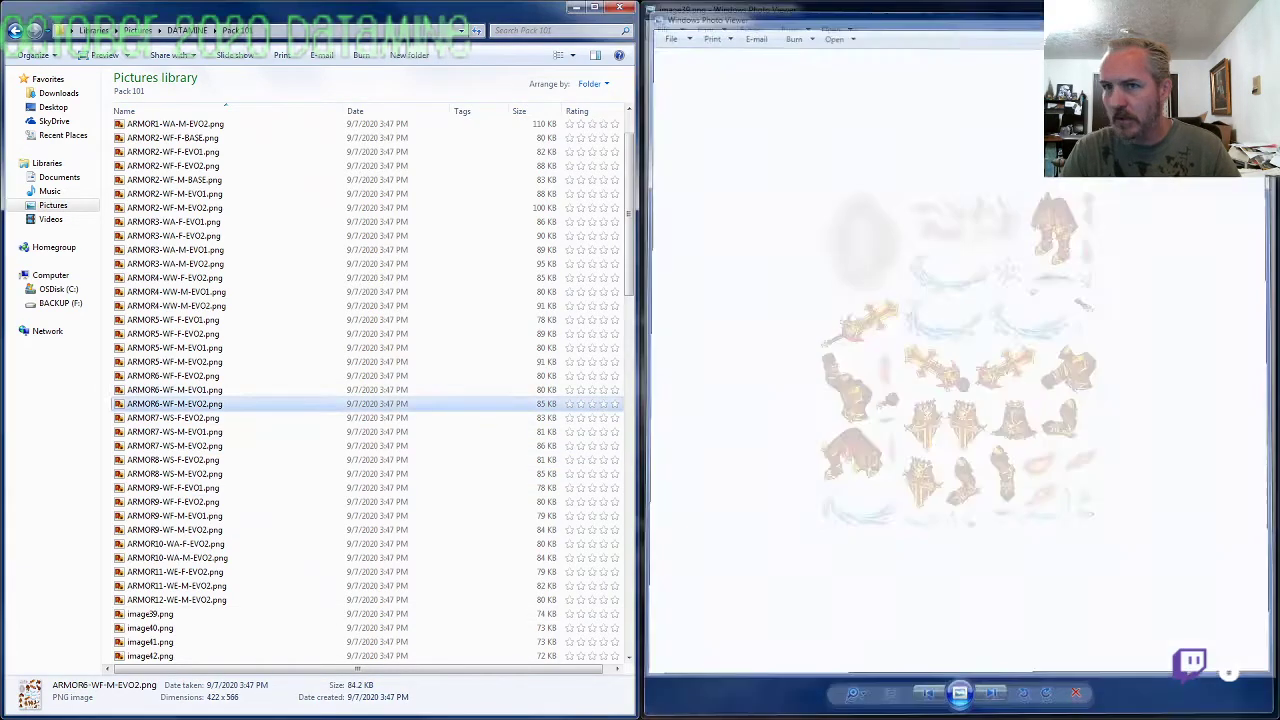
Step: Rename image39.png as ARMOR6-WF-F-EVO1, adapting the name copied from ARMOR6-WF-F-EVO2.png
{"action": "left_click", "coordinate": [208, 378]}
{"action": "key", "text": "F2"}
{"action": "key", "text": "ctrl+c"}
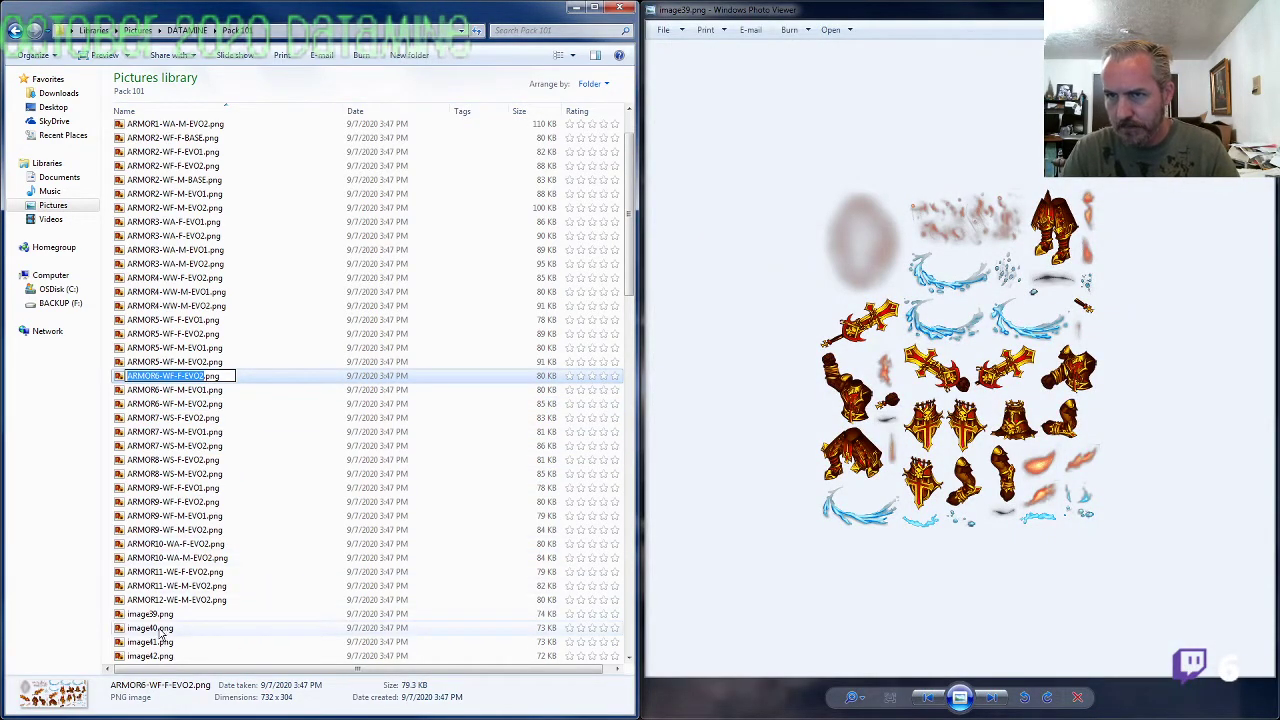
{"action": "left_click", "coordinate": [163, 617]}
{"action": "key", "text": "F2"}
{"action": "key", "text": "ctrl+v"}
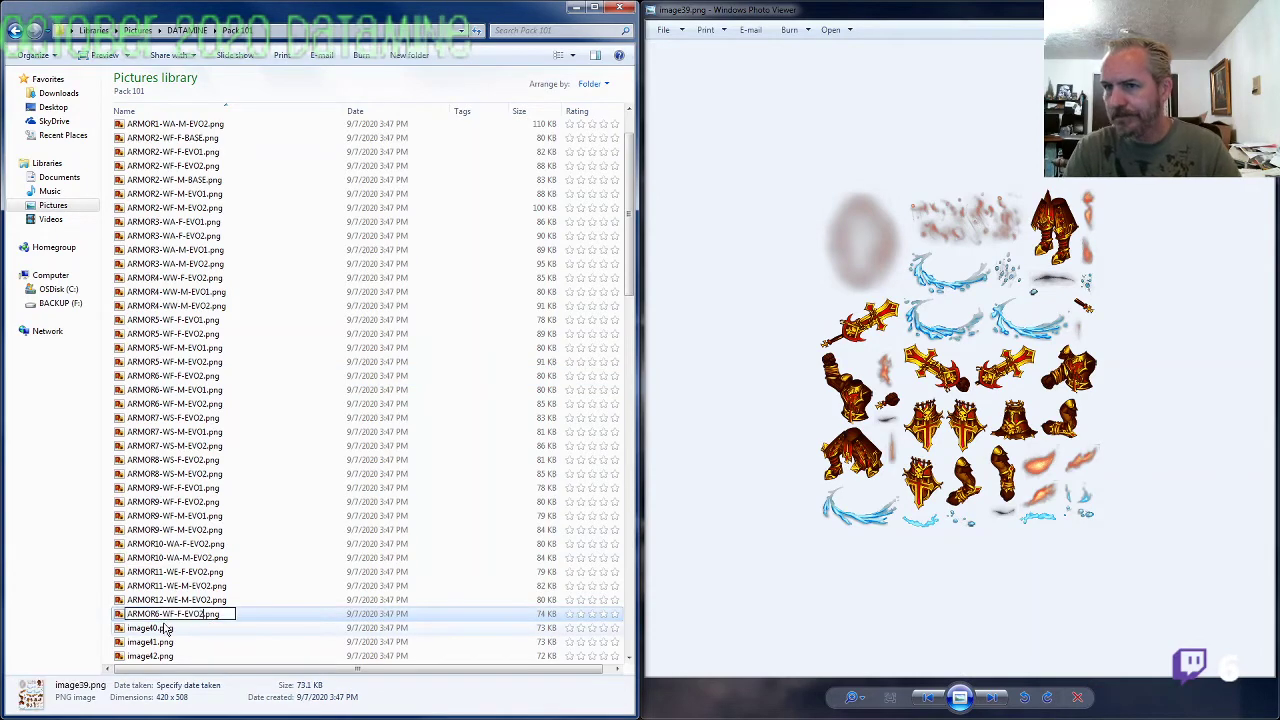
{"action": "key", "text": "Return"}
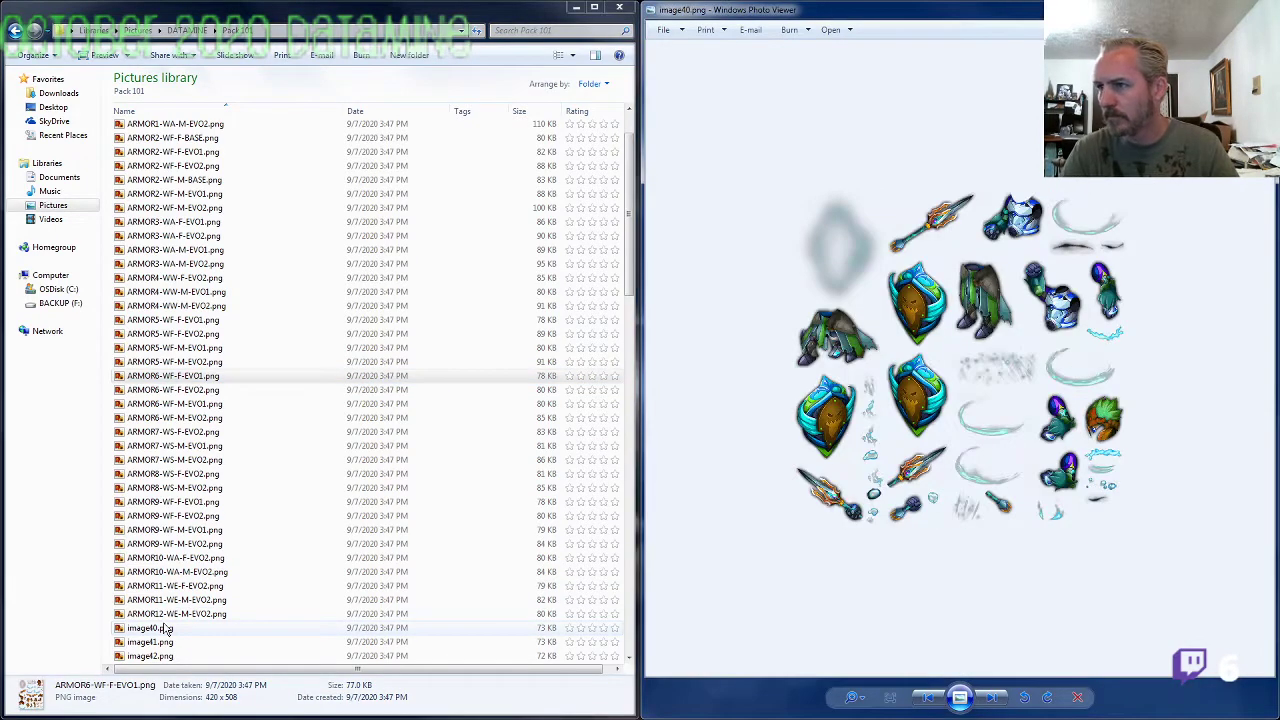
Step: Compare image40.png, the teal and brown pumpkin-shield sheet, with the ARMOR3-WA-M-EVO2 sheet
{"action": "left_click", "coordinate": [172, 138]}
{"action": "scroll", "coordinate": [225, 375], "scroll_direction": "up", "scroll_amount": 2}
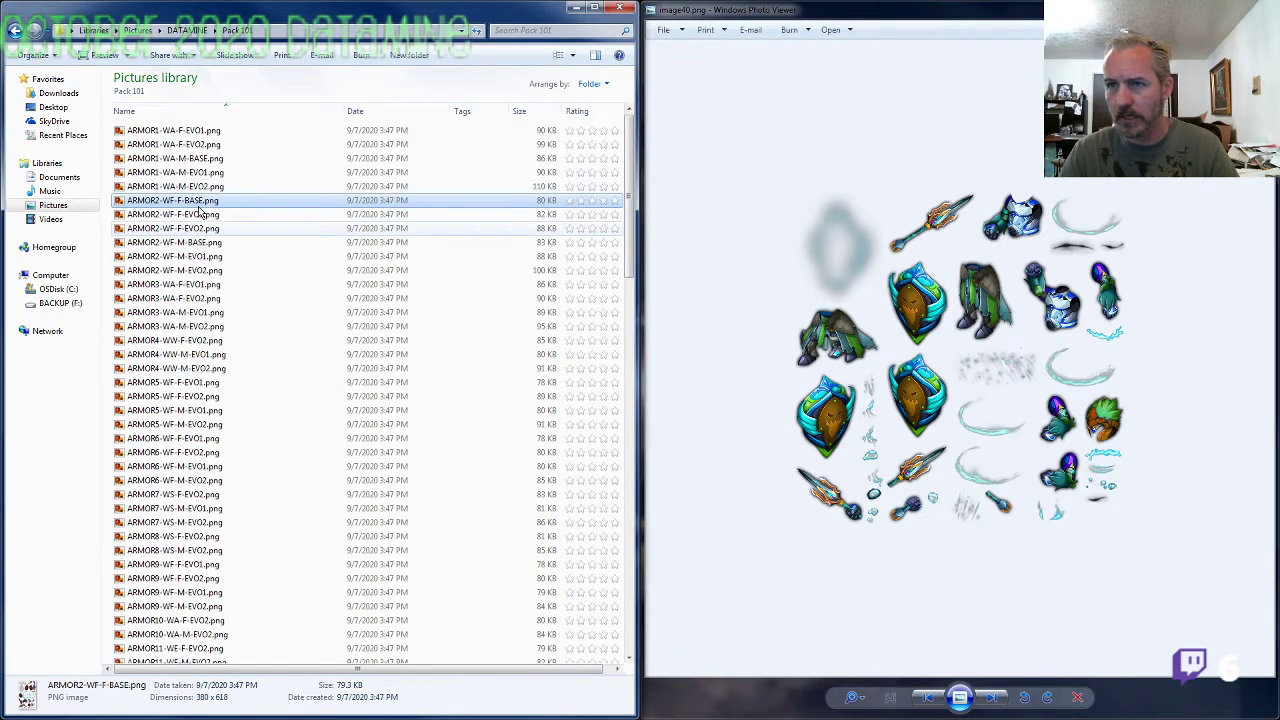
{"action": "double_click", "coordinate": [195, 327]}
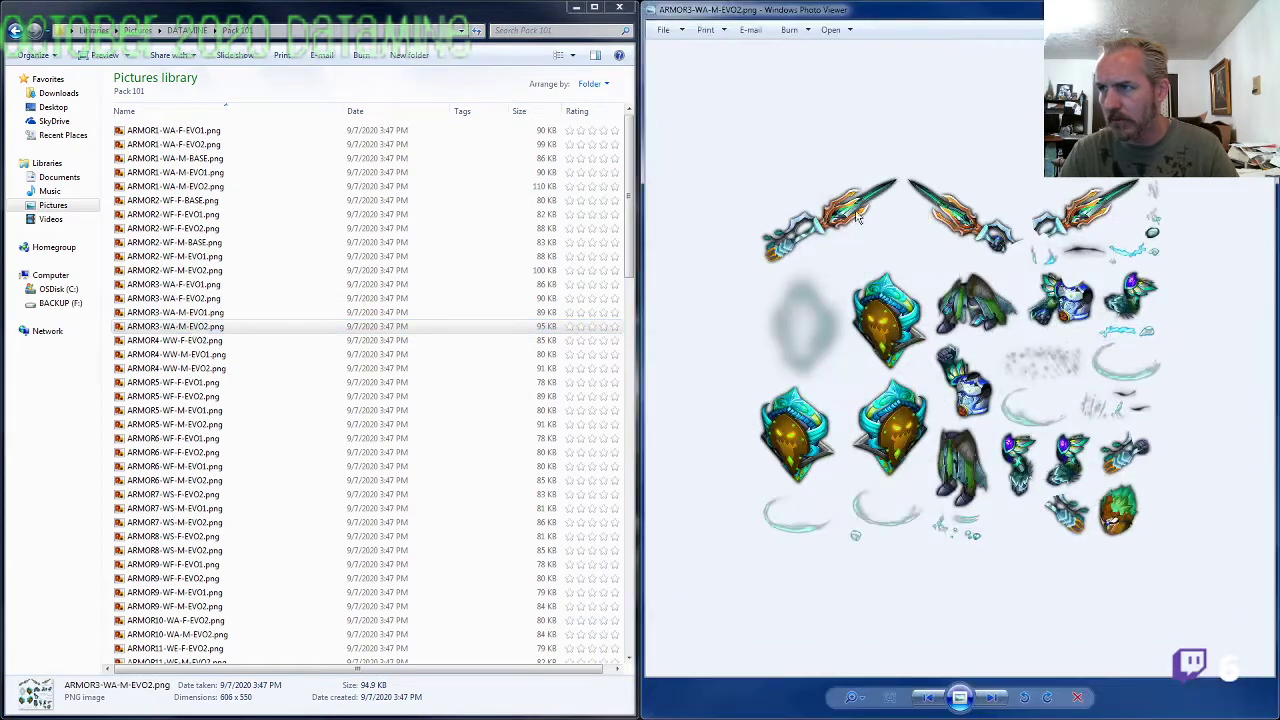
{"action": "left_click", "coordinate": [1255, 9]}
{"action": "left_click", "coordinate": [206, 426]}
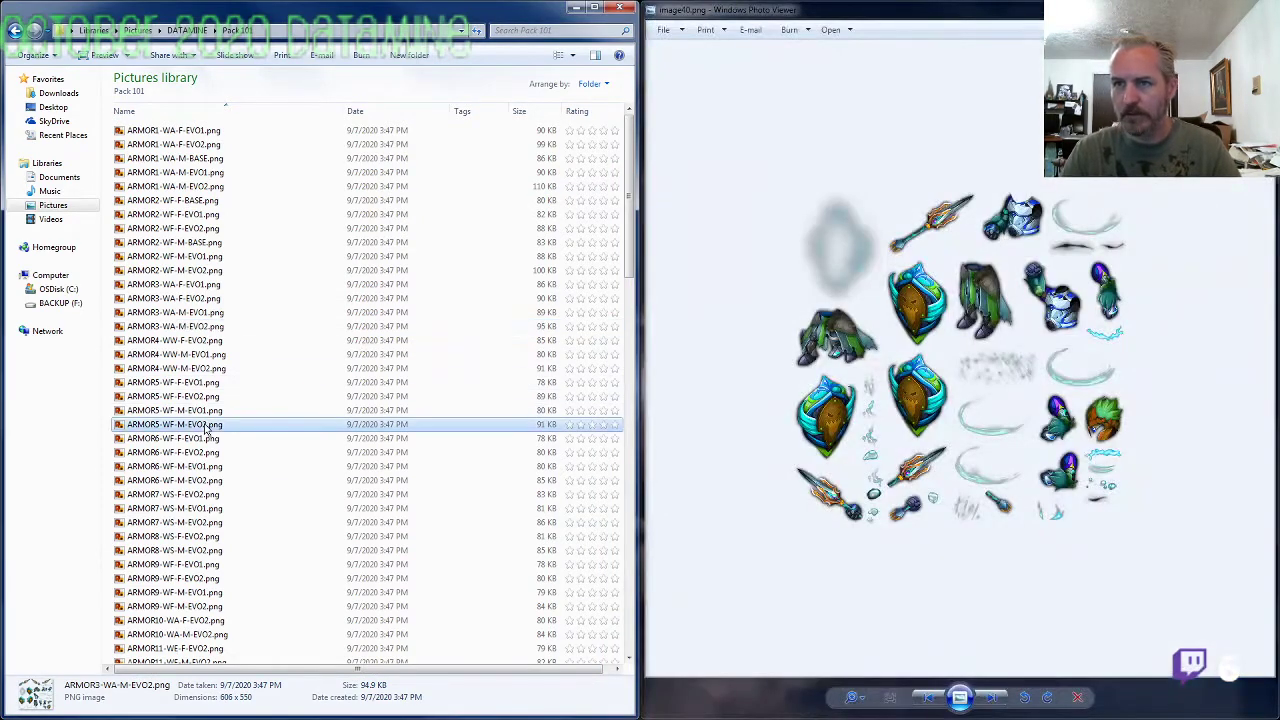
Step: Rename image40.png as ARMOR3-WA-M-BASE
{"action": "scroll", "coordinate": [208, 520], "scroll_direction": "down", "scroll_amount": 2}
{"action": "left_click", "coordinate": [190, 600]}
{"action": "key", "text": "F2"}
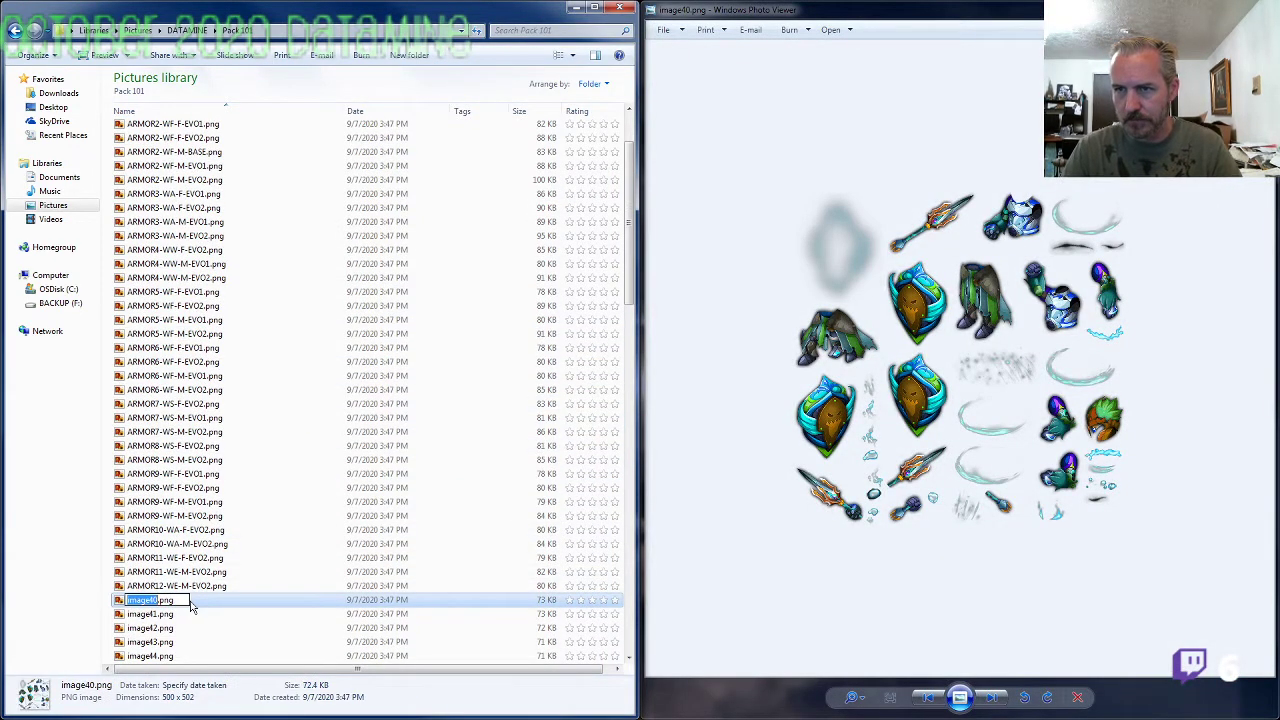
{"action": "type", "text": "ARMOR3-WA-M-EVO2"}
{"action": "type", "text": "BASAE"}
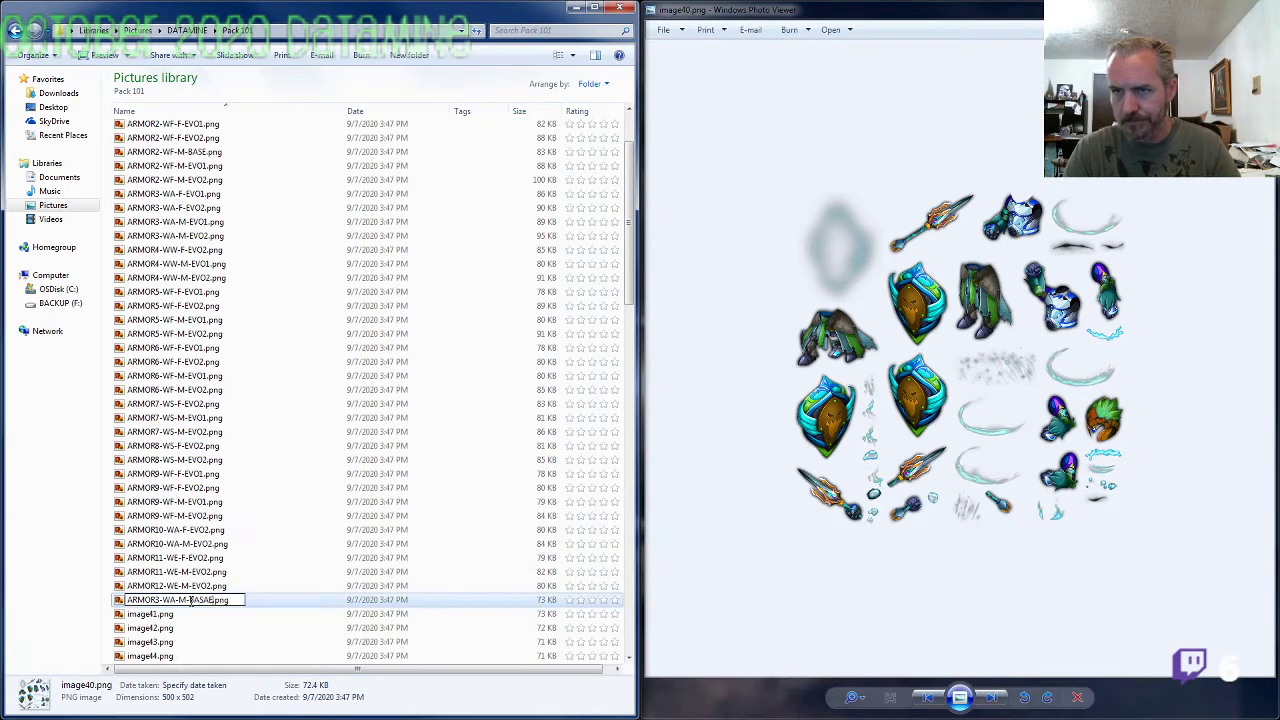
{"action": "key", "text": "Return"}
{"action": "key", "text": "F2"}
{"action": "key", "text": "BackSpace"}
{"action": "key", "text": "Return"}
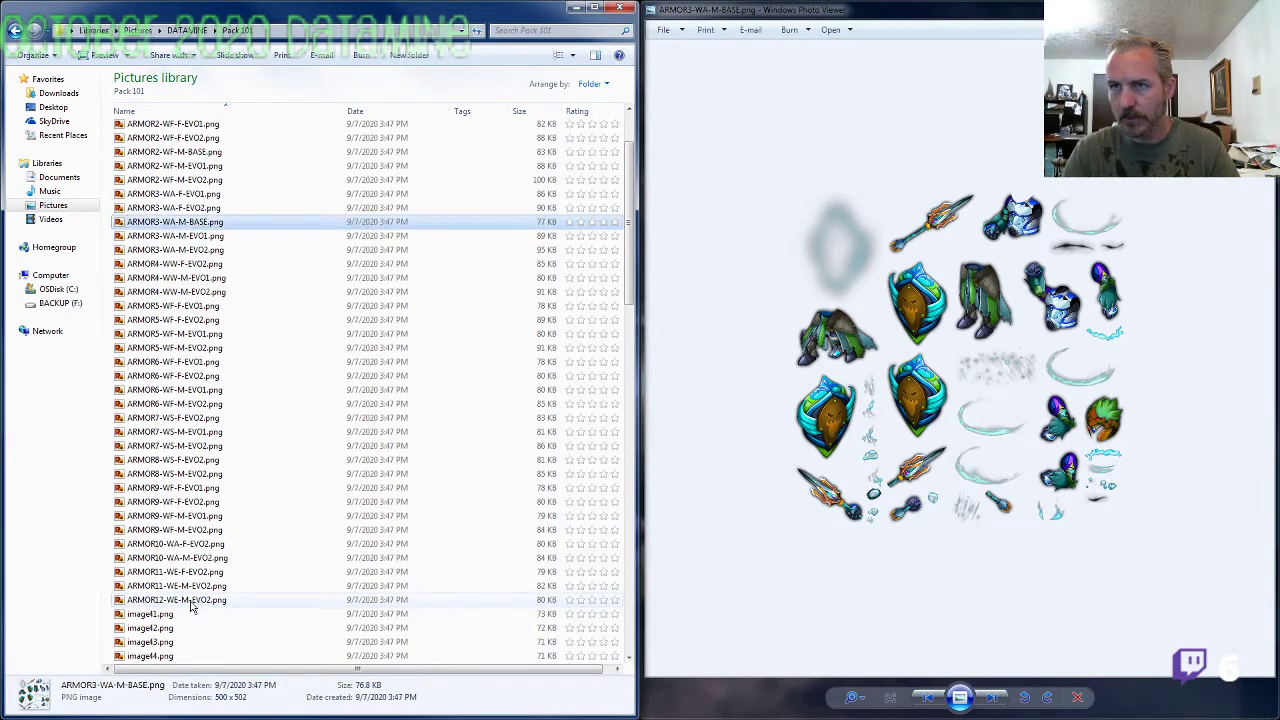
Step: View image41.png and rename it as ARMOR12-WE-F-EVO2, adapting the name copied from ARMOR12-WE-M-EVO2.png
{"action": "key", "text": "alt+Tab"}
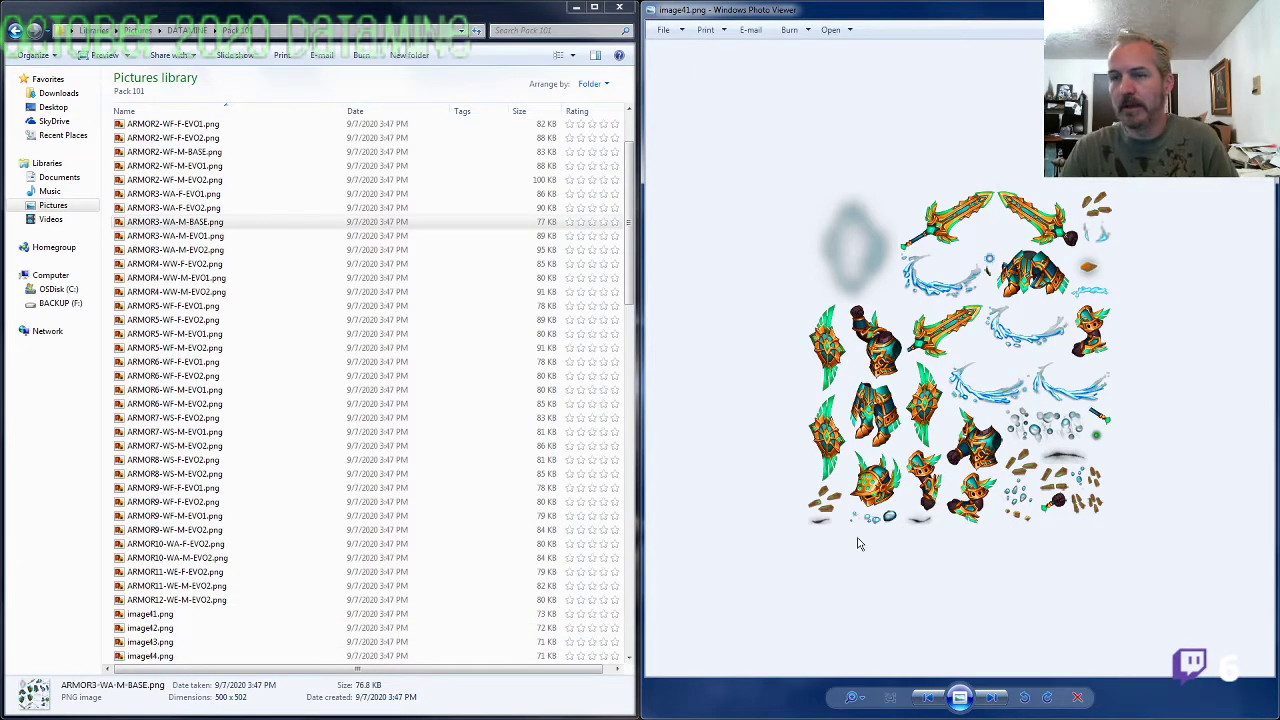
{"action": "left_click", "coordinate": [175, 599]}
{"action": "key", "text": "ctrl+c"}
{"action": "key", "text": "F2"}
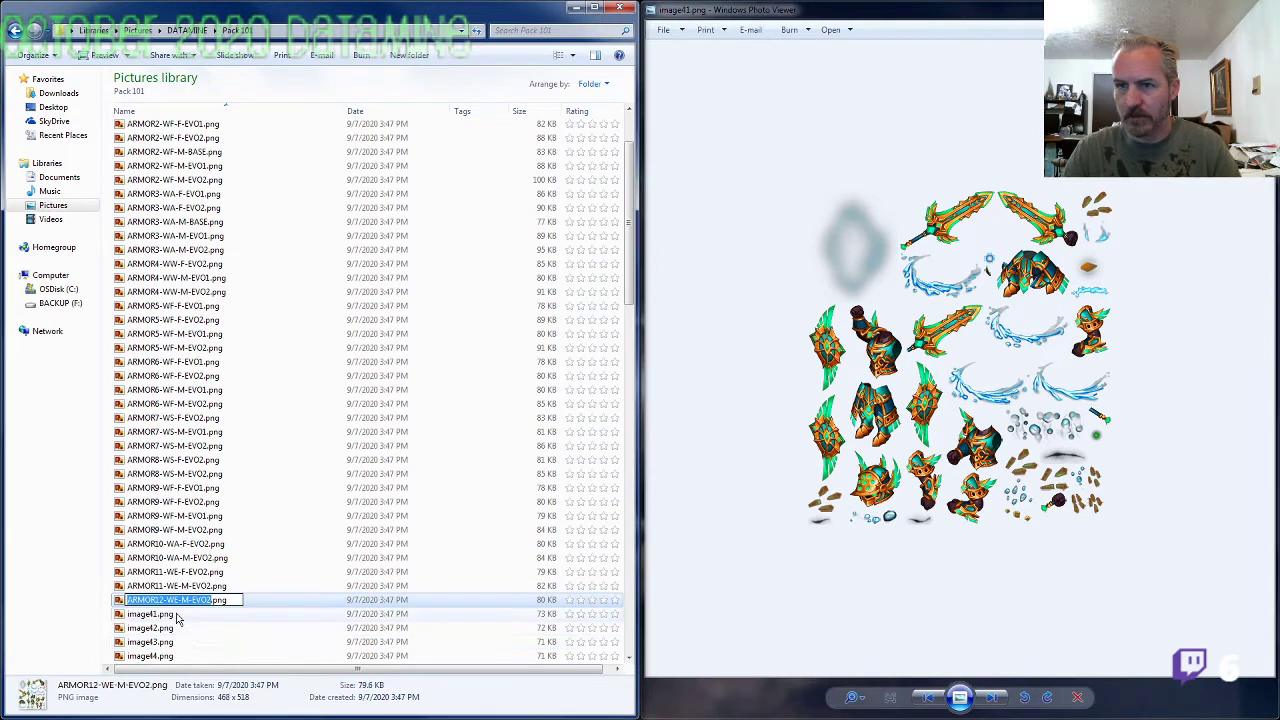
{"action": "left_click", "coordinate": [177, 614]}
{"action": "key", "text": "F2"}
{"action": "key", "text": "ctrl+v"}
{"action": "key", "text": "BackSpace"}
{"action": "type", "text": "F"}
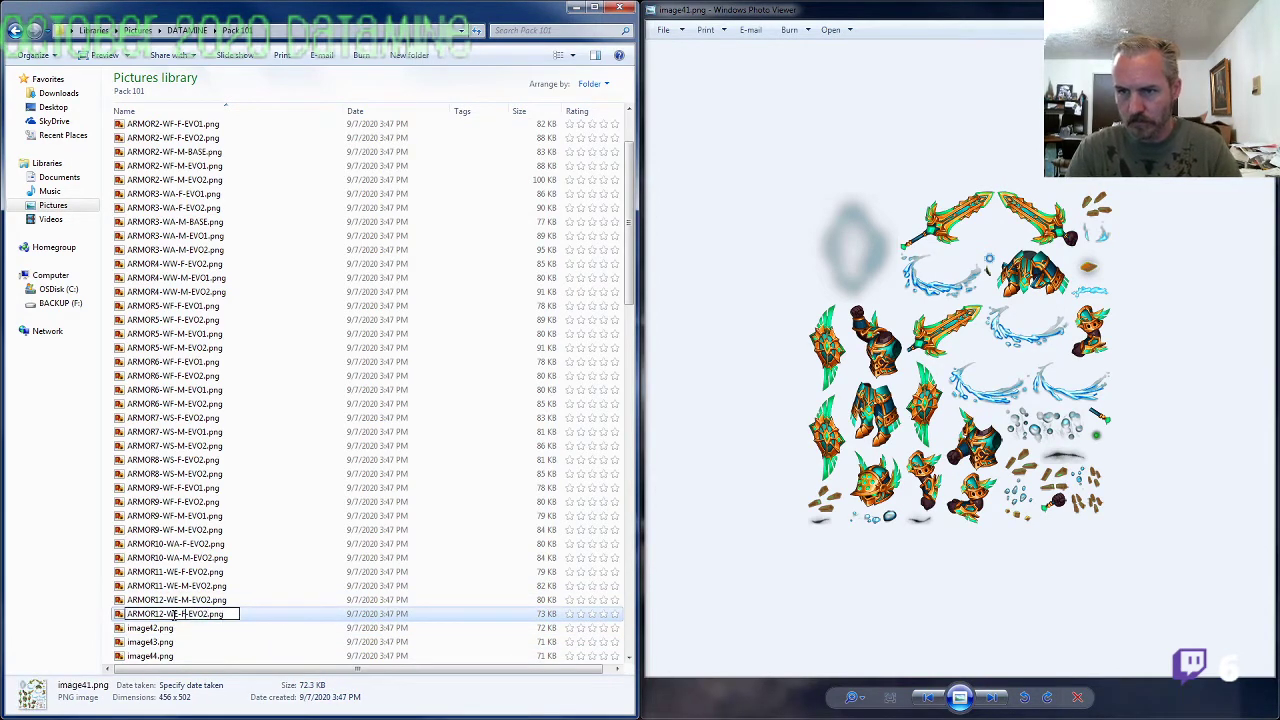
{"action": "key", "text": "Return"}
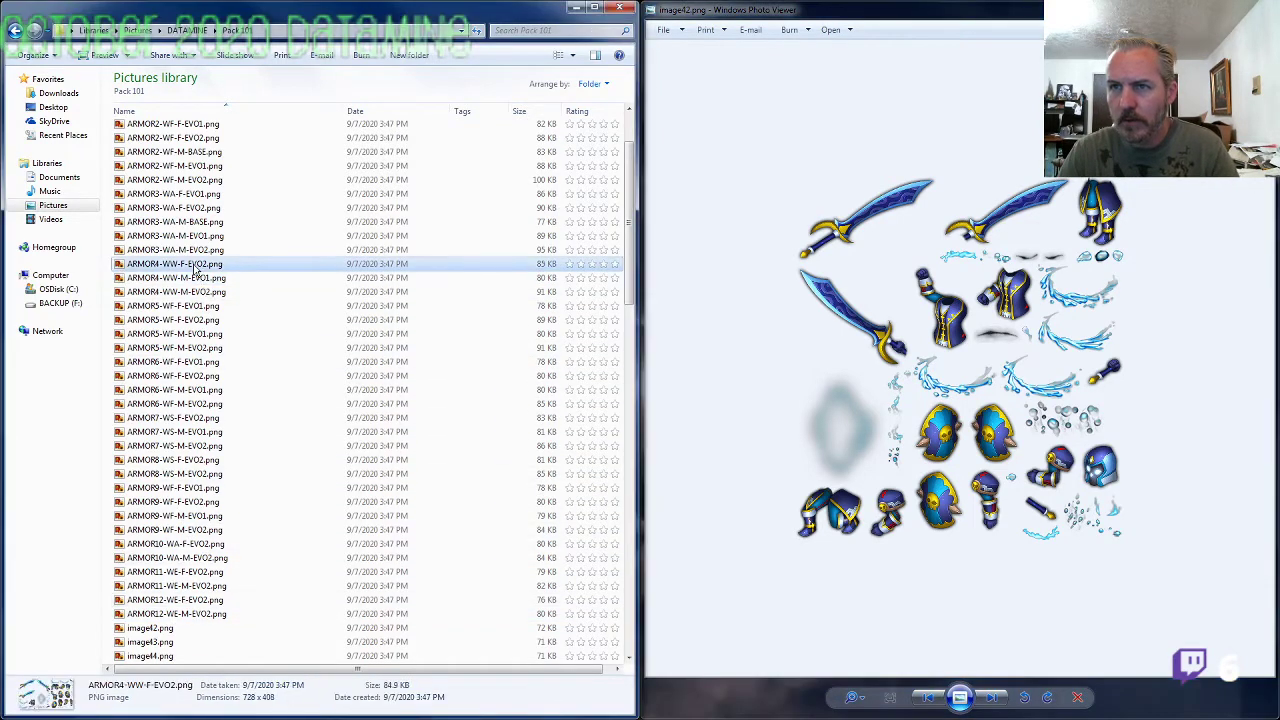
Step: Rename image42.png, the blue scimitar and skull-shield sheet, as ARMOR4-WW-F-EVO1, adapting the ARMOR4-WW-F-EVO2 name
{"action": "left_click", "coordinate": [160, 628]}
{"action": "key", "text": "F2"}
{"action": "type", "text": "ARMOR4-WW-F-EVO2"}
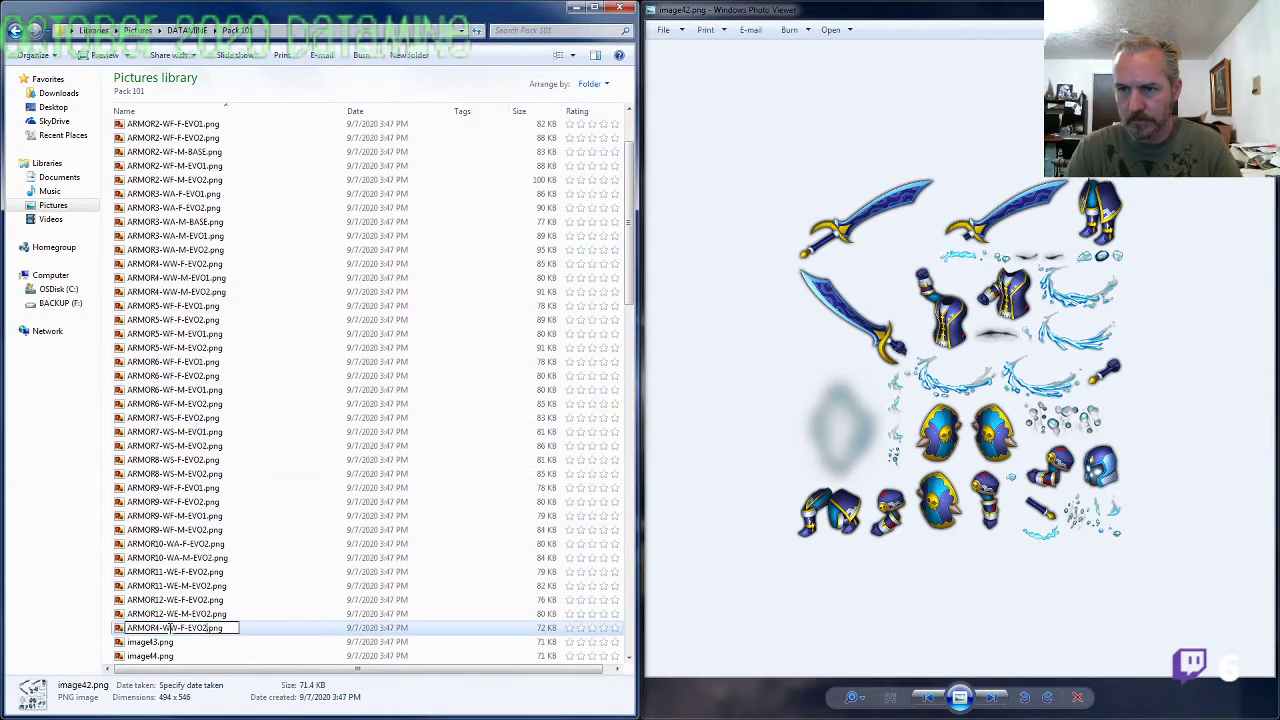
{"action": "key", "text": "Return"}
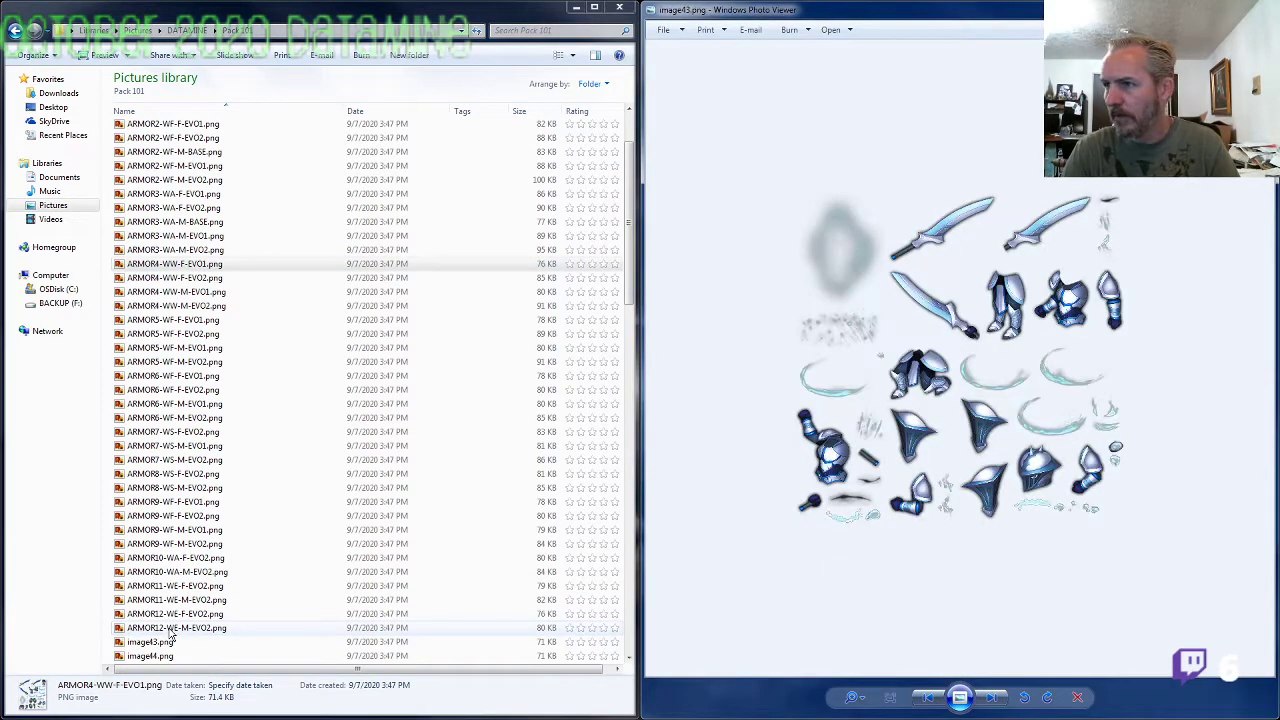
Step: Rename image43.png as ARMOR1-WA-F-BASE, adapting the name copied from ARMOR1-WA-M-BASE.png
{"action": "left_click", "coordinate": [175, 445]}
{"action": "scroll", "coordinate": [180, 445], "scroll_direction": "up", "scroll_amount": 2}
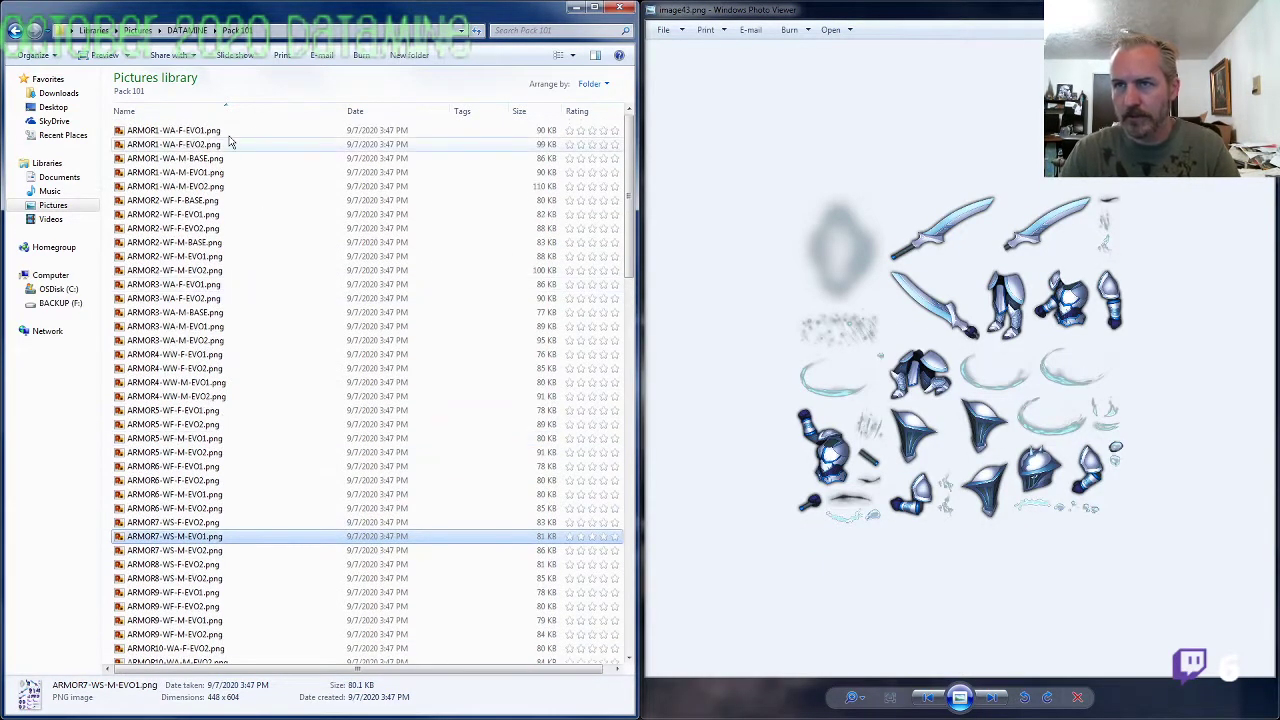
{"action": "left_click", "coordinate": [225, 149]}
{"action": "left_click", "coordinate": [222, 159]}
{"action": "key", "text": "F2"}
{"action": "key", "text": "ctrl+c"}
{"action": "left_click", "coordinate": [191, 438]}
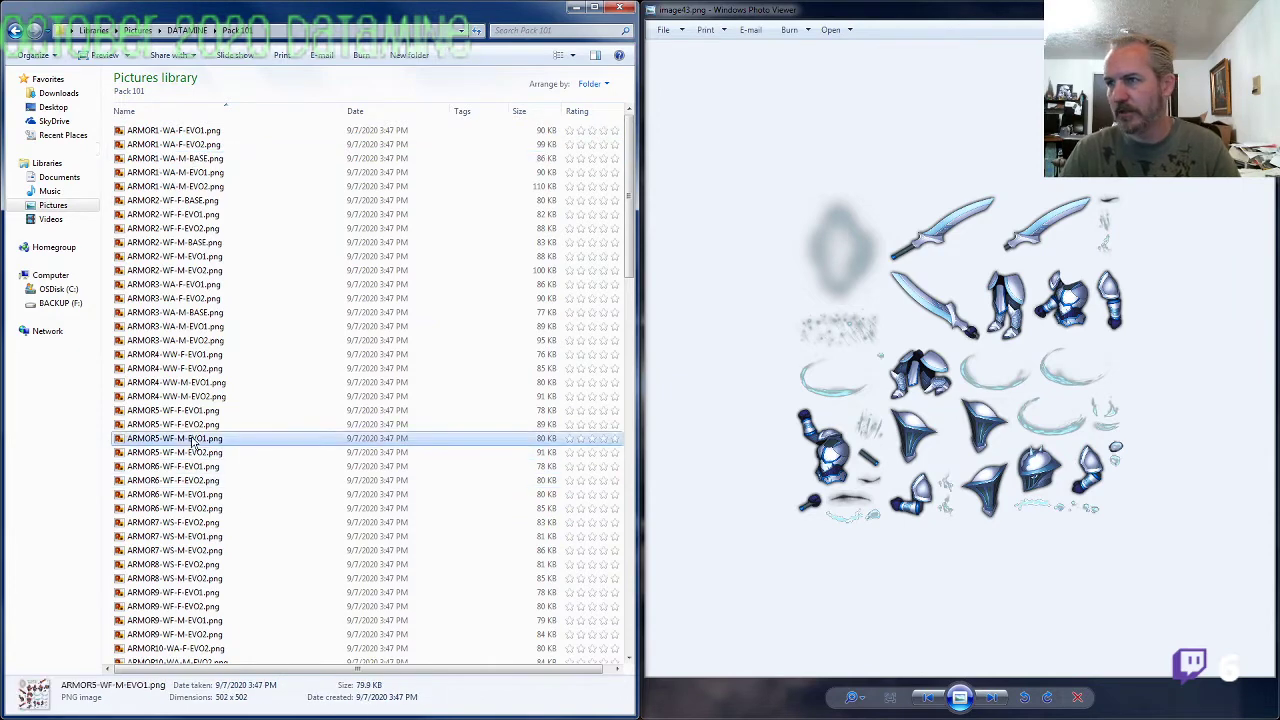
{"action": "scroll", "coordinate": [195, 447], "scroll_direction": "down", "scroll_amount": 8}
{"action": "left_click", "coordinate": [170, 390]}
{"action": "key", "text": "F2"}
{"action": "key", "text": "ctrl+v"}
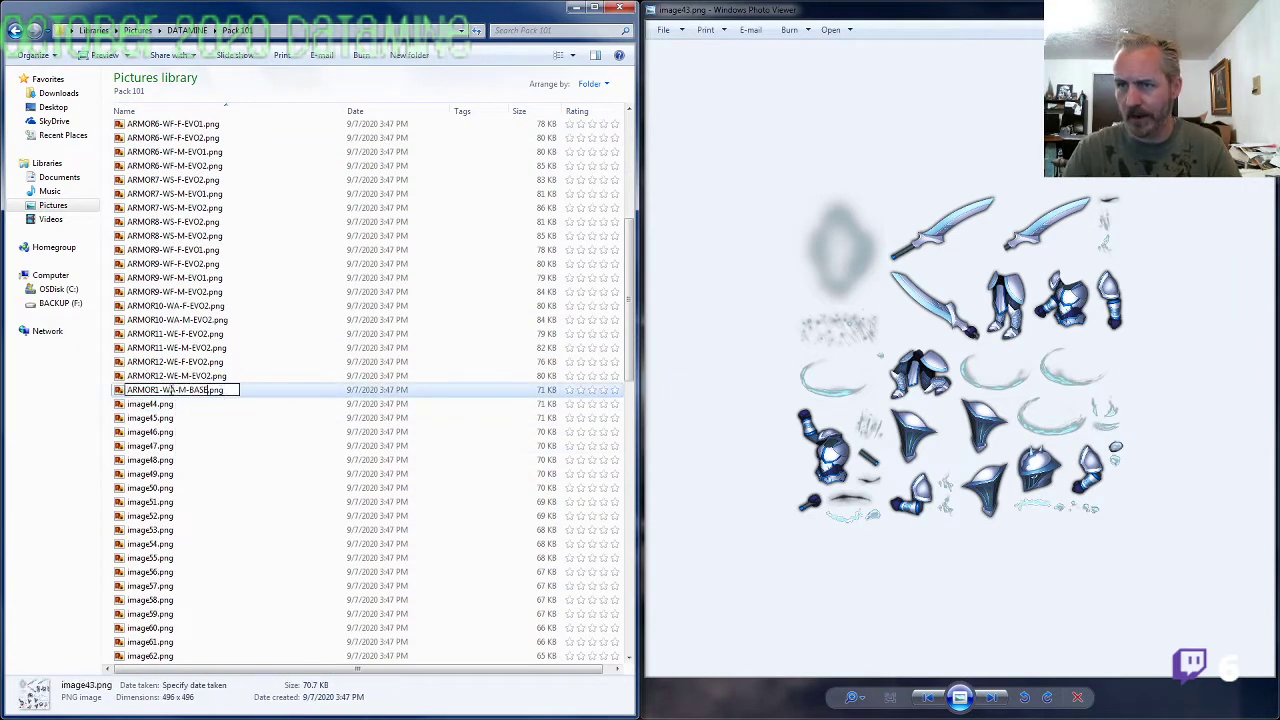
{"action": "key", "text": "Left"}
{"action": "key", "text": "BackSpace"}
{"action": "type", "text": "F"}
{"action": "key", "text": "Return"}
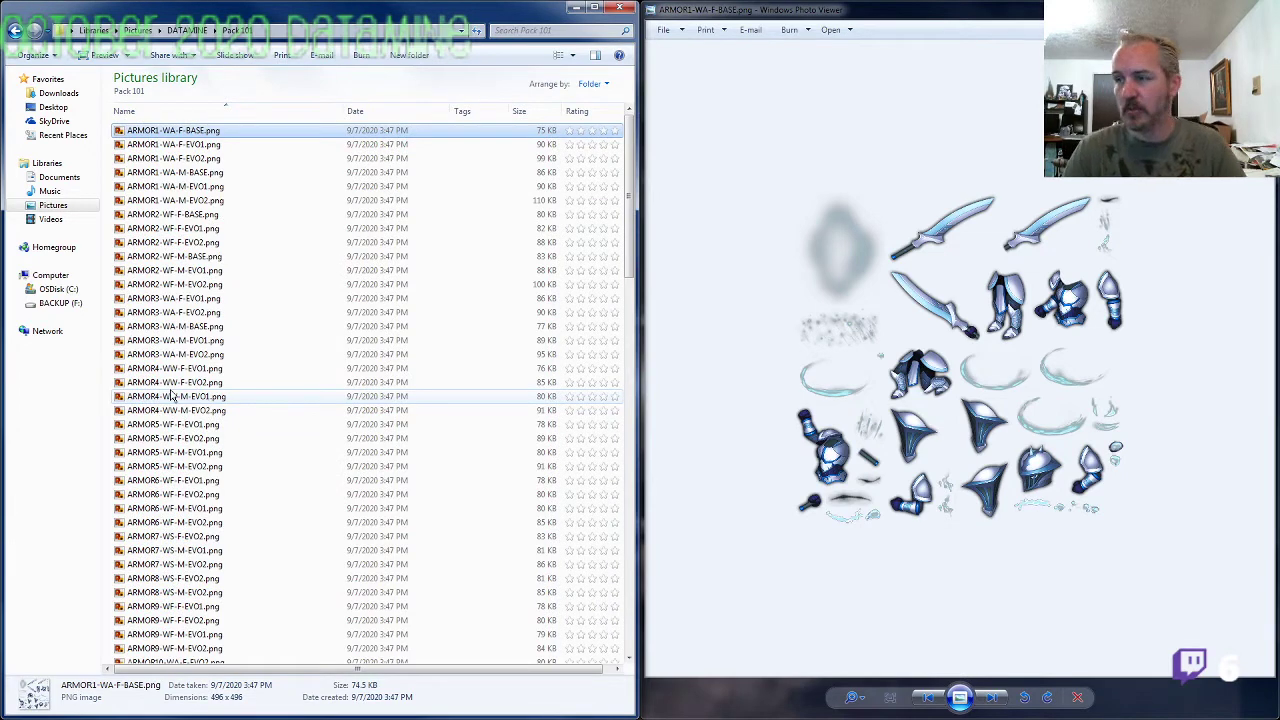
Step: View image44.png, the brown and gold sword sheet, and compare it with the ARMOR5-WF-M-EVO2 and ARMOR6-WF-M-EVO2 sheets
{"action": "left_click", "coordinate": [873, 425]}
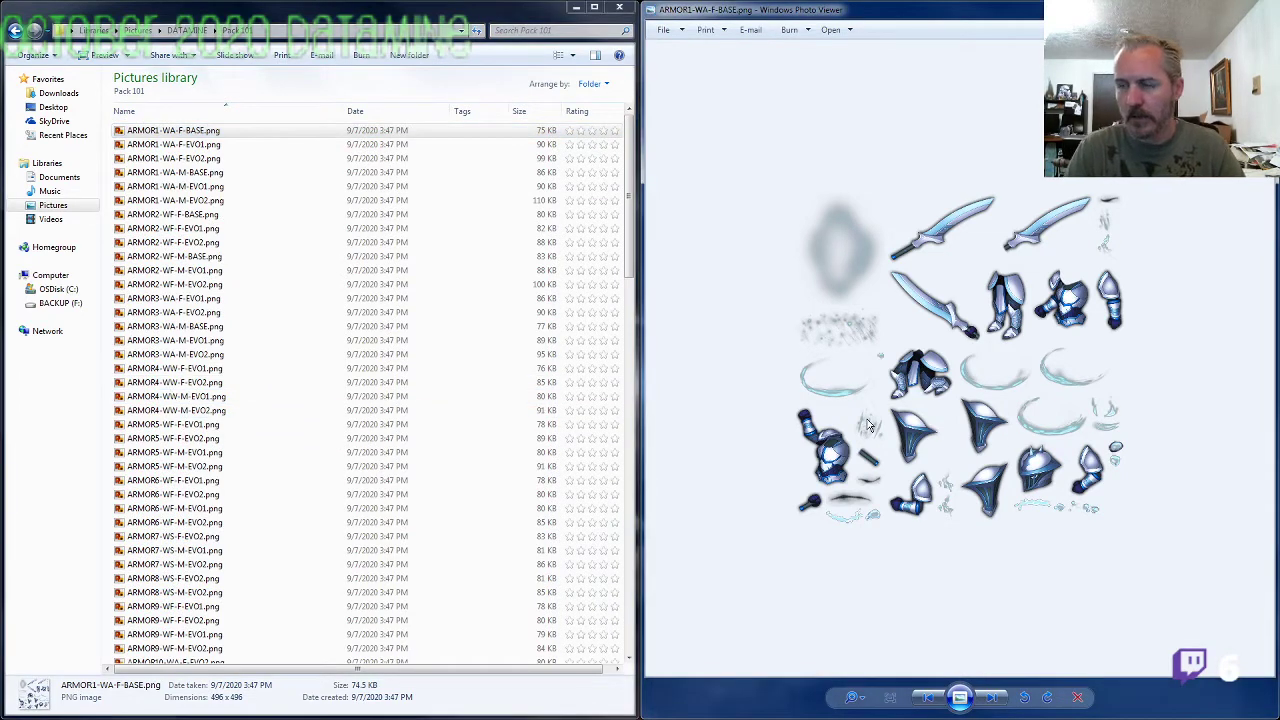
{"action": "key", "text": "Right"}
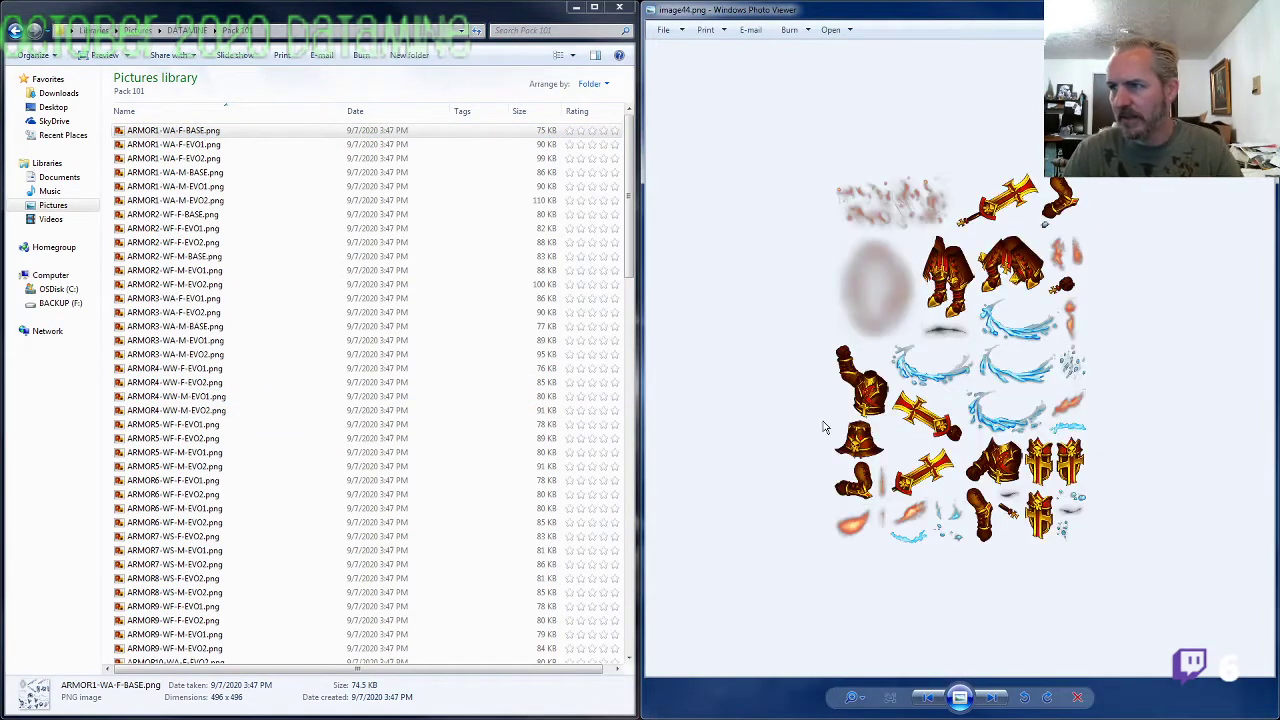
{"action": "left_click", "coordinate": [308, 549]}
{"action": "scroll", "coordinate": [309, 530], "scroll_direction": "down", "scroll_amount": 4}
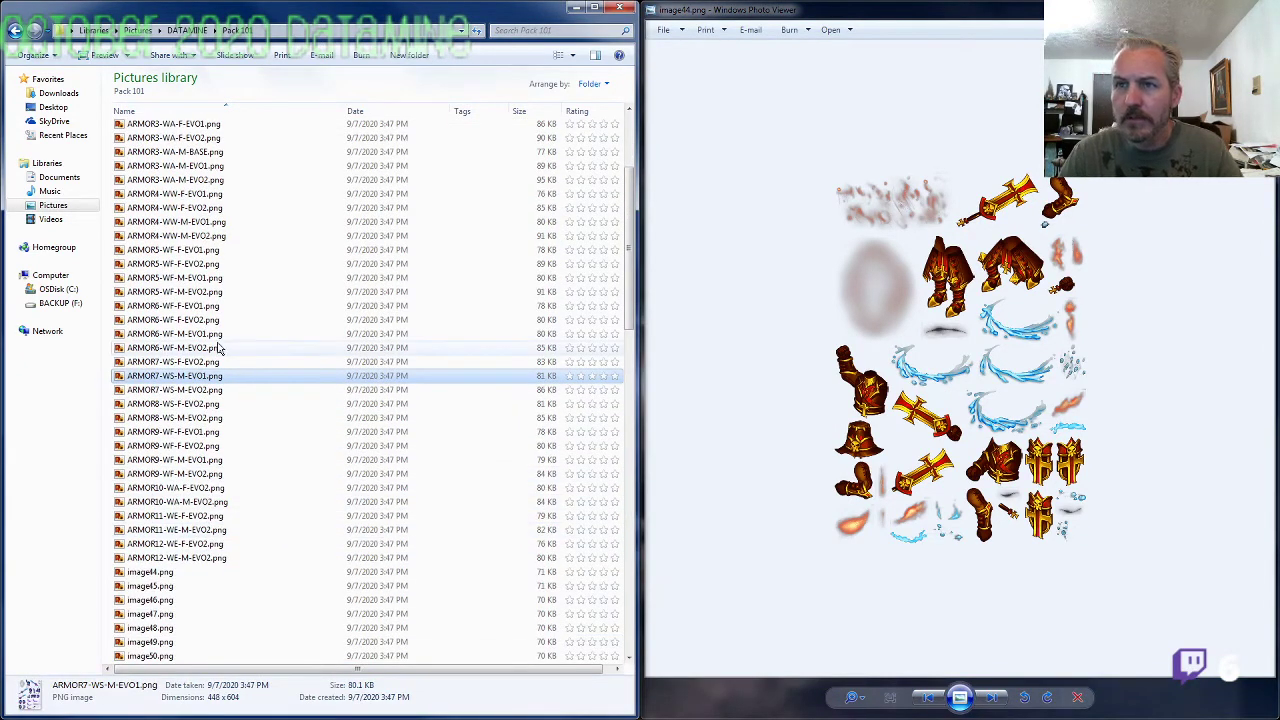
{"action": "double_click", "coordinate": [205, 293]}
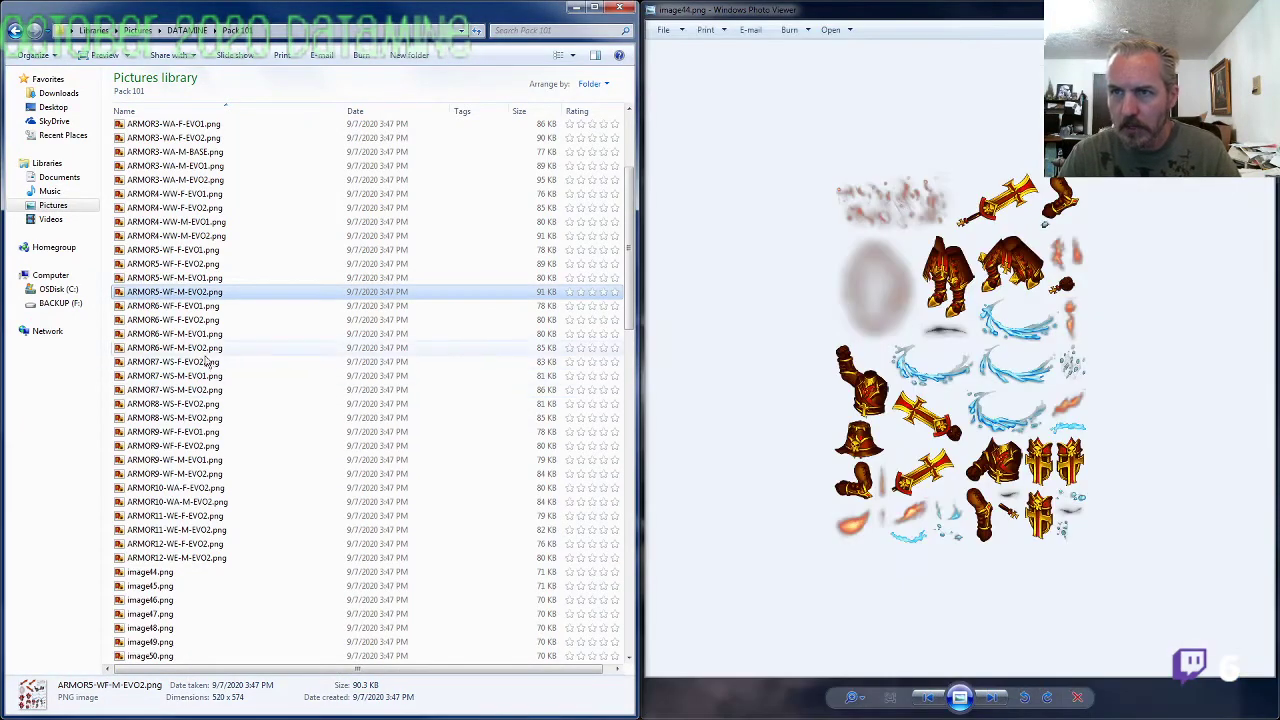
{"action": "double_click", "coordinate": [203, 348]}
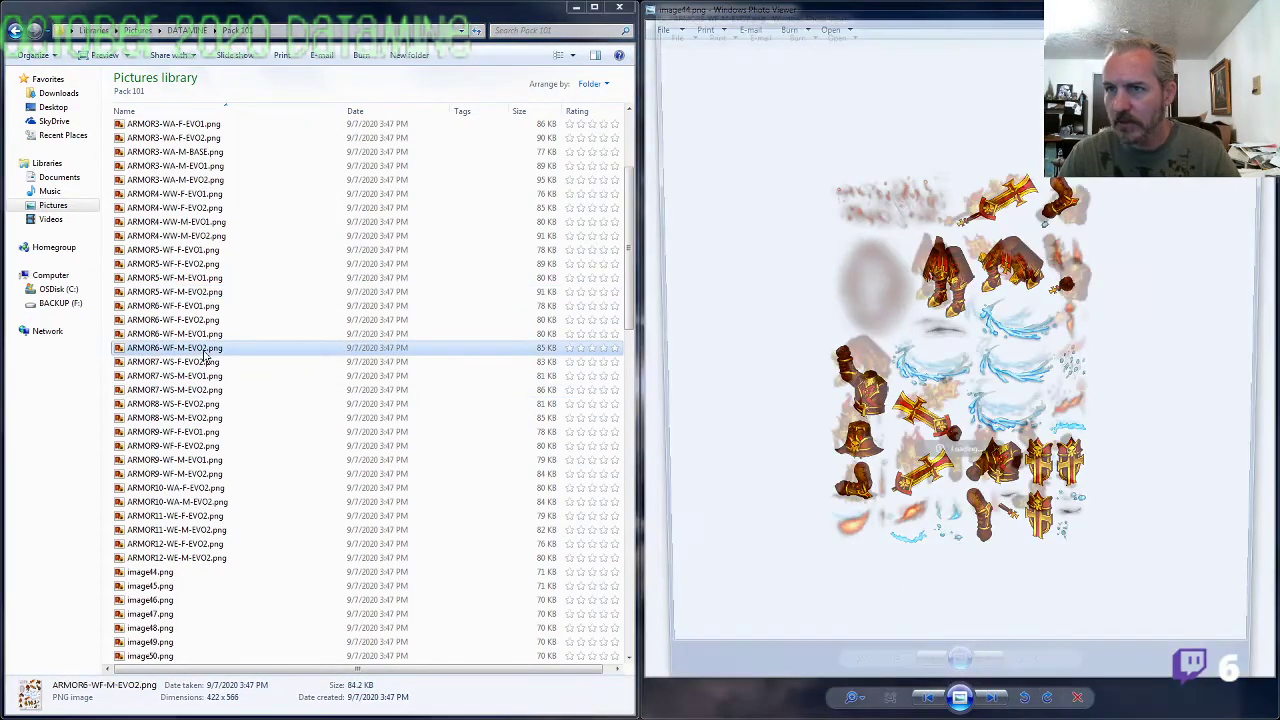
{"action": "key", "text": "alt+F4"}
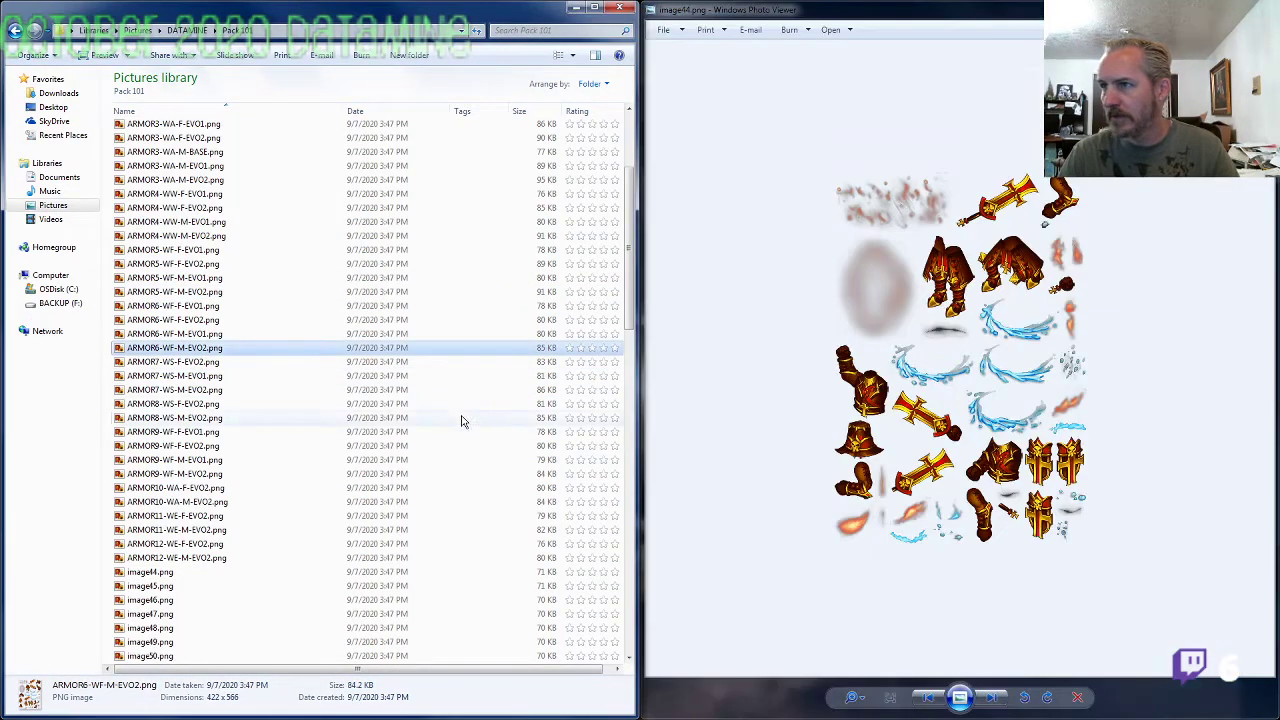
Step: Rename image44.png as ARMOR6-WF-M-BASE, adapting the name copied from ARMOR6-WF-M-EVO2.png
{"action": "key", "text": "F2"}
{"action": "key", "text": "ctrl+c"}
{"action": "left_click", "coordinate": [184, 558]}
{"action": "left_click", "coordinate": [181, 571]}
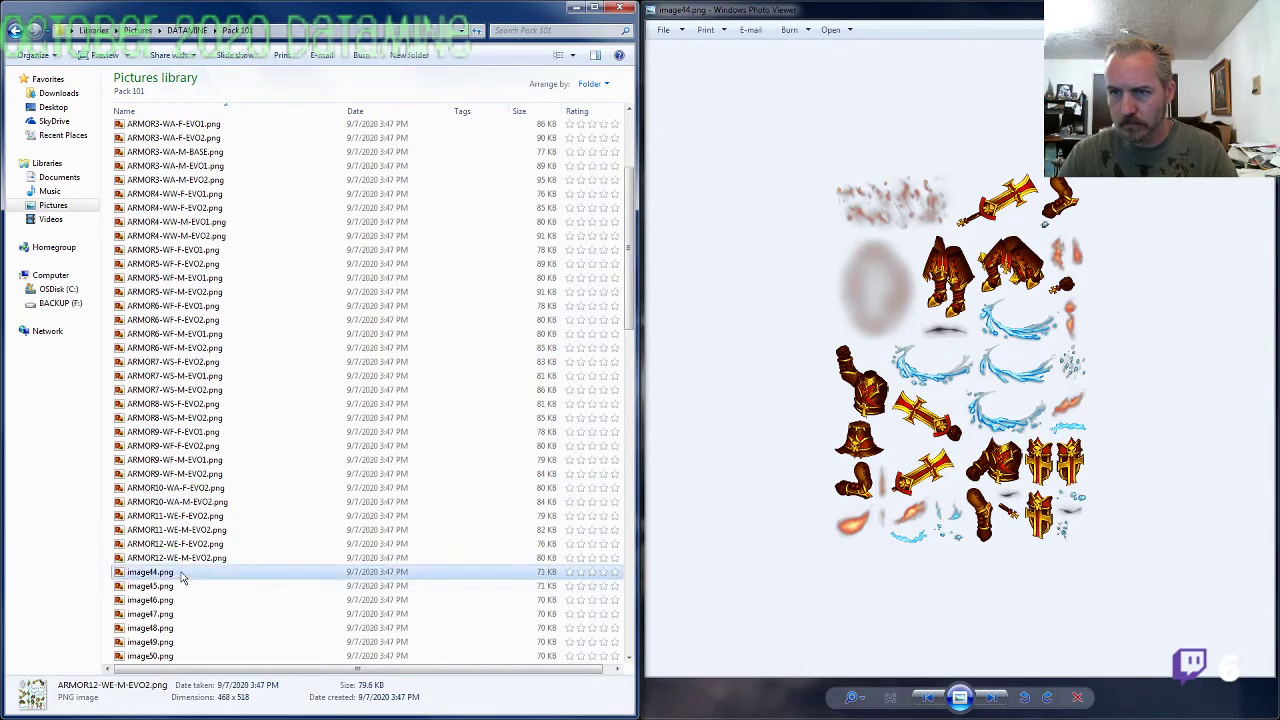
{"action": "key", "text": "F2"}
{"action": "key", "text": "ctrl+v"}
{"action": "key", "text": "BackSpace"}
{"action": "key", "text": "BackSpace"}
{"action": "key", "text": "BackSpace"}
{"action": "key", "text": "BackSpace"}
{"action": "type", "text": "BASE"}
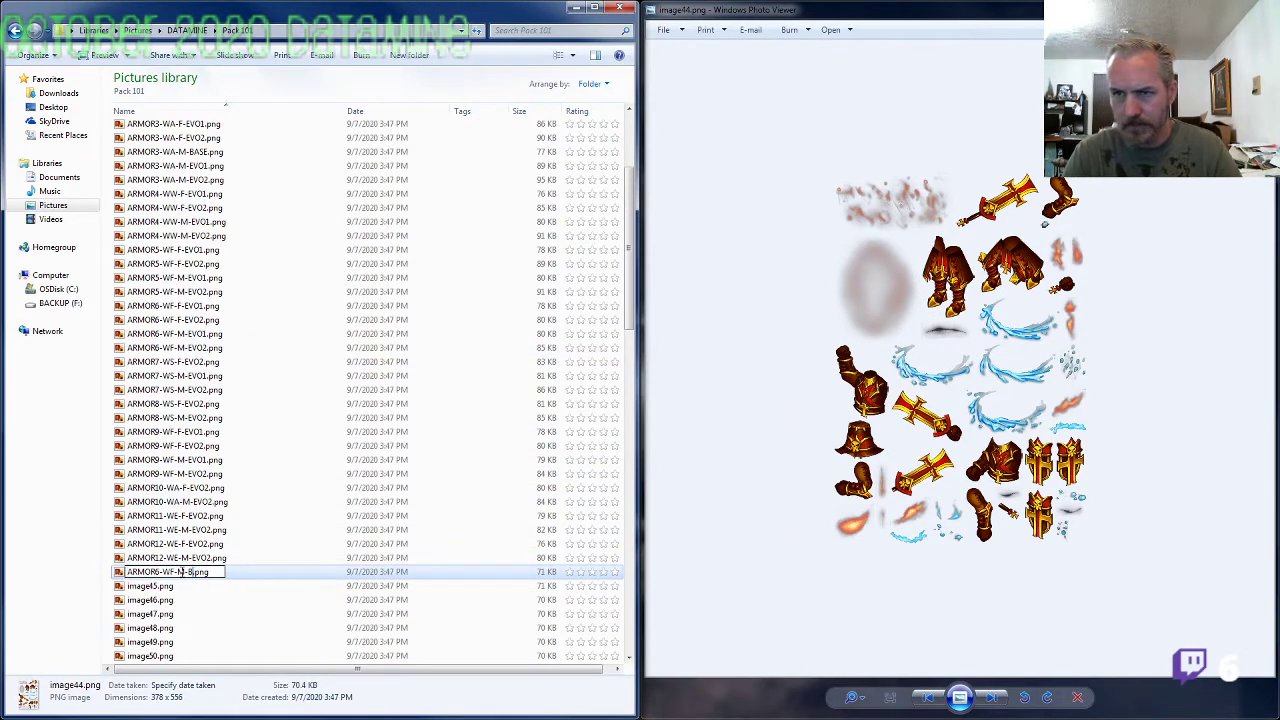
{"action": "key", "text": "Return"}
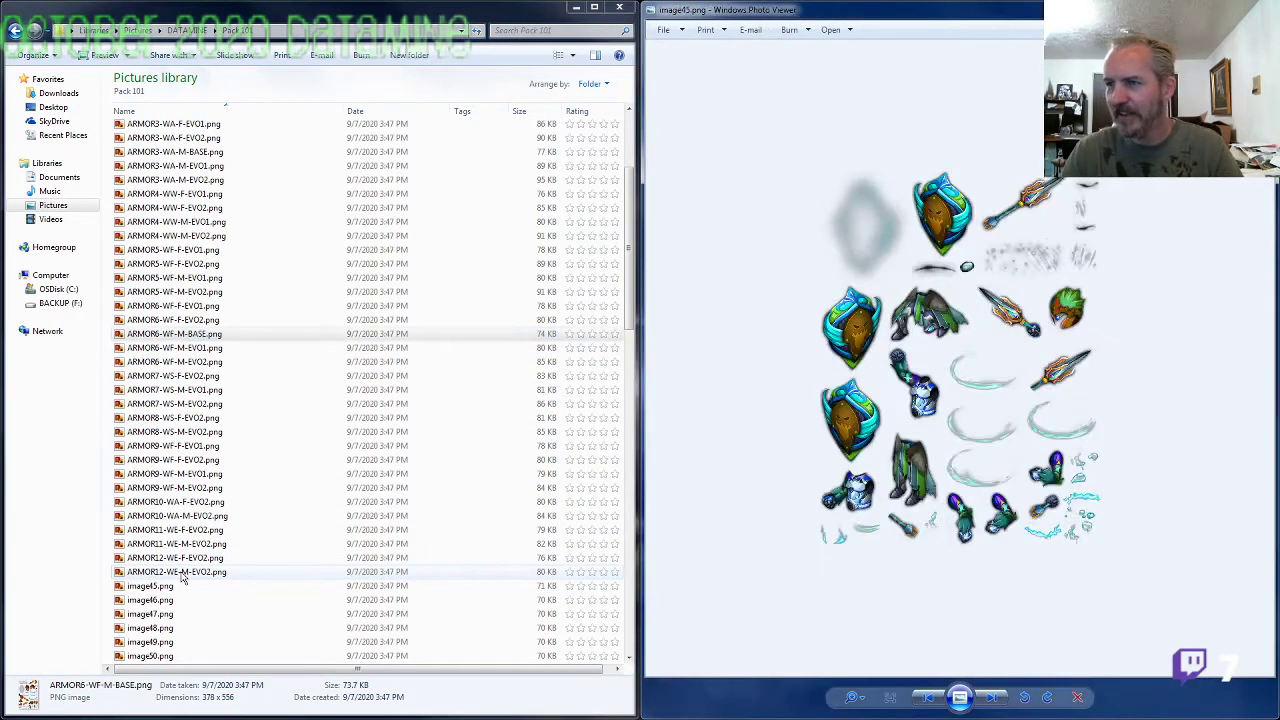
Step: Rename image45.png, the pumpkin-shield sheet, as ARMOR3-WA-F-BASE, adapting the name copied from ARMOR3-WA-M-BASE.png
{"action": "left_click", "coordinate": [188, 361]}
{"action": "scroll", "coordinate": [190, 358], "scroll_direction": "up", "scroll_amount": 4}
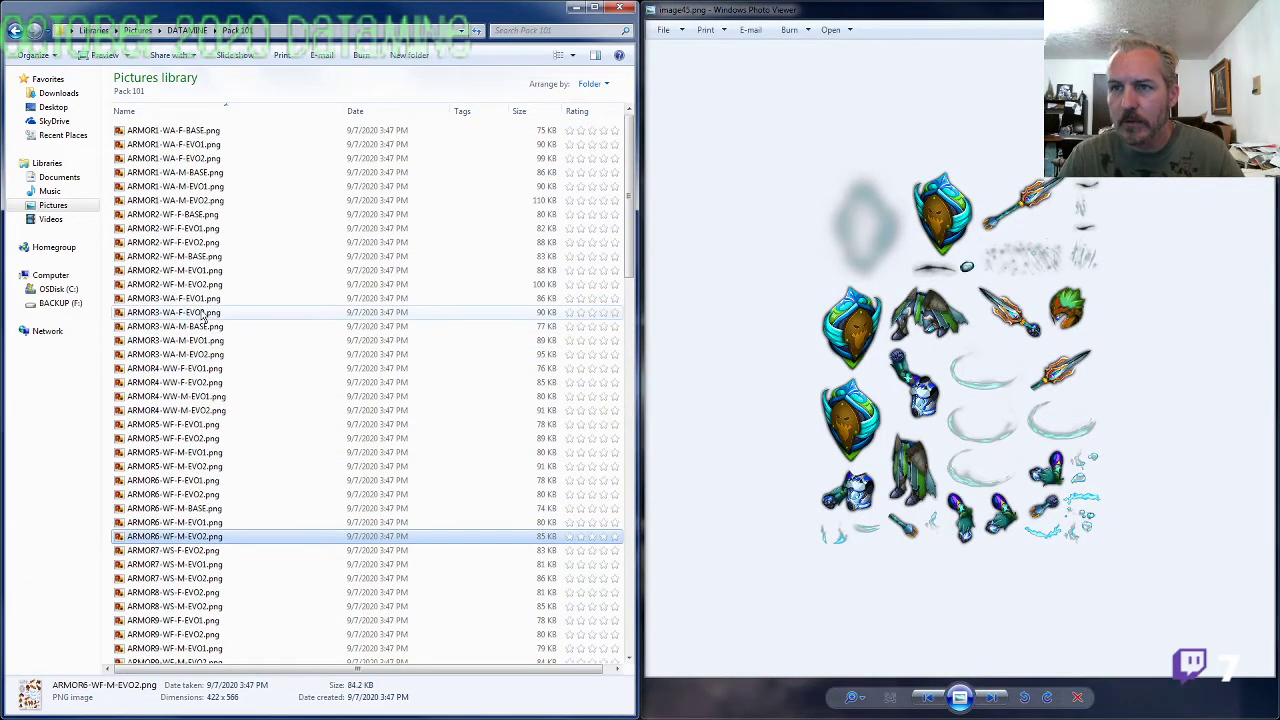
{"action": "left_click", "coordinate": [198, 326]}
{"action": "key", "text": "F2"}
{"action": "key", "text": "ctrl+c"}
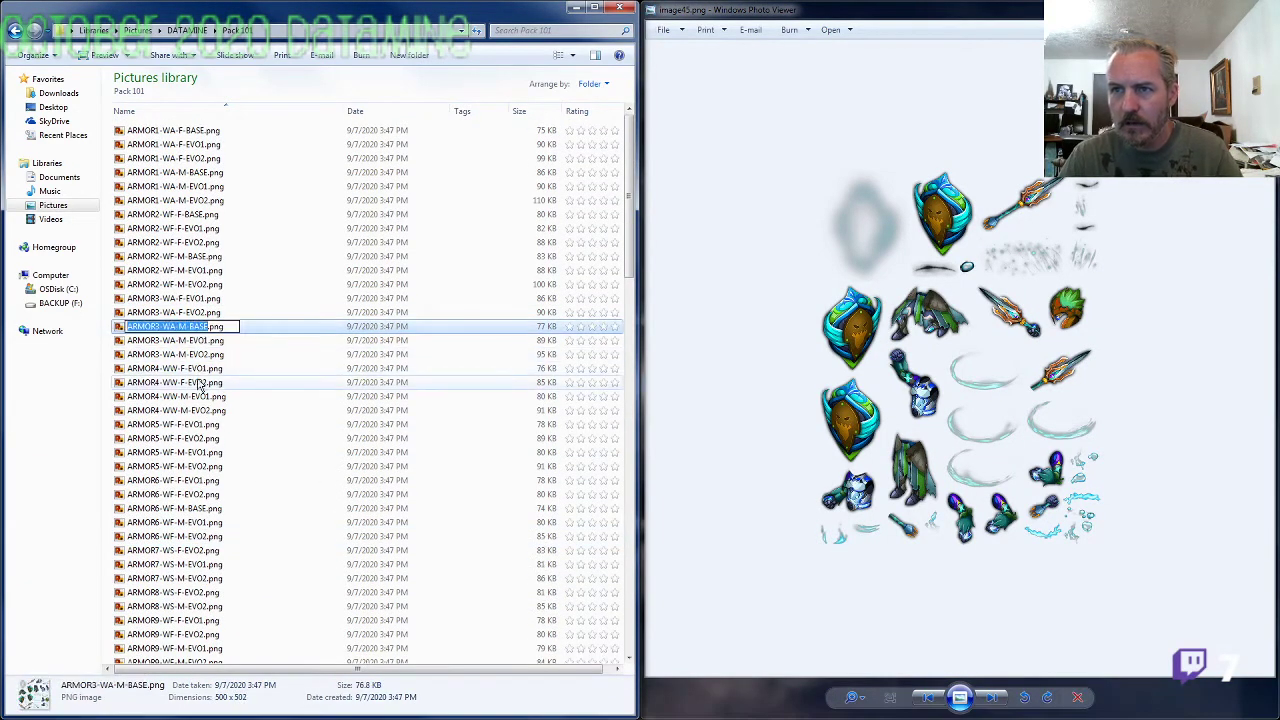
{"action": "left_click", "coordinate": [194, 524]}
{"action": "scroll", "coordinate": [185, 560], "scroll_direction": "down", "scroll_amount": 2}
{"action": "scroll", "coordinate": [181, 575], "scroll_direction": "down", "scroll_amount": 2}
{"action": "left_click", "coordinate": [166, 586]}
{"action": "left_click", "coordinate": [166, 586]}
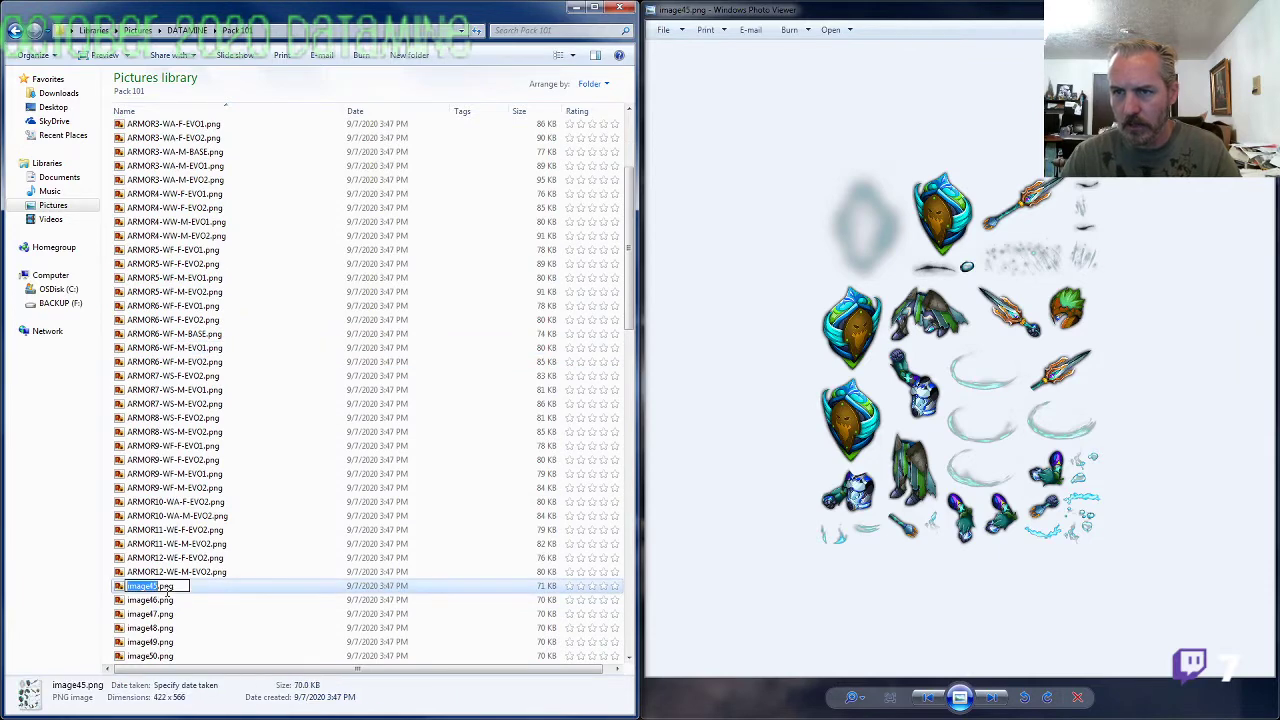
{"action": "key", "text": "ctrl+v"}
{"action": "key", "text": "BackSpace"}
{"action": "type", "text": "F"}
{"action": "key", "text": "Return"}
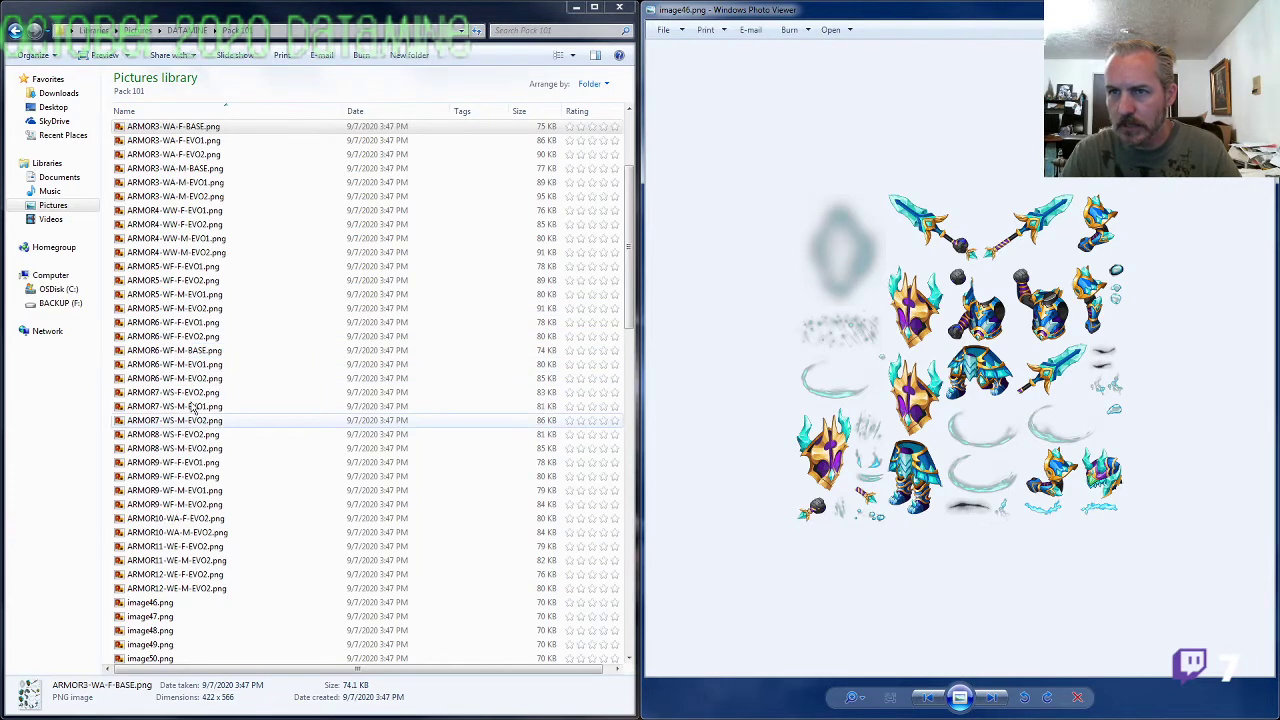
Step: Compare image46.png with the ARMOR10-WA-M-EVO2 sheet and rename it as ARMOR10-WA-M-EVO1, adapting that sheet's copied name
{"action": "double_click", "coordinate": [186, 532]}
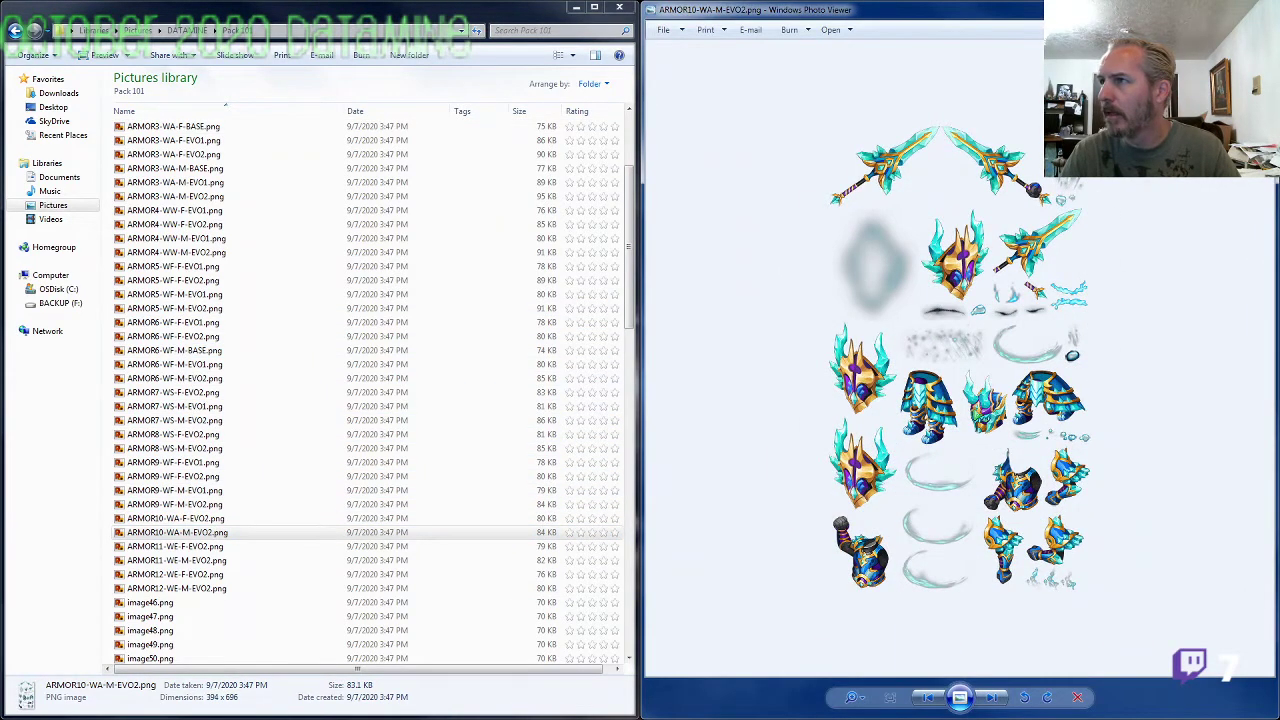
{"action": "left_click", "coordinate": [1257, 9]}
{"action": "left_click", "coordinate": [220, 534]}
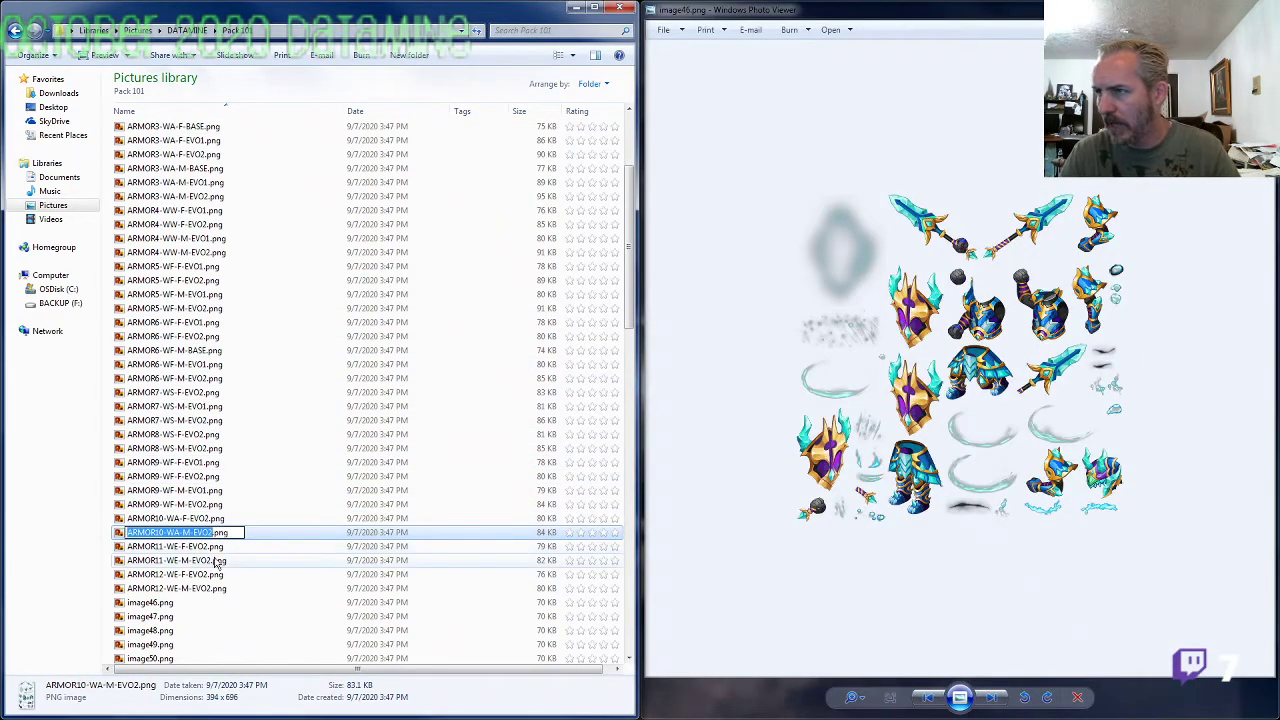
{"action": "key", "text": "ctrl+c"}
{"action": "left_click", "coordinate": [206, 604]}
{"action": "key", "text": "F2"}
{"action": "key", "text": "ctrl+v"}
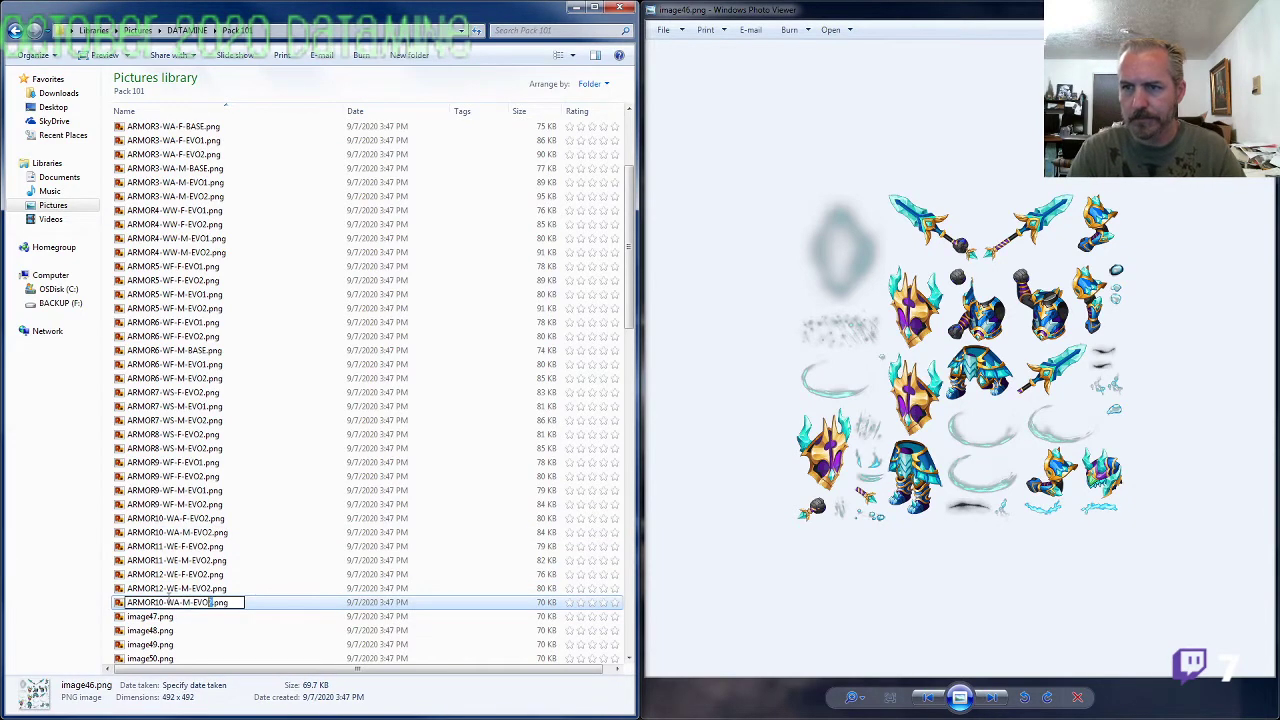
{"action": "key", "text": "Return"}
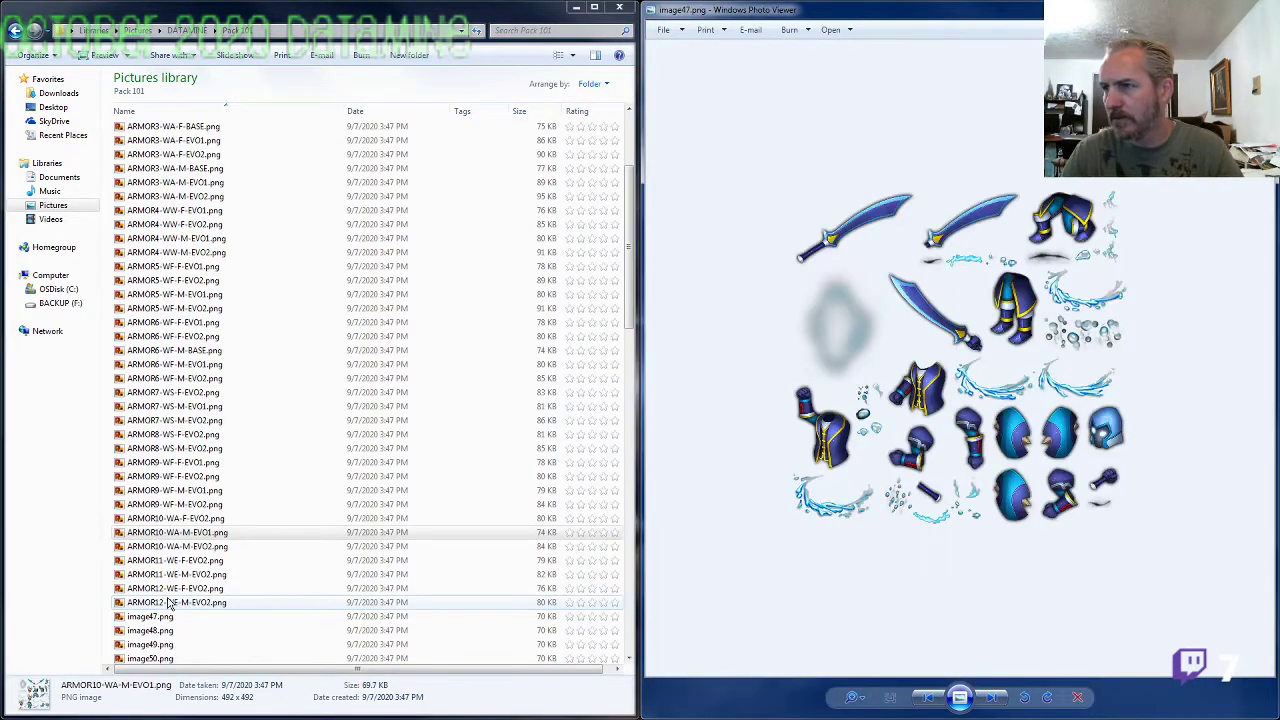
Step: Rename image47.png as ARMOR4-WW-M-BASE, adapting the name copied from ARMOR4-WW-M-EVO1.png
{"action": "left_click", "coordinate": [186, 240]}
{"action": "key", "text": "F2"}
{"action": "left_click", "coordinate": [170, 630]}
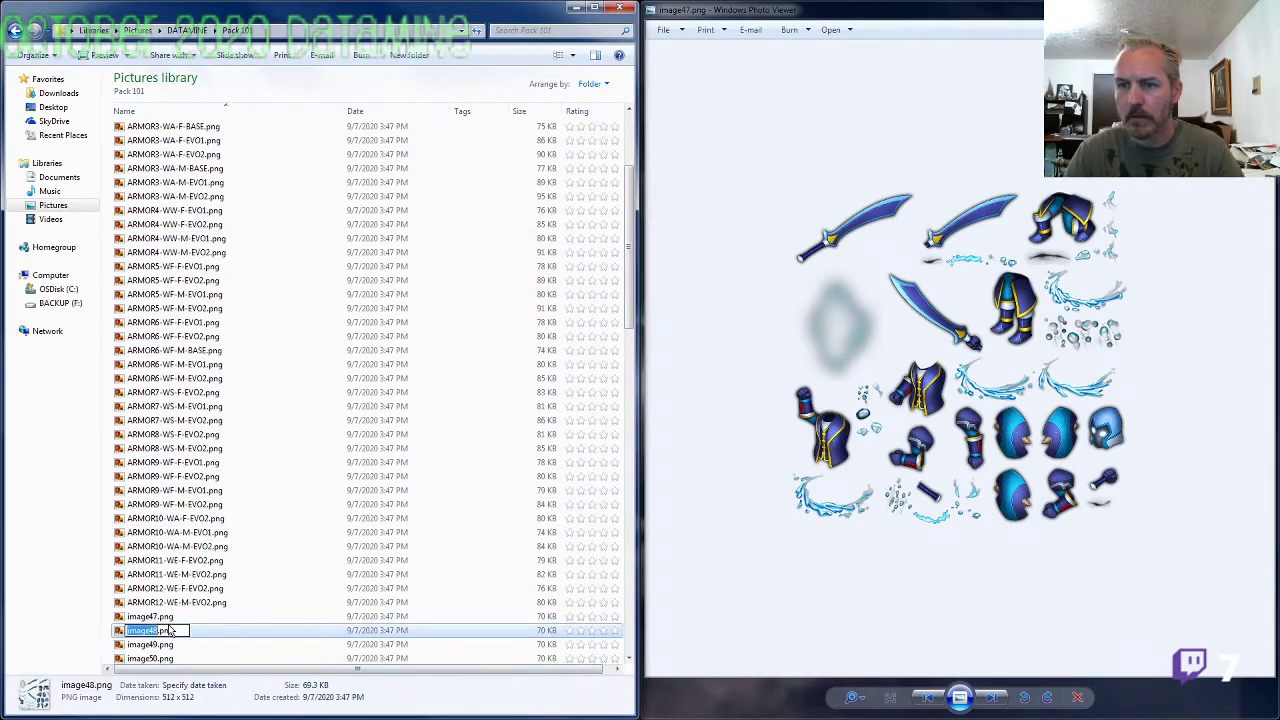
{"action": "key", "text": "Up"}
{"action": "key", "text": "F2"}
{"action": "key", "text": "ctrl+v"}
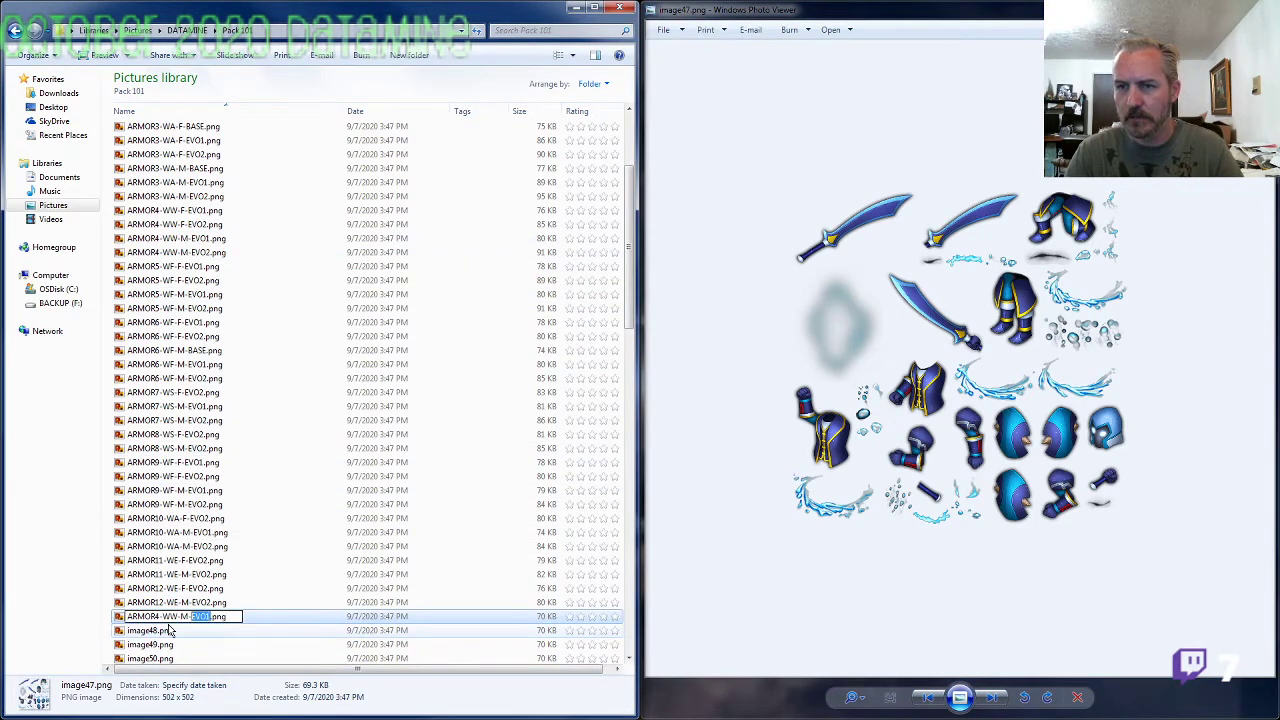
{"action": "type", "text": "BASE"}
{"action": "key", "text": "Return"}
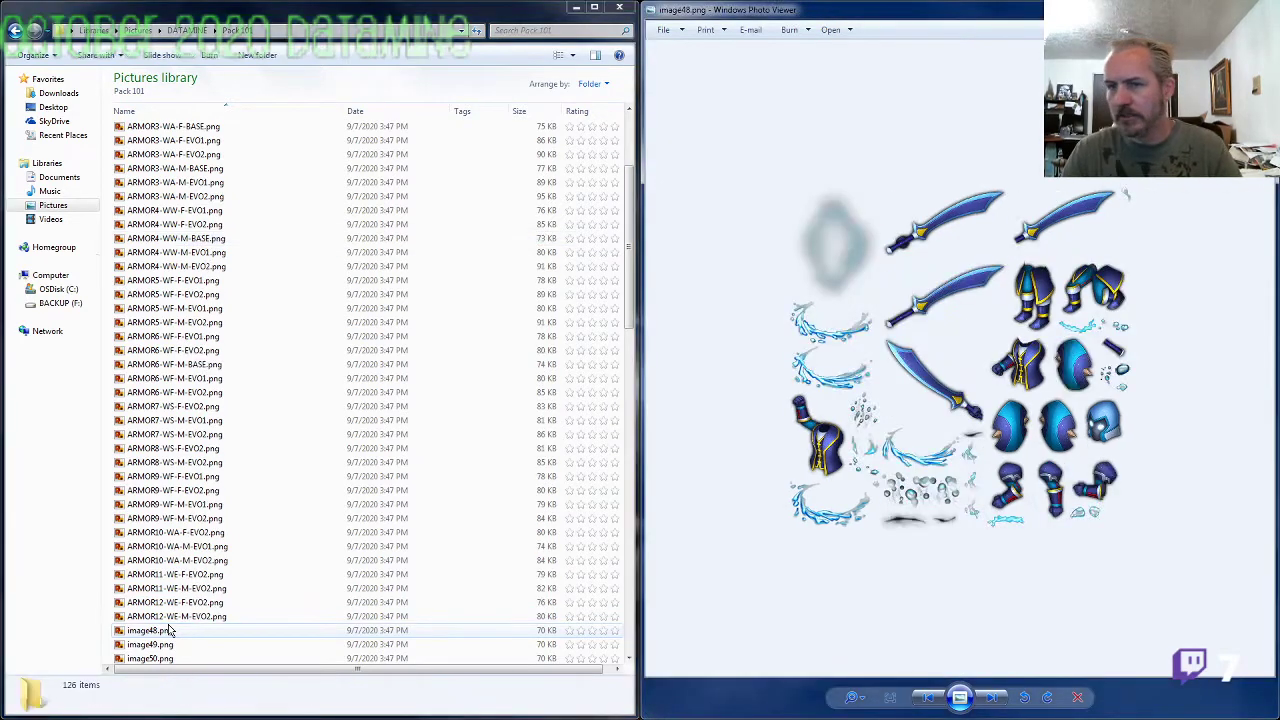
Step: Rename image48.png as ARMOR4-WW-F-BASE, adapting the same copied ARMOR4-WW-M-EVO1 name
{"action": "left_click", "coordinate": [174, 628]}
{"action": "key", "text": "F2"}
{"action": "key", "text": "ctrl+v"}
{"action": "key", "text": "ctrl+shift+Left"}
{"action": "key", "text": "ctrl+shift+Left"}
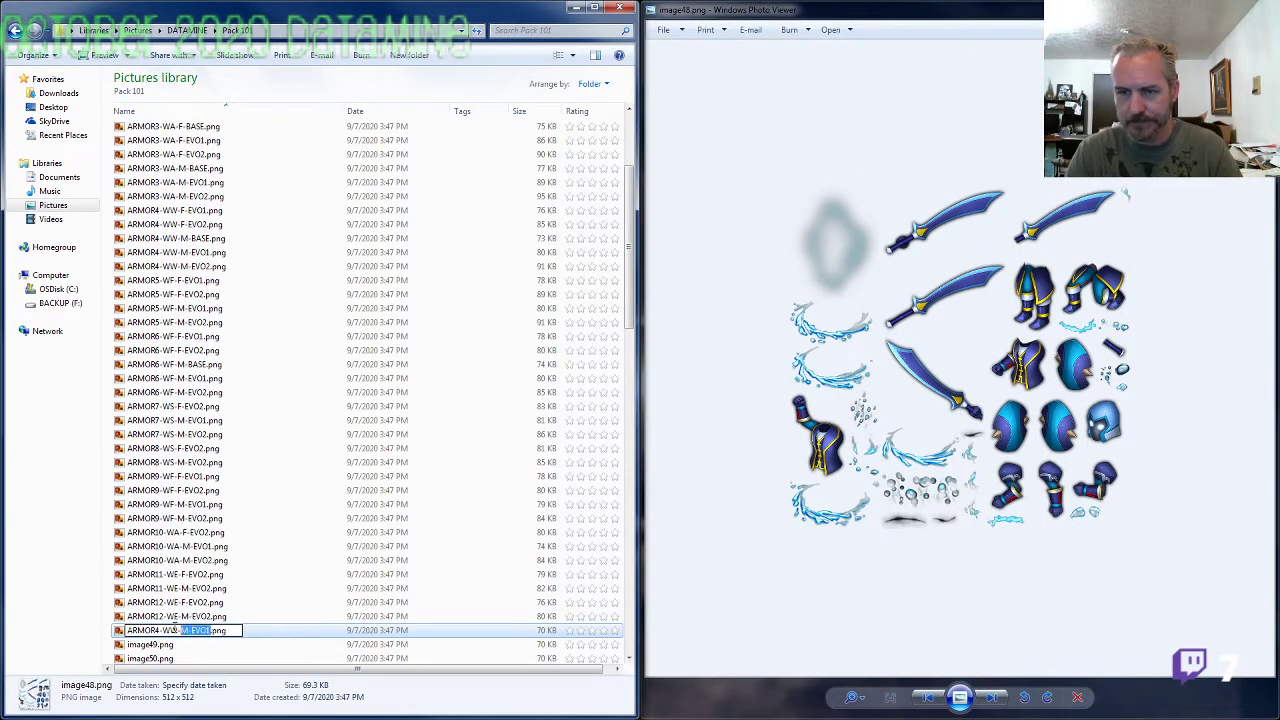
{"action": "type", "text": "F-BASE"}
{"action": "key", "text": "Return"}
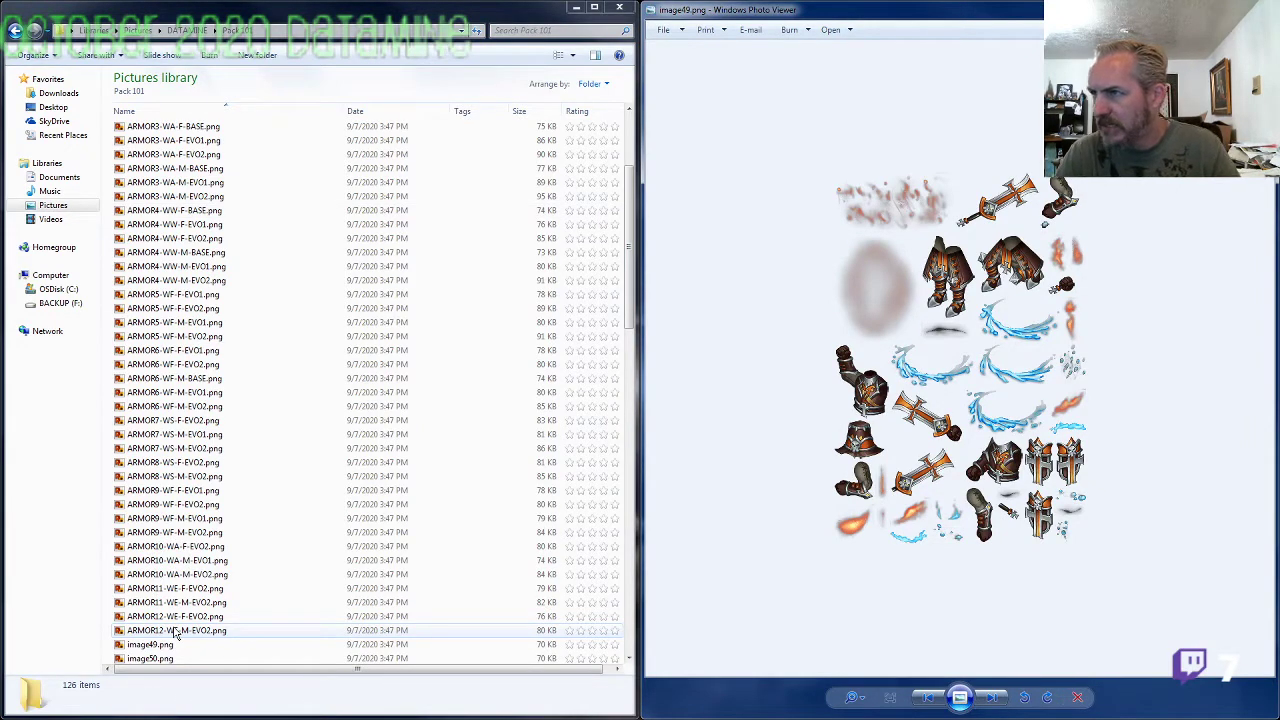
Step: Compare image49.png with the ARMOR9-WF-M-EVO2 sheet and rename it as ARMOR9-WF-M-BASE, adapting that sheet's copied name
{"action": "double_click", "coordinate": [200, 533]}
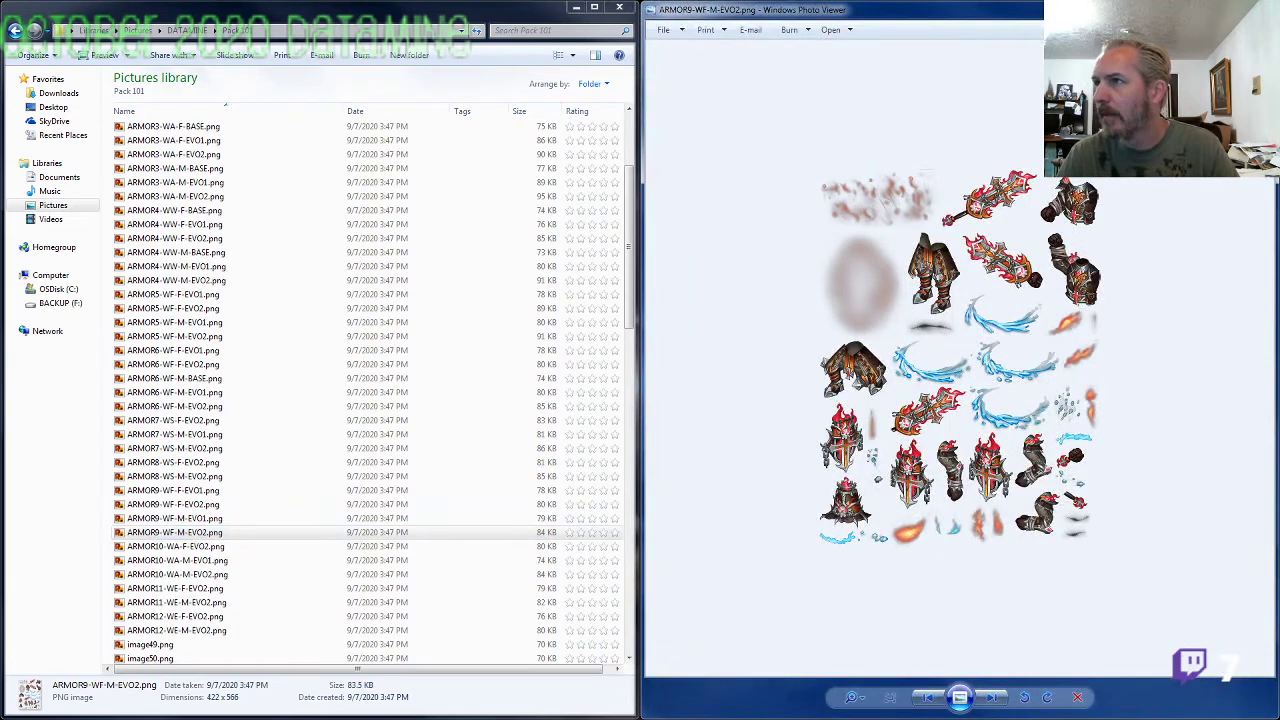
{"action": "left_click", "coordinate": [1258, 9]}
{"action": "key", "text": "F2"}
{"action": "left_click", "coordinate": [150, 645]}
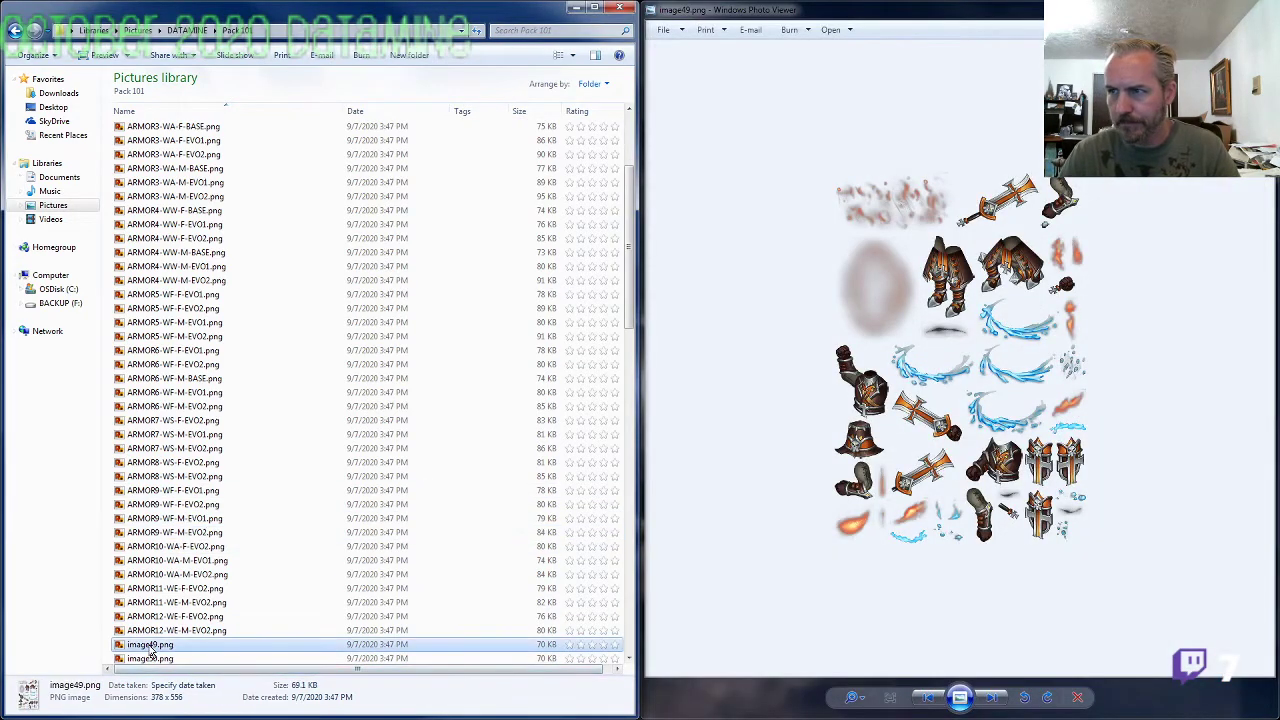
{"action": "key", "text": "F2"}
{"action": "key", "text": "ctrl+v"}
{"action": "type", "text": "BASE"}
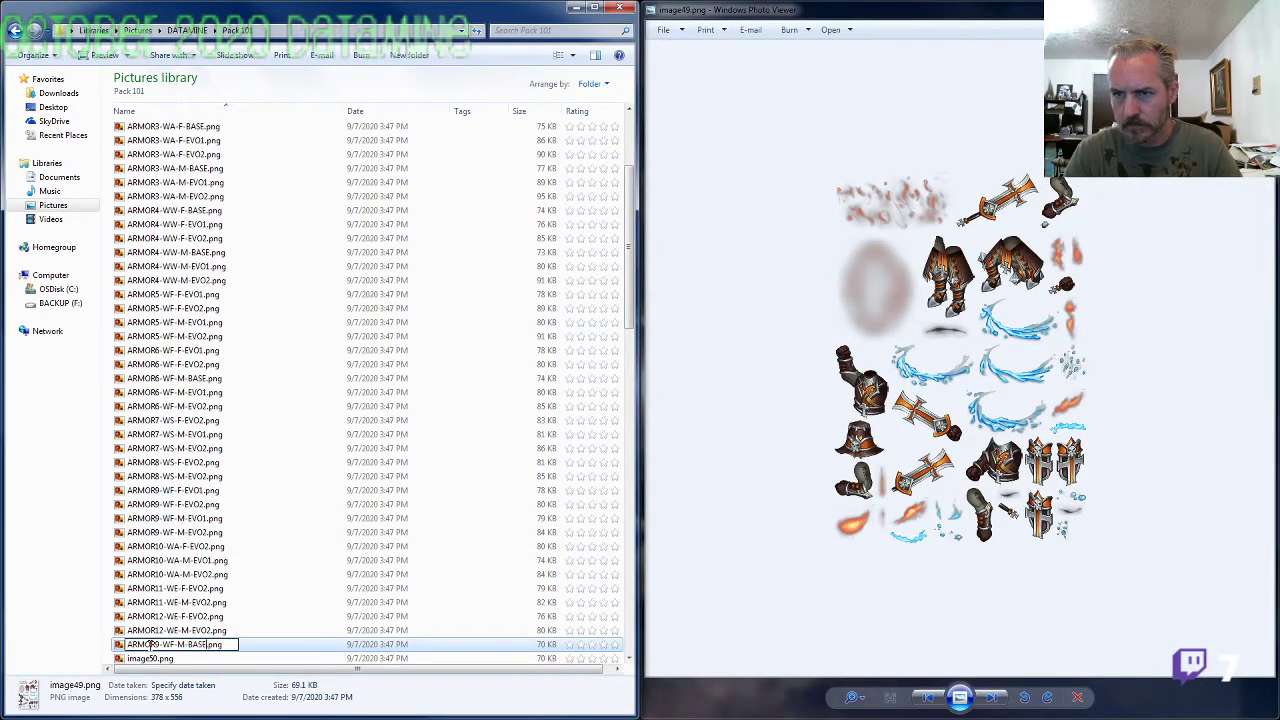
{"action": "key", "text": "Return"}
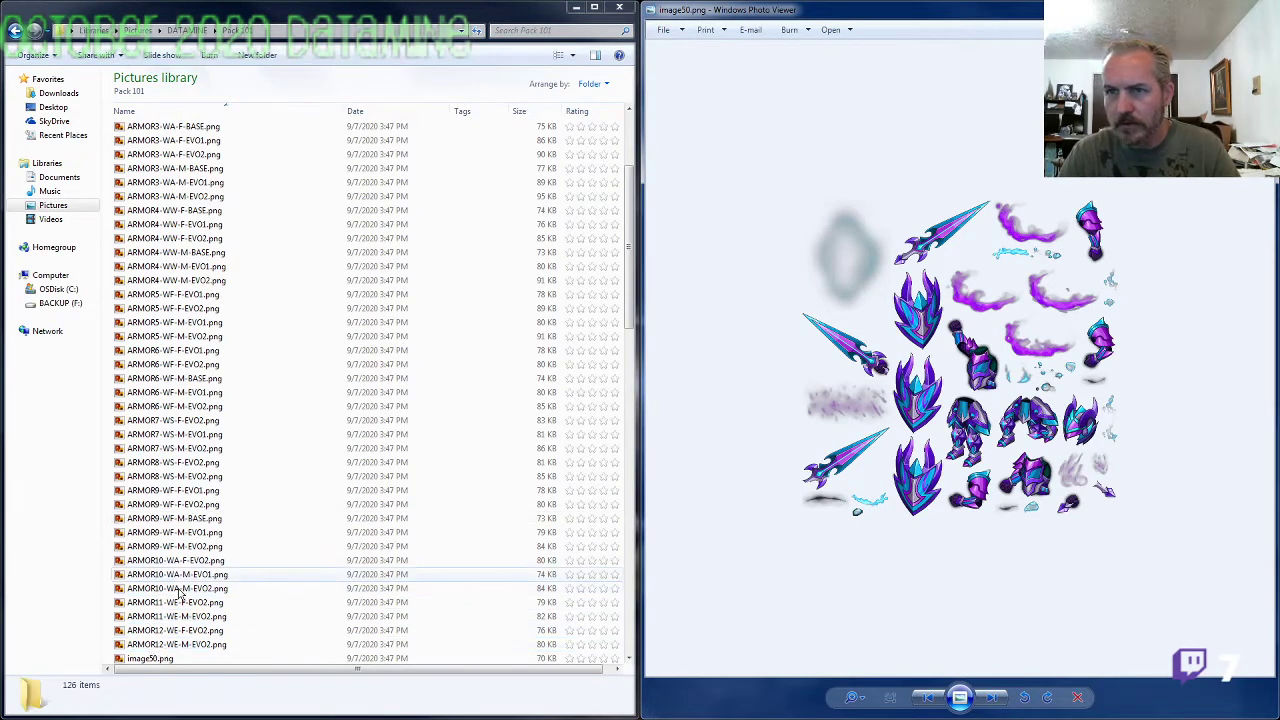
Step: Compare image50.png with the ARMOR8-WS-F-EVO2 sheet and rename it as ARMOR8-WS-F-EVO1, adapting that sheet's copied name
{"action": "double_click", "coordinate": [182, 465]}
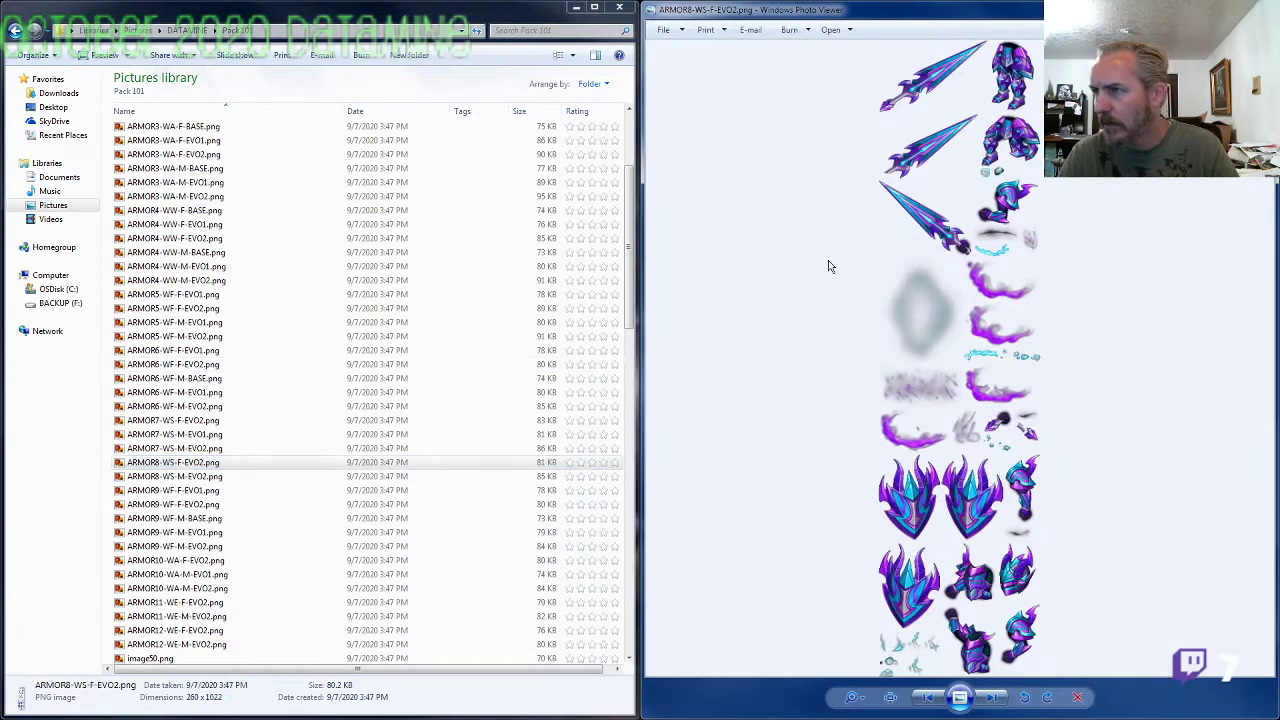
{"action": "left_click", "coordinate": [1254, 9]}
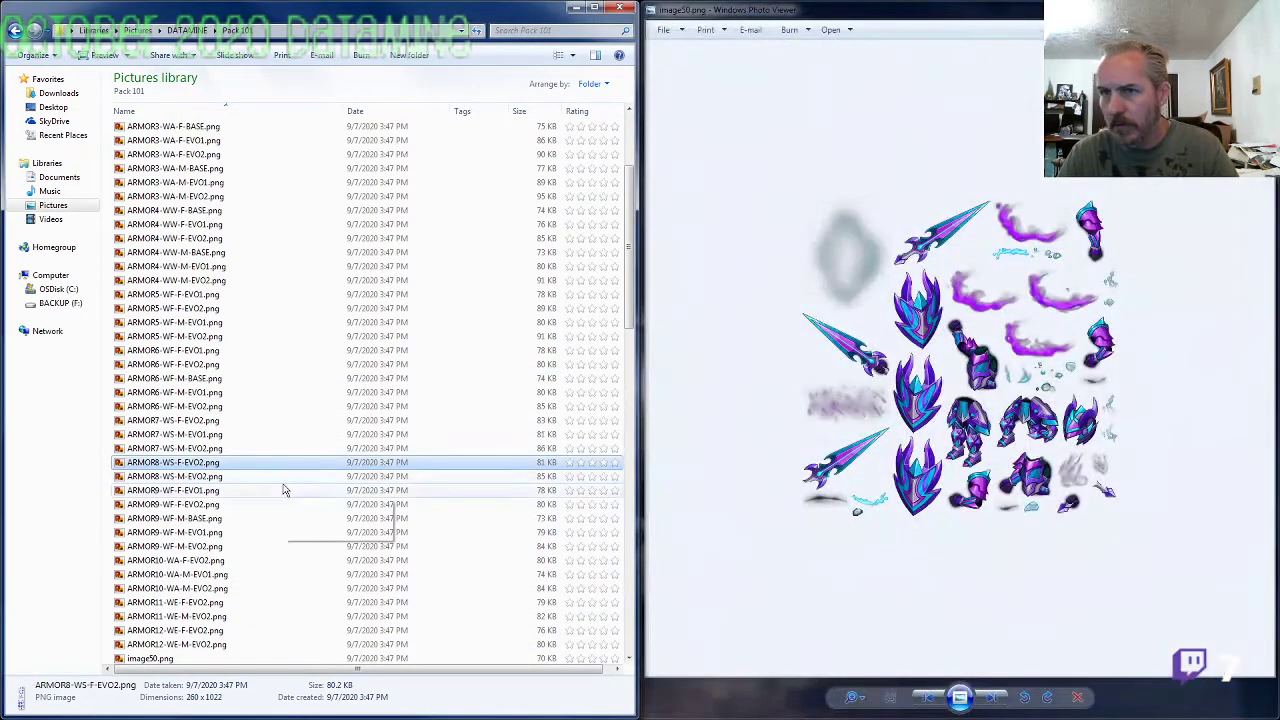
{"action": "left_click", "coordinate": [179, 657]}
{"action": "key", "text": "F2"}
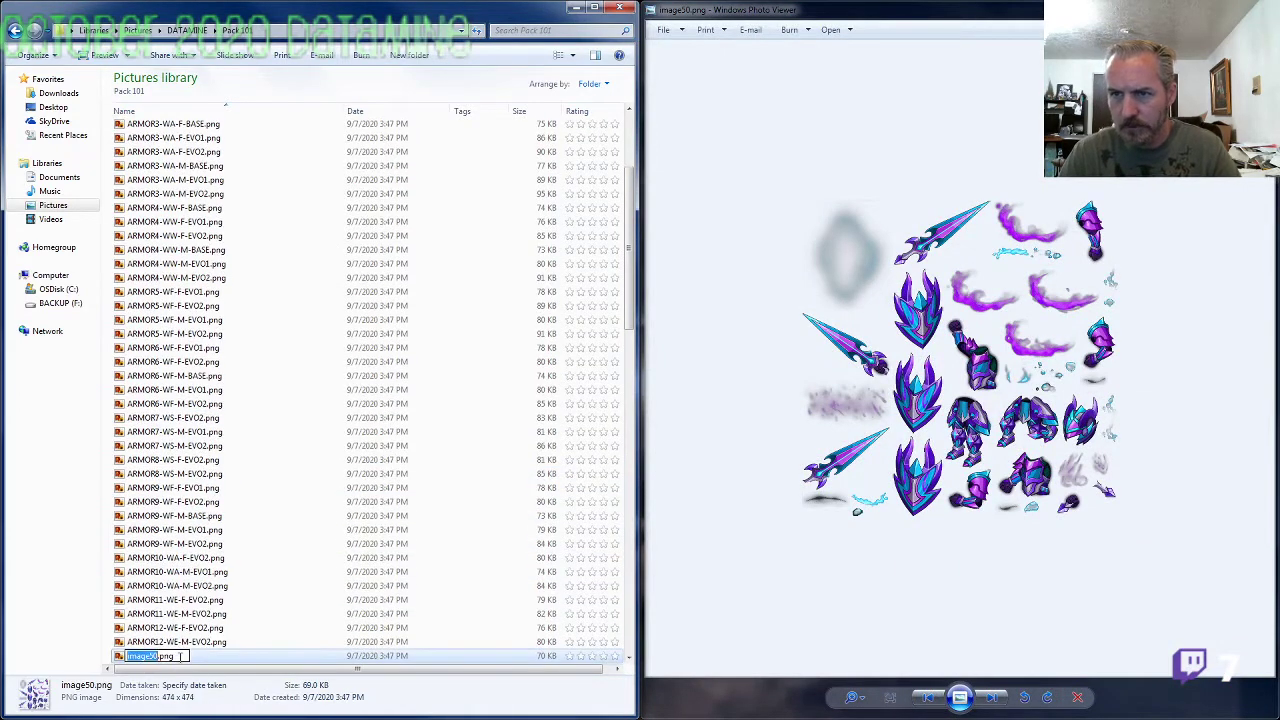
{"action": "key", "text": "ctrl+v"}
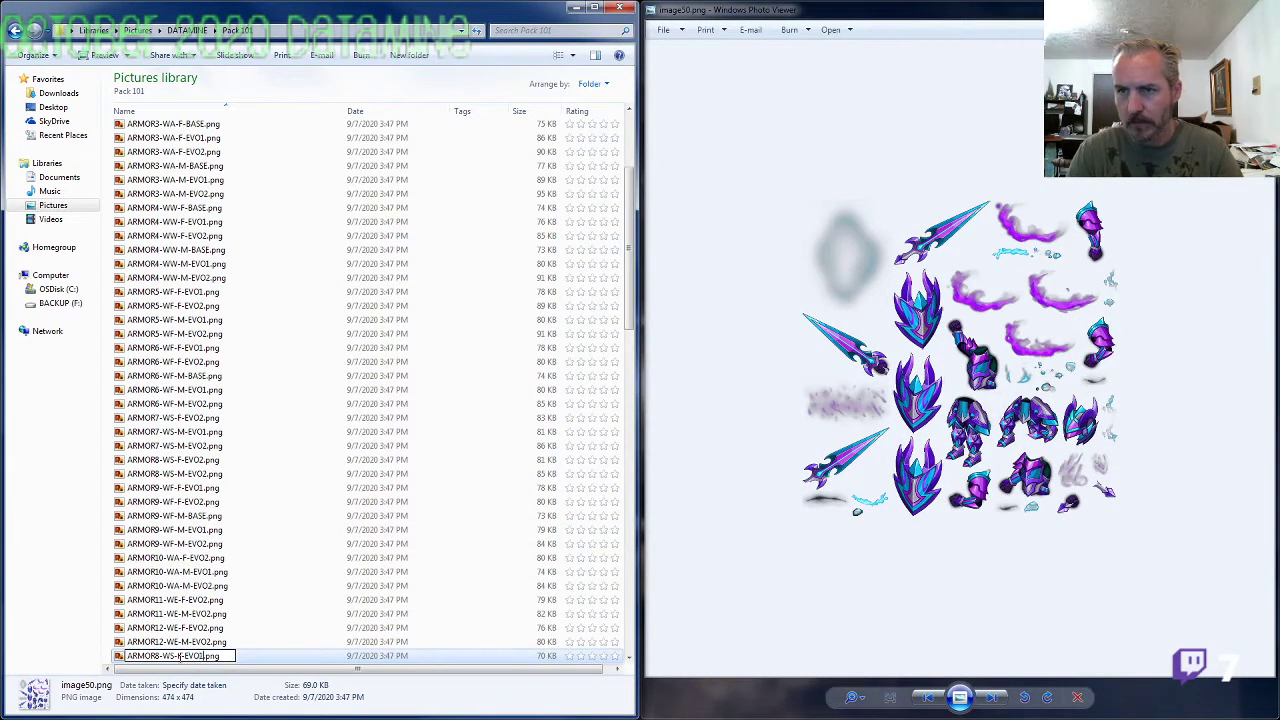
{"action": "key", "text": "Return"}
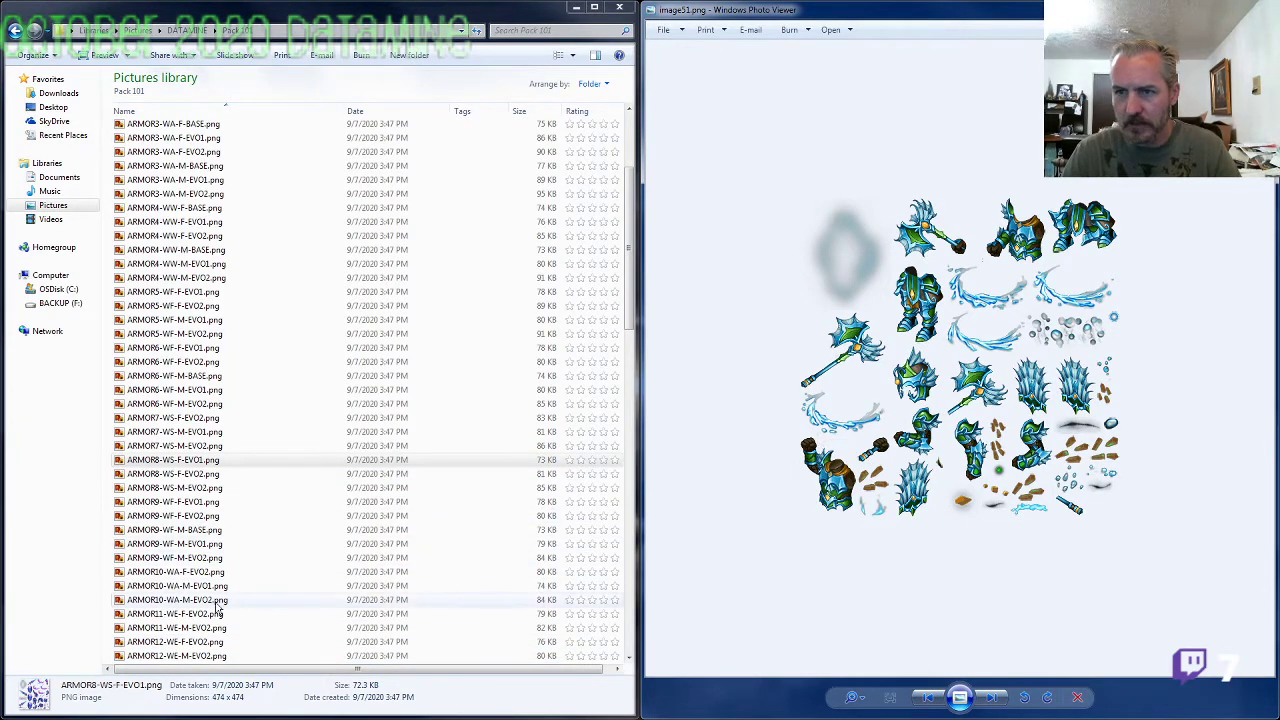
Step: Rename image51.png as ARMOR11-WE-M-EVO1, adapting the name copied from ARMOR11-WE-M-EVO2.png
{"action": "left_click", "coordinate": [203, 615]}
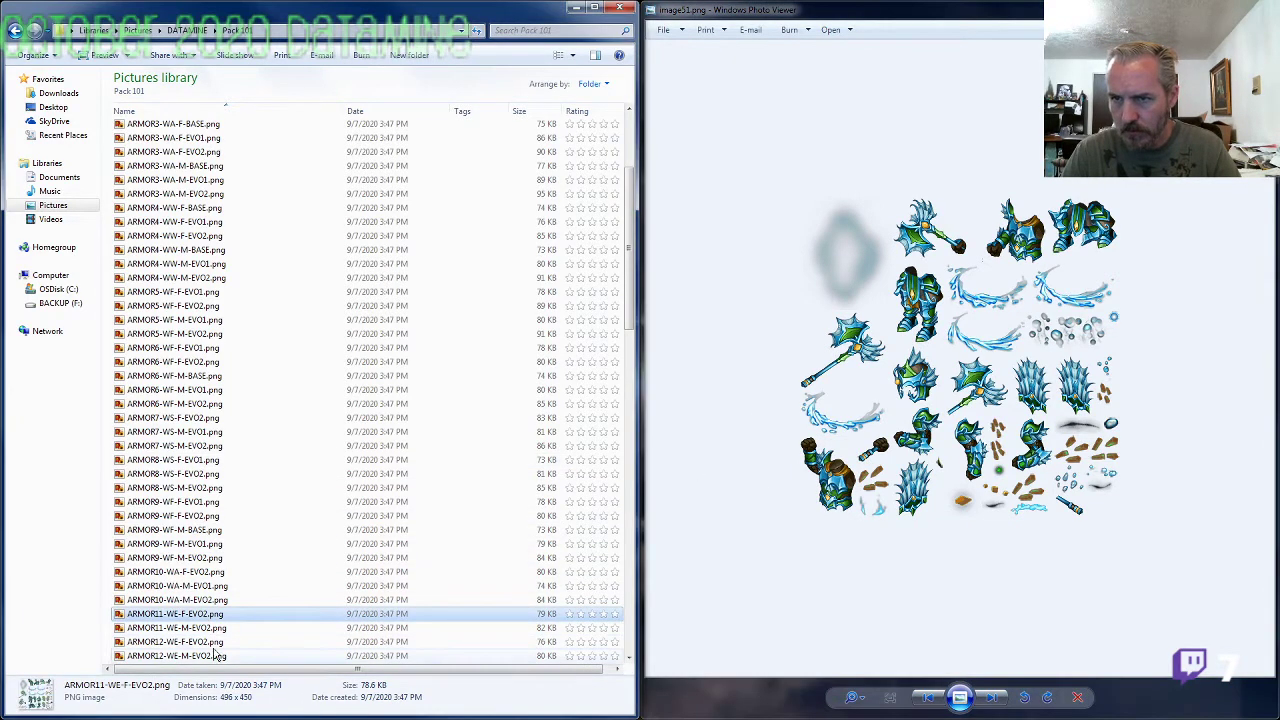
{"action": "left_click", "coordinate": [199, 628]}
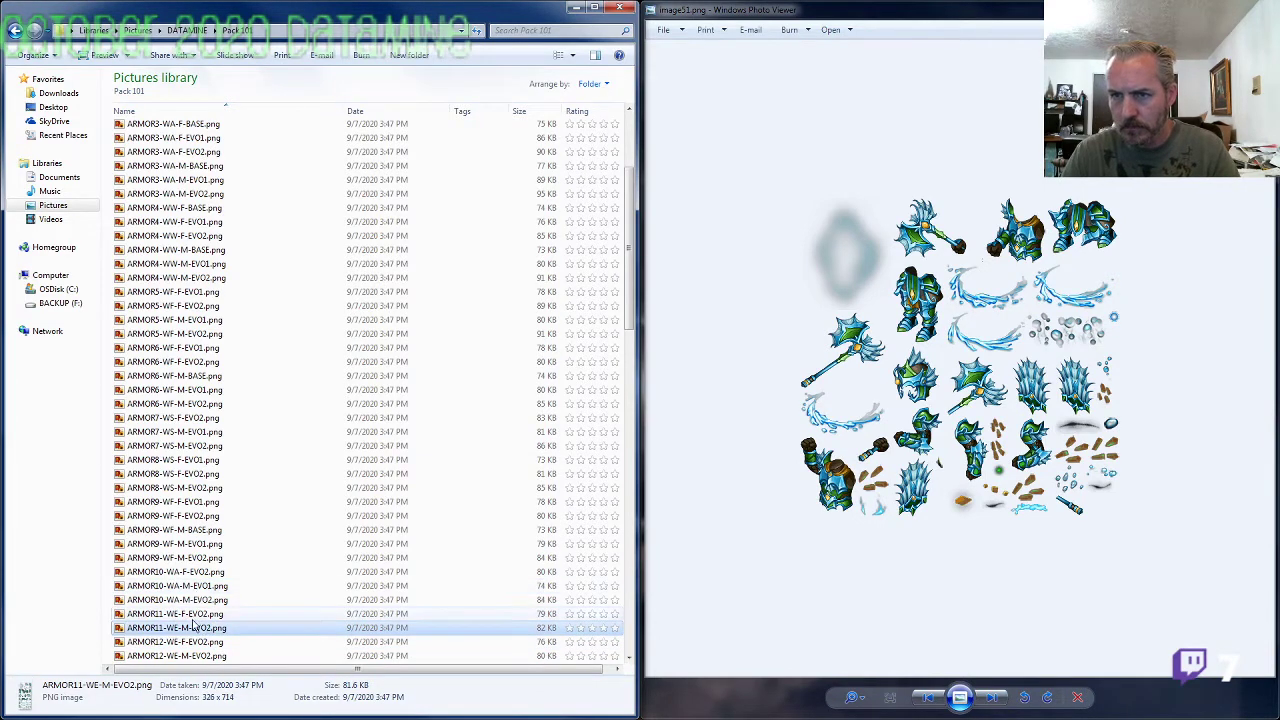
{"action": "left_click", "coordinate": [200, 627]}
{"action": "key", "text": "ctrl+c"}
{"action": "left_click", "coordinate": [197, 616]}
{"action": "scroll", "coordinate": [194, 617], "scroll_direction": "down", "scroll_amount": 2}
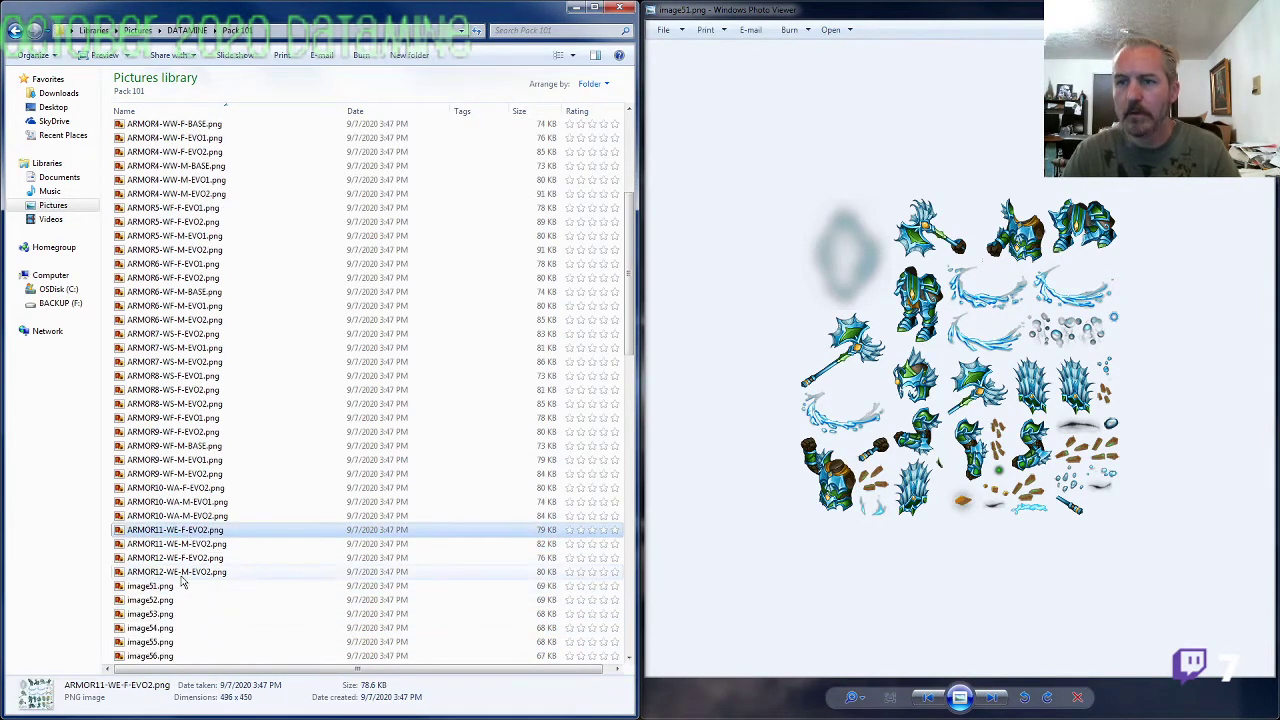
{"action": "left_click", "coordinate": [181, 574]}
{"action": "left_click", "coordinate": [183, 586]}
{"action": "left_click", "coordinate": [179, 575]}
{"action": "left_click", "coordinate": [180, 576]}
{"action": "left_click", "coordinate": [180, 576]}
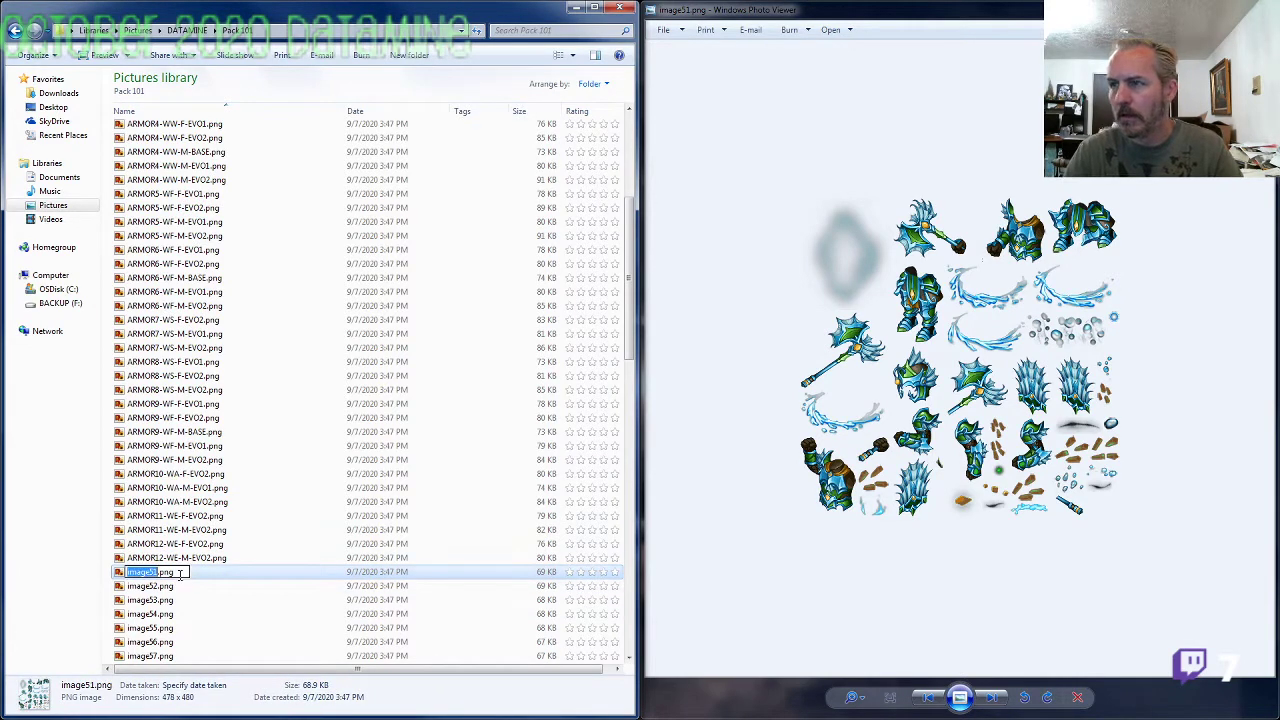
{"action": "key", "text": "ctrl+v"}
{"action": "key", "text": "Return"}
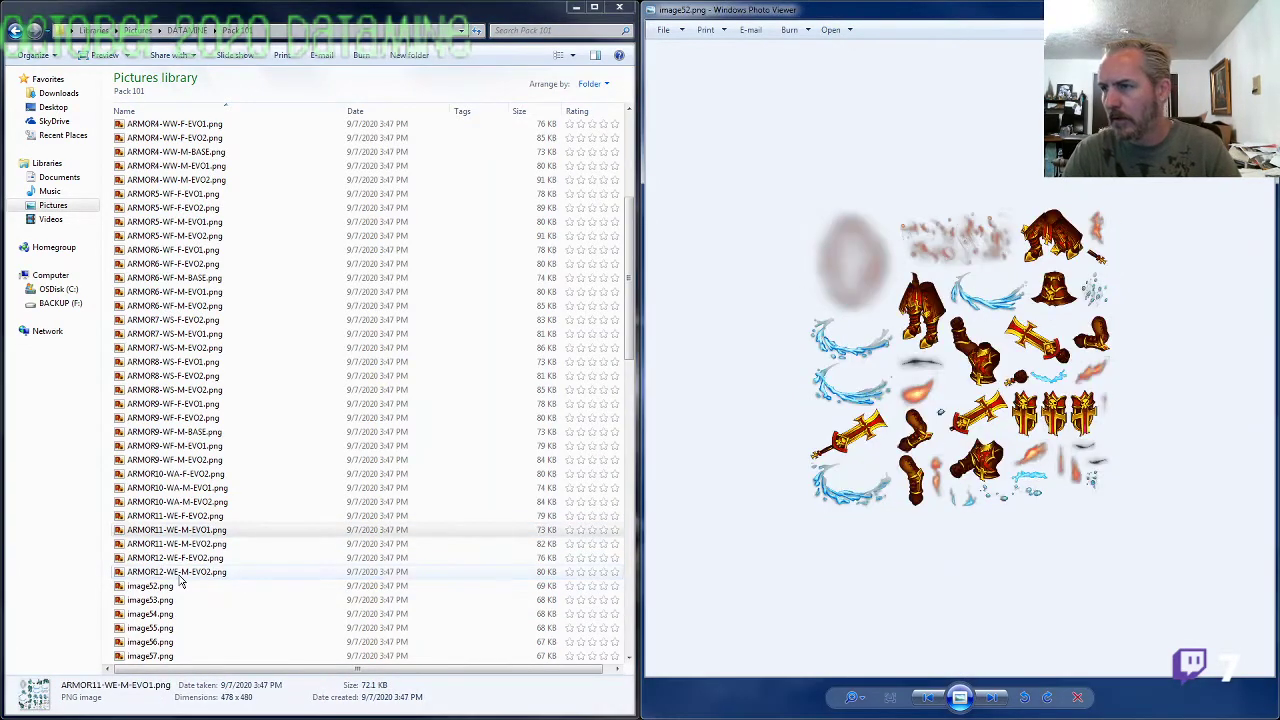
Step: Rename image52.png as ARMOR6-WF-F-BASE, adapting the name copied from ARMOR6-WF-M-BASE.png
{"action": "left_click", "coordinate": [199, 277]}
{"action": "key", "text": "alt+F4"}
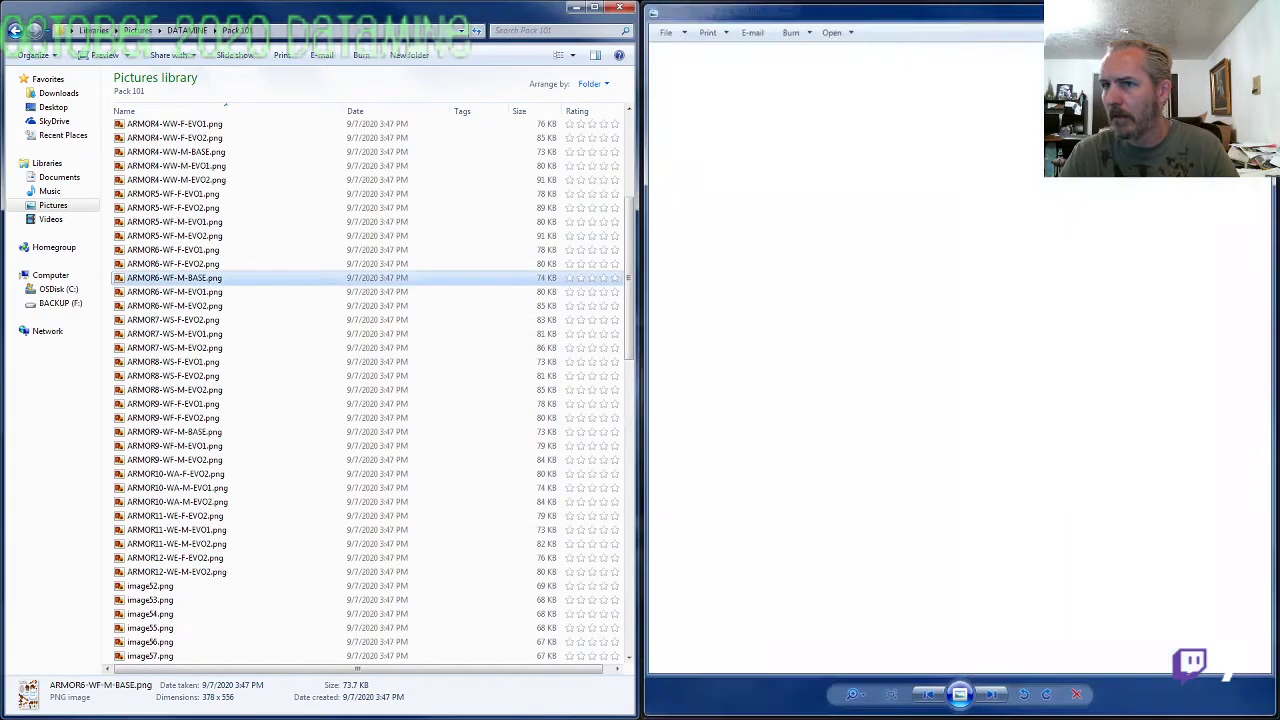
{"action": "key", "text": "F2"}
{"action": "key", "text": "ctrl+c"}
{"action": "left_click", "coordinate": [164, 589]}
{"action": "key", "text": "F2"}
{"action": "key", "text": "ctrl+v"}
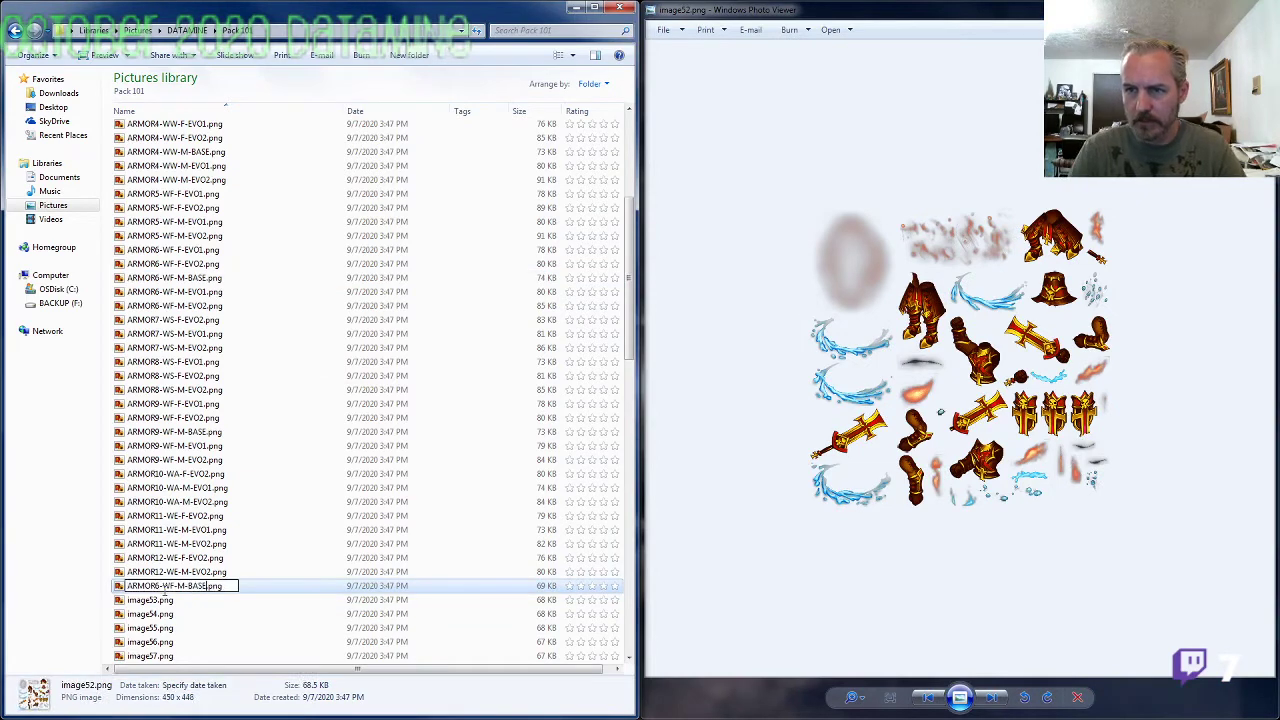
{"action": "key", "text": "shift+Left"}
{"action": "key", "text": "shift+Left"}
{"action": "key", "text": "shift+Left"}
{"action": "key", "text": "shift+Left"}
{"action": "type", "text": "F"}
{"action": "key", "text": "Return"}
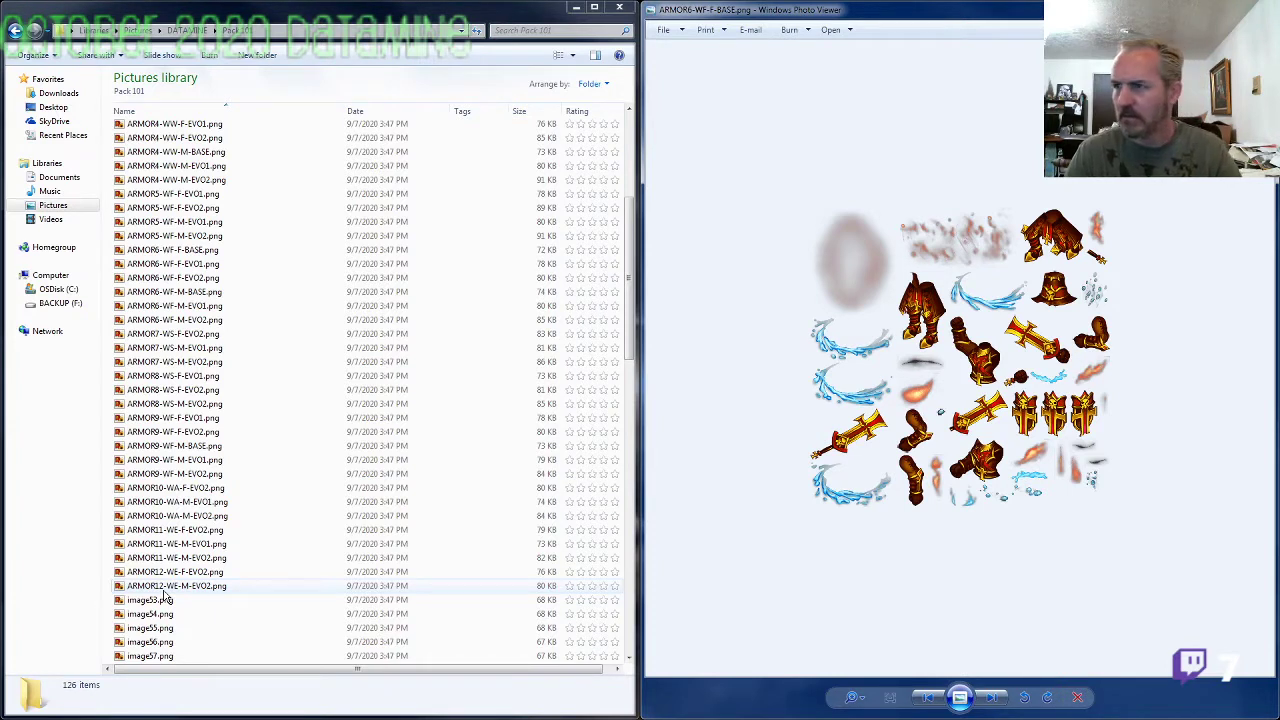
Step: Examine the ARMOR4-WW-M-EVO2 sheet enlarged, checking its sword, shield and hat artwork, and close it
{"action": "double_click", "coordinate": [170, 180]}
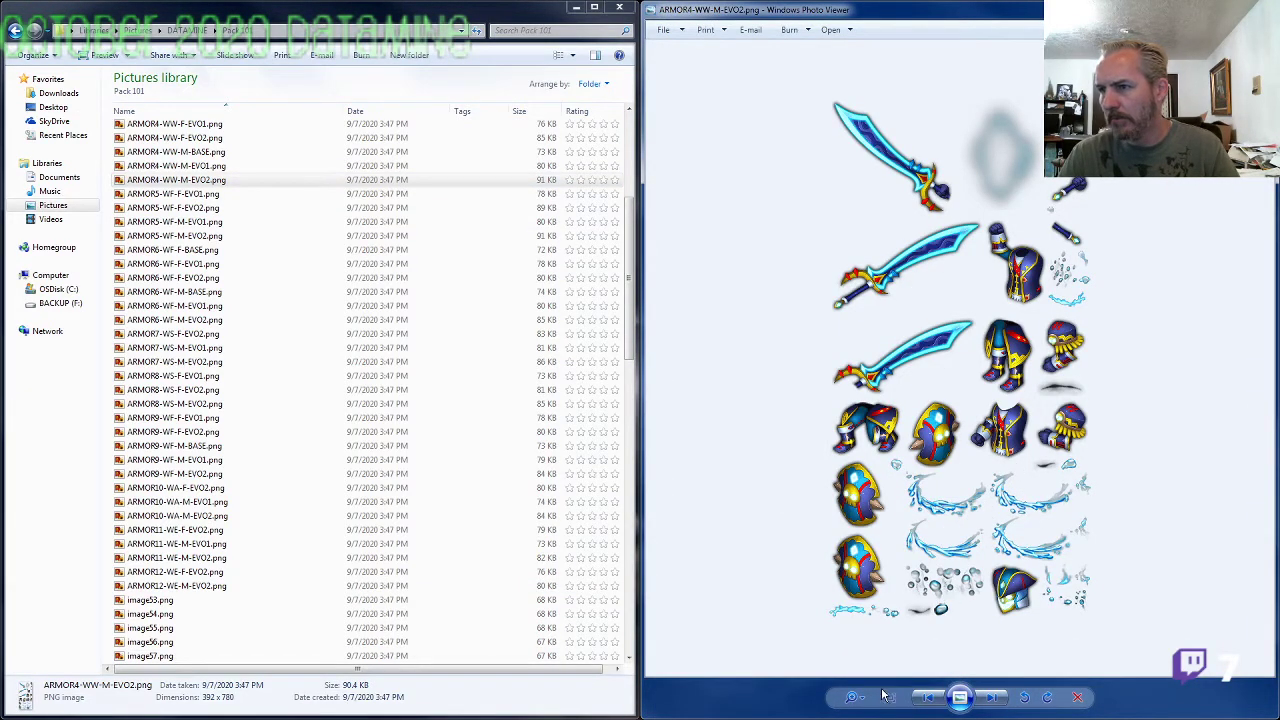
{"action": "left_click", "coordinate": [852, 698]}
{"action": "left_click_drag", "start_coordinate": [855, 702], "coordinate": [857, 683]}
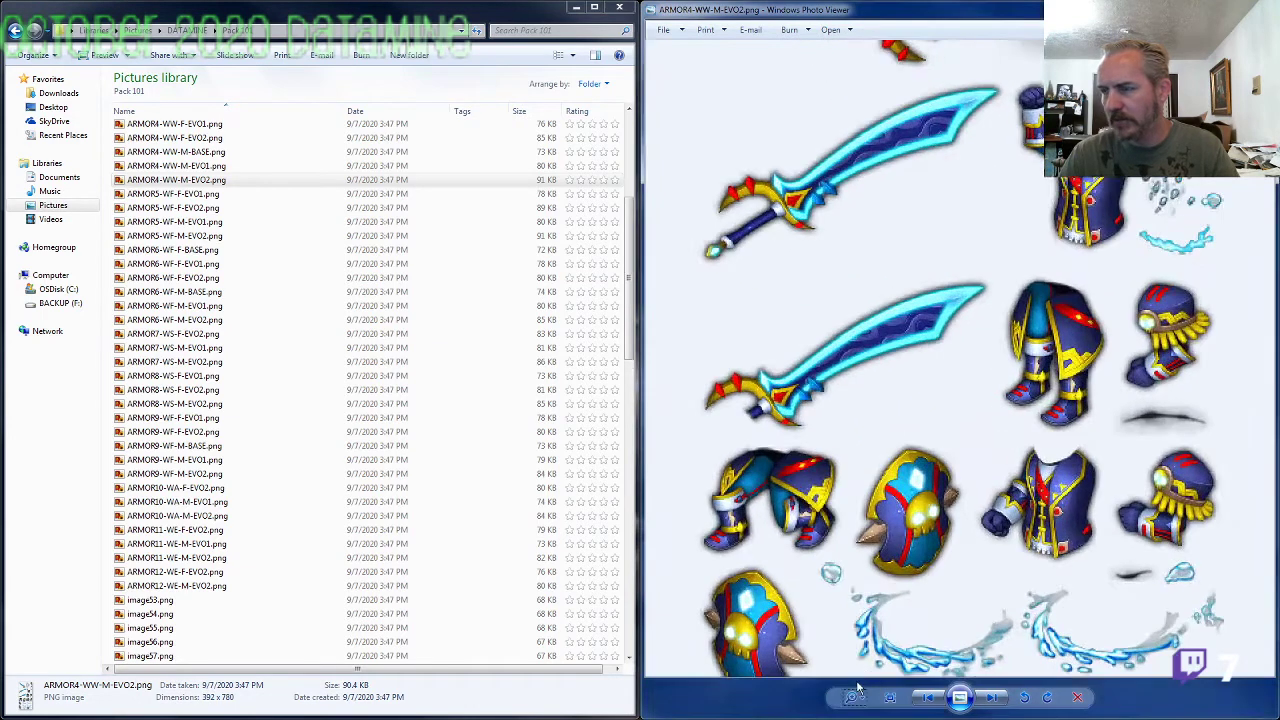
{"action": "left_click_drag", "start_coordinate": [916, 584], "coordinate": [931, 290]}
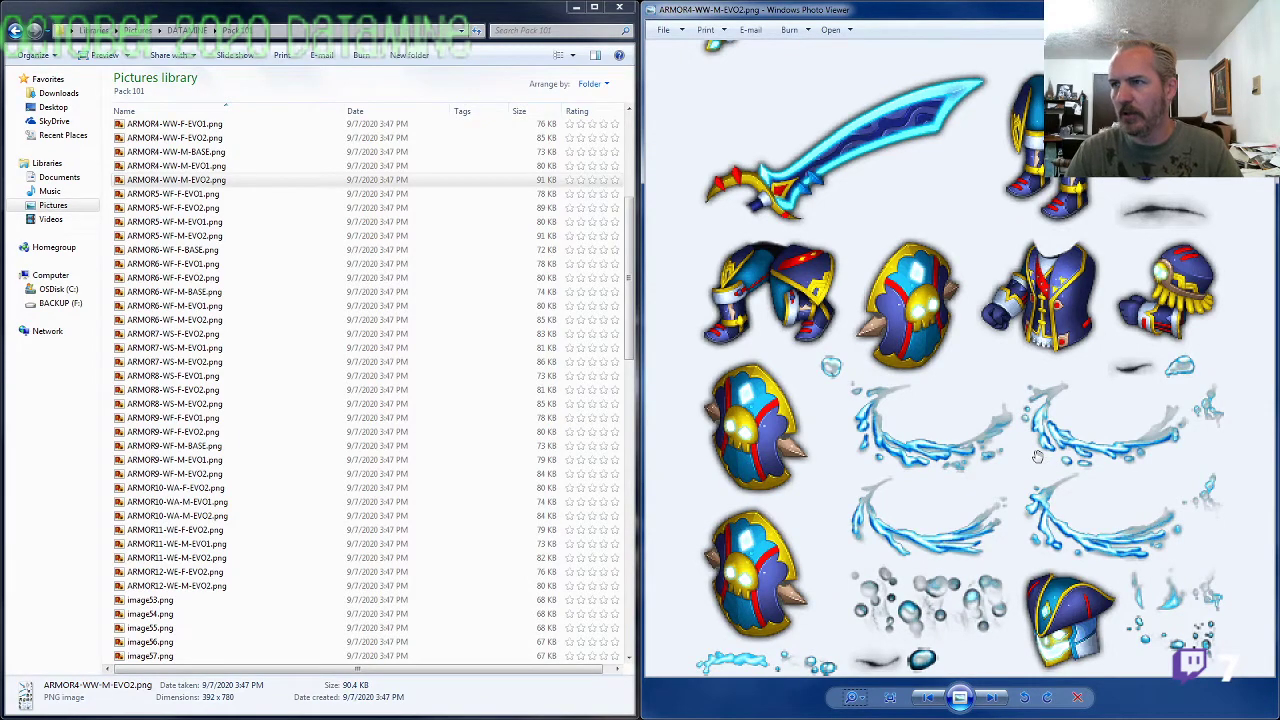
{"action": "left_click_drag", "start_coordinate": [956, 182], "coordinate": [948, 35]}
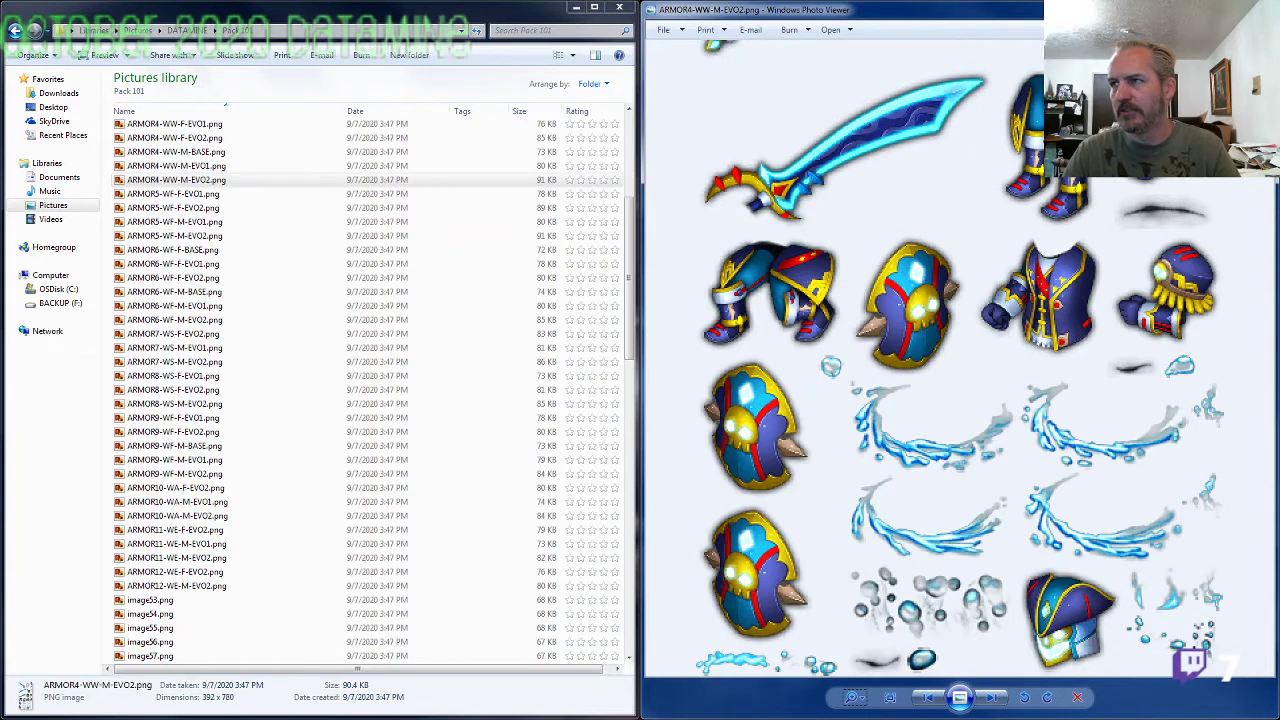
{"action": "left_click", "coordinate": [1257, 8]}
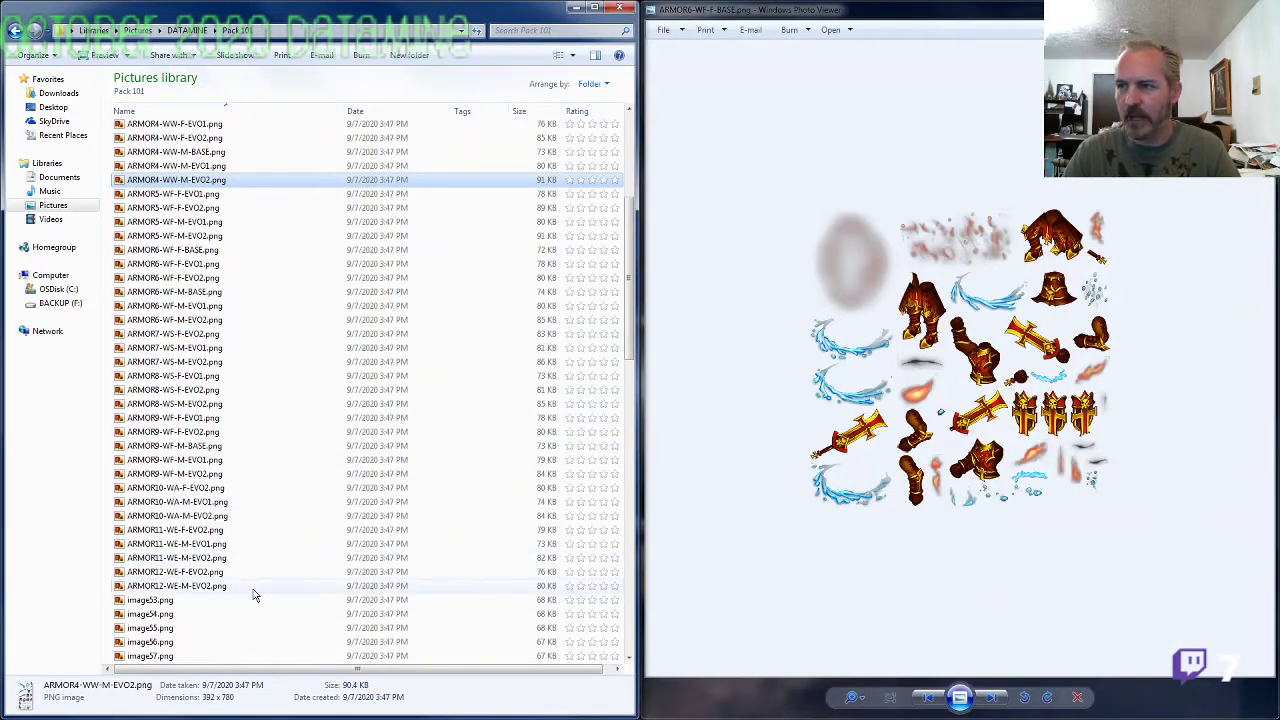
Step: Compare image53.png with the ARMOR5-WF-M-EVO2 sheet and rename it as ARMOR5-WF-M-BASE, adapting that sheet's copied name
{"action": "left_click", "coordinate": [725, 520]}
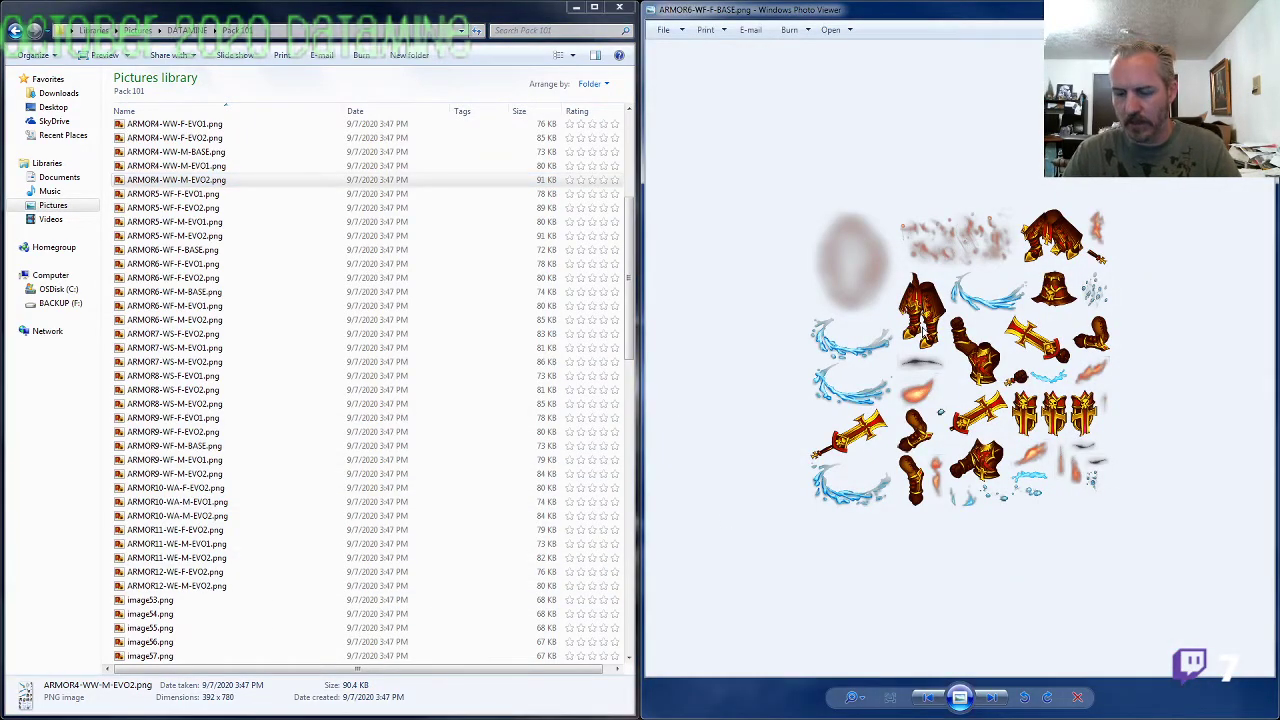
{"action": "key", "text": "Right"}
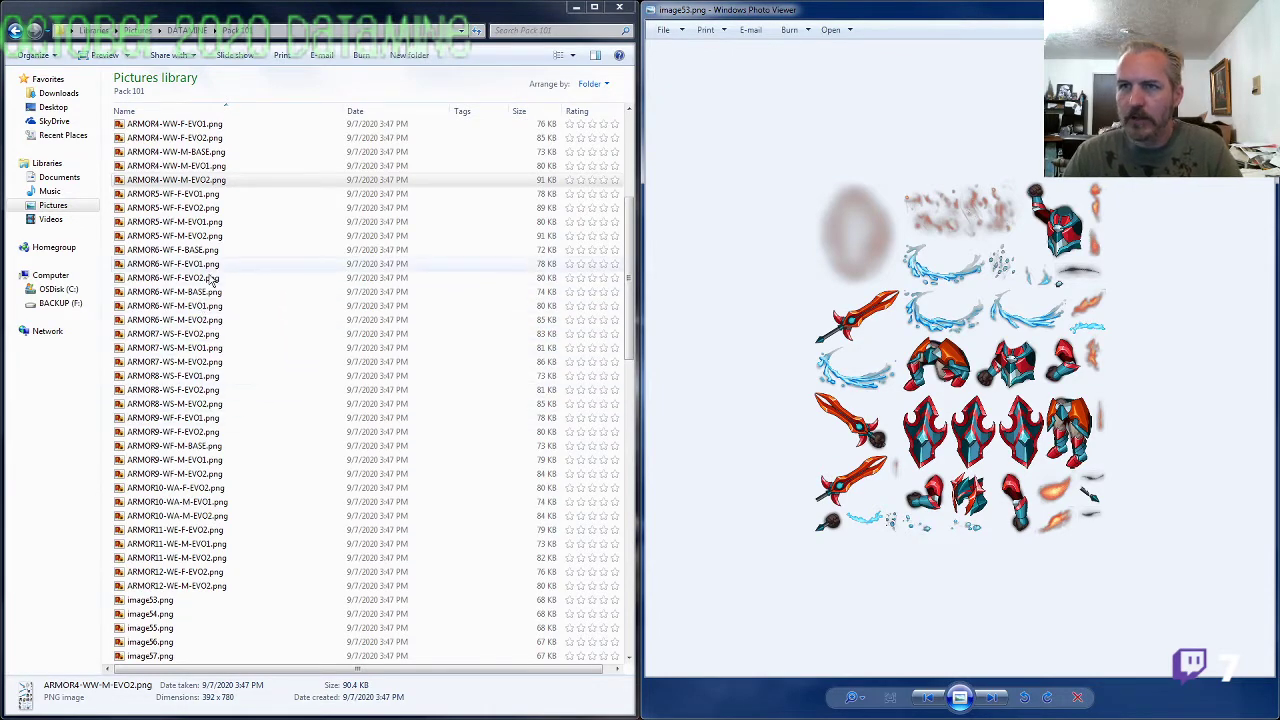
{"action": "left_click", "coordinate": [208, 207]}
{"action": "double_click", "coordinate": [205, 236]}
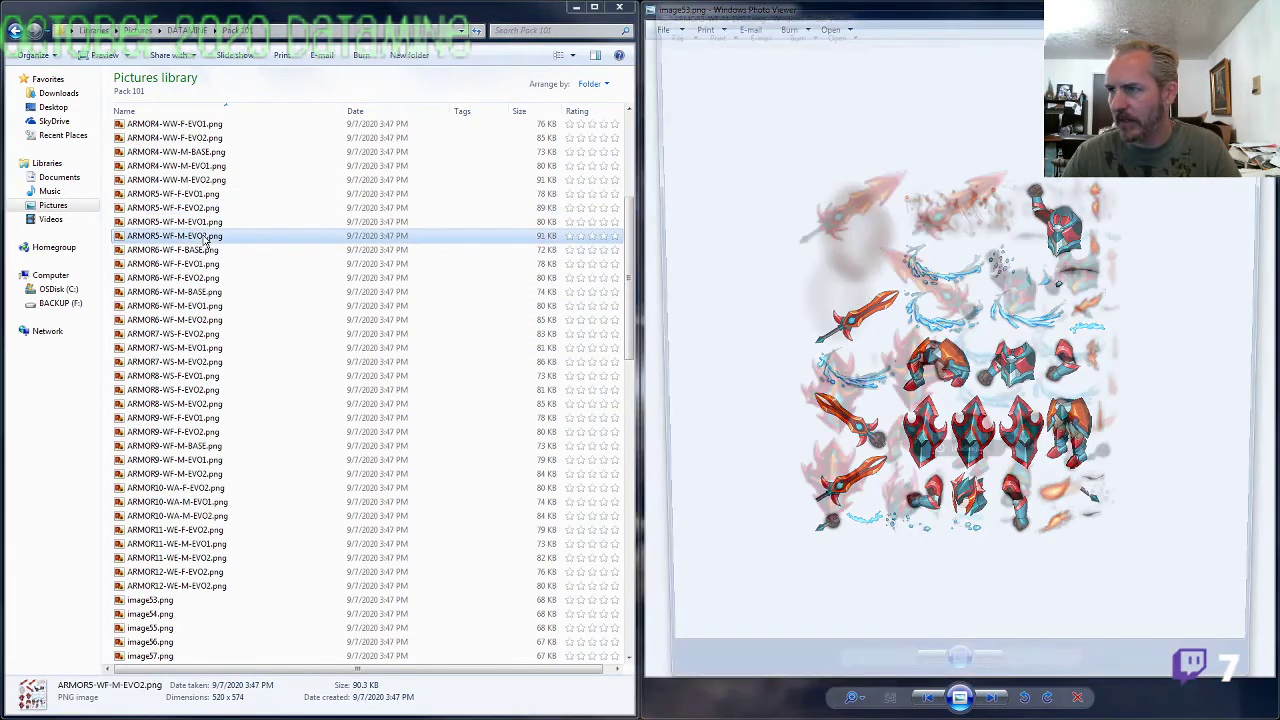
{"action": "left_click", "coordinate": [1258, 8]}
{"action": "key", "text": "F2"}
{"action": "key", "text": "ctrl+c"}
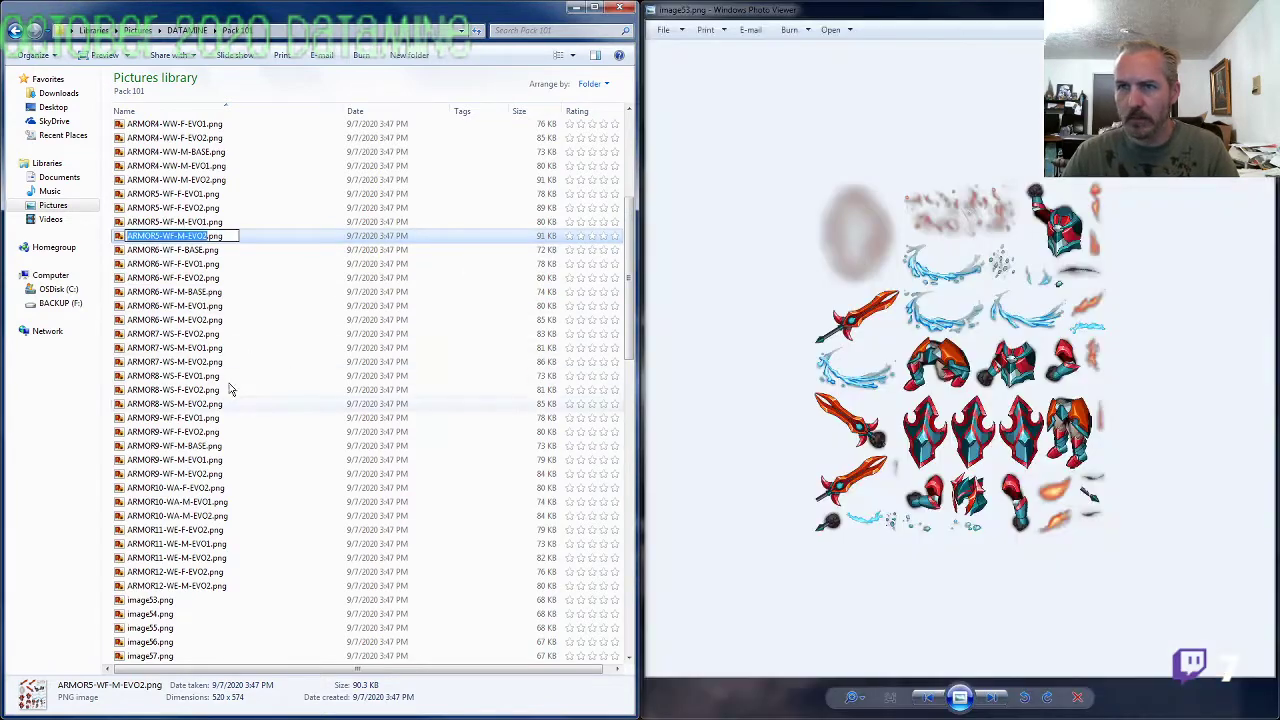
{"action": "left_click", "coordinate": [179, 604]}
{"action": "key", "text": "F2"}
{"action": "key", "text": "ctrl+v"}
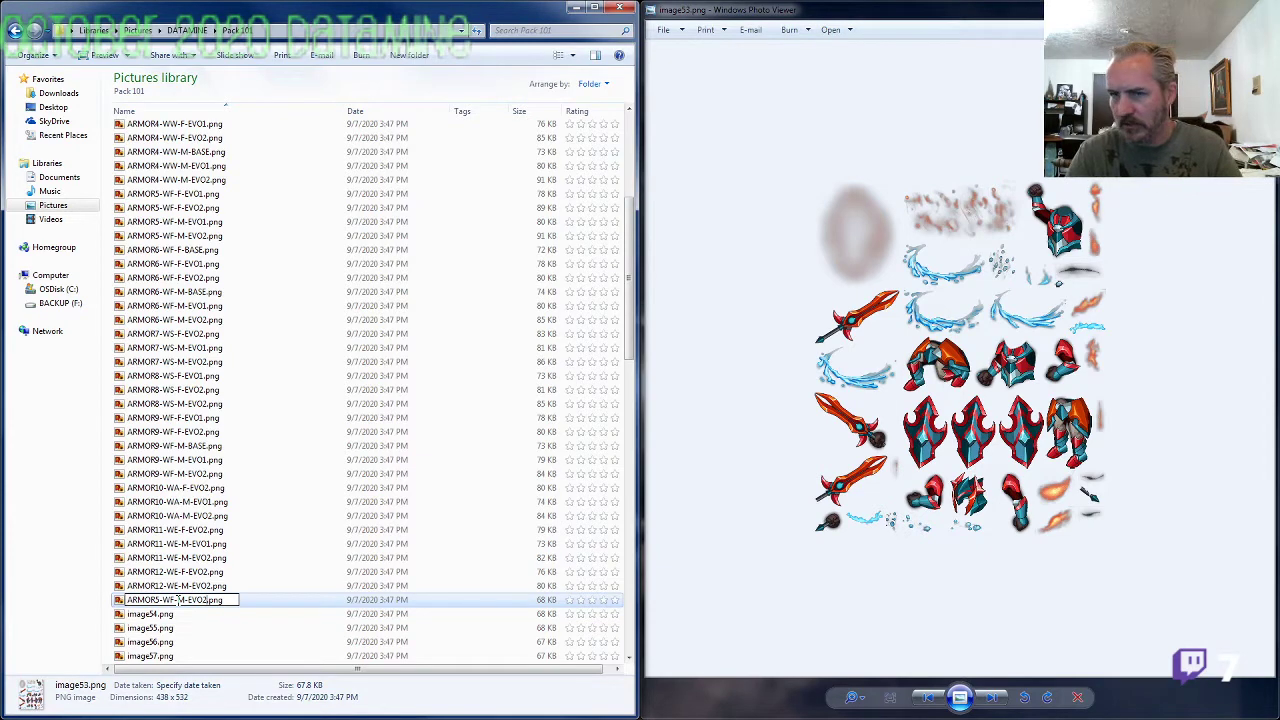
{"action": "type", "text": "BASE"}
{"action": "key", "text": "Return"}
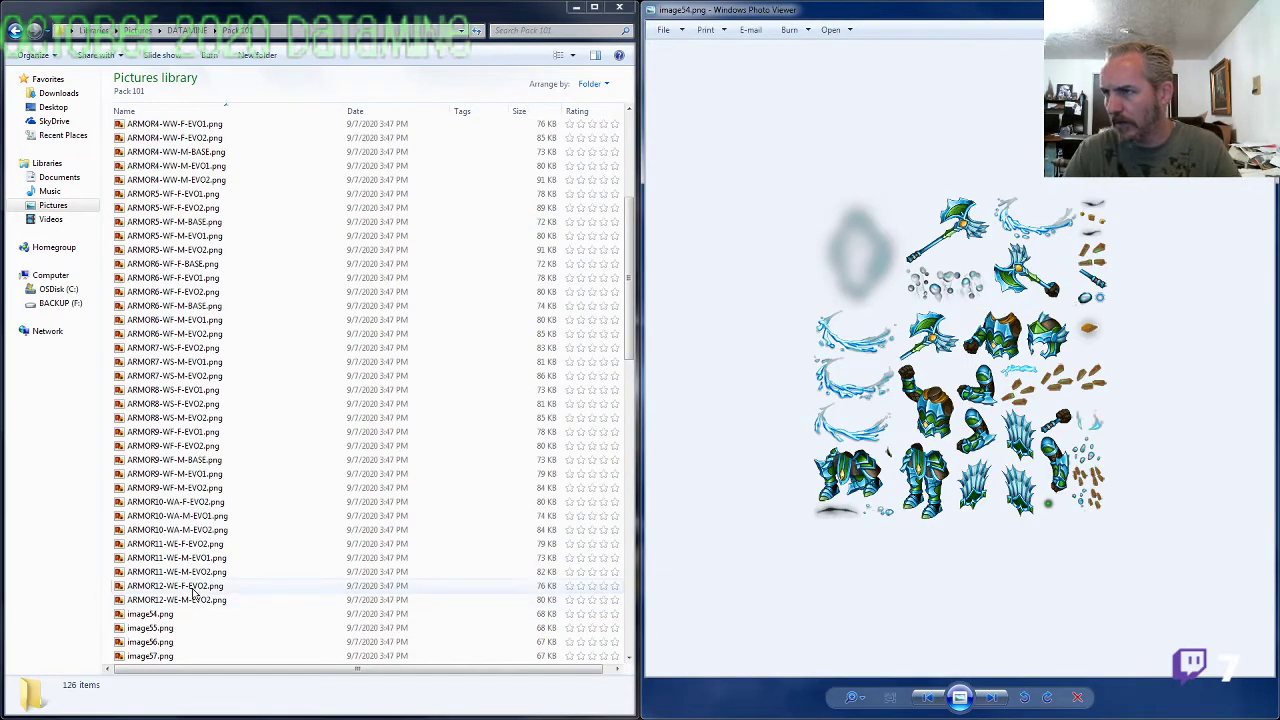
Step: Compare image54.png with the ARMOR11-WE-F-EVO2 sheet and rename it as ARMOR11-WE-M-BASE, adapting that sheet's copied name
{"action": "left_click", "coordinate": [197, 548]}
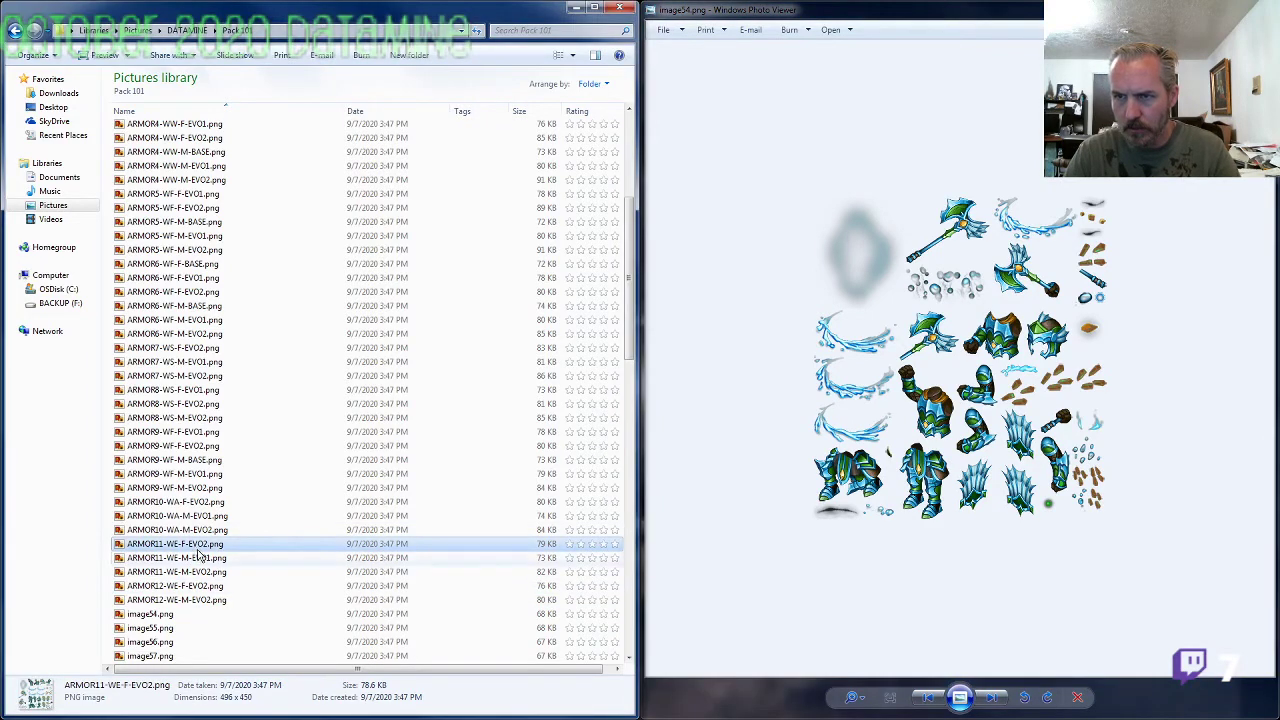
{"action": "double_click", "coordinate": [197, 530]}
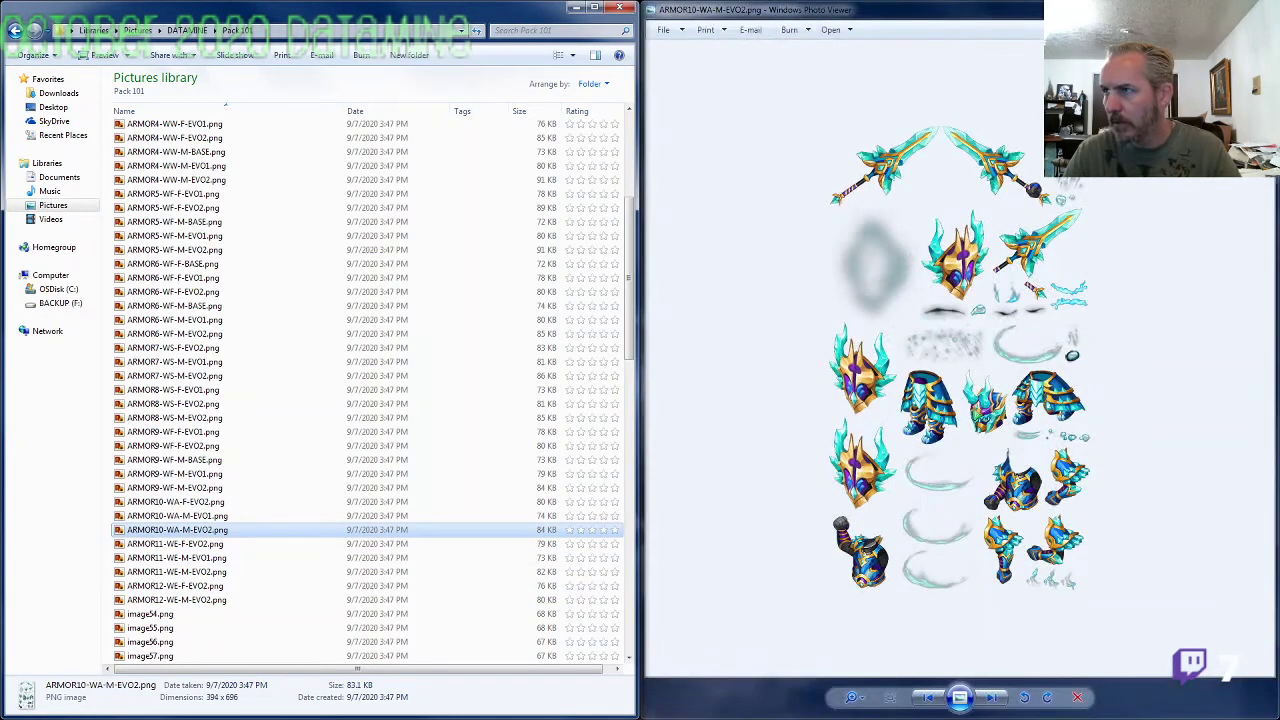
{"action": "left_click", "coordinate": [1258, 8]}
{"action": "double_click", "coordinate": [231, 548]}
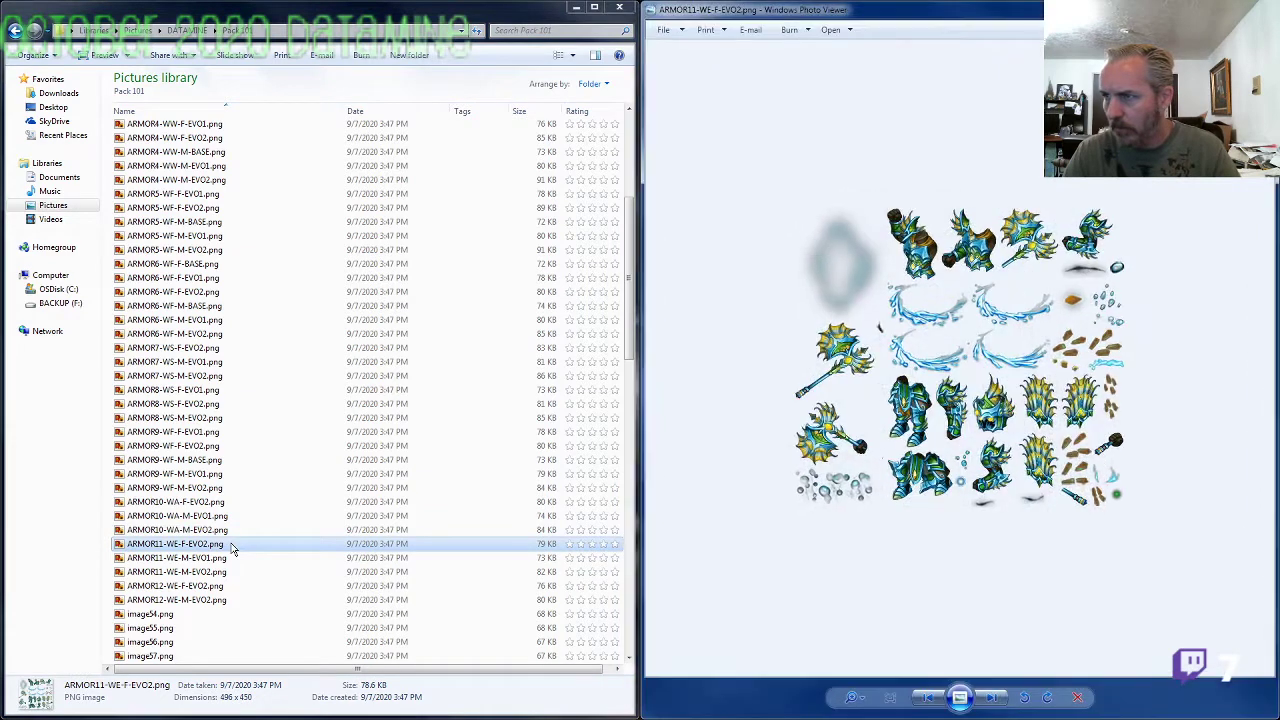
{"action": "left_click", "coordinate": [1258, 8]}
{"action": "key", "text": "F2"}
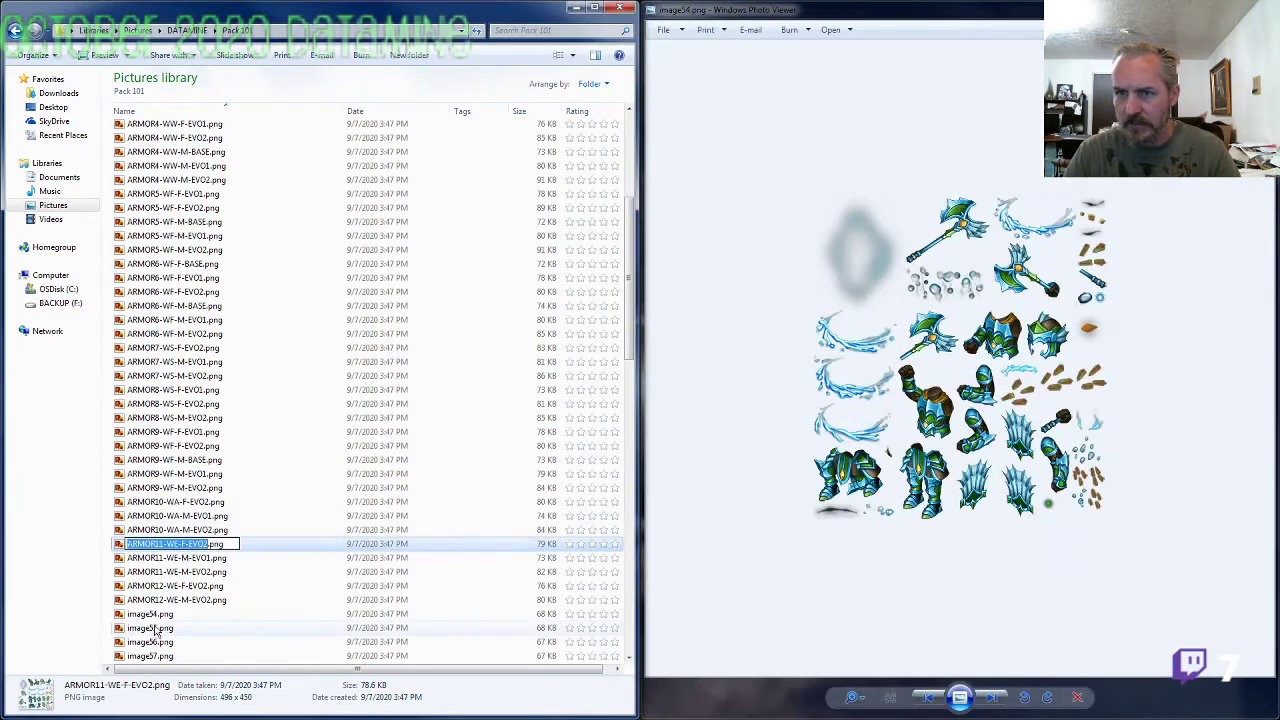
{"action": "key", "text": "ctrl+c"}
{"action": "left_click", "coordinate": [158, 618]}
{"action": "key", "text": "F2"}
{"action": "key", "text": "ctrl+v"}
{"action": "key", "text": "ctrl+shift+Left"}
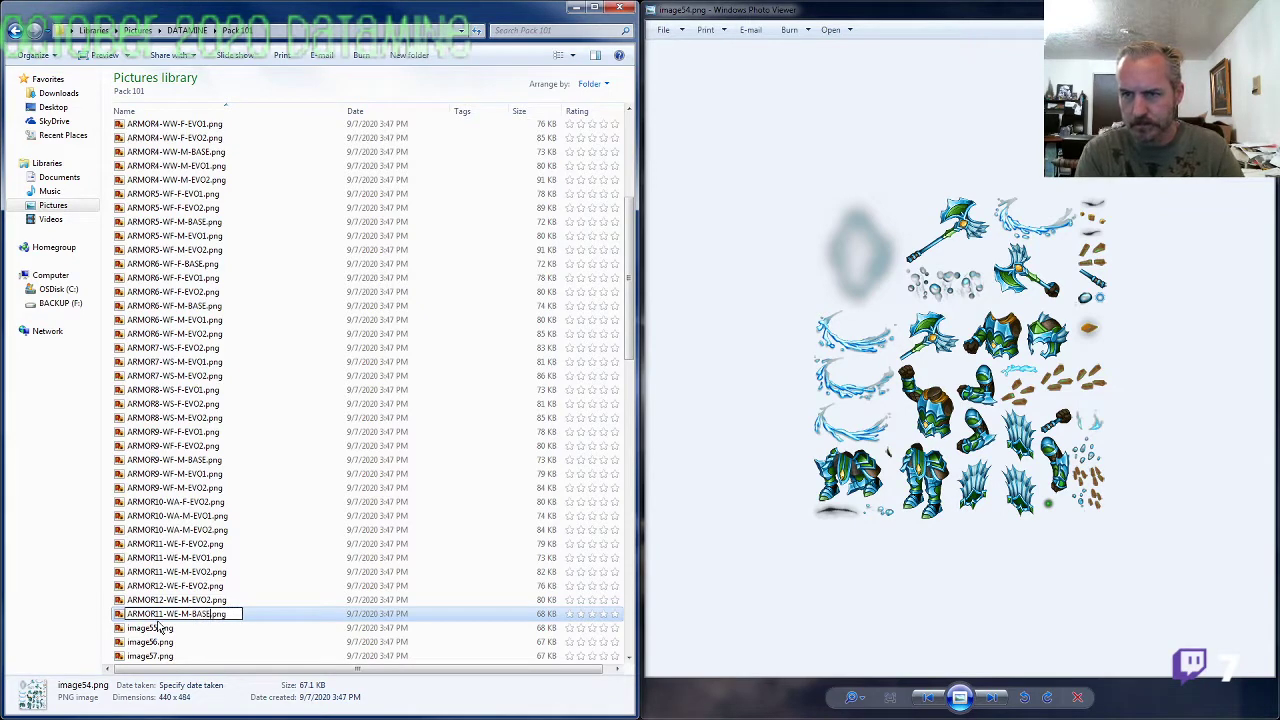
{"action": "key", "text": "Return"}
Step: Compare image55.png with the ARMOR9-WF-M-EVO2 sheet and rename it as ARMOR9-WF-F-BASE, adapting the name copied from ARMOR9-WF-M-BASE.png
{"action": "double_click", "coordinate": [158, 627]}
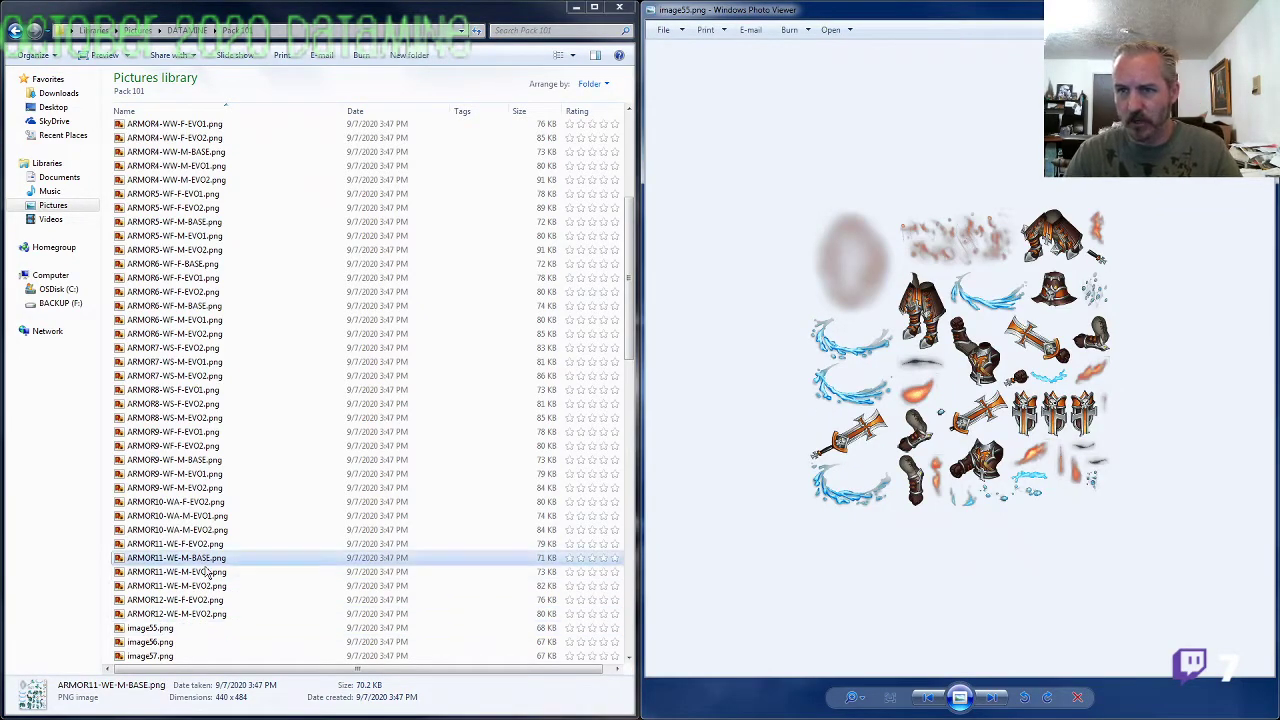
{"action": "double_click", "coordinate": [180, 487]}
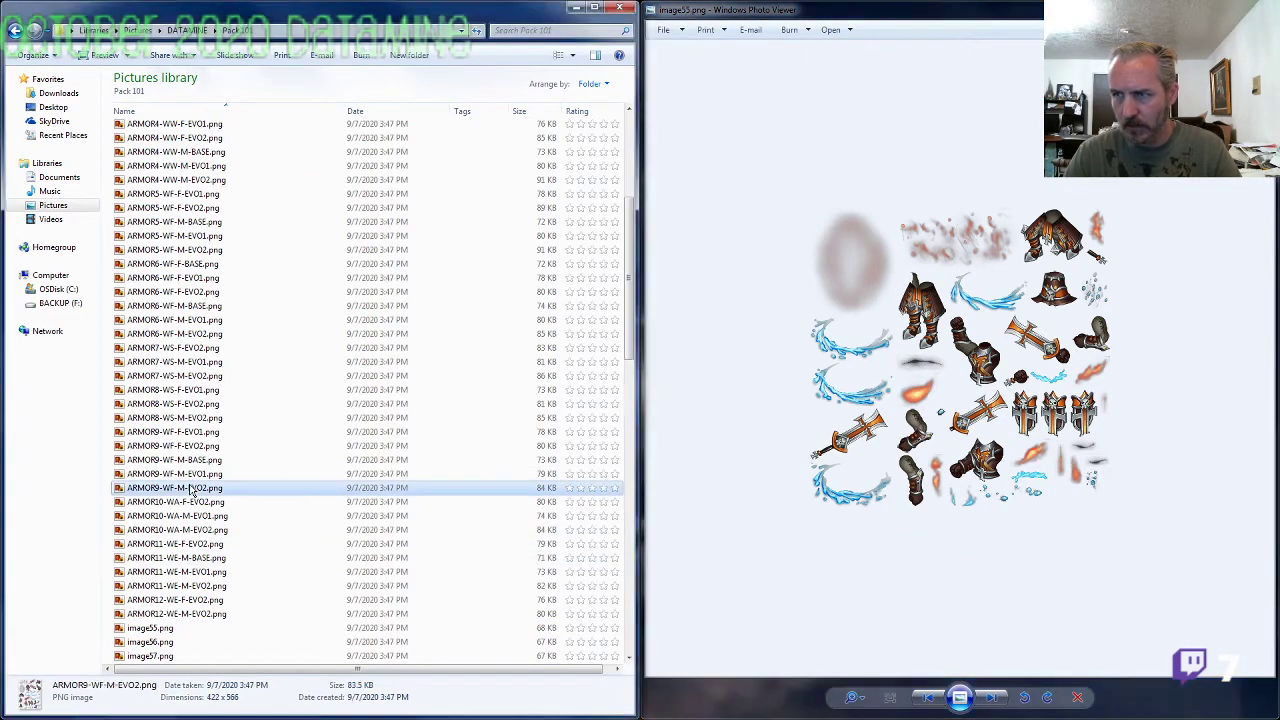
{"action": "left_click", "coordinate": [1258, 8]}
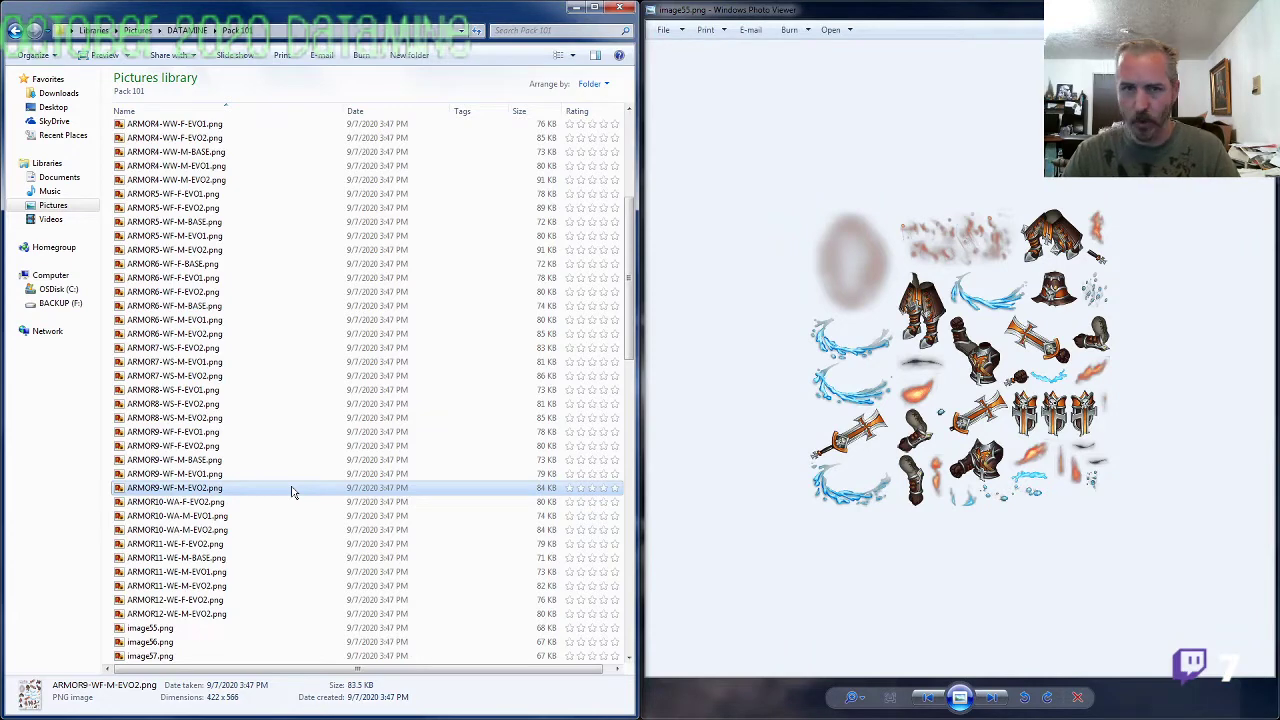
{"action": "scroll", "coordinate": [293, 508], "scroll_direction": "up", "scroll_amount": 1}
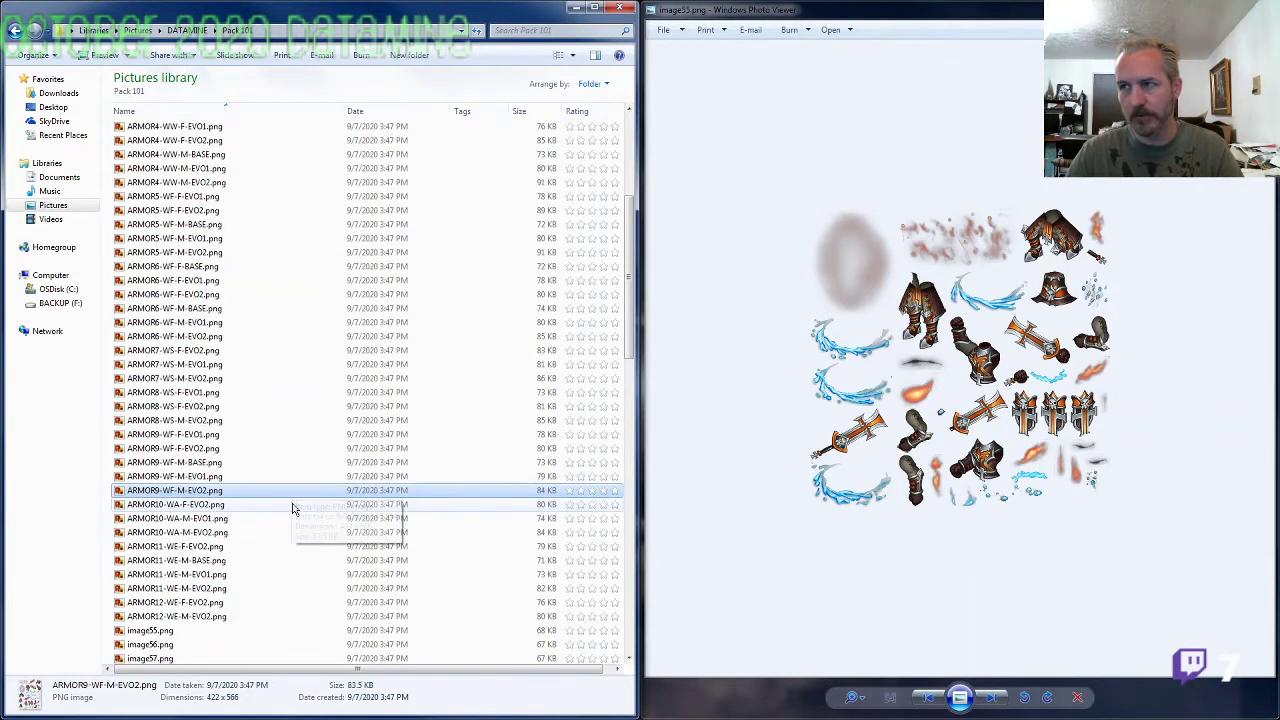
{"action": "scroll", "coordinate": [293, 508], "scroll_direction": "up", "scroll_amount": 1}
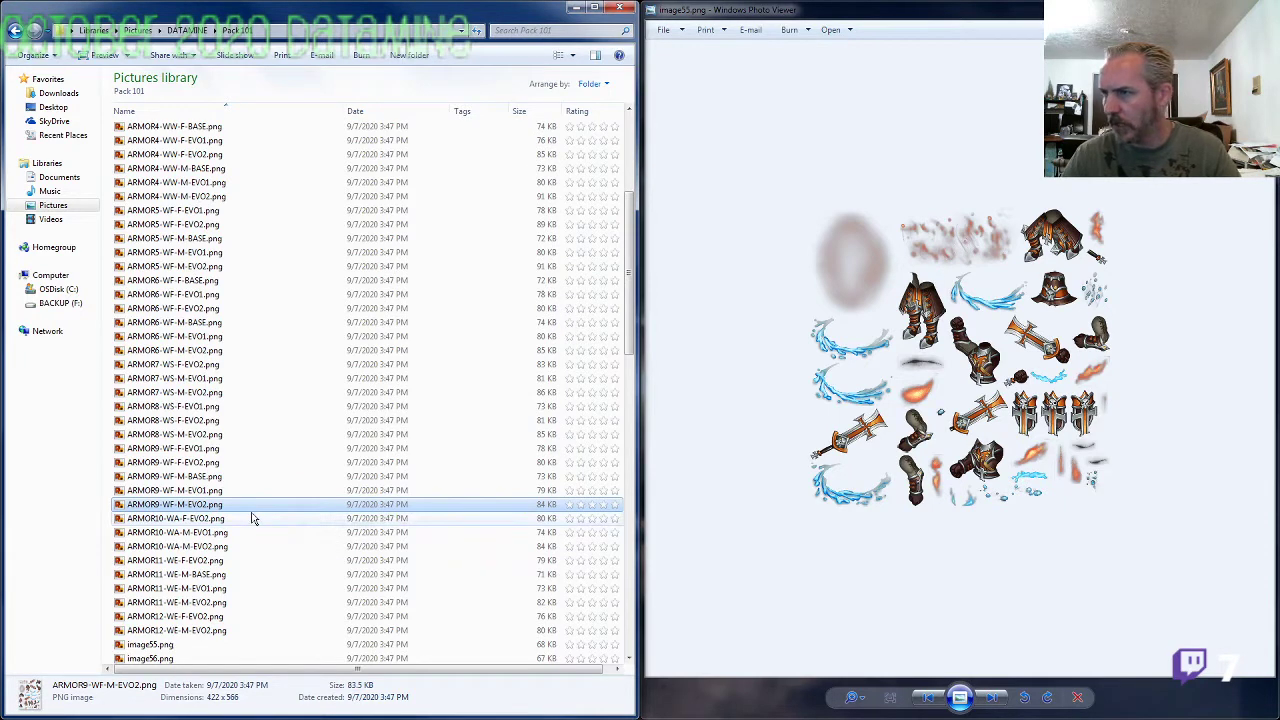
{"action": "left_click", "coordinate": [210, 477]}
{"action": "key", "text": "F2"}
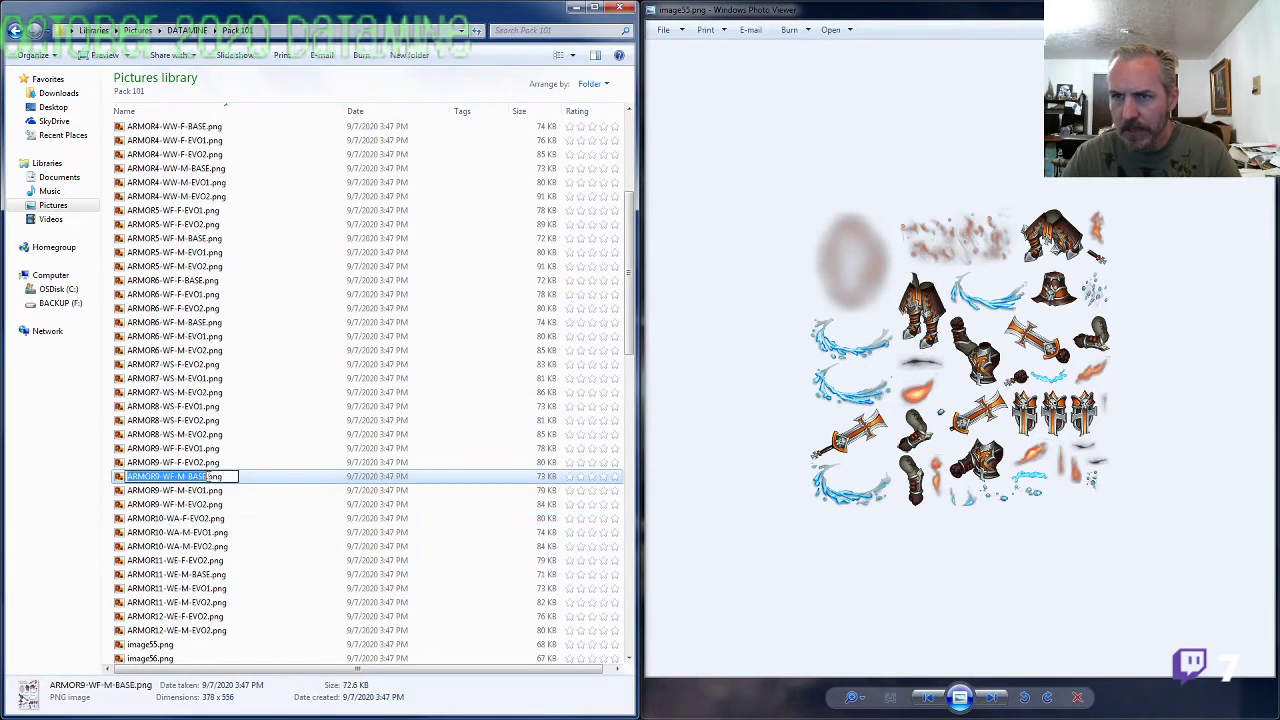
{"action": "key", "text": "ctrl+c"}
{"action": "left_click", "coordinate": [178, 645]}
{"action": "key", "text": "F2"}
{"action": "key", "text": "ctrl+v"}
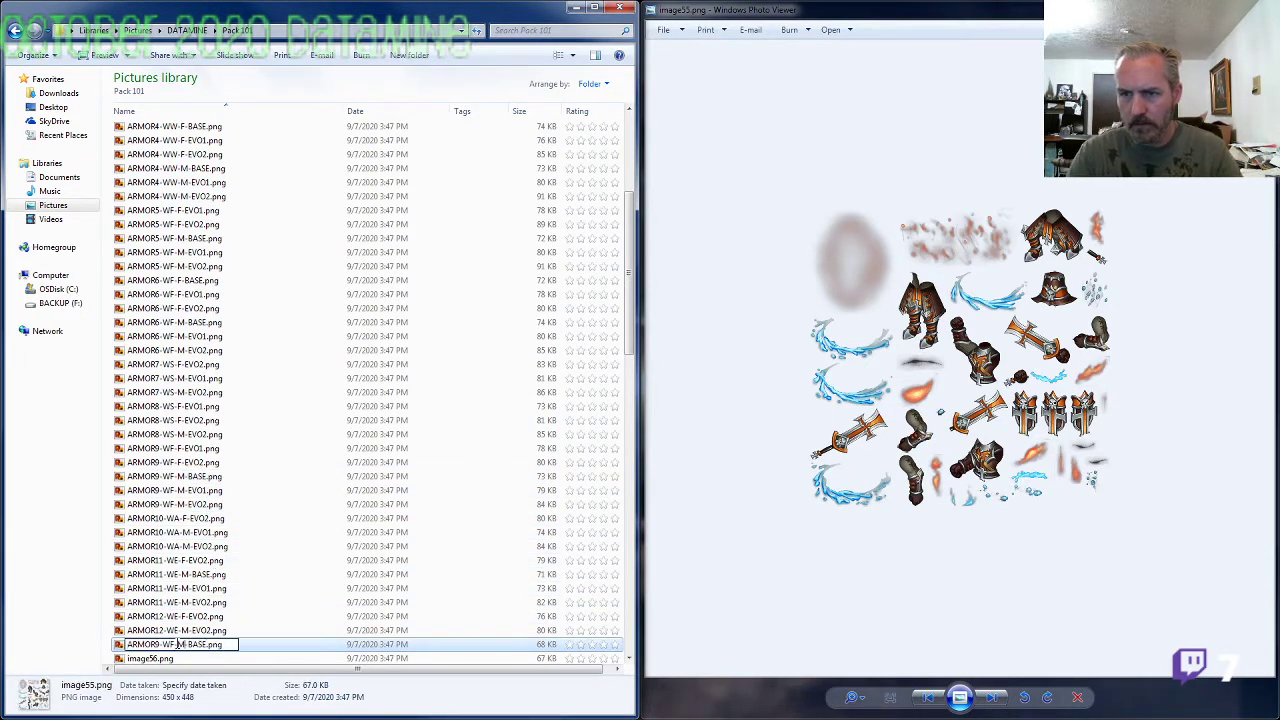
{"action": "key", "text": "Return"}
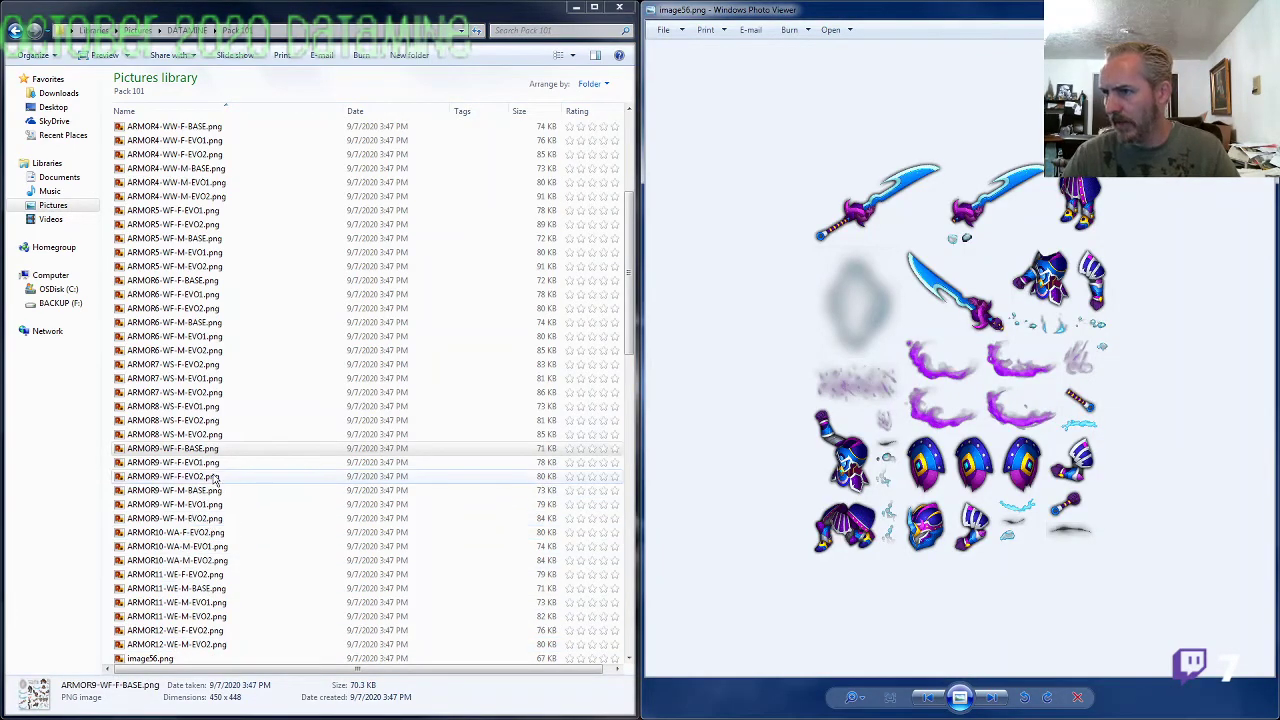
Step: Compare image56.png with the ARMOR7-WS-F-EVO2 sheet and rename it as ARMOR7-WS-F-EVO1, adapting that sheet's copied name
{"action": "double_click", "coordinate": [189, 371]}
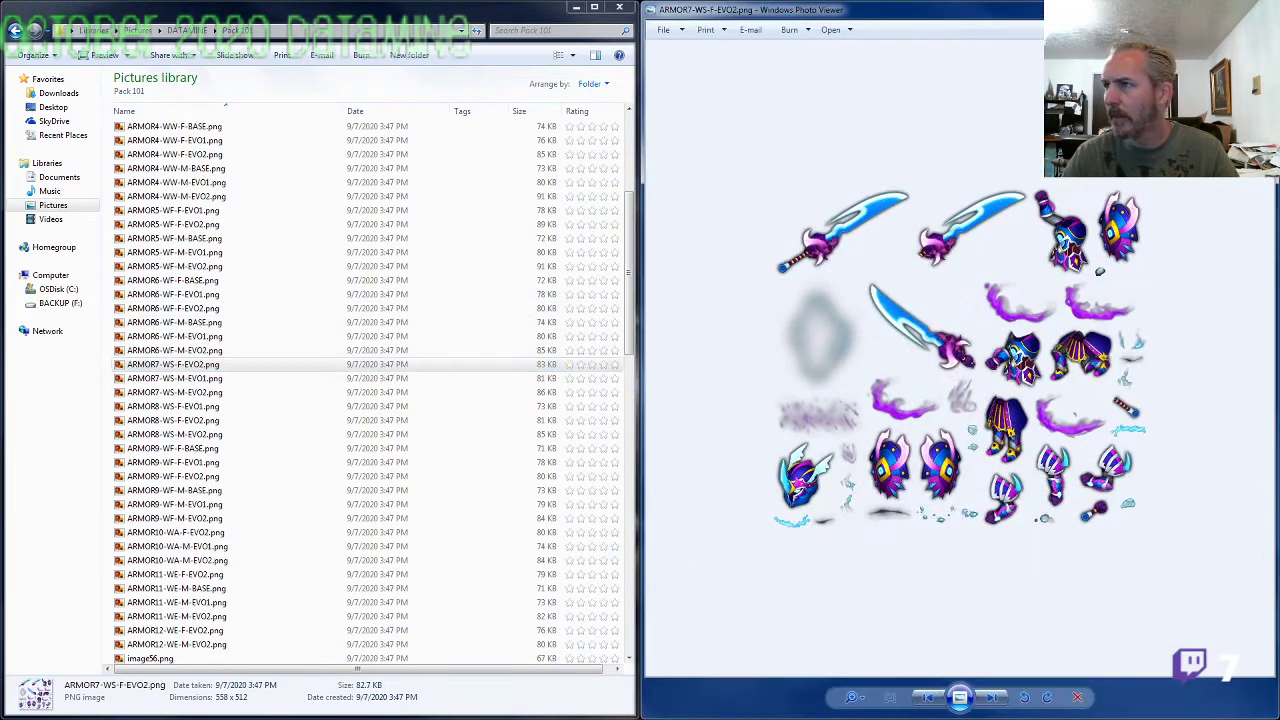
{"action": "left_click", "coordinate": [1258, 8]}
{"action": "key", "text": "F2"}
{"action": "left_click", "coordinate": [184, 660]}
{"action": "key", "text": "F2"}
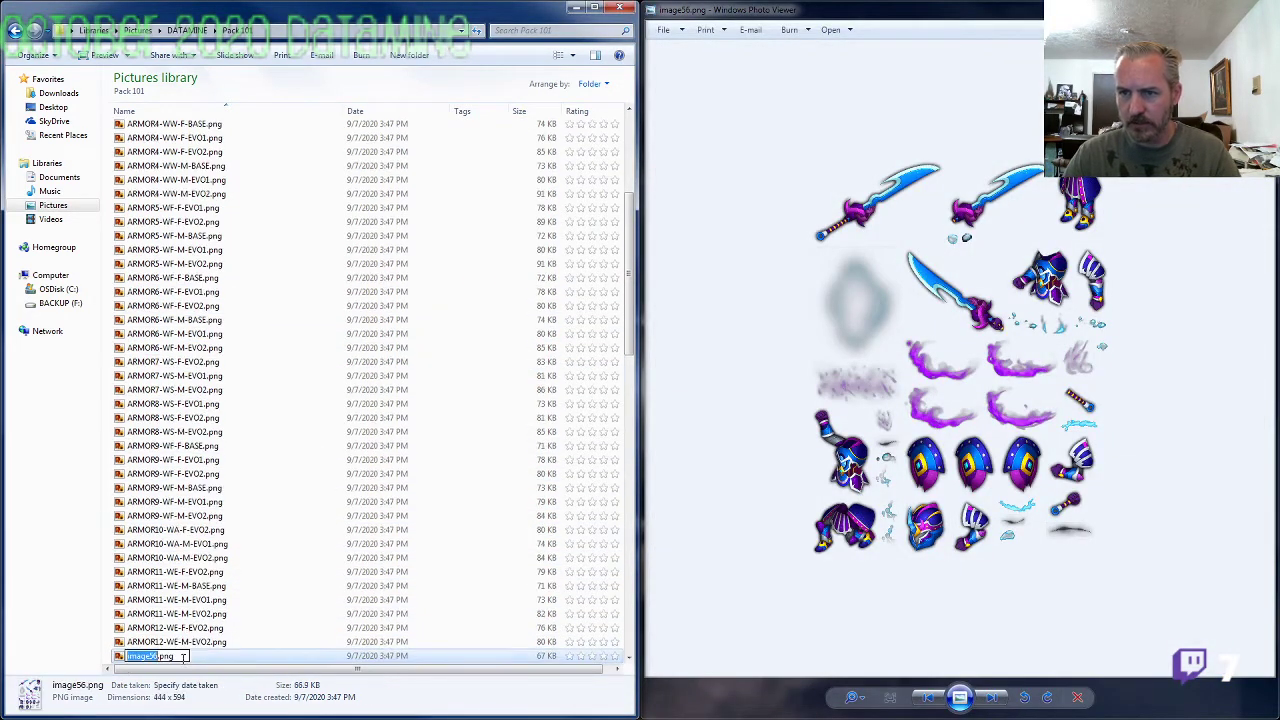
{"action": "key", "text": "ctrl+v"}
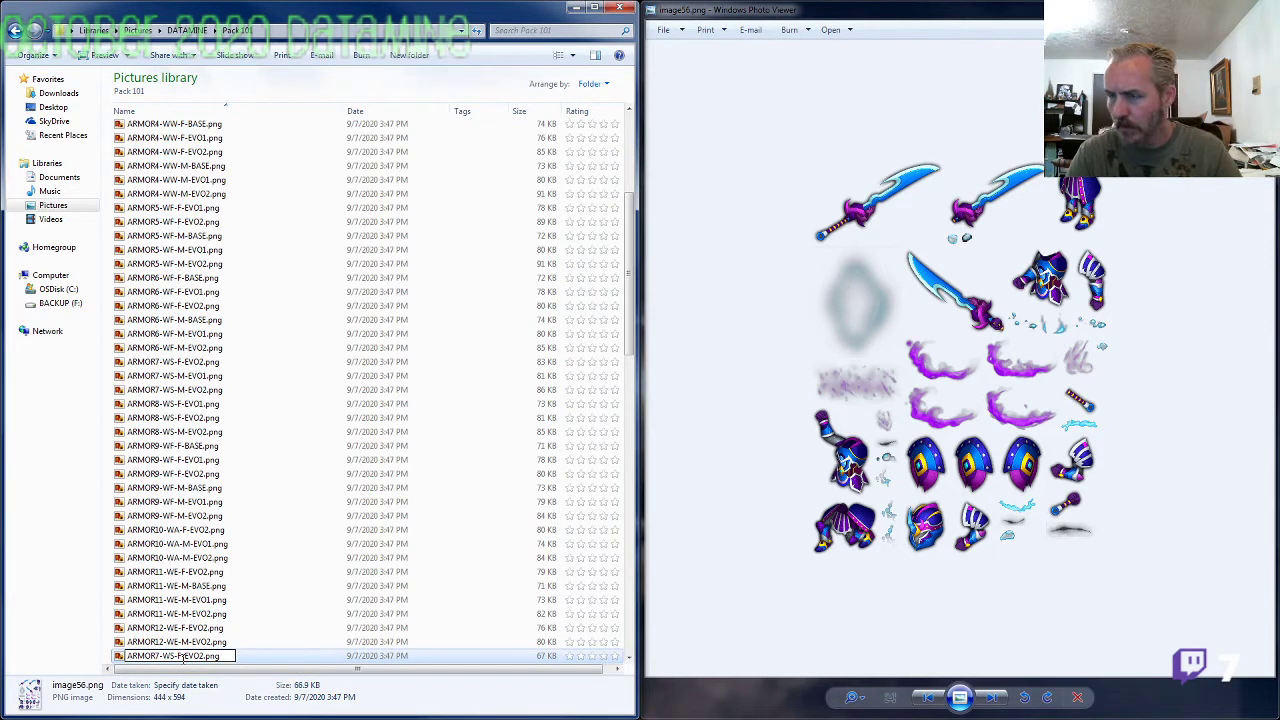
{"action": "key", "text": "Return"}
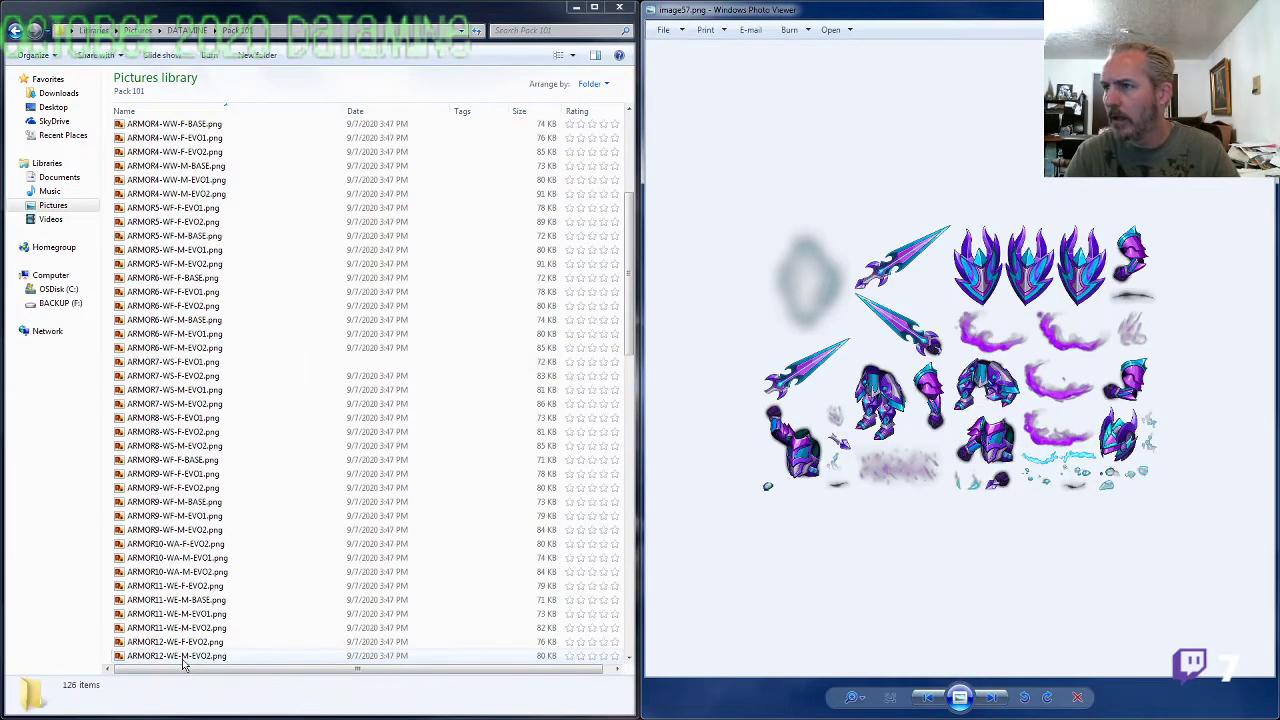
Step: Compare image57.png with the ARMOR8-WS-M-EVO2 sheet and rename it as ARMOR8-WS-M-EVO1, adapting that sheet's copied name
{"action": "double_click", "coordinate": [186, 446]}
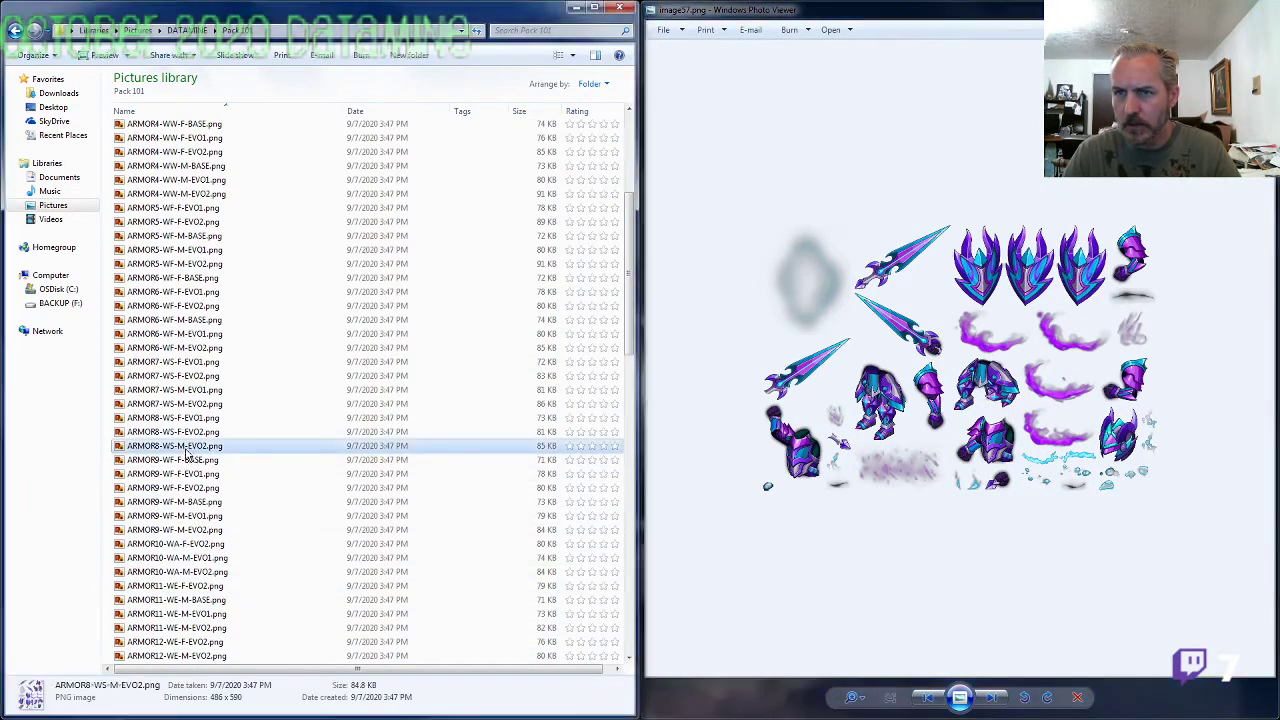
{"action": "key", "text": "alt+F4"}
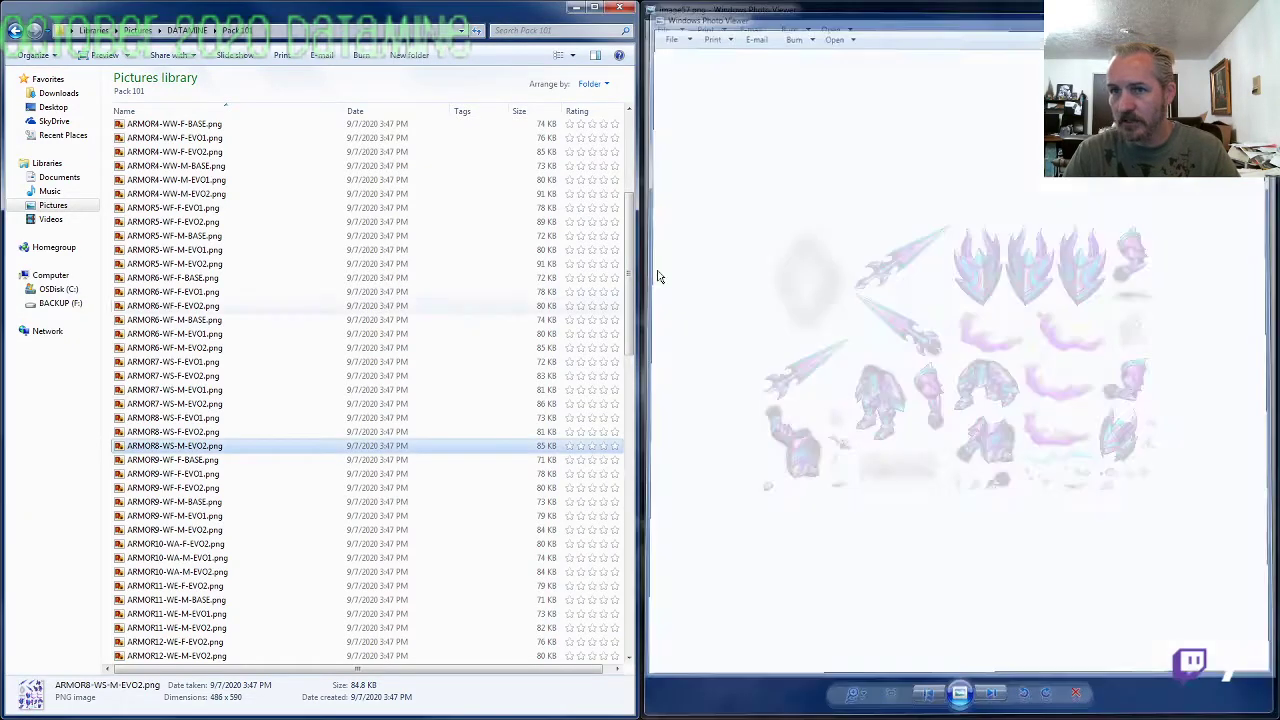
{"action": "key", "text": "F2"}
{"action": "left_click", "coordinate": [217, 541]}
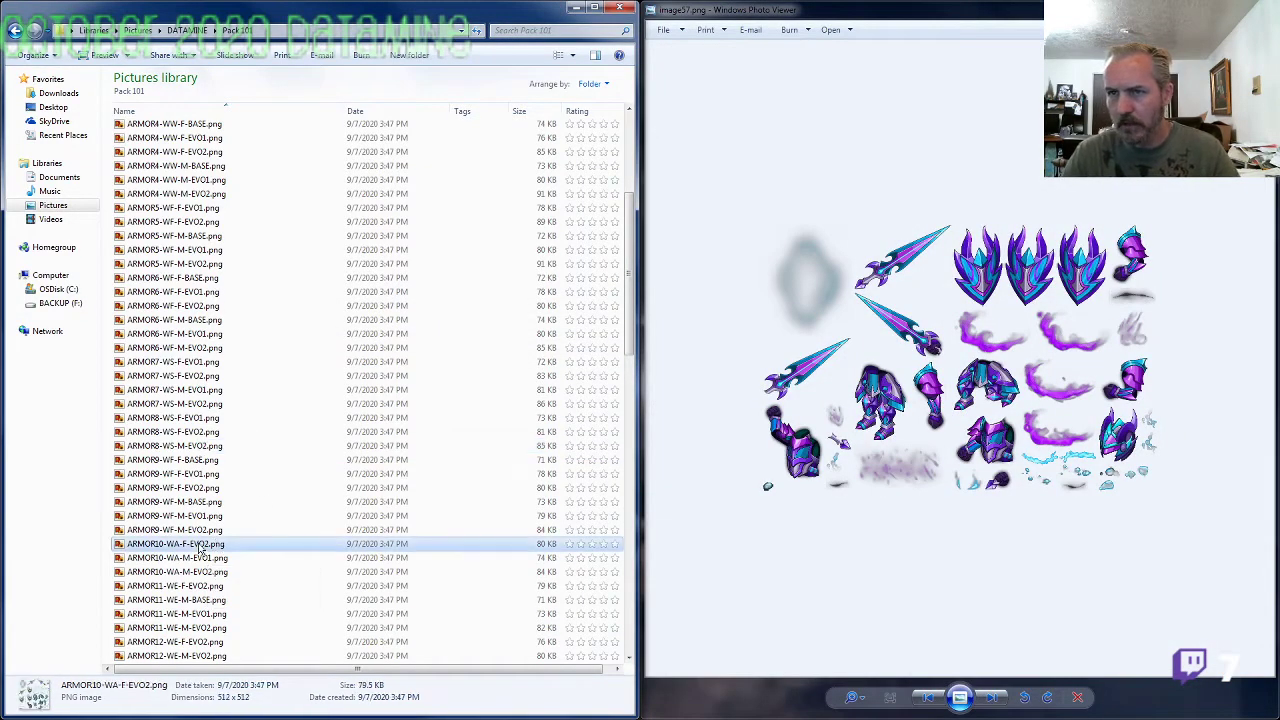
{"action": "scroll", "coordinate": [199, 549], "scroll_direction": "down", "scroll_amount": 1}
{"action": "left_click", "coordinate": [175, 616]}
{"action": "key", "text": "F2"}
{"action": "key", "text": "ctrl+v"}
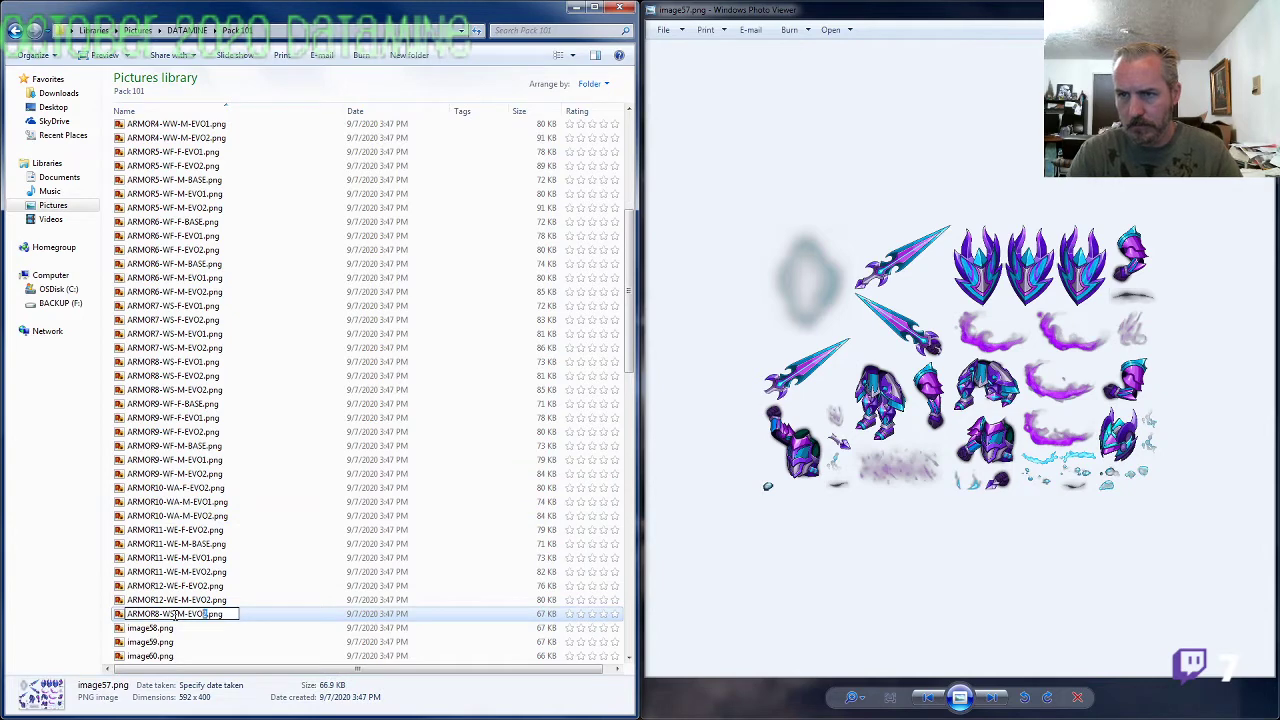
{"action": "key", "text": "Return"}
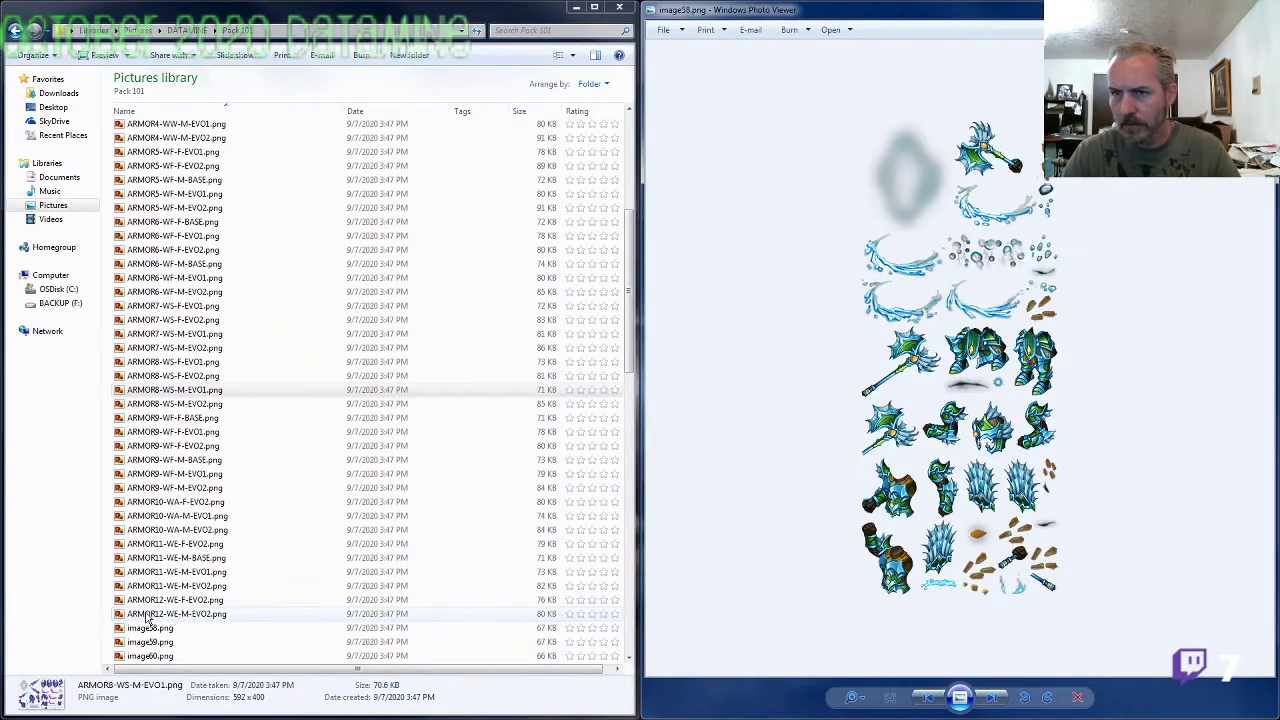
Step: Rename image58.png as ARMOR11-WE-F-EVO1, adapting the name copied from ARMOR11-WE-F-EVO2.png
{"action": "left_click", "coordinate": [200, 548]}
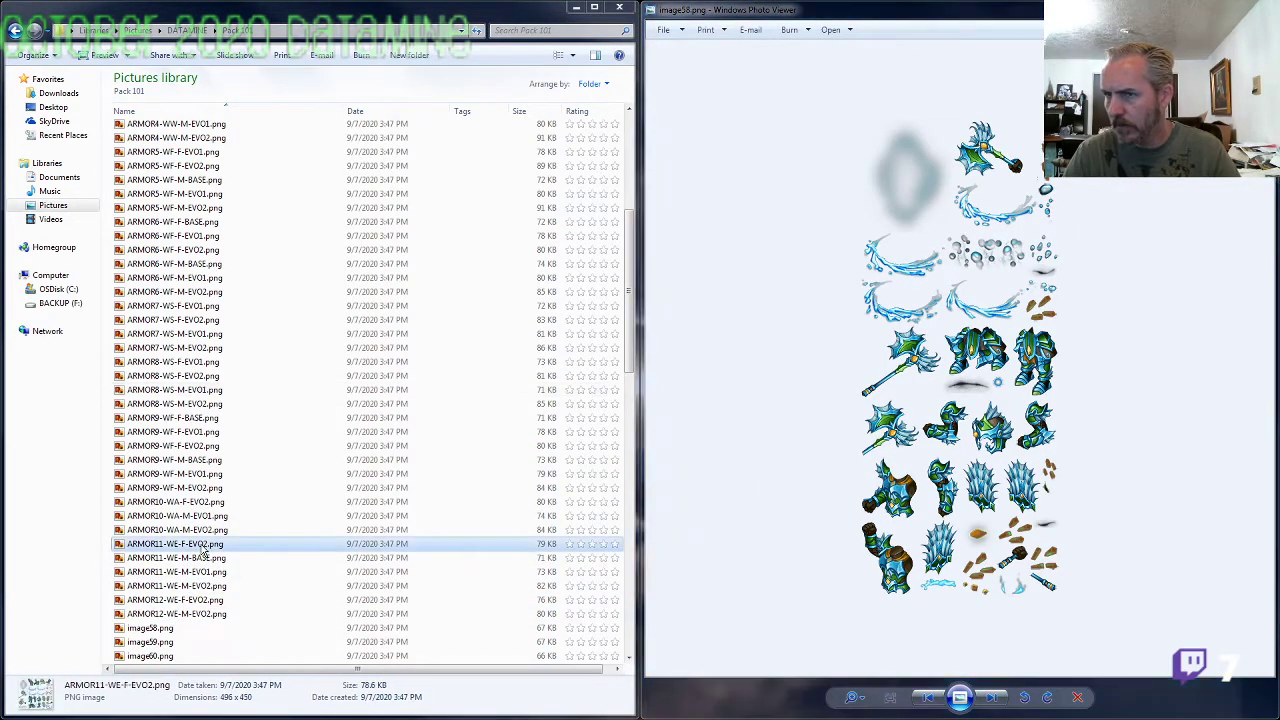
{"action": "left_click", "coordinate": [174, 628]}
{"action": "key", "text": "F2"}
{"action": "key", "text": "ctrl+v"}
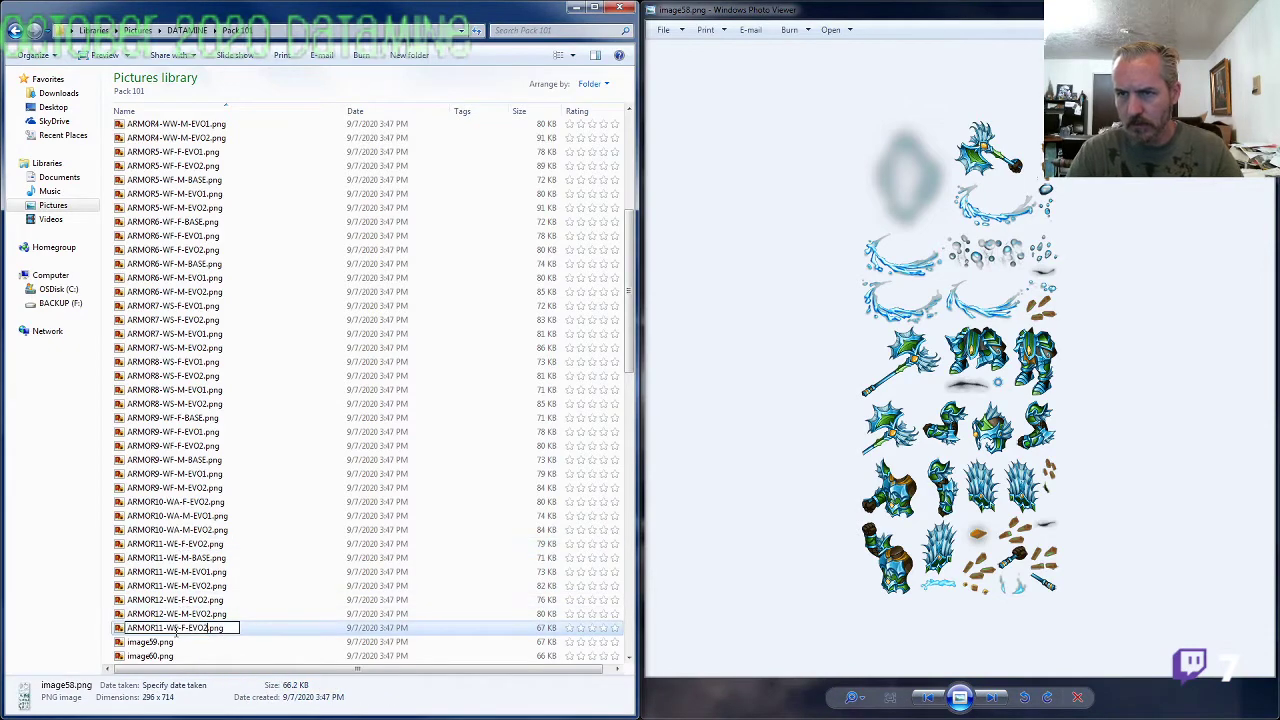
{"action": "key", "text": "Return"}
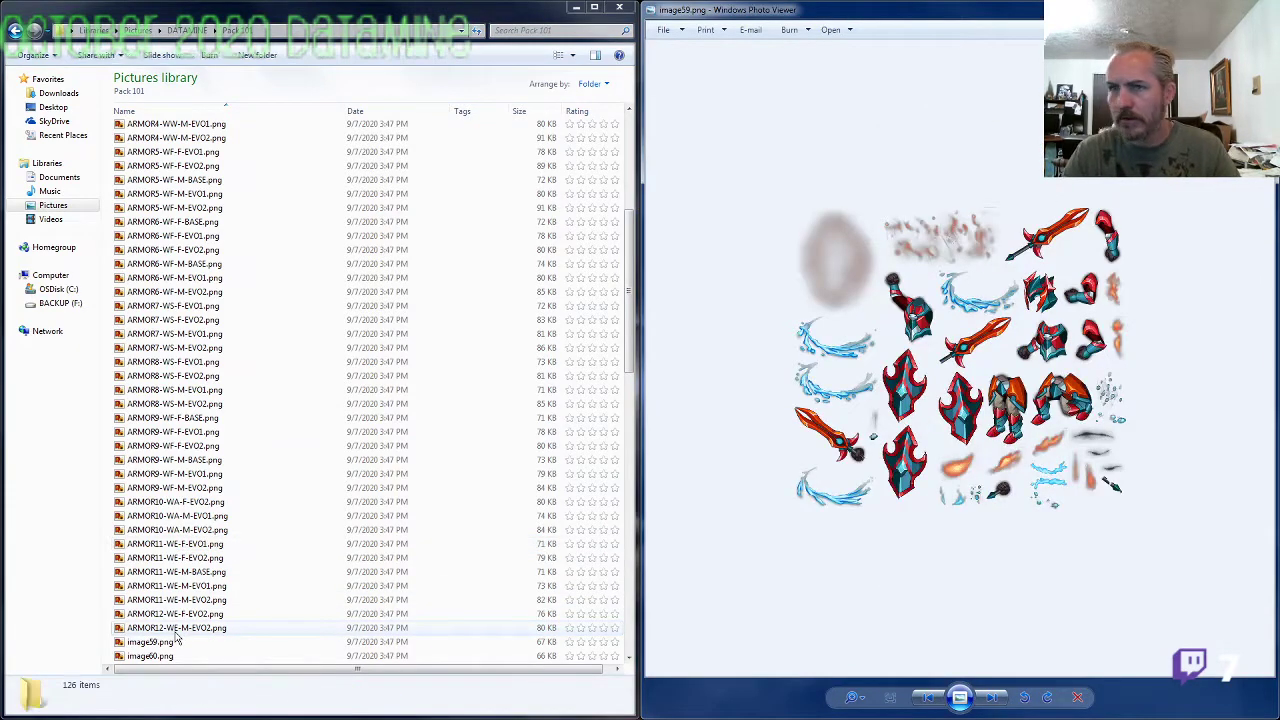
Step: Compare image59.png with the ARMOR6-WF-M-EVO2 and ARMOR5-WF-M-EVO2 sheets to identify its armor set
{"action": "left_click", "coordinate": [206, 292]}
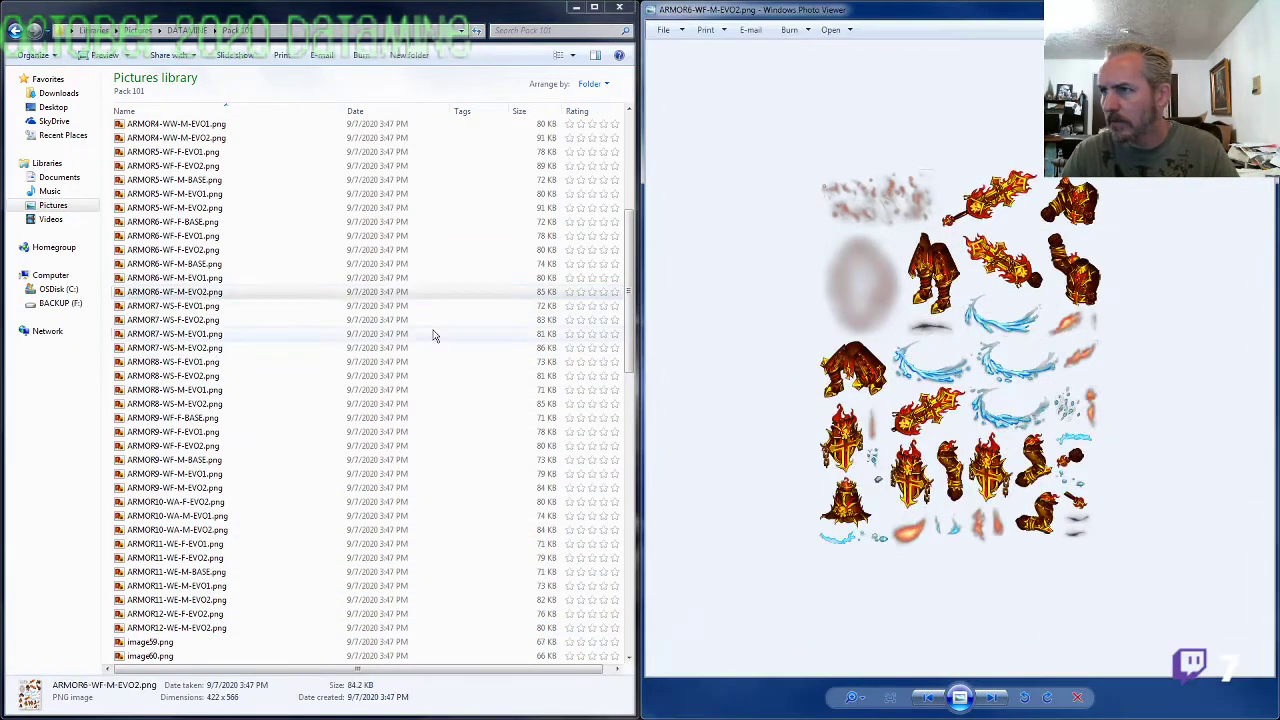
{"action": "scroll", "coordinate": [270, 322], "scroll_direction": "up", "scroll_amount": 1}
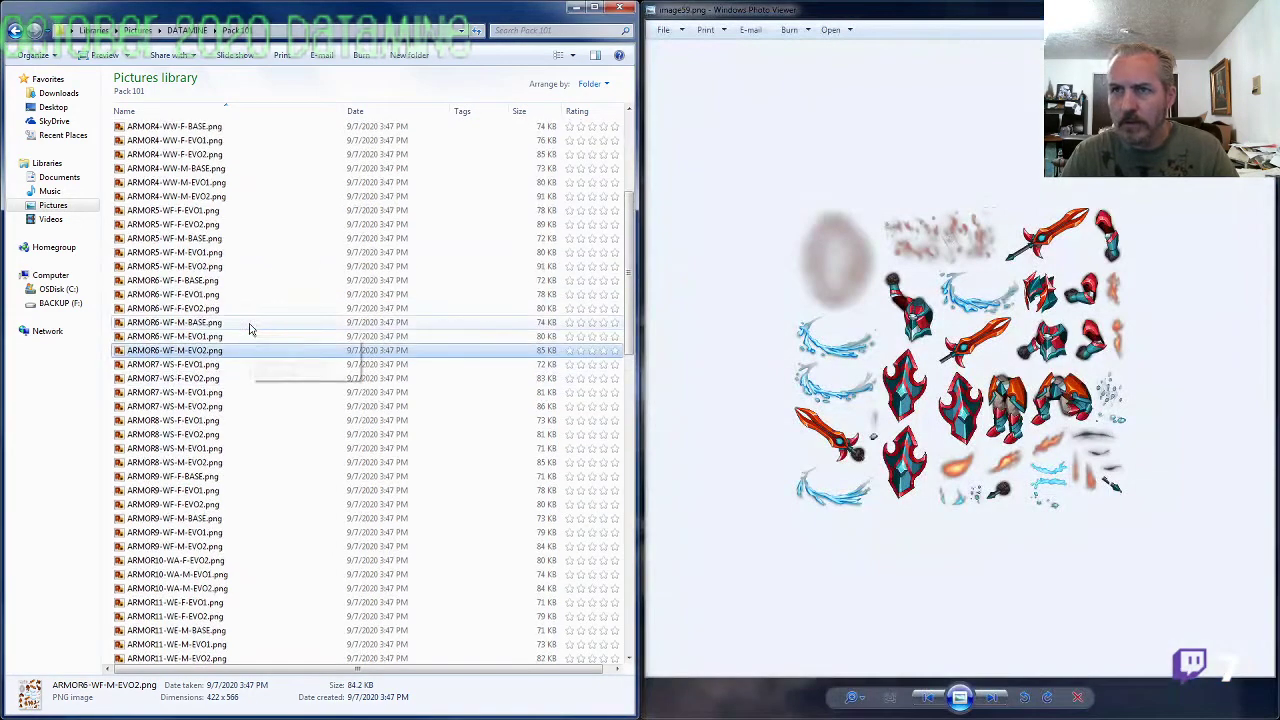
{"action": "left_click", "coordinate": [211, 269]}
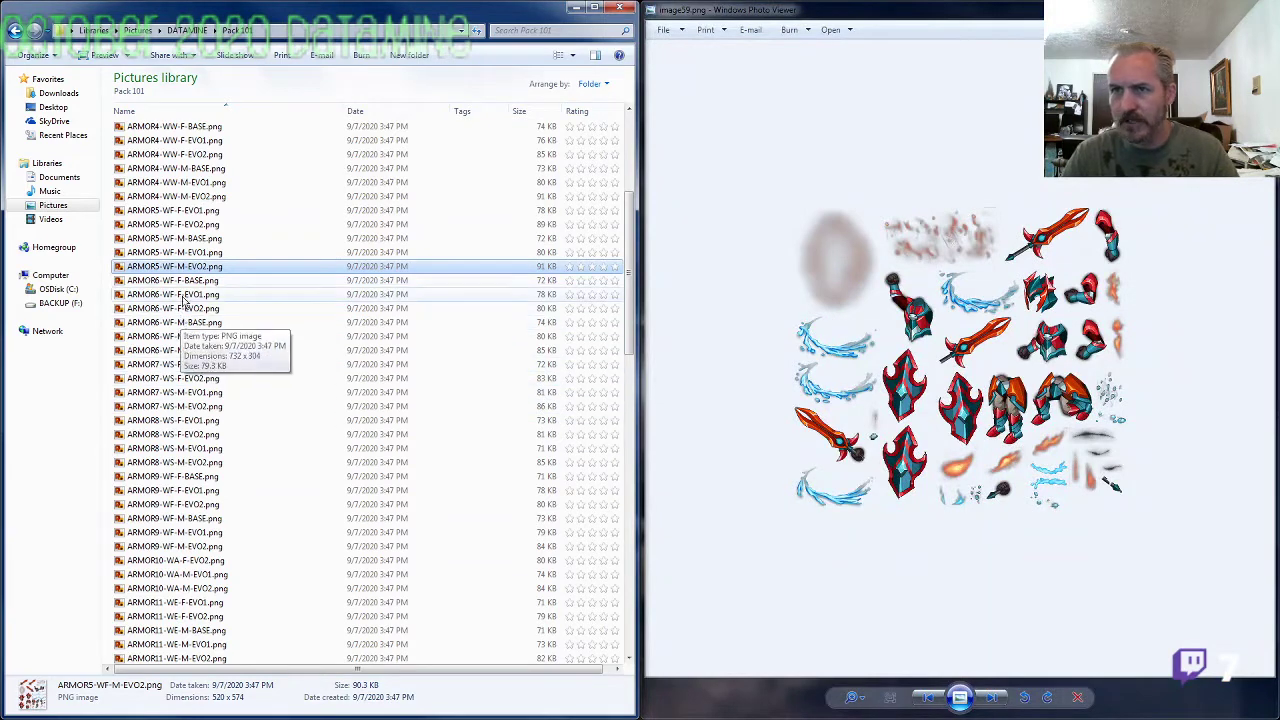
{"action": "left_click", "coordinate": [187, 270]}
{"action": "key", "text": "F2"}
Step: Rename image59.png as ARMOR5-WF-F-BASE, adapting the name copied from ARMOR5-WF-M-BASE.png
{"action": "left_click", "coordinate": [196, 240]}
{"action": "key", "text": "F2"}
{"action": "key", "text": "ctrl+c"}
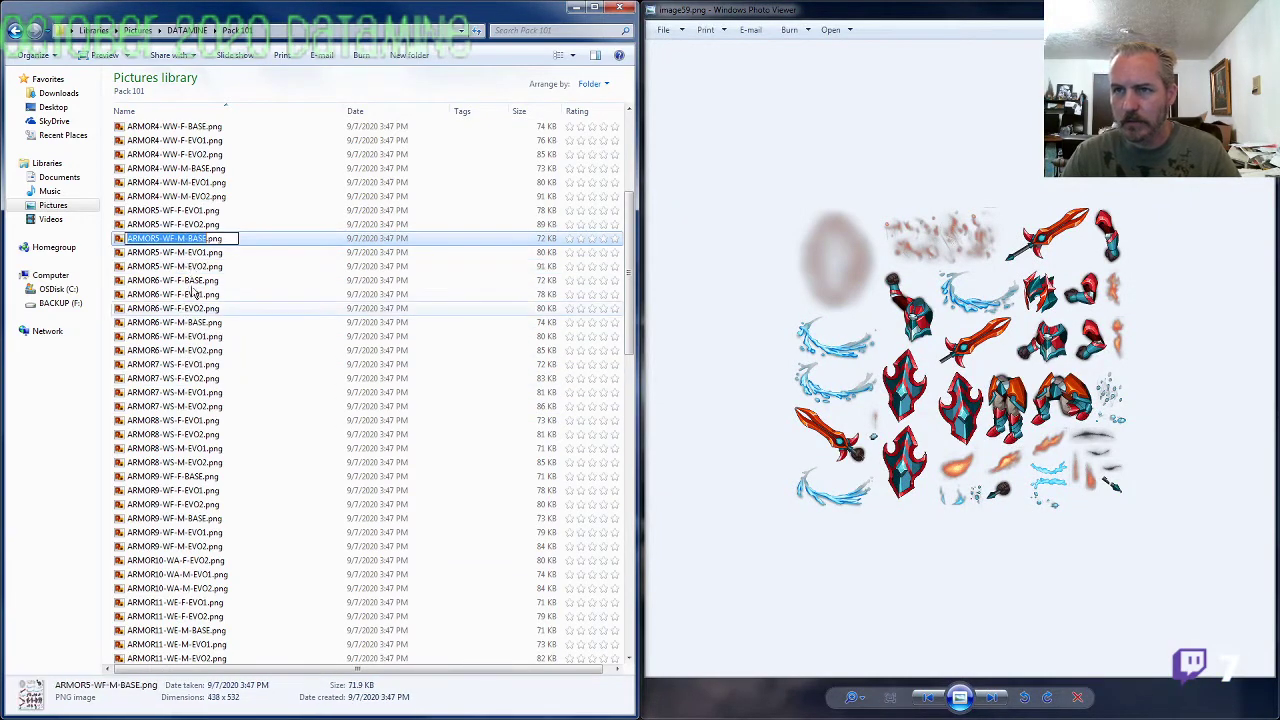
{"action": "left_click", "coordinate": [186, 350]}
{"action": "scroll", "coordinate": [175, 529], "scroll_direction": "down", "scroll_amount": 1}
{"action": "scroll", "coordinate": [175, 535], "scroll_direction": "down", "scroll_amount": 2}
{"action": "left_click", "coordinate": [166, 600]}
{"action": "key", "text": "F2"}
{"action": "key", "text": "ctrl+v"}
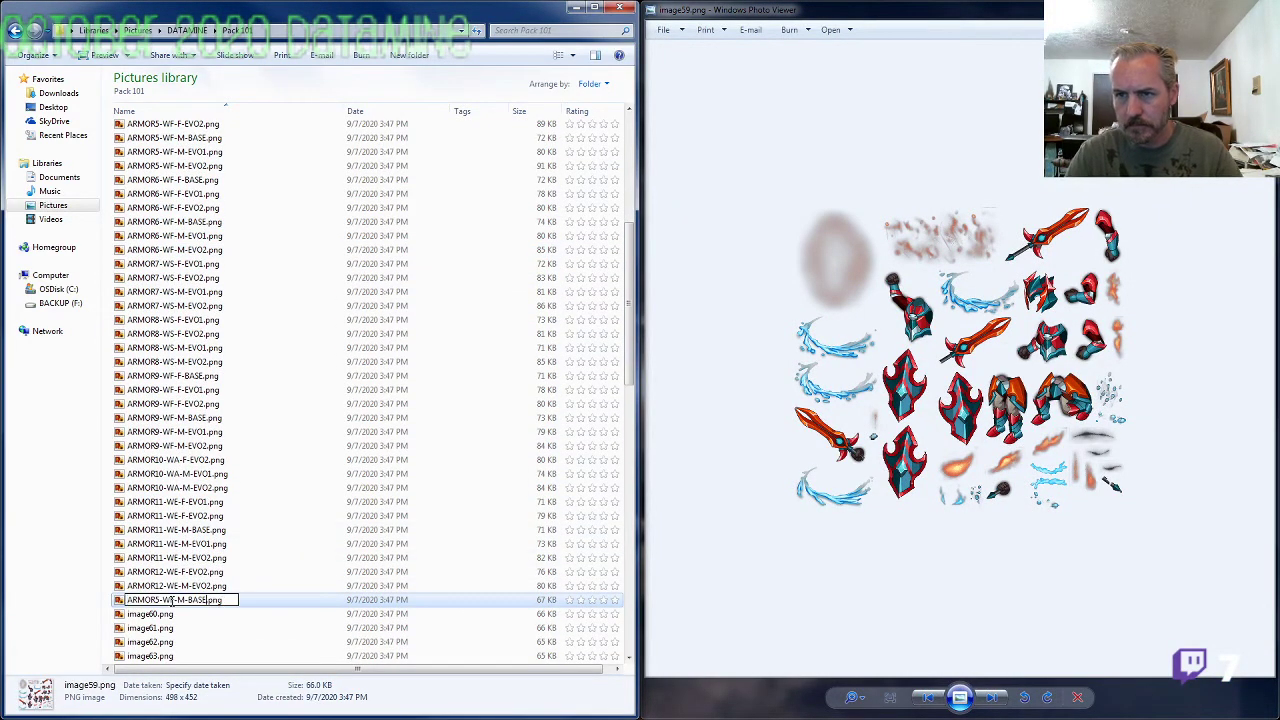
{"action": "key", "text": "Return"}
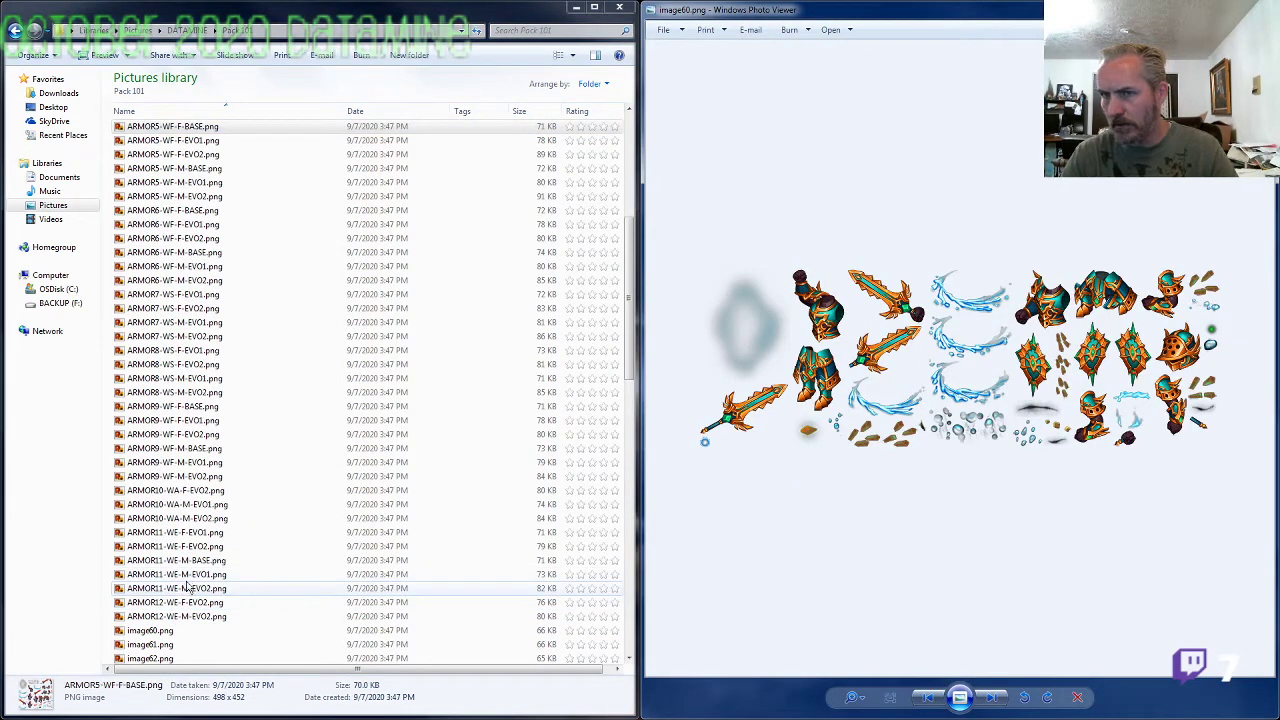
Step: Rename image60.png as ARMOR12-WE-F-EVO1, adapting the name copied from ARMOR12-WE-F-EVO2.png
{"action": "left_click", "coordinate": [195, 603]}
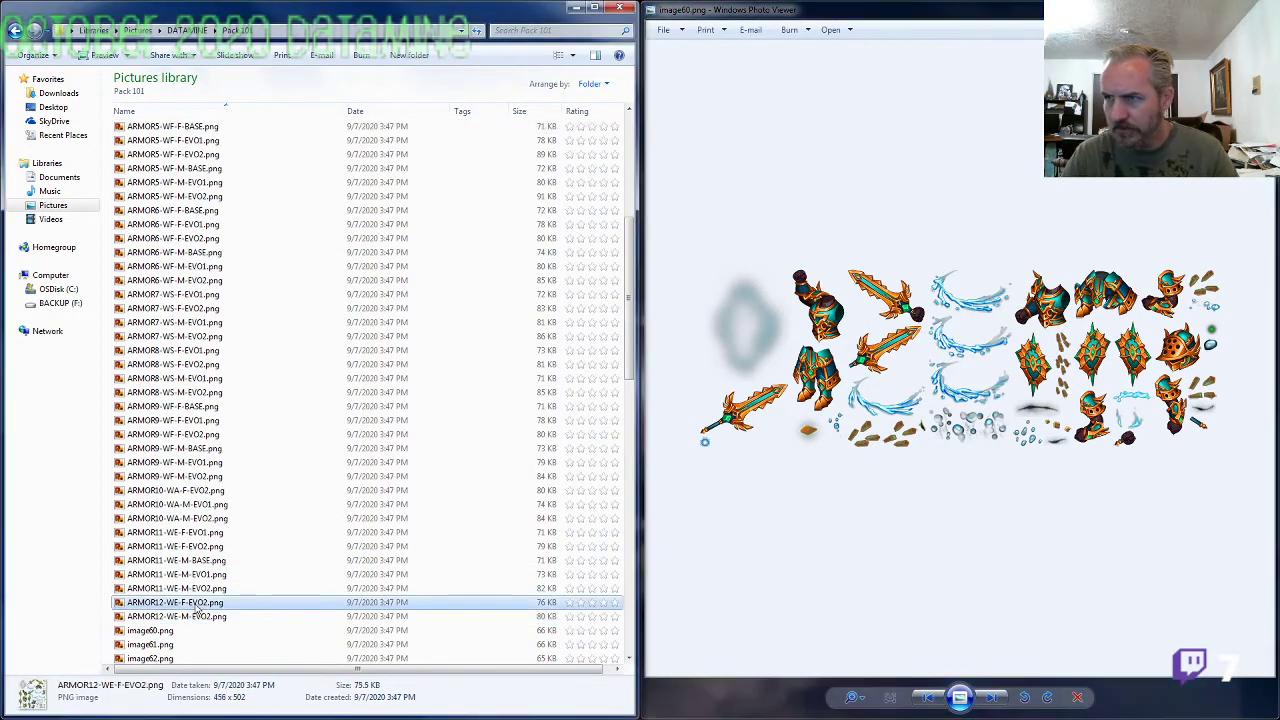
{"action": "left_click", "coordinate": [168, 631]}
{"action": "key", "text": "F2"}
{"action": "type", "text": "ARMOR12-WE-F-EVO2"}
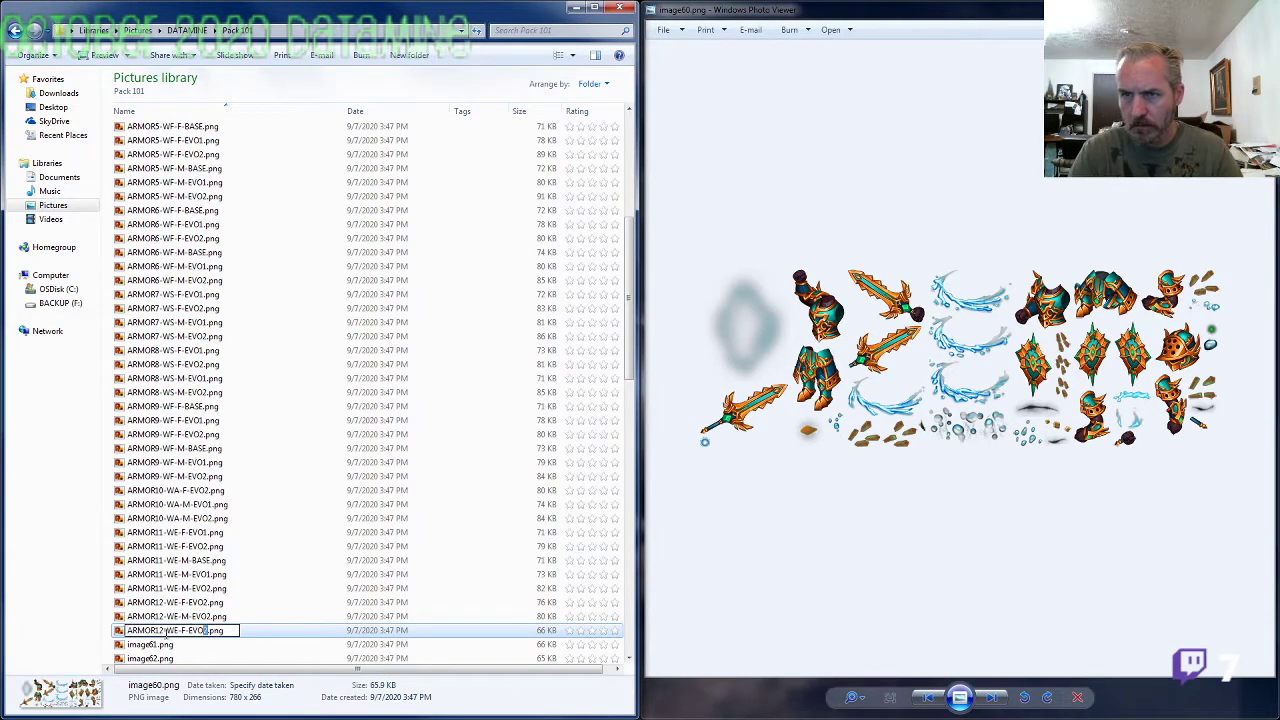
{"action": "key", "text": "BackSpace"}
{"action": "type", "text": "1"}
{"action": "key", "text": "Return"}
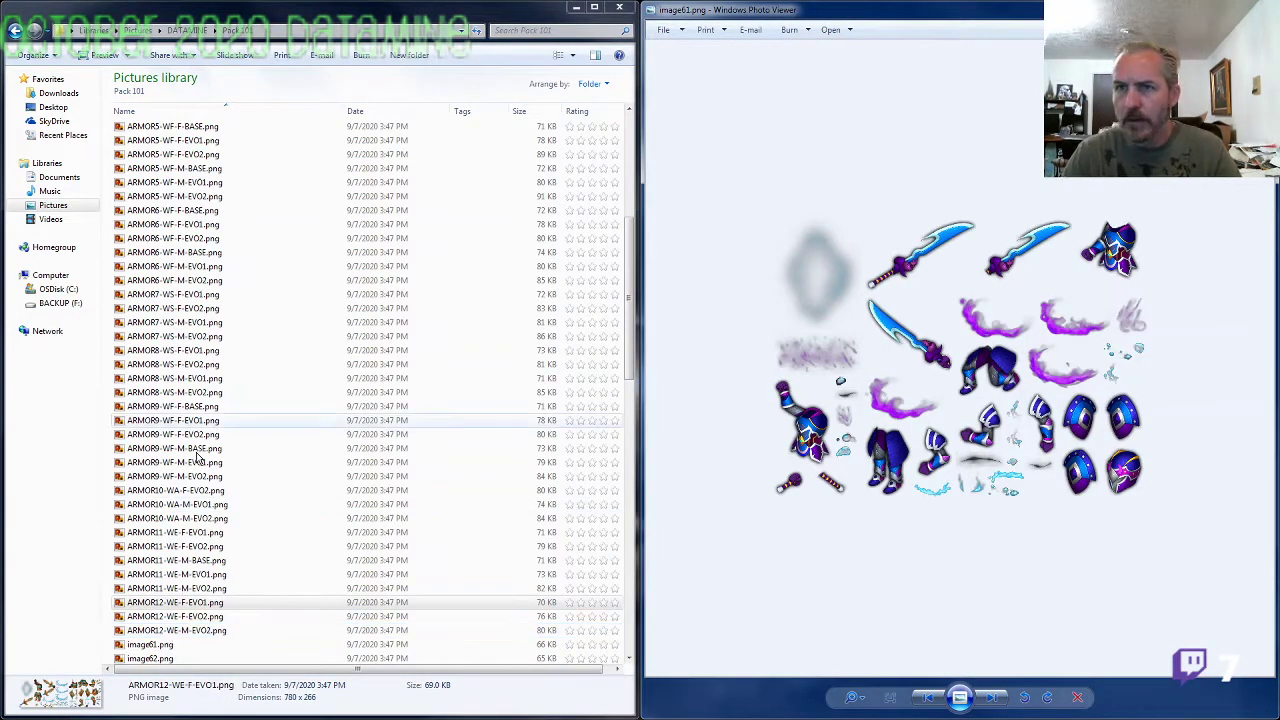
Step: Compare image61.png with the ARMOR7-WS-M-EVO2 sheet and rename it as ARMOR7-WS-F-BASE, adapting the name copied from ARMOR7-WS-F-EVO2.png
{"action": "double_click", "coordinate": [225, 337]}
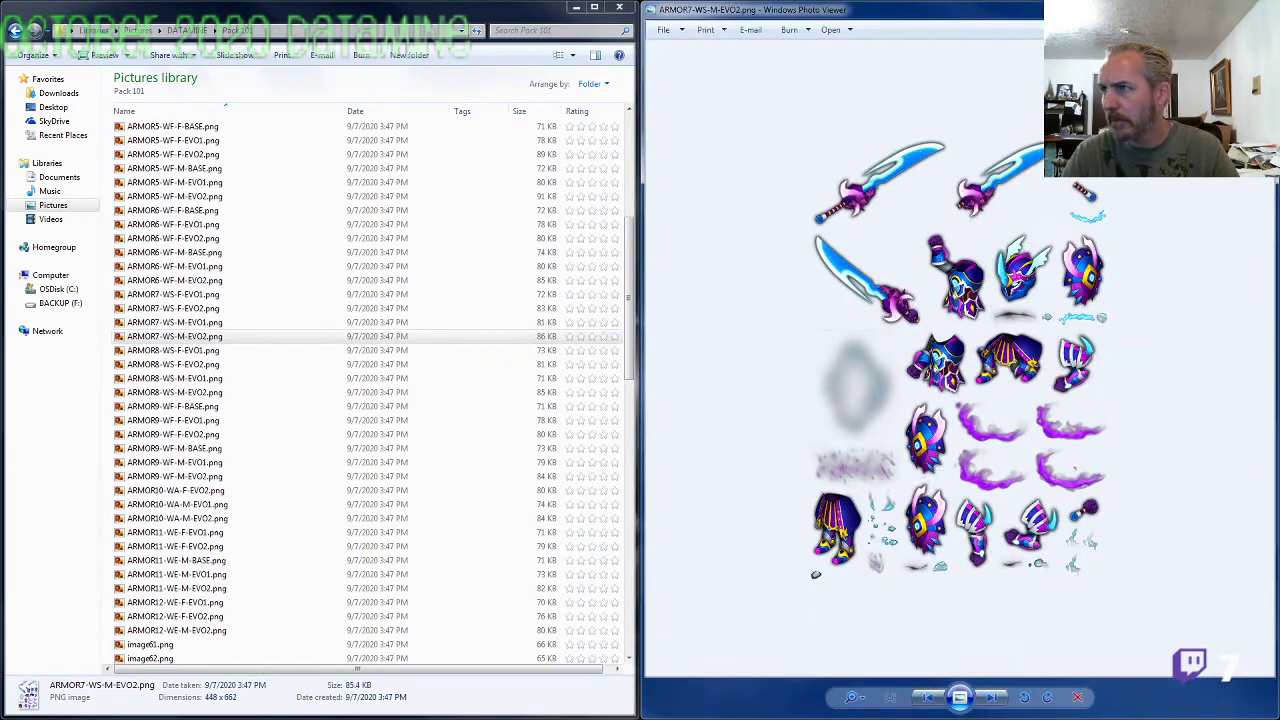
{"action": "left_click", "coordinate": [1258, 8]}
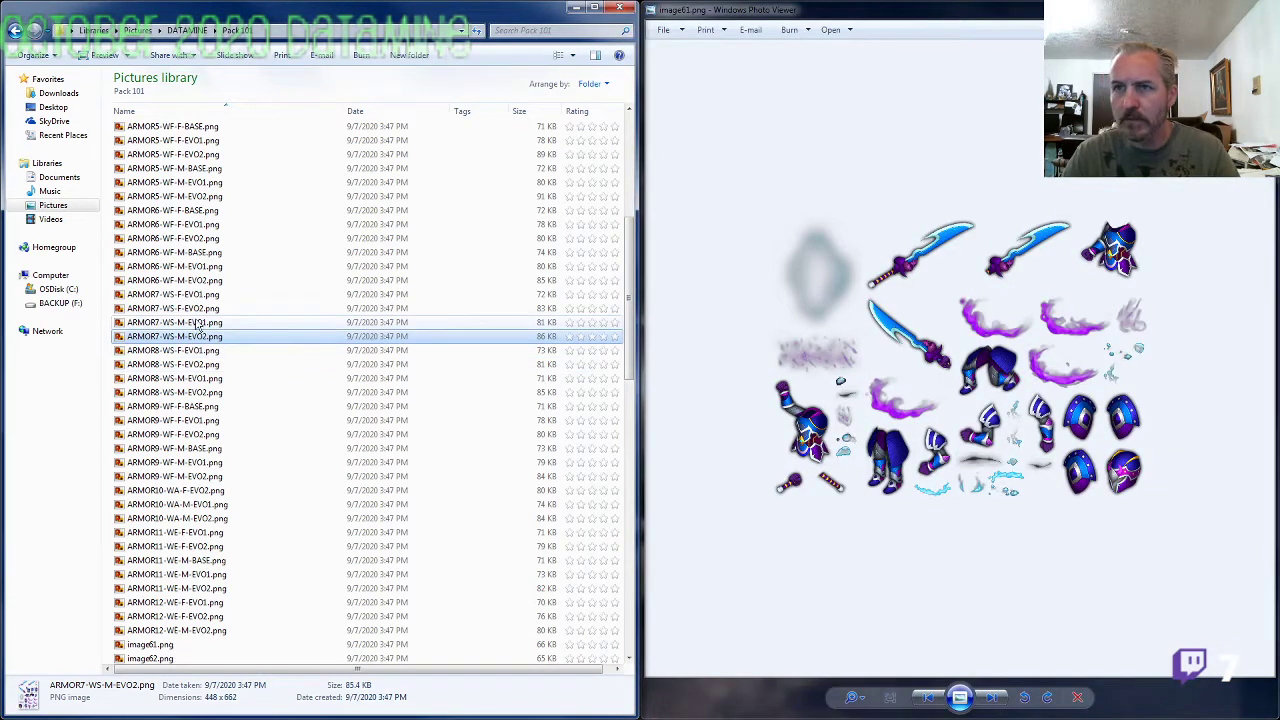
{"action": "left_click", "coordinate": [197, 309]}
{"action": "key", "text": "ctrl+c"}
{"action": "key", "text": "F2"}
{"action": "left_click", "coordinate": [175, 656]}
{"action": "left_click", "coordinate": [171, 644]}
{"action": "key", "text": "F2"}
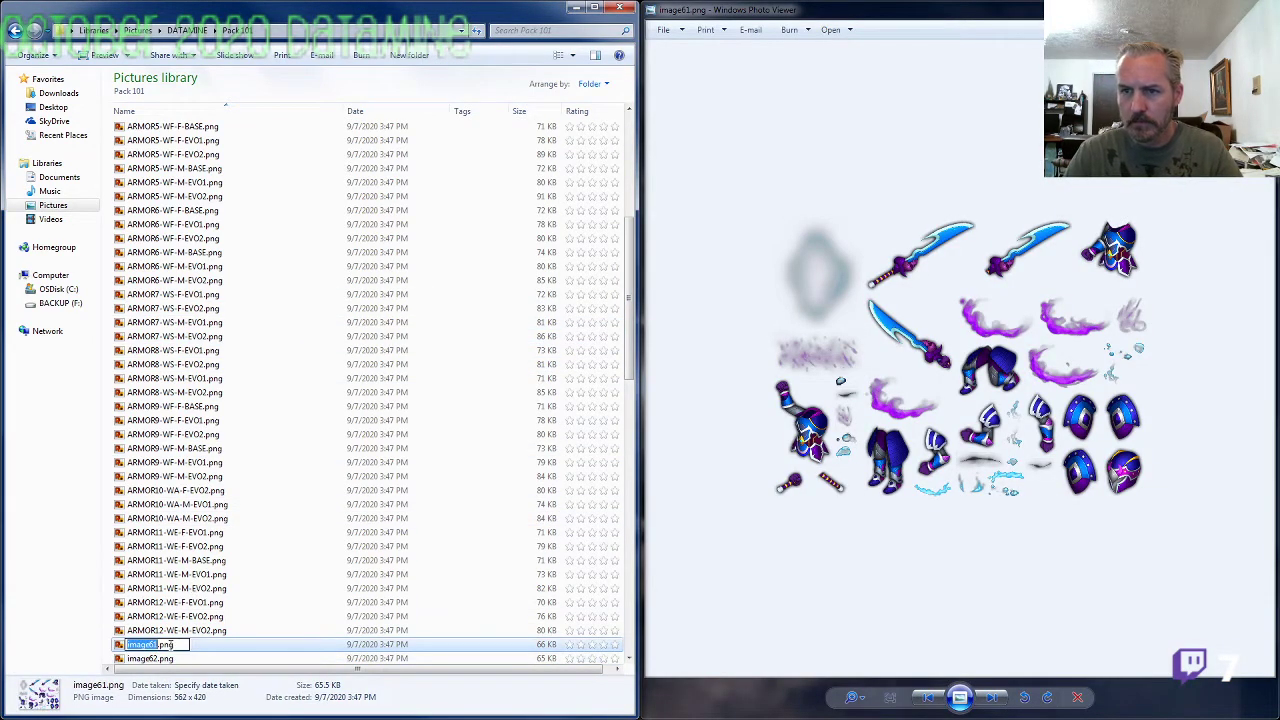
{"action": "key", "text": "ctrl+v"}
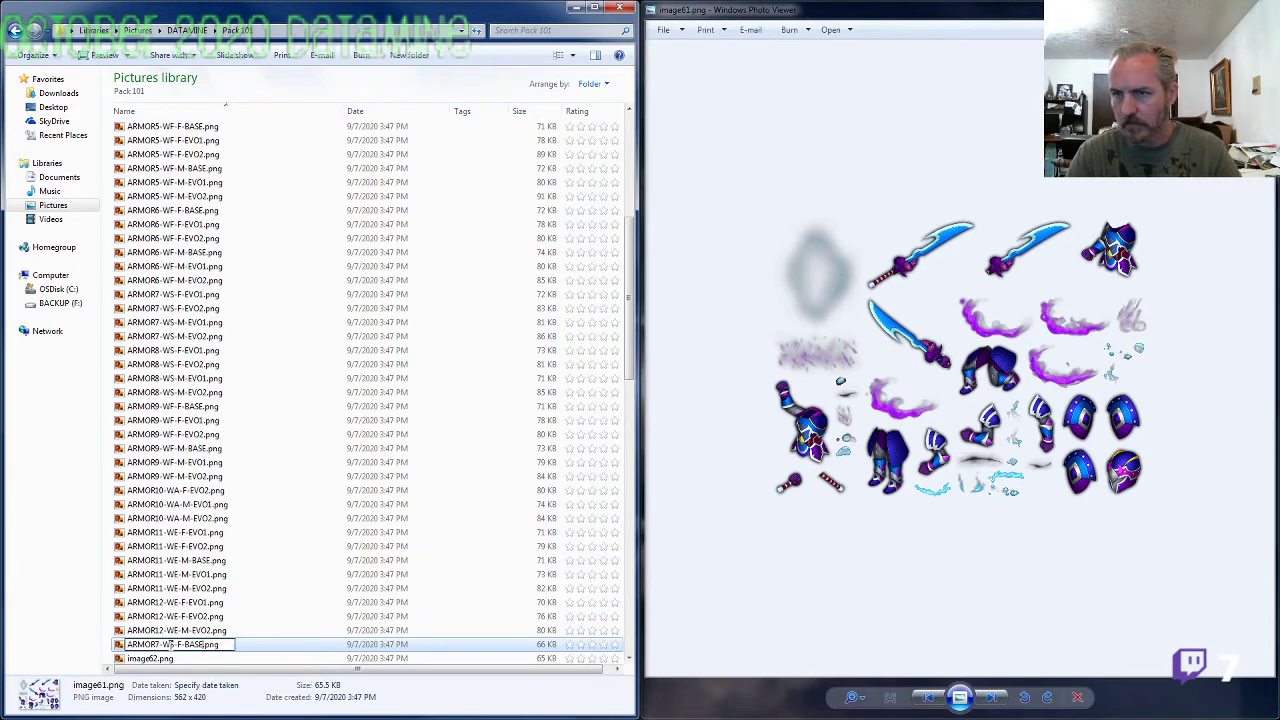
{"action": "key", "text": "Return"}
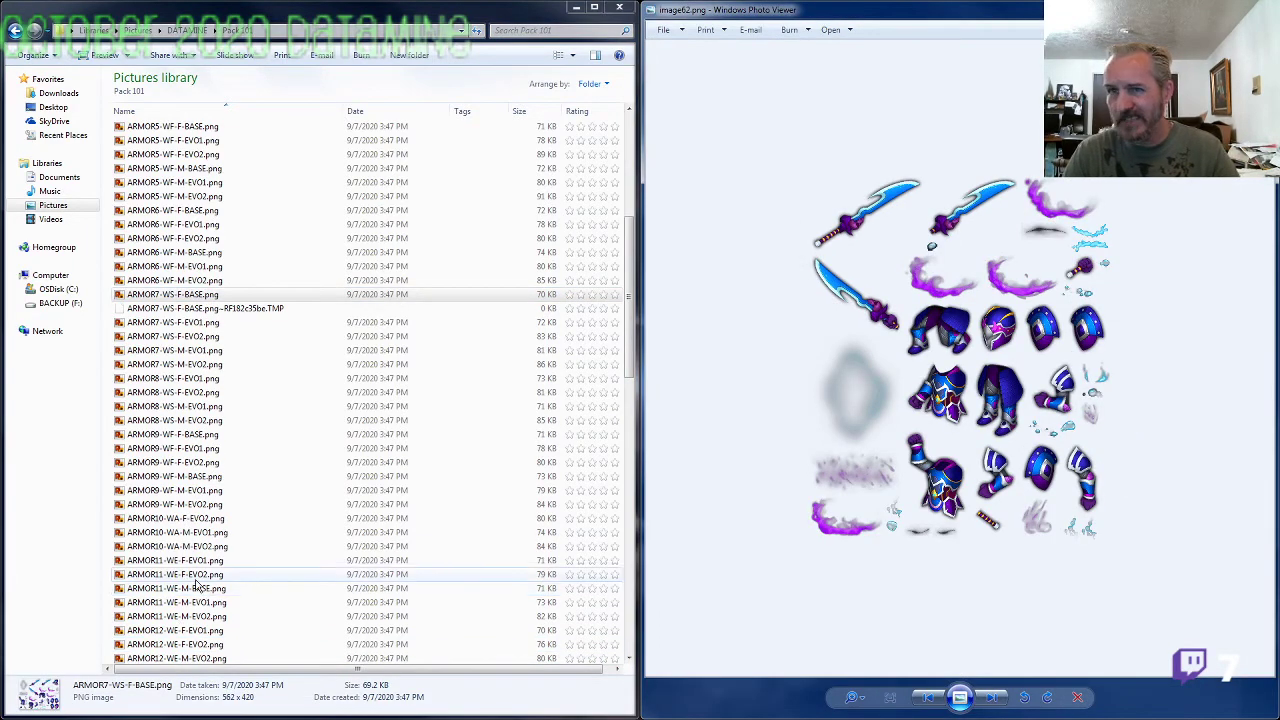
Step: Rename image62.png as ARMOR7-WS-M-BASE, adapting the name copied from ARMOR7-WS-F-BASE.png
{"action": "left_click", "coordinate": [197, 574]}
{"action": "scroll", "coordinate": [197, 574], "scroll_direction": "down", "scroll_amount": 3}
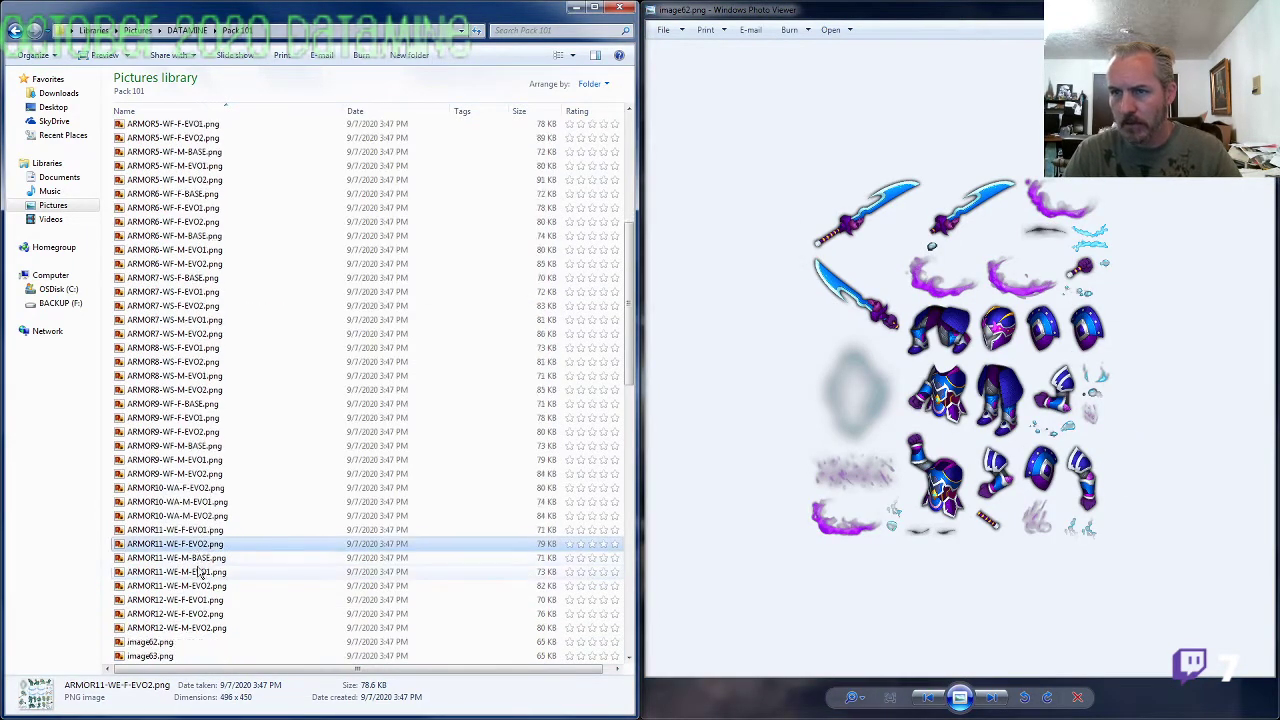
{"action": "left_click", "coordinate": [181, 549]}
{"action": "key", "text": "F2"}
{"action": "key", "text": "ctrl+v"}
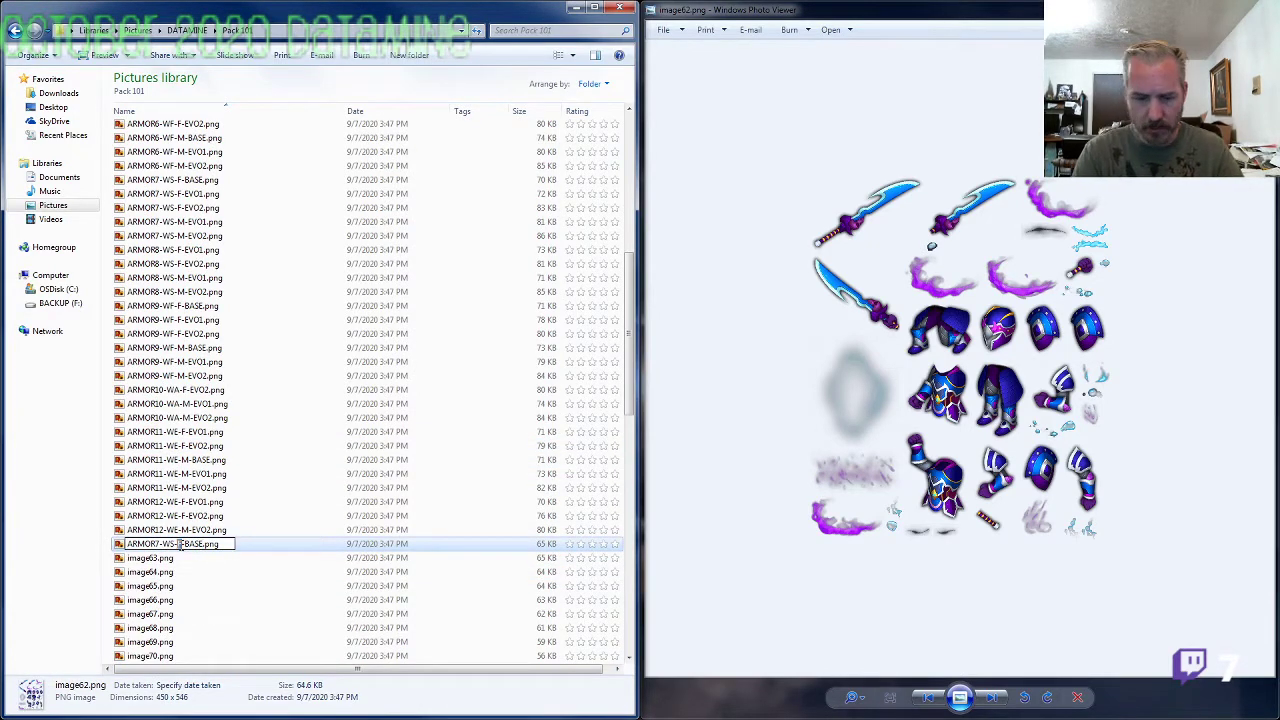
{"action": "key", "text": "Return"}
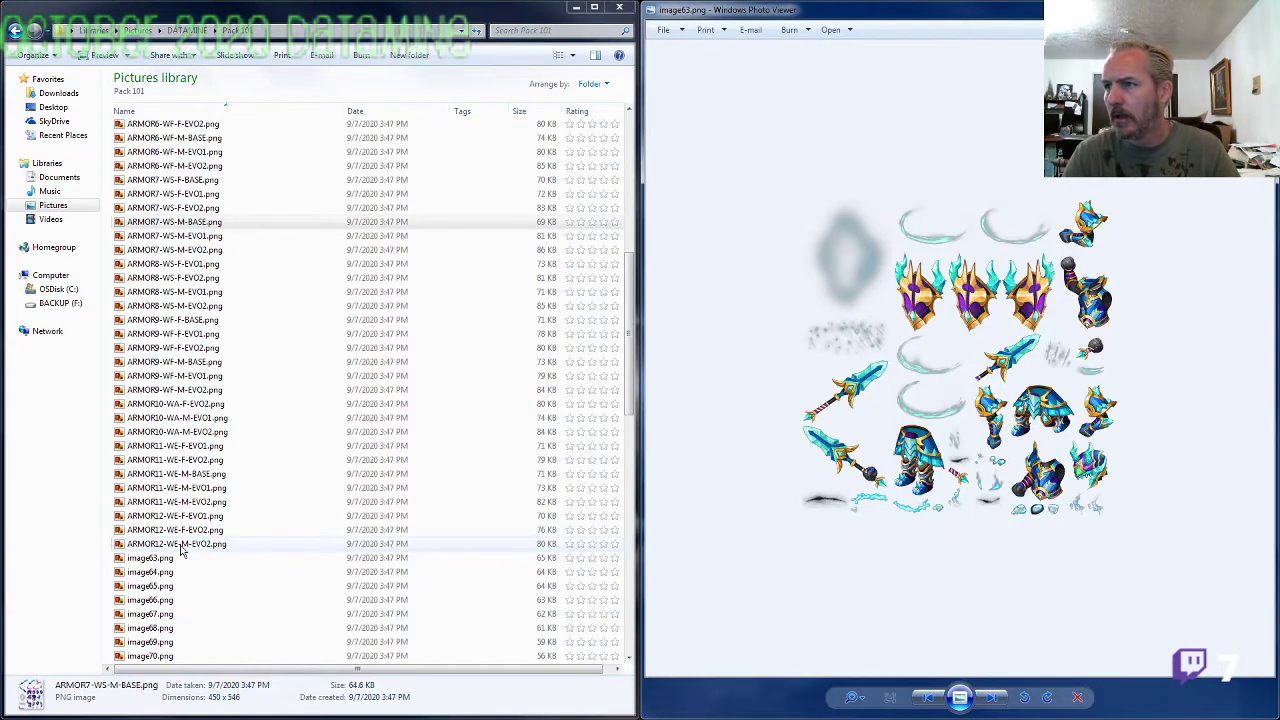
Step: Look through the unnamed sheets image63.png to image70.png and compare them with ARMOR7-WS-M-BASE to identify the remaining armor sets
{"action": "key", "text": "Right"}
{"action": "key", "text": "Right"}
{"action": "key", "text": "Right"}
{"action": "key", "text": "Right"}
{"action": "key", "text": "Right"}
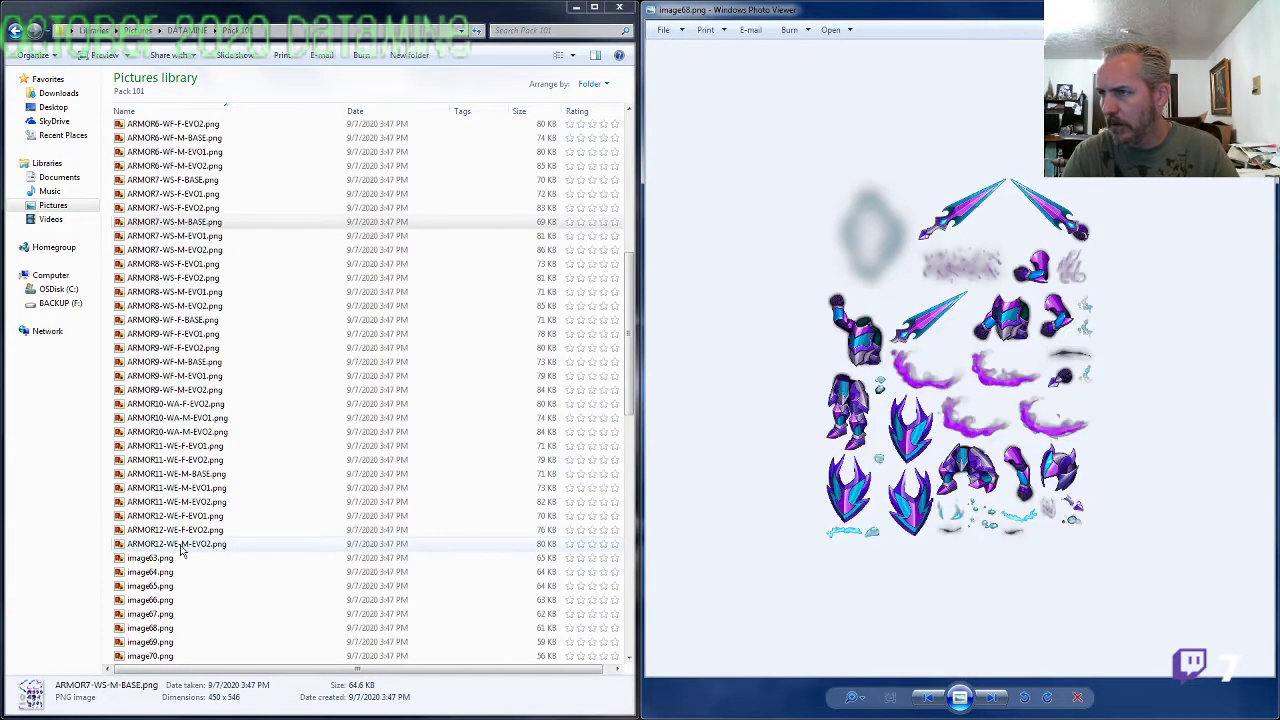
{"action": "key", "text": "Right"}
{"action": "key", "text": "Right"}
{"action": "key", "text": "Left"}
{"action": "key", "text": "Right"}
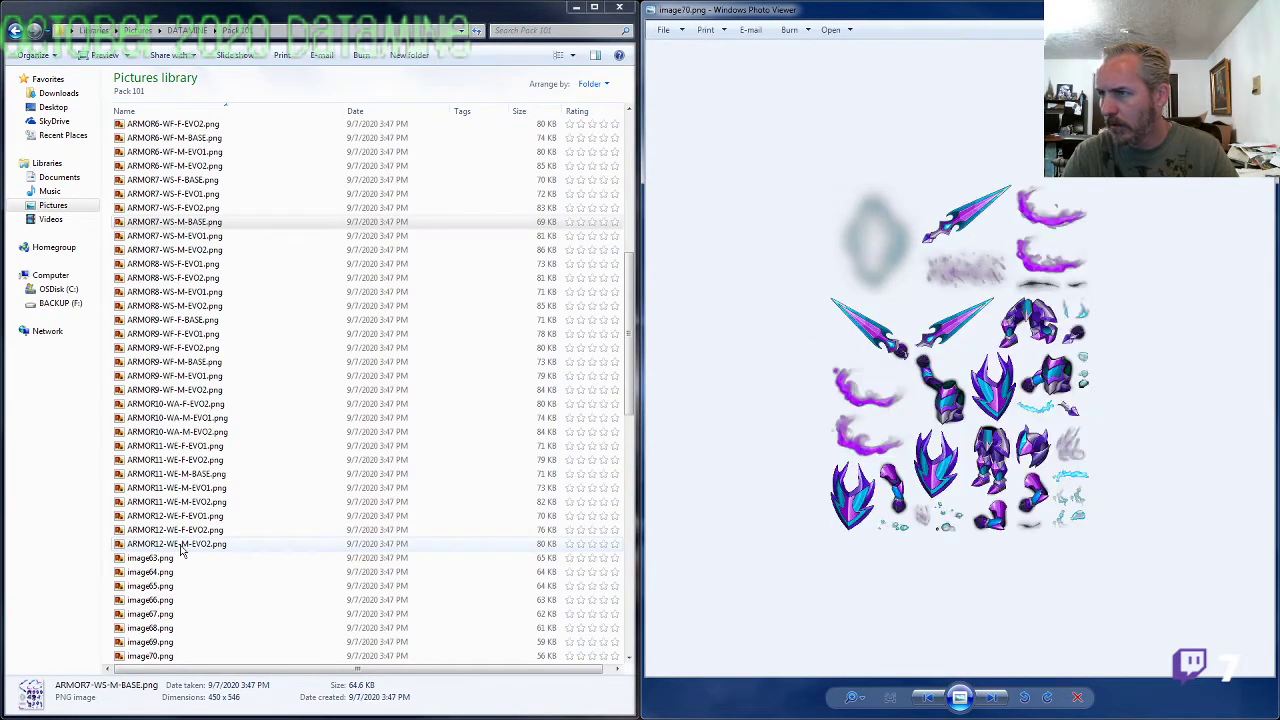
{"action": "key", "text": "Left"}
{"action": "key", "text": "Left"}
{"action": "key", "text": "Left"}
{"action": "key", "text": "Left"}
{"action": "key", "text": "Left"}
{"action": "key", "text": "Left"}
{"action": "key", "text": "Left"}
{"action": "key", "text": "Left"}
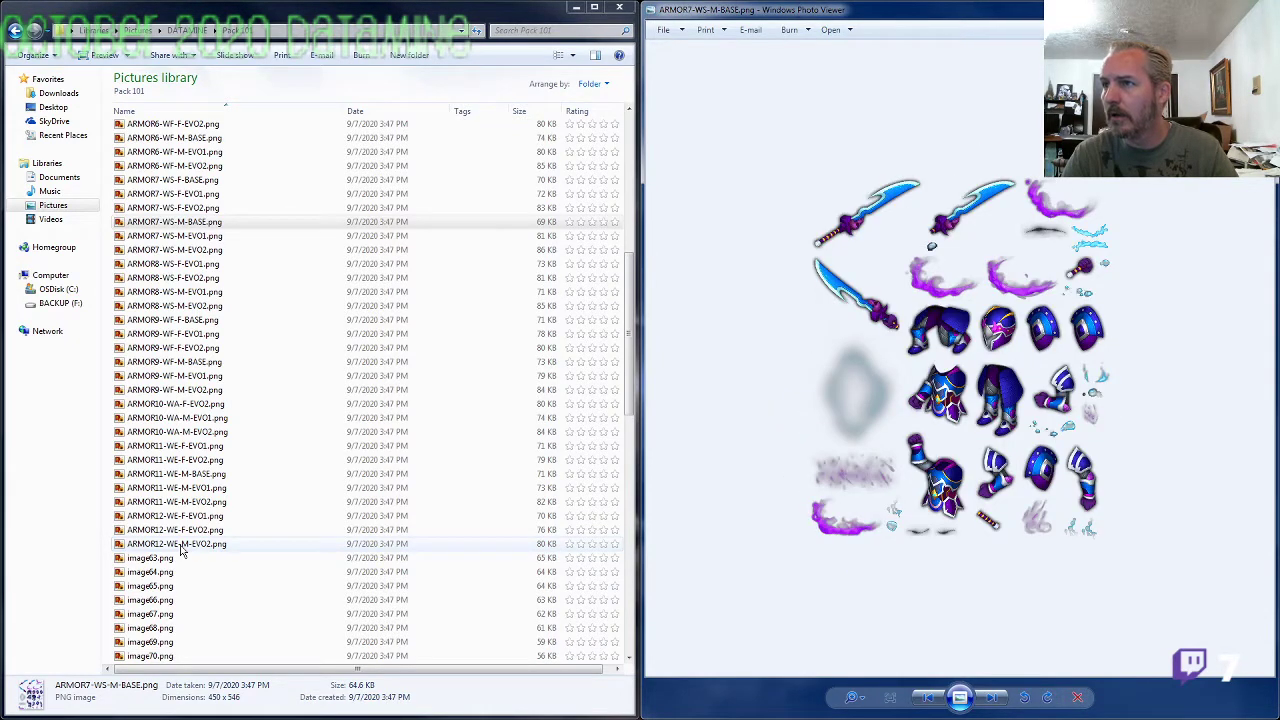
{"action": "key", "text": "Left"}
{"action": "key", "text": "Left"}
{"action": "key", "text": "Left"}
{"action": "key", "text": "Left"}
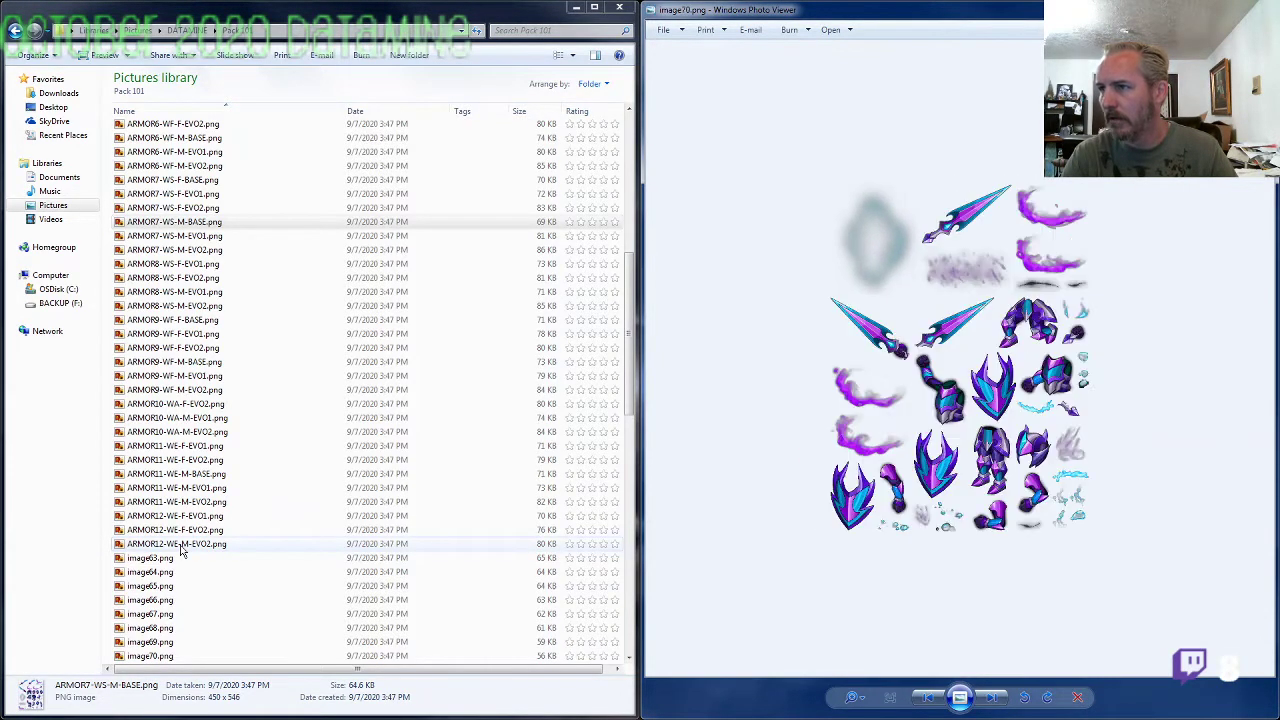
{"action": "key", "text": "Left"}
{"action": "key", "text": "Left"}
{"action": "key", "text": "Left"}
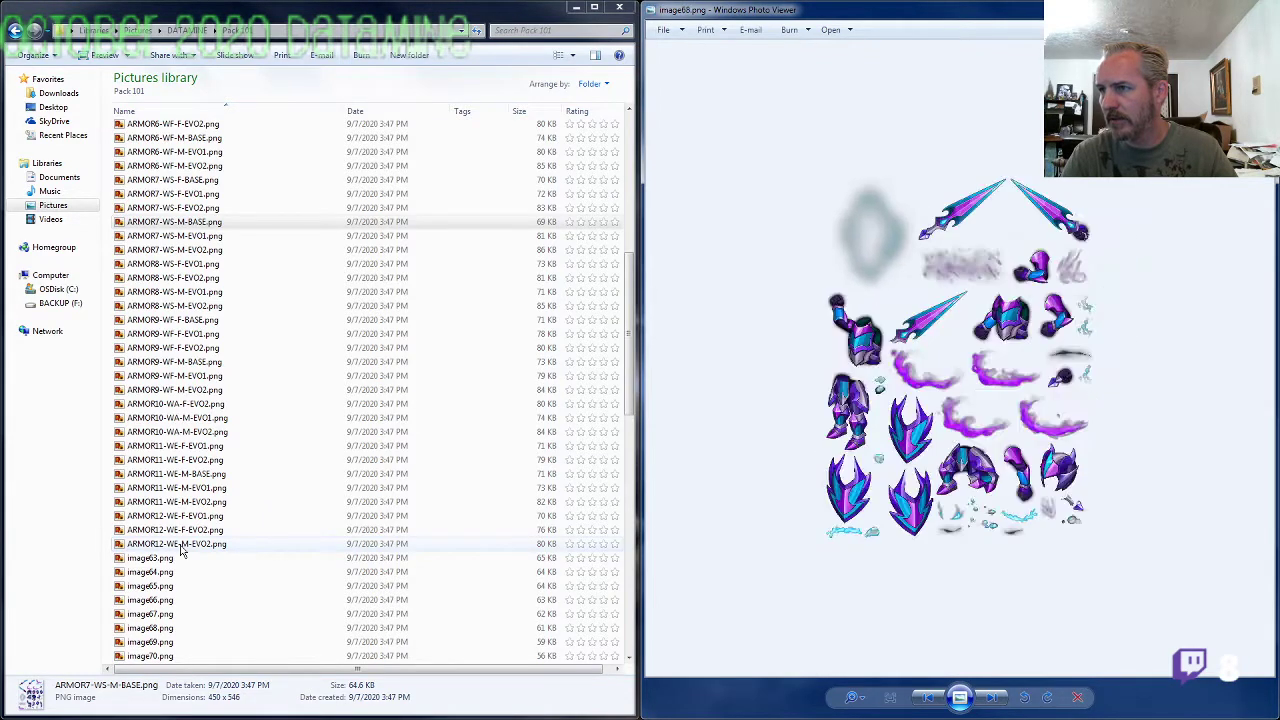
{"action": "key", "text": "Left"}
{"action": "key", "text": "Left"}
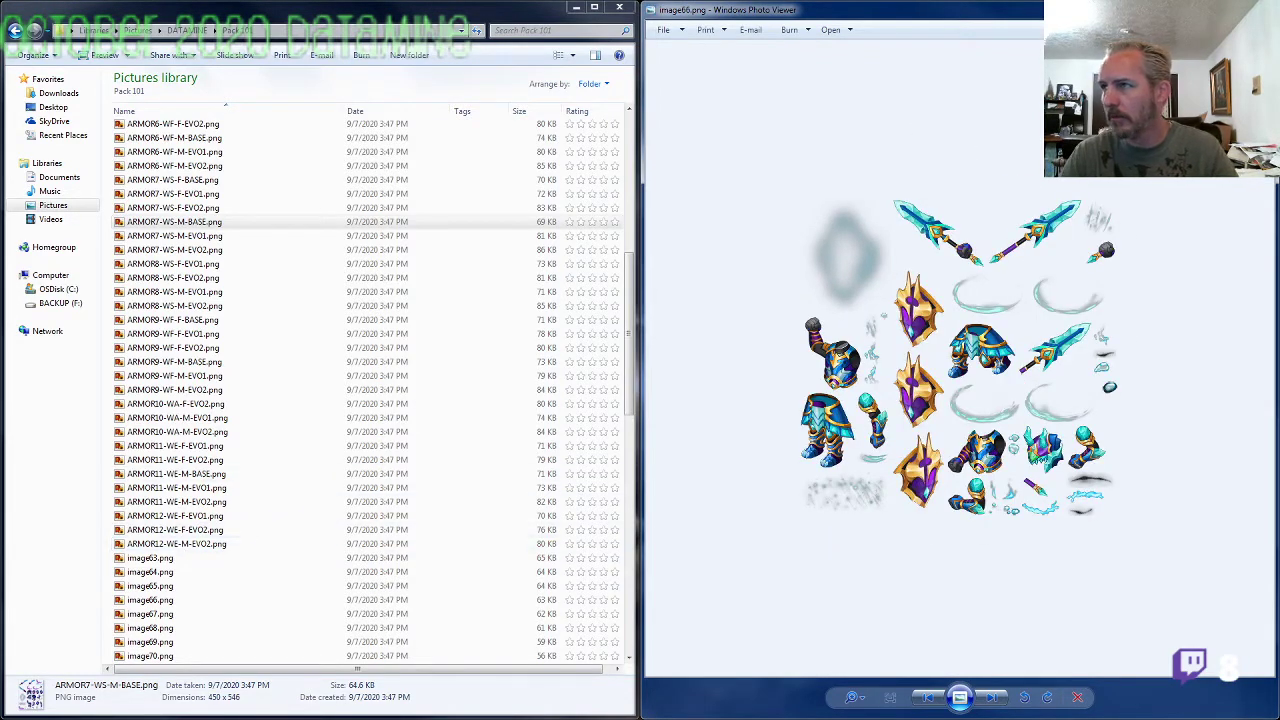
Step: Close the image viewer and select the ARMOR7-WS files from F-BASE to M-EVO2 to check the set for completeness
{"action": "key", "text": "alt+F4"}
{"action": "left_click", "coordinate": [200, 249]}
{"action": "left_click", "coordinate": [188, 182], "text": "shift"}
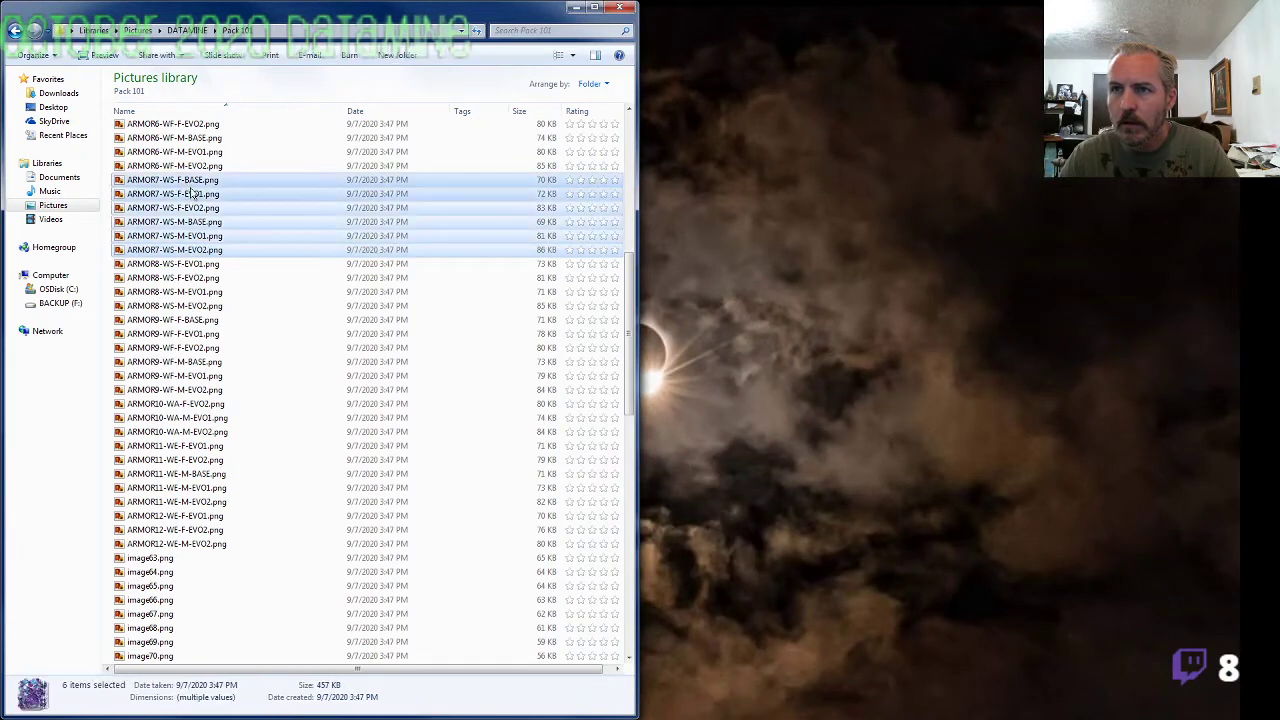
Step: View image63.png and rename it as ARMOR10-WA-F-EVO1, adapting the name copied from ARMOR10-WA-F-EVO2.png
{"action": "double_click", "coordinate": [165, 559]}
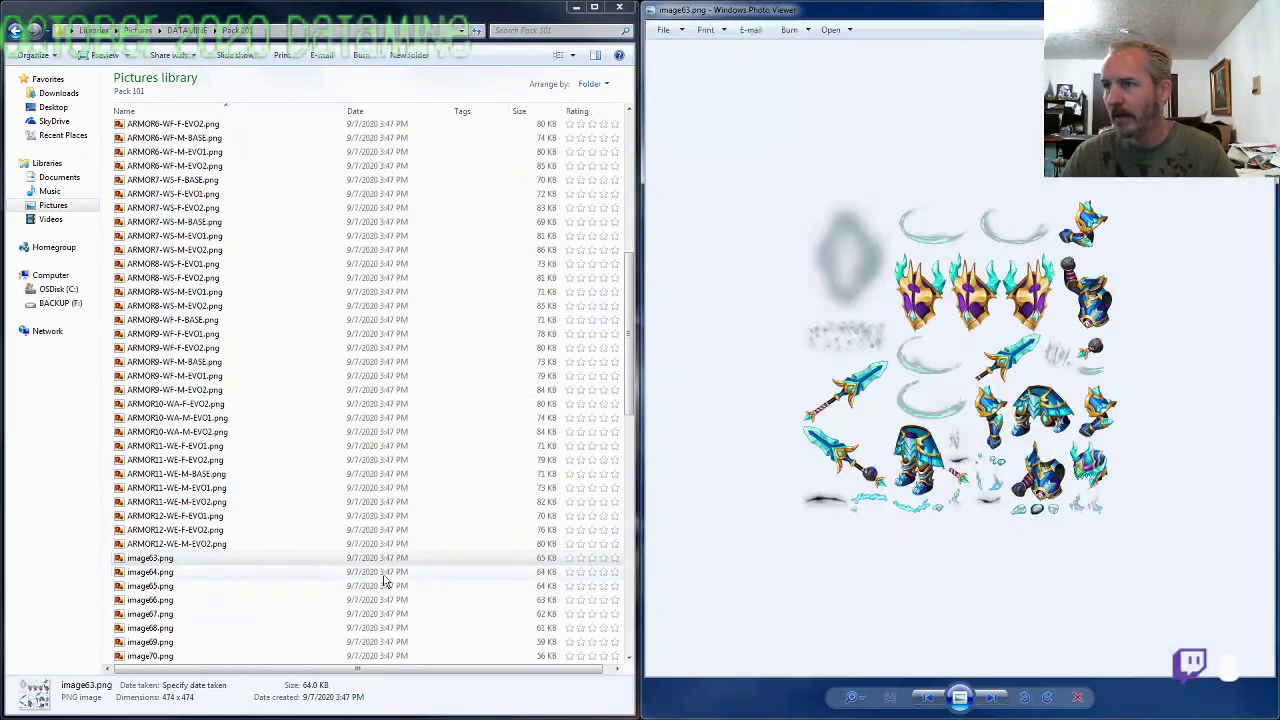
{"action": "left_click", "coordinate": [202, 436]}
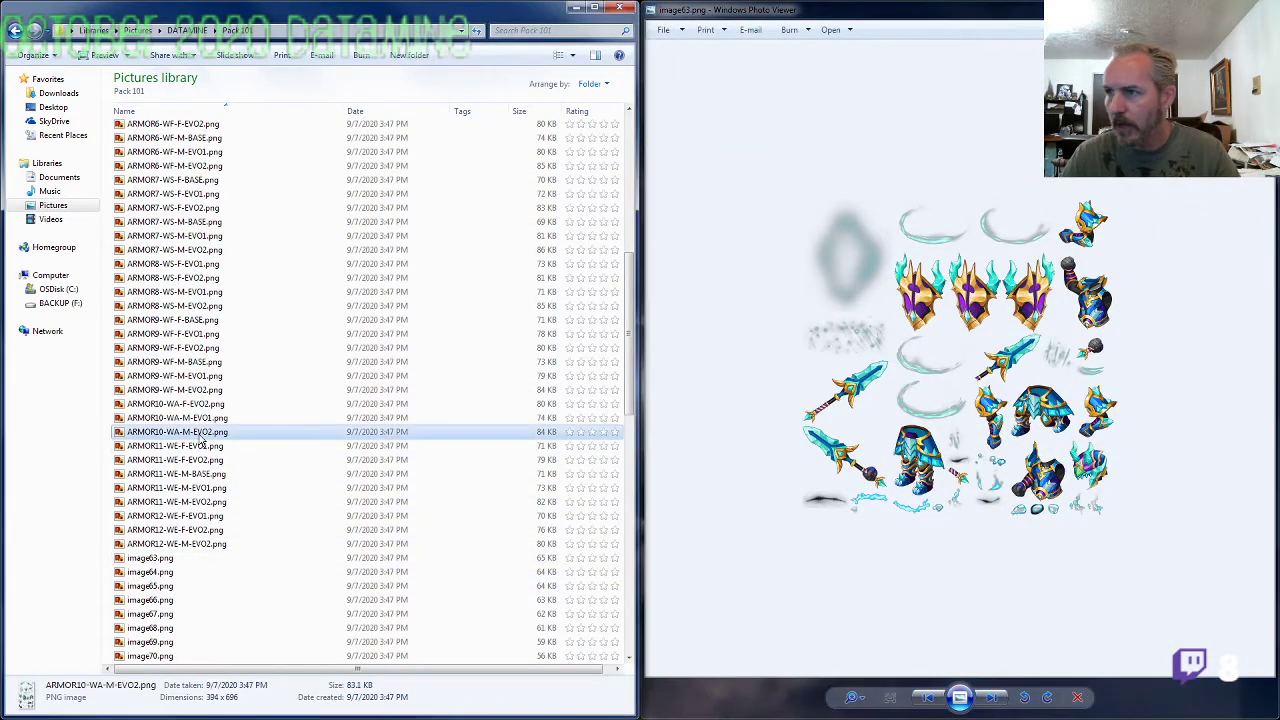
{"action": "left_click", "coordinate": [199, 405]}
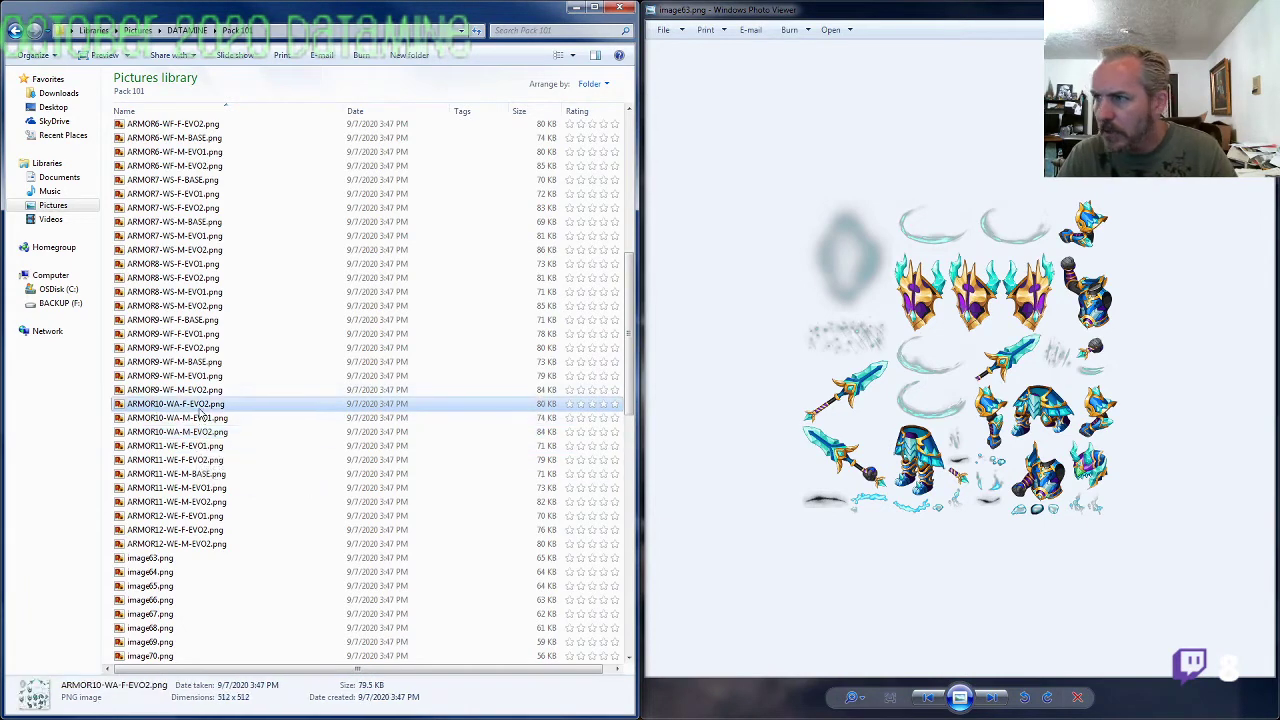
{"action": "key", "text": "F2"}
{"action": "key", "text": "ctrl+c"}
{"action": "left_click", "coordinate": [169, 564]}
{"action": "key", "text": "F2"}
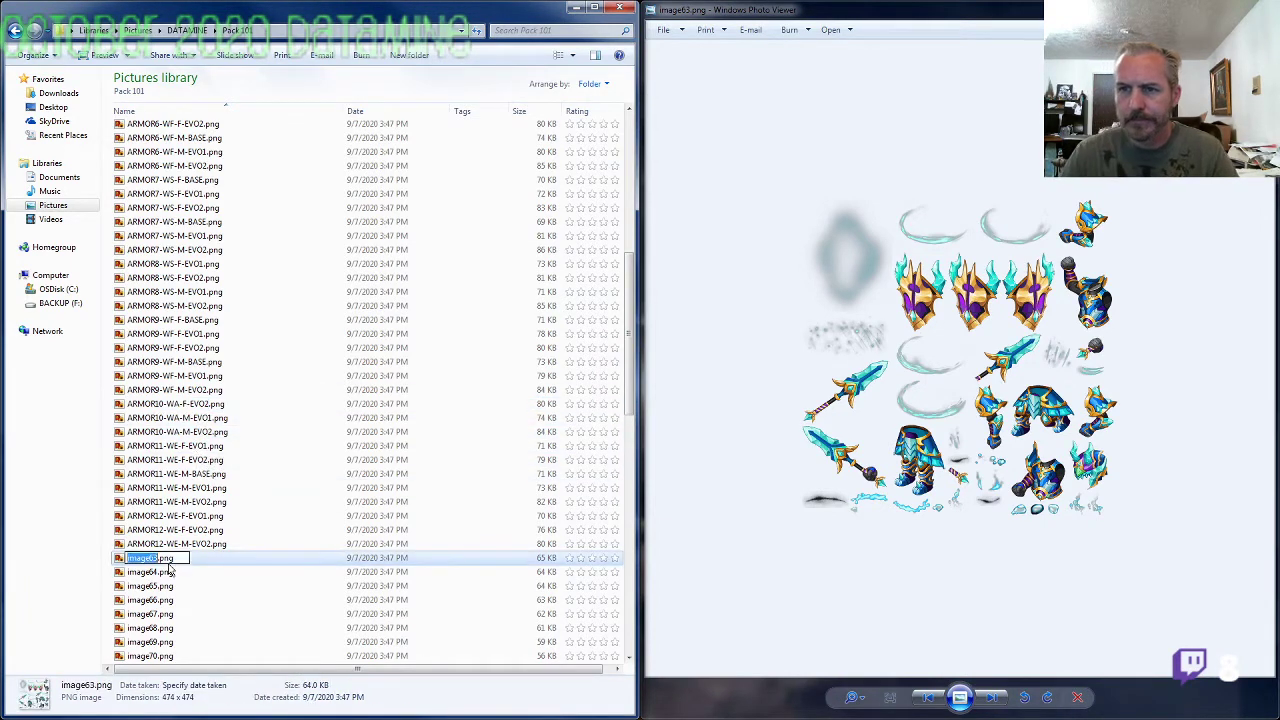
{"action": "key", "text": "ctrl+v"}
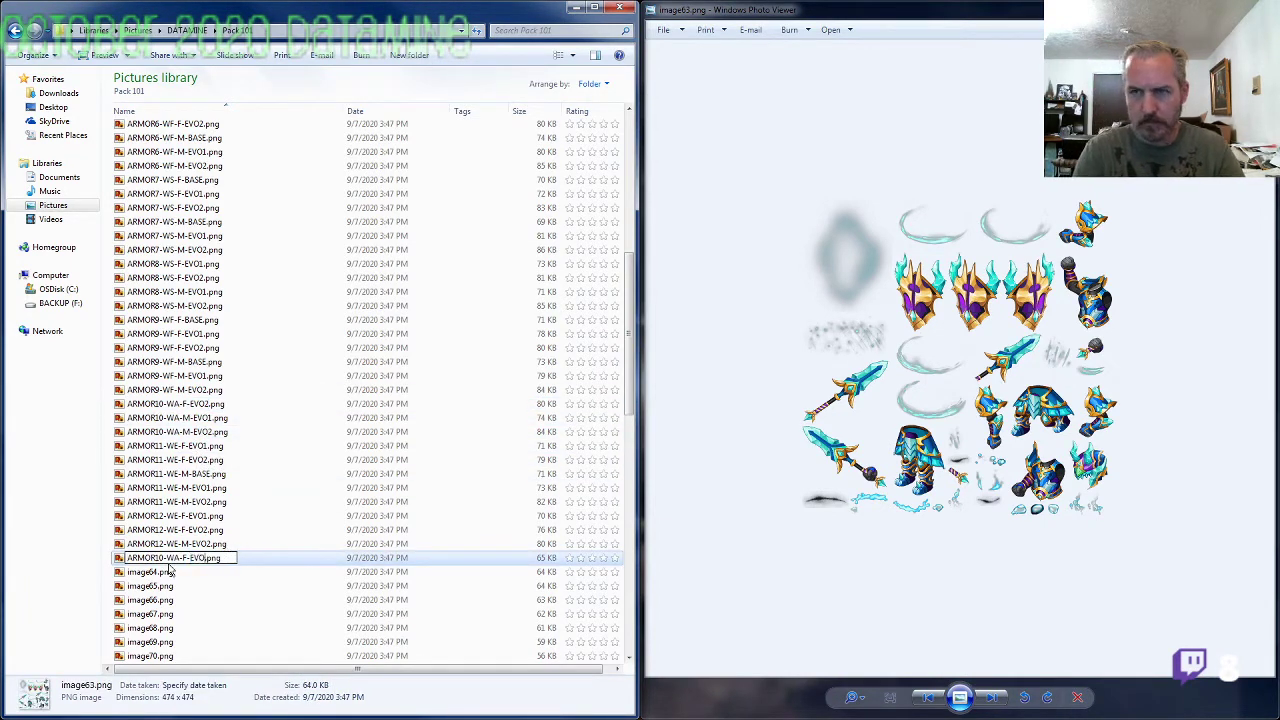
{"action": "key", "text": "Return"}
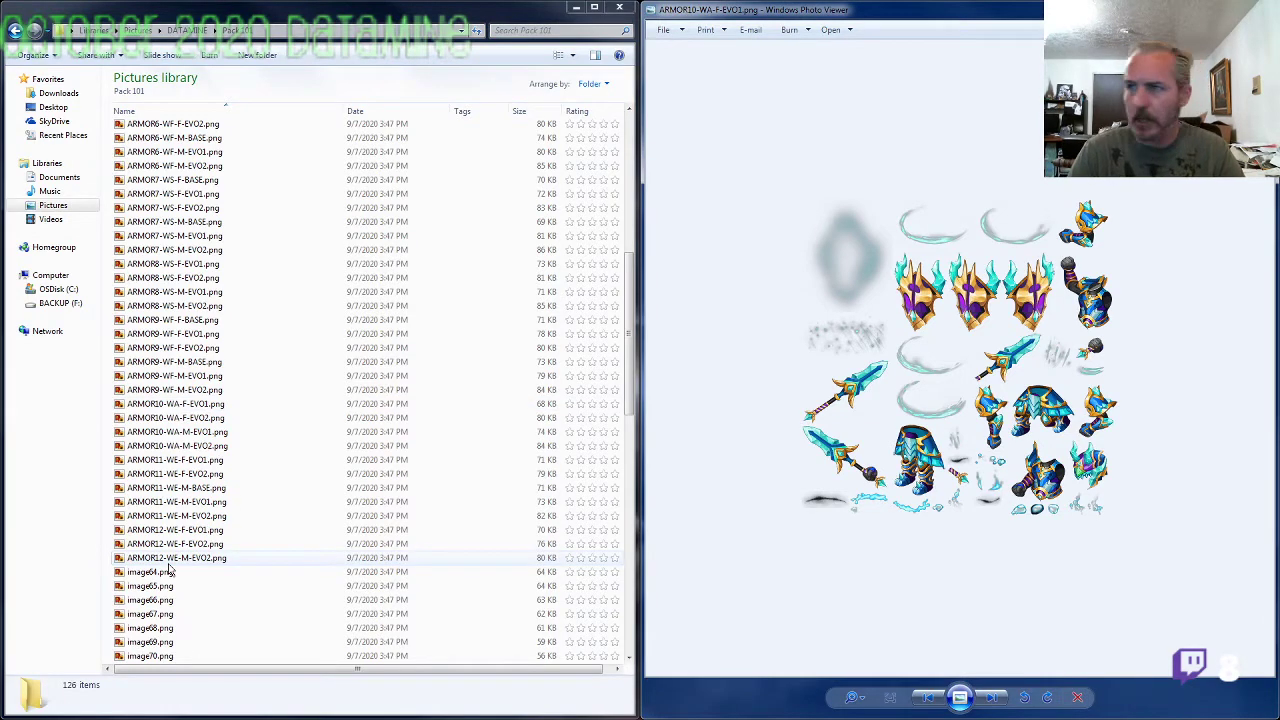
Step: View image64.png and rename it as ARMOR12-WE-M-EVO1, adapting the name copied from ARMOR12-WE-M-EVO2.png
{"action": "double_click", "coordinate": [169, 570]}
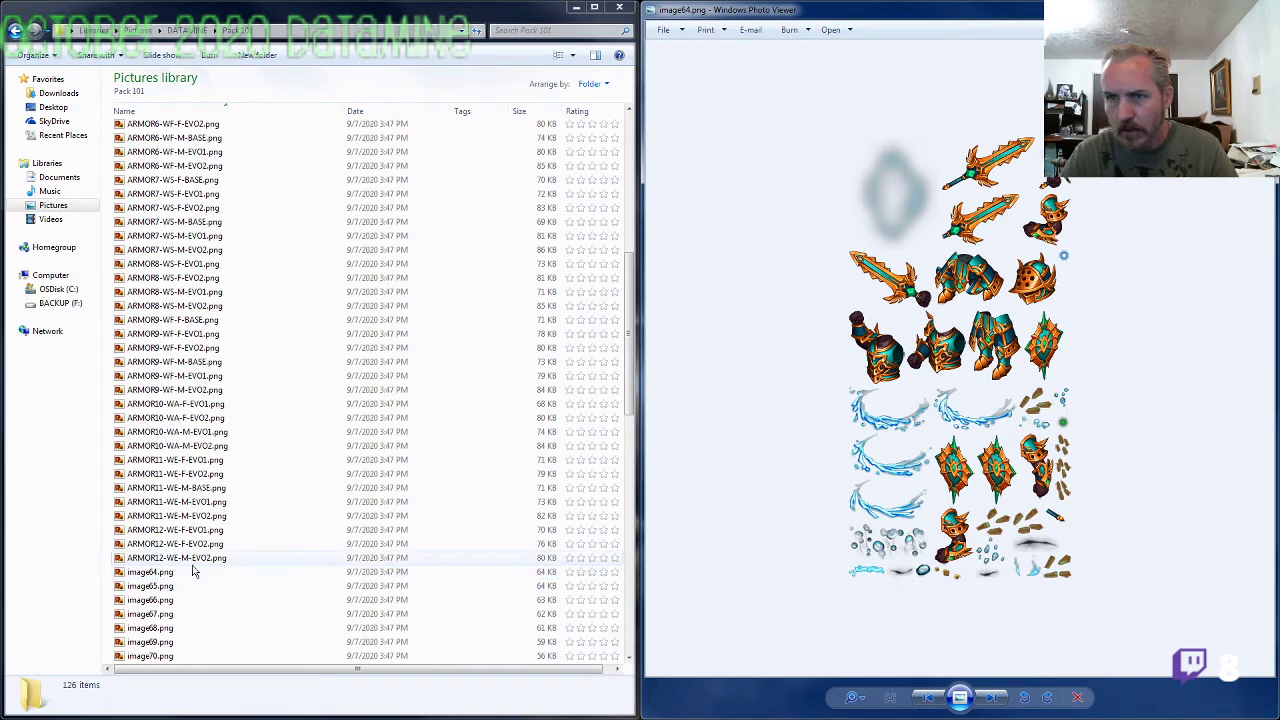
{"action": "left_click", "coordinate": [192, 562]}
{"action": "key", "text": "F2"}
{"action": "key", "text": "ctrl+c"}
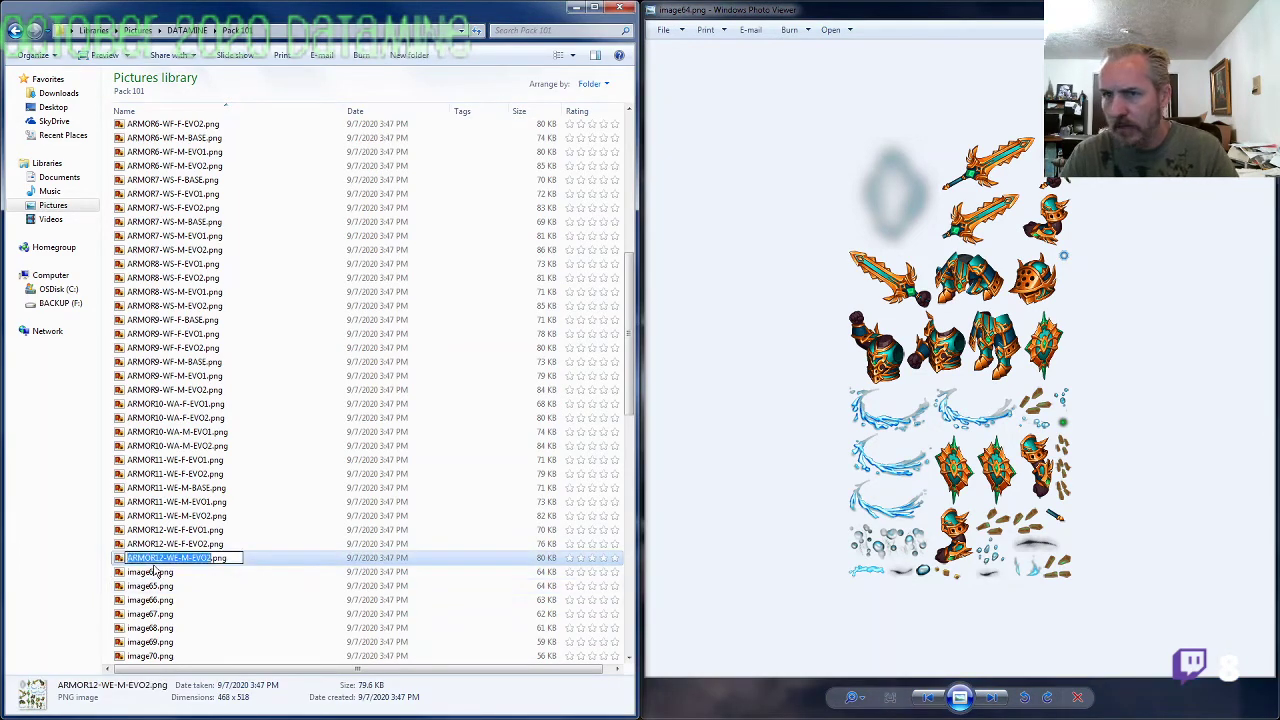
{"action": "left_click", "coordinate": [151, 572]}
{"action": "key", "text": "F2"}
{"action": "key", "text": "ctrl+v"}
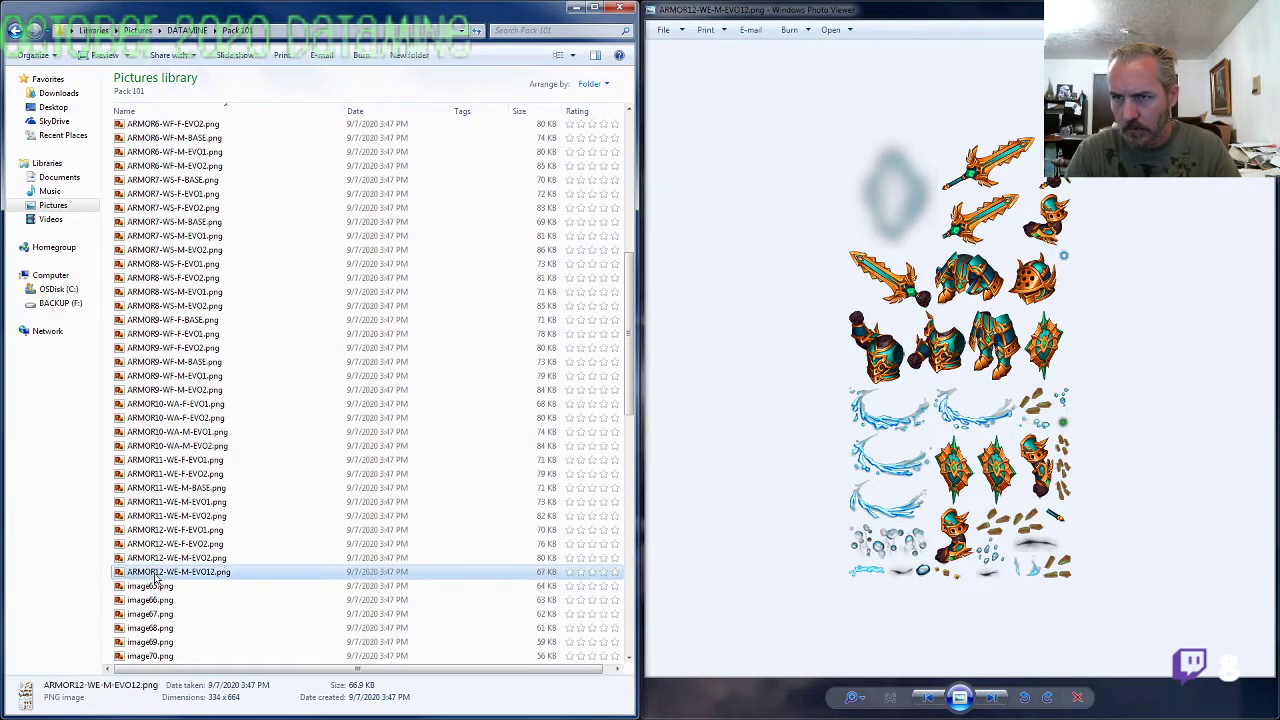
{"action": "key", "text": "Return"}
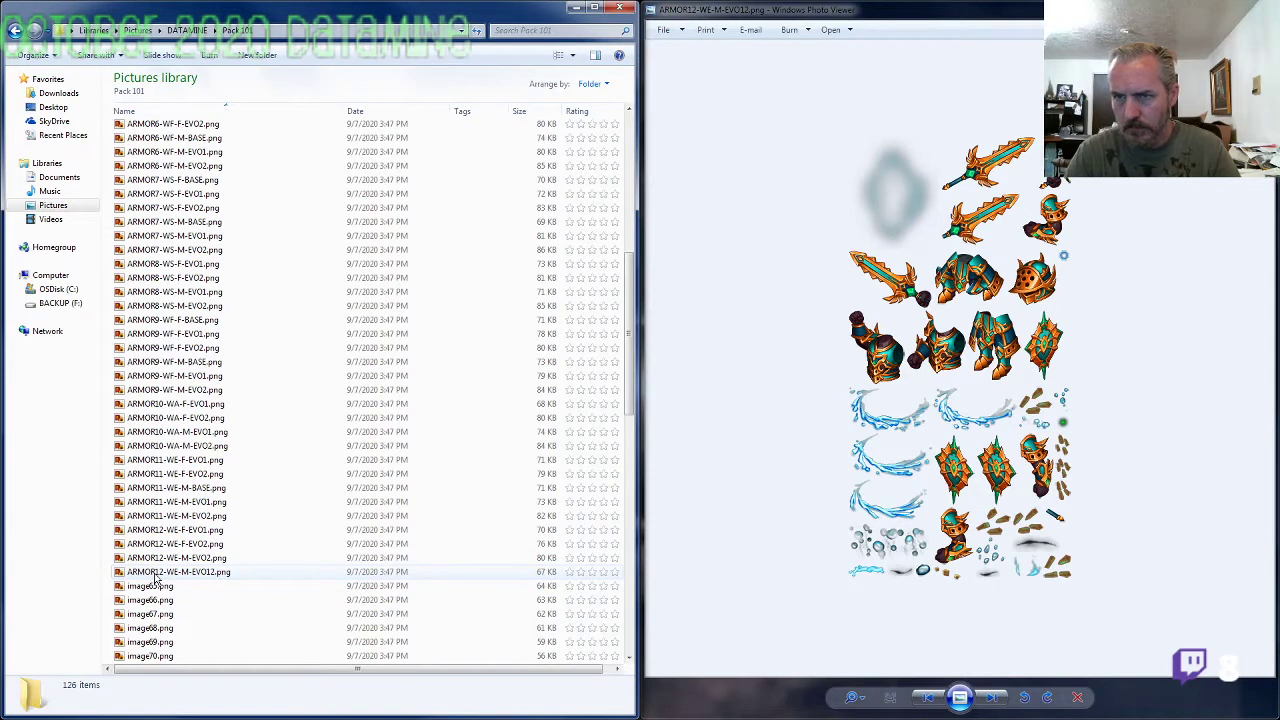
{"action": "left_click", "coordinate": [180, 572]}
{"action": "key", "text": "F2"}
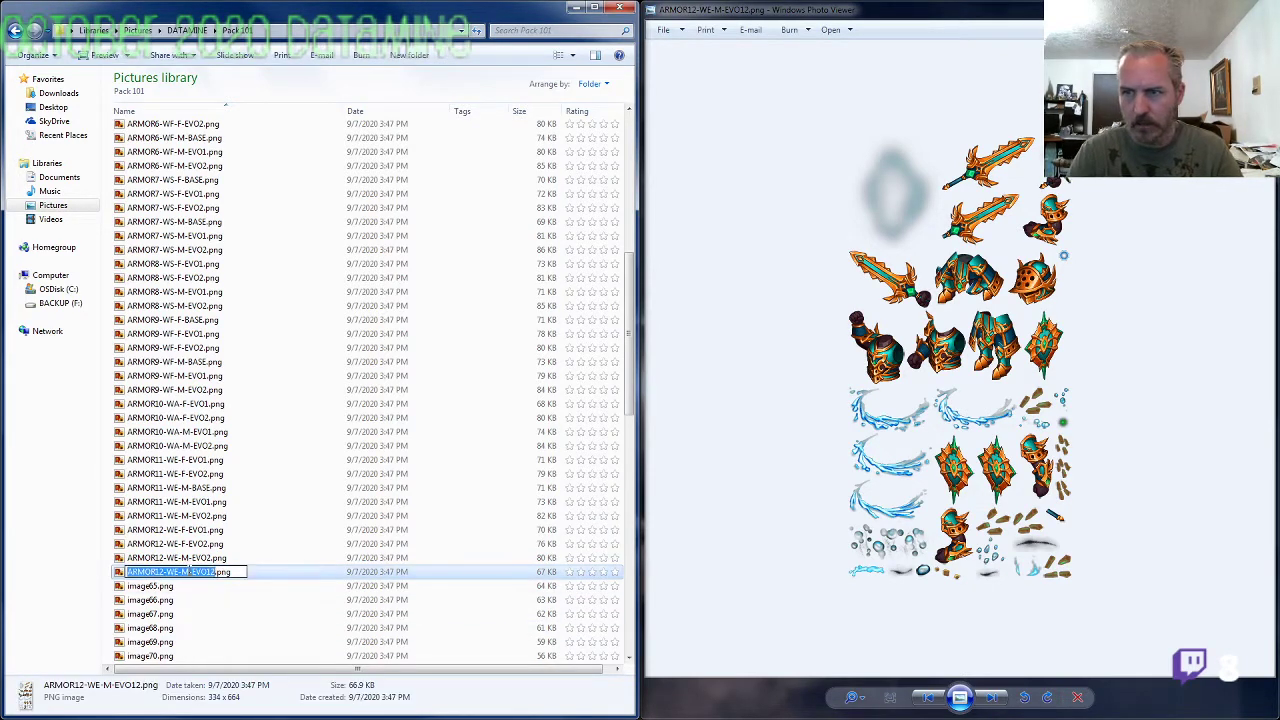
{"action": "key", "text": "Return"}
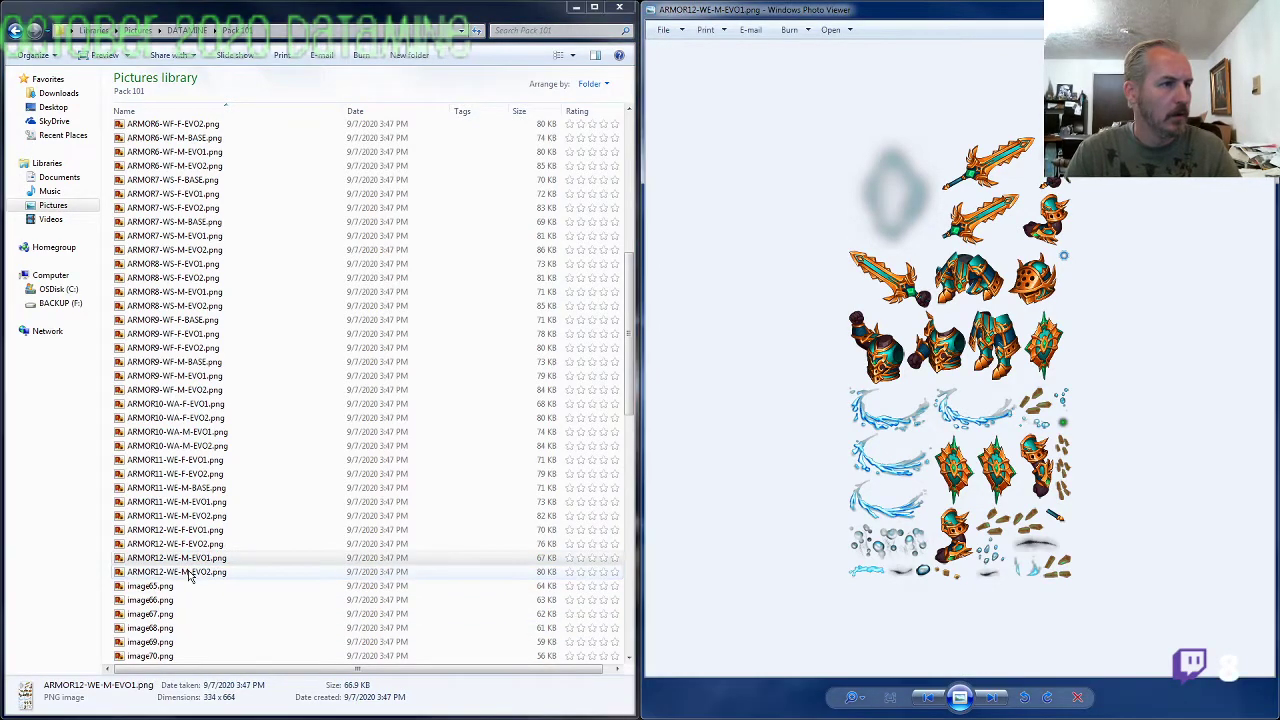
Step: Copy the name of ARMOR11-WE-M-BASE.png as the basis for renaming image65.png
{"action": "left_click", "coordinate": [186, 489]}
{"action": "key", "text": "F2"}
{"action": "key", "text": "ctrl+c"}
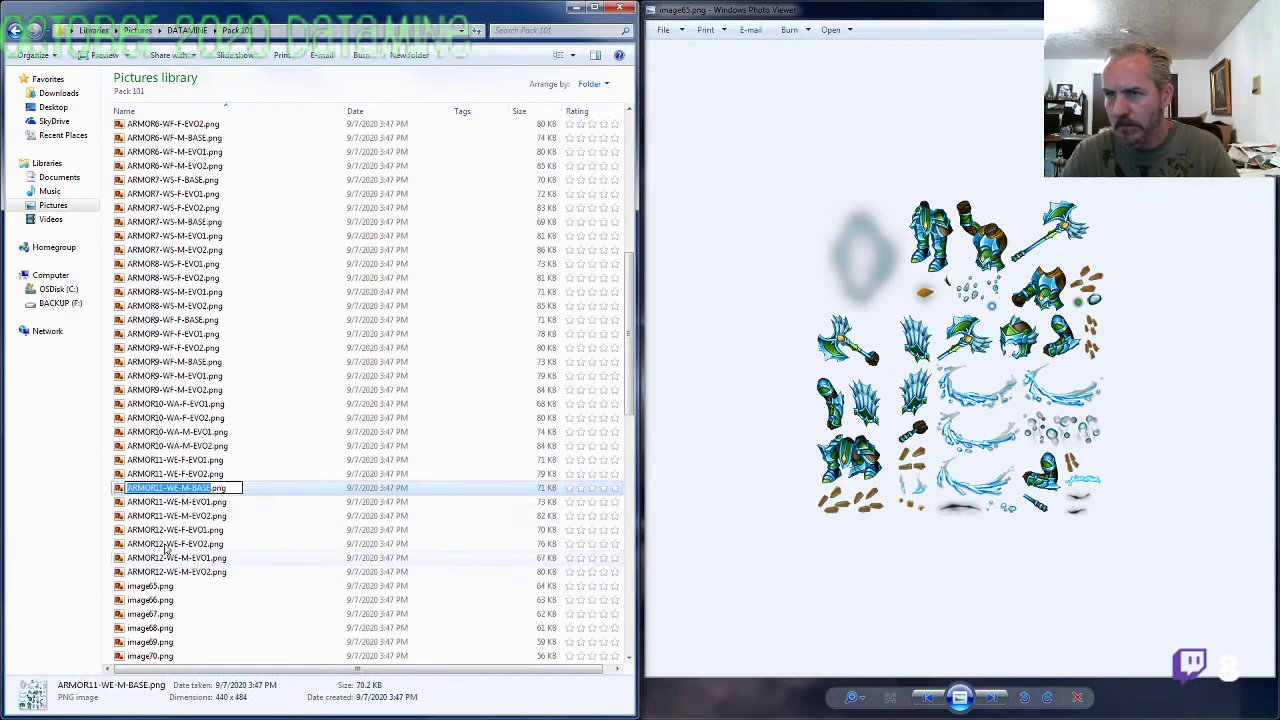
Step: Rename image65.png as ARMOR11-WE-F-BASE, reusing the name of the matching male base armor file
{"action": "left_click", "coordinate": [160, 588]}
{"action": "key", "text": "F2"}
{"action": "key", "text": "ctrl+v"}
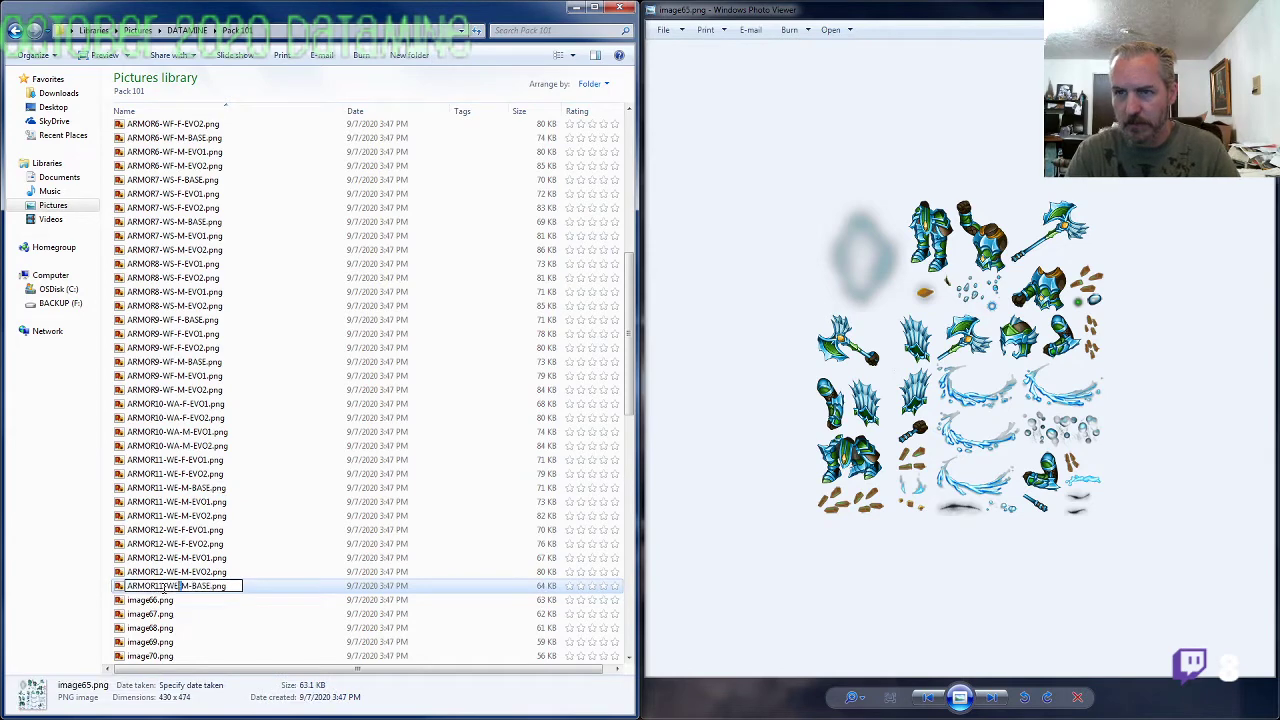
{"action": "key", "text": "Return"}
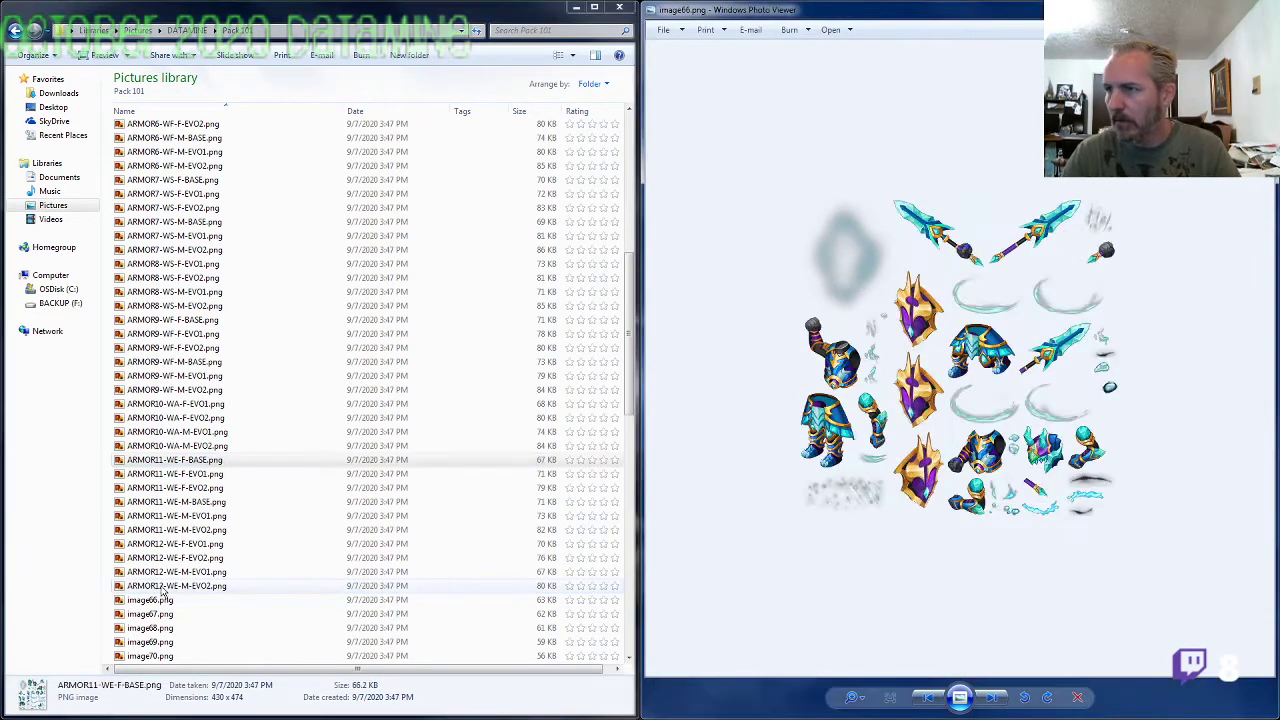
Step: Rename image66.png as ARMOR10-WA-M-BASE, adapting the name of an existing ARMOR10 file
{"action": "left_click", "coordinate": [180, 446]}
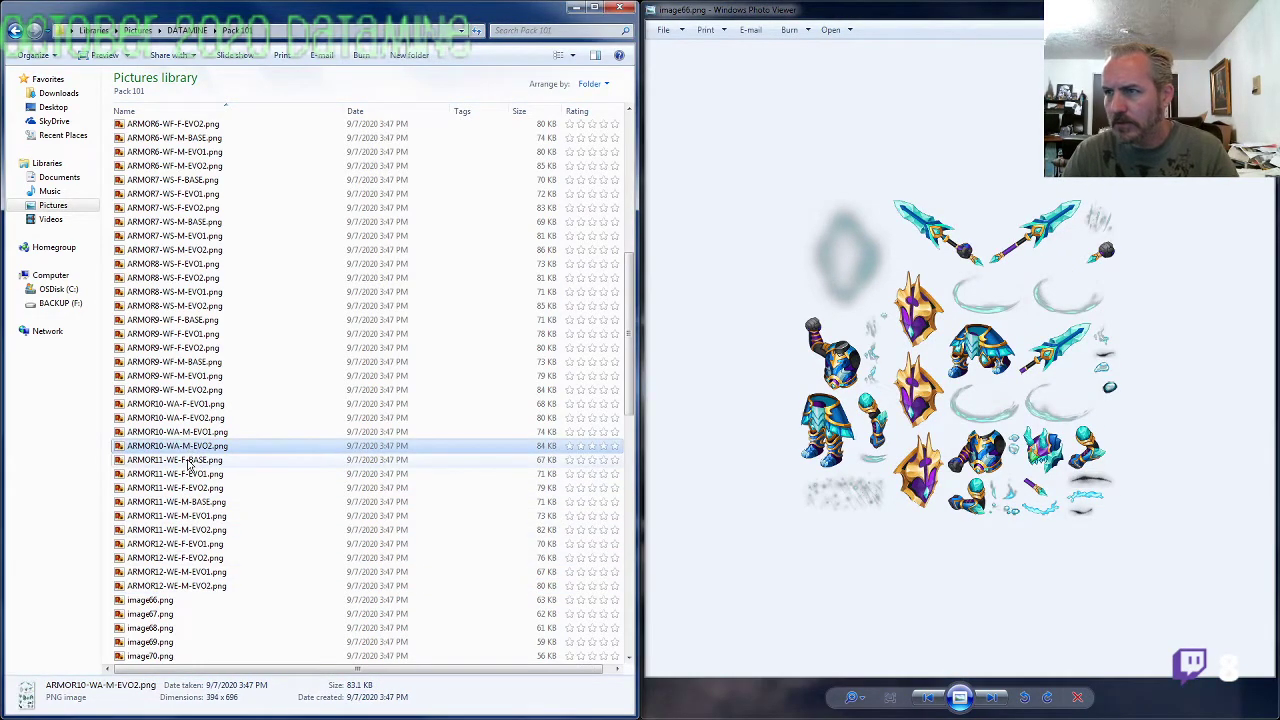
{"action": "key", "text": "ctrl+c"}
{"action": "left_click", "coordinate": [160, 600]}
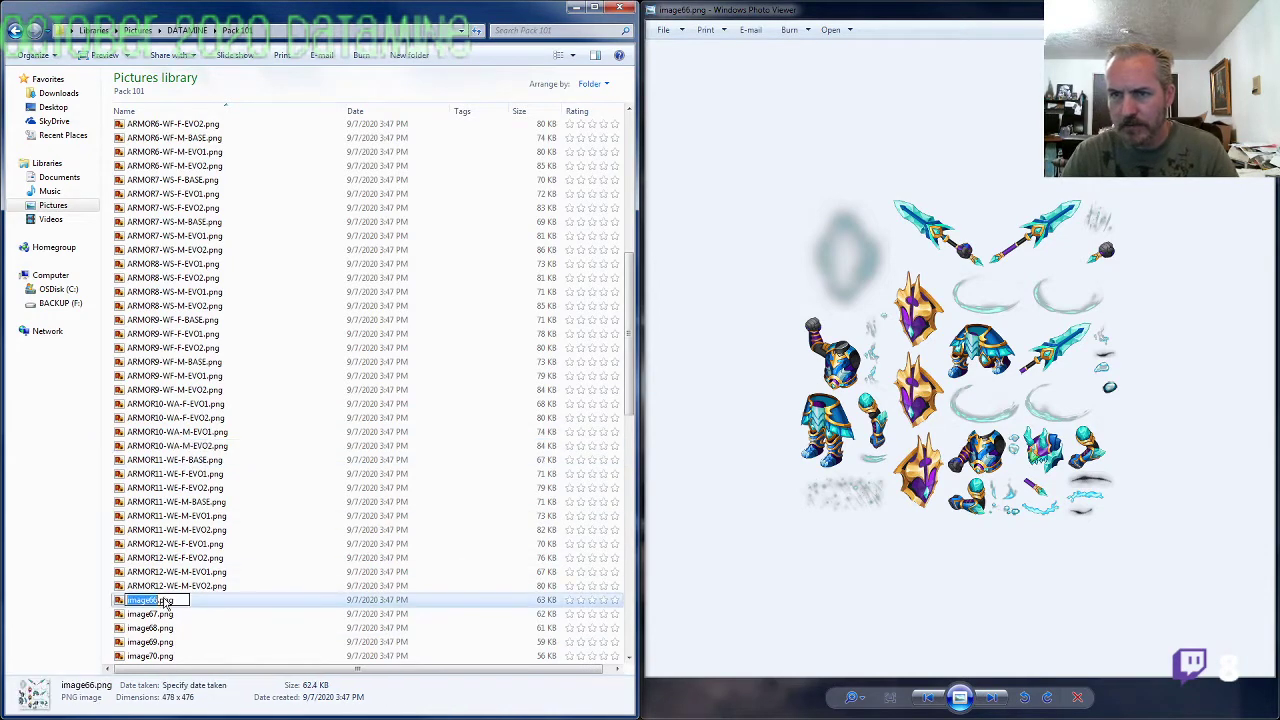
{"action": "key", "text": "F2"}
{"action": "key", "text": "ctrl+v"}
{"action": "key", "text": "Return"}
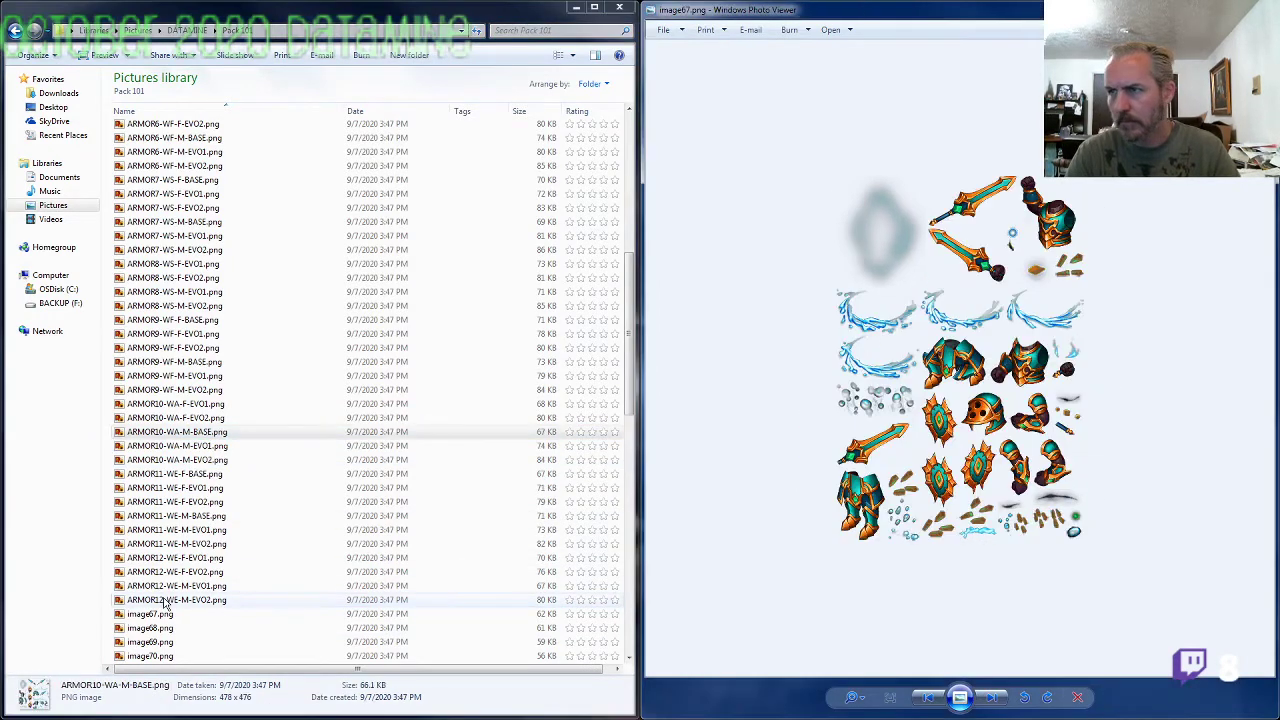
Step: Rename image67.png as ARMOR12-WE-M-BASE, based on the name of the ARMOR12-WE-M-EVO2 file
{"action": "left_click", "coordinate": [199, 600]}
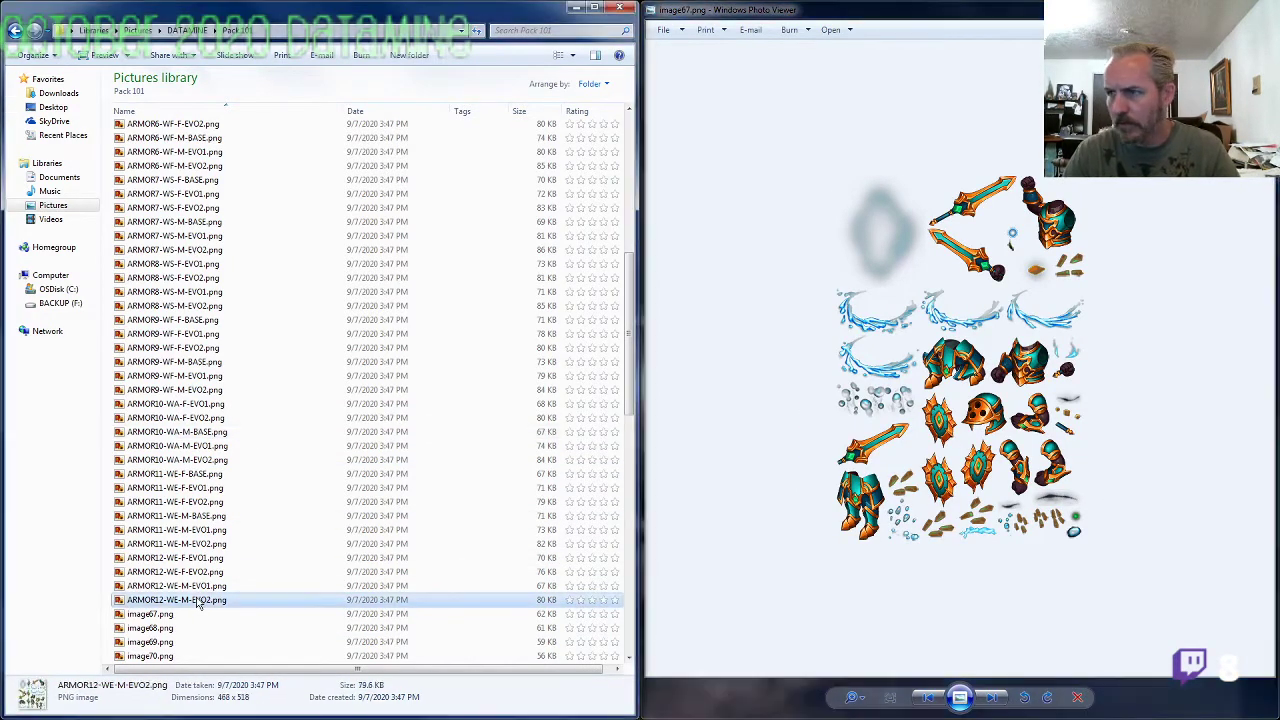
{"action": "key", "text": "F2"}
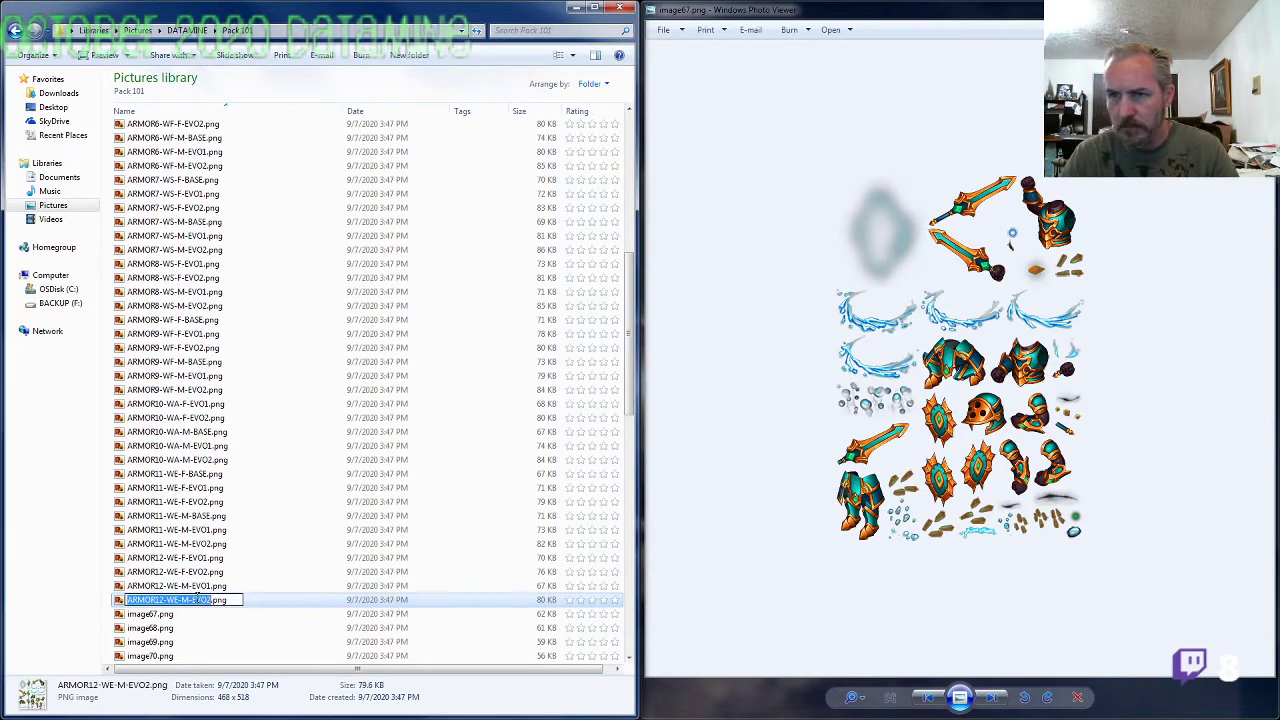
{"action": "key", "text": "ctrl+c"}
{"action": "left_click", "coordinate": [168, 615]}
{"action": "key", "text": "F2"}
{"action": "key", "text": "ctrl+v"}
{"action": "key", "text": "shift+Left"}
{"action": "key", "text": "shift+Left"}
{"action": "key", "text": "shift+Left"}
{"action": "key", "text": "shift+Left"}
{"action": "type", "text": "BAS"}
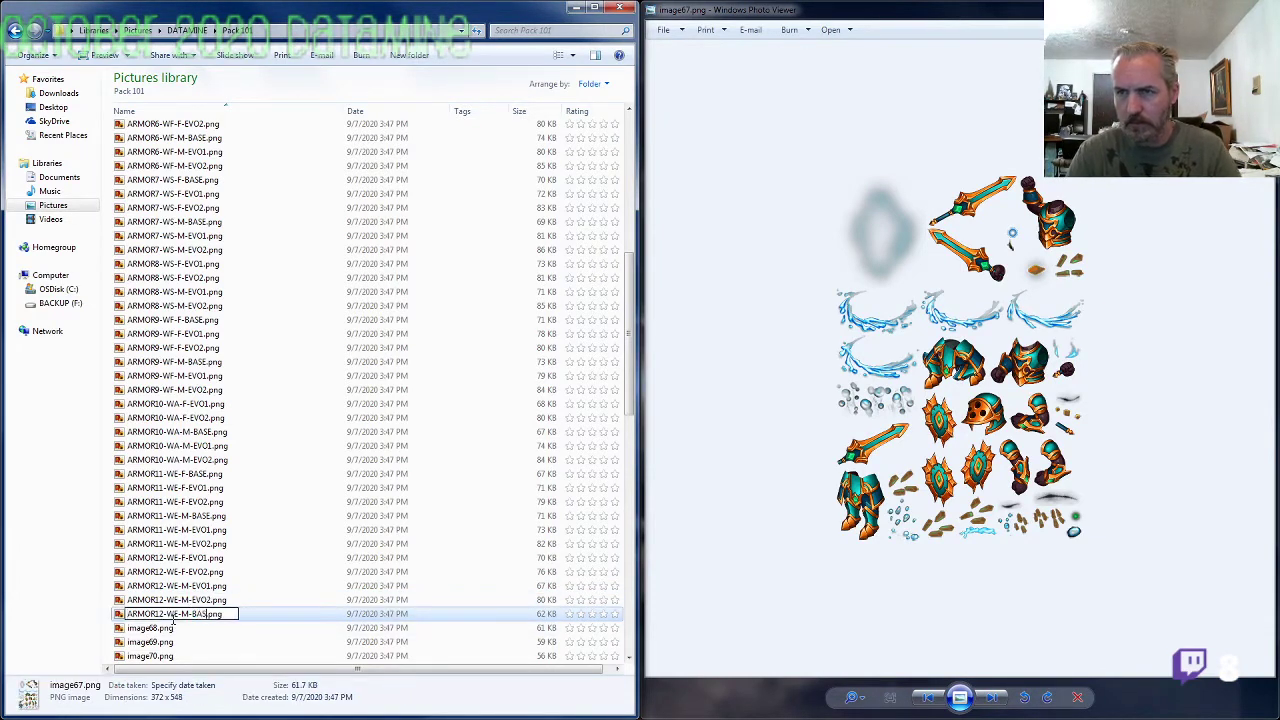
{"action": "type", "text": "E"}
{"action": "key", "text": "Return"}
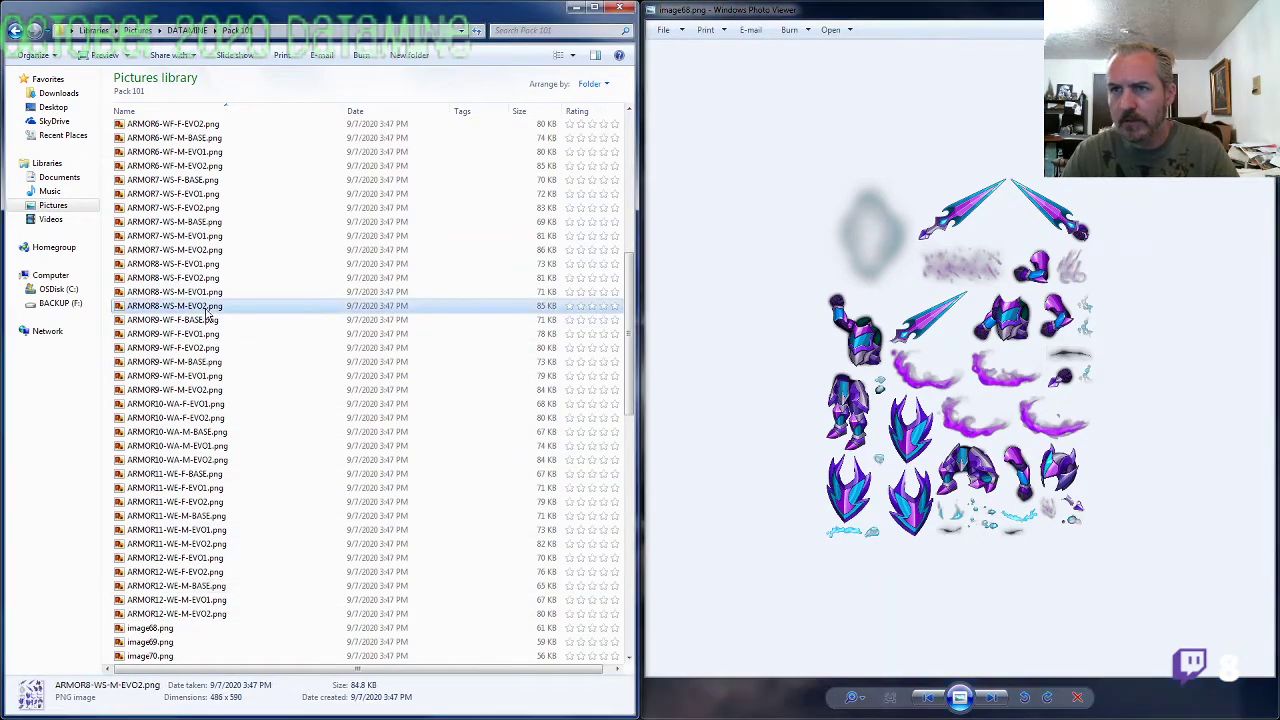
Step: Rename image68.png, the purple and blue armor sheet, as ARMOR8-WS-M-BASE
{"action": "left_click", "coordinate": [205, 389]}
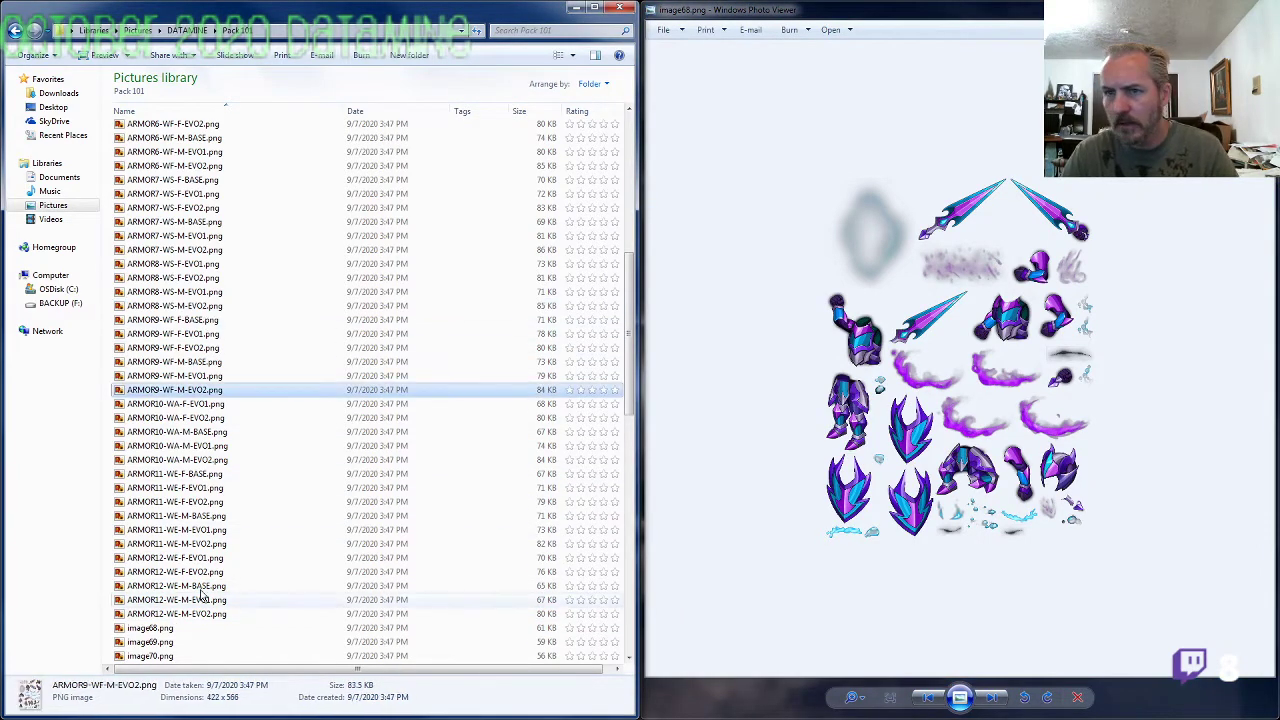
{"action": "left_click", "coordinate": [170, 632]}
{"action": "key", "text": "F2"}
{"action": "key", "text": "ctrl+v"}
{"action": "key", "text": "ctrl+shift+Left"}
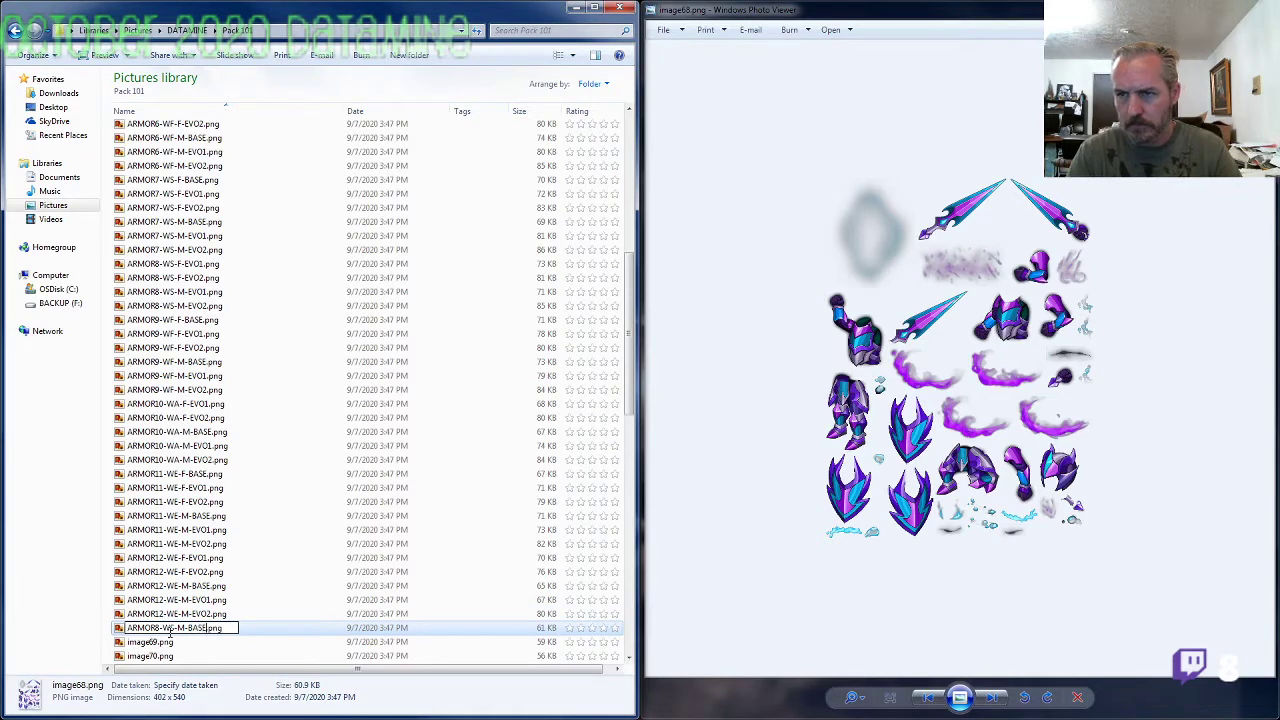
{"action": "key", "text": "Return"}
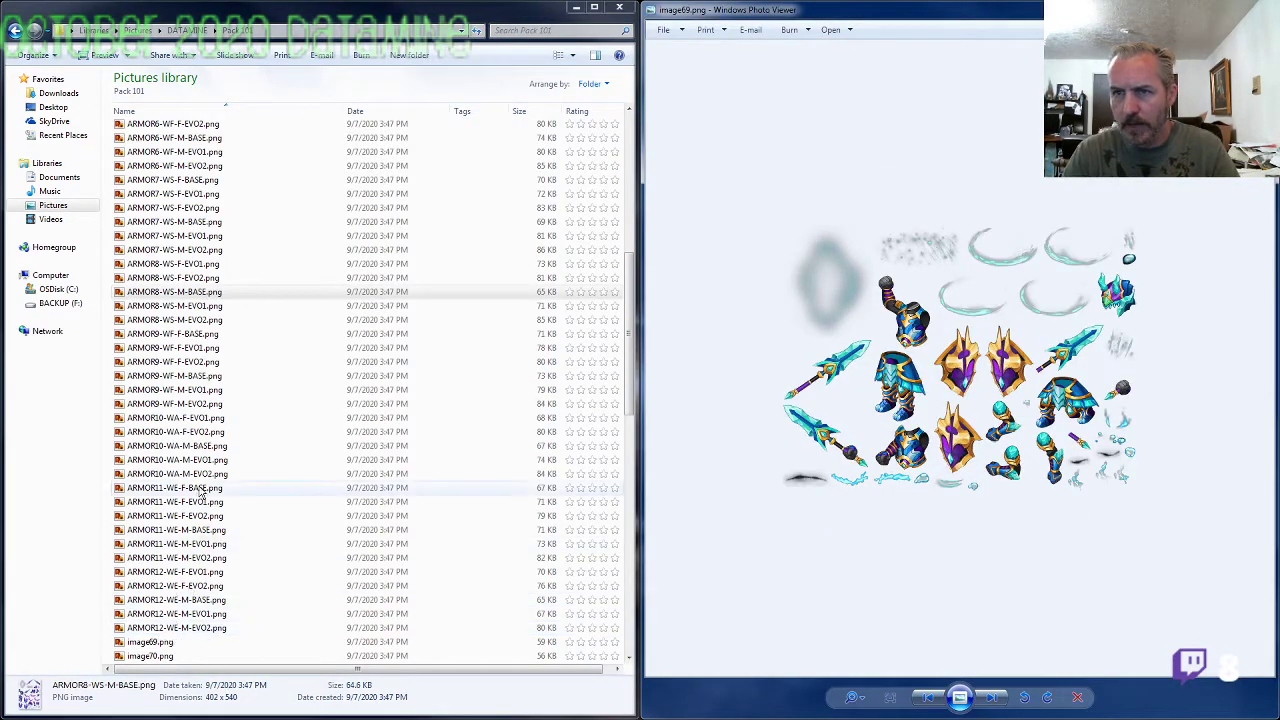
Step: Rename image69.png as ARMOR10-WA-F-BASE, adapting the name copied from ARMOR10-WA-M-BASE
{"action": "left_click", "coordinate": [200, 446]}
{"action": "key", "text": "F2"}
{"action": "key", "text": "ctrl+c"}
{"action": "left_click", "coordinate": [178, 641]}
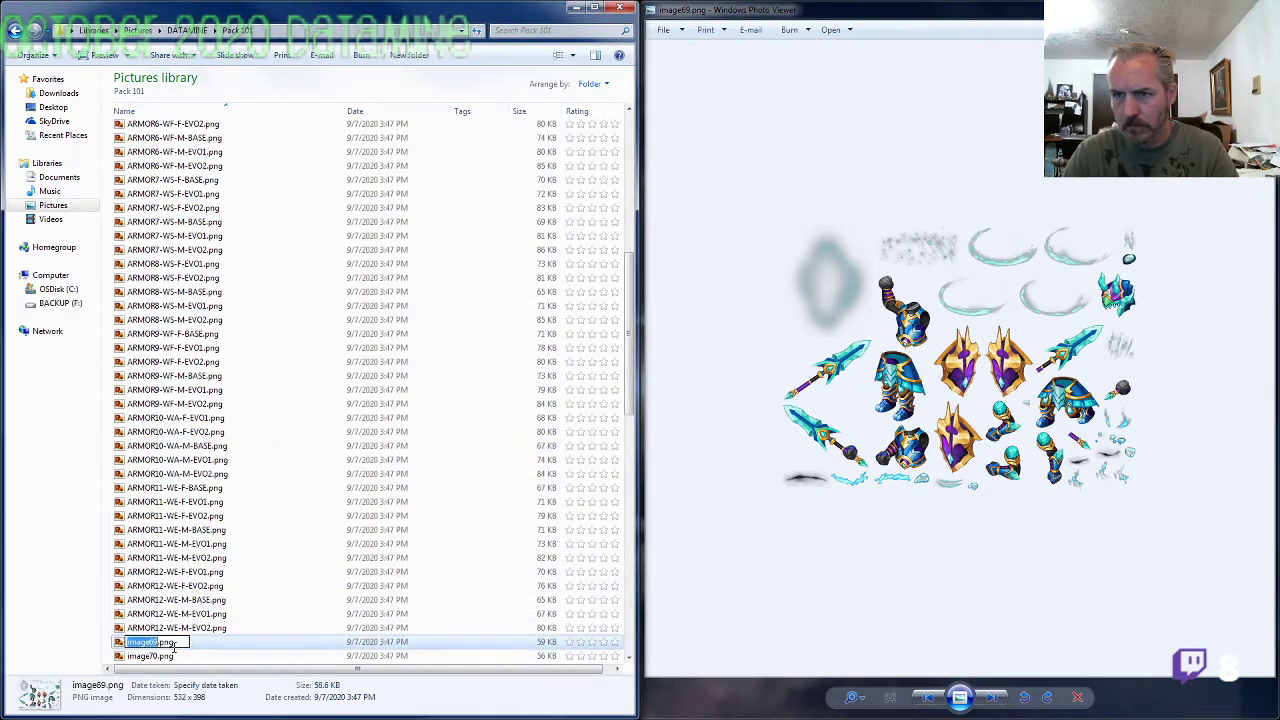
{"action": "key", "text": "F2"}
{"action": "key", "text": "ctrl+v"}
{"action": "key", "text": "Return"}
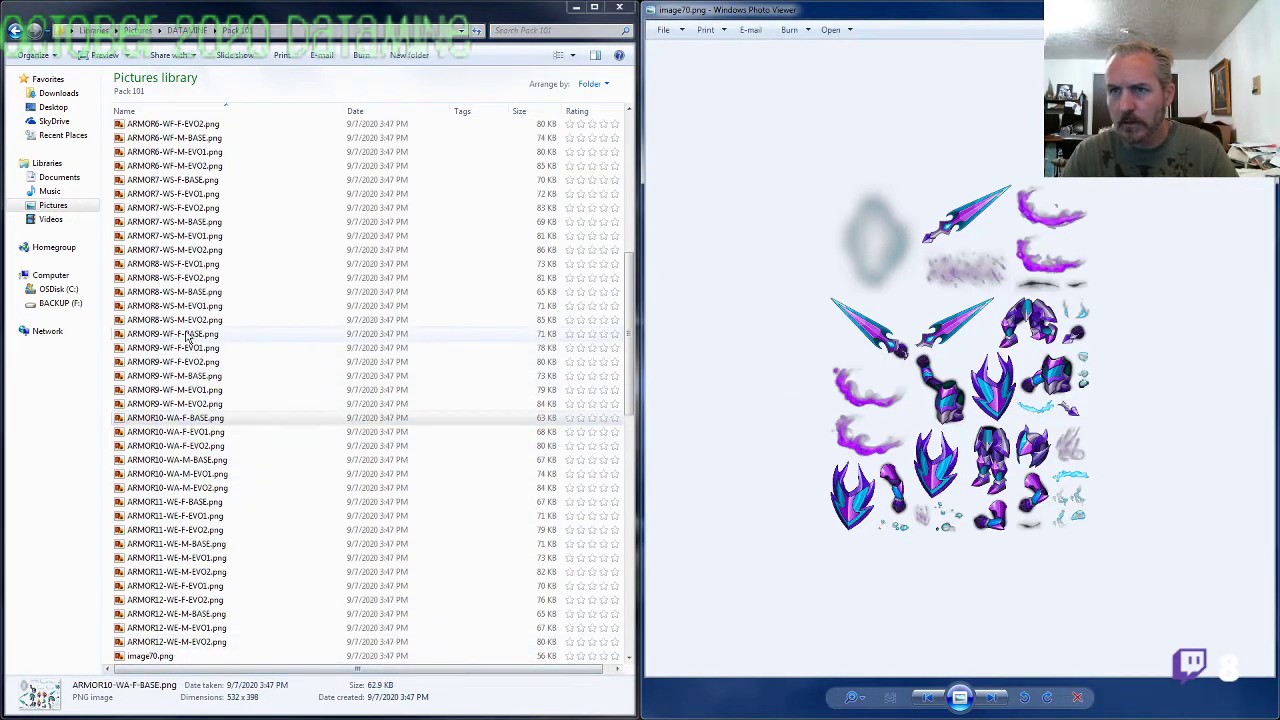
Step: Rename image70.png as ARMOR8-WS-F-BASE, adapting the name copied from ARMOR8-WS-M-BASE
{"action": "left_click", "coordinate": [185, 305]}
{"action": "key", "text": "ctrl+c"}
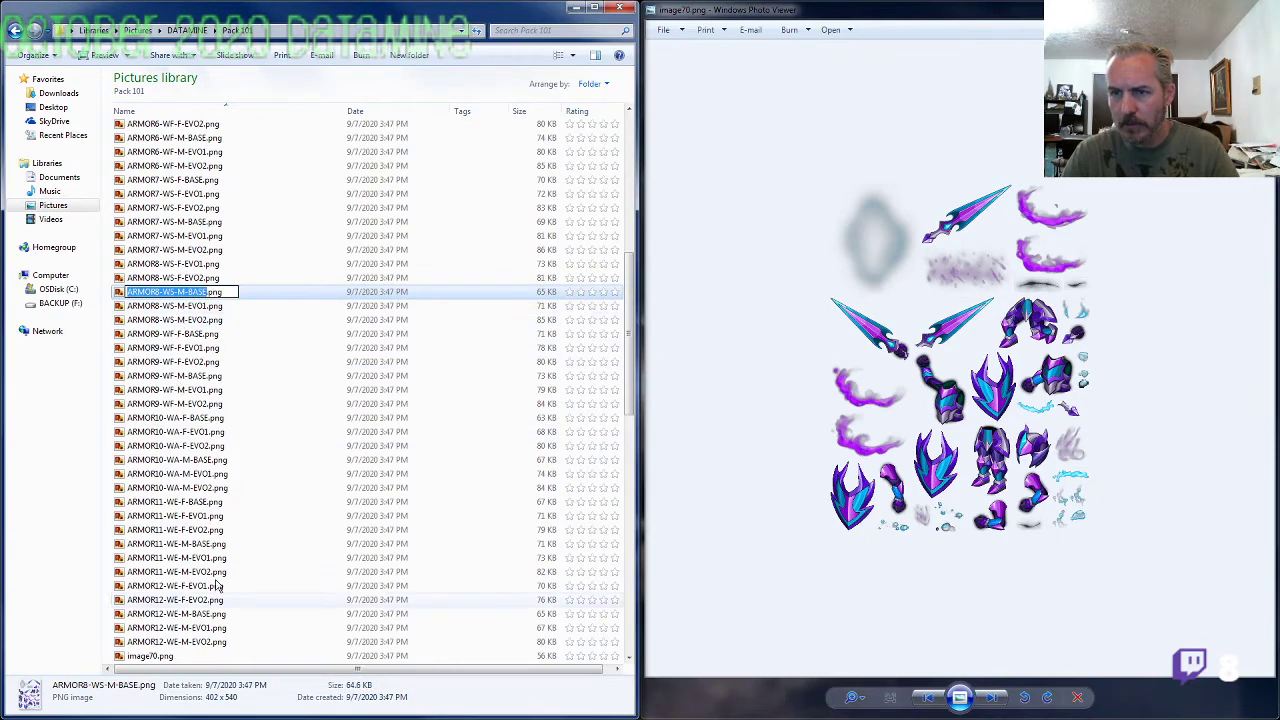
{"action": "left_click", "coordinate": [150, 656]}
{"action": "key", "text": "F2"}
{"action": "key", "text": "ctrl+v"}
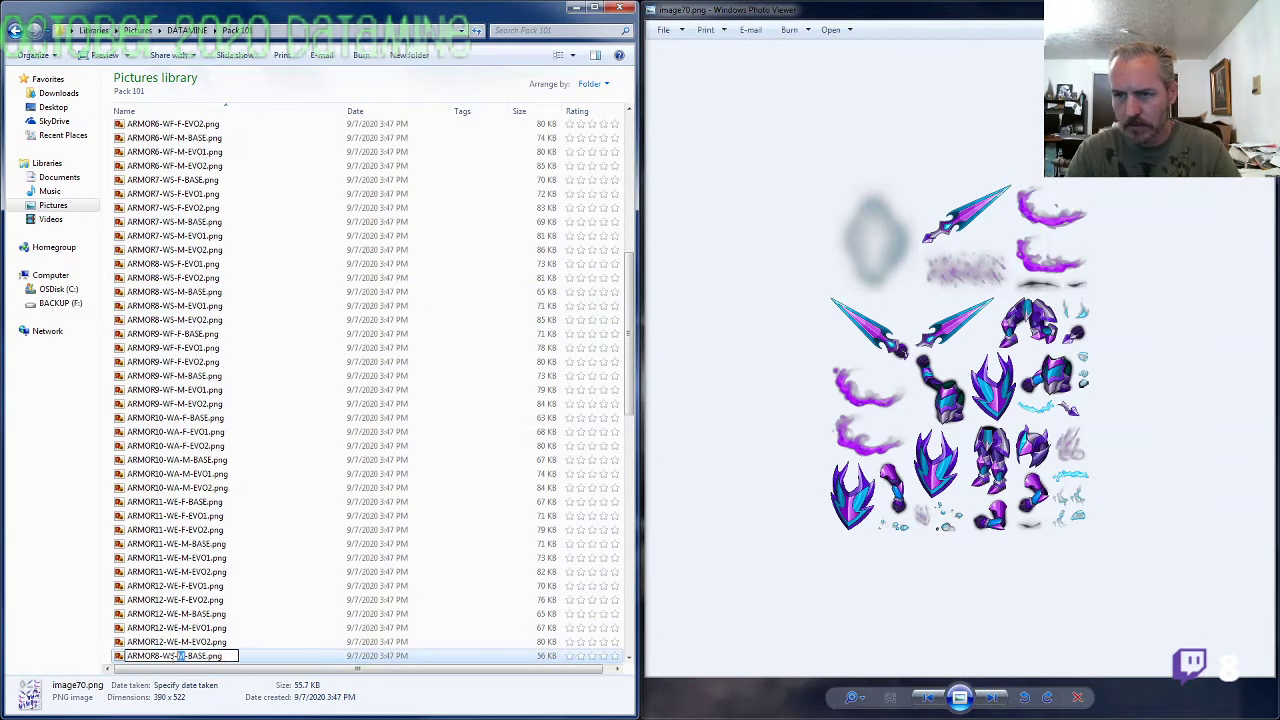
{"action": "key", "text": "Return"}
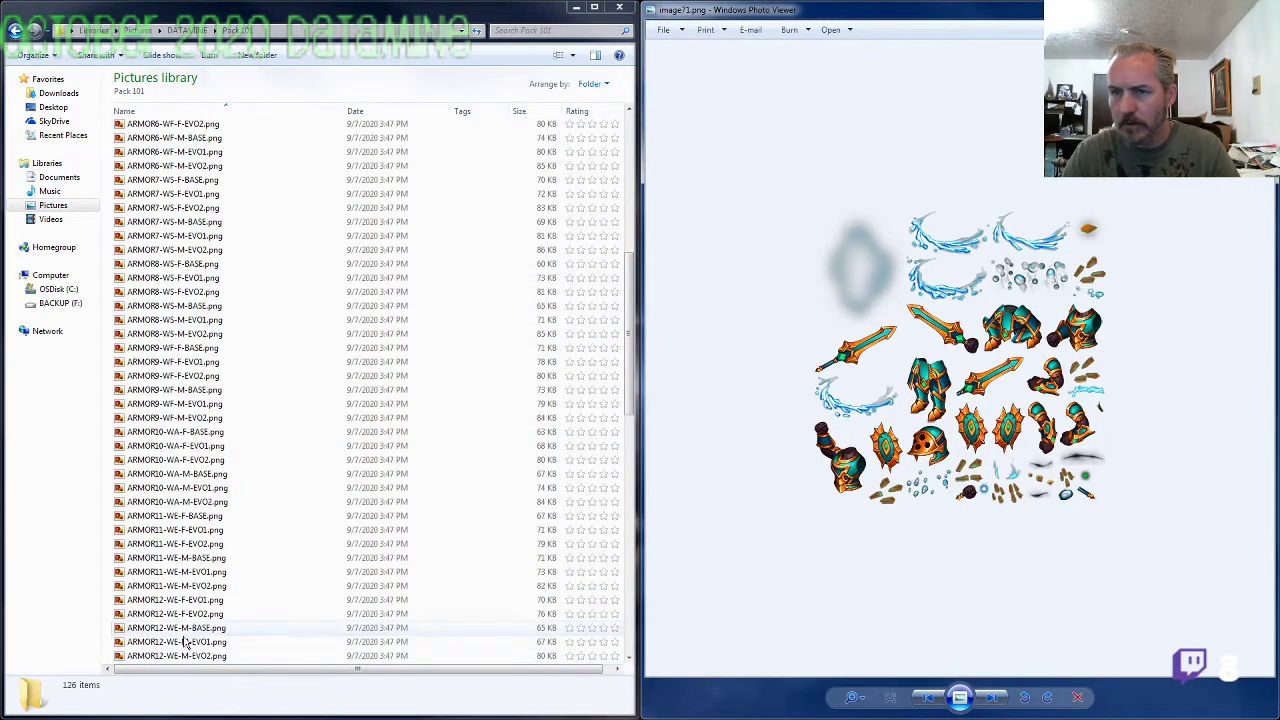
Step: Rename image71.png as ARMOR12-WE-F-BASE, adapting the name copied from ARMOR12-WE-M-BASE
{"action": "left_click", "coordinate": [185, 628]}
{"action": "scroll", "coordinate": [200, 594], "scroll_direction": "down", "scroll_amount": 2}
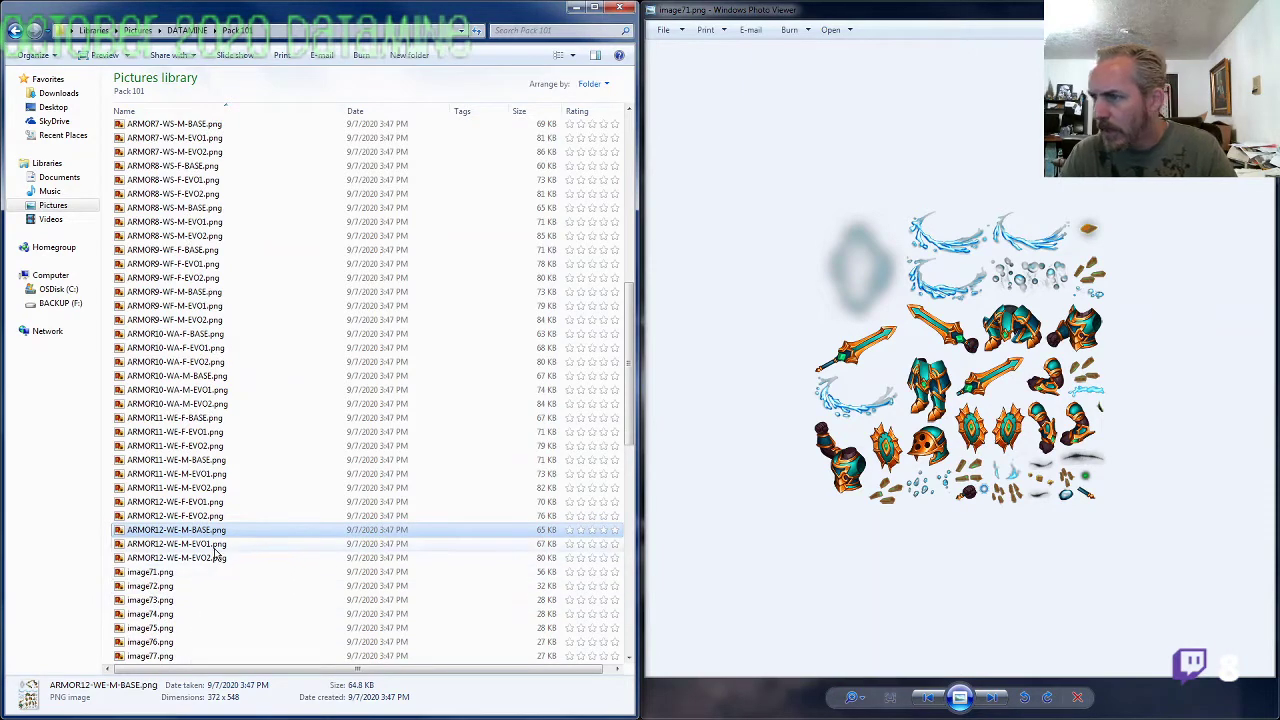
{"action": "key", "text": "F2"}
{"action": "key", "text": "ctrl+c"}
{"action": "left_click", "coordinate": [175, 574]}
{"action": "key", "text": "F2"}
{"action": "key", "text": "ctrl+v"}
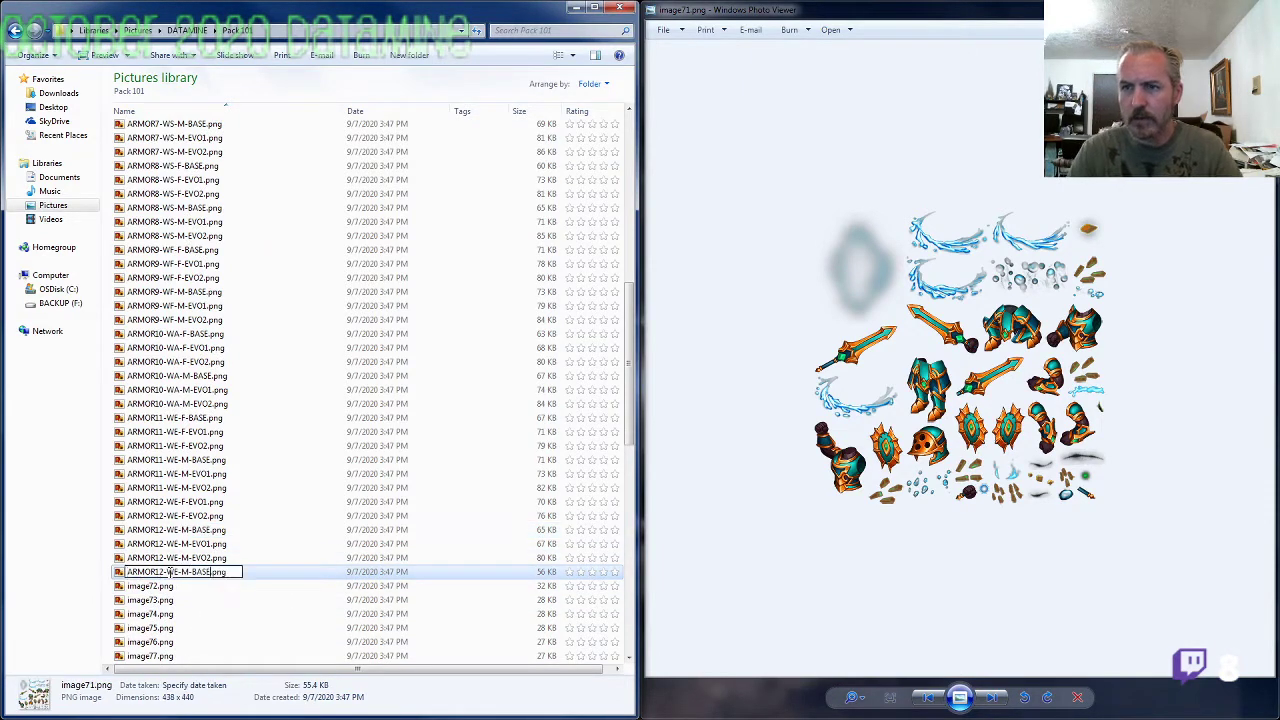
{"action": "key", "text": "Return"}
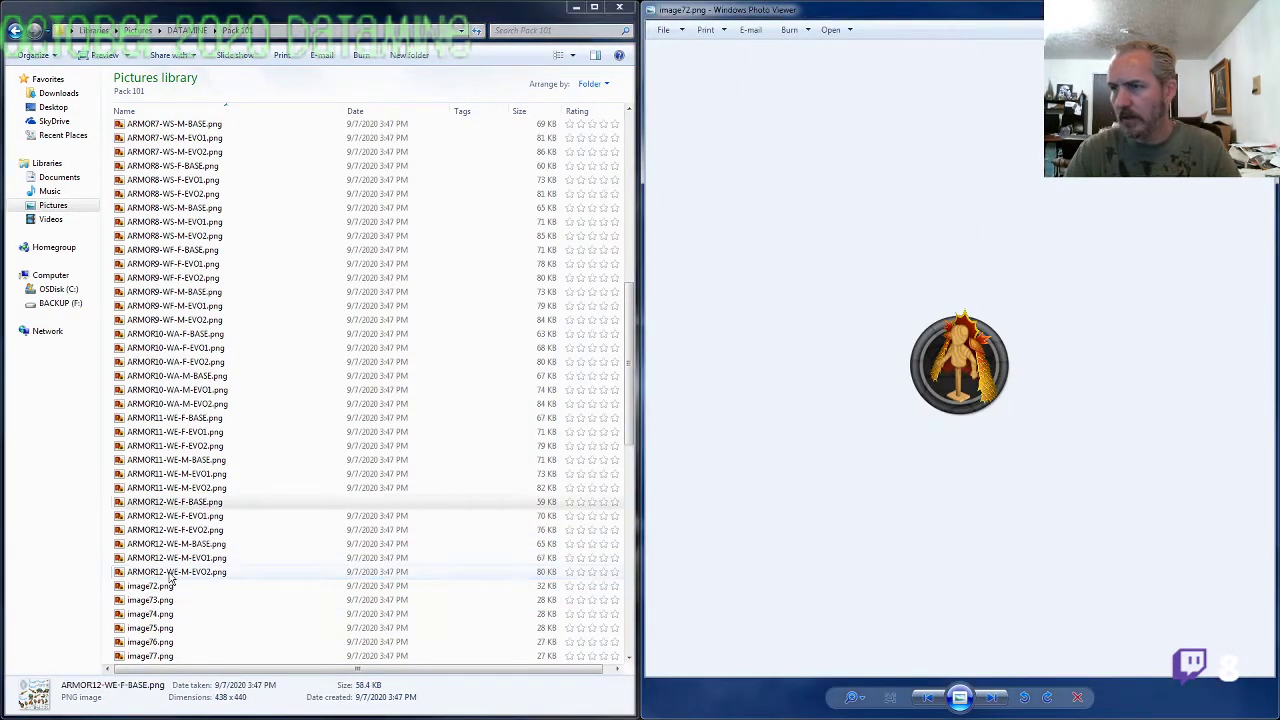
Step: Examine image72.png enlarged and browse the following pictures up to image91.png for related cape artwork, closing the viewer when done
{"action": "left_click", "coordinate": [852, 698]}
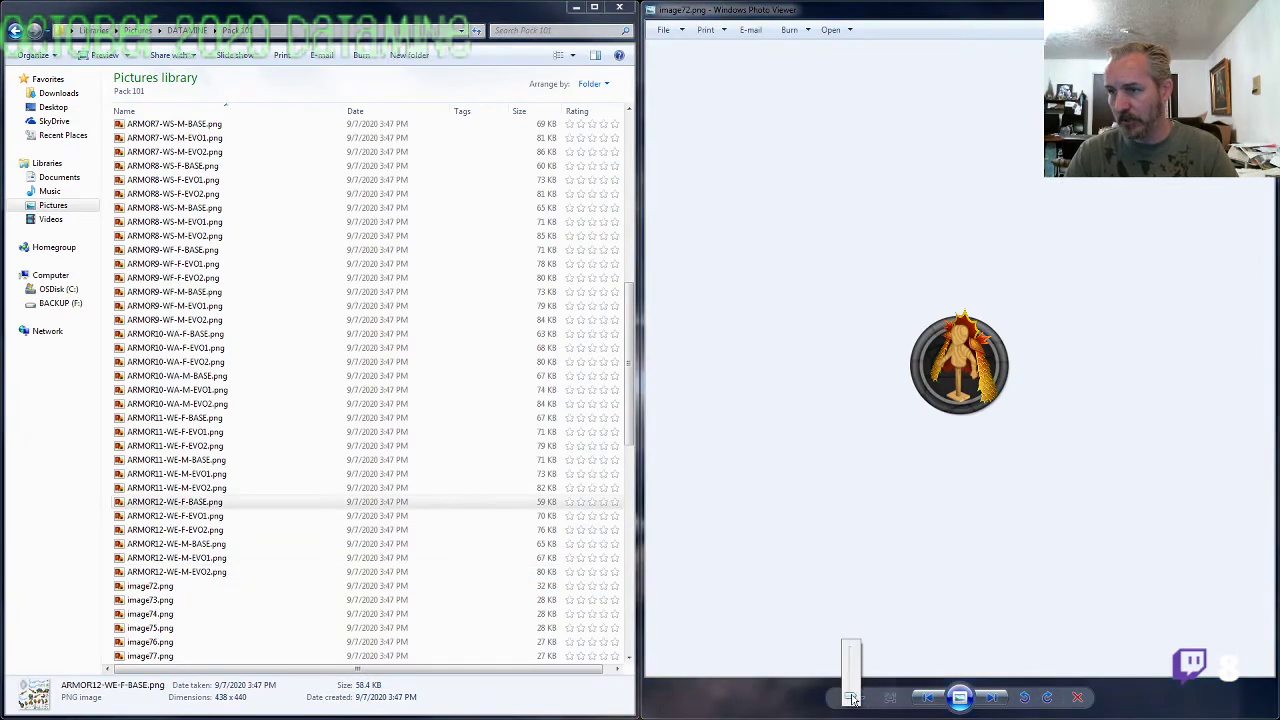
{"action": "left_click_drag", "start_coordinate": [852, 698], "coordinate": [846, 677]}
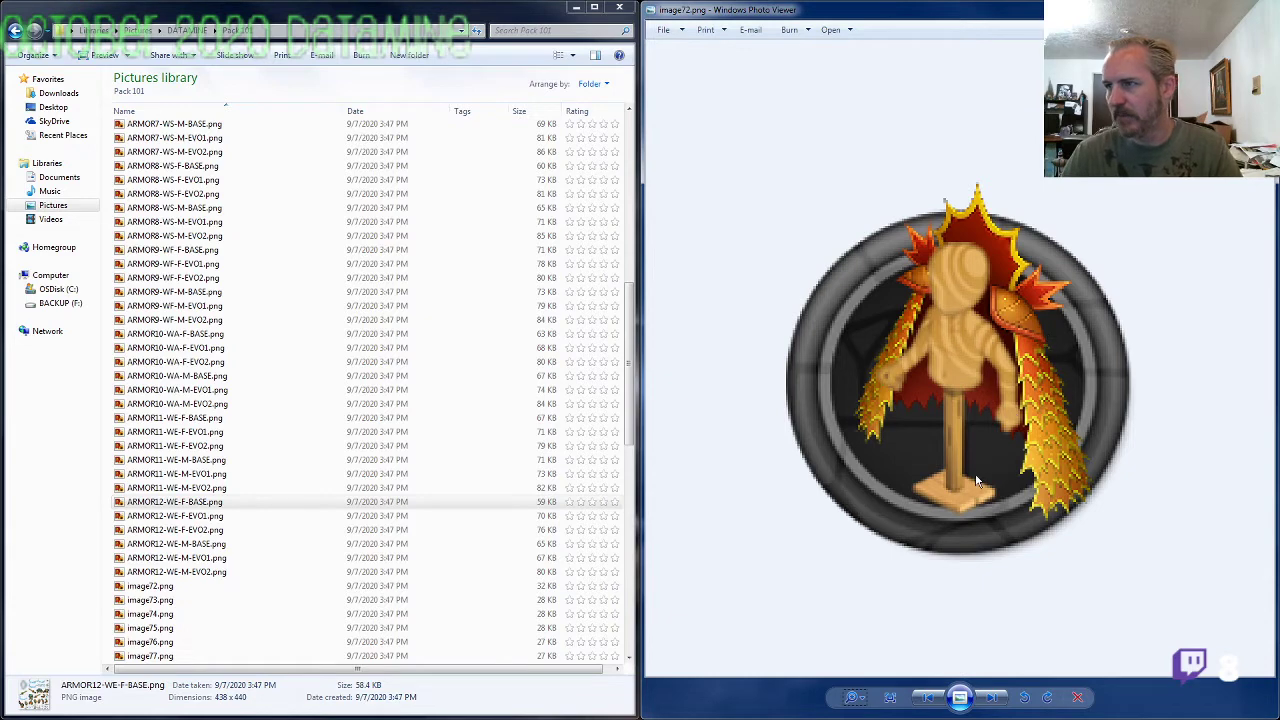
{"action": "left_click", "coordinate": [179, 588]}
{"action": "left_click", "coordinate": [849, 403]}
{"action": "key", "text": "Right"}
{"action": "key", "text": "Right"}
{"action": "key", "text": "Right"}
{"action": "key", "text": "Right"}
{"action": "key", "text": "Right"}
{"action": "key", "text": "Right"}
{"action": "key", "text": "Right"}
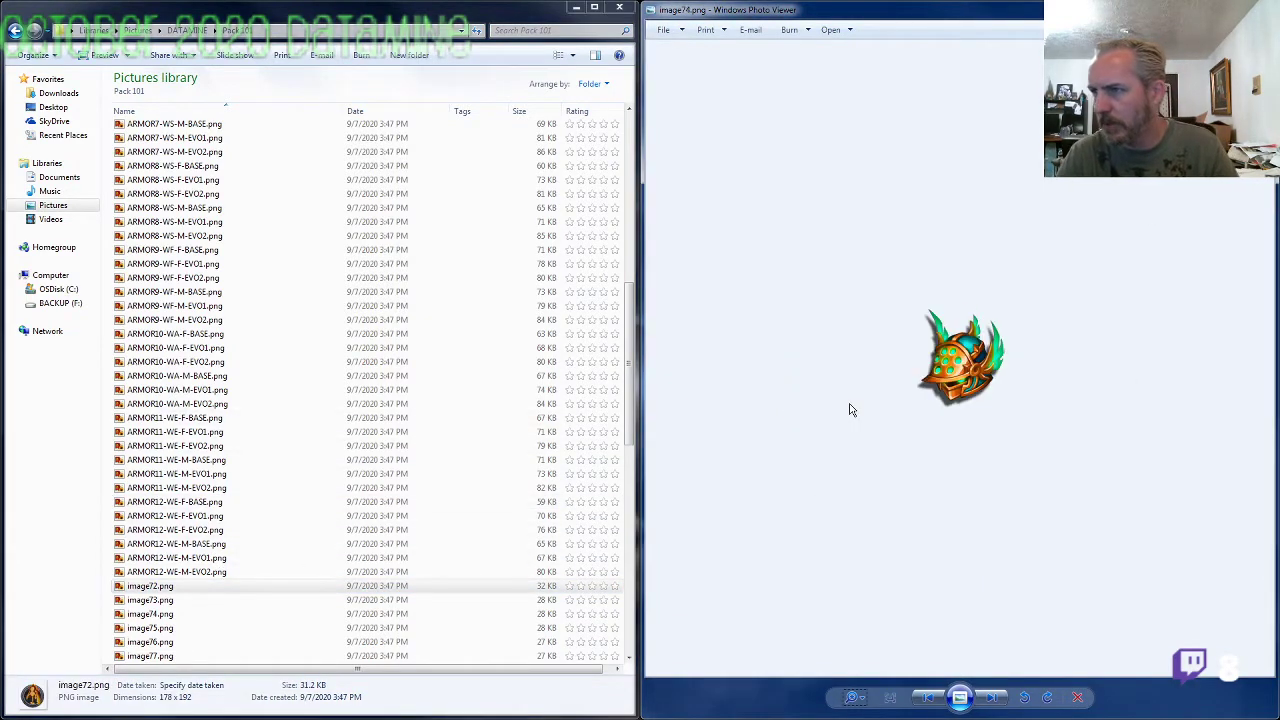
{"action": "key", "text": "Right"}
{"action": "key", "text": "Right"}
{"action": "key", "text": "Right"}
{"action": "key", "text": "Right"}
{"action": "key", "text": "Right"}
{"action": "key", "text": "Right"}
{"action": "key", "text": "Right"}
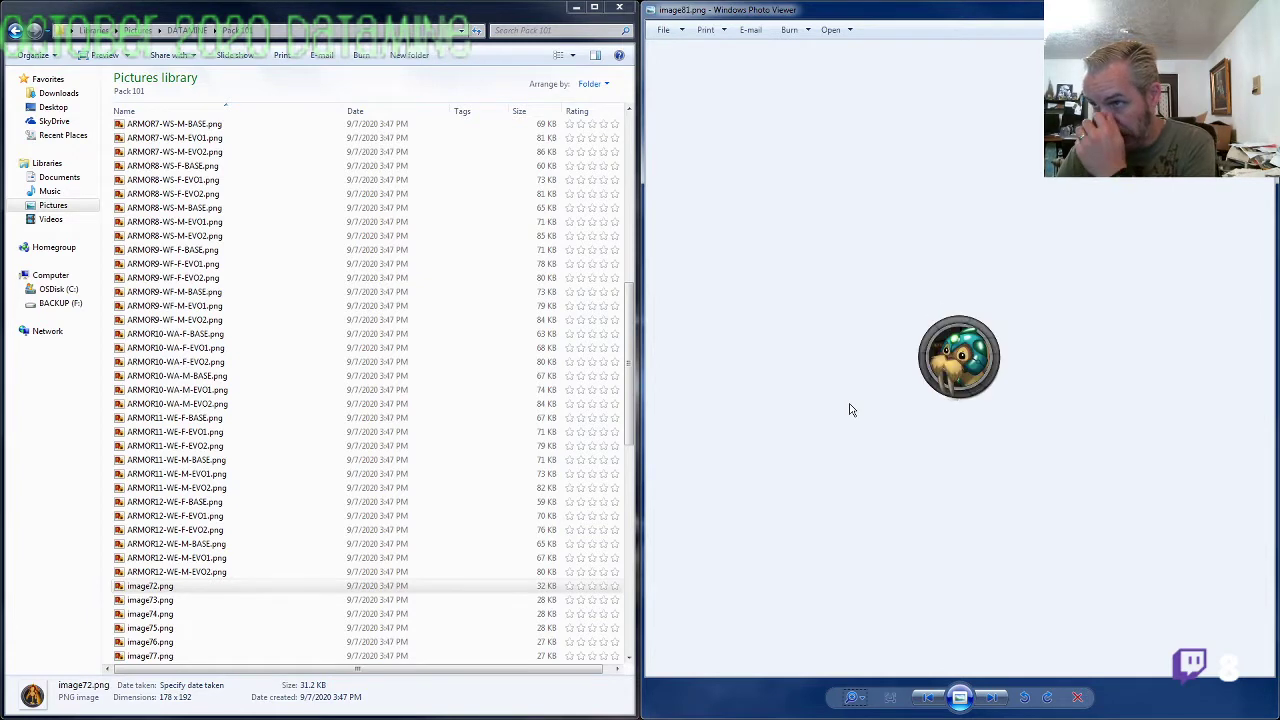
{"action": "key", "text": "Right"}
{"action": "key", "text": "Right"}
{"action": "key", "text": "Right"}
{"action": "key", "text": "Right"}
{"action": "key", "text": "Right"}
{"action": "key", "text": "Right"}
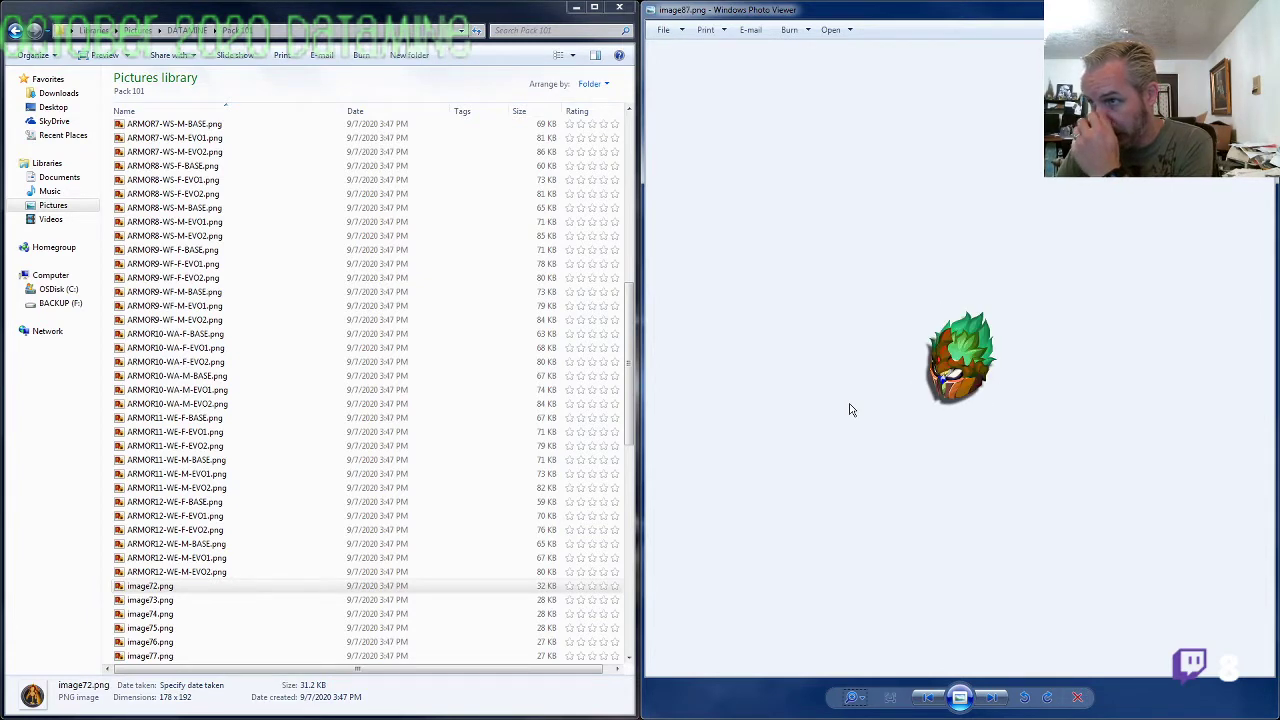
{"action": "key", "text": "Right"}
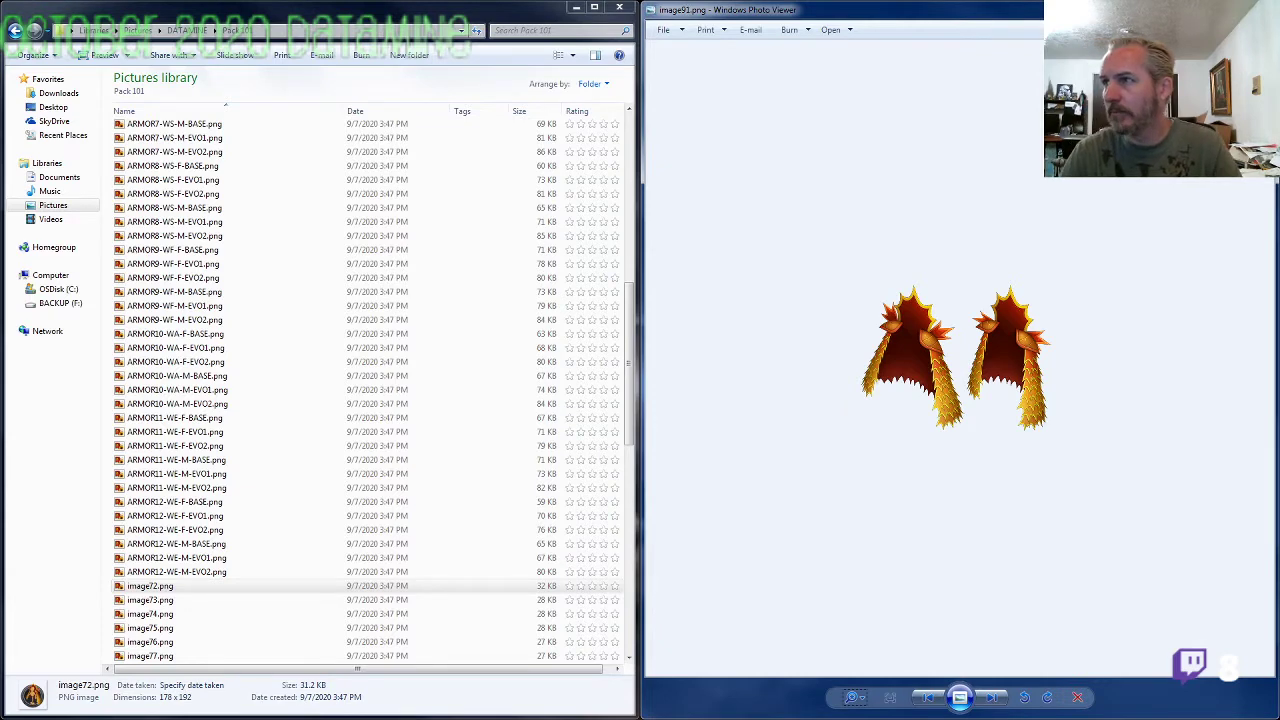
{"action": "key", "text": "Escape"}
Step: Rename image72.png as CAPE
{"action": "scroll", "coordinate": [170, 592], "scroll_direction": "down", "scroll_amount": 4}
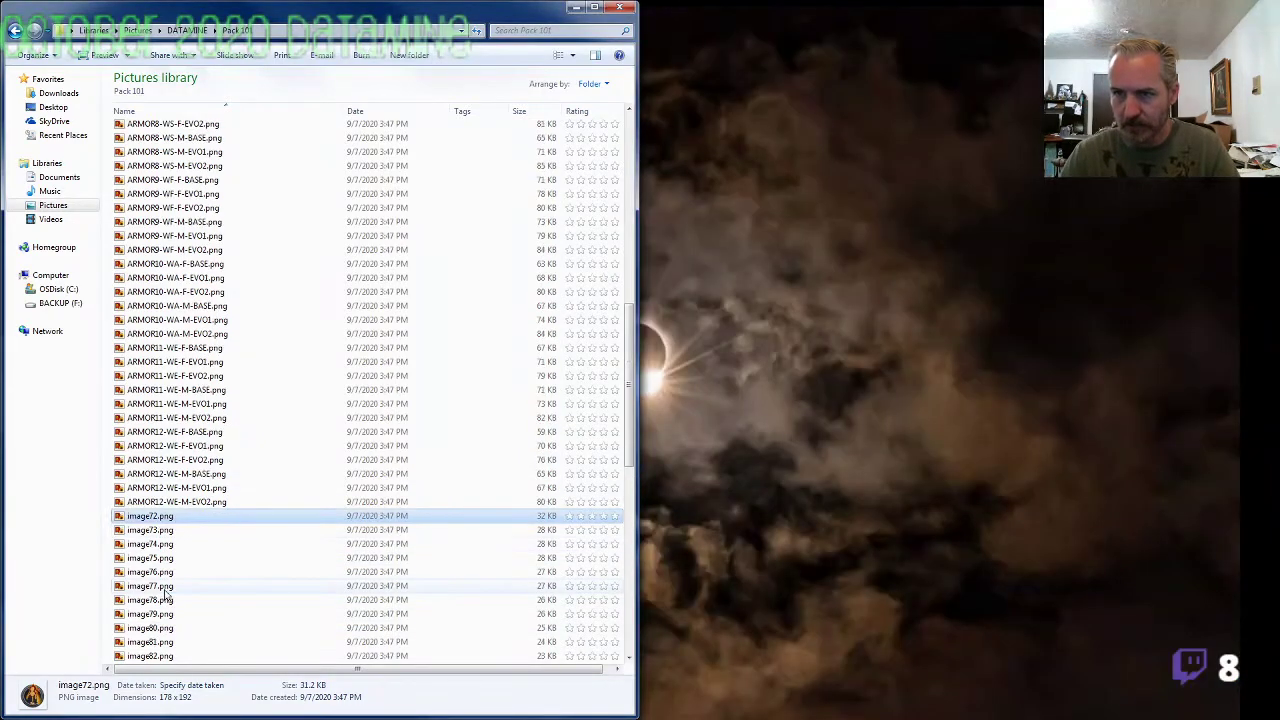
{"action": "scroll", "coordinate": [170, 592], "scroll_direction": "down", "scroll_amount": 2}
{"action": "key", "text": "F2"}
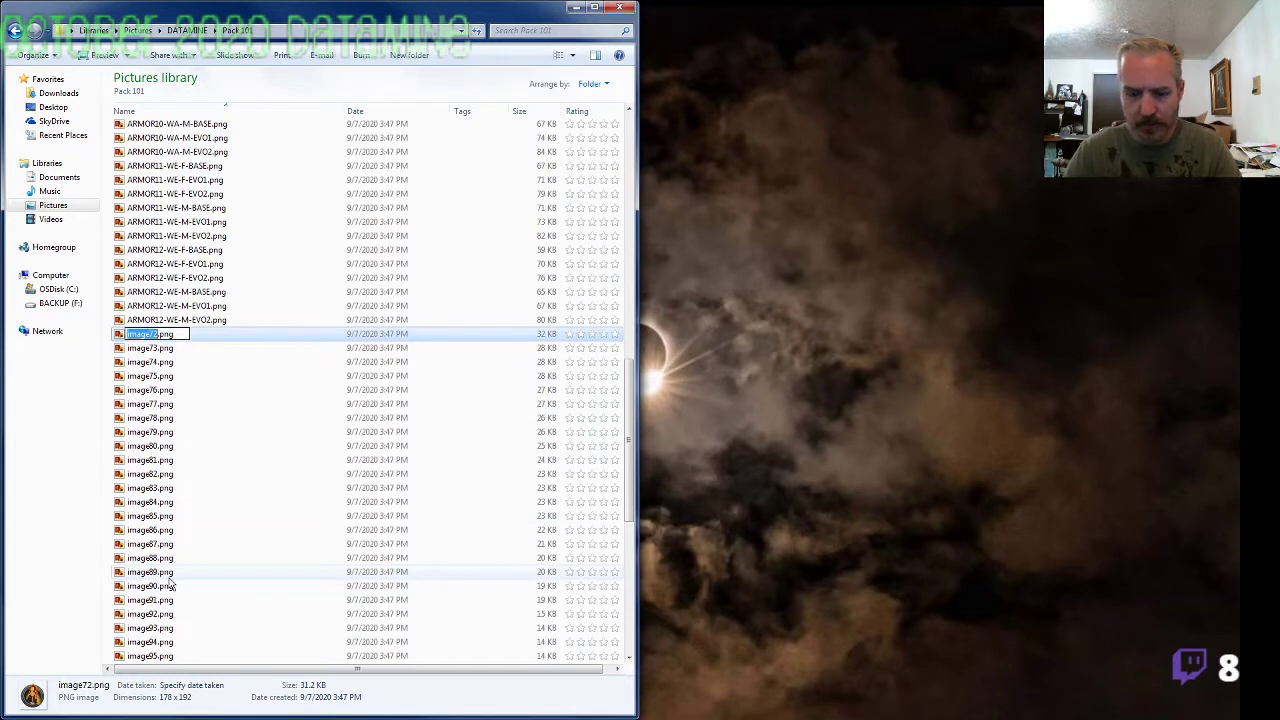
{"action": "type", "text": "CAPE"}
{"action": "key", "text": "Return"}
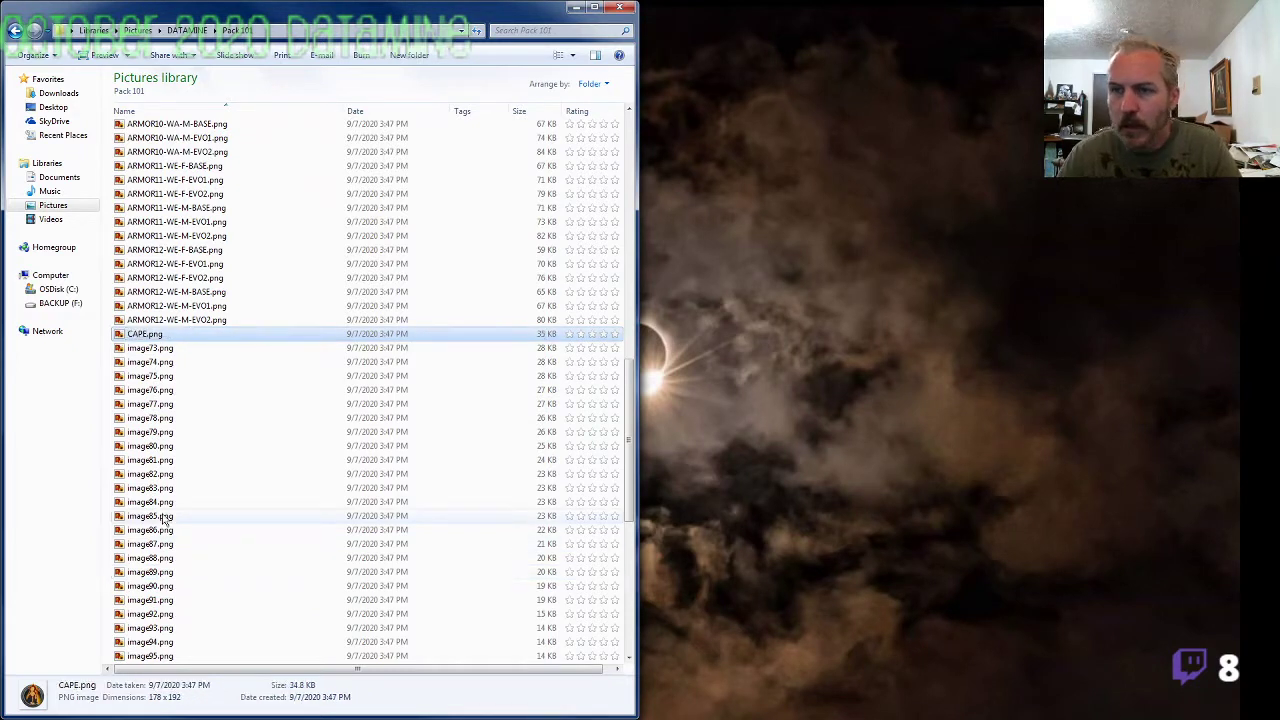
Step: Move CAPE.png, image90.png and image91.png into a new folder named CAPE inside Pack 101
{"action": "scroll", "coordinate": [165, 518], "scroll_direction": "down", "scroll_amount": 1}
{"action": "left_click", "coordinate": [164, 571]}
{"action": "left_click", "coordinate": [164, 585]}
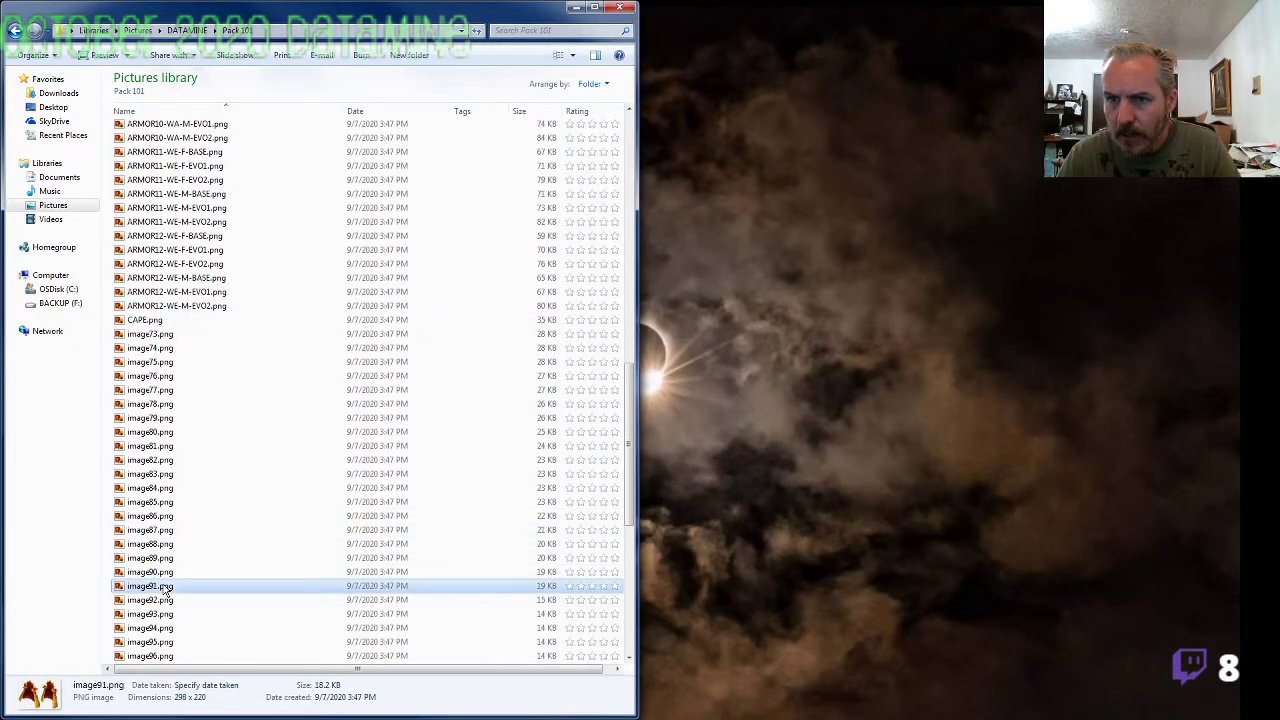
{"action": "left_click", "coordinate": [152, 321], "text": "ctrl"}
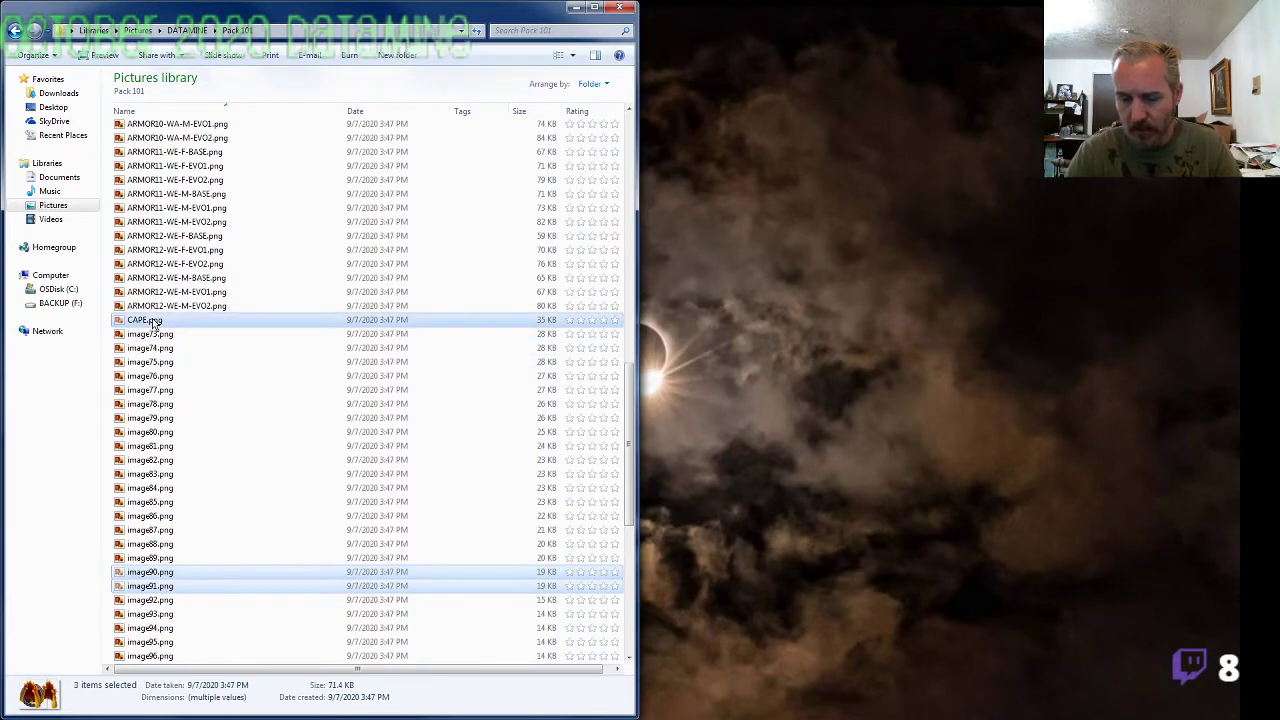
{"action": "key", "text": "Home"}
{"action": "left_click", "coordinate": [406, 56]}
{"action": "type", "text": "C"}
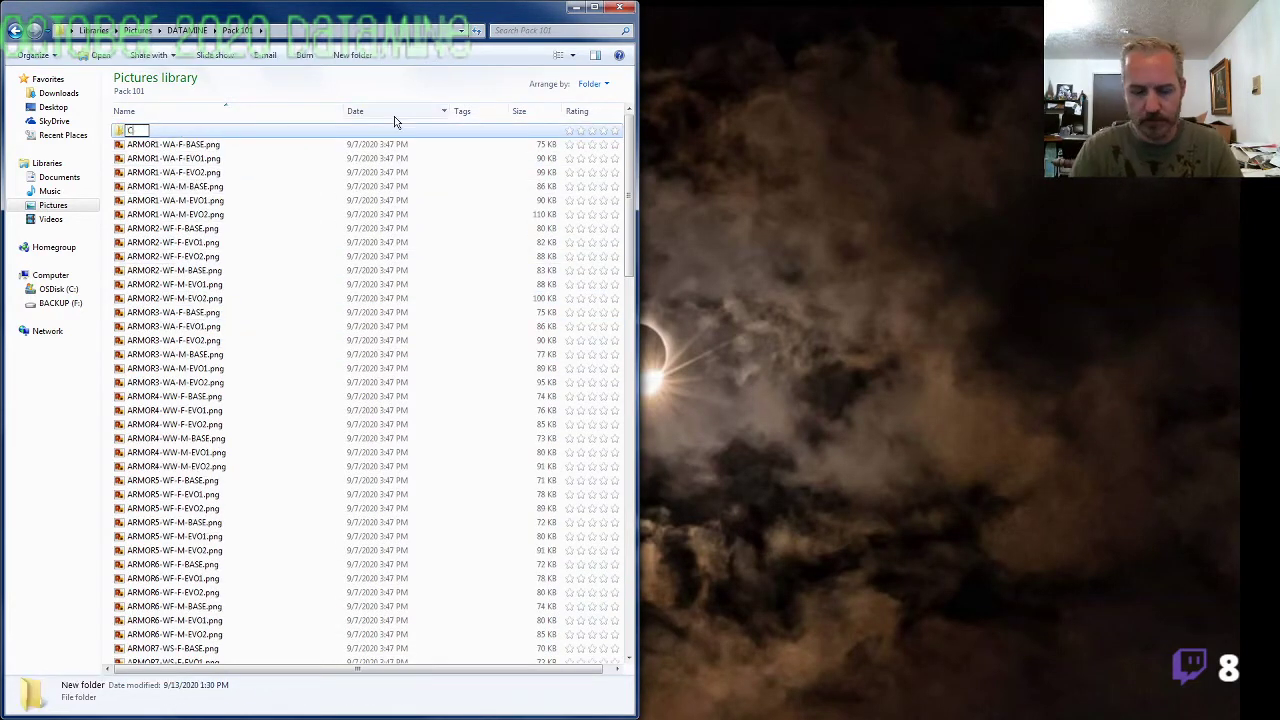
{"action": "key", "text": "Return"}
{"action": "key", "text": "Return"}
{"action": "key", "text": "ctrl+v"}
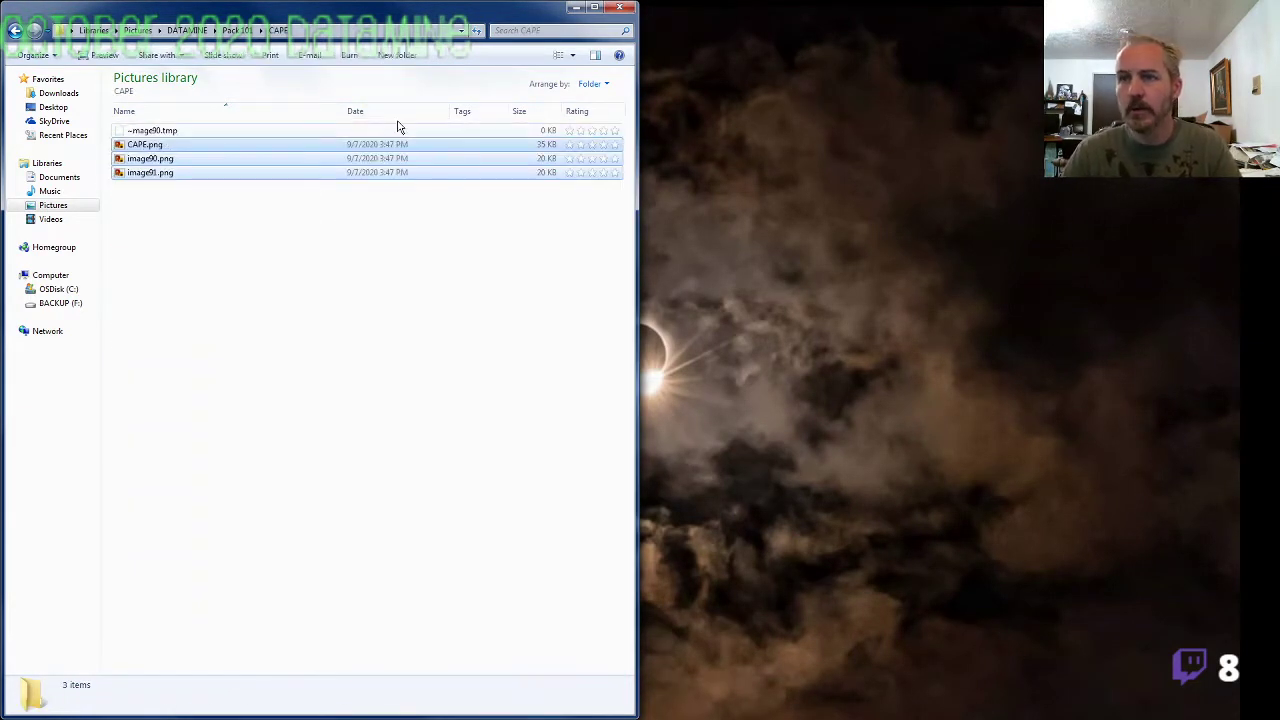
Step: Return to the Pack 101 folder and go to the unnamed image files starting at image73.png
{"action": "left_click", "coordinate": [295, 219]}
{"action": "left_click", "coordinate": [237, 30]}
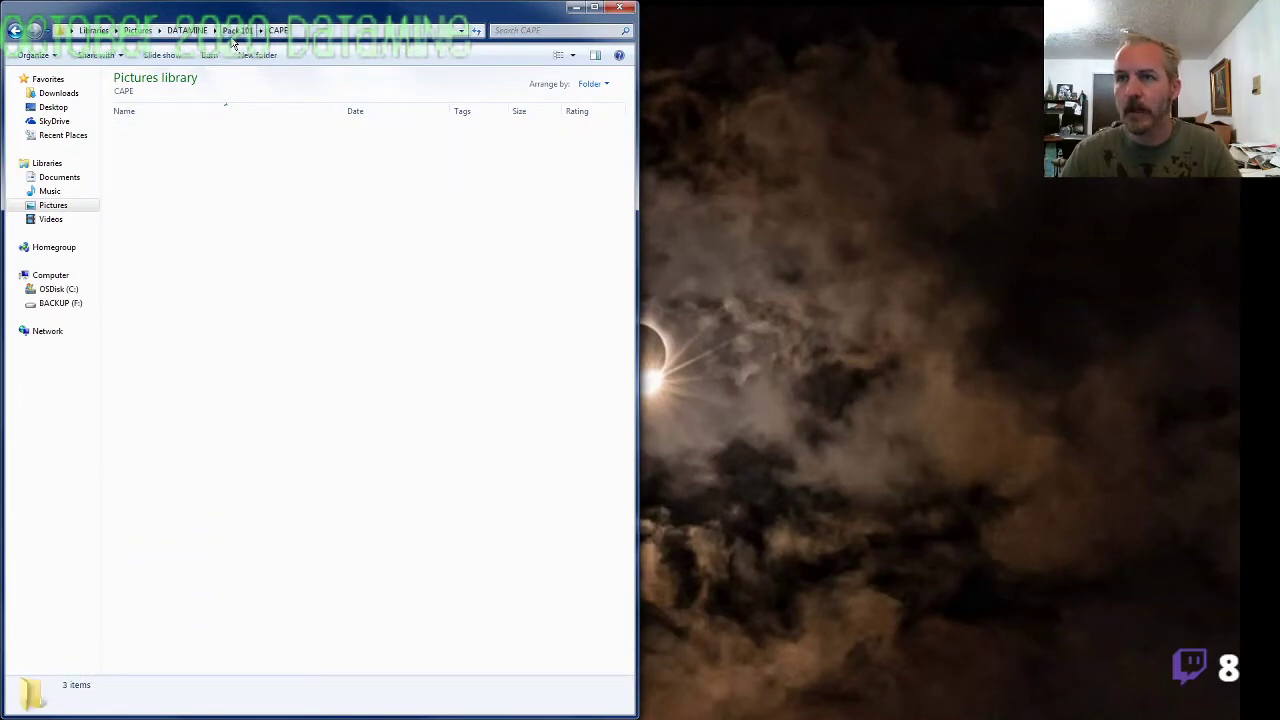
{"action": "scroll", "coordinate": [190, 535], "scroll_direction": "down", "scroll_amount": 15}
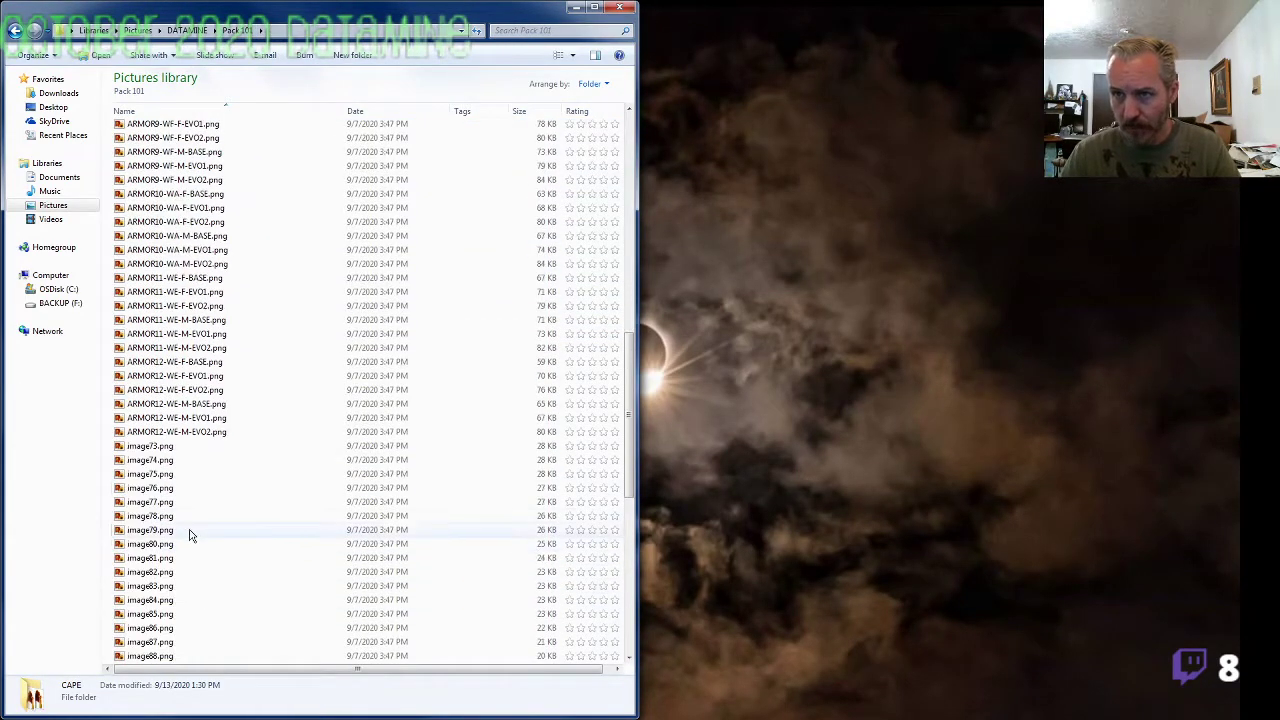
Step: Examine the pictures from image73.png to image85.png enlarged to tell helmet artwork from pet portraits
{"action": "double_click", "coordinate": [150, 446]}
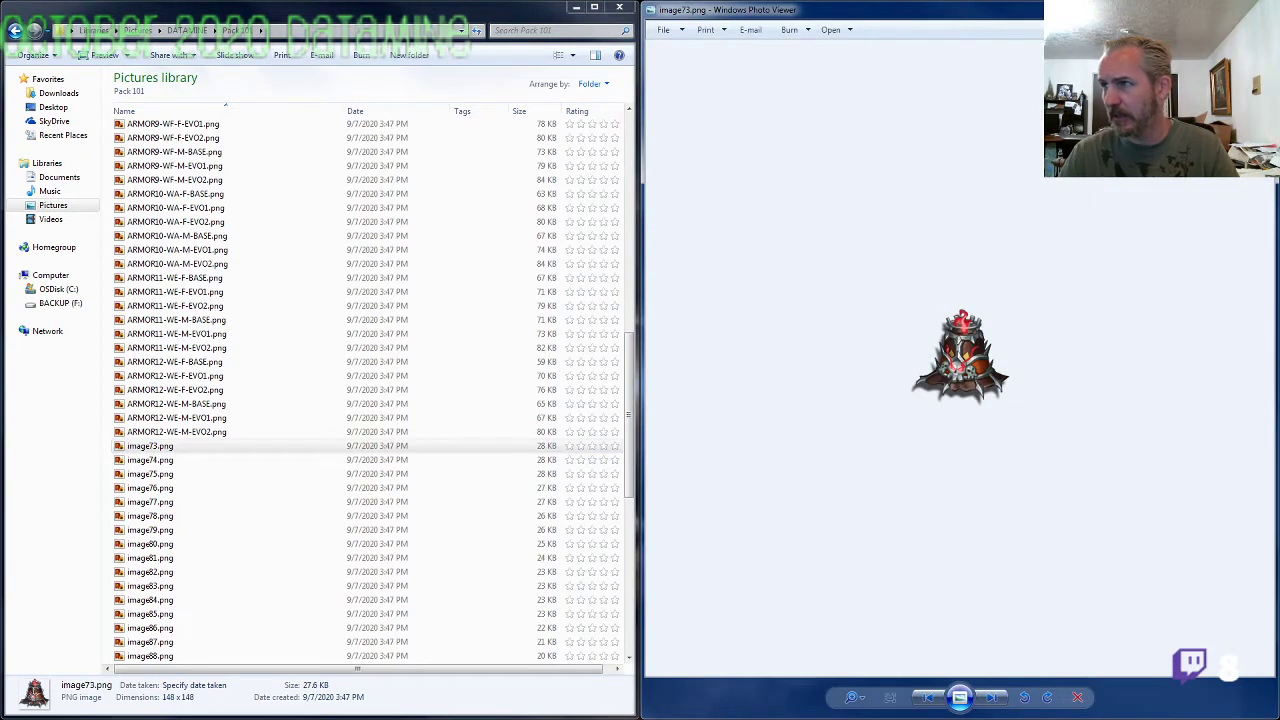
{"action": "key", "text": "Right"}
{"action": "key", "text": "Right"}
{"action": "key", "text": "Right"}
{"action": "key", "text": "Right"}
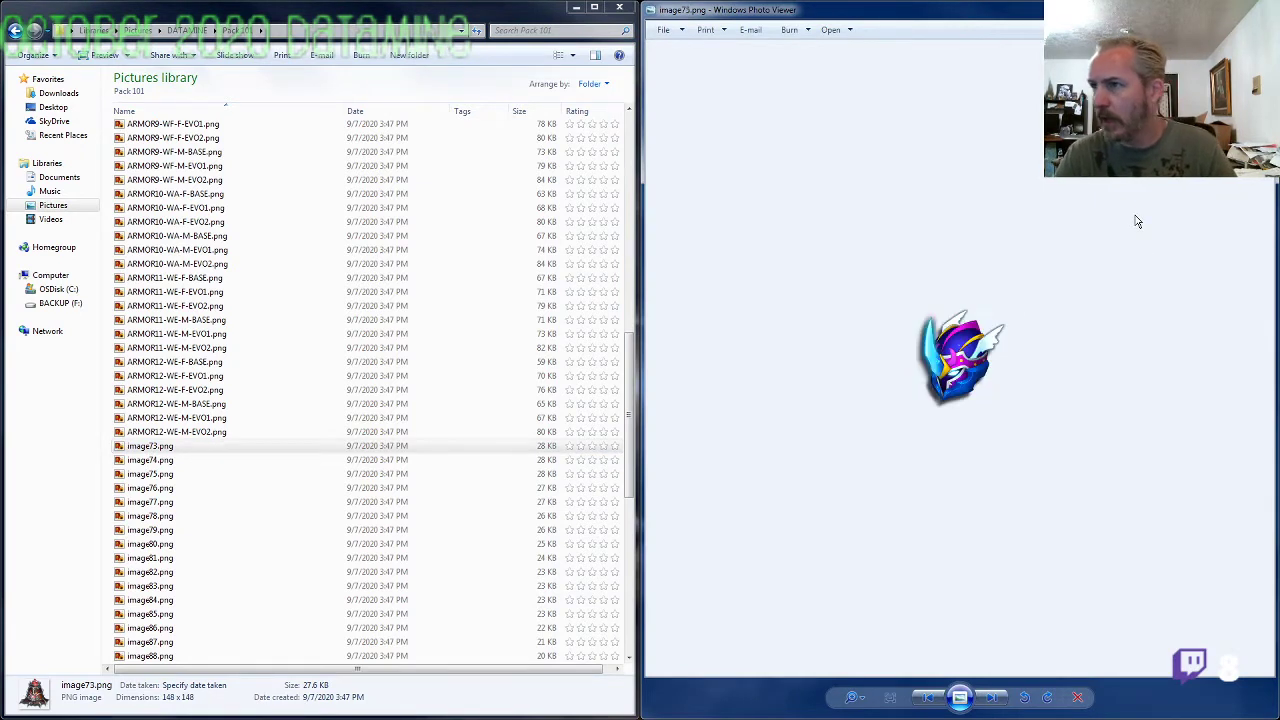
{"action": "key", "text": "Right"}
{"action": "key", "text": "Right"}
{"action": "key", "text": "Right"}
{"action": "key", "text": "Right"}
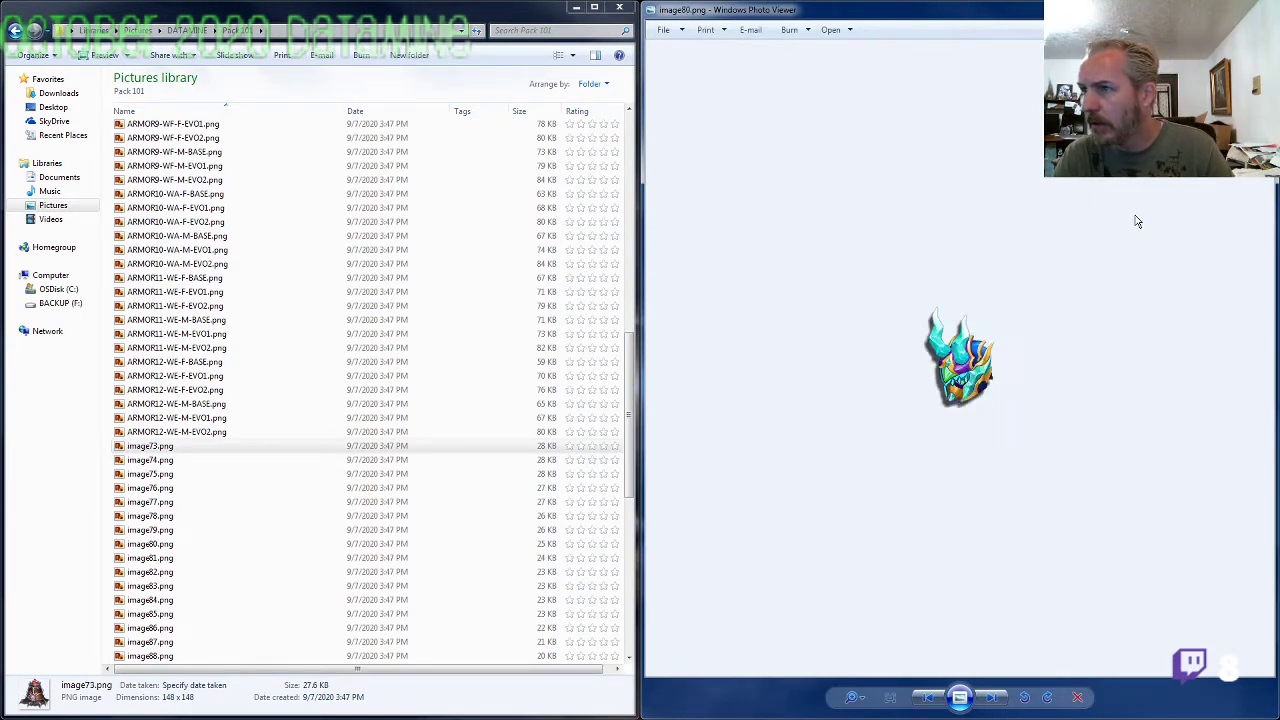
{"action": "key", "text": "Right"}
{"action": "key", "text": "Right"}
{"action": "key", "text": "Right"}
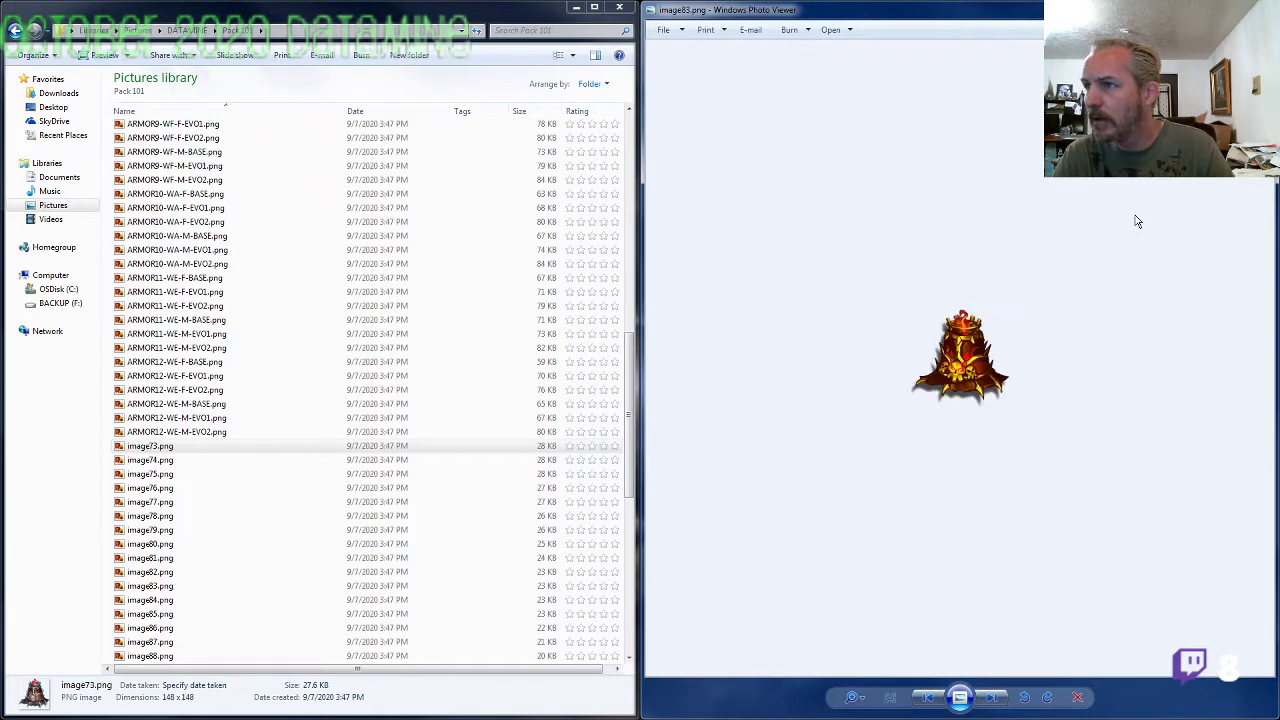
{"action": "key", "text": "Left"}
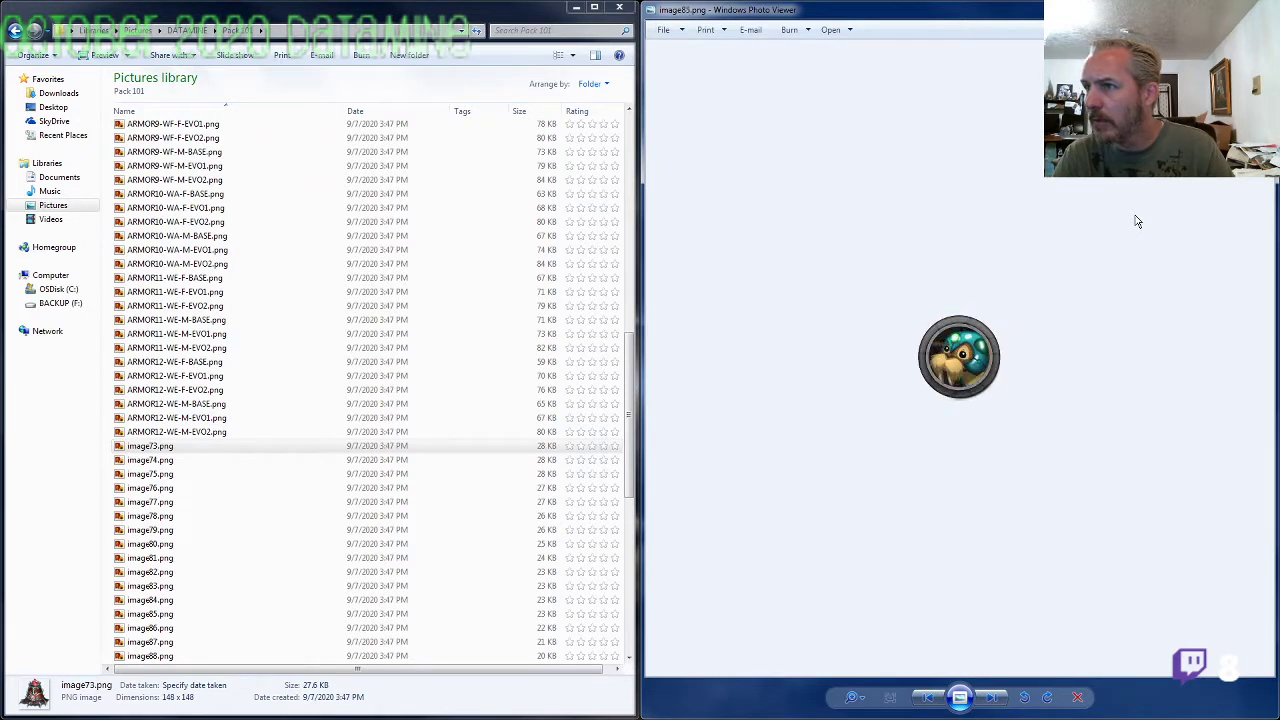
{"action": "key", "text": "Right"}
{"action": "key", "text": "Left"}
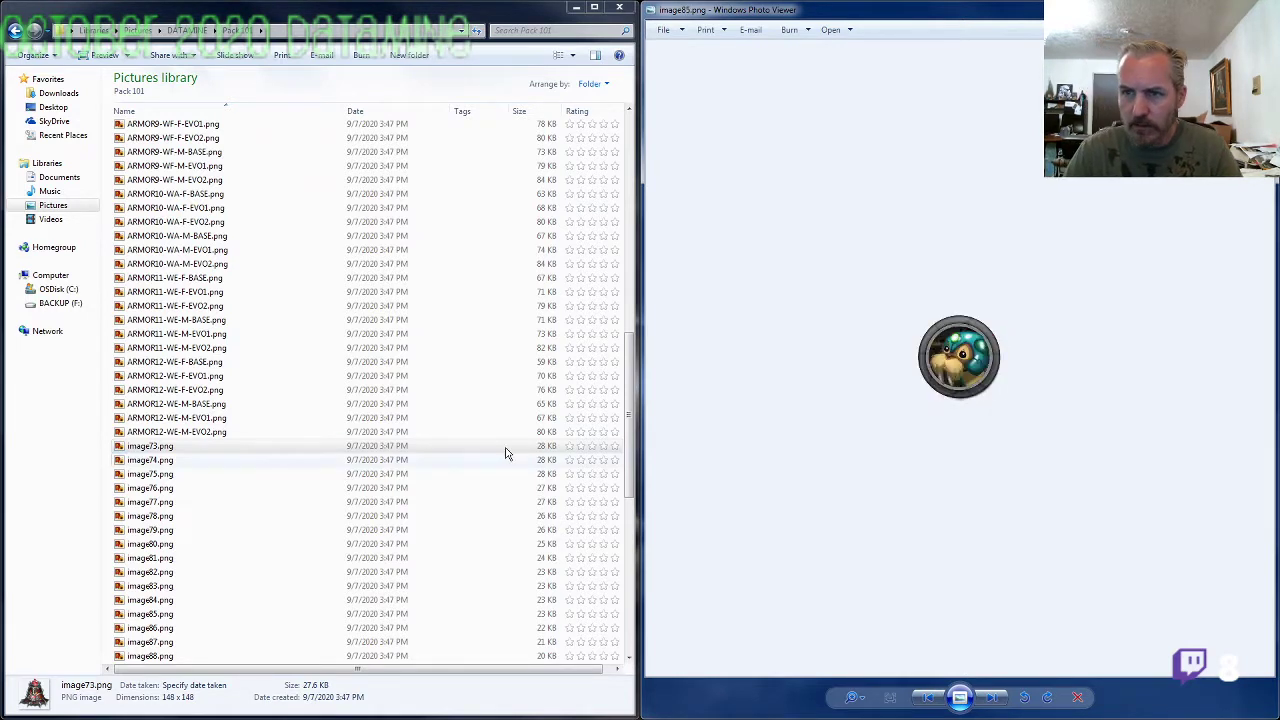
Step: Move image81.png, image84.png and image85.png into a new folder named PETS inside Pack 101, returning to Pack 101 when done
{"action": "left_click", "coordinate": [175, 560]}
{"action": "left_click", "coordinate": [160, 600], "text": "ctrl"}
{"action": "left_click", "coordinate": [165, 614], "text": "ctrl"}
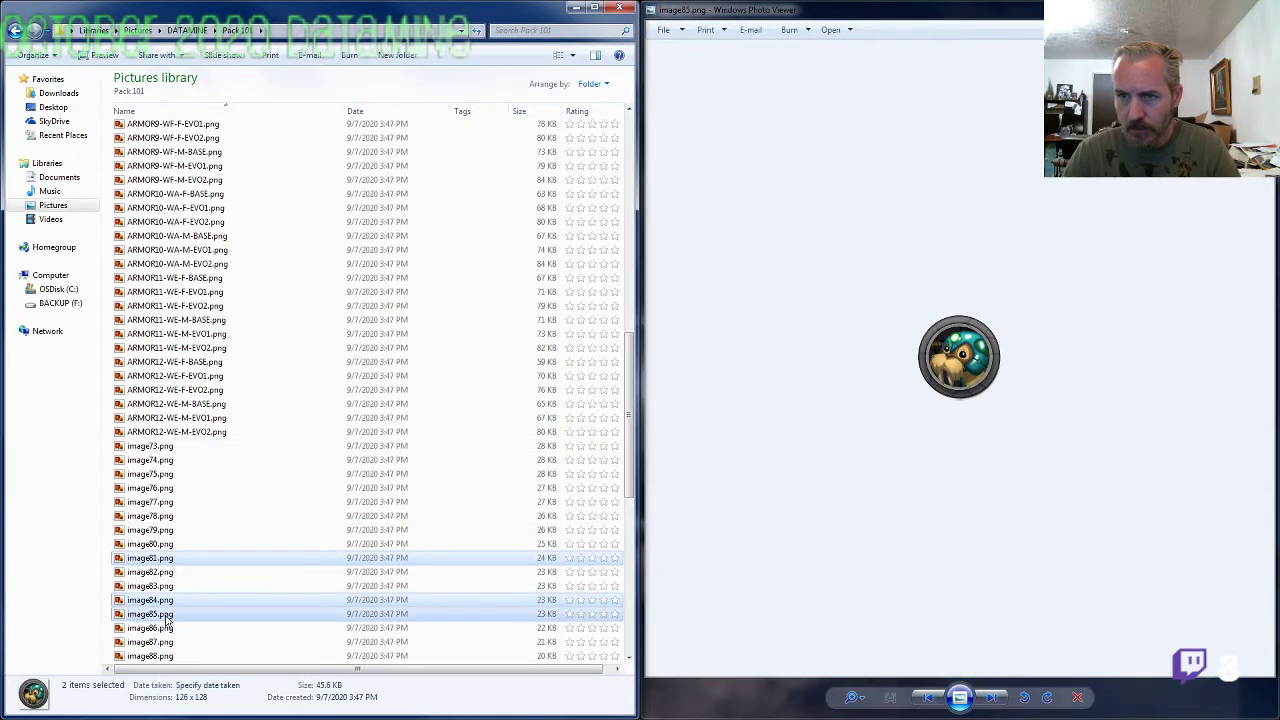
{"action": "key", "text": "Home"}
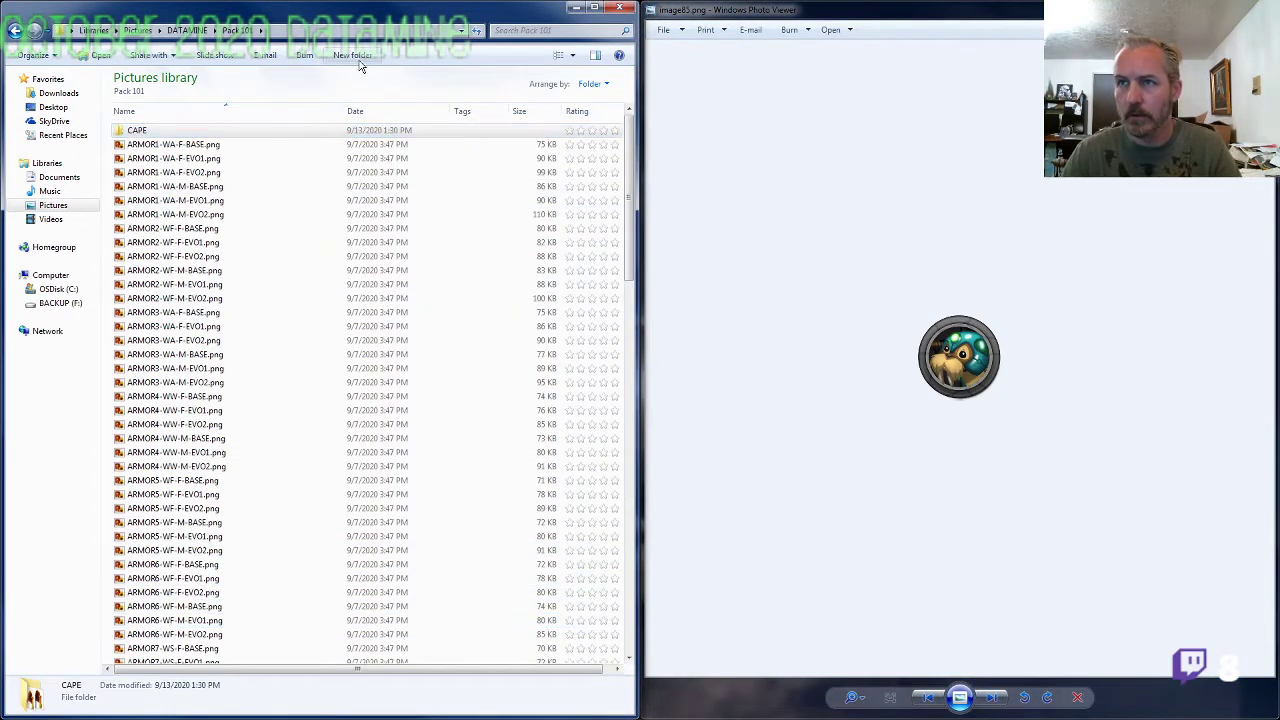
{"action": "left_click", "coordinate": [352, 55]}
{"action": "type", "text": "PETS"}
{"action": "key", "text": "Return"}
{"action": "key", "text": "Return"}
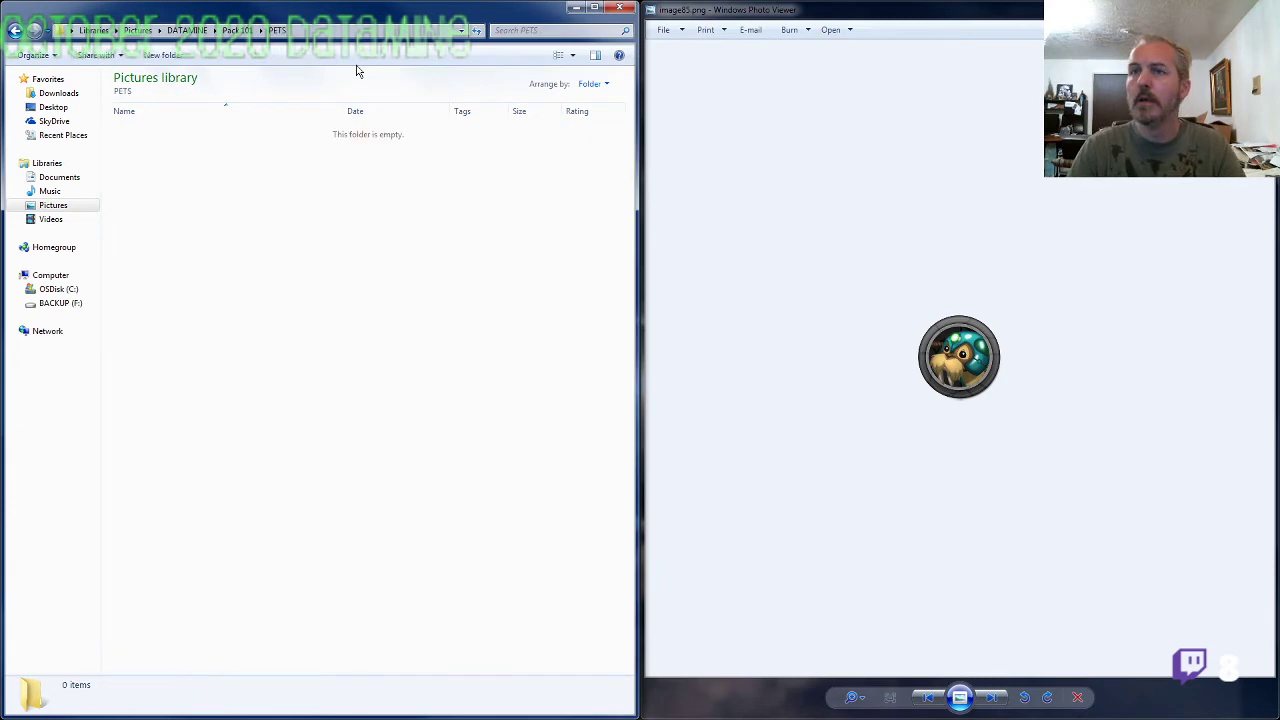
{"action": "key", "text": "ctrl+v"}
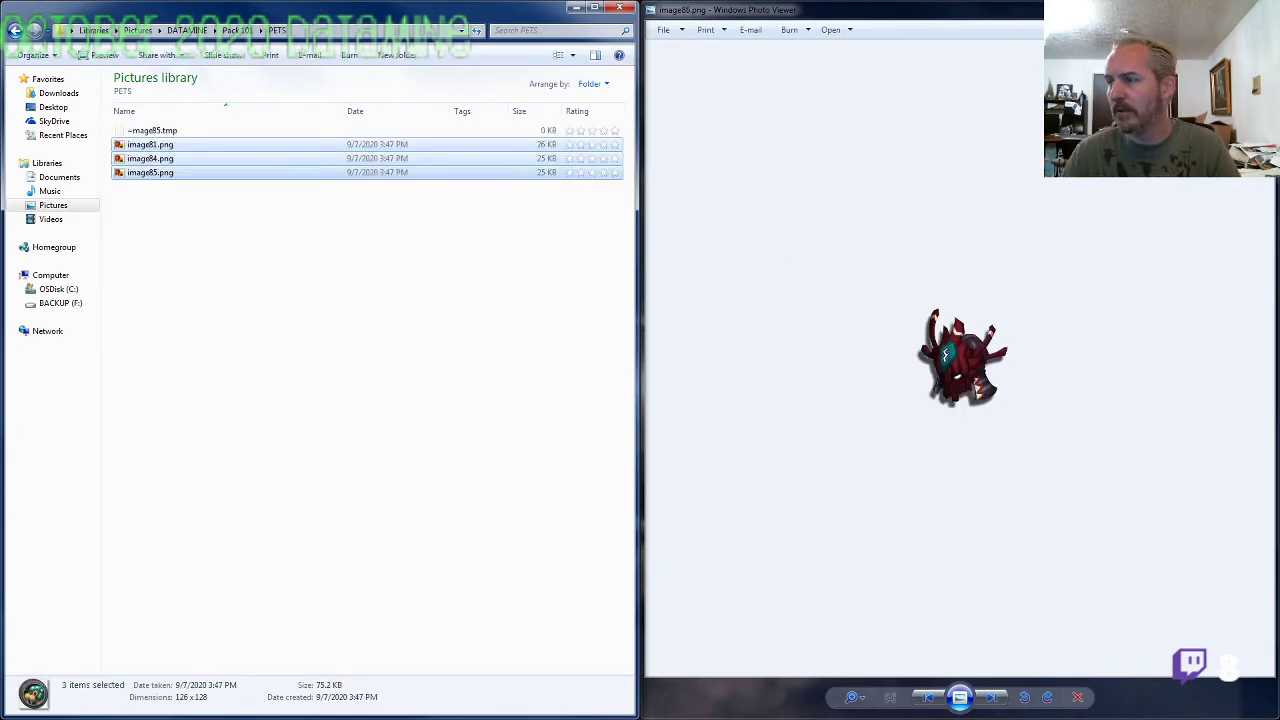
{"action": "left_click", "coordinate": [236, 30]}
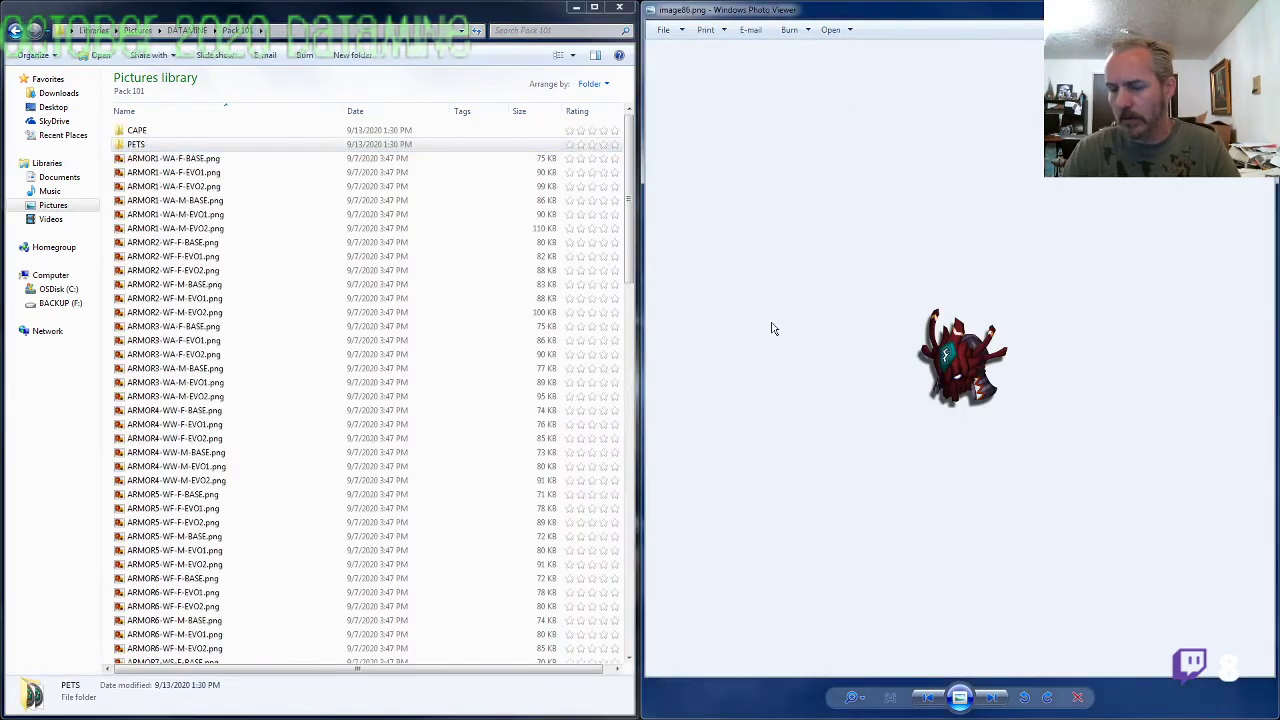
Step: View the remaining pictures up to image89.png and move image88.png and image89.png into the PETS folder, closing the viewer when done
{"action": "key", "text": "Right"}
{"action": "key", "text": "Right"}
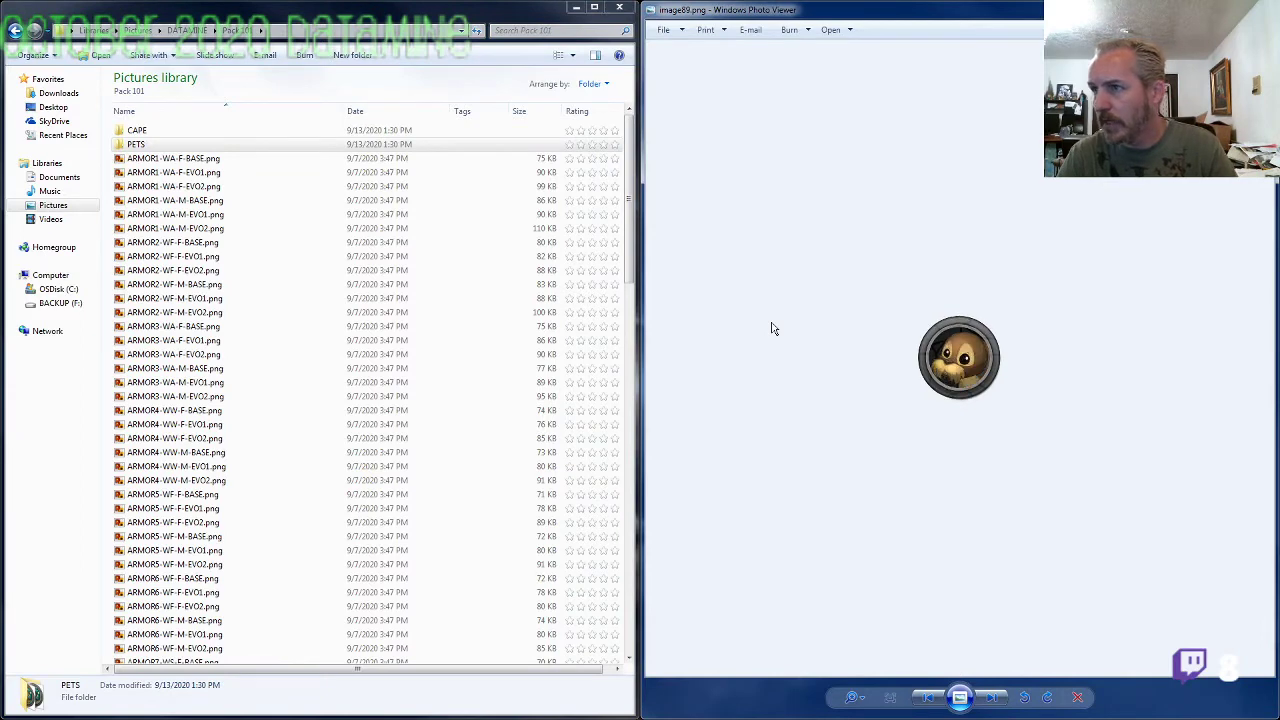
{"action": "left_click", "coordinate": [174, 578]}
{"action": "scroll", "coordinate": [180, 570], "scroll_direction": "down", "scroll_amount": 16}
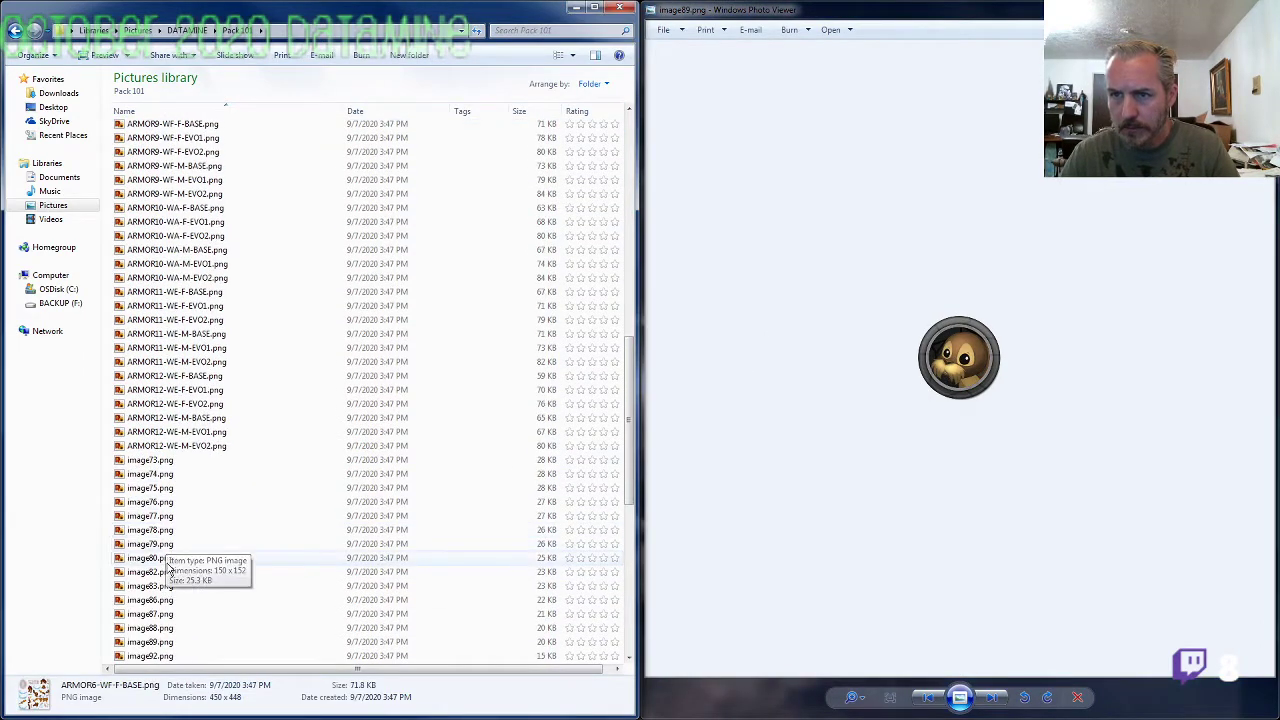
{"action": "scroll", "coordinate": [165, 600], "scroll_direction": "down", "scroll_amount": 1}
{"action": "left_click", "coordinate": [160, 645]}
{"action": "key", "text": "Home"}
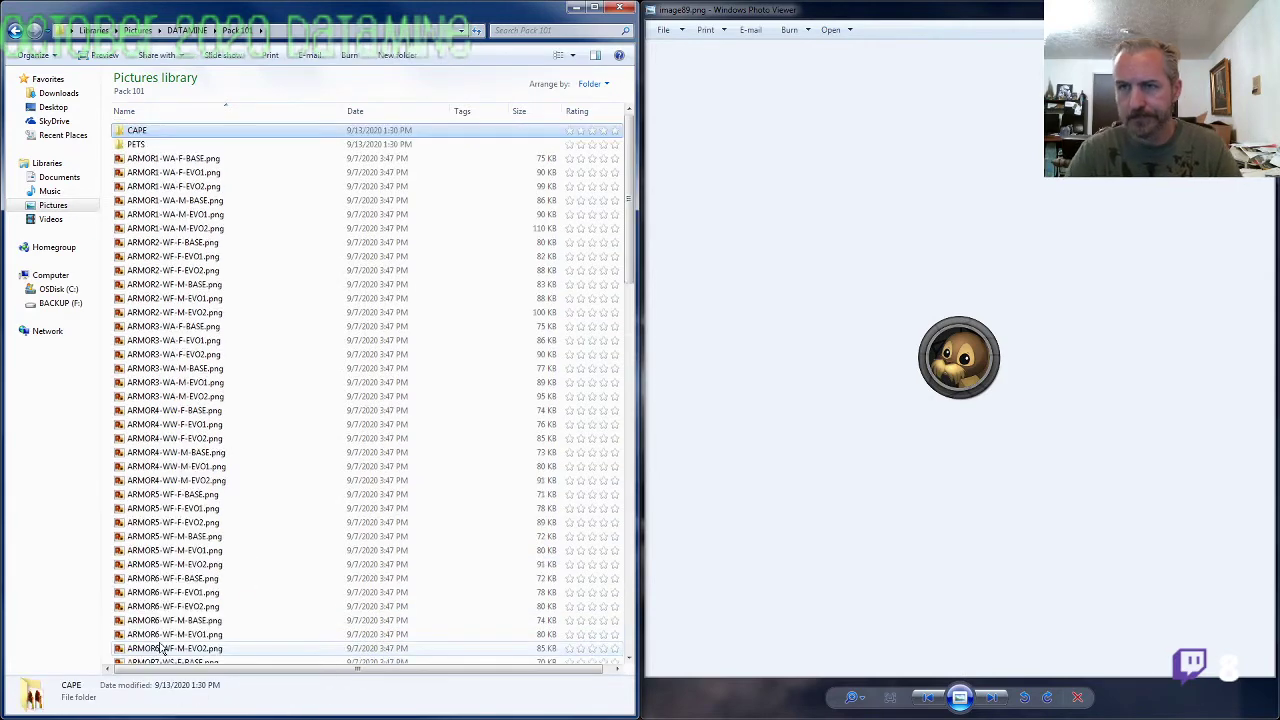
{"action": "double_click", "coordinate": [152, 145]}
{"action": "key", "text": "ctrl+v"}
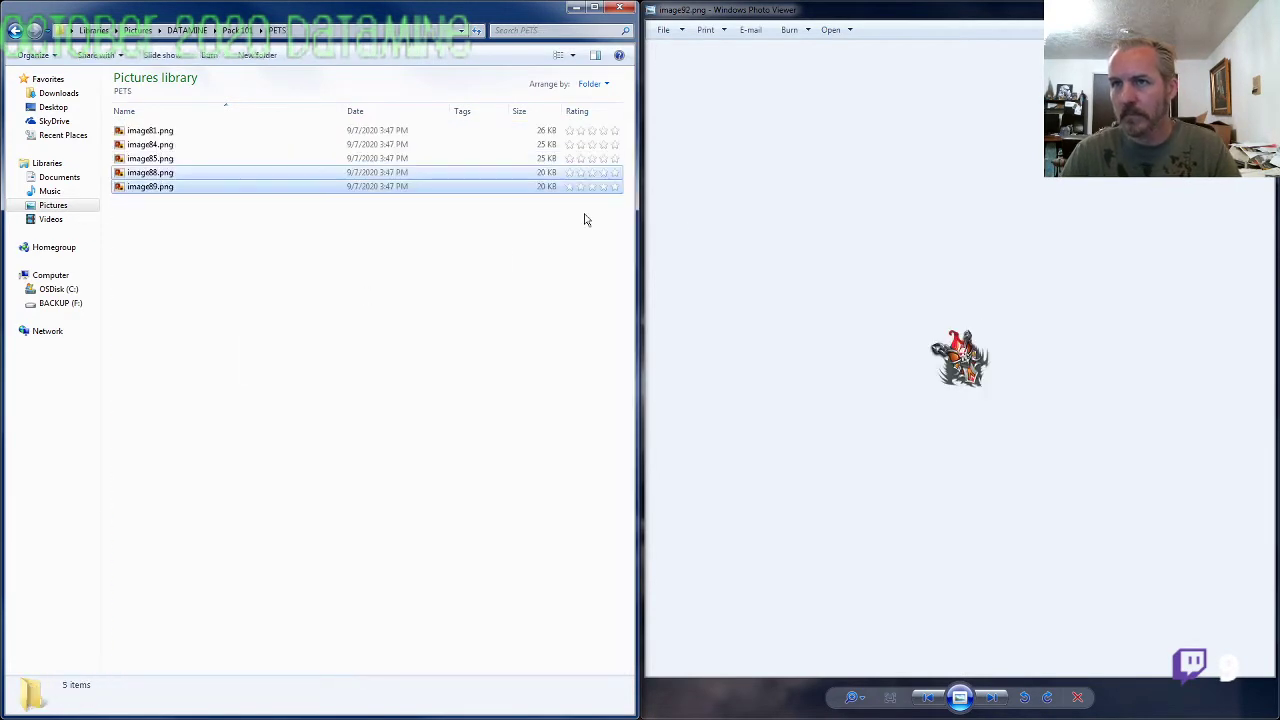
{"action": "key", "text": "BackSpace"}
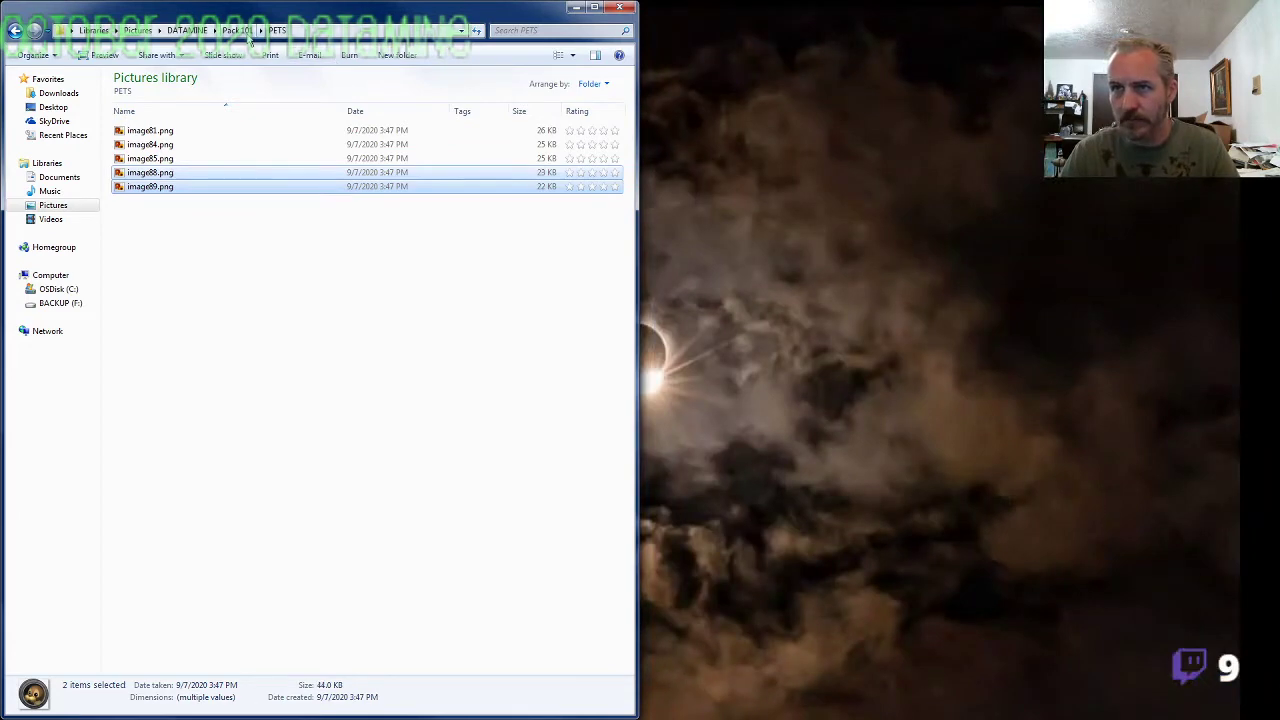
Step: Compare the enlarged image73.png helmet with the ARMOR9-WF-M-EVO2.png artwork to identify its armor set
{"action": "left_click", "coordinate": [190, 452]}
{"action": "scroll", "coordinate": [200, 480], "scroll_direction": "down", "scroll_amount": 20}
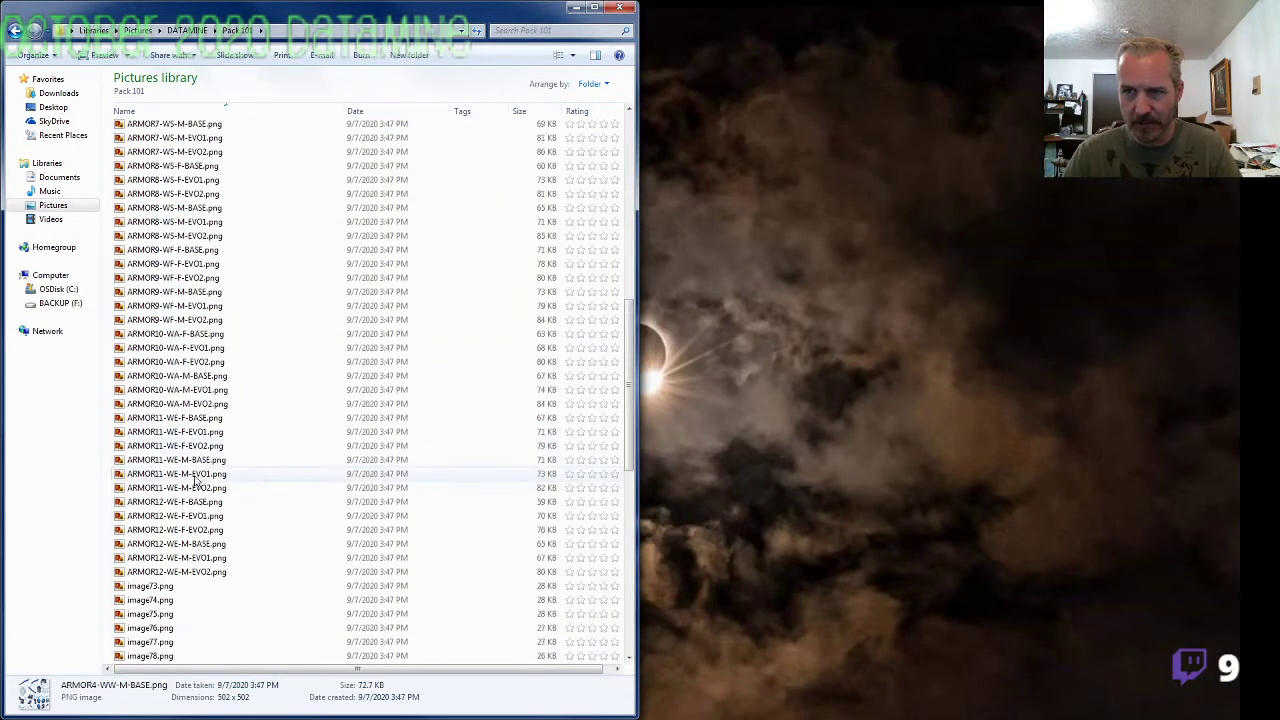
{"action": "double_click", "coordinate": [155, 292]}
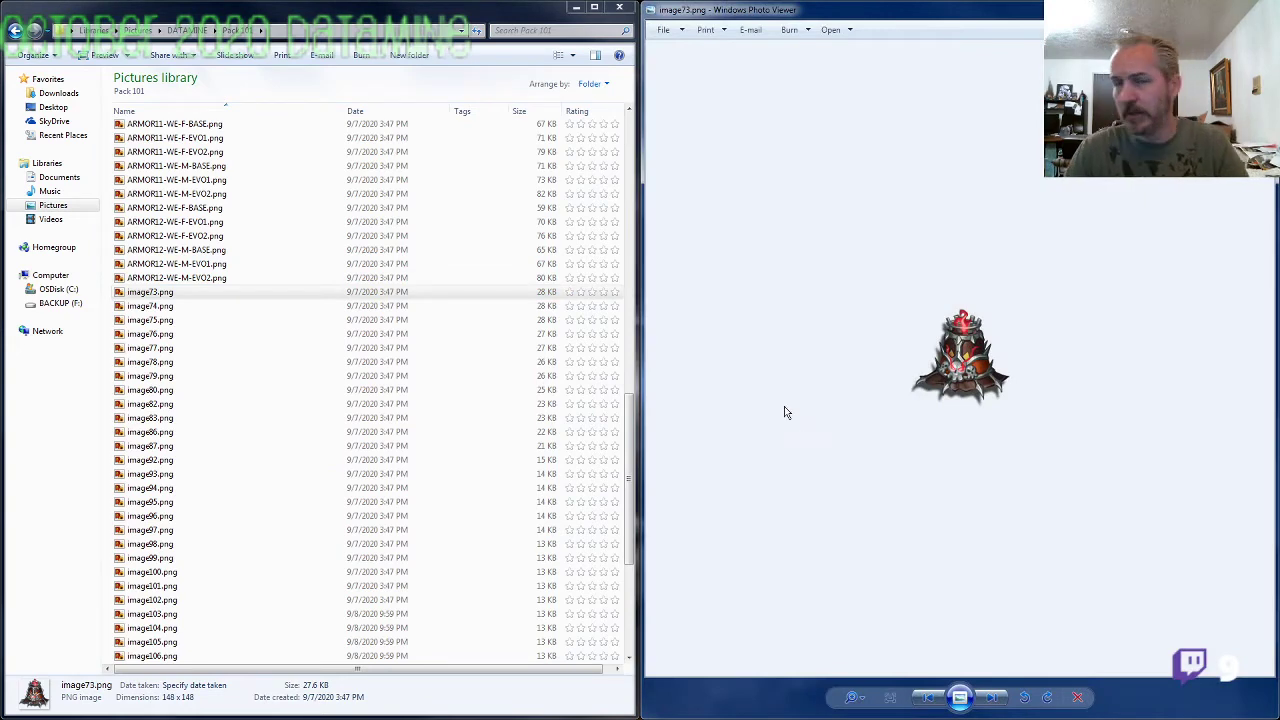
{"action": "left_click", "coordinate": [322, 278]}
{"action": "scroll", "coordinate": [300, 290], "scroll_direction": "up", "scroll_amount": 3}
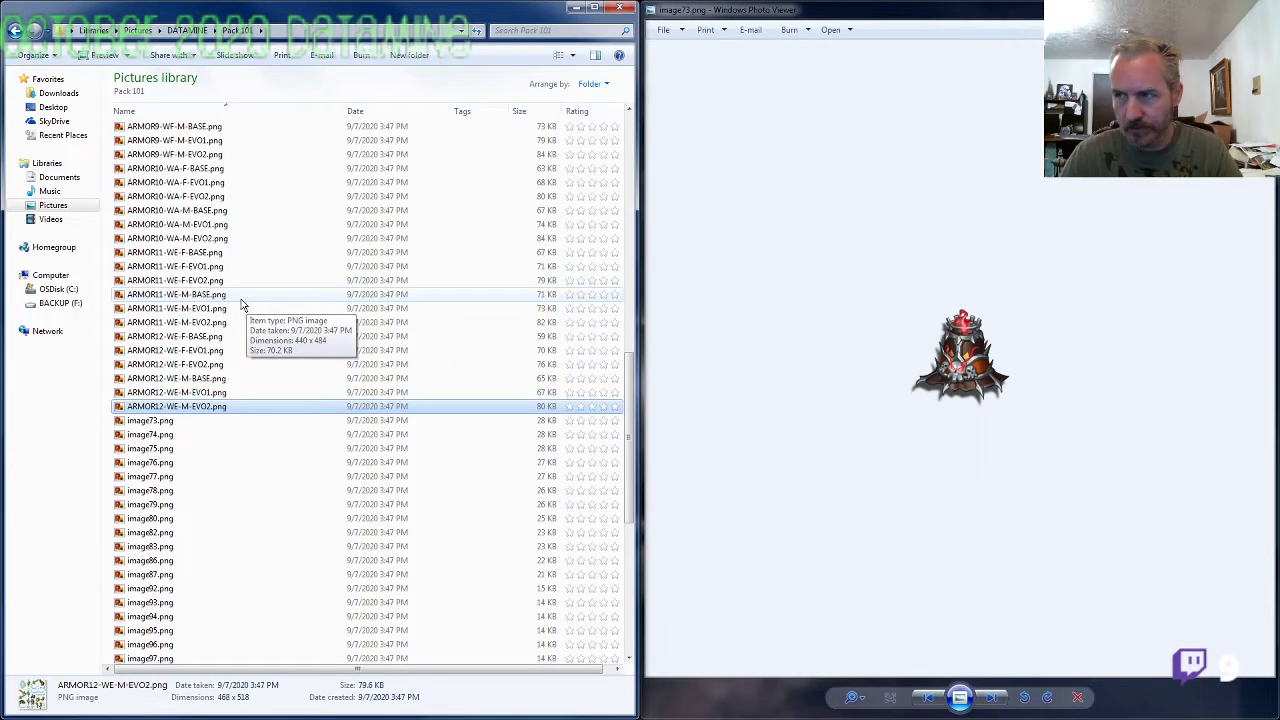
{"action": "double_click", "coordinate": [187, 156]}
{"action": "left_click", "coordinate": [1255, 9]}
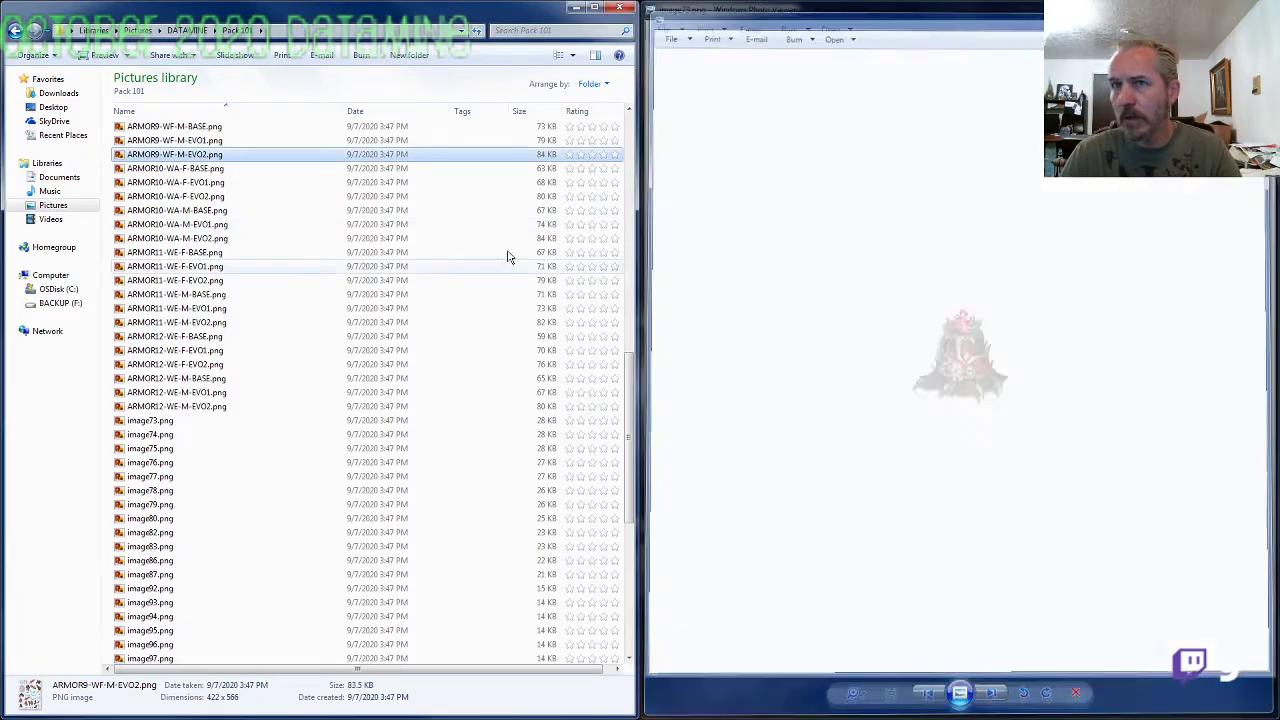
Step: Rename image73.png as ARMOR9-WF-Head, reusing the prefix of the ARMOR9-WF-M-EVO2.png file name
{"action": "key", "text": "F2"}
{"action": "left_click_drag", "start_coordinate": [178, 154], "coordinate": [100, 175]}
{"action": "key", "text": "ctrl+c"}
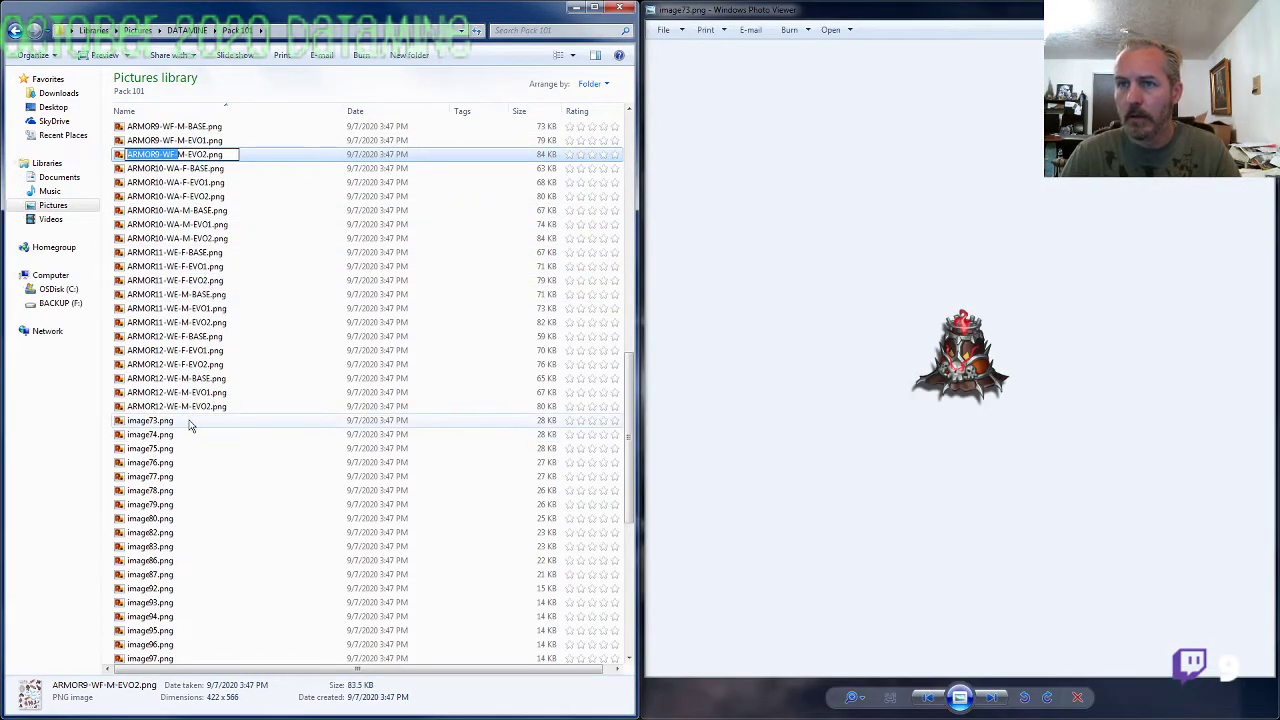
{"action": "left_click", "coordinate": [150, 420]}
{"action": "key", "text": "F2"}
{"action": "key", "text": "ctrl+v"}
{"action": "type", "text": "Head"}
{"action": "key", "text": "Return"}
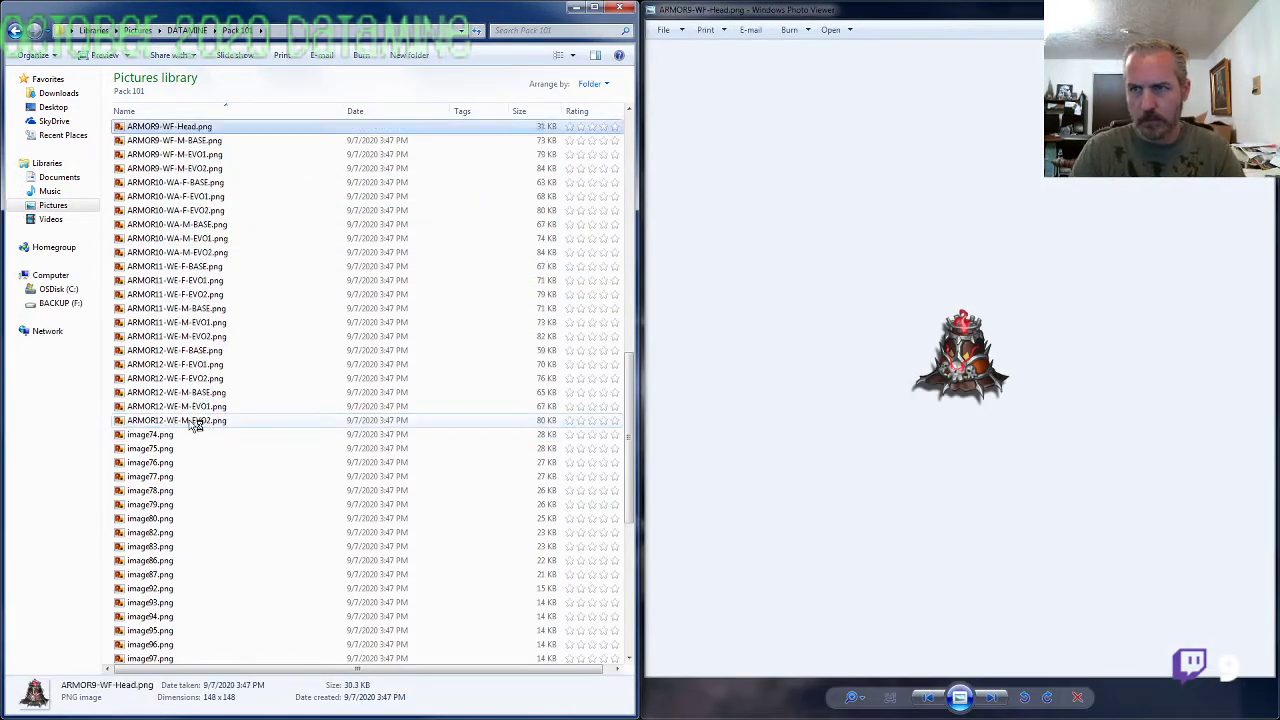
Step: Rename image74.png as ARMOR12-WE-Head, reusing the prefix of the ARMOR12-WE-M-EVO2.png file name
{"action": "left_click", "coordinate": [186, 421]}
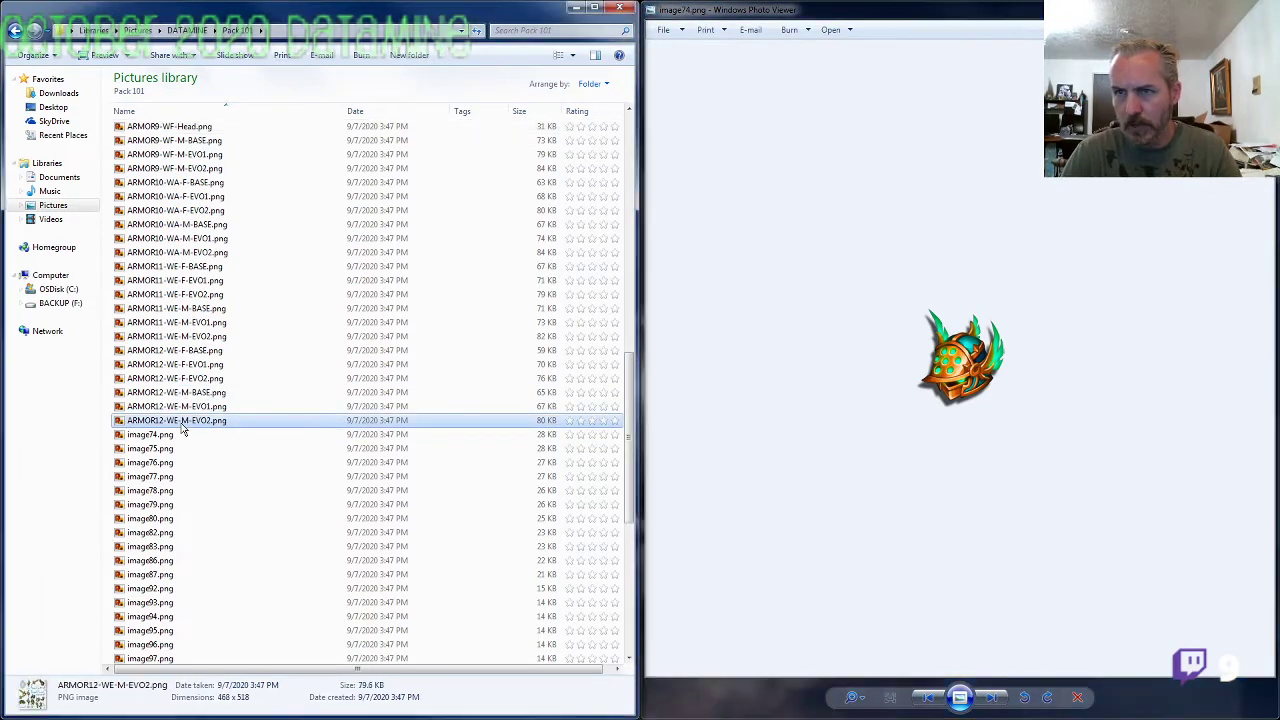
{"action": "key", "text": "F2"}
{"action": "left_click_drag", "start_coordinate": [186, 421], "coordinate": [85, 428]}
{"action": "key", "text": "ctrl+c"}
{"action": "left_click", "coordinate": [155, 436]}
{"action": "key", "text": "F2"}
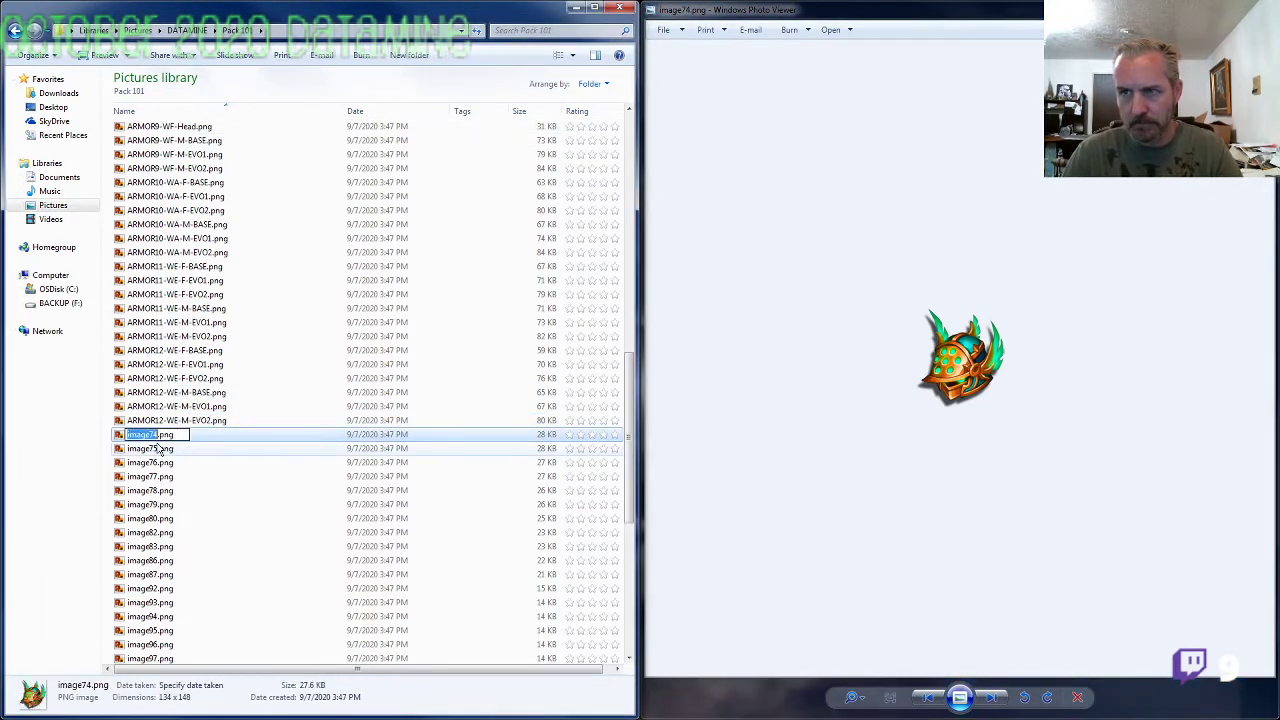
{"action": "key", "text": "ctrl+v"}
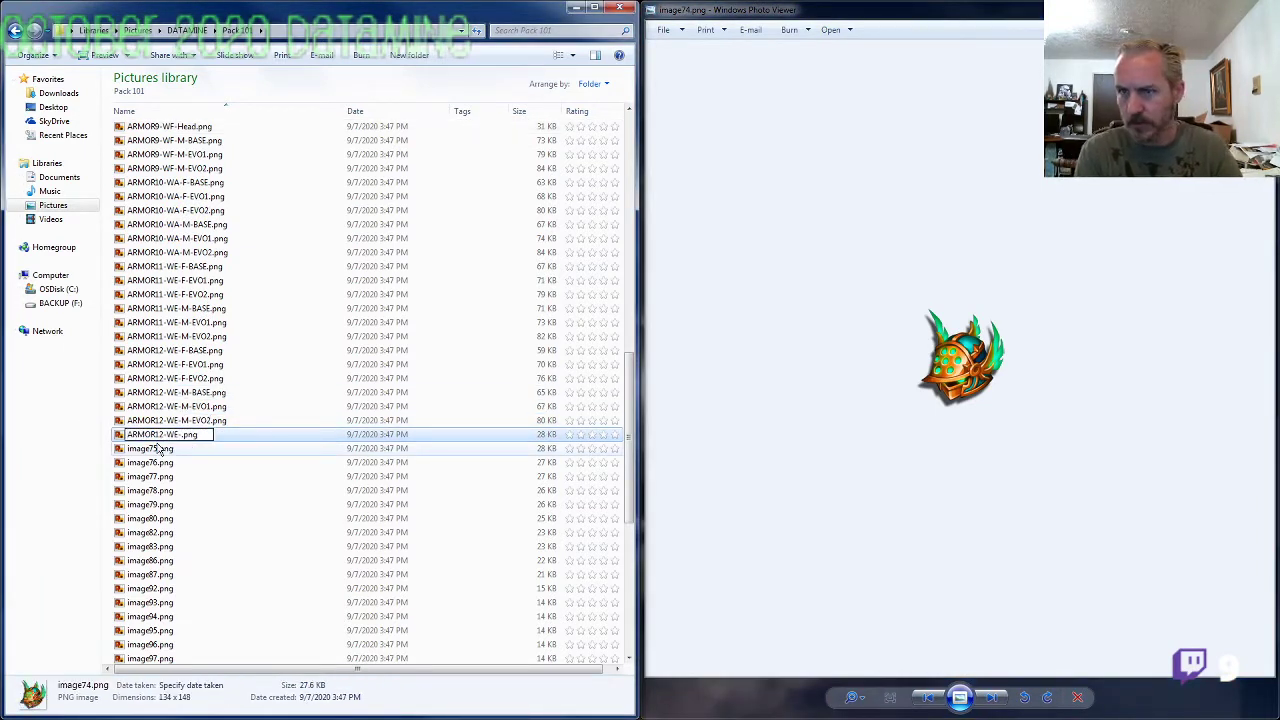
{"action": "type", "text": "Head"}
{"action": "key", "text": "Return"}
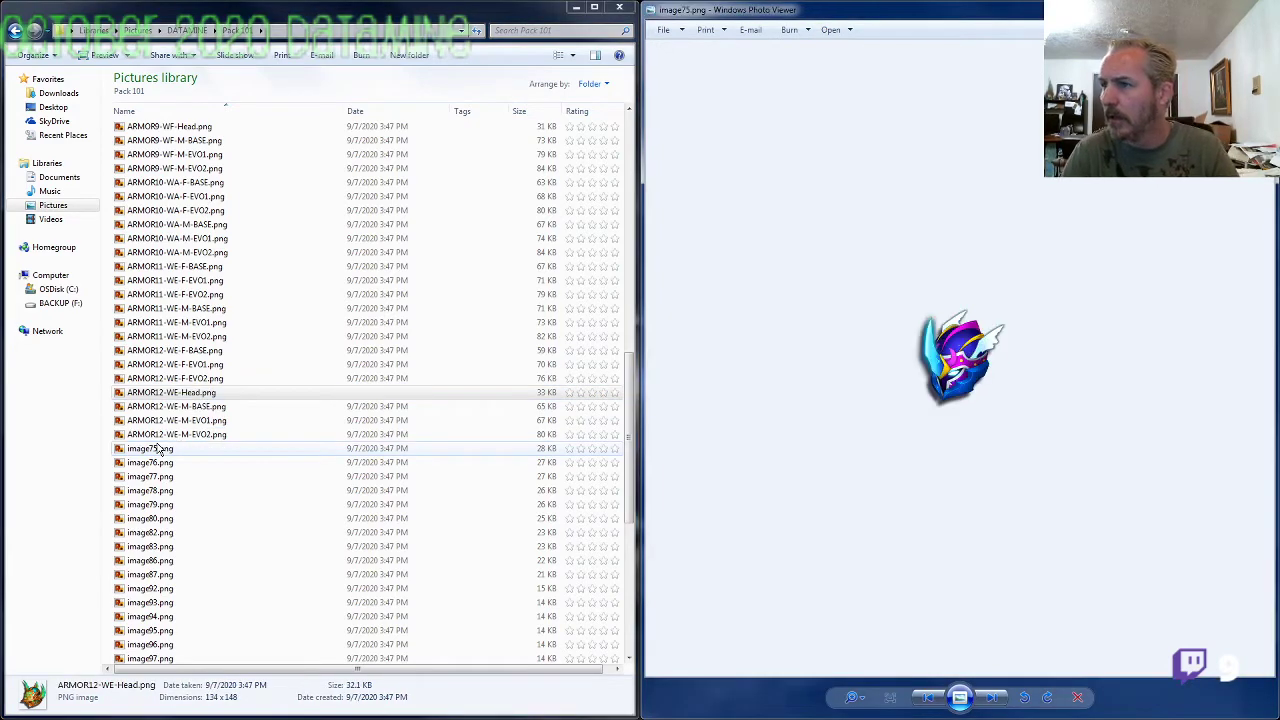
{"action": "left_click", "coordinate": [171, 252]}
{"action": "scroll", "coordinate": [175, 245], "scroll_direction": "up", "scroll_amount": 5}
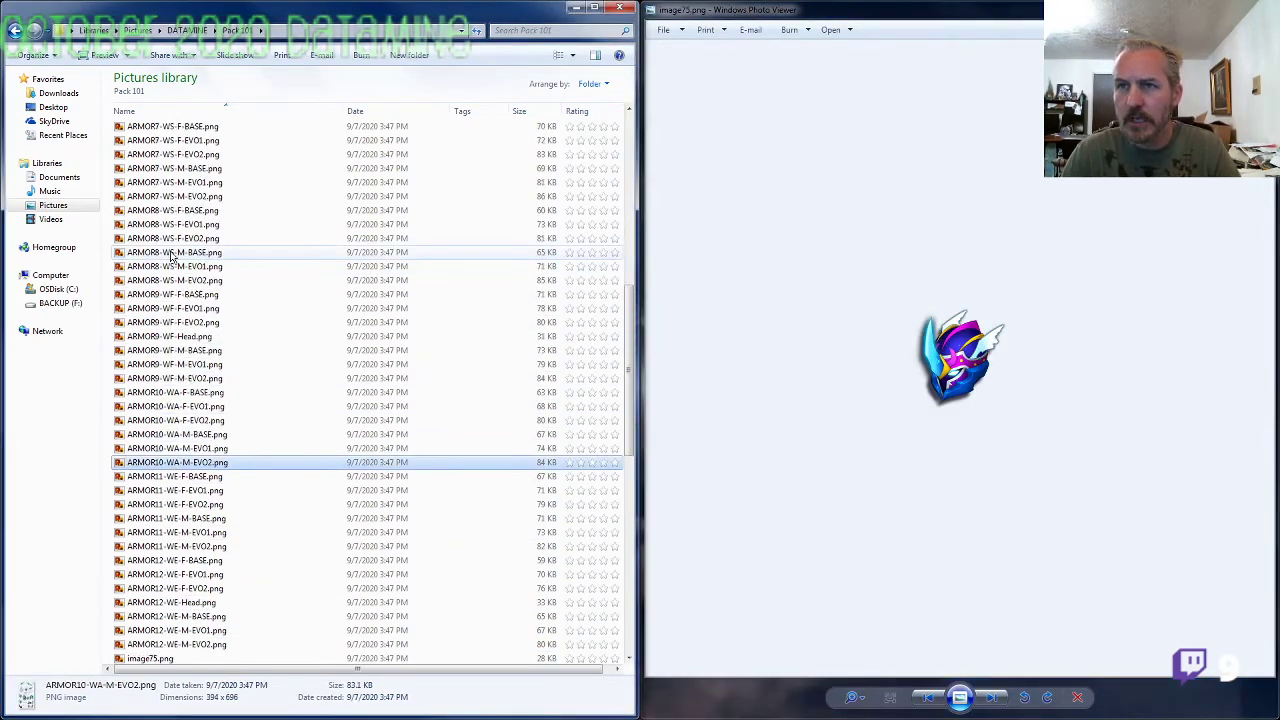
{"action": "left_click", "coordinate": [180, 197]}
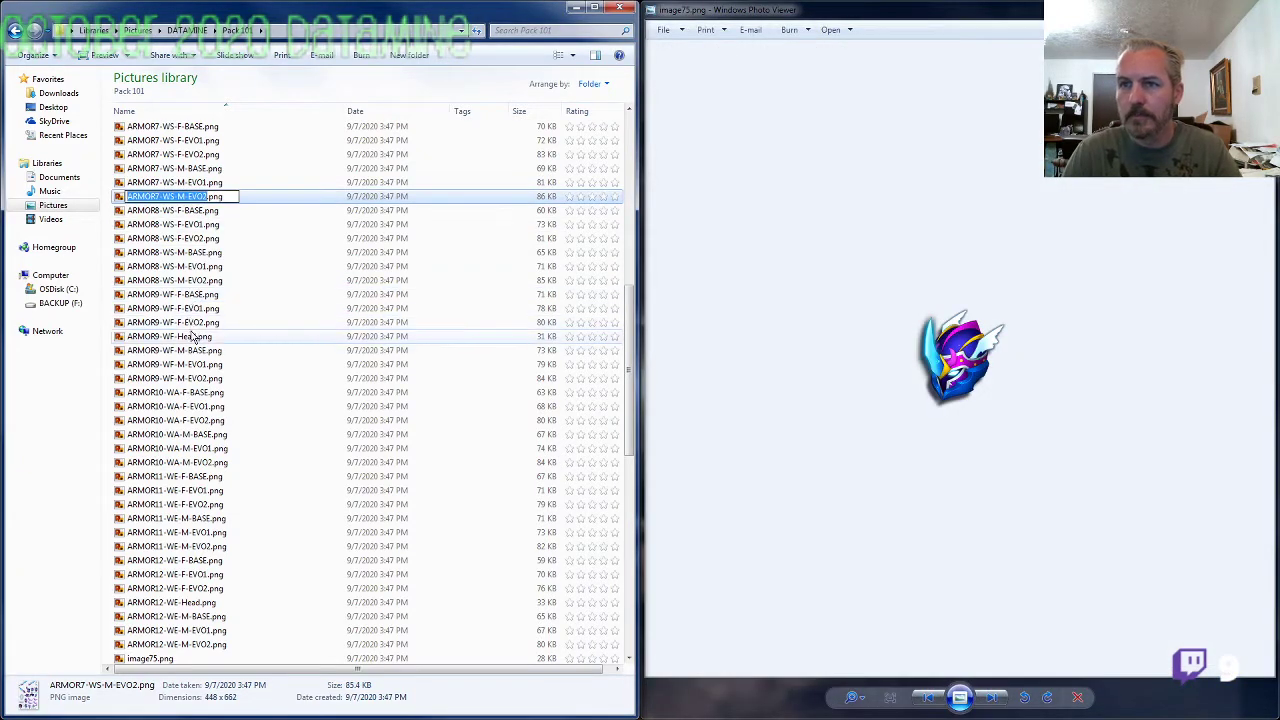
{"action": "left_click", "coordinate": [176, 406]}
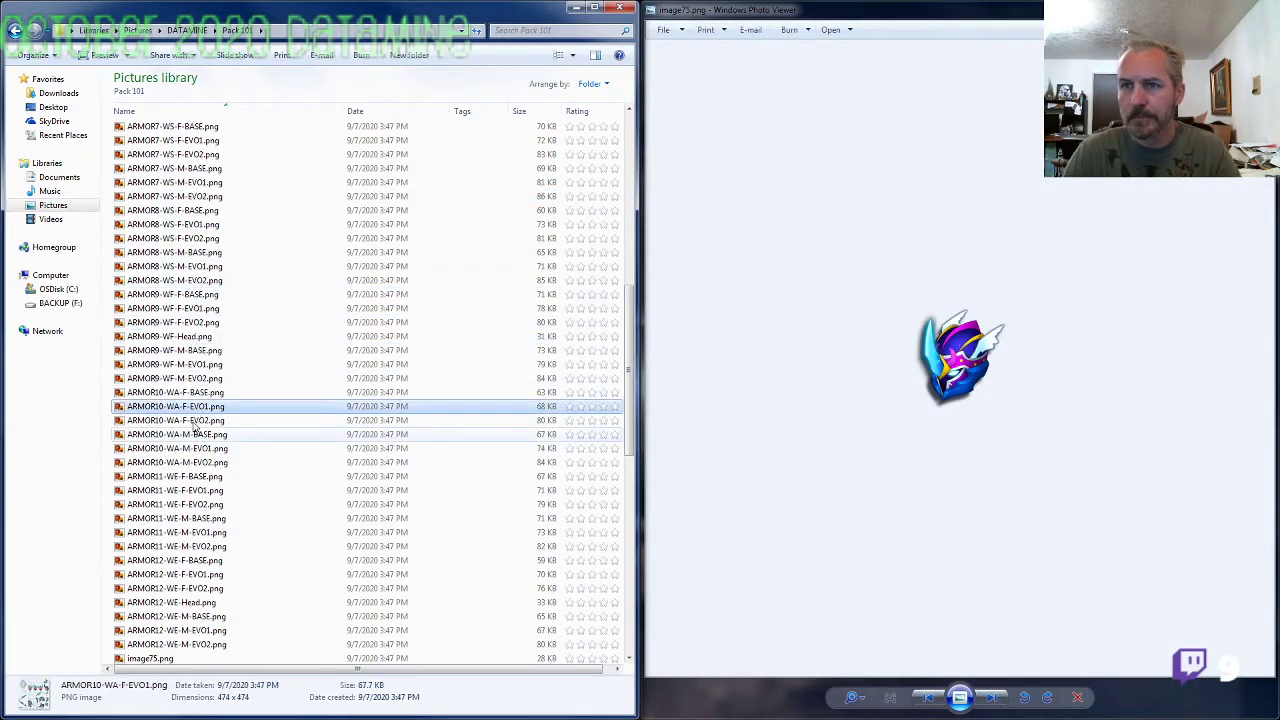
{"action": "scroll", "coordinate": [196, 428], "scroll_direction": "down", "scroll_amount": 3}
{"action": "left_click", "coordinate": [165, 516]}
{"action": "left_click", "coordinate": [162, 516]}
{"action": "left_click", "coordinate": [160, 516]}
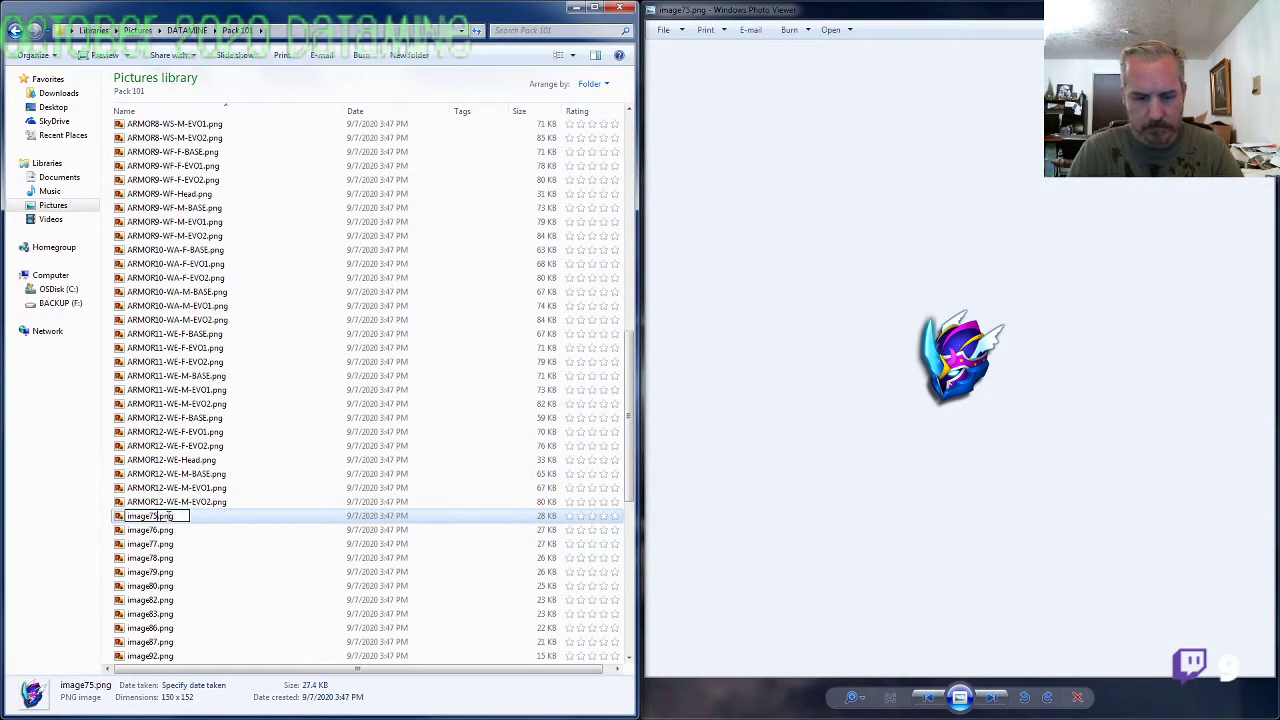
{"action": "key", "text": "ctrl+v"}
{"action": "key", "text": "shift+Home"}
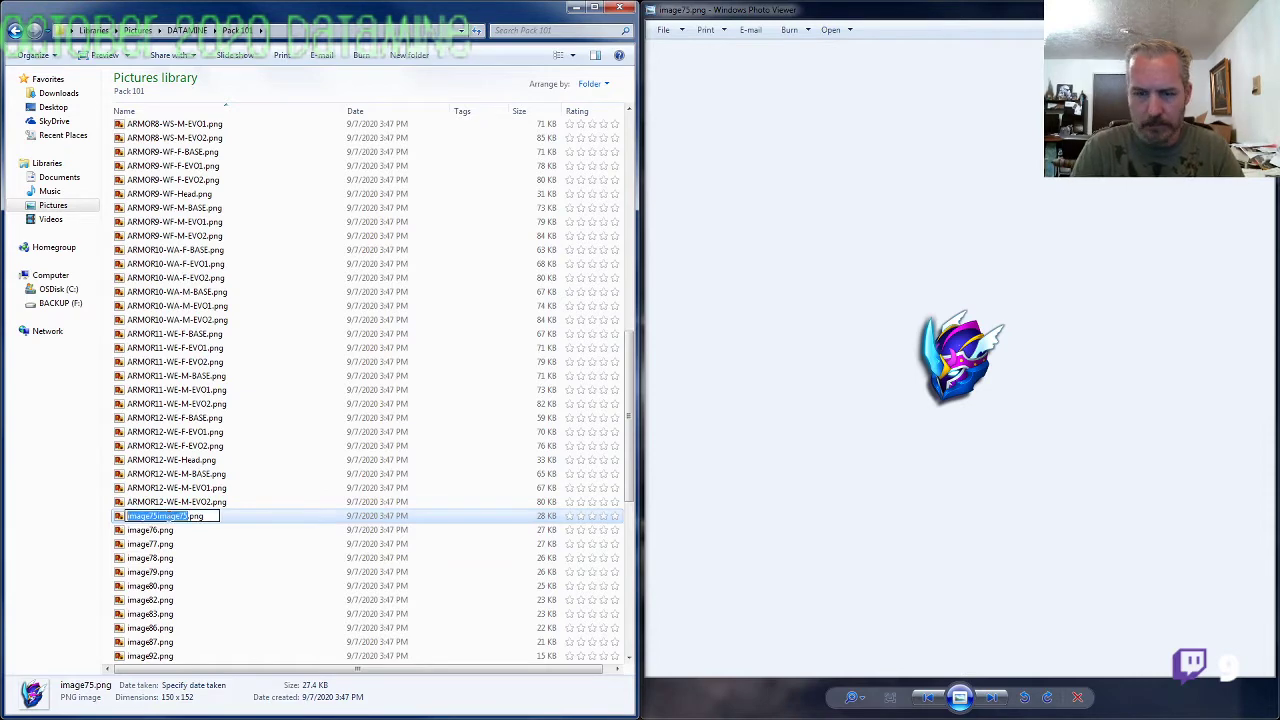
{"action": "key", "text": "Escape"}
Step: Compare the image75.png helmet with the ARMOR8-WS-M-EVO2.png and ARMOR7-WS-M-EVO2.png artwork to identify its armor set
{"action": "scroll", "coordinate": [197, 287], "scroll_direction": "up", "scroll_amount": 3}
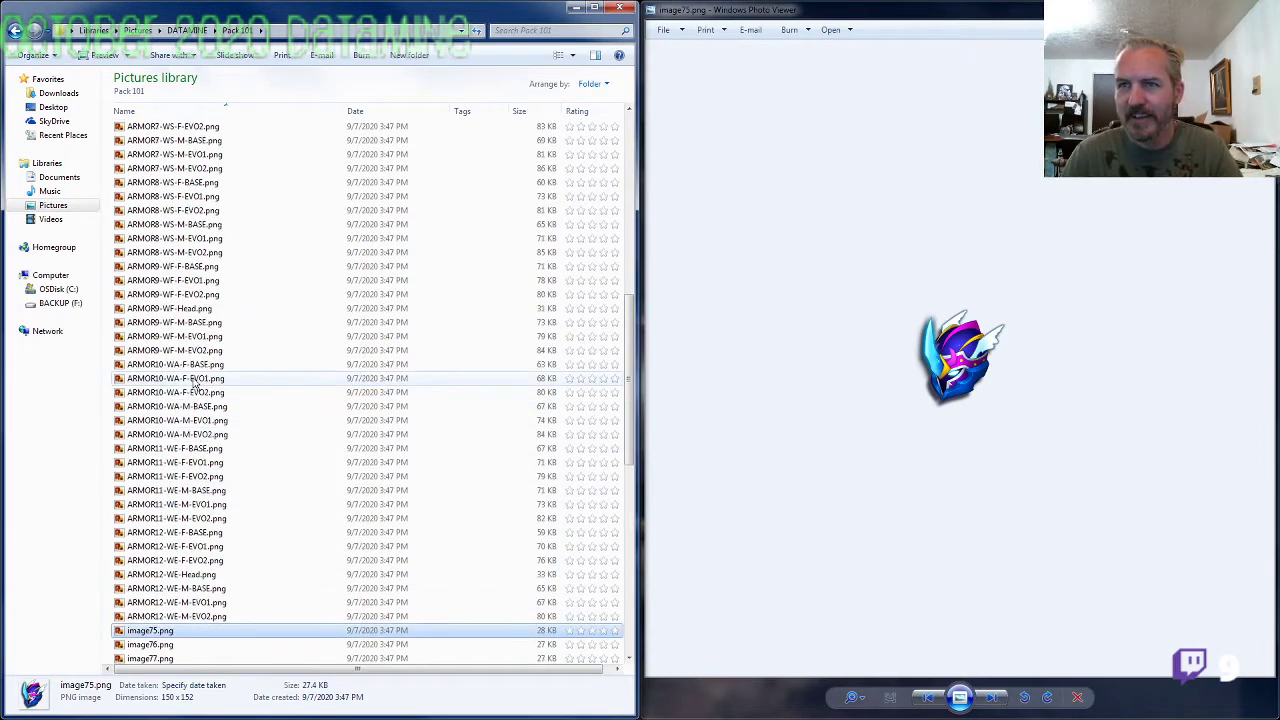
{"action": "left_click", "coordinate": [186, 212]}
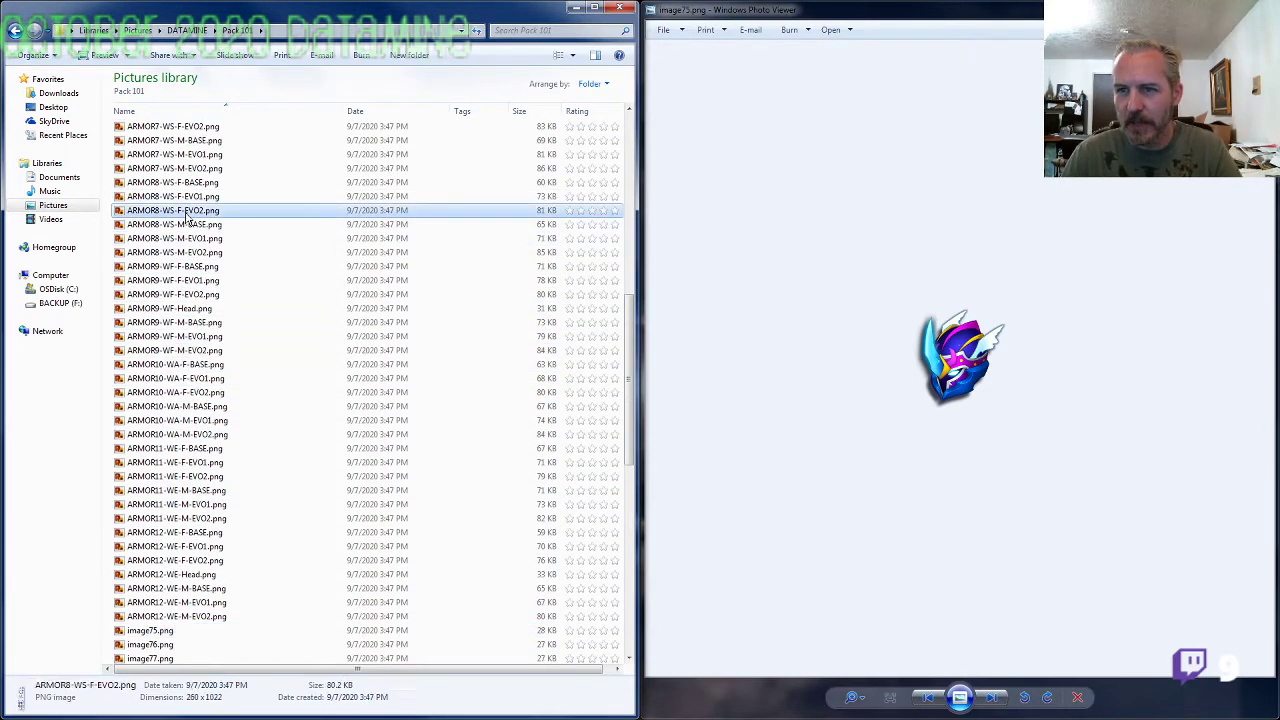
{"action": "double_click", "coordinate": [192, 253]}
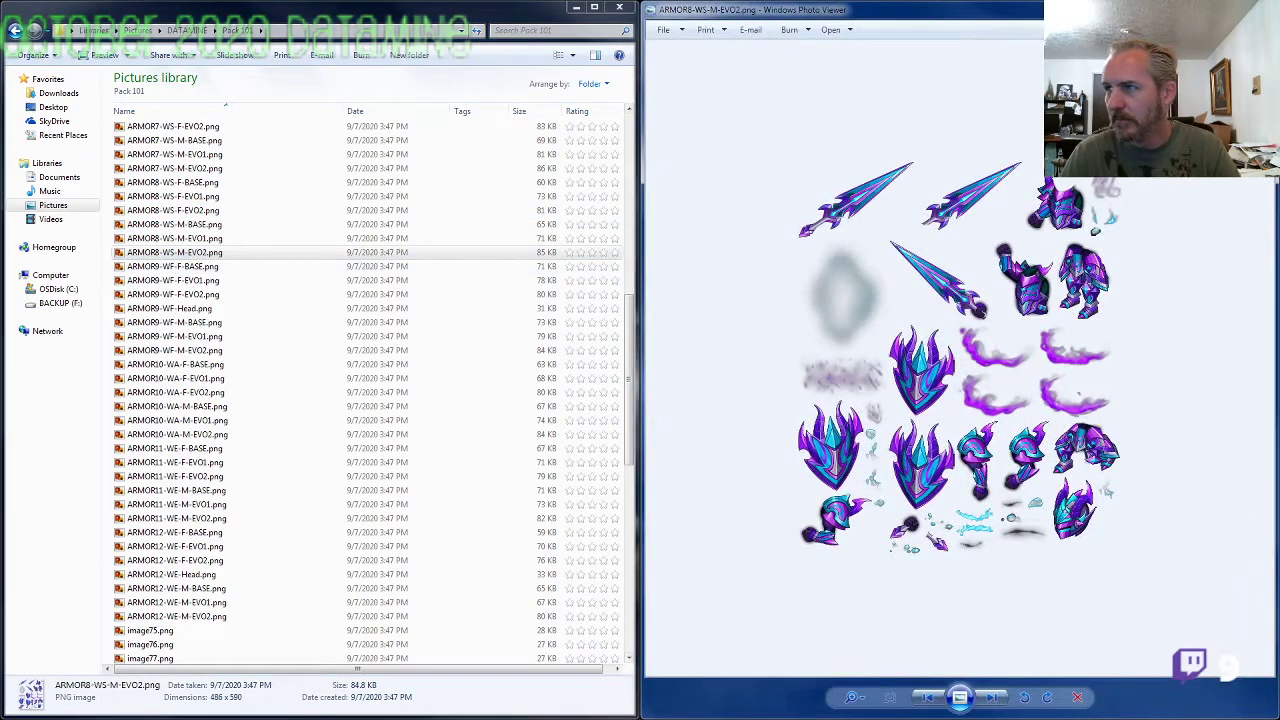
{"action": "left_click", "coordinate": [1258, 8]}
{"action": "left_click", "coordinate": [203, 170]}
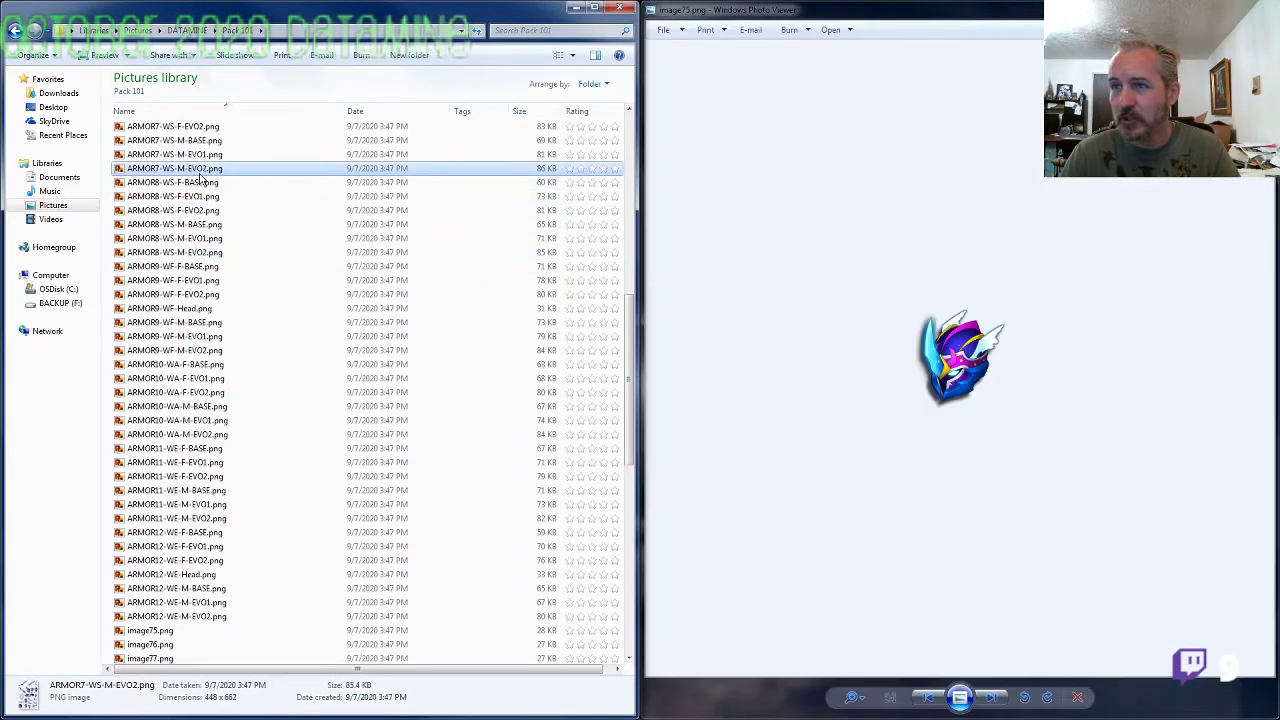
{"action": "double_click", "coordinate": [199, 170]}
{"action": "left_click", "coordinate": [1258, 8]}
Step: Rename image75.png as ARMOR7-WS-Head, reusing the prefix of the ARMOR7-WS-M-EVO2.png file name
{"action": "key", "text": "F2"}
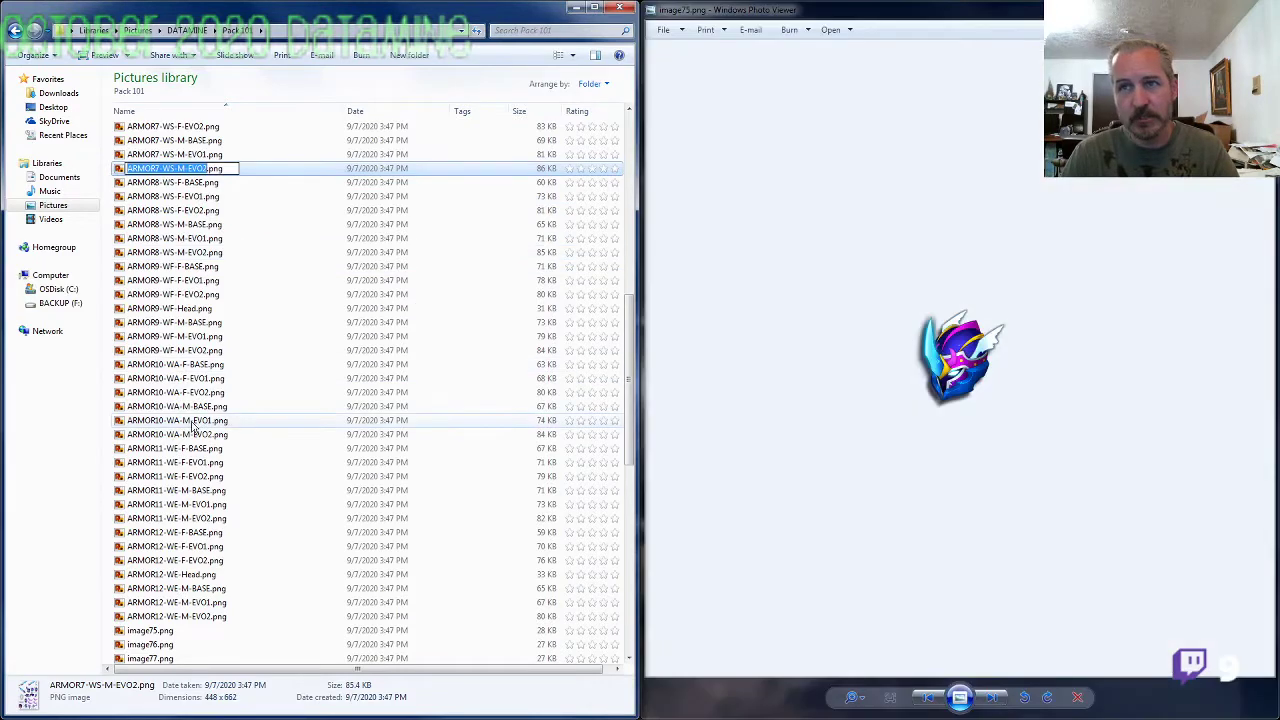
{"action": "left_click", "coordinate": [130, 323]}
{"action": "scroll", "coordinate": [177, 446], "scroll_direction": "down", "scroll_amount": 3}
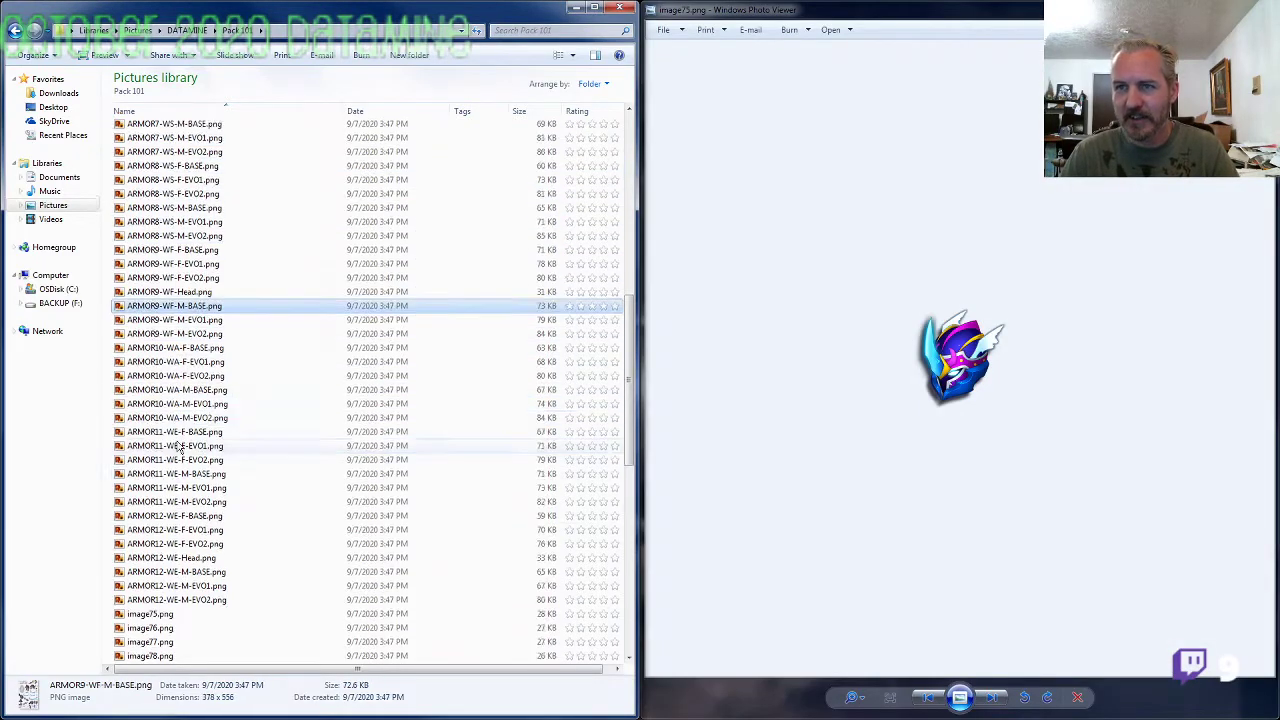
{"action": "left_click", "coordinate": [164, 477]}
{"action": "key", "text": "F2"}
{"action": "key", "text": "ctrl+v"}
{"action": "type", "text": "Head"}
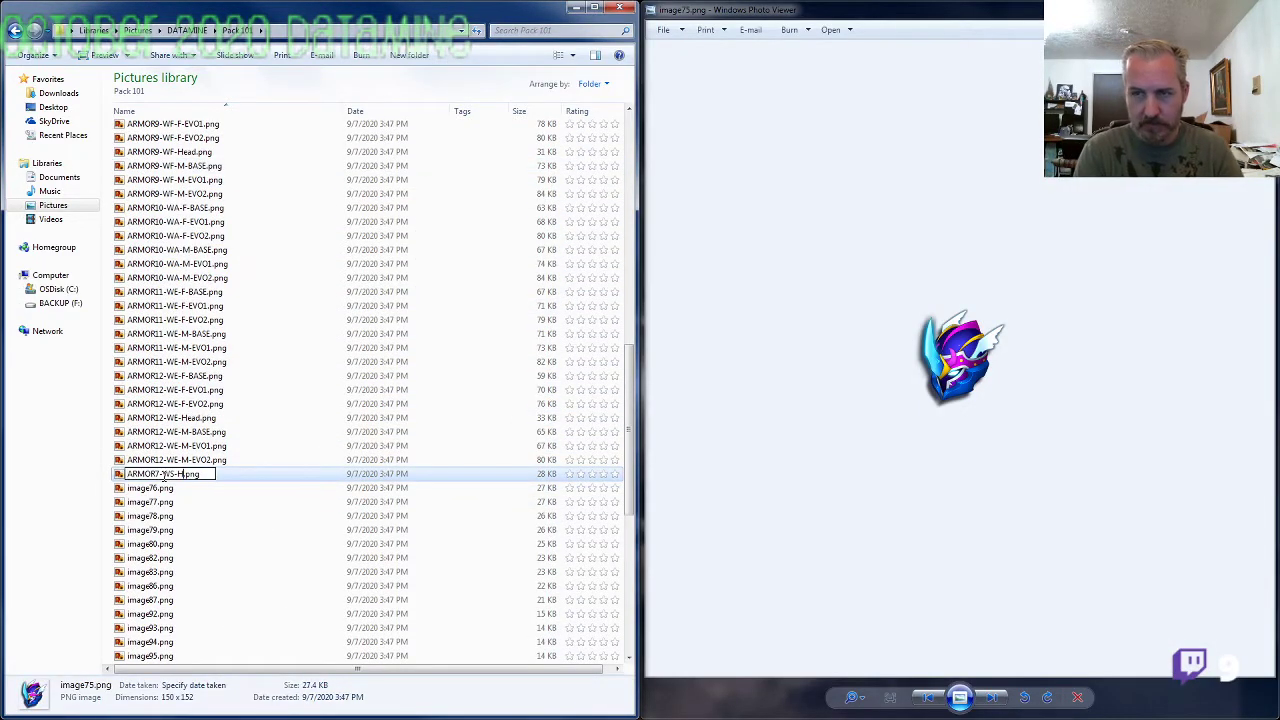
{"action": "key", "text": "Return"}
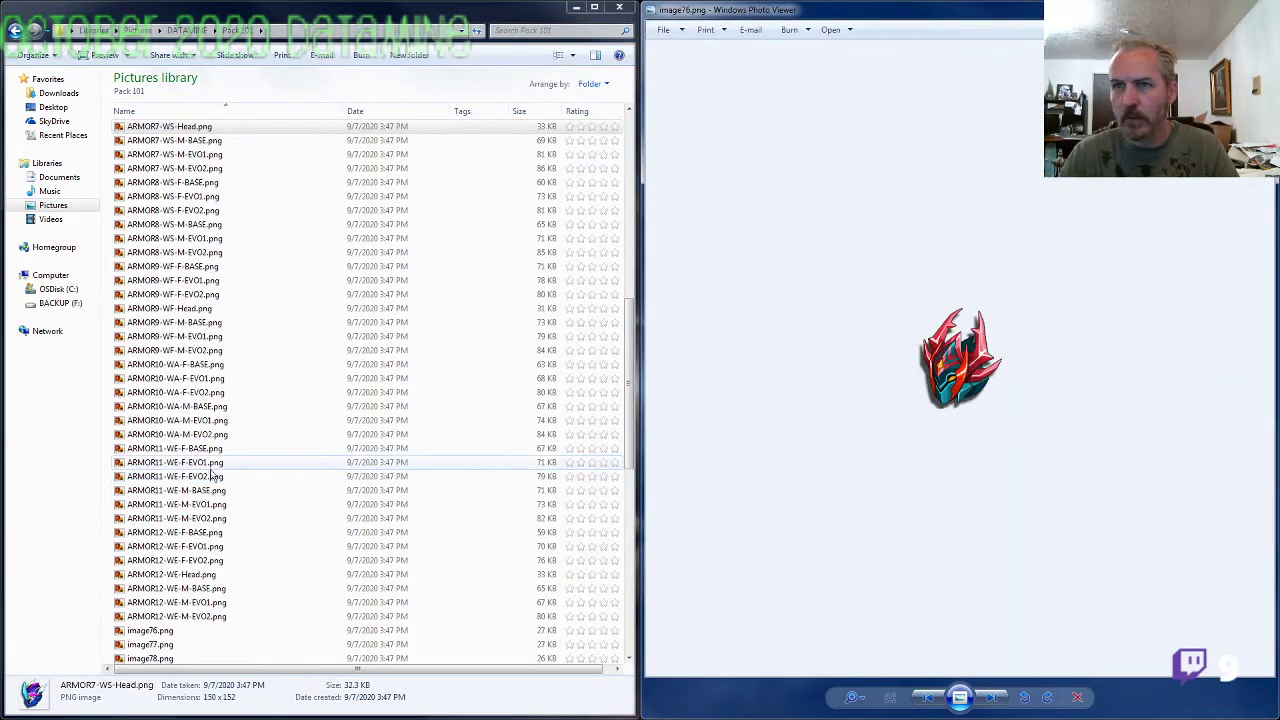
Step: Compare the image76.png helmet with the ARMOR6-WF-M-EVO2.png and ARMOR5-WF-M-EVO2.png artwork to identify its armor set
{"action": "left_click", "coordinate": [172, 281]}
{"action": "scroll", "coordinate": [185, 290], "scroll_direction": "up", "scroll_amount": 4}
{"action": "double_click", "coordinate": [197, 226]}
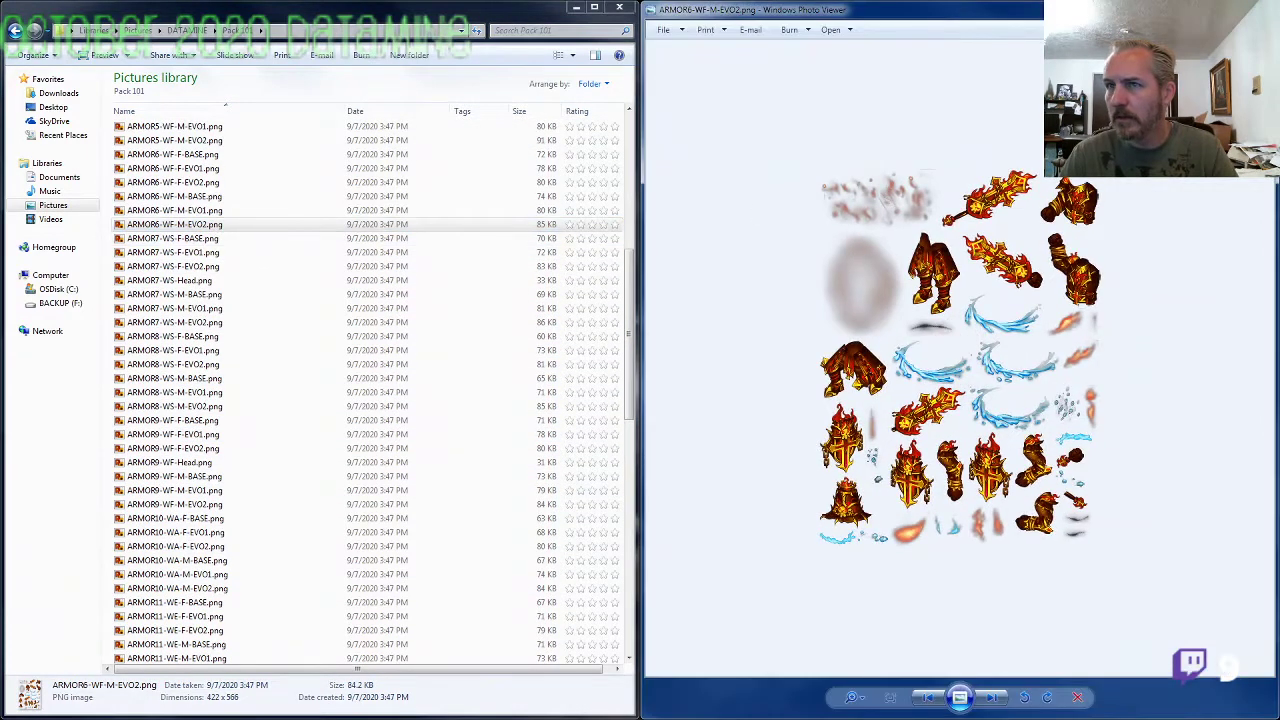
{"action": "left_click", "coordinate": [1257, 8]}
{"action": "double_click", "coordinate": [191, 141]}
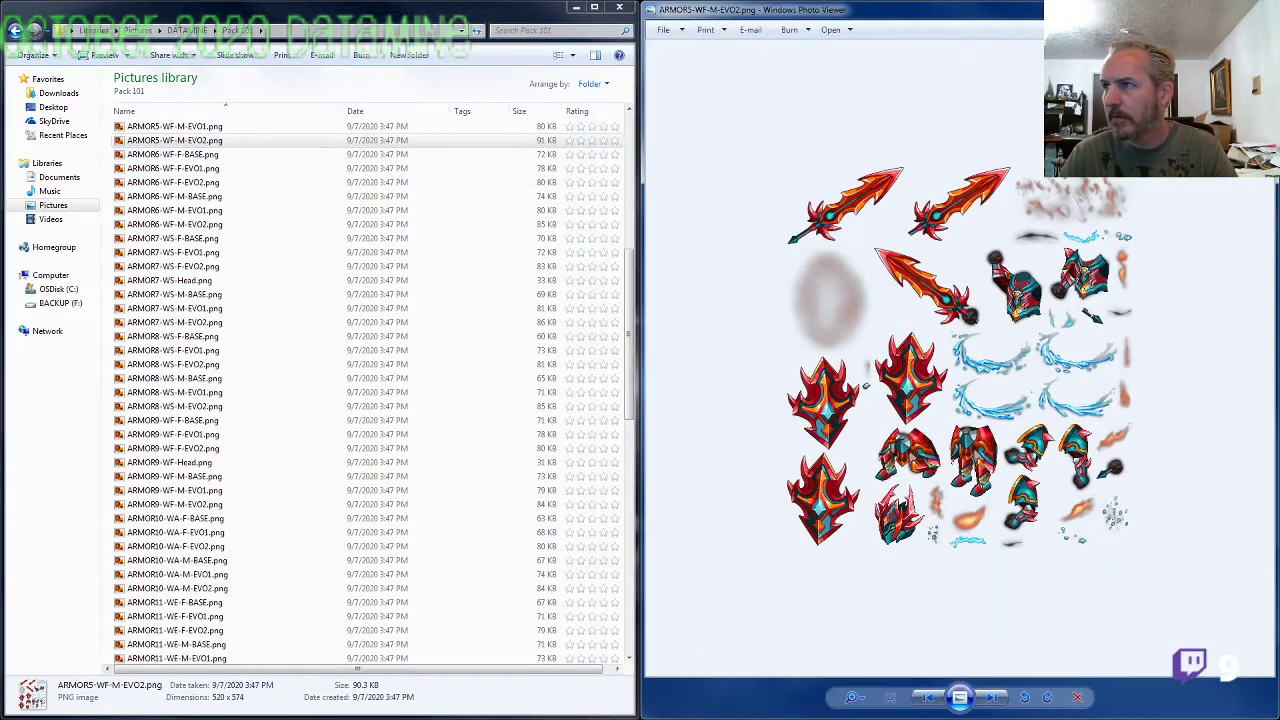
{"action": "left_click", "coordinate": [1257, 8]}
Step: Rename image76.png as ARMOR5-WF-Head, reusing the prefix of the ARMOR5-WF-M-EVO2.png file name
{"action": "key", "text": "F2"}
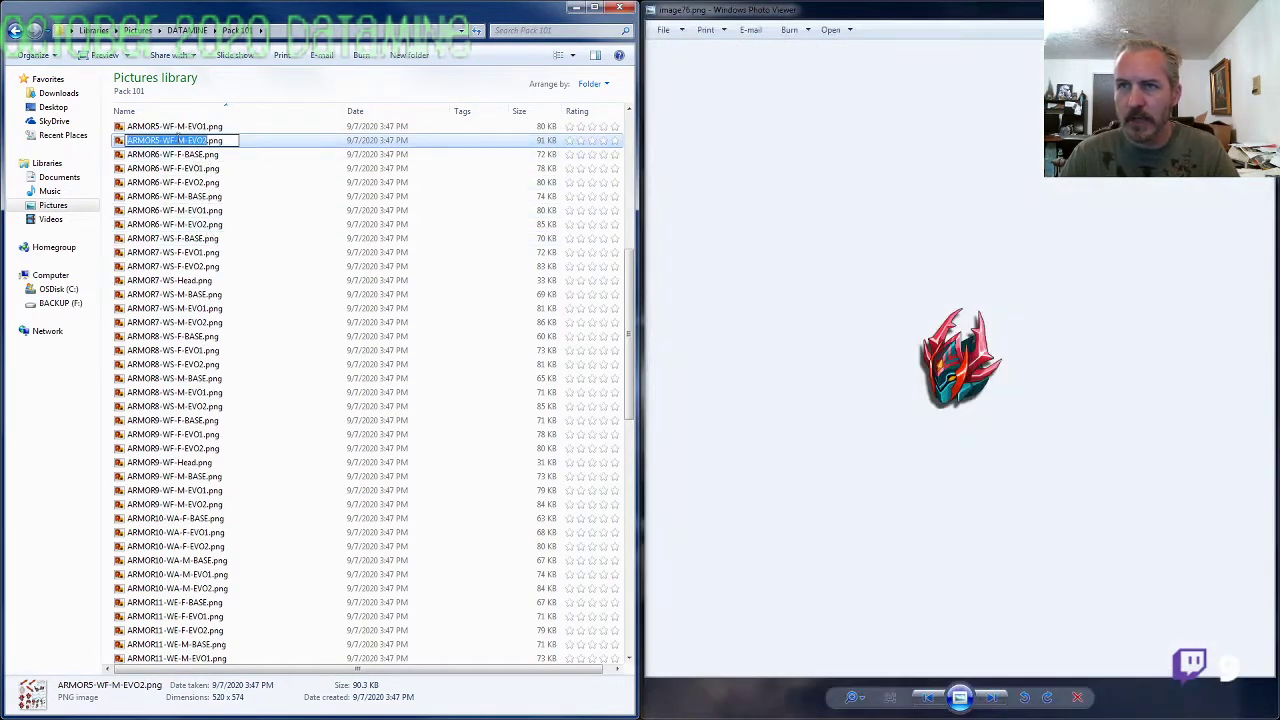
{"action": "left_click", "coordinate": [170, 266]}
{"action": "scroll", "coordinate": [165, 430], "scroll_direction": "down", "scroll_amount": 5}
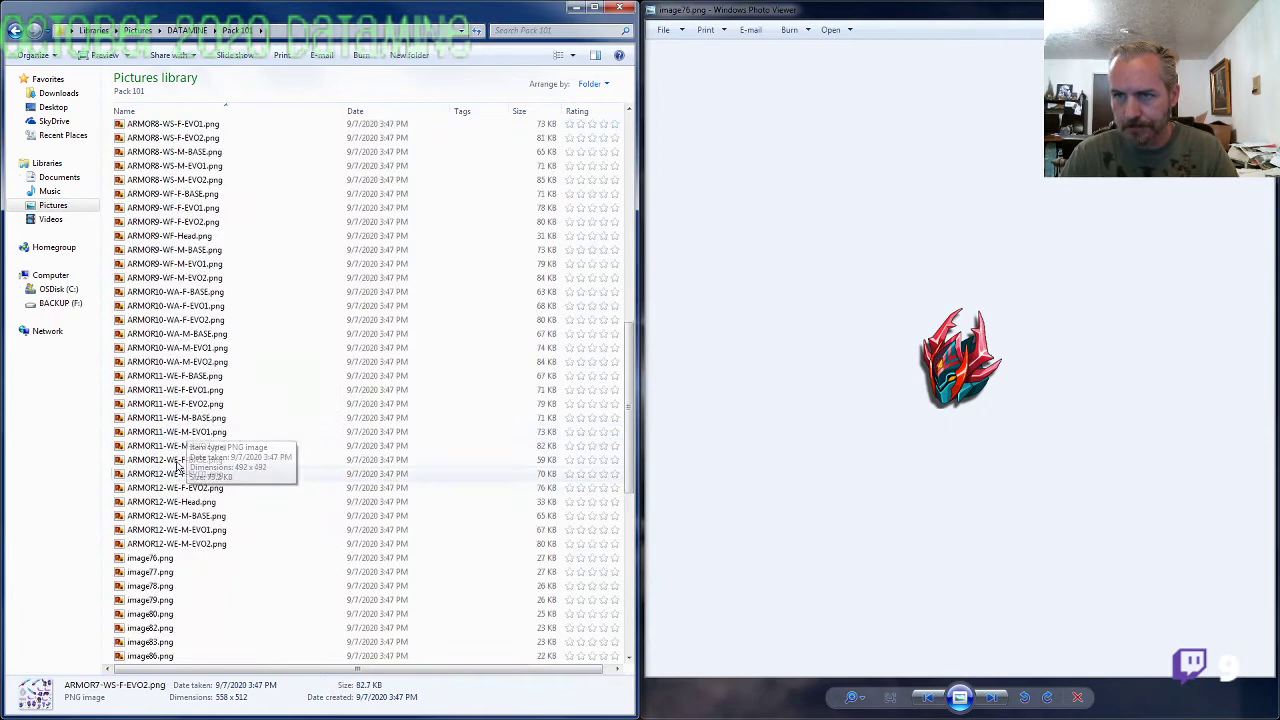
{"action": "left_click", "coordinate": [161, 561]}
{"action": "key", "text": "F2"}
{"action": "type", "text": "ARMOR5-WF-"}
{"action": "type", "text": "Head"}
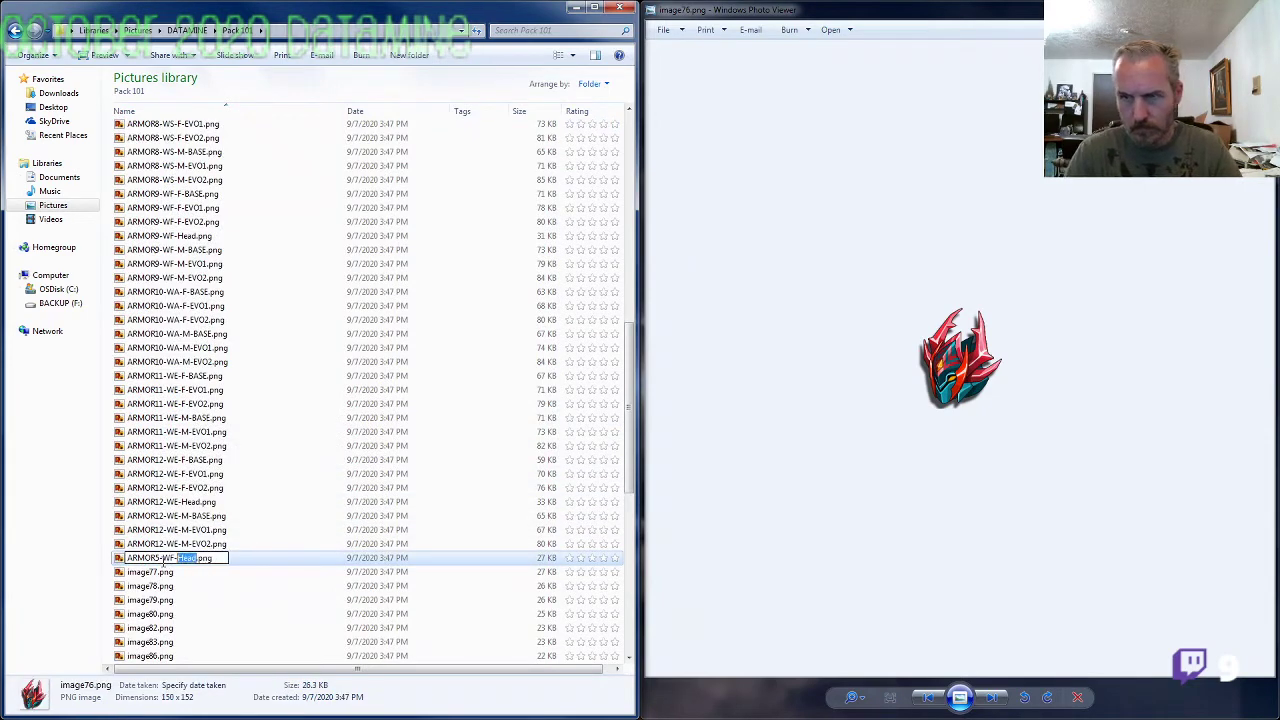
{"action": "key", "text": "Return"}
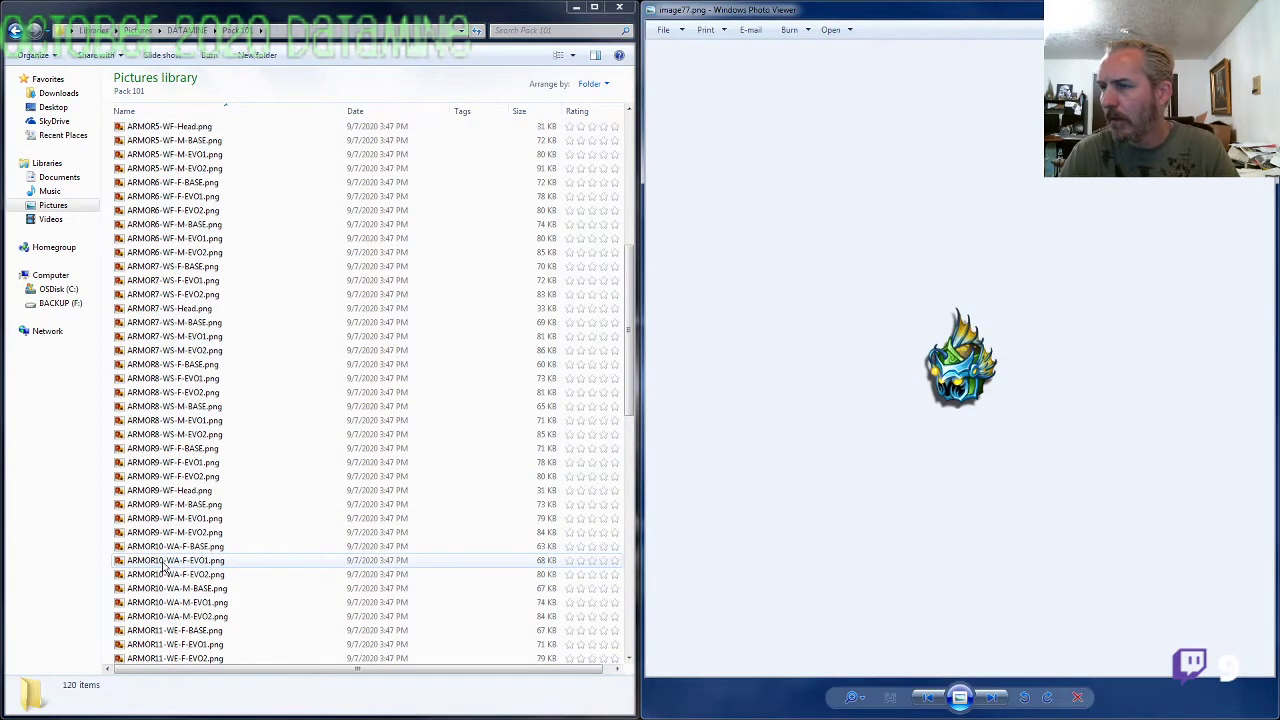
Step: Rename image77.png as ARMOR11-WE-Head, reusing the prefix of the ARMOR11-WE-M-BASE.png file name
{"action": "left_click", "coordinate": [160, 574]}
{"action": "scroll", "coordinate": [215, 565], "scroll_direction": "down", "scroll_amount": 6}
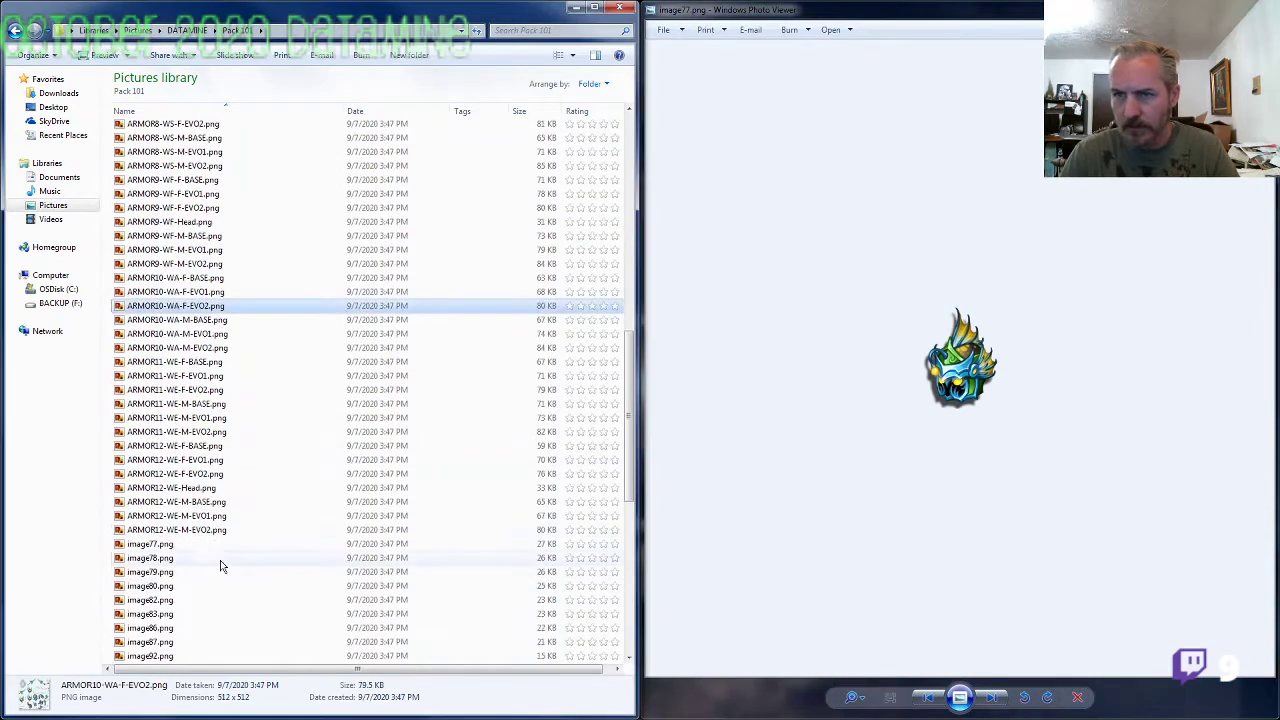
{"action": "left_click", "coordinate": [190, 404]}
{"action": "key", "text": "F2"}
{"action": "left_click_drag", "start_coordinate": [182, 404], "coordinate": [145, 404]}
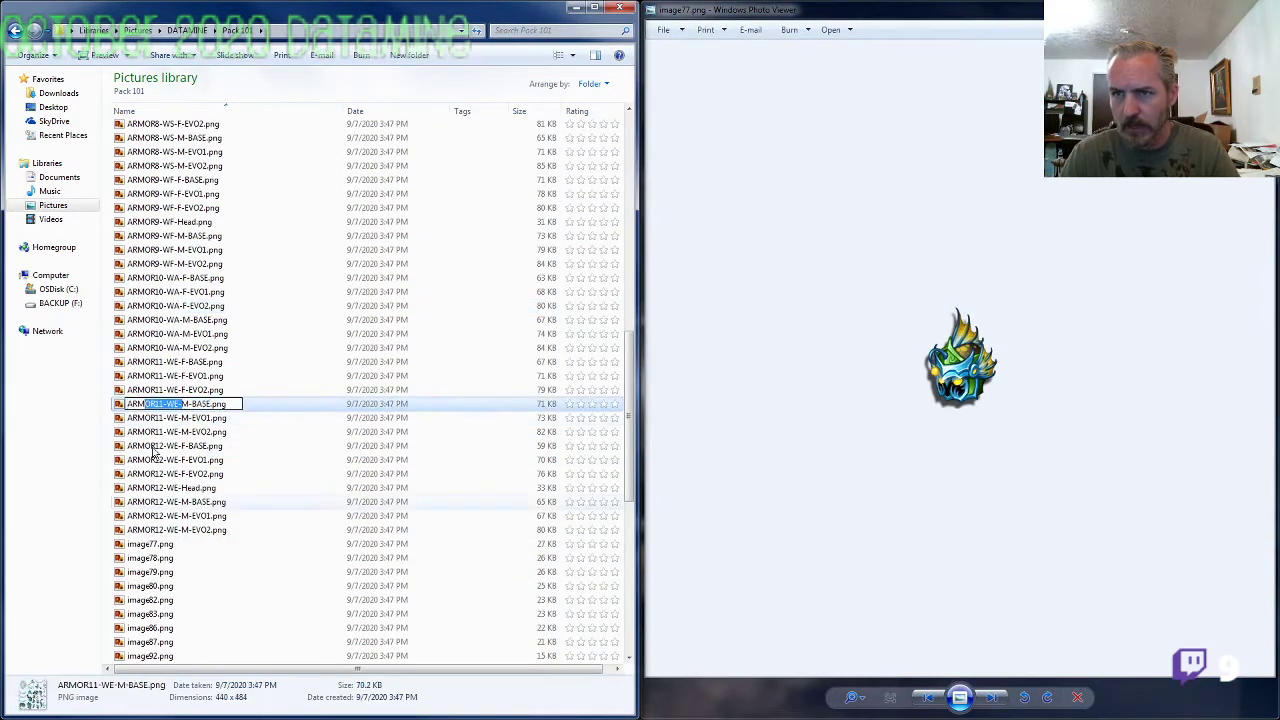
{"action": "key", "text": "ctrl+c"}
{"action": "left_click", "coordinate": [166, 544]}
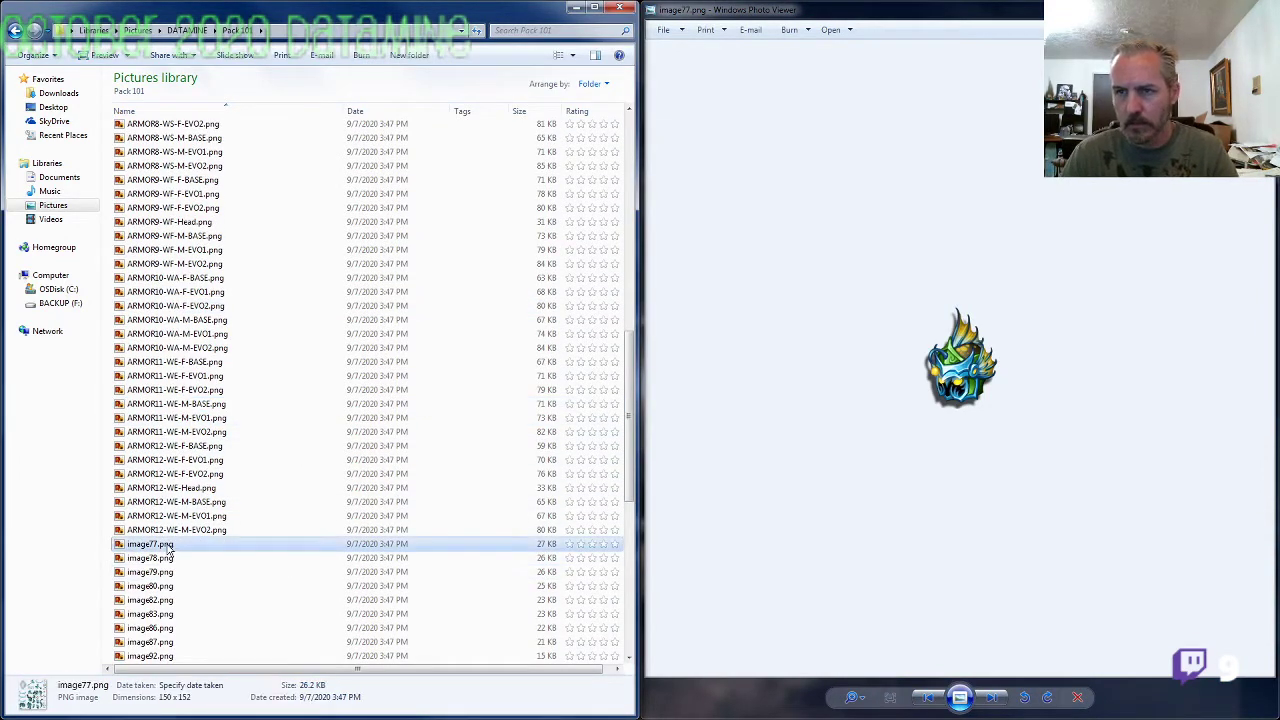
{"action": "key", "text": "F2"}
{"action": "key", "text": "ctrl+v"}
{"action": "type", "text": "Head"}
{"action": "key", "text": "Return"}
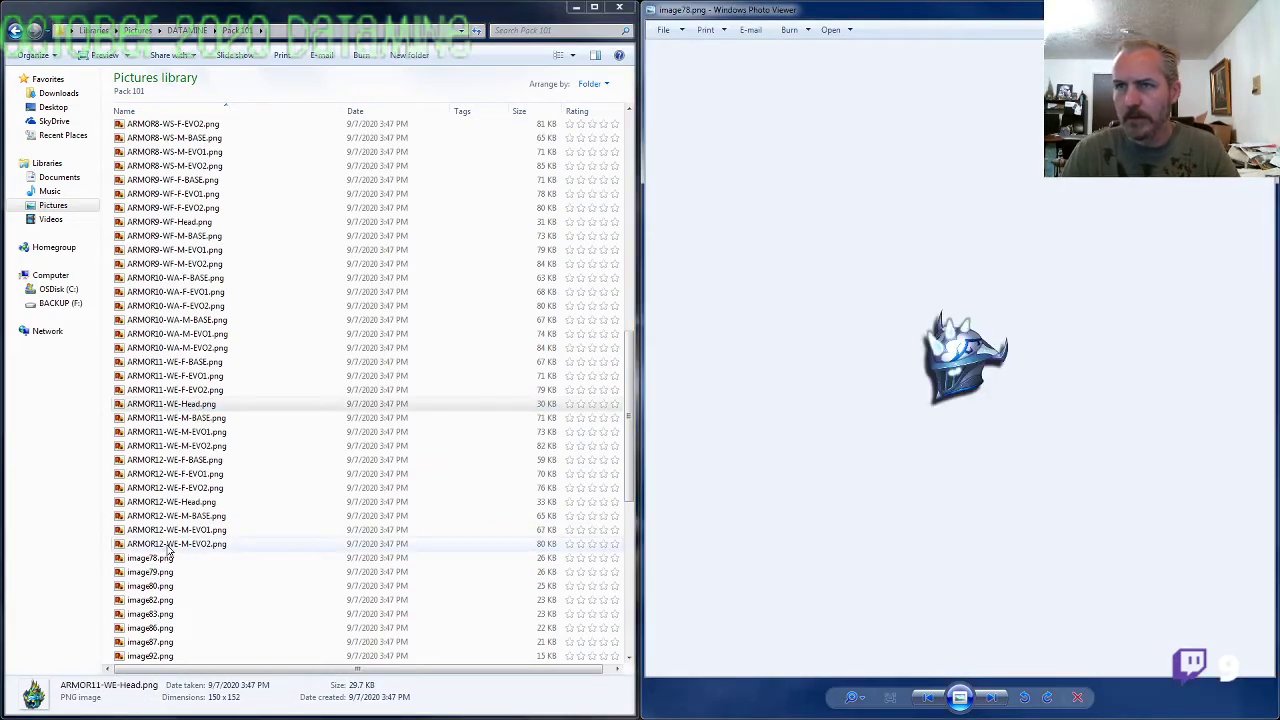
Step: Rename image78.png as ARMOR1-WA-Head, reusing the prefix of the ARMOR1-WA-F-BASE.png file name
{"action": "left_click", "coordinate": [177, 516]}
{"action": "scroll", "coordinate": [177, 510], "scroll_direction": "up", "scroll_amount": 17}
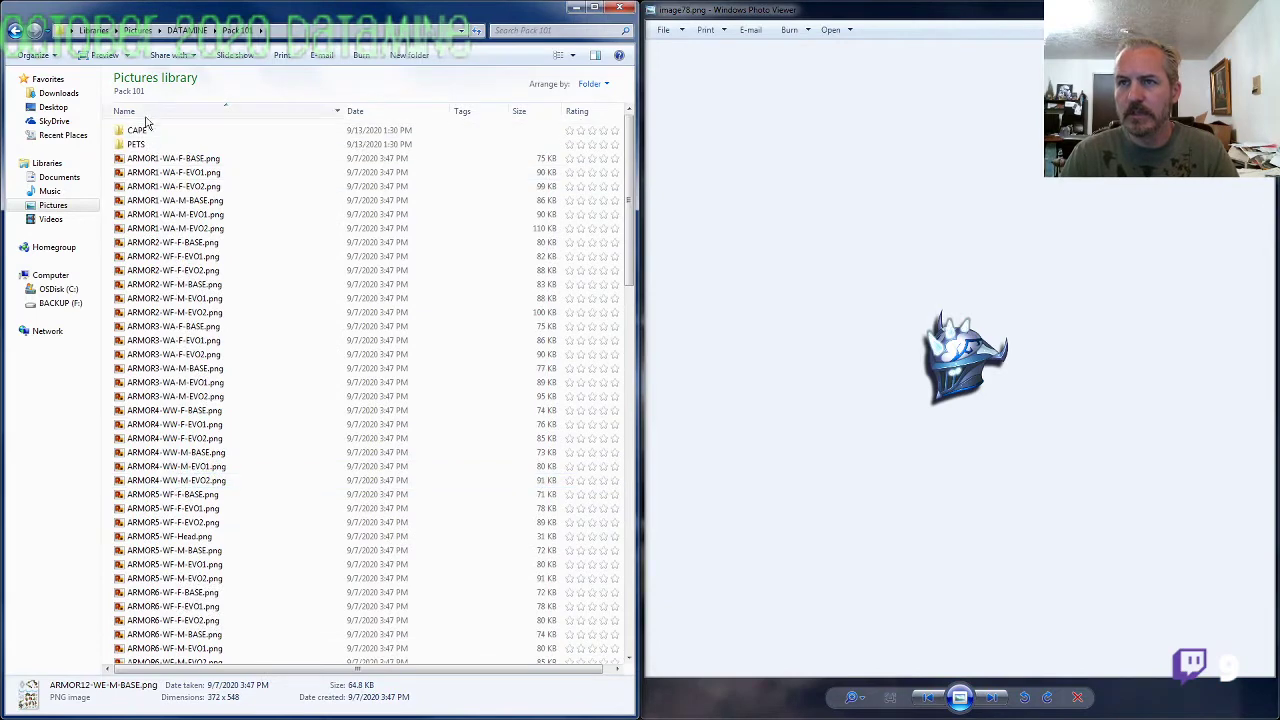
{"action": "left_click", "coordinate": [180, 158]}
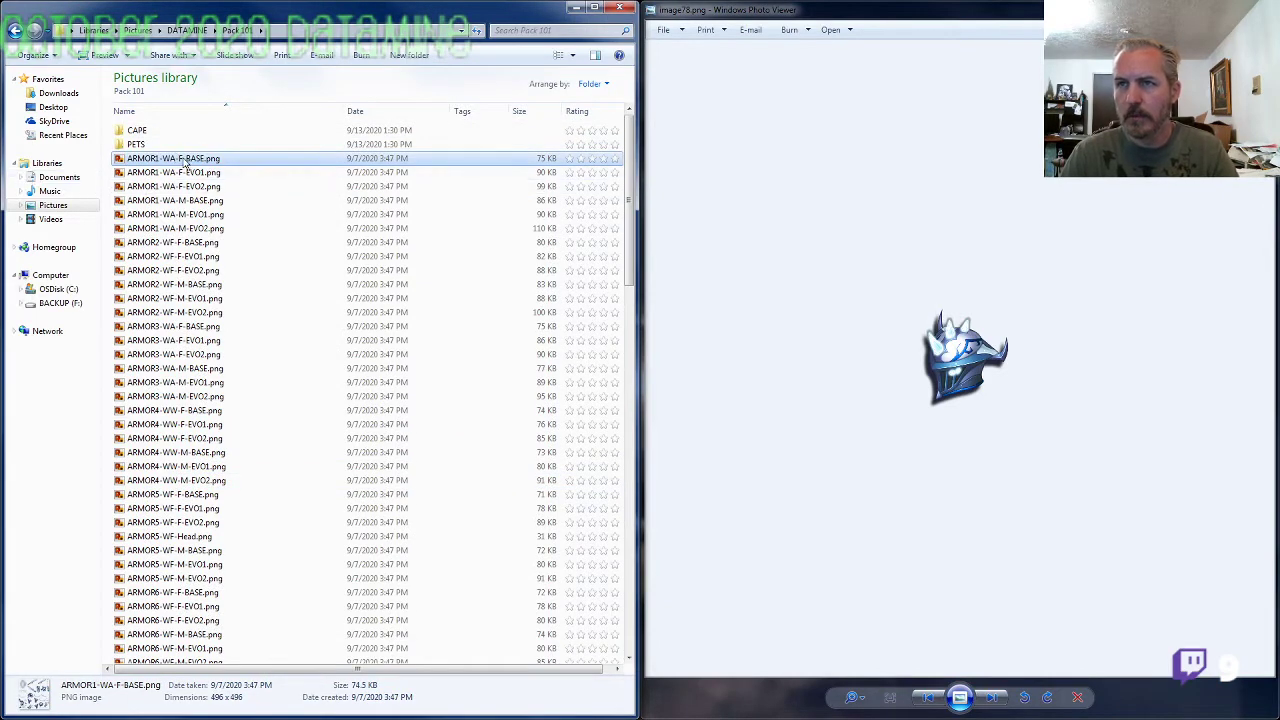
{"action": "left_click", "coordinate": [184, 160]}
{"action": "left_click", "coordinate": [172, 284]}
{"action": "scroll", "coordinate": [193, 452], "scroll_direction": "down", "scroll_amount": 6}
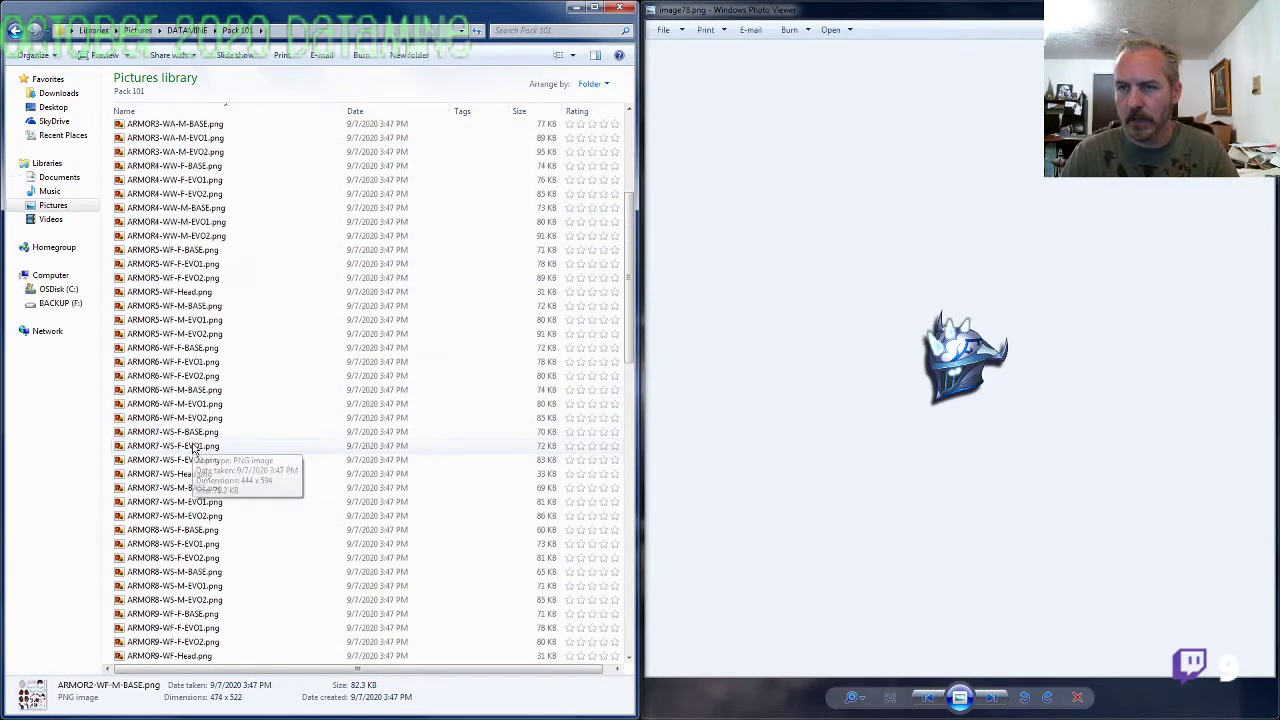
{"action": "scroll", "coordinate": [195, 530], "scroll_direction": "up", "scroll_amount": 6}
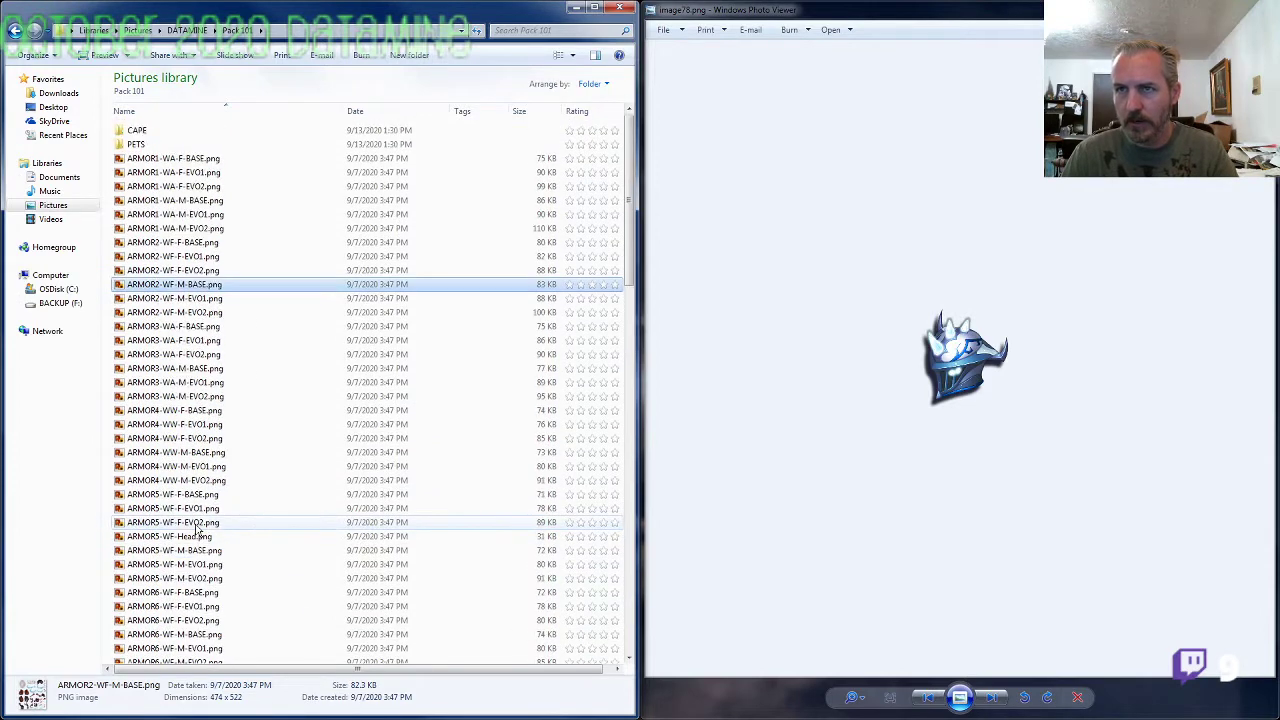
{"action": "scroll", "coordinate": [197, 530], "scroll_direction": "down", "scroll_amount": 20}
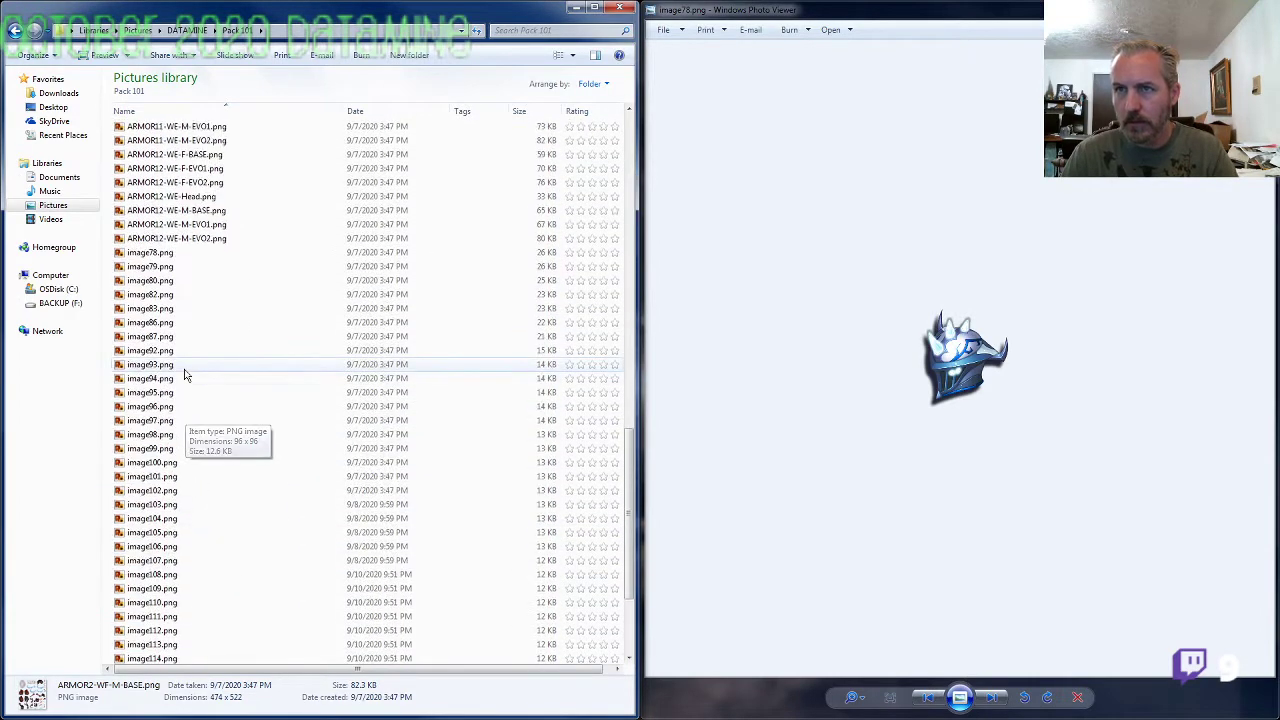
{"action": "left_click", "coordinate": [160, 254]}
{"action": "key", "text": "F2"}
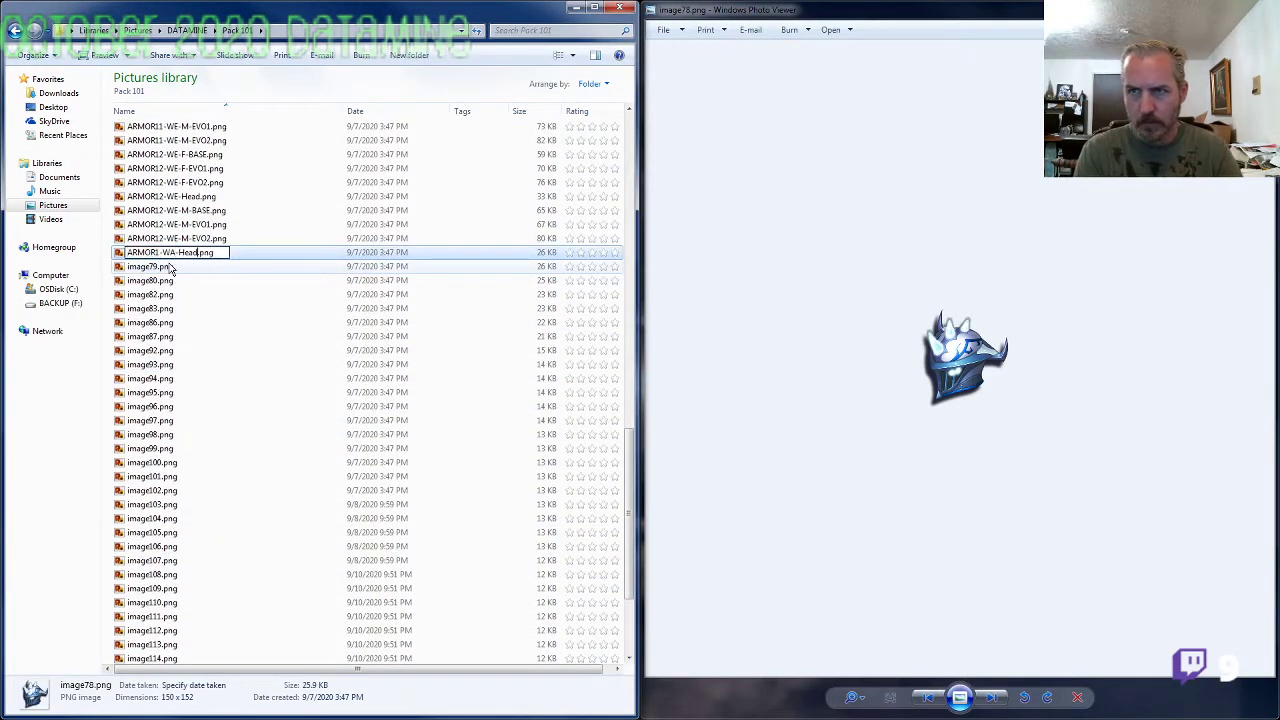
{"action": "type", "text": "ARMOR1-WA-Head"}
{"action": "key", "text": "Return"}
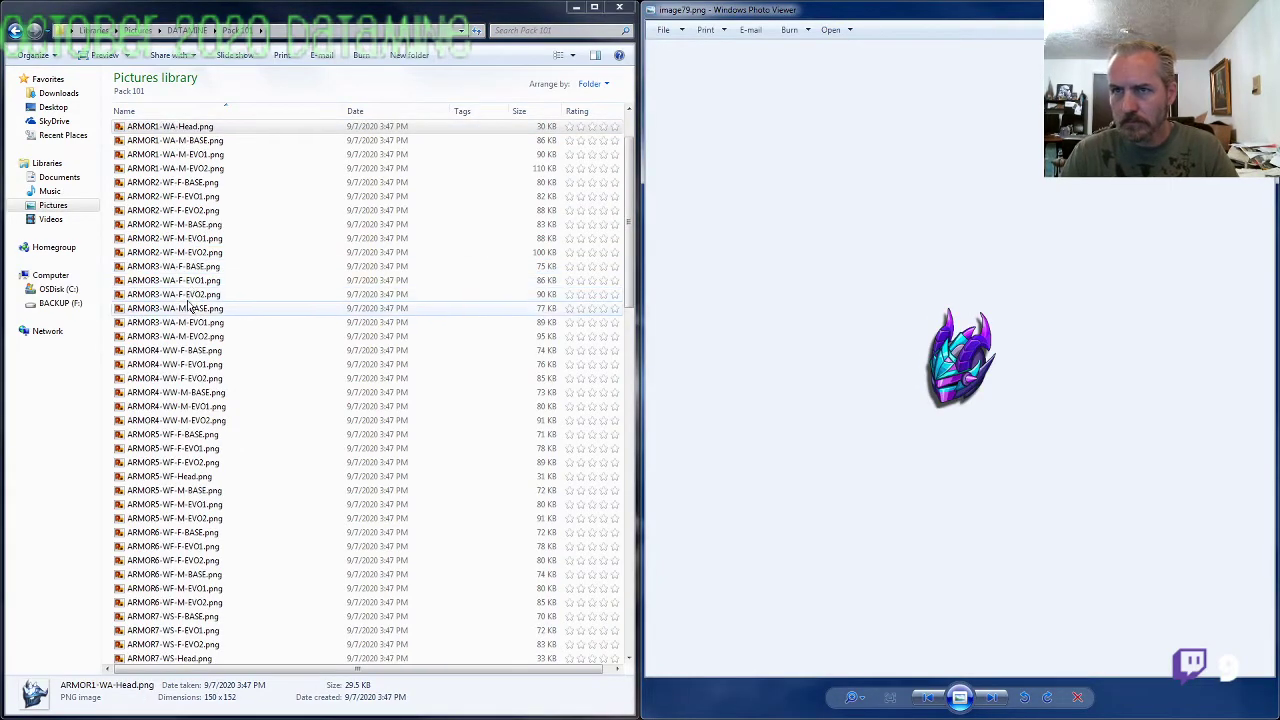
Step: Rename image79.png as ARMOR8-WS-Head, taking the prefix from the ARMOR8-WS armor files
{"action": "left_click", "coordinate": [196, 588]}
{"action": "scroll", "coordinate": [198, 585], "scroll_direction": "down", "scroll_amount": 4}
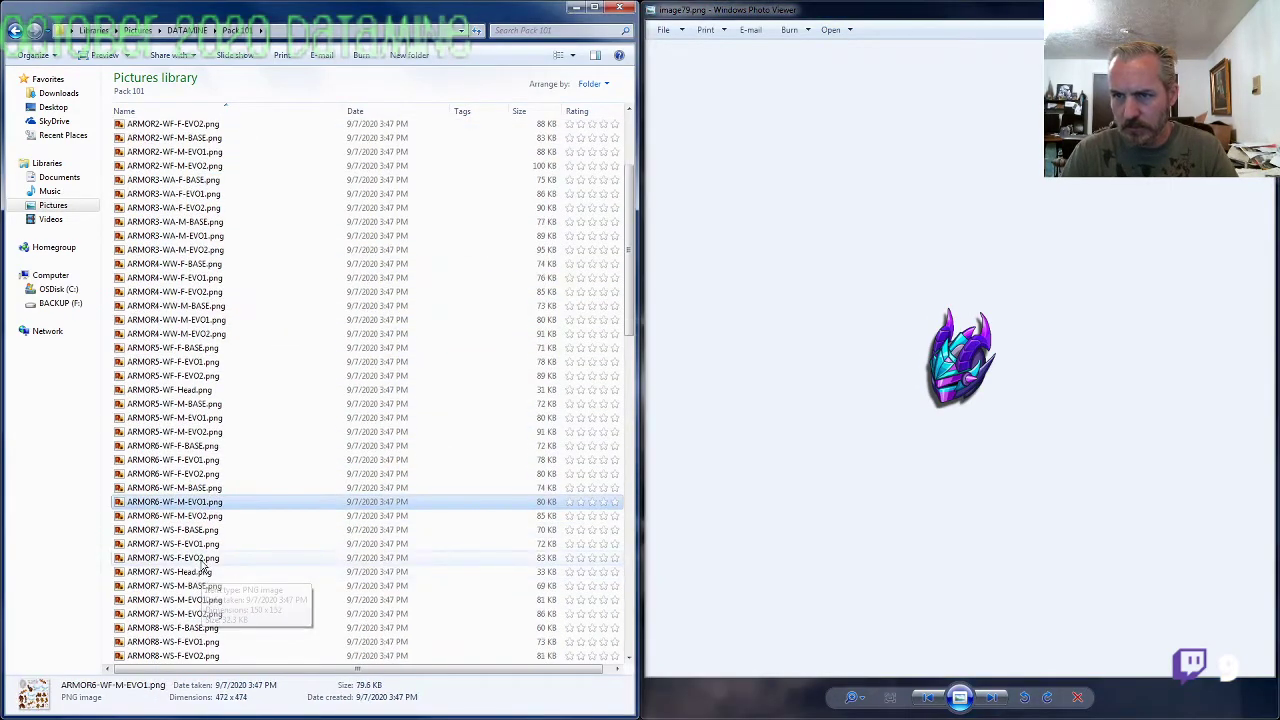
{"action": "left_click", "coordinate": [200, 572]}
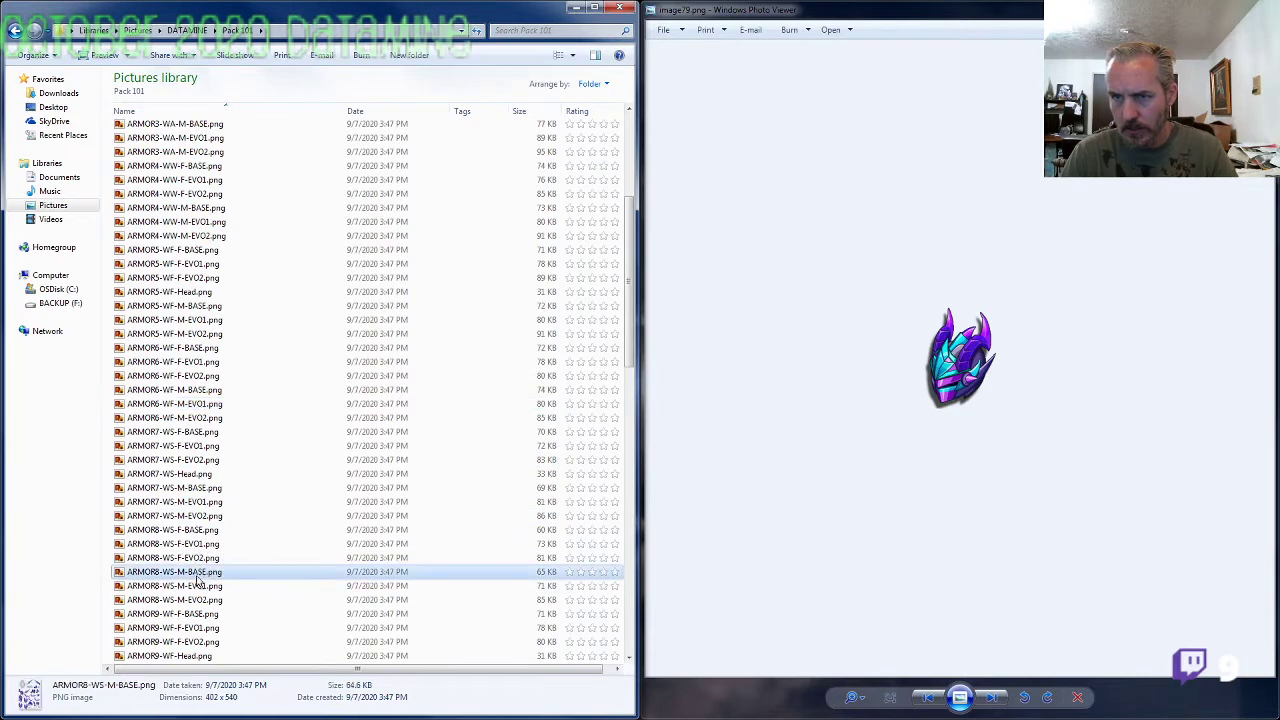
{"action": "key", "text": "F2"}
{"action": "scroll", "coordinate": [213, 585], "scroll_direction": "down", "scroll_amount": 10}
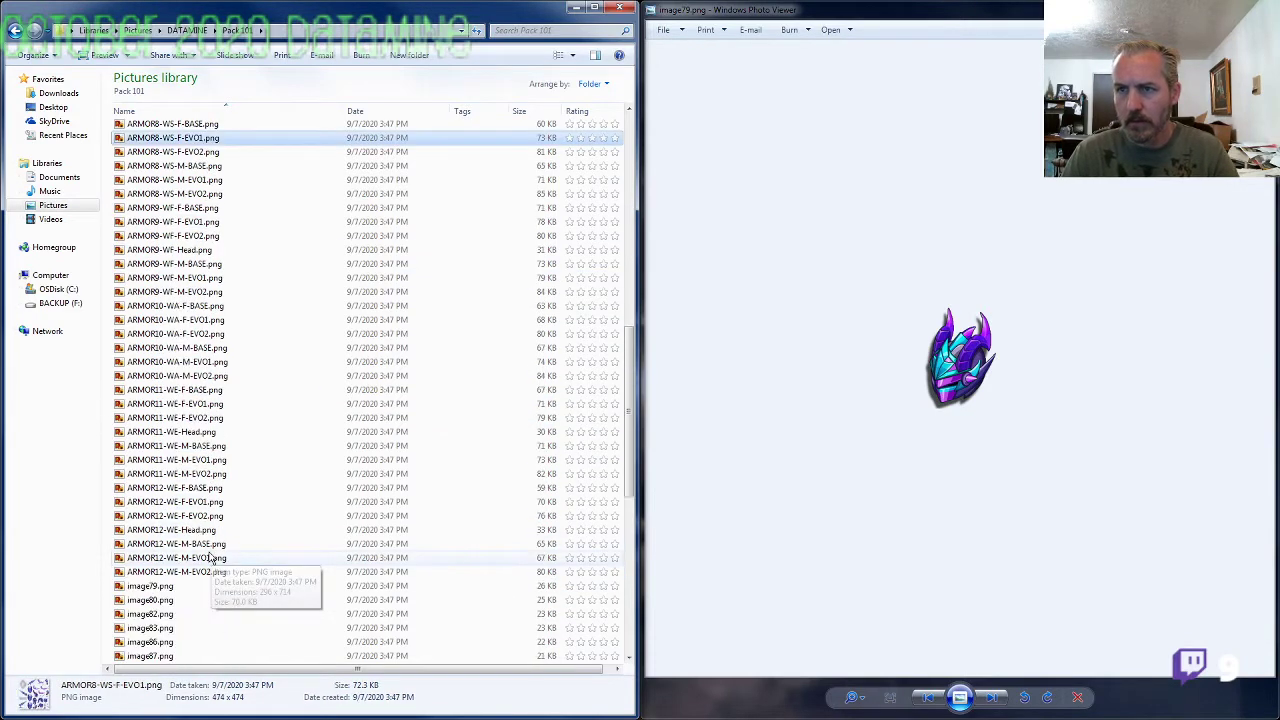
{"action": "left_click", "coordinate": [163, 574]}
{"action": "key", "text": "F2"}
{"action": "type", "text": "ARMOR8-WS-He"}
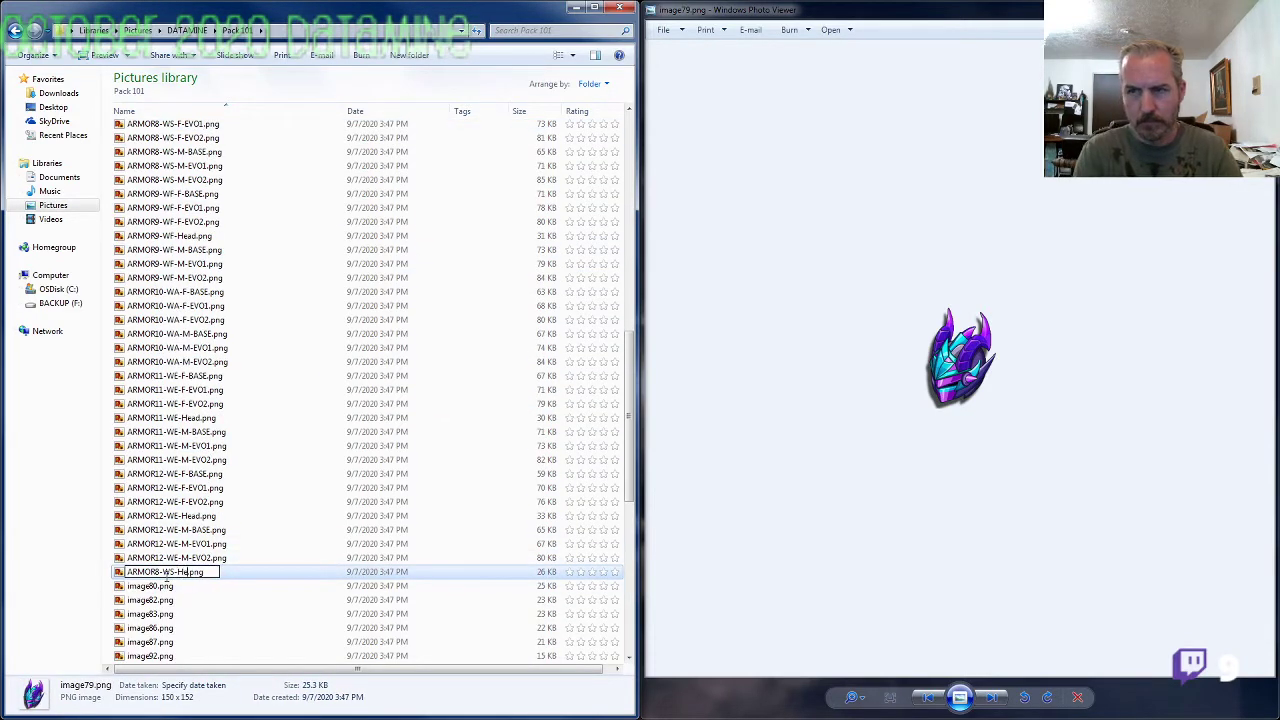
{"action": "type", "text": "ad"}
{"action": "key", "text": "Return"}
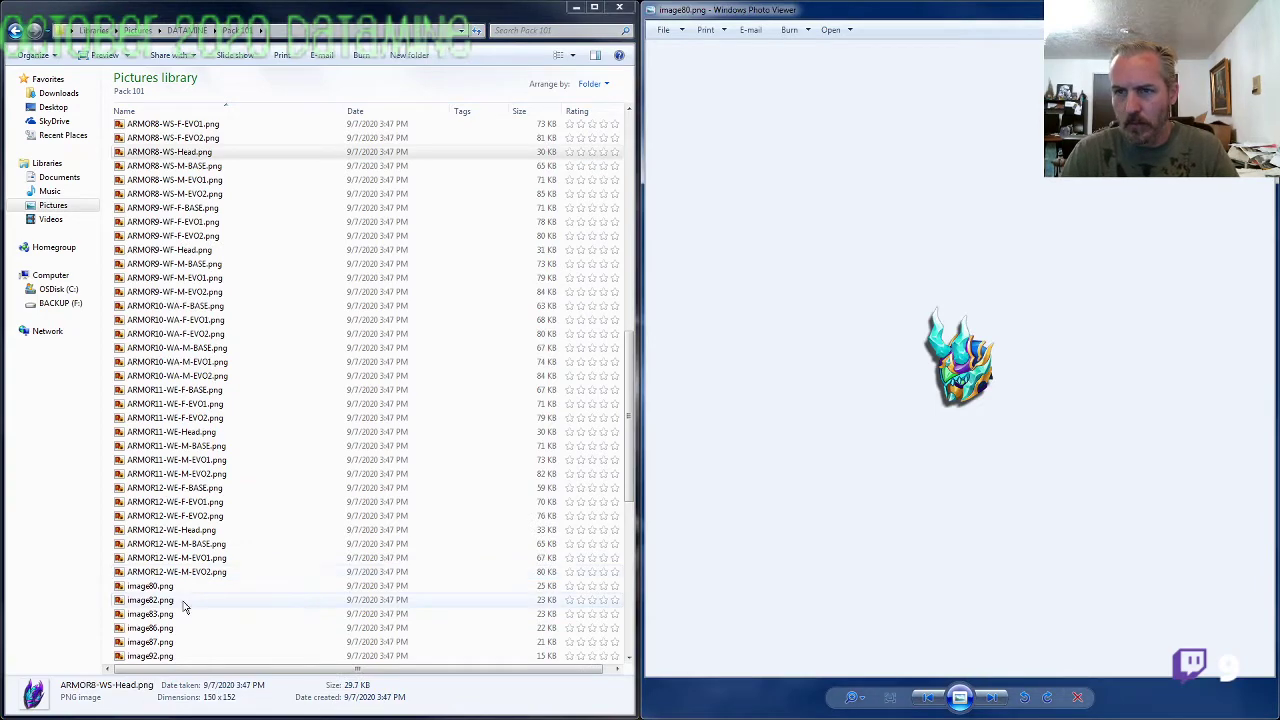
Step: Check the image80.png helmet against the ARMOR10-WA-M-EVO2.png artwork and rename image80.png as ARMOR10-WA-Head
{"action": "double_click", "coordinate": [240, 377]}
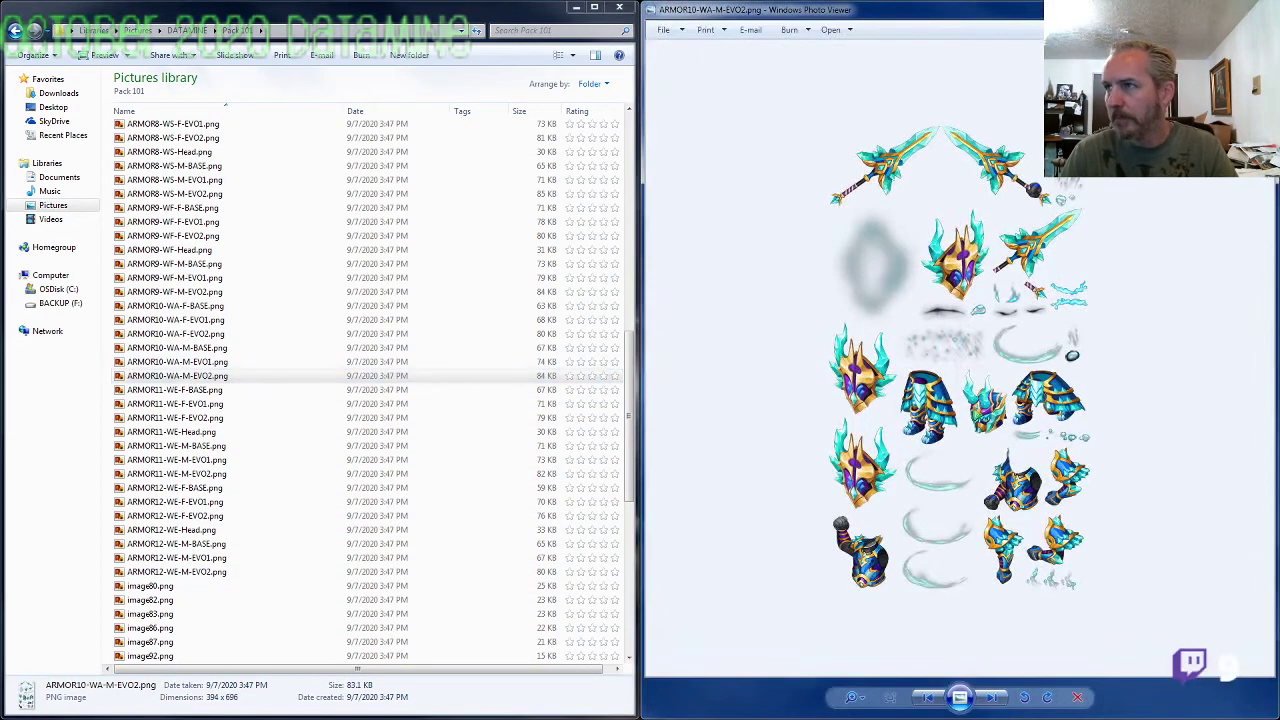
{"action": "left_click", "coordinate": [185, 376]}
{"action": "key", "text": "F2"}
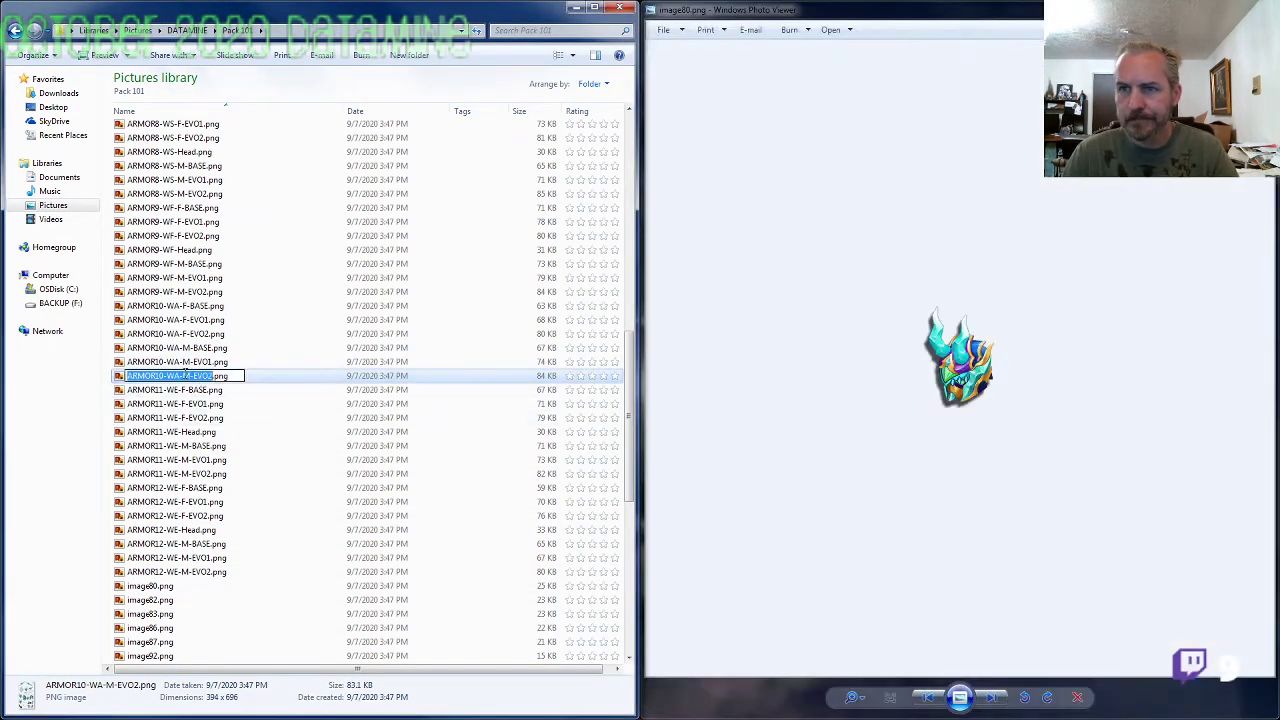
{"action": "left_click", "coordinate": [176, 588]}
{"action": "key", "text": "F2"}
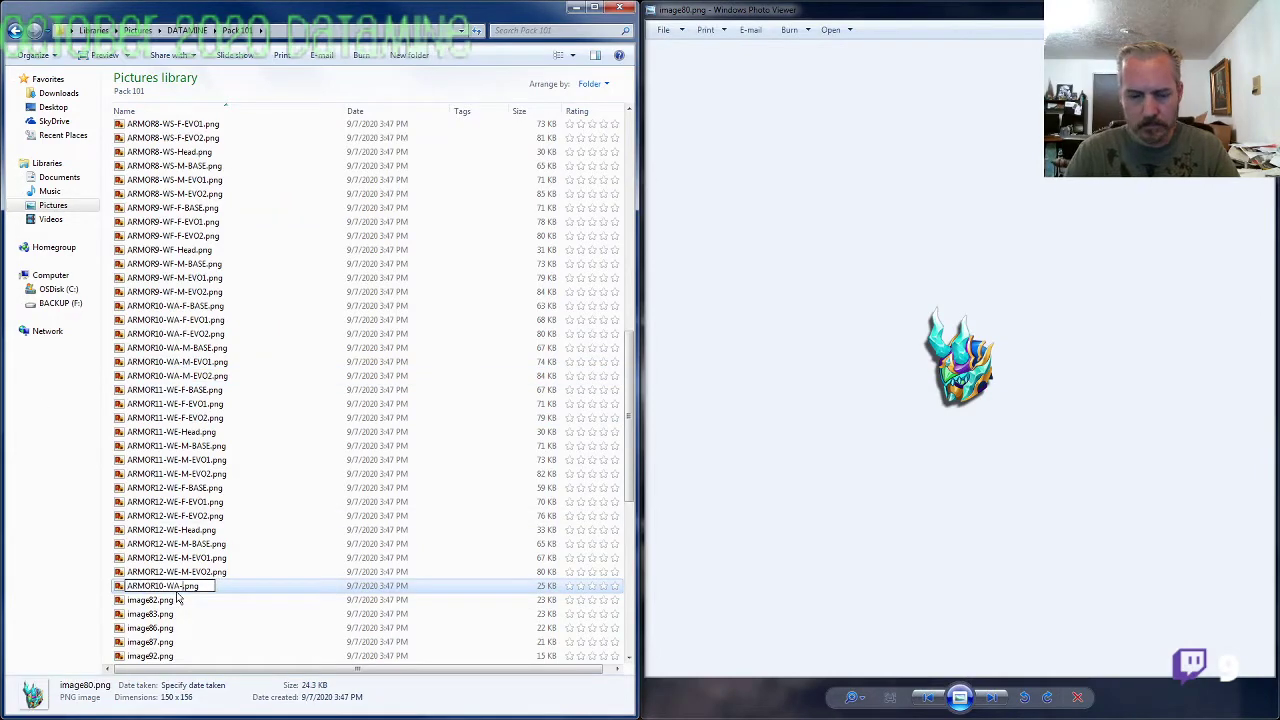
{"action": "type", "text": "ARMOR10-WA-Head"}
{"action": "key", "text": "Return"}
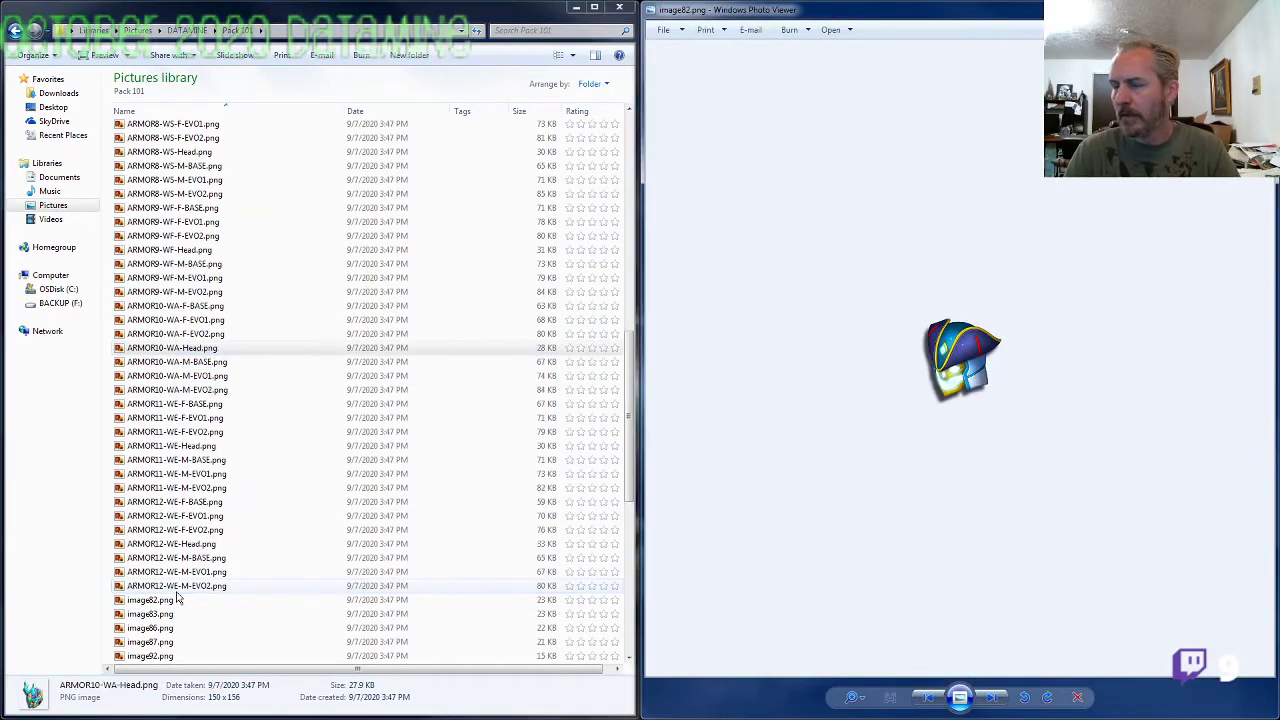
Step: Match the image82.png helmet to the ARMOR4-WW armor files and rename image82.png as ARMOR4-WW-Head
{"action": "left_click", "coordinate": [200, 193]}
{"action": "scroll", "coordinate": [198, 228], "scroll_direction": "up", "scroll_amount": 4}
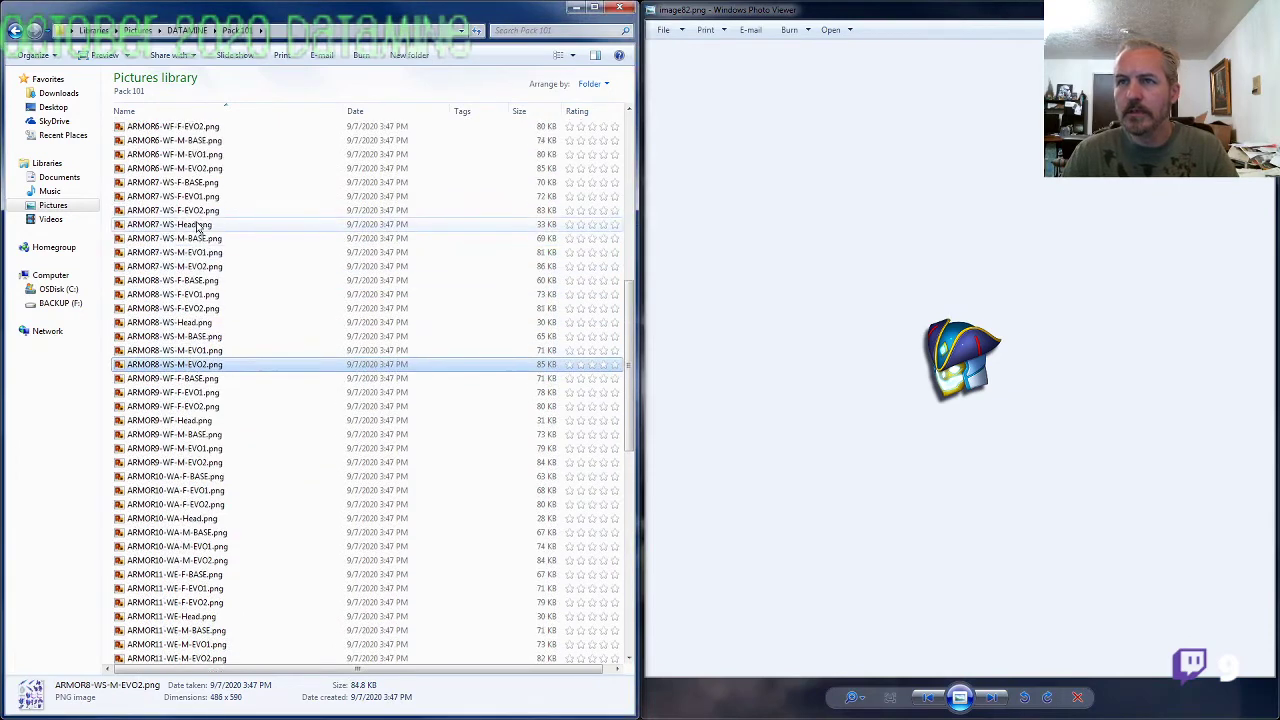
{"action": "scroll", "coordinate": [198, 228], "scroll_direction": "up", "scroll_amount": 5}
{"action": "left_click", "coordinate": [192, 196]}
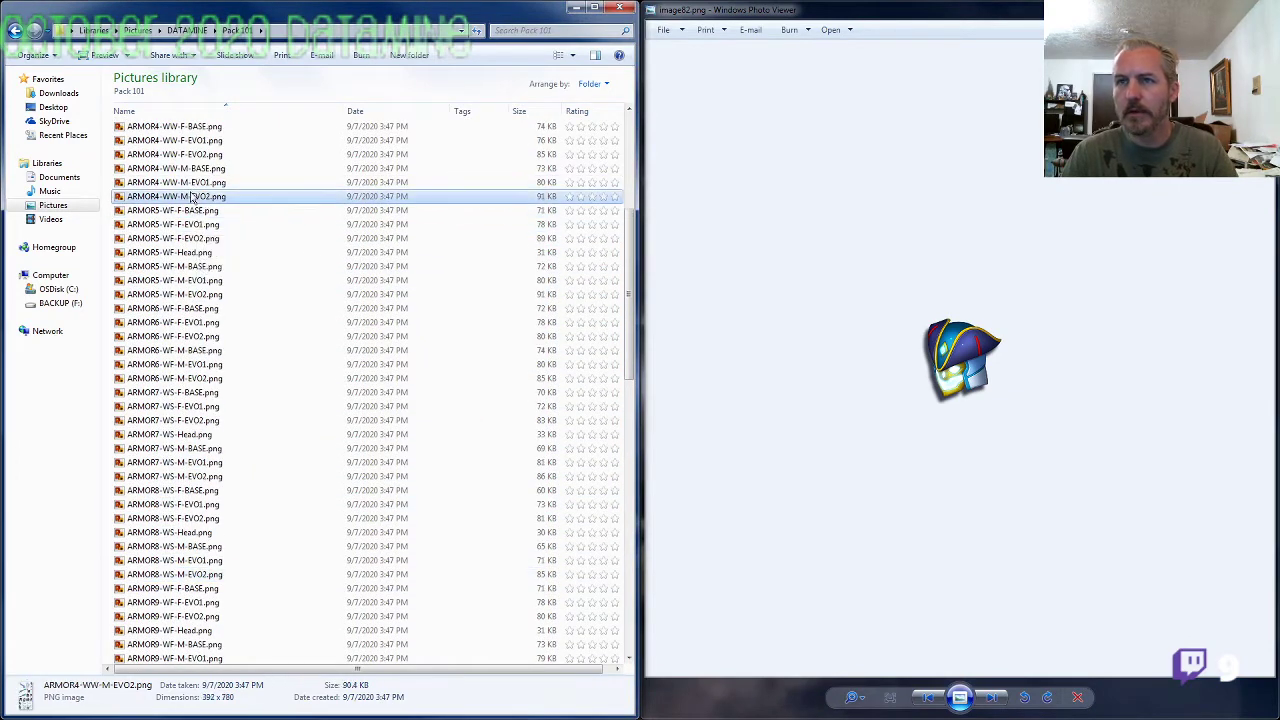
{"action": "left_click", "coordinate": [192, 196]}
{"action": "left_click", "coordinate": [180, 294]}
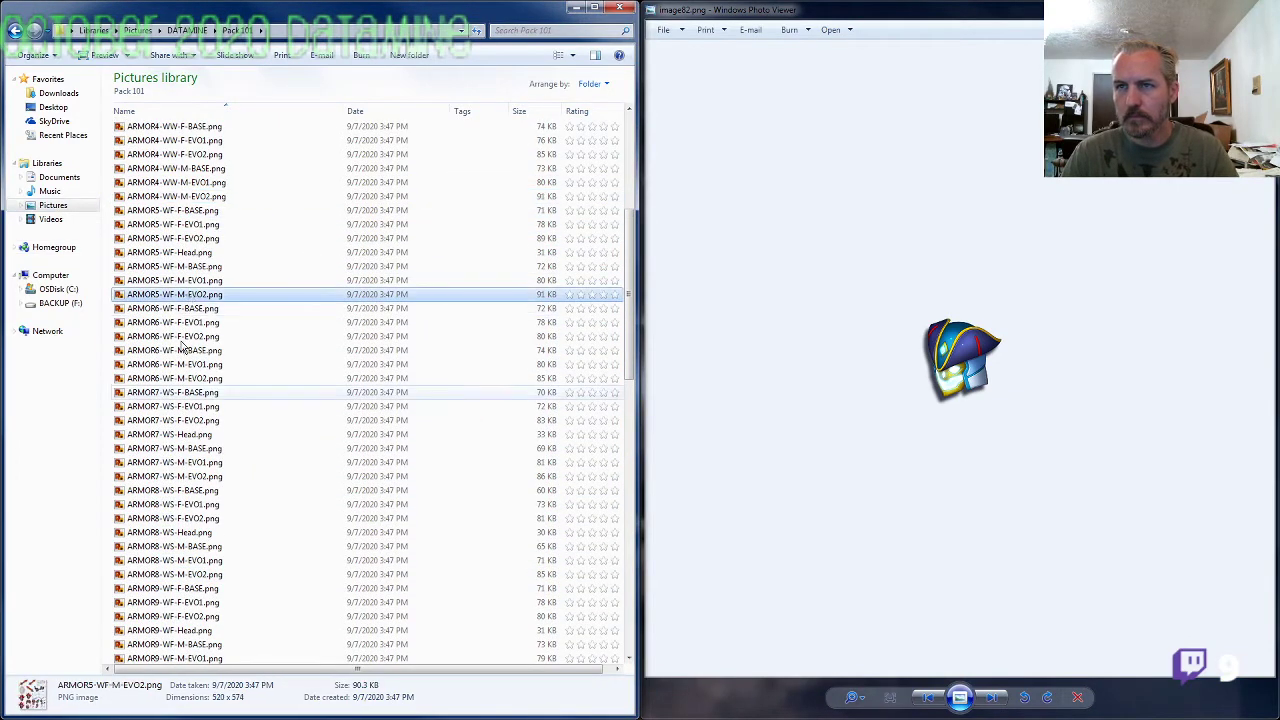
{"action": "scroll", "coordinate": [183, 430], "scroll_direction": "down", "scroll_amount": 17}
{"action": "left_click", "coordinate": [170, 264]}
{"action": "key", "text": "F2"}
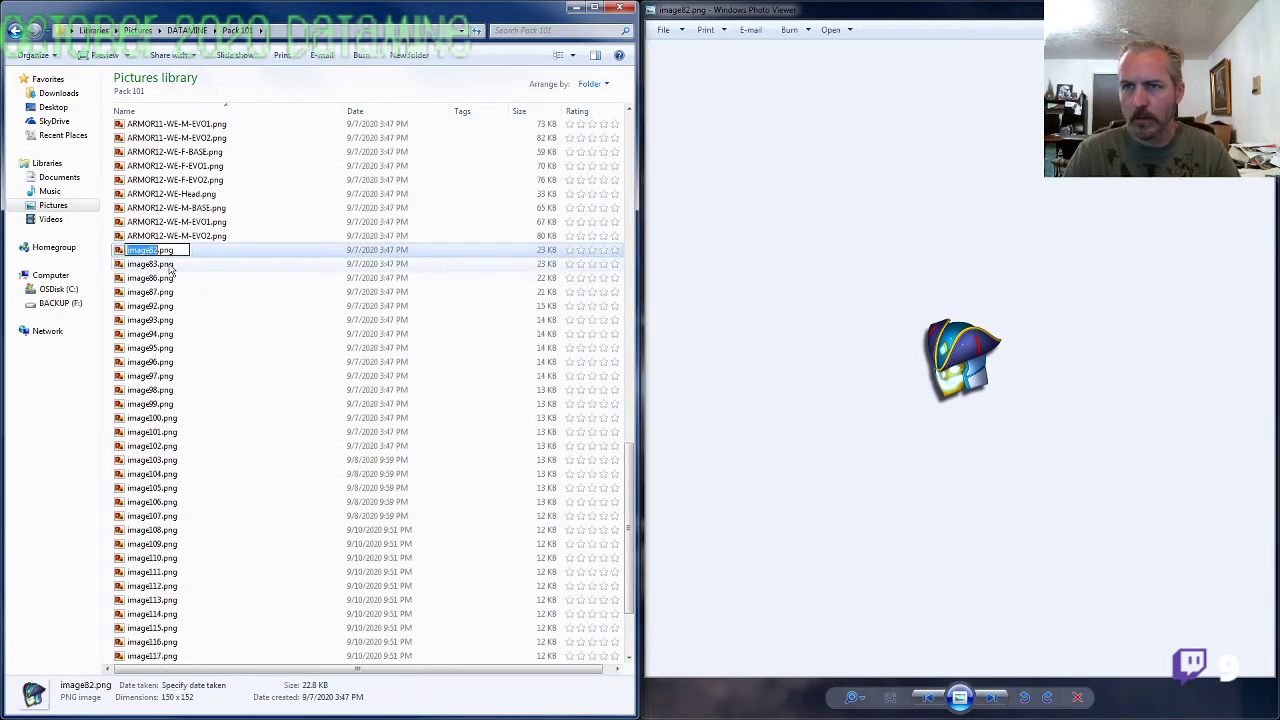
{"action": "type", "text": "ARMOR4-WW-Head"}
{"action": "key", "text": "Return"}
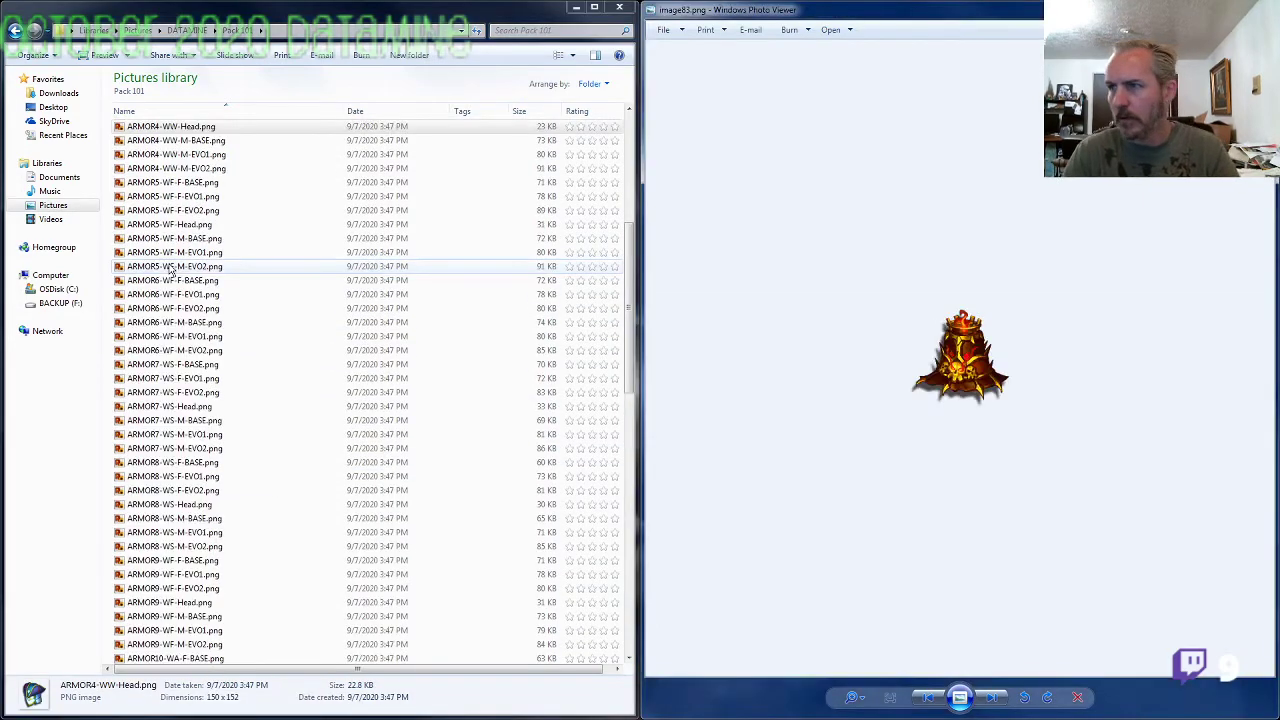
Step: Compare the image83.png helmet with the ARMOR9-WF-M-EVO2.png artwork
{"action": "left_click", "coordinate": [175, 281]}
{"action": "scroll", "coordinate": [195, 330], "scroll_direction": "down", "scroll_amount": 3}
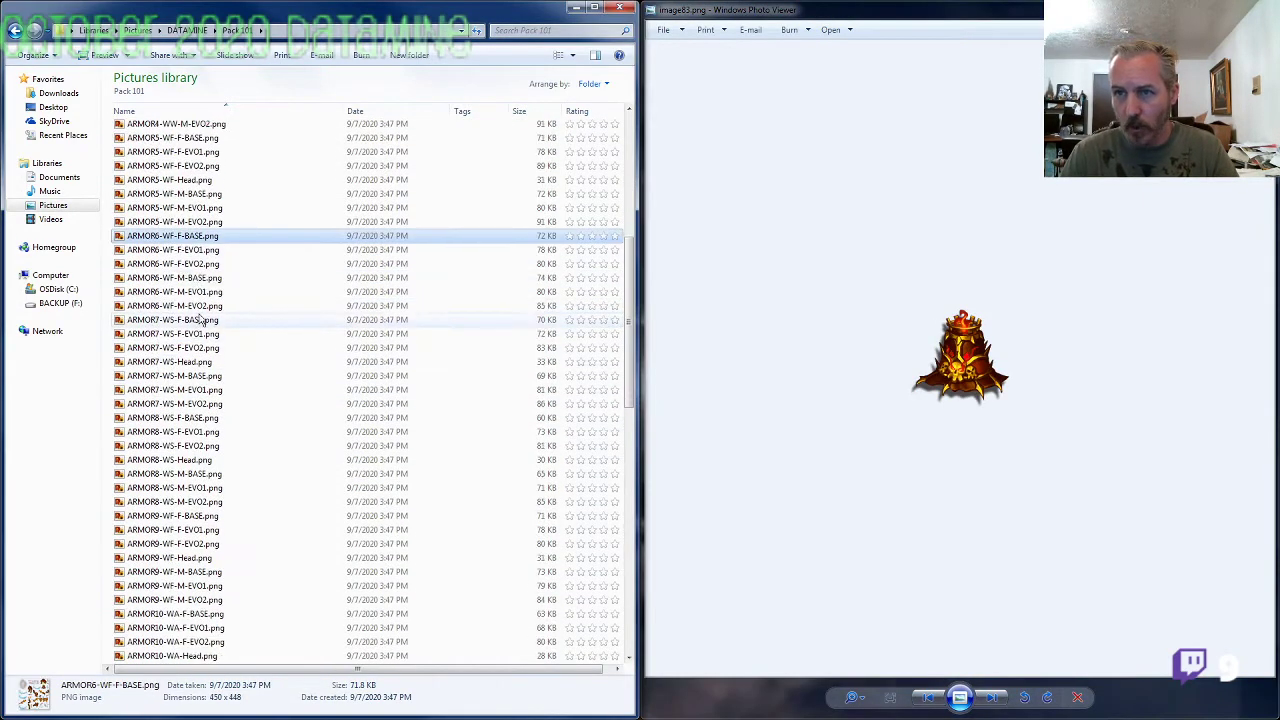
{"action": "left_click", "coordinate": [205, 279]}
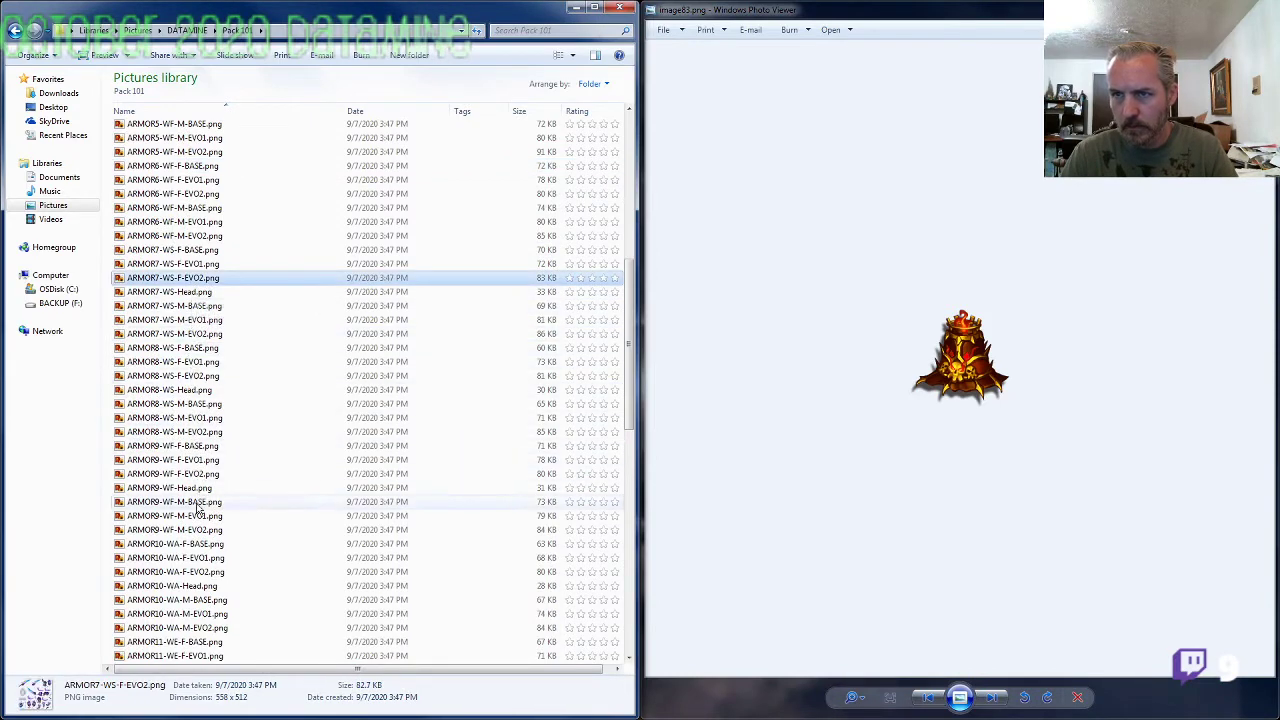
{"action": "left_click", "coordinate": [196, 531]}
{"action": "double_click", "coordinate": [197, 537]}
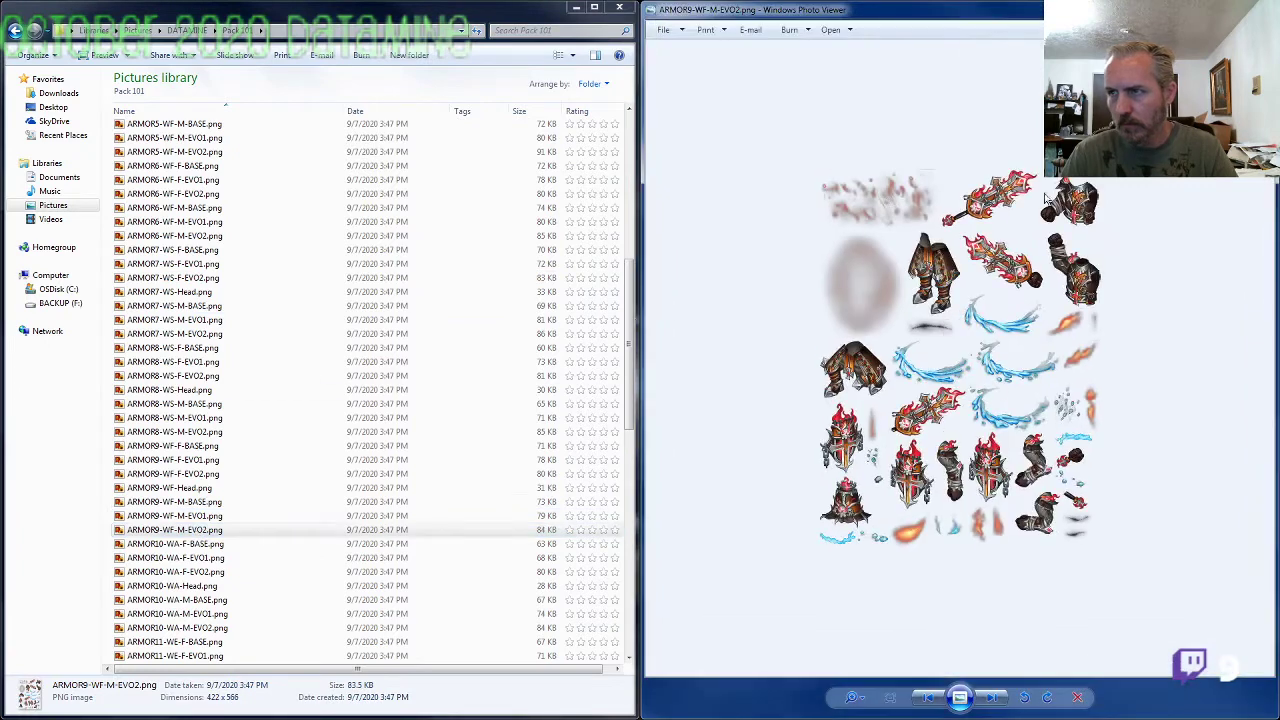
{"action": "key", "text": "alt+F4"}
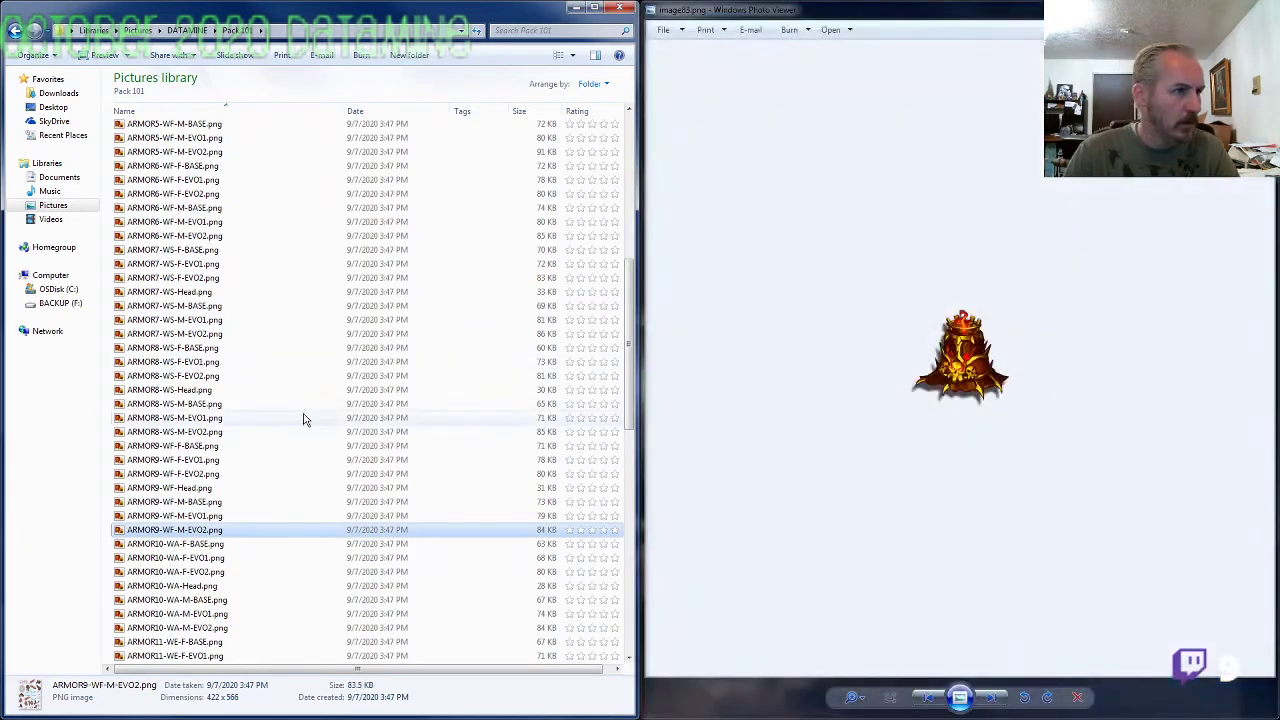
Step: Compare the image83.png helmet with the ARMOR1-WA-M-EVO2.png and ARMOR3-WA-M-EVO2.png artwork
{"action": "left_click", "coordinate": [177, 365]}
{"action": "scroll", "coordinate": [177, 365], "scroll_direction": "up", "scroll_amount": 10}
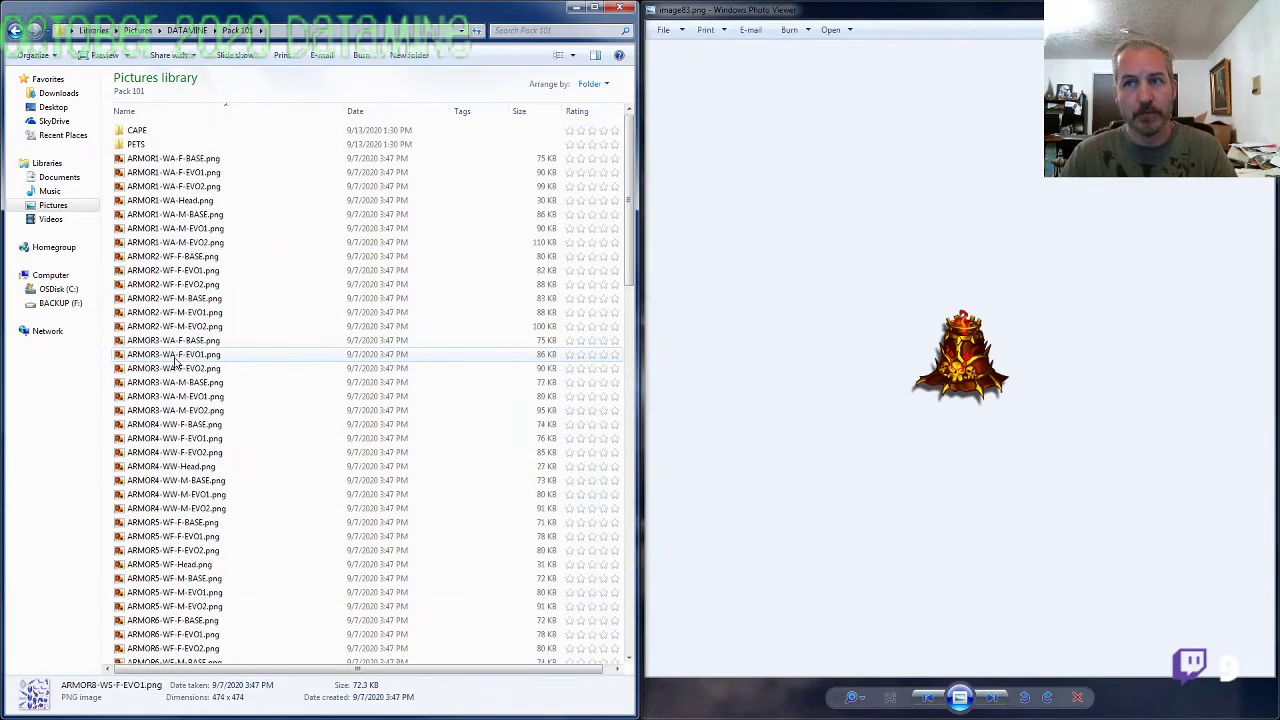
{"action": "double_click", "coordinate": [206, 242]}
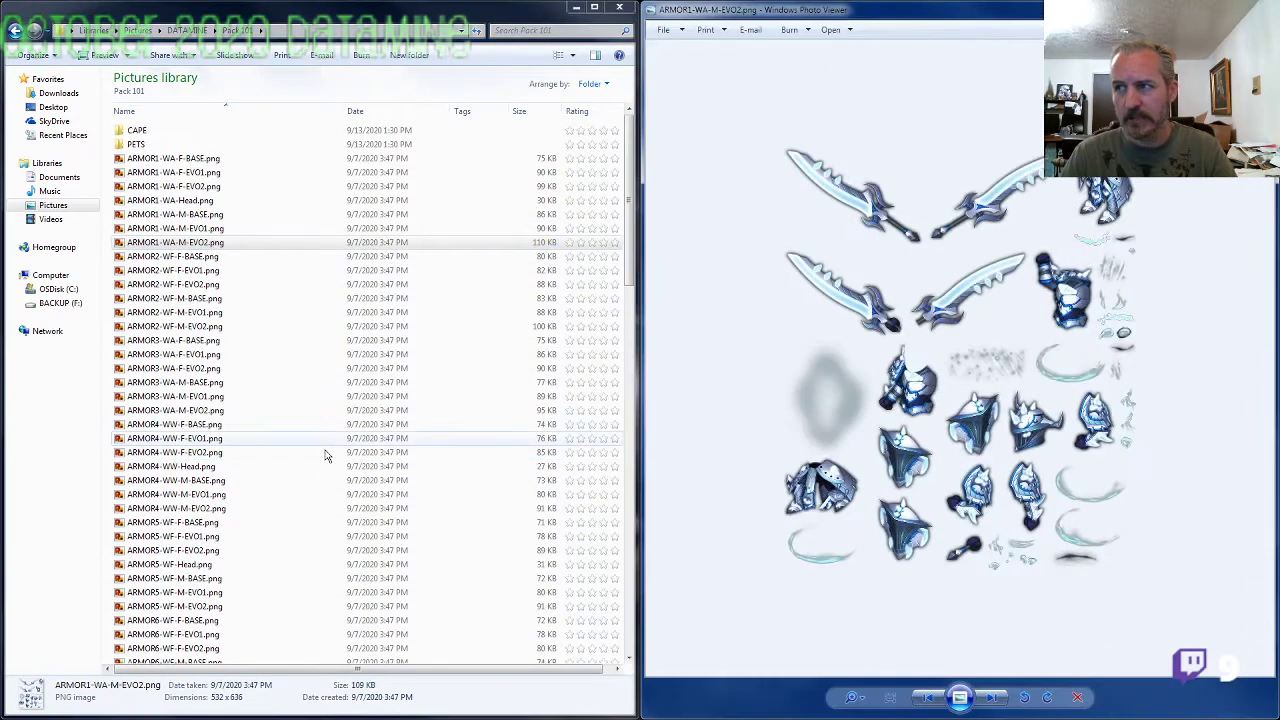
{"action": "key", "text": "alt+F4"}
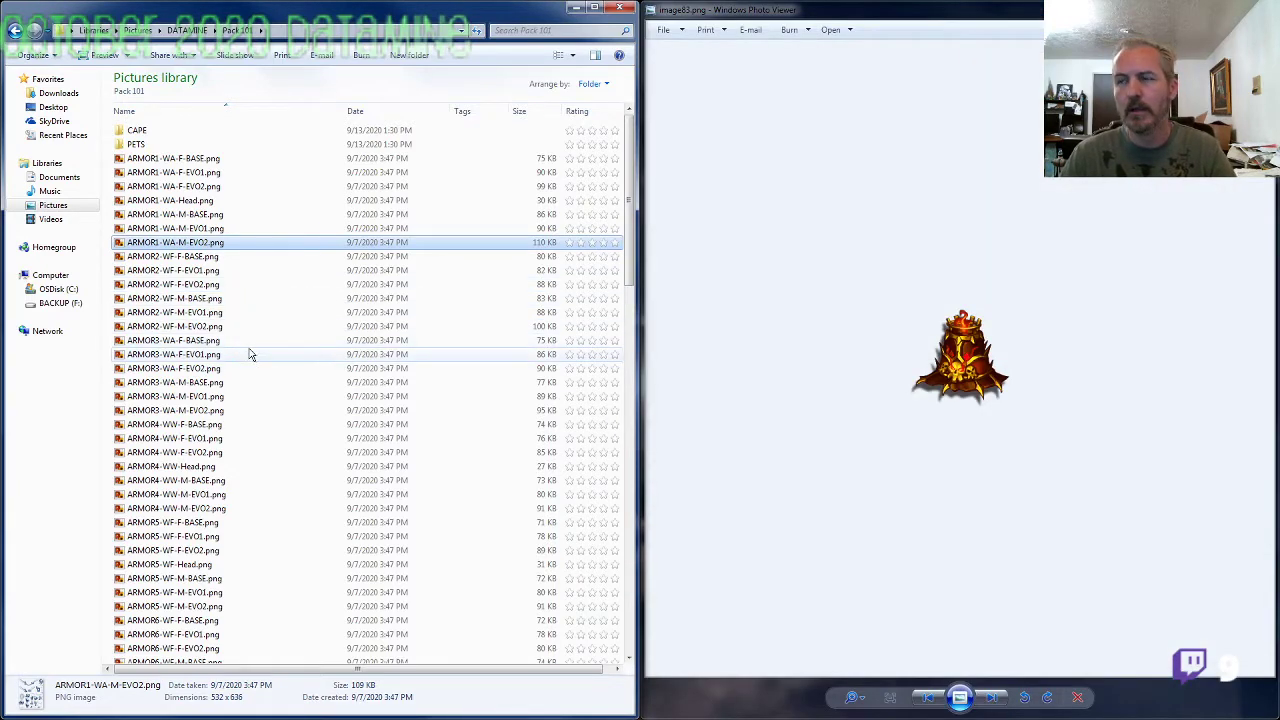
{"action": "double_click", "coordinate": [210, 410]}
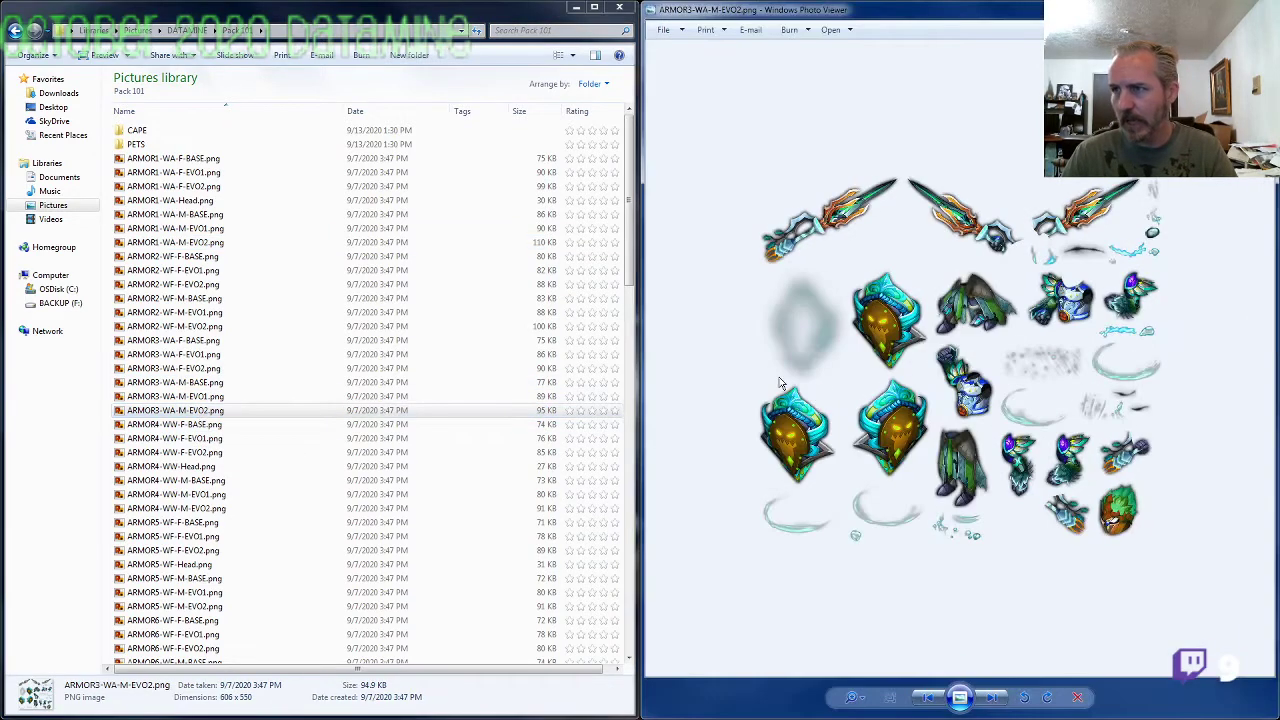
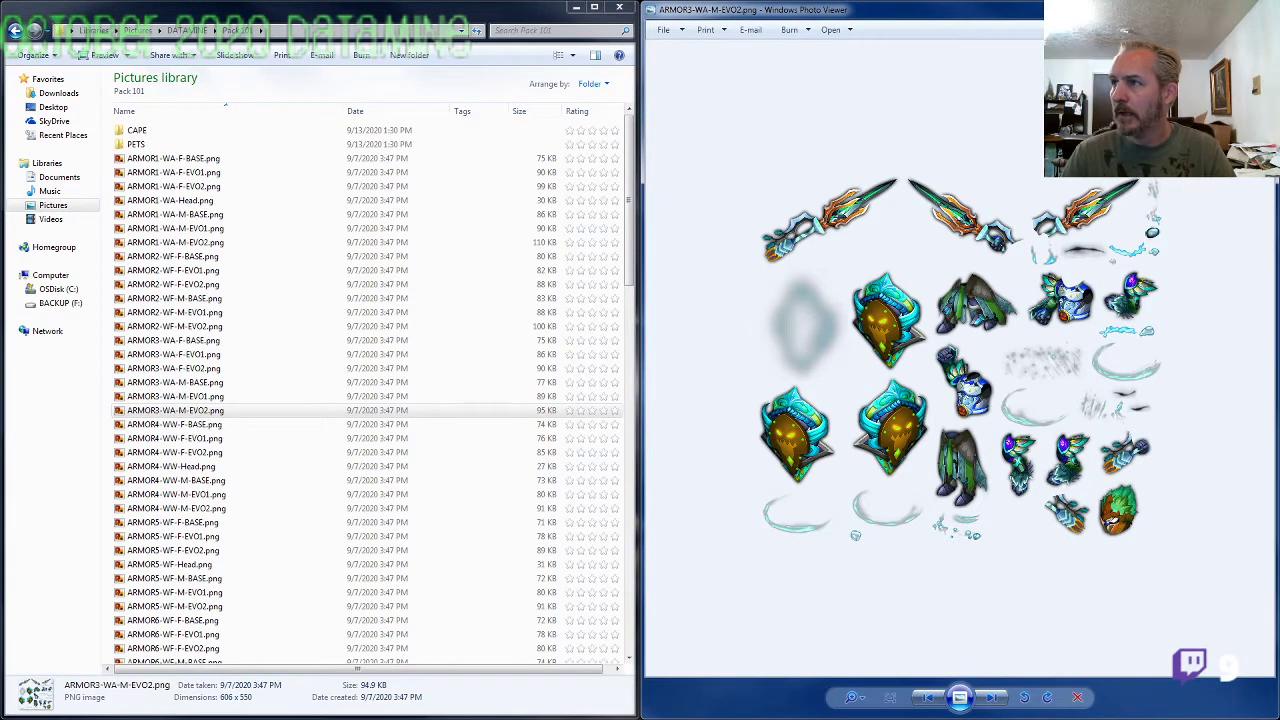
{"action": "left_click", "coordinate": [1258, 8]}
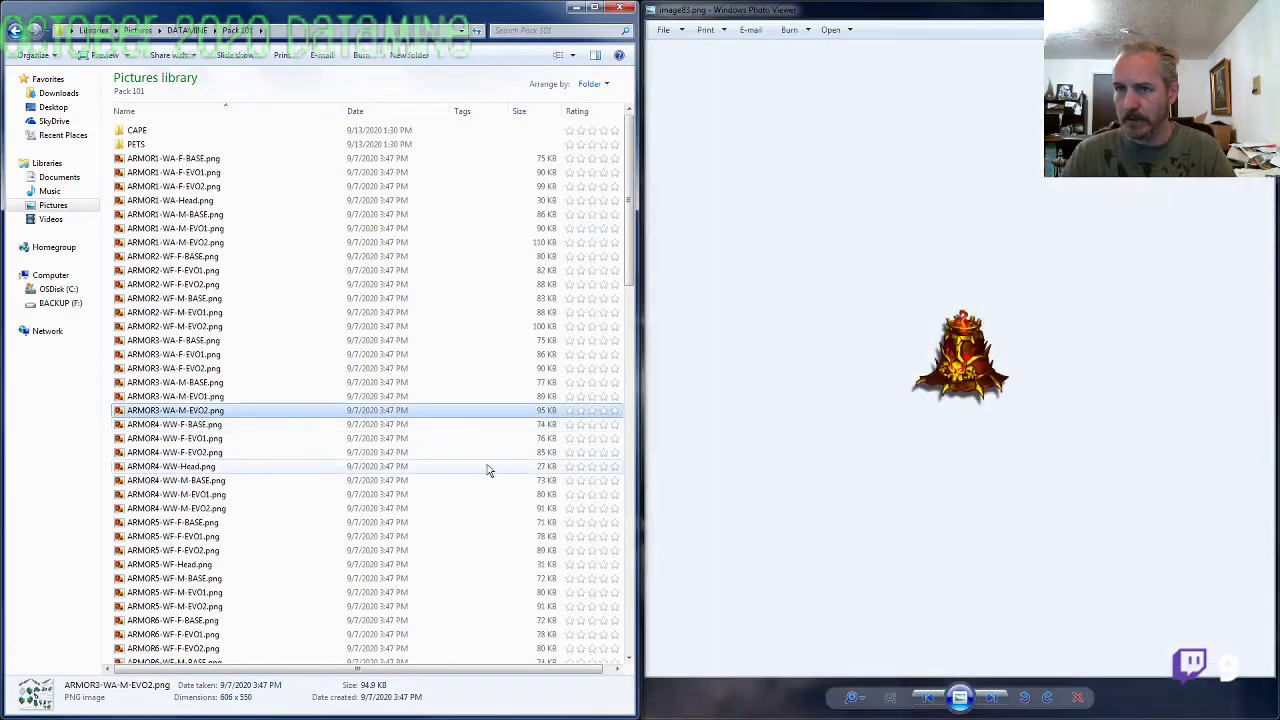
Step: Compare the image83.png helmet with the ARMOR10-WA-M-EVO2.png artwork
{"action": "left_click", "coordinate": [212, 482]}
{"action": "scroll", "coordinate": [207, 490], "scroll_direction": "down", "scroll_amount": 4}
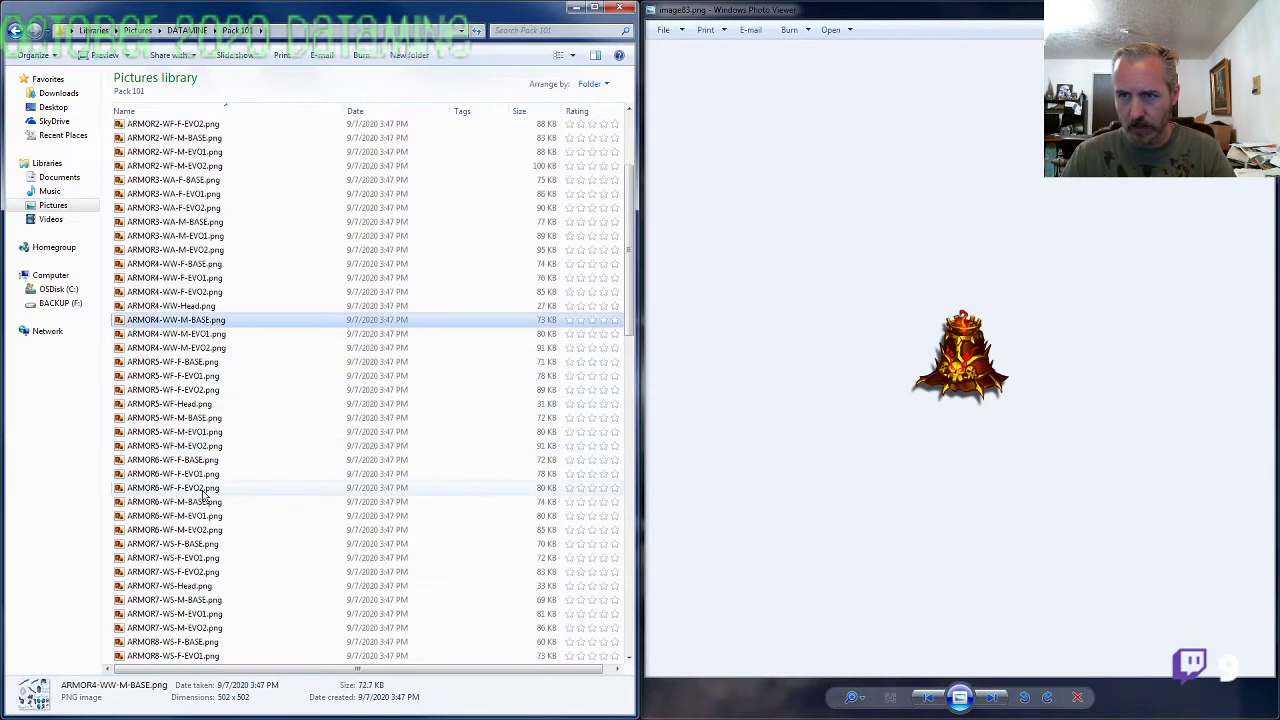
{"action": "scroll", "coordinate": [203, 494], "scroll_direction": "down", "scroll_amount": 7}
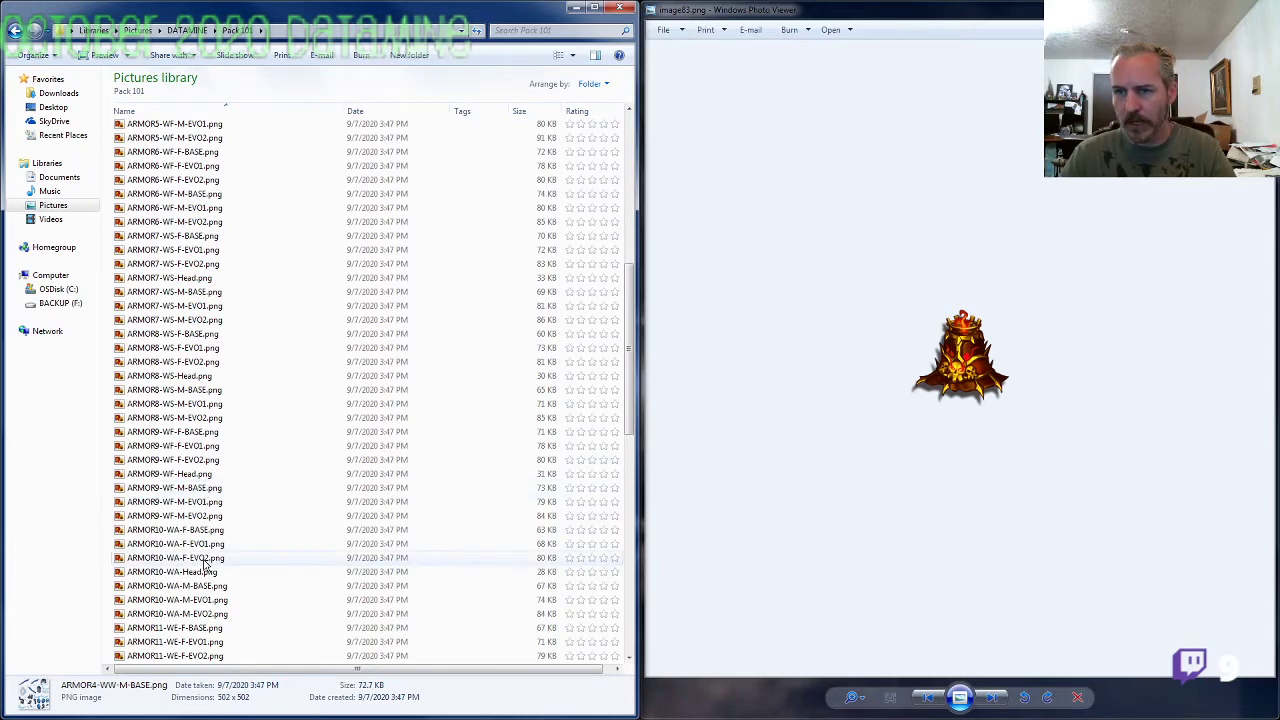
{"action": "double_click", "coordinate": [210, 613]}
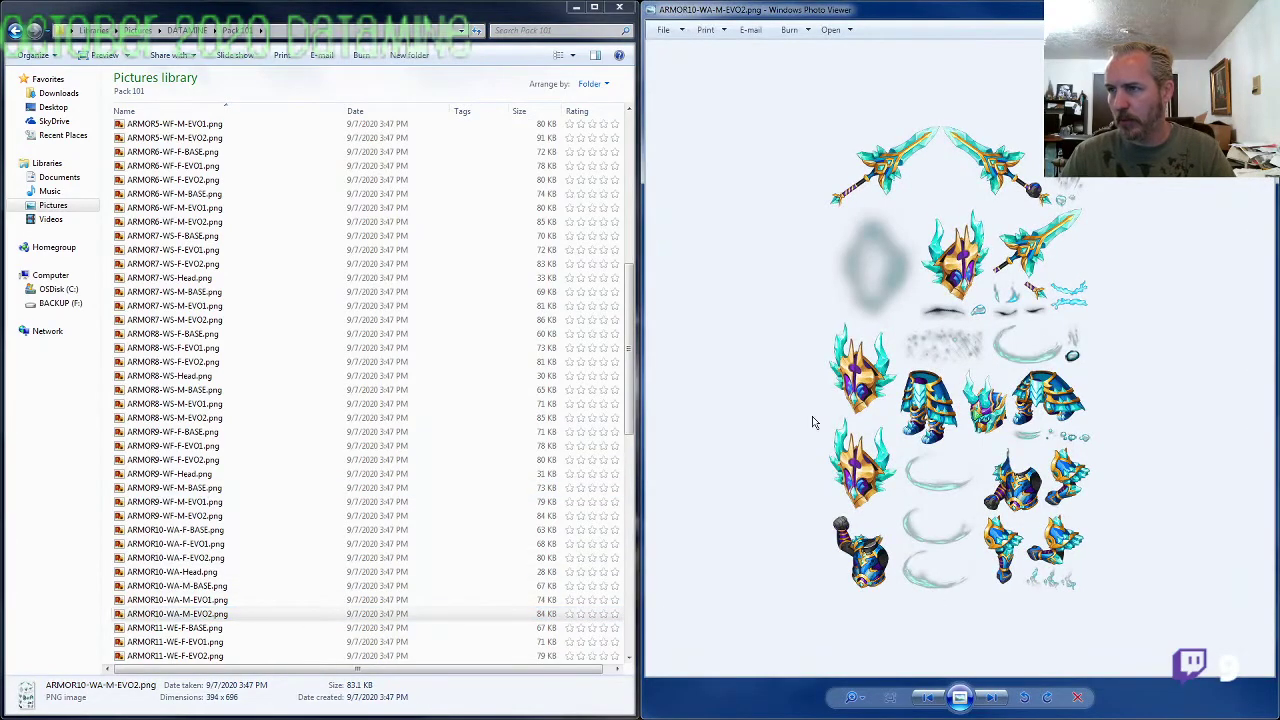
{"action": "left_click", "coordinate": [1256, 8]}
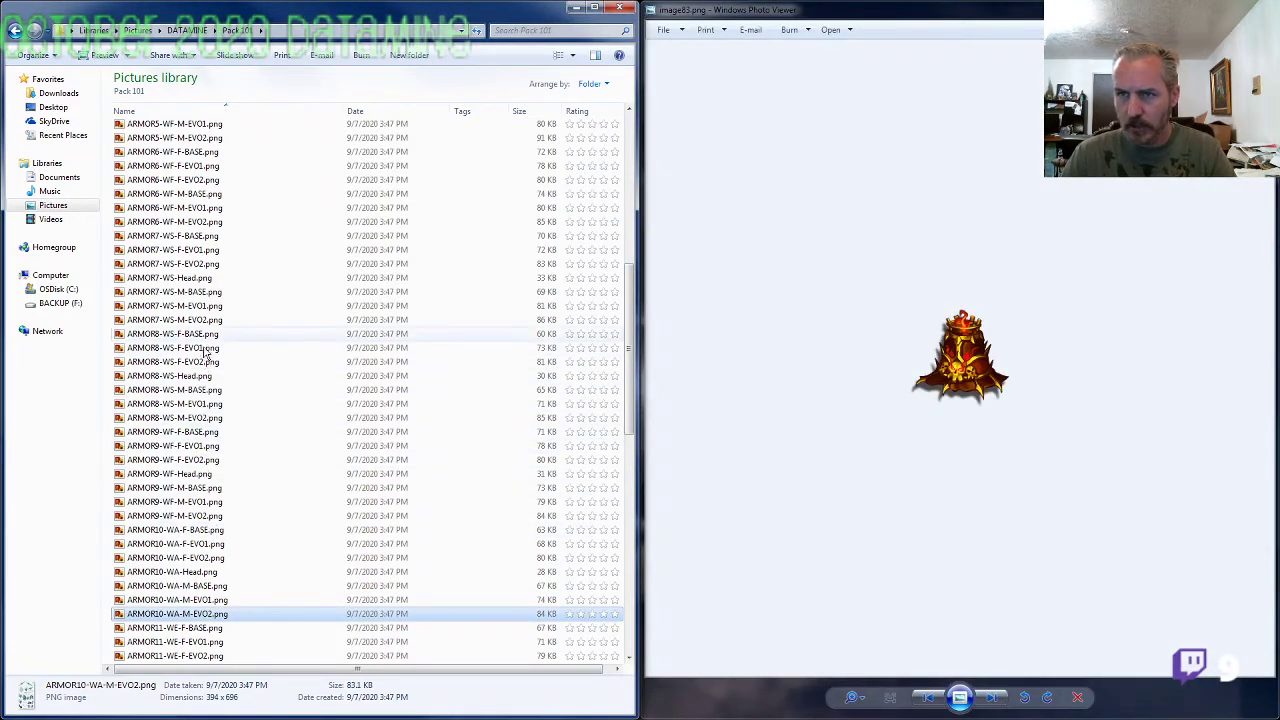
Step: Check the image83.png helmet against the ARMOR6-WF-F-EVO2.png artwork and rename image83.png as ARMOR6-WF-Head
{"action": "double_click", "coordinate": [200, 180]}
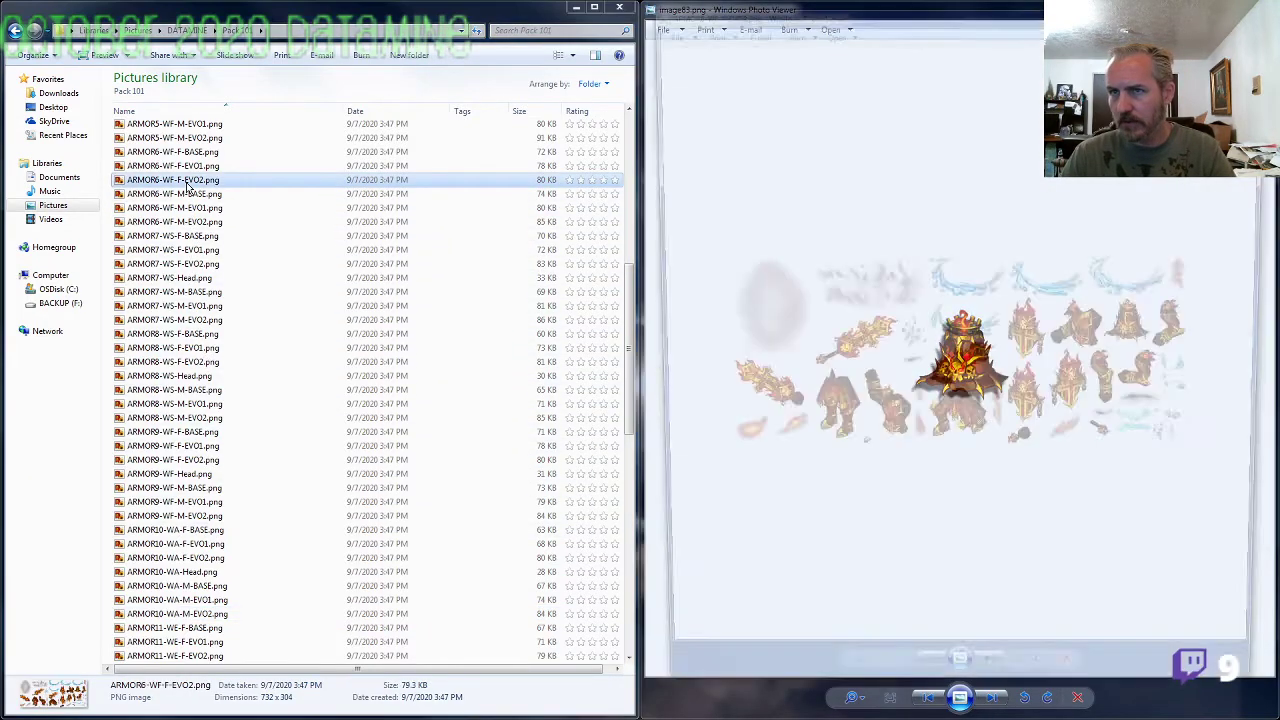
{"action": "left_click", "coordinate": [1256, 8]}
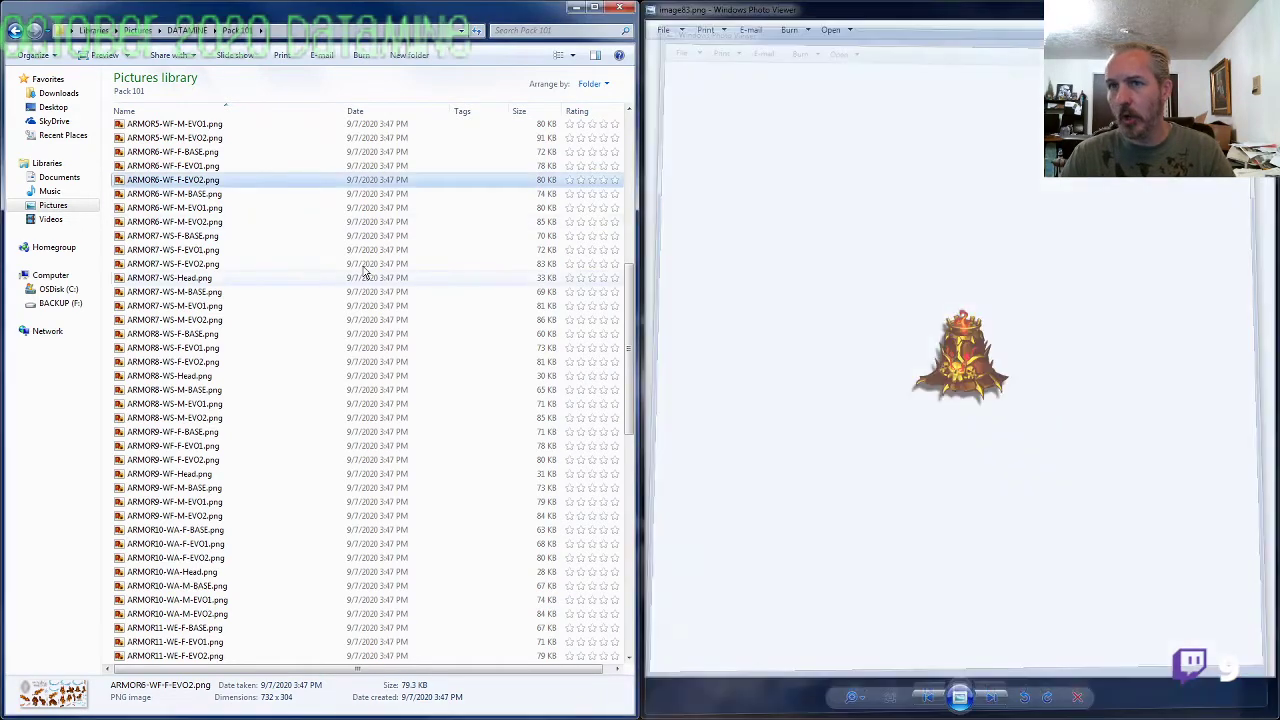
{"action": "key", "text": "F2"}
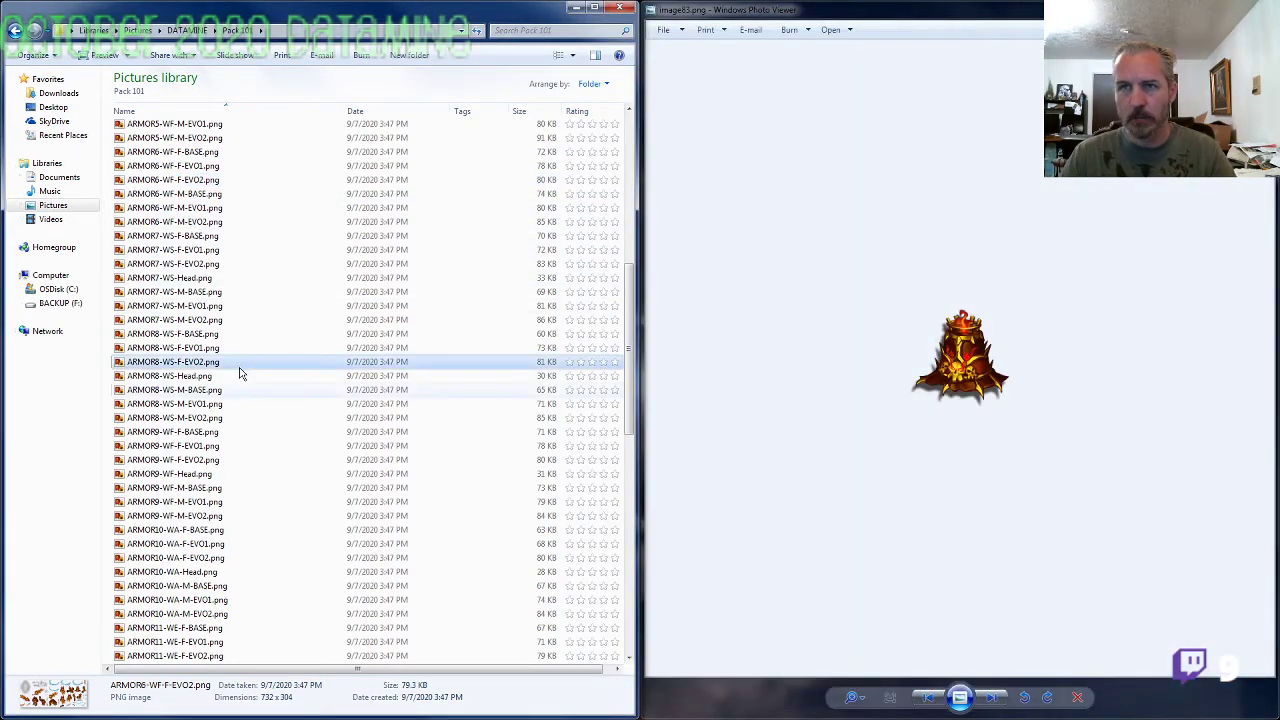
{"action": "scroll", "coordinate": [220, 420], "scroll_direction": "down", "scroll_amount": 12}
{"action": "left_click", "coordinate": [173, 322]}
{"action": "left_click", "coordinate": [173, 322]}
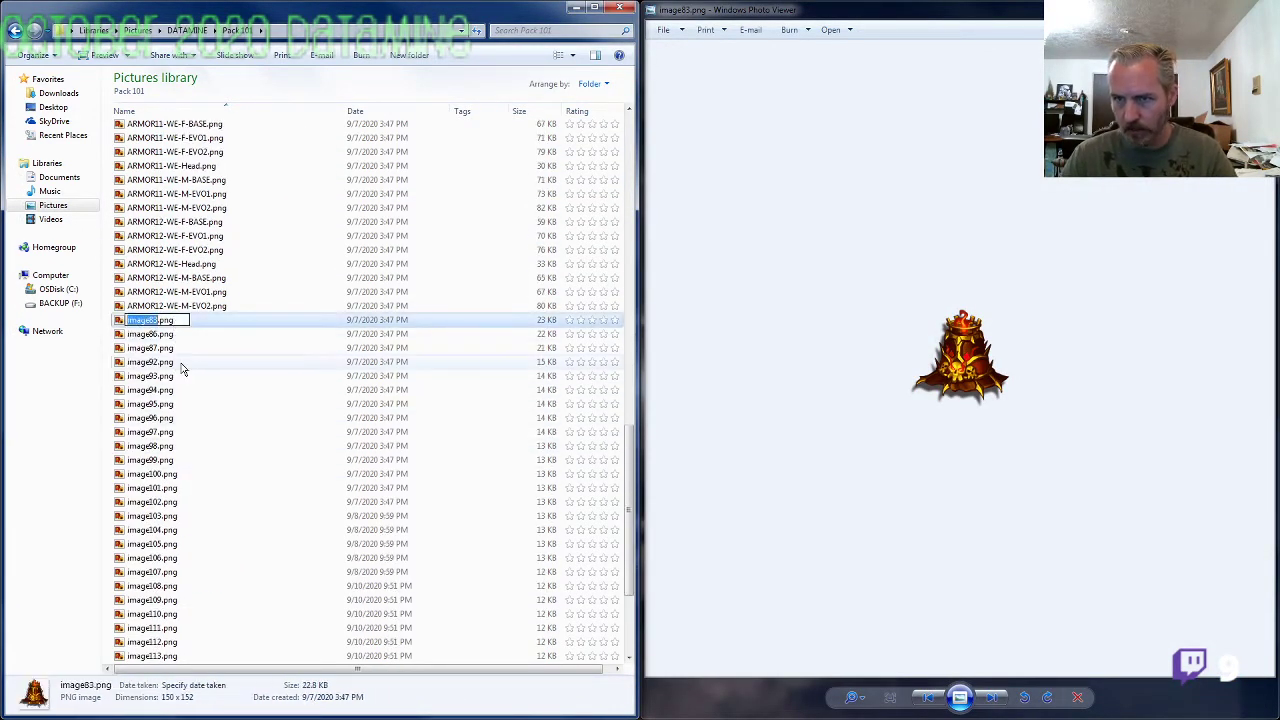
{"action": "type", "text": "ARMOR6-WF-Hea"}
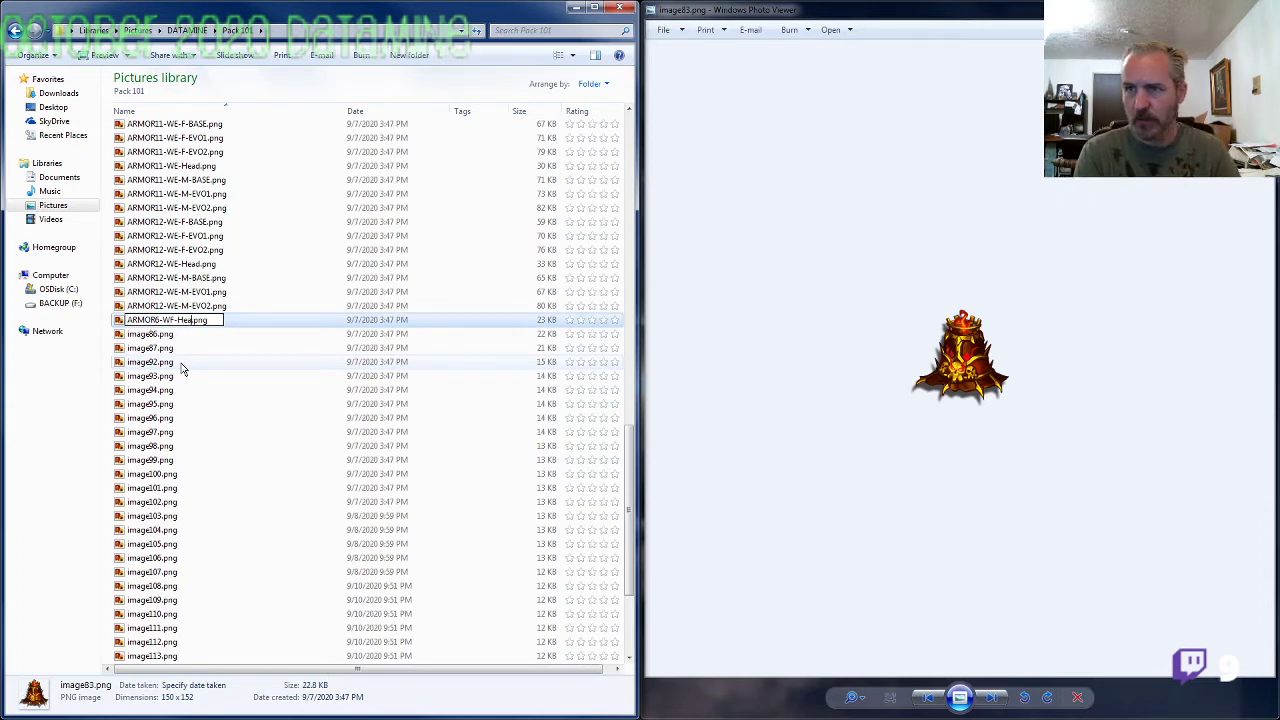
{"action": "type", "text": "d"}
{"action": "key", "text": "Return"}
Step: Compare the image86.png helmet with the ARMOR2-WF-M-EVO2.png artwork and copy the ARMOR2-WF- prefix from that file's name
{"action": "left_click", "coordinate": [181, 366]}
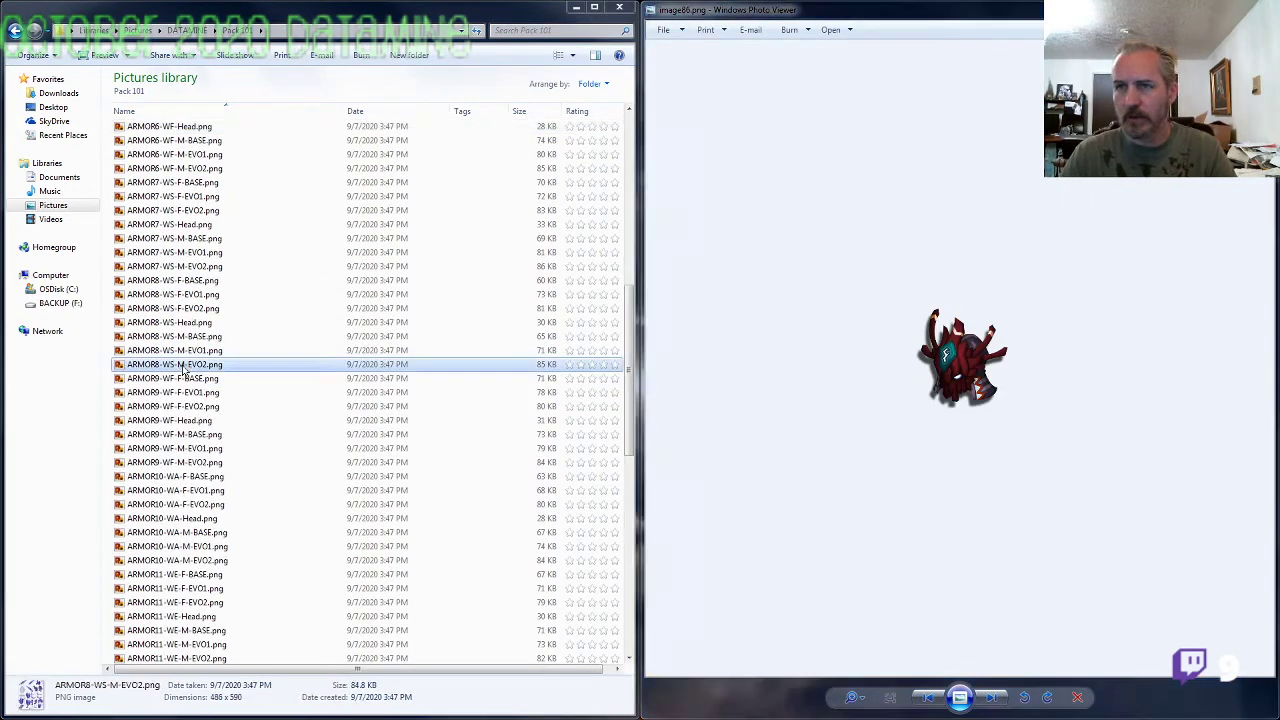
{"action": "scroll", "coordinate": [185, 360], "scroll_direction": "up", "scroll_amount": 7}
{"action": "scroll", "coordinate": [188, 350], "scroll_direction": "up", "scroll_amount": 5}
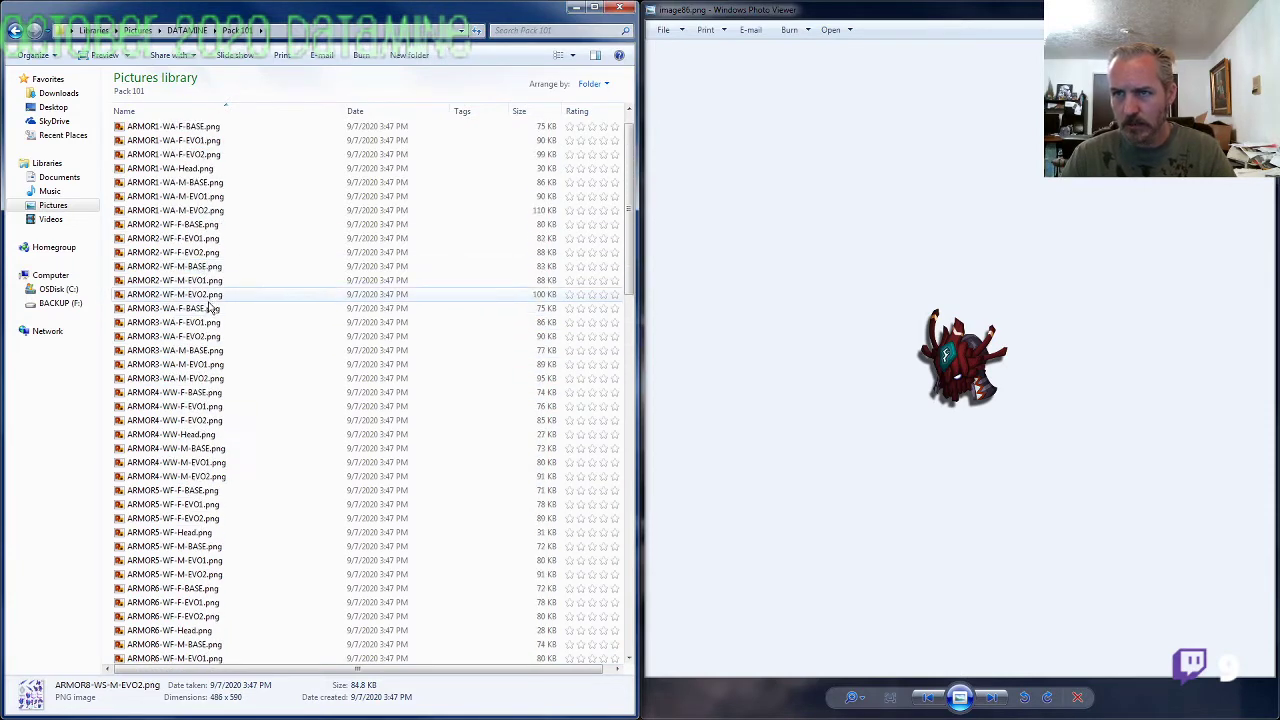
{"action": "double_click", "coordinate": [212, 295]}
{"action": "left_click", "coordinate": [1257, 9]}
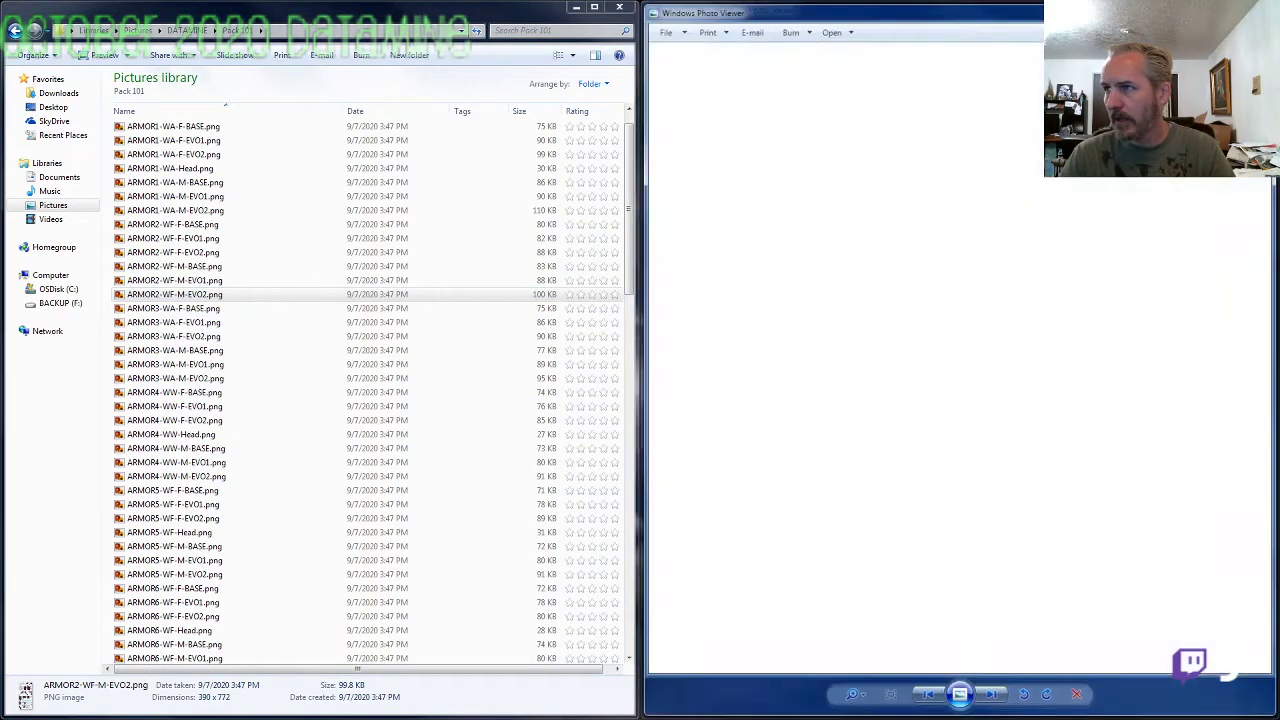
{"action": "key", "text": "F2"}
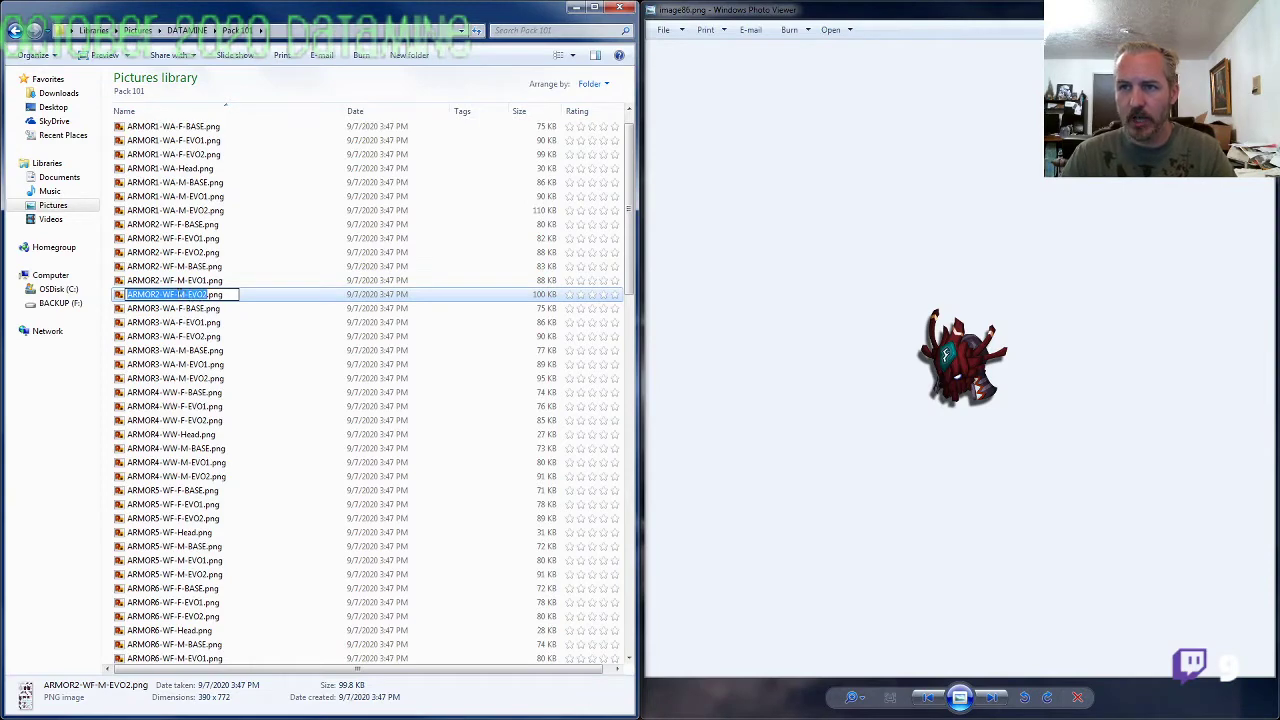
{"action": "left_click", "coordinate": [186, 392]}
Step: Rename image86.png as ARMOR2-WF-Head
{"action": "scroll", "coordinate": [186, 465], "scroll_direction": "down", "scroll_amount": 18}
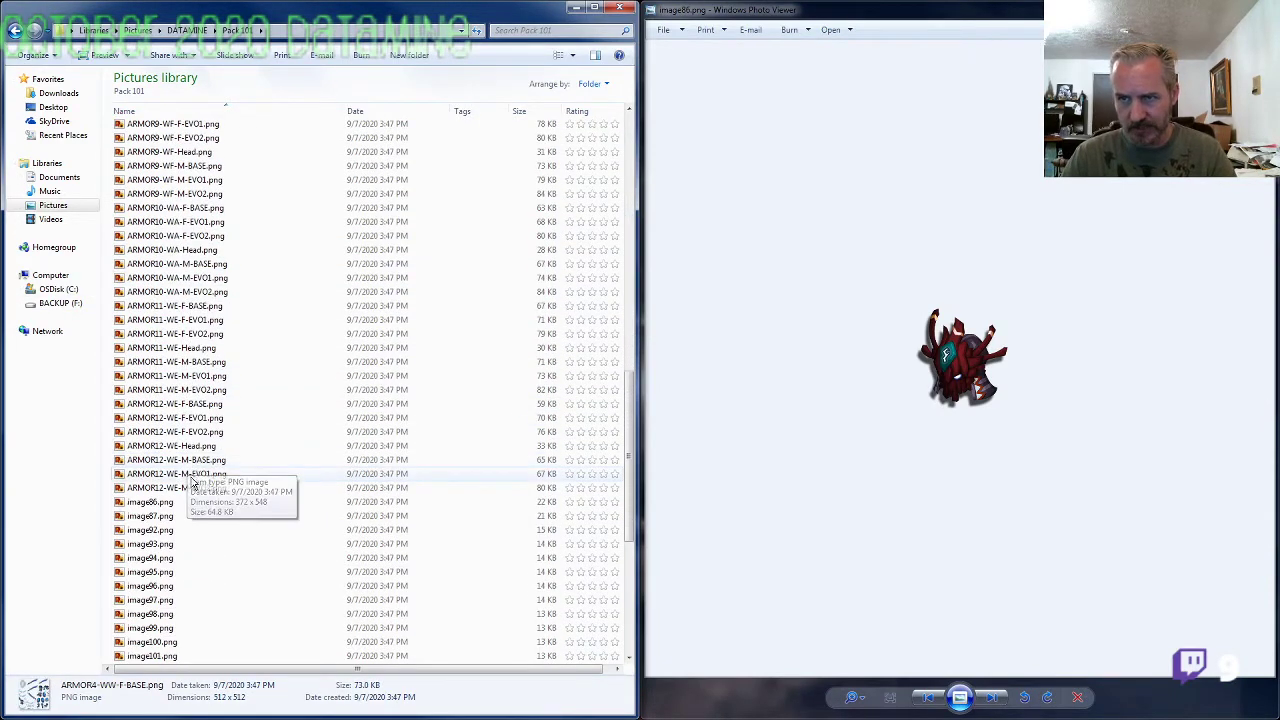
{"action": "left_click", "coordinate": [190, 502]}
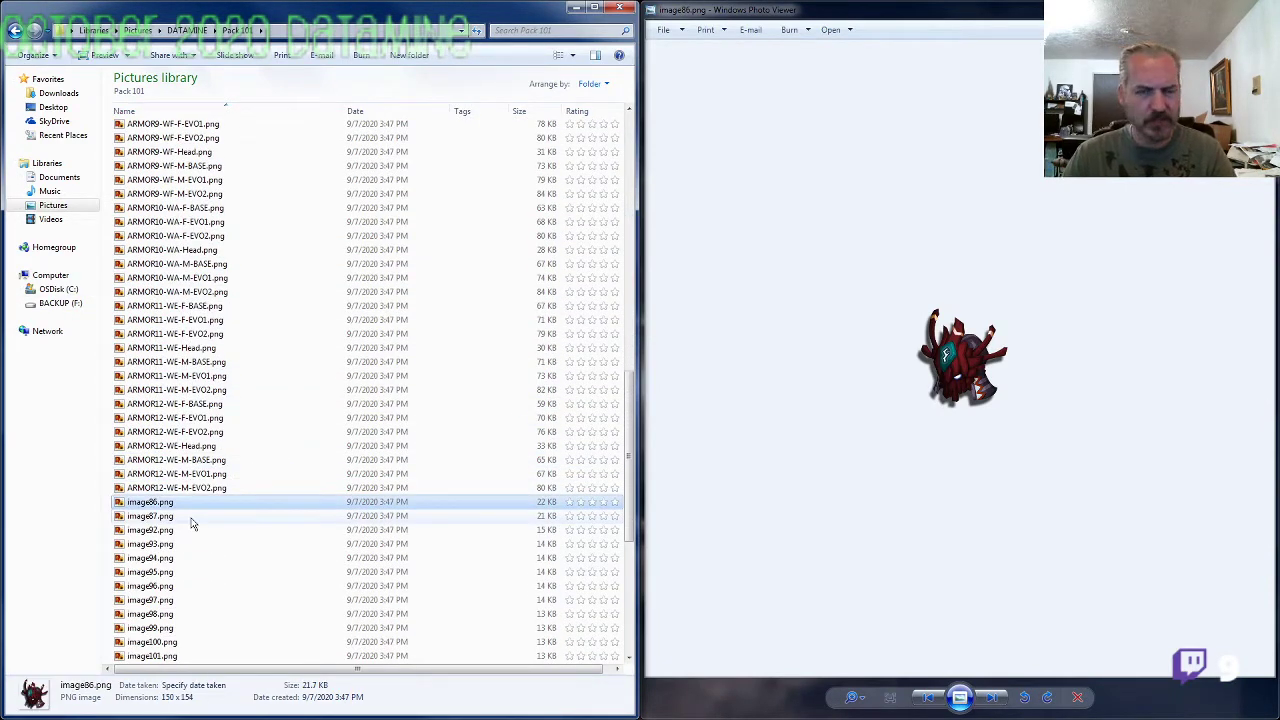
{"action": "key", "text": "F2"}
{"action": "type", "text": "ARMOR2-WF-"}
{"action": "type", "text": "Hea"}
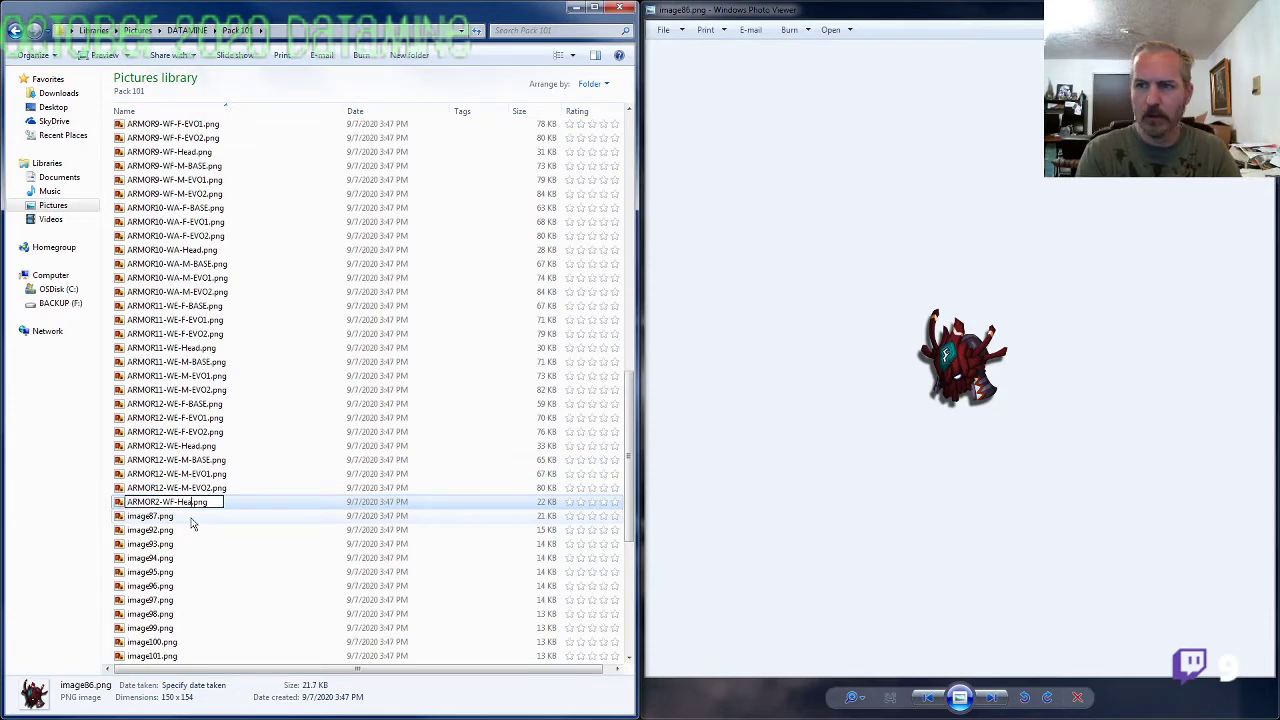
{"action": "type", "text": "d"}
{"action": "key", "text": "Return"}
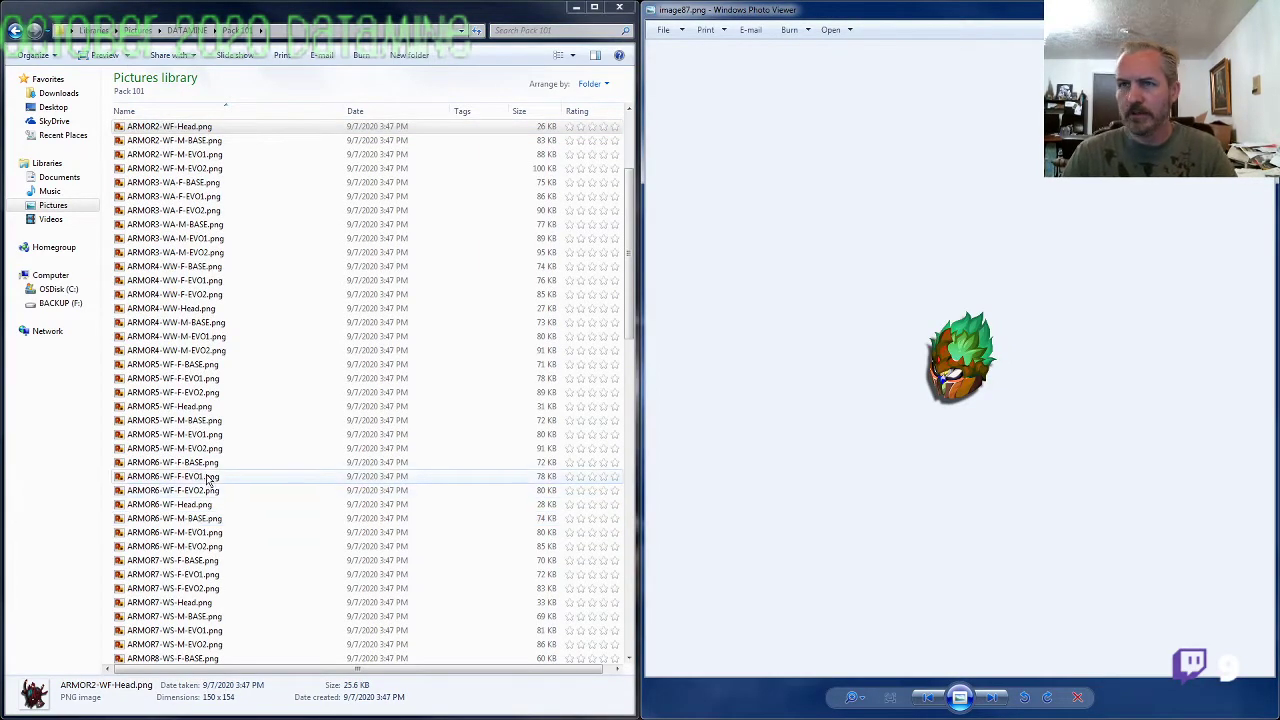
Step: Copy the ARMOR3-WA- prefix from the name of ARMOR3-WA-M-EVO2.png
{"action": "left_click", "coordinate": [205, 477]}
{"action": "scroll", "coordinate": [207, 470], "scroll_direction": "up", "scroll_amount": 3}
{"action": "left_click", "coordinate": [200, 392]}
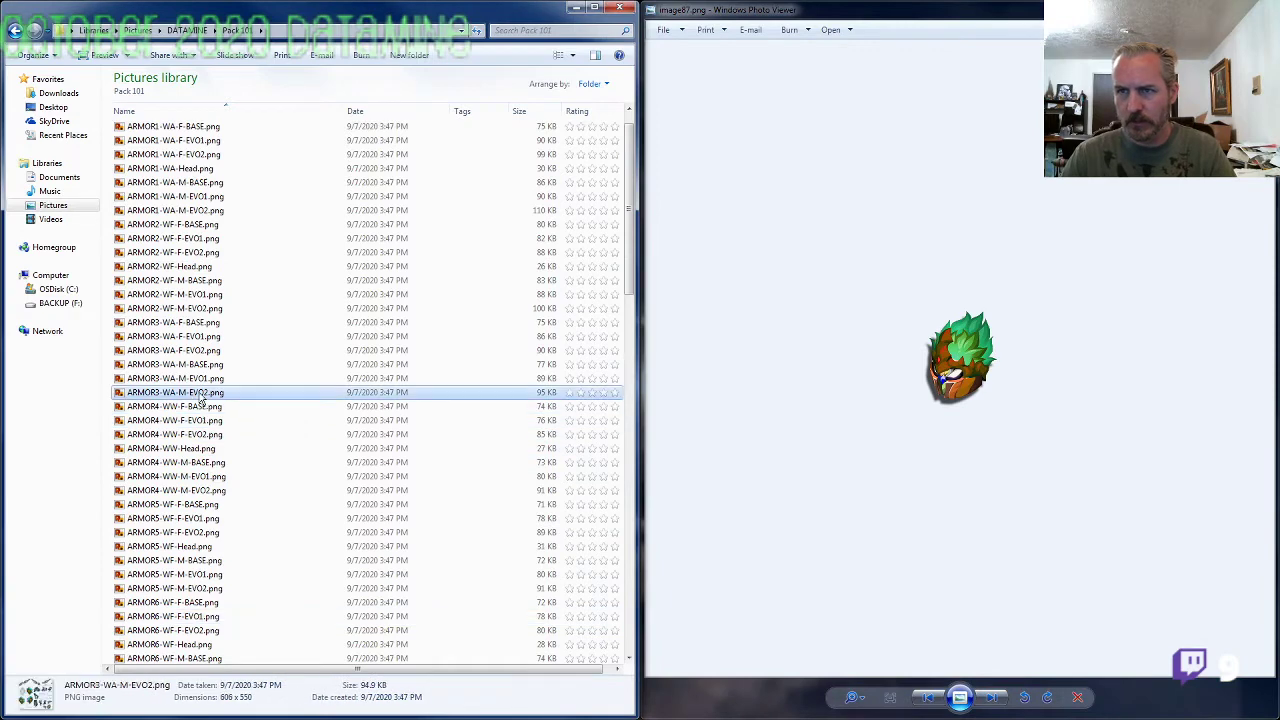
{"action": "key", "text": "alt+F4"}
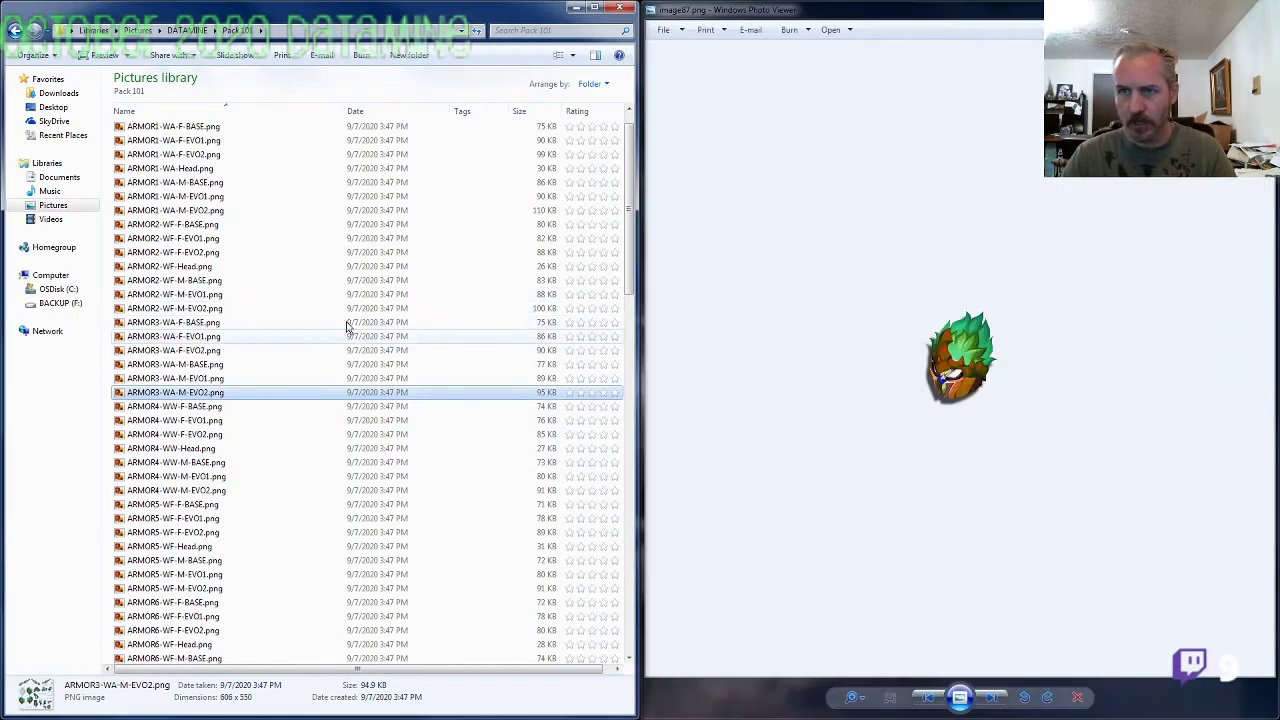
{"action": "key", "text": "F2"}
{"action": "left_click_drag", "start_coordinate": [181, 392], "coordinate": [79, 398]}
Step: Rename the helmet image image87.png as ARMOR3-WA-Head
{"action": "left_click", "coordinate": [192, 463]}
{"action": "scroll", "coordinate": [167, 470], "scroll_direction": "down", "scroll_amount": 20}
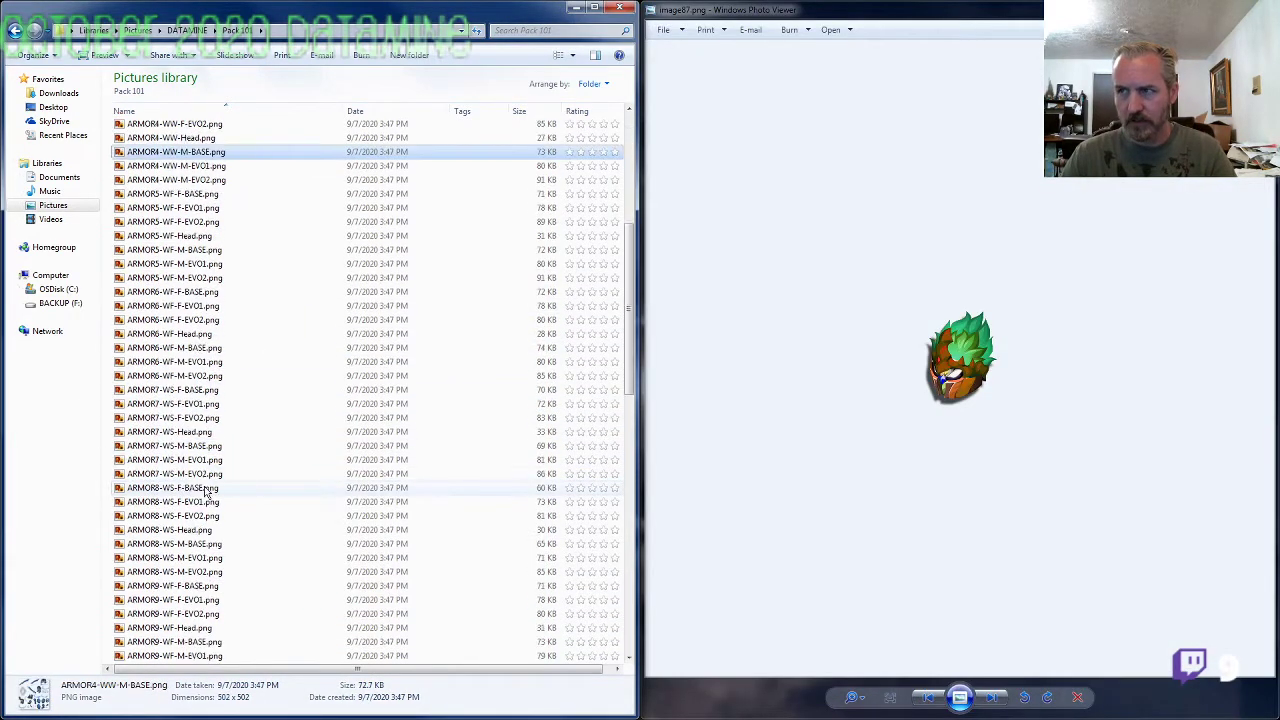
{"action": "left_click", "coordinate": [160, 446]}
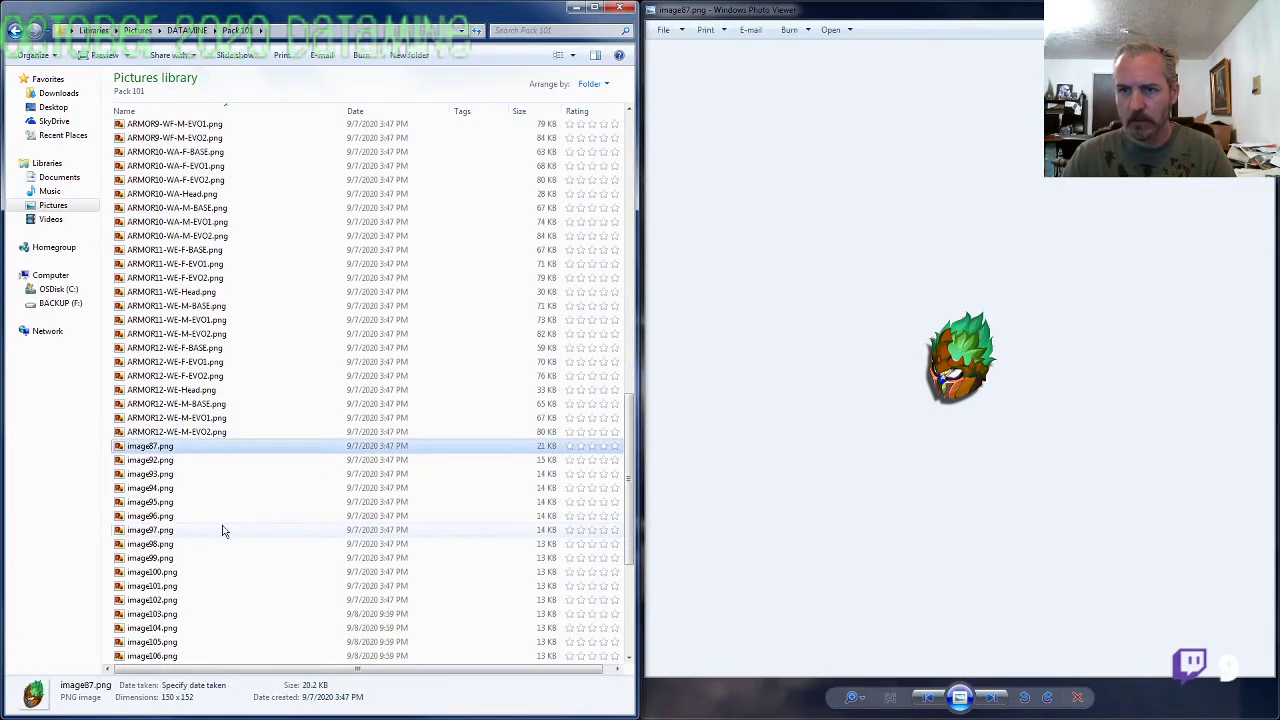
{"action": "key", "text": "F2"}
{"action": "key", "text": "Return"}
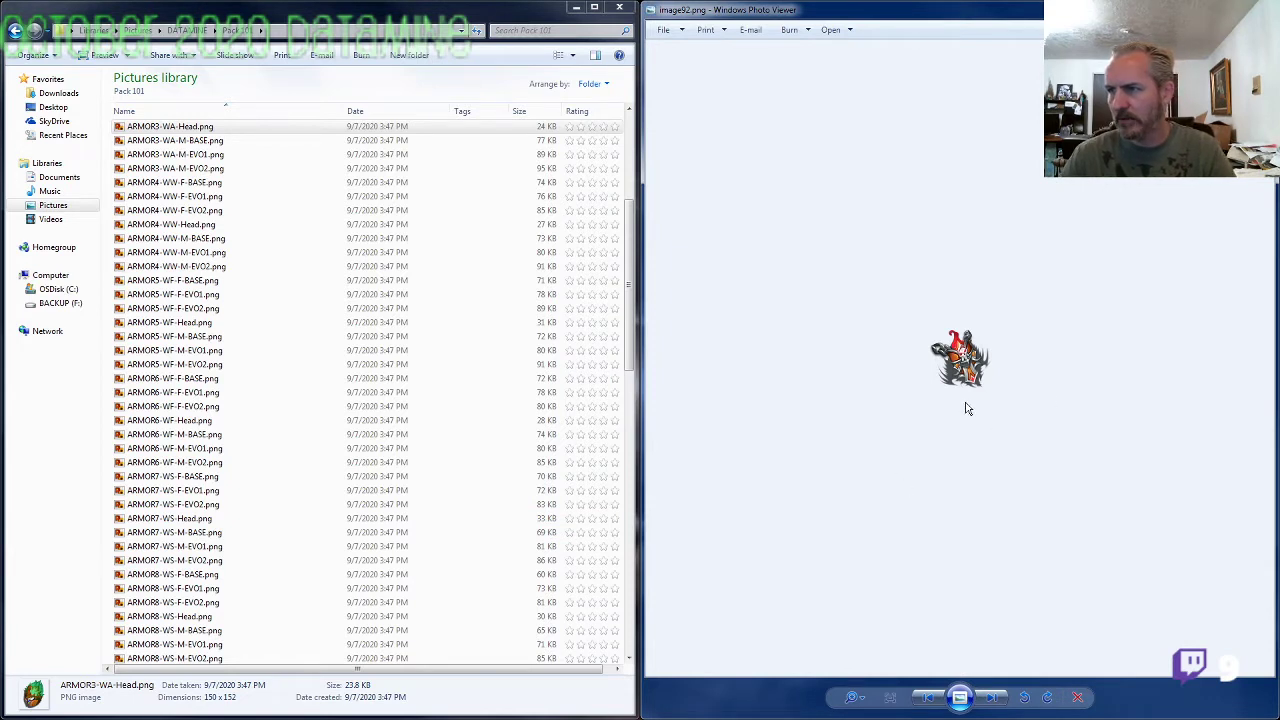
Step: Enlarge the image92.png amulet in the viewer and copy the ARMOR6-WF- prefix from ARMOR6-WF-Head.png
{"action": "left_click", "coordinate": [862, 699]}
{"action": "left_click_drag", "start_coordinate": [862, 699], "coordinate": [862, 675]}
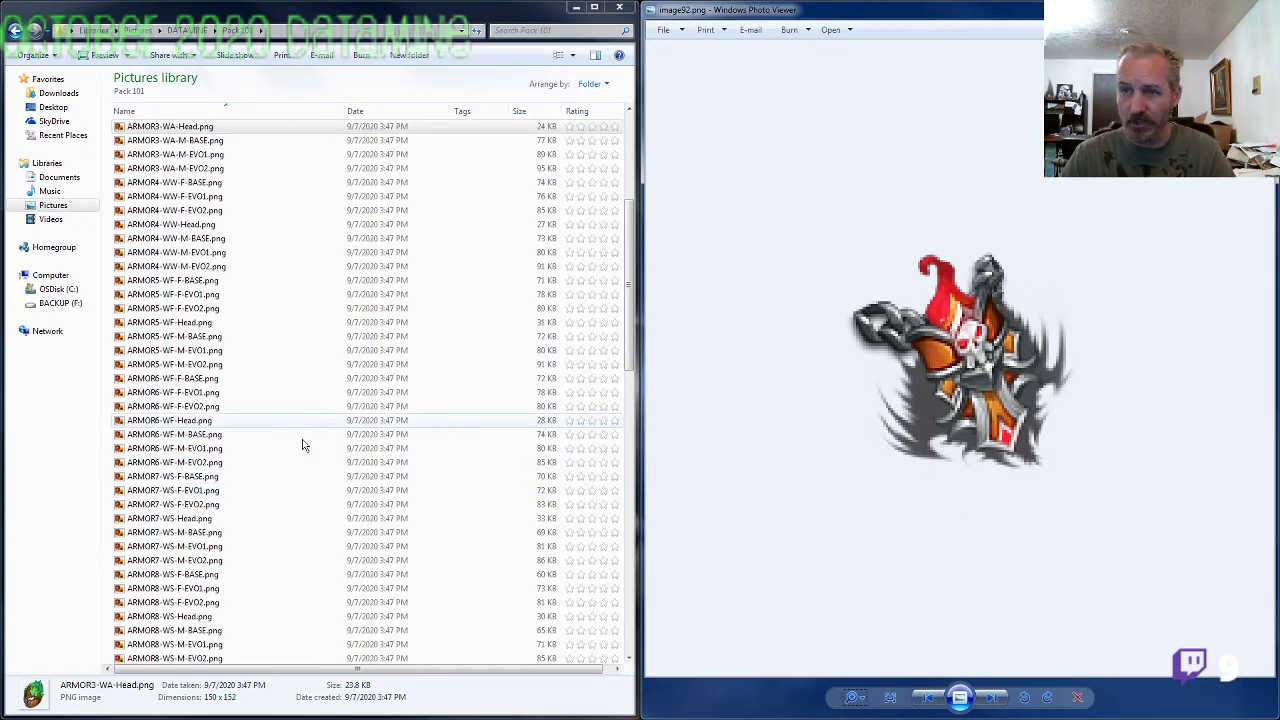
{"action": "left_click", "coordinate": [198, 421]}
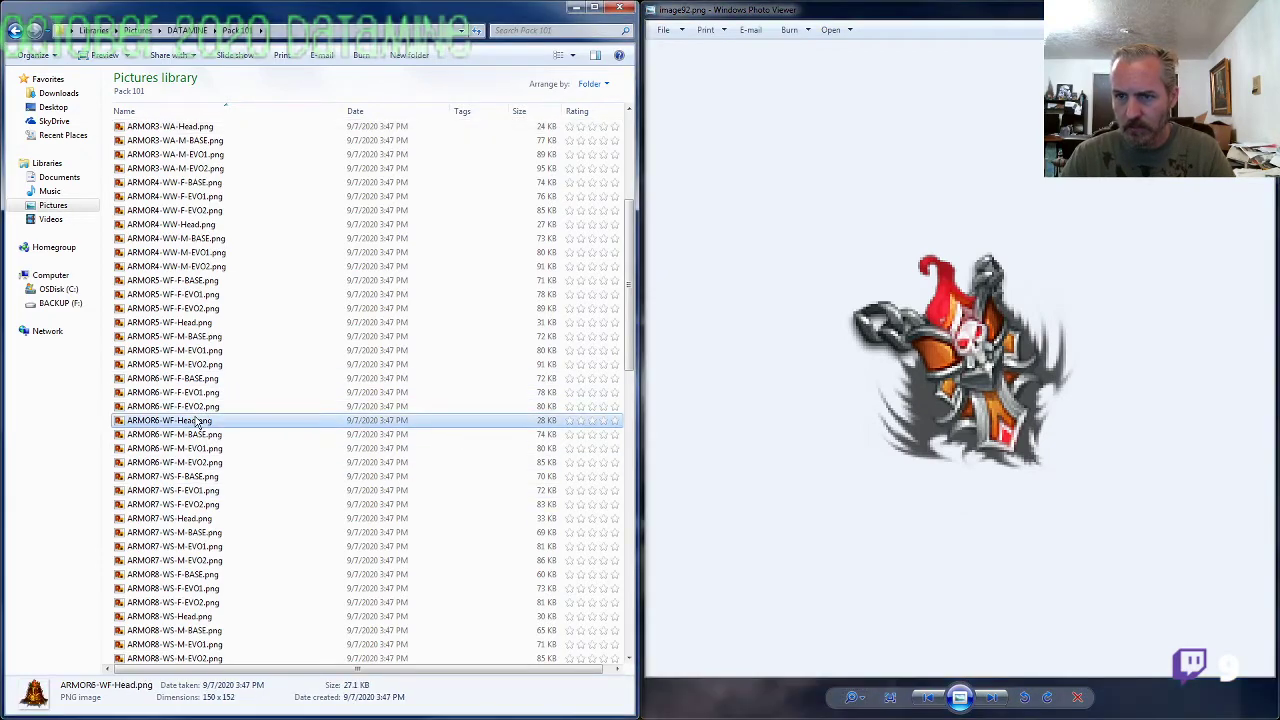
{"action": "left_click", "coordinate": [188, 504]}
{"action": "scroll", "coordinate": [185, 505], "scroll_direction": "down", "scroll_amount": 13}
{"action": "scroll", "coordinate": [186, 510], "scroll_direction": "down", "scroll_amount": 4}
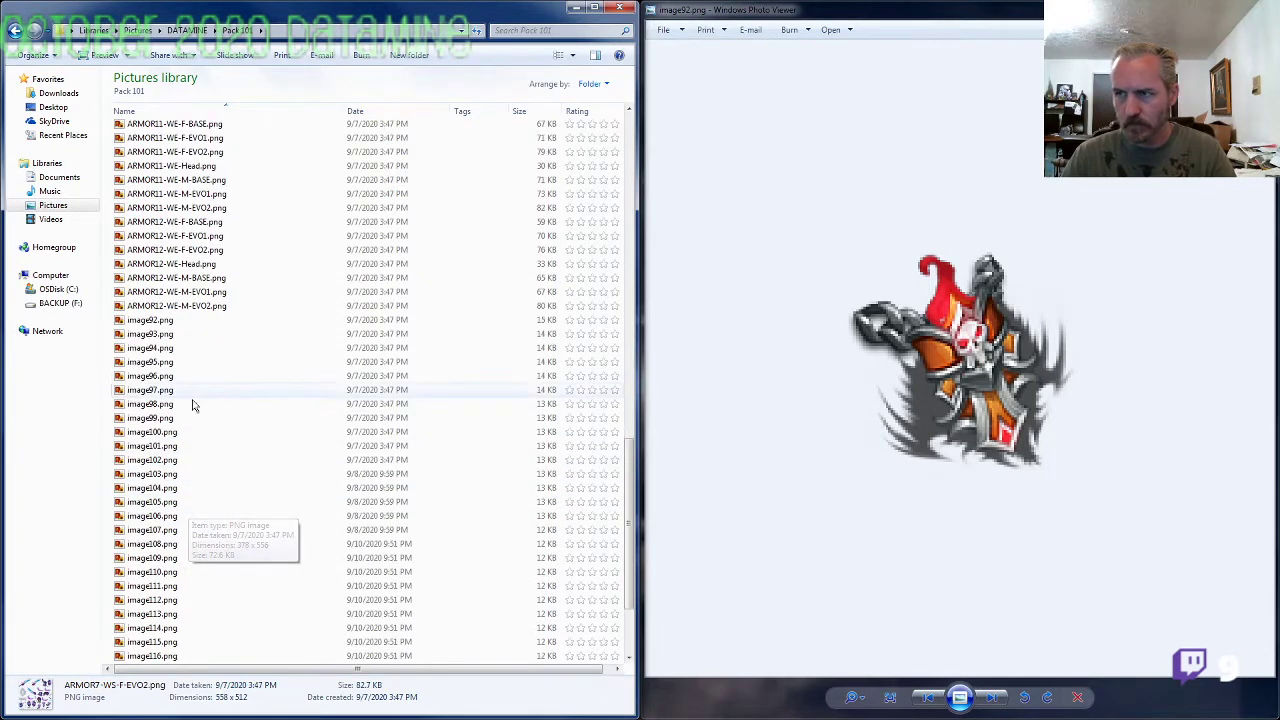
Step: Rename image92.png as ARMOR6-WF-Amulet
{"action": "left_click", "coordinate": [180, 322]}
{"action": "left_click", "coordinate": [180, 322]}
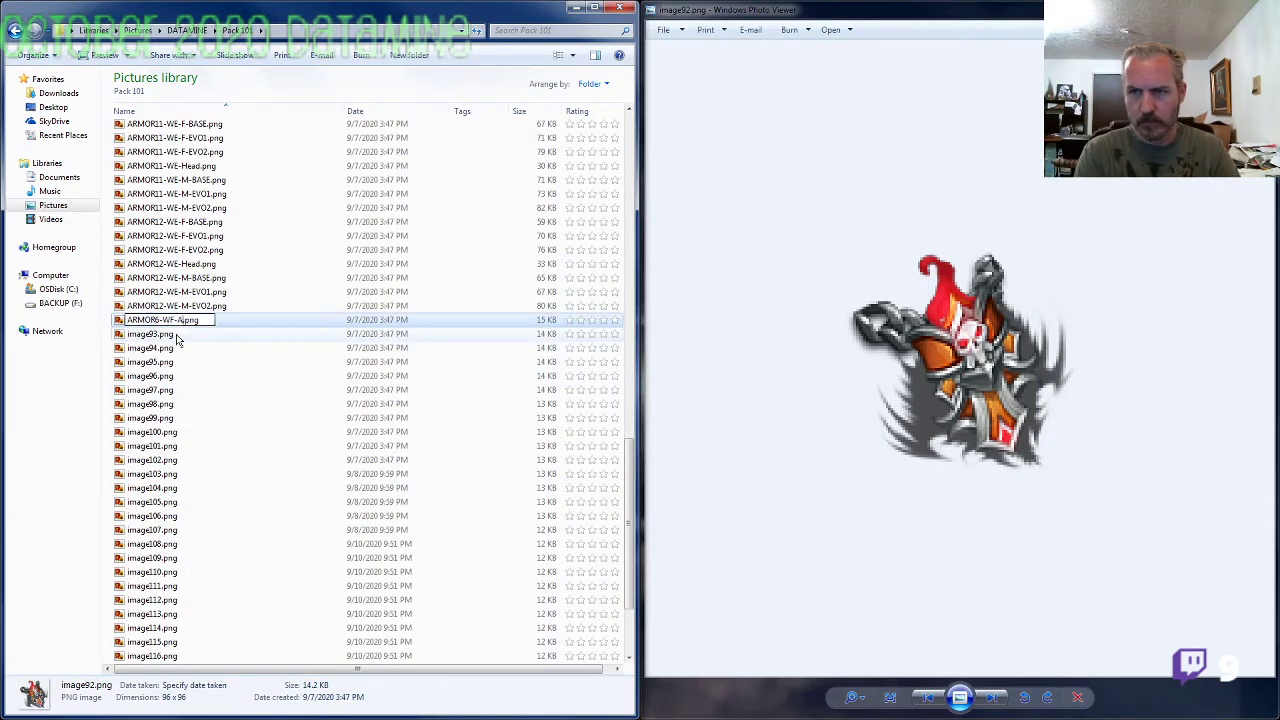
{"action": "double_click", "coordinate": [177, 339]}
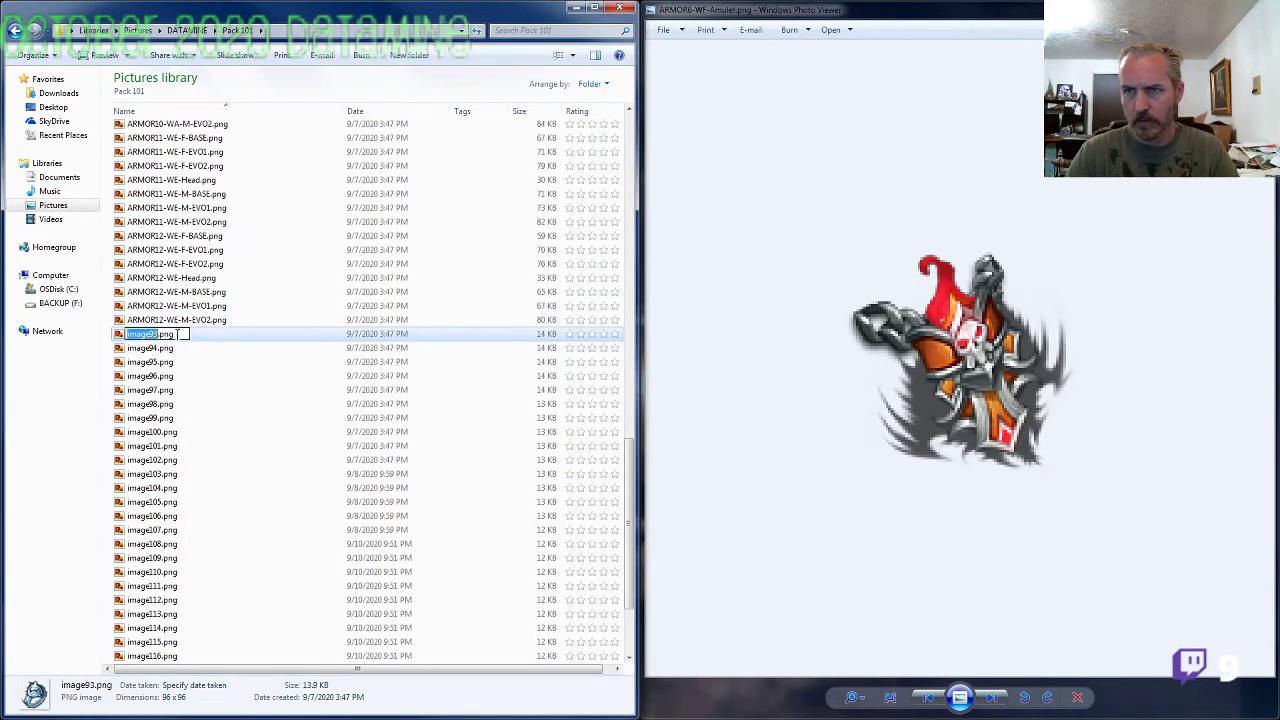
Step: Copy the ARMOR1-WA- prefix from the name of ARMOR1-WA-F-BASE.png
{"action": "left_click", "coordinate": [177, 340]}
{"action": "key", "text": "Home"}
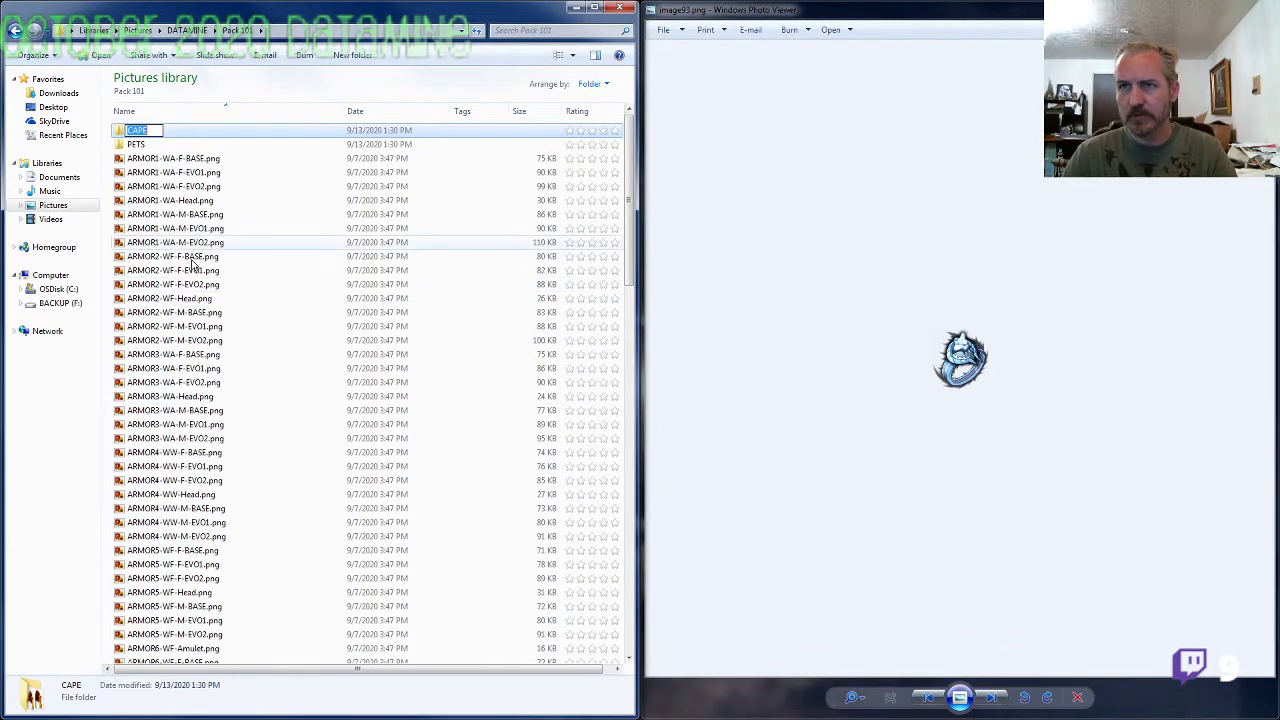
{"action": "left_click", "coordinate": [181, 160]}
{"action": "key", "text": "F2"}
{"action": "left_click_drag", "start_coordinate": [182, 160], "coordinate": [45, 163]}
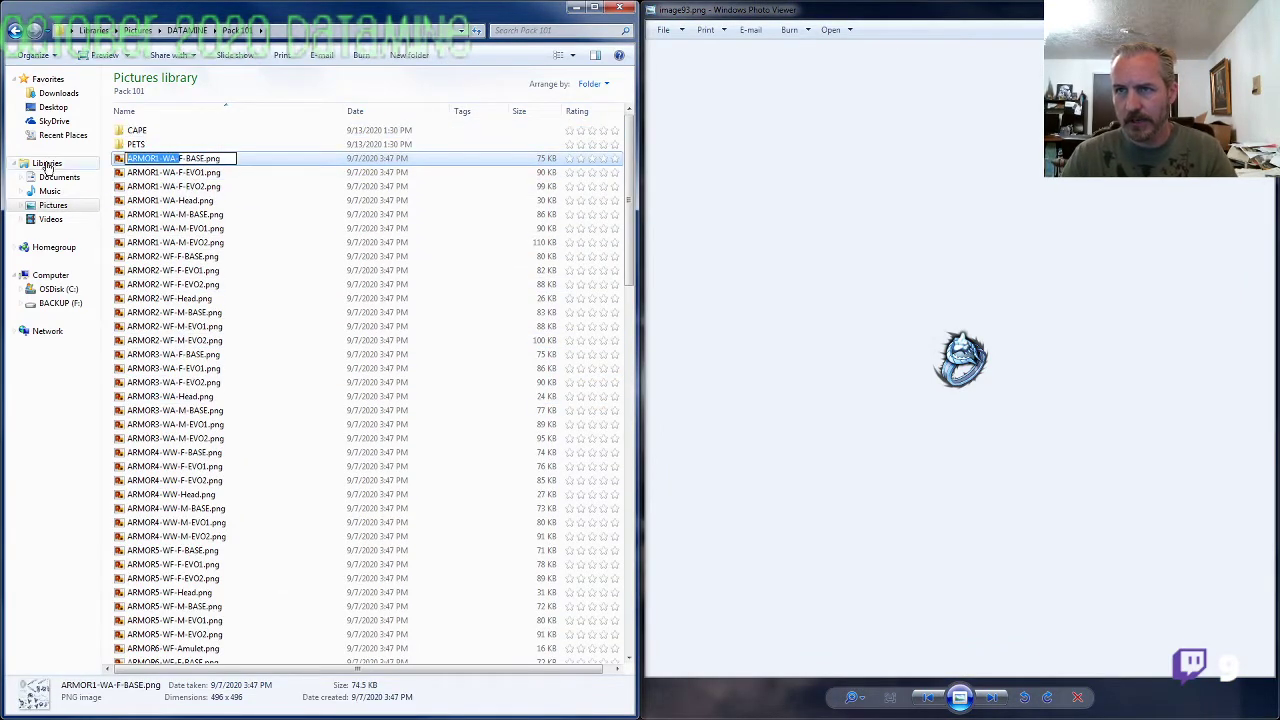
{"action": "left_click", "coordinate": [168, 330]}
{"action": "scroll", "coordinate": [168, 336], "scroll_direction": "down", "scroll_amount": 20}
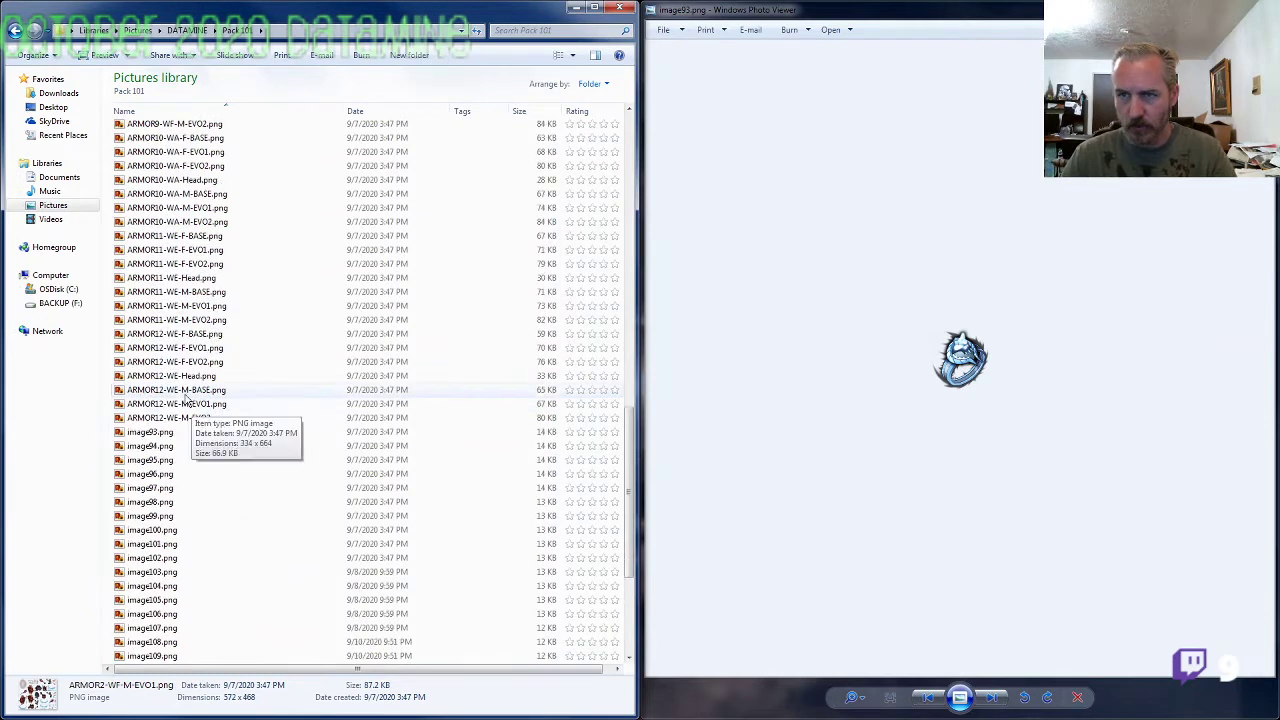
Step: Rename the ring image image93.png as ARMOR1-WA-Ring
{"action": "left_click", "coordinate": [168, 436]}
{"action": "key", "text": "F2"}
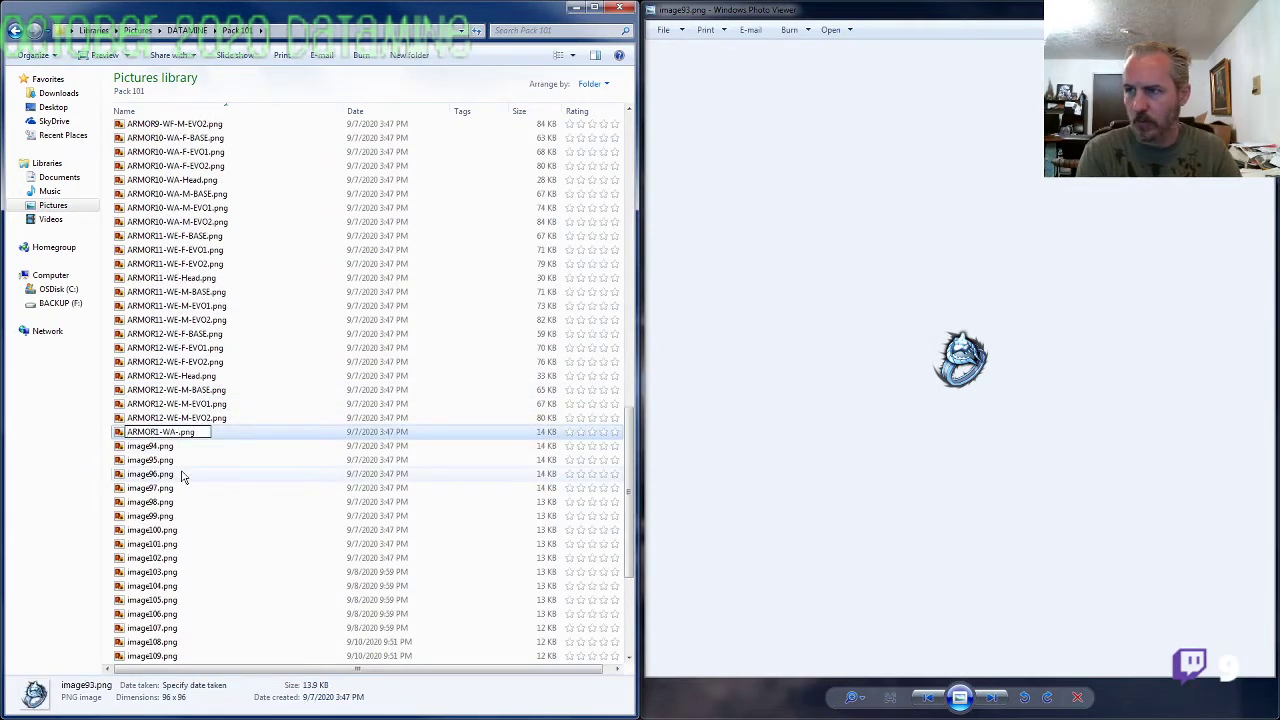
{"action": "type", "text": "ARMOR1-WA-Ring"}
{"action": "key", "text": "Return"}
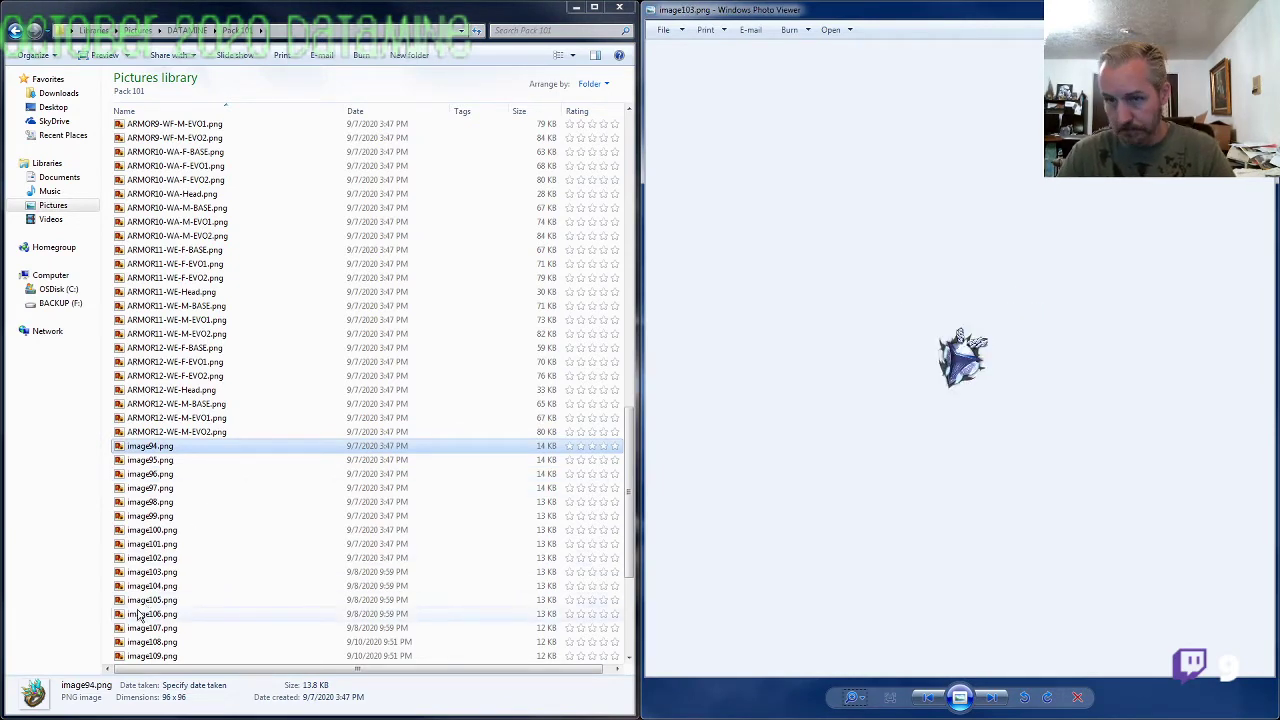
Step: Rename image103.png as ARMOR1-WA-Amulet
{"action": "left_click", "coordinate": [166, 571]}
{"action": "left_click", "coordinate": [160, 572]}
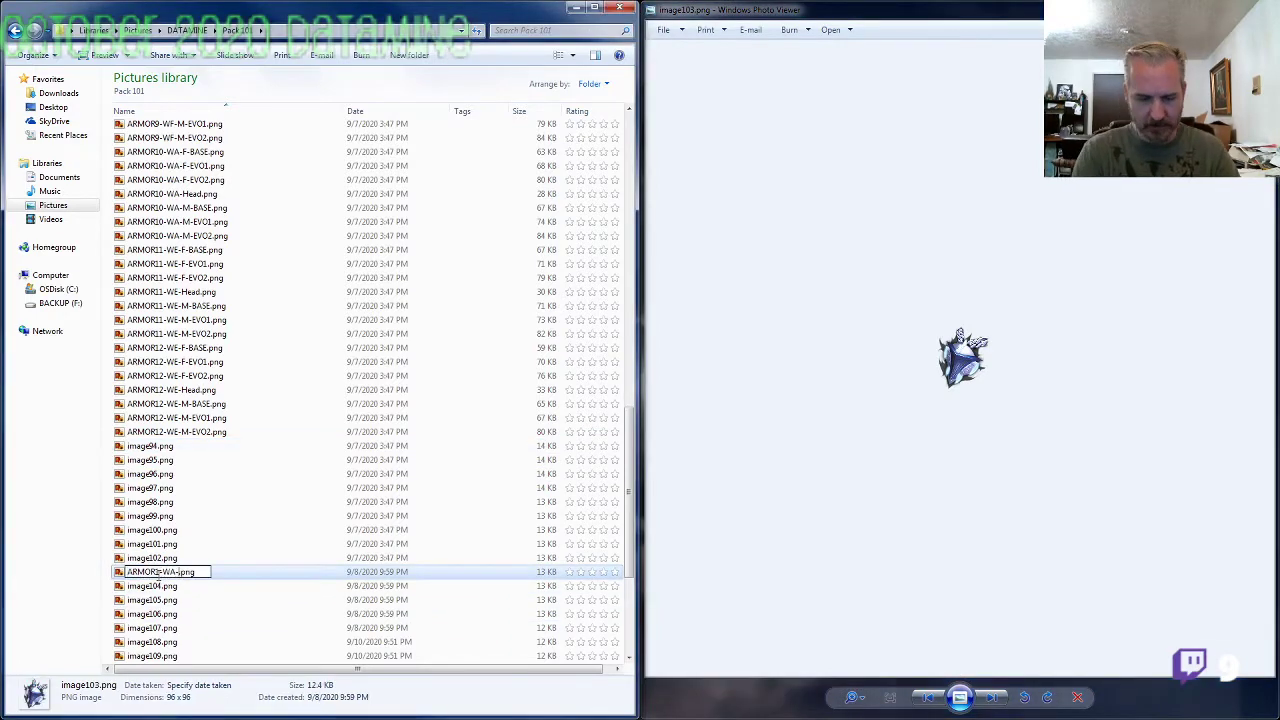
{"action": "key", "text": "Return"}
{"action": "double_click", "coordinate": [158, 576]}
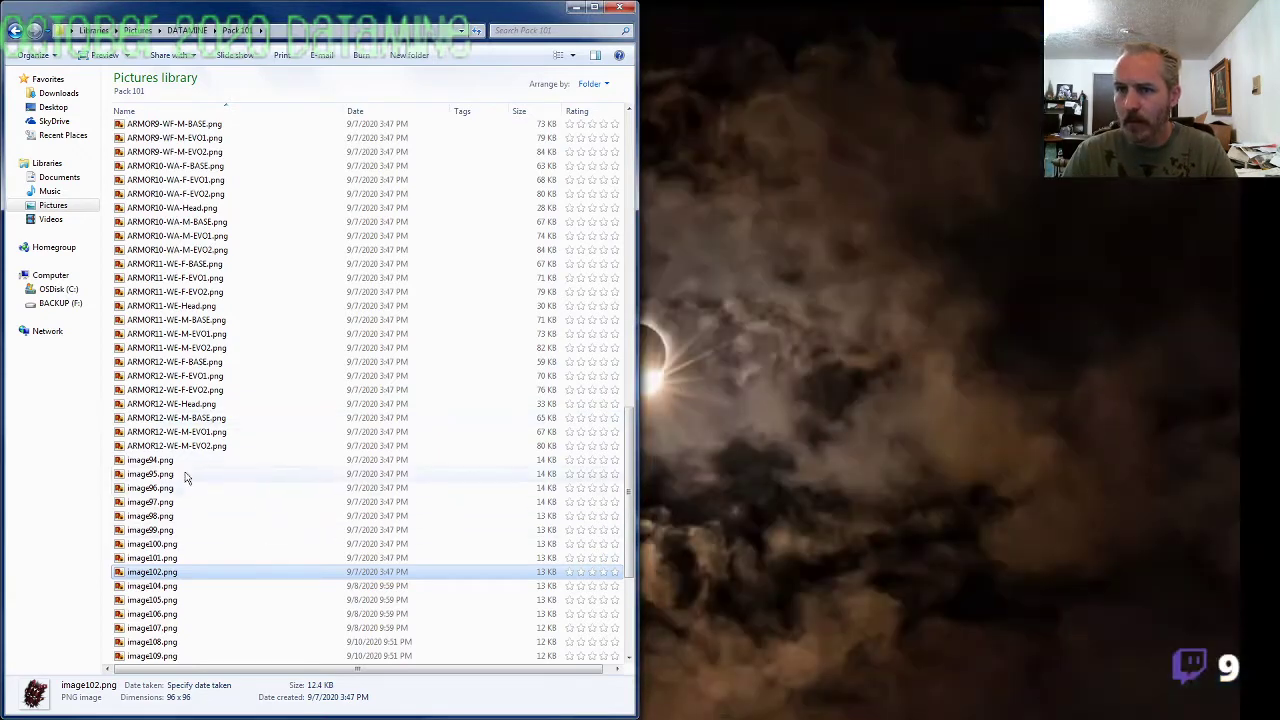
Step: Look through image94.png to image99.png and move the pet artwork image95.png, image96.png and image98.png into the PETS folder
{"action": "double_click", "coordinate": [150, 460]}
{"action": "key", "text": "Right"}
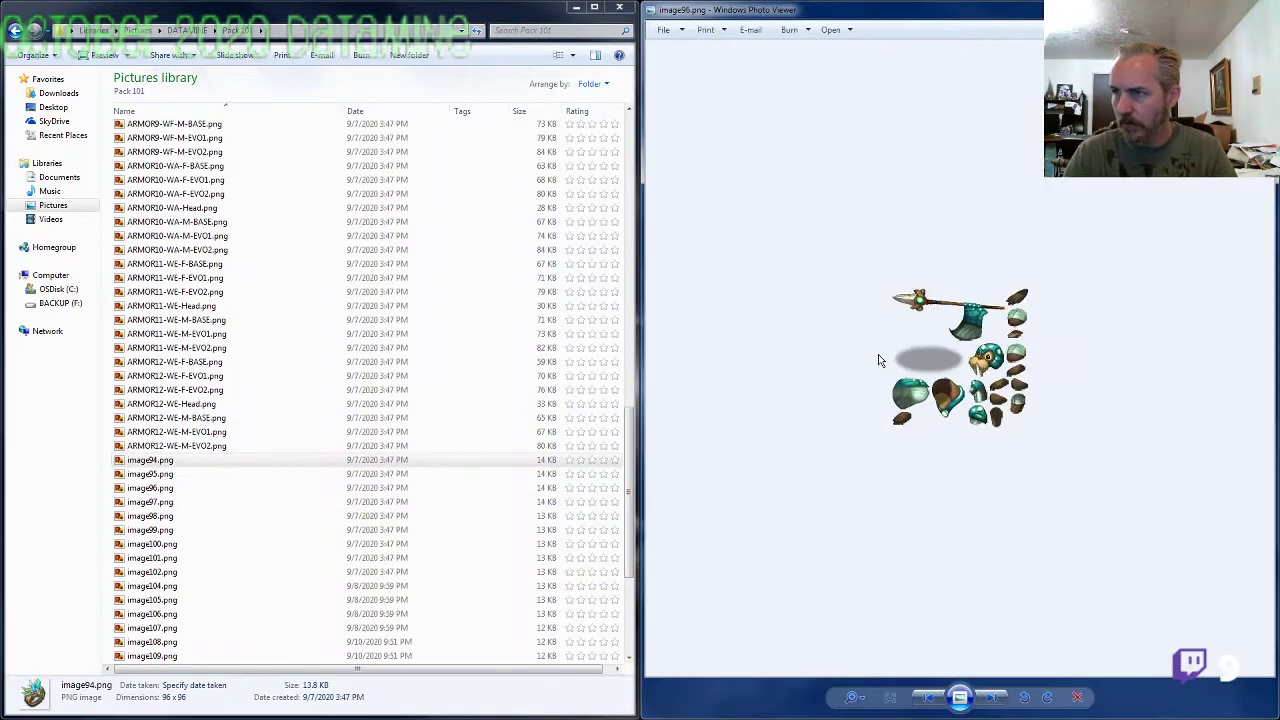
{"action": "key", "text": "Right"}
{"action": "key", "text": "Right"}
{"action": "key", "text": "Right"}
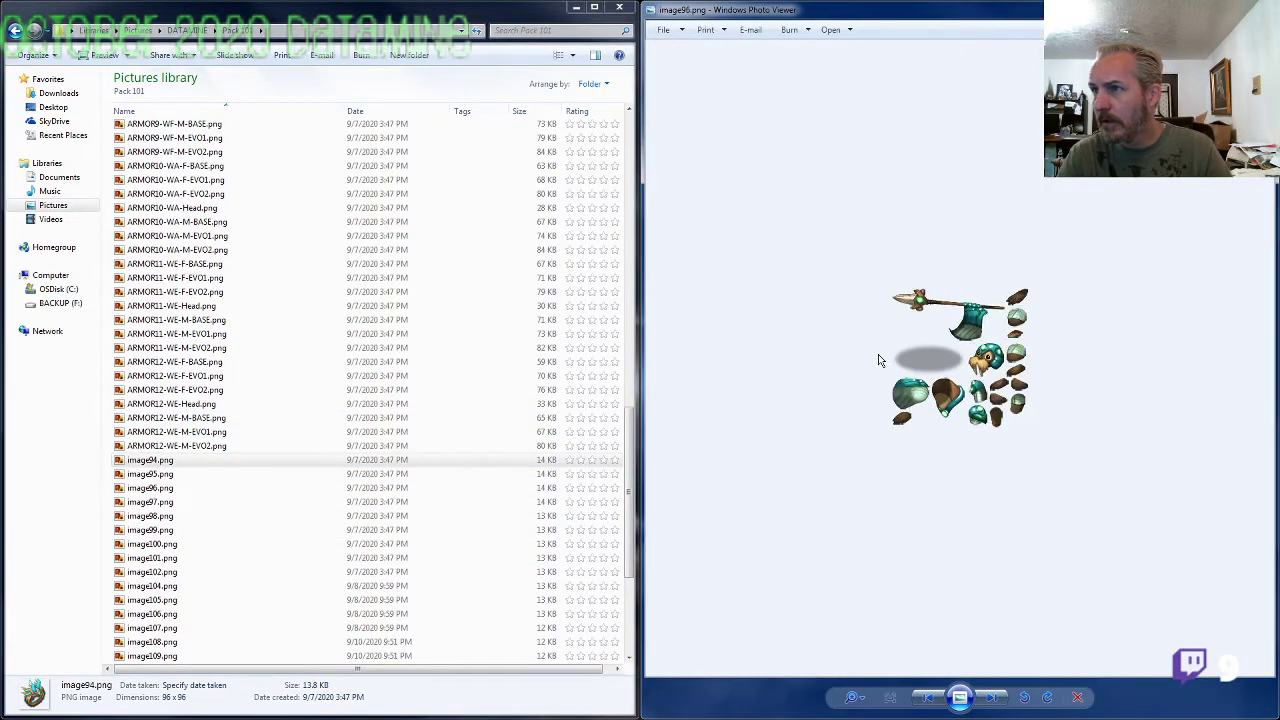
{"action": "key", "text": "Right"}
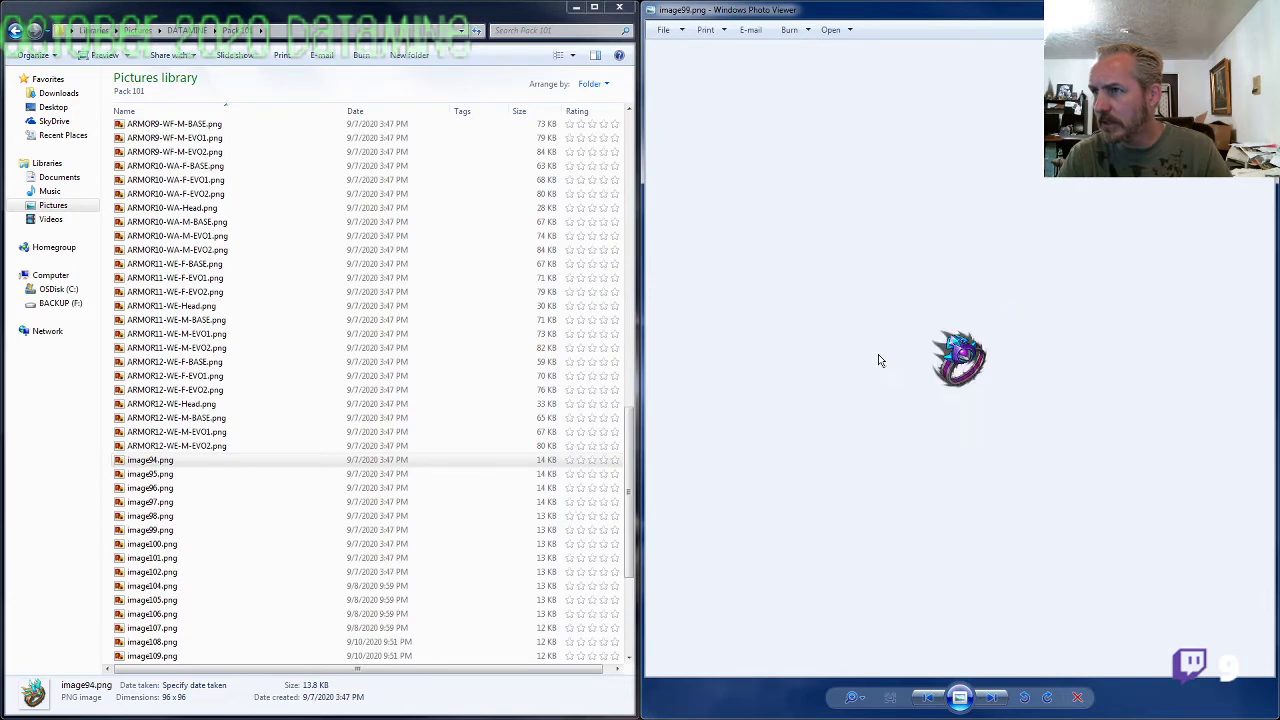
{"action": "key", "text": "Left"}
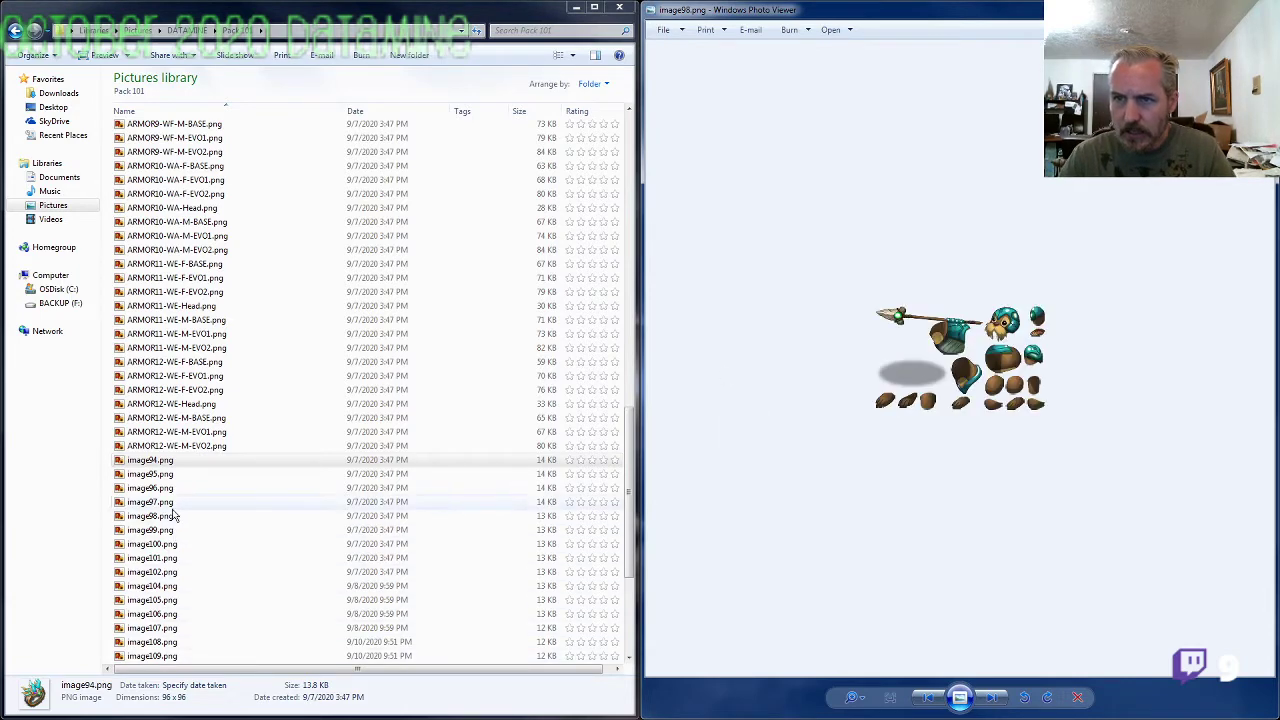
{"action": "left_click", "coordinate": [160, 474]}
{"action": "left_click", "coordinate": [165, 517], "text": "ctrl"}
{"action": "key", "text": "ctrl+x"}
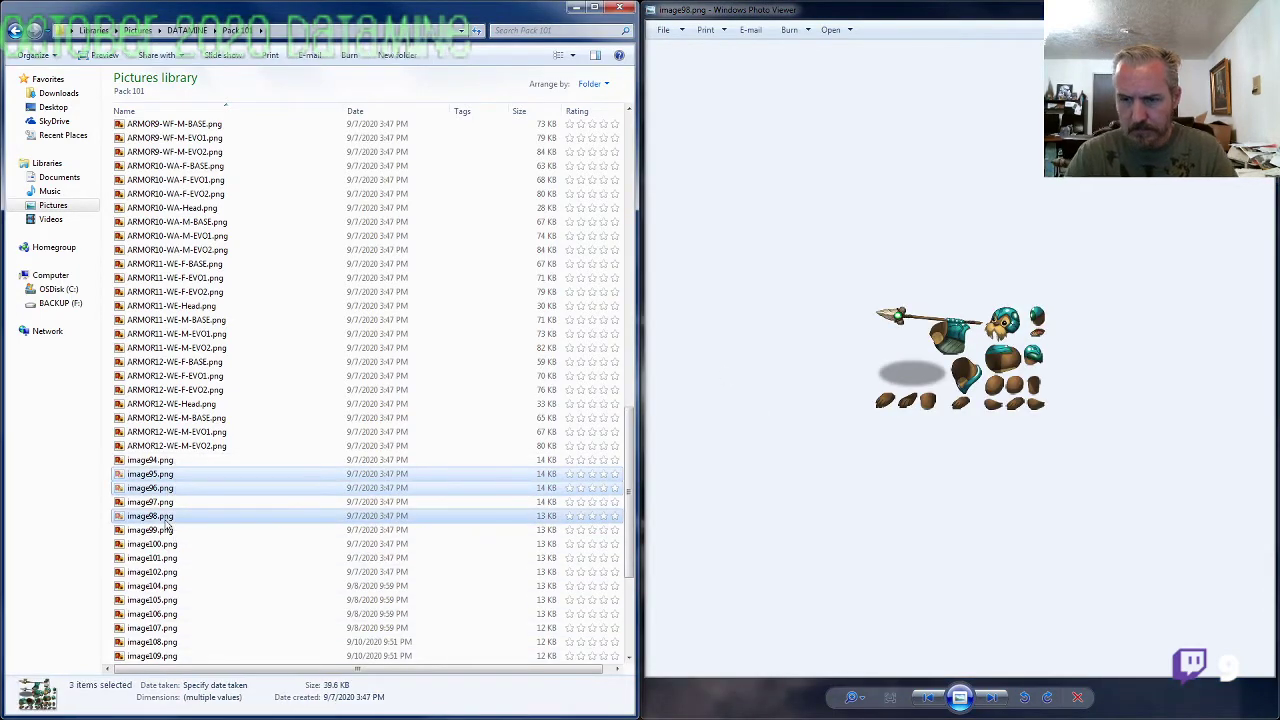
{"action": "key", "text": "Home"}
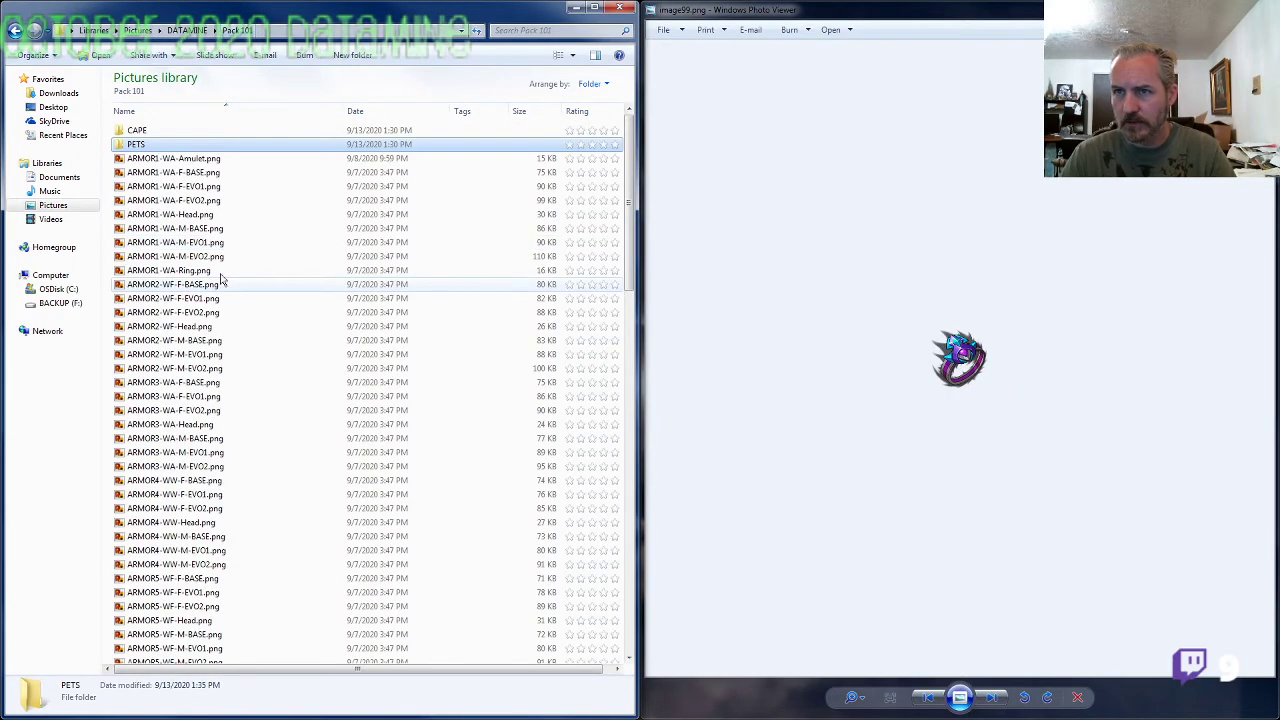
Step: Page through the unnamed images from image99.png to image111.png to find any remaining pet artwork
{"action": "left_click", "coordinate": [222, 281]}
{"action": "scroll", "coordinate": [200, 400], "scroll_direction": "down", "scroll_amount": 10}
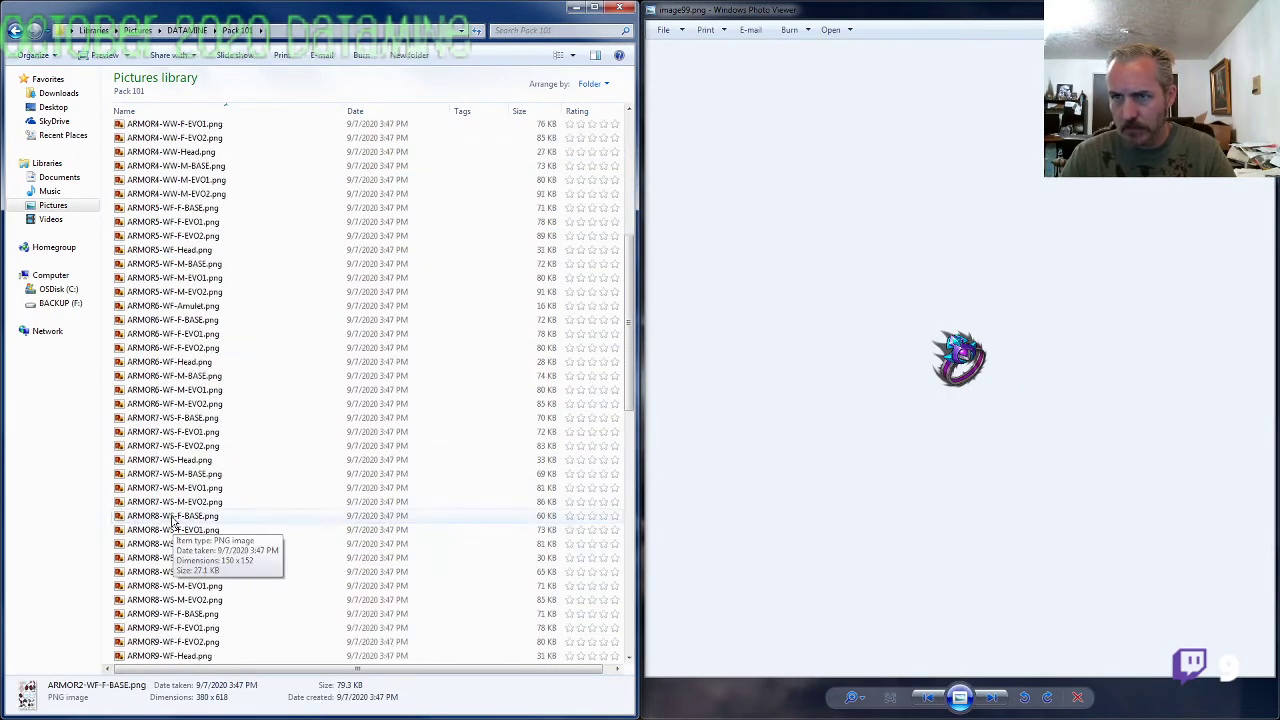
{"action": "left_click", "coordinate": [886, 366]}
{"action": "key", "text": "Right"}
{"action": "key", "text": "Right"}
{"action": "key", "text": "Right"}
{"action": "key", "text": "Right"}
{"action": "key", "text": "Right"}
{"action": "key", "text": "Right"}
{"action": "key", "text": "Right"}
{"action": "key", "text": "Right"}
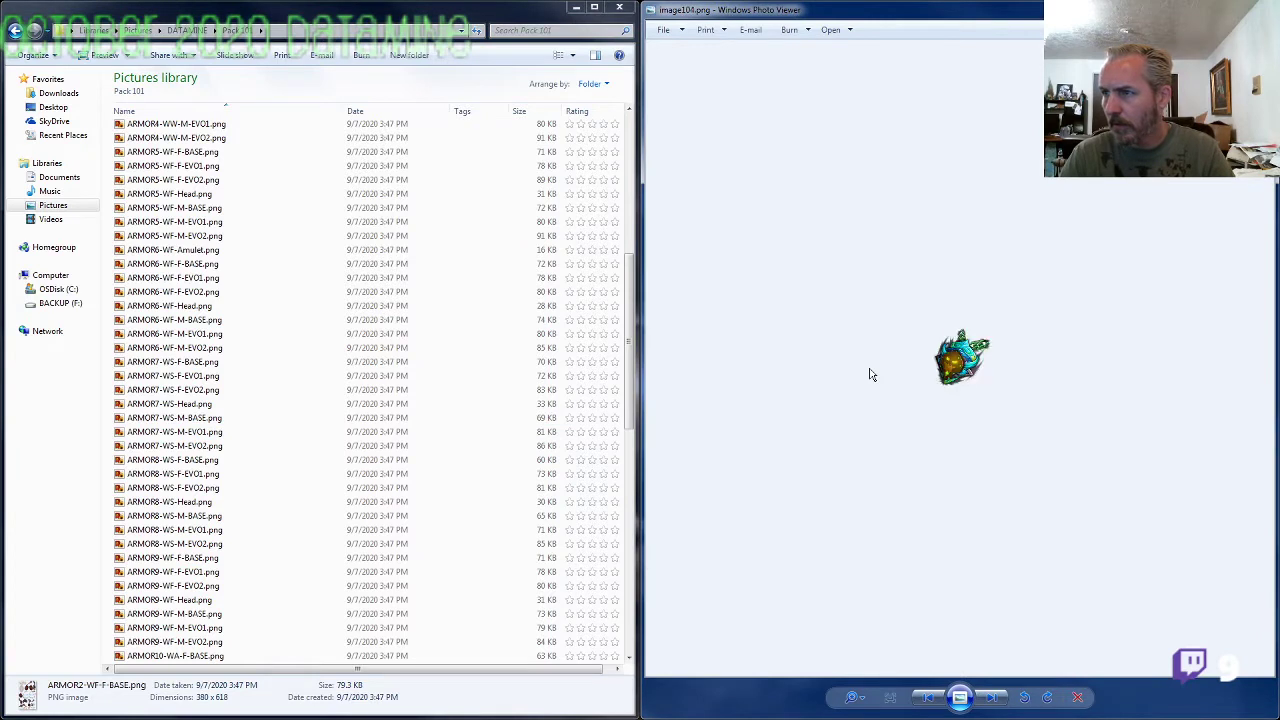
{"action": "key", "text": "Right"}
{"action": "key", "text": "Right"}
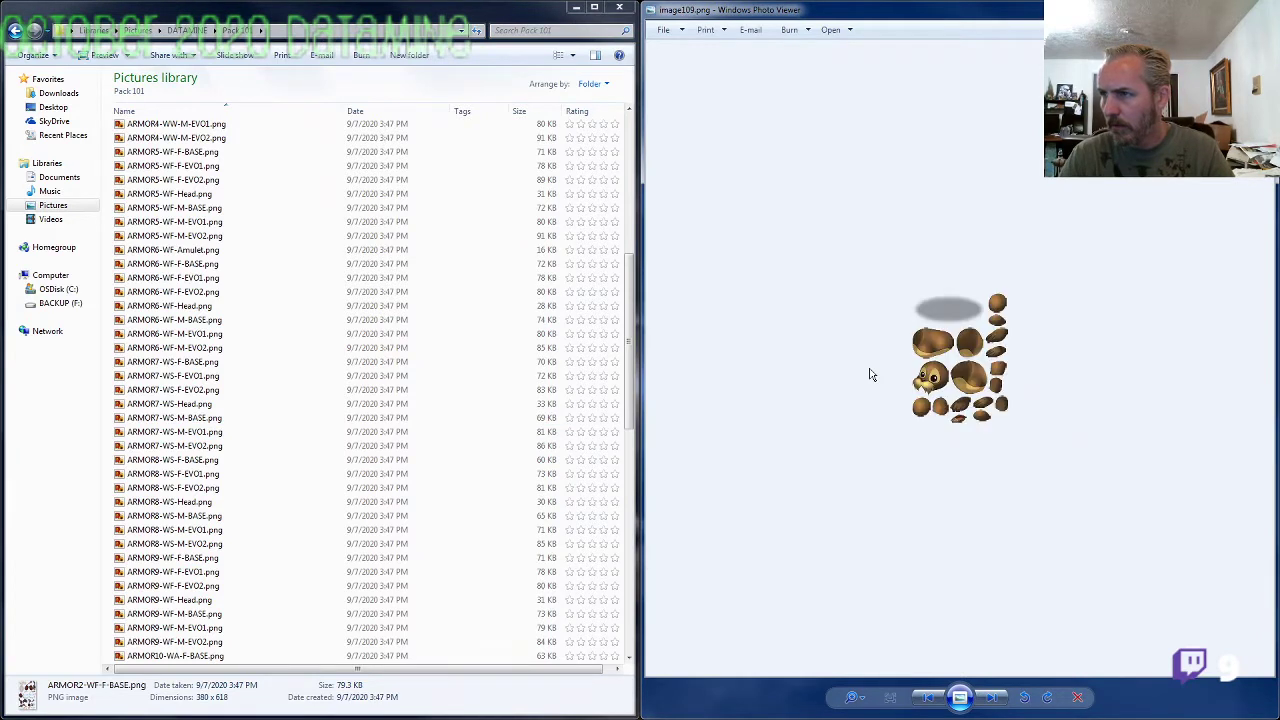
{"action": "key", "text": "Right"}
{"action": "key", "text": "Right"}
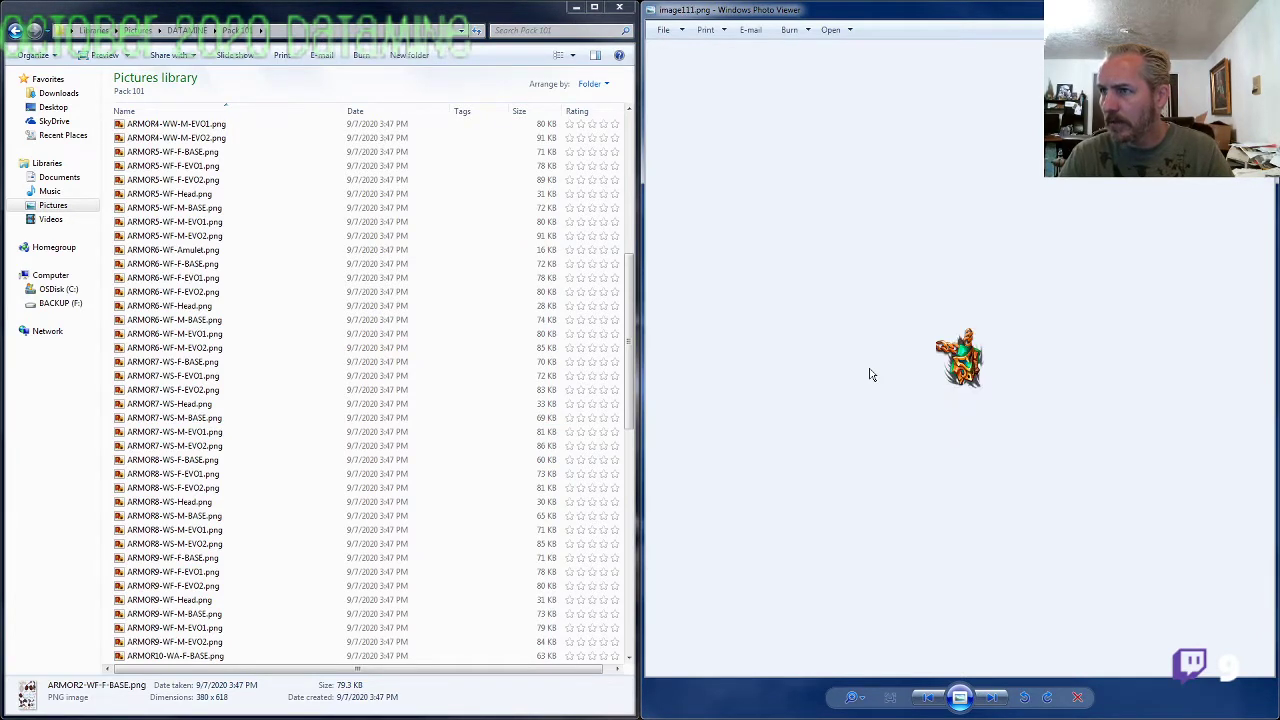
{"action": "key", "text": "Left"}
Step: Move image109.png and image110.png into the PETS folder
{"action": "left_click", "coordinate": [366, 560]}
{"action": "scroll", "coordinate": [300, 575], "scroll_direction": "down", "scroll_amount": 8}
{"action": "scroll", "coordinate": [260, 585], "scroll_direction": "down", "scroll_amount": 8}
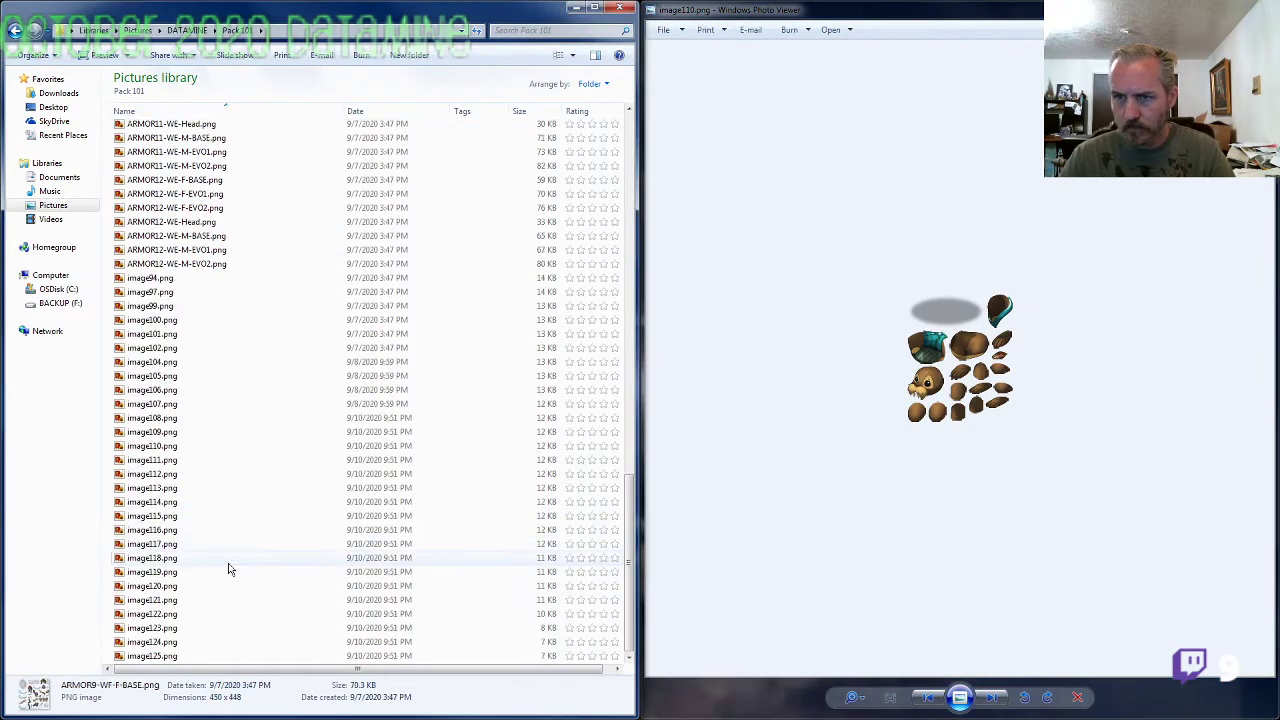
{"action": "left_click", "coordinate": [170, 438]}
{"action": "left_click", "coordinate": [172, 446], "text": "shift"}
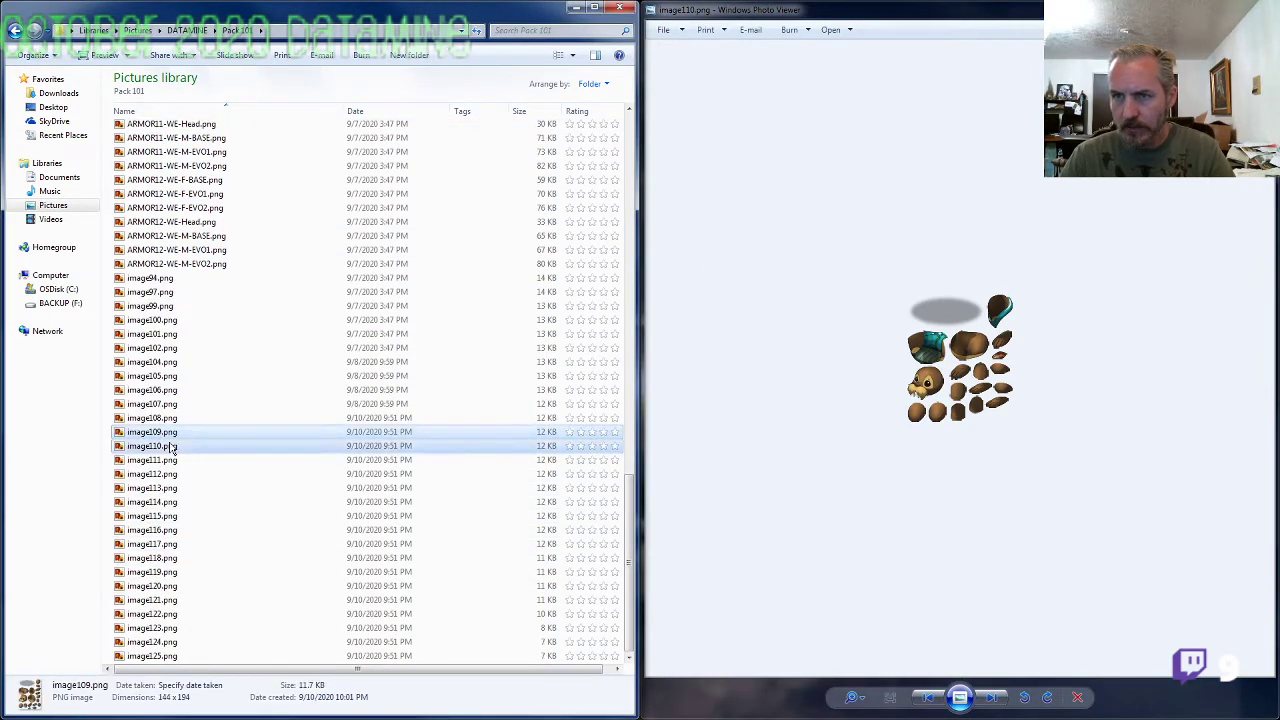
{"action": "key", "text": "Home"}
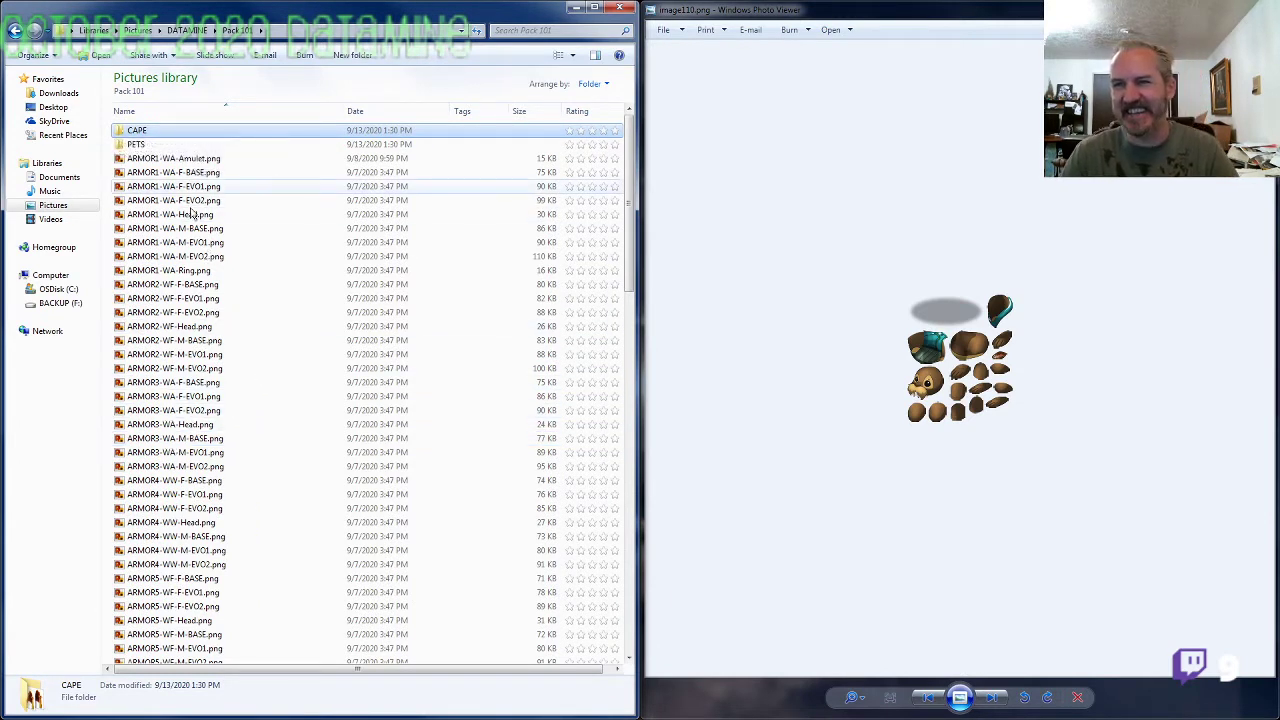
{"action": "double_click", "coordinate": [158, 145]}
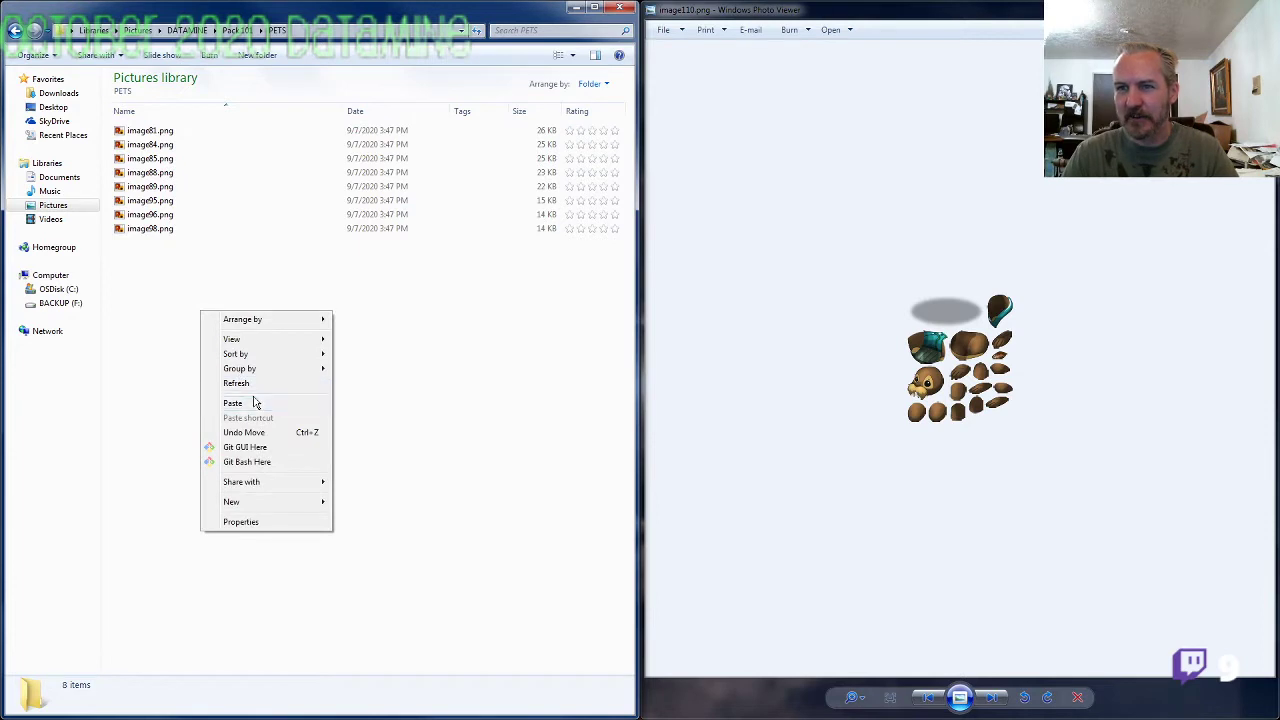
{"action": "left_click", "coordinate": [233, 402]}
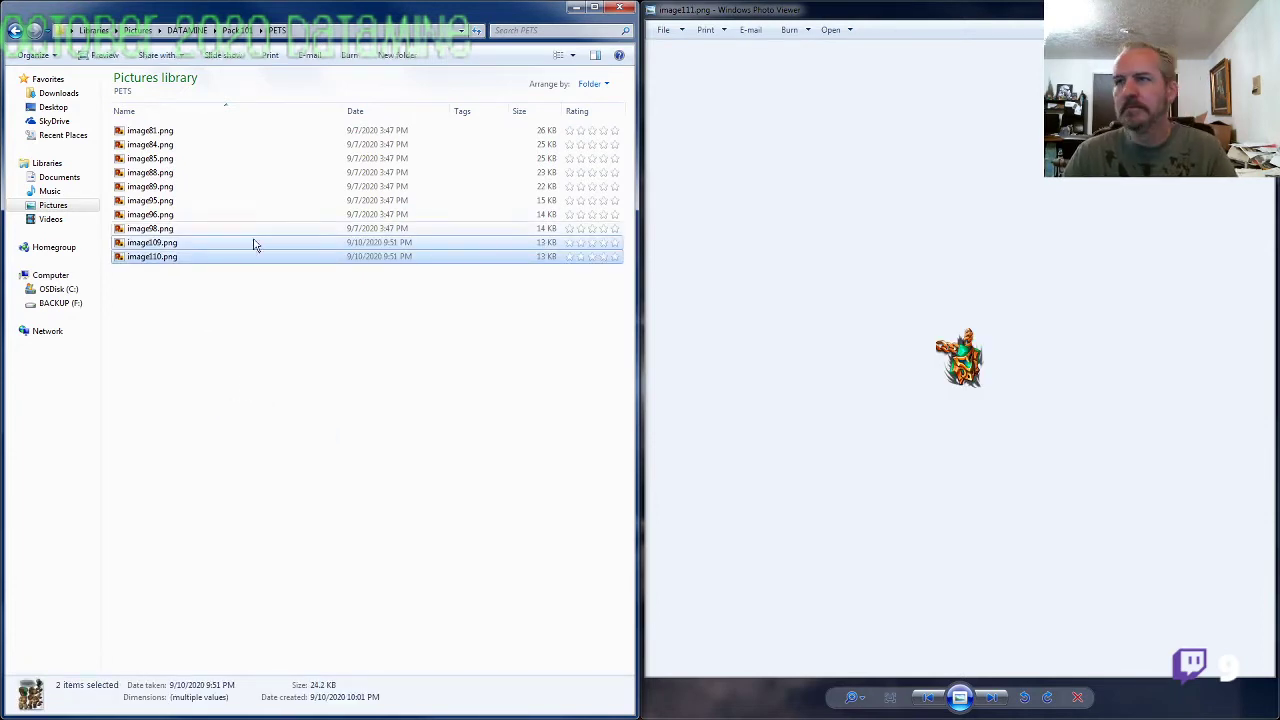
Step: Return to the unnamed images in the Pack 101 folder and close the image111.png preview
{"action": "key", "text": "BackSpace"}
{"action": "left_click", "coordinate": [253, 372]}
{"action": "scroll", "coordinate": [253, 372], "scroll_direction": "down", "scroll_amount": 13}
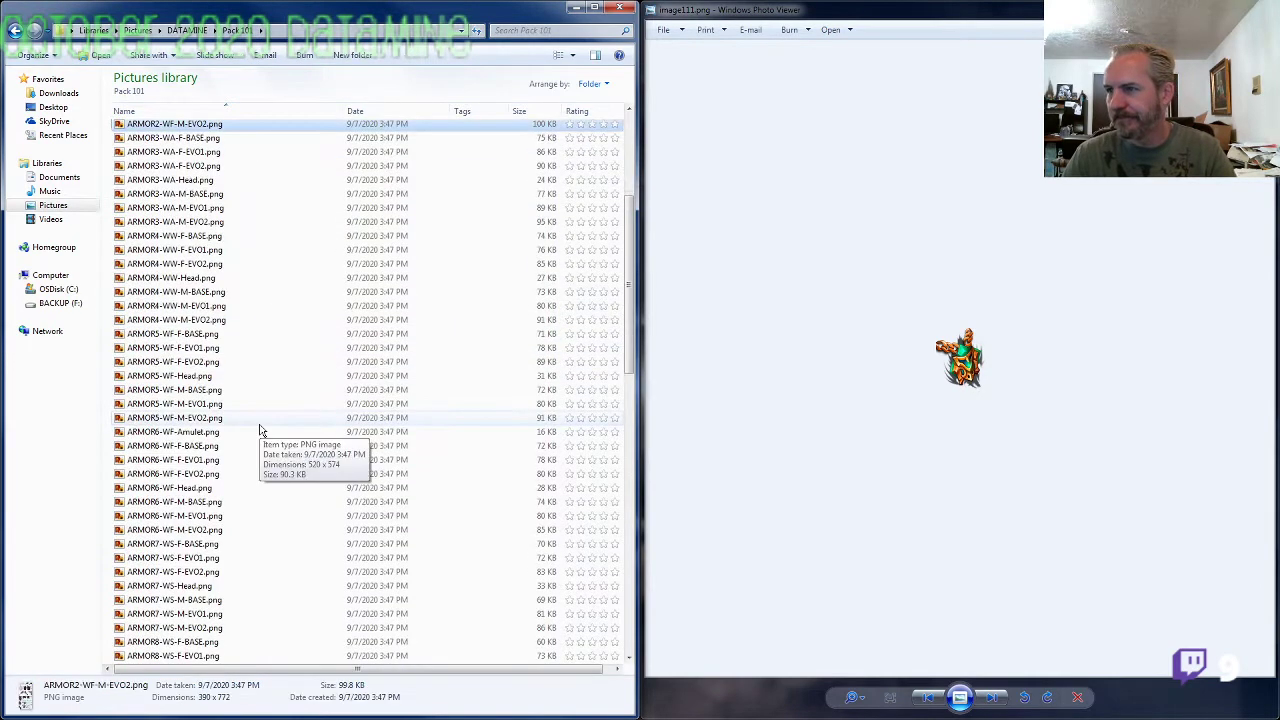
{"action": "left_click", "coordinate": [1257, 9]}
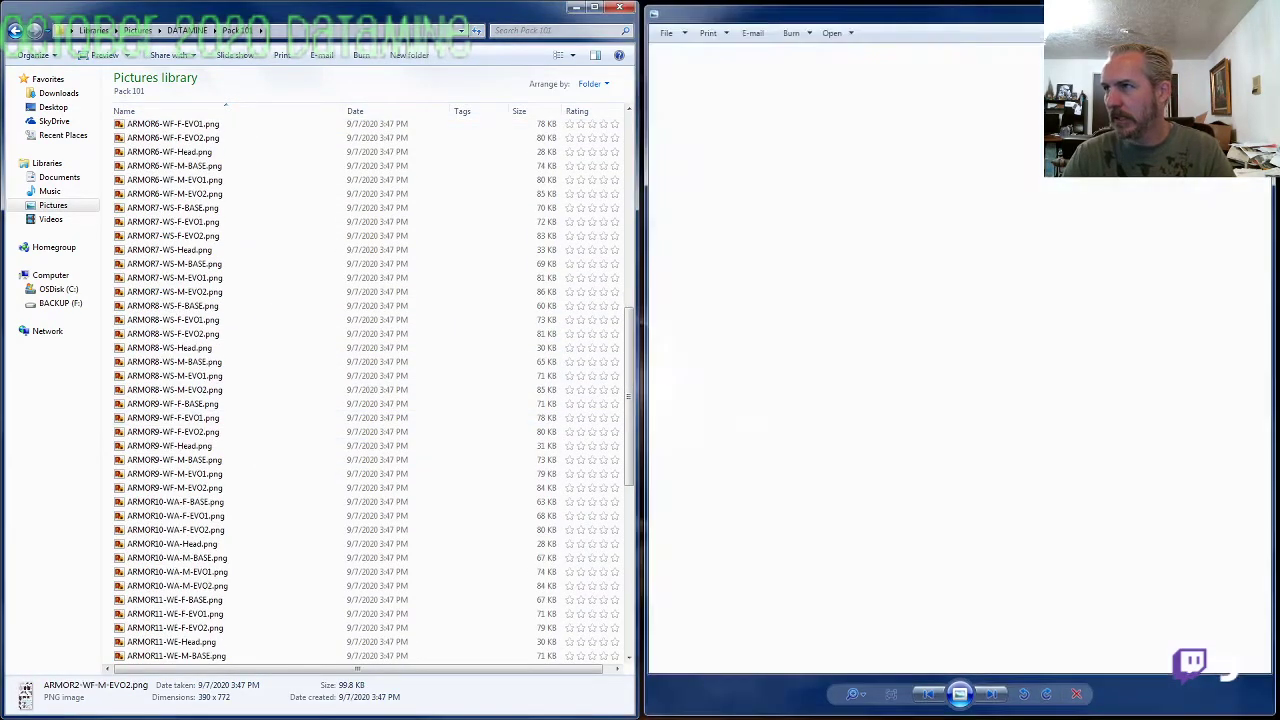
{"action": "left_click", "coordinate": [192, 473]}
{"action": "scroll", "coordinate": [185, 476], "scroll_direction": "down", "scroll_amount": 10}
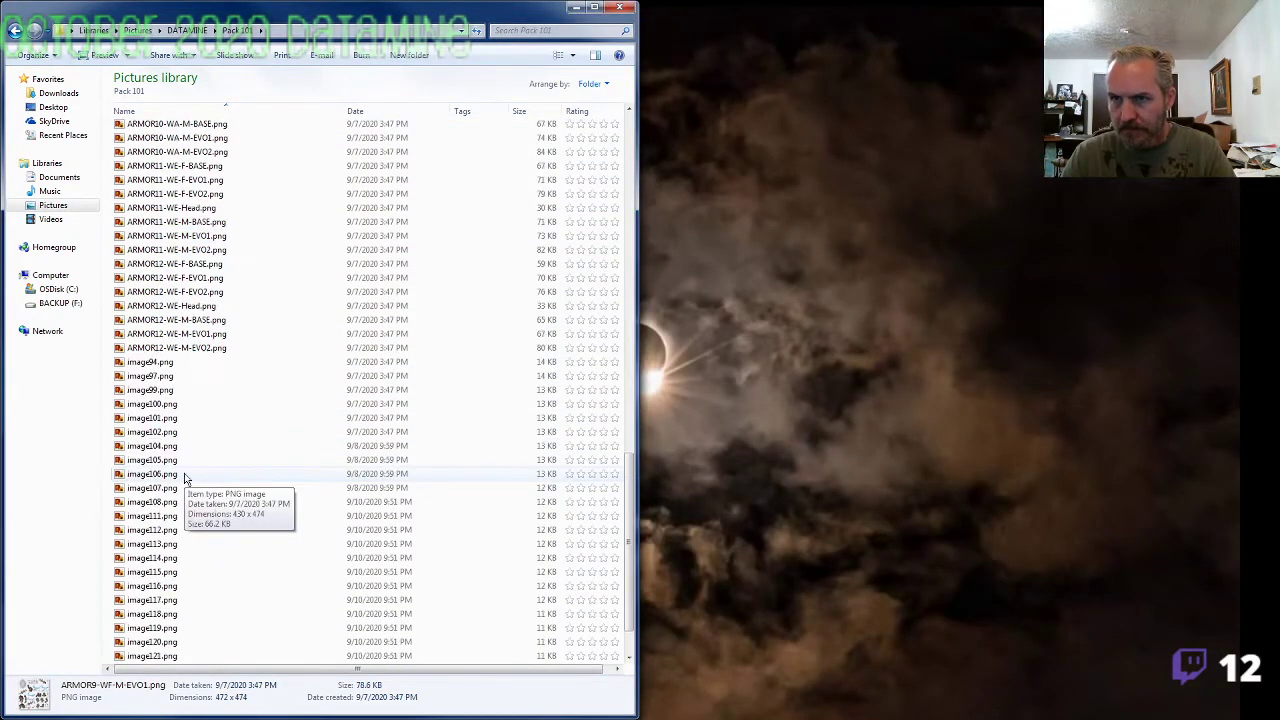
Step: View image94.png and rename it ARMOR10-WA-Ring, reusing the set prefix from the ARMOR10-WA file names
{"action": "double_click", "coordinate": [163, 364]}
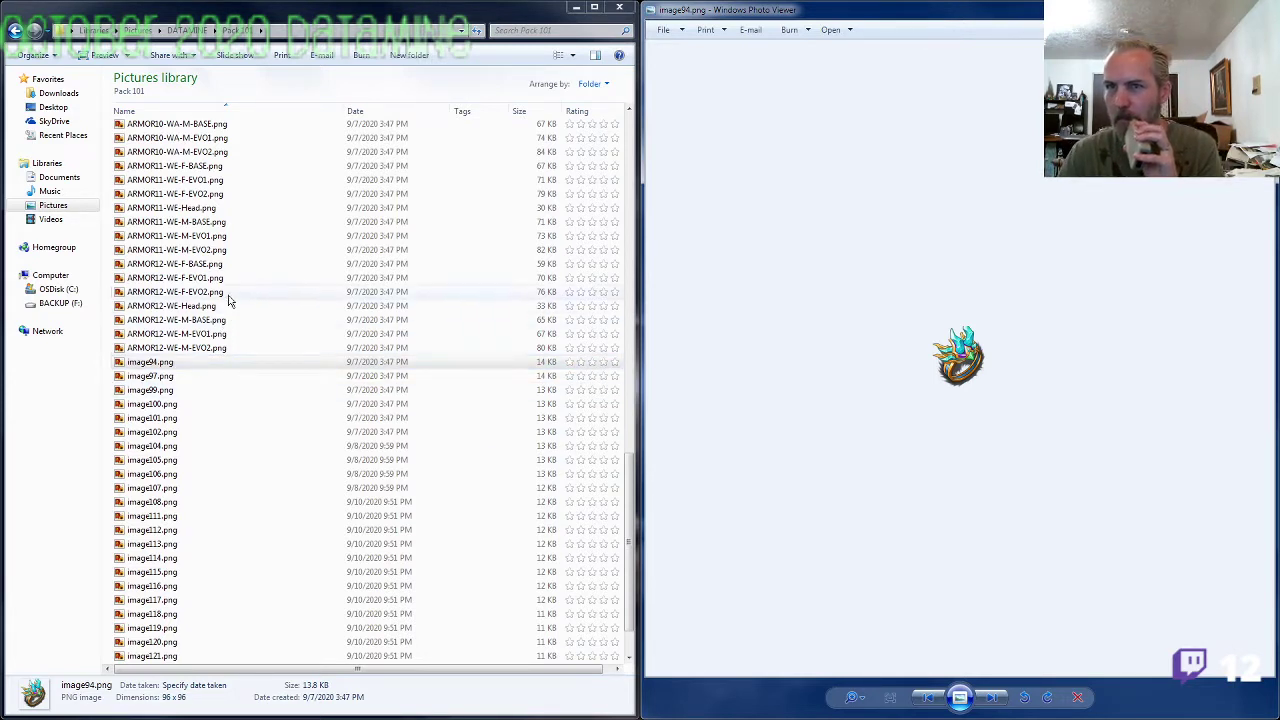
{"action": "left_click", "coordinate": [192, 153]}
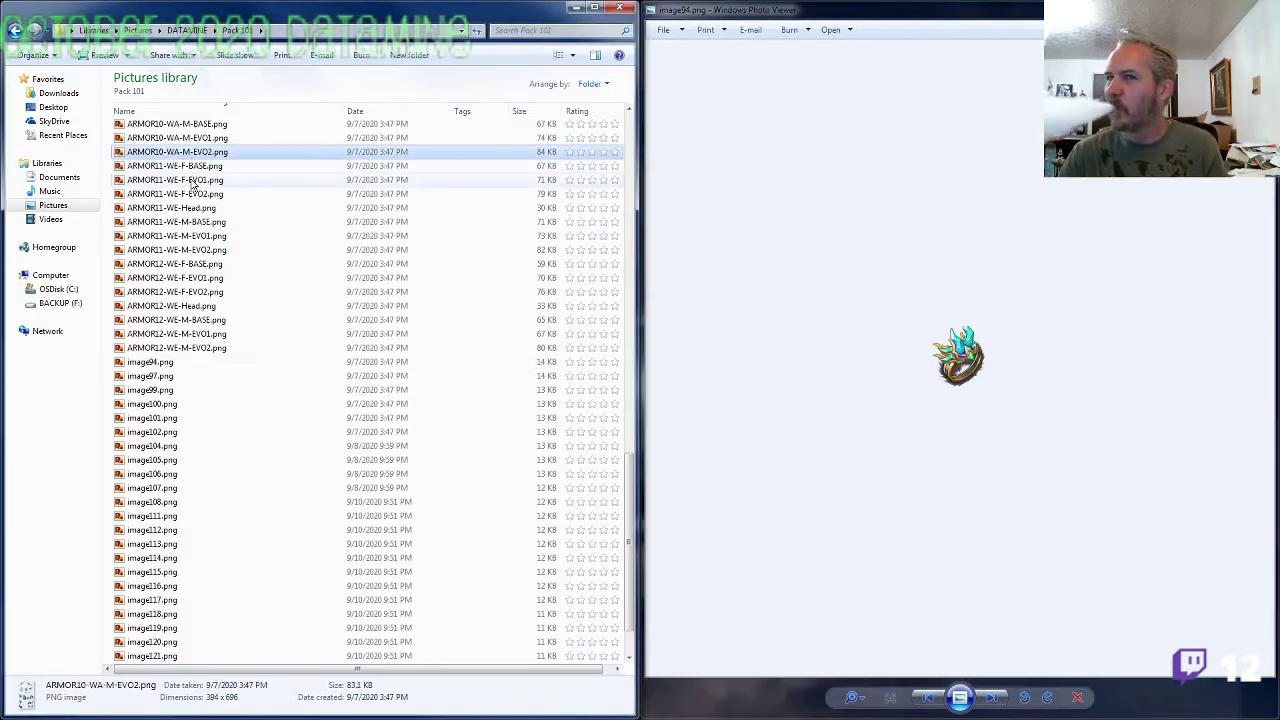
{"action": "left_click", "coordinate": [190, 152]}
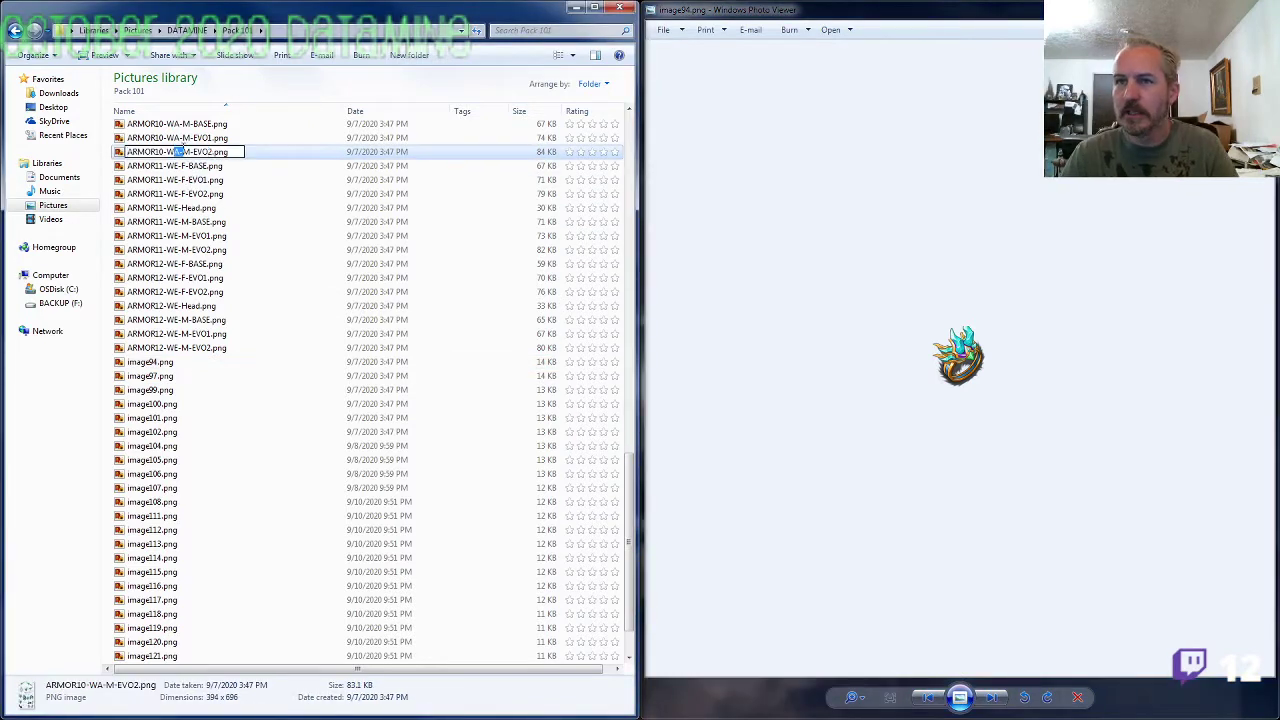
{"action": "left_click", "coordinate": [164, 363]}
{"action": "key", "text": "F2"}
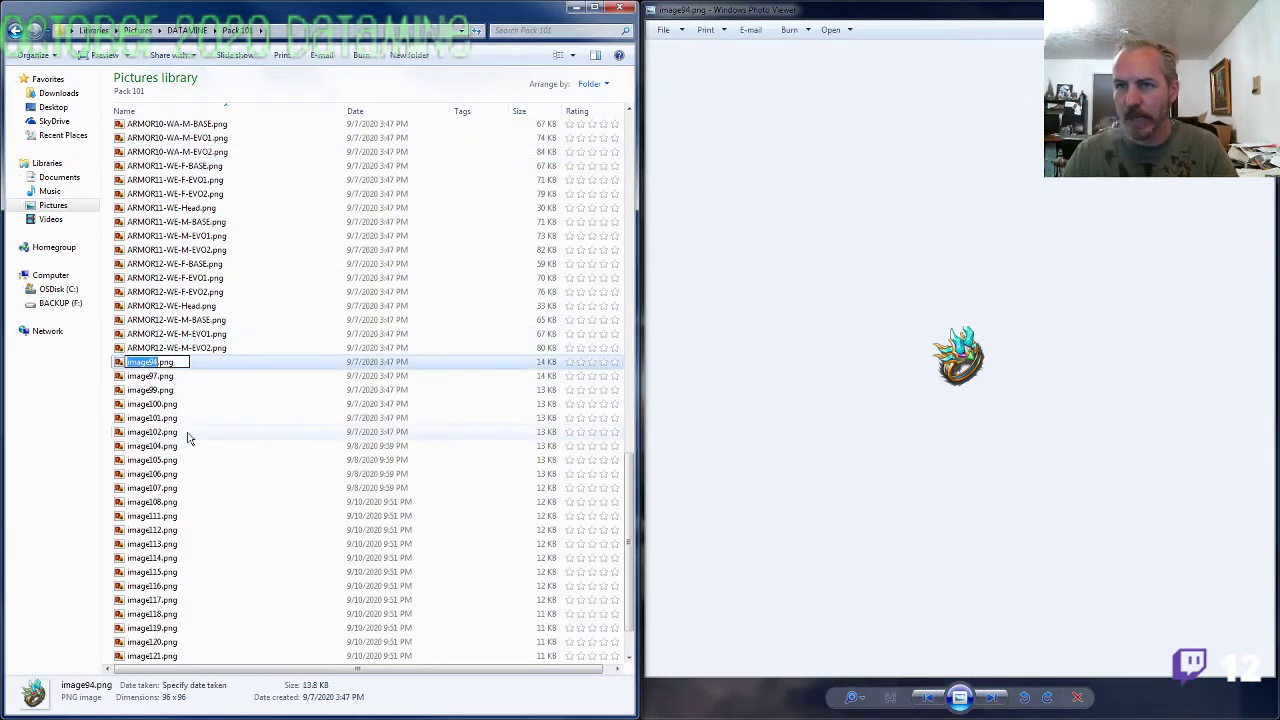
{"action": "type", "text": "ARMOR10-WA-"}
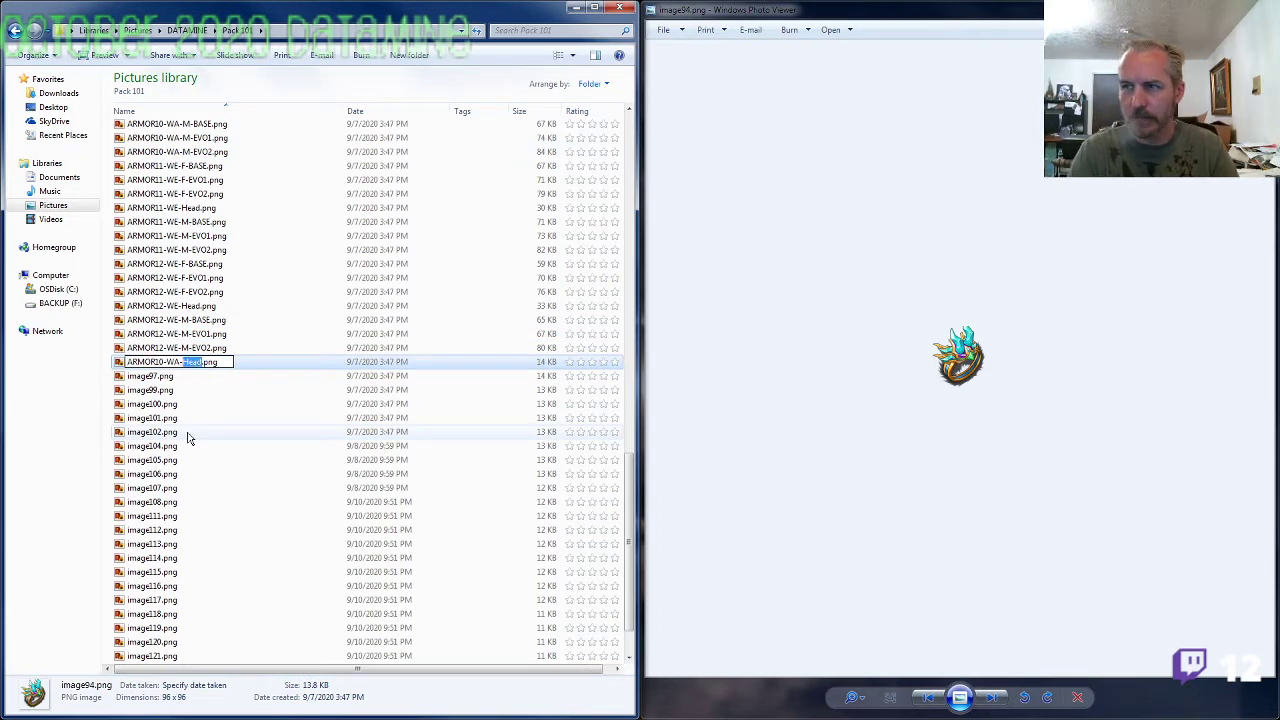
{"action": "type", "text": "Ring"}
{"action": "key", "text": "Return"}
Step: Enlarge image97.png, compare it with the ARMOR9-WF-M-EVO2.png artwork, and rename it ARMOR9-WF-Ring
{"action": "key", "text": "Down"}
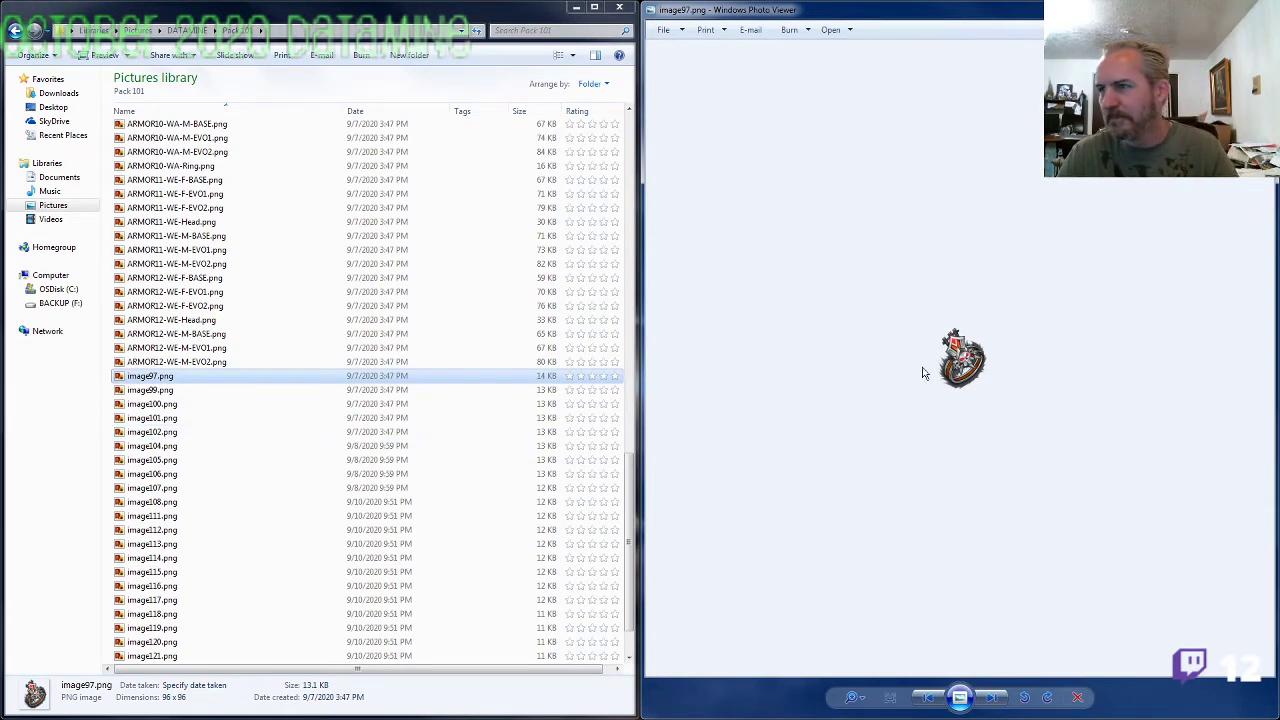
{"action": "left_click", "coordinate": [852, 698]}
{"action": "left_click_drag", "start_coordinate": [852, 693], "coordinate": [851, 663]}
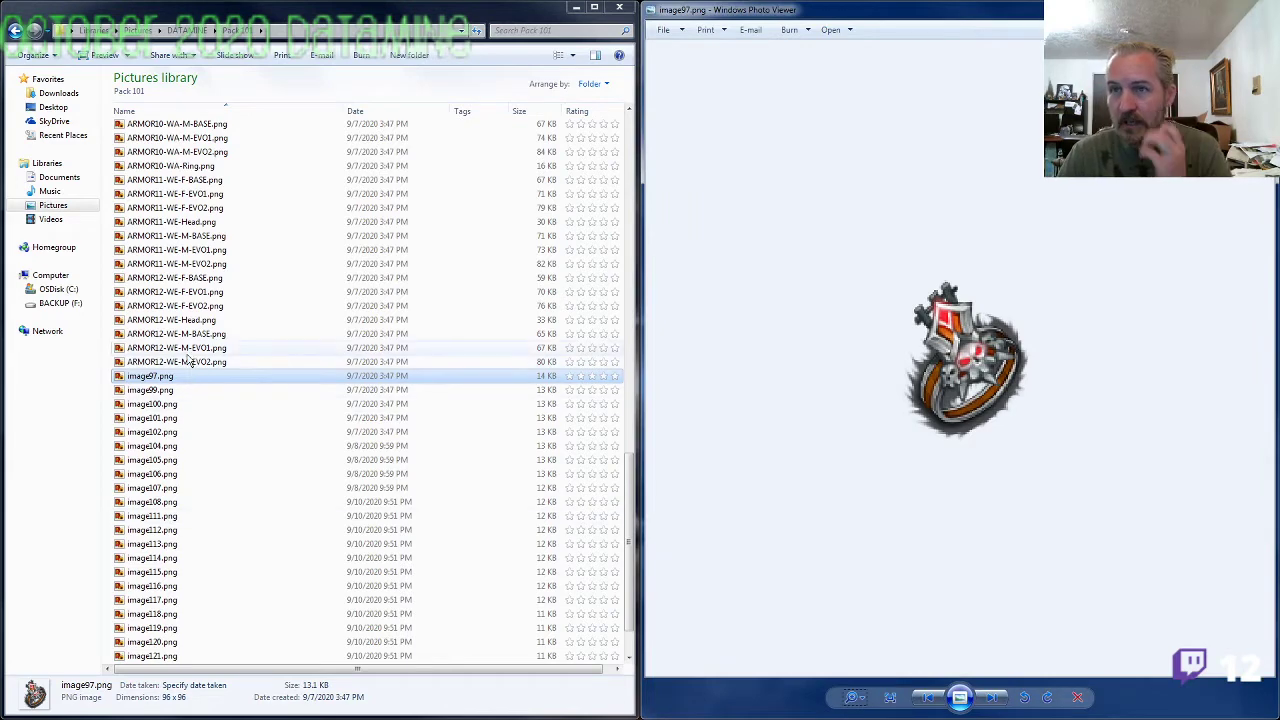
{"action": "left_click", "coordinate": [200, 320]}
{"action": "scroll", "coordinate": [201, 340], "scroll_direction": "up", "scroll_amount": 4}
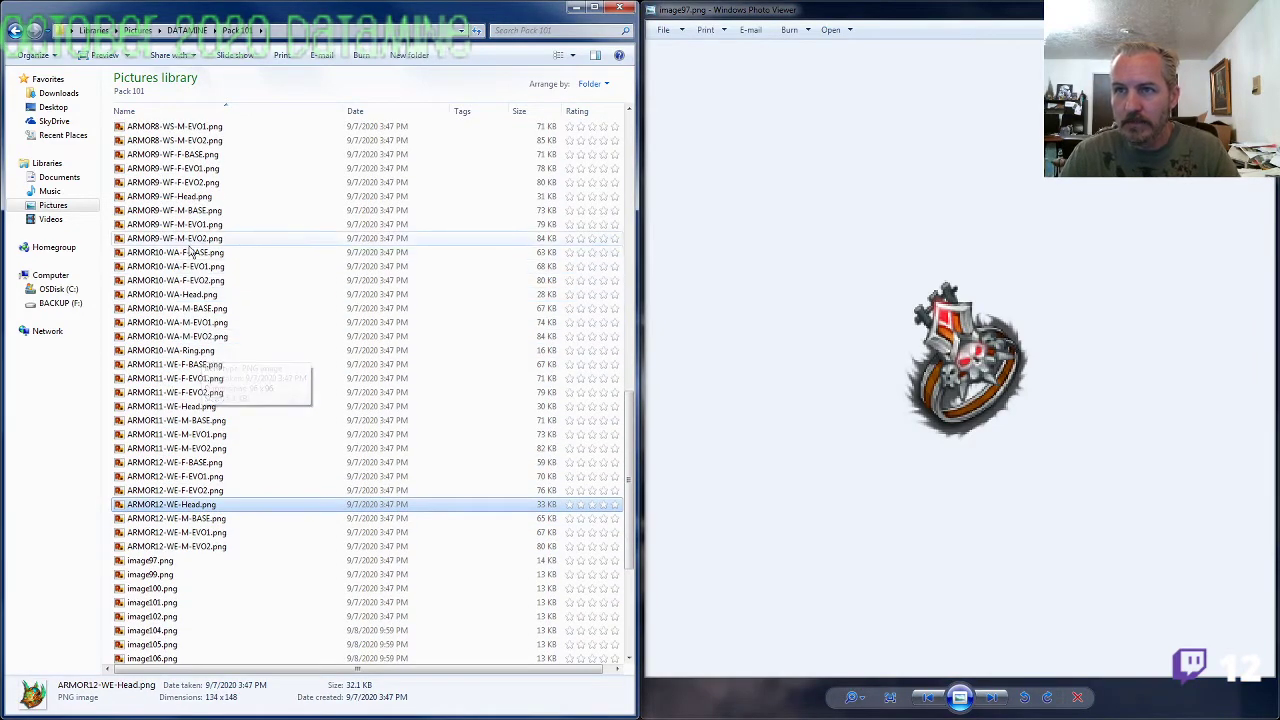
{"action": "scroll", "coordinate": [250, 340], "scroll_direction": "up", "scroll_amount": 2}
{"action": "double_click", "coordinate": [360, 323]}
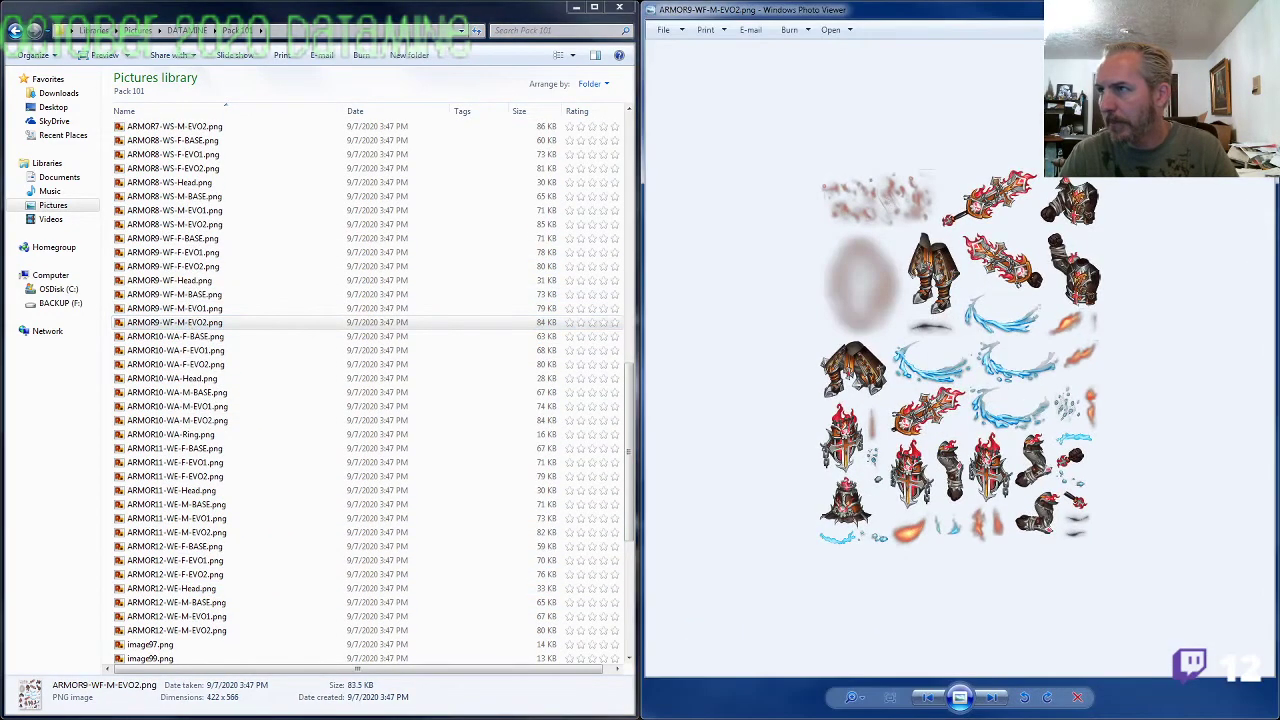
{"action": "left_click", "coordinate": [188, 322]}
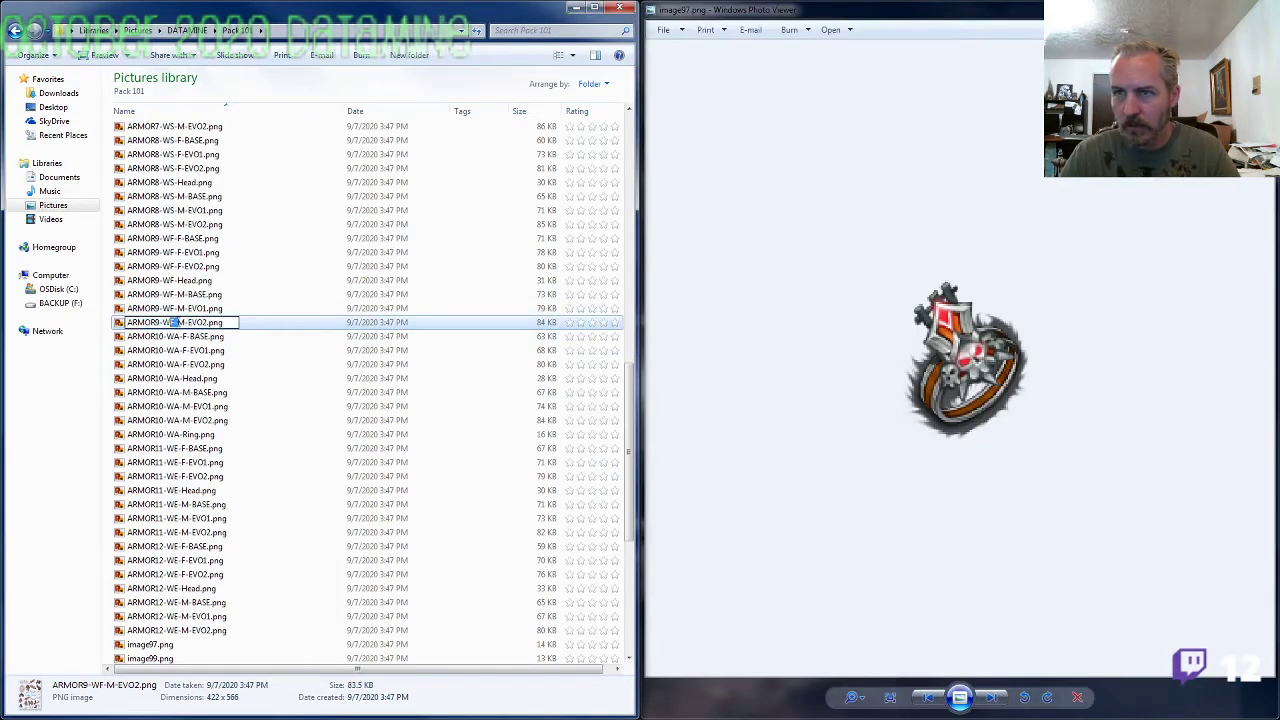
{"action": "left_click", "coordinate": [205, 449]}
{"action": "scroll", "coordinate": [195, 460], "scroll_direction": "down", "scroll_amount": 2}
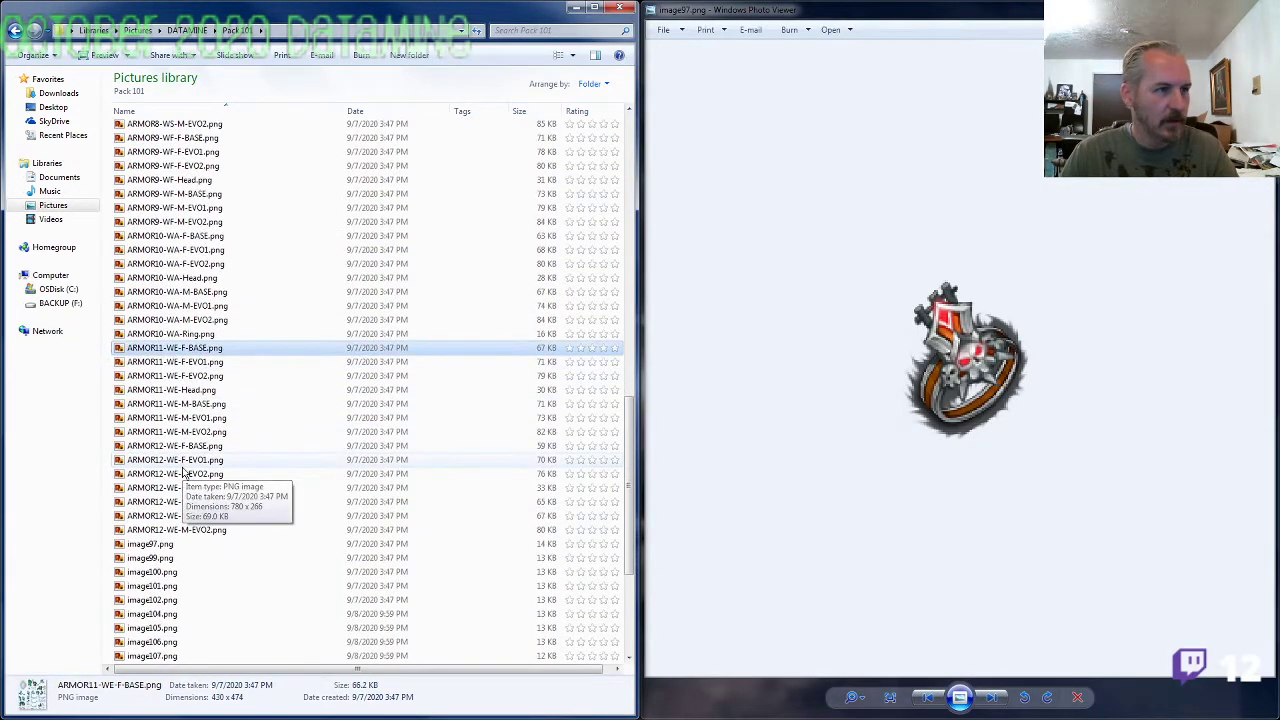
{"action": "left_click", "coordinate": [181, 549]}
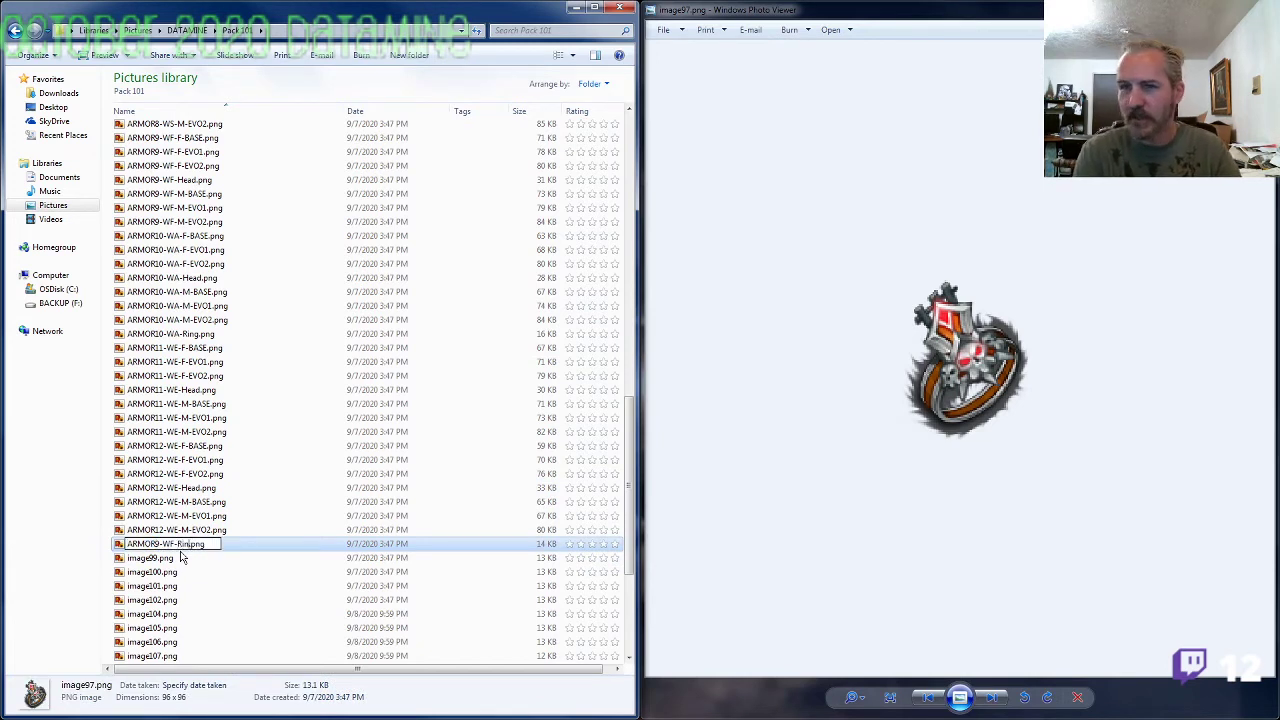
Step: Enlarge image99.png and open ARMOR8-WS-M-EVO2.png in a separate window beside it for comparison
{"action": "left_click", "coordinate": [181, 557]}
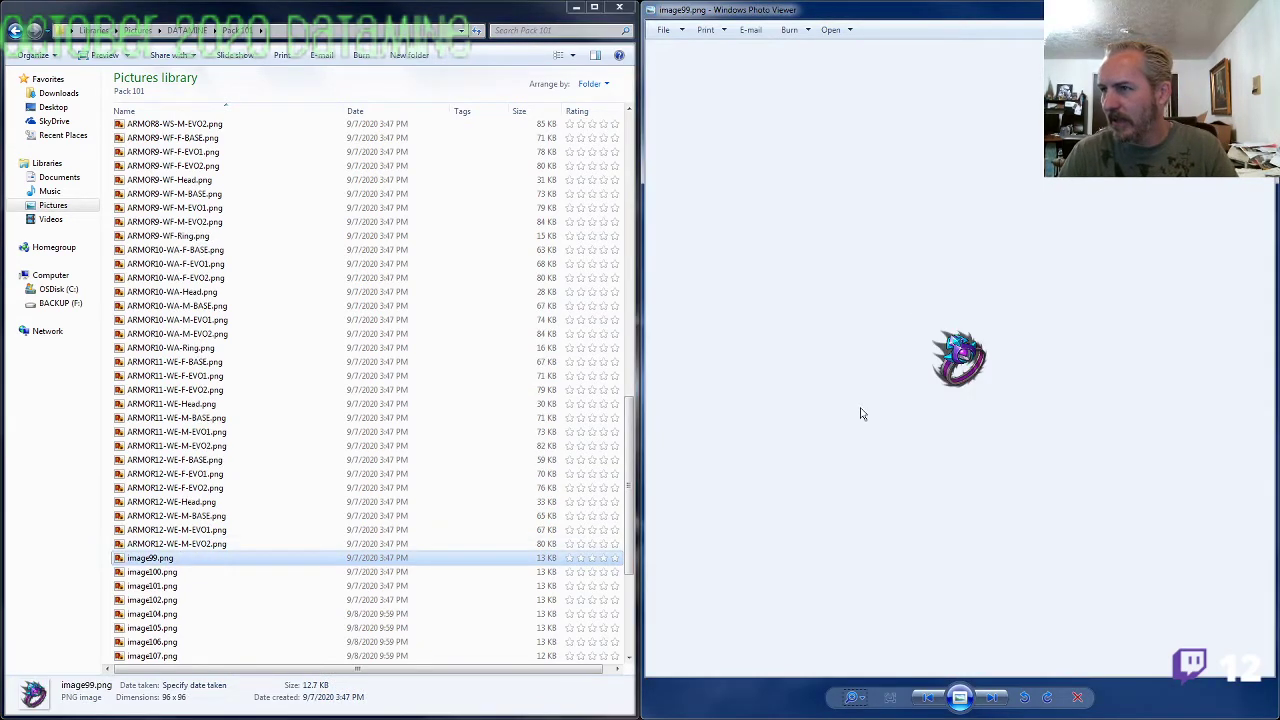
{"action": "left_click", "coordinate": [852, 708]}
{"action": "left_click_drag", "start_coordinate": [855, 698], "coordinate": [855, 676]}
{"action": "left_click", "coordinate": [212, 210]}
{"action": "scroll", "coordinate": [210, 240], "scroll_direction": "up", "scroll_amount": 3}
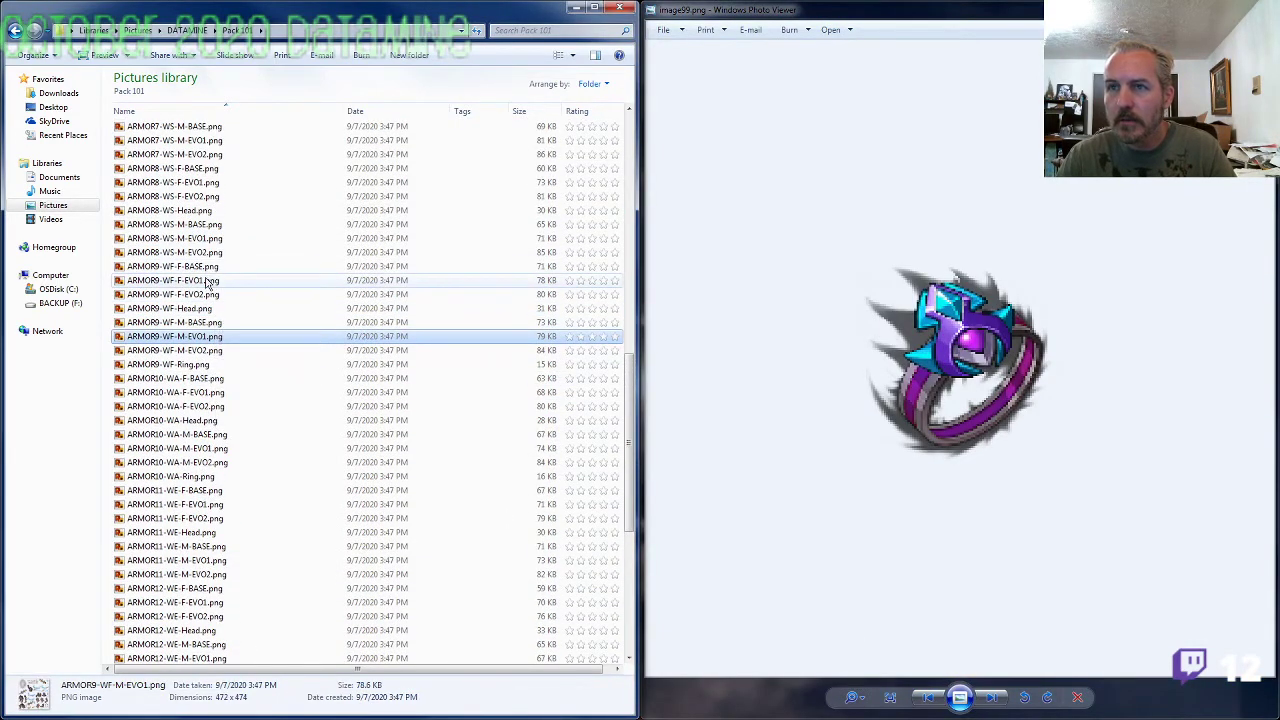
{"action": "double_click", "coordinate": [205, 255]}
{"action": "left_click_drag", "start_coordinate": [1016, 17], "coordinate": [582, 44]}
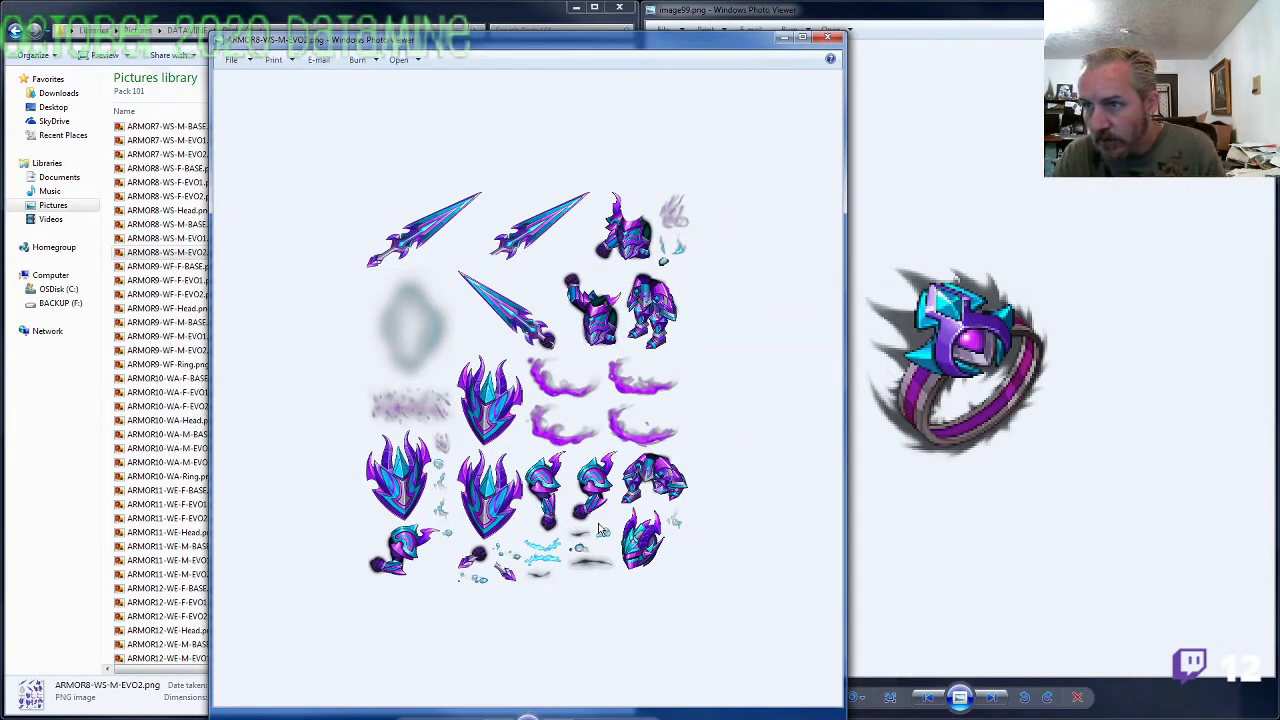
{"action": "left_click_drag", "start_coordinate": [500, 55], "coordinate": [489, 47]}
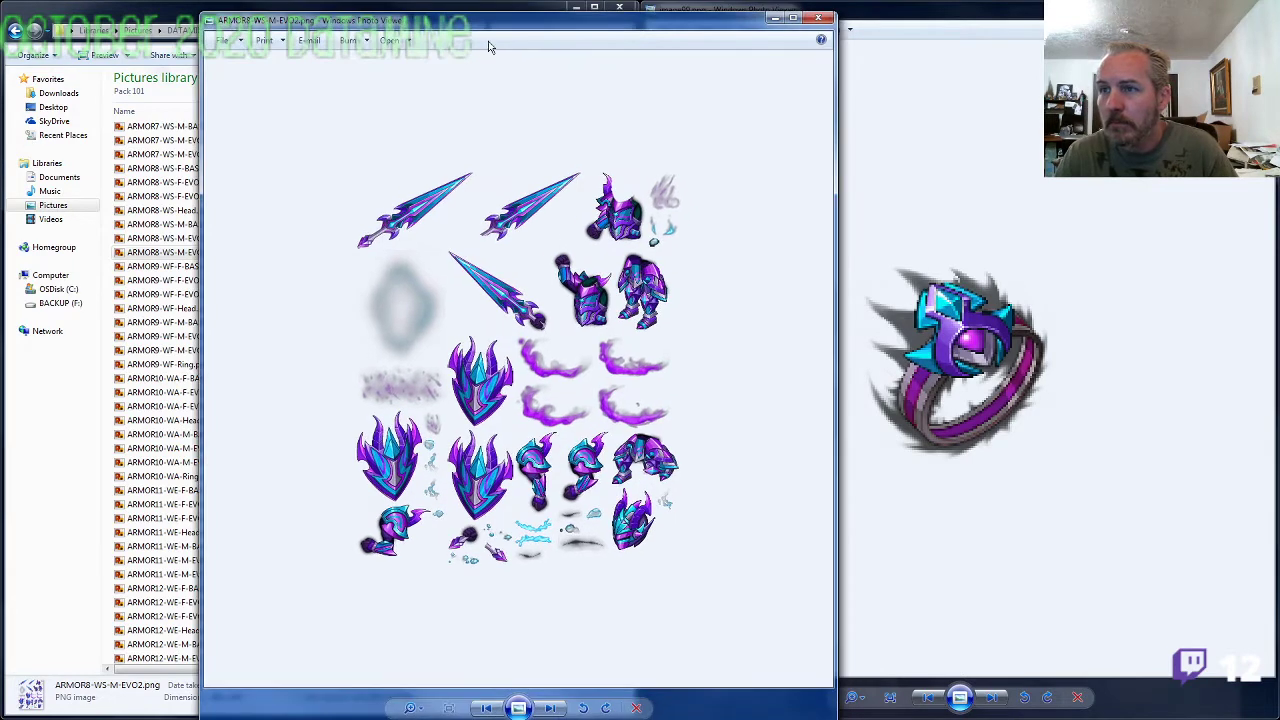
Step: Zoom into the ARMOR8-WS-M-EVO2.png artwork, compare its armor pieces with the image99.png ring, and close the artwork
{"action": "left_click", "coordinate": [412, 707]}
{"action": "left_click_drag", "start_coordinate": [416, 705], "coordinate": [416, 668]}
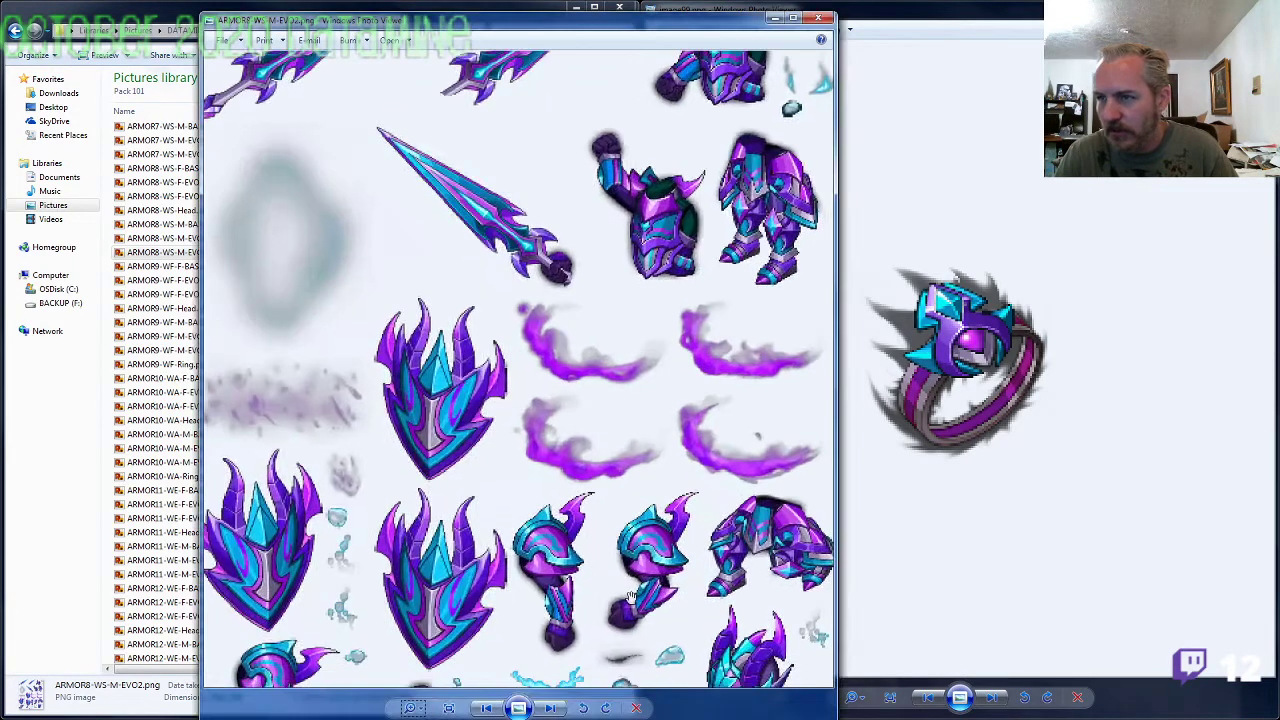
{"action": "left_click_drag", "start_coordinate": [530, 350], "coordinate": [517, 277]}
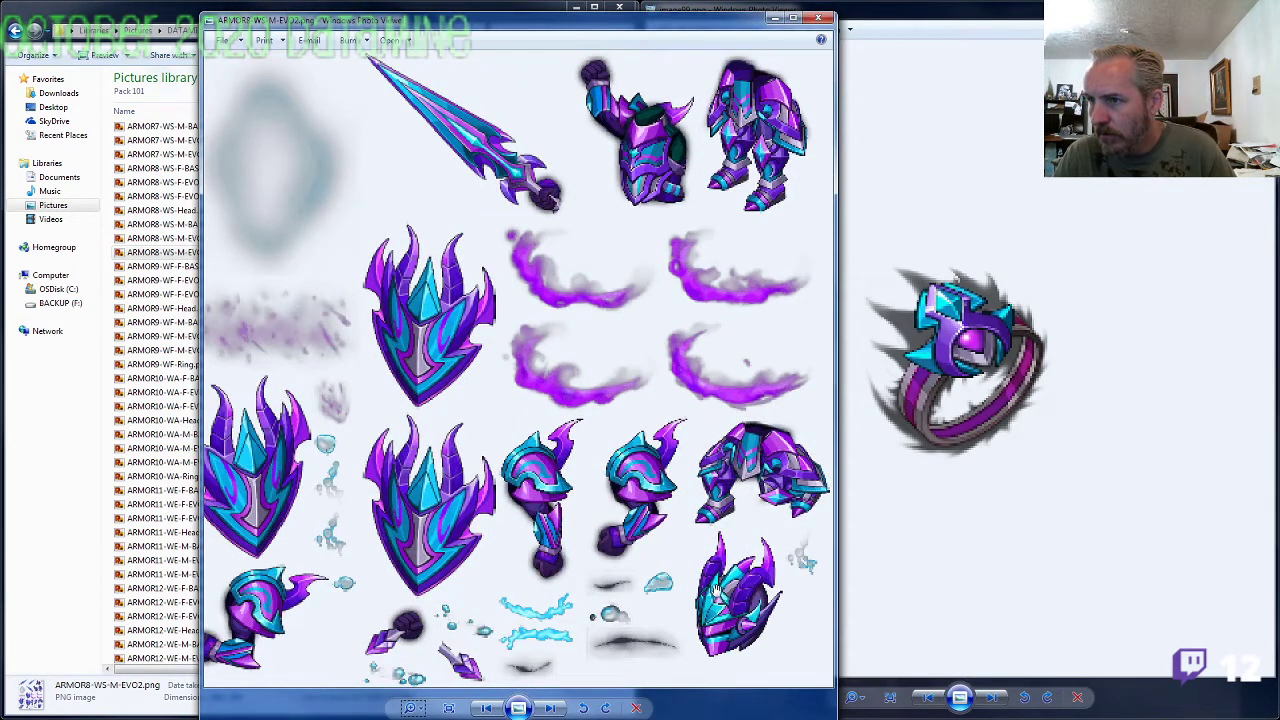
{"action": "left_click_drag", "start_coordinate": [690, 303], "coordinate": [706, 232]}
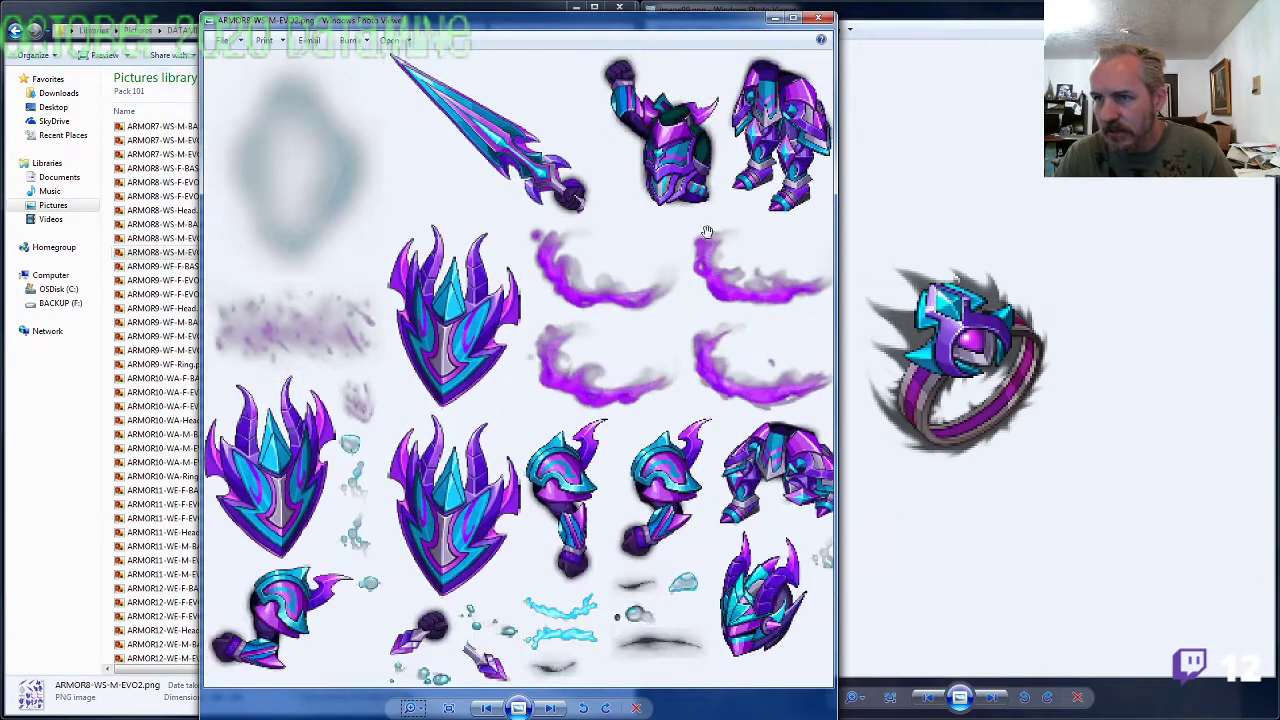
{"action": "left_click_drag", "start_coordinate": [596, 247], "coordinate": [633, 546]}
{"action": "left_click_drag", "start_coordinate": [646, 471], "coordinate": [684, 239]}
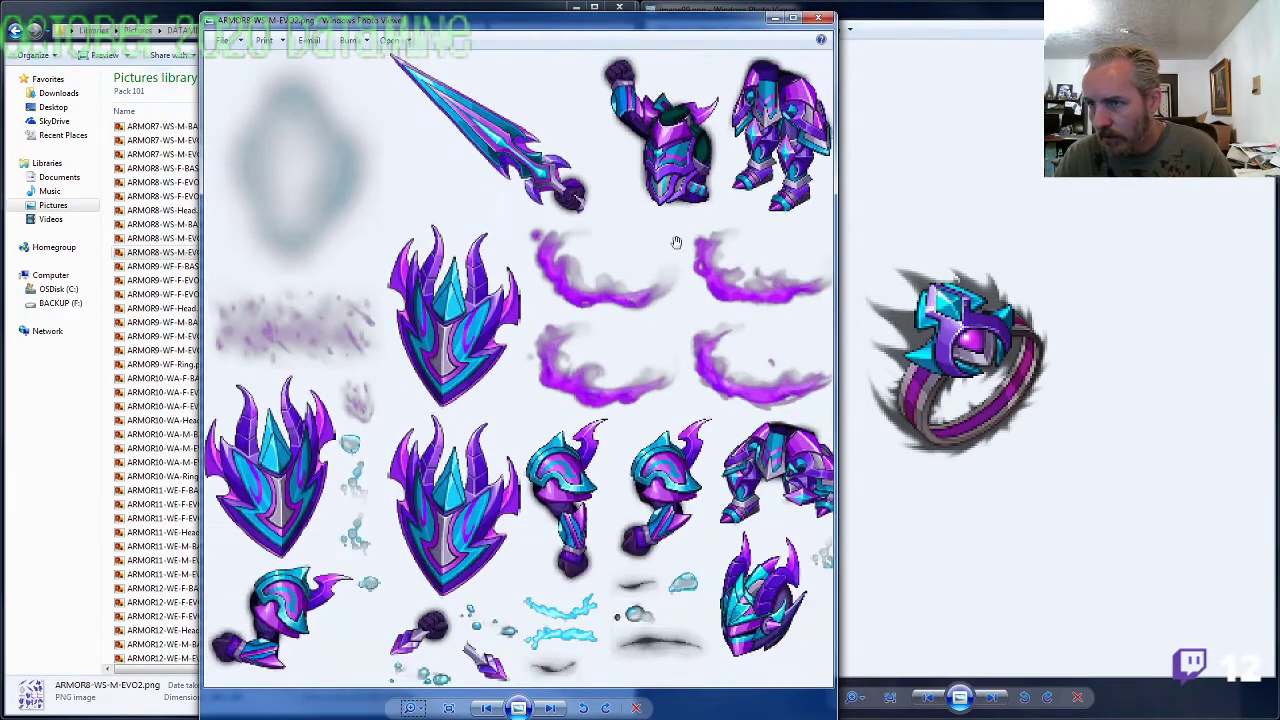
{"action": "left_click", "coordinate": [818, 17]}
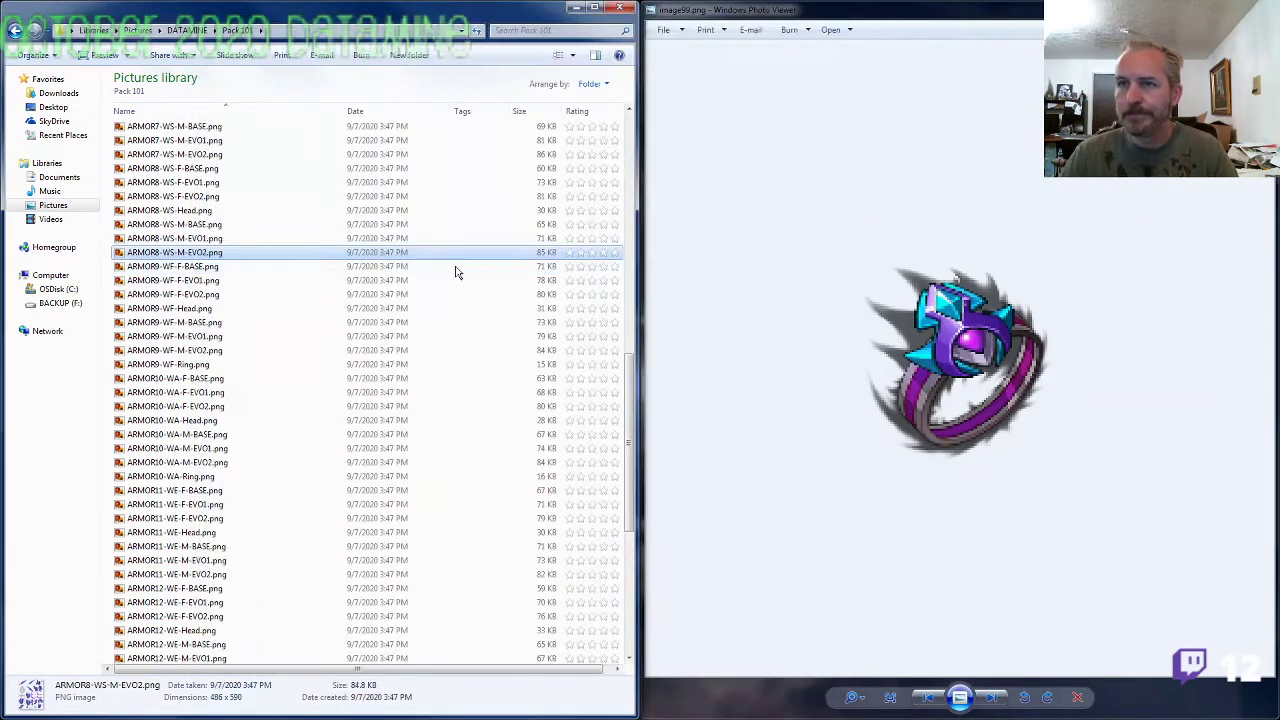
Step: Rename image99.png as ARMOR8-WS-Ring, reusing the set prefix from ARMOR8-WS-M-EVO2.png
{"action": "key", "text": "F2"}
{"action": "left_click", "coordinate": [175, 378]}
{"action": "scroll", "coordinate": [228, 420], "scroll_direction": "down", "scroll_amount": 8}
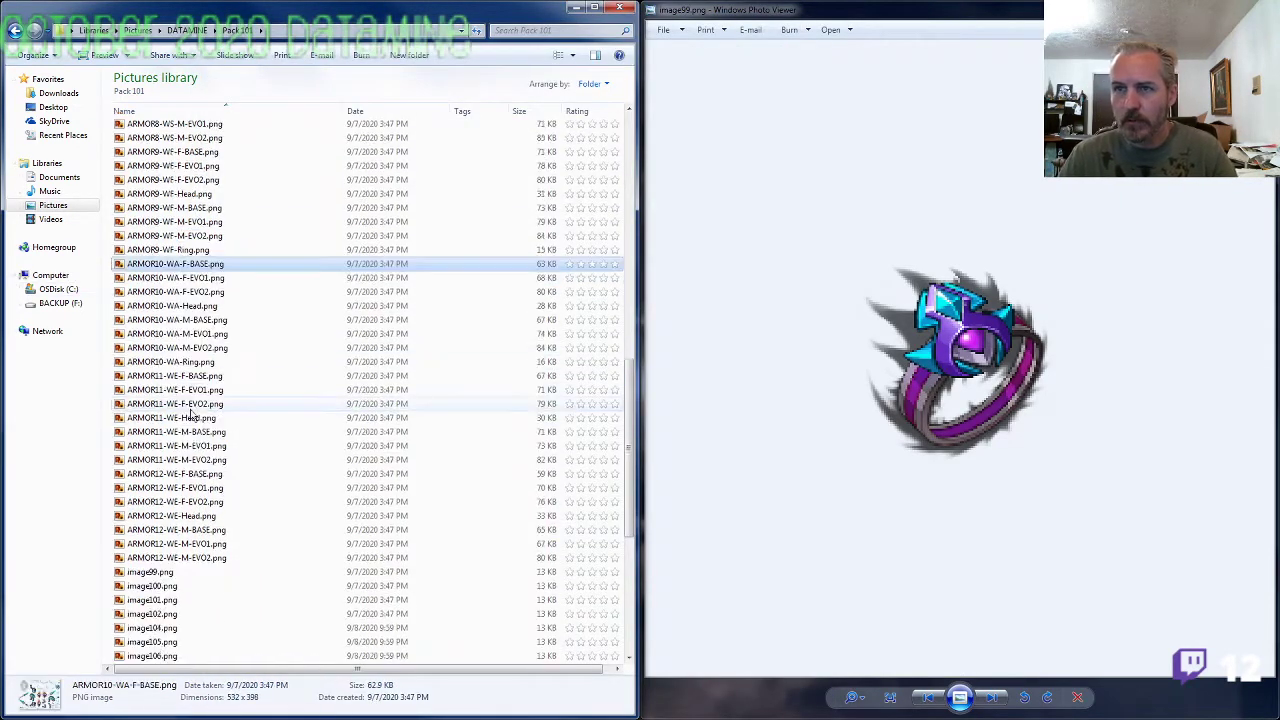
{"action": "left_click", "coordinate": [175, 335]}
{"action": "key", "text": "F2"}
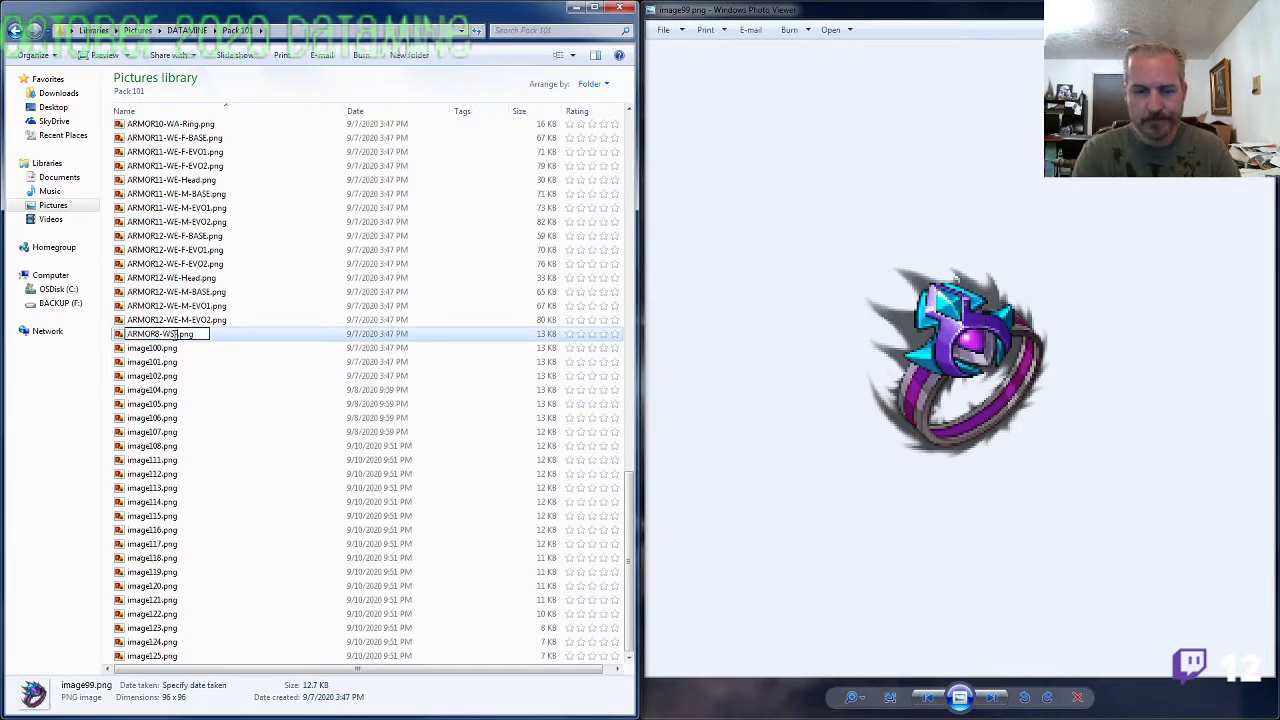
{"action": "type", "text": "ARMOR8-WS-Ring"}
{"action": "left_click", "coordinate": [175, 343]}
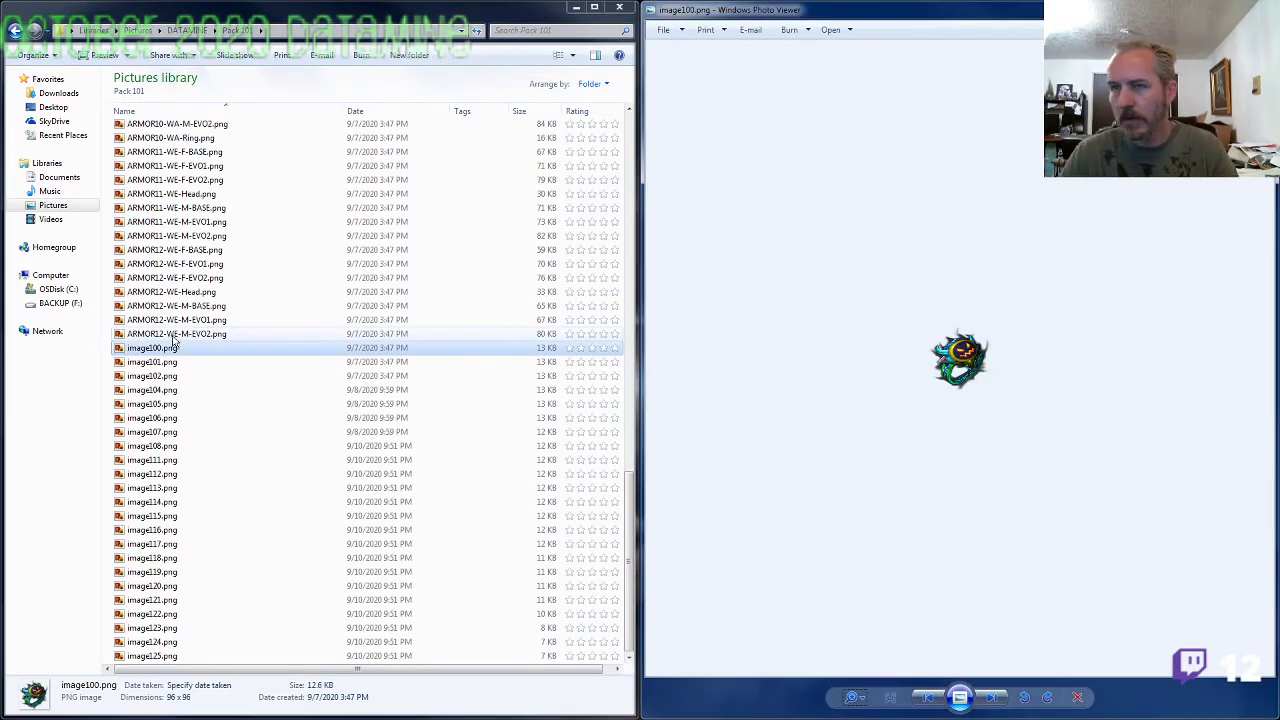
Step: Compare the image100.png ring with the ARMOR3-WA-M-EVO2.png artwork and rename image100.png as ARMOR3-WA-Ring
{"action": "left_click", "coordinate": [215, 321]}
{"action": "scroll", "coordinate": [220, 330], "scroll_direction": "up", "scroll_amount": 16}
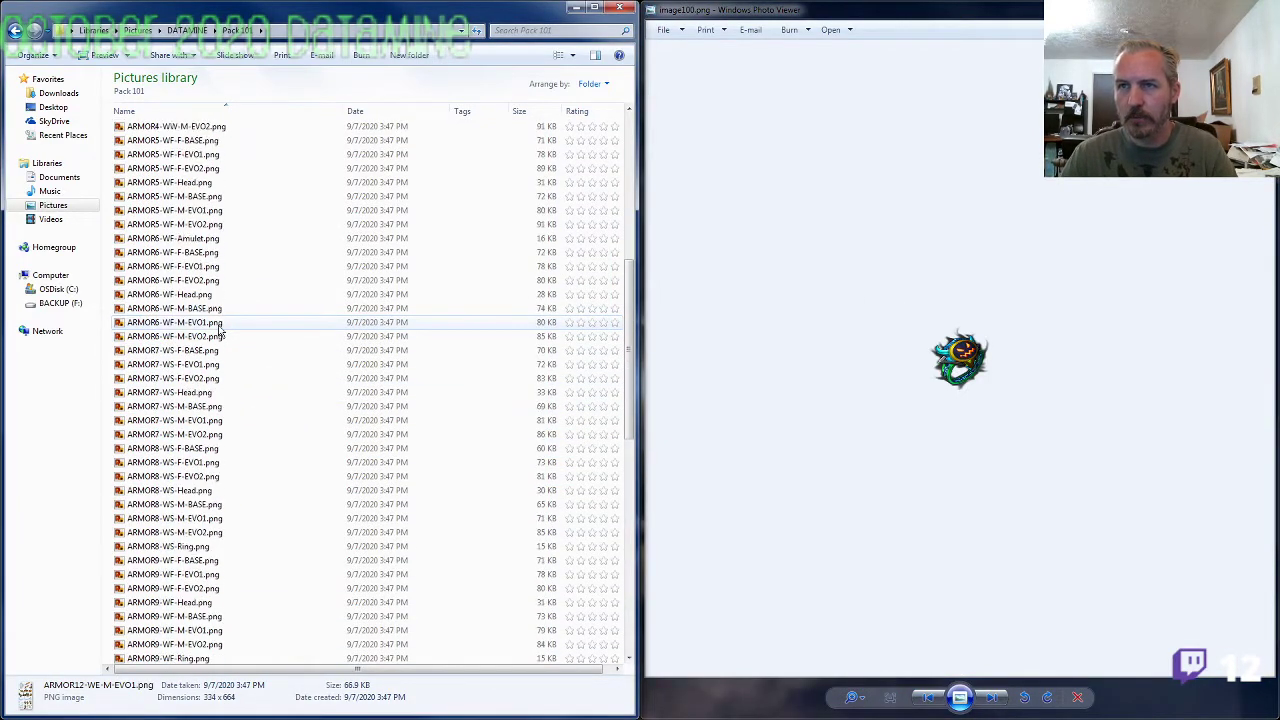
{"action": "scroll", "coordinate": [220, 333], "scroll_direction": "up", "scroll_amount": 5}
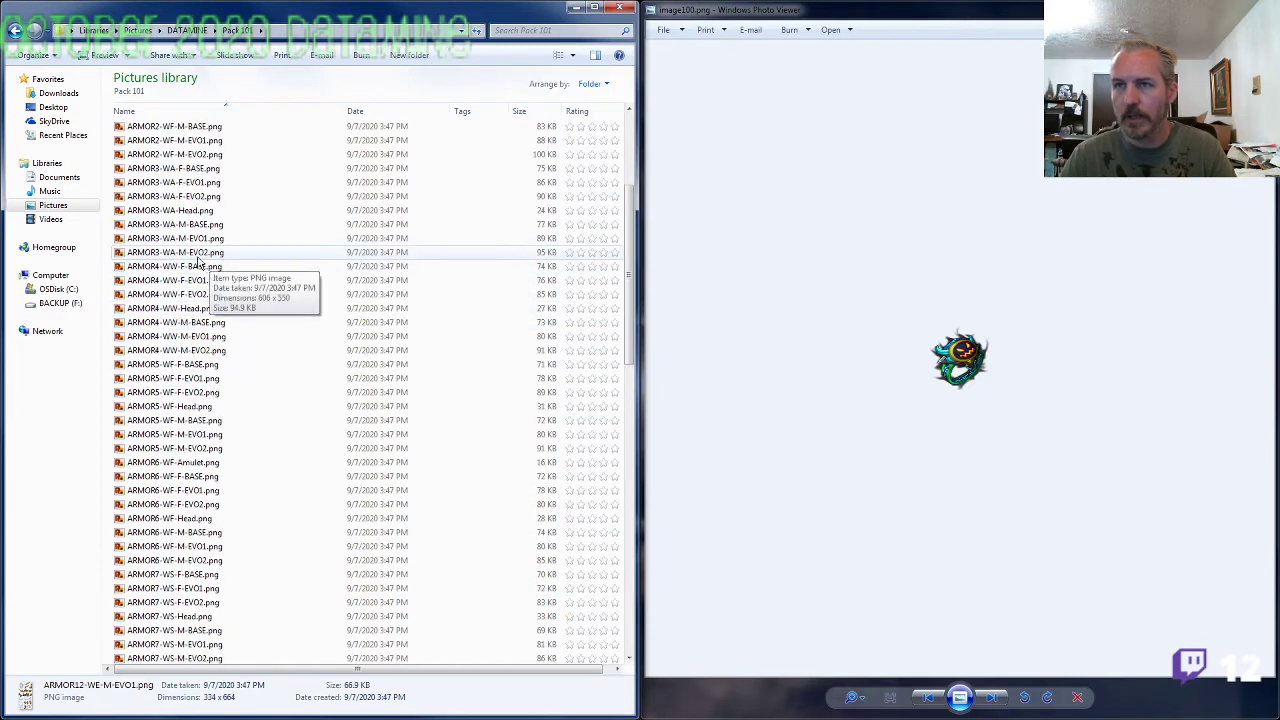
{"action": "double_click", "coordinate": [200, 252]}
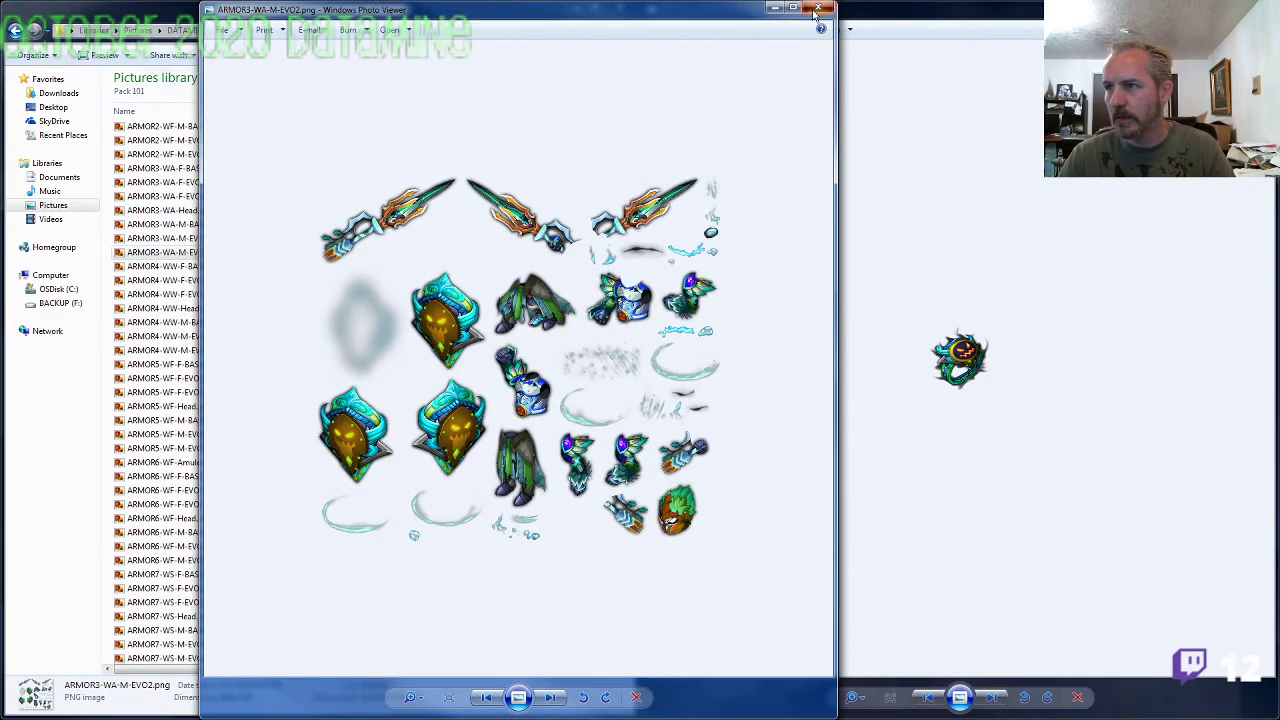
{"action": "left_click", "coordinate": [817, 9]}
{"action": "left_click", "coordinate": [147, 381]}
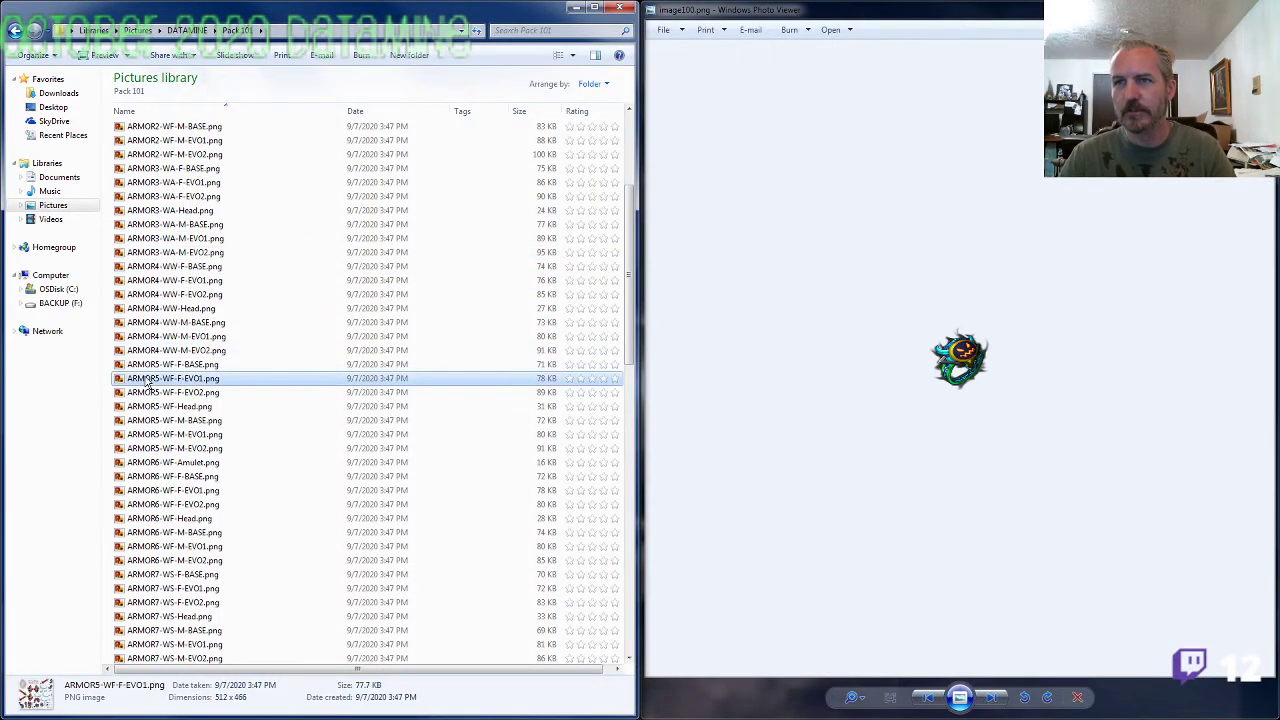
{"action": "scroll", "coordinate": [165, 400], "scroll_direction": "down", "scroll_amount": 15}
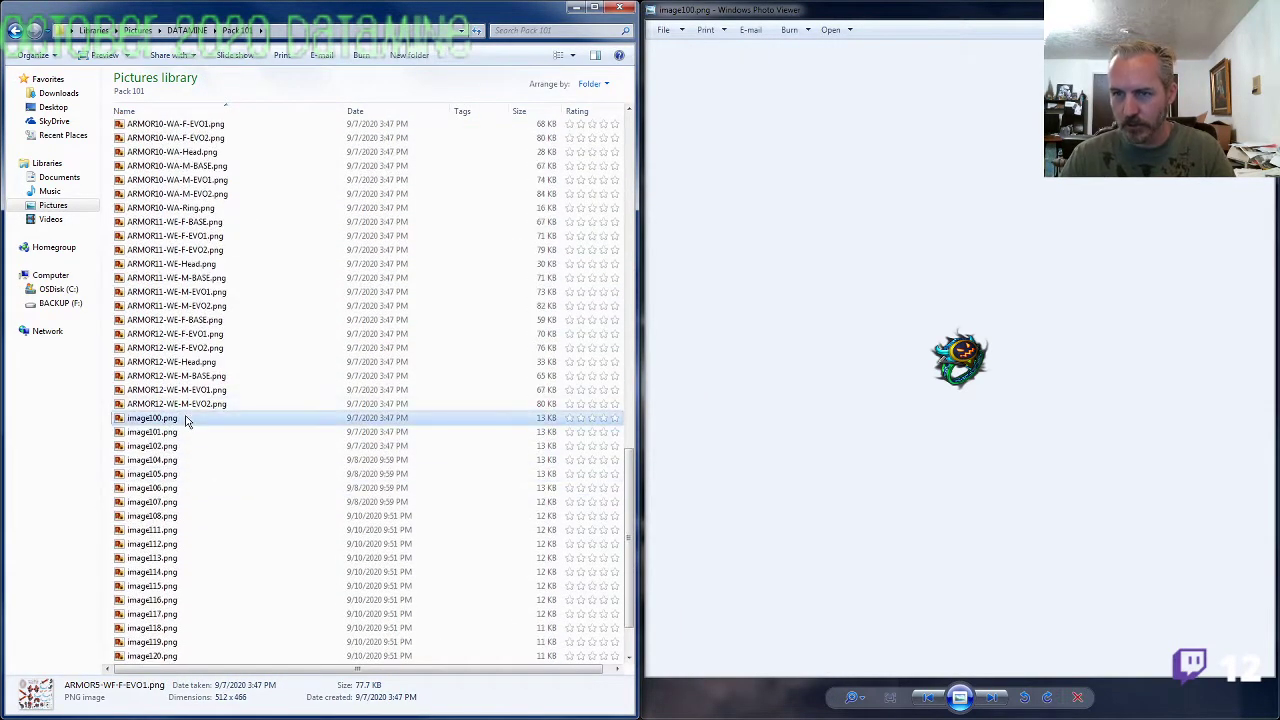
{"action": "left_click", "coordinate": [186, 421]}
{"action": "key", "text": "F2"}
{"action": "type", "text": "ARMOR3-WA-"}
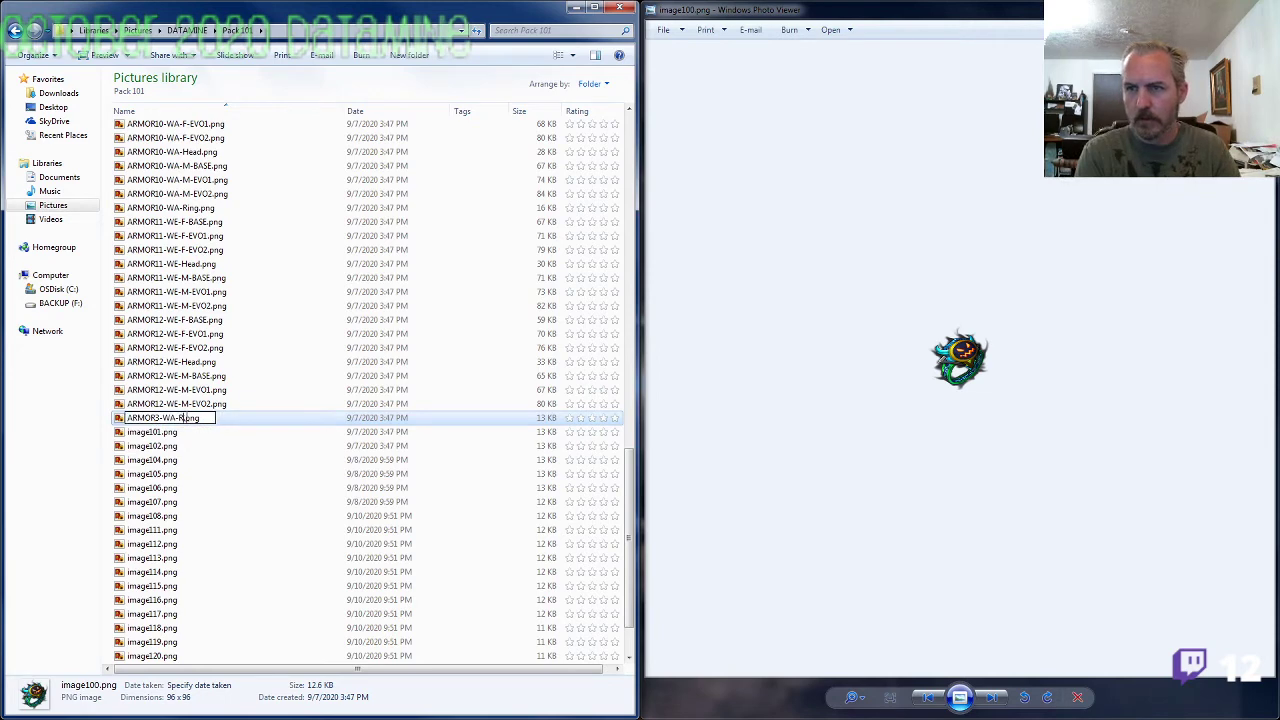
{"action": "type", "text": "Ring"}
{"action": "key", "text": "Return"}
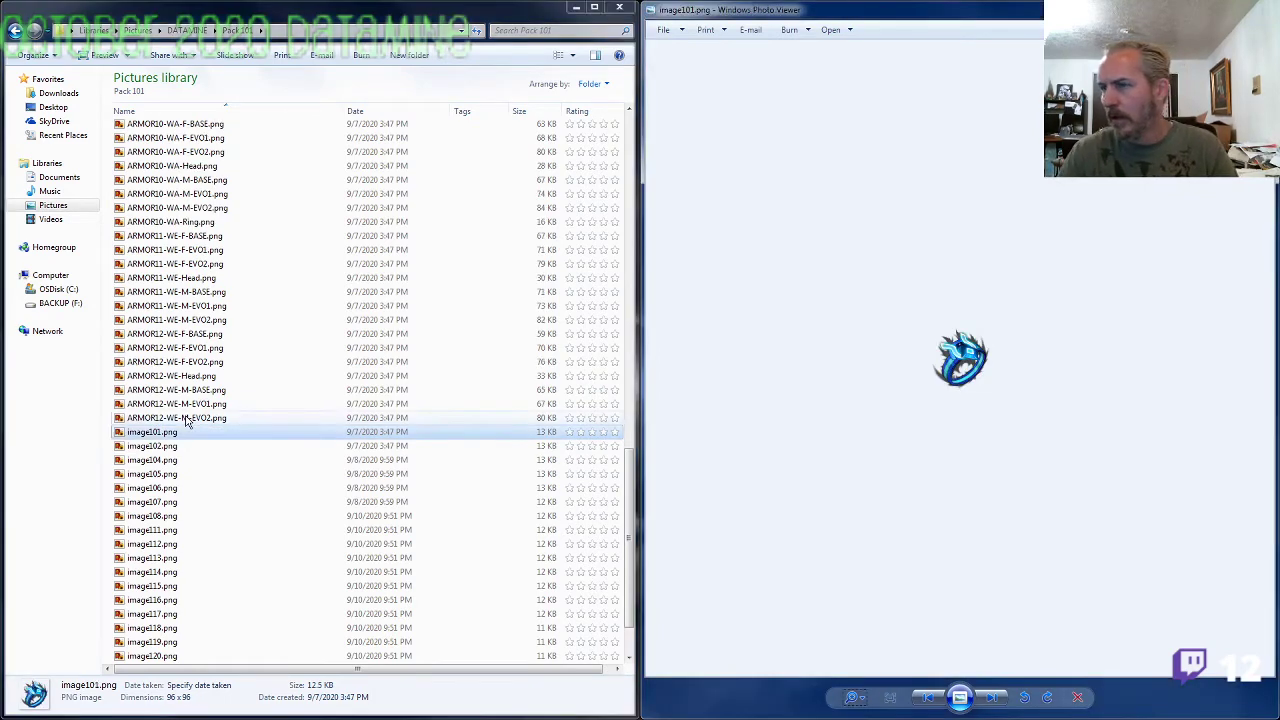
Step: Rename image101.png as ARMOR7-WS-Ring, reusing the set prefix from ARMOR7-WS-Head.png
{"action": "left_click", "coordinate": [171, 364]}
{"action": "scroll", "coordinate": [172, 362], "scroll_direction": "up", "scroll_amount": 9}
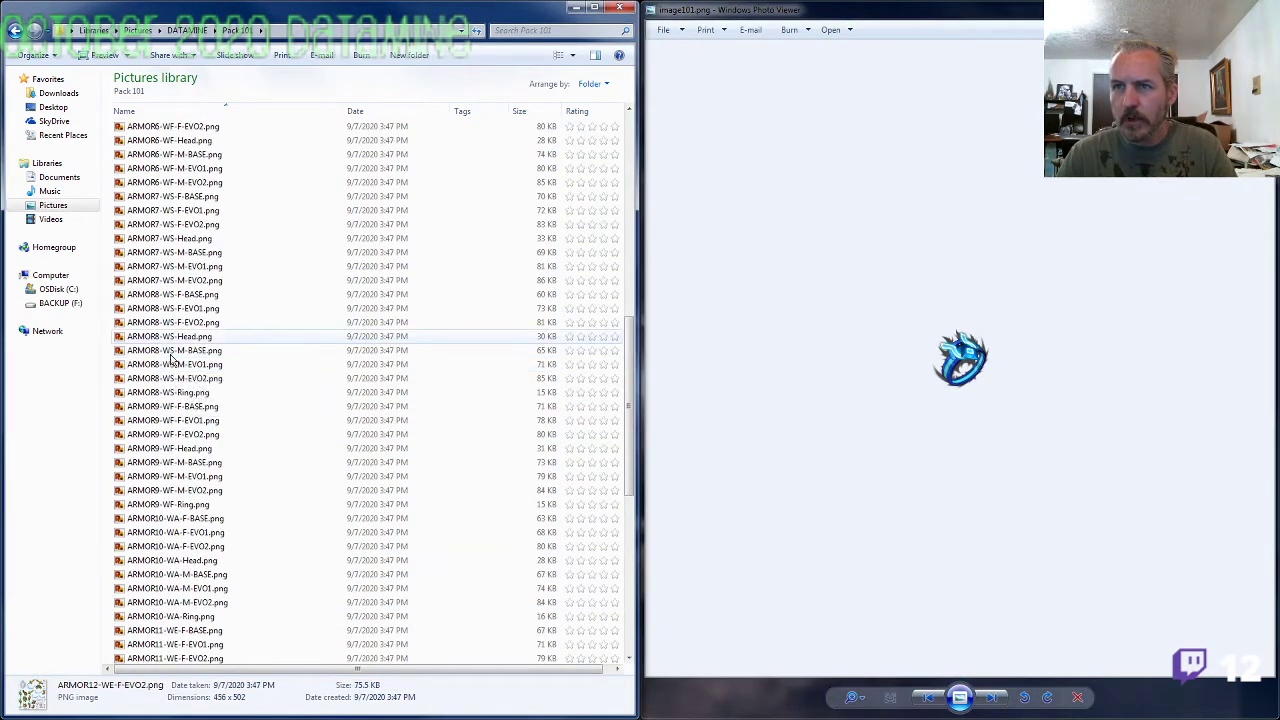
{"action": "left_click", "coordinate": [175, 238]}
{"action": "key", "text": "F2"}
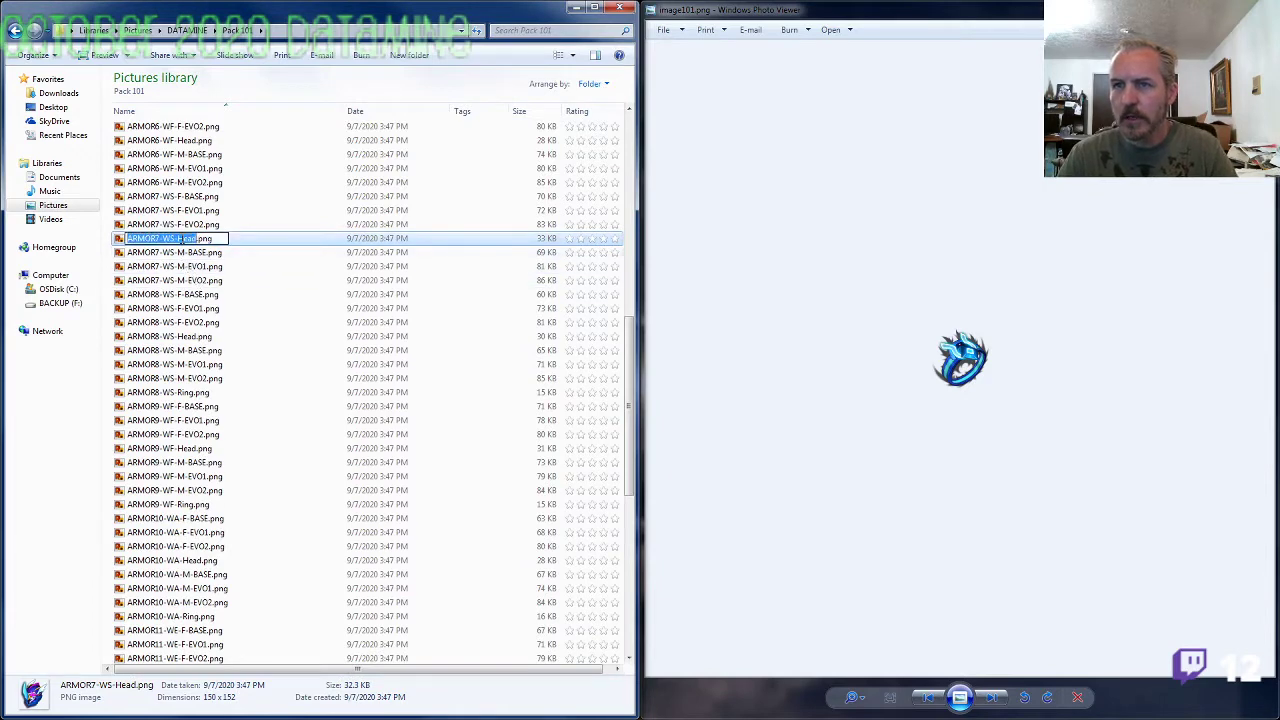
{"action": "left_click", "coordinate": [170, 420]}
{"action": "scroll", "coordinate": [200, 460], "scroll_direction": "down", "scroll_amount": 11}
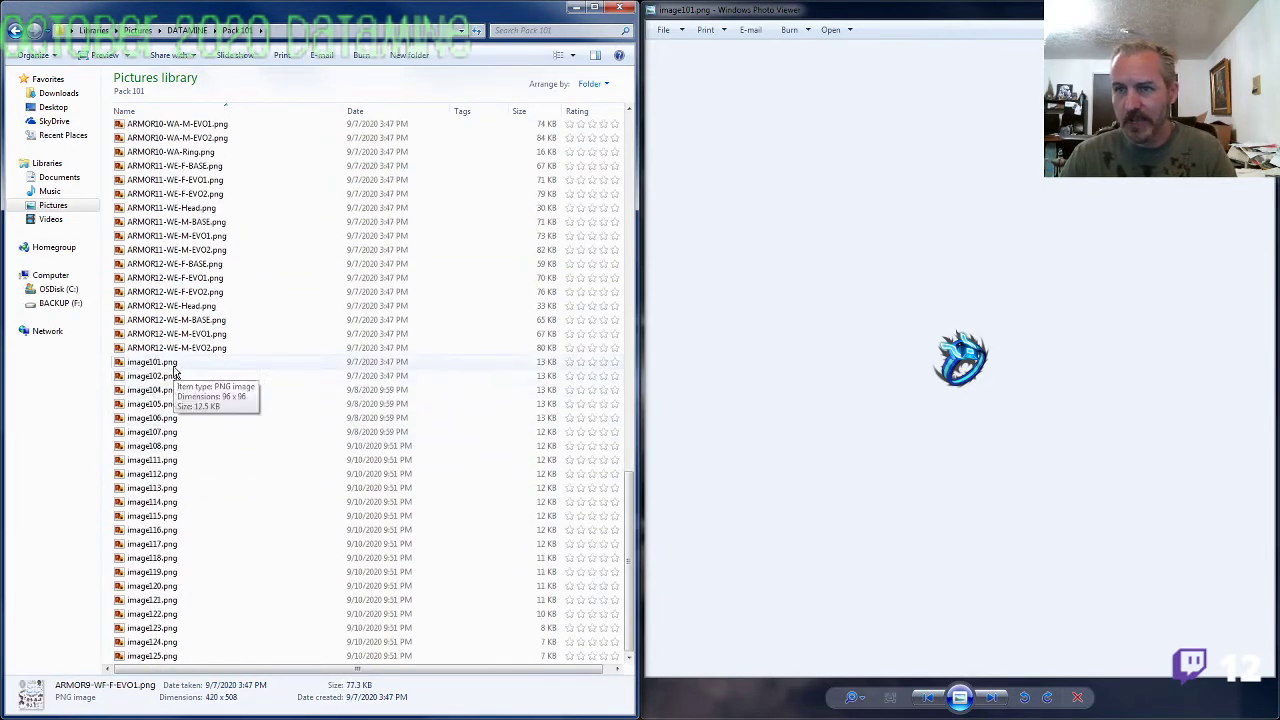
{"action": "left_click", "coordinate": [173, 366]}
{"action": "key", "text": "F2"}
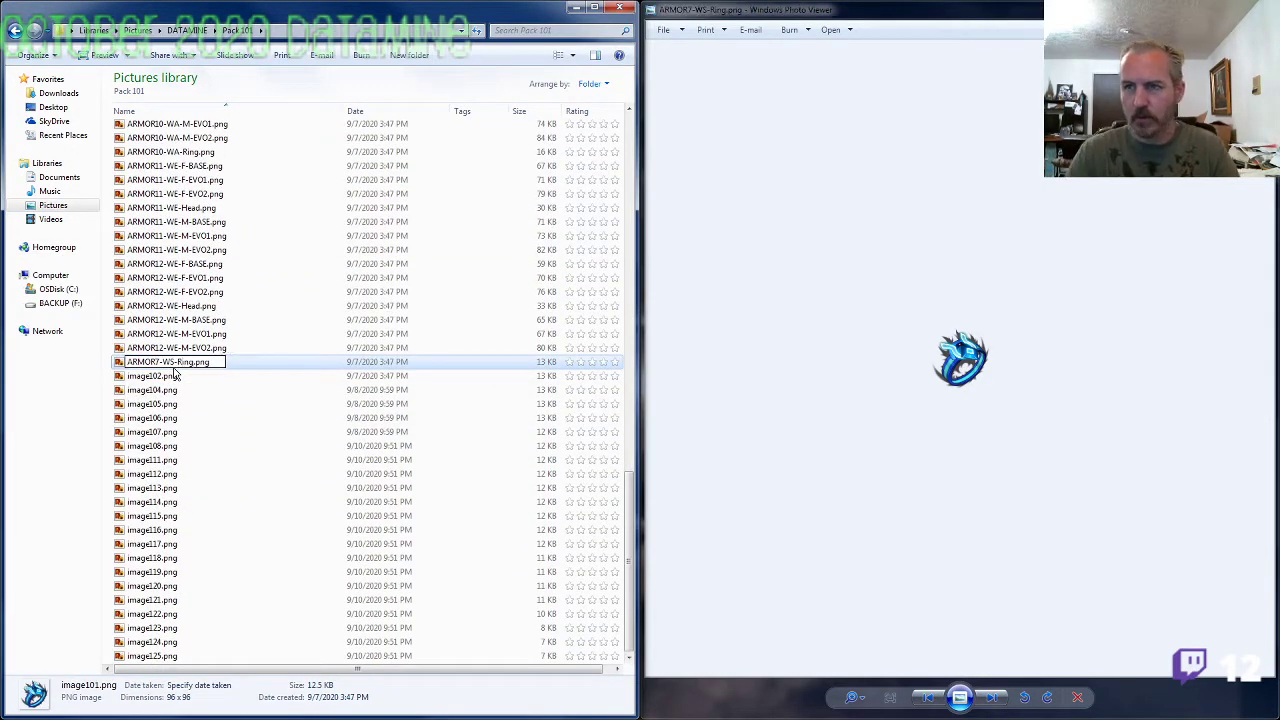
Step: Rename image107.png as ARMOR7-WS-Amulet
{"action": "left_click", "coordinate": [173, 375]}
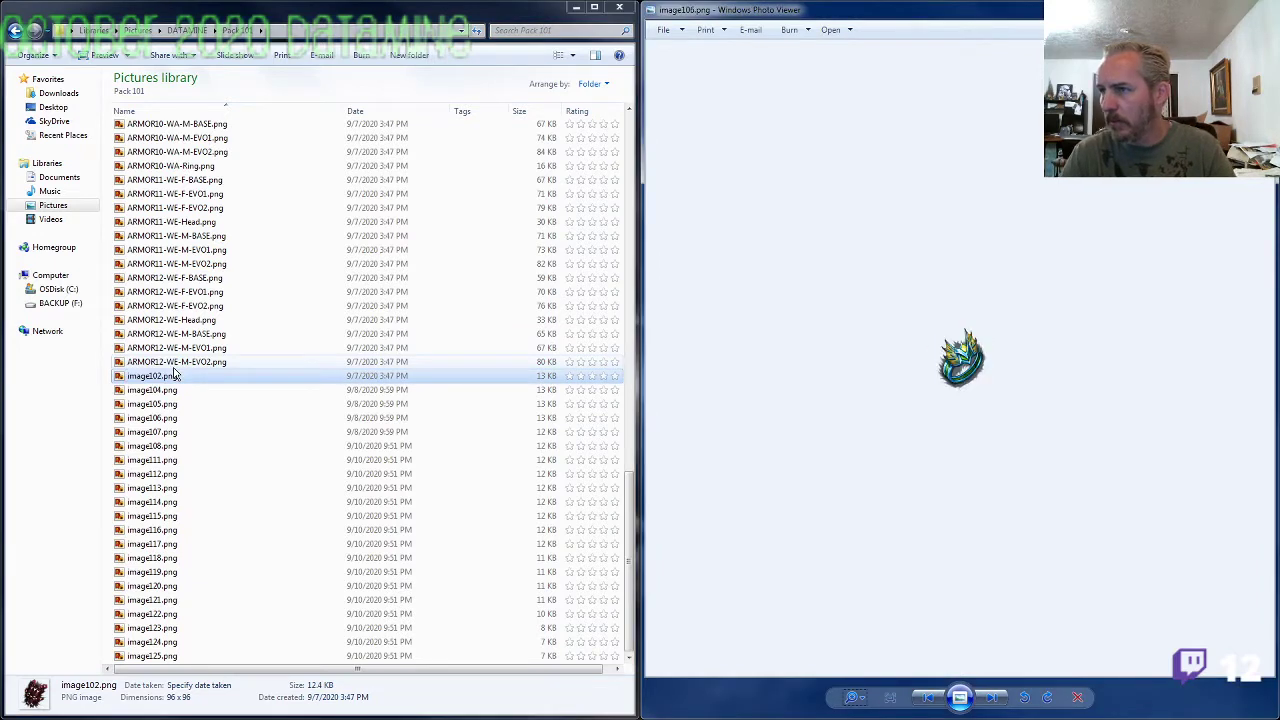
{"action": "left_click", "coordinate": [170, 431]}
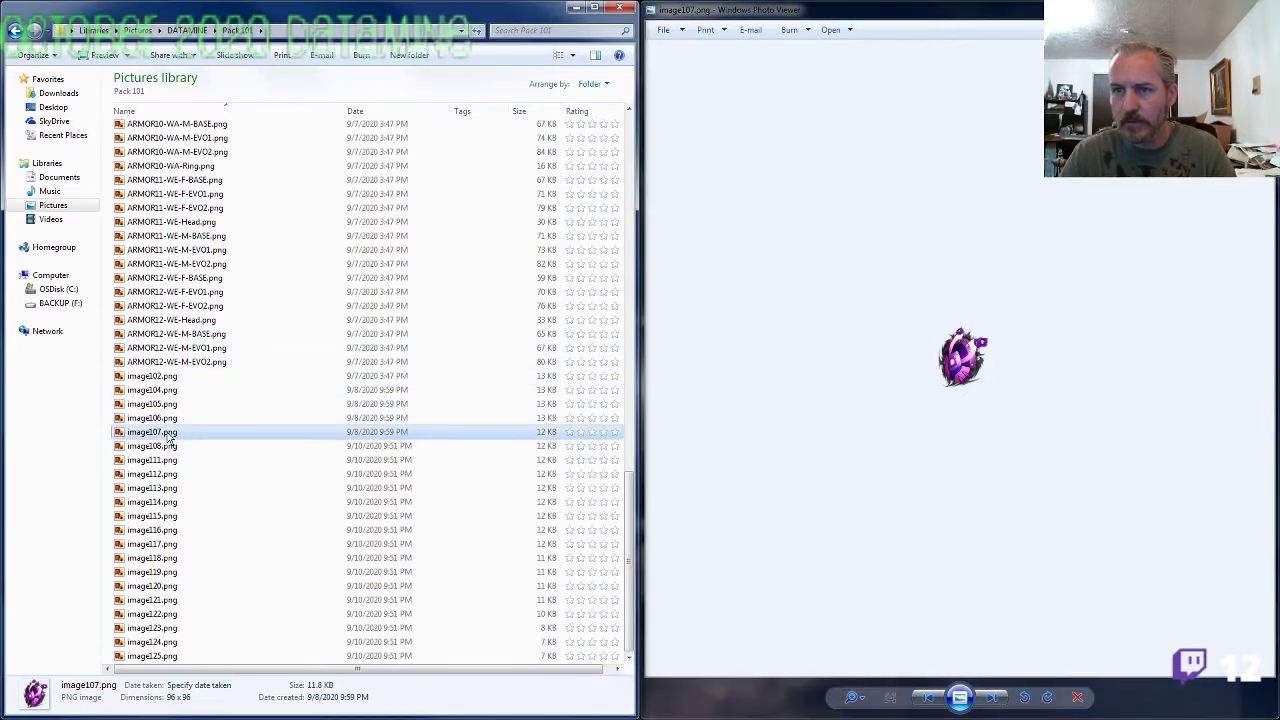
{"action": "key", "text": "F2"}
{"action": "type", "text": "ARMOR7-WS-Amulet.png"}
{"action": "left_click", "coordinate": [171, 445]}
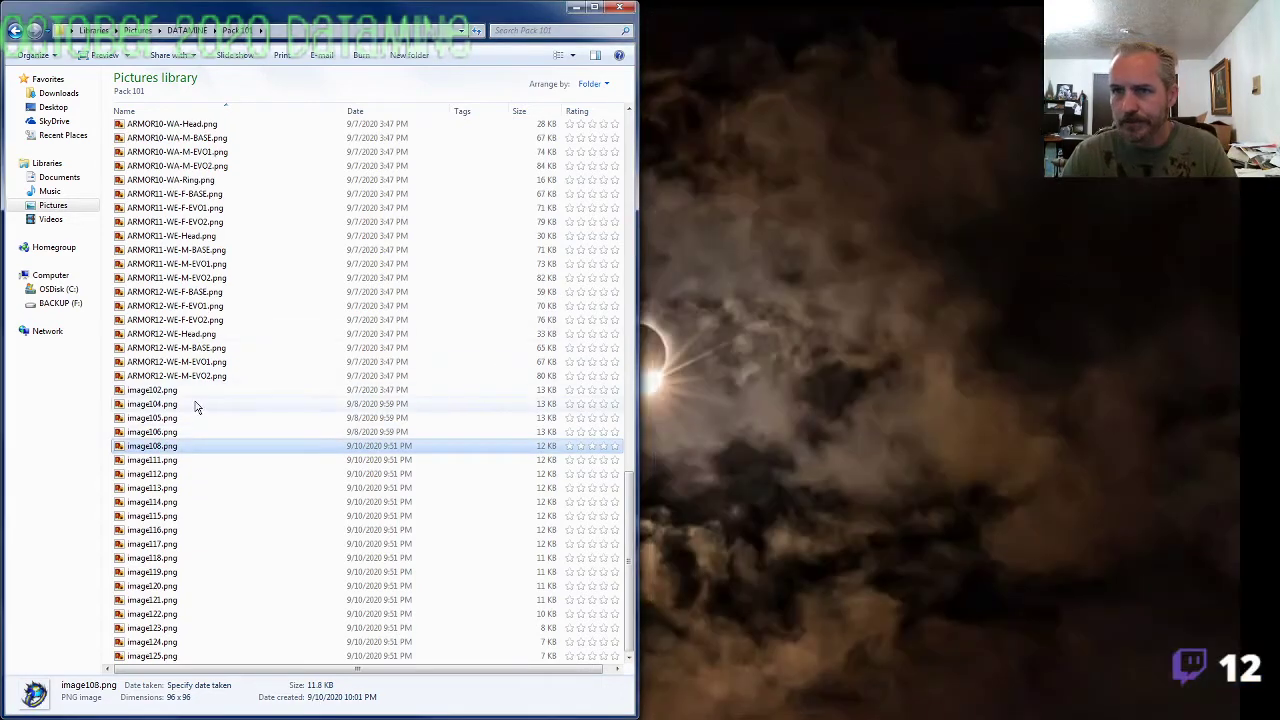
Step: View image102.png and rename it as ARMOR2-WF-Amulet, reusing the set prefix from ARMOR2-WF-Head.png
{"action": "double_click", "coordinate": [190, 390]}
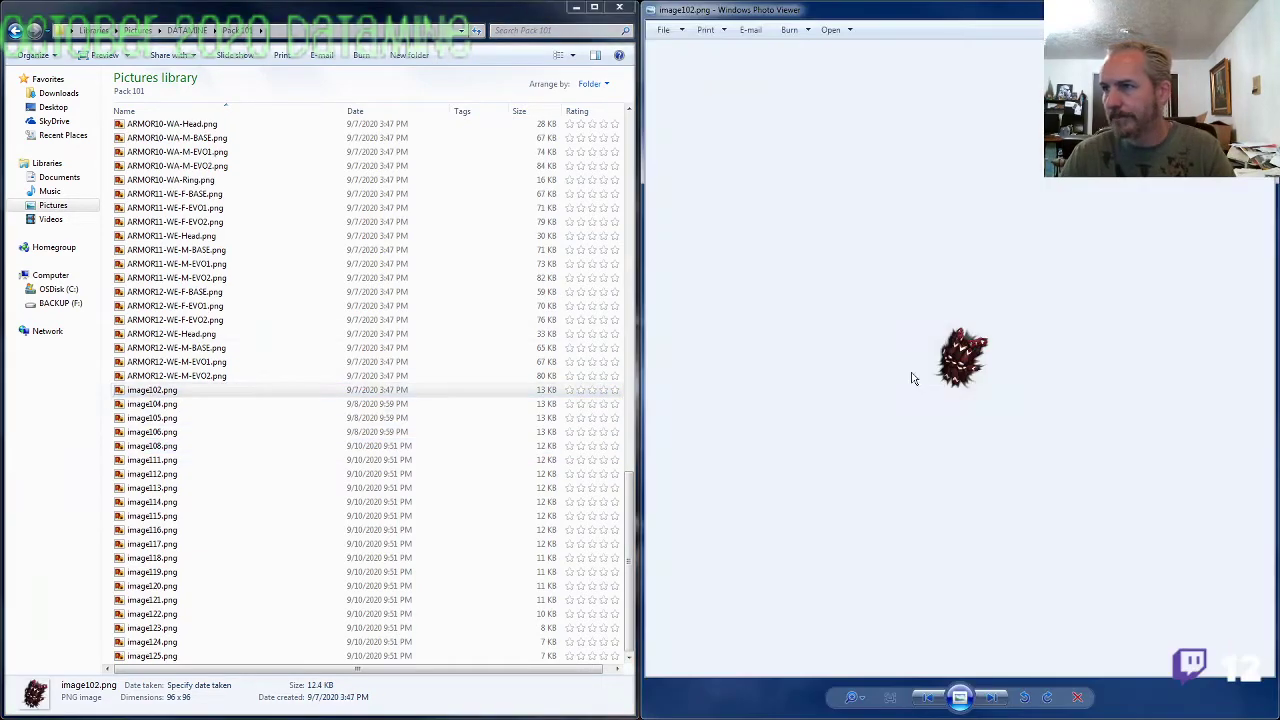
{"action": "left_click", "coordinate": [289, 306]}
{"action": "scroll", "coordinate": [246, 337], "scroll_direction": "up", "scroll_amount": 18}
{"action": "scroll", "coordinate": [246, 337], "scroll_direction": "up", "scroll_amount": 8}
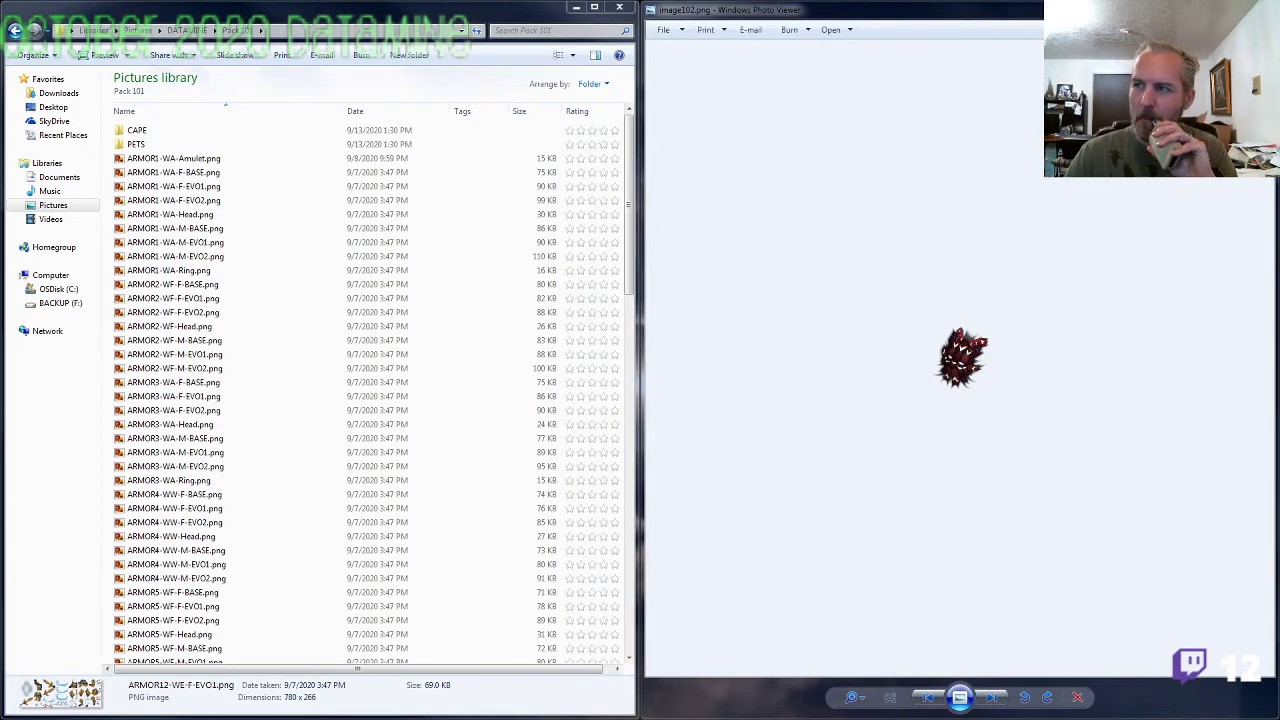
{"action": "left_click", "coordinate": [207, 327]}
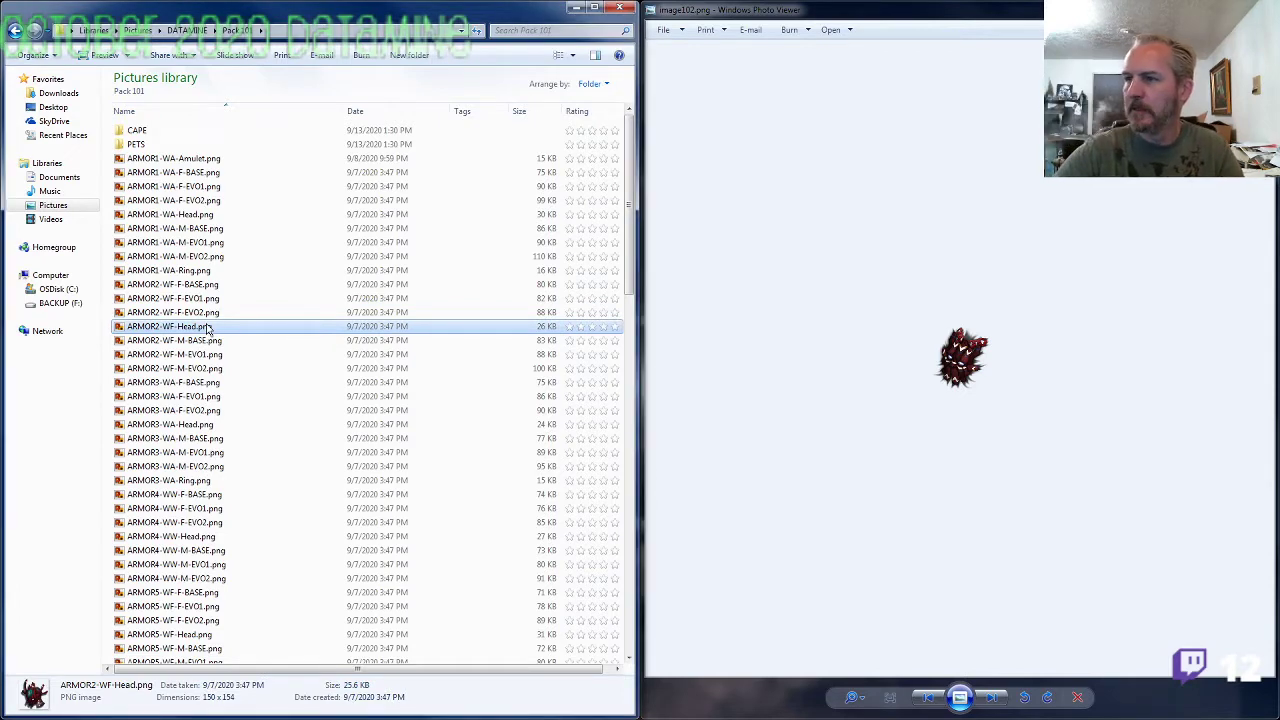
{"action": "left_click", "coordinate": [199, 333]}
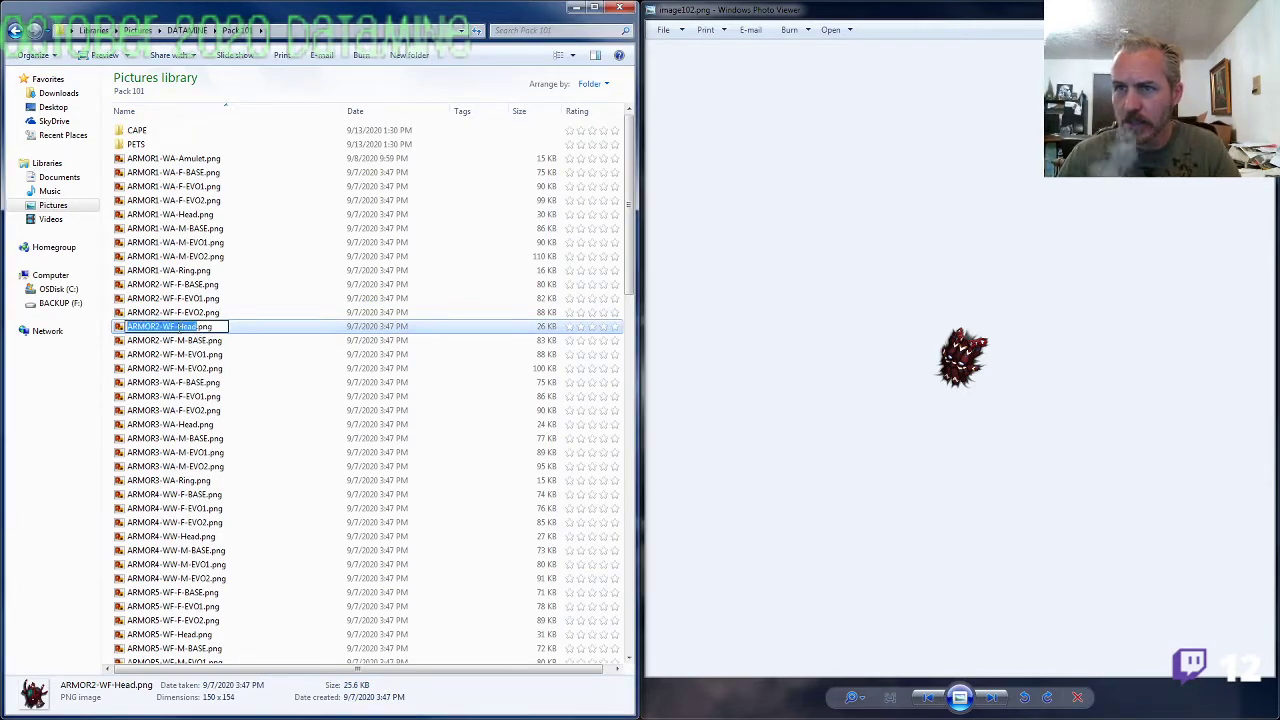
{"action": "left_click", "coordinate": [170, 424]}
{"action": "scroll", "coordinate": [207, 473], "scroll_direction": "down", "scroll_amount": 15}
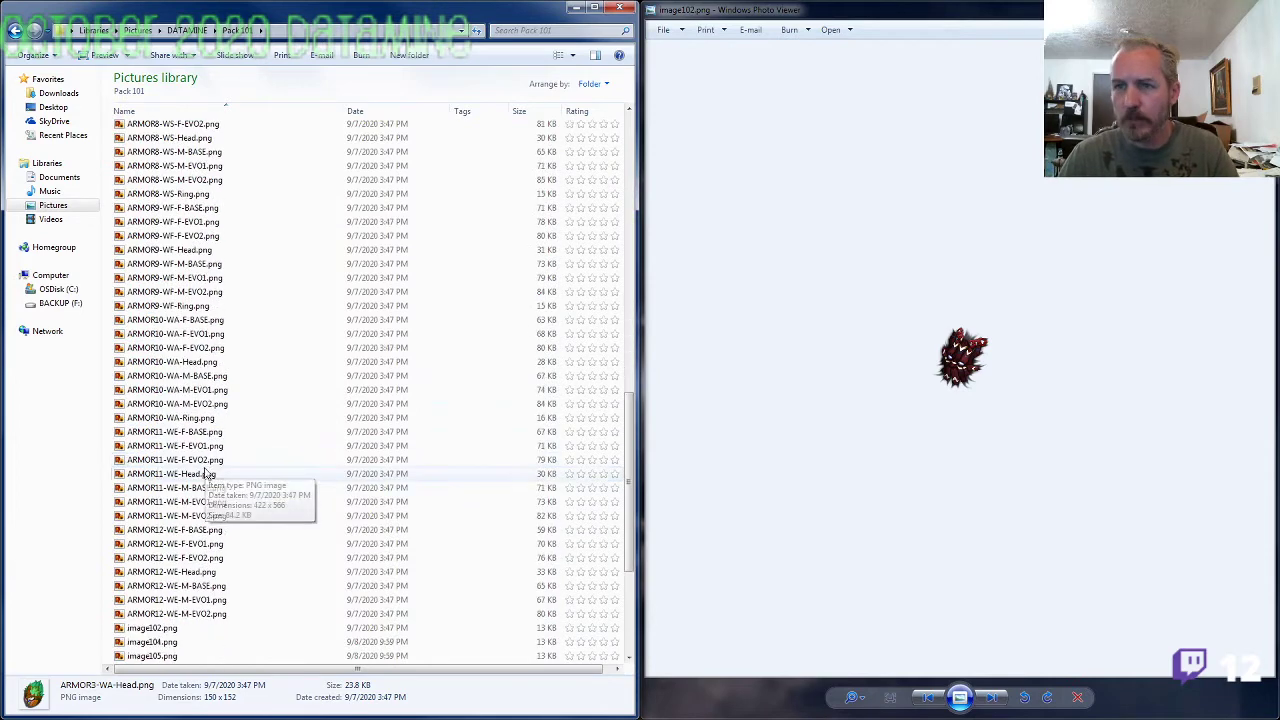
{"action": "scroll", "coordinate": [207, 473], "scroll_direction": "down", "scroll_amount": 2}
{"action": "left_click", "coordinate": [186, 543]}
{"action": "left_click", "coordinate": [186, 543]}
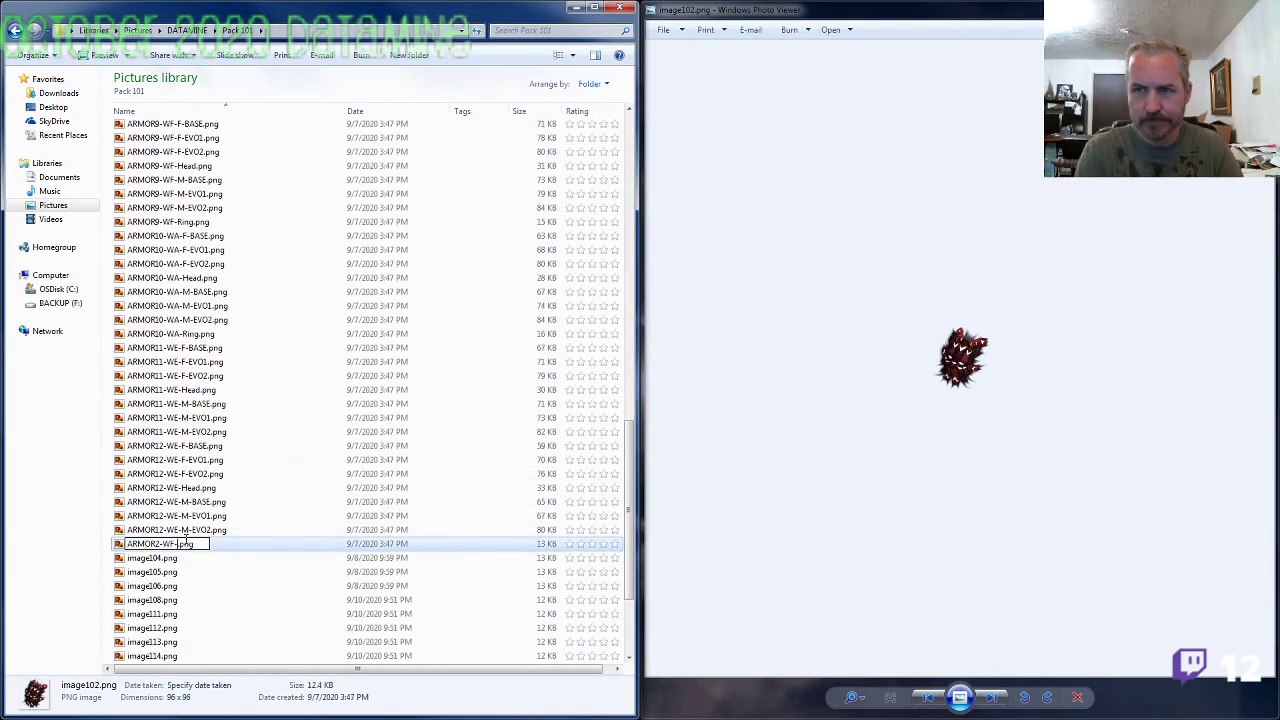
{"action": "key", "text": "Return"}
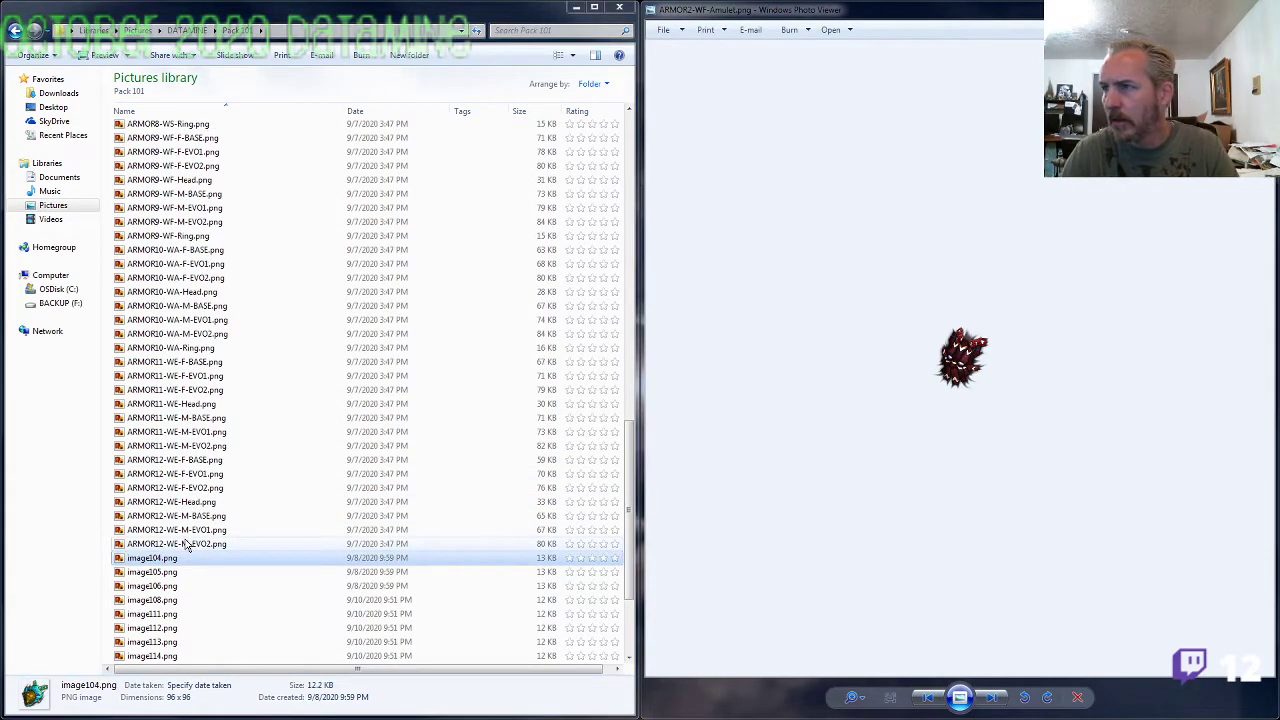
Step: View image104.png, look for its matching armor set, and copy the ARMOR3-WA- prefix from ARMOR3-WA-Head.png
{"action": "left_click", "coordinate": [798, 392]}
{"action": "key", "text": "Right"}
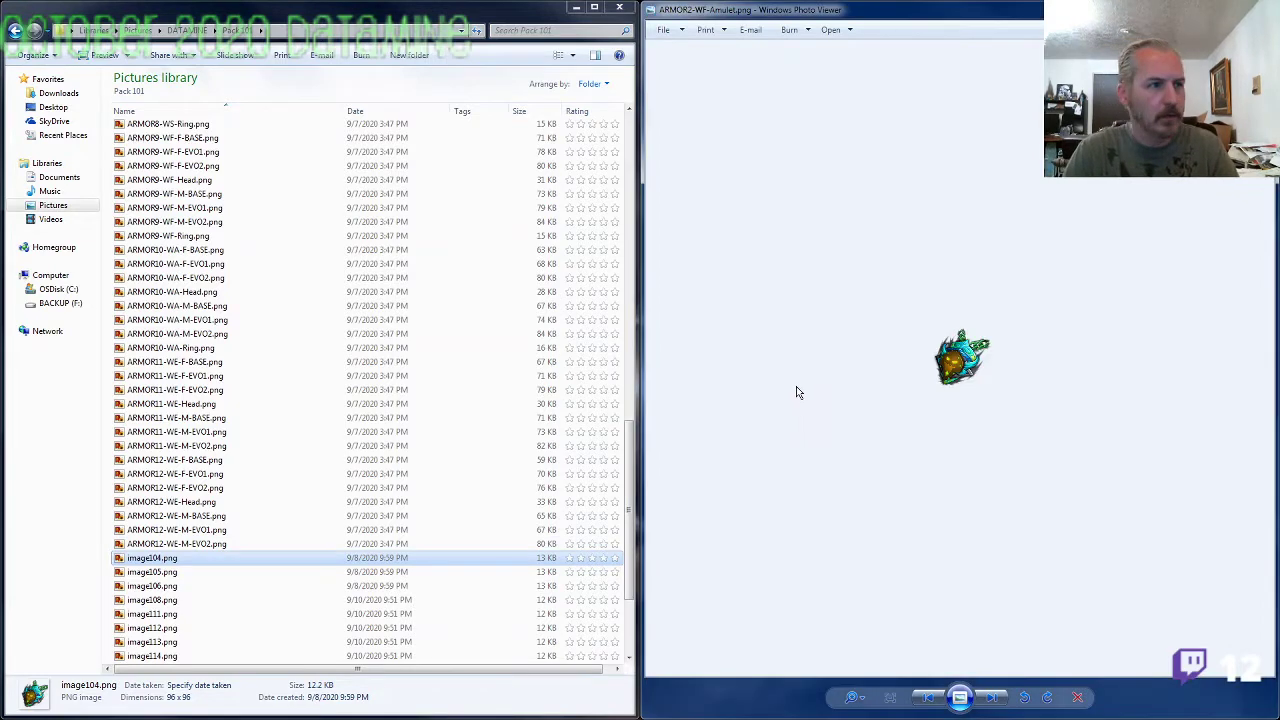
{"action": "left_click", "coordinate": [246, 306]}
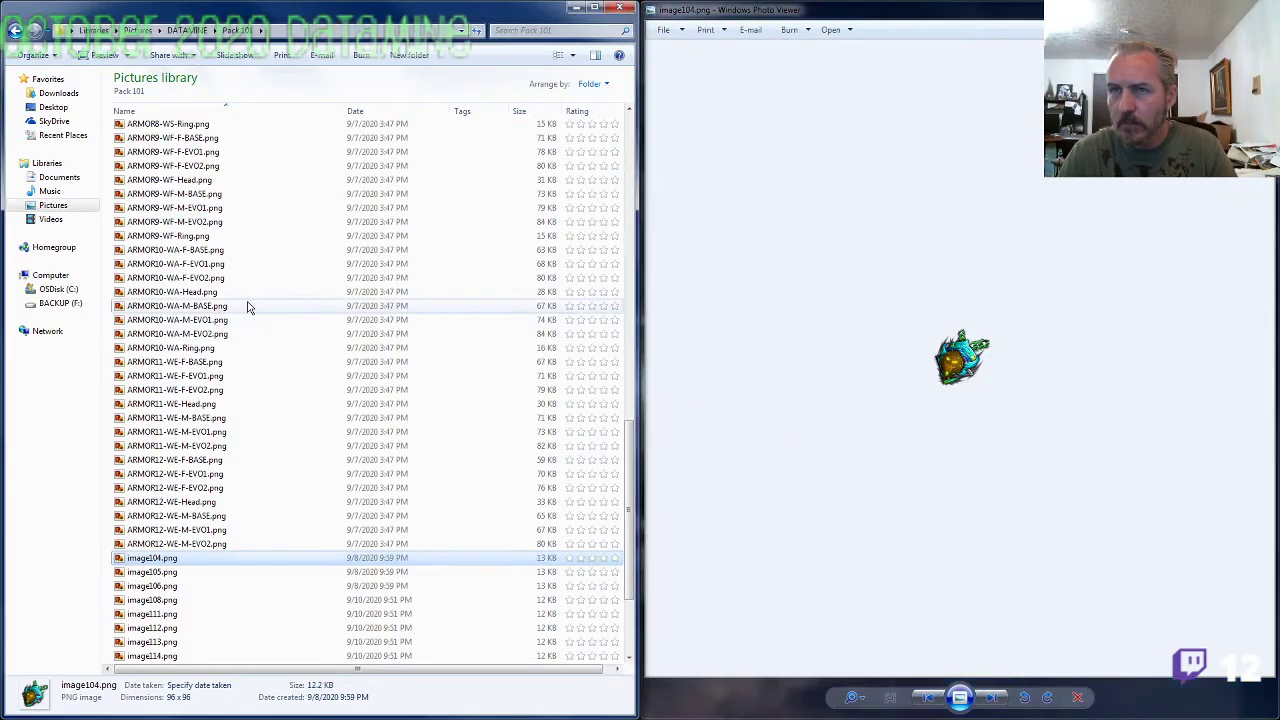
{"action": "scroll", "coordinate": [247, 307], "scroll_direction": "up", "scroll_amount": 12}
{"action": "scroll", "coordinate": [247, 307], "scroll_direction": "up", "scroll_amount": 10}
{"action": "left_click", "coordinate": [229, 272]}
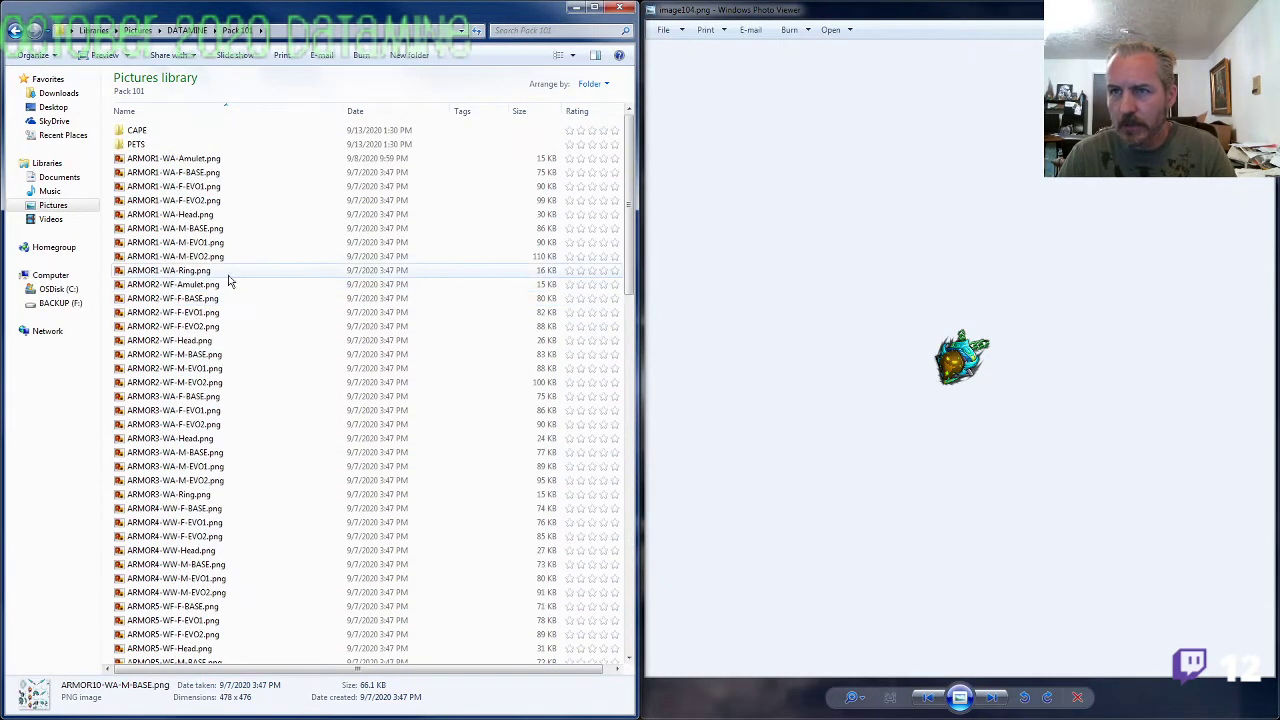
{"action": "key", "text": "F2"}
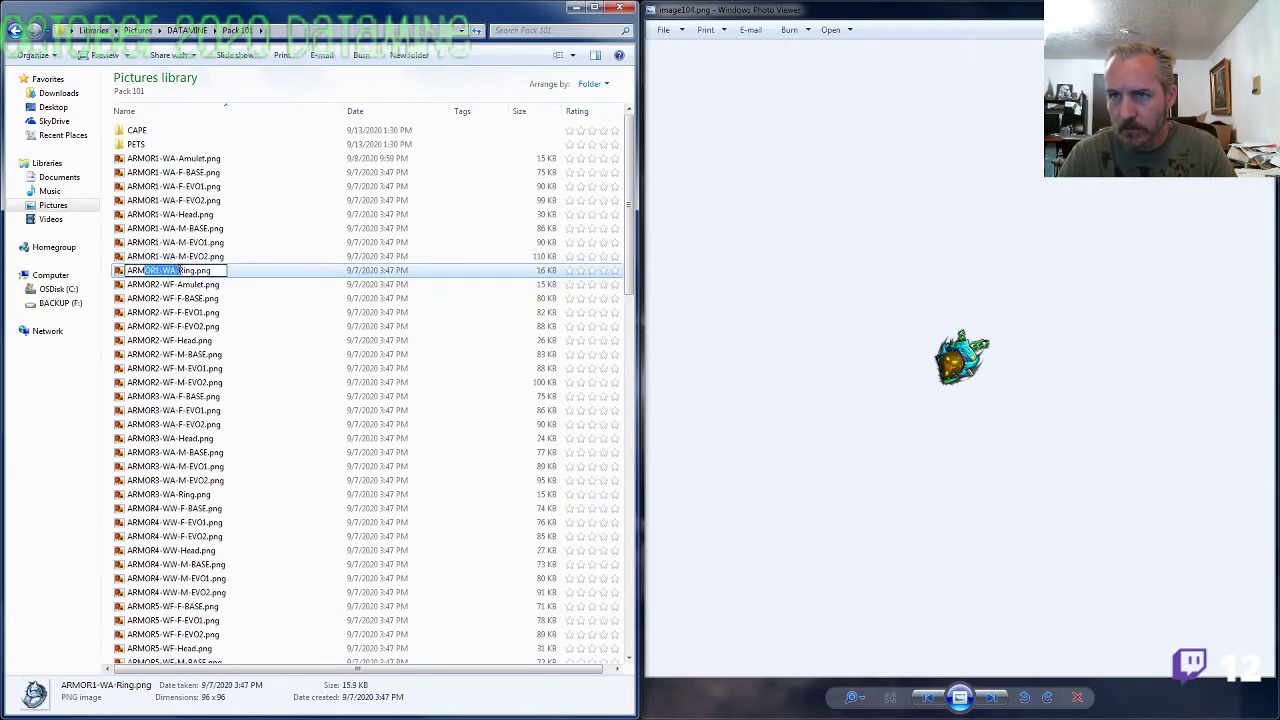
{"action": "left_click_drag", "start_coordinate": [180, 270], "coordinate": [90, 276]}
{"action": "left_click", "coordinate": [186, 330]}
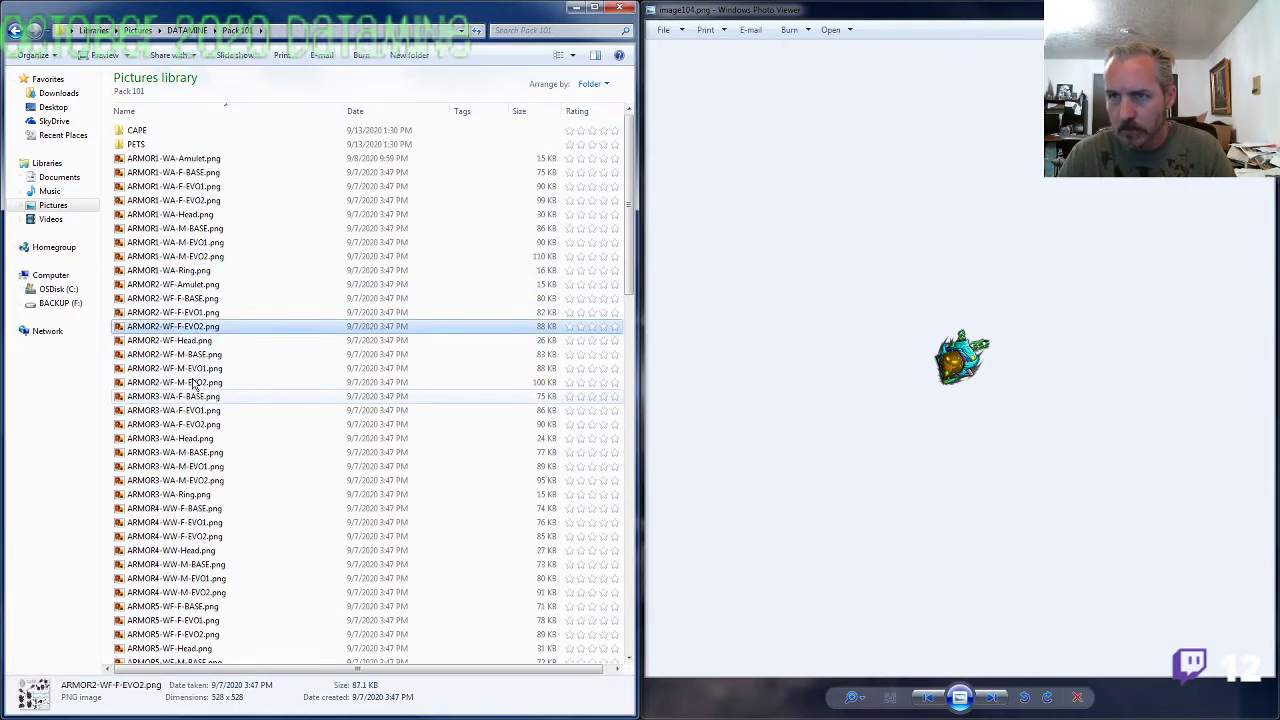
{"action": "left_click", "coordinate": [192, 440]}
{"action": "left_click", "coordinate": [183, 440]}
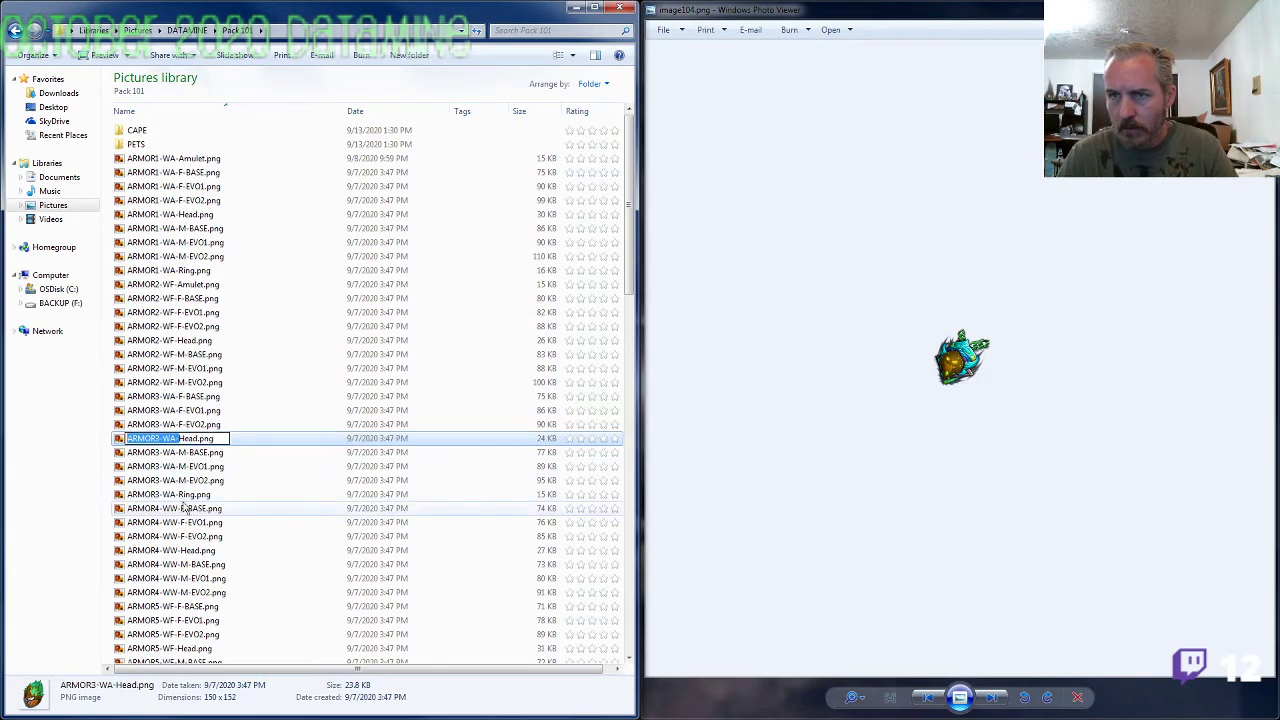
Step: Rename image104.png as ARMOR3-WA-Amulet, using the copied set prefix
{"action": "left_click", "coordinate": [195, 508]}
{"action": "scroll", "coordinate": [197, 515], "scroll_direction": "down", "scroll_amount": 19}
{"action": "scroll", "coordinate": [197, 520], "scroll_direction": "down", "scroll_amount": 9}
{"action": "left_click", "coordinate": [172, 405]}
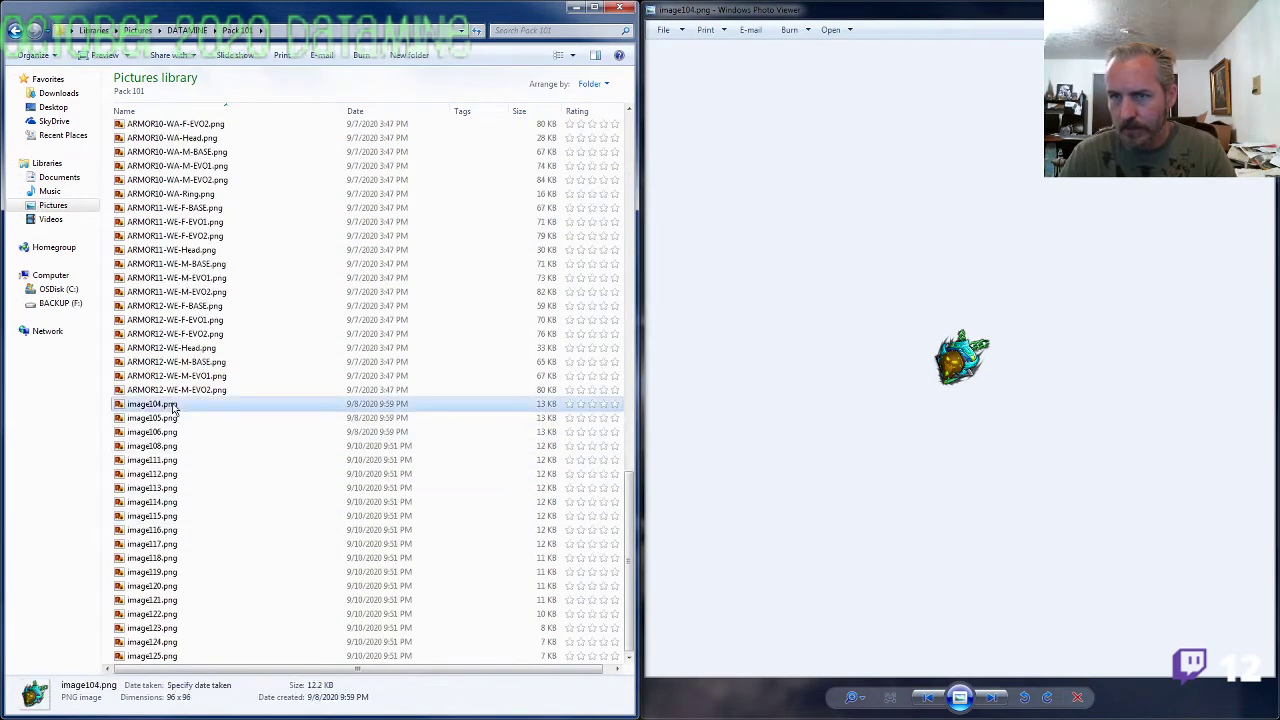
{"action": "left_click", "coordinate": [172, 405]}
{"action": "type", "text": "ARMOR3-WA-"}
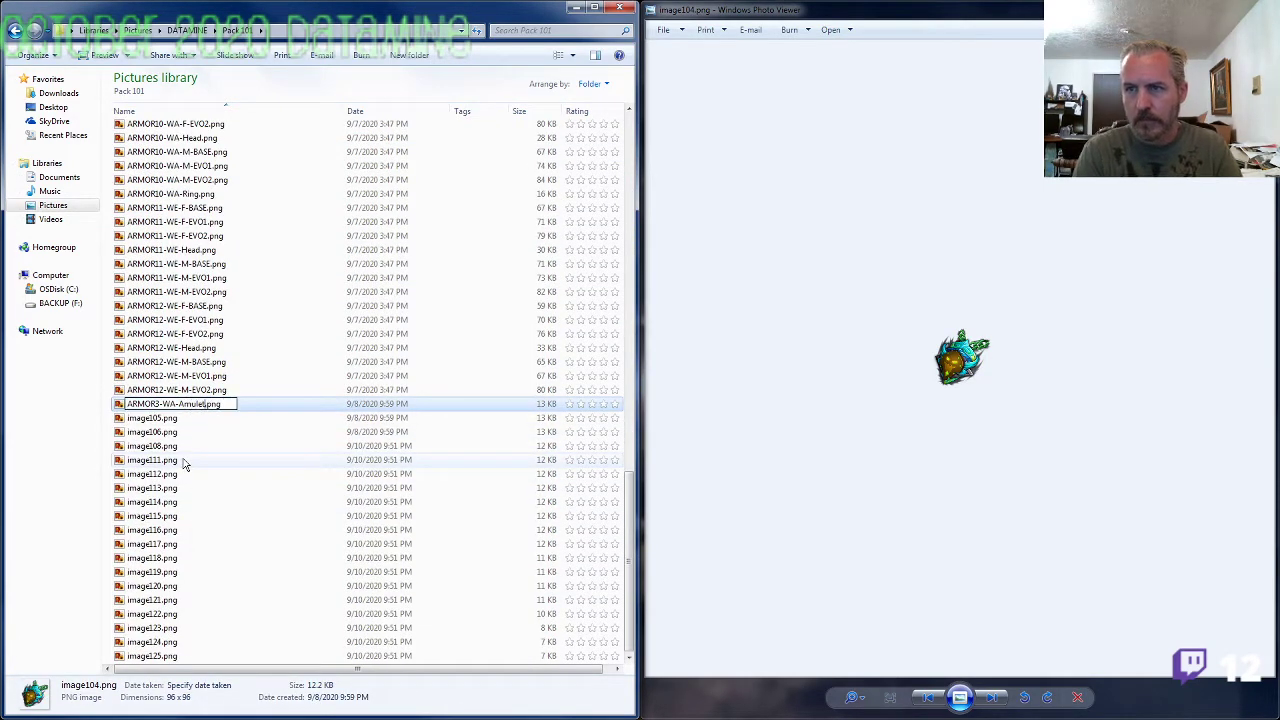
{"action": "type", "text": "Amulet"}
{"action": "key", "text": "Return"}
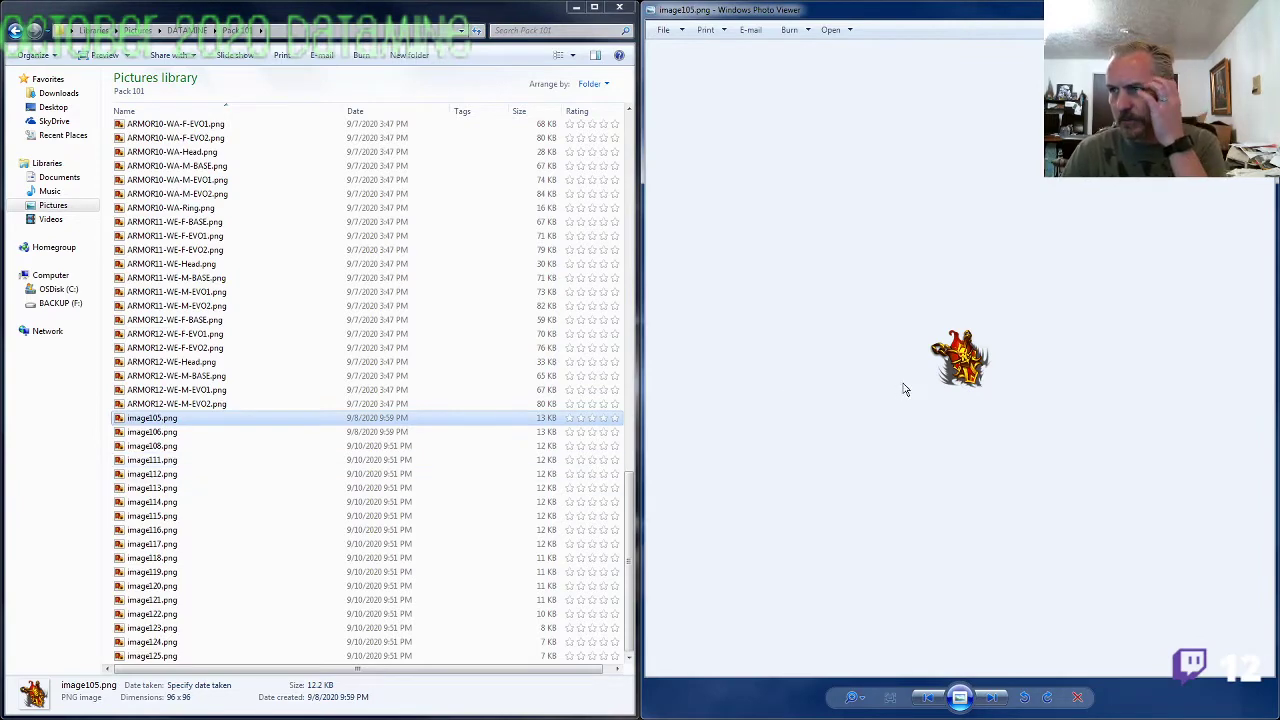
Step: Compare the image105.png amulet with the thumbnails of the ARMOR6 to ARMOR12 images to find its armor set
{"action": "left_click", "coordinate": [197, 362]}
{"action": "scroll", "coordinate": [200, 364], "scroll_direction": "up", "scroll_amount": 6}
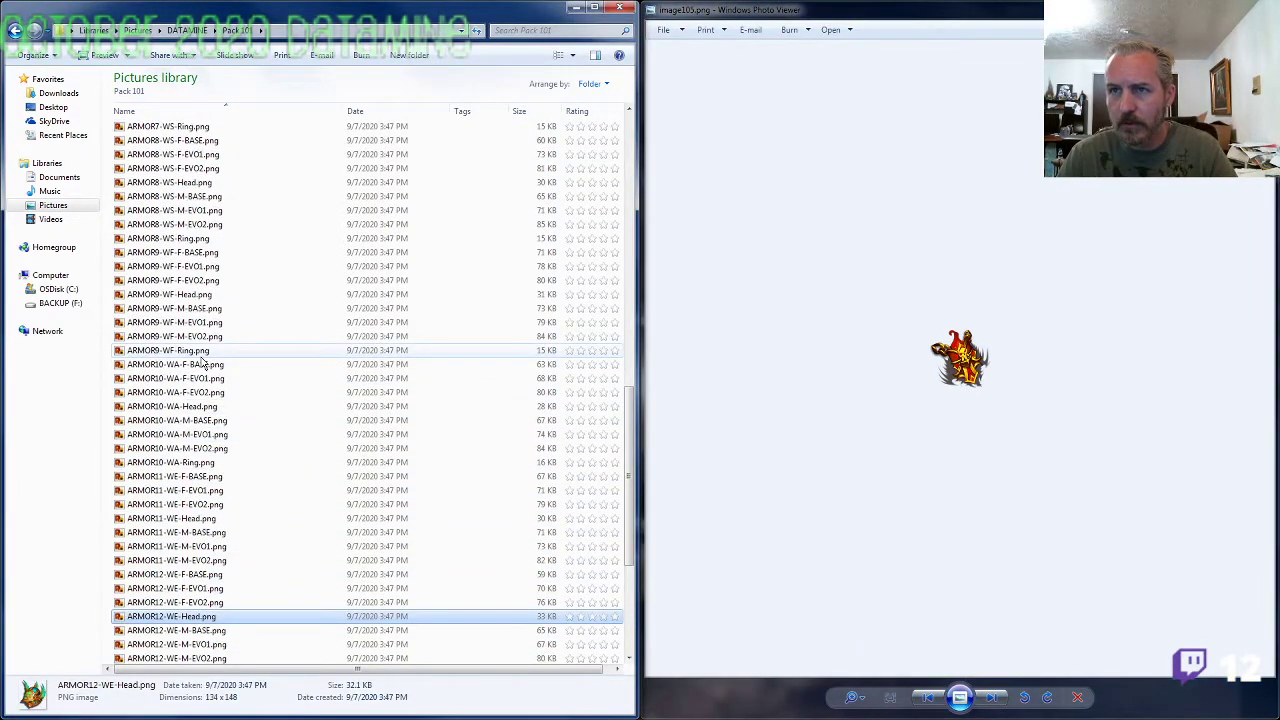
{"action": "left_click", "coordinate": [200, 296]}
{"action": "left_click", "coordinate": [198, 352]}
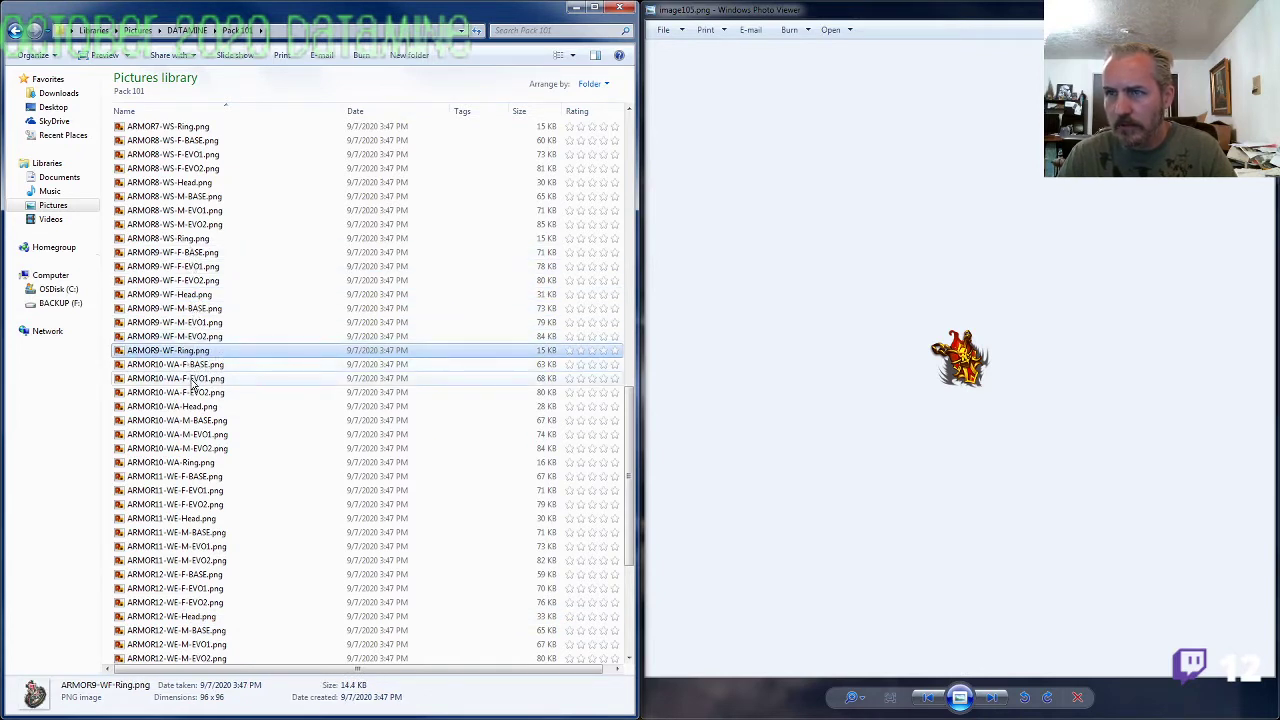
{"action": "scroll", "coordinate": [188, 288], "scroll_direction": "up", "scroll_amount": 4}
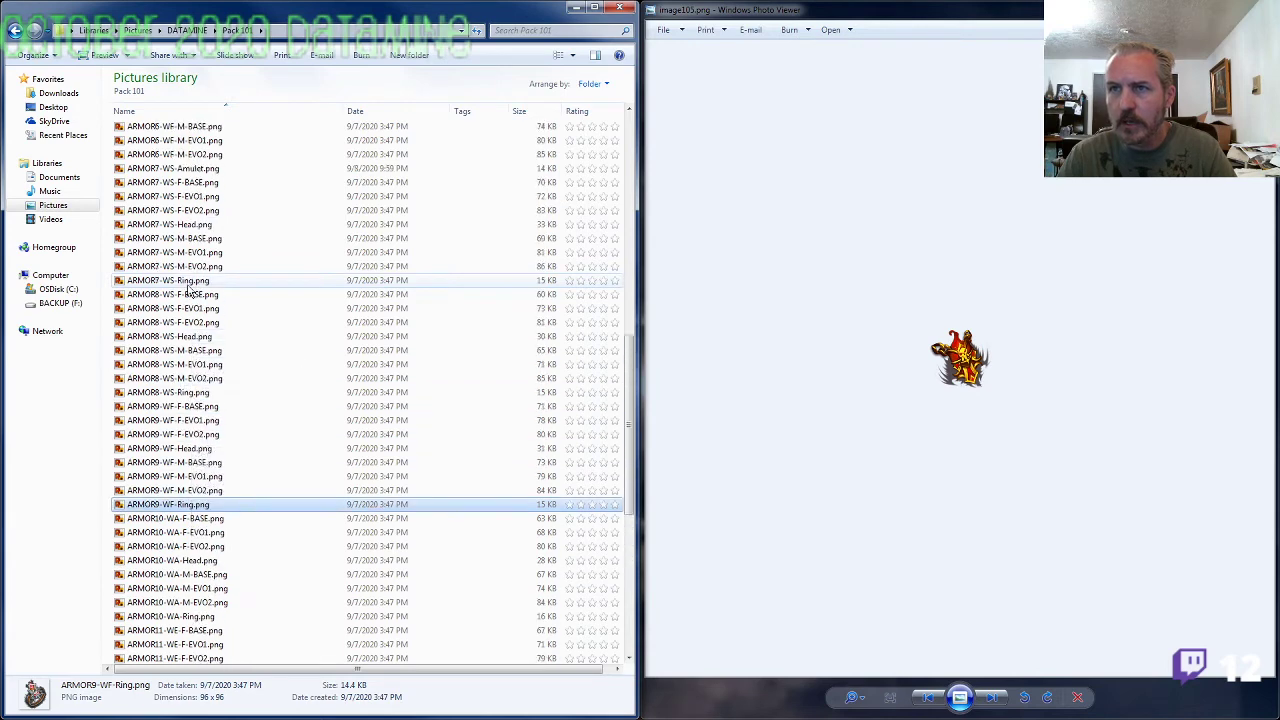
{"action": "scroll", "coordinate": [188, 288], "scroll_direction": "up", "scroll_amount": 2}
{"action": "left_click", "coordinate": [188, 240]}
{"action": "key", "text": "Up"}
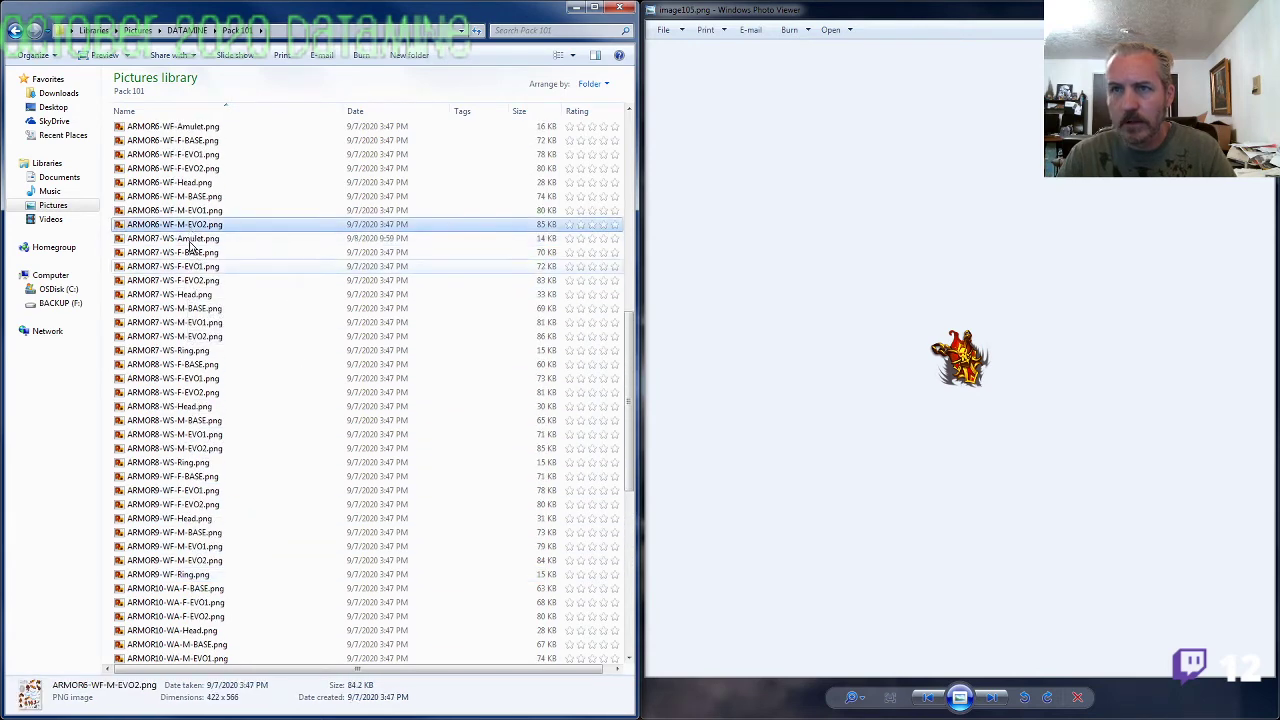
{"action": "scroll", "coordinate": [200, 300], "scroll_direction": "up", "scroll_amount": 1}
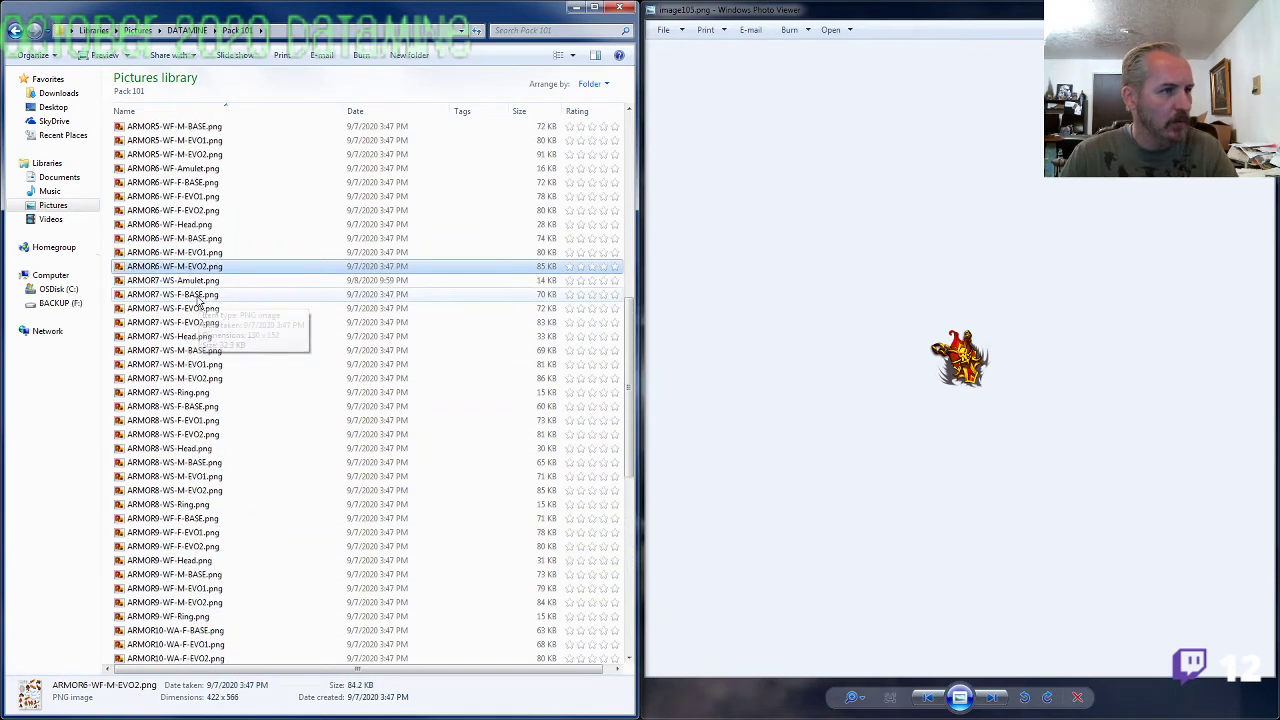
{"action": "key", "text": "Up"}
{"action": "key", "text": "Up"}
{"action": "key", "text": "Up"}
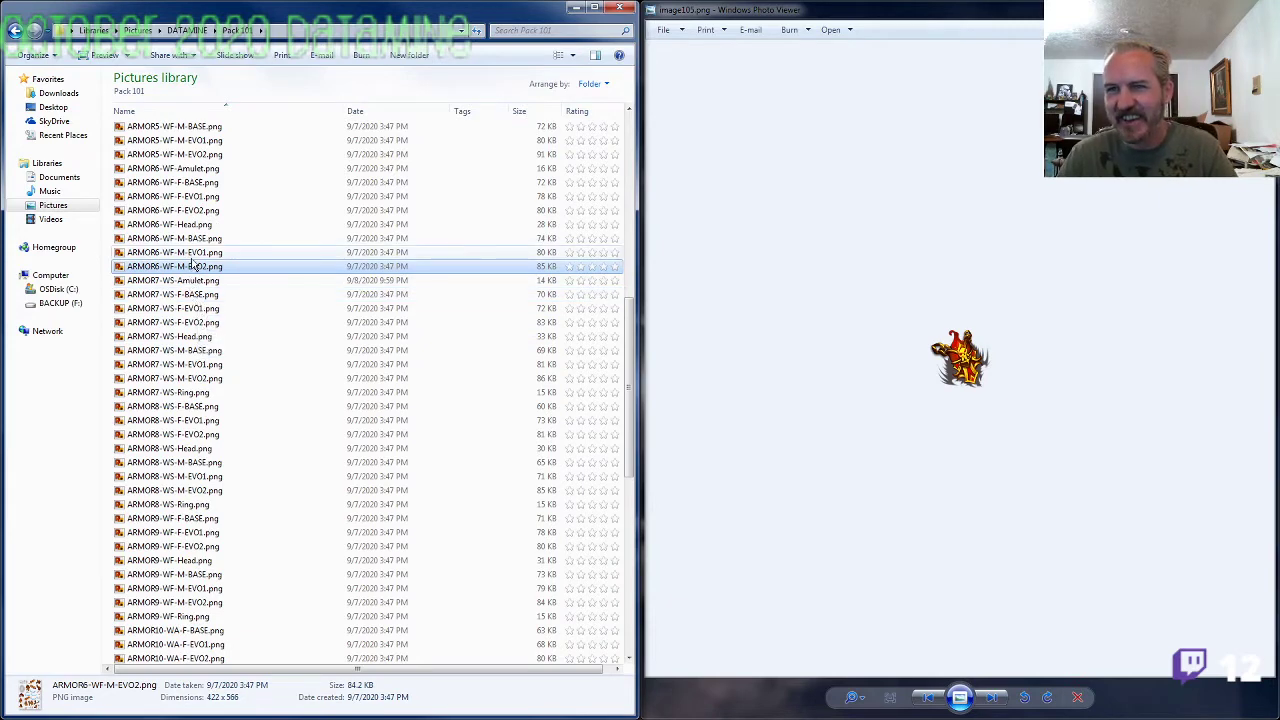
Step: Open ARMOR6-WF-Amulet.png beside image105.png, close it, and compare it with the ARMOR9-WF-Head.png helmet
{"action": "left_click", "coordinate": [194, 170]}
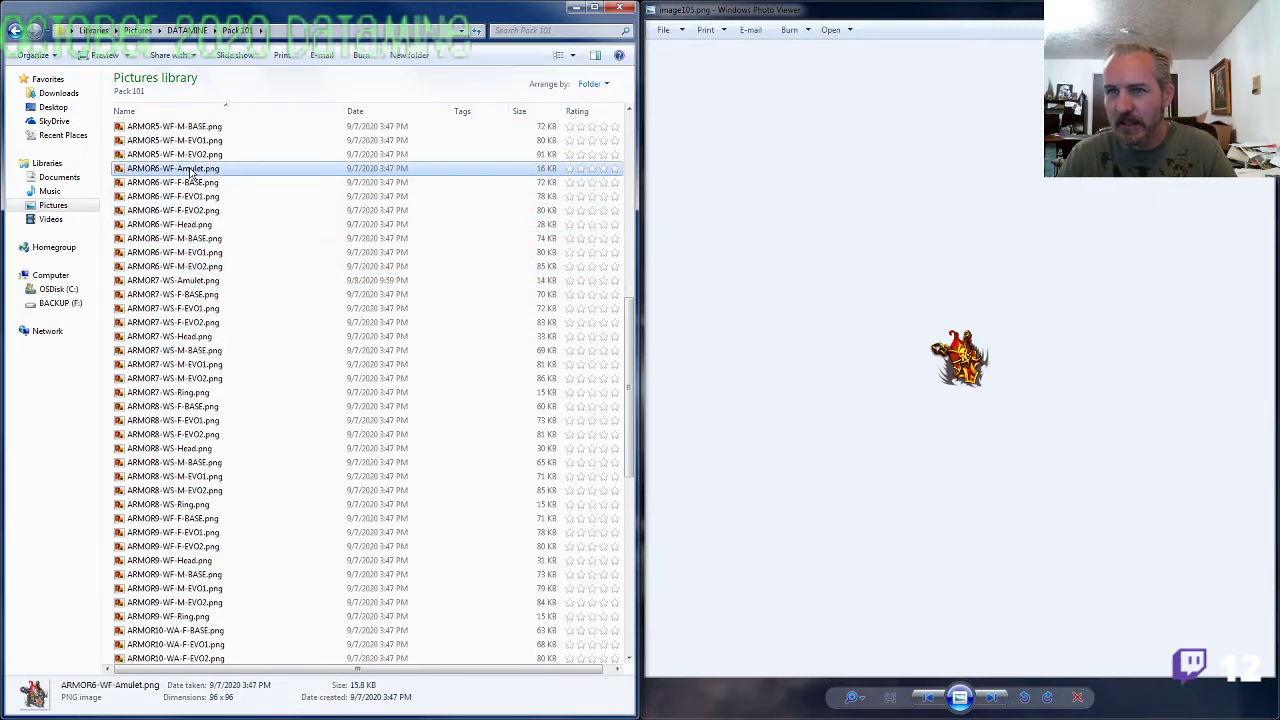
{"action": "double_click", "coordinate": [193, 172]}
{"action": "left_click_drag", "start_coordinate": [999, 4], "coordinate": [501, 57]}
{"action": "left_click", "coordinate": [747, 43]}
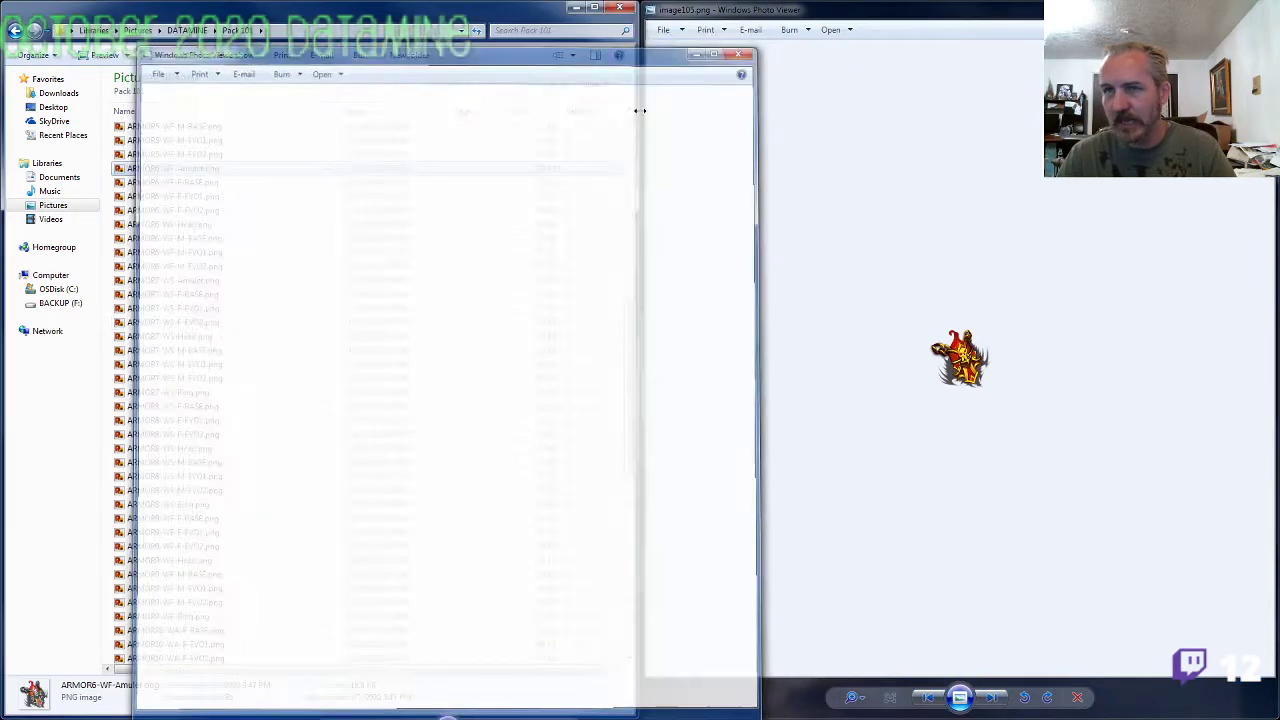
{"action": "key", "text": "F2"}
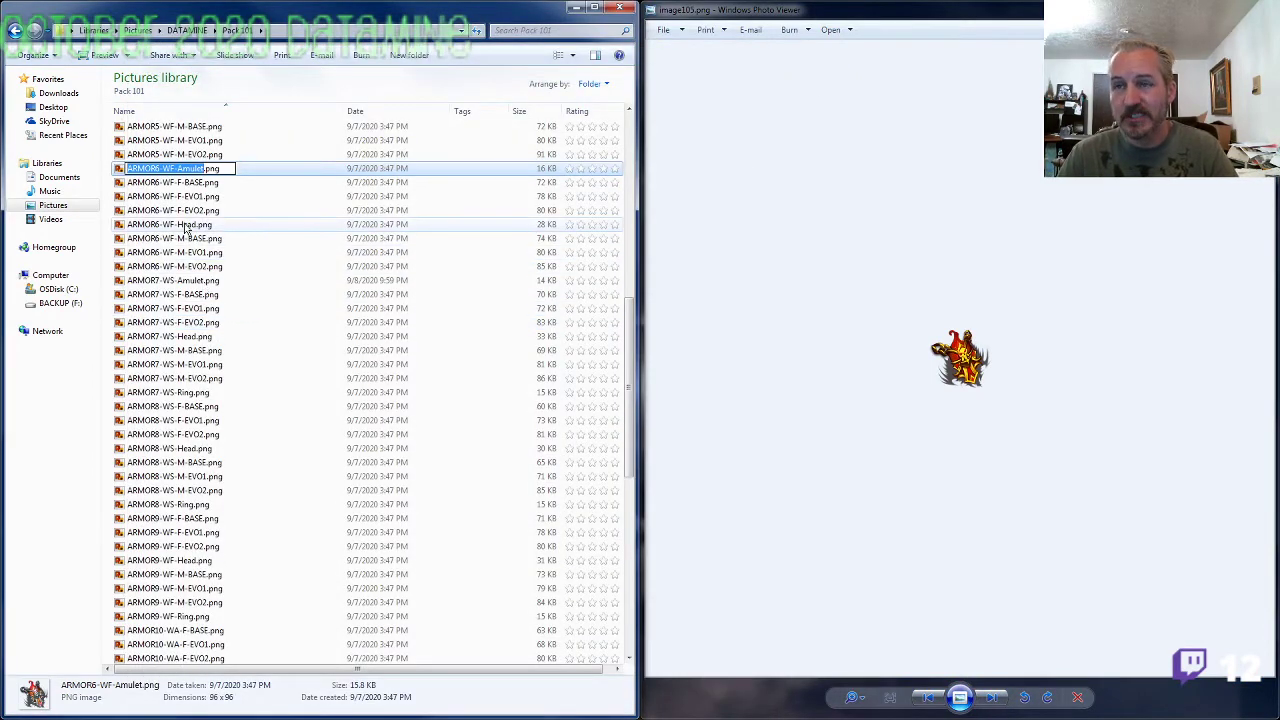
{"action": "left_click", "coordinate": [175, 561]}
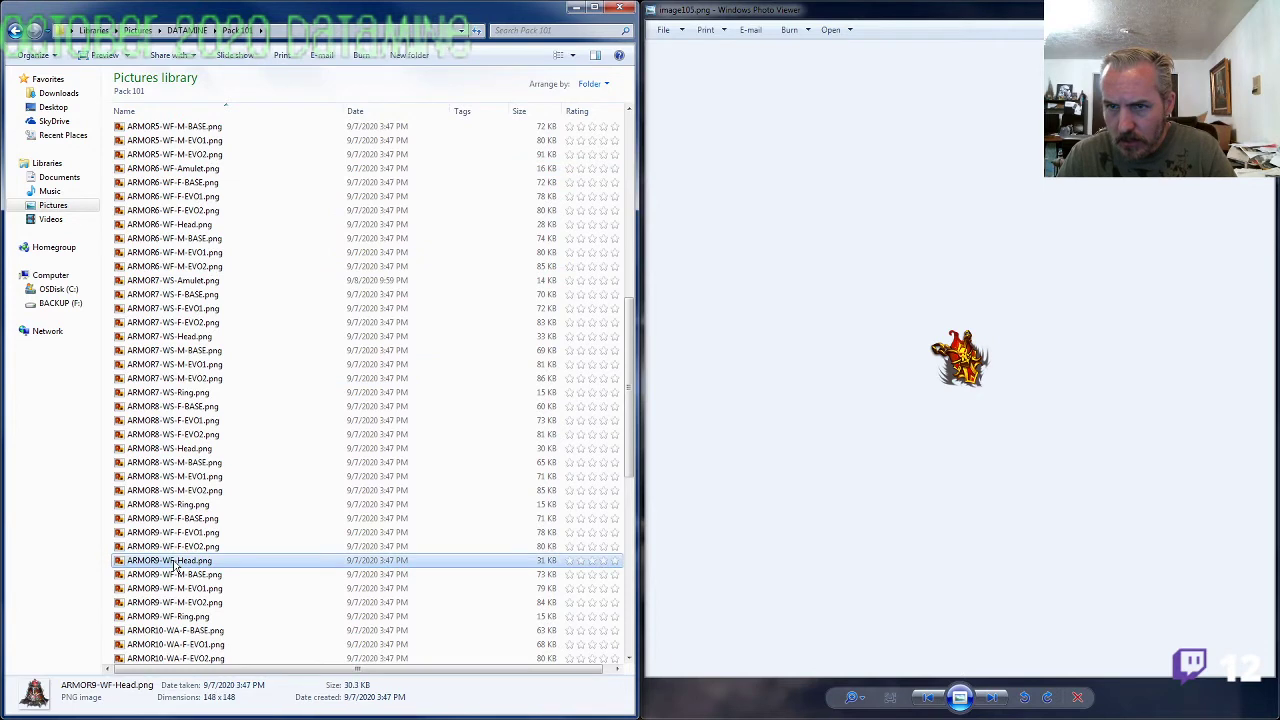
Step: Copy the name ARMOR6-WF-Amulet from that file and rename the file as ARMOR9-WF-Amulet
{"action": "left_click", "coordinate": [182, 170]}
{"action": "key", "text": "F2"}
{"action": "key", "text": "ctrl+c"}
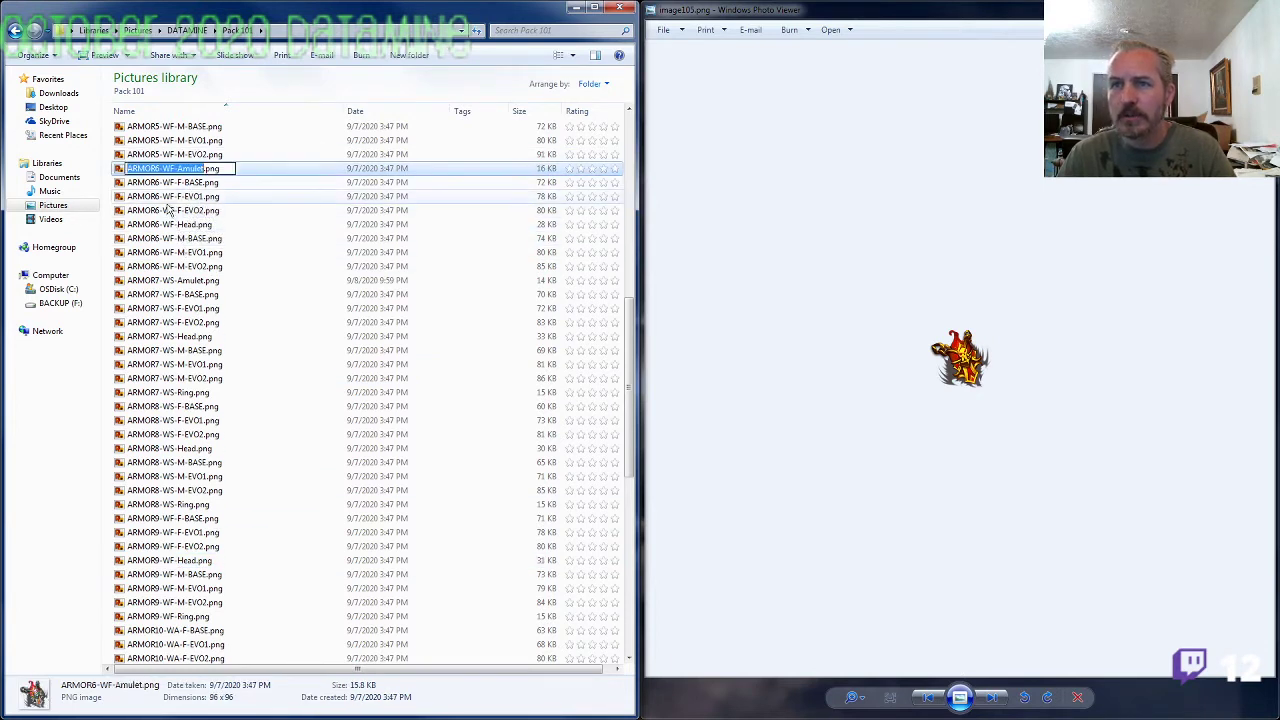
{"action": "left_click", "coordinate": [157, 168]}
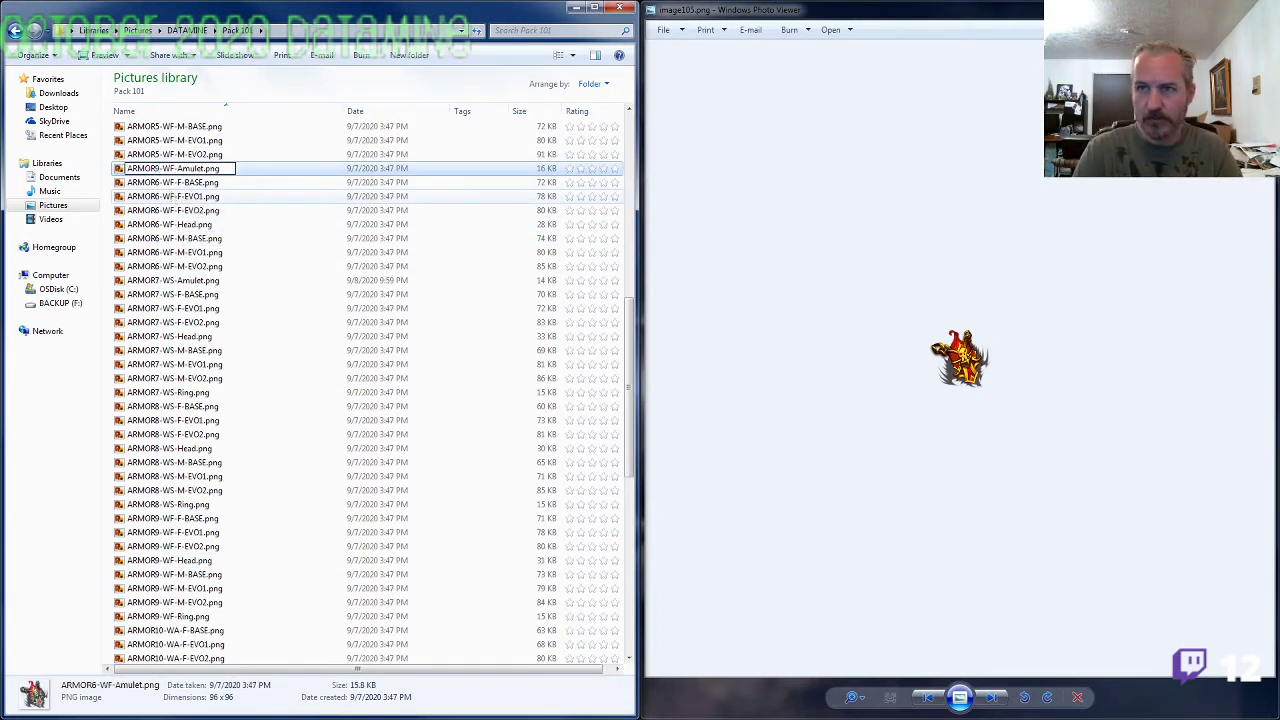
{"action": "key", "text": "Return"}
Step: Rename image105.png as ARMOR6-WF-Amulet by reusing the copied name
{"action": "left_click", "coordinate": [192, 393]}
{"action": "scroll", "coordinate": [213, 435], "scroll_direction": "down", "scroll_amount": 9}
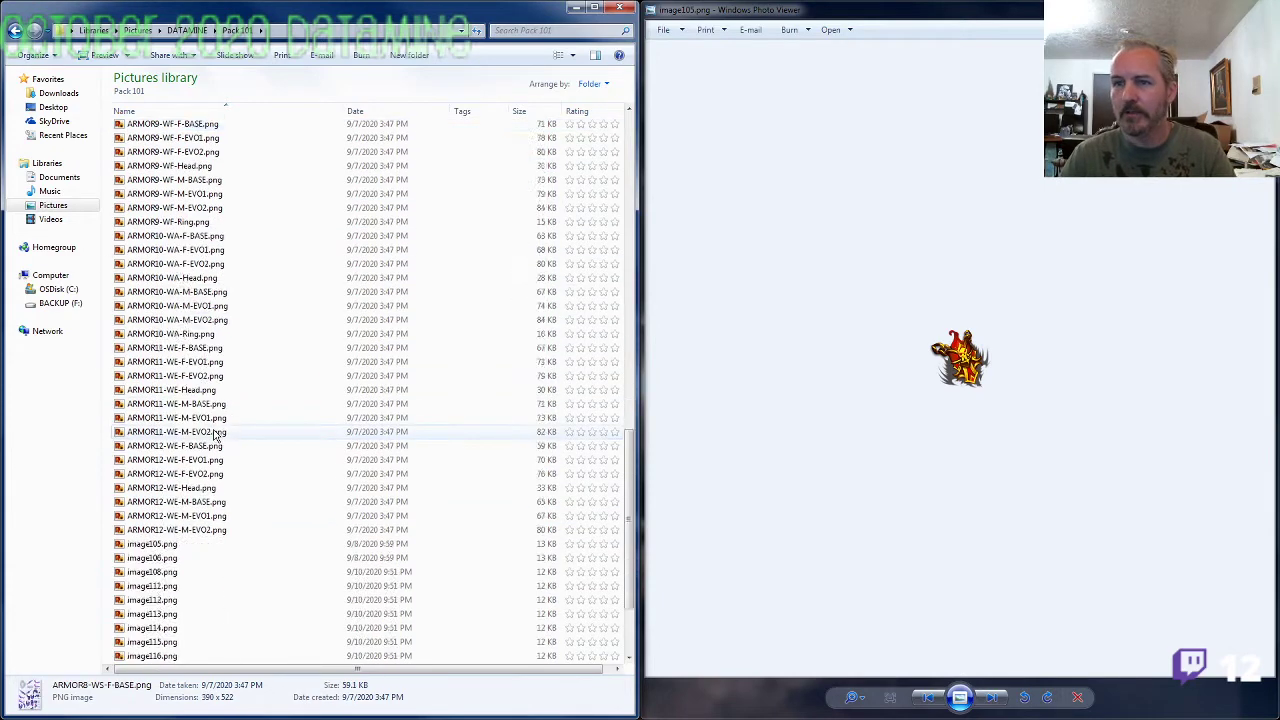
{"action": "scroll", "coordinate": [213, 435], "scroll_direction": "down", "scroll_amount": 3}
{"action": "left_click", "coordinate": [175, 421]}
{"action": "key", "text": "ctrl+v"}
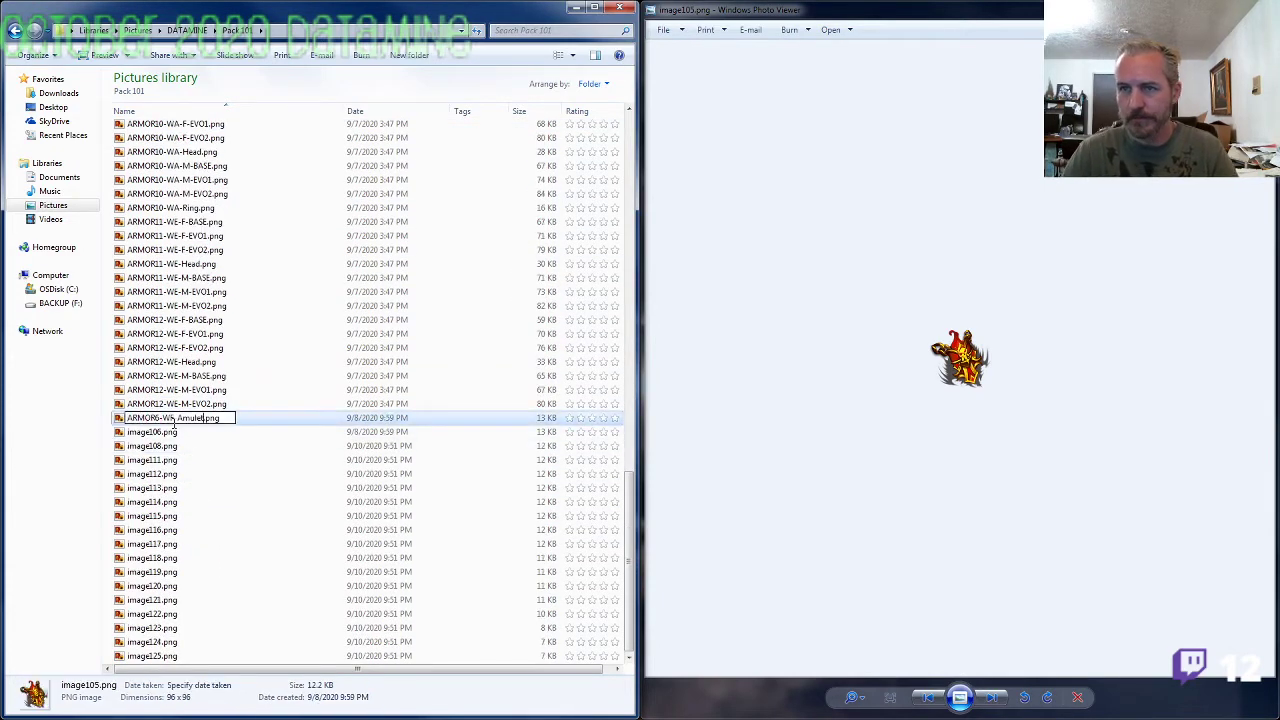
{"action": "key", "text": "Return"}
Step: Enlarge the image106.png ring and compare it with the ARMOR11-WE-Head.png helmet and the ARMOR11-WE-M-EVO2.png sheet
{"action": "key", "text": "Right"}
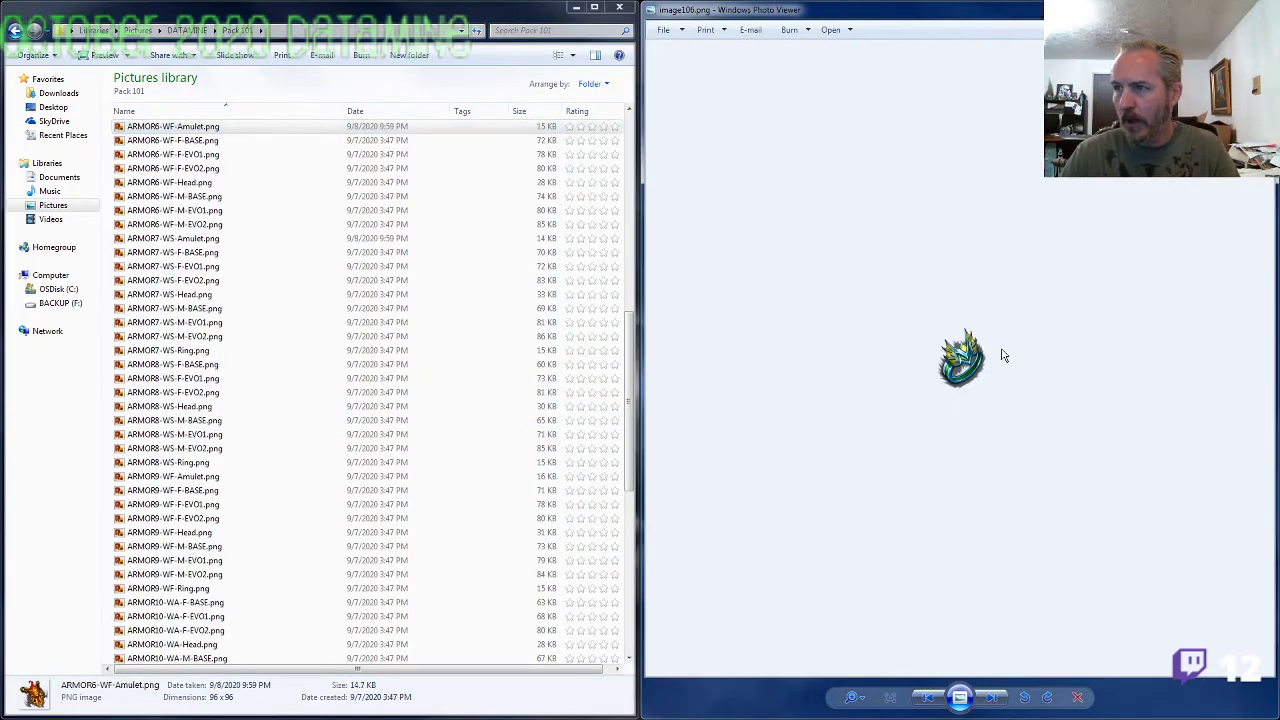
{"action": "left_click", "coordinate": [860, 699]}
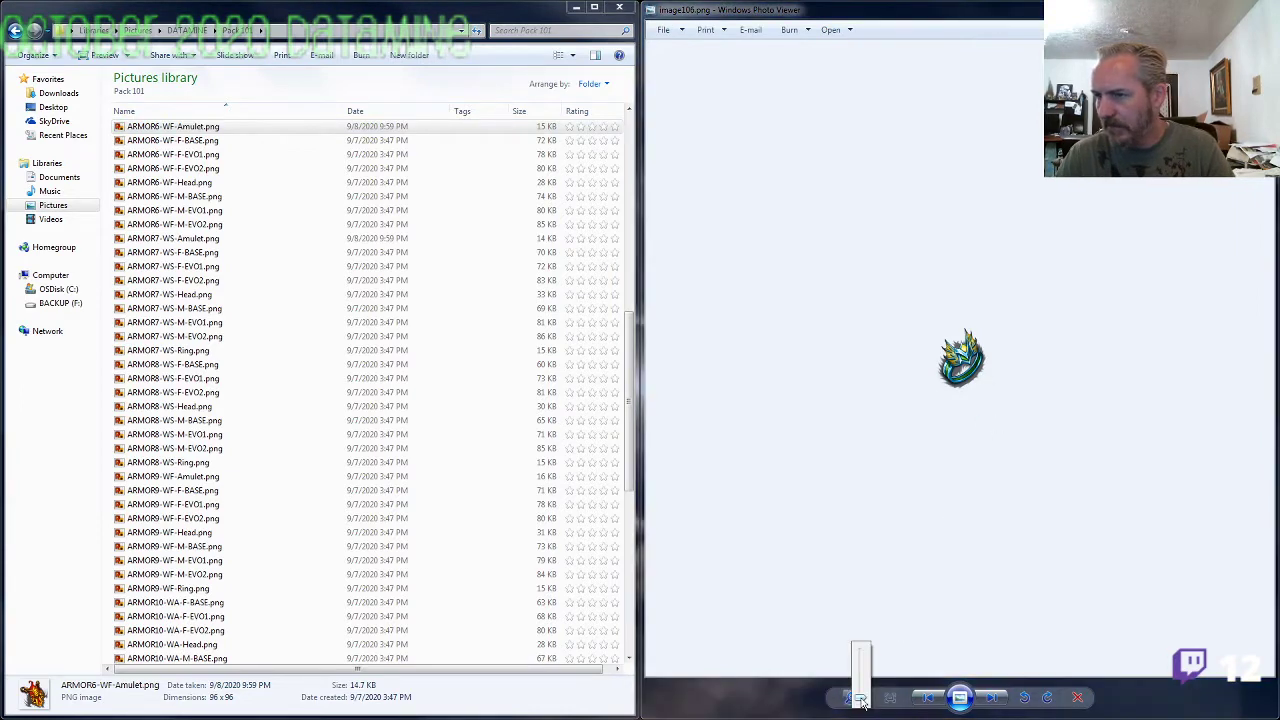
{"action": "left_click_drag", "start_coordinate": [866, 703], "coordinate": [862, 666]}
{"action": "left_click", "coordinate": [190, 490]}
{"action": "scroll", "coordinate": [200, 505], "scroll_direction": "down", "scroll_amount": 9}
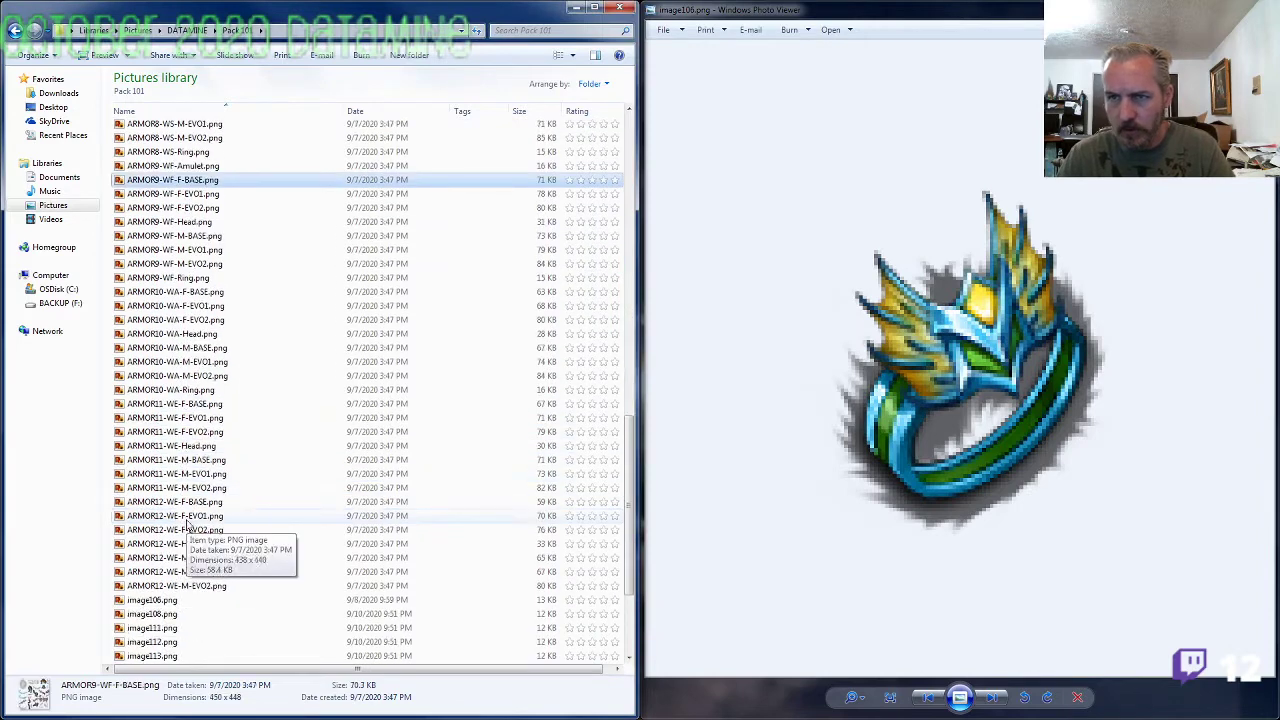
{"action": "left_click", "coordinate": [201, 409]}
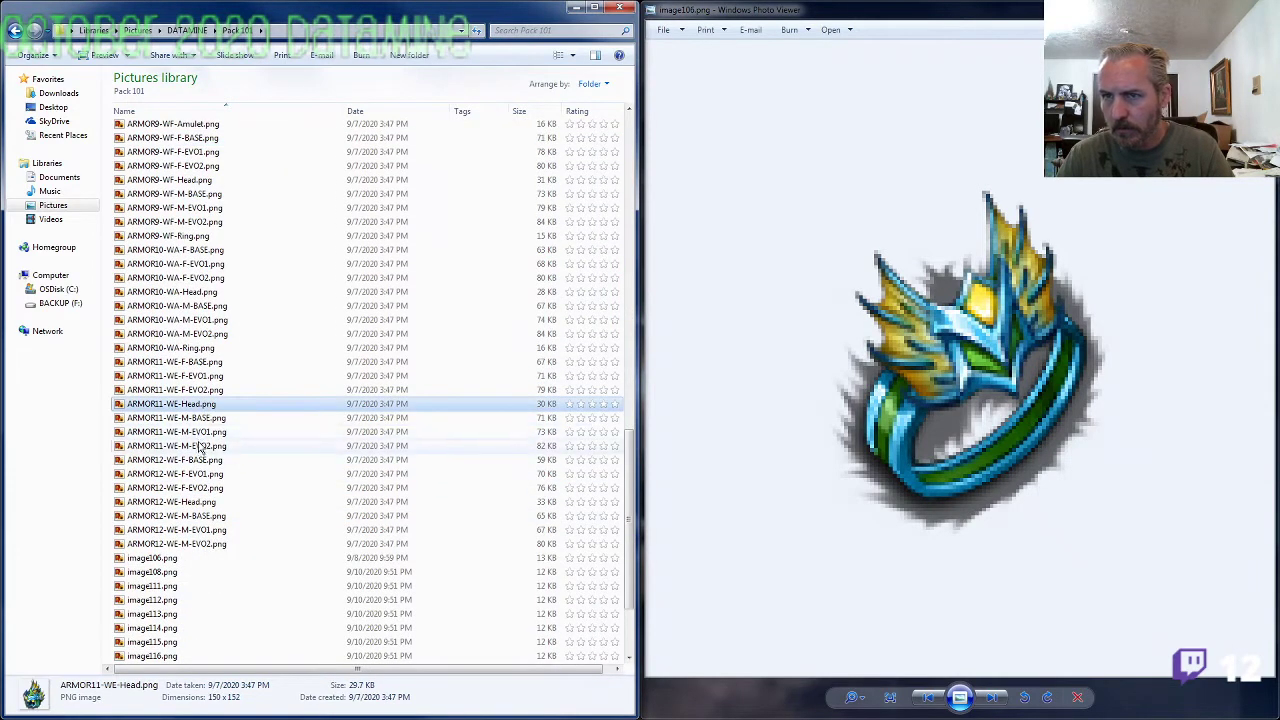
{"action": "double_click", "coordinate": [200, 445]}
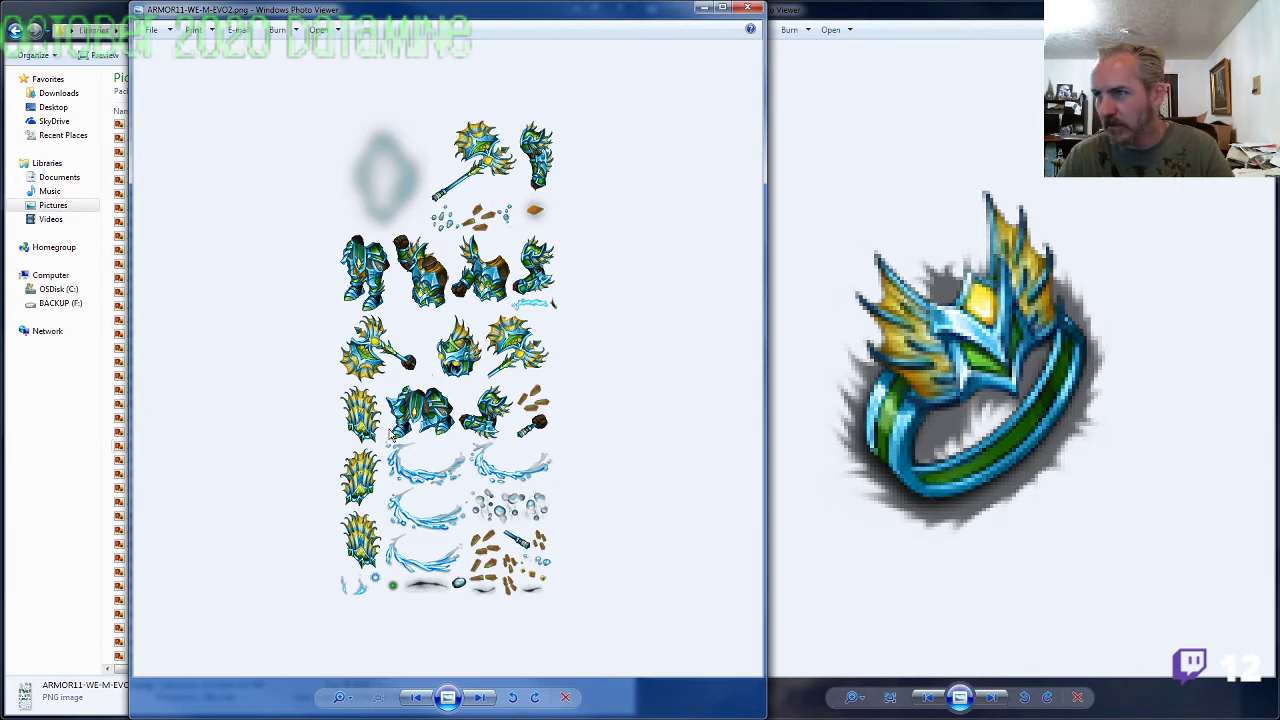
{"action": "left_click", "coordinate": [747, 7]}
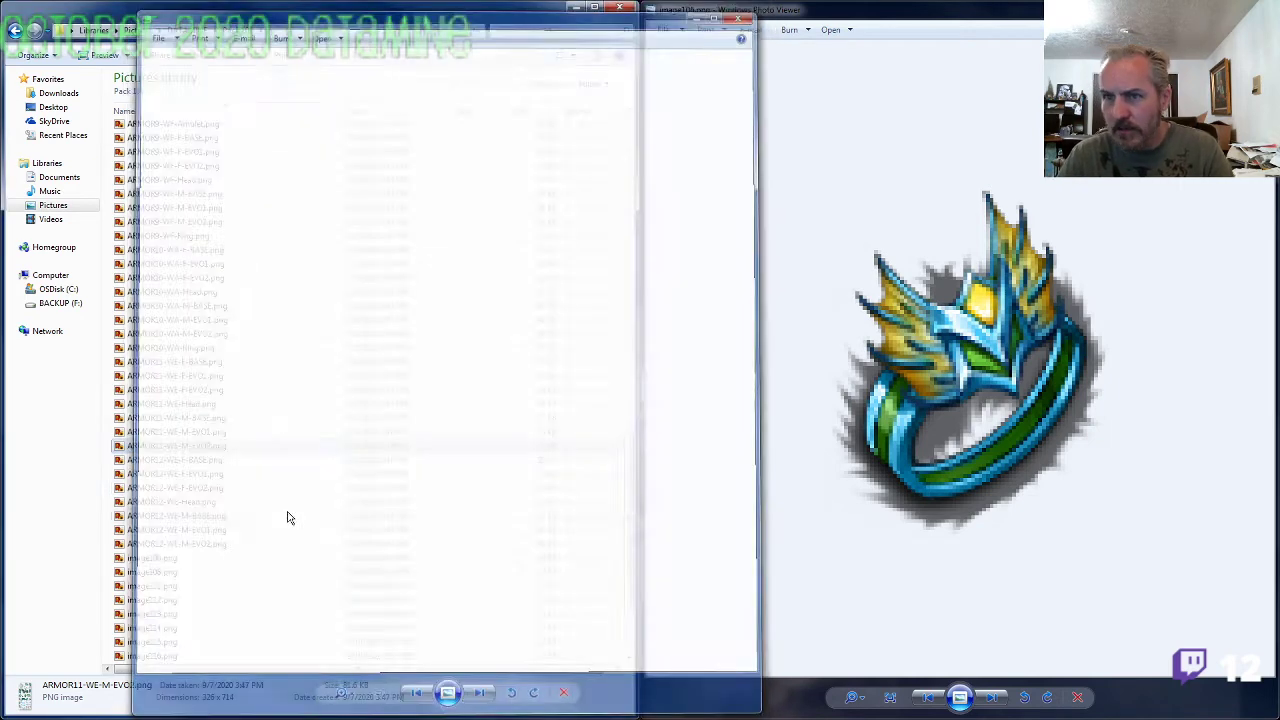
Step: Copy the ARMOR11-WE- prefix from ARMOR11-WE-M-EVO2.png and rename image106.png as ARMOR11-WE-Ring
{"action": "left_click", "coordinate": [229, 445]}
{"action": "left_click", "coordinate": [181, 446]}
{"action": "key", "text": "shift+Home"}
{"action": "key", "text": "ctrl+c"}
{"action": "left_click", "coordinate": [160, 558]}
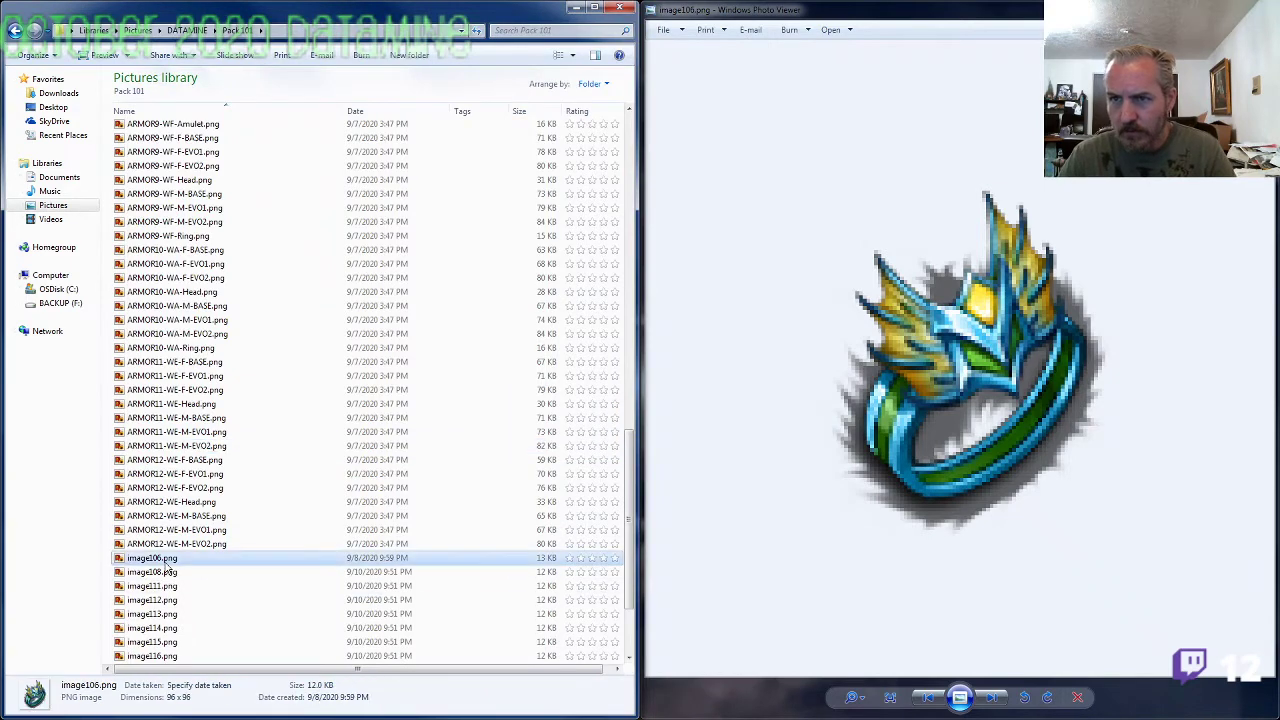
{"action": "key", "text": "F2"}
{"action": "key", "text": "ctrl+v"}
{"action": "type", "text": "Ring"}
{"action": "key", "text": "Return"}
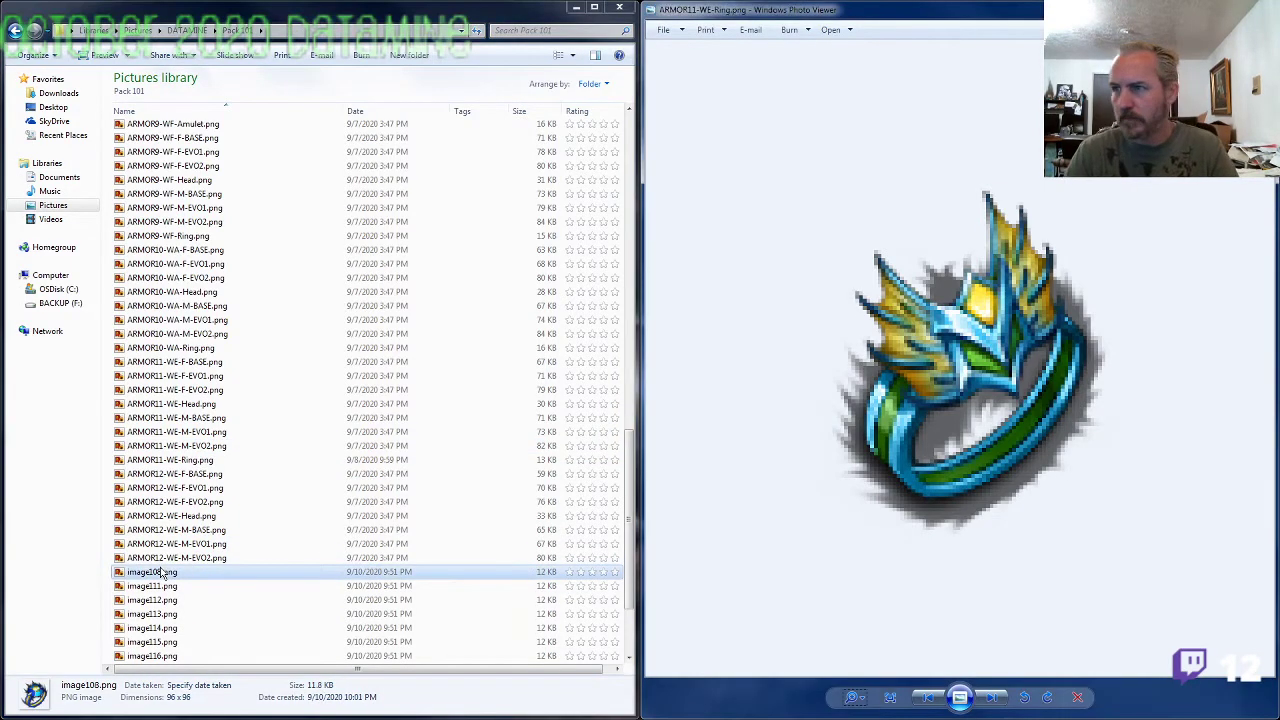
Step: Locate the armor set matching the image108.png ring and copy the ARMOR4-WW- prefix from ARMOR4-WW-M-EVO2.png
{"action": "left_click", "coordinate": [180, 319]}
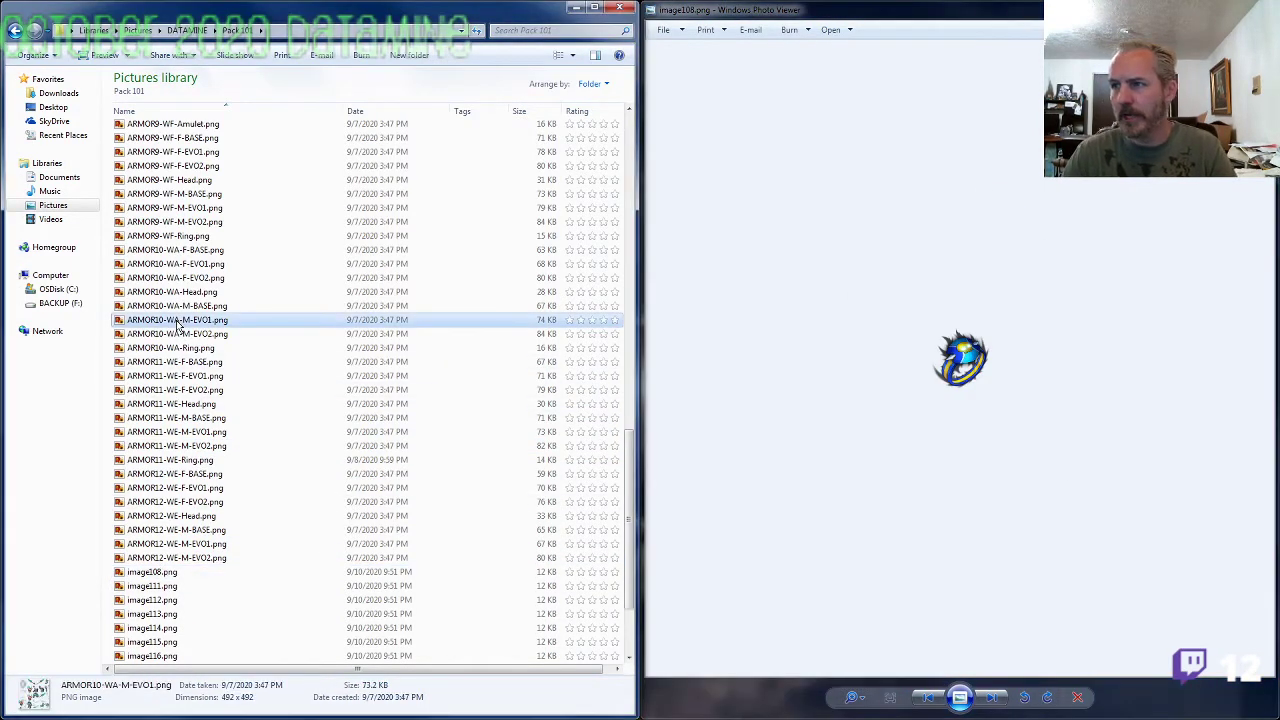
{"action": "scroll", "coordinate": [178, 323], "scroll_direction": "up", "scroll_amount": 9}
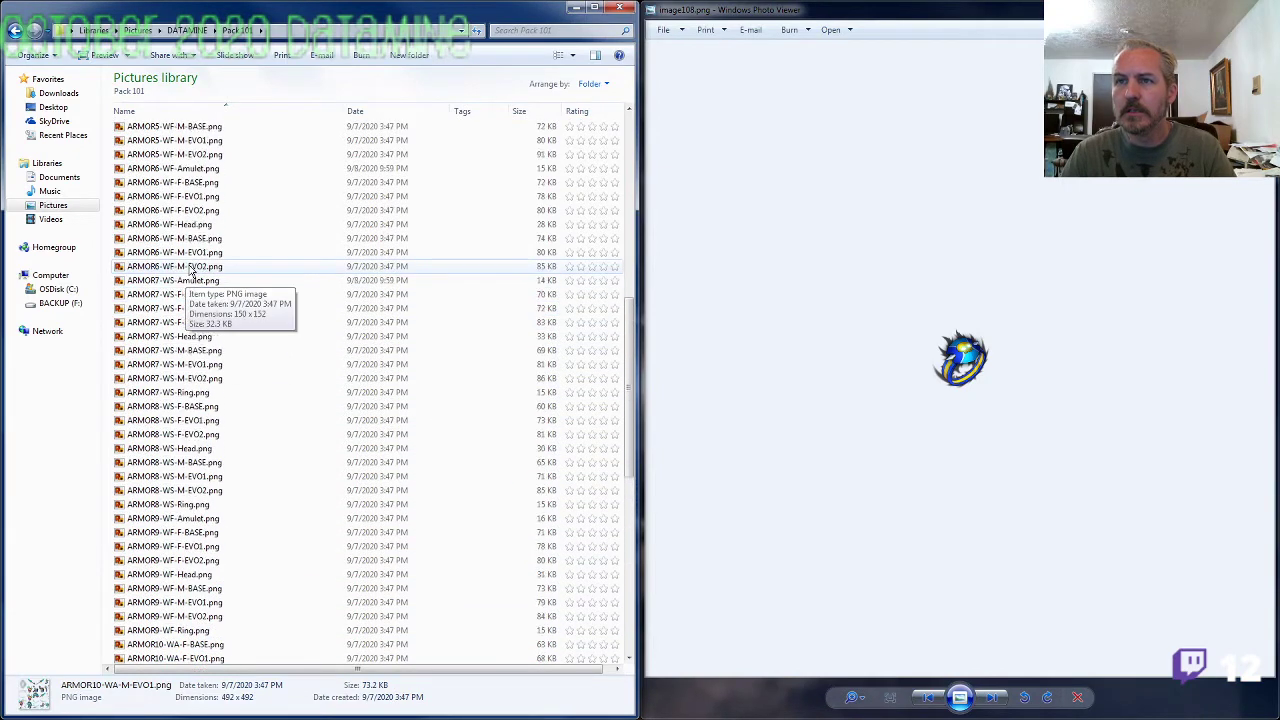
{"action": "scroll", "coordinate": [190, 272], "scroll_direction": "up", "scroll_amount": 4}
{"action": "left_click", "coordinate": [176, 212]}
{"action": "key", "text": "F2"}
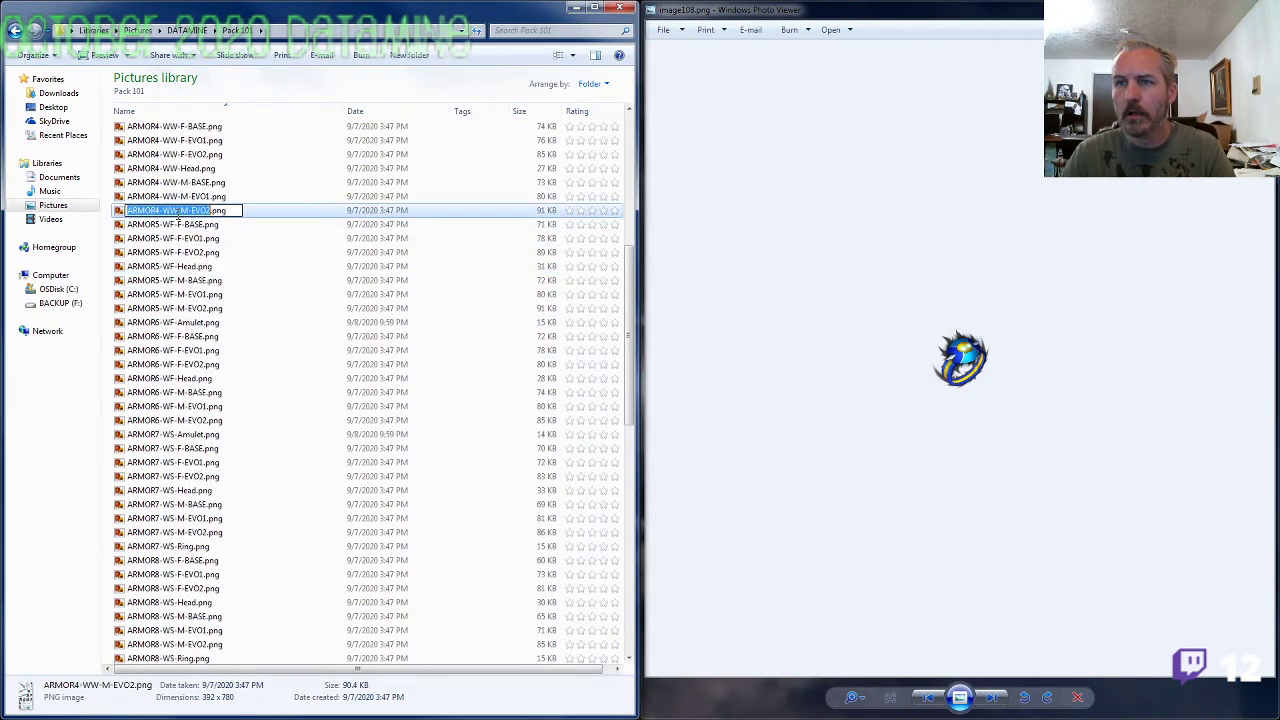
{"action": "left_click", "coordinate": [175, 322]}
{"action": "scroll", "coordinate": [195, 410], "scroll_direction": "down", "scroll_amount": 15}
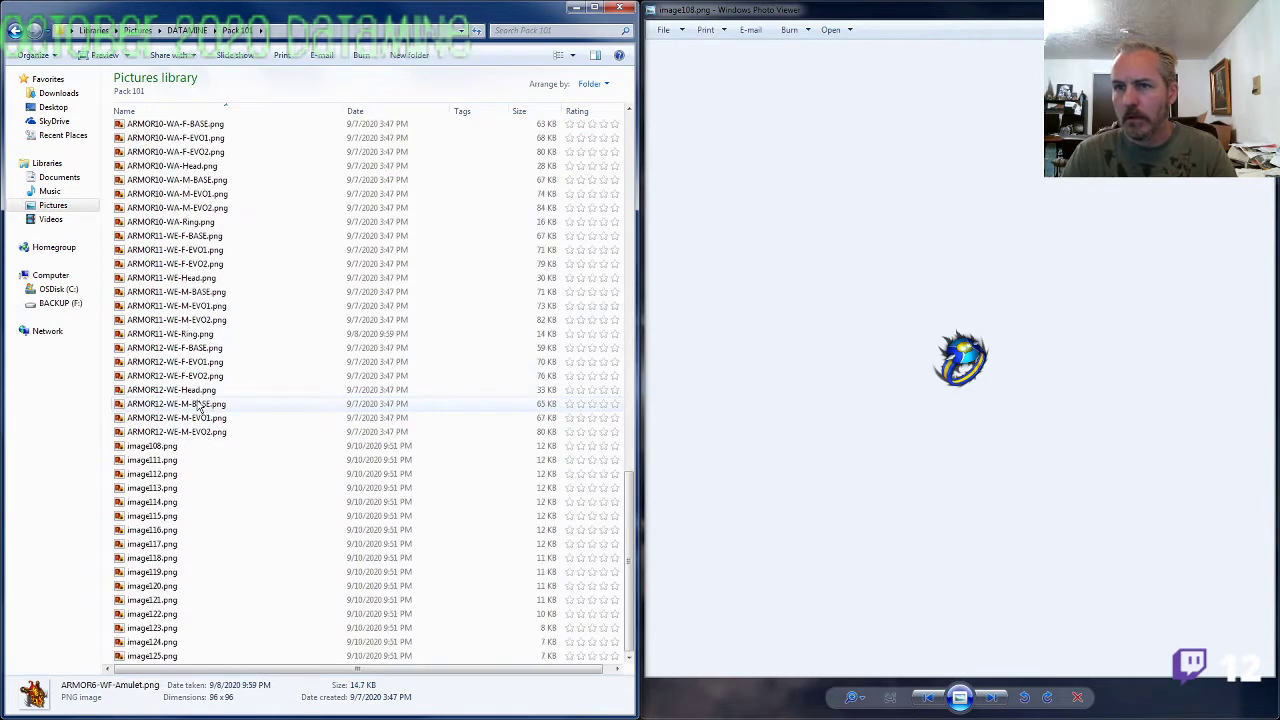
Step: Rename image108.png as ARMOR4-WW-Ring using the copied prefix
{"action": "left_click", "coordinate": [183, 446]}
{"action": "key", "text": "F2"}
{"action": "key", "text": "ctrl+v"}
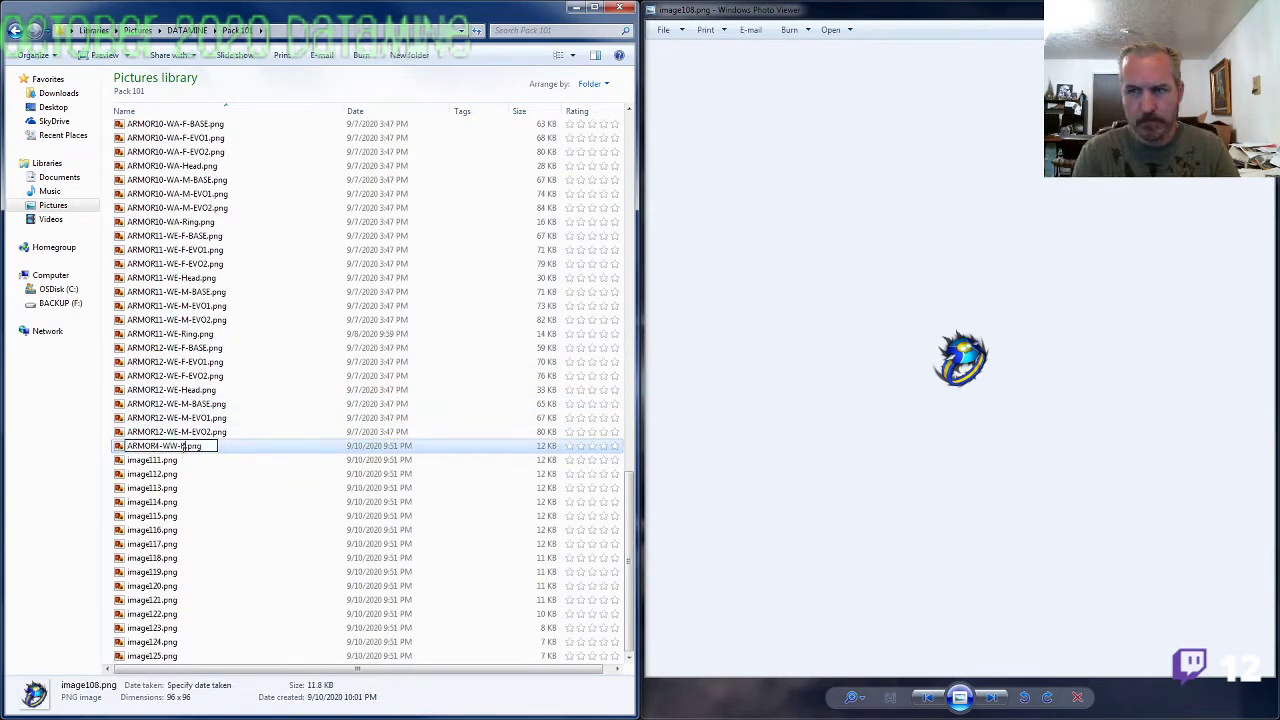
{"action": "type", "text": "Ring"}
{"action": "key", "text": "Return"}
Step: Enlarge the image111.png amulet and compare it with the armor pieces in an enlarged ARMOR12-WE-M-EVO2.png, then close that sheet
{"action": "key", "text": "Down"}
{"action": "key", "text": "Return"}
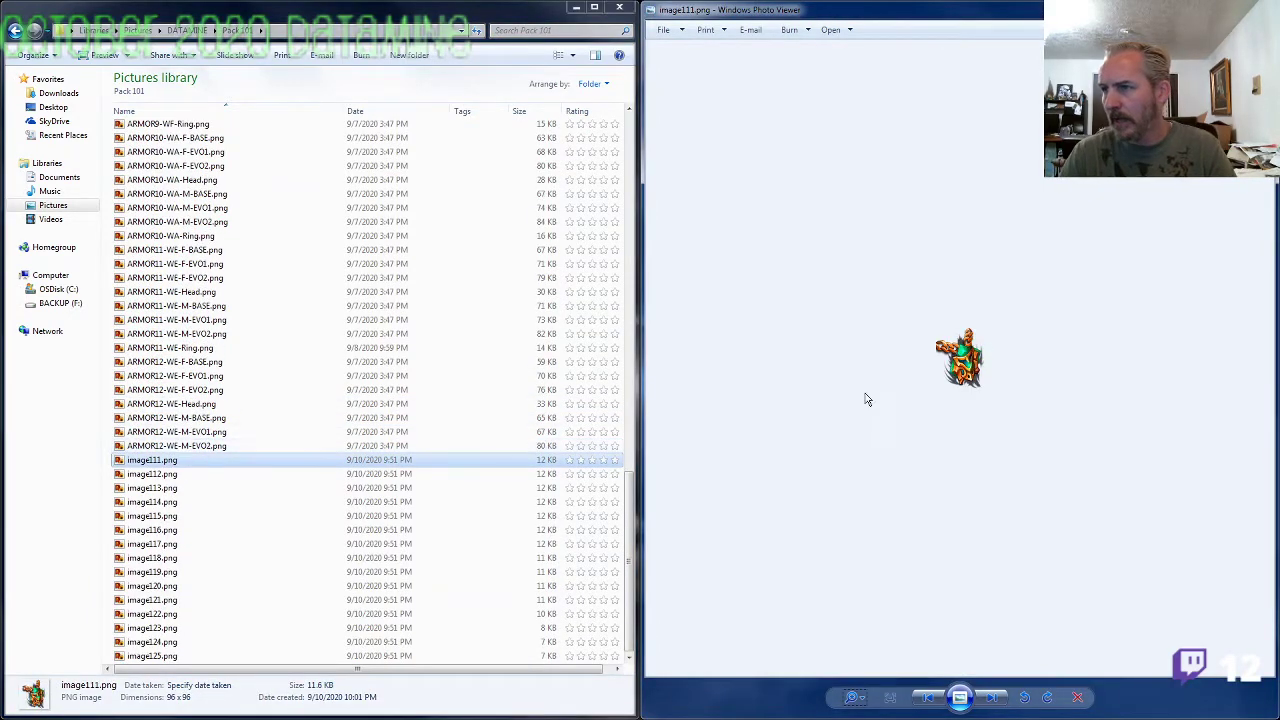
{"action": "left_click", "coordinate": [851, 697]}
{"action": "left_click_drag", "start_coordinate": [854, 683], "coordinate": [854, 654]}
{"action": "double_click", "coordinate": [198, 446]}
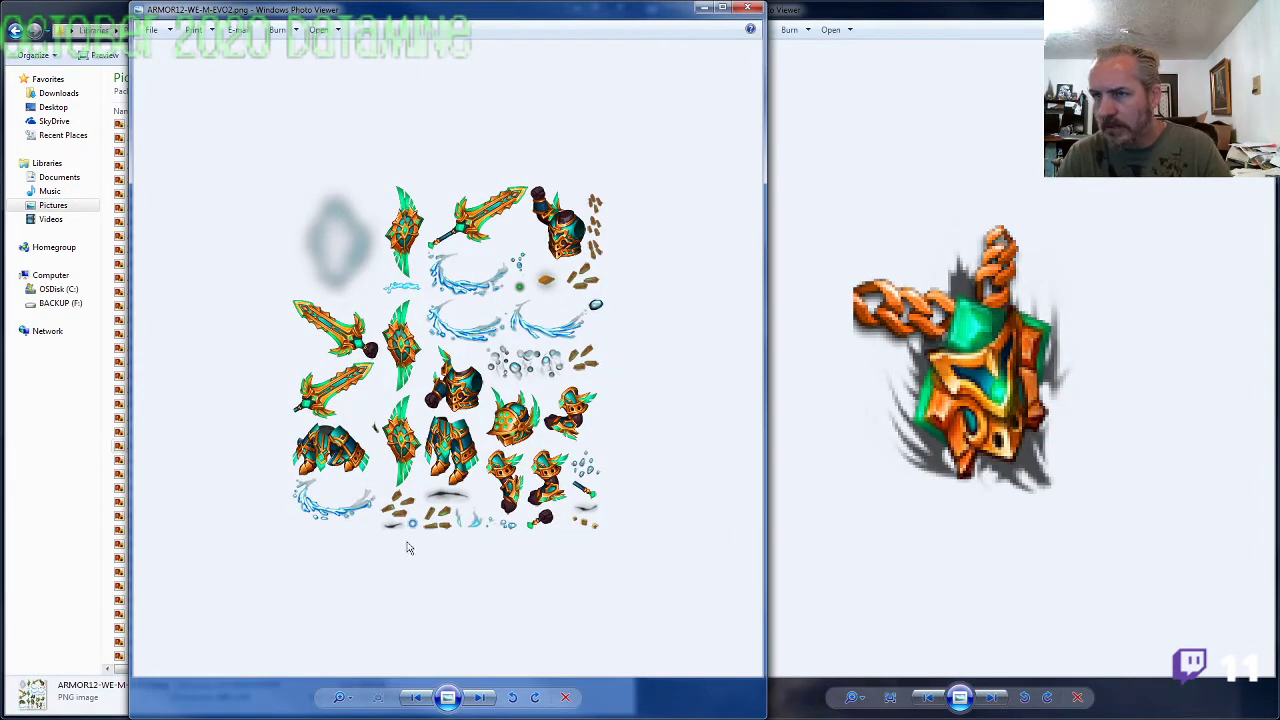
{"action": "left_click", "coordinate": [341, 702]}
{"action": "left_click_drag", "start_coordinate": [345, 704], "coordinate": [352, 676]}
{"action": "left_click_drag", "start_coordinate": [565, 403], "coordinate": [547, 333]}
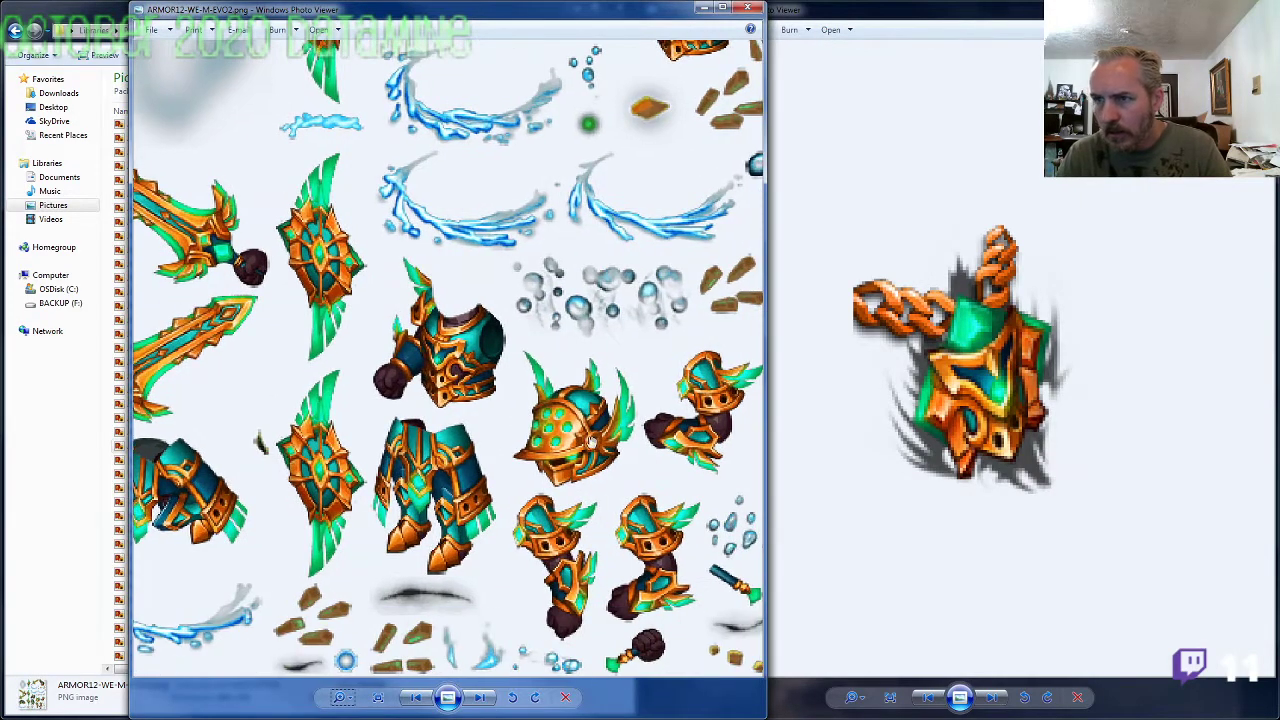
{"action": "left_click_drag", "start_coordinate": [592, 441], "coordinate": [448, 428]}
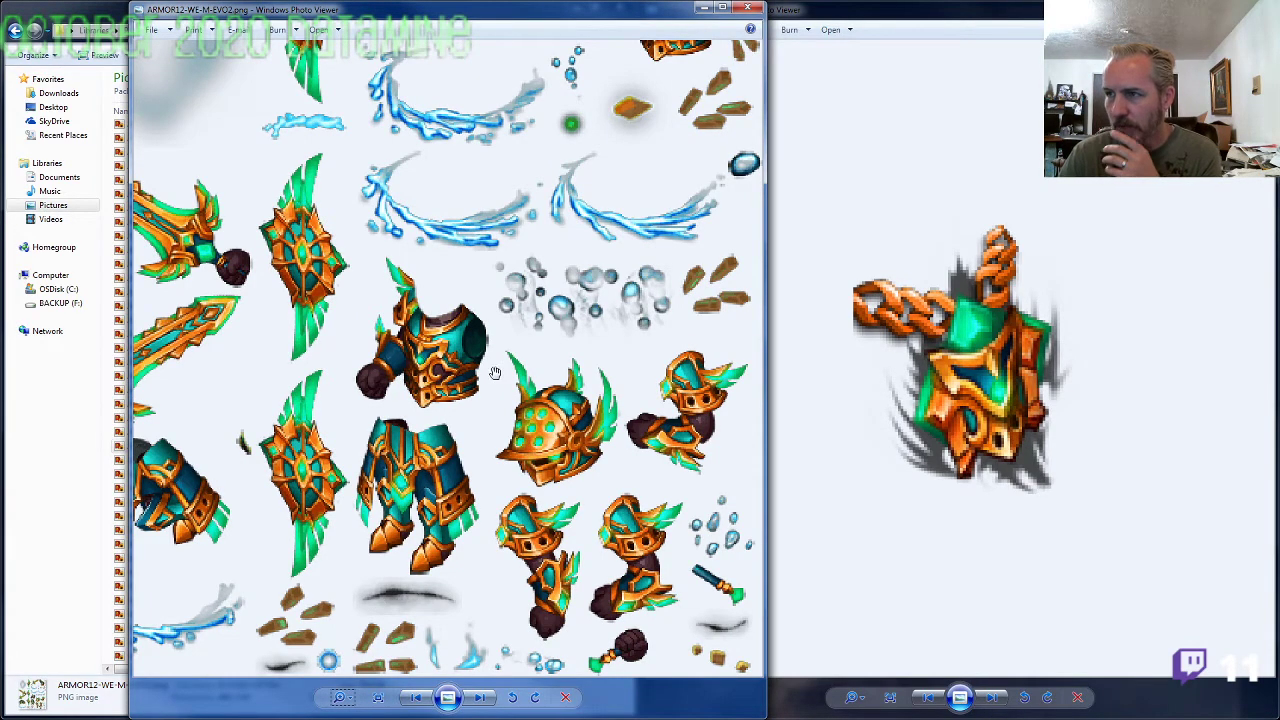
{"action": "left_click_drag", "start_coordinate": [341, 349], "coordinate": [468, 364]}
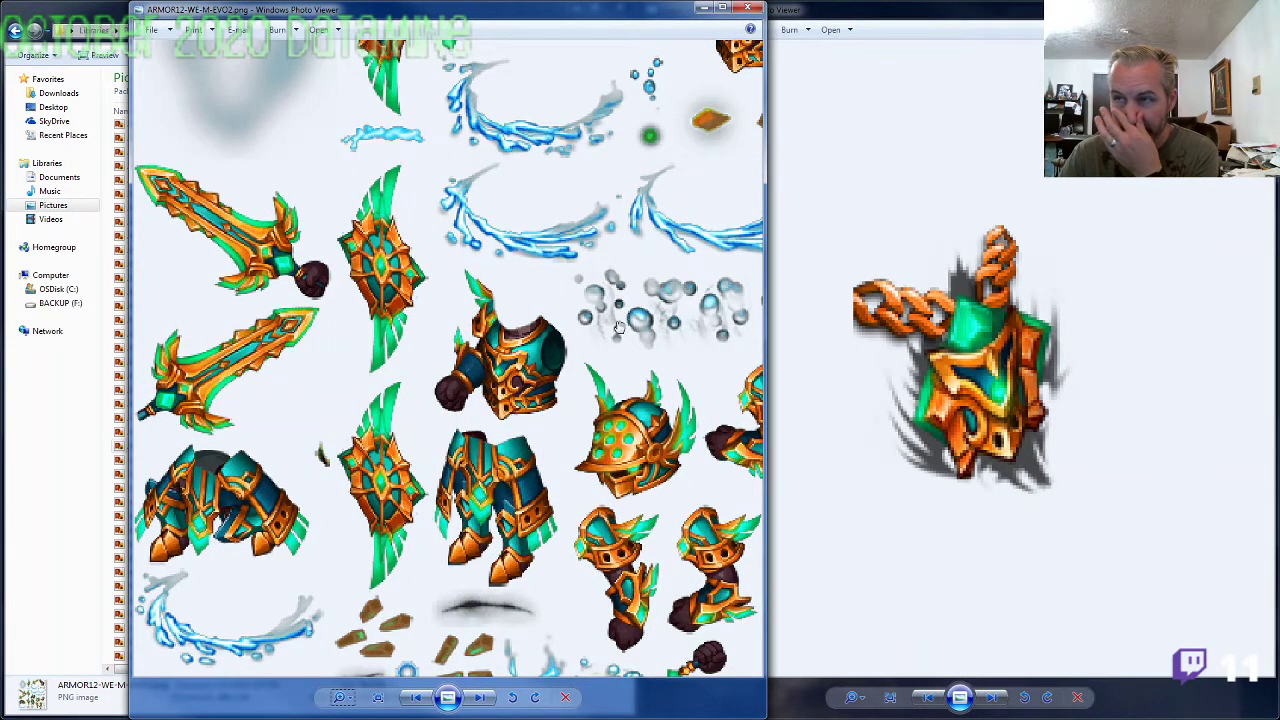
{"action": "left_click", "coordinate": [748, 10]}
Step: Copy the ARMOR12-WE- prefix from ARMOR12-WE-M-EVO2.png and rename image111.png as ARMOR12-WE-Amulet
{"action": "key", "text": "F2"}
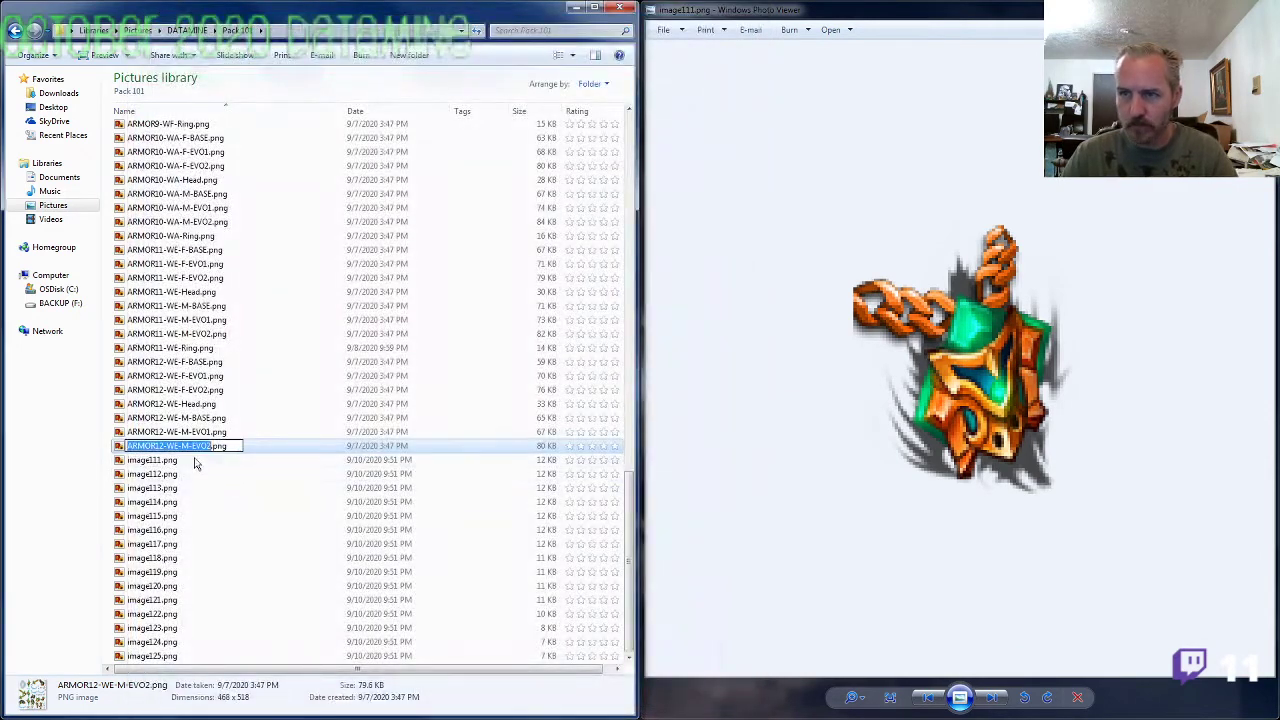
{"action": "key", "text": "Tab"}
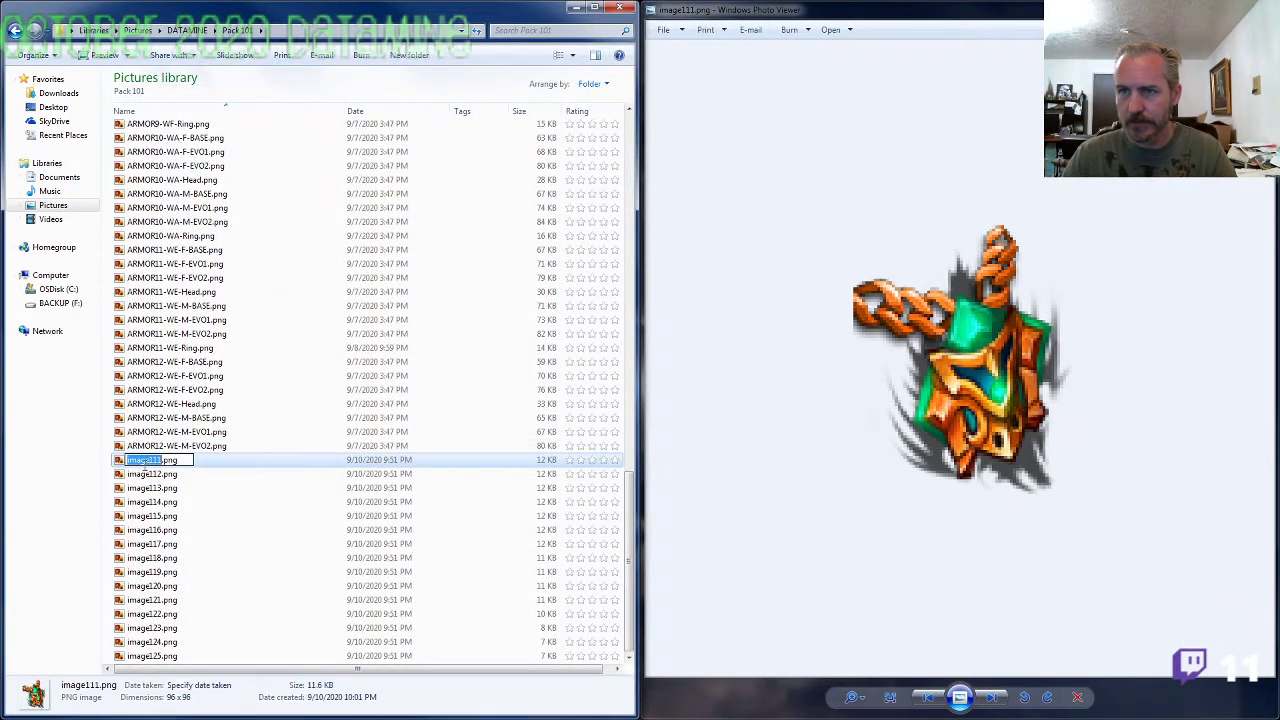
{"action": "key", "text": "ctrl+v"}
{"action": "type", "text": "Arm"}
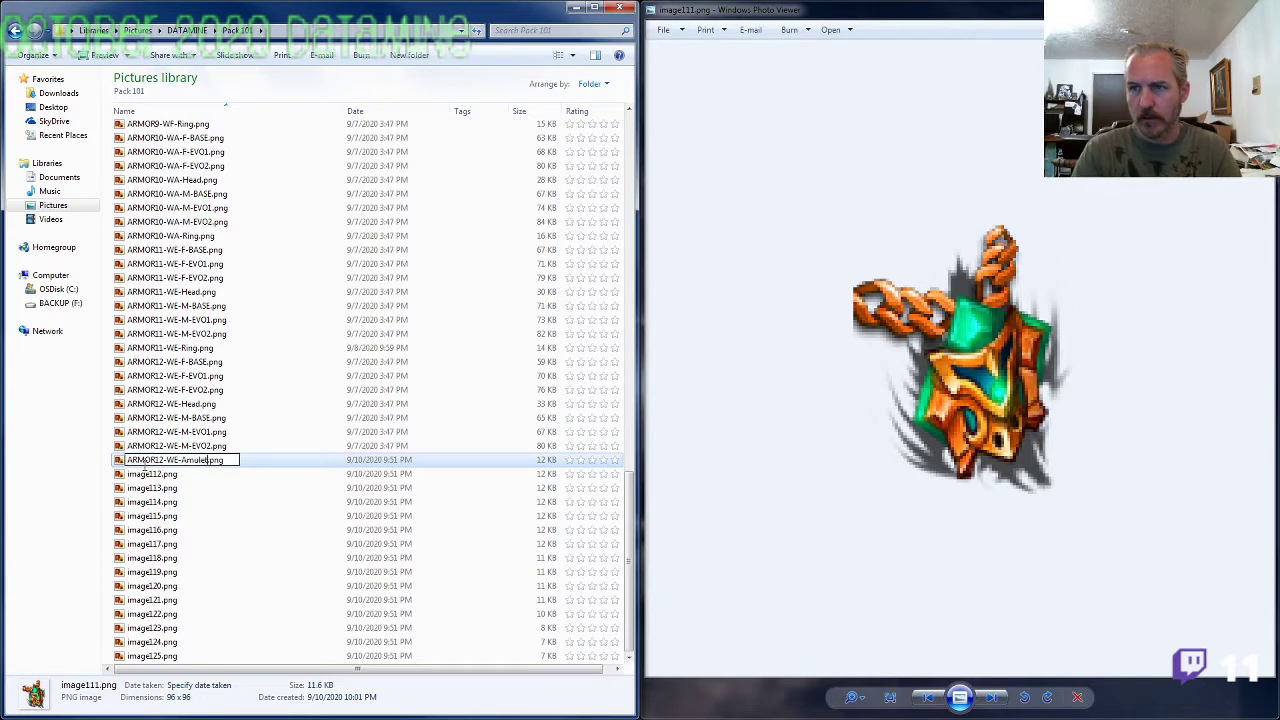
{"action": "type", "text": "ulet"}
{"action": "left_click", "coordinate": [145, 473]}
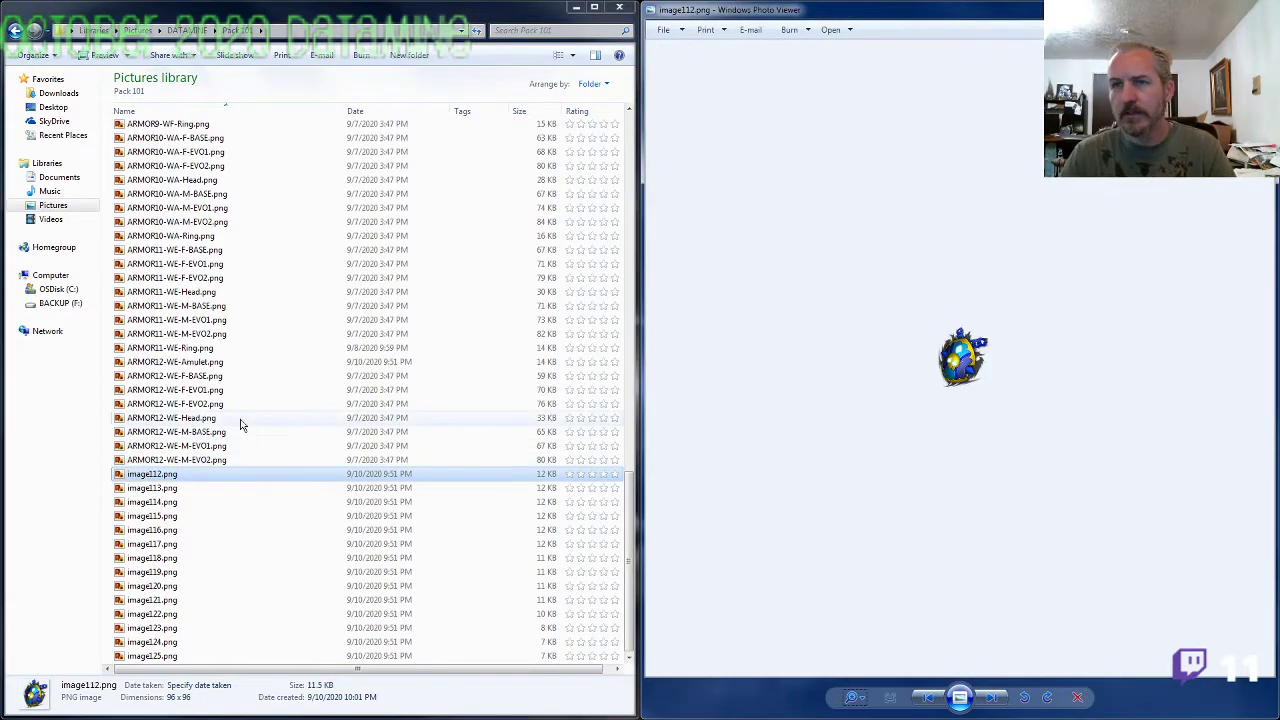
Step: Find the armor set matching the image112.png amulet and copy the ARMOR4-WW- prefix from its M-EVO2 file
{"action": "left_click", "coordinate": [240, 421]}
{"action": "scroll", "coordinate": [238, 415], "scroll_direction": "up", "scroll_amount": 20}
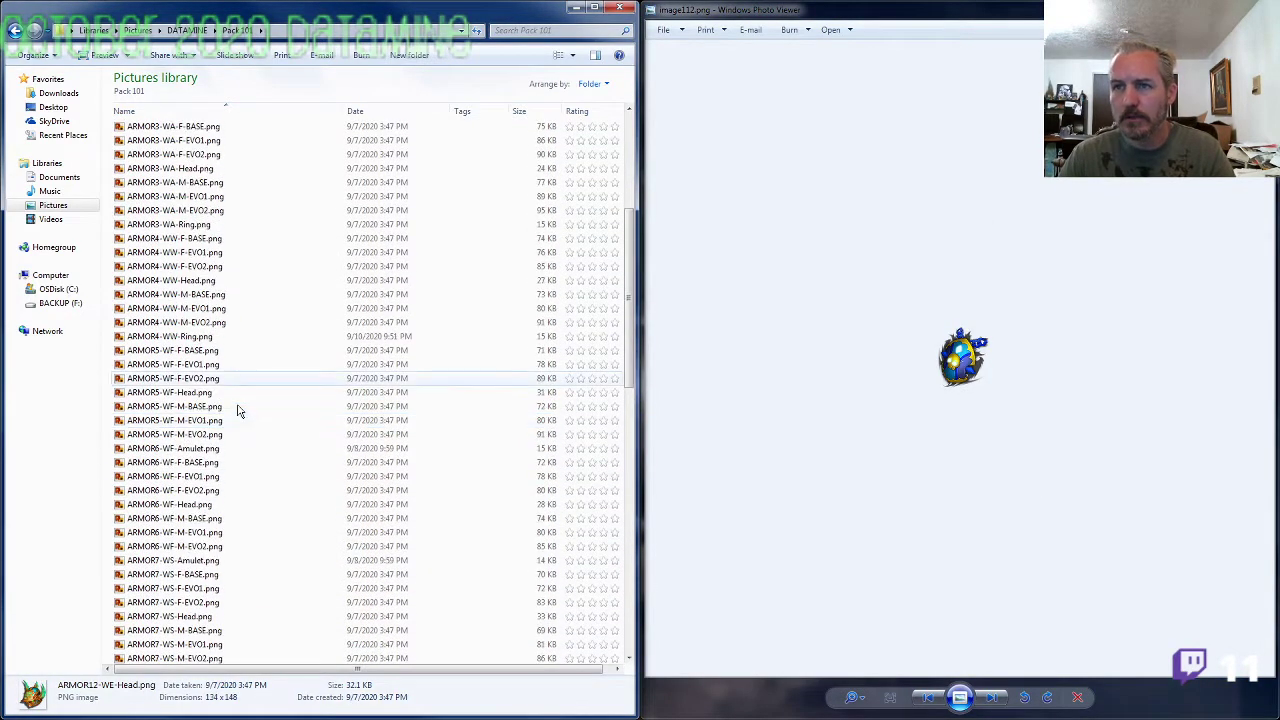
{"action": "left_click", "coordinate": [183, 324]}
{"action": "key", "text": "F2"}
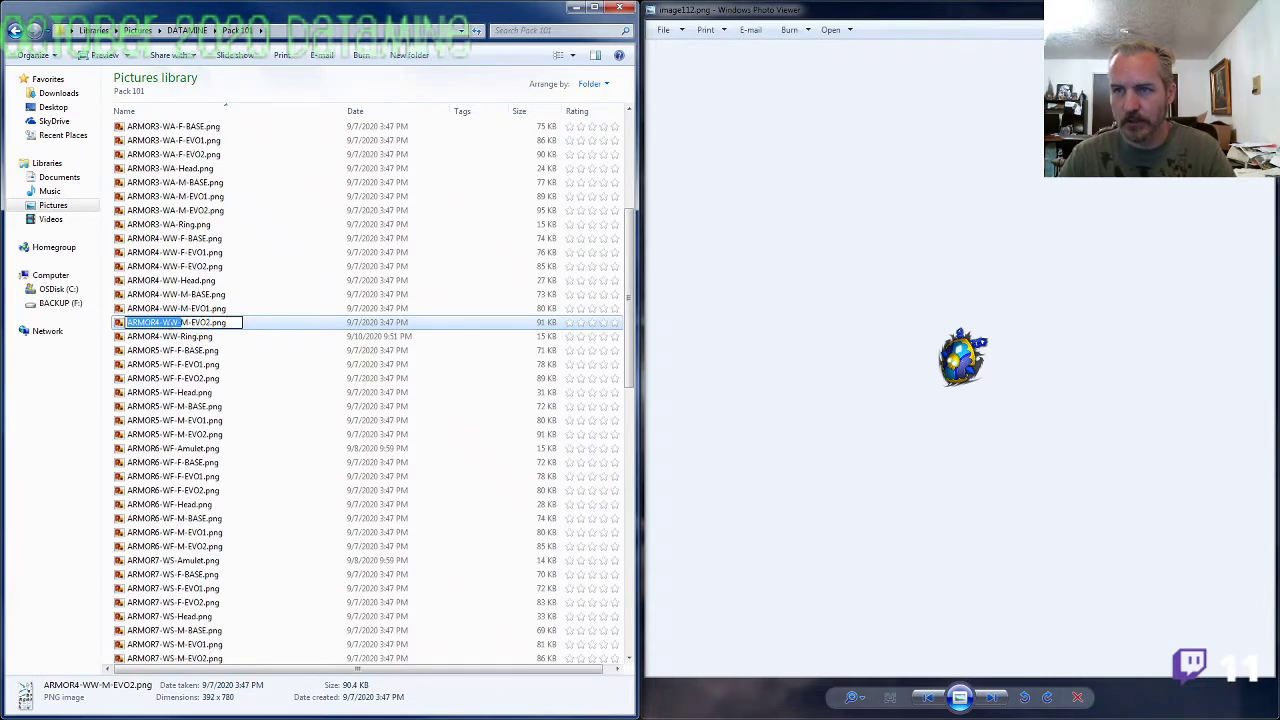
{"action": "left_click", "coordinate": [200, 434]}
{"action": "scroll", "coordinate": [200, 500], "scroll_direction": "down", "scroll_amount": 16}
Step: Rename image112.png as ARMOR4-WW-Amulet using the copied prefix
{"action": "left_click", "coordinate": [190, 585]}
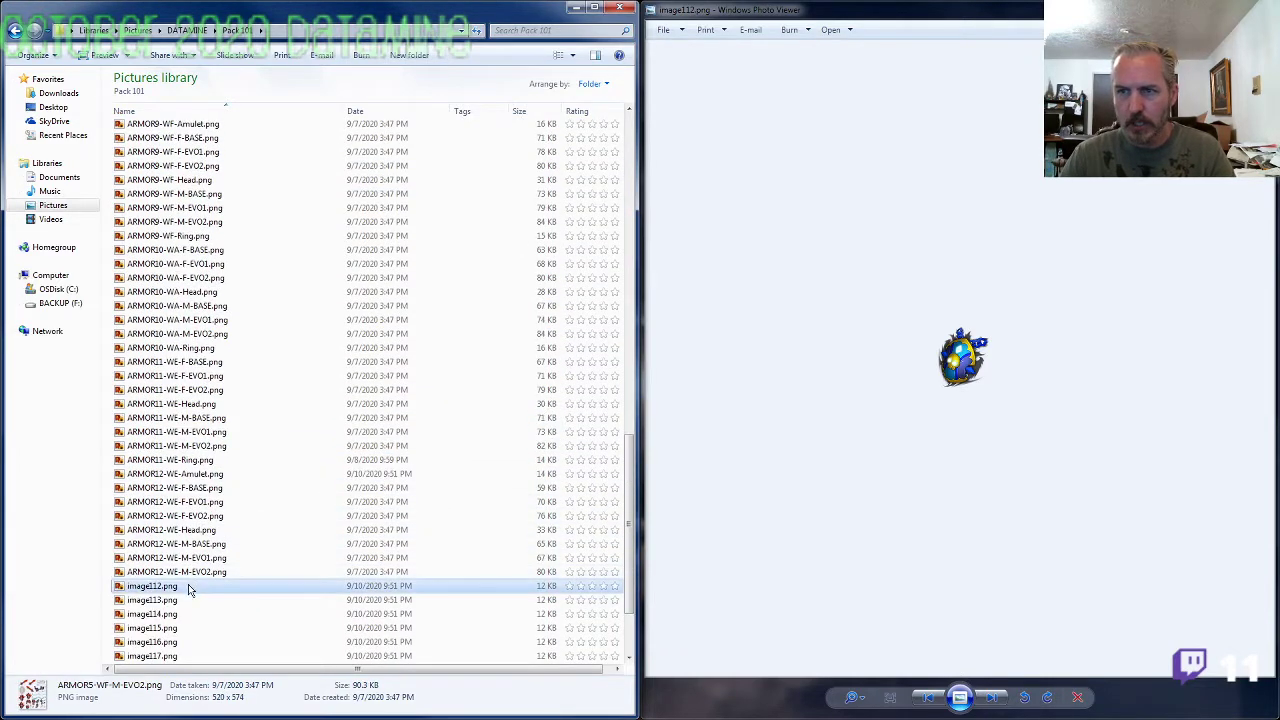
{"action": "key", "text": "F2"}
{"action": "type", "text": "ARMOR4-WW-"}
{"action": "type", "text": "Am"}
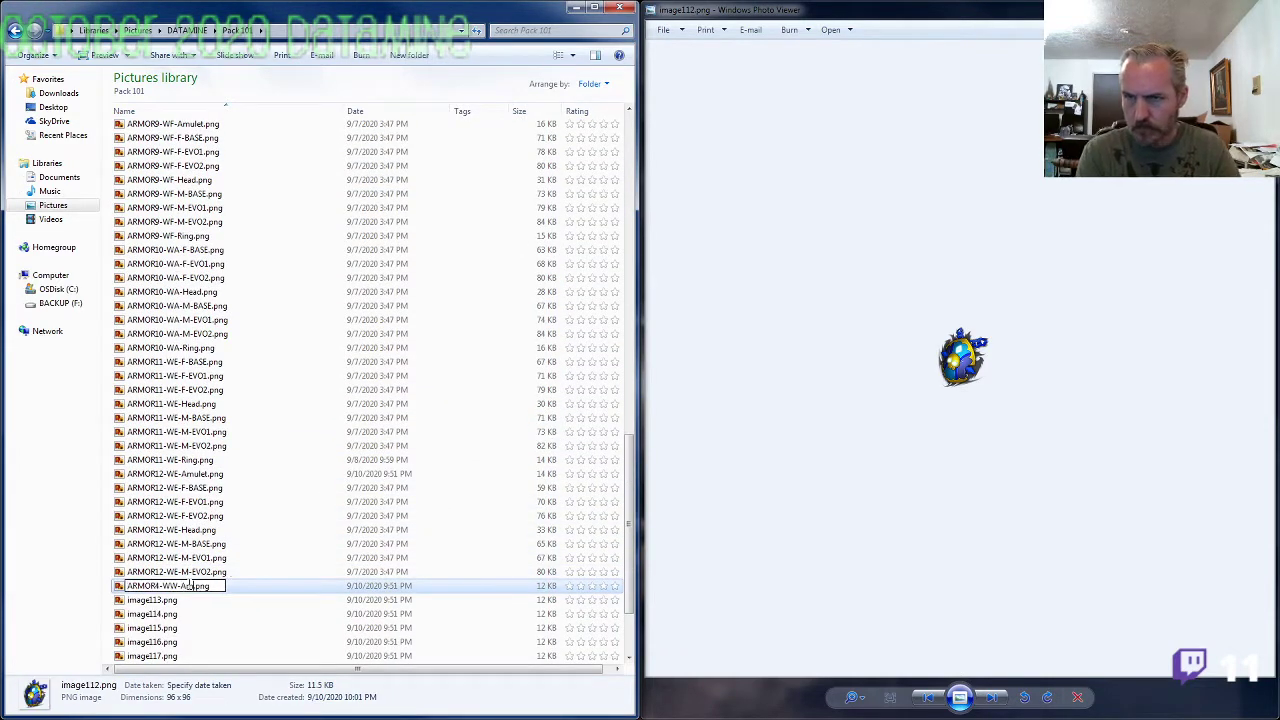
{"action": "type", "text": "ulet"}
Step: Open image113.png, find its matching helmet in the list and copy the name ARMOR8-WS-Head
{"action": "double_click", "coordinate": [190, 594]}
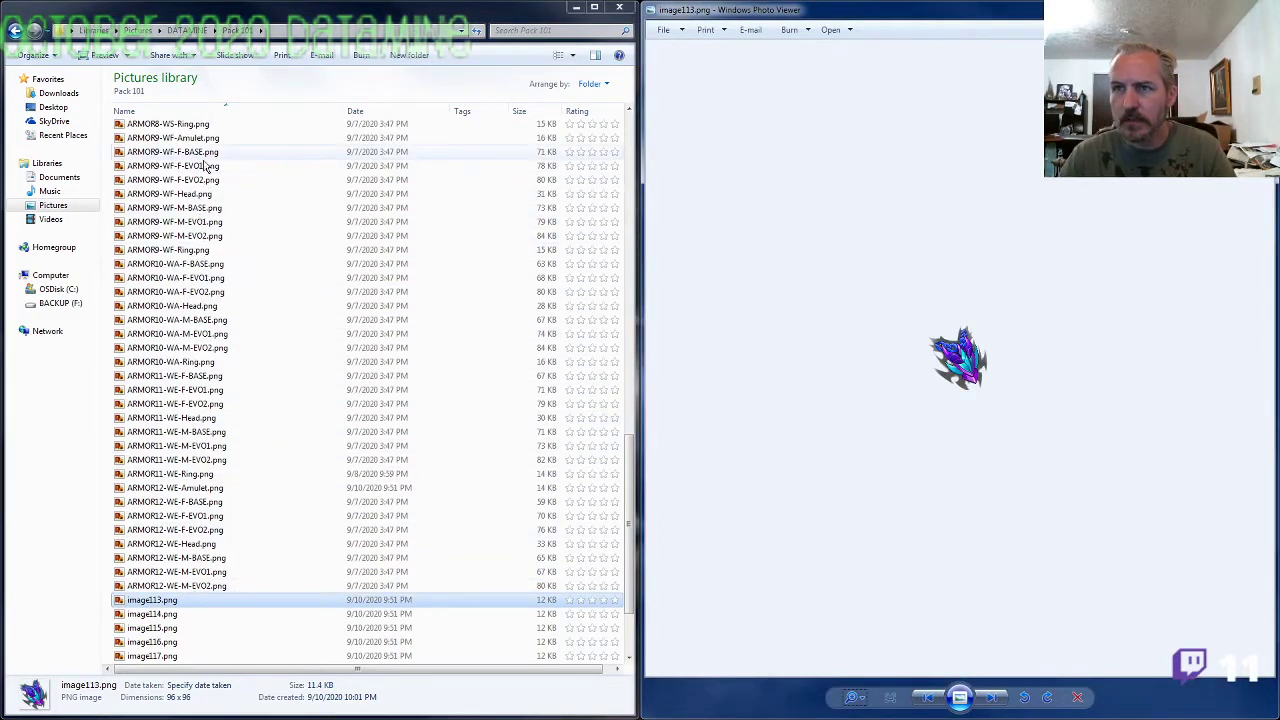
{"action": "scroll", "coordinate": [205, 168], "scroll_direction": "up", "scroll_amount": 1}
{"action": "left_click", "coordinate": [192, 127]}
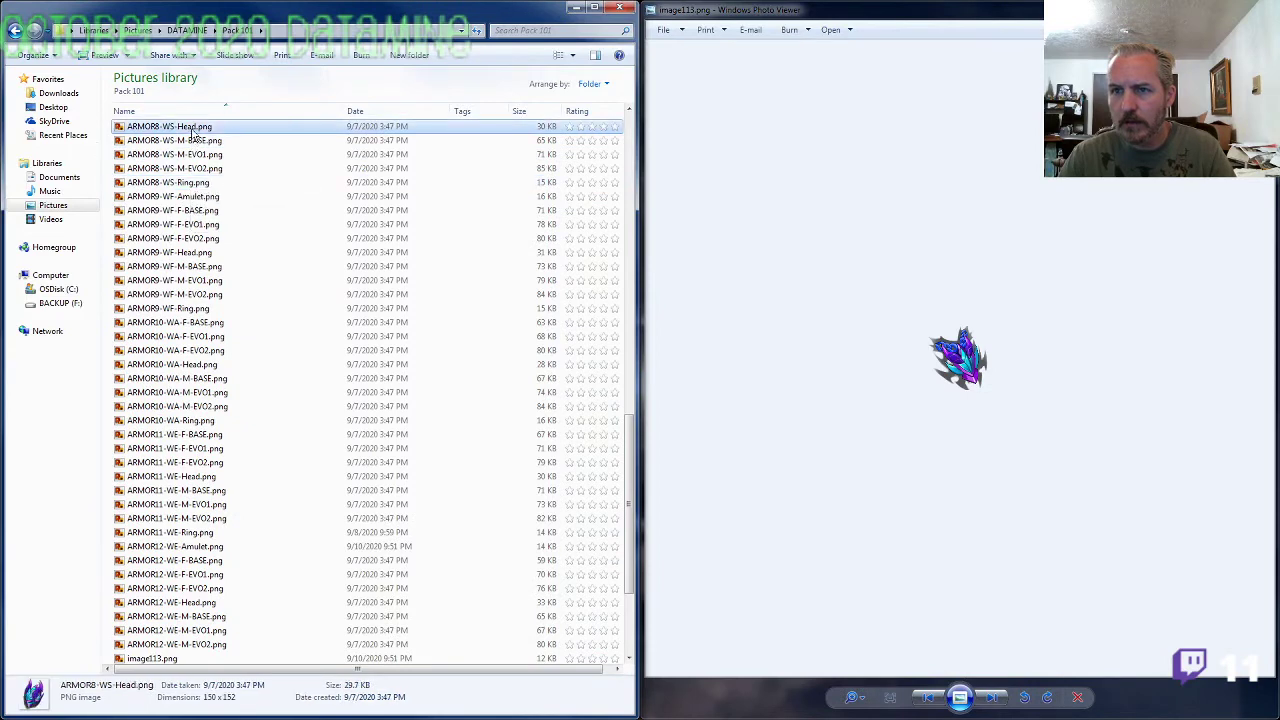
{"action": "left_click", "coordinate": [195, 266]}
{"action": "scroll", "coordinate": [218, 452], "scroll_direction": "down", "scroll_amount": 4}
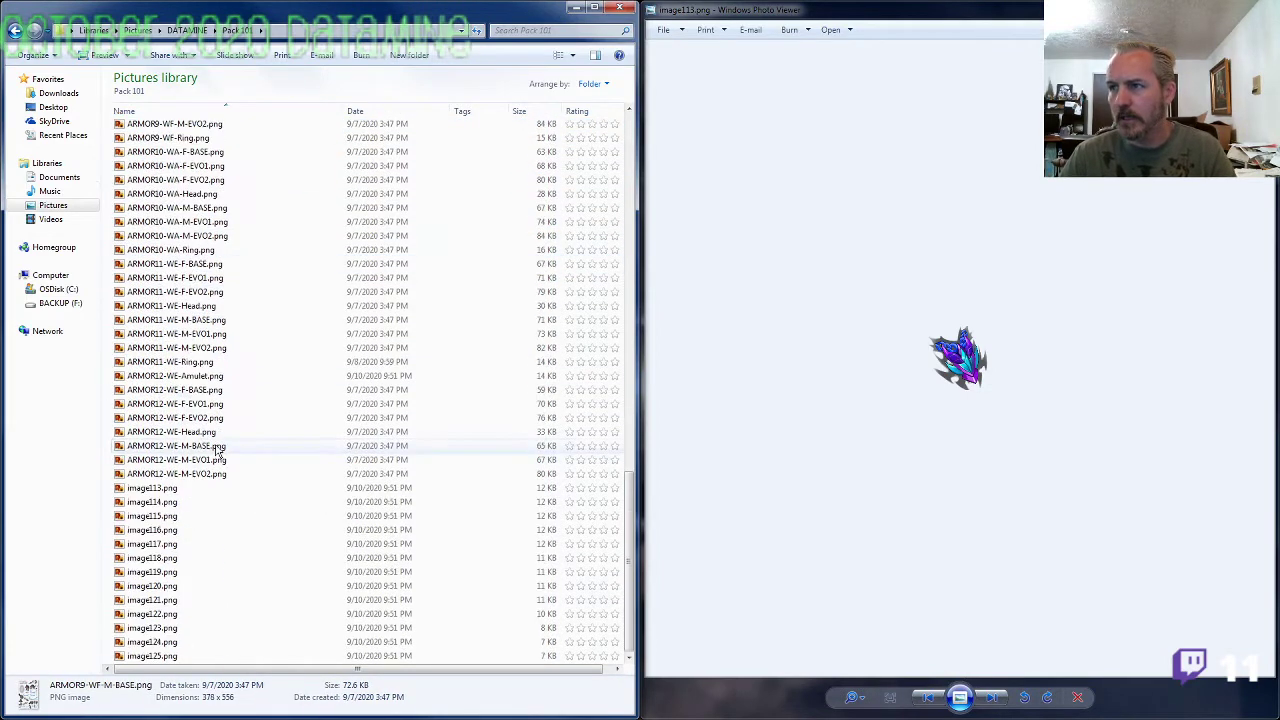
Step: Rename image113.png as ARMOR8-WS-Amulet, replacing the Head part of the copied name
{"action": "left_click", "coordinate": [195, 490]}
{"action": "key", "text": "F2"}
{"action": "type", "text": "ARMOR8-WS-Head"}
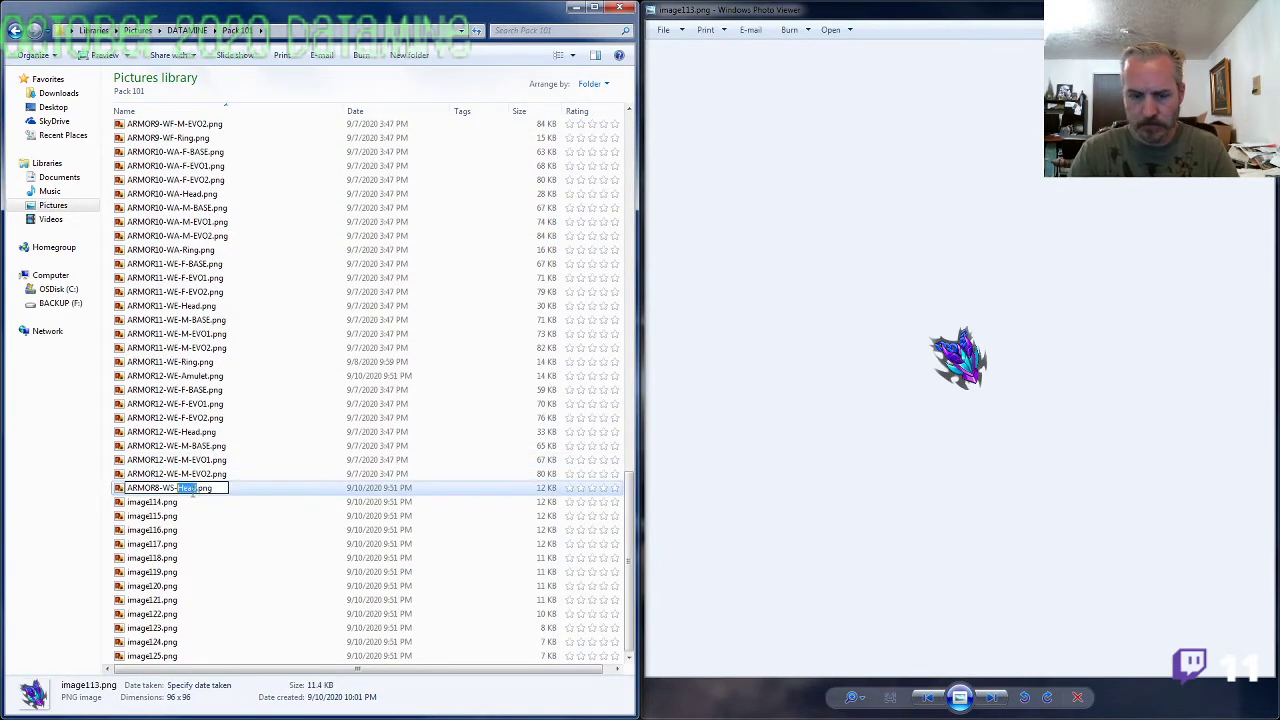
{"action": "type", "text": "Amulet"}
{"action": "key", "text": "Return"}
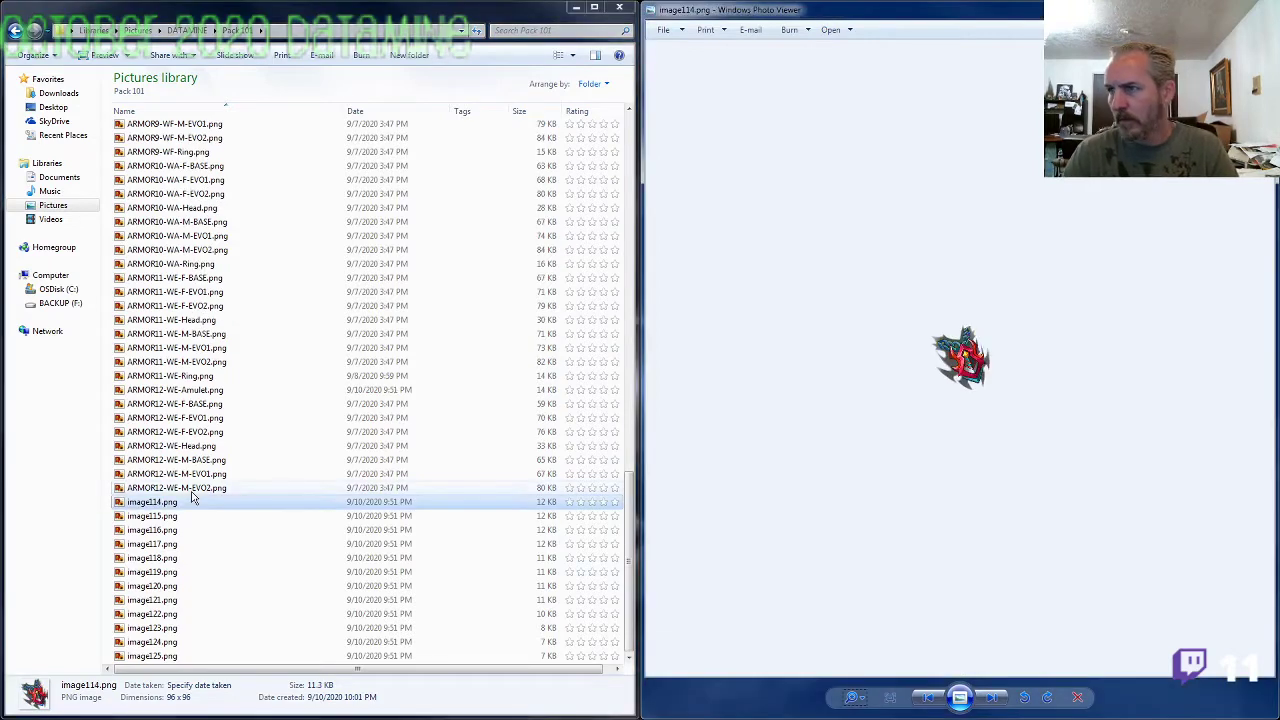
Step: Find the armor set matching the image114.png amulet and copy the ARMOR5-WF- prefix from ARMOR5-WF-Head.png
{"action": "left_click", "coordinate": [148, 333]}
{"action": "scroll", "coordinate": [148, 333], "scroll_direction": "up", "scroll_amount": 20}
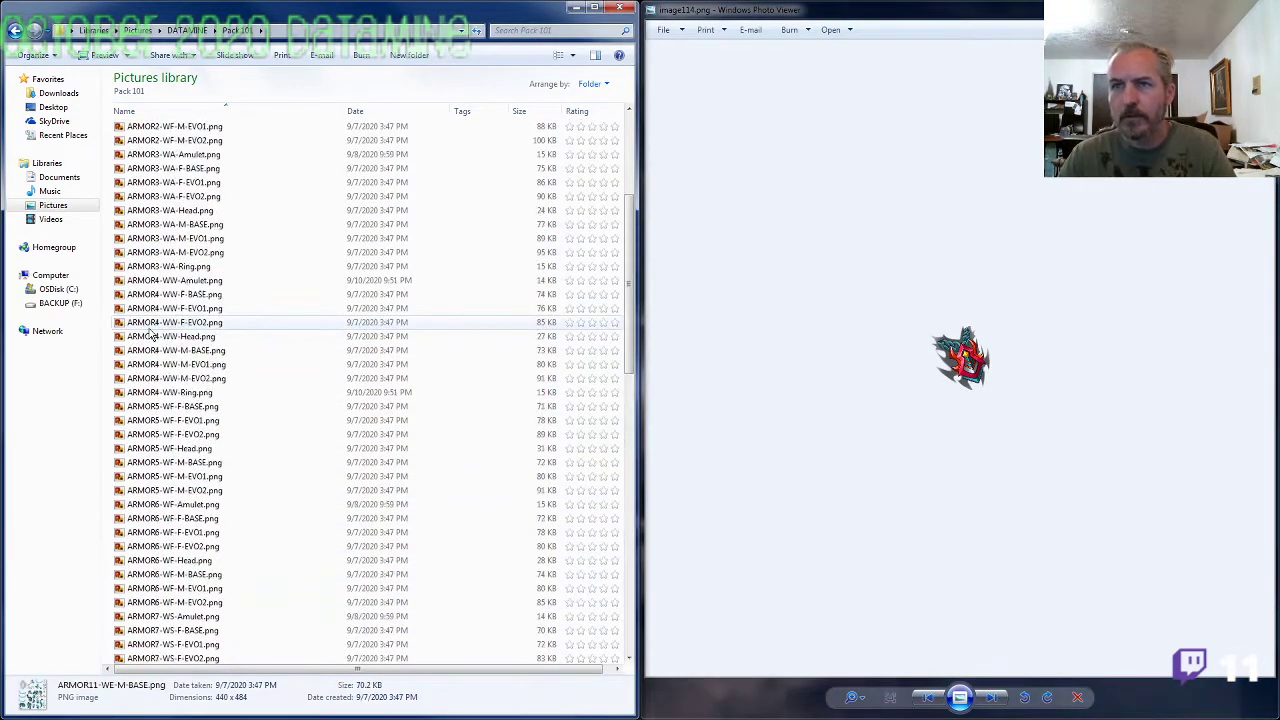
{"action": "left_click", "coordinate": [189, 452]}
{"action": "left_click", "coordinate": [183, 452]}
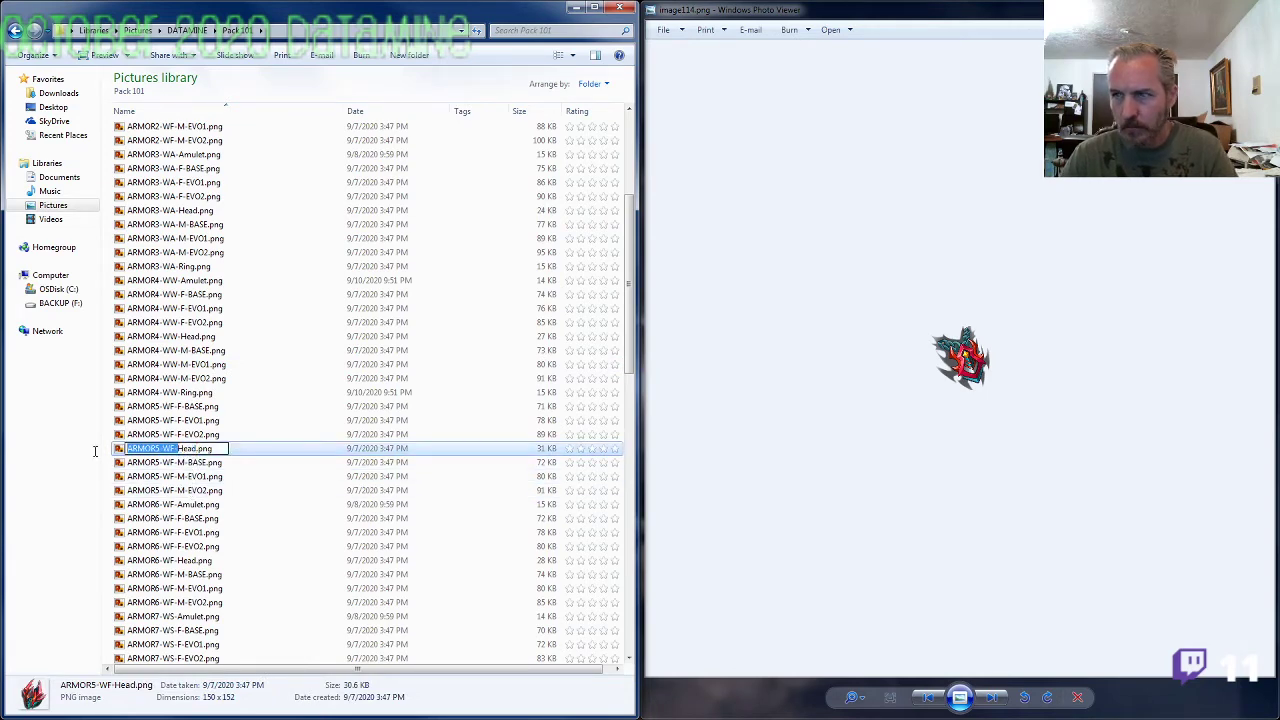
{"action": "left_click", "coordinate": [178, 506]}
{"action": "scroll", "coordinate": [180, 530], "scroll_direction": "down", "scroll_amount": 20}
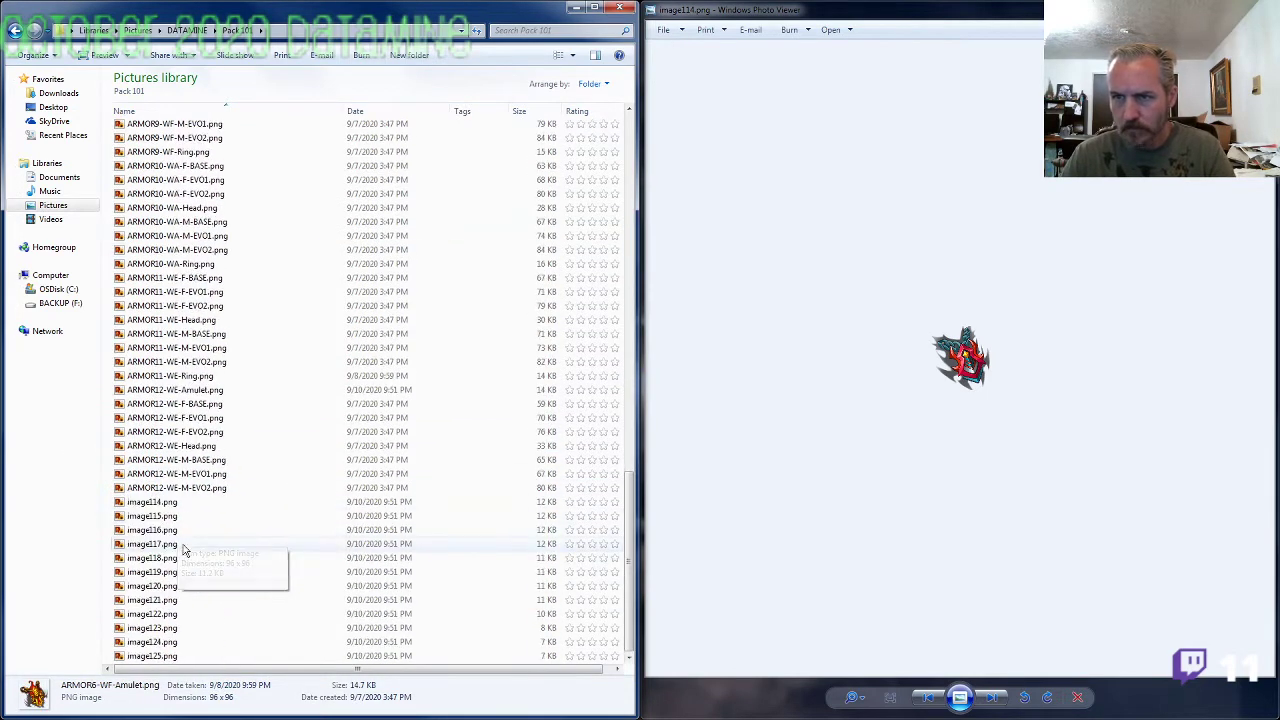
Step: Rename image114.png as ARMOR5-WF-Amulet using the copied prefix
{"action": "left_click", "coordinate": [167, 502]}
{"action": "left_click", "coordinate": [167, 502]}
{"action": "type", "text": "ARMOR5-WF-"}
{"action": "type", "text": "A"}
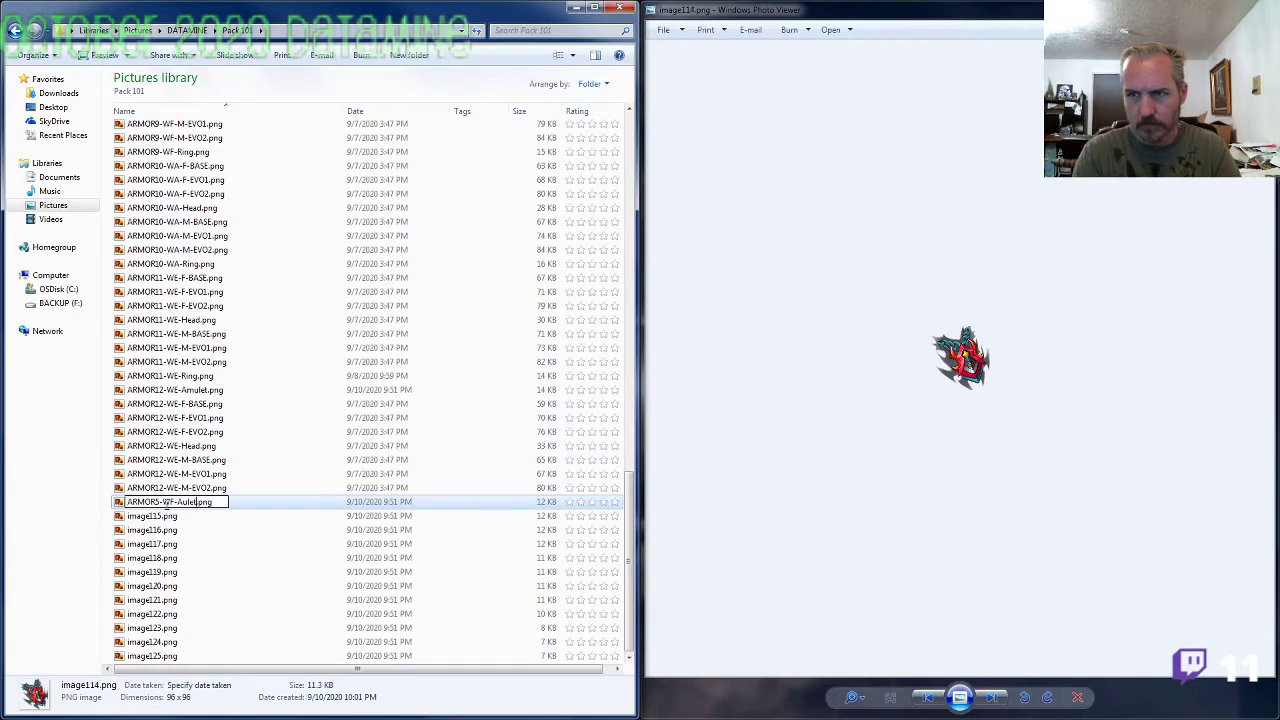
{"action": "key", "text": "Return"}
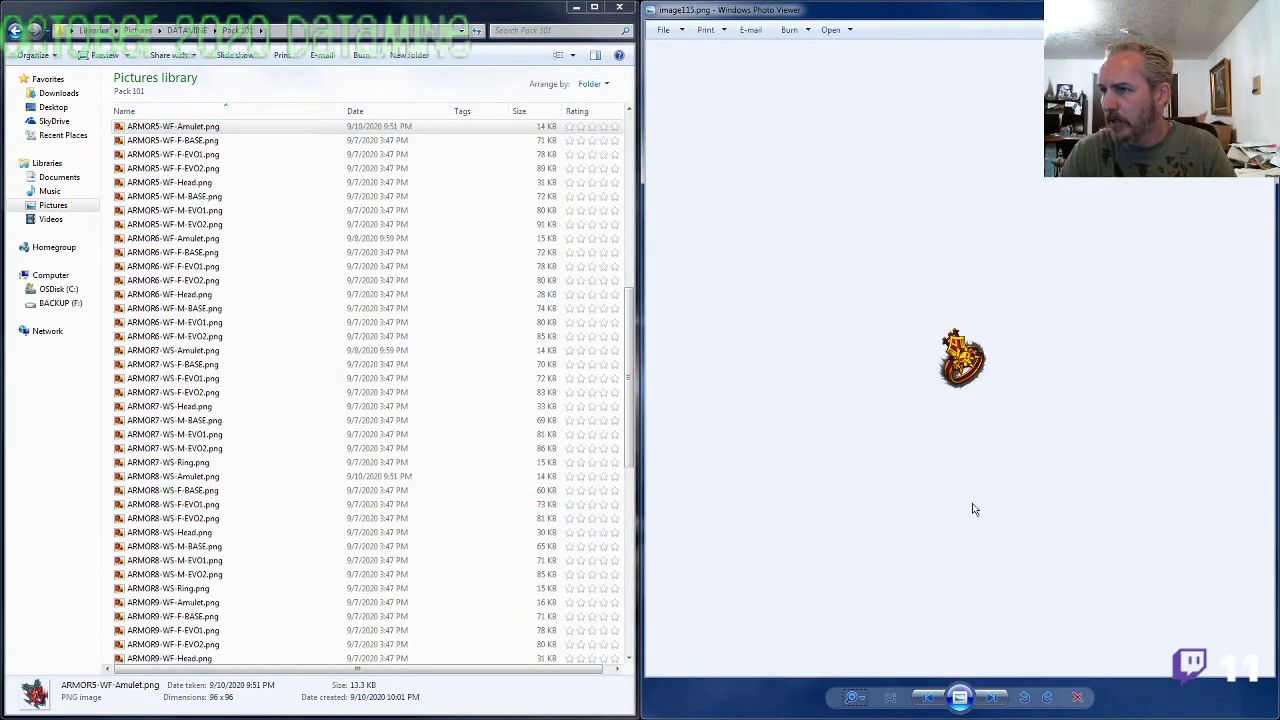
Step: Enlarge the image115.png ring, compare it with ARMOR6-WF-M-EVO2.png and copy the ARMOR6-WF- prefix from that file's name
{"action": "left_click", "coordinate": [853, 697]}
{"action": "left_click_drag", "start_coordinate": [856, 706], "coordinate": [856, 676]}
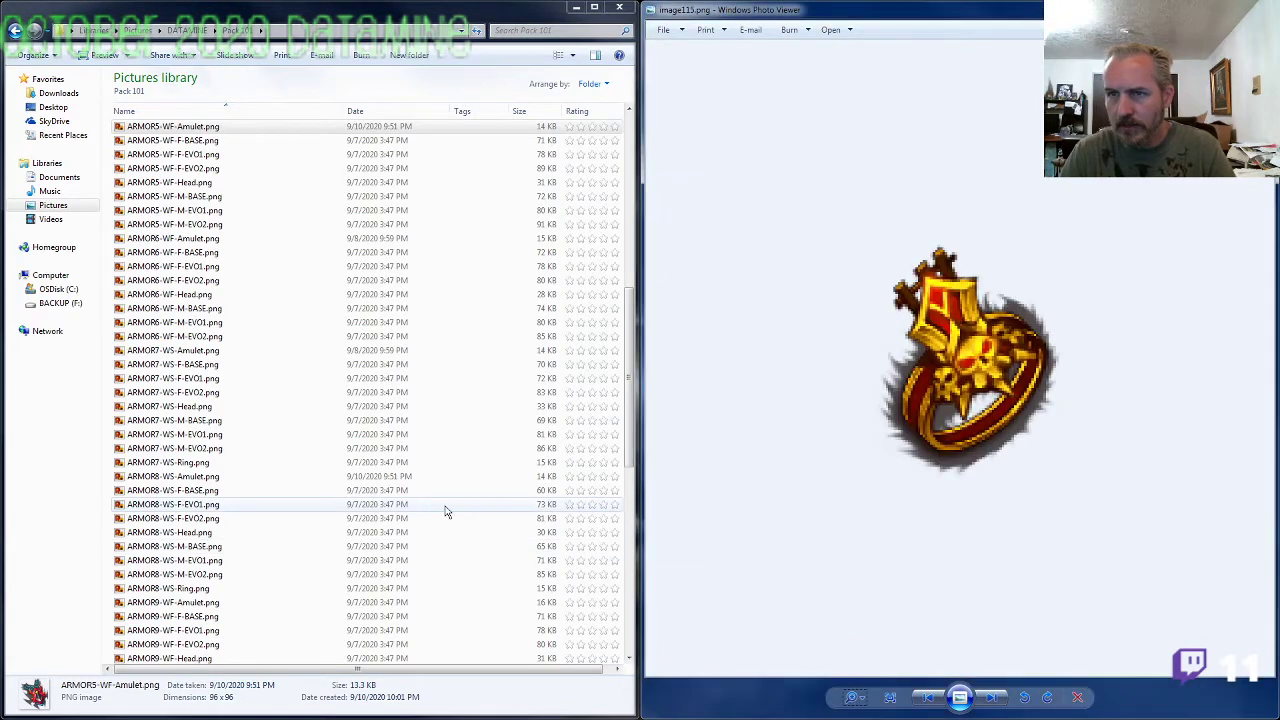
{"action": "left_click", "coordinate": [189, 294]}
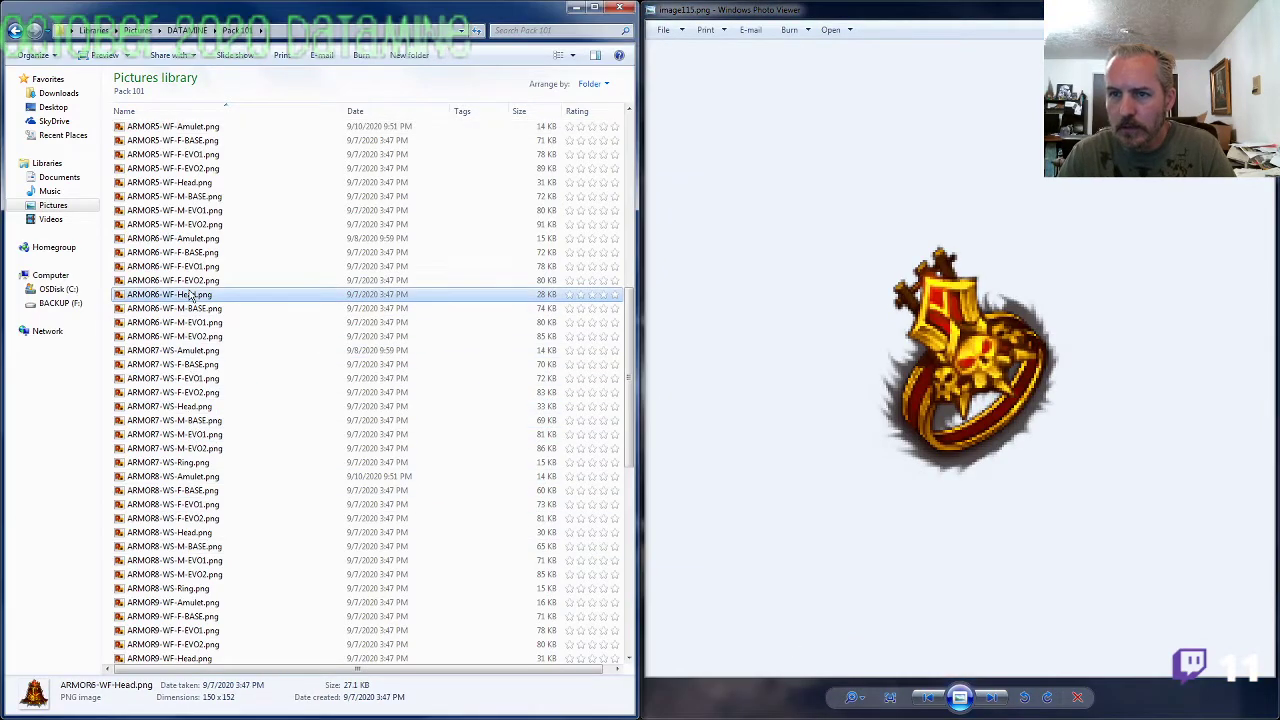
{"action": "scroll", "coordinate": [190, 370], "scroll_direction": "up", "scroll_amount": 4}
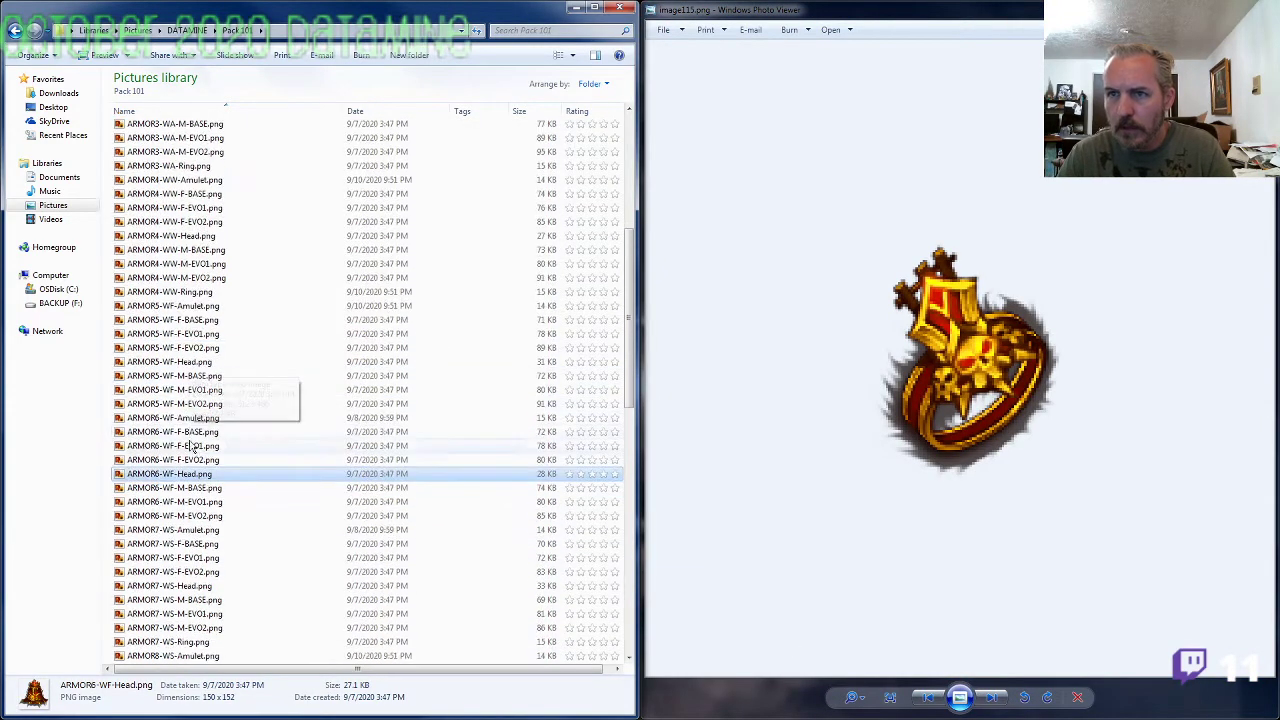
{"action": "double_click", "coordinate": [200, 515]}
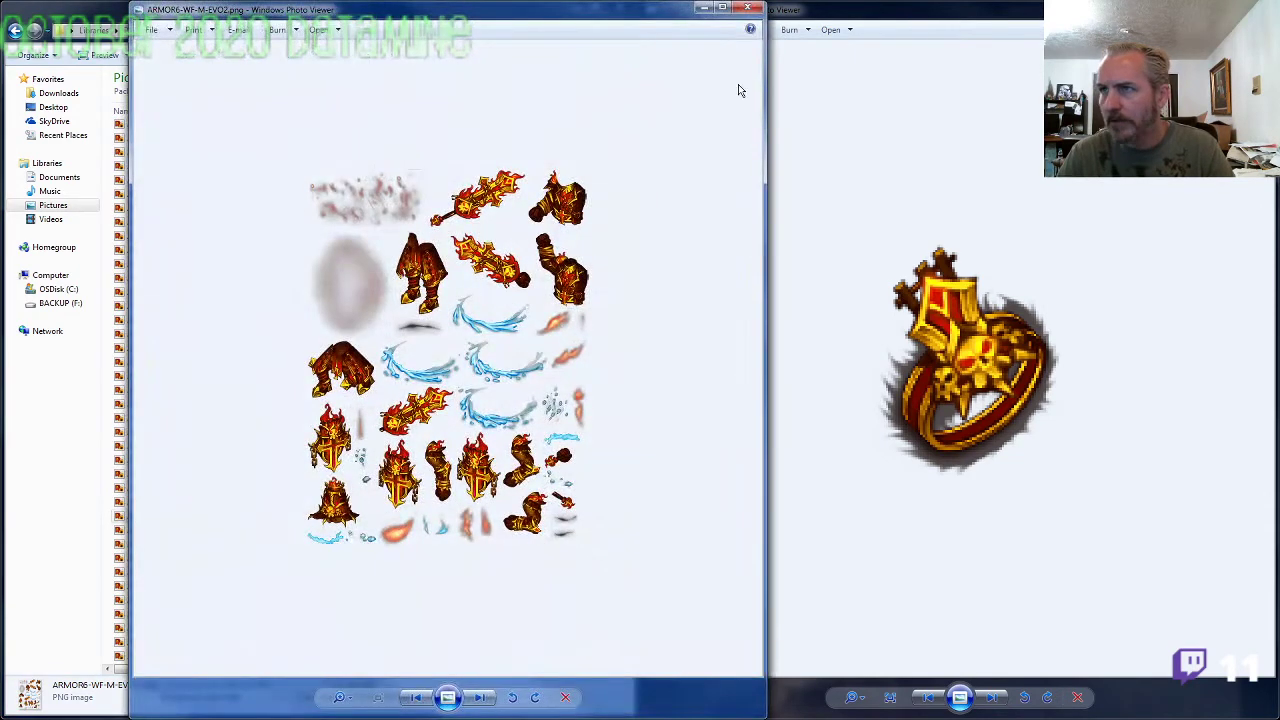
{"action": "left_click", "coordinate": [747, 7]}
{"action": "left_click", "coordinate": [178, 516]}
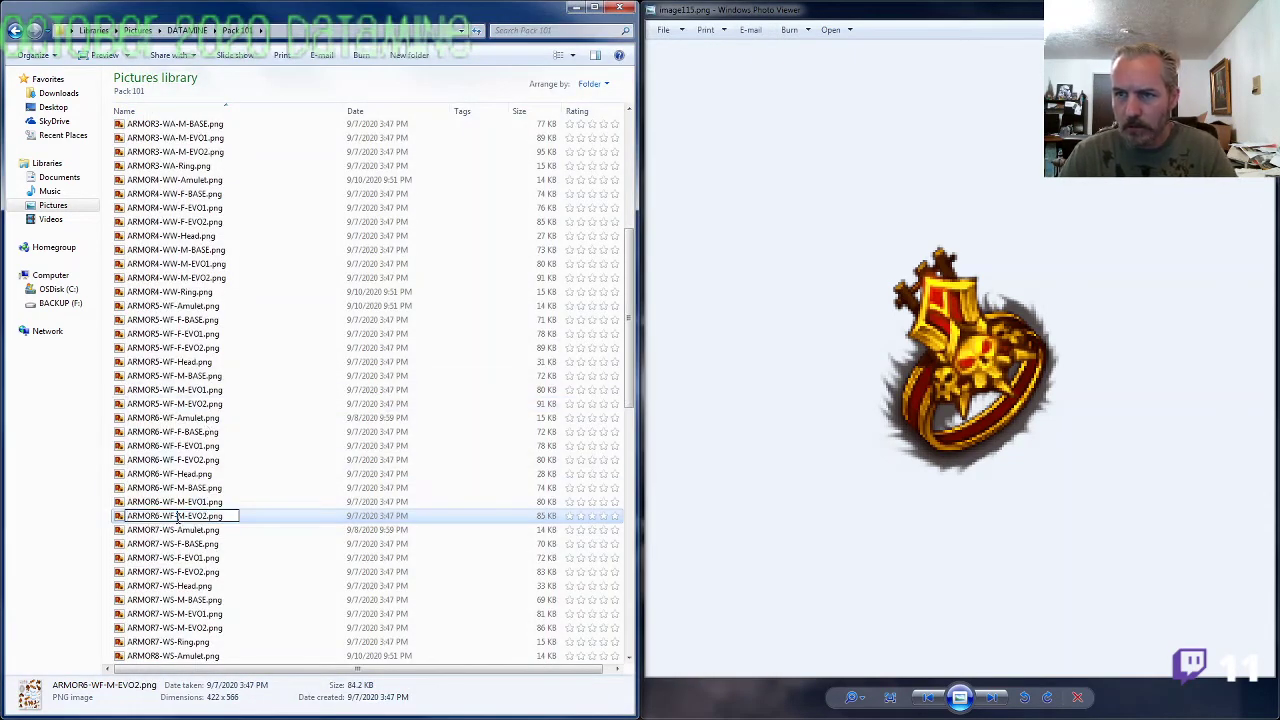
{"action": "left_click", "coordinate": [195, 572]}
Step: Rename image115.png as ARMOR6-WF-Ring using the copied prefix
{"action": "scroll", "coordinate": [197, 585], "scroll_direction": "down", "scroll_amount": 15}
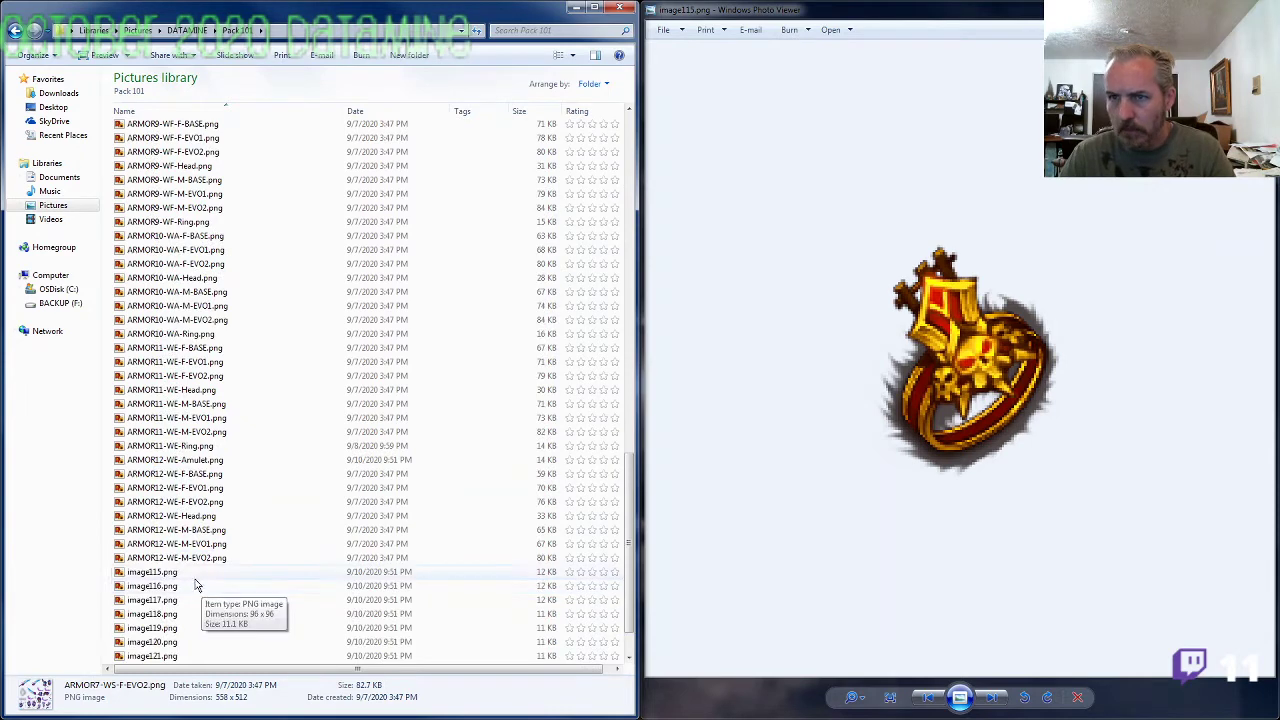
{"action": "left_click", "coordinate": [191, 575]}
{"action": "key", "text": "F2"}
{"action": "type", "text": "ARMOR6-WF-"}
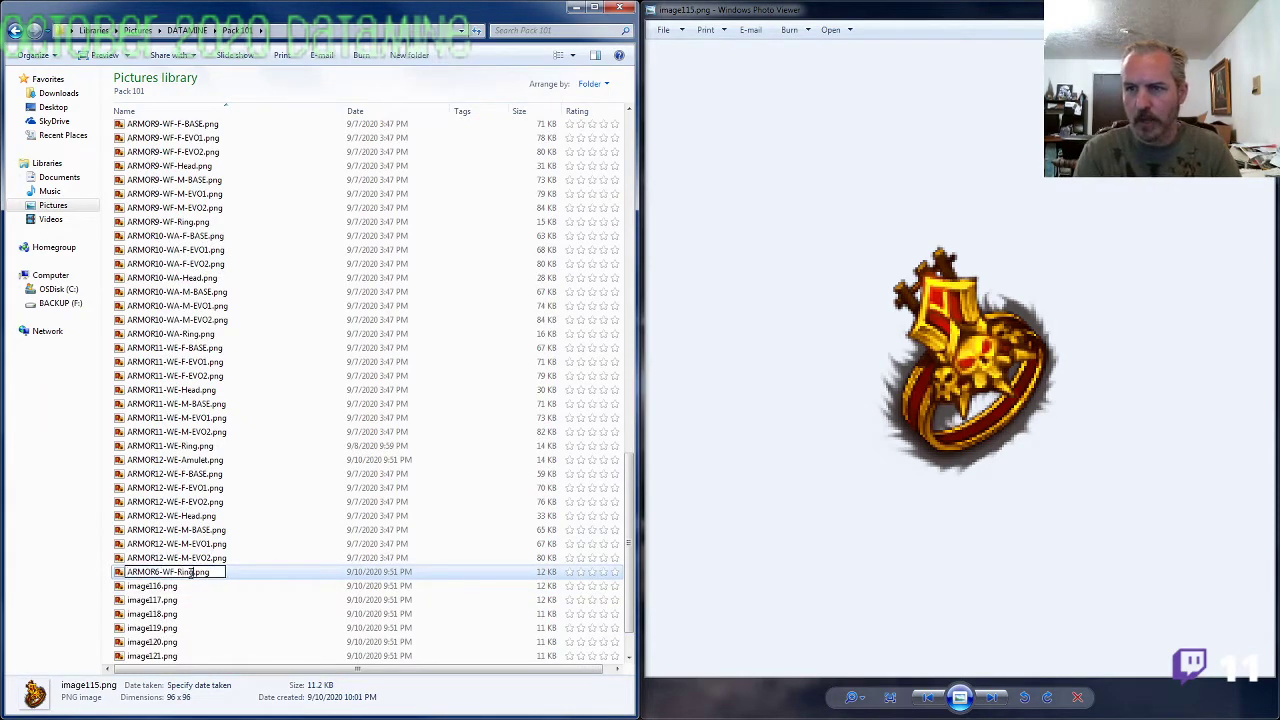
{"action": "type", "text": "Ring"}
{"action": "key", "text": "Return"}
Step: View image116.png, enlarge the image117.png ring, compare it with ARMOR12-WE-M-EVO2.png and copy that file's ARMOR12-WE- prefix
{"action": "double_click", "coordinate": [191, 585]}
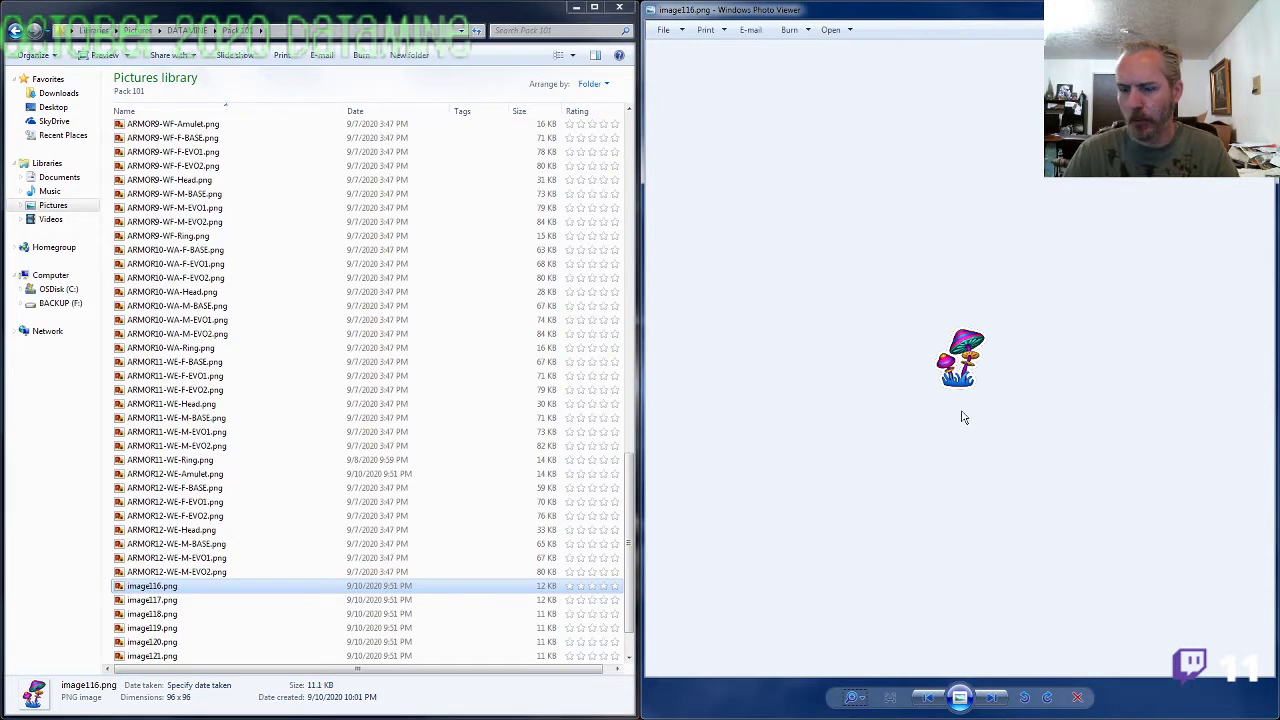
{"action": "key", "text": "Right"}
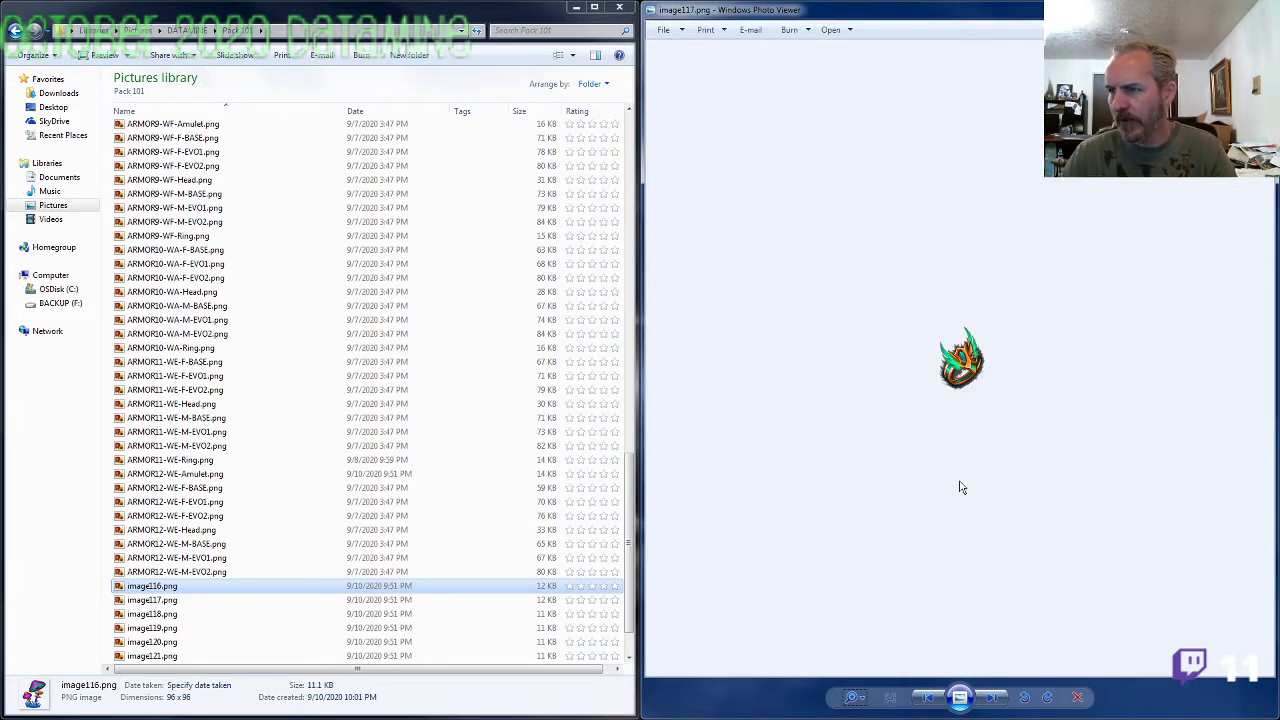
{"action": "left_click", "coordinate": [853, 697]}
{"action": "left_click_drag", "start_coordinate": [852, 694], "coordinate": [856, 677]}
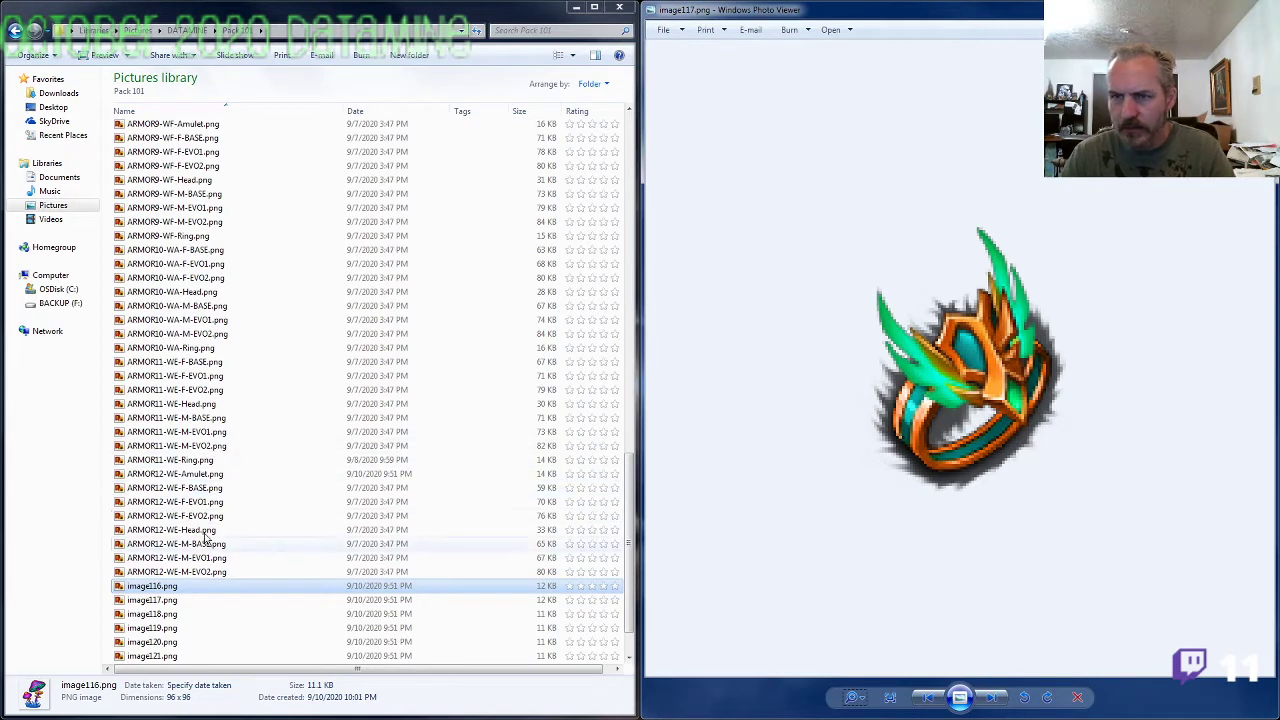
{"action": "double_click", "coordinate": [204, 575]}
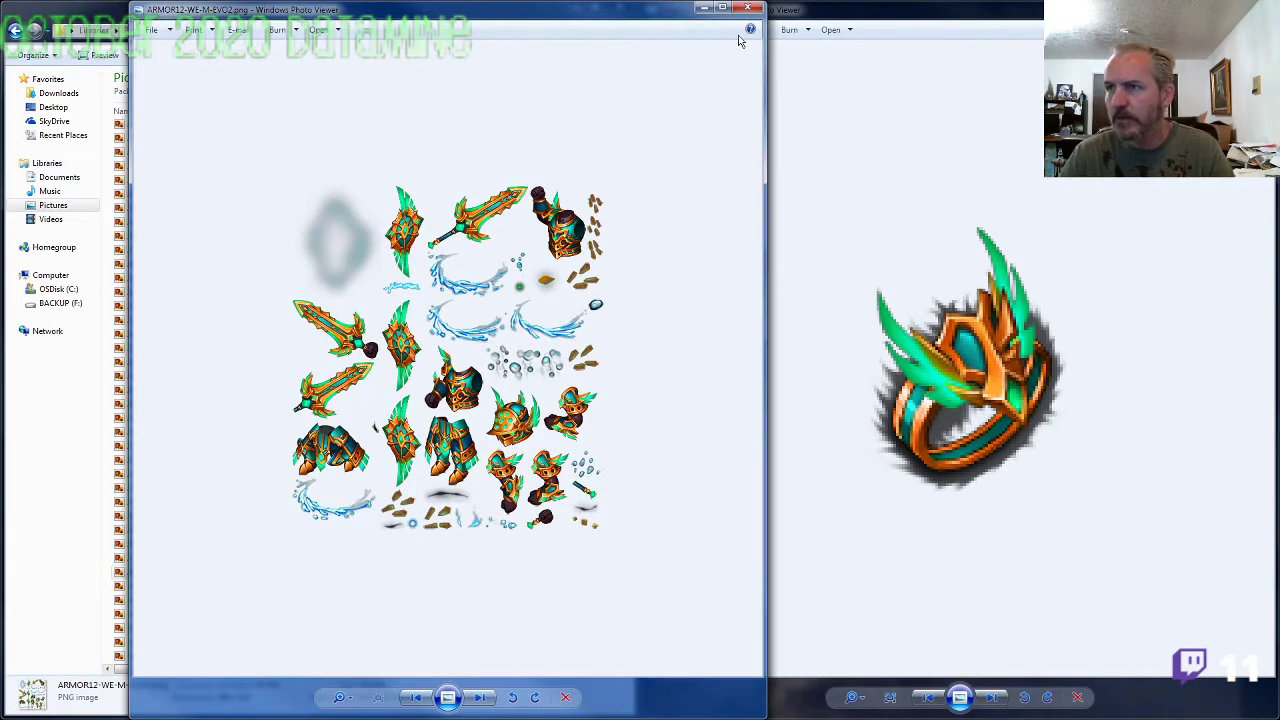
{"action": "left_click", "coordinate": [752, 9]}
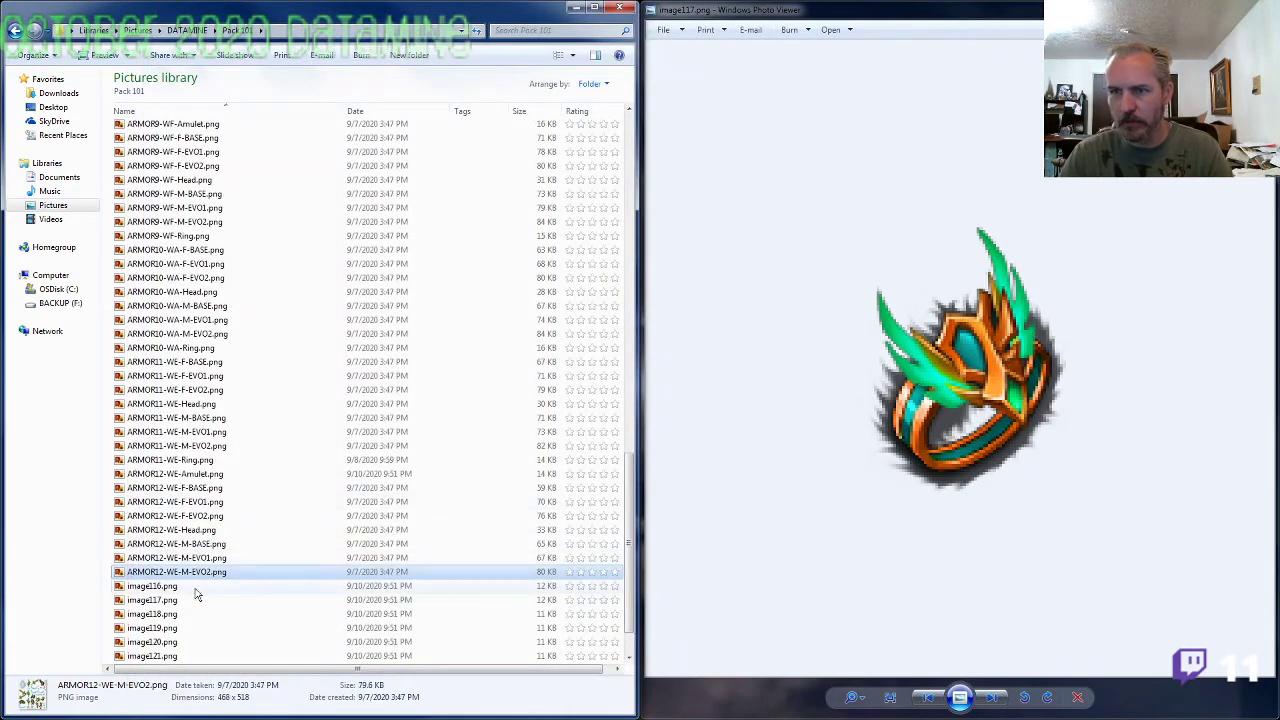
{"action": "key", "text": "F2"}
{"action": "key", "text": "ctrl+c"}
Step: Rename image117.png as ARMOR12-WE-Ring using the copied prefix
{"action": "left_click", "coordinate": [162, 599]}
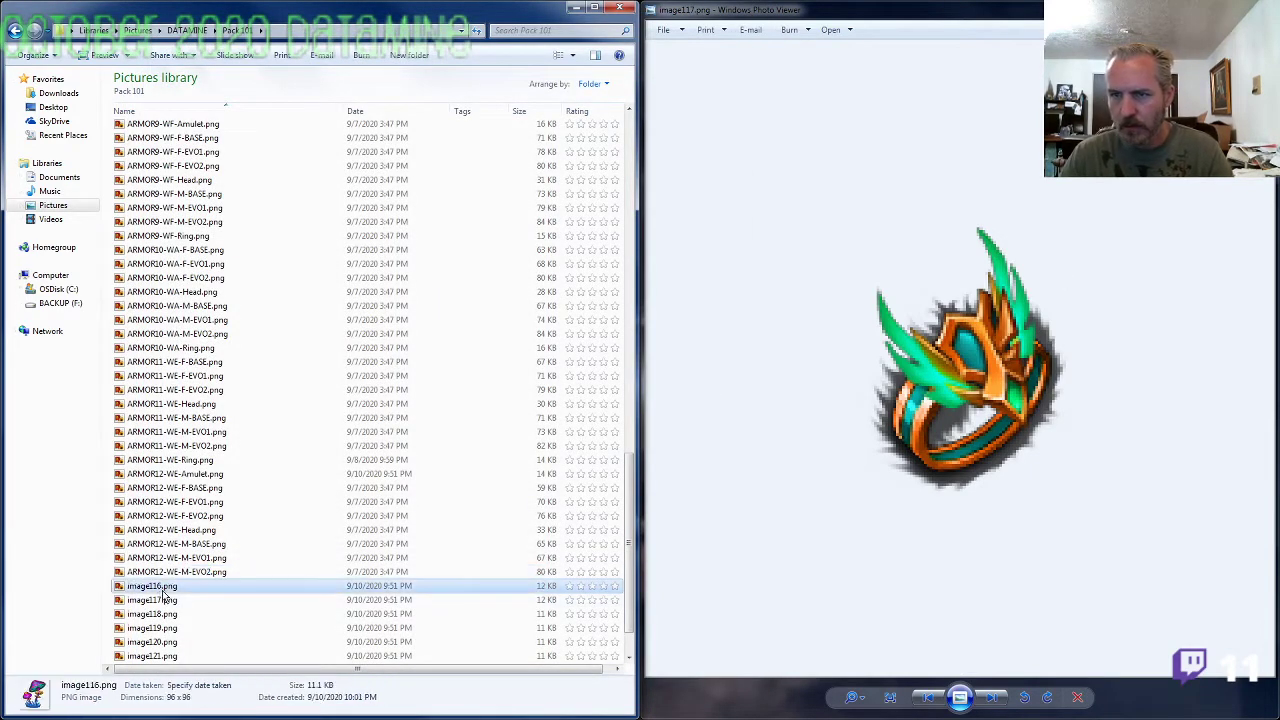
{"action": "key", "text": "F2"}
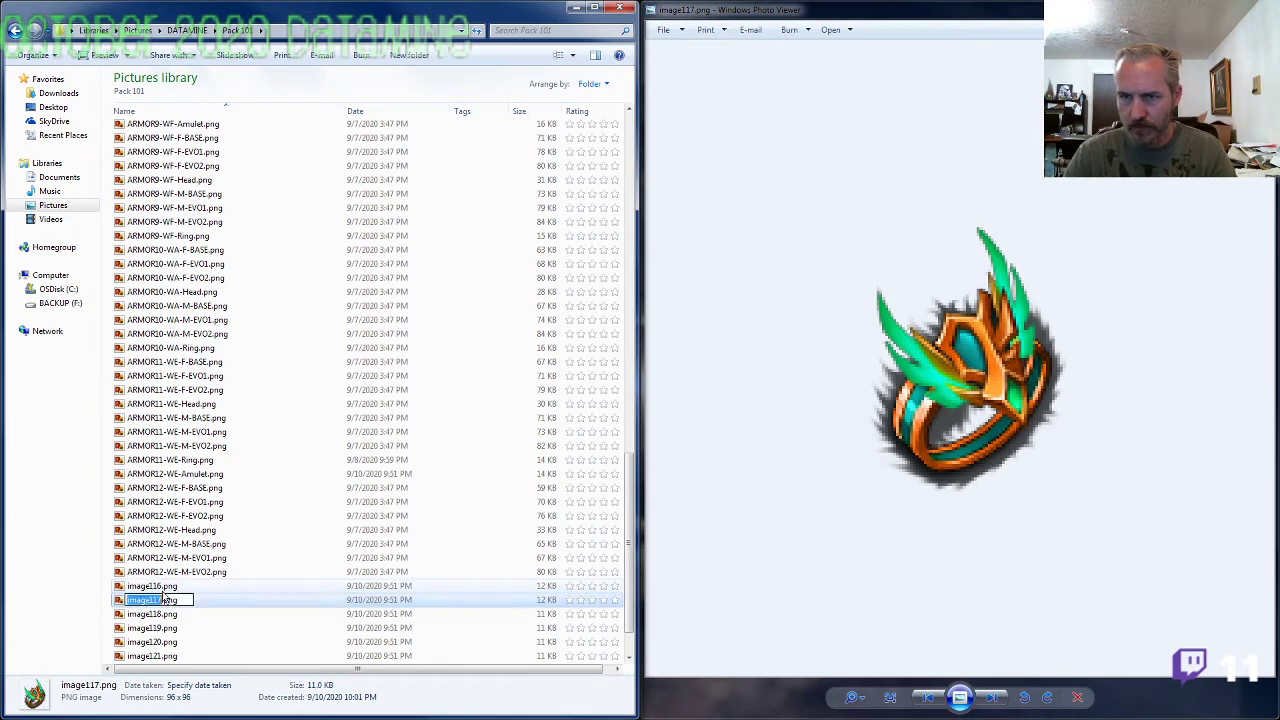
{"action": "key", "text": "ctrl+v"}
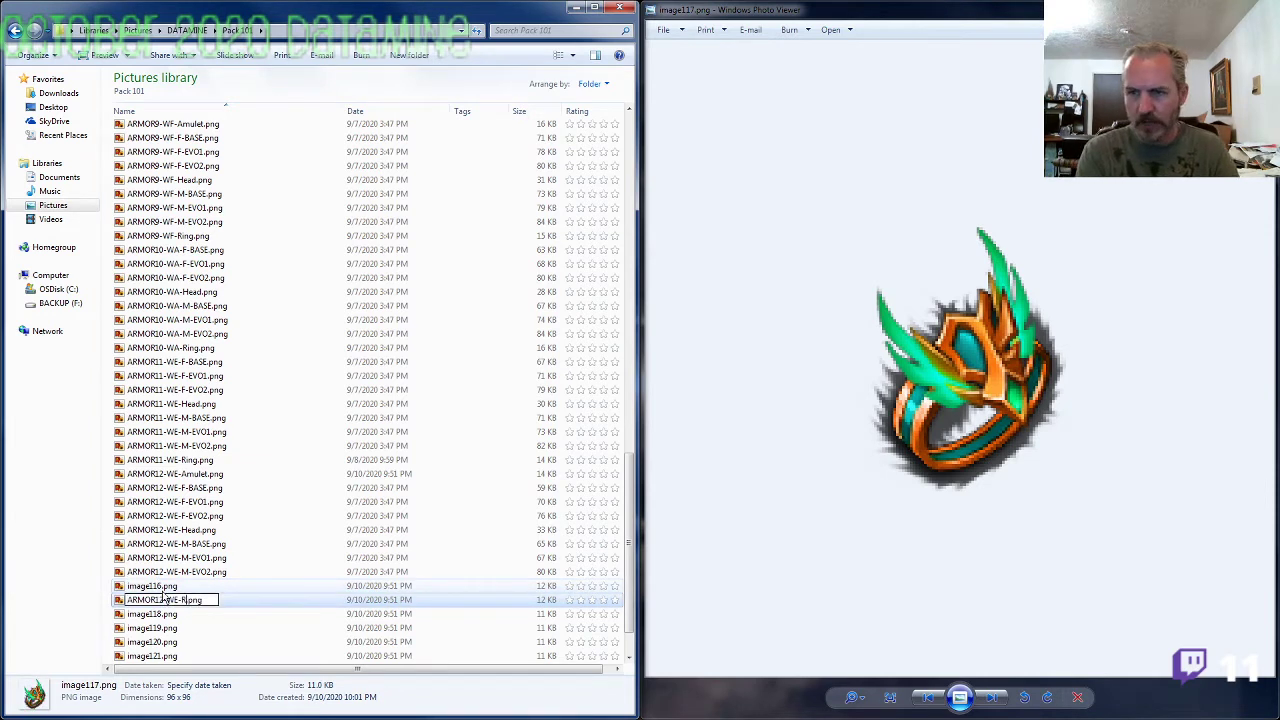
{"action": "type", "text": "Ring"}
{"action": "key", "text": "Return"}
Step: Enlarge the image118.png ring, find its matching armor set and copy the ARMOR5-WF- prefix from ARMOR5-WF-Head.png
{"action": "key", "text": "Down"}
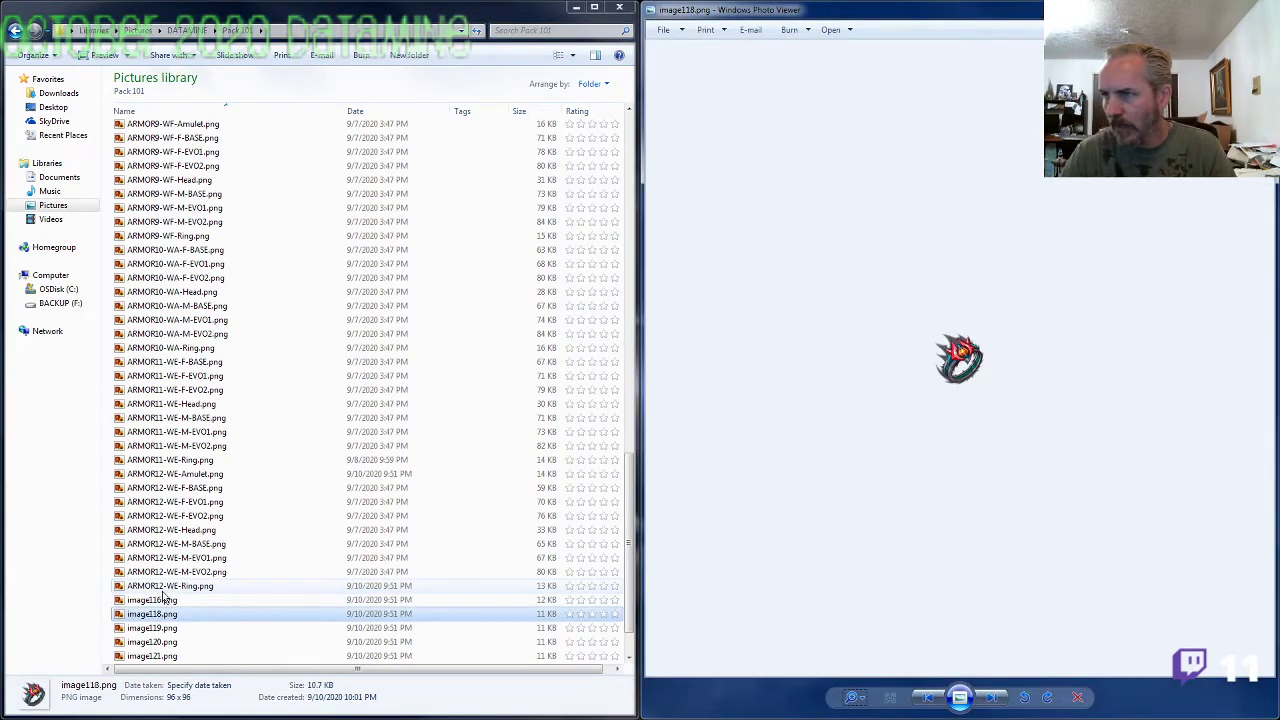
{"action": "left_click", "coordinate": [852, 697]}
{"action": "left_click_drag", "start_coordinate": [848, 700], "coordinate": [846, 676]}
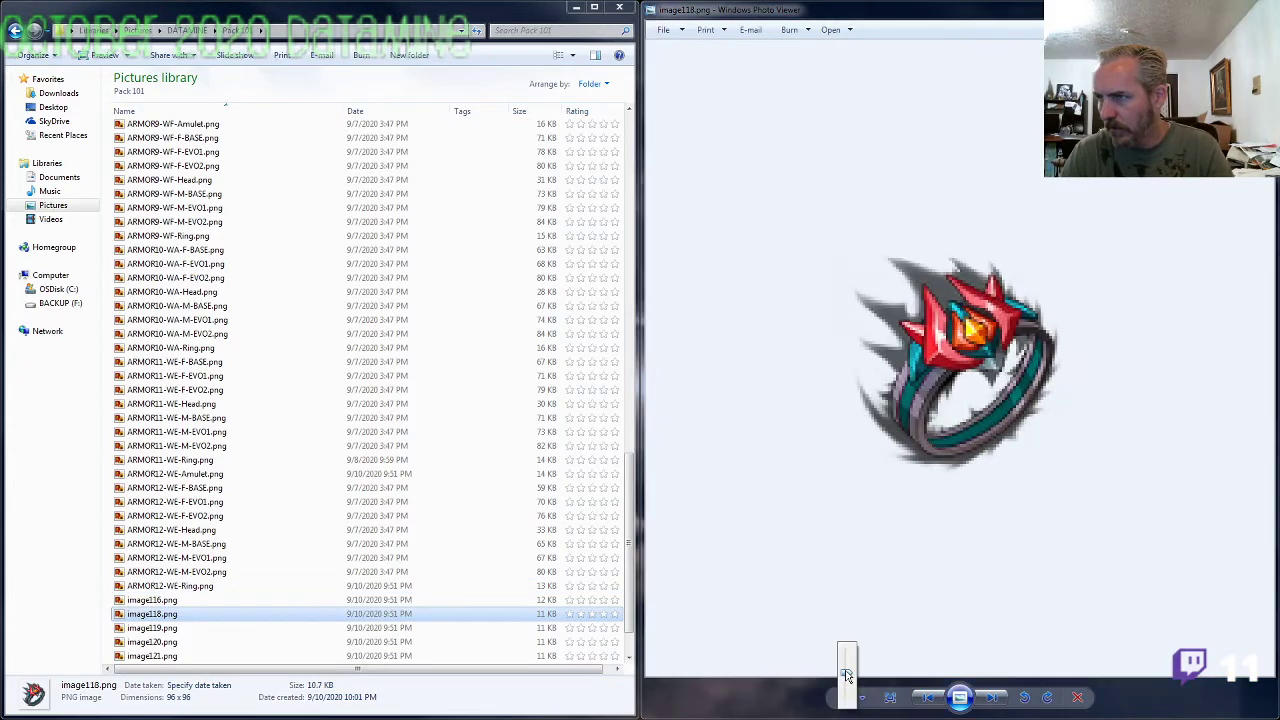
{"action": "left_click", "coordinate": [246, 376]}
{"action": "scroll", "coordinate": [245, 378], "scroll_direction": "up", "scroll_amount": 12}
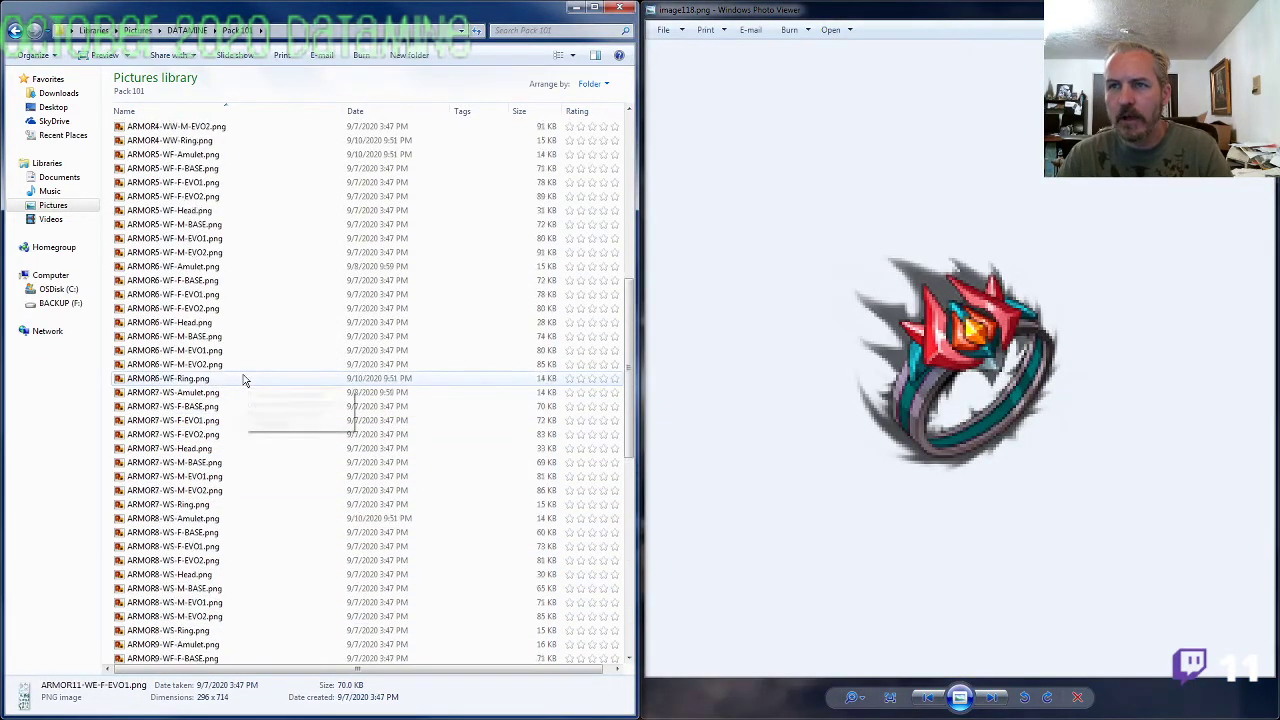
{"action": "left_click", "coordinate": [207, 266]}
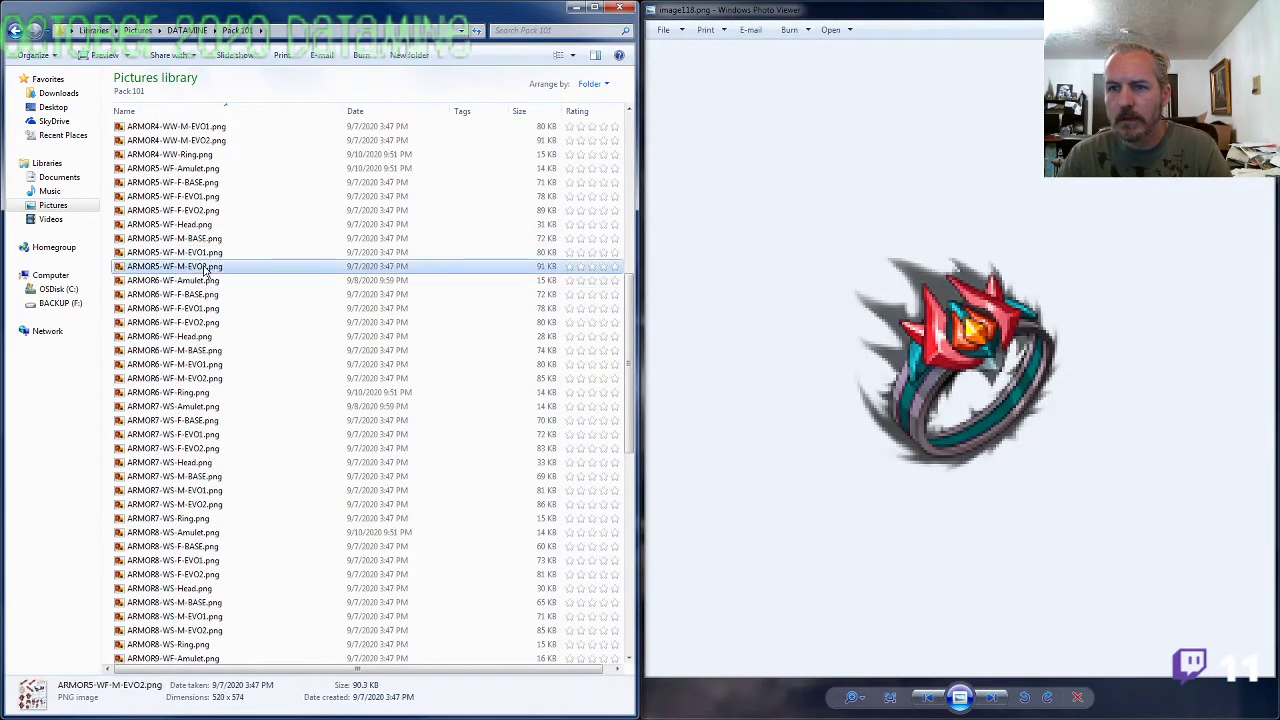
{"action": "key", "text": "Up"}
{"action": "key", "text": "Up"}
{"action": "key", "text": "Up"}
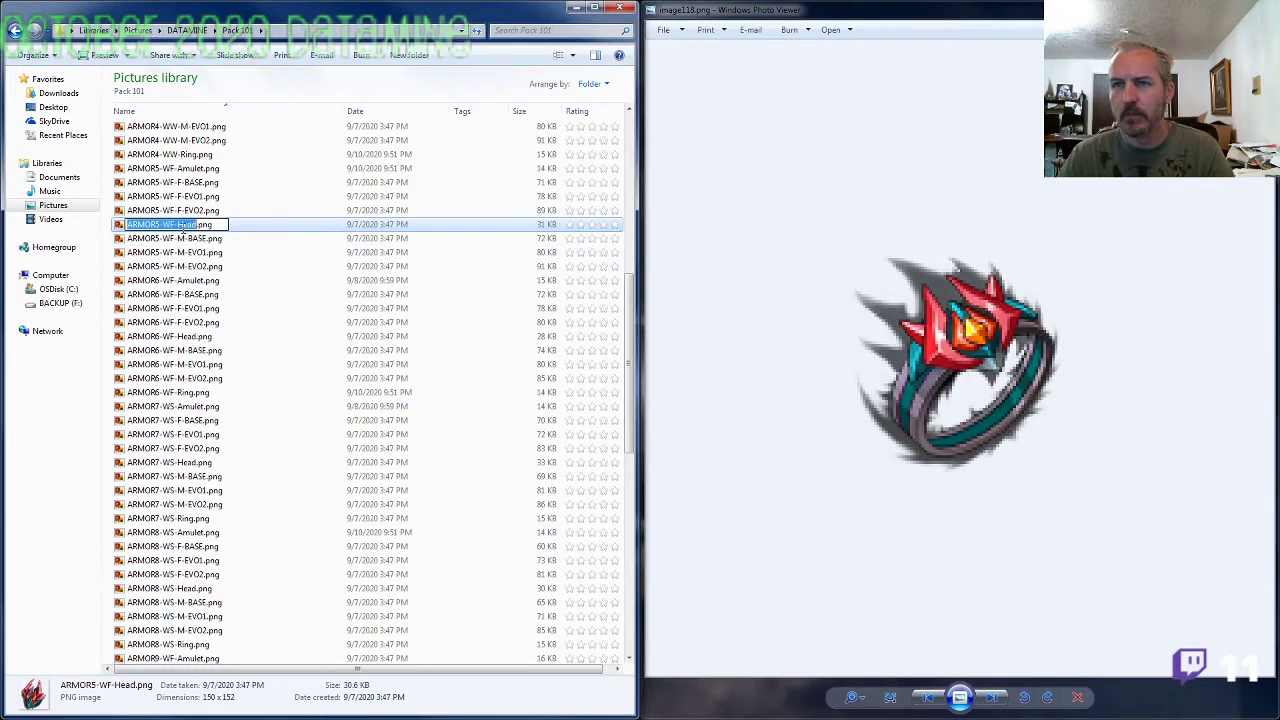
{"action": "left_click", "coordinate": [165, 325]}
Step: Rename image118.png as ARMOR5-WF-Ring using the copied prefix
{"action": "scroll", "coordinate": [200, 420], "scroll_direction": "down", "scroll_amount": 14}
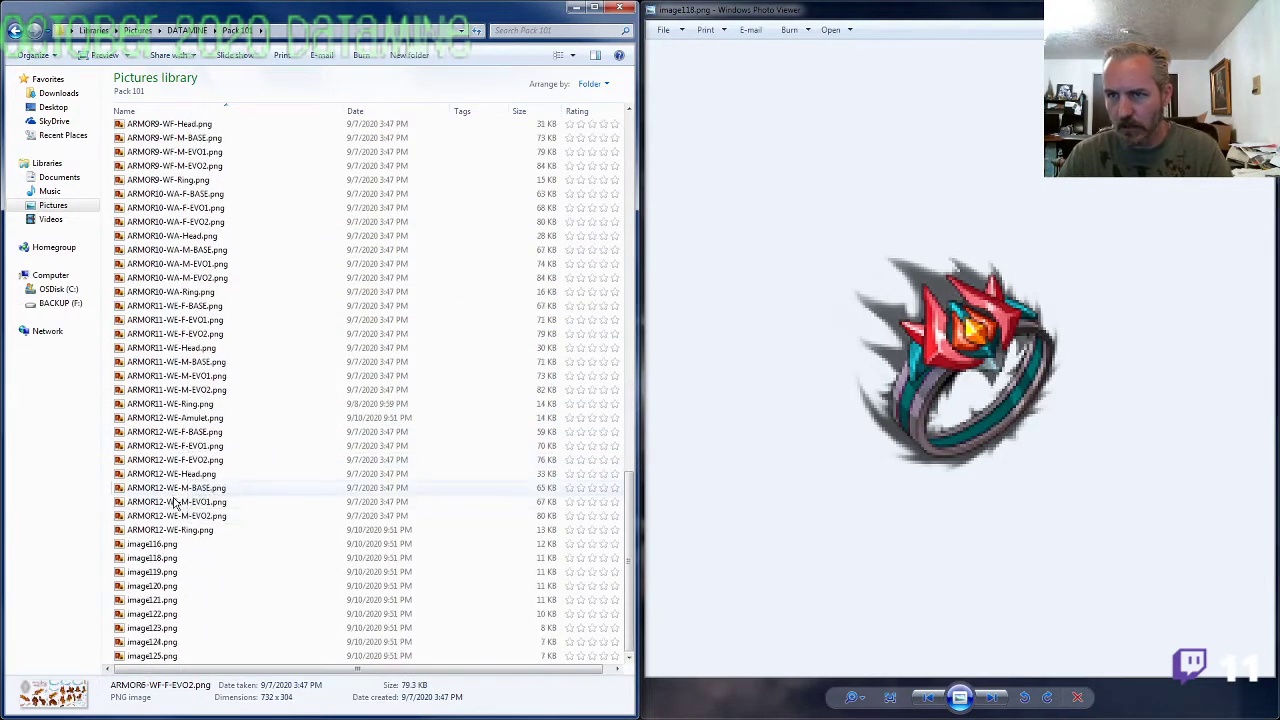
{"action": "left_click", "coordinate": [176, 559]}
{"action": "key", "text": "F2"}
{"action": "type", "text": "ARMOR5-WF-"}
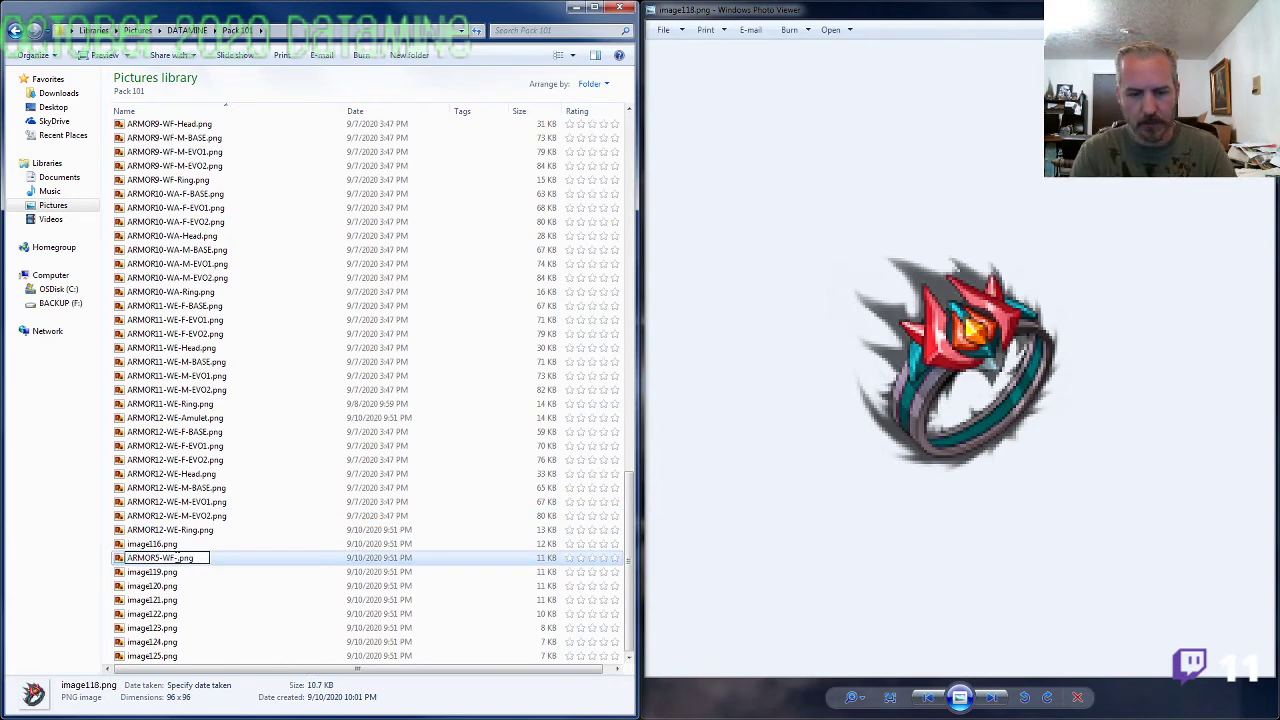
{"action": "left_click", "coordinate": [177, 571]}
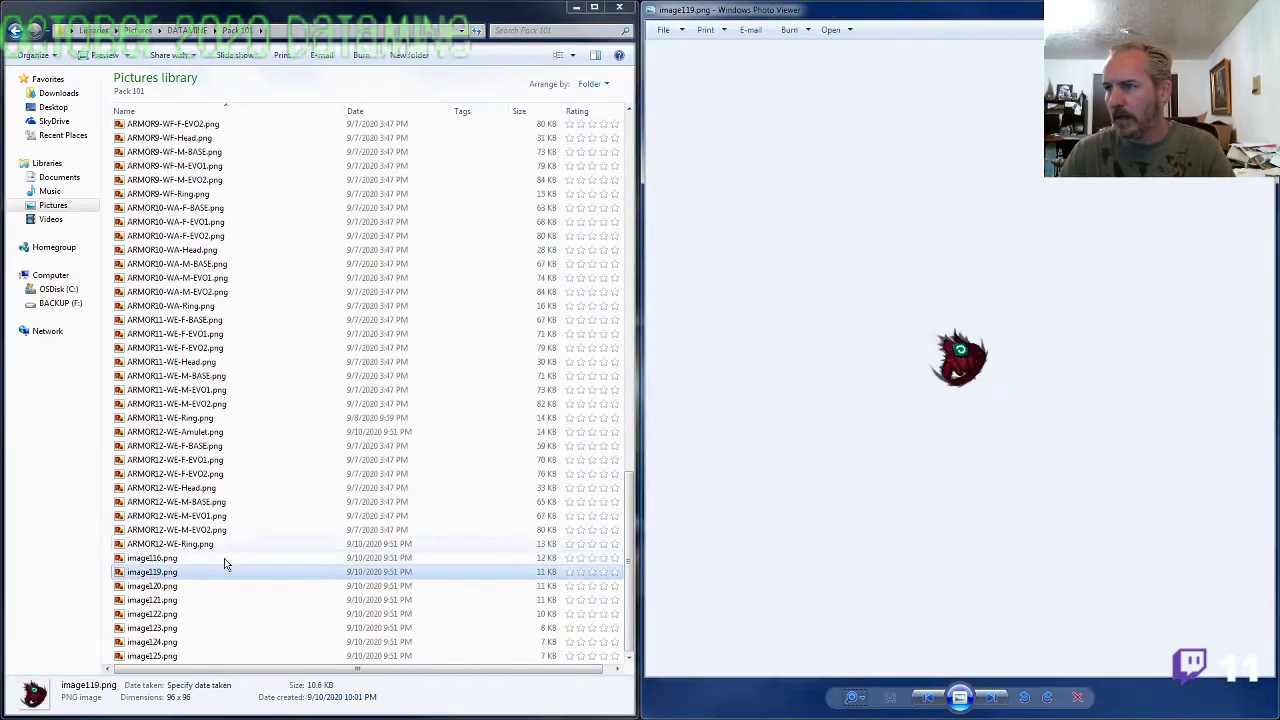
Step: Find the armor set matching the image119.png ring and copy the ARMOR2-WF- prefix from ARMOR2-WF-Head.png
{"action": "left_click", "coordinate": [280, 349]}
{"action": "scroll", "coordinate": [280, 357], "scroll_direction": "up", "scroll_amount": 20}
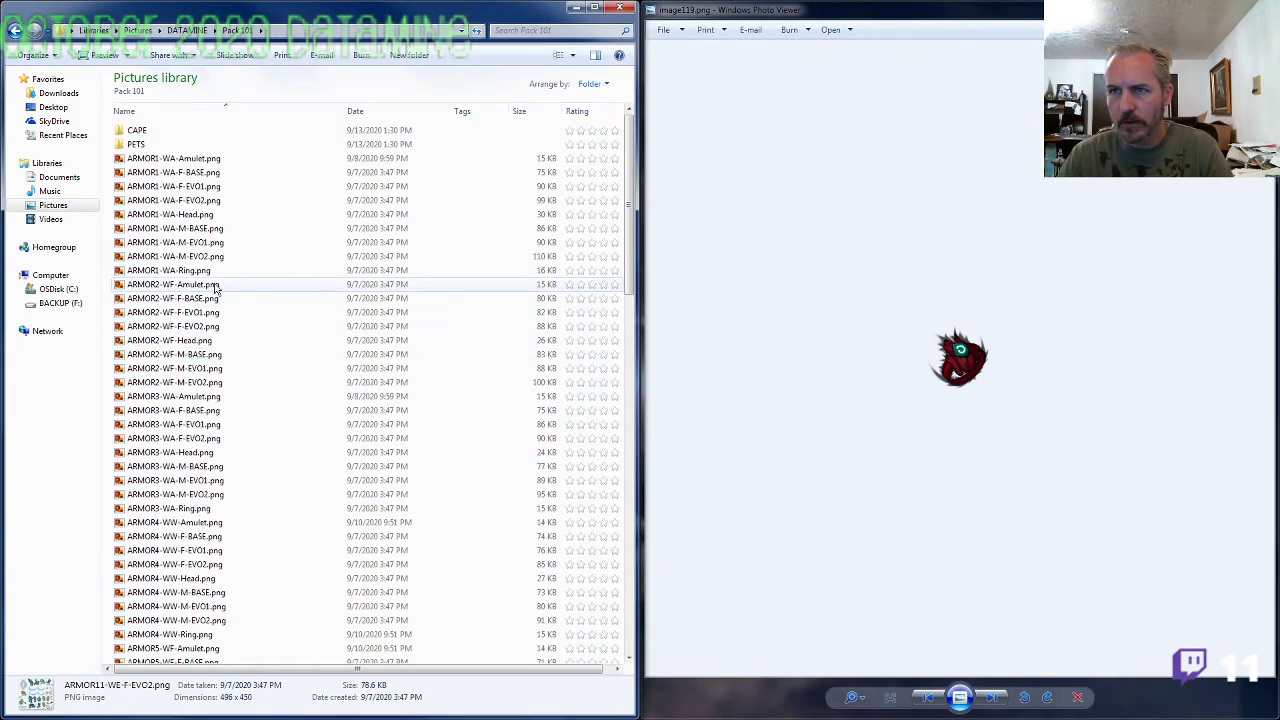
{"action": "left_click", "coordinate": [190, 344]}
{"action": "left_click", "coordinate": [190, 344]}
{"action": "left_click", "coordinate": [178, 341]}
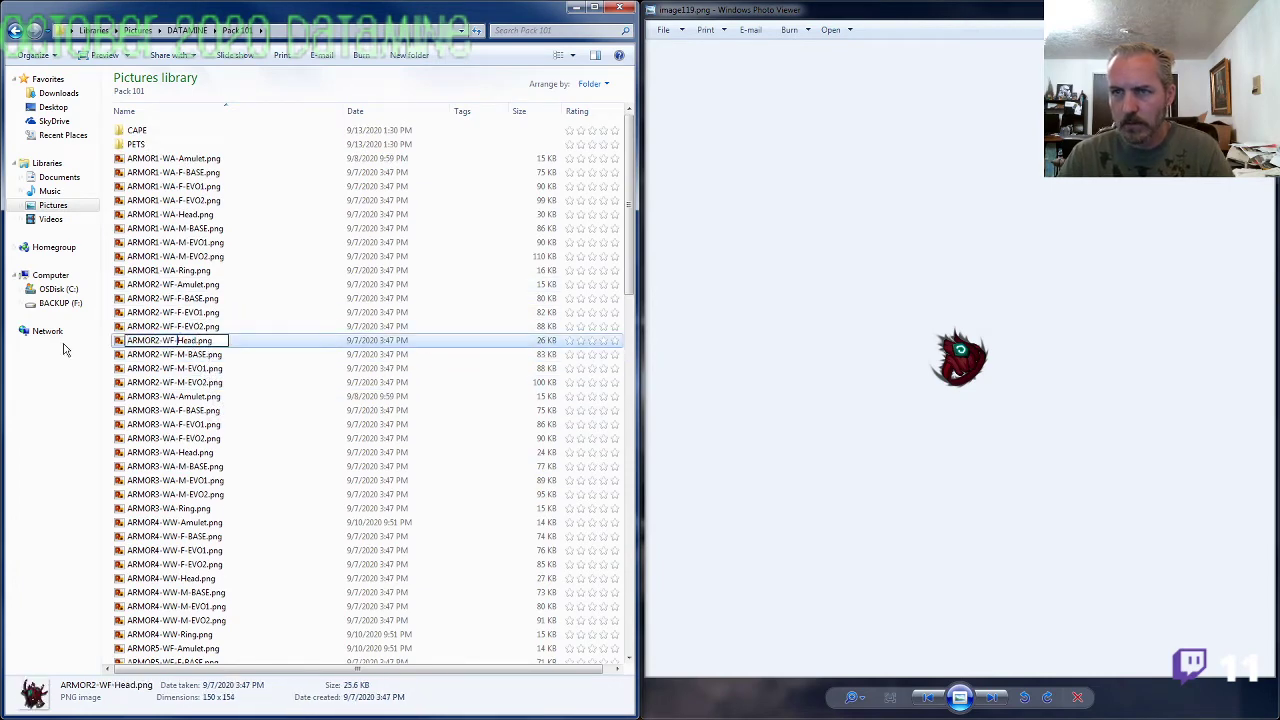
{"action": "left_click", "coordinate": [152, 426]}
Step: Rename image119.png as ARMOR2-WF-Ring using the copied prefix
{"action": "scroll", "coordinate": [175, 500], "scroll_direction": "down", "scroll_amount": 20}
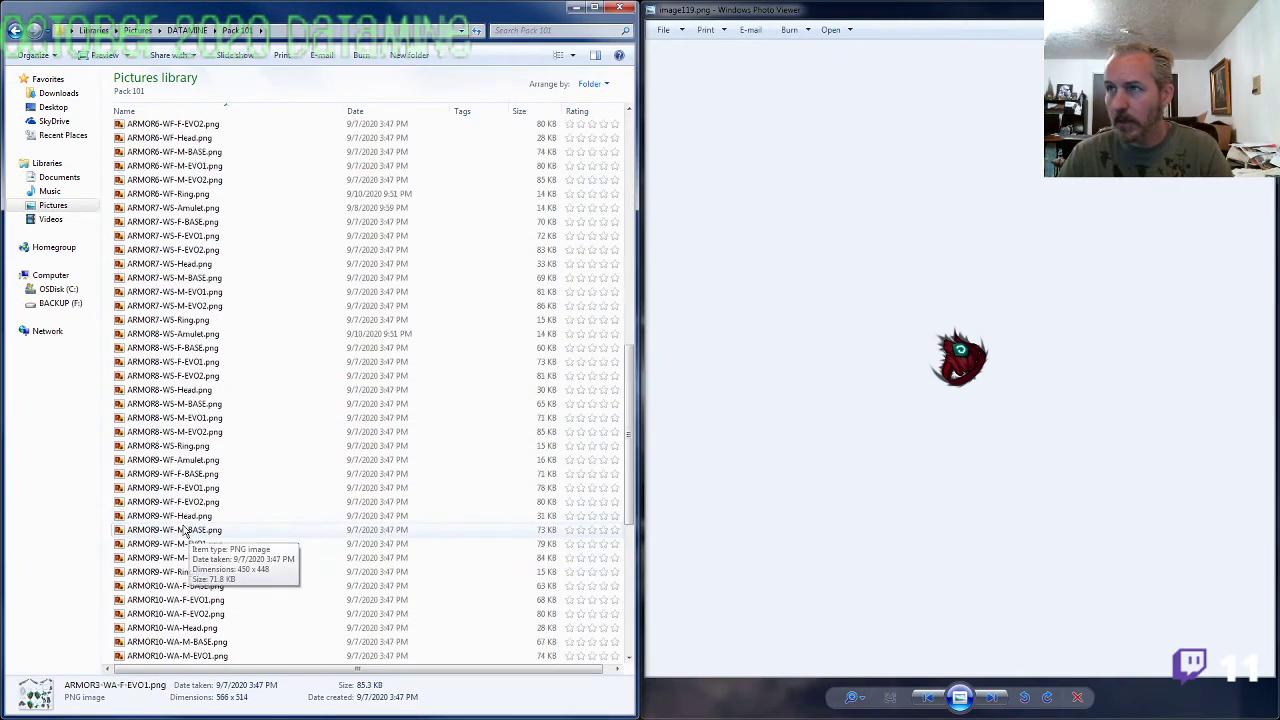
{"action": "left_click", "coordinate": [170, 571]}
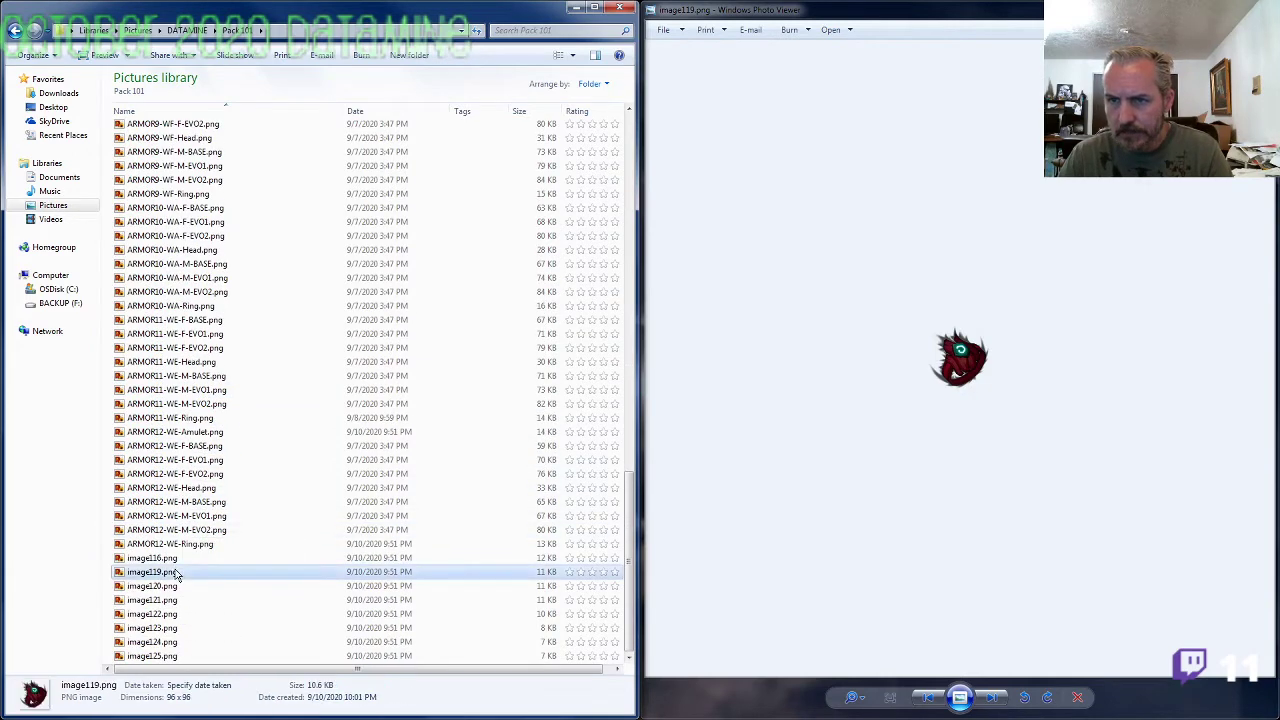
{"action": "left_click", "coordinate": [170, 571]}
{"action": "type", "text": "ARMOR2-WF-"}
{"action": "type", "text": "Ring"}
{"action": "key", "text": "Return"}
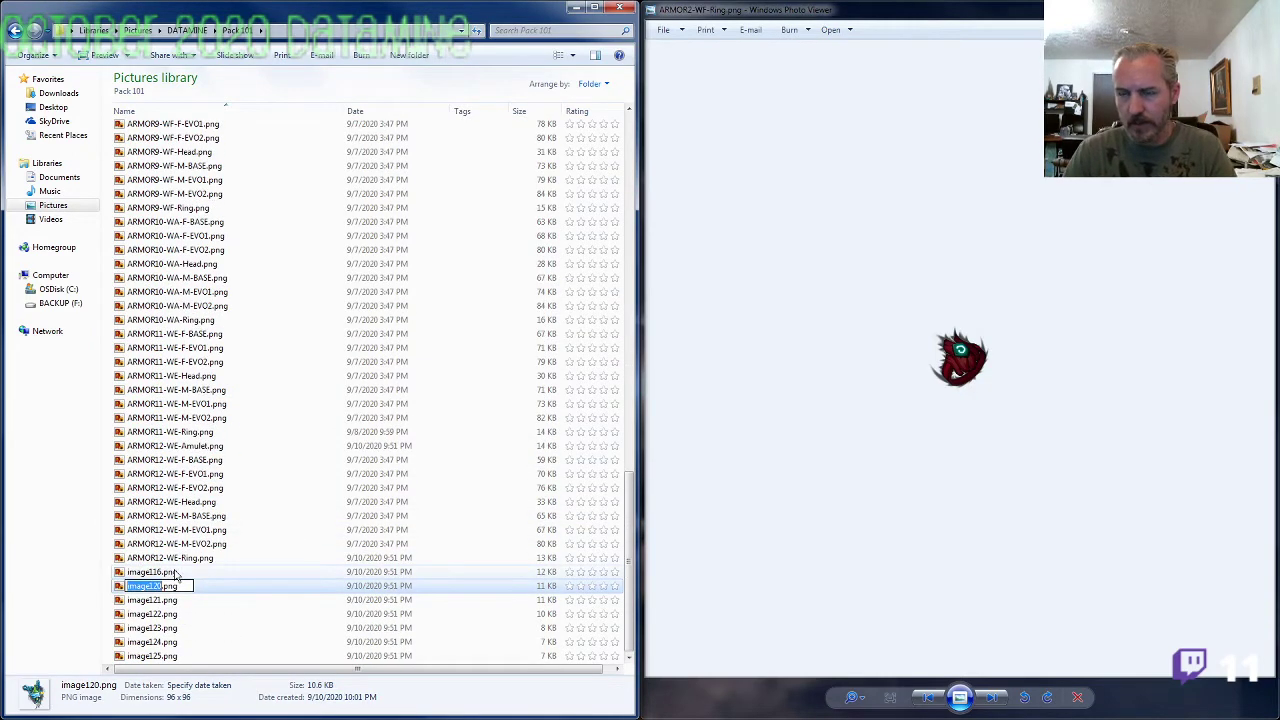
Step: Reopen the image viewer from image116.png, go on to image120.png and enlarge the amulet
{"action": "key", "text": "Right"}
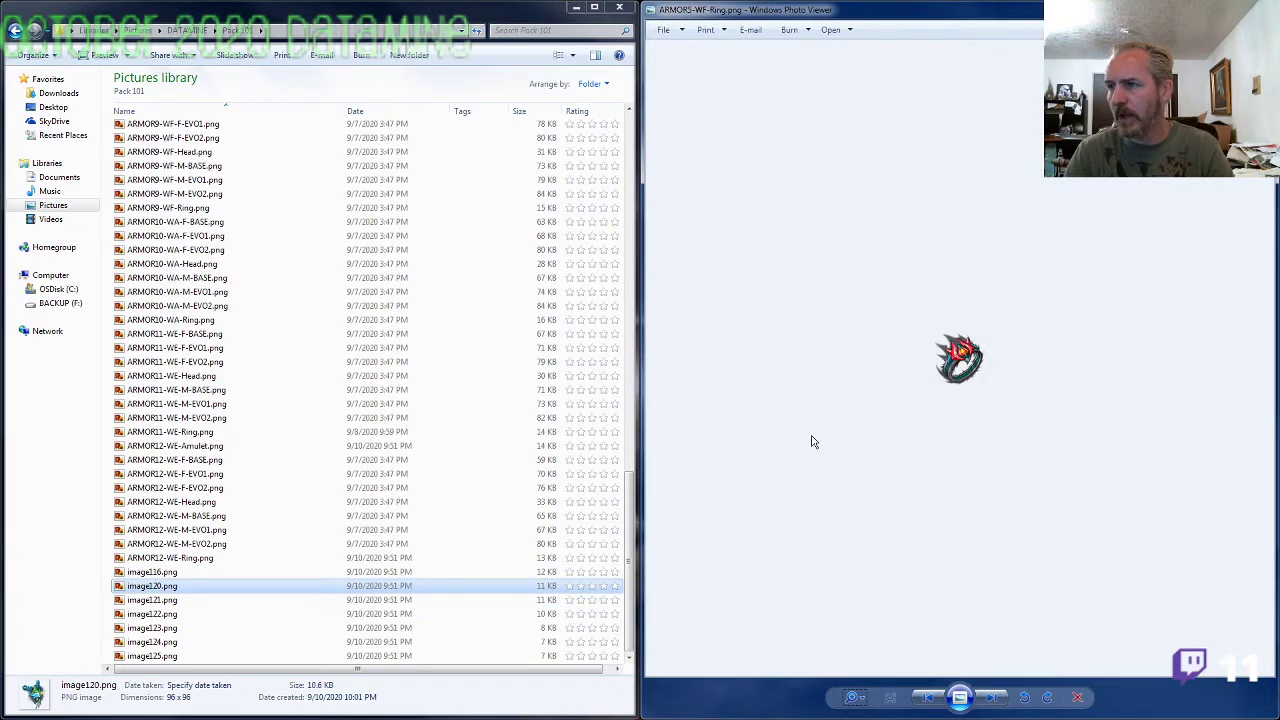
{"action": "key", "text": "alt+F4"}
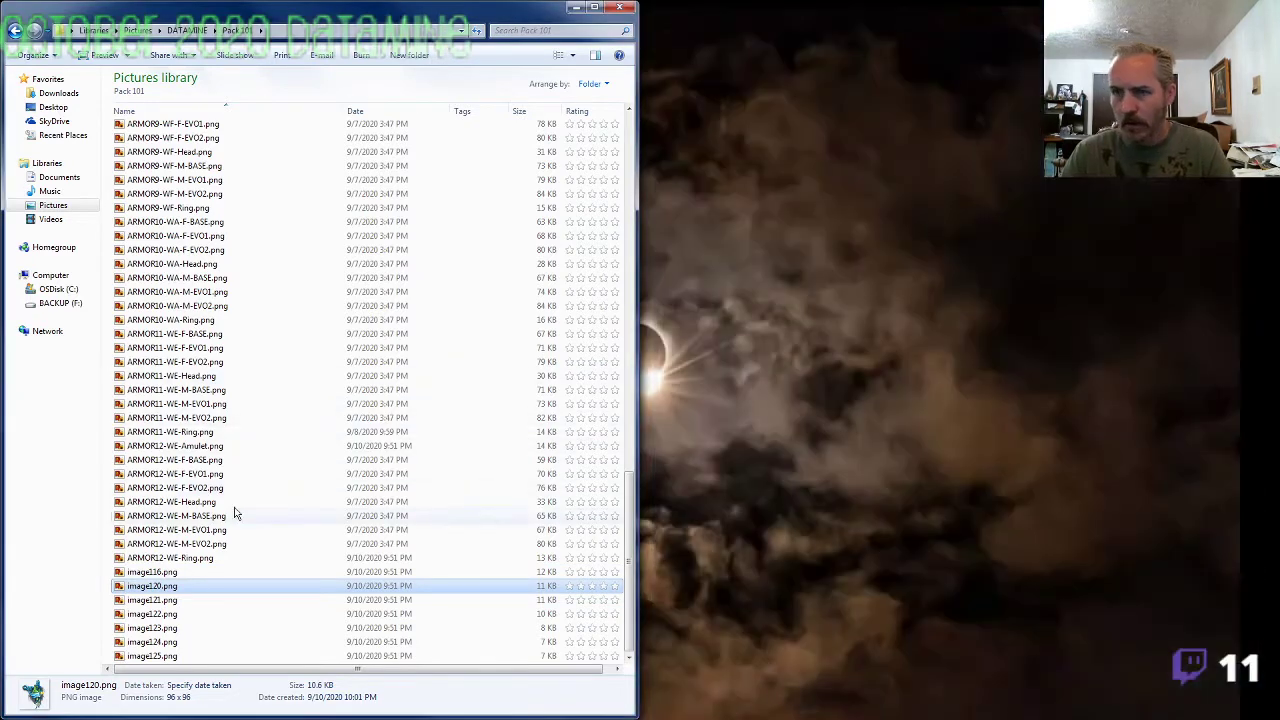
{"action": "double_click", "coordinate": [152, 571]}
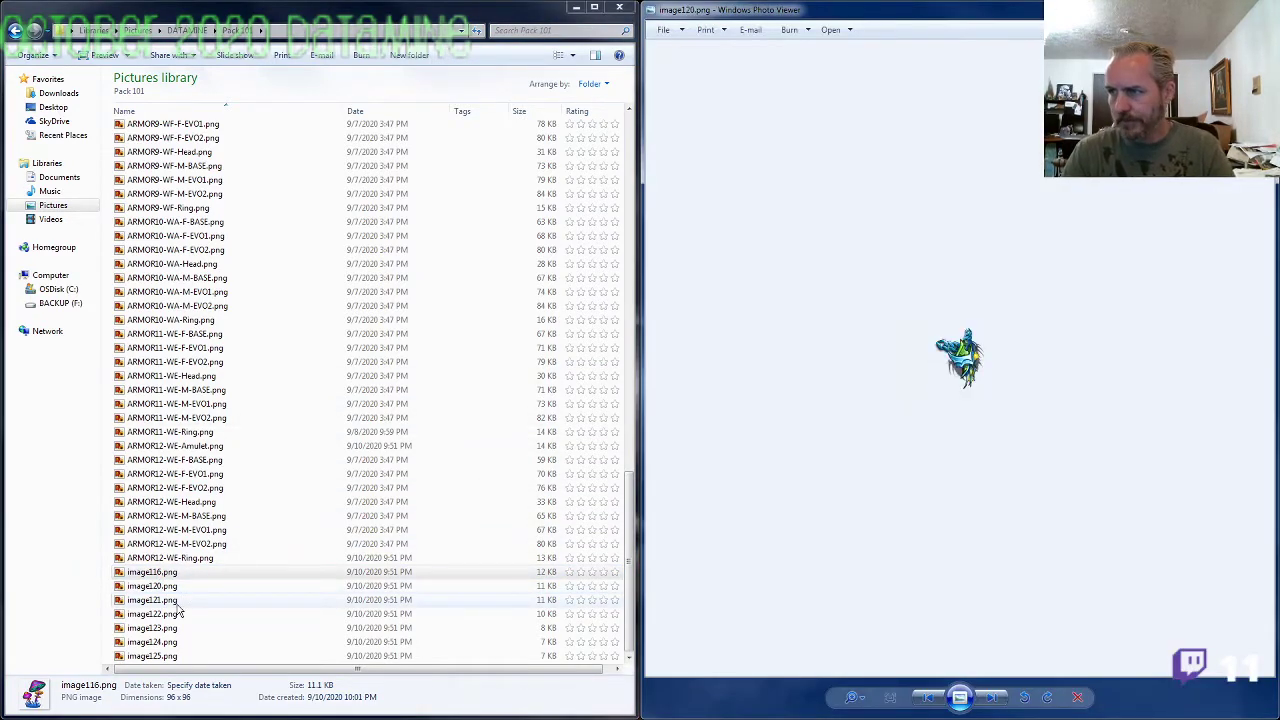
{"action": "left_click", "coordinate": [852, 697]}
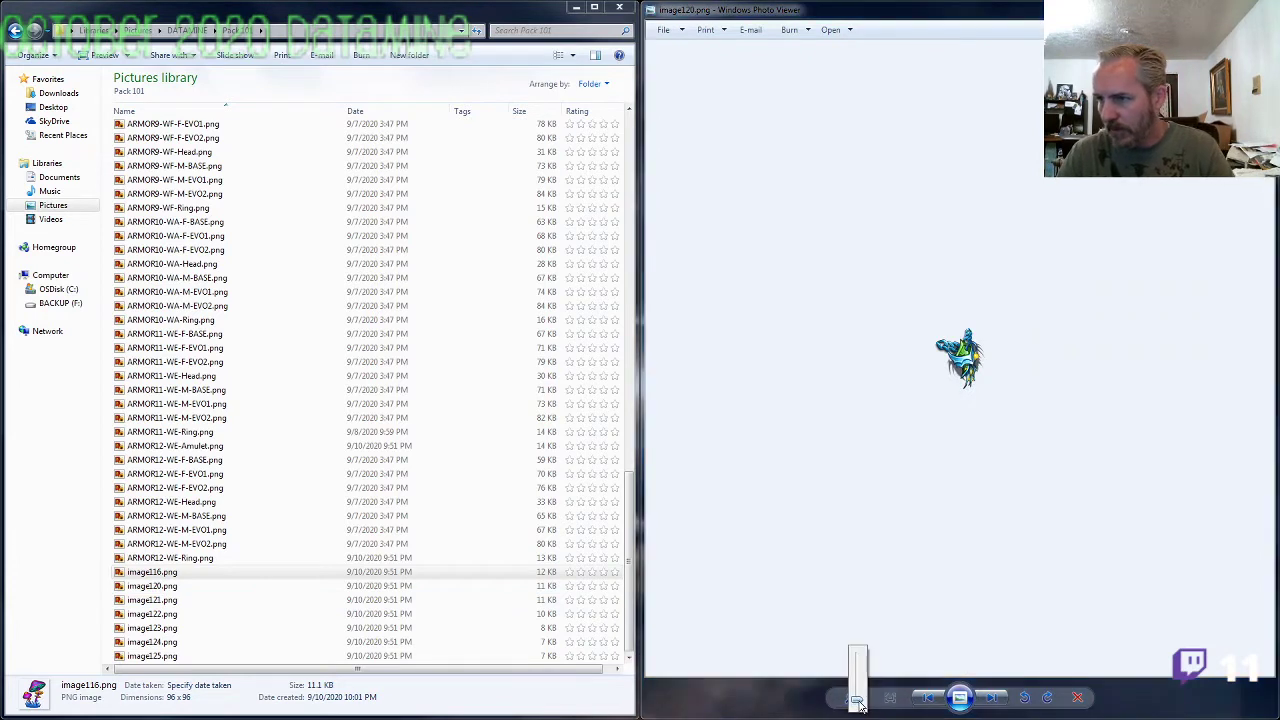
{"action": "left_click_drag", "start_coordinate": [856, 699], "coordinate": [856, 683]}
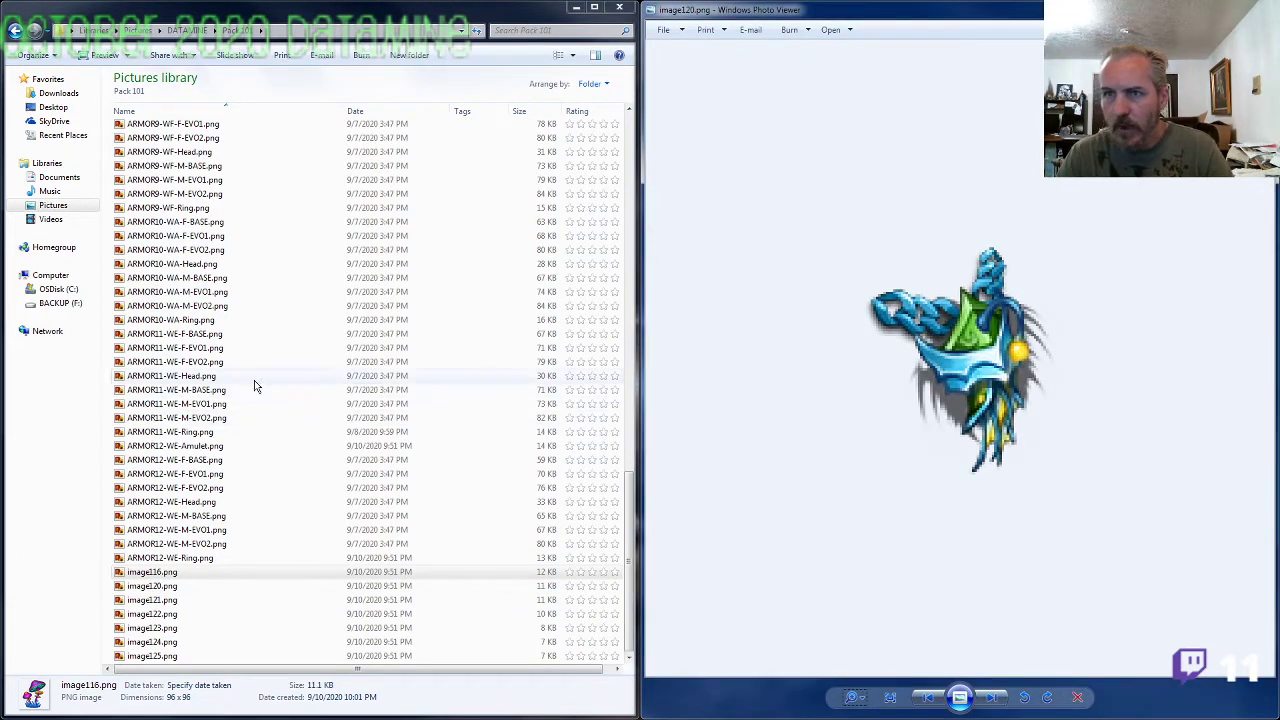
Step: Open ARMOR10-WA-M-EVO2.png, enlarge it and examine its shield, leg, helmet and body pieces
{"action": "left_click", "coordinate": [205, 320]}
{"action": "double_click", "coordinate": [205, 305]}
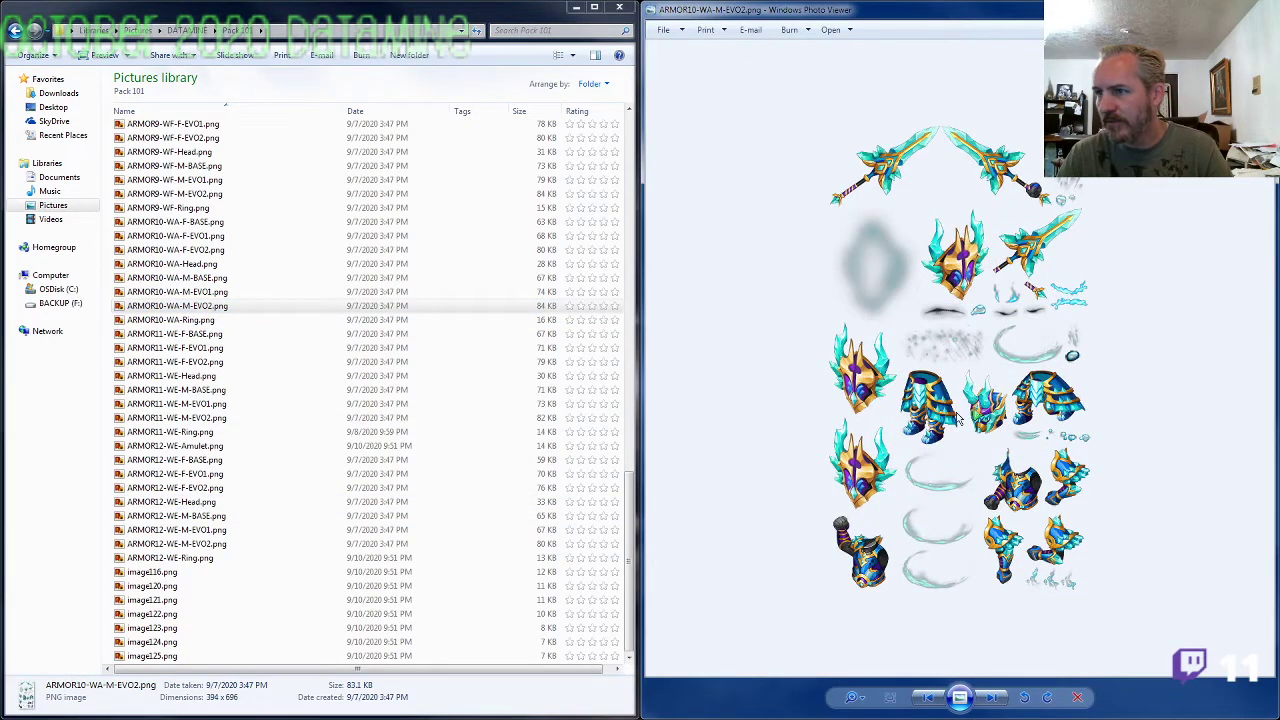
{"action": "left_click", "coordinate": [853, 697]}
{"action": "left_click_drag", "start_coordinate": [853, 700], "coordinate": [853, 670]}
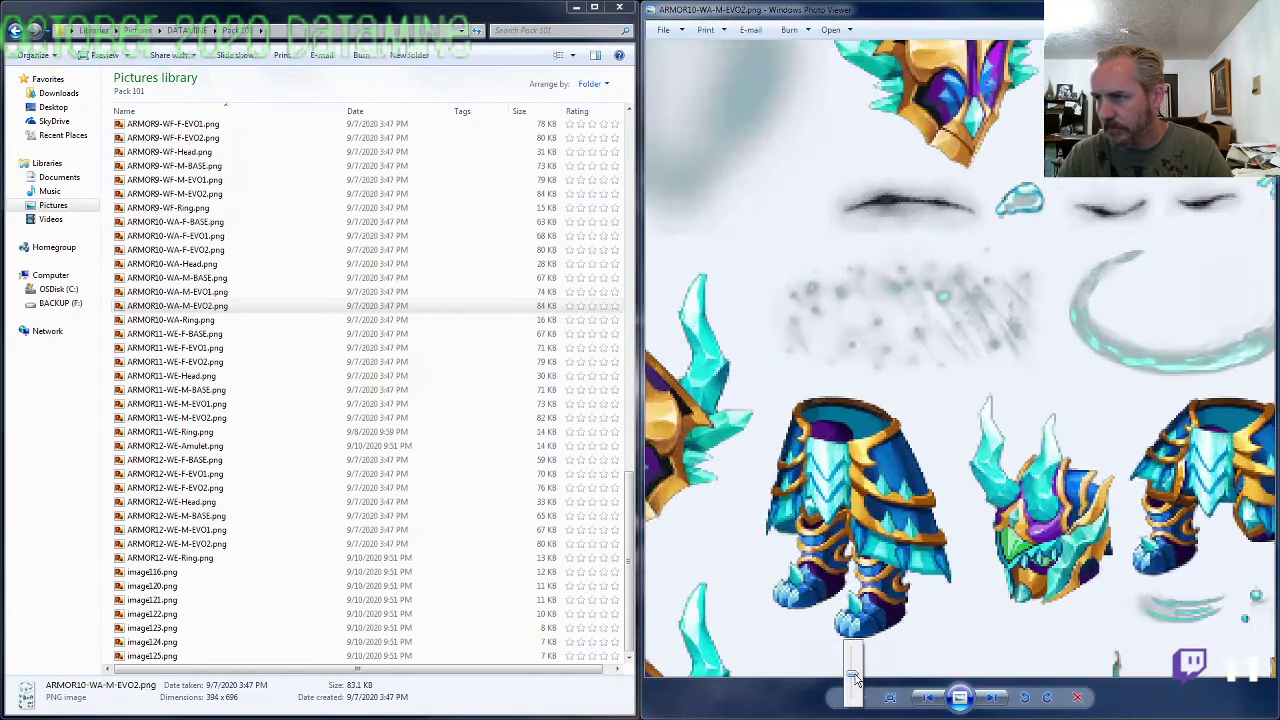
{"action": "left_click_drag", "start_coordinate": [918, 604], "coordinate": [972, 450]}
{"action": "left_click_drag", "start_coordinate": [894, 369], "coordinate": [1131, 351]}
{"action": "left_click_drag", "start_coordinate": [964, 252], "coordinate": [964, 504]}
{"action": "left_click_drag", "start_coordinate": [1020, 160], "coordinate": [1028, 565]}
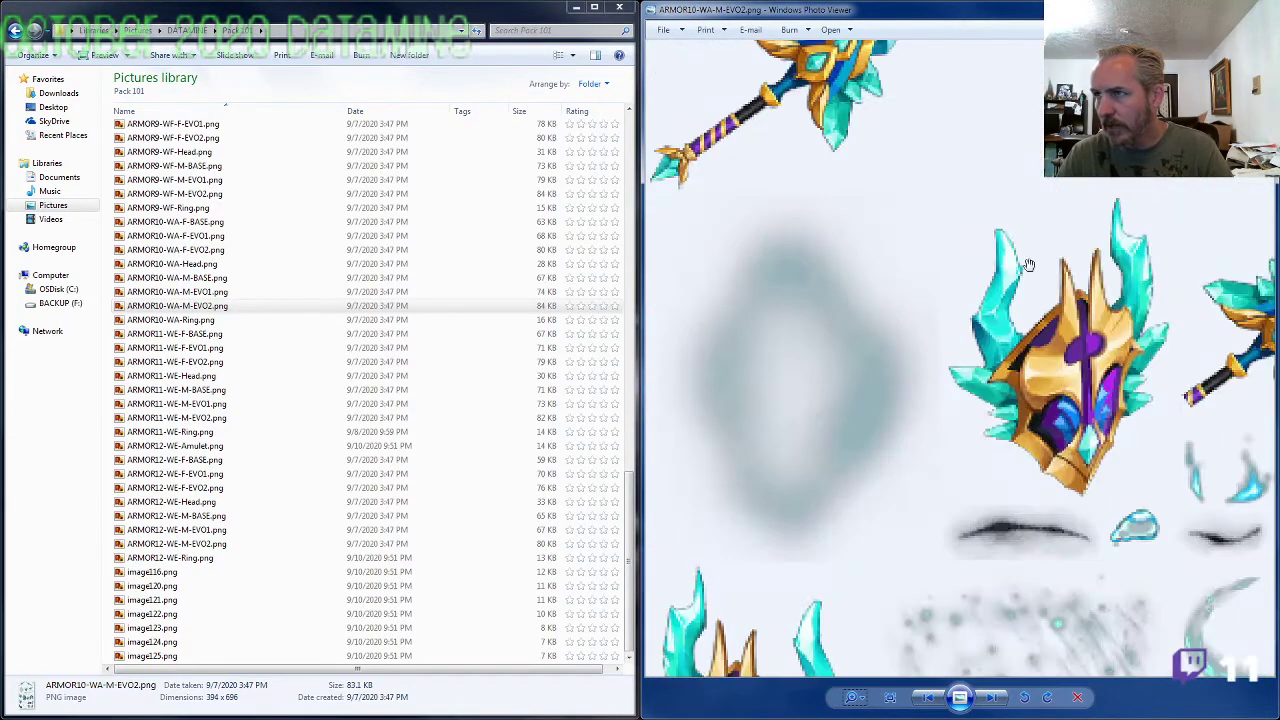
{"action": "left_click_drag", "start_coordinate": [1029, 263], "coordinate": [797, 94]}
{"action": "left_click_drag", "start_coordinate": [885, 508], "coordinate": [882, 80]}
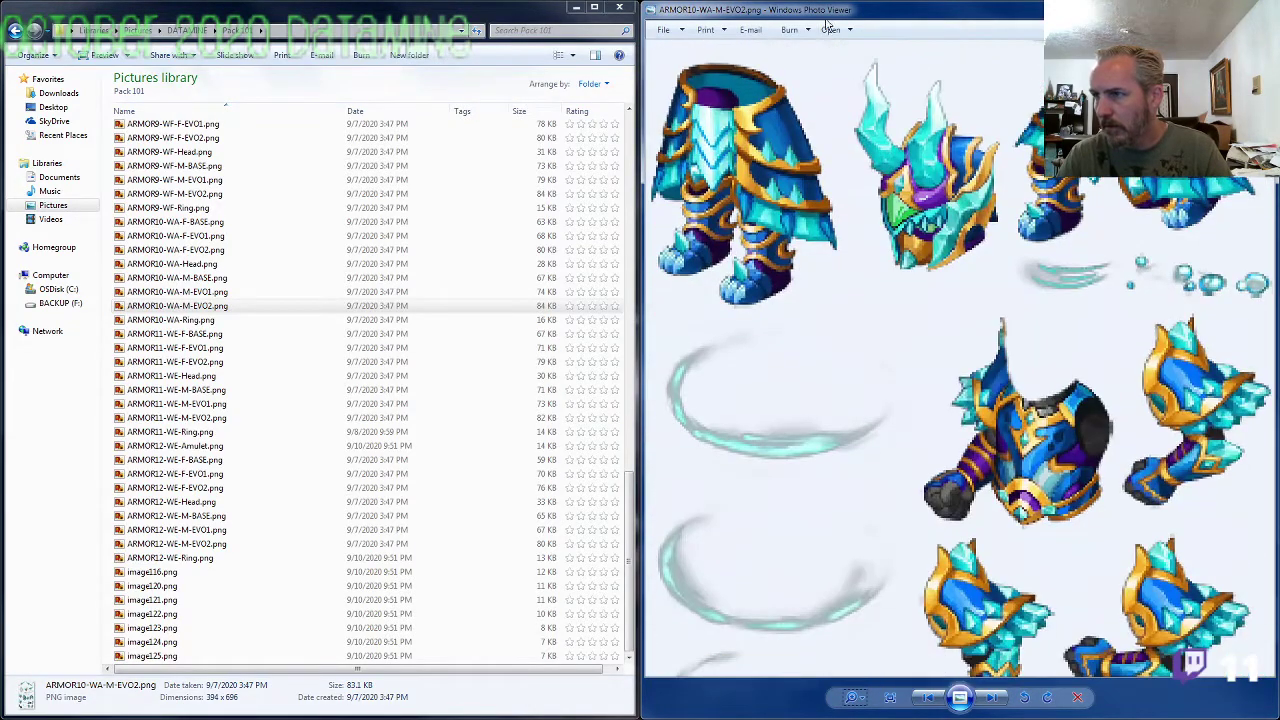
{"action": "left_click_drag", "start_coordinate": [913, 273], "coordinate": [773, 286]}
Step: Place the enlarged ARMOR10-WA-M-EVO2.png beside the image120.png amulet, compare their shapes and colours, and close the armor image
{"action": "left_click_drag", "start_coordinate": [940, 22], "coordinate": [506, 33]}
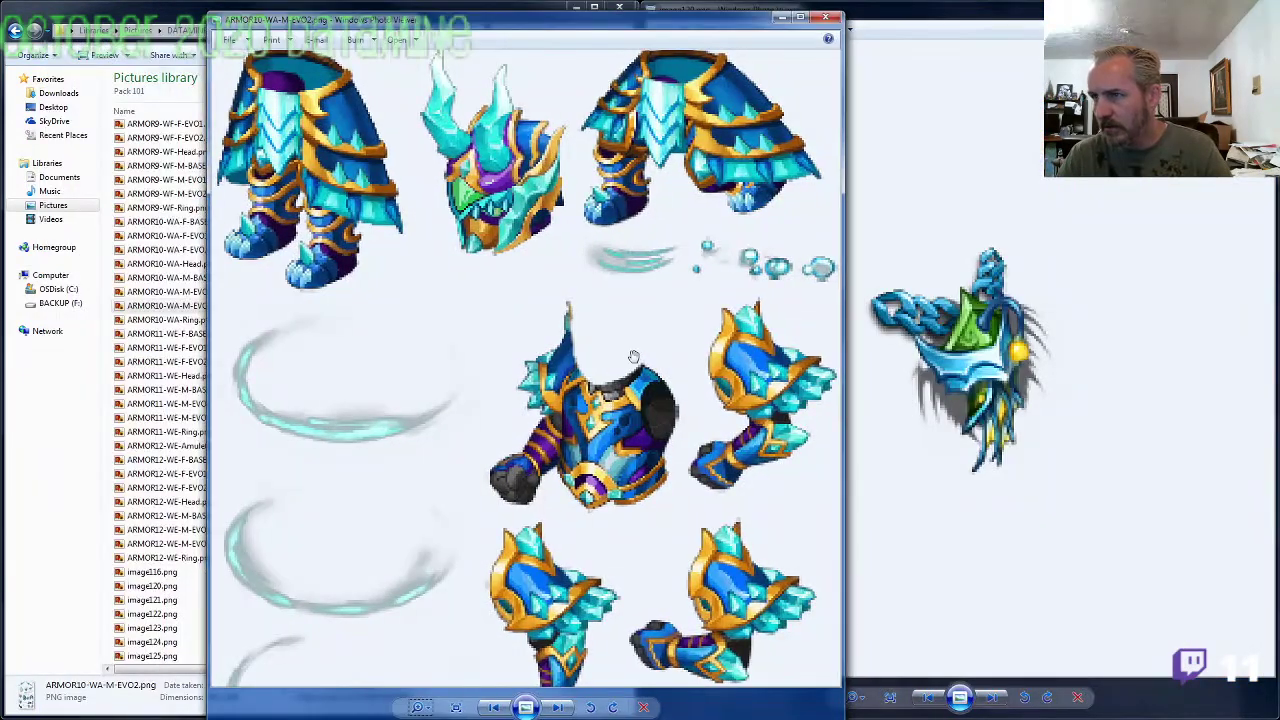
{"action": "left_click_drag", "start_coordinate": [624, 384], "coordinate": [750, 264]}
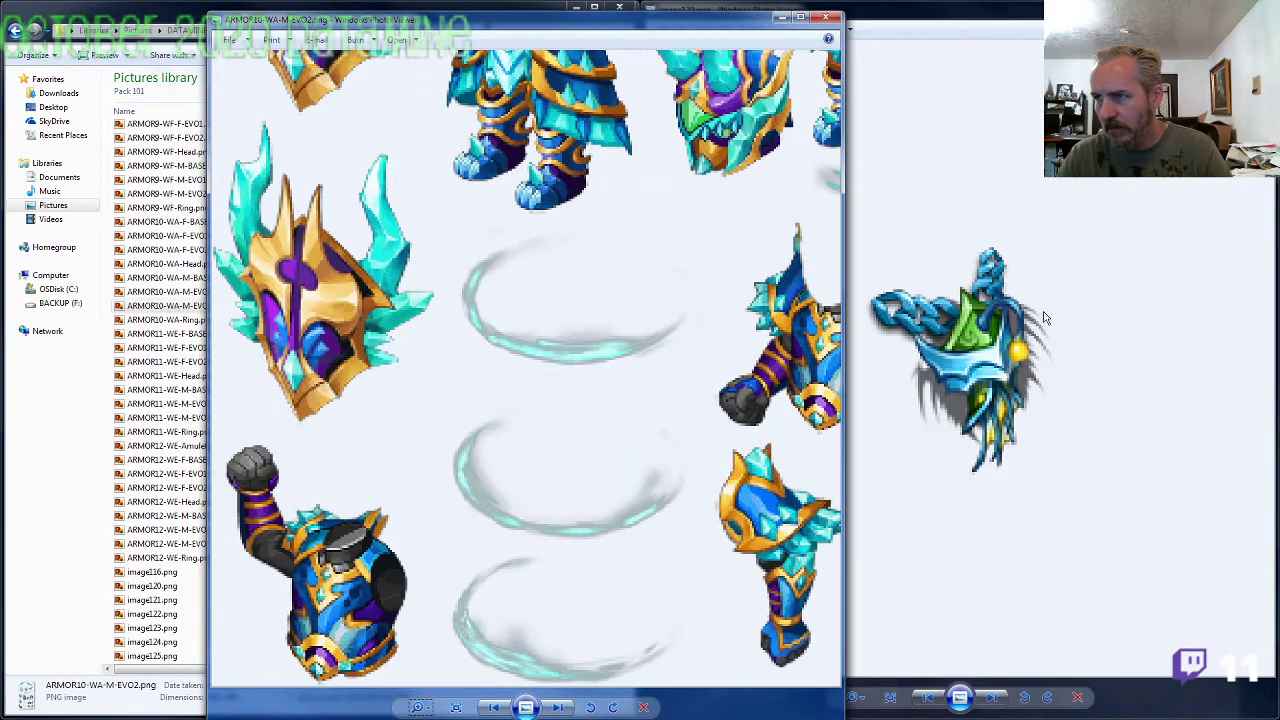
{"action": "left_click_drag", "start_coordinate": [538, 226], "coordinate": [556, 415]}
{"action": "left_click_drag", "start_coordinate": [674, 362], "coordinate": [428, 377]}
{"action": "left_click_drag", "start_coordinate": [322, 334], "coordinate": [785, 368]}
{"action": "left_click_drag", "start_coordinate": [605, 272], "coordinate": [603, 511]}
{"action": "left_click_drag", "start_coordinate": [592, 115], "coordinate": [620, 196]}
{"action": "left_click_drag", "start_coordinate": [678, 365], "coordinate": [334, 133]}
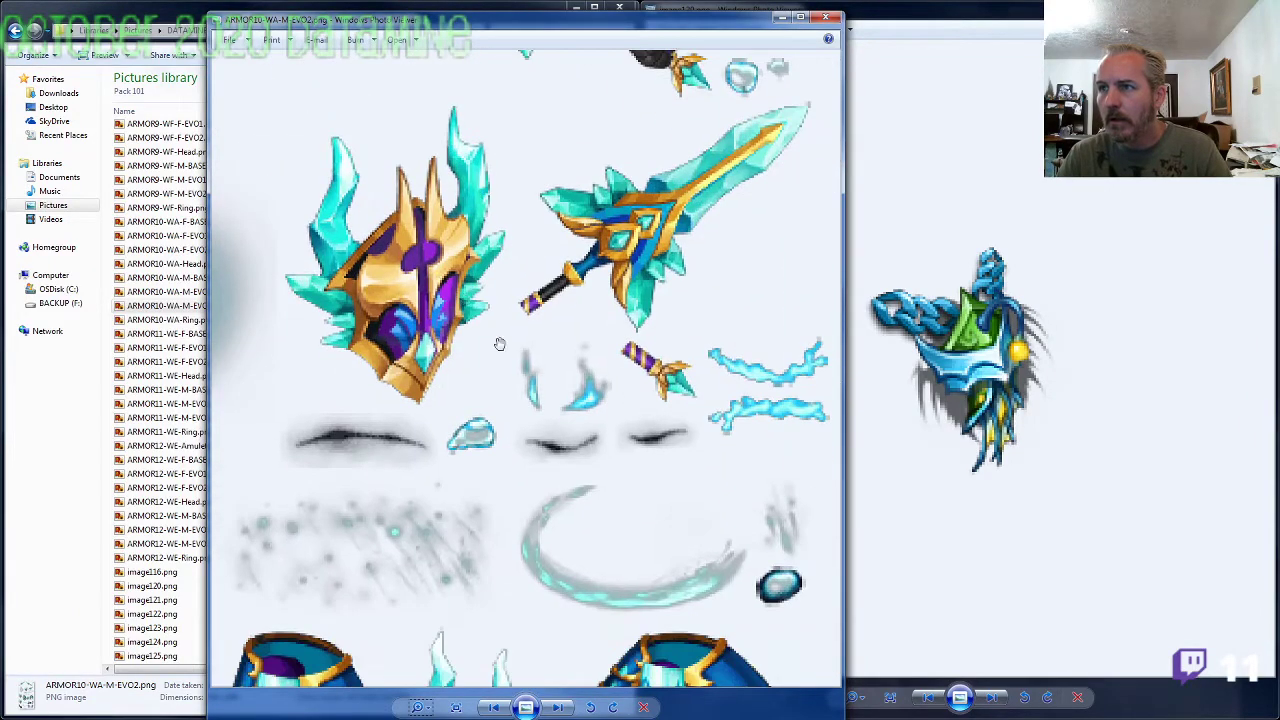
{"action": "left_click_drag", "start_coordinate": [500, 344], "coordinate": [428, 95]}
{"action": "left_click_drag", "start_coordinate": [501, 466], "coordinate": [444, 205]}
{"action": "left_click_drag", "start_coordinate": [494, 428], "coordinate": [706, 251]}
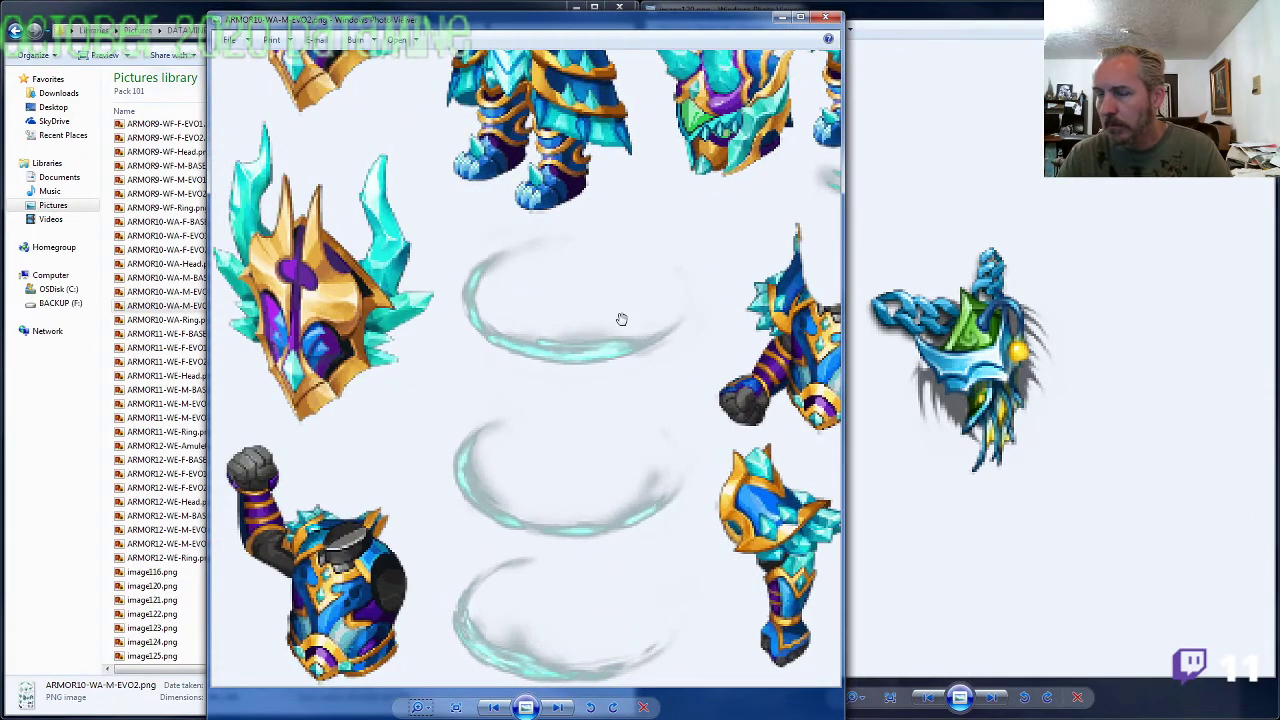
{"action": "left_click_drag", "start_coordinate": [680, 345], "coordinate": [444, 450]}
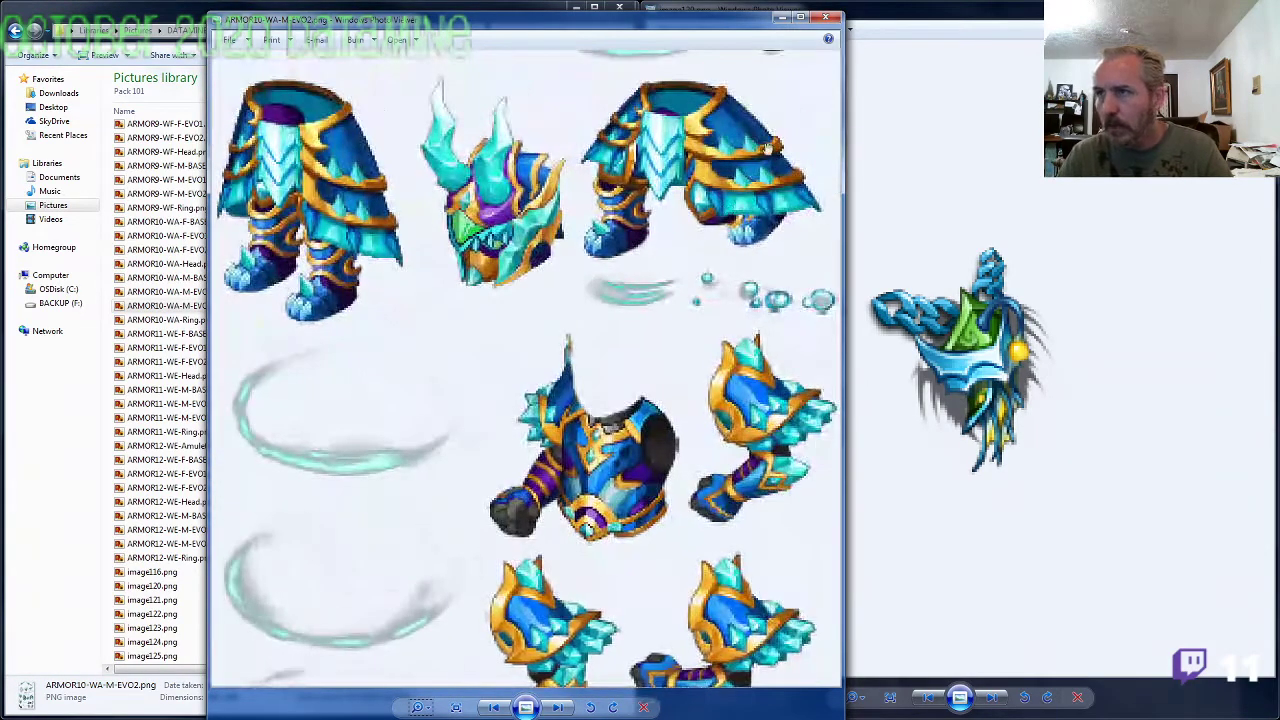
{"action": "left_click", "coordinate": [825, 17]}
Step: Open ARMOR3-WA-M-EVO2.png, compare it with the image120.png amulet and close it
{"action": "scroll", "coordinate": [228, 378], "scroll_direction": "up", "scroll_amount": 15}
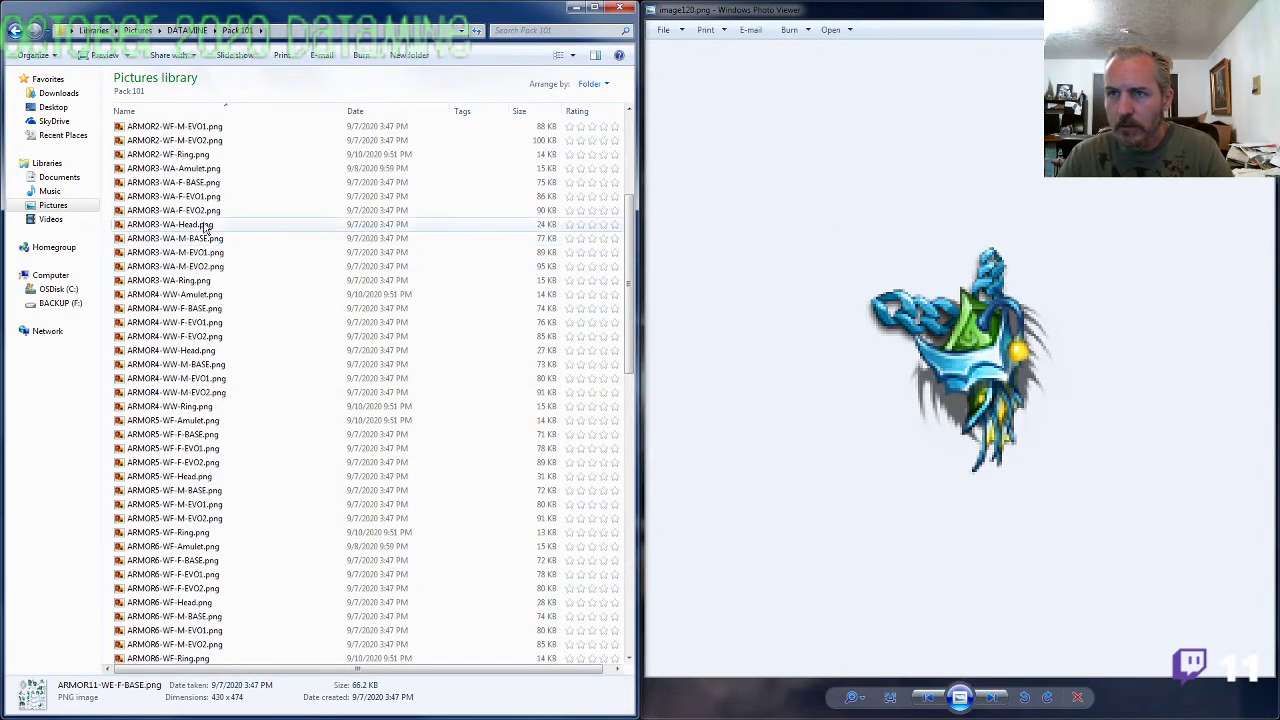
{"action": "left_click", "coordinate": [210, 265]}
{"action": "left_click", "coordinate": [200, 225]}
{"action": "double_click", "coordinate": [203, 267]}
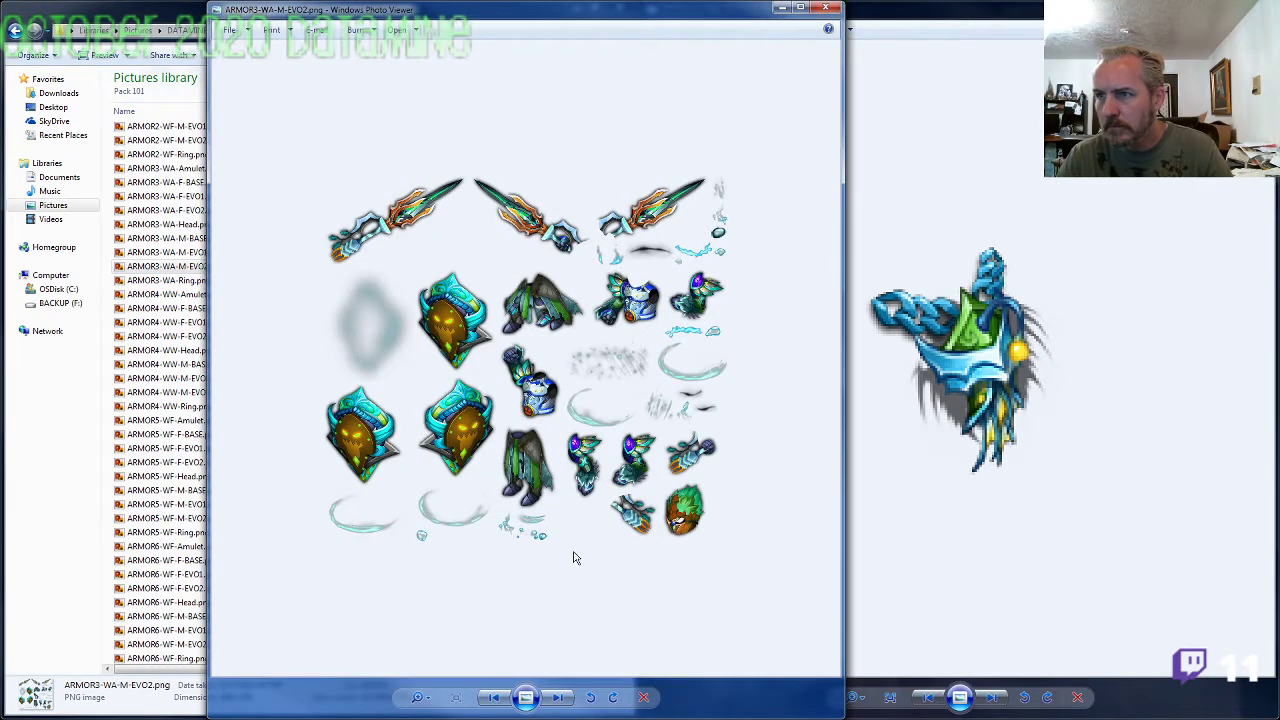
{"action": "left_click", "coordinate": [824, 9]}
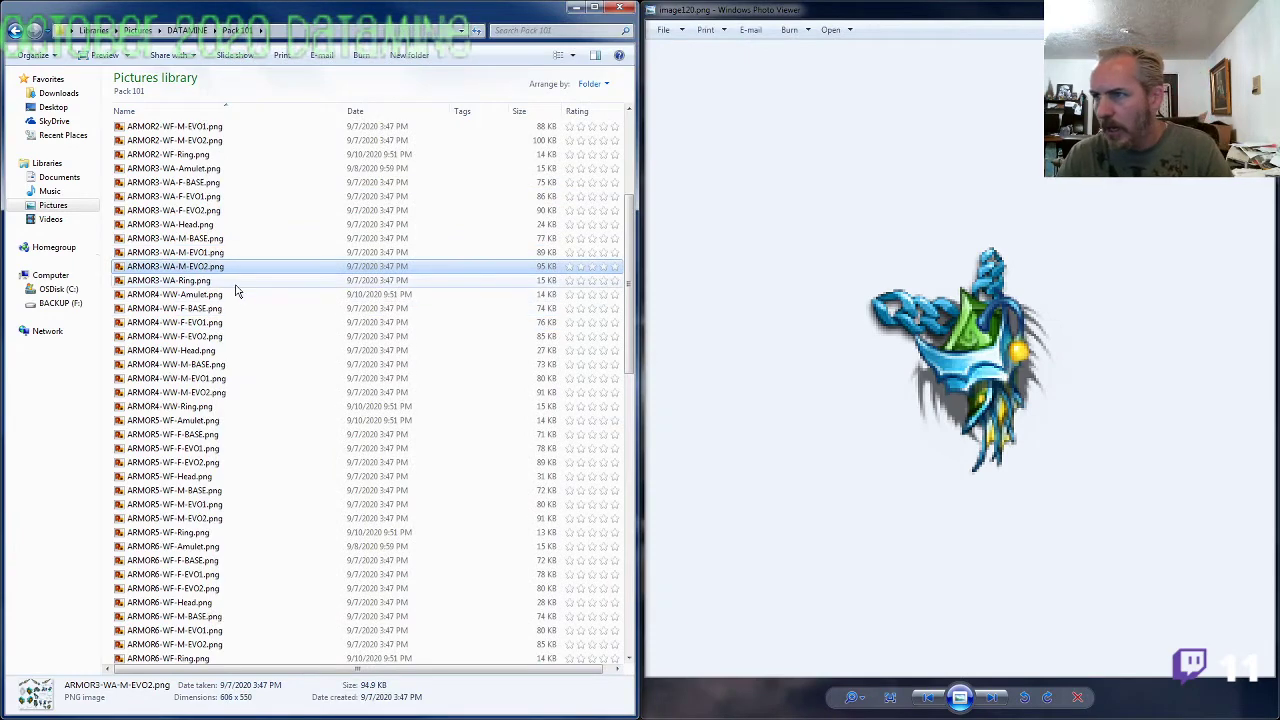
Step: Check the ARMOR1-WA and ARMOR2-WF file groups for an amulet and a ring image
{"action": "left_click", "coordinate": [204, 322]}
{"action": "scroll", "coordinate": [205, 366], "scroll_direction": "up", "scroll_amount": 6}
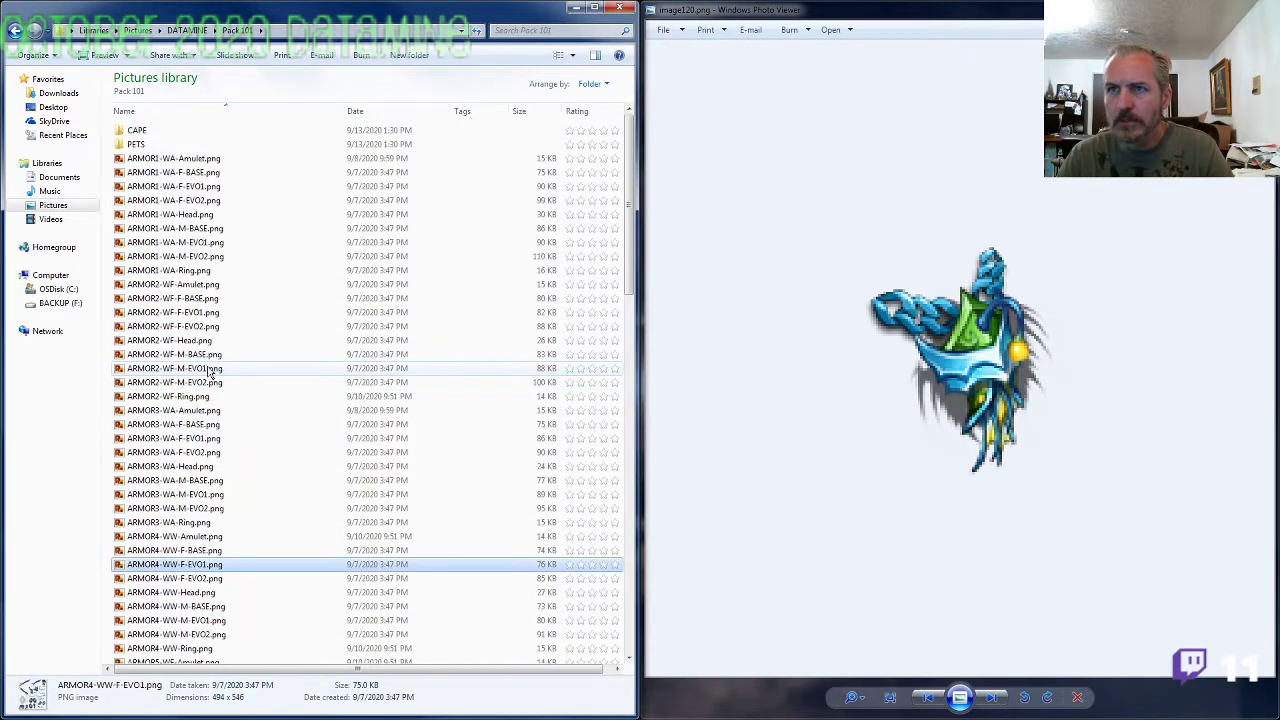
{"action": "left_click", "coordinate": [181, 159]}
{"action": "left_click", "coordinate": [182, 271], "text": "shift"}
{"action": "left_click", "coordinate": [188, 286]}
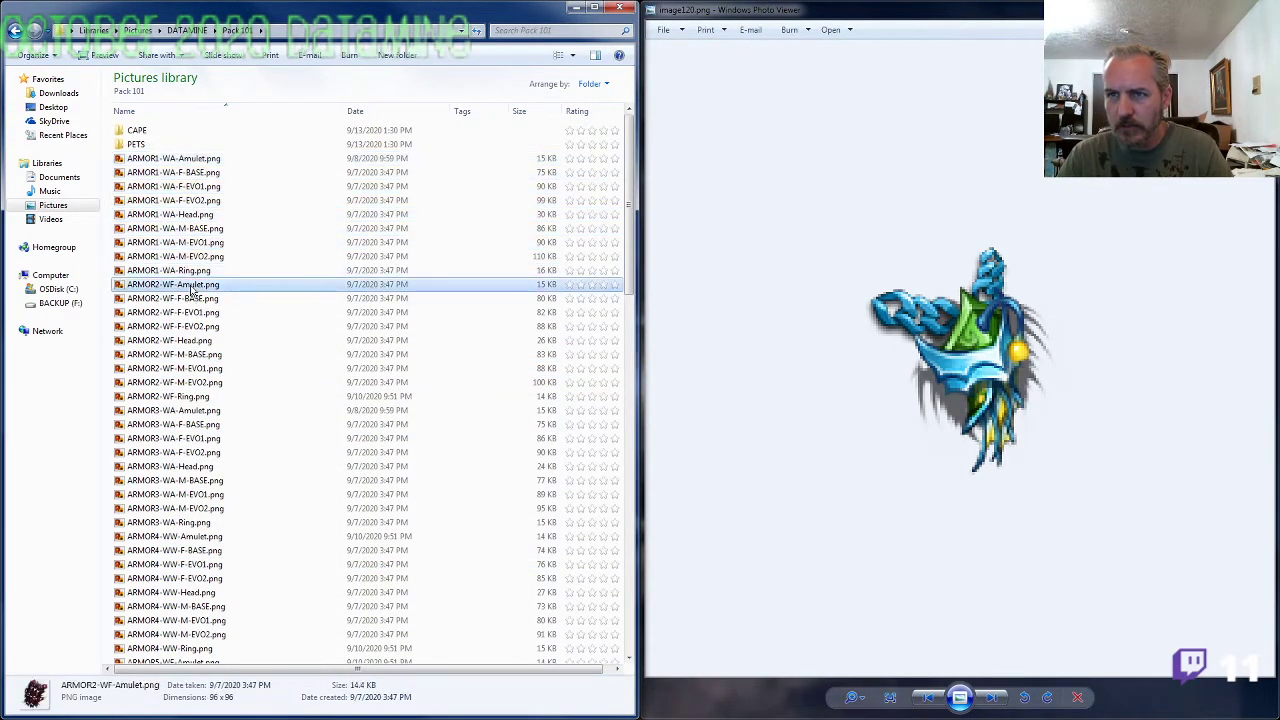
{"action": "left_click", "coordinate": [190, 397], "text": "shift"}
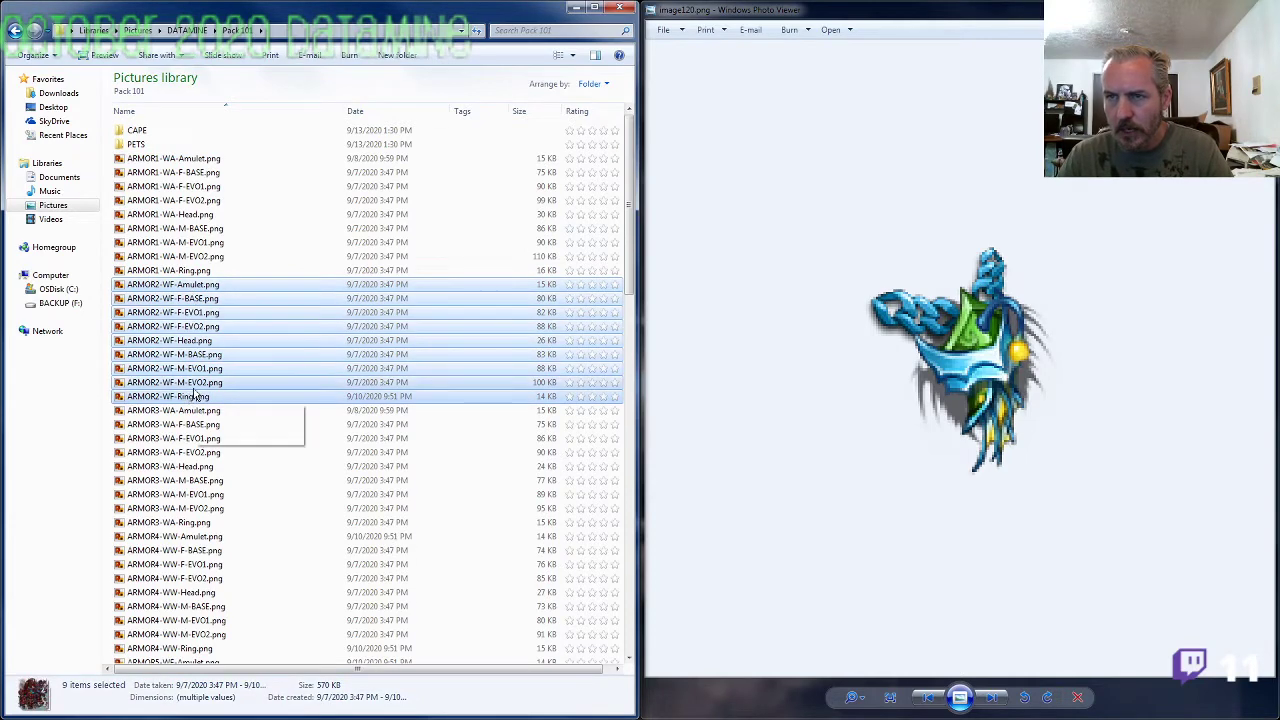
Step: Check the ARMOR3-WA group for its amulet and ring, viewing ARMOR3-WA-M-EVO2.png again against the image120.png amulet
{"action": "left_click", "coordinate": [200, 411]}
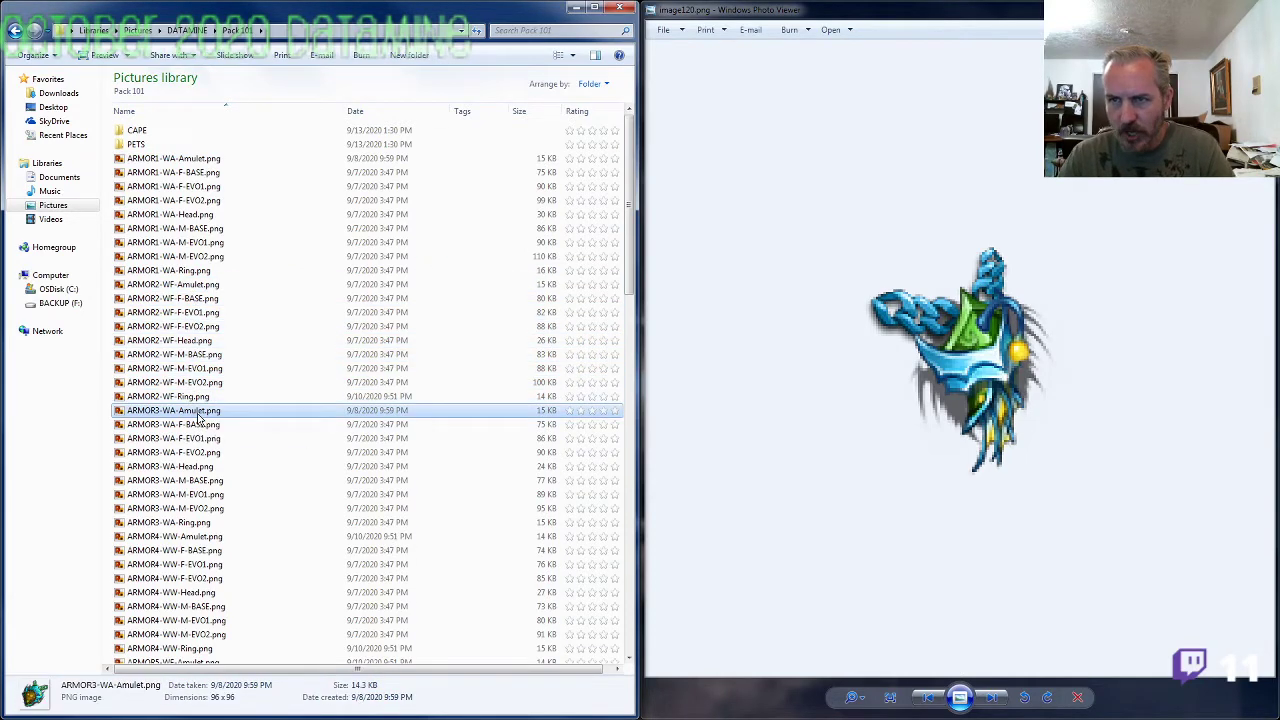
{"action": "left_click", "coordinate": [195, 522]}
{"action": "left_click", "coordinate": [197, 511]}
{"action": "double_click", "coordinate": [197, 512]}
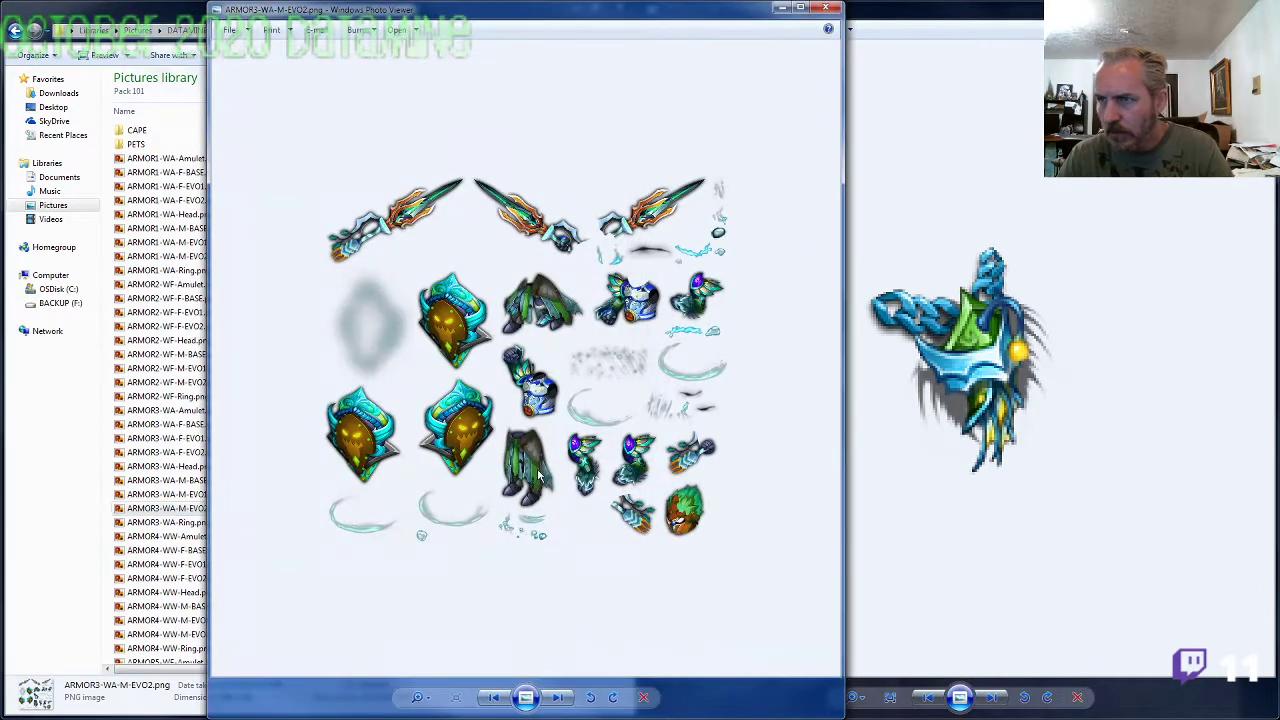
{"action": "left_click", "coordinate": [826, 12]}
{"action": "left_click", "coordinate": [215, 522]}
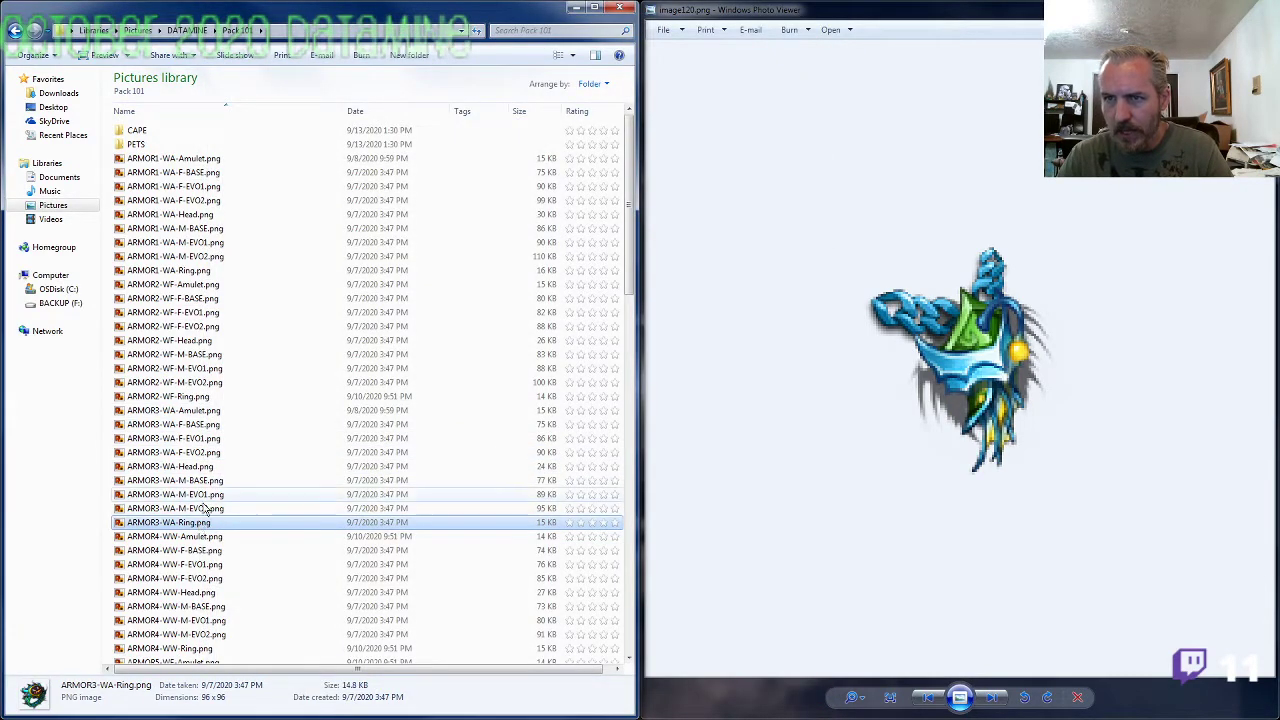
{"action": "left_click", "coordinate": [190, 398]}
{"action": "left_click", "coordinate": [193, 412]}
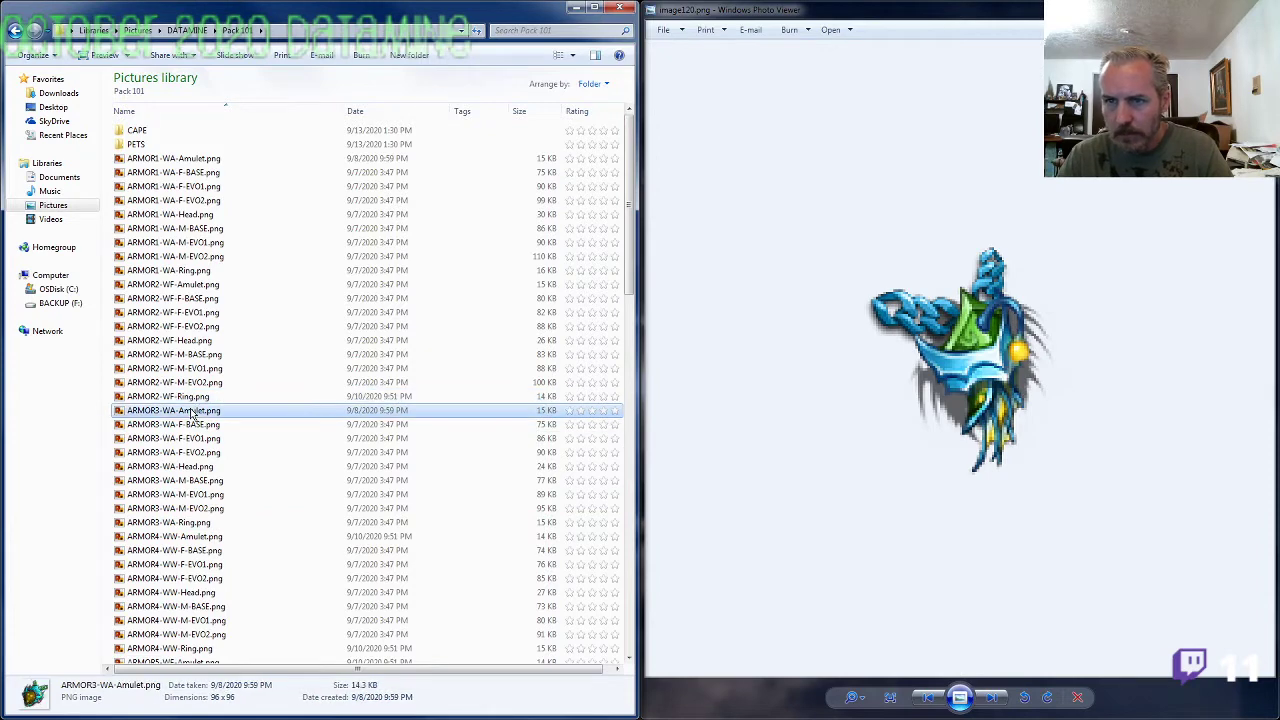
{"action": "left_click", "coordinate": [198, 440]}
Step: Check the ARMOR4-WW and ARMOR5-WF file groups for an amulet and a ring image
{"action": "scroll", "coordinate": [200, 442], "scroll_direction": "down", "scroll_amount": 4}
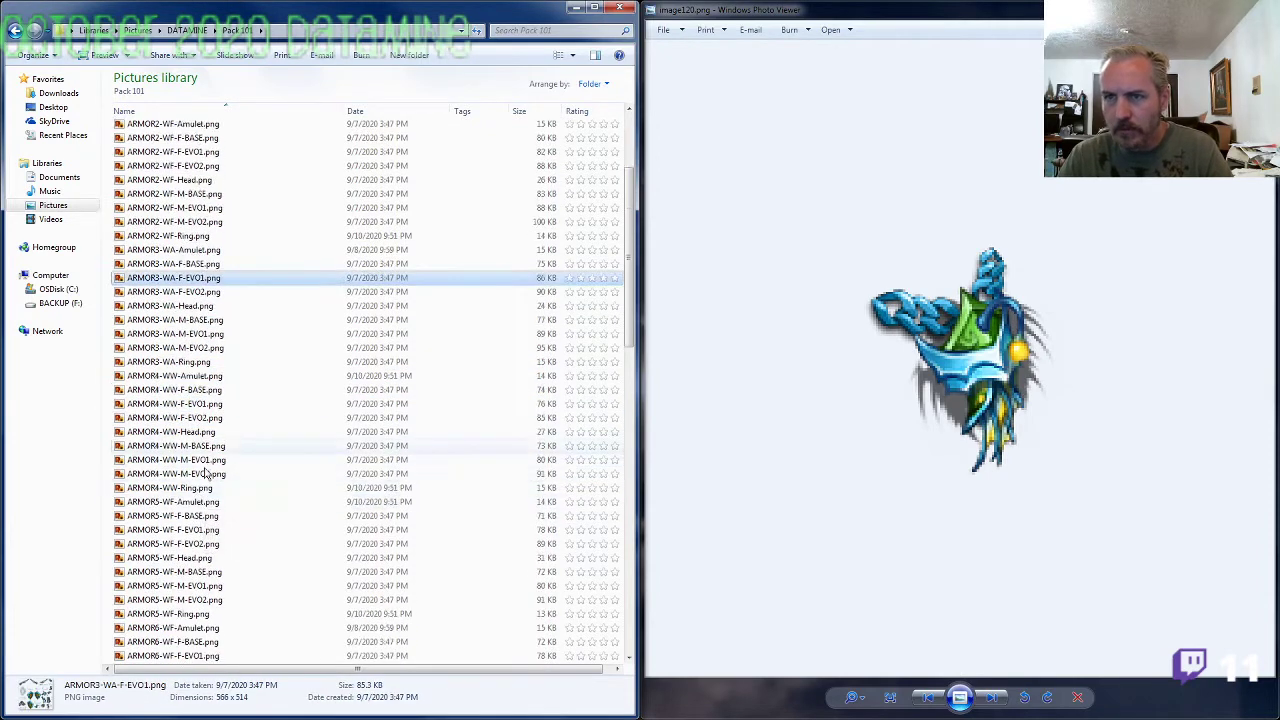
{"action": "left_click", "coordinate": [205, 376]}
{"action": "left_click", "coordinate": [215, 488], "text": "shift"}
{"action": "scroll", "coordinate": [257, 505], "scroll_direction": "down", "scroll_amount": 6}
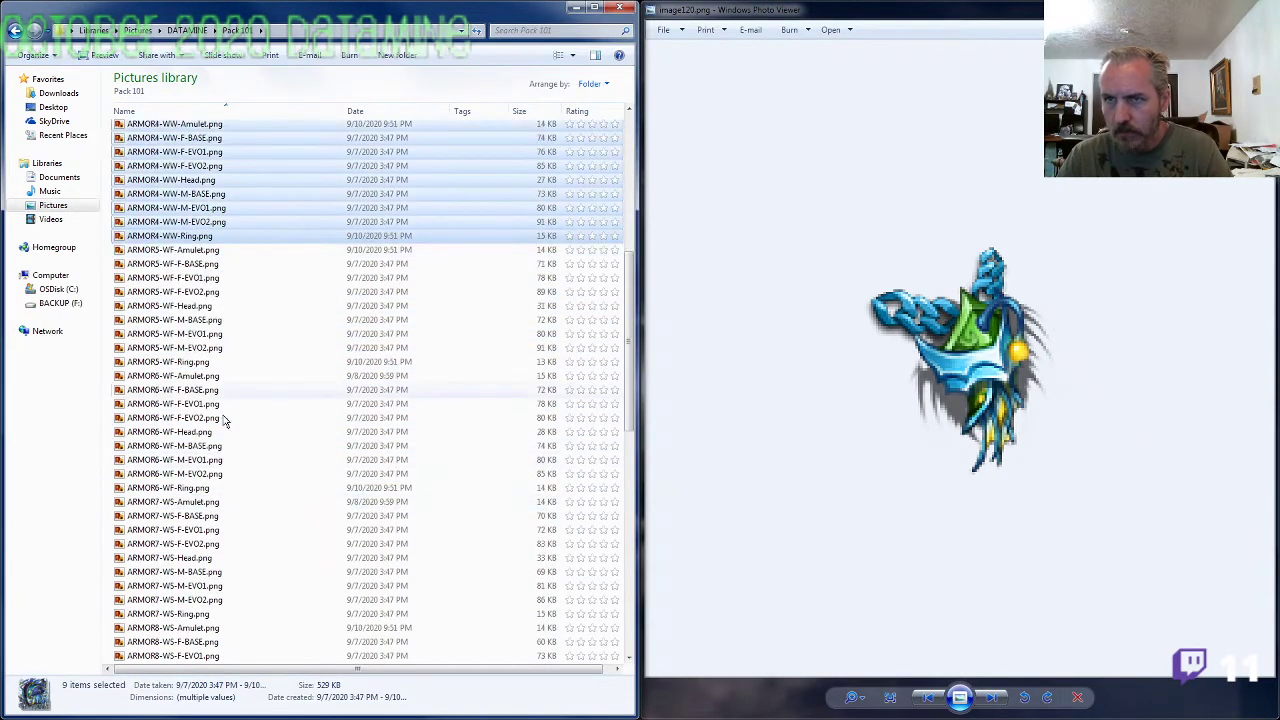
{"action": "left_click", "coordinate": [197, 252]}
{"action": "left_click", "coordinate": [197, 366], "text": "shift"}
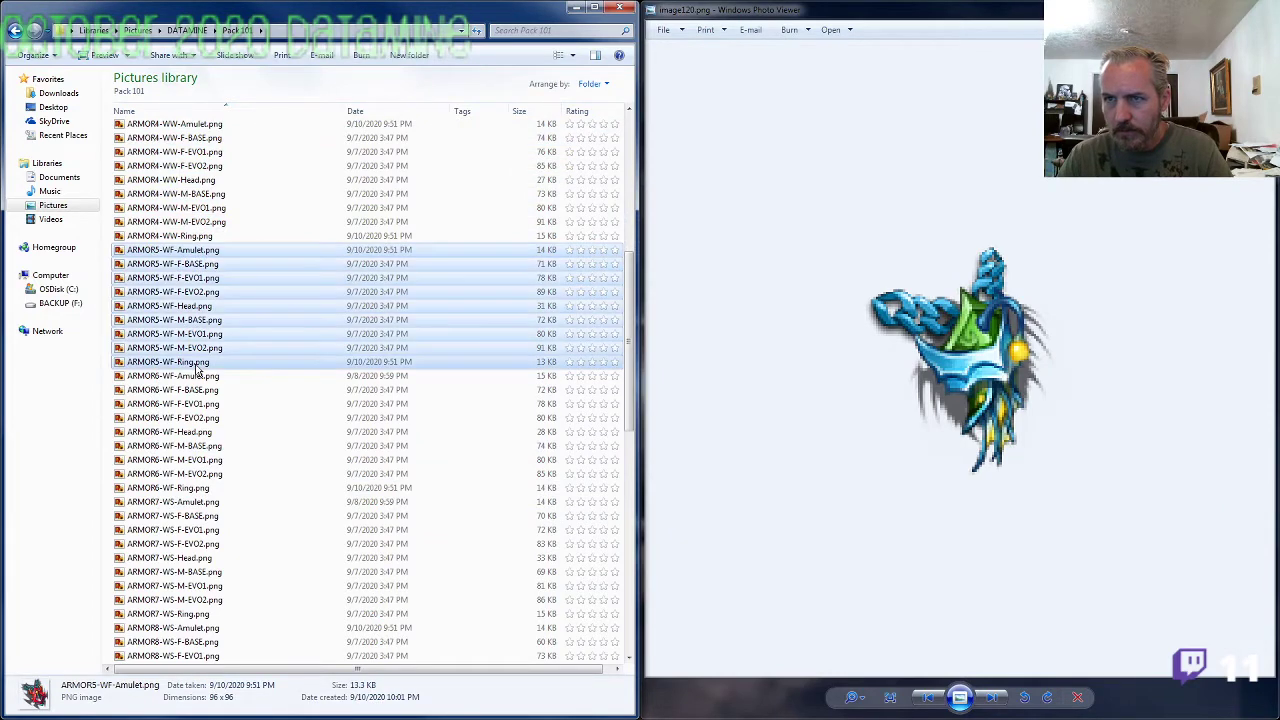
Step: Check the ARMOR6-WF and ARMOR7-WS file groups for an amulet and a ring image
{"action": "left_click", "coordinate": [197, 377]}
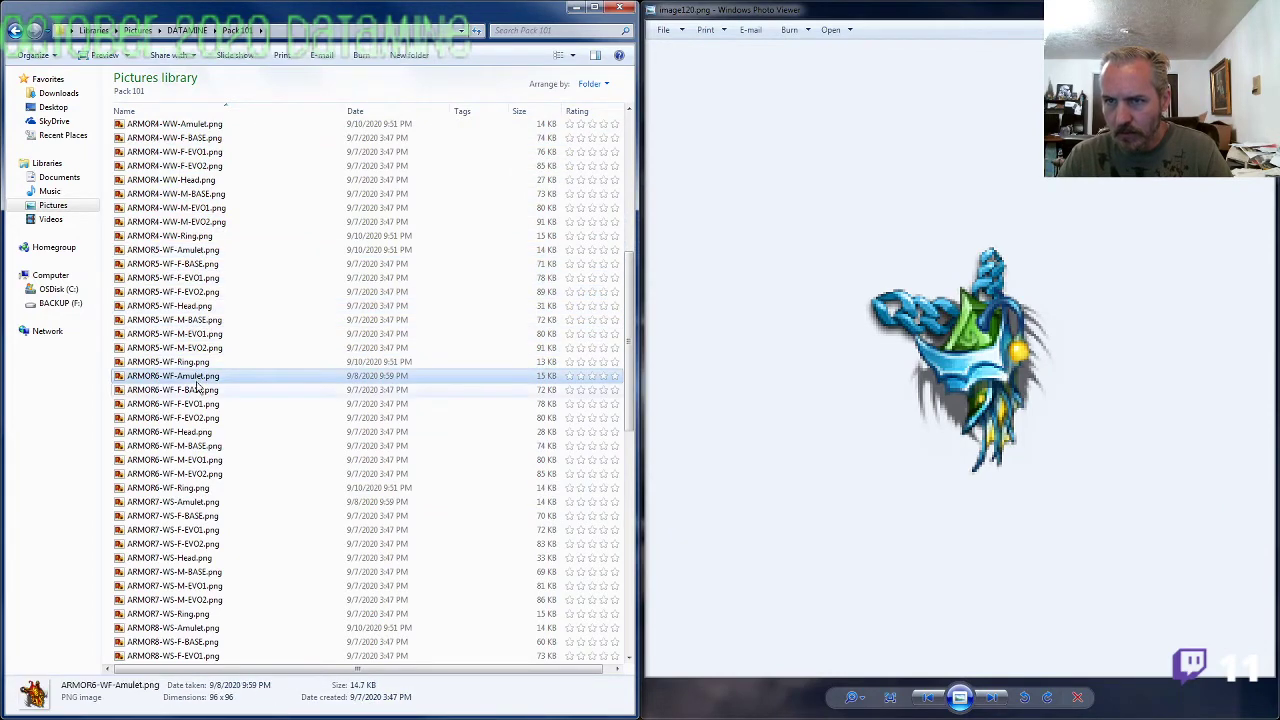
{"action": "left_click", "coordinate": [197, 490], "text": "shift"}
{"action": "scroll", "coordinate": [218, 475], "scroll_direction": "down", "scroll_amount": 3}
{"action": "left_click", "coordinate": [210, 404]}
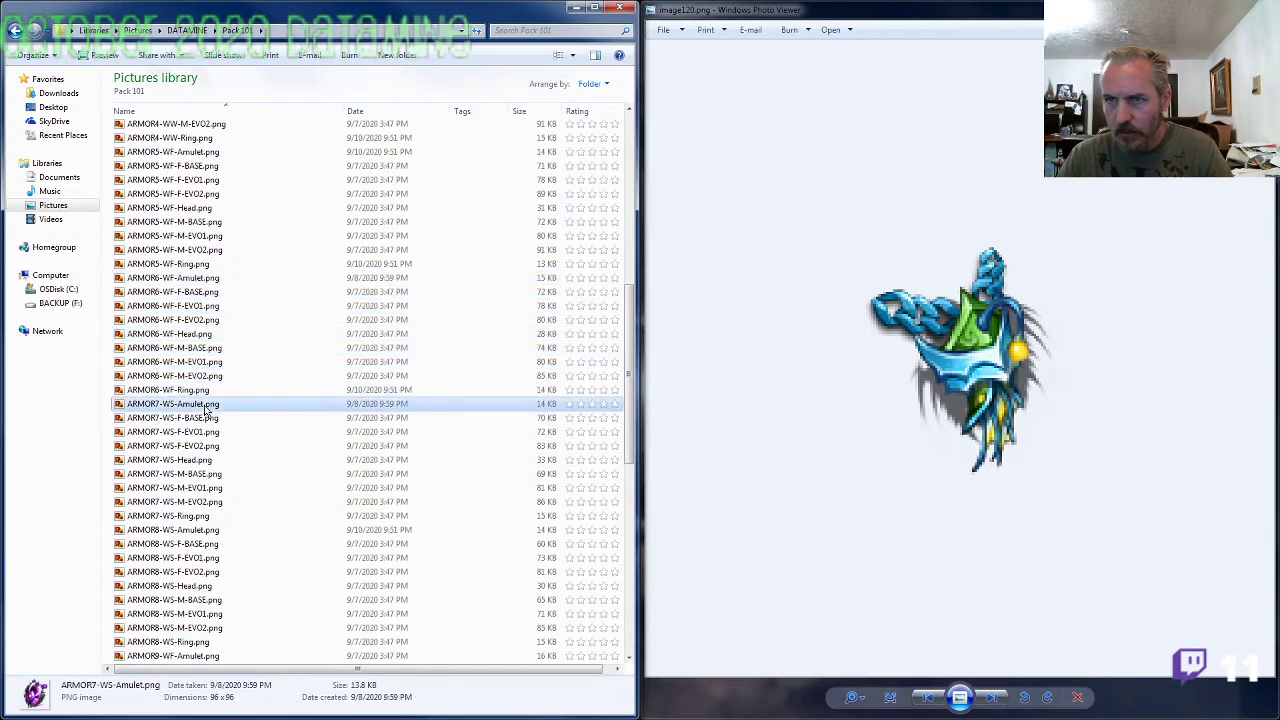
{"action": "left_click", "coordinate": [190, 516], "text": "shift"}
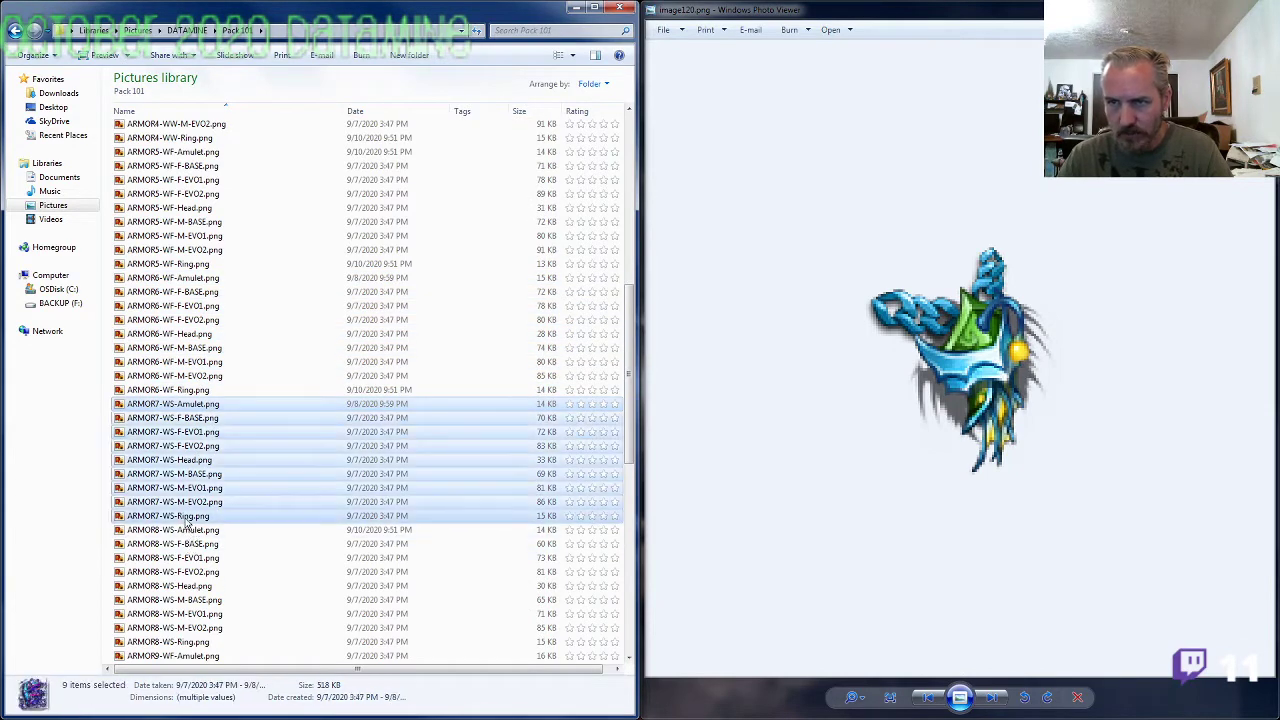
Step: Check the ARMOR8-WS group for its amulet and ring, and view ARMOR8-WS-M-EVO2.png against the image120.png amulet
{"action": "scroll", "coordinate": [200, 520], "scroll_direction": "down", "scroll_amount": 6}
{"action": "left_click", "coordinate": [185, 292]}
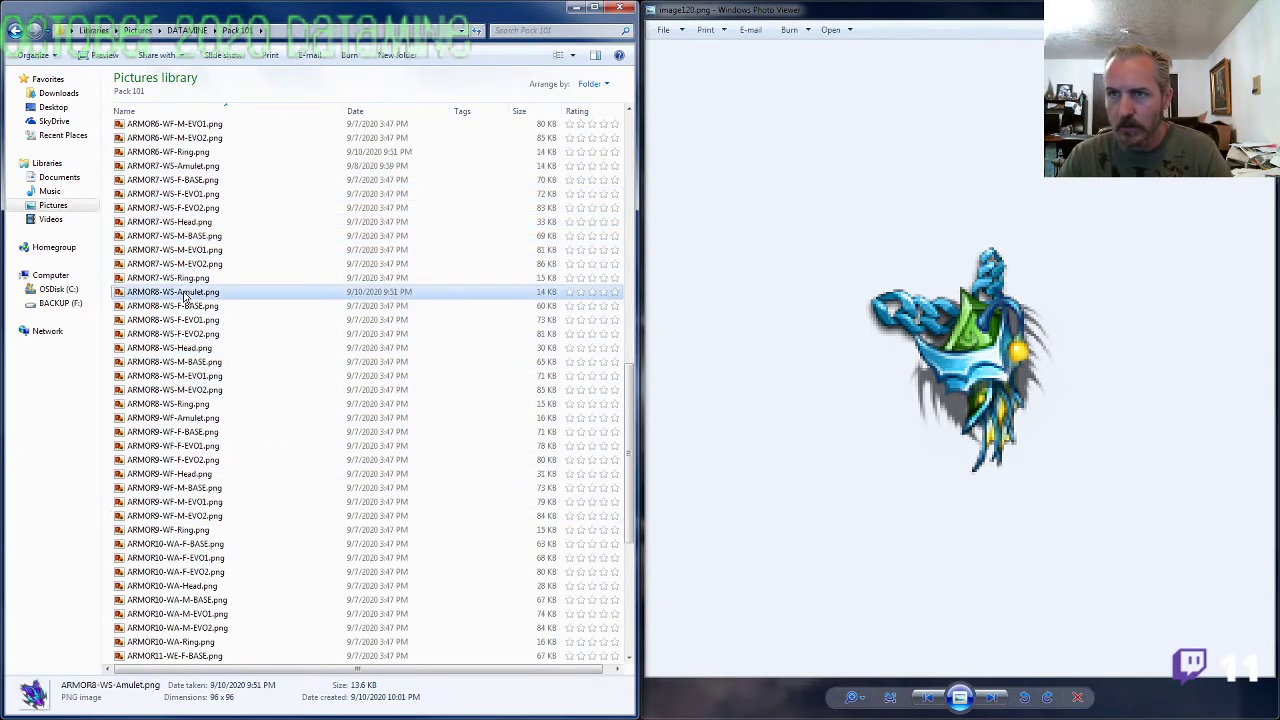
{"action": "left_click", "coordinate": [195, 405], "text": "shift"}
{"action": "double_click", "coordinate": [190, 390]}
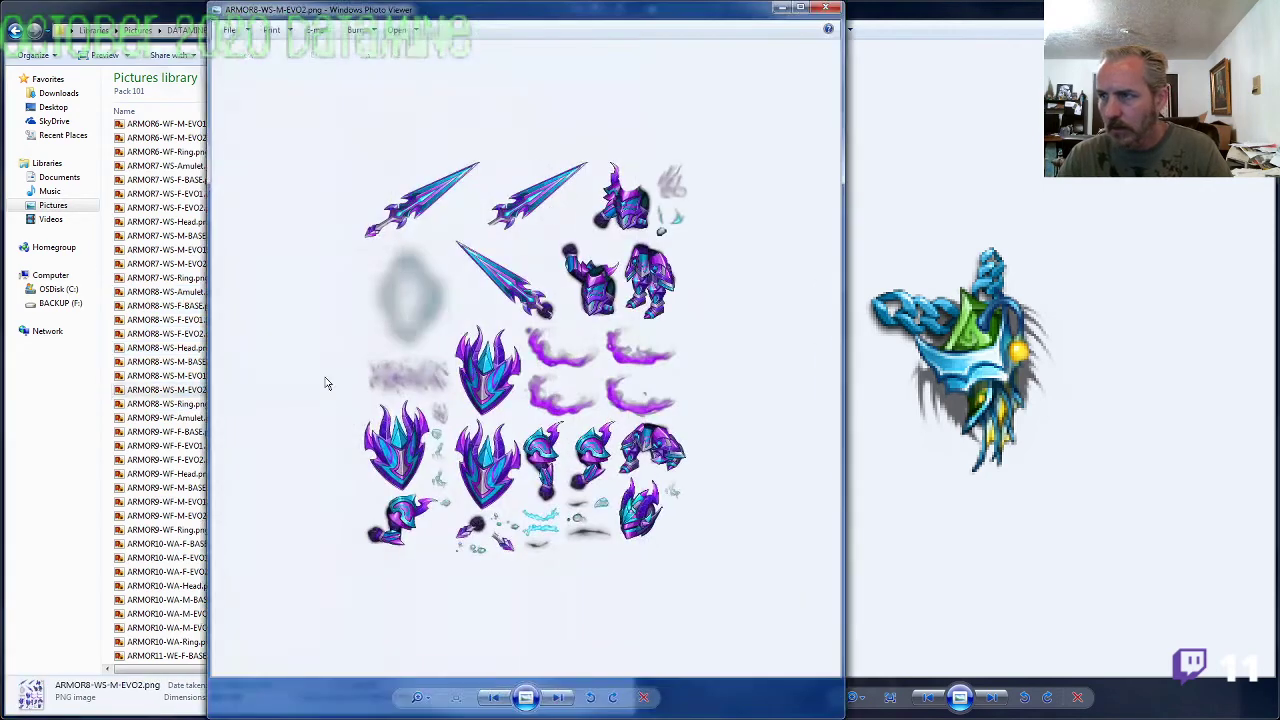
{"action": "left_click", "coordinate": [822, 9]}
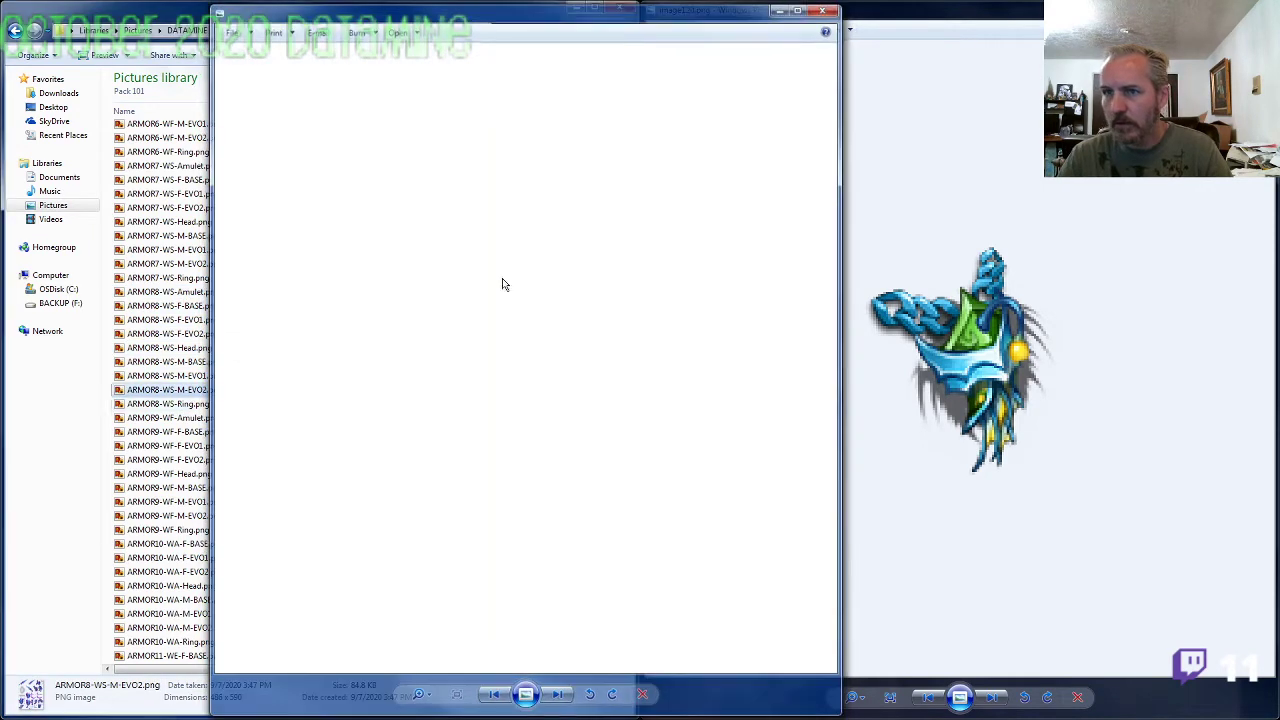
Step: Check the ARMOR9-WF group for its amulet and ring, and the ARMOR10-WA group for an amulet
{"action": "left_click", "coordinate": [205, 418]}
{"action": "left_click", "coordinate": [195, 530]}
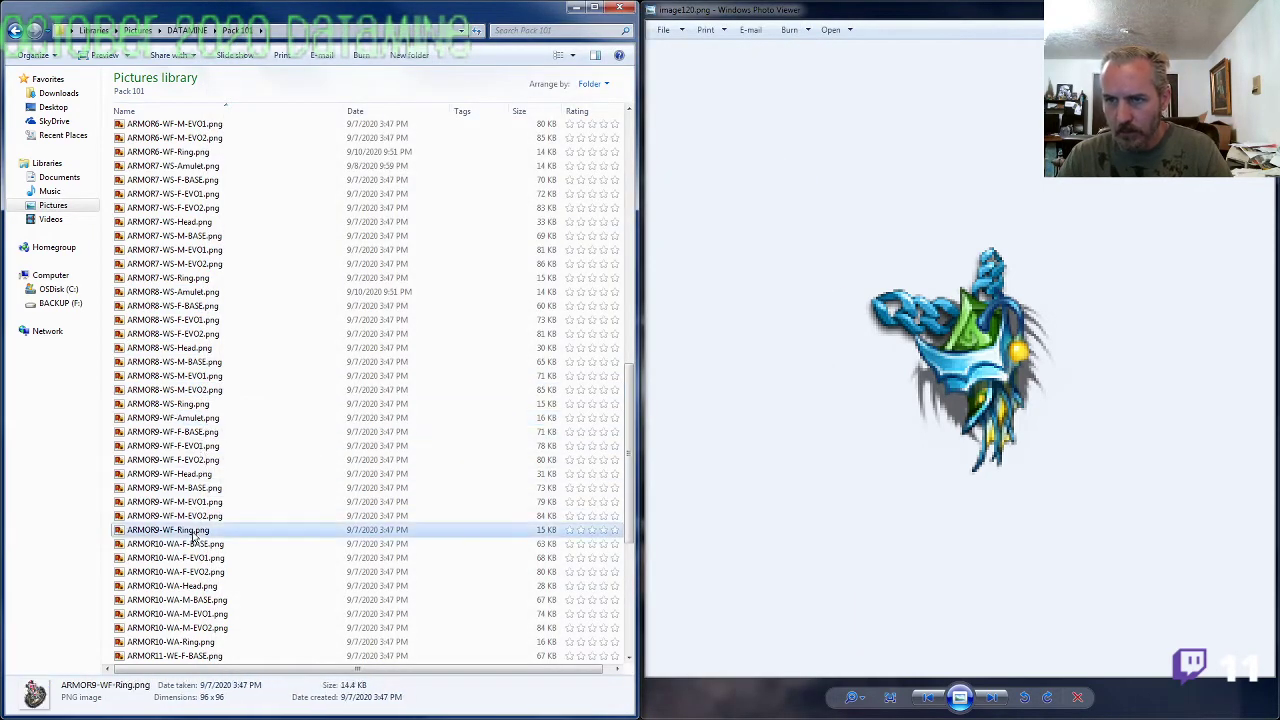
{"action": "scroll", "coordinate": [198, 530], "scroll_direction": "down", "scroll_amount": 3}
{"action": "left_click", "coordinate": [200, 437]}
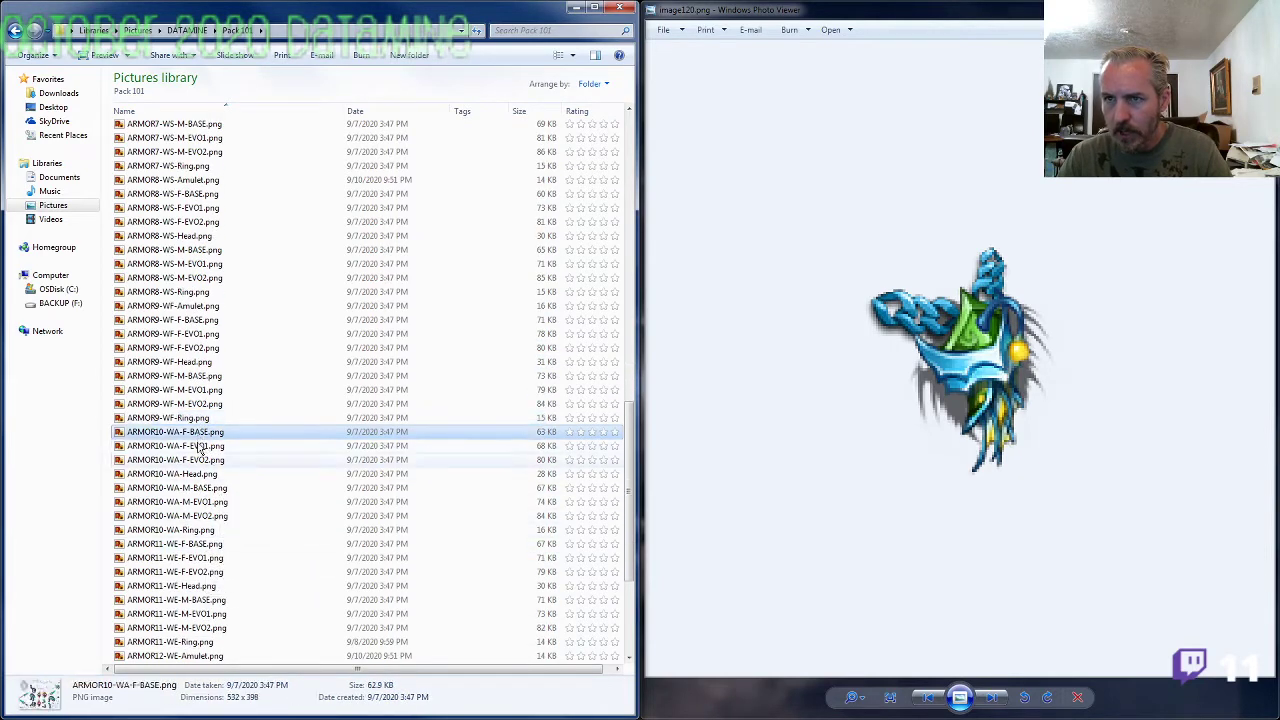
Step: Reopen ARMOR10-WA-M-EVO2.png and enlarge its body and arm pieces beside the image120.png amulet
{"action": "left_click", "coordinate": [194, 517]}
{"action": "double_click", "coordinate": [198, 520]}
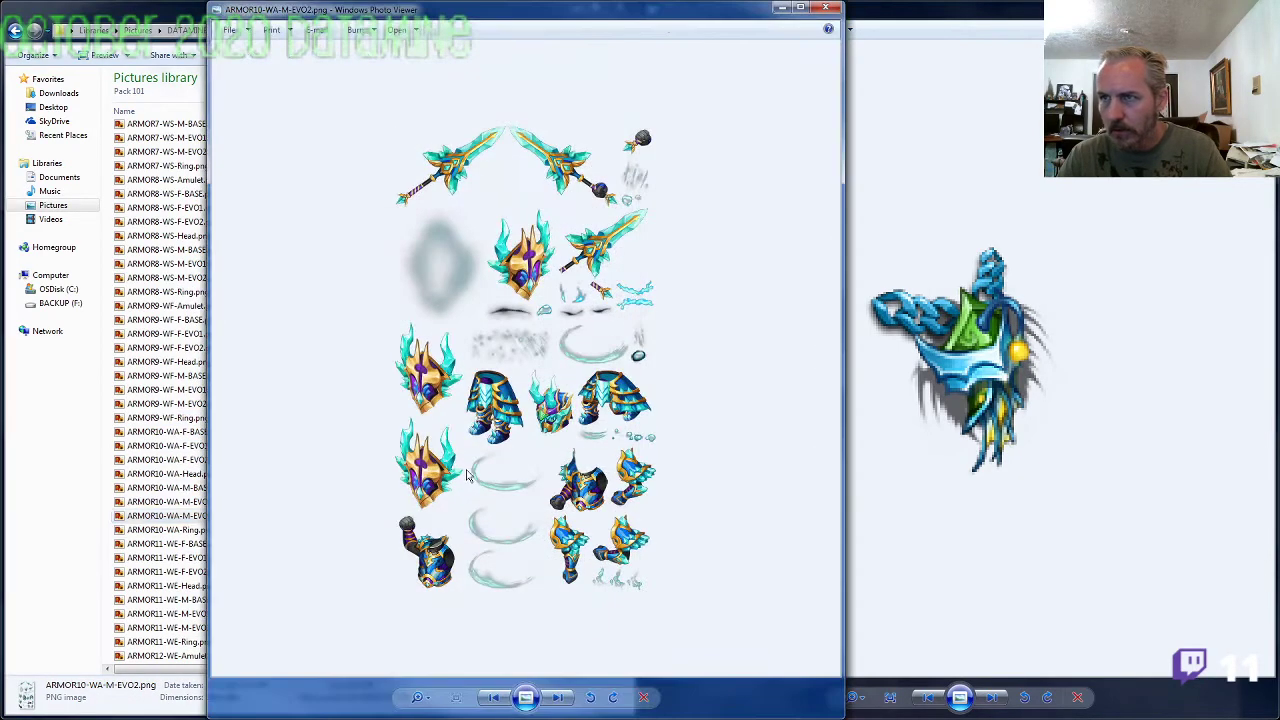
{"action": "left_click", "coordinate": [417, 697]}
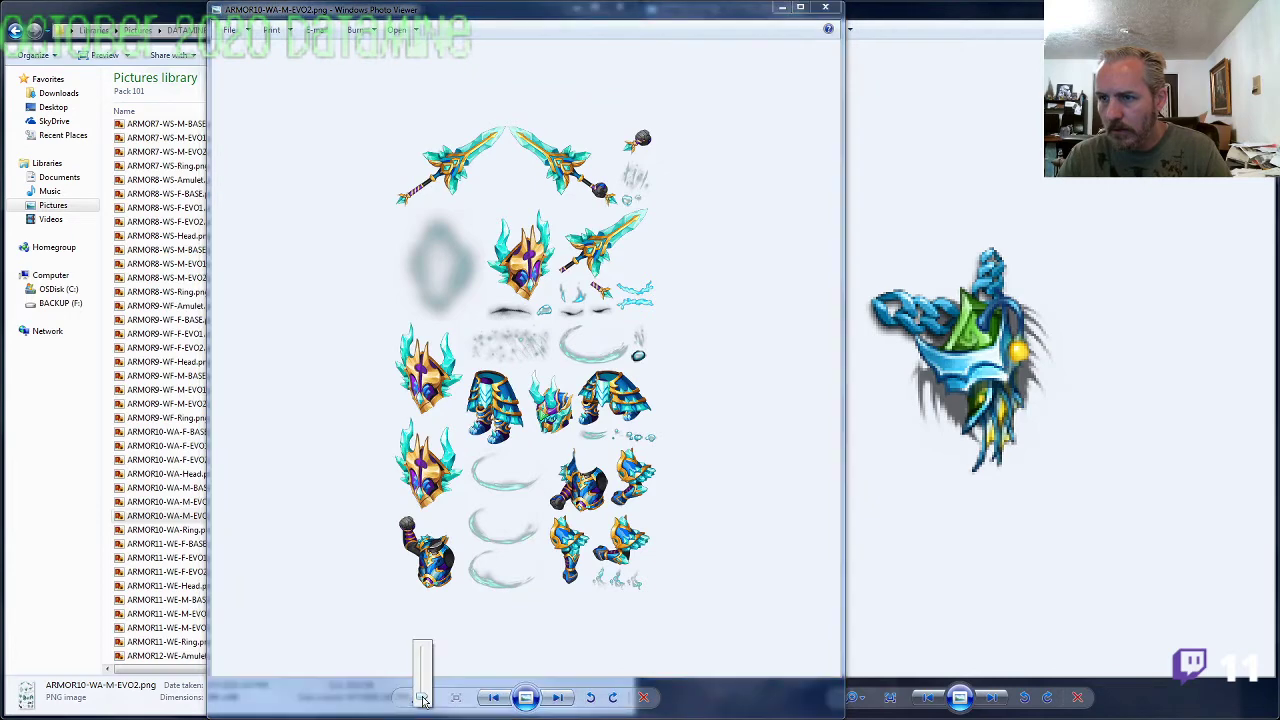
{"action": "left_click_drag", "start_coordinate": [423, 690], "coordinate": [423, 645]}
{"action": "left_click_drag", "start_coordinate": [546, 592], "coordinate": [479, 292]}
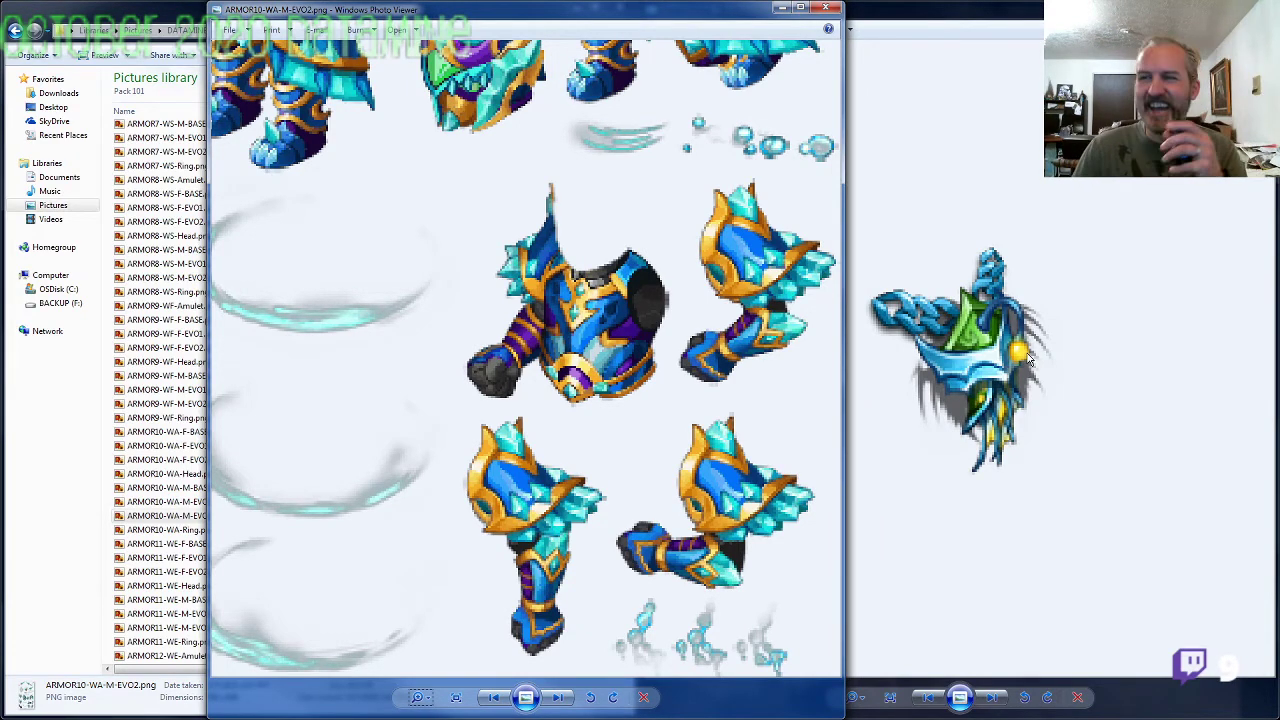
Step: Compare the shield, leg, helmet and sword pieces of ARMOR10-WA-M-EVO2.png with the image120.png amulet
{"action": "left_click_drag", "start_coordinate": [540, 352], "coordinate": [803, 306]}
{"action": "left_click_drag", "start_coordinate": [606, 182], "coordinate": [617, 409]}
{"action": "left_click_drag", "start_coordinate": [590, 236], "coordinate": [606, 511]}
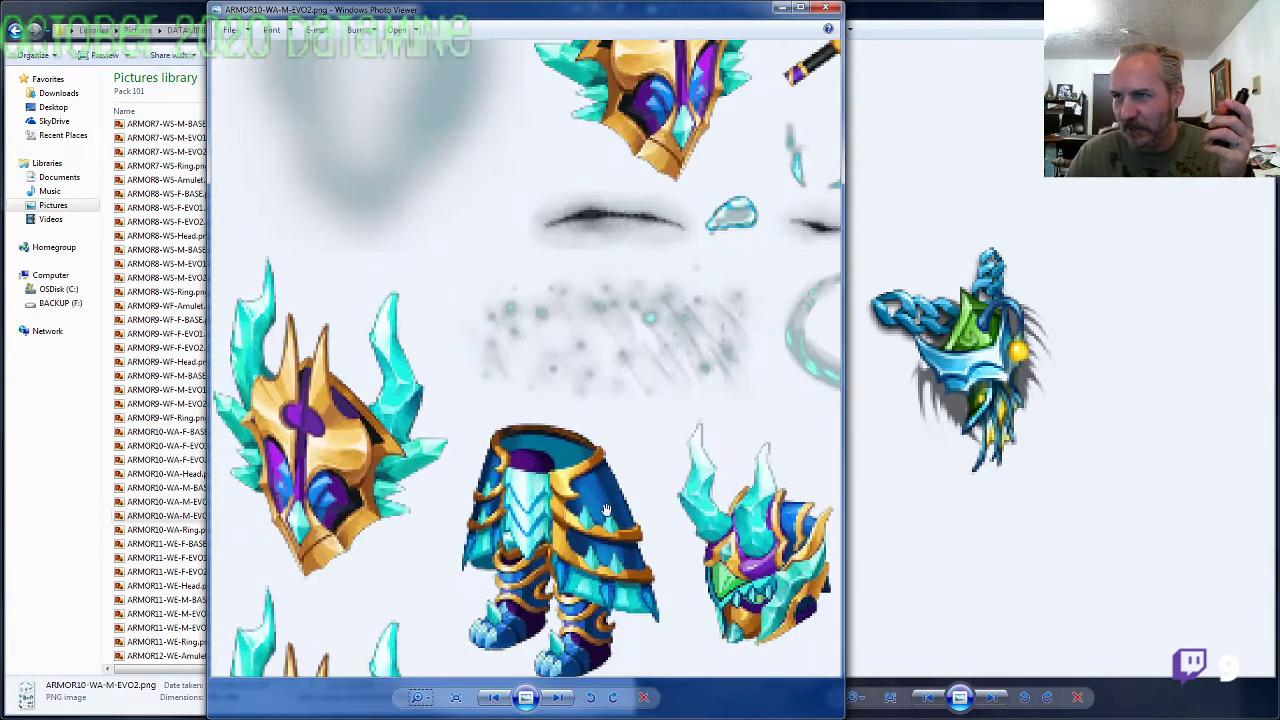
{"action": "left_click_drag", "start_coordinate": [672, 285], "coordinate": [509, 520]}
{"action": "left_click_drag", "start_coordinate": [621, 185], "coordinate": [444, 494]}
{"action": "left_click_drag", "start_coordinate": [584, 545], "coordinate": [566, 427]}
{"action": "left_click_drag", "start_coordinate": [477, 460], "coordinate": [583, 346]}
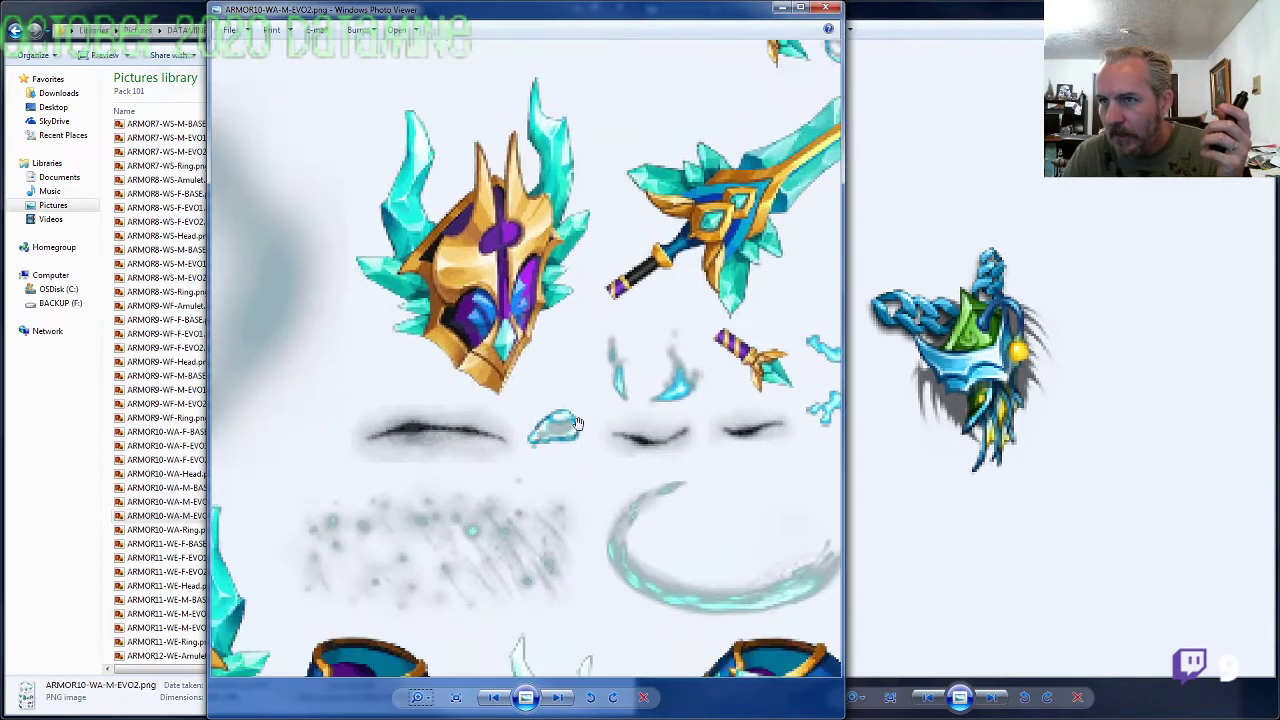
Step: Check the remaining leg and helmet pieces of ARMOR10-WA-M-EVO2.png against the image120.png amulet and close the sheet
{"action": "left_click_drag", "start_coordinate": [533, 569], "coordinate": [644, 255]}
{"action": "left_click_drag", "start_coordinate": [535, 451], "coordinate": [596, 375]}
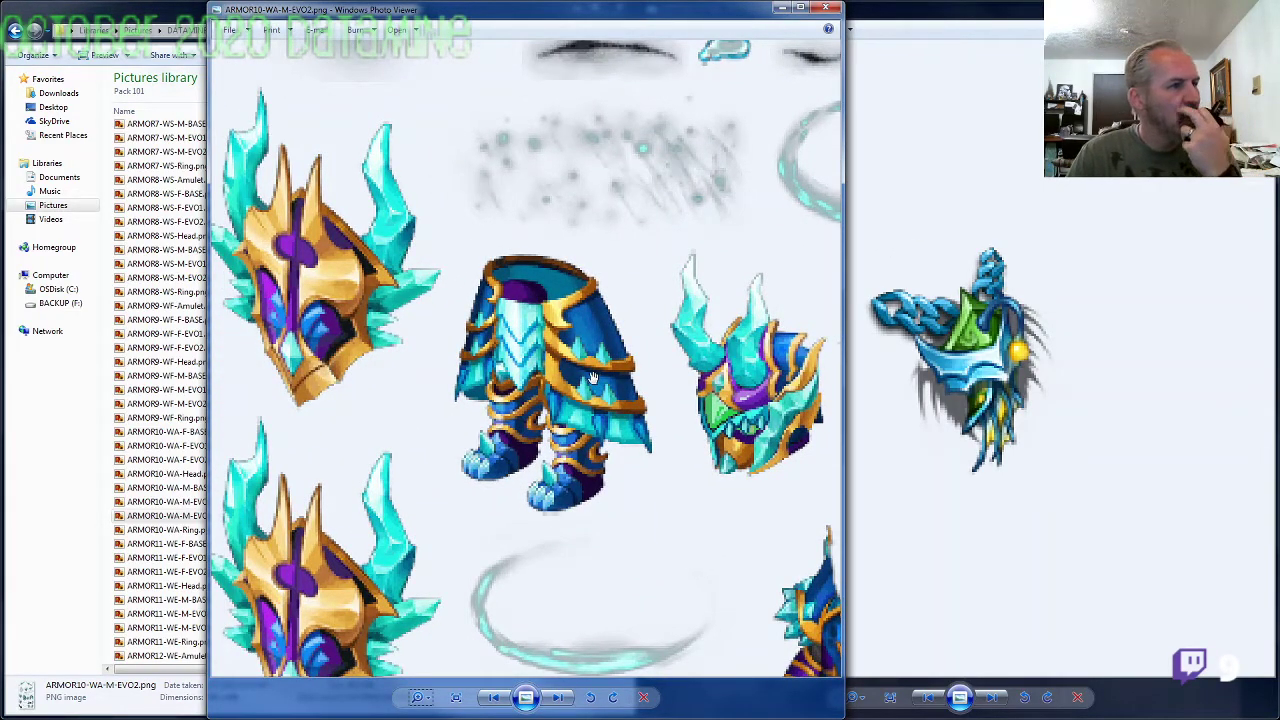
{"action": "left_click", "coordinate": [826, 9]}
Step: View ARMOR3-WA-M-EVO2.png and enlarge its sword, shield and body pieces beside the image120.png amulet
{"action": "left_click", "coordinate": [414, 294]}
{"action": "scroll", "coordinate": [237, 377], "scroll_direction": "up", "scroll_amount": 15}
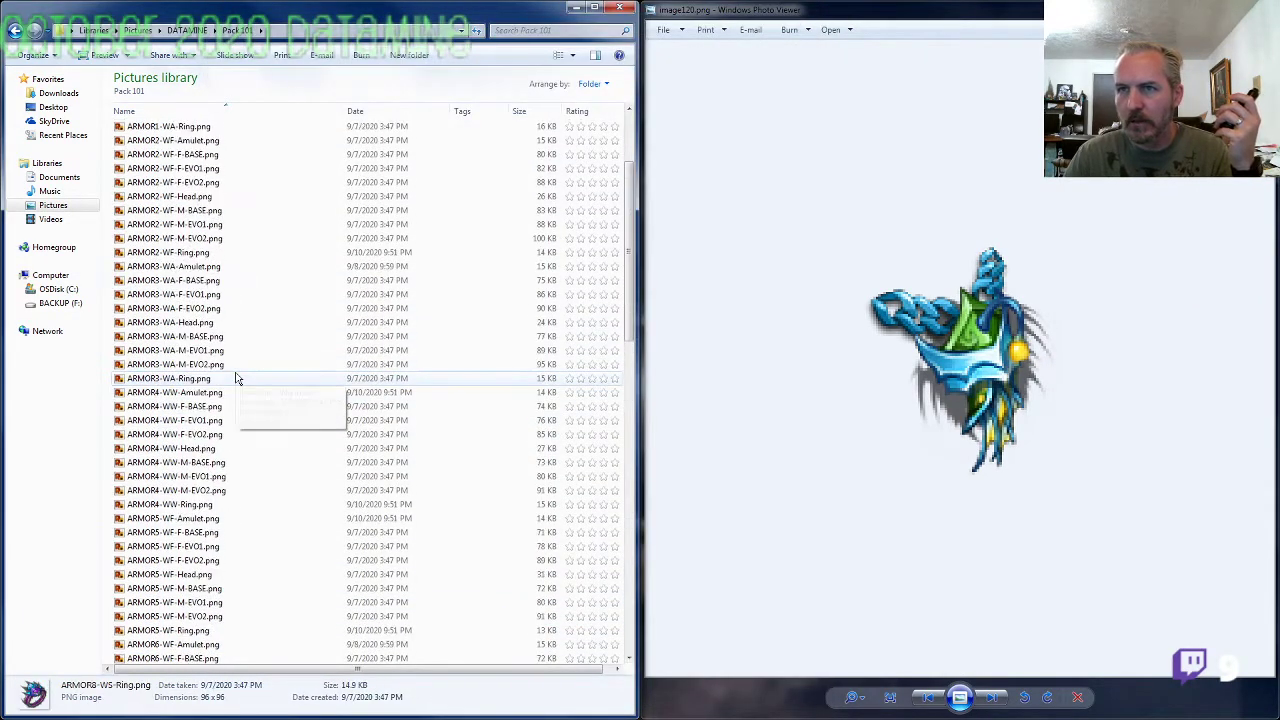
{"action": "scroll", "coordinate": [205, 430], "scroll_direction": "up", "scroll_amount": 2}
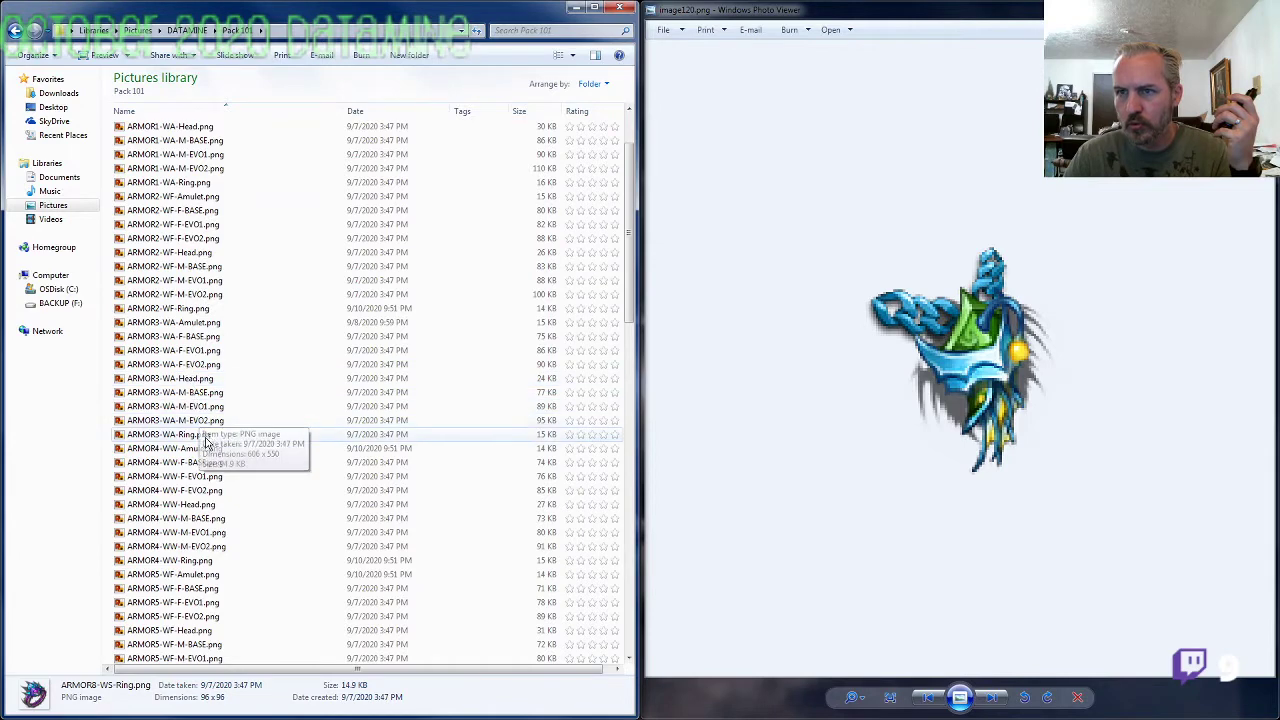
{"action": "double_click", "coordinate": [205, 436]}
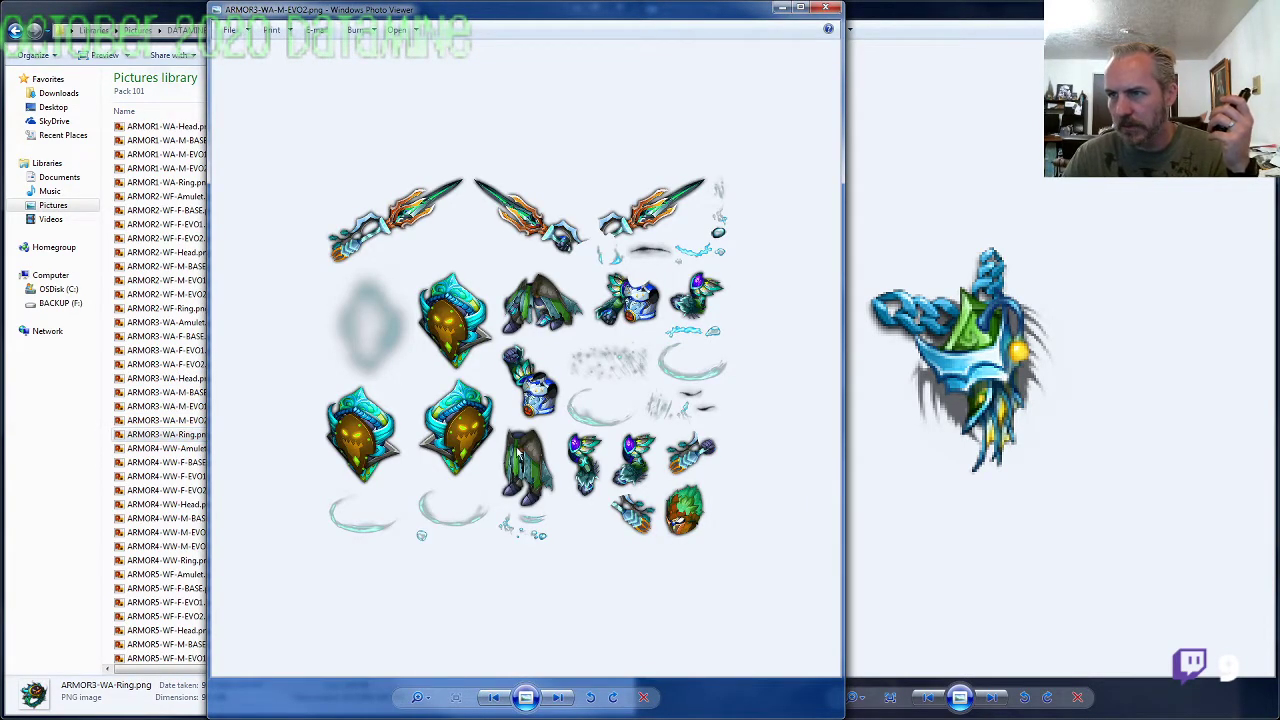
{"action": "left_click", "coordinate": [414, 700]}
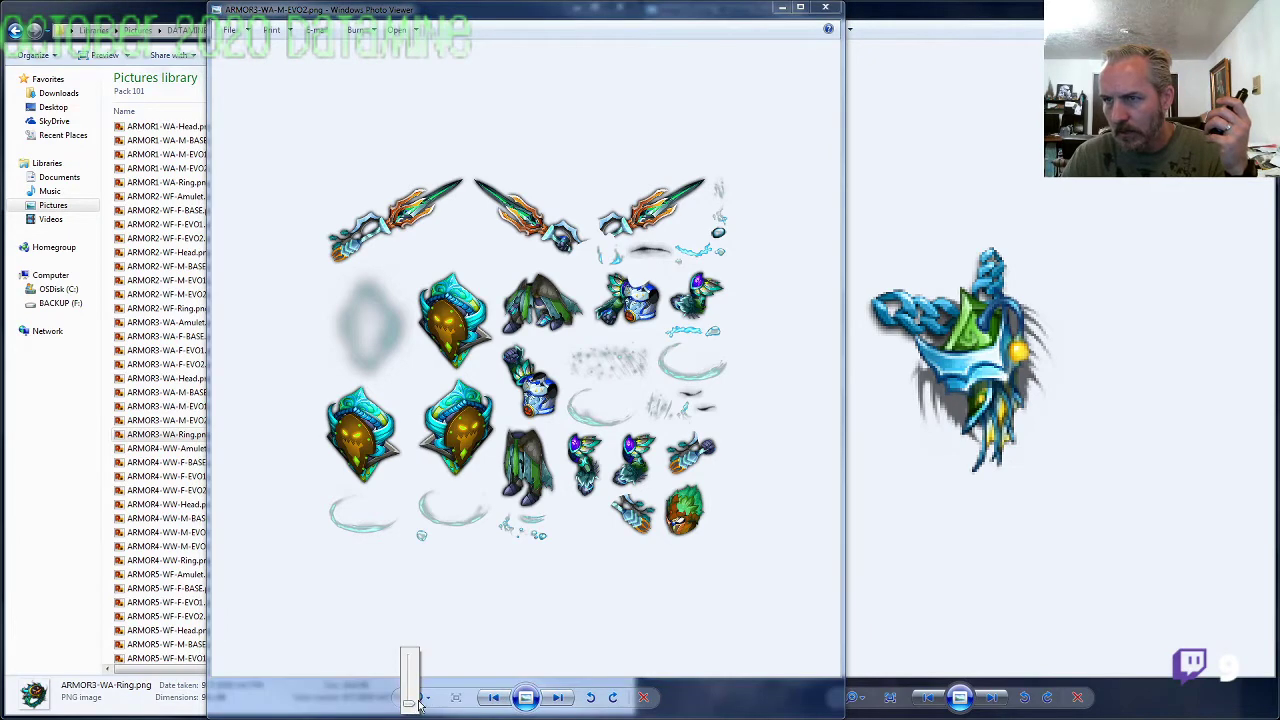
{"action": "left_click_drag", "start_coordinate": [410, 705], "coordinate": [414, 683]}
{"action": "left_click_drag", "start_coordinate": [606, 404], "coordinate": [495, 527]}
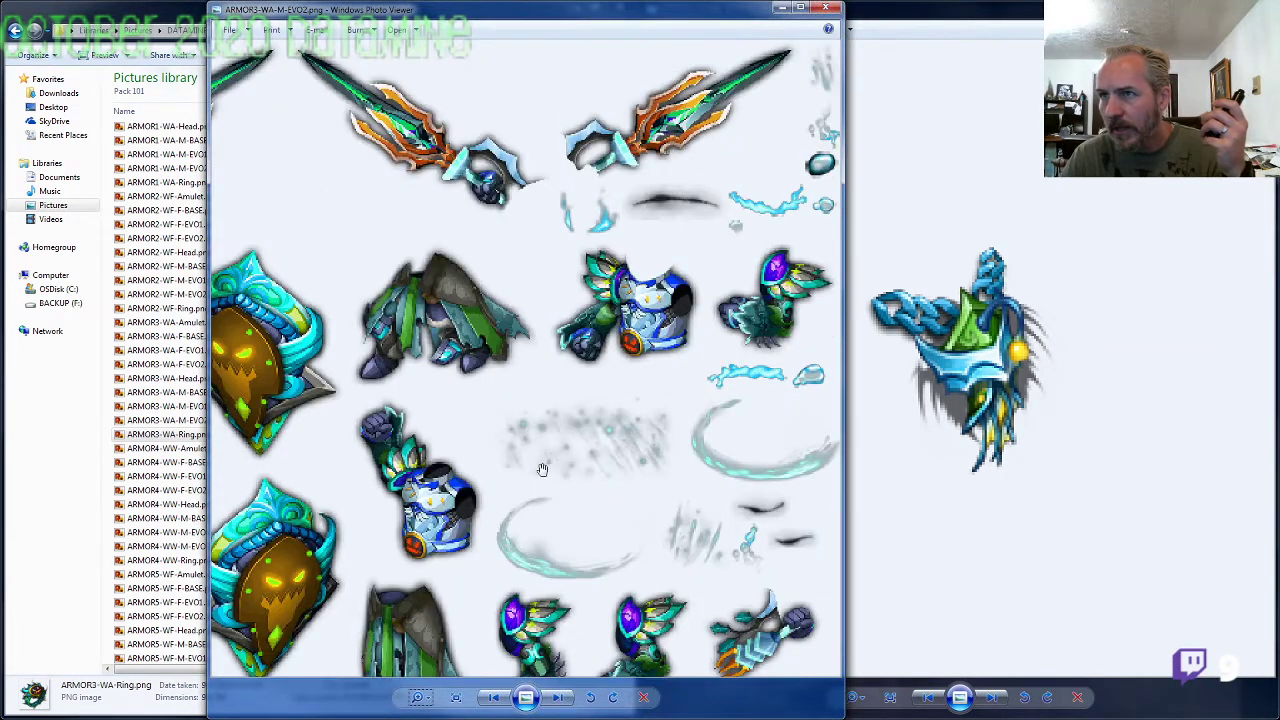
{"action": "left_click", "coordinate": [825, 8]}
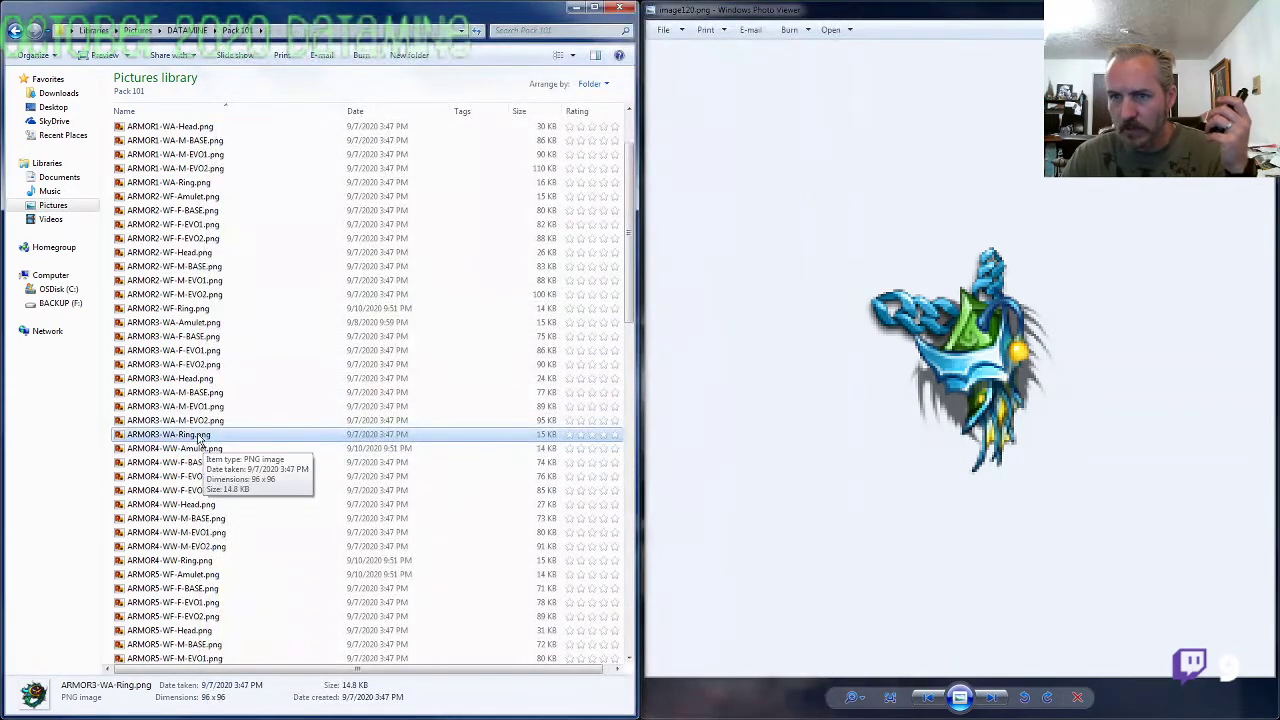
Step: View ARMOR3-WA-Ring.png and magnify the emblem on the body piece of ARMOR3-WA-M-EVO2.png
{"action": "double_click", "coordinate": [200, 437]}
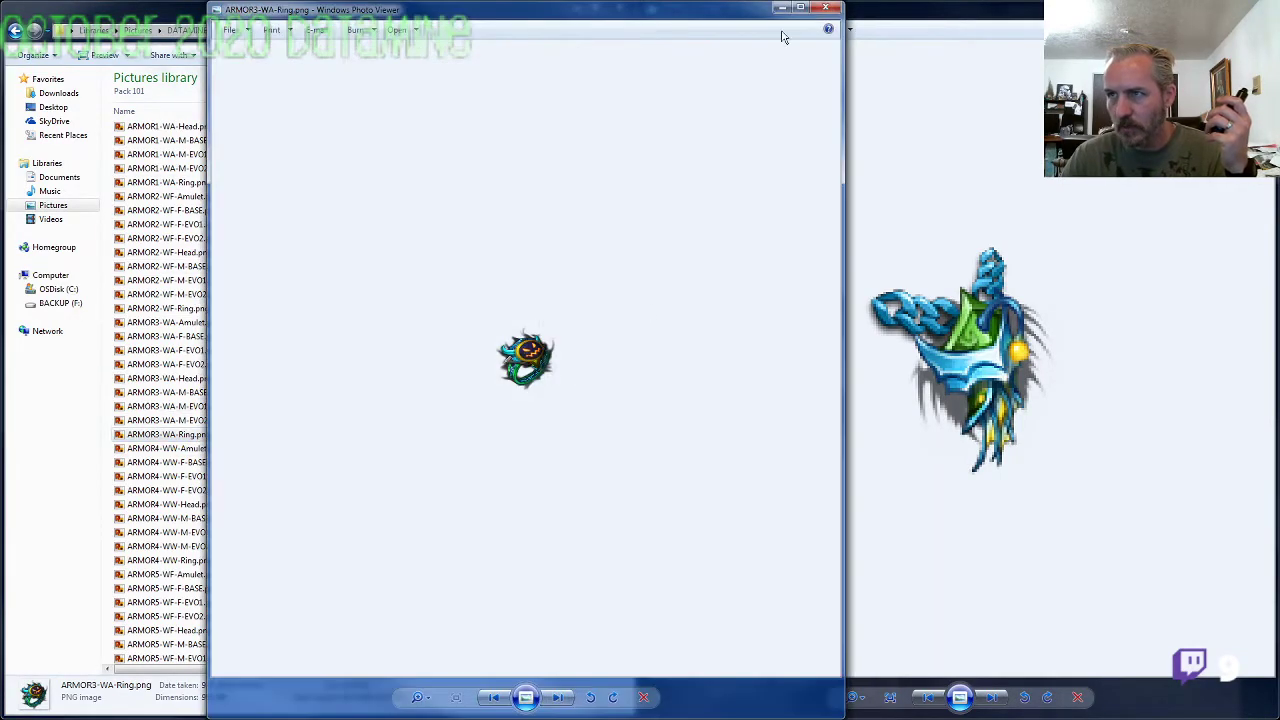
{"action": "left_click", "coordinate": [827, 12]}
{"action": "double_click", "coordinate": [410, 420]}
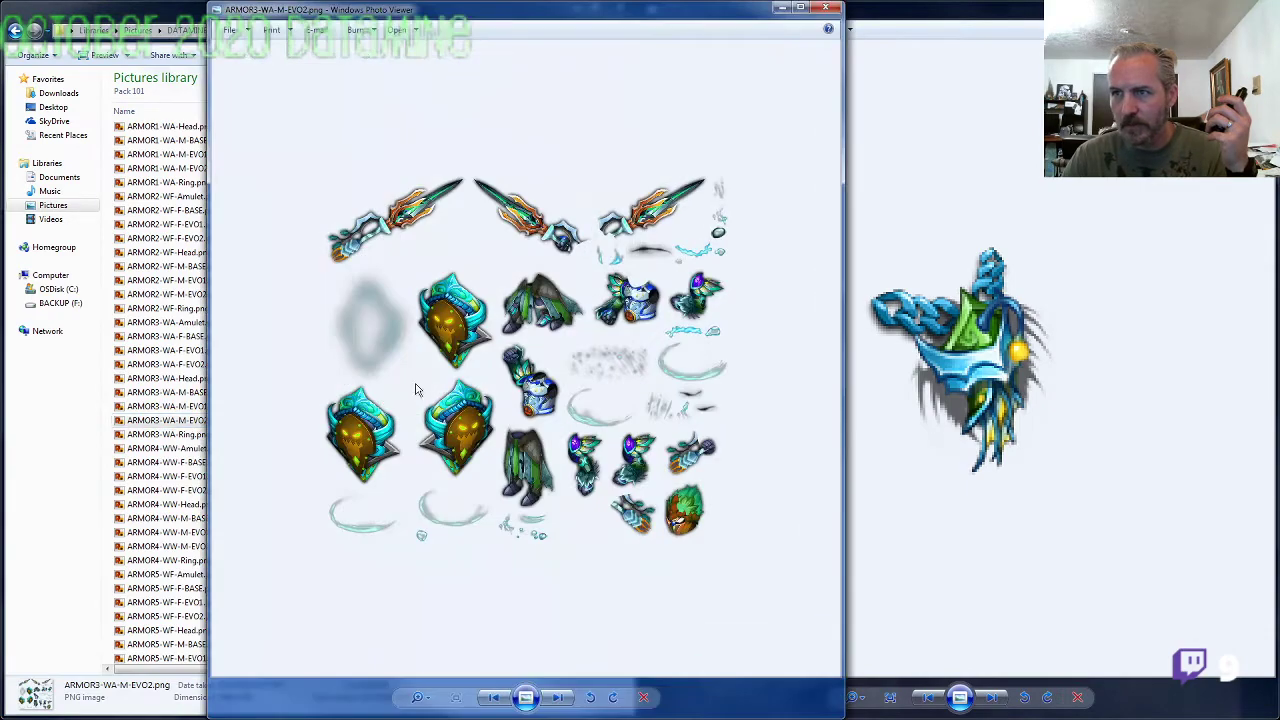
{"action": "left_click", "coordinate": [418, 698]}
{"action": "left_click_drag", "start_coordinate": [421, 706], "coordinate": [478, 383]}
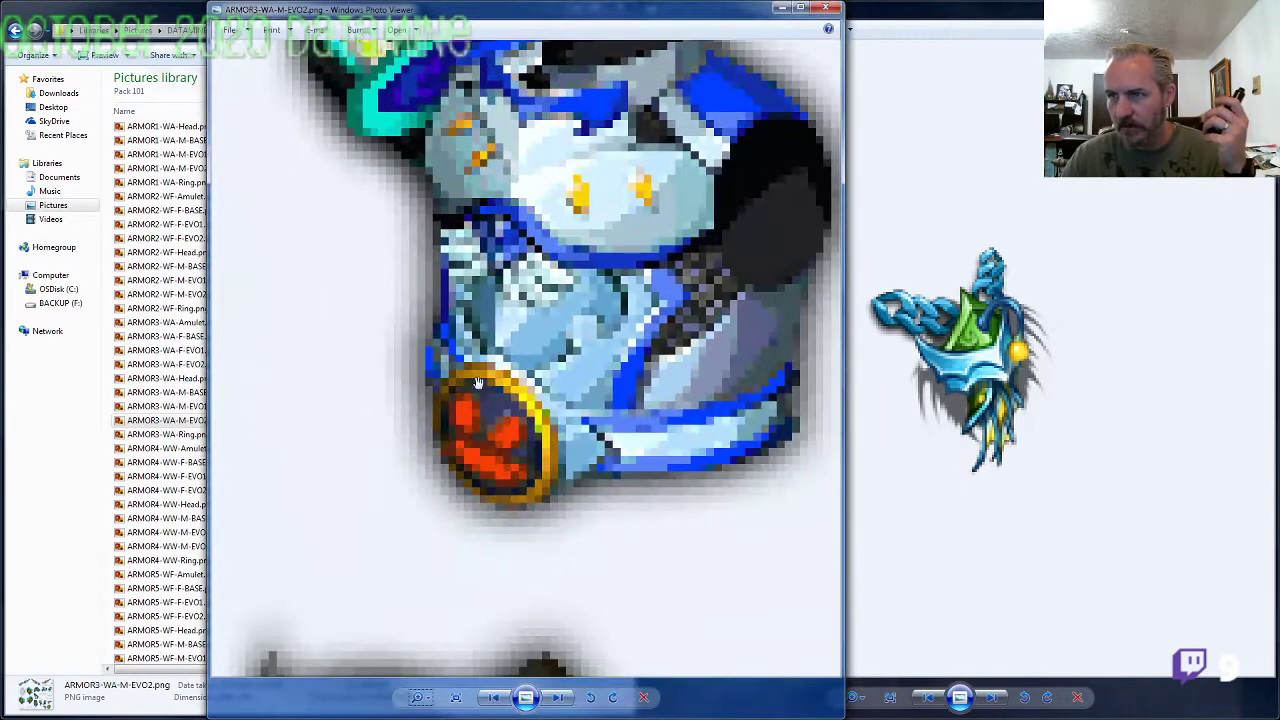
{"action": "left_click", "coordinate": [835, 14]}
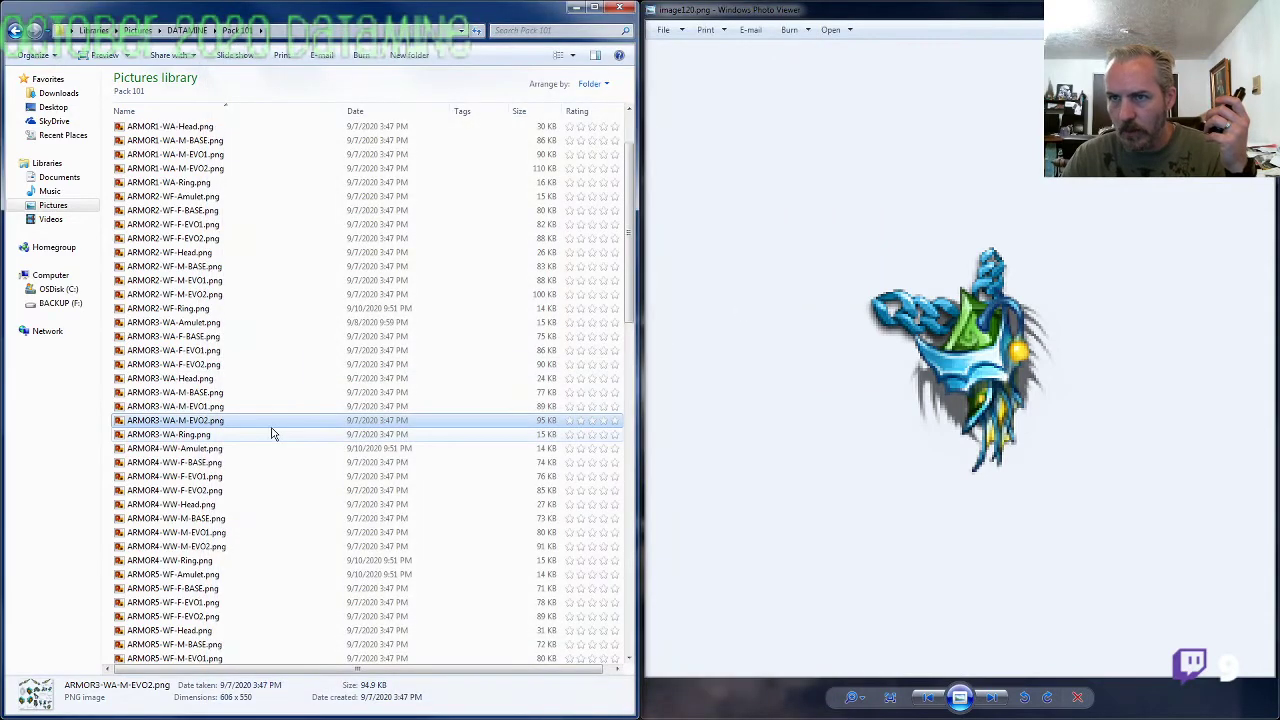
Step: View ARMOR12-WE-M-EVO2.png and compare its enlarged leg, arm and helmet pieces with the image120.png amulet
{"action": "left_click", "coordinate": [222, 448]}
{"action": "scroll", "coordinate": [220, 450], "scroll_direction": "down", "scroll_amount": 2}
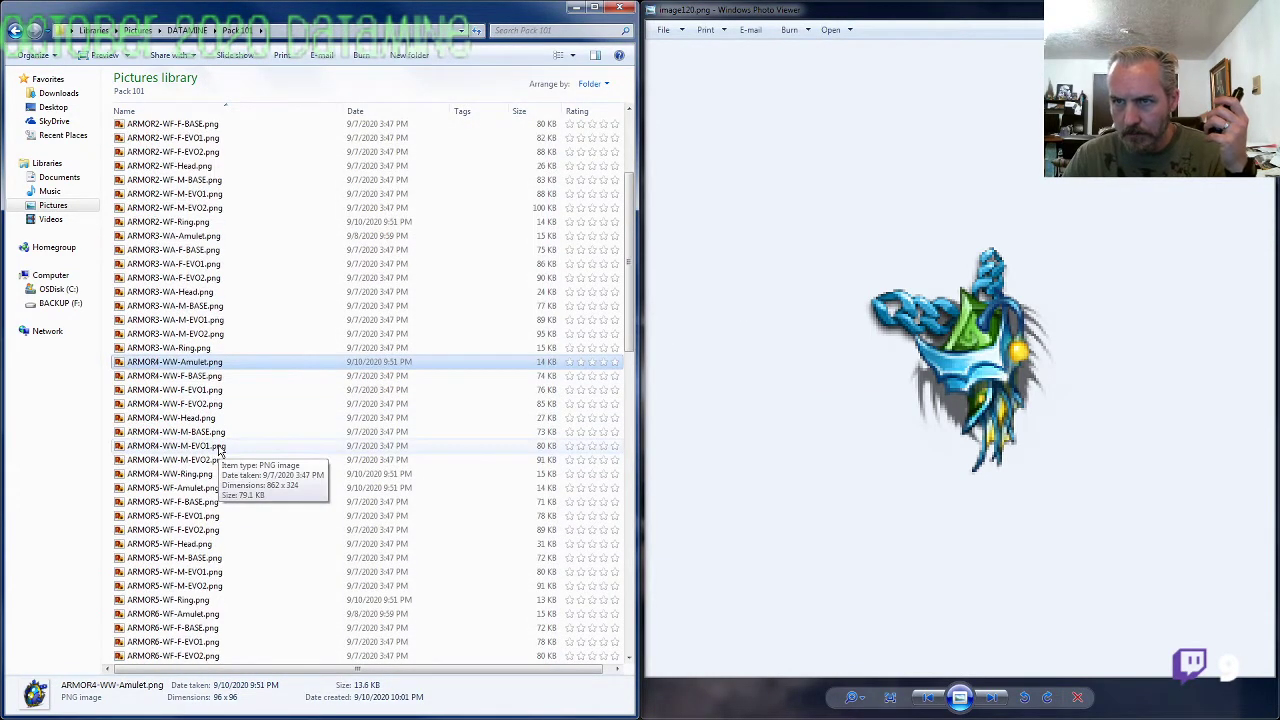
{"action": "scroll", "coordinate": [220, 452], "scroll_direction": "down", "scroll_amount": 11}
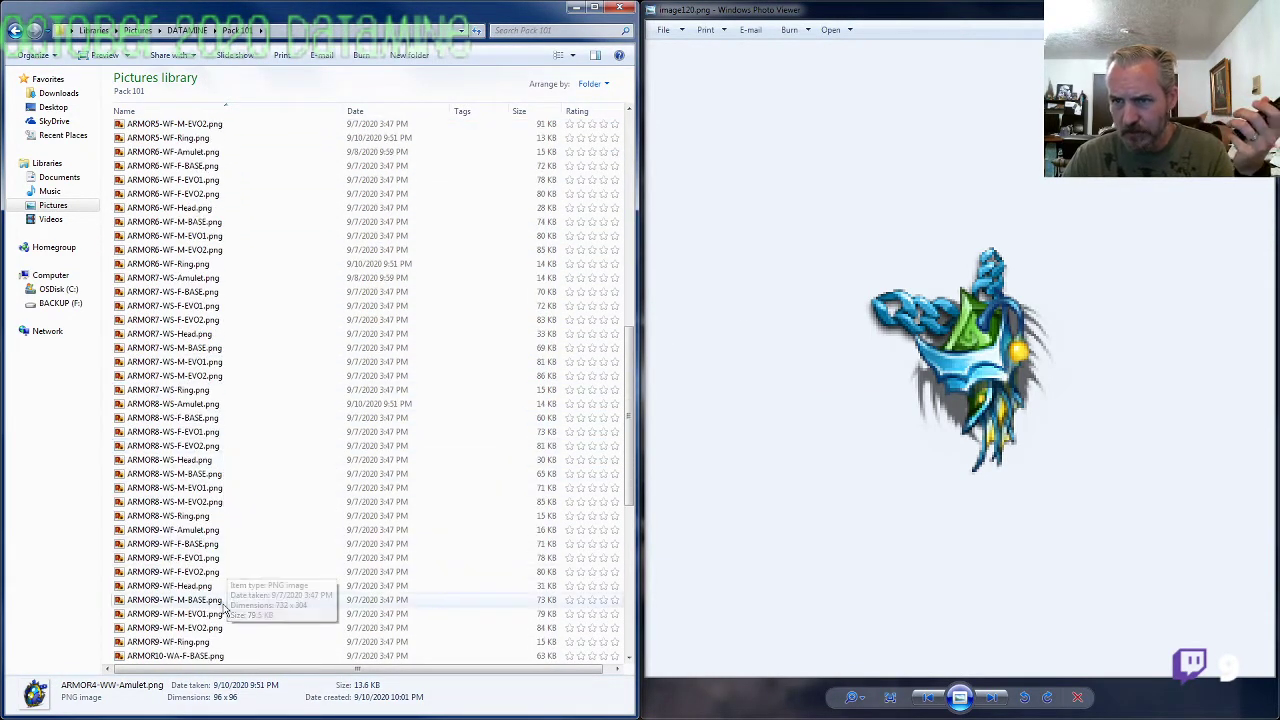
{"action": "scroll", "coordinate": [225, 607], "scroll_direction": "down", "scroll_amount": 10}
{"action": "double_click", "coordinate": [320, 543]}
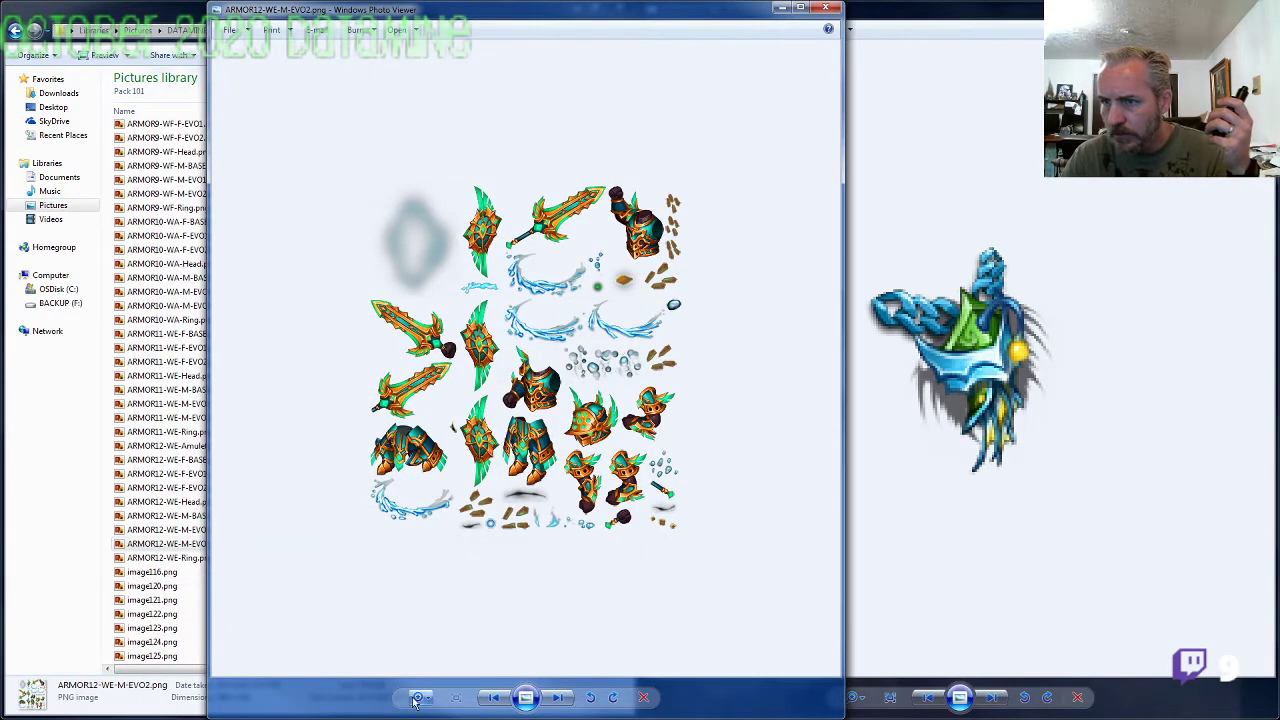
{"action": "left_click", "coordinate": [414, 700]}
{"action": "left_click_drag", "start_coordinate": [414, 697], "coordinate": [414, 672]}
{"action": "left_click_drag", "start_coordinate": [490, 612], "coordinate": [343, 91]}
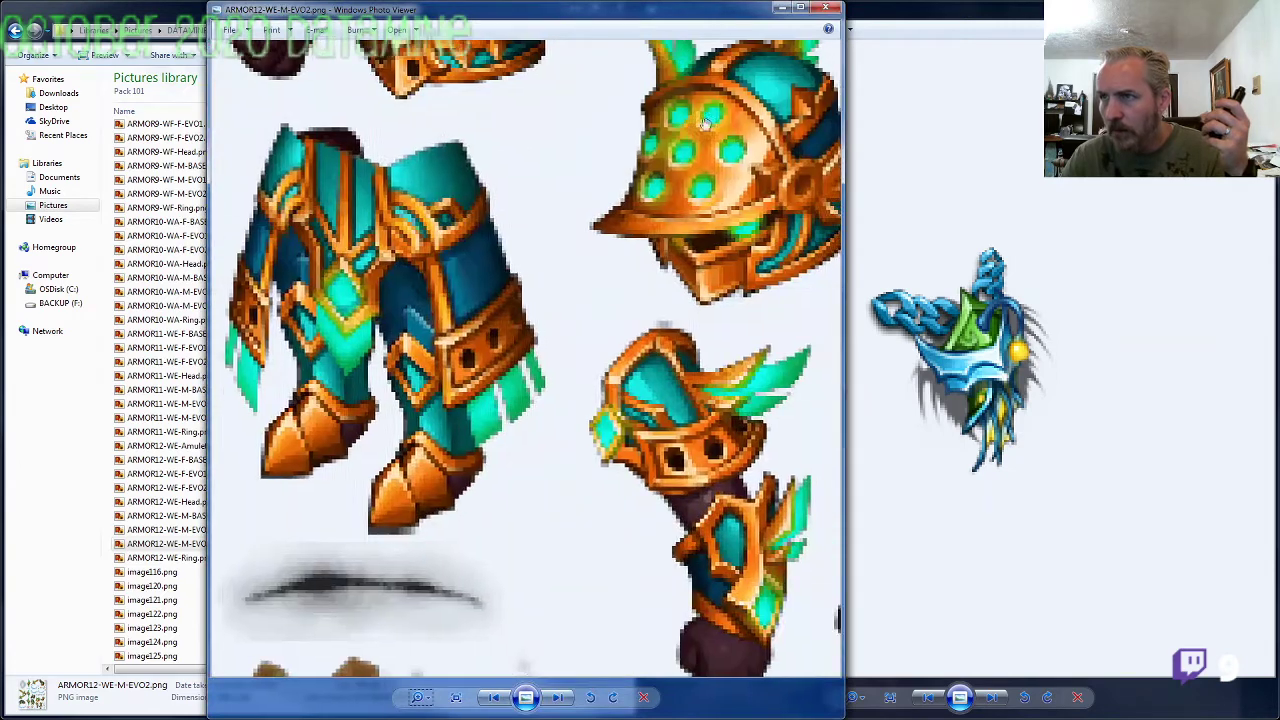
{"action": "left_click_drag", "start_coordinate": [704, 120], "coordinate": [483, 420]}
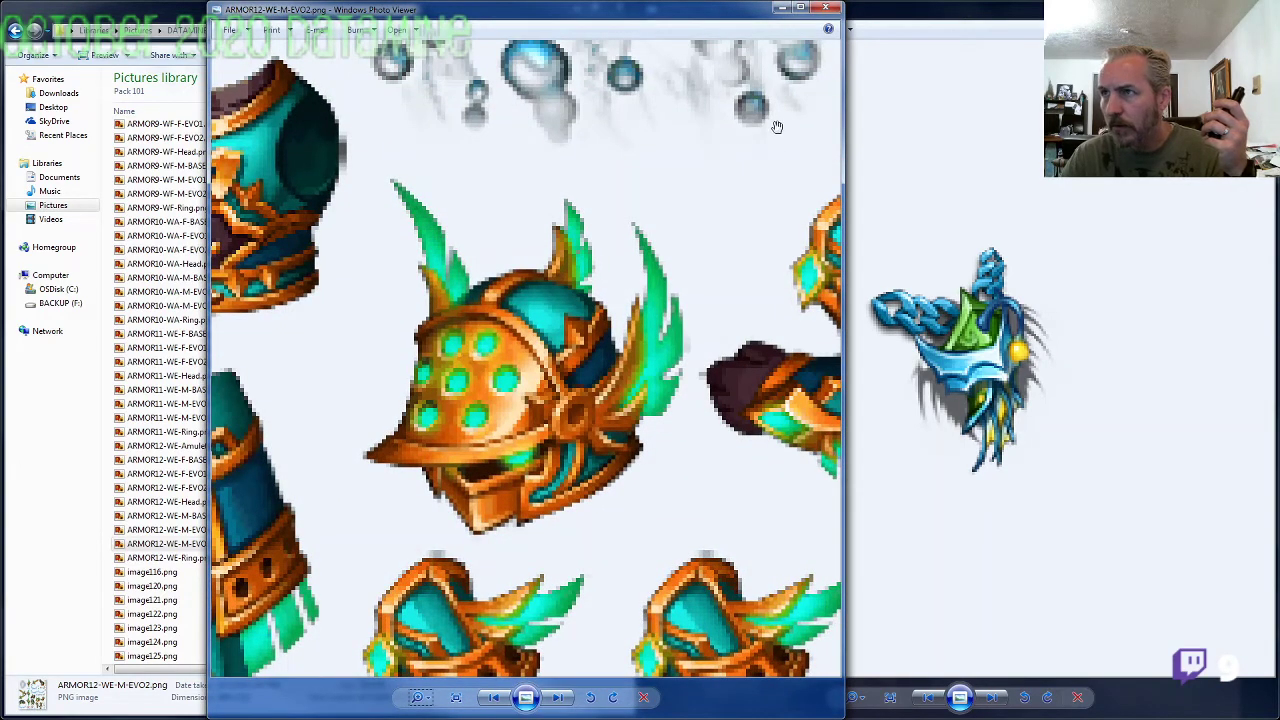
{"action": "left_click", "coordinate": [826, 9]}
Step: View ARMOR11-WE-M-EVO2.png and compare its enlarged helmet with the image120.png amulet
{"action": "double_click", "coordinate": [287, 419]}
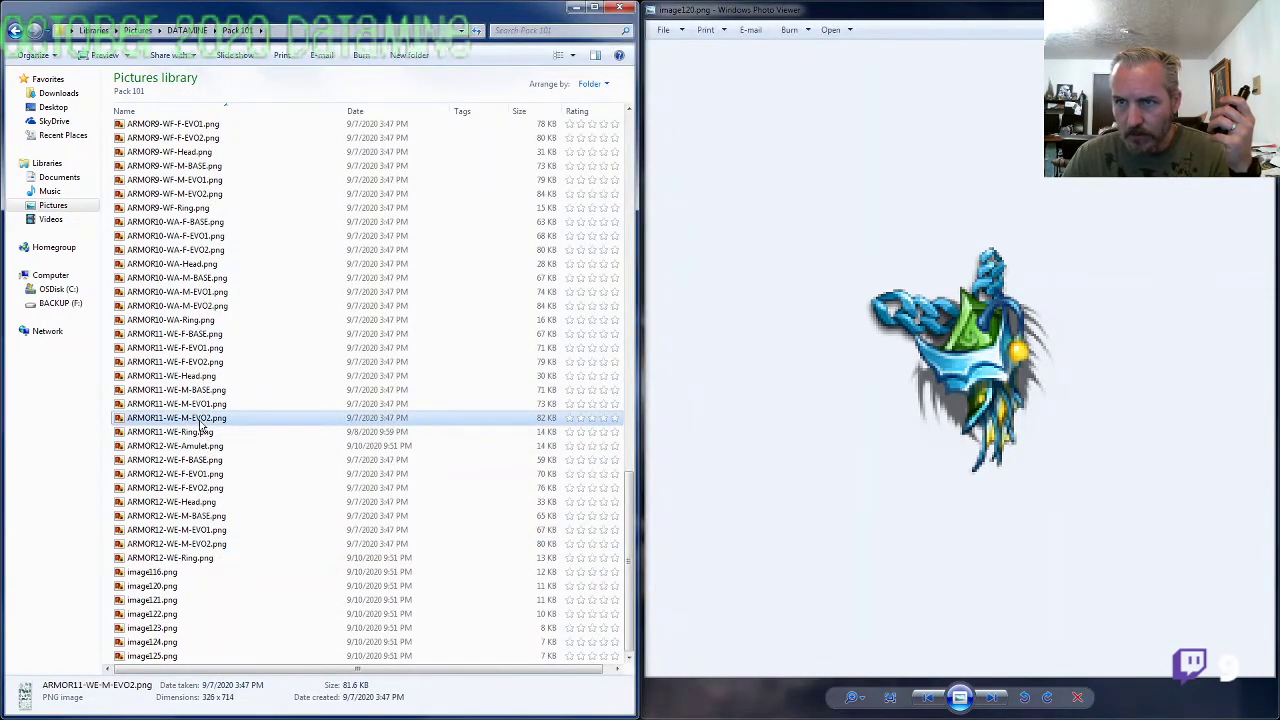
{"action": "left_click", "coordinate": [420, 698]}
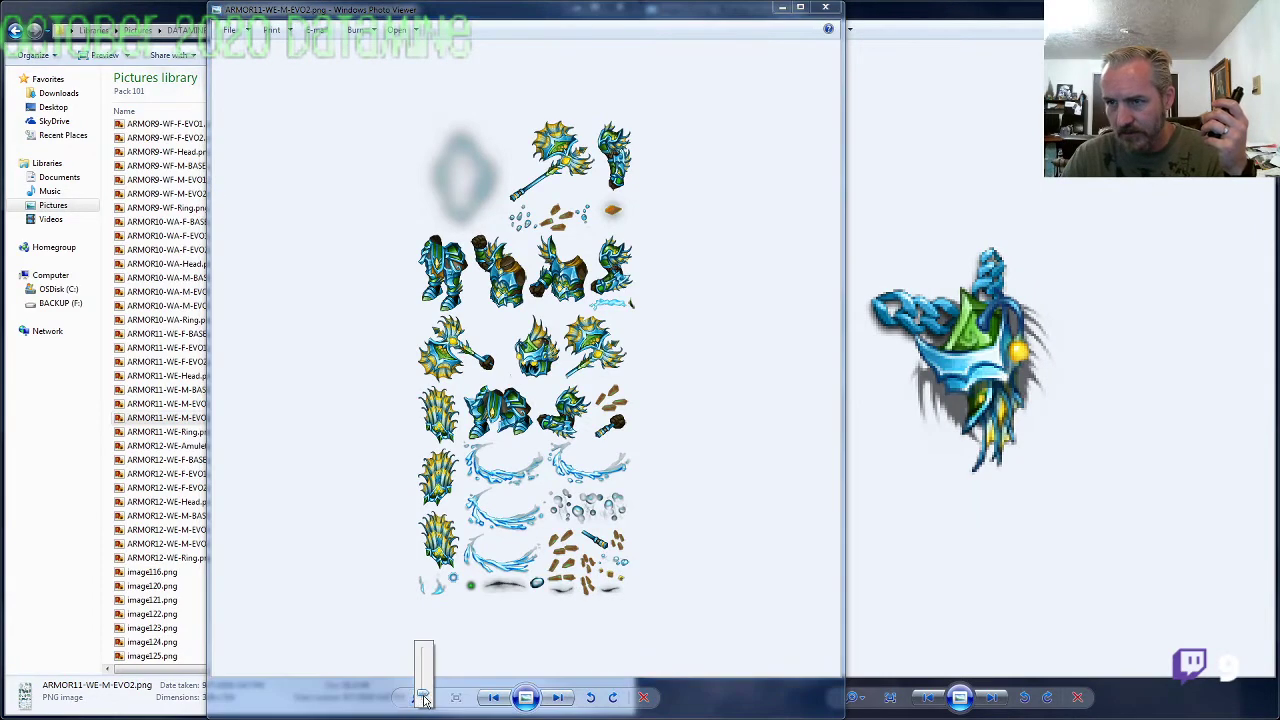
{"action": "scroll", "coordinate": [420, 665], "scroll_direction": "up", "scroll_amount": 6}
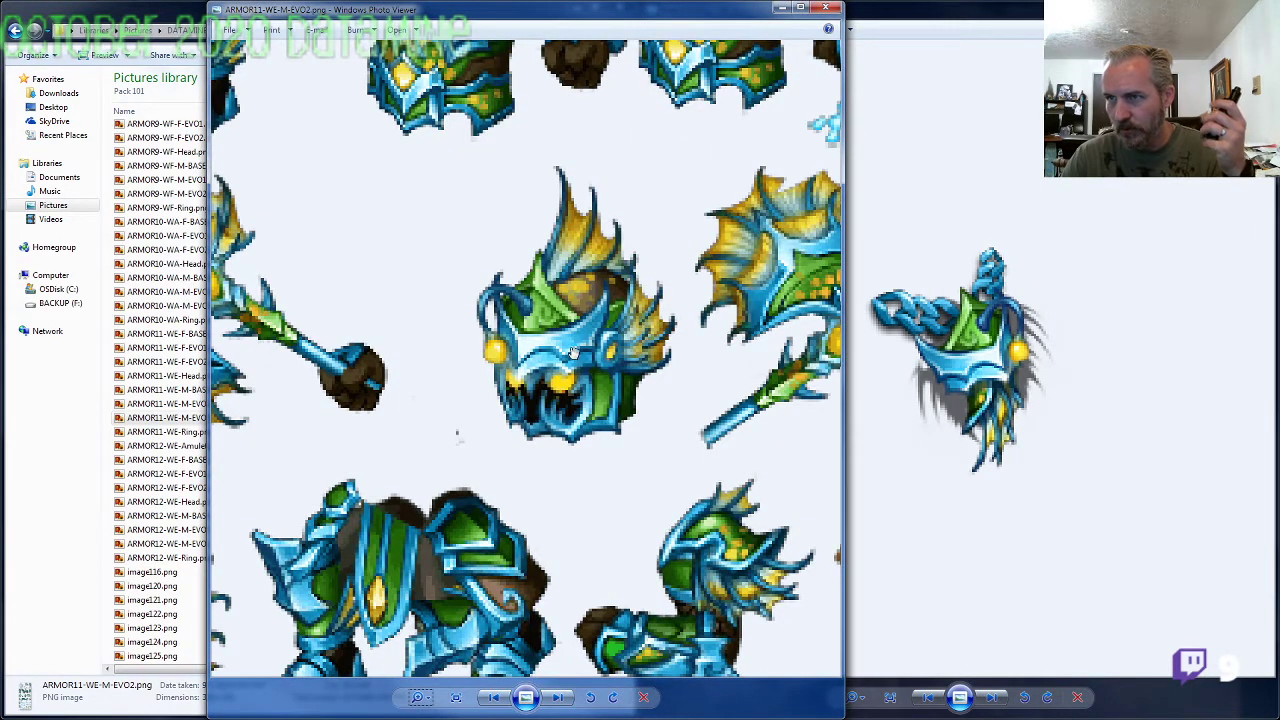
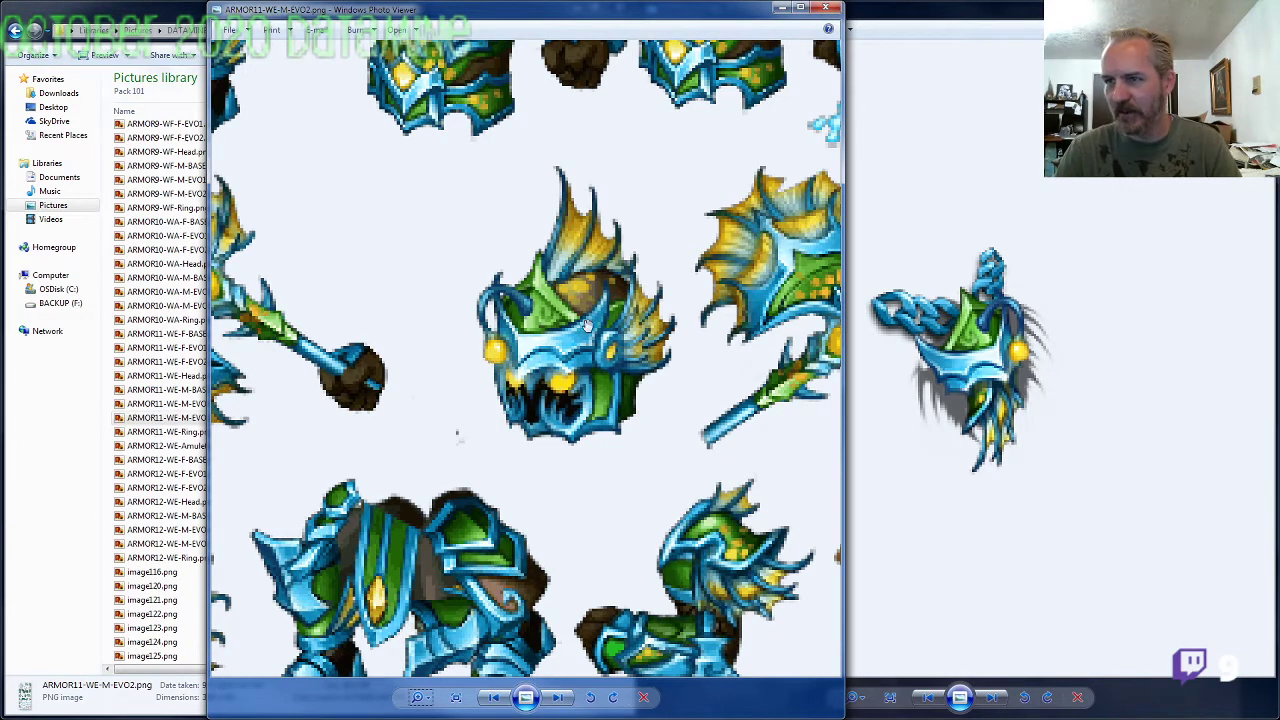
{"action": "left_click", "coordinate": [832, 9]}
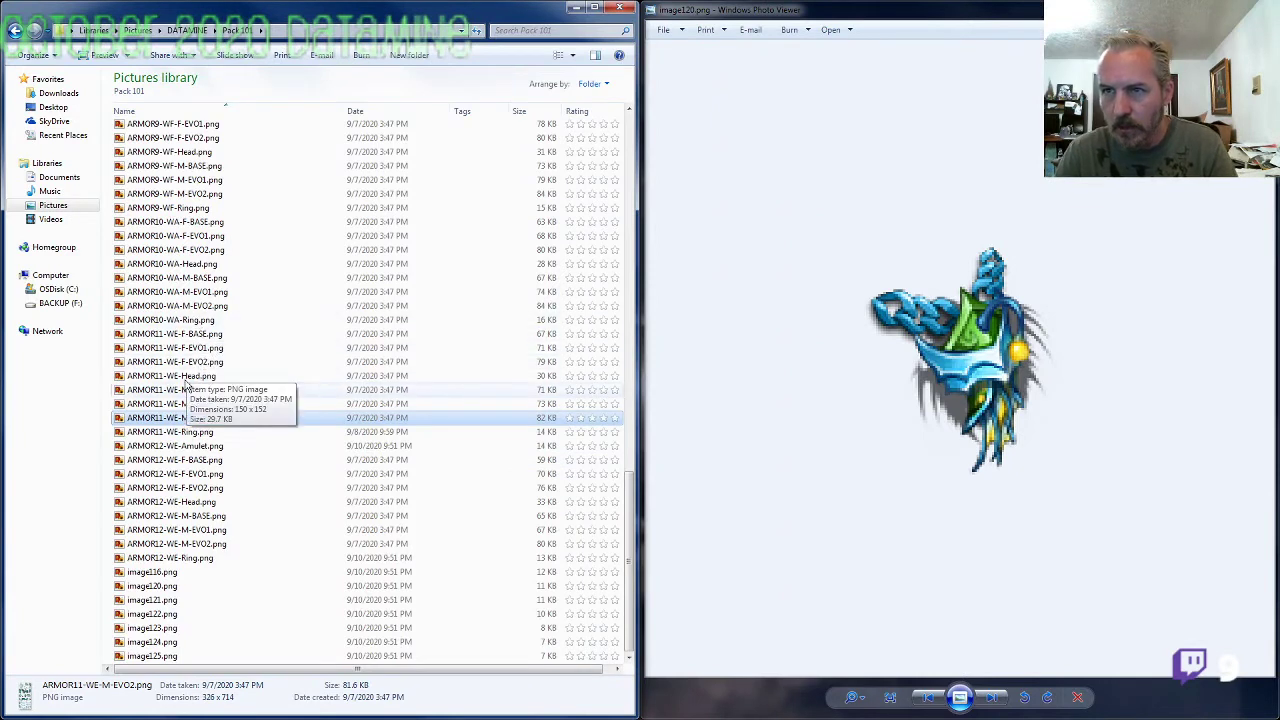
Step: Rename image120.png as ARMOR11-WE-Amulet.png, reusing the name prefix from ARMOR11-WE-M-EVO2.png
{"action": "left_click", "coordinate": [185, 418]}
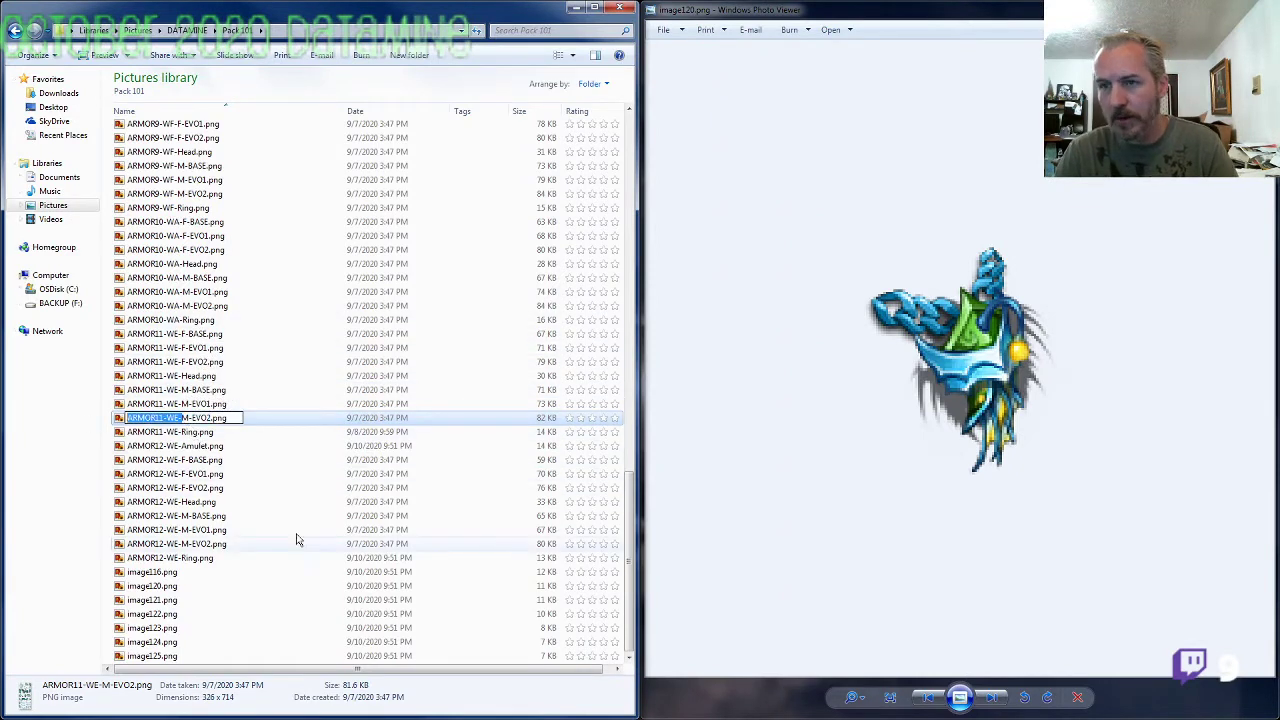
{"action": "left_click", "coordinate": [166, 573]}
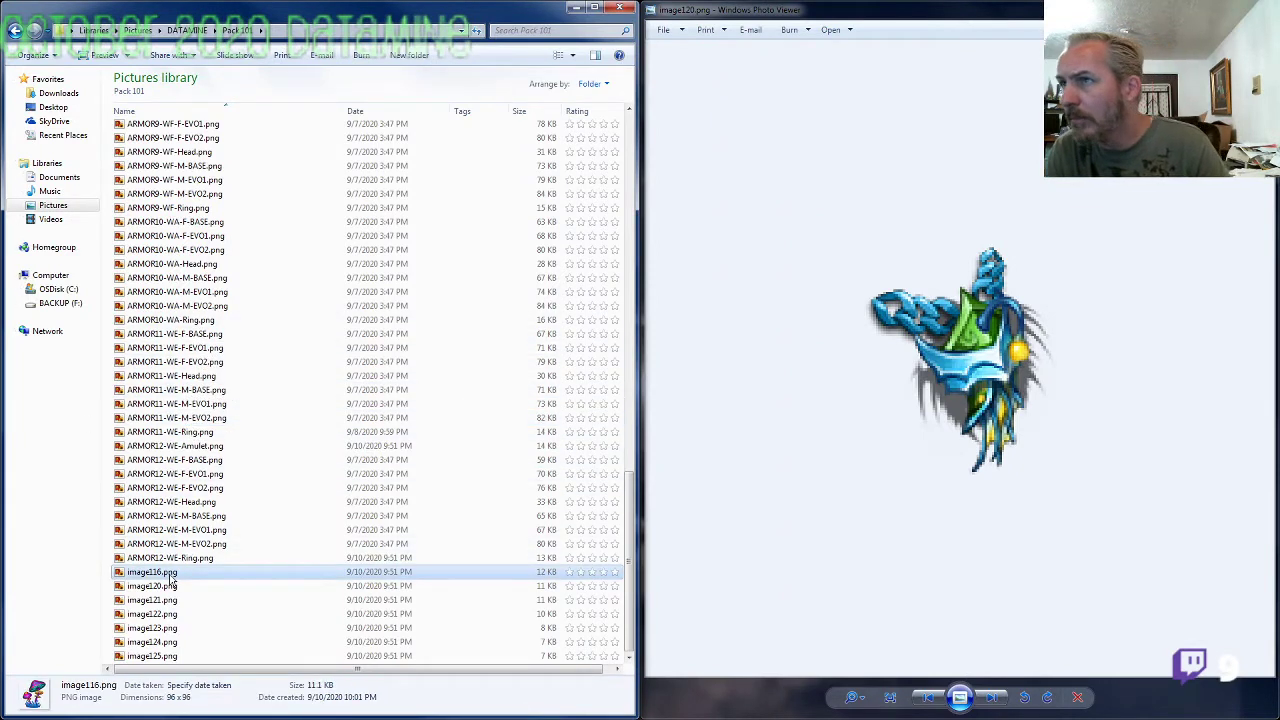
{"action": "left_click", "coordinate": [171, 575]}
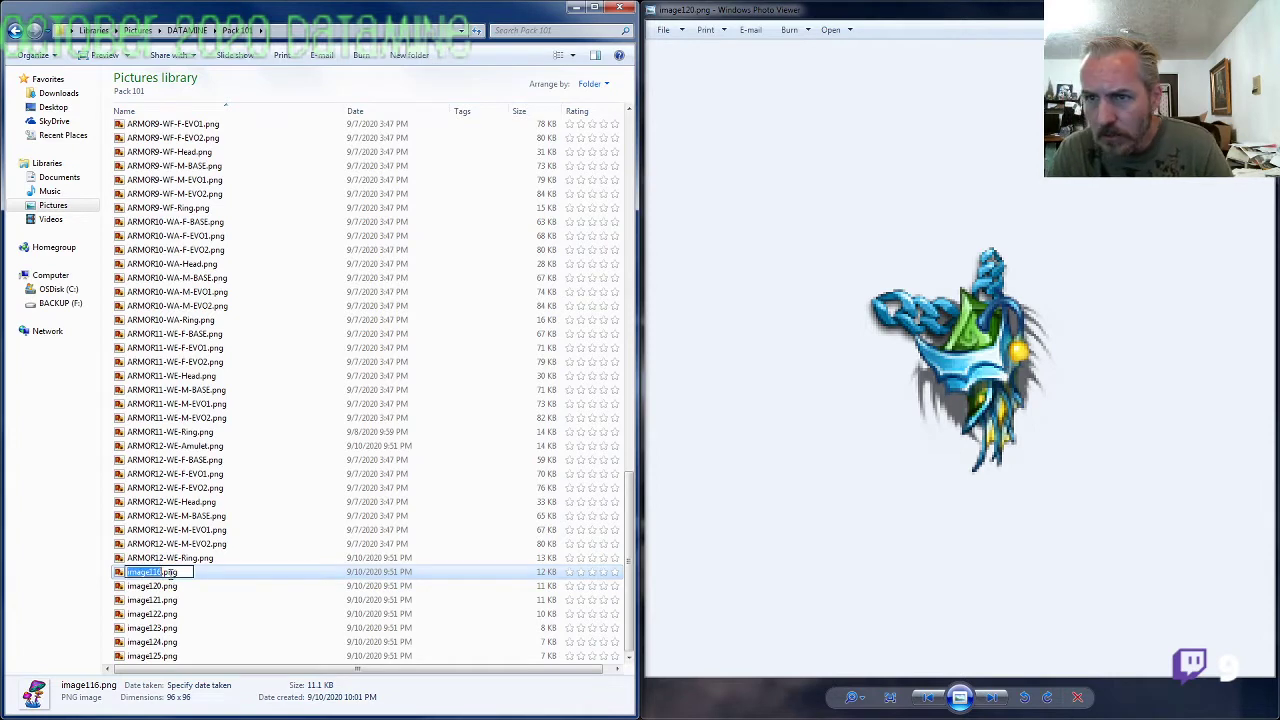
{"action": "left_click", "coordinate": [154, 588]}
{"action": "key", "text": "F2"}
{"action": "type", "text": "ARMOR11-WE-"}
{"action": "type", "text": "A"}
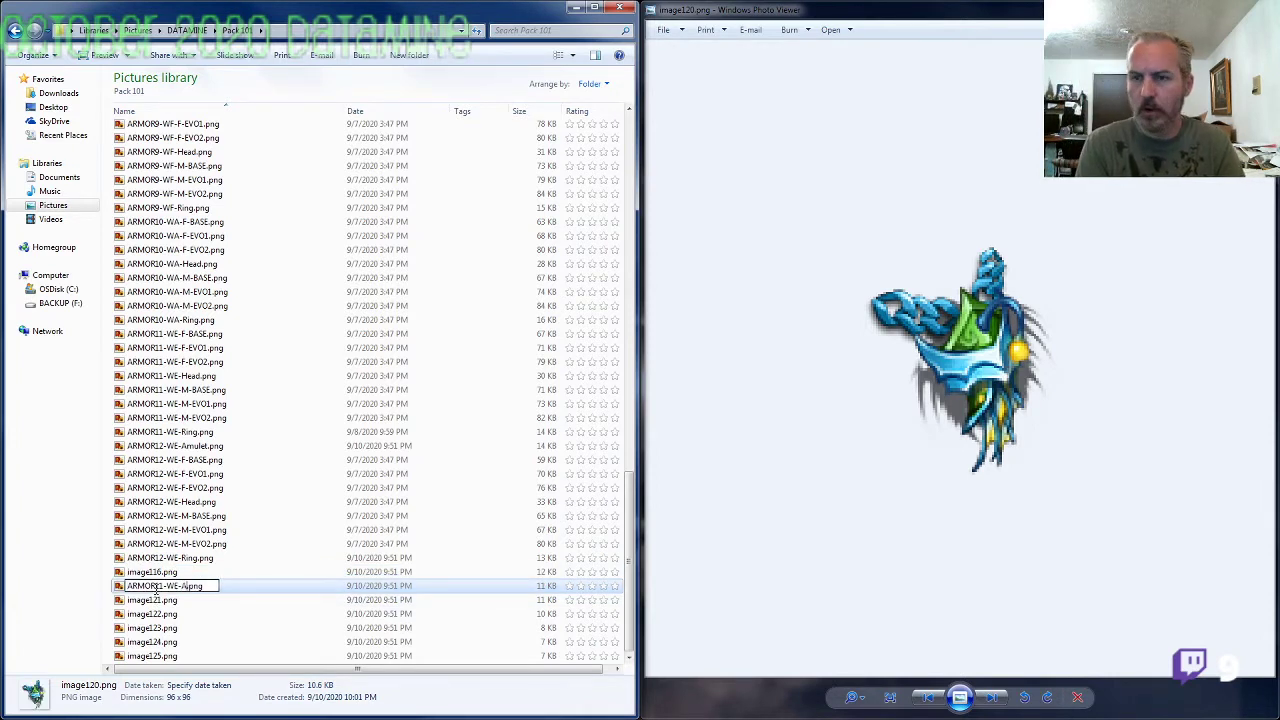
{"action": "type", "text": "mulet"}
{"action": "key", "text": "Tab"}
Step: Show image121.png enlarged and compare its amulet with the pieces in ARMOR10-WA-M-EVO2.png
{"action": "left_click", "coordinate": [697, 474]}
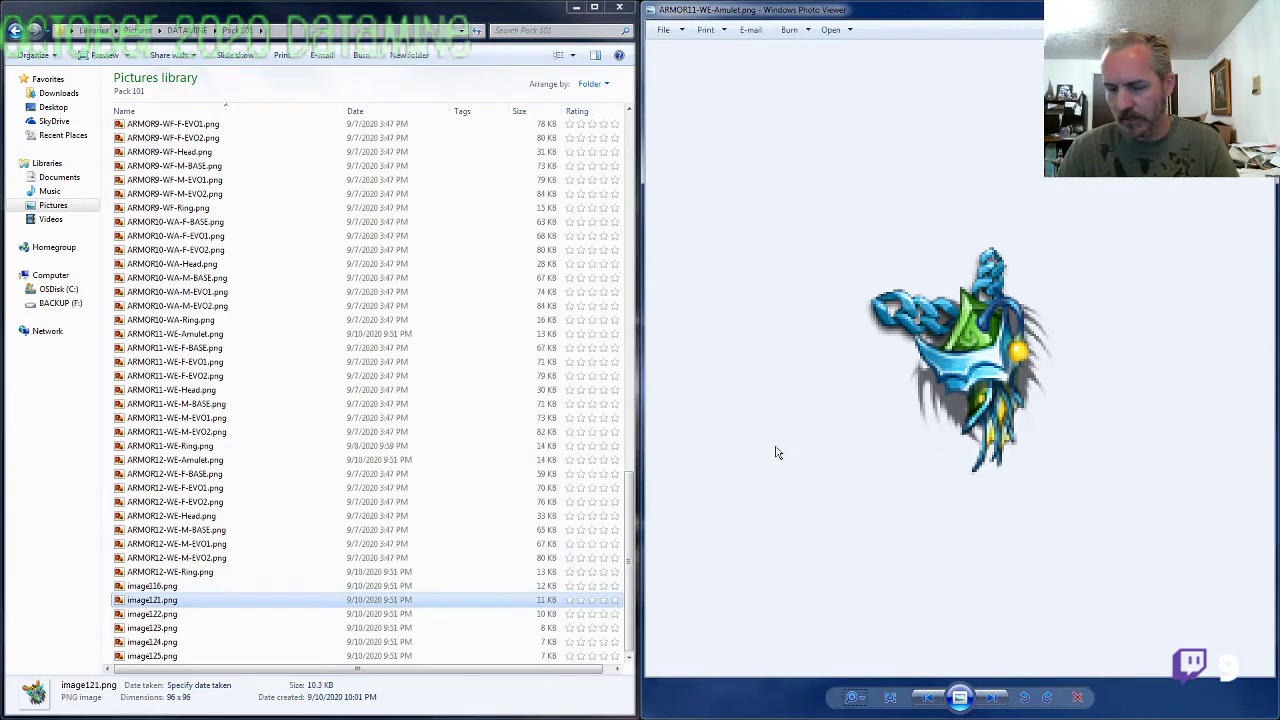
{"action": "key", "text": "Right"}
{"action": "left_click_drag", "start_coordinate": [864, 695], "coordinate": [870, 655]}
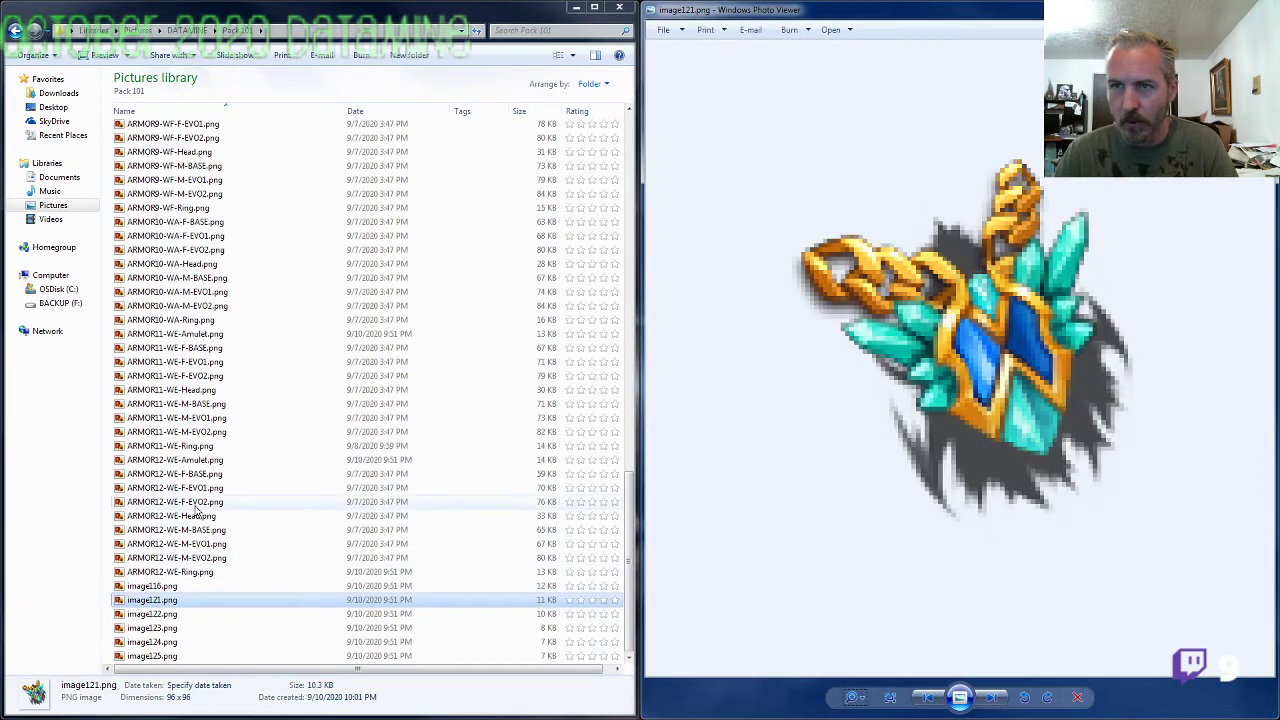
{"action": "double_click", "coordinate": [188, 310]}
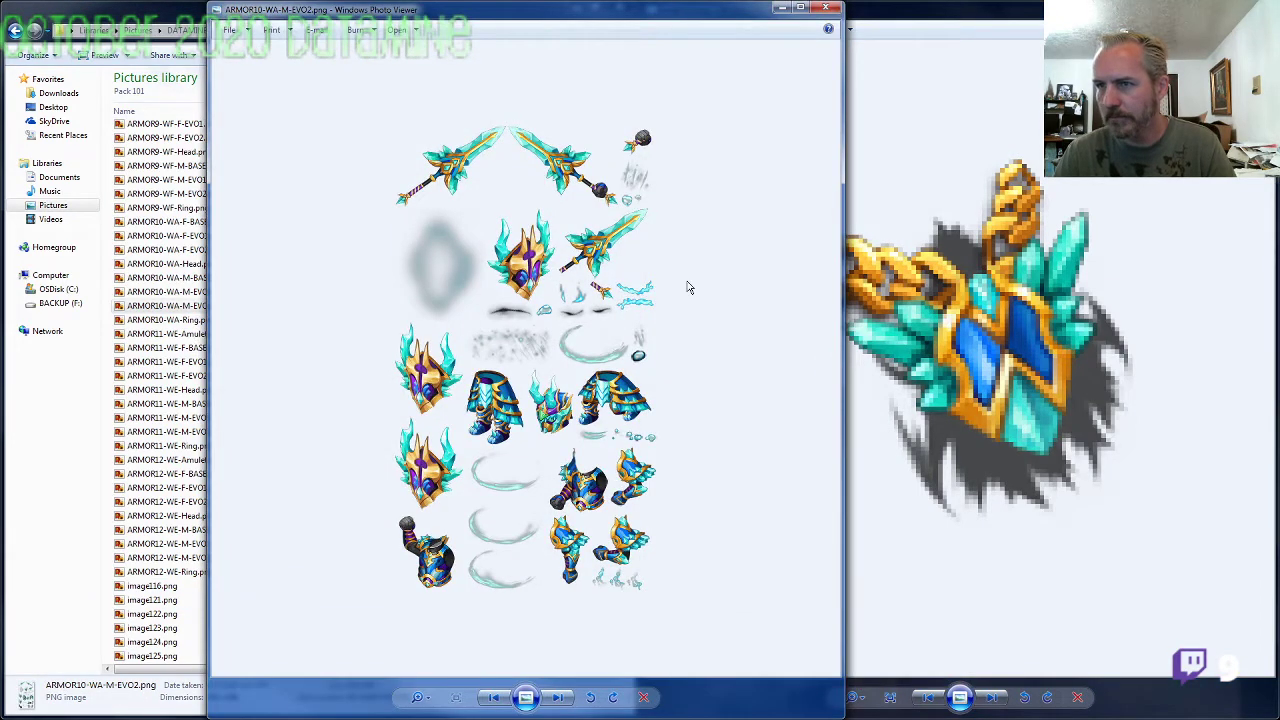
{"action": "left_click", "coordinate": [824, 9]}
Step: Rename image121.png as ARMOR10-WA-Amulet.png, reusing the name prefix from ARMOR10-WA-M-EVO2.png
{"action": "left_click", "coordinate": [185, 305]}
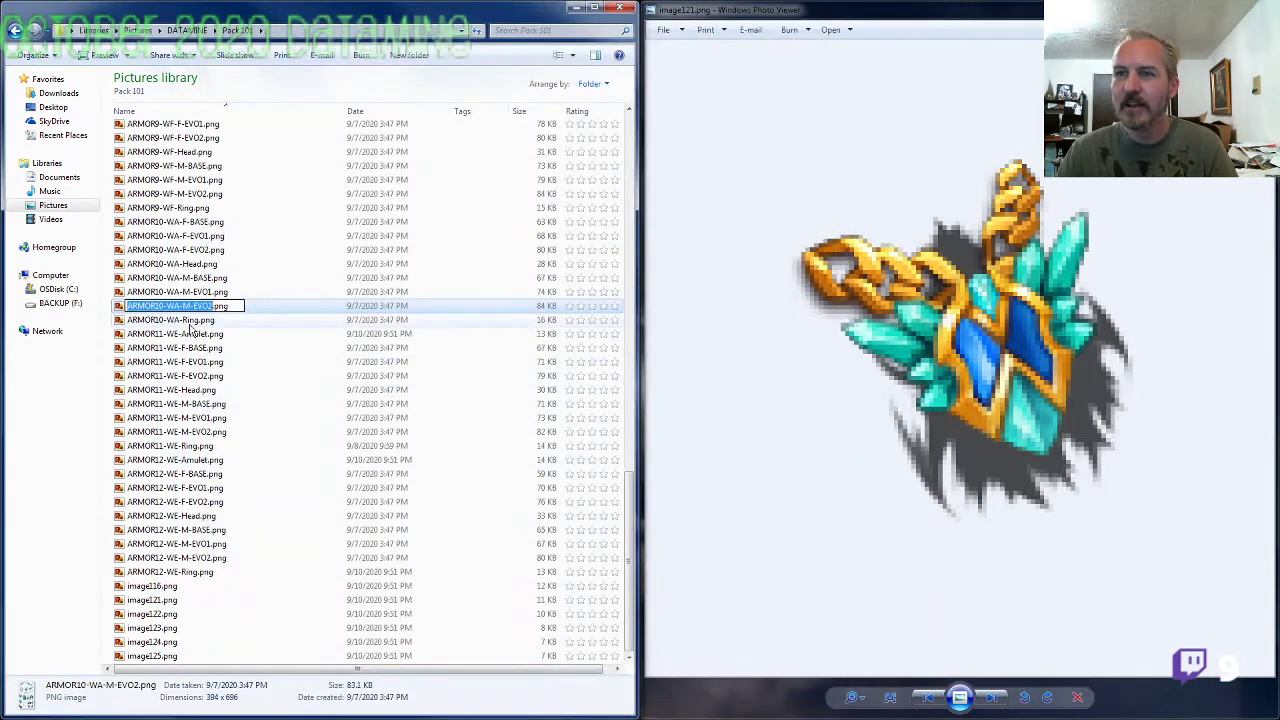
{"action": "left_click", "coordinate": [160, 600]}
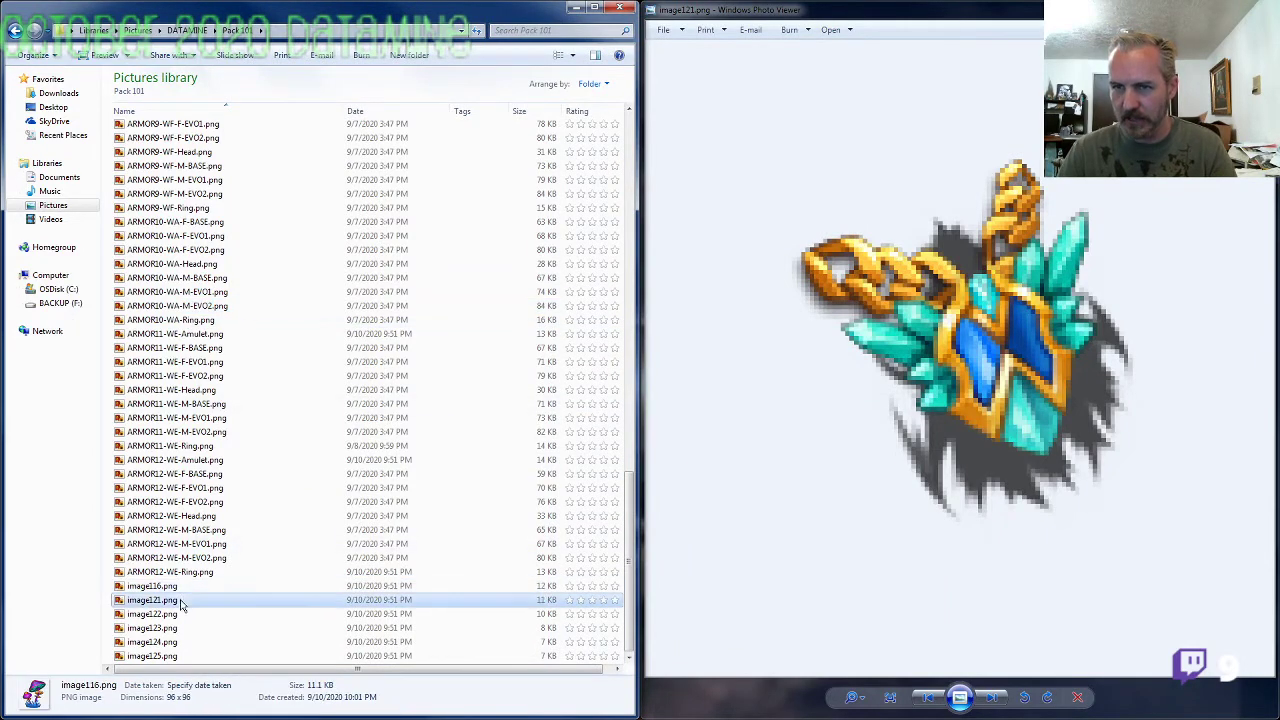
{"action": "left_click", "coordinate": [160, 600]}
{"action": "type", "text": "ARMOR10-WA-"}
{"action": "type", "text": "Amulet"}
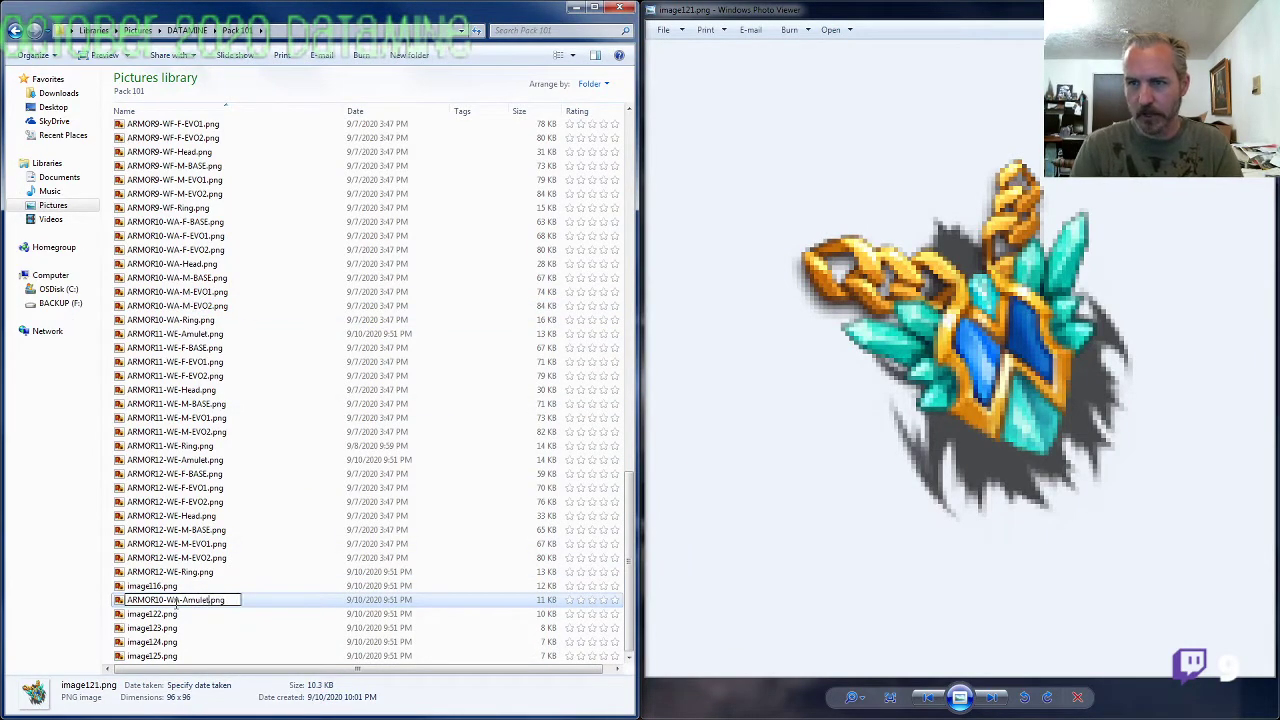
{"action": "key", "text": "Return"}
Step: View image122.png and image123.png enlarged, and go on through image124.png to image125.png
{"action": "left_click", "coordinate": [176, 612]}
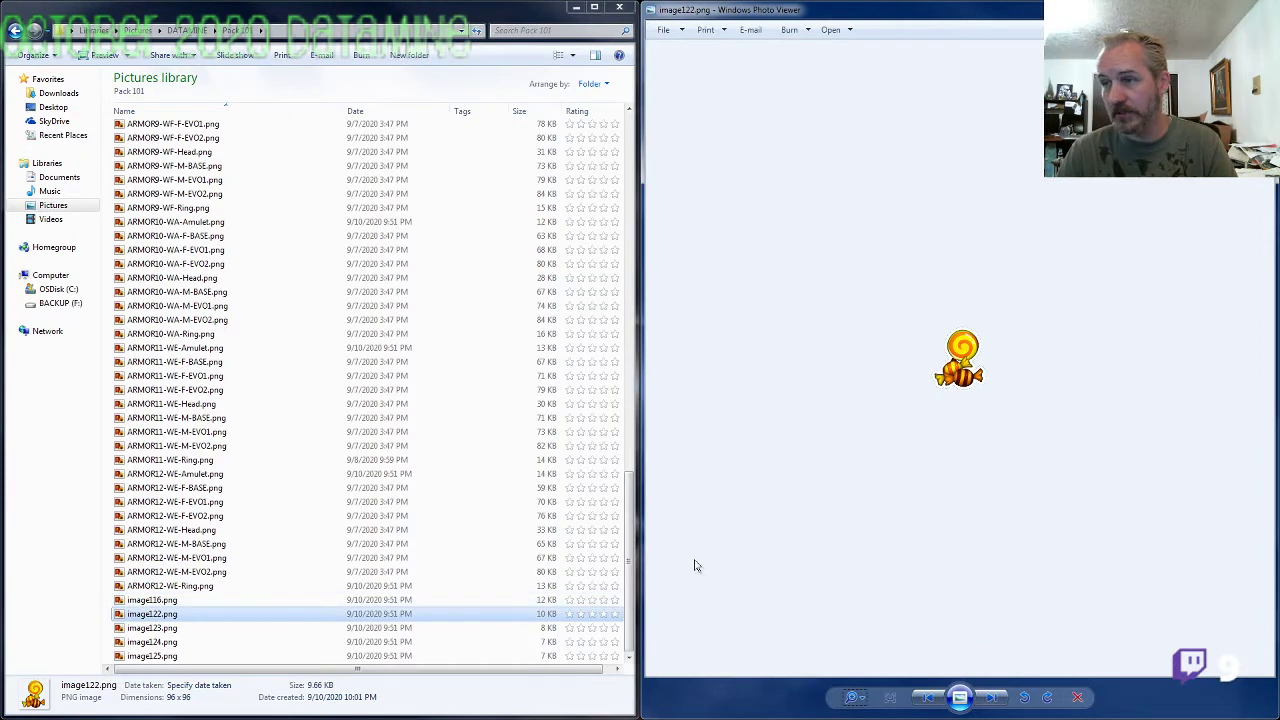
{"action": "left_click_drag", "start_coordinate": [849, 698], "coordinate": [842, 680]}
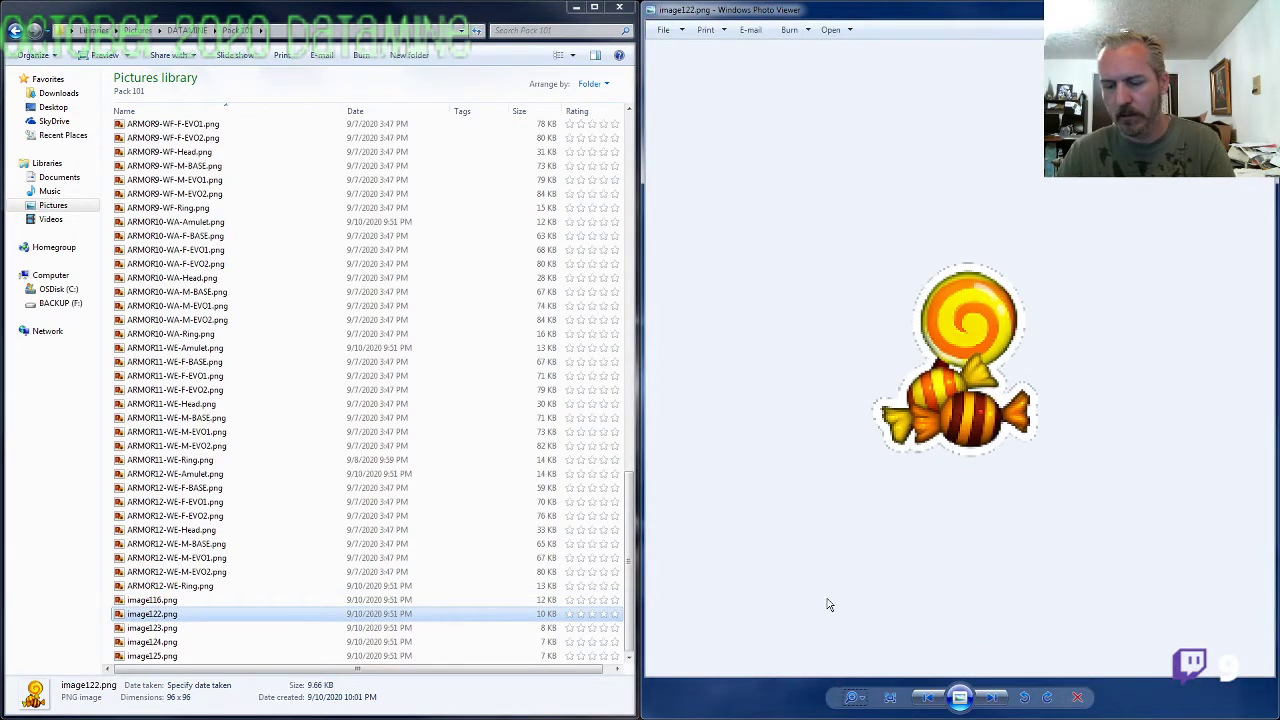
{"action": "key", "text": "Right"}
{"action": "left_click_drag", "start_coordinate": [851, 697], "coordinate": [852, 678]}
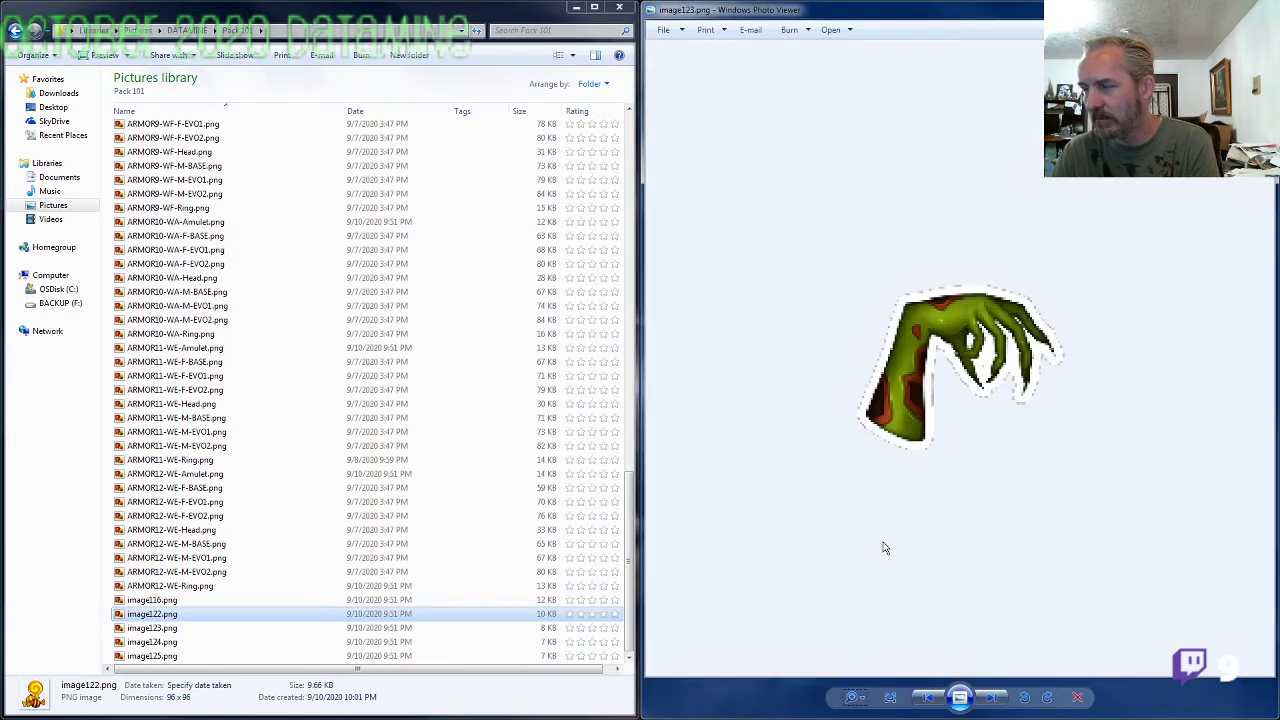
{"action": "key", "text": "Right"}
{"action": "key", "text": "Right"}
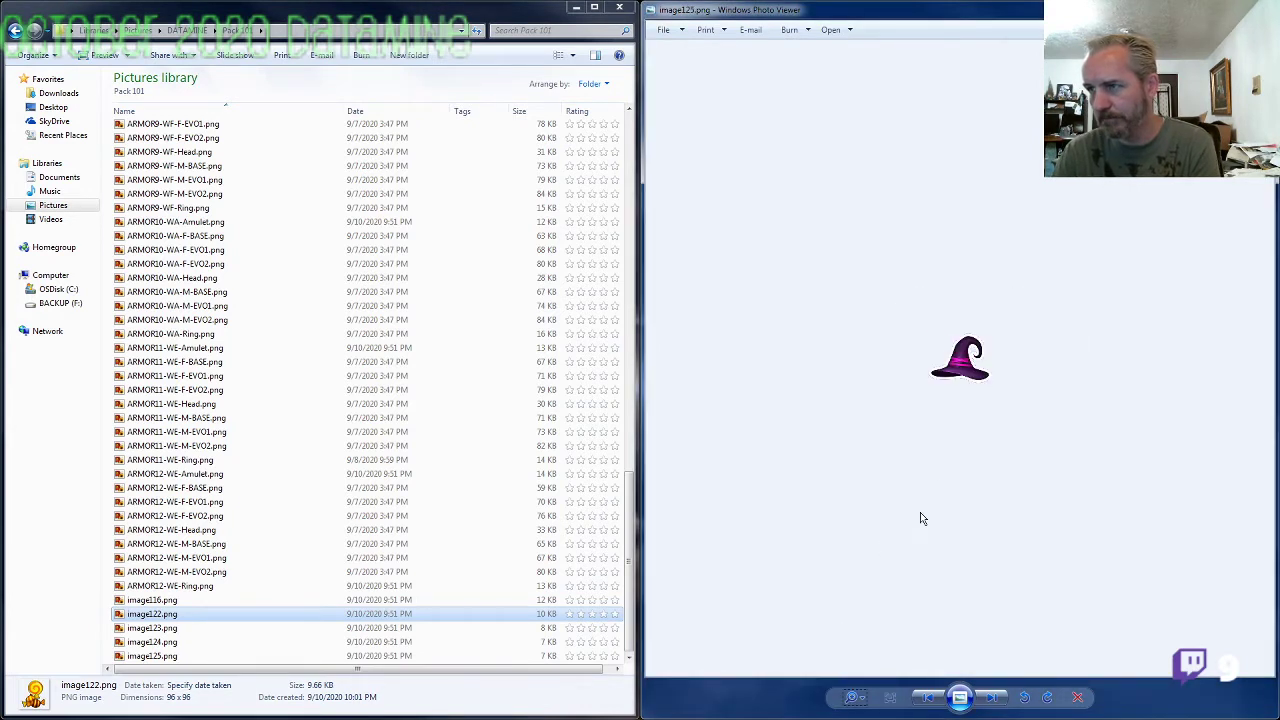
Step: Look back through the unnamed images from image125.png and close the image viewer
{"action": "key", "text": "Right"}
{"action": "key", "text": "Left"}
{"action": "key", "text": "Left"}
{"action": "key", "text": "Left"}
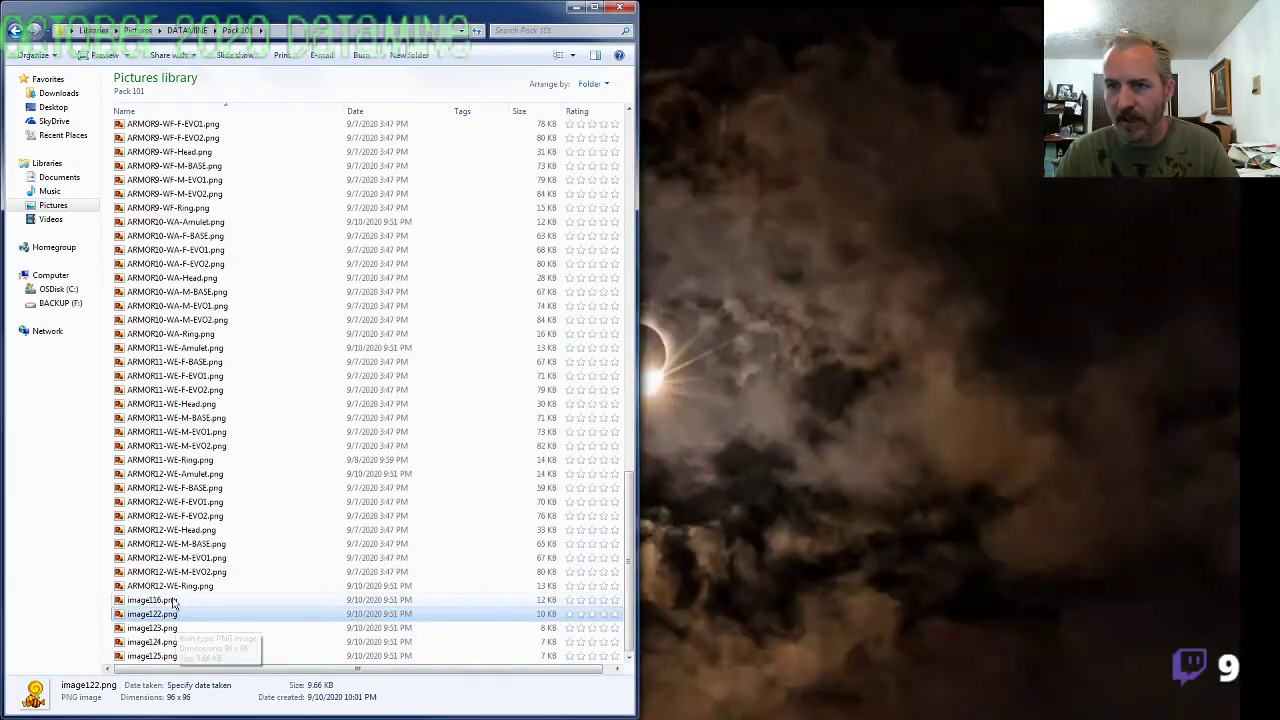
Step: View image116.png enlarged, and go on through image122.png, image123.png and image124.png to image125.png
{"action": "double_click", "coordinate": [173, 601]}
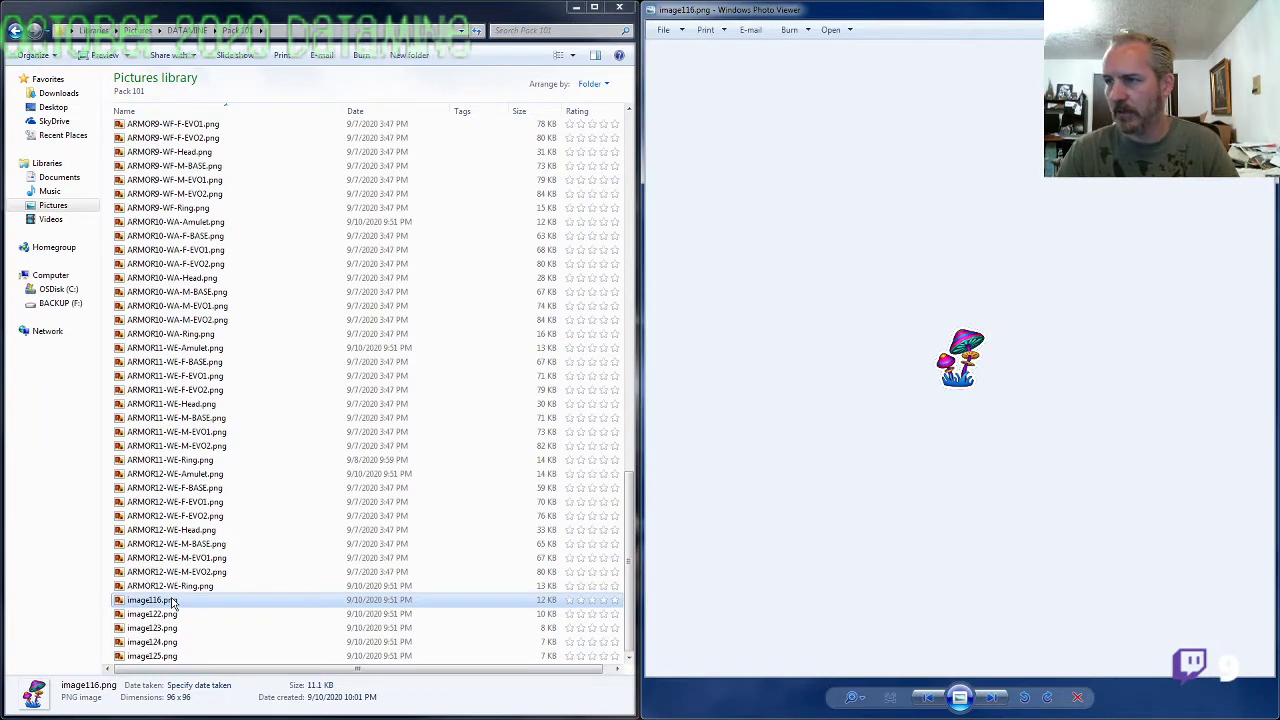
{"action": "left_click", "coordinate": [862, 692]}
{"action": "left_click_drag", "start_coordinate": [862, 690], "coordinate": [862, 678]}
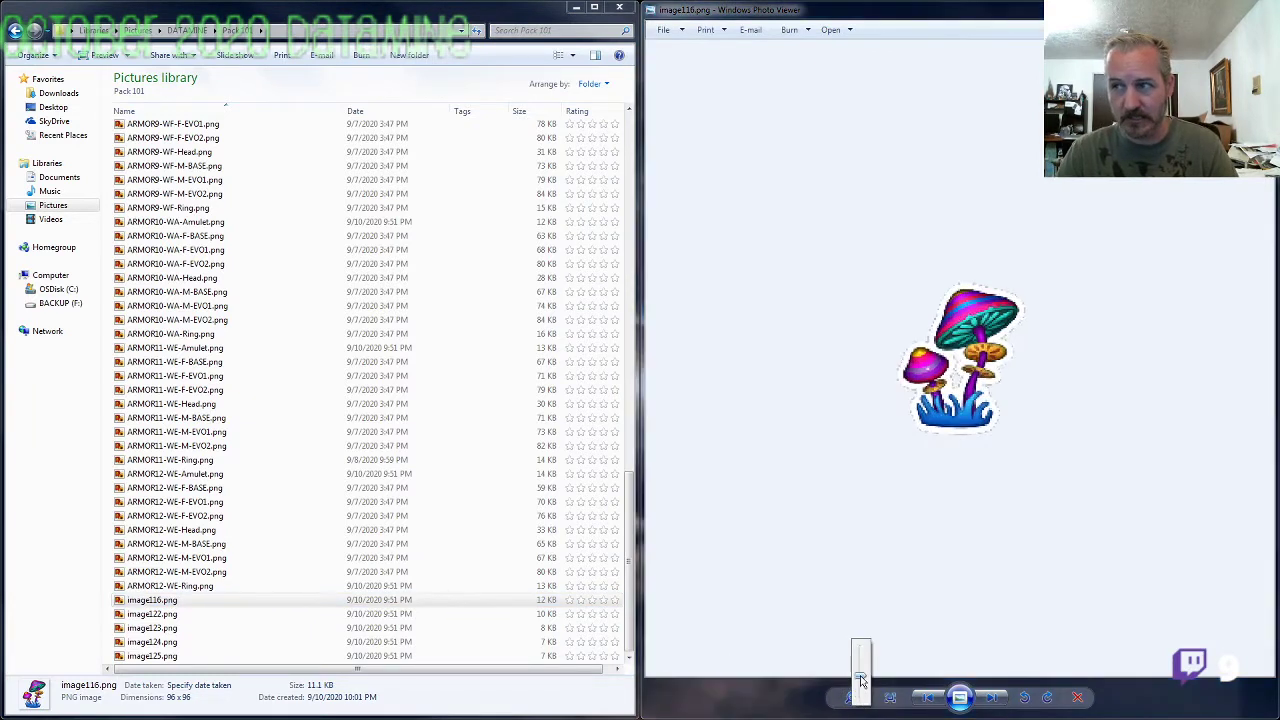
{"action": "key", "text": "Right"}
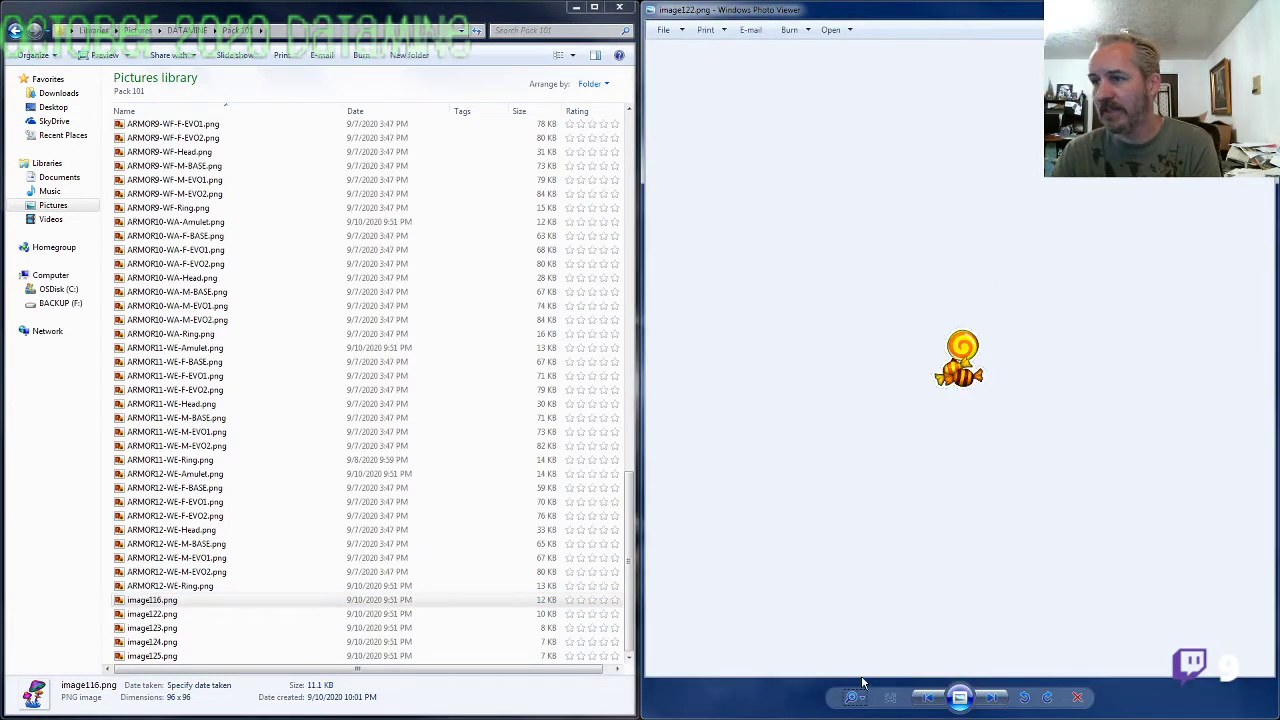
{"action": "key", "text": "Right"}
{"action": "key", "text": "Right"}
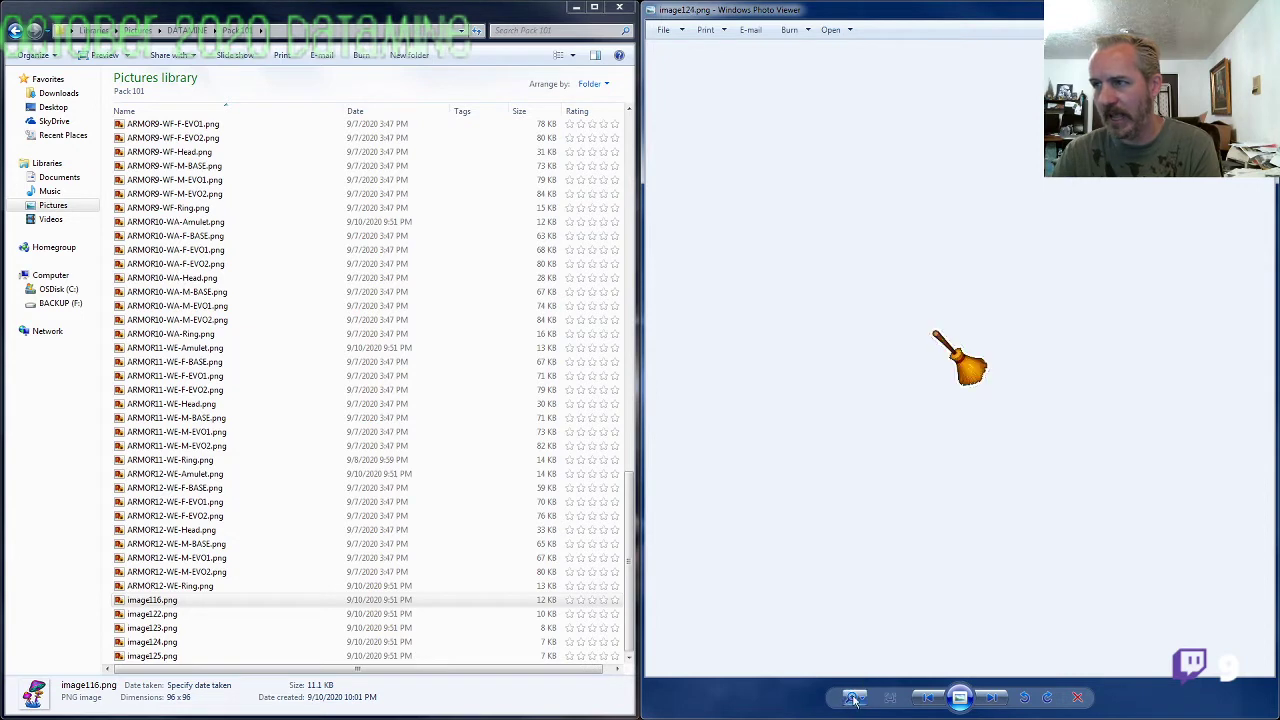
{"action": "key", "text": "Right"}
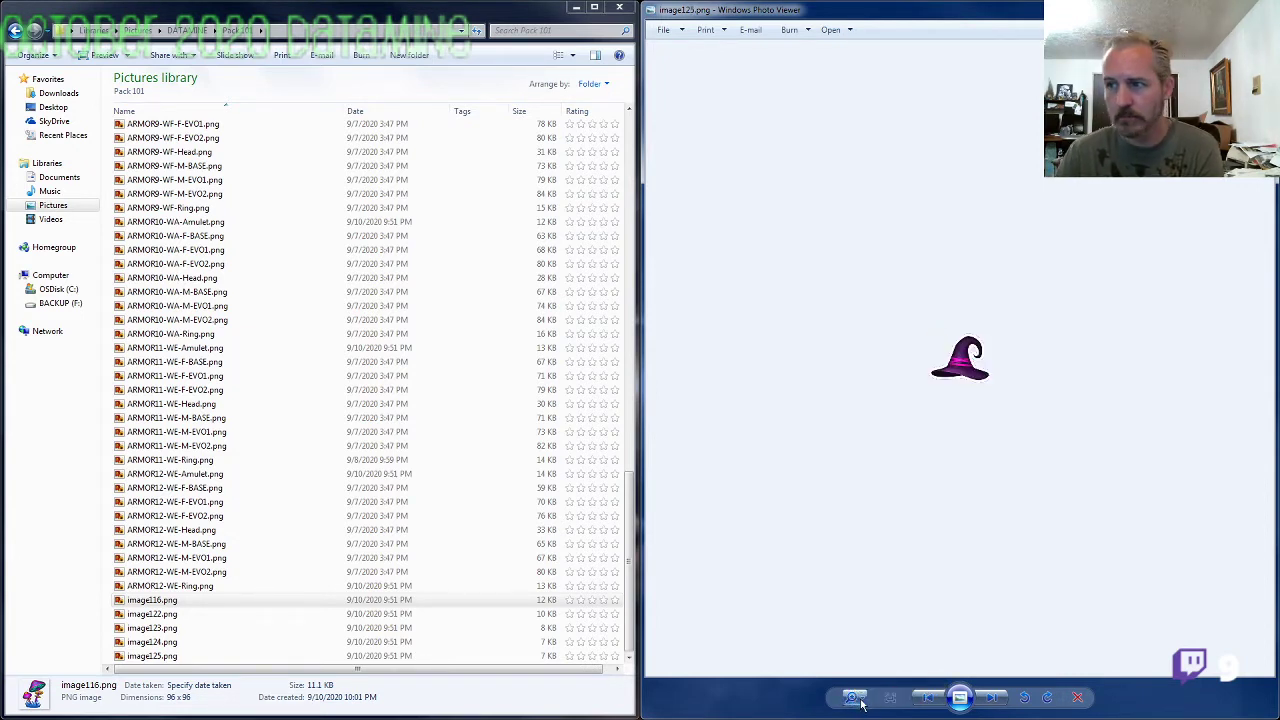
Step: Go back from image125.png to image116.png and enlarge the mushroom picture for a closer look
{"action": "key", "text": "Left"}
{"action": "key", "text": "Left"}
{"action": "key", "text": "Left"}
{"action": "key", "text": "Left"}
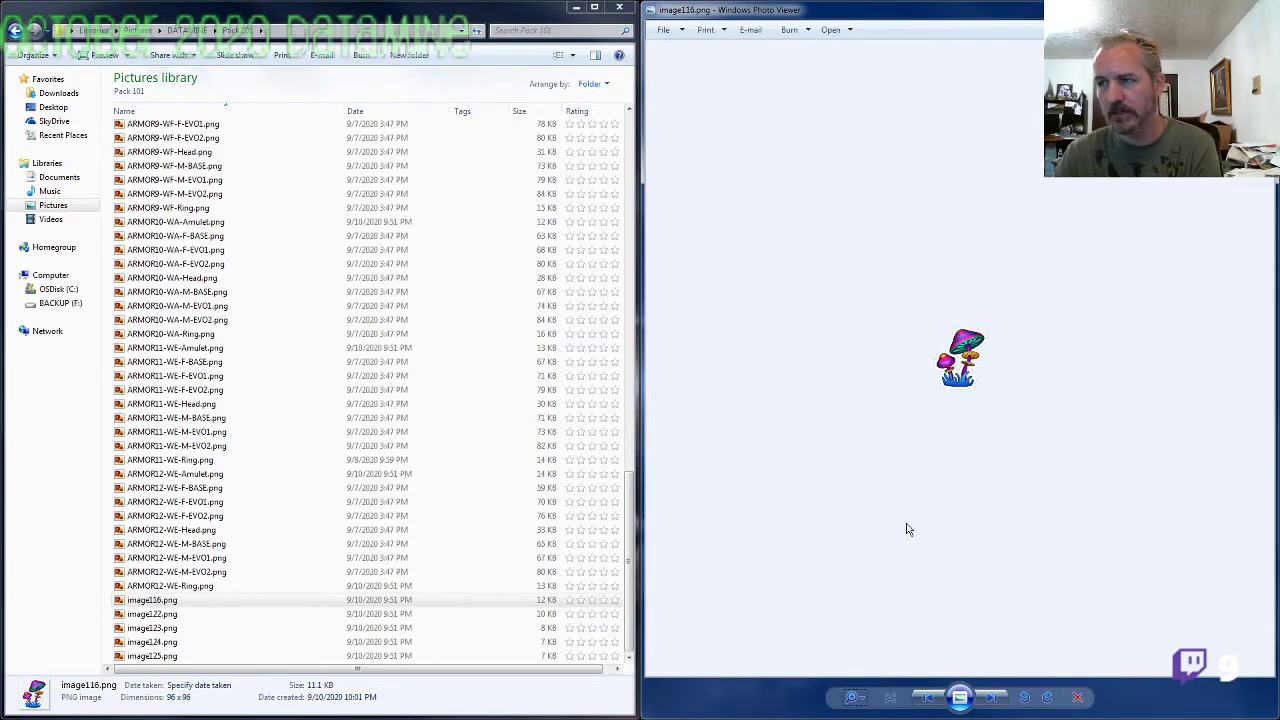
{"action": "left_click", "coordinate": [853, 697]}
{"action": "left_click_drag", "start_coordinate": [857, 697], "coordinate": [858, 669]}
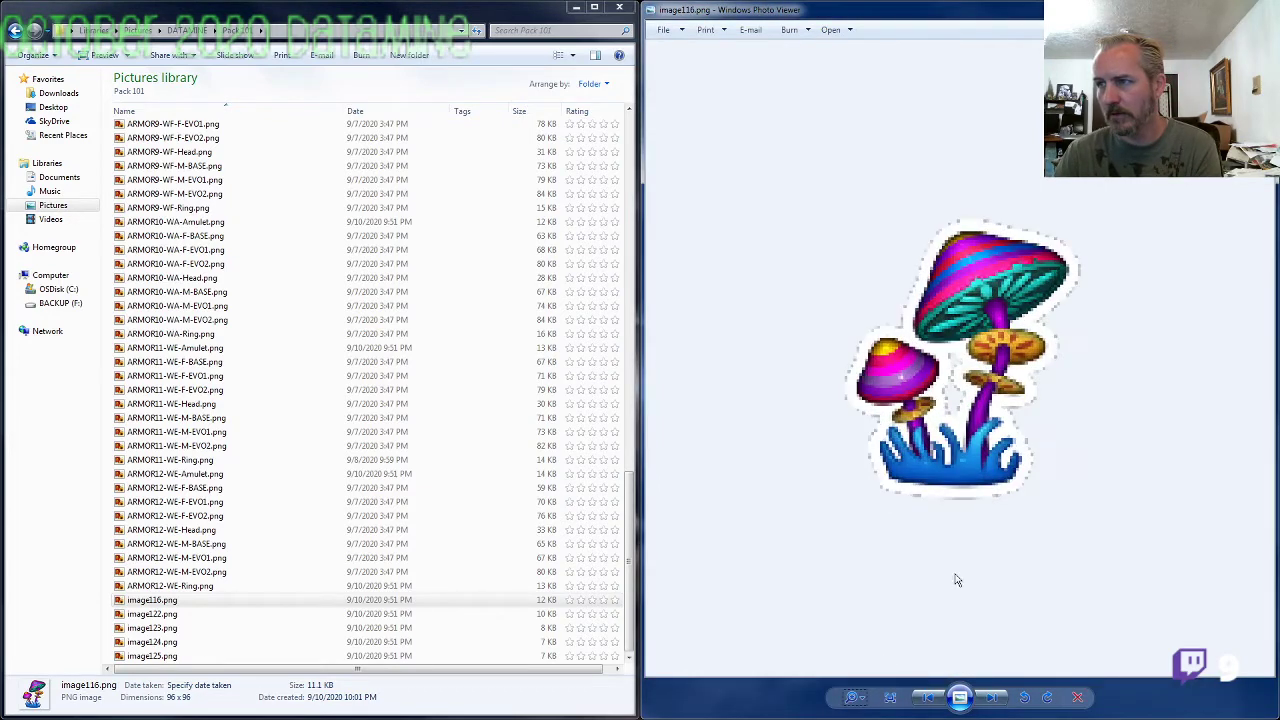
Step: Compare the remaining unnamed images by going back and forth between image122.png and image125.png
{"action": "key", "text": "Right"}
{"action": "key", "text": "Right"}
{"action": "key", "text": "Right"}
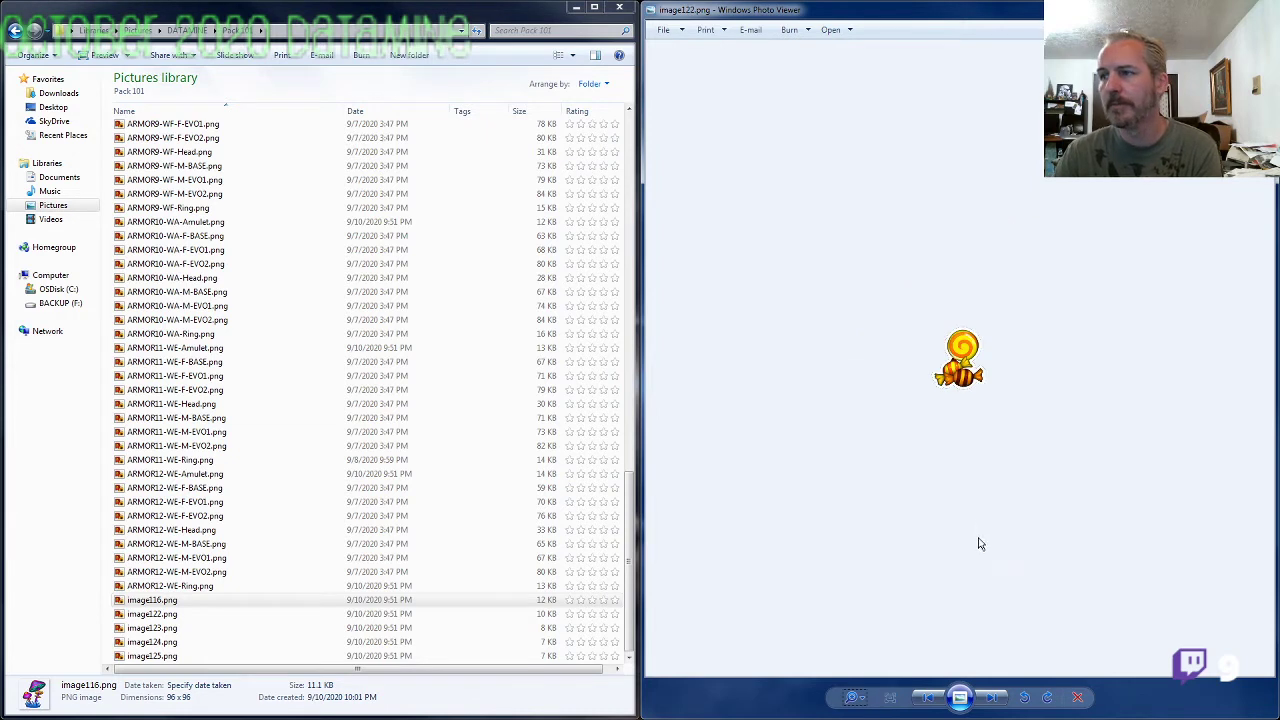
{"action": "key", "text": "Left"}
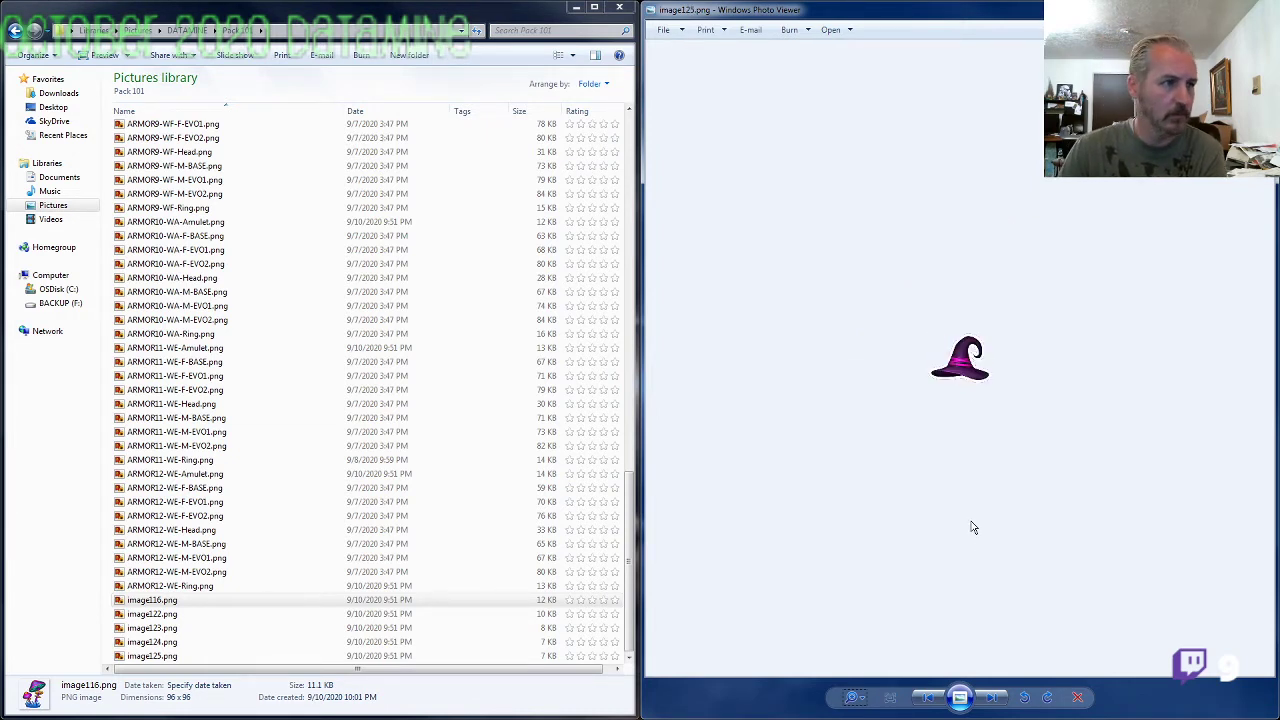
{"action": "key", "text": "Left"}
{"action": "key", "text": "Left"}
{"action": "key", "text": "Left"}
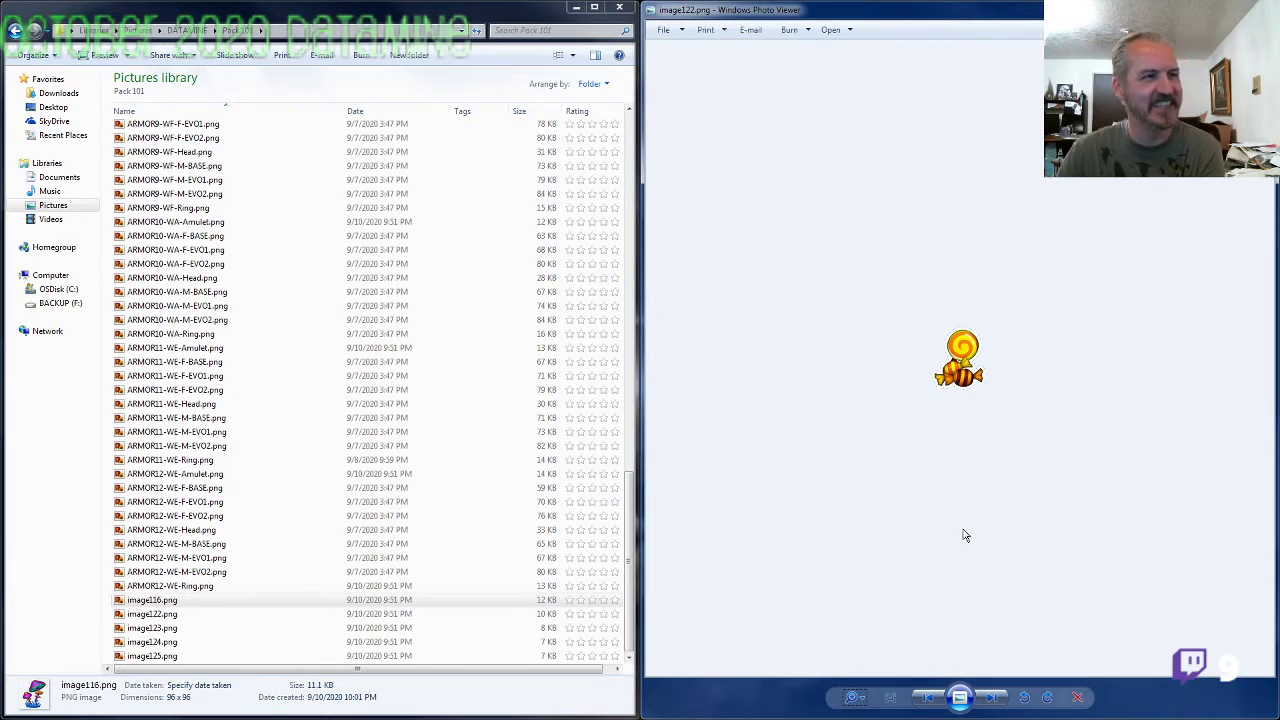
{"action": "key", "text": "Right"}
{"action": "key", "text": "Right"}
{"action": "key", "text": "Right"}
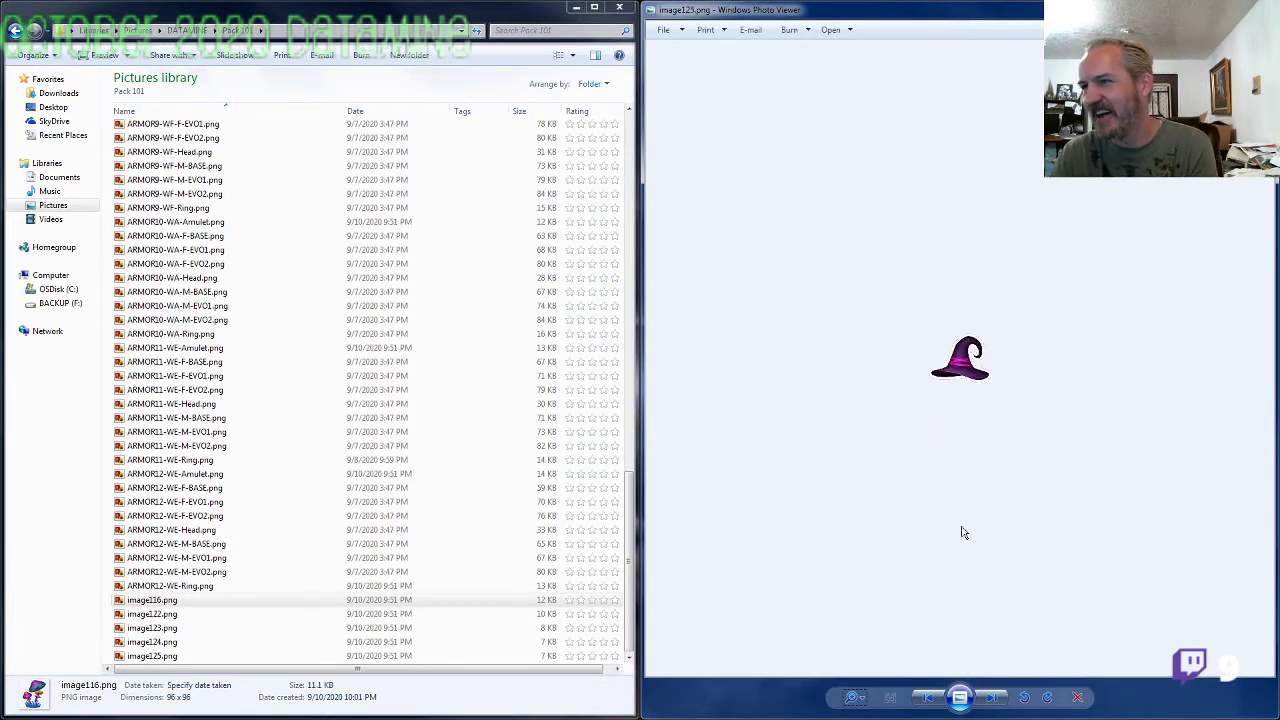
Step: Go back through the loose images to image123.png and inspect the green hand enlarged, returning it to normal size
{"action": "key", "text": "Left"}
{"action": "key", "text": "Left"}
{"action": "key", "text": "Left"}
{"action": "key", "text": "Right"}
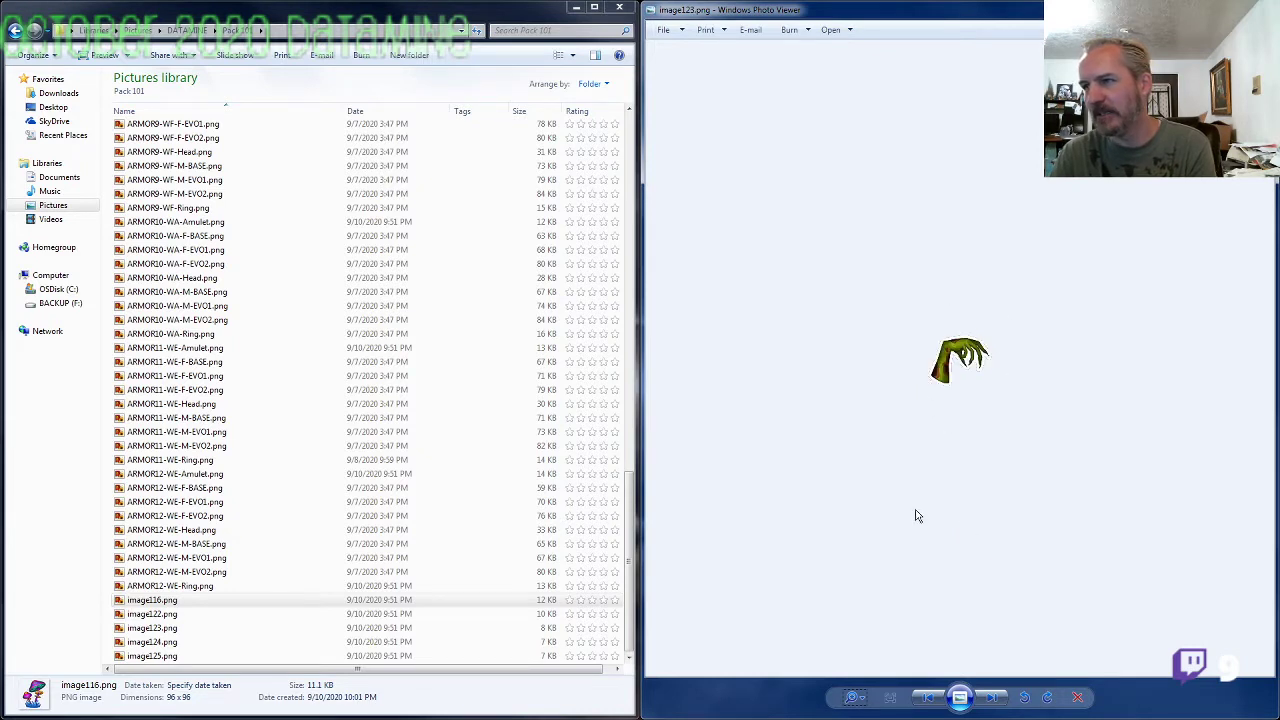
{"action": "left_click", "coordinate": [857, 697]}
{"action": "left_click_drag", "start_coordinate": [861, 700], "coordinate": [866, 675]}
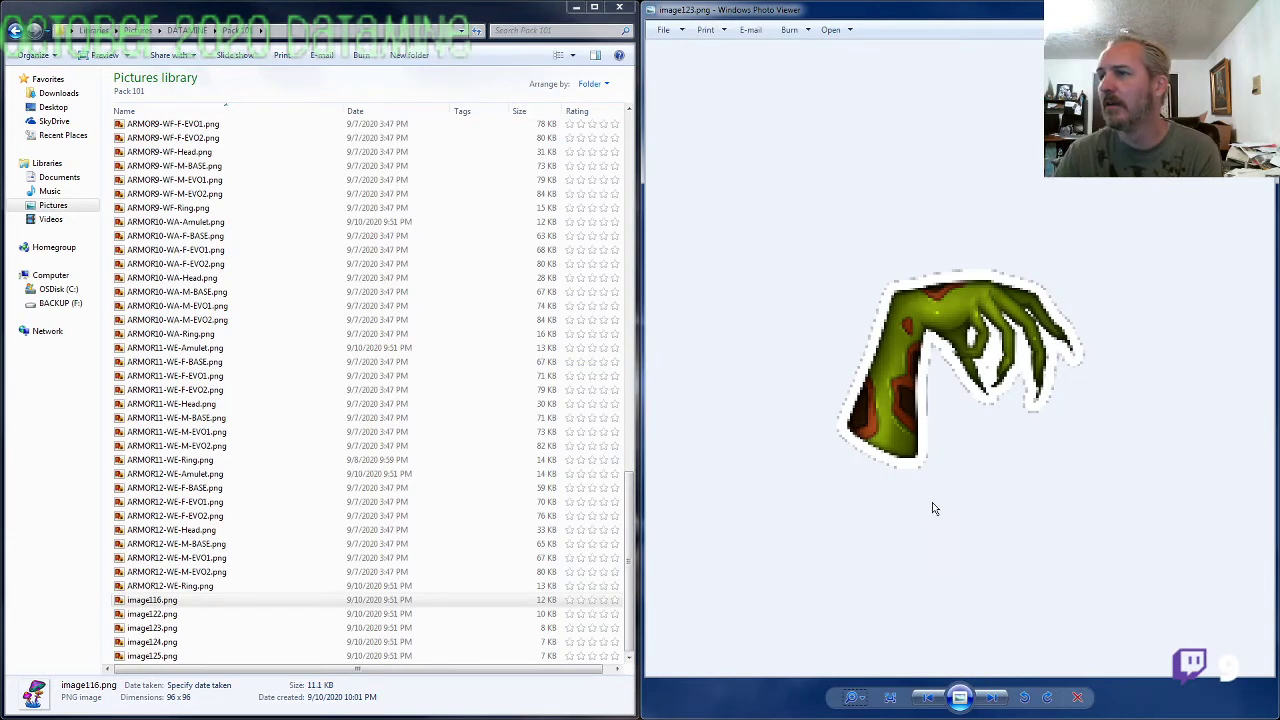
{"action": "left_click", "coordinate": [867, 703]}
{"action": "left_click_drag", "start_coordinate": [867, 690], "coordinate": [867, 706]}
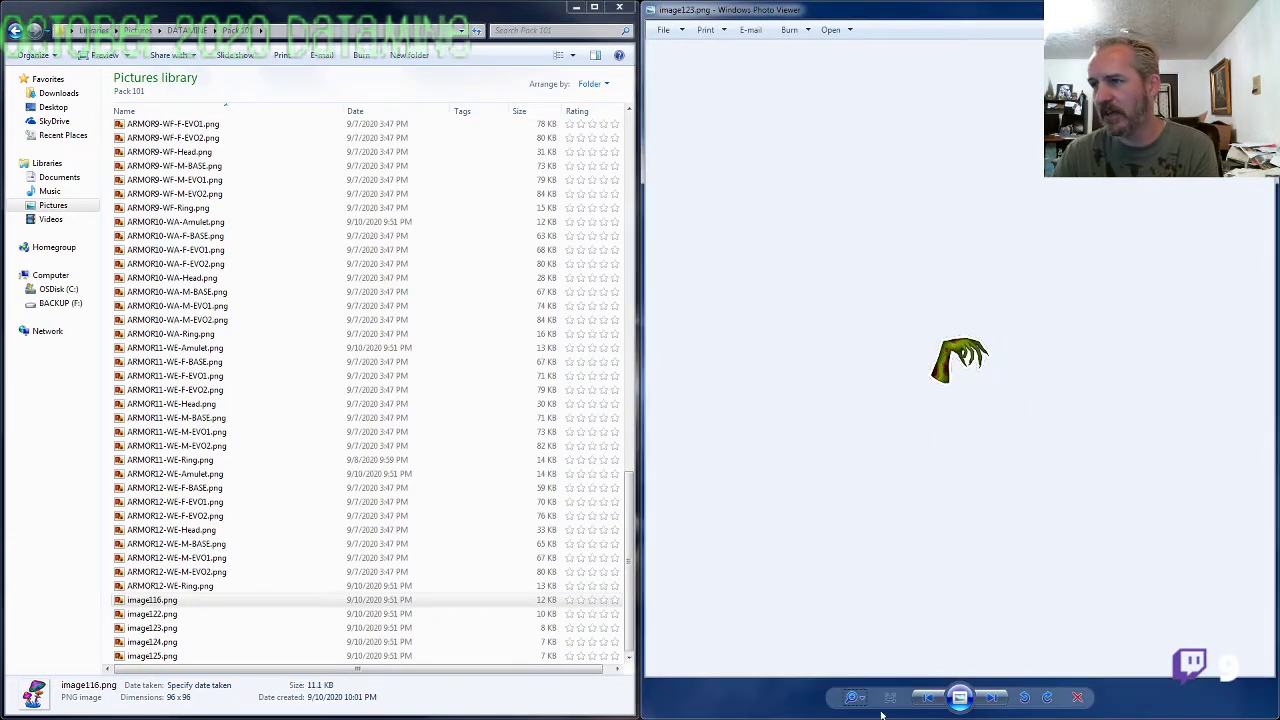
Step: Compare the images from image122.png to image125.png, and enlarge the green hand in image123.png for inspection
{"action": "key", "text": "Right"}
{"action": "key", "text": "Right"}
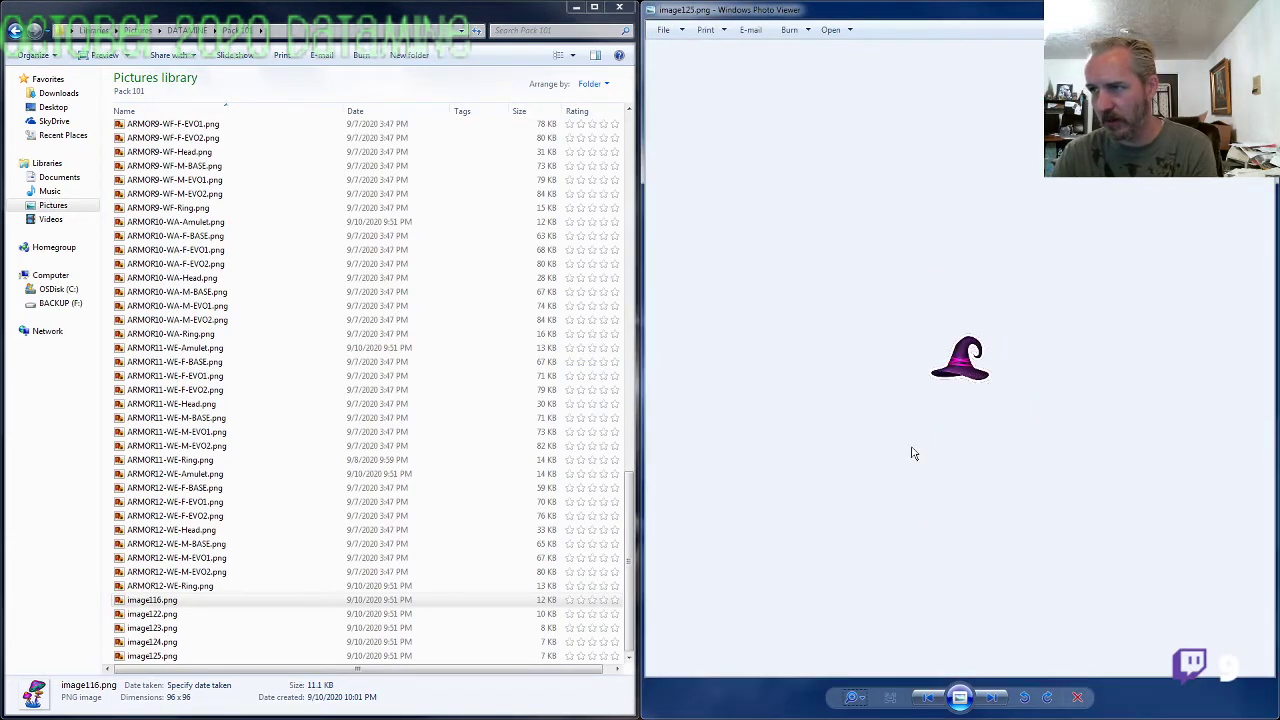
{"action": "key", "text": "Left"}
{"action": "key", "text": "Left"}
{"action": "key", "text": "Left"}
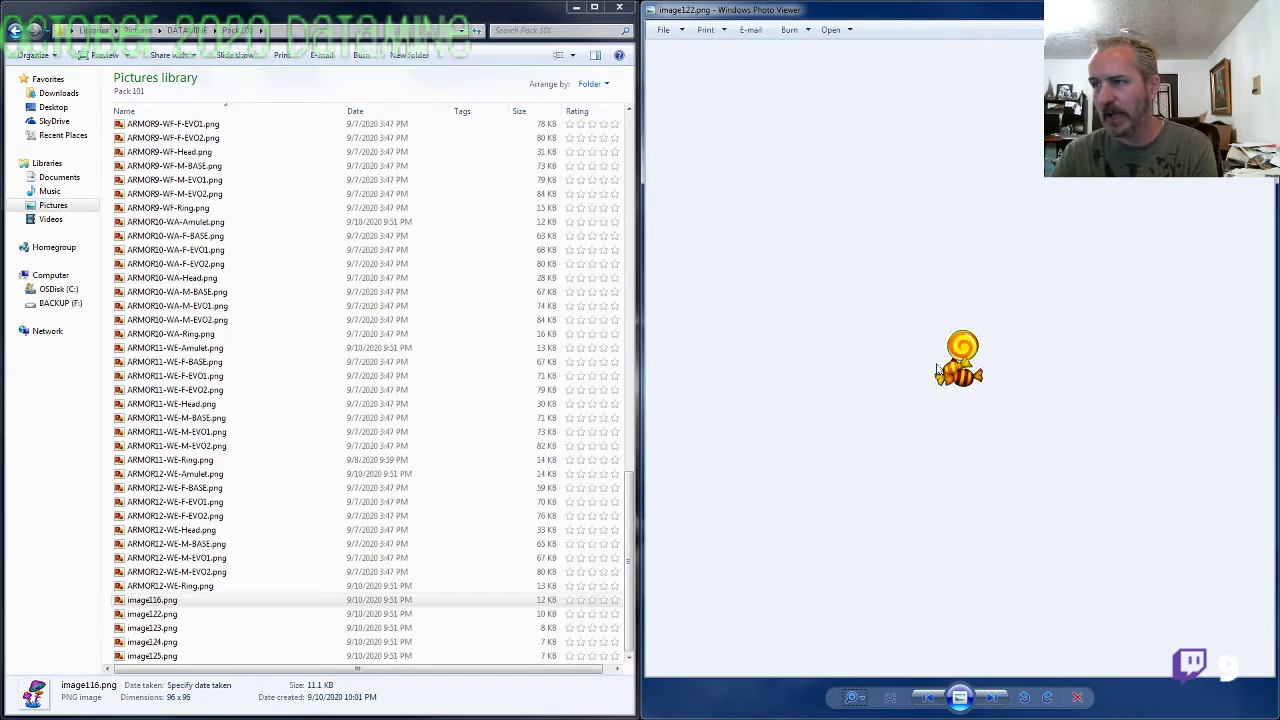
{"action": "left_click", "coordinate": [865, 690]}
{"action": "key", "text": "Right"}
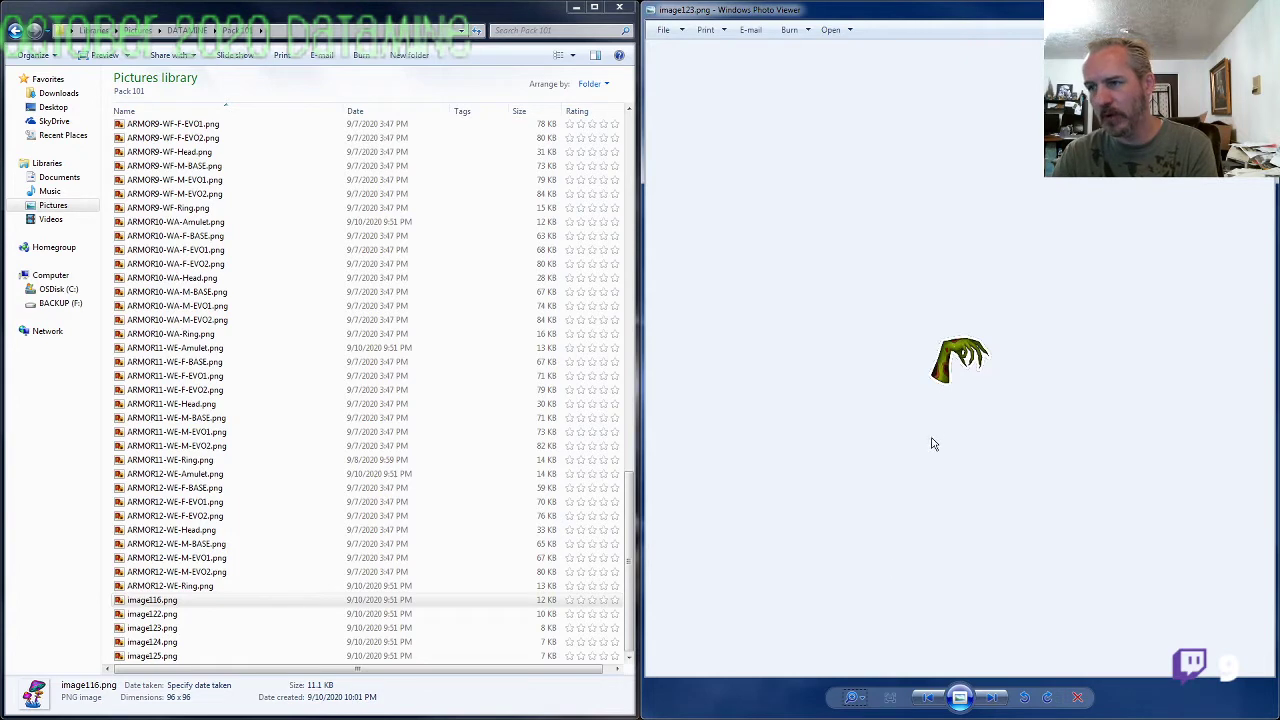
{"action": "left_click", "coordinate": [853, 697]}
{"action": "left_click_drag", "start_coordinate": [860, 699], "coordinate": [861, 674]}
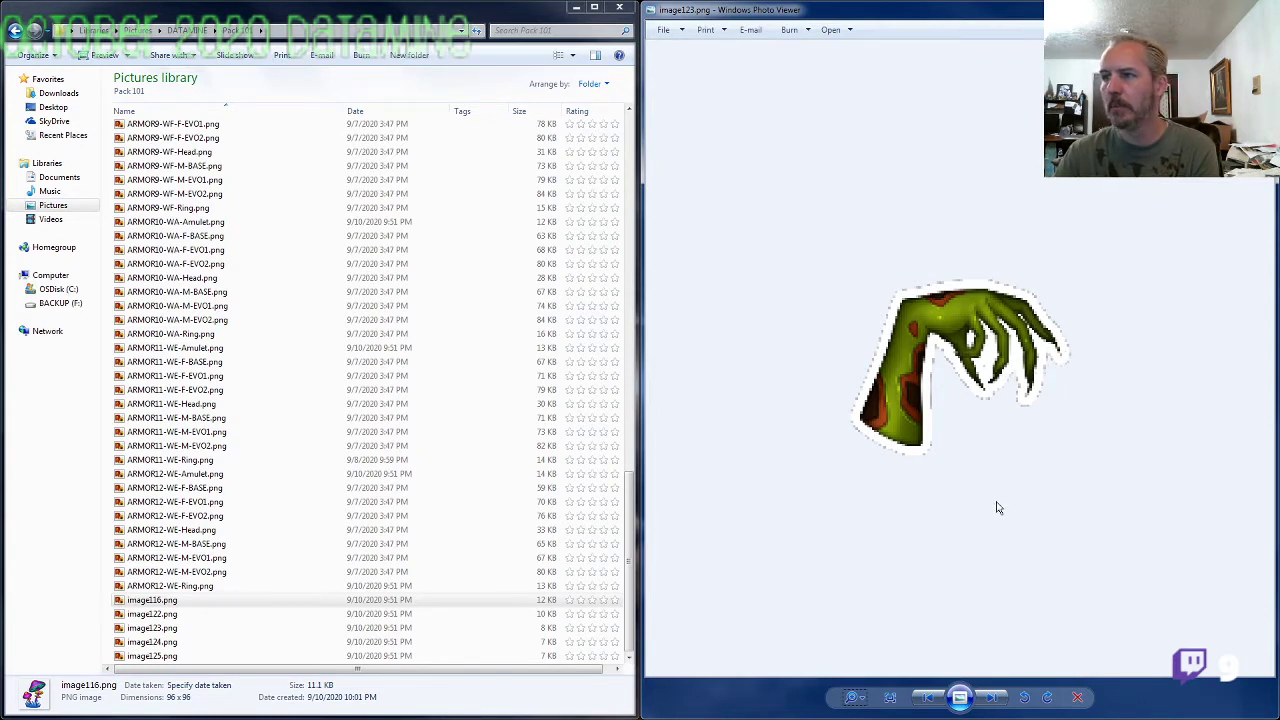
Step: Review the images from image116.png through image125.png, going back and forth between them
{"action": "key", "text": "Left"}
{"action": "key", "text": "Left"}
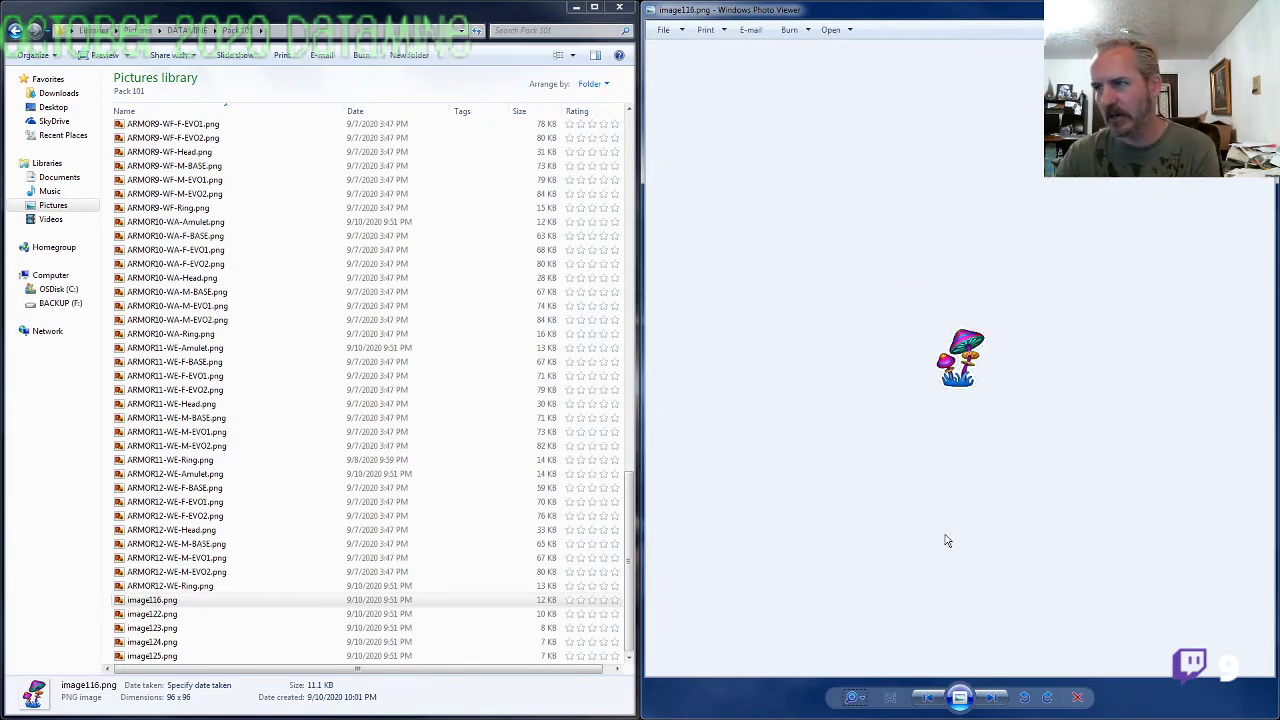
{"action": "key", "text": "Left"}
{"action": "key", "text": "Right"}
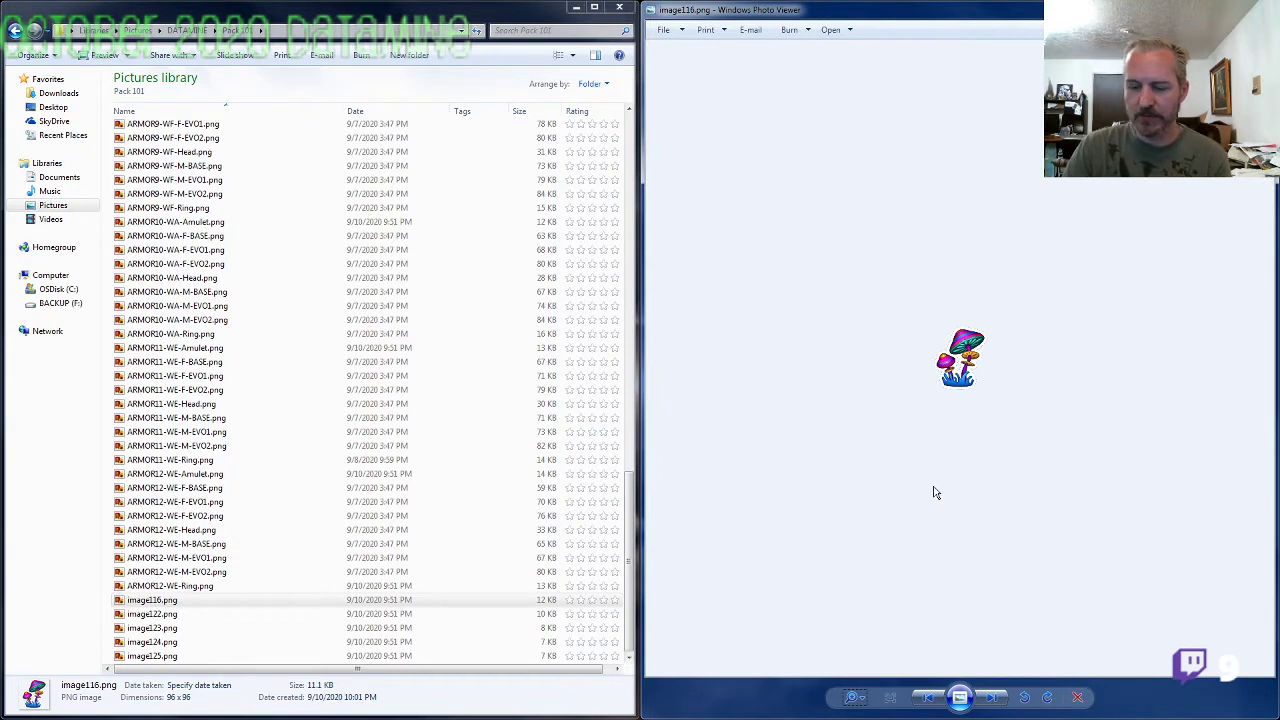
{"action": "key", "text": "Right"}
{"action": "key", "text": "Right"}
{"action": "key", "text": "Right"}
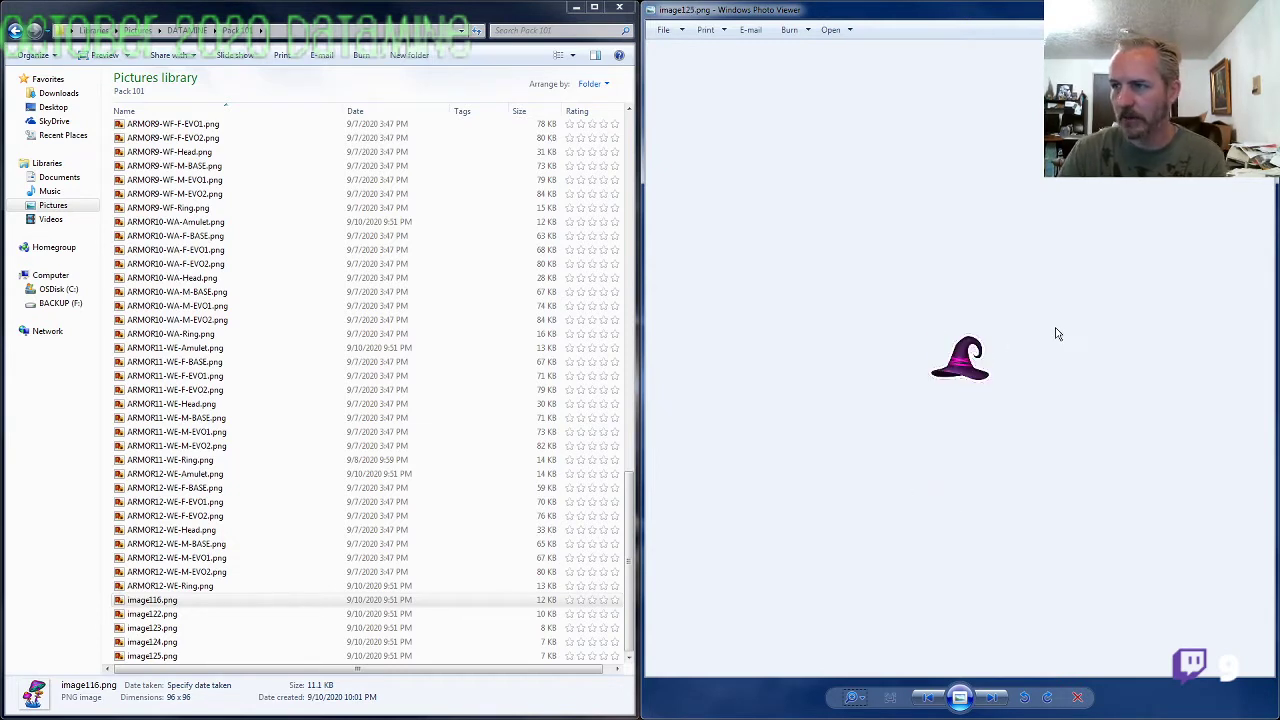
{"action": "key", "text": "Left"}
{"action": "key", "text": "Left"}
{"action": "key", "text": "Left"}
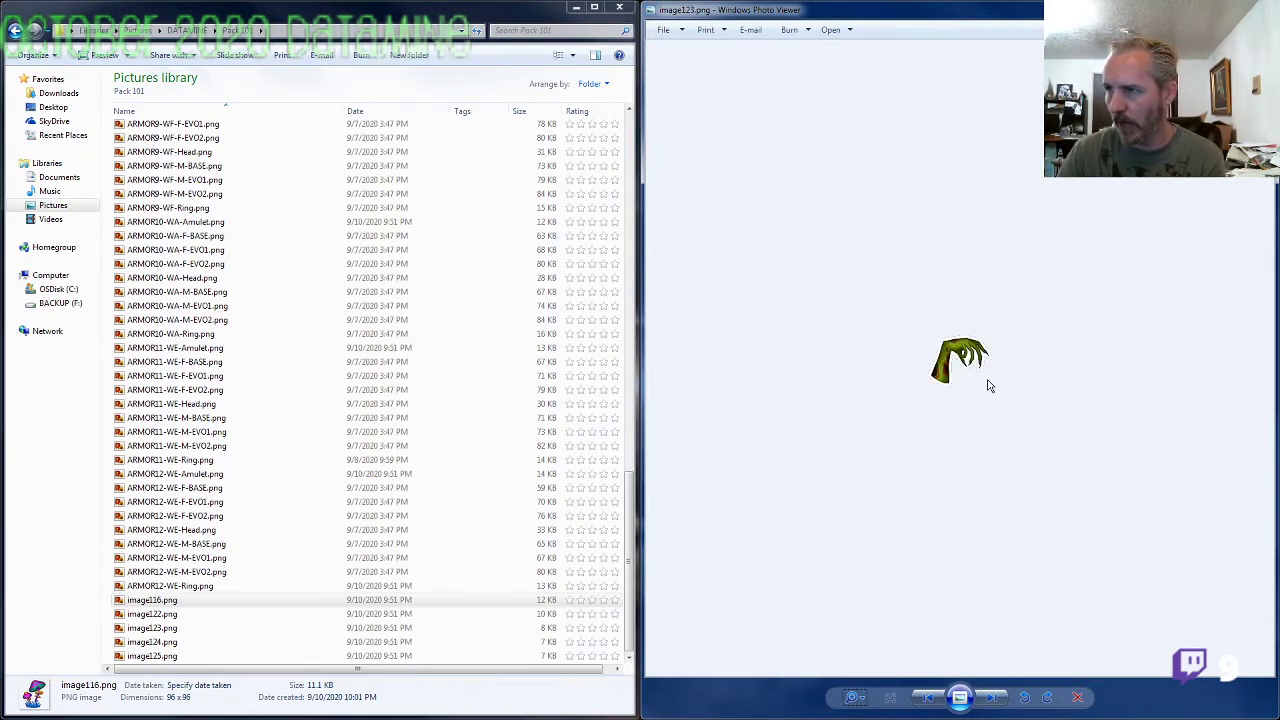
{"action": "key", "text": "Right"}
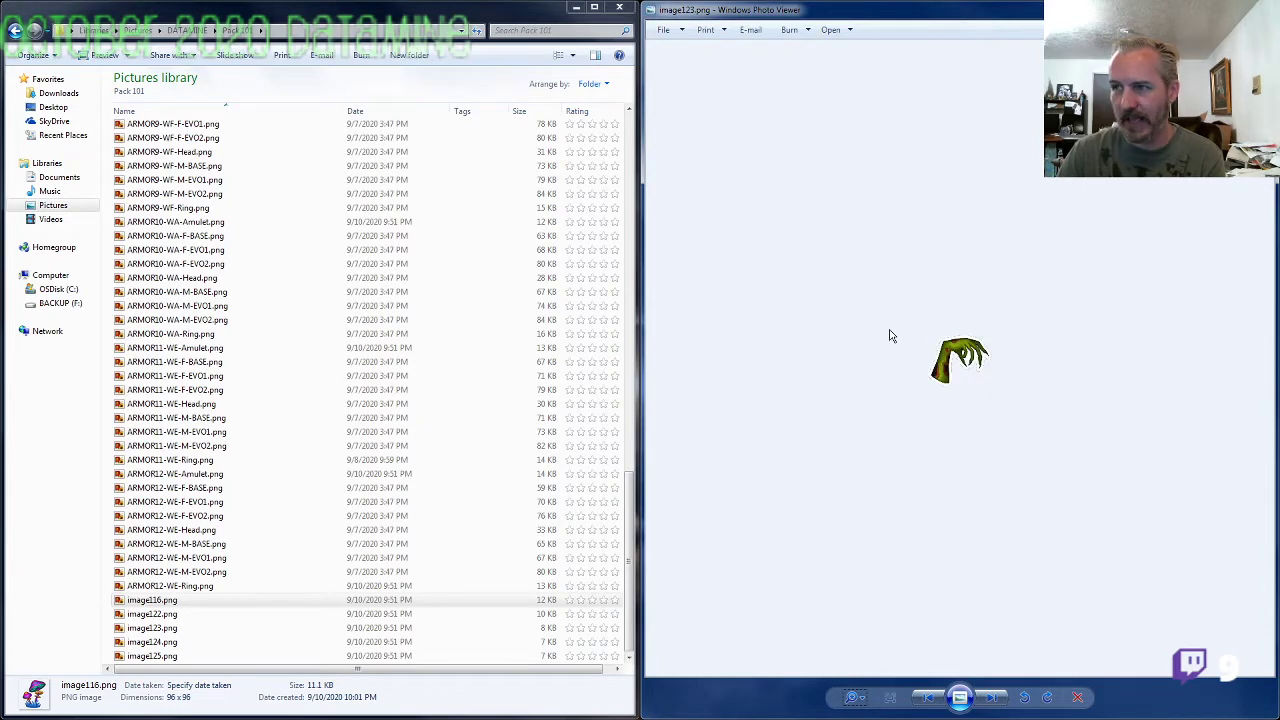
Step: Close the image preview, open the PETS folder and view image81.png
{"action": "key", "text": "Escape"}
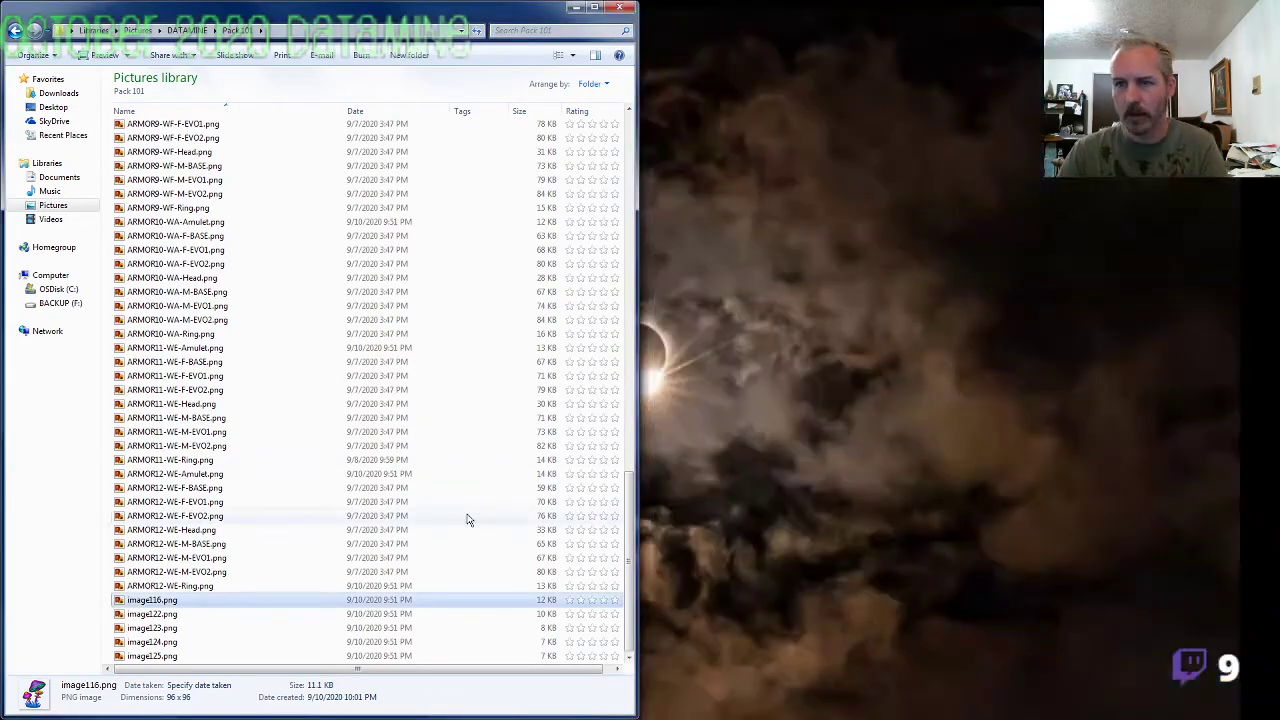
{"action": "left_click", "coordinate": [200, 586]}
{"action": "key", "text": "Home"}
{"action": "key", "text": "Down"}
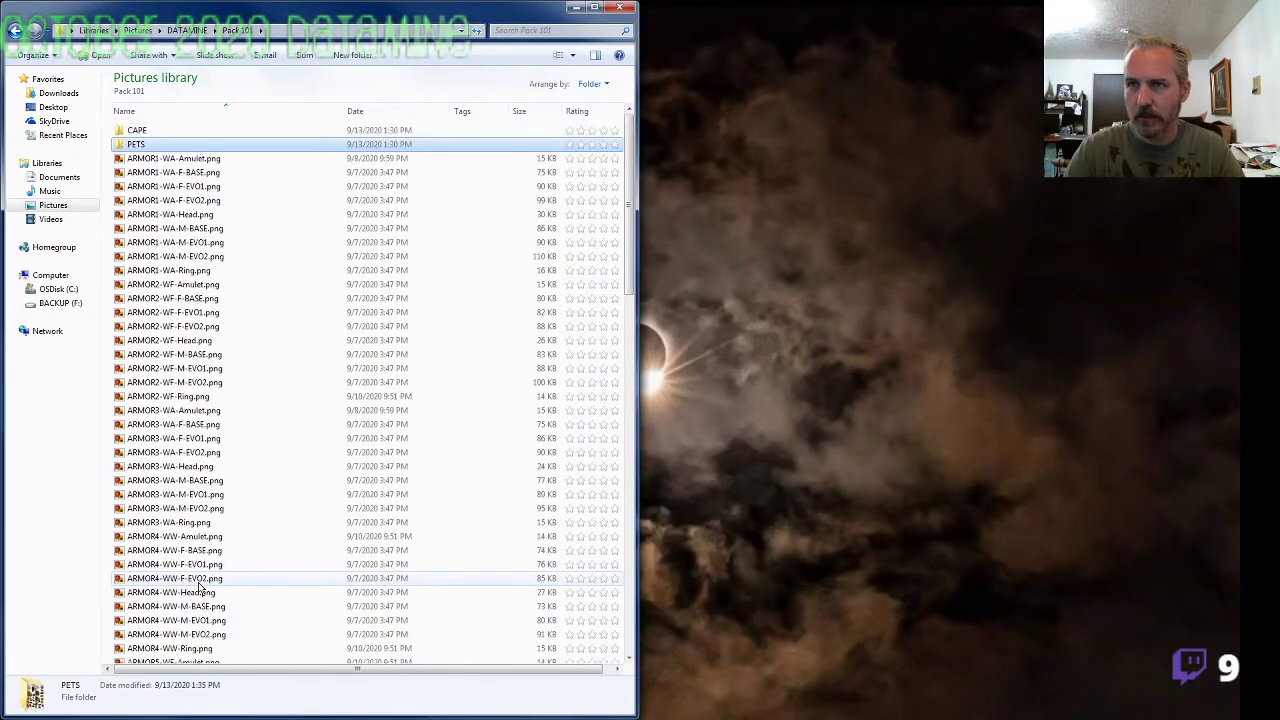
{"action": "key", "text": "Return"}
{"action": "double_click", "coordinate": [152, 131]}
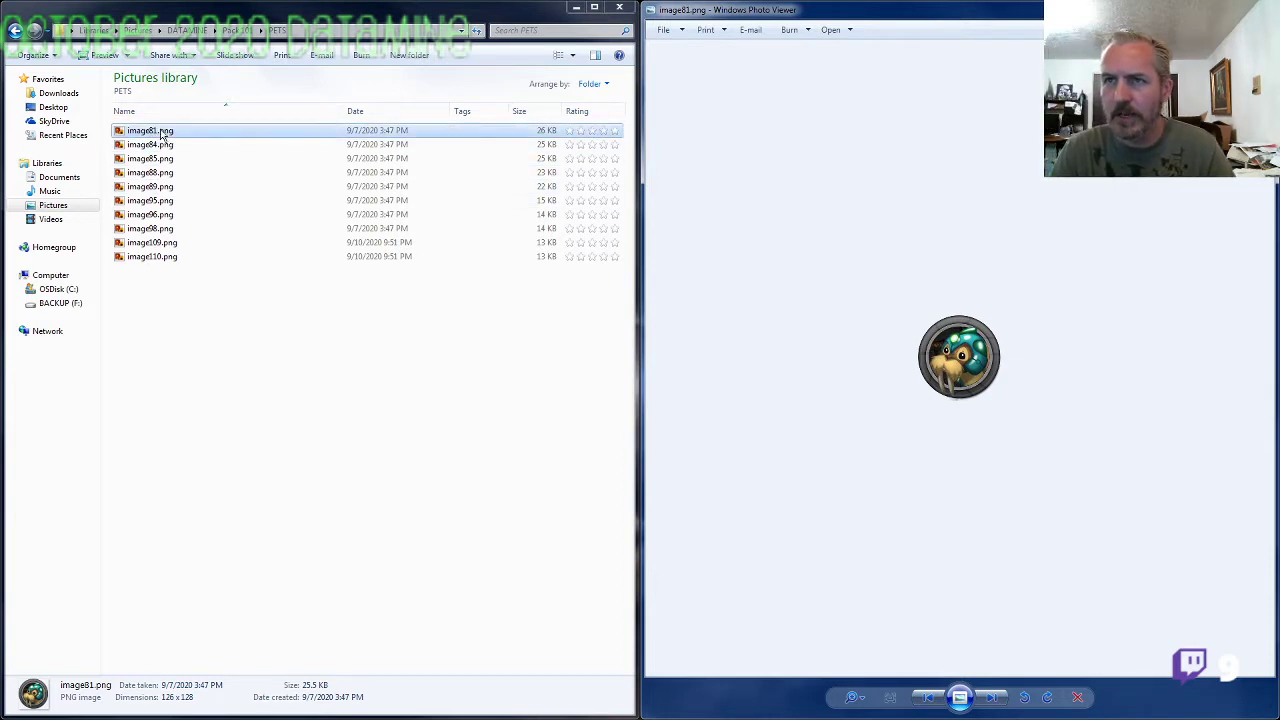
Step: Rename image81.png in the PETS folder as Tier5
{"action": "left_click", "coordinate": [158, 134]}
{"action": "key", "text": "F2"}
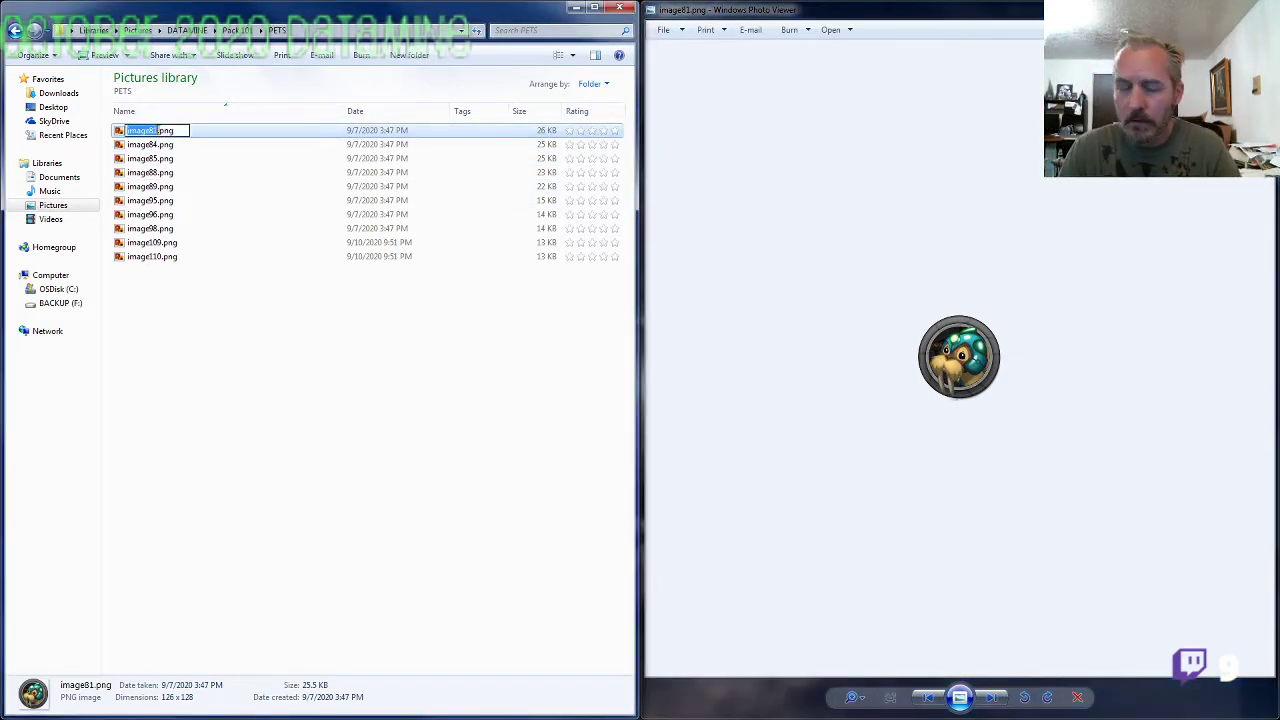
{"action": "type", "text": "Tier5"}
{"action": "key", "text": "Return"}
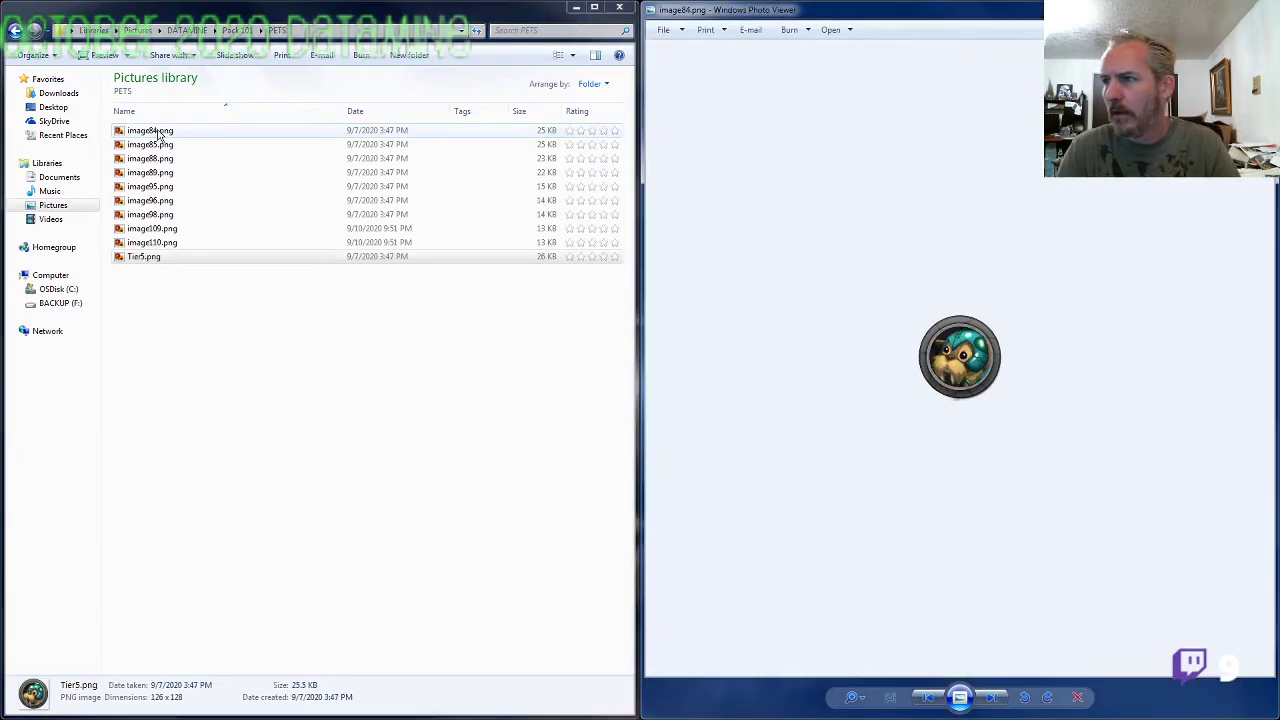
Step: Preview the following pet images and rename image85.png as Tier4
{"action": "left_click", "coordinate": [160, 145]}
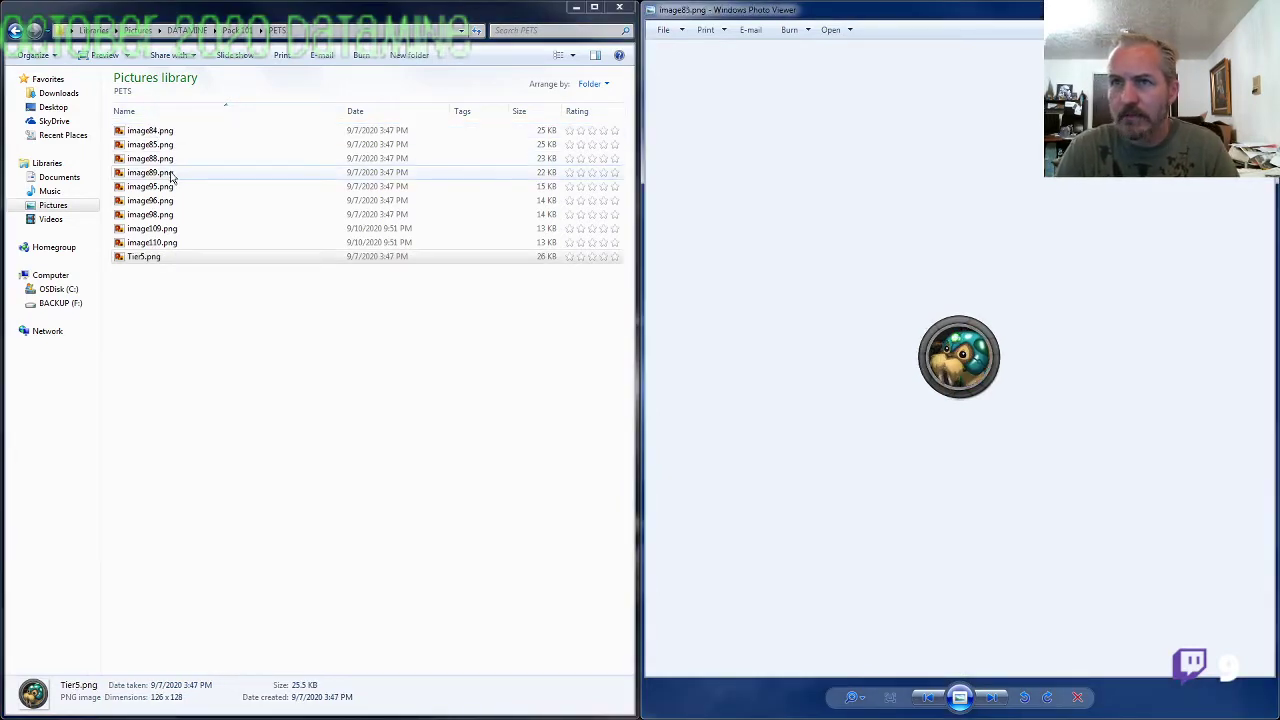
{"action": "left_click", "coordinate": [161, 147]}
{"action": "type", "text": "ARMORED WA.png"}
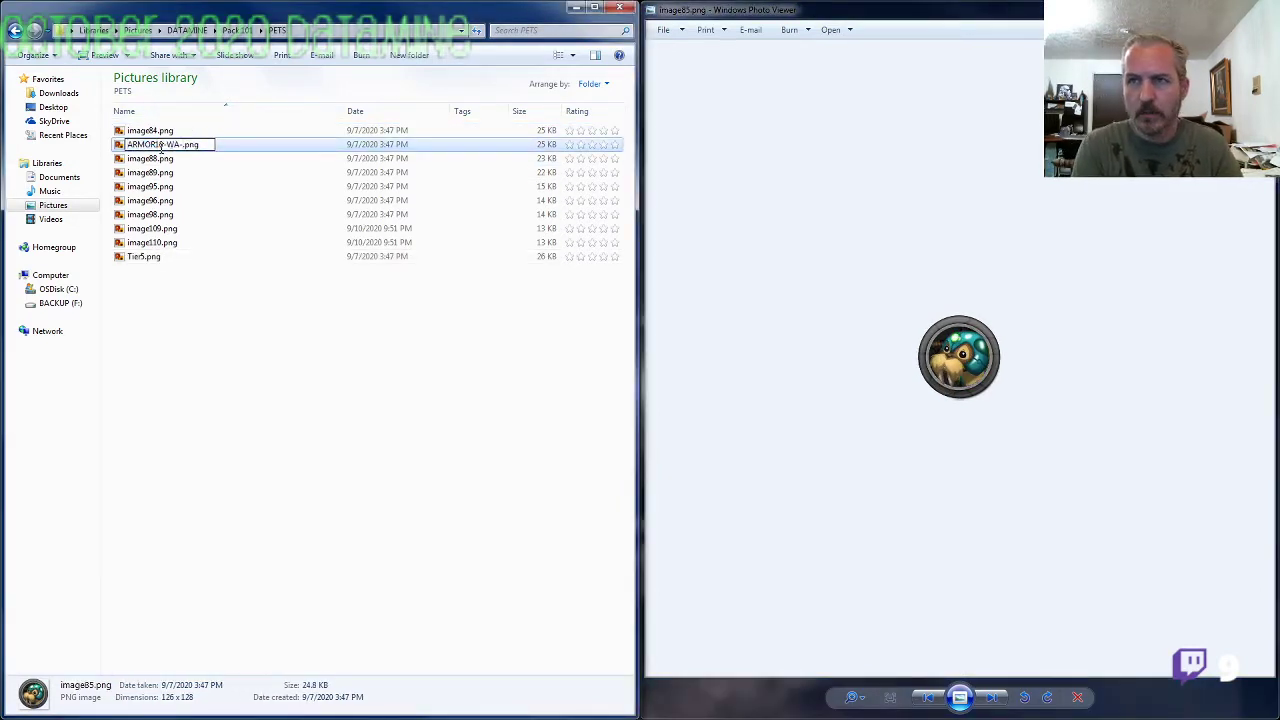
{"action": "key", "text": "shift+Home"}
{"action": "type", "text": "T"}
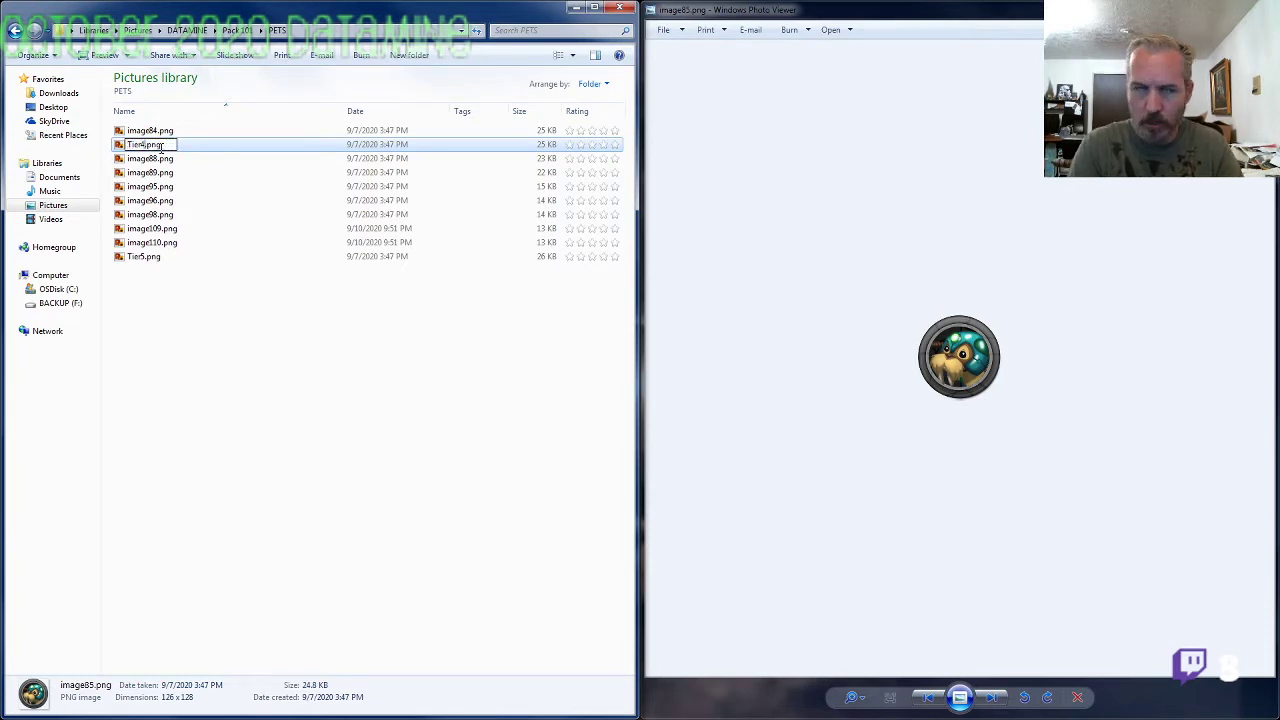
{"action": "type", "text": "ier4"}
{"action": "key", "text": "Return"}
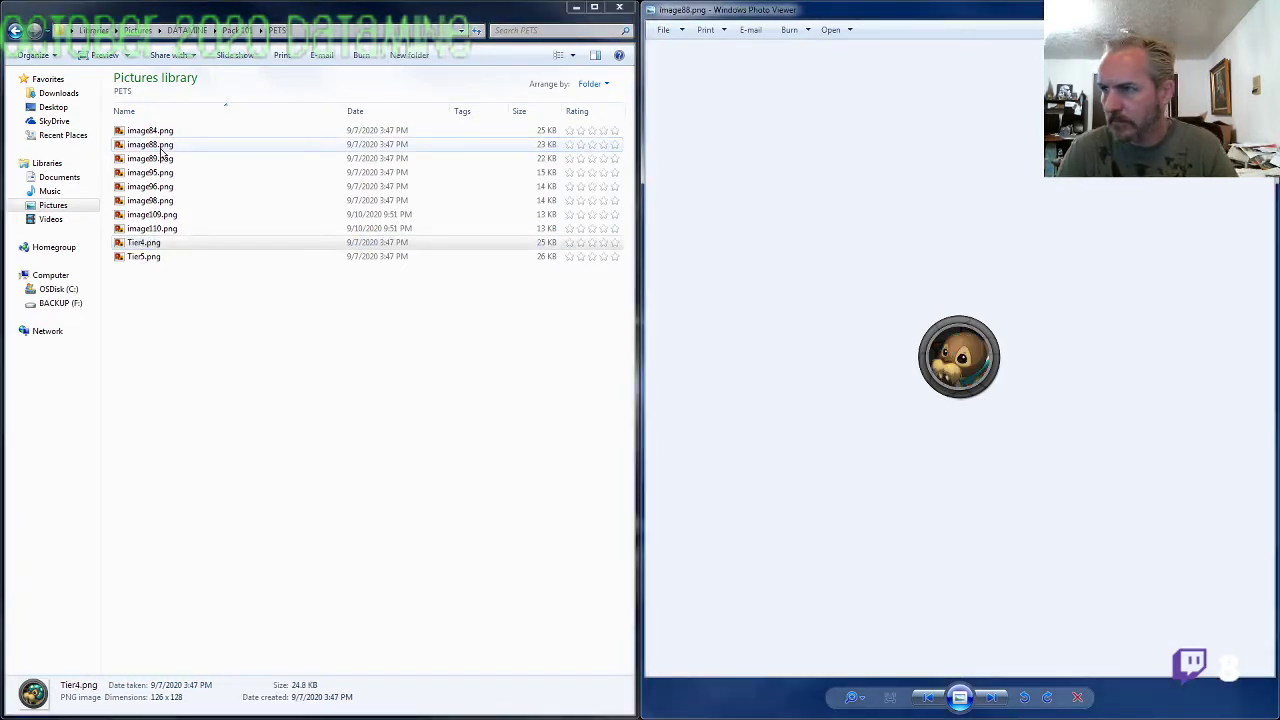
Step: View image84.png again and rename the file as Tier3
{"action": "key", "text": "Left"}
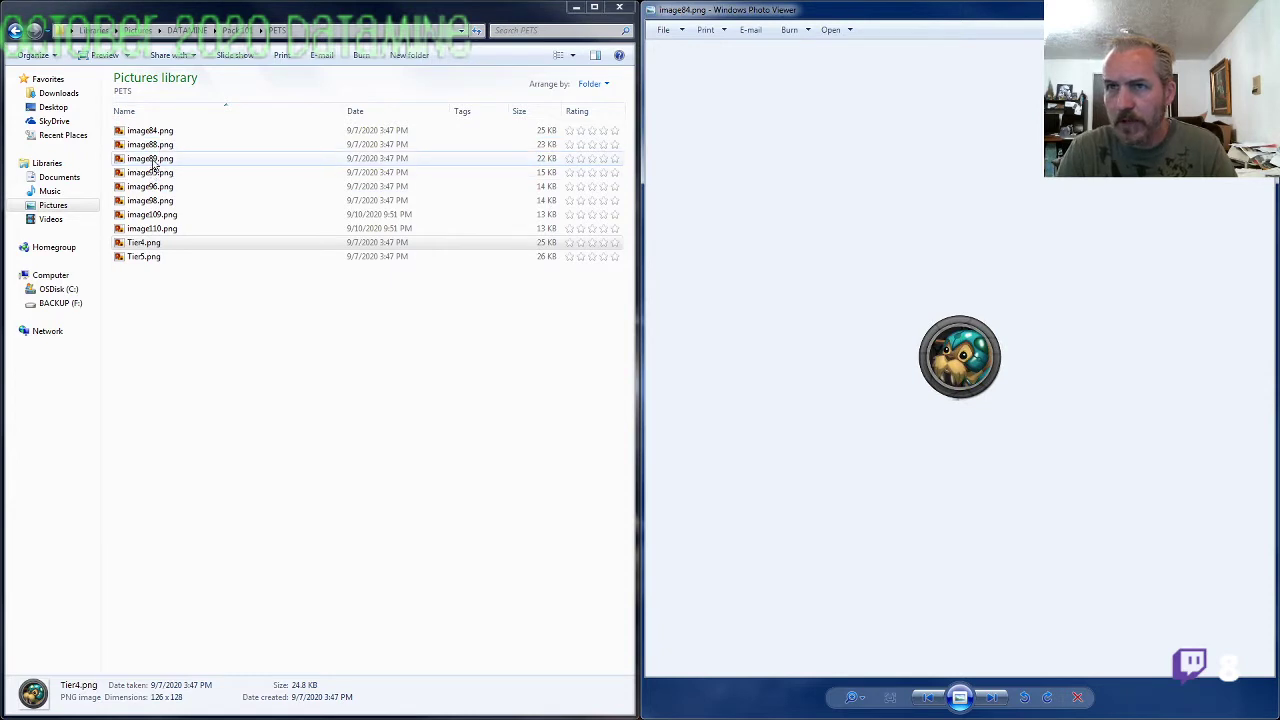
{"action": "left_click", "coordinate": [148, 131]}
{"action": "left_click", "coordinate": [148, 131]}
{"action": "type", "text": "Tier3"}
{"action": "key", "text": "Return"}
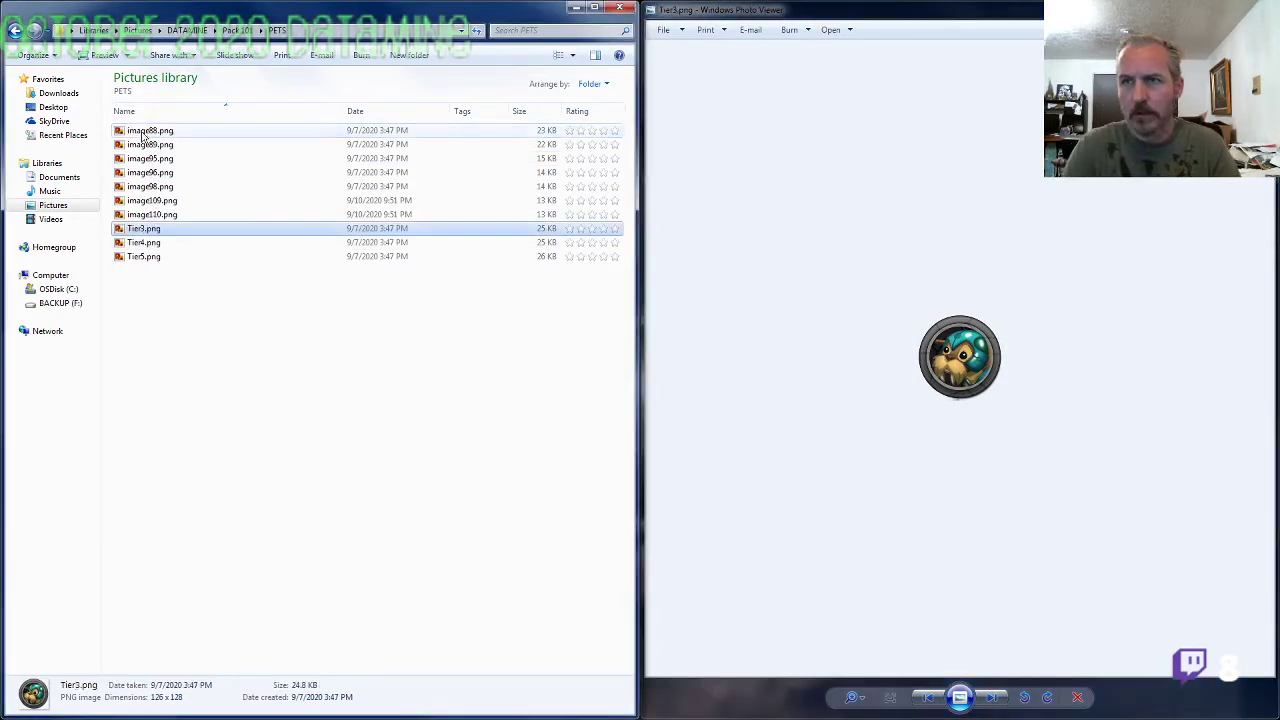
Step: Compare the pet images image88.png and image89.png, and rename image88.png as Tier2
{"action": "key", "text": "alt+Tab"}
{"action": "key", "text": "Right"}
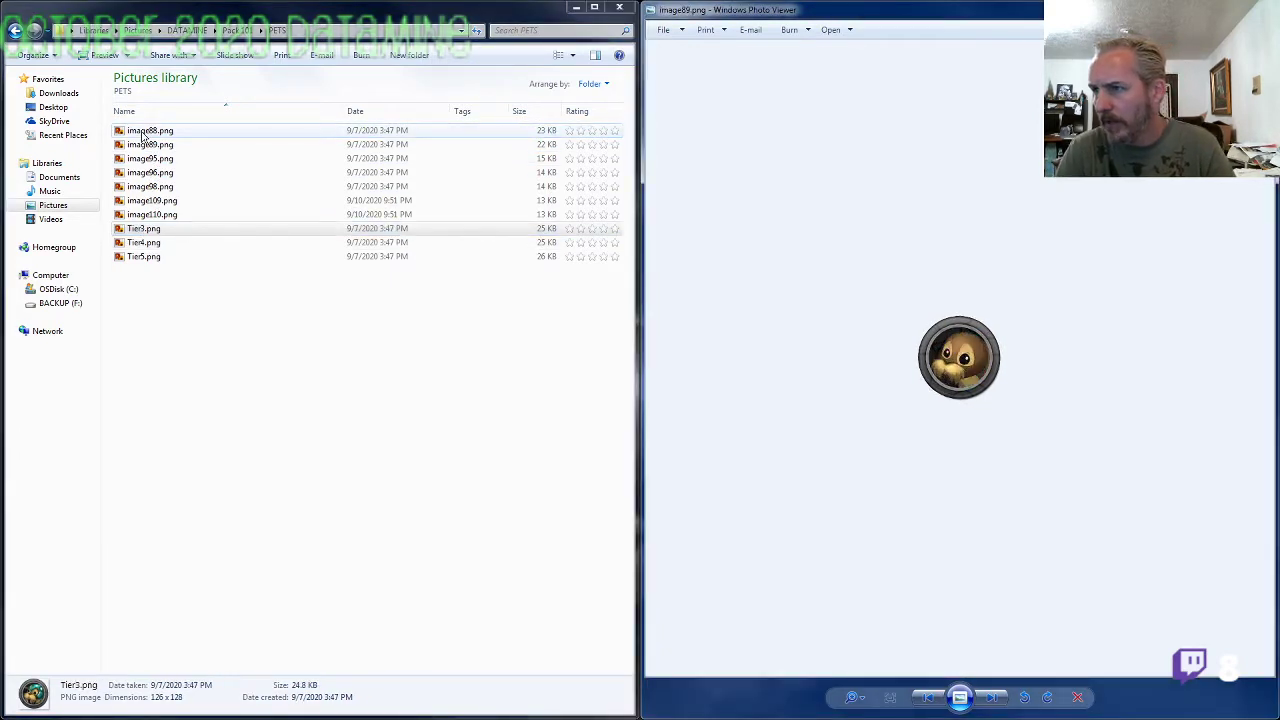
{"action": "key", "text": "Left"}
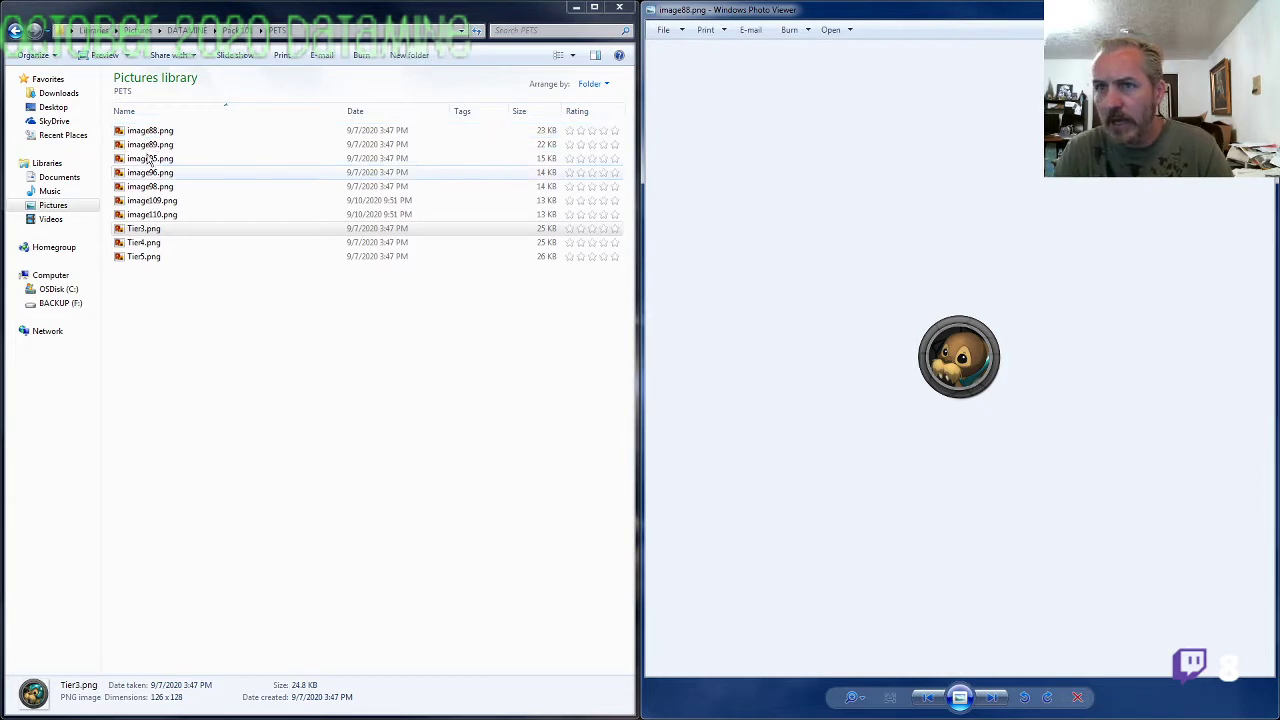
{"action": "left_click", "coordinate": [155, 133]}
{"action": "key", "text": "F2"}
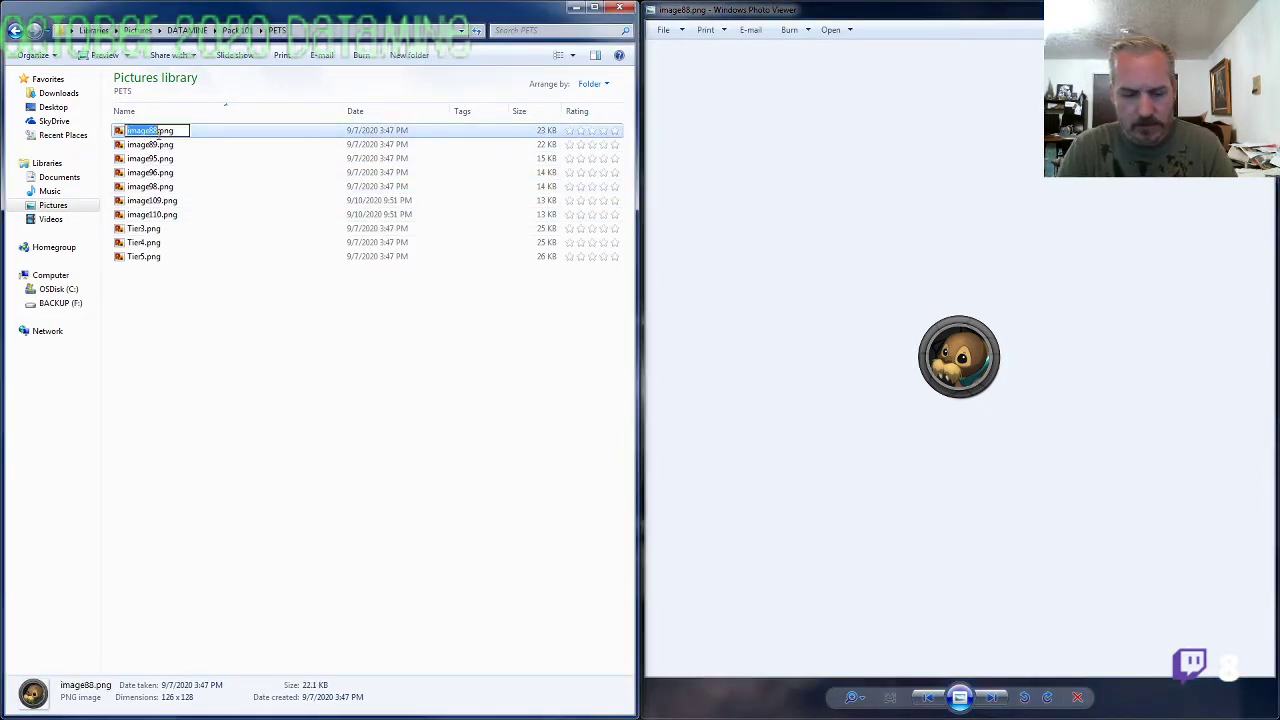
{"action": "type", "text": "Tier2"}
{"action": "key", "text": "Return"}
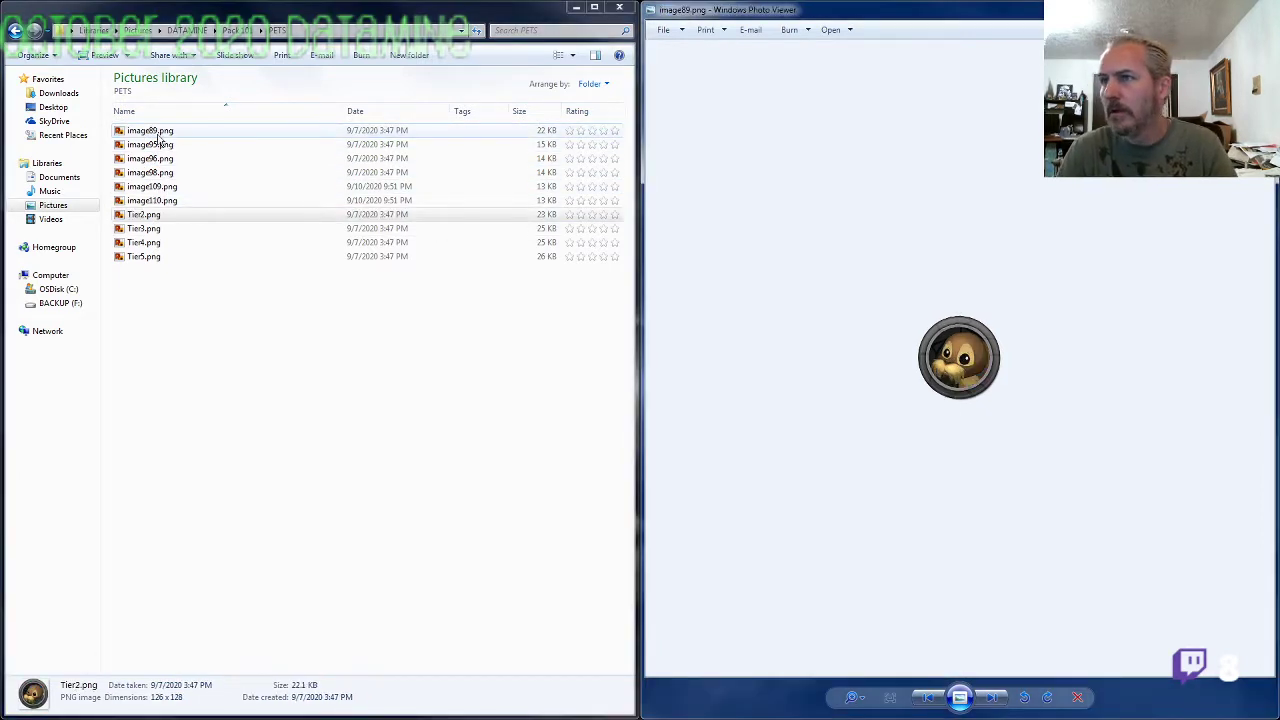
Step: Rename image89.png in the PETS folder as Tier1
{"action": "left_click", "coordinate": [152, 132]}
{"action": "key", "text": "F2"}
{"action": "type", "text": "Tier1.png"}
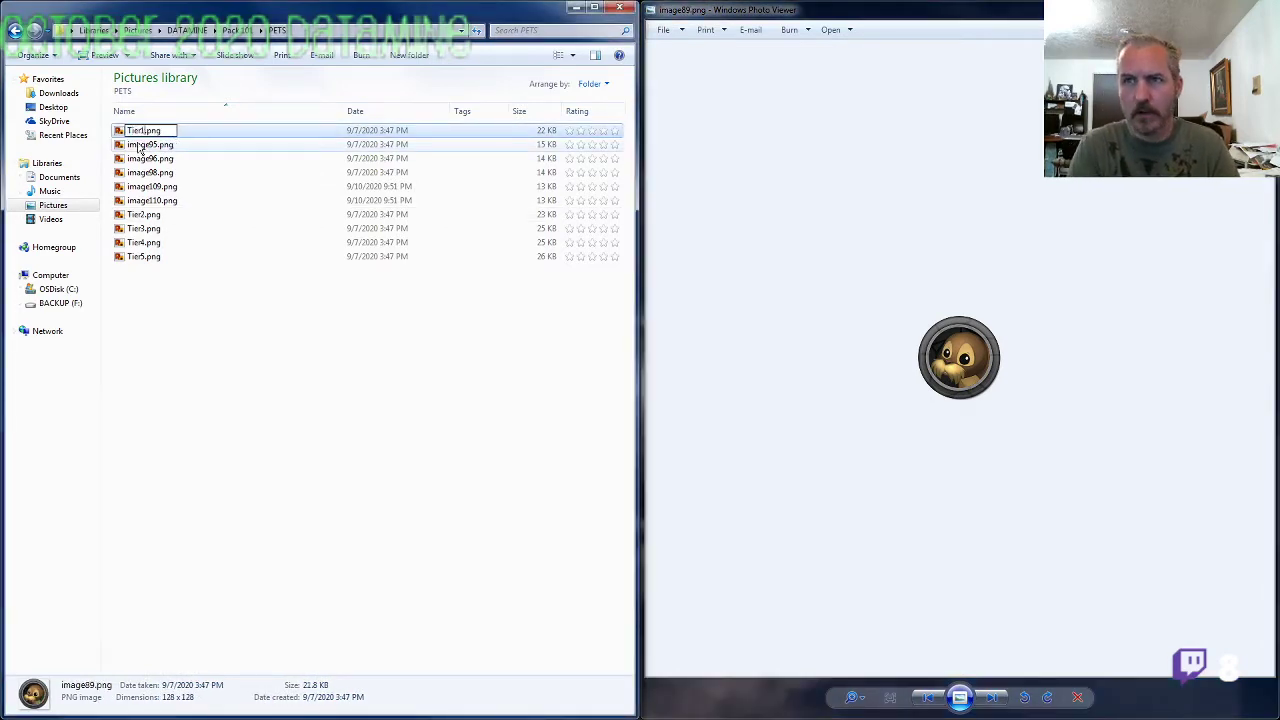
{"action": "key", "text": "Return"}
Step: Return to the Pack 101 folder and select the Amulet, Head and Ring images of ARMOR1-WA and ARMOR2-WF
{"action": "left_click", "coordinate": [193, 32]}
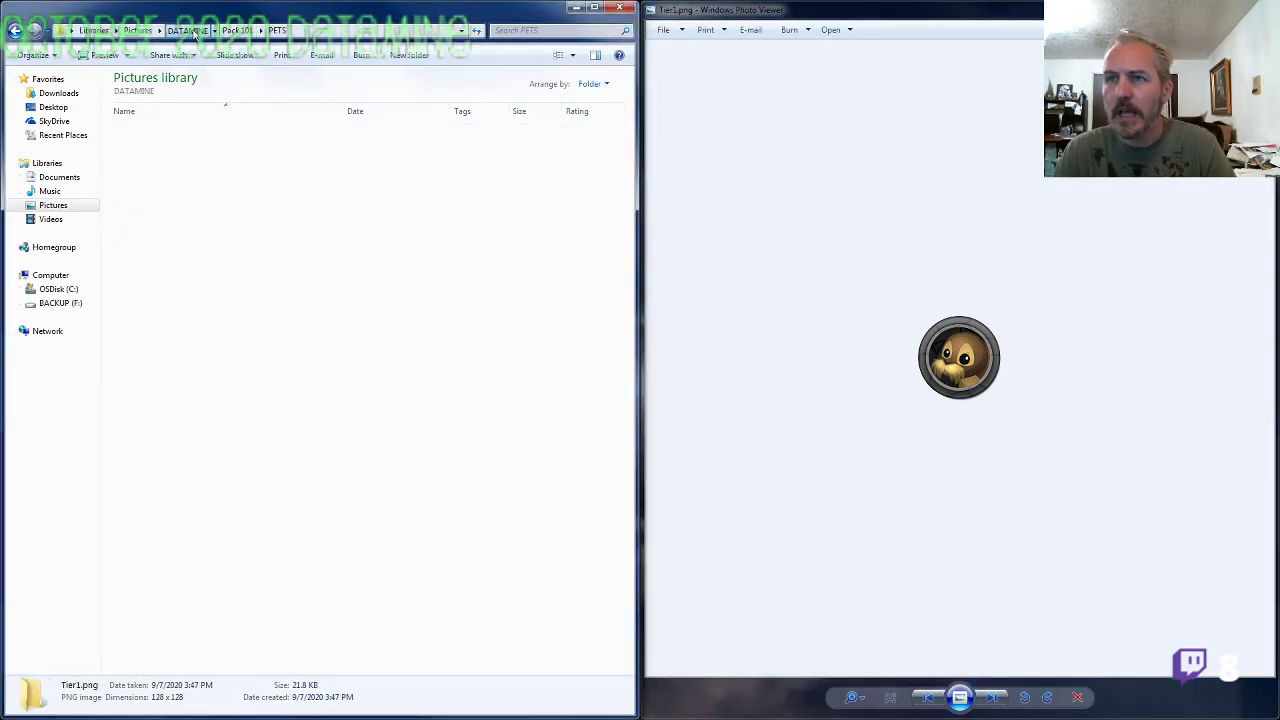
{"action": "double_click", "coordinate": [172, 245]}
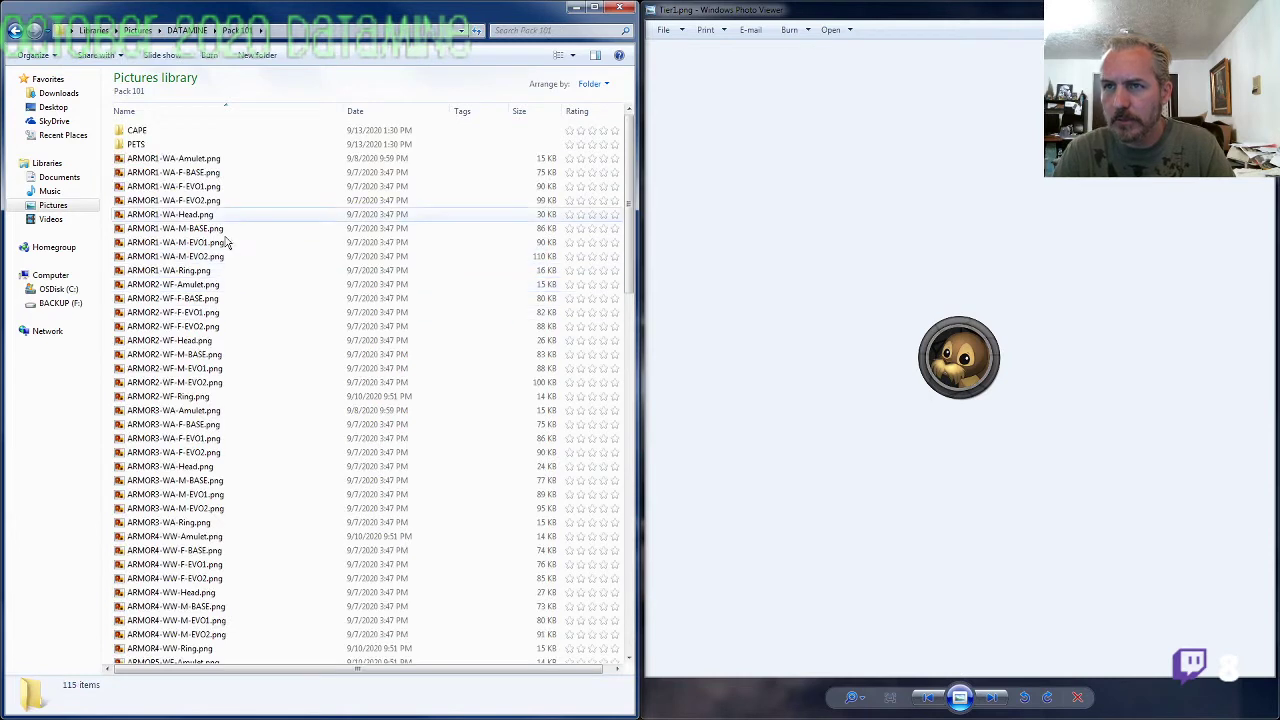
{"action": "left_click", "coordinate": [190, 160]}
{"action": "left_click", "coordinate": [180, 215], "text": "ctrl"}
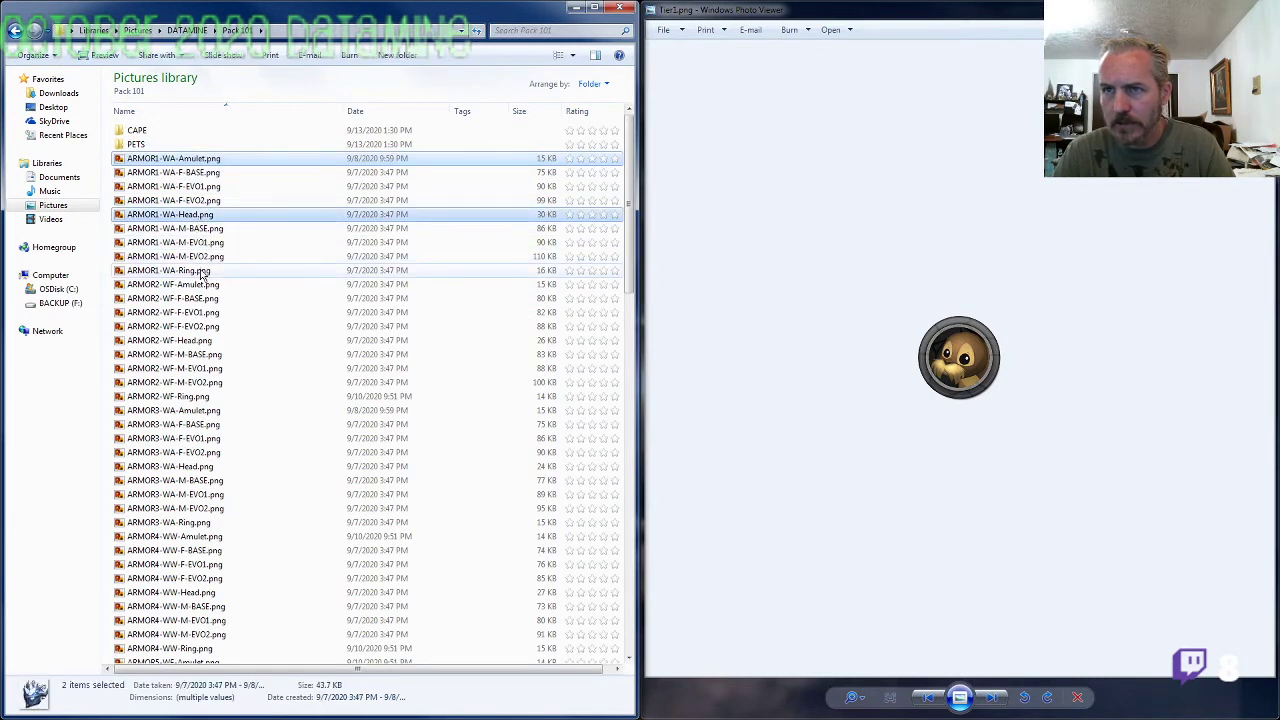
{"action": "left_click", "coordinate": [200, 272], "text": "ctrl"}
{"action": "left_click", "coordinate": [205, 285], "text": "ctrl"}
{"action": "left_click", "coordinate": [210, 341], "text": "ctrl"}
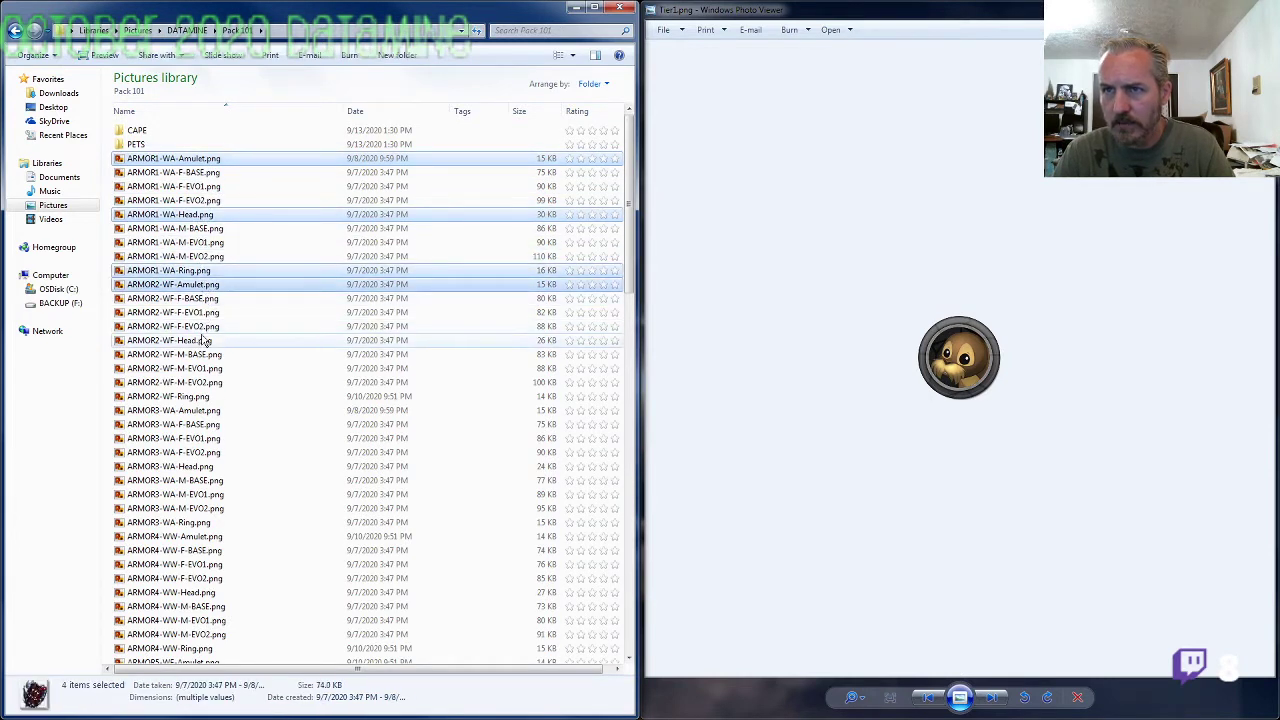
{"action": "left_click", "coordinate": [205, 397], "text": "ctrl"}
Step: Add the CAPE and PETS folders, the ARMOR3-WA Amulet, Head and Ring images and ARMOR4-WW-Amulet.png to the selection
{"action": "left_click", "coordinate": [210, 411], "text": "ctrl"}
{"action": "left_click", "coordinate": [137, 130], "text": "ctrl"}
{"action": "left_click", "coordinate": [136, 144], "text": "ctrl"}
{"action": "scroll", "coordinate": [247, 423], "scroll_direction": "down", "scroll_amount": 4}
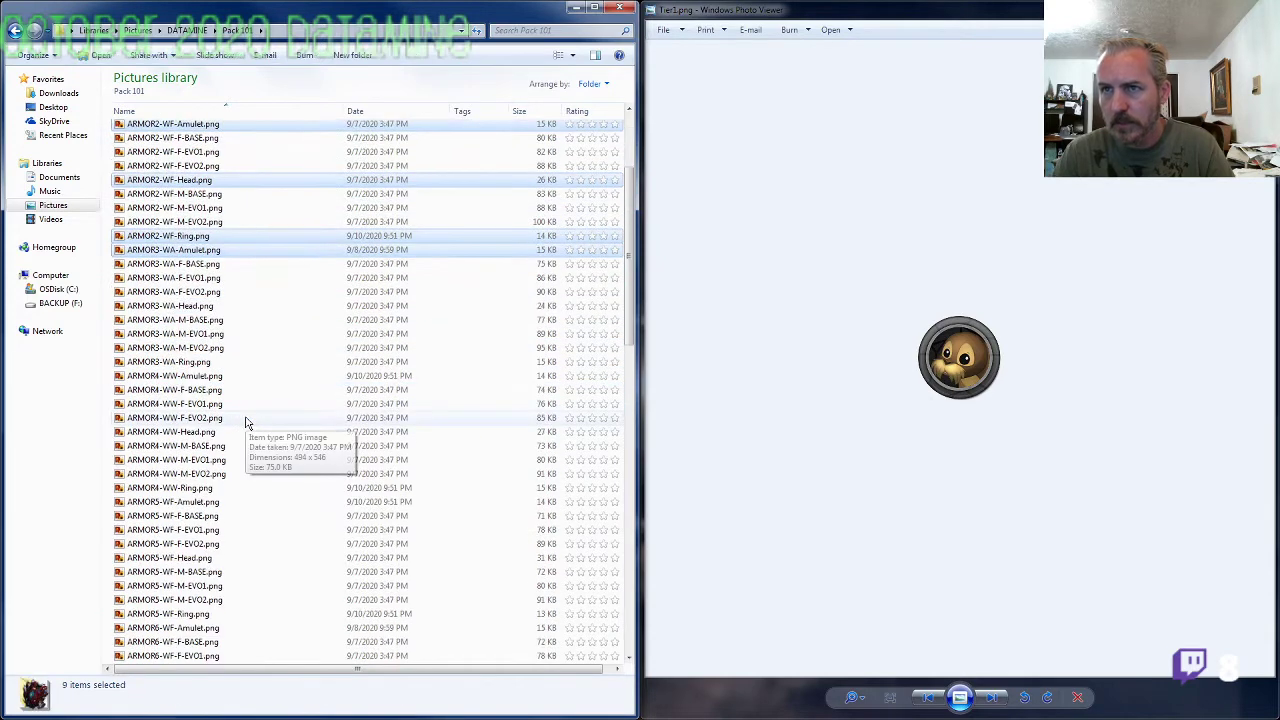
{"action": "left_click", "coordinate": [218, 305], "text": "ctrl"}
{"action": "left_click", "coordinate": [205, 361], "text": "ctrl"}
{"action": "left_click", "coordinate": [208, 375], "text": "ctrl"}
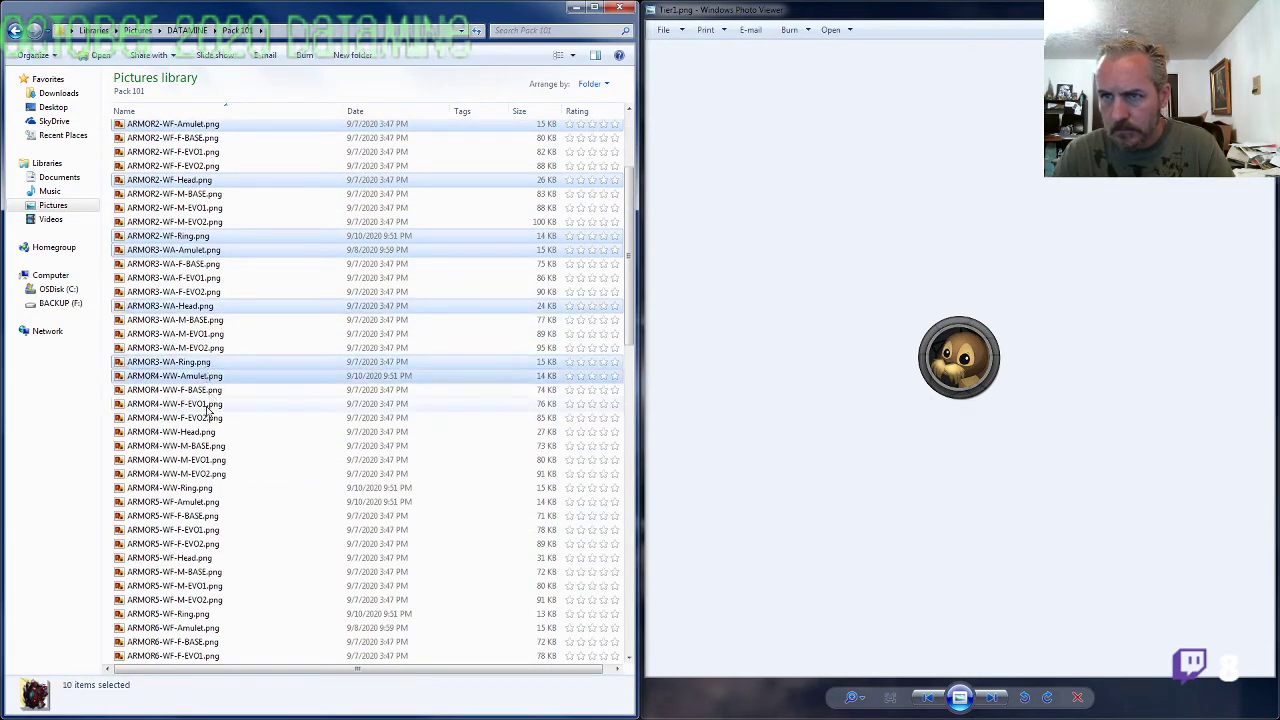
Step: Extend the selection with the ARMOR4-WW Head and Ring, the ARMOR5-WF Amulet, Head and Ring, and the ARMOR6-WF Amulet images
{"action": "left_click", "coordinate": [200, 431], "text": "ctrl"}
{"action": "left_click", "coordinate": [200, 487], "text": "ctrl"}
{"action": "left_click", "coordinate": [200, 501], "text": "ctrl"}
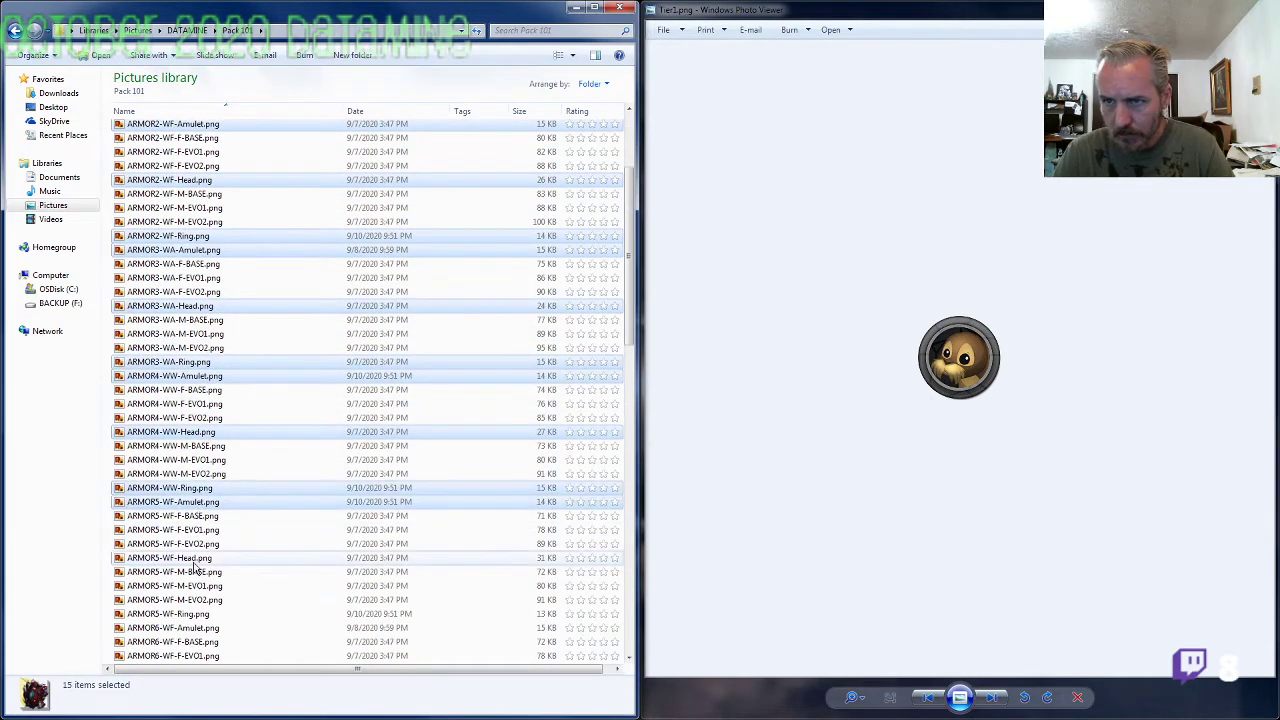
{"action": "left_click", "coordinate": [196, 558], "text": "ctrl"}
{"action": "left_click", "coordinate": [205, 613], "text": "ctrl"}
{"action": "left_click", "coordinate": [210, 627], "text": "ctrl"}
{"action": "scroll", "coordinate": [228, 590], "scroll_direction": "down", "scroll_amount": 4}
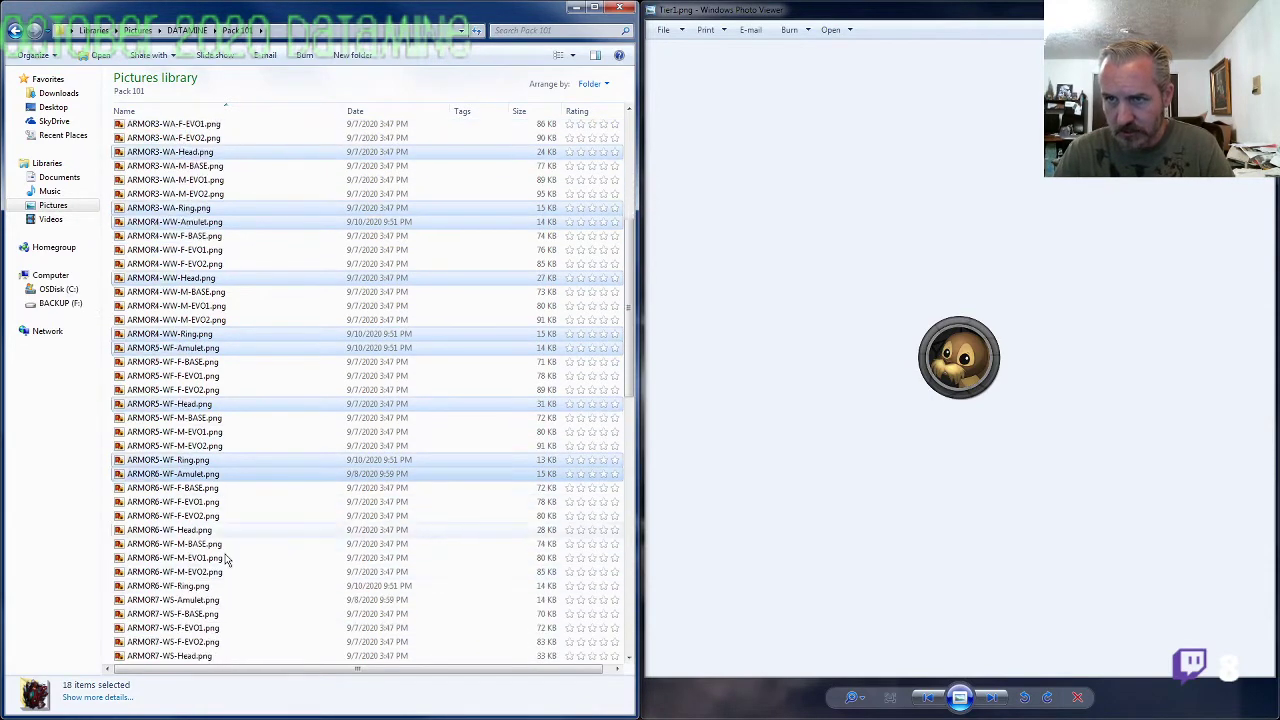
Step: Add the ARMOR6-WF Head and Ring images and ARMOR7-WS-Amulet.png to the selection
{"action": "left_click", "coordinate": [204, 544], "text": "ctrl"}
{"action": "left_click", "coordinate": [203, 532], "text": "ctrl"}
{"action": "left_click", "coordinate": [203, 543], "text": "ctrl"}
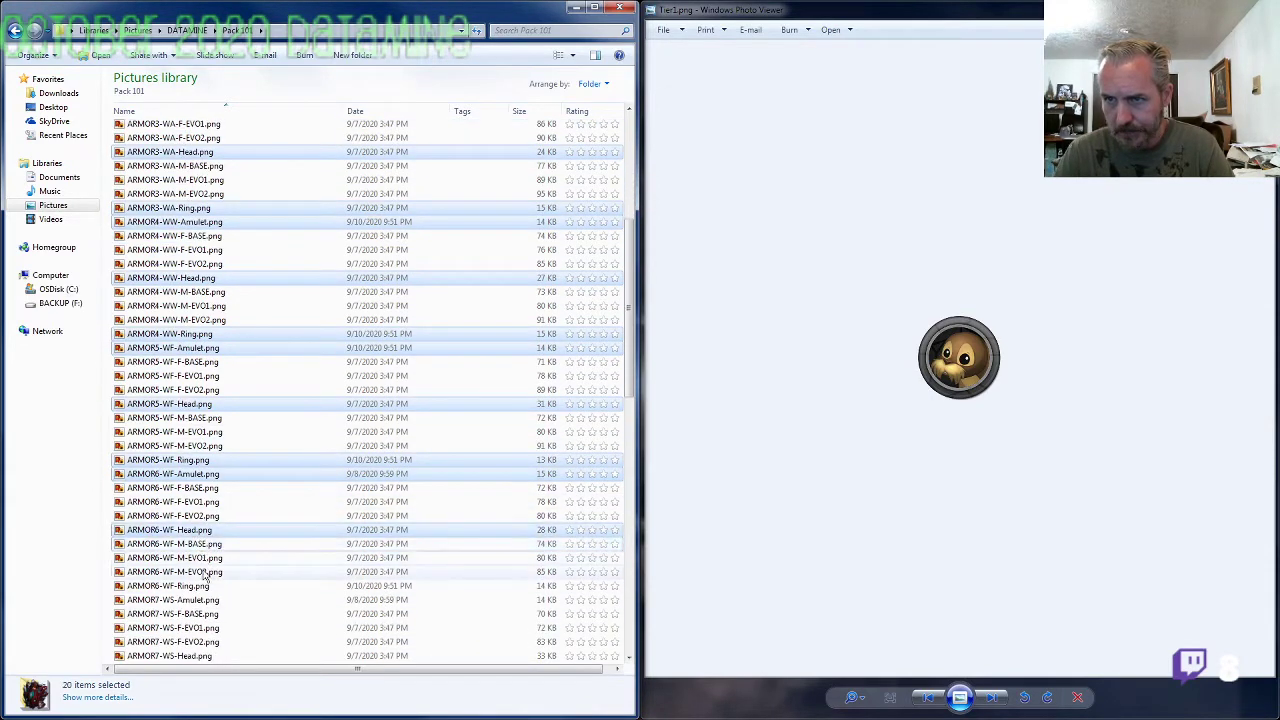
{"action": "left_click", "coordinate": [205, 599], "text": "ctrl"}
Step: Add the ARMOR7-WS Head and Ring, the ARMOR8-WS Amulet, Head and Ring, and the ARMOR9-WF Amulet images to the selection
{"action": "scroll", "coordinate": [245, 570], "scroll_direction": "down", "scroll_amount": 2}
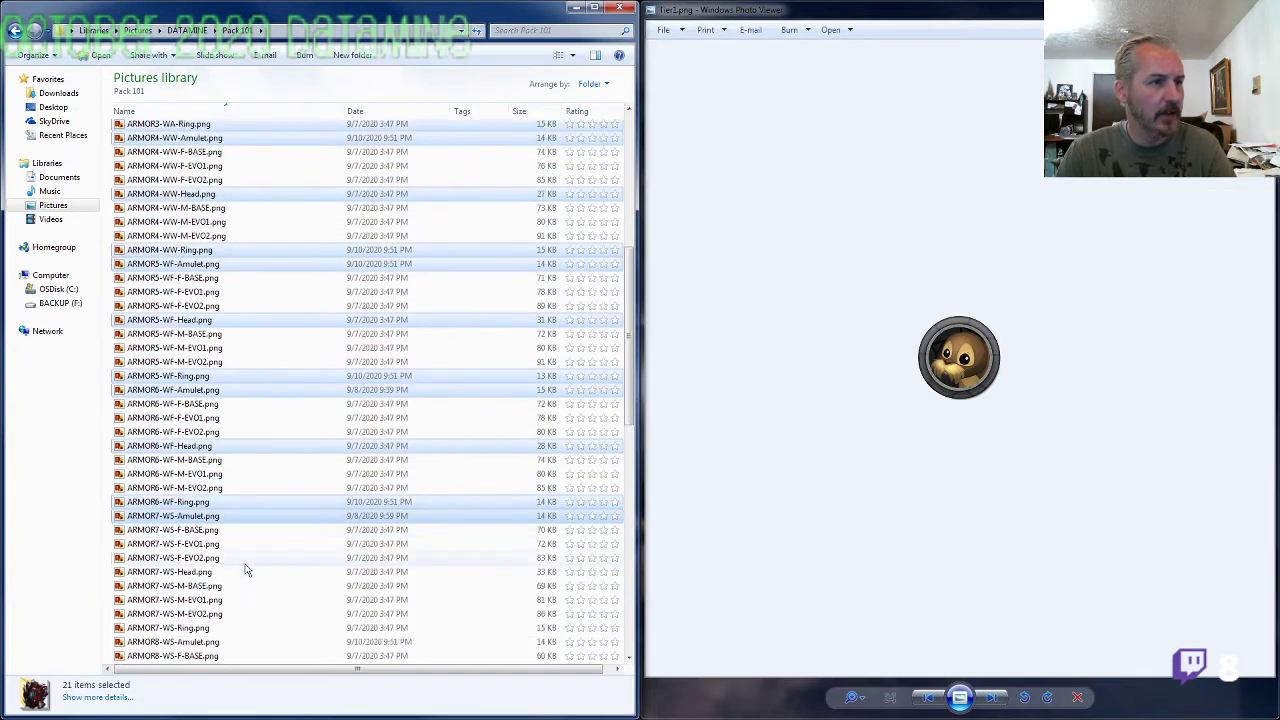
{"action": "scroll", "coordinate": [245, 565], "scroll_direction": "down", "scroll_amount": 1}
{"action": "scroll", "coordinate": [247, 570], "scroll_direction": "down", "scroll_amount": 2}
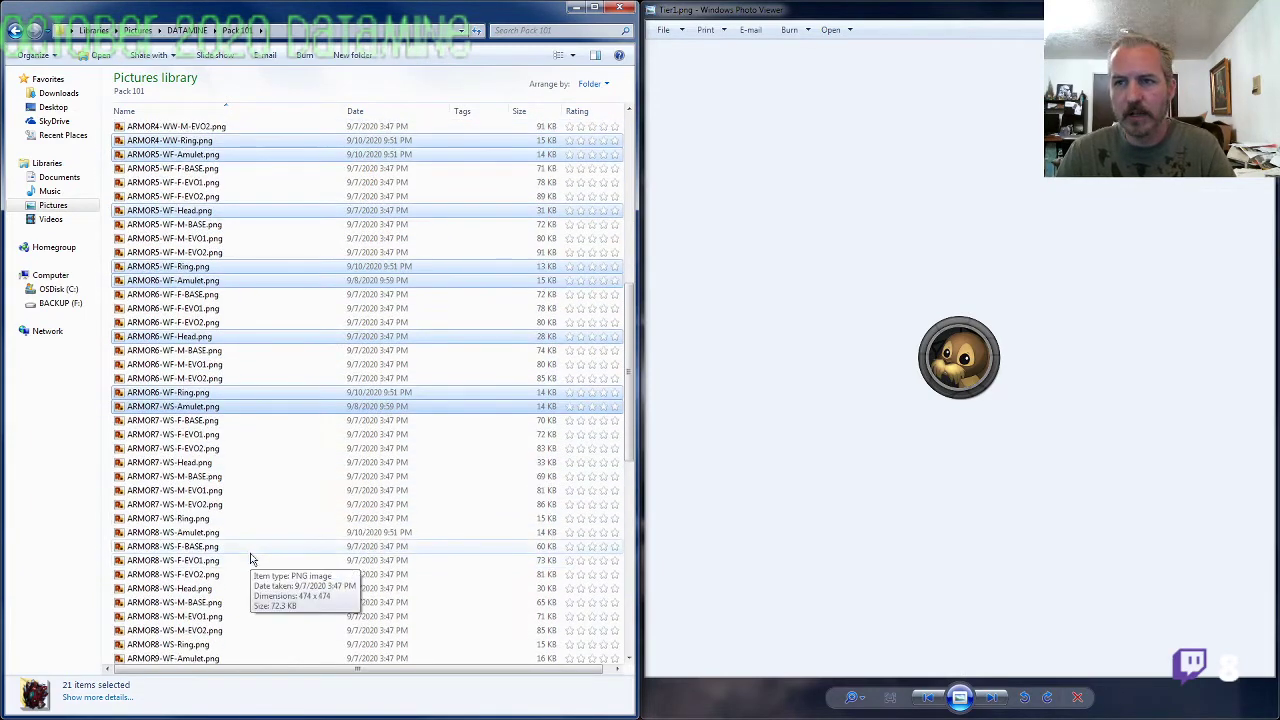
{"action": "left_click", "coordinate": [200, 522], "text": "ctrl"}
{"action": "left_click", "coordinate": [200, 532], "text": "ctrl"}
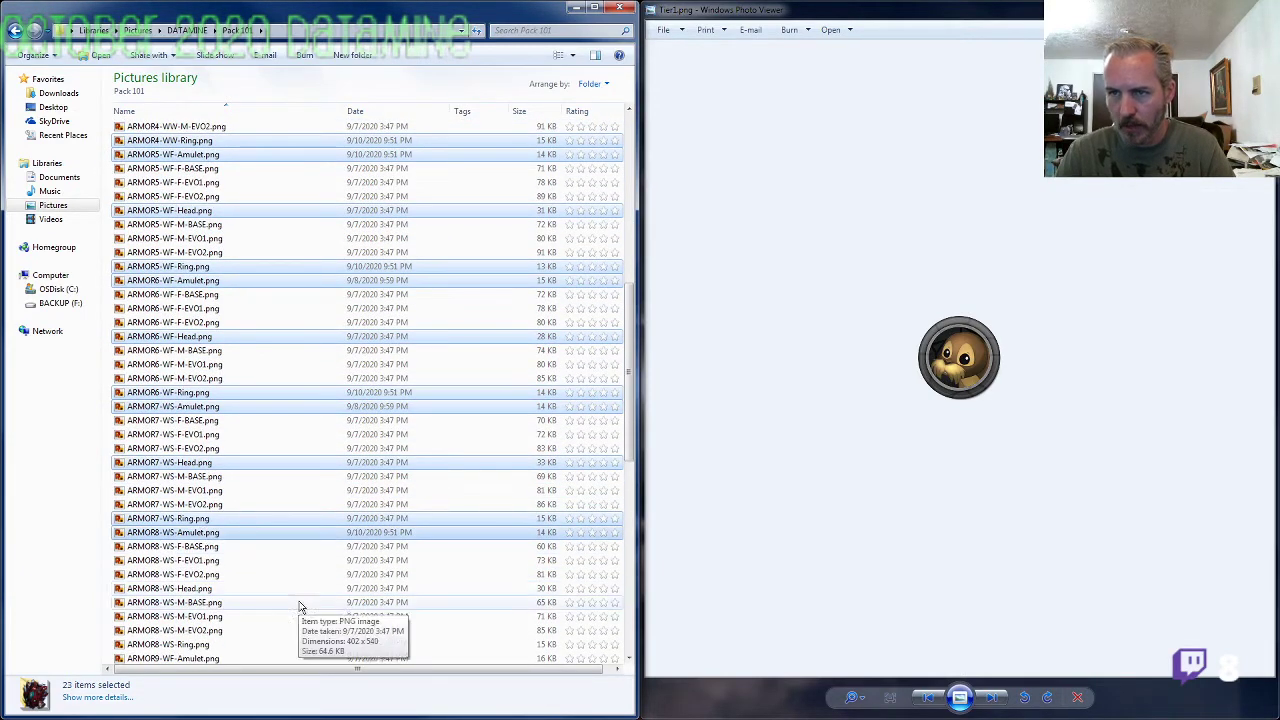
{"action": "scroll", "coordinate": [220, 520], "scroll_direction": "down", "scroll_amount": 2}
{"action": "left_click", "coordinate": [235, 501], "text": "ctrl"}
{"action": "left_click", "coordinate": [200, 558], "text": "ctrl"}
{"action": "left_click", "coordinate": [200, 571], "text": "ctrl"}
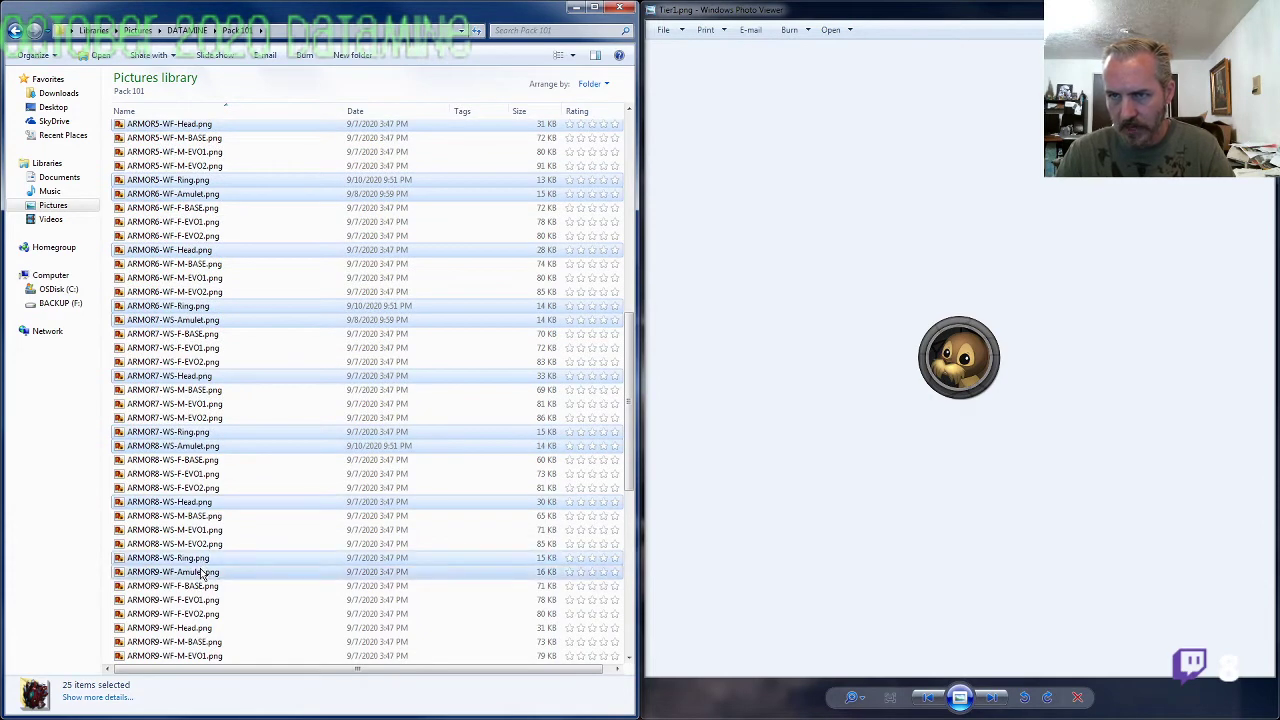
Step: Extend the selection with the ARMOR9-WF Head and Ring, the ARMOR10-WA Amulet, Head and Ring, and the ARMOR11-WE Amulet images
{"action": "scroll", "coordinate": [257, 574], "scroll_direction": "down", "scroll_amount": 2}
{"action": "left_click", "coordinate": [202, 530], "text": "ctrl"}
{"action": "left_click", "coordinate": [190, 585], "text": "ctrl"}
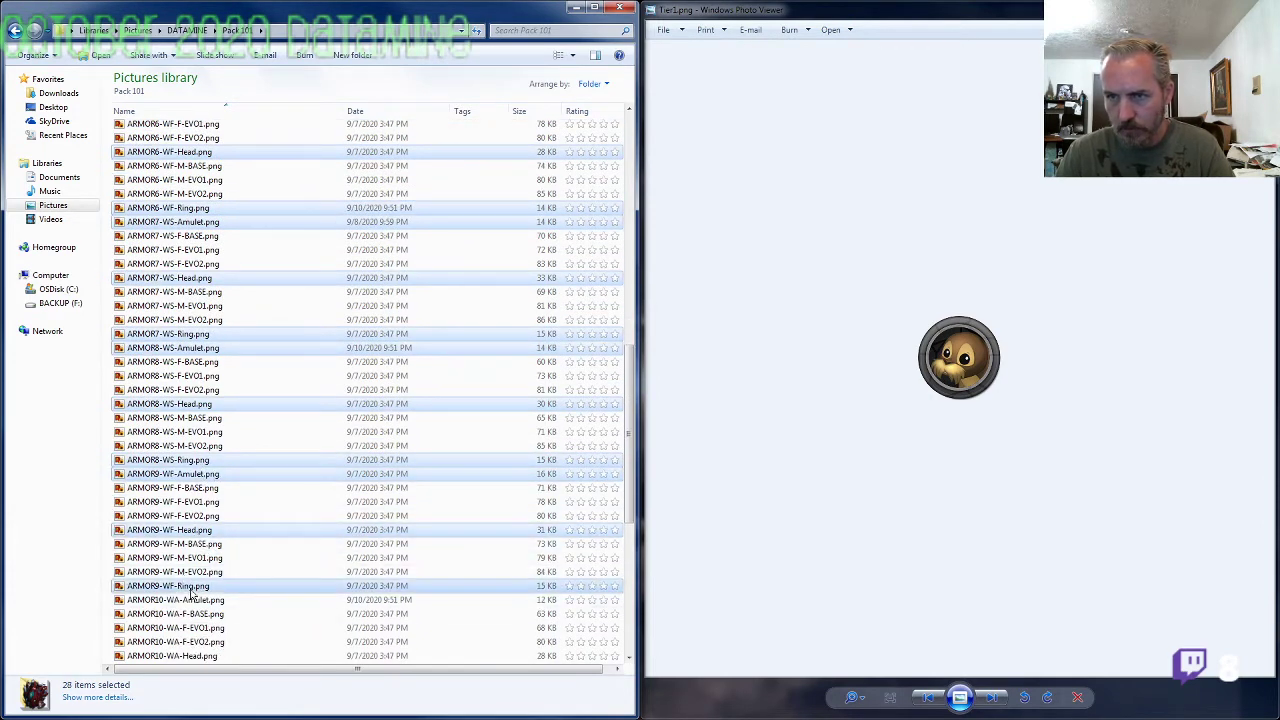
{"action": "left_click", "coordinate": [200, 599], "text": "ctrl"}
{"action": "scroll", "coordinate": [260, 595], "scroll_direction": "down", "scroll_amount": 4}
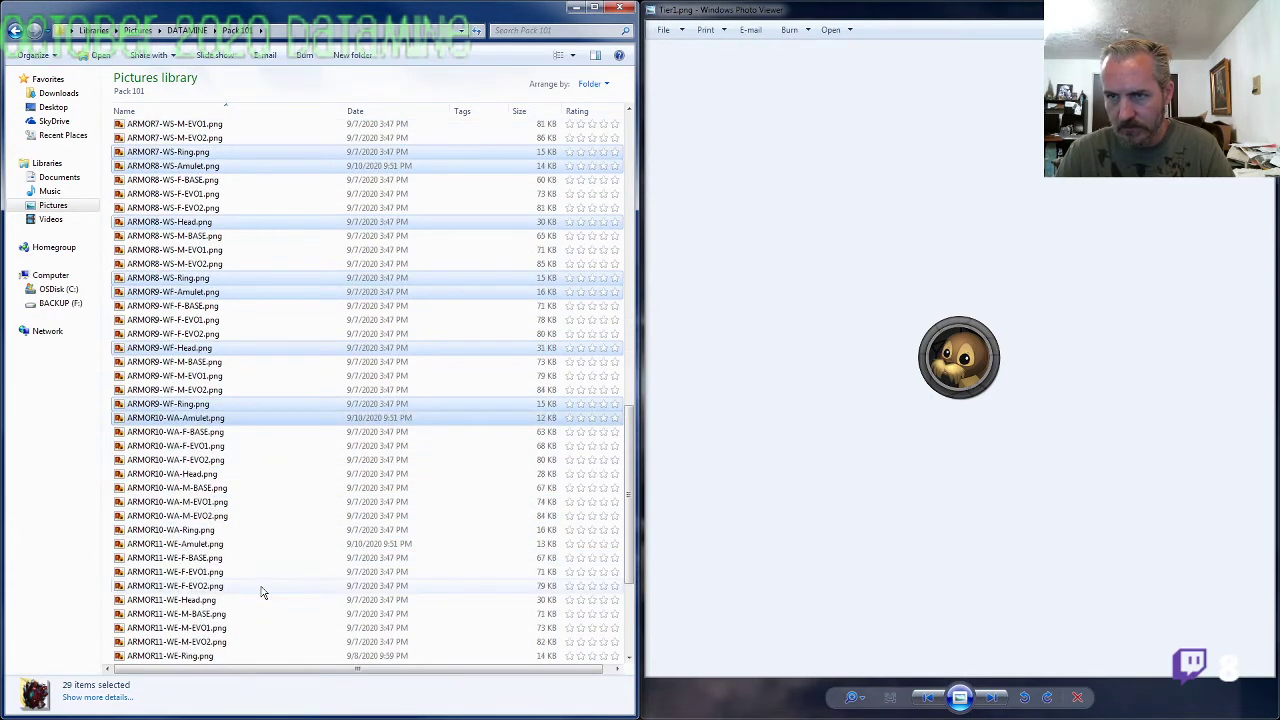
{"action": "left_click", "coordinate": [200, 473], "text": "ctrl"}
{"action": "left_click", "coordinate": [200, 529], "text": "ctrl"}
{"action": "left_click", "coordinate": [200, 545], "text": "ctrl"}
Step: Add the ARMOR11-WE Head and Ring, the ARMOR12-WE Amulet, Head and Ring, image116.png and image122.png to image125.png to the selection
{"action": "scroll", "coordinate": [220, 520], "scroll_direction": "down", "scroll_amount": 2}
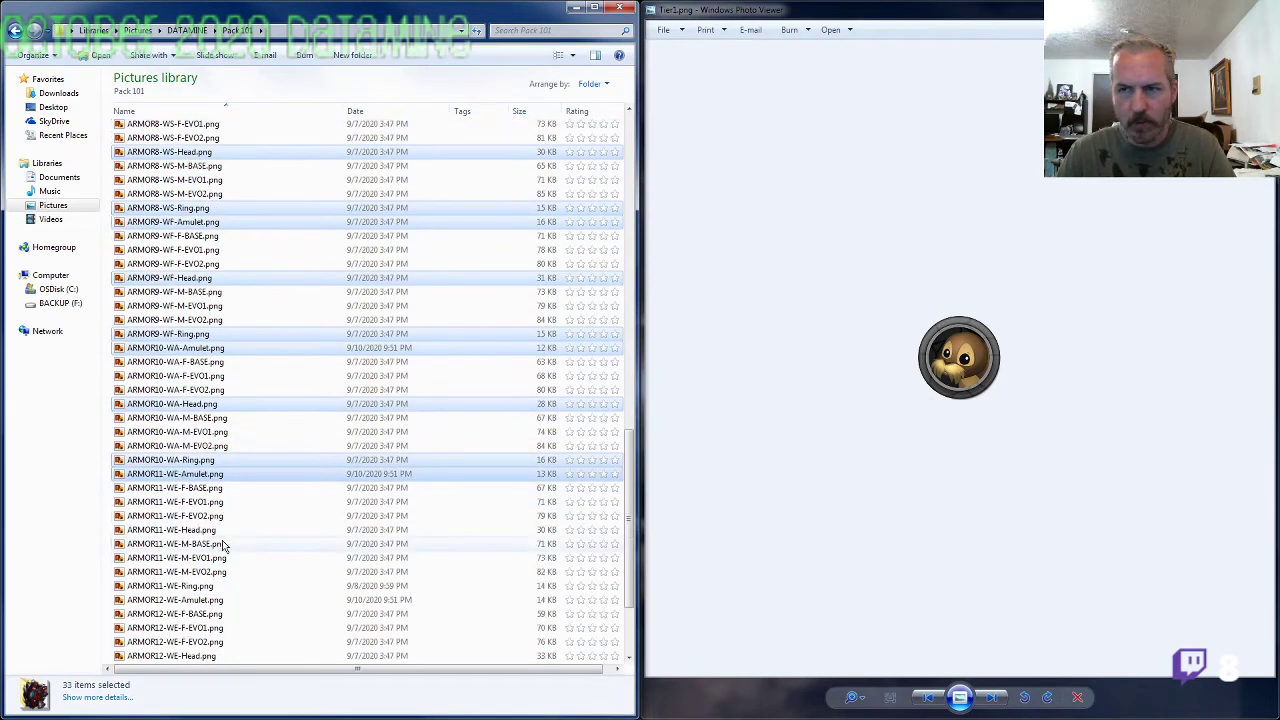
{"action": "left_click", "coordinate": [236, 502], "text": "ctrl"}
{"action": "left_click", "coordinate": [205, 560], "text": "ctrl"}
{"action": "left_click", "coordinate": [205, 571], "text": "ctrl"}
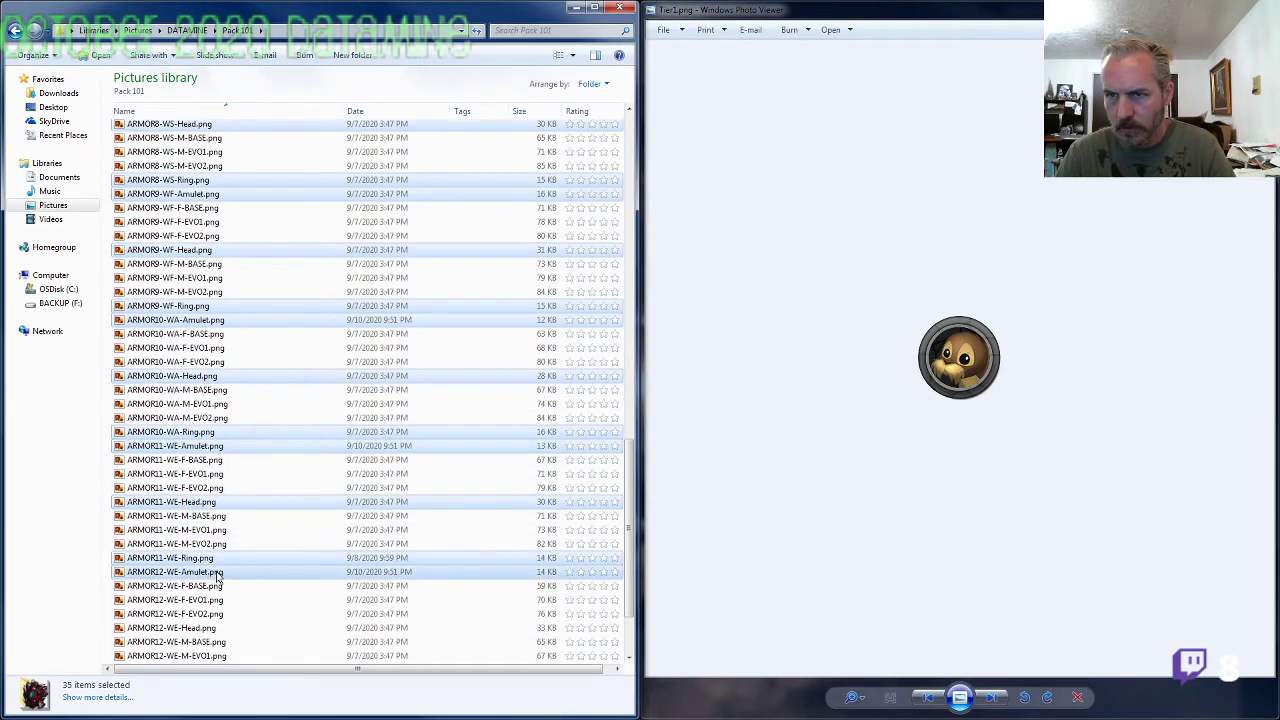
{"action": "scroll", "coordinate": [225, 572], "scroll_direction": "down", "scroll_amount": 2}
{"action": "left_click", "coordinate": [205, 529], "text": "ctrl"}
{"action": "left_click", "coordinate": [205, 586], "text": "ctrl"}
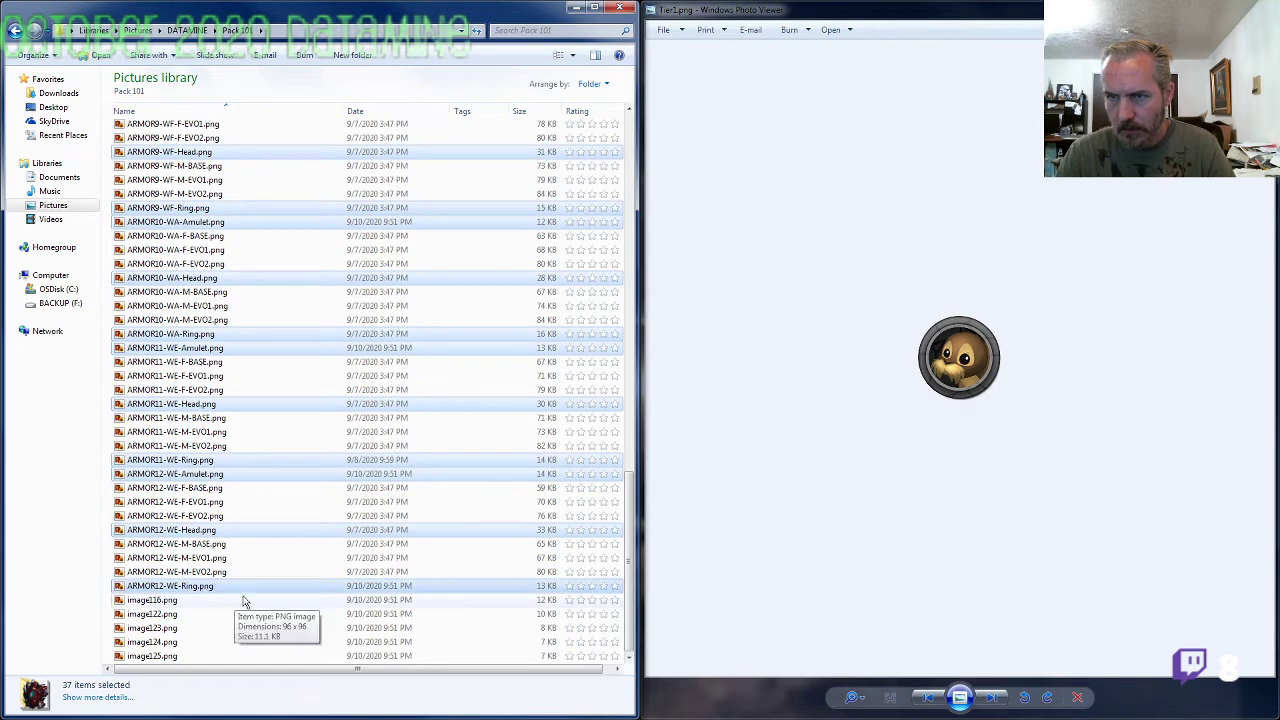
{"action": "left_click_drag", "start_coordinate": [236, 604], "coordinate": [154, 655]}
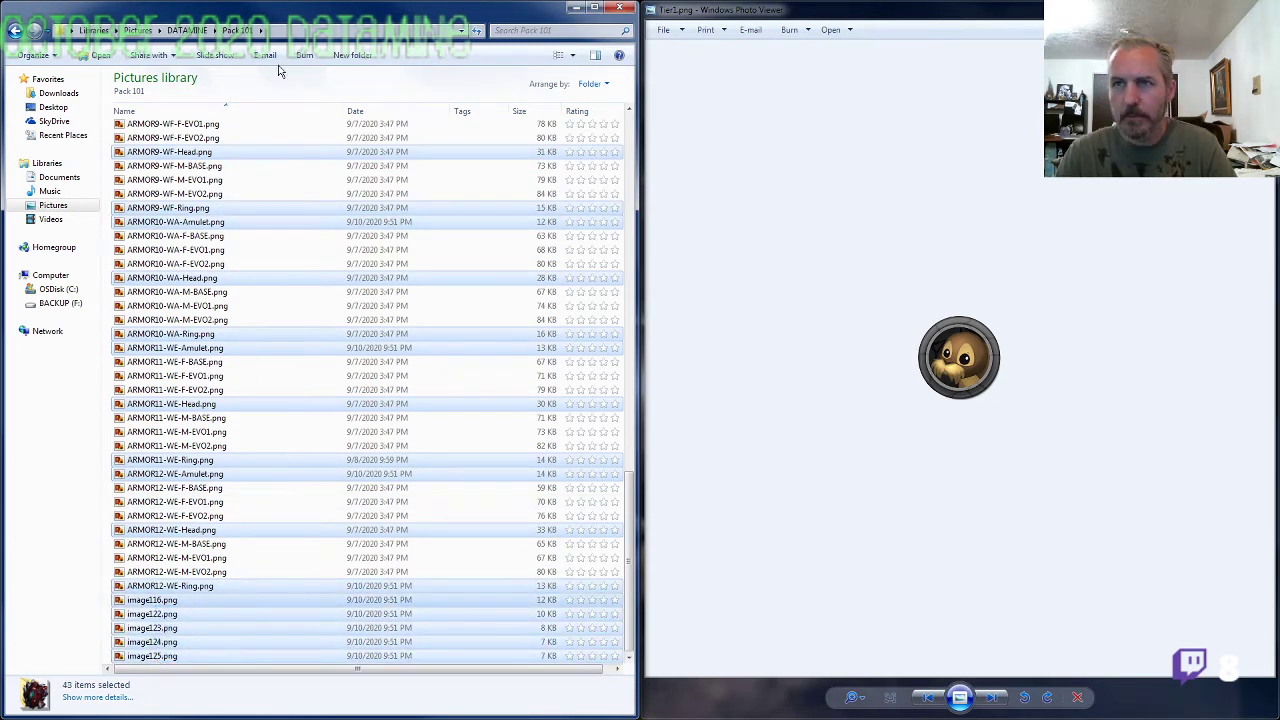
Step: Copy the selected images and folders from Pack 101 into the 2020-10 folder of DATAMINE
{"action": "left_click", "coordinate": [187, 30]}
{"action": "double_click", "coordinate": [171, 202]}
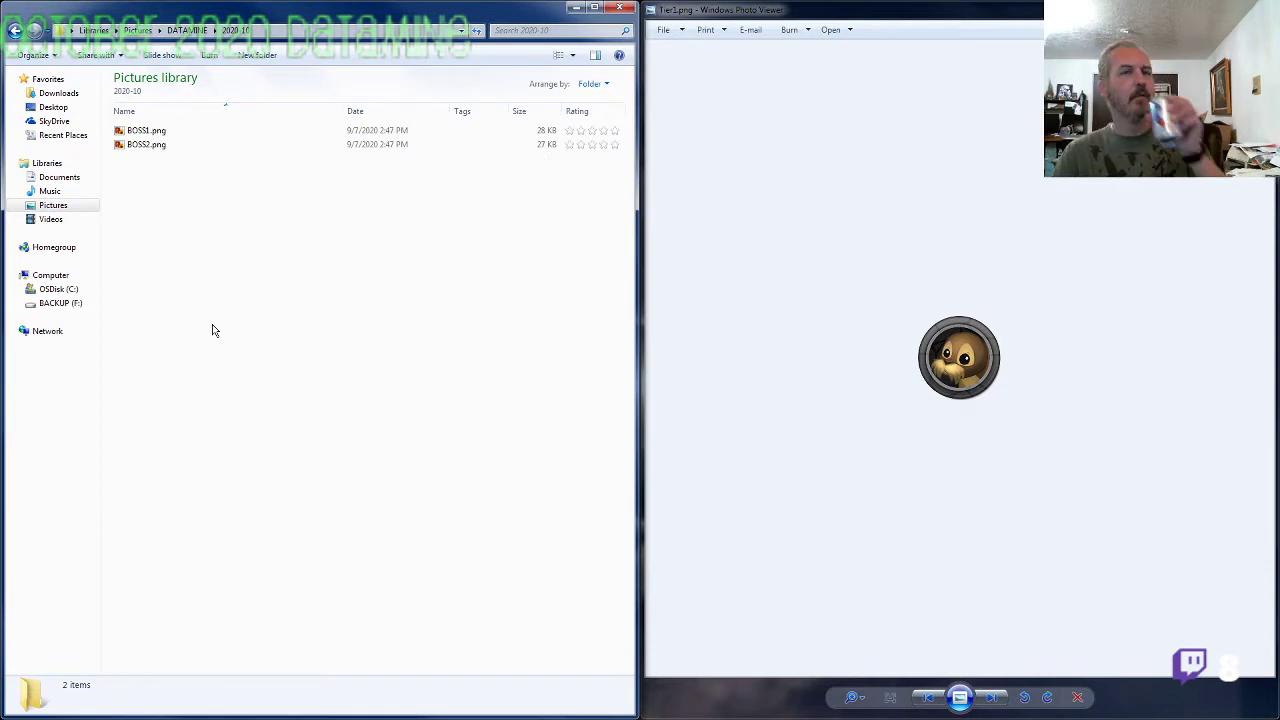
{"action": "key", "text": "ctrl+v"}
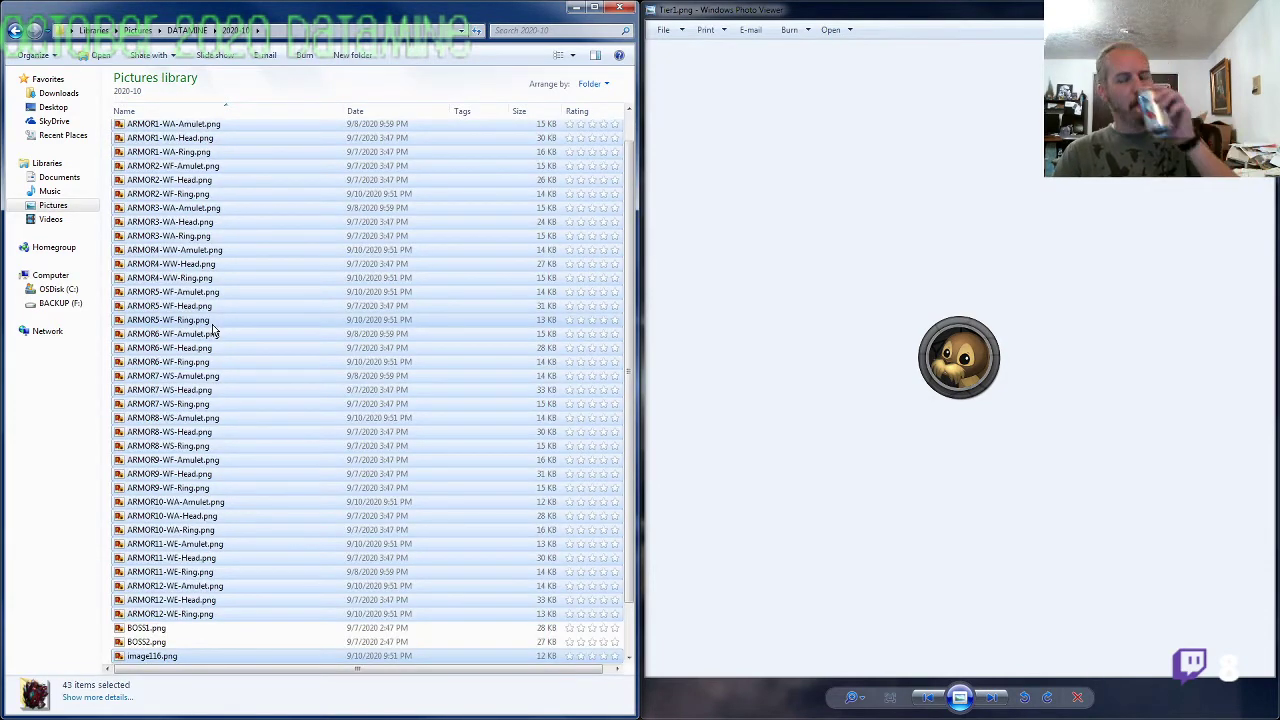
{"action": "left_click", "coordinate": [252, 406]}
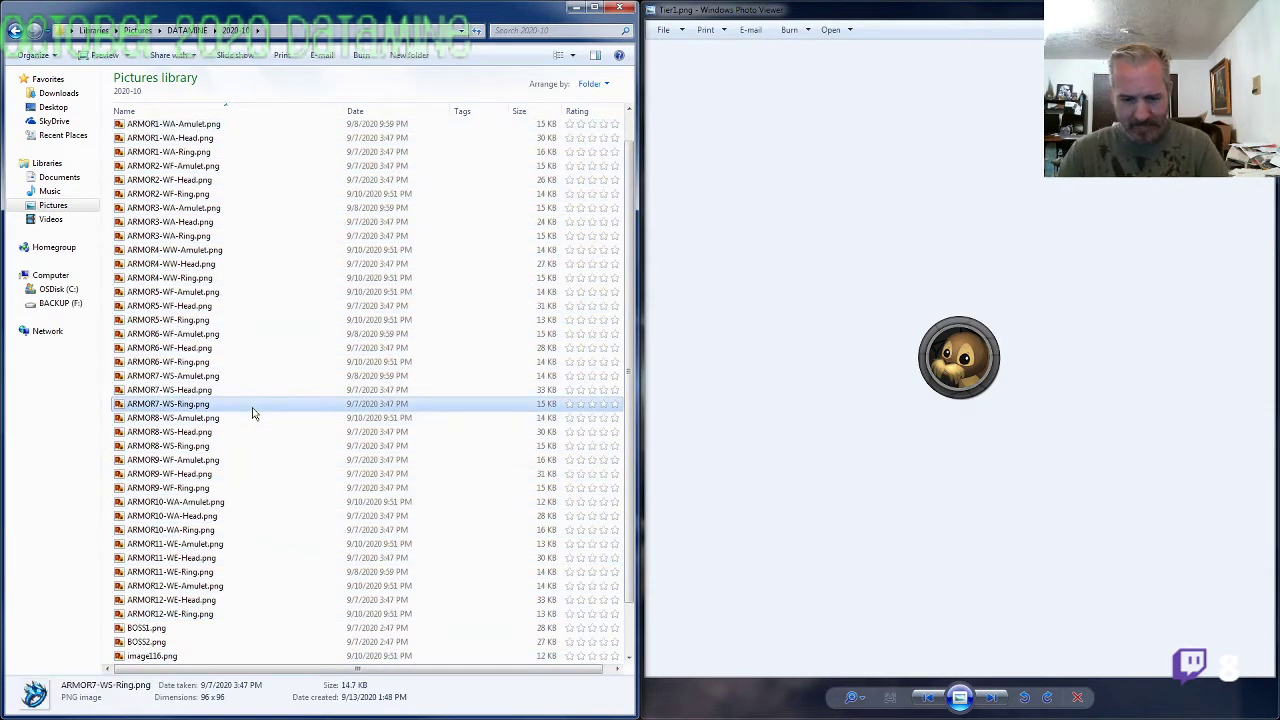
{"action": "scroll", "coordinate": [251, 414], "scroll_direction": "up", "scroll_amount": 1}
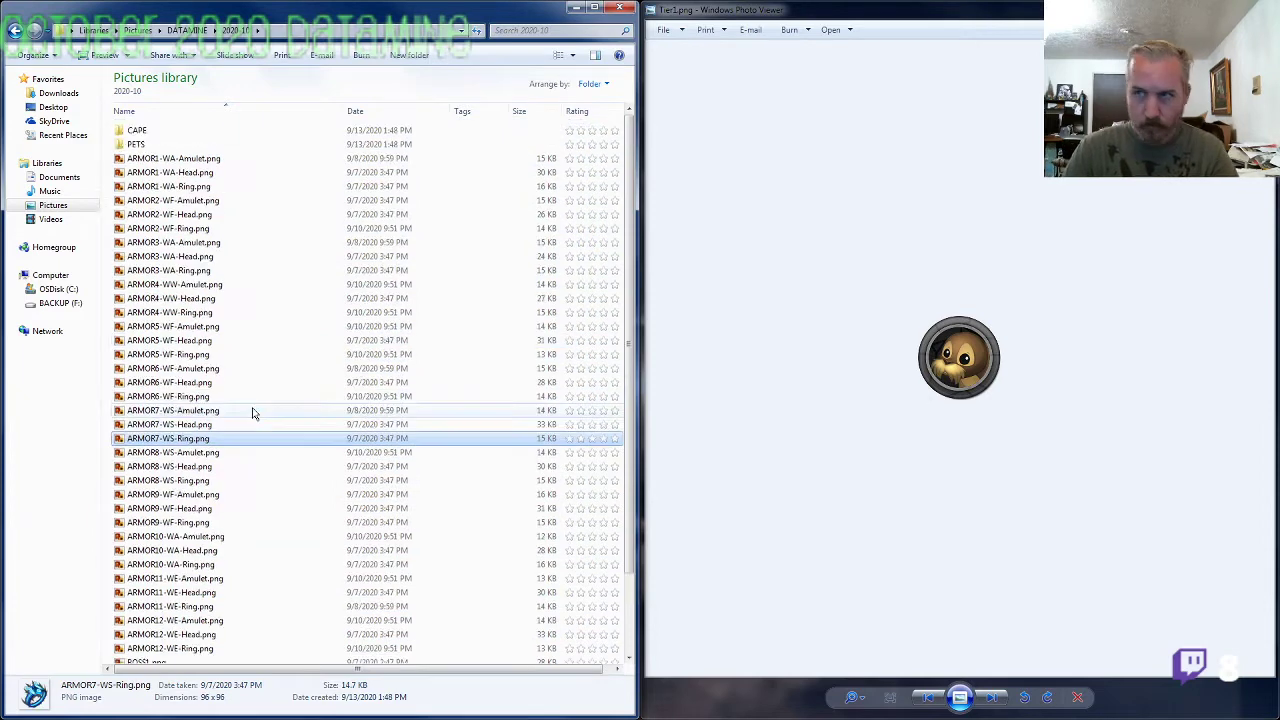
Step: Return to the Pack 101 folder and select the M-EVO2 images of ARMOR1 through ARMOR5
{"action": "left_click", "coordinate": [187, 30]}
{"action": "double_click", "coordinate": [184, 242]}
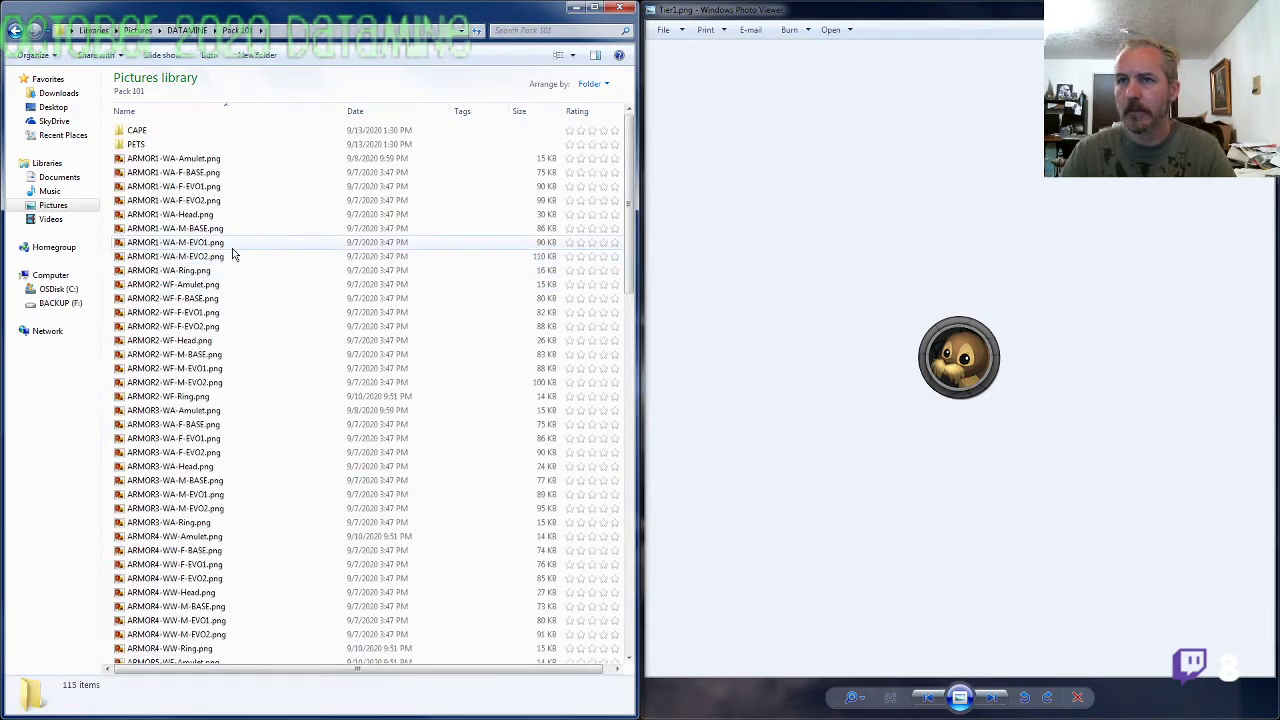
{"action": "left_click", "coordinate": [226, 258]}
{"action": "left_click", "coordinate": [218, 384], "text": "ctrl"}
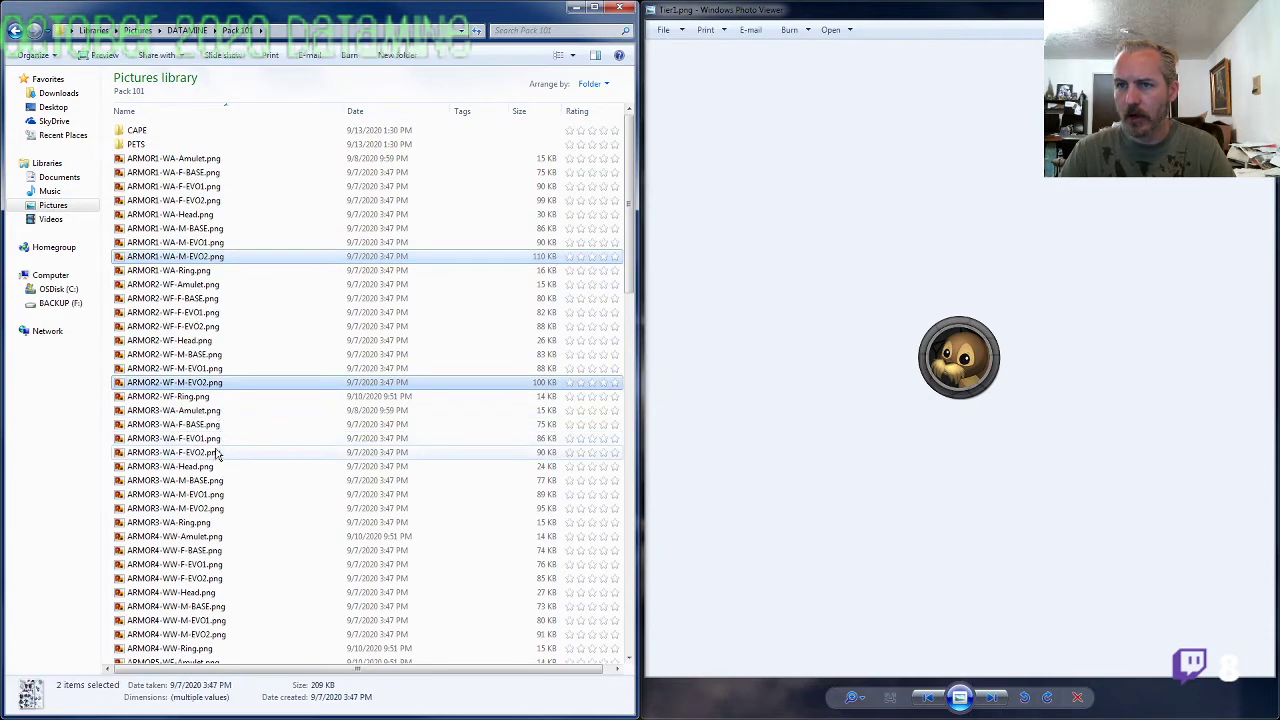
{"action": "left_click", "coordinate": [214, 508], "text": "ctrl"}
{"action": "scroll", "coordinate": [214, 510], "scroll_direction": "down", "scroll_amount": 2}
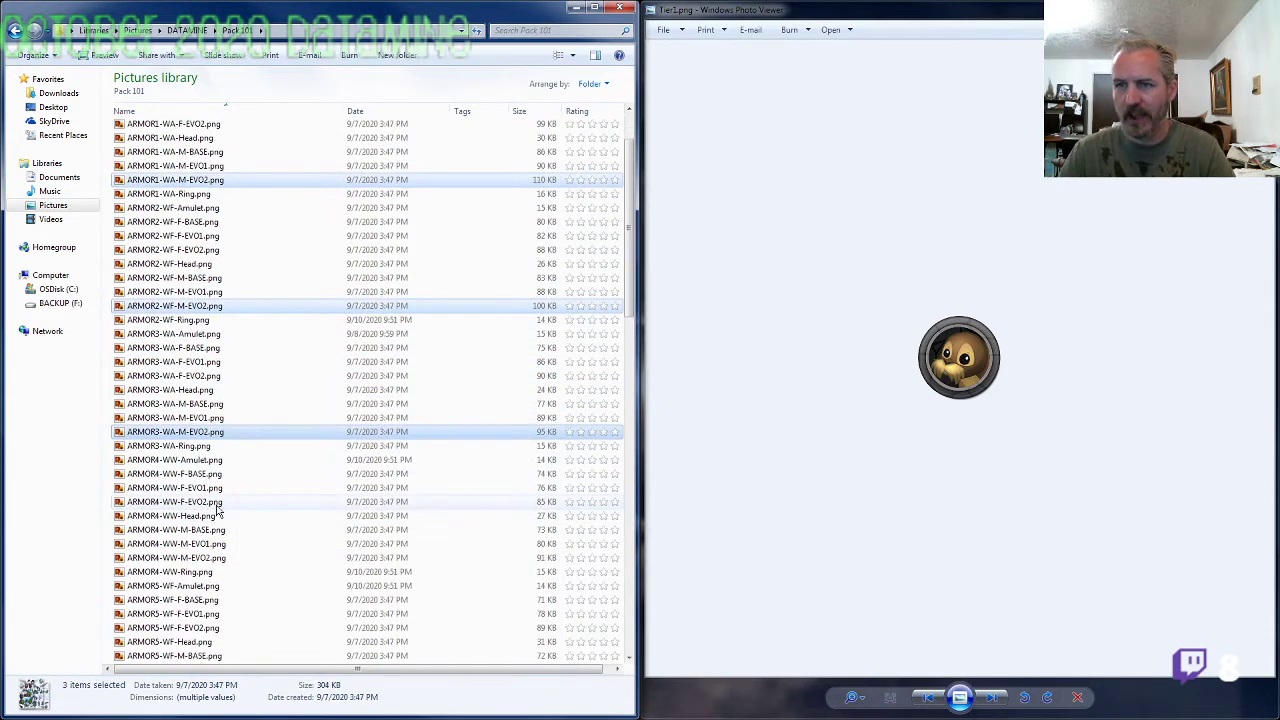
{"action": "left_click", "coordinate": [213, 557], "text": "ctrl"}
{"action": "scroll", "coordinate": [214, 565], "scroll_direction": "down", "scroll_amount": 3}
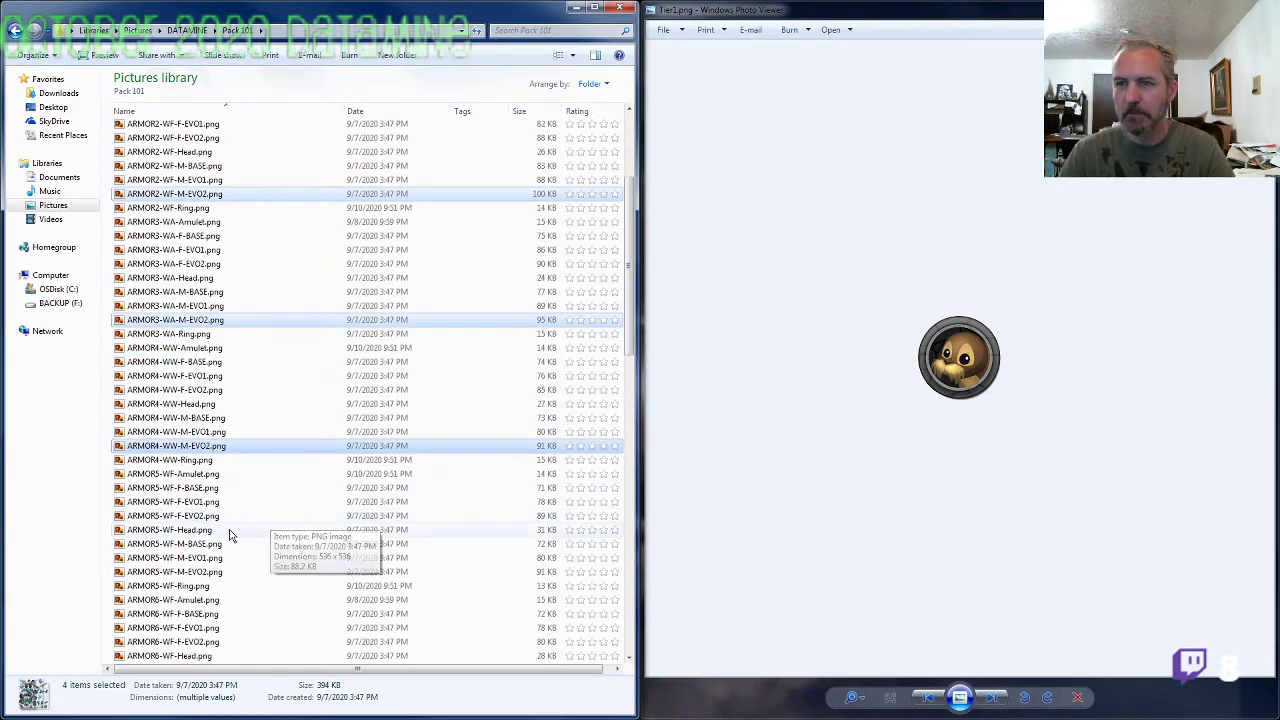
{"action": "left_click", "coordinate": [213, 577], "text": "ctrl"}
Step: Open the selected M-EVO2 images for editing in paint.net and close the photo viewer
{"action": "right_click", "coordinate": [214, 580]}
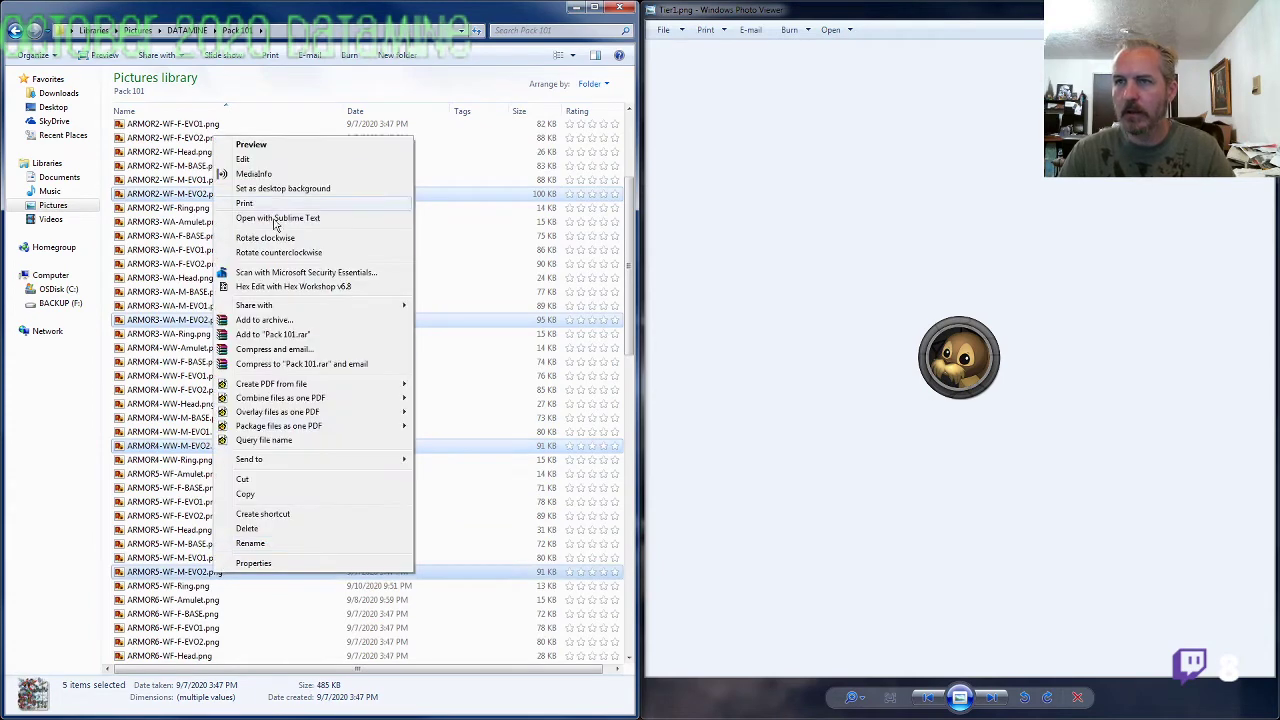
{"action": "left_click", "coordinate": [258, 160]}
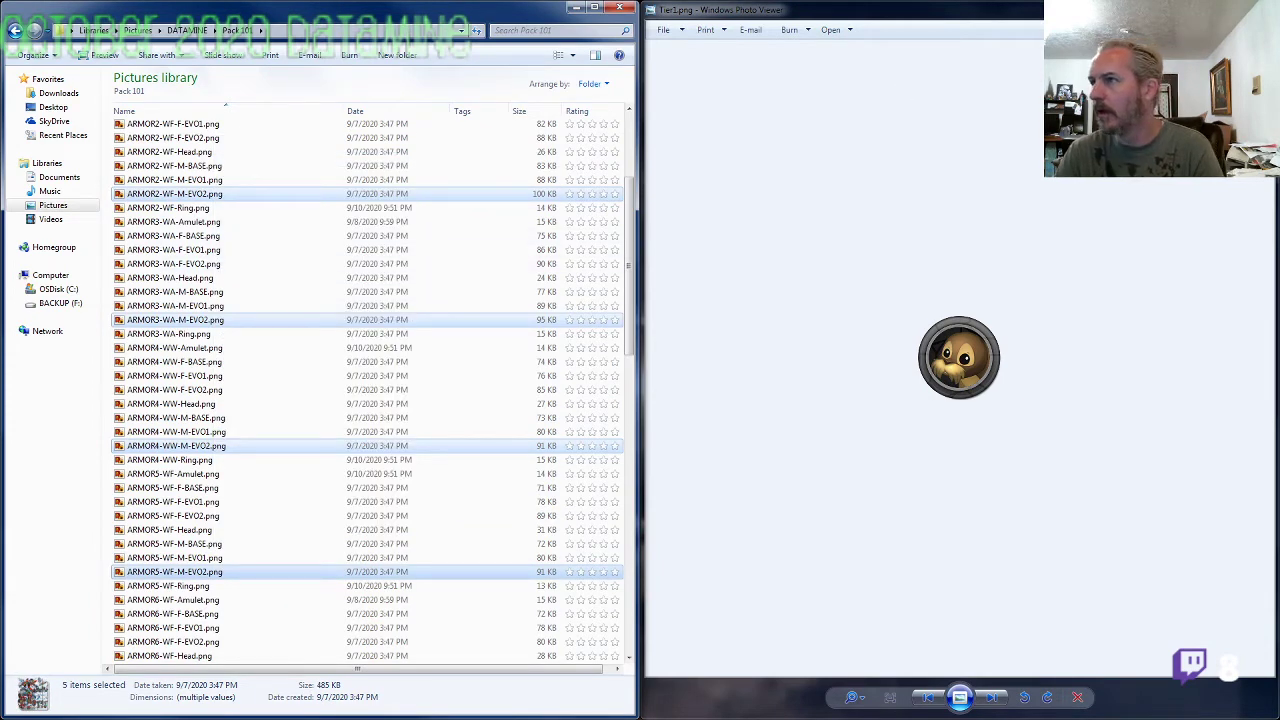
{"action": "left_click", "coordinate": [1255, 9]}
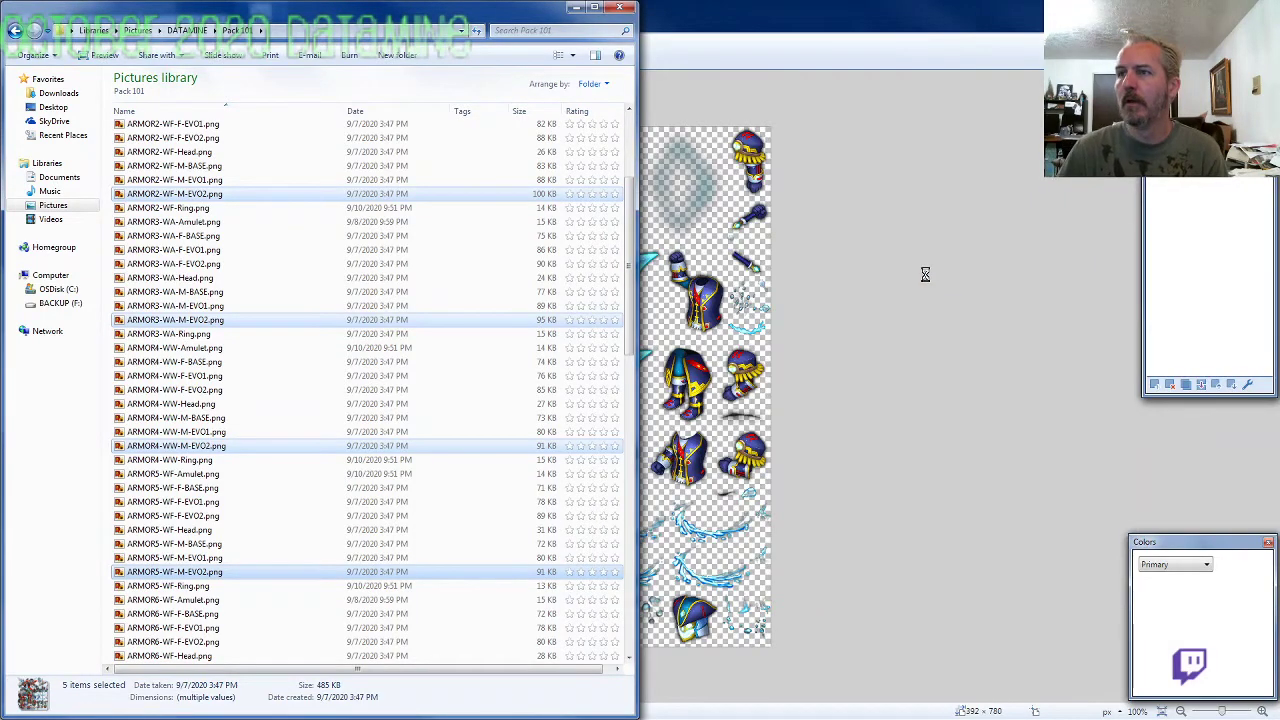
{"action": "left_click", "coordinate": [869, 26]}
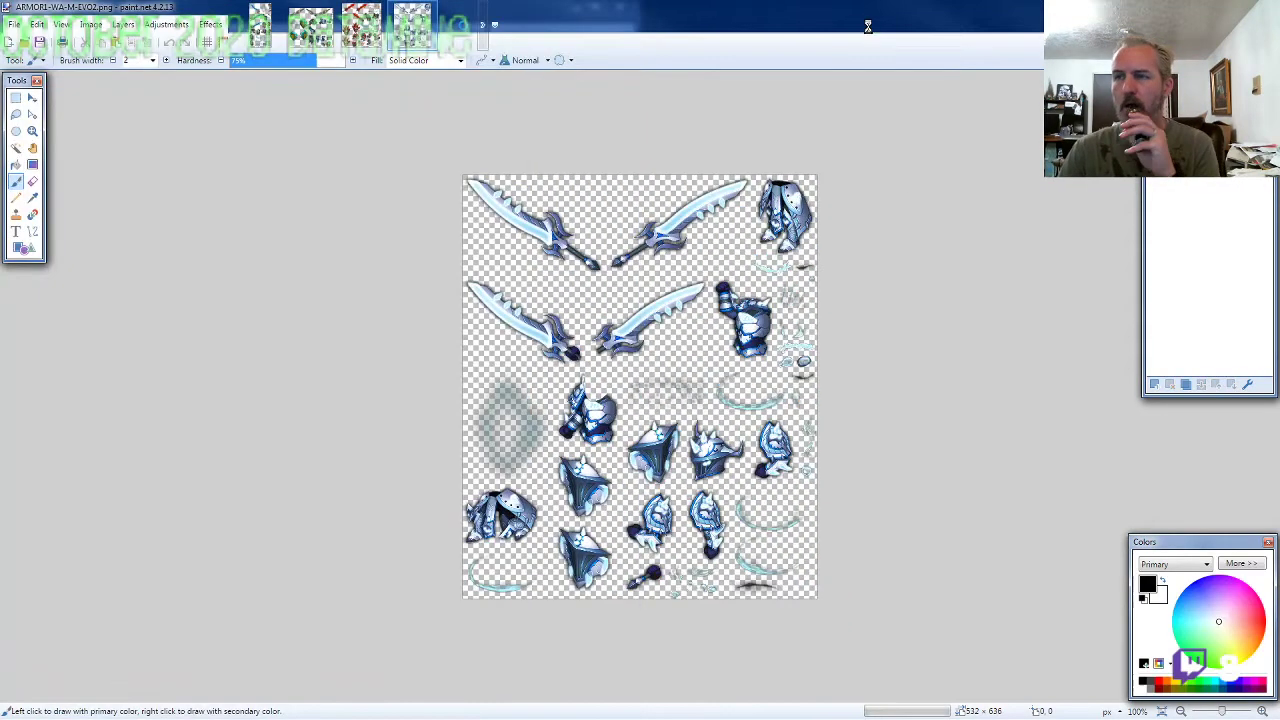
Step: Look through the open M-EVO2 armor sheets and their file names, ending on ARMOR1-WA-M-EVO2.png
{"action": "left_click", "coordinate": [466, 28]}
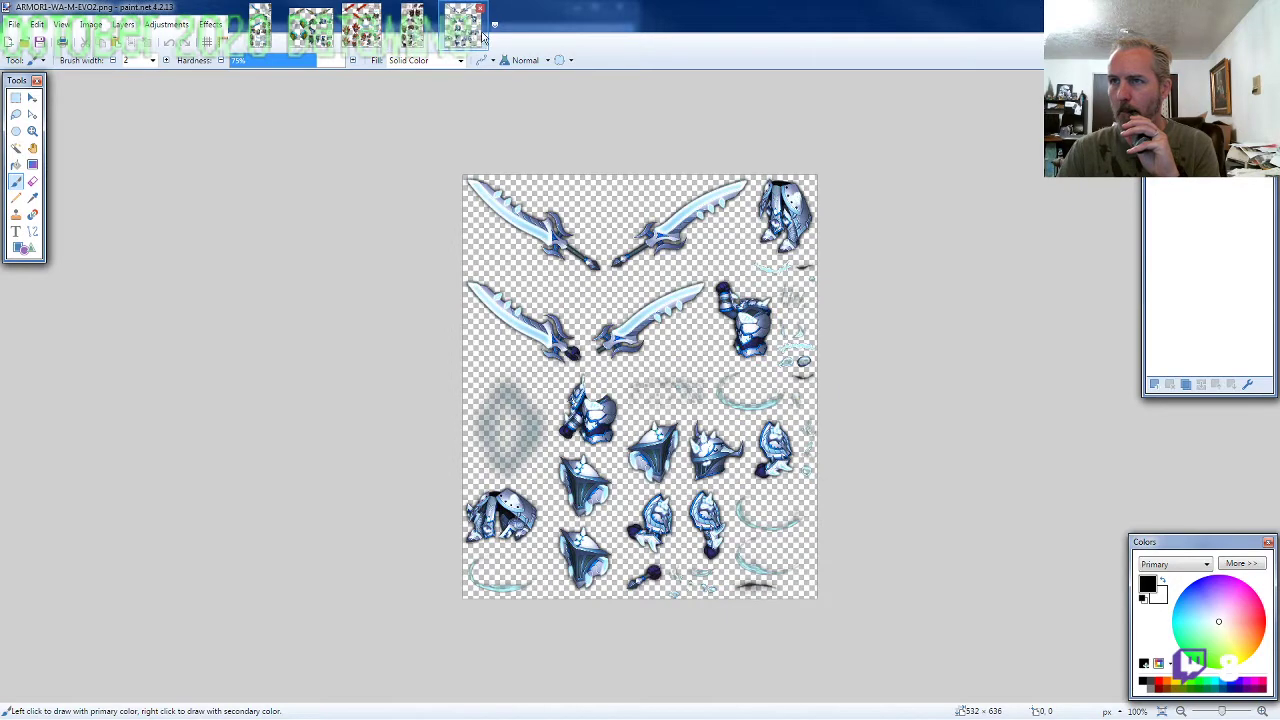
{"action": "left_click", "coordinate": [352, 35]}
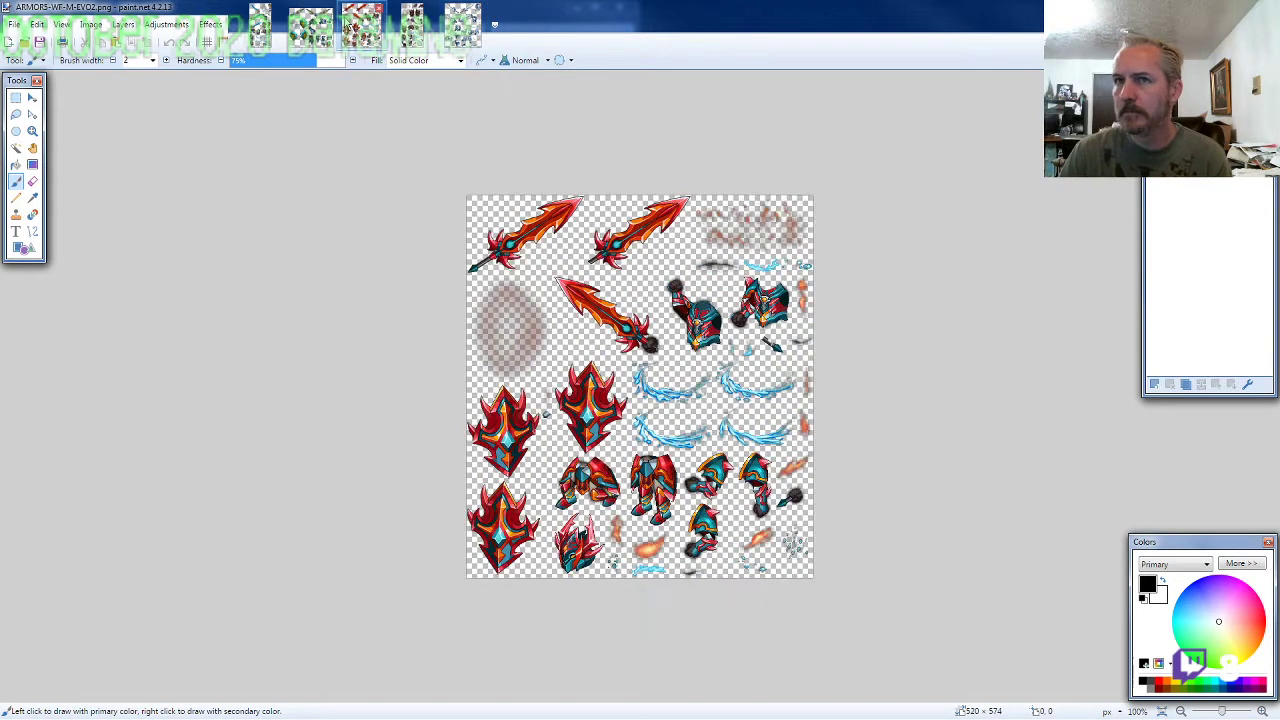
{"action": "left_click", "coordinate": [322, 36]}
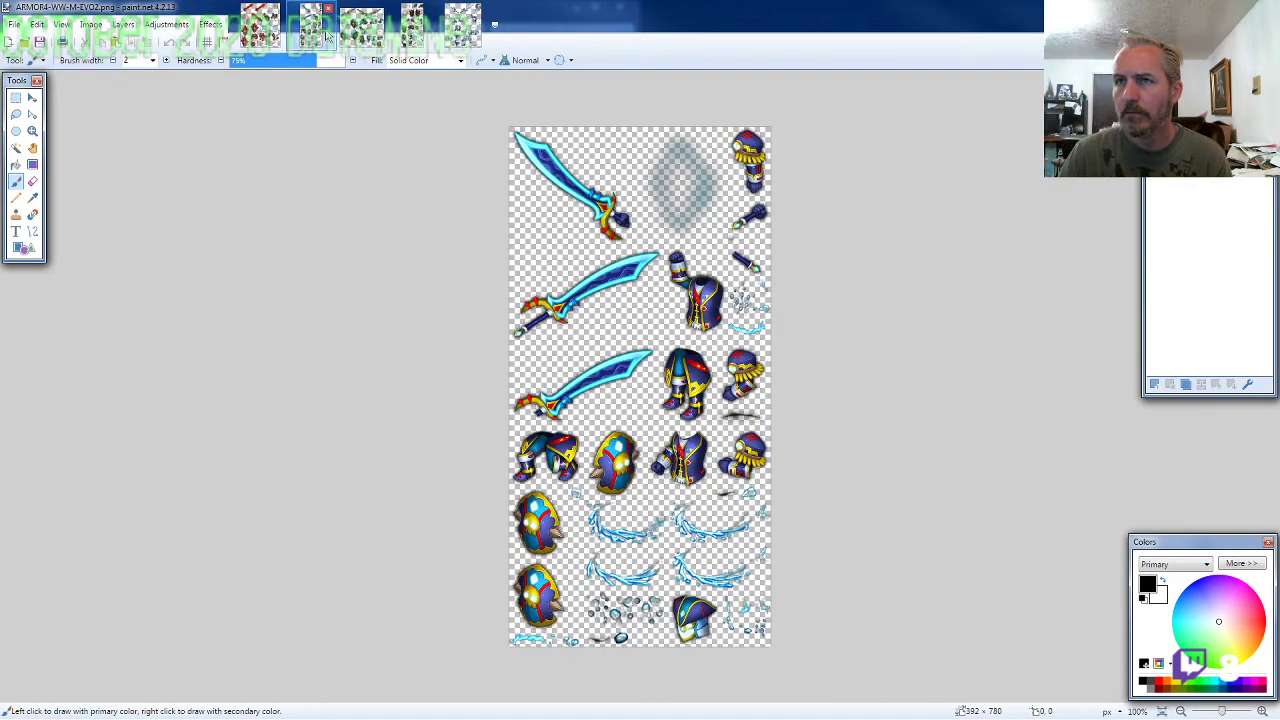
{"action": "left_click", "coordinate": [361, 33]}
{"action": "left_click", "coordinate": [412, 33]}
{"action": "left_click", "coordinate": [462, 33]}
{"action": "left_click", "coordinate": [494, 28]}
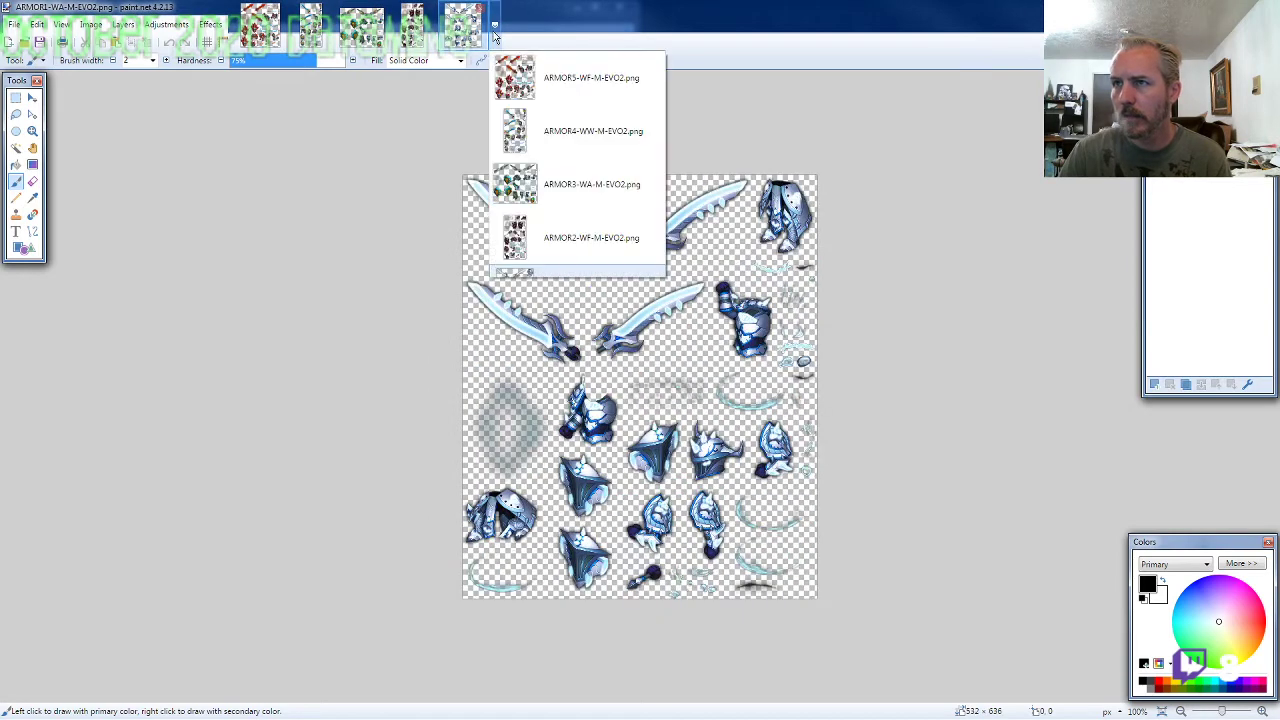
{"action": "left_click", "coordinate": [546, 293]}
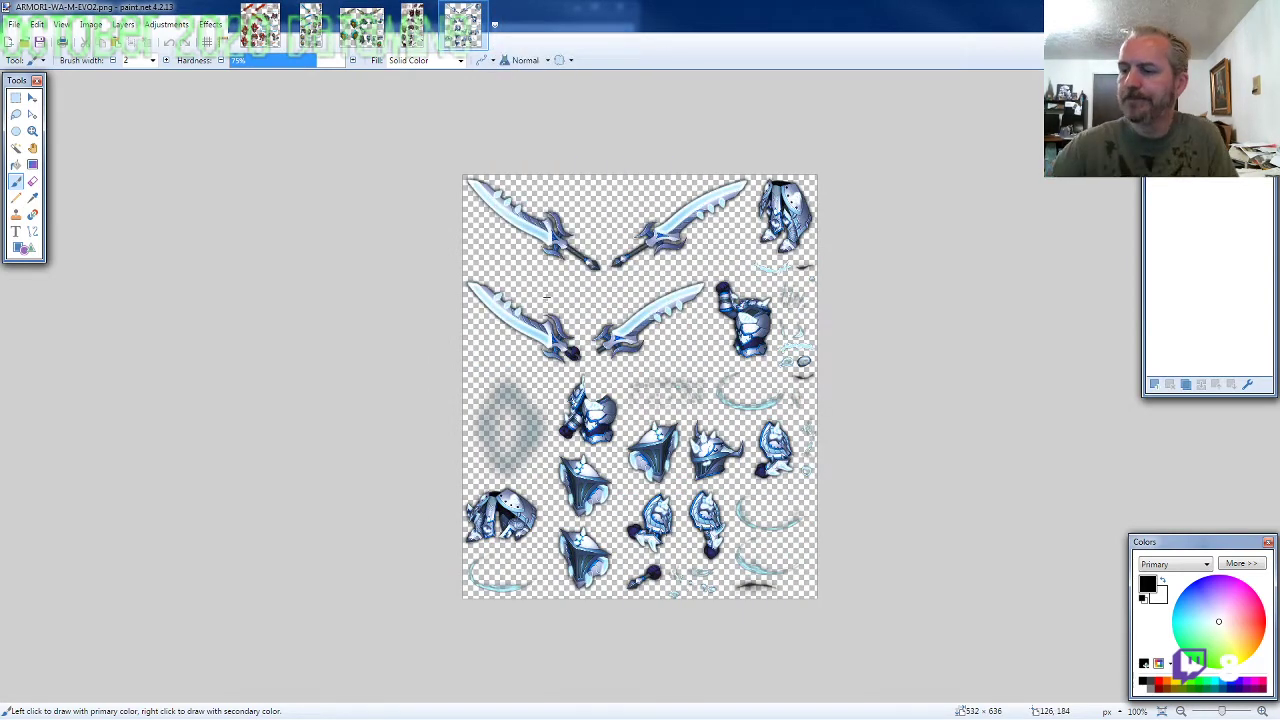
Step: Lasso the horned helmet in the ARMOR1-WA-M-EVO2 sheet and copy it
{"action": "left_click", "coordinate": [16, 115]}
{"action": "scroll", "coordinate": [726, 466], "scroll_direction": "up", "scroll_amount": 3}
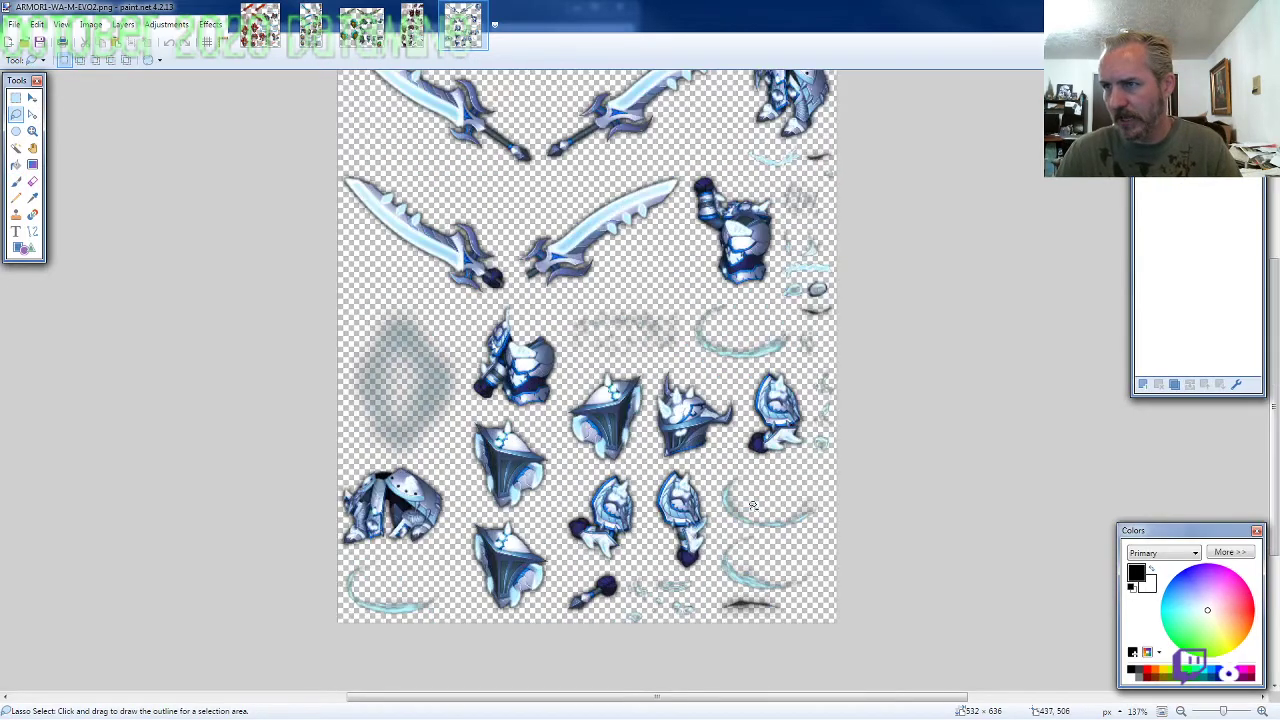
{"action": "scroll", "coordinate": [726, 466], "scroll_direction": "up", "scroll_amount": 1}
{"action": "mouse_move", "coordinate": [690, 424]}
{"action": "left_mouse_down"}
{"action": "mouse_move", "coordinate": [738, 345]}
{"action": "mouse_move", "coordinate": [712, 268]}
{"action": "mouse_move", "coordinate": [629, 247]}
{"action": "left_mouse_up"}
{"action": "mouse_move", "coordinate": [685, 420]}
{"action": "left_mouse_down"}
{"action": "mouse_move", "coordinate": [590, 438]}
{"action": "mouse_move", "coordinate": [562, 245]}
{"action": "left_mouse_up"}
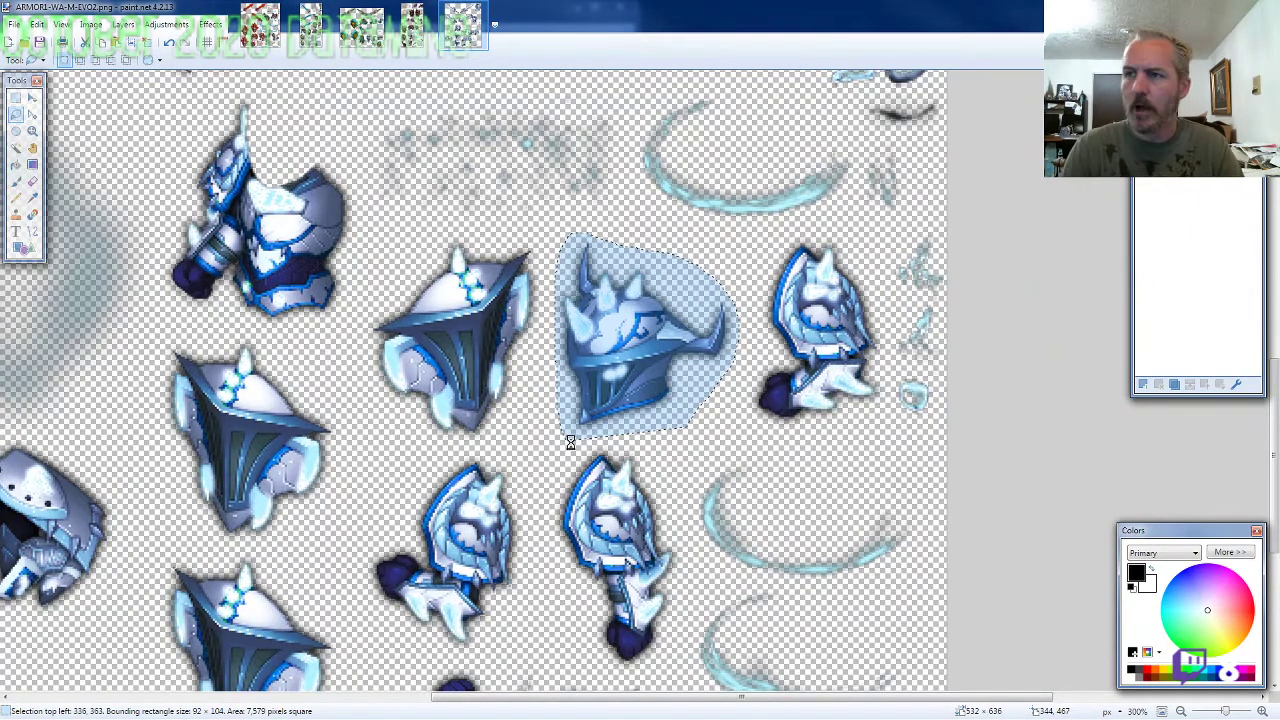
Step: Create a new 800 × 600 pixel image, paste the horned helmet and place it near the canvas centre
{"action": "key", "text": "ctrl+n"}
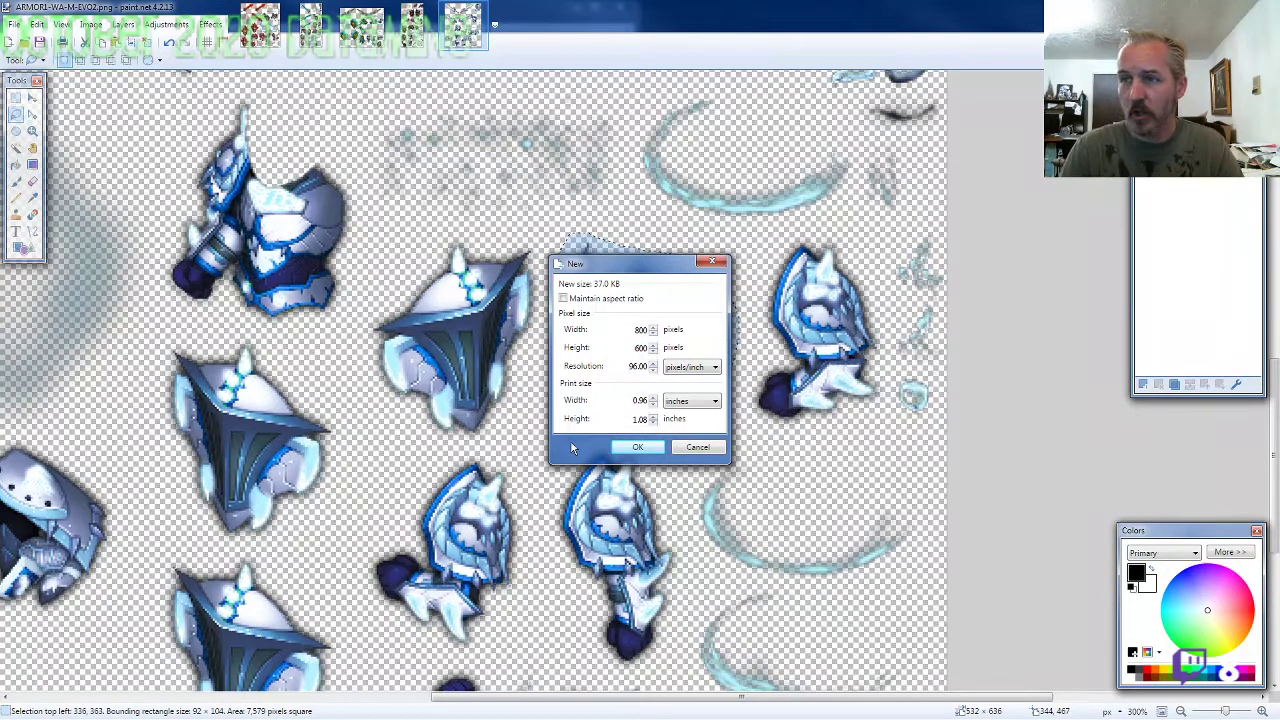
{"action": "key", "text": "Return"}
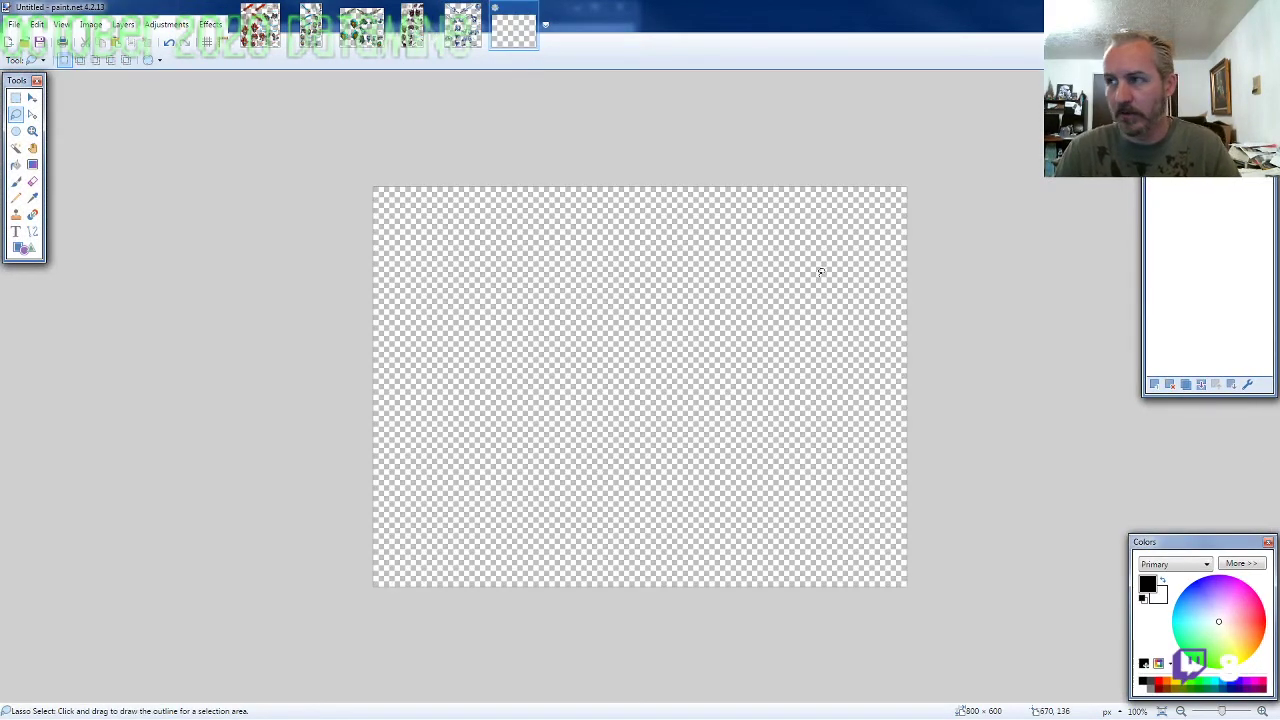
{"action": "key", "text": "ctrl+v"}
{"action": "left_click_drag", "start_coordinate": [891, 394], "coordinate": [734, 400]}
Step: Return to the ARMOR1-WA-M-EVO2 sheet, then lasso and copy the torso with the lowered arm
{"action": "left_click", "coordinate": [478, 40]}
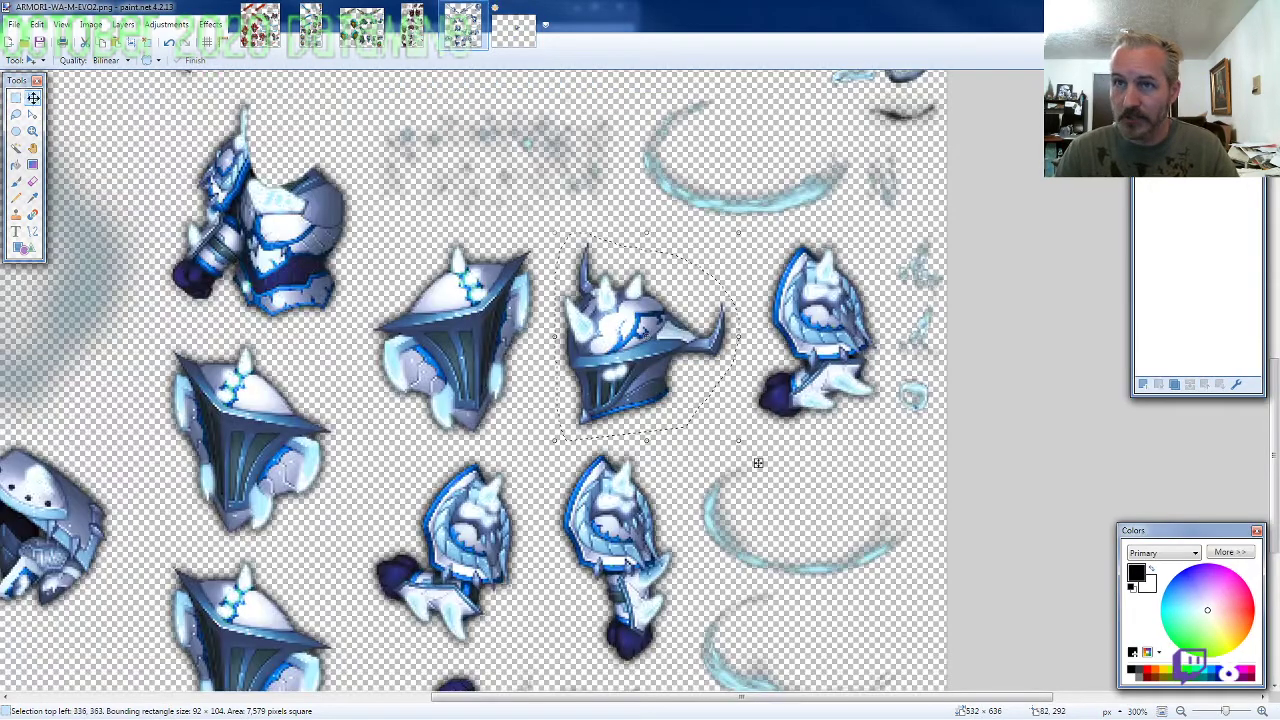
{"action": "left_click", "coordinate": [15, 114]}
{"action": "scroll", "coordinate": [354, 316], "scroll_direction": "up", "scroll_amount": 2}
{"action": "left_click_drag", "start_coordinate": [354, 316], "coordinate": [349, 416]}
{"action": "mouse_move", "coordinate": [305, 222]}
{"action": "left_mouse_down"}
{"action": "mouse_move", "coordinate": [230, 196]}
{"action": "mouse_move", "coordinate": [188, 262]}
{"action": "mouse_move", "coordinate": [168, 340]}
{"action": "mouse_move", "coordinate": [162, 374]}
{"action": "mouse_move", "coordinate": [205, 412]}
{"action": "mouse_move", "coordinate": [268, 429]}
{"action": "left_mouse_up"}
Step: Paste the torso into the new image and position it directly beneath the helmet
{"action": "left_click", "coordinate": [516, 40]}
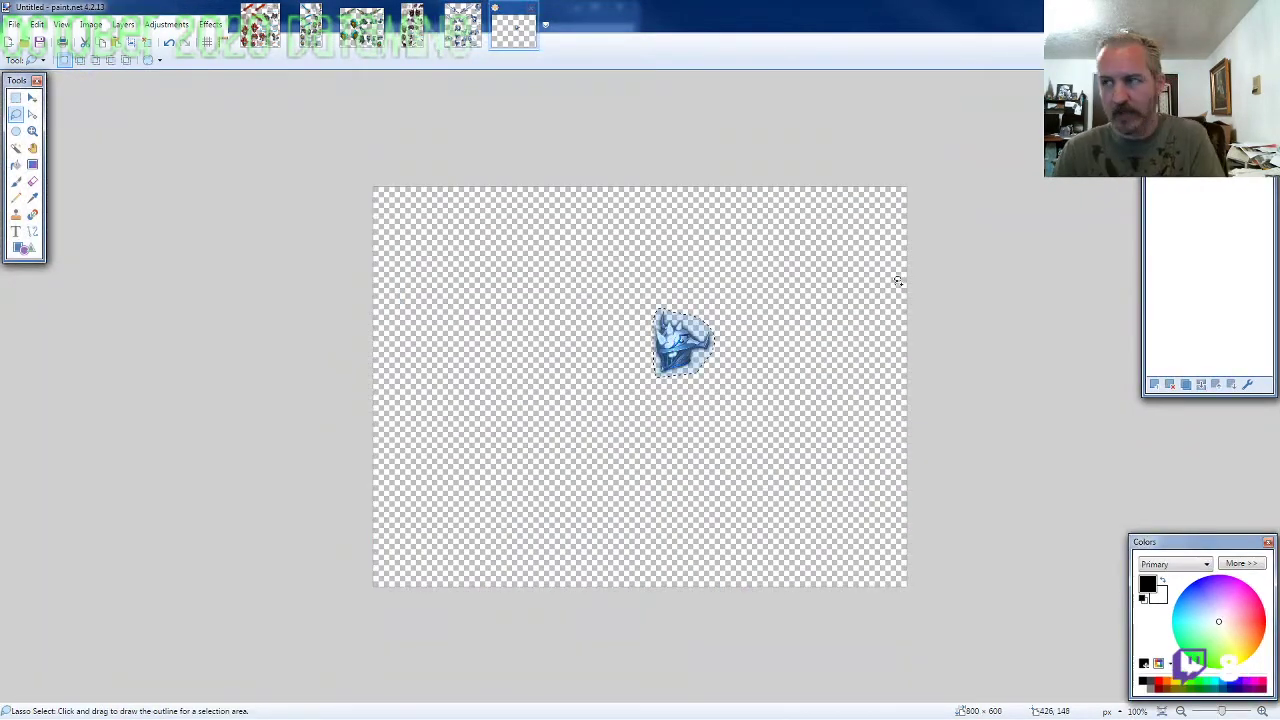
{"action": "scroll", "coordinate": [694, 374], "scroll_direction": "up", "scroll_amount": 5}
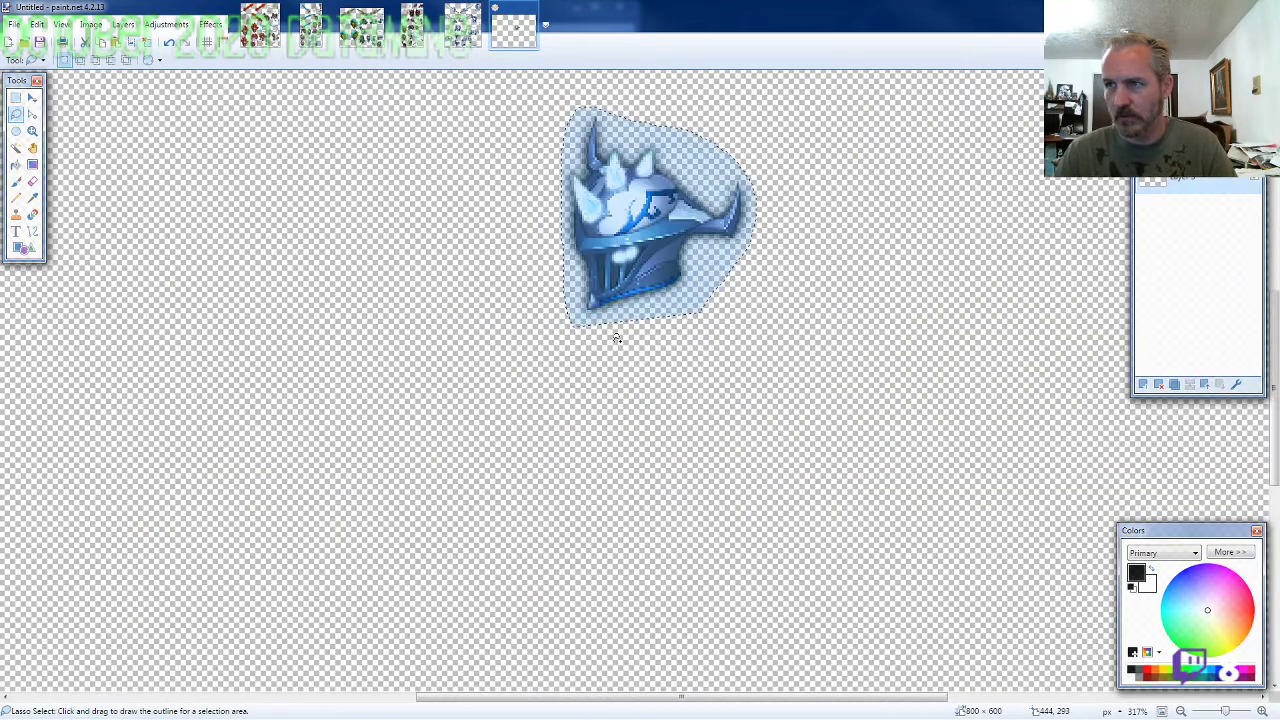
{"action": "key", "text": "ctrl+v"}
{"action": "left_click_drag", "start_coordinate": [228, 621], "coordinate": [723, 482]}
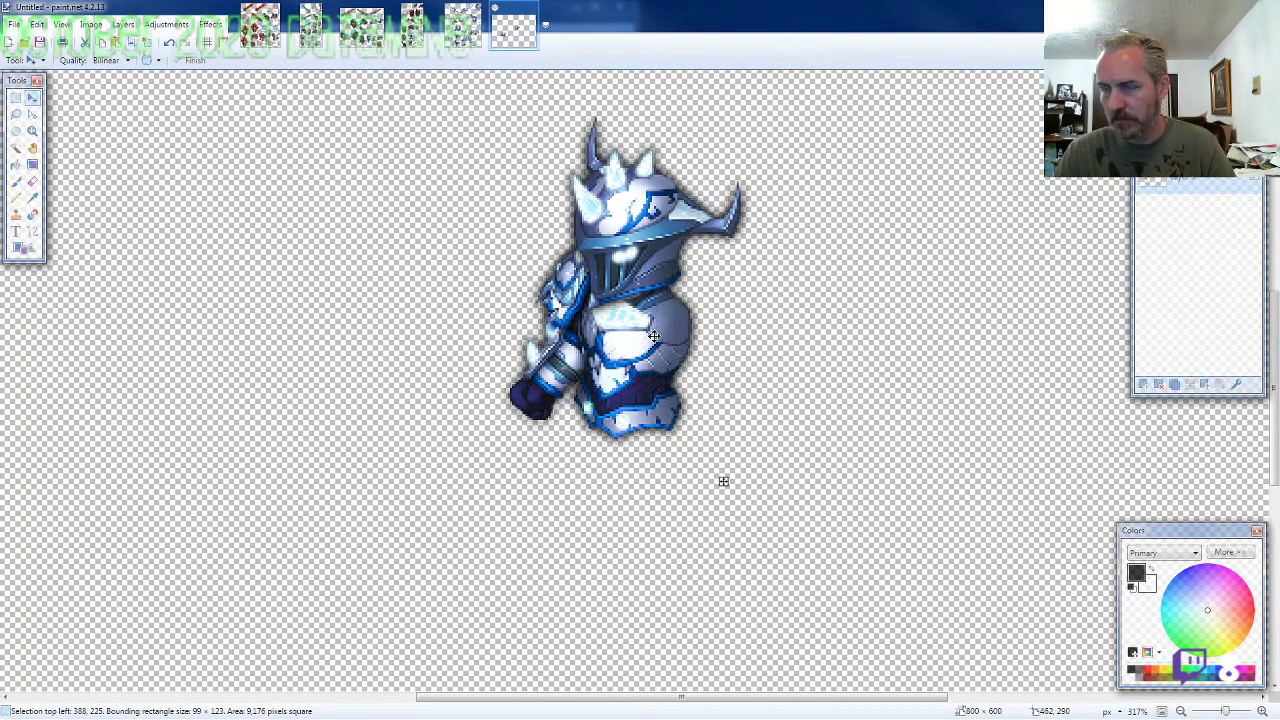
{"action": "key", "text": "ctrl+d"}
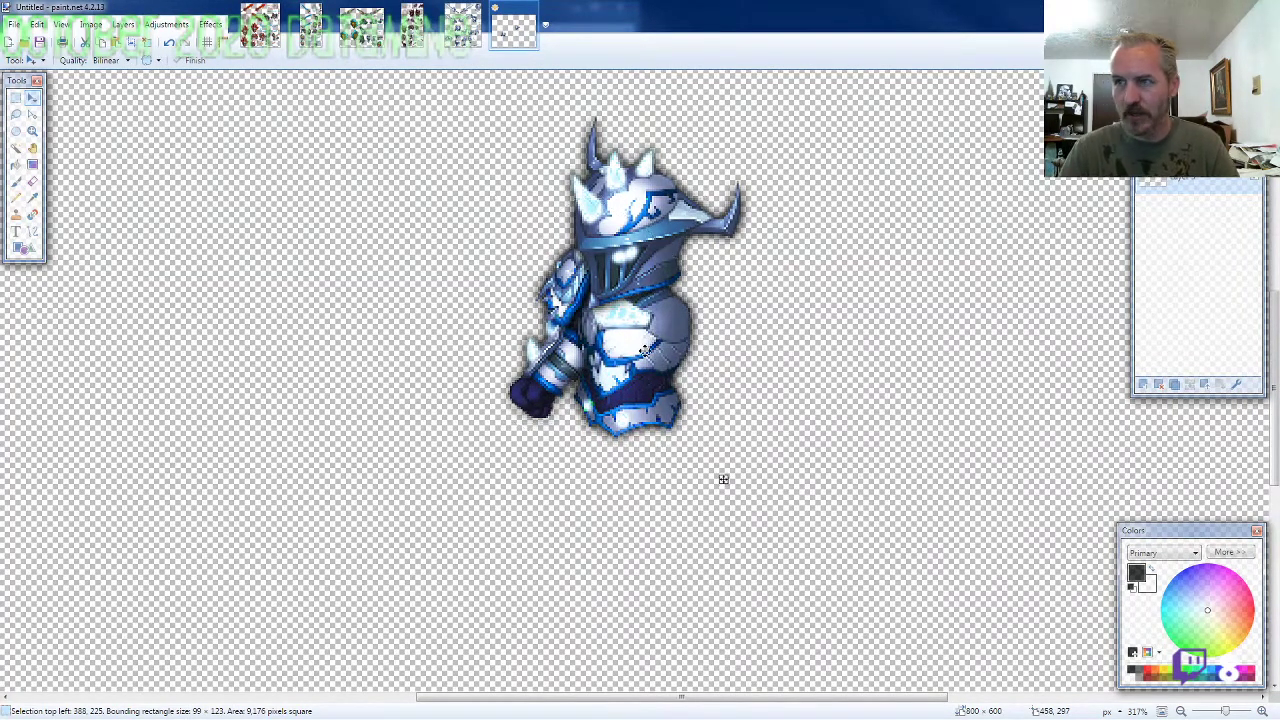
Step: Lasso and copy the standing legs with the armored skirt from the upper corner of the ARMOR1-WA-M-EVO2 sheet
{"action": "left_click", "coordinate": [462, 25]}
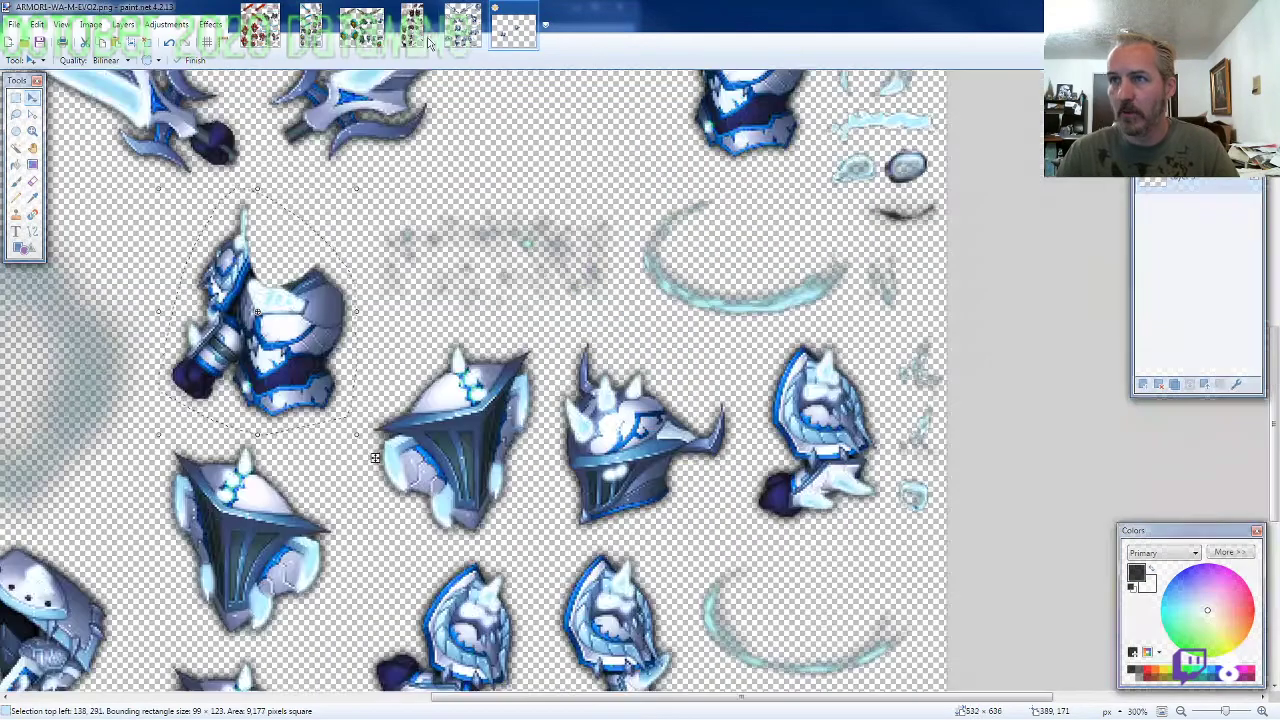
{"action": "scroll", "coordinate": [645, 475], "scroll_direction": "down", "scroll_amount": 3}
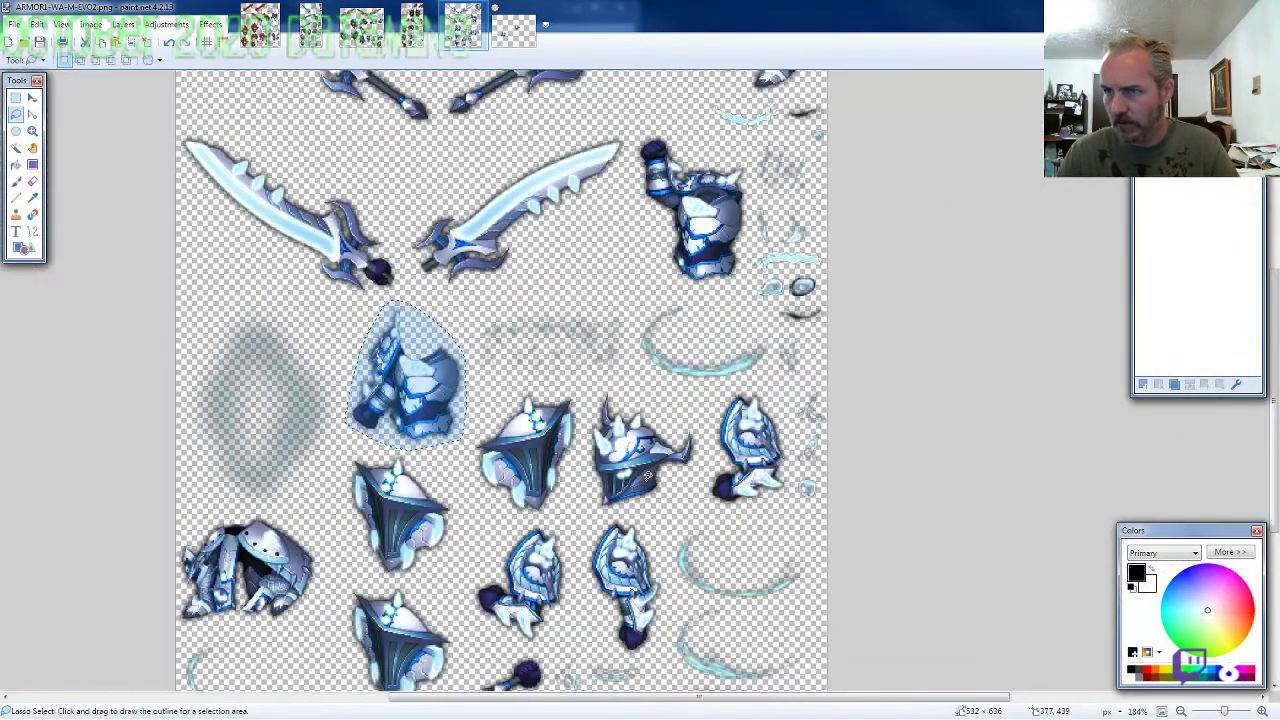
{"action": "scroll", "coordinate": [649, 450], "scroll_direction": "down", "scroll_amount": 2}
{"action": "scroll", "coordinate": [649, 406], "scroll_direction": "up", "scroll_amount": 6}
{"action": "scroll", "coordinate": [752, 366], "scroll_direction": "up", "scroll_amount": 3}
{"action": "scroll", "coordinate": [849, 340], "scroll_direction": "up", "scroll_amount": 3}
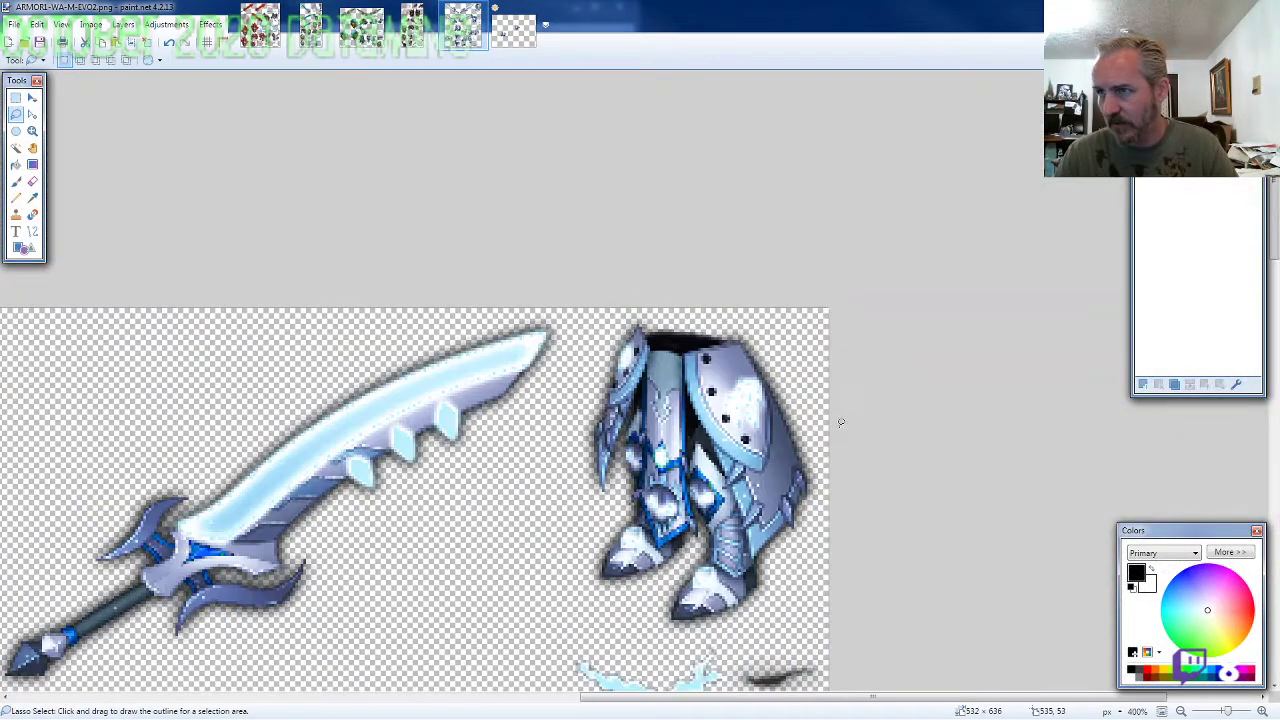
{"action": "scroll", "coordinate": [840, 423], "scroll_direction": "down", "scroll_amount": 2}
{"action": "mouse_move", "coordinate": [831, 420]}
{"action": "left_mouse_down"}
{"action": "mouse_move", "coordinate": [770, 205]}
{"action": "mouse_move", "coordinate": [650, 188]}
{"action": "mouse_move", "coordinate": [576, 250]}
{"action": "mouse_move", "coordinate": [562, 420]}
{"action": "mouse_move", "coordinate": [578, 460]}
{"action": "mouse_move", "coordinate": [632, 500]}
{"action": "mouse_move", "coordinate": [765, 511]}
{"action": "mouse_move", "coordinate": [815, 420]}
{"action": "left_mouse_up"}
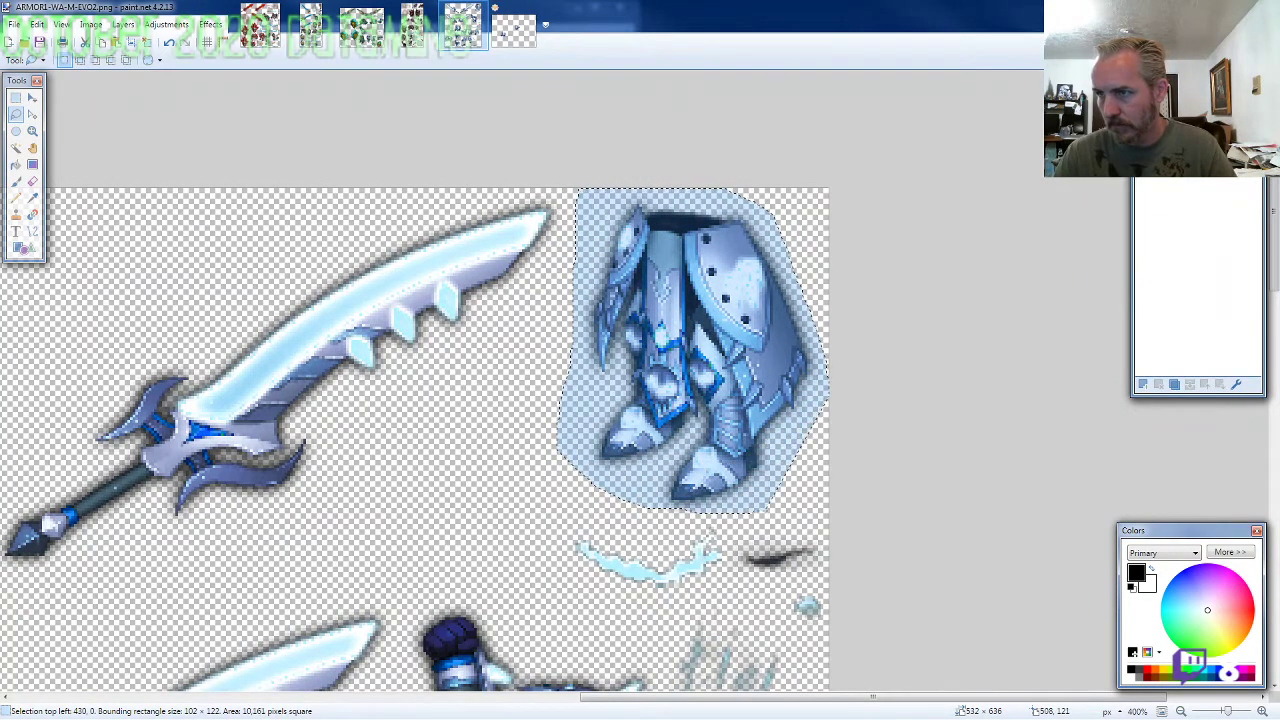
Step: Paste the legs on their own layer in the new image and align them under the torso
{"action": "left_click", "coordinate": [513, 28]}
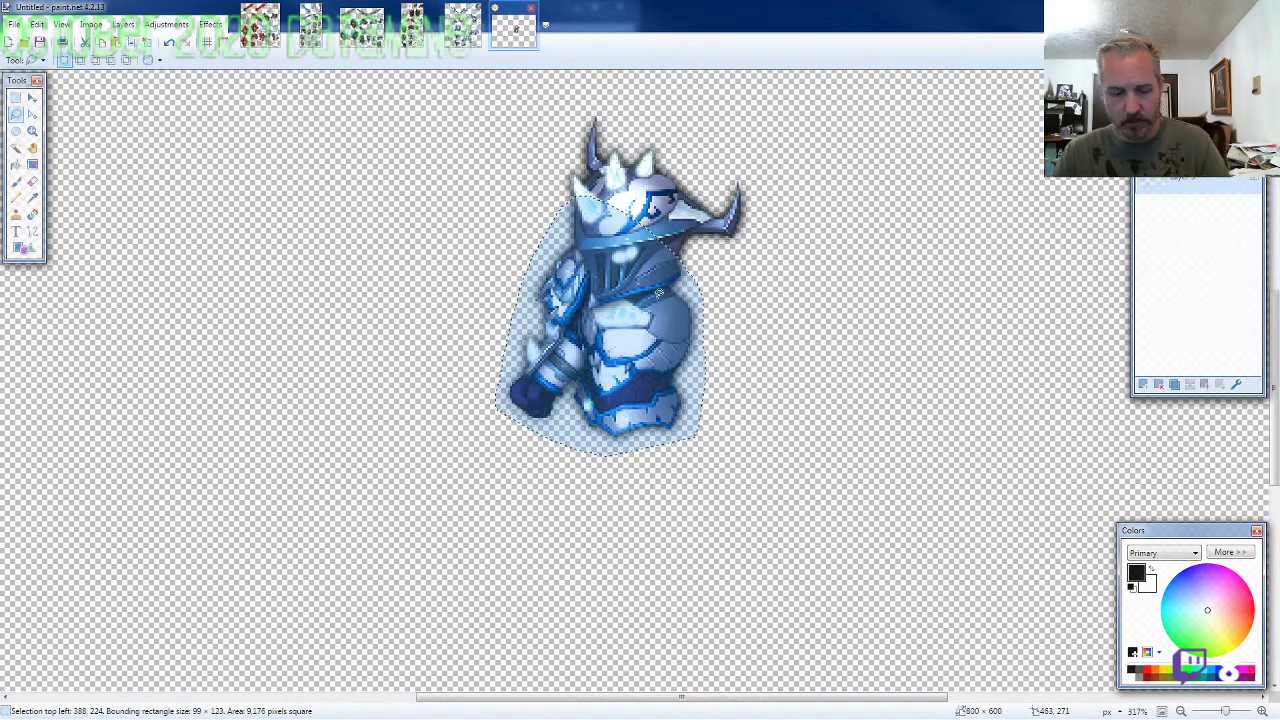
{"action": "key", "text": "ctrl+shift+v"}
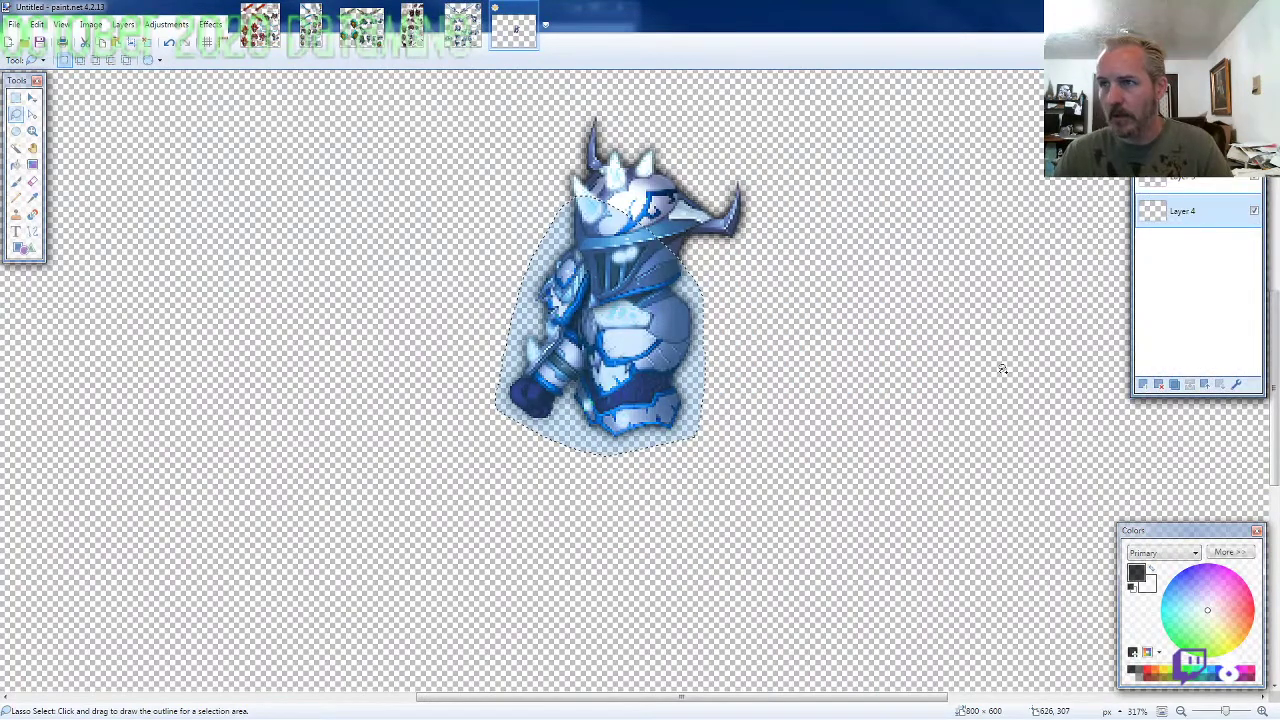
{"action": "left_click_drag", "start_coordinate": [819, 352], "coordinate": [762, 648]}
{"action": "key", "text": "ctrl+d"}
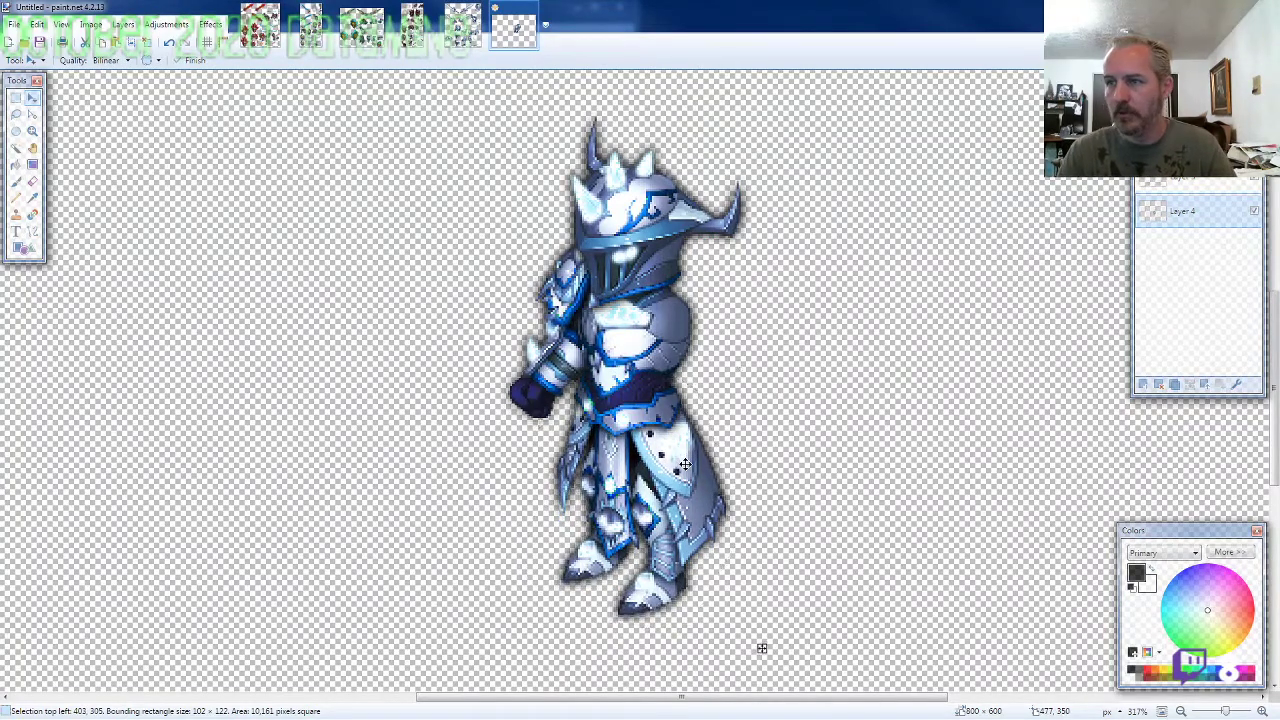
Step: Lasso and copy the straight hanging arm with the spiked shoulder plate from the ARMOR1-WA-M-EVO2 sheet
{"action": "left_click", "coordinate": [463, 34]}
{"action": "left_click", "coordinate": [16, 114]}
{"action": "scroll", "coordinate": [352, 330], "scroll_direction": "down", "scroll_amount": 5}
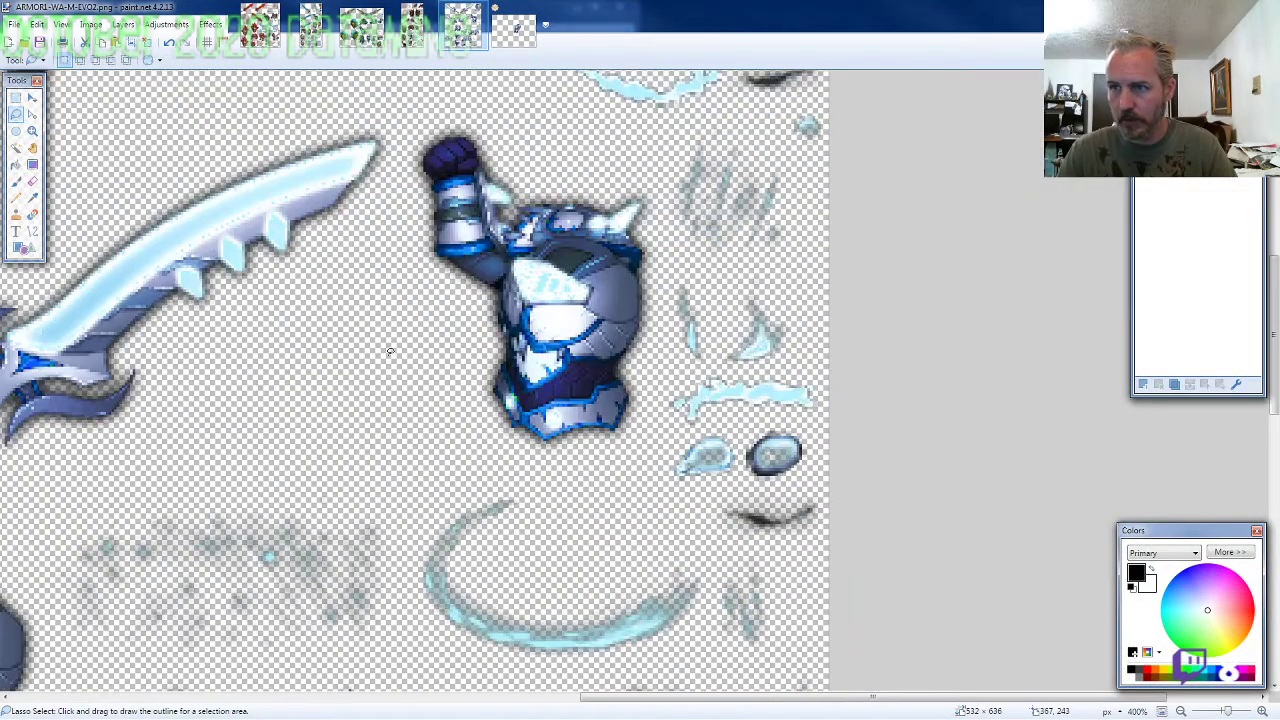
{"action": "scroll", "coordinate": [572, 461], "scroll_direction": "up", "scroll_amount": 3}
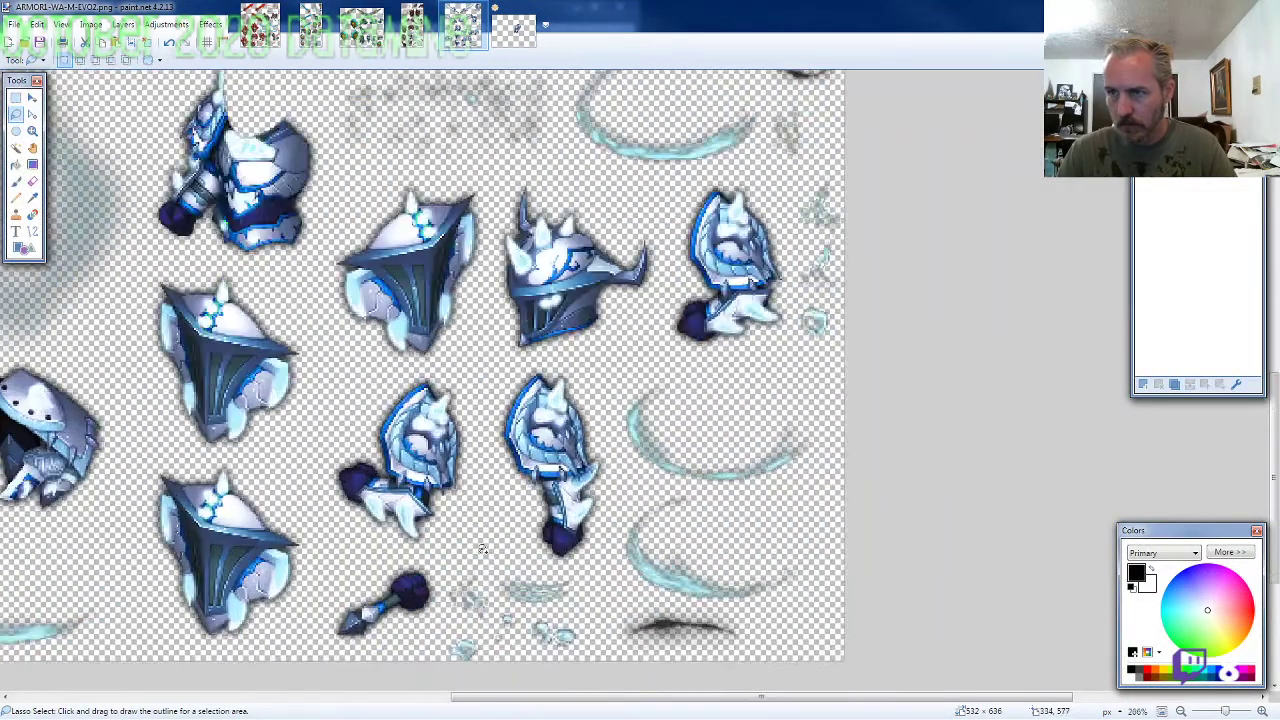
{"action": "left_click", "coordinate": [651, 497]}
{"action": "mouse_move", "coordinate": [646, 380]}
{"action": "left_mouse_down"}
{"action": "mouse_move", "coordinate": [612, 310]}
{"action": "mouse_move", "coordinate": [560, 280]}
{"action": "mouse_move", "coordinate": [492, 330]}
{"action": "mouse_move", "coordinate": [485, 471]}
{"action": "mouse_move", "coordinate": [580, 565]}
{"action": "mouse_move", "coordinate": [611, 568]}
{"action": "left_mouse_up"}
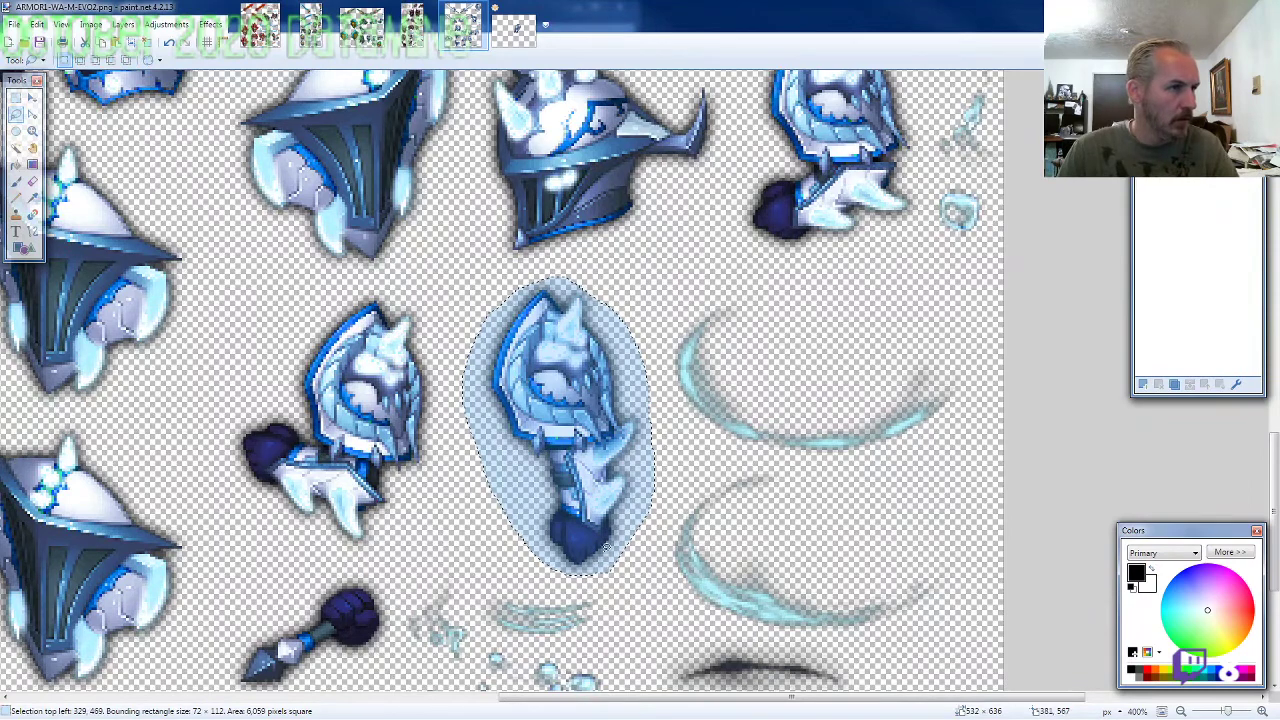
Step: Paste the hanging arm on its own layer, attach it to the torso's free shoulder and clear the selection
{"action": "left_click", "coordinate": [513, 28]}
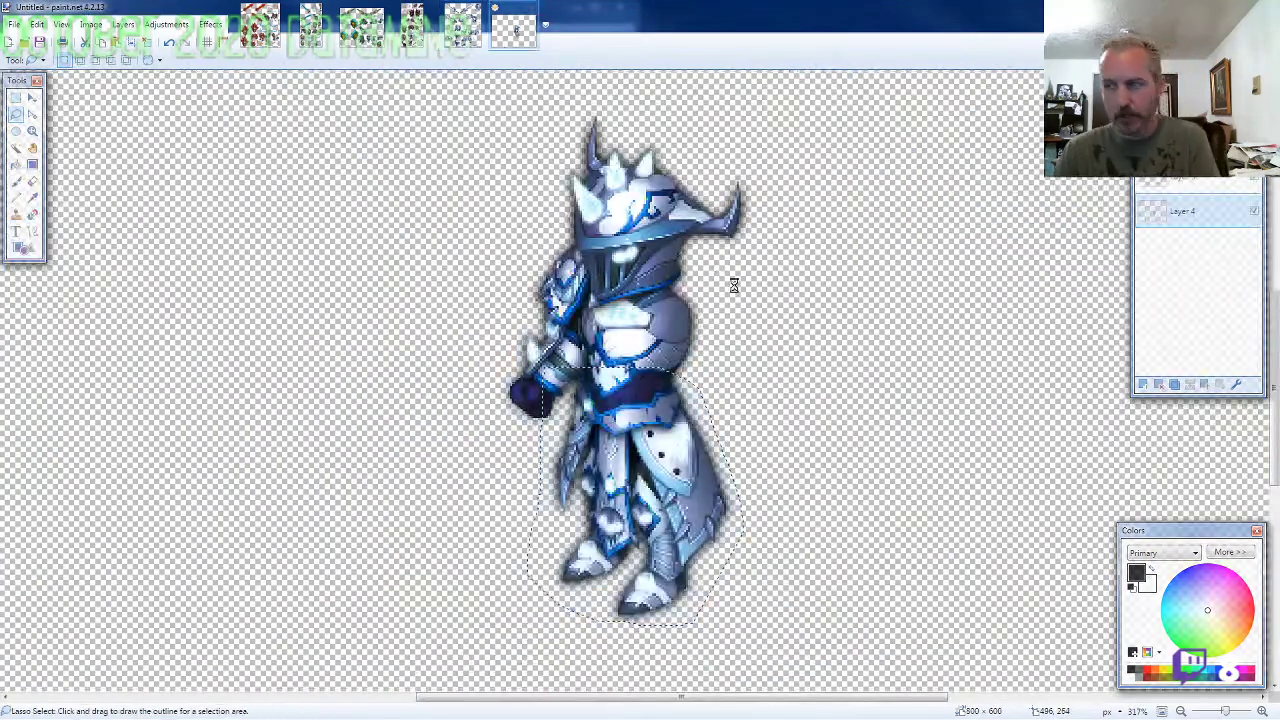
{"action": "key", "text": "ctrl+shift+v"}
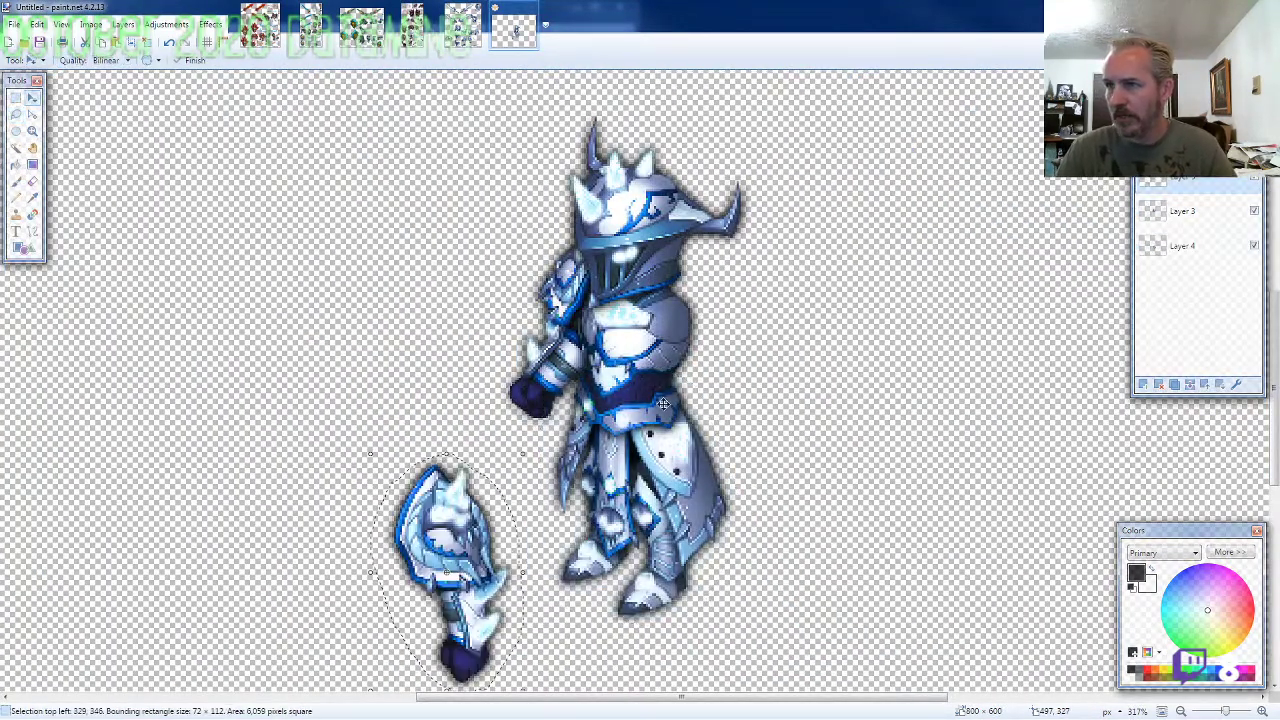
{"action": "left_click_drag", "start_coordinate": [446, 560], "coordinate": [690, 356]}
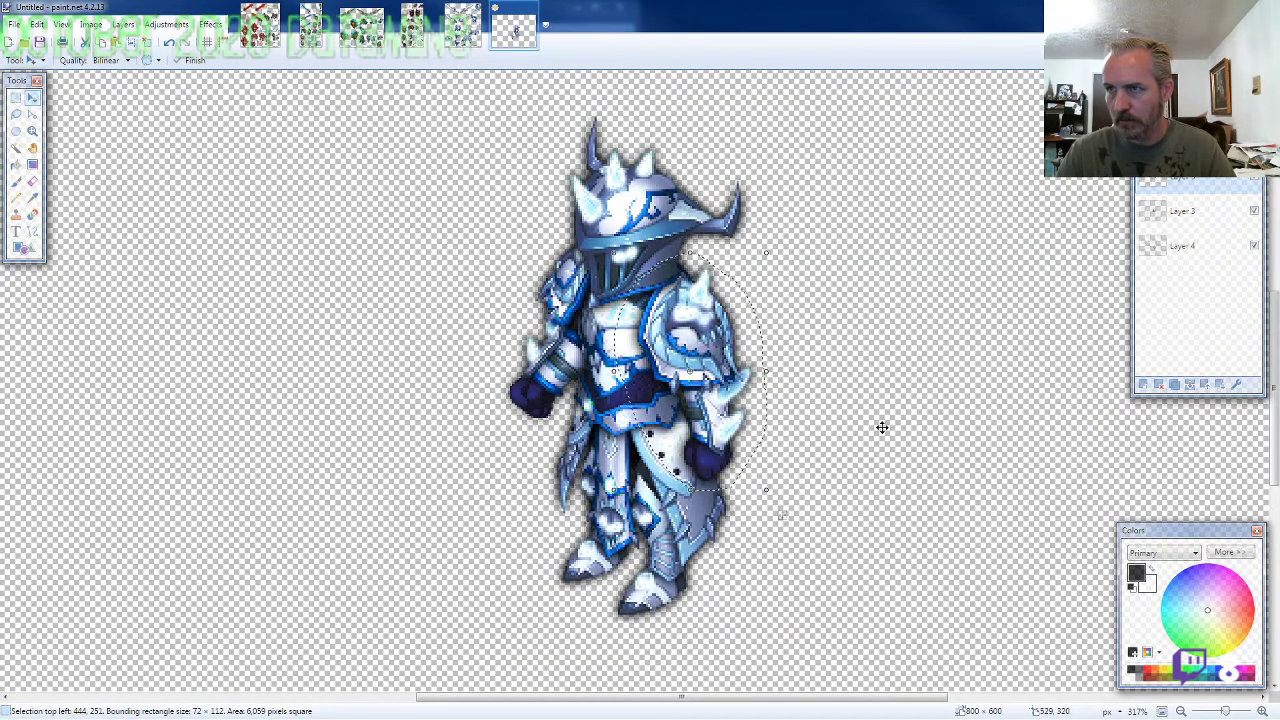
{"action": "scroll", "coordinate": [882, 427], "scroll_direction": "down", "scroll_amount": 1}
{"action": "left_click", "coordinate": [15, 113]}
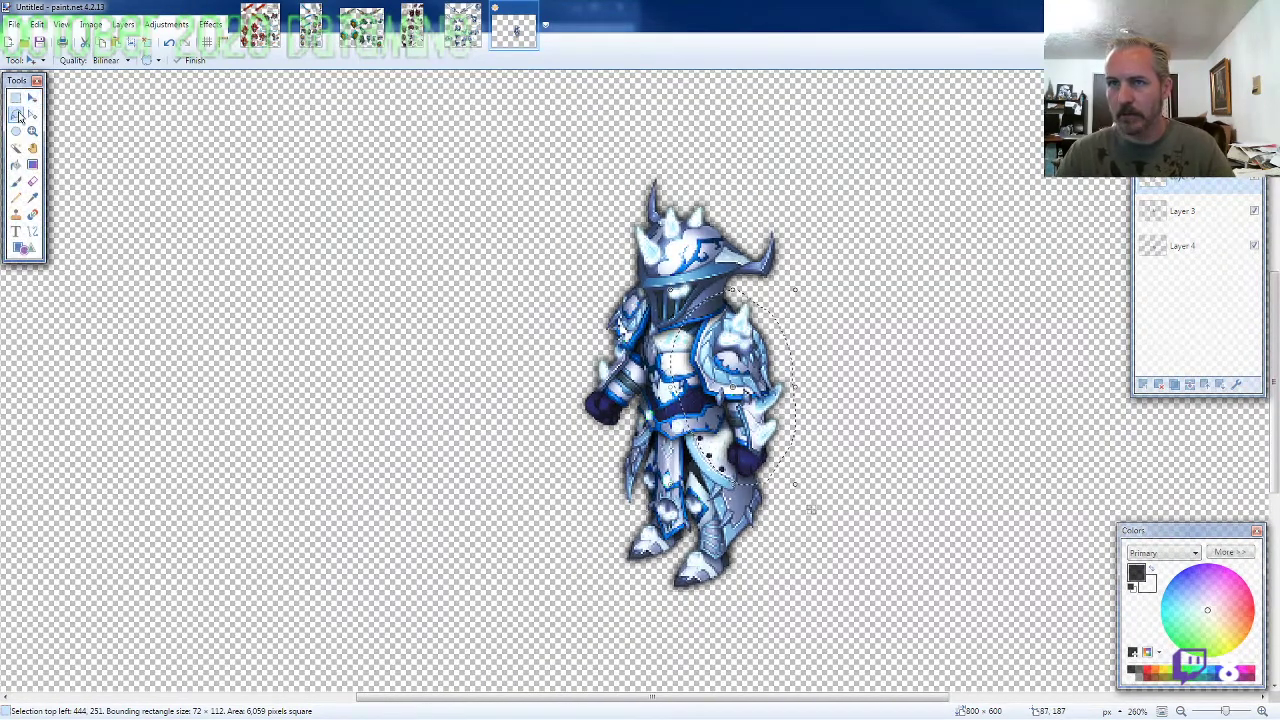
{"action": "left_click", "coordinate": [312, 398]}
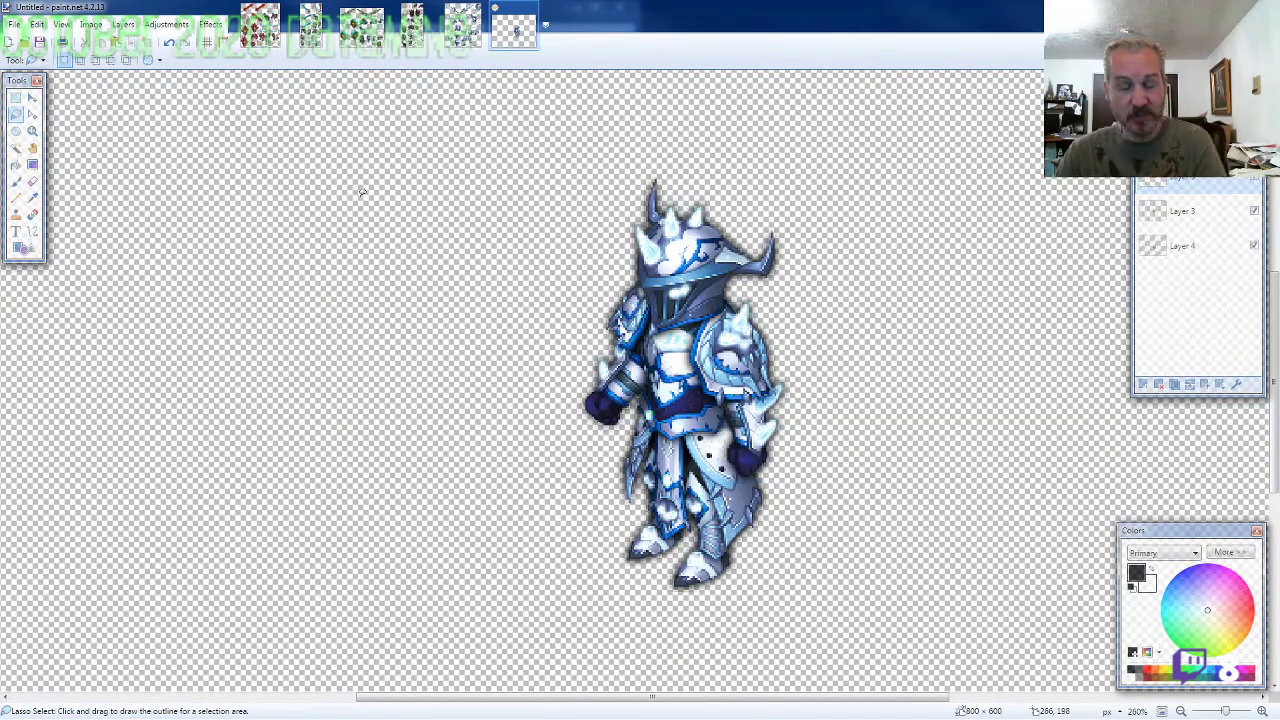
Step: Lasso and copy the shield beside the horned helmet in the ARMOR1-WA-M-EVO2 sheet
{"action": "left_click", "coordinate": [463, 30]}
{"action": "scroll", "coordinate": [575, 427], "scroll_direction": "down", "scroll_amount": 1}
{"action": "scroll", "coordinate": [575, 427], "scroll_direction": "up", "scroll_amount": 1}
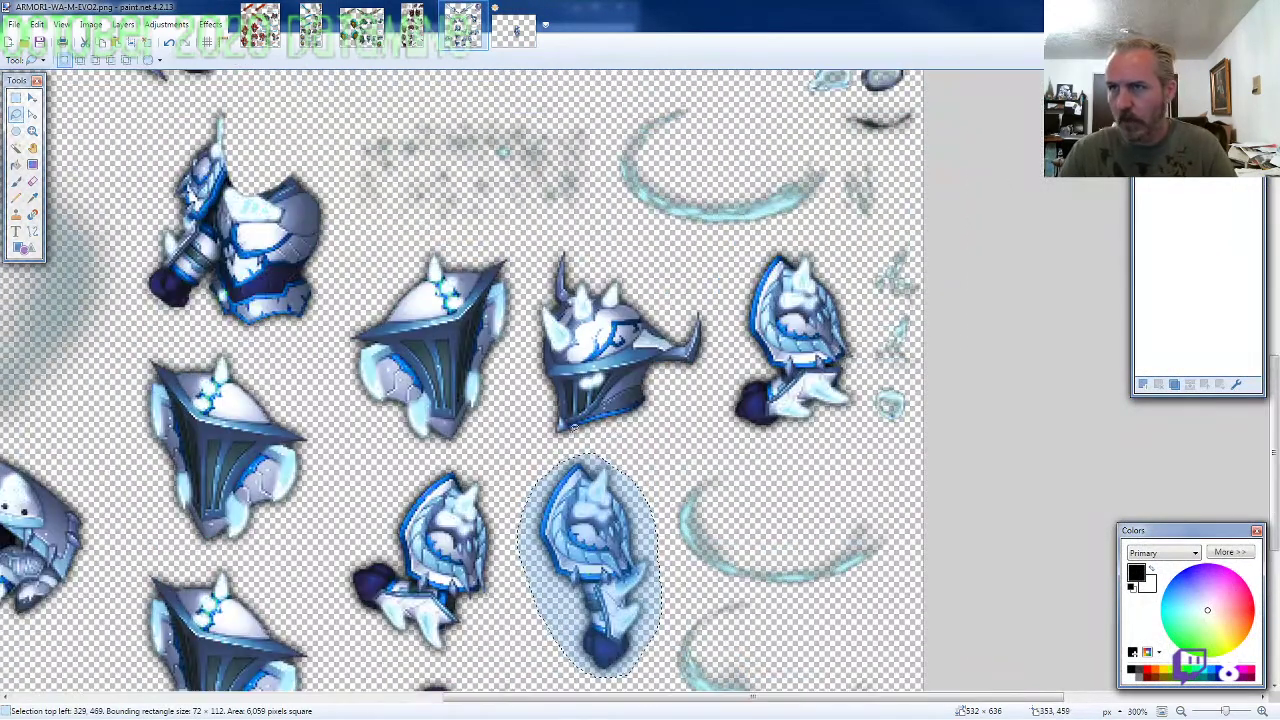
{"action": "scroll", "coordinate": [540, 390], "scroll_direction": "up", "scroll_amount": 3}
{"action": "mouse_move", "coordinate": [530, 365]}
{"action": "left_mouse_down"}
{"action": "mouse_move", "coordinate": [536, 243]}
{"action": "mouse_move", "coordinate": [481, 176]}
{"action": "mouse_move", "coordinate": [390, 160]}
{"action": "mouse_move", "coordinate": [215, 300]}
{"action": "mouse_move", "coordinate": [205, 410]}
{"action": "mouse_move", "coordinate": [330, 520]}
{"action": "mouse_move", "coordinate": [450, 527]}
{"action": "left_mouse_up"}
Step: Paste the shield into the assembled figure and position it in front of the hanging arm's hand
{"action": "left_click", "coordinate": [513, 28]}
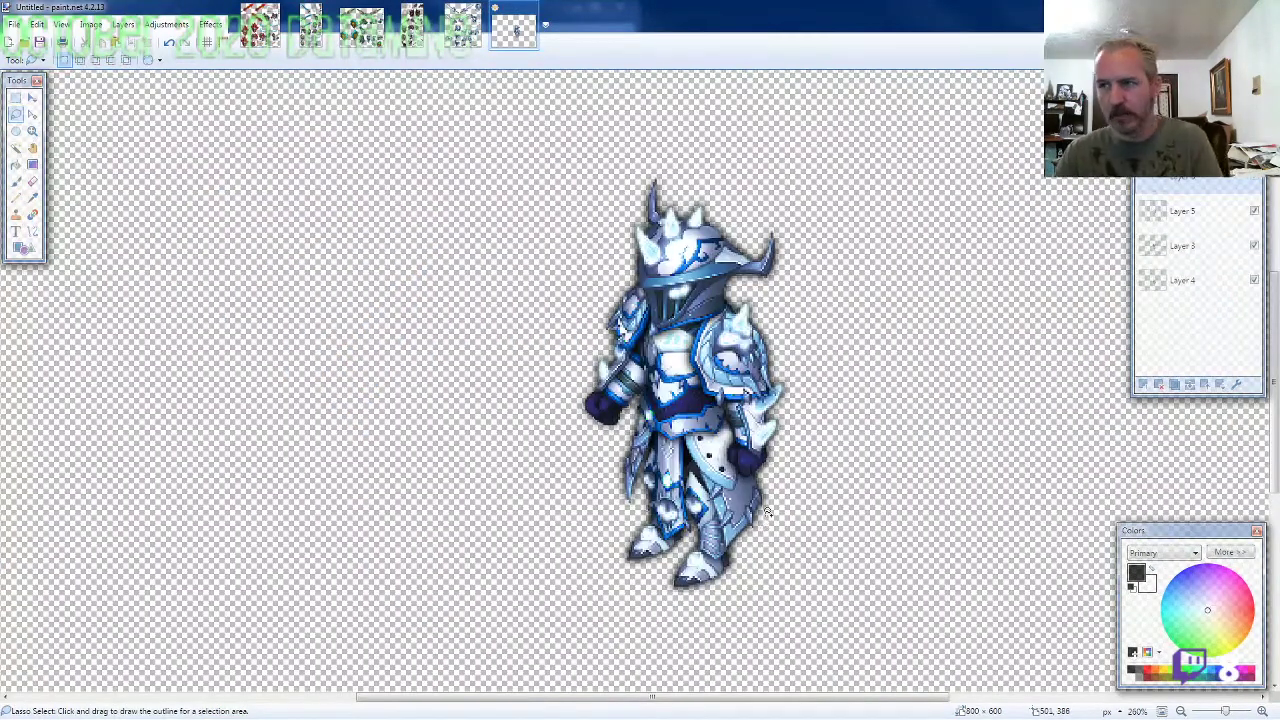
{"action": "key", "text": "ctrl+v"}
{"action": "mouse_move", "coordinate": [488, 541]}
{"action": "left_mouse_down"}
{"action": "mouse_move", "coordinate": [712, 475]}
{"action": "mouse_move", "coordinate": [790, 413]}
{"action": "left_mouse_up"}
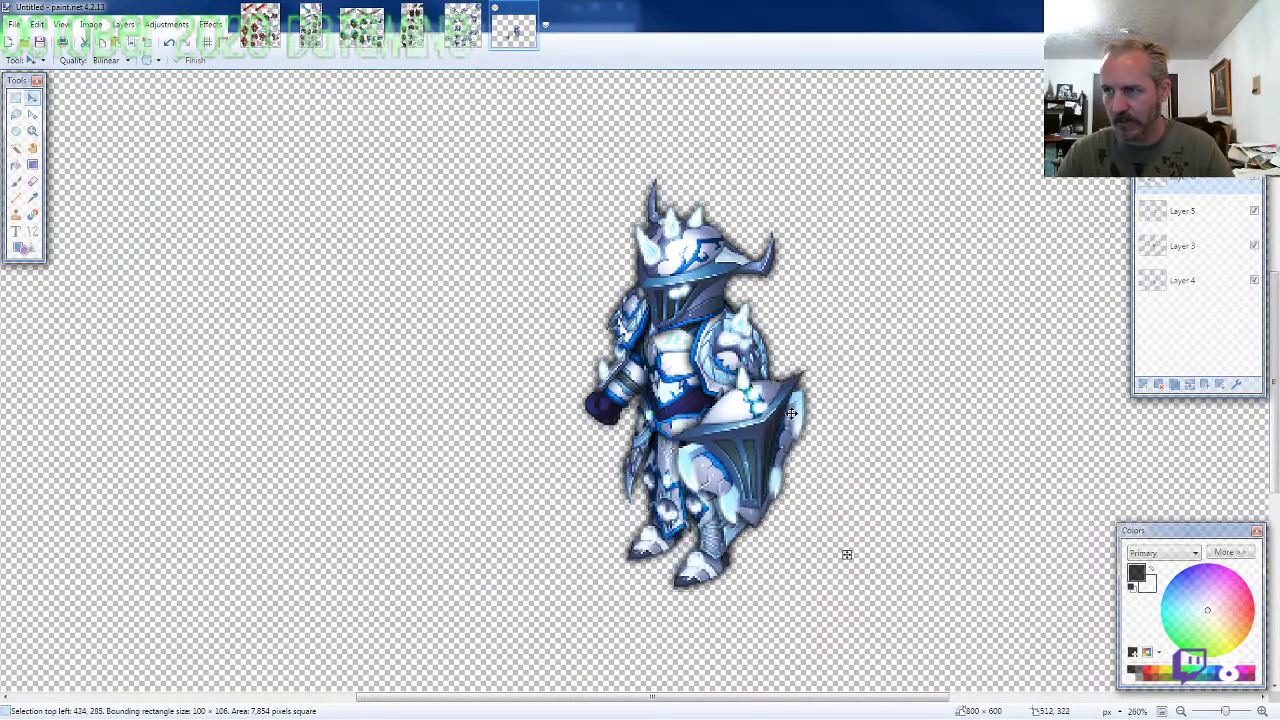
{"action": "mouse_move", "coordinate": [847, 554]}
{"action": "left_mouse_down"}
{"action": "mouse_move", "coordinate": [847, 538]}
{"action": "mouse_move", "coordinate": [960, 612]}
{"action": "mouse_move", "coordinate": [854, 554]}
{"action": "left_mouse_up"}
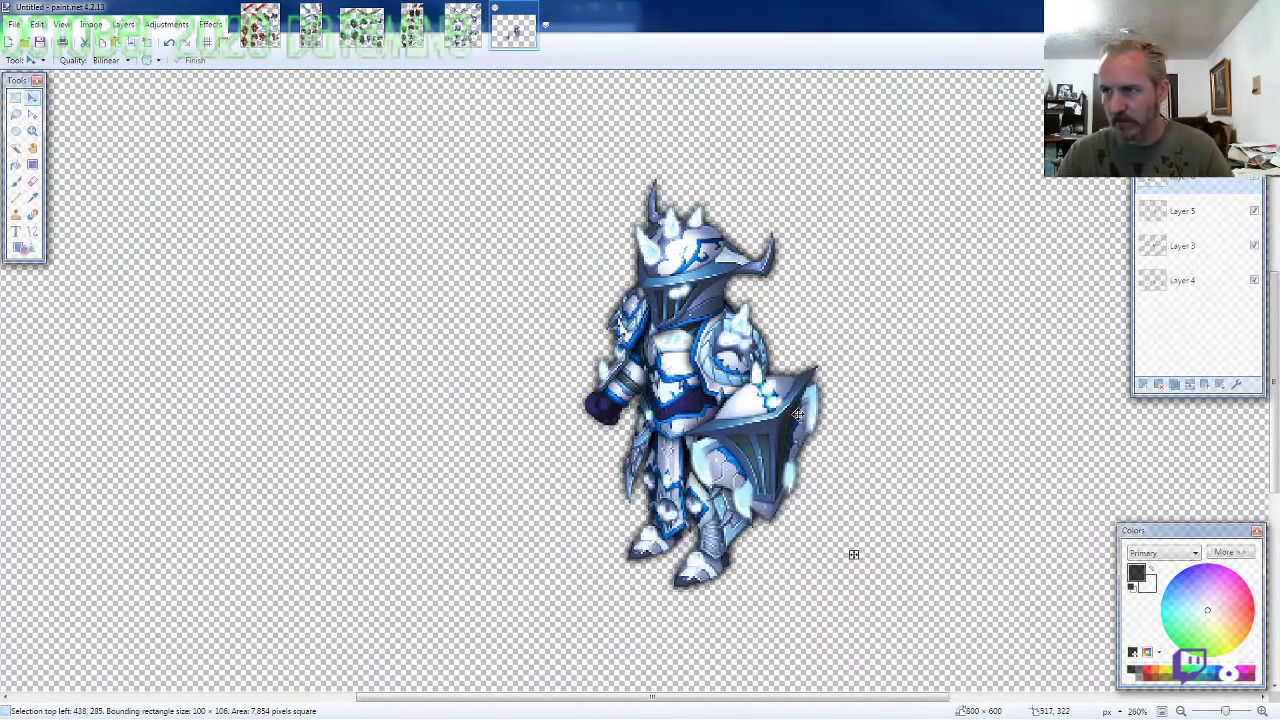
{"action": "left_click_drag", "start_coordinate": [798, 414], "coordinate": [794, 405]}
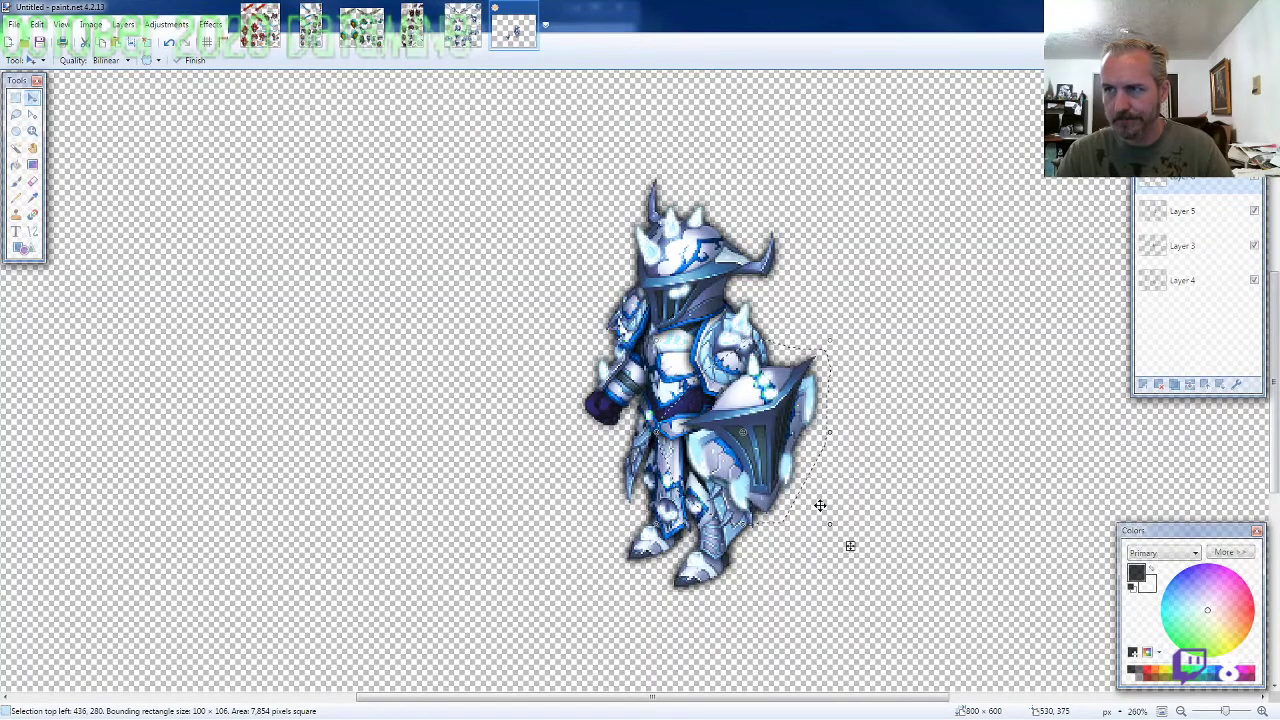
Step: Lasso and copy the sword with the gripping fist from the ARMOR1-WA-M-EVO2 sheet
{"action": "left_click", "coordinate": [470, 32]}
{"action": "left_click", "coordinate": [15, 114]}
{"action": "scroll", "coordinate": [536, 360], "scroll_direction": "down", "scroll_amount": 3}
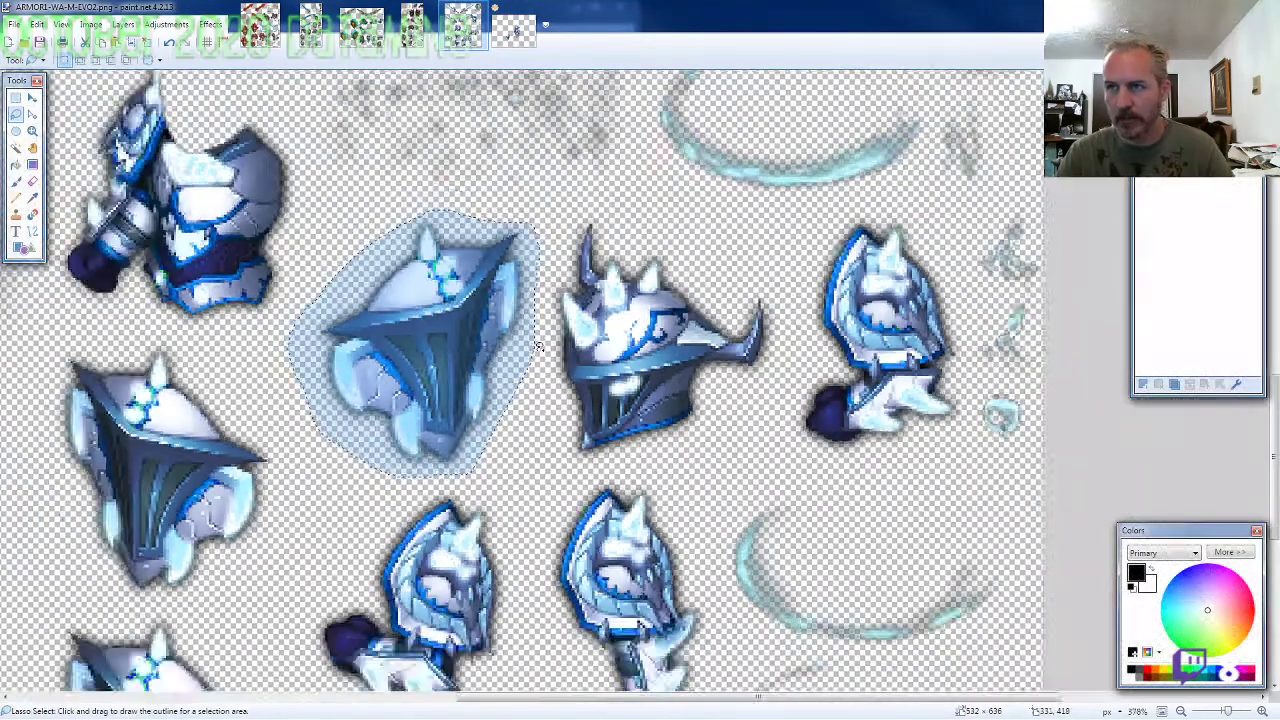
{"action": "scroll", "coordinate": [533, 365], "scroll_direction": "up", "scroll_amount": 4}
{"action": "scroll", "coordinate": [425, 440], "scroll_direction": "up", "scroll_amount": 3}
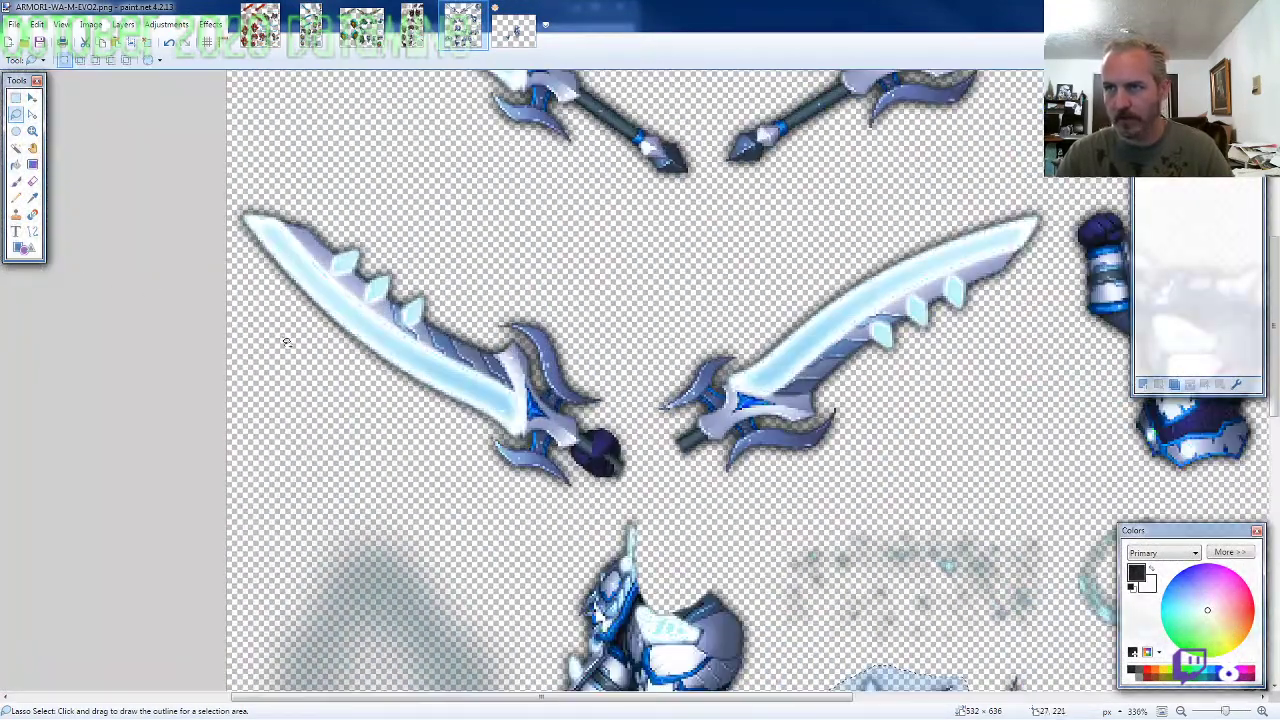
{"action": "mouse_move", "coordinate": [466, 454]}
{"action": "left_mouse_down"}
{"action": "mouse_move", "coordinate": [600, 526]}
{"action": "mouse_move", "coordinate": [704, 462]}
{"action": "mouse_move", "coordinate": [620, 300]}
{"action": "mouse_move", "coordinate": [235, 165]}
{"action": "mouse_move", "coordinate": [460, 440]}
{"action": "left_mouse_up"}
Step: Paste the sword into the assembled figure and position its fist over the figure's empty hand
{"action": "left_click", "coordinate": [513, 28]}
{"action": "scroll", "coordinate": [680, 460], "scroll_direction": "up", "scroll_amount": 3}
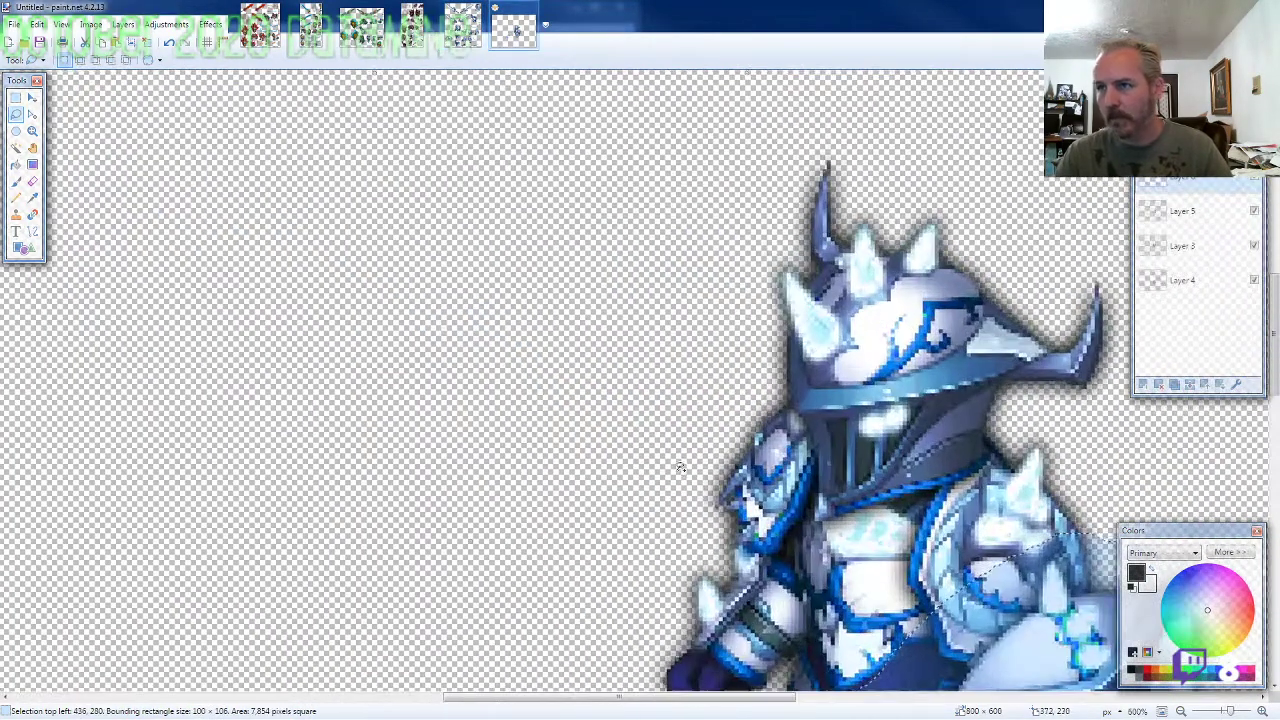
{"action": "key", "text": "ctrl+v"}
{"action": "left_click_drag", "start_coordinate": [674, 372], "coordinate": [709, 518]}
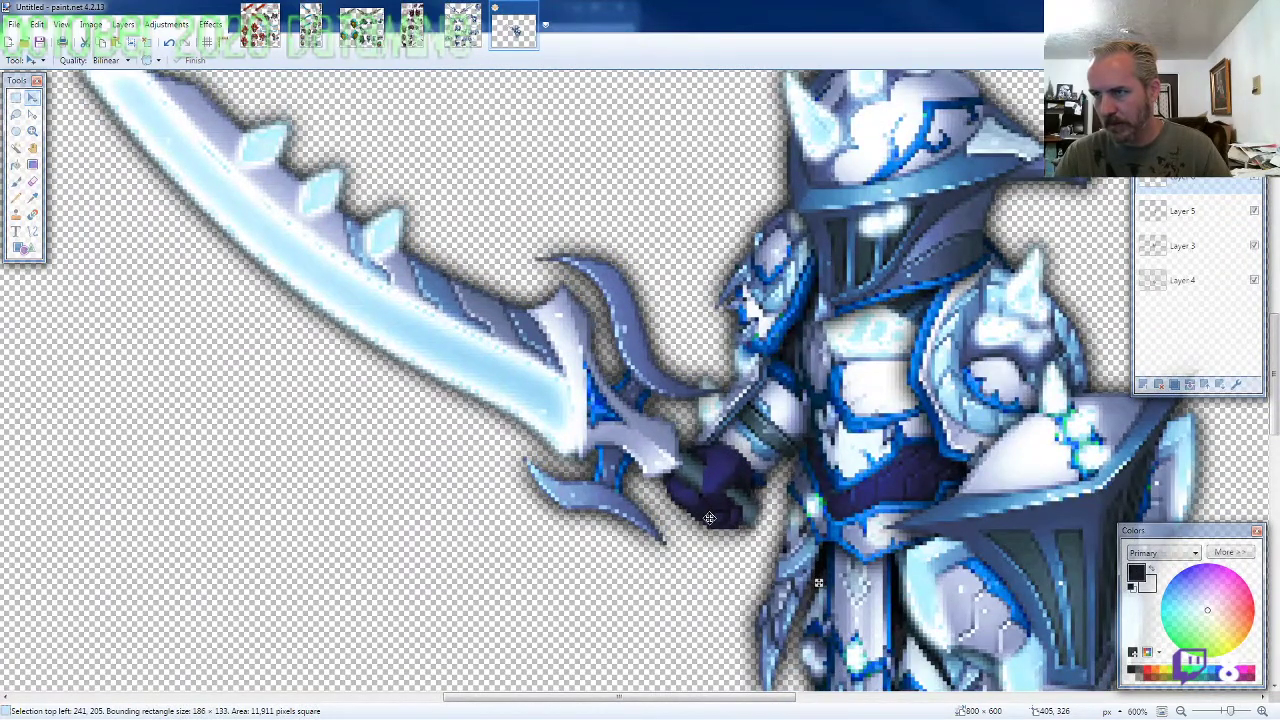
{"action": "left_click", "coordinate": [32, 181]}
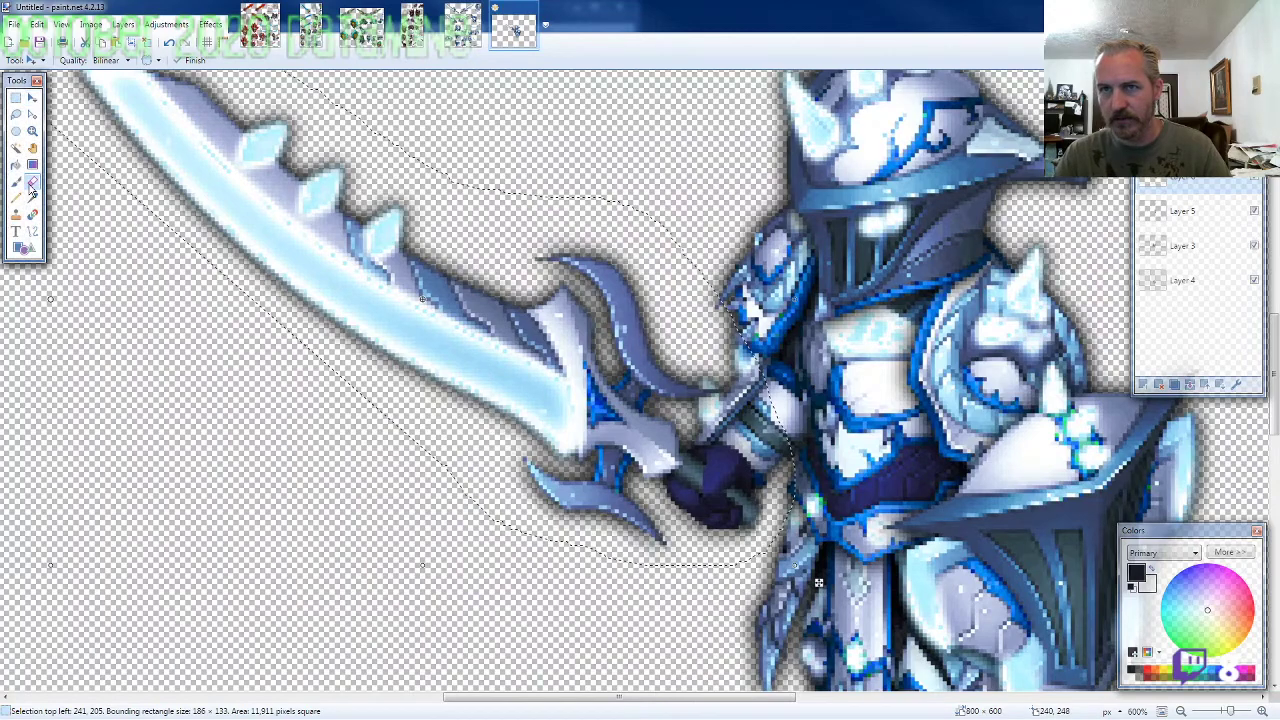
{"action": "scroll", "coordinate": [808, 437], "scroll_direction": "up", "scroll_amount": 1}
{"action": "scroll", "coordinate": [808, 437], "scroll_direction": "up", "scroll_amount": 2}
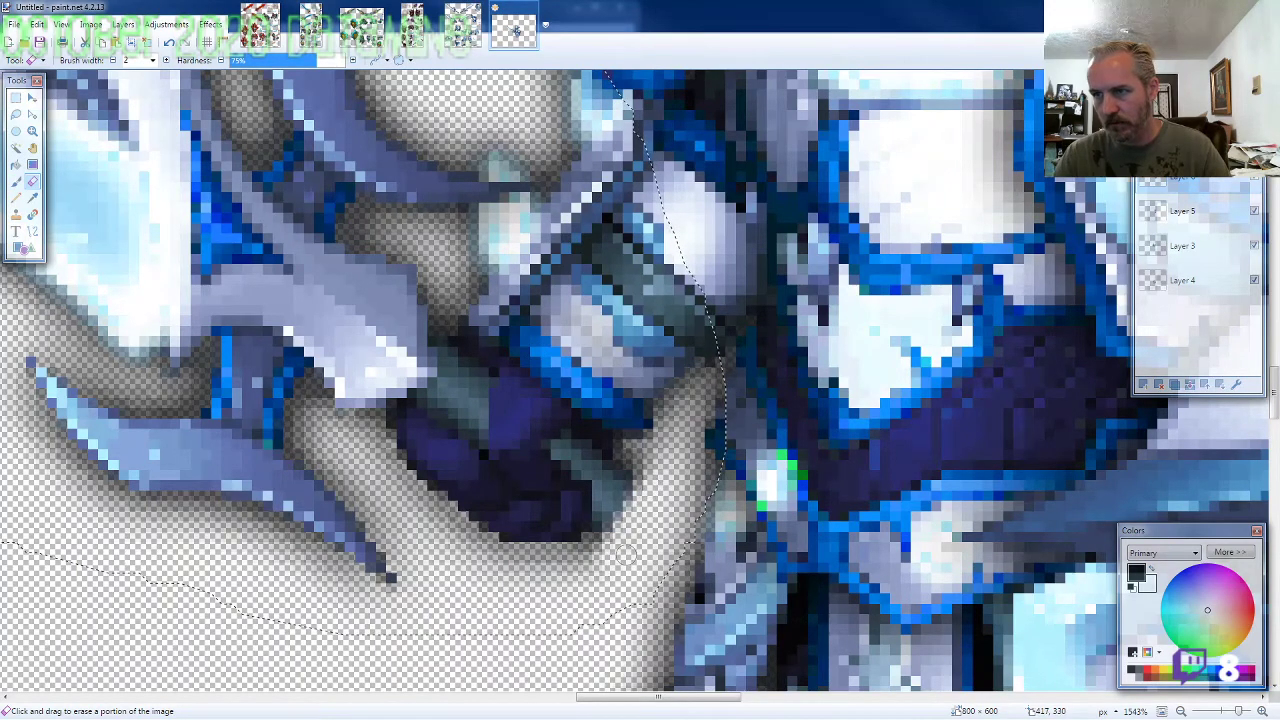
{"action": "scroll", "coordinate": [620, 584], "scroll_direction": "down", "scroll_amount": 4}
Step: Lasso and copy the lower handle and pommel of the full sword at the upper-left of the ARMOR1-WA-M-EVO2 sheet
{"action": "left_click", "coordinate": [462, 25]}
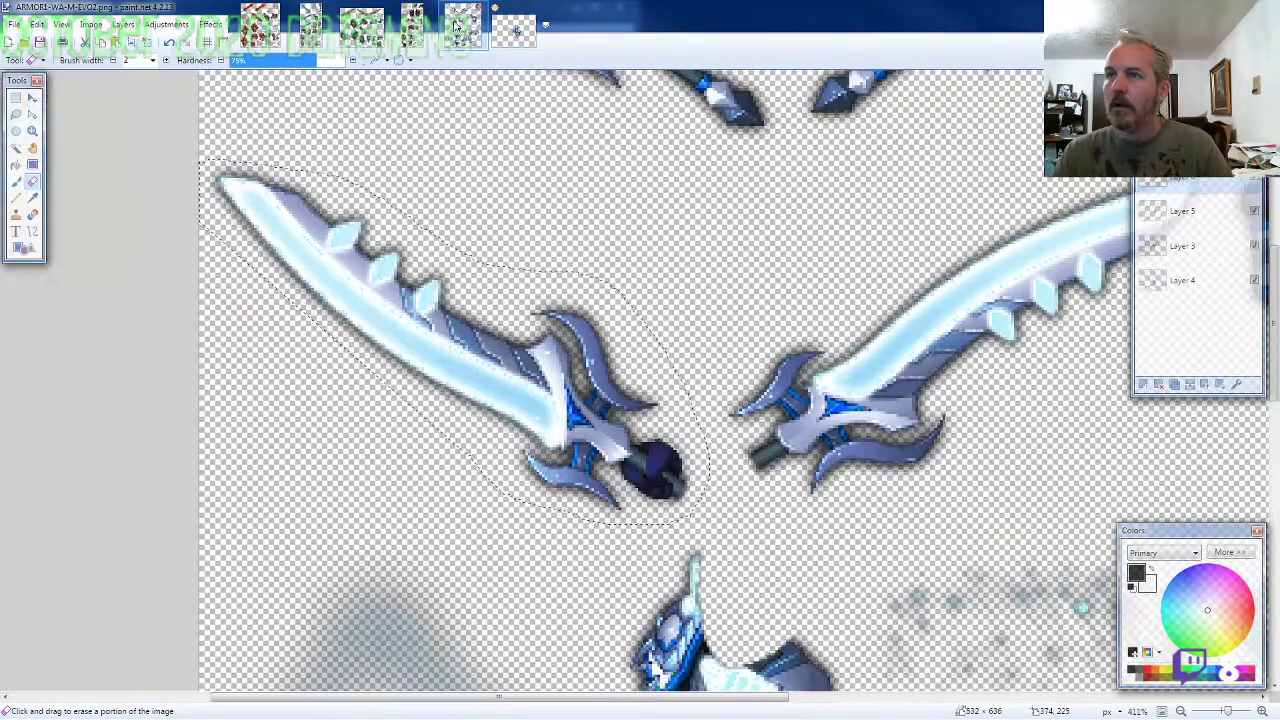
{"action": "left_click", "coordinate": [16, 114]}
{"action": "scroll", "coordinate": [254, 368], "scroll_direction": "down", "scroll_amount": 3}
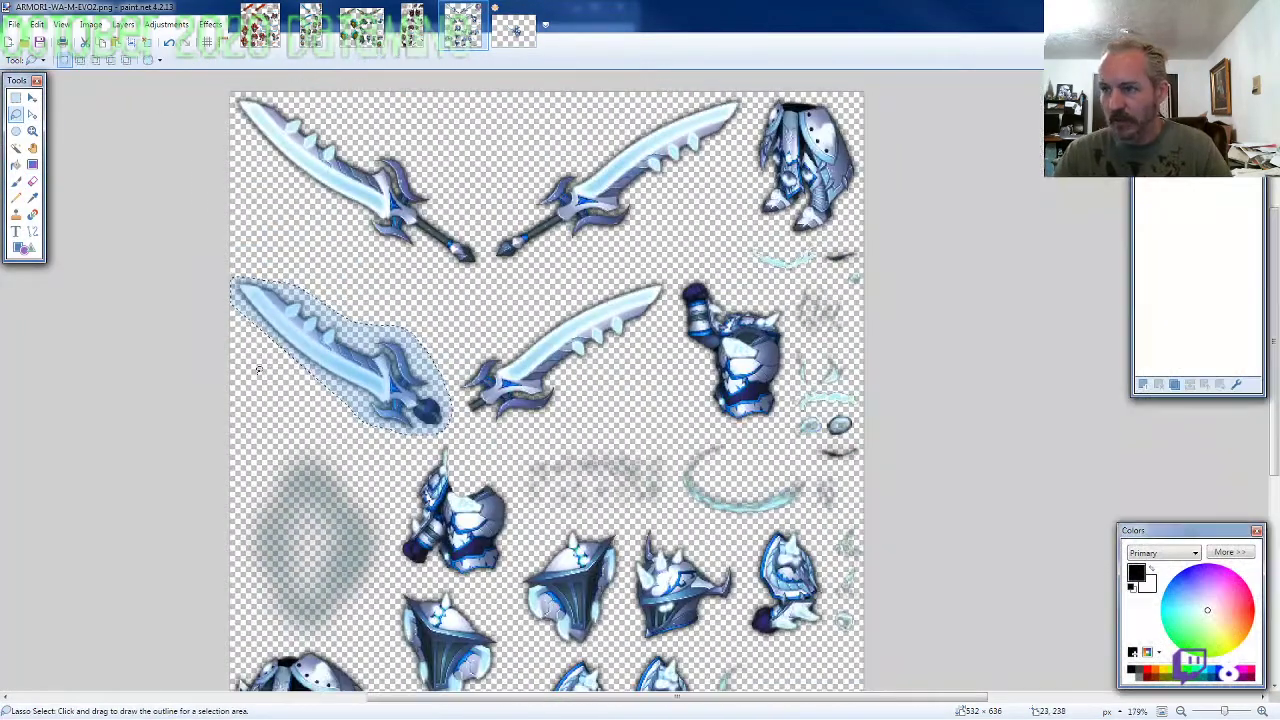
{"action": "scroll", "coordinate": [420, 388], "scroll_direction": "down", "scroll_amount": 2}
{"action": "scroll", "coordinate": [484, 393], "scroll_direction": "up", "scroll_amount": 3}
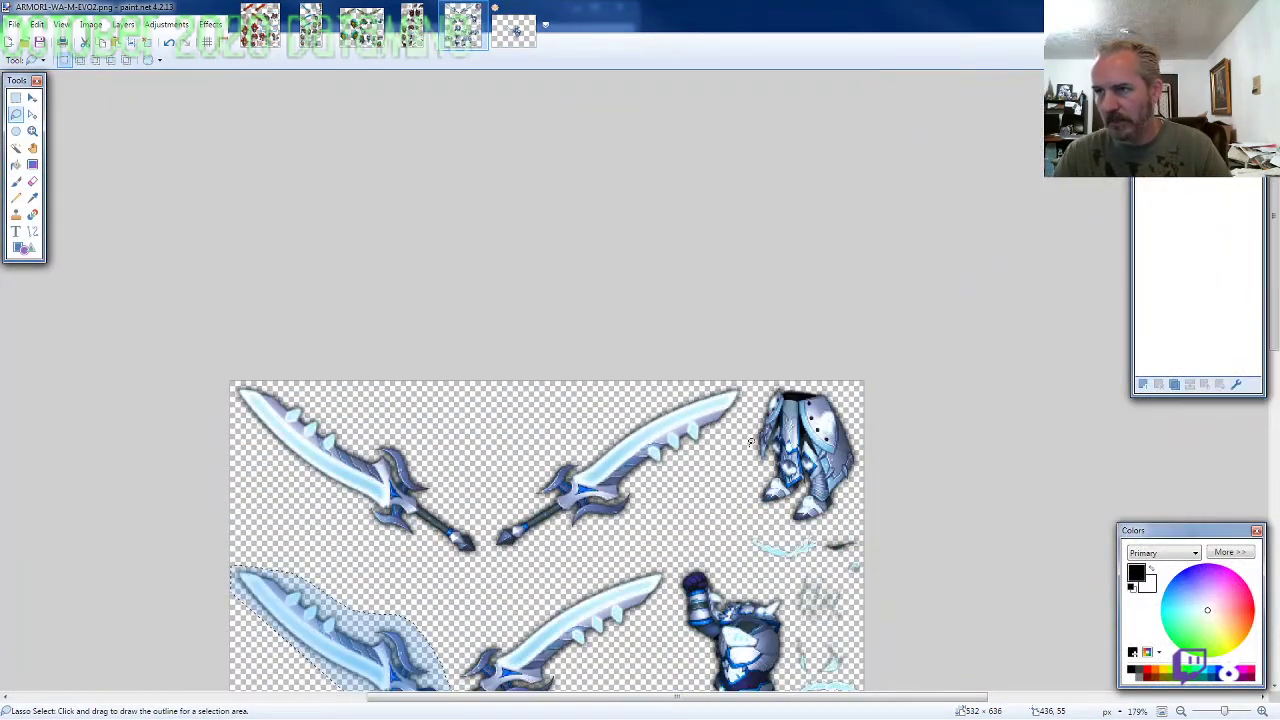
{"action": "scroll", "coordinate": [760, 448], "scroll_direction": "down", "scroll_amount": 3}
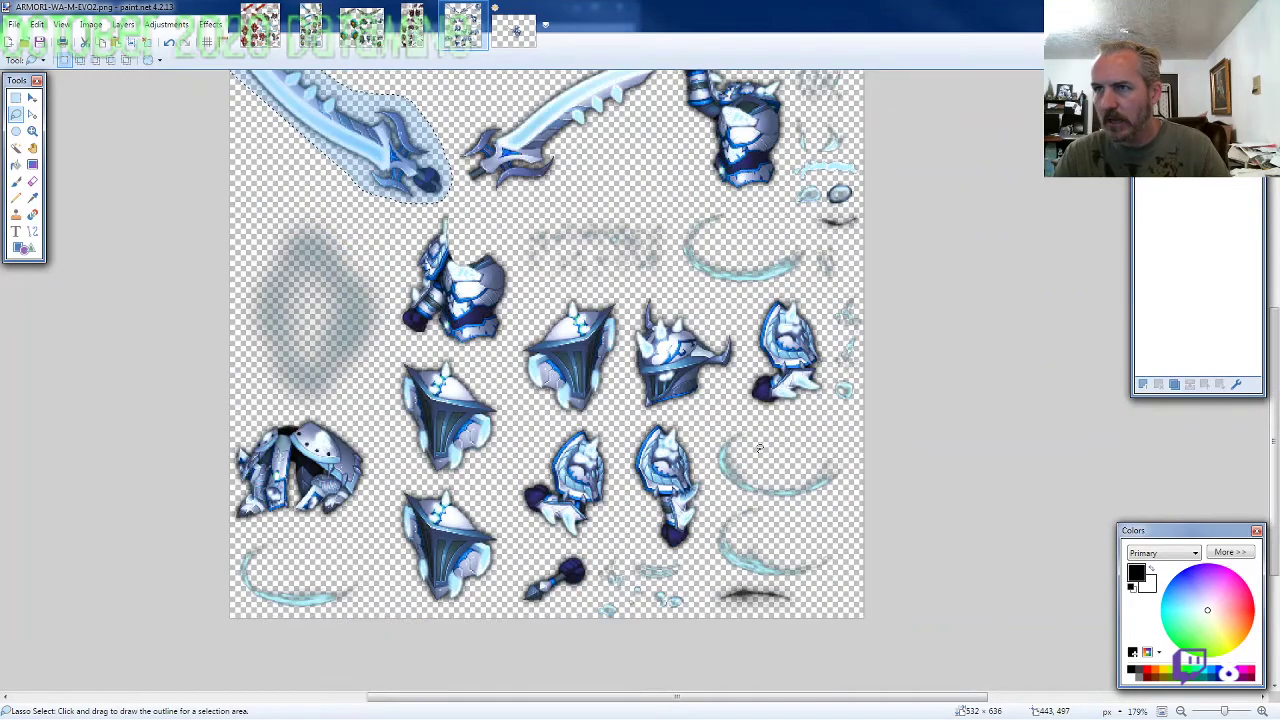
{"action": "scroll", "coordinate": [760, 448], "scroll_direction": "up", "scroll_amount": 4}
{"action": "scroll", "coordinate": [447, 217], "scroll_direction": "up", "scroll_amount": 2}
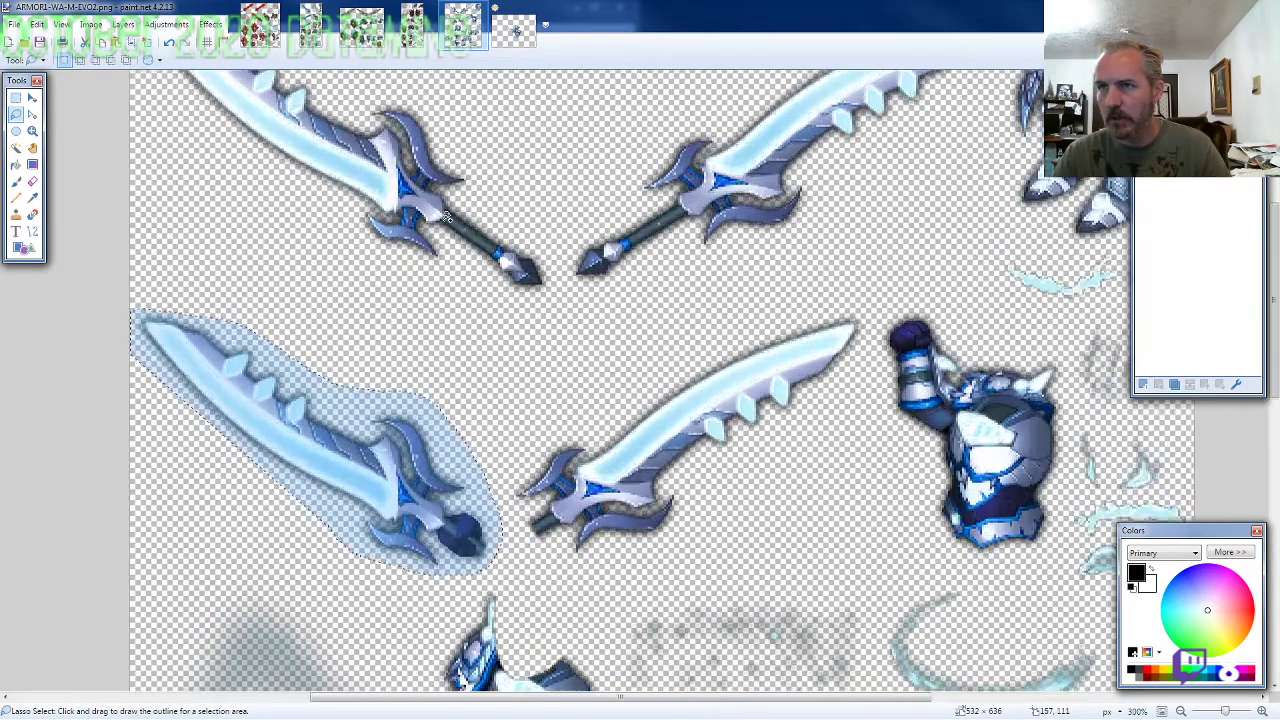
{"action": "scroll", "coordinate": [447, 217], "scroll_direction": "up", "scroll_amount": 2}
{"action": "mouse_move", "coordinate": [470, 208]}
{"action": "left_mouse_down"}
{"action": "mouse_move", "coordinate": [460, 244]}
{"action": "mouse_move", "coordinate": [530, 338]}
{"action": "mouse_move", "coordinate": [605, 305]}
{"action": "mouse_move", "coordinate": [578, 241]}
{"action": "left_mouse_up"}
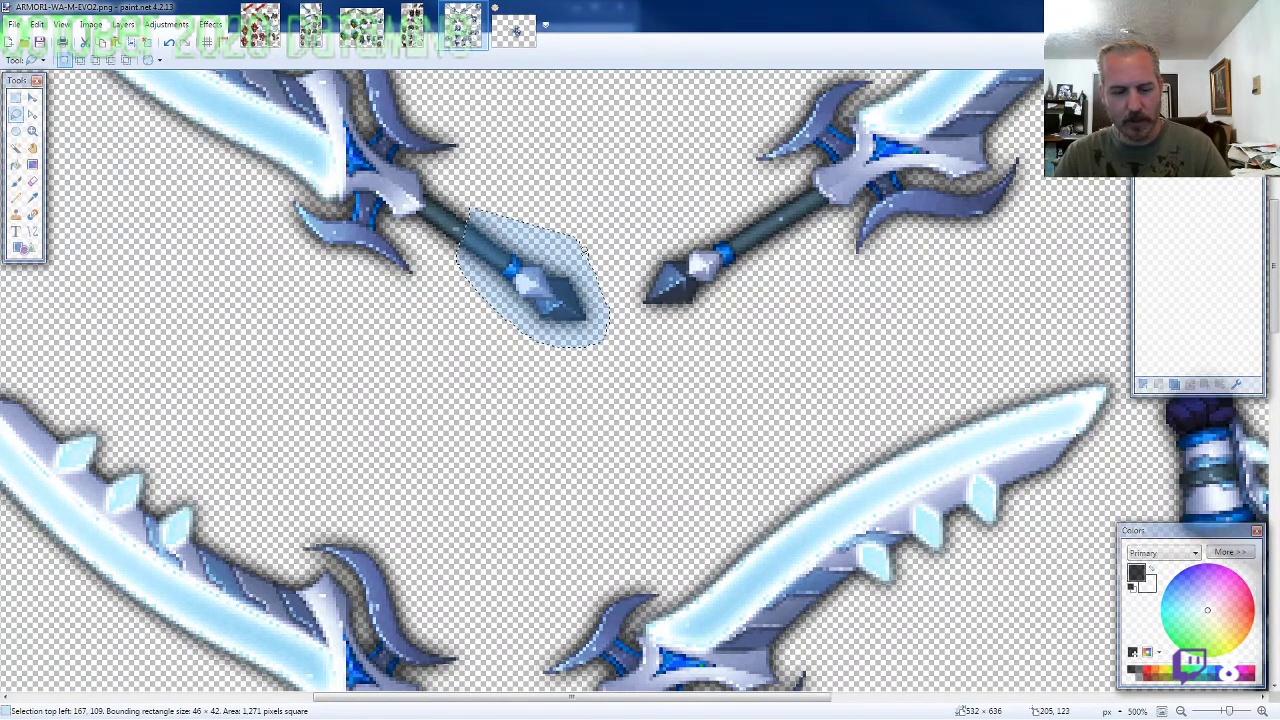
{"action": "scroll", "coordinate": [585, 249], "scroll_direction": "down", "scroll_amount": 4}
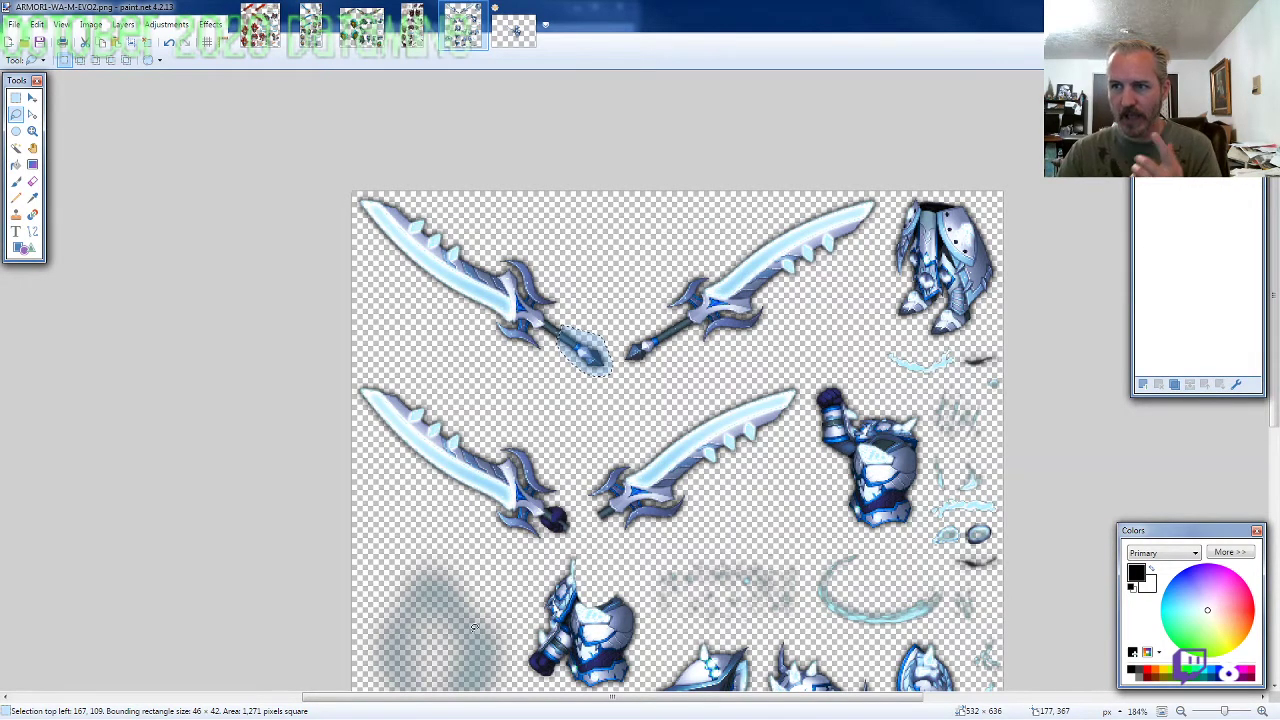
{"action": "scroll", "coordinate": [677, 527], "scroll_direction": "down", "scroll_amount": 5}
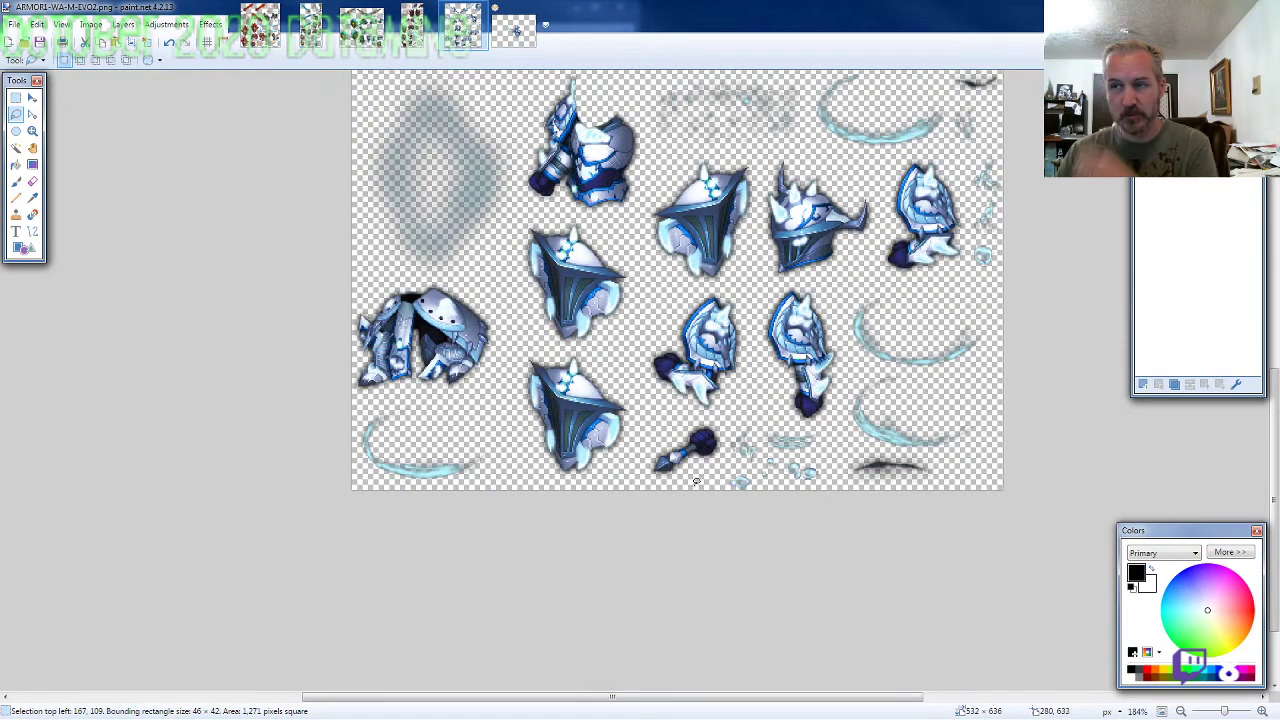
{"action": "scroll", "coordinate": [697, 481], "scroll_direction": "up", "scroll_amount": 4}
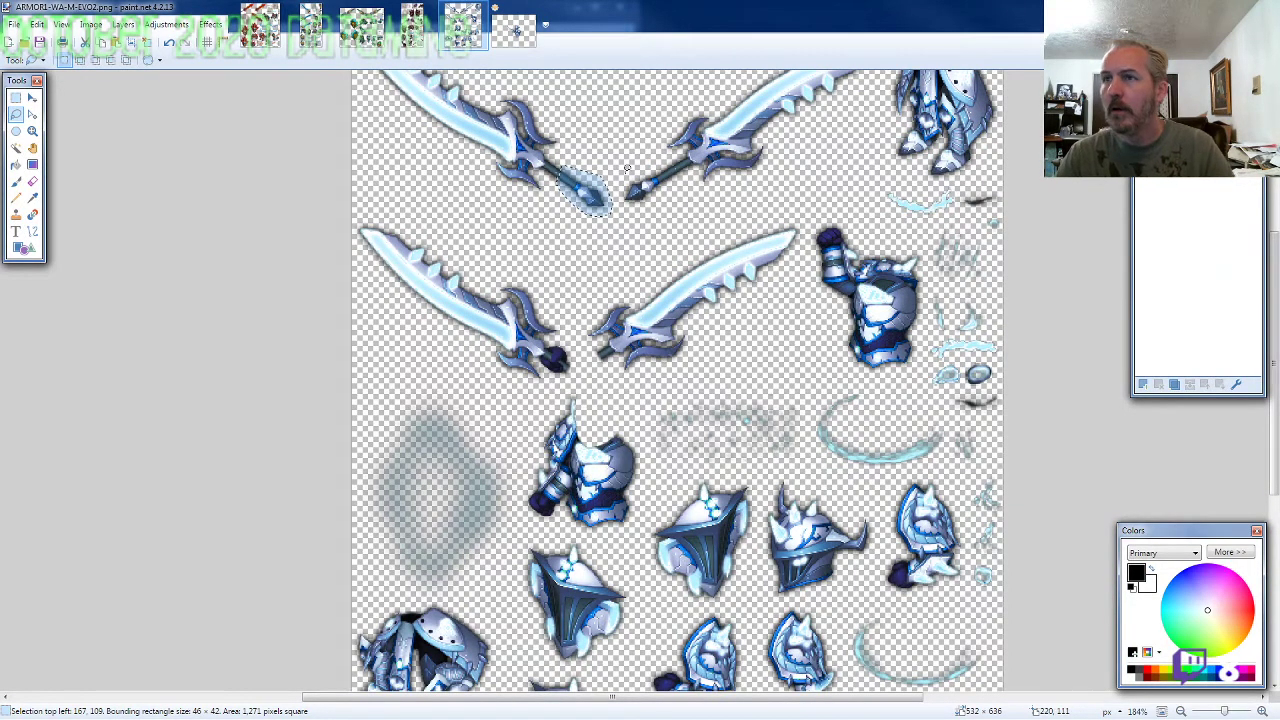
Step: Paste the handle end onto a new bottom layer of the assembled figure and align it behind the gripping fist
{"action": "left_click", "coordinate": [514, 32]}
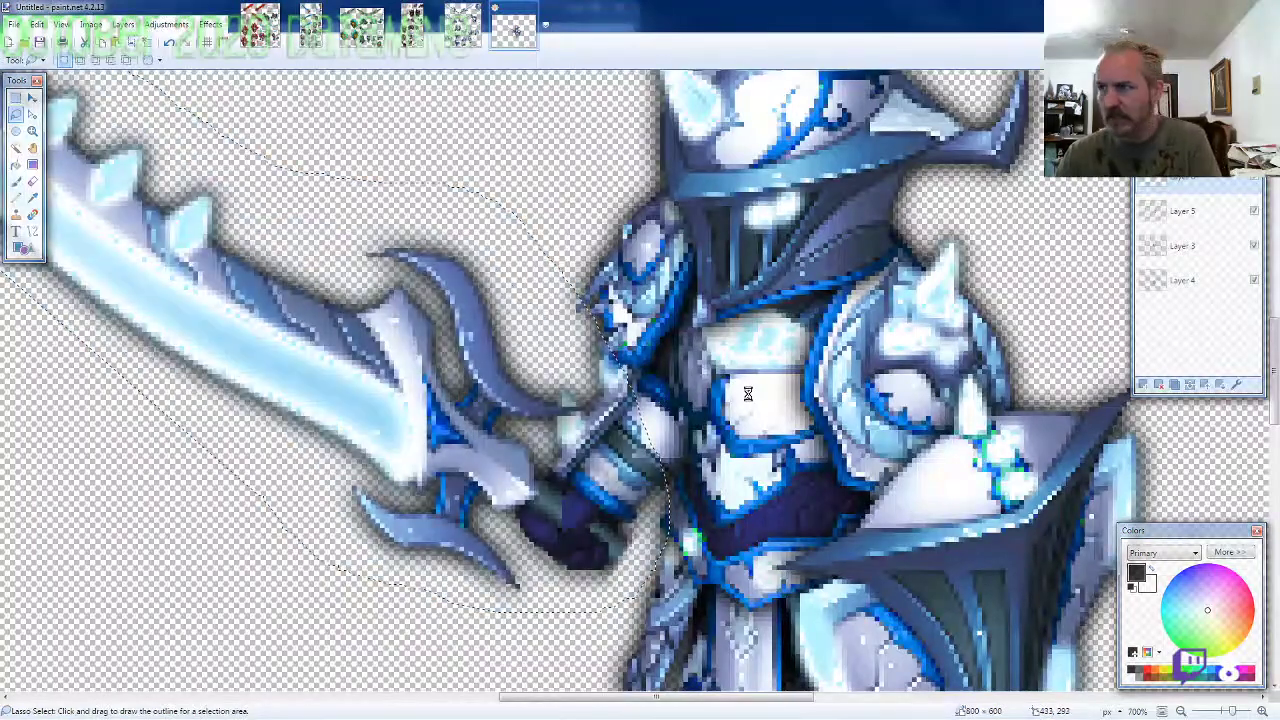
{"action": "left_click_drag", "start_coordinate": [1186, 186], "coordinate": [1168, 330]}
{"action": "scroll", "coordinate": [786, 496], "scroll_direction": "down", "scroll_amount": 2}
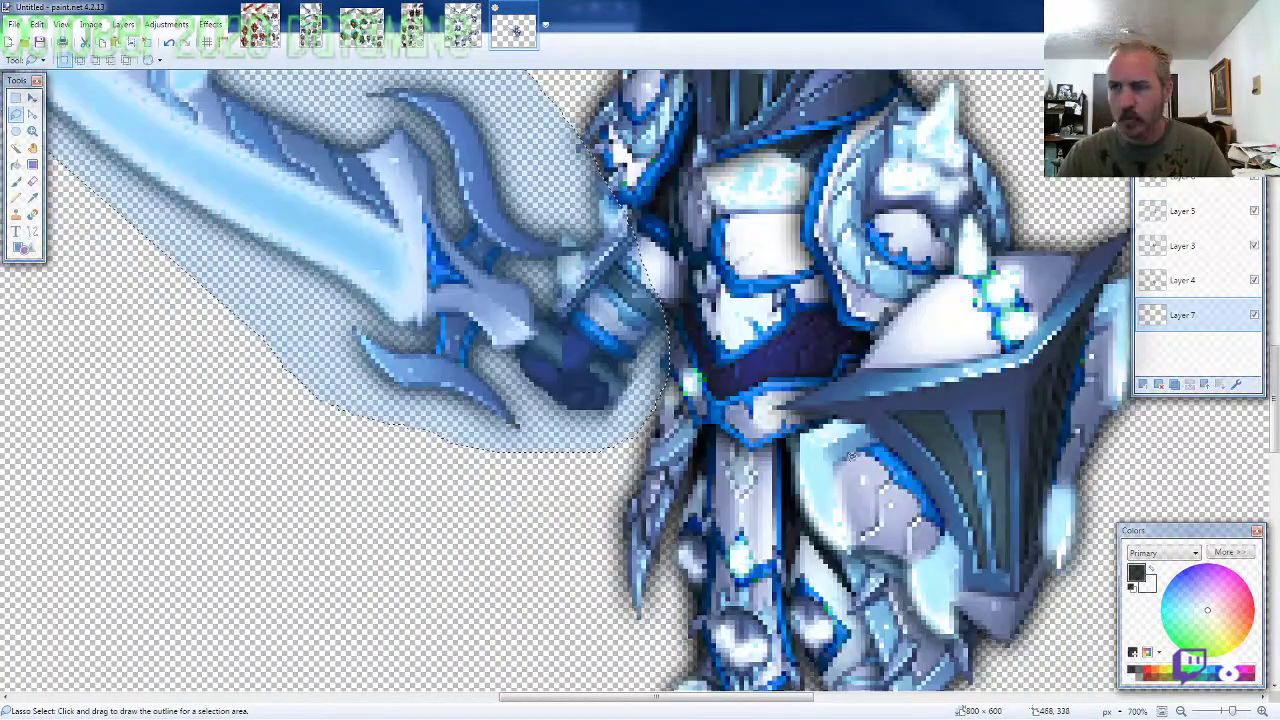
{"action": "key", "text": "ctrl+v"}
{"action": "left_click_drag", "start_coordinate": [274, 290], "coordinate": [705, 471]}
{"action": "key", "text": "Down"}
{"action": "key", "text": "Right"}
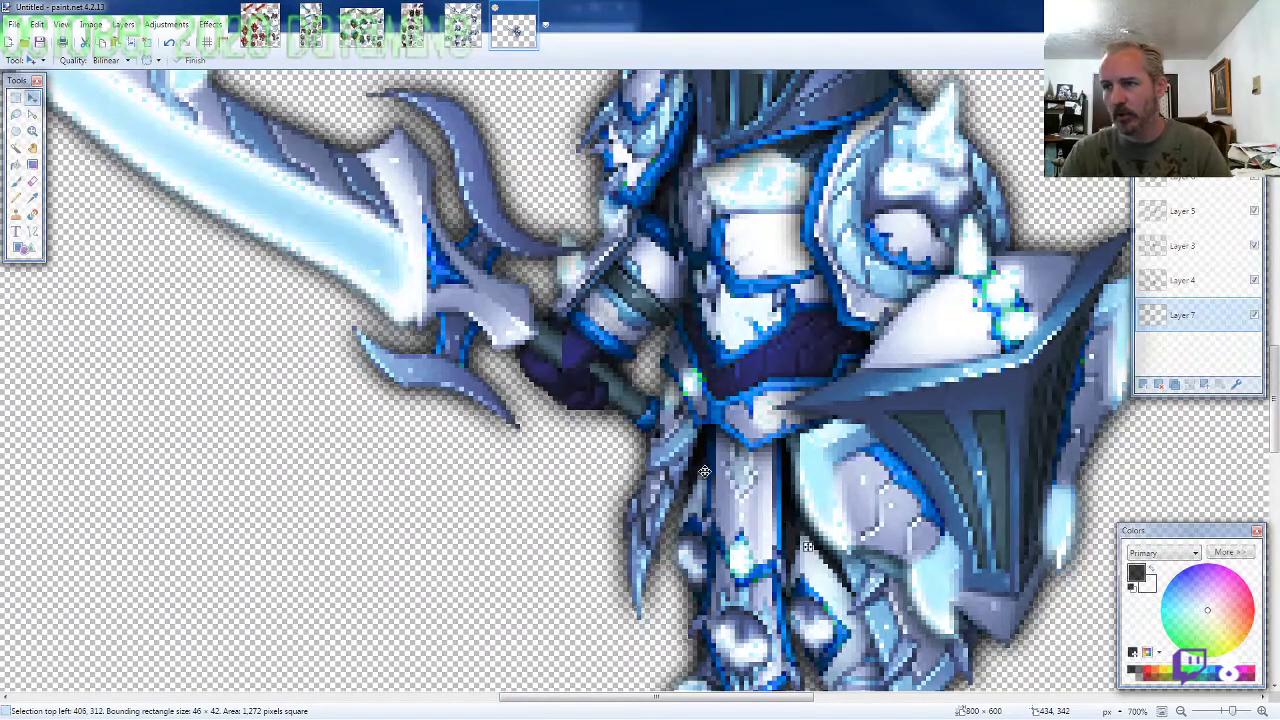
{"action": "key", "text": "Right"}
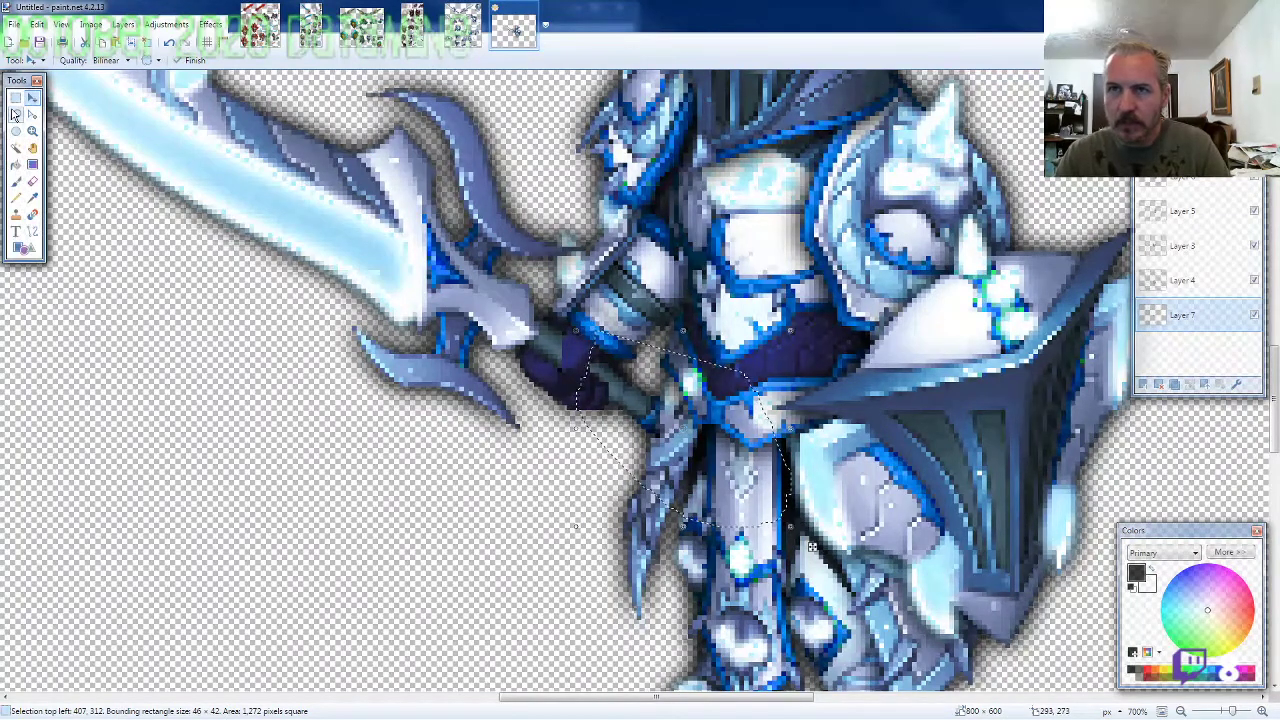
{"action": "key", "text": "ctrl+d"}
Step: Examine how the handle meets the fist on the sword layer and how the whole assembled figure looks
{"action": "left_click", "coordinate": [32, 181]}
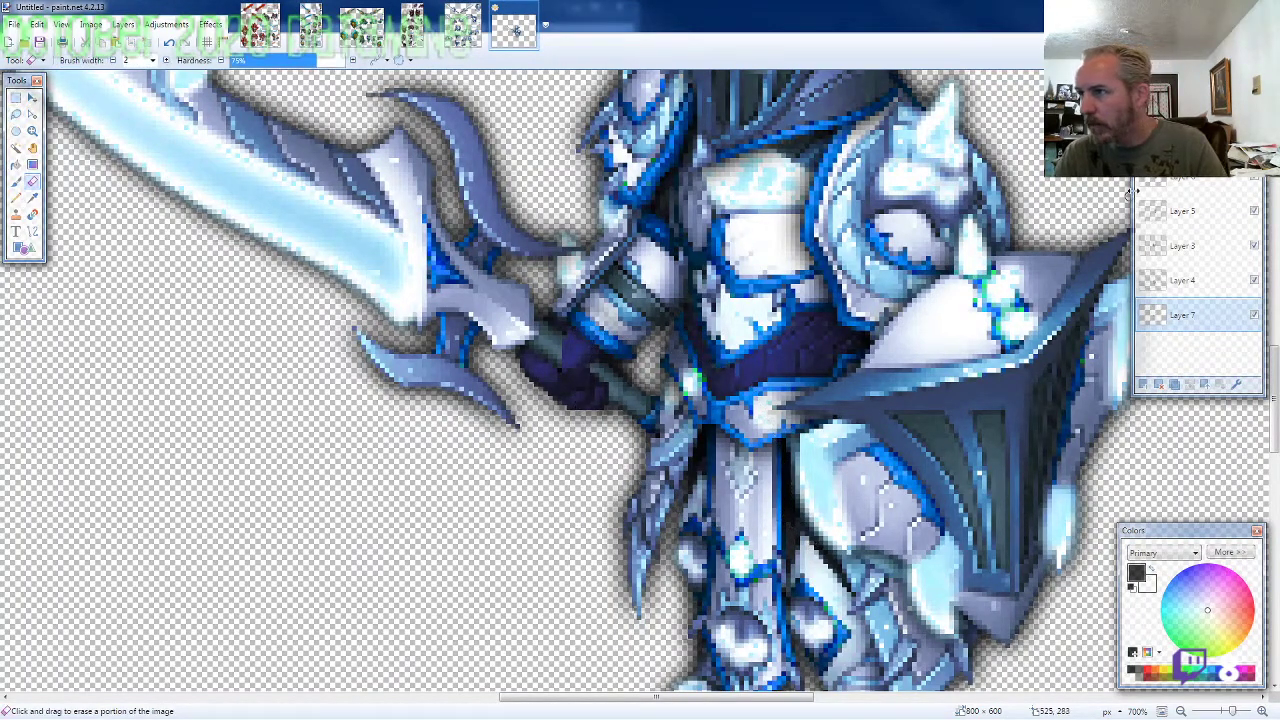
{"action": "left_click", "coordinate": [1228, 190]}
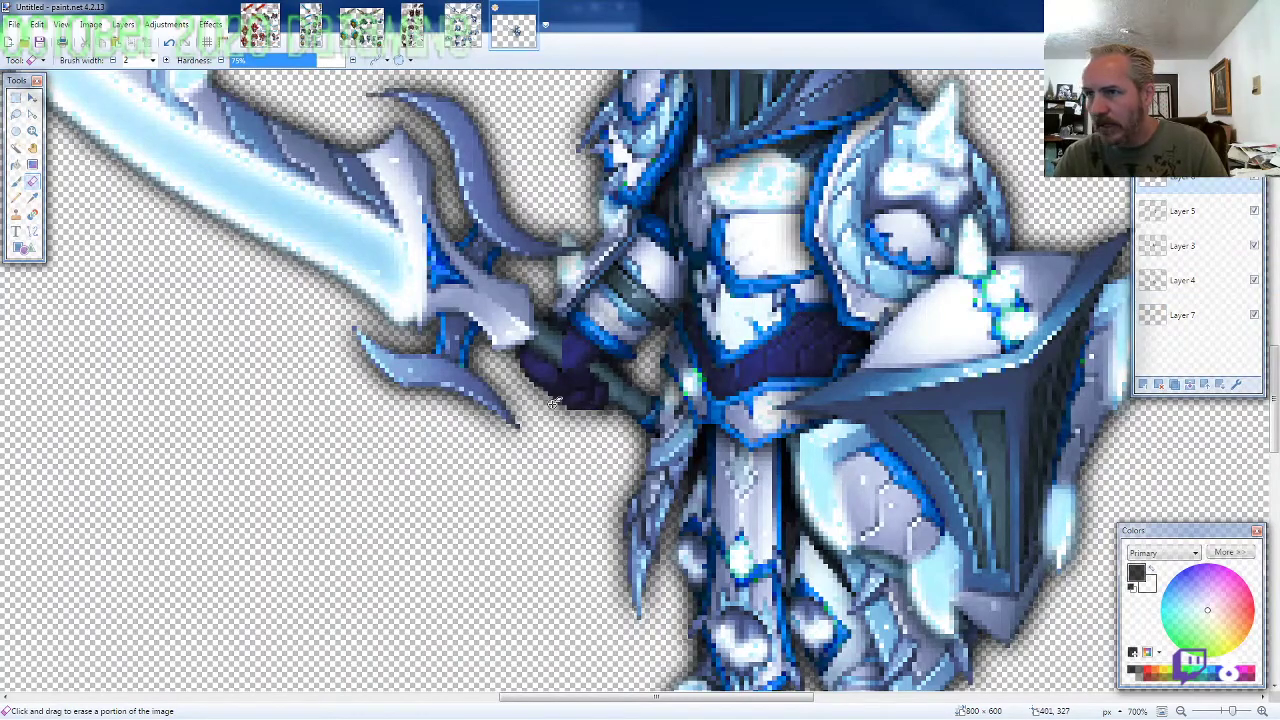
{"action": "scroll", "coordinate": [555, 402], "scroll_direction": "up", "scroll_amount": 5}
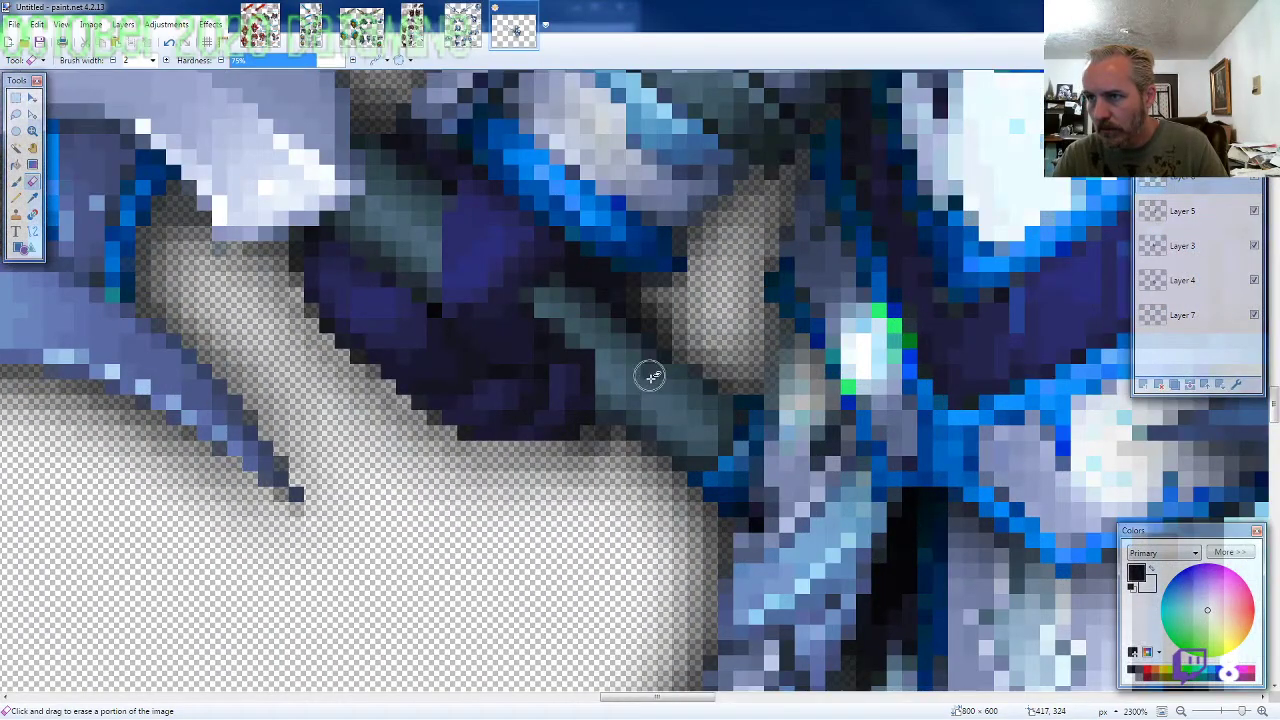
{"action": "scroll", "coordinate": [611, 510], "scroll_direction": "down", "scroll_amount": 9}
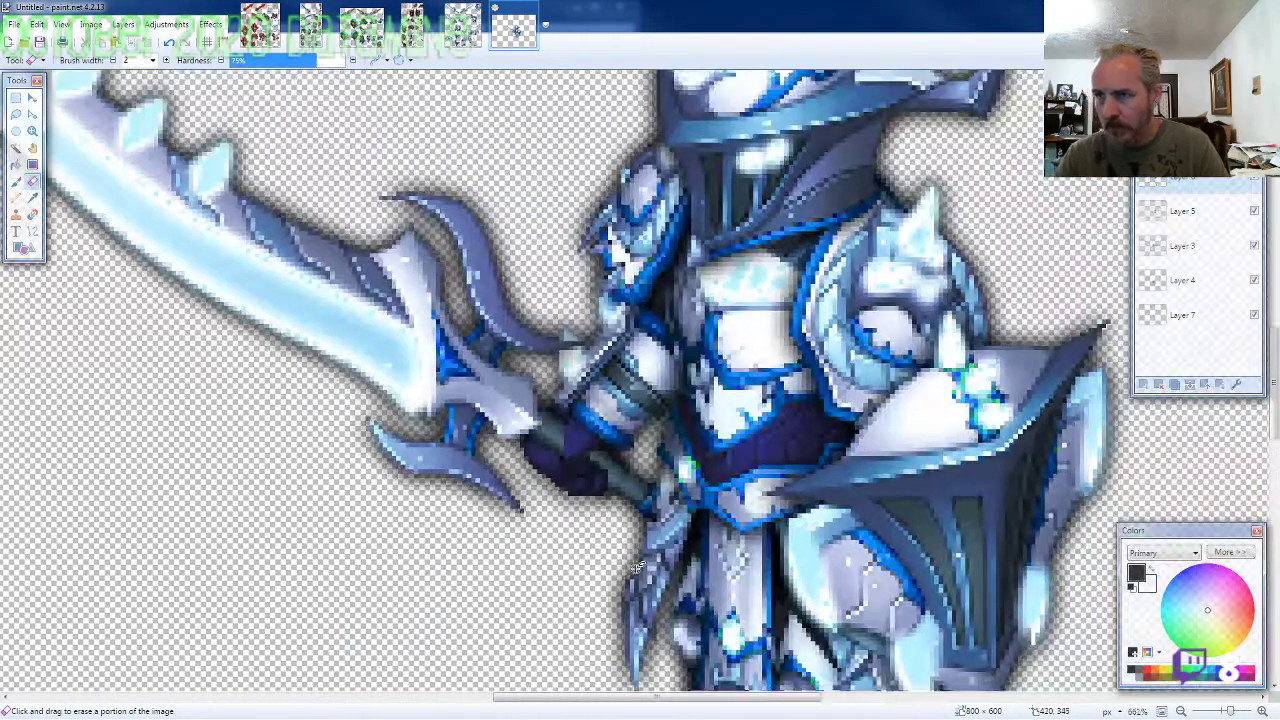
{"action": "scroll", "coordinate": [761, 582], "scroll_direction": "down", "scroll_amount": 2}
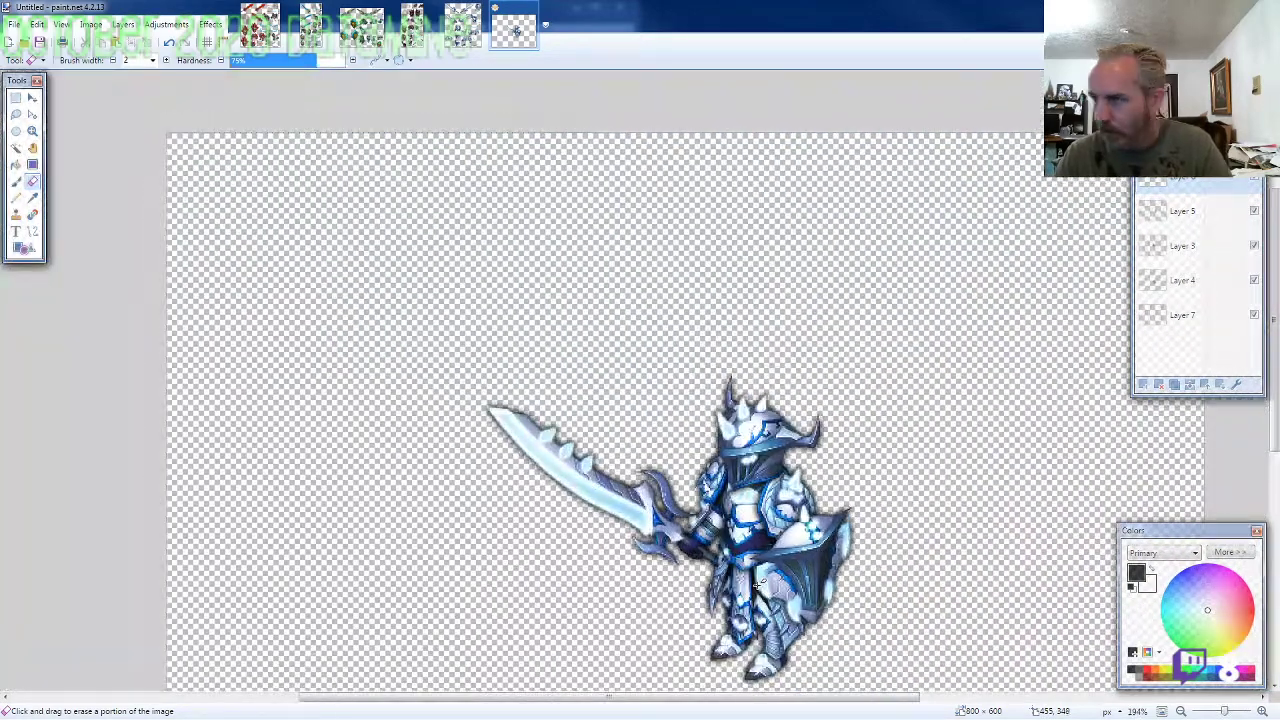
{"action": "scroll", "coordinate": [758, 582], "scroll_direction": "down", "scroll_amount": 3}
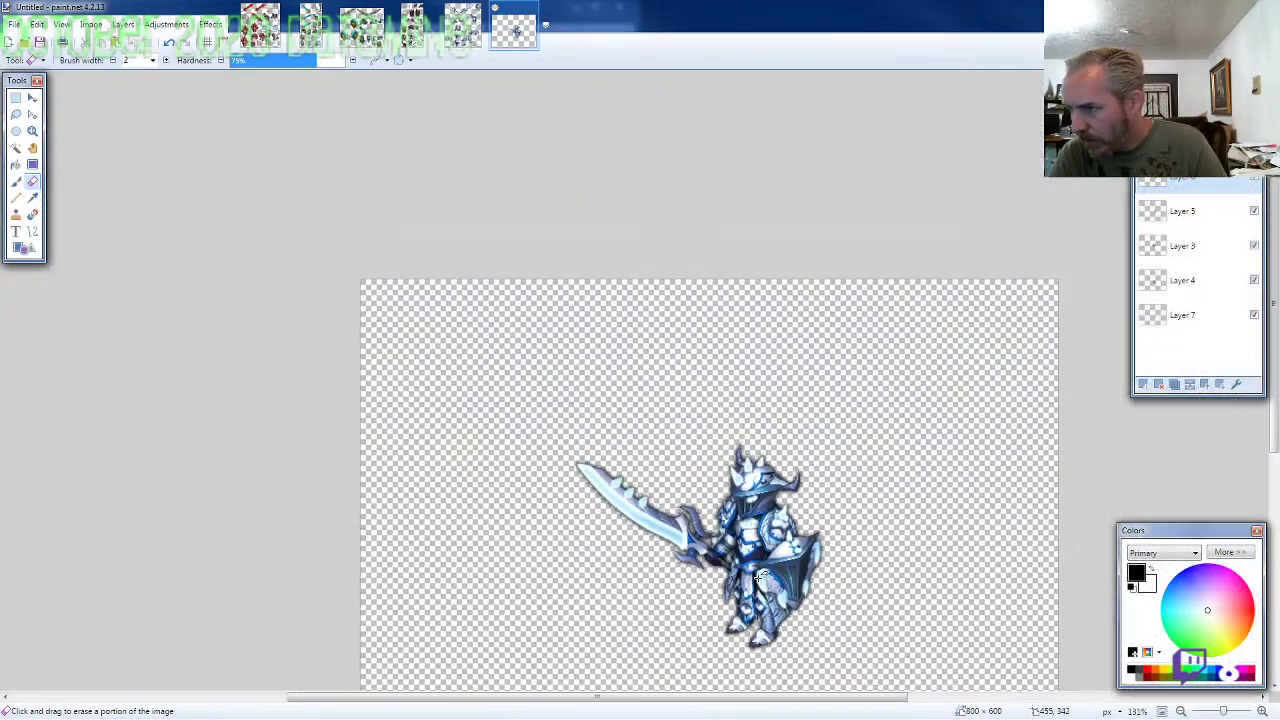
{"action": "scroll", "coordinate": [758, 577], "scroll_direction": "down", "scroll_amount": 2}
{"action": "scroll", "coordinate": [756, 572], "scroll_direction": "up", "scroll_amount": 1}
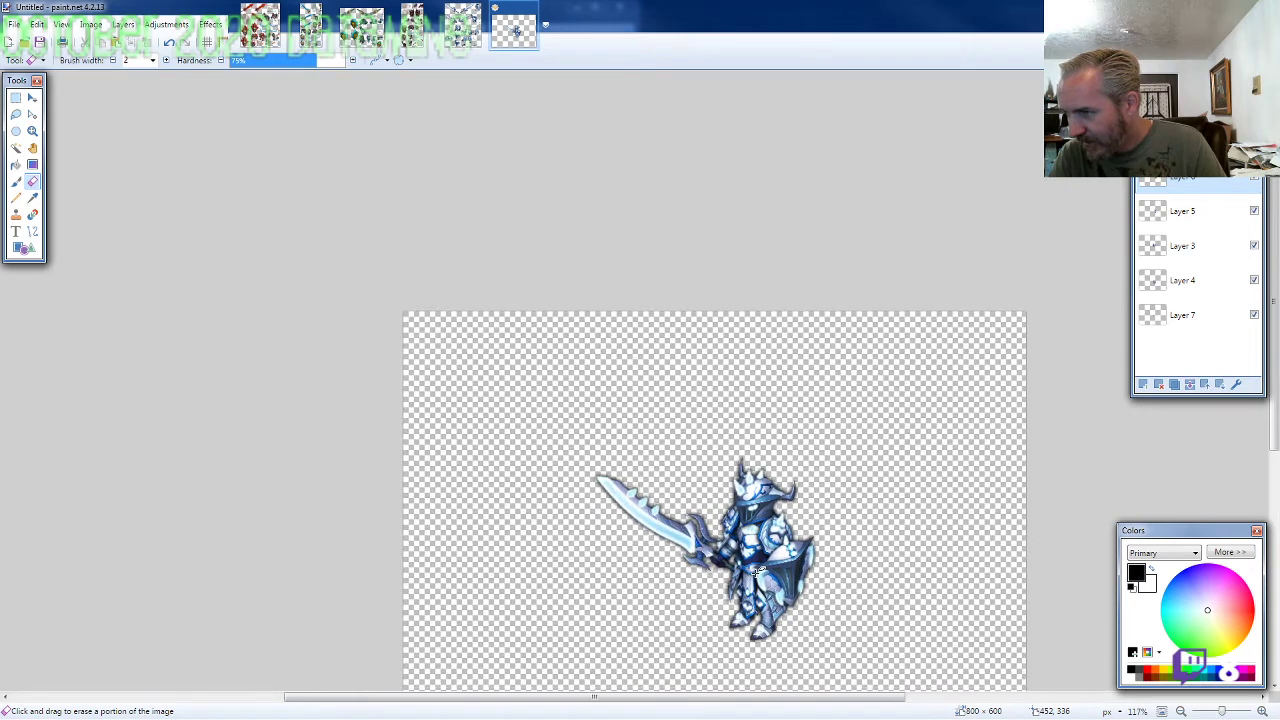
{"action": "scroll", "coordinate": [756, 572], "scroll_direction": "down", "scroll_amount": 1}
Step: Merge the figure's layers into one and move the figure to the canvas's upper-left corner
{"action": "key", "text": "ctrl+a"}
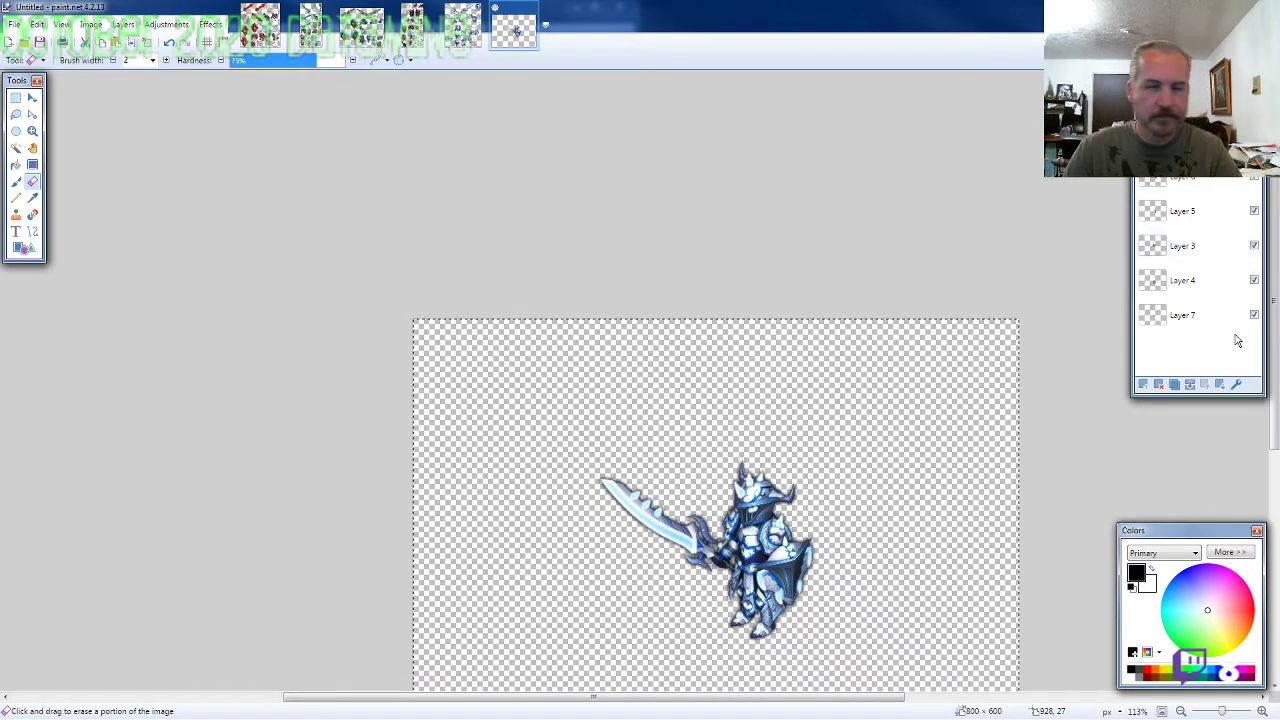
{"action": "left_click", "coordinate": [1191, 386]}
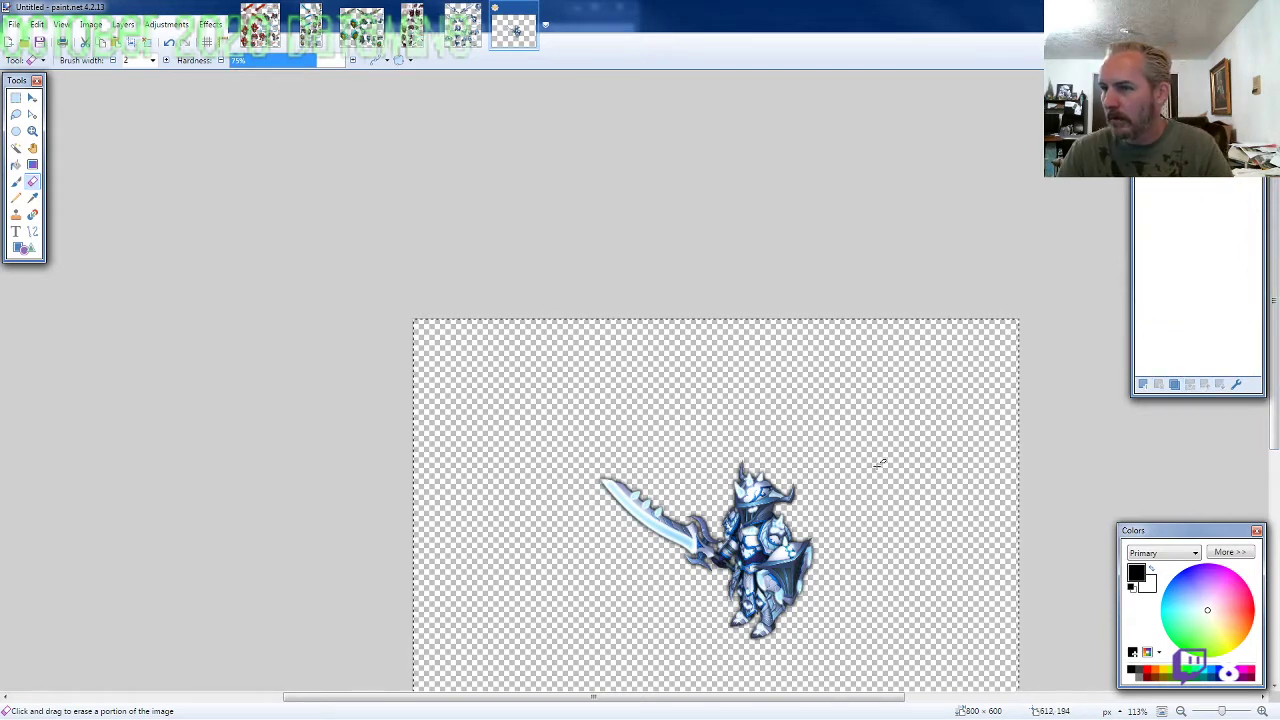
{"action": "key", "text": "m"}
{"action": "key", "text": "ctrl+a"}
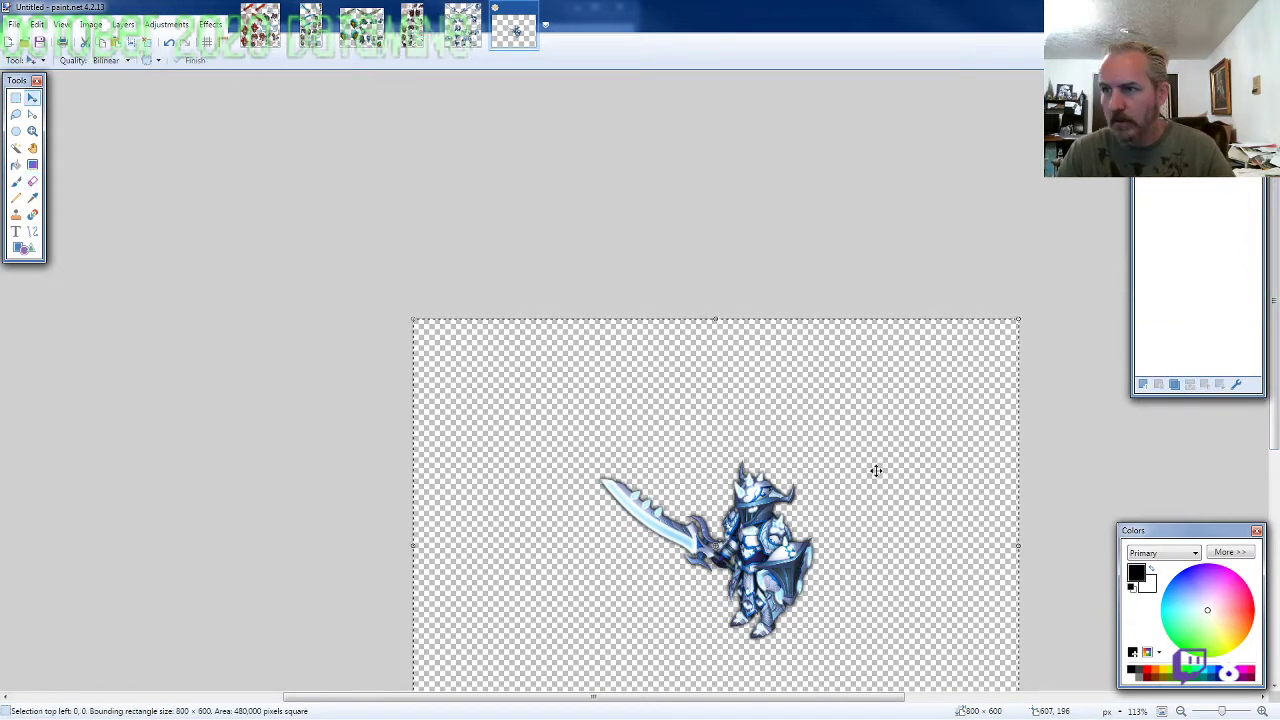
{"action": "left_click_drag", "start_coordinate": [876, 465], "coordinate": [715, 337]}
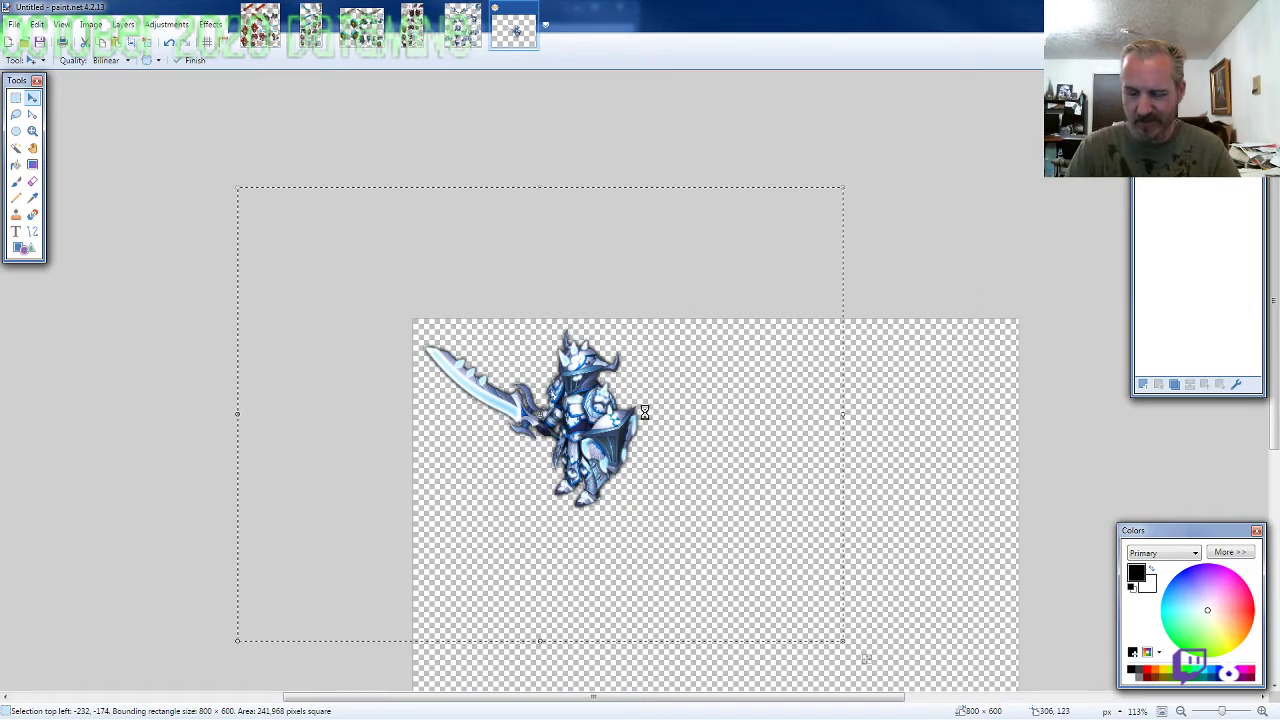
Step: Resize the canvas to 310 × 310 pixels and shift the figure down 23 pixels
{"action": "key", "text": "ctrl+shift+r"}
{"action": "type", "text": "310310"}
{"action": "key", "text": "Return"}
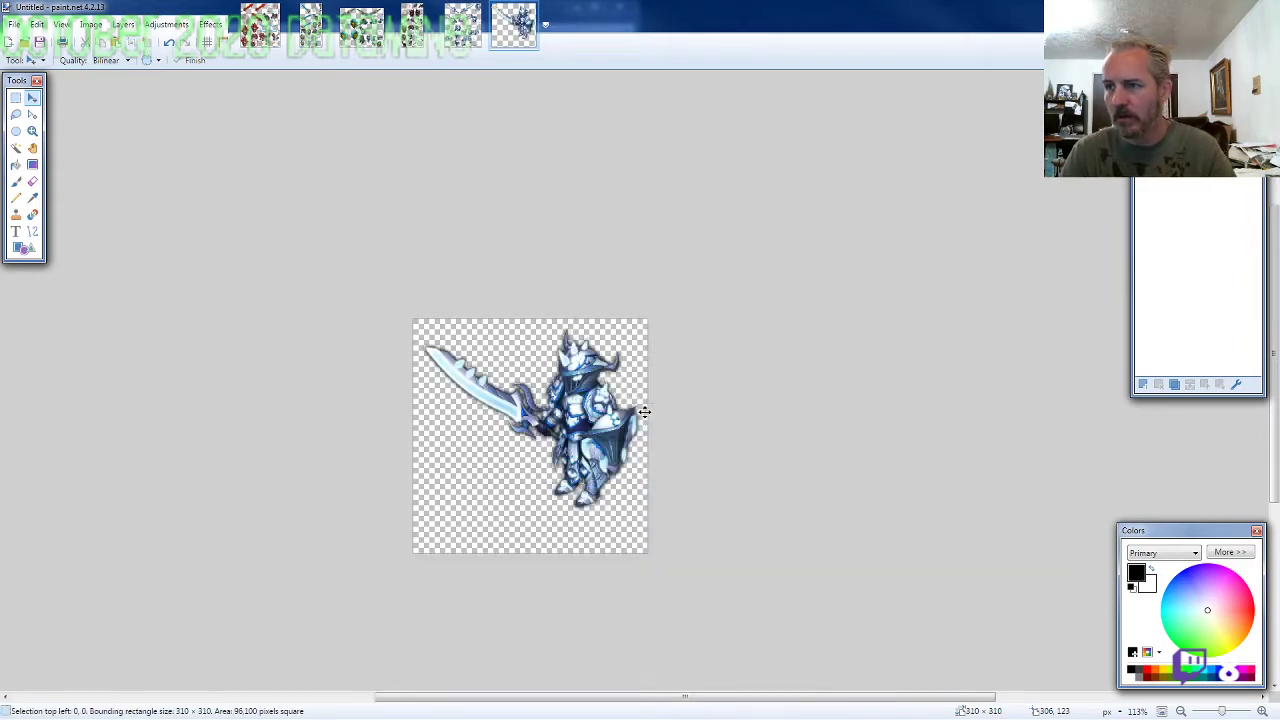
{"action": "key", "text": "Down"}
{"action": "key", "text": "Down"}
{"action": "key", "text": "Down"}
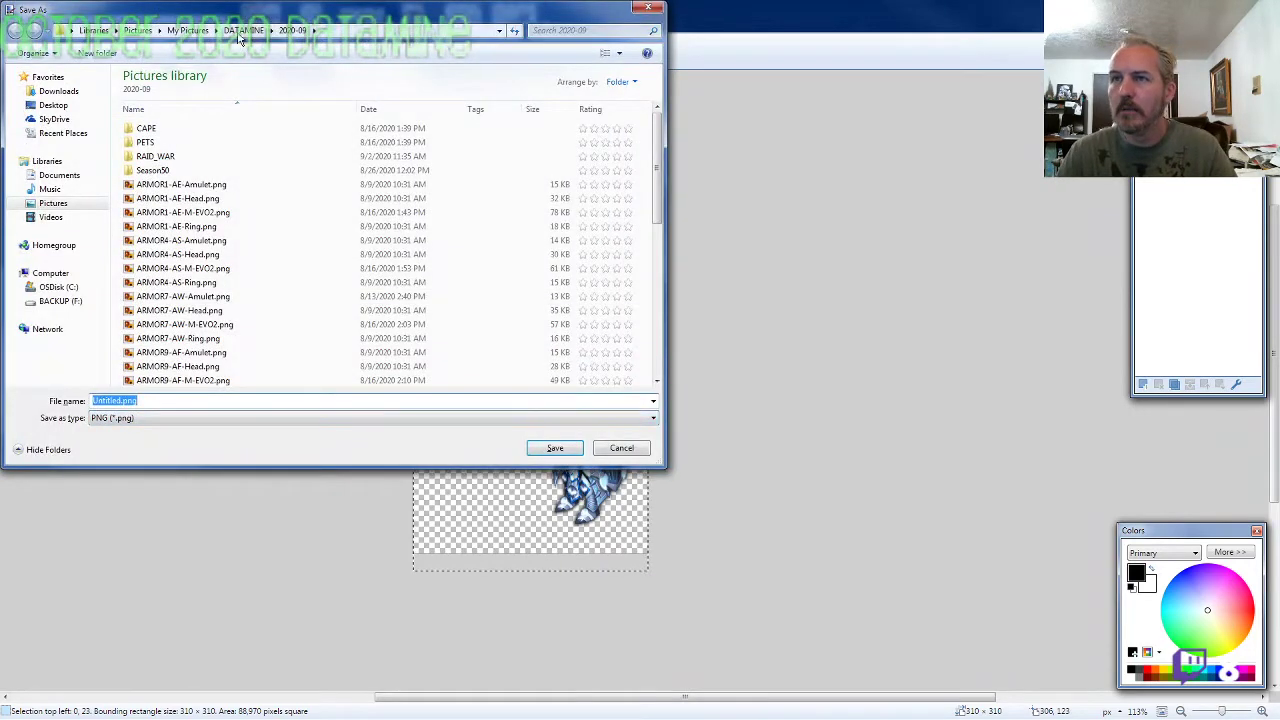
Step: Save the figure as the PNG ARMOR1-WA-M-EVO2 in the DATAMINE 2020-10 folder, and close both it and the source sheet
{"action": "double_click", "coordinate": [176, 212]}
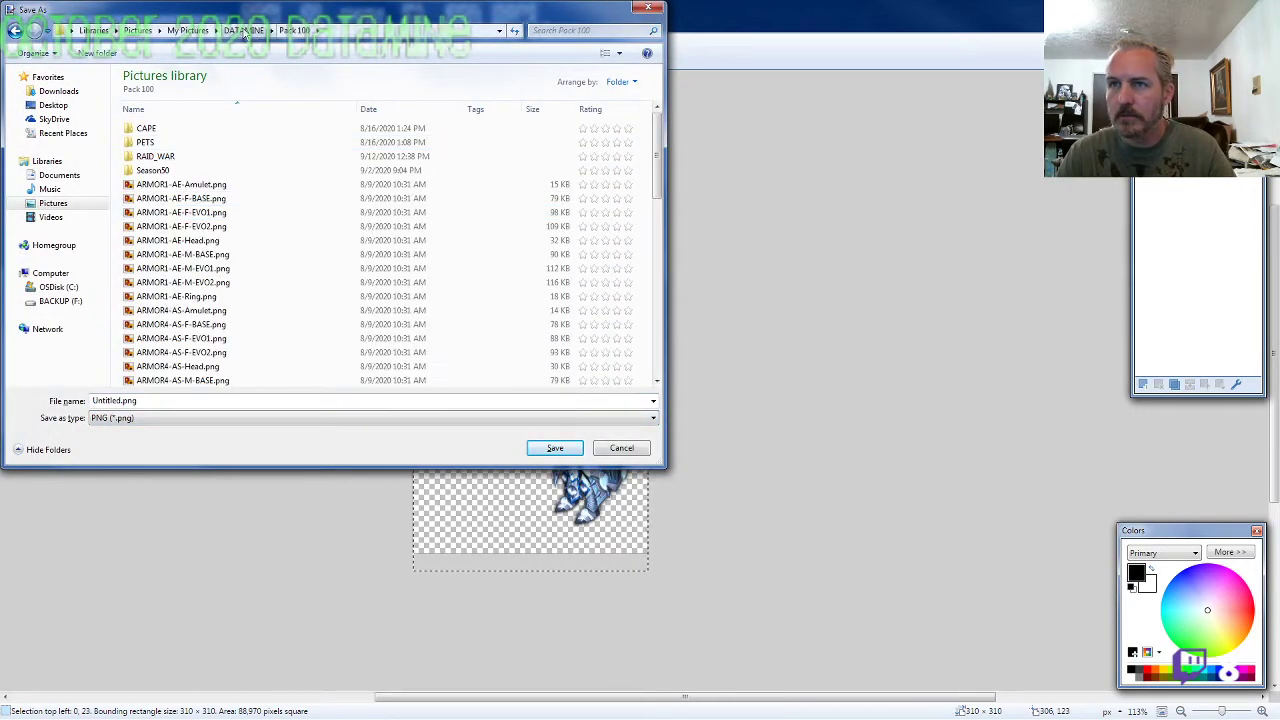
{"action": "left_click", "coordinate": [244, 30]}
{"action": "double_click", "coordinate": [160, 198]}
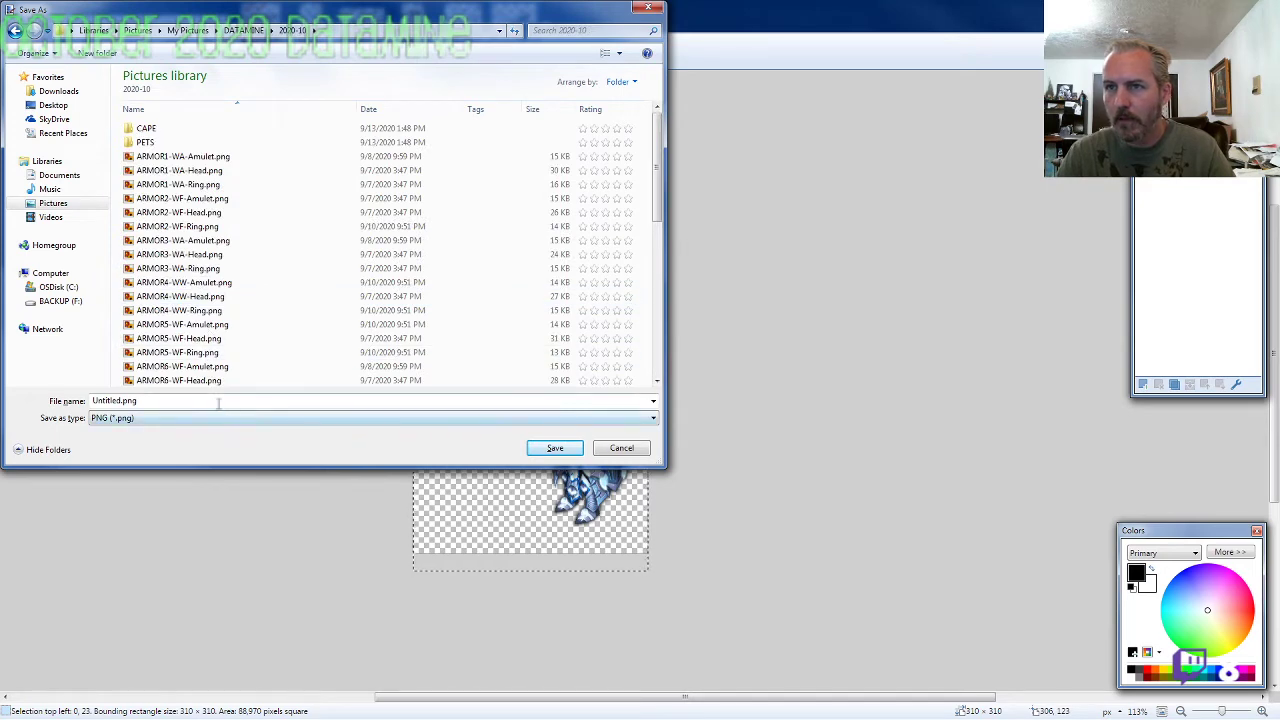
{"action": "type", "text": "ARMOR"}
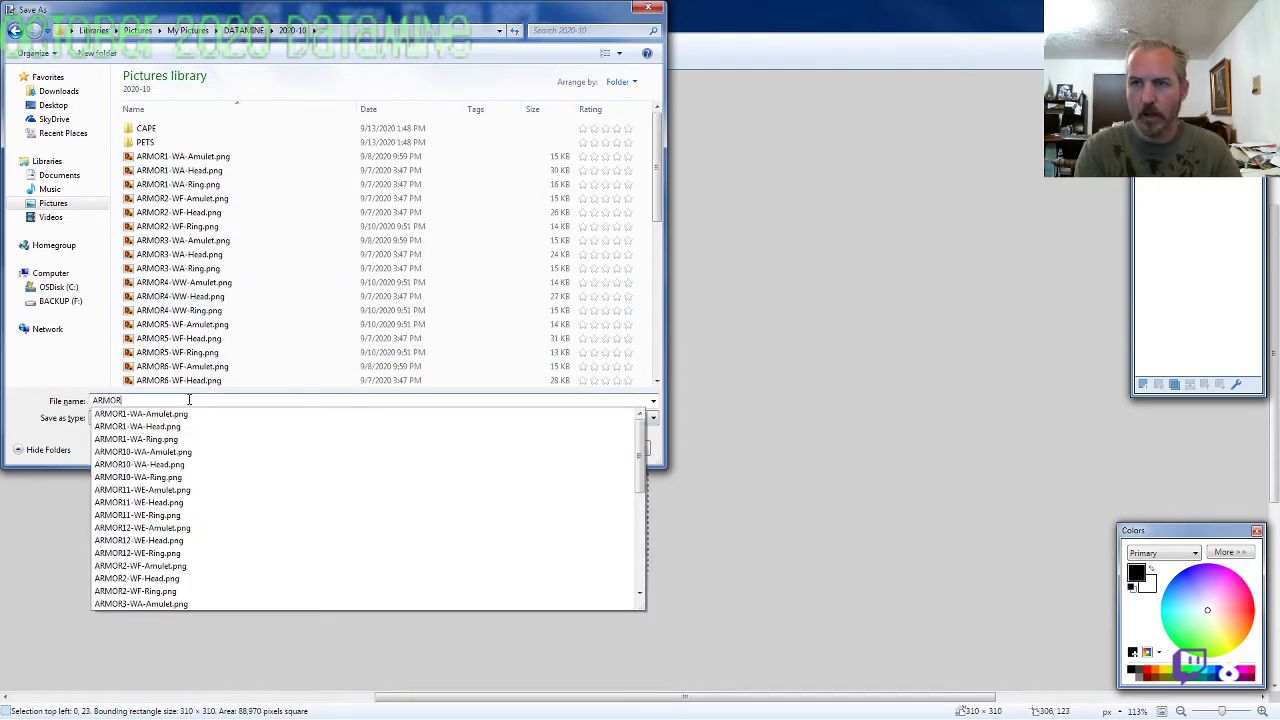
{"action": "type", "text": "1-WA-M-EV"}
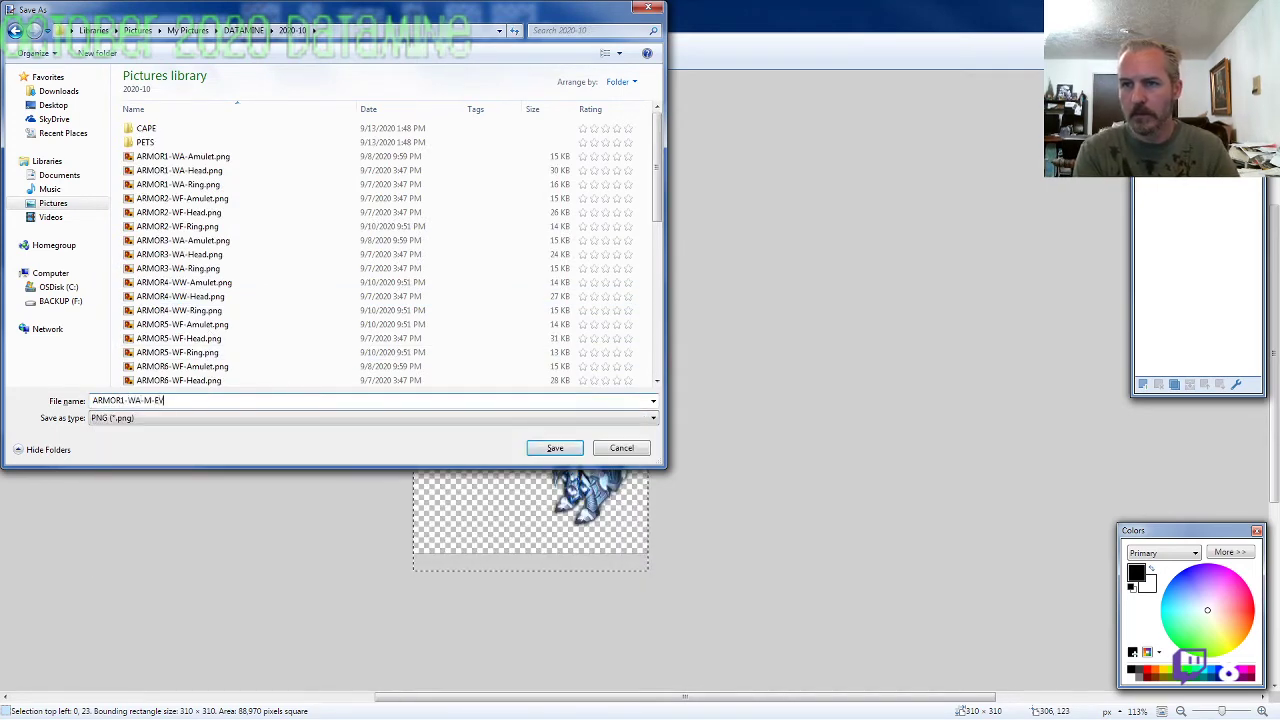
{"action": "type", "text": "O2"}
{"action": "key", "text": "Return"}
{"action": "key", "text": "Return"}
{"action": "key", "text": "ctrl+w"}
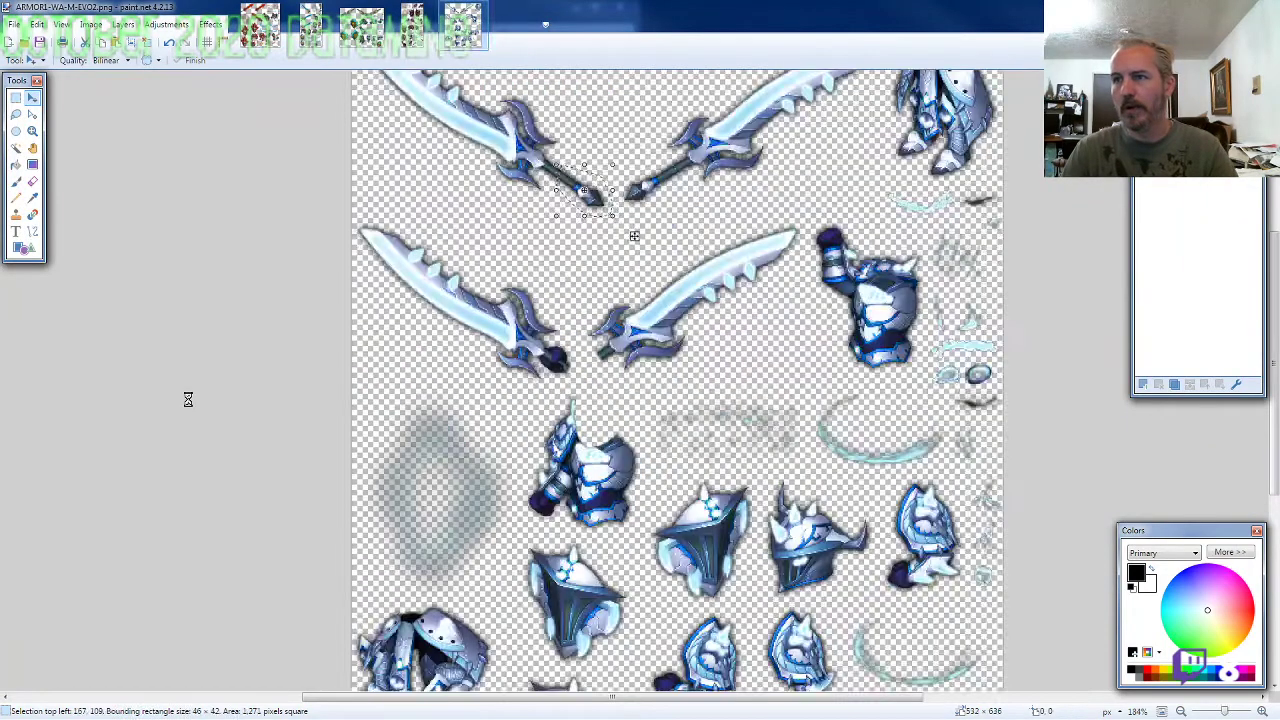
{"action": "key", "text": "ctrl+w"}
Step: Select and copy the horned mask head on the ARMOR2-WF-M-EVO2 sheet with a freehand outline
{"action": "left_click", "coordinate": [16, 114]}
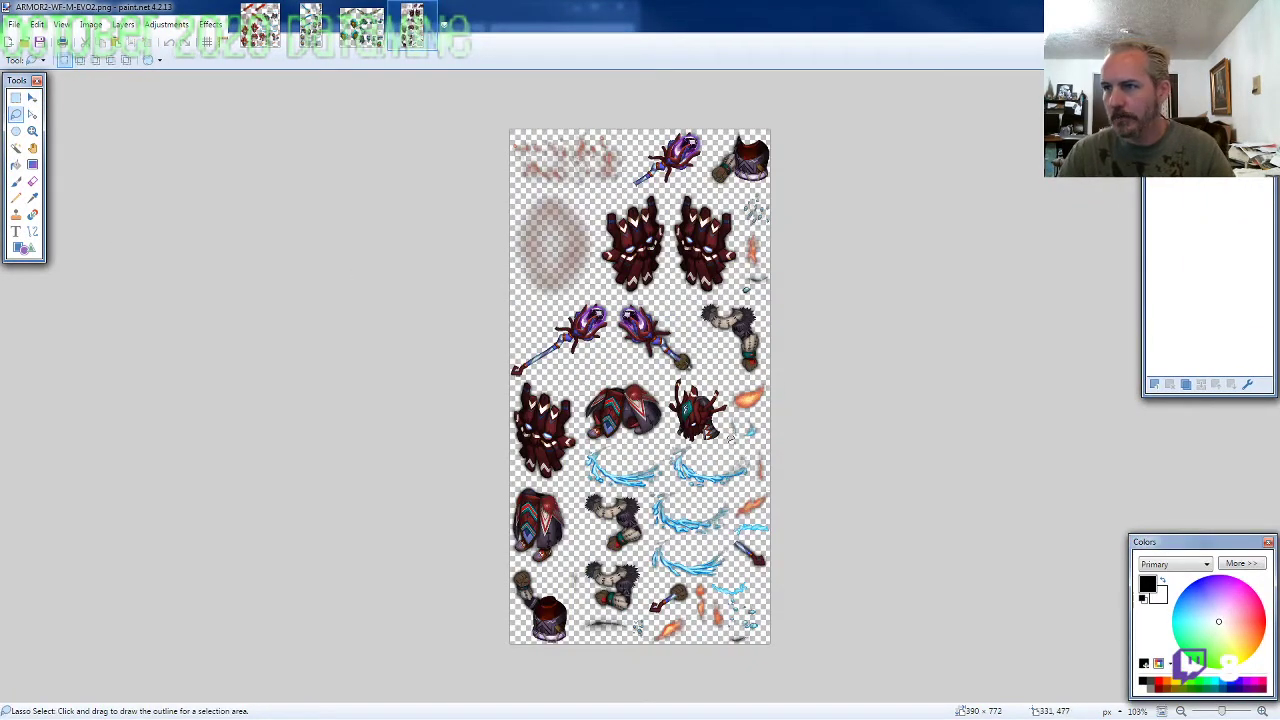
{"action": "scroll", "coordinate": [730, 436], "scroll_direction": "up", "scroll_amount": 5}
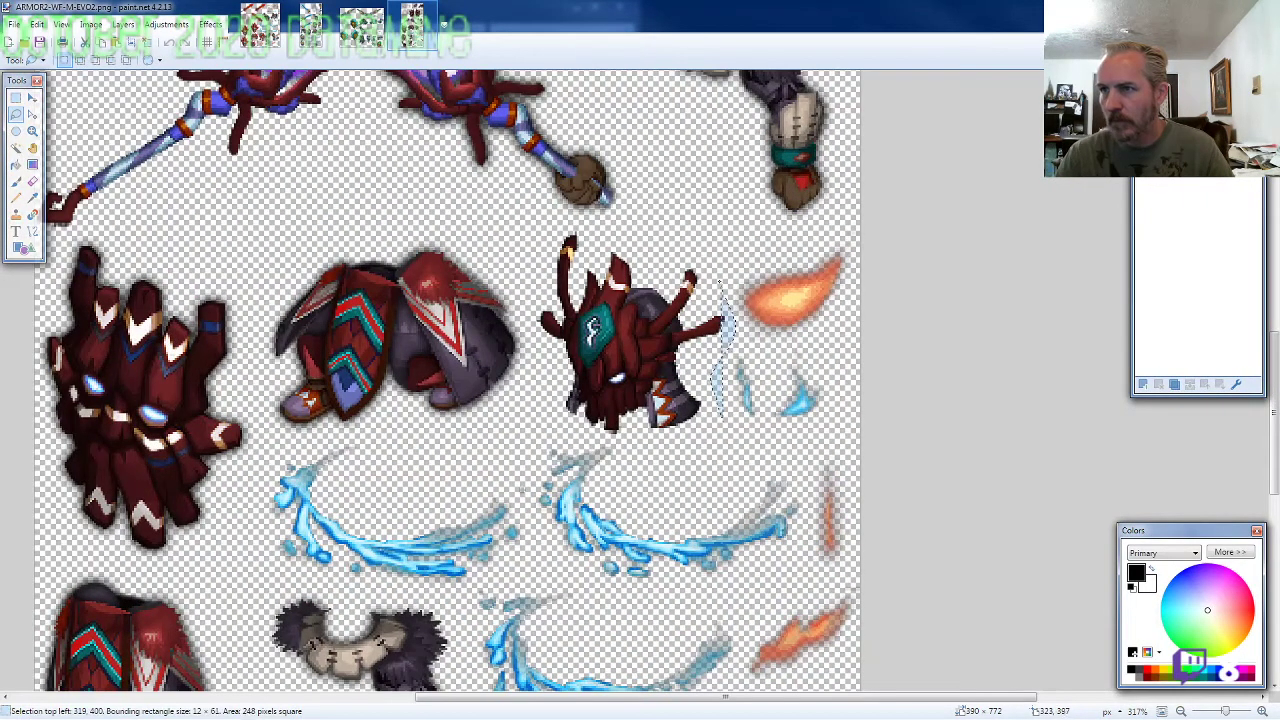
{"action": "mouse_move", "coordinate": [718, 262]}
{"action": "left_mouse_down"}
{"action": "mouse_move", "coordinate": [576, 218]}
{"action": "mouse_move", "coordinate": [532, 262]}
{"action": "mouse_move", "coordinate": [530, 327]}
{"action": "mouse_move", "coordinate": [555, 410]}
{"action": "mouse_move", "coordinate": [585, 438]}
{"action": "mouse_move", "coordinate": [622, 442]}
{"action": "left_mouse_up"}
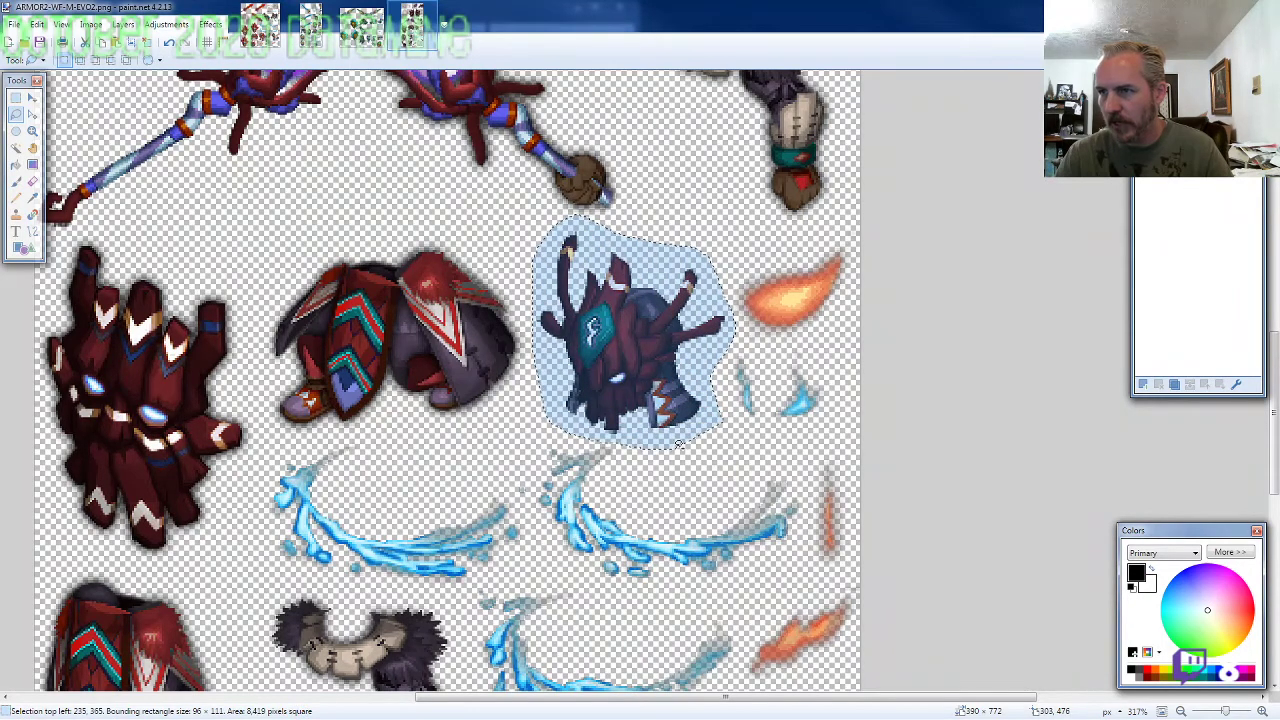
Step: Create a new 800 × 600 pixel image and place the copied head slightly above and right of its centre
{"action": "key", "text": "ctrl+n"}
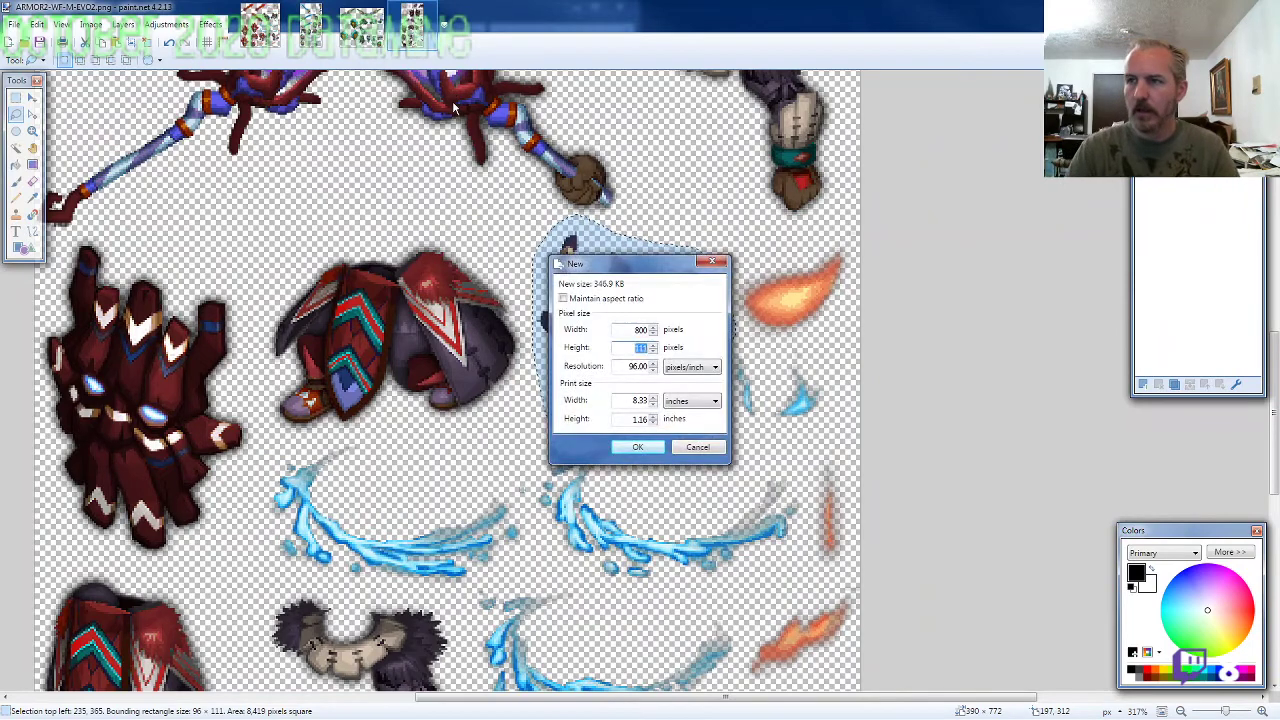
{"action": "key", "text": "Return"}
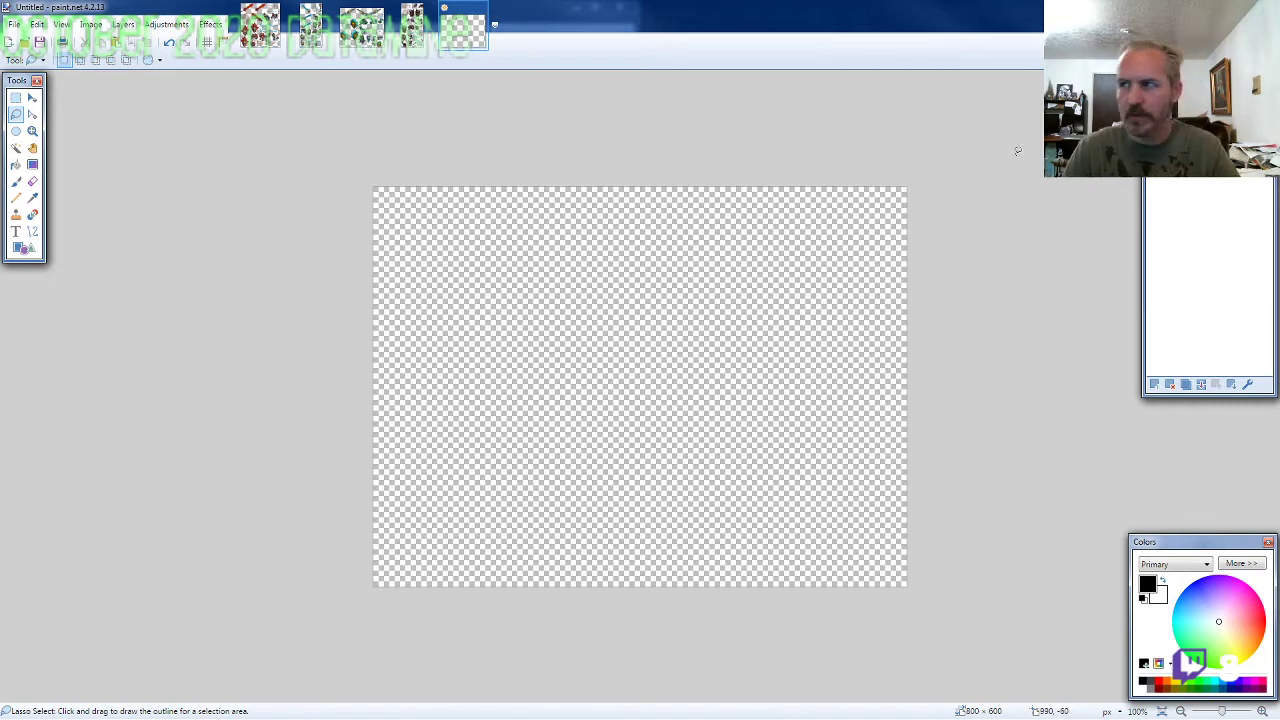
{"action": "key", "text": "ctrl+v"}
{"action": "left_click_drag", "start_coordinate": [777, 417], "coordinate": [875, 290]}
Step: Erase the stray dark pixels at the tip of the head's right horn and below the beard
{"action": "left_click", "coordinate": [30, 186]}
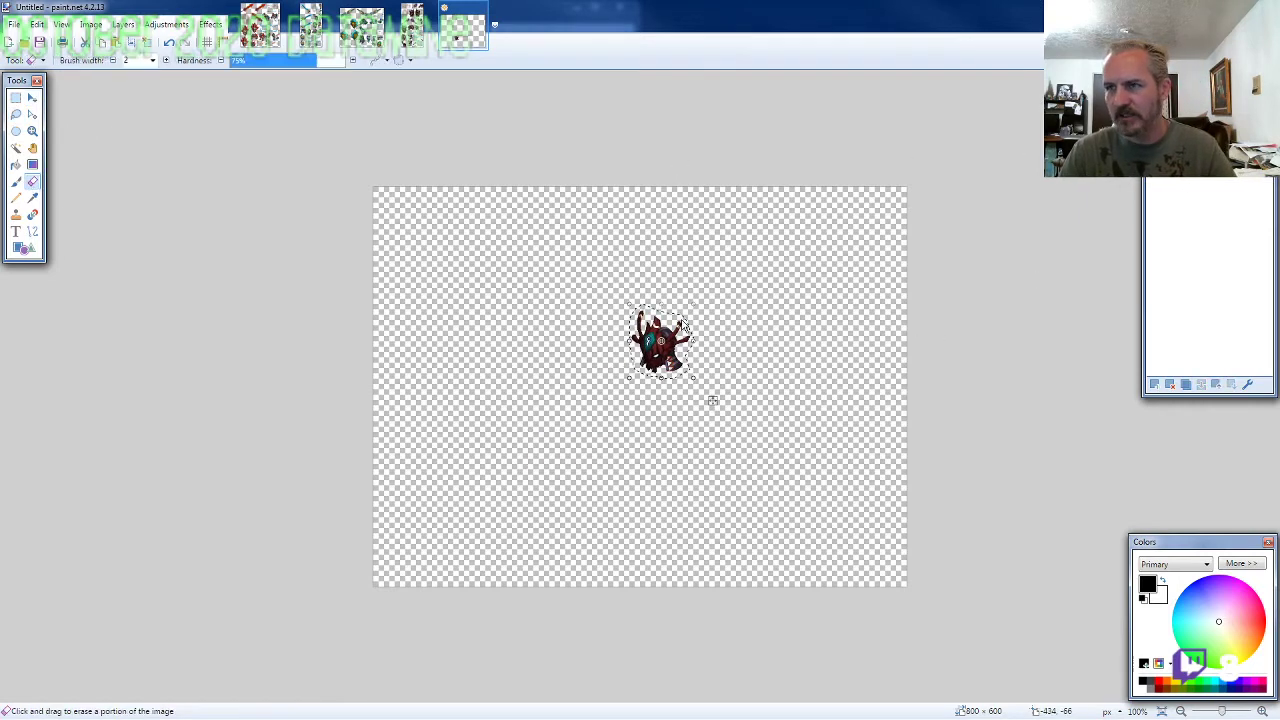
{"action": "scroll", "coordinate": [686, 314], "scroll_direction": "up", "scroll_amount": 10}
{"action": "scroll", "coordinate": [359, 251], "scroll_direction": "up", "scroll_amount": 1}
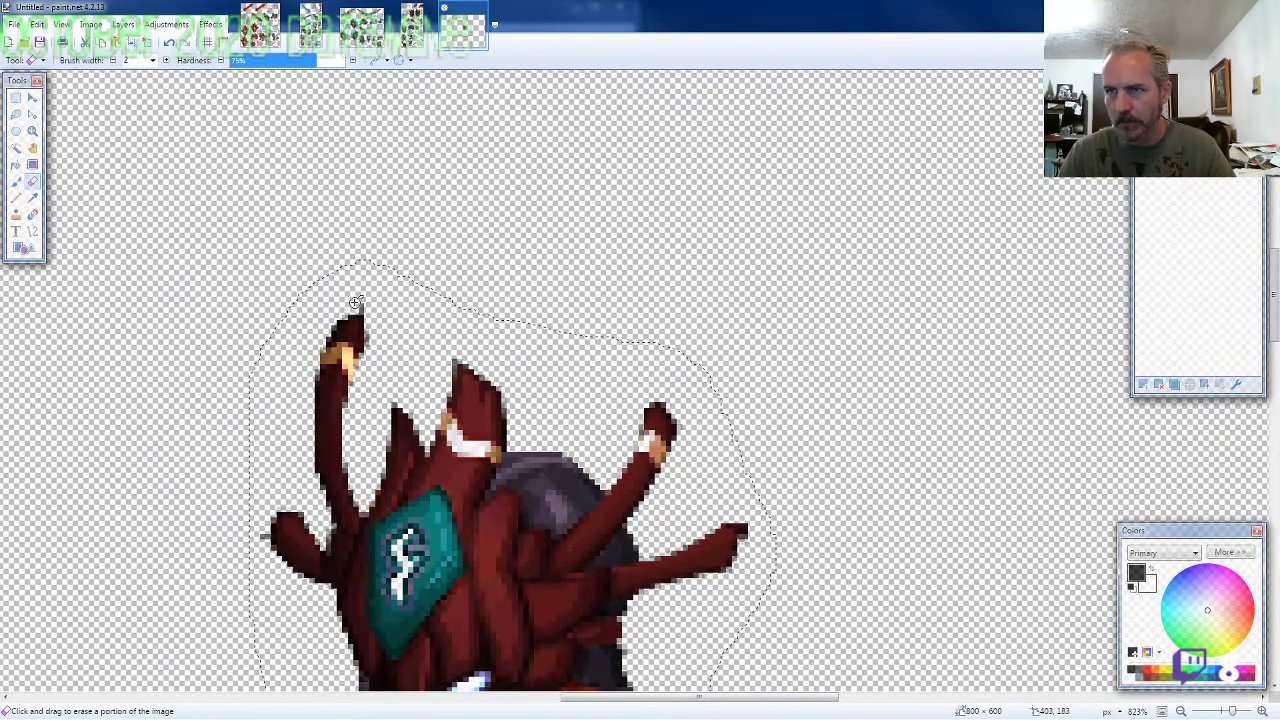
{"action": "scroll", "coordinate": [299, 420], "scroll_direction": "down", "scroll_amount": 3}
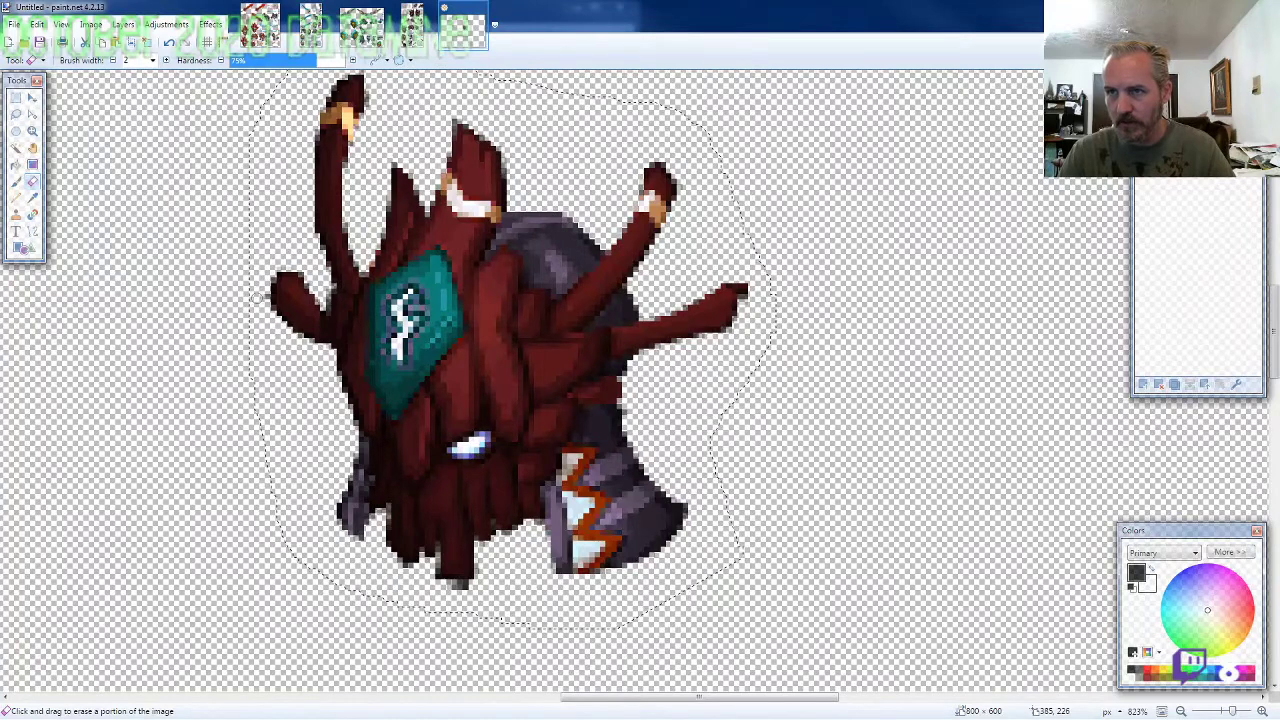
{"action": "scroll", "coordinate": [757, 302], "scroll_direction": "up", "scroll_amount": 2}
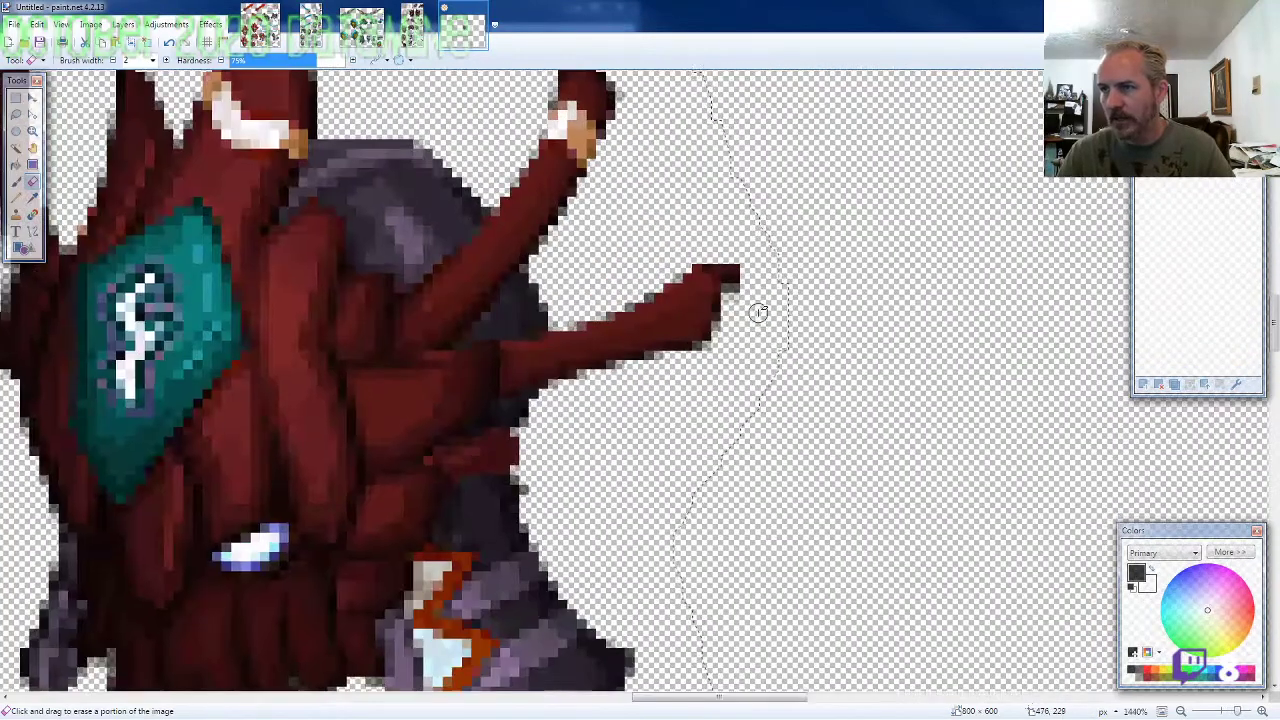
{"action": "left_click_drag", "start_coordinate": [740, 284], "coordinate": [734, 260]}
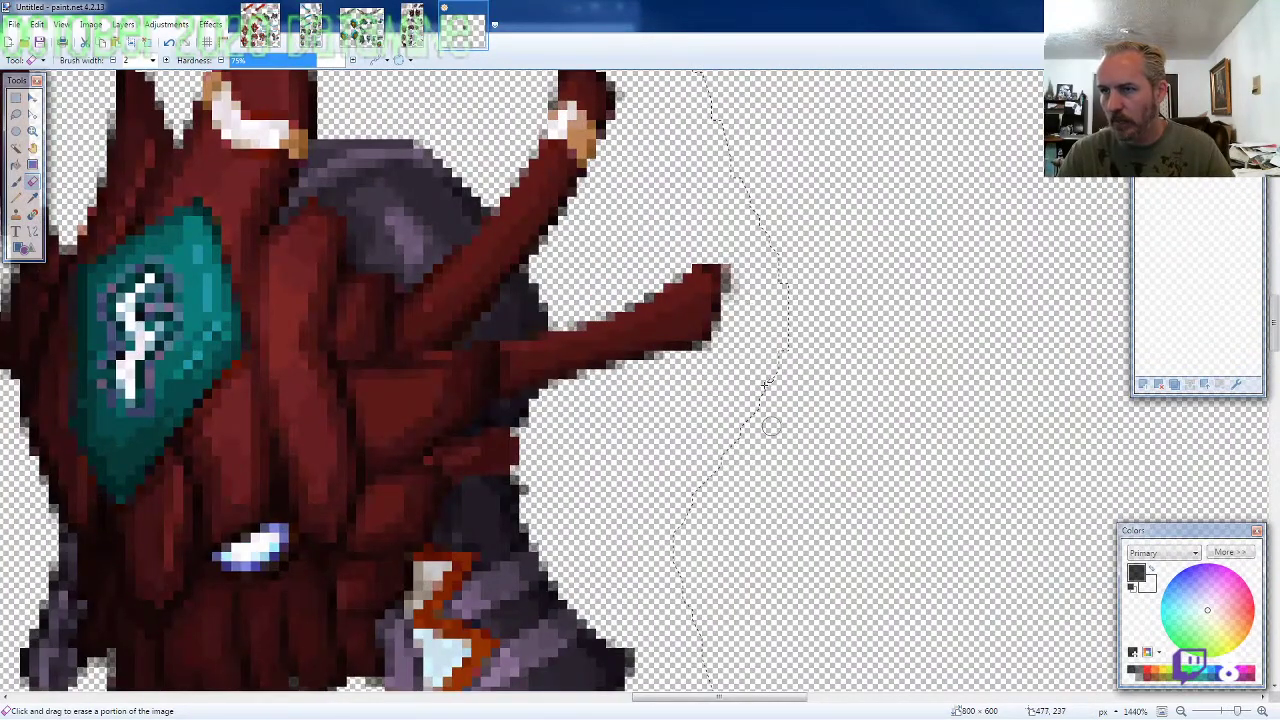
{"action": "scroll", "coordinate": [770, 427], "scroll_direction": "down", "scroll_amount": 5}
{"action": "scroll", "coordinate": [534, 549], "scroll_direction": "up", "scroll_amount": 7}
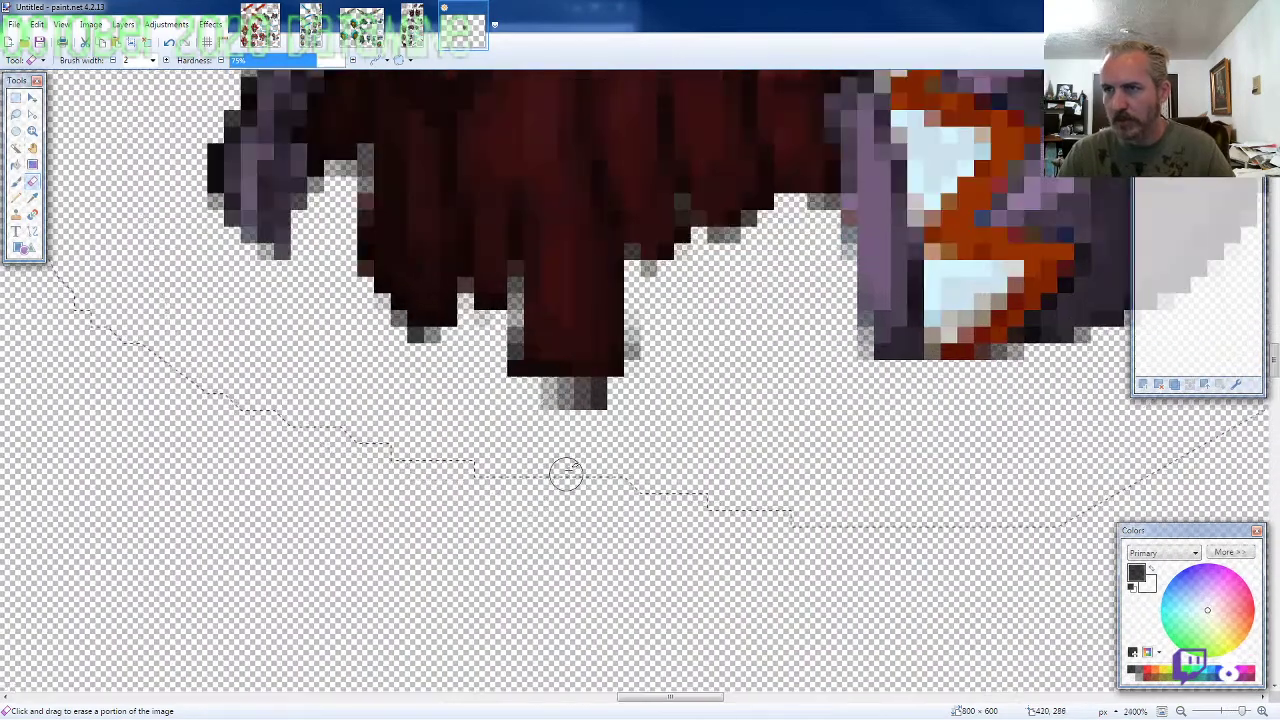
{"action": "mouse_move", "coordinate": [531, 414]}
{"action": "left_mouse_down"}
{"action": "mouse_move", "coordinate": [637, 411]}
{"action": "mouse_move", "coordinate": [520, 420]}
{"action": "left_mouse_up"}
{"action": "scroll", "coordinate": [488, 538], "scroll_direction": "down", "scroll_amount": 4}
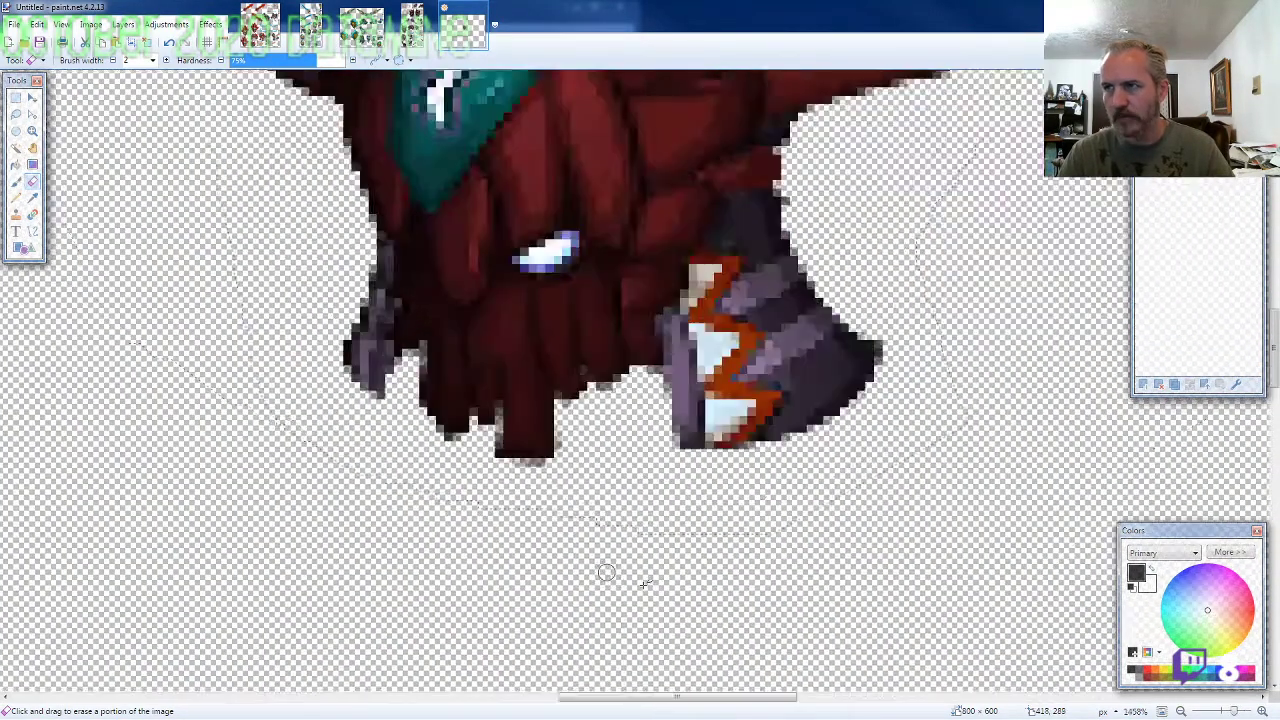
{"action": "scroll", "coordinate": [606, 572], "scroll_direction": "down", "scroll_amount": 6}
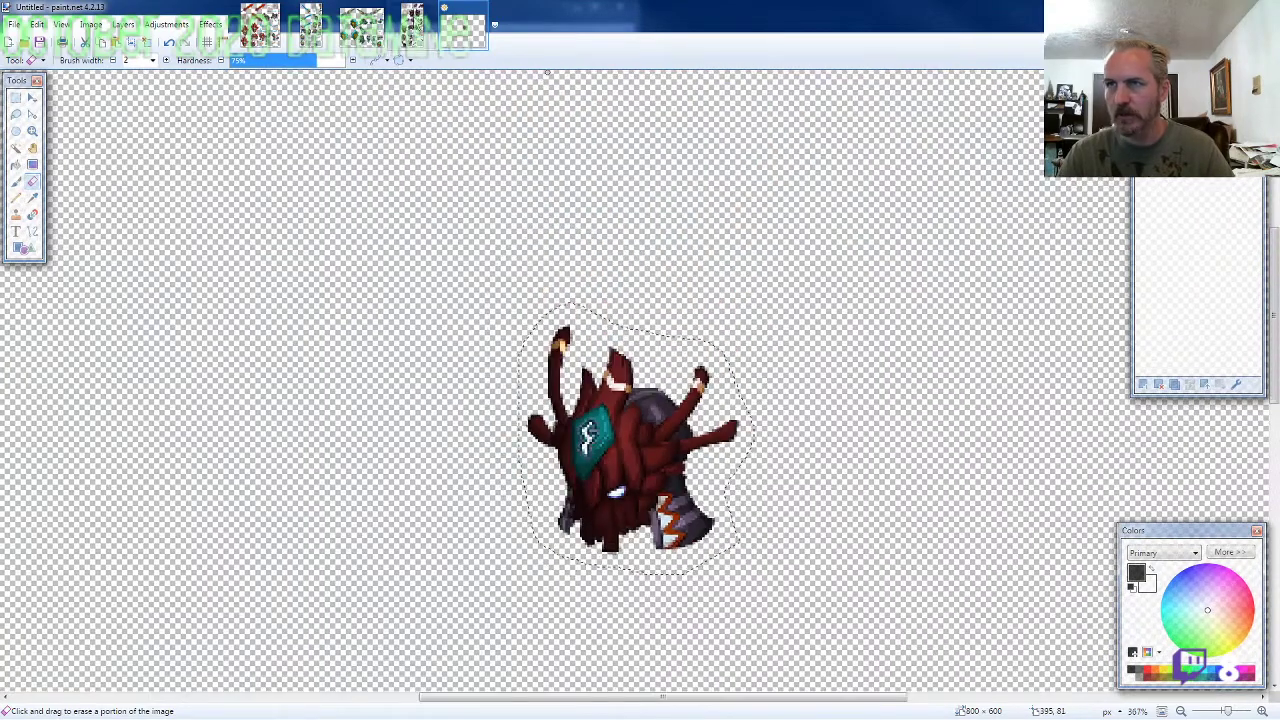
Step: Select and copy the torso with the lowered fist at the source sheet's upper-right corner using the Lasso
{"action": "left_click", "coordinate": [412, 28]}
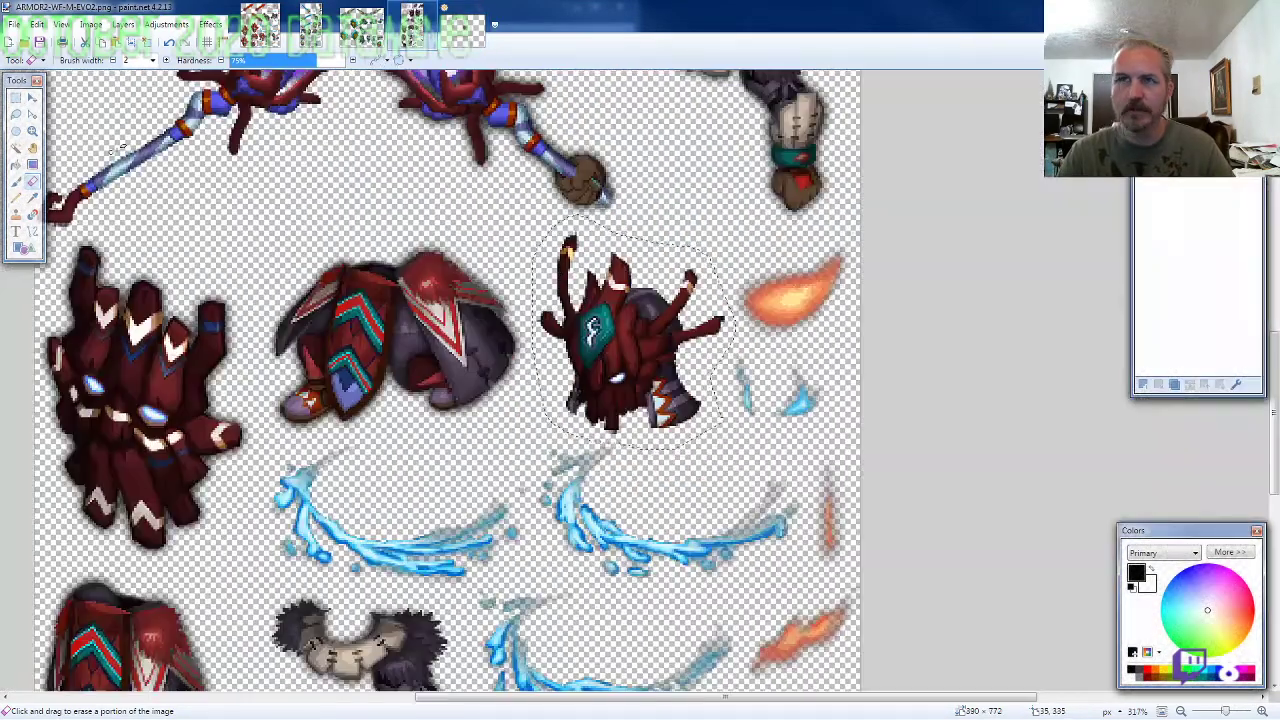
{"action": "left_click", "coordinate": [15, 114]}
{"action": "scroll", "coordinate": [622, 455], "scroll_direction": "down", "scroll_amount": 5}
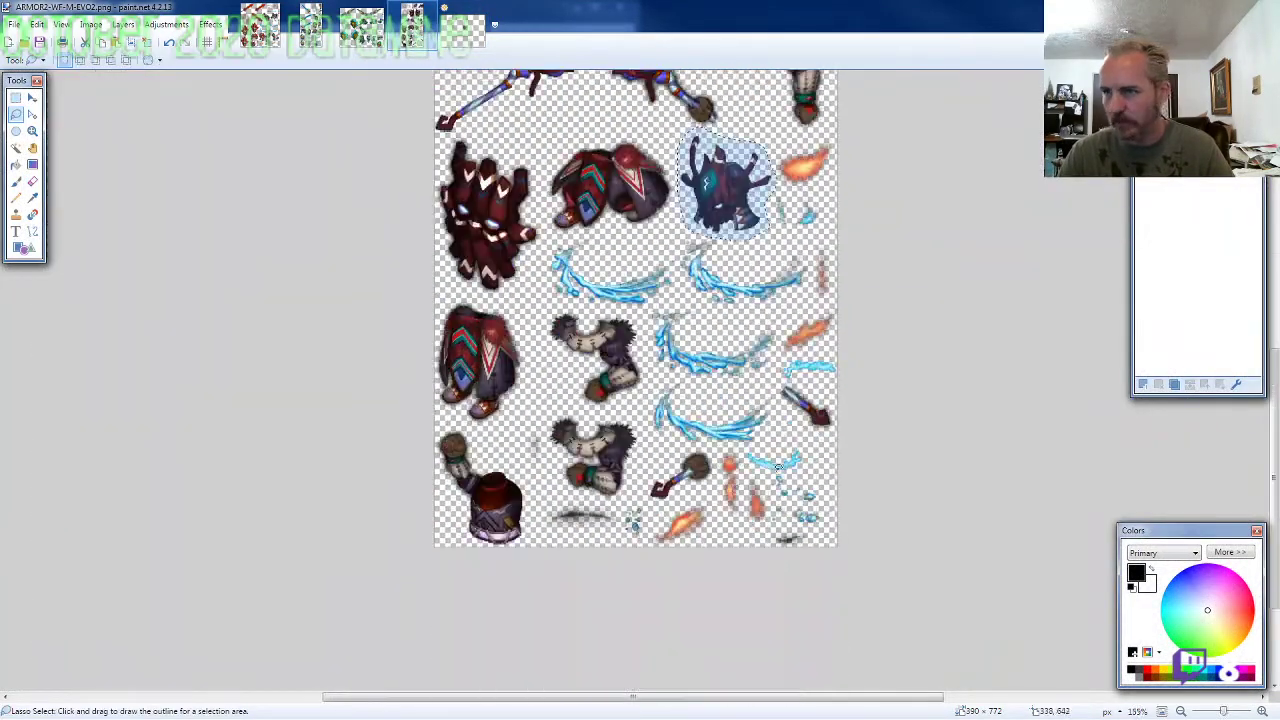
{"action": "scroll", "coordinate": [655, 466], "scroll_direction": "up", "scroll_amount": 5}
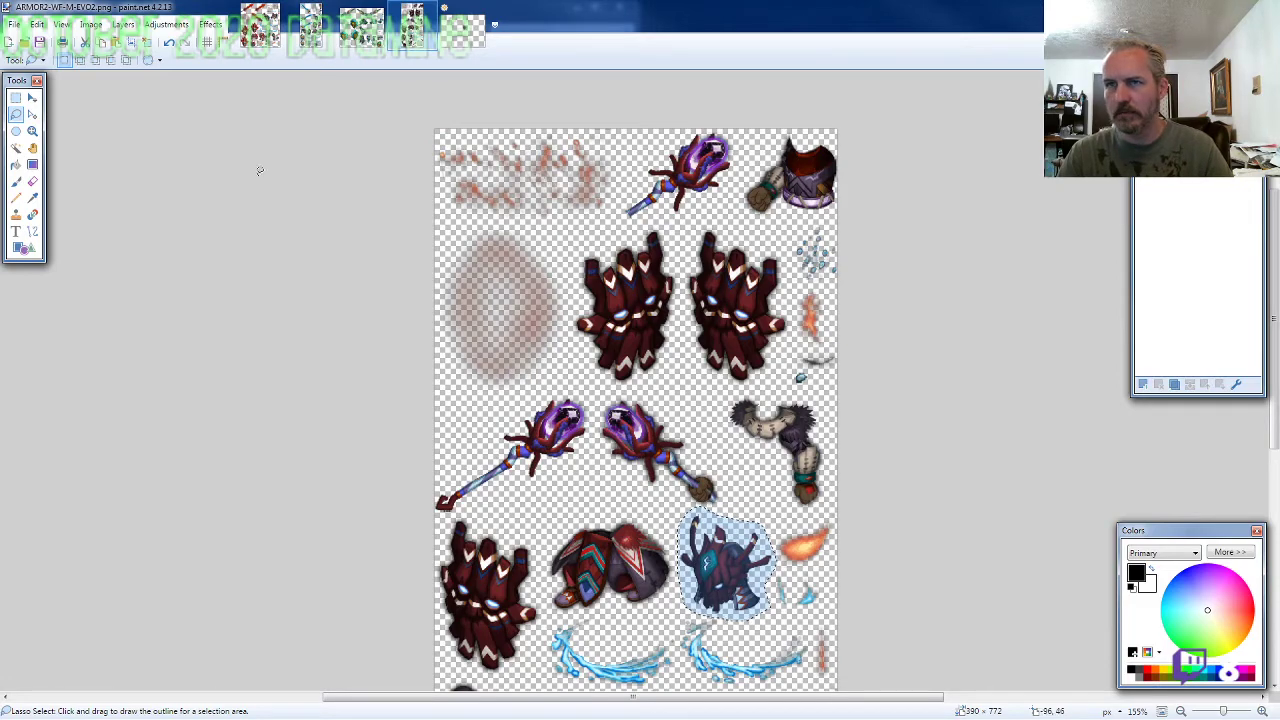
{"action": "scroll", "coordinate": [790, 495], "scroll_direction": "up", "scroll_amount": 3}
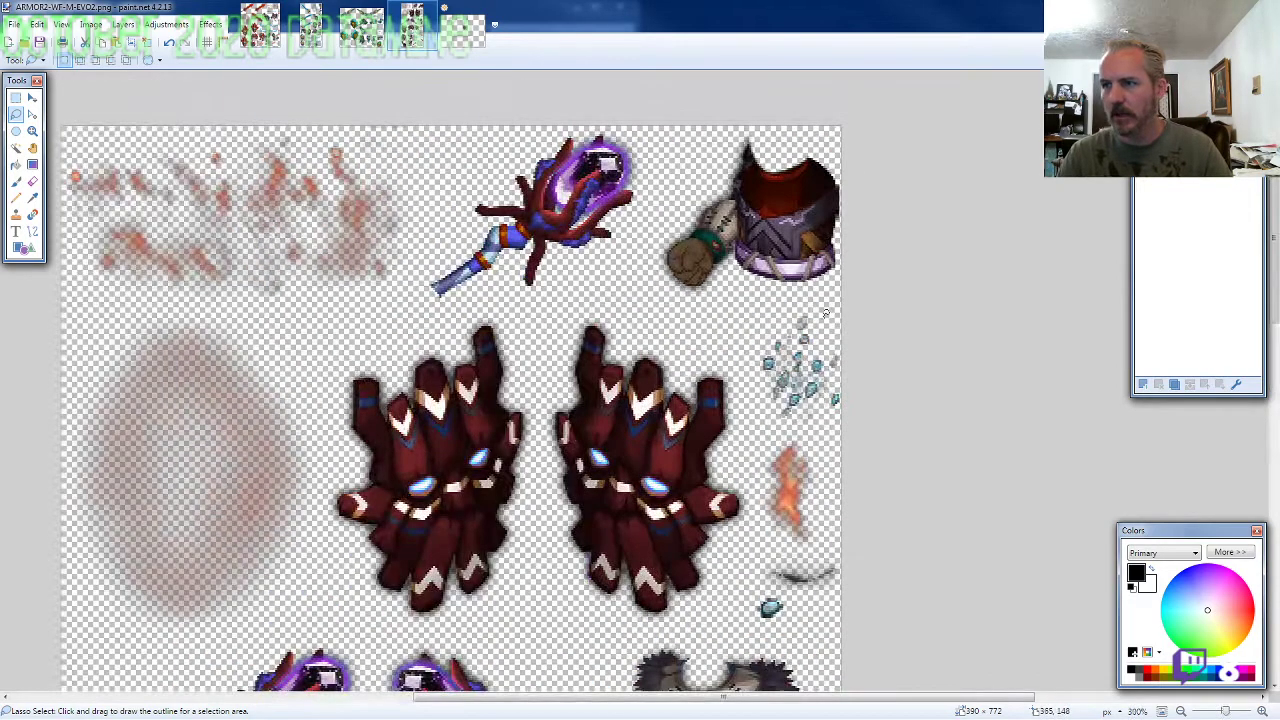
{"action": "scroll", "coordinate": [914, 400], "scroll_direction": "down", "scroll_amount": 1}
{"action": "scroll", "coordinate": [843, 155], "scroll_direction": "up", "scroll_amount": 1}
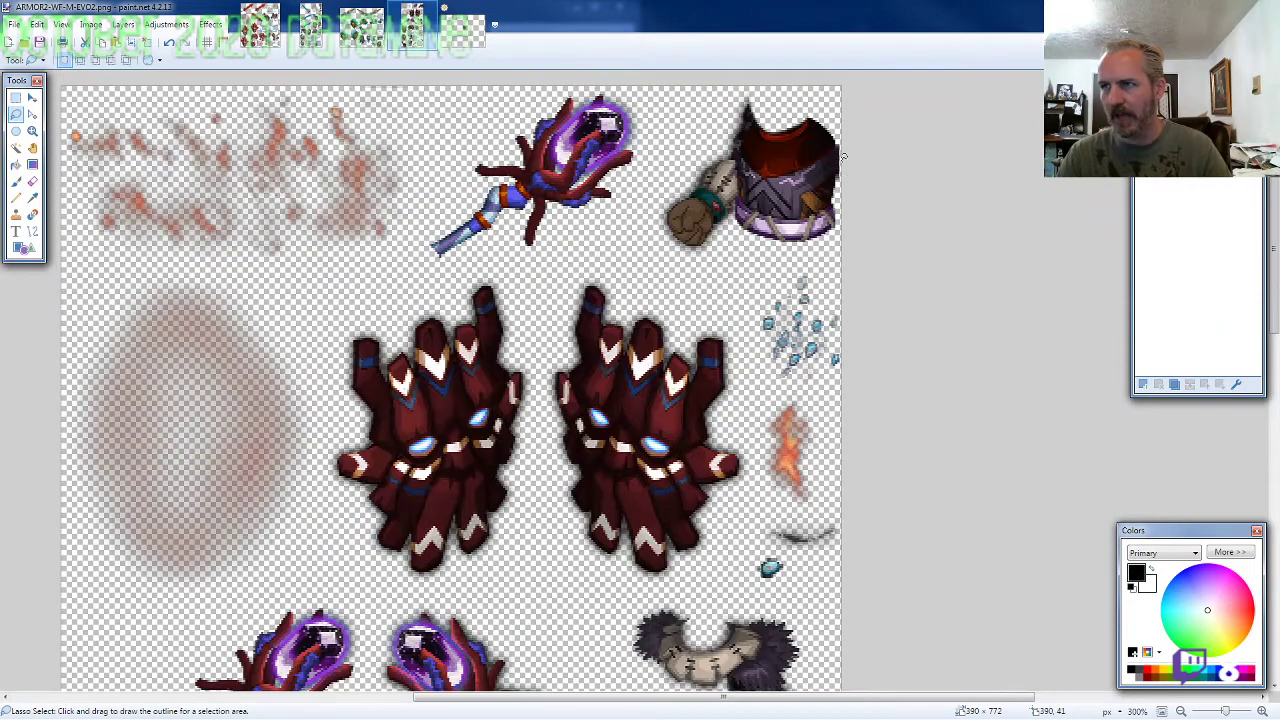
{"action": "mouse_move", "coordinate": [789, 92]}
{"action": "left_mouse_down"}
{"action": "mouse_move", "coordinate": [715, 90]}
{"action": "mouse_move", "coordinate": [660, 180]}
{"action": "mouse_move", "coordinate": [700, 255]}
{"action": "mouse_move", "coordinate": [941, 265]}
{"action": "left_mouse_up"}
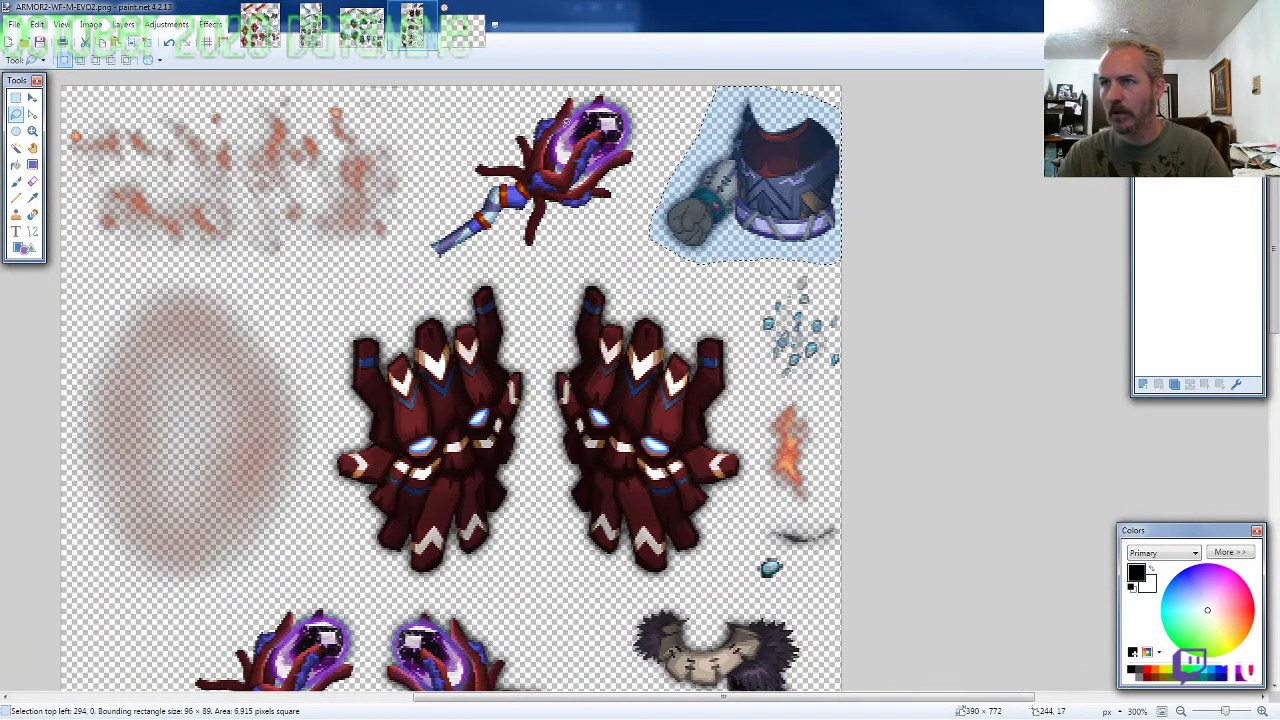
Step: Paste the torso onto a new layer behind the head and align its neck opening under the mask
{"action": "left_click", "coordinate": [465, 30]}
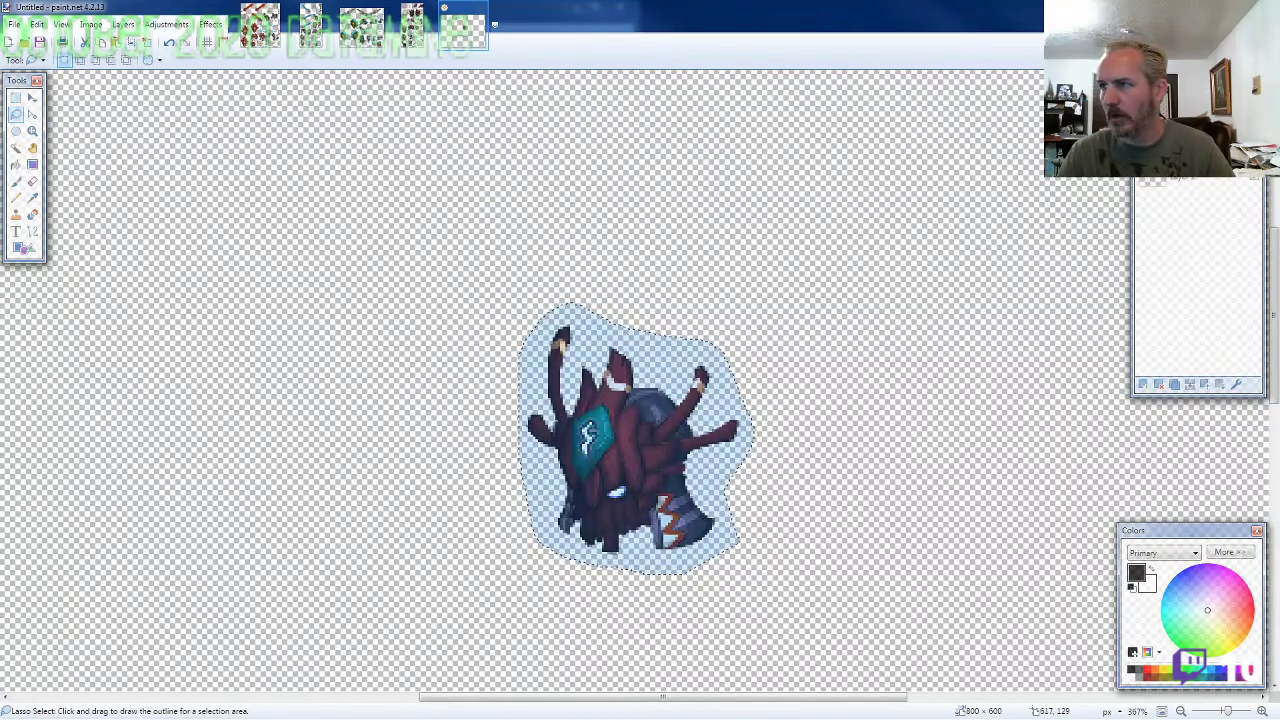
{"action": "left_click", "coordinate": [1192, 188]}
{"action": "scroll", "coordinate": [769, 500], "scroll_direction": "down", "scroll_amount": 2}
{"action": "key", "text": "ctrl+v"}
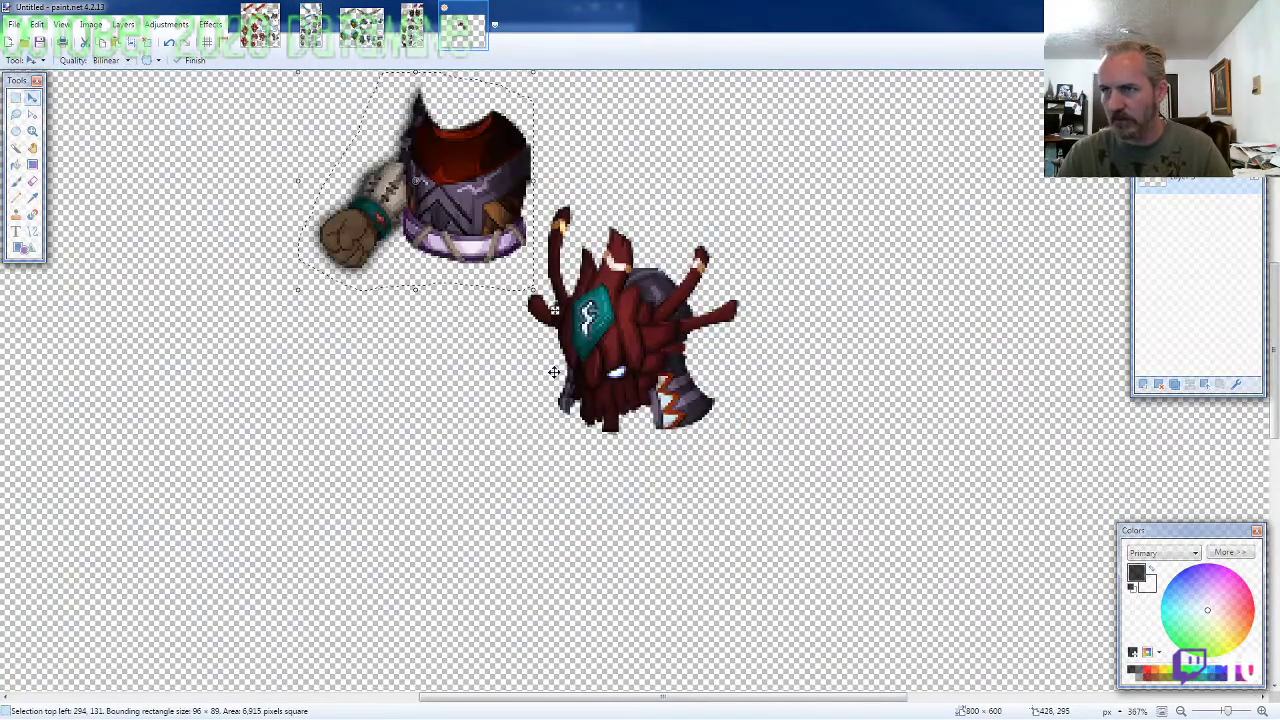
{"action": "left_click_drag", "start_coordinate": [554, 372], "coordinate": [714, 609]}
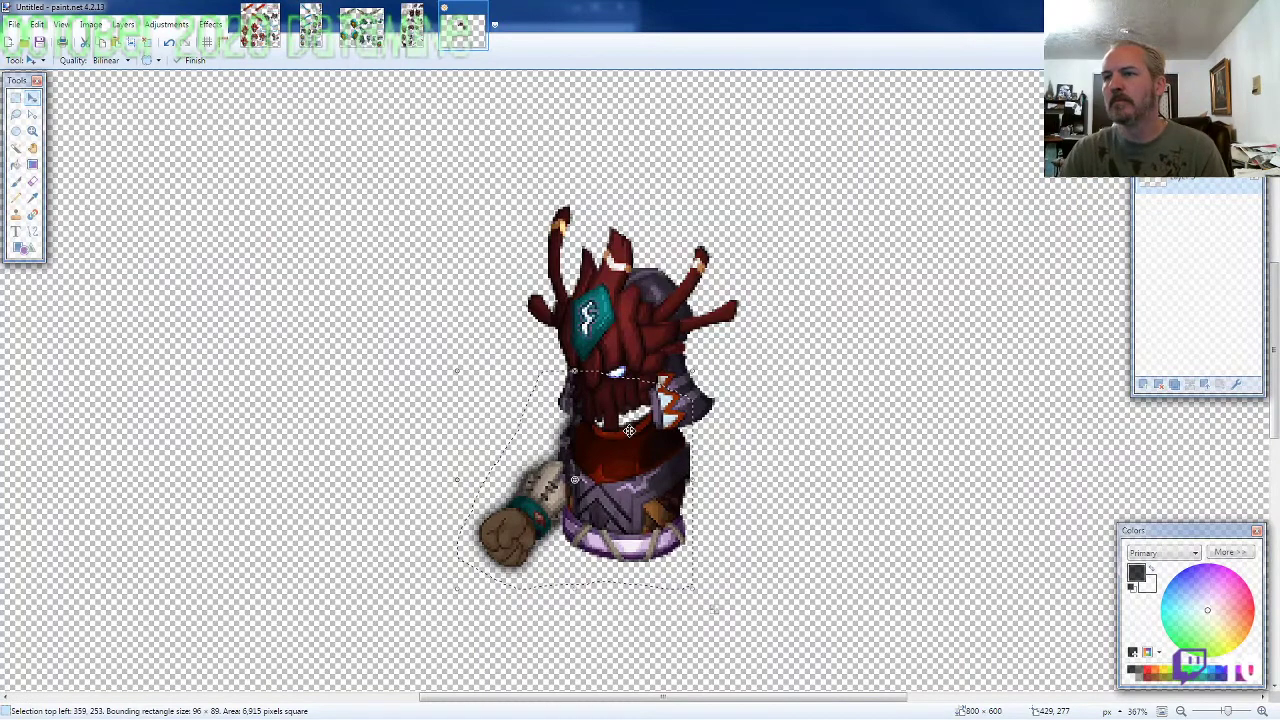
{"action": "key", "text": "ctrl+d"}
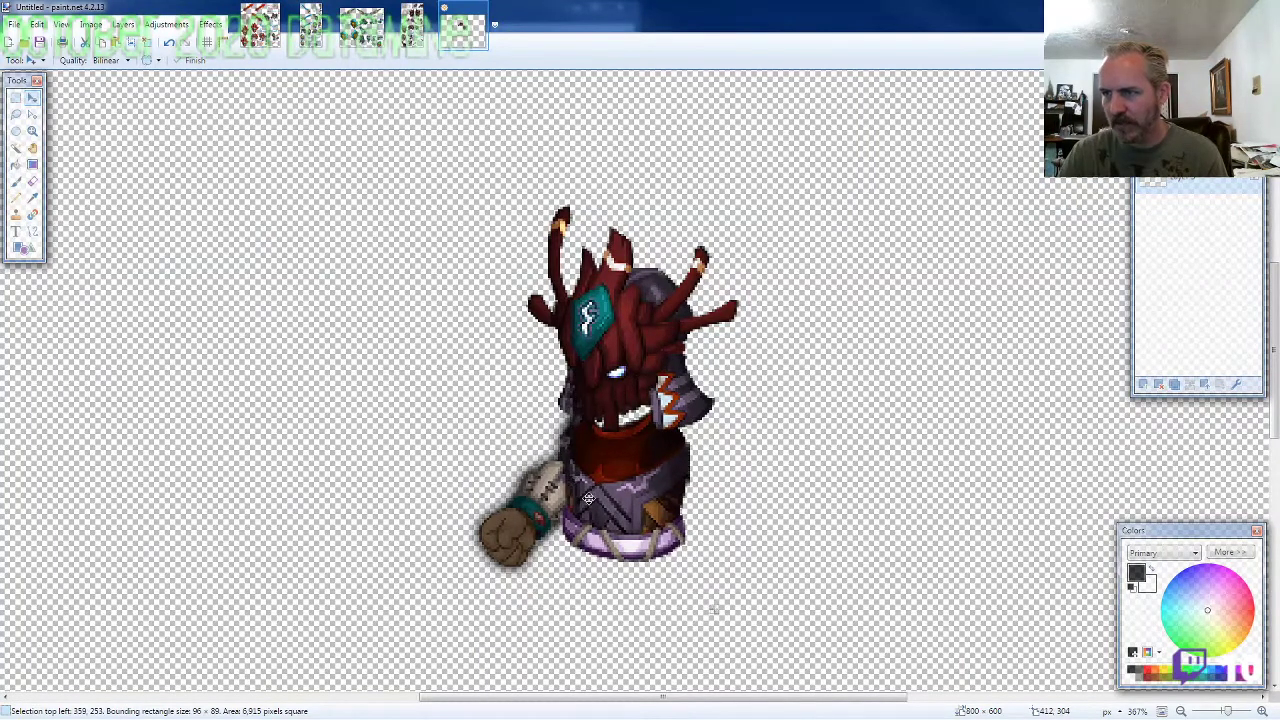
{"action": "left_click_drag", "start_coordinate": [586, 498], "coordinate": [584, 498]}
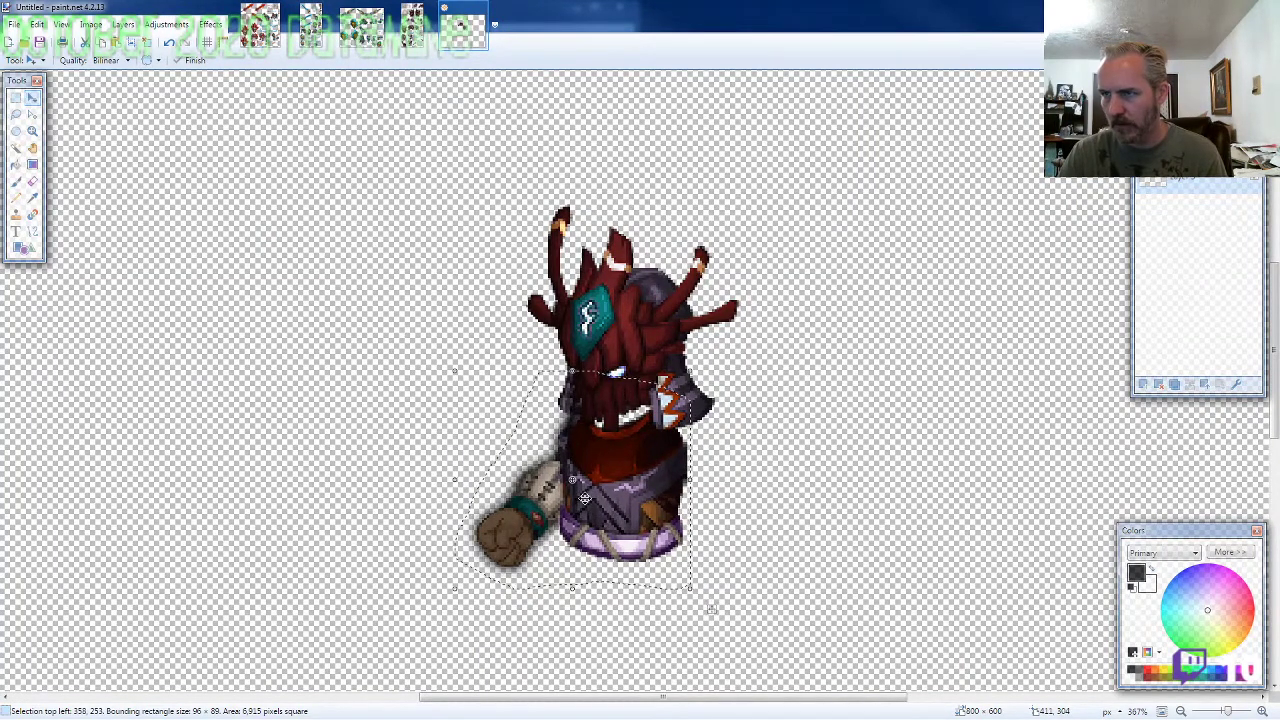
Step: Select and copy the standing robed legs on the source sheet, extending the outline to include the area below the feet
{"action": "left_click", "coordinate": [412, 28]}
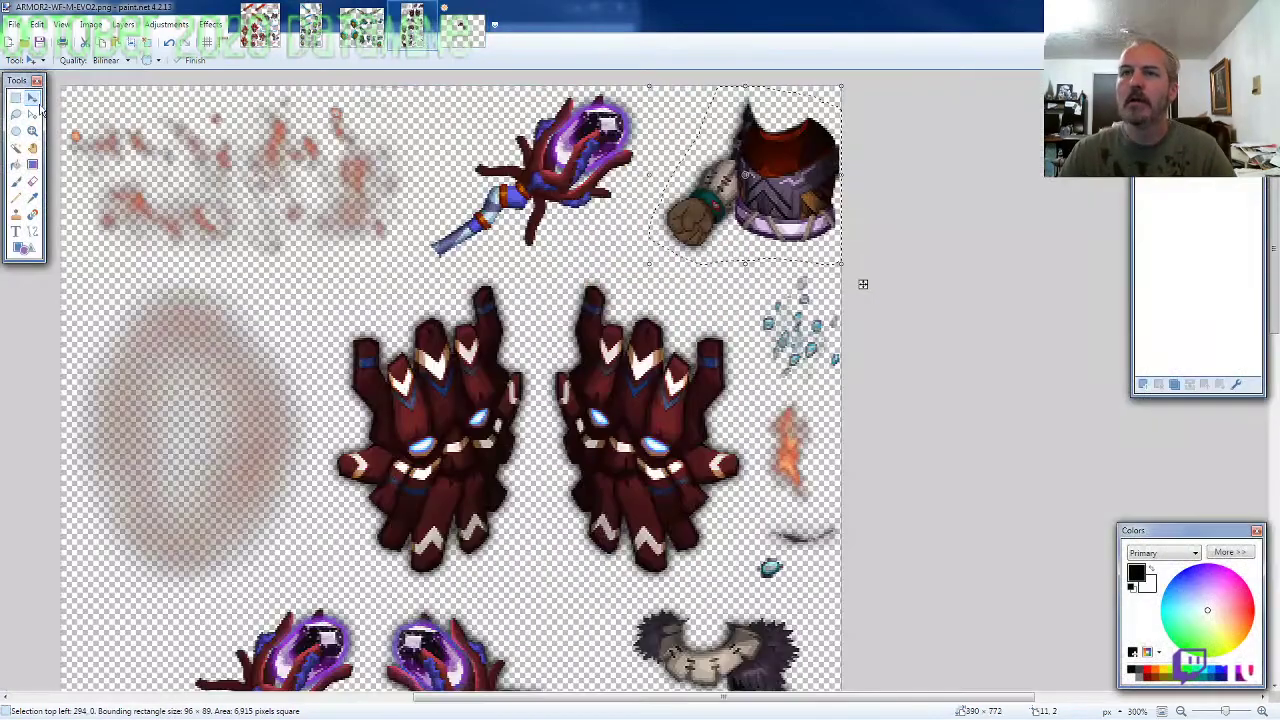
{"action": "left_click", "coordinate": [18, 114]}
{"action": "scroll", "coordinate": [428, 405], "scroll_direction": "down", "scroll_amount": 15}
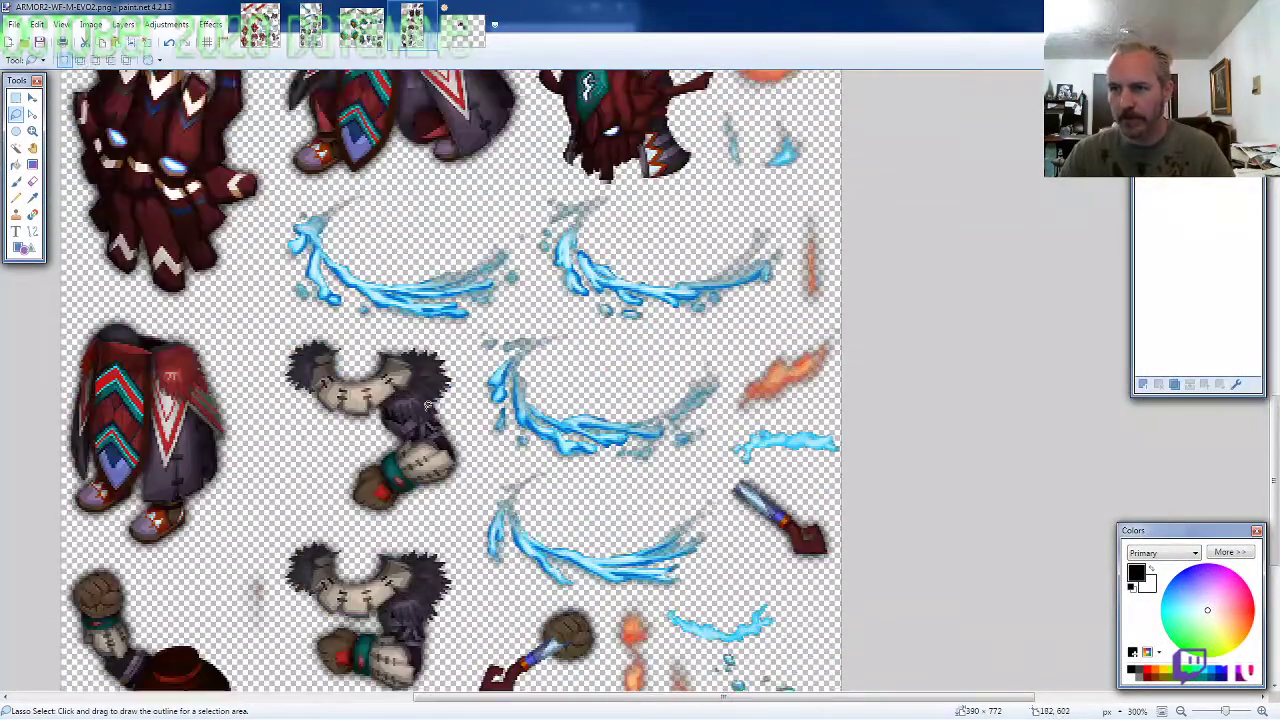
{"action": "scroll", "coordinate": [428, 405], "scroll_direction": "up", "scroll_amount": 10}
{"action": "scroll", "coordinate": [241, 427], "scroll_direction": "down", "scroll_amount": 9}
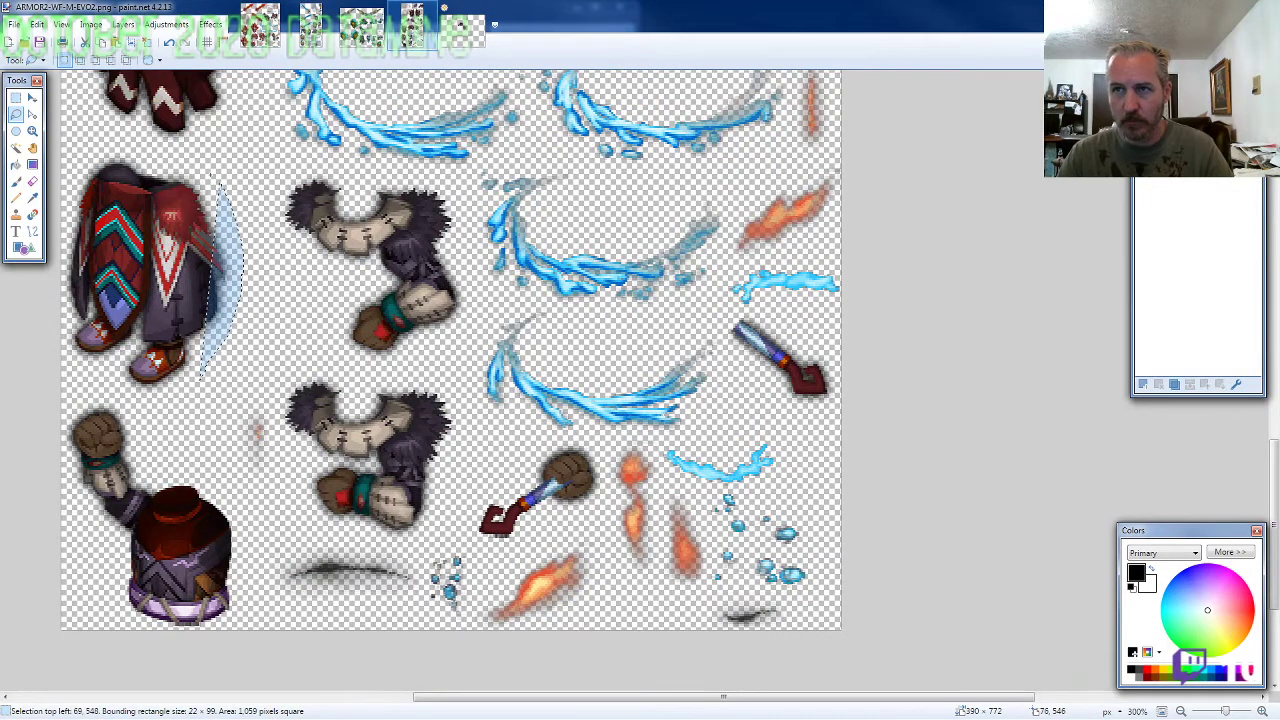
{"action": "mouse_move", "coordinate": [221, 177]}
{"action": "left_mouse_down"}
{"action": "mouse_move", "coordinate": [130, 150]}
{"action": "mouse_move", "coordinate": [65, 225]}
{"action": "mouse_move", "coordinate": [37, 350]}
{"action": "left_mouse_up"}
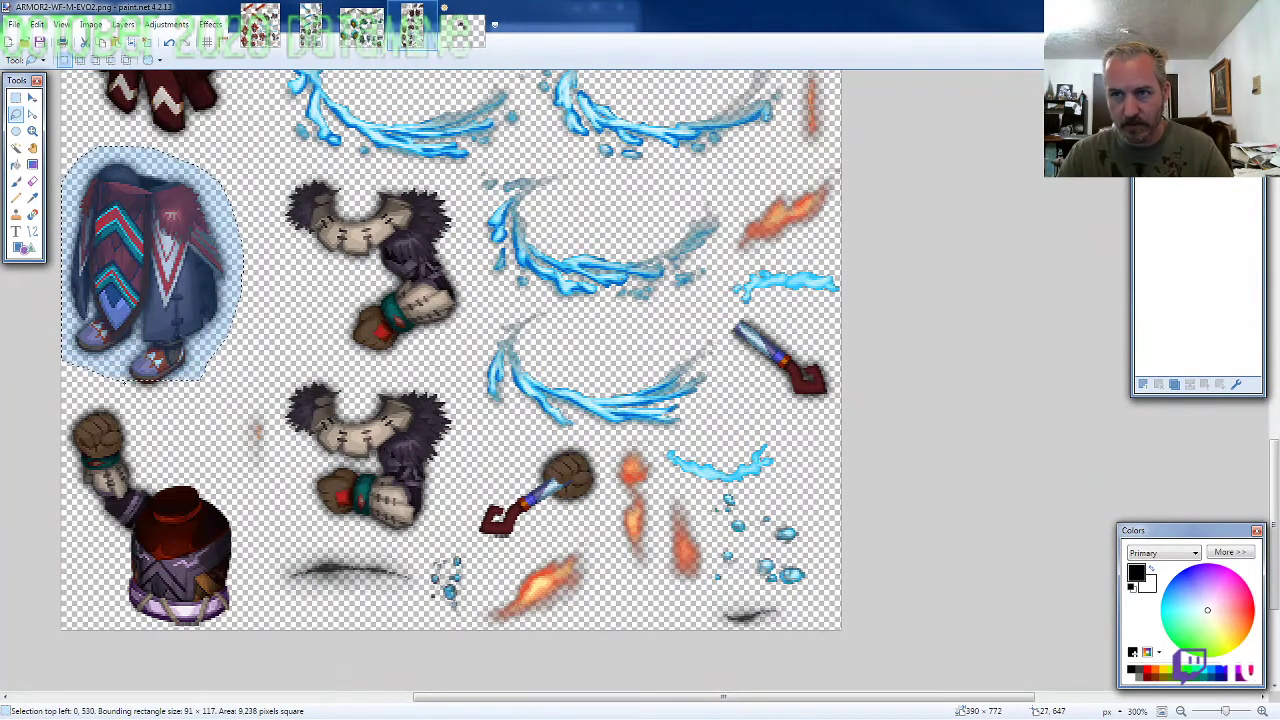
{"action": "left_click_drag", "start_coordinate": [140, 390], "coordinate": [155, 395]}
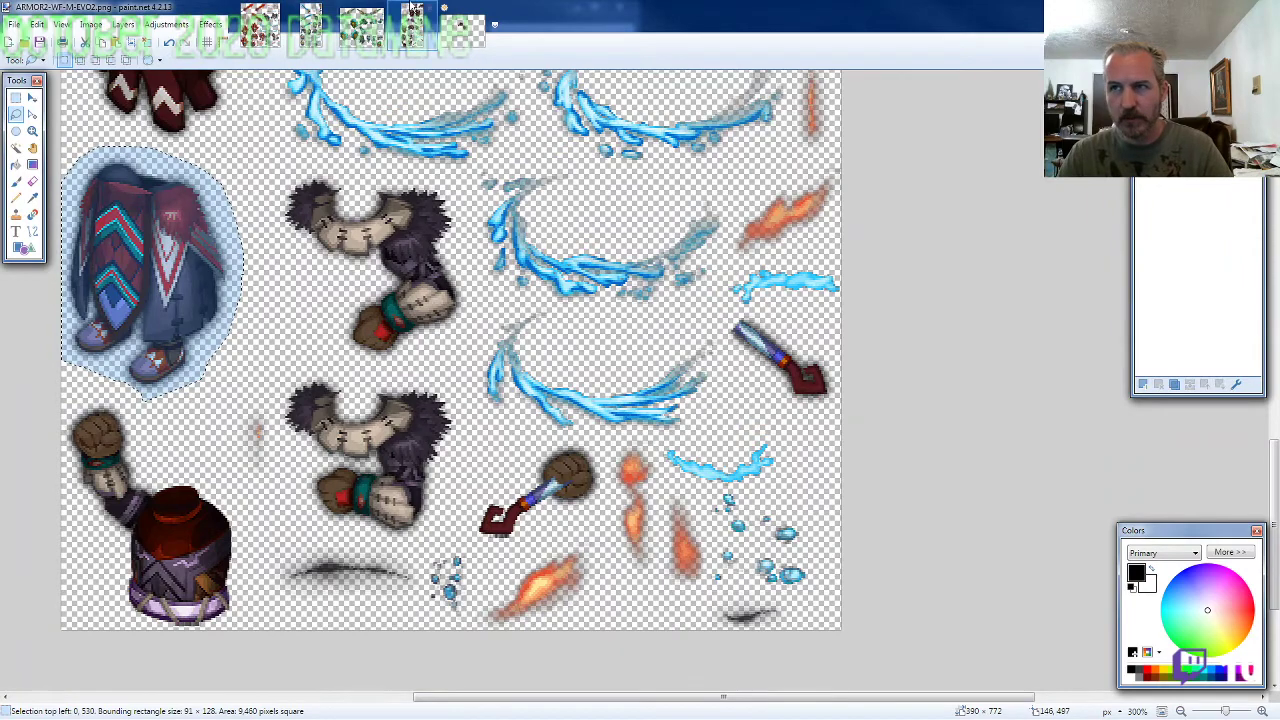
Step: Paste the legs onto a new layer behind the torso and align them beneath the belt
{"action": "left_click", "coordinate": [462, 28]}
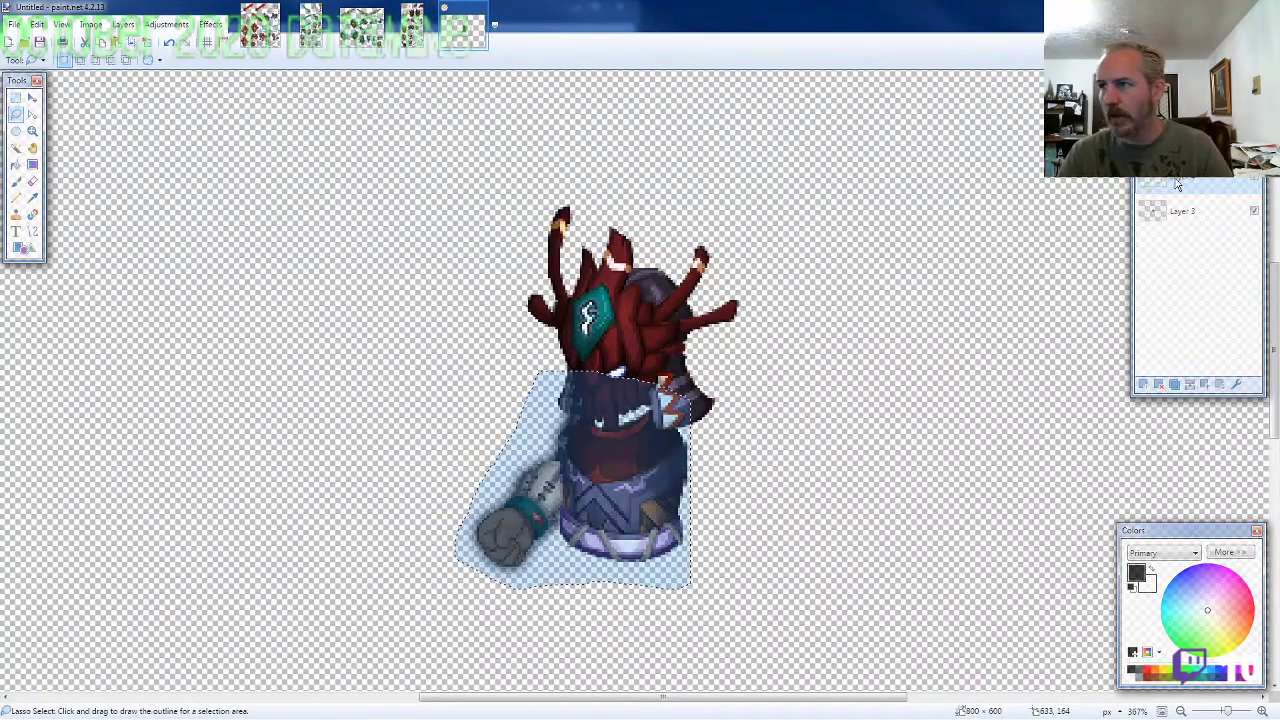
{"action": "scroll", "coordinate": [737, 451], "scroll_direction": "down", "scroll_amount": 3}
{"action": "key", "text": "ctrl+shift+v"}
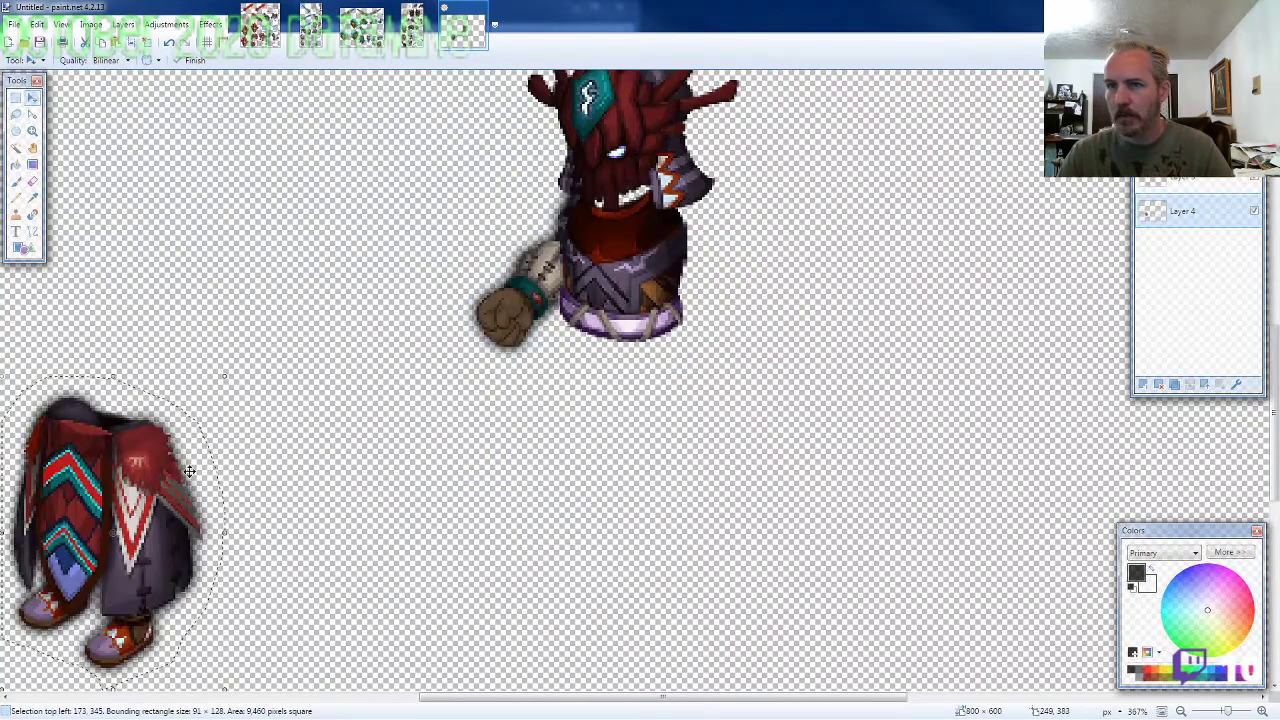
{"action": "left_click_drag", "start_coordinate": [189, 470], "coordinate": [710, 365]}
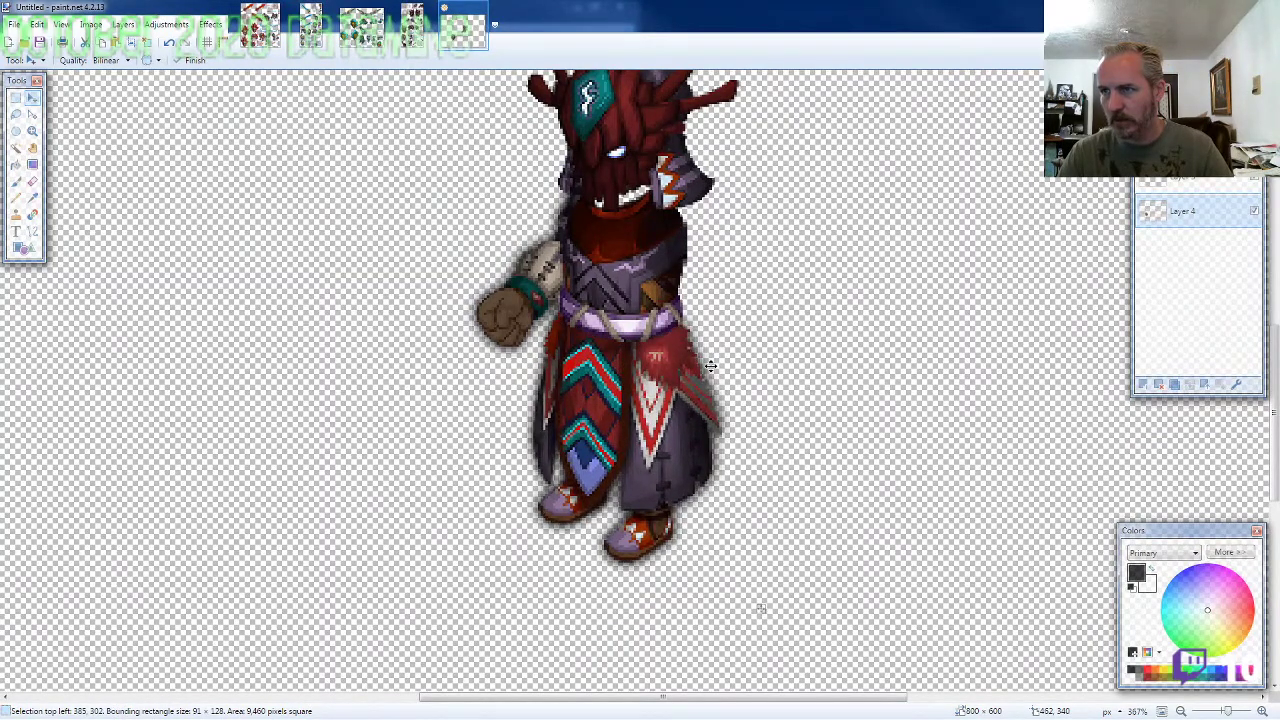
{"action": "key", "text": "ctrl+d"}
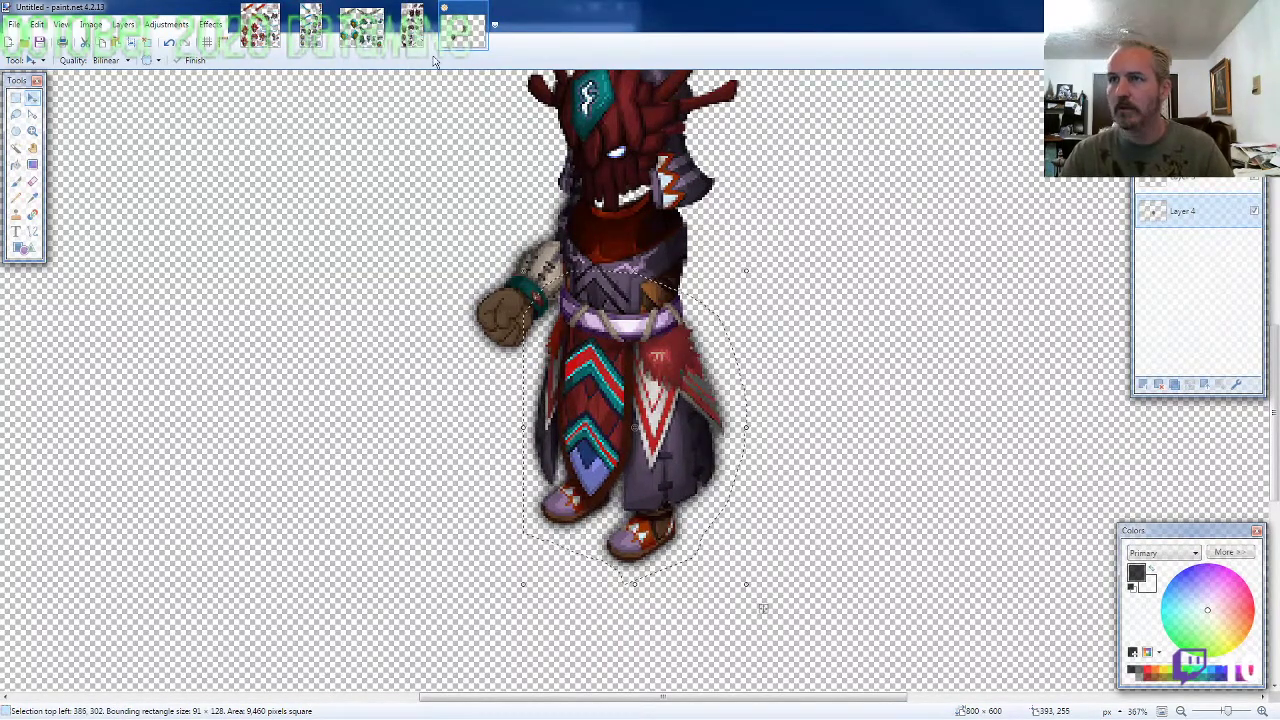
Step: Select and copy the fur-collared arm hanging straight down beside the two staffs on the ARMOR2-WF-M-EVO2 source sheet with the Lasso
{"action": "left_click", "coordinate": [414, 30]}
{"action": "left_click", "coordinate": [15, 114]}
{"action": "scroll", "coordinate": [483, 382], "scroll_direction": "up", "scroll_amount": 3}
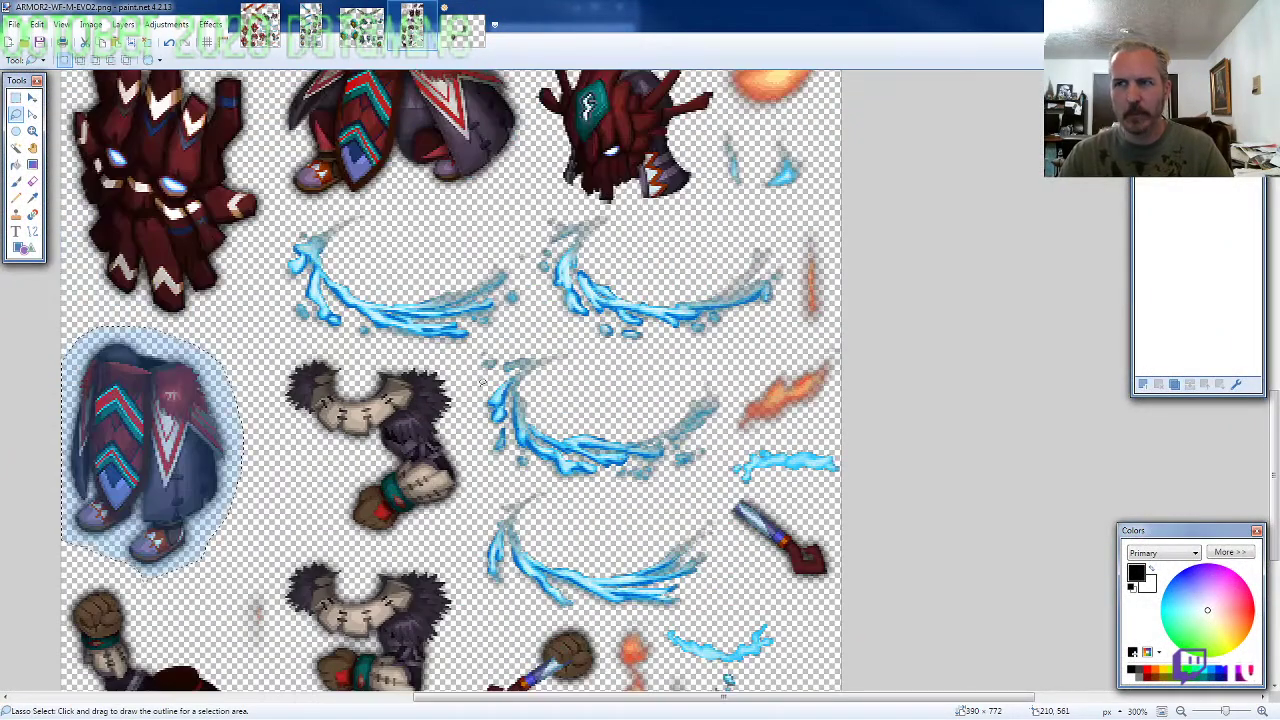
{"action": "scroll", "coordinate": [482, 383], "scroll_direction": "up", "scroll_amount": 6}
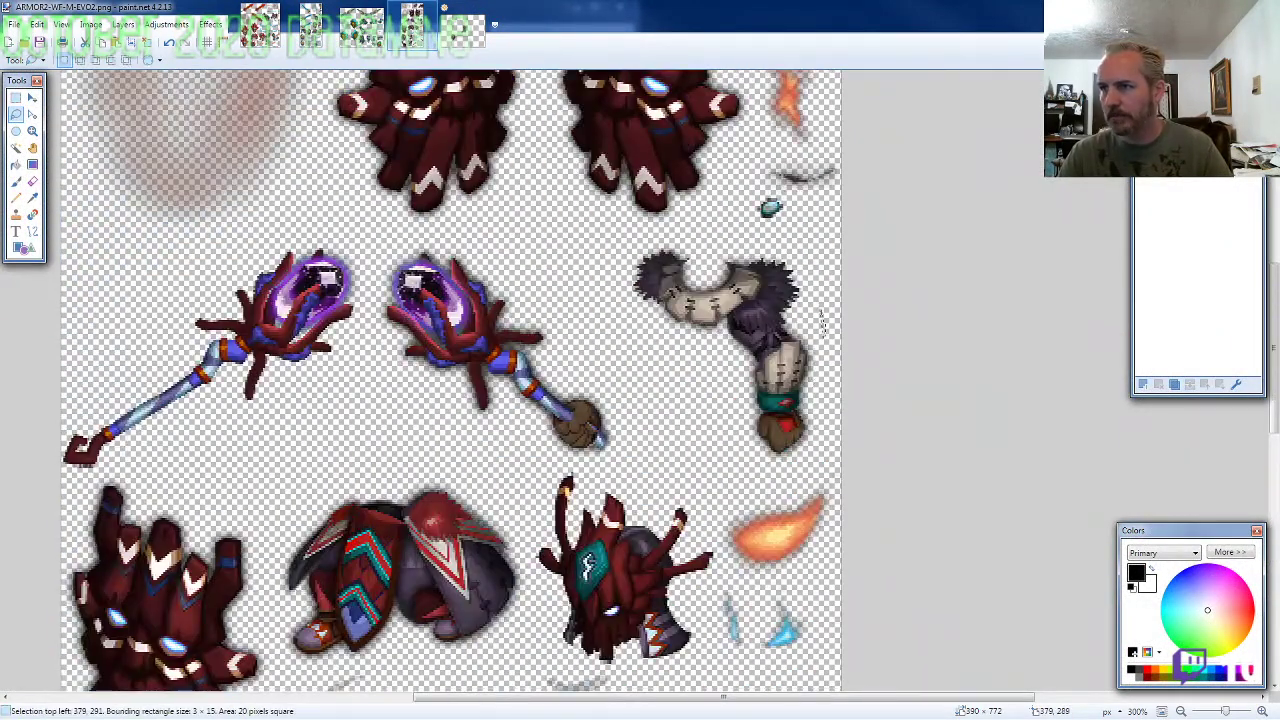
{"action": "mouse_move", "coordinate": [740, 243]}
{"action": "left_mouse_down"}
{"action": "mouse_move", "coordinate": [672, 246]}
{"action": "mouse_move", "coordinate": [622, 292]}
{"action": "mouse_move", "coordinate": [726, 446]}
{"action": "mouse_move", "coordinate": [810, 460]}
{"action": "mouse_move", "coordinate": [818, 446]}
{"action": "left_mouse_up"}
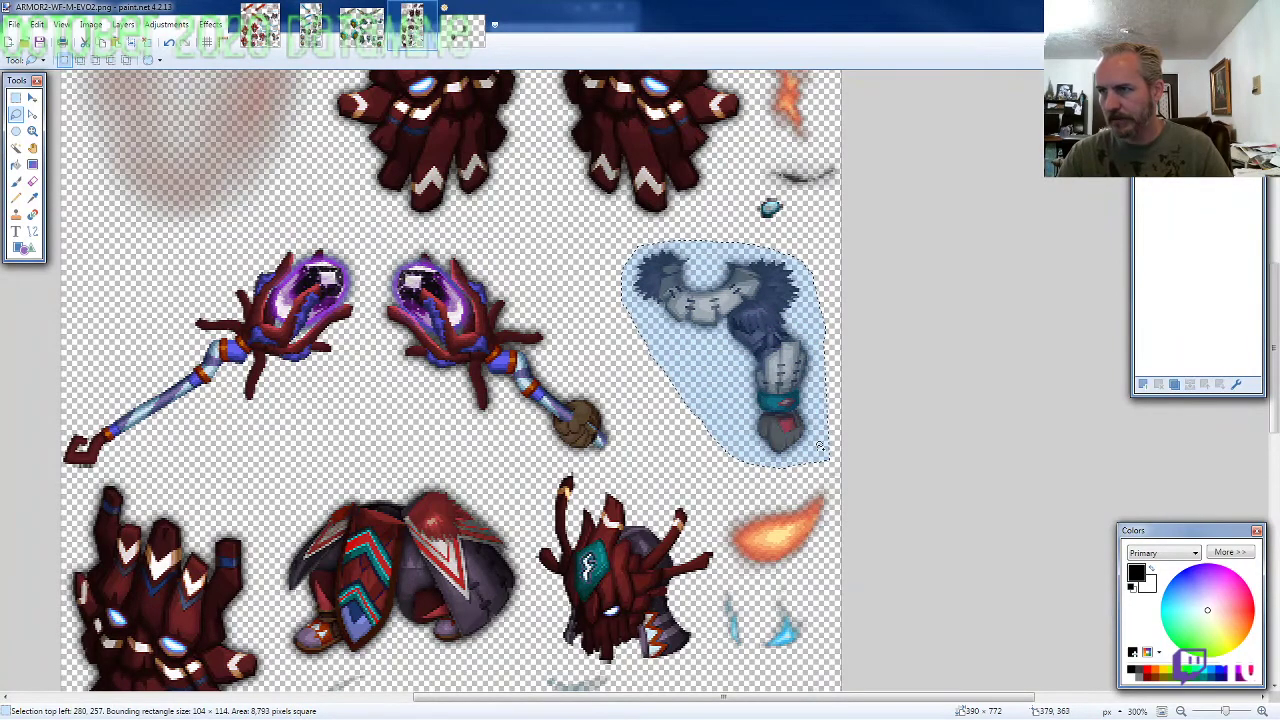
Step: Paste the fur-collared arm onto a new layer between head and torso, align the collar under the mask, and deselect
{"action": "left_click", "coordinate": [463, 36]}
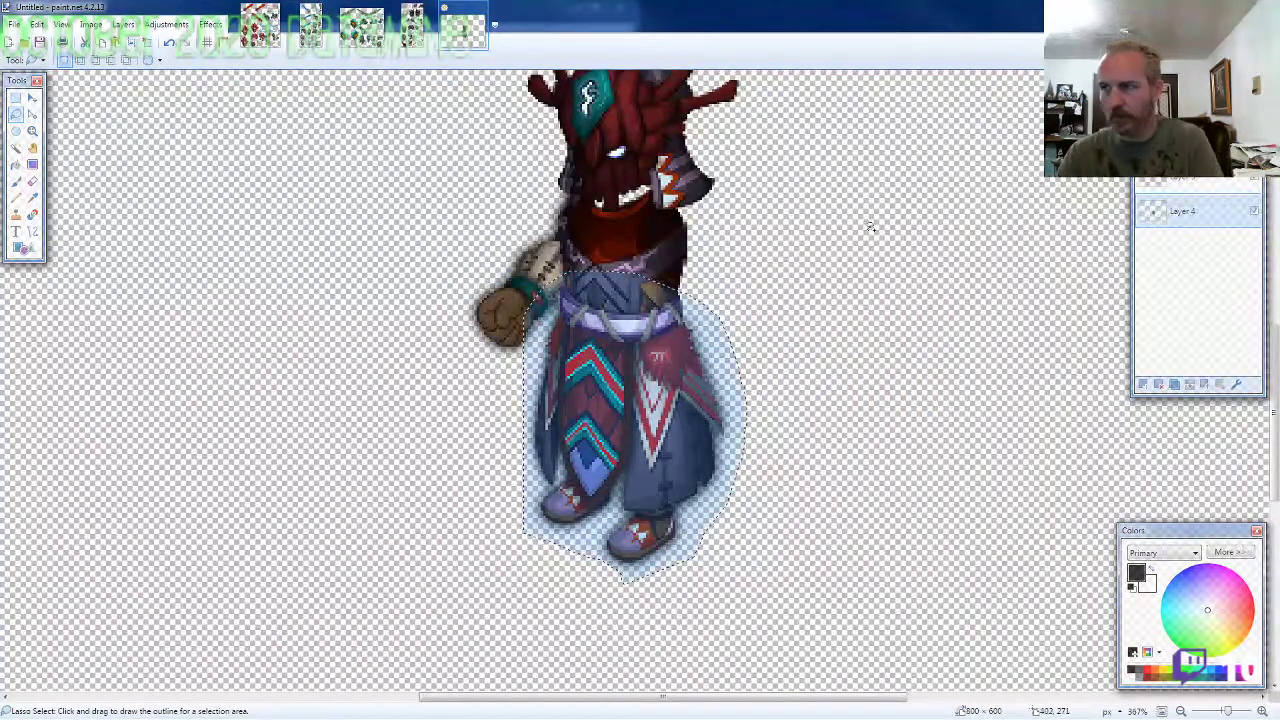
{"action": "scroll", "coordinate": [860, 290], "scroll_direction": "up", "scroll_amount": 1}
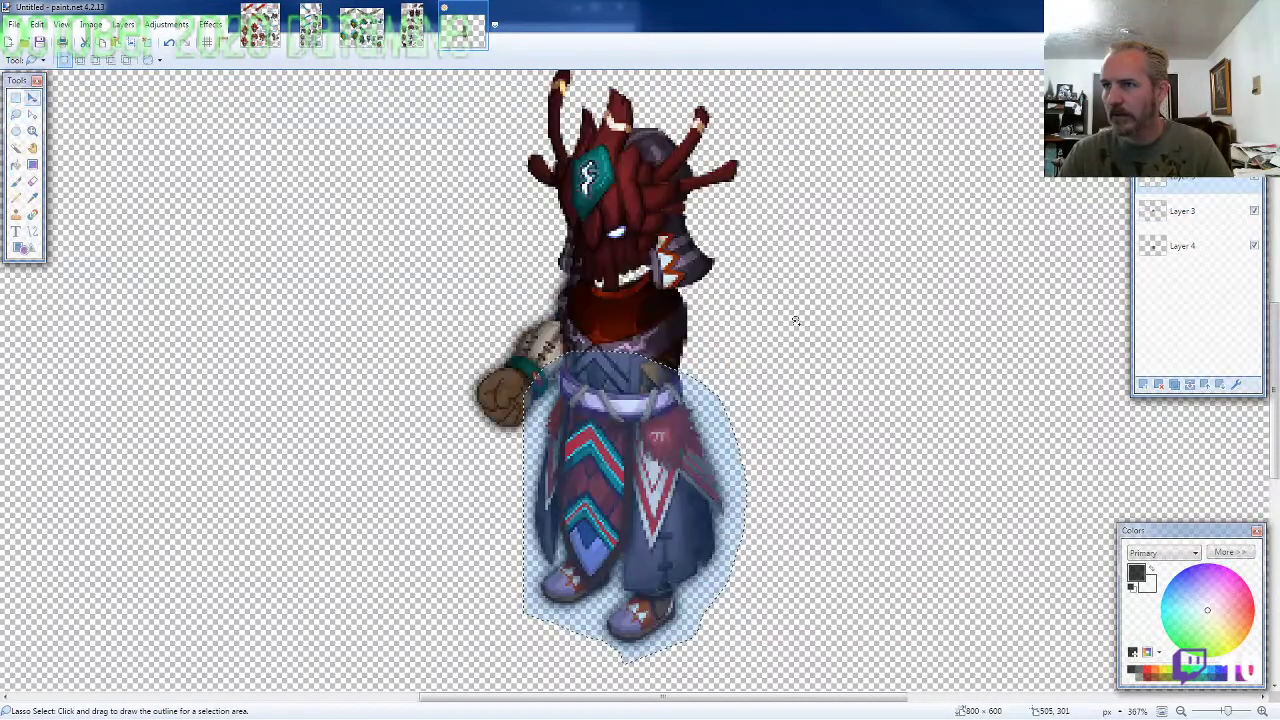
{"action": "key", "text": "ctrl+v"}
{"action": "left_click_drag", "start_coordinate": [538, 541], "coordinate": [790, 527]}
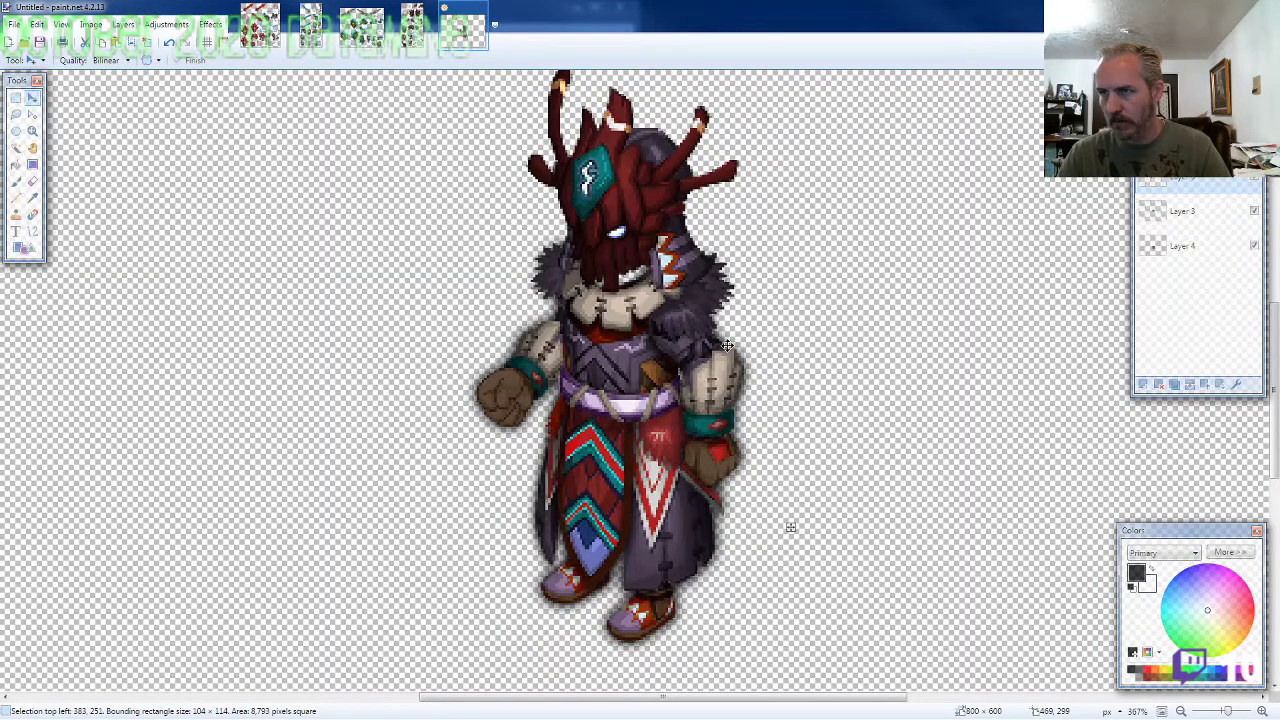
{"action": "scroll", "coordinate": [843, 483], "scroll_direction": "down", "scroll_amount": 1}
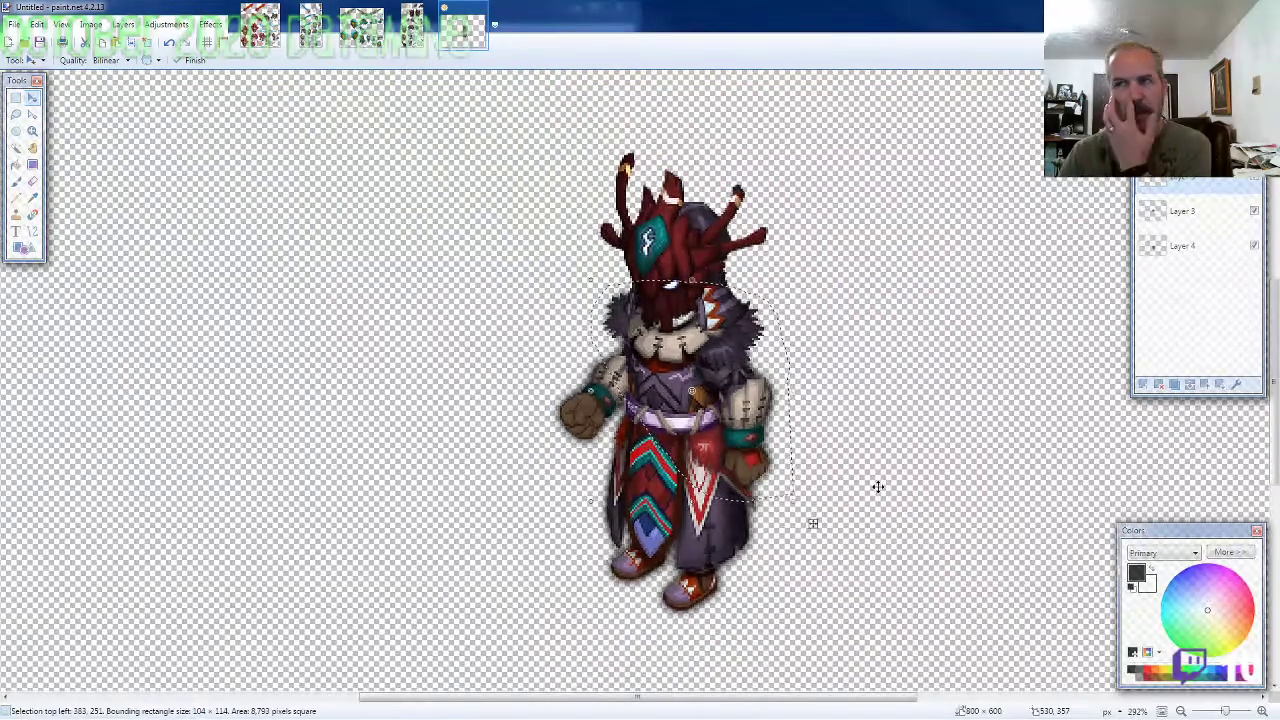
{"action": "left_click", "coordinate": [15, 114]}
{"action": "key", "text": "ctrl+d"}
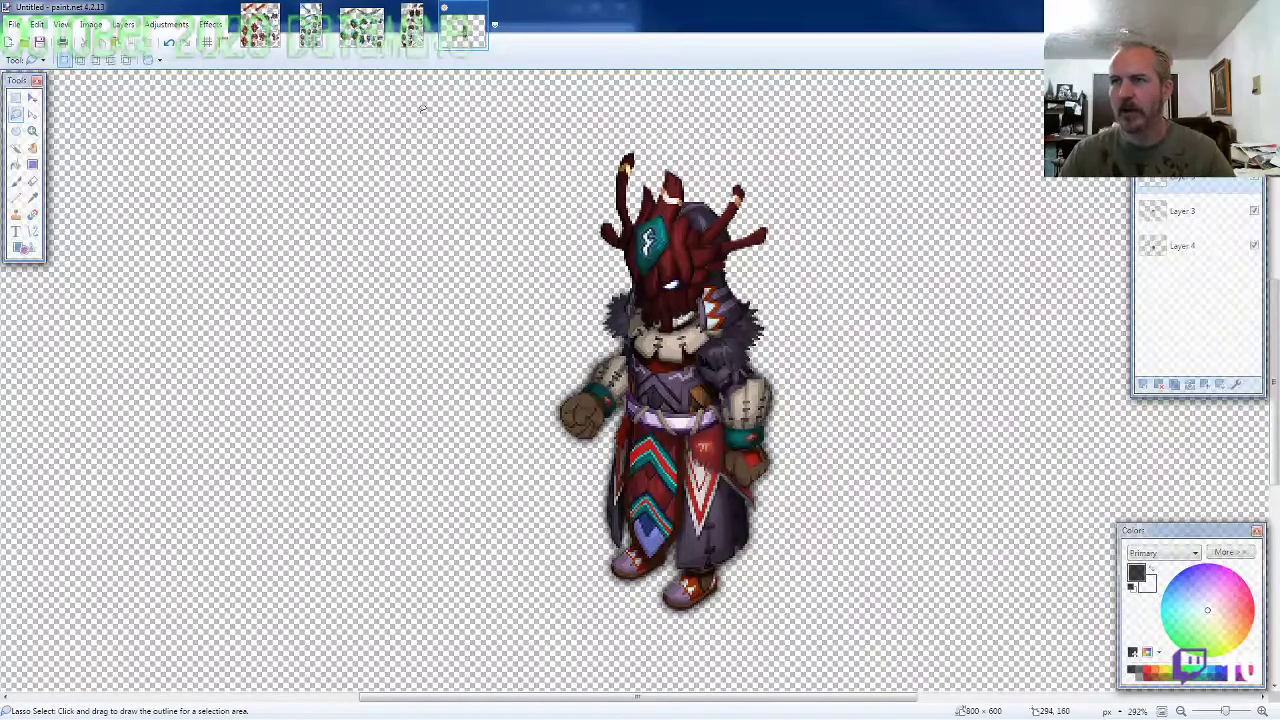
Step: Select and copy the left one of the two mirrored wooden shields above the staffs on the source sheet using the Lasso
{"action": "key", "text": "ctrl+shift+Tab"}
{"action": "scroll", "coordinate": [506, 437], "scroll_direction": "up", "scroll_amount": 5}
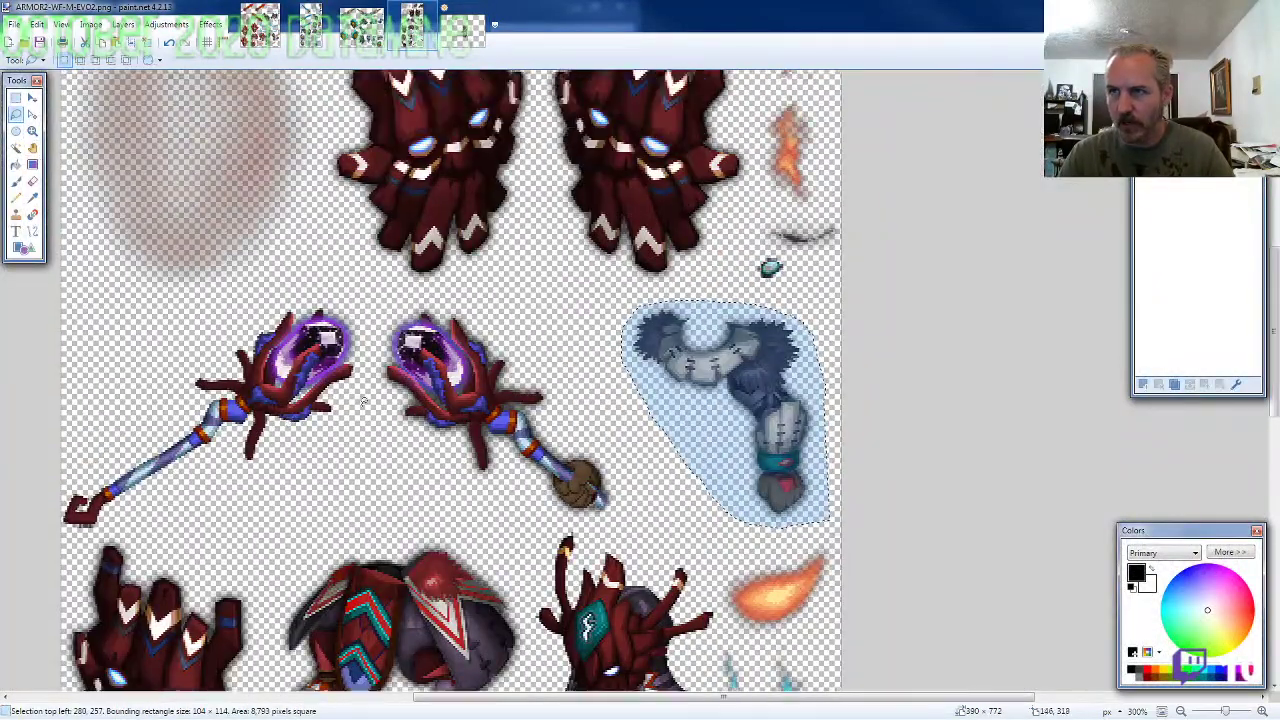
{"action": "left_click_drag", "start_coordinate": [535, 343], "coordinate": [537, 258]}
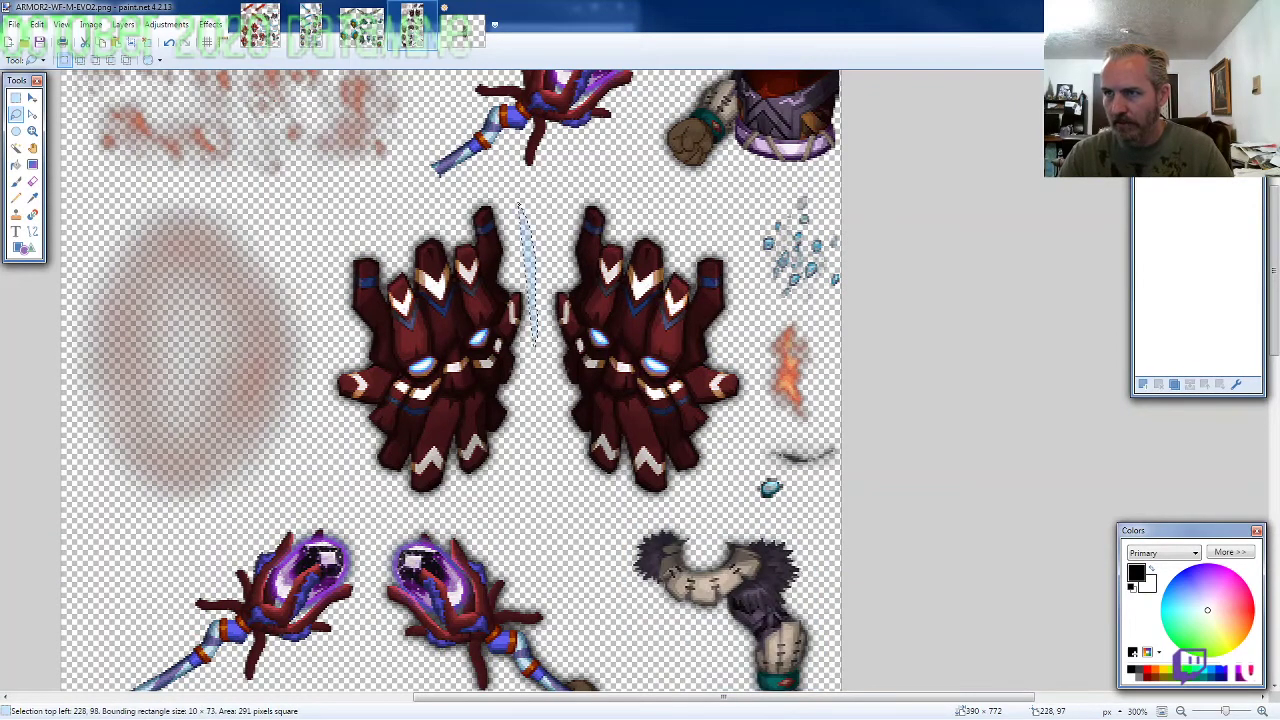
{"action": "mouse_move", "coordinate": [518, 200]}
{"action": "left_mouse_down"}
{"action": "mouse_move", "coordinate": [398, 200]}
{"action": "mouse_move", "coordinate": [340, 228]}
{"action": "mouse_move", "coordinate": [318, 320]}
{"action": "mouse_move", "coordinate": [345, 470]}
{"action": "mouse_move", "coordinate": [470, 503]}
{"action": "mouse_move", "coordinate": [513, 476]}
{"action": "left_mouse_up"}
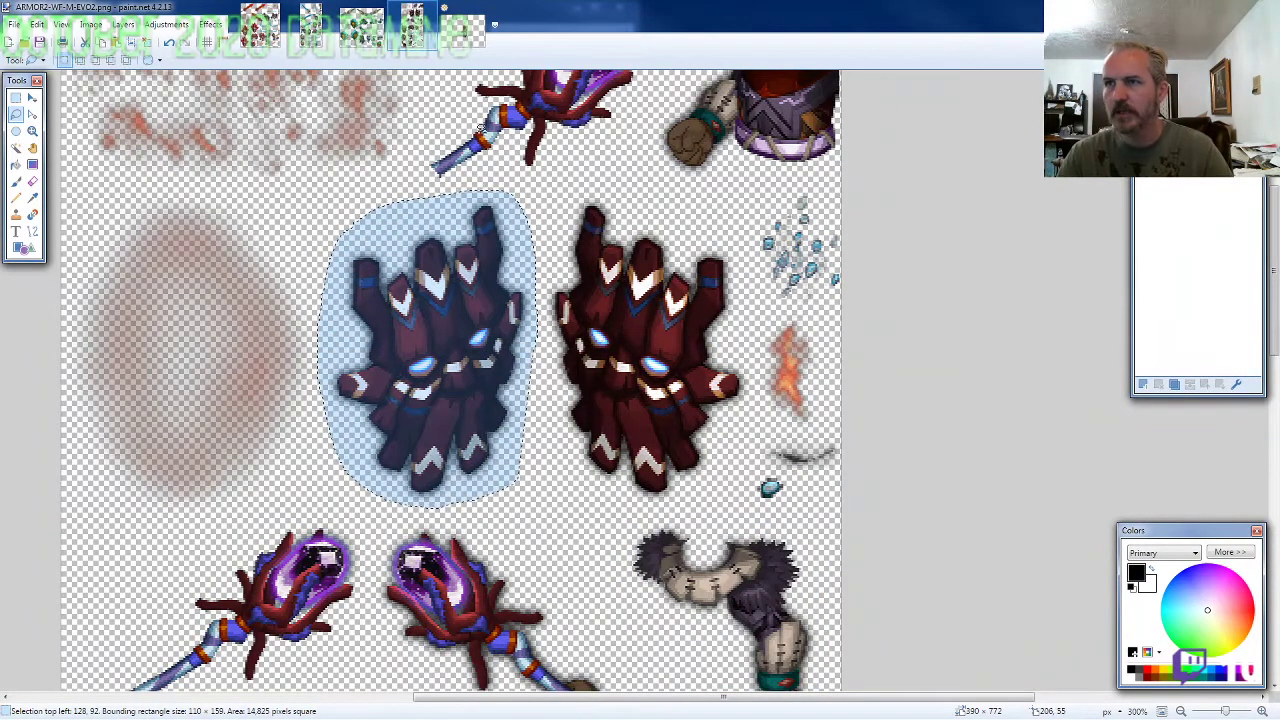
Step: Paste the shield onto a new layer in front of the arm and position it over the figure's hanging hand
{"action": "left_click", "coordinate": [462, 28]}
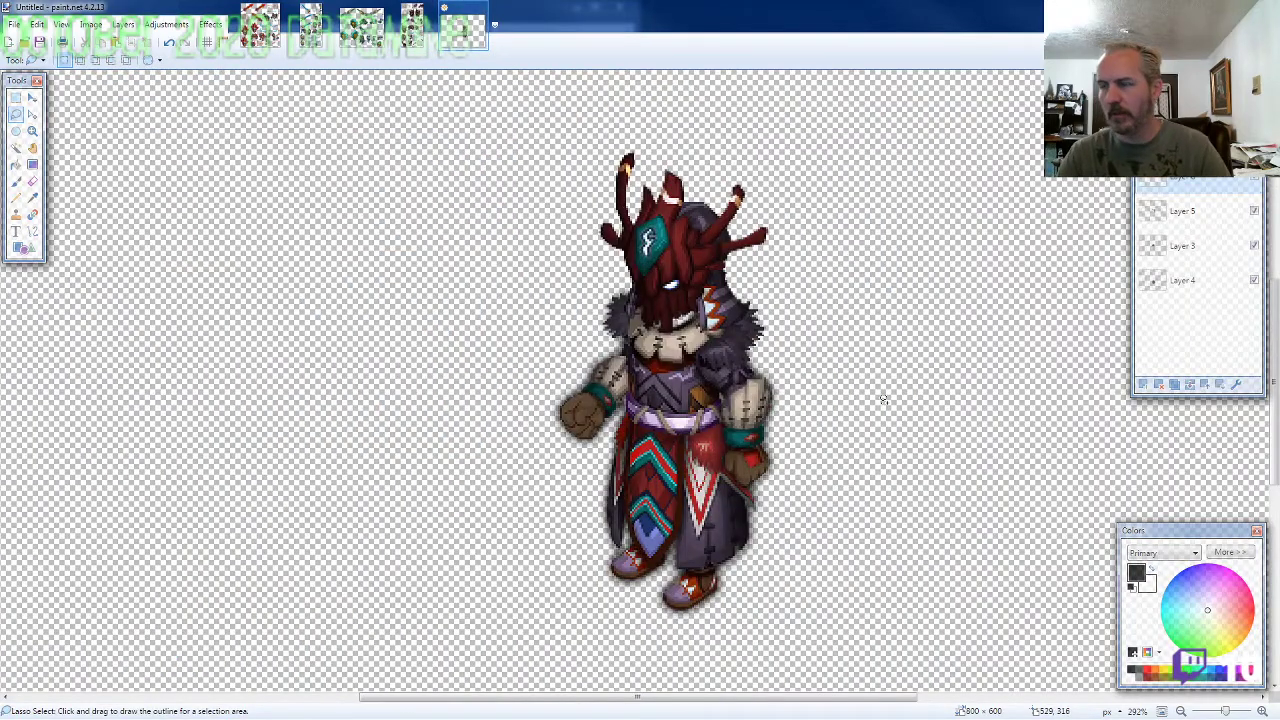
{"action": "key", "text": "ctrl+v"}
{"action": "left_click_drag", "start_coordinate": [329, 417], "coordinate": [856, 627]}
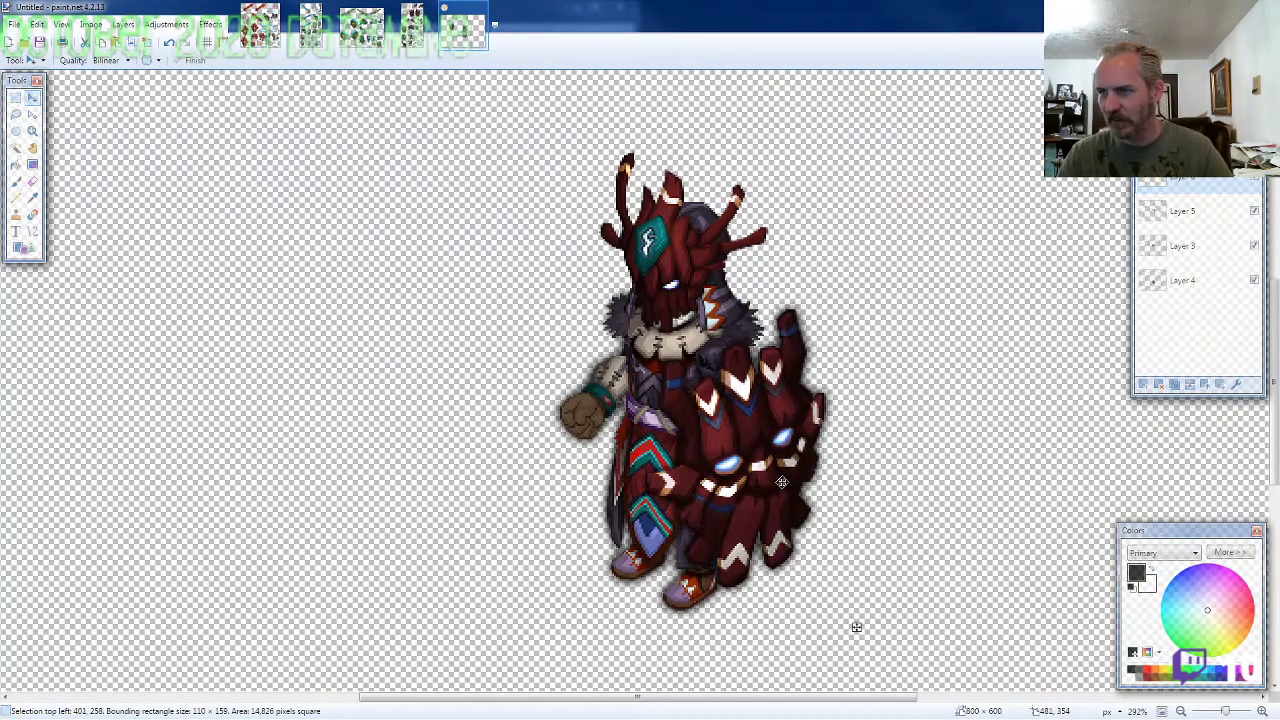
Step: Select and copy the staff gripped by a fist, between the other staff and the fur-collared arm, with the Lasso
{"action": "left_click", "coordinate": [412, 25]}
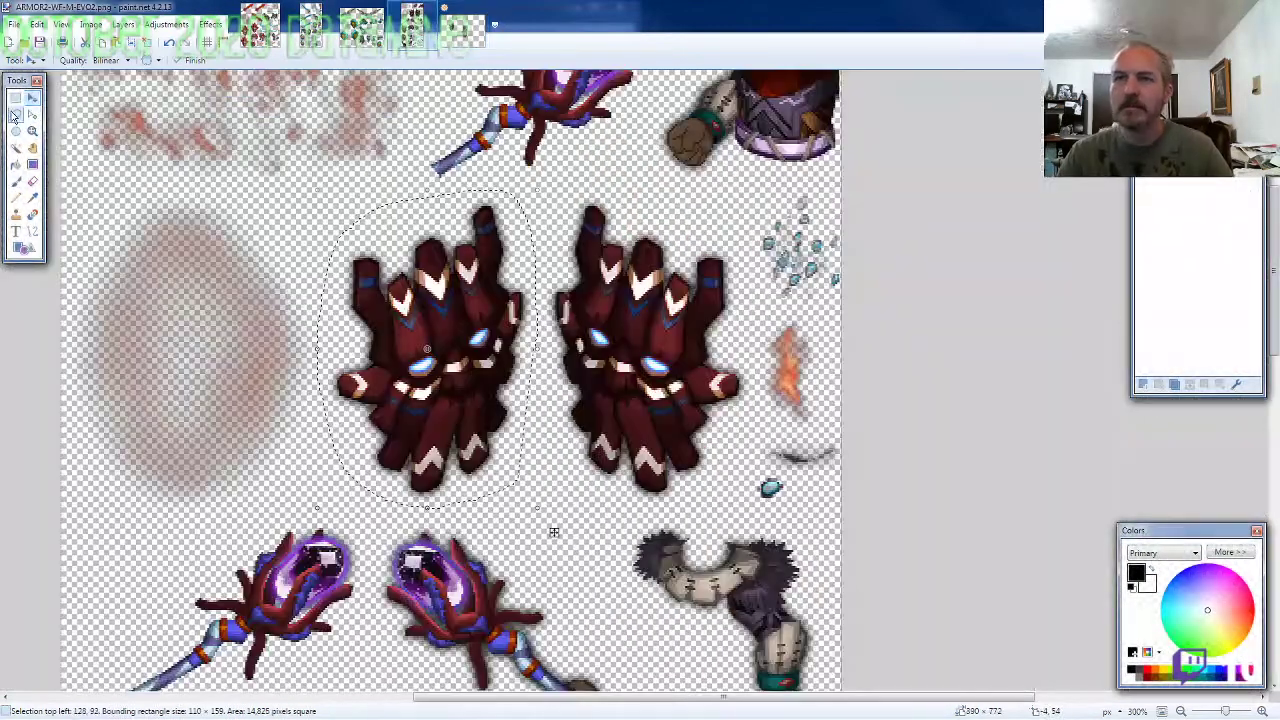
{"action": "left_click", "coordinate": [16, 114]}
{"action": "scroll", "coordinate": [236, 332], "scroll_direction": "down", "scroll_amount": 2}
{"action": "scroll", "coordinate": [236, 334], "scroll_direction": "down", "scroll_amount": 2}
{"action": "mouse_move", "coordinate": [622, 398]}
{"action": "left_mouse_down"}
{"action": "mouse_move", "coordinate": [490, 216]}
{"action": "mouse_move", "coordinate": [415, 218]}
{"action": "mouse_move", "coordinate": [372, 272]}
{"action": "mouse_move", "coordinate": [380, 340]}
{"action": "mouse_move", "coordinate": [440, 402]}
{"action": "mouse_move", "coordinate": [592, 438]}
{"action": "left_mouse_up"}
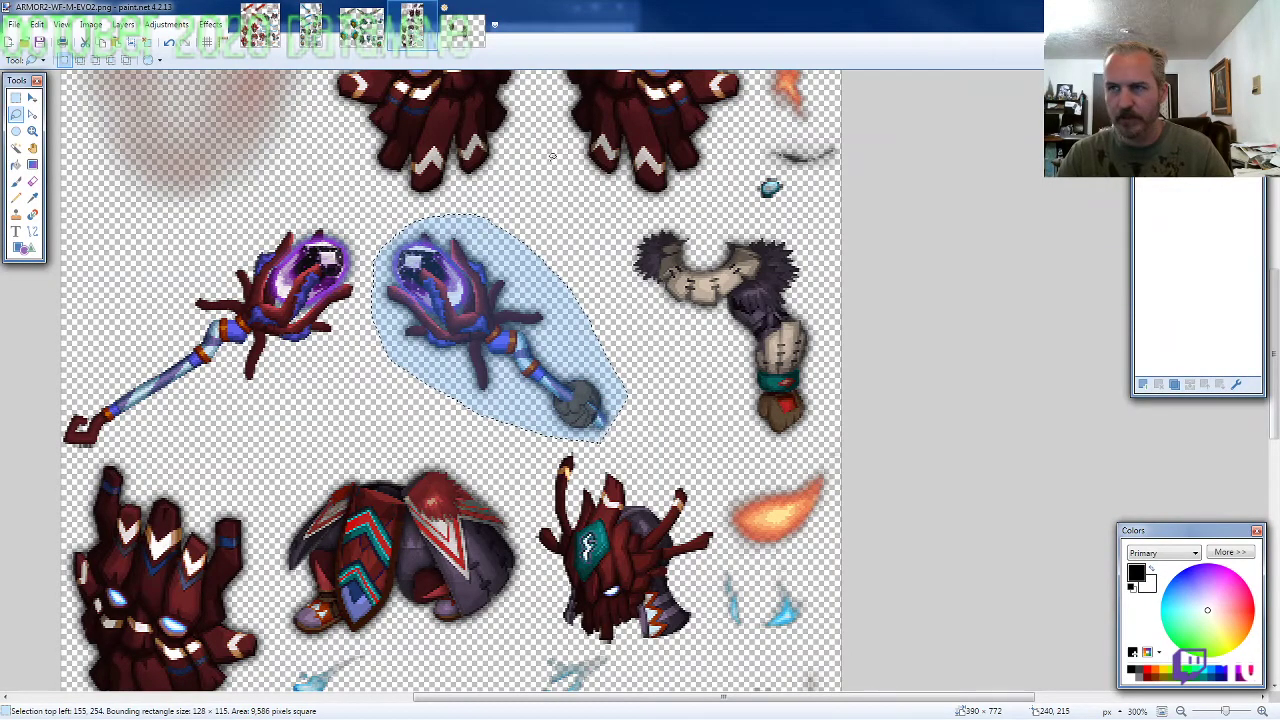
Step: Paste the staff into the figure on the shield's layer and align its gripping fist over the torso's raised forearm end
{"action": "left_click", "coordinate": [471, 27]}
{"action": "scroll", "coordinate": [610, 375], "scroll_direction": "up", "scroll_amount": 4}
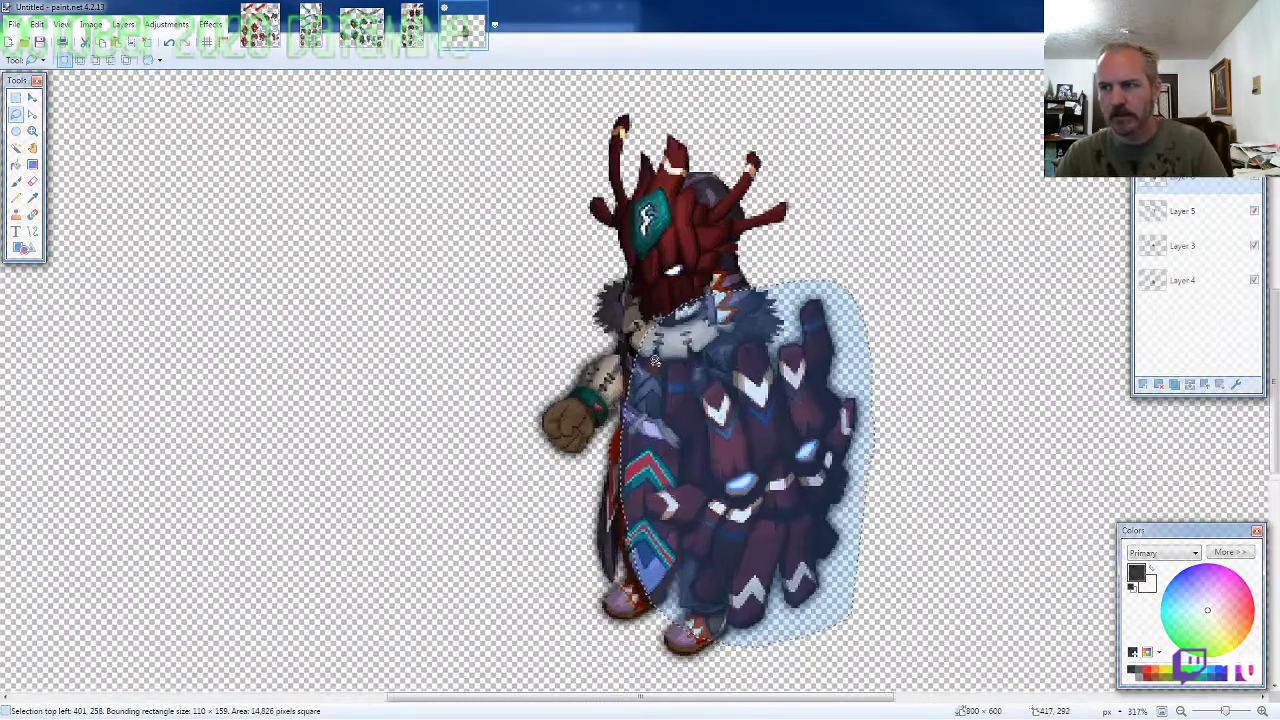
{"action": "key", "text": "ctrl+shift+v"}
{"action": "left_click_drag", "start_coordinate": [576, 451], "coordinate": [549, 473]}
{"action": "key", "text": "e"}
{"action": "scroll", "coordinate": [552, 470], "scroll_direction": "up", "scroll_amount": 2}
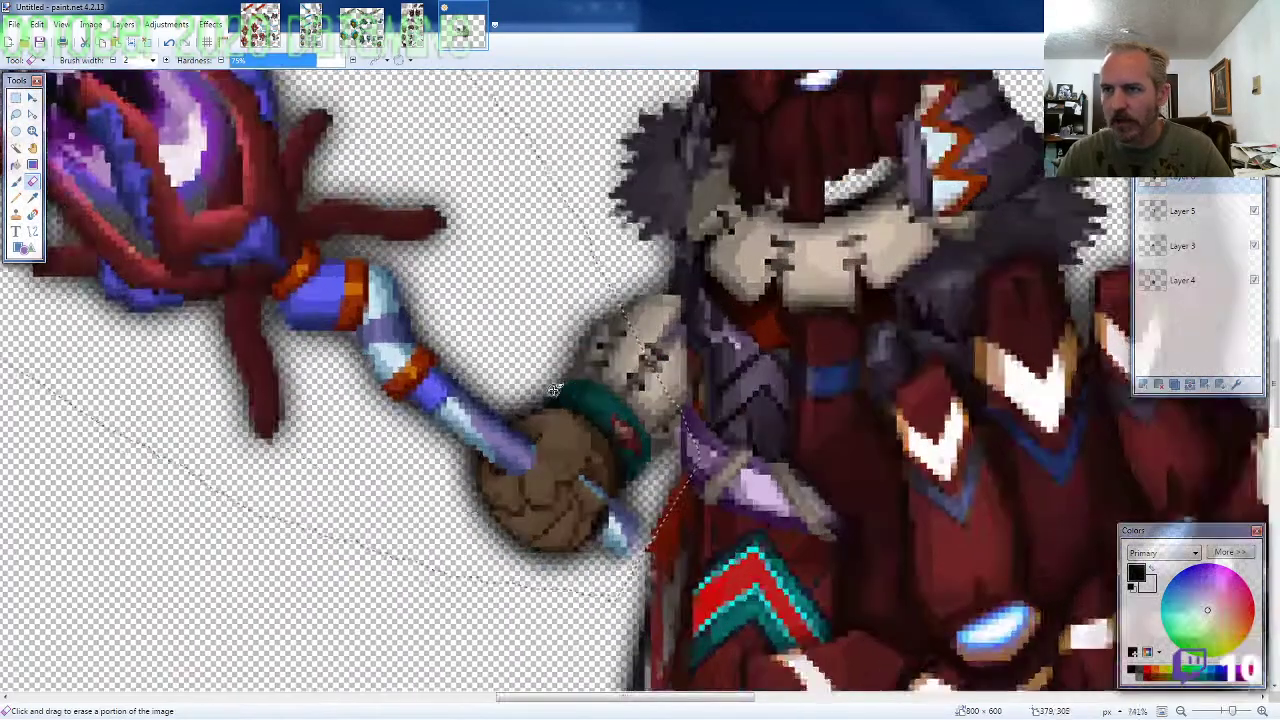
{"action": "scroll", "coordinate": [664, 473], "scroll_direction": "down", "scroll_amount": 5}
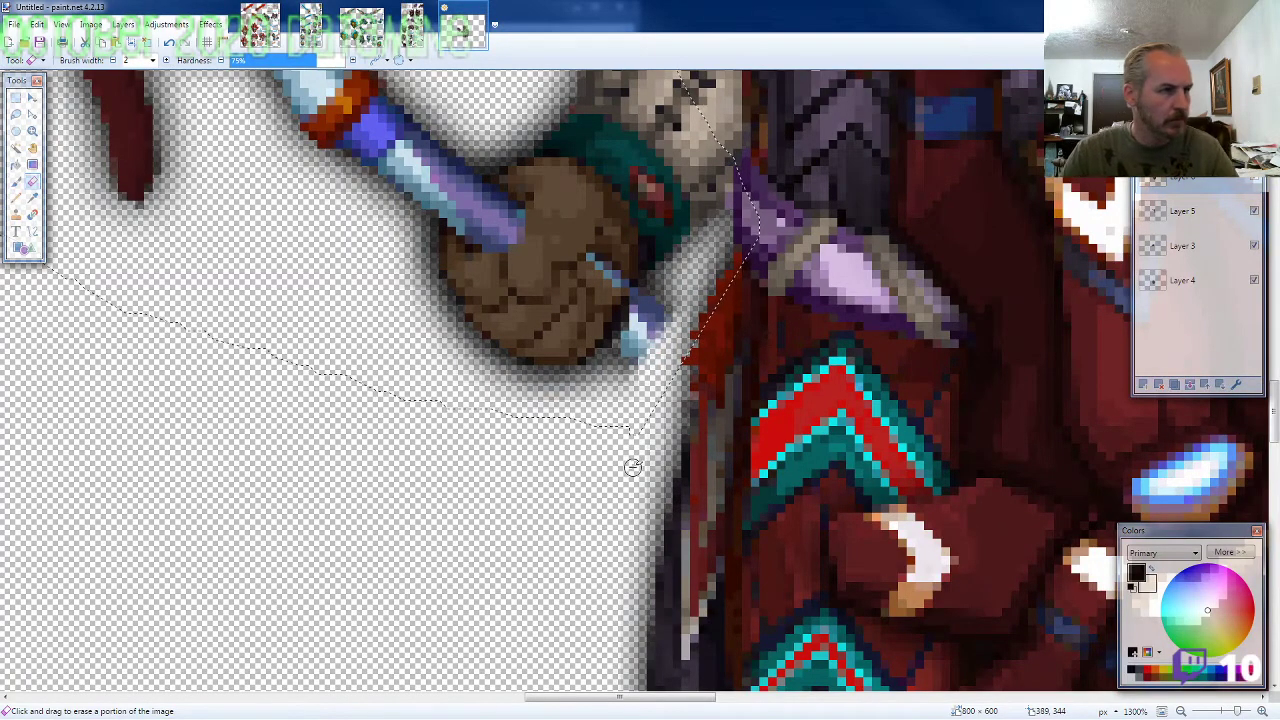
{"action": "scroll", "coordinate": [634, 462], "scroll_direction": "down", "scroll_amount": 2}
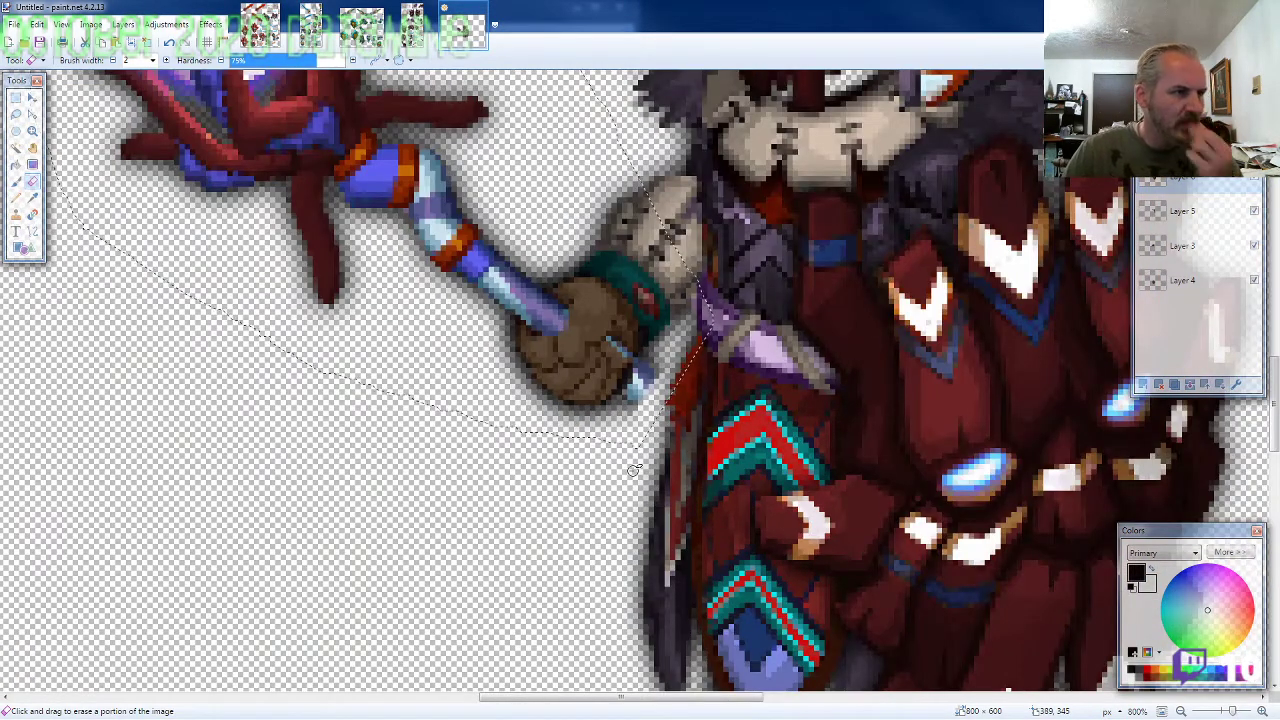
Step: Select and copy the separate lower staff handle with the hooked end near the source sheet's right edge using the Lasso
{"action": "left_click", "coordinate": [412, 28]}
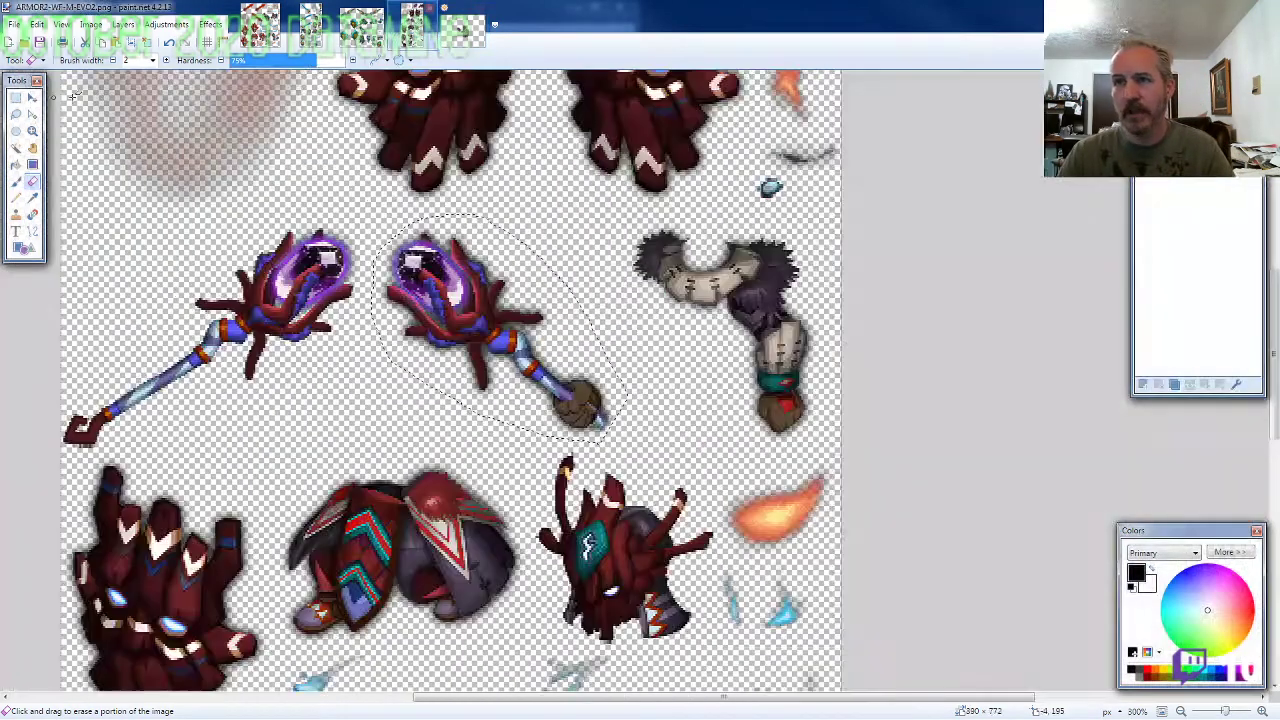
{"action": "left_click", "coordinate": [16, 114]}
{"action": "scroll", "coordinate": [505, 395], "scroll_direction": "down", "scroll_amount": 5}
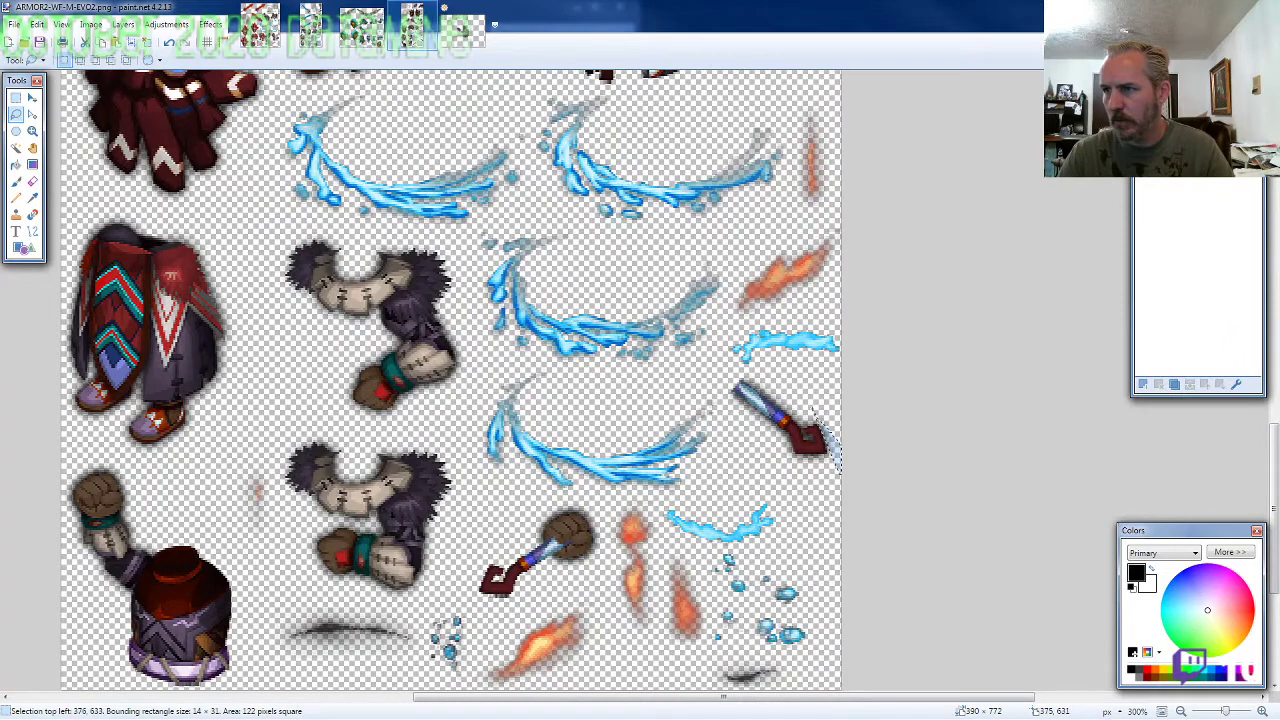
{"action": "mouse_move", "coordinate": [846, 434]}
{"action": "left_mouse_down"}
{"action": "mouse_move", "coordinate": [792, 384]}
{"action": "mouse_move", "coordinate": [779, 460]}
{"action": "left_mouse_up"}
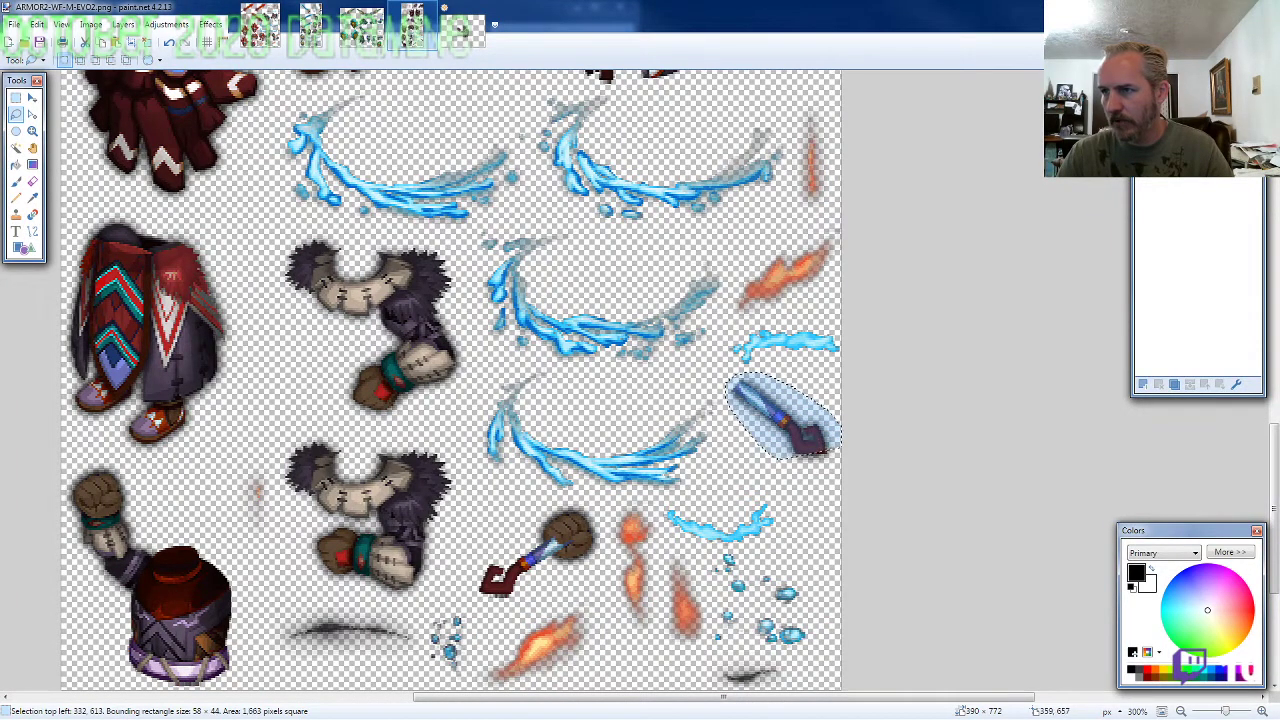
Step: Paste the staff handle onto a new layer beneath the legs and align it with the shaft emerging from the fist
{"action": "left_click", "coordinate": [462, 25]}
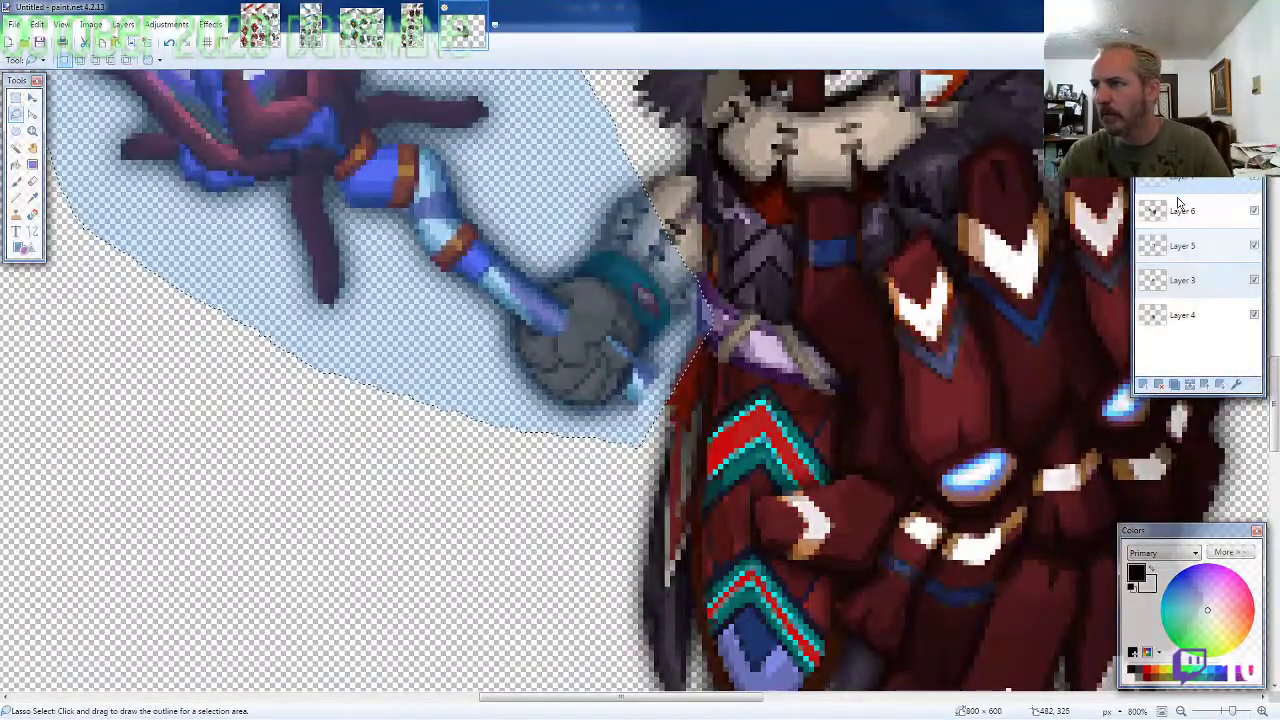
{"action": "left_click", "coordinate": [1192, 318]}
{"action": "left_click", "coordinate": [1142, 384], "text": "ctrl"}
{"action": "scroll", "coordinate": [805, 430], "scroll_direction": "up", "scroll_amount": 2}
{"action": "key", "text": "ctrl+v"}
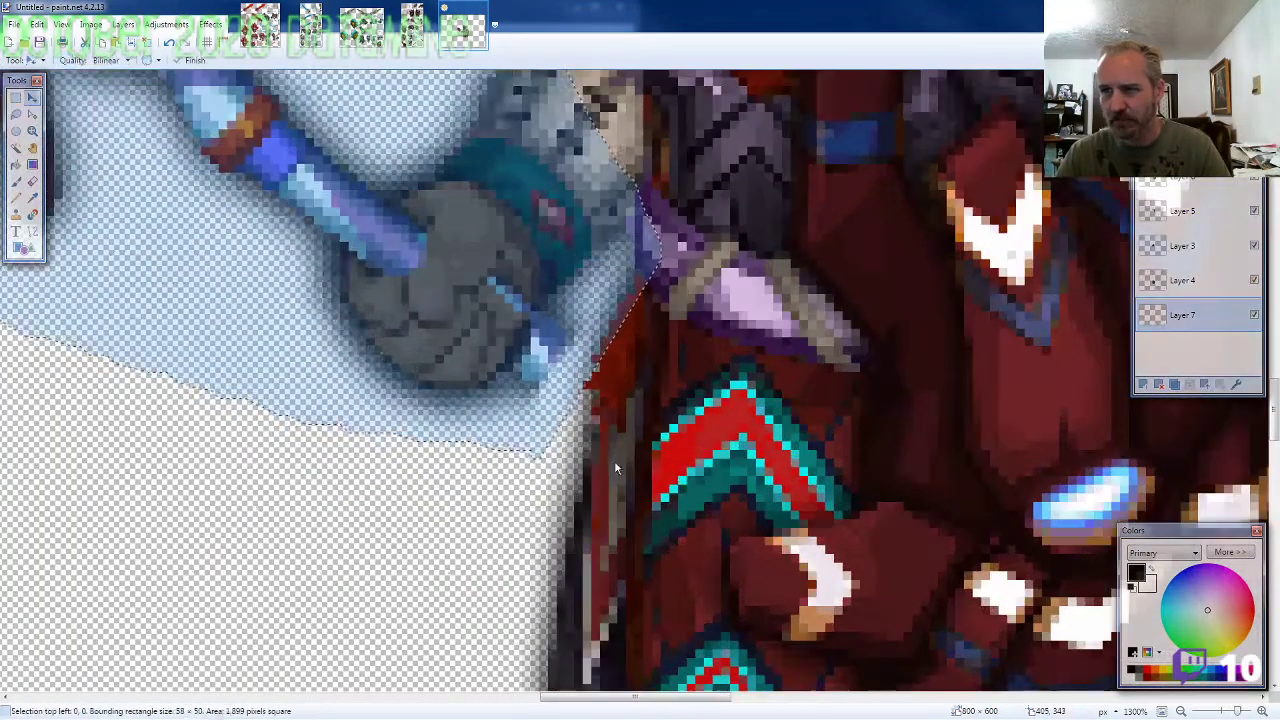
{"action": "left_click_drag", "start_coordinate": [342, 486], "coordinate": [660, 416]}
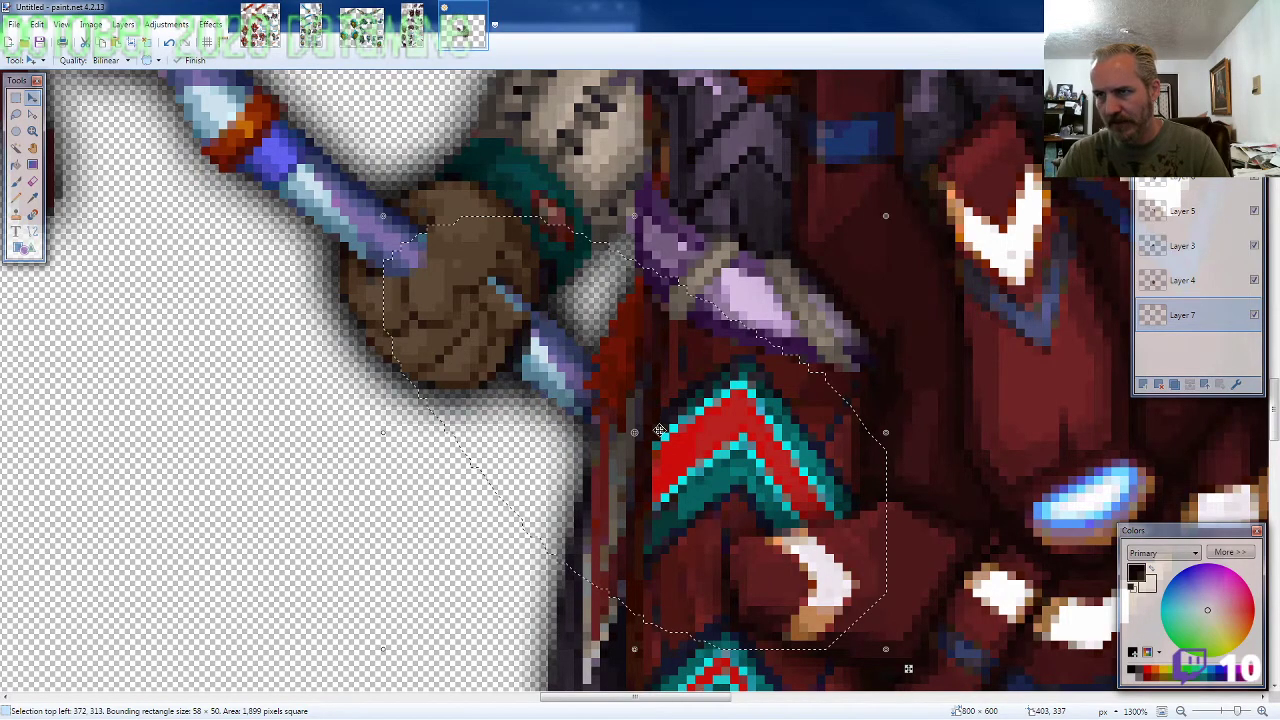
Step: Flatten all layers into one and move the completed figure to the upper-left corner of the canvas
{"action": "scroll", "coordinate": [660, 416], "scroll_direction": "down", "scroll_amount": 6, "text": "ctrl"}
{"action": "scroll", "coordinate": [734, 506], "scroll_direction": "down", "scroll_amount": 4, "text": "ctrl"}
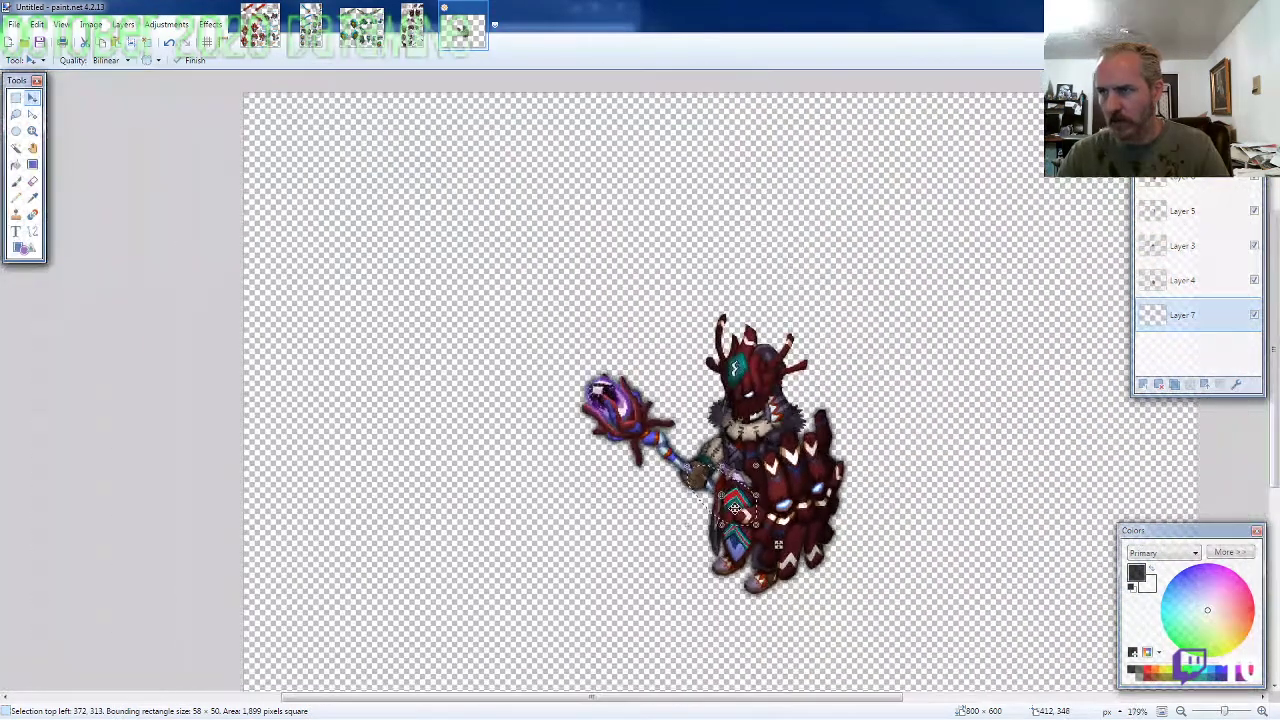
{"action": "scroll", "coordinate": [734, 508], "scroll_direction": "down", "scroll_amount": 3, "text": "ctrl"}
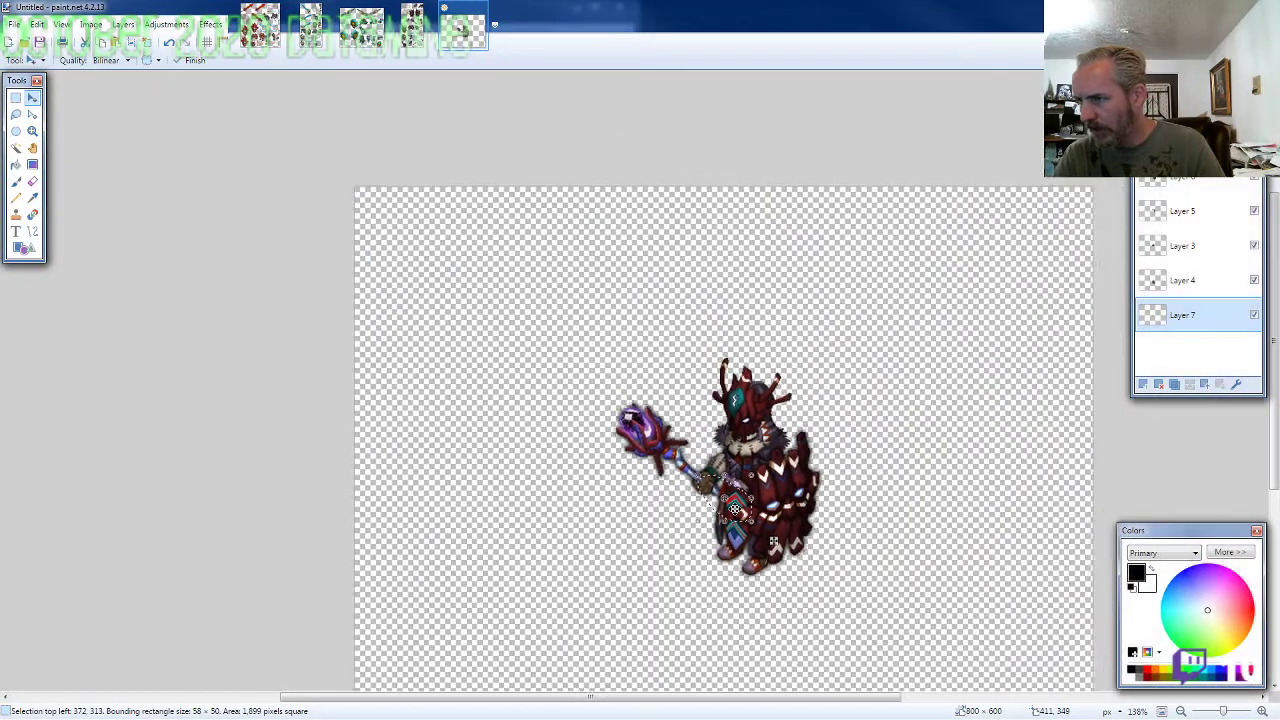
{"action": "scroll", "coordinate": [734, 508], "scroll_direction": "down", "scroll_amount": 3, "text": "ctrl"}
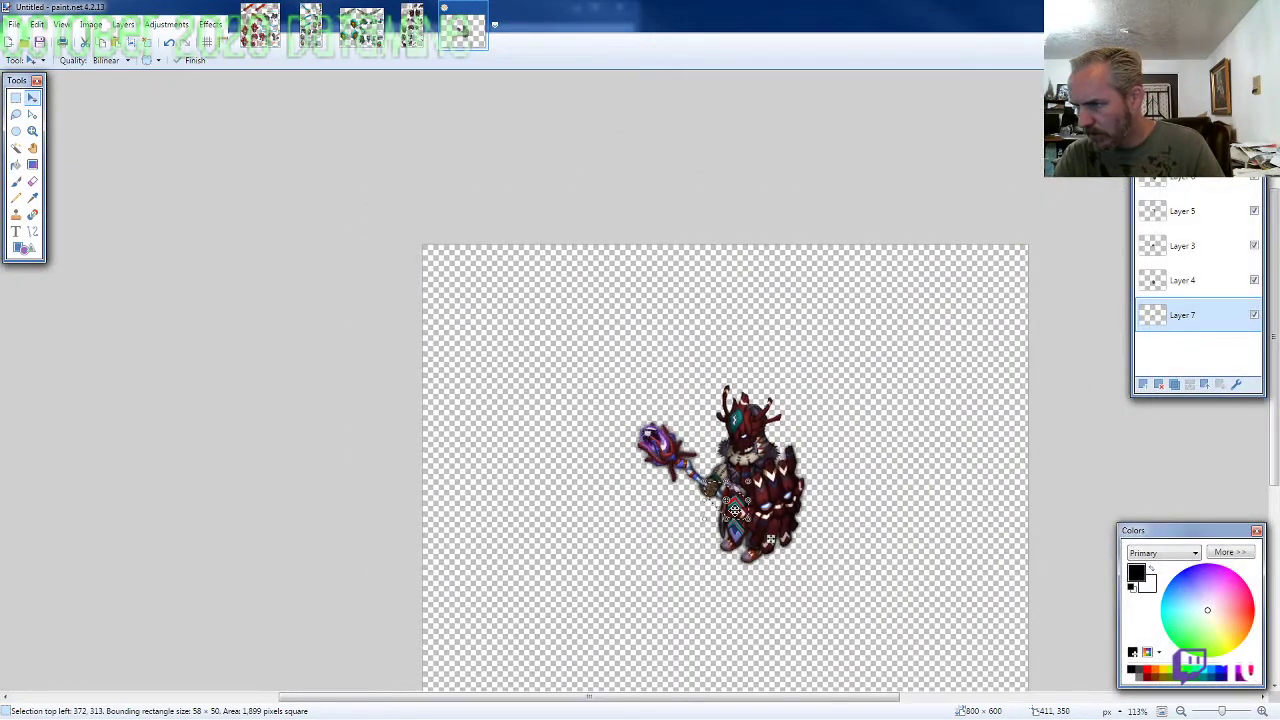
{"action": "scroll", "coordinate": [734, 508], "scroll_direction": "up", "scroll_amount": 2, "text": "ctrl"}
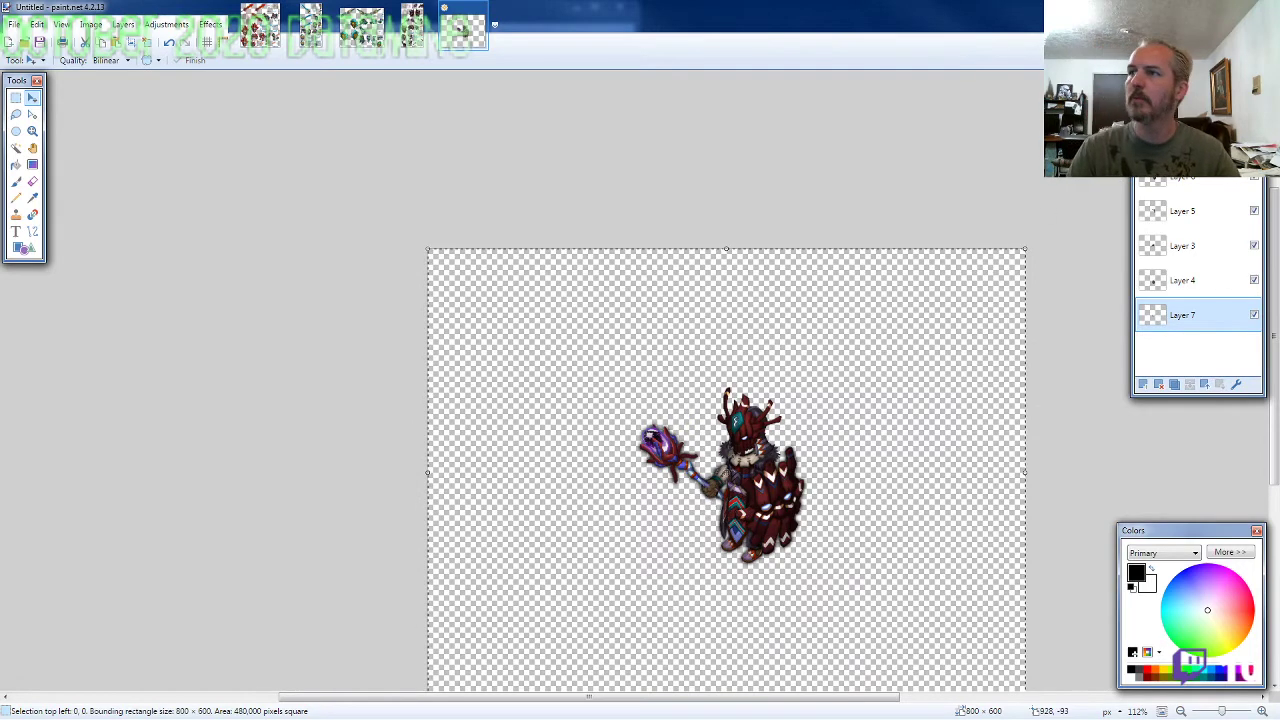
{"action": "left_click", "coordinate": [1182, 141]}
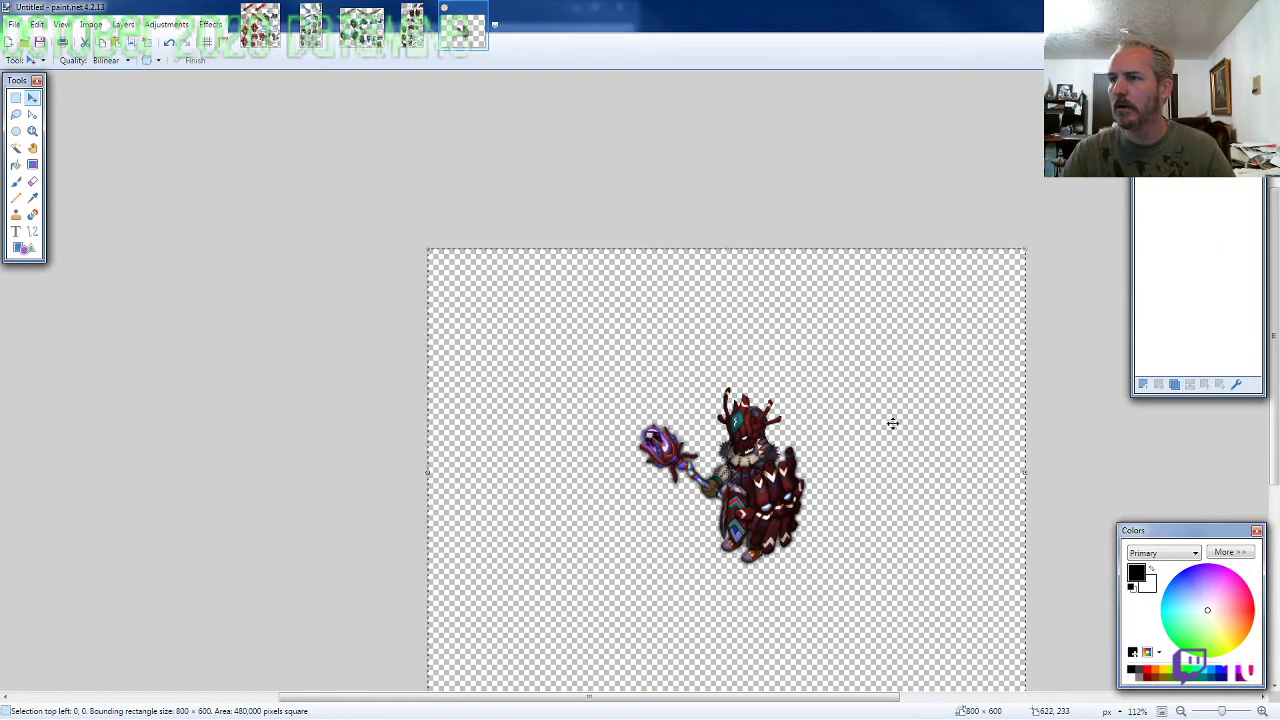
{"action": "left_click_drag", "start_coordinate": [891, 423], "coordinate": [695, 295]}
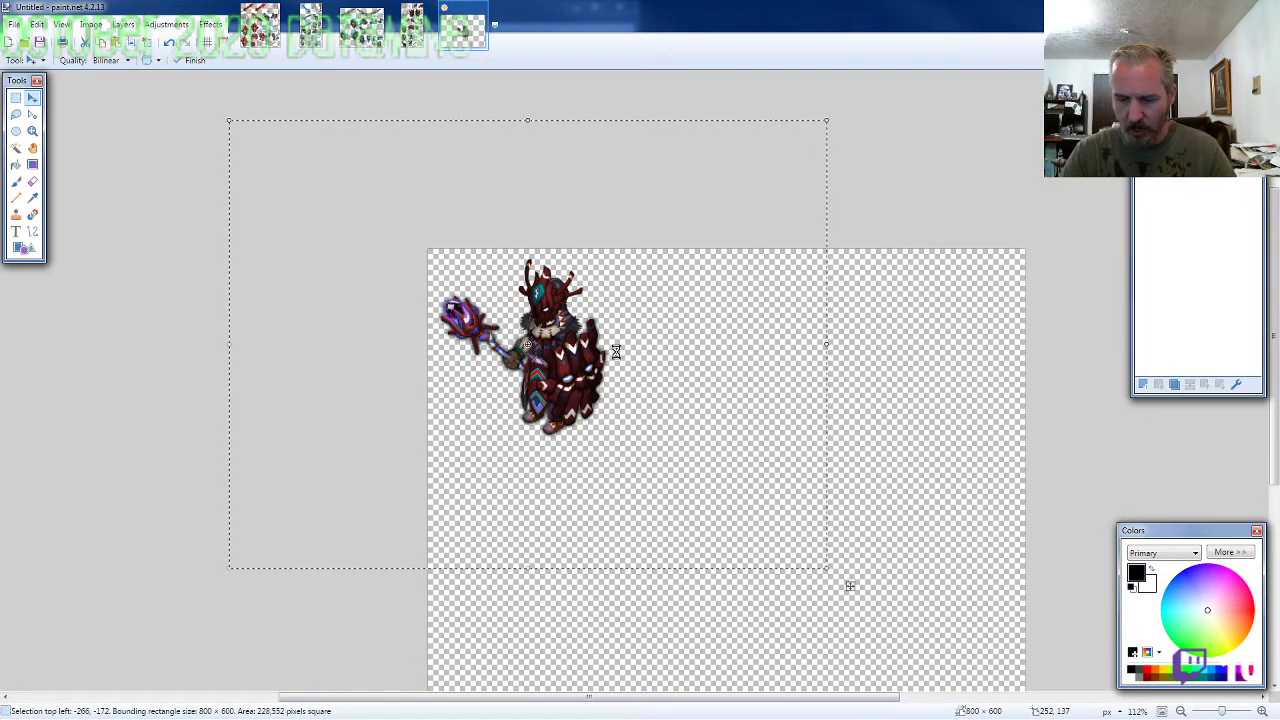
Step: Try to resize the canvas to 255 × 225 pixels with the top-left anchor
{"action": "key", "text": "ctrl+shift+r"}
{"action": "type", "text": "25"}
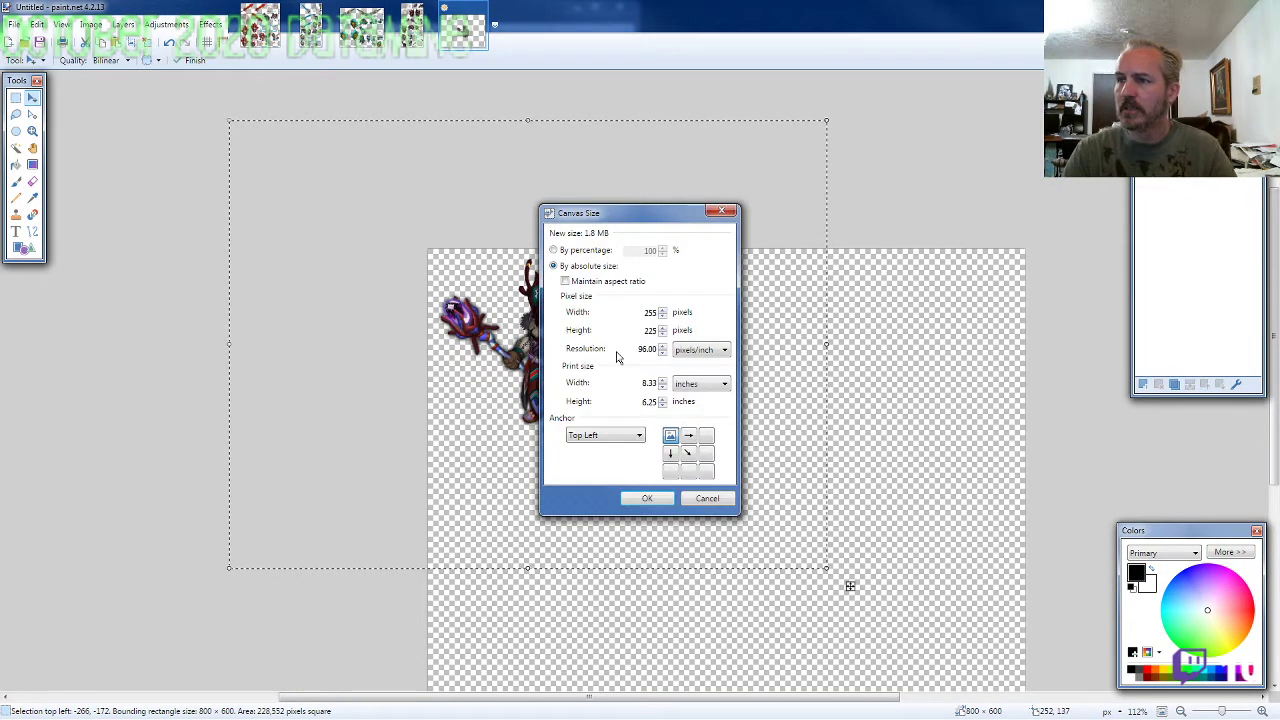
{"action": "key", "text": "Return"}
{"action": "key", "text": "ctrl+z"}
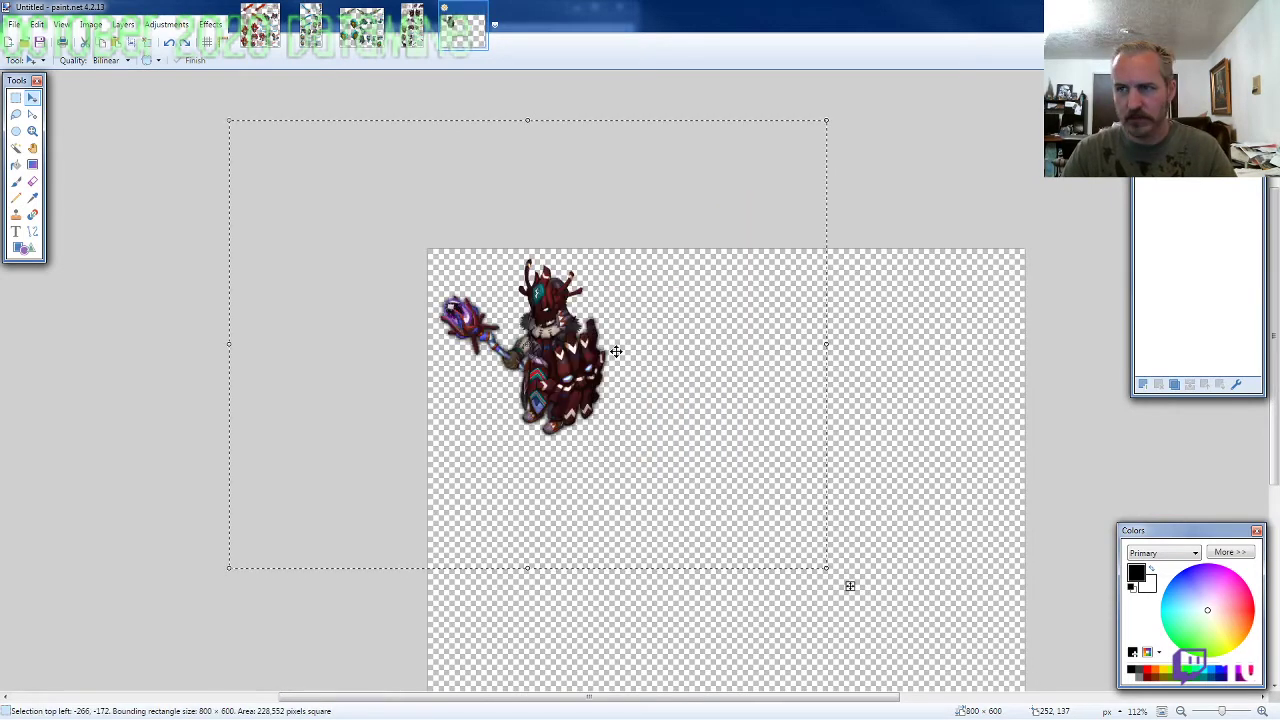
Step: Try to resize the canvas to 255 × 255 pixels with the top-left anchor
{"action": "key", "text": "ctrl+shift+r"}
{"action": "type", "text": "25"}
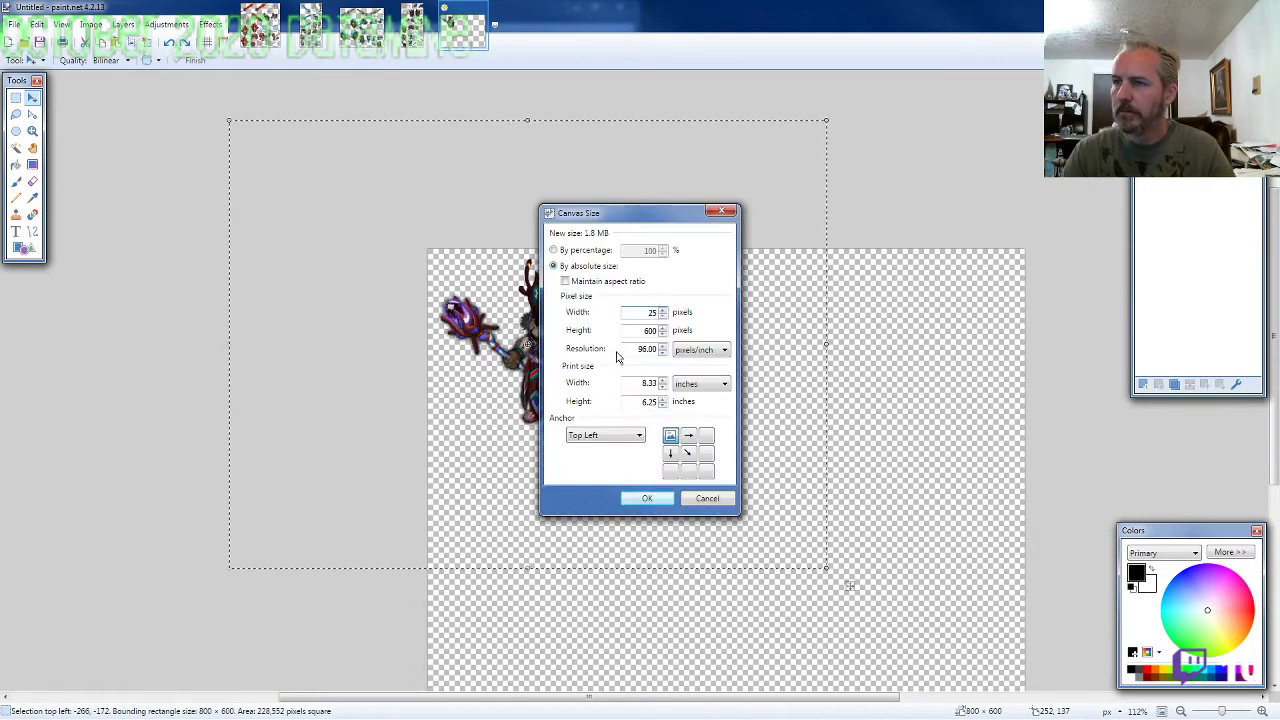
{"action": "type", "text": "2"}
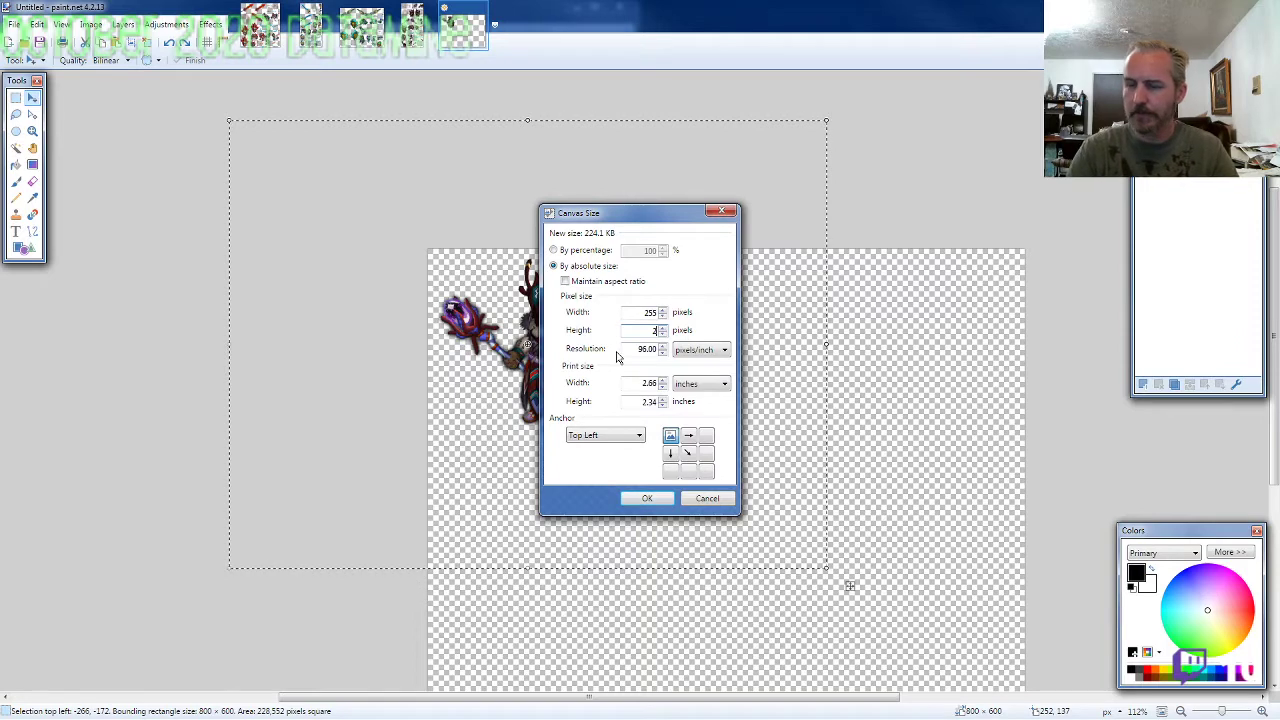
{"action": "type", "text": "55"}
{"action": "key", "text": "Return"}
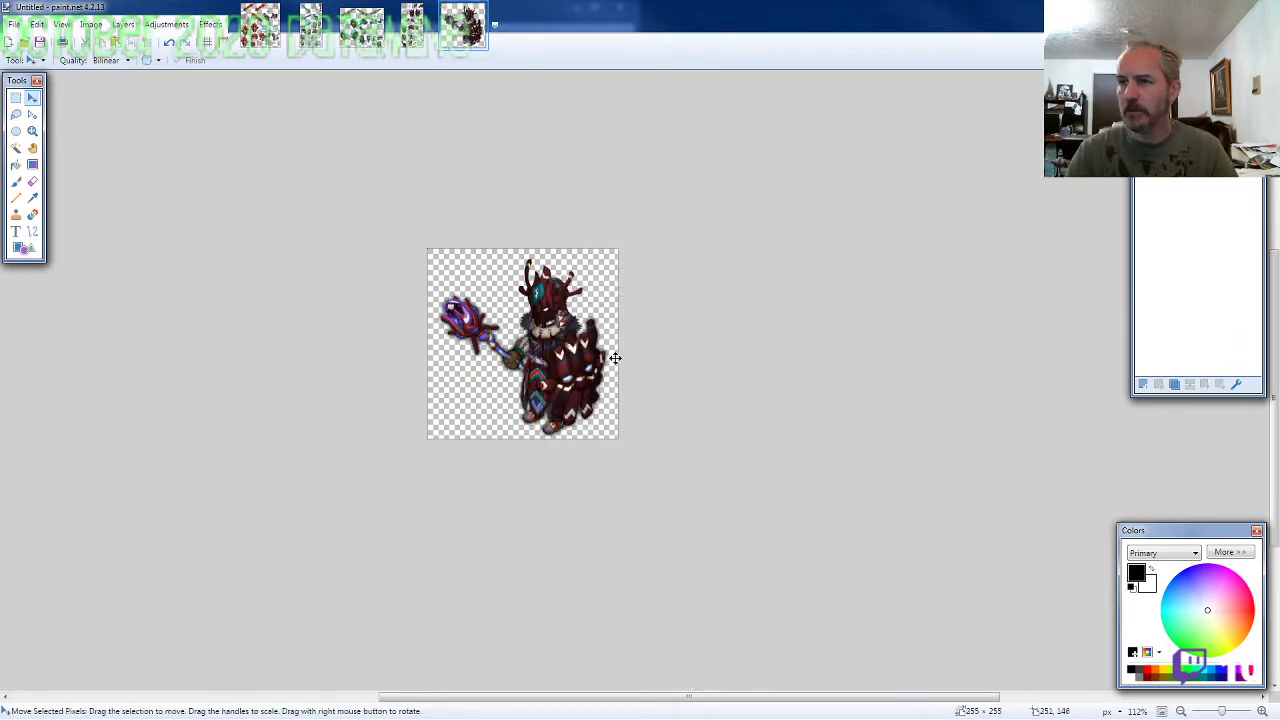
{"action": "key", "text": "ctrl+z"}
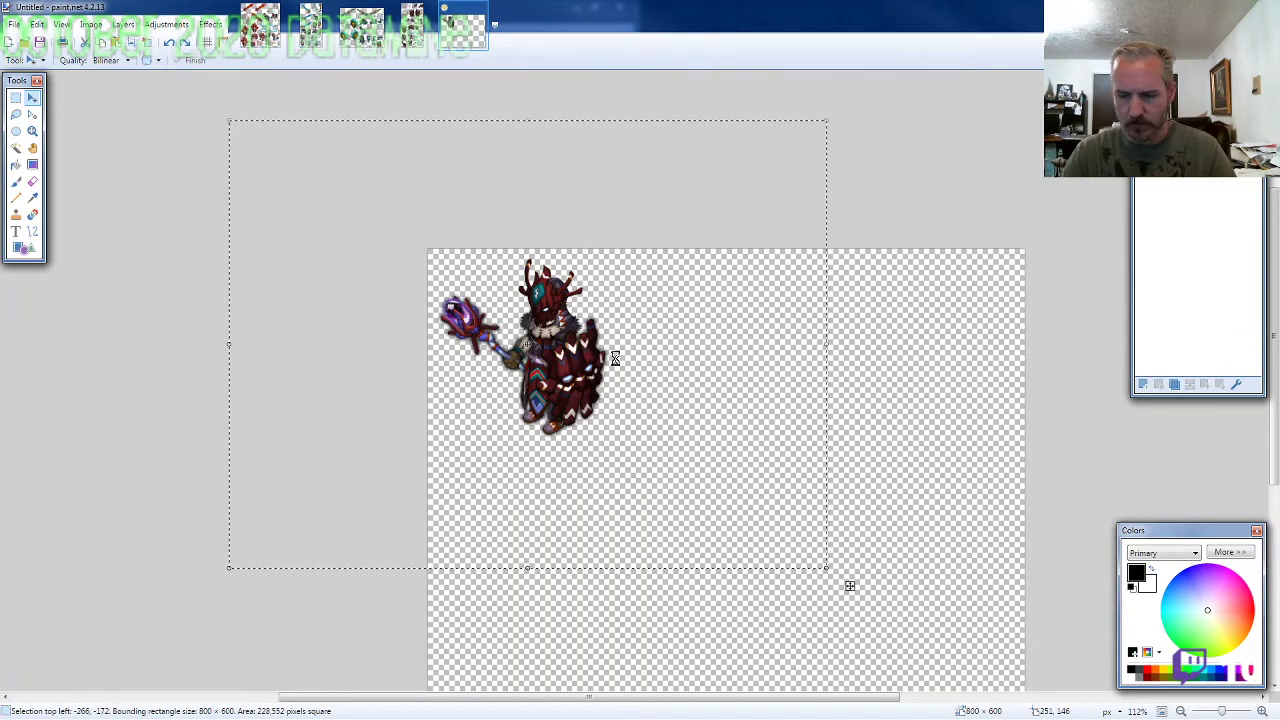
Step: Resize the canvas to 260 × 260 pixels with the top-left anchor and nudge the figure one pixel to the right
{"action": "key", "text": "ctrl+shift+r"}
{"action": "type", "text": "260260"}
{"action": "key", "text": "Return"}
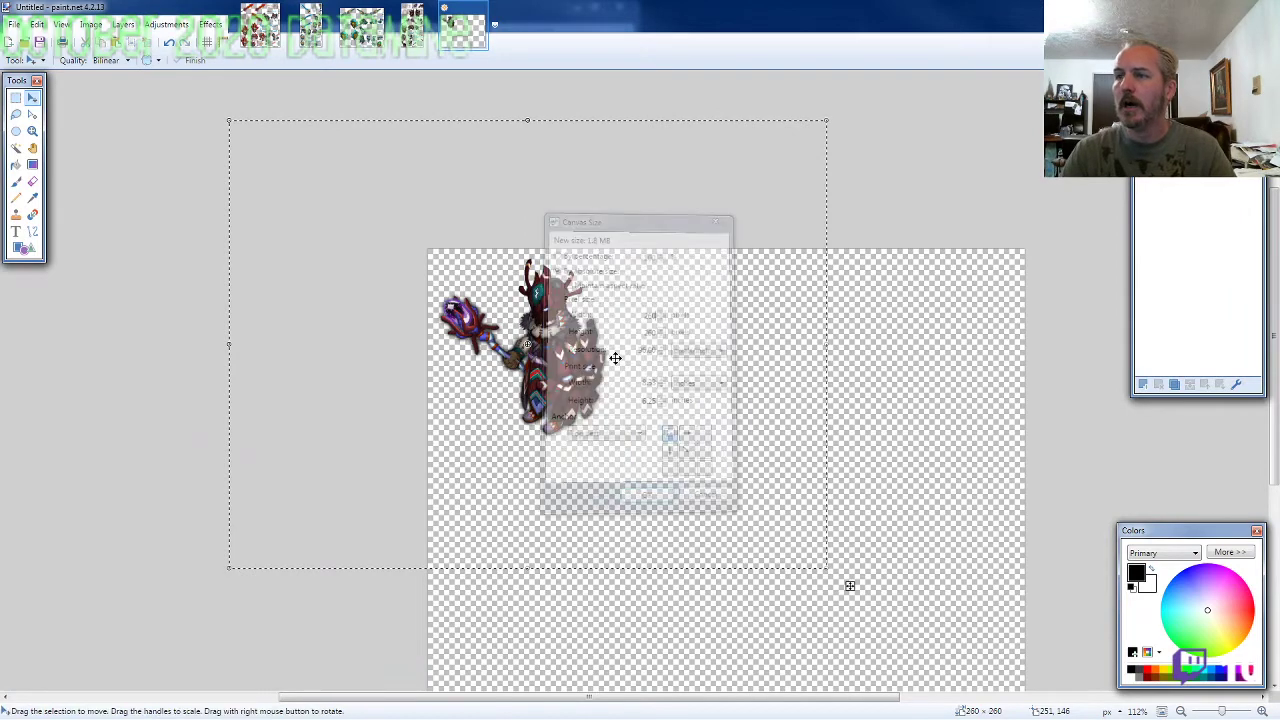
{"action": "key", "text": "s"}
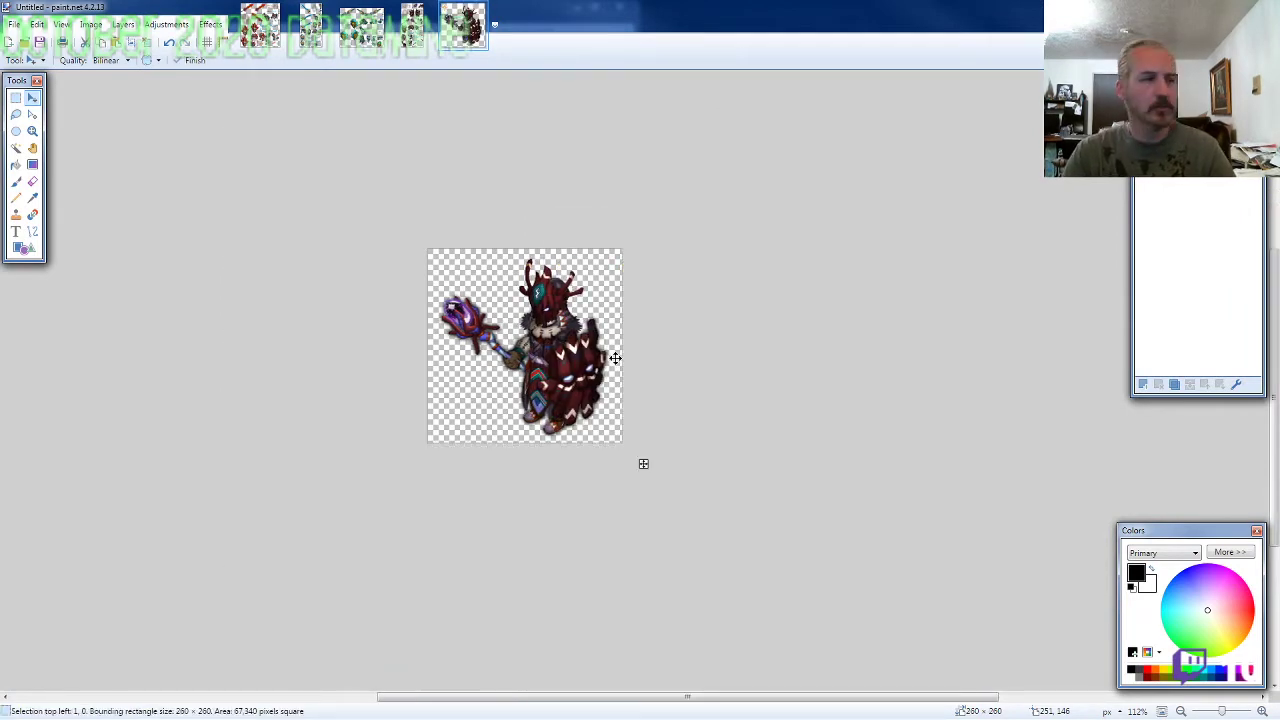
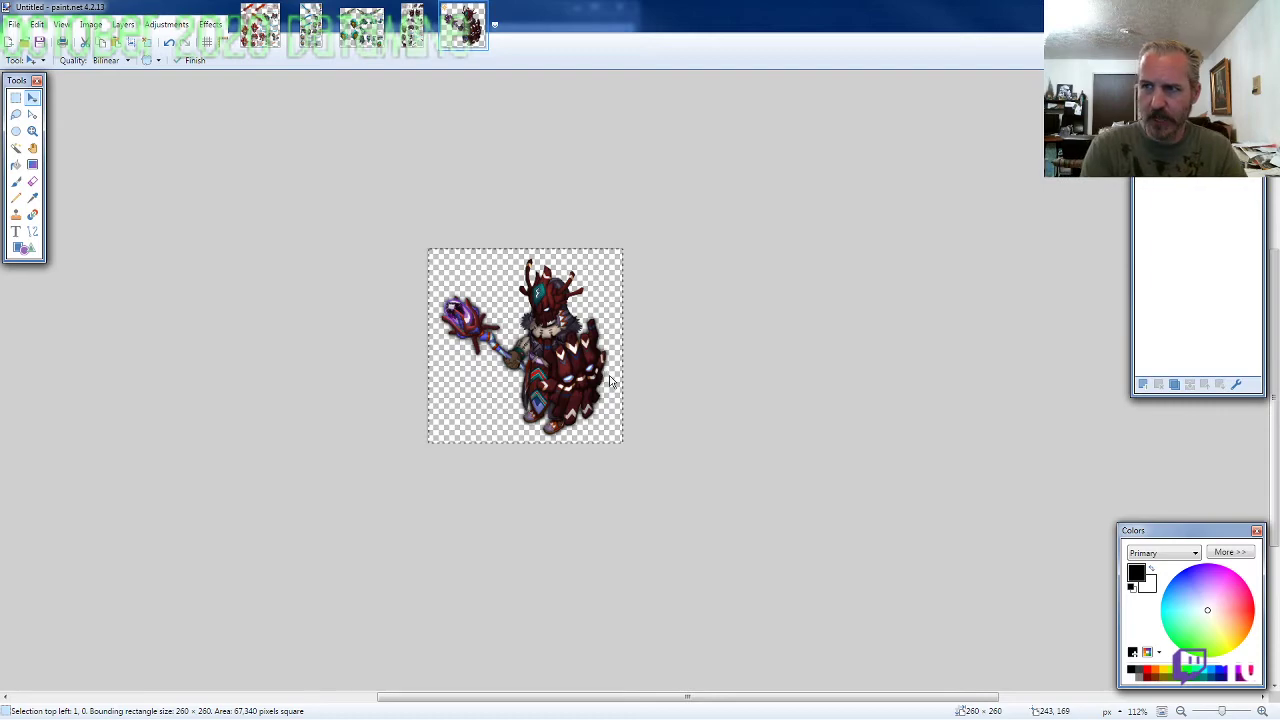
Step: Save the figure as PNG ARMOR2-WF-M-EVO2 in the 2020-10 folder, then close it and its source part sheet
{"action": "key", "text": "ctrl+s"}
{"action": "type", "text": "ARMOR2"}
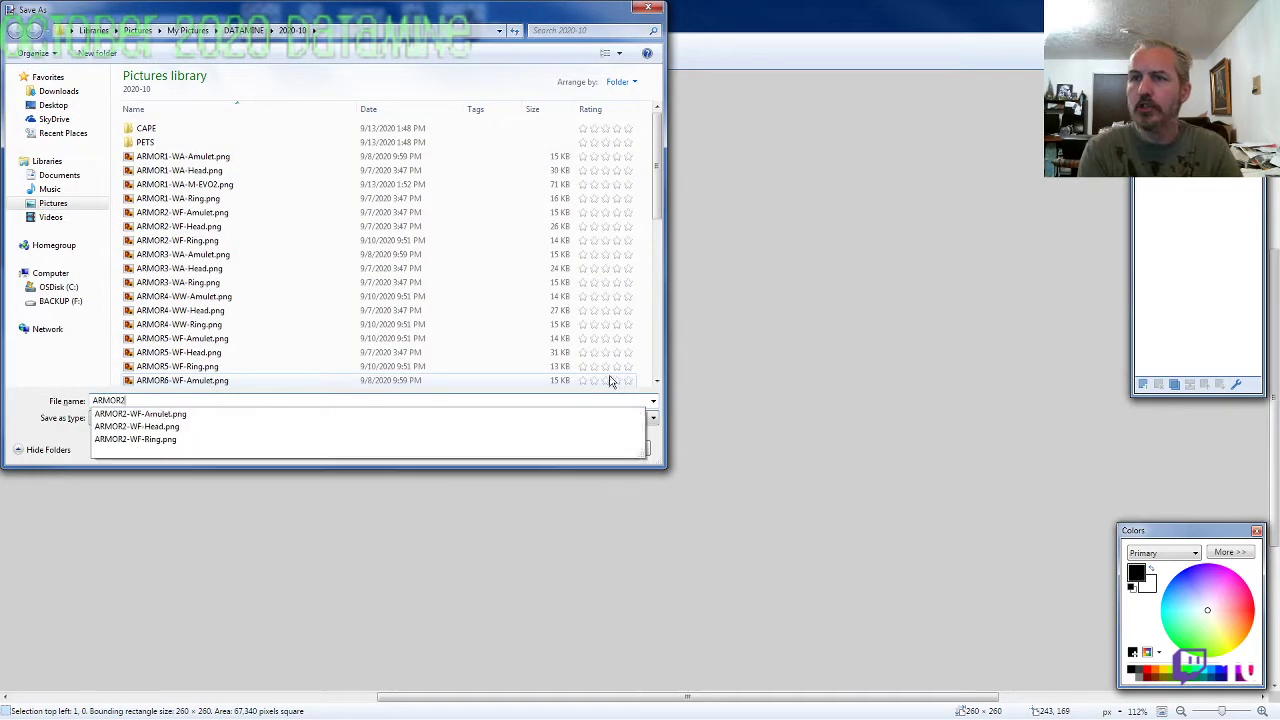
{"action": "type", "text": "-WF-M-EVO2"}
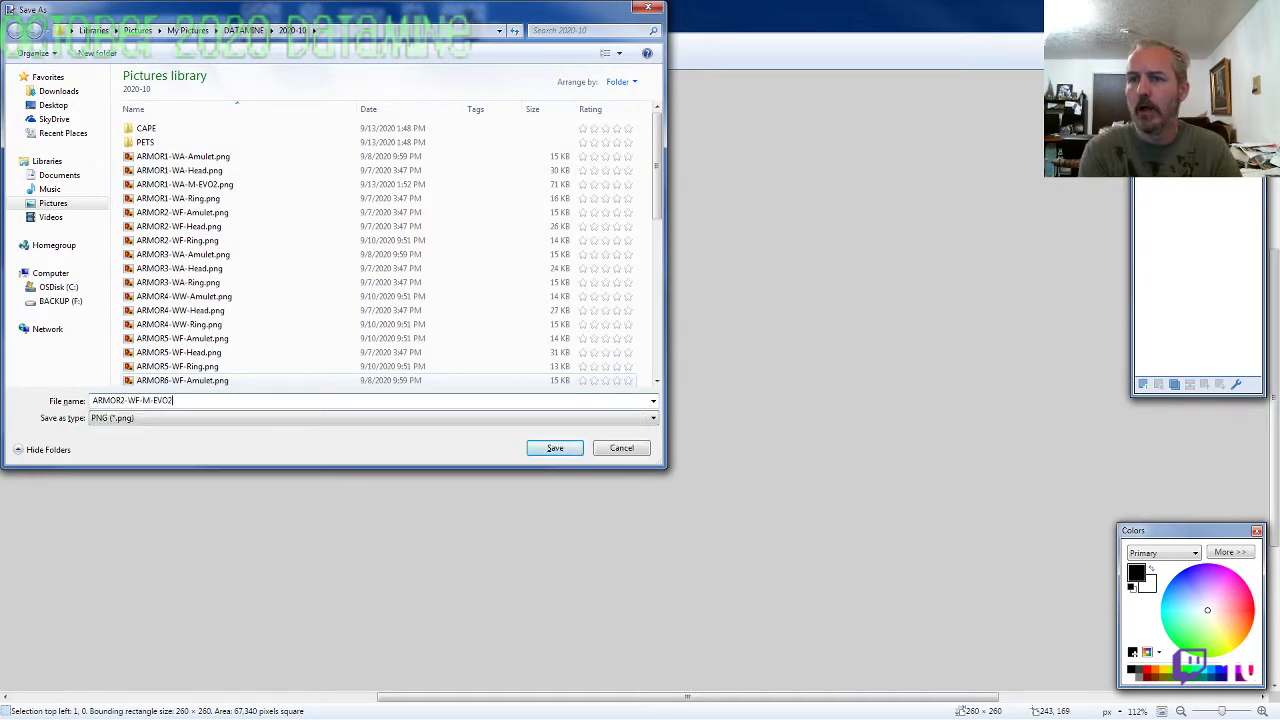
{"action": "key", "text": "Return"}
{"action": "key", "text": "Return"}
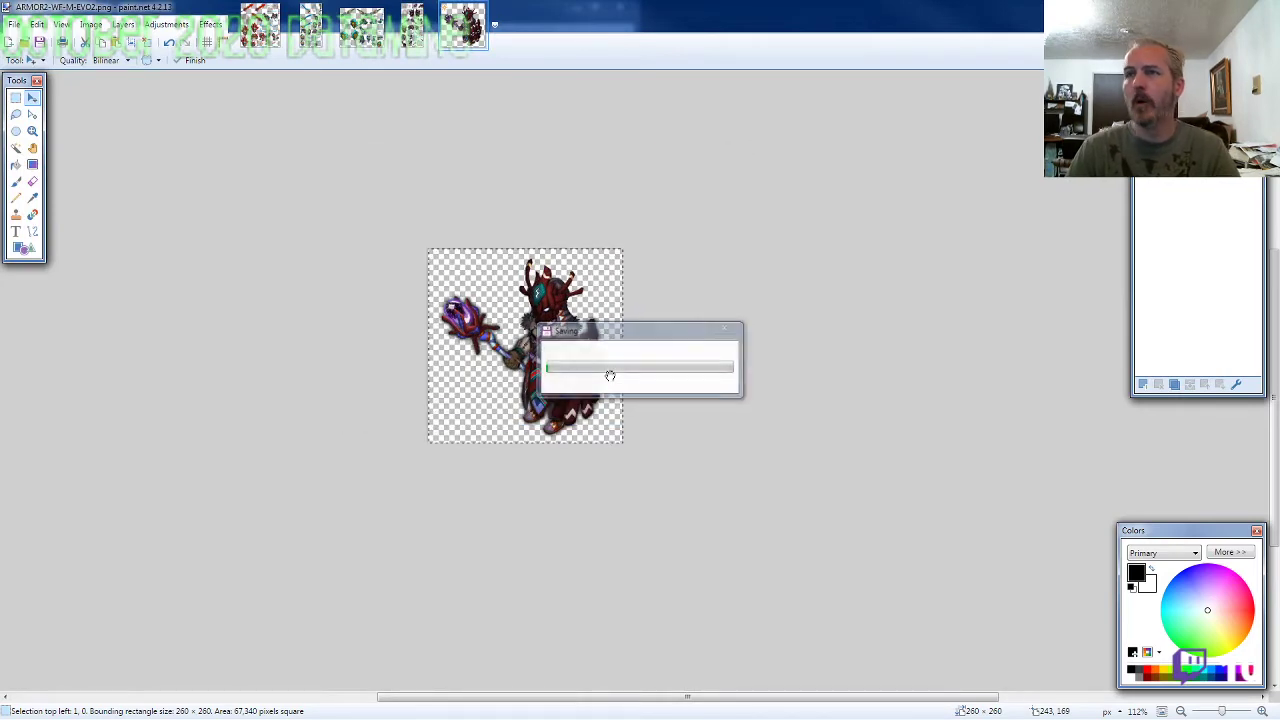
{"action": "key", "text": "ctrl+w"}
{"action": "key", "text": "ctrl+w"}
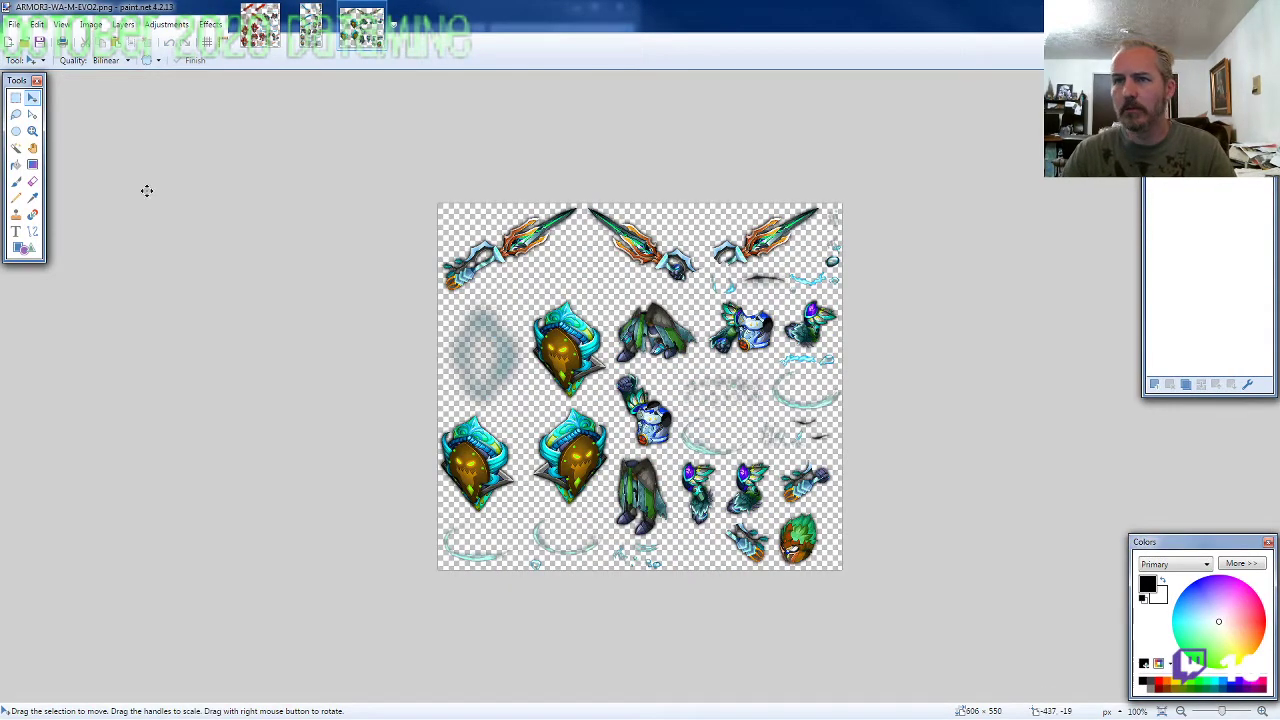
Step: Select and copy the leafy green and brown helmet head from the ARMOR3-WA-M-EVO2 sheet using the Lasso
{"action": "left_click", "coordinate": [15, 114]}
{"action": "scroll", "coordinate": [820, 560], "scroll_direction": "up", "scroll_amount": 4}
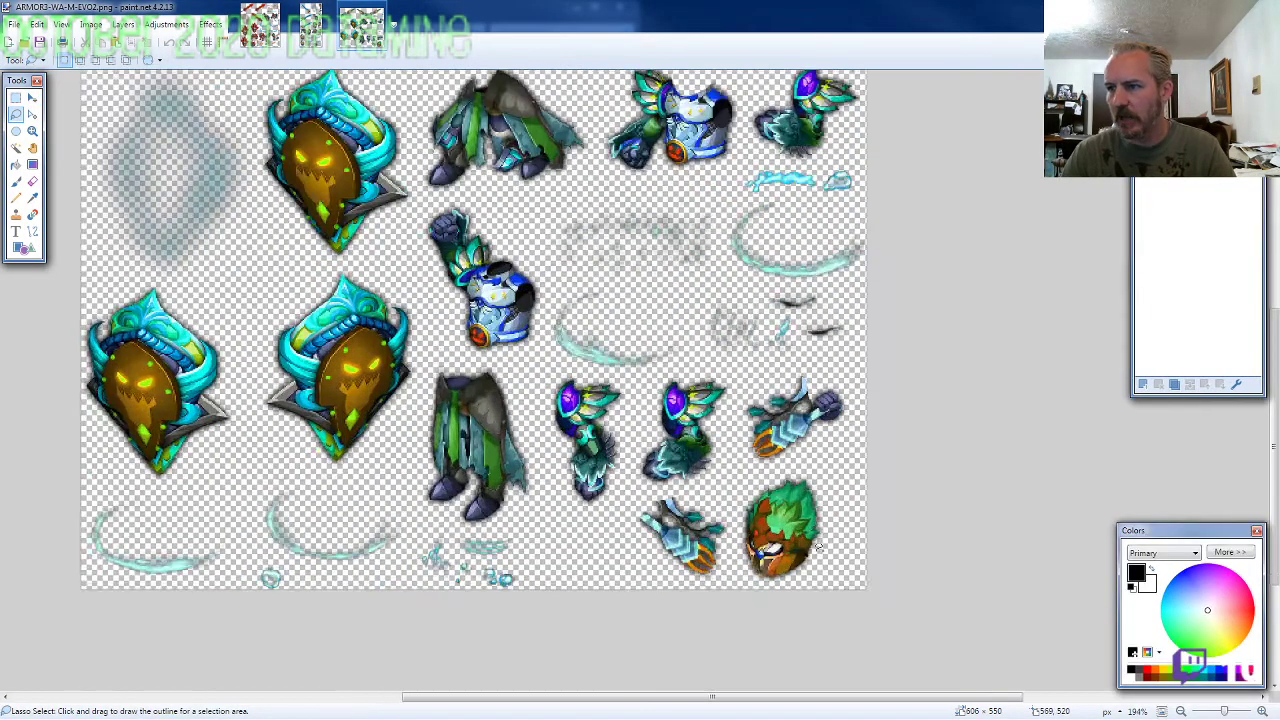
{"action": "mouse_move", "coordinate": [806, 612]}
{"action": "left_mouse_down"}
{"action": "mouse_move", "coordinate": [848, 480]}
{"action": "mouse_move", "coordinate": [795, 392]}
{"action": "mouse_move", "coordinate": [686, 416]}
{"action": "mouse_move", "coordinate": [650, 490]}
{"action": "mouse_move", "coordinate": [655, 570]}
{"action": "mouse_move", "coordinate": [704, 630]}
{"action": "left_mouse_up"}
Step: Create a new 800 × 600 pixel image with a transparent background and paste the helmet head in its upper middle
{"action": "key", "text": "ctrl+n"}
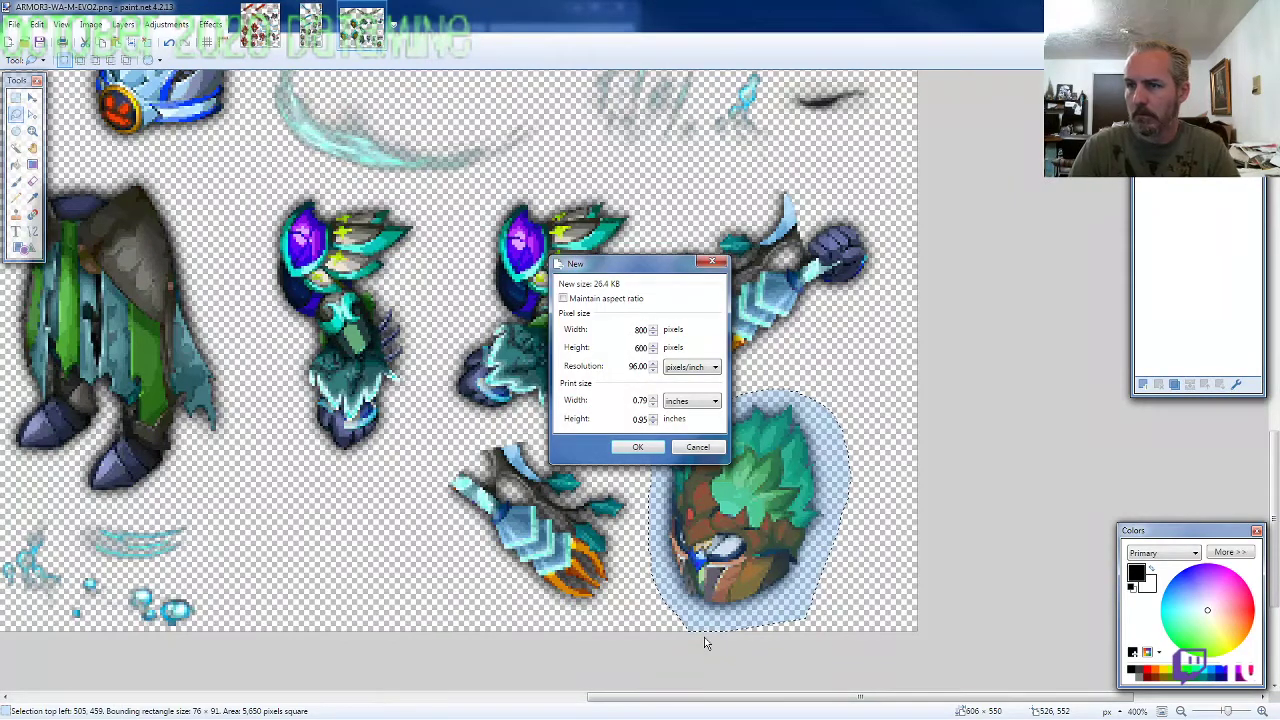
{"action": "key", "text": "Return"}
{"action": "key", "text": "Delete"}
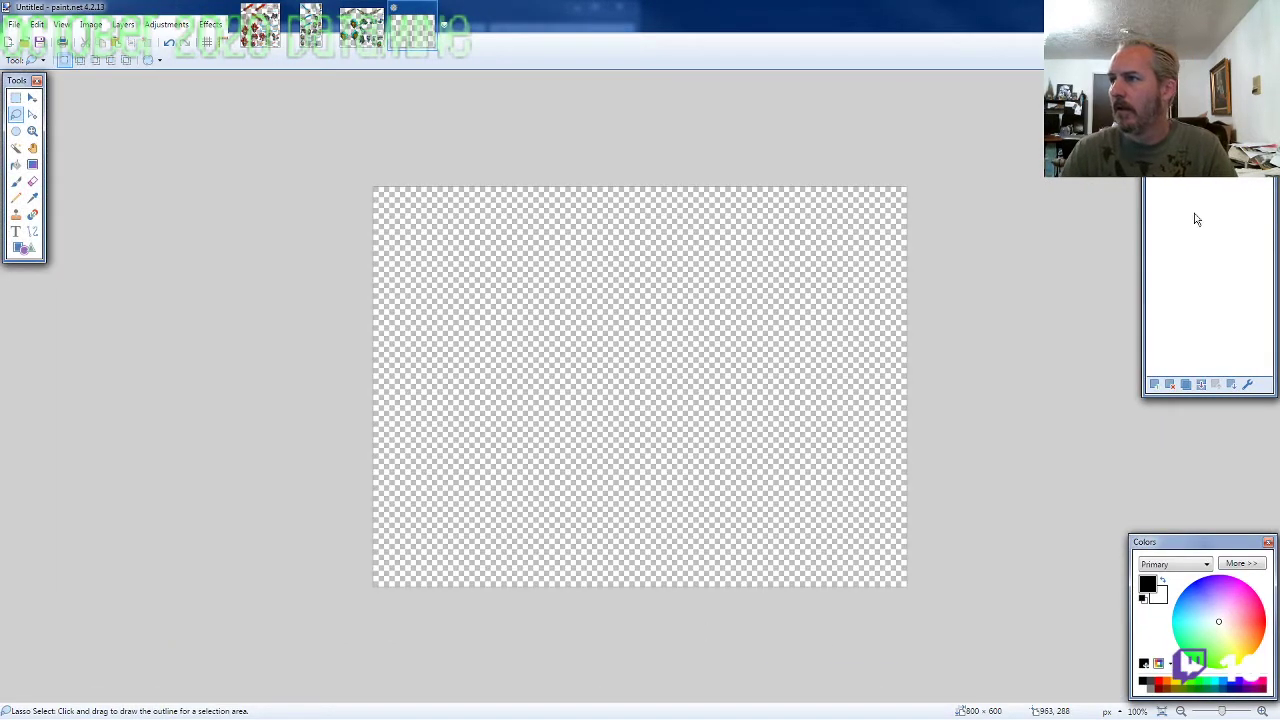
{"action": "key", "text": "ctrl+v"}
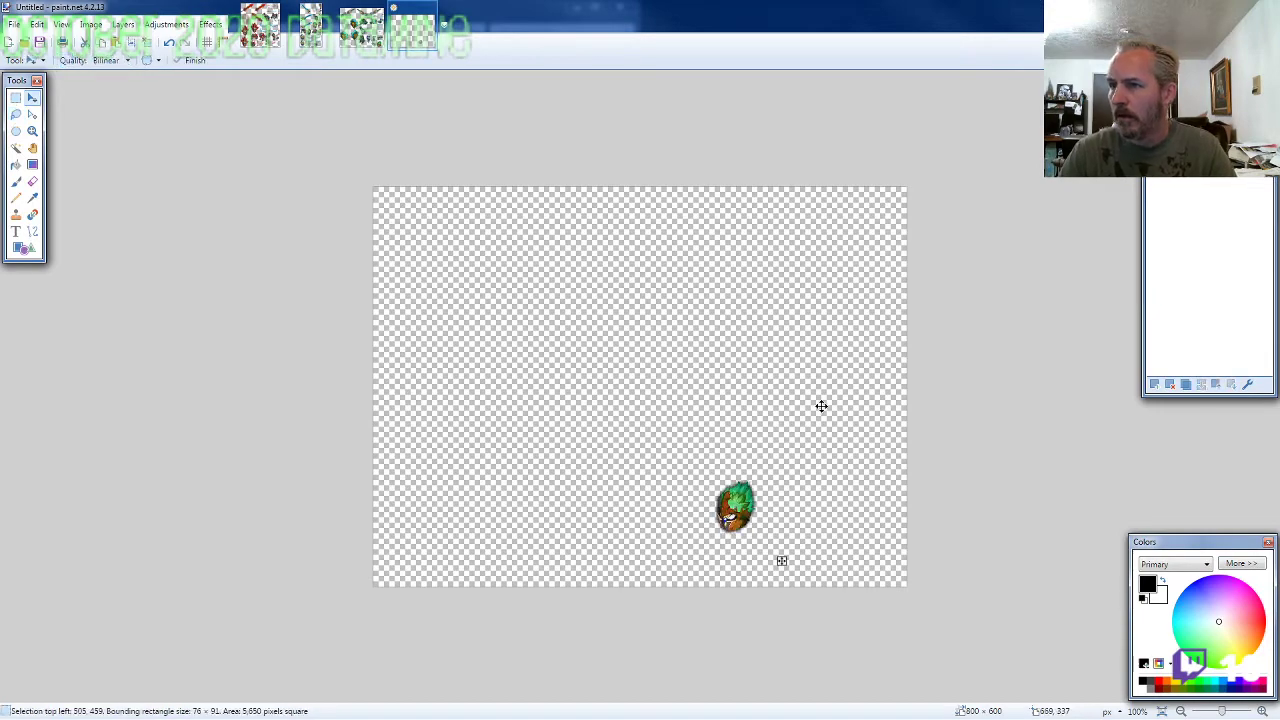
{"action": "left_click_drag", "start_coordinate": [820, 406], "coordinate": [757, 229]}
Step: Lasso and copy the blue-and-white torso with the lowered arm from the upper part of the ARMOR3-WA-M-EVO2 sheet
{"action": "left_click", "coordinate": [362, 43]}
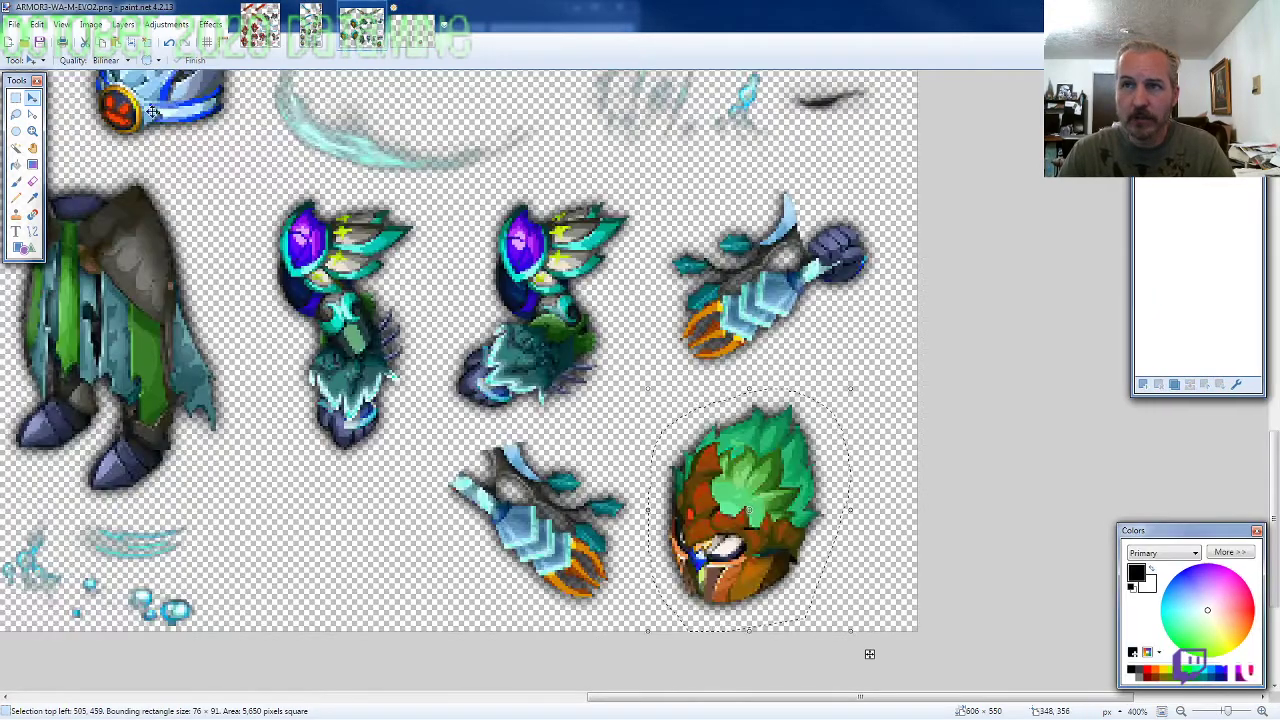
{"action": "left_click", "coordinate": [16, 114]}
{"action": "scroll", "coordinate": [437, 363], "scroll_direction": "up", "scroll_amount": 5}
{"action": "scroll", "coordinate": [652, 394], "scroll_direction": "up", "scroll_amount": 1}
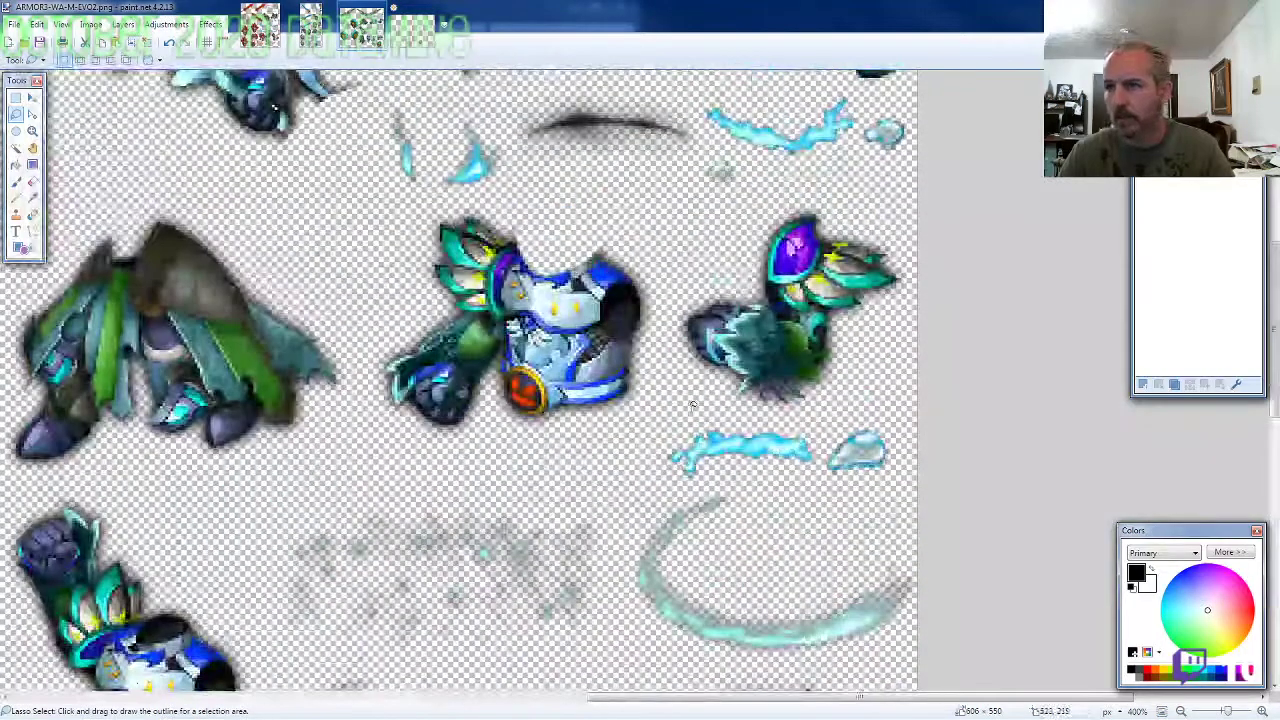
{"action": "mouse_move", "coordinate": [653, 392]}
{"action": "left_mouse_down"}
{"action": "mouse_move", "coordinate": [654, 264]}
{"action": "mouse_move", "coordinate": [470, 205]}
{"action": "mouse_move", "coordinate": [388, 295]}
{"action": "mouse_move", "coordinate": [368, 385]}
{"action": "mouse_move", "coordinate": [438, 439]}
{"action": "mouse_move", "coordinate": [591, 437]}
{"action": "left_mouse_up"}
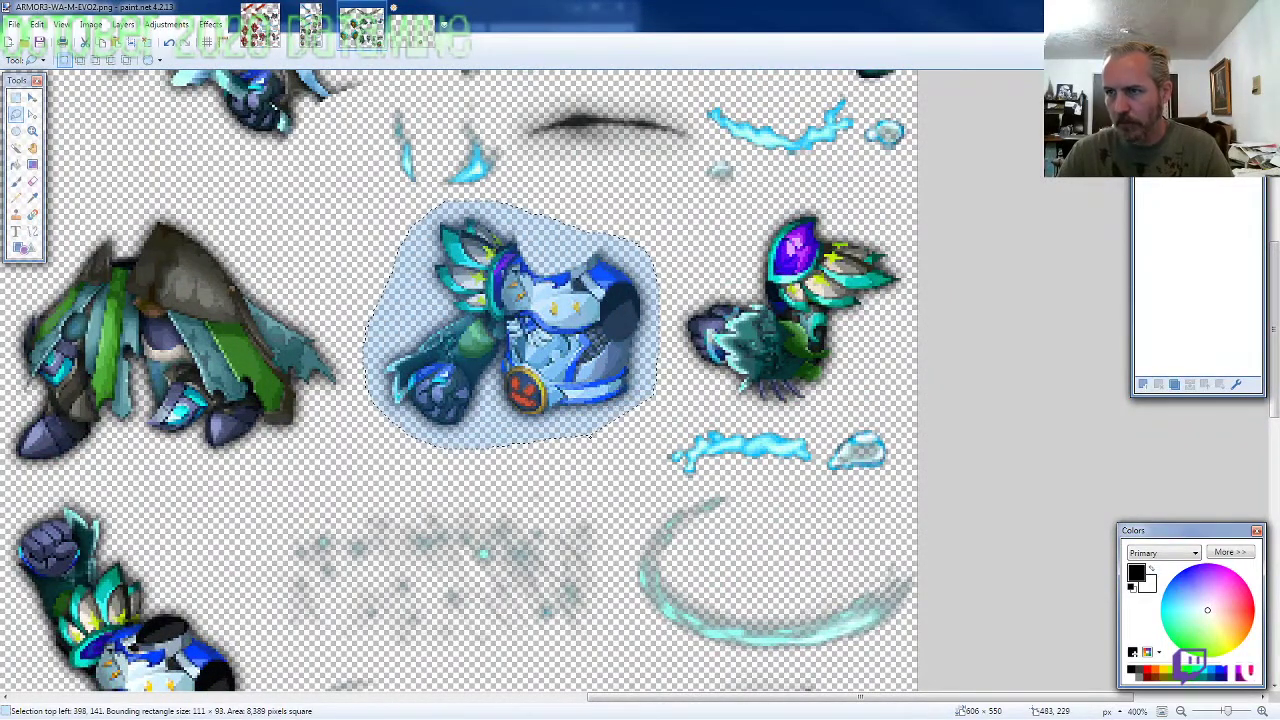
Step: Paste the torso onto a new layer beneath the head and align its neck with the helmet
{"action": "key", "text": "ctrl+Tab"}
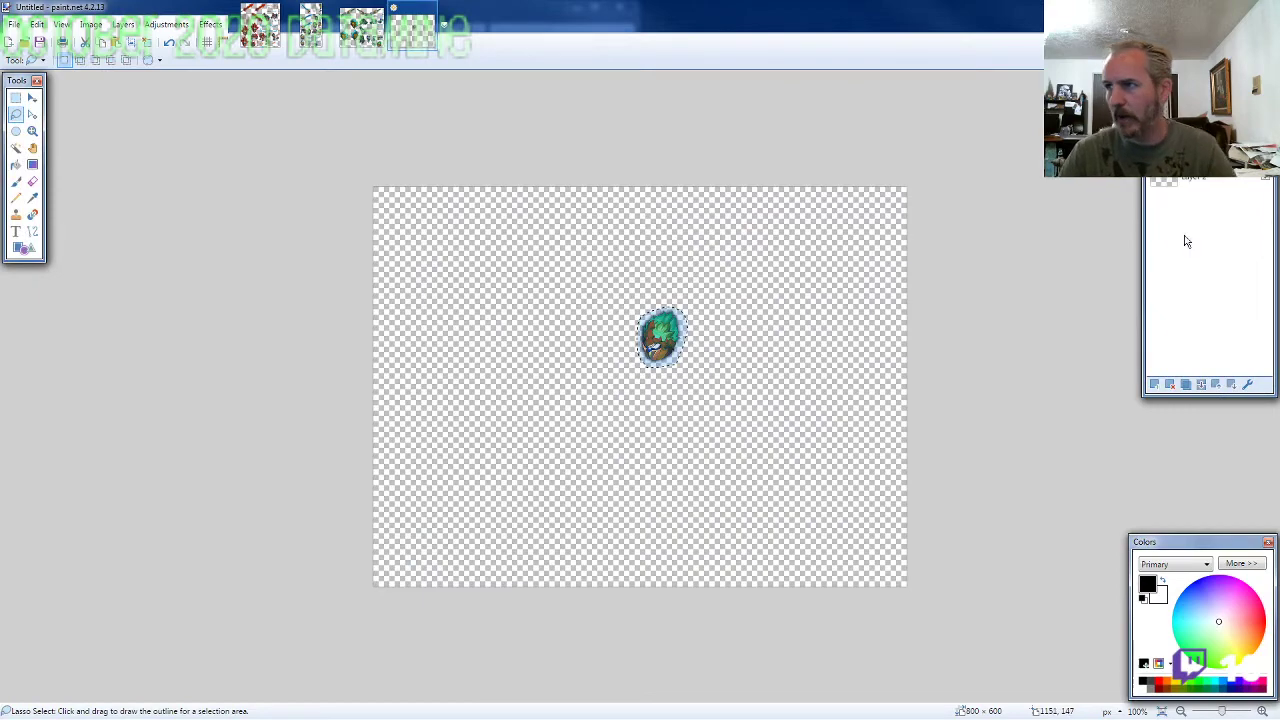
{"action": "scroll", "coordinate": [748, 394], "scroll_direction": "up", "scroll_amount": 7}
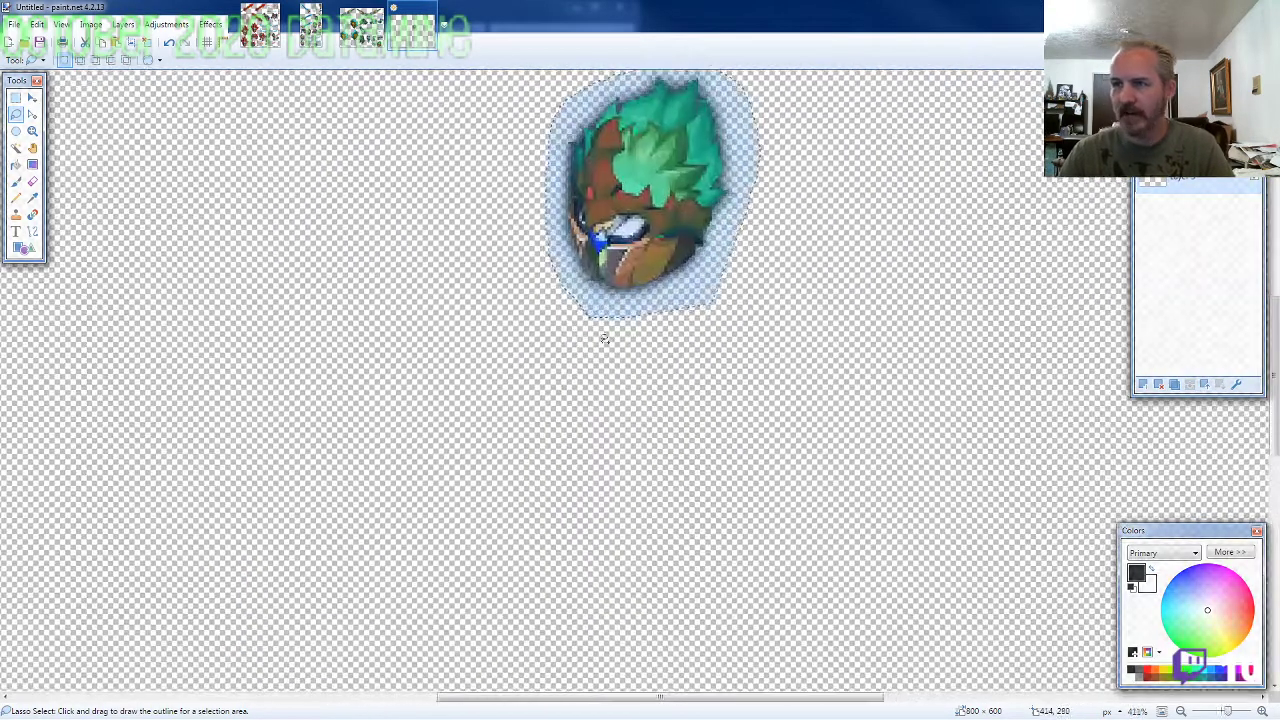
{"action": "key", "text": "ctrl+v"}
{"action": "left_click_drag", "start_coordinate": [1000, 461], "coordinate": [815, 535]}
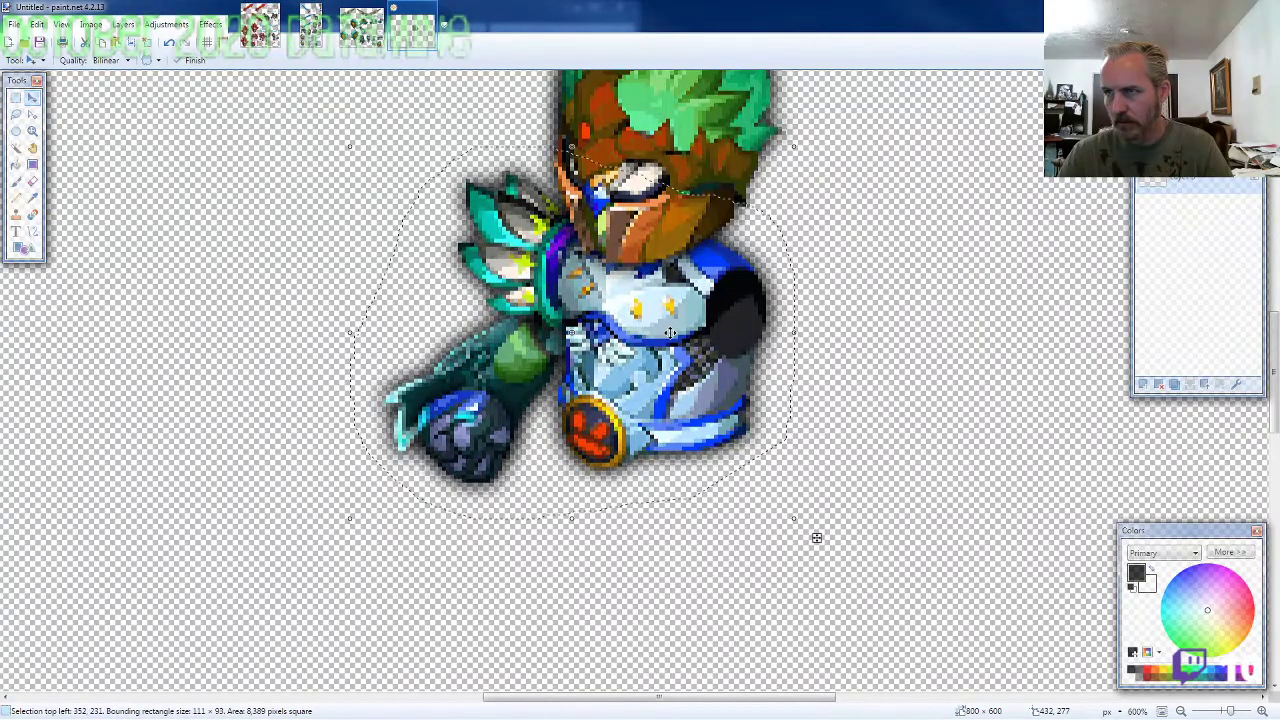
{"action": "scroll", "coordinate": [790, 521], "scroll_direction": "down", "scroll_amount": 3}
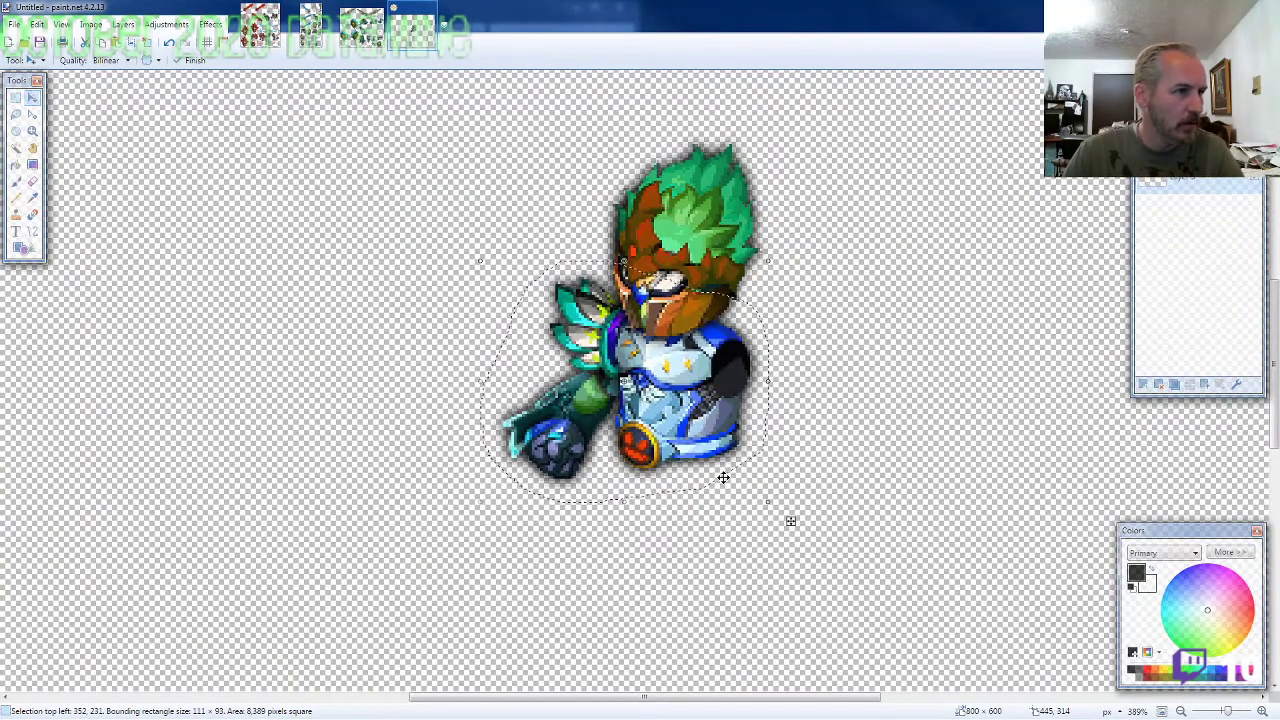
{"action": "scroll", "coordinate": [723, 477], "scroll_direction": "down", "scroll_amount": 2}
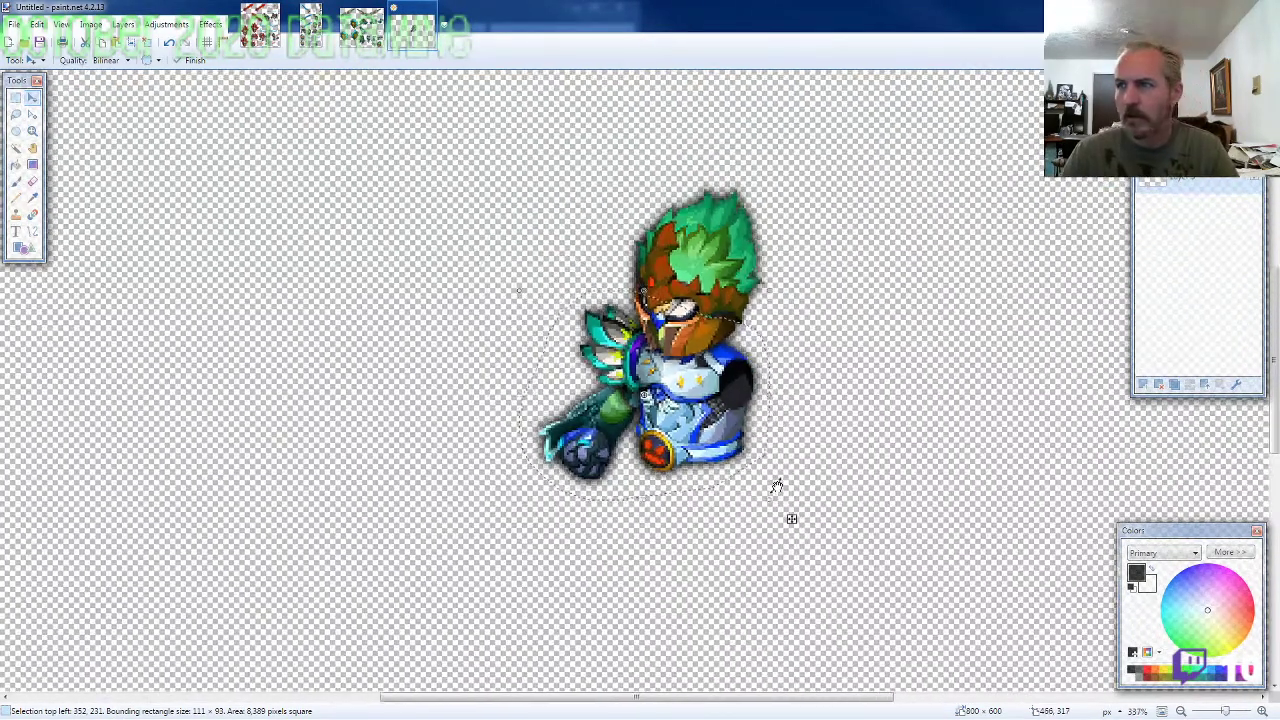
{"action": "left_click_drag", "start_coordinate": [723, 424], "coordinate": [725, 423]}
Step: Lasso and copy the standing legs with the green and teal cloth from the lower part of the ARMOR3 sheet
{"action": "left_click", "coordinate": [361, 27]}
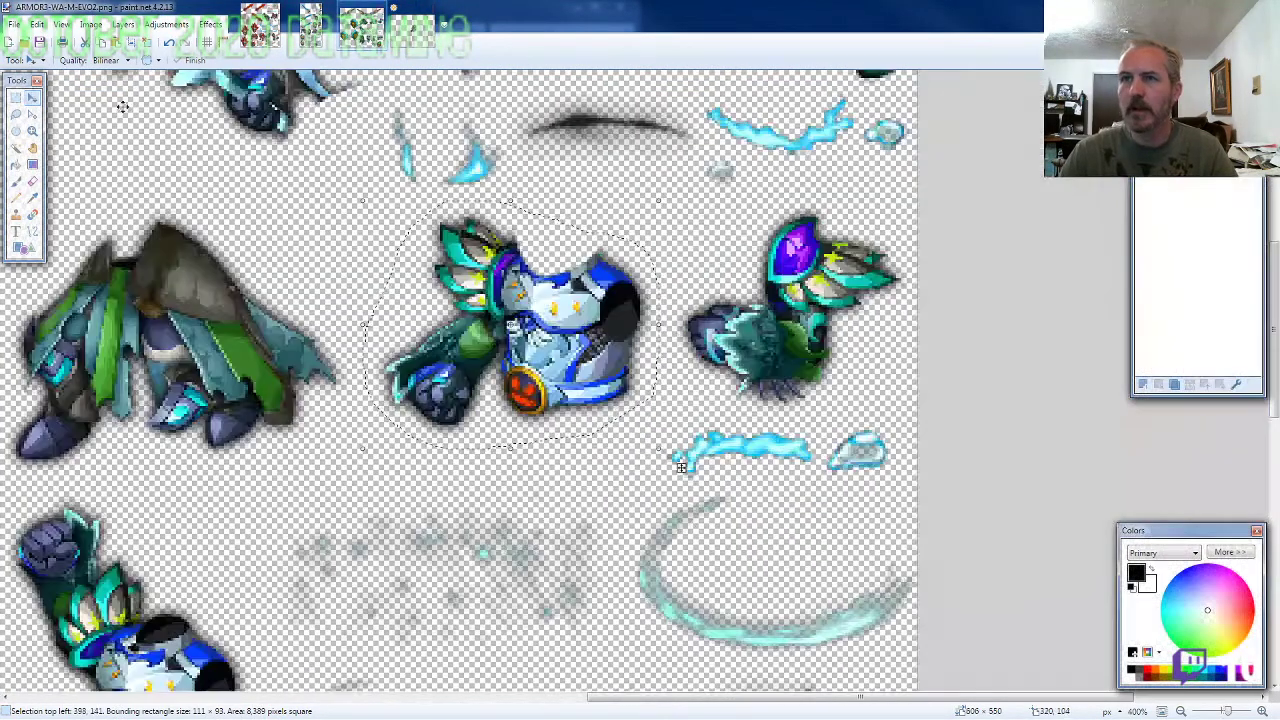
{"action": "left_click", "coordinate": [16, 114]}
{"action": "scroll", "coordinate": [690, 388], "scroll_direction": "down", "scroll_amount": 3}
{"action": "scroll", "coordinate": [731, 393], "scroll_direction": "down", "scroll_amount": 1}
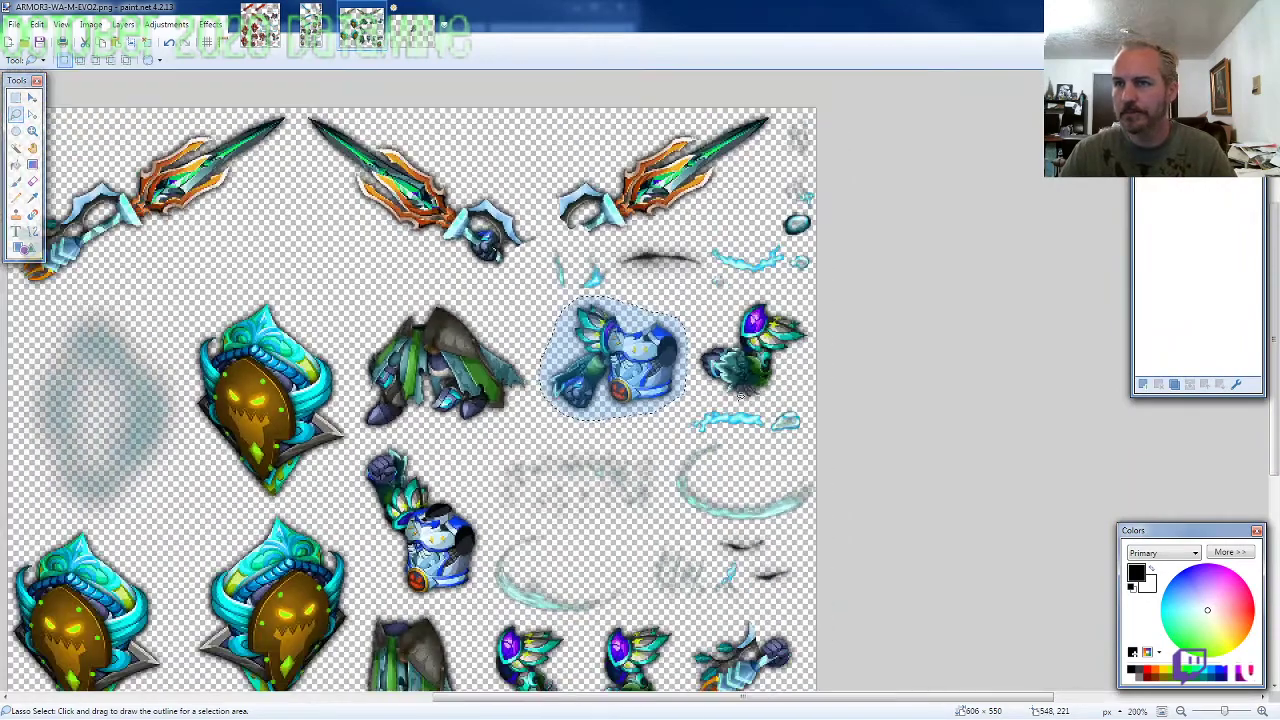
{"action": "scroll", "coordinate": [640, 420], "scroll_direction": "down", "scroll_amount": 3}
{"action": "scroll", "coordinate": [534, 461], "scroll_direction": "up", "scroll_amount": 2}
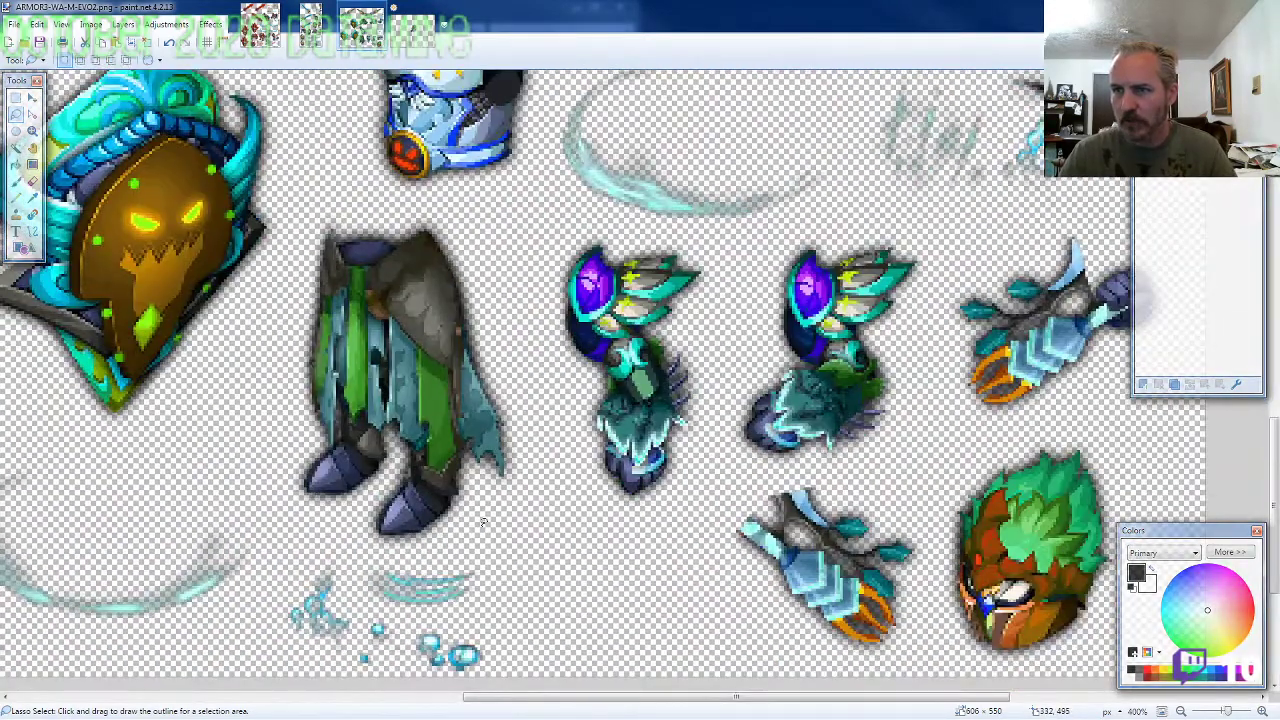
{"action": "mouse_move", "coordinate": [466, 540]}
{"action": "left_mouse_down"}
{"action": "mouse_move", "coordinate": [545, 462]}
{"action": "mouse_move", "coordinate": [470, 248]}
{"action": "mouse_move", "coordinate": [395, 210]}
{"action": "mouse_move", "coordinate": [290, 330]}
{"action": "mouse_move", "coordinate": [280, 450]}
{"action": "mouse_move", "coordinate": [370, 530]}
{"action": "mouse_move", "coordinate": [462, 542]}
{"action": "left_mouse_up"}
{"action": "left_click_drag", "start_coordinate": [366, 549], "coordinate": [467, 522]}
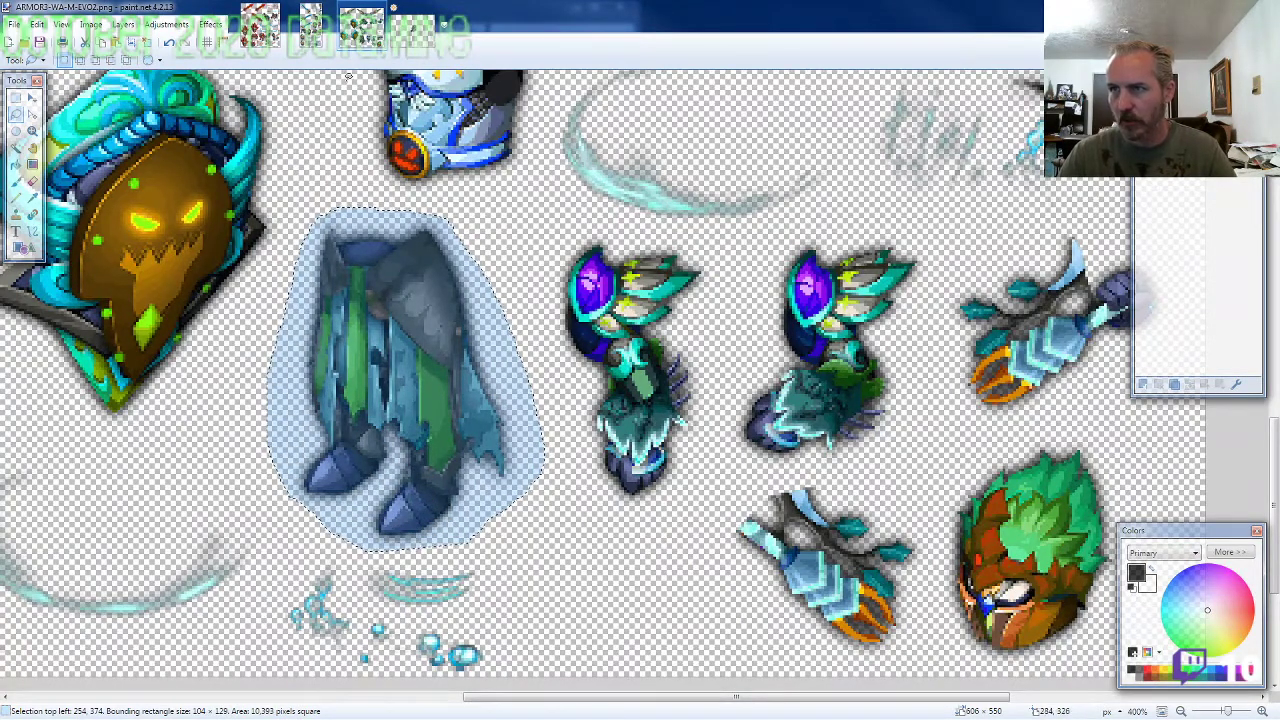
Step: Paste the standing legs onto a new layer beneath the torso and align them under the belt
{"action": "left_click", "coordinate": [414, 30]}
{"action": "key", "text": "ctrl+shift+n"}
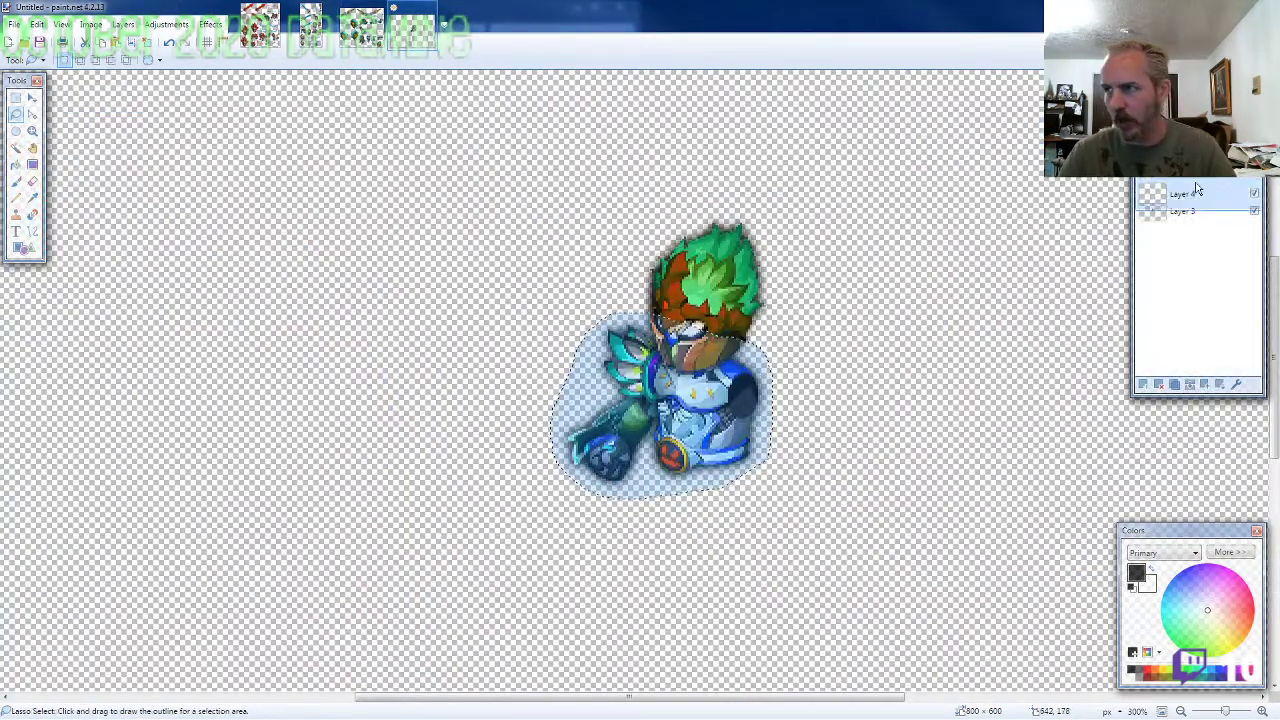
{"action": "key", "text": "ctrl+v"}
{"action": "left_click_drag", "start_coordinate": [507, 502], "coordinate": [764, 491]}
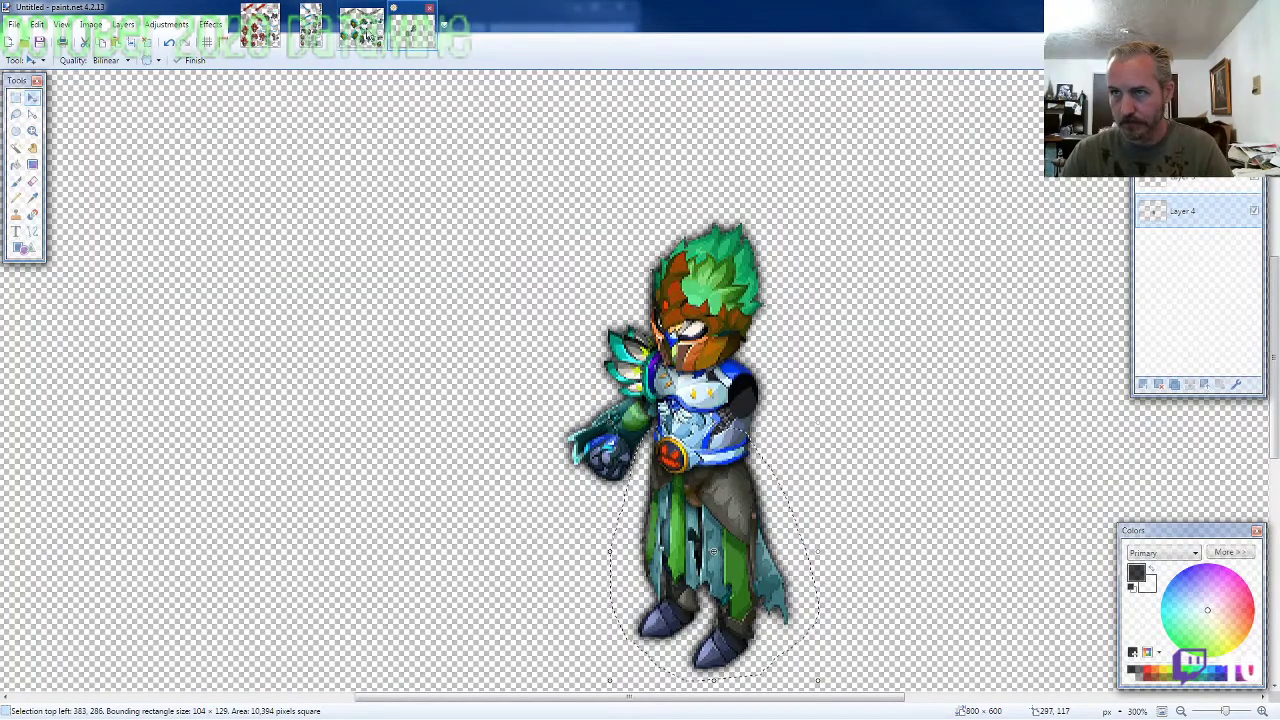
Step: Lasso and copy the straight hanging arm with the purple shoulder guard, beside the standing legs on the ARMOR3 sheet
{"action": "left_click", "coordinate": [362, 25]}
{"action": "left_click", "coordinate": [15, 114]}
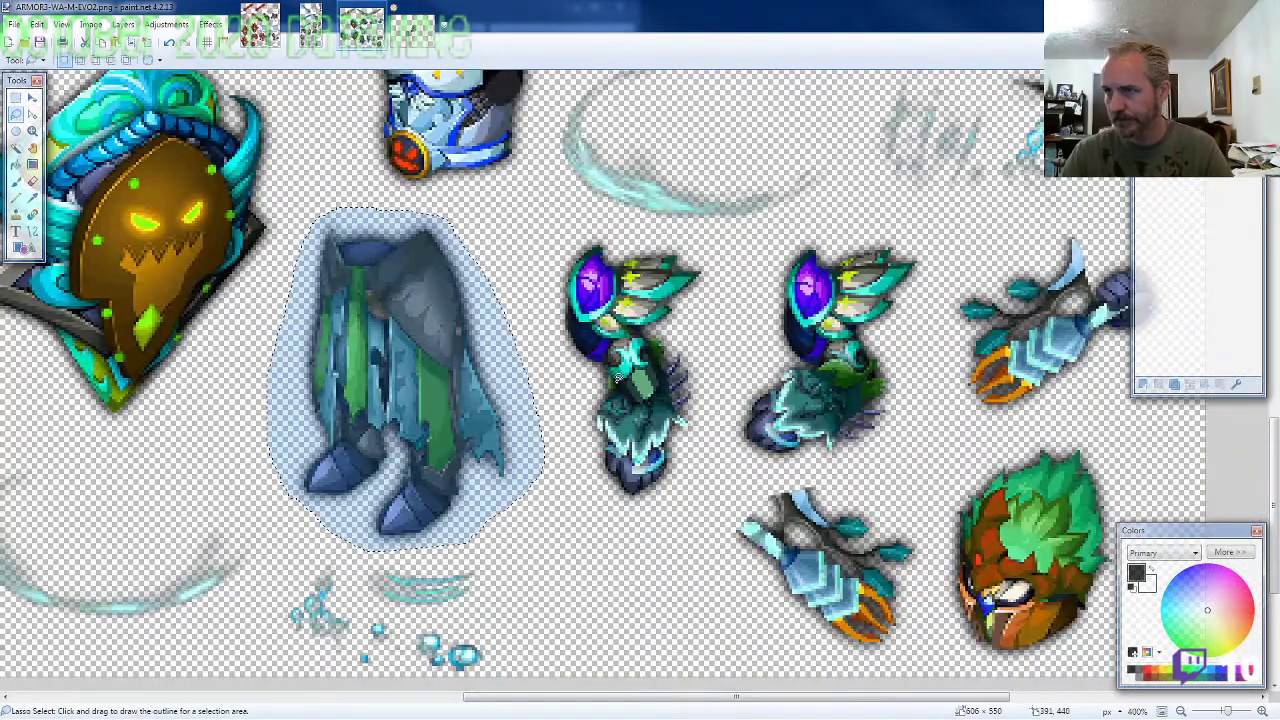
{"action": "left_click", "coordinate": [716, 400]}
{"action": "mouse_move", "coordinate": [714, 283]}
{"action": "left_mouse_down"}
{"action": "mouse_move", "coordinate": [665, 240]}
{"action": "mouse_move", "coordinate": [598, 240]}
{"action": "mouse_move", "coordinate": [552, 300]}
{"action": "mouse_move", "coordinate": [564, 403]}
{"action": "mouse_move", "coordinate": [592, 480]}
{"action": "mouse_move", "coordinate": [688, 506]}
{"action": "mouse_move", "coordinate": [716, 430]}
{"action": "left_mouse_up"}
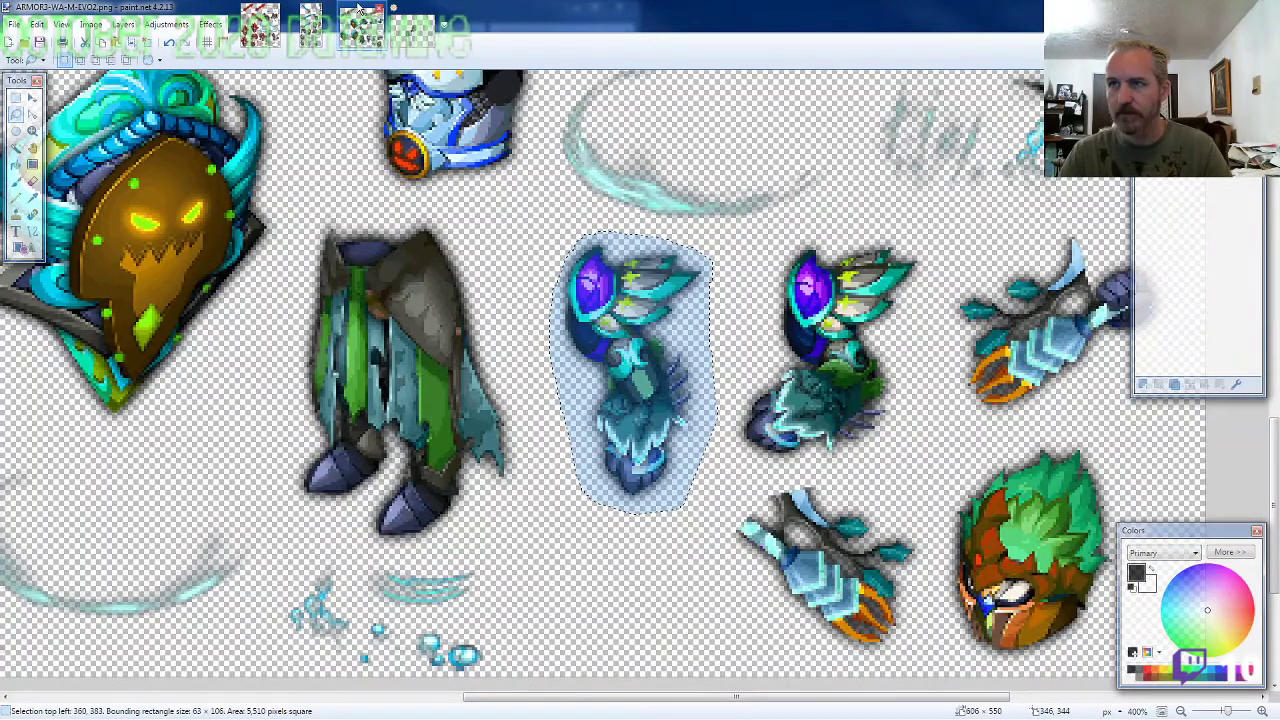
Step: Paste the hanging arm onto a new layer above the torso and fit it over the figure's empty shoulder socket
{"action": "left_click", "coordinate": [413, 28]}
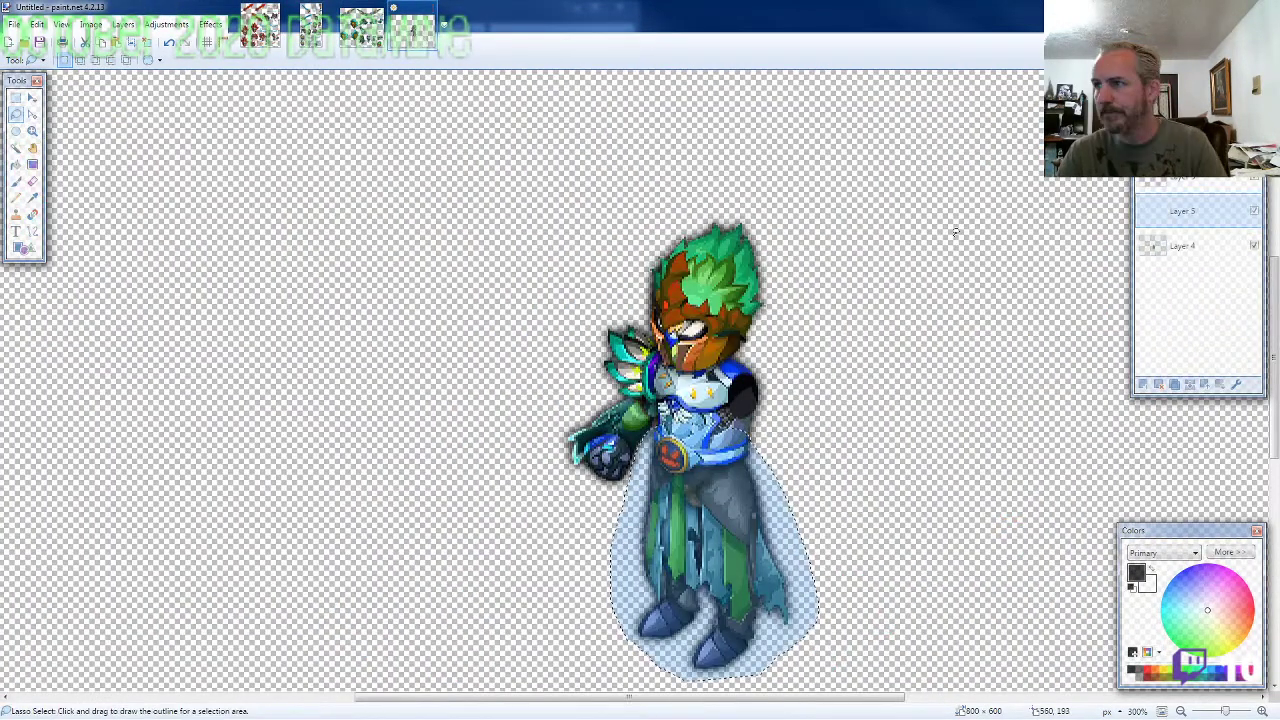
{"action": "key", "text": "ctrl+shift+v"}
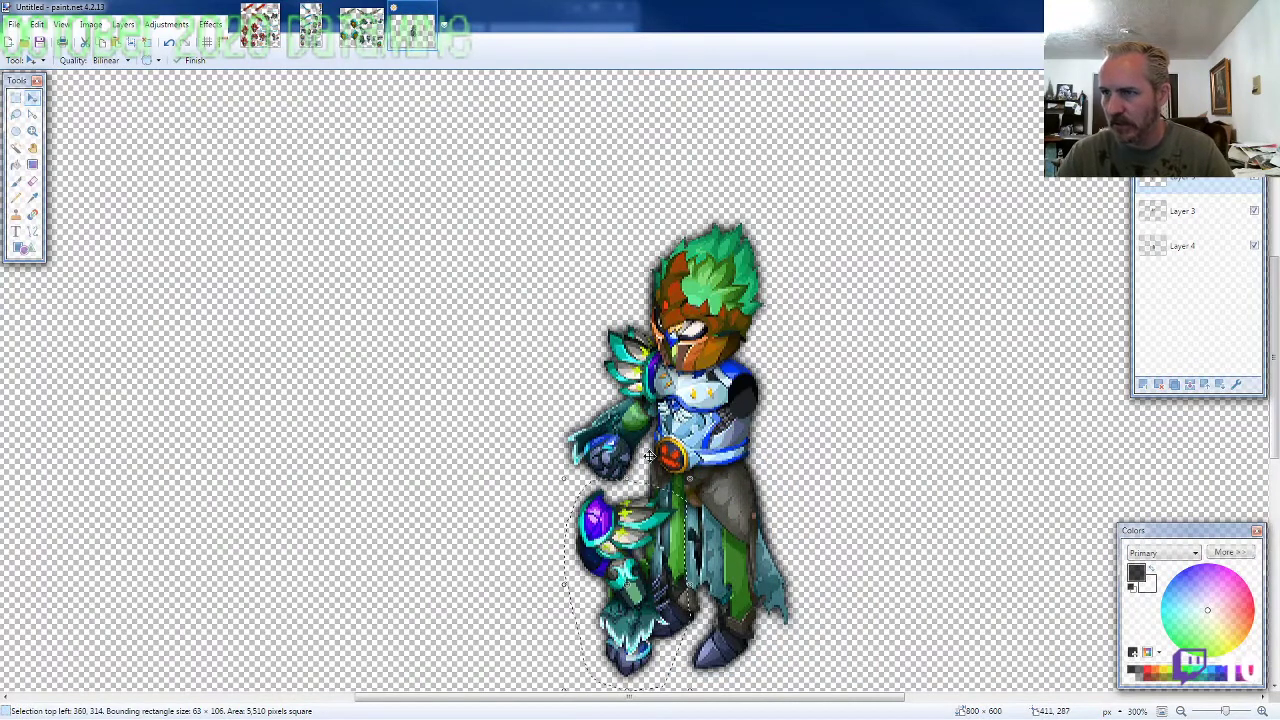
{"action": "left_click_drag", "start_coordinate": [610, 545], "coordinate": [756, 399]}
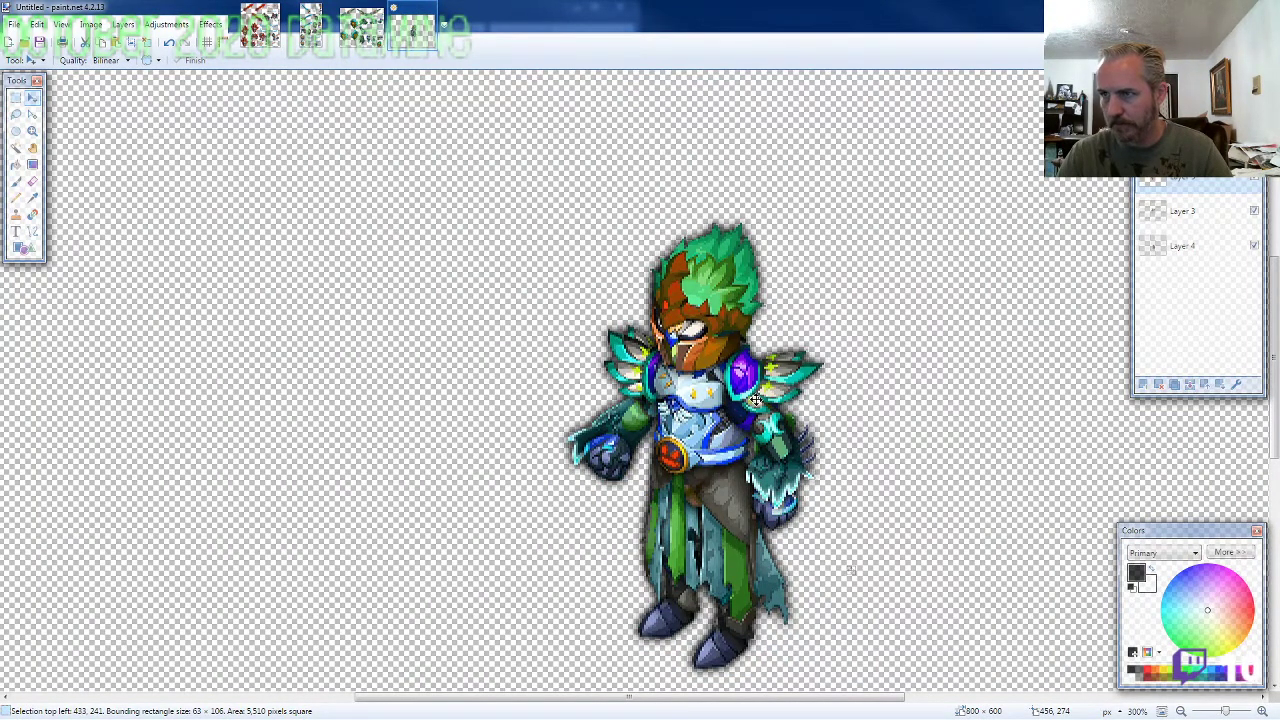
{"action": "scroll", "coordinate": [851, 569], "scroll_direction": "down", "scroll_amount": 2}
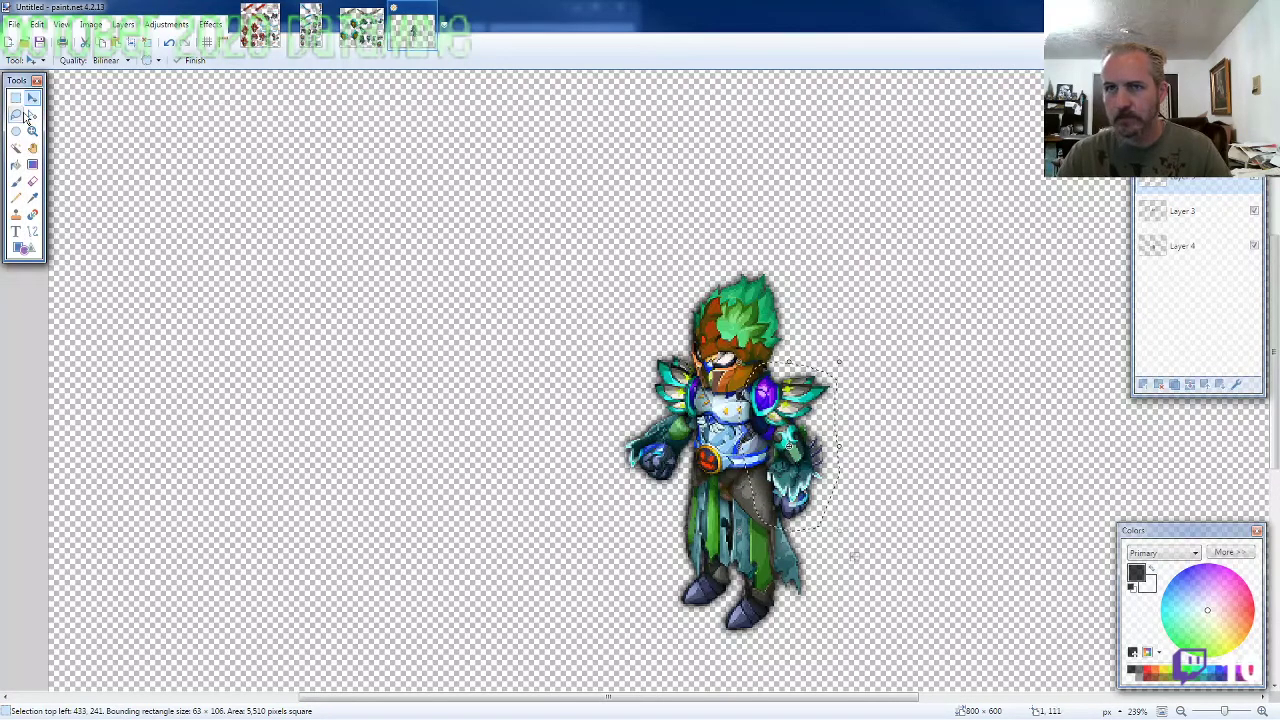
Step: Lasso and copy the large shield with the glowing face, beside the standing legs on the ARMOR3 sheet
{"action": "left_click", "coordinate": [19, 114]}
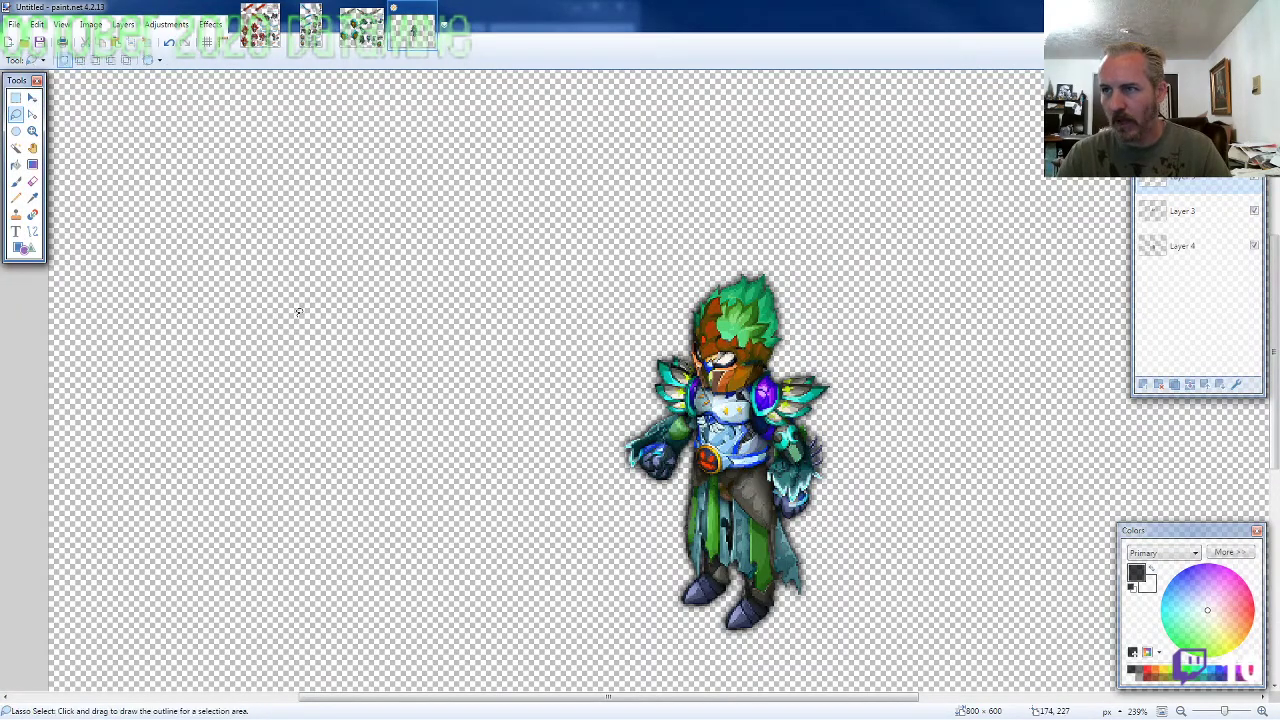
{"action": "left_click", "coordinate": [368, 38]}
{"action": "scroll", "coordinate": [606, 498], "scroll_direction": "down", "scroll_amount": 1}
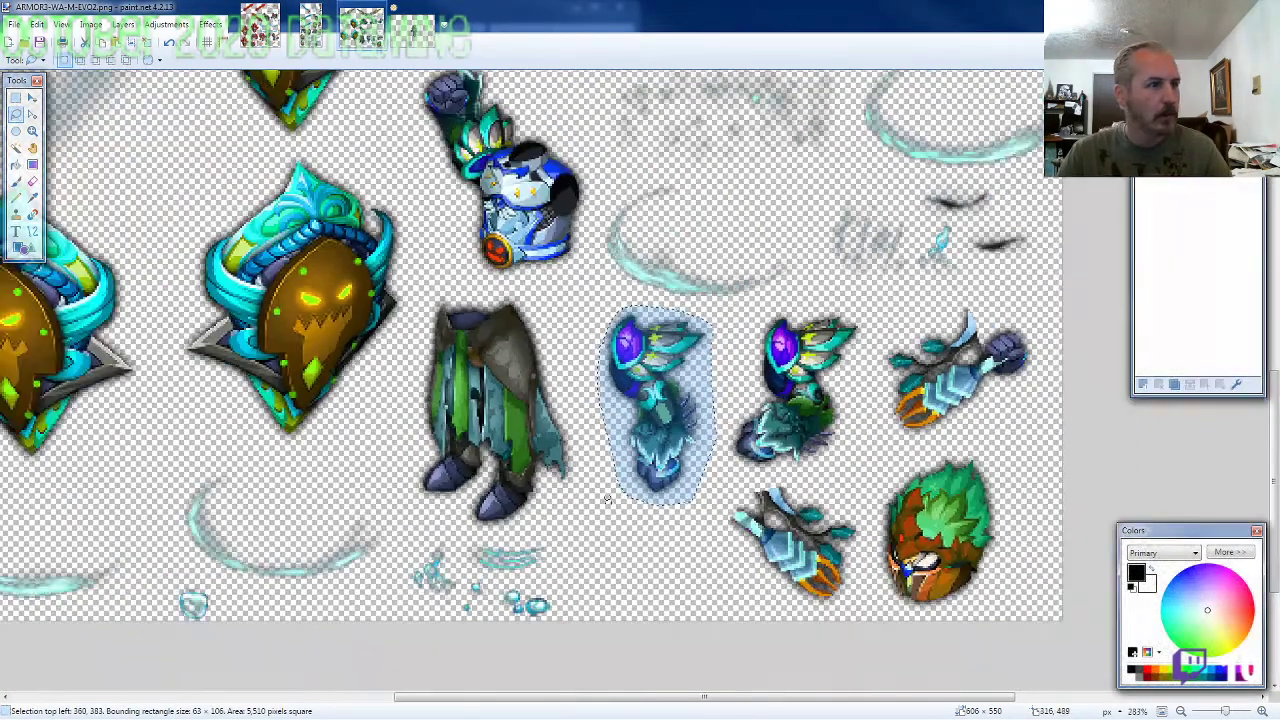
{"action": "scroll", "coordinate": [606, 498], "scroll_direction": "up", "scroll_amount": 3}
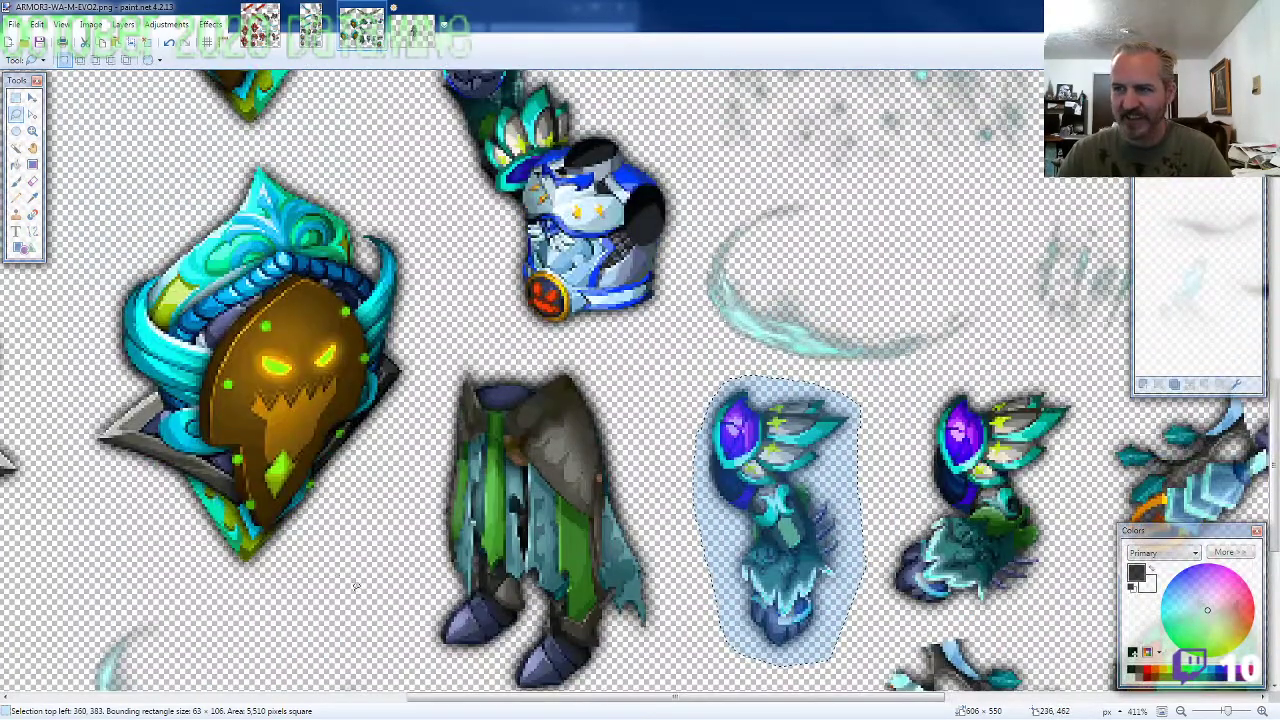
{"action": "mouse_move", "coordinate": [297, 558]}
{"action": "left_mouse_down"}
{"action": "mouse_move", "coordinate": [422, 336]}
{"action": "mouse_move", "coordinate": [412, 256]}
{"action": "mouse_move", "coordinate": [338, 176]}
{"action": "mouse_move", "coordinate": [255, 150]}
{"action": "mouse_move", "coordinate": [100, 300]}
{"action": "mouse_move", "coordinate": [72, 425]}
{"action": "mouse_move", "coordinate": [125, 495]}
{"action": "mouse_move", "coordinate": [205, 555]}
{"action": "mouse_move", "coordinate": [257, 553]}
{"action": "left_mouse_up"}
Step: Paste the shield onto a new layer and place it over the figure's hanging arm and hand
{"action": "left_click", "coordinate": [412, 27]}
{"action": "key", "text": "ctrl+shift+v"}
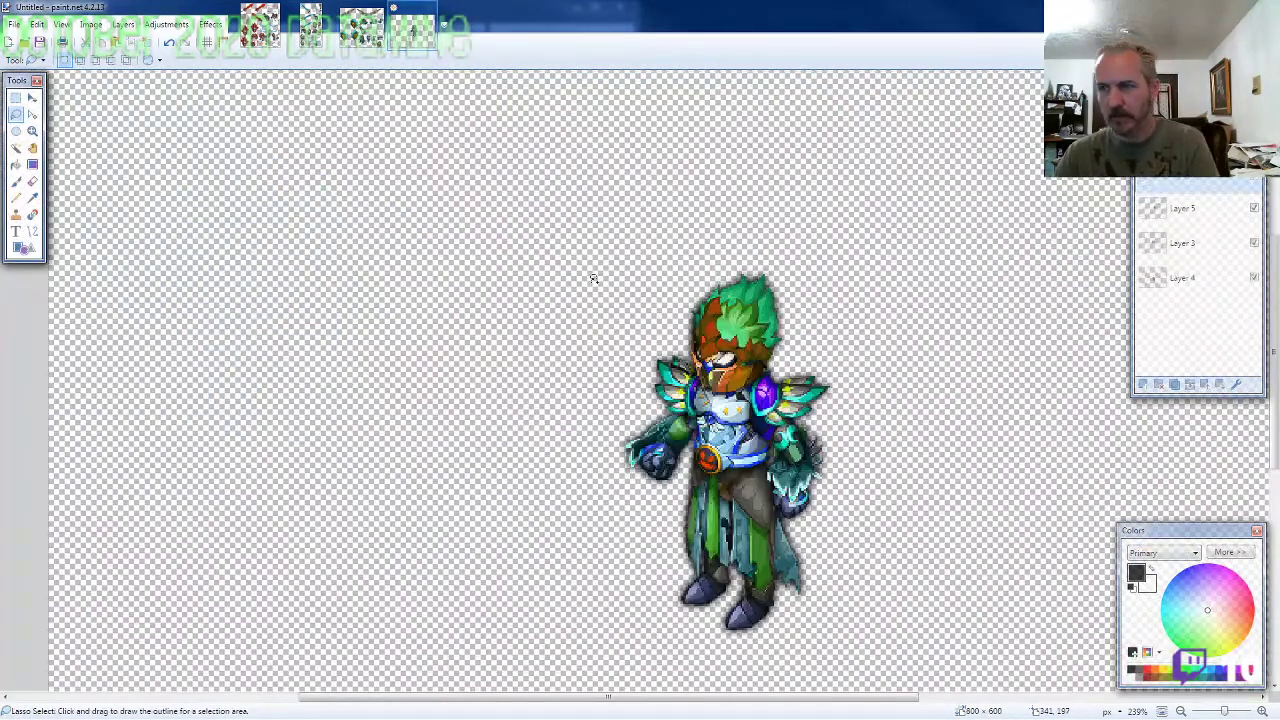
{"action": "key", "text": "ctrl+v"}
{"action": "left_click_drag", "start_coordinate": [386, 537], "coordinate": [908, 648]}
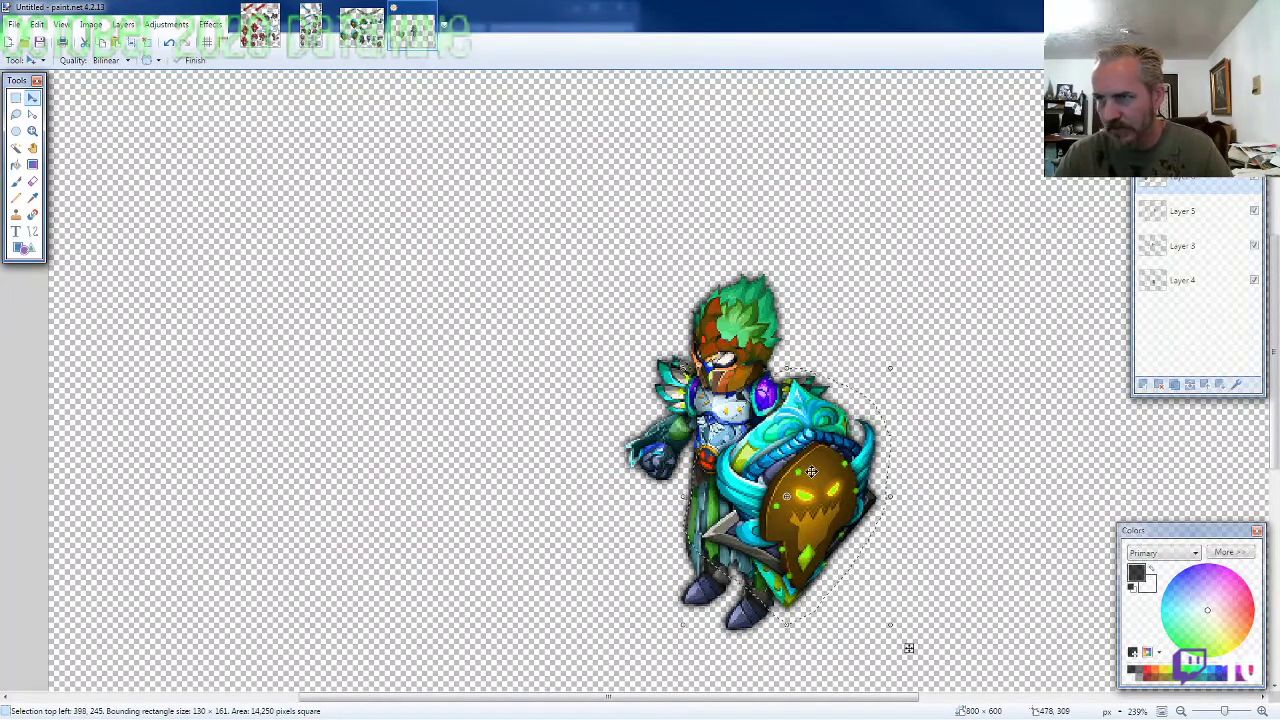
Step: Lasso and copy the sword held by a fist near the upper edge of the ARMOR3 sheet, including the thin line beyond its guard
{"action": "left_click", "coordinate": [361, 27]}
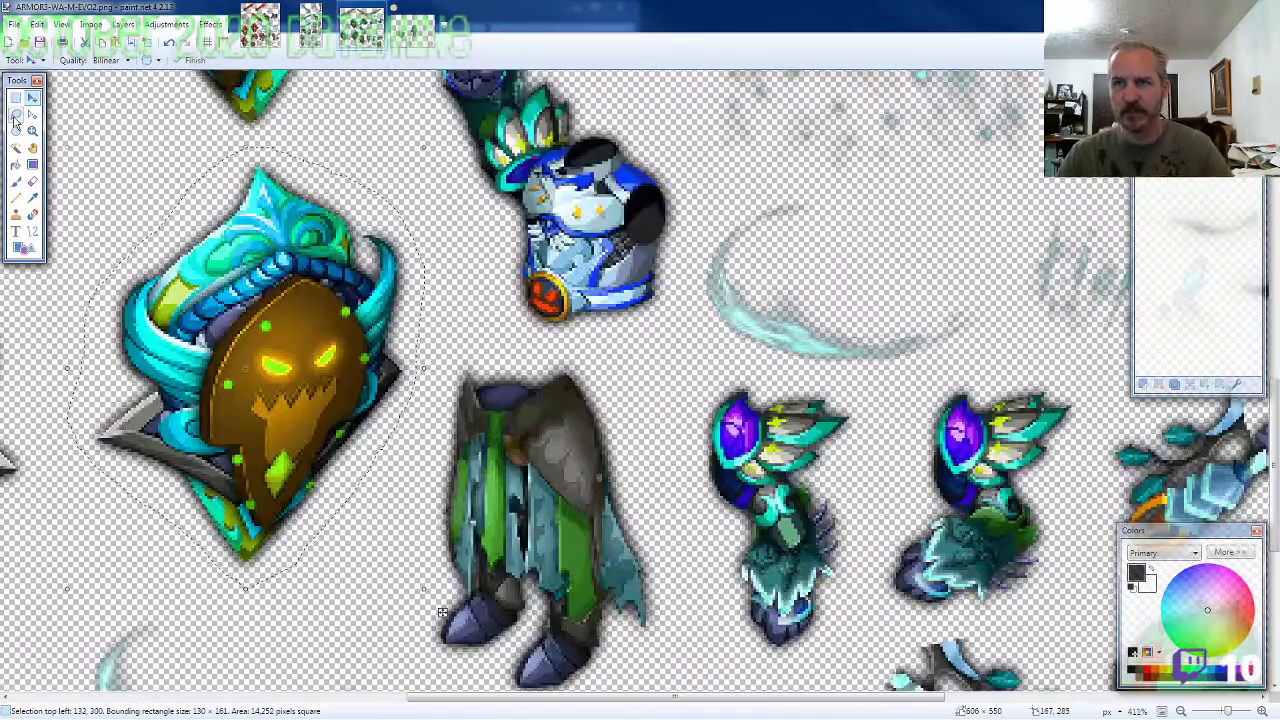
{"action": "left_click", "coordinate": [15, 115]}
{"action": "scroll", "coordinate": [637, 507], "scroll_direction": "up", "scroll_amount": 15}
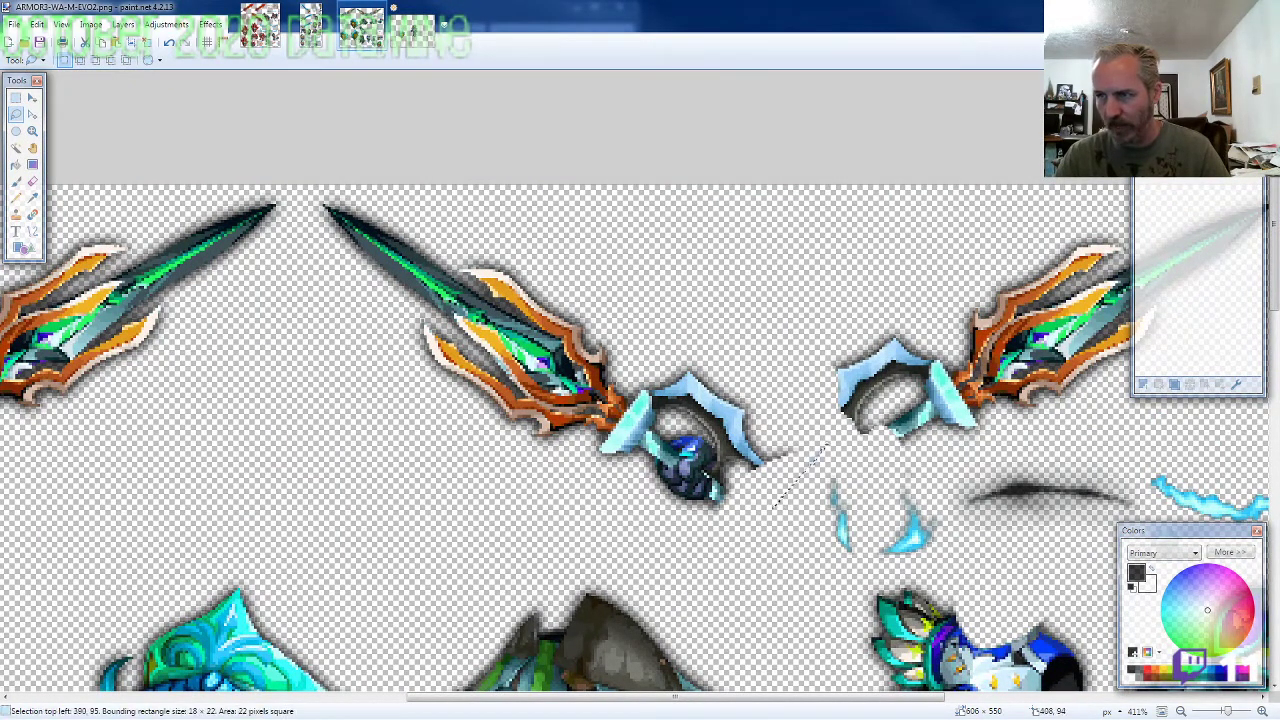
{"action": "mouse_move", "coordinate": [775, 505]}
{"action": "left_mouse_down"}
{"action": "mouse_move", "coordinate": [675, 325]}
{"action": "mouse_move", "coordinate": [385, 195]}
{"action": "mouse_move", "coordinate": [826, 440]}
{"action": "left_mouse_up"}
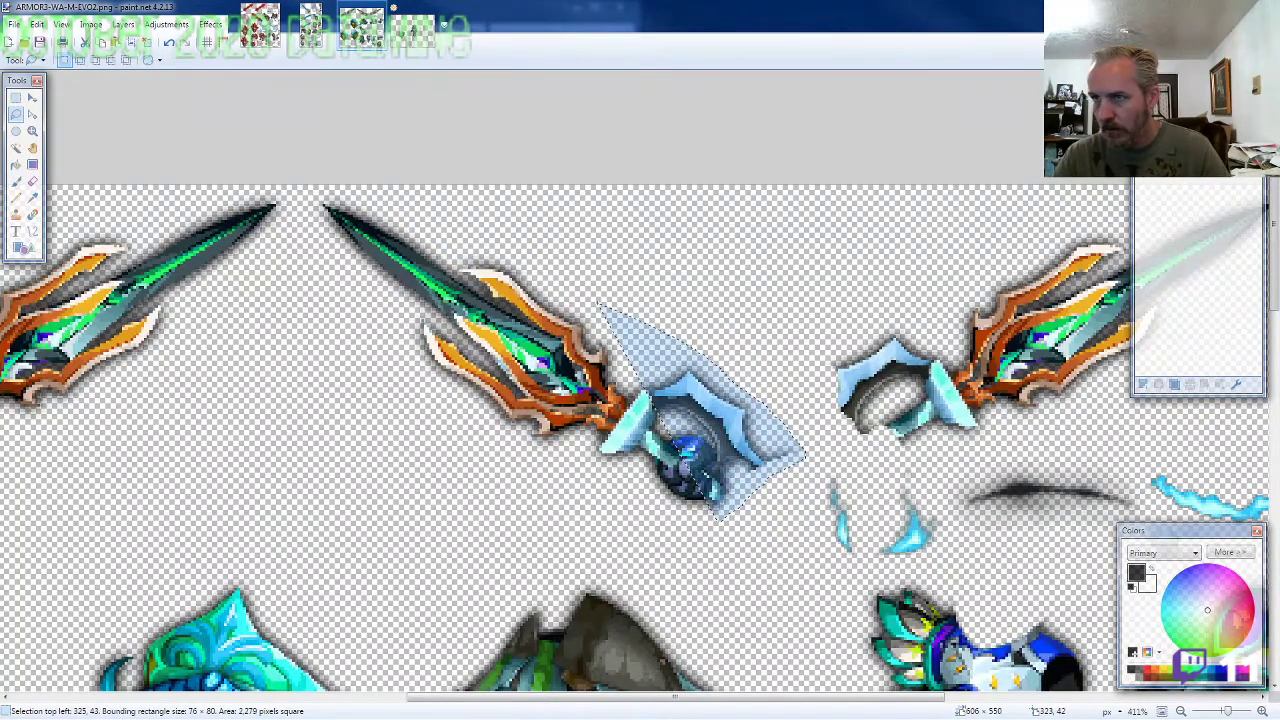
{"action": "mouse_move", "coordinate": [402, 218]}
{"action": "left_mouse_down"}
{"action": "mouse_move", "coordinate": [332, 193]}
{"action": "mouse_move", "coordinate": [360, 333]}
{"action": "left_mouse_up"}
{"action": "left_click_drag", "start_coordinate": [444, 399], "coordinate": [668, 537]}
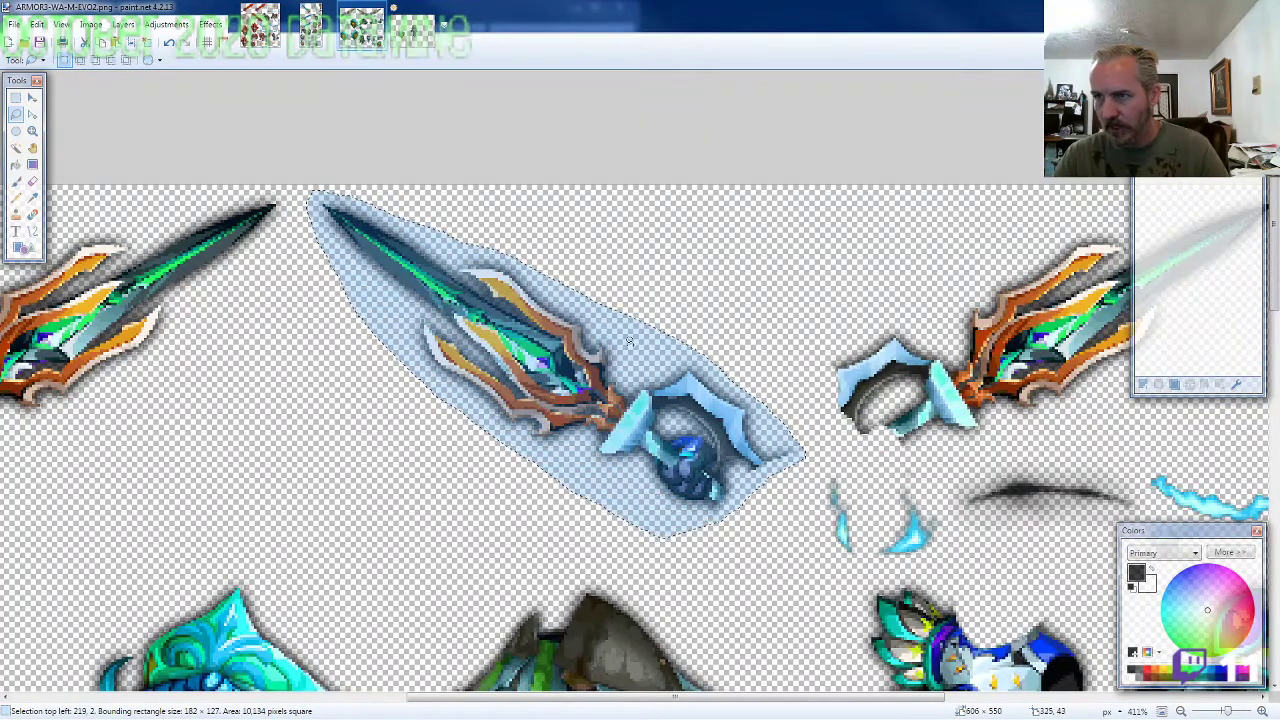
Step: Try pasting the sword and fitting it to the figure's outstretched fist, and undo the placement
{"action": "left_click", "coordinate": [408, 34]}
{"action": "scroll", "coordinate": [600, 425], "scroll_direction": "up", "scroll_amount": 6}
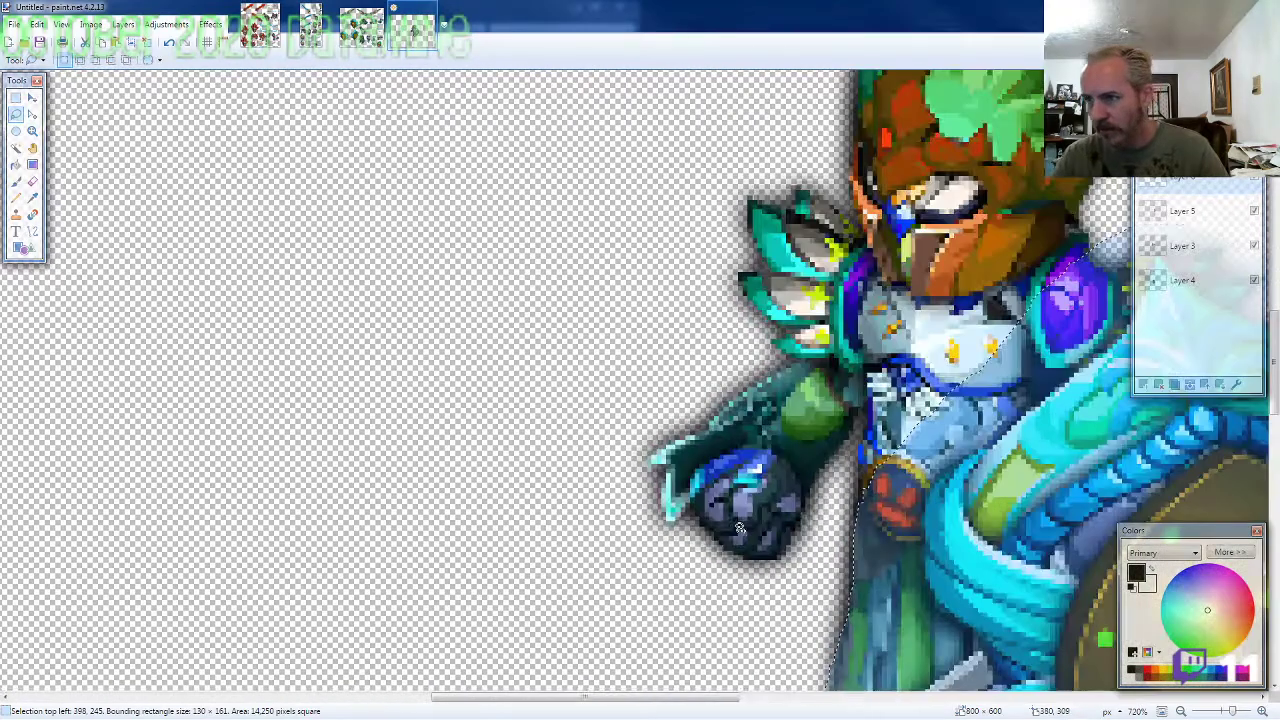
{"action": "key", "text": "ctrl+v"}
{"action": "left_click_drag", "start_coordinate": [740, 535], "coordinate": [706, 540]}
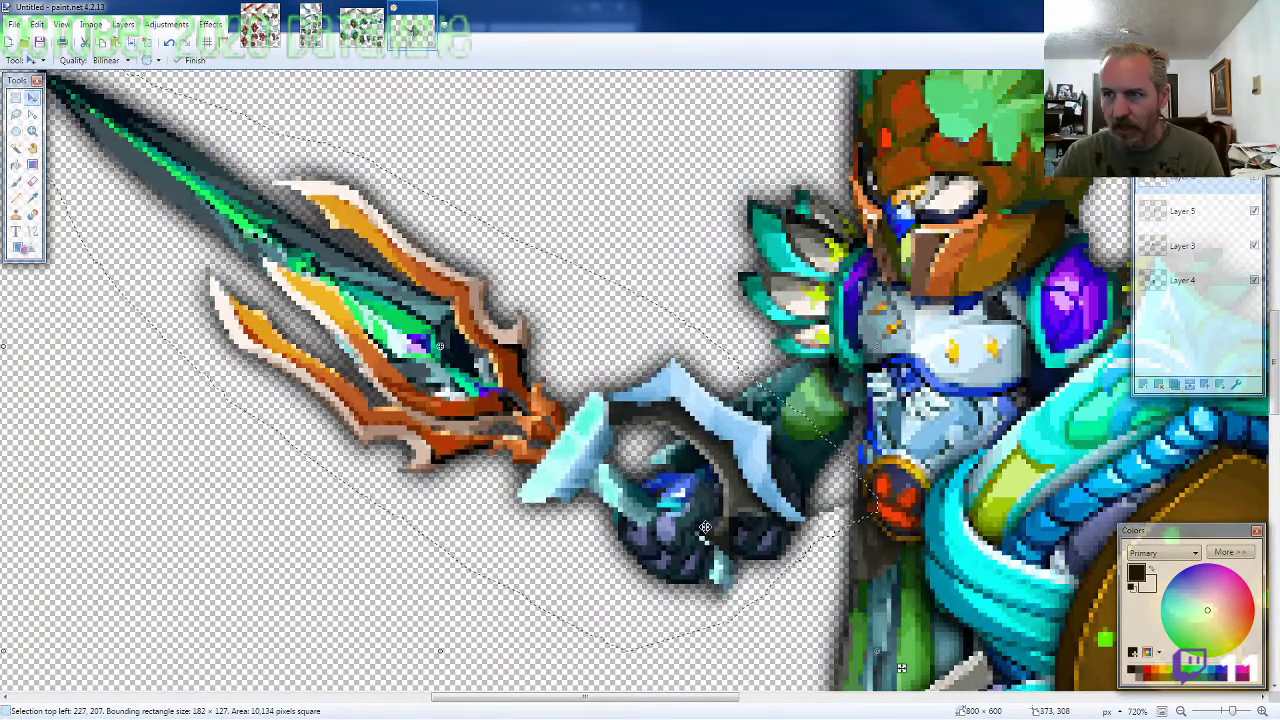
{"action": "key", "text": "ctrl+z"}
{"action": "key", "text": "ctrl+z"}
Step: Lasso the fist-held sword on the ARMOR3 sheet more tightly, excluding the thin line beyond its guard, and copy it
{"action": "left_click", "coordinate": [361, 27]}
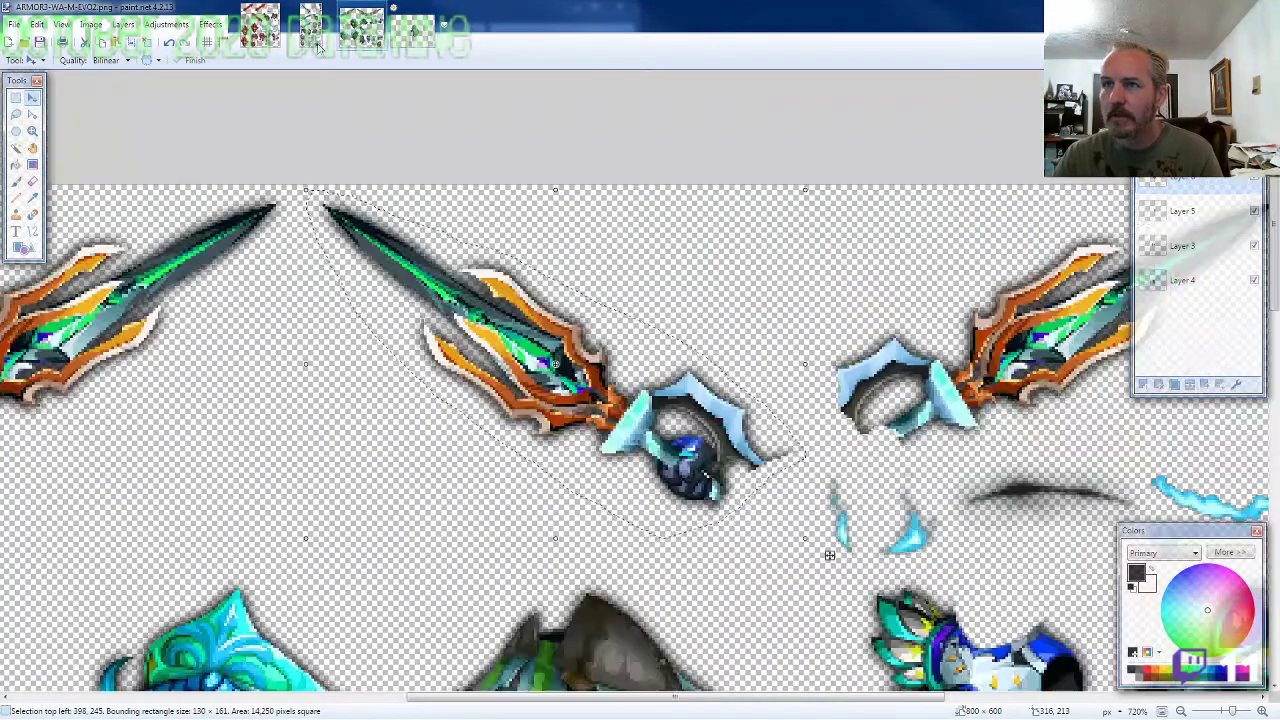
{"action": "left_click", "coordinate": [16, 114]}
{"action": "scroll", "coordinate": [753, 509], "scroll_direction": "up", "scroll_amount": 3}
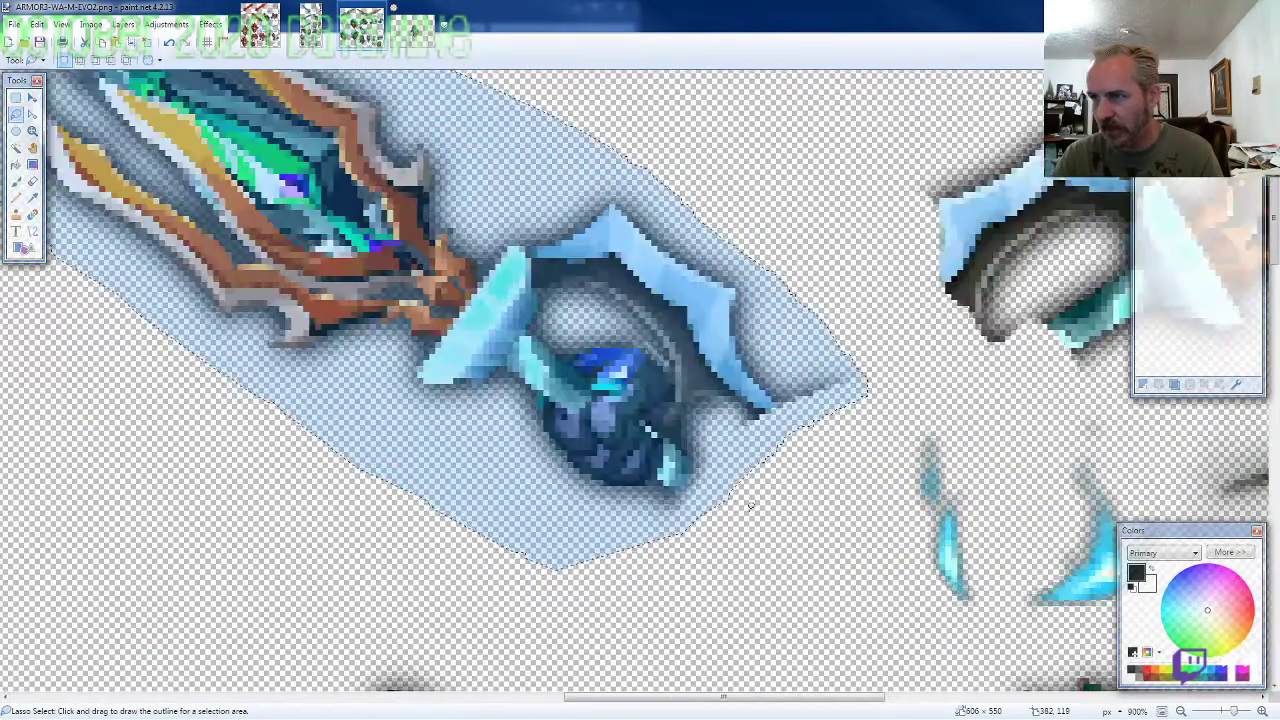
{"action": "scroll", "coordinate": [790, 517], "scroll_direction": "down", "scroll_amount": 2}
{"action": "scroll", "coordinate": [790, 517], "scroll_direction": "down", "scroll_amount": 1}
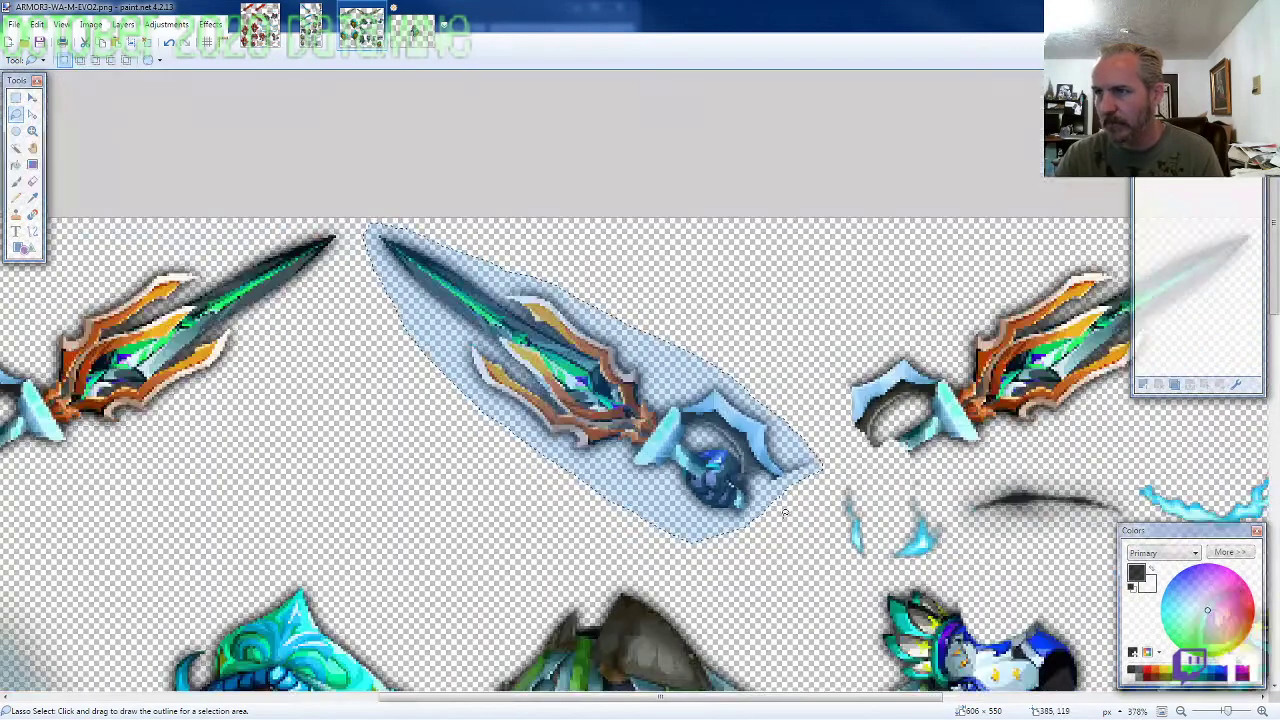
{"action": "left_click_drag", "start_coordinate": [758, 519], "coordinate": [776, 478]}
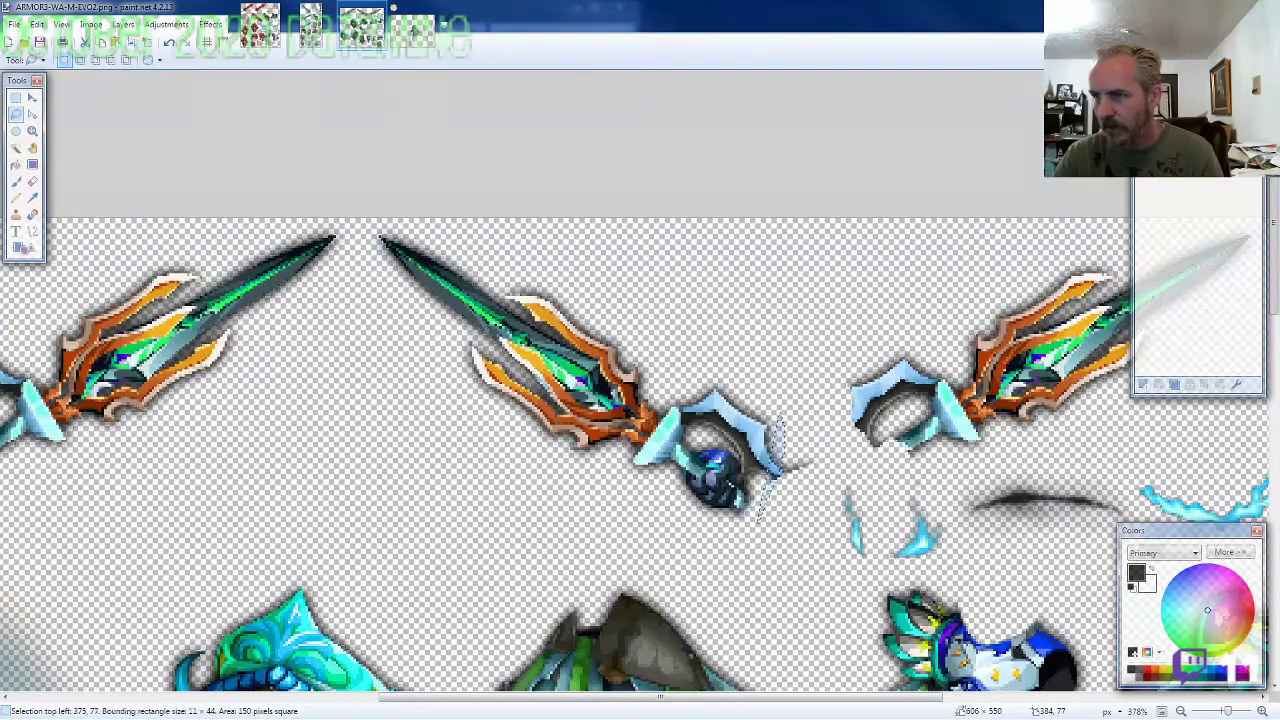
{"action": "mouse_move", "coordinate": [553, 272]}
{"action": "left_mouse_down"}
{"action": "mouse_move", "coordinate": [372, 228]}
{"action": "mouse_move", "coordinate": [487, 428]}
{"action": "mouse_move", "coordinate": [600, 498]}
{"action": "left_mouse_up"}
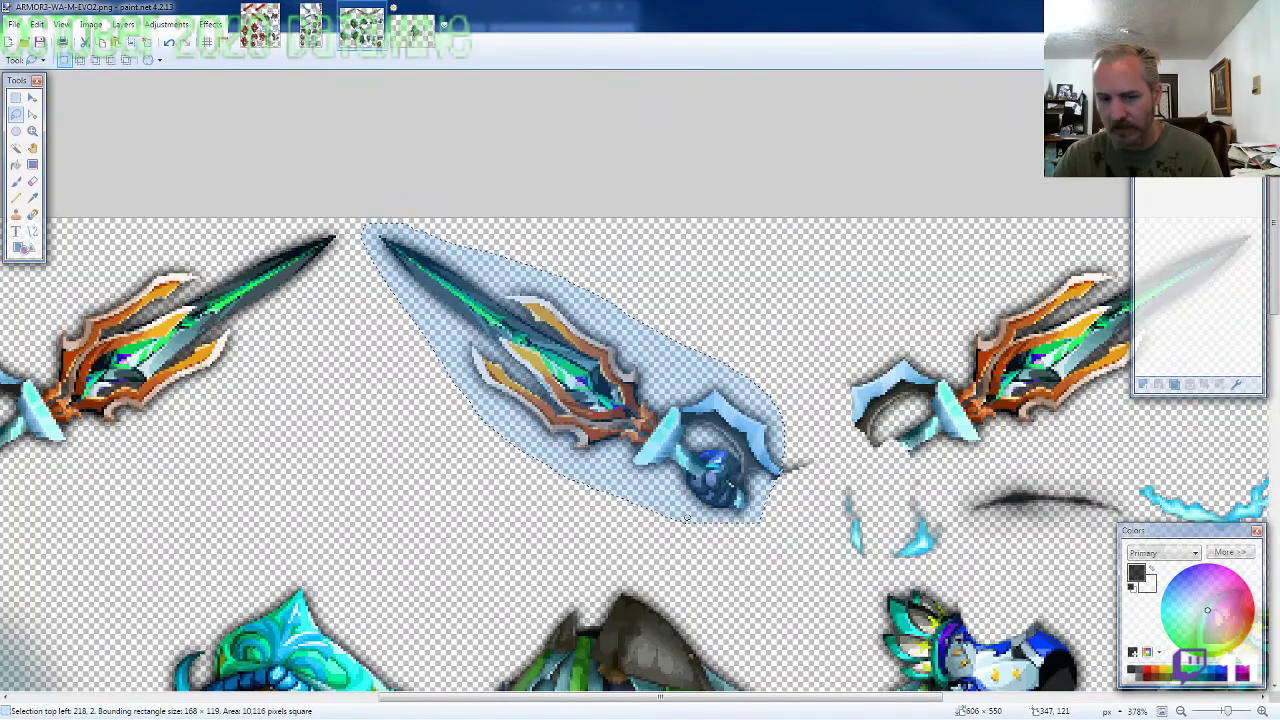
{"action": "key", "text": "Delete"}
{"action": "key", "text": "ctrl+z"}
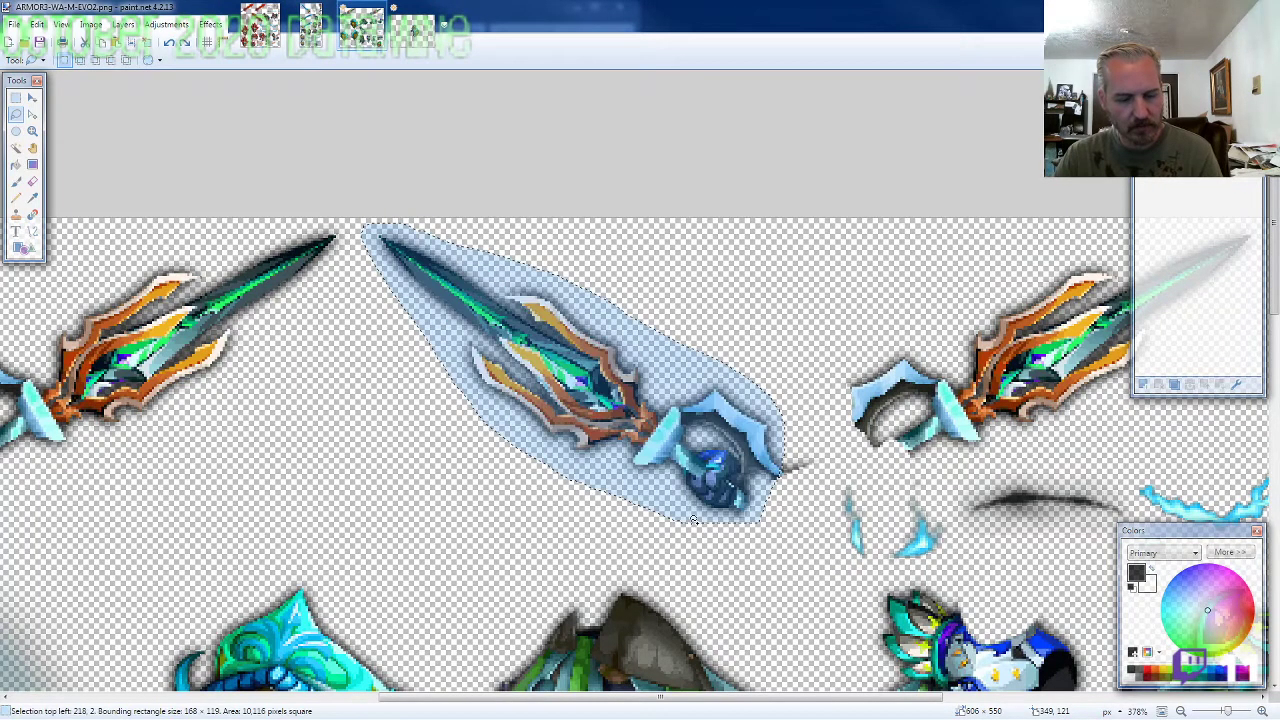
{"action": "scroll", "coordinate": [694, 519], "scroll_direction": "down", "scroll_amount": 3}
{"action": "scroll", "coordinate": [975, 535], "scroll_direction": "down", "scroll_amount": 4}
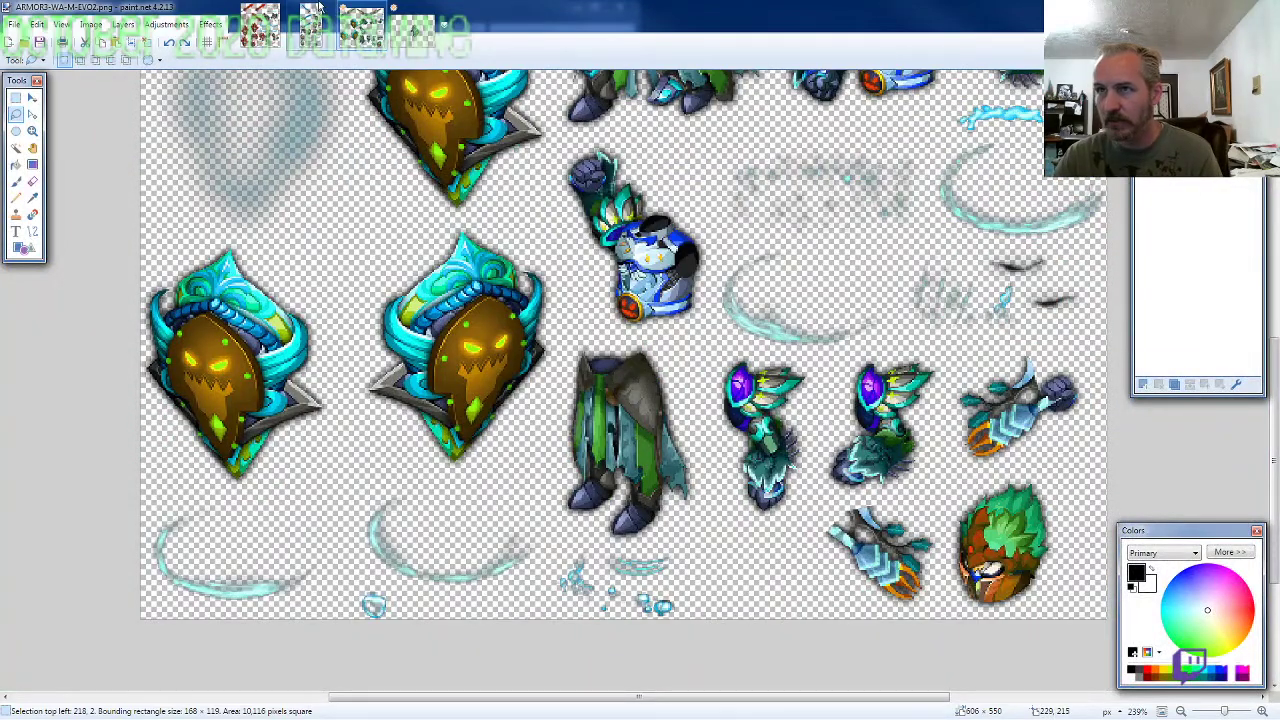
Step: Paste the trimmed sword into the figure image and align its gripping fist over the figure's outstretched fist
{"action": "left_click", "coordinate": [412, 28]}
{"action": "key", "text": "ctrl+v"}
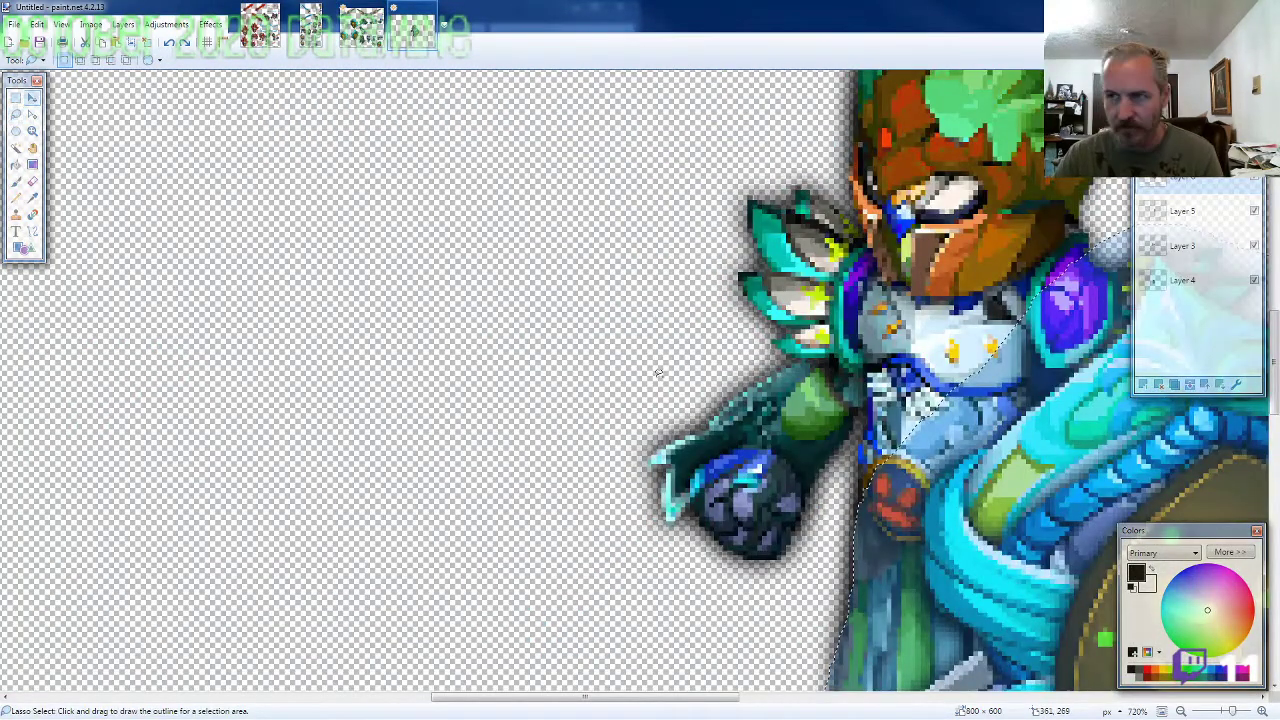
{"action": "left_click_drag", "start_coordinate": [731, 499], "coordinate": [762, 519]}
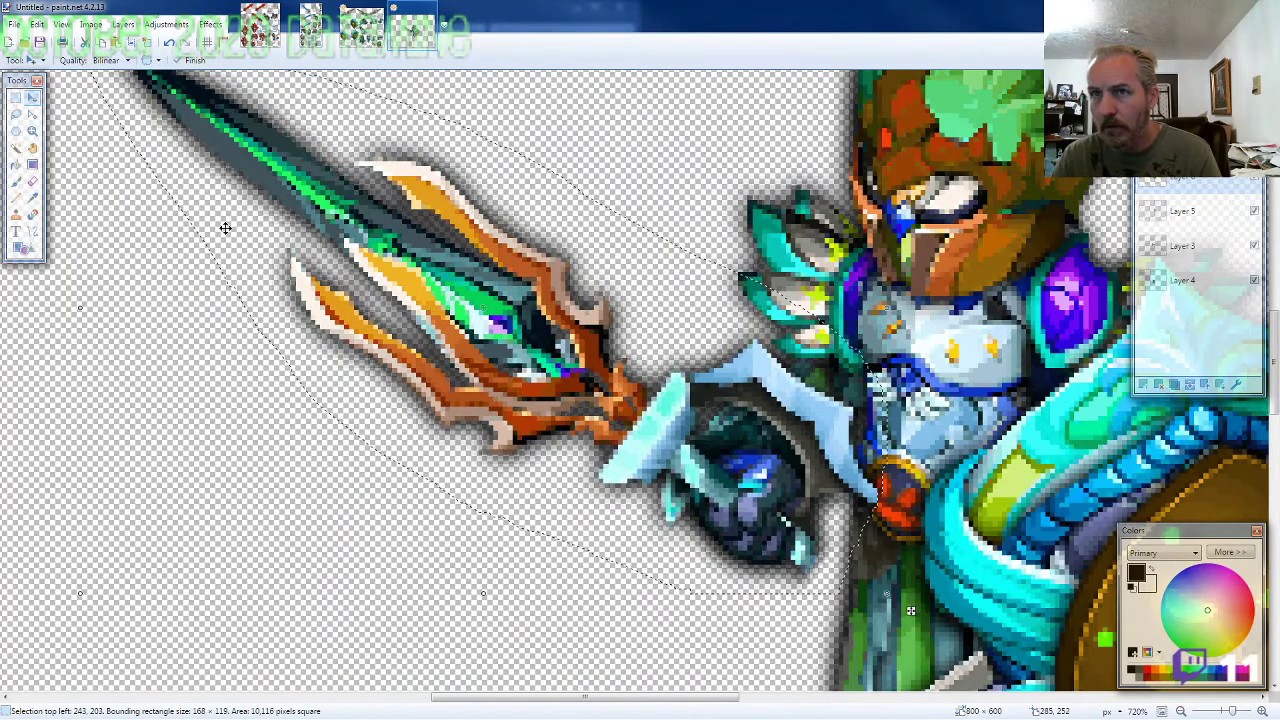
Step: Erase the stray blue pixels at the end of the sword's grip below the fist with the Eraser
{"action": "left_click", "coordinate": [32, 181]}
{"action": "scroll", "coordinate": [834, 522], "scroll_direction": "up", "scroll_amount": 5}
{"action": "scroll", "coordinate": [834, 522], "scroll_direction": "down", "scroll_amount": 3}
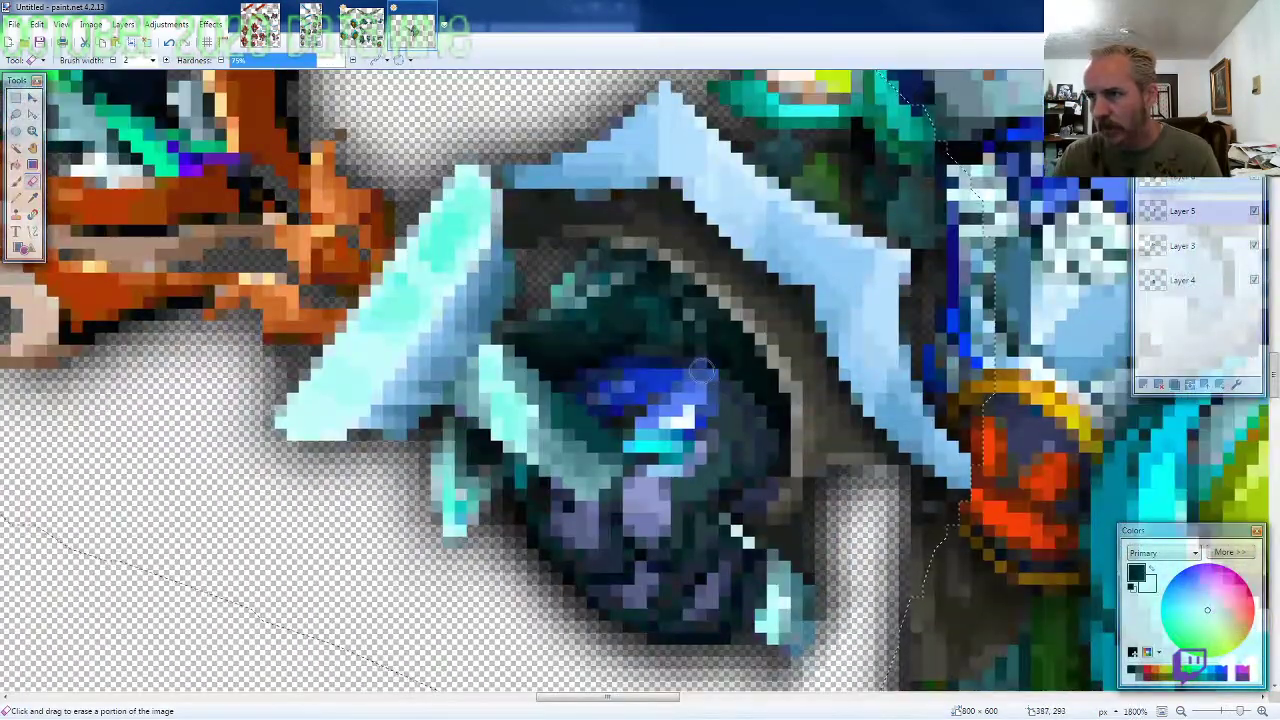
{"action": "scroll", "coordinate": [750, 400], "scroll_direction": "down", "scroll_amount": 3}
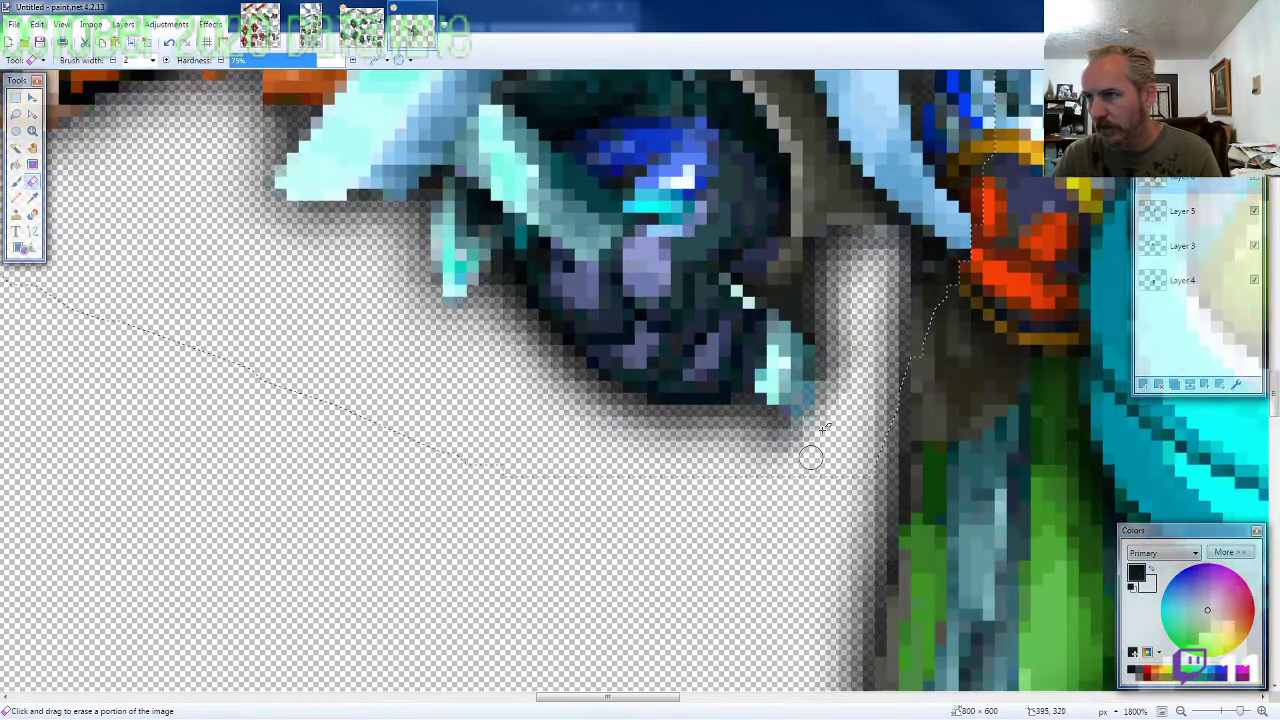
{"action": "scroll", "coordinate": [800, 410], "scroll_direction": "down", "scroll_amount": 1}
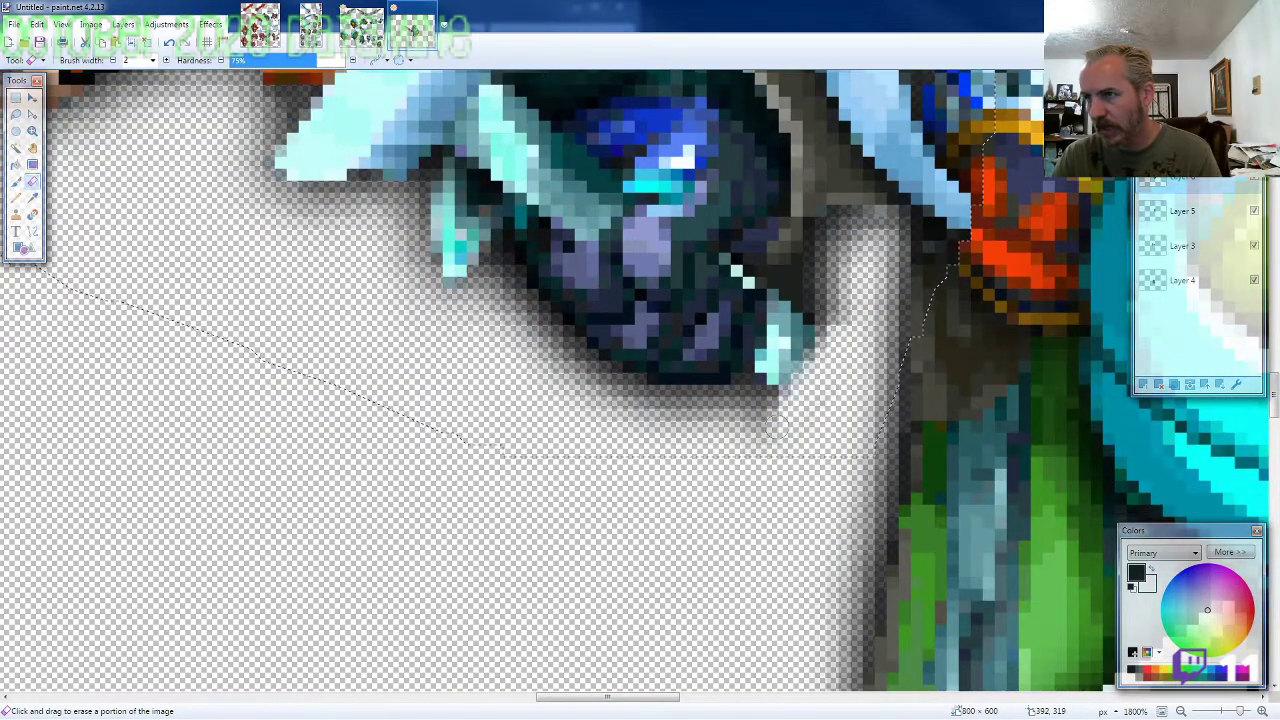
{"action": "left_click_drag", "start_coordinate": [779, 427], "coordinate": [835, 332]}
Step: Lasso and copy the leafy hilt end with orange prongs, beside the helmet head on the ARMOR3 sheet
{"action": "left_click", "coordinate": [357, 30]}
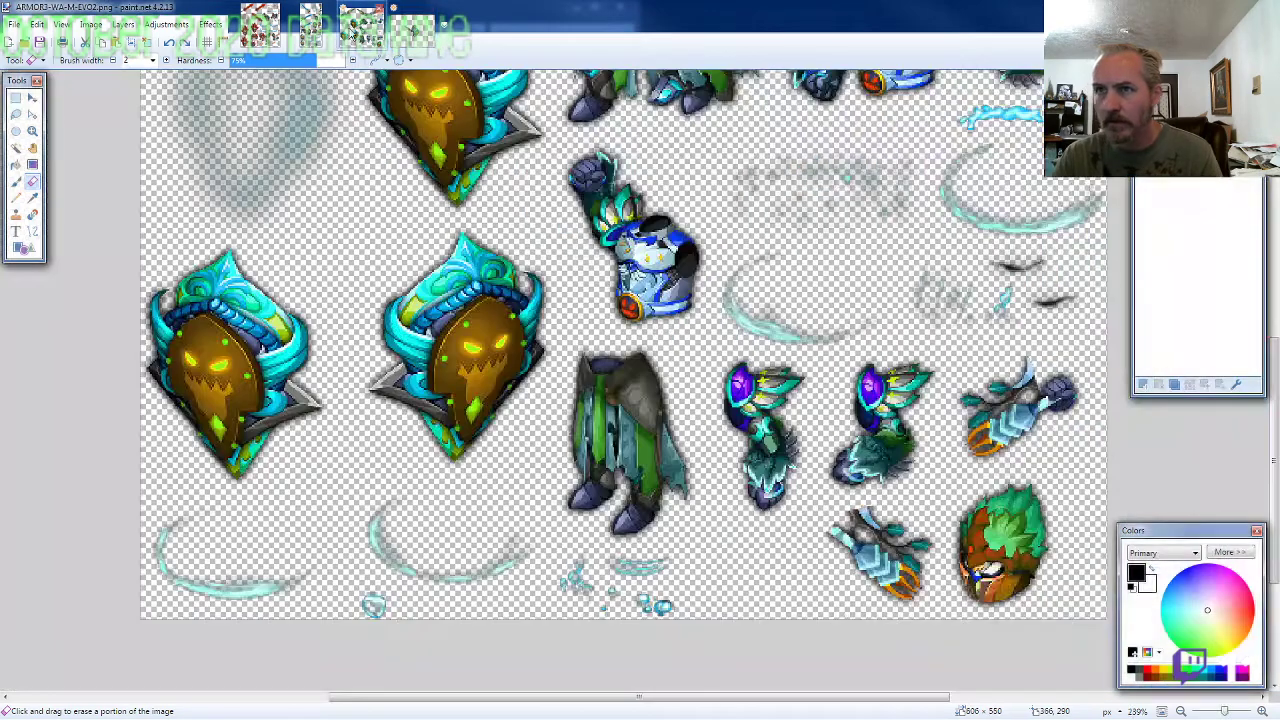
{"action": "left_click", "coordinate": [20, 114]}
{"action": "scroll", "coordinate": [120, 245], "scroll_direction": "down", "scroll_amount": 3}
{"action": "scroll", "coordinate": [640, 480], "scroll_direction": "up", "scroll_amount": 7}
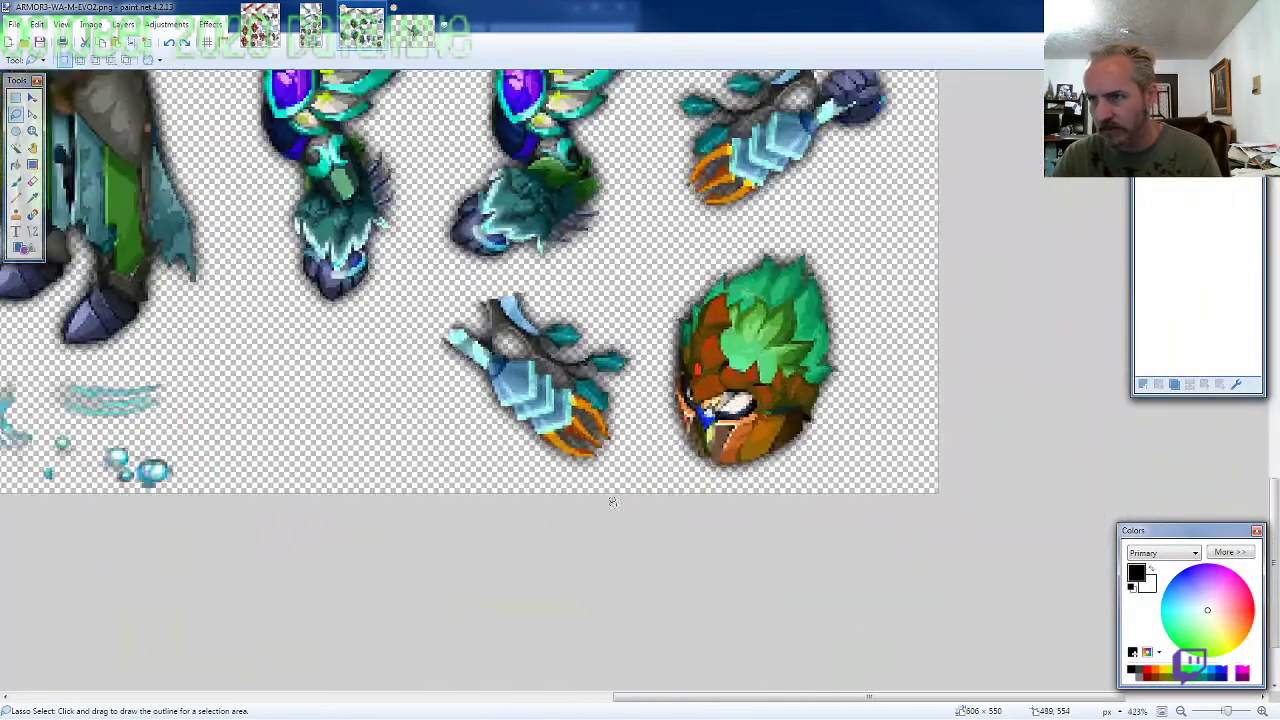
{"action": "mouse_move", "coordinate": [624, 469]}
{"action": "left_mouse_down"}
{"action": "mouse_move", "coordinate": [641, 424]}
{"action": "mouse_move", "coordinate": [632, 325]}
{"action": "mouse_move", "coordinate": [530, 265]}
{"action": "mouse_move", "coordinate": [415, 340]}
{"action": "mouse_move", "coordinate": [610, 467]}
{"action": "left_mouse_up"}
{"action": "left_click_drag", "start_coordinate": [524, 468], "coordinate": [538, 476]}
Step: Paste the leafy hilt end onto a new layer beneath the figure and align it with the sword grip
{"action": "left_click", "coordinate": [412, 25]}
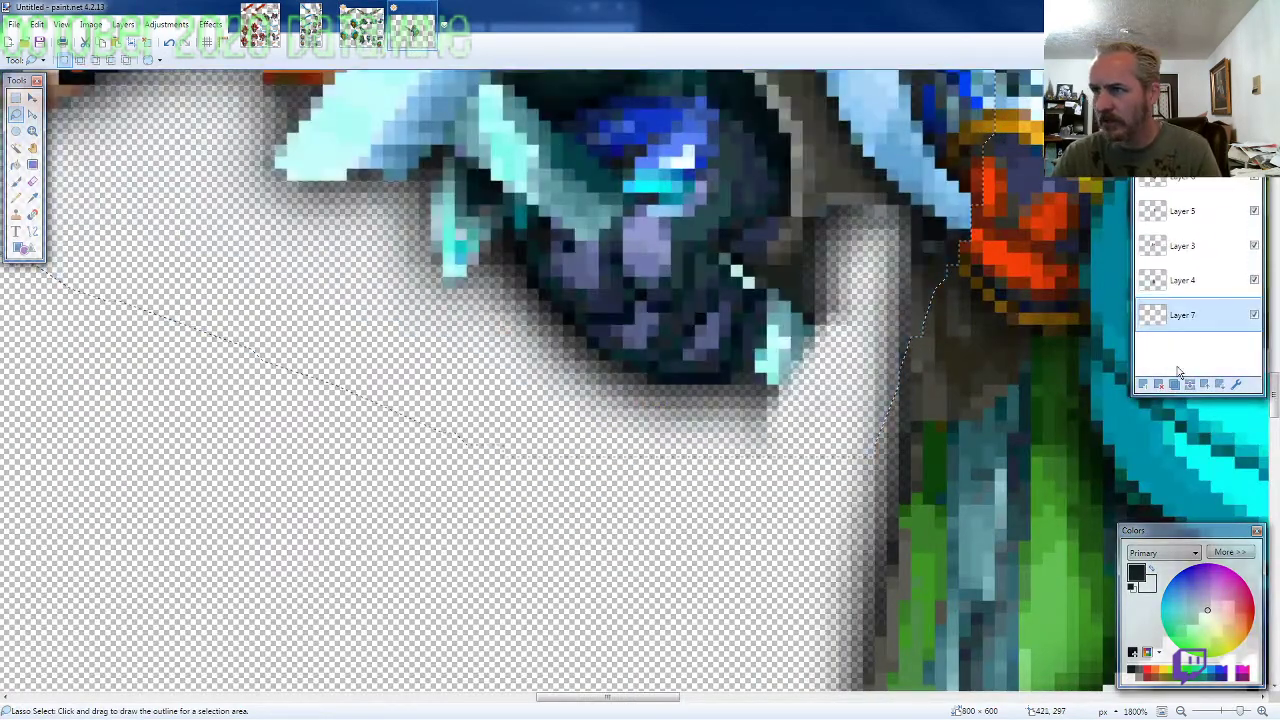
{"action": "key", "text": "ctrl+shift+v"}
{"action": "left_click_drag", "start_coordinate": [818, 428], "coordinate": [850, 470]}
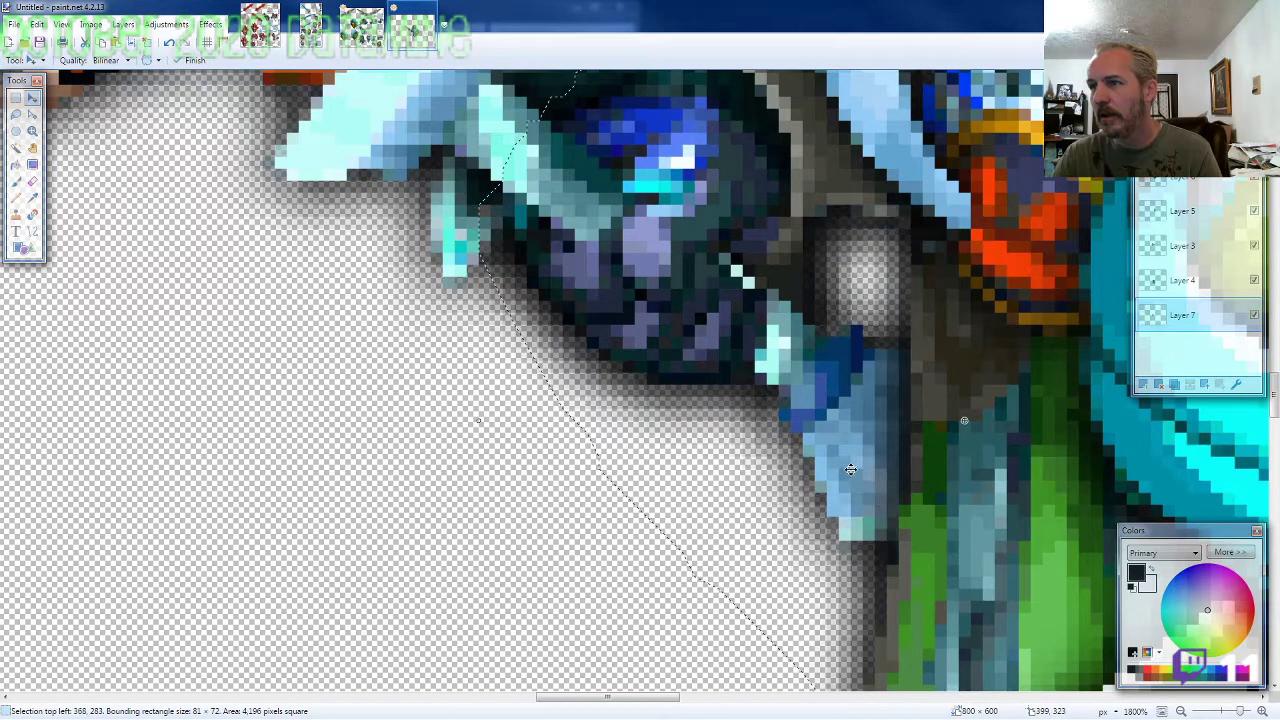
{"action": "scroll", "coordinate": [850, 470], "scroll_direction": "down", "scroll_amount": 4}
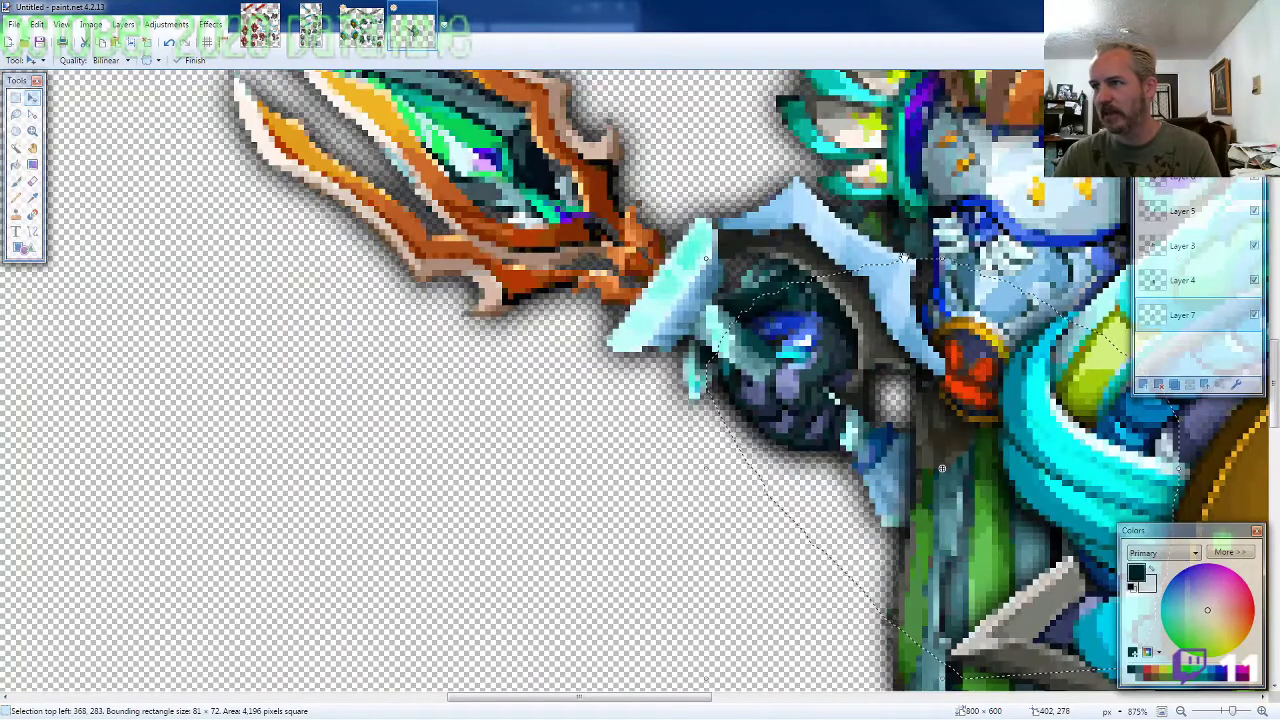
{"action": "key", "text": "e"}
{"action": "scroll", "coordinate": [915, 395], "scroll_direction": "up", "scroll_amount": 3}
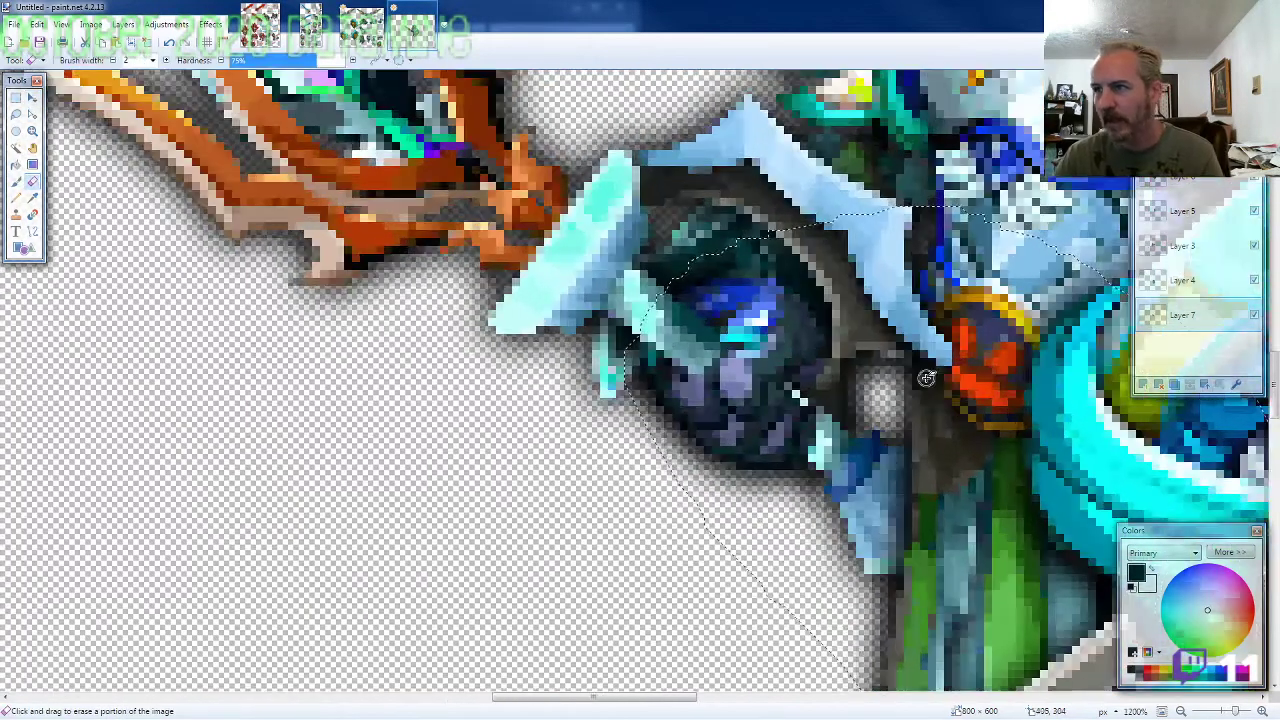
{"action": "scroll", "coordinate": [890, 365], "scroll_direction": "up", "scroll_amount": 2}
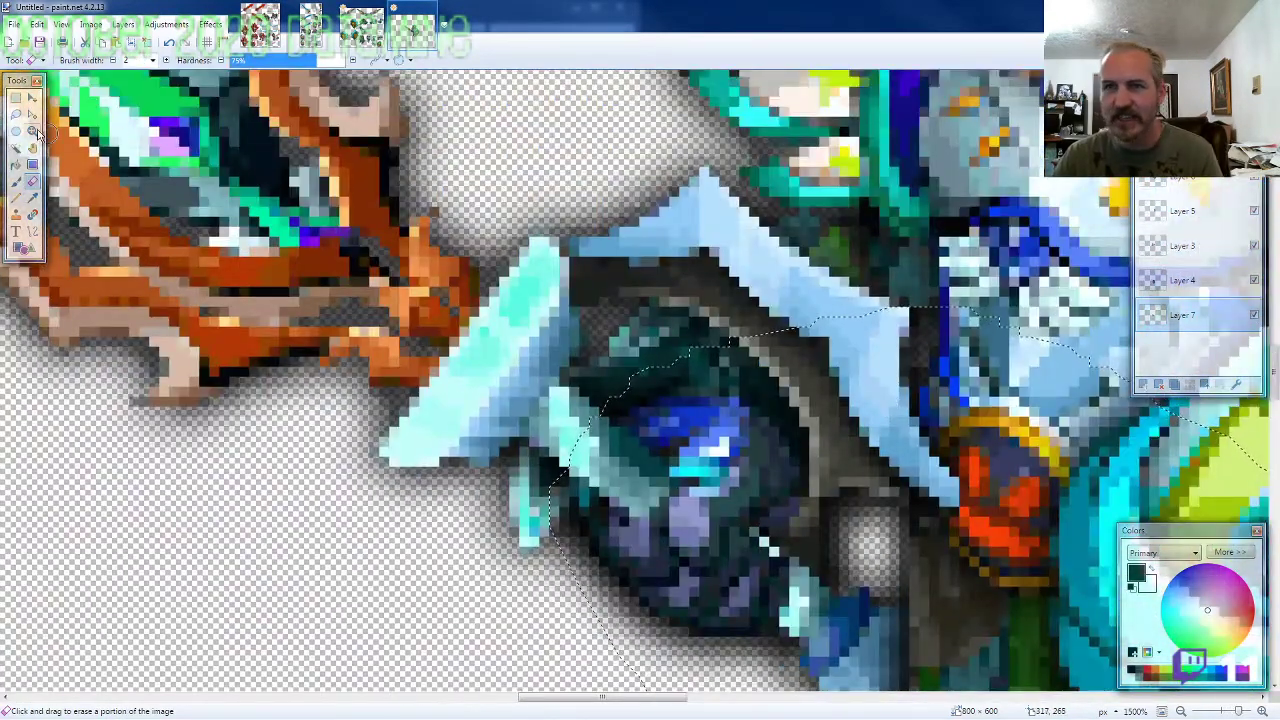
{"action": "left_click", "coordinate": [16, 113]}
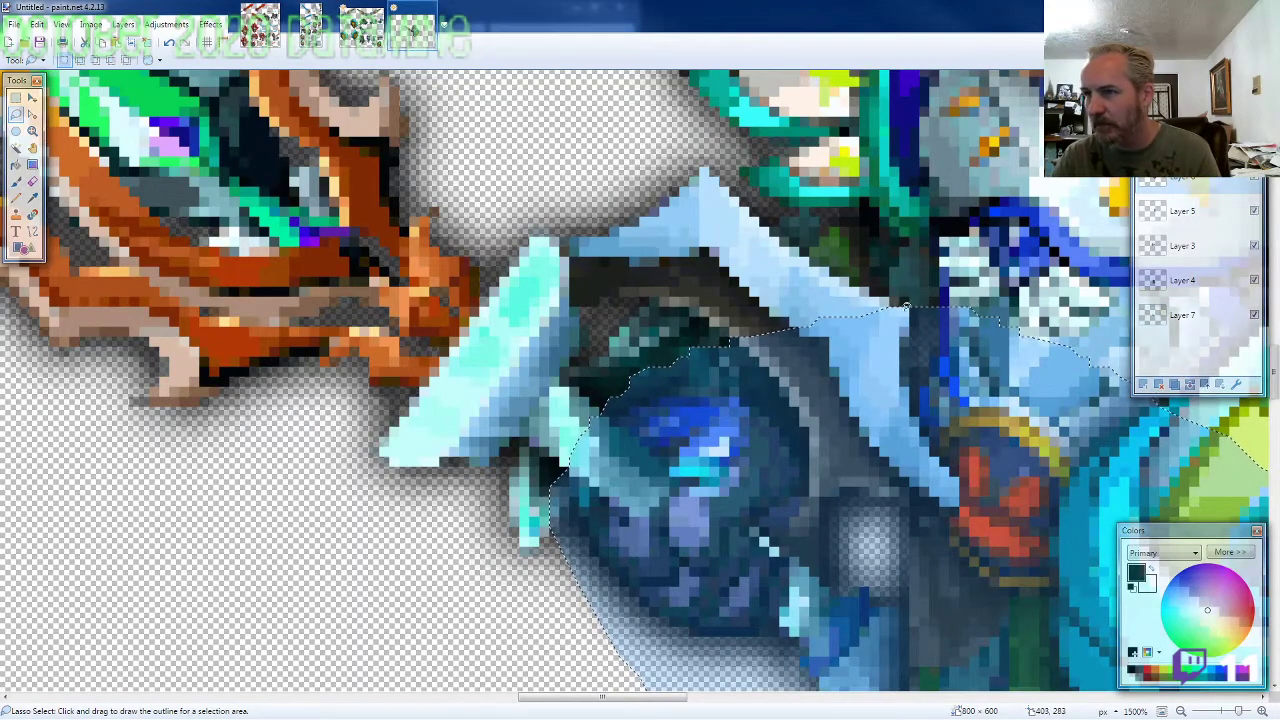
{"action": "scroll", "coordinate": [852, 263], "scroll_direction": "down", "scroll_amount": 2}
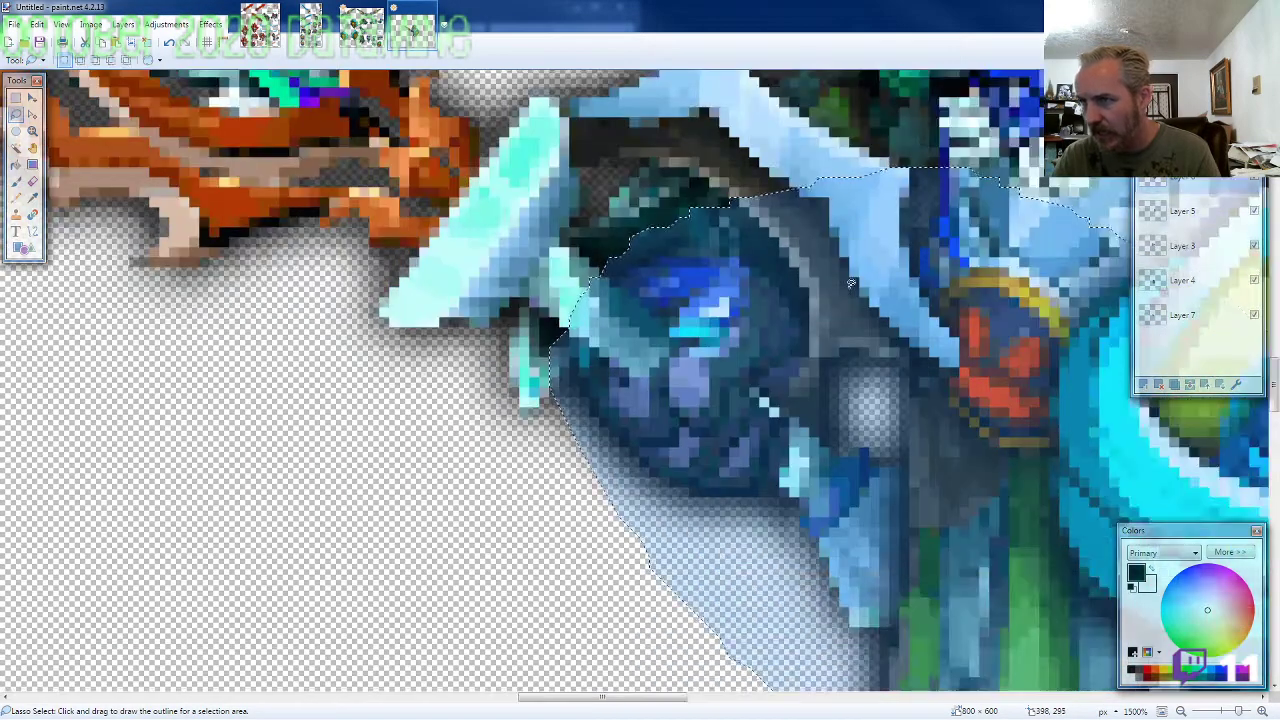
{"action": "scroll", "coordinate": [857, 291], "scroll_direction": "down", "scroll_amount": 3}
{"action": "scroll", "coordinate": [855, 305], "scroll_direction": "up", "scroll_amount": 1}
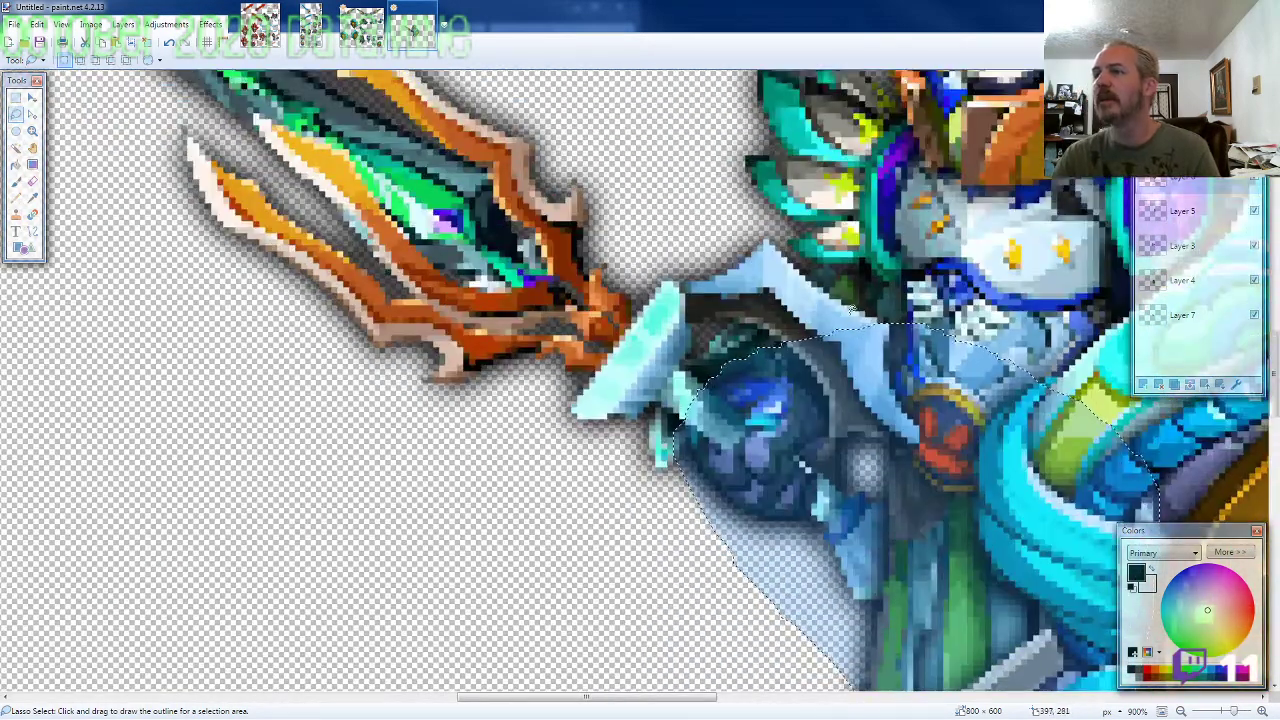
{"action": "left_click_drag", "start_coordinate": [834, 298], "coordinate": [833, 373]}
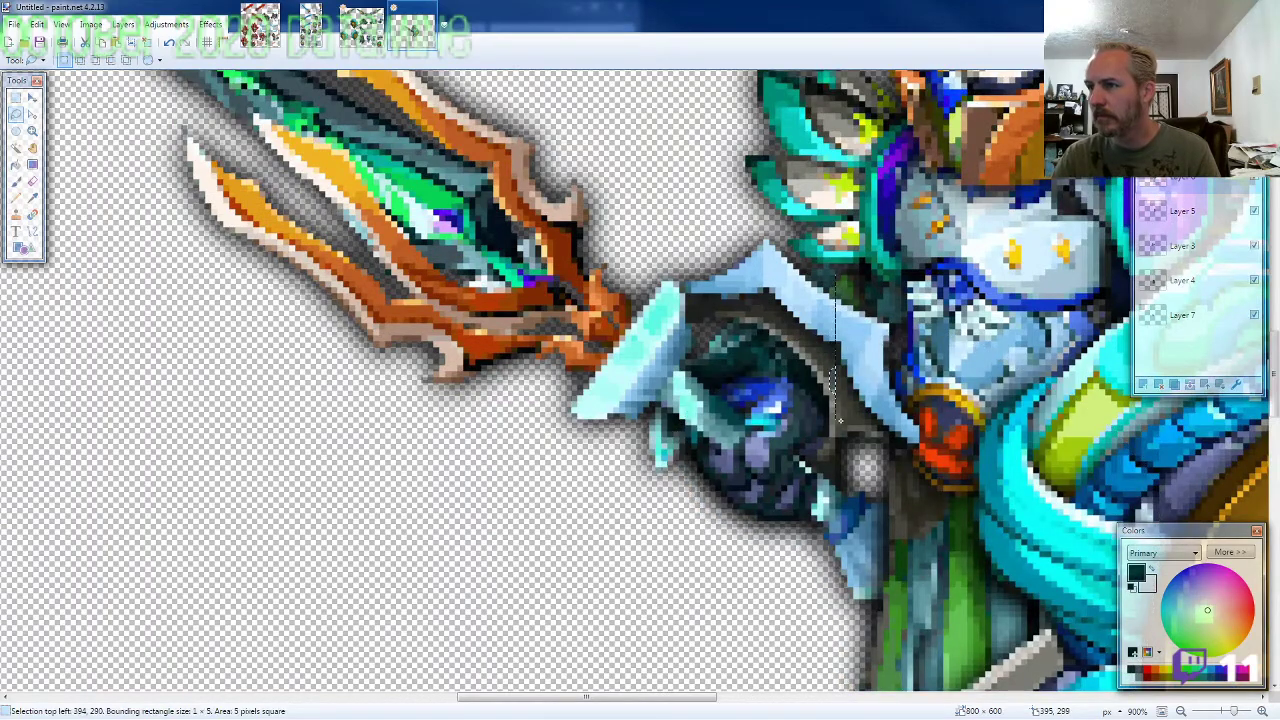
{"action": "mouse_move", "coordinate": [866, 462]}
{"action": "left_mouse_down"}
{"action": "mouse_move", "coordinate": [975, 395]}
{"action": "mouse_move", "coordinate": [962, 288]}
{"action": "left_mouse_up"}
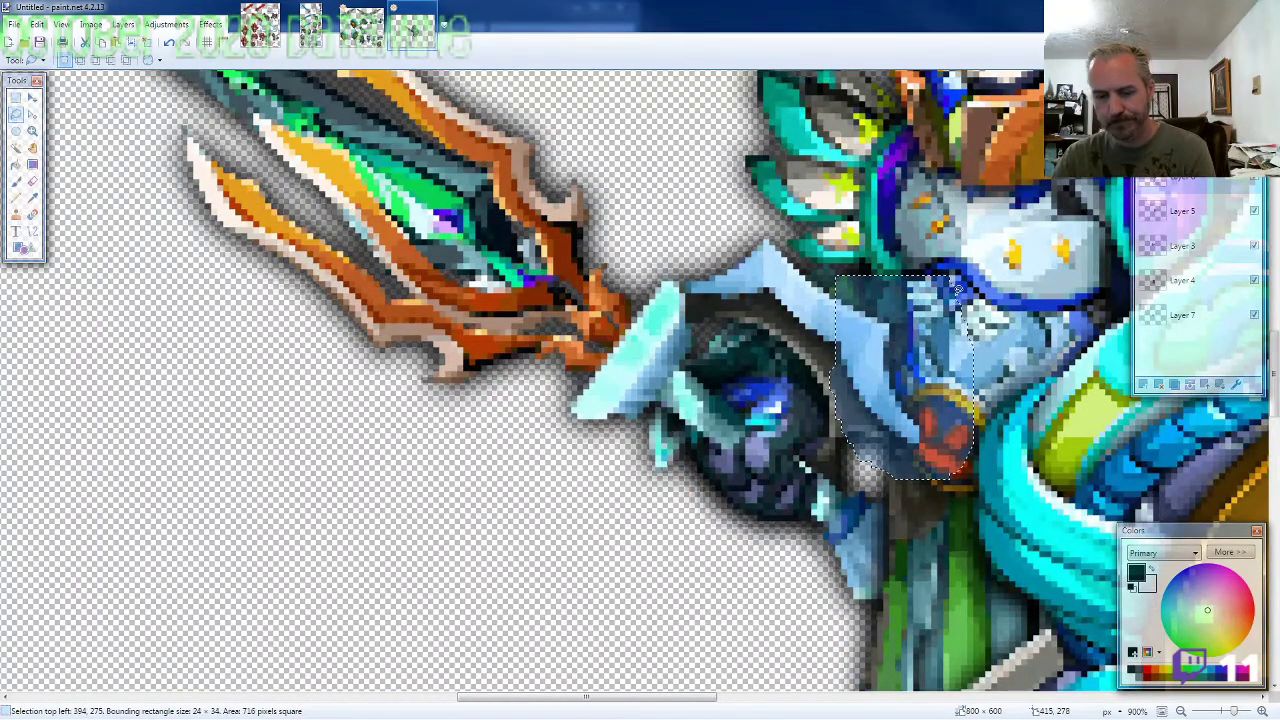
{"action": "key", "text": "Delete"}
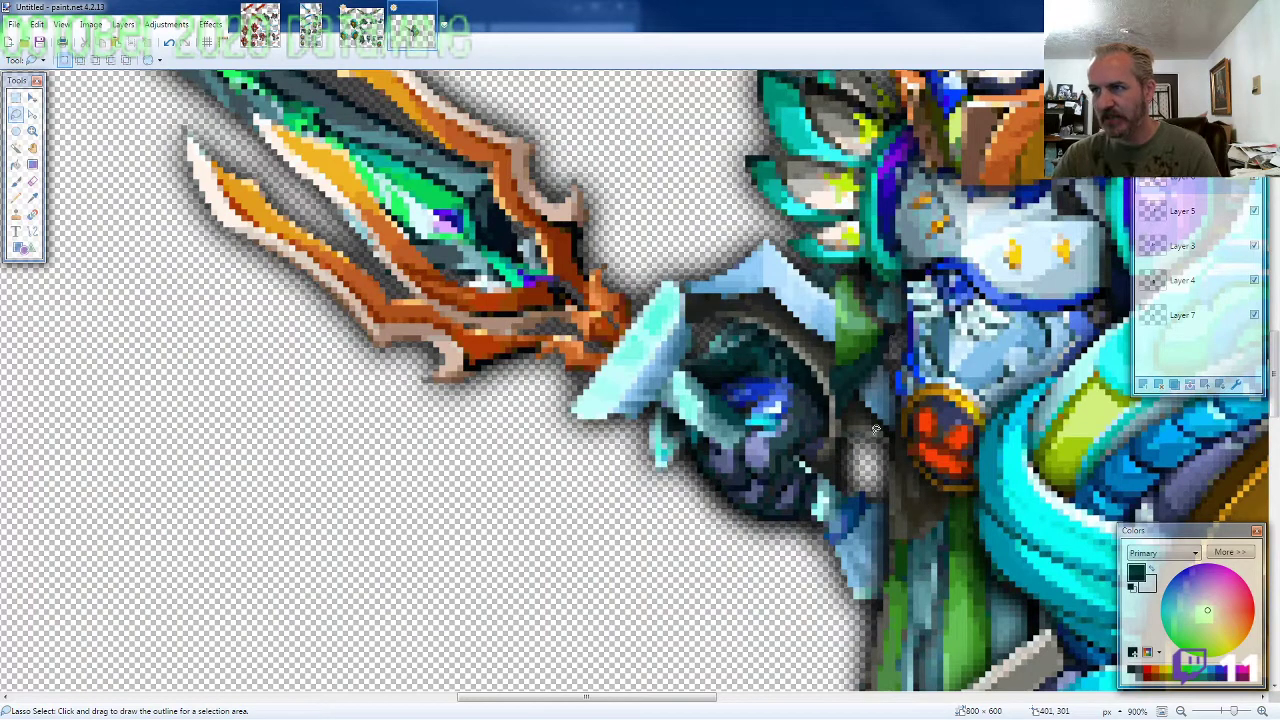
{"action": "key", "text": "ctrl+z"}
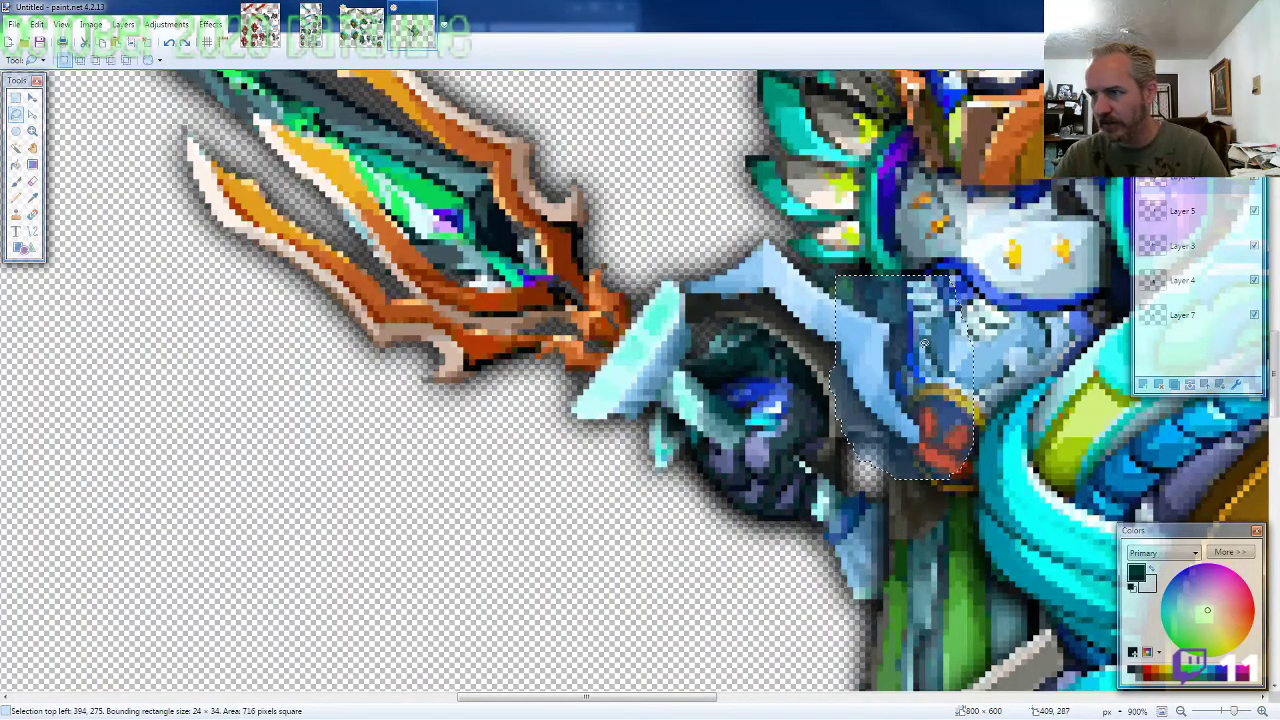
Step: Lasso and delete the end of the pale blue strip where it overlaps the red face emblem on the figure's belt
{"action": "key", "text": "ctrl+y"}
{"action": "mouse_move", "coordinate": [866, 437]}
{"action": "left_mouse_down"}
{"action": "mouse_move", "coordinate": [922, 482]}
{"action": "mouse_move", "coordinate": [950, 370]}
{"action": "mouse_move", "coordinate": [947, 392]}
{"action": "left_mouse_up"}
{"action": "key", "text": "Delete"}
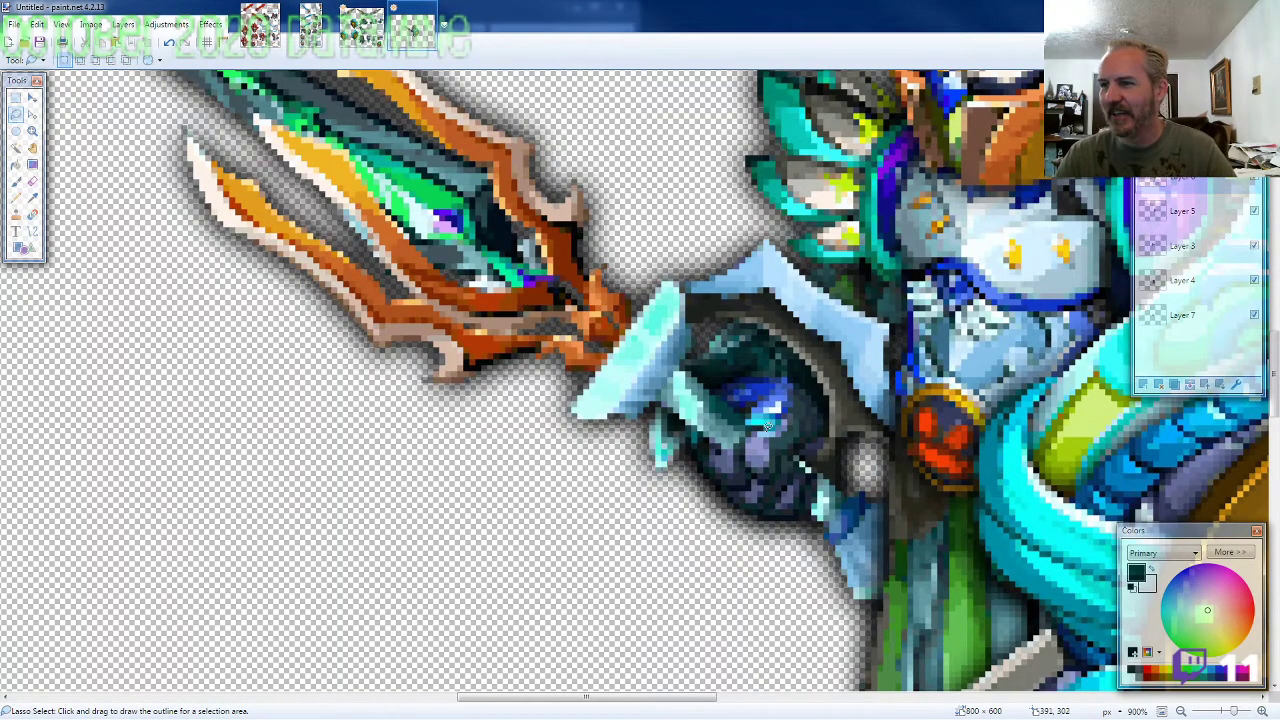
Step: Merge all layers of the finished figure into one and select the entire canvas
{"action": "scroll", "coordinate": [867, 490], "scroll_direction": "down", "scroll_amount": 6}
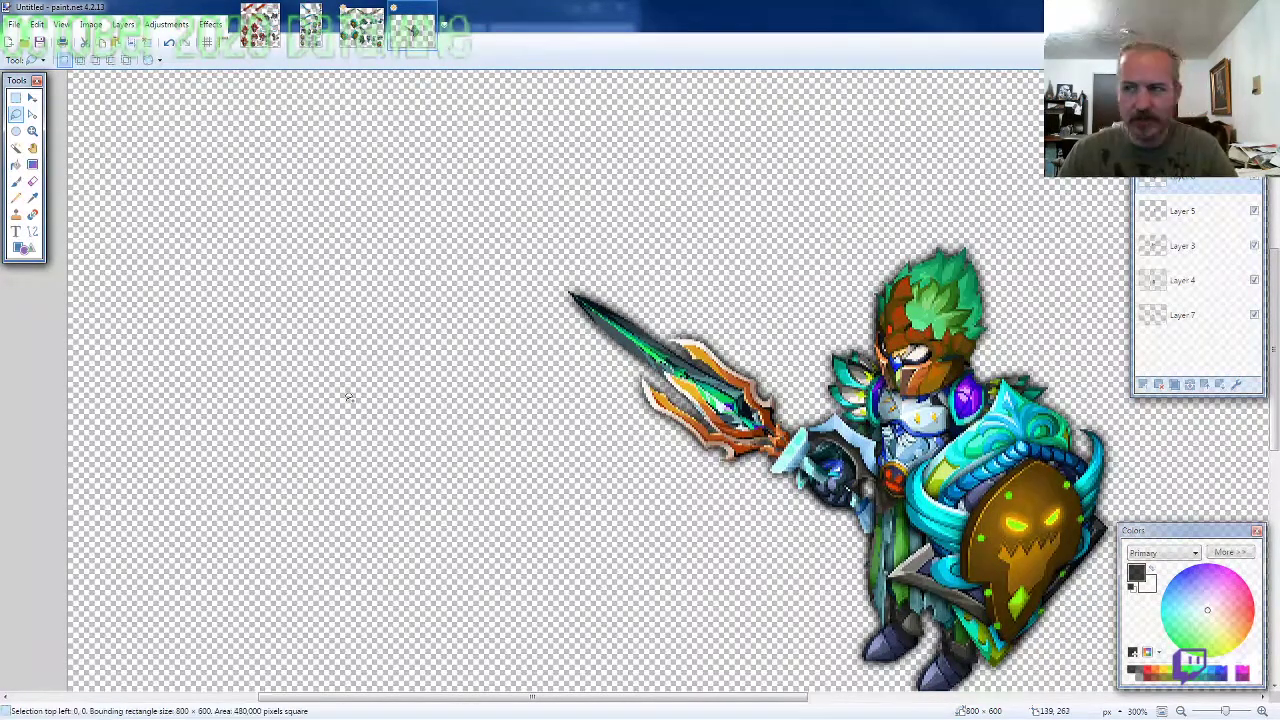
{"action": "key", "text": "ctrl+a"}
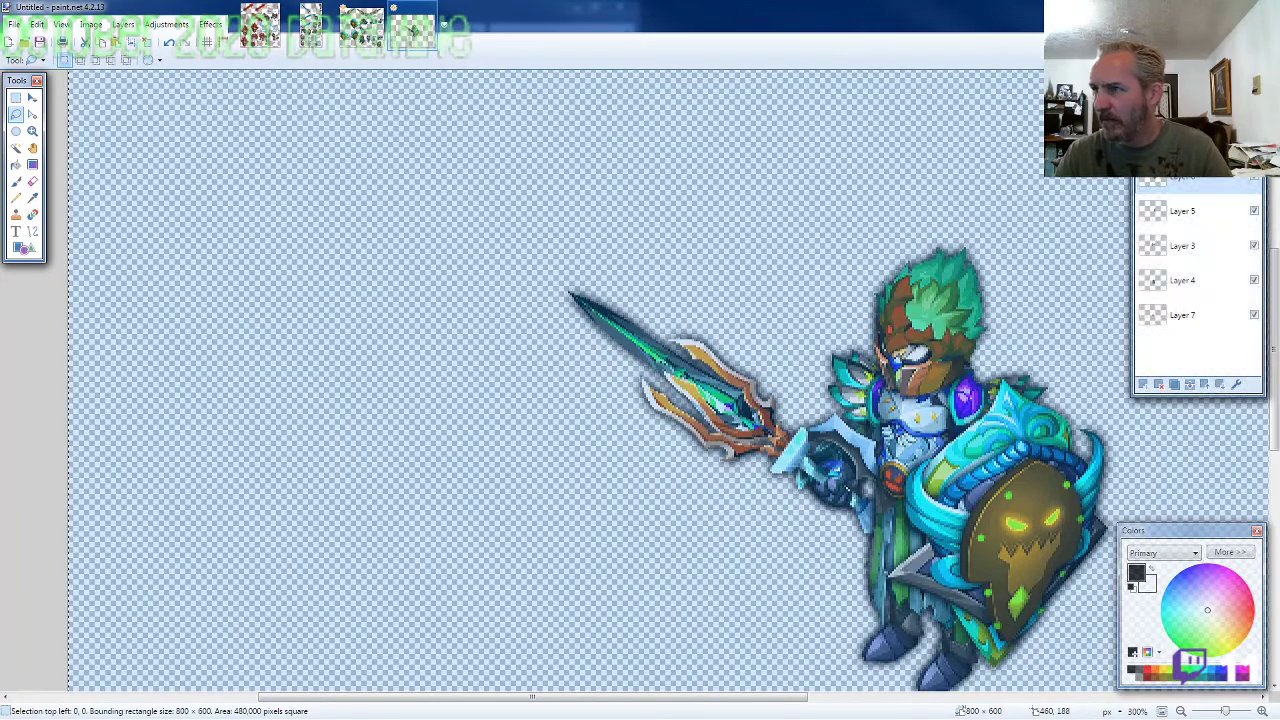
{"action": "key", "text": "ctrl+d"}
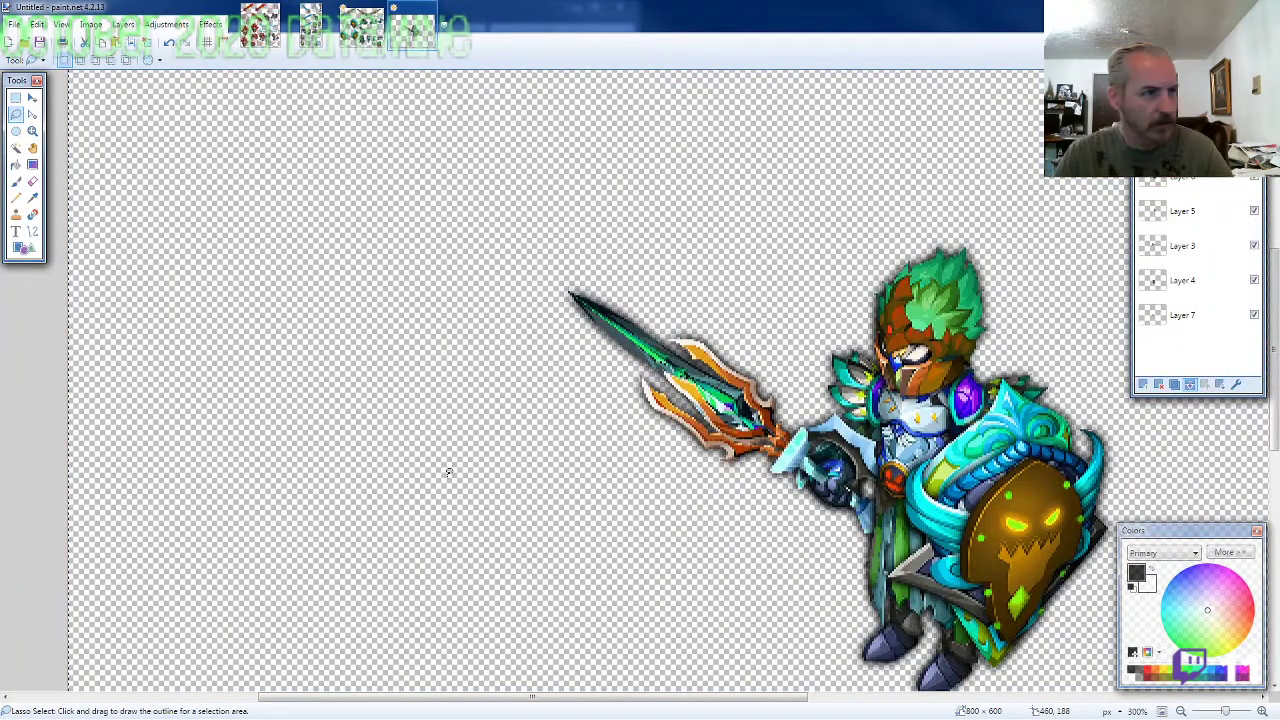
{"action": "key", "text": "ctrl+a"}
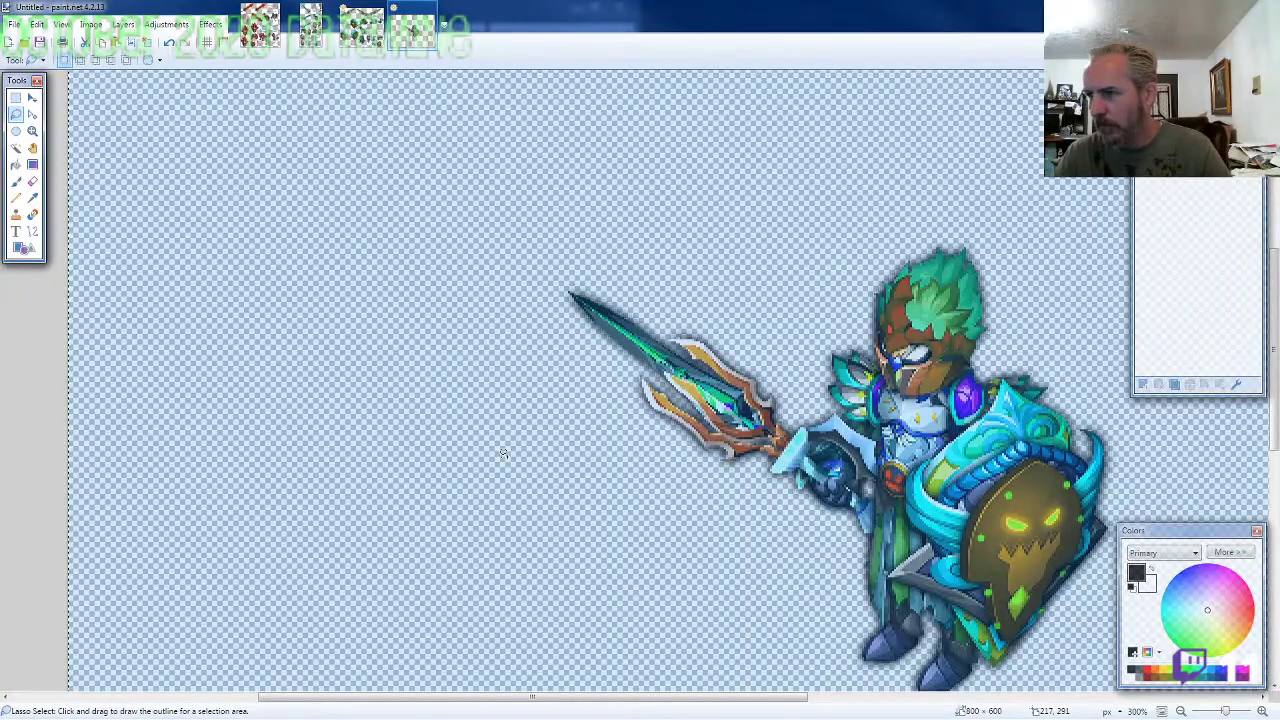
{"action": "scroll", "coordinate": [497, 457], "scroll_direction": "down", "scroll_amount": 4}
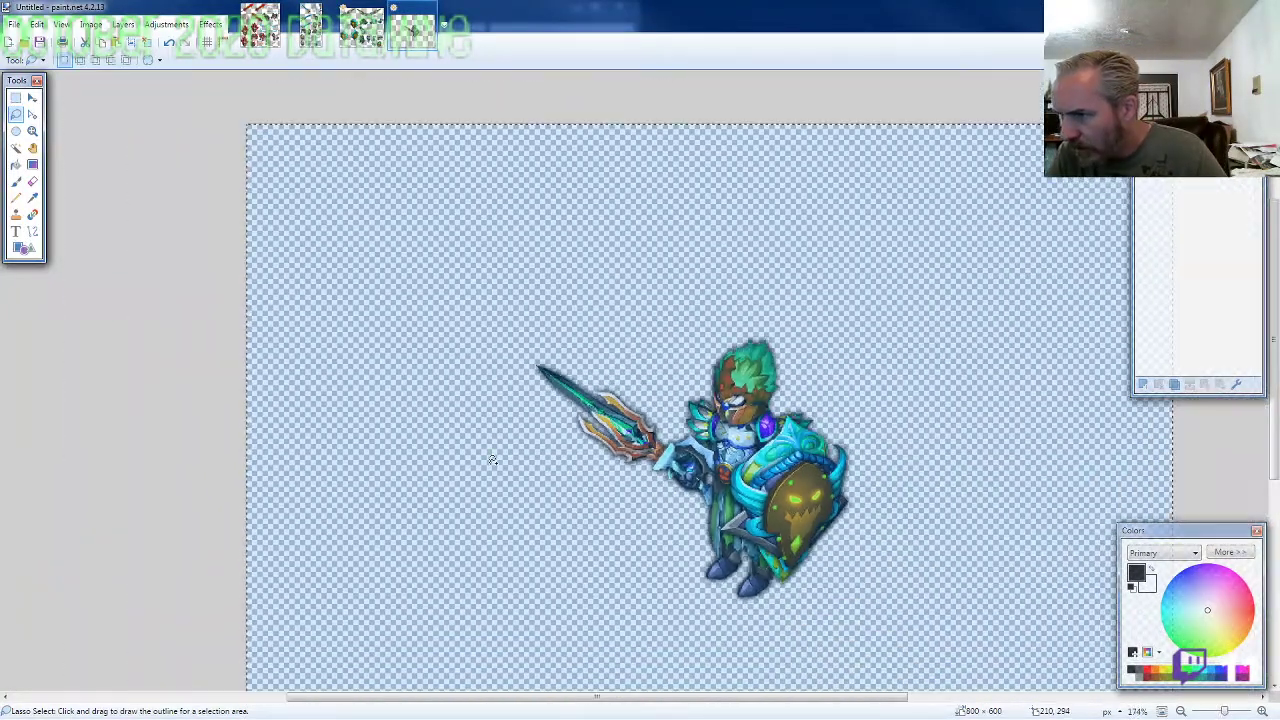
{"action": "scroll", "coordinate": [492, 459], "scroll_direction": "down", "scroll_amount": 2}
{"action": "scroll", "coordinate": [492, 459], "scroll_direction": "down", "scroll_amount": 1}
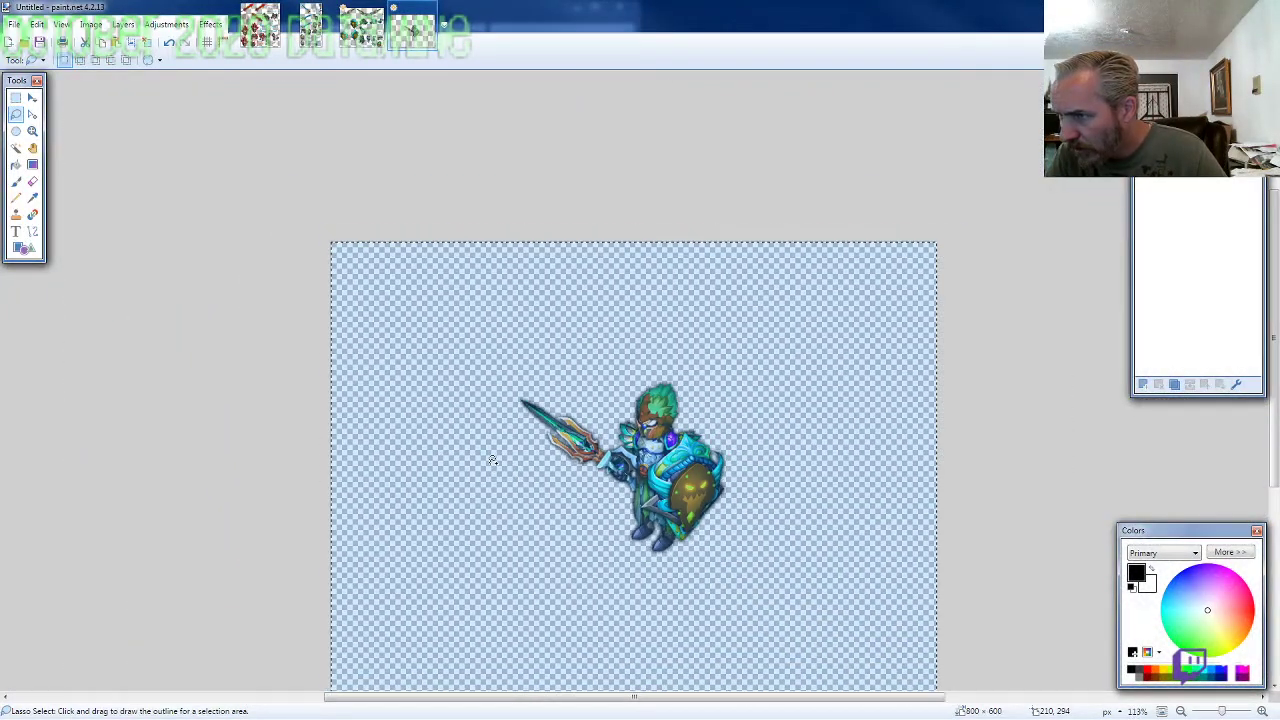
Step: Move the whole figure into the upper-left corner of the canvas, keeping the sword tip just inside the edge
{"action": "left_click", "coordinate": [736, 498]}
{"action": "key", "text": "ctrl+a"}
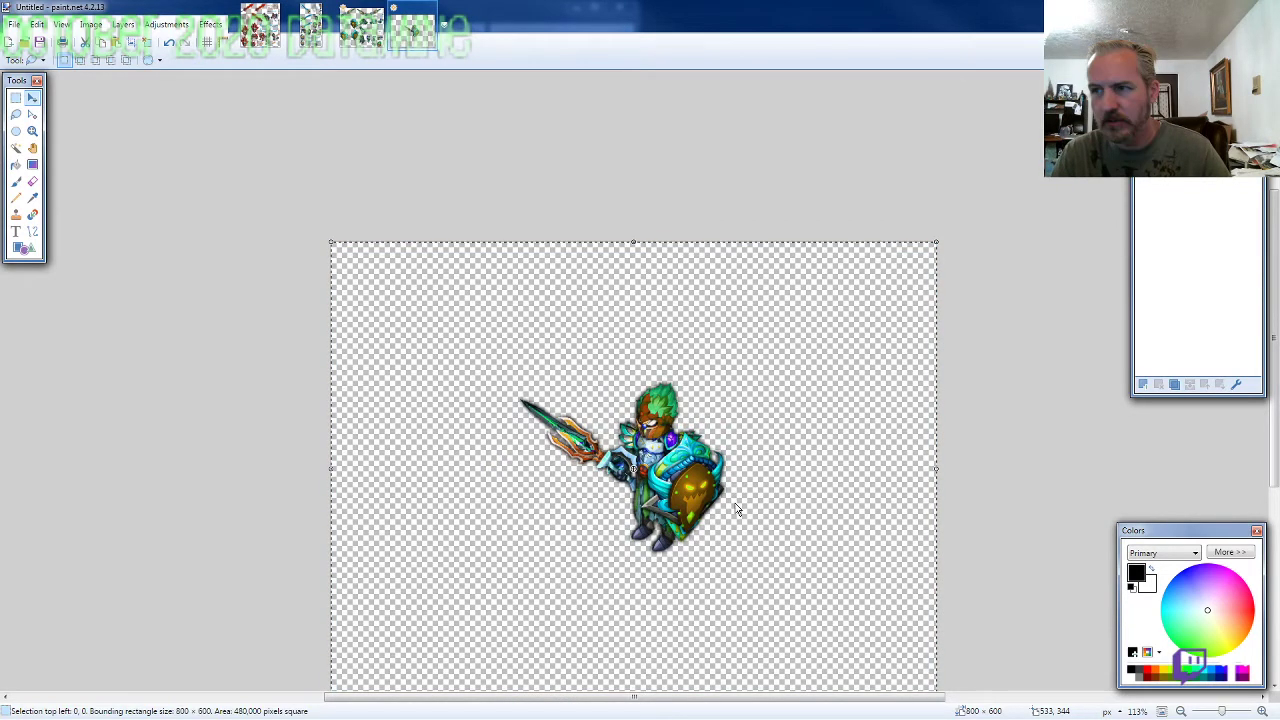
{"action": "key", "text": "m"}
{"action": "left_click_drag", "start_coordinate": [771, 434], "coordinate": [597, 298]}
{"action": "key", "text": "Left"}
{"action": "key", "text": "Left"}
{"action": "key", "text": "Left"}
{"action": "key", "text": "Left"}
{"action": "key", "text": "Left"}
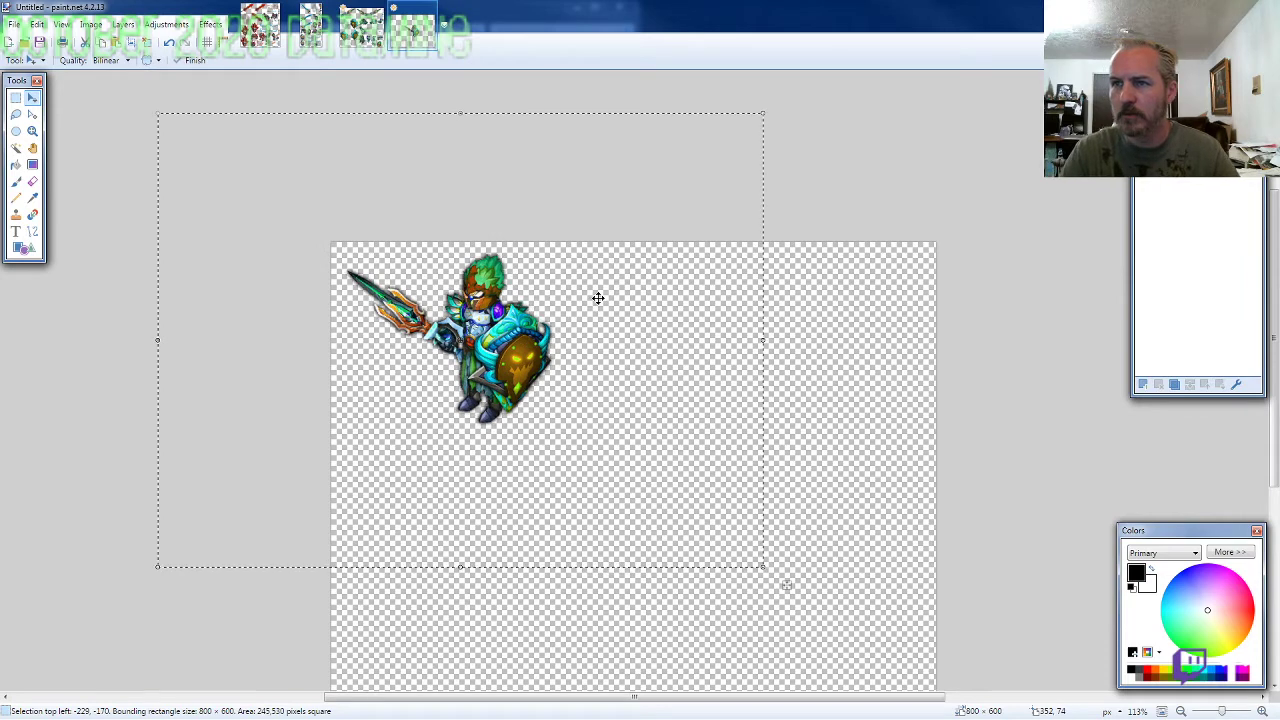
{"action": "key", "text": "ctrl+d"}
{"action": "key", "text": "ctrl+z"}
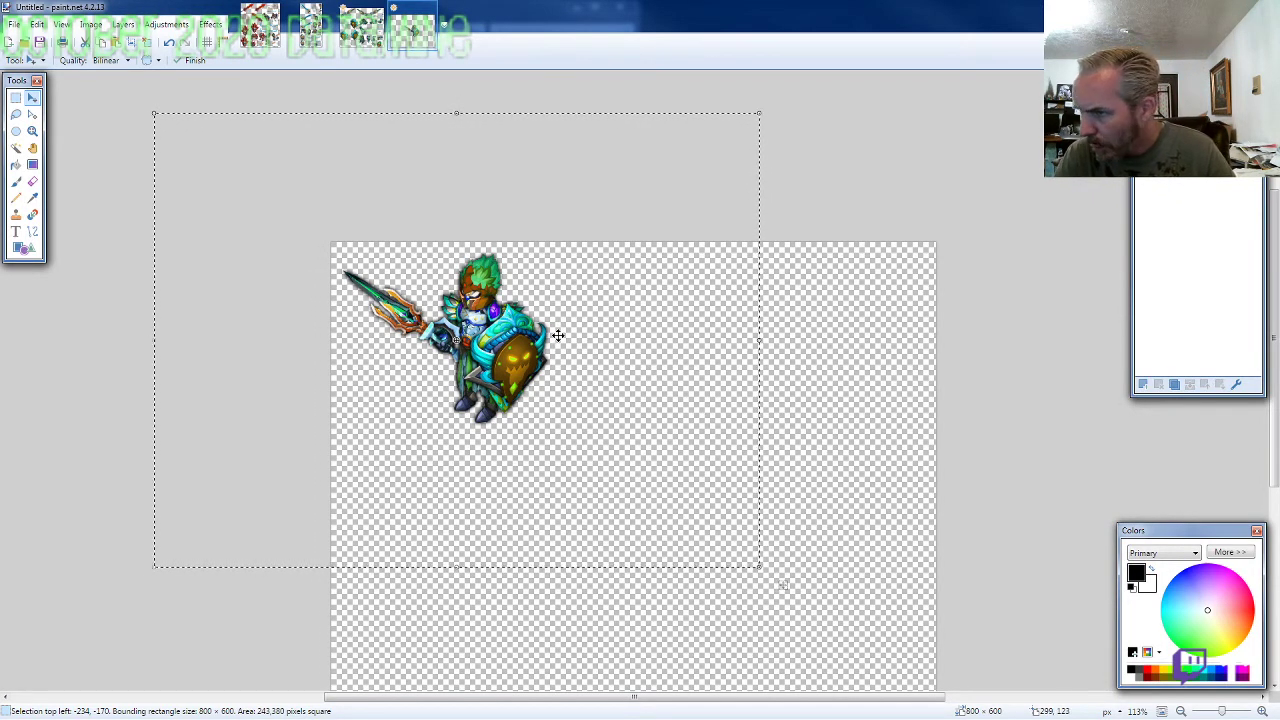
Step: Resize the canvas to 300 × 300 pixels anchored top left, and shift the figure down to center it vertically
{"action": "key", "text": "ctrl+shift+r"}
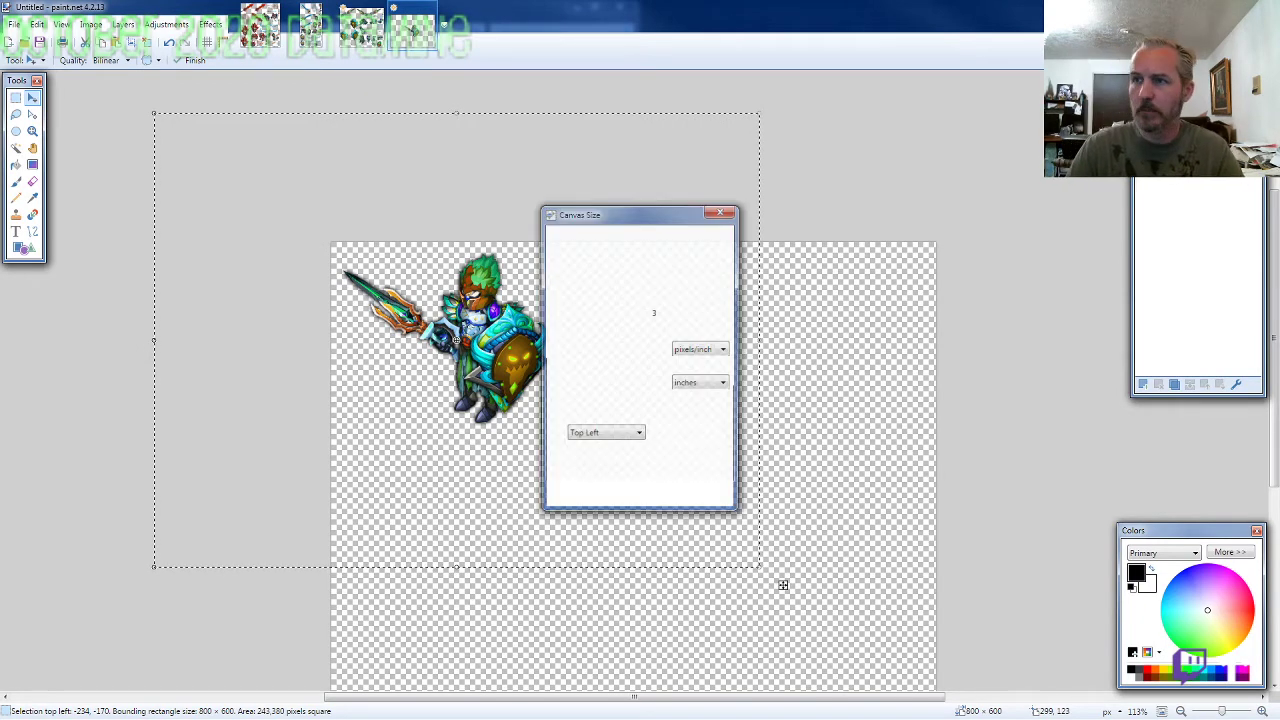
{"action": "type", "text": "300"}
{"action": "key", "text": "Return"}
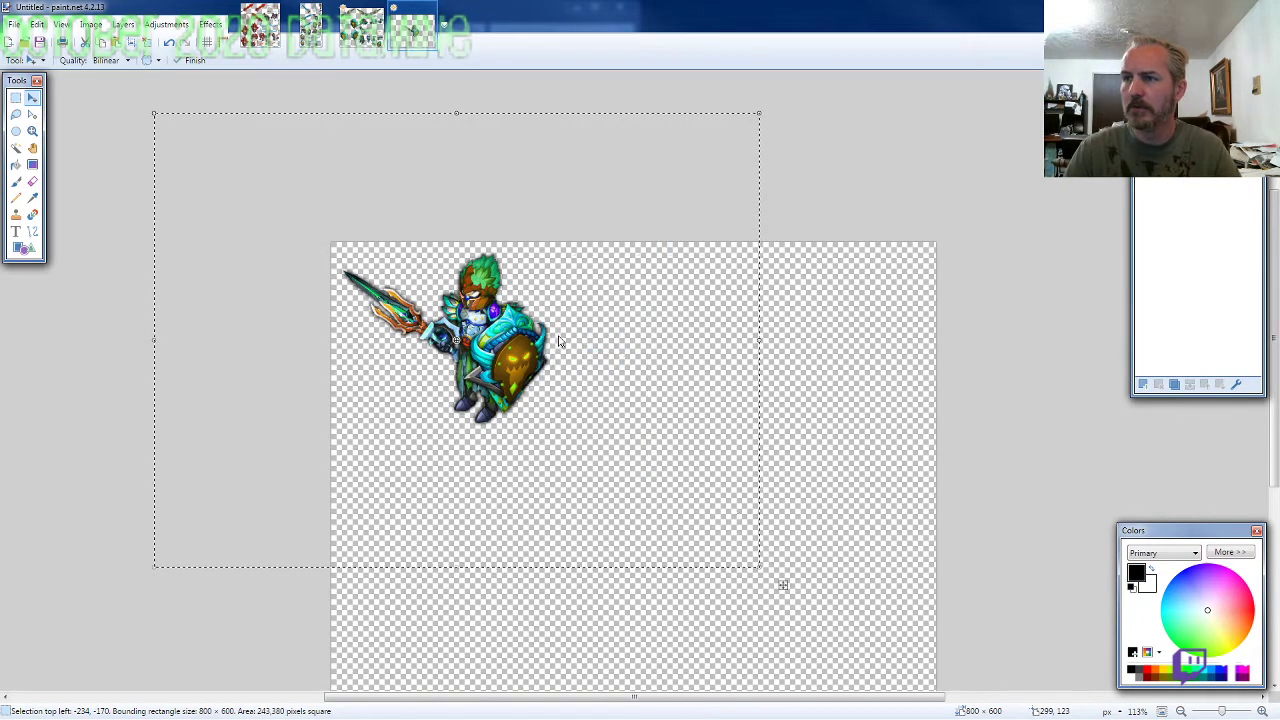
{"action": "key", "text": "ctrl+Down"}
{"action": "key", "text": "ctrl+Down"}
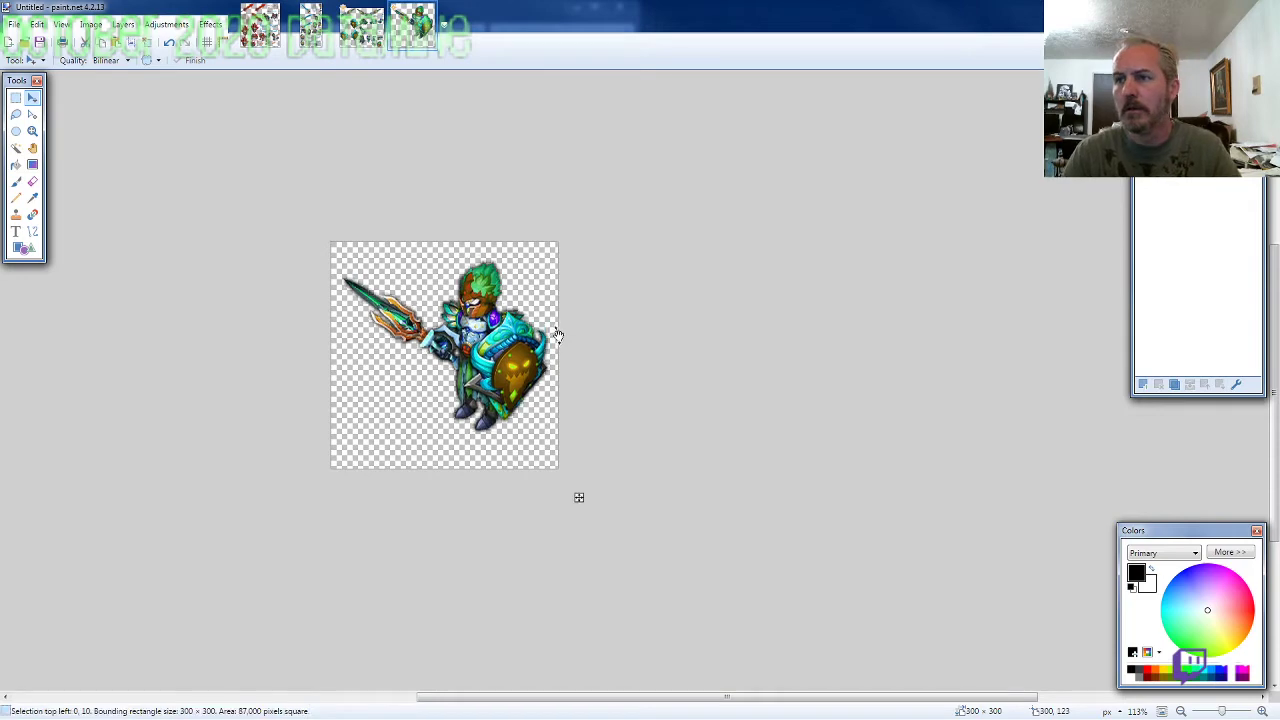
{"action": "left_click_drag", "start_coordinate": [578, 505], "coordinate": [579, 506]}
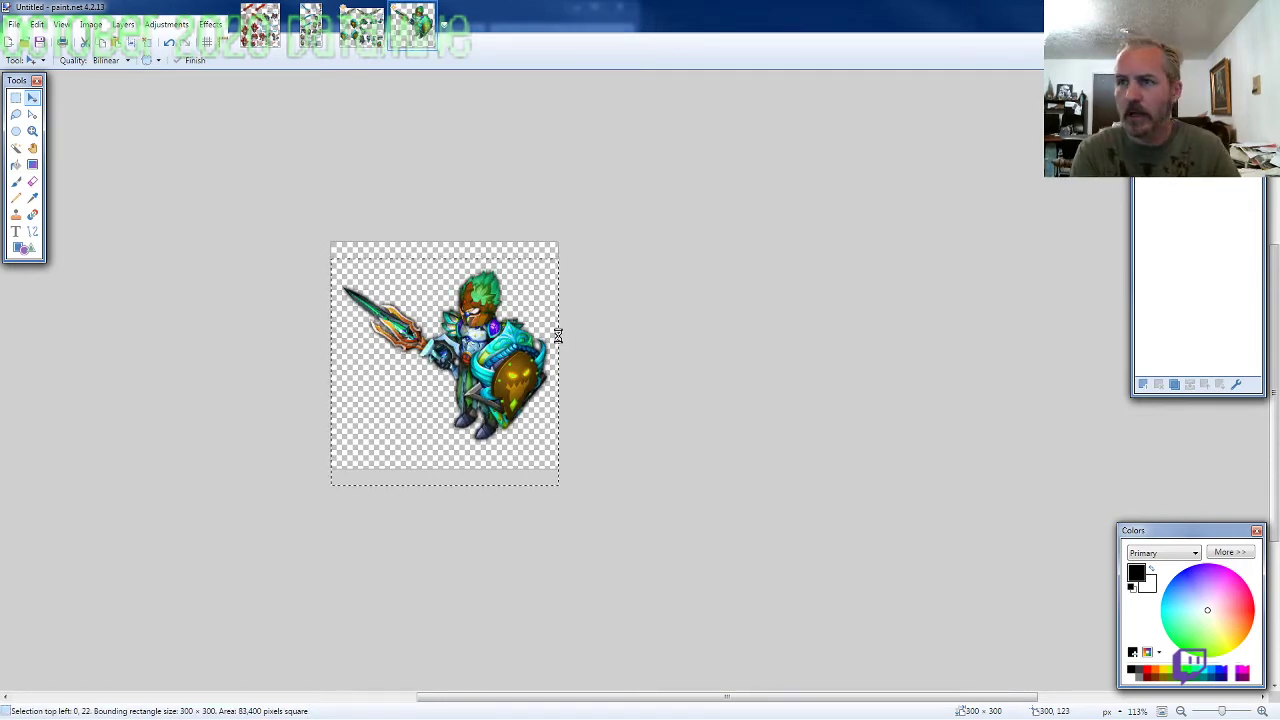
Step: Save the figure as ARMOR3-WA-M-EVO2.png in the 2020-10 folder
{"action": "key", "text": "ctrl+s"}
{"action": "type", "text": "ARMOR3-"}
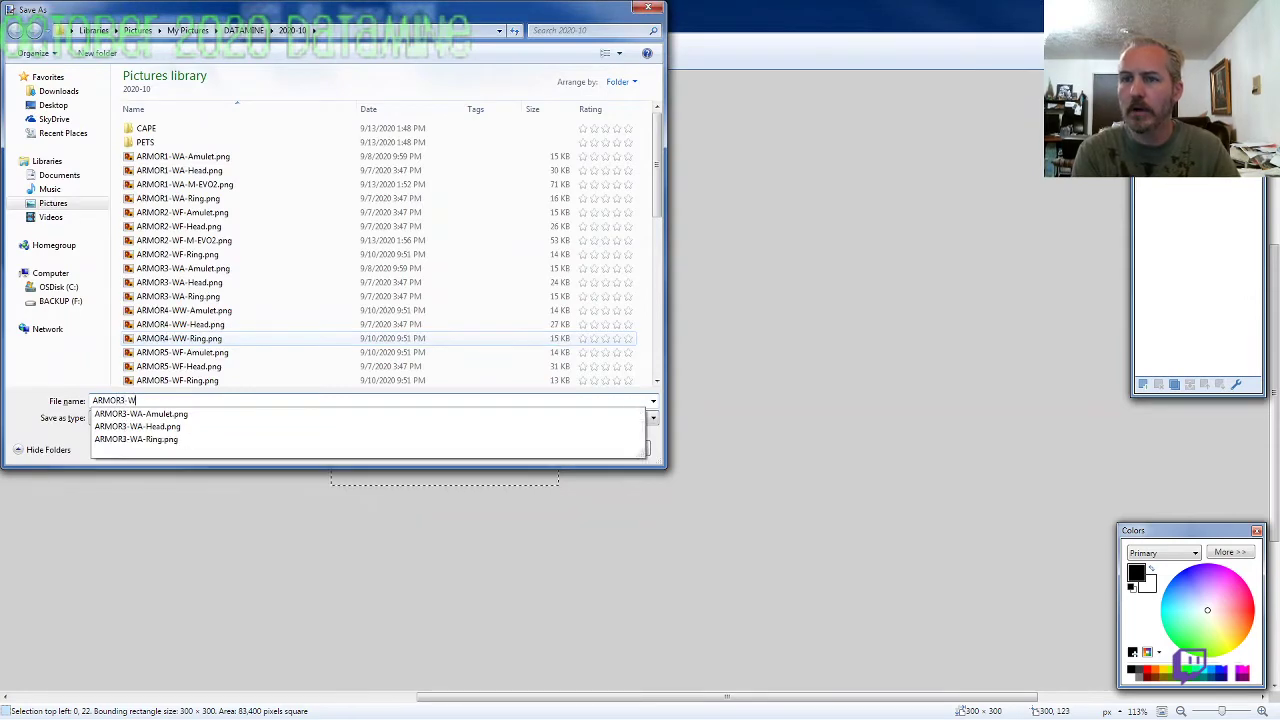
{"action": "type", "text": "WA-M-E"}
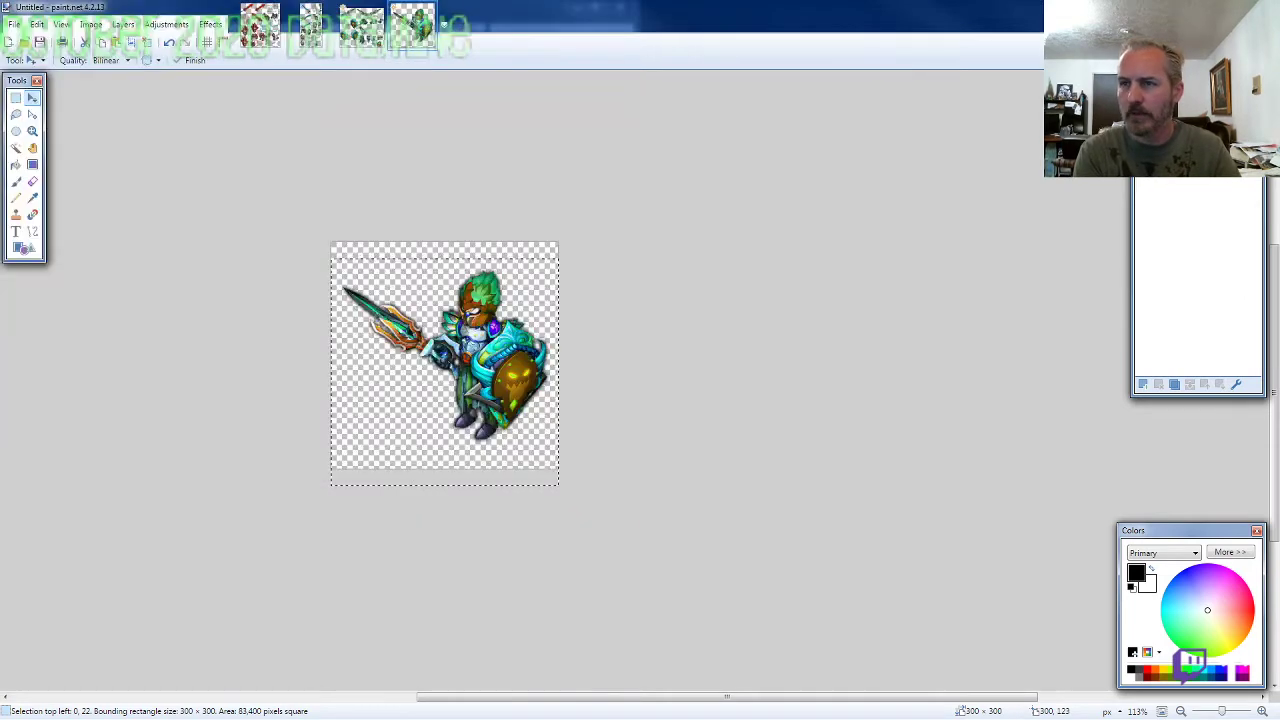
{"action": "key", "text": "Return"}
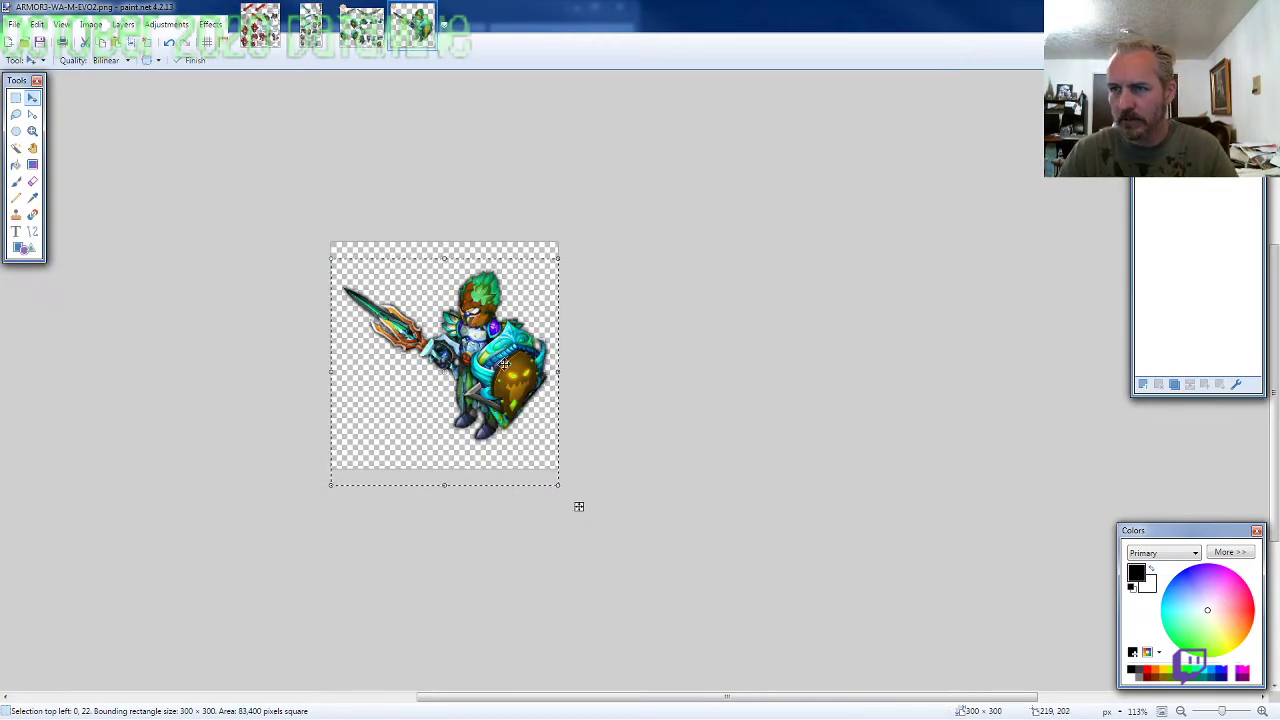
Step: Close the saved figure image and the ARMOR3 part sheet, discarding the sheet's unsaved changes
{"action": "key", "text": "ctrl+w"}
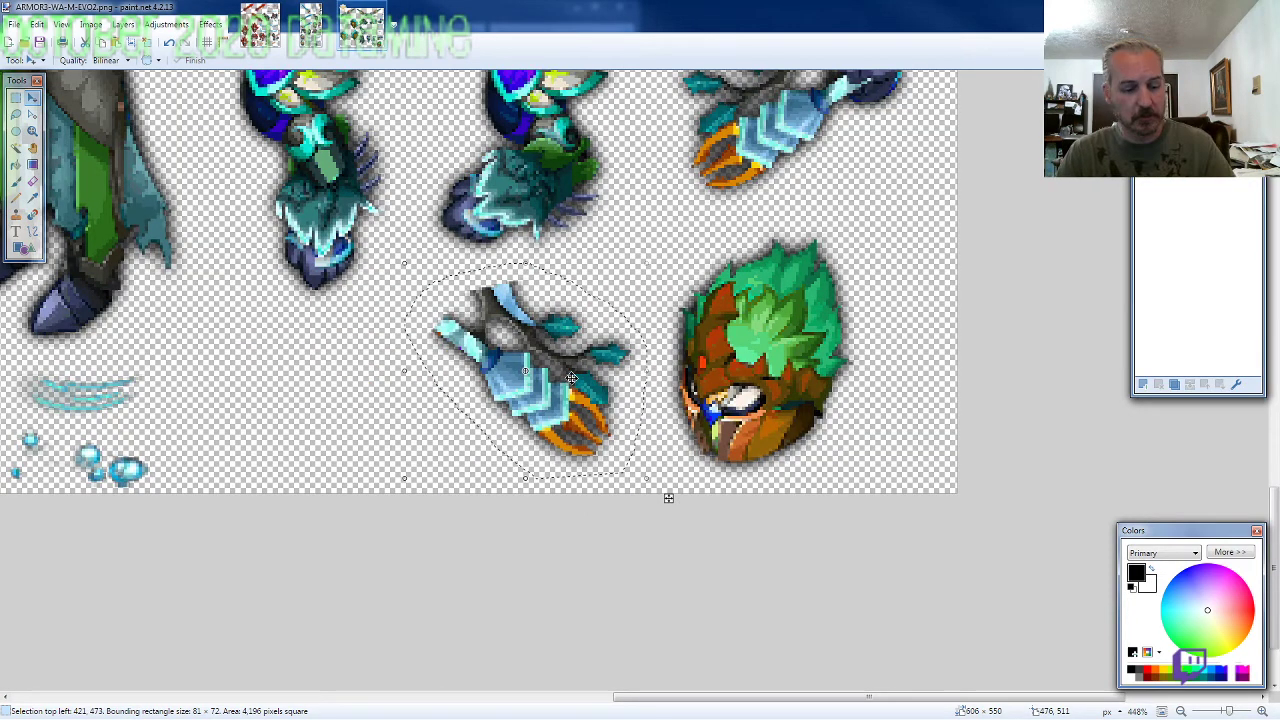
{"action": "key", "text": "ctrl+w"}
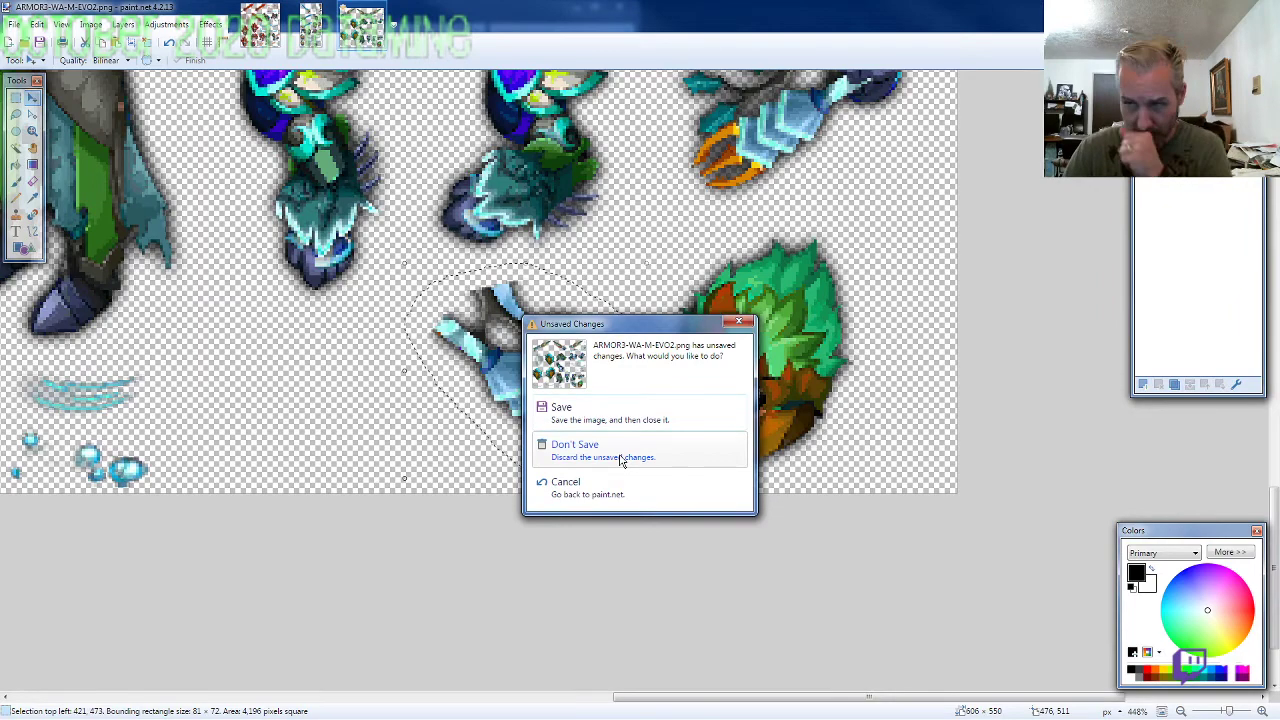
{"action": "left_click", "coordinate": [620, 452]}
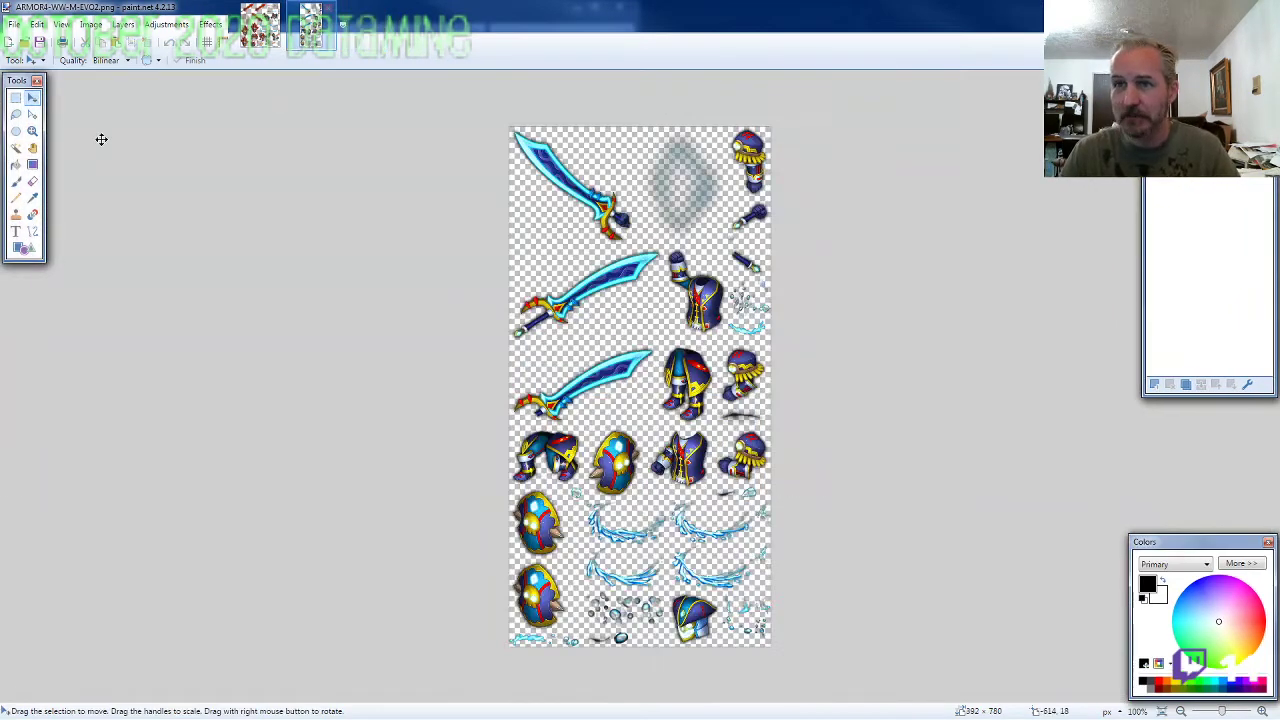
Step: Lasso the masked head with the tricorne hat on the ARMOR4-WW-M-EVO2 part sheet
{"action": "left_click", "coordinate": [17, 116]}
{"action": "scroll", "coordinate": [646, 443], "scroll_direction": "up", "scroll_amount": 4}
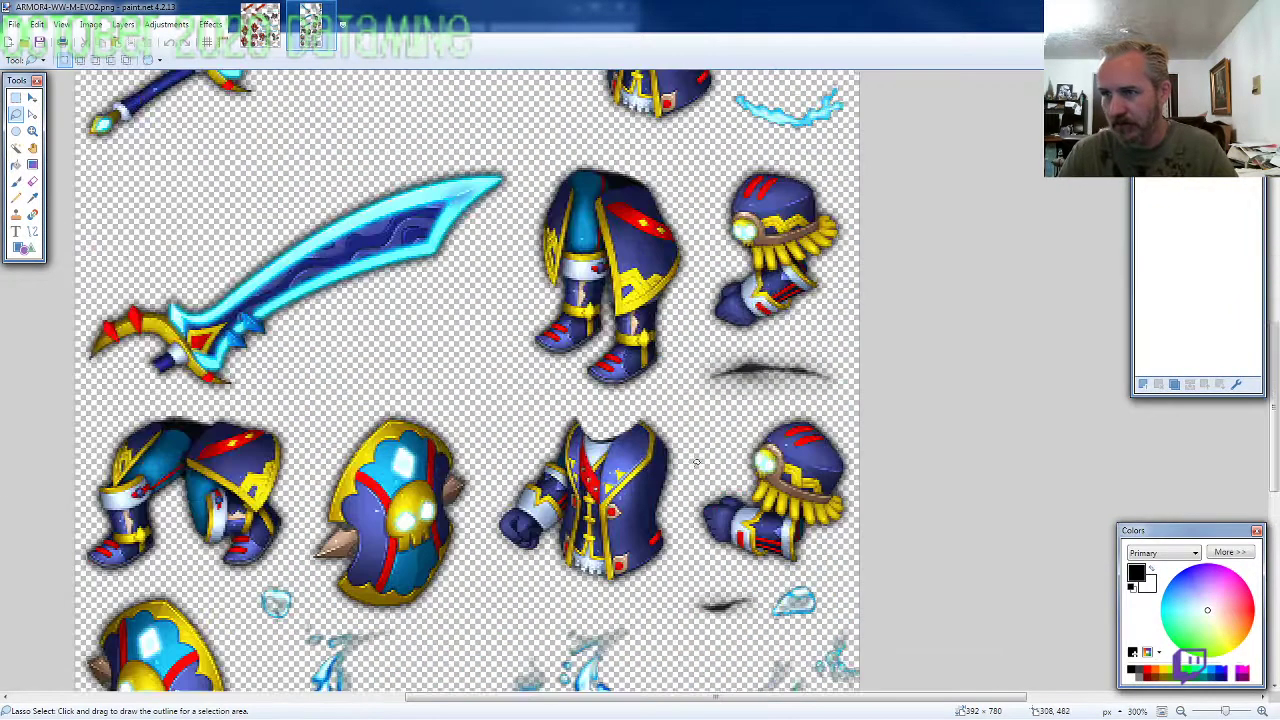
{"action": "scroll", "coordinate": [646, 443], "scroll_direction": "up", "scroll_amount": 2}
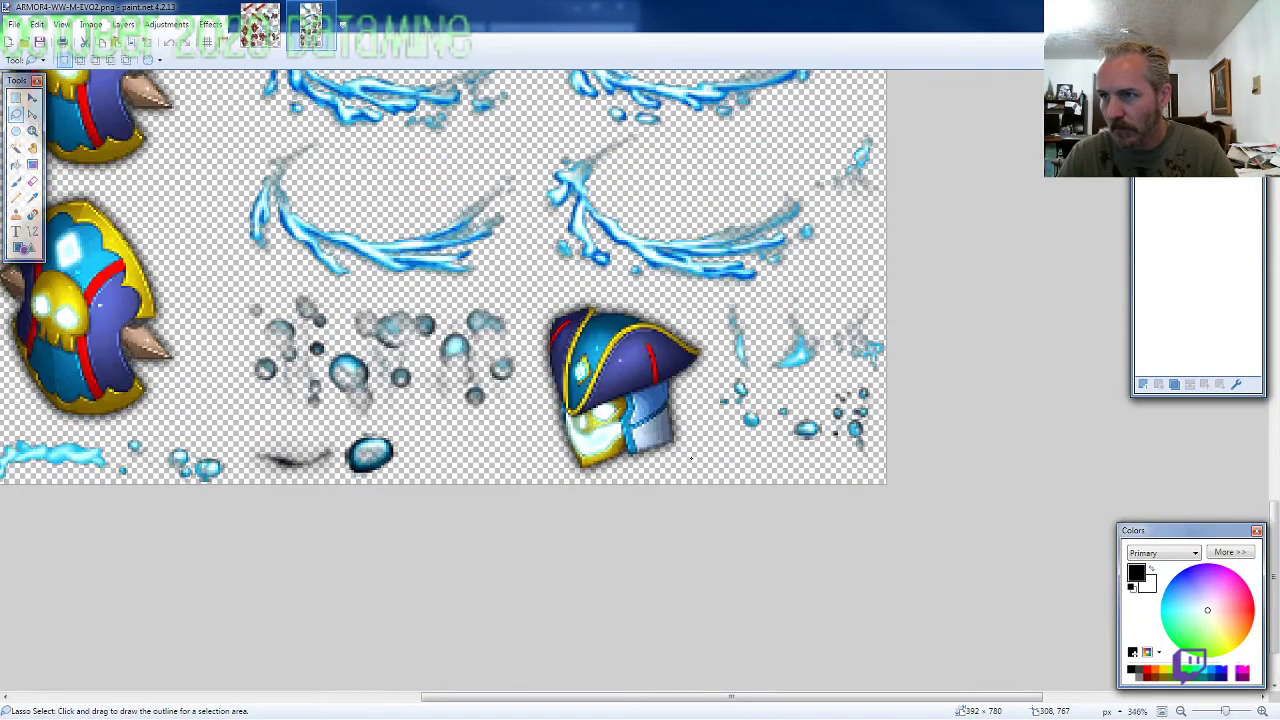
{"action": "mouse_move", "coordinate": [655, 296]}
{"action": "left_mouse_down"}
{"action": "mouse_move", "coordinate": [580, 292]}
{"action": "mouse_move", "coordinate": [532, 350]}
{"action": "mouse_move", "coordinate": [545, 440]}
{"action": "mouse_move", "coordinate": [583, 515]}
{"action": "left_mouse_up"}
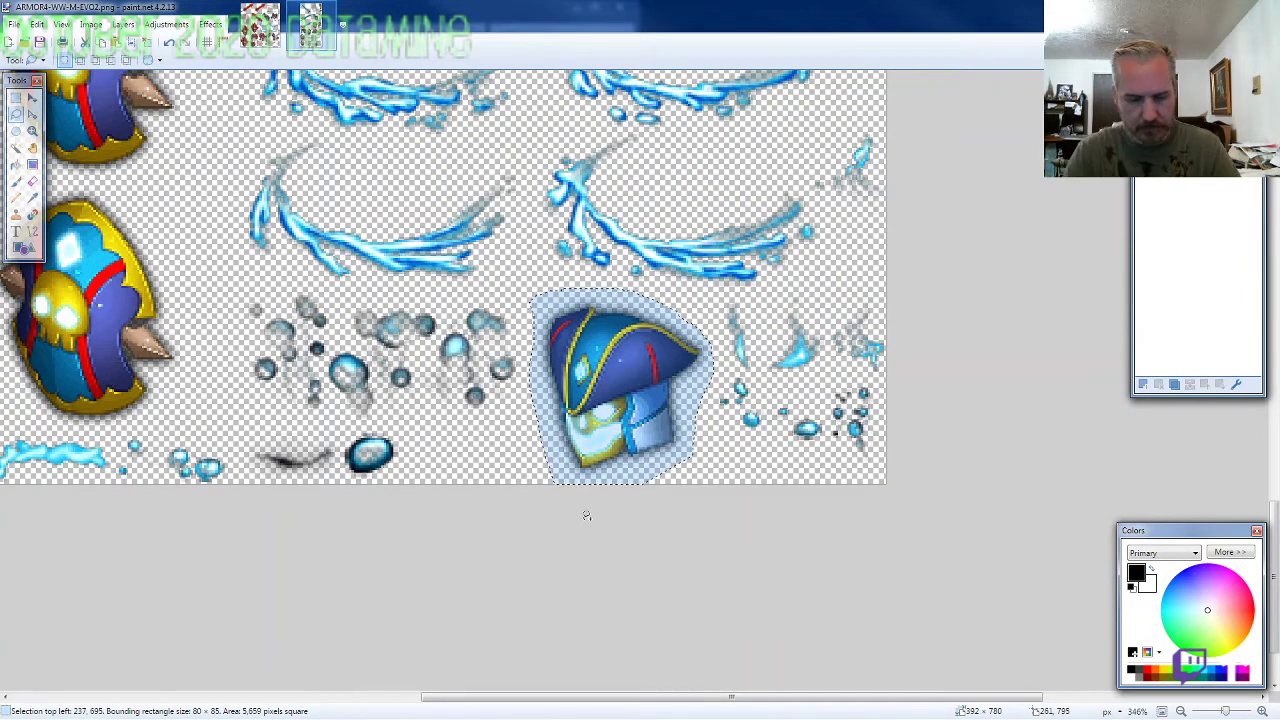
Step: Create a new 800 × 600 pixel image and place a copy of the tricorne-hat head in it
{"action": "key", "text": "ctrl+n"}
{"action": "type", "text": "80060"}
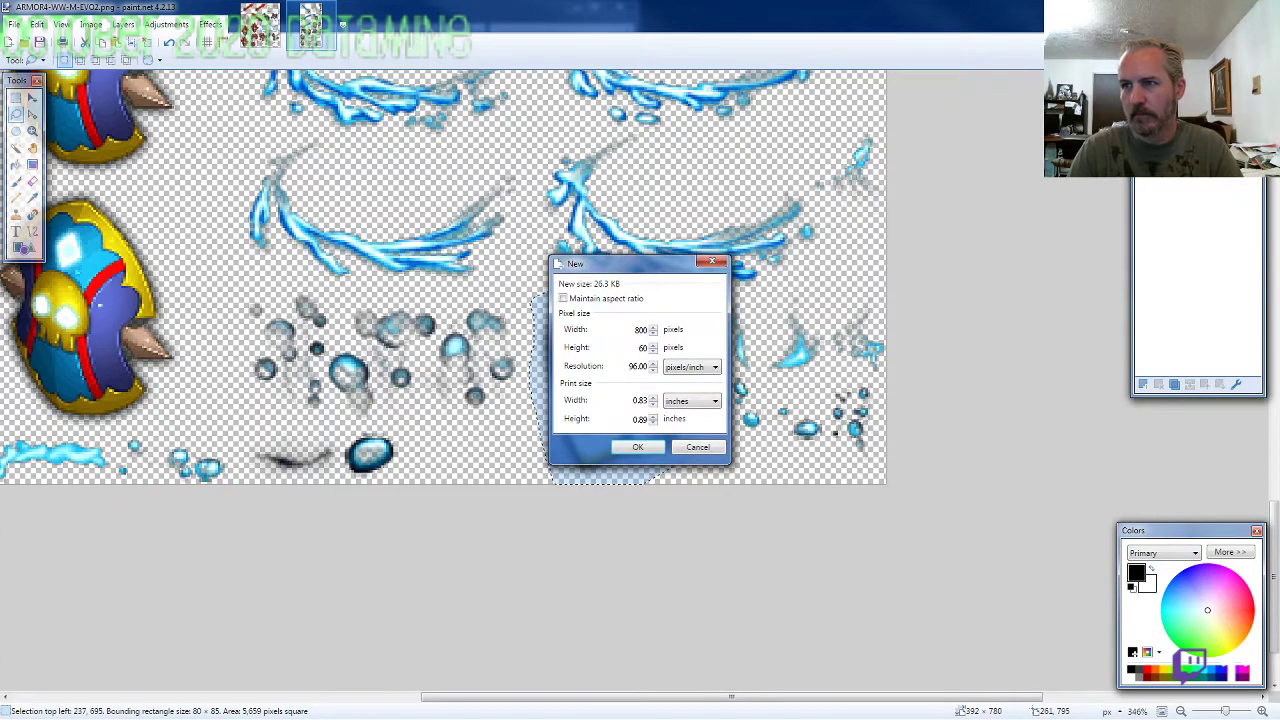
{"action": "type", "text": "0"}
{"action": "key", "text": "Return"}
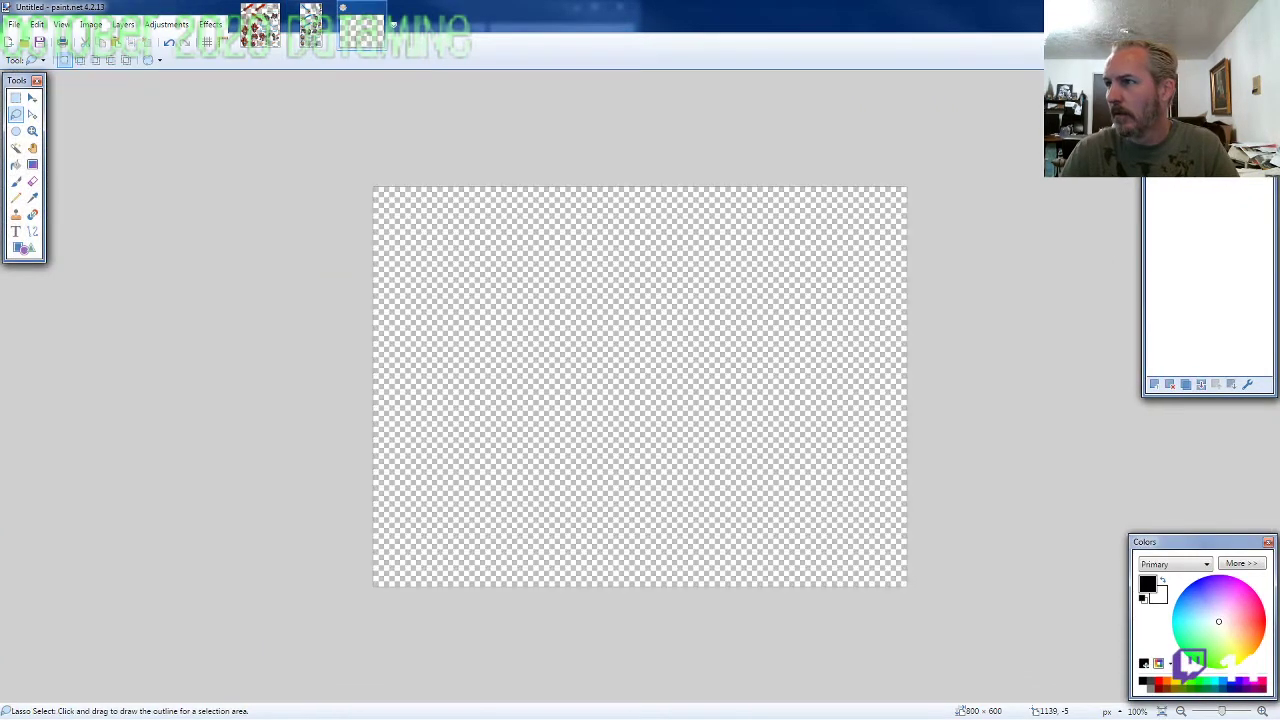
{"action": "key", "text": "ctrl+v"}
{"action": "left_click_drag", "start_coordinate": [842, 432], "coordinate": [942, 236]}
Step: Lasso the front-facing torso with its attached bent arm on the ARMOR4-WW-M-EVO2 part sheet
{"action": "left_click", "coordinate": [311, 25]}
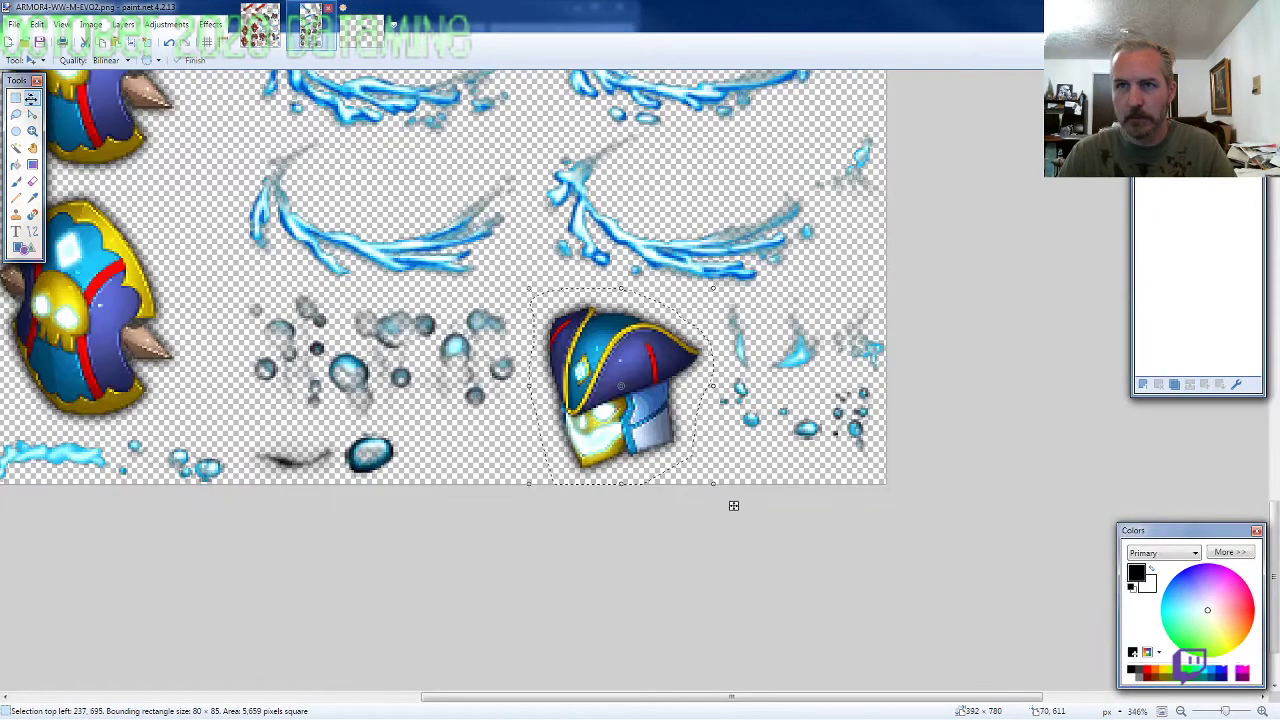
{"action": "left_click", "coordinate": [15, 114]}
{"action": "scroll", "coordinate": [607, 383], "scroll_direction": "down", "scroll_amount": 3}
{"action": "scroll", "coordinate": [606, 384], "scroll_direction": "down", "scroll_amount": 1}
{"action": "scroll", "coordinate": [620, 396], "scroll_direction": "up", "scroll_amount": 3}
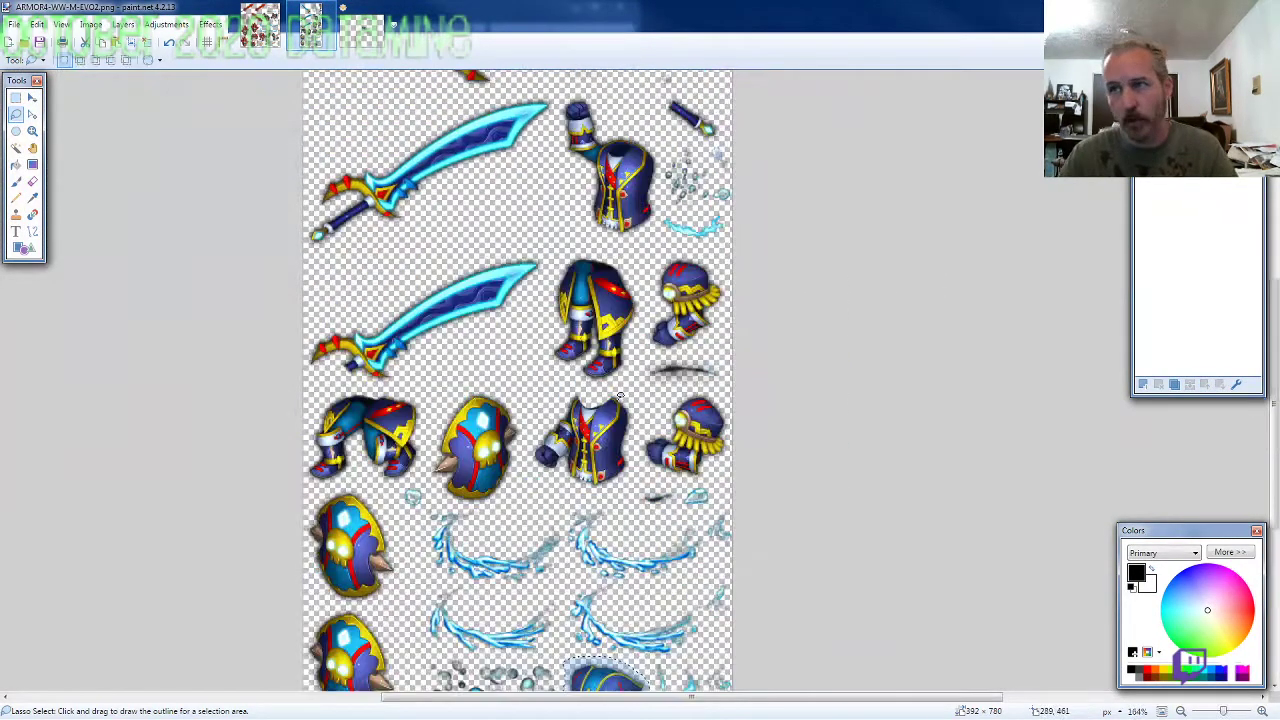
{"action": "scroll", "coordinate": [610, 422], "scroll_direction": "up", "scroll_amount": 4}
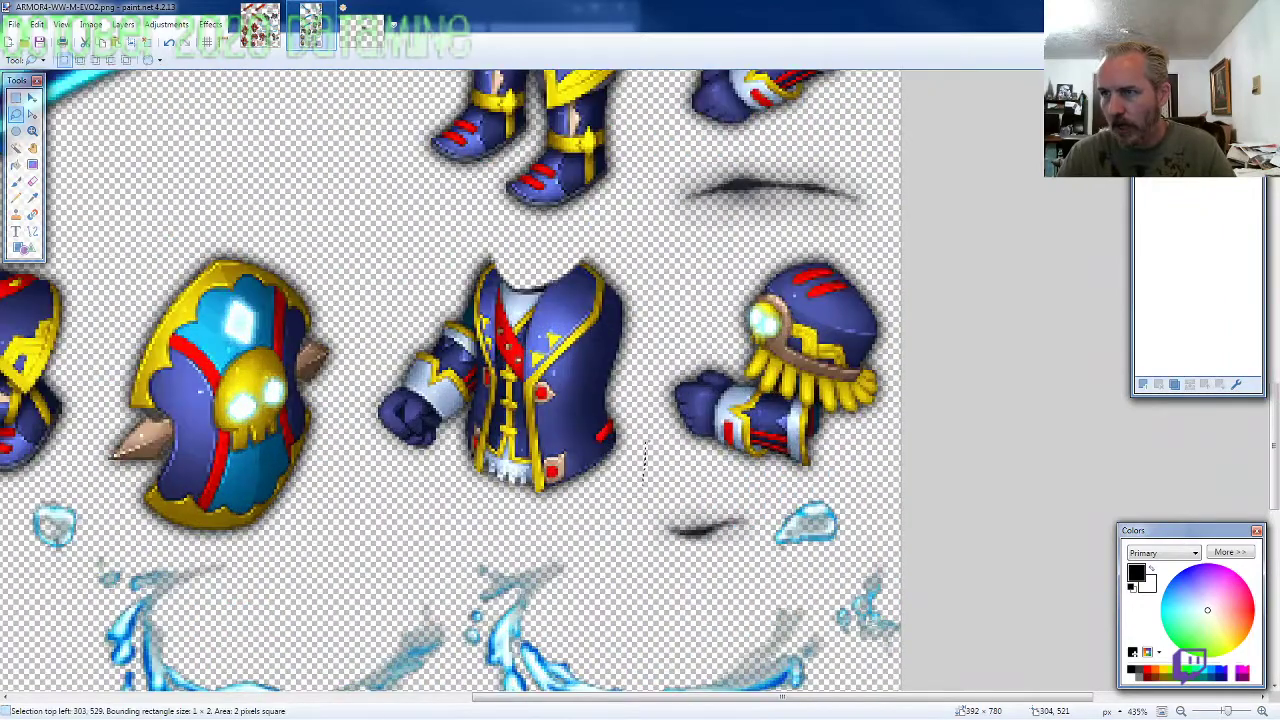
{"action": "mouse_move", "coordinate": [652, 330]}
{"action": "left_mouse_down"}
{"action": "mouse_move", "coordinate": [630, 275]}
{"action": "mouse_move", "coordinate": [565, 242]}
{"action": "mouse_move", "coordinate": [505, 234]}
{"action": "mouse_move", "coordinate": [410, 328]}
{"action": "mouse_move", "coordinate": [365, 445]}
{"action": "mouse_move", "coordinate": [500, 528]}
{"action": "mouse_move", "coordinate": [560, 515]}
{"action": "left_mouse_up"}
Step: Place a copy of the torso on a new layer in the figure image and fit it beneath the tricorne-hat head
{"action": "left_click", "coordinate": [368, 28]}
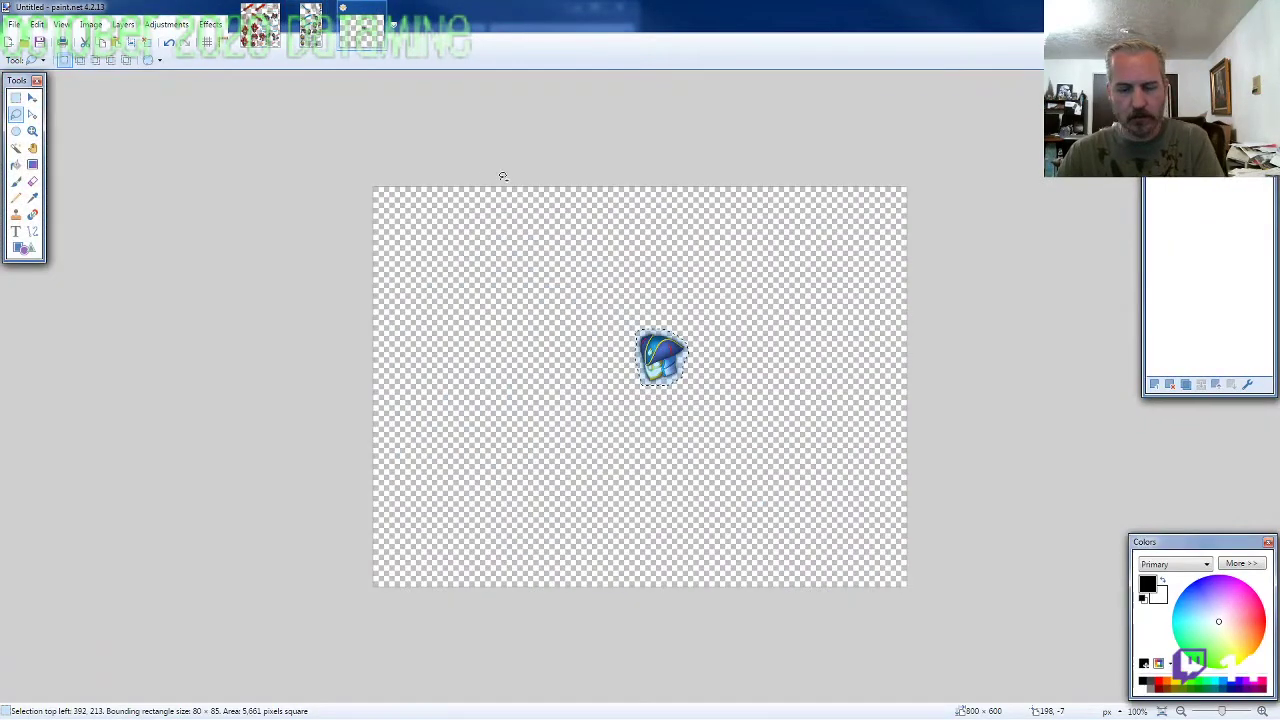
{"action": "key", "text": "ctrl+shift+n"}
{"action": "scroll", "coordinate": [669, 417], "scroll_direction": "up", "scroll_amount": 6}
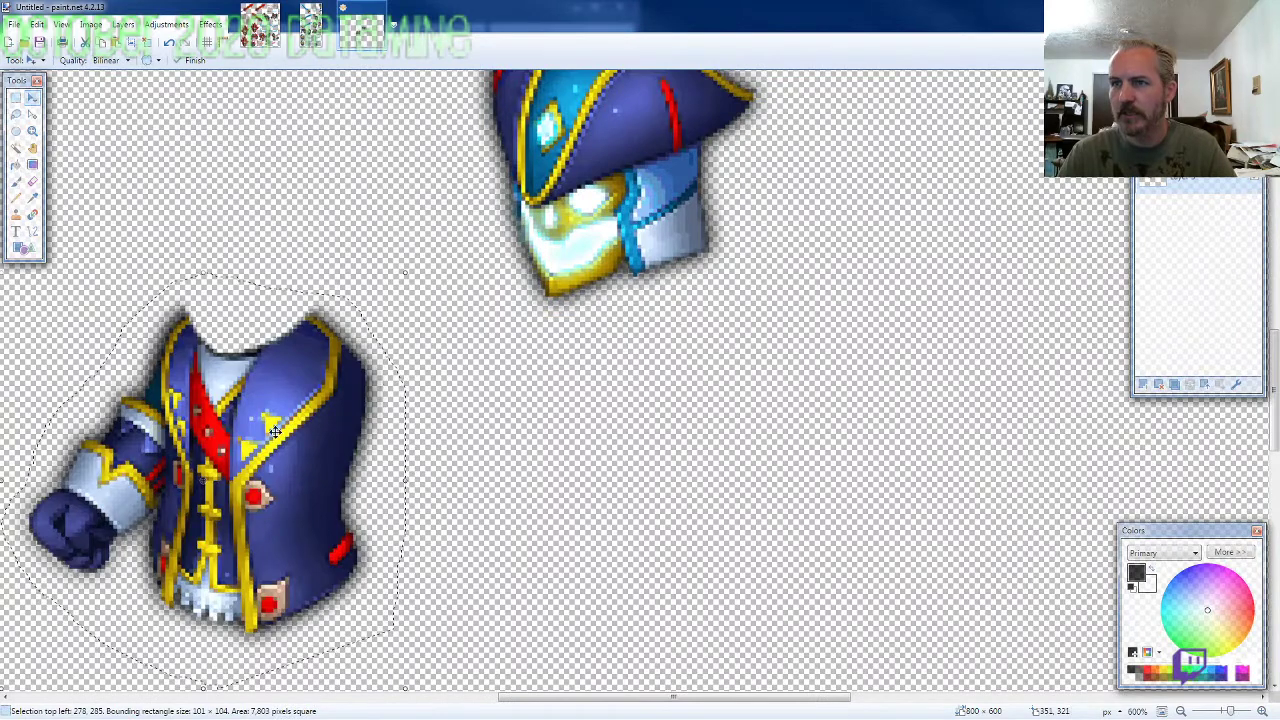
{"action": "left_click_drag", "start_coordinate": [276, 422], "coordinate": [618, 355]}
{"action": "key", "text": "Left"}
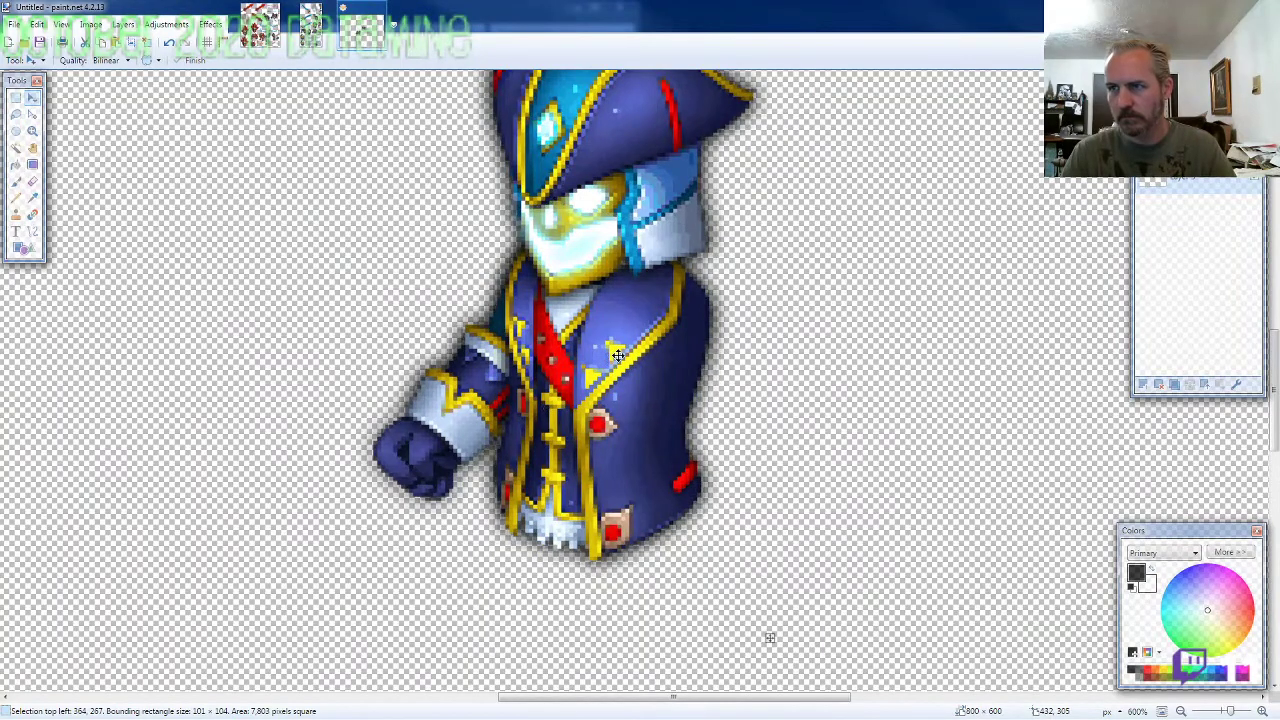
{"action": "scroll", "coordinate": [722, 555], "scroll_direction": "down", "scroll_amount": 1}
Step: Lasso the standing legs with the coat tails on the ARMOR4-WW part sheet
{"action": "left_click", "coordinate": [310, 28]}
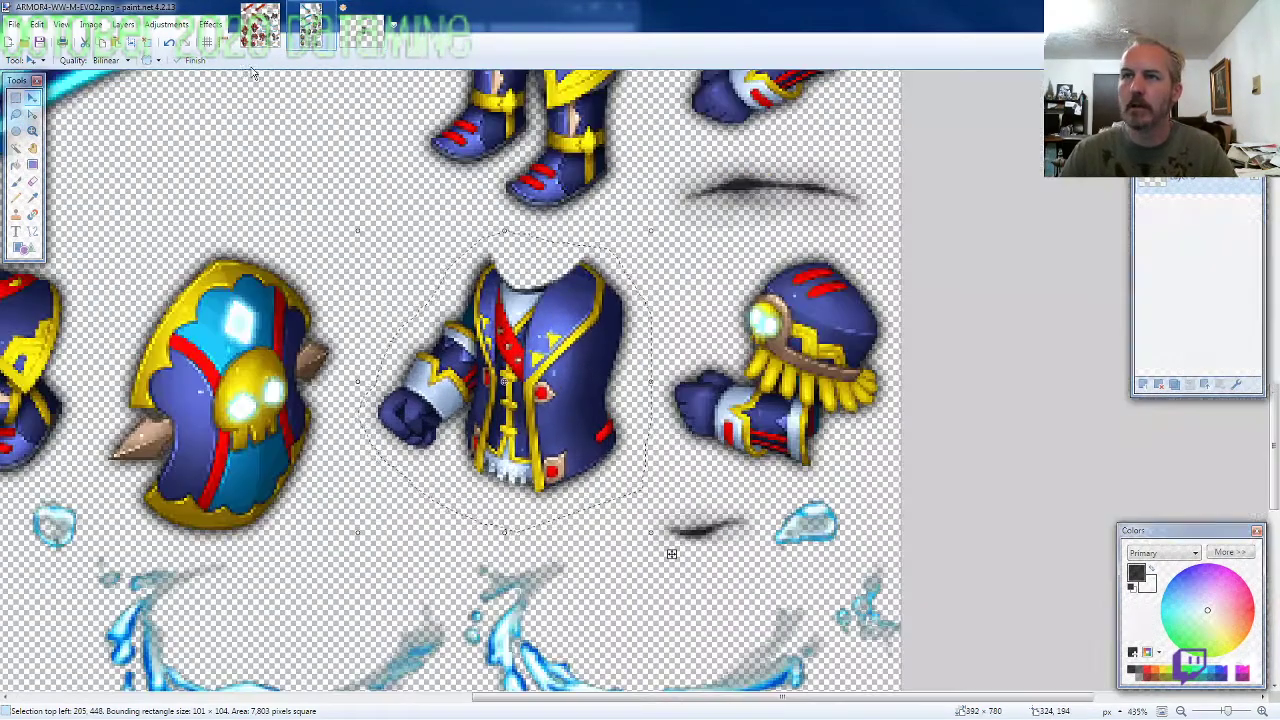
{"action": "left_click", "coordinate": [16, 116]}
{"action": "scroll", "coordinate": [500, 400], "scroll_direction": "down", "scroll_amount": 3}
{"action": "scroll", "coordinate": [550, 420], "scroll_direction": "up", "scroll_amount": 3}
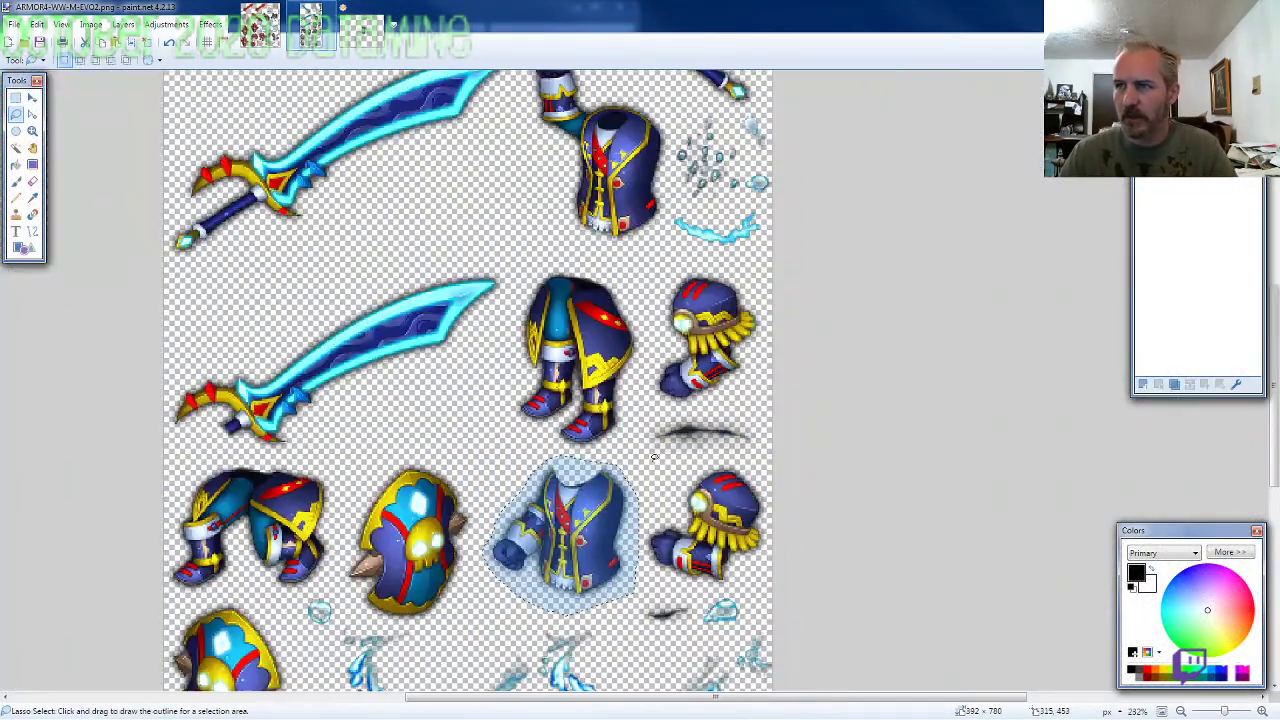
{"action": "scroll", "coordinate": [632, 467], "scroll_direction": "up", "scroll_amount": 3}
{"action": "left_click", "coordinate": [654, 504]}
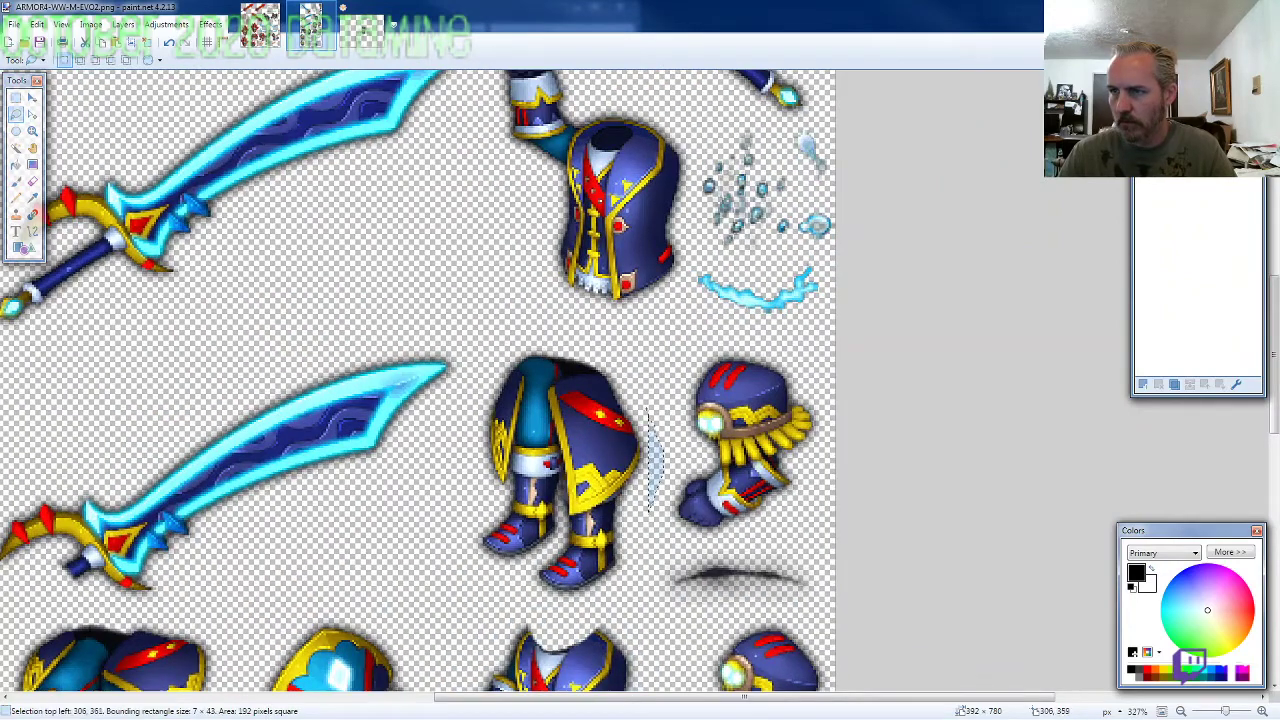
{"action": "mouse_move", "coordinate": [616, 362]}
{"action": "left_mouse_down"}
{"action": "mouse_move", "coordinate": [545, 342]}
{"action": "mouse_move", "coordinate": [482, 418]}
{"action": "mouse_move", "coordinate": [465, 522]}
{"action": "mouse_move", "coordinate": [548, 604]}
{"action": "left_mouse_up"}
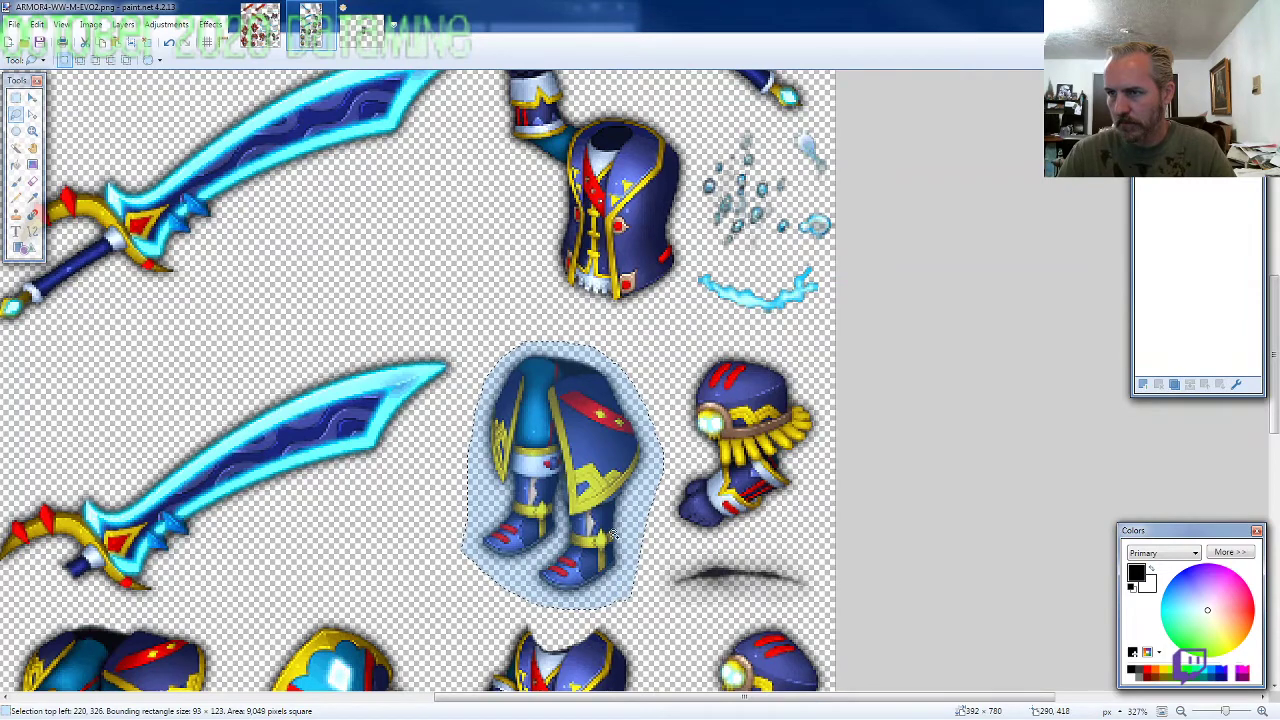
Step: Place a copy of the legs on a new layer behind the torso and align them with the waist
{"action": "left_click", "coordinate": [360, 30]}
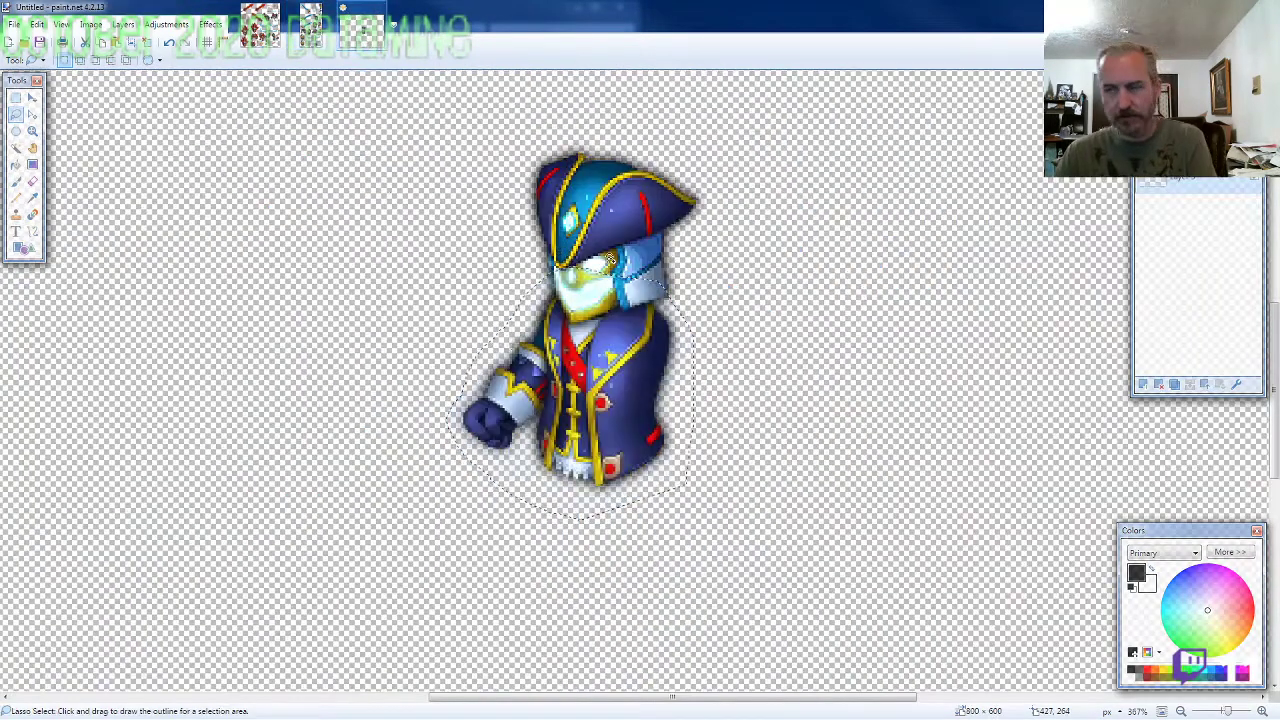
{"action": "left_click", "coordinate": [1193, 212]}
{"action": "key", "text": "ctrl+v"}
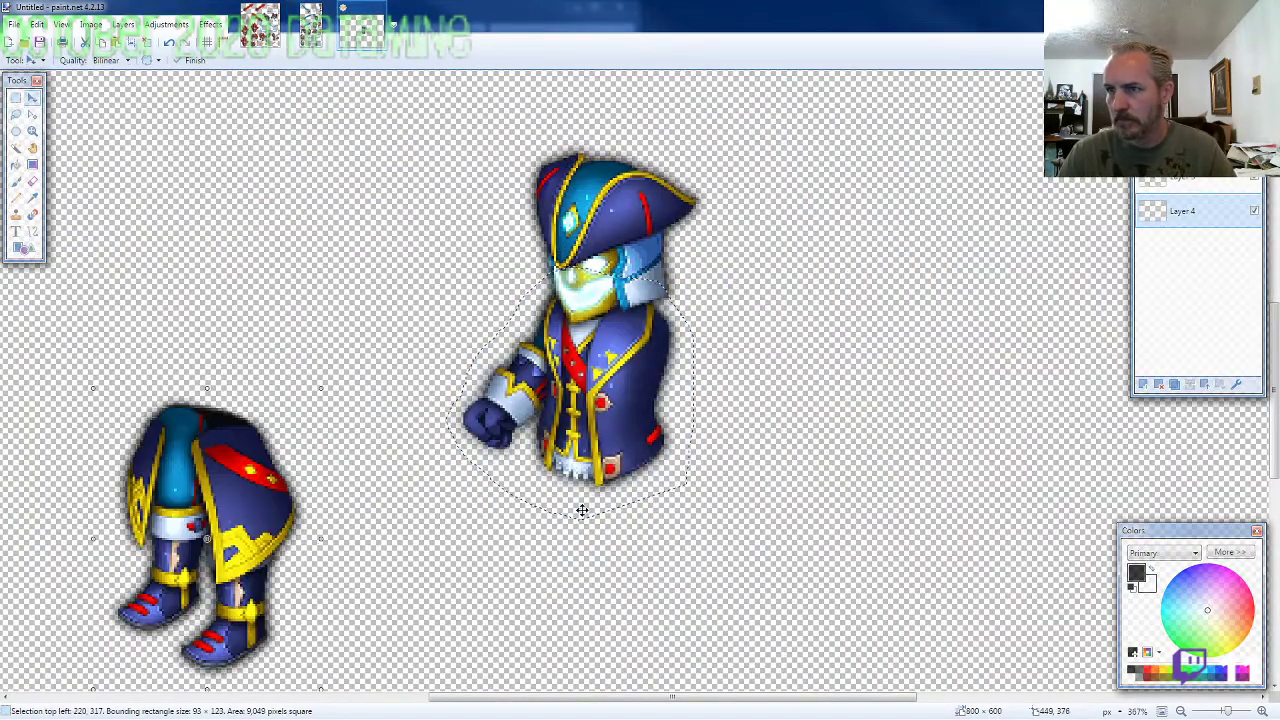
{"action": "left_click_drag", "start_coordinate": [256, 464], "coordinate": [649, 476]}
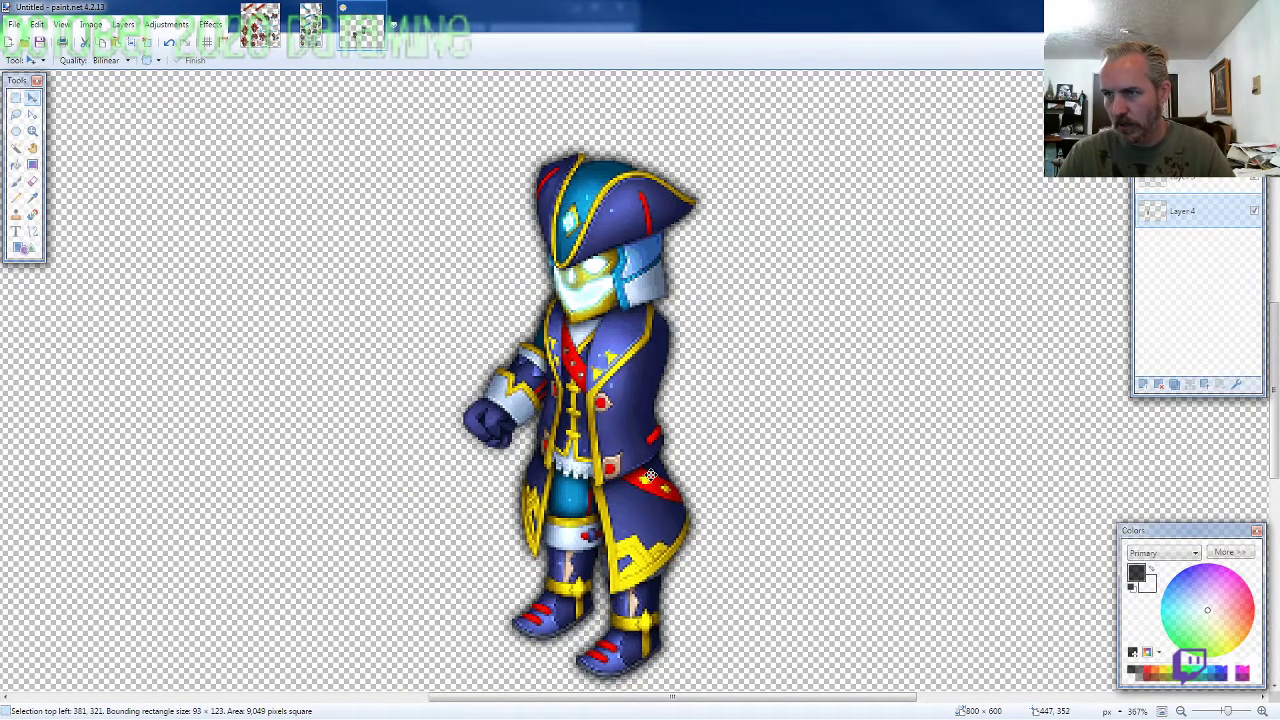
{"action": "key", "text": "Right"}
{"action": "key", "text": "Down"}
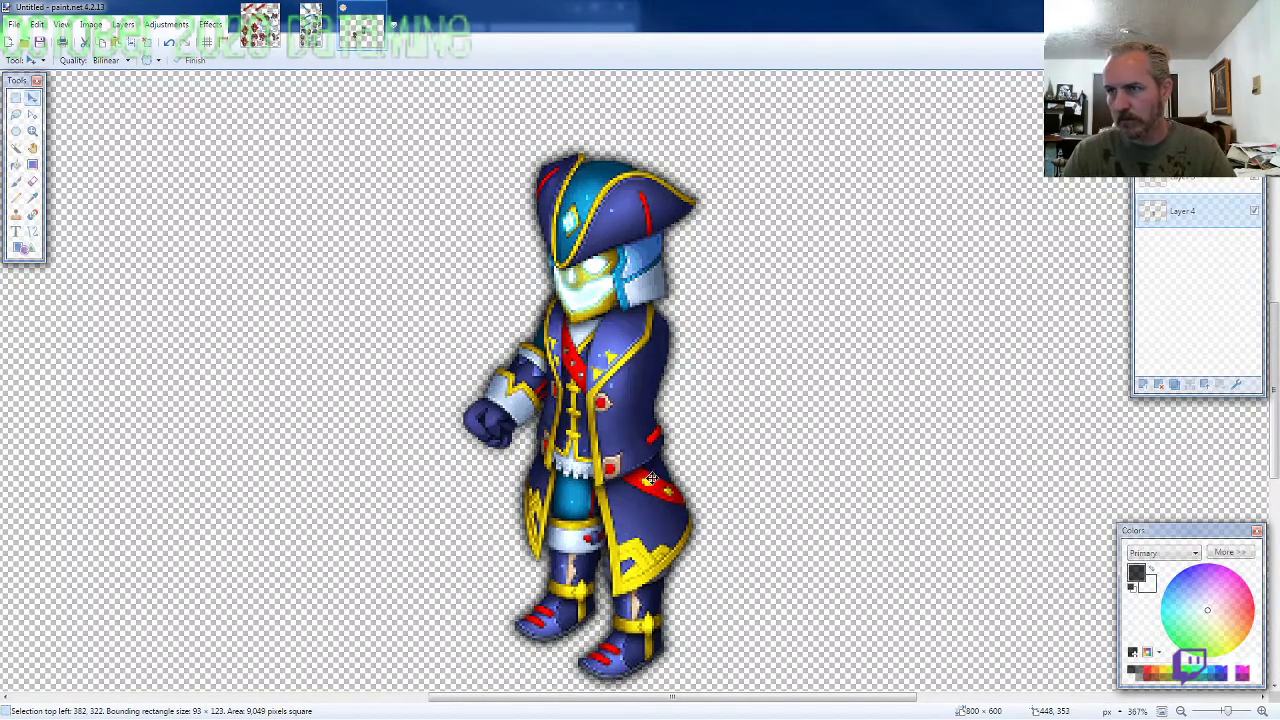
Step: Lasso the straight hanging arm with the fringed shoulder plate on the ARMOR4-WW part sheet
{"action": "left_click", "coordinate": [311, 27]}
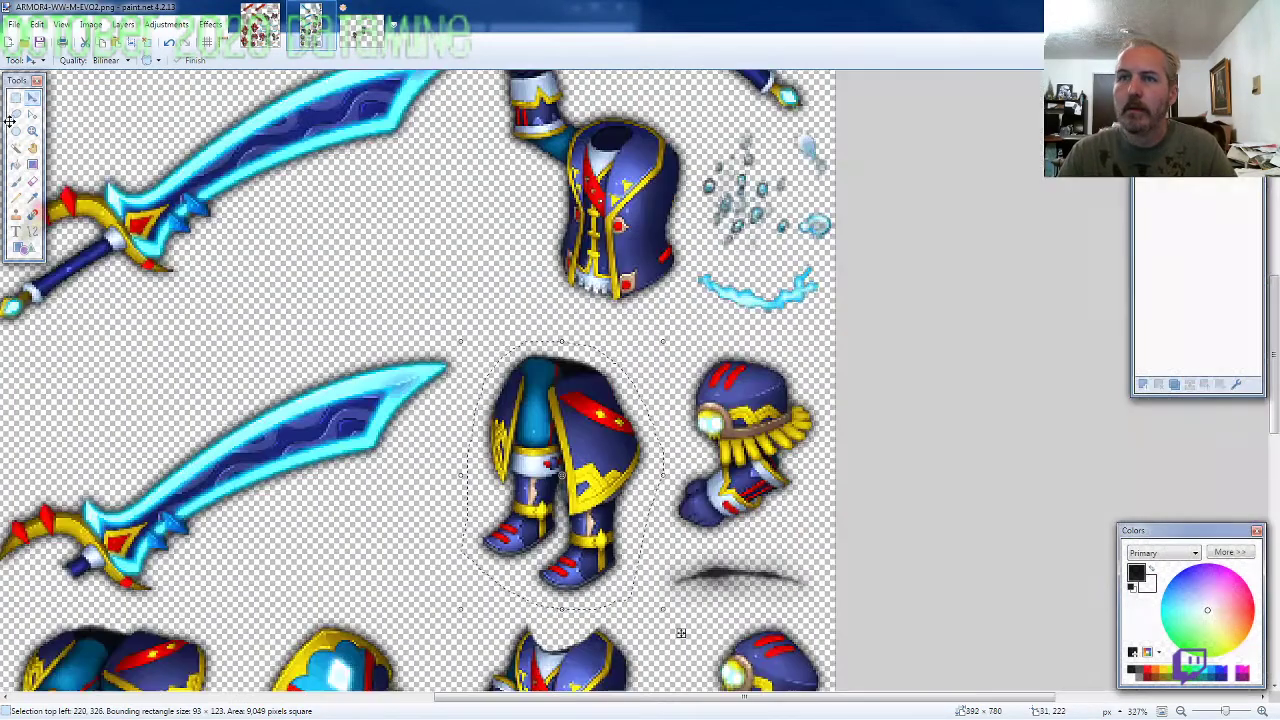
{"action": "left_click", "coordinate": [15, 115]}
{"action": "scroll", "coordinate": [498, 404], "scroll_direction": "down", "scroll_amount": 2}
{"action": "scroll", "coordinate": [498, 404], "scroll_direction": "down", "scroll_amount": 3}
{"action": "scroll", "coordinate": [694, 405], "scroll_direction": "down", "scroll_amount": 3}
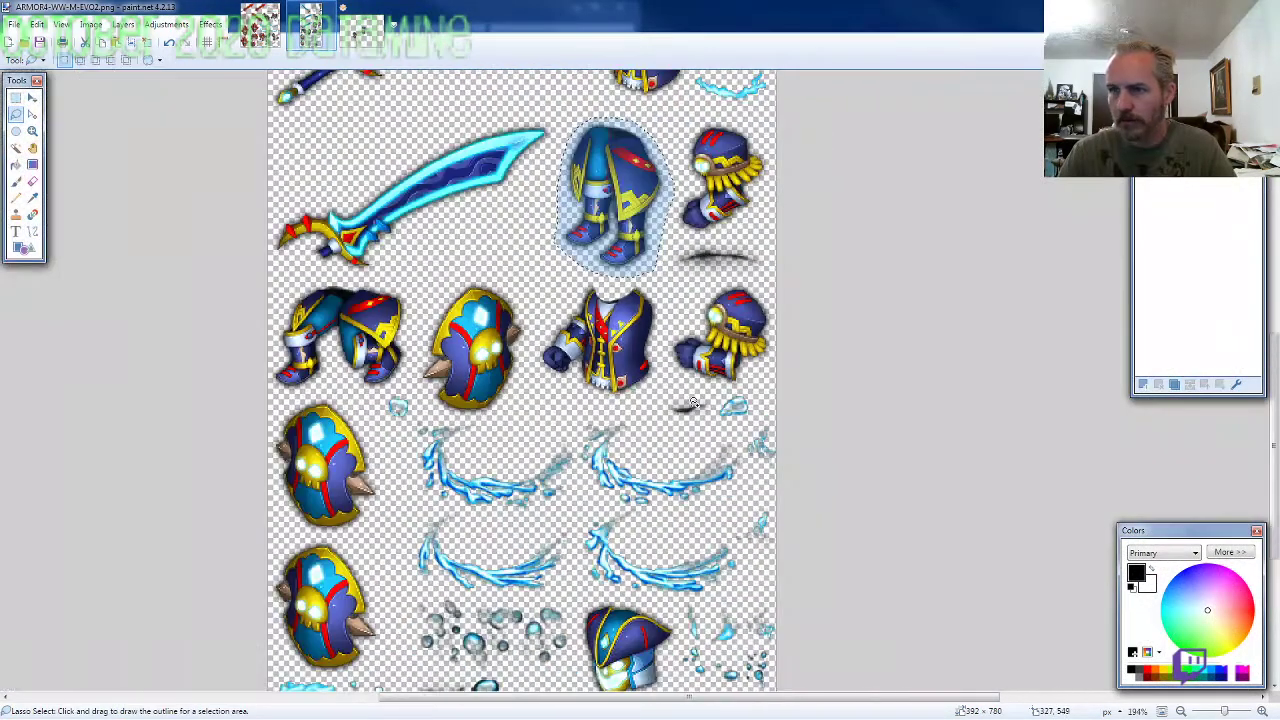
{"action": "scroll", "coordinate": [694, 405], "scroll_direction": "down", "scroll_amount": 4}
{"action": "scroll", "coordinate": [694, 405], "scroll_direction": "up", "scroll_amount": 8}
{"action": "scroll", "coordinate": [692, 405], "scroll_direction": "up", "scroll_amount": 2}
{"action": "scroll", "coordinate": [760, 390], "scroll_direction": "up", "scroll_amount": 4, "text": "ctrl"}
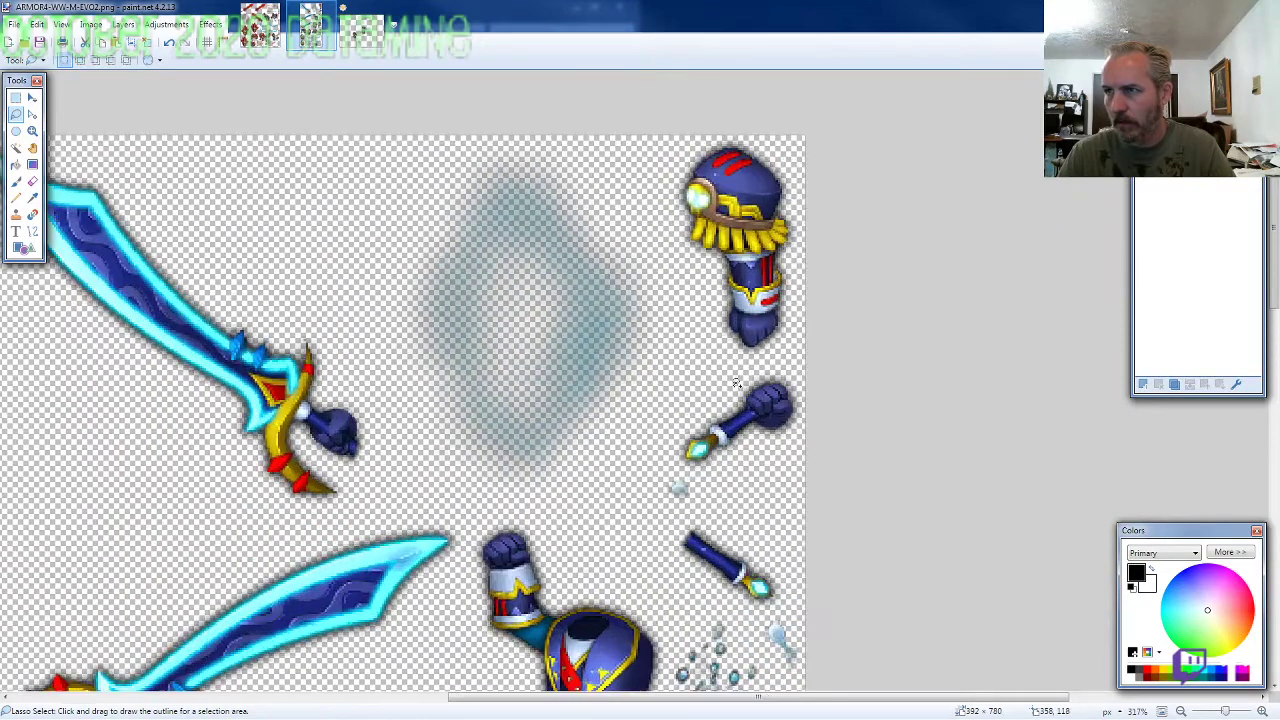
{"action": "mouse_move", "coordinate": [797, 244]}
{"action": "left_mouse_down"}
{"action": "mouse_move", "coordinate": [712, 222]}
{"action": "mouse_move", "coordinate": [645, 300]}
{"action": "mouse_move", "coordinate": [716, 494]}
{"action": "mouse_move", "coordinate": [795, 515]}
{"action": "mouse_move", "coordinate": [834, 448]}
{"action": "left_mouse_up"}
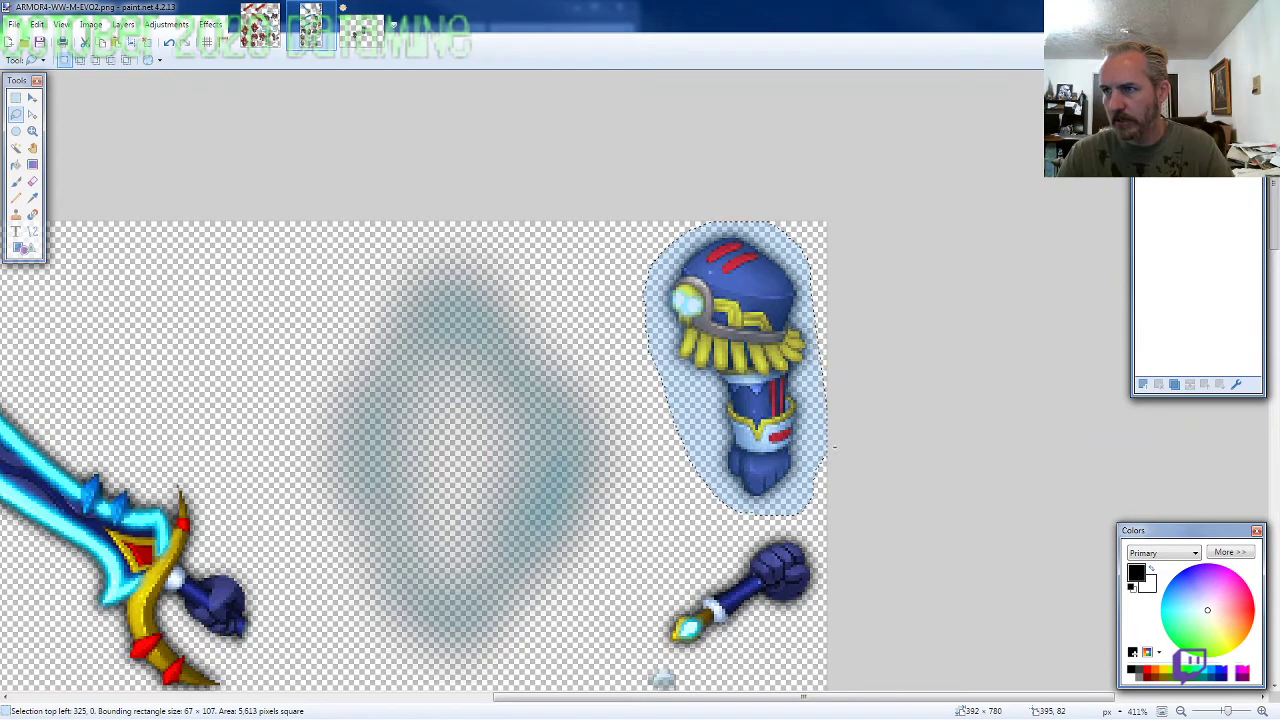
Step: Place a copy of the hanging arm on a new layer in front of the torso and fit it to the shoulder
{"action": "left_click", "coordinate": [372, 42]}
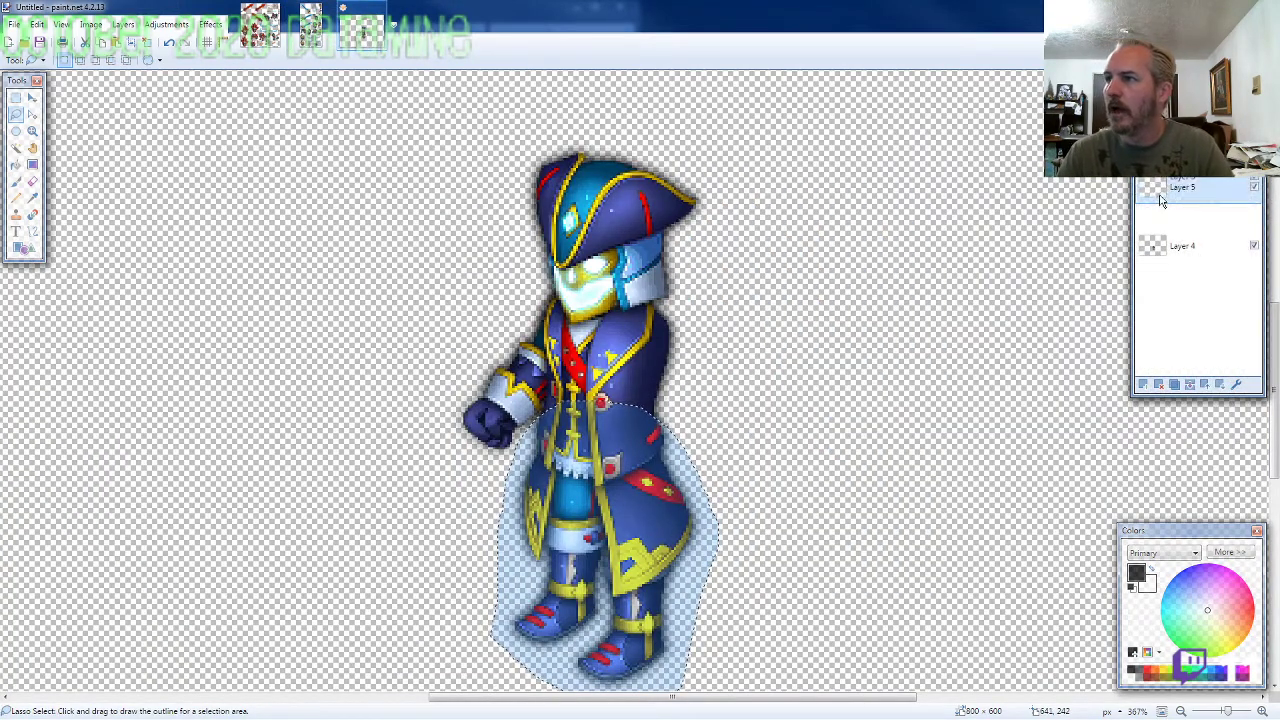
{"action": "key", "text": "ctrl+shift+v"}
{"action": "left_click_drag", "start_coordinate": [435, 180], "coordinate": [676, 371]}
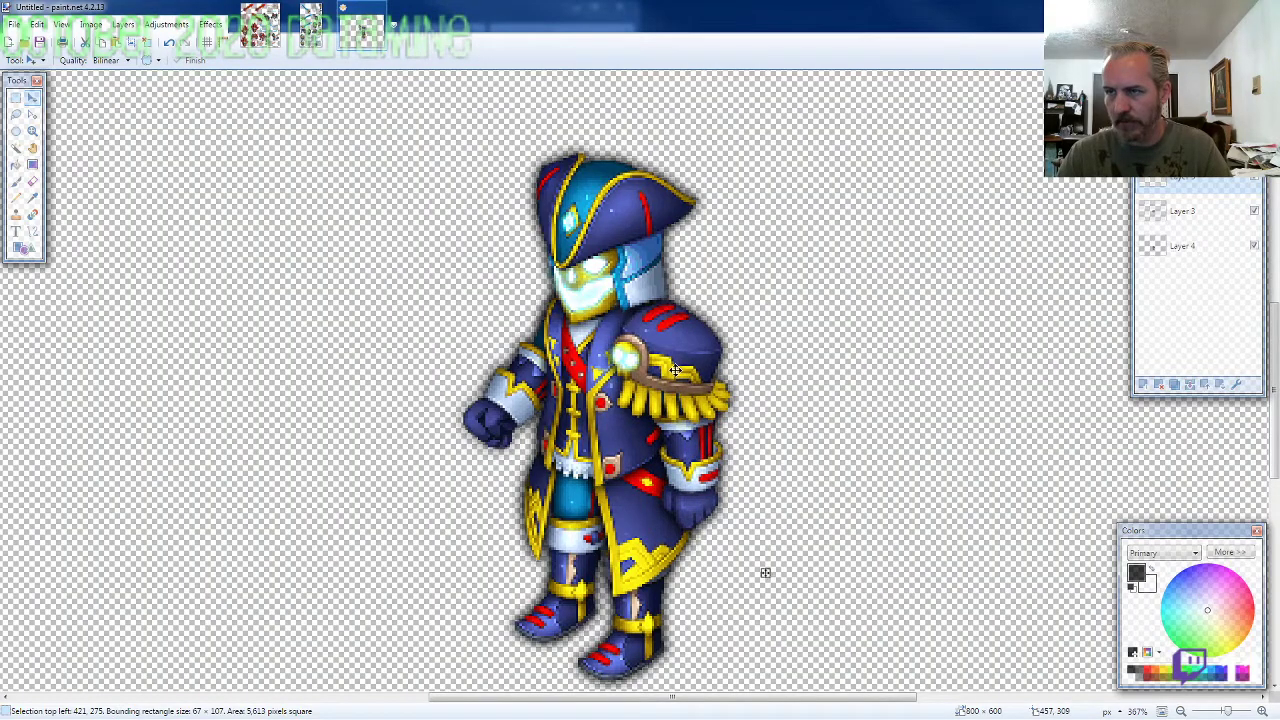
{"action": "scroll", "coordinate": [770, 445], "scroll_direction": "down", "scroll_amount": 1}
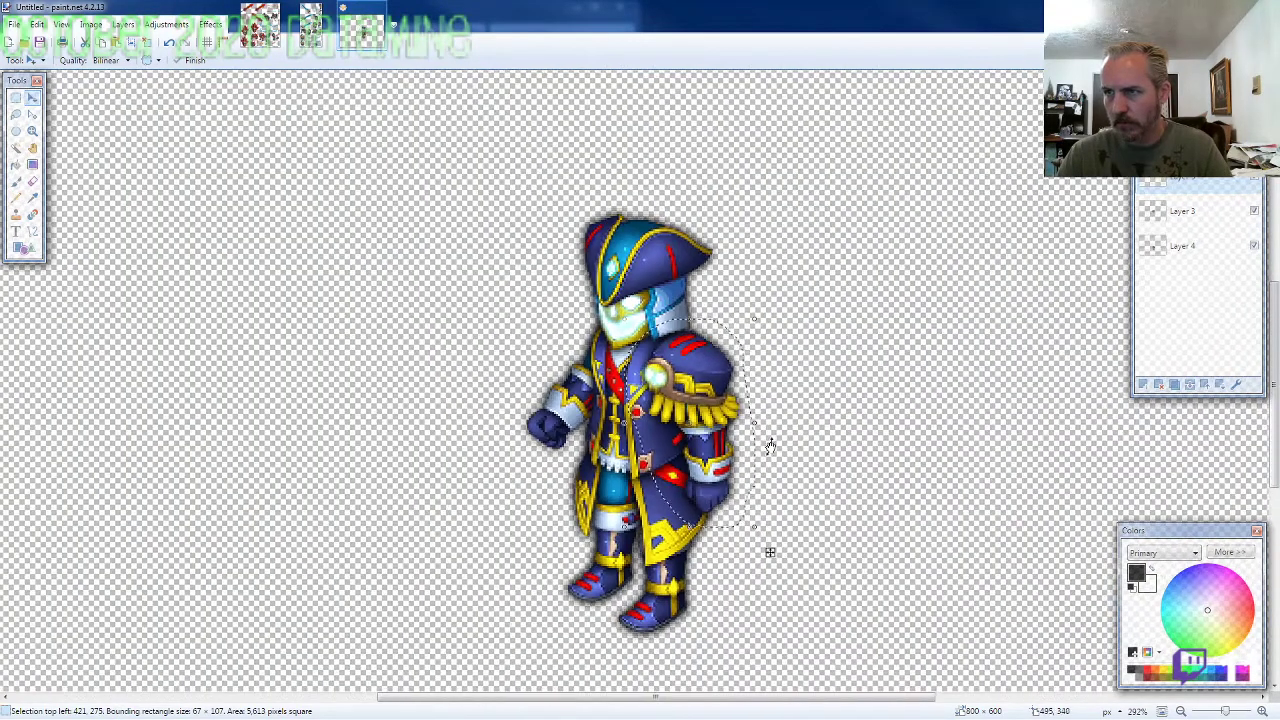
Step: Lasso the downward-angled sword with the gripping hand on the ARMOR4-WW part sheet
{"action": "left_click", "coordinate": [312, 30]}
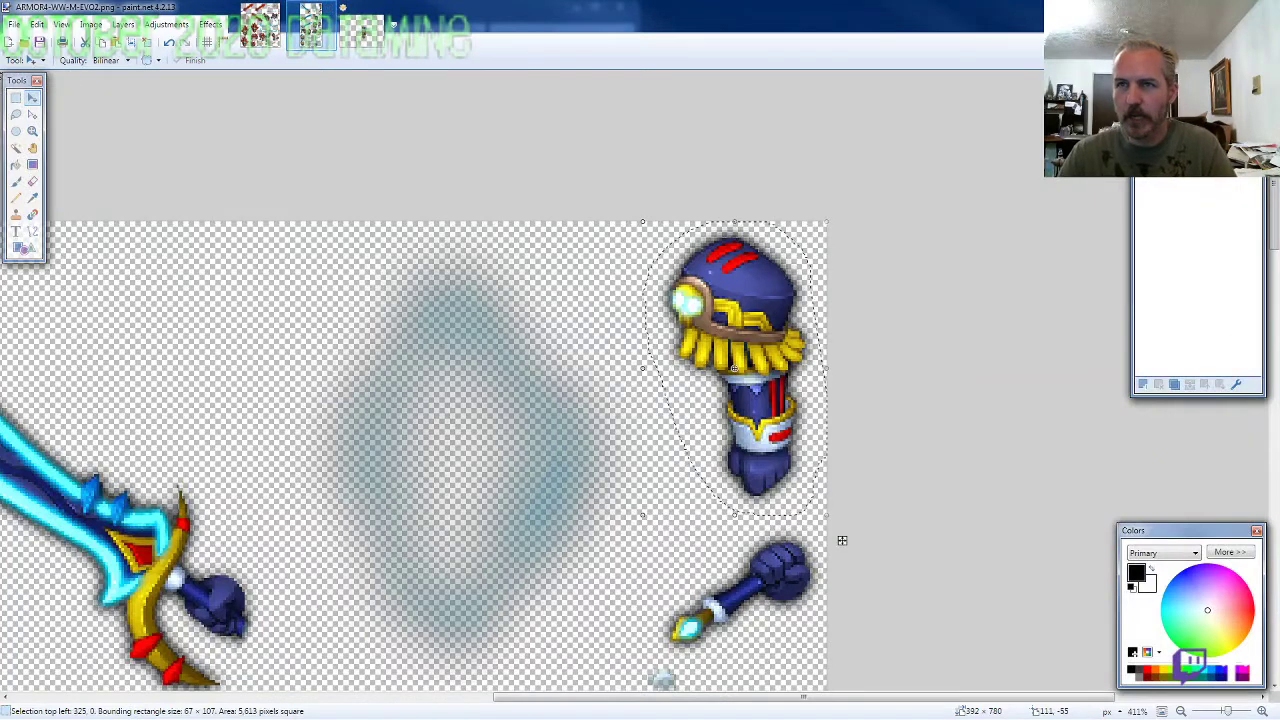
{"action": "left_click", "coordinate": [16, 114]}
{"action": "scroll", "coordinate": [428, 473], "scroll_direction": "down", "scroll_amount": 2}
{"action": "scroll", "coordinate": [92, 542], "scroll_direction": "up", "scroll_amount": 2}
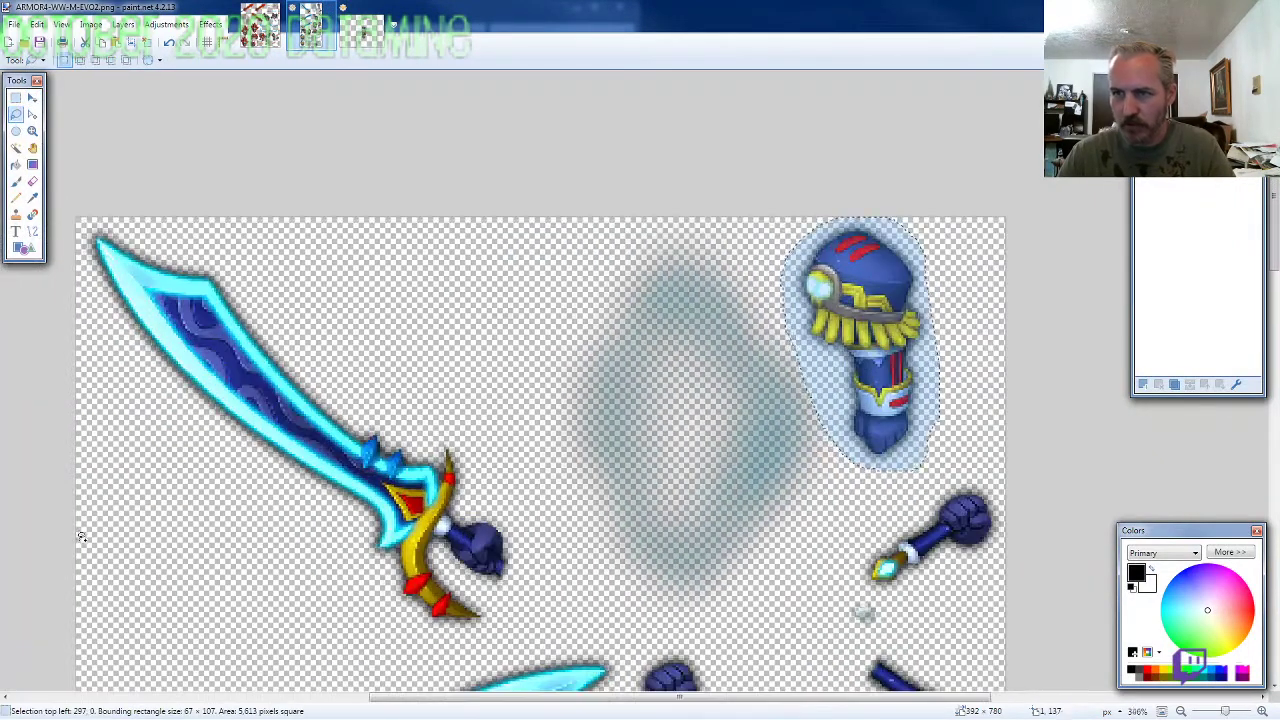
{"action": "scroll", "coordinate": [242, 572], "scroll_direction": "down", "scroll_amount": 2}
{"action": "scroll", "coordinate": [298, 457], "scroll_direction": "down", "scroll_amount": 1}
{"action": "mouse_move", "coordinate": [298, 447]}
{"action": "left_mouse_down"}
{"action": "mouse_move", "coordinate": [410, 560]}
{"action": "mouse_move", "coordinate": [505, 550]}
{"action": "mouse_move", "coordinate": [525, 440]}
{"action": "mouse_move", "coordinate": [290, 230]}
{"action": "mouse_move", "coordinate": [85, 150]}
{"action": "mouse_move", "coordinate": [50, 214]}
{"action": "left_mouse_up"}
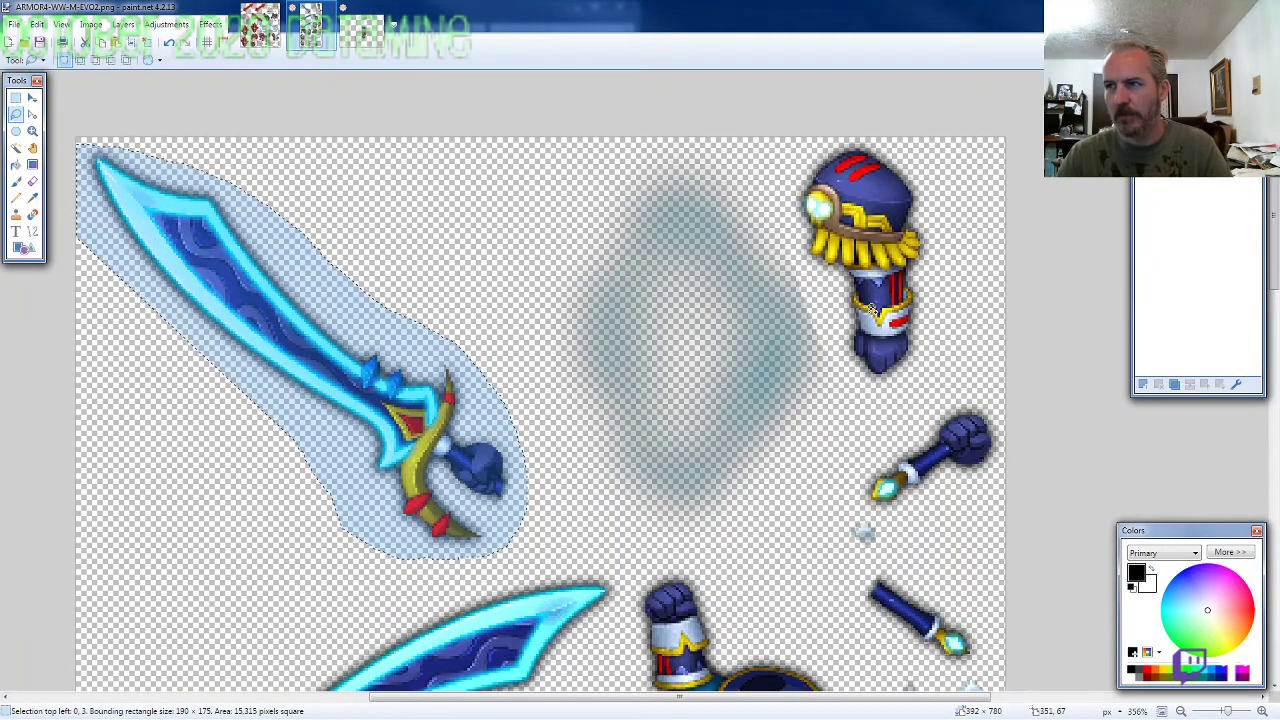
Step: Paste the sword into the figure image and position its gripping hand over the bent arm's fist
{"action": "left_click", "coordinate": [362, 38]}
{"action": "scroll", "coordinate": [535, 375], "scroll_direction": "up", "scroll_amount": 3}
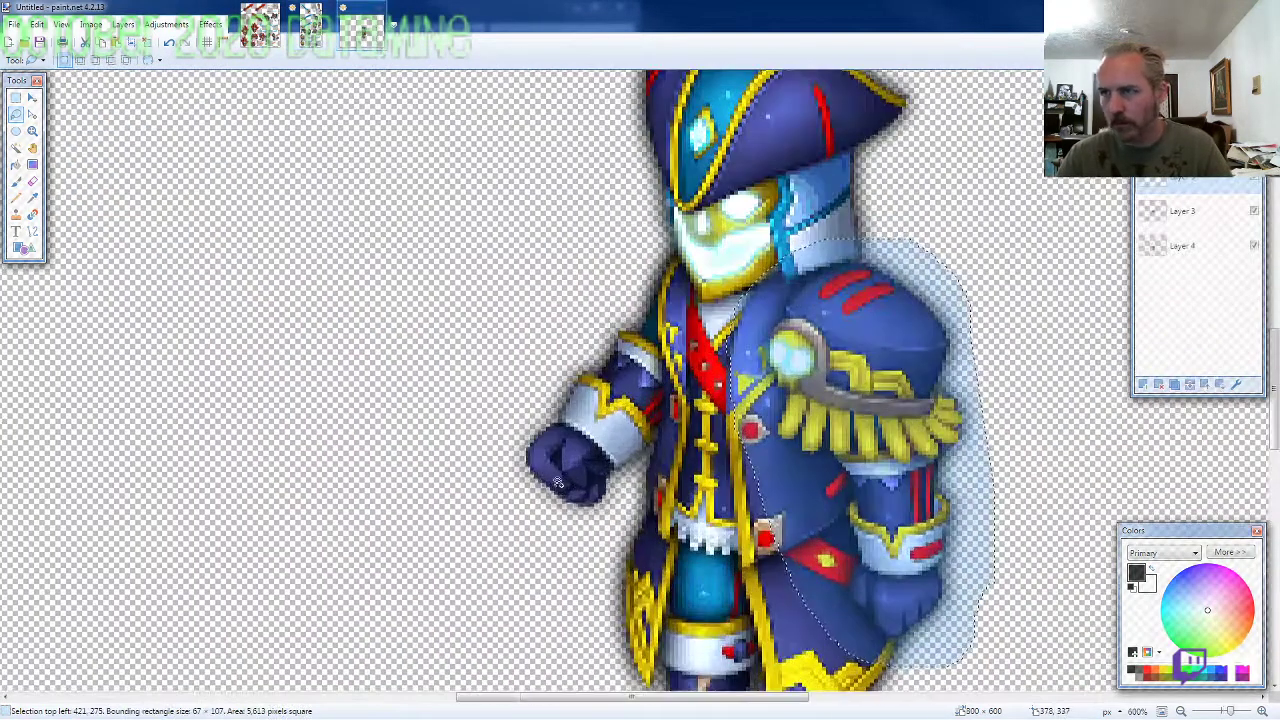
{"action": "key", "text": "ctrl+v"}
{"action": "left_click_drag", "start_coordinate": [695, 649], "coordinate": [592, 496]}
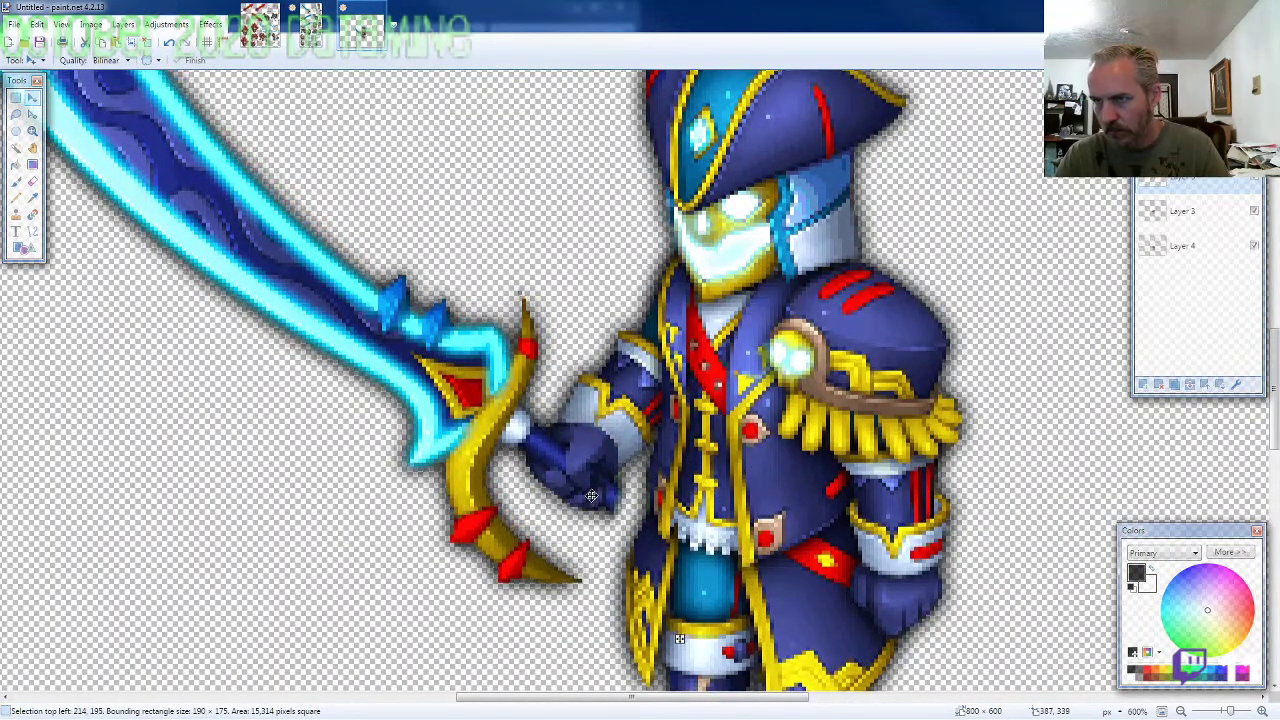
Step: Erase the stray edge pixels of the sword's hand where it overlaps the bent arm's cuff
{"action": "left_click", "coordinate": [32, 181]}
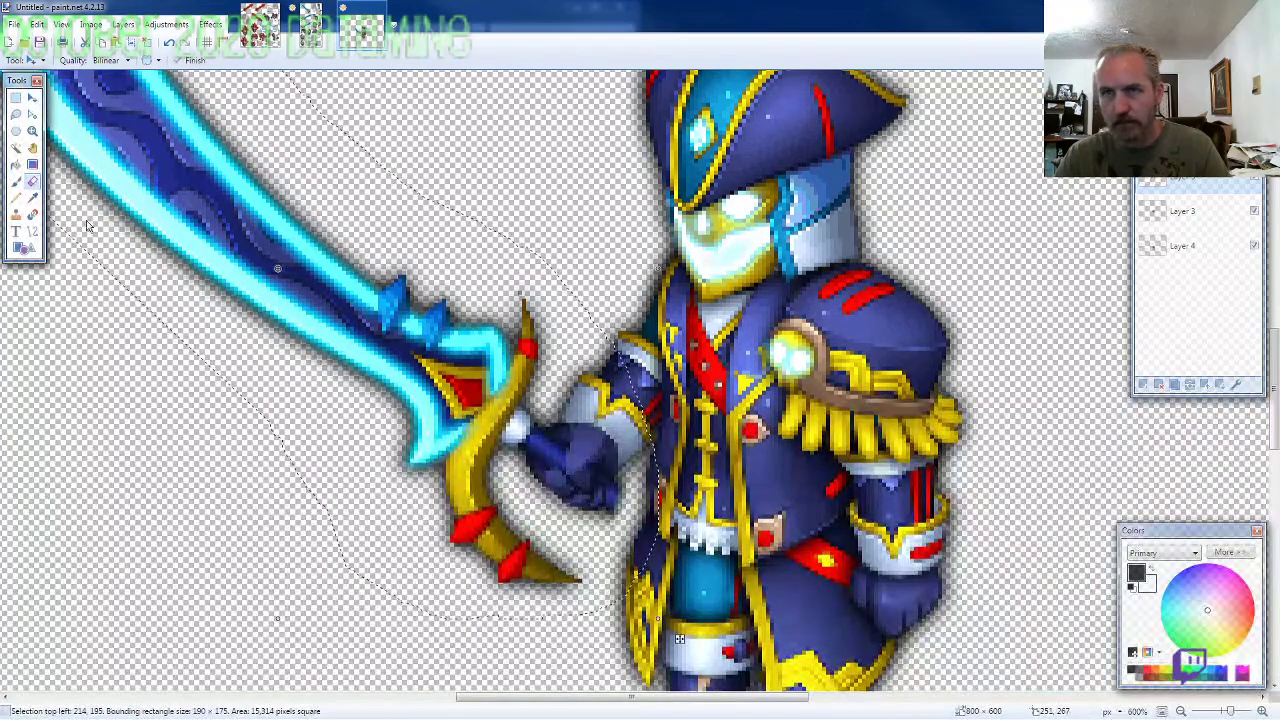
{"action": "scroll", "coordinate": [613, 457], "scroll_direction": "up", "scroll_amount": 3}
{"action": "scroll", "coordinate": [620, 458], "scroll_direction": "up", "scroll_amount": 4}
{"action": "mouse_move", "coordinate": [660, 440]}
{"action": "left_mouse_down"}
{"action": "mouse_move", "coordinate": [550, 358]}
{"action": "mouse_move", "coordinate": [645, 455]}
{"action": "mouse_move", "coordinate": [650, 387]}
{"action": "mouse_move", "coordinate": [530, 360]}
{"action": "mouse_move", "coordinate": [620, 450]}
{"action": "mouse_move", "coordinate": [521, 367]}
{"action": "mouse_move", "coordinate": [569, 399]}
{"action": "left_mouse_up"}
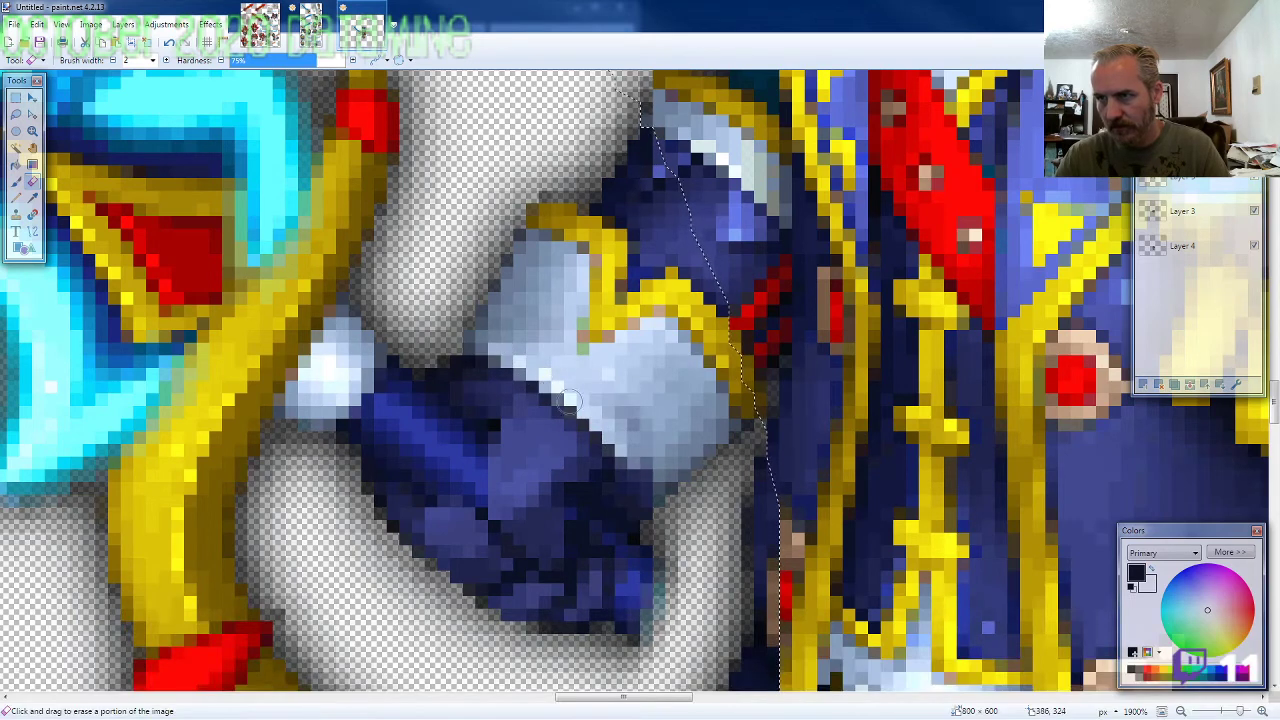
{"action": "mouse_move", "coordinate": [619, 461]}
{"action": "left_mouse_down"}
{"action": "mouse_move", "coordinate": [645, 495]}
{"action": "mouse_move", "coordinate": [535, 363]}
{"action": "left_mouse_up"}
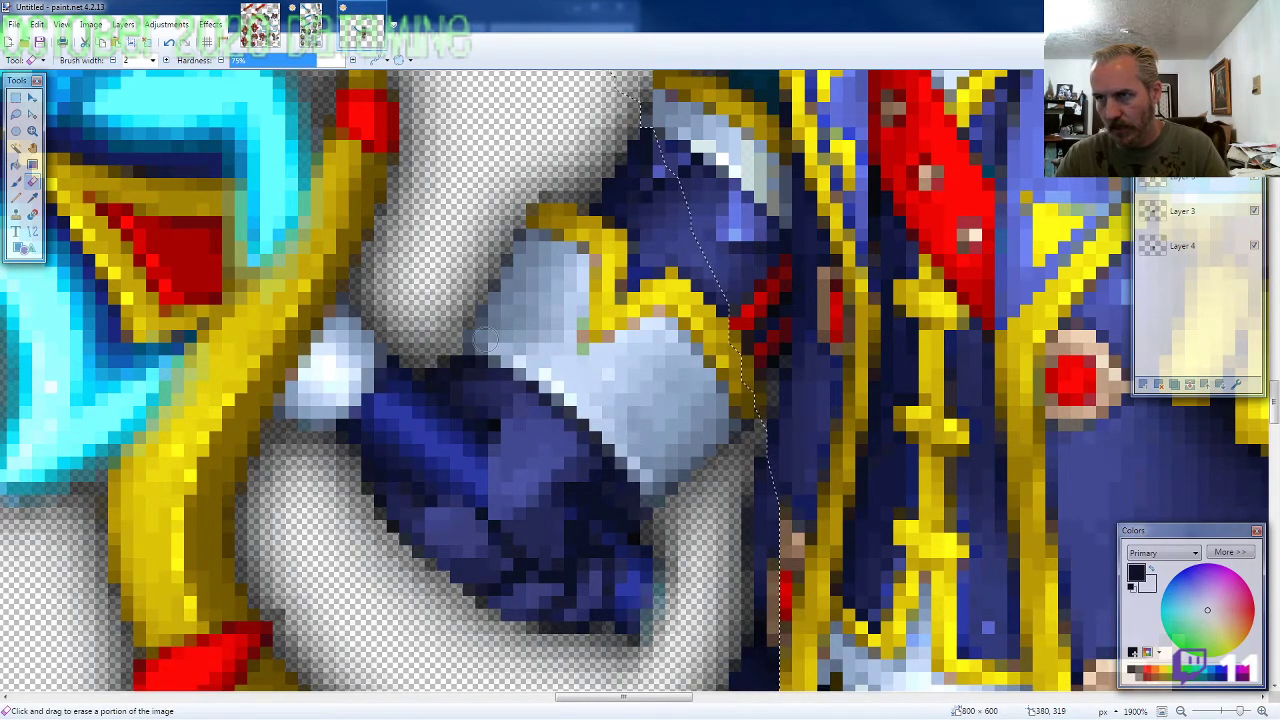
{"action": "scroll", "coordinate": [486, 340], "scroll_direction": "down", "scroll_amount": 3}
{"action": "mouse_move", "coordinate": [686, 384]}
{"action": "left_mouse_down"}
{"action": "mouse_move", "coordinate": [634, 454]}
{"action": "mouse_move", "coordinate": [676, 372]}
{"action": "mouse_move", "coordinate": [651, 461]}
{"action": "left_mouse_up"}
{"action": "scroll", "coordinate": [640, 506], "scroll_direction": "down", "scroll_amount": 2}
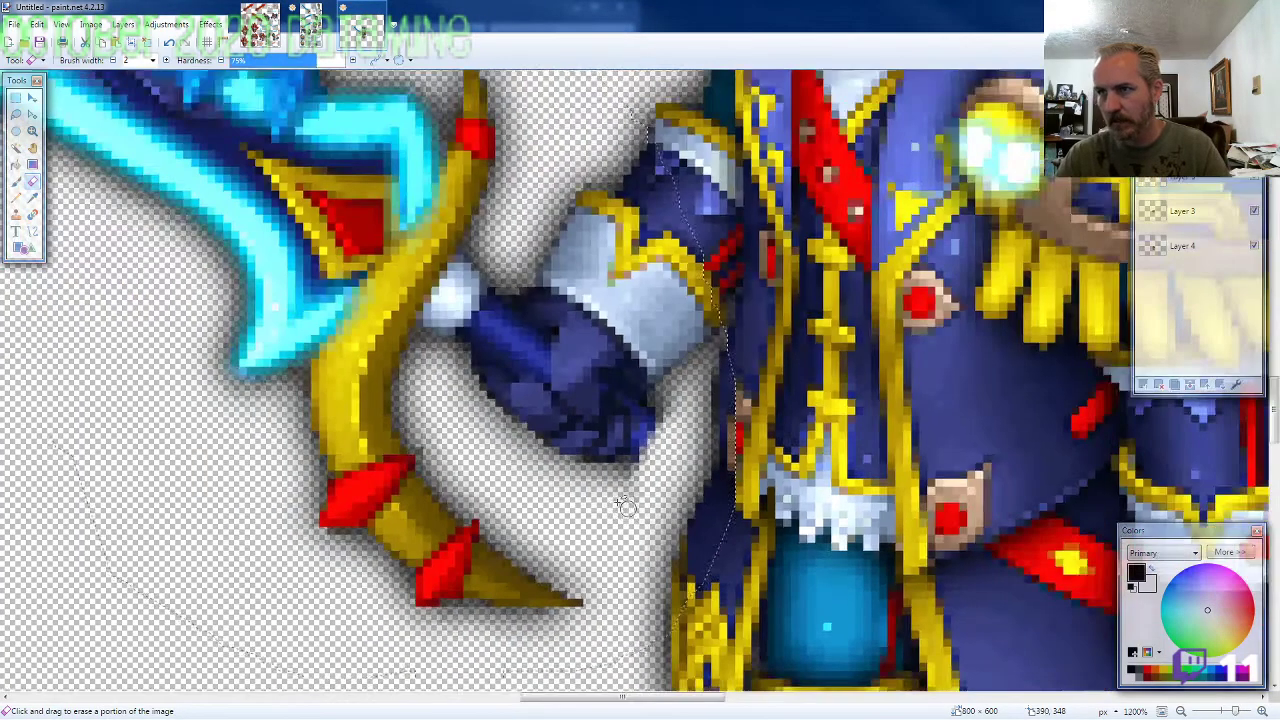
Step: Lasso the separate sword handle end with the gem pommel on the ARMOR4-WW part sheet
{"action": "left_click", "coordinate": [316, 33]}
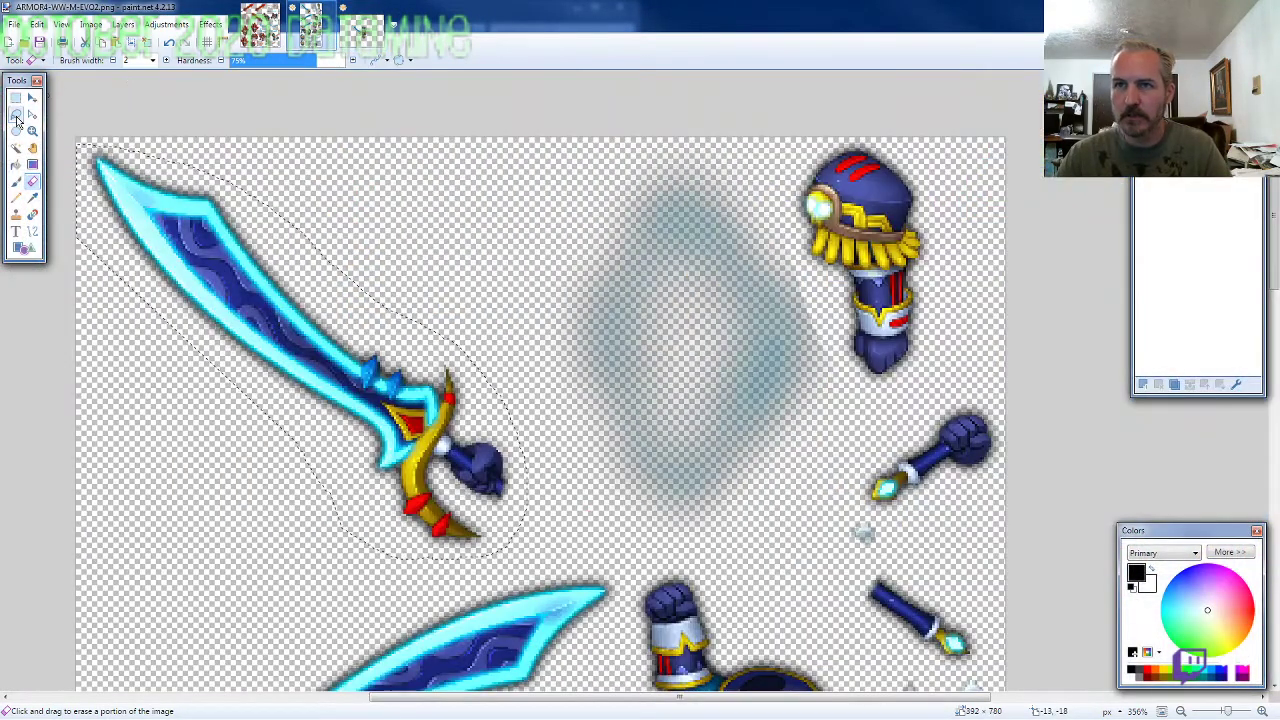
{"action": "key", "text": "s"}
{"action": "scroll", "coordinate": [1013, 508], "scroll_direction": "down", "scroll_amount": 2}
{"action": "mouse_move", "coordinate": [1000, 507]}
{"action": "left_mouse_down"}
{"action": "mouse_move", "coordinate": [953, 461]}
{"action": "mouse_move", "coordinate": [852, 462]}
{"action": "mouse_move", "coordinate": [927, 512]}
{"action": "left_mouse_up"}
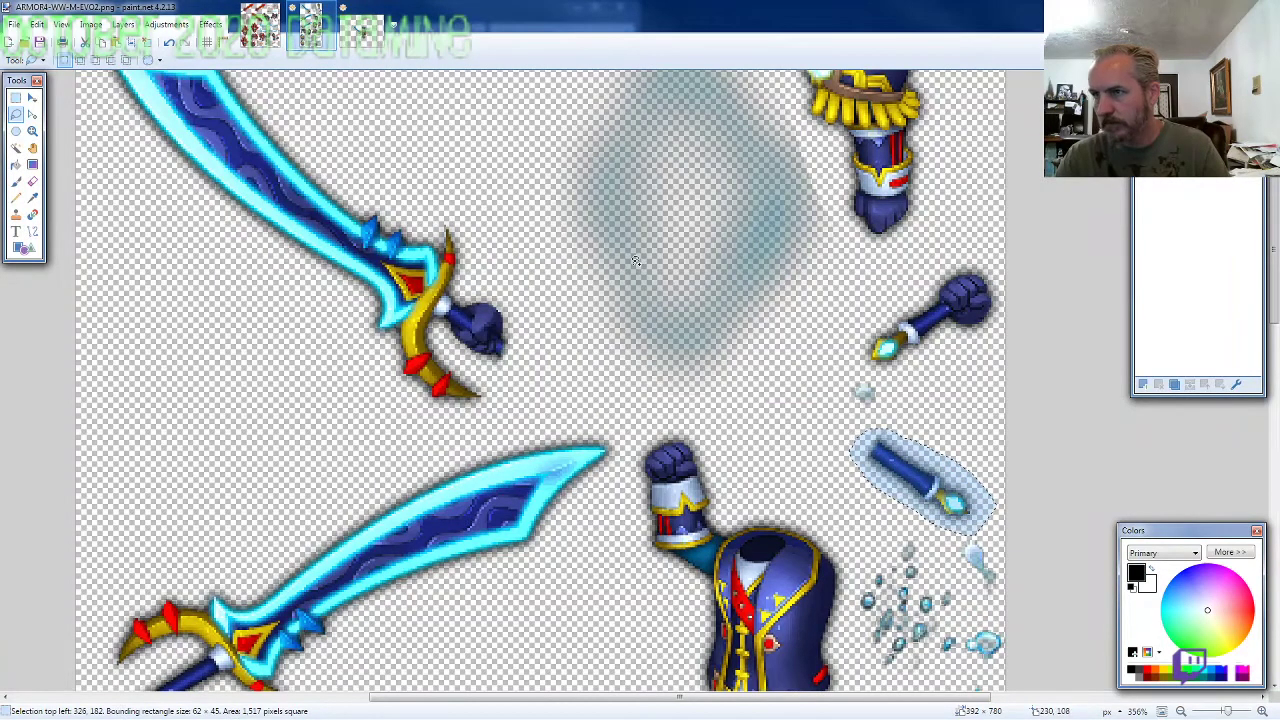
Step: Place a copy of the handle end on a new bottommost layer and align it behind the gripping hand
{"action": "left_click", "coordinate": [364, 32]}
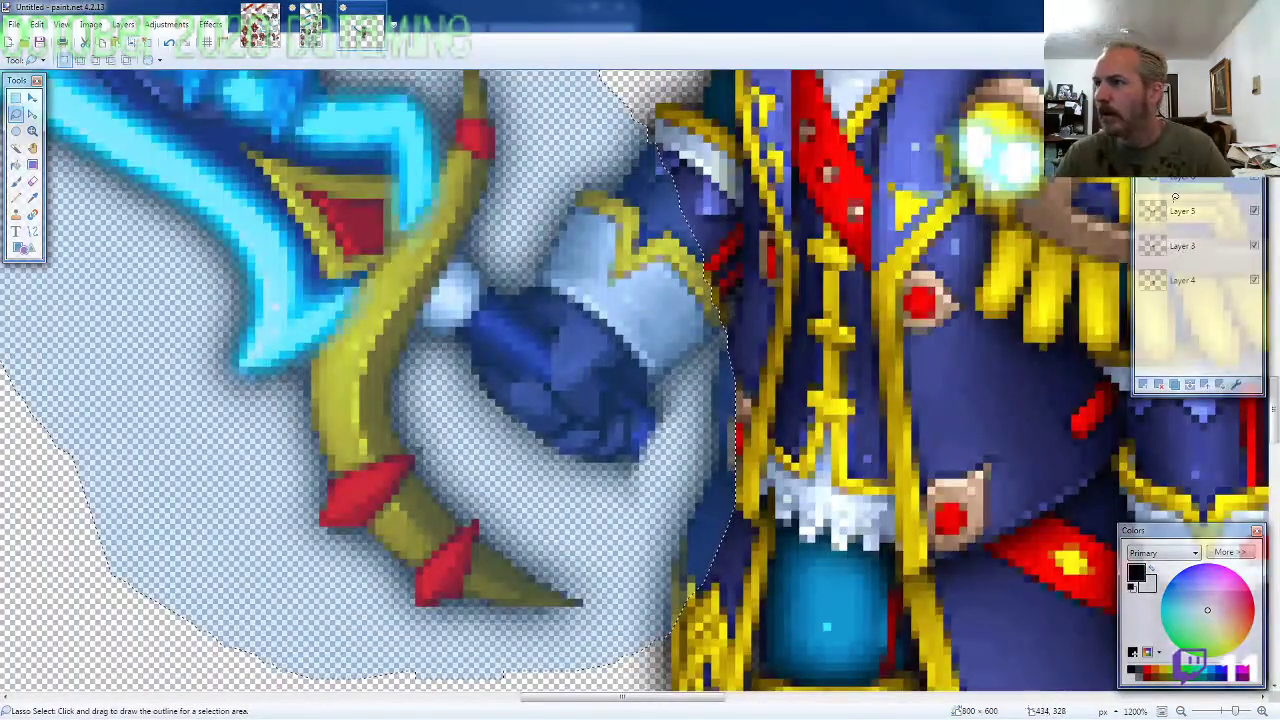
{"action": "key", "text": "ctrl+shift+n"}
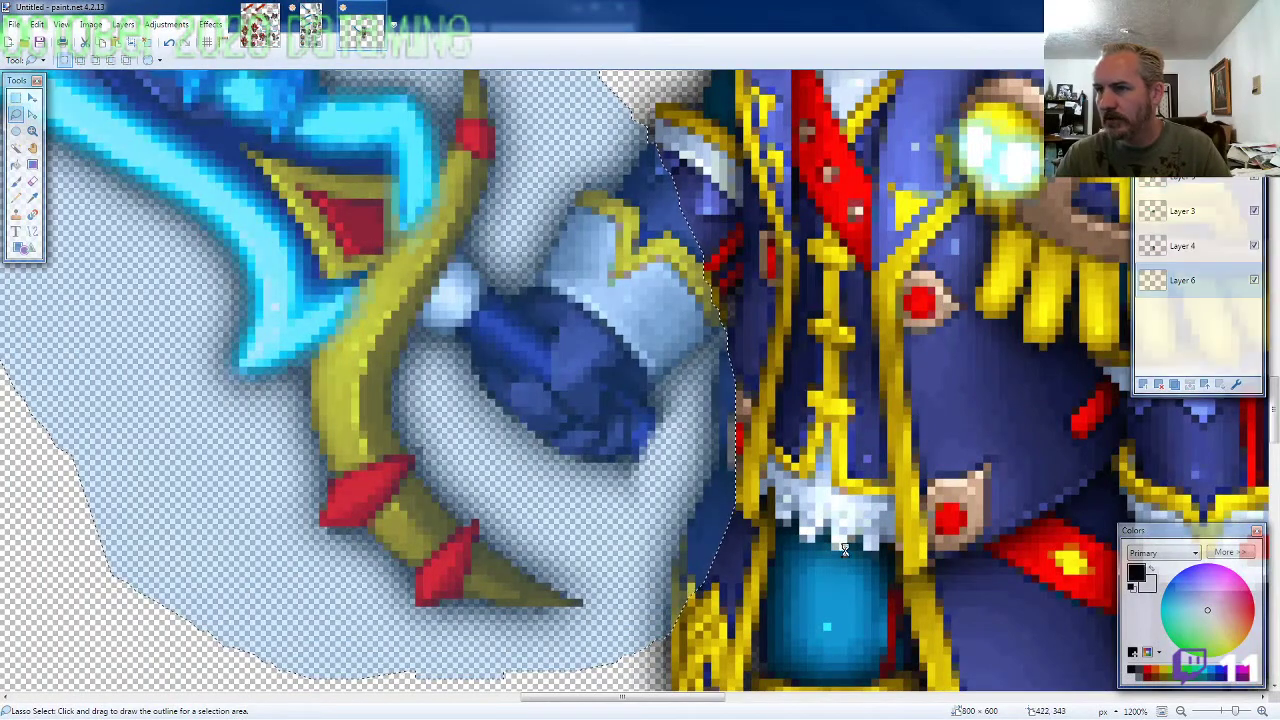
{"action": "key", "text": "ctrl+v"}
{"action": "mouse_move", "coordinate": [546, 470]}
{"action": "left_mouse_down"}
{"action": "mouse_move", "coordinate": [658, 609]}
{"action": "mouse_move", "coordinate": [769, 599]}
{"action": "mouse_move", "coordinate": [764, 542]}
{"action": "left_mouse_up"}
{"action": "scroll", "coordinate": [867, 663], "scroll_direction": "down", "scroll_amount": 5}
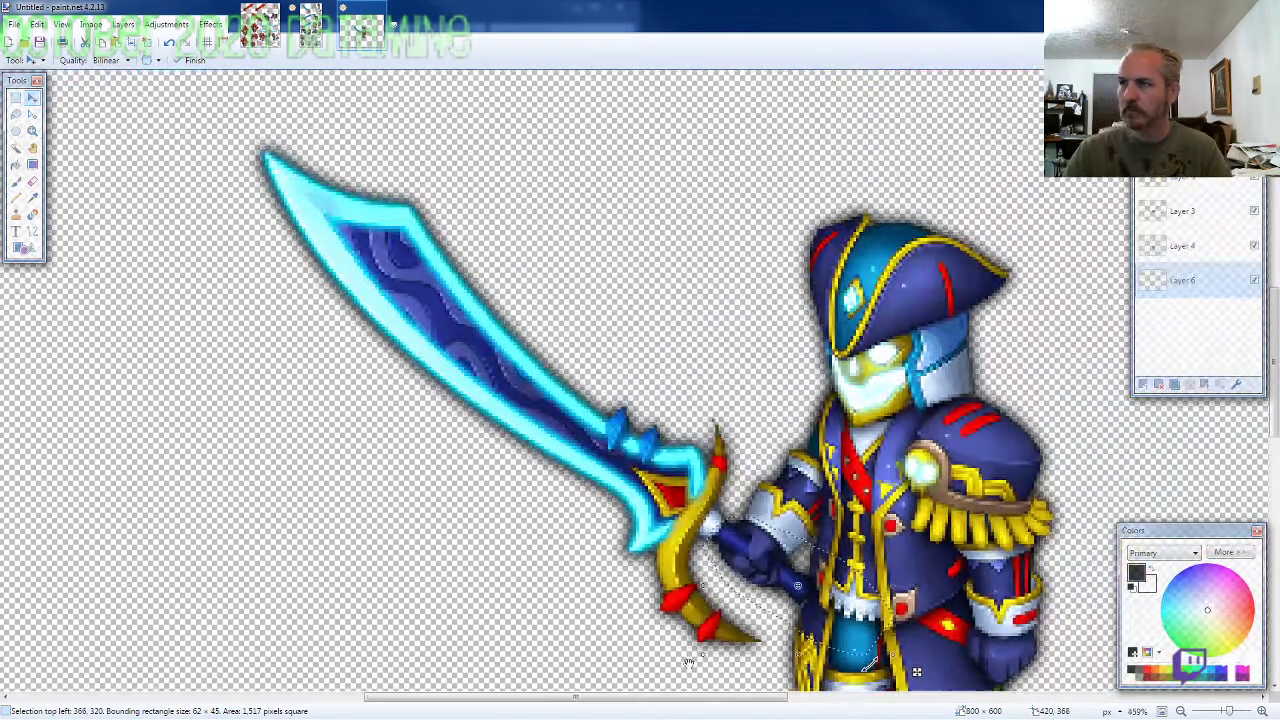
Step: Lasso the skull shield with the side spikes beside the bent legs on the ARMOR4-WW part sheet
{"action": "scroll", "coordinate": [688, 662], "scroll_direction": "down", "scroll_amount": 3}
{"action": "left_click", "coordinate": [312, 27]}
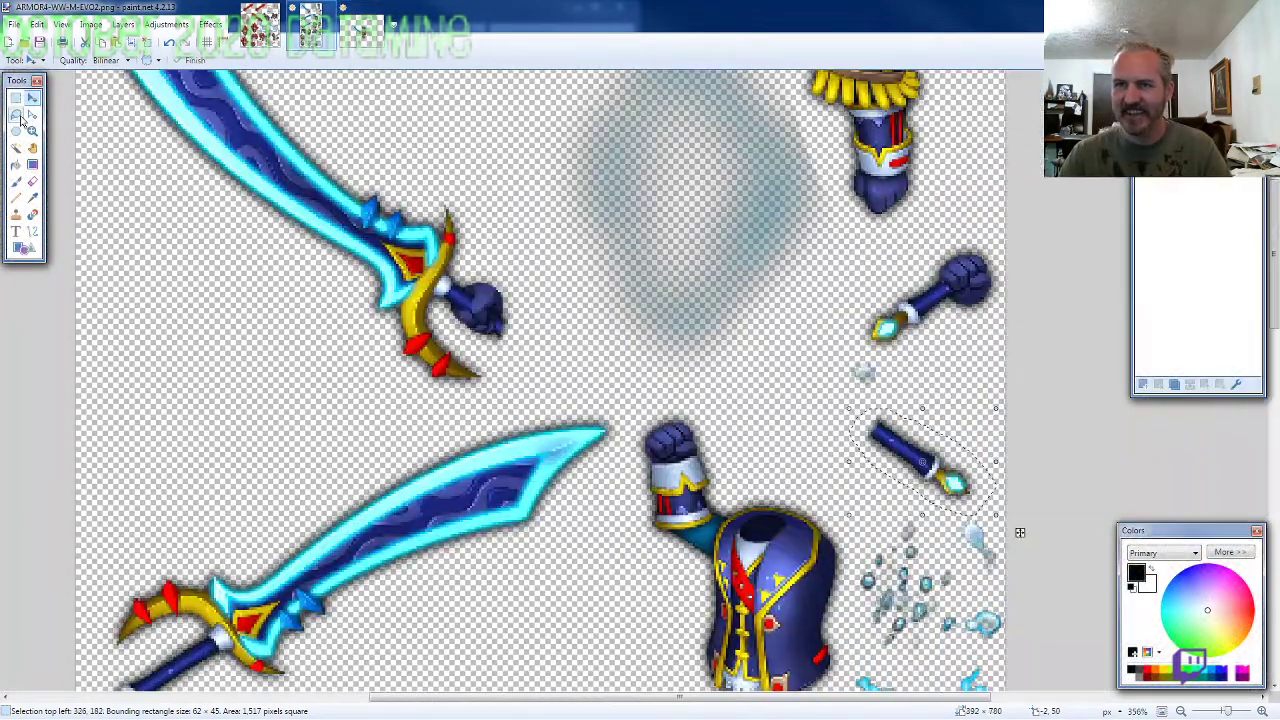
{"action": "left_click", "coordinate": [16, 114]}
{"action": "scroll", "coordinate": [230, 325], "scroll_direction": "down", "scroll_amount": 2}
{"action": "scroll", "coordinate": [230, 325], "scroll_direction": "down", "scroll_amount": 6}
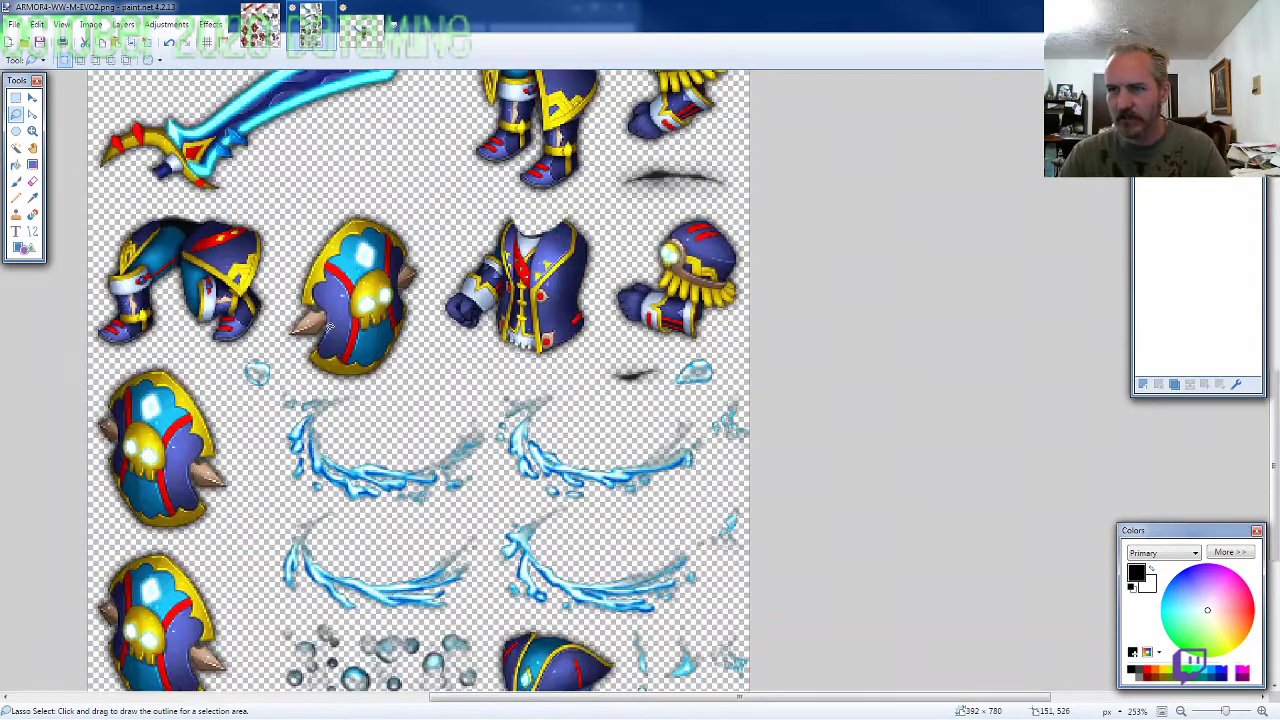
{"action": "mouse_move", "coordinate": [427, 262]}
{"action": "left_mouse_down"}
{"action": "mouse_move", "coordinate": [400, 207]}
{"action": "mouse_move", "coordinate": [340, 205]}
{"action": "mouse_move", "coordinate": [295, 276]}
{"action": "left_mouse_up"}
{"action": "left_click_drag", "start_coordinate": [302, 364], "coordinate": [325, 385]}
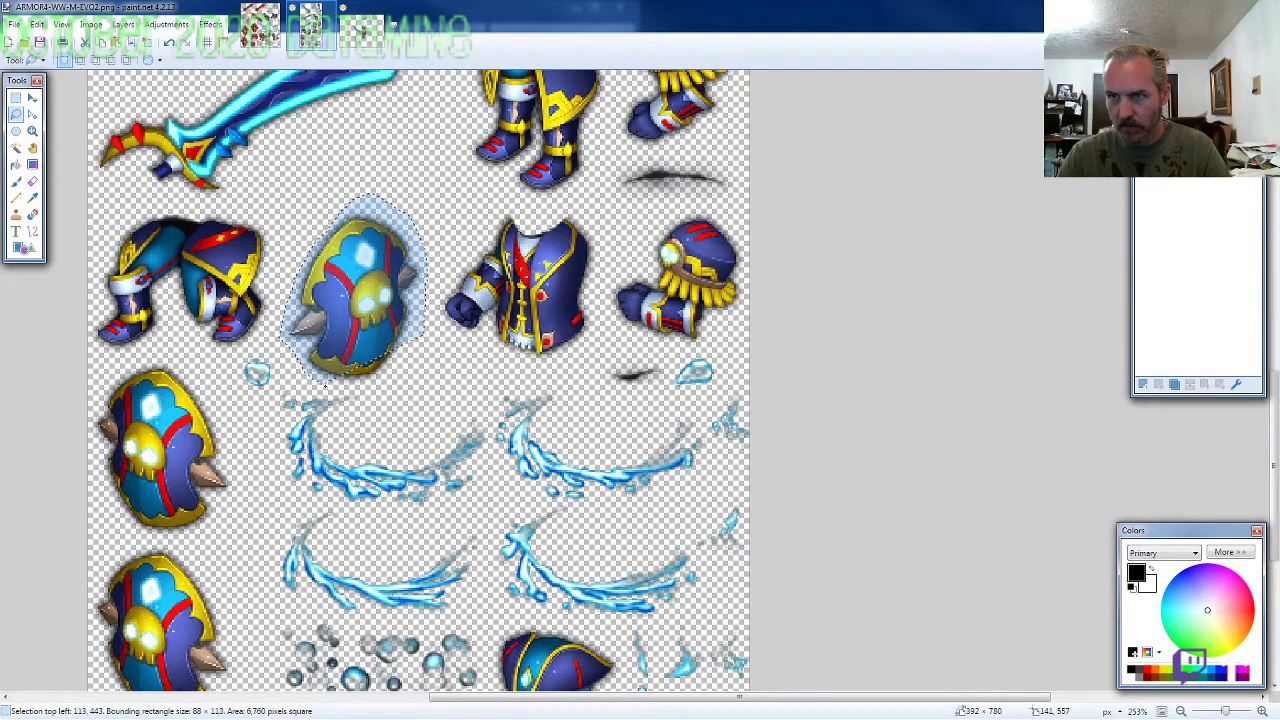
Step: Add a new layer directly above Layer 5 in the figure image
{"action": "left_click", "coordinate": [362, 32]}
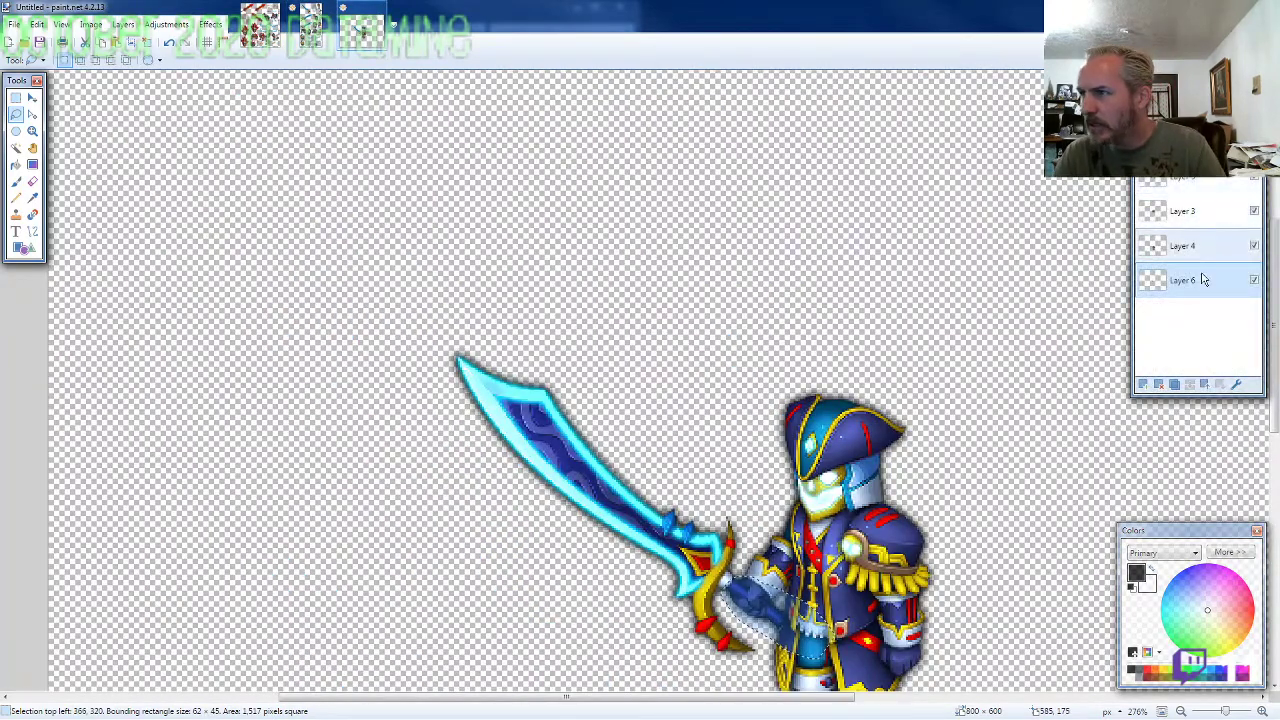
{"action": "left_click", "coordinate": [1200, 176]}
{"action": "key", "text": "ctrl+shift+n"}
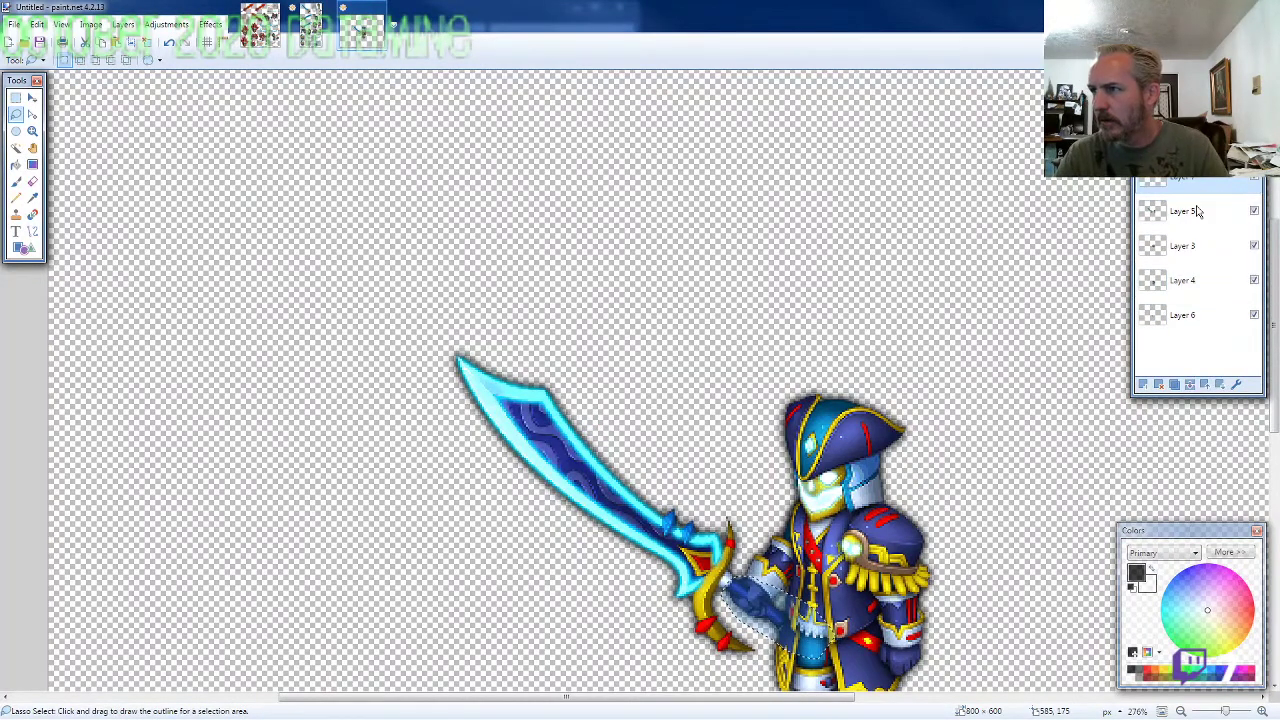
Step: Try placing the shield on the new layer between Layer 5 and Layer 3, then undo the paste
{"action": "left_click_drag", "start_coordinate": [1197, 211], "coordinate": [1197, 178]}
{"action": "scroll", "coordinate": [1083, 340], "scroll_direction": "down", "scroll_amount": 3}
{"action": "key", "text": "ctrl+v"}
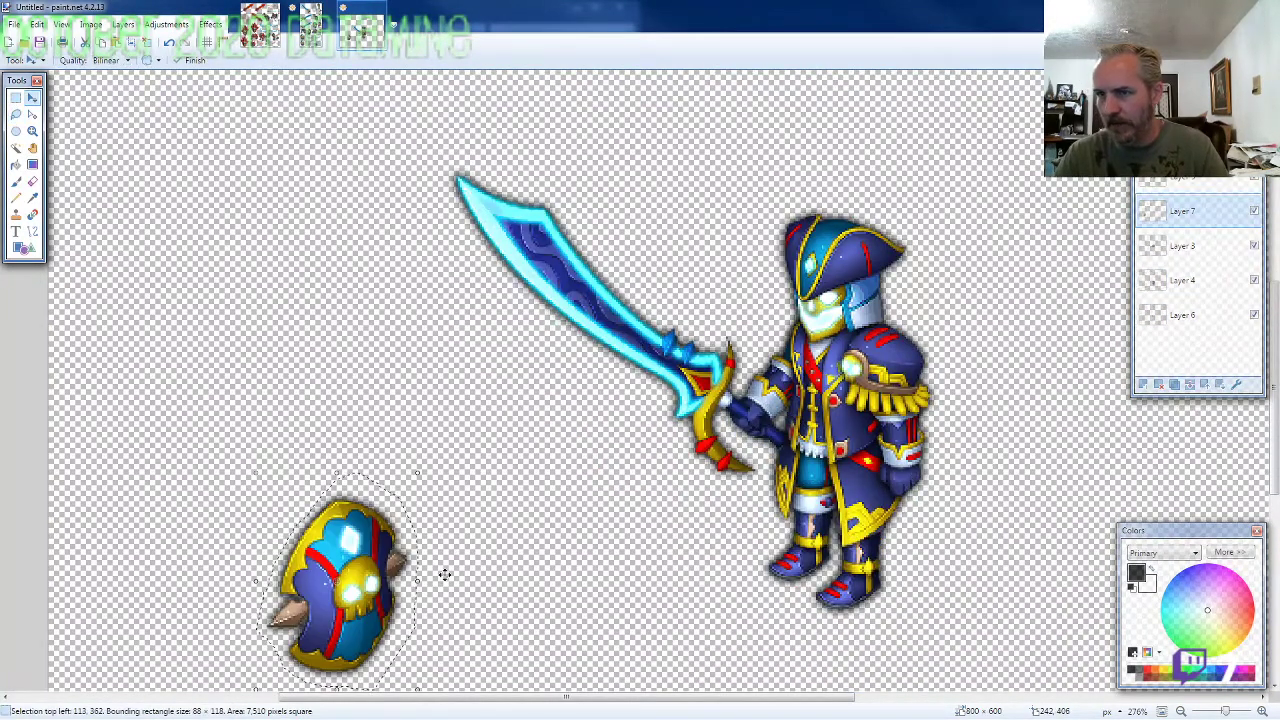
{"action": "left_click_drag", "start_coordinate": [444, 574], "coordinate": [1017, 578]}
{"action": "key", "text": "ctrl+z"}
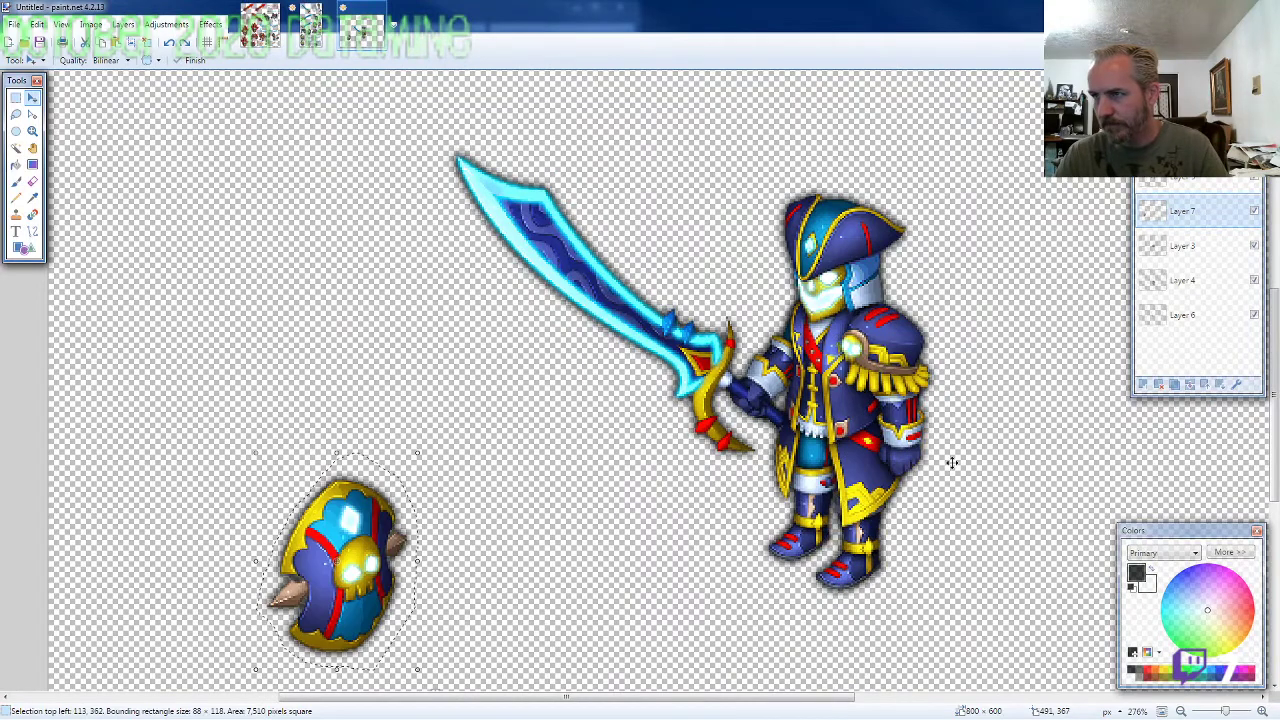
{"action": "key", "text": "ctrl+z"}
Step: Try placing the shield at the lowered hand with its layer between Layer 3 and Layer 4, then undo the paste
{"action": "left_click_drag", "start_coordinate": [1190, 214], "coordinate": [1200, 255]}
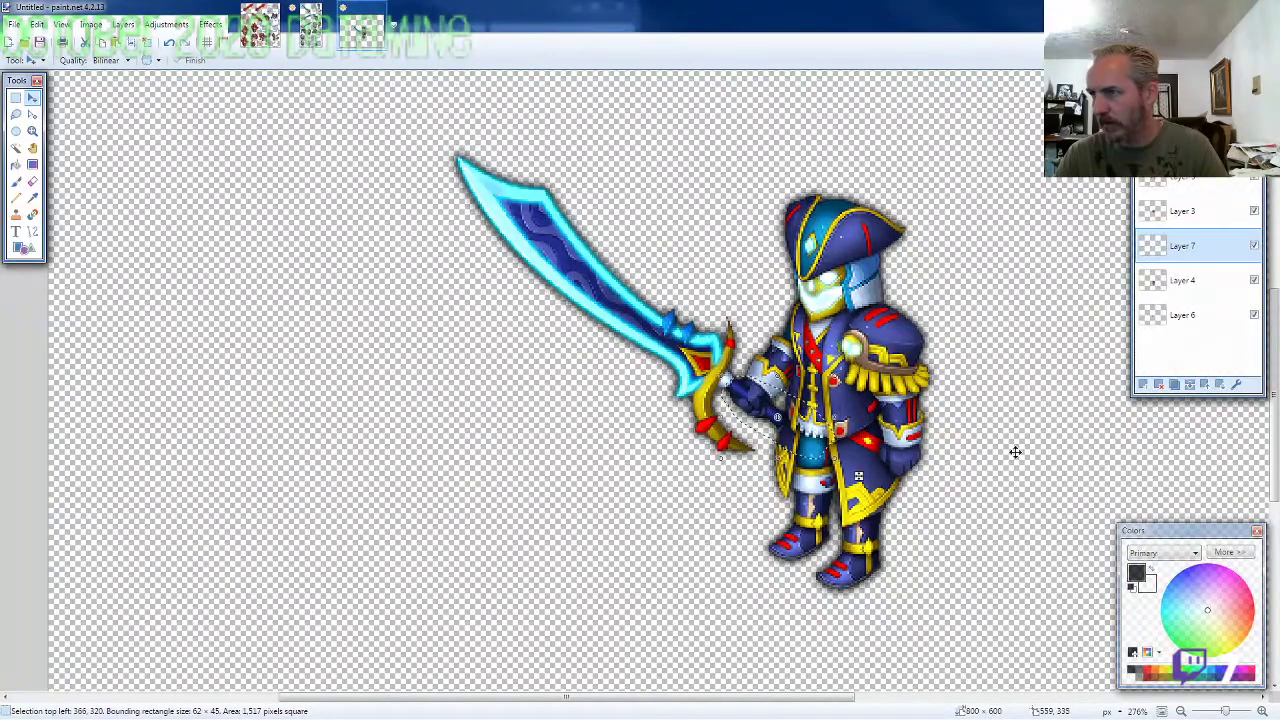
{"action": "key", "text": "ctrl+v"}
{"action": "left_click_drag", "start_coordinate": [340, 622], "coordinate": [1005, 600]}
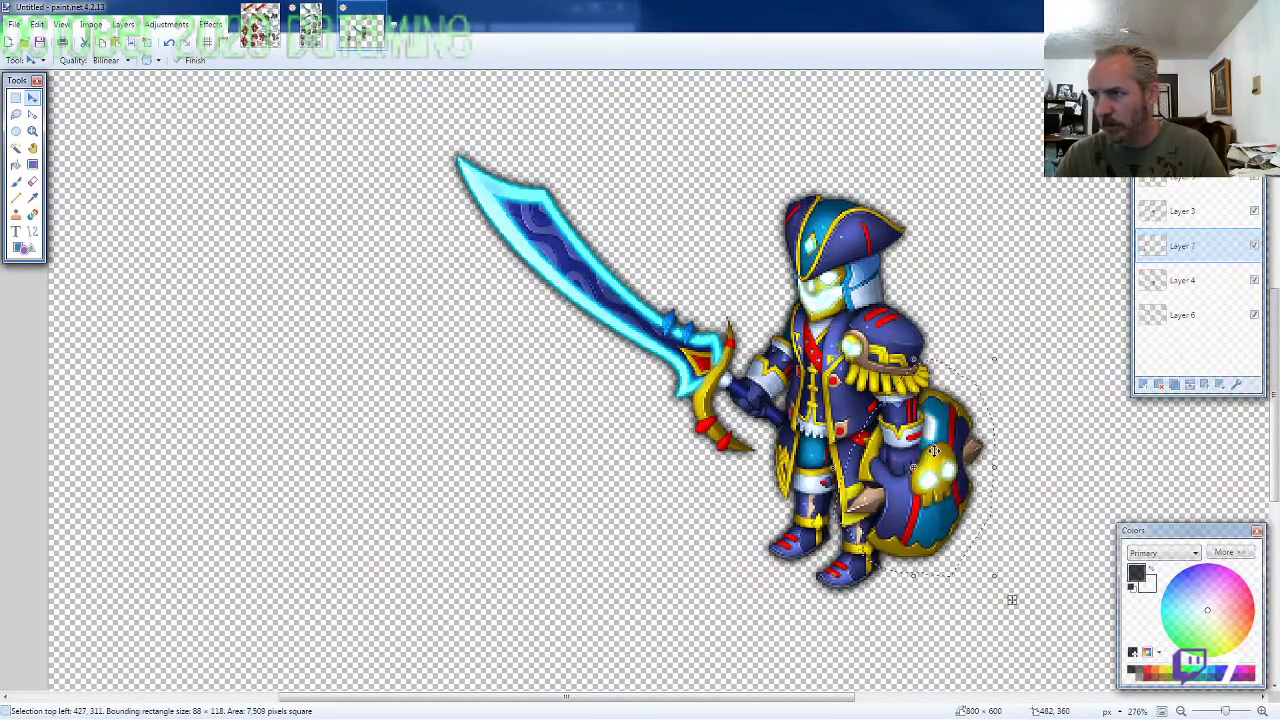
{"action": "key", "text": "ctrl+z"}
{"action": "key", "text": "ctrl+z"}
Step: Try the shield with its layer between Layer 4 and Layer 6, then undo the paste and the layer reordering
{"action": "left_click_drag", "start_coordinate": [1234, 251], "coordinate": [1204, 302]}
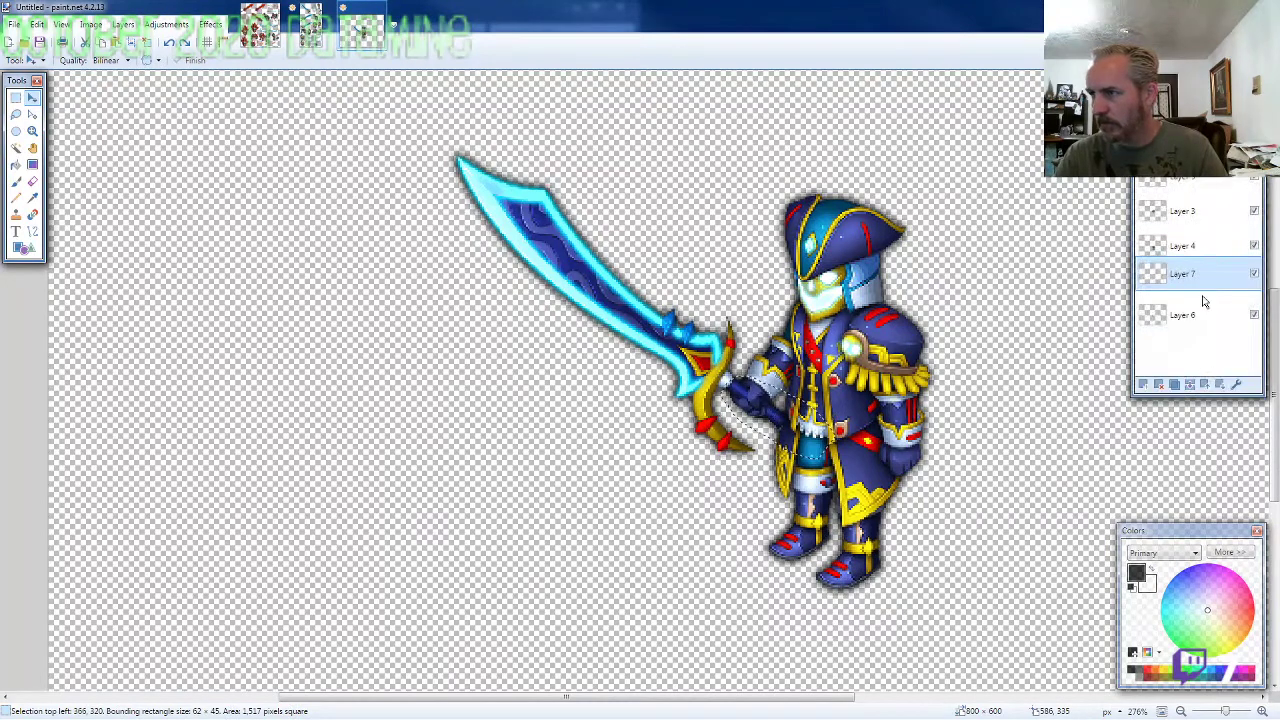
{"action": "key", "text": "ctrl+v"}
{"action": "left_click_drag", "start_coordinate": [394, 570], "coordinate": [913, 442]}
{"action": "key", "text": "ctrl+z"}
{"action": "key", "text": "ctrl+z"}
{"action": "key", "text": "ctrl+z"}
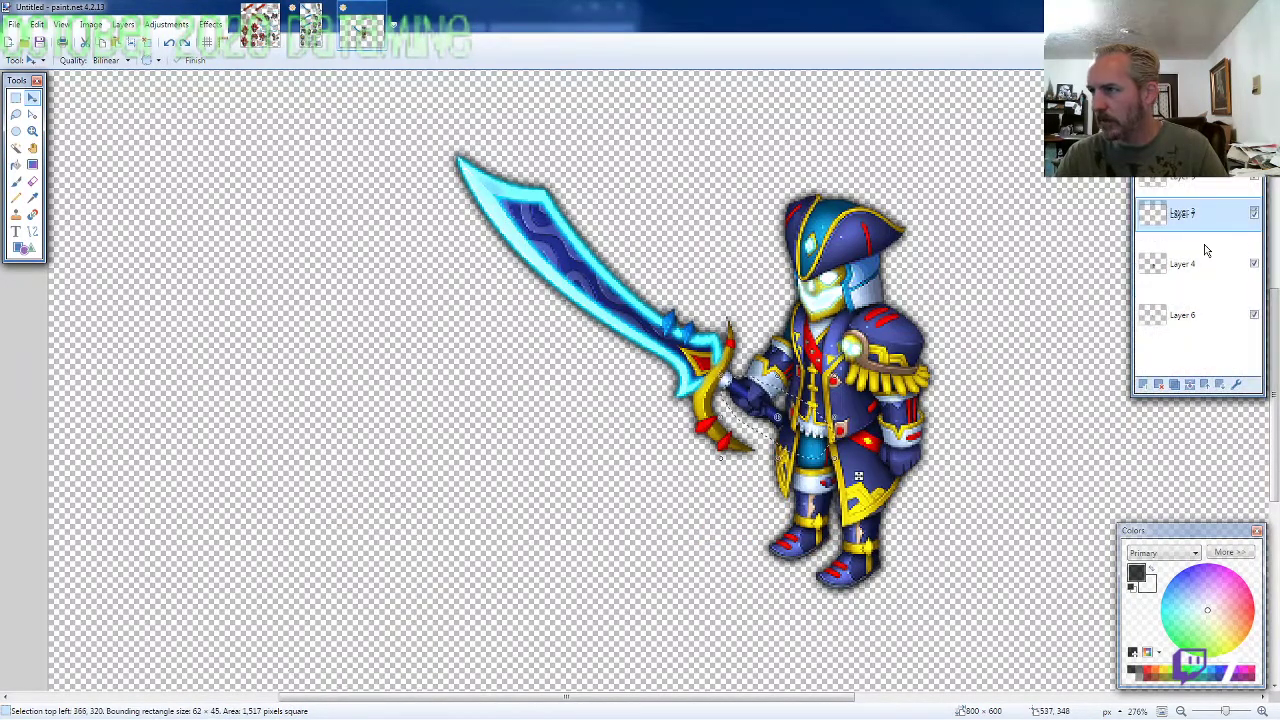
{"action": "key", "text": "ctrl+z"}
Step: Paste the shield on the new layer above Layer 5 and position it in front of the figure's lowered arm
{"action": "key", "text": "ctrl+shift+v"}
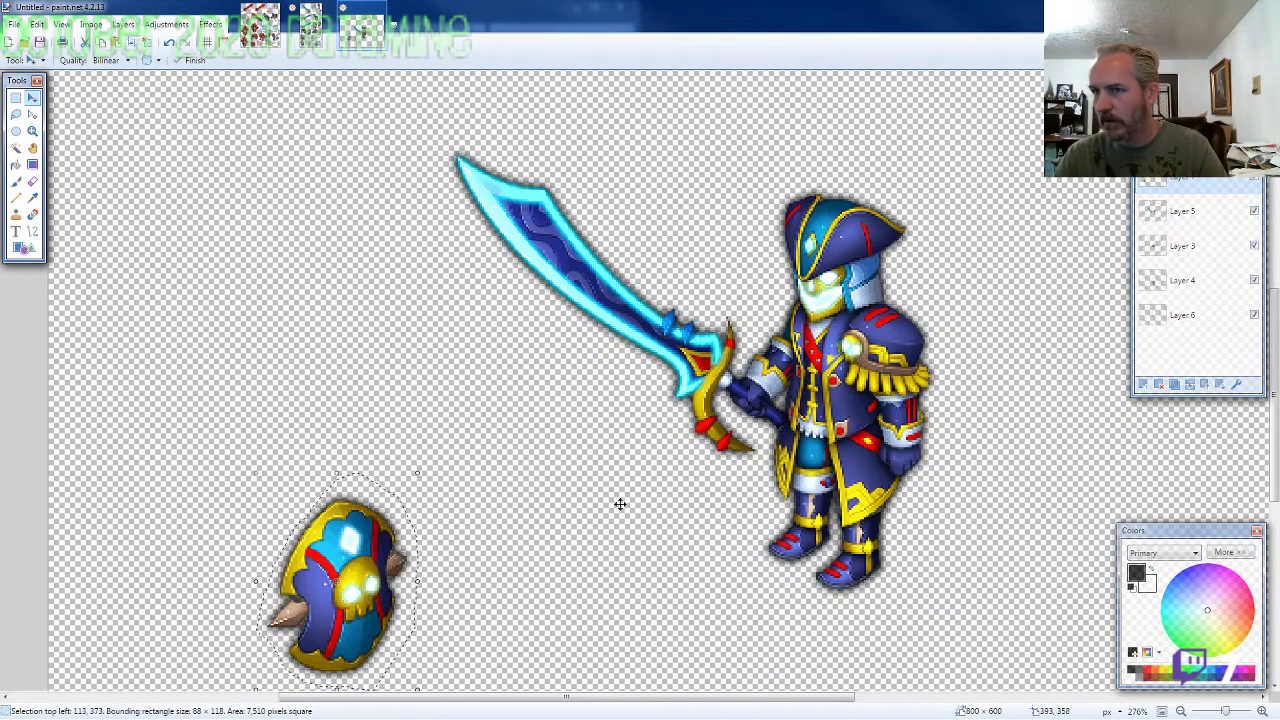
{"action": "left_click_drag", "start_coordinate": [358, 583], "coordinate": [928, 450]}
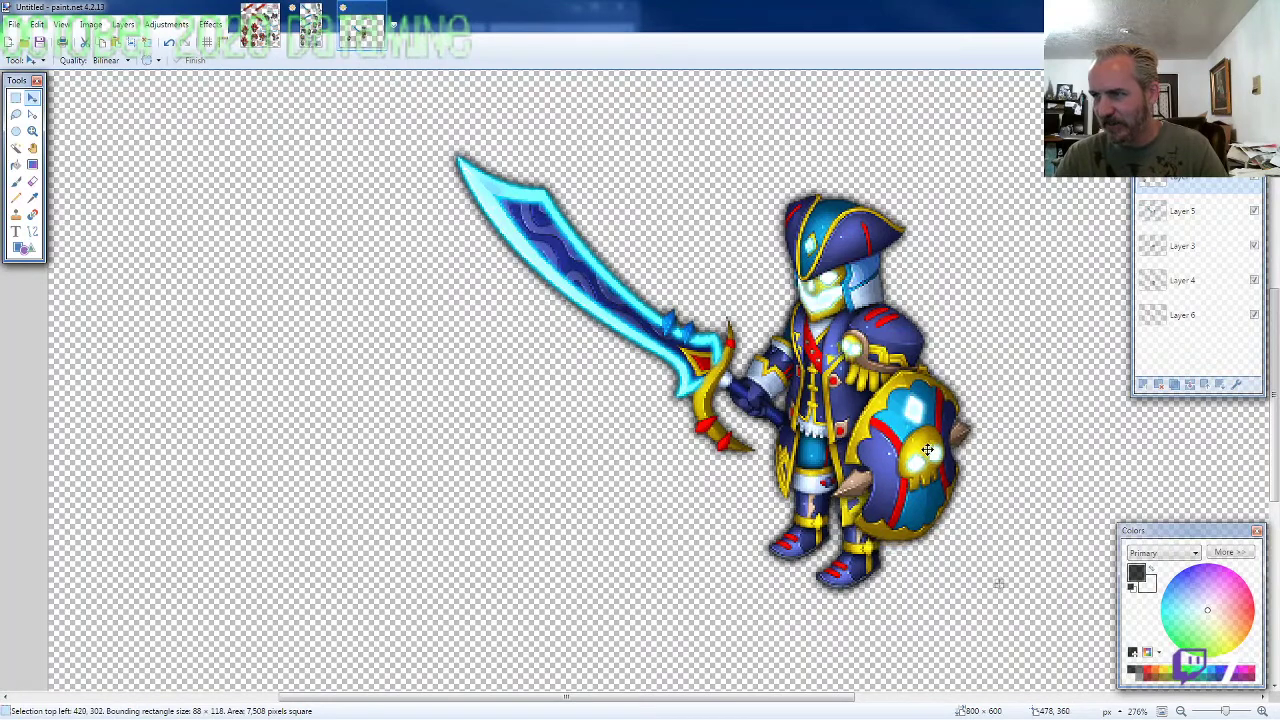
{"action": "scroll", "coordinate": [928, 450], "scroll_direction": "down", "scroll_amount": 5}
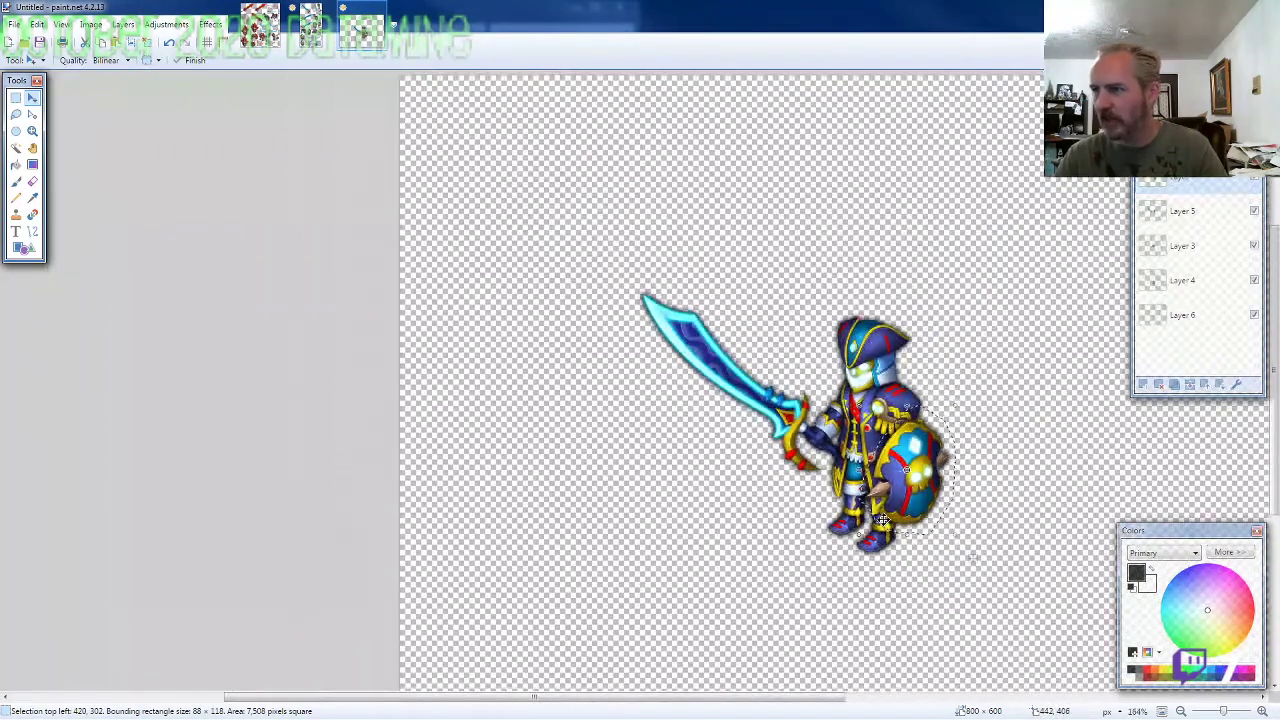
{"action": "scroll", "coordinate": [882, 519], "scroll_direction": "down", "scroll_amount": 1}
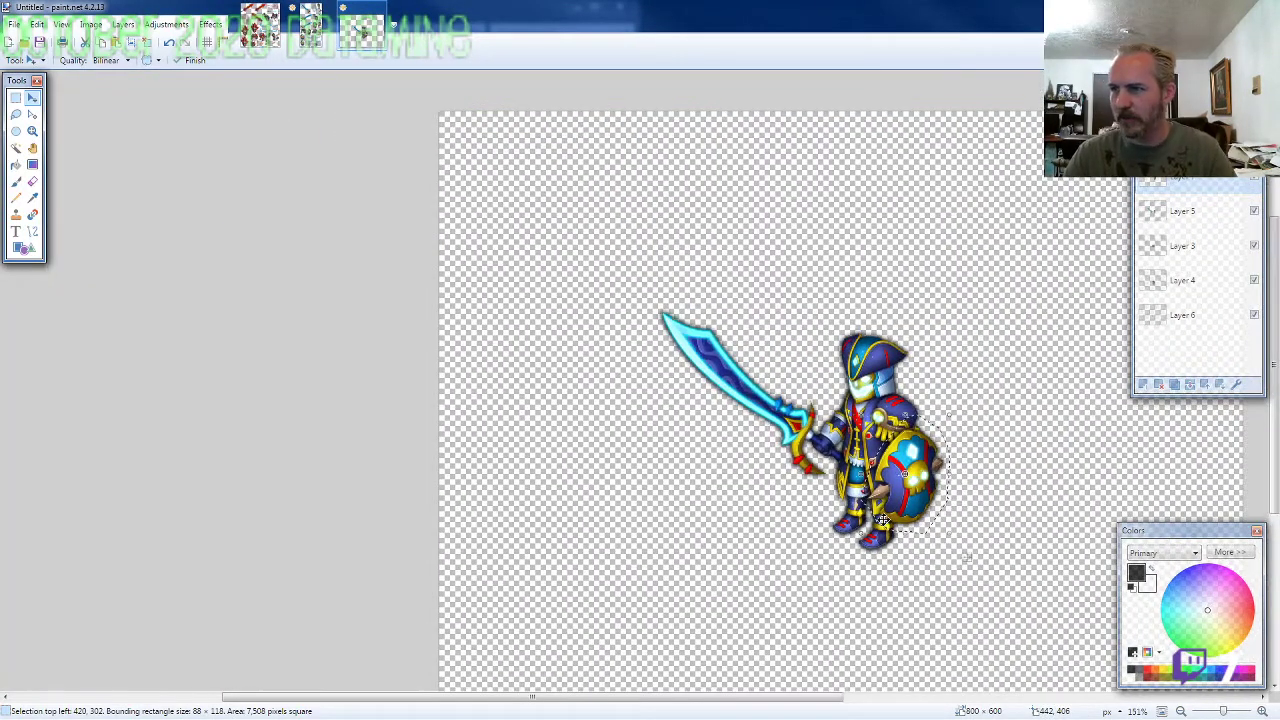
{"action": "scroll", "coordinate": [882, 519], "scroll_direction": "down", "scroll_amount": 4}
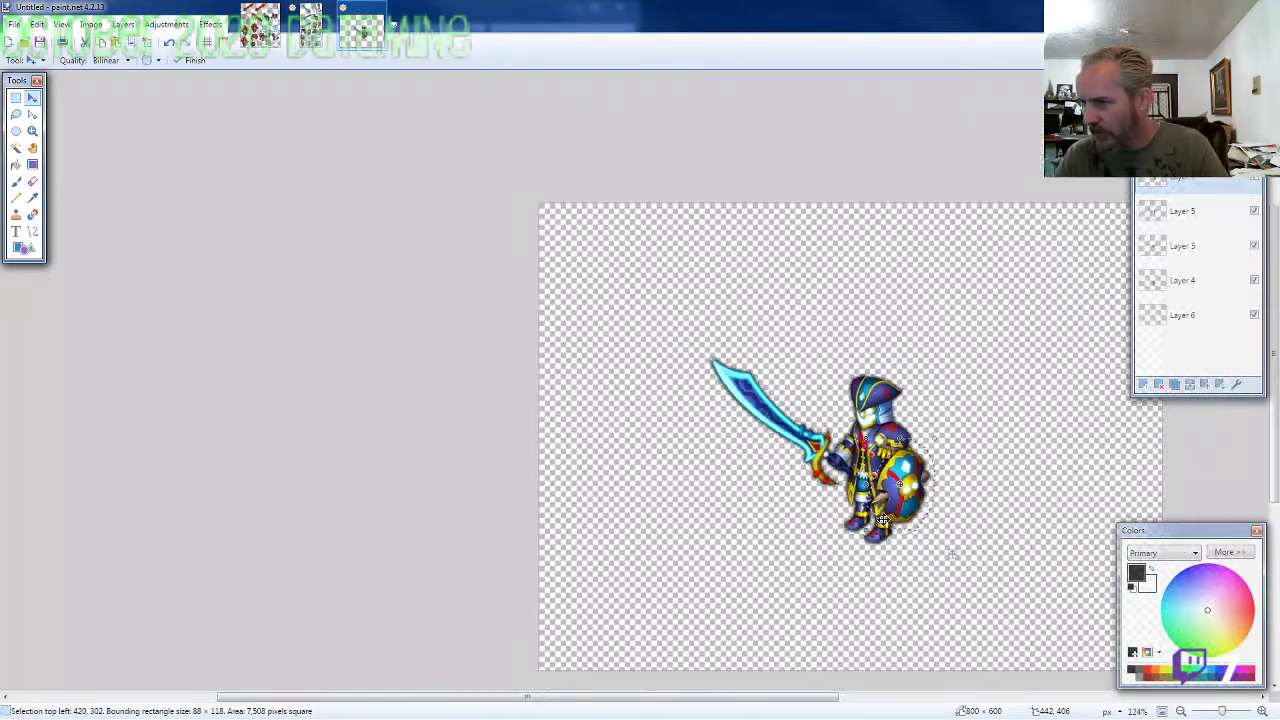
{"action": "scroll", "coordinate": [882, 519], "scroll_direction": "up", "scroll_amount": 1}
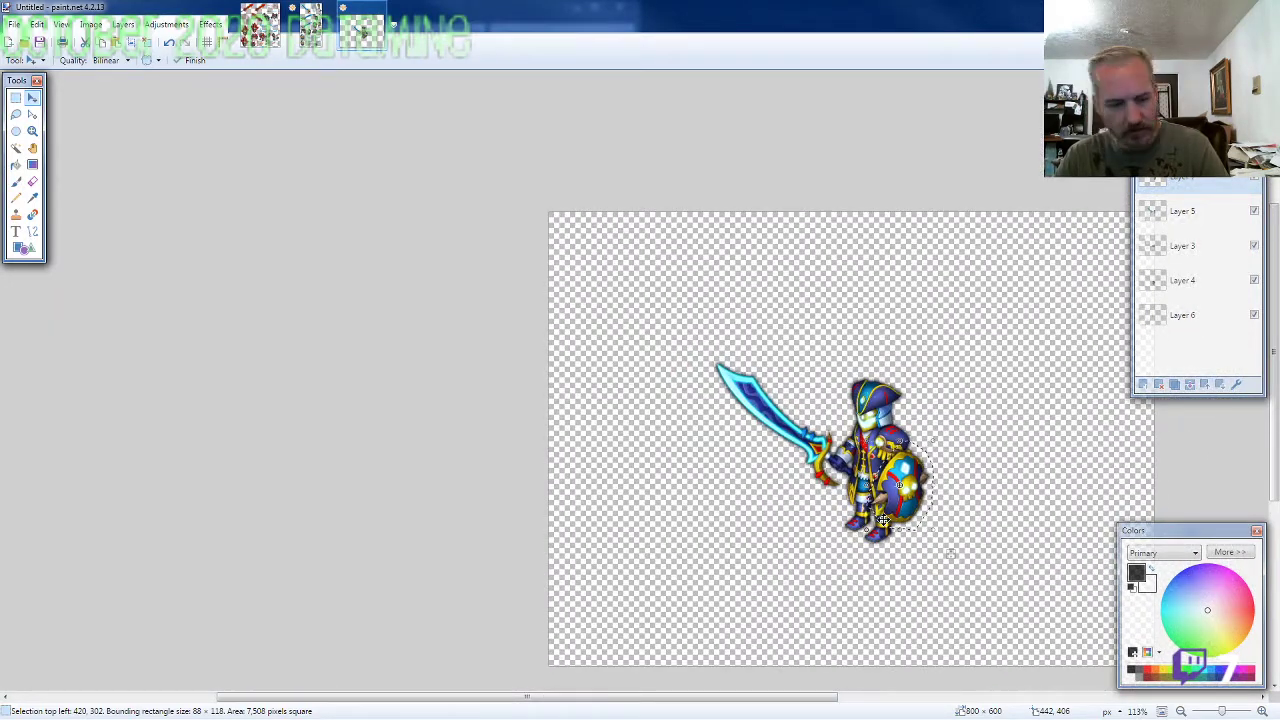
Step: Flatten the image and move the whole figure into the upper-left corner of the canvas
{"action": "key", "text": "ctrl+a"}
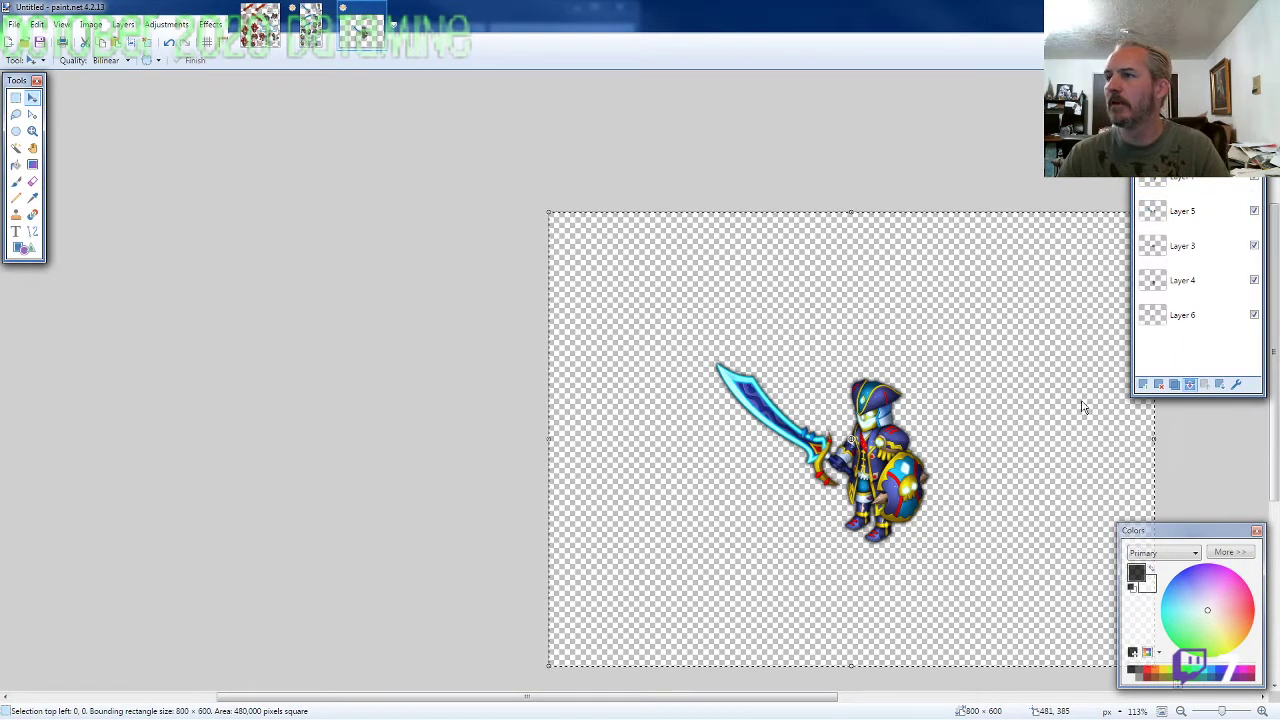
{"action": "key", "text": "ctrl+shift+f"}
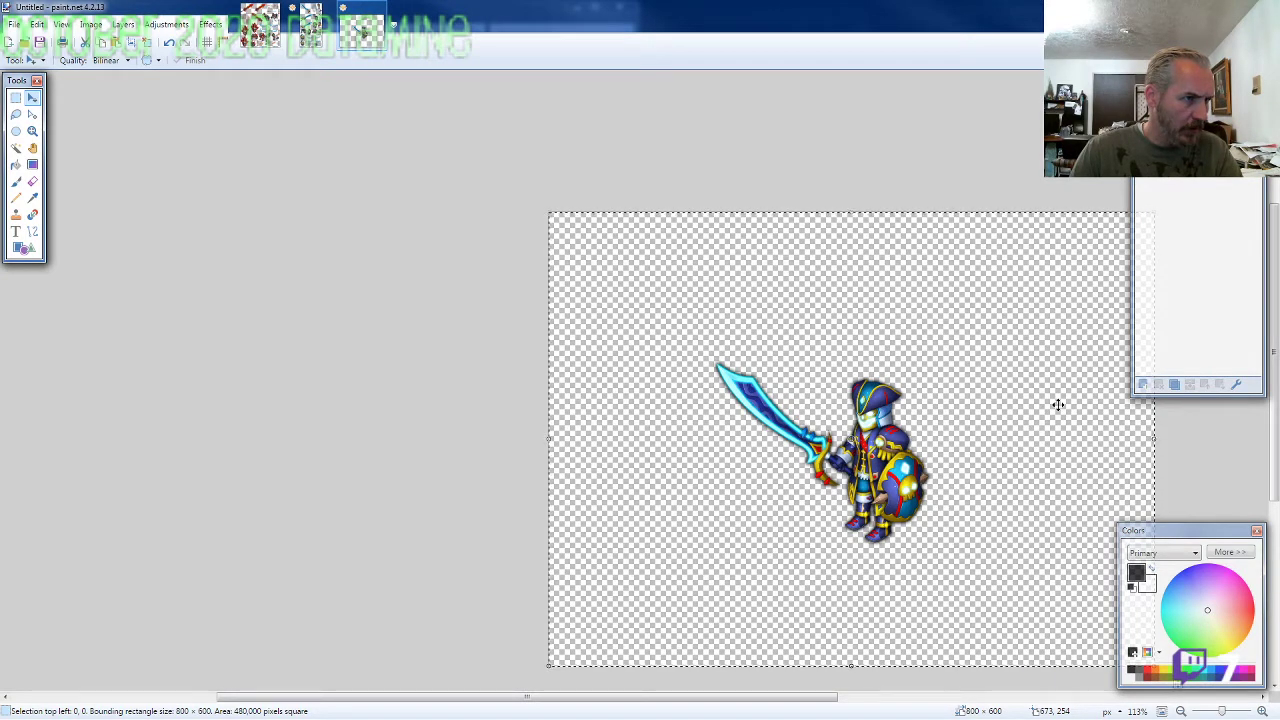
{"action": "scroll", "coordinate": [1058, 404], "scroll_direction": "down", "scroll_amount": 1}
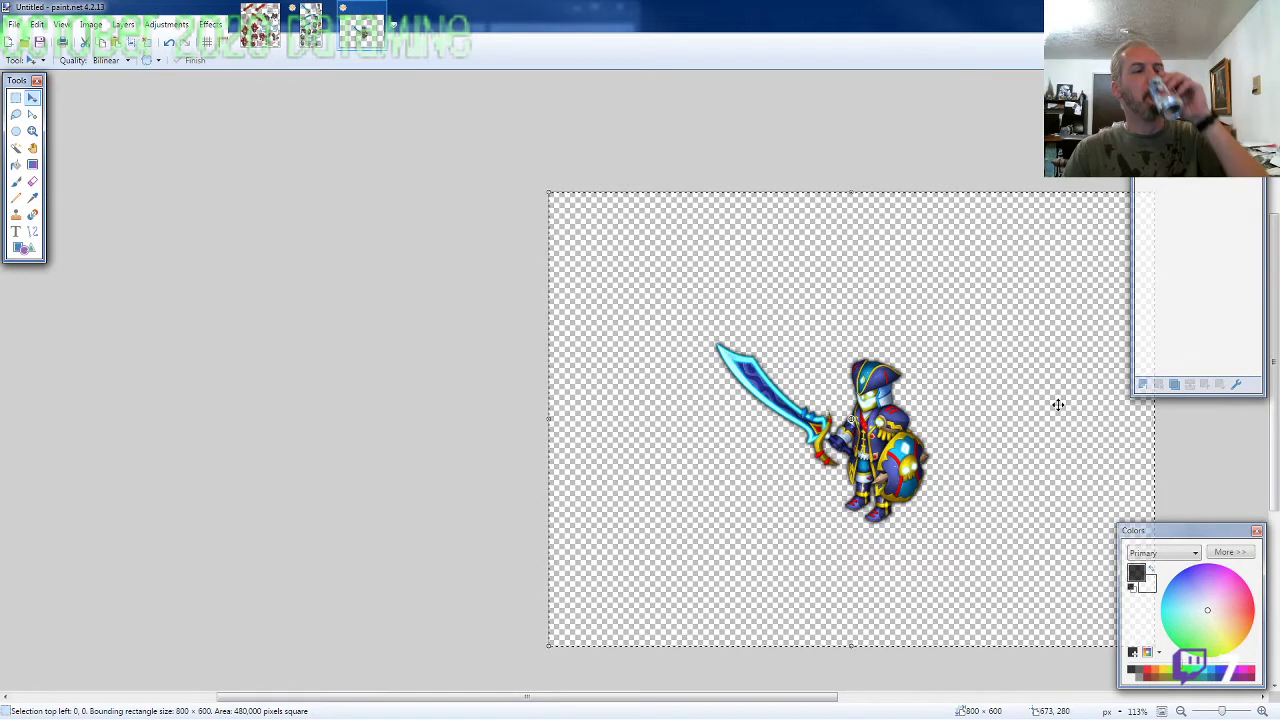
{"action": "left_click_drag", "start_coordinate": [986, 352], "coordinate": [846, 231]}
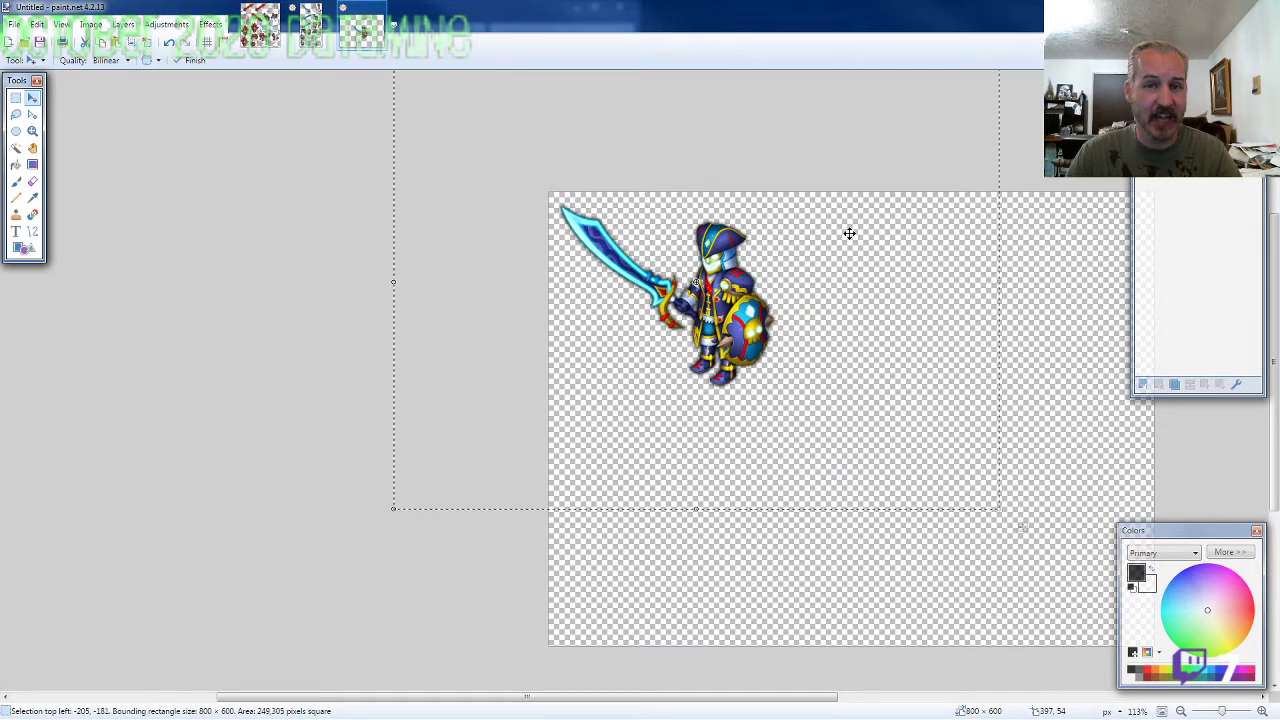
{"action": "key", "text": "ctrl+d"}
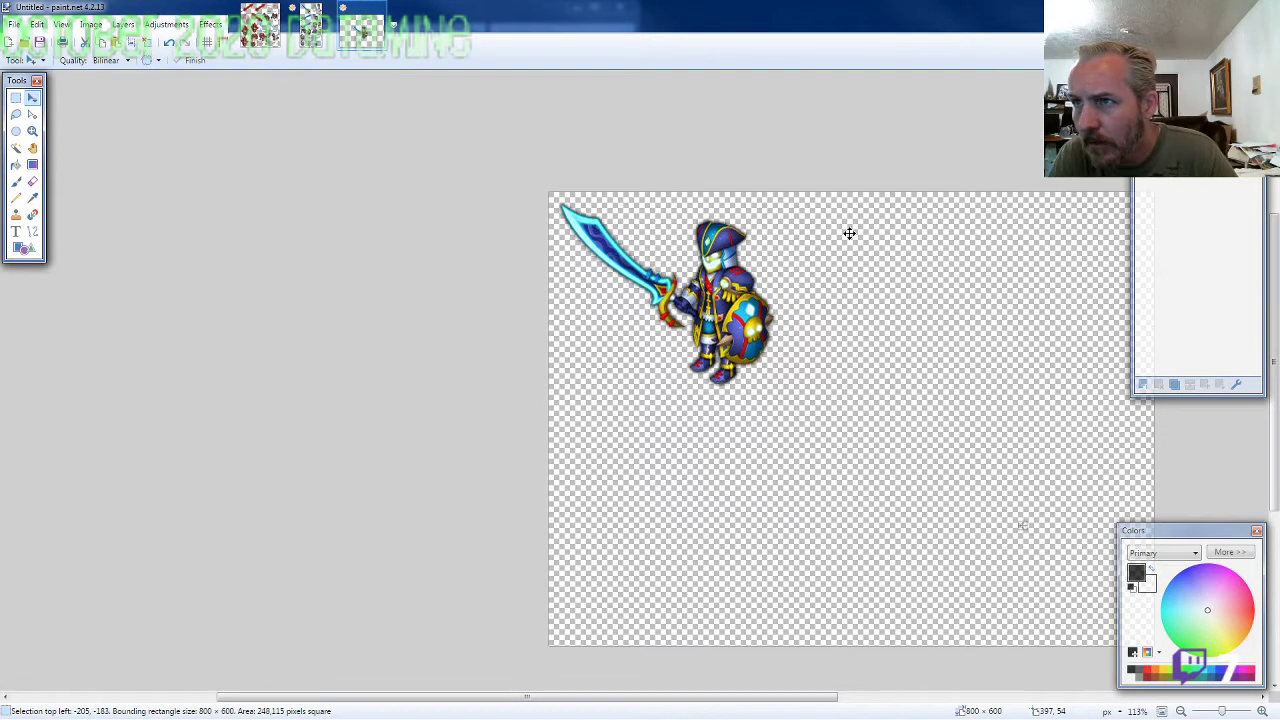
{"action": "key", "text": "ctrl+z"}
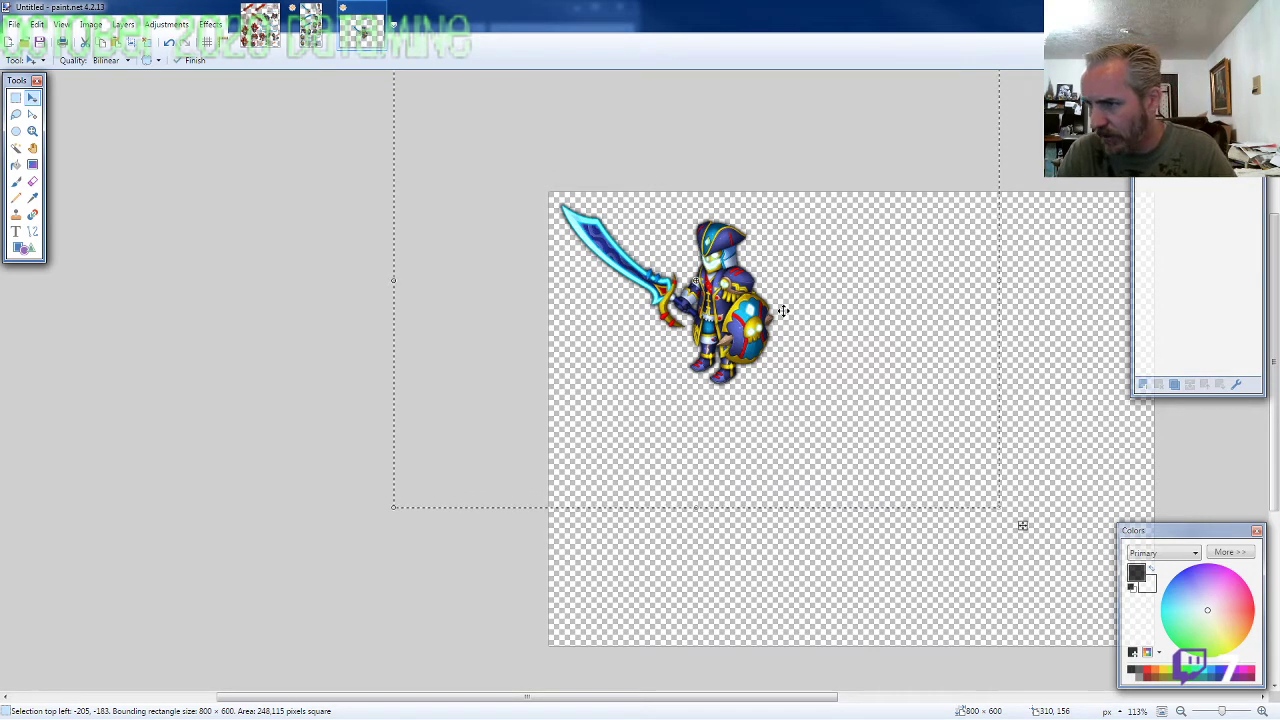
Step: Resize the canvas to 310 × 310 pixels anchored top left and shift the figure down 17 pixels
{"action": "key", "text": "ctrl+shift+r"}
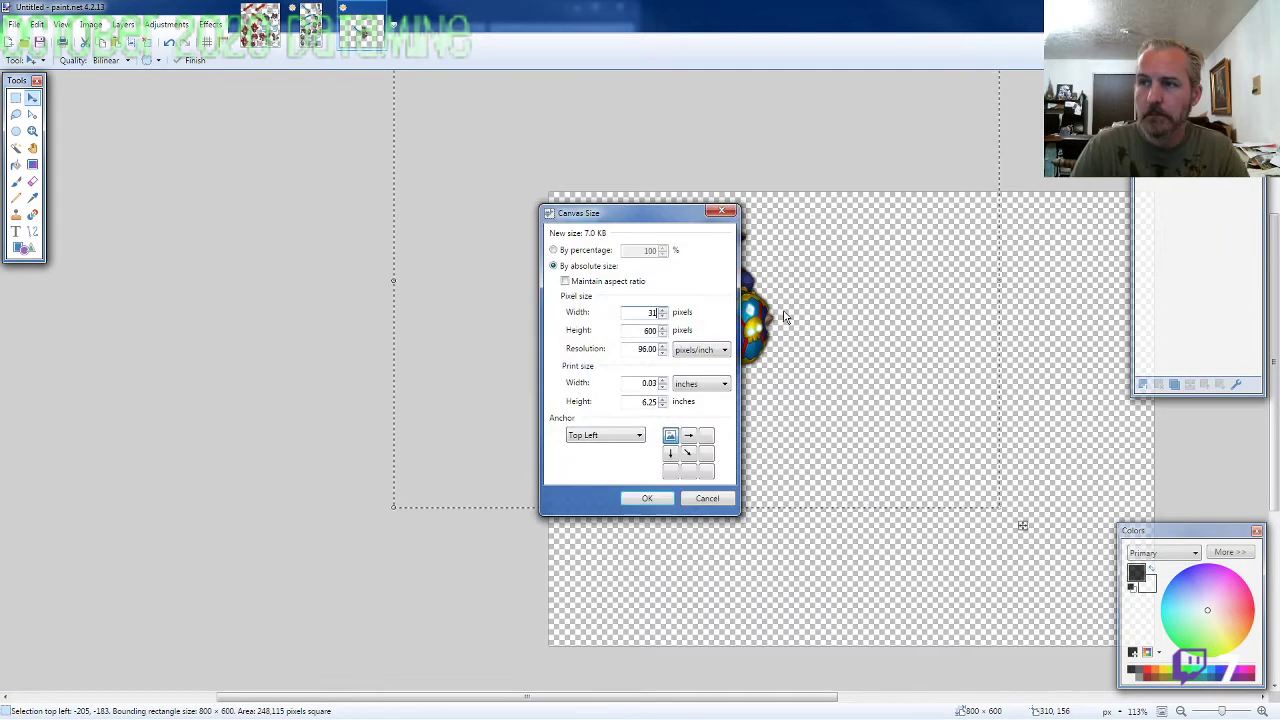
{"action": "key", "text": "Return"}
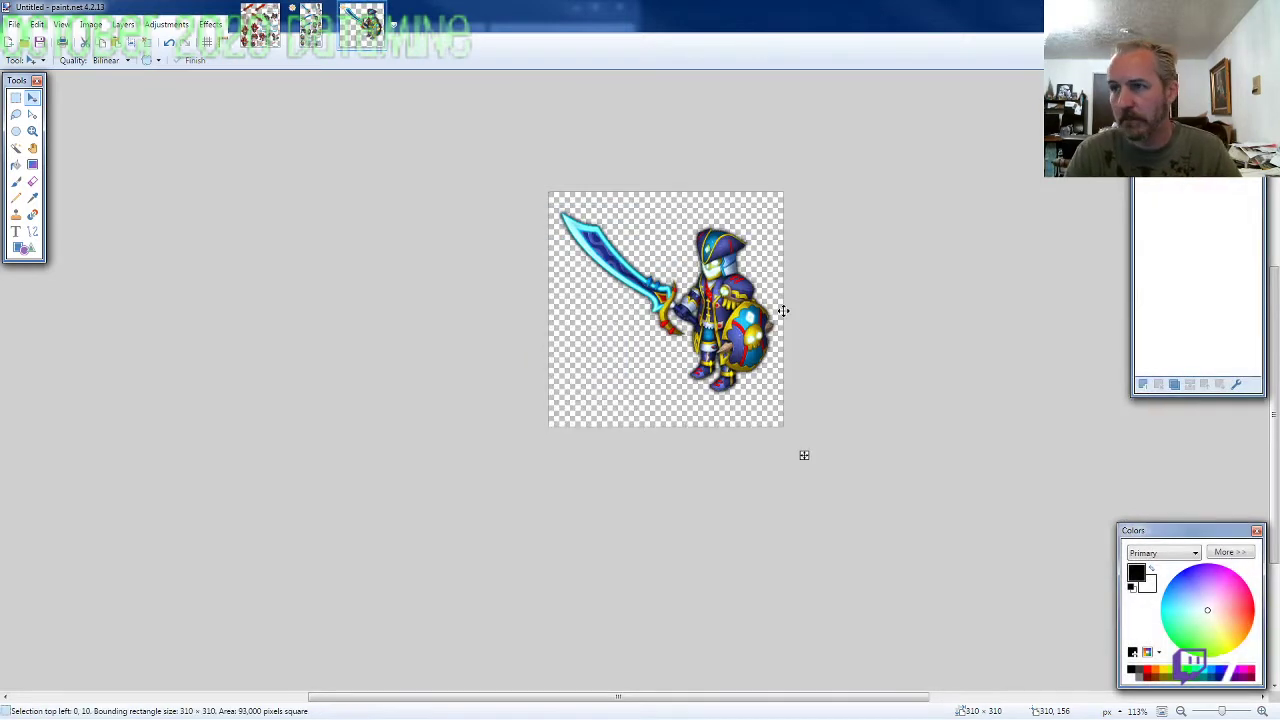
{"action": "key", "text": "Down"}
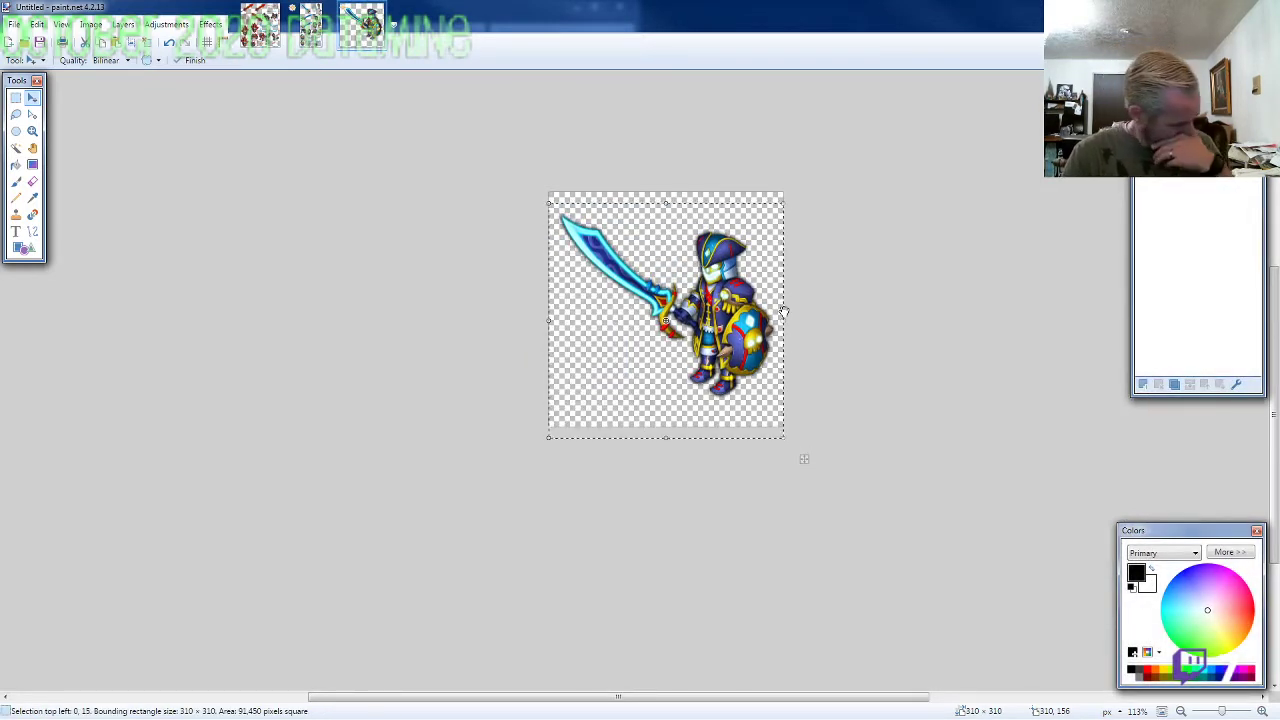
{"action": "key", "text": "Down"}
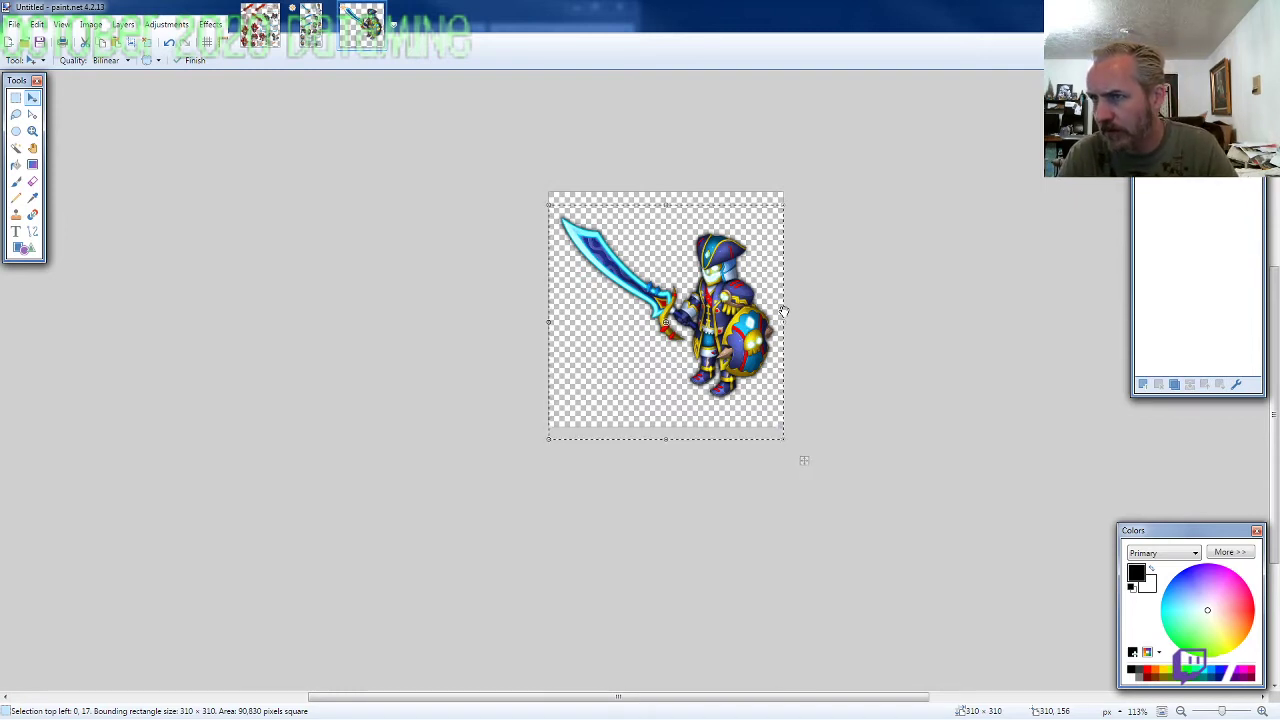
Step: Save the figure as the PNG ARMOR4-WW-M-EVO2 in the 2020-10 folder
{"action": "key", "text": "ctrl+s"}
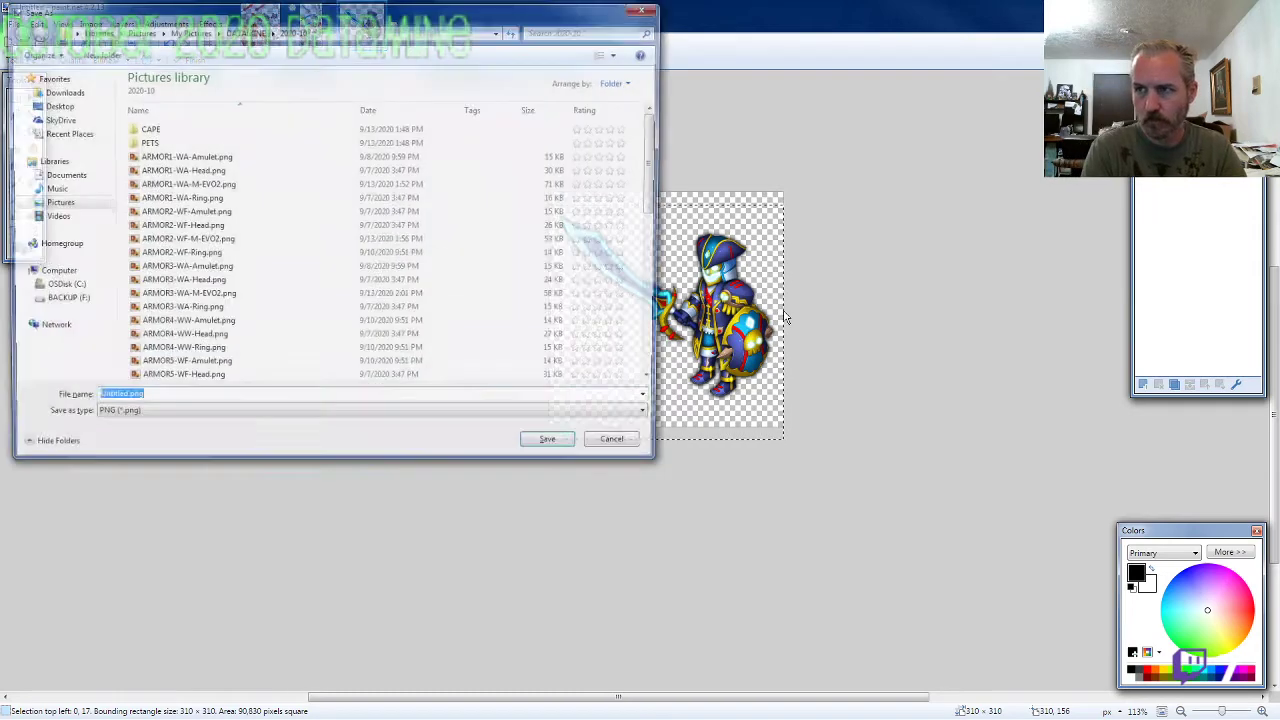
{"action": "type", "text": "ARMOR4-WW-"}
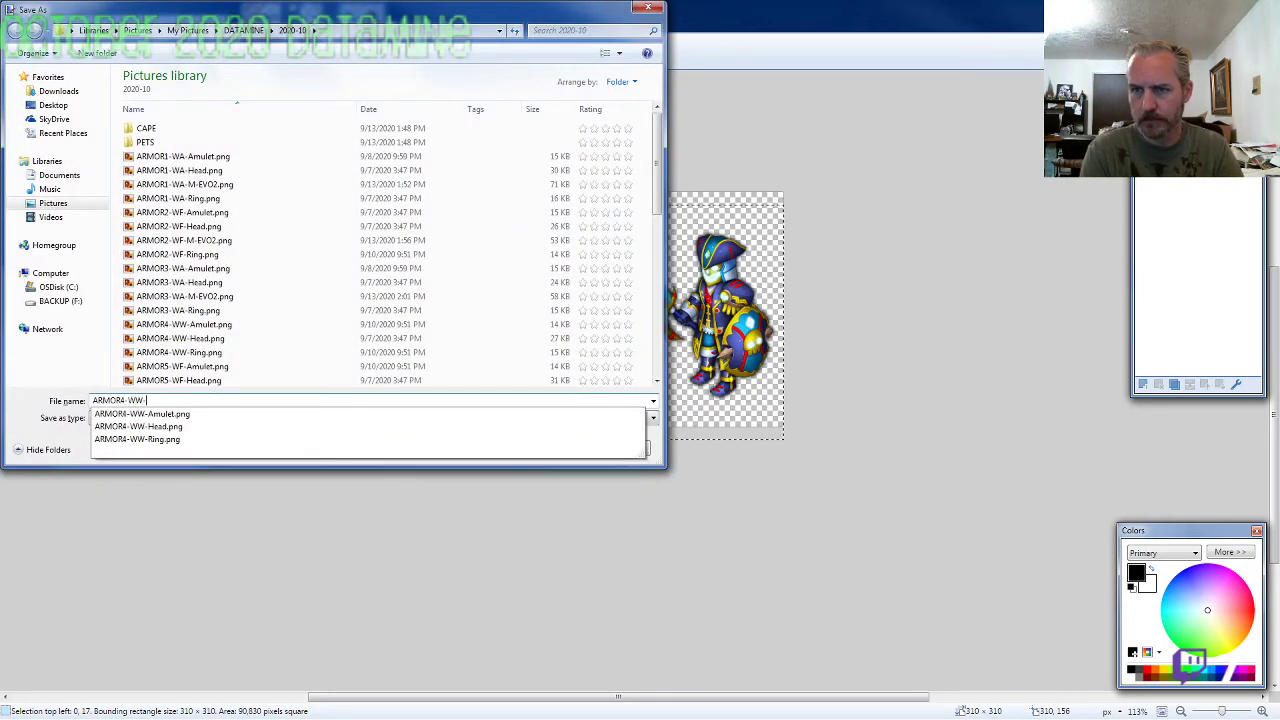
{"action": "type", "text": "M-EVO2"}
{"action": "key", "text": "Return"}
{"action": "key", "text": "Return"}
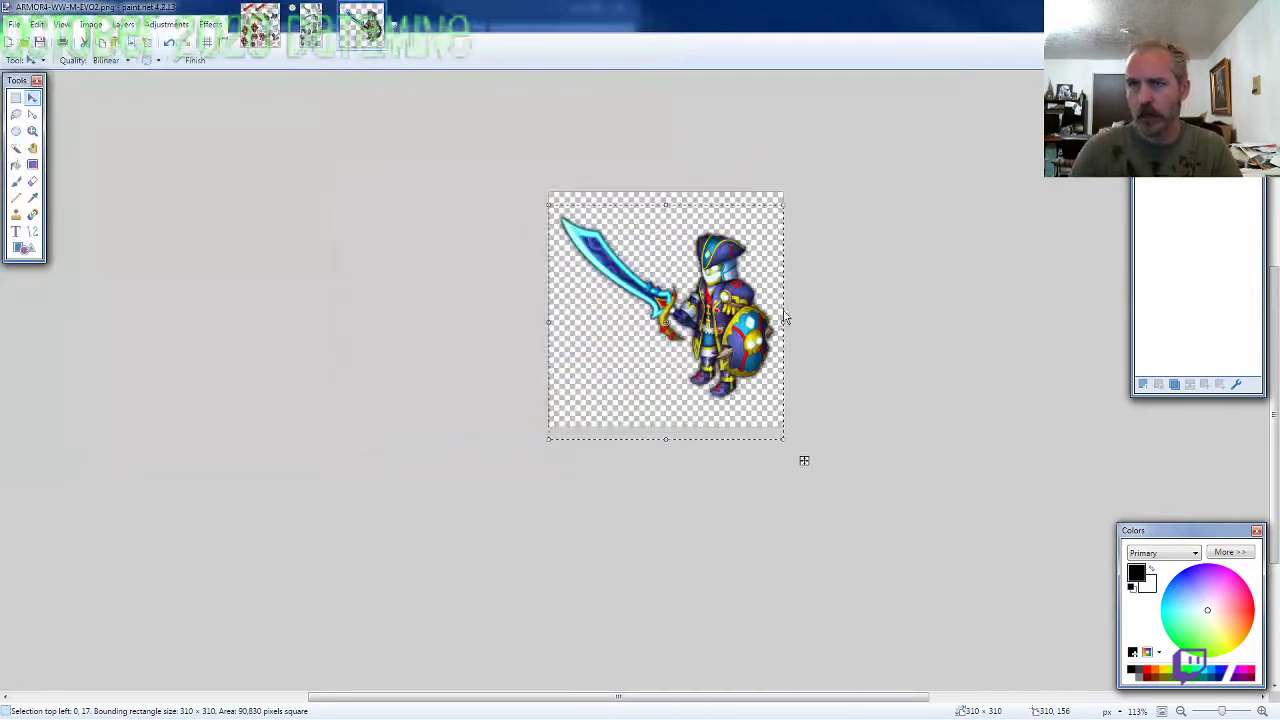
Step: Close the saved figure and the ARMOR4-WW part sheet, discarding the sheet's unsaved changes
{"action": "key", "text": "ctrl+w"}
{"action": "key", "text": "ctrl+w"}
{"action": "left_click", "coordinate": [633, 472]}
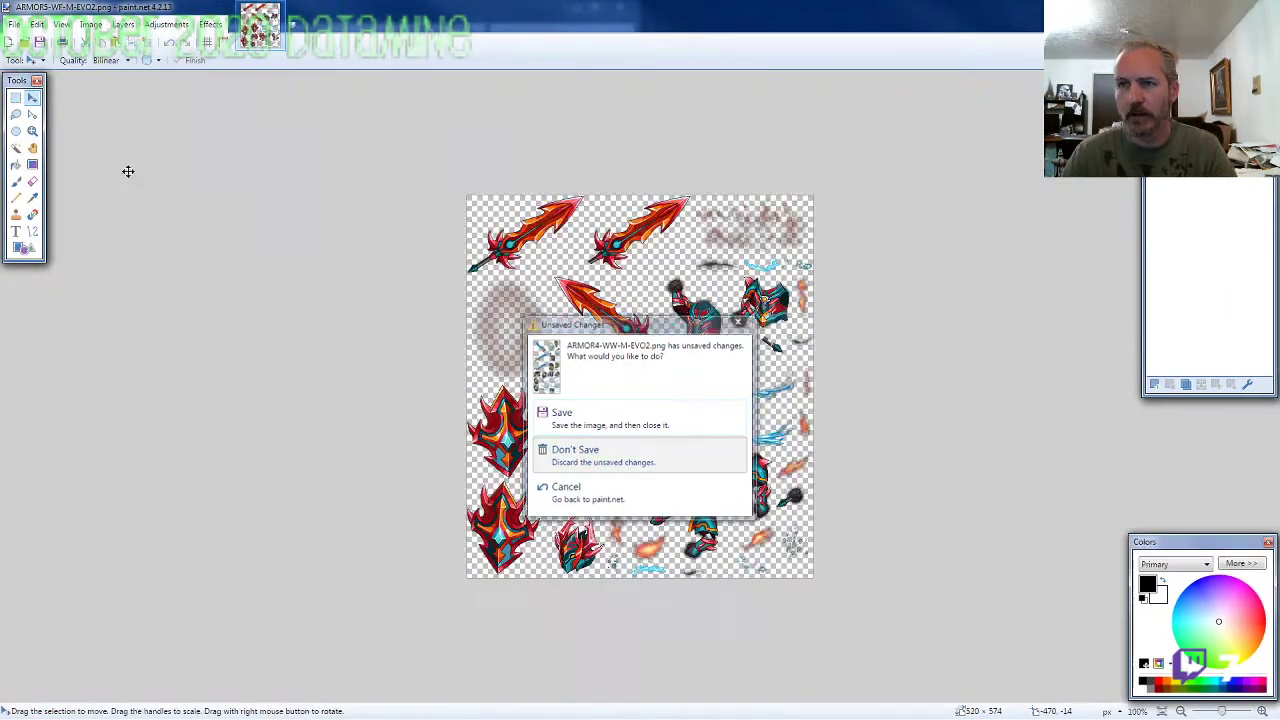
Step: Lasso and copy the horned helmet at the lower edge of the ARMOR5-WF-M-EVO2 part sheet
{"action": "left_click", "coordinate": [16, 114]}
{"action": "scroll", "coordinate": [600, 565], "scroll_direction": "up", "scroll_amount": 10}
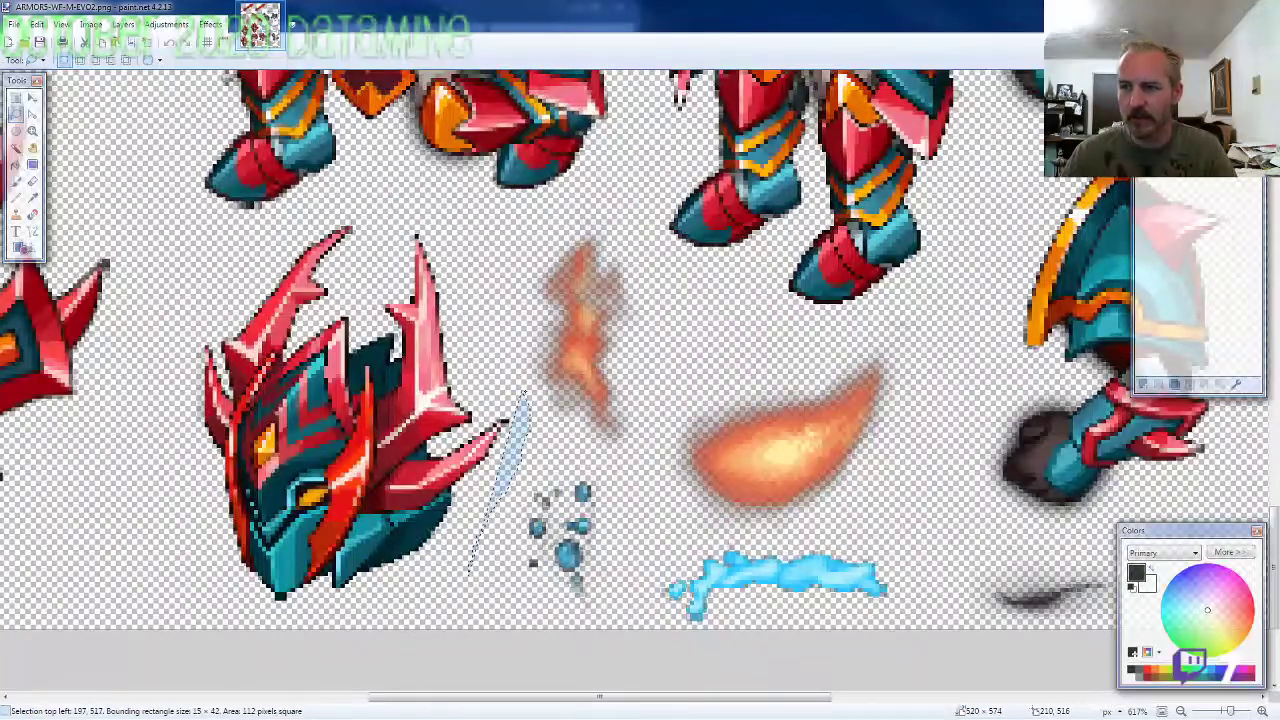
{"action": "mouse_move", "coordinate": [522, 393]}
{"action": "left_mouse_down"}
{"action": "mouse_move", "coordinate": [469, 243]}
{"action": "mouse_move", "coordinate": [376, 202]}
{"action": "left_mouse_up"}
{"action": "mouse_move", "coordinate": [238, 272]}
{"action": "left_mouse_down"}
{"action": "mouse_move", "coordinate": [174, 432]}
{"action": "mouse_move", "coordinate": [190, 520]}
{"action": "mouse_move", "coordinate": [248, 618]}
{"action": "mouse_move", "coordinate": [273, 626]}
{"action": "left_mouse_up"}
{"action": "key", "text": "ctrl+c"}
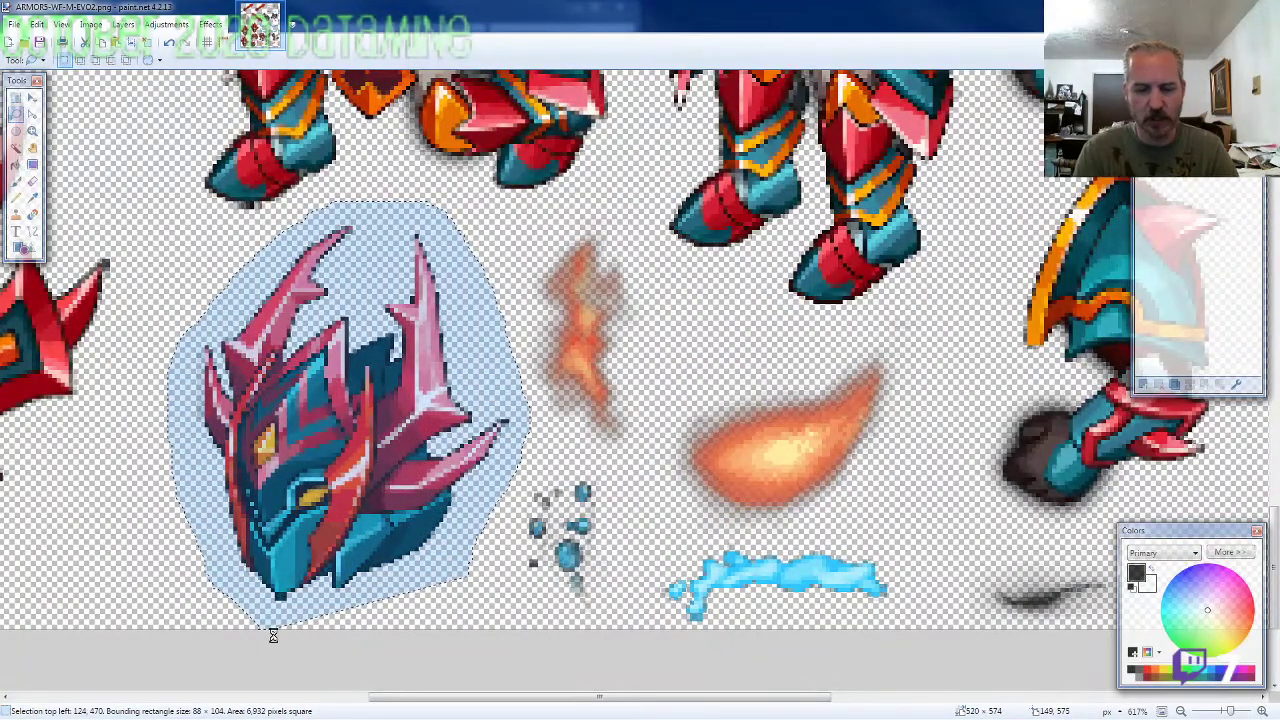
Step: Create a new blank image of 800 × 600 pixels
{"action": "key", "text": "ctrl+n"}
{"action": "type", "text": "800"}
{"action": "key", "text": "Tab"}
{"action": "type", "text": "600"}
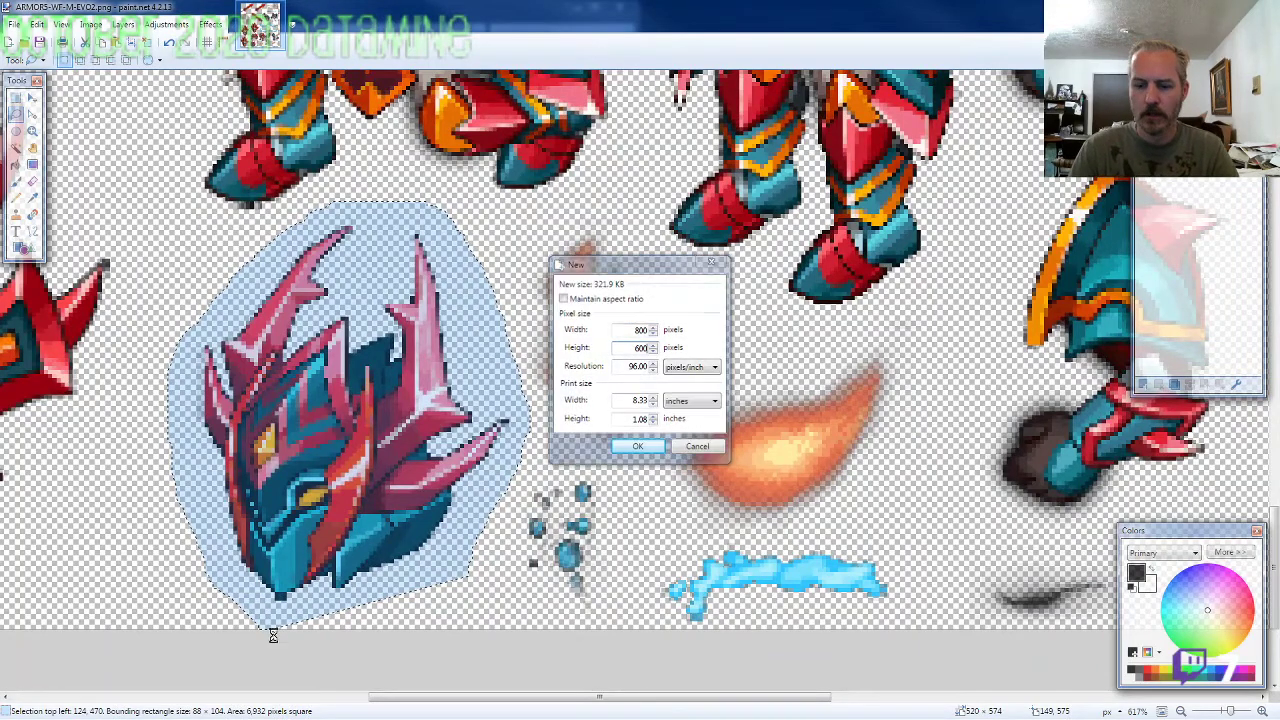
{"action": "key", "text": "Return"}
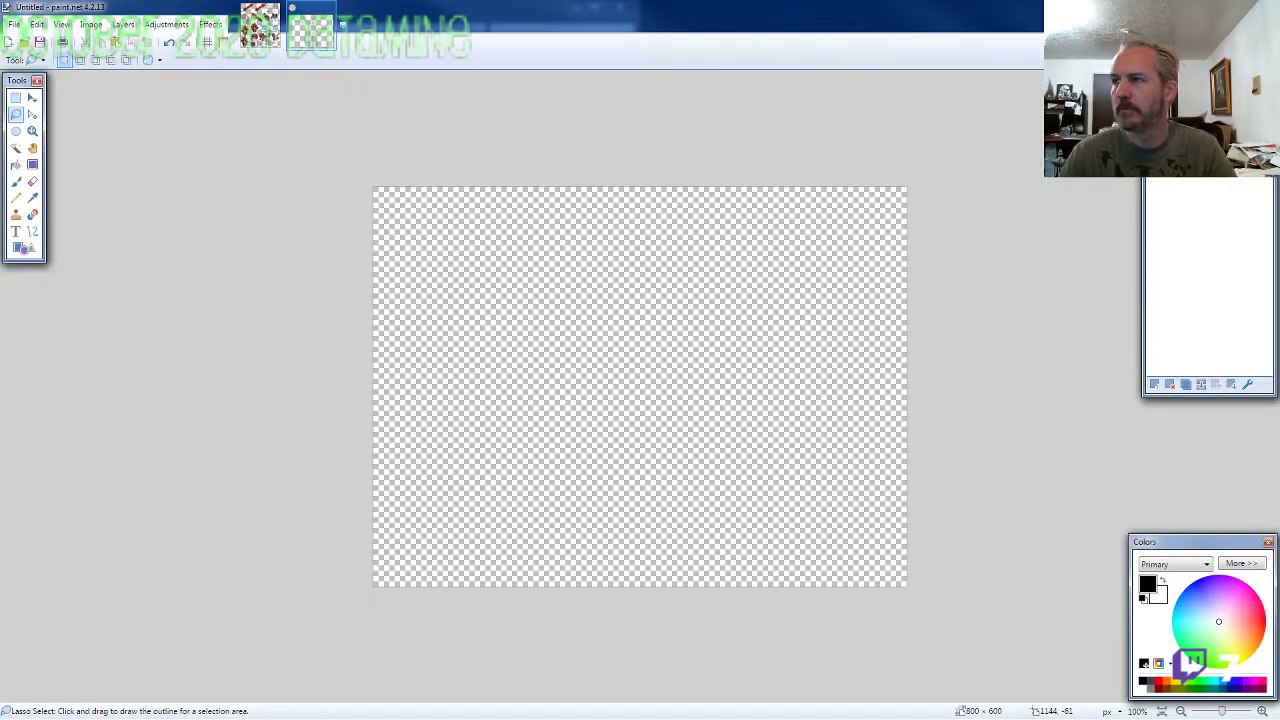
Step: Paste the copied horned helmet into the blank image and move it near the canvas centre
{"action": "key", "text": "ctrl+v"}
{"action": "left_click_drag", "start_coordinate": [531, 591], "coordinate": [695, 438]}
Step: Erase the stray pixels and leftover shadow around the helmet's chin, horns and spikes with a brush width of 2
{"action": "scroll", "coordinate": [617, 414], "scroll_direction": "up", "scroll_amount": 14}
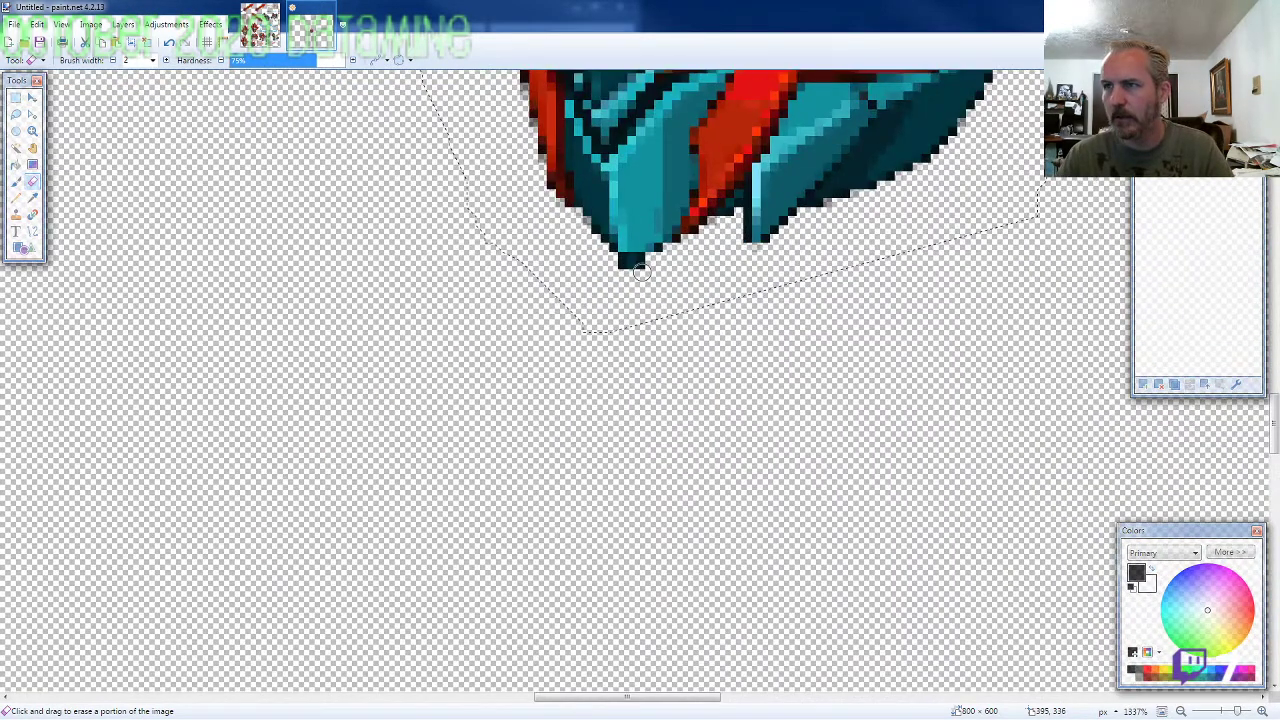
{"action": "left_click_drag", "start_coordinate": [645, 263], "coordinate": [632, 262]}
{"action": "scroll", "coordinate": [725, 350], "scroll_direction": "down", "scroll_amount": 5}
{"action": "scroll", "coordinate": [874, 417], "scroll_direction": "up", "scroll_amount": 6}
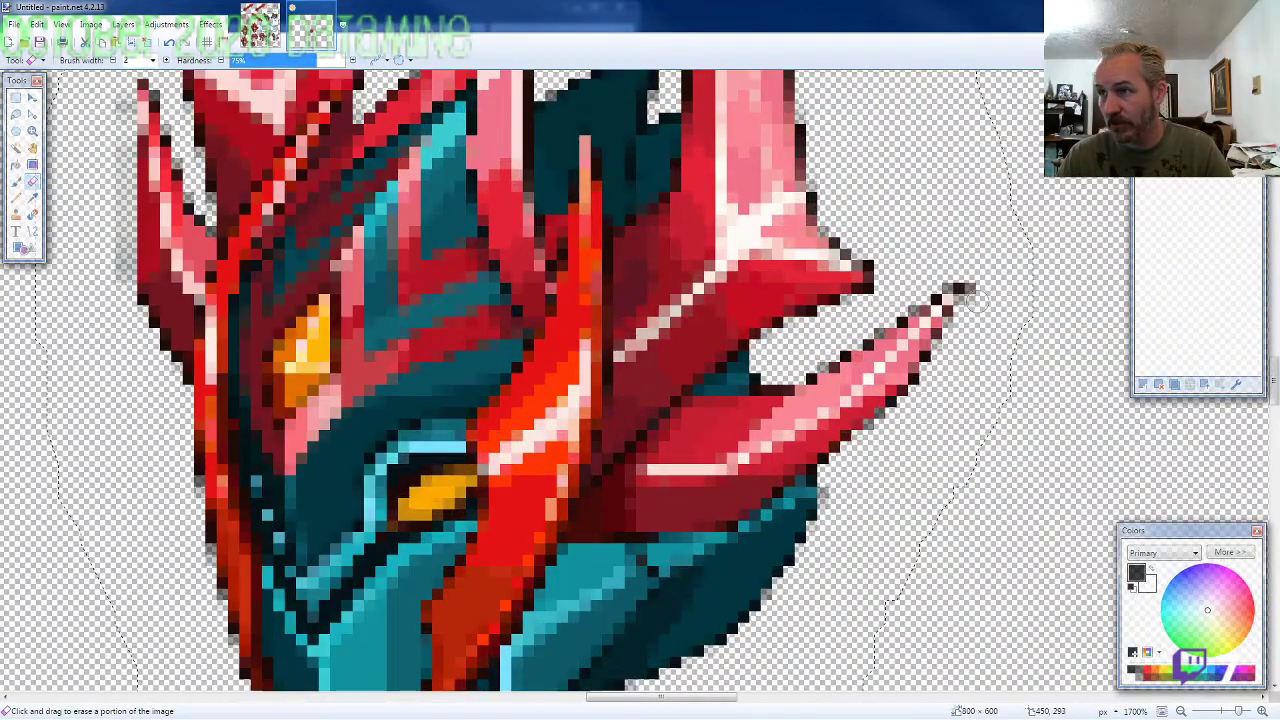
{"action": "scroll", "coordinate": [962, 292], "scroll_direction": "down", "scroll_amount": 4}
{"action": "scroll", "coordinate": [357, 305], "scroll_direction": "up", "scroll_amount": 5}
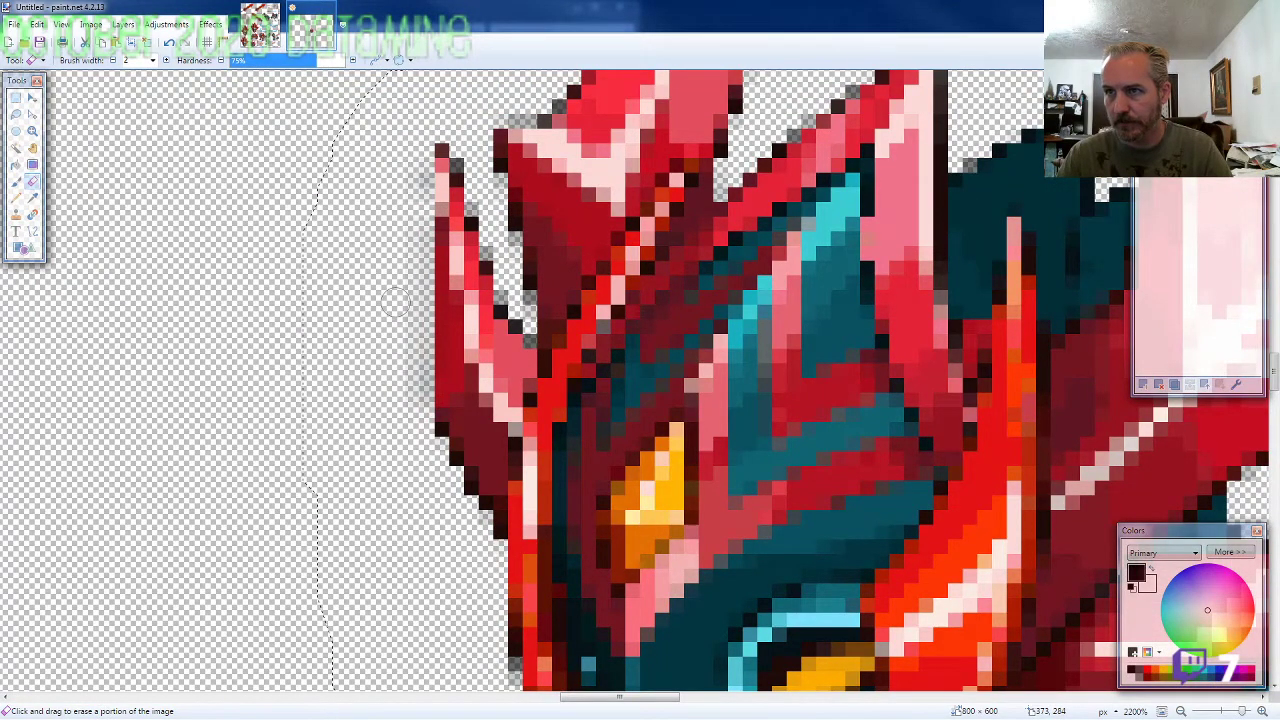
{"action": "scroll", "coordinate": [406, 460], "scroll_direction": "down", "scroll_amount": 2}
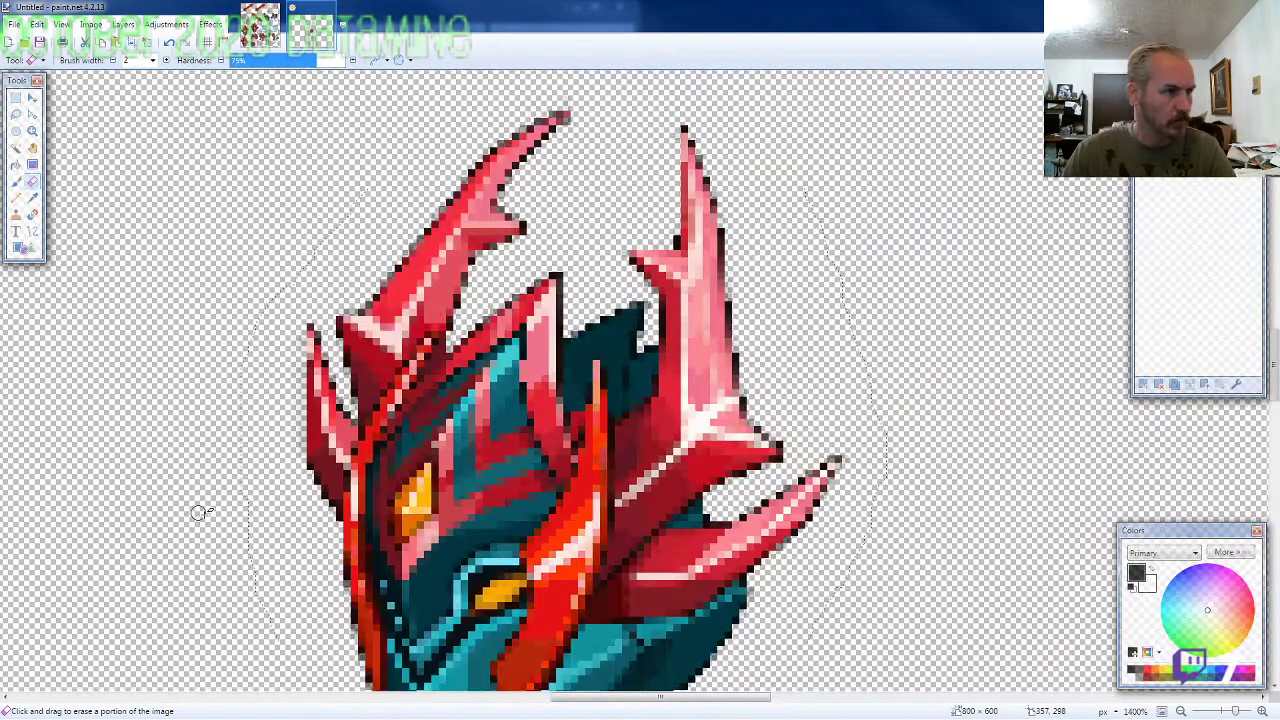
{"action": "scroll", "coordinate": [538, 511], "scroll_direction": "down", "scroll_amount": 1}
{"action": "scroll", "coordinate": [538, 511], "scroll_direction": "down", "scroll_amount": 1}
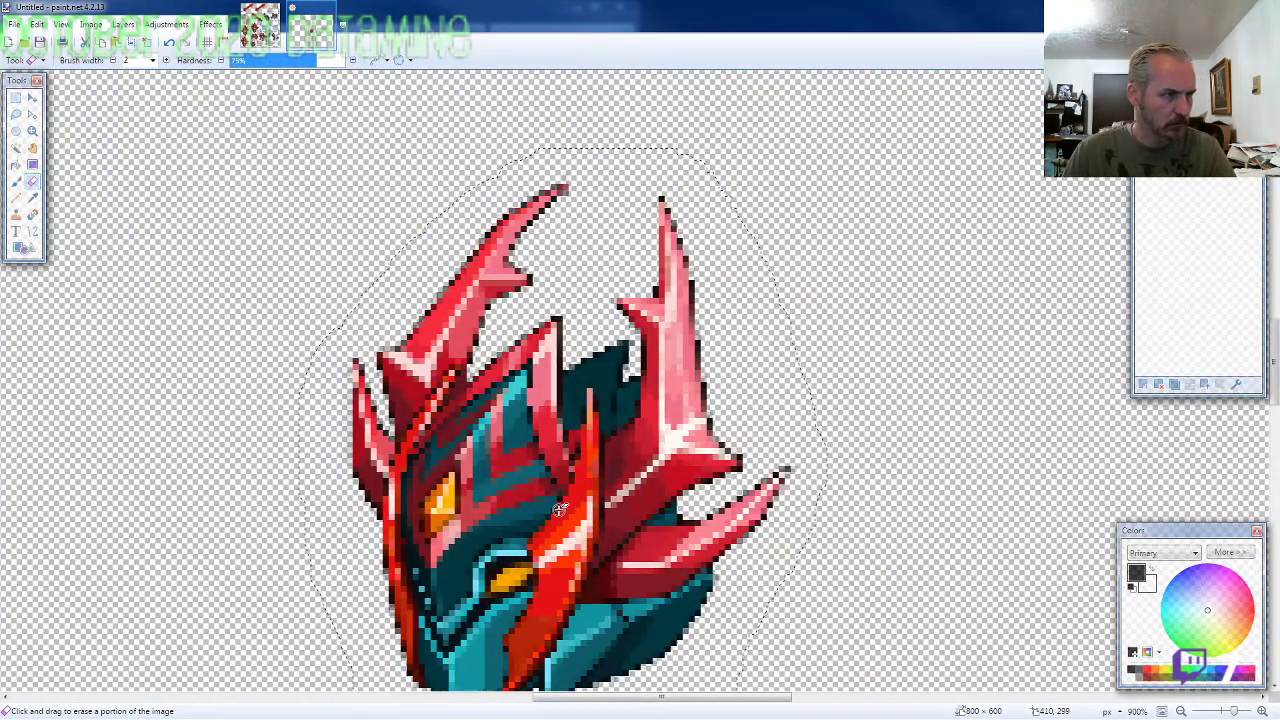
{"action": "scroll", "coordinate": [560, 510], "scroll_direction": "down", "scroll_amount": 1}
{"action": "scroll", "coordinate": [735, 512], "scroll_direction": "down", "scroll_amount": 2}
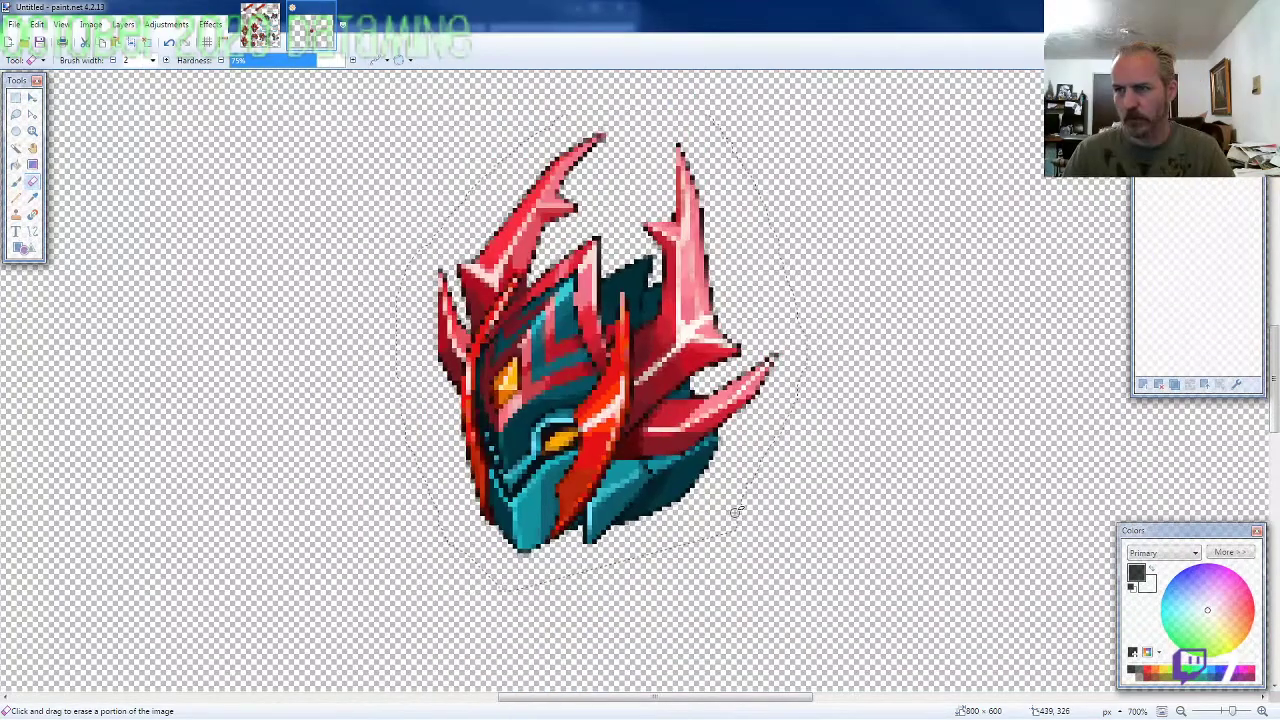
Step: Lasso and copy the torso with the lowered, fisted arm from the ARMOR5-WF-M-EVO2 part sheet
{"action": "left_click", "coordinate": [260, 32]}
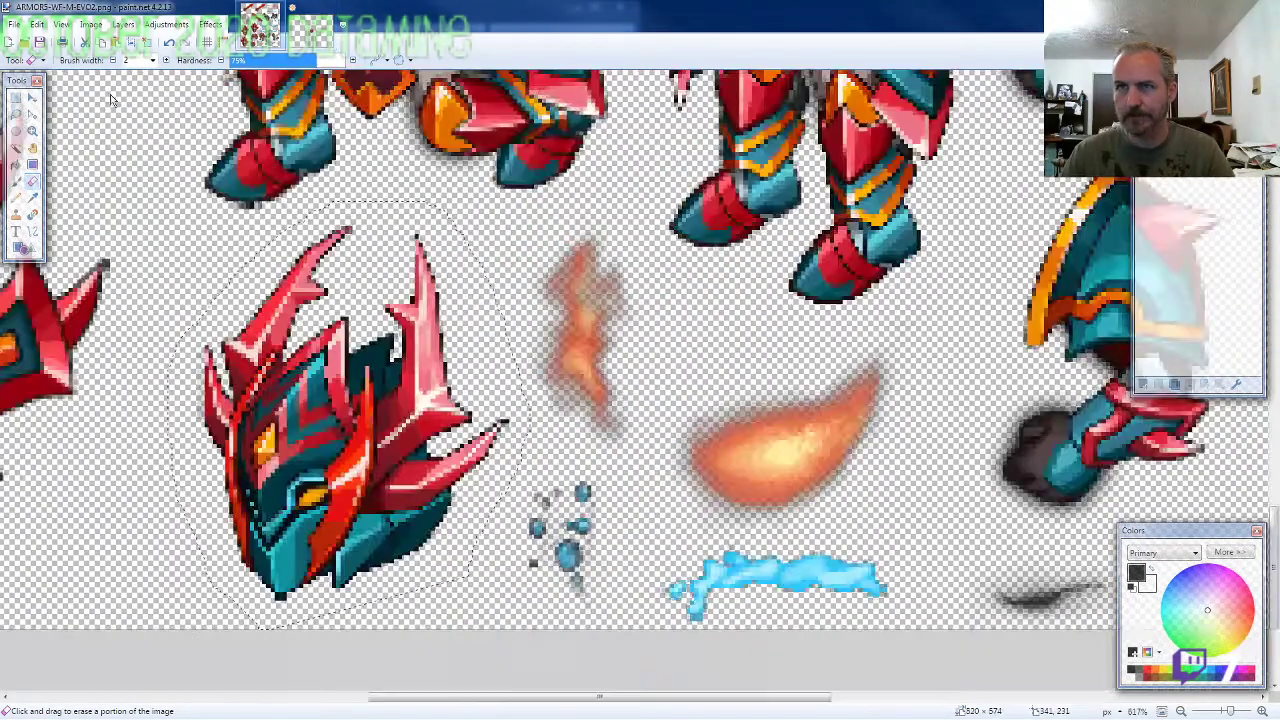
{"action": "left_click", "coordinate": [16, 114]}
{"action": "scroll", "coordinate": [202, 270], "scroll_direction": "down", "scroll_amount": 2}
{"action": "scroll", "coordinate": [732, 382], "scroll_direction": "down", "scroll_amount": 2}
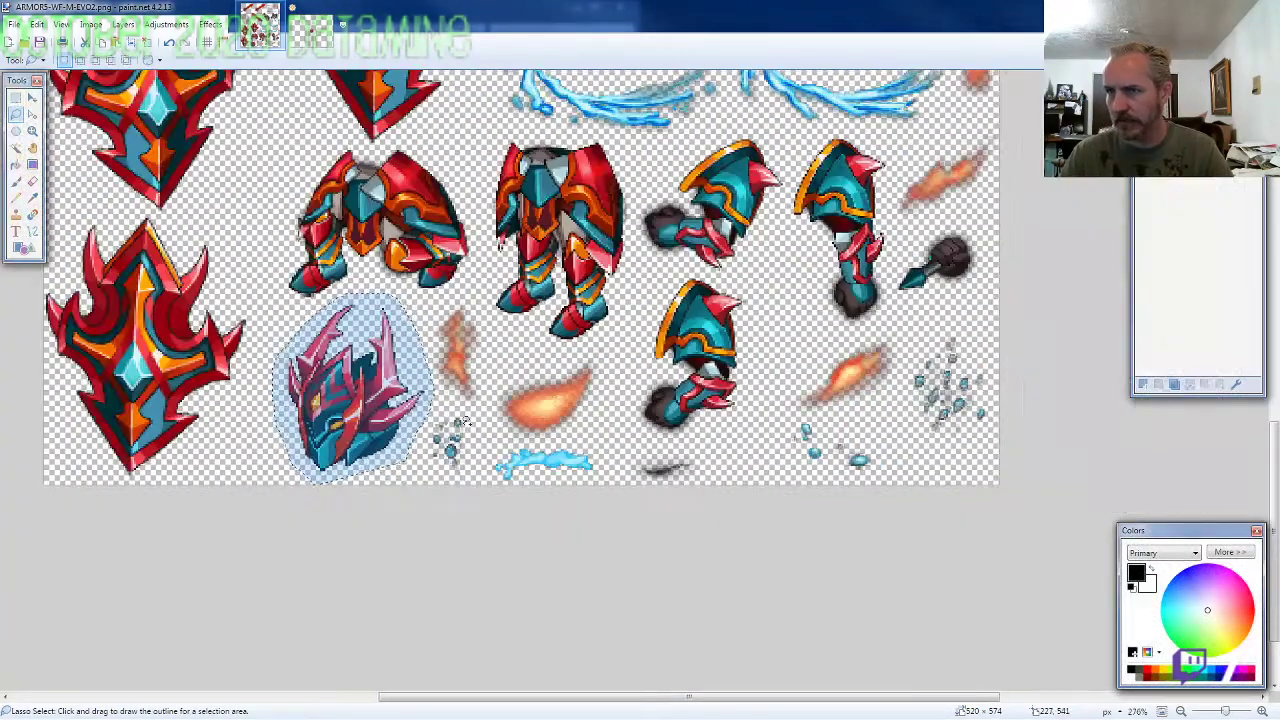
{"action": "scroll", "coordinate": [732, 382], "scroll_direction": "up", "scroll_amount": 8}
{"action": "scroll", "coordinate": [764, 355], "scroll_direction": "up", "scroll_amount": 2}
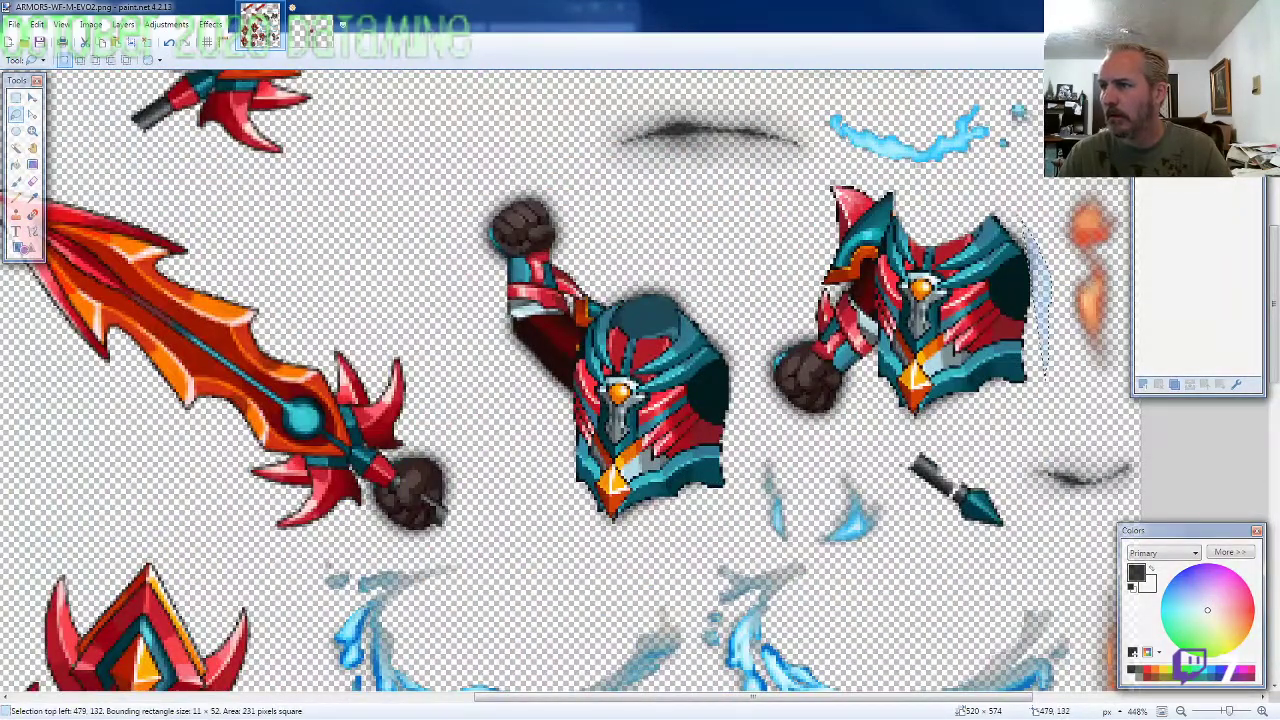
{"action": "mouse_move", "coordinate": [1020, 217]}
{"action": "left_mouse_down"}
{"action": "mouse_move", "coordinate": [960, 193]}
{"action": "mouse_move", "coordinate": [808, 180]}
{"action": "mouse_move", "coordinate": [752, 375]}
{"action": "mouse_move", "coordinate": [800, 425]}
{"action": "mouse_move", "coordinate": [985, 438]}
{"action": "left_mouse_up"}
Step: Paste the torso into the figure image on the layer behind the helmet and position its neck under the helmet
{"action": "key", "text": "ctrl+Tab"}
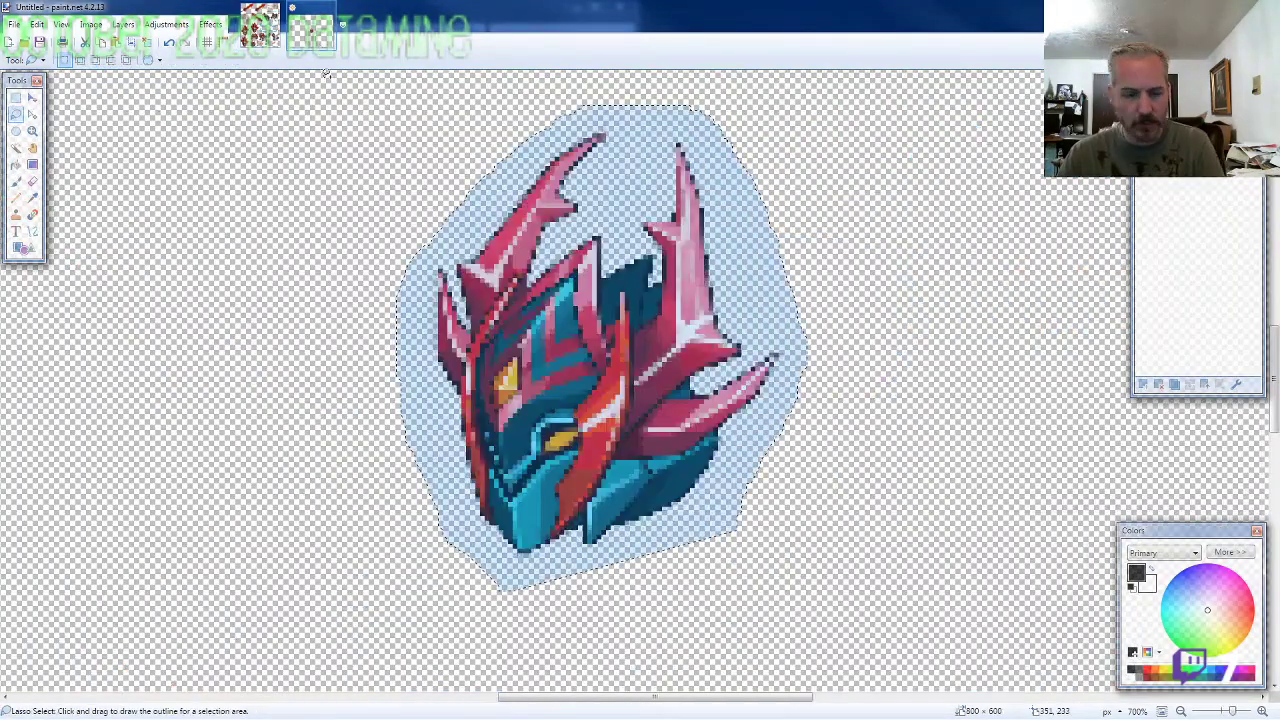
{"action": "left_click", "coordinate": [1190, 185]}
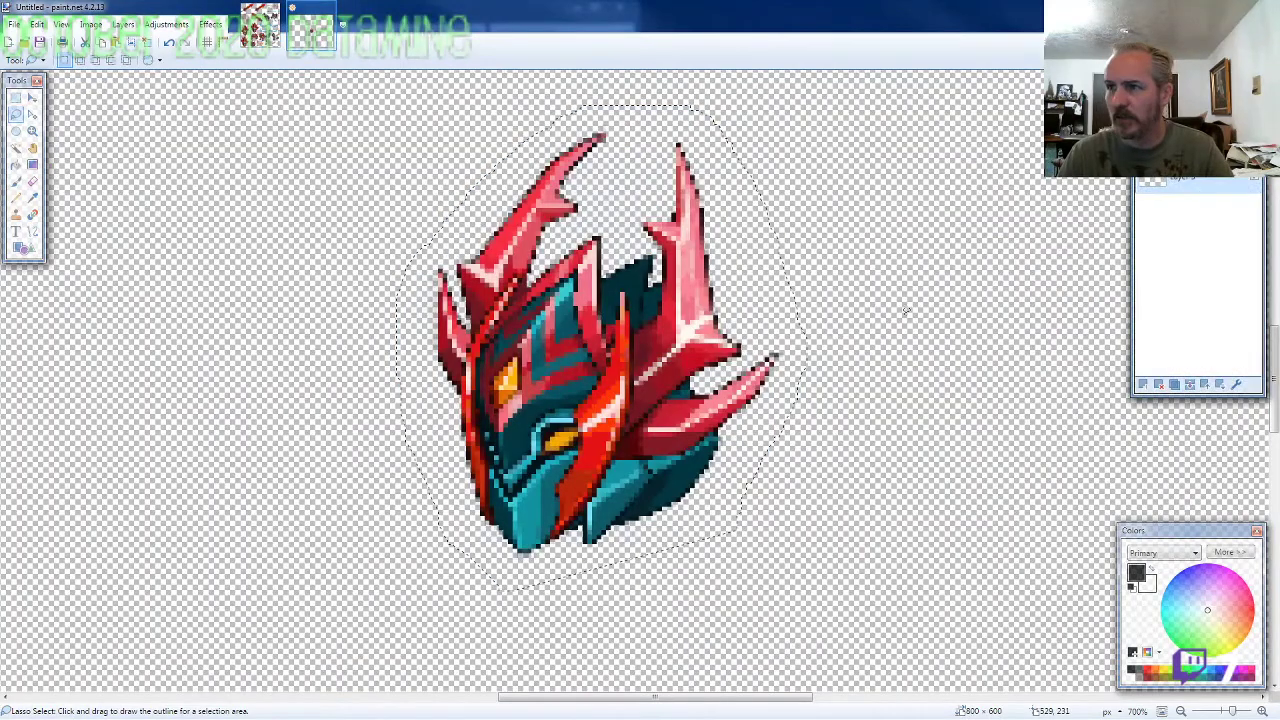
{"action": "scroll", "coordinate": [840, 345], "scroll_direction": "down", "scroll_amount": 1}
{"action": "key", "text": "ctrl+v"}
{"action": "left_click_drag", "start_coordinate": [823, 256], "coordinate": [587, 472]}
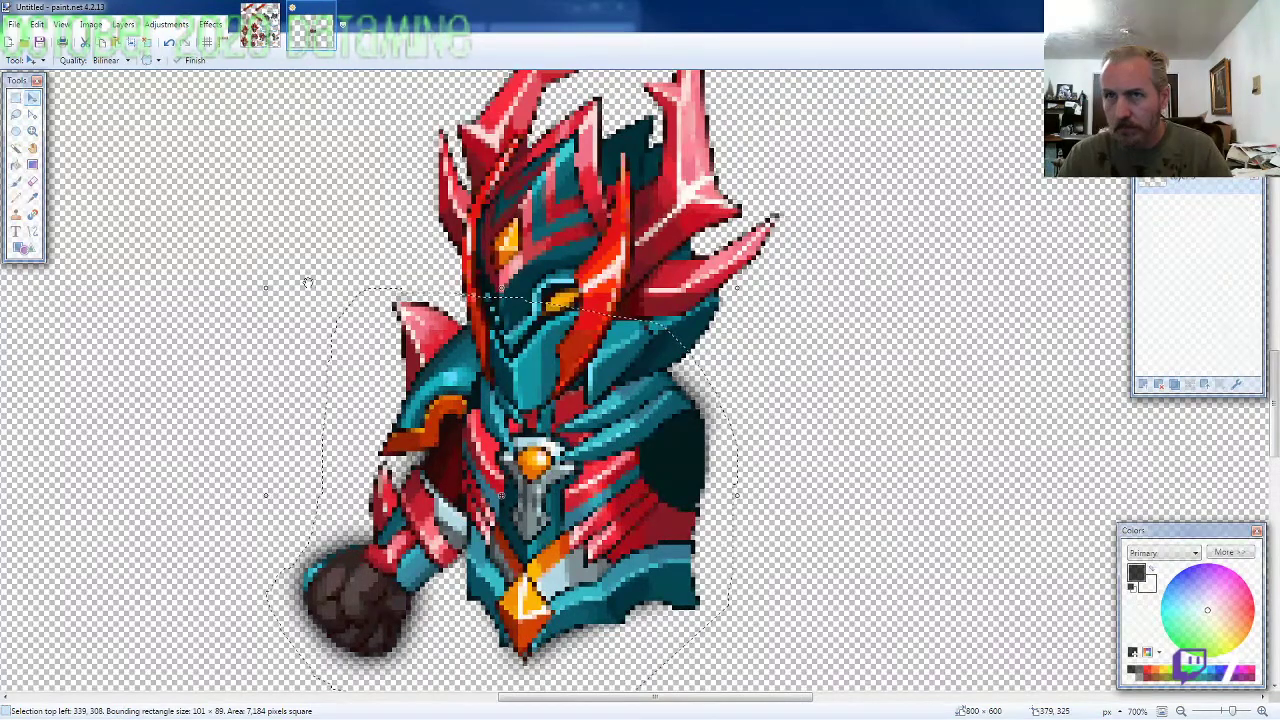
Step: Examine the torso's lower tip, its outline and its join with the helmet for stray pixels
{"action": "left_click", "coordinate": [32, 181]}
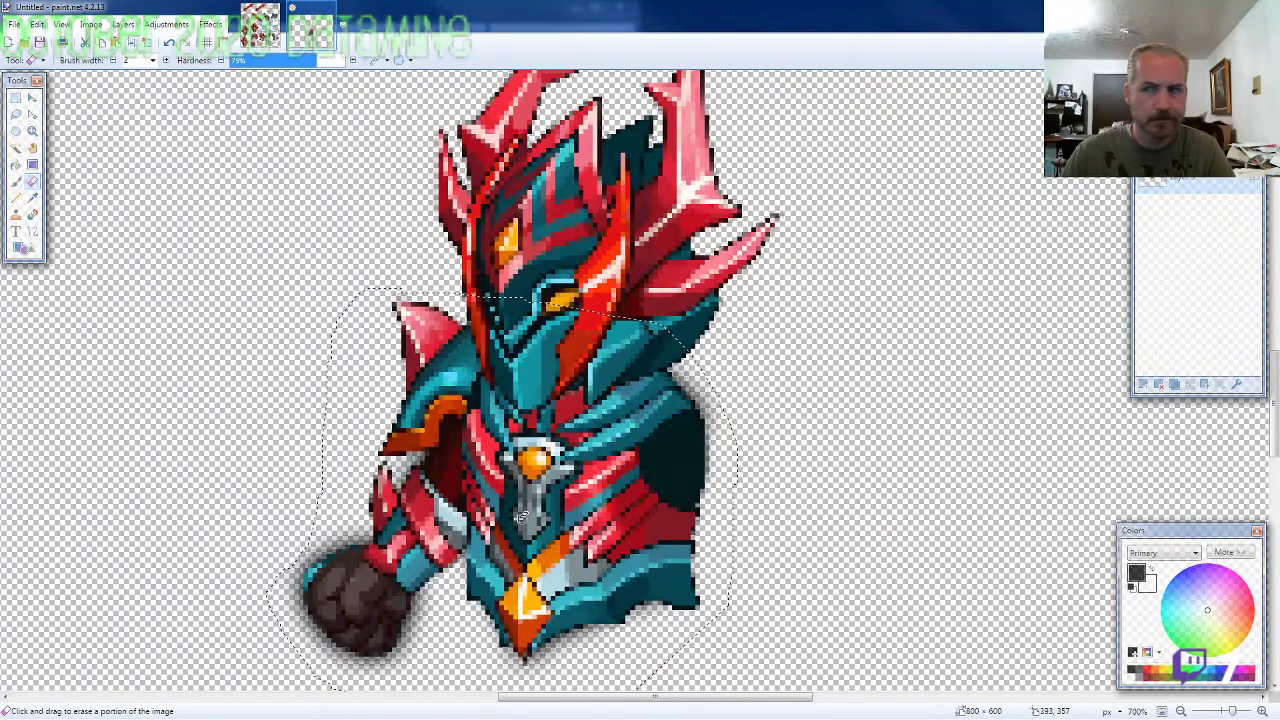
{"action": "scroll", "coordinate": [521, 516], "scroll_direction": "up", "scroll_amount": 1}
{"action": "scroll", "coordinate": [524, 516], "scroll_direction": "up", "scroll_amount": 4}
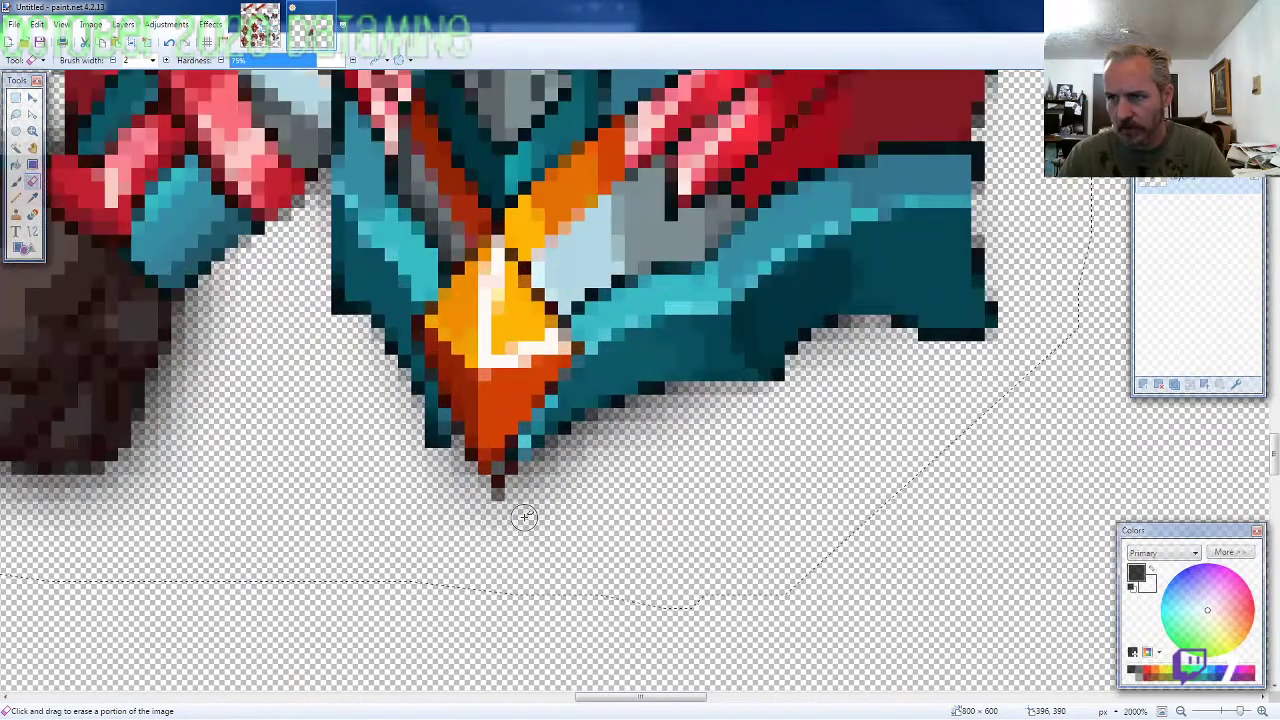
{"action": "scroll", "coordinate": [524, 516], "scroll_direction": "down", "scroll_amount": 4}
{"action": "scroll", "coordinate": [544, 545], "scroll_direction": "up", "scroll_amount": 2}
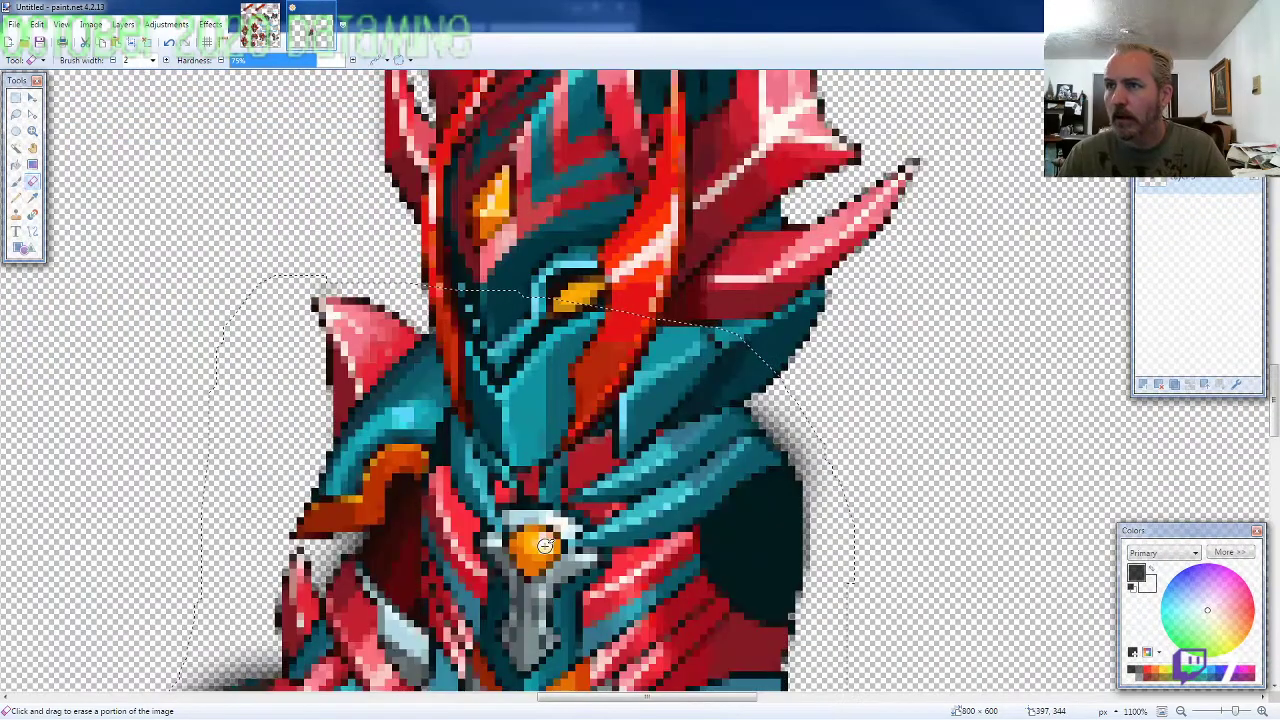
{"action": "scroll", "coordinate": [544, 545], "scroll_direction": "down", "scroll_amount": 4}
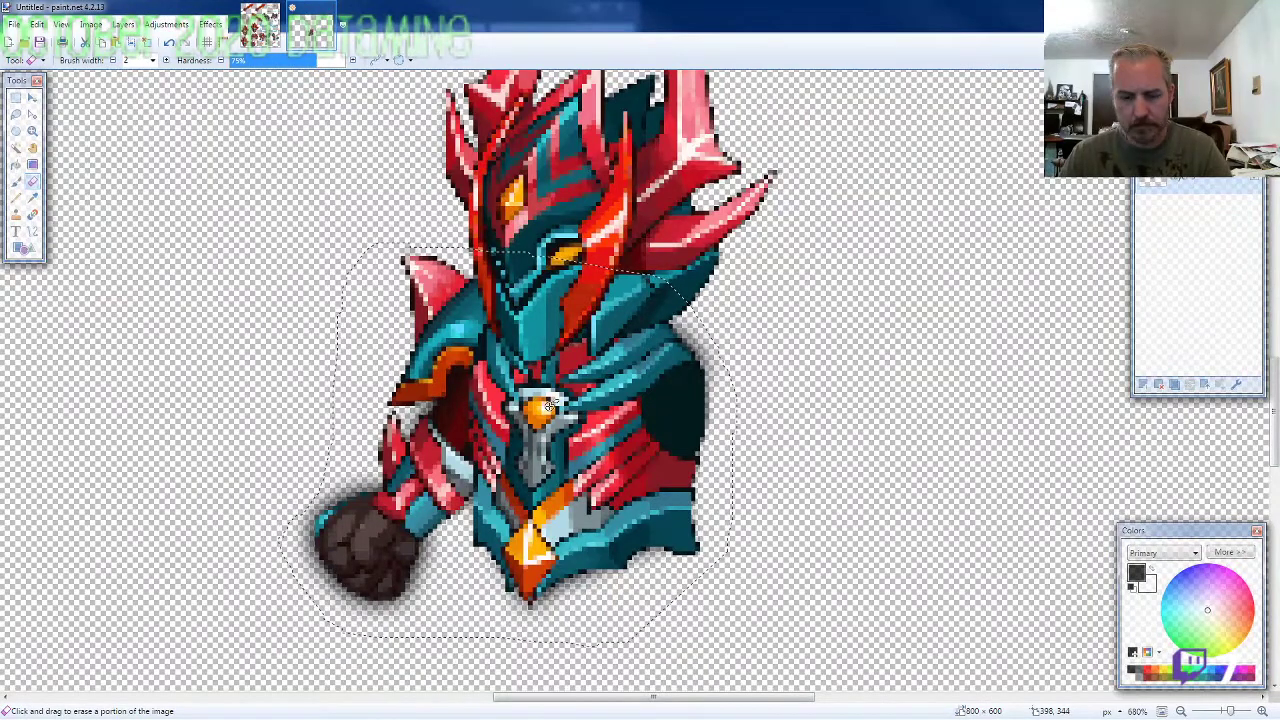
Step: Try nudging the torso by single pixels to compare its alignment beneath the helmet
{"action": "key", "text": "m"}
{"action": "key", "text": "ctrl+d"}
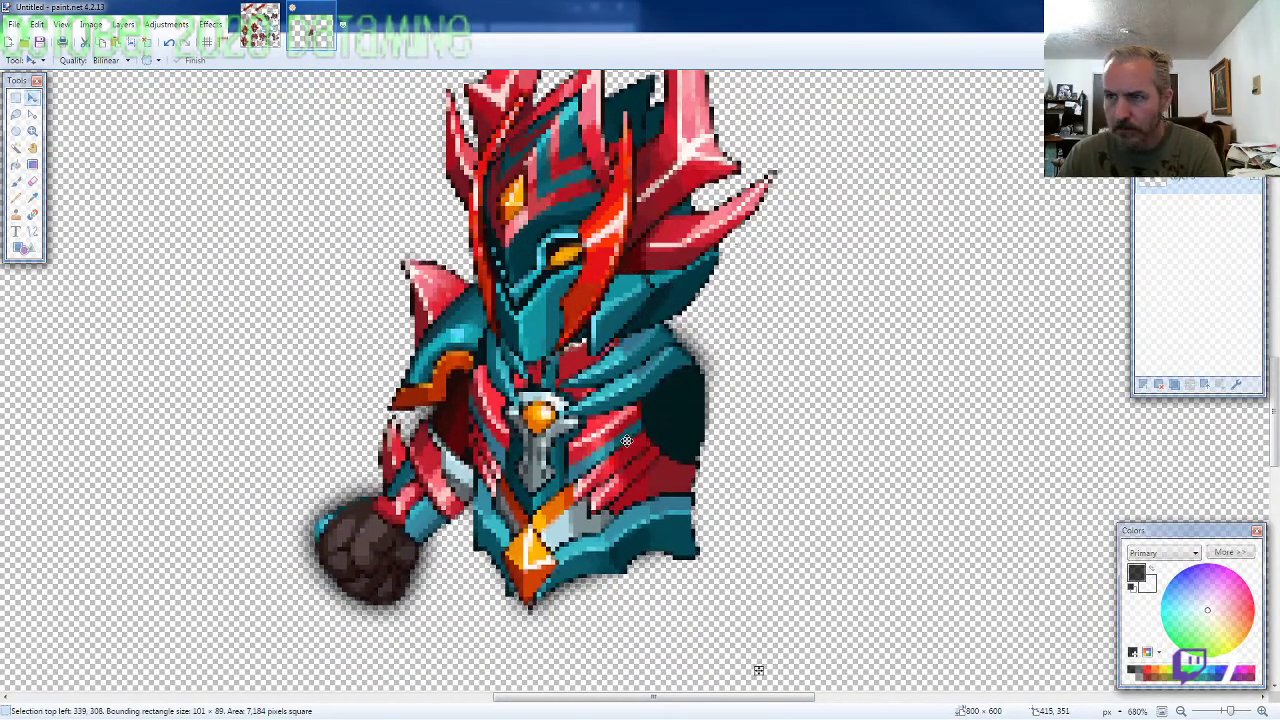
{"action": "key", "text": "Right"}
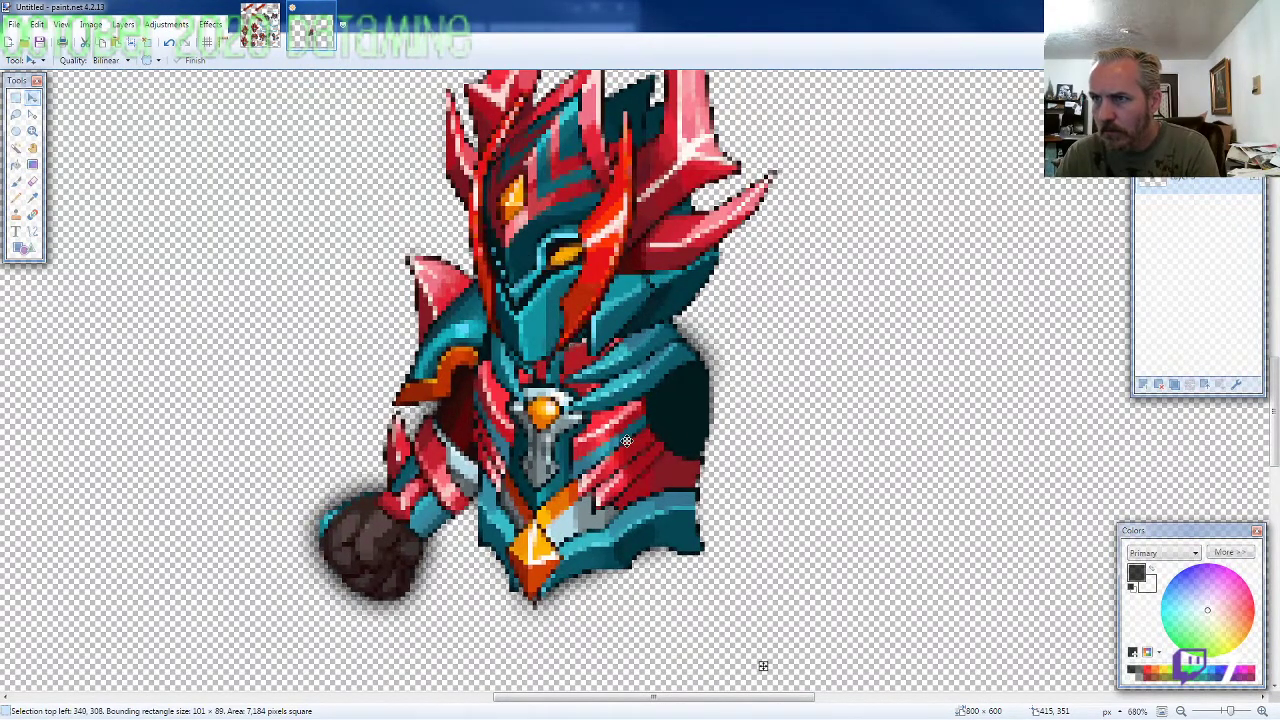
{"action": "key", "text": "Left"}
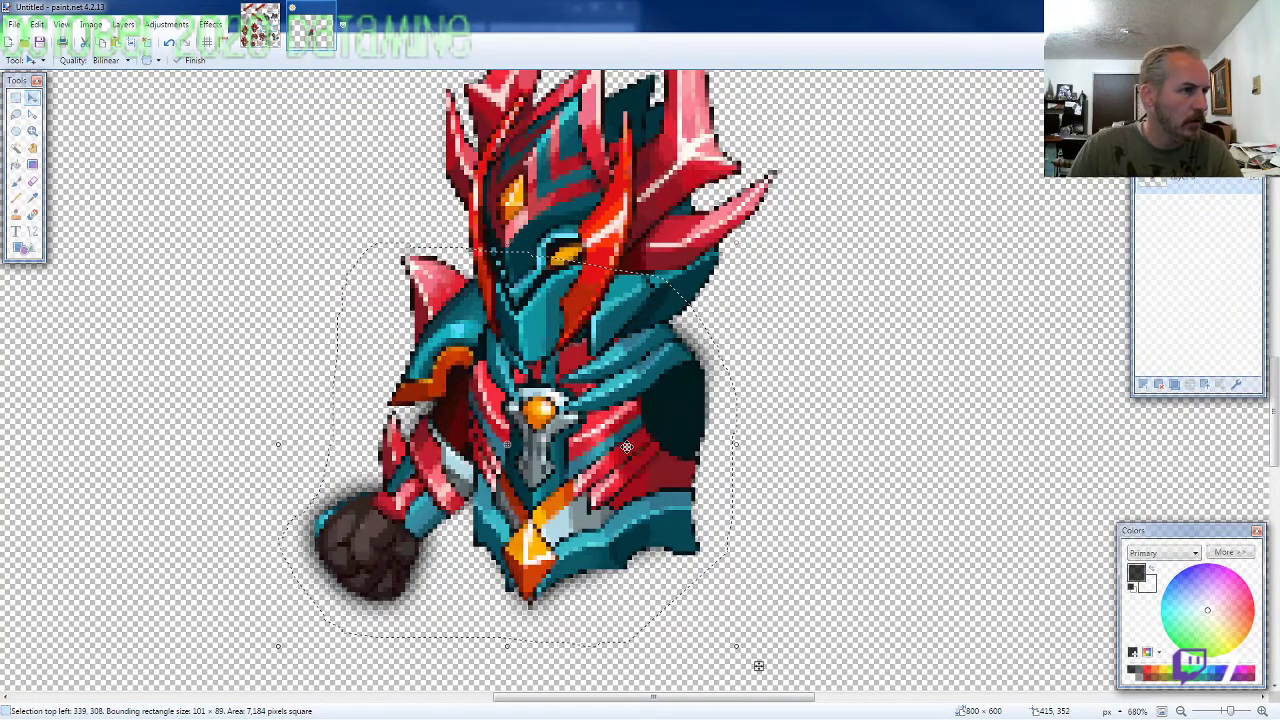
Step: Lasso and copy the upright standing legs from the ARMOR5-WF-M-EVO2 part sheet, and return to the figure image
{"action": "left_click", "coordinate": [259, 25]}
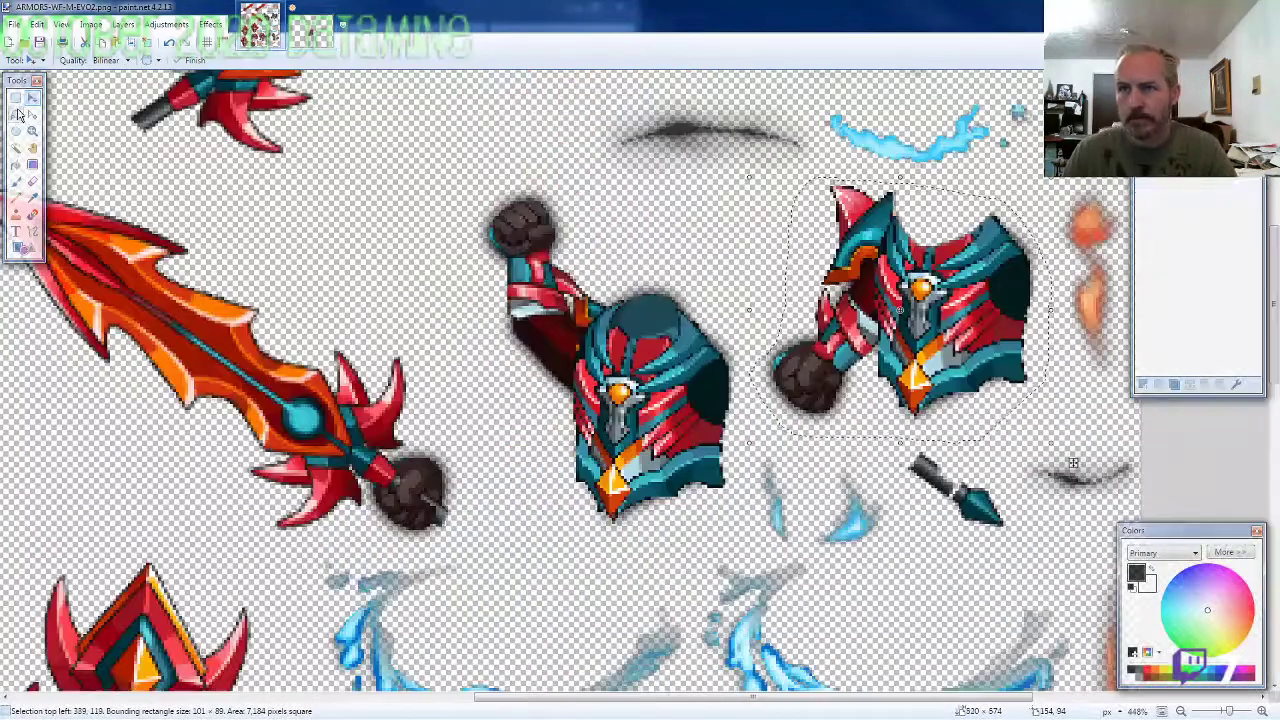
{"action": "left_click", "coordinate": [15, 114]}
{"action": "scroll", "coordinate": [188, 365], "scroll_direction": "down", "scroll_amount": 1}
{"action": "scroll", "coordinate": [407, 441], "scroll_direction": "down", "scroll_amount": 4}
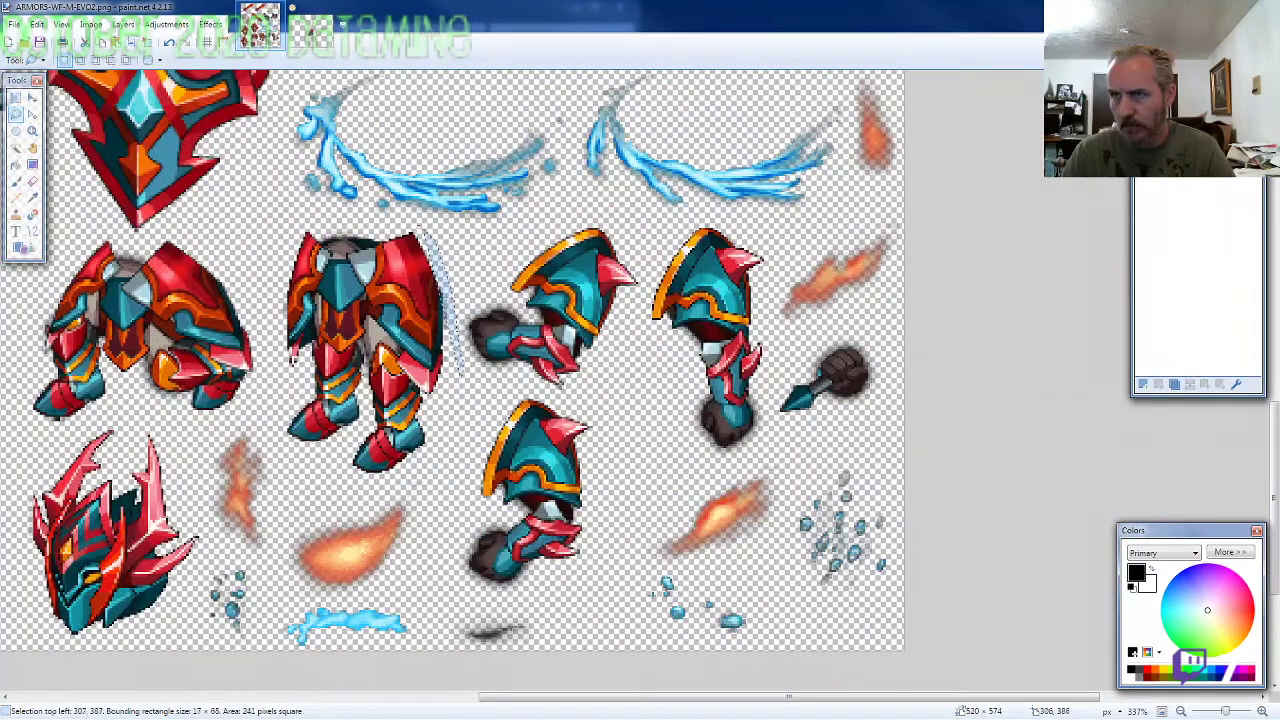
{"action": "mouse_move", "coordinate": [412, 224]}
{"action": "left_mouse_down"}
{"action": "mouse_move", "coordinate": [351, 213]}
{"action": "mouse_move", "coordinate": [268, 285]}
{"action": "mouse_move", "coordinate": [275, 404]}
{"action": "mouse_move", "coordinate": [320, 473]}
{"action": "left_mouse_up"}
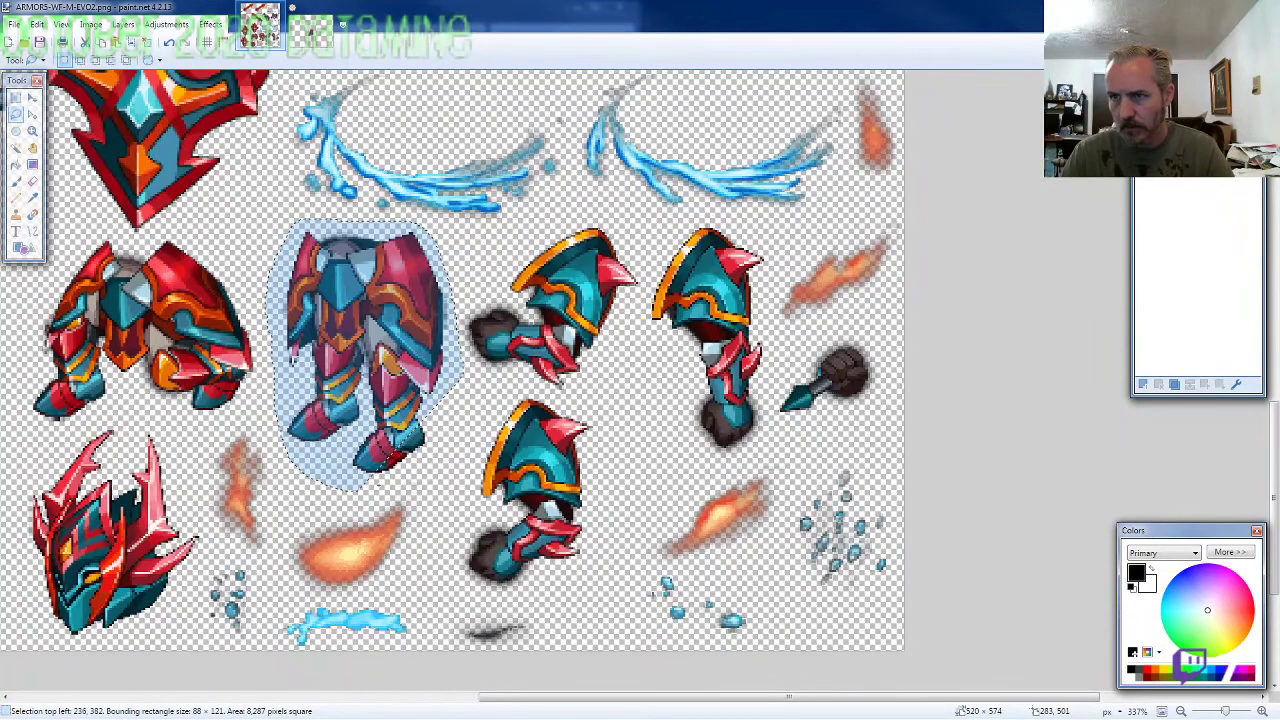
{"action": "left_click", "coordinate": [303, 40]}
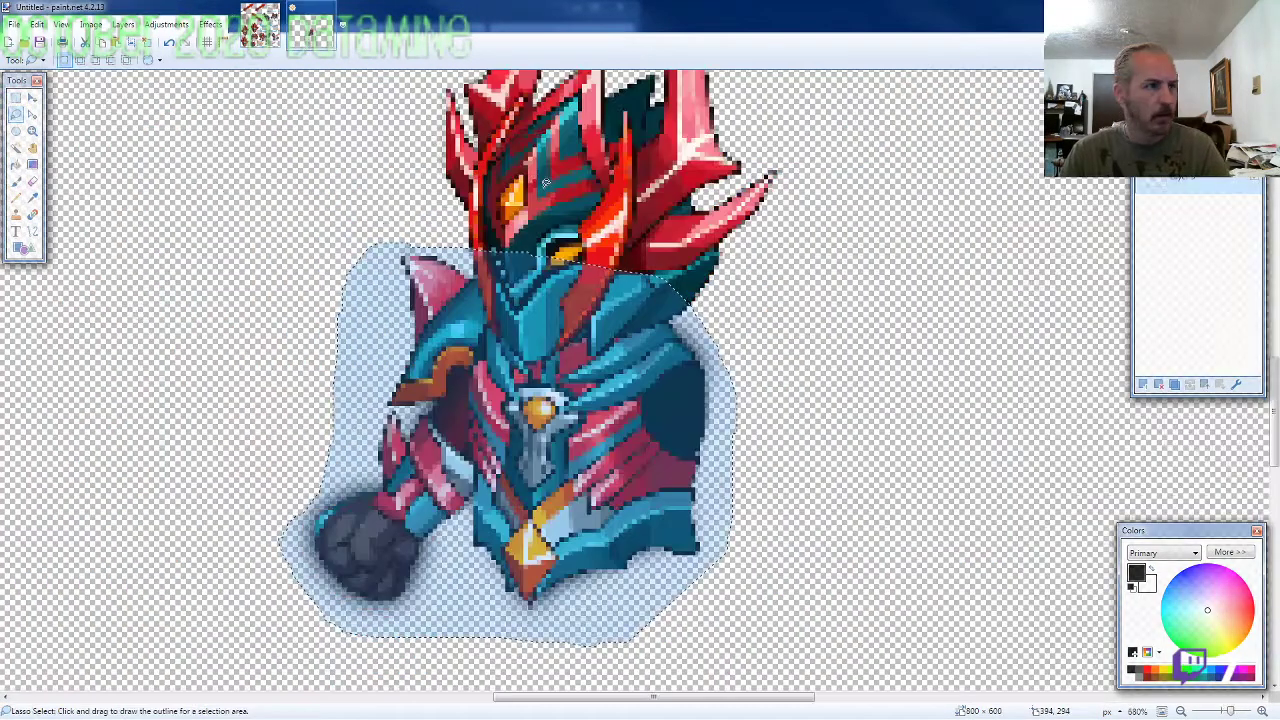
Step: Paste the copied armored legs onto Layer 4 at the bottom of the stack and align them beneath the torso
{"action": "left_click_drag", "start_coordinate": [1206, 178], "coordinate": [1200, 215]}
{"action": "scroll", "coordinate": [1057, 294], "scroll_direction": "down", "scroll_amount": 3}
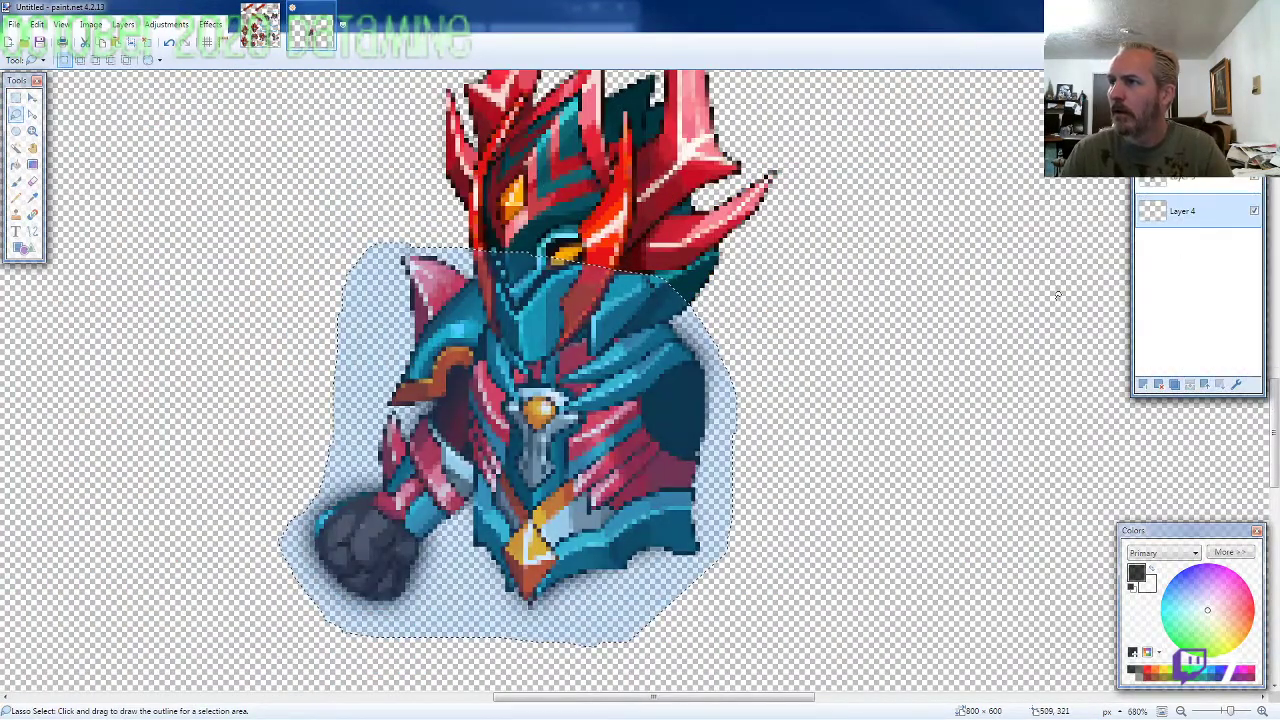
{"action": "key", "text": "ctrl+v"}
{"action": "left_click_drag", "start_coordinate": [297, 308], "coordinate": [677, 436]}
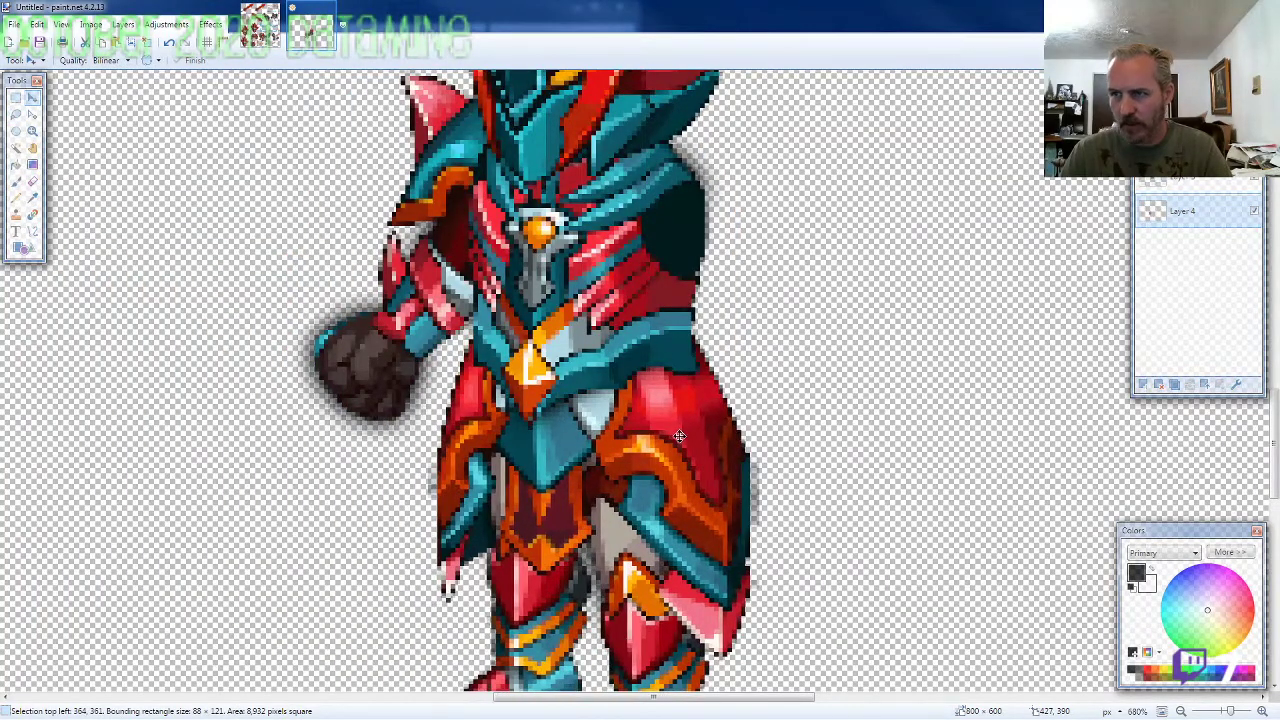
Step: Erase the stray grey shadow pixels along the outer edges of both hip plates with a 2-pixel eraser
{"action": "left_click", "coordinate": [31, 183]}
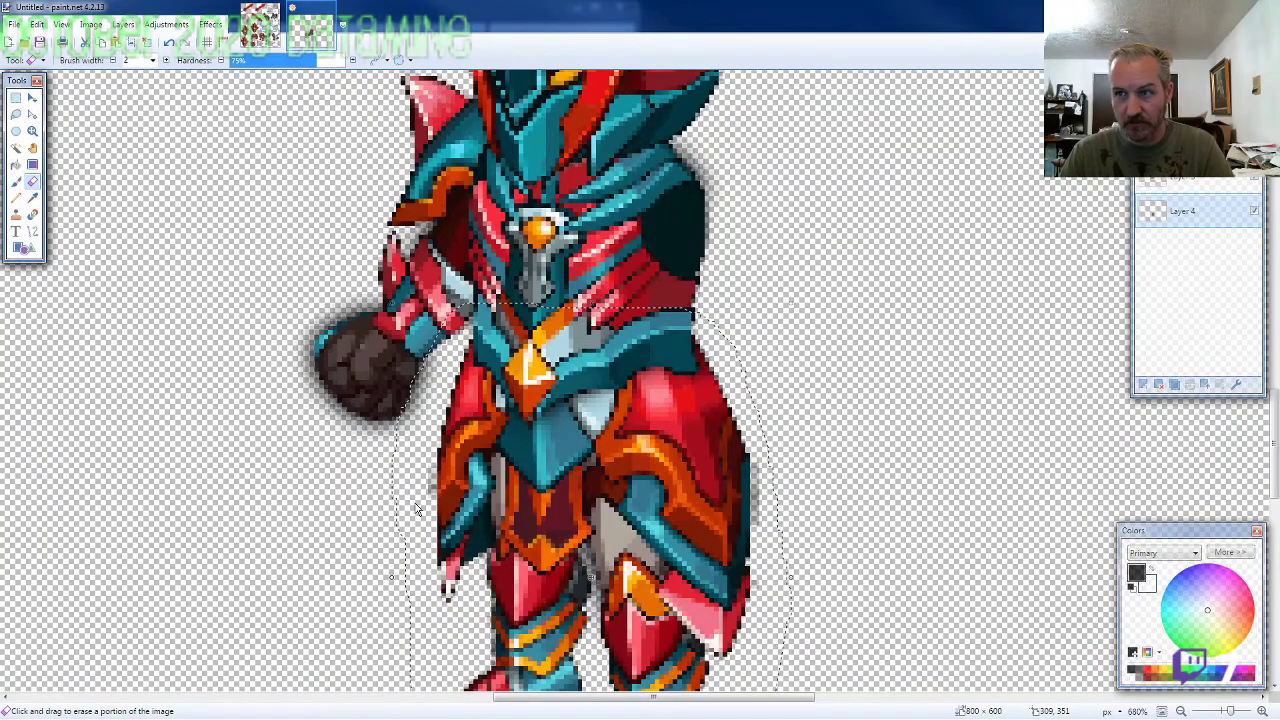
{"action": "scroll", "coordinate": [425, 480], "scroll_direction": "up", "scroll_amount": 7}
{"action": "left_click_drag", "start_coordinate": [418, 375], "coordinate": [425, 484]}
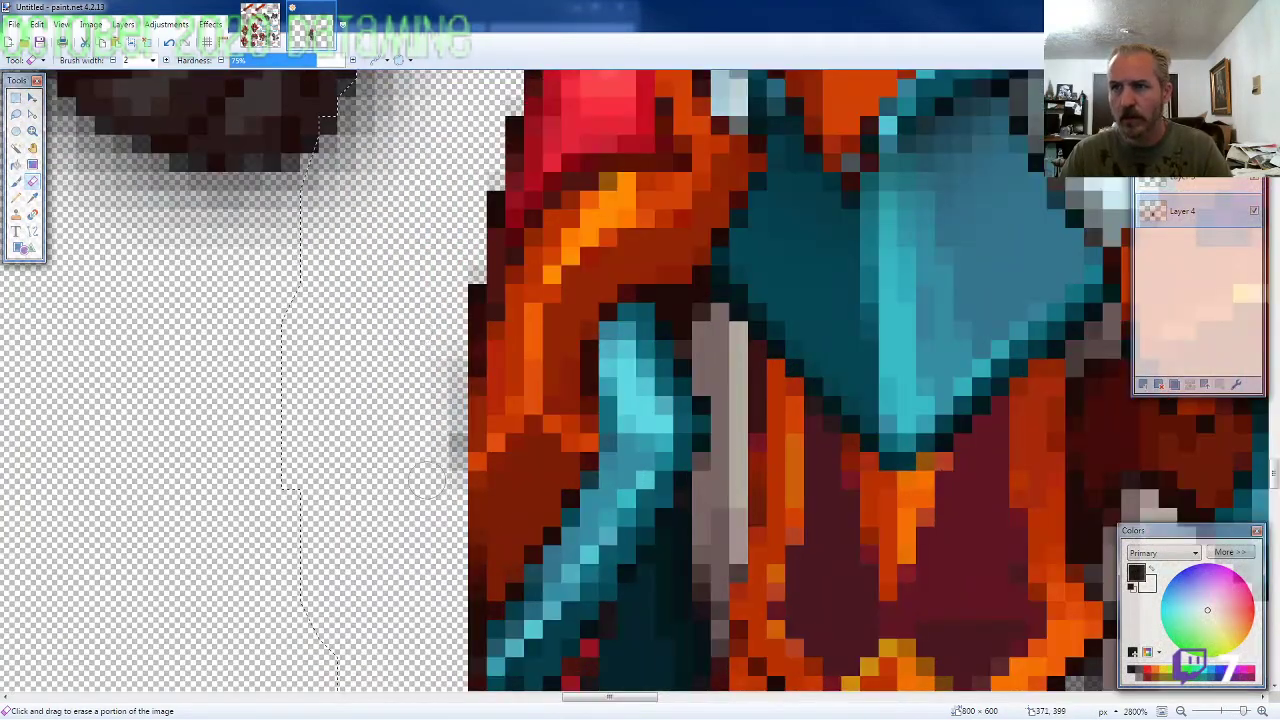
{"action": "scroll", "coordinate": [430, 515], "scroll_direction": "down", "scroll_amount": 6}
{"action": "scroll", "coordinate": [849, 523], "scroll_direction": "up", "scroll_amount": 5}
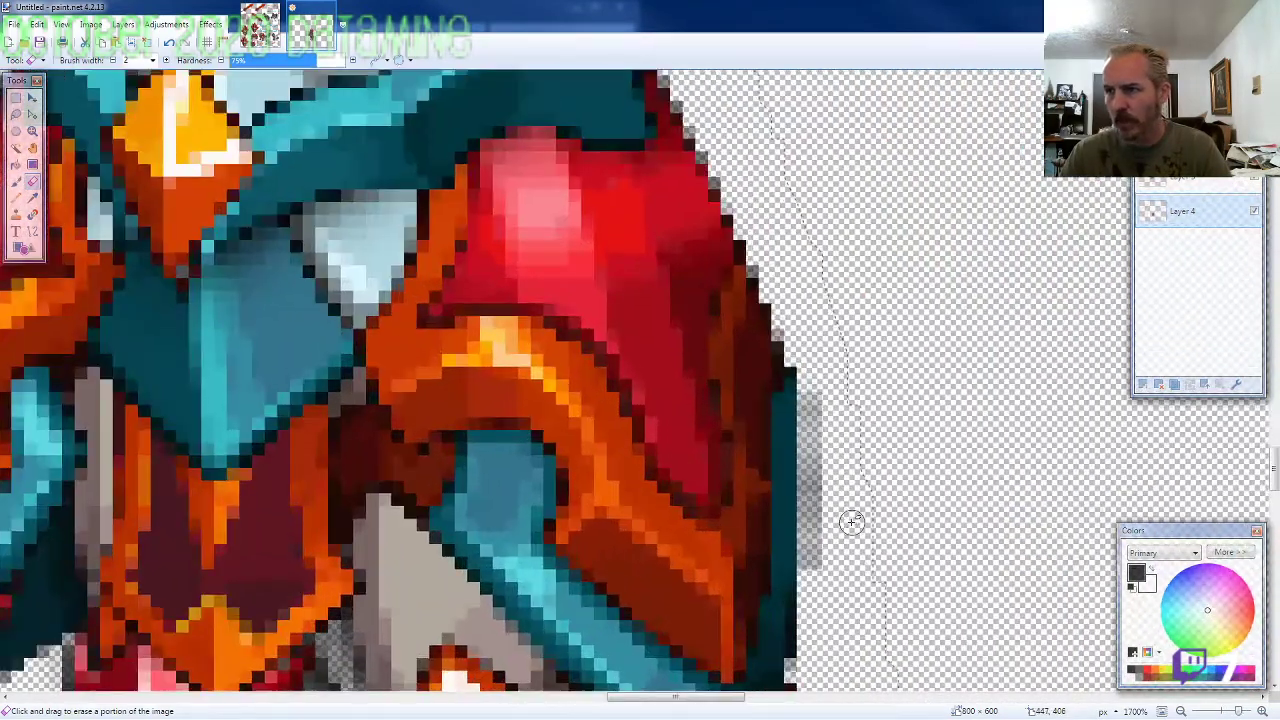
{"action": "left_click_drag", "start_coordinate": [805, 357], "coordinate": [810, 434]}
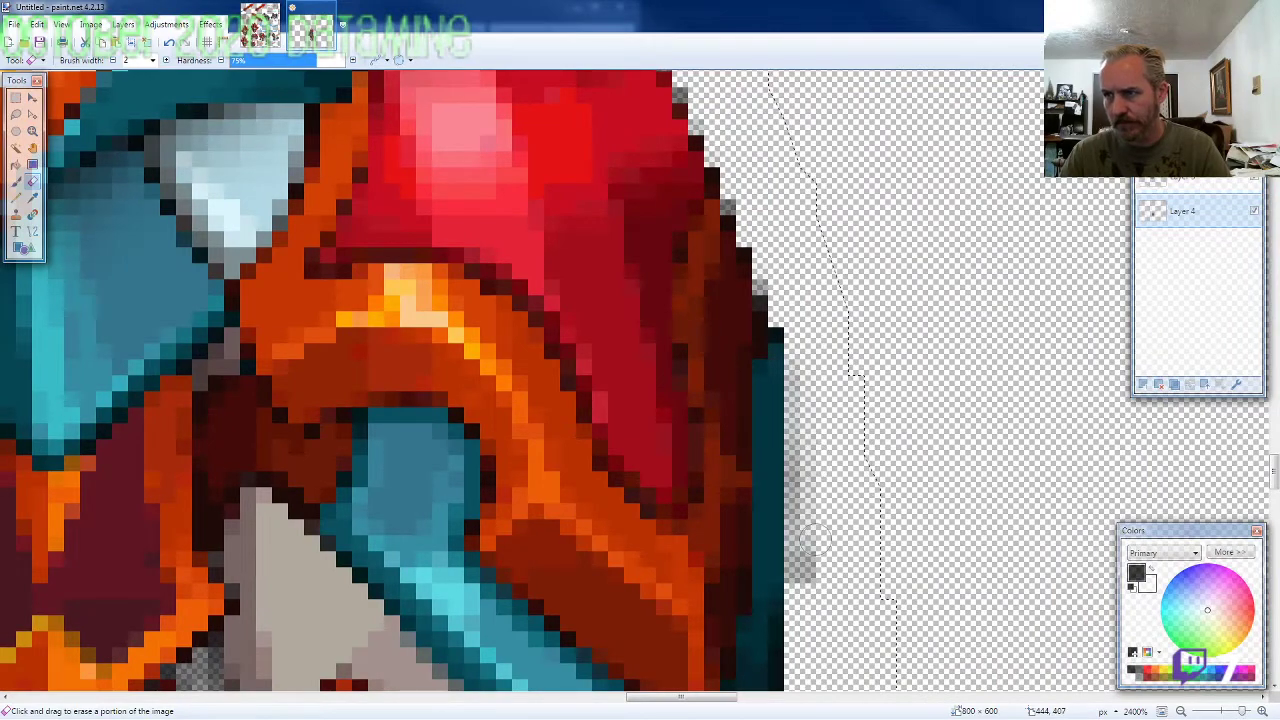
{"action": "left_click_drag", "start_coordinate": [813, 561], "coordinate": [814, 443]}
{"action": "scroll", "coordinate": [840, 470], "scroll_direction": "down", "scroll_amount": 4}
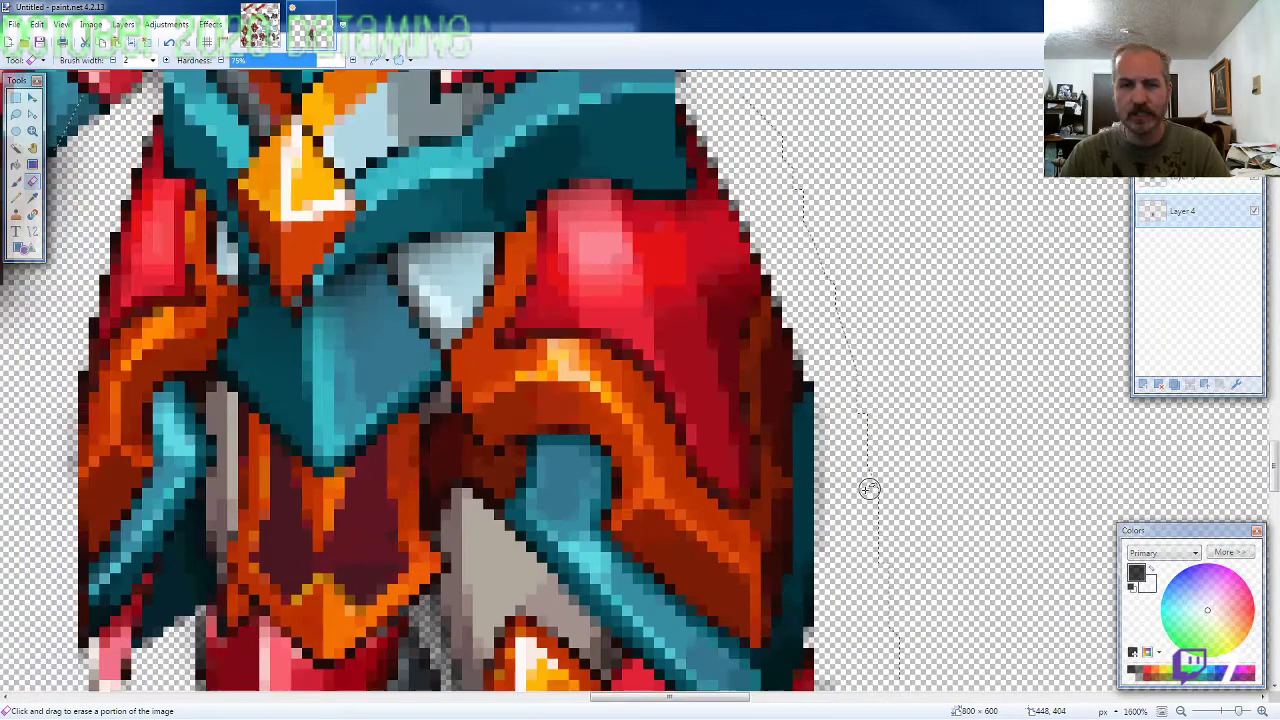
{"action": "scroll", "coordinate": [594, 479], "scroll_direction": "down", "scroll_amount": 3}
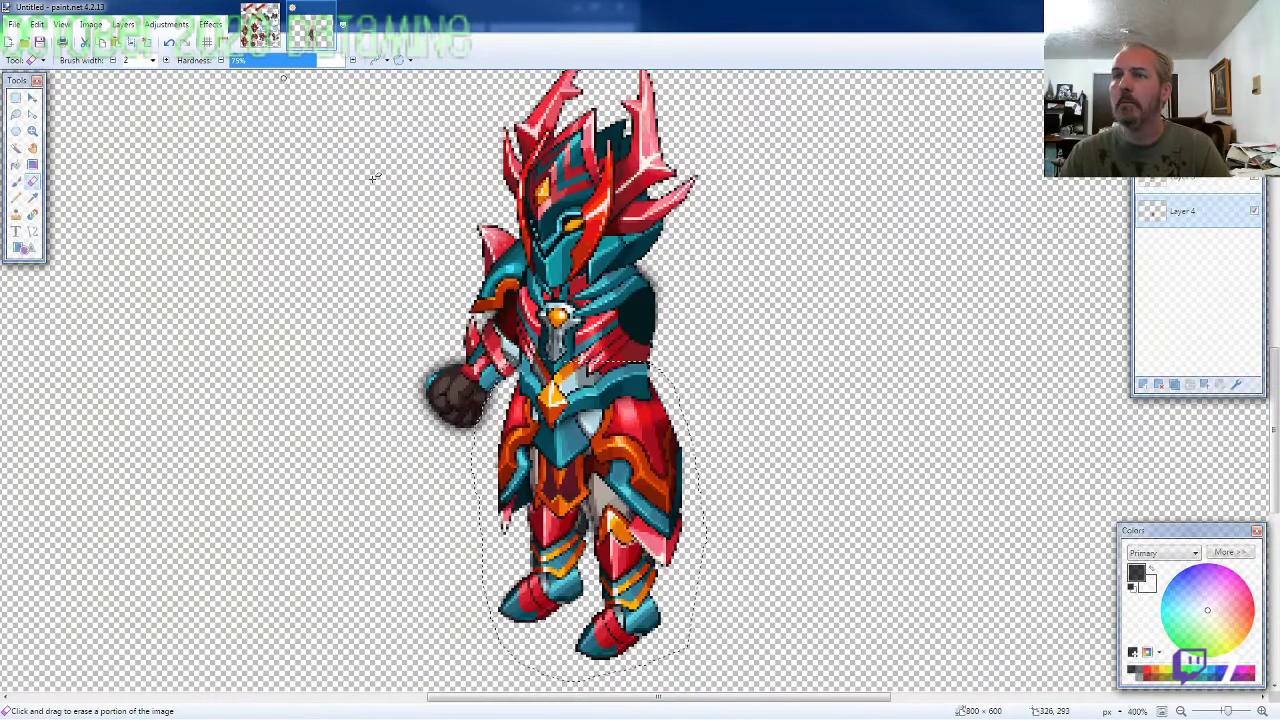
Step: In the ARMOR5-WF-M-EVO2.png sprite sheet, lasso and copy the shoulder-and-arm piece whose fist hangs straight down
{"action": "left_click", "coordinate": [259, 32]}
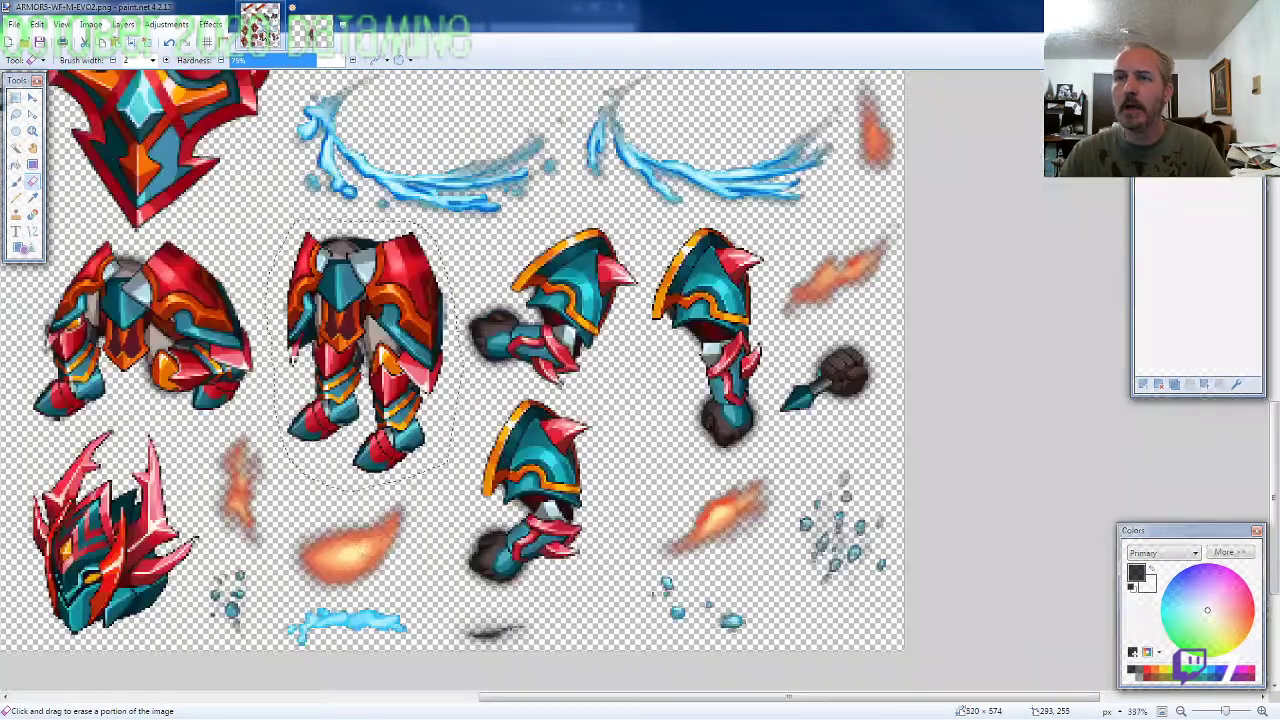
{"action": "left_click", "coordinate": [16, 114]}
{"action": "scroll", "coordinate": [718, 298], "scroll_direction": "up", "scroll_amount": 1}
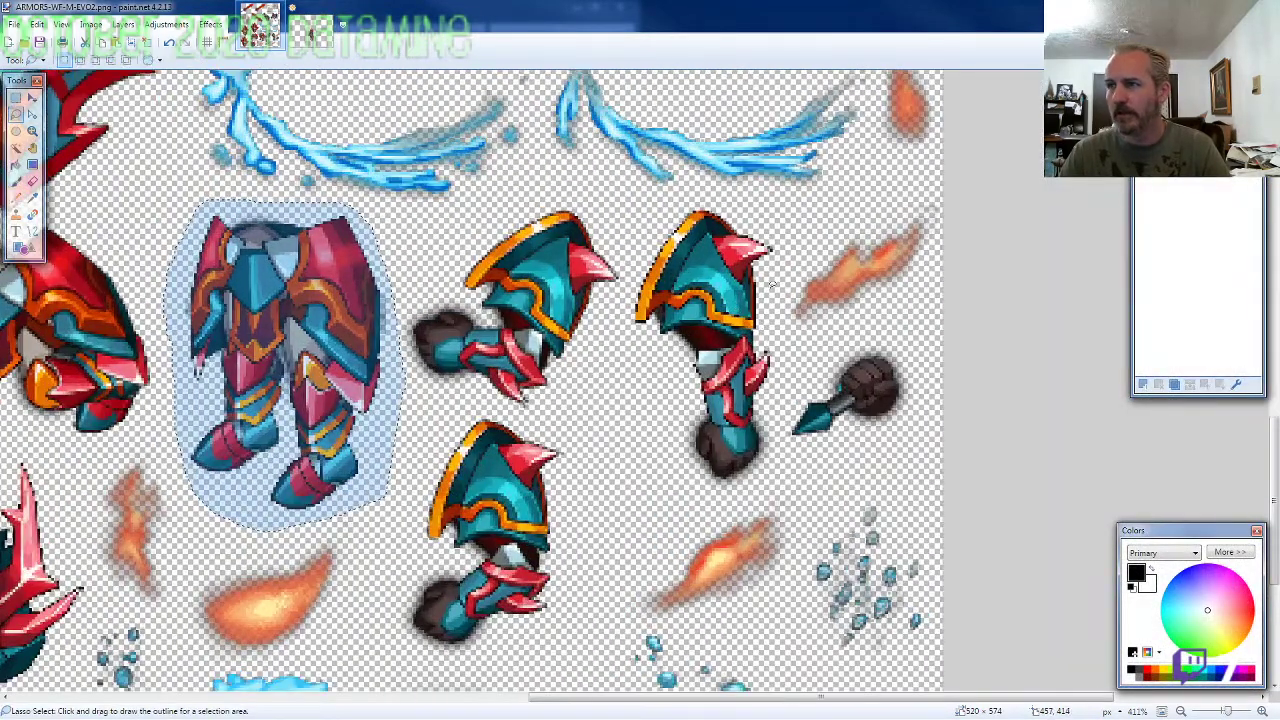
{"action": "left_click", "coordinate": [776, 283]}
{"action": "left_click_drag", "start_coordinate": [725, 196], "coordinate": [665, 218]}
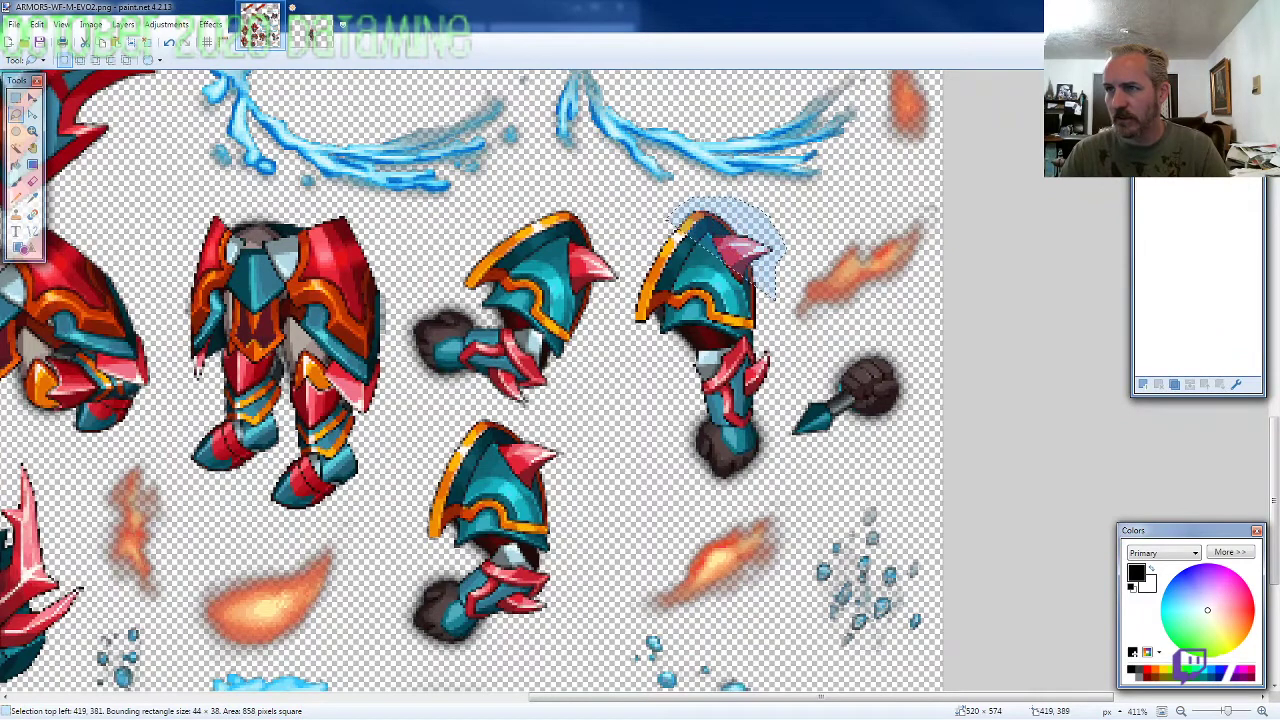
{"action": "mouse_move", "coordinate": [628, 340]}
{"action": "left_mouse_down"}
{"action": "mouse_move", "coordinate": [645, 435]}
{"action": "mouse_move", "coordinate": [715, 485]}
{"action": "mouse_move", "coordinate": [752, 468]}
{"action": "left_mouse_up"}
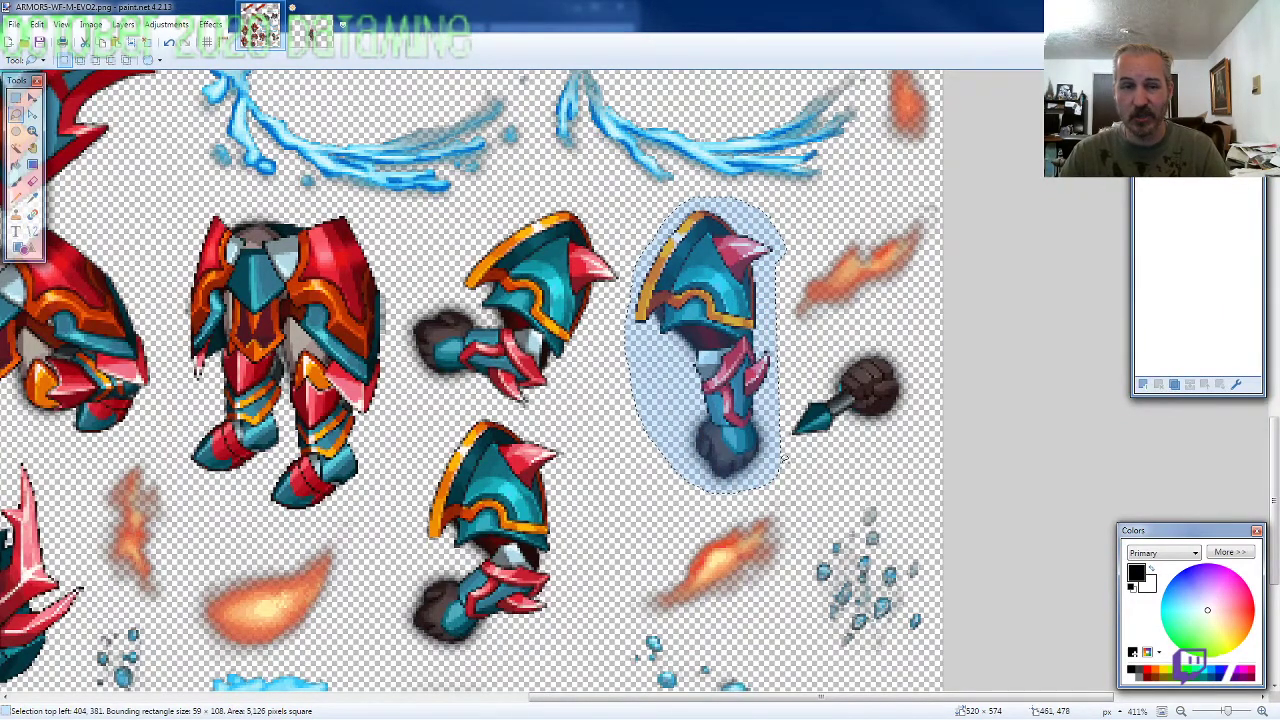
Step: Paste the arm onto a new layer of the character image and place it over the empty shoulder socket
{"action": "left_click", "coordinate": [311, 28]}
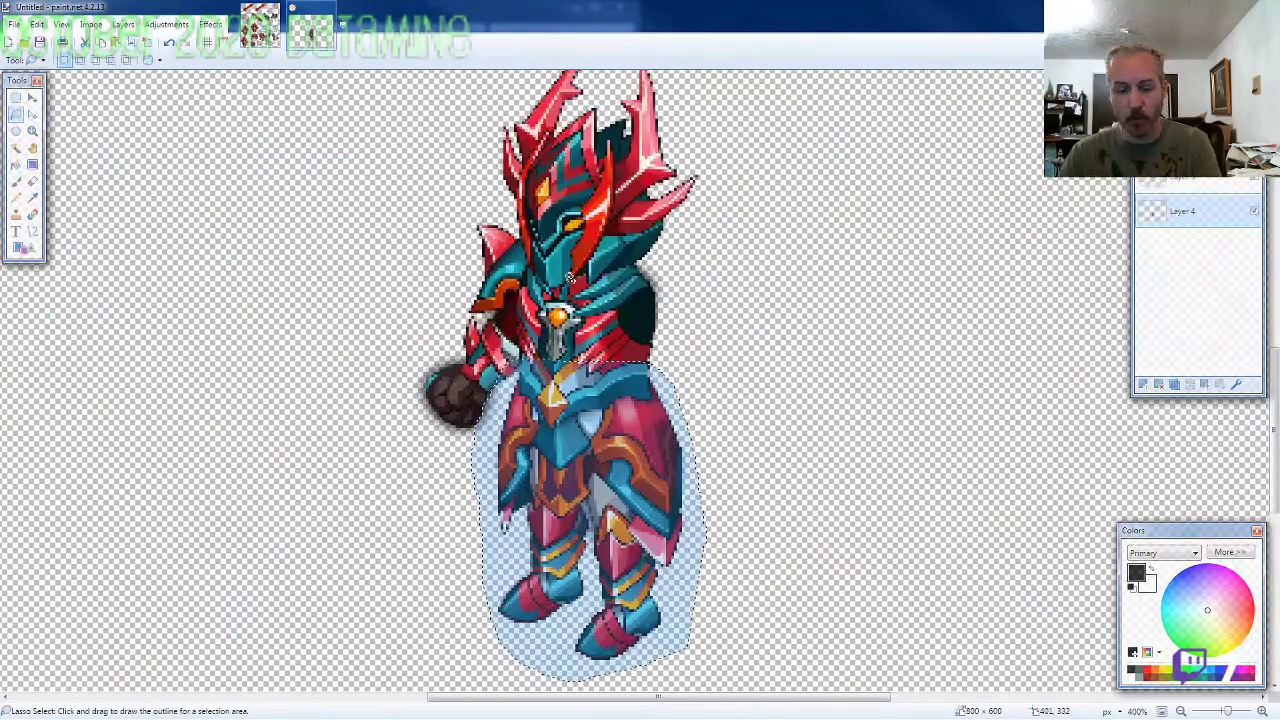
{"action": "key", "text": "ctrl+shift+v"}
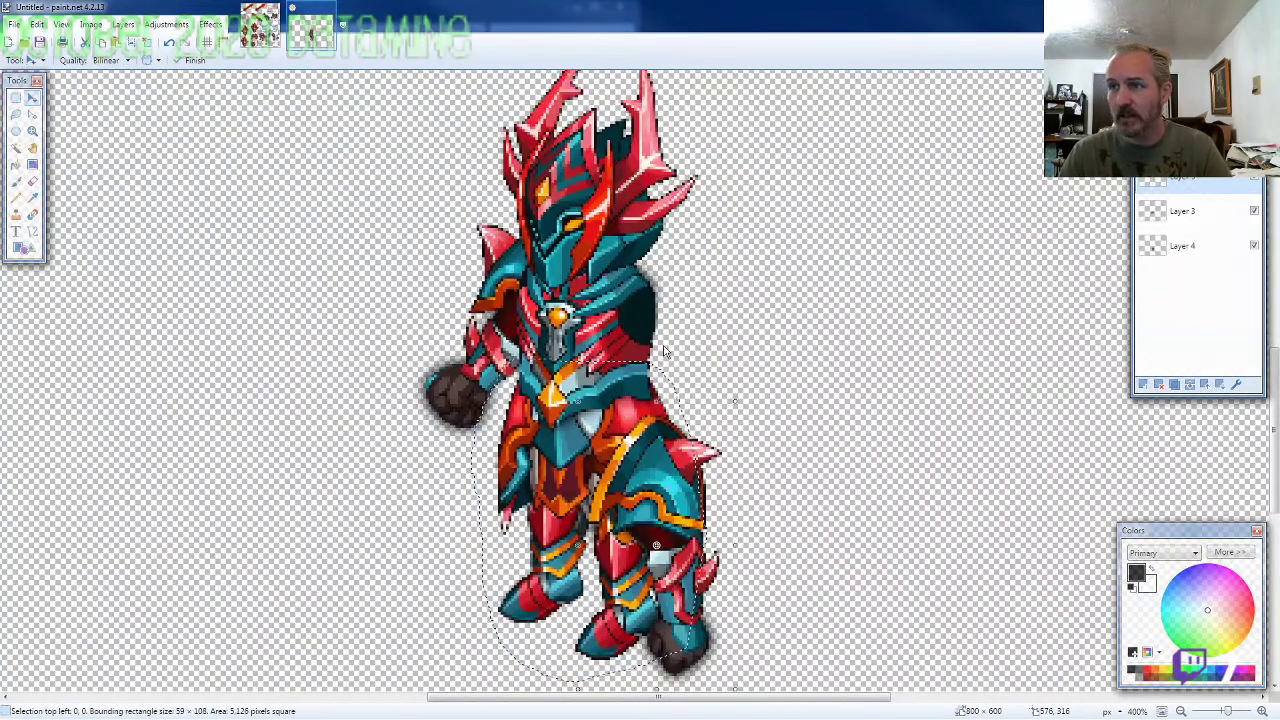
{"action": "left_click_drag", "start_coordinate": [762, 624], "coordinate": [746, 548]}
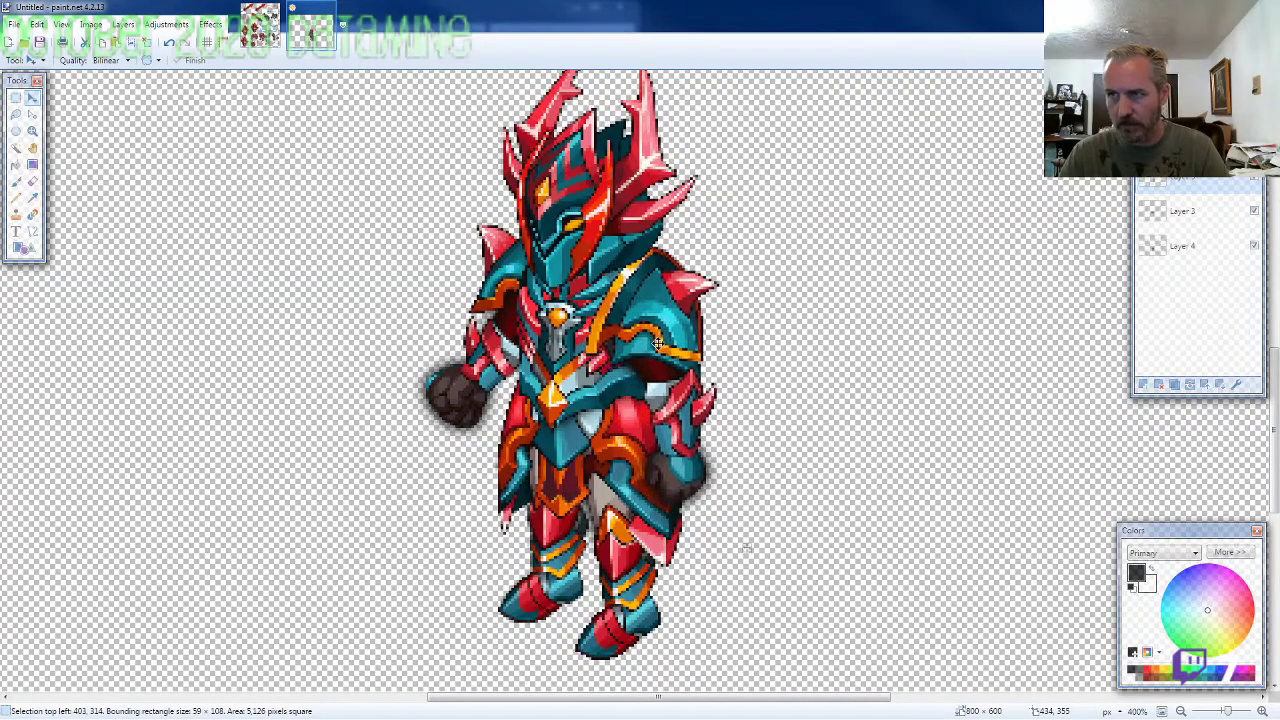
{"action": "scroll", "coordinate": [816, 417], "scroll_direction": "down", "scroll_amount": 1}
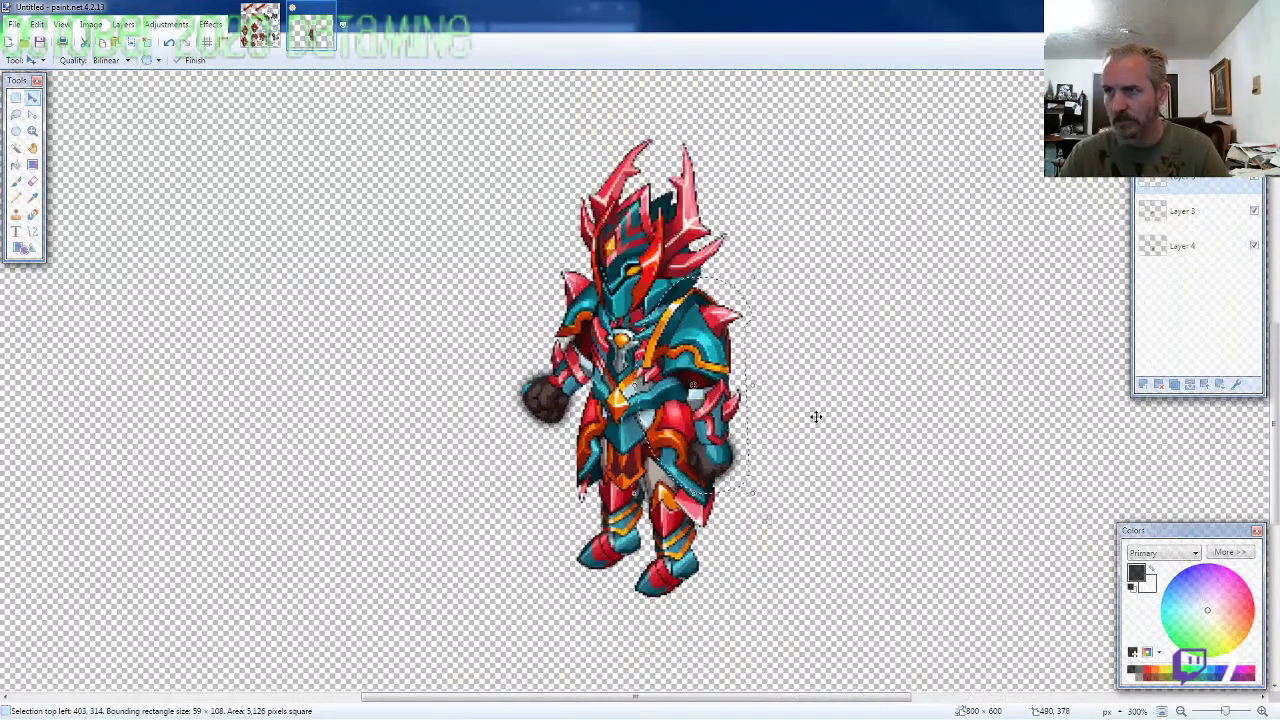
Step: In the sprite sheet, lasso and copy the upper-left angled shield, directly below the round brown glow
{"action": "left_click", "coordinate": [260, 25]}
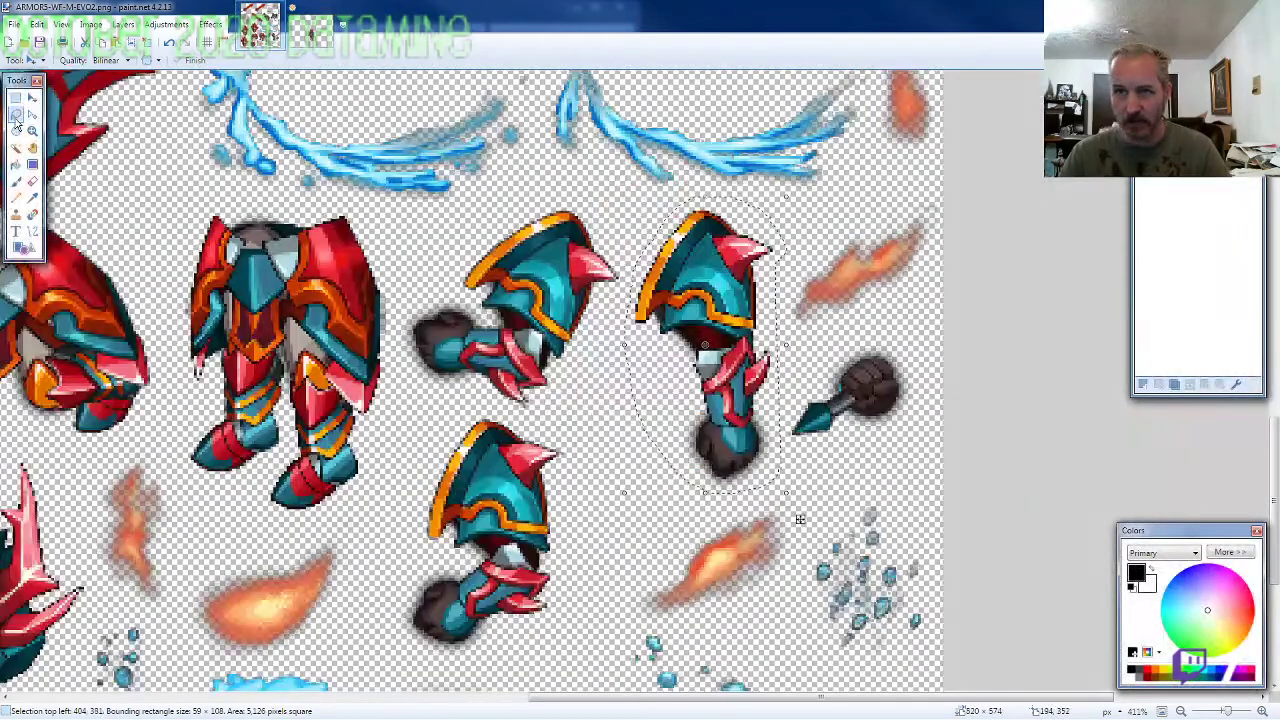
{"action": "left_click", "coordinate": [16, 114]}
{"action": "scroll", "coordinate": [704, 449], "scroll_direction": "down", "scroll_amount": 2}
{"action": "scroll", "coordinate": [600, 470], "scroll_direction": "down", "scroll_amount": 2}
{"action": "scroll", "coordinate": [242, 526], "scroll_direction": "up", "scroll_amount": 2}
{"action": "scroll", "coordinate": [386, 528], "scroll_direction": "up", "scroll_amount": 2}
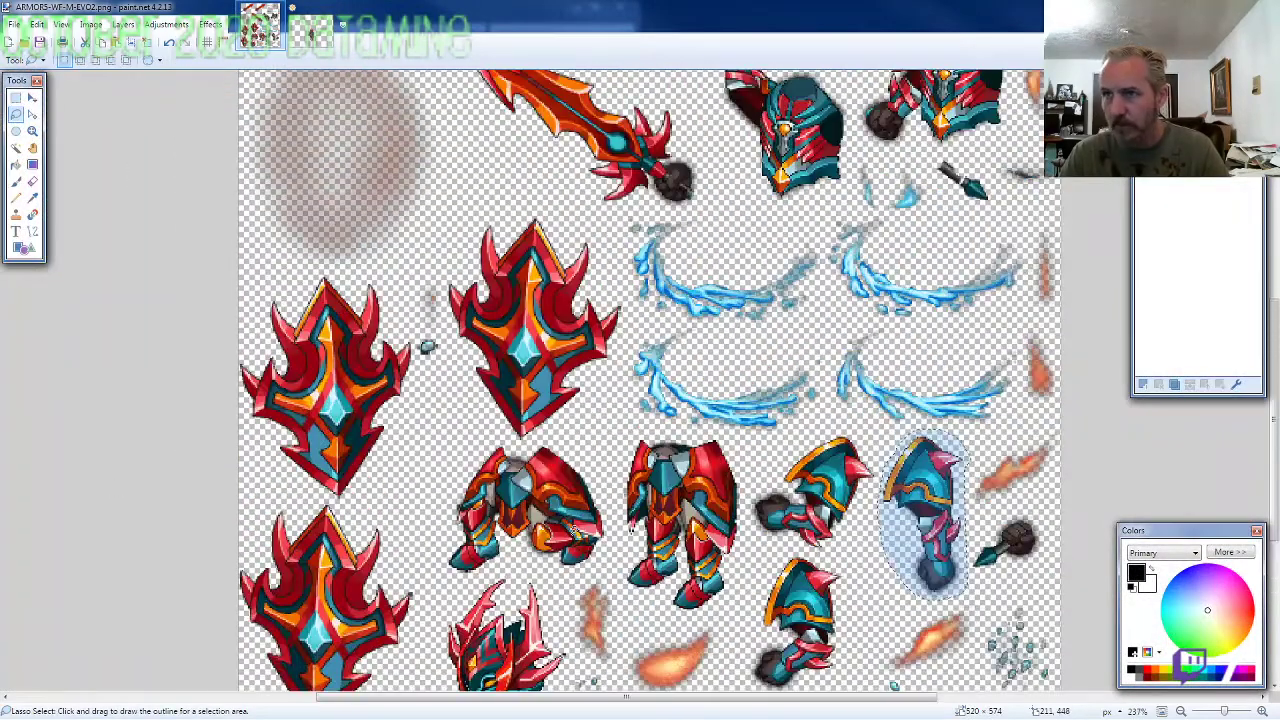
{"action": "scroll", "coordinate": [424, 482], "scroll_direction": "down", "scroll_amount": 1}
{"action": "scroll", "coordinate": [424, 481], "scroll_direction": "down", "scroll_amount": 3}
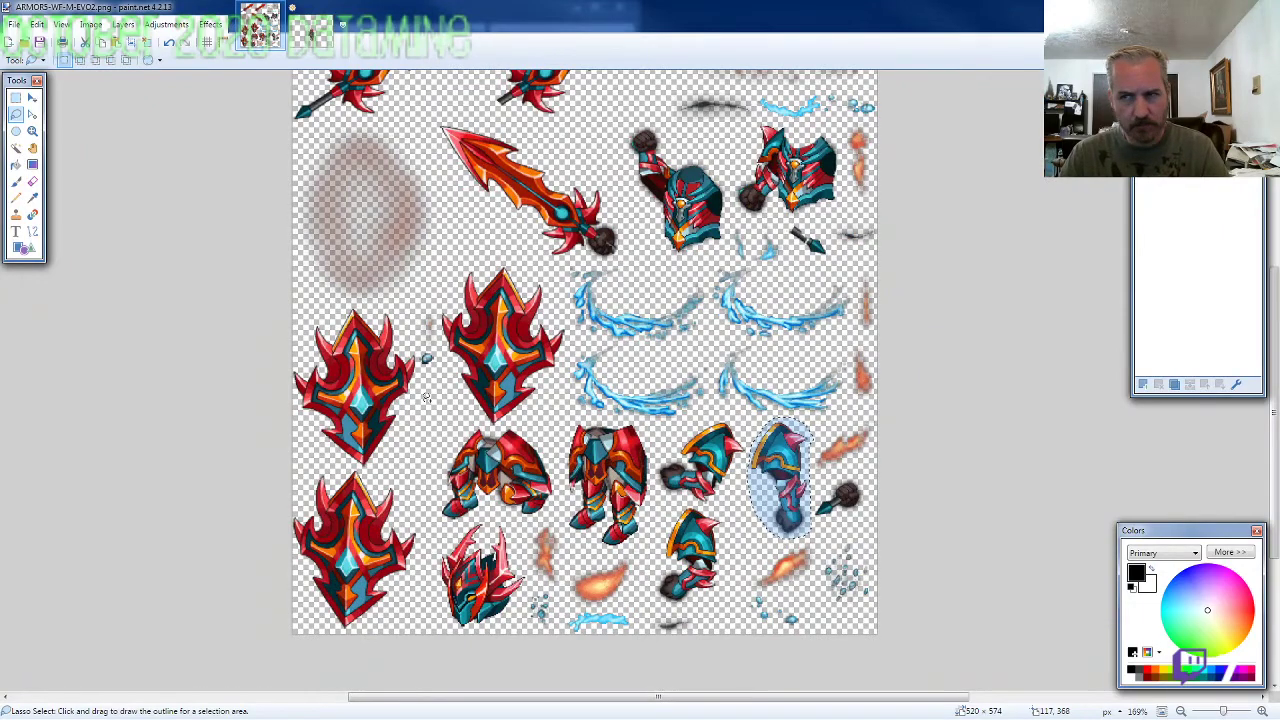
{"action": "scroll", "coordinate": [424, 397], "scroll_direction": "up", "scroll_amount": 5}
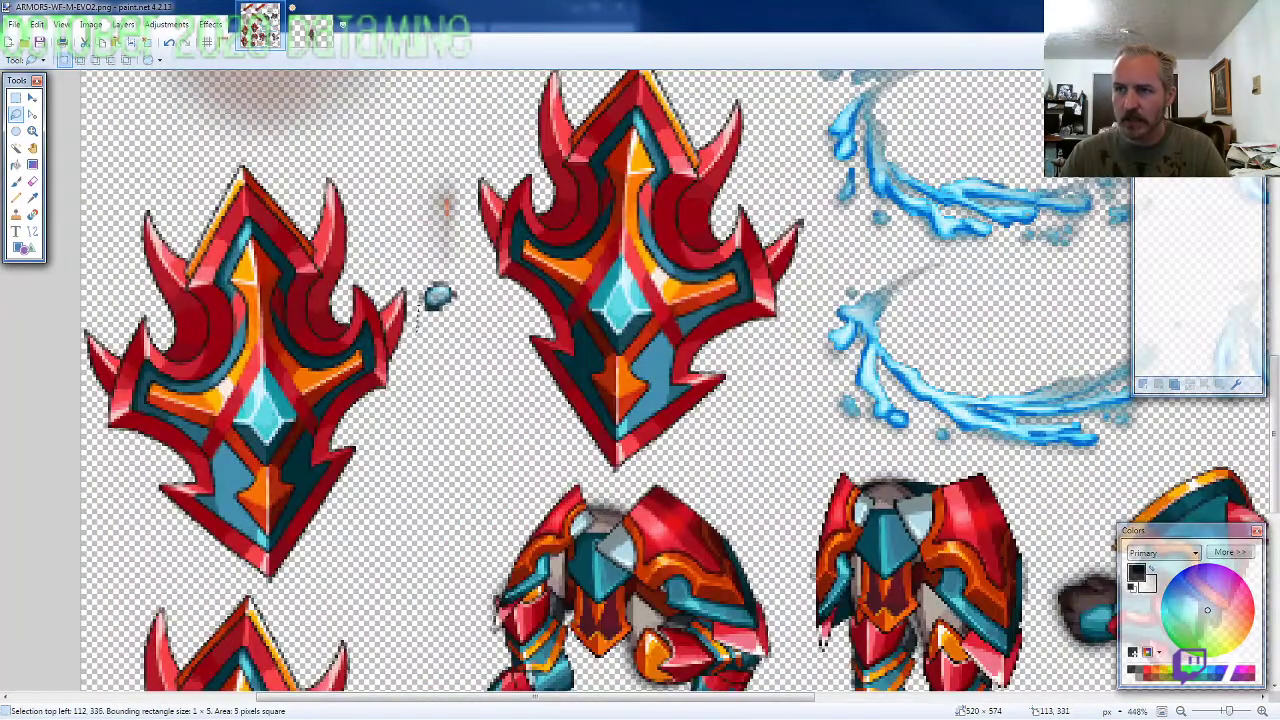
{"action": "mouse_move", "coordinate": [404, 238]}
{"action": "left_mouse_down"}
{"action": "mouse_move", "coordinate": [356, 180]}
{"action": "mouse_move", "coordinate": [214, 154]}
{"action": "mouse_move", "coordinate": [12, 334]}
{"action": "mouse_move", "coordinate": [35, 420]}
{"action": "mouse_move", "coordinate": [216, 572]}
{"action": "mouse_move", "coordinate": [290, 588]}
{"action": "mouse_move", "coordinate": [369, 542]}
{"action": "left_mouse_up"}
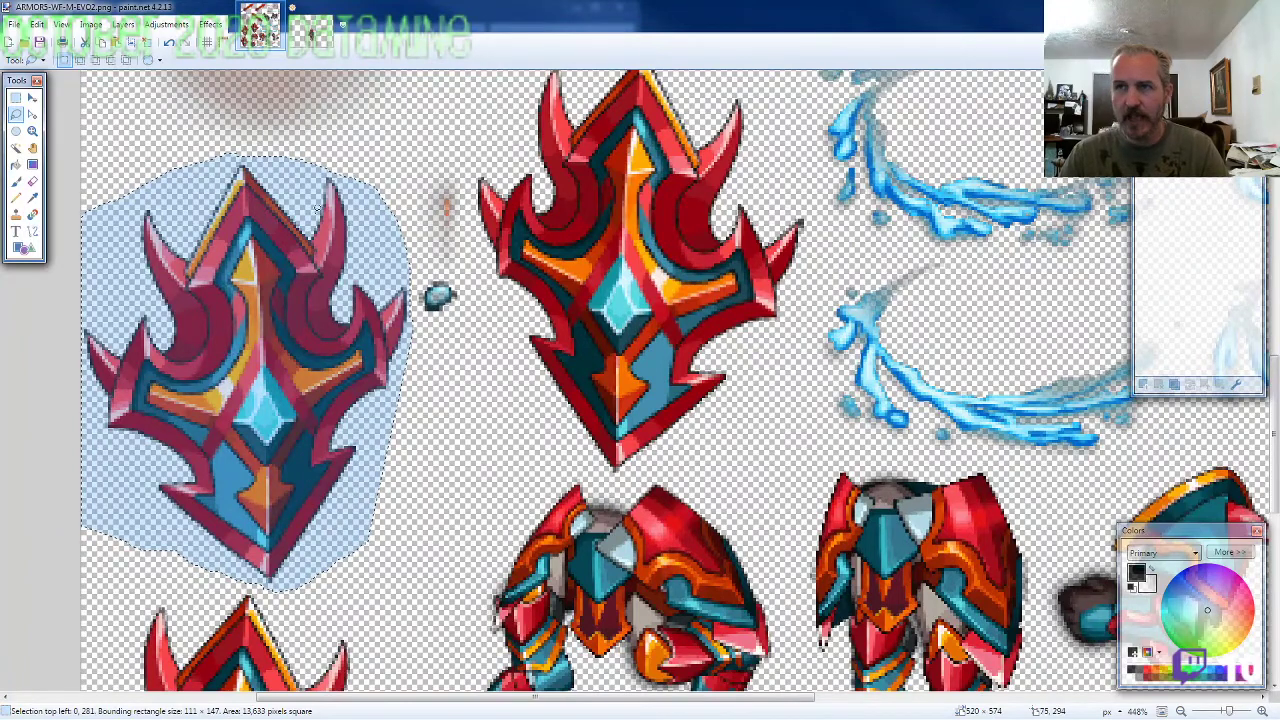
Step: Deselect the arm in the character image, paste the shield onto a new layer, and place it beside the fist
{"action": "left_click", "coordinate": [297, 38]}
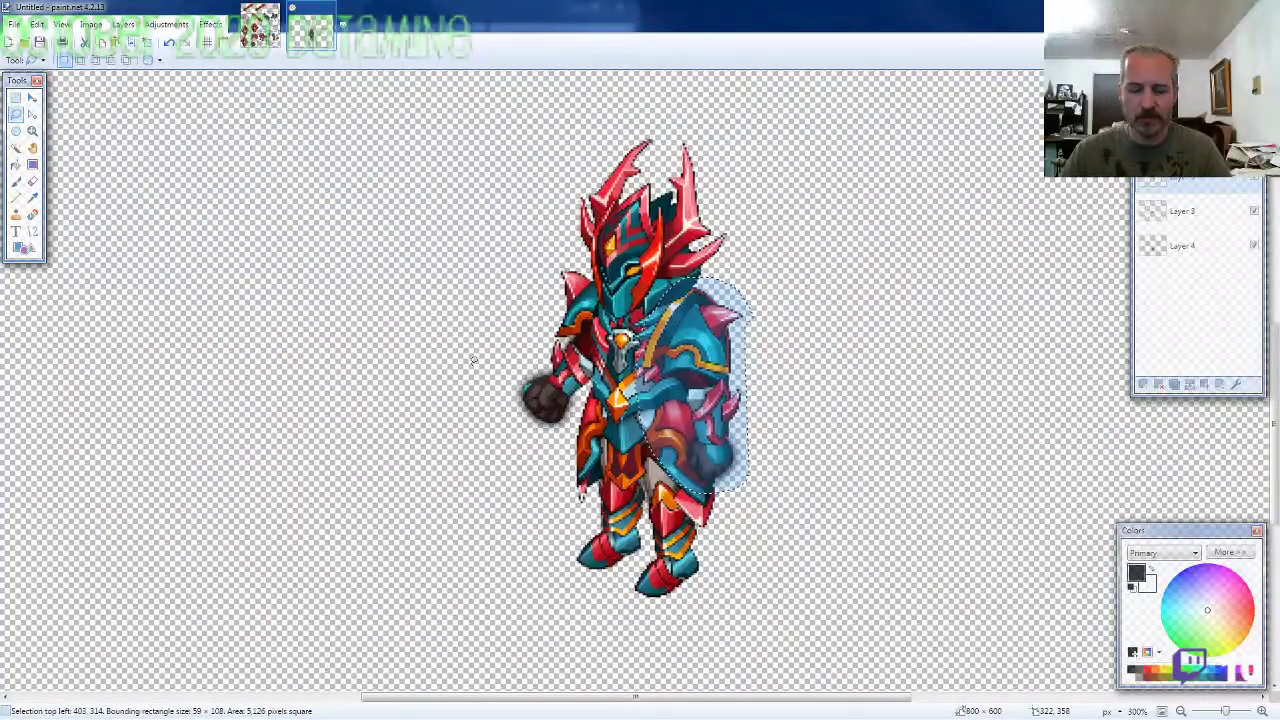
{"action": "key", "text": "ctrl+d"}
{"action": "key", "text": "ctrl+shift+v"}
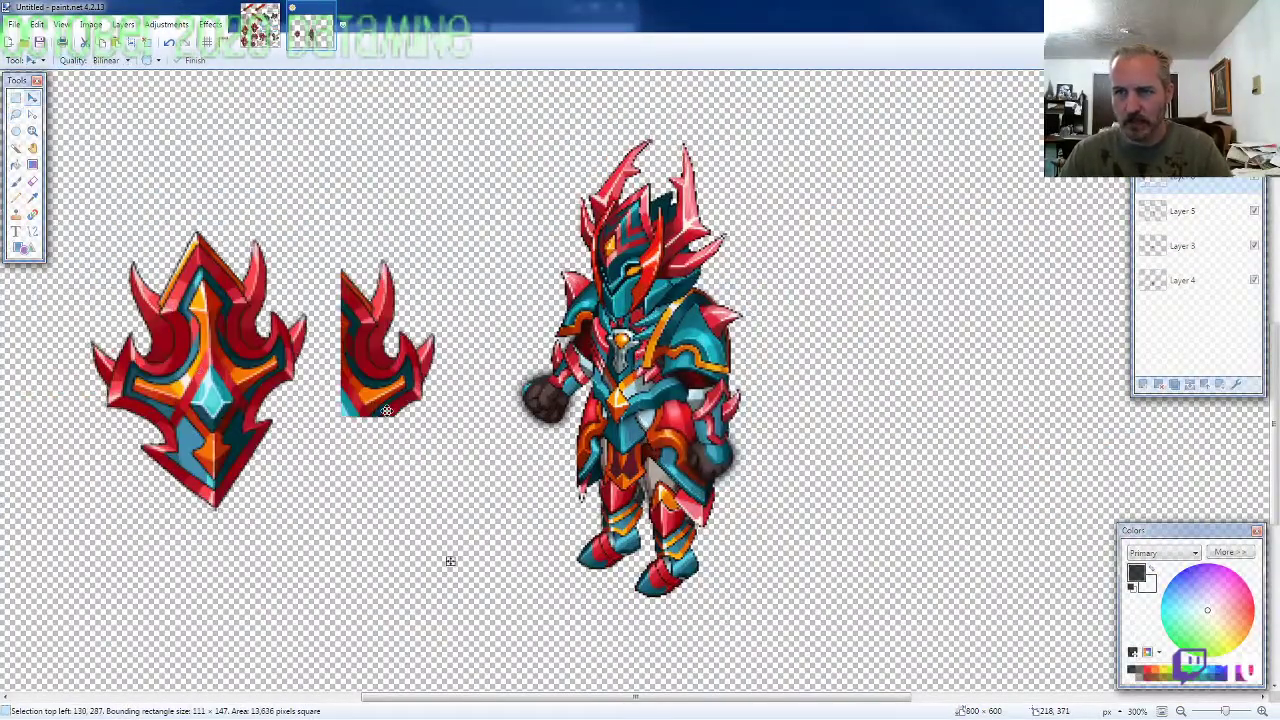
{"action": "left_click_drag", "start_coordinate": [387, 411], "coordinate": [394, 407]}
Step: With the Eraser ready, examine the pasted shield's spikes, side edges and tip for stray pixels
{"action": "left_click", "coordinate": [32, 181]}
{"action": "scroll", "coordinate": [455, 430], "scroll_direction": "up", "scroll_amount": 6}
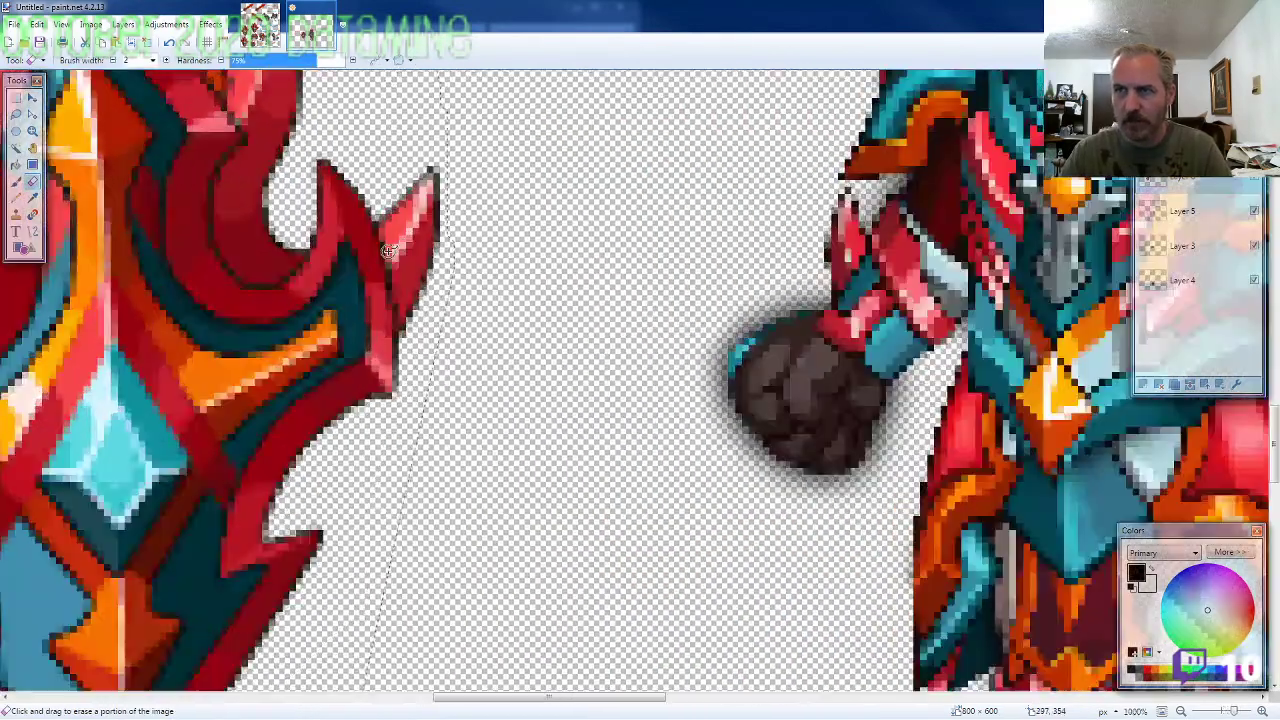
{"action": "scroll", "coordinate": [388, 251], "scroll_direction": "up", "scroll_amount": 2}
{"action": "scroll", "coordinate": [329, 403], "scroll_direction": "down", "scroll_amount": 3}
{"action": "scroll", "coordinate": [423, 566], "scroll_direction": "down", "scroll_amount": 3}
{"action": "scroll", "coordinate": [209, 585], "scroll_direction": "up", "scroll_amount": 4}
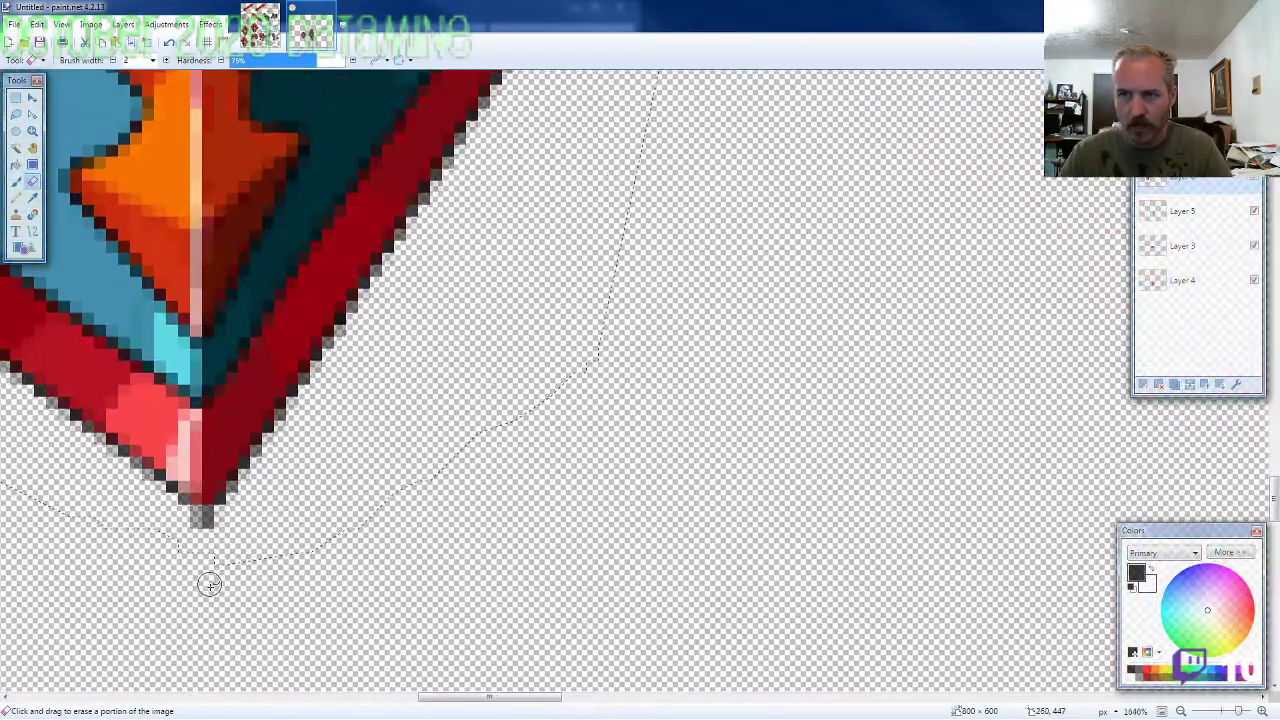
{"action": "scroll", "coordinate": [212, 543], "scroll_direction": "down", "scroll_amount": 7}
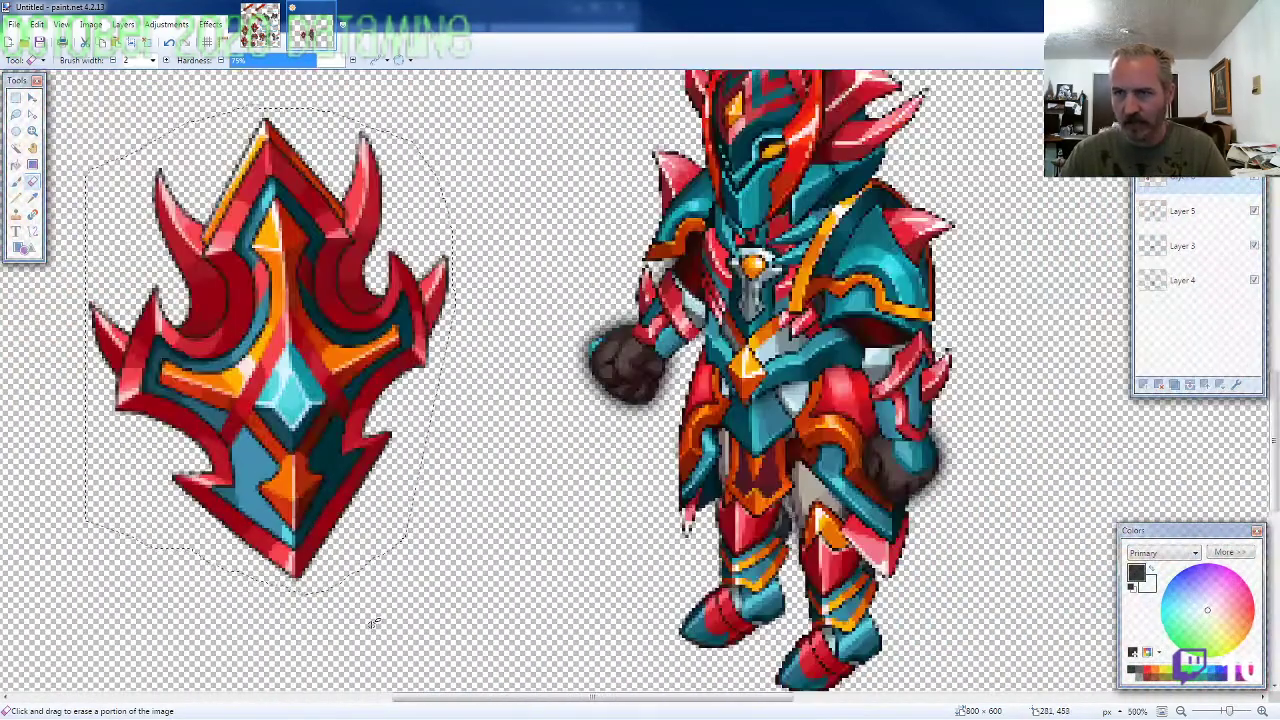
{"action": "scroll", "coordinate": [126, 470], "scroll_direction": "up", "scroll_amount": 4}
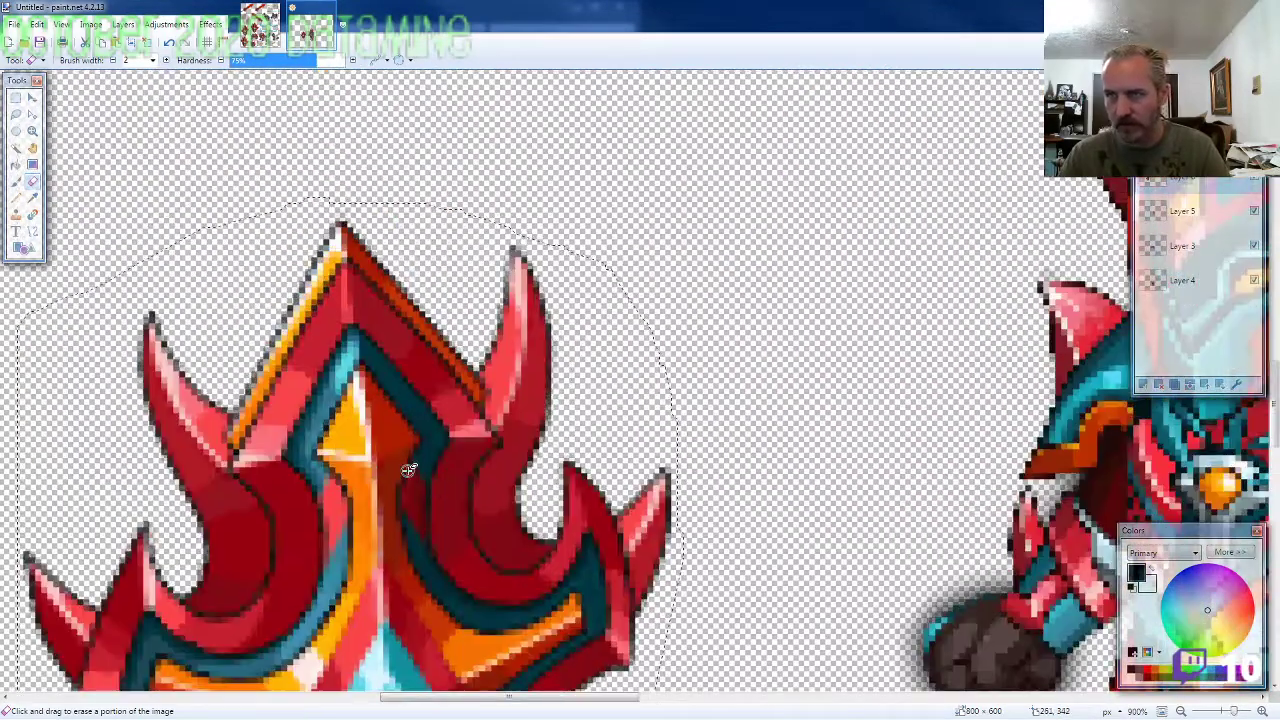
{"action": "scroll", "coordinate": [412, 432], "scroll_direction": "down", "scroll_amount": 5}
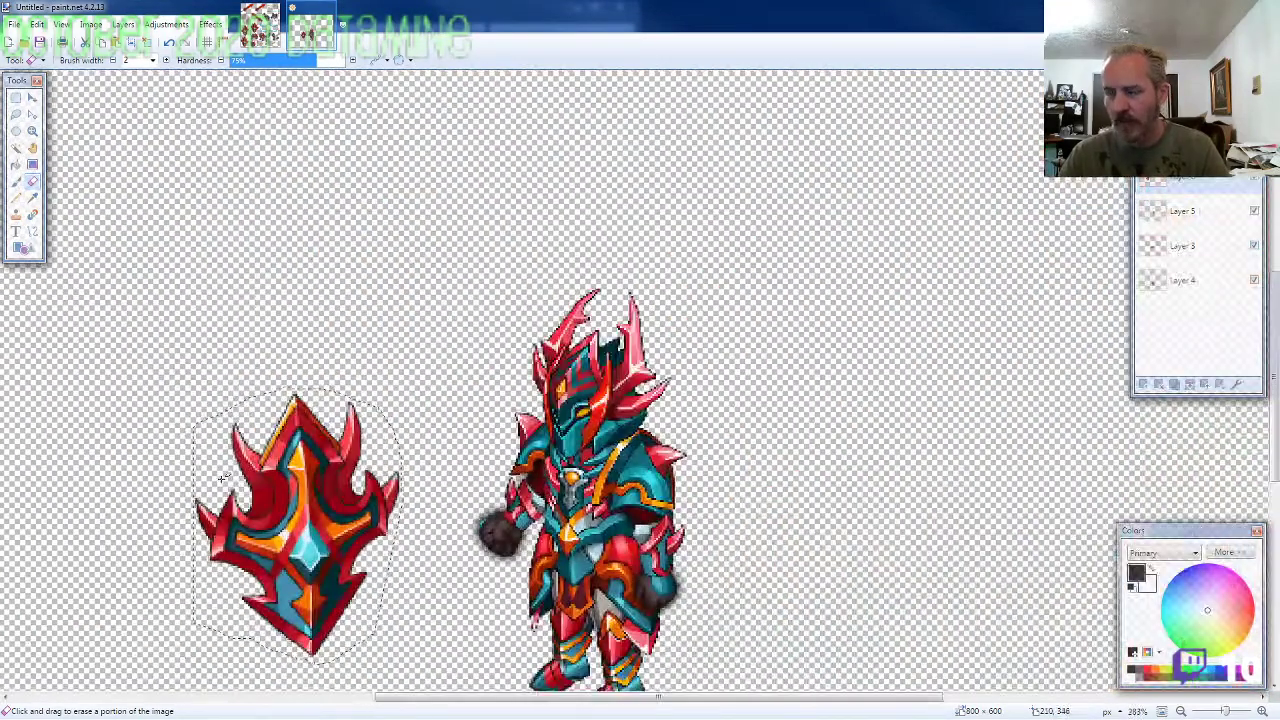
Step: Move the shield over the character's newly added arm so that it covers the hanging fist
{"action": "key", "text": "m"}
{"action": "scroll", "coordinate": [420, 527], "scroll_direction": "down", "scroll_amount": 3}
{"action": "left_click_drag", "start_coordinate": [420, 527], "coordinate": [783, 577]}
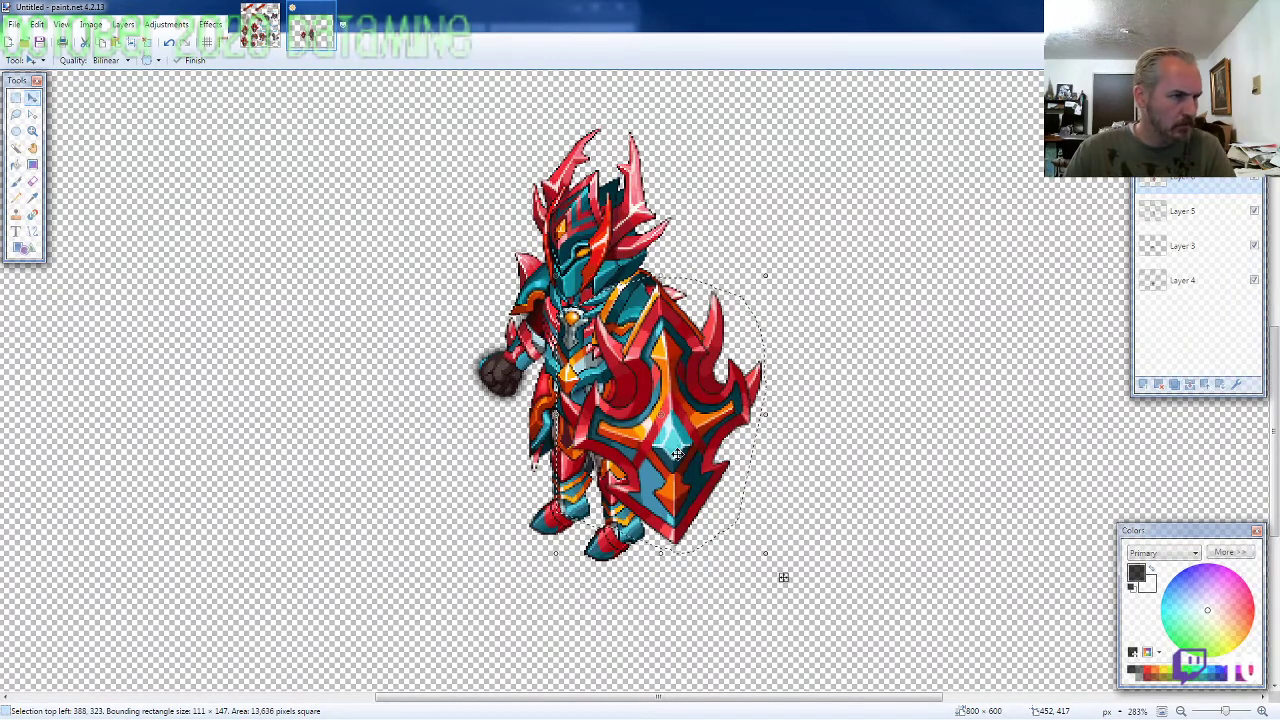
{"action": "mouse_move", "coordinate": [783, 577]}
{"action": "left_mouse_down"}
{"action": "mouse_move", "coordinate": [957, 594]}
{"action": "mouse_move", "coordinate": [783, 584]}
{"action": "left_mouse_up"}
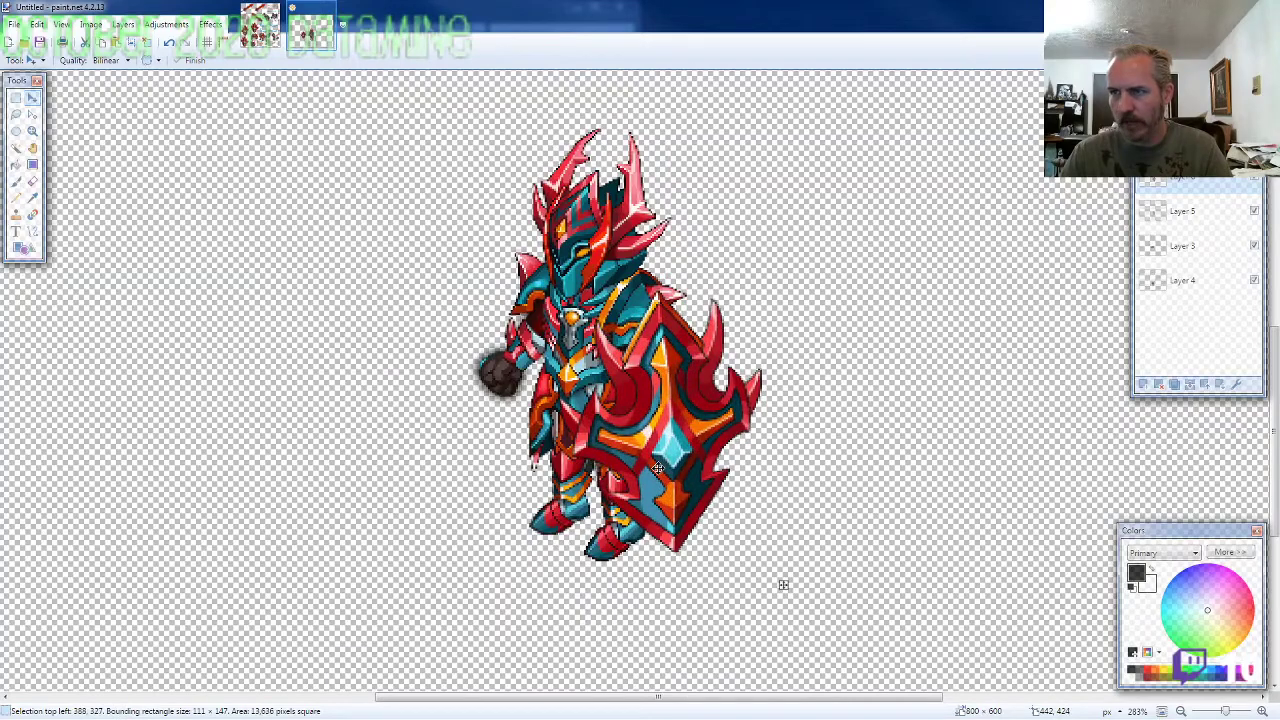
Step: In the sprite sheet, lasso the orange sword with the gripping fist on its handle and copy it
{"action": "left_click", "coordinate": [268, 45]}
{"action": "left_click", "coordinate": [16, 114]}
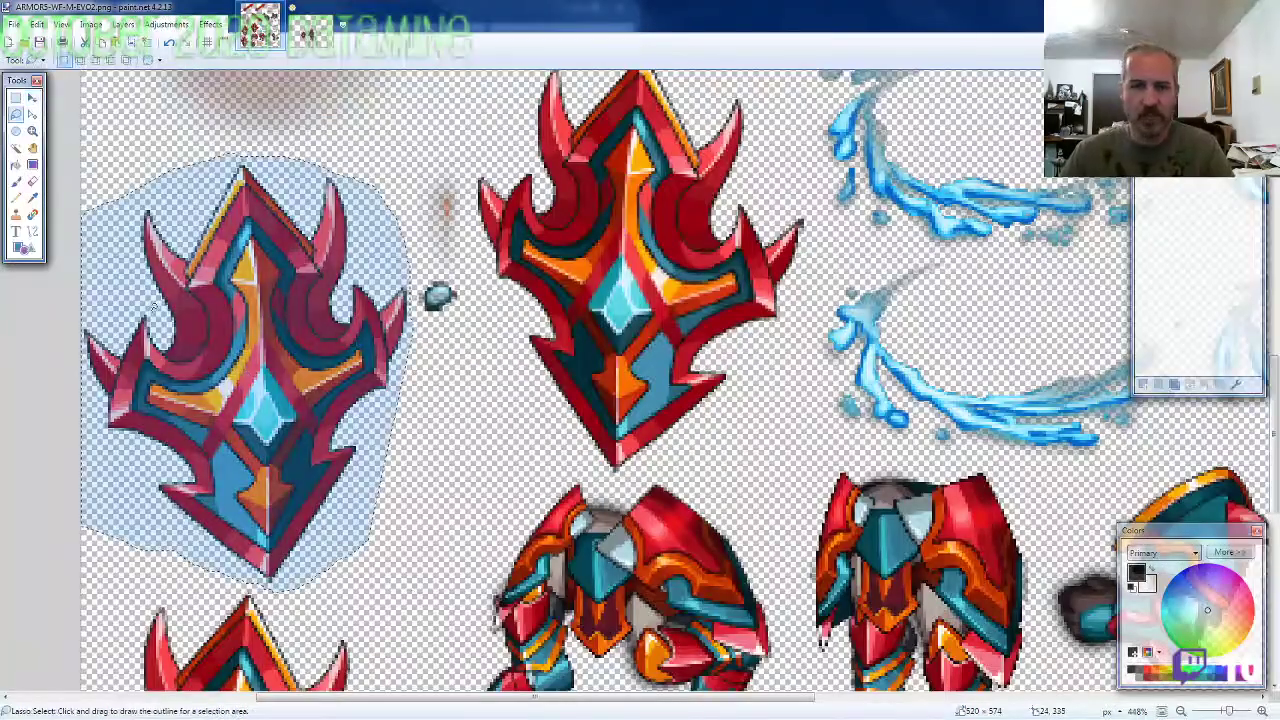
{"action": "scroll", "coordinate": [172, 322], "scroll_direction": "down", "scroll_amount": 1}
{"action": "scroll", "coordinate": [483, 430], "scroll_direction": "down", "scroll_amount": 1}
{"action": "scroll", "coordinate": [483, 430], "scroll_direction": "up", "scroll_amount": 5}
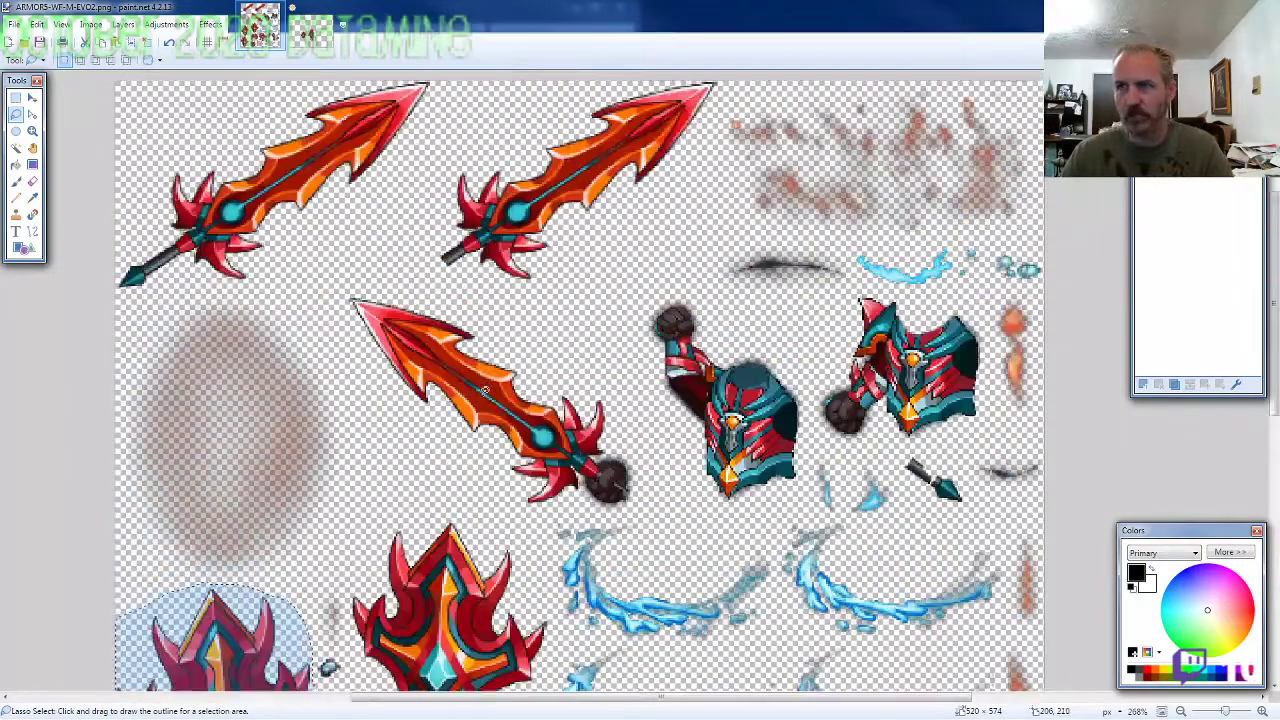
{"action": "scroll", "coordinate": [483, 430], "scroll_direction": "up", "scroll_amount": 4}
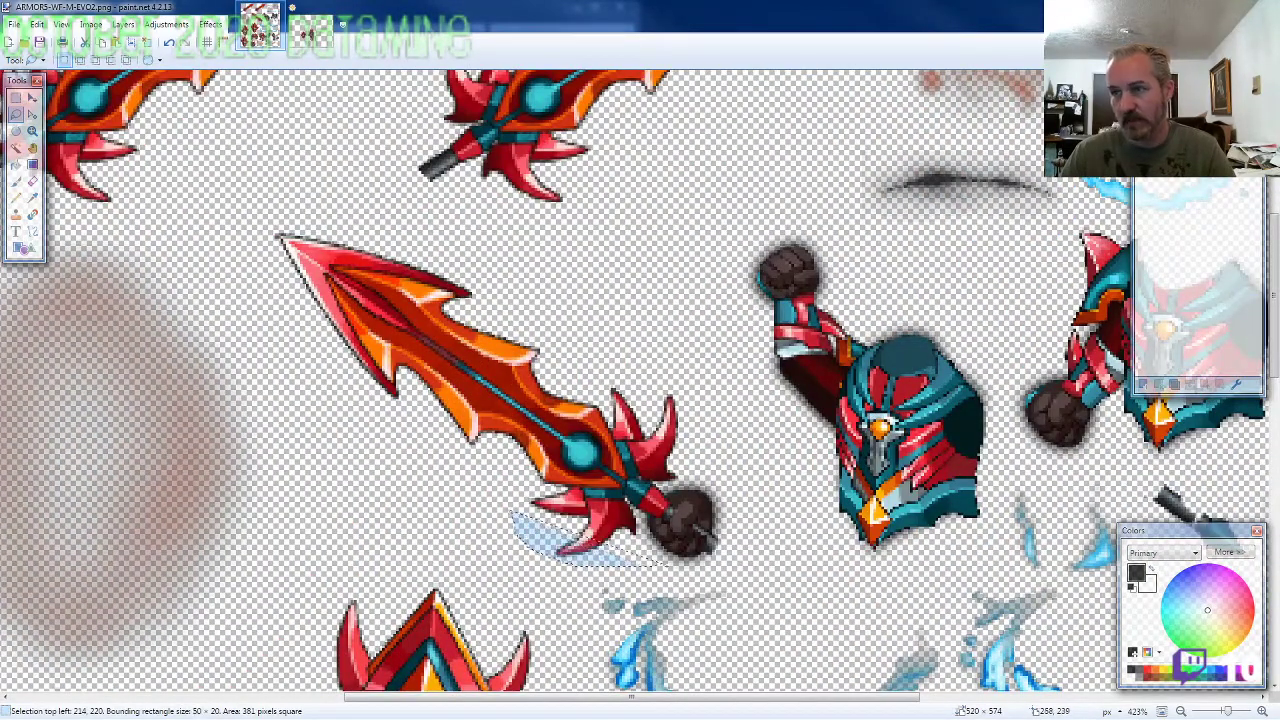
{"action": "mouse_move", "coordinate": [728, 552]}
{"action": "left_mouse_down"}
{"action": "mouse_move", "coordinate": [730, 455]}
{"action": "mouse_move", "coordinate": [700, 398]}
{"action": "mouse_move", "coordinate": [590, 305]}
{"action": "mouse_move", "coordinate": [290, 228]}
{"action": "mouse_move", "coordinate": [262, 252]}
{"action": "mouse_move", "coordinate": [347, 413]}
{"action": "mouse_move", "coordinate": [412, 467]}
{"action": "left_mouse_up"}
{"action": "key", "text": "ctrl+c"}
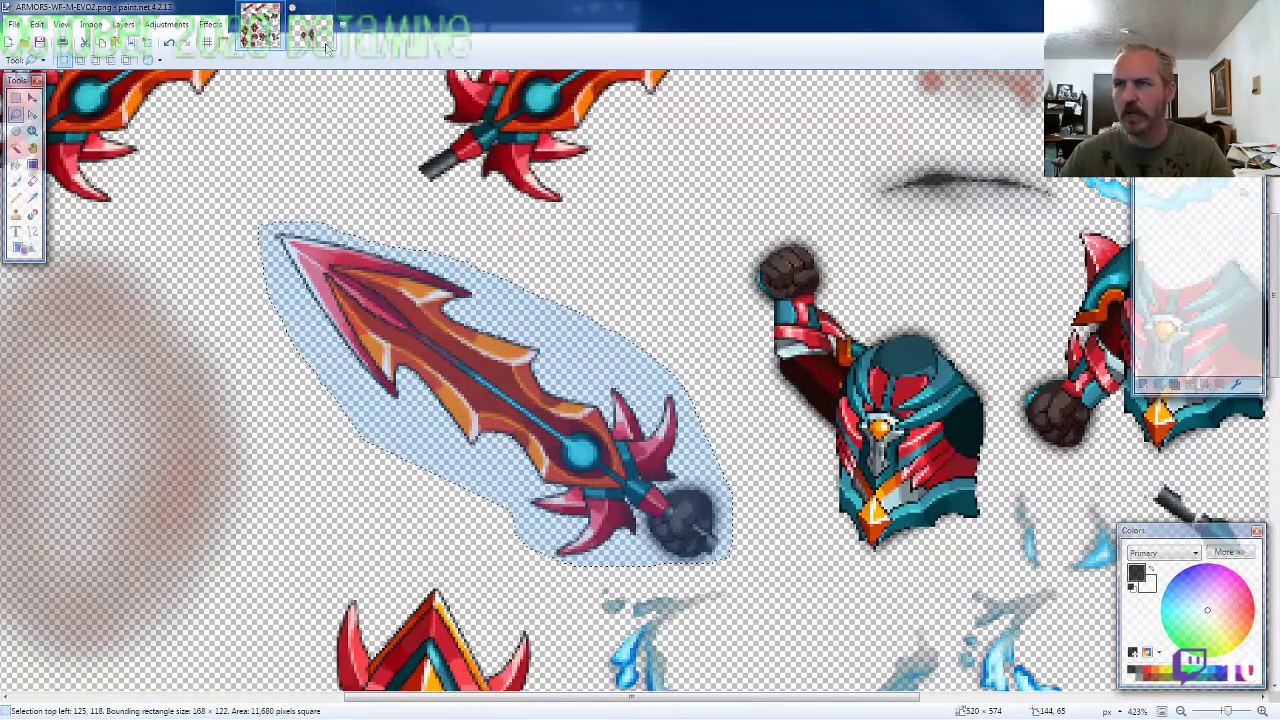
Step: Paste the sword into the character image and align its gripping fist over the character's free fist
{"action": "left_click", "coordinate": [310, 30]}
{"action": "scroll", "coordinate": [478, 417], "scroll_direction": "up", "scroll_amount": 3}
{"action": "key", "text": "ctrl+v"}
{"action": "left_click_drag", "start_coordinate": [478, 417], "coordinate": [128, 270]}
{"action": "left_click_drag", "start_coordinate": [540, 553], "coordinate": [531, 401]}
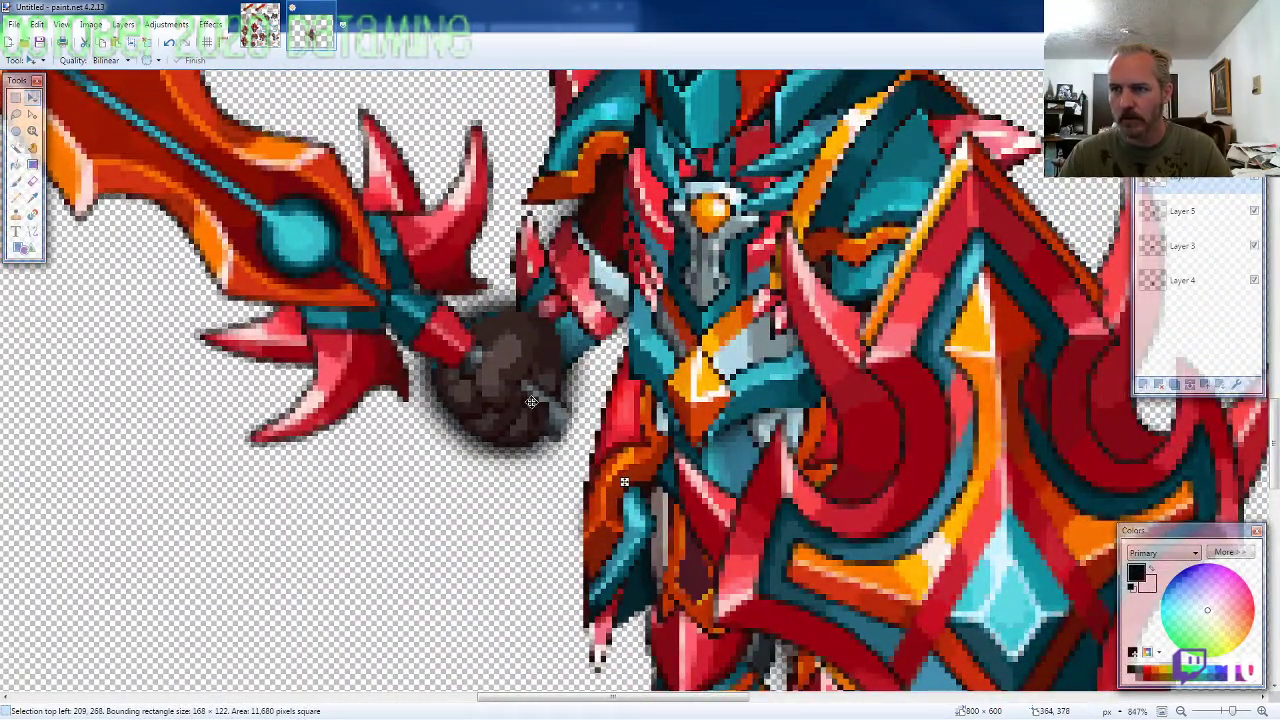
Step: Erase the dark pixels of the sword's gripping fist and its shading where they border the character's wrist
{"action": "left_click", "coordinate": [32, 181]}
{"action": "scroll", "coordinate": [463, 343], "scroll_direction": "up", "scroll_amount": 2}
{"action": "scroll", "coordinate": [463, 344], "scroll_direction": "up", "scroll_amount": 1}
{"action": "mouse_move", "coordinate": [791, 375]}
{"action": "left_mouse_down"}
{"action": "mouse_move", "coordinate": [711, 303]}
{"action": "mouse_move", "coordinate": [765, 387]}
{"action": "mouse_move", "coordinate": [665, 319]}
{"action": "left_mouse_up"}
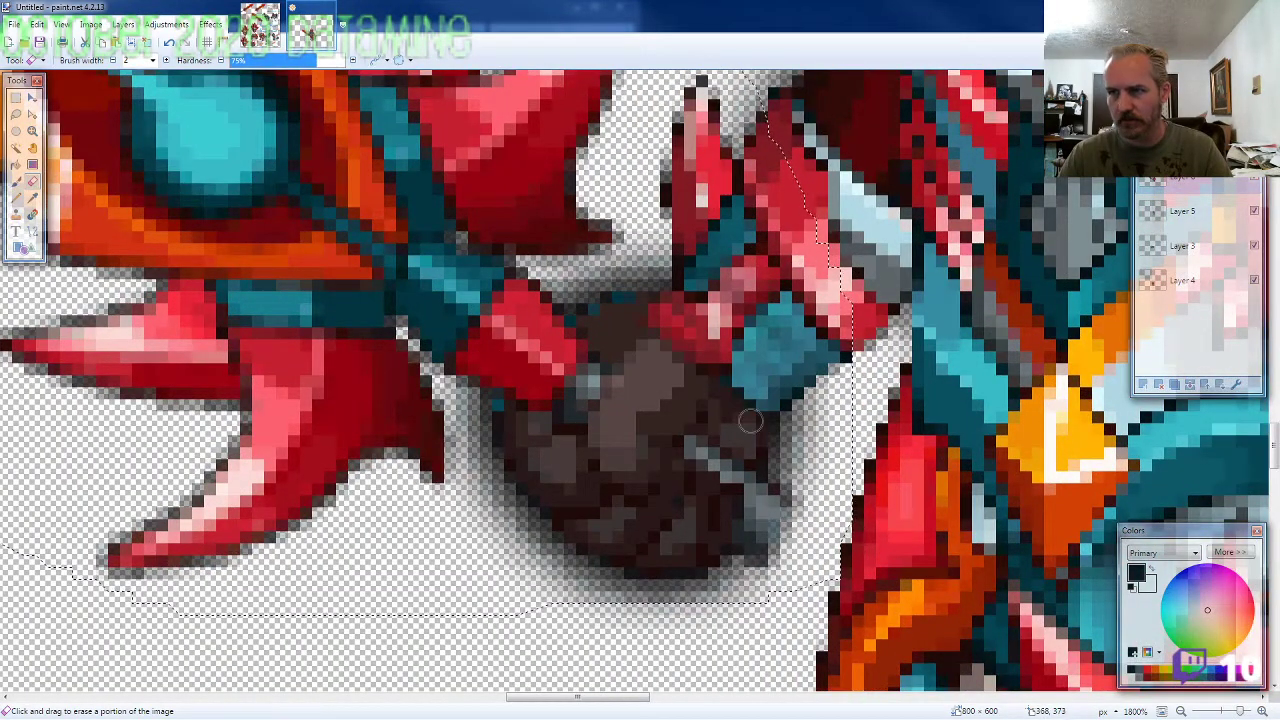
{"action": "left_click", "coordinate": [679, 356]}
{"action": "left_click_drag", "start_coordinate": [716, 376], "coordinate": [773, 428]}
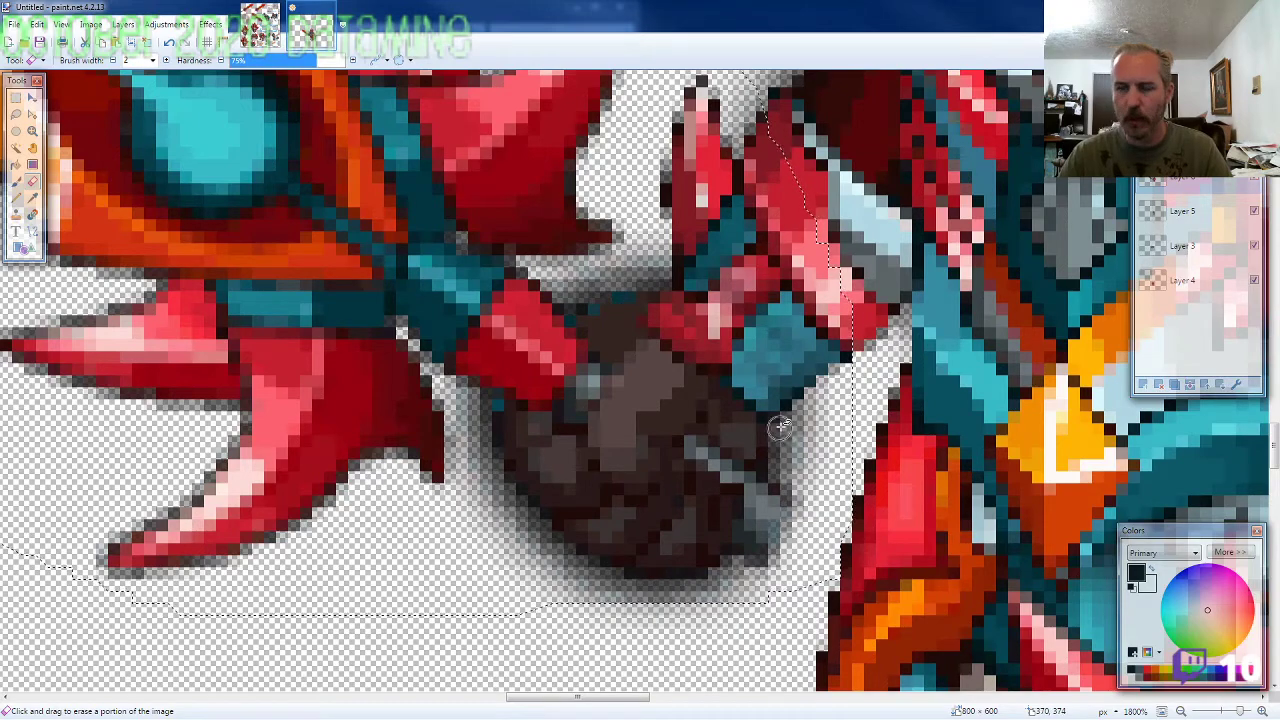
{"action": "scroll", "coordinate": [790, 450], "scroll_direction": "down", "scroll_amount": 1}
{"action": "mouse_move", "coordinate": [788, 496]}
{"action": "left_mouse_down"}
{"action": "mouse_move", "coordinate": [750, 550]}
{"action": "mouse_move", "coordinate": [788, 513]}
{"action": "left_mouse_up"}
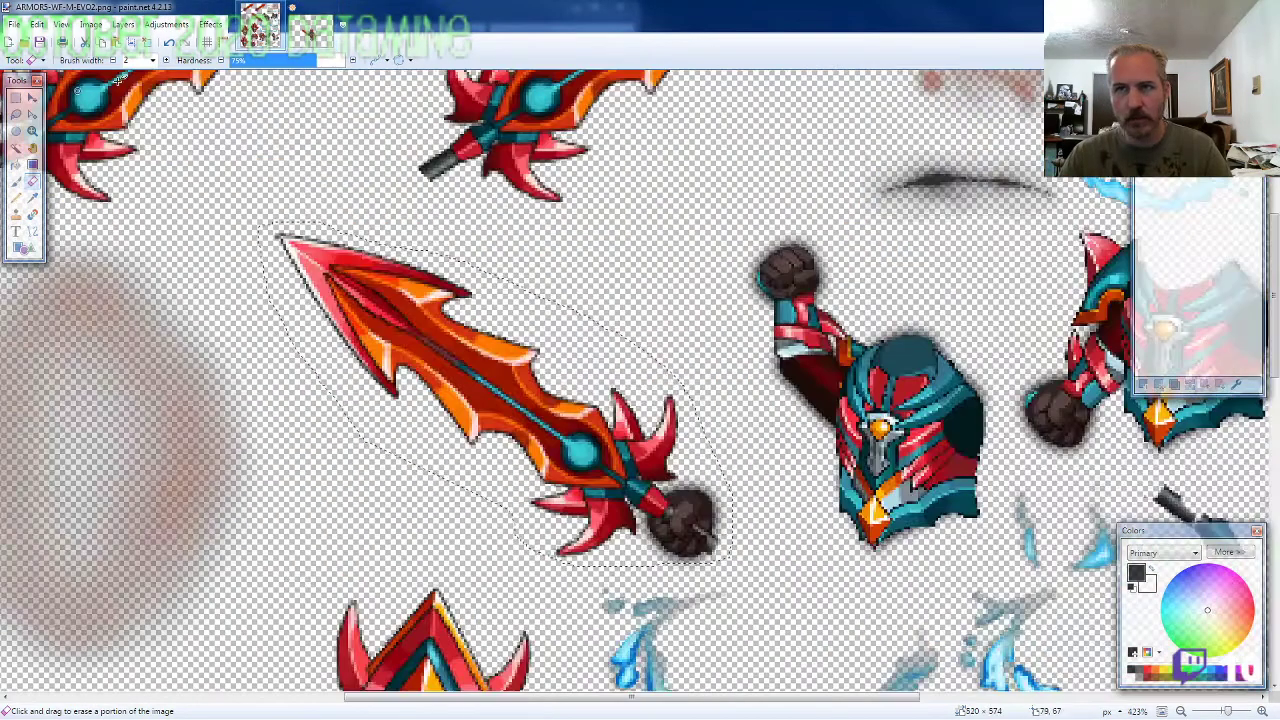
Step: In the sprite sheet, lasso the small sword handle piece with the teal pommel and copy it for the character image
{"action": "left_click", "coordinate": [16, 115]}
{"action": "scroll", "coordinate": [100, 298], "scroll_direction": "down", "scroll_amount": 2}
{"action": "scroll", "coordinate": [600, 330], "scroll_direction": "down", "scroll_amount": 2}
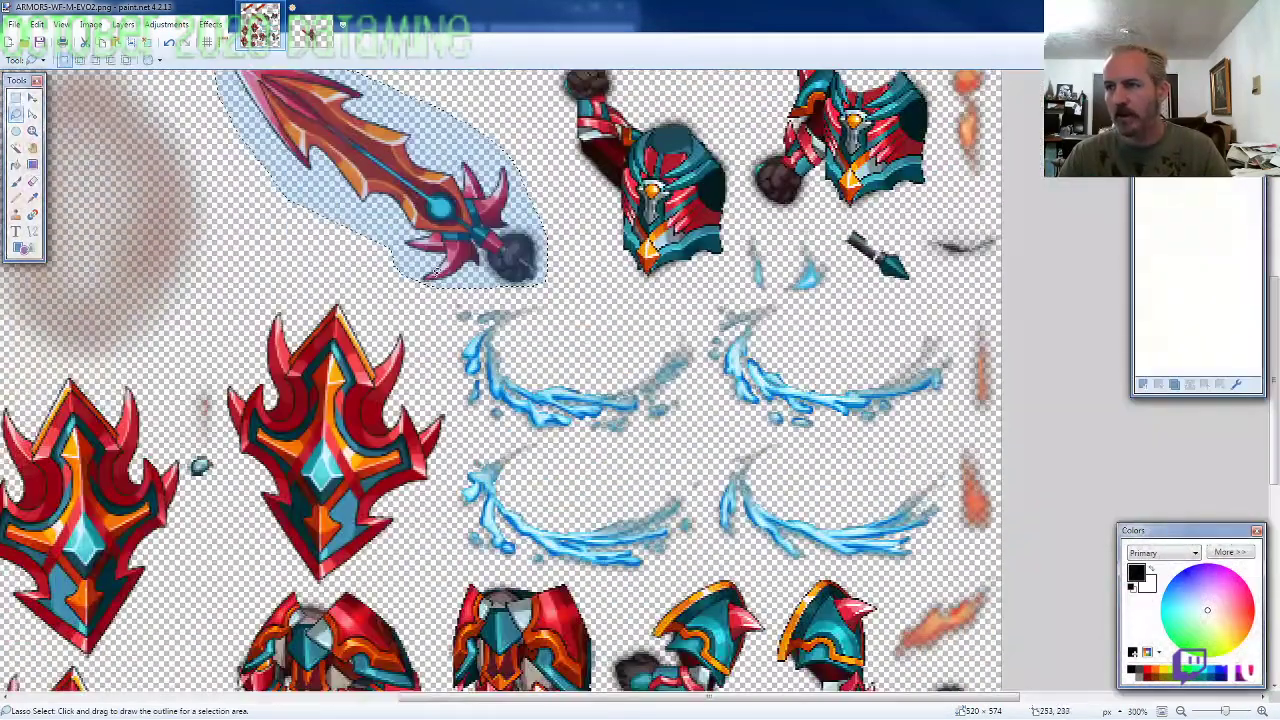
{"action": "scroll", "coordinate": [915, 268], "scroll_direction": "up", "scroll_amount": 3}
{"action": "scroll", "coordinate": [923, 258], "scroll_direction": "up", "scroll_amount": 2}
{"action": "mouse_move", "coordinate": [925, 262]}
{"action": "left_mouse_down"}
{"action": "mouse_move", "coordinate": [945, 338]}
{"action": "mouse_move", "coordinate": [812, 162]}
{"action": "left_mouse_up"}
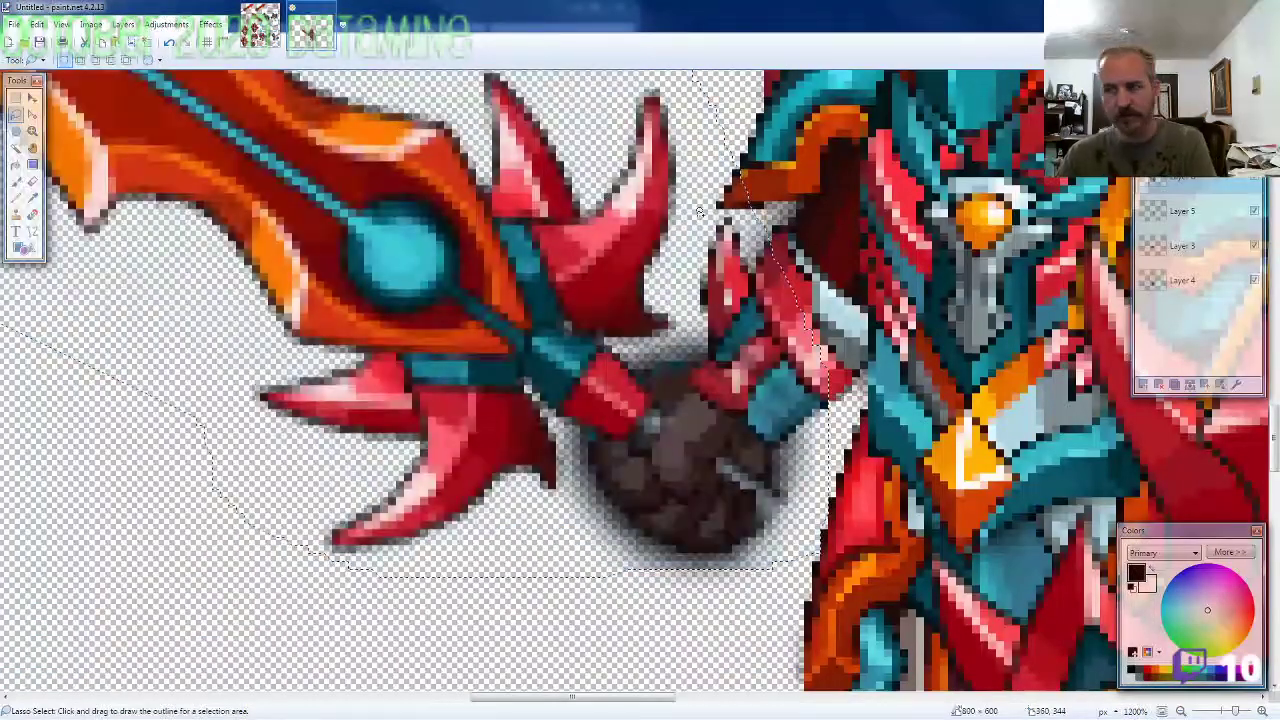
Step: Add a new layer beneath all others and paste the handle piece there, lined up behind the fist, and deselect it
{"action": "key", "text": "ctrl+shift+n"}
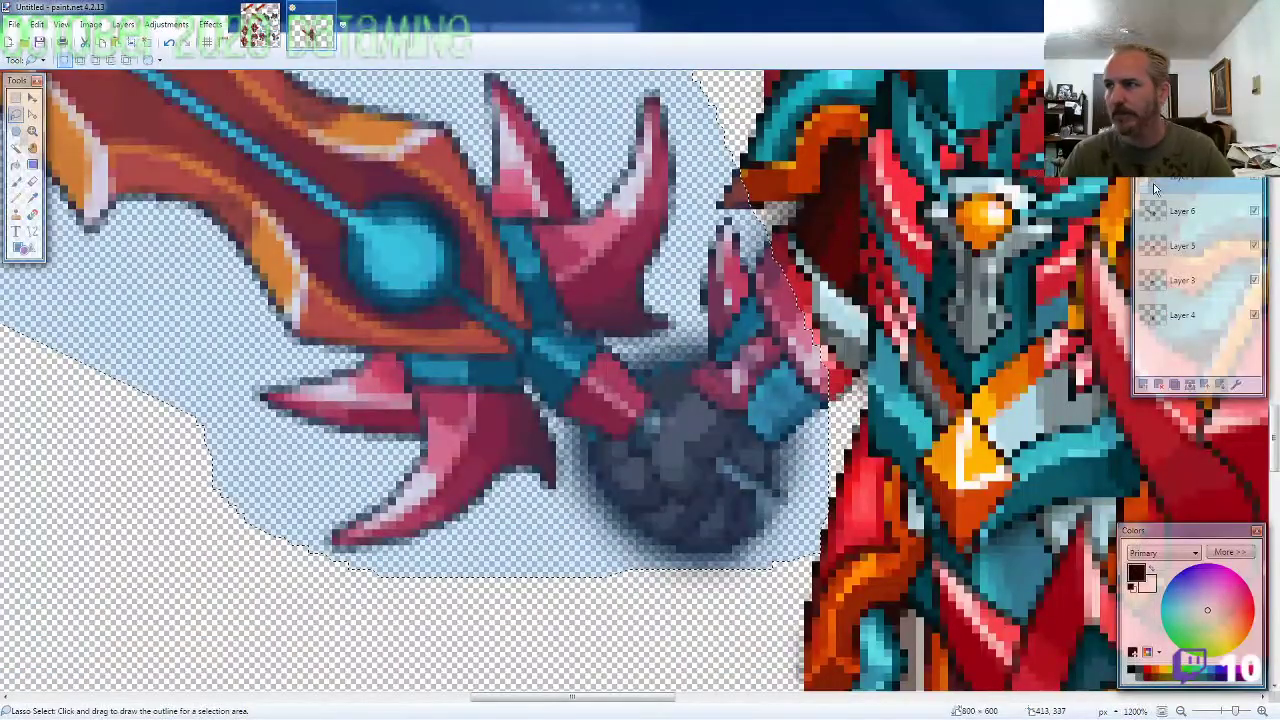
{"action": "left_click_drag", "start_coordinate": [1186, 186], "coordinate": [1208, 349]}
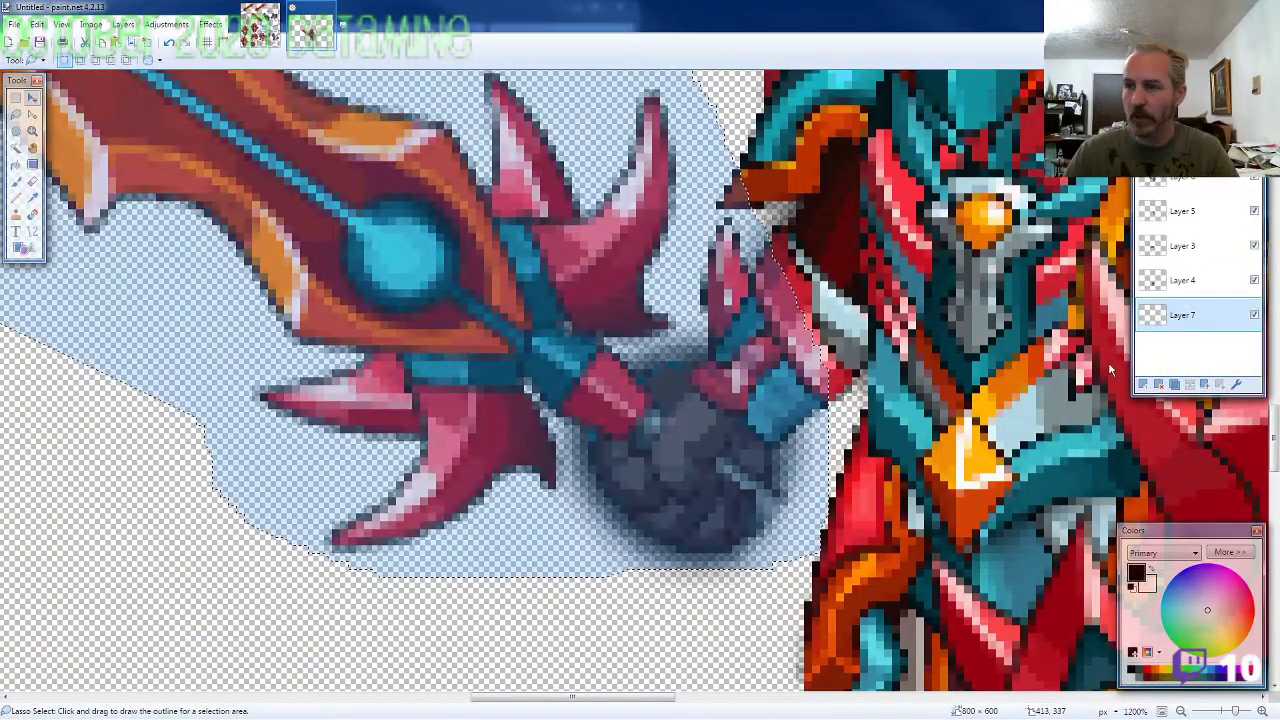
{"action": "key", "text": "ctrl+v"}
{"action": "left_click_drag", "start_coordinate": [985, 422], "coordinate": [737, 581]}
{"action": "scroll", "coordinate": [733, 577], "scroll_direction": "down", "scroll_amount": 7}
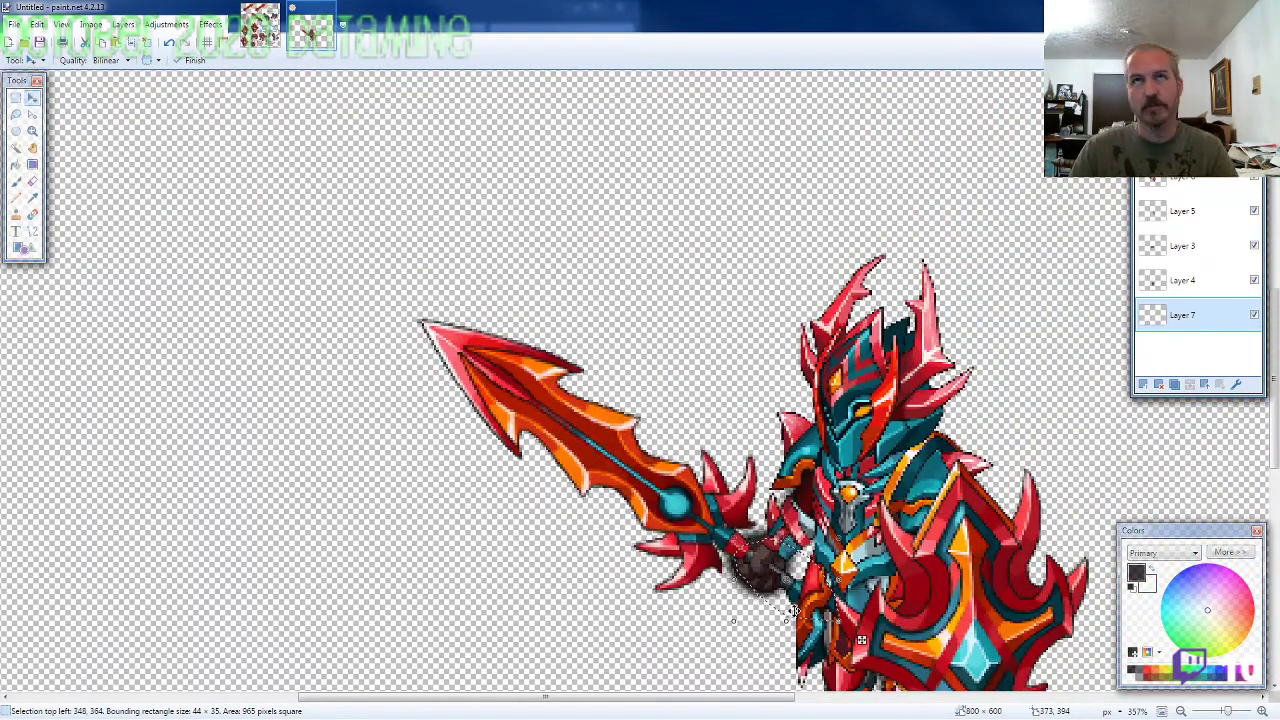
{"action": "key", "text": "ctrl+d"}
{"action": "scroll", "coordinate": [790, 610], "scroll_direction": "down", "scroll_amount": 3}
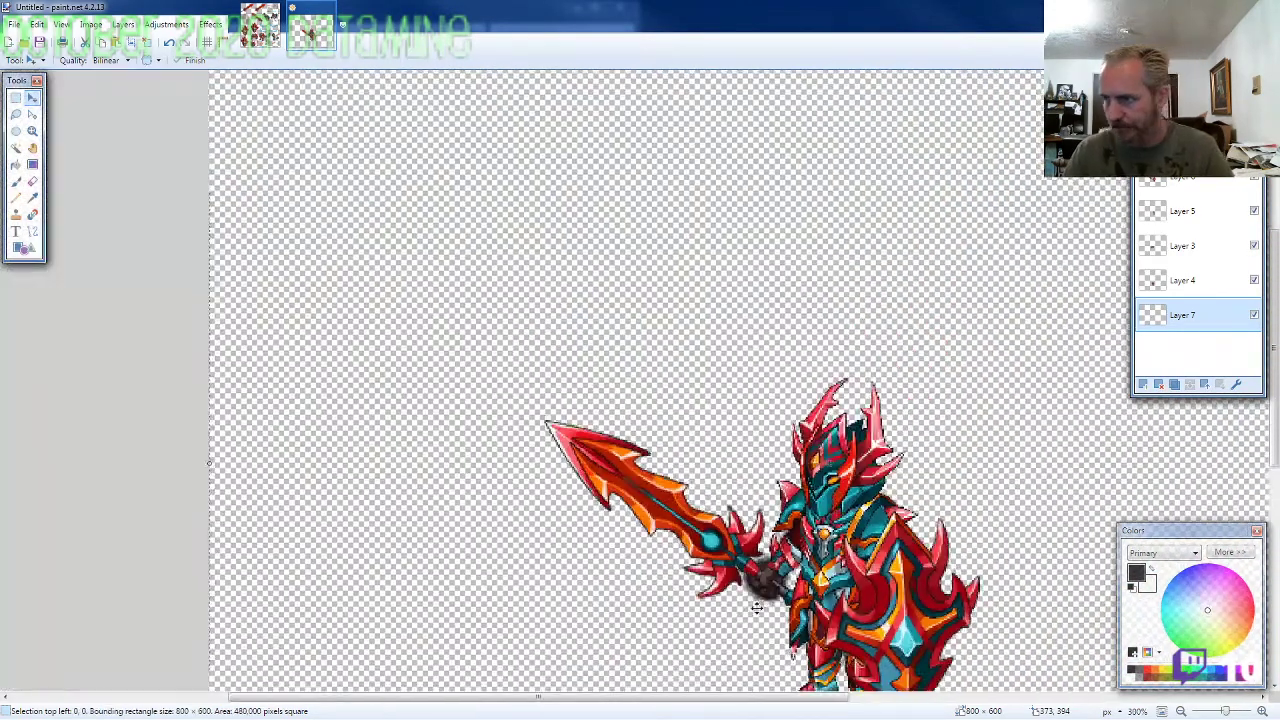
Step: Flatten all layers into one and move the assembled knight into the canvas's upper-left corner
{"action": "scroll", "coordinate": [734, 607], "scroll_direction": "down", "scroll_amount": 3}
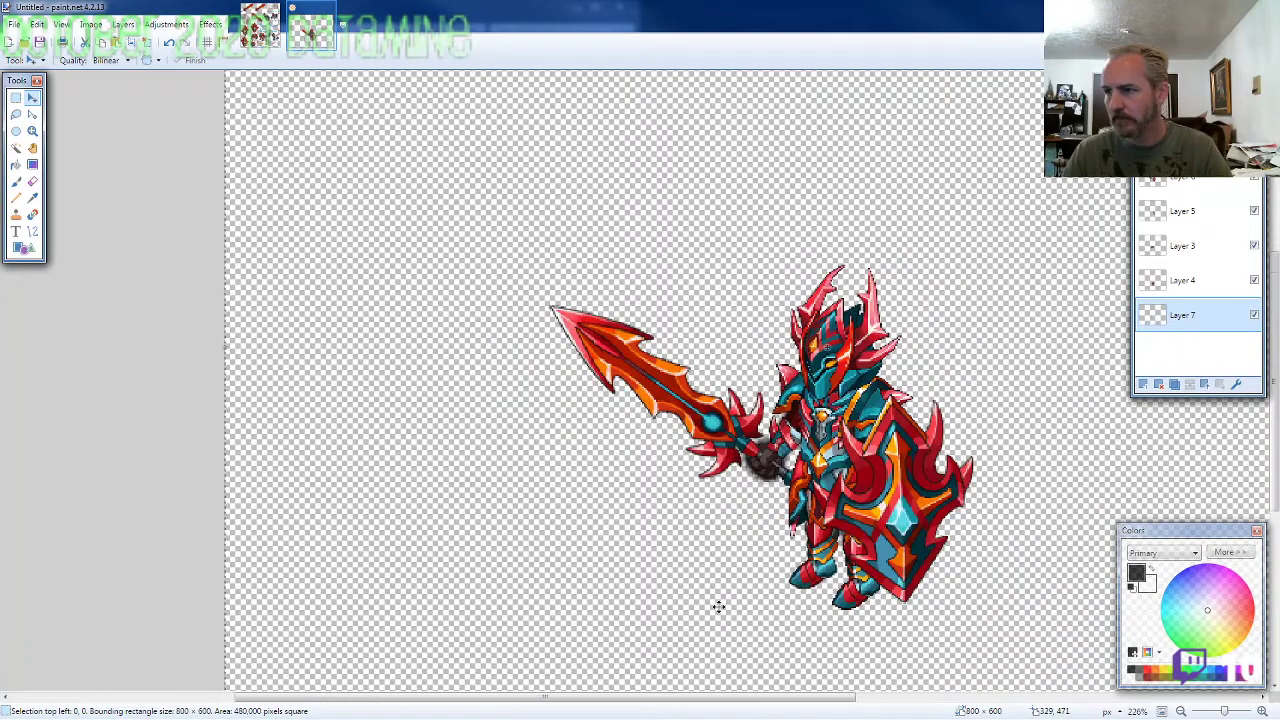
{"action": "scroll", "coordinate": [718, 605], "scroll_direction": "down", "scroll_amount": 2}
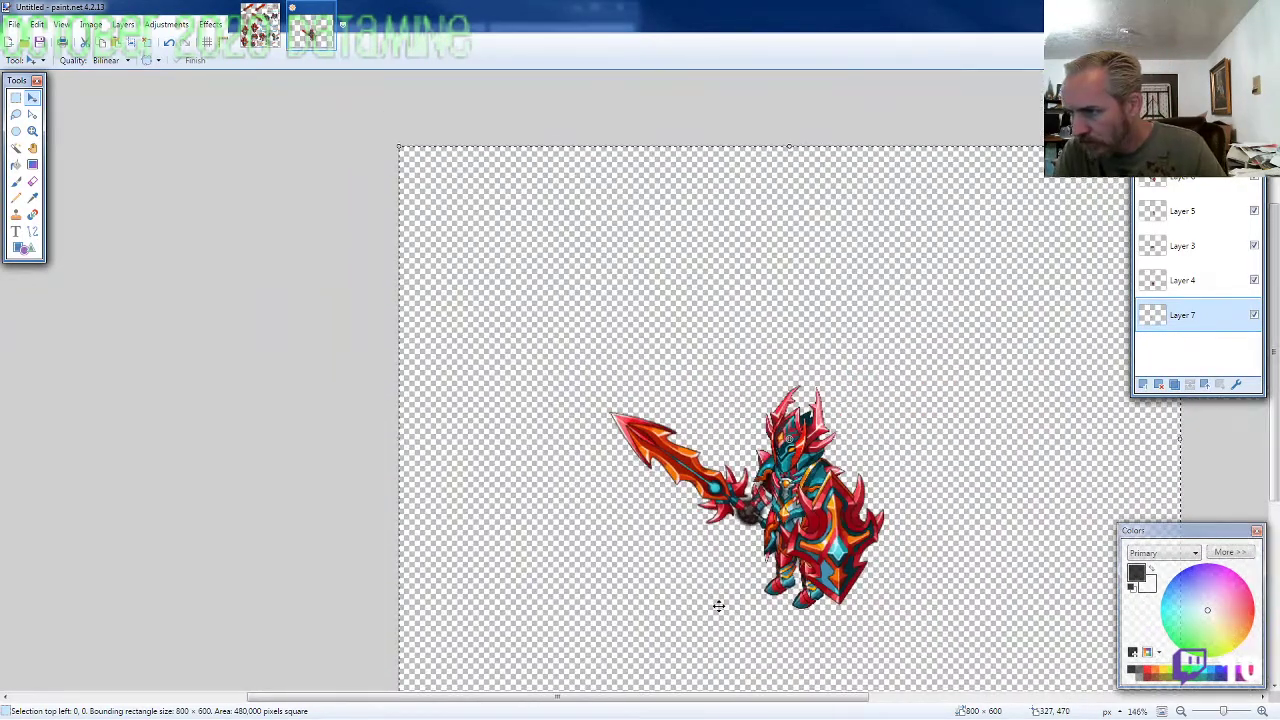
{"action": "scroll", "coordinate": [724, 603], "scroll_direction": "down", "scroll_amount": 1}
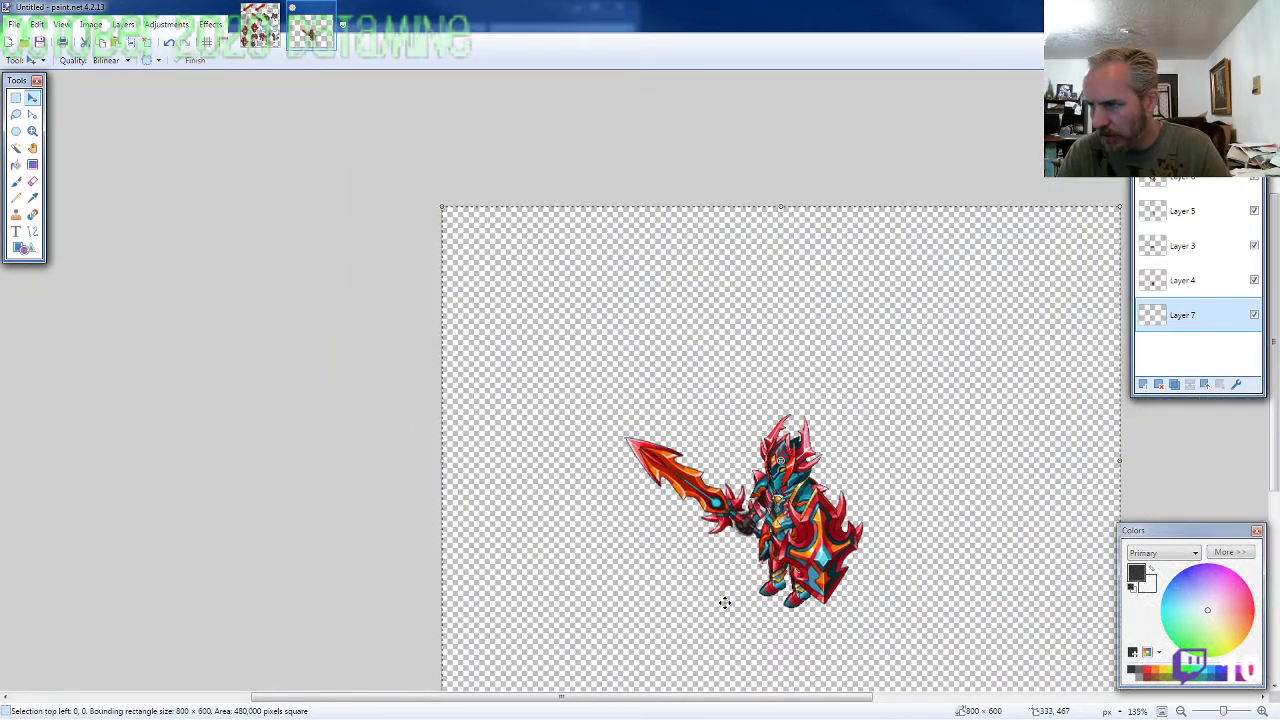
{"action": "scroll", "coordinate": [724, 603], "scroll_direction": "down", "scroll_amount": 2}
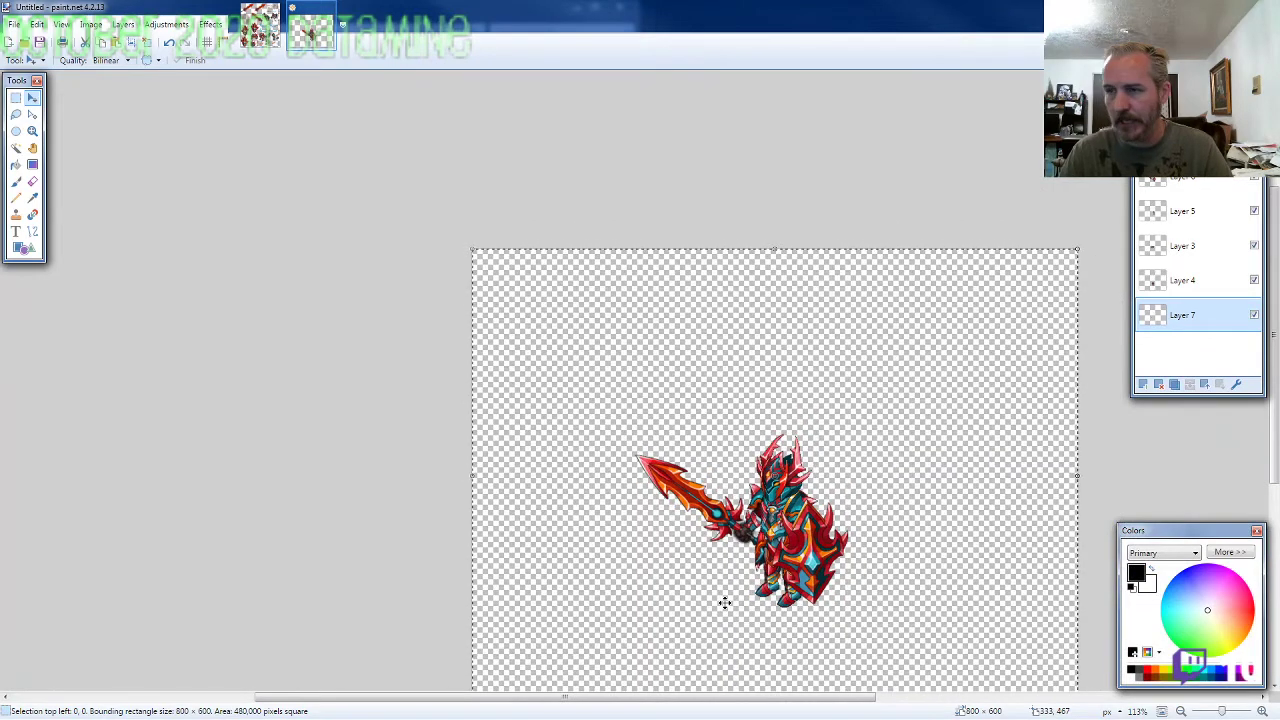
{"action": "left_click", "coordinate": [1180, 141]}
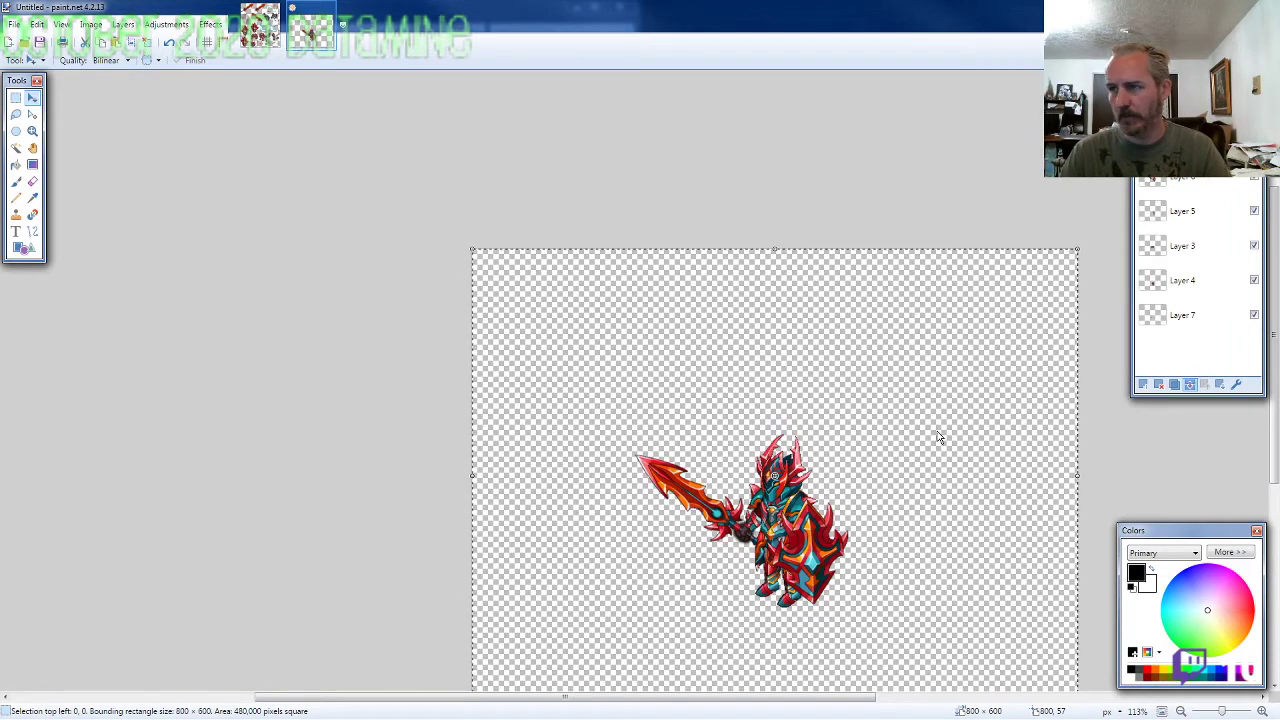
{"action": "key", "text": "ctrl+s"}
{"action": "left_click_drag", "start_coordinate": [918, 411], "coordinate": [876, 359]}
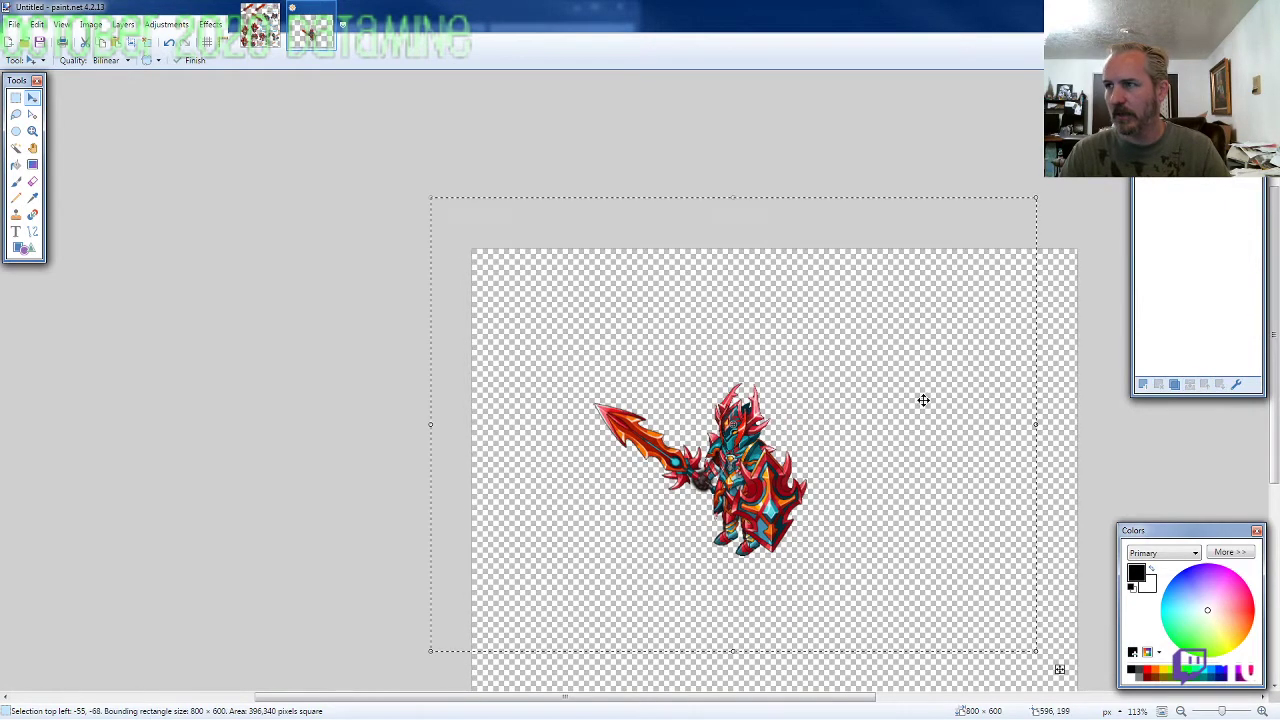
{"action": "left_click_drag", "start_coordinate": [915, 398], "coordinate": [803, 278]}
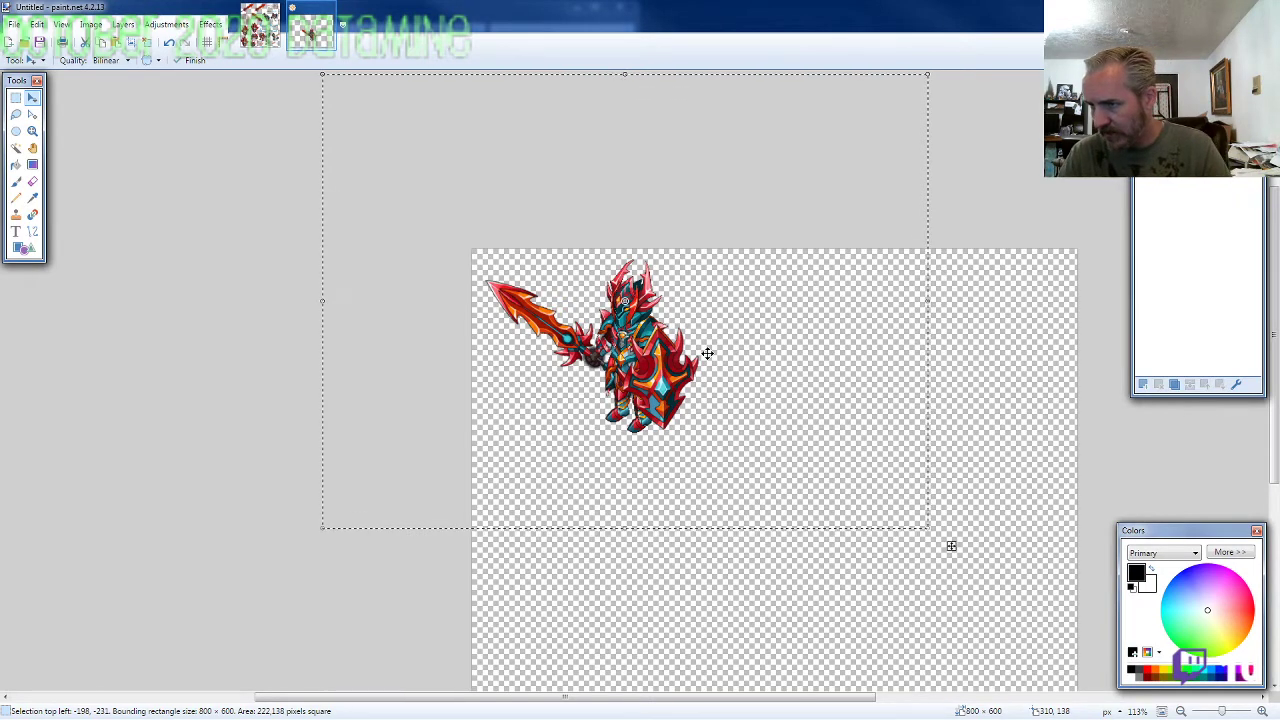
Step: Resize the canvas to 310 × 310 pixels, anchored at the top left
{"action": "key", "text": "ctrl+shift+r"}
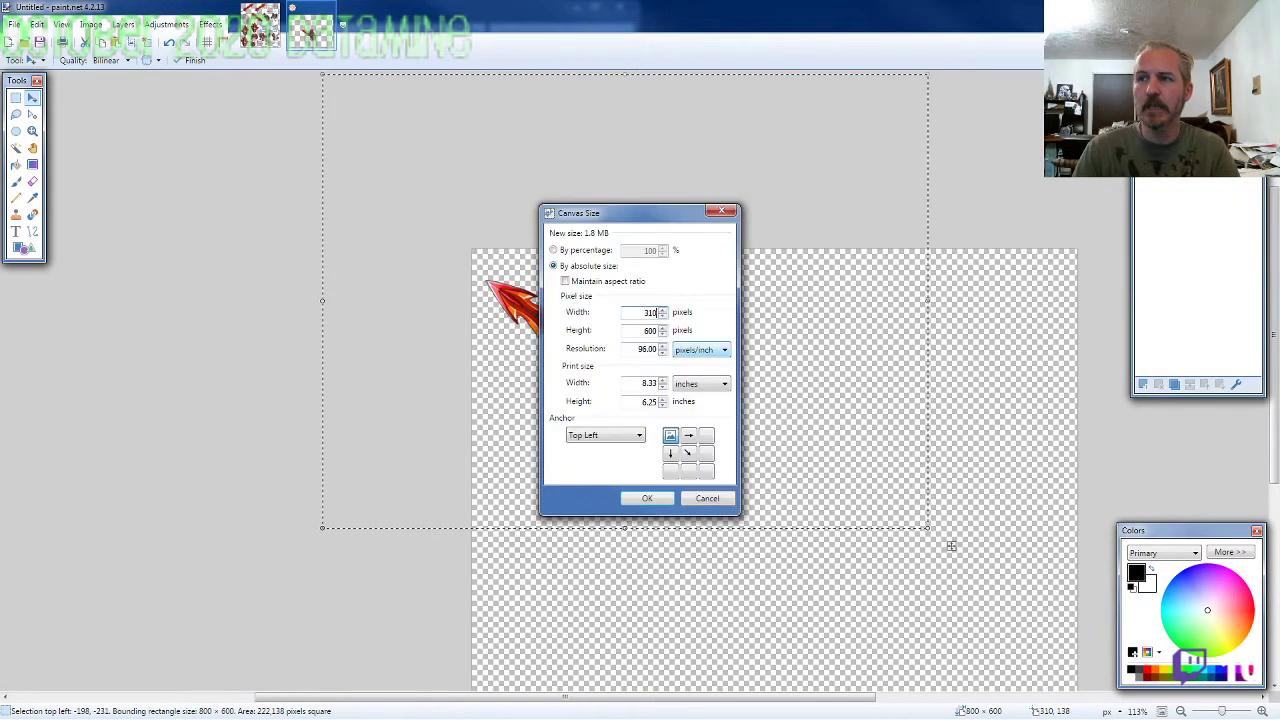
{"action": "type", "text": "0"}
{"action": "key", "text": "Return"}
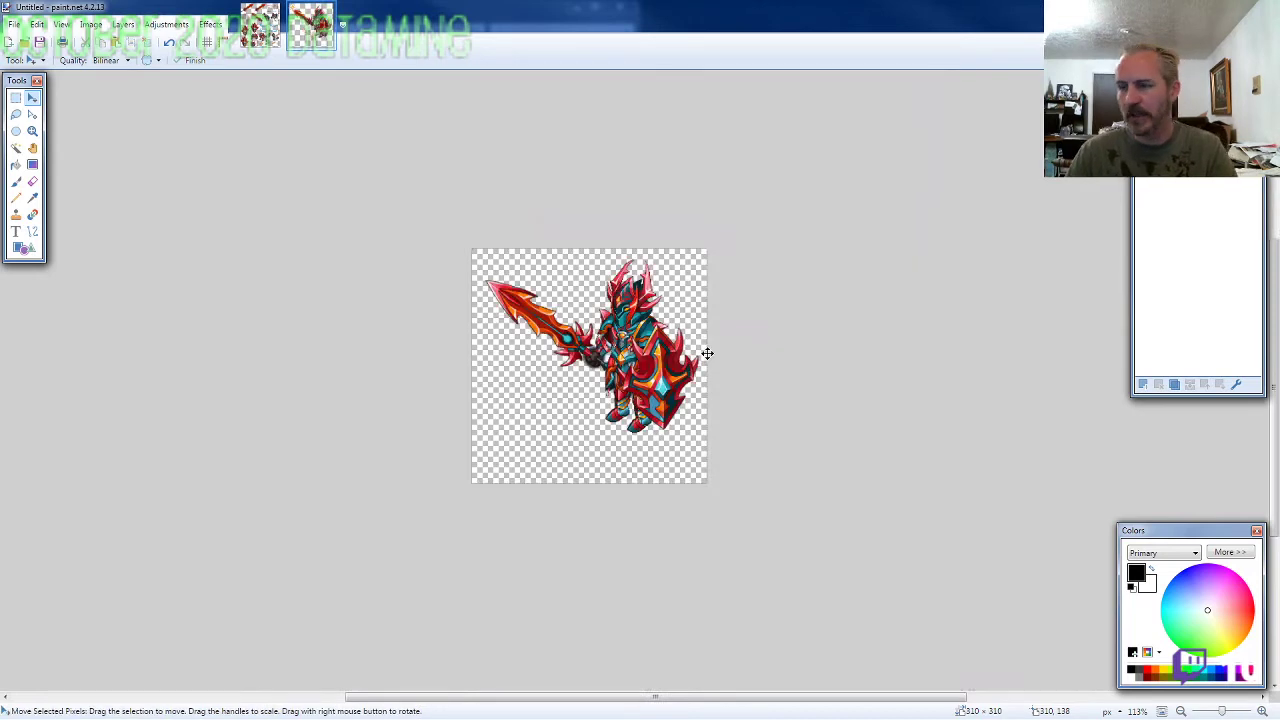
Step: Nudge the knight 21 pixels down and 2 pixels left to center it on the canvas
{"action": "key", "text": "ctrl+Down"}
{"action": "key", "text": "ctrl+Down"}
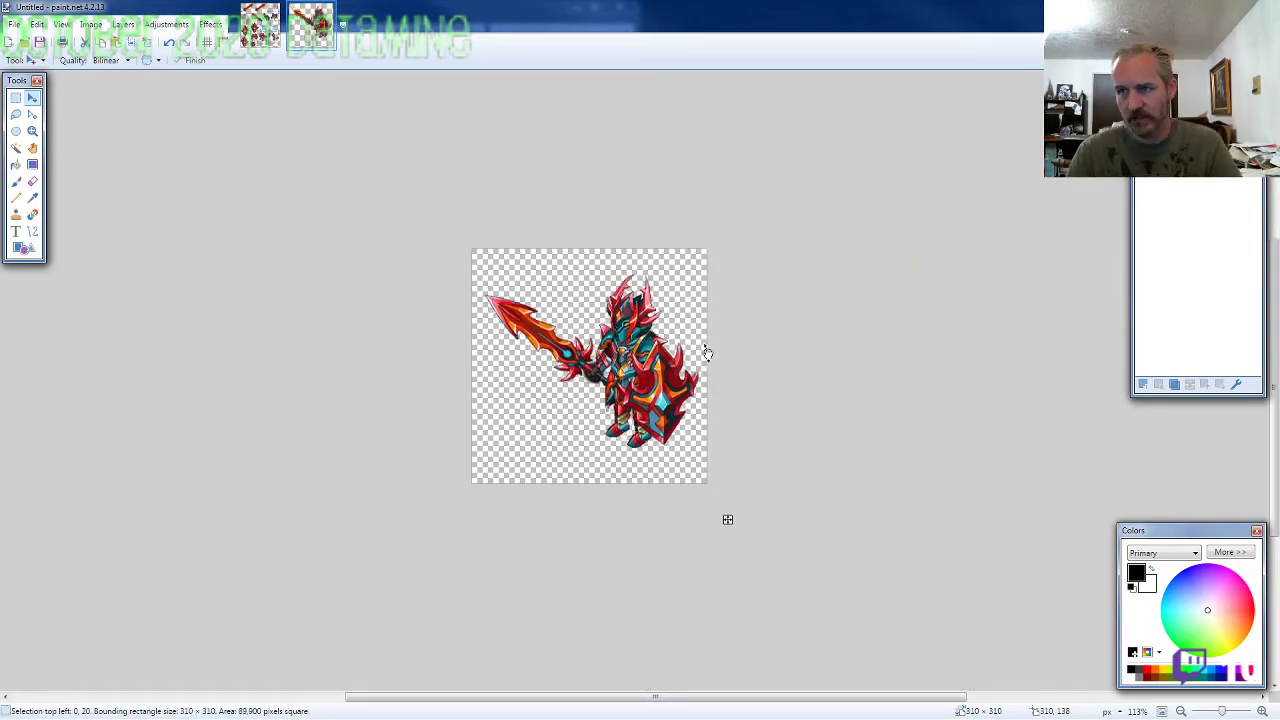
{"action": "key", "text": "Down"}
{"action": "key", "text": "Down"}
{"action": "key", "text": "Left"}
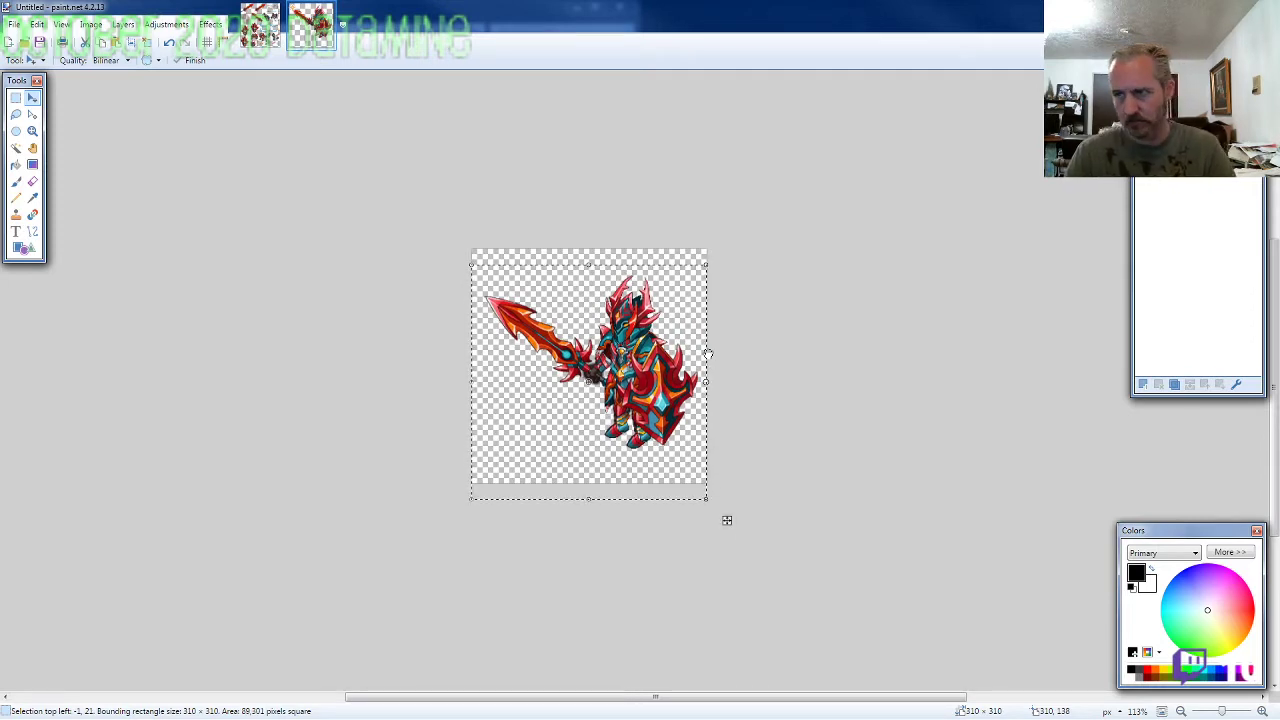
{"action": "key", "text": "Left"}
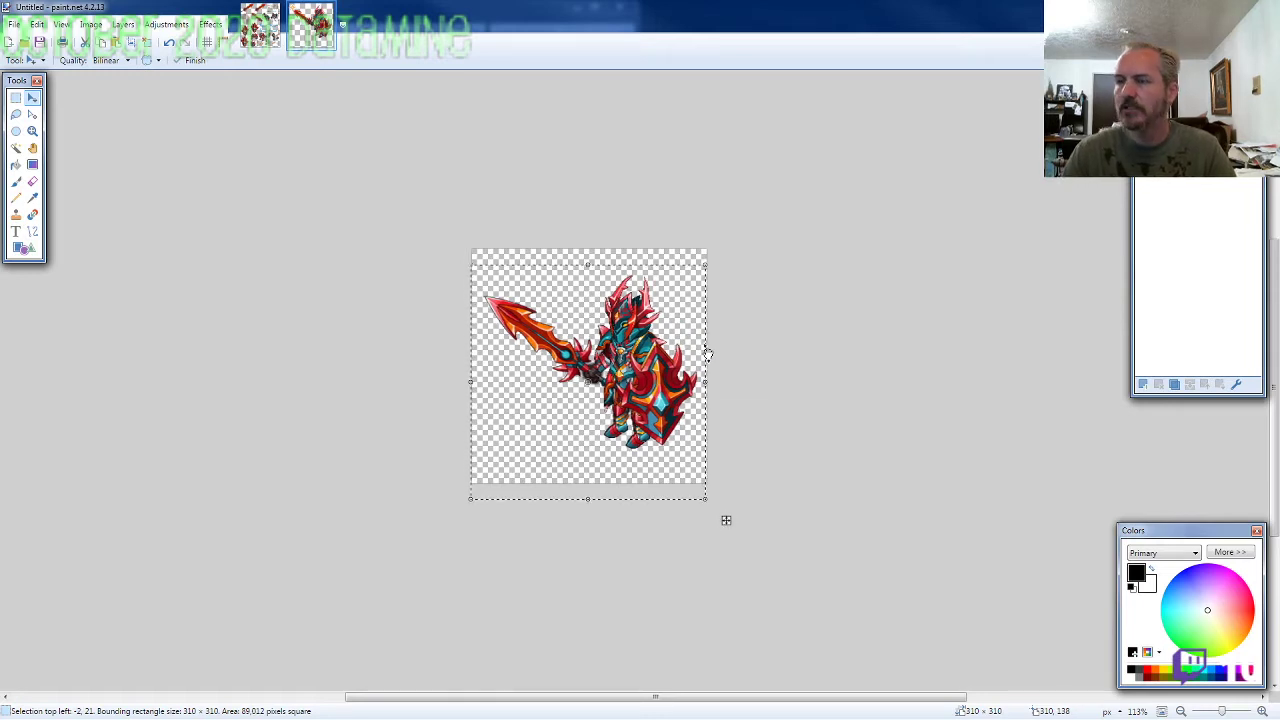
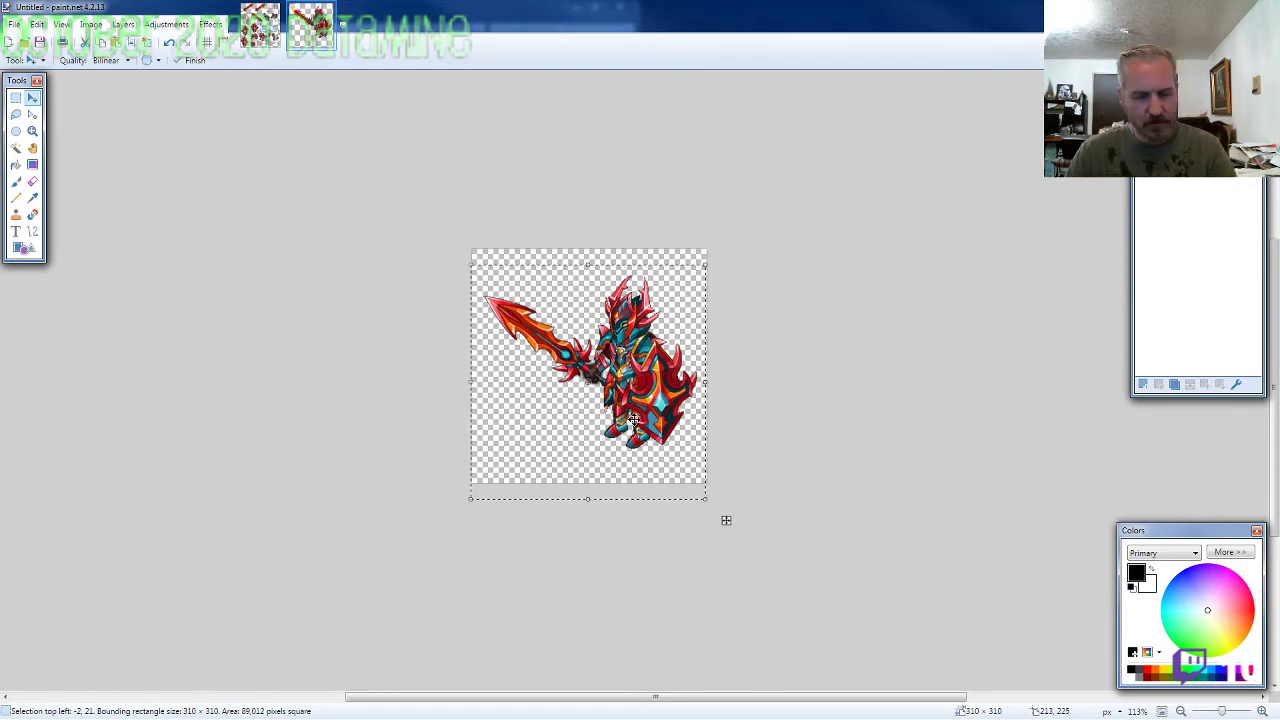
Step: Save the knight as ARMOR5-WF-M-EVO2 in the 2020-10 folder with the offered PNG settings, and close both open images
{"action": "key", "text": "ctrl+o"}
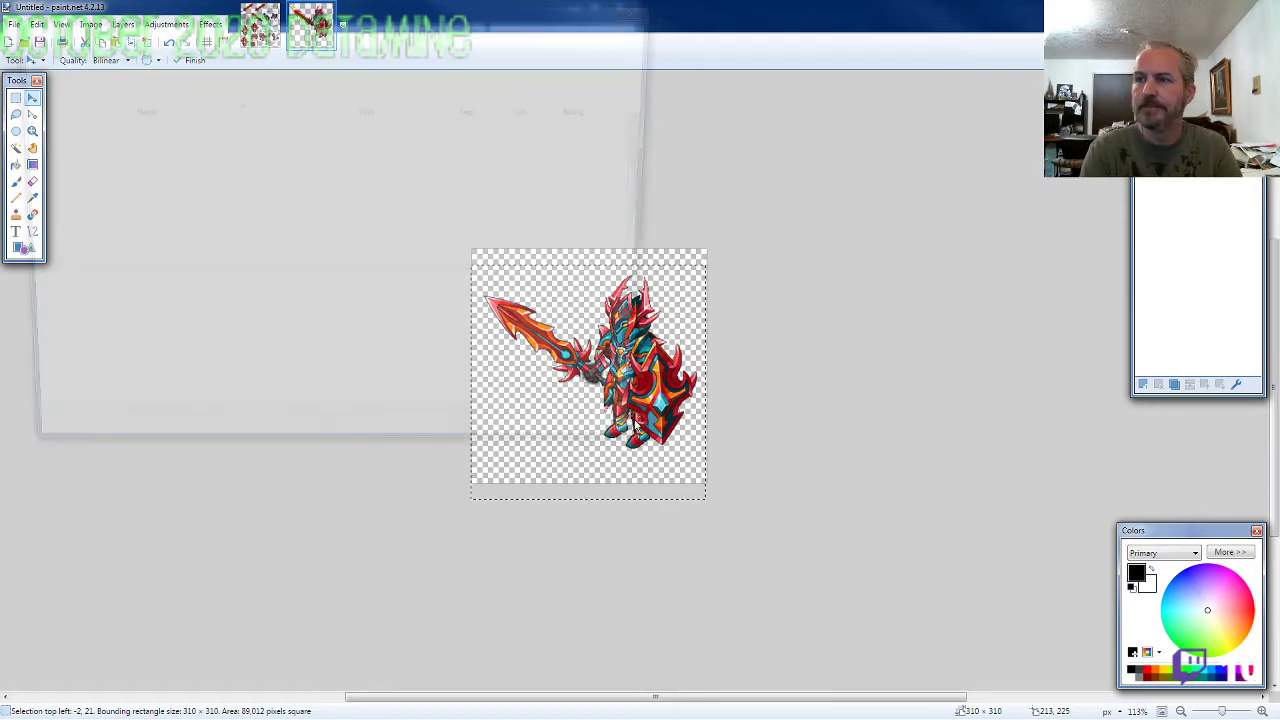
{"action": "type", "text": "ARMOR5-WF"}
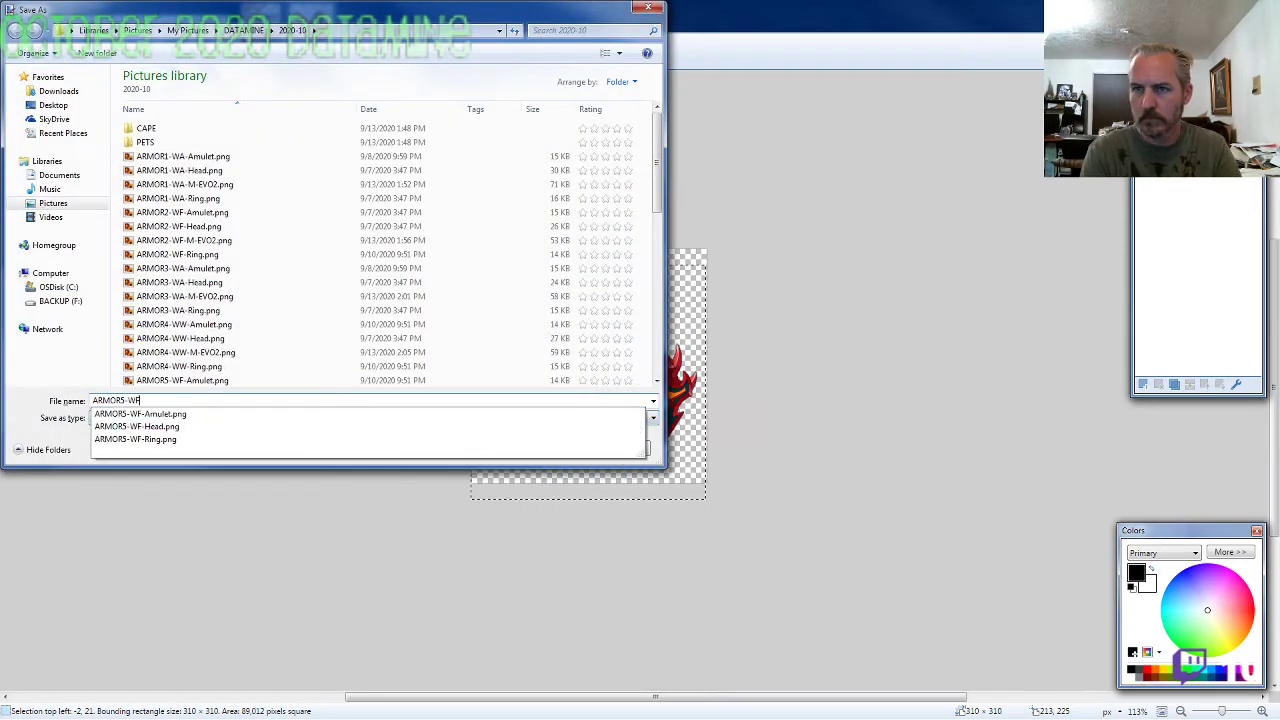
{"action": "type", "text": "-M-EVO2"}
{"action": "key", "text": "Return"}
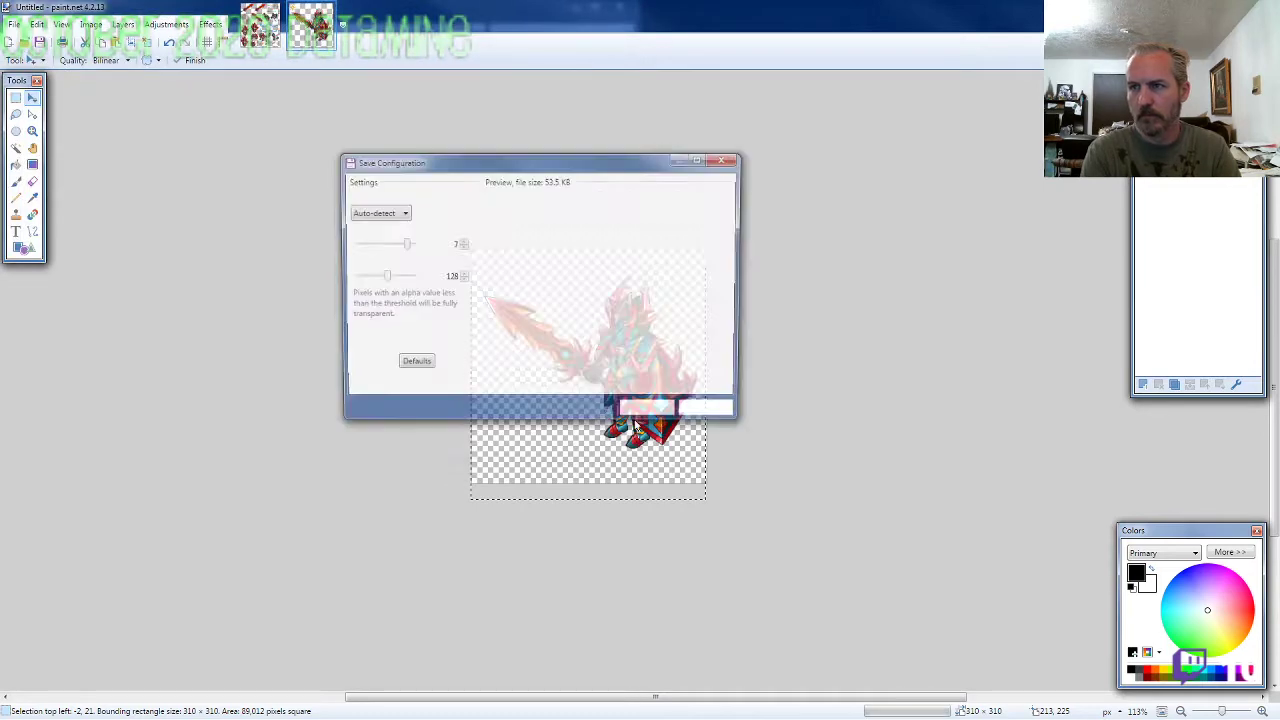
{"action": "key", "text": "Return"}
{"action": "key", "text": "ctrl+w"}
{"action": "key", "text": "ctrl+w"}
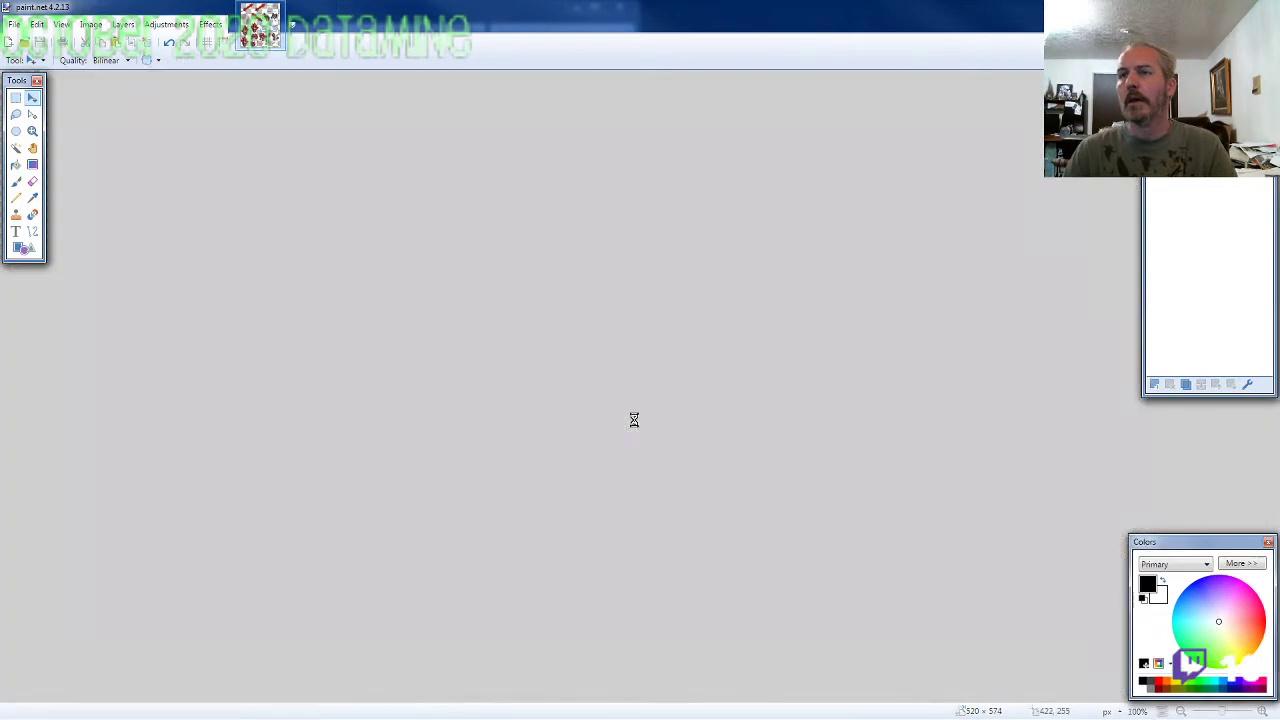
Step: In Windows Explorer's Pack 101 folder, select the M-EVO2 sheets of ARMOR6 through ARMOR10 and open them in paint.net
{"action": "key", "text": "alt+Tab"}
{"action": "scroll", "coordinate": [285, 470], "scroll_direction": "down", "scroll_amount": 15}
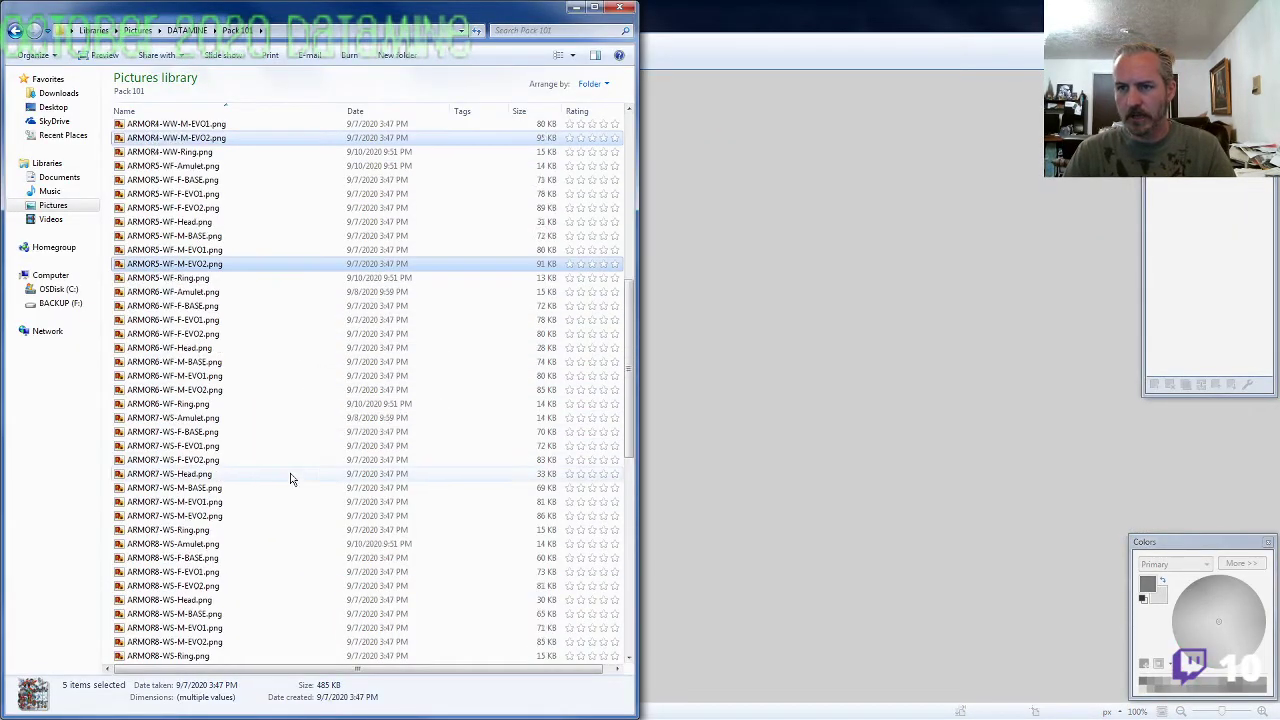
{"action": "scroll", "coordinate": [228, 276], "scroll_direction": "up", "scroll_amount": 5}
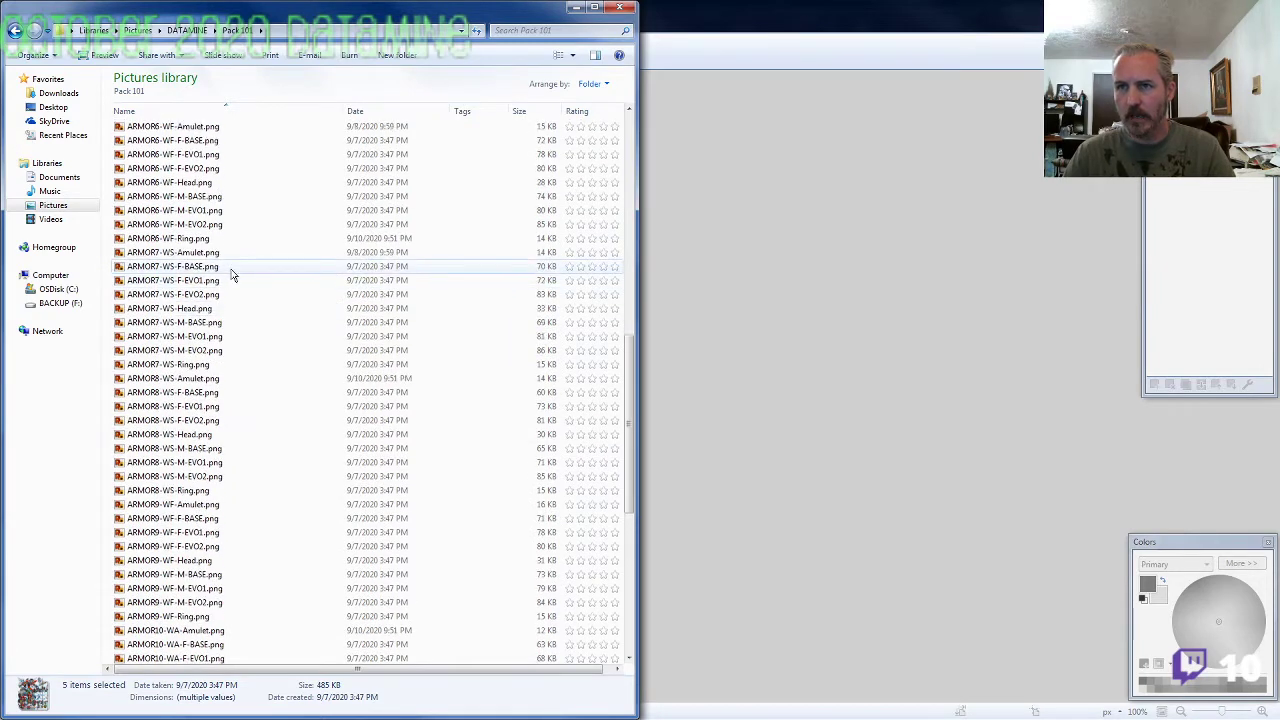
{"action": "left_click", "coordinate": [224, 270]}
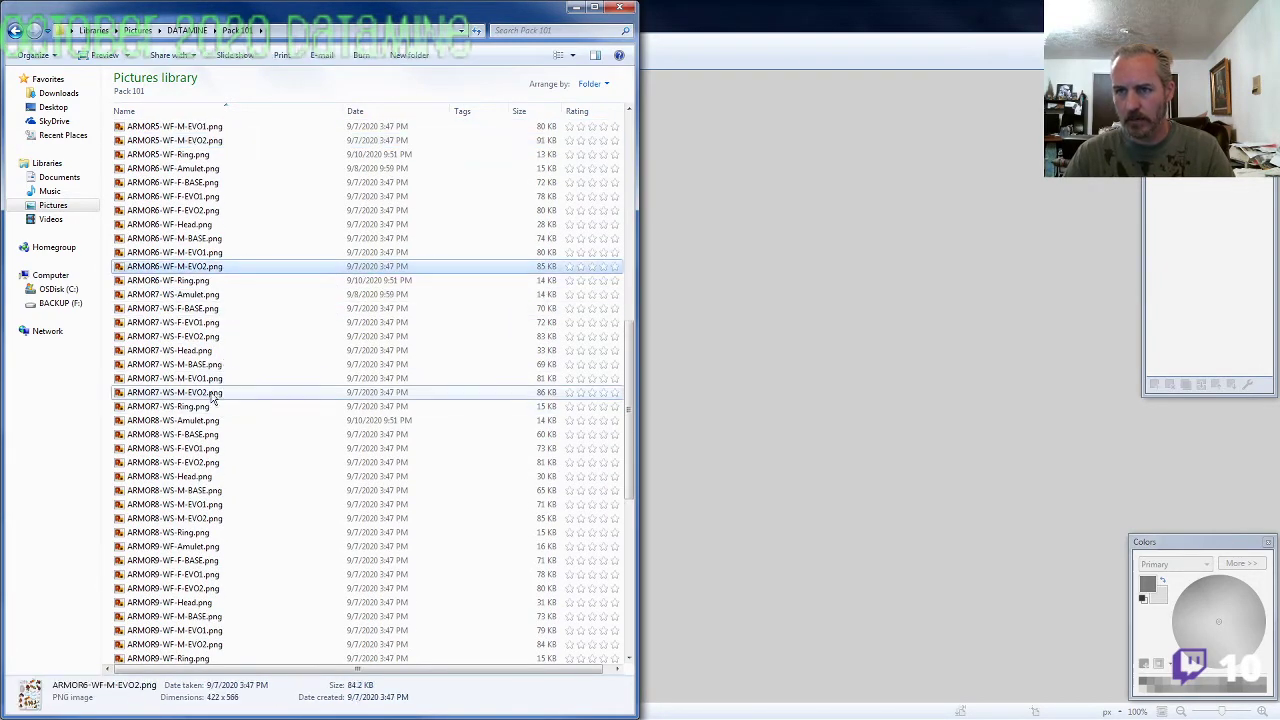
{"action": "left_click", "coordinate": [208, 392], "text": "ctrl"}
{"action": "left_click", "coordinate": [217, 520], "text": "ctrl"}
{"action": "left_click", "coordinate": [205, 644], "text": "ctrl"}
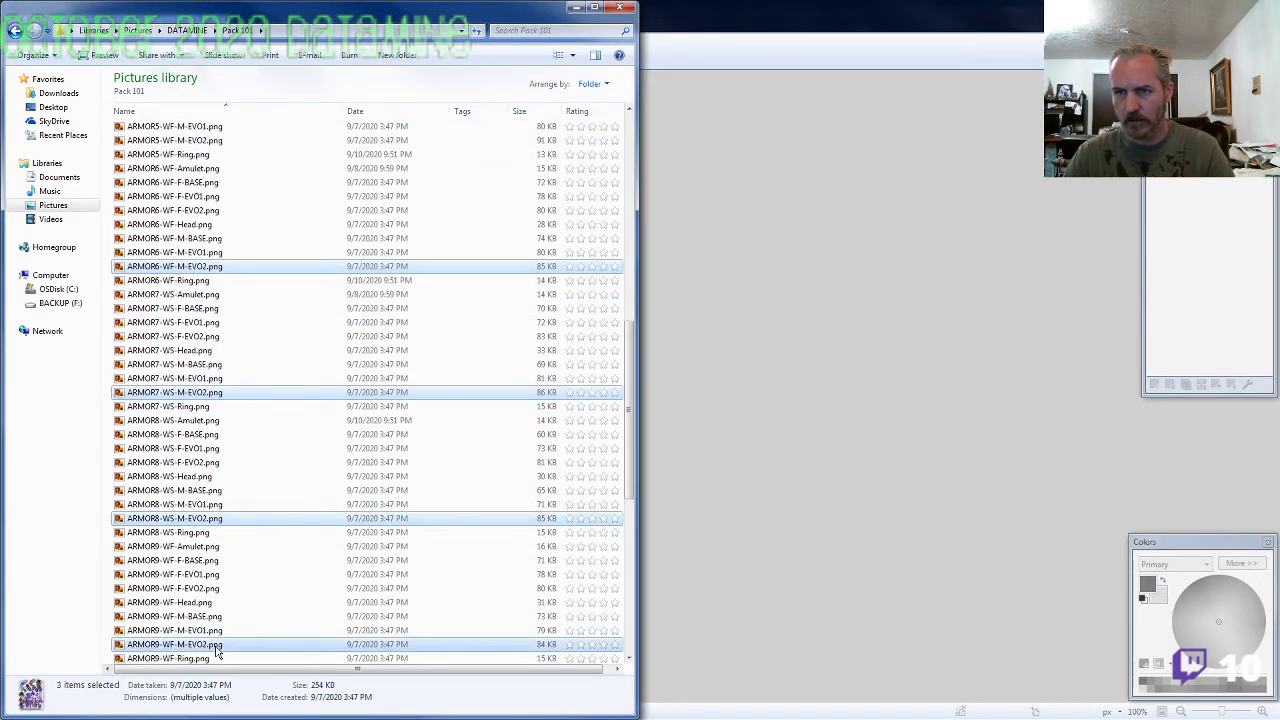
{"action": "scroll", "coordinate": [267, 595], "scroll_direction": "down", "scroll_amount": 7}
{"action": "left_click", "coordinate": [212, 474], "text": "ctrl"}
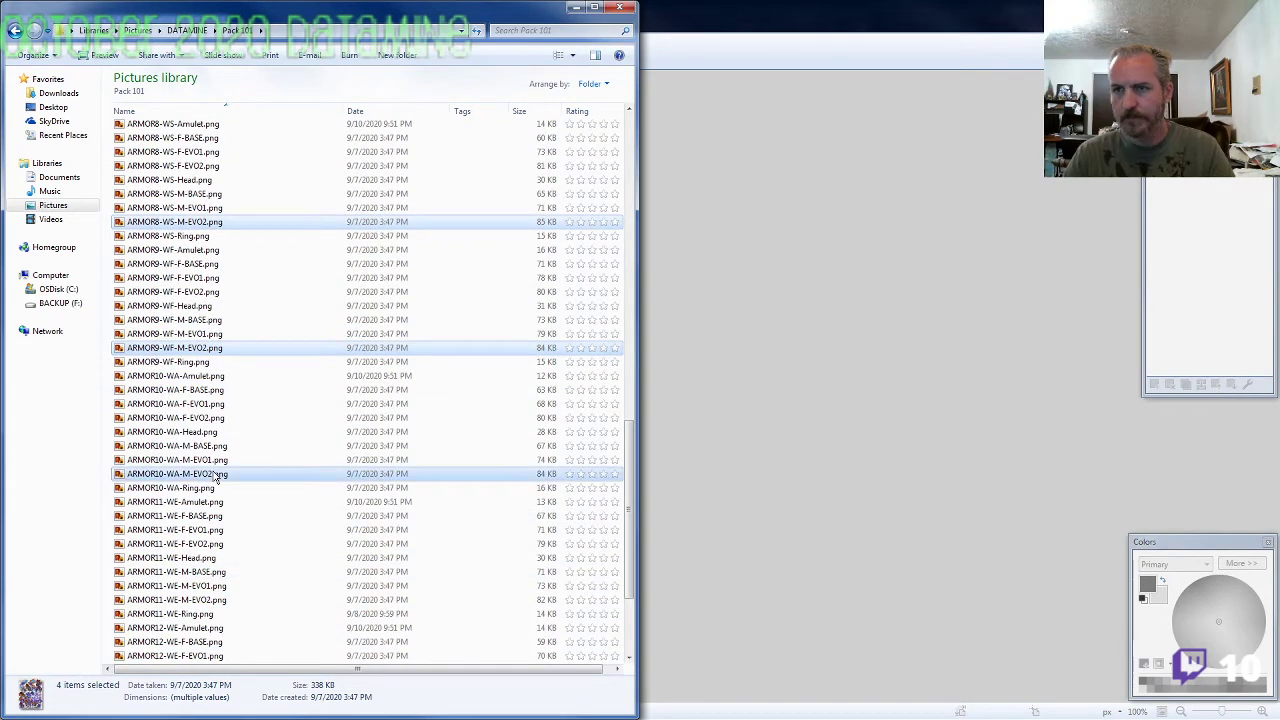
{"action": "right_click", "coordinate": [214, 474]}
{"action": "left_click", "coordinate": [258, 69]}
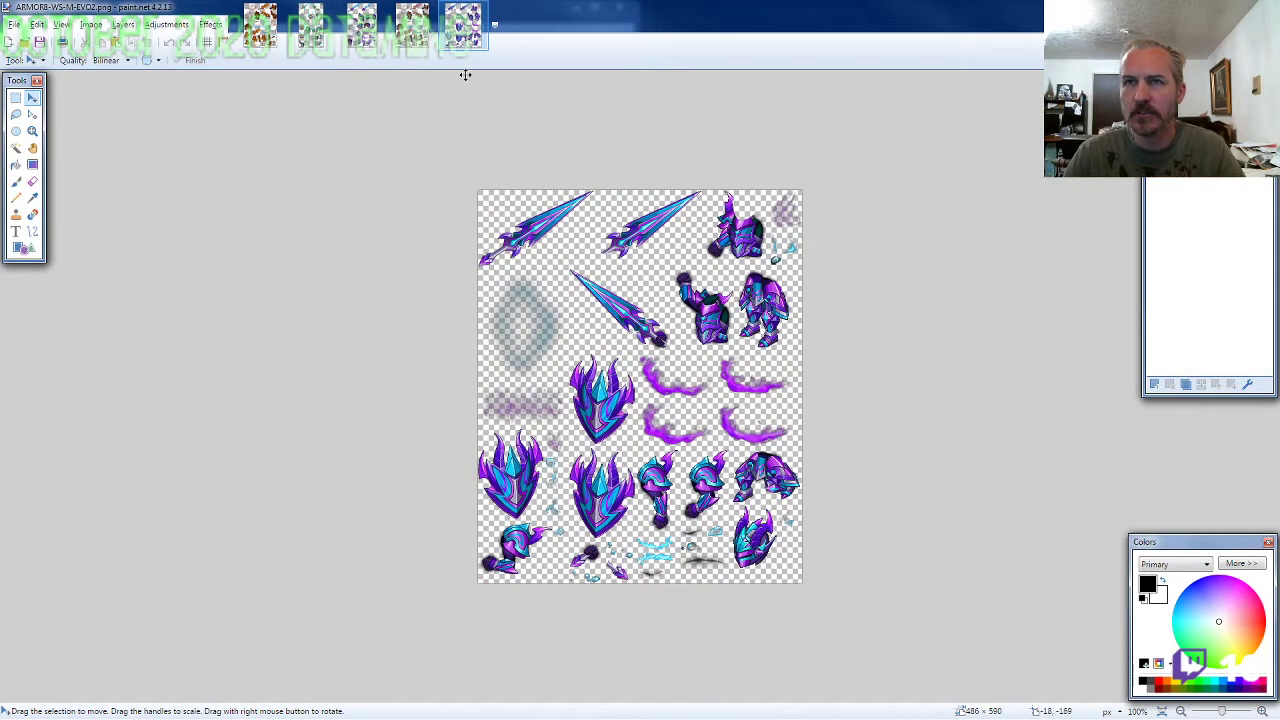
Step: Reorder the open images so the ARMOR7 and ARMOR6 sheets come last, and display ARMOR6-WF-M-EVO2.png
{"action": "left_click", "coordinate": [269, 40]}
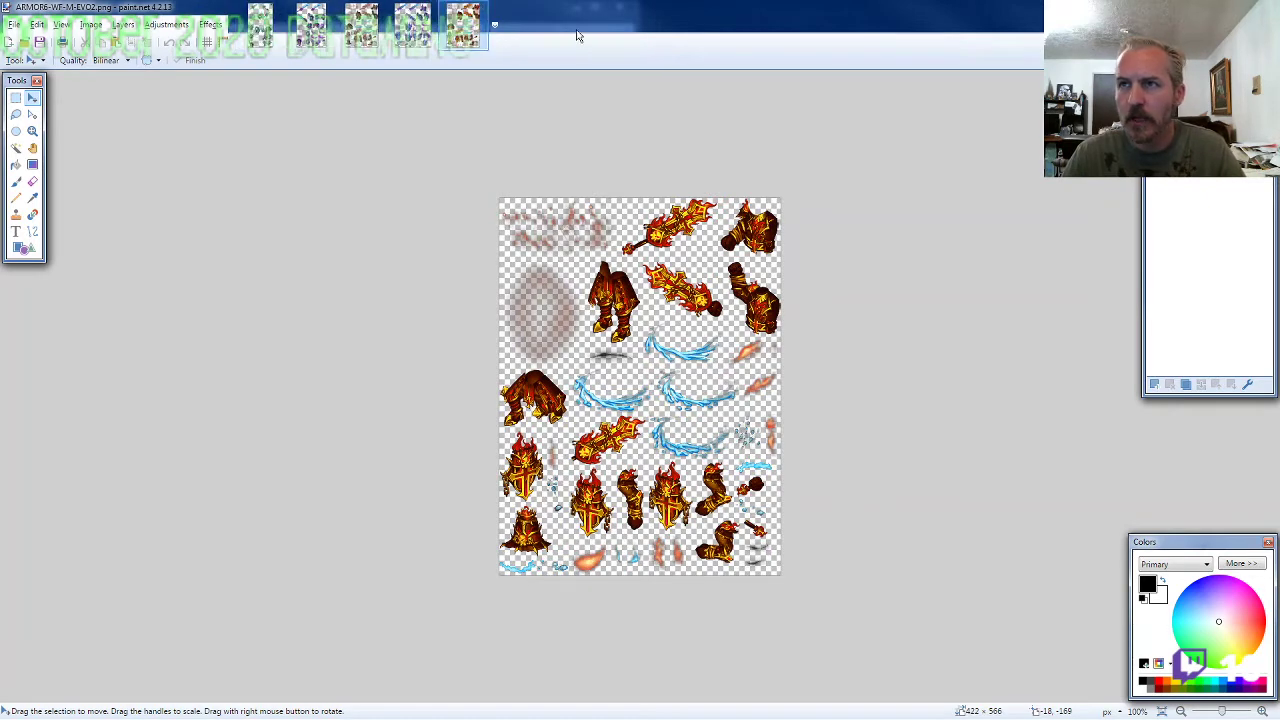
{"action": "left_click", "coordinate": [306, 35]}
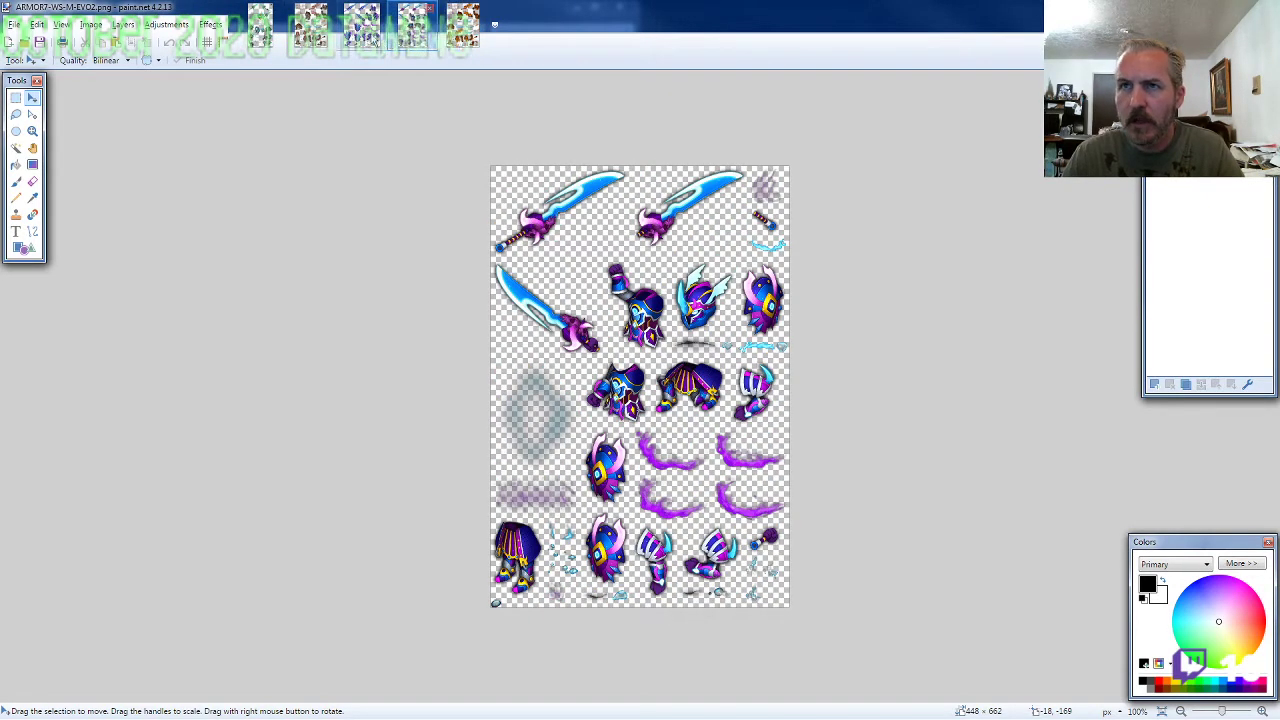
{"action": "left_click", "coordinate": [373, 40]}
{"action": "left_click", "coordinate": [324, 40]}
{"action": "left_click", "coordinate": [463, 28]}
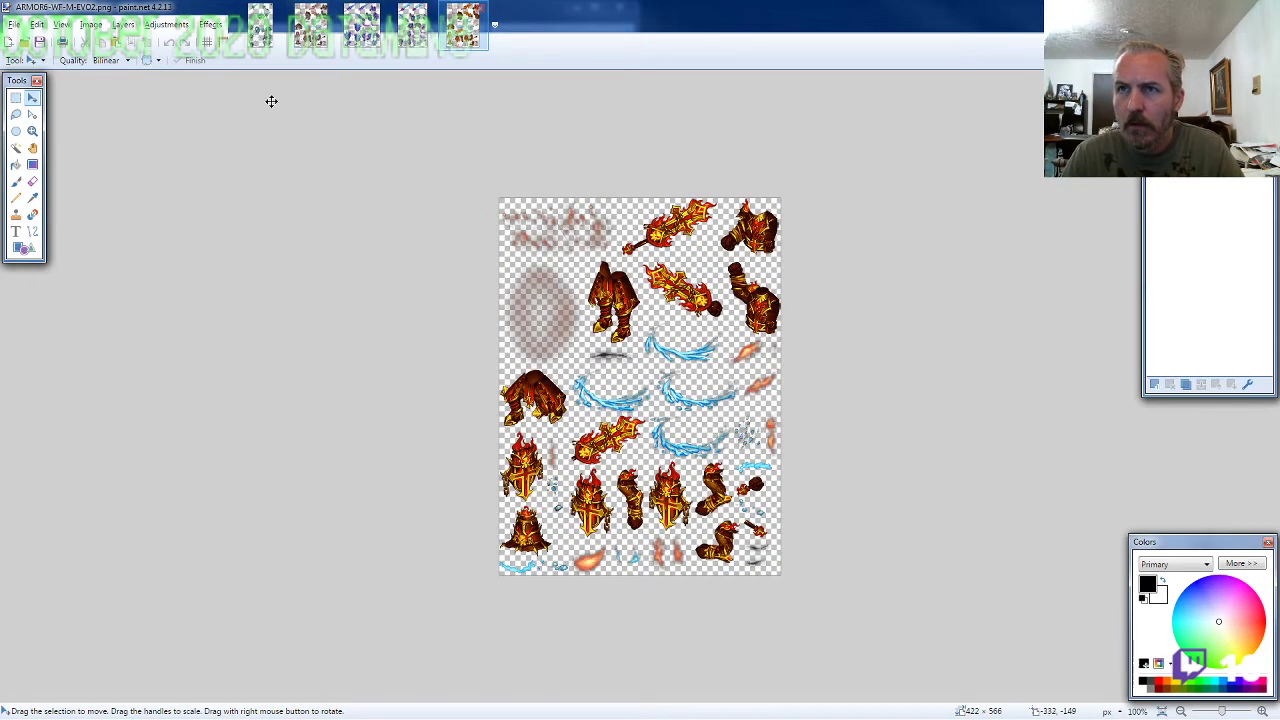
Step: Copy the crowned helmet from the ARMOR6 sheet into a new 800 × 600 image, with its selection's top-left corner at 400, 207
{"action": "left_click", "coordinate": [16, 116]}
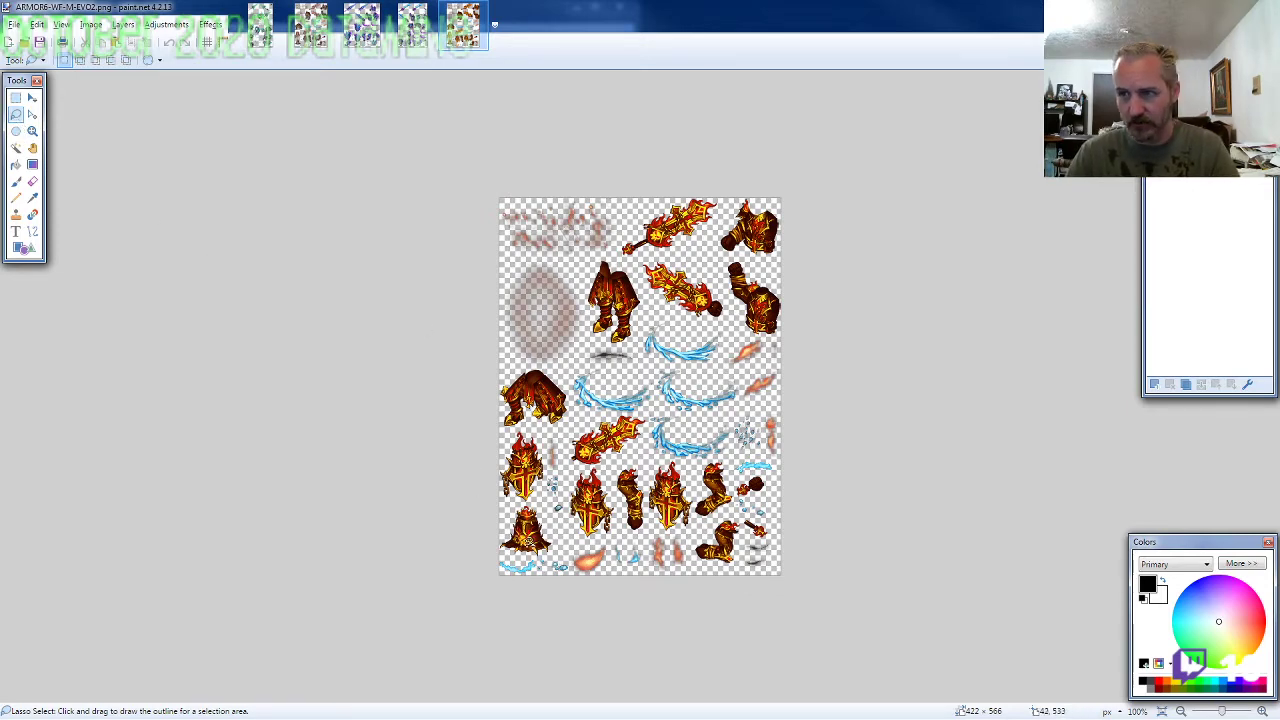
{"action": "scroll", "coordinate": [535, 555], "scroll_direction": "up", "scroll_amount": 5}
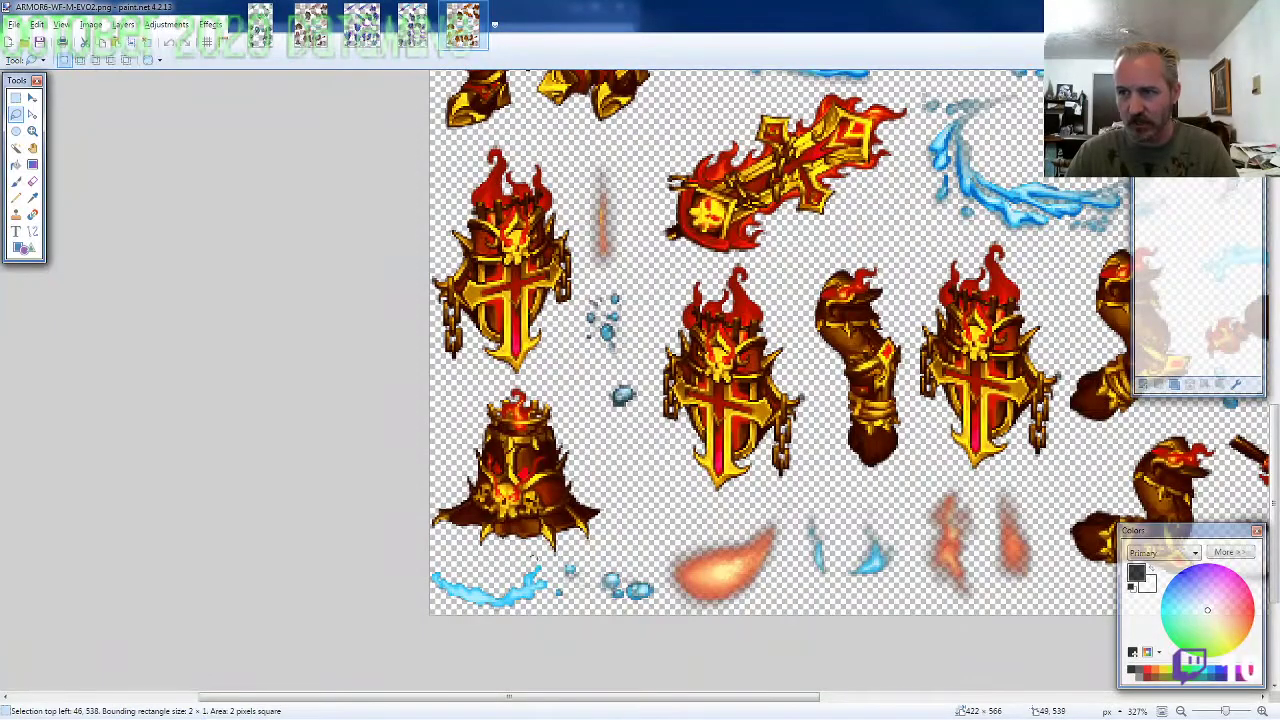
{"action": "mouse_move", "coordinate": [542, 551]}
{"action": "left_mouse_down"}
{"action": "mouse_move", "coordinate": [612, 525]}
{"action": "mouse_move", "coordinate": [598, 455]}
{"action": "mouse_move", "coordinate": [560, 400]}
{"action": "mouse_move", "coordinate": [528, 383]}
{"action": "mouse_move", "coordinate": [468, 405]}
{"action": "mouse_move", "coordinate": [432, 515]}
{"action": "mouse_move", "coordinate": [490, 556]}
{"action": "mouse_move", "coordinate": [520, 556]}
{"action": "left_mouse_up"}
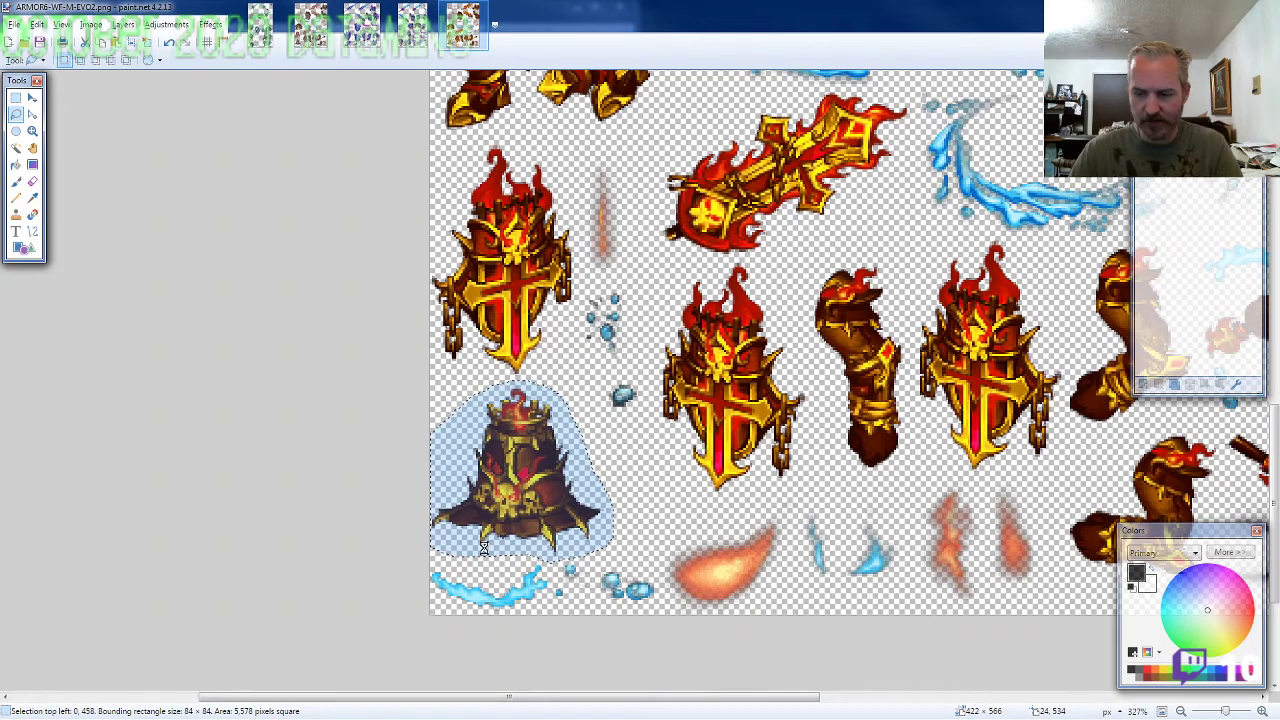
{"action": "key", "text": "ctrl+n"}
{"action": "key", "text": "Return"}
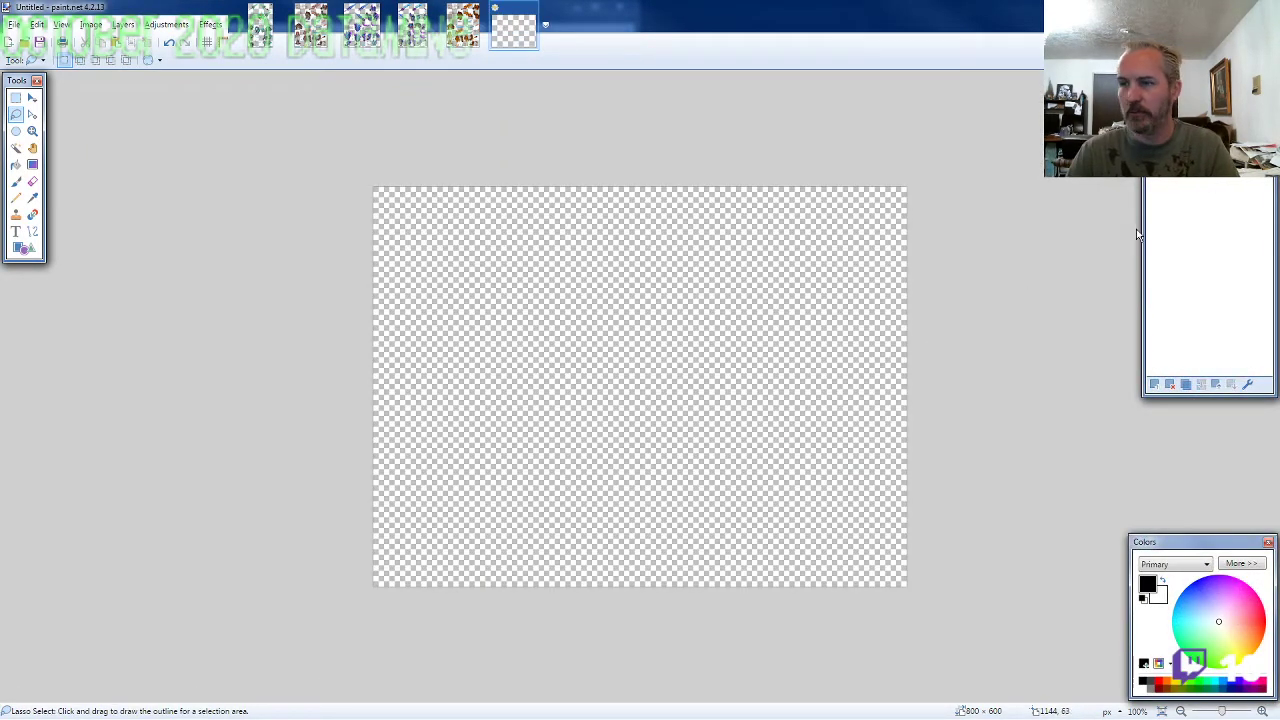
{"action": "key", "text": "ctrl+v"}
{"action": "left_click_drag", "start_coordinate": [454, 563], "coordinate": [716, 401]}
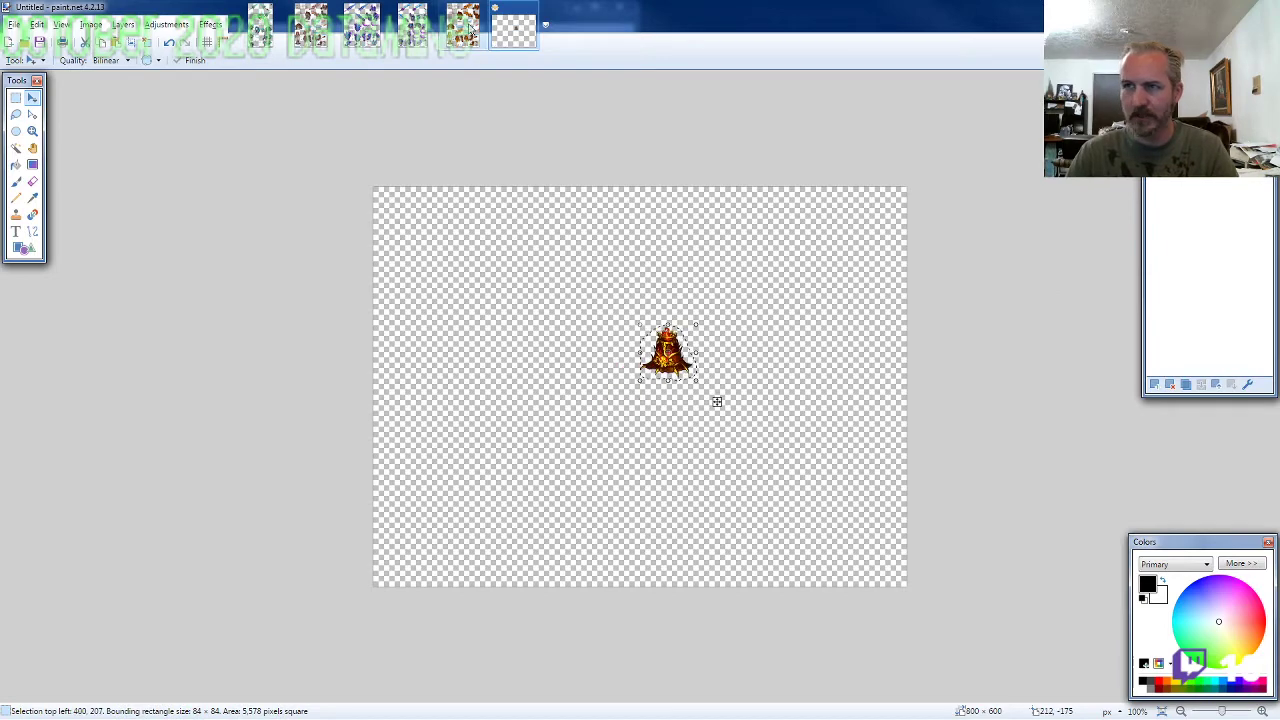
Step: Back on the ARMOR6 sheet, lasso the torso with the lowered arm in the upper-right corner of the sheet
{"action": "left_click", "coordinate": [469, 31]}
{"action": "left_click", "coordinate": [16, 114]}
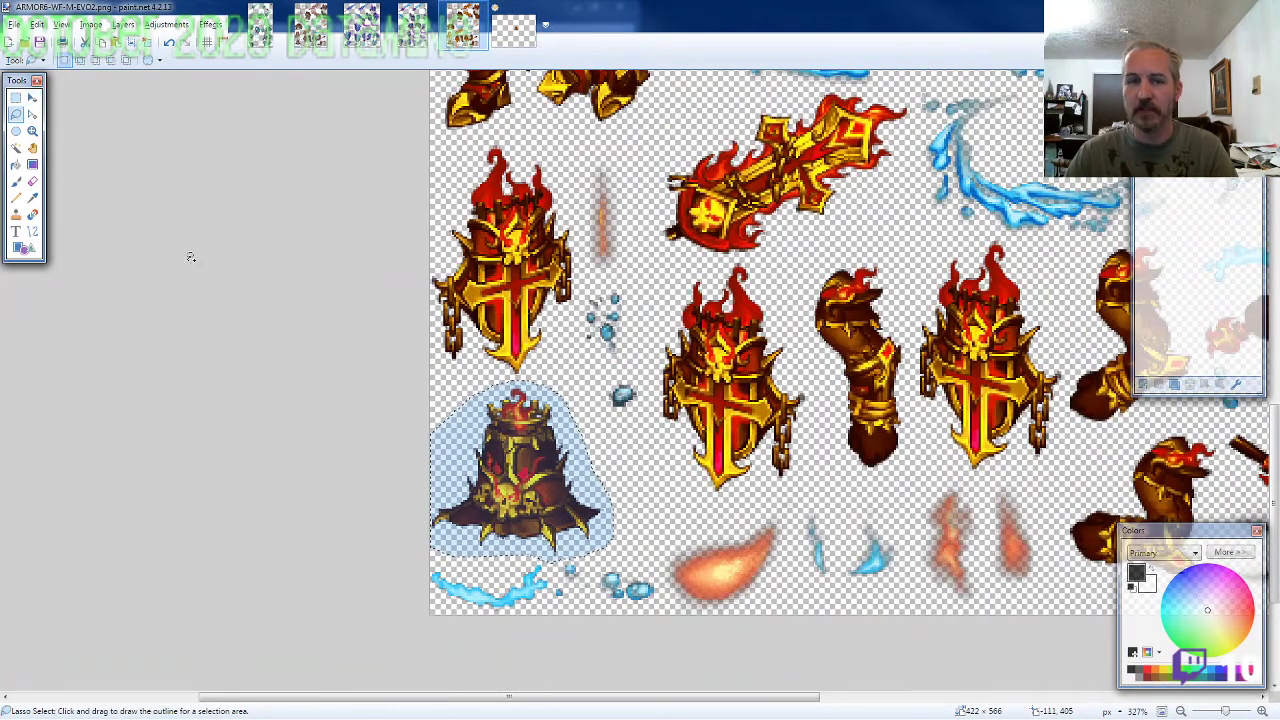
{"action": "scroll", "coordinate": [190, 257], "scroll_direction": "down", "scroll_amount": 5}
{"action": "scroll", "coordinate": [607, 394], "scroll_direction": "up", "scroll_amount": 2}
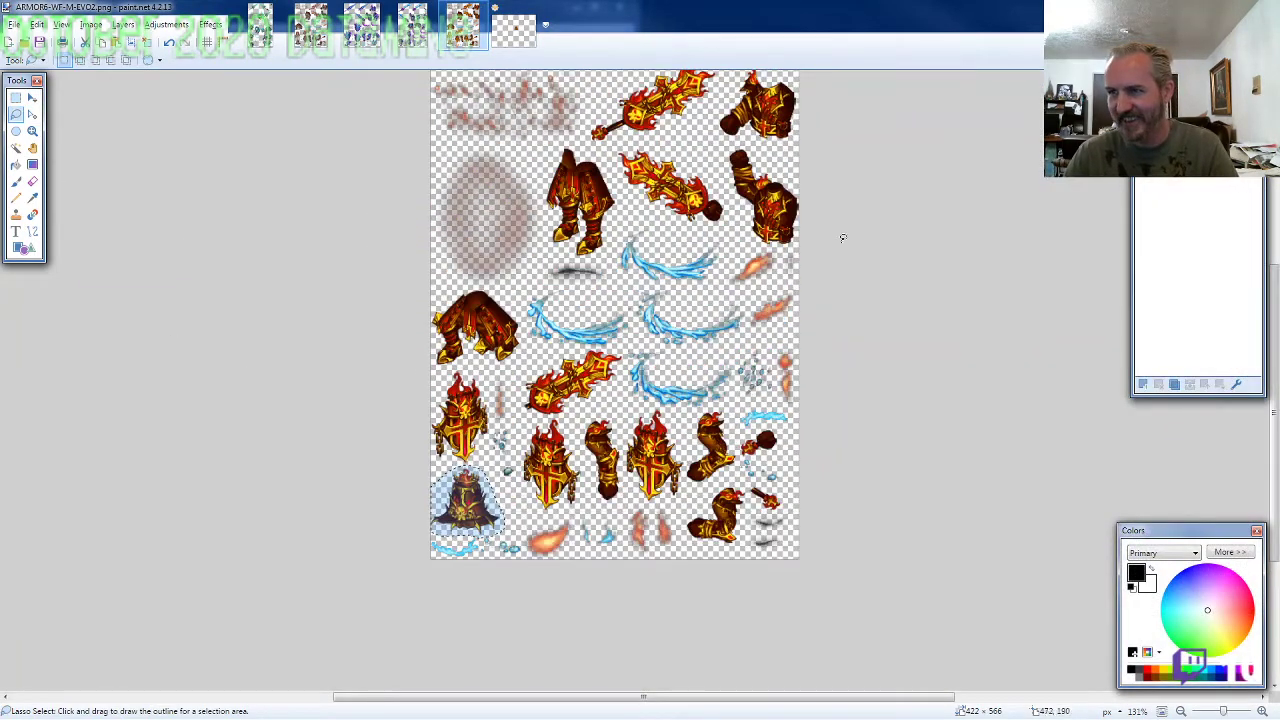
{"action": "scroll", "coordinate": [843, 238], "scroll_direction": "up", "scroll_amount": 4}
{"action": "mouse_move", "coordinate": [825, 272]}
{"action": "left_mouse_down"}
{"action": "mouse_move", "coordinate": [745, 235]}
{"action": "mouse_move", "coordinate": [690, 237]}
{"action": "mouse_move", "coordinate": [630, 322]}
{"action": "mouse_move", "coordinate": [636, 380]}
{"action": "left_mouse_up"}
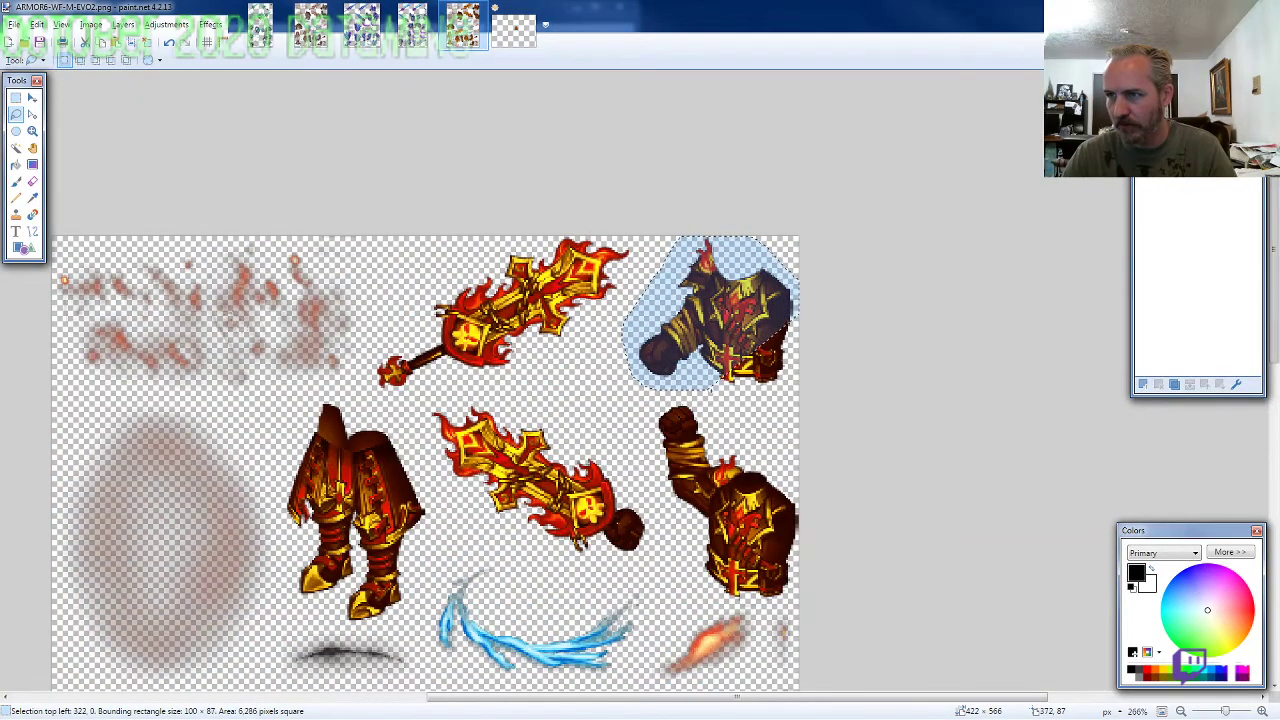
Step: Paste the torso on its own layer below the helmet and align it under the collar, with its selection's top-left corner at 375, 257
{"action": "left_click", "coordinate": [515, 37]}
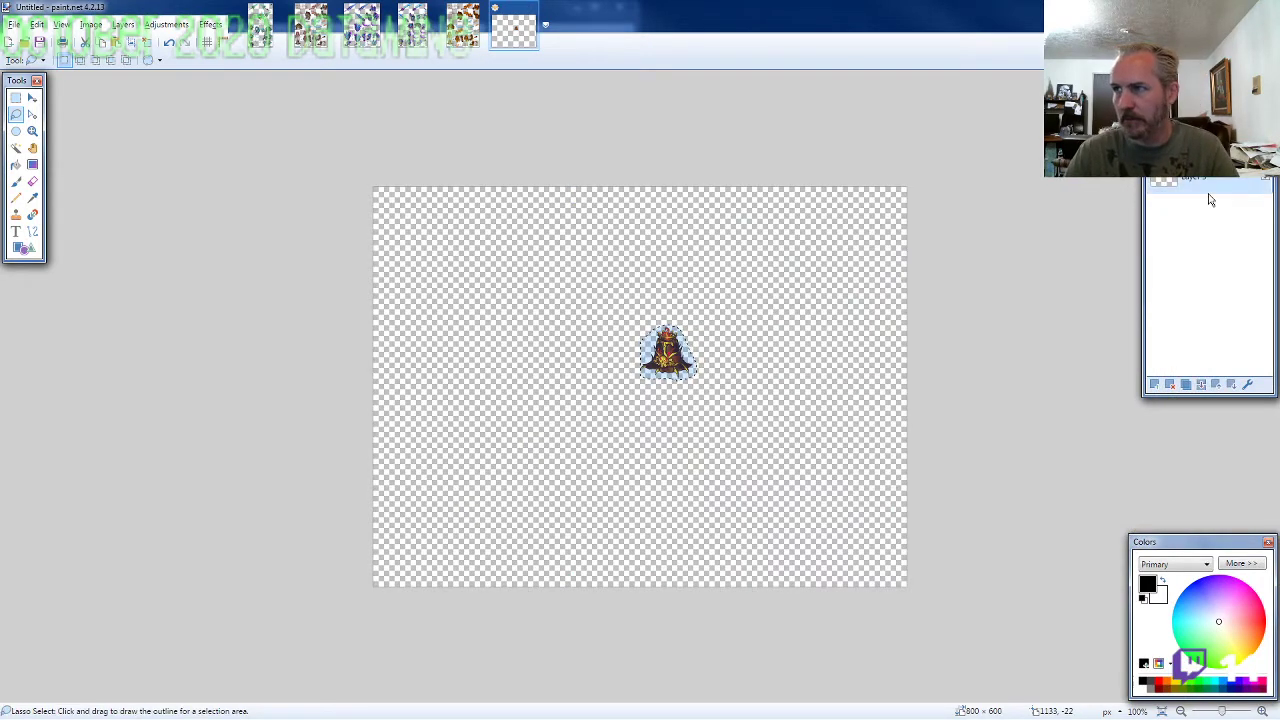
{"action": "scroll", "coordinate": [660, 354], "scroll_direction": "up", "scroll_amount": 10}
{"action": "key", "text": "ctrl+v"}
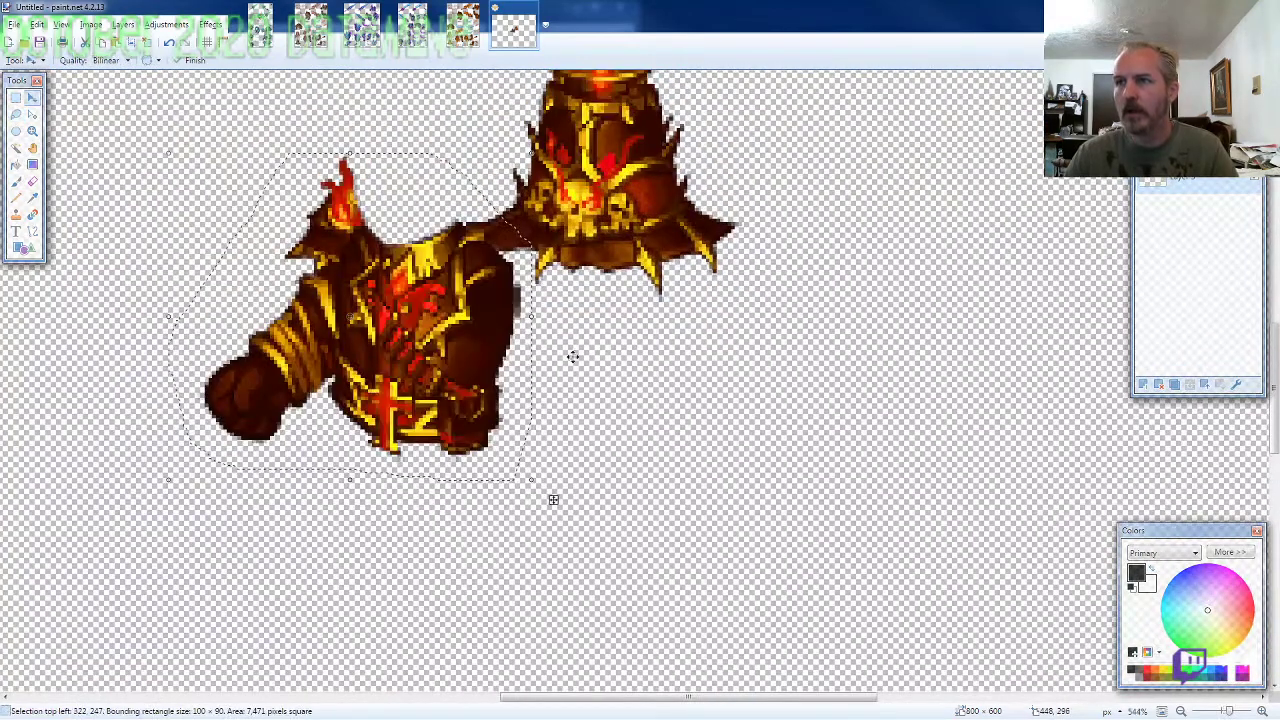
{"action": "left_click_drag", "start_coordinate": [477, 328], "coordinate": [646, 336]}
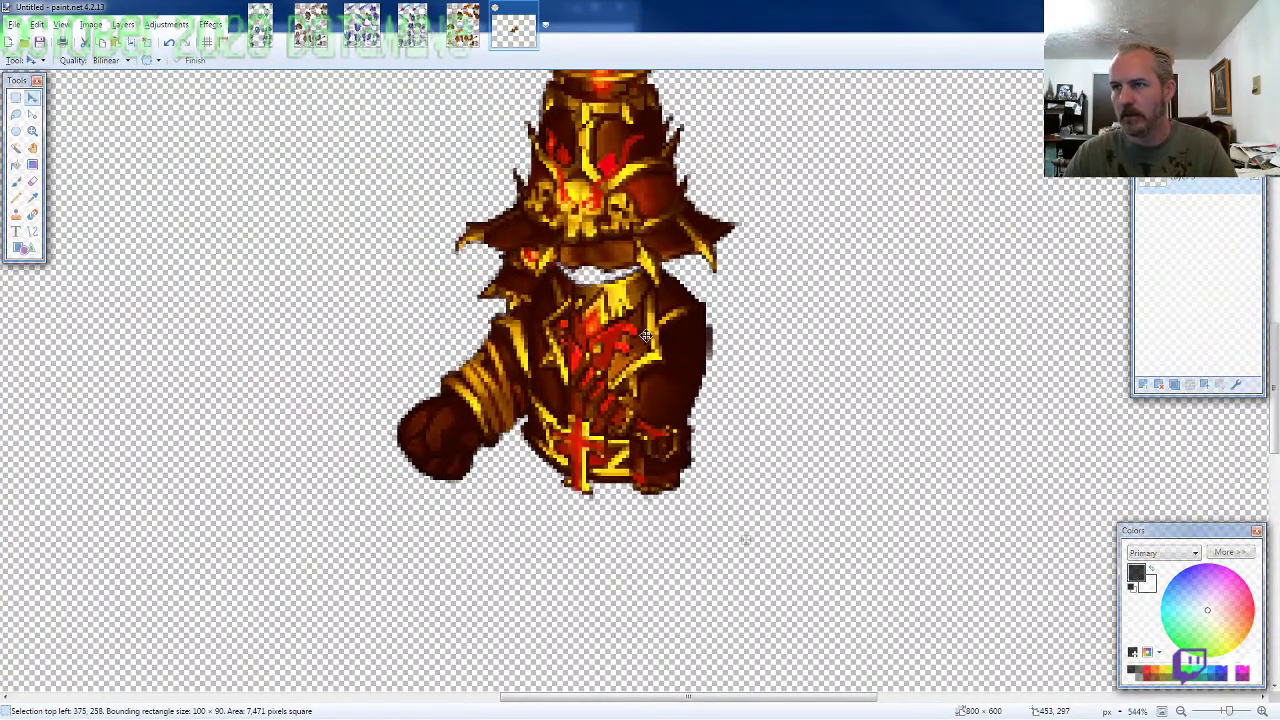
{"action": "scroll", "coordinate": [646, 336], "scroll_direction": "down", "scroll_amount": 3}
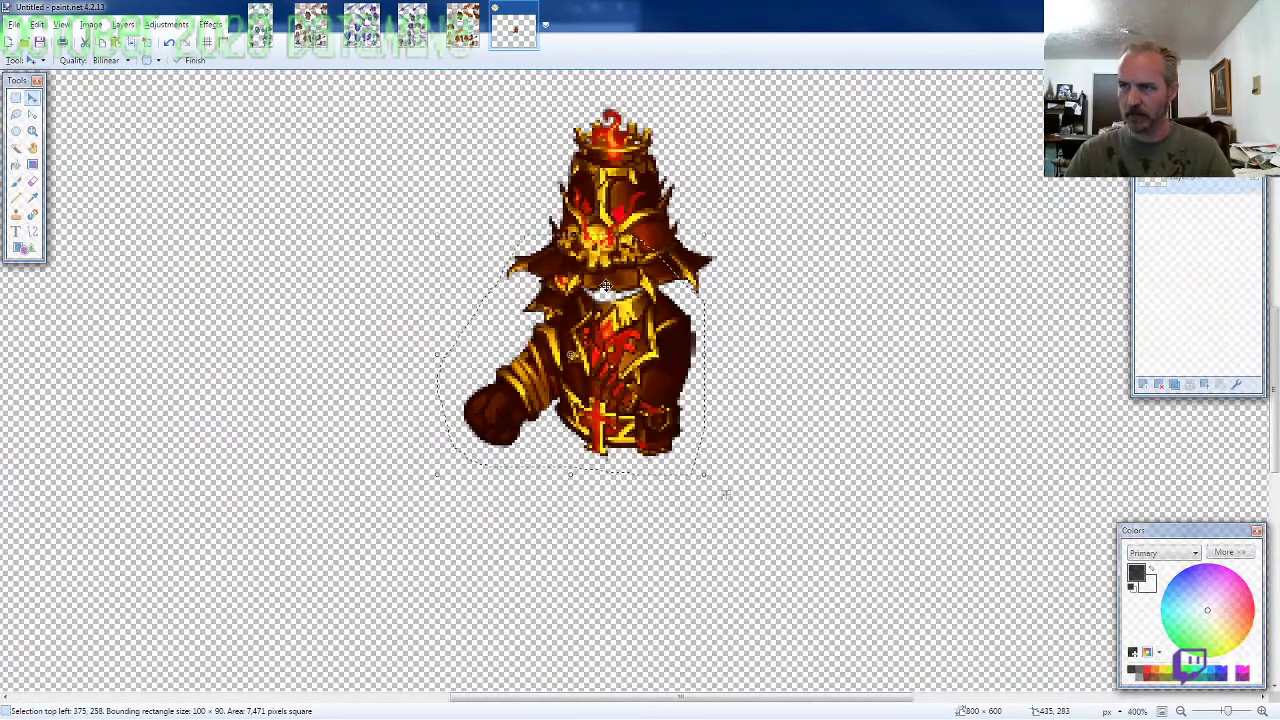
{"action": "mouse_move", "coordinate": [666, 343]}
{"action": "left_mouse_down"}
{"action": "mouse_move", "coordinate": [666, 329]}
{"action": "mouse_move", "coordinate": [665, 340]}
{"action": "left_mouse_up"}
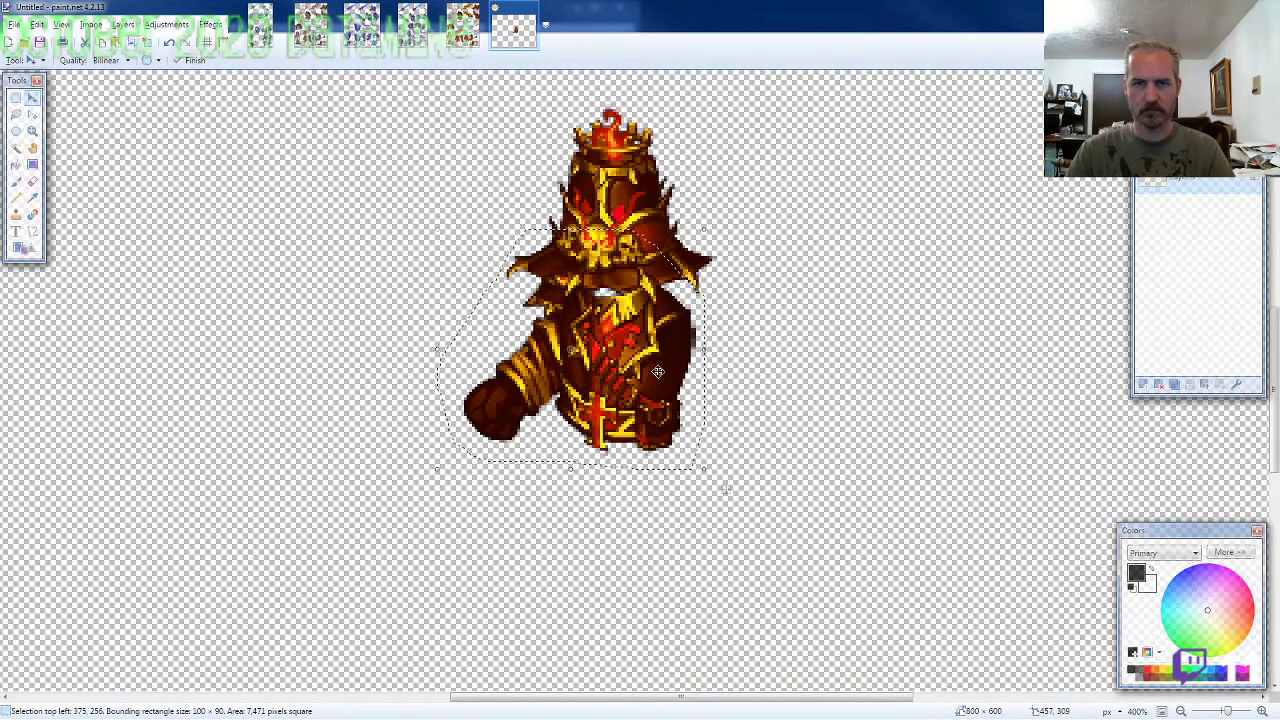
{"action": "key", "text": "Down"}
{"action": "key", "text": "Right"}
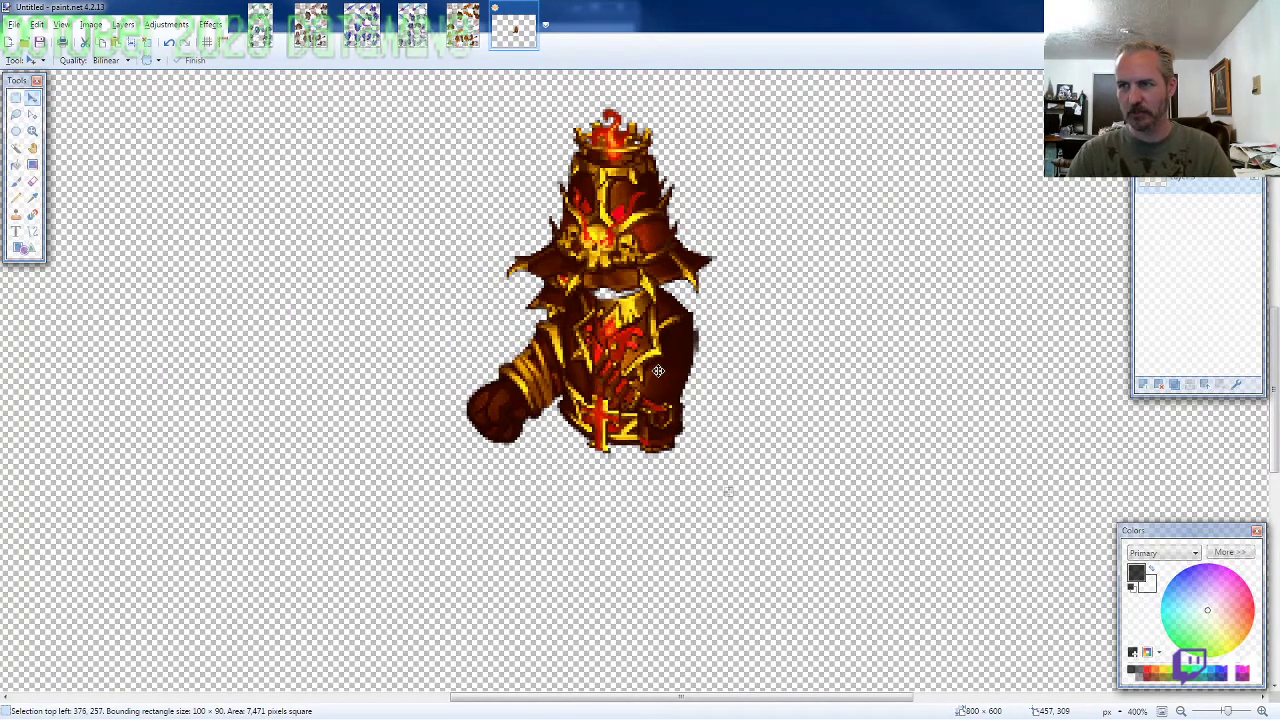
{"action": "left_click_drag", "start_coordinate": [658, 371], "coordinate": [657, 371]}
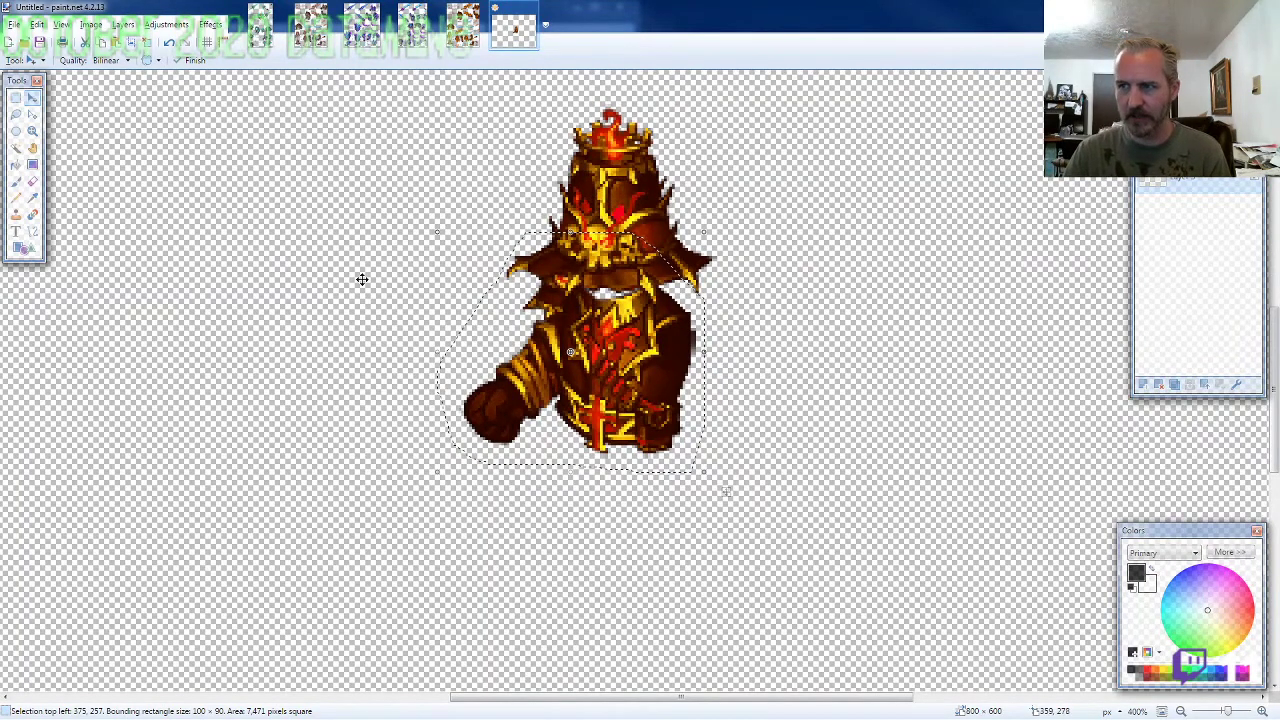
Step: Erase the stray grey pixels beneath the torso's belt
{"action": "key", "text": "e"}
{"action": "scroll", "coordinate": [705, 485], "scroll_direction": "up", "scroll_amount": 7}
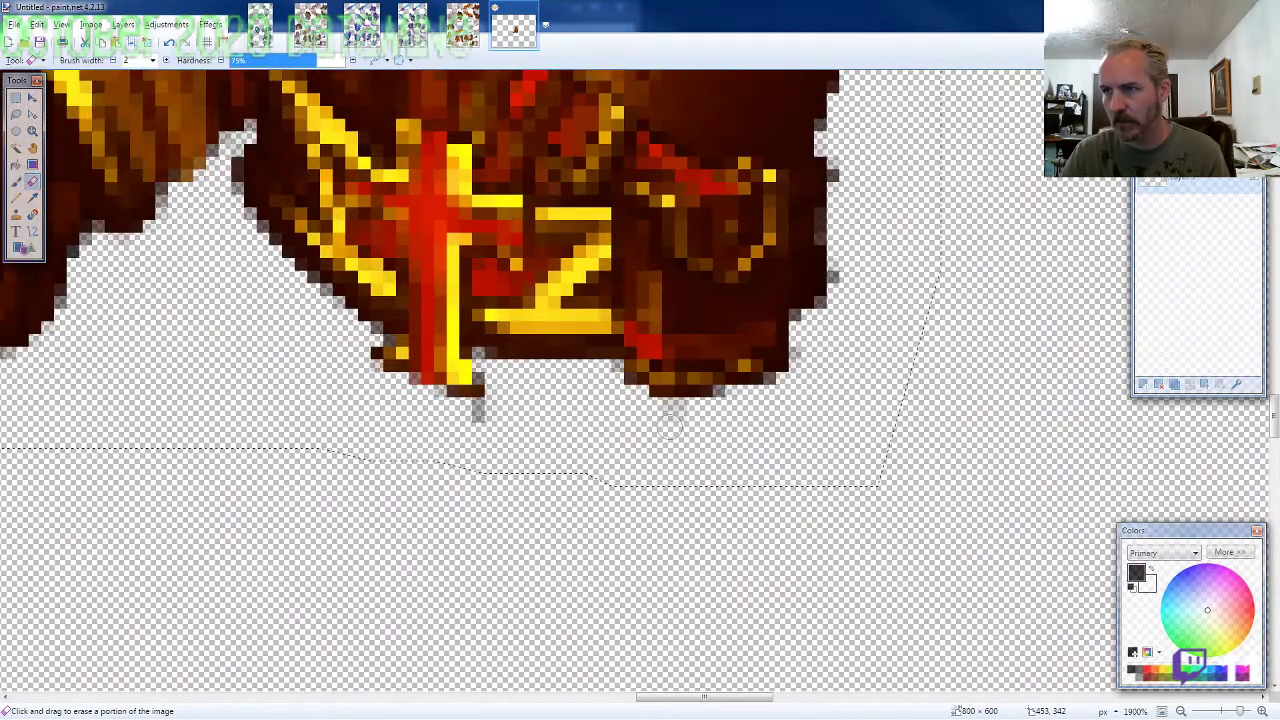
{"action": "left_click", "coordinate": [480, 418]}
{"action": "scroll", "coordinate": [584, 490], "scroll_direction": "down", "scroll_amount": 6}
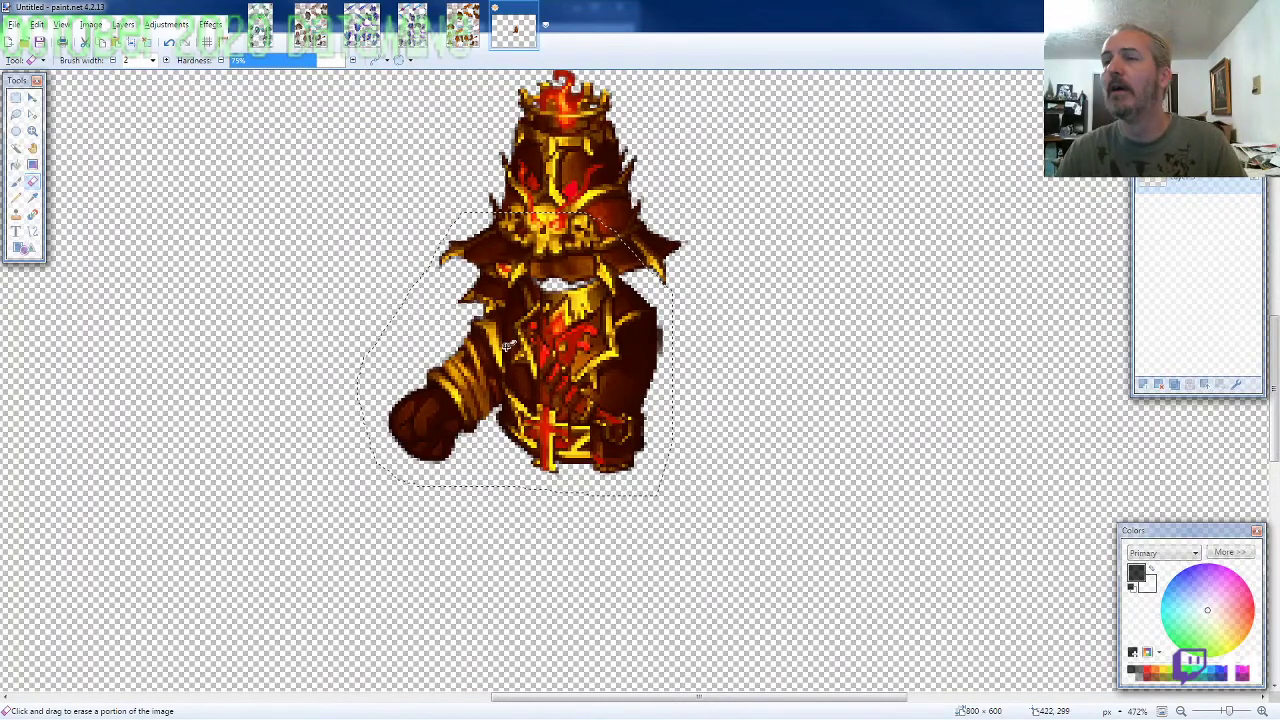
Step: Return to the ARMOR6 sheet and lasso the standing legs with the coat tails
{"action": "left_click", "coordinate": [463, 28]}
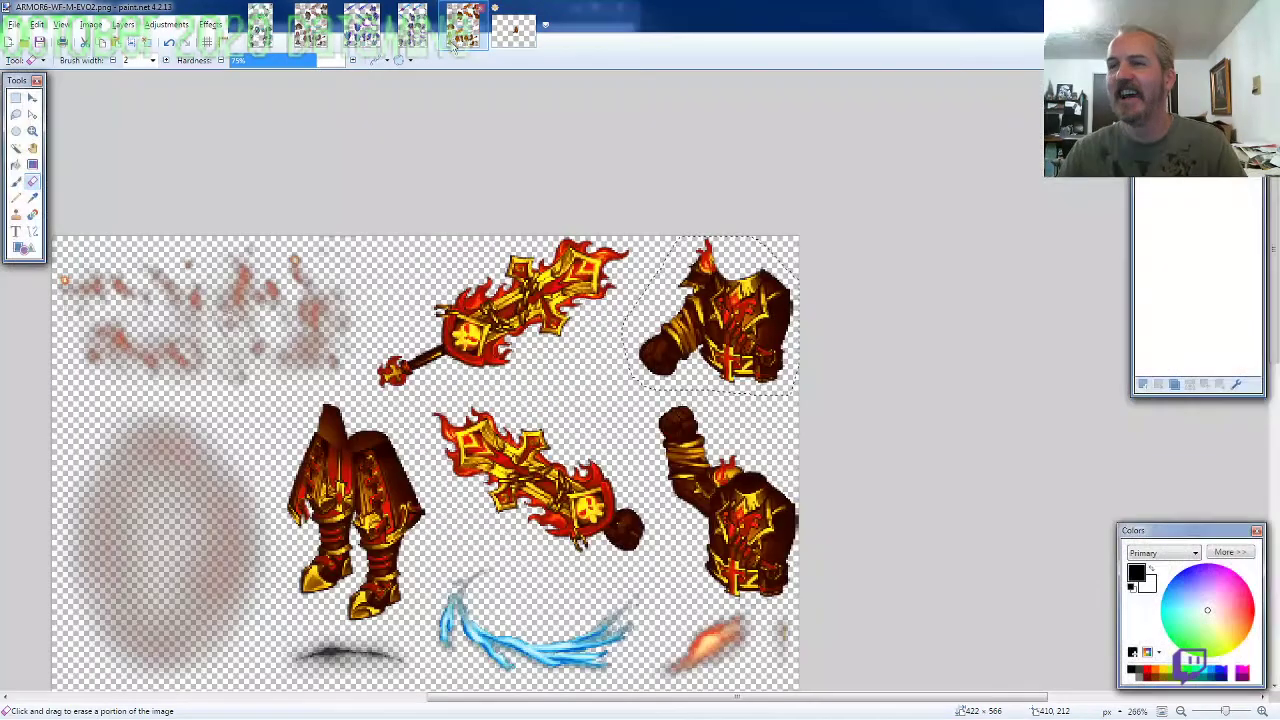
{"action": "left_click", "coordinate": [16, 118]}
{"action": "scroll", "coordinate": [480, 401], "scroll_direction": "up", "scroll_amount": 3}
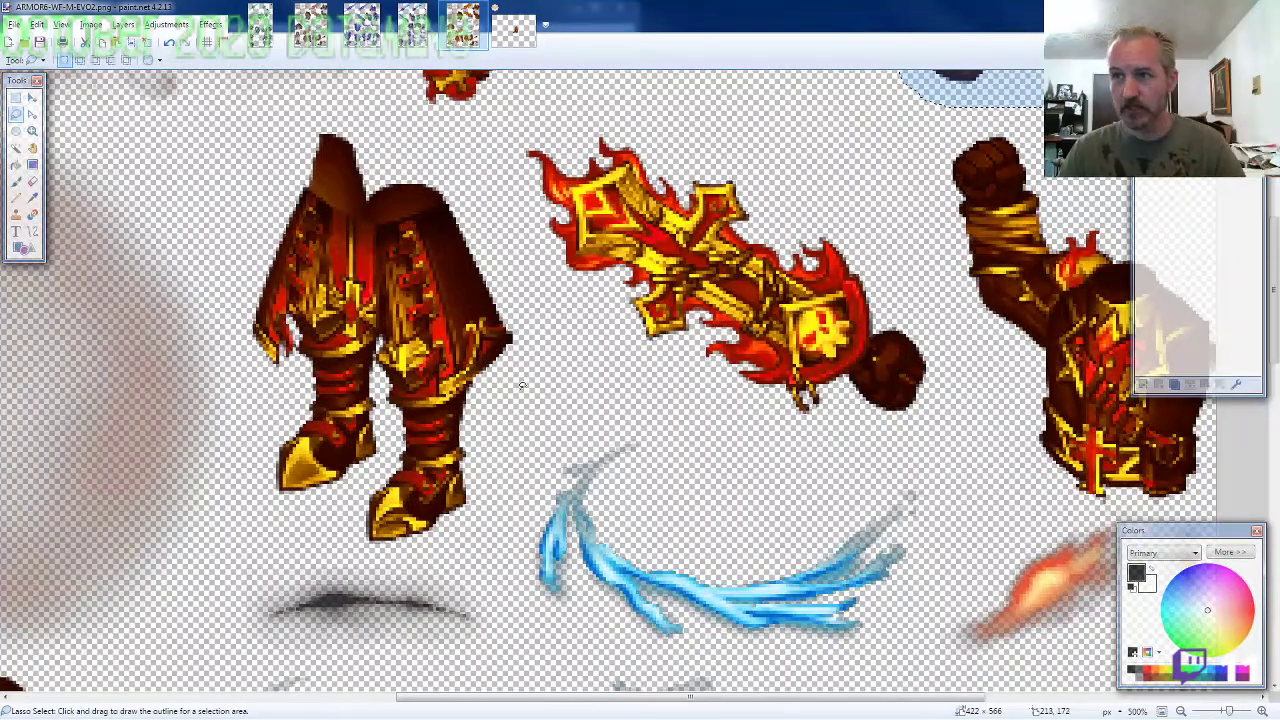
{"action": "left_click_drag", "start_coordinate": [522, 385], "coordinate": [512, 275]}
{"action": "mouse_move", "coordinate": [362, 131]}
{"action": "left_mouse_down"}
{"action": "mouse_move", "coordinate": [290, 150]}
{"action": "mouse_move", "coordinate": [252, 295]}
{"action": "mouse_move", "coordinate": [245, 365]}
{"action": "mouse_move", "coordinate": [268, 500]}
{"action": "mouse_move", "coordinate": [300, 540]}
{"action": "mouse_move", "coordinate": [398, 553]}
{"action": "mouse_move", "coordinate": [482, 510]}
{"action": "left_mouse_up"}
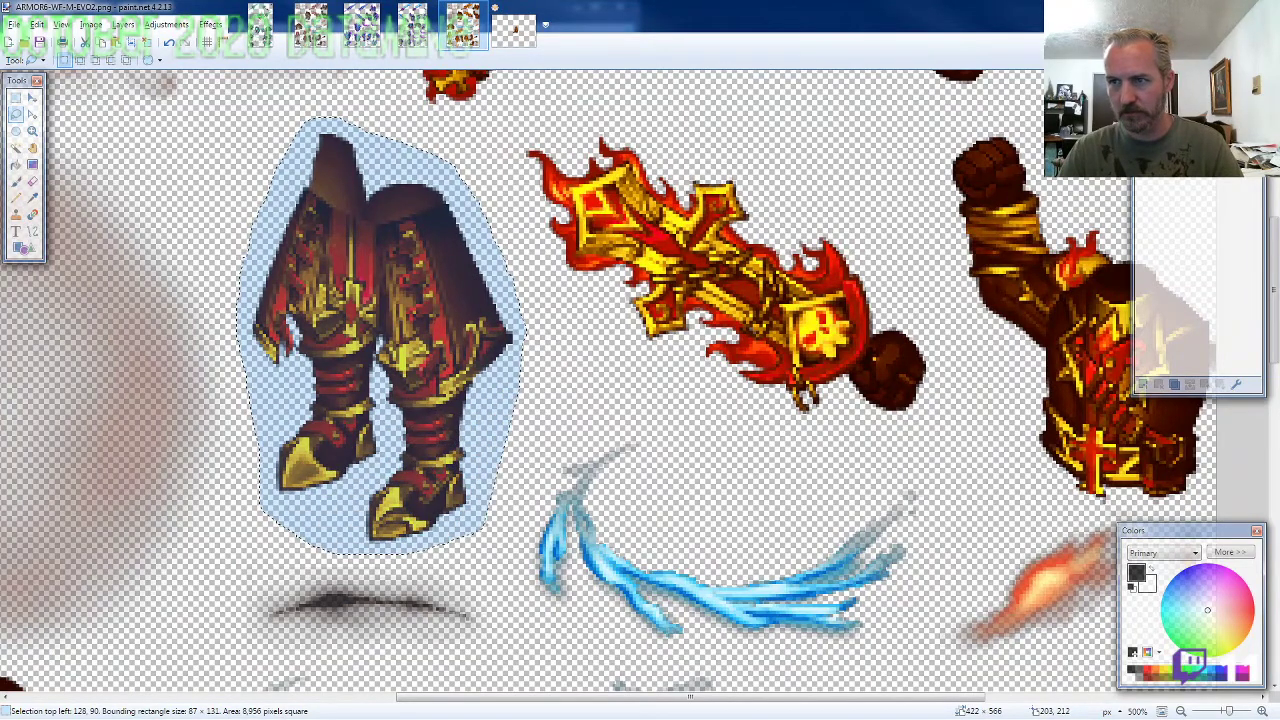
Step: Paste the legs on a new layer behind the torso and align them under the belt, with their selection's top-left corner at 400, 301
{"action": "key", "text": "ctrl+Tab"}
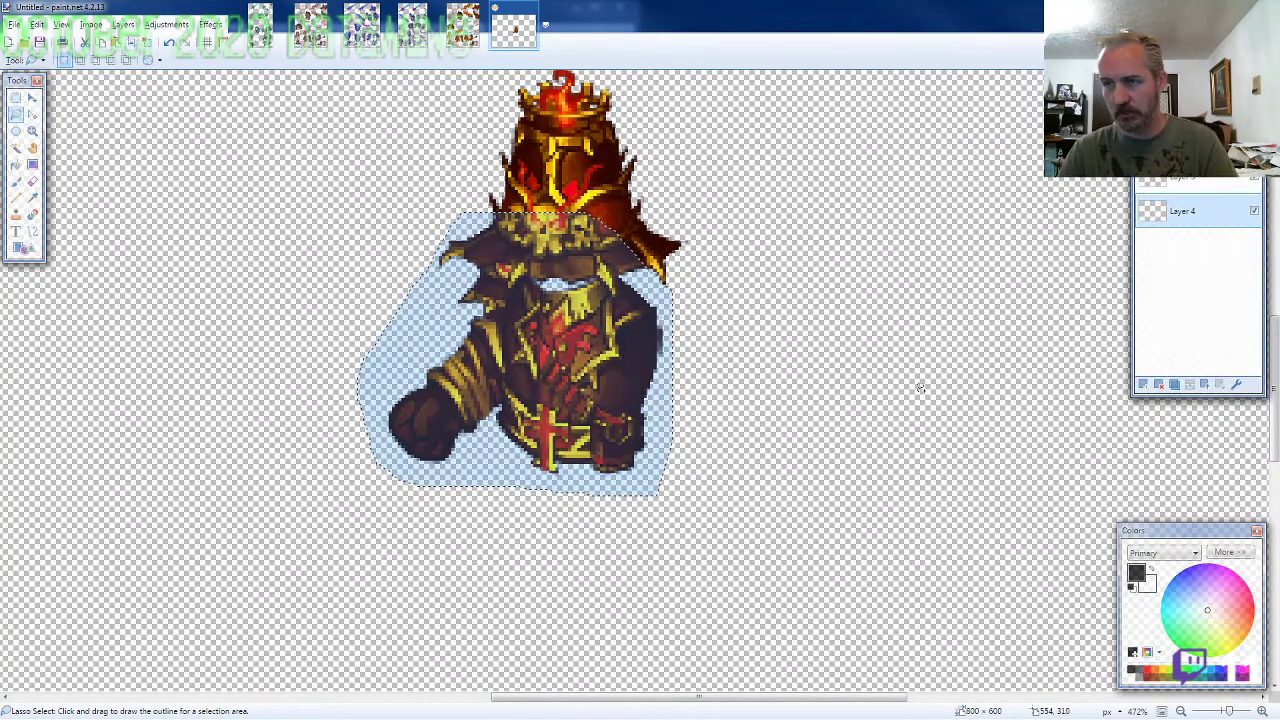
{"action": "key", "text": "ctrl+shift+v"}
{"action": "left_click_drag", "start_coordinate": [208, 219], "coordinate": [641, 487]}
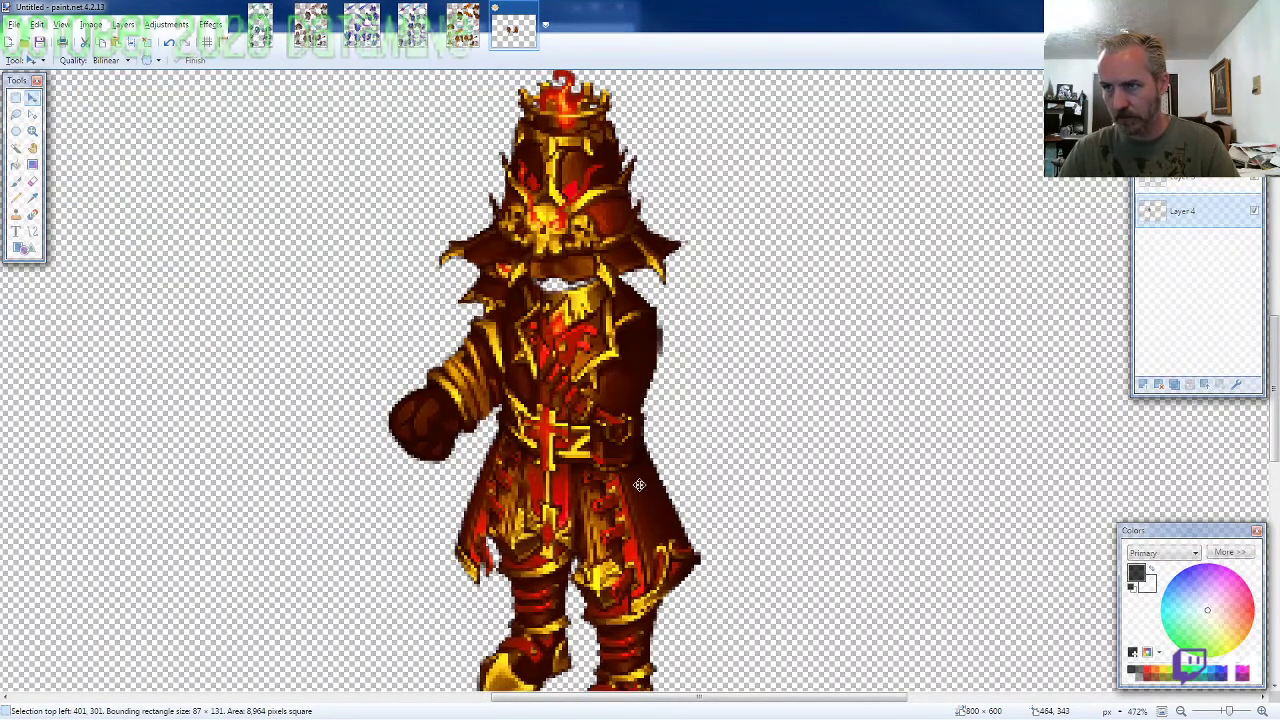
{"action": "key", "text": "Left"}
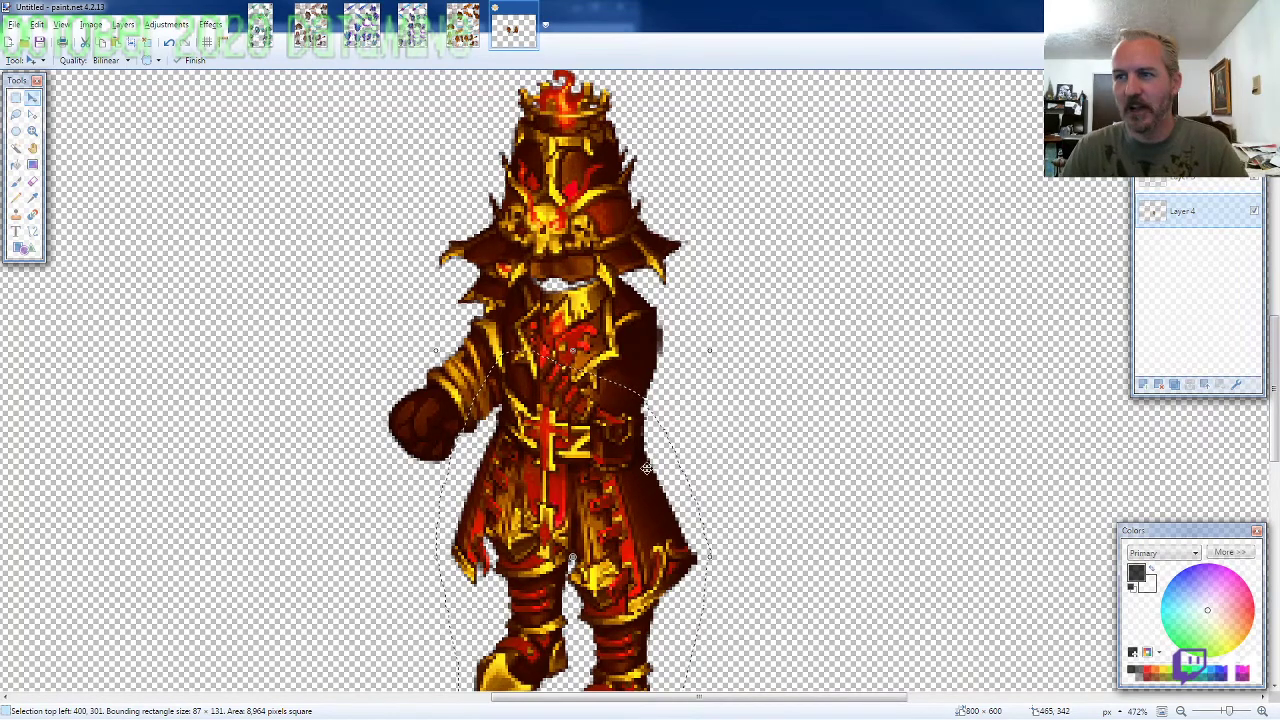
{"action": "scroll", "coordinate": [620, 487], "scroll_direction": "down", "scroll_amount": 1}
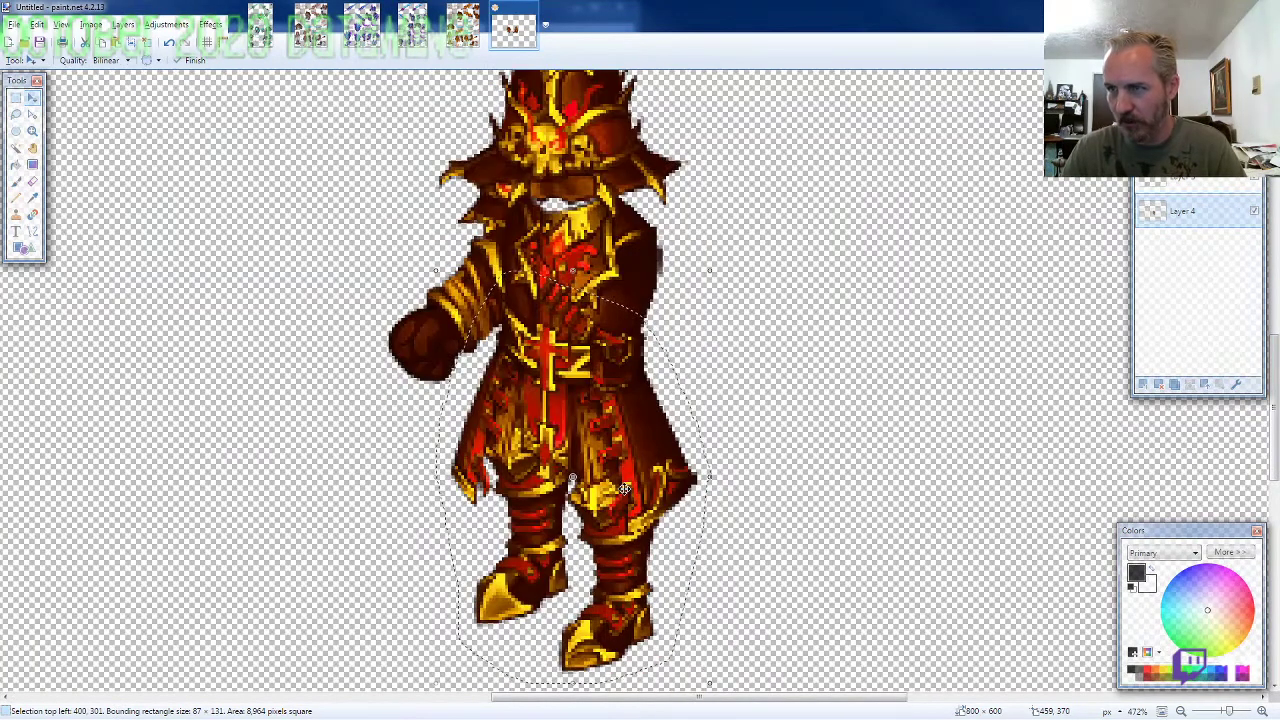
{"action": "left_click", "coordinate": [32, 181]}
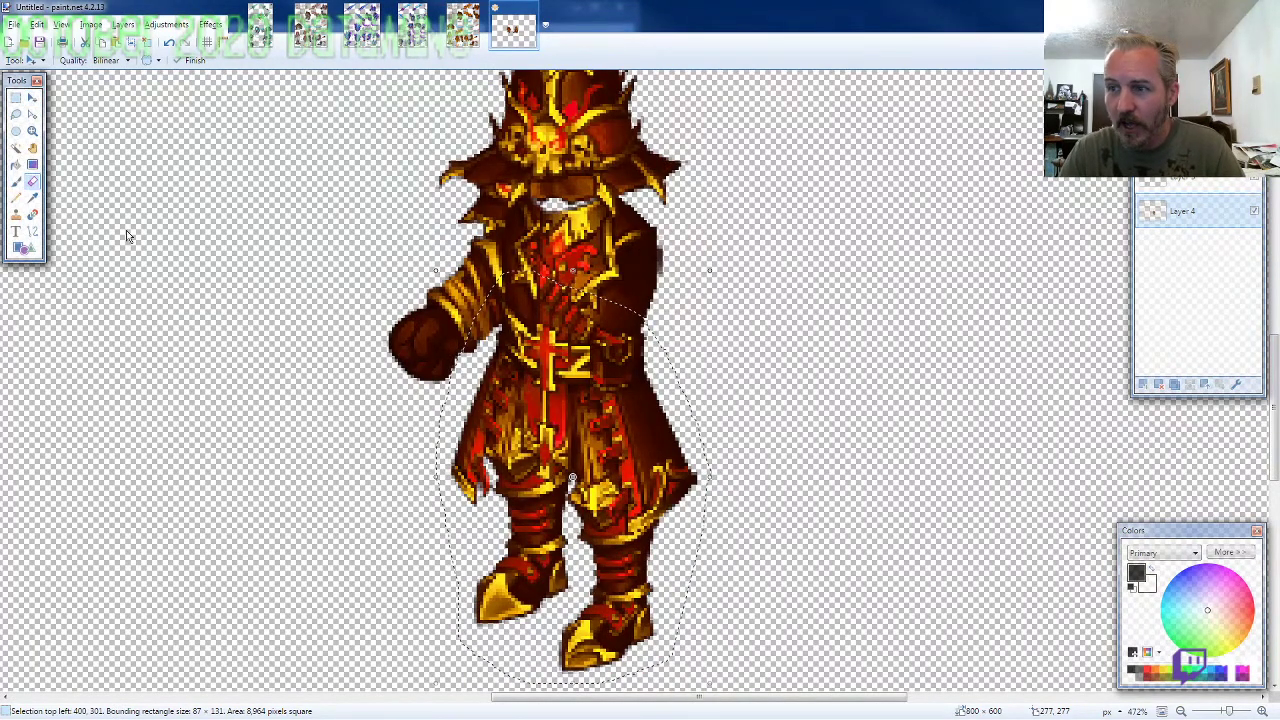
{"action": "scroll", "coordinate": [703, 487], "scroll_direction": "up", "scroll_amount": 1}
{"action": "scroll", "coordinate": [703, 487], "scroll_direction": "up", "scroll_amount": 4}
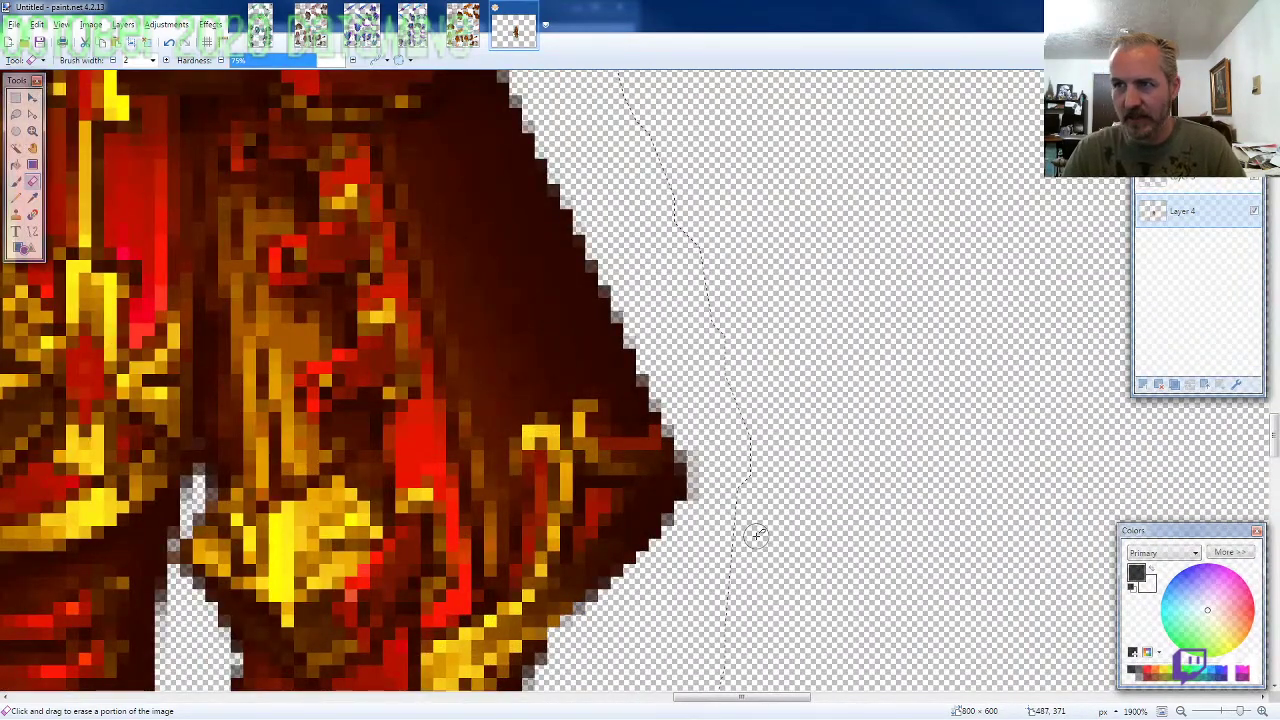
{"action": "scroll", "coordinate": [757, 536], "scroll_direction": "down", "scroll_amount": 4}
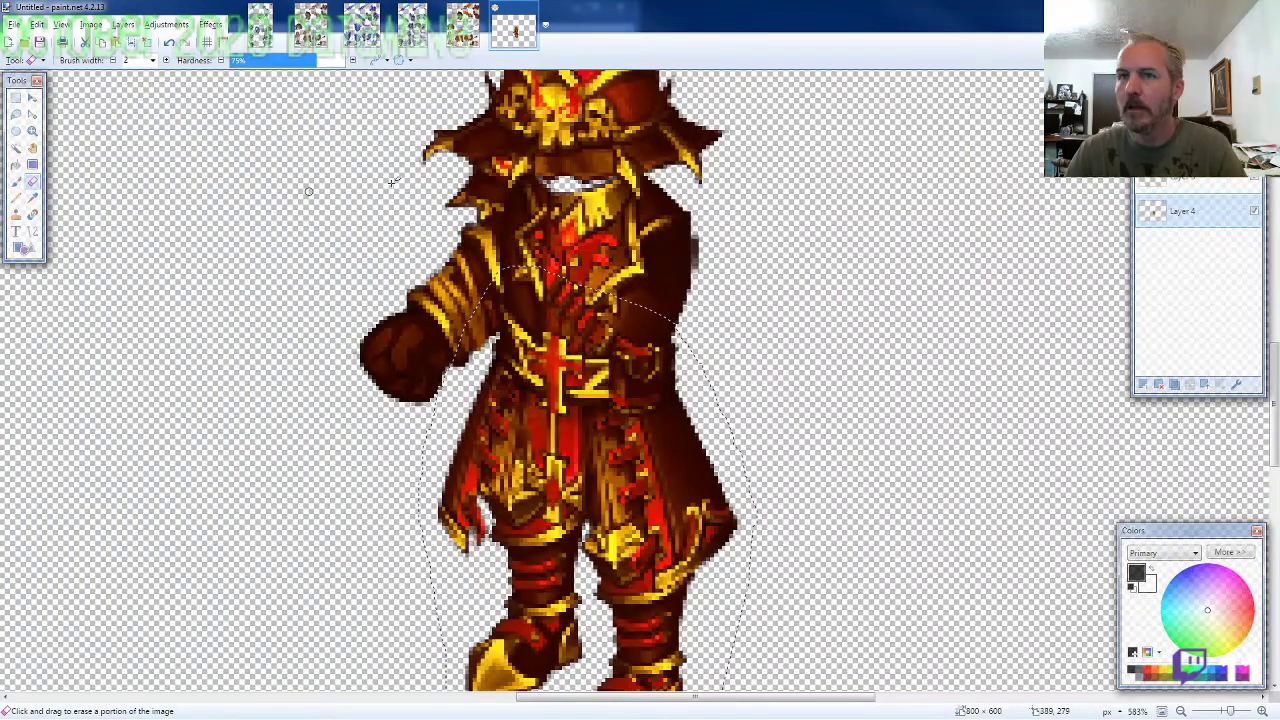
Step: On the ARMOR6 sheet, lasso the straight hanging arm with the flaming shoulder piece, between the two shields
{"action": "left_click", "coordinate": [16, 113]}
{"action": "left_click", "coordinate": [462, 27]}
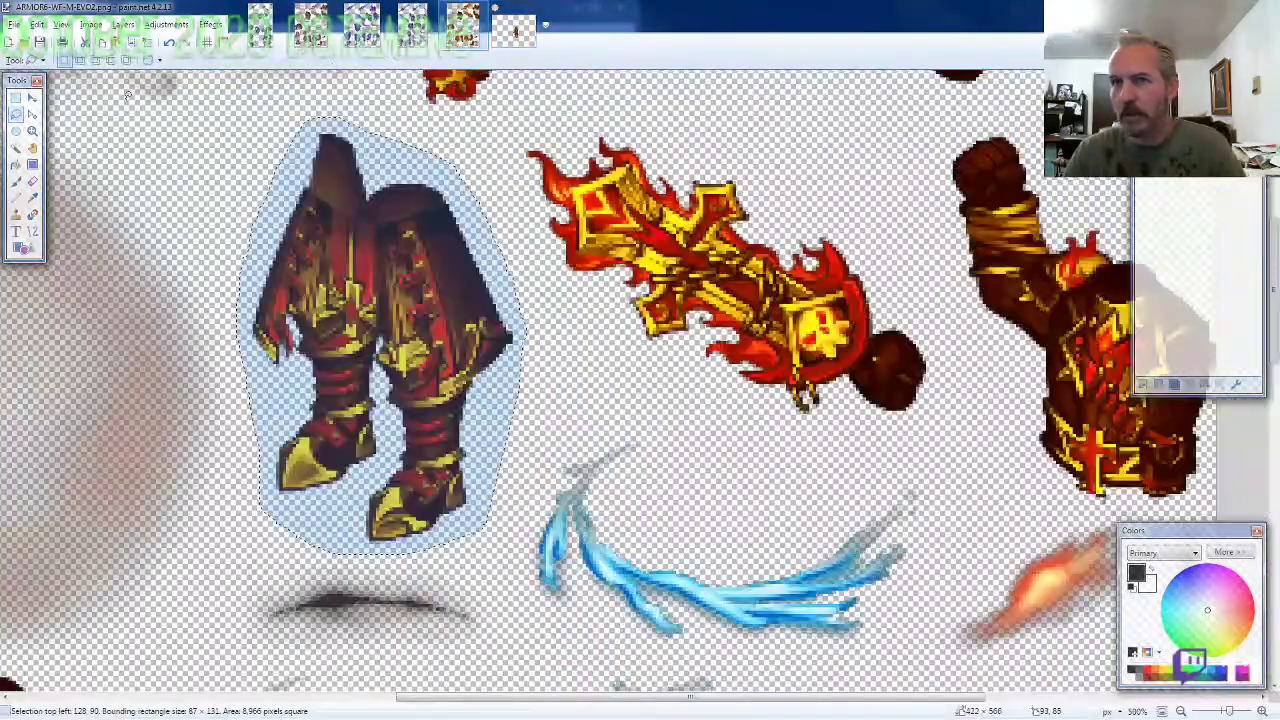
{"action": "scroll", "coordinate": [318, 356], "scroll_direction": "up", "scroll_amount": 2}
{"action": "scroll", "coordinate": [318, 356], "scroll_direction": "down", "scroll_amount": 3}
{"action": "scroll", "coordinate": [481, 419], "scroll_direction": "down", "scroll_amount": 6}
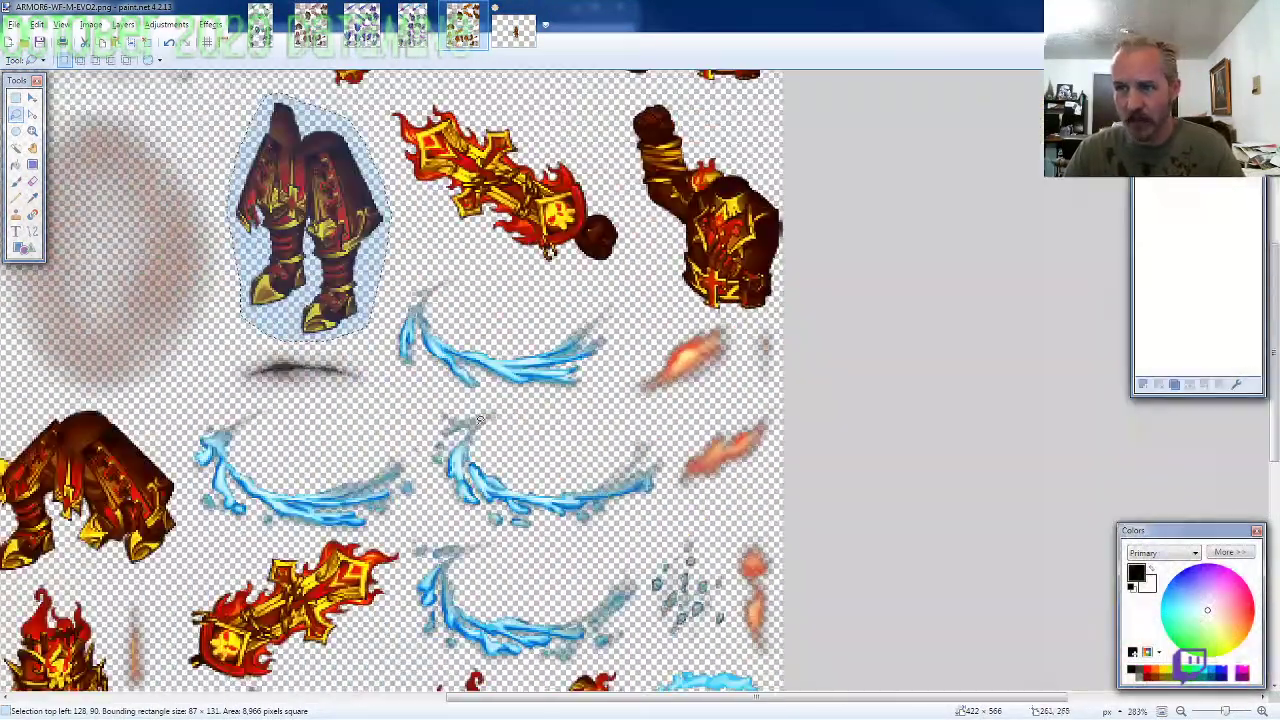
{"action": "scroll", "coordinate": [410, 447], "scroll_direction": "up", "scroll_amount": 2}
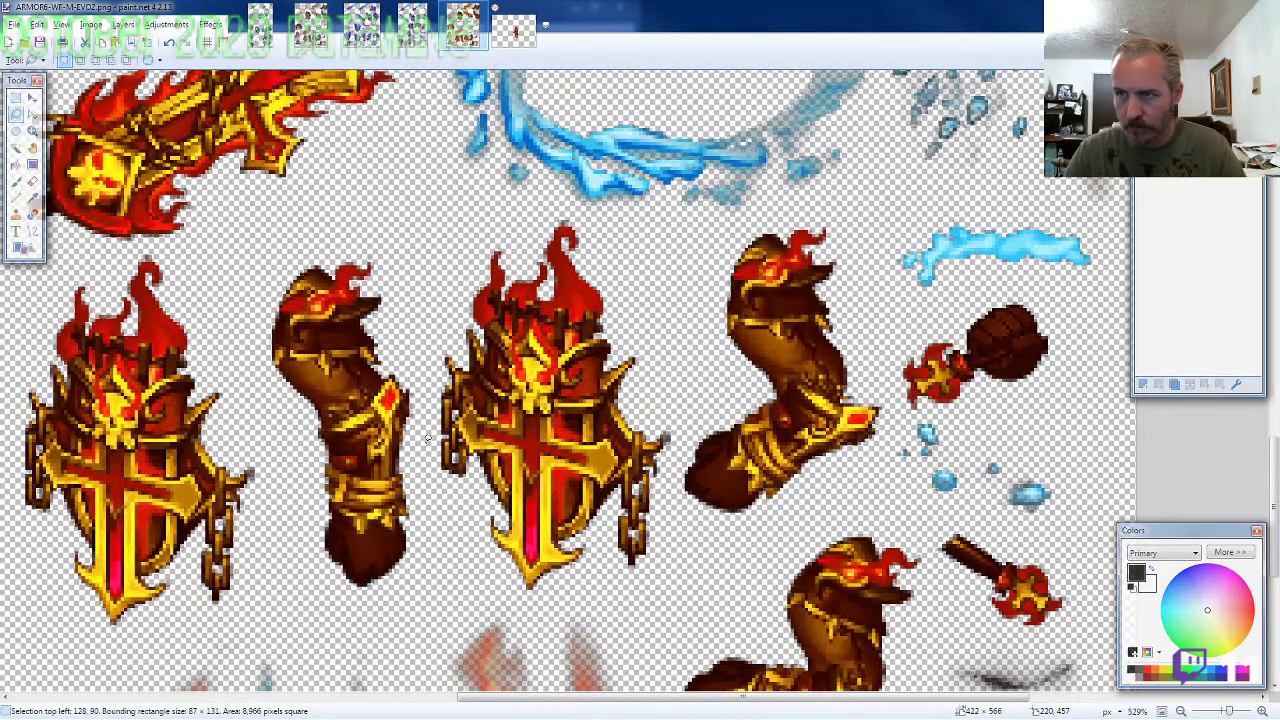
{"action": "mouse_move", "coordinate": [360, 247]}
{"action": "left_mouse_down"}
{"action": "mouse_move", "coordinate": [290, 258]}
{"action": "mouse_move", "coordinate": [248, 370]}
{"action": "mouse_move", "coordinate": [305, 568]}
{"action": "mouse_move", "coordinate": [380, 602]}
{"action": "mouse_move", "coordinate": [428, 455]}
{"action": "left_mouse_up"}
Step: Paste the arm on a new layer above the torso, place it at the bare shoulder with its selection's top-left corner at 444, 272, and deselect it
{"action": "left_click", "coordinate": [505, 40]}
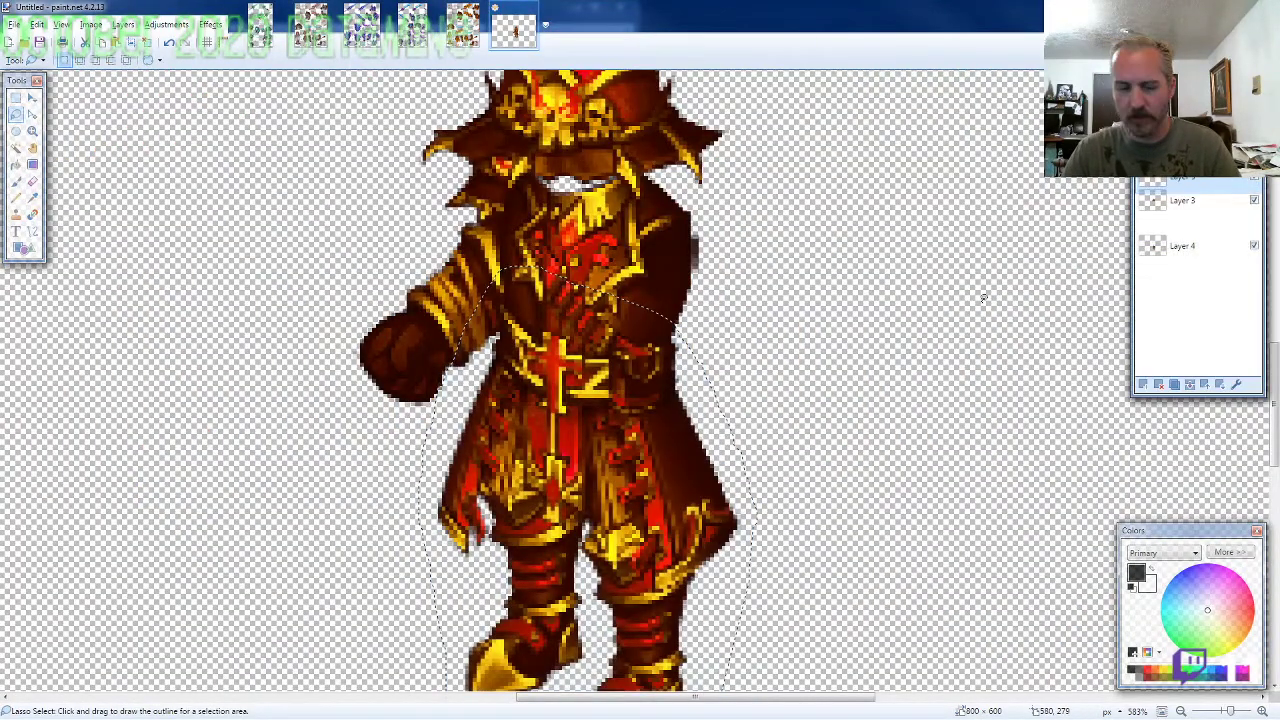
{"action": "key", "text": "ctrl+v"}
{"action": "left_click_drag", "start_coordinate": [89, 412], "coordinate": [673, 274]}
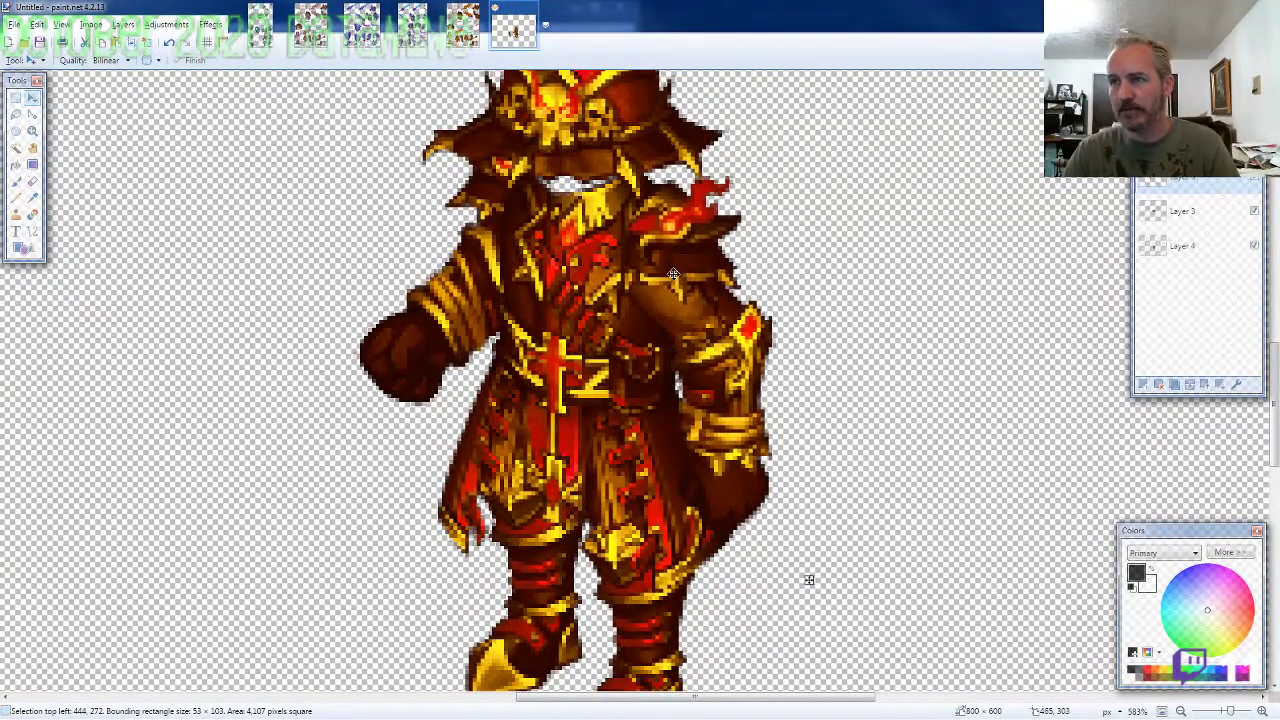
{"action": "scroll", "coordinate": [673, 274], "scroll_direction": "down", "scroll_amount": 3}
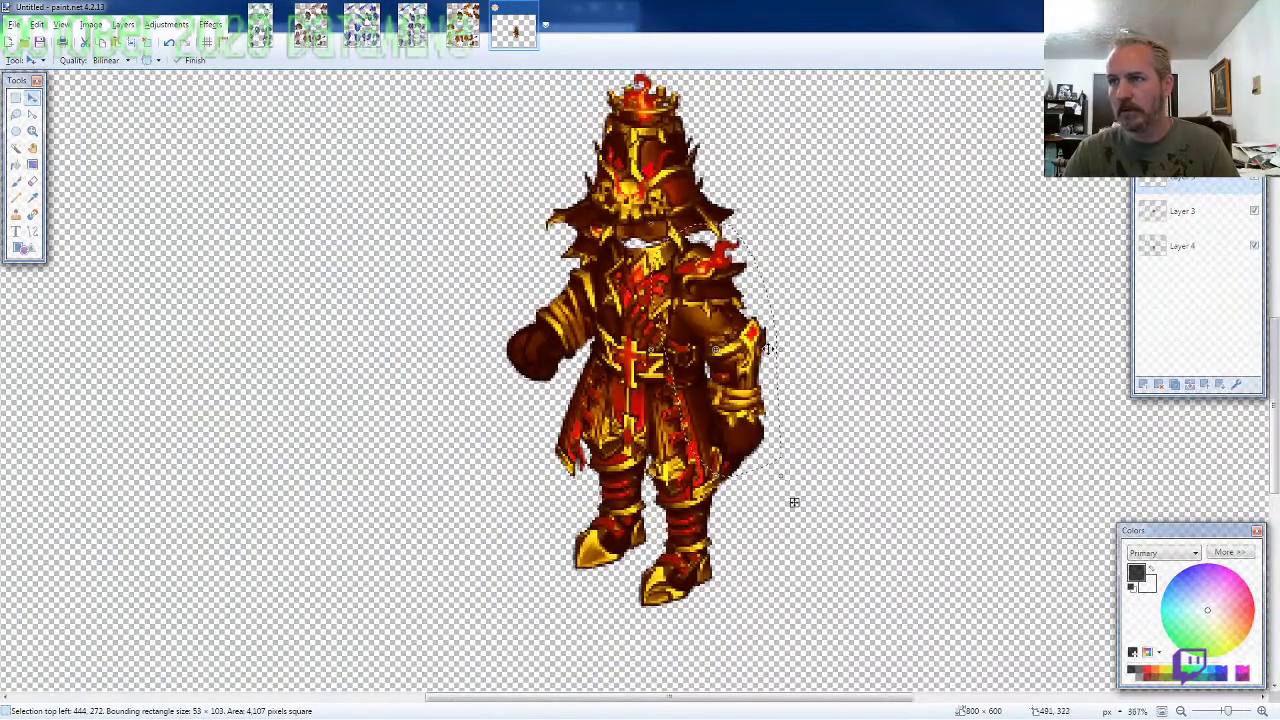
{"action": "left_click", "coordinate": [15, 114]}
{"action": "scroll", "coordinate": [414, 422], "scroll_direction": "up", "scroll_amount": 2}
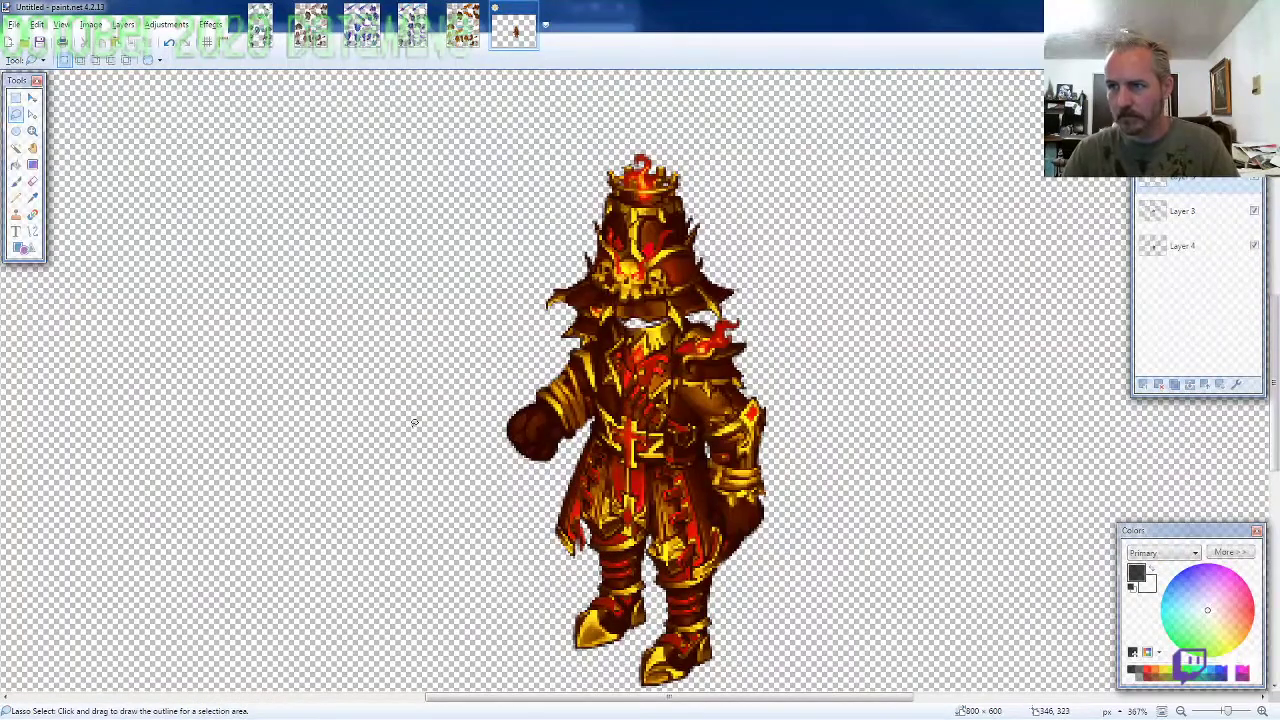
{"action": "scroll", "coordinate": [414, 422], "scroll_direction": "down", "scroll_amount": 1}
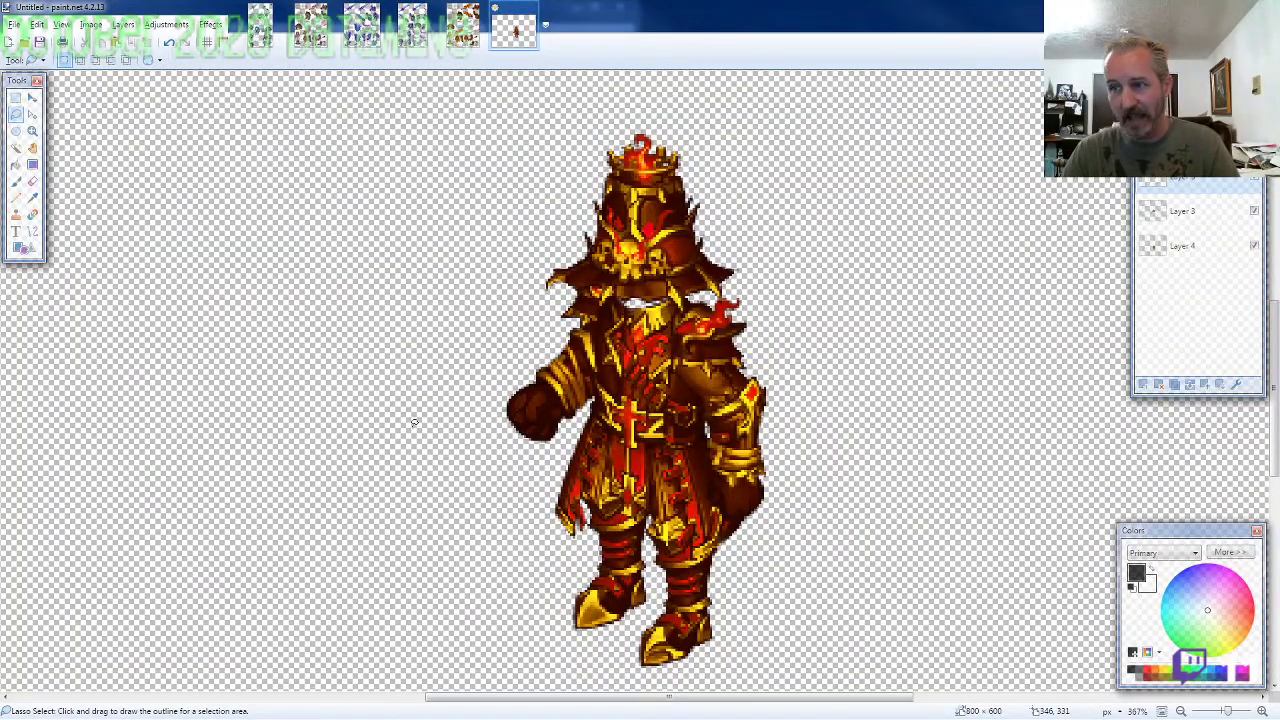
Step: On the ARMOR6 sheet, lasso the flaming cross shield with hanging chains at the sheet's edge, between the crouching legs and the helmet
{"action": "left_click", "coordinate": [462, 35]}
{"action": "scroll", "coordinate": [720, 510], "scroll_direction": "down", "scroll_amount": 2}
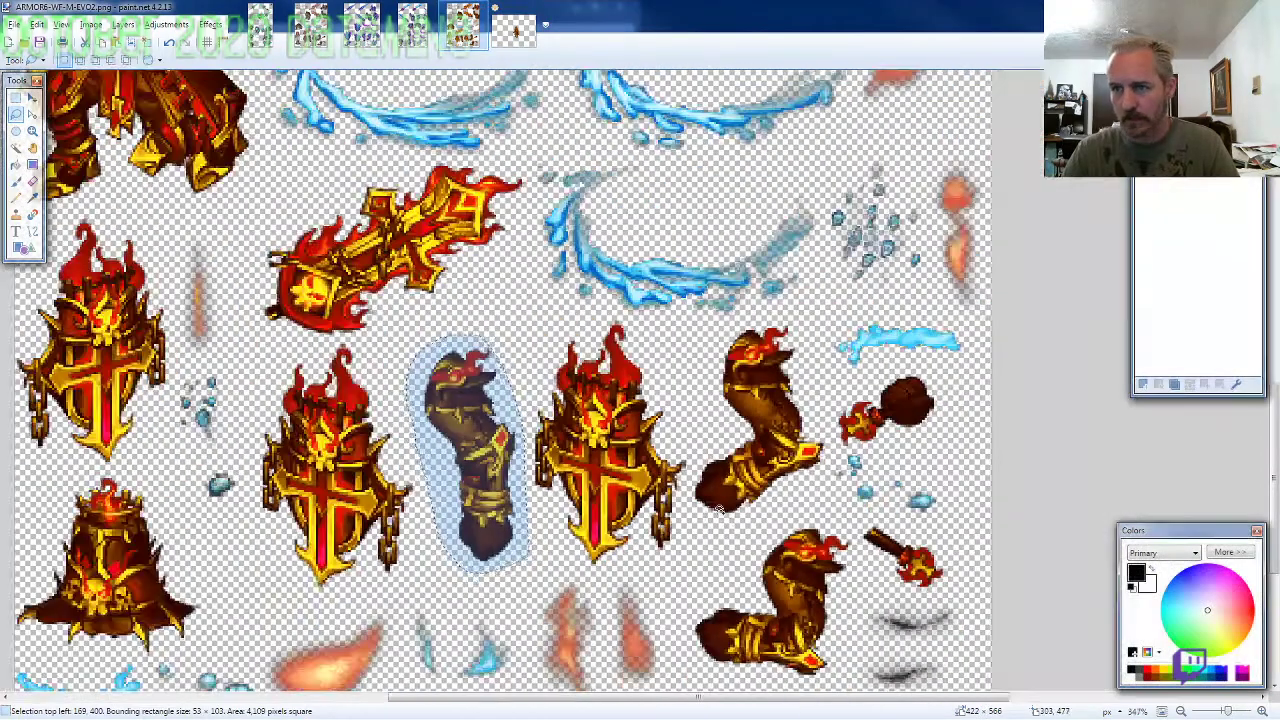
{"action": "scroll", "coordinate": [565, 519], "scroll_direction": "down", "scroll_amount": 1}
{"action": "scroll", "coordinate": [414, 498], "scroll_direction": "up", "scroll_amount": 3}
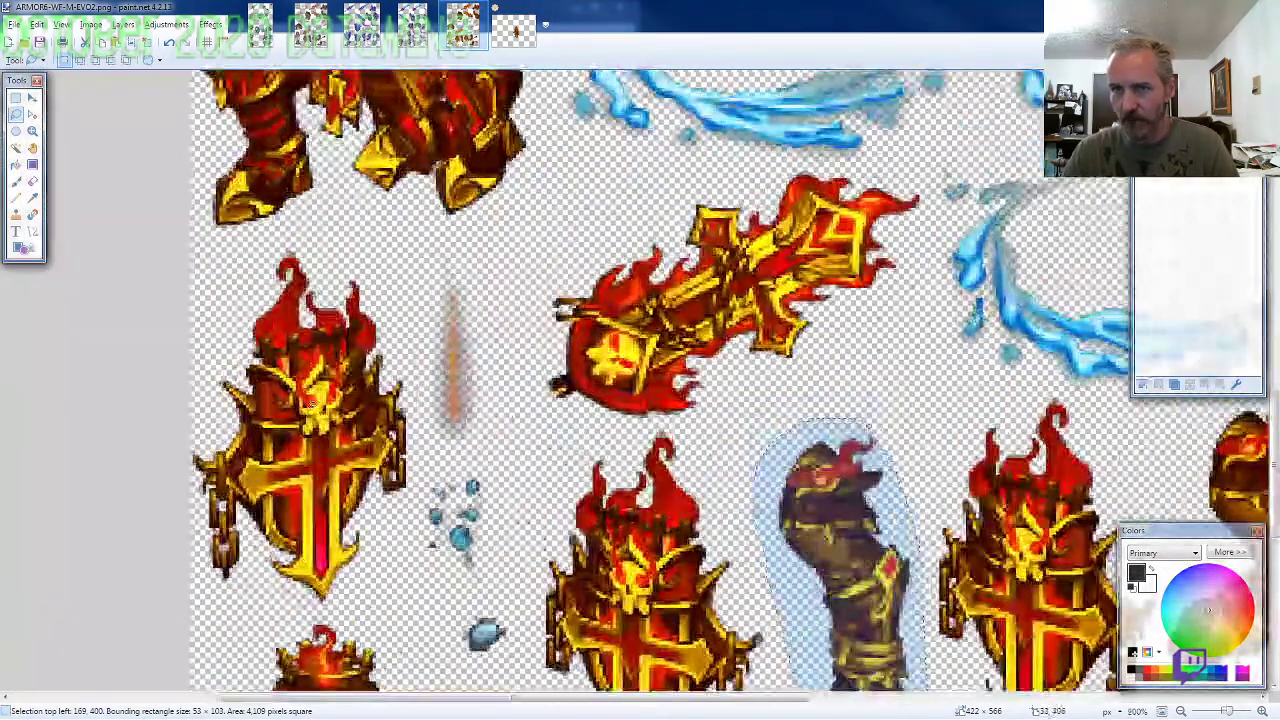
{"action": "left_click", "coordinate": [414, 488]}
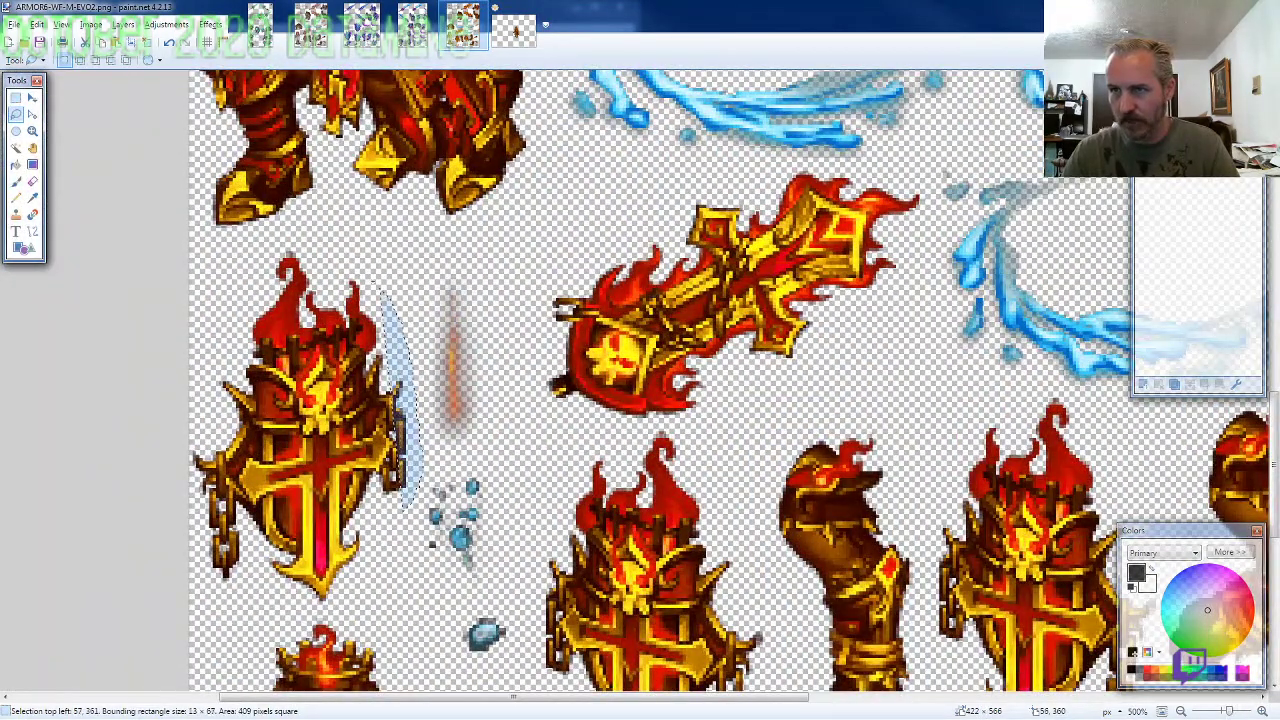
{"action": "mouse_move", "coordinate": [381, 284]}
{"action": "left_mouse_down"}
{"action": "mouse_move", "coordinate": [340, 251]}
{"action": "mouse_move", "coordinate": [228, 320]}
{"action": "mouse_move", "coordinate": [185, 527]}
{"action": "mouse_move", "coordinate": [215, 578]}
{"action": "mouse_move", "coordinate": [300, 607]}
{"action": "mouse_move", "coordinate": [402, 515]}
{"action": "left_mouse_up"}
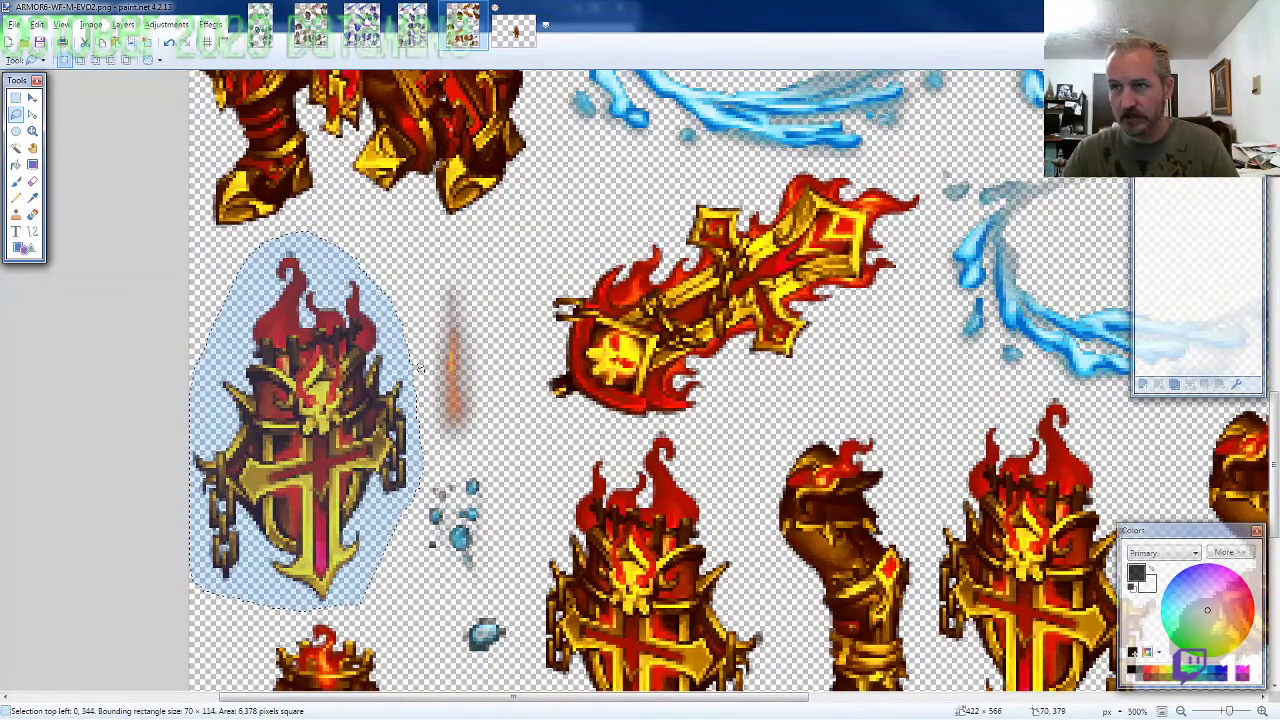
Step: Paste the shield on a new layer and check its flame tips and lower point with the Eraser at brush width 2
{"action": "left_click", "coordinate": [514, 36]}
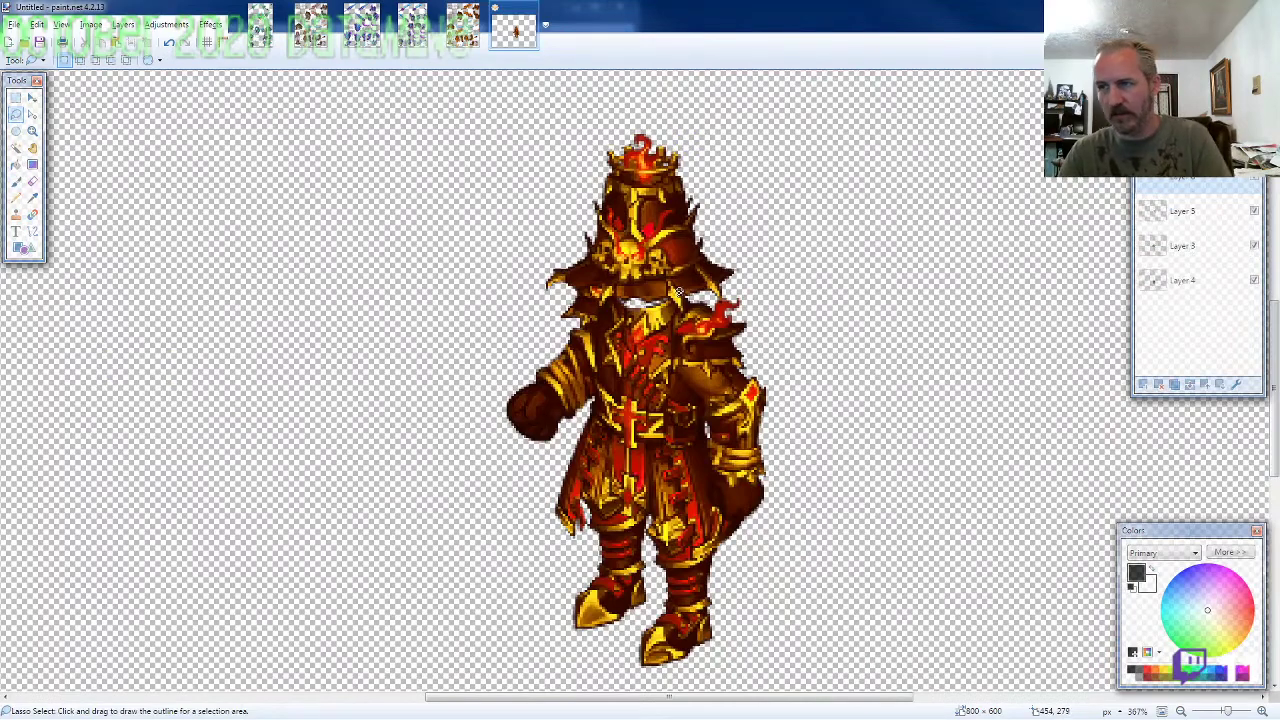
{"action": "key", "text": "ctrl+v"}
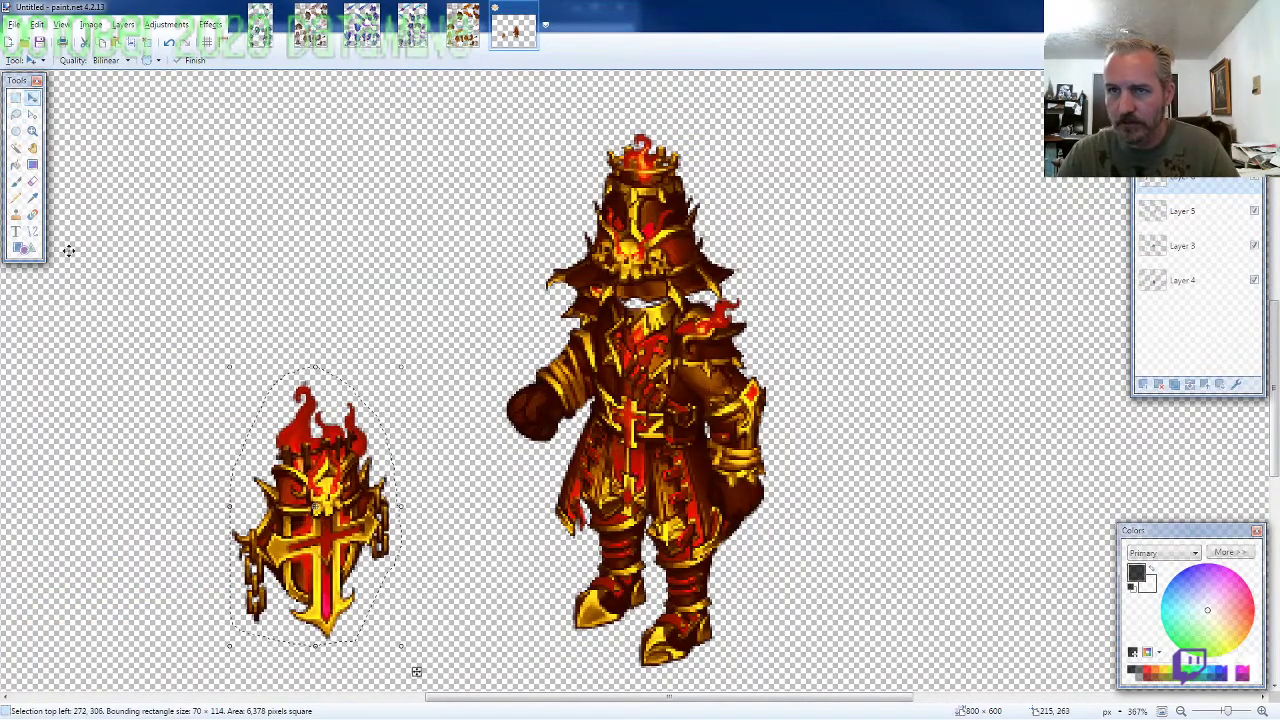
{"action": "left_click", "coordinate": [32, 183]}
{"action": "scroll", "coordinate": [310, 400], "scroll_direction": "up", "scroll_amount": 8}
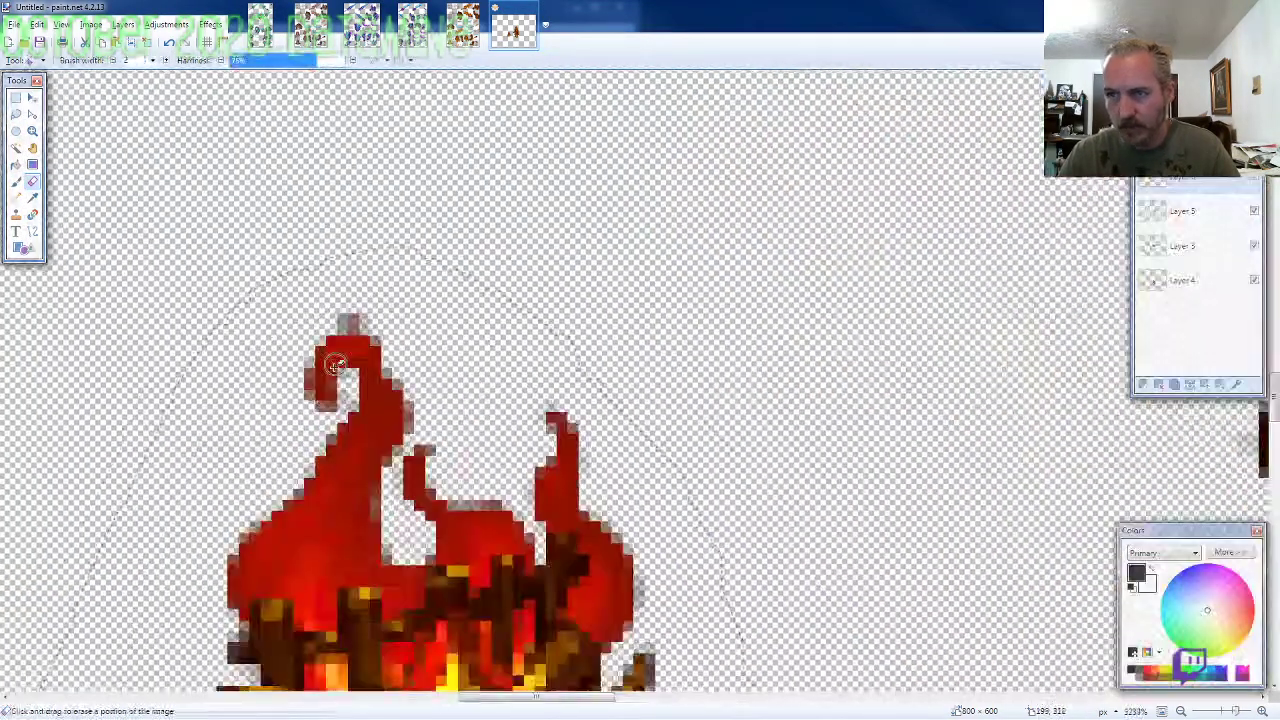
{"action": "scroll", "coordinate": [333, 357], "scroll_direction": "up", "scroll_amount": 1}
{"action": "scroll", "coordinate": [114, 523], "scroll_direction": "down", "scroll_amount": 8}
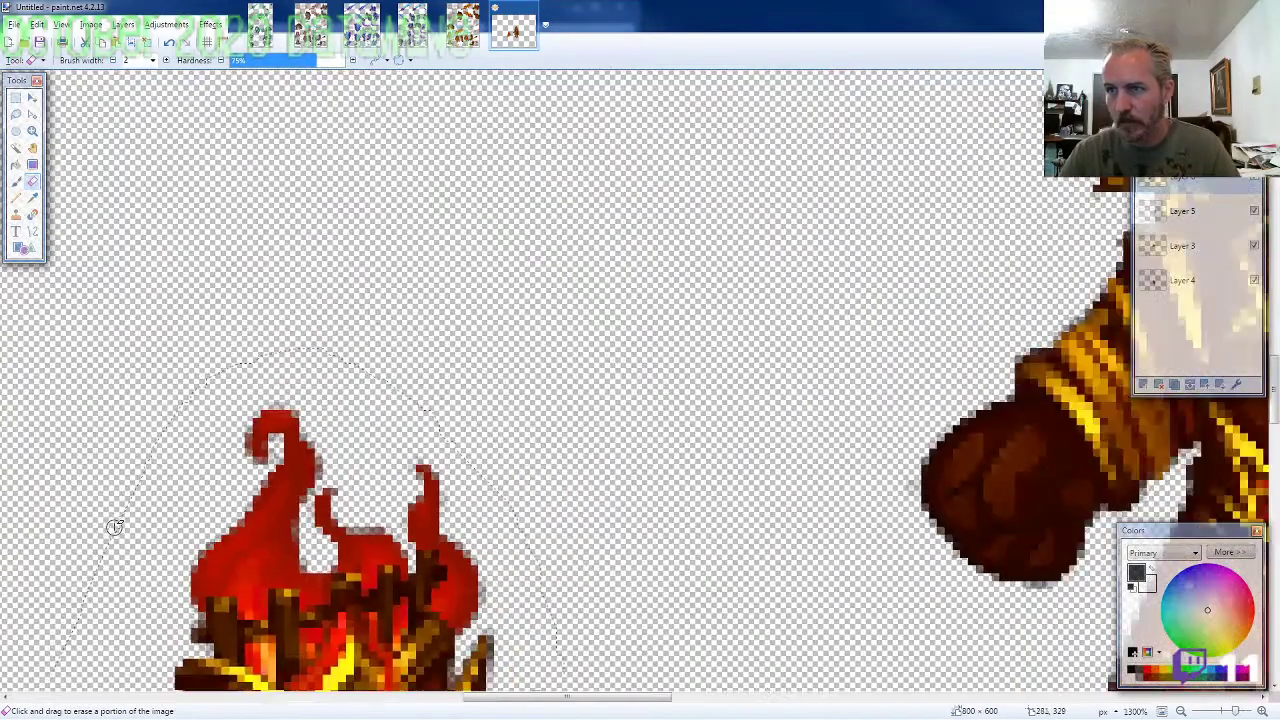
{"action": "scroll", "coordinate": [232, 554], "scroll_direction": "up", "scroll_amount": 8}
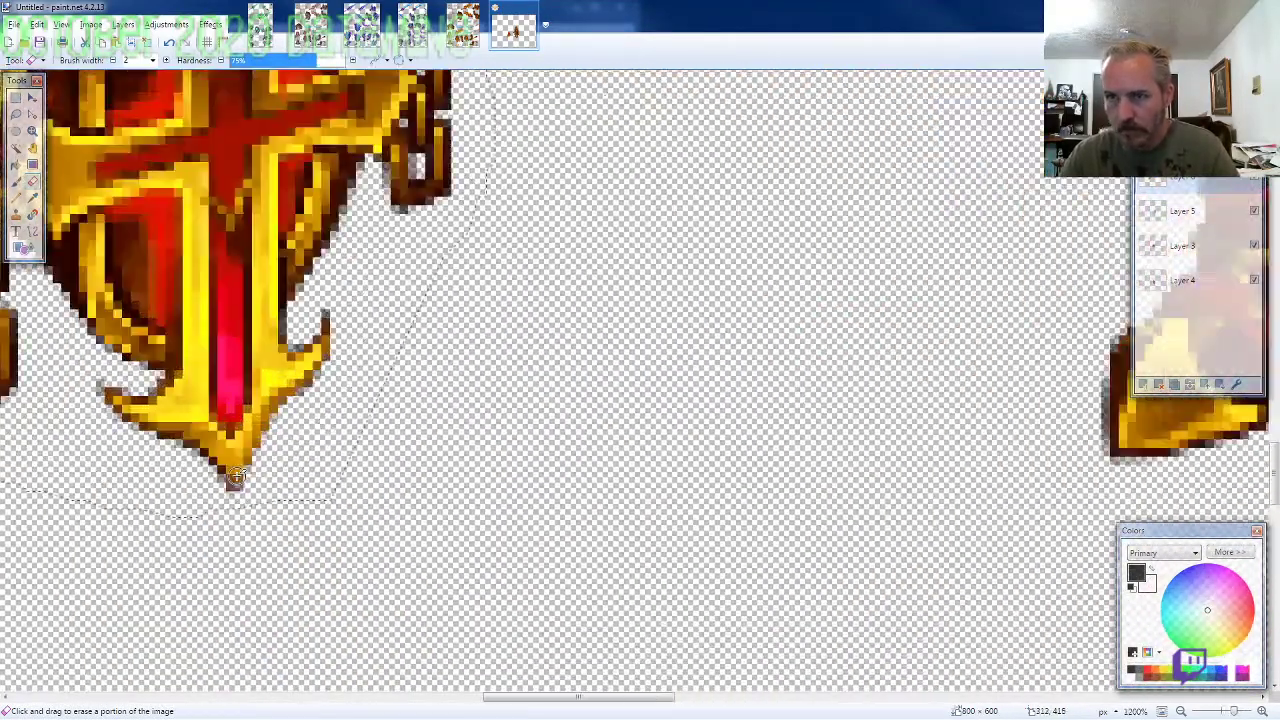
{"action": "scroll", "coordinate": [344, 604], "scroll_direction": "down", "scroll_amount": 8}
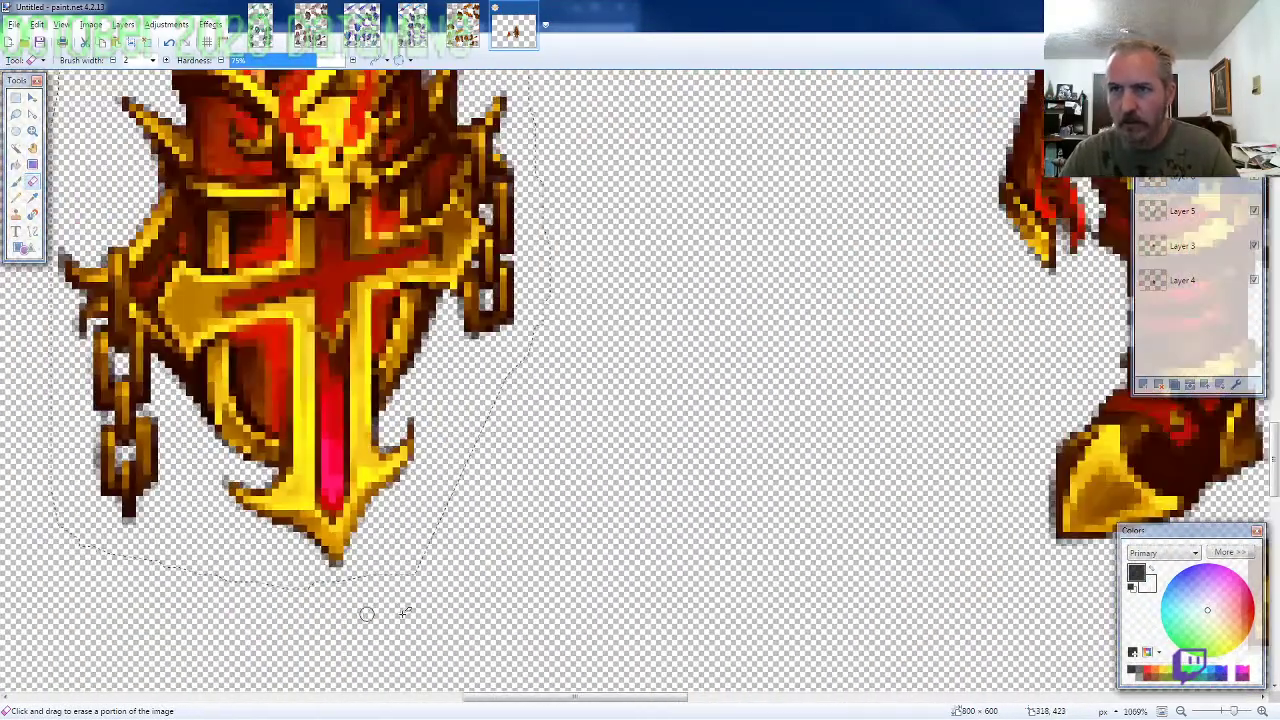
Step: Move the shield over the hanging arm's hand, with its selection's top-left corner at 446, 290
{"action": "key", "text": "m"}
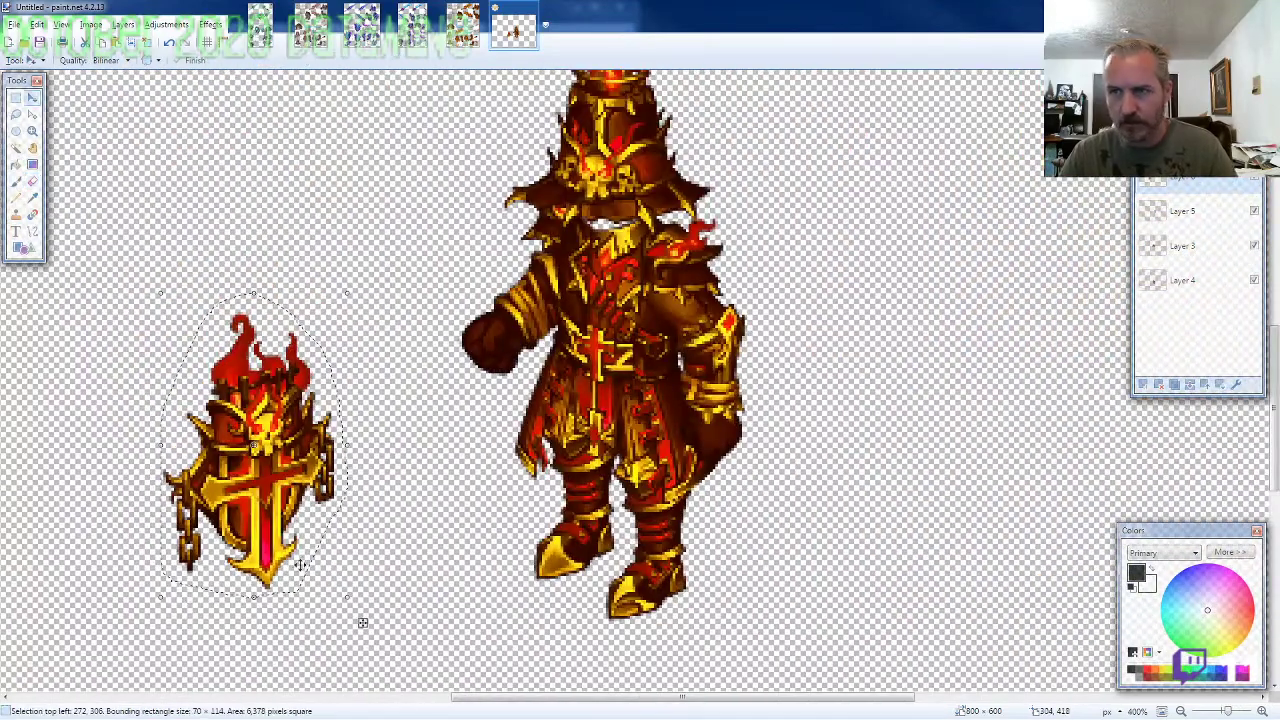
{"action": "left_click_drag", "start_coordinate": [363, 622], "coordinate": [834, 595]}
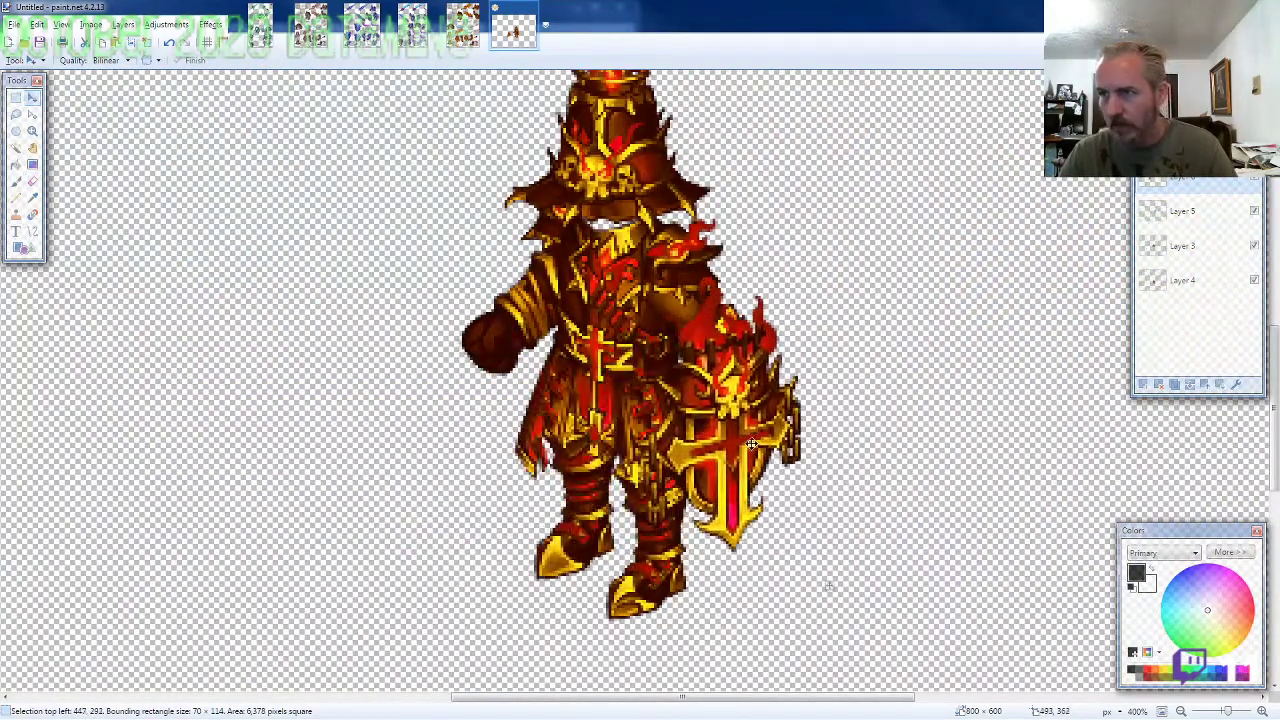
{"action": "scroll", "coordinate": [768, 472], "scroll_direction": "down", "scroll_amount": 2}
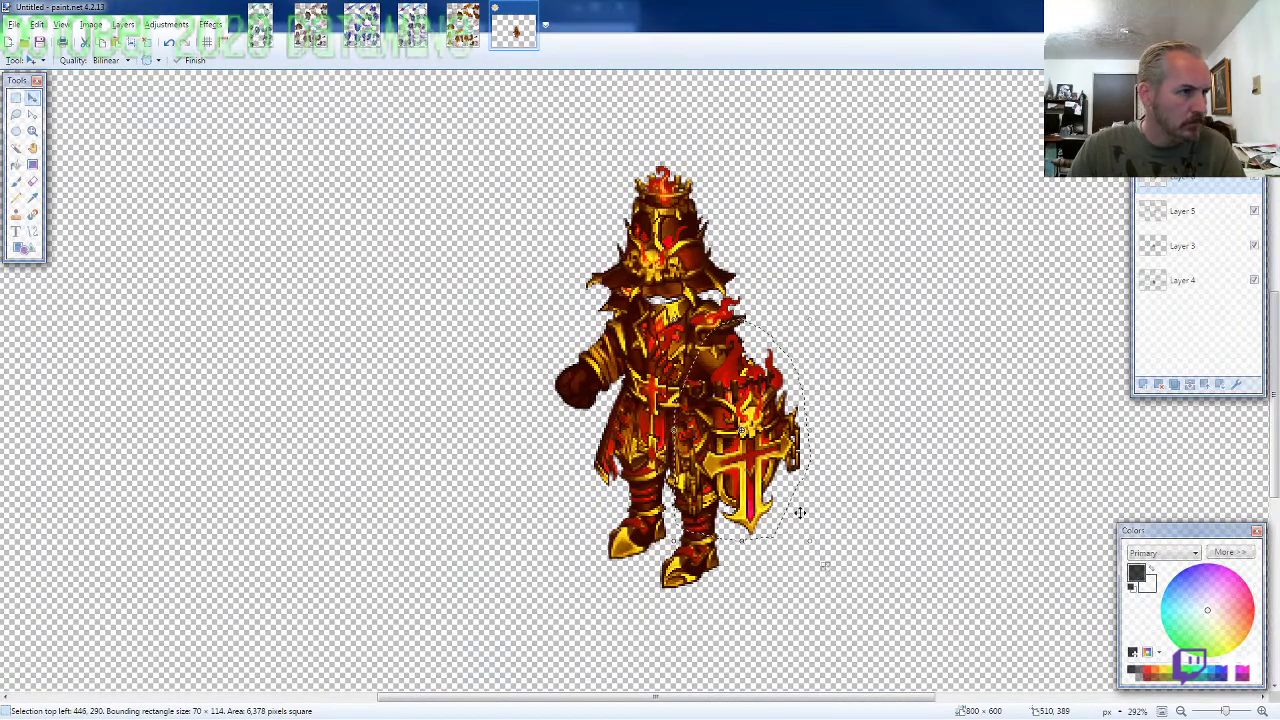
{"action": "scroll", "coordinate": [800, 512], "scroll_direction": "down", "scroll_amount": 1}
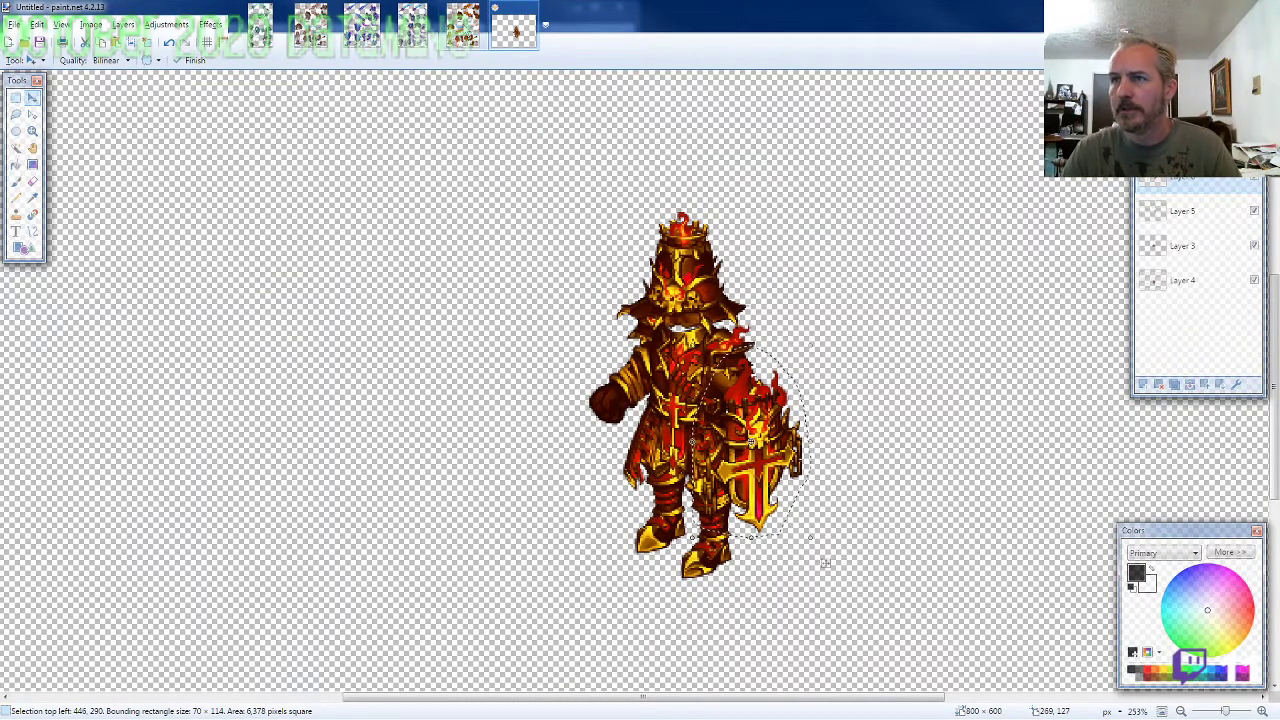
Step: On the ARMOR6 sheet, lasso the flaming cross sword together with the fist at its grip, beside the raised-arm torso
{"action": "left_click", "coordinate": [462, 25]}
{"action": "left_click", "coordinate": [16, 114]}
{"action": "scroll", "coordinate": [58, 191], "scroll_direction": "down", "scroll_amount": 3}
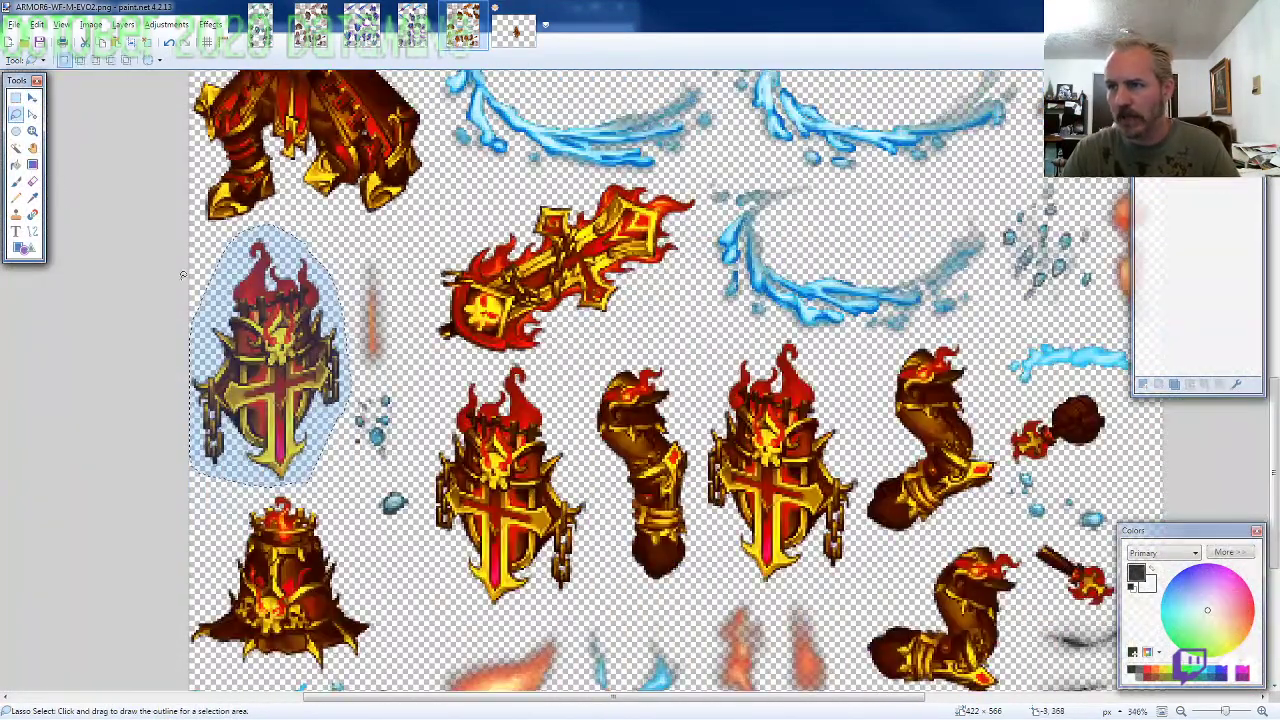
{"action": "scroll", "coordinate": [659, 238], "scroll_direction": "down", "scroll_amount": 3}
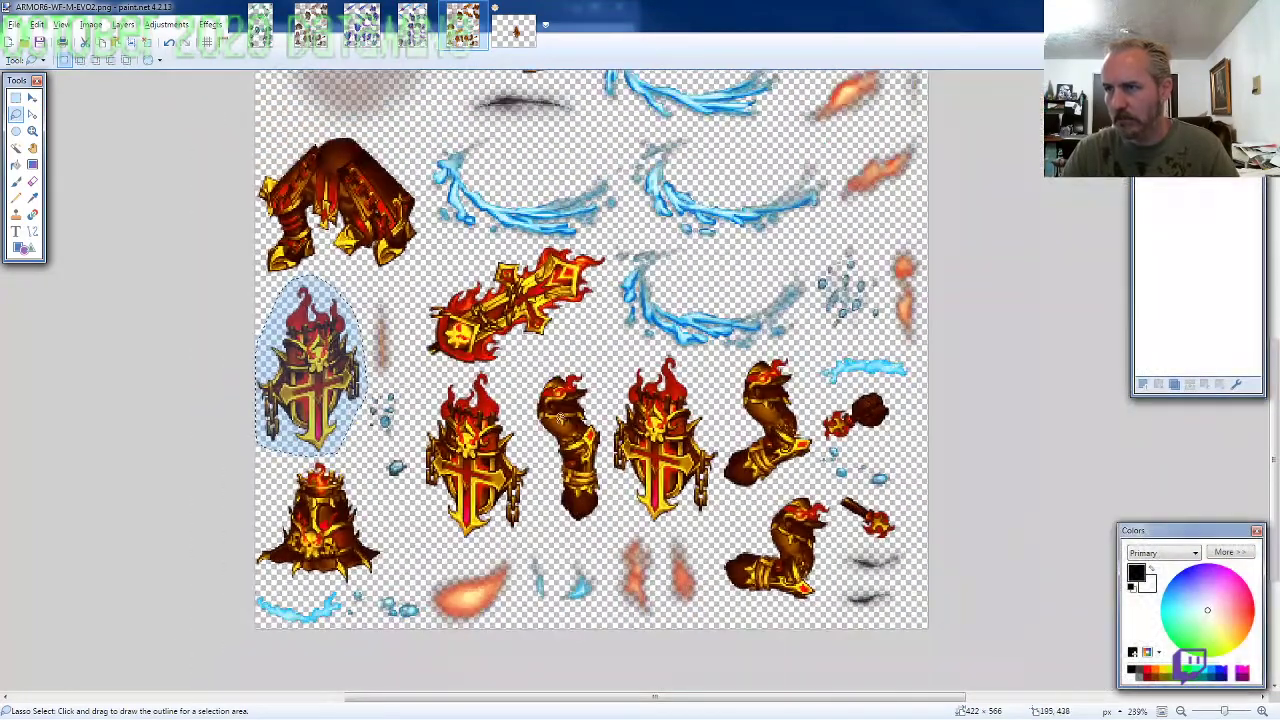
{"action": "scroll", "coordinate": [773, 349], "scroll_direction": "up", "scroll_amount": 4}
{"action": "scroll", "coordinate": [773, 349], "scroll_direction": "up", "scroll_amount": 5}
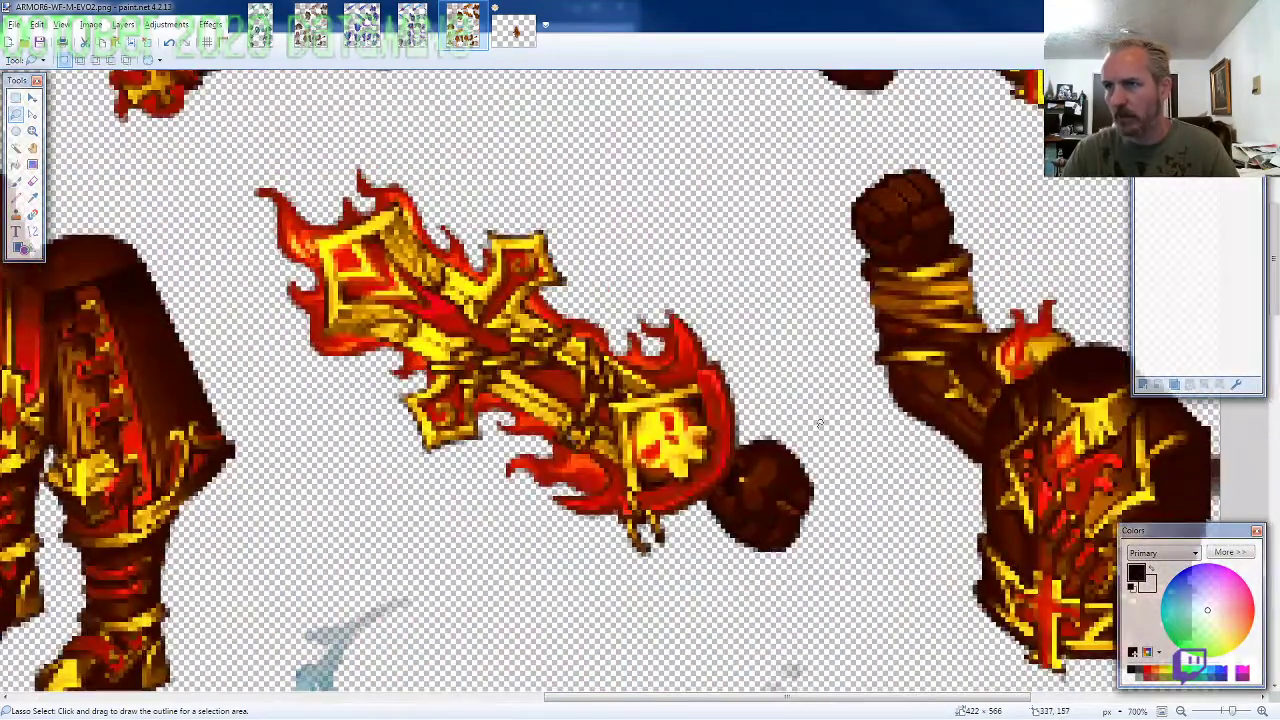
{"action": "mouse_move", "coordinate": [638, 242]}
{"action": "left_mouse_down"}
{"action": "mouse_move", "coordinate": [470, 165]}
{"action": "mouse_move", "coordinate": [290, 157]}
{"action": "mouse_move", "coordinate": [243, 205]}
{"action": "mouse_move", "coordinate": [334, 402]}
{"action": "mouse_move", "coordinate": [450, 496]}
{"action": "mouse_move", "coordinate": [586, 552]}
{"action": "mouse_move", "coordinate": [720, 580]}
{"action": "left_mouse_up"}
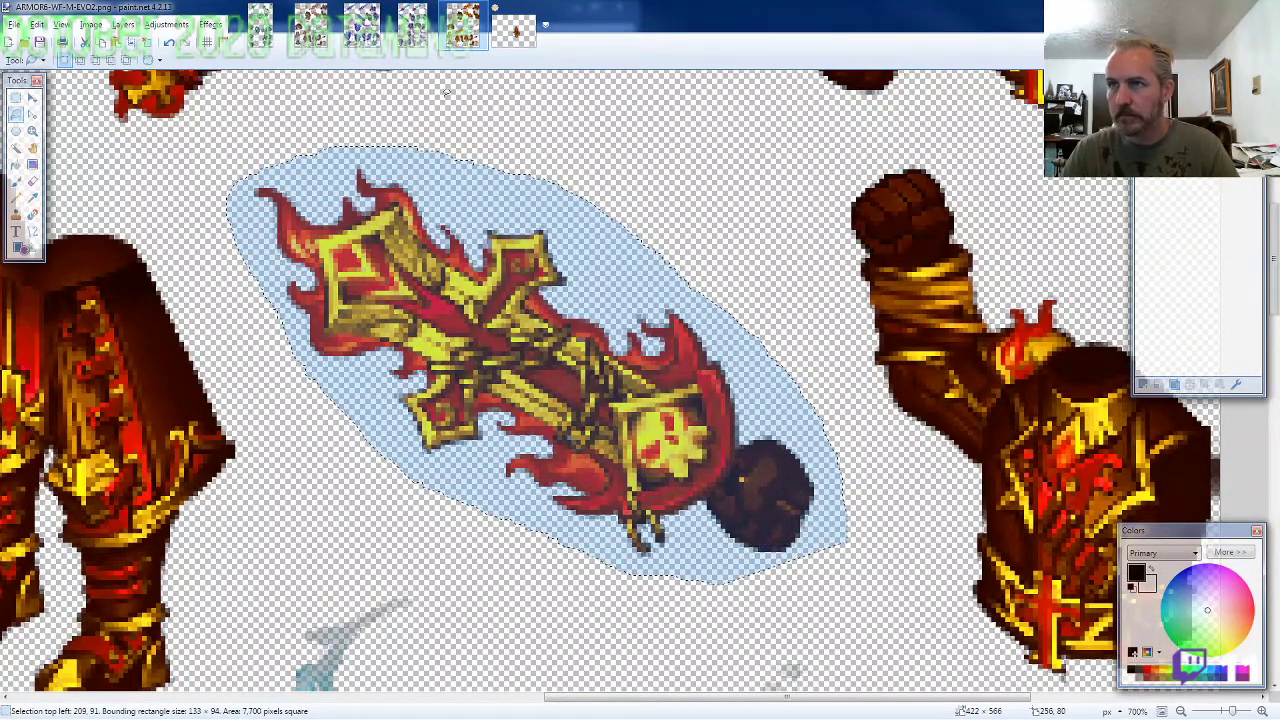
Step: Paste the sword on the shield's layer and align its fist with the outstretched hand, placing the selection's top-left corner at 282, 249
{"action": "left_click", "coordinate": [517, 40]}
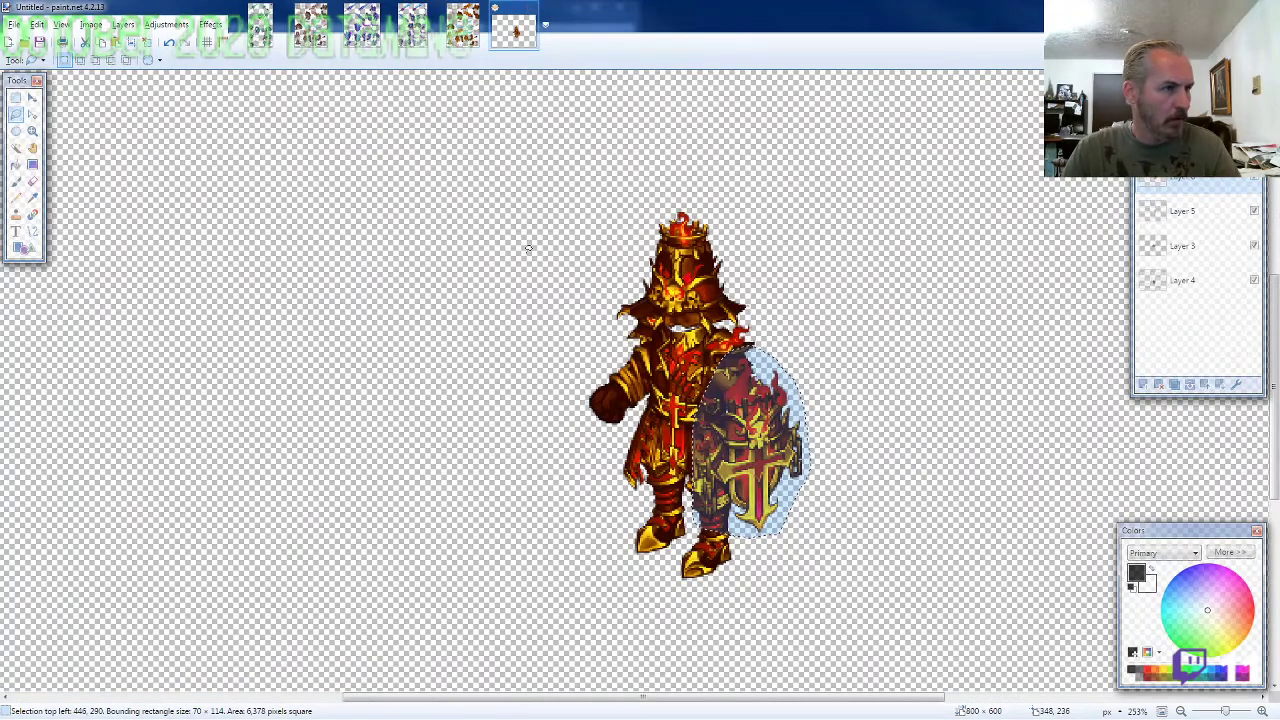
{"action": "scroll", "coordinate": [528, 248], "scroll_direction": "up", "scroll_amount": 3}
{"action": "key", "text": "ctrl+v"}
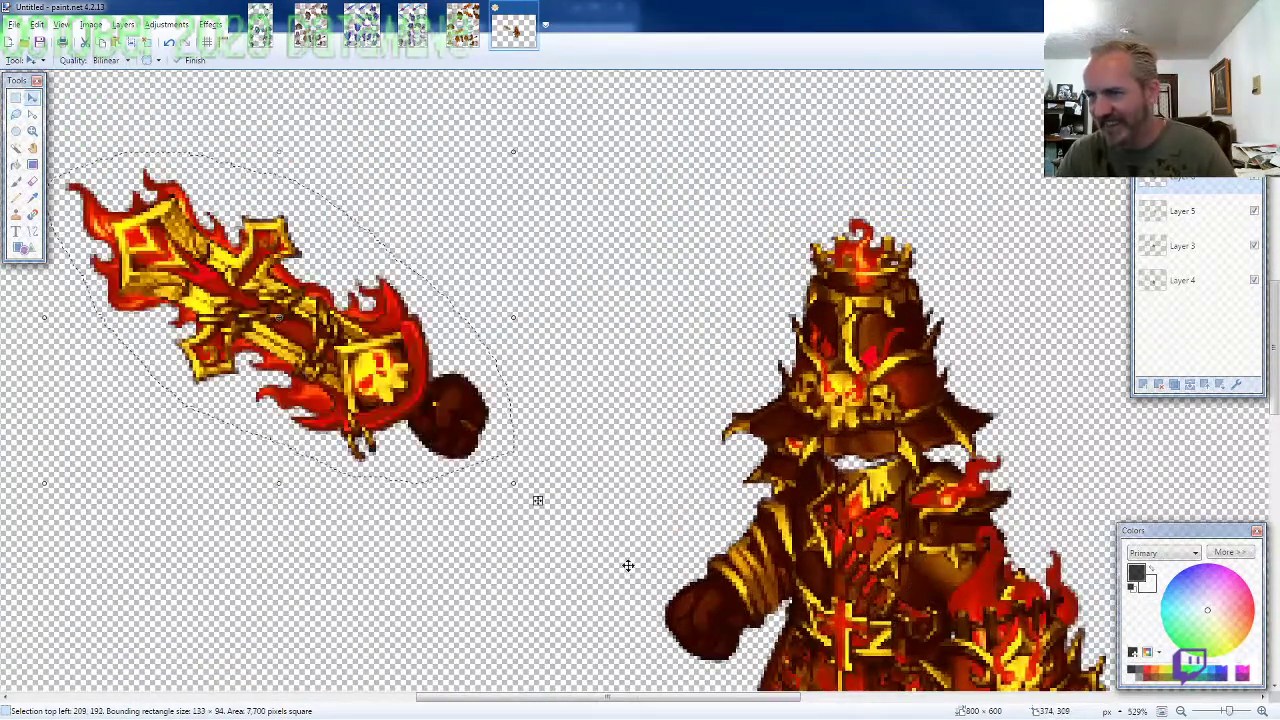
{"action": "left_click_drag", "start_coordinate": [446, 418], "coordinate": [652, 585]}
{"action": "scroll", "coordinate": [728, 611], "scroll_direction": "down", "scroll_amount": 3}
{"action": "left_click_drag", "start_coordinate": [655, 351], "coordinate": [712, 377]}
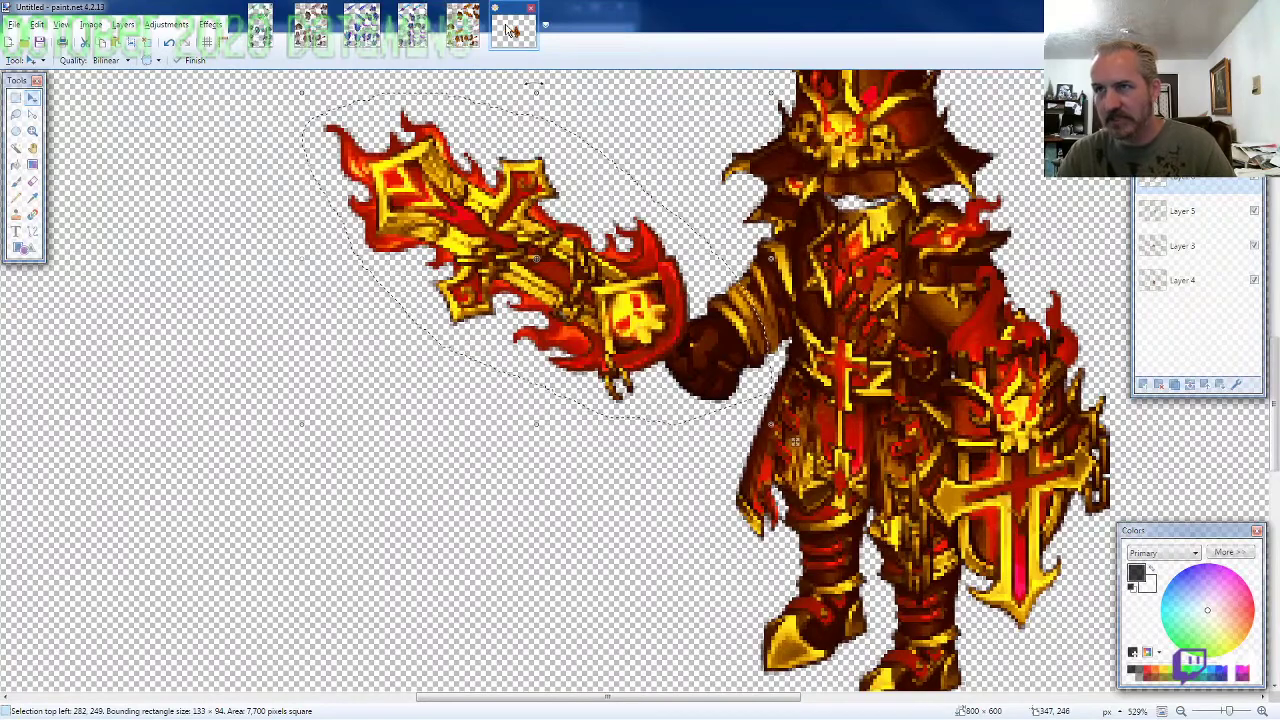
Step: On the ARMOR6 sheet, lasso the small sword handle with the flaming pommel near the lower edge, keeping it intact on the sheet
{"action": "left_click", "coordinate": [463, 27]}
{"action": "left_click", "coordinate": [17, 115]}
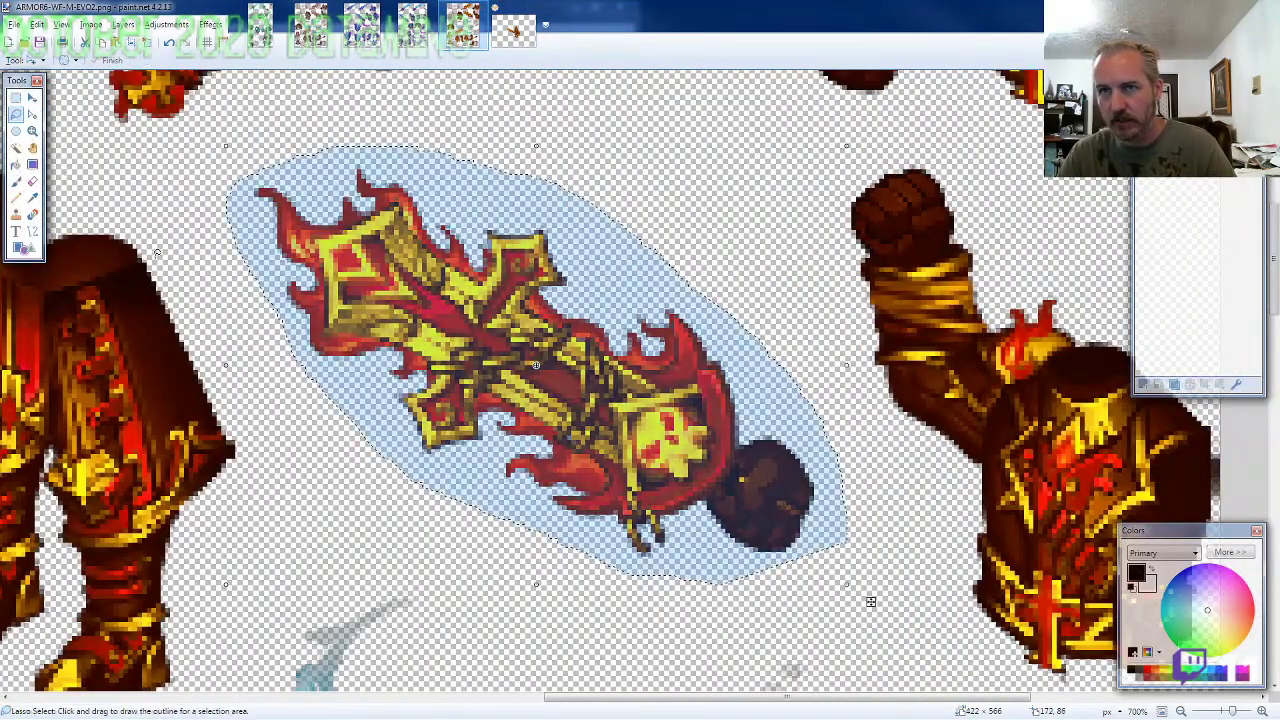
{"action": "scroll", "coordinate": [275, 358], "scroll_direction": "down", "scroll_amount": 4}
{"action": "scroll", "coordinate": [300, 370], "scroll_direction": "down", "scroll_amount": 7}
{"action": "scroll", "coordinate": [590, 485], "scroll_direction": "up", "scroll_amount": 7, "text": "ctrl"}
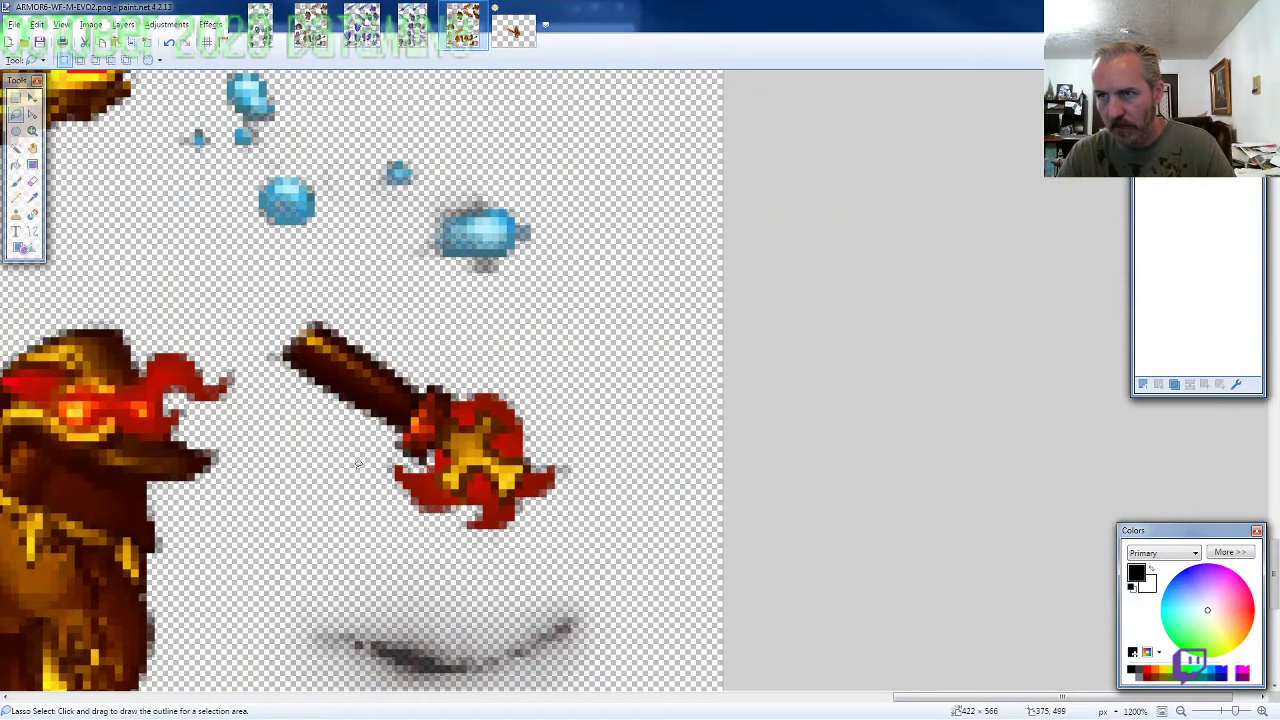
{"action": "mouse_move", "coordinate": [348, 452]}
{"action": "left_mouse_down"}
{"action": "mouse_move", "coordinate": [448, 535]}
{"action": "mouse_move", "coordinate": [585, 470]}
{"action": "mouse_move", "coordinate": [550, 401]}
{"action": "left_mouse_up"}
{"action": "mouse_move", "coordinate": [365, 316]}
{"action": "left_mouse_down"}
{"action": "mouse_move", "coordinate": [290, 300]}
{"action": "mouse_move", "coordinate": [252, 345]}
{"action": "left_mouse_up"}
{"action": "key", "text": "Delete"}
{"action": "key", "text": "ctrl+z"}
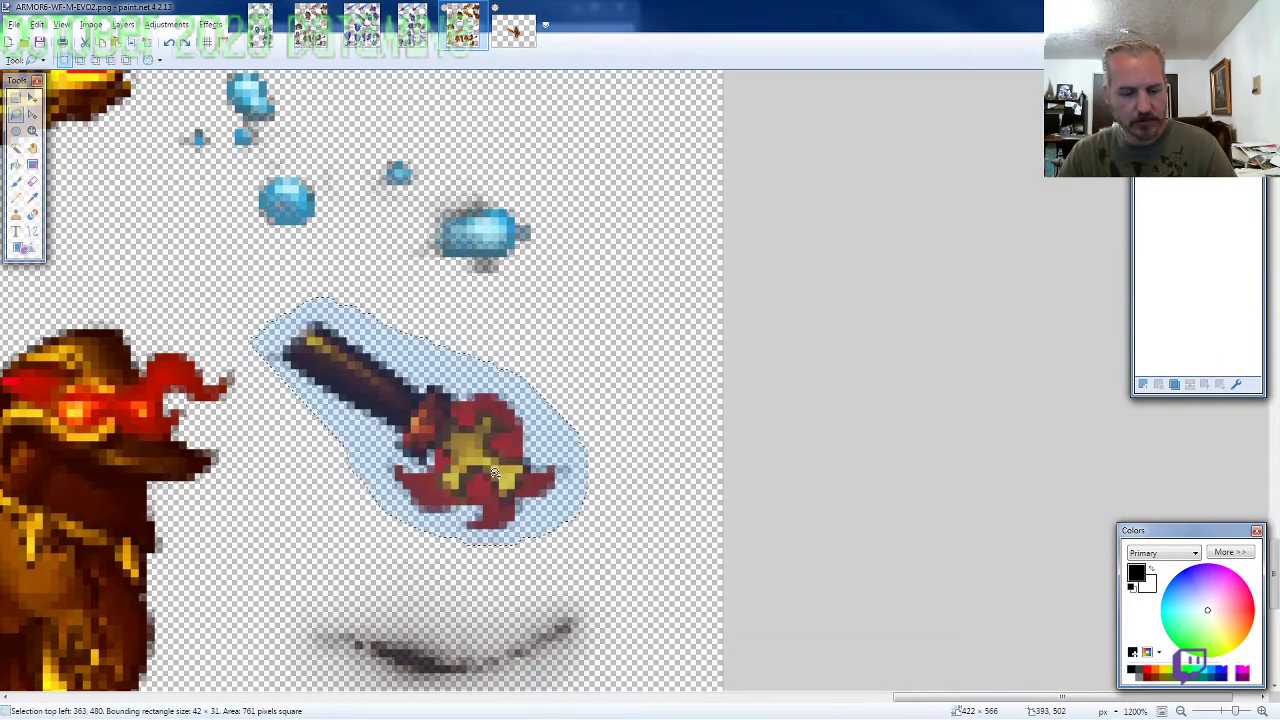
Step: Paste the sword handle on a new layer below all others and place it behind the fist, with its selection's top-left corner at 389, 318
{"action": "left_click", "coordinate": [505, 35]}
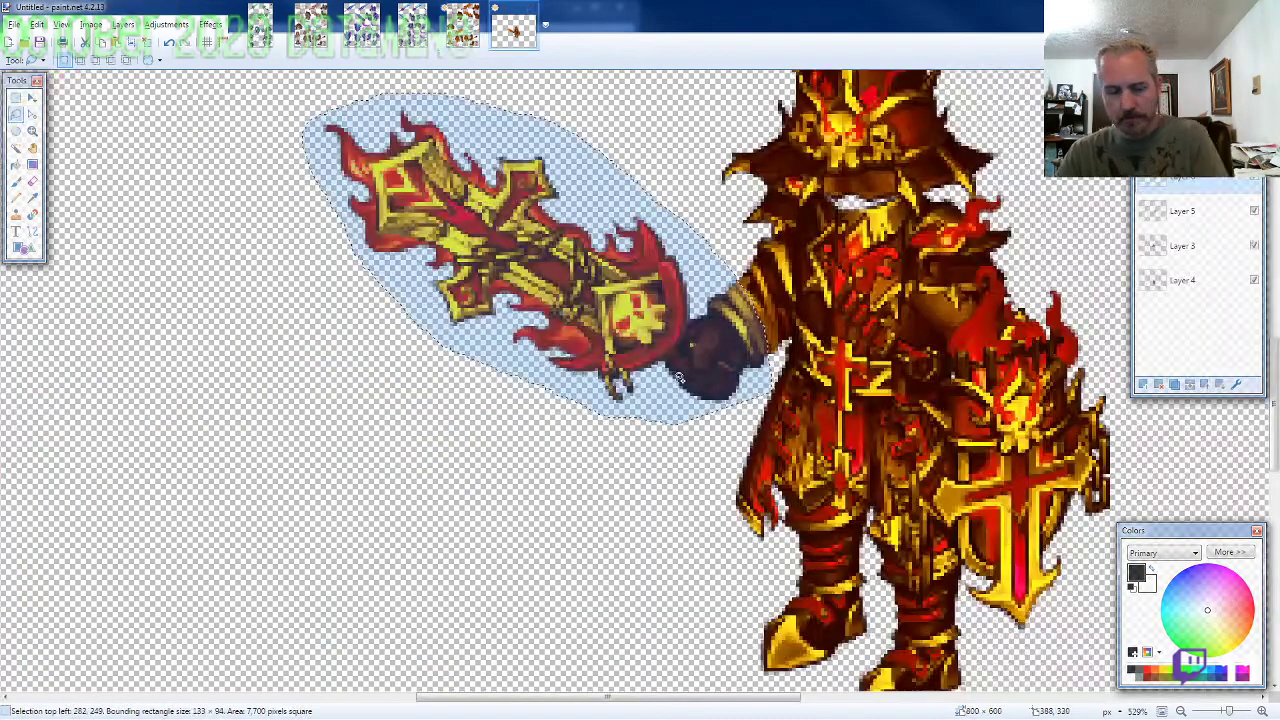
{"action": "left_click_drag", "start_coordinate": [1185, 182], "coordinate": [1186, 354]}
{"action": "scroll", "coordinate": [842, 427], "scroll_direction": "up", "scroll_amount": 5}
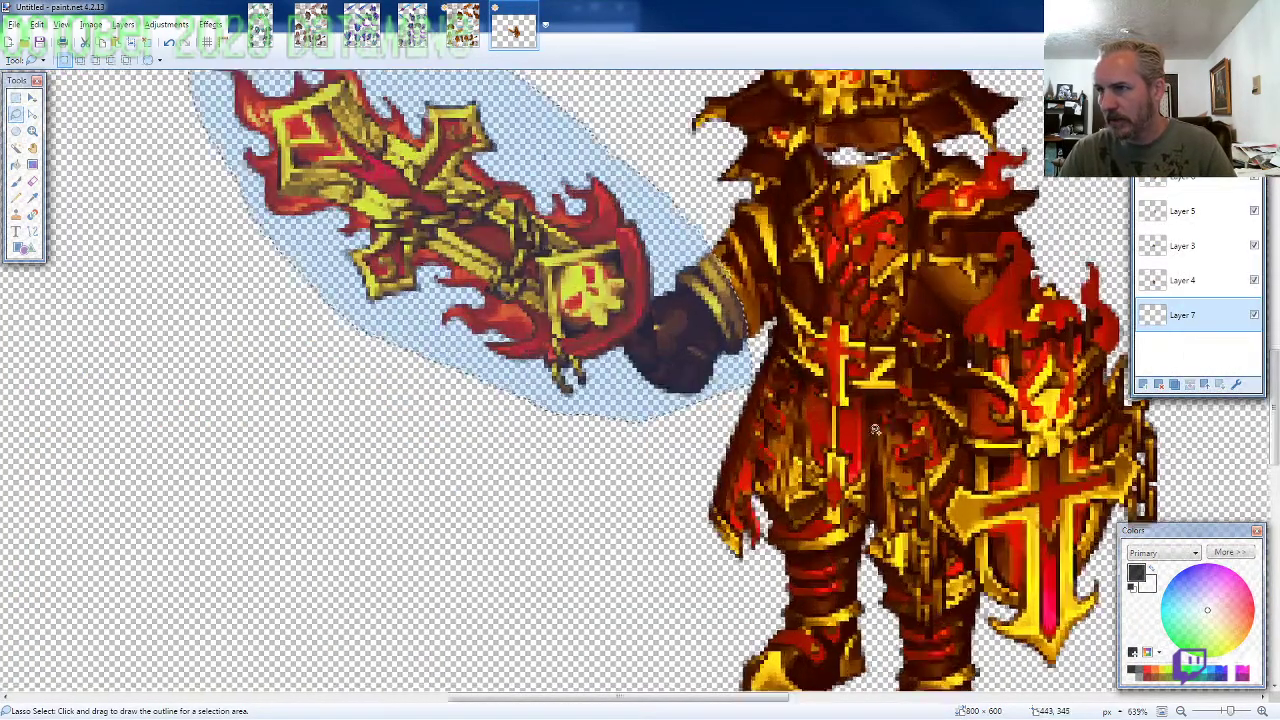
{"action": "key", "text": "ctrl+v"}
{"action": "left_click_drag", "start_coordinate": [467, 577], "coordinate": [679, 349]}
{"action": "scroll", "coordinate": [853, 450], "scroll_direction": "down", "scroll_amount": 1}
{"action": "scroll", "coordinate": [852, 450], "scroll_direction": "down", "scroll_amount": 7}
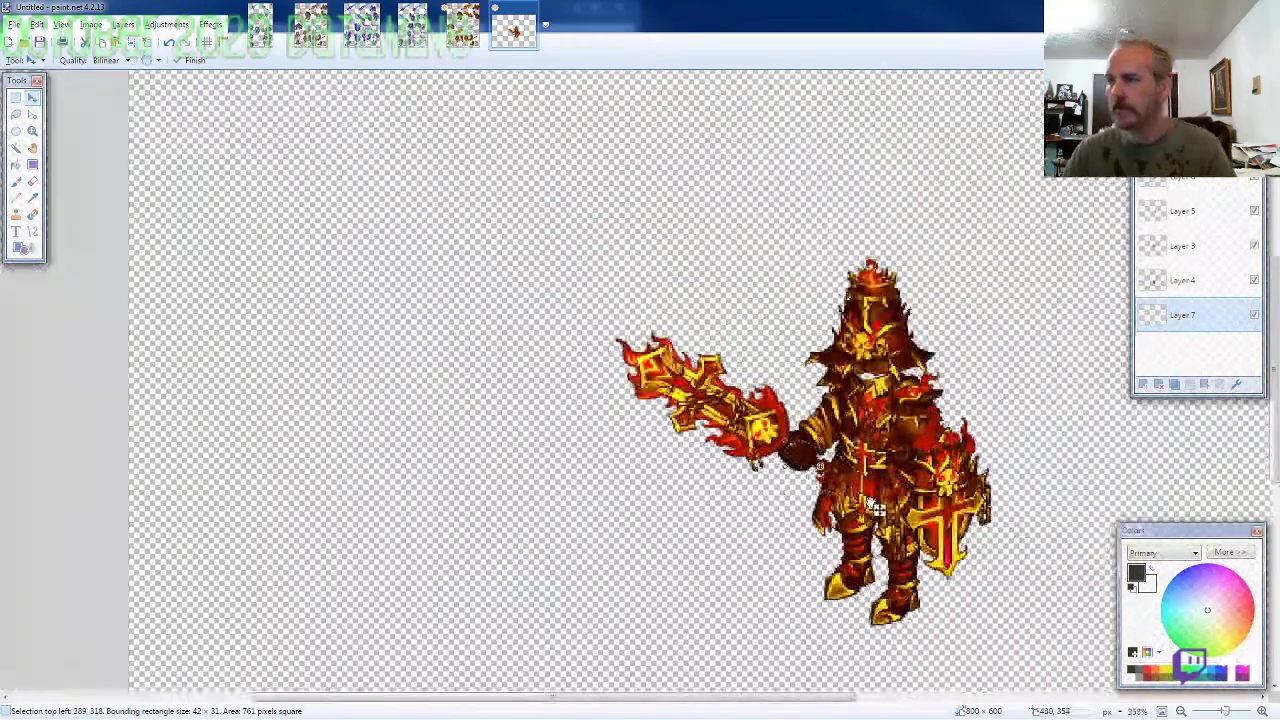
Step: Select the whole canvas, flatten the layers, and move the character toward the canvas's upper-left corner, with the selection's top-left at -272, -195
{"action": "scroll", "coordinate": [876, 509], "scroll_direction": "down", "scroll_amount": 4}
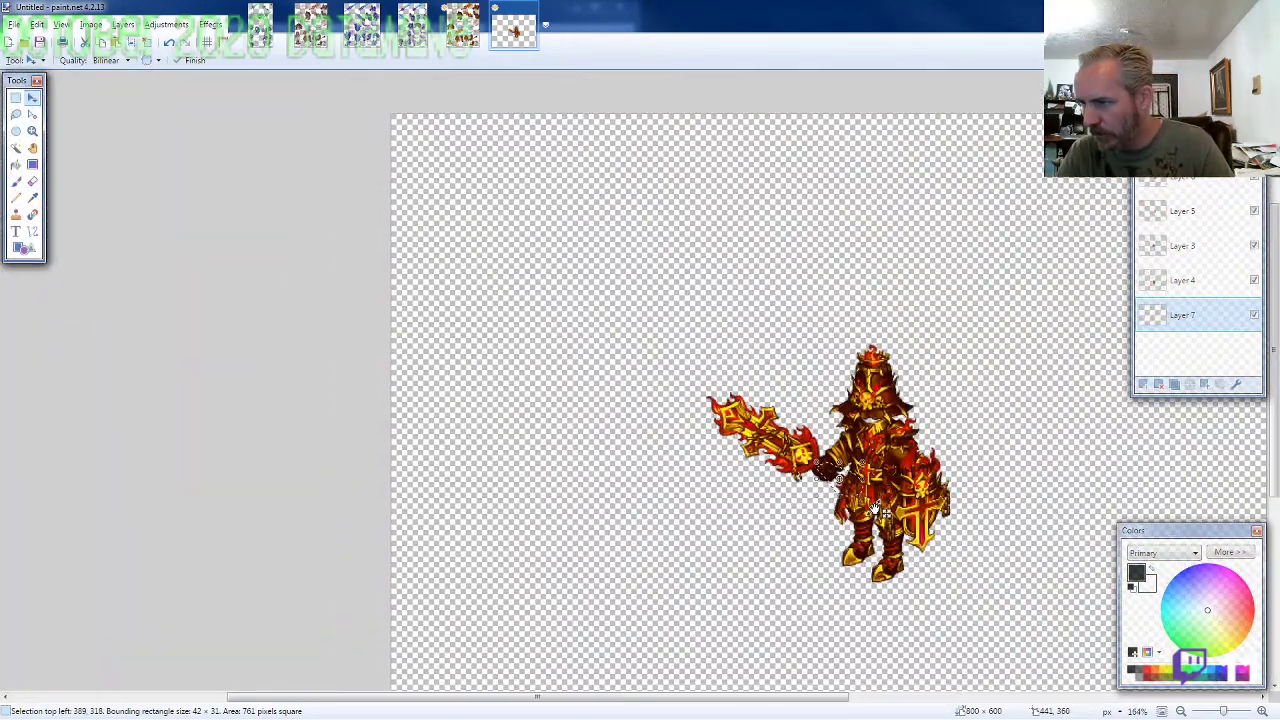
{"action": "scroll", "coordinate": [876, 509], "scroll_direction": "down", "scroll_amount": 4}
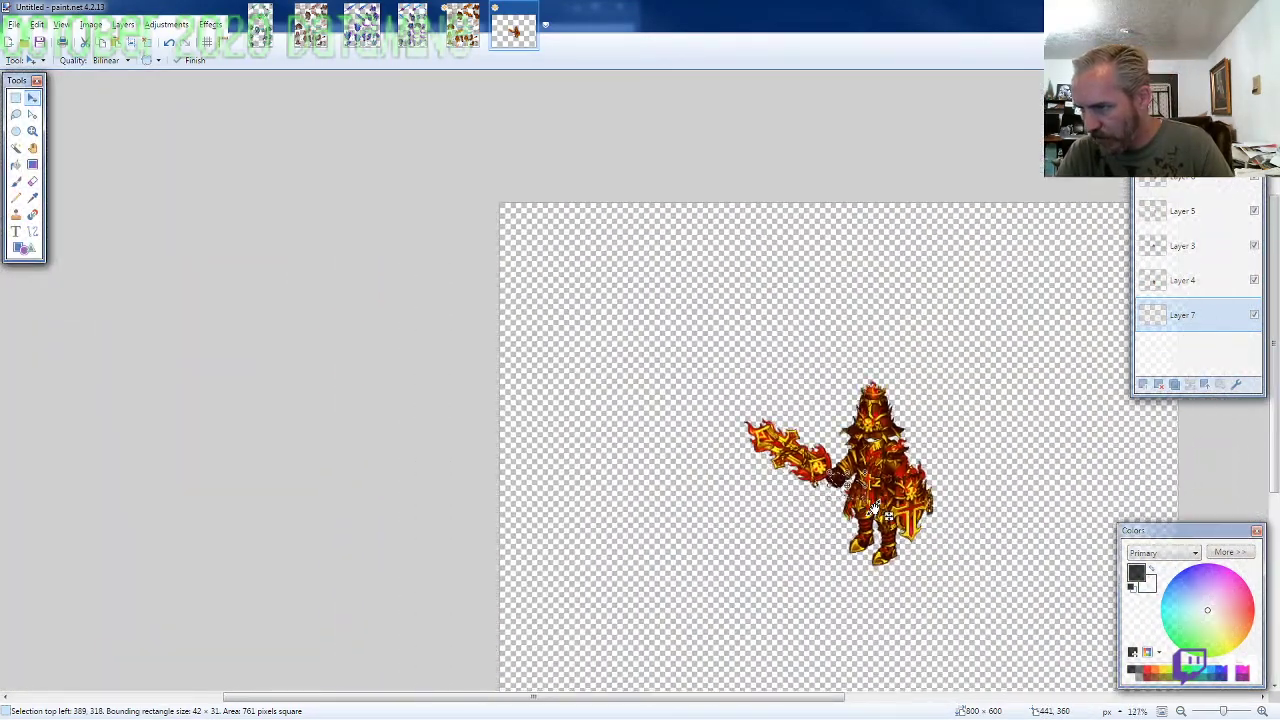
{"action": "scroll", "coordinate": [874, 509], "scroll_direction": "down", "scroll_amount": 4}
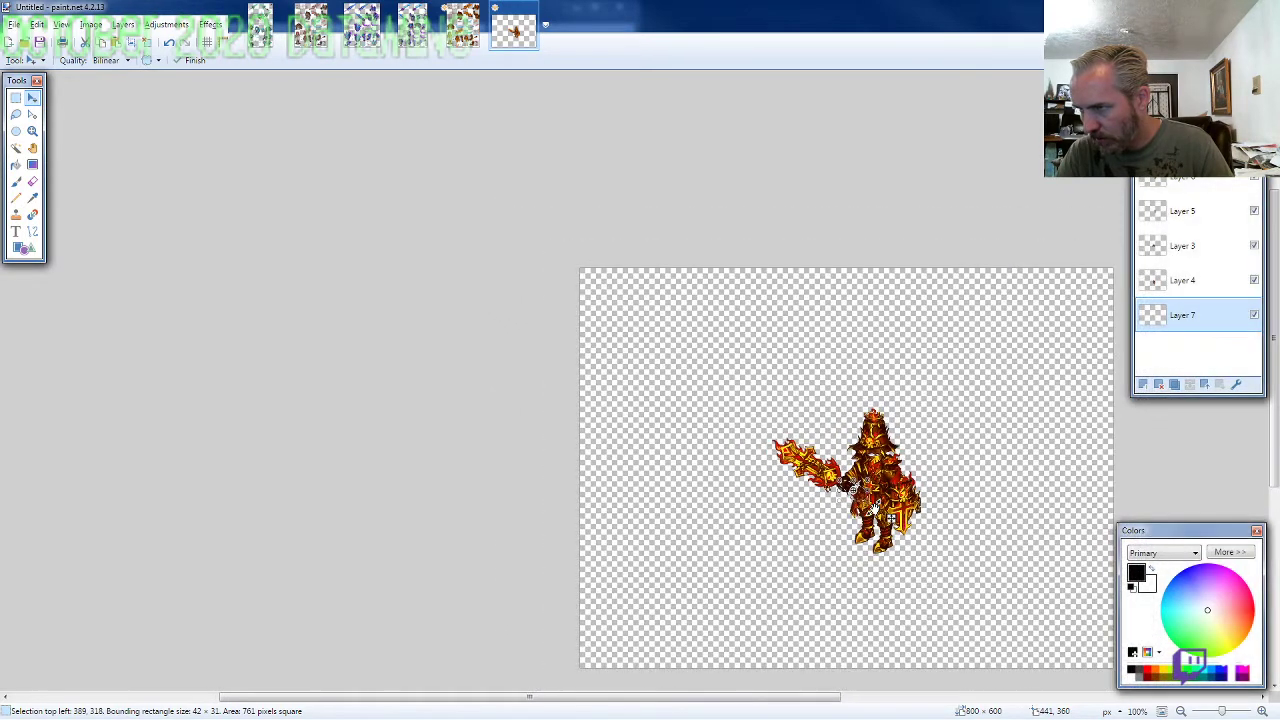
{"action": "scroll", "coordinate": [874, 507], "scroll_direction": "up", "scroll_amount": 2}
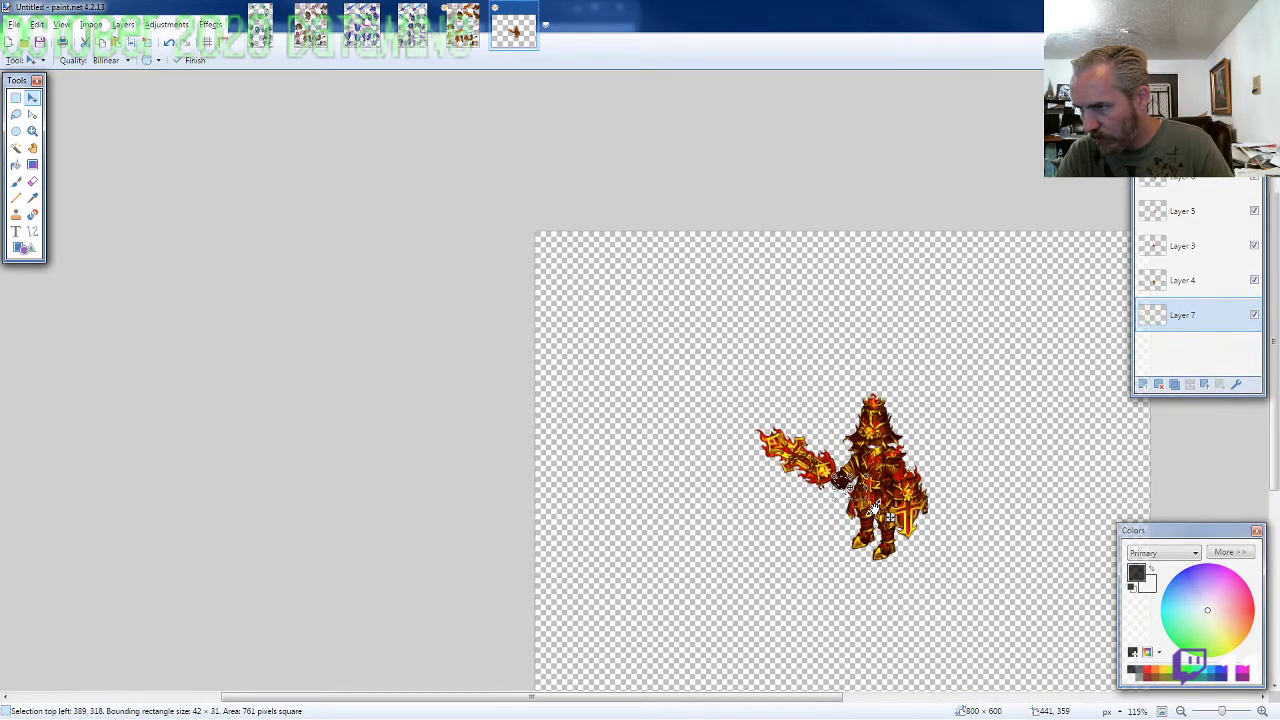
{"action": "scroll", "coordinate": [889, 517], "scroll_direction": "down", "scroll_amount": 2}
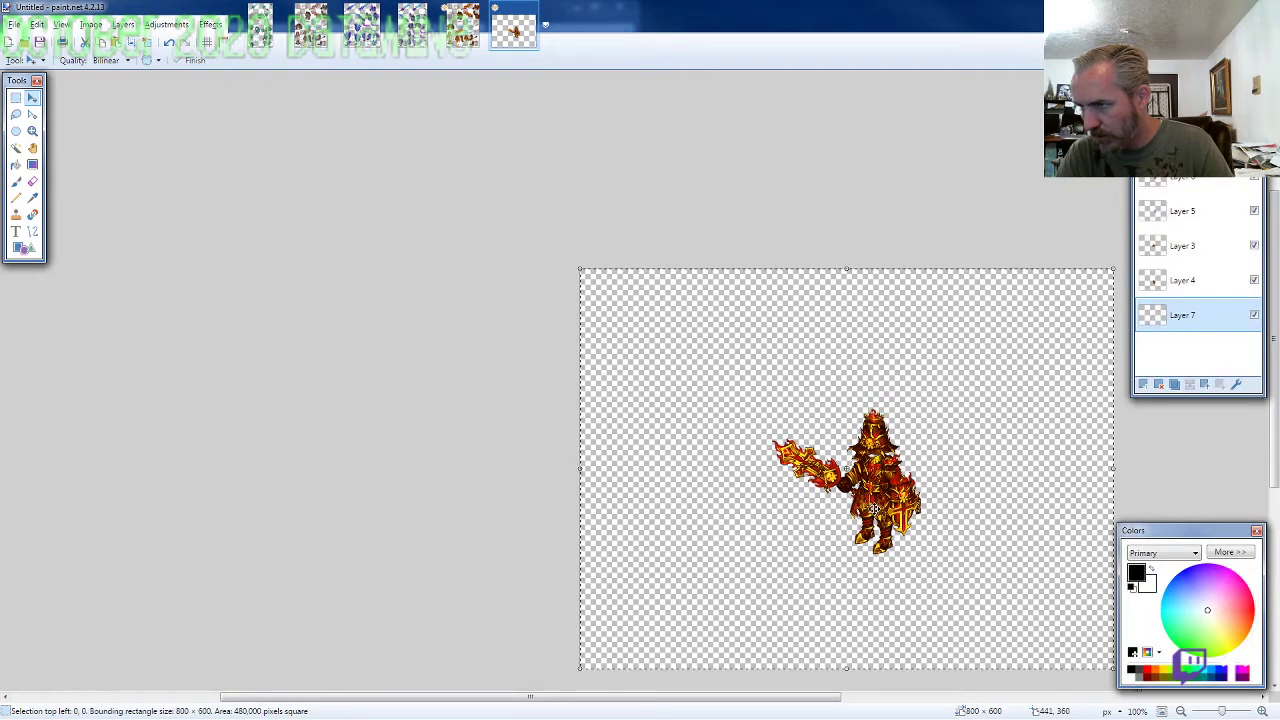
{"action": "scroll", "coordinate": [874, 509], "scroll_direction": "up", "scroll_amount": 1}
{"action": "scroll", "coordinate": [874, 509], "scroll_direction": "up", "scroll_amount": 1}
{"action": "scroll", "coordinate": [874, 509], "scroll_direction": "down", "scroll_amount": 2}
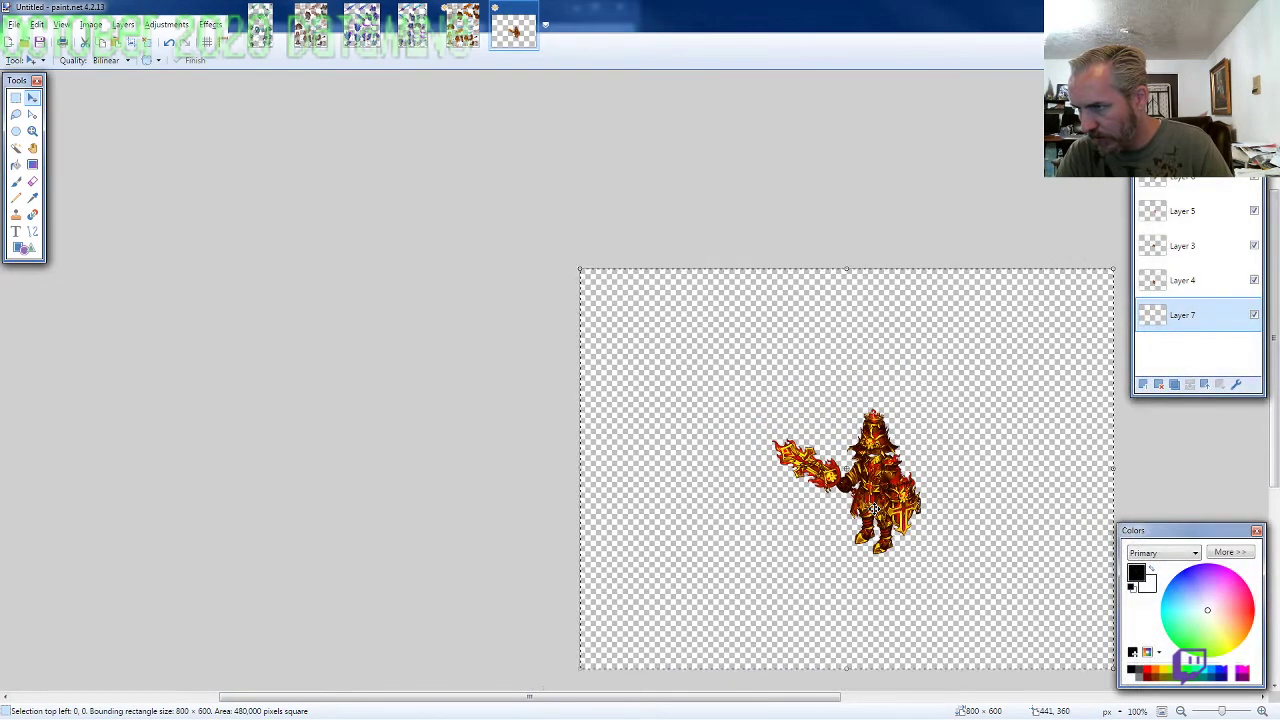
{"action": "scroll", "coordinate": [874, 509], "scroll_direction": "up", "scroll_amount": 1}
{"action": "scroll", "coordinate": [874, 509], "scroll_direction": "up", "scroll_amount": 1}
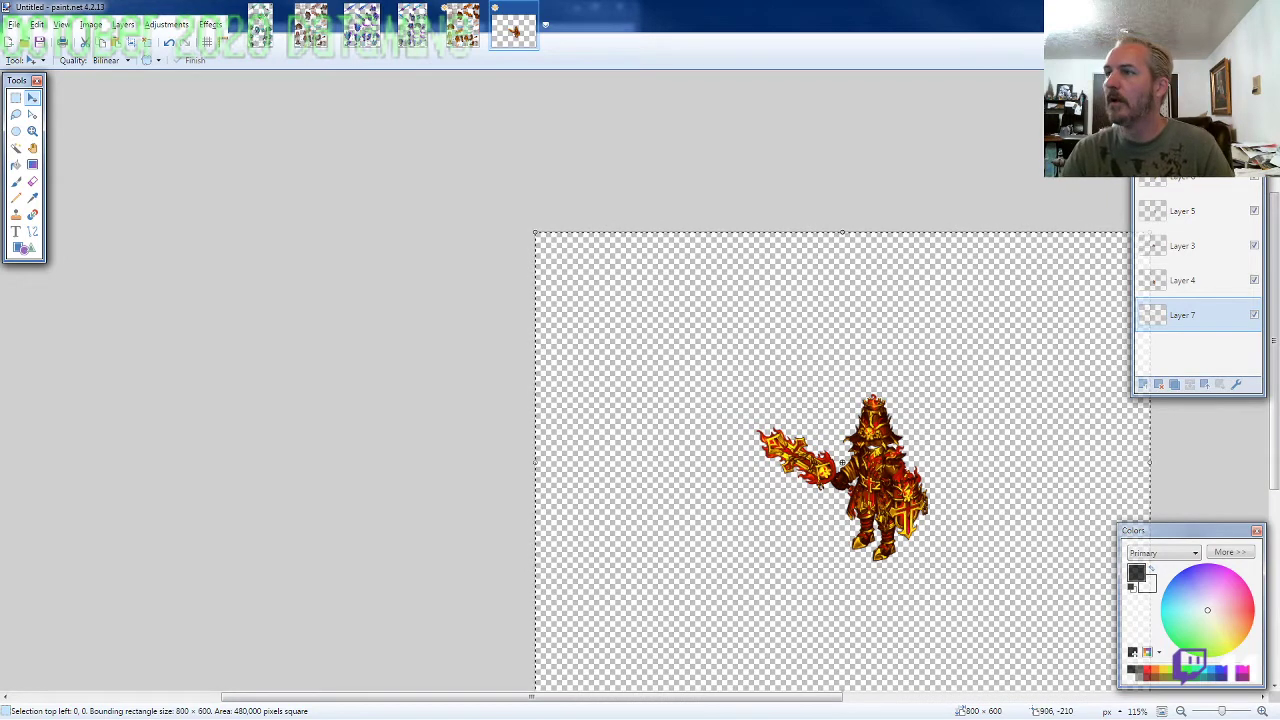
{"action": "left_click", "coordinate": [1208, 380]}
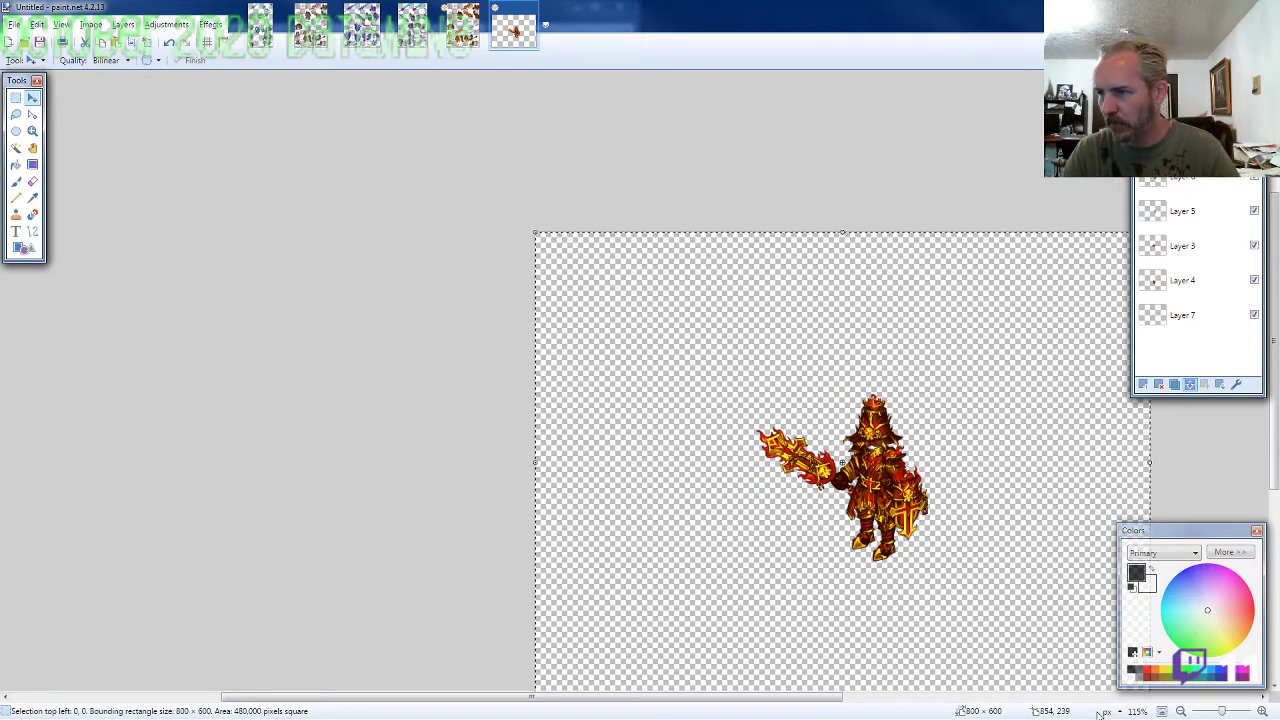
{"action": "key", "text": "ctrl+shift+f"}
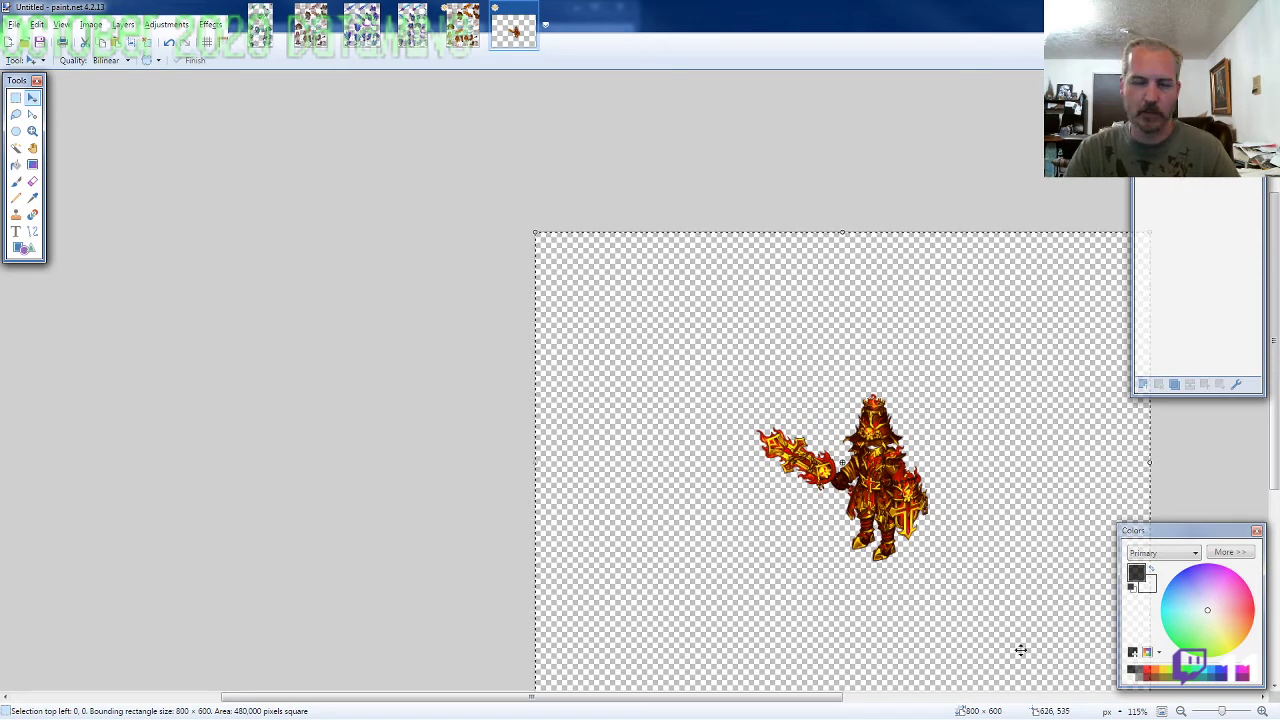
{"action": "left_click_drag", "start_coordinate": [1012, 437], "coordinate": [791, 299]}
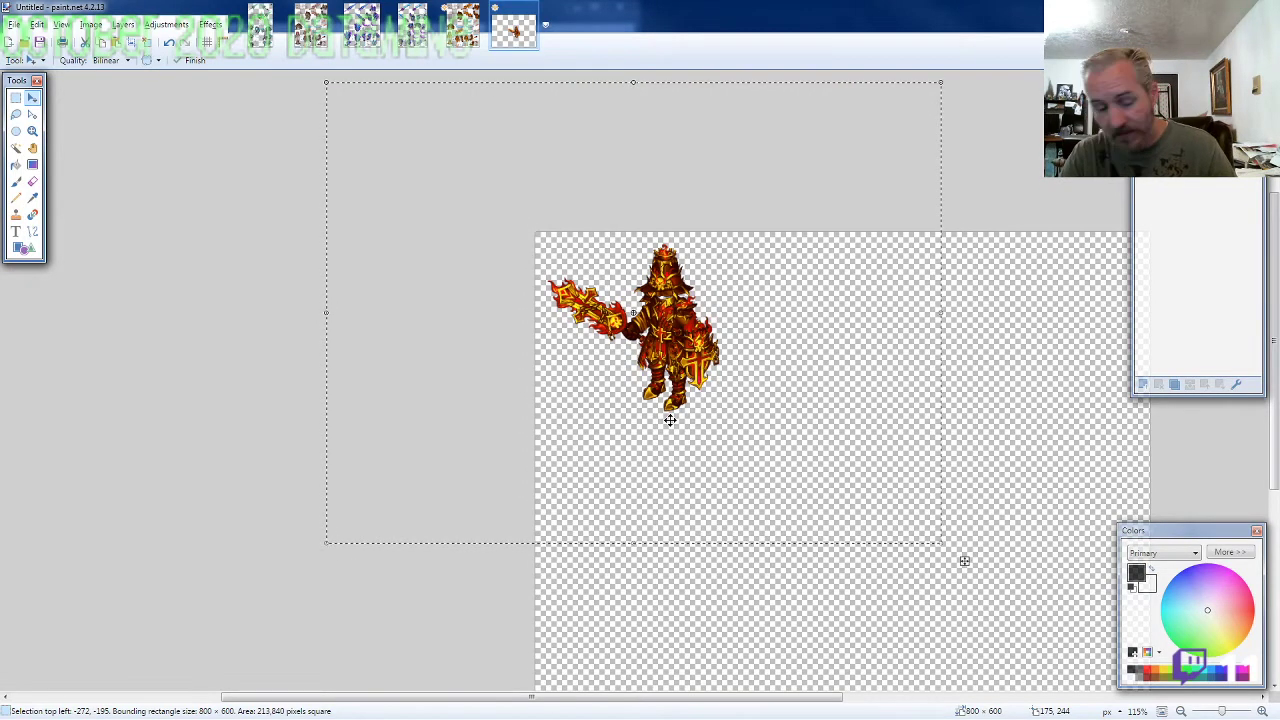
Step: Set the canvas size to 250 × 250 pixels anchored top left, and nudge the character one pixel down and one pixel left
{"action": "key", "text": "ctrl+shift+r"}
{"action": "type", "text": "2502"}
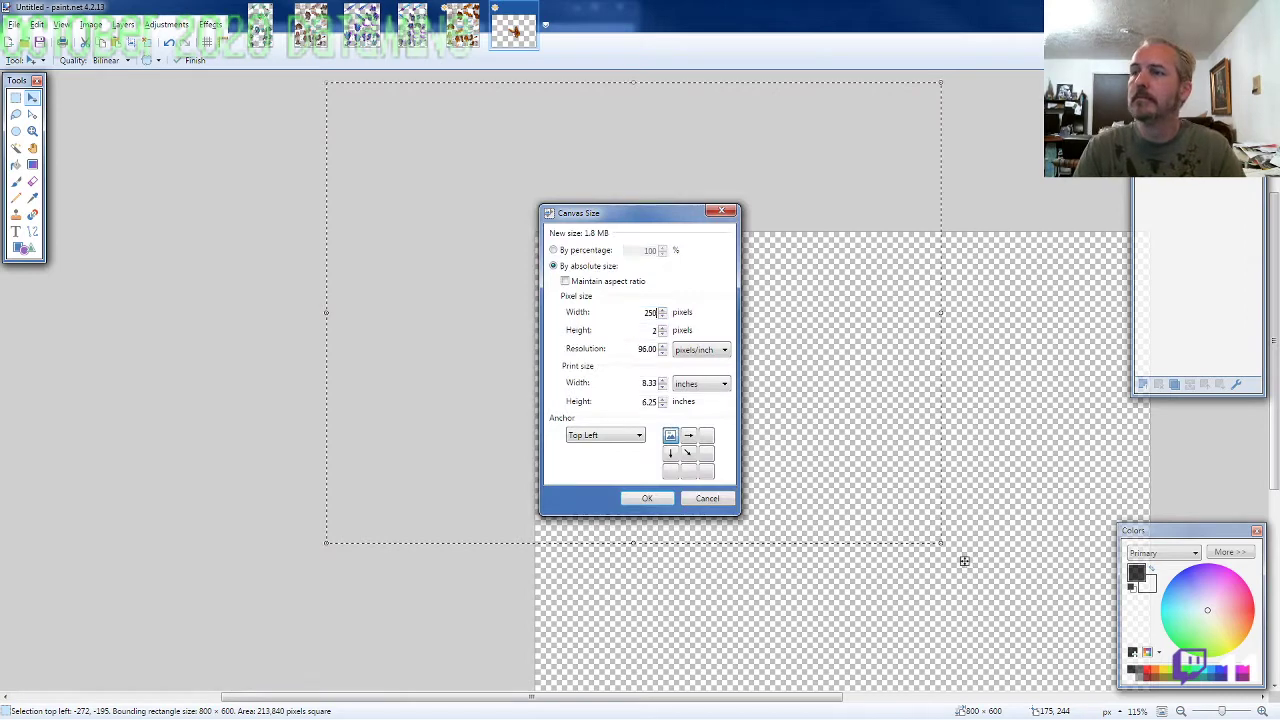
{"action": "type", "text": "50"}
{"action": "key", "text": "Return"}
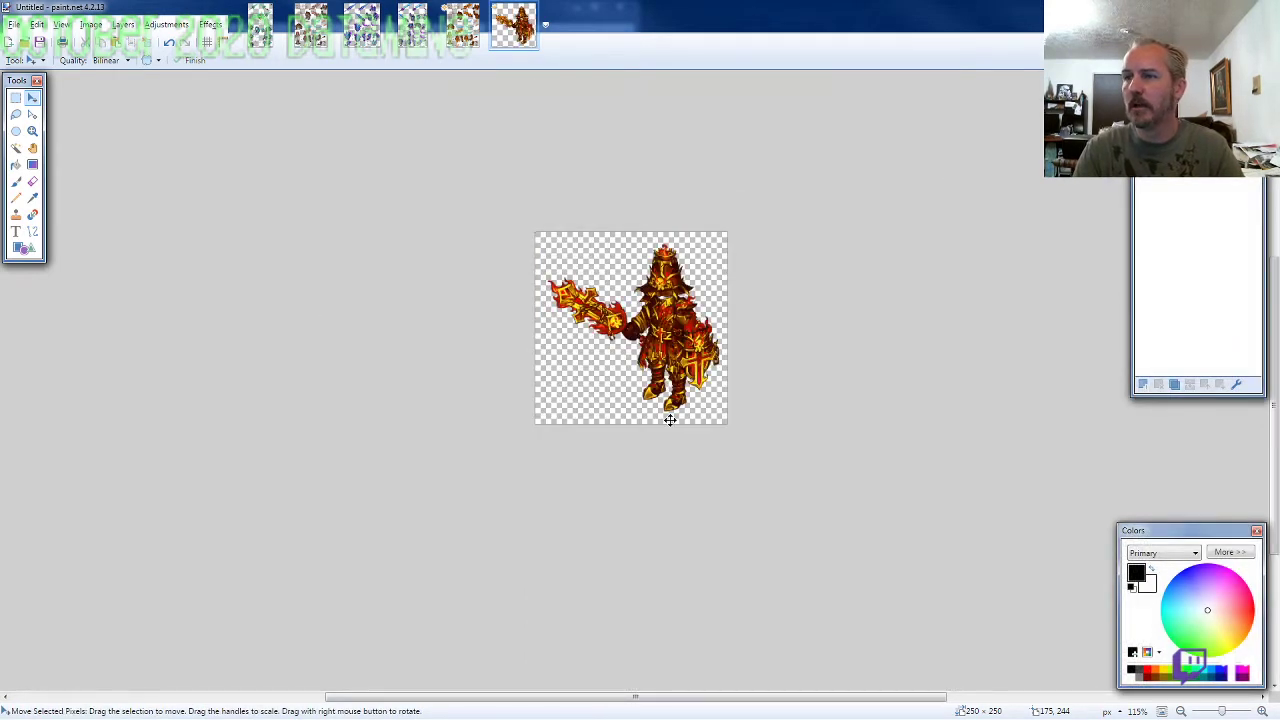
{"action": "key", "text": "Down"}
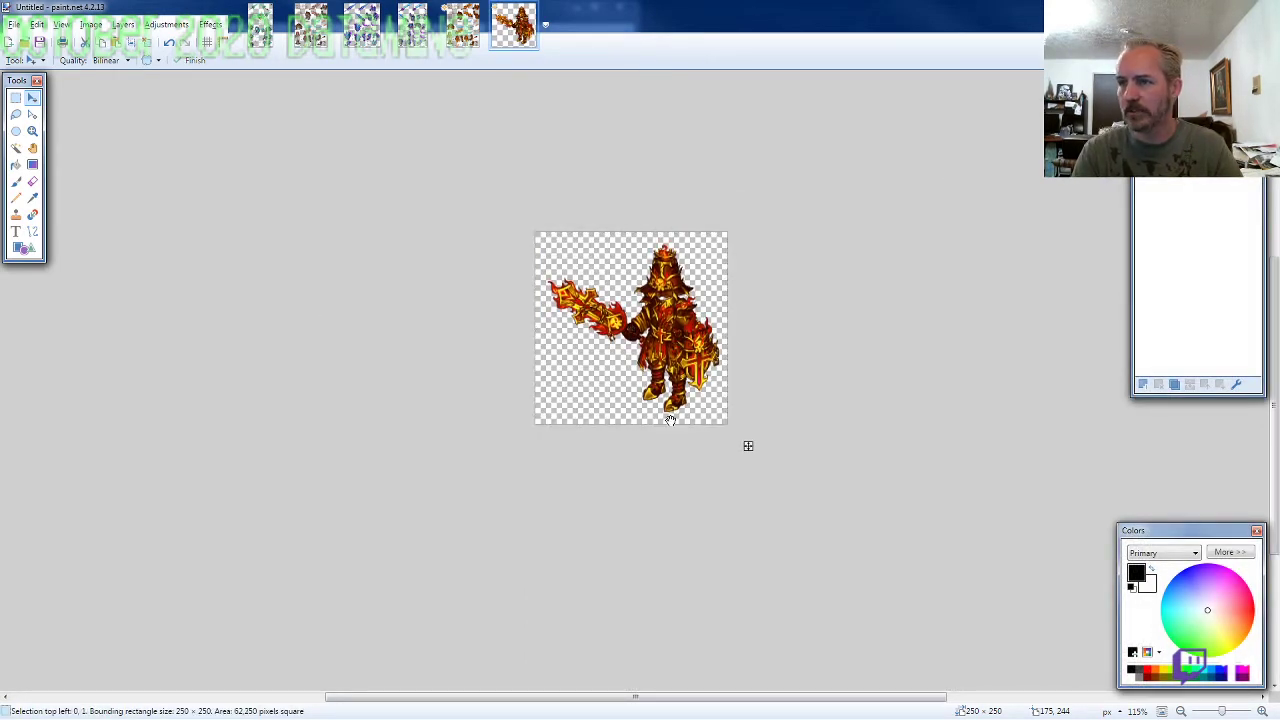
{"action": "key", "text": "Left"}
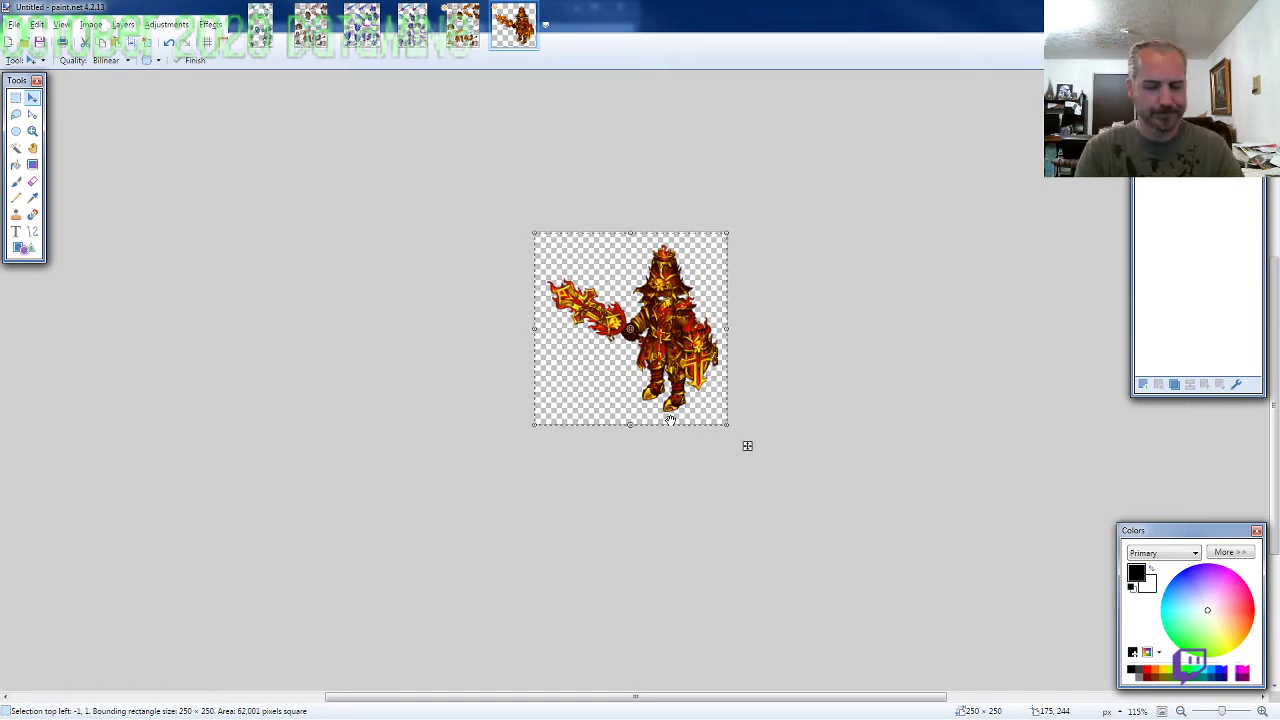
Step: Save the finished character as the PNG file ARMOR6-WF-M-EVO2 in the 2020-10 folder, accepting the save settings
{"action": "key", "text": "ctrl+s"}
{"action": "type", "text": "ARMOR"}
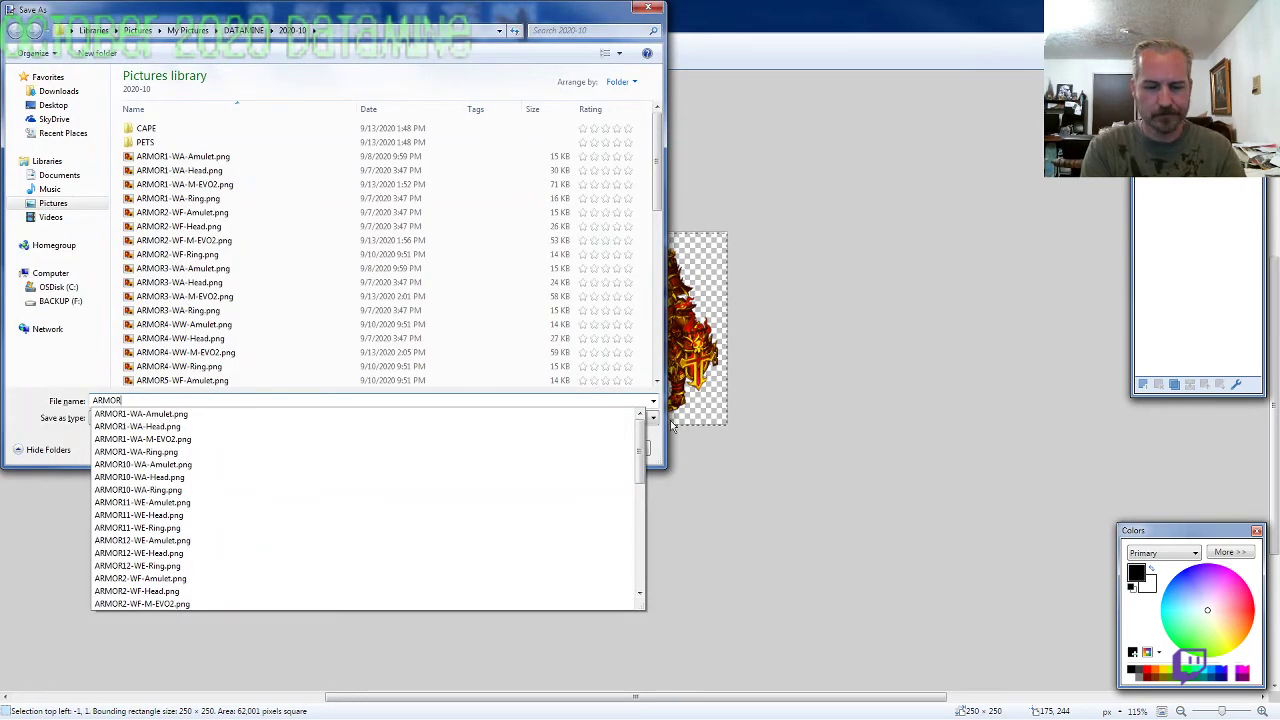
{"action": "type", "text": "6-WF-M-EVO2"}
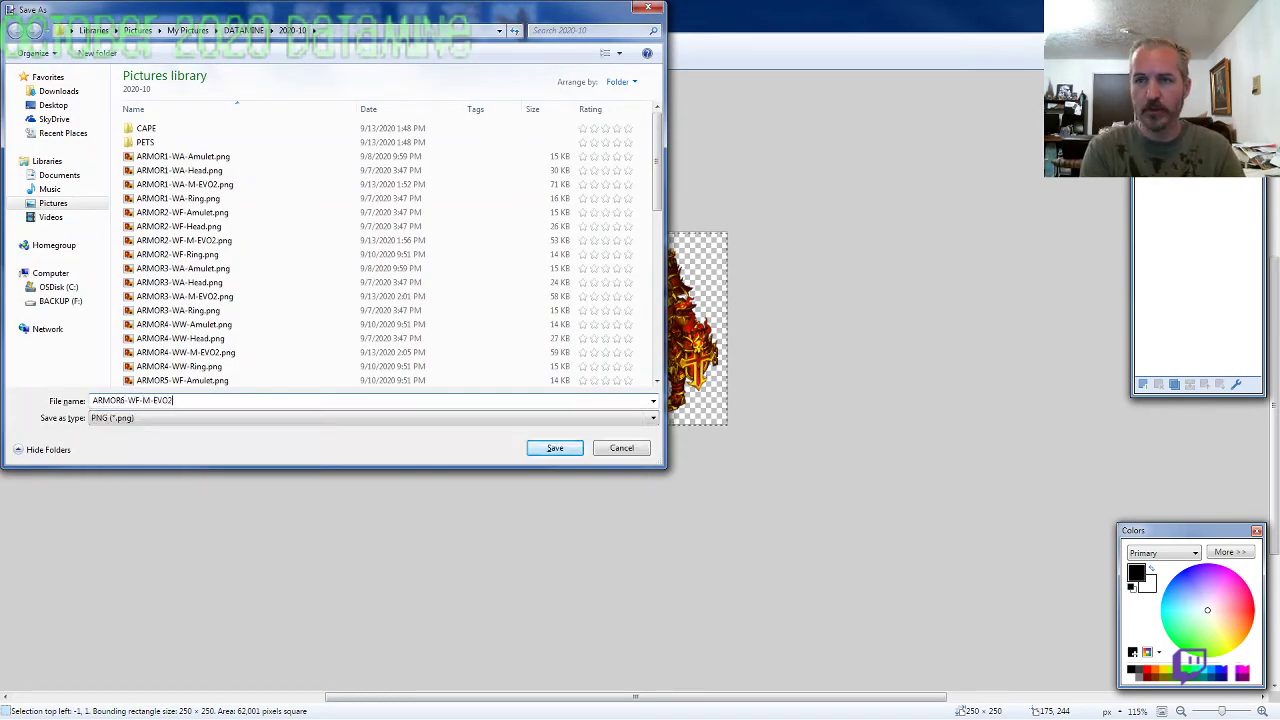
{"action": "key", "text": "Return"}
{"action": "left_click", "coordinate": [670, 420]}
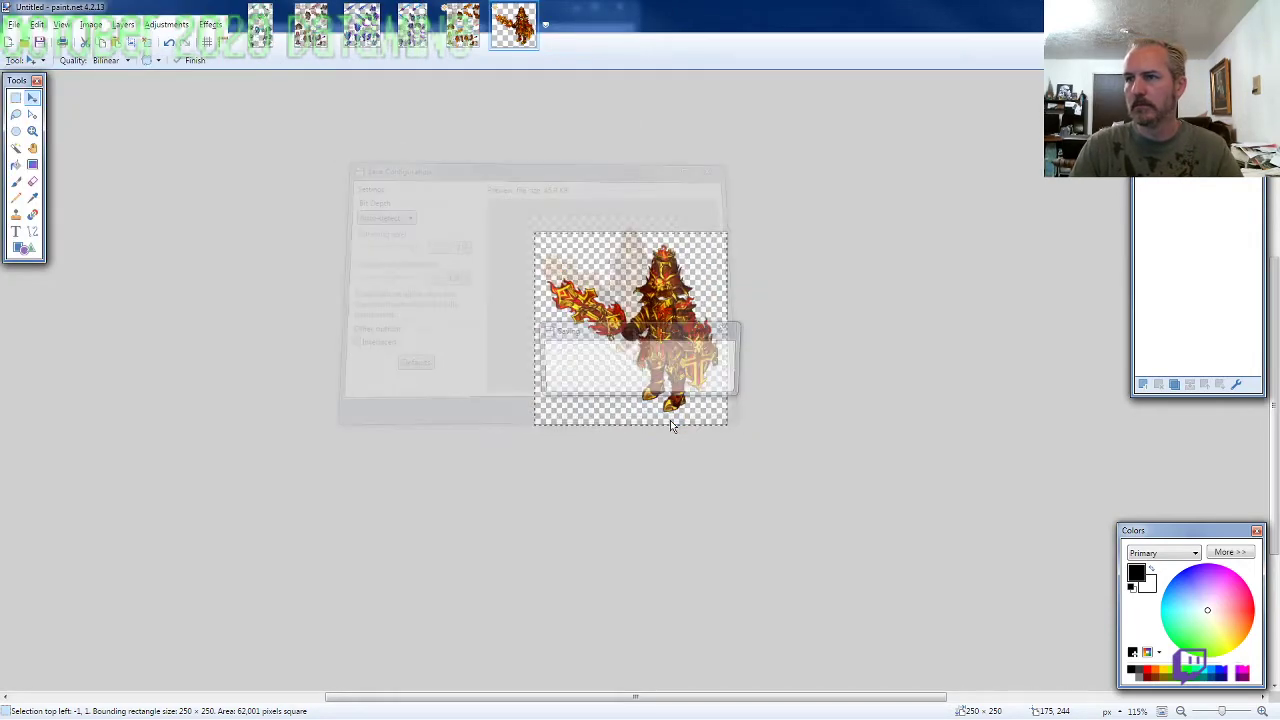
Step: Close the saved character image and the ARMOR6 sprite sheet, discarding the sheet's unsaved changes
{"action": "key", "text": "ctrl+w"}
{"action": "key", "text": "ctrl+w"}
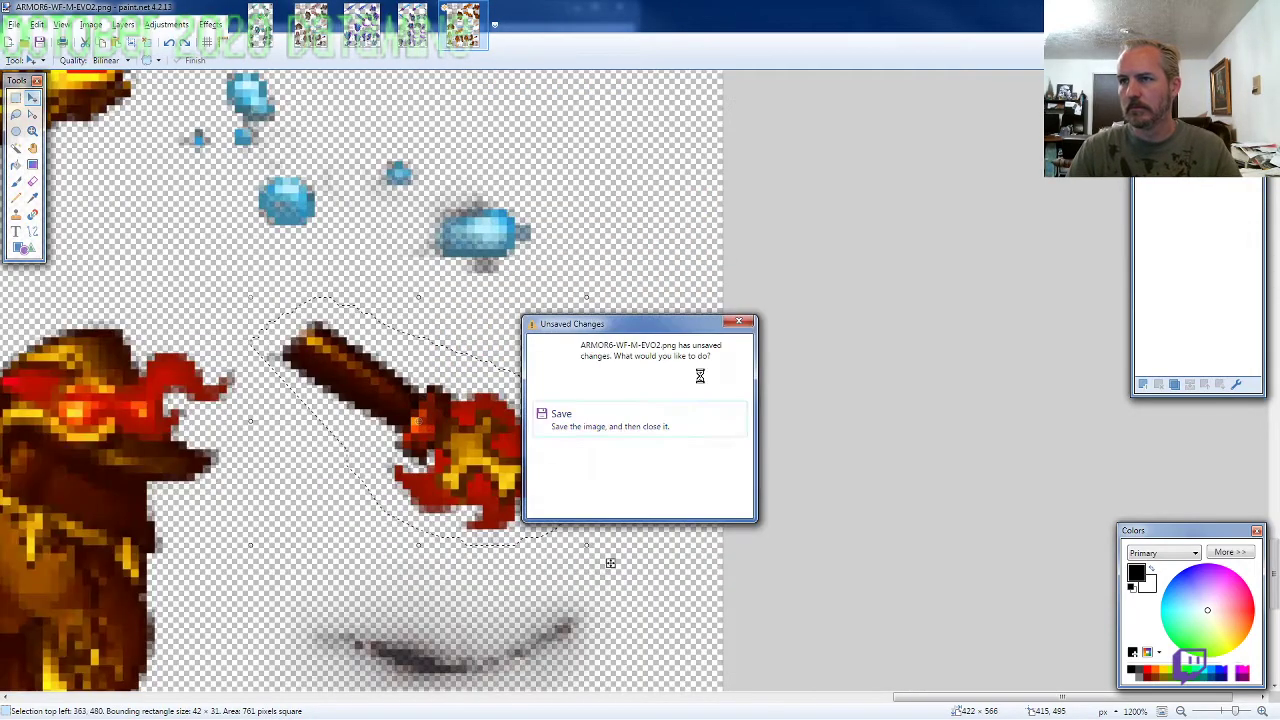
{"action": "left_click", "coordinate": [626, 462]}
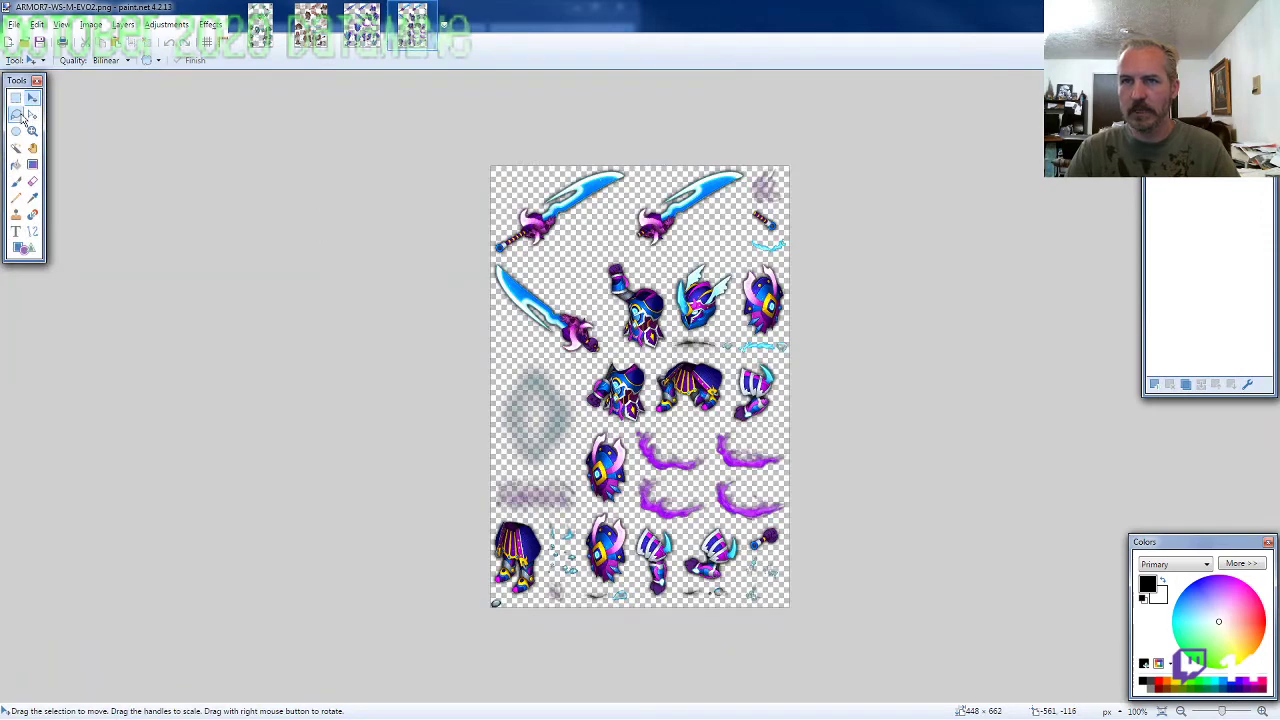
Step: On the ARMOR7-WS-M-EVO2 sheet, lasso the winged blue helmet with a selection about 99 × 112 pixels and copy it
{"action": "left_click", "coordinate": [16, 114]}
{"action": "scroll", "coordinate": [872, 283], "scroll_direction": "up", "scroll_amount": 5}
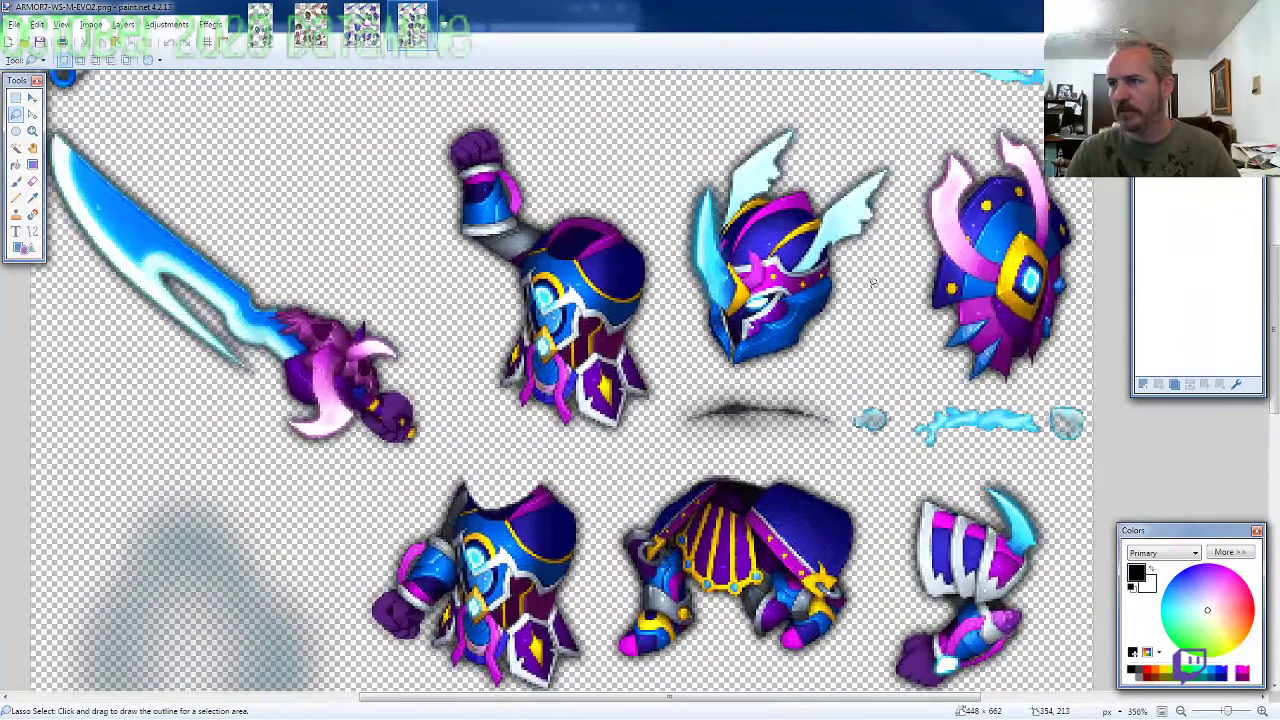
{"action": "mouse_move", "coordinate": [905, 160]}
{"action": "left_mouse_down"}
{"action": "mouse_move", "coordinate": [855, 124]}
{"action": "mouse_move", "coordinate": [720, 135]}
{"action": "mouse_move", "coordinate": [676, 200]}
{"action": "mouse_move", "coordinate": [686, 330]}
{"action": "mouse_move", "coordinate": [715, 365]}
{"action": "mouse_move", "coordinate": [770, 376]}
{"action": "mouse_move", "coordinate": [815, 362]}
{"action": "left_mouse_up"}
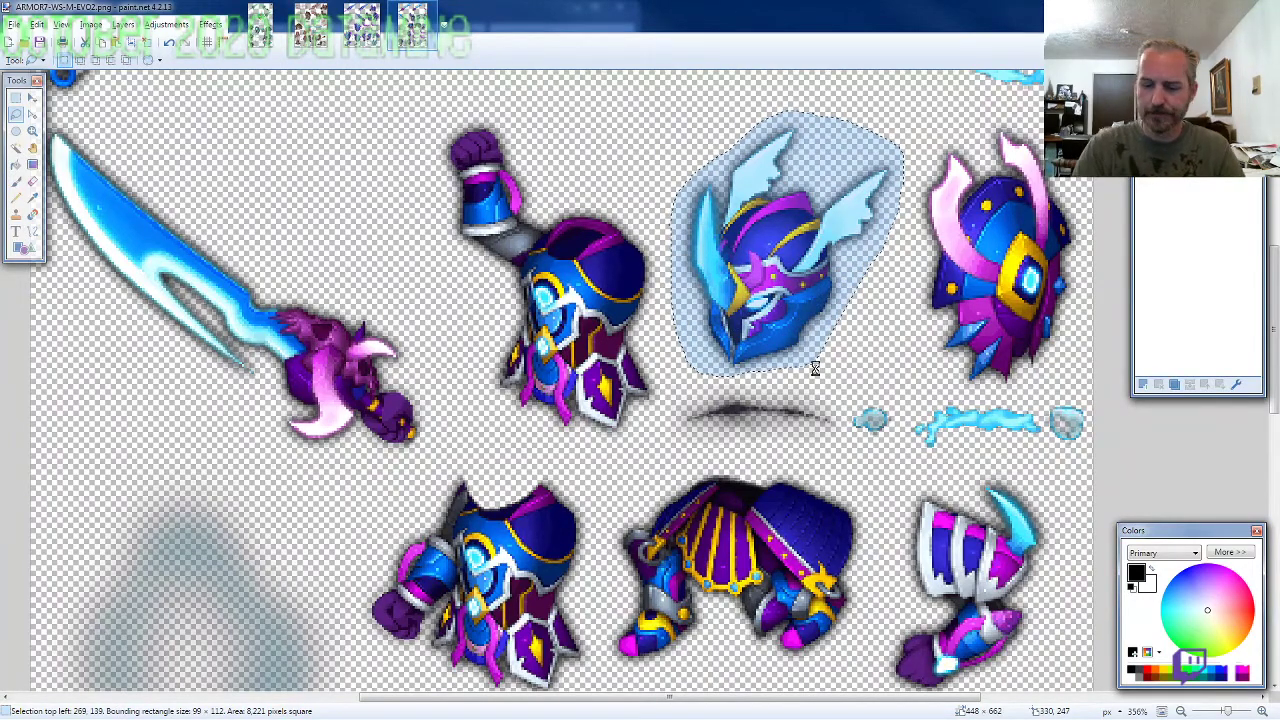
{"action": "key", "text": "ctrl+c"}
Step: Create a new 800 × 600 pixel image, clear its background to transparent, and paste the helmet with its selection's top-left at 419, 175
{"action": "key", "text": "ctrl+n"}
{"action": "type", "text": "60"}
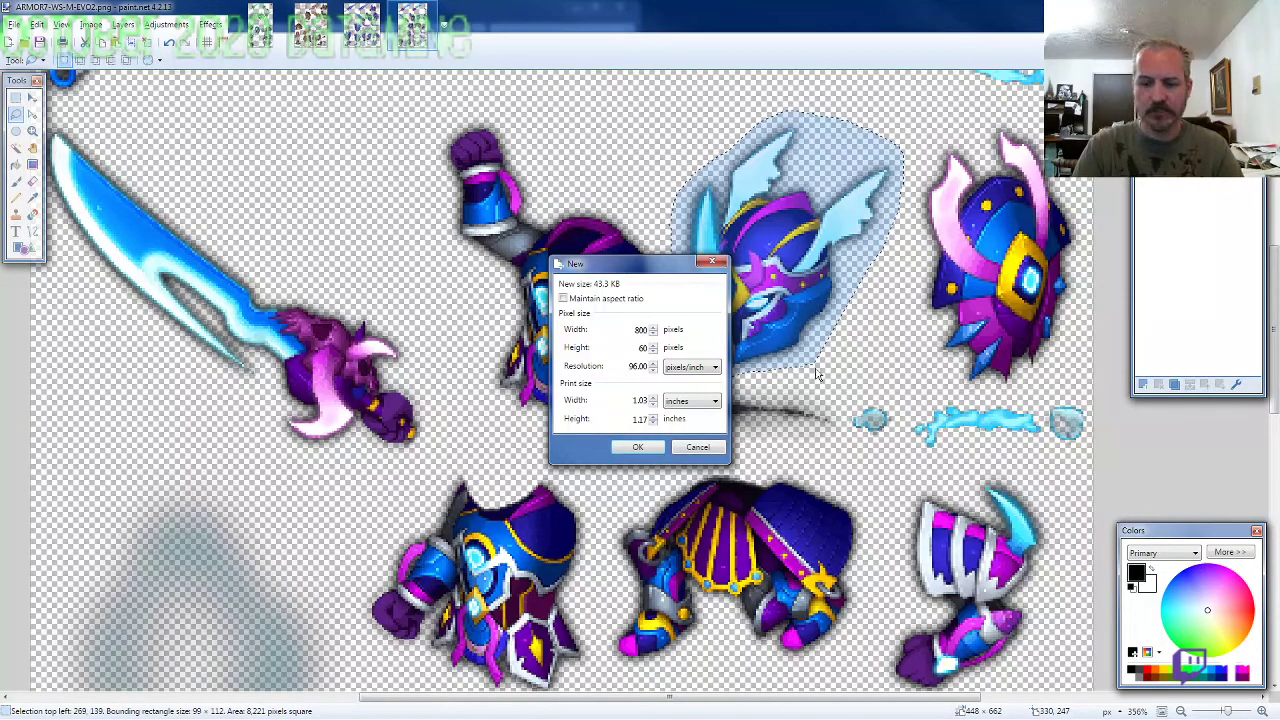
{"action": "type", "text": "0"}
{"action": "key", "text": "Return"}
{"action": "key", "text": "Delete"}
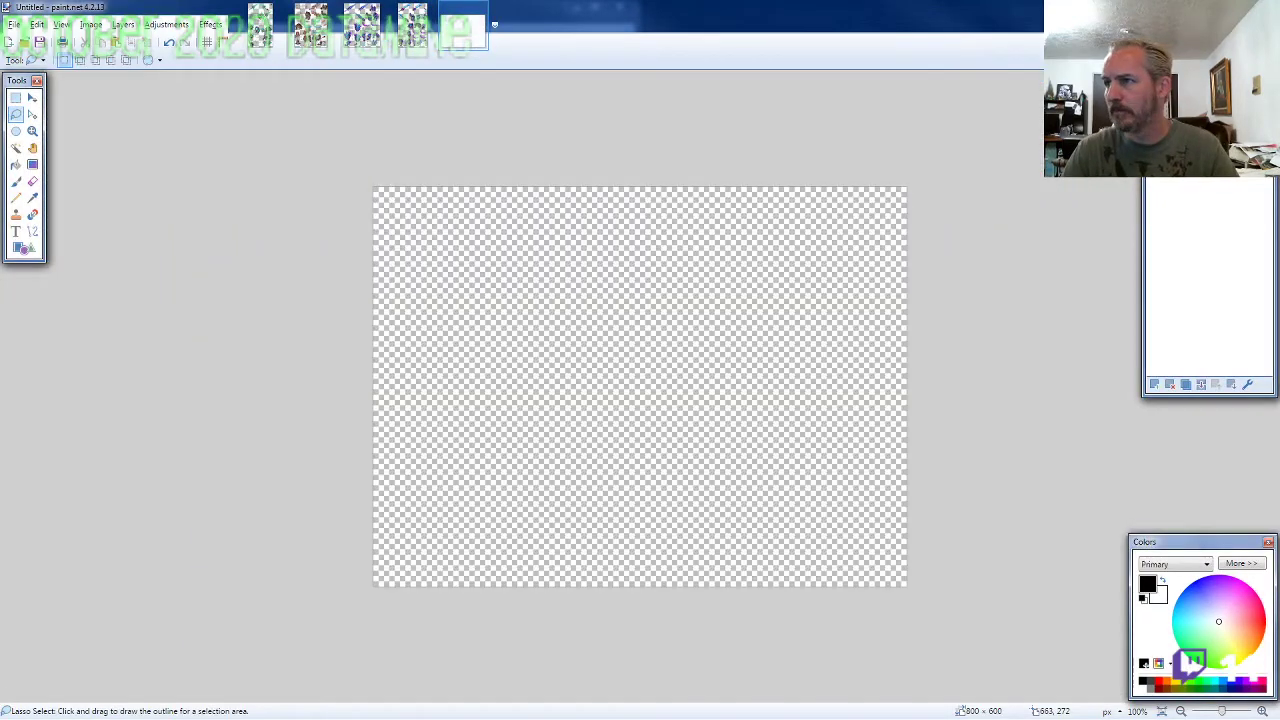
{"action": "key", "text": "ctrl+v"}
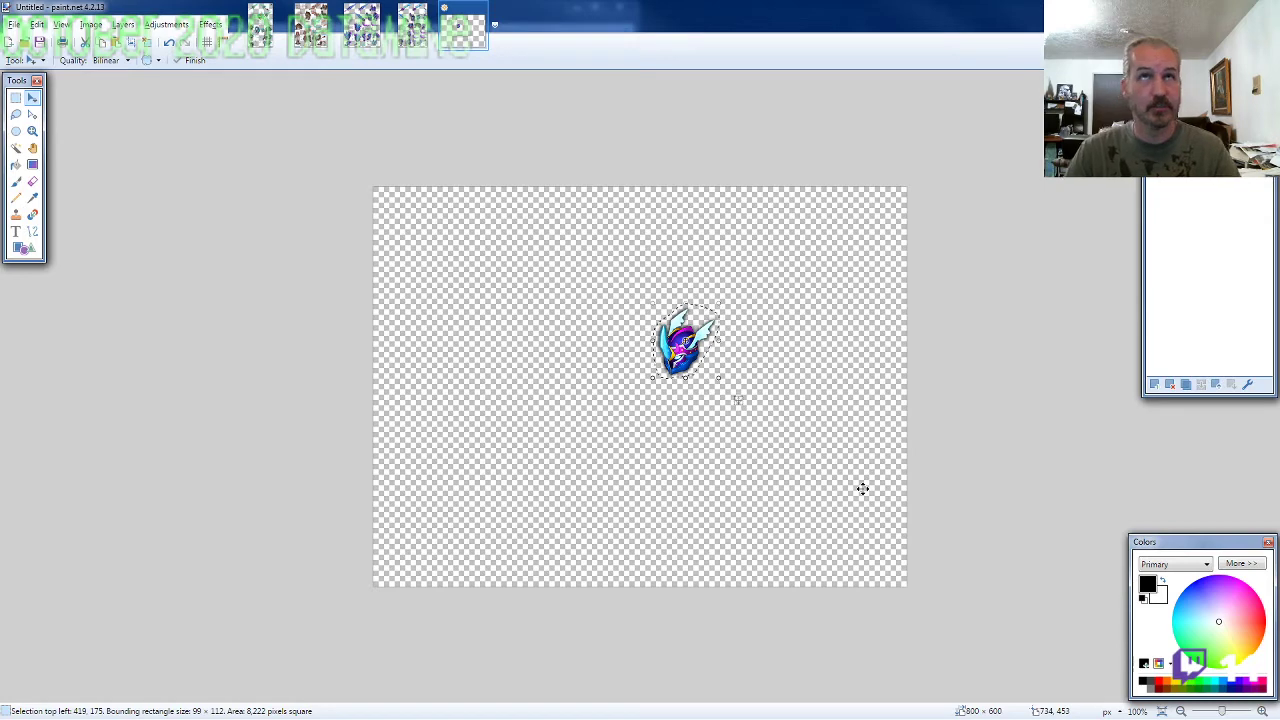
Step: On the ARMOR7 sheet, lasso the torso with the lowered arm, making a selection about 100 × 107 pixels
{"action": "left_click", "coordinate": [412, 25]}
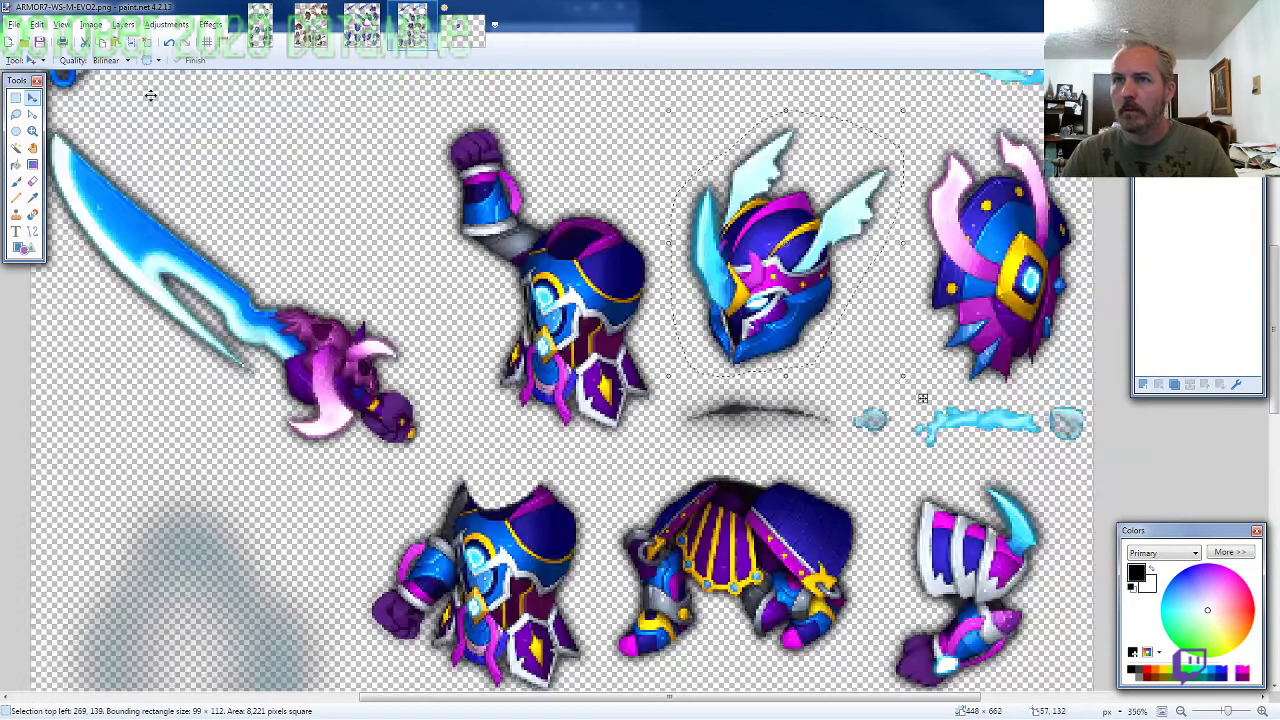
{"action": "left_click", "coordinate": [15, 114]}
{"action": "scroll", "coordinate": [357, 318], "scroll_direction": "down", "scroll_amount": 3}
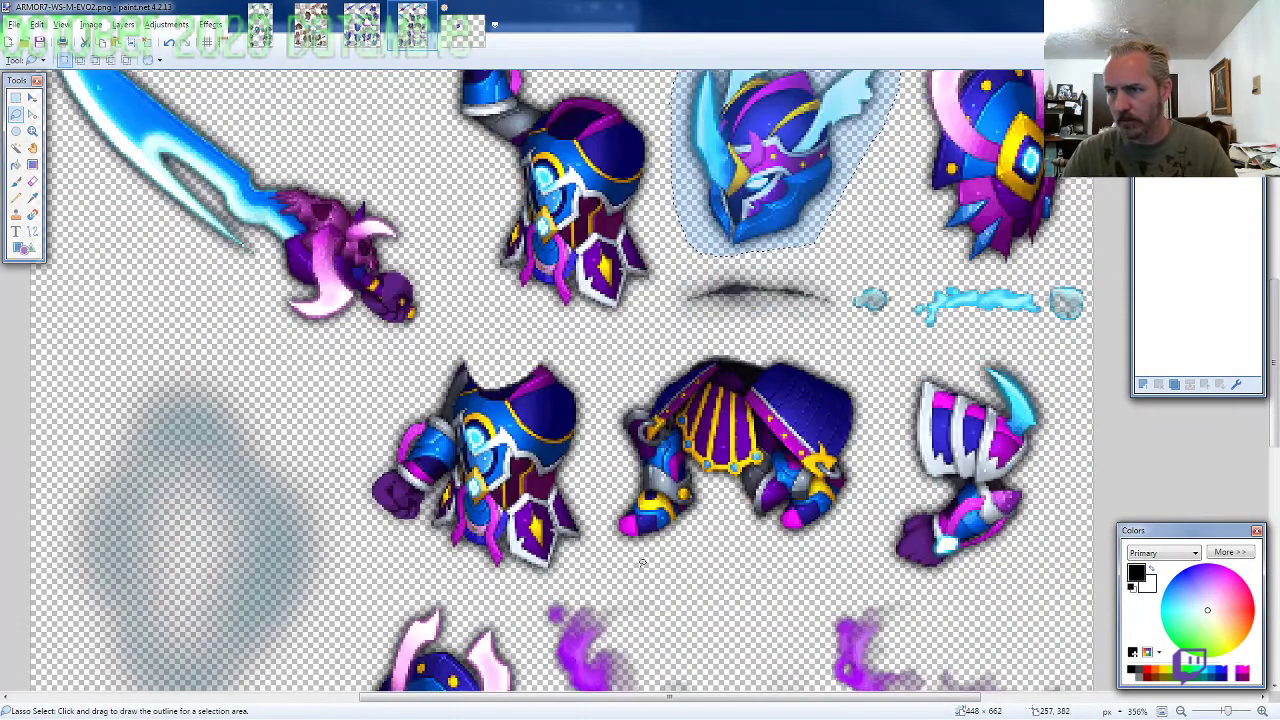
{"action": "left_click_drag", "start_coordinate": [622, 548], "coordinate": [612, 530]}
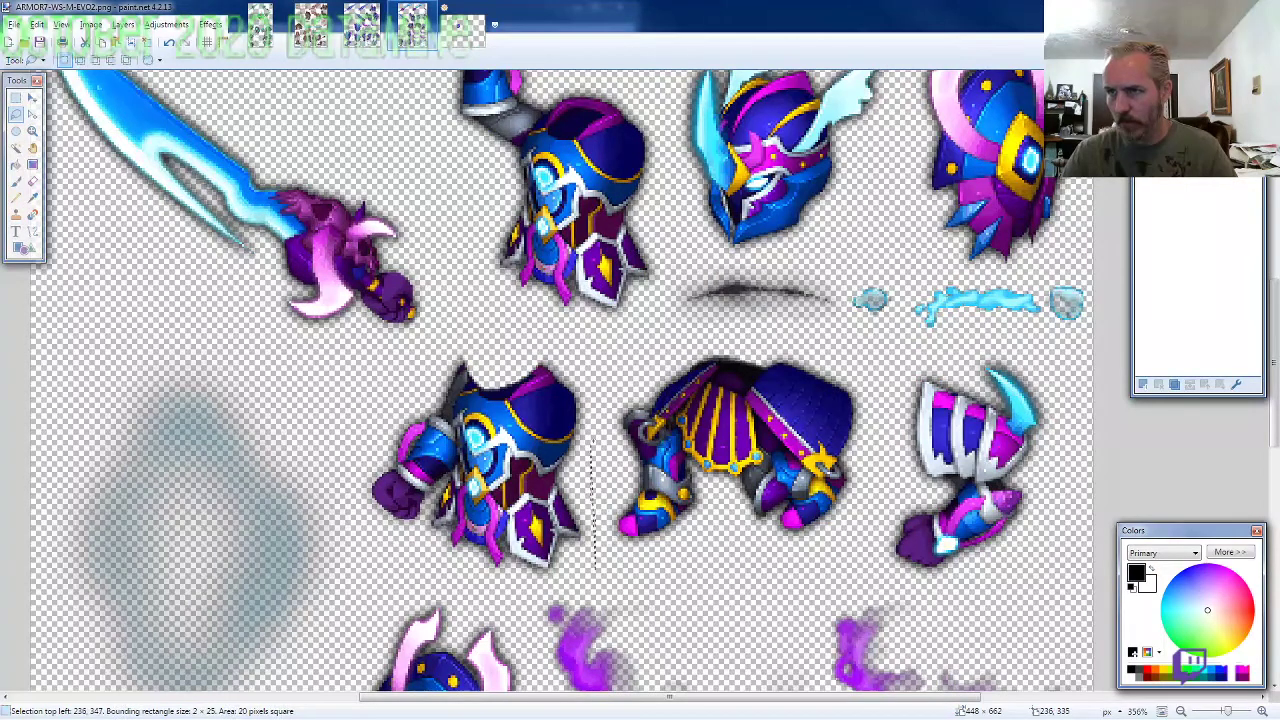
{"action": "mouse_move", "coordinate": [592, 430]}
{"action": "left_mouse_down"}
{"action": "mouse_move", "coordinate": [566, 362]}
{"action": "mouse_move", "coordinate": [495, 338]}
{"action": "mouse_move", "coordinate": [418, 372]}
{"action": "mouse_move", "coordinate": [364, 470]}
{"action": "mouse_move", "coordinate": [454, 570]}
{"action": "left_mouse_up"}
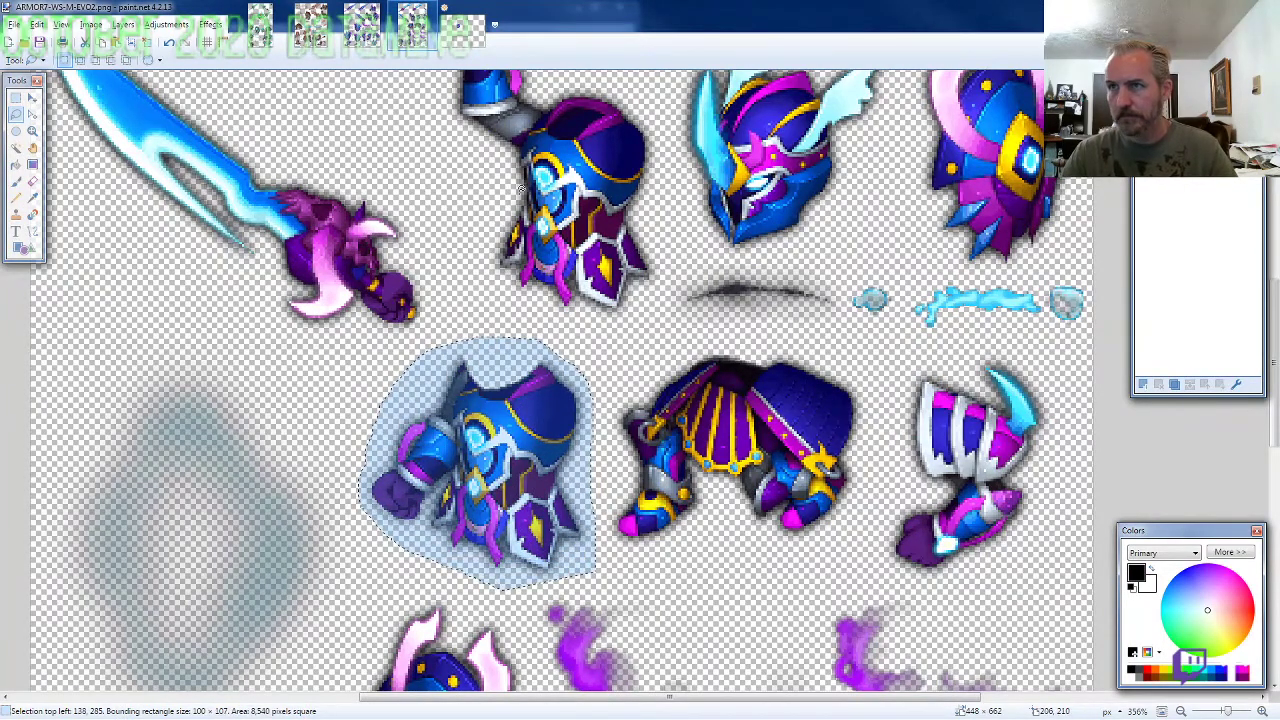
Step: Paste the torso on a new layer beneath the helmet and place it under the head, with its selection's top-left at 396, 258
{"action": "left_click", "coordinate": [463, 28]}
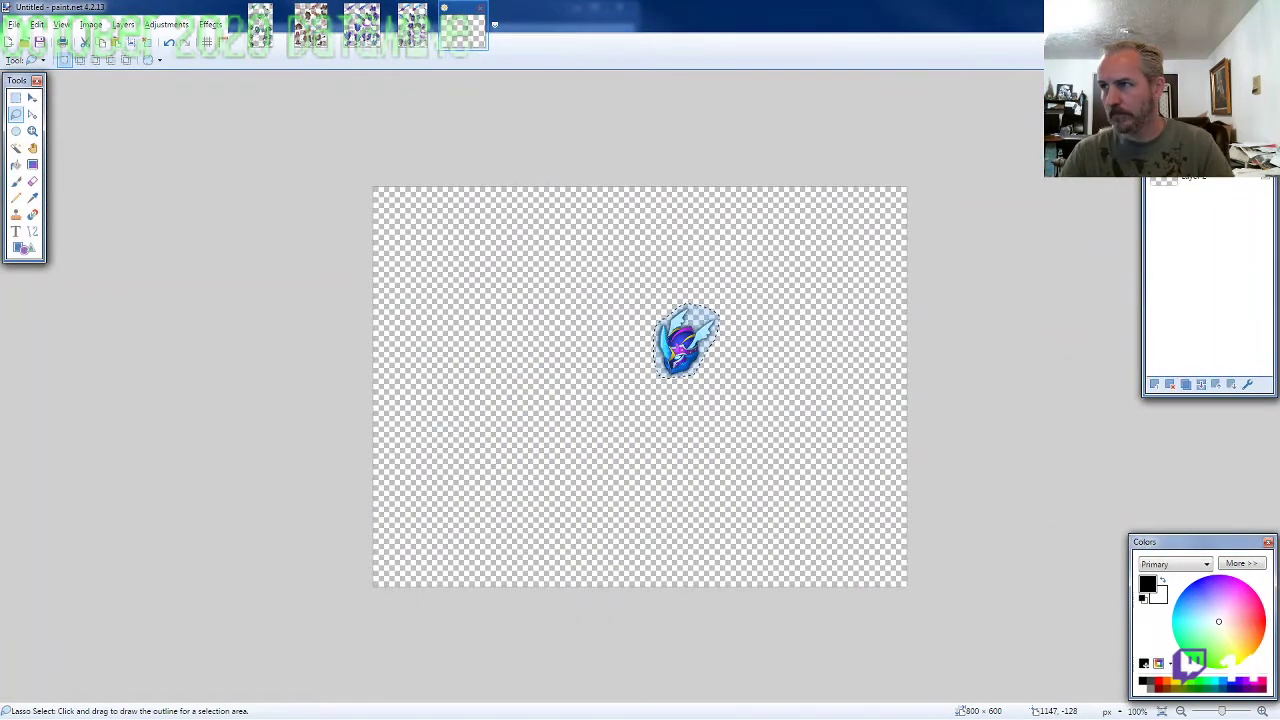
{"action": "scroll", "coordinate": [700, 380], "scroll_direction": "up", "scroll_amount": 5}
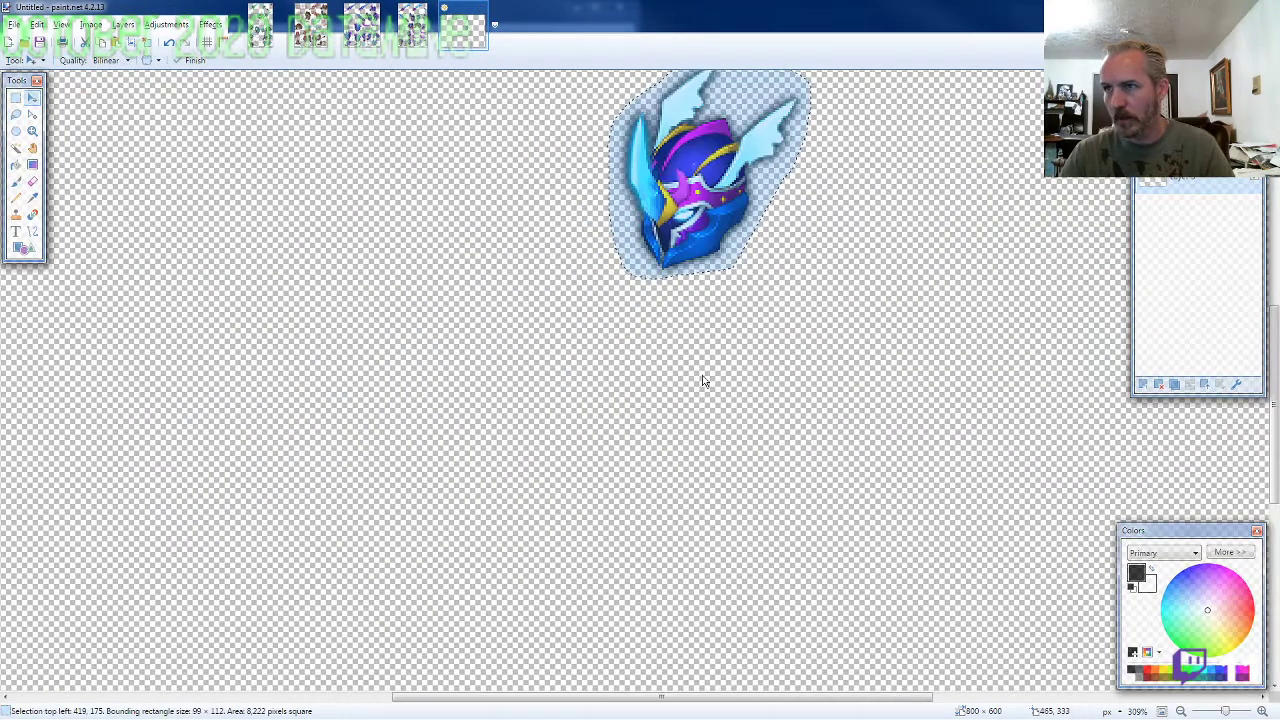
{"action": "key", "text": "ctrl+v"}
{"action": "left_click_drag", "start_coordinate": [254, 516], "coordinate": [784, 460]}
Step: On the ARMOR7 sheet, lasso the standing legs with the skirt near the lower-left corner, making a selection about 79 × 121 pixels
{"action": "left_click", "coordinate": [412, 27]}
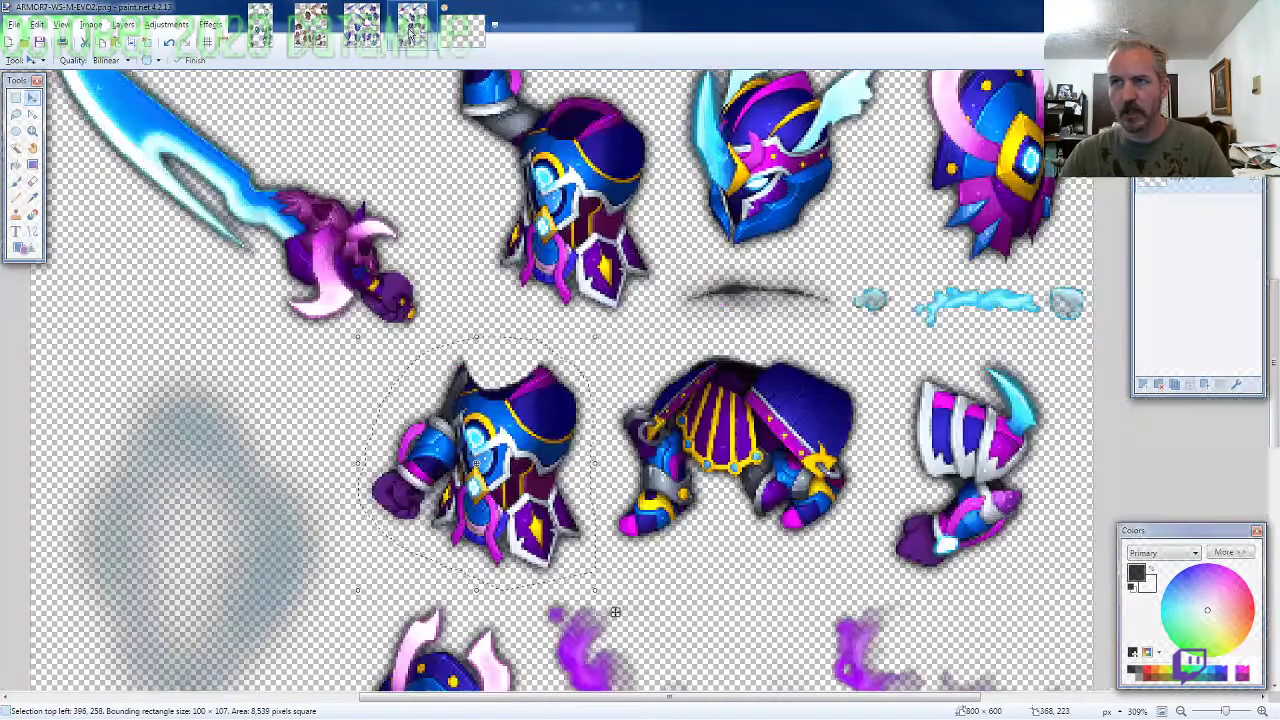
{"action": "left_click", "coordinate": [15, 114]}
{"action": "scroll", "coordinate": [546, 373], "scroll_direction": "down", "scroll_amount": 1}
{"action": "scroll", "coordinate": [546, 370], "scroll_direction": "down", "scroll_amount": 5}
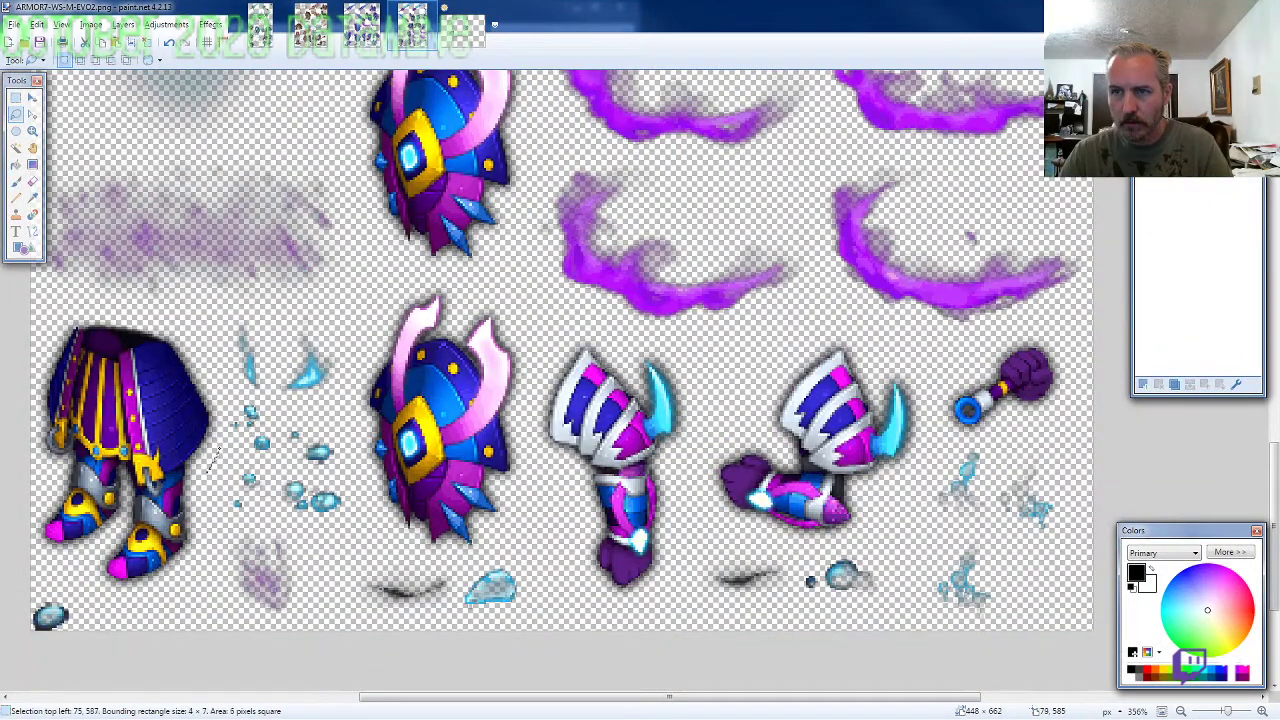
{"action": "mouse_move", "coordinate": [205, 445]}
{"action": "left_mouse_down"}
{"action": "mouse_move", "coordinate": [112, 305]}
{"action": "mouse_move", "coordinate": [40, 322]}
{"action": "mouse_move", "coordinate": [21, 532]}
{"action": "mouse_move", "coordinate": [45, 565]}
{"action": "mouse_move", "coordinate": [105, 592]}
{"action": "mouse_move", "coordinate": [190, 585]}
{"action": "mouse_move", "coordinate": [211, 566]}
{"action": "left_mouse_up"}
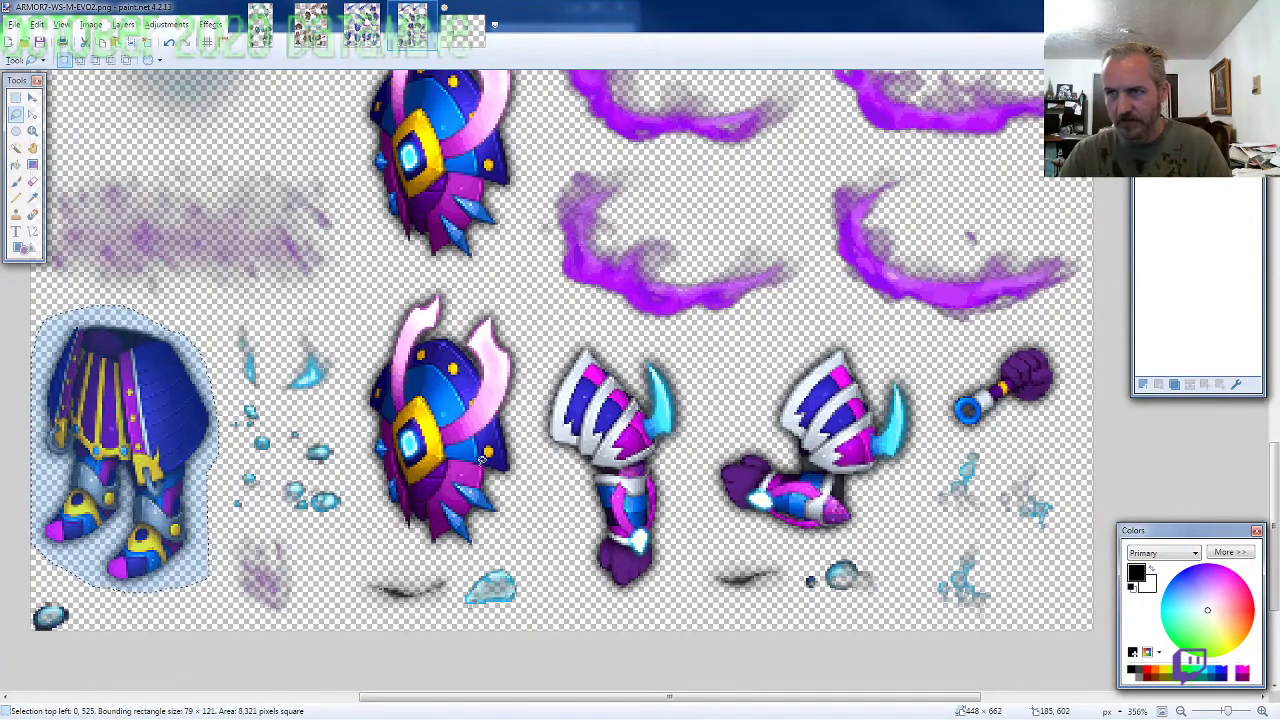
{"action": "scroll", "coordinate": [880, 218], "scroll_direction": "up", "scroll_amount": 10}
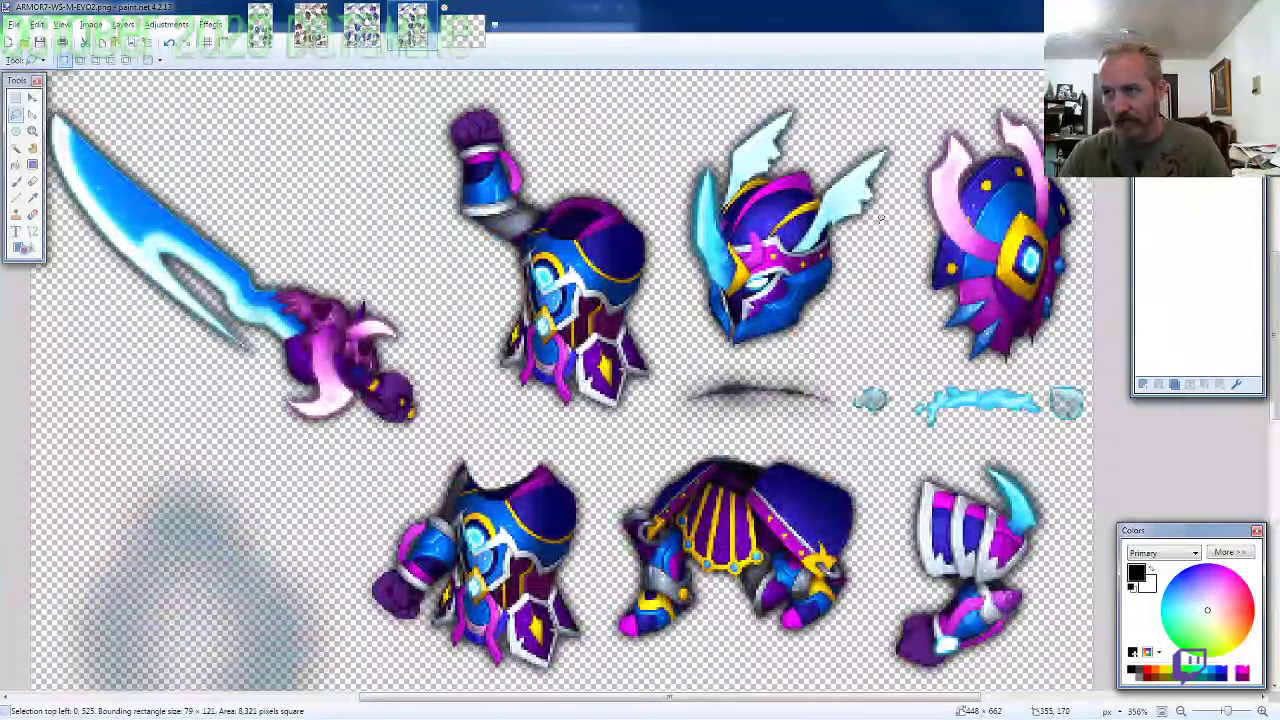
{"action": "scroll", "coordinate": [614, 476], "scroll_direction": "down", "scroll_amount": 10}
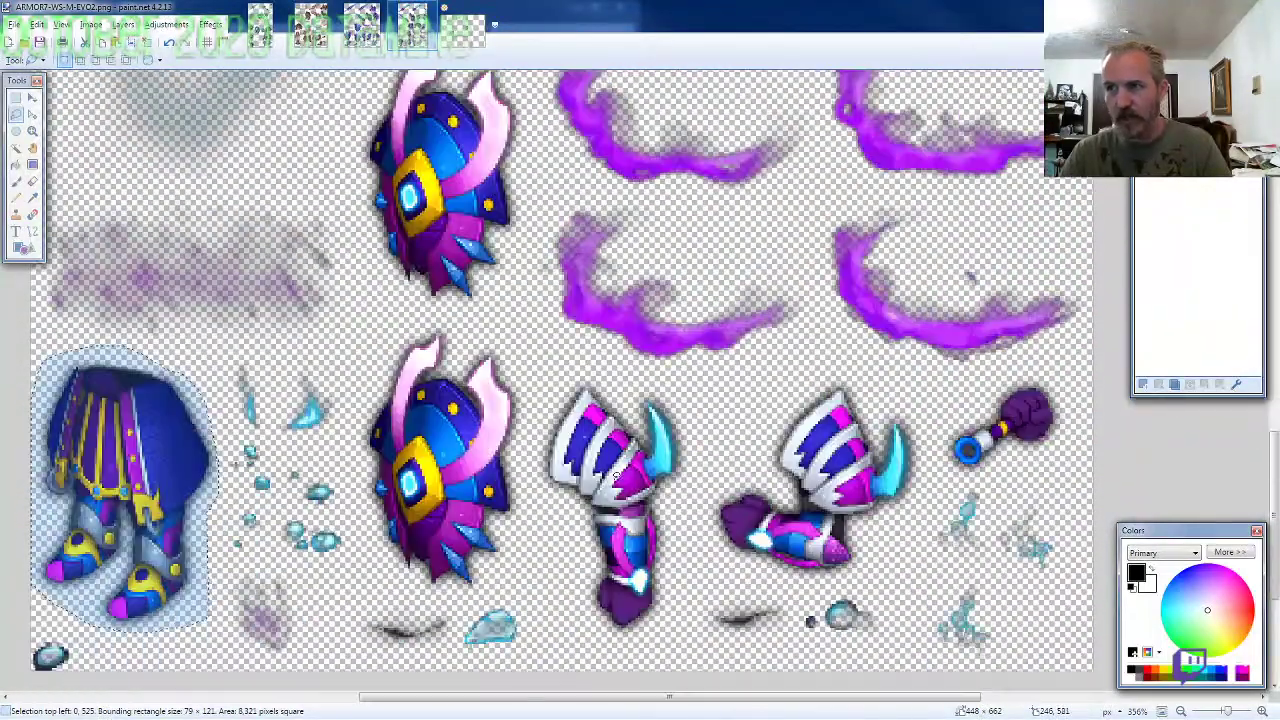
Step: Paste the legs on a new layer beneath the torso and place them under the waist, with the selection's top-left at 419, 316
{"action": "left_click", "coordinate": [462, 28]}
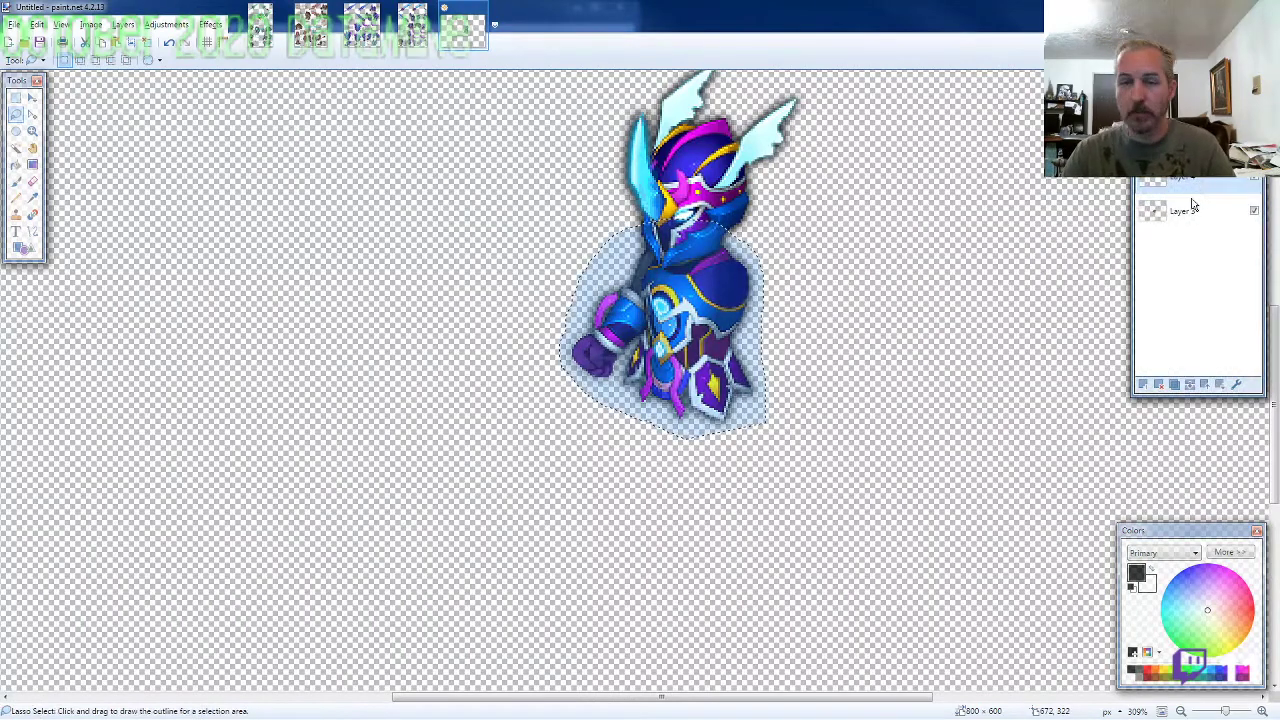
{"action": "key", "text": "ctrl+shift+n"}
{"action": "key", "text": "ctrl+v"}
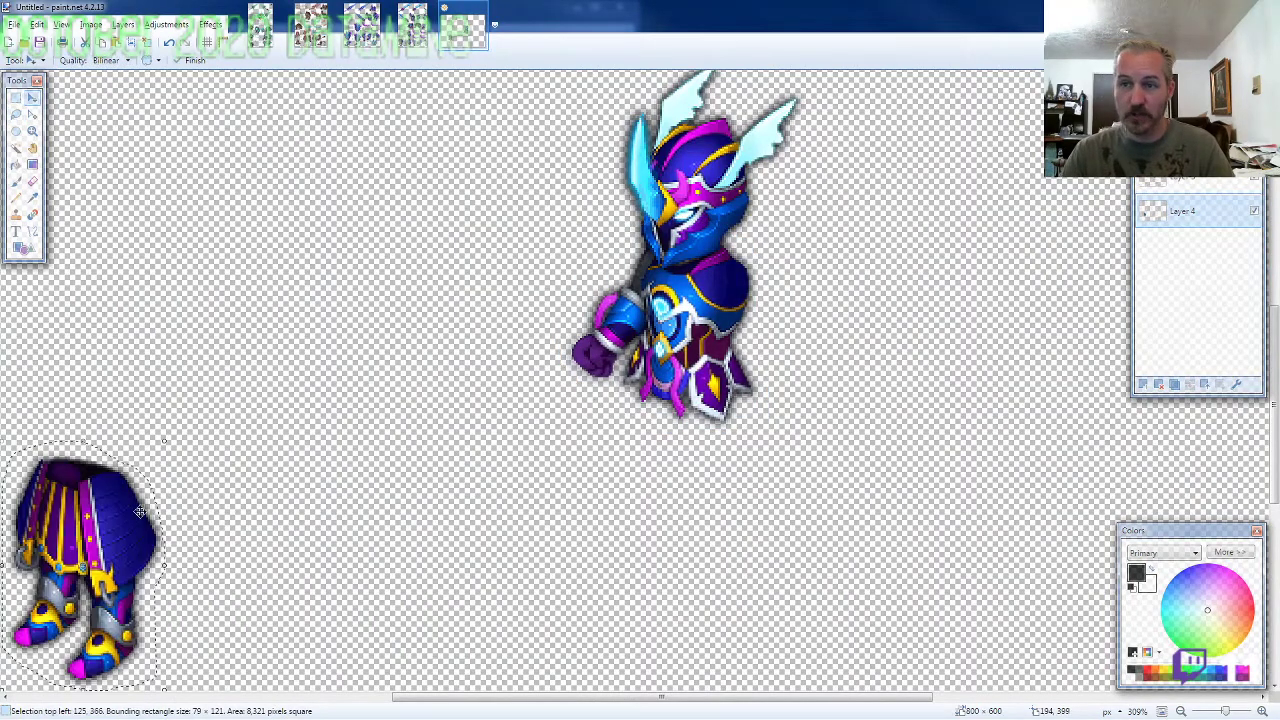
{"action": "left_click_drag", "start_coordinate": [117, 508], "coordinate": [720, 404]}
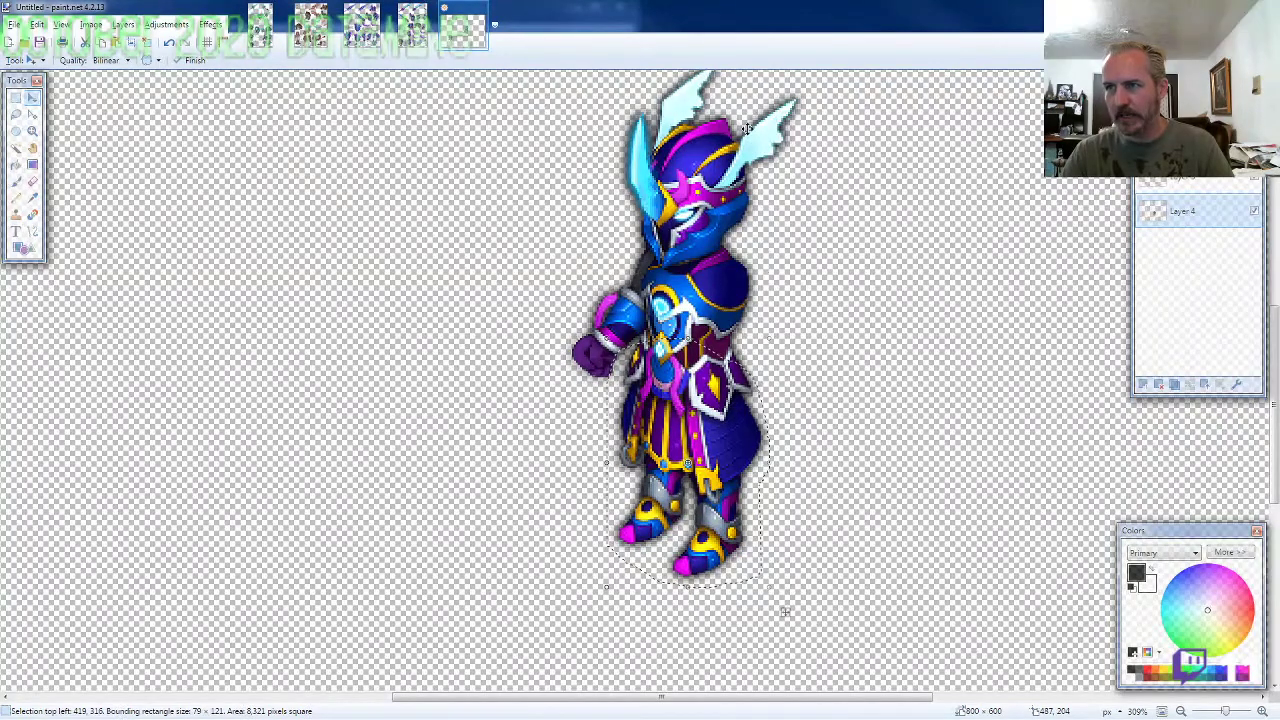
Step: On the ARMOR7 sheet, lasso the straight hanging arm with the striped shoulder plate, making a selection about 69 × 121 pixels
{"action": "left_click", "coordinate": [412, 25]}
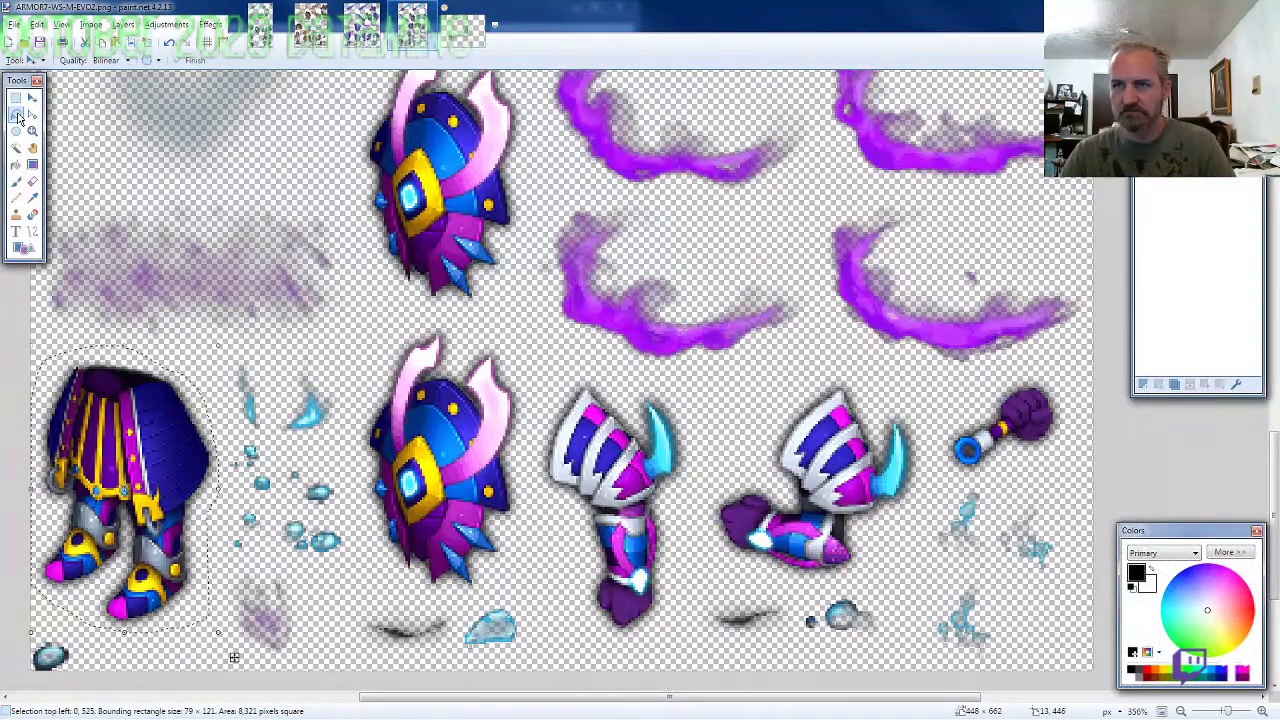
{"action": "left_click", "coordinate": [16, 114]}
{"action": "scroll", "coordinate": [316, 475], "scroll_direction": "down", "scroll_amount": 2}
{"action": "scroll", "coordinate": [644, 510], "scroll_direction": "up", "scroll_amount": 2}
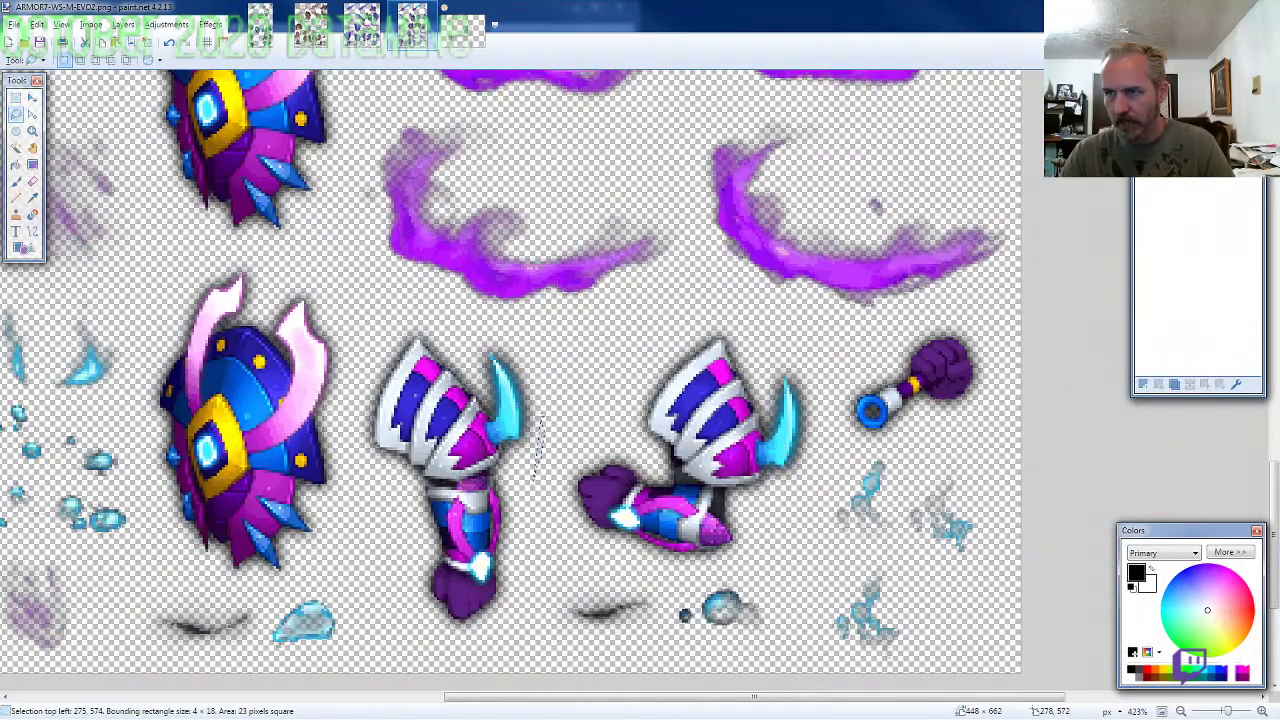
{"action": "mouse_move", "coordinate": [521, 358]}
{"action": "left_mouse_down"}
{"action": "mouse_move", "coordinate": [440, 322]}
{"action": "mouse_move", "coordinate": [365, 380]}
{"action": "mouse_move", "coordinate": [355, 465]}
{"action": "mouse_move", "coordinate": [385, 555]}
{"action": "mouse_move", "coordinate": [468, 648]}
{"action": "mouse_move", "coordinate": [525, 620]}
{"action": "left_mouse_up"}
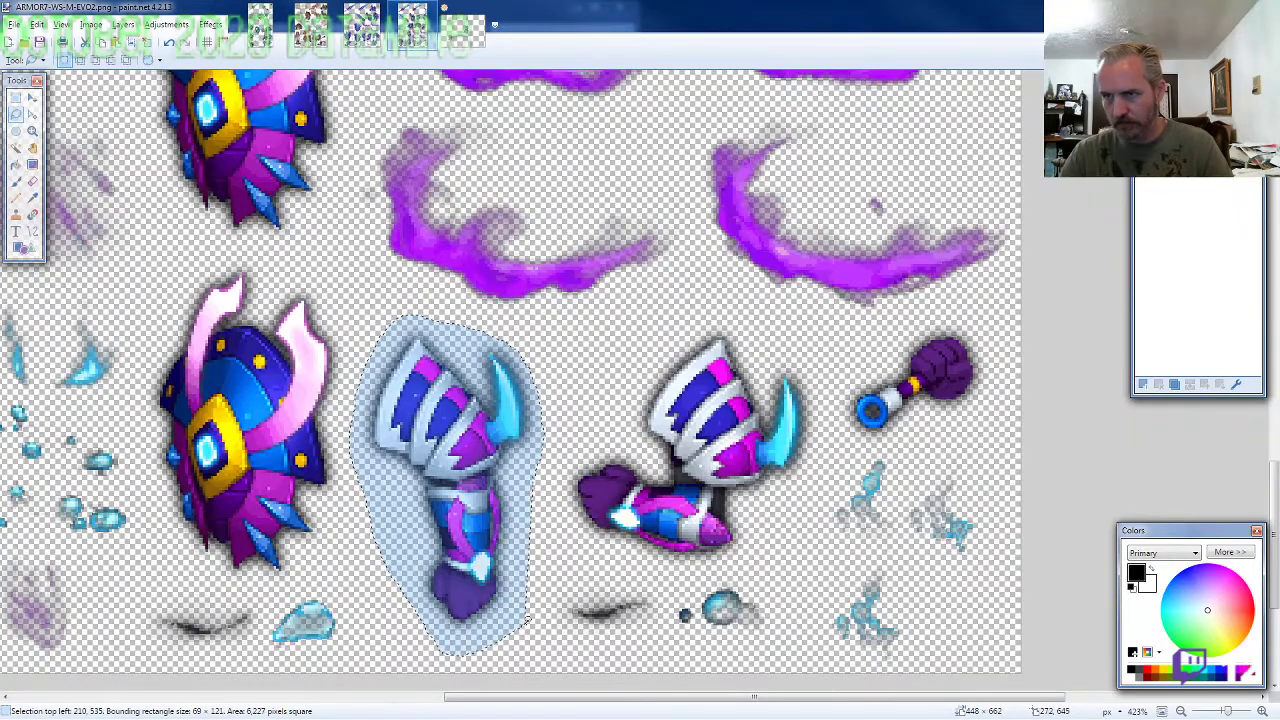
Step: Paste the arm on a new layer above the torso and fit it over the shoulder, with its selection's top-left at 455, 259
{"action": "left_click", "coordinate": [476, 6]}
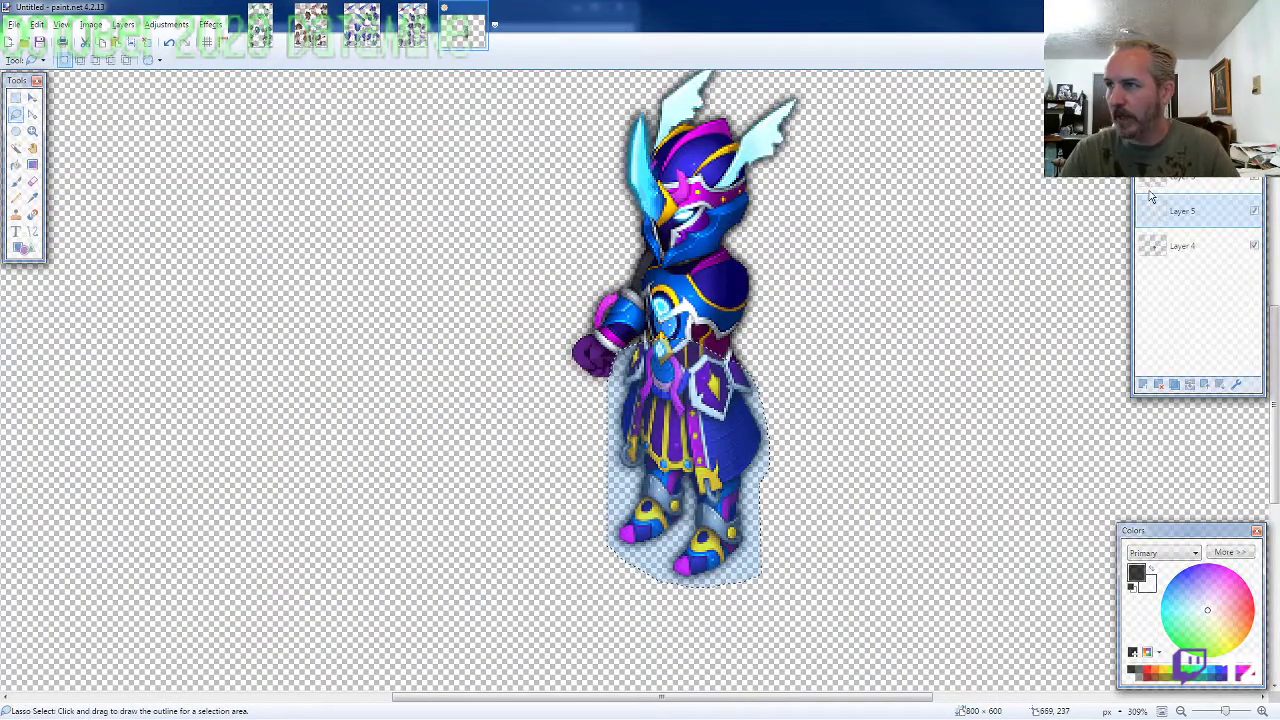
{"action": "left_click", "coordinate": [1150, 185]}
{"action": "key", "text": "ctrl+v"}
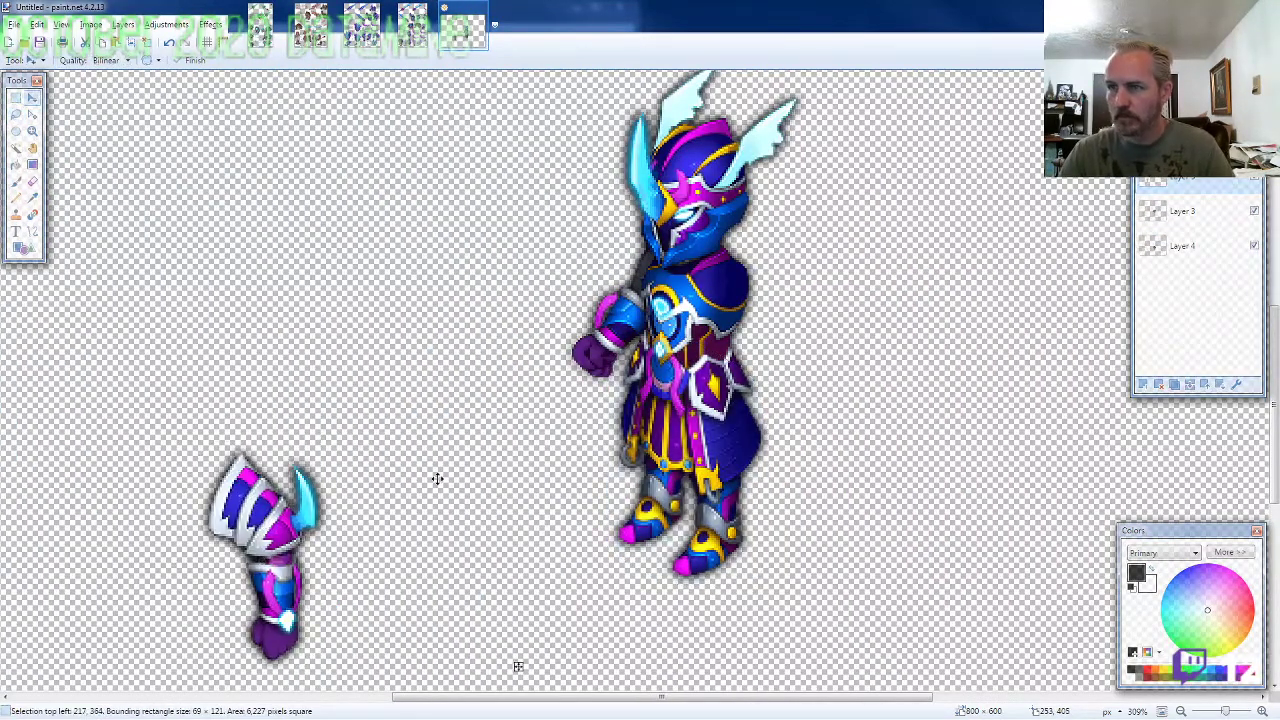
{"action": "left_click_drag", "start_coordinate": [437, 479], "coordinate": [755, 309]}
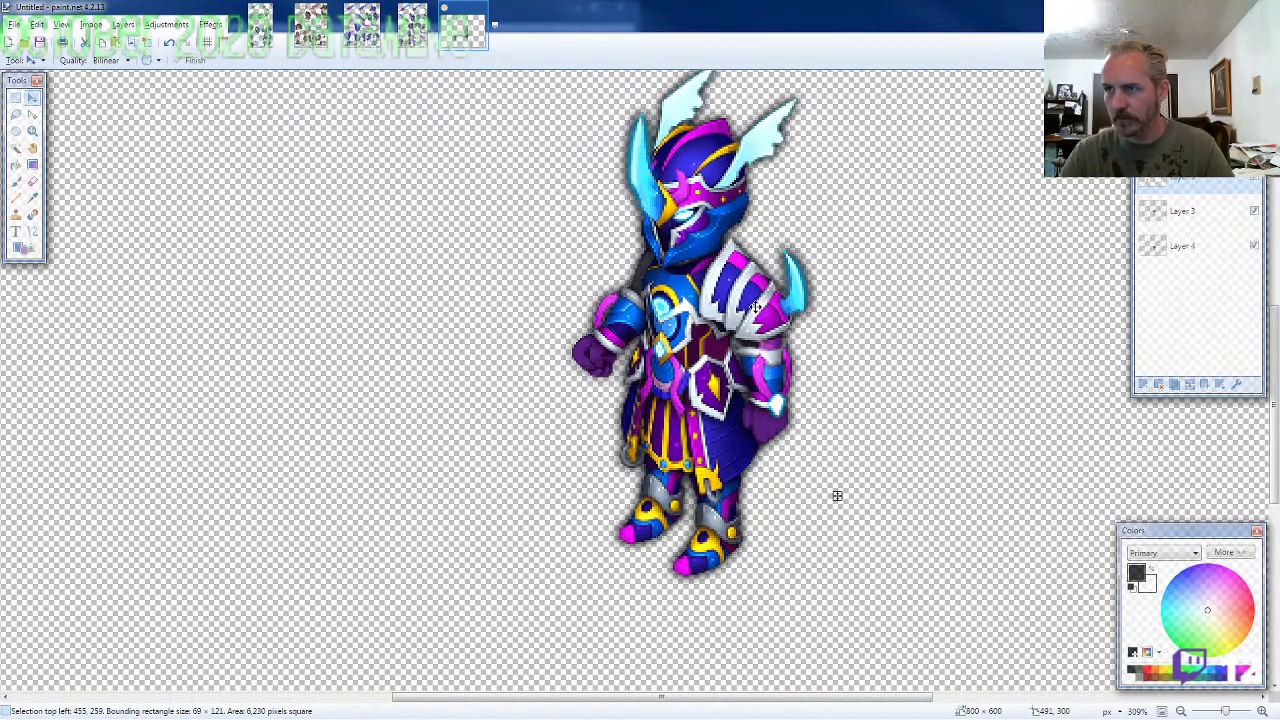
Step: On the ARMOR7 sheet, lasso the horned shield beside the helmet, making a selection about 77 × 114 pixels
{"action": "scroll", "coordinate": [754, 307], "scroll_direction": "down", "scroll_amount": 1}
{"action": "left_click", "coordinate": [15, 114]}
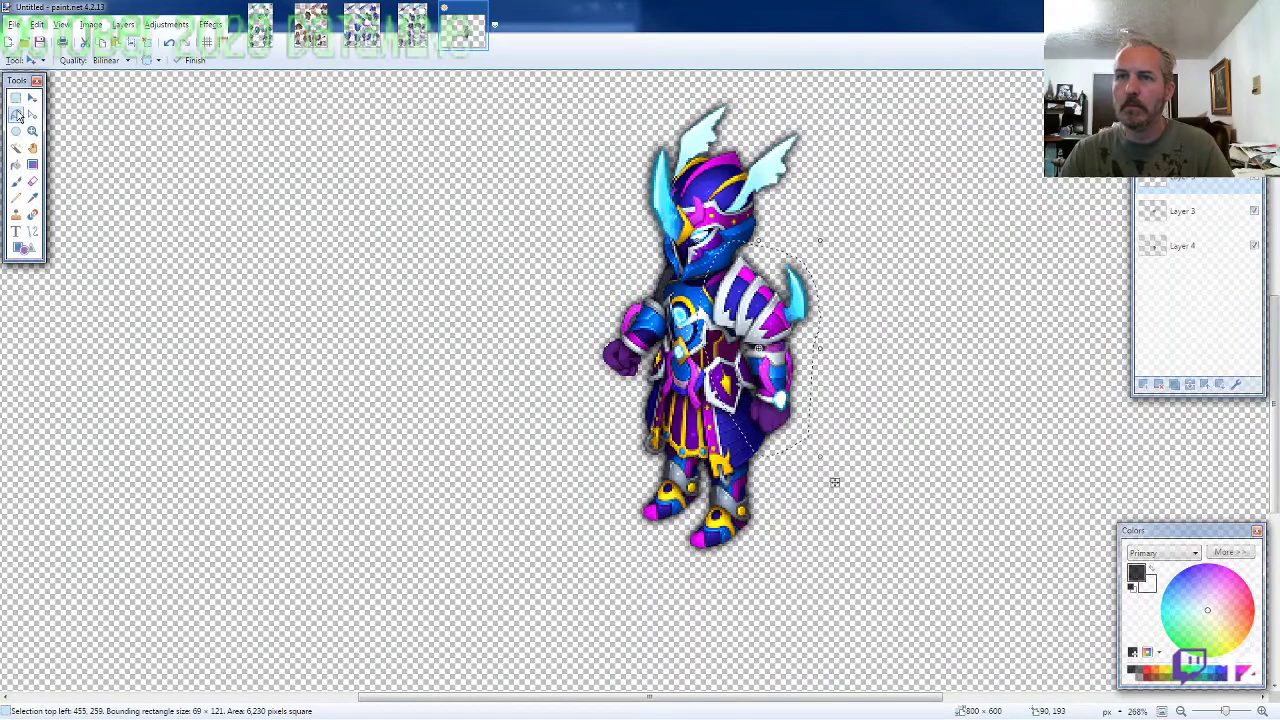
{"action": "left_click", "coordinate": [420, 38]}
{"action": "scroll", "coordinate": [583, 437], "scroll_direction": "down", "scroll_amount": 1}
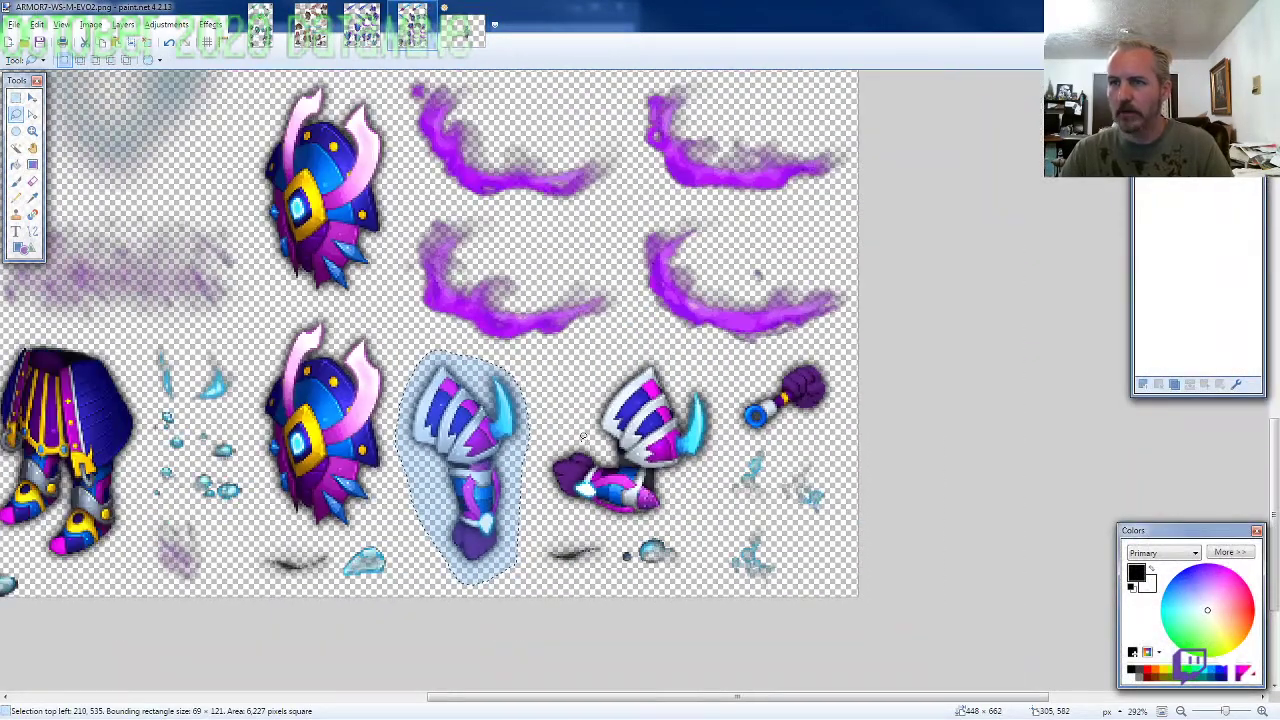
{"action": "scroll", "coordinate": [583, 437], "scroll_direction": "down", "scroll_amount": 1}
{"action": "scroll", "coordinate": [650, 420], "scroll_direction": "up", "scroll_amount": 8}
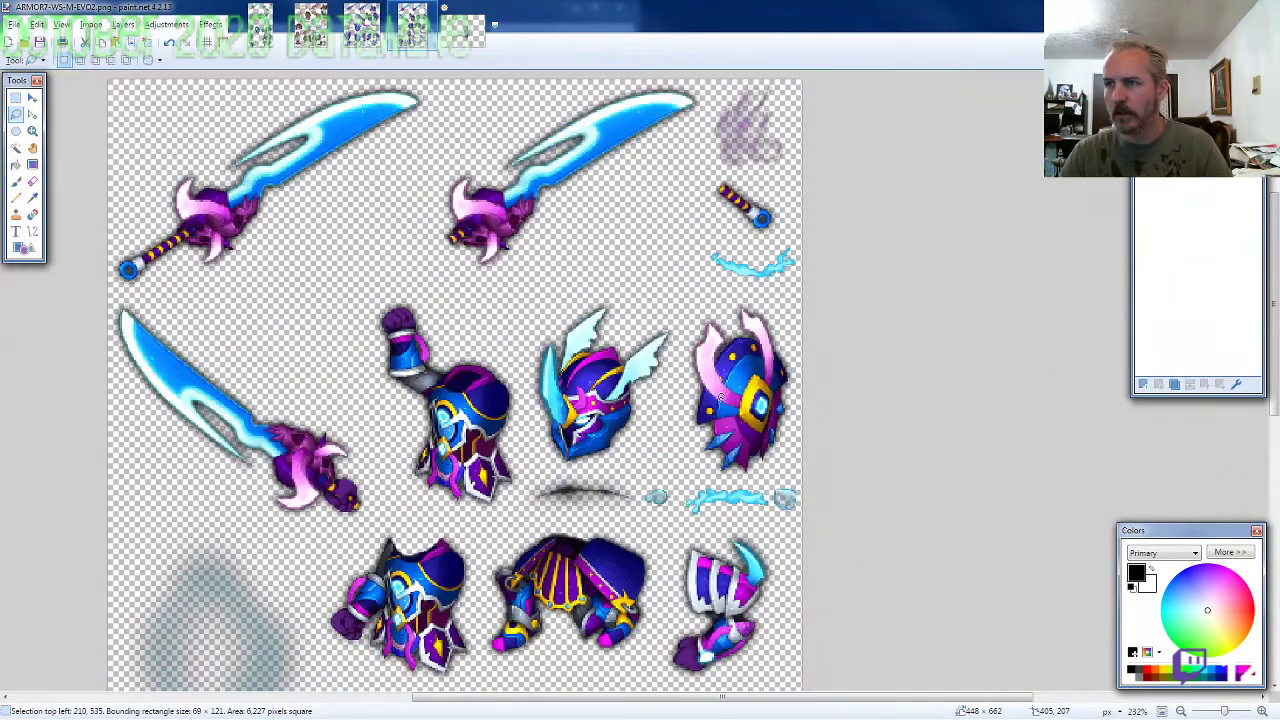
{"action": "scroll", "coordinate": [721, 397], "scroll_direction": "up", "scroll_amount": 3}
{"action": "mouse_move", "coordinate": [840, 316]}
{"action": "left_mouse_down"}
{"action": "mouse_move", "coordinate": [775, 200]}
{"action": "mouse_move", "coordinate": [672, 182]}
{"action": "mouse_move", "coordinate": [602, 292]}
{"action": "mouse_move", "coordinate": [598, 480]}
{"action": "mouse_move", "coordinate": [630, 535]}
{"action": "mouse_move", "coordinate": [700, 558]}
{"action": "mouse_move", "coordinate": [769, 560]}
{"action": "left_mouse_up"}
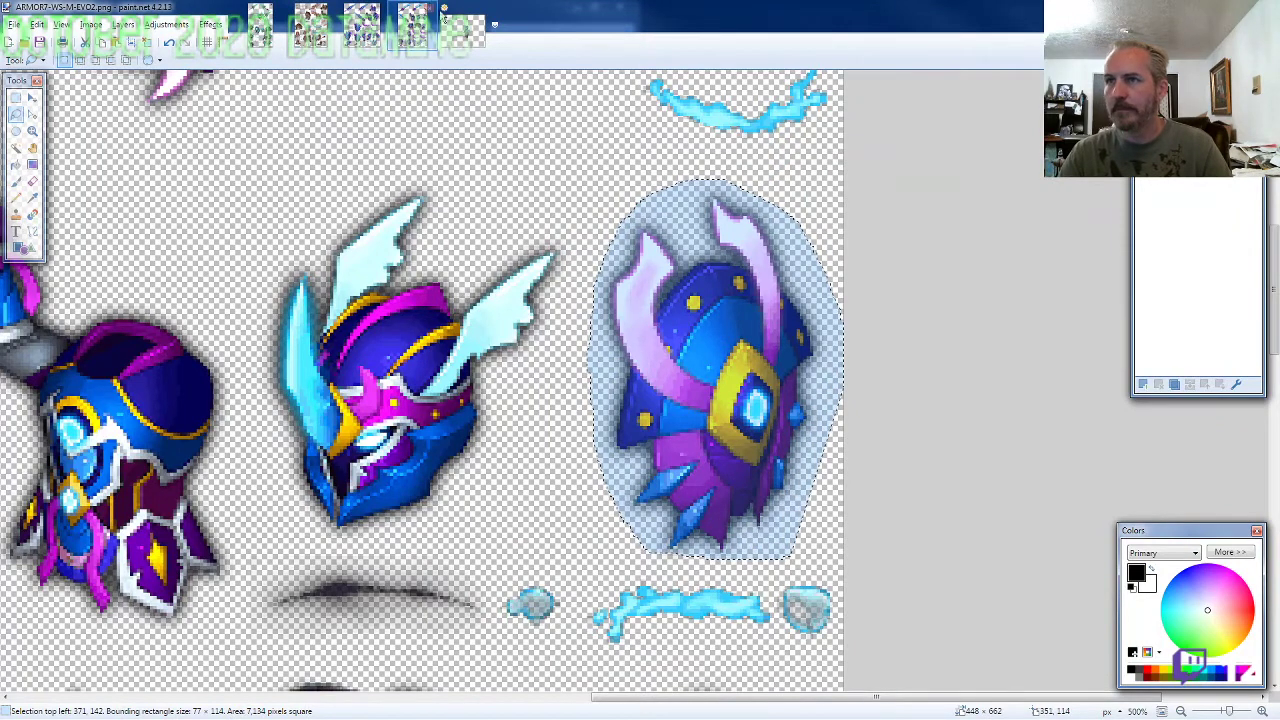
Step: Paste the shield on a new layer and place it over the hanging arm's hand, with its selection's top-left at 462, 283
{"action": "key", "text": "ctrl+Tab"}
{"action": "key", "text": "ctrl+shift+v"}
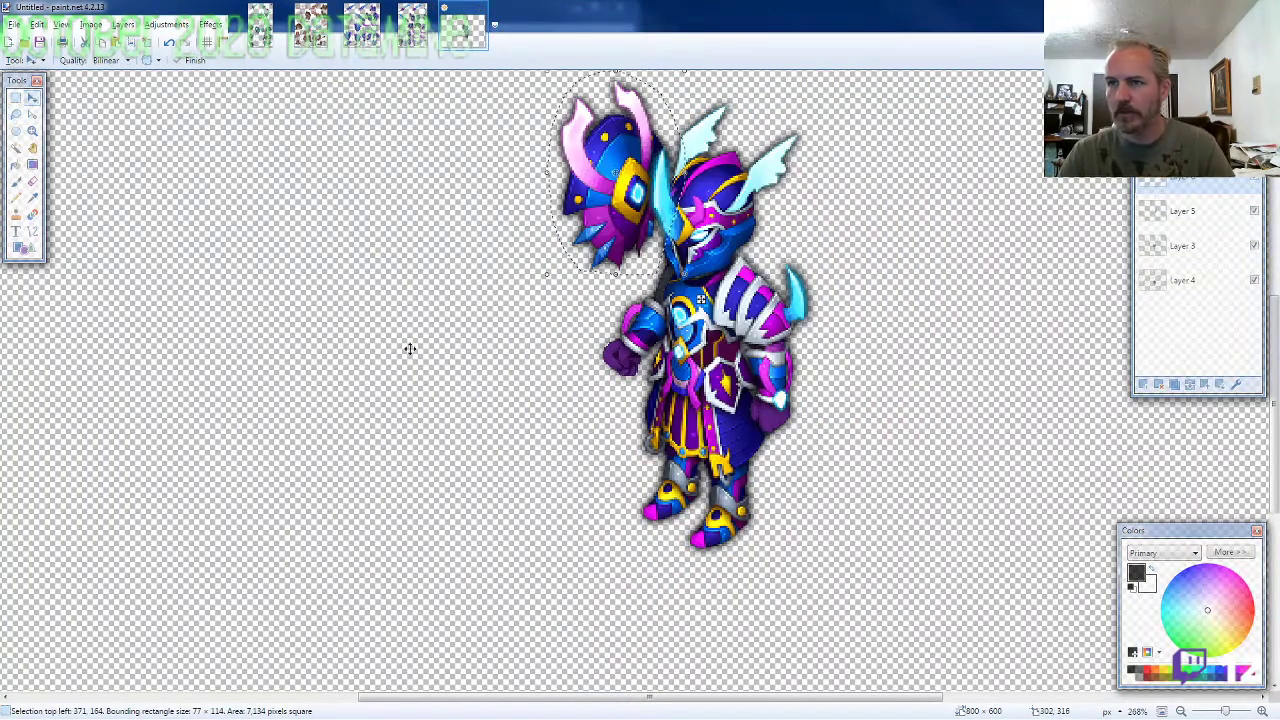
{"action": "left_click_drag", "start_coordinate": [702, 298], "coordinate": [862, 512]}
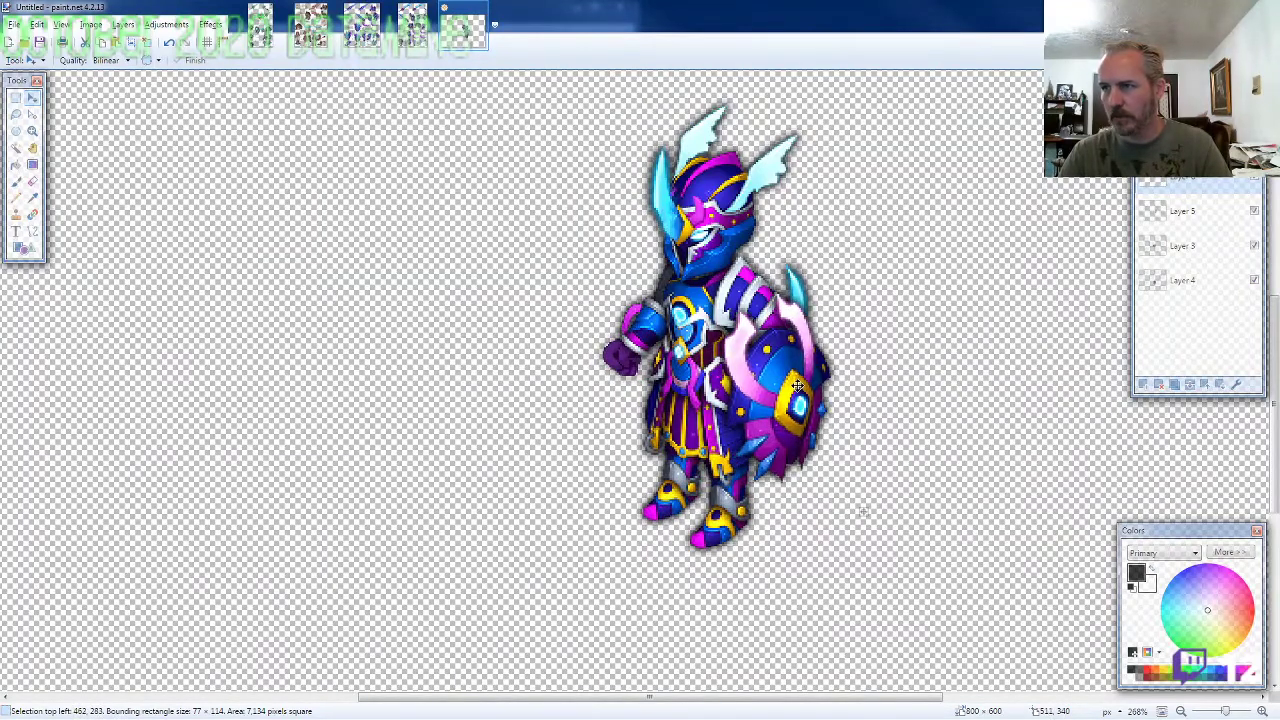
Step: On the ARMOR7 sheet, lasso and copy the sword gripped by a fist, making a selection about 169 × 146 pixels
{"action": "left_click", "coordinate": [412, 25]}
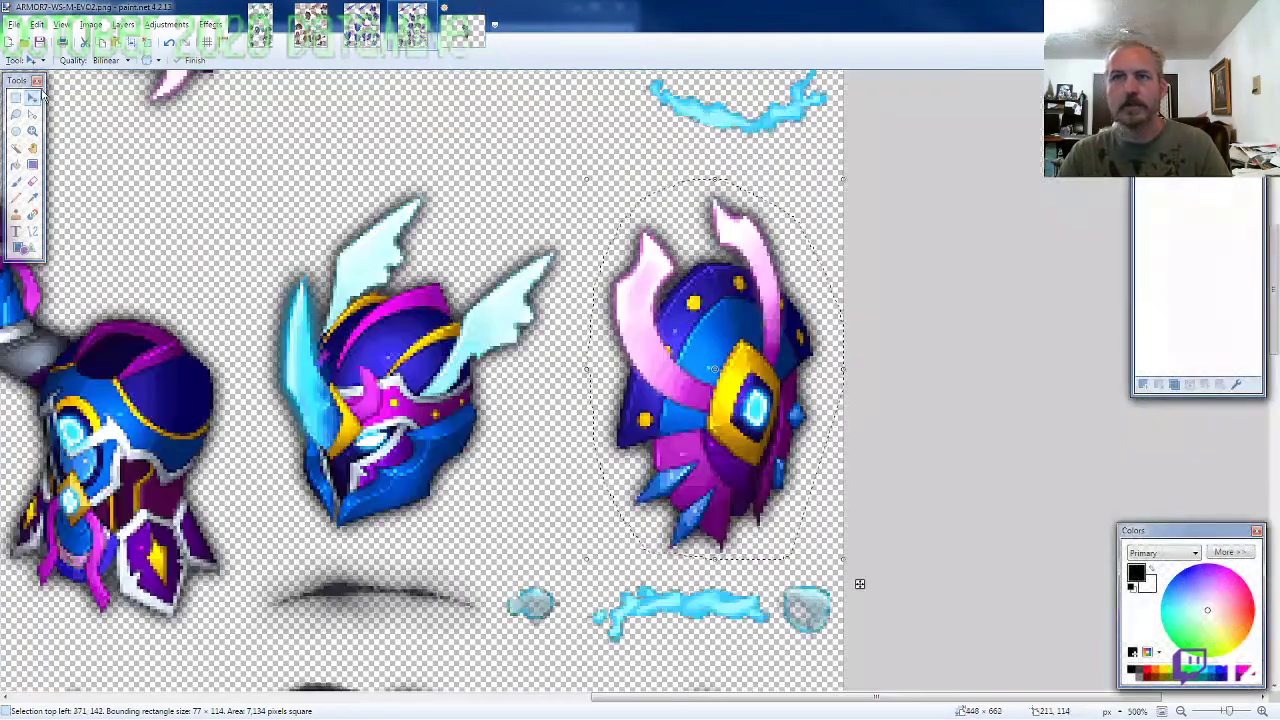
{"action": "left_click", "coordinate": [15, 114]}
{"action": "scroll", "coordinate": [505, 405], "scroll_direction": "down", "scroll_amount": 4}
{"action": "scroll", "coordinate": [483, 400], "scroll_direction": "down", "scroll_amount": 2}
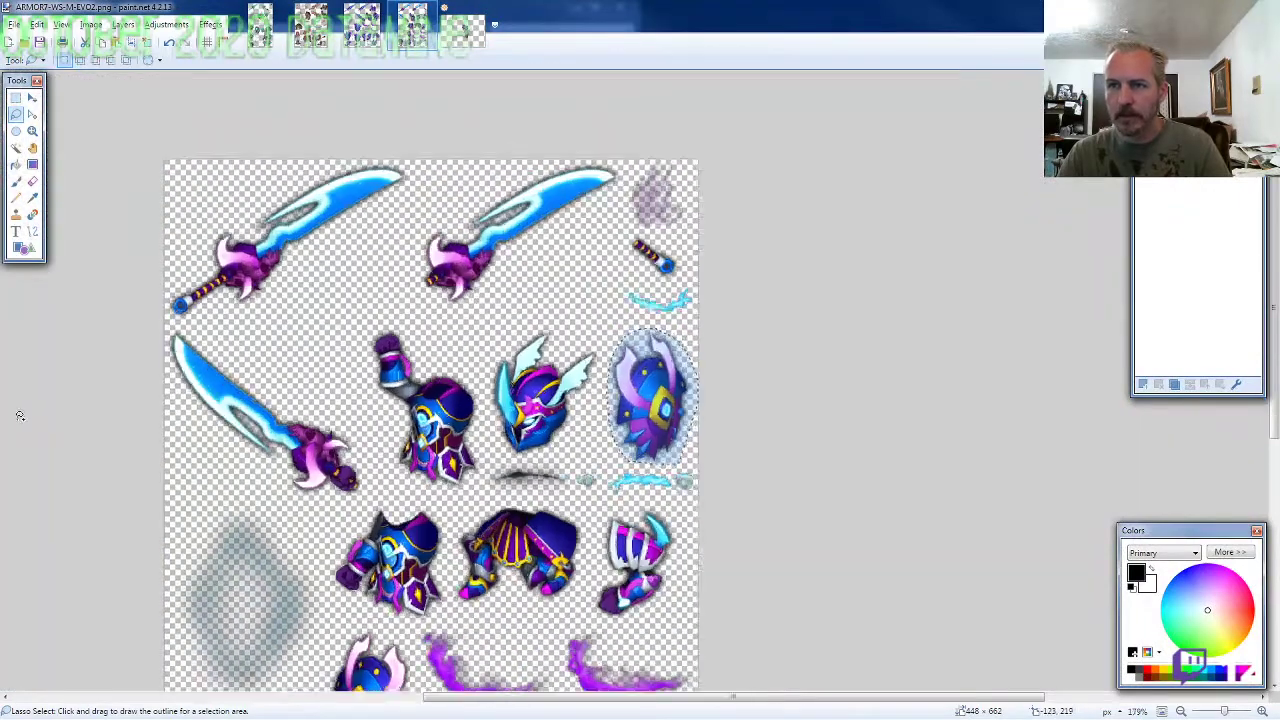
{"action": "scroll", "coordinate": [180, 450], "scroll_direction": "up", "scroll_amount": 5}
{"action": "mouse_move", "coordinate": [482, 543]}
{"action": "left_mouse_down"}
{"action": "mouse_move", "coordinate": [527, 543]}
{"action": "mouse_move", "coordinate": [548, 484]}
{"action": "mouse_move", "coordinate": [500, 414]}
{"action": "mouse_move", "coordinate": [168, 215]}
{"action": "mouse_move", "coordinate": [175, 330]}
{"action": "mouse_move", "coordinate": [300, 480]}
{"action": "mouse_move", "coordinate": [408, 540]}
{"action": "left_mouse_up"}
{"action": "key", "text": "ctrl+c"}
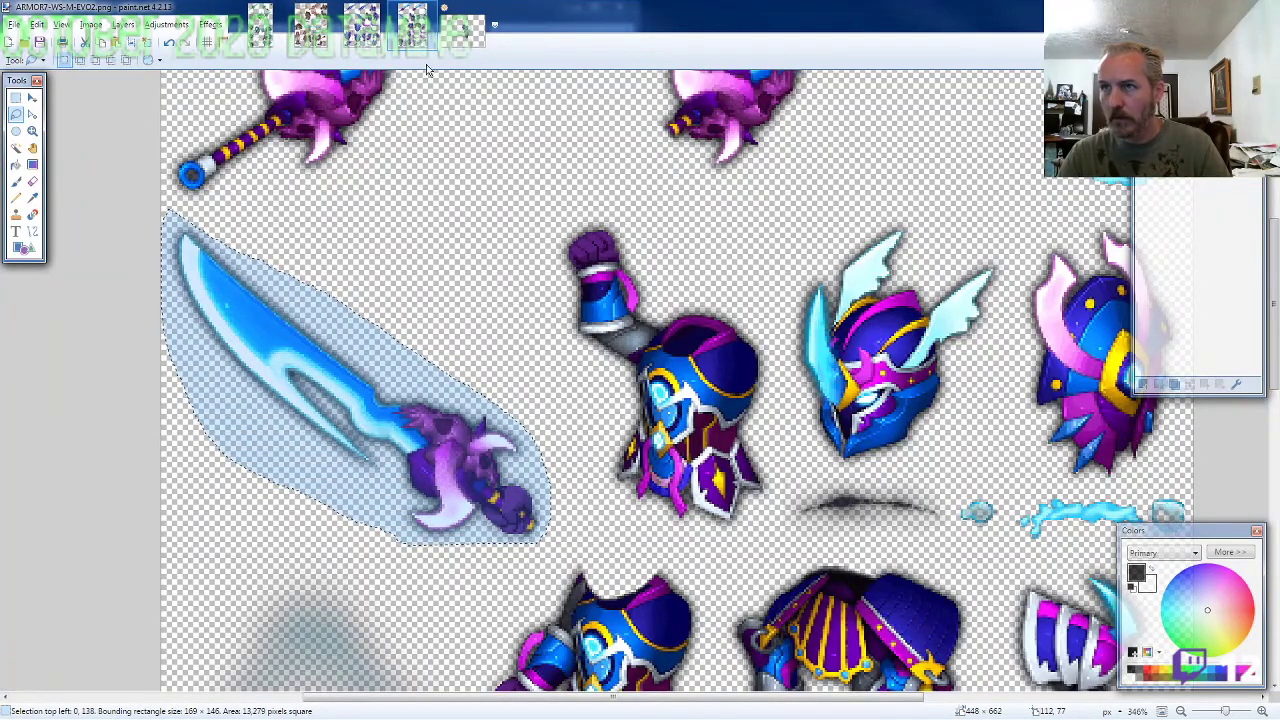
Step: Paste the sword into the character image and align its fist with the torso's lowered hand, with the selection's top-left at 264, 194
{"action": "left_click", "coordinate": [464, 34]}
{"action": "scroll", "coordinate": [497, 246], "scroll_direction": "up", "scroll_amount": 5}
{"action": "key", "text": "ctrl+v"}
{"action": "left_click_drag", "start_coordinate": [702, 522], "coordinate": [371, 168]}
{"action": "left_click_drag", "start_coordinate": [718, 598], "coordinate": [905, 533]}
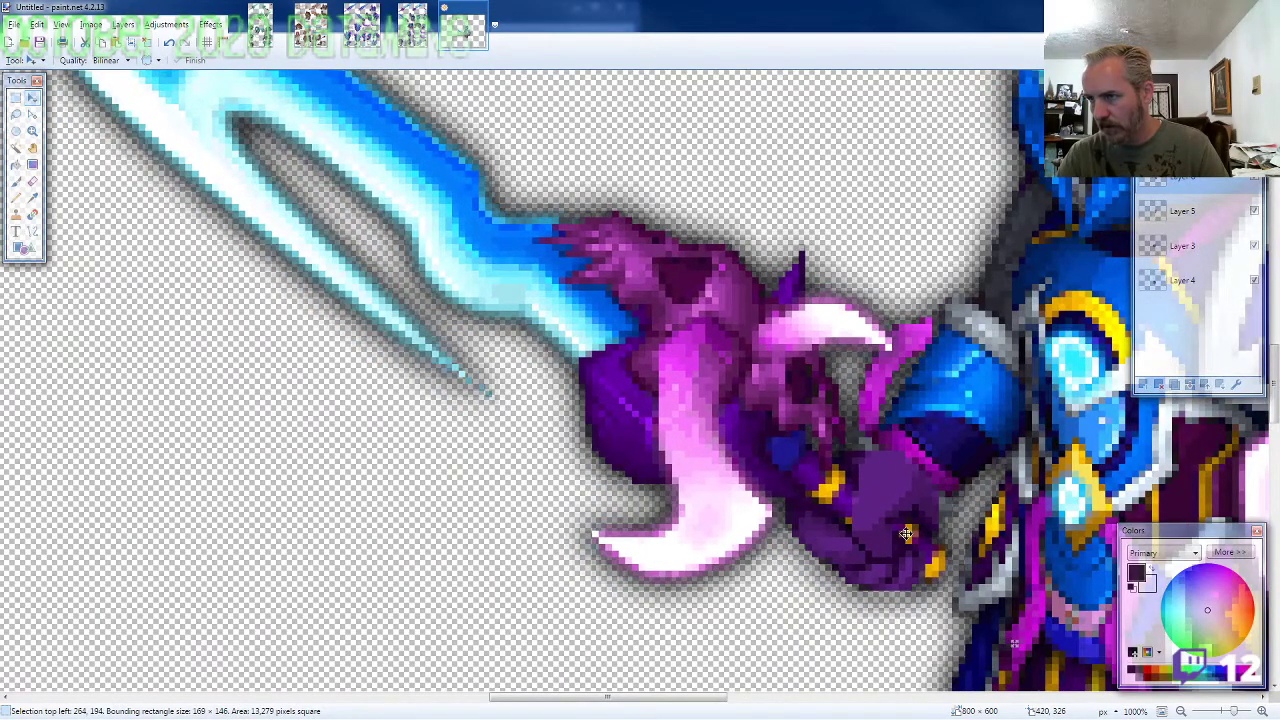
Step: Erase the parts of the pasted sword that cover the wrist cuff and the protruding yellow handle end beside the fist
{"action": "key", "text": "e"}
{"action": "scroll", "coordinate": [853, 464], "scroll_direction": "up", "scroll_amount": 4}
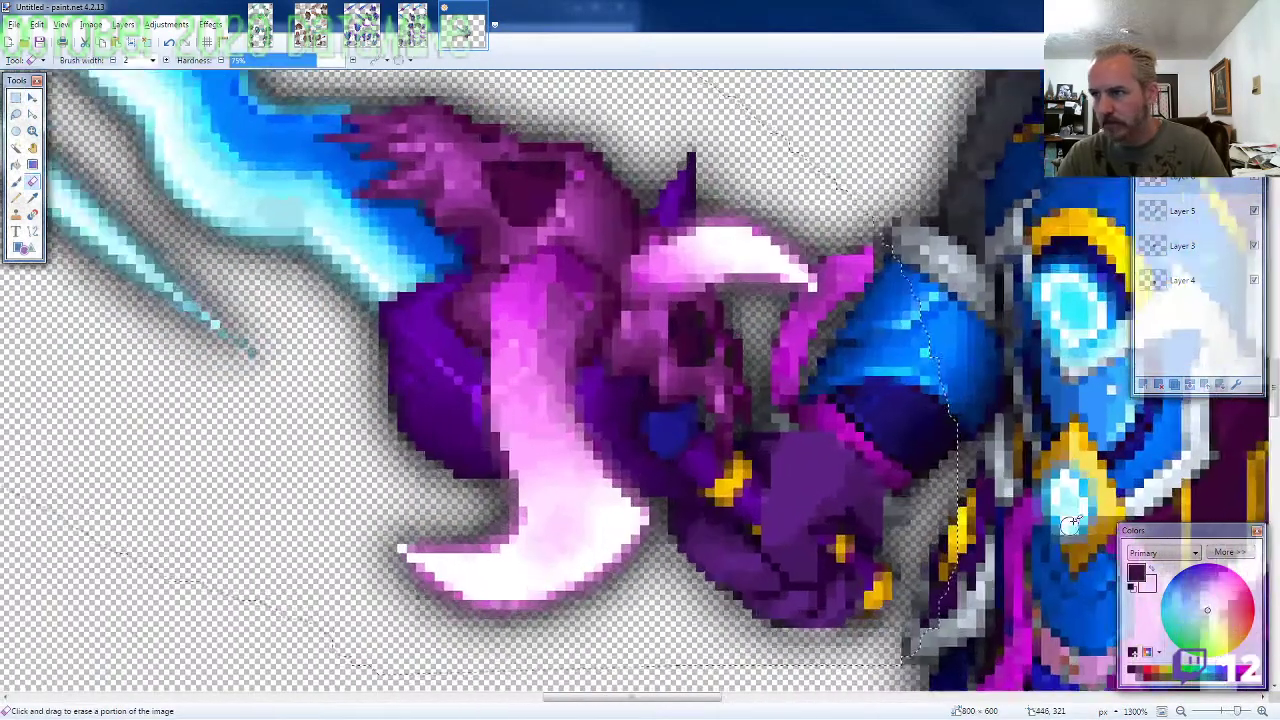
{"action": "mouse_move", "coordinate": [853, 464]}
{"action": "left_mouse_down"}
{"action": "mouse_move", "coordinate": [700, 380]}
{"action": "mouse_move", "coordinate": [830, 500]}
{"action": "mouse_move", "coordinate": [690, 390]}
{"action": "mouse_move", "coordinate": [717, 439]}
{"action": "mouse_move", "coordinate": [660, 402]}
{"action": "mouse_move", "coordinate": [758, 505]}
{"action": "mouse_move", "coordinate": [640, 400]}
{"action": "mouse_move", "coordinate": [768, 504]}
{"action": "mouse_move", "coordinate": [848, 535]}
{"action": "left_mouse_up"}
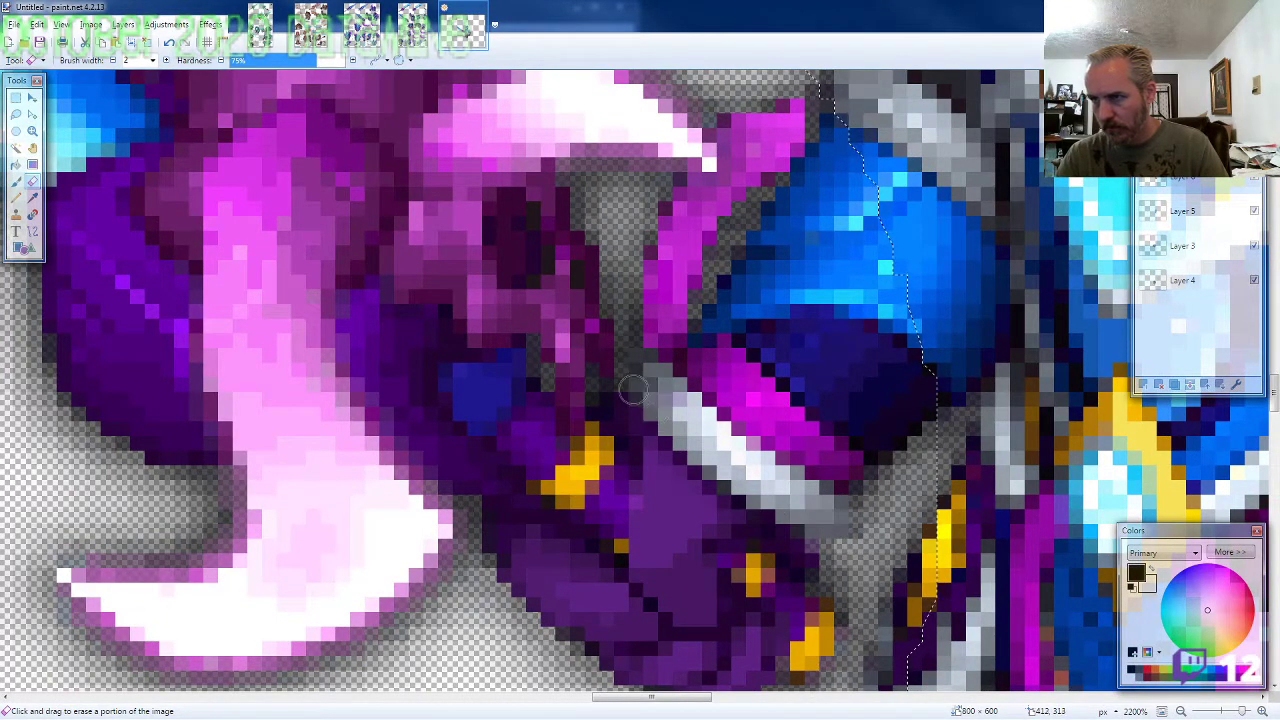
{"action": "scroll", "coordinate": [836, 514], "scroll_direction": "down", "scroll_amount": 3}
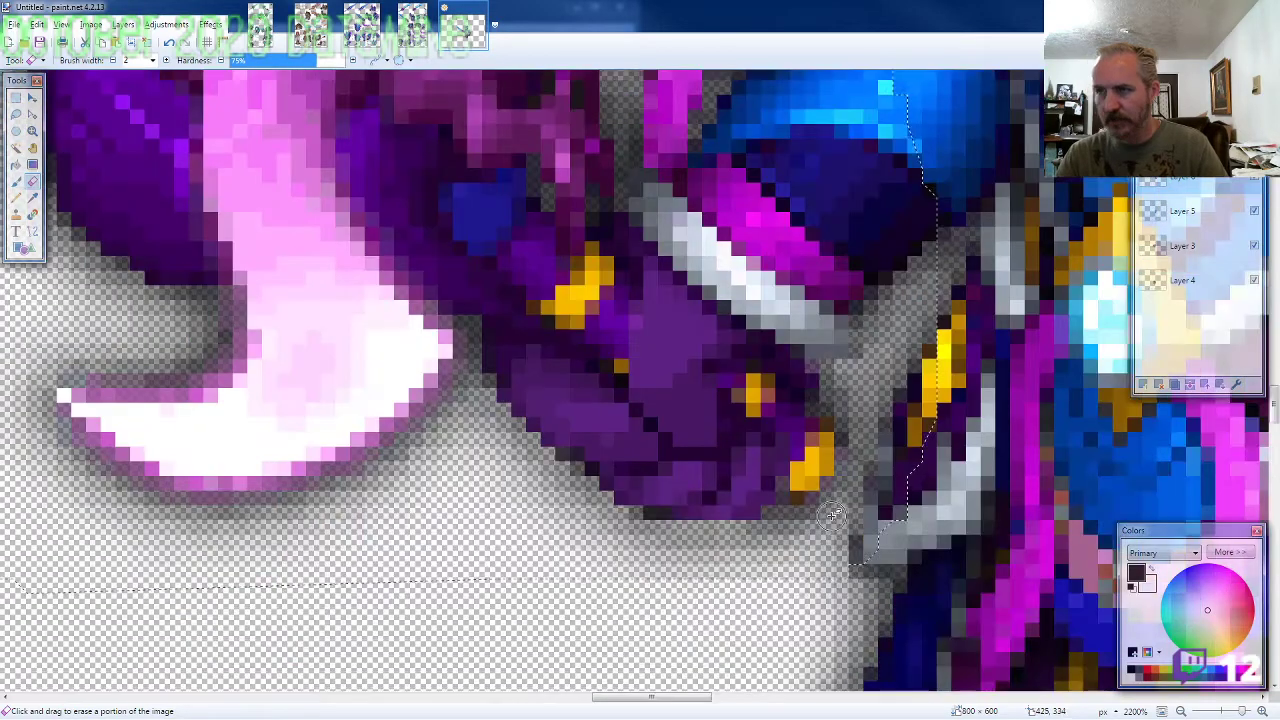
{"action": "mouse_move", "coordinate": [824, 478]}
{"action": "left_mouse_down"}
{"action": "mouse_move", "coordinate": [790, 525]}
{"action": "mouse_move", "coordinate": [860, 465]}
{"action": "mouse_move", "coordinate": [839, 522]}
{"action": "left_mouse_up"}
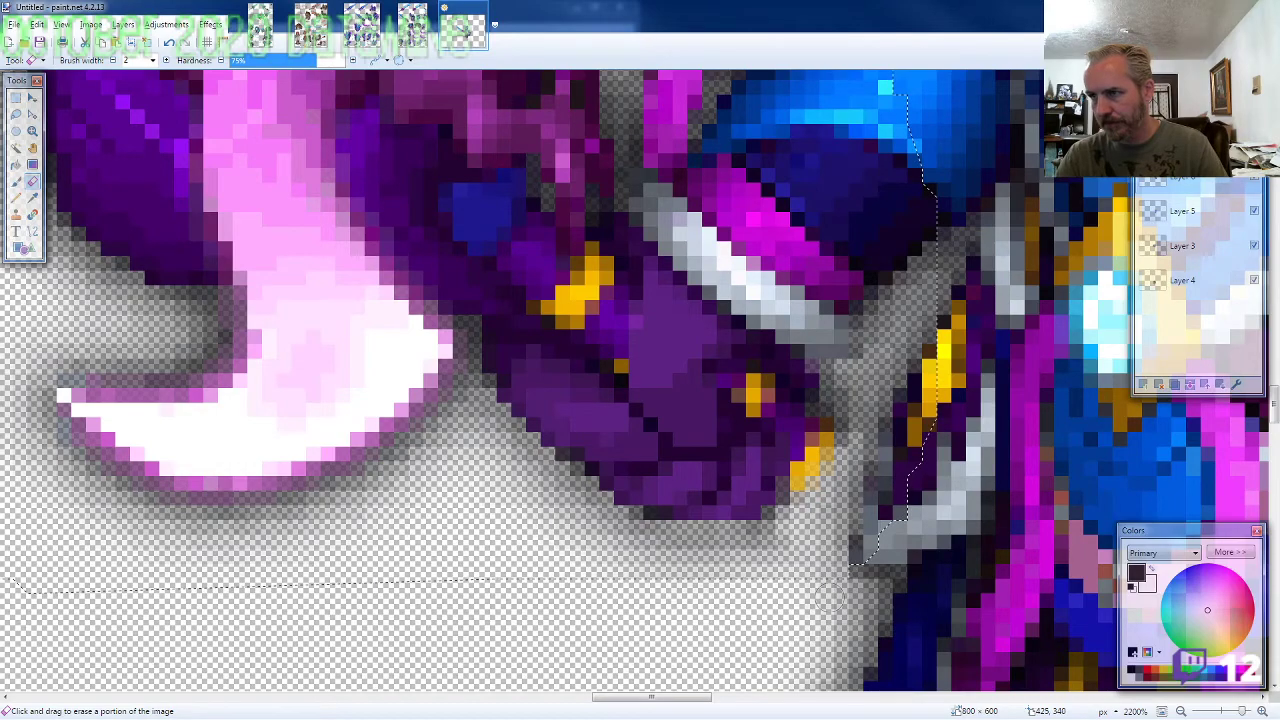
Step: On the ARMOR7 sheet, lasso the loose sword handle near the upper-right corner, making a selection about 60 × 38 pixels
{"action": "scroll", "coordinate": [686, 629], "scroll_direction": "down", "scroll_amount": 4}
{"action": "left_click", "coordinate": [421, 8]}
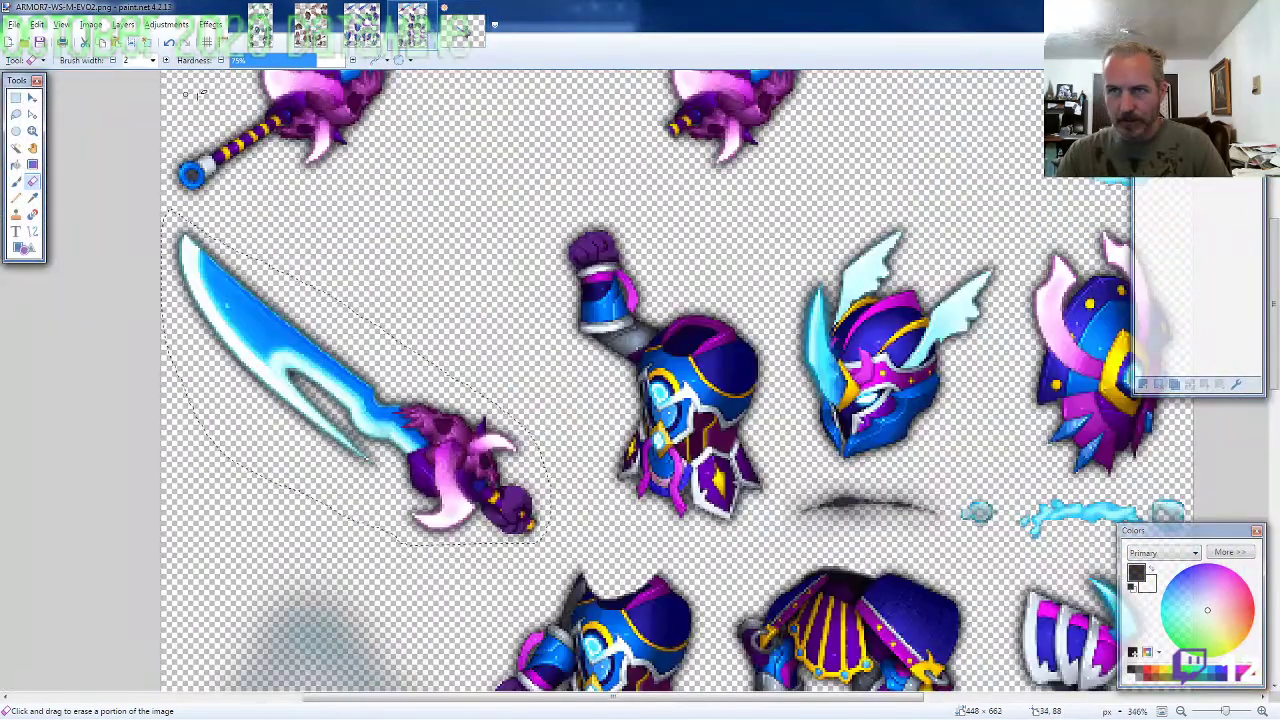
{"action": "left_click", "coordinate": [15, 114]}
{"action": "scroll", "coordinate": [228, 373], "scroll_direction": "down", "scroll_amount": 1}
{"action": "scroll", "coordinate": [540, 466], "scroll_direction": "down", "scroll_amount": 6}
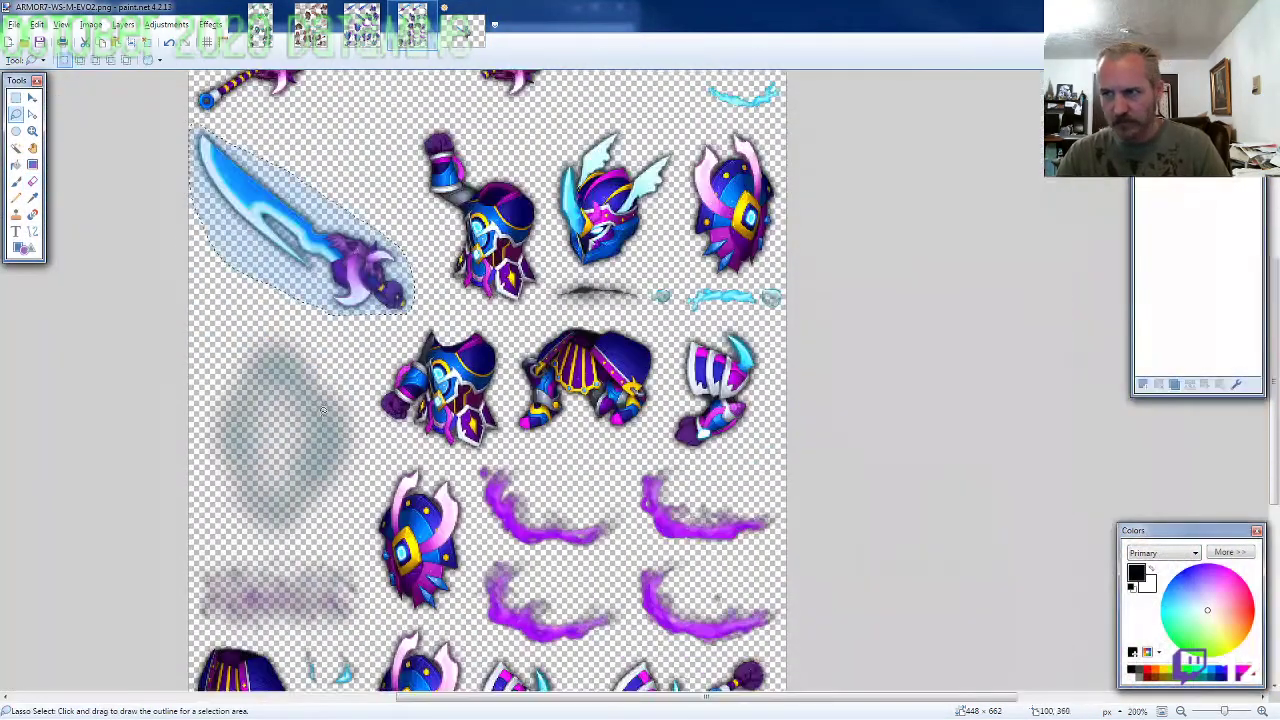
{"action": "scroll", "coordinate": [568, 470], "scroll_direction": "up", "scroll_amount": 3}
{"action": "scroll", "coordinate": [567, 470], "scroll_direction": "up", "scroll_amount": 3}
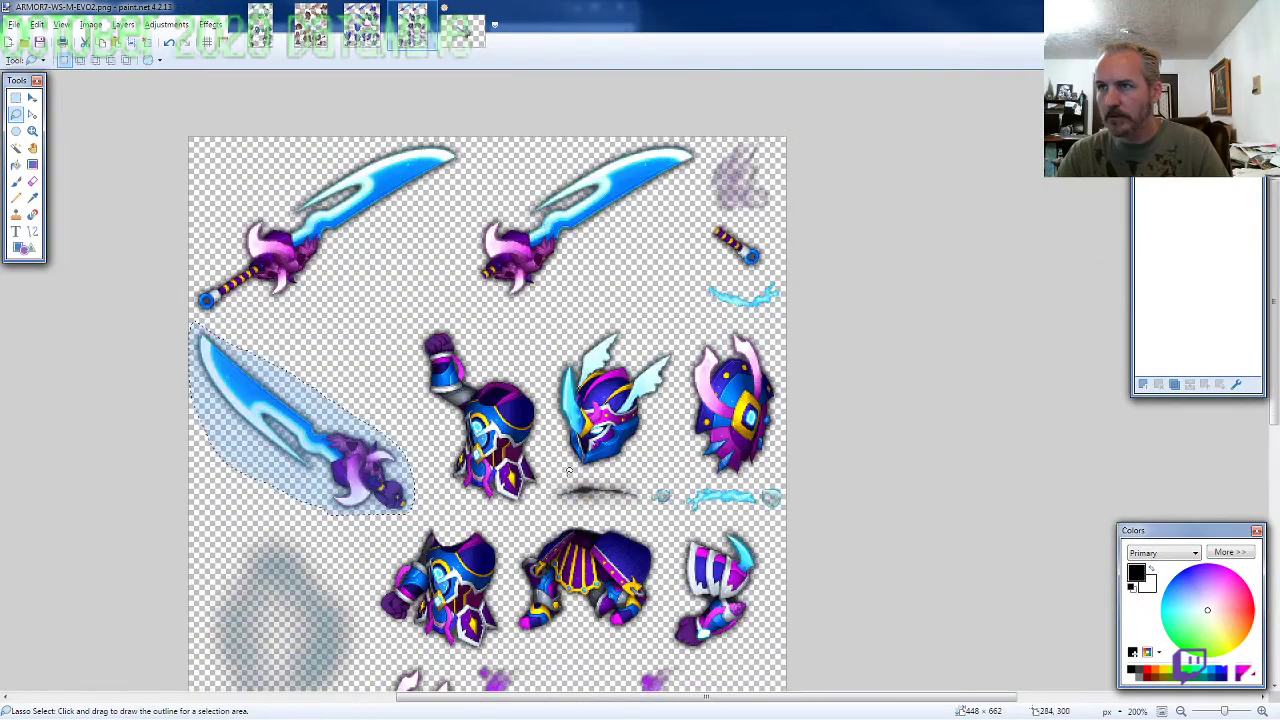
{"action": "scroll", "coordinate": [790, 294], "scroll_direction": "up", "scroll_amount": 2}
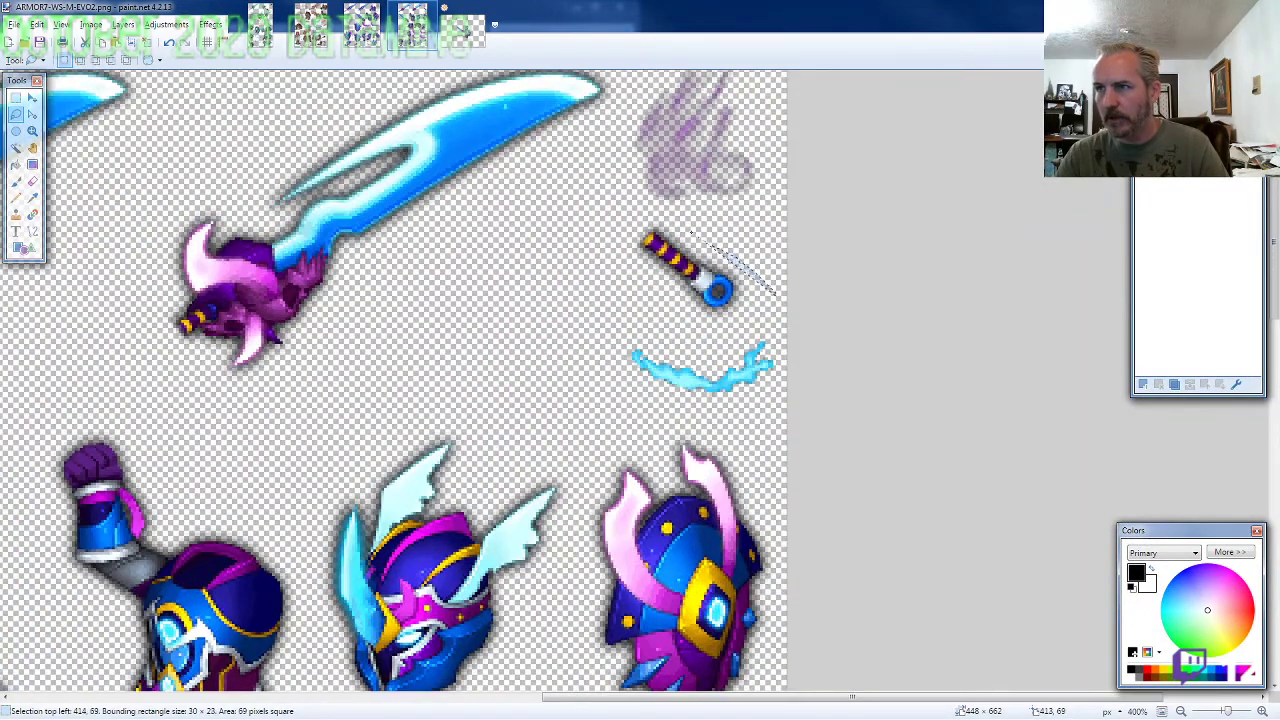
{"action": "mouse_move", "coordinate": [692, 230]}
{"action": "left_mouse_down"}
{"action": "mouse_move", "coordinate": [640, 222]}
{"action": "mouse_move", "coordinate": [625, 255]}
{"action": "mouse_move", "coordinate": [700, 315]}
{"action": "left_mouse_up"}
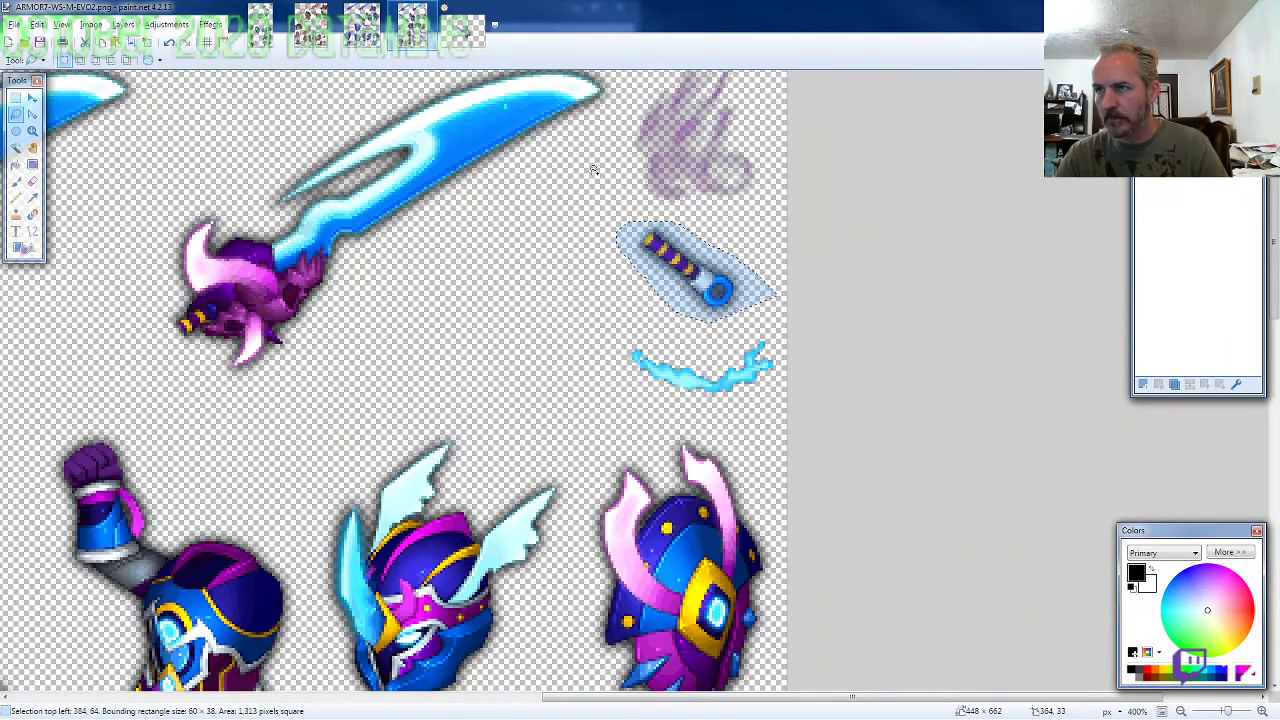
Step: Paste the handle on a new bottom layer and align it behind the sword fist, with its selection's top-left at 397, 313
{"action": "left_click", "coordinate": [463, 31]}
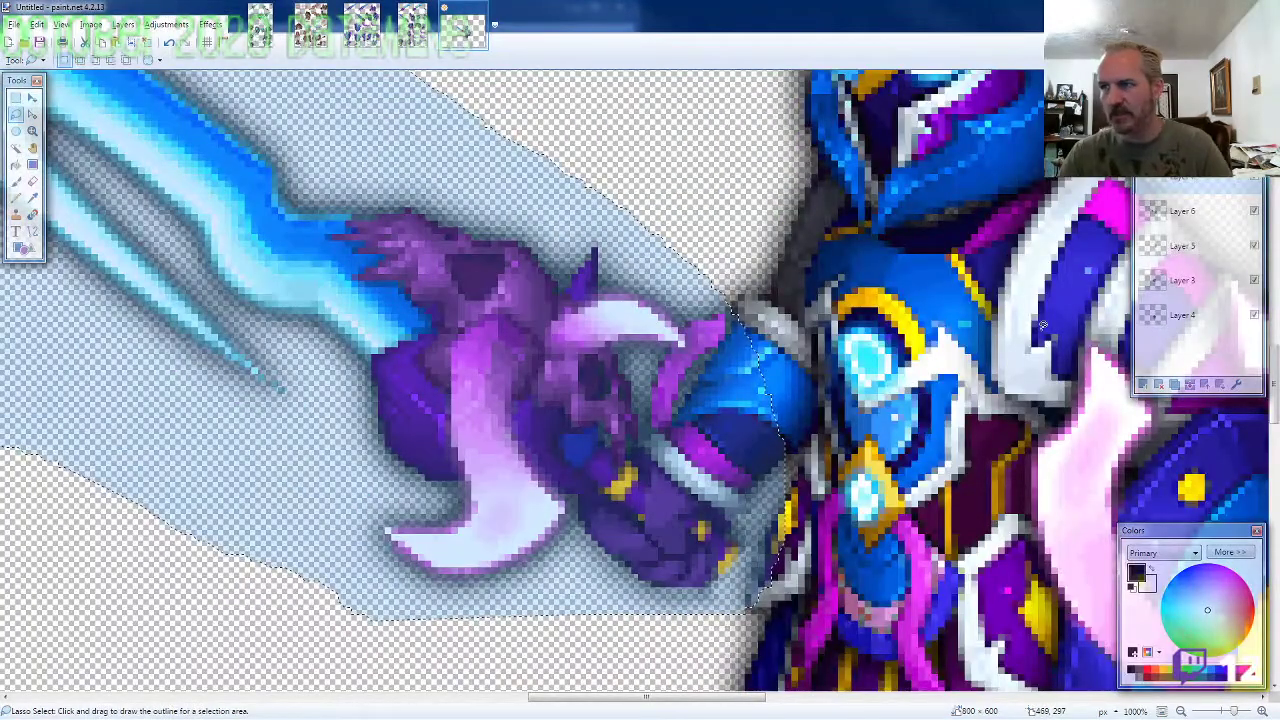
{"action": "key", "text": "ctrl+shift+v"}
{"action": "scroll", "coordinate": [659, 512], "scroll_direction": "down", "scroll_amount": 2}
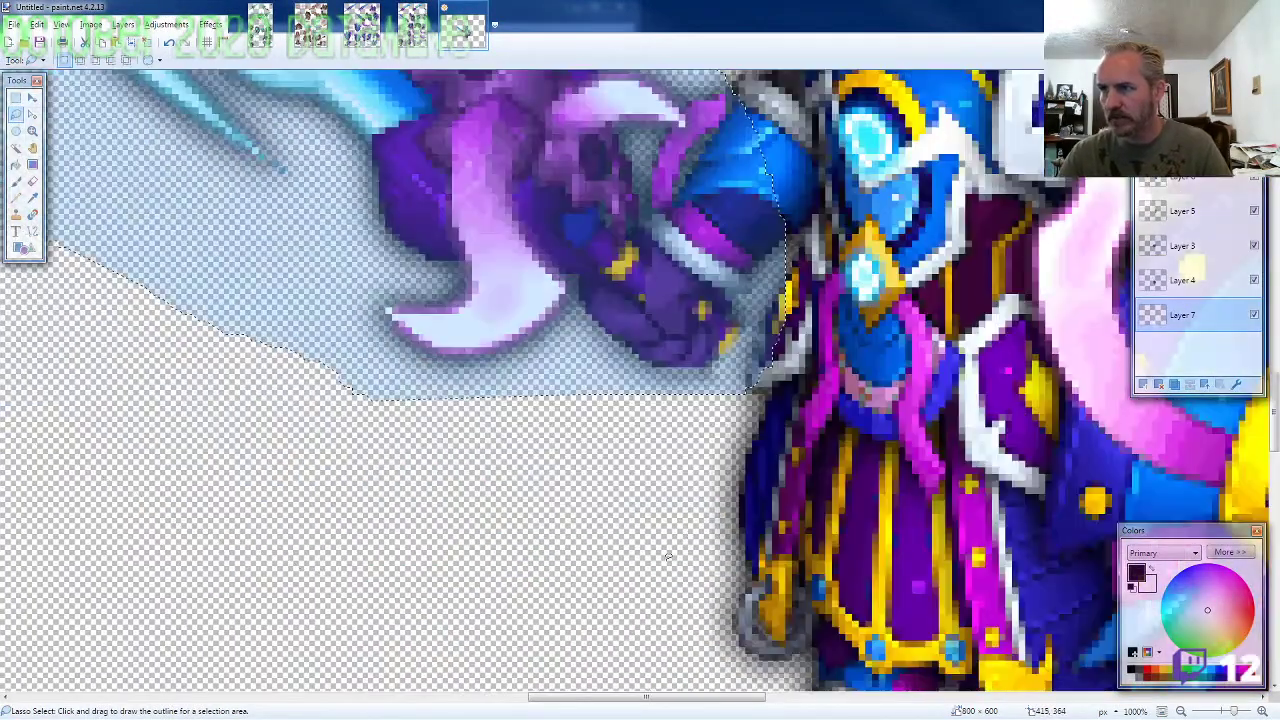
{"action": "scroll", "coordinate": [670, 250], "scroll_direction": "down", "scroll_amount": 1}
{"action": "left_click_drag", "start_coordinate": [670, 250], "coordinate": [759, 382]}
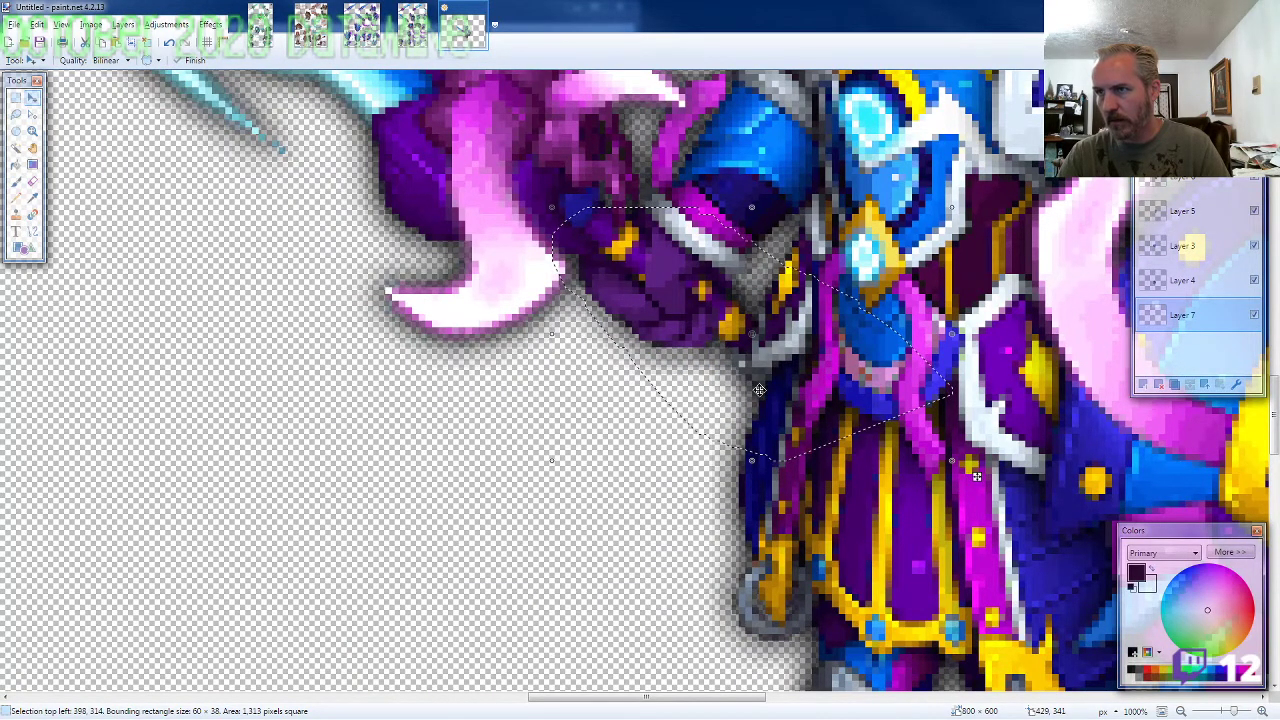
{"action": "scroll", "coordinate": [758, 392], "scroll_direction": "down", "scroll_amount": 4}
{"action": "scroll", "coordinate": [826, 488], "scroll_direction": "up", "scroll_amount": 4}
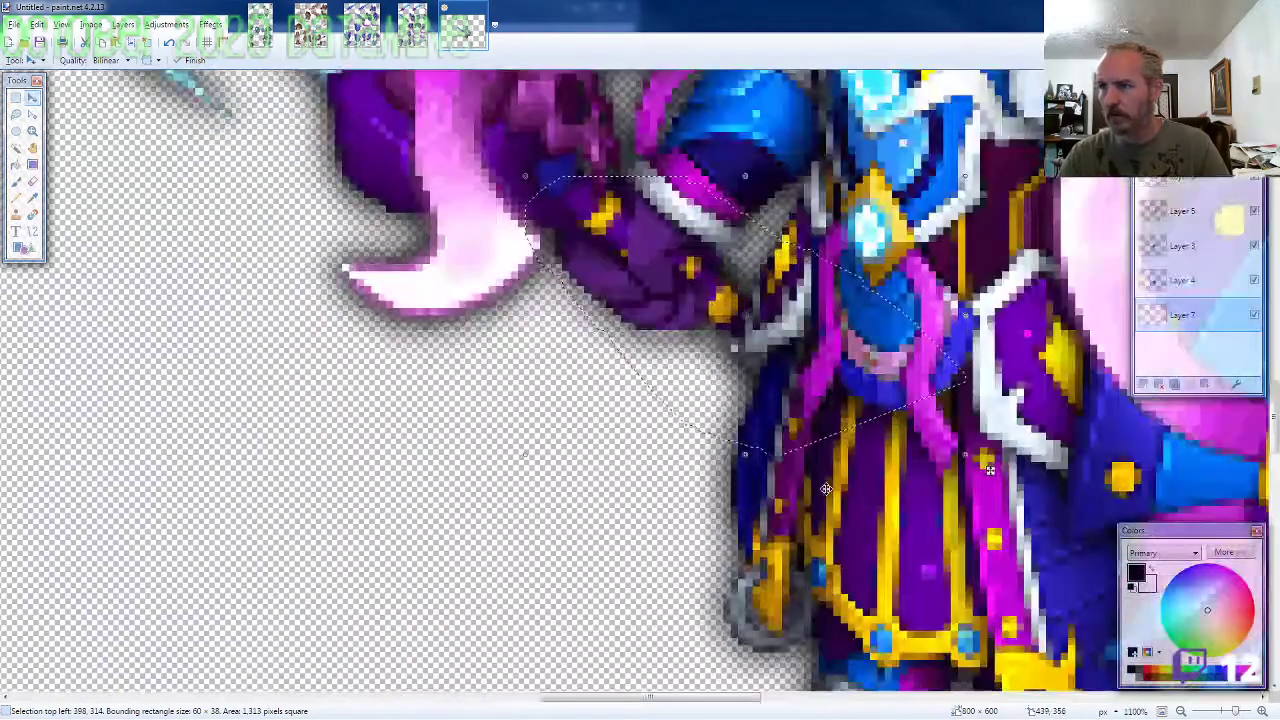
{"action": "key", "text": "Left"}
{"action": "key", "text": "Up"}
{"action": "key", "text": "Right"}
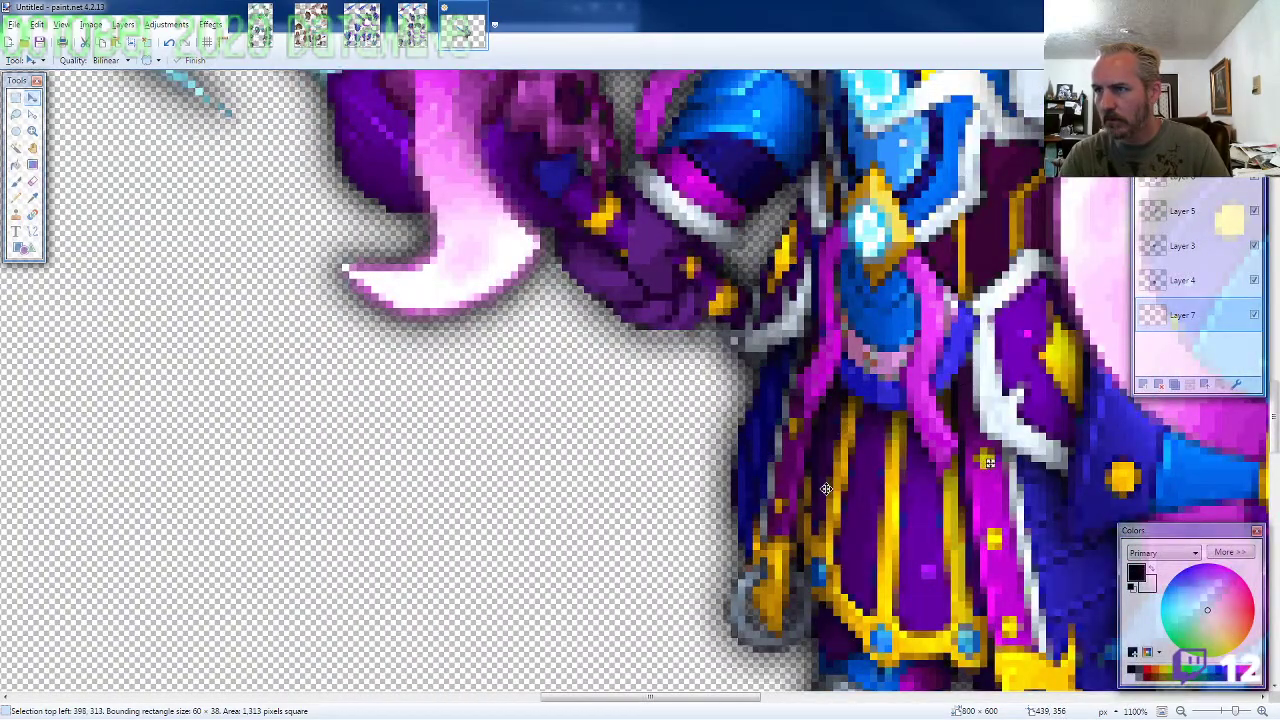
{"action": "key", "text": "Left"}
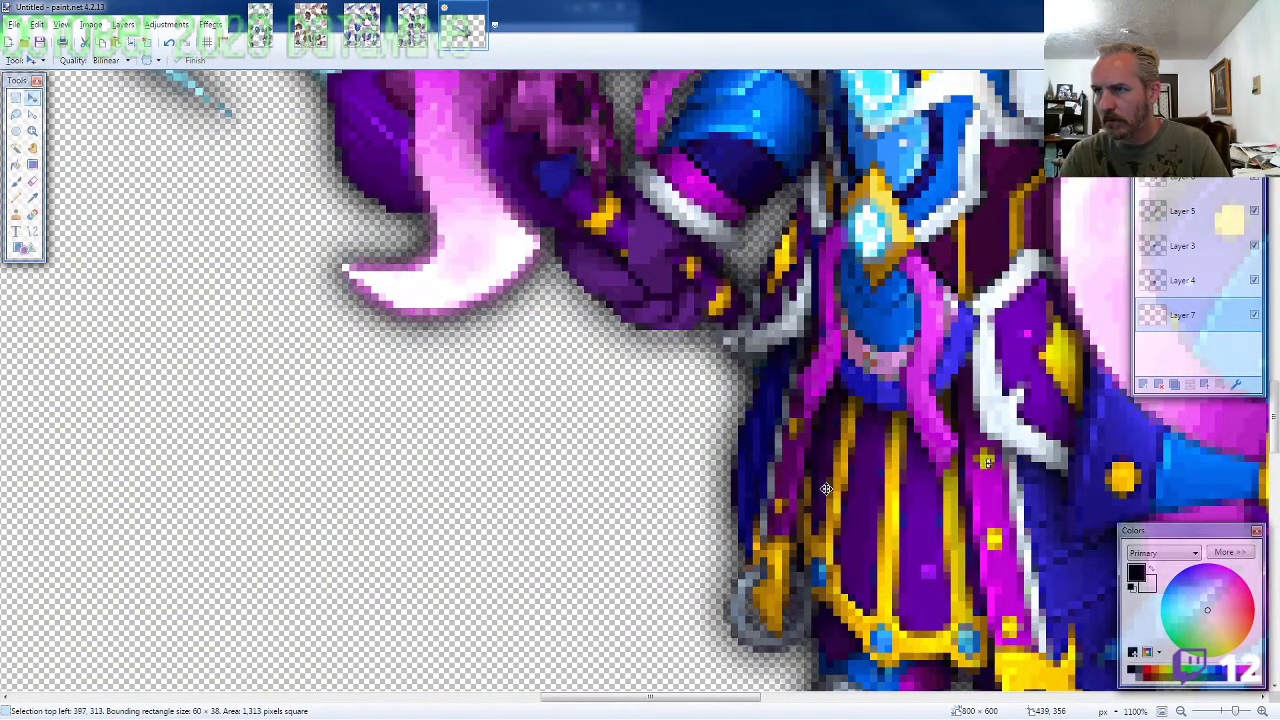
{"action": "scroll", "coordinate": [826, 488], "scroll_direction": "down", "scroll_amount": 10}
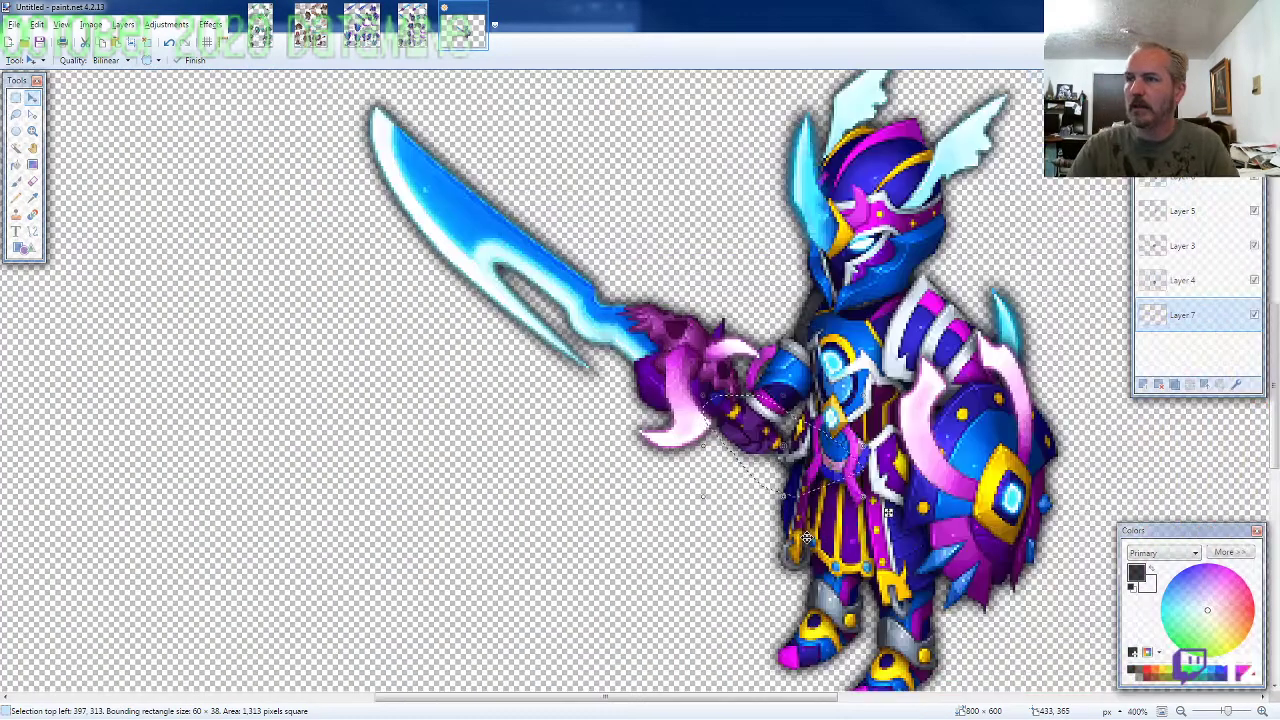
Step: Merge the finished character's layers, move it to the canvas's upper-left corner, and crop the canvas to 290 × 290 pixels from a top-left anchor
{"action": "scroll", "coordinate": [813, 547], "scroll_direction": "down", "scroll_amount": 3}
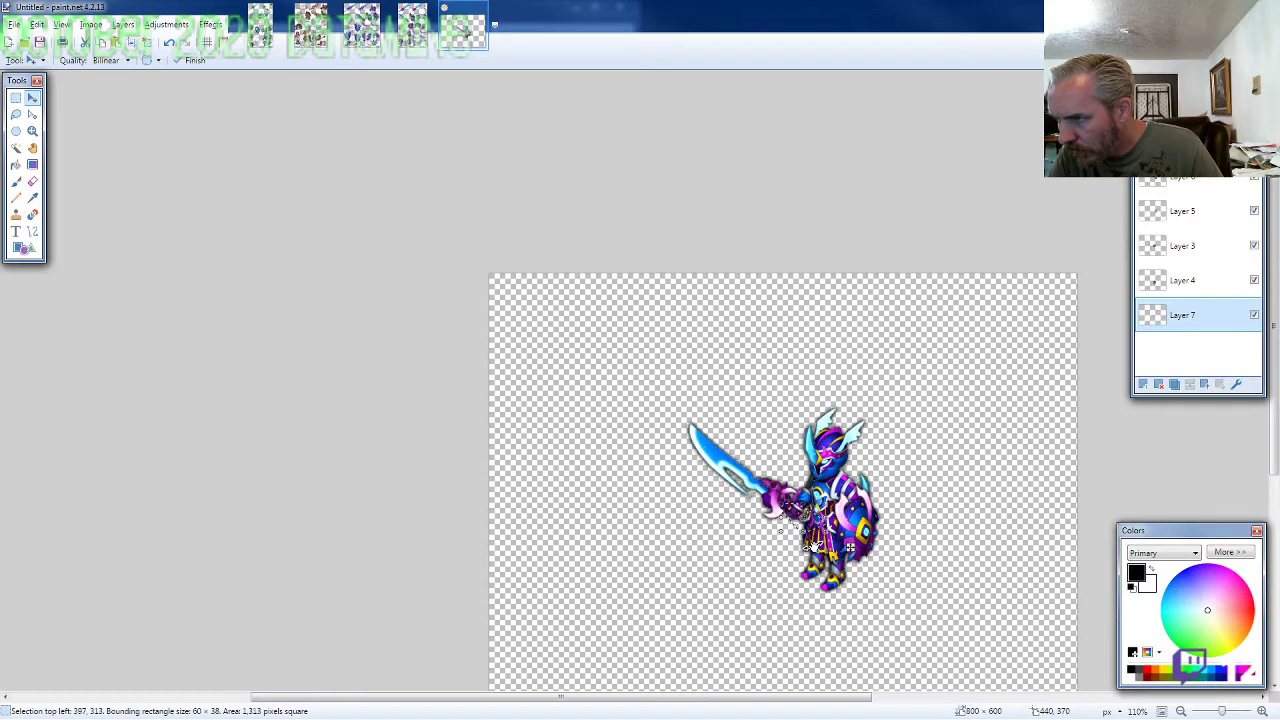
{"action": "scroll", "coordinate": [813, 547], "scroll_direction": "up", "scroll_amount": 2}
{"action": "scroll", "coordinate": [813, 547], "scroll_direction": "down", "scroll_amount": 2}
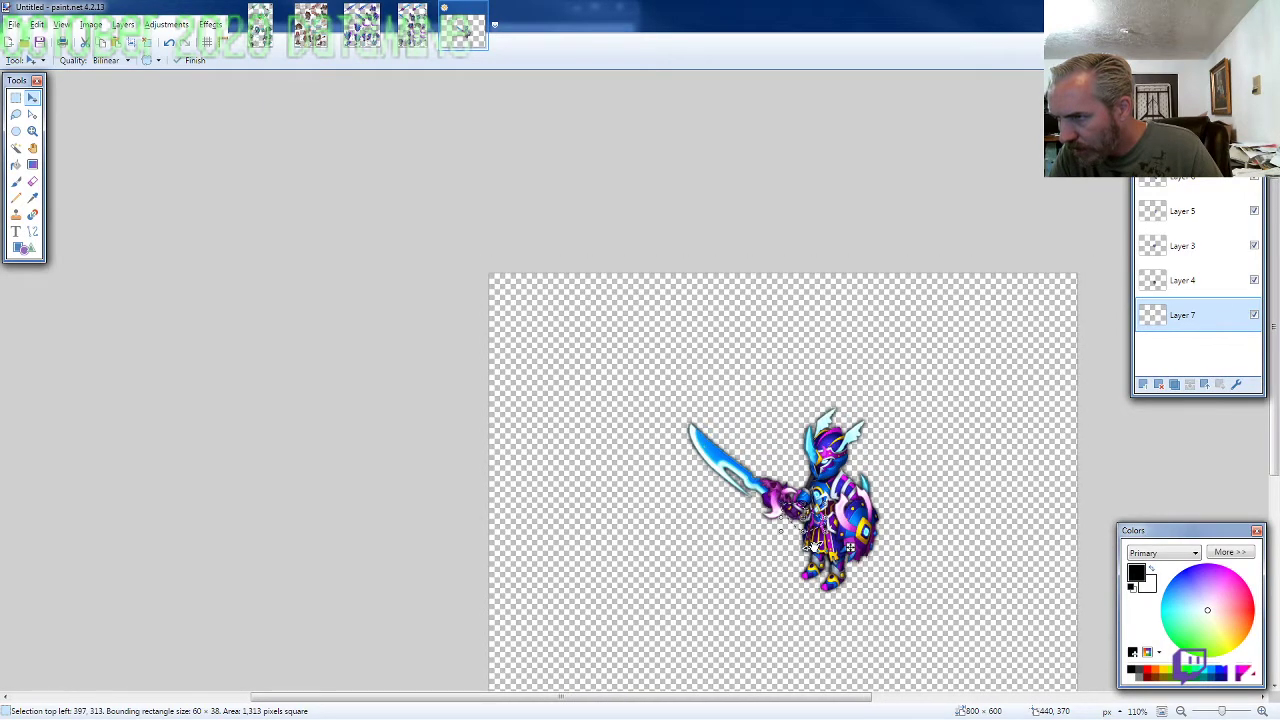
{"action": "scroll", "coordinate": [812, 548], "scroll_direction": "up", "scroll_amount": 1}
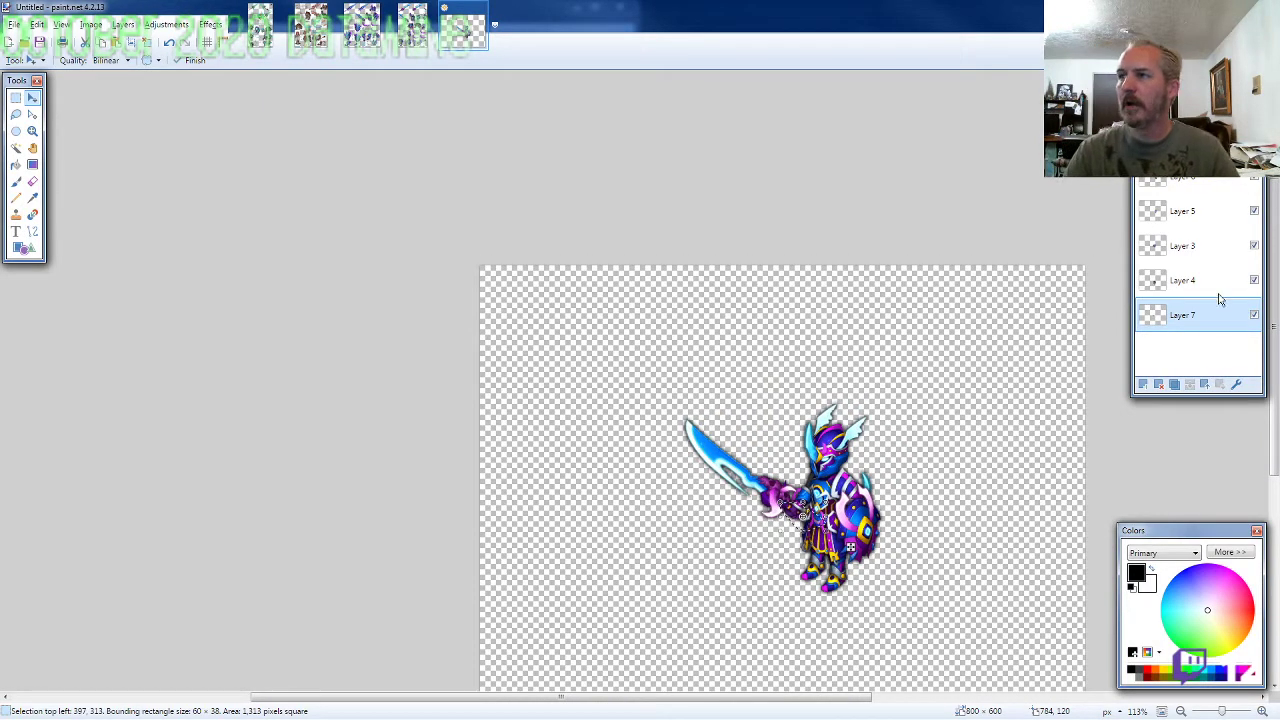
{"action": "key", "text": "ctrl+alt+Page_Up"}
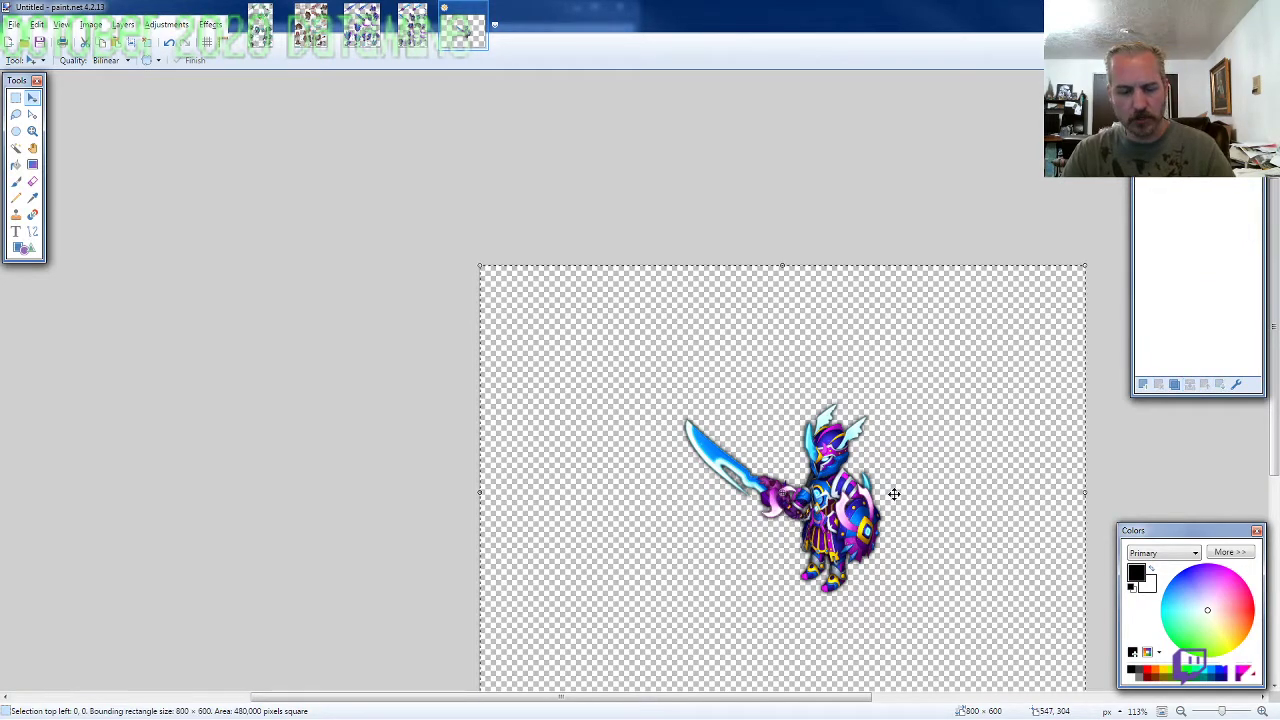
{"action": "left_click_drag", "start_coordinate": [977, 463], "coordinate": [786, 340]}
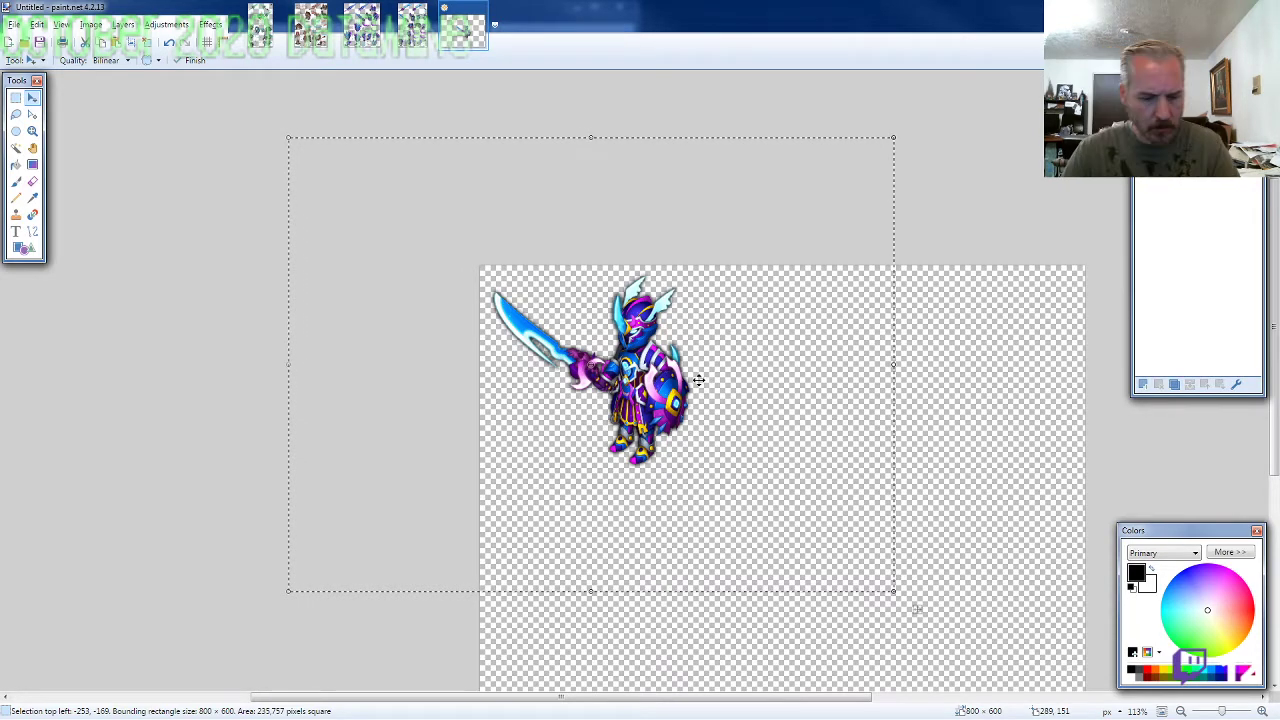
{"action": "type", "text": "290"}
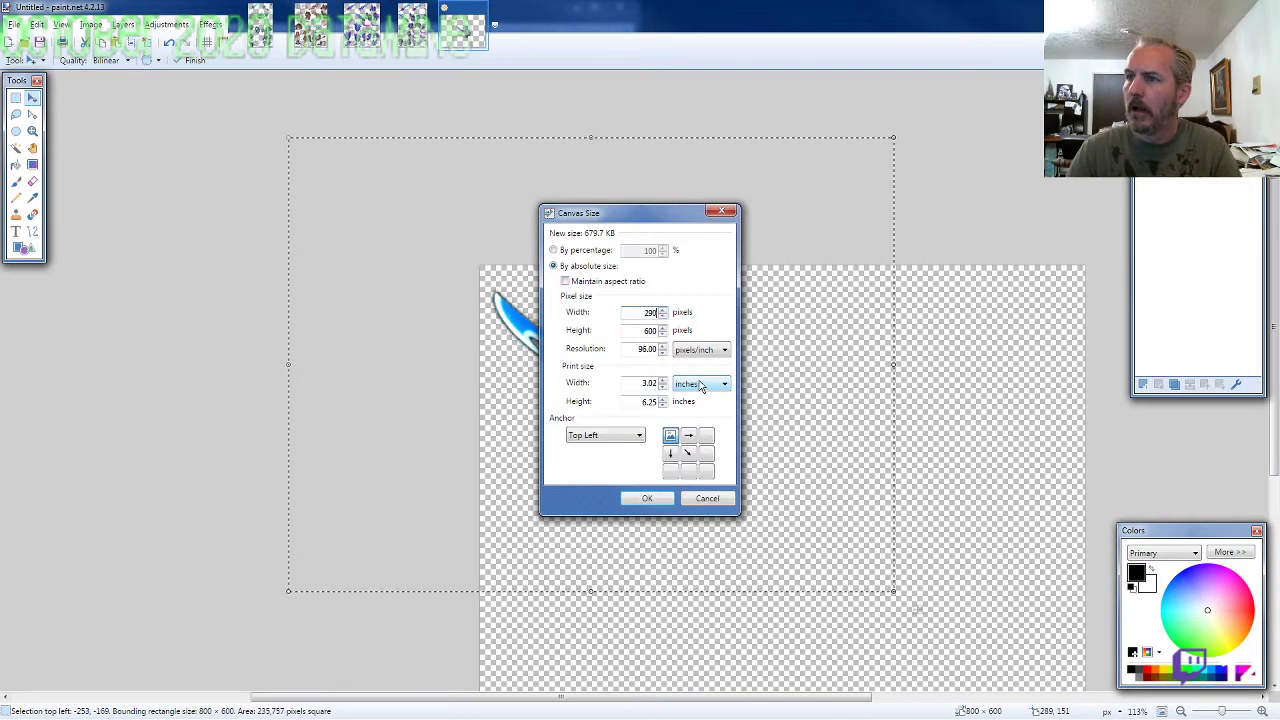
{"action": "key", "text": "Return"}
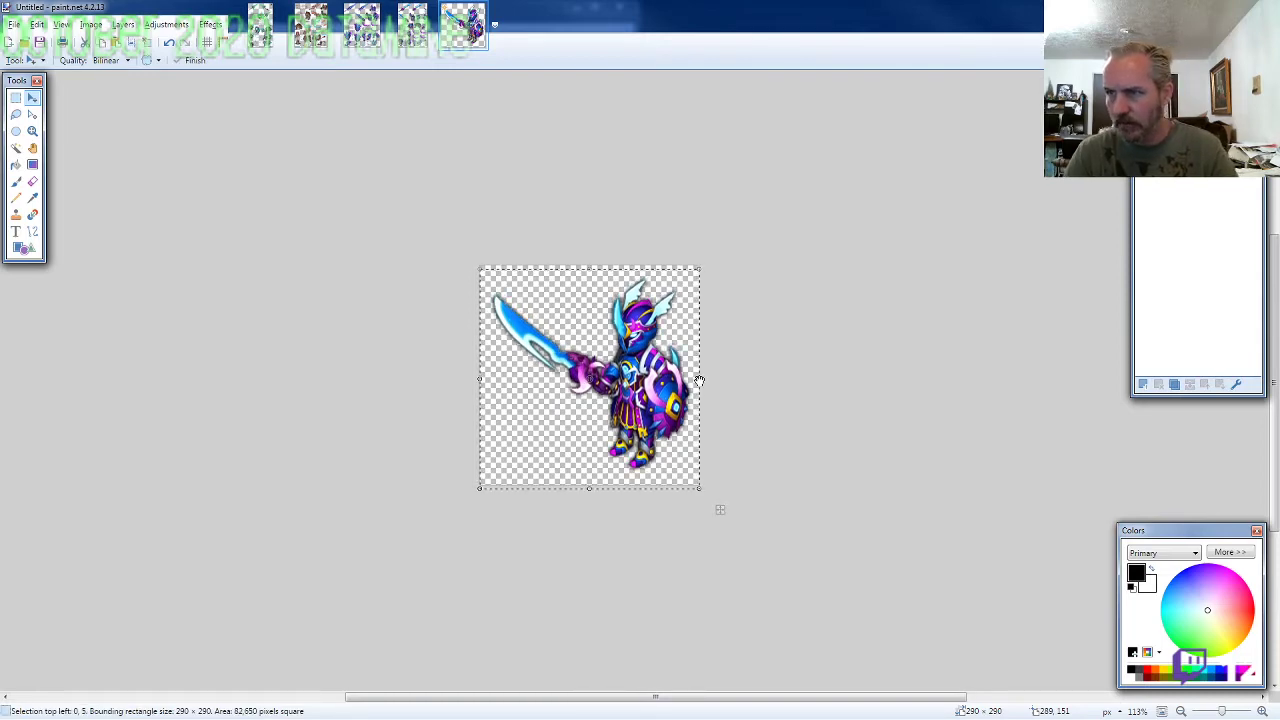
Step: Save the character as ARMOR7-WS-M-EVO2.png in the 2020-10 folder and close it along with the ARMOR7 sheet
{"action": "key", "text": "ctrl+s"}
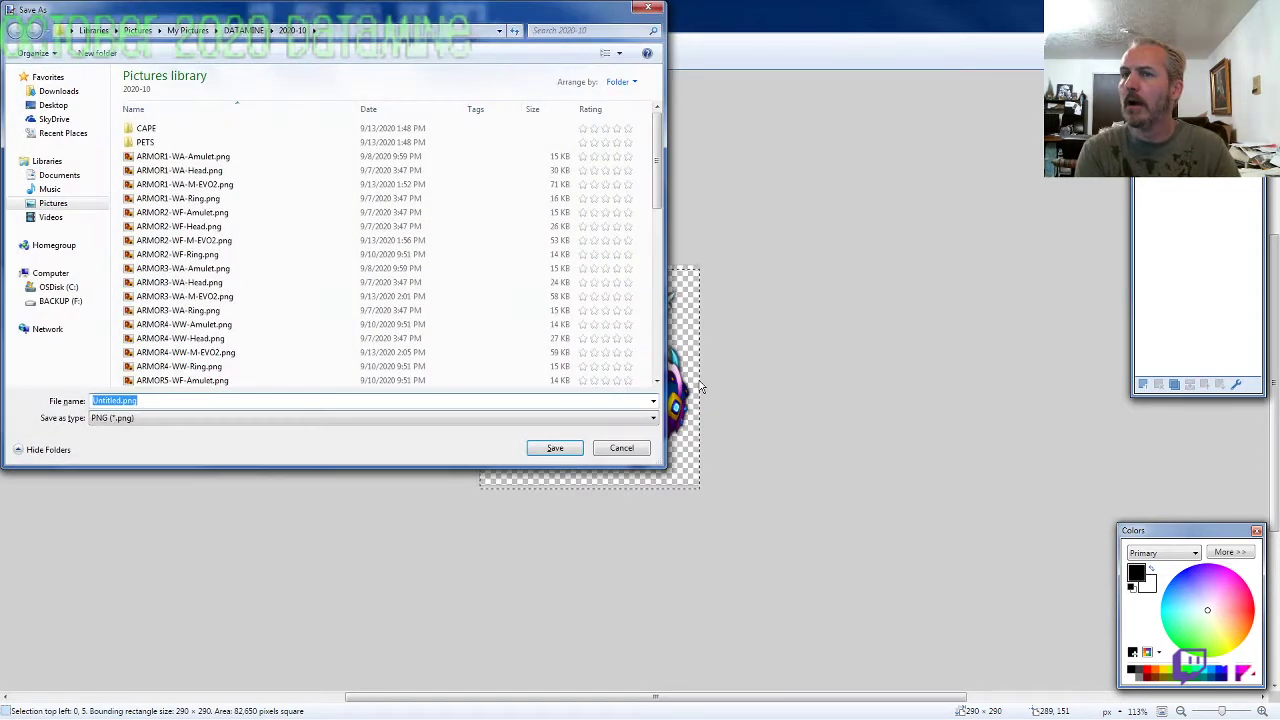
{"action": "type", "text": "ARMOR7"}
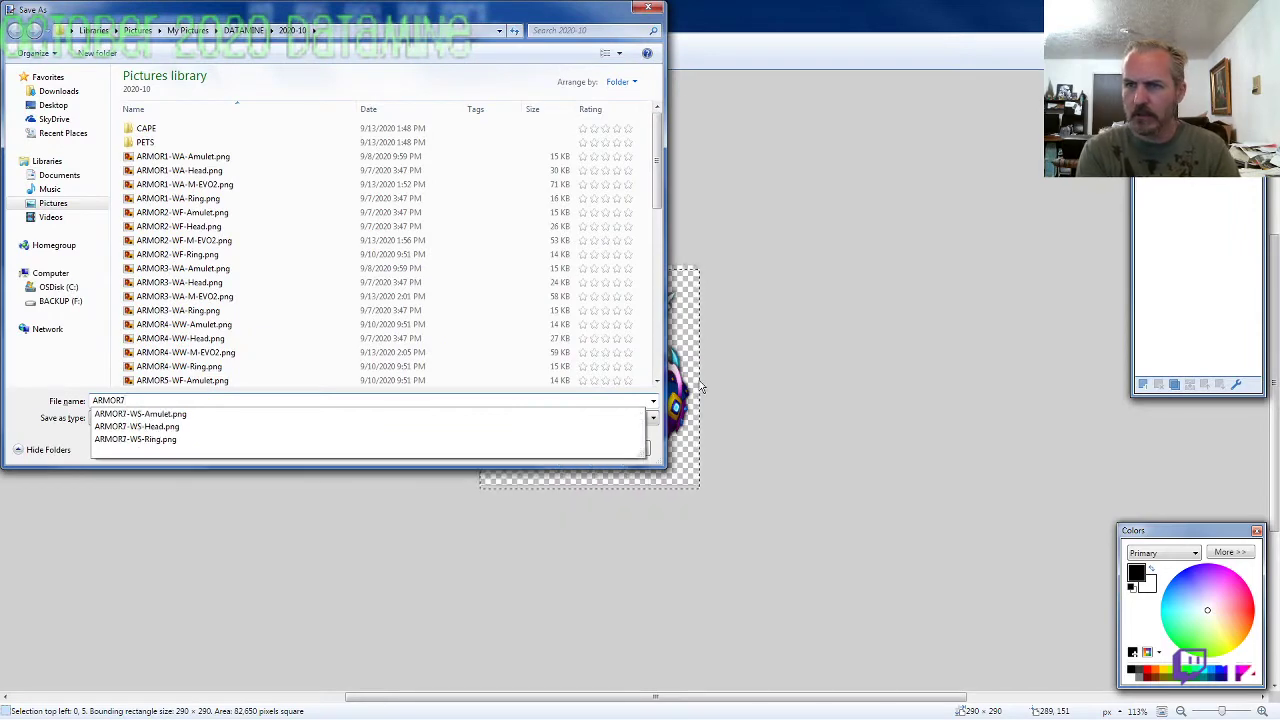
{"action": "type", "text": "-WS-M-EVO"}
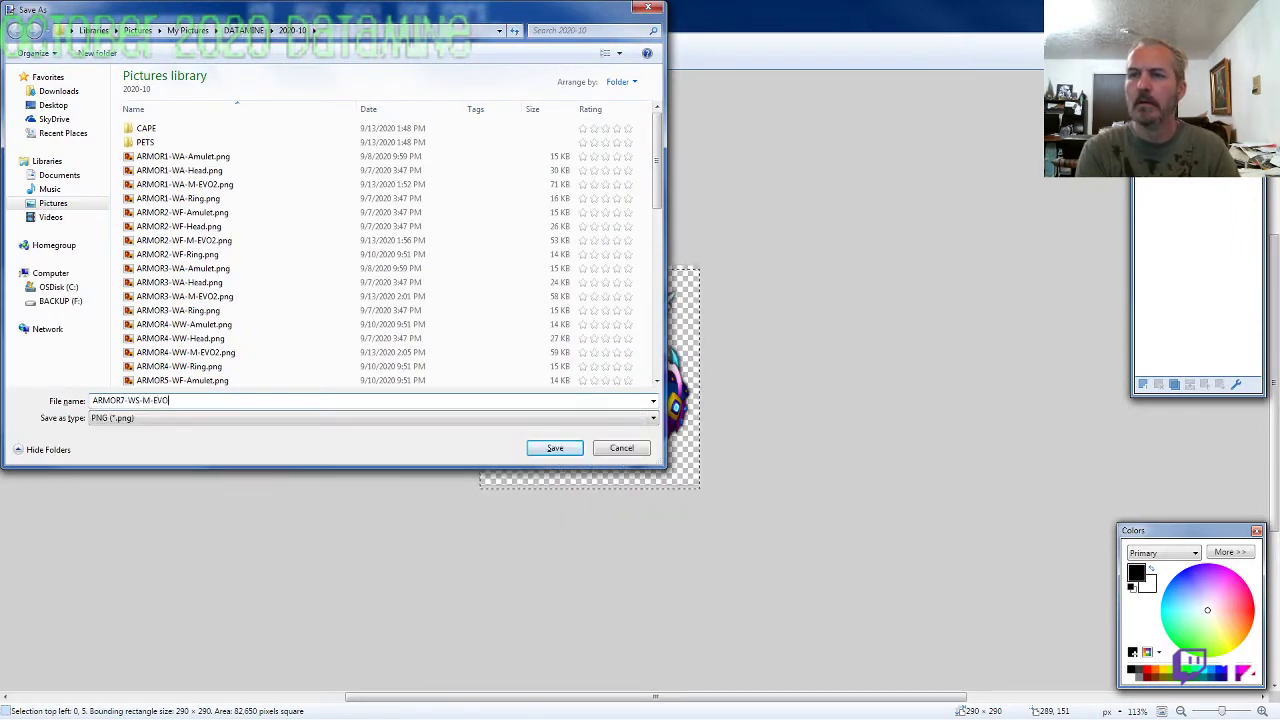
{"action": "type", "text": "2"}
{"action": "key", "text": "Return"}
{"action": "key", "text": "Return"}
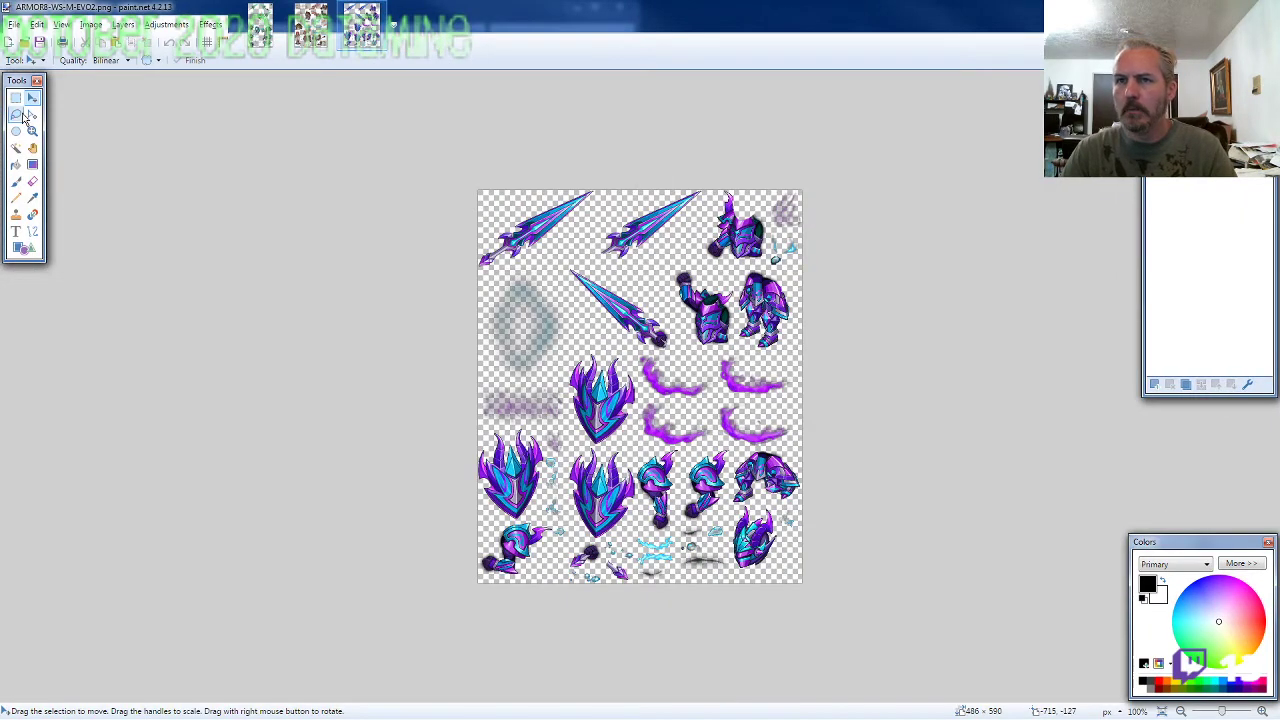
Step: On the ARMOR8 sheet, lasso the horned helmet near the lower-right corner, making a selection about 76 × 106 pixels
{"action": "left_click", "coordinate": [18, 115]}
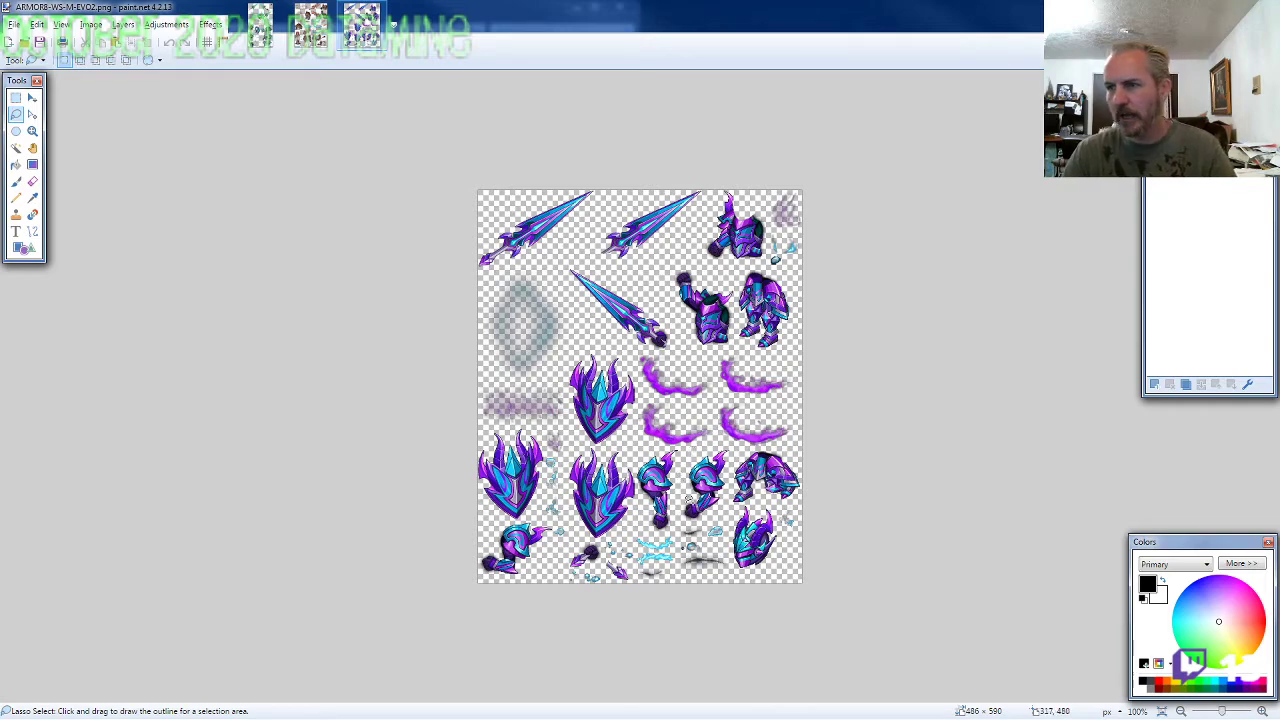
{"action": "scroll", "coordinate": [754, 541], "scroll_direction": "up", "scroll_amount": 9}
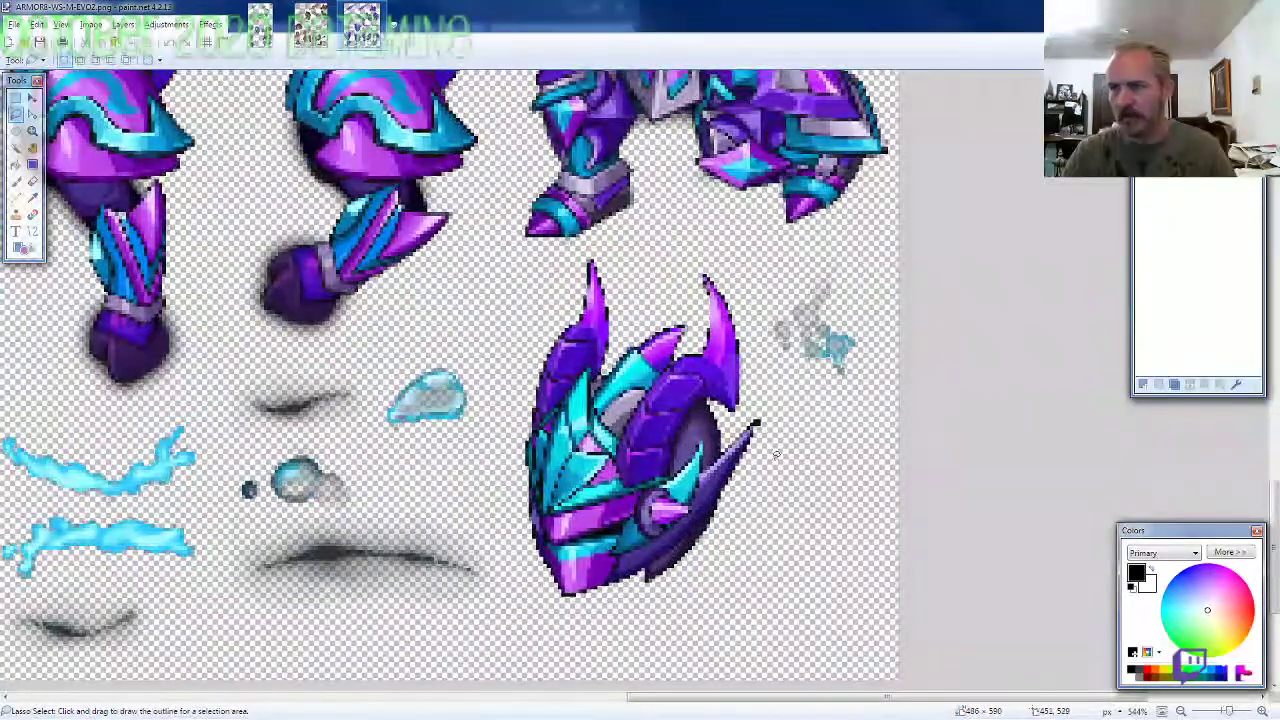
{"action": "left_click_drag", "start_coordinate": [773, 455], "coordinate": [774, 399]}
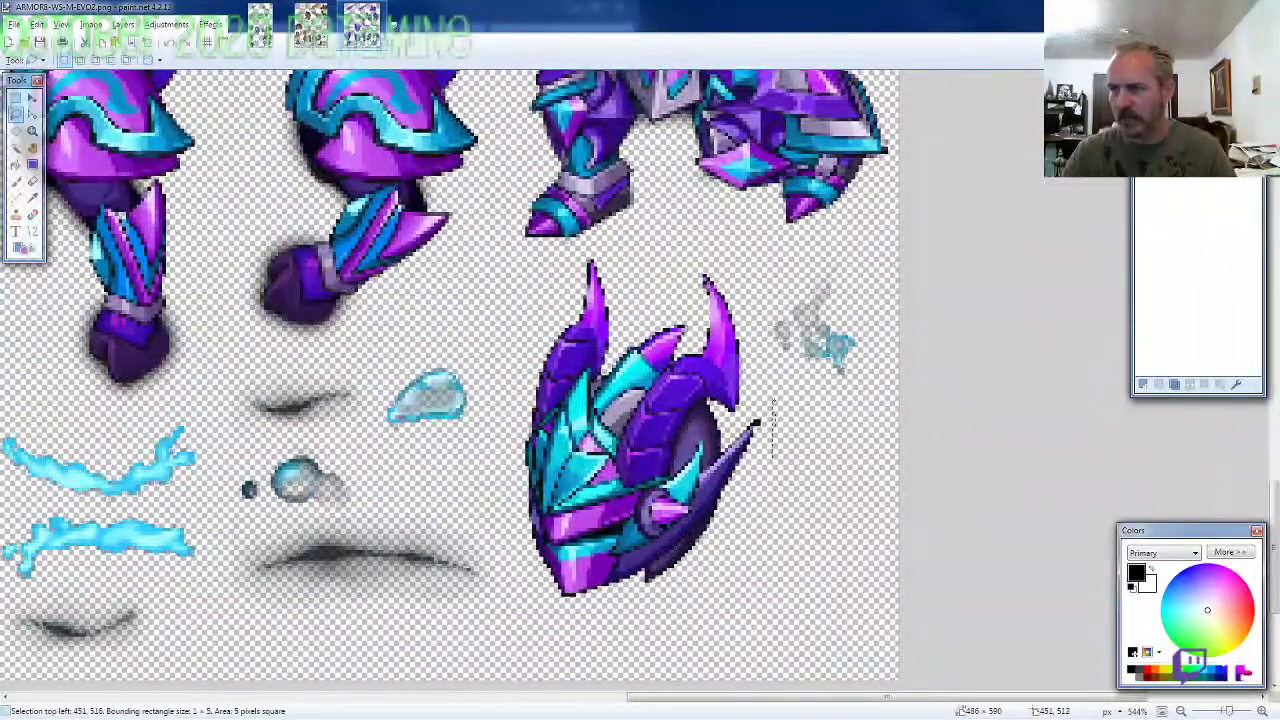
{"action": "mouse_move", "coordinate": [755, 291]}
{"action": "left_mouse_down"}
{"action": "mouse_move", "coordinate": [700, 248]}
{"action": "mouse_move", "coordinate": [590, 245]}
{"action": "mouse_move", "coordinate": [512, 410]}
{"action": "mouse_move", "coordinate": [502, 545]}
{"action": "mouse_move", "coordinate": [575, 620]}
{"action": "mouse_move", "coordinate": [690, 625]}
{"action": "mouse_move", "coordinate": [714, 600]}
{"action": "left_mouse_up"}
Step: Create a new 800 × 600 pixel image and select its entire canvas
{"action": "key", "text": "ctrl+n"}
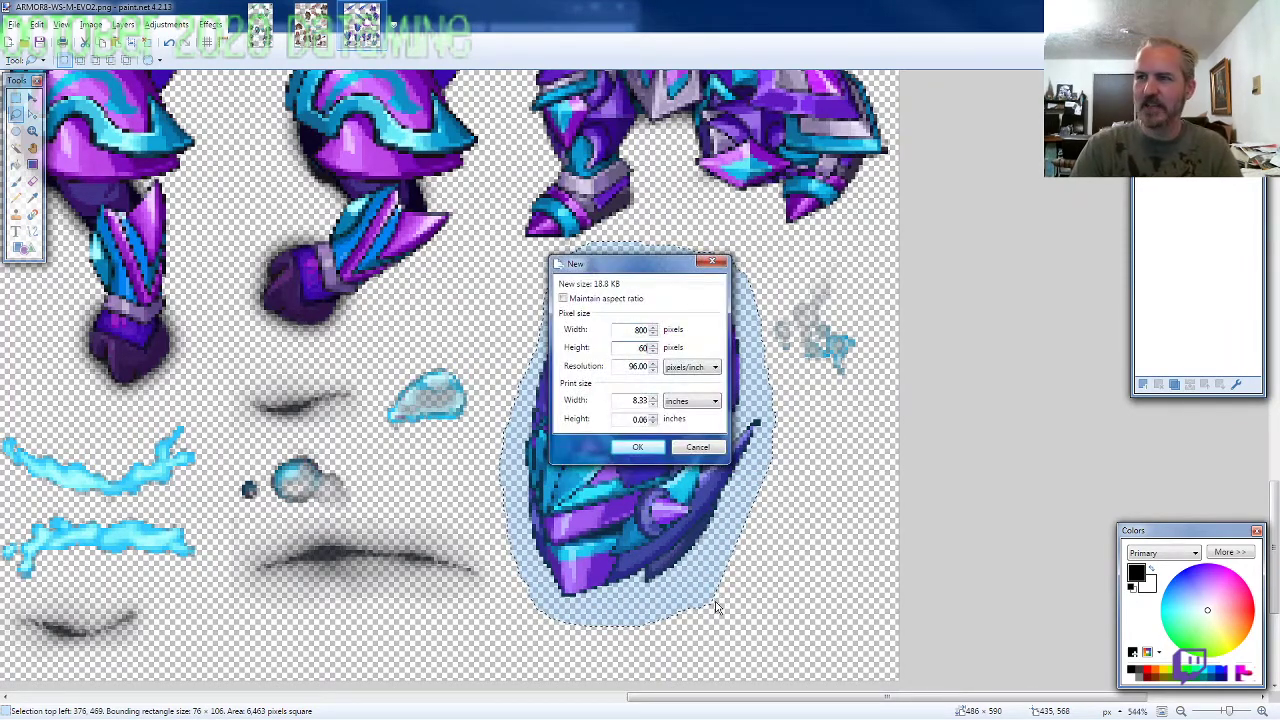
{"action": "key", "text": "Return"}
{"action": "key", "text": "ctrl+a"}
{"action": "key", "text": "ctrl+s"}
{"action": "key", "text": "ctrl+shift+n"}
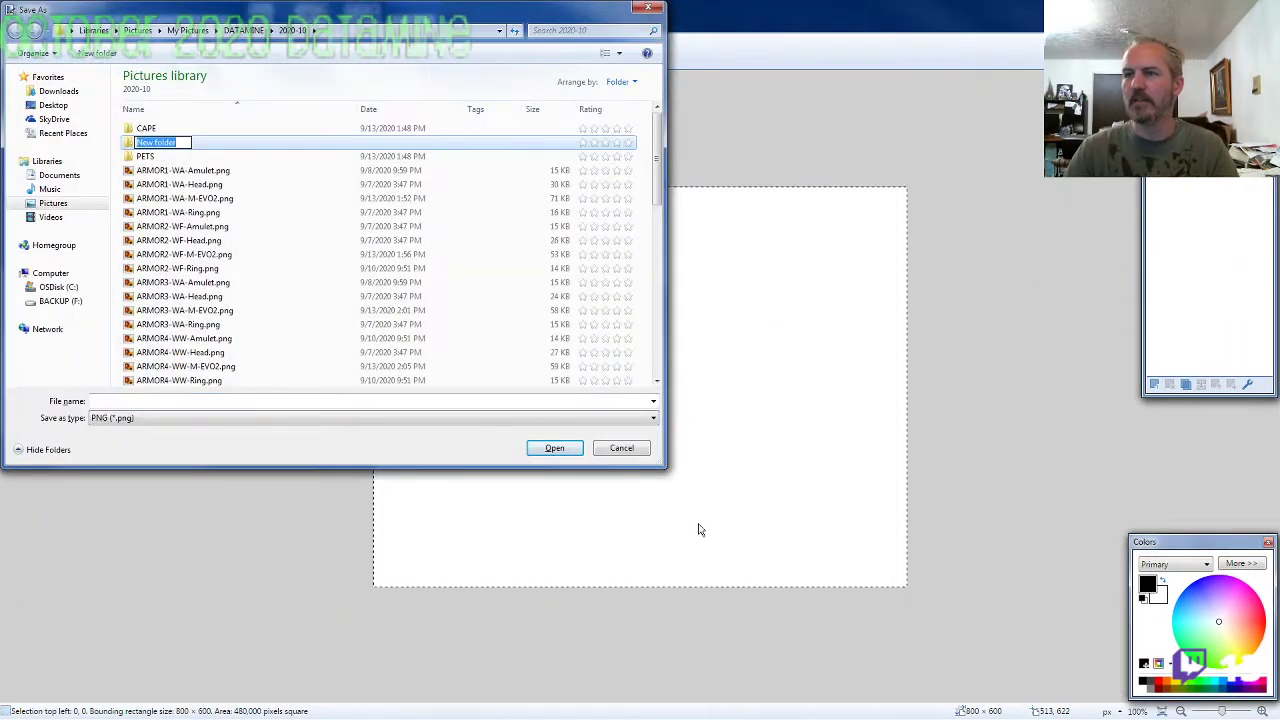
{"action": "key", "text": "Return"}
{"action": "left_click", "coordinate": [612, 448]}
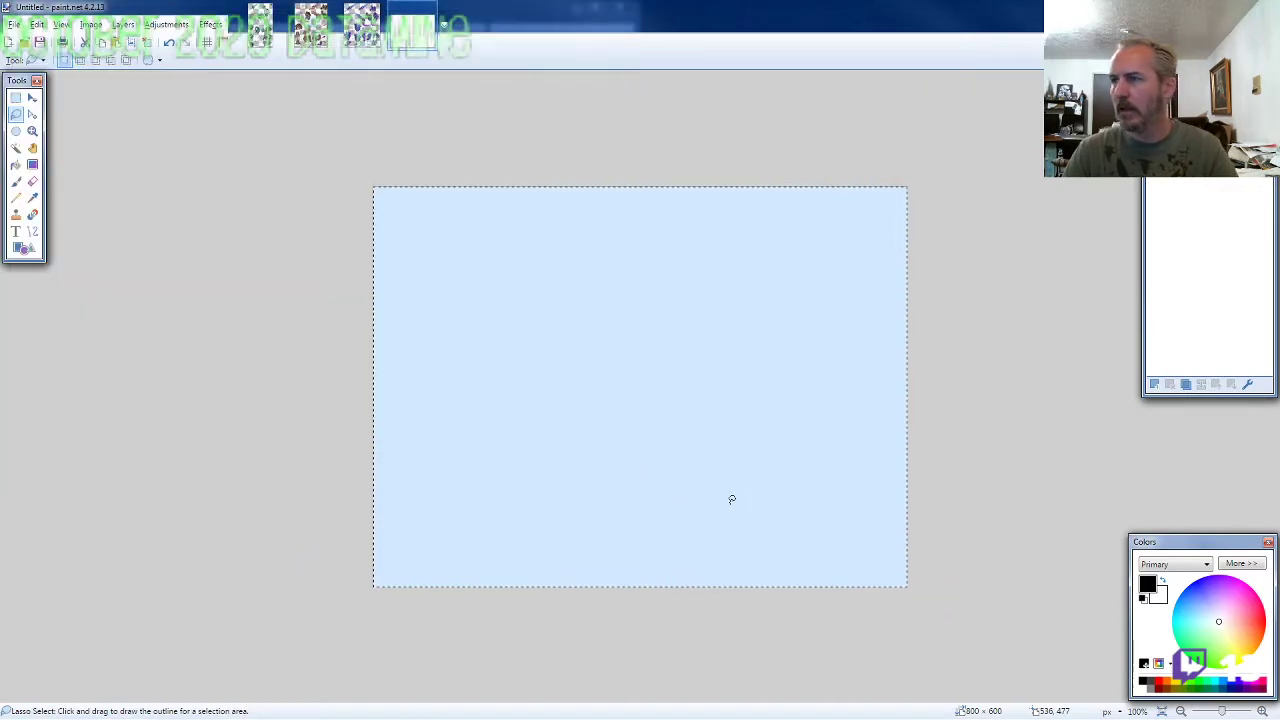
Step: Clear the new image's white background, then paste the ARMOR8 helmet into it with the selection's top-left at 382, 182
{"action": "key", "text": "Delete"}
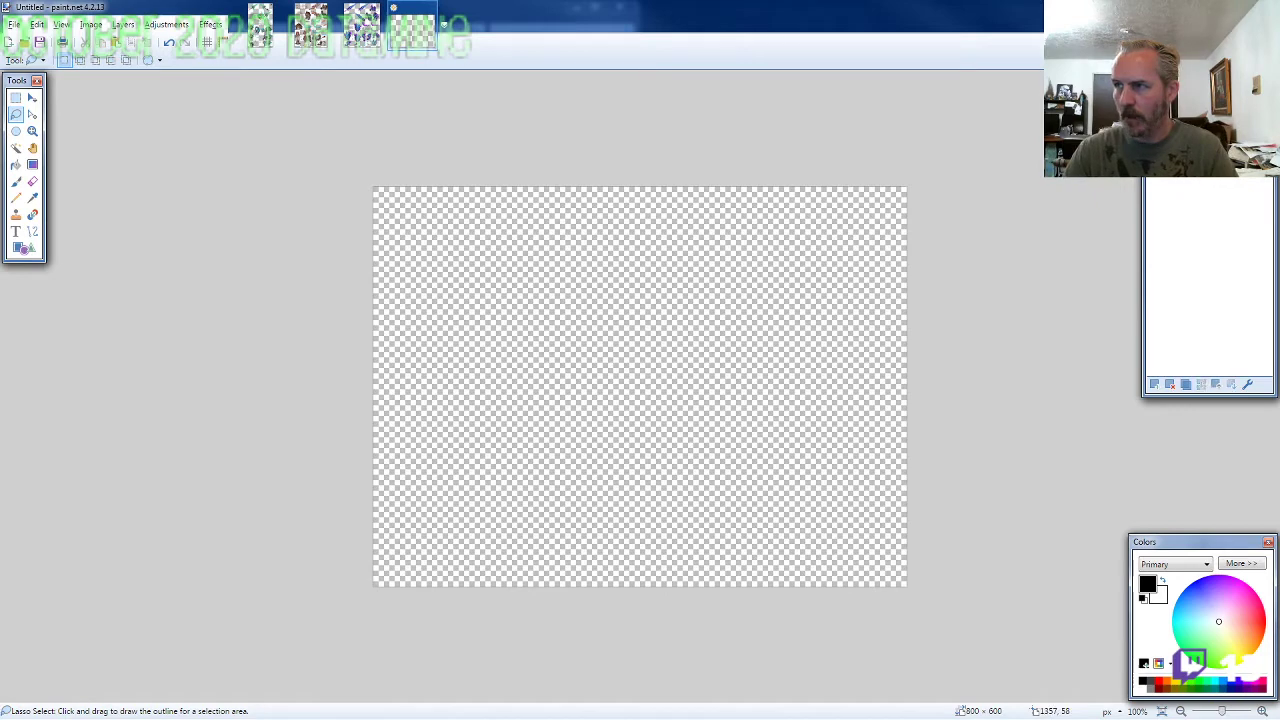
{"action": "key", "text": "ctrl+v"}
{"action": "left_click", "coordinate": [720, 391]}
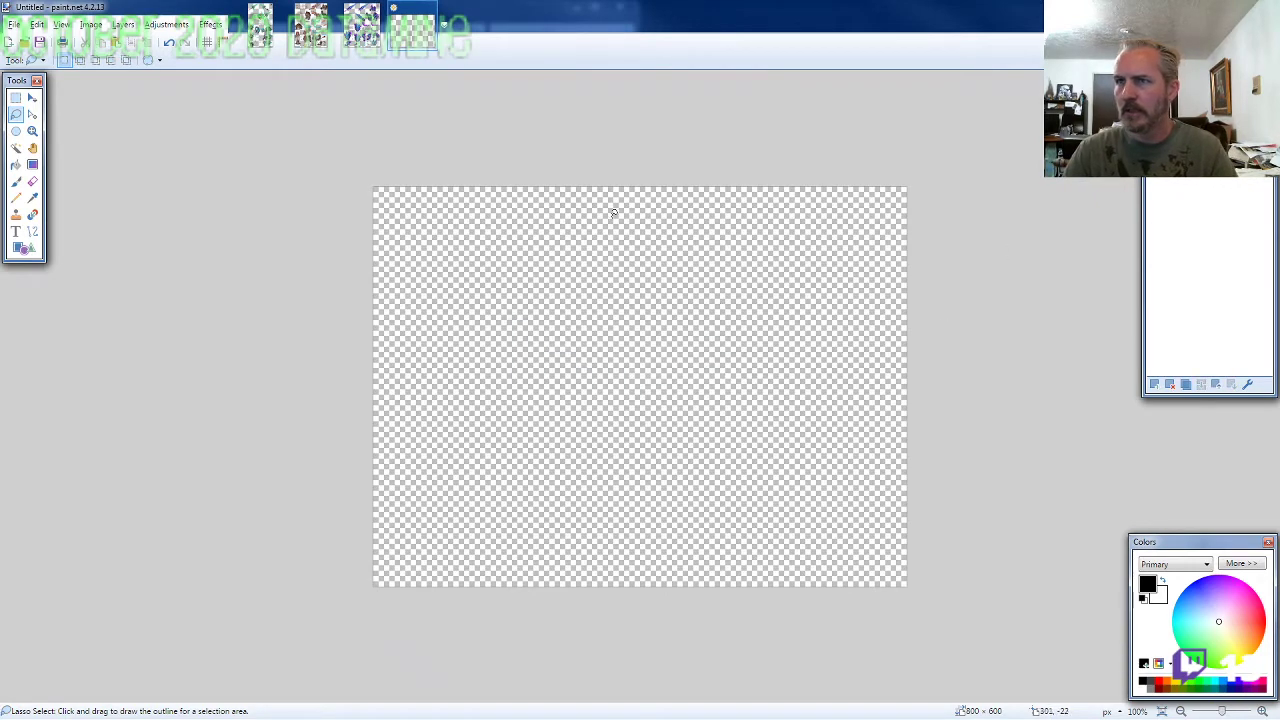
{"action": "left_click", "coordinate": [362, 25]}
{"action": "key", "text": "ctrl+c"}
{"action": "left_click", "coordinate": [412, 25]}
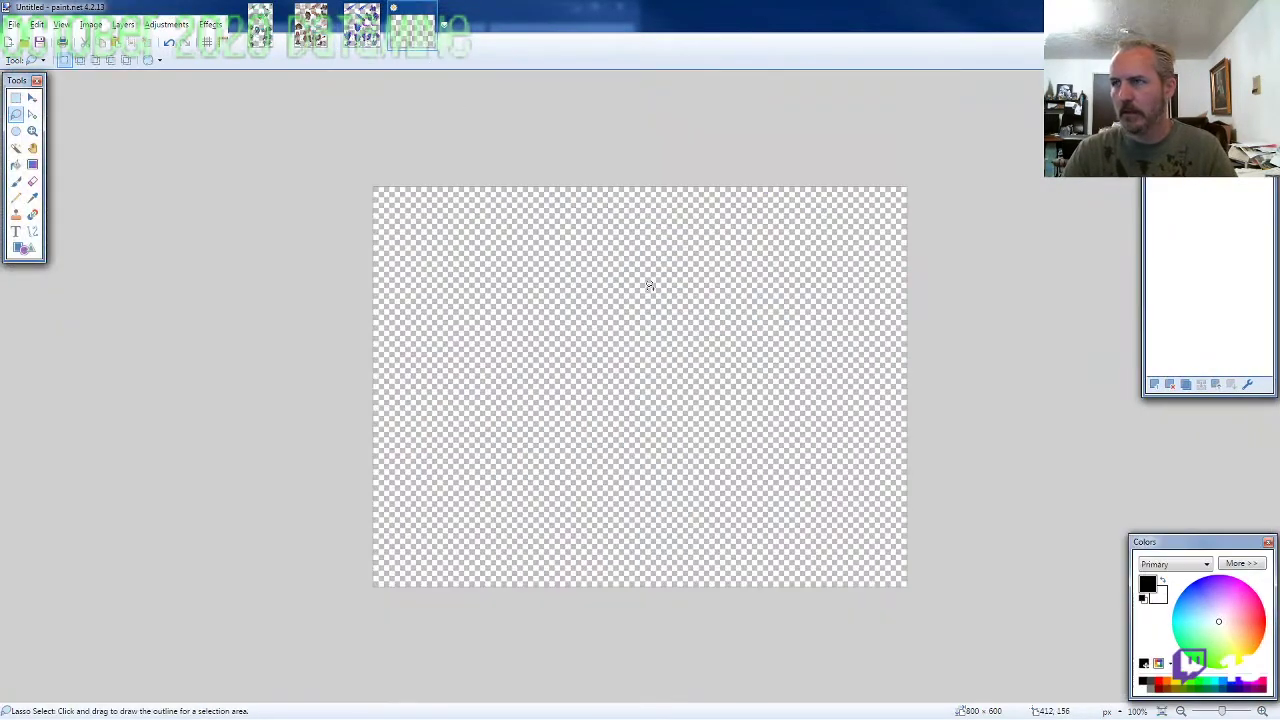
{"action": "key", "text": "ctrl+v"}
{"action": "left_click_drag", "start_coordinate": [748, 377], "coordinate": [734, 189]}
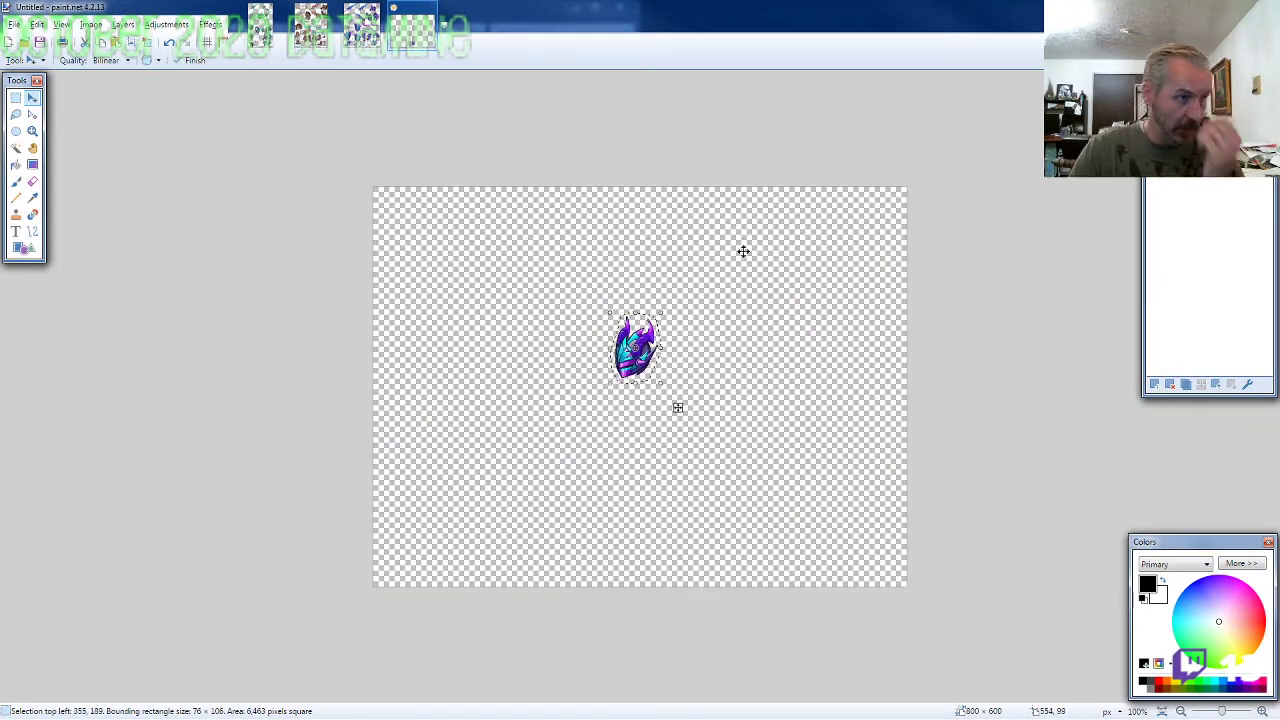
{"action": "left_click_drag", "start_coordinate": [790, 381], "coordinate": [809, 375]}
Step: On the ARMOR8 sheet, lasso the torso with the lowered fist near the upper-right corner, making a selection about 97 × 111 pixels
{"action": "left_click", "coordinate": [362, 25]}
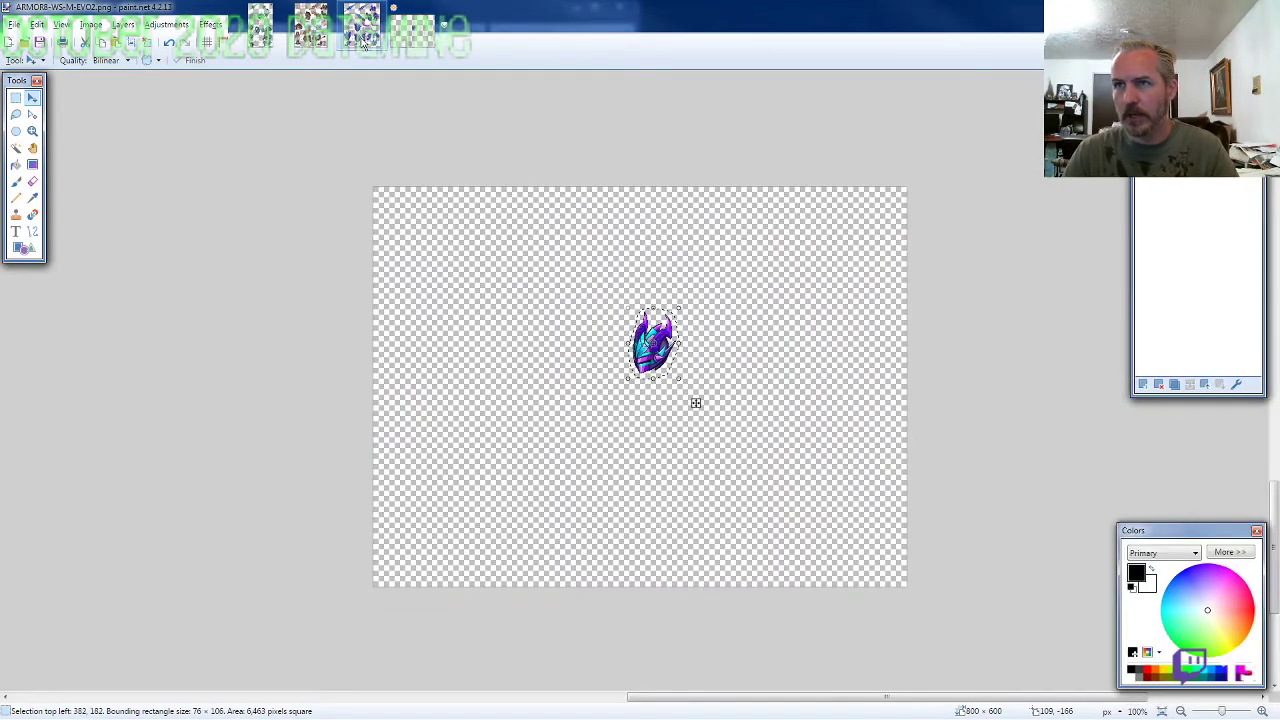
{"action": "left_click", "coordinate": [16, 113]}
{"action": "scroll", "coordinate": [690, 518], "scroll_direction": "down", "scroll_amount": 5}
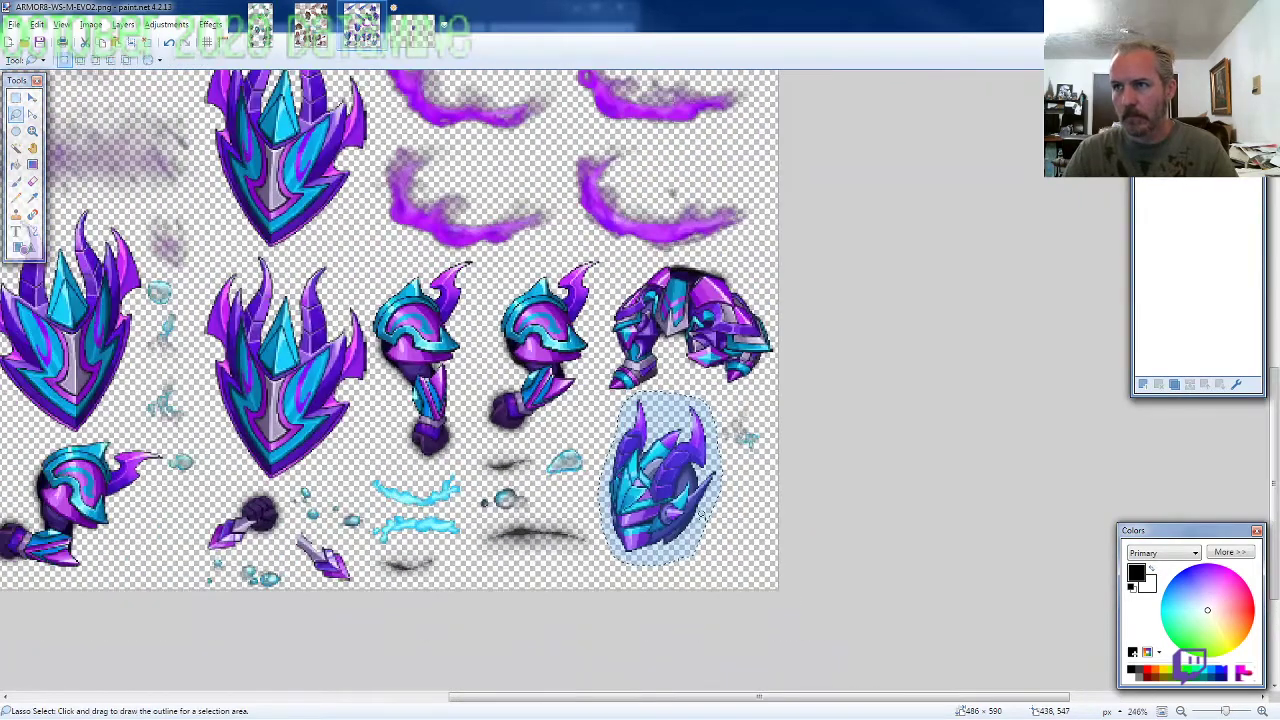
{"action": "scroll", "coordinate": [720, 525], "scroll_direction": "up", "scroll_amount": 3}
{"action": "scroll", "coordinate": [705, 440], "scroll_direction": "up", "scroll_amount": 4}
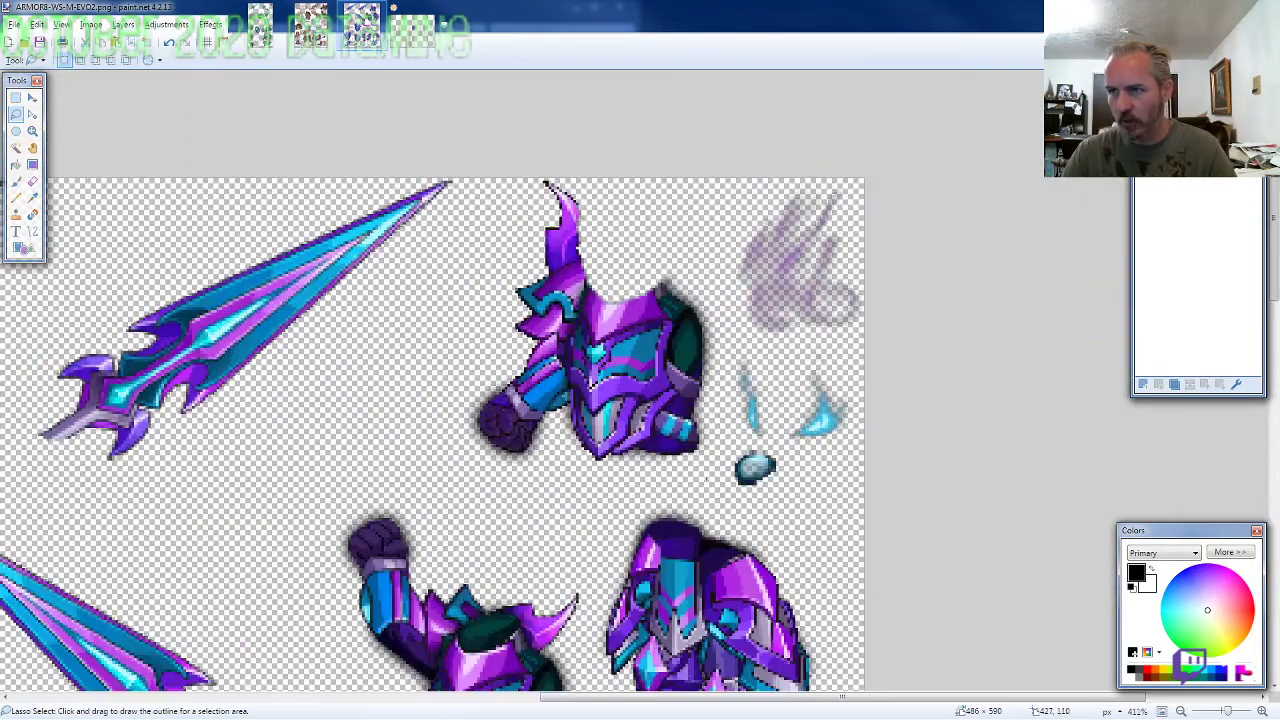
{"action": "left_click_drag", "start_coordinate": [703, 482], "coordinate": [722, 390]}
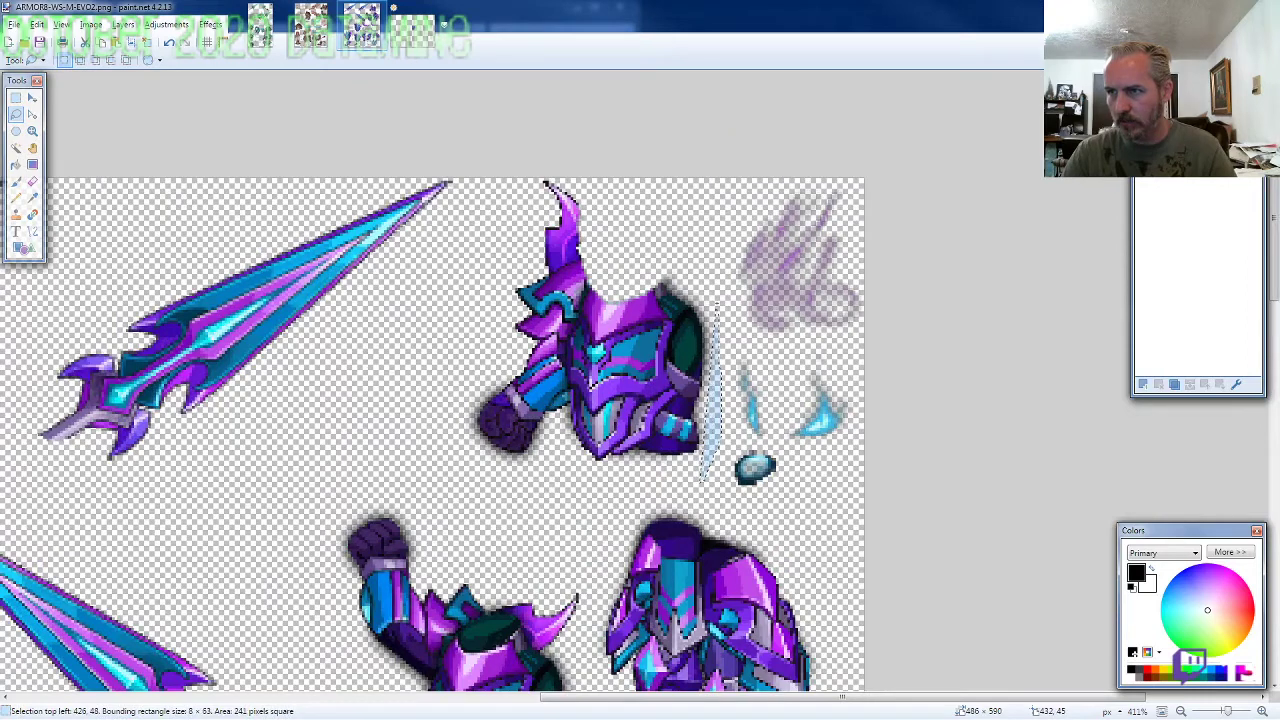
{"action": "mouse_move", "coordinate": [716, 300]}
{"action": "left_mouse_down"}
{"action": "mouse_move", "coordinate": [686, 240]}
{"action": "mouse_move", "coordinate": [590, 178]}
{"action": "mouse_move", "coordinate": [510, 320]}
{"action": "mouse_move", "coordinate": [477, 330]}
{"action": "mouse_move", "coordinate": [458, 435]}
{"action": "mouse_move", "coordinate": [512, 480]}
{"action": "left_mouse_up"}
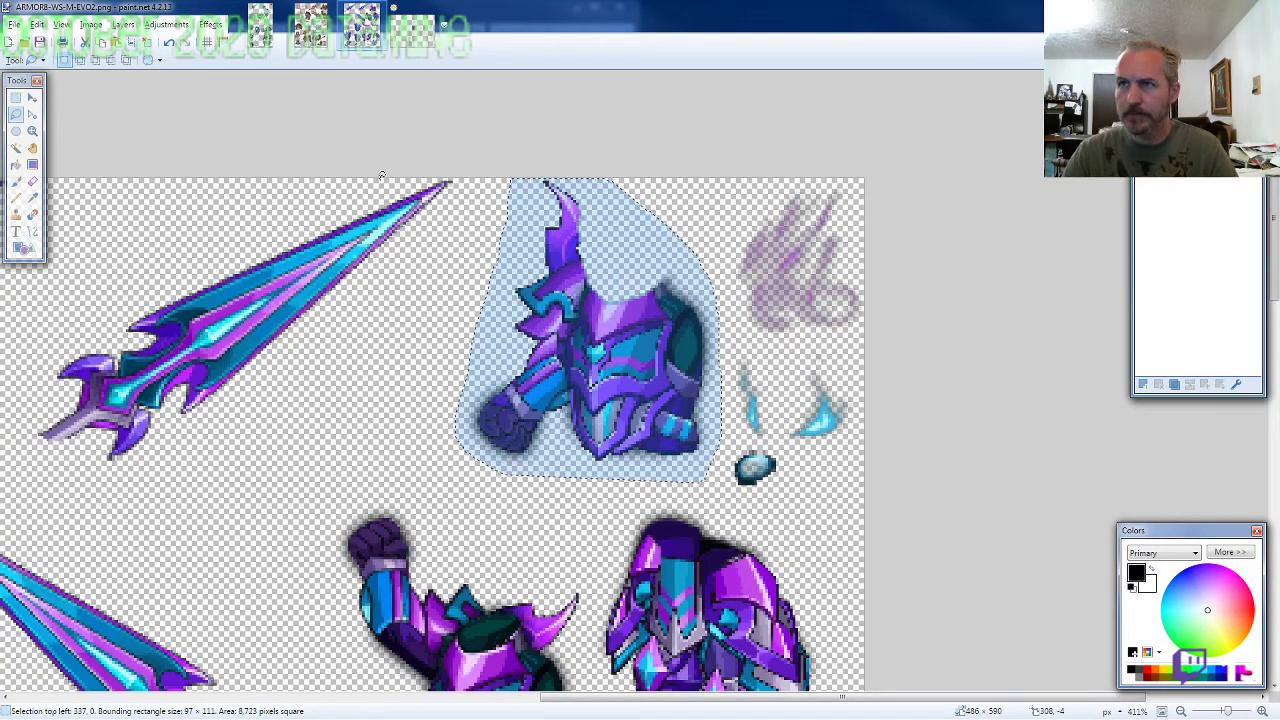
Step: Paste the torso on a layer beneath the helmet and align its neck under it, with the selection's top-left at 350, 231
{"action": "left_click", "coordinate": [410, 38]}
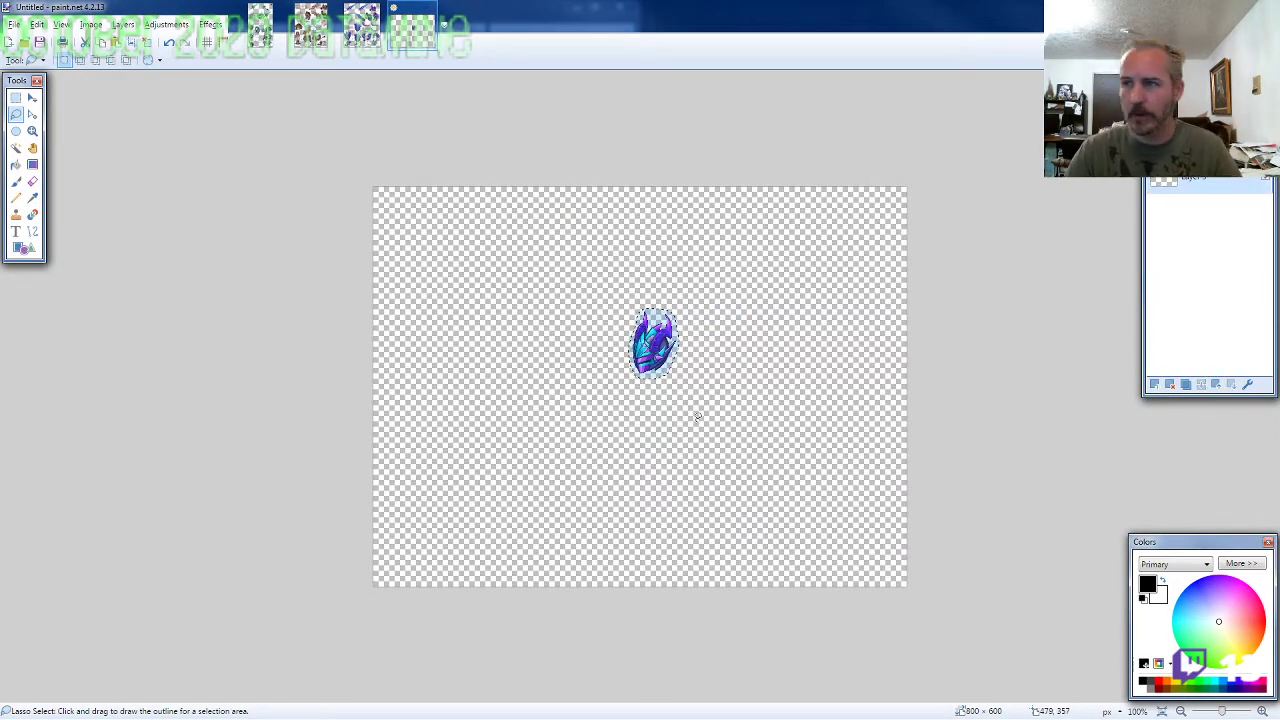
{"action": "scroll", "coordinate": [697, 417], "scroll_direction": "up", "scroll_amount": 6}
{"action": "key", "text": "m"}
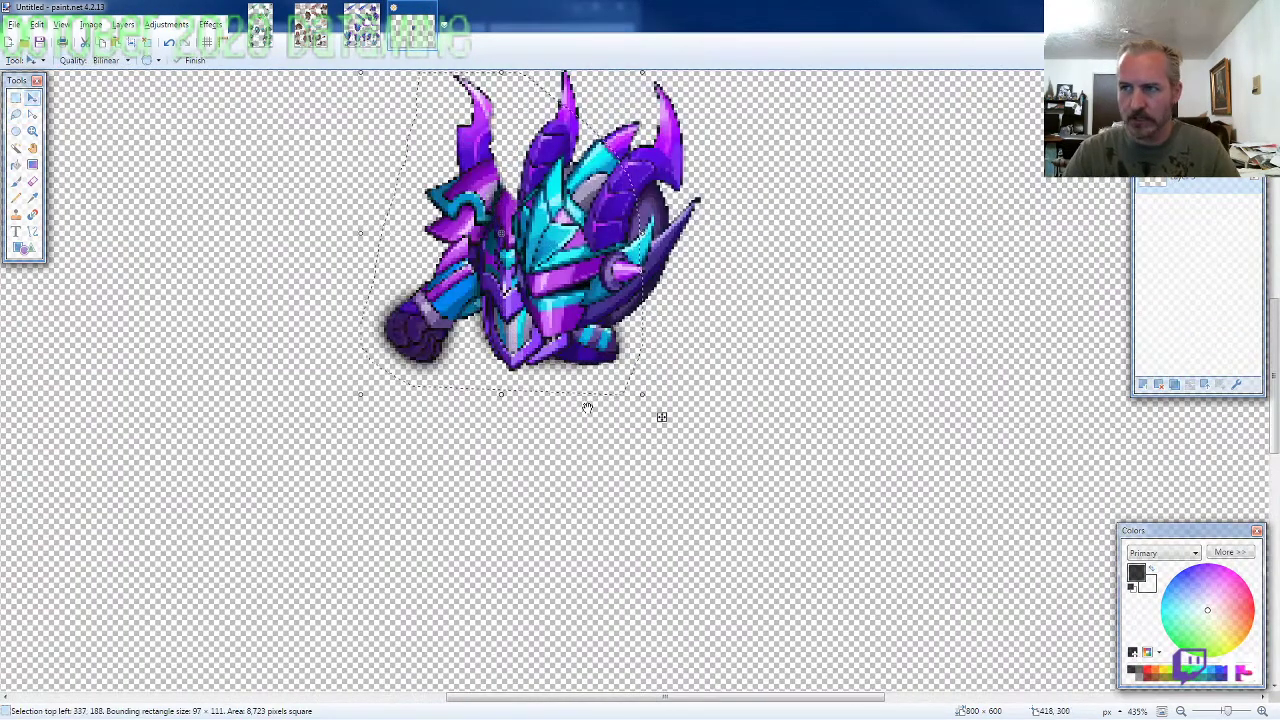
{"action": "left_click_drag", "start_coordinate": [661, 416], "coordinate": [699, 541]}
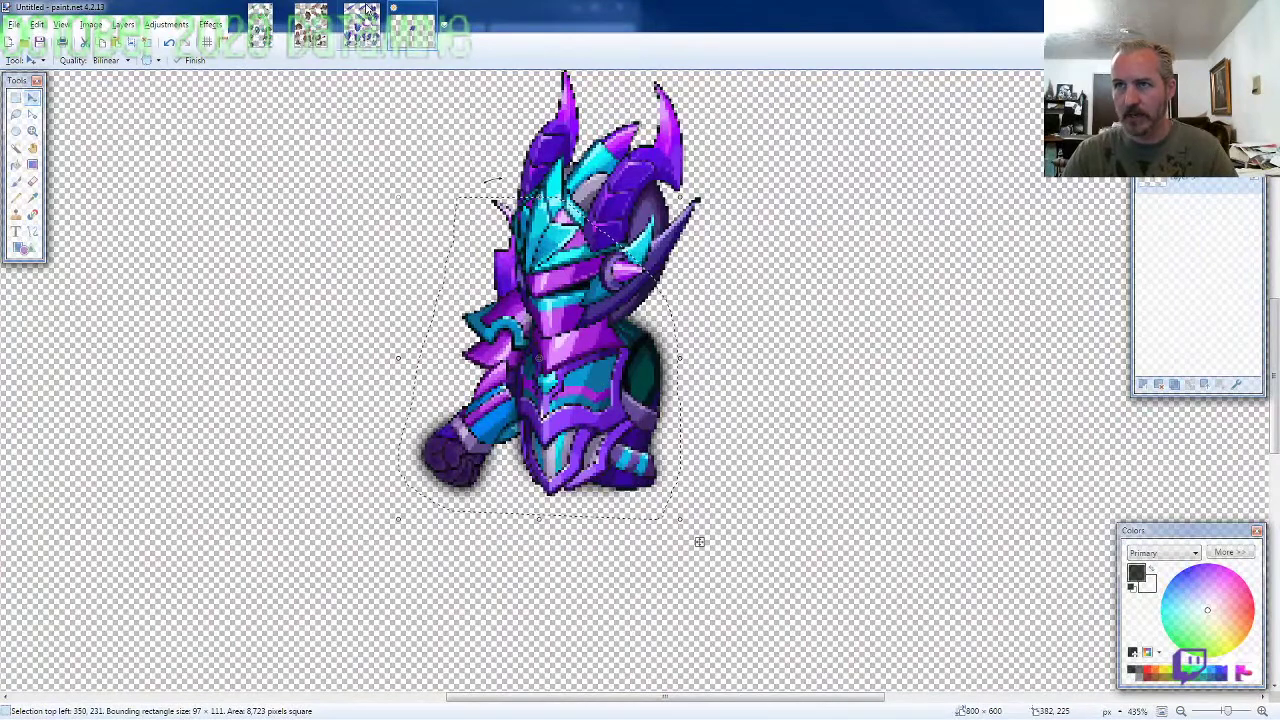
Step: On the ARMOR8 sheet, lasso the standing legs below the torso sprite, making a selection about 94 × 129 pixels
{"action": "left_click", "coordinate": [363, 24]}
{"action": "key", "text": "s"}
{"action": "scroll", "coordinate": [832, 371], "scroll_direction": "down", "scroll_amount": 5}
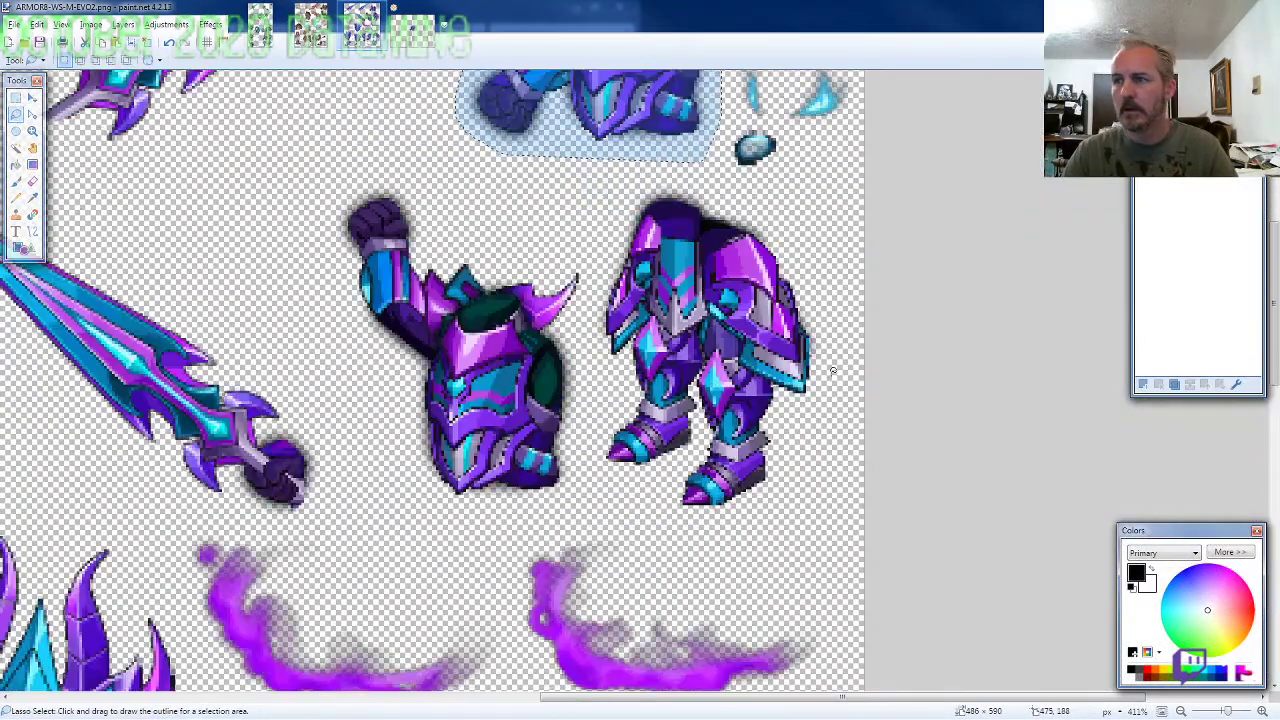
{"action": "scroll", "coordinate": [833, 370], "scroll_direction": "down", "scroll_amount": 1}
{"action": "left_click_drag", "start_coordinate": [843, 390], "coordinate": [837, 332]}
{"action": "mouse_move", "coordinate": [795, 224]}
{"action": "left_mouse_down"}
{"action": "mouse_move", "coordinate": [748, 186]}
{"action": "mouse_move", "coordinate": [655, 172]}
{"action": "mouse_move", "coordinate": [608, 242]}
{"action": "mouse_move", "coordinate": [590, 402]}
{"action": "mouse_move", "coordinate": [640, 465]}
{"action": "mouse_move", "coordinate": [729, 505]}
{"action": "mouse_move", "coordinate": [792, 488]}
{"action": "left_mouse_up"}
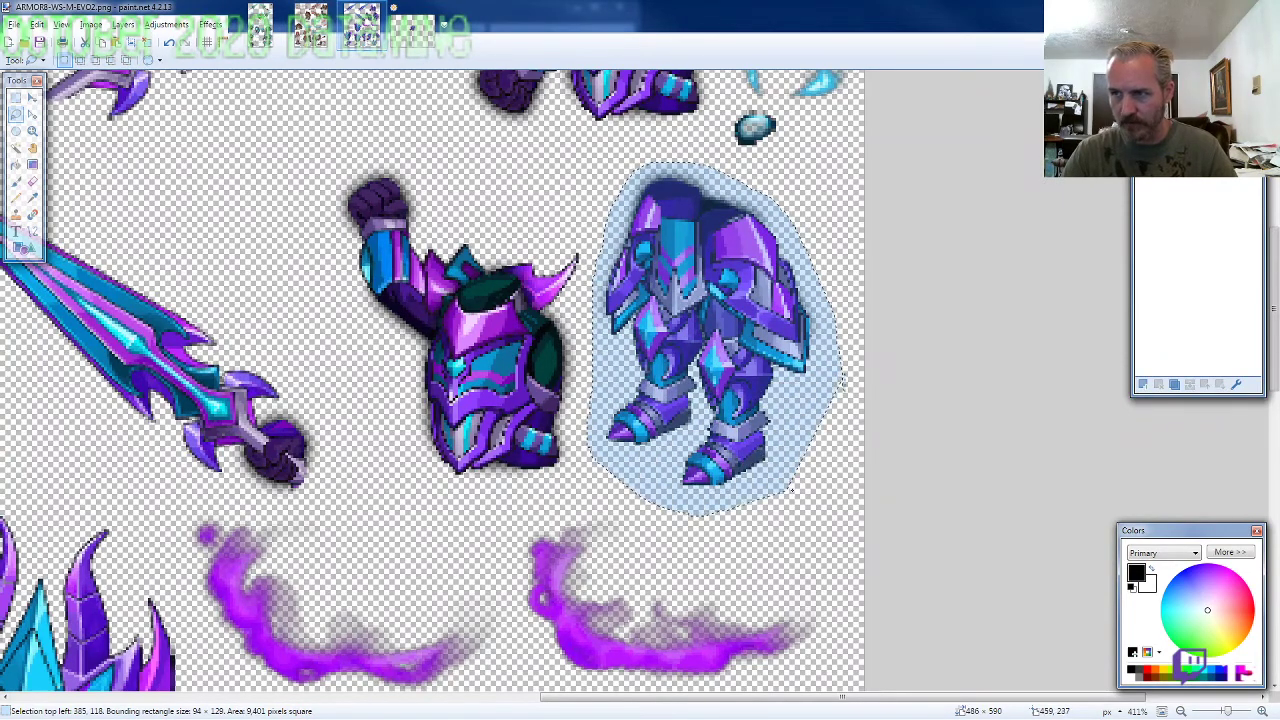
Step: Paste the legs on a new bottom layer and align them under the torso's waist, with the selection's top-left at 373, 308
{"action": "left_click", "coordinate": [413, 30]}
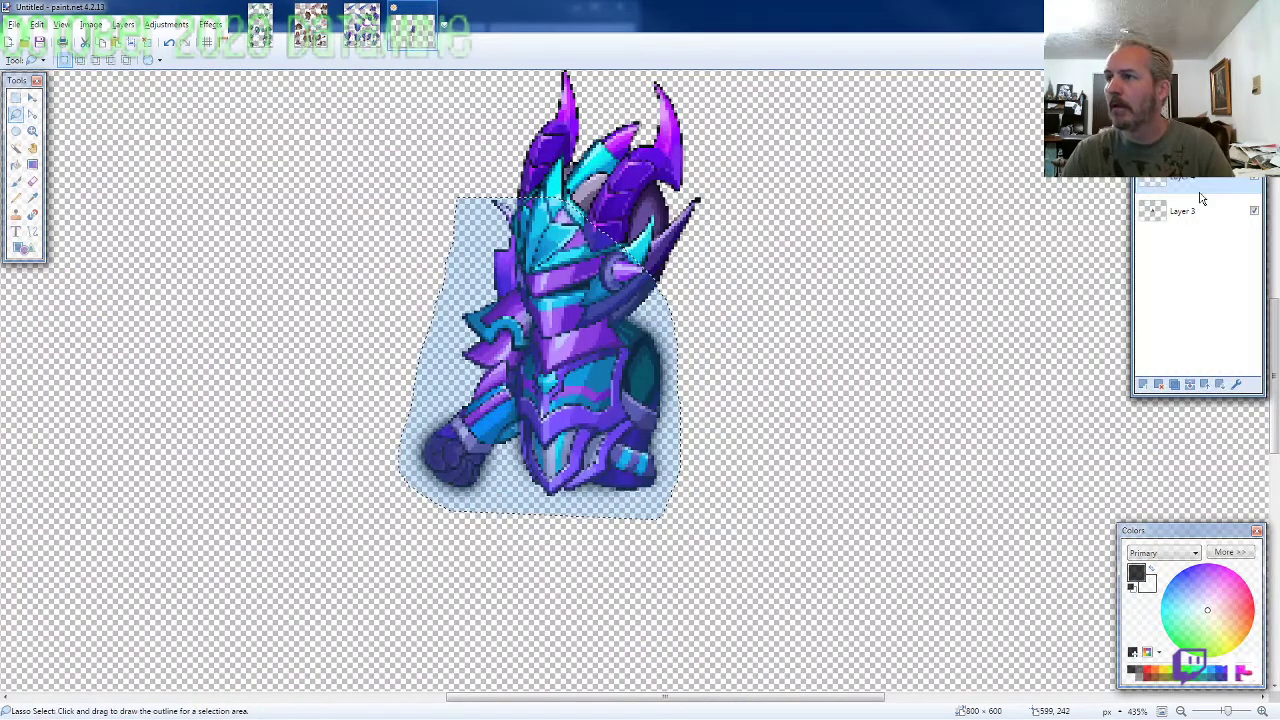
{"action": "key", "text": "ctrl+shift+v"}
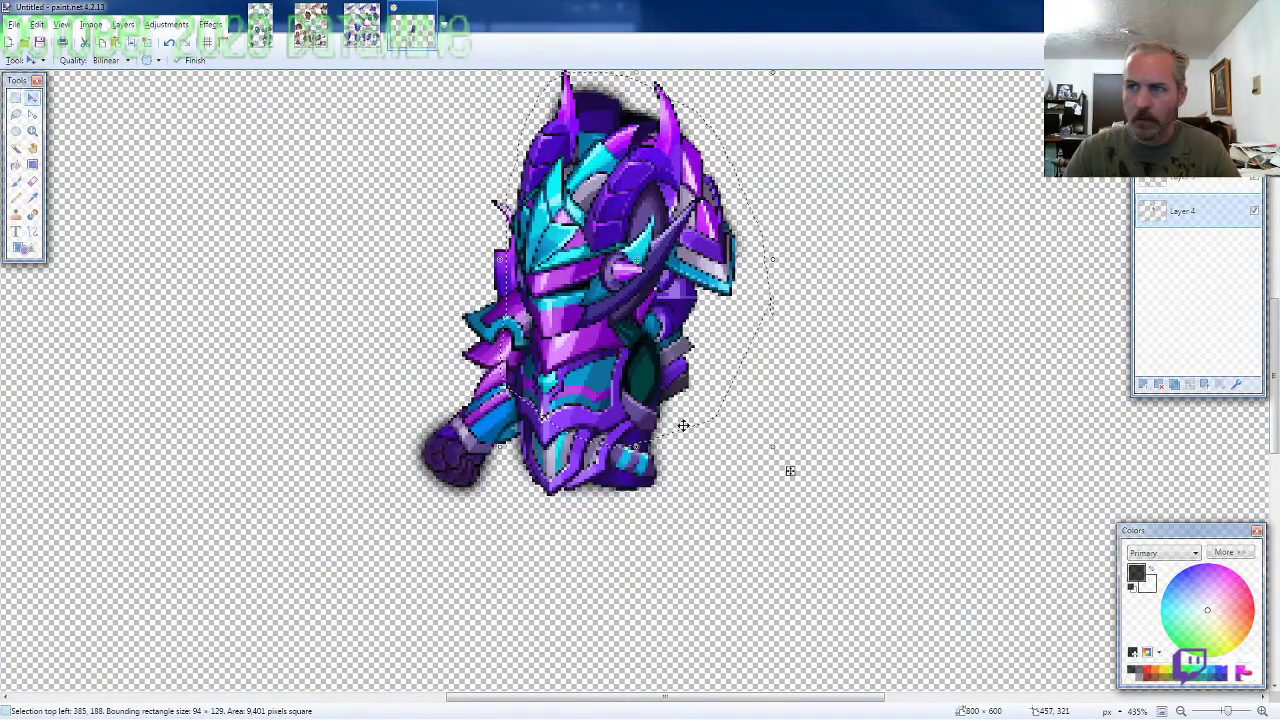
{"action": "left_click_drag", "start_coordinate": [676, 214], "coordinate": [661, 426]}
{"action": "scroll", "coordinate": [675, 418], "scroll_direction": "down", "scroll_amount": 2}
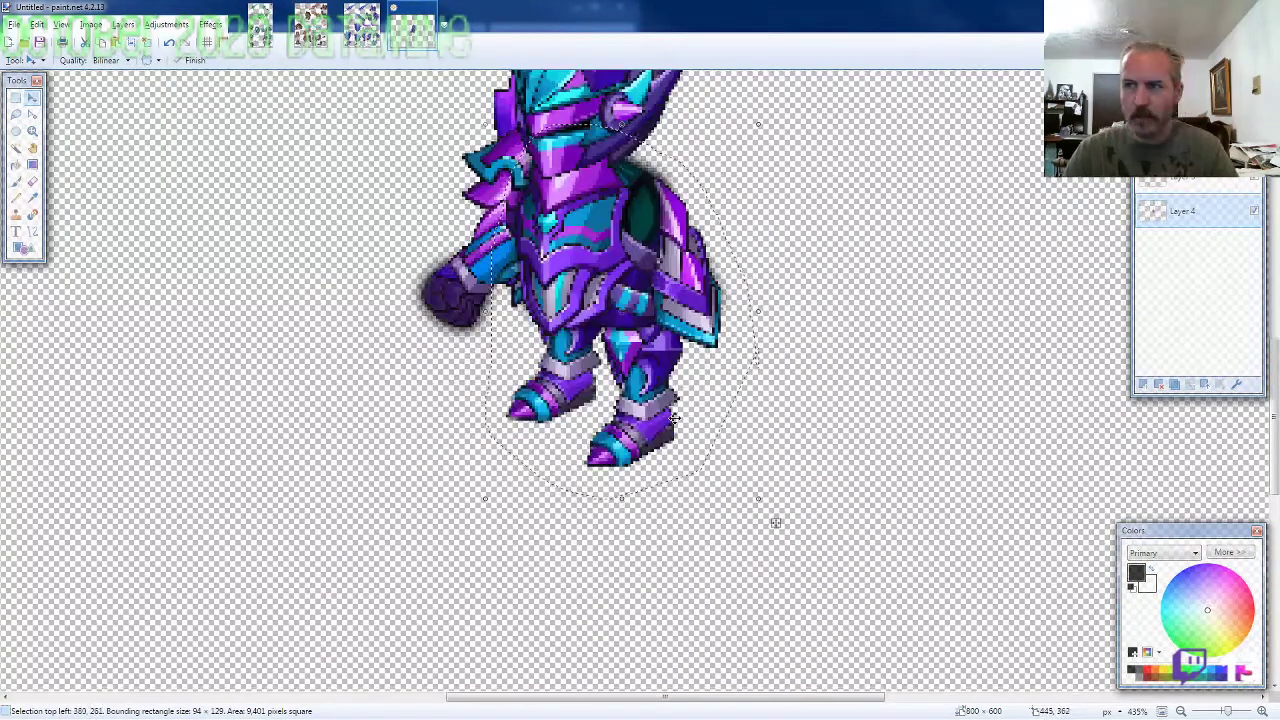
{"action": "mouse_move", "coordinate": [660, 256]}
{"action": "left_mouse_down"}
{"action": "mouse_move", "coordinate": [610, 396]}
{"action": "mouse_move", "coordinate": [630, 404]}
{"action": "mouse_move", "coordinate": [639, 392]}
{"action": "left_mouse_up"}
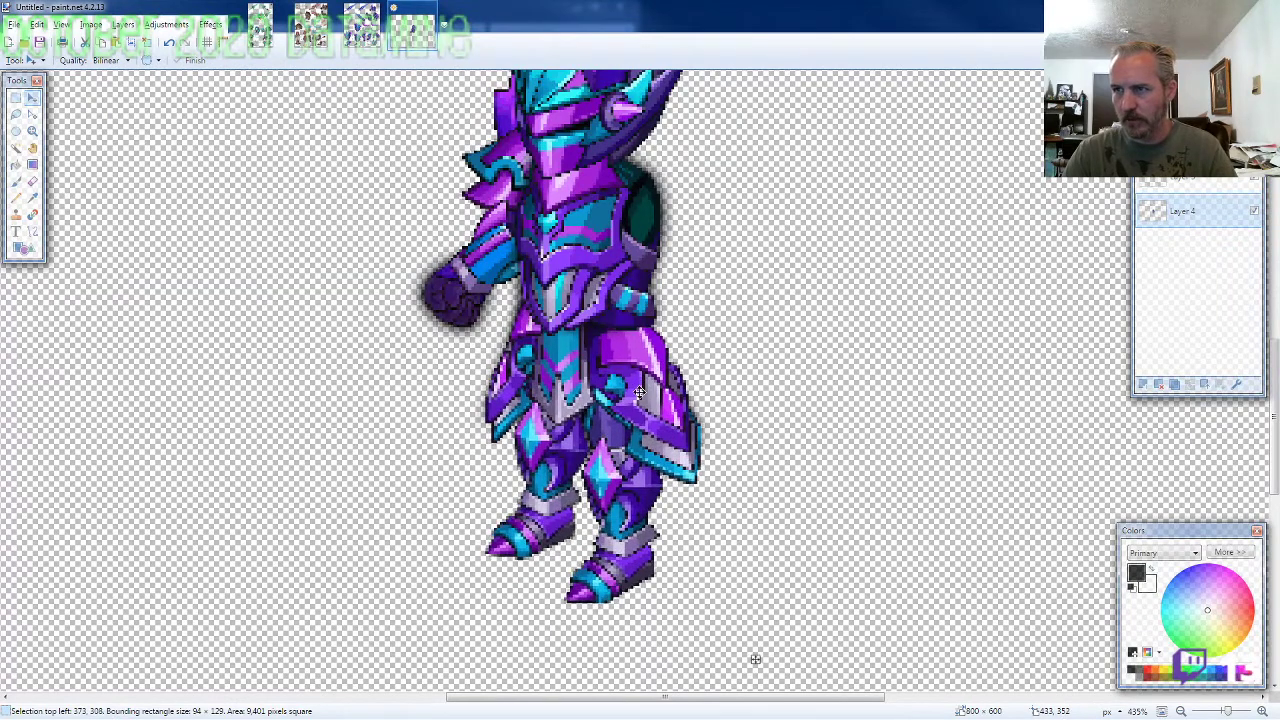
Step: Raise the pasted legs slightly so the selection's top-left is at 373, 304
{"action": "left_click_drag", "start_coordinate": [755, 659], "coordinate": [755, 647]}
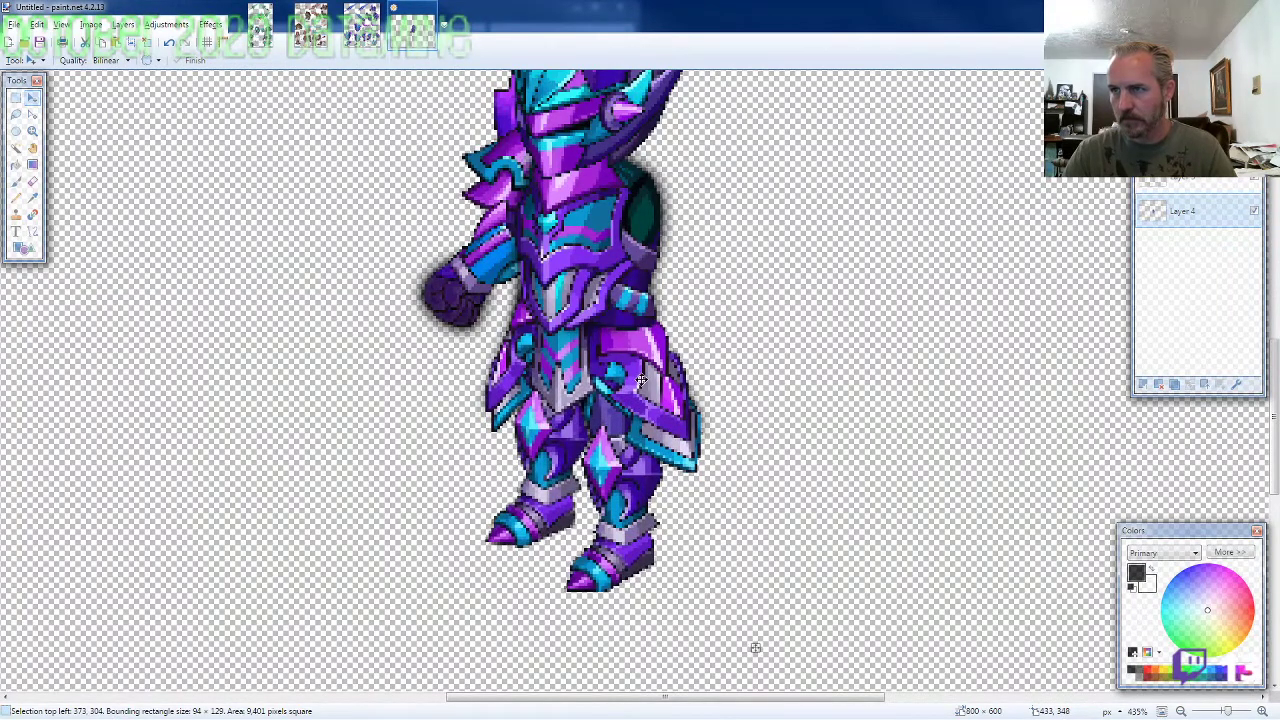
{"action": "scroll", "coordinate": [643, 410], "scroll_direction": "down", "scroll_amount": 2}
Step: On the ARMOR8 sheet, lasso the horned shoulder with the straight hanging arm, making a selection about 70 × 129 pixels
{"action": "left_click", "coordinate": [361, 25]}
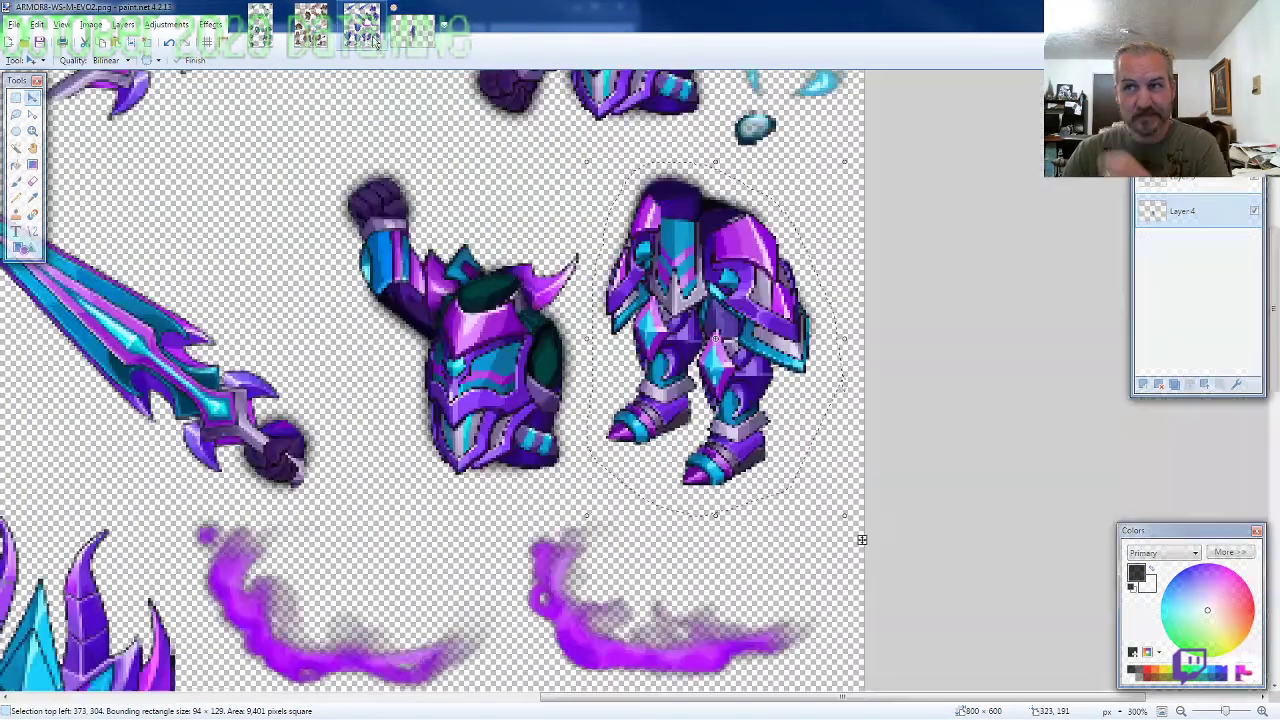
{"action": "left_click", "coordinate": [16, 116]}
{"action": "scroll", "coordinate": [712, 382], "scroll_direction": "down", "scroll_amount": 3}
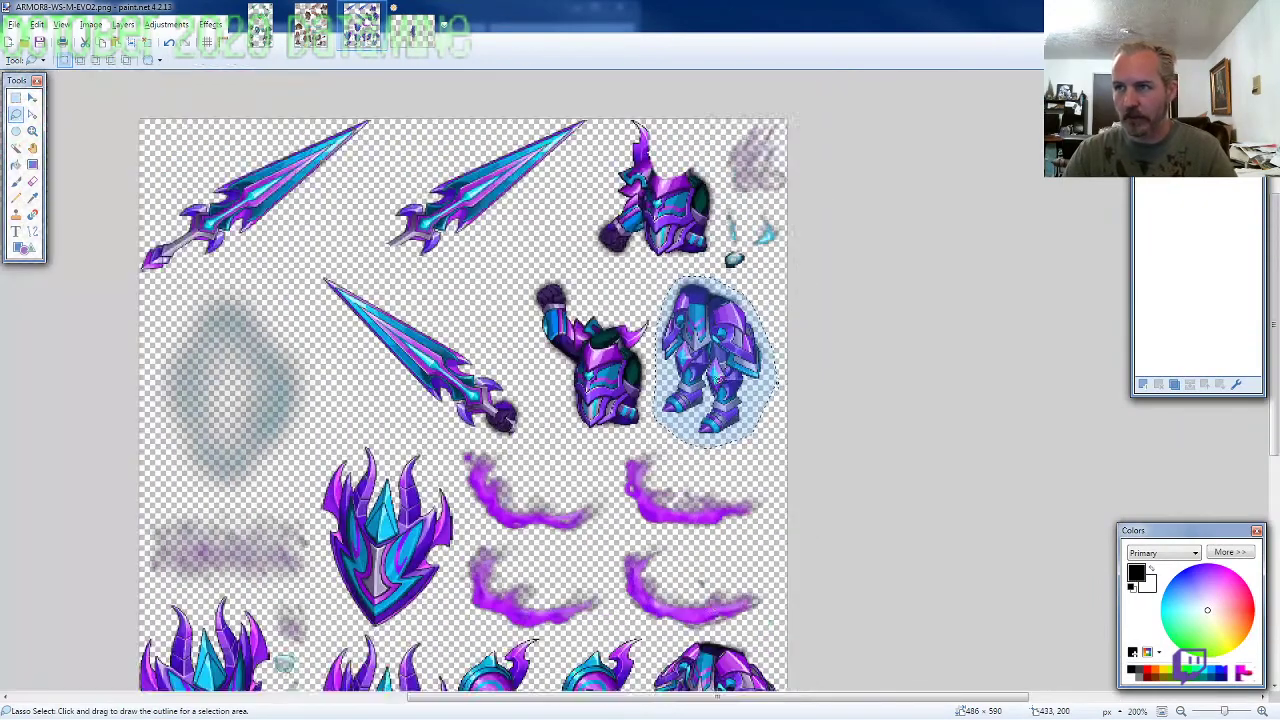
{"action": "scroll", "coordinate": [712, 382], "scroll_direction": "down", "scroll_amount": 3}
{"action": "scroll", "coordinate": [551, 447], "scroll_direction": "up", "scroll_amount": 1}
{"action": "scroll", "coordinate": [550, 447], "scroll_direction": "up", "scroll_amount": 3}
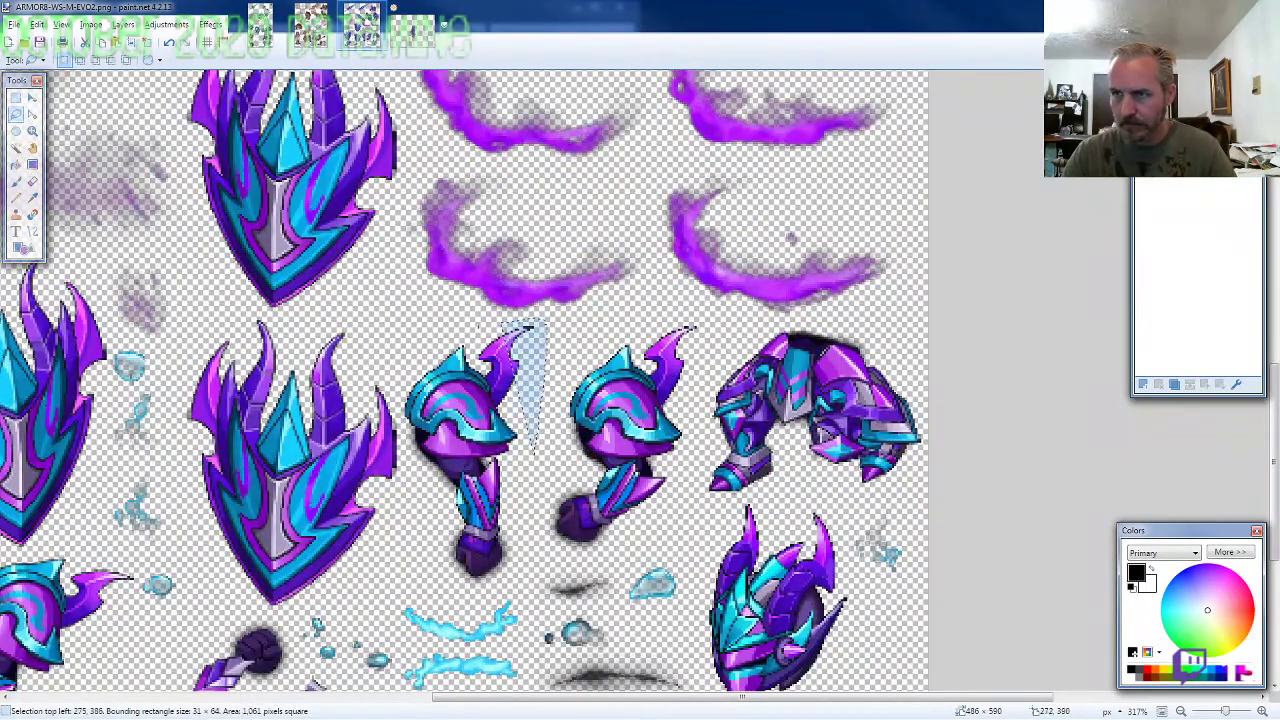
{"action": "left_click_drag", "start_coordinate": [508, 330], "coordinate": [407, 395]}
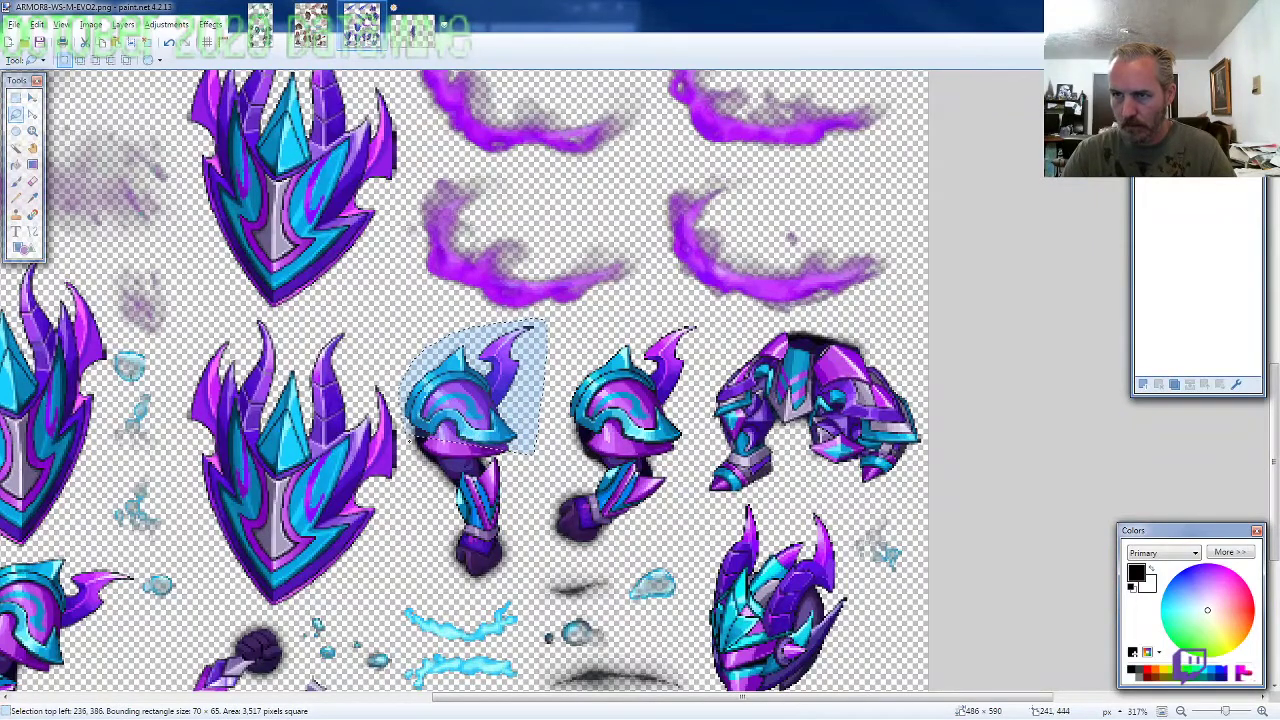
{"action": "mouse_move", "coordinate": [410, 440]}
{"action": "left_mouse_down"}
{"action": "mouse_move", "coordinate": [440, 540]}
{"action": "mouse_move", "coordinate": [480, 585]}
{"action": "mouse_move", "coordinate": [520, 555]}
{"action": "left_mouse_up"}
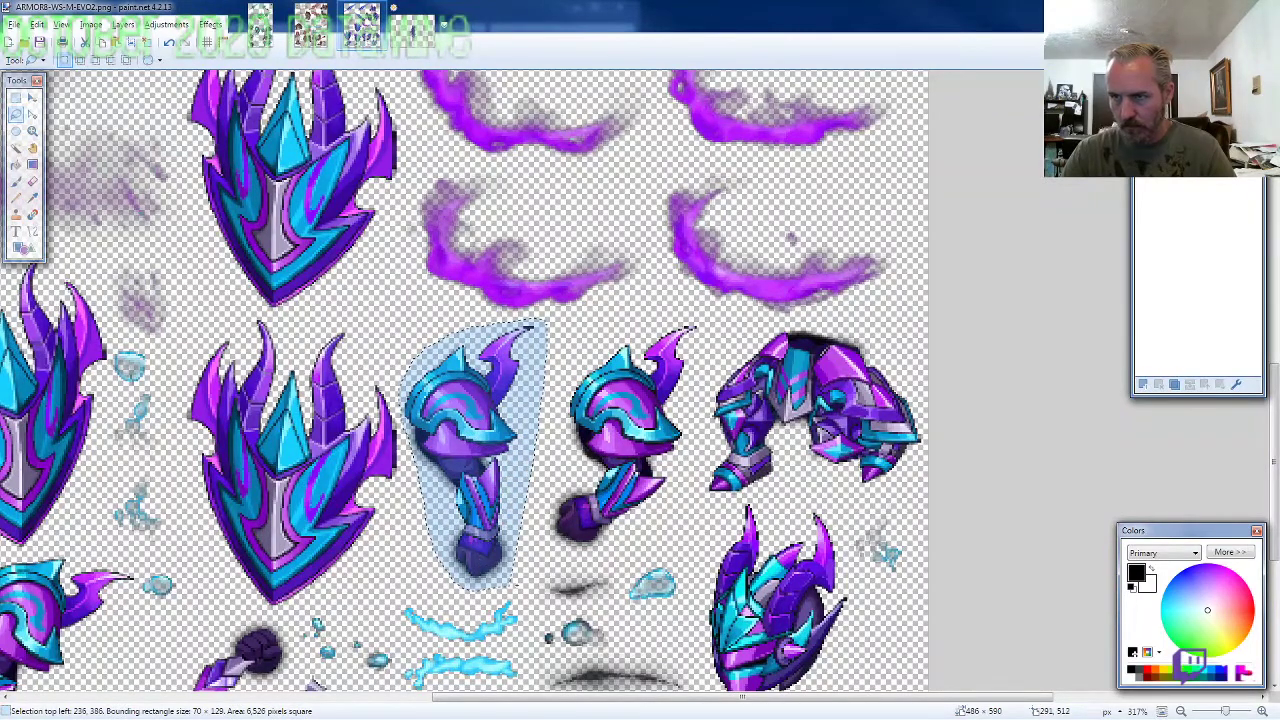
Step: Paste the arm on a new layer directly above the torso and align it with the empty shoulder, with the selection's top-left at 412, 247
{"action": "left_click", "coordinate": [412, 32]}
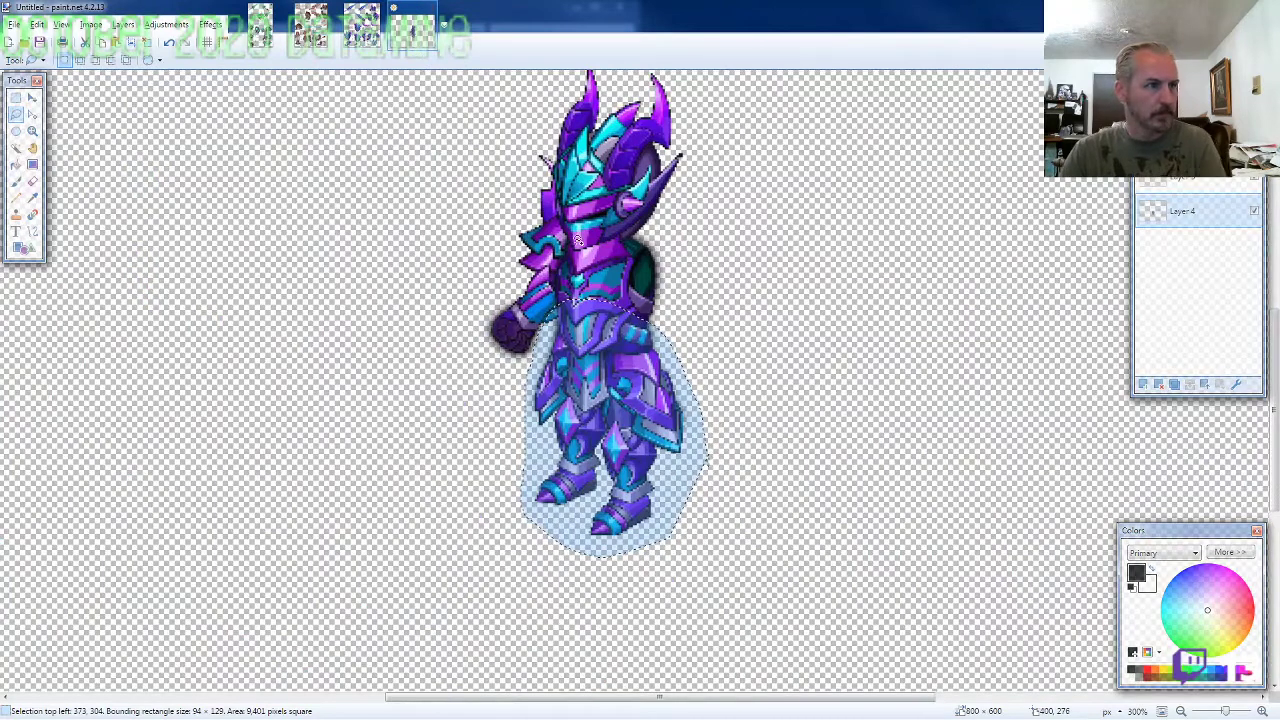
{"action": "left_click_drag", "start_coordinate": [1205, 214], "coordinate": [1190, 180]}
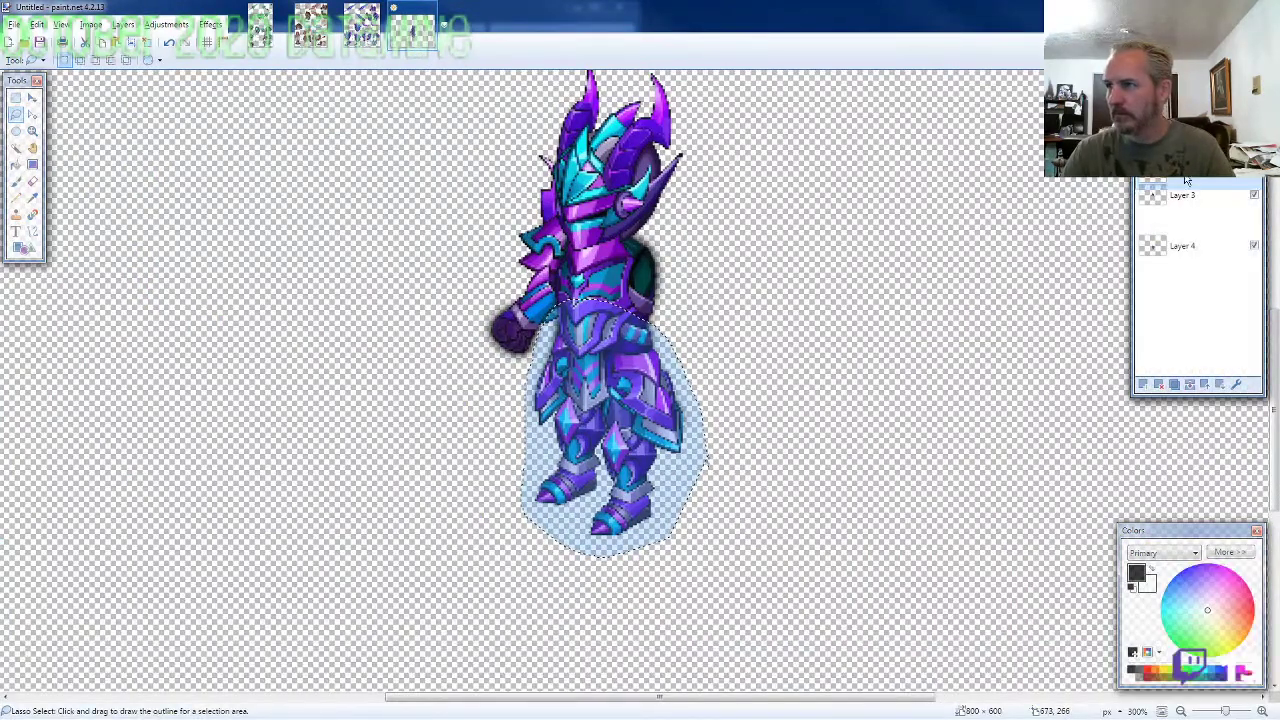
{"action": "key", "text": "ctrl+v"}
{"action": "left_click_drag", "start_coordinate": [388, 503], "coordinate": [666, 277]}
{"action": "scroll", "coordinate": [808, 372], "scroll_direction": "down", "scroll_amount": 1}
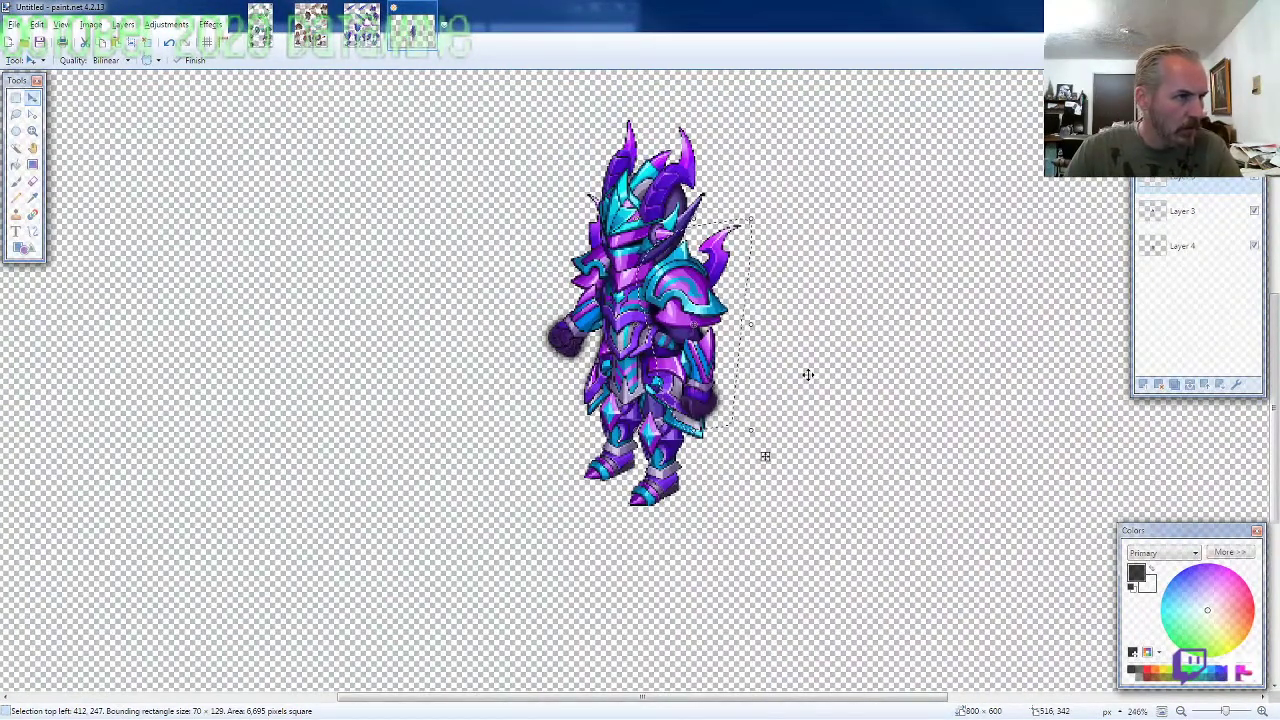
{"action": "scroll", "coordinate": [808, 375], "scroll_direction": "down", "scroll_amount": 1}
Step: On the ARMOR8 sheet, lasso the horned shield at the left edge of the sheet, making a selection about 100 × 142 pixels
{"action": "left_click", "coordinate": [361, 27]}
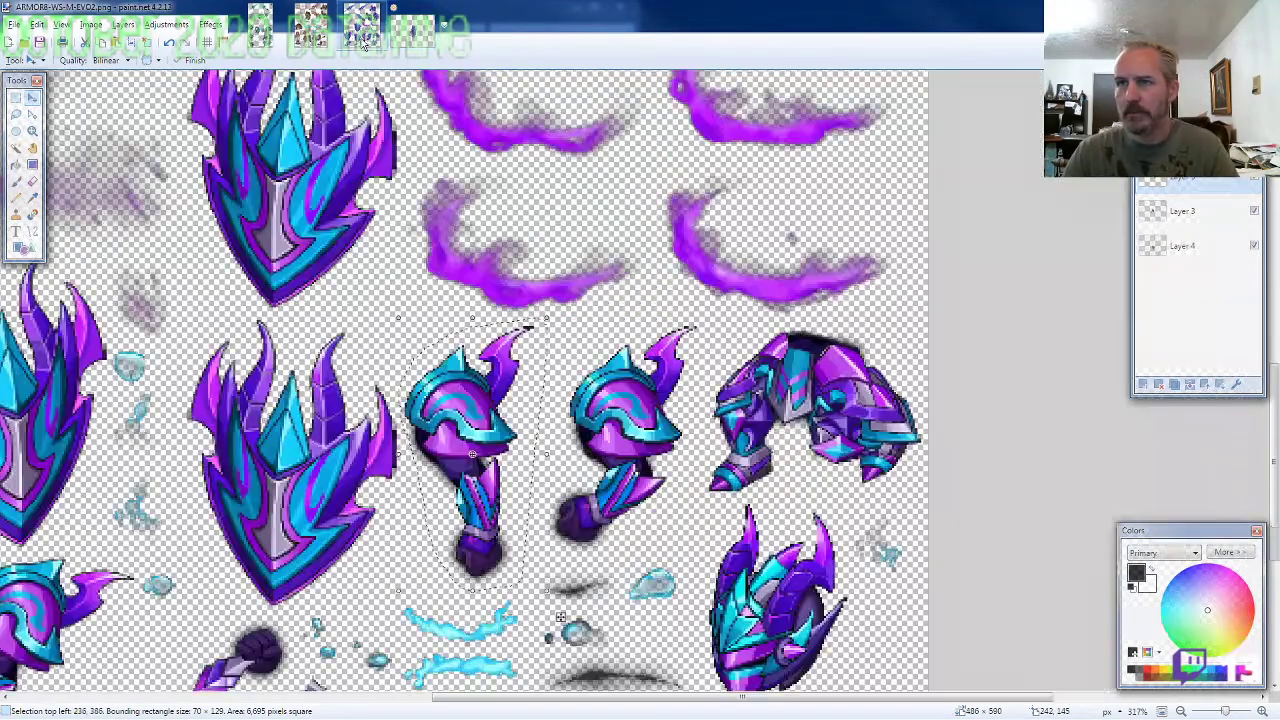
{"action": "left_click", "coordinate": [15, 114]}
{"action": "scroll", "coordinate": [560, 380], "scroll_direction": "down", "scroll_amount": 4}
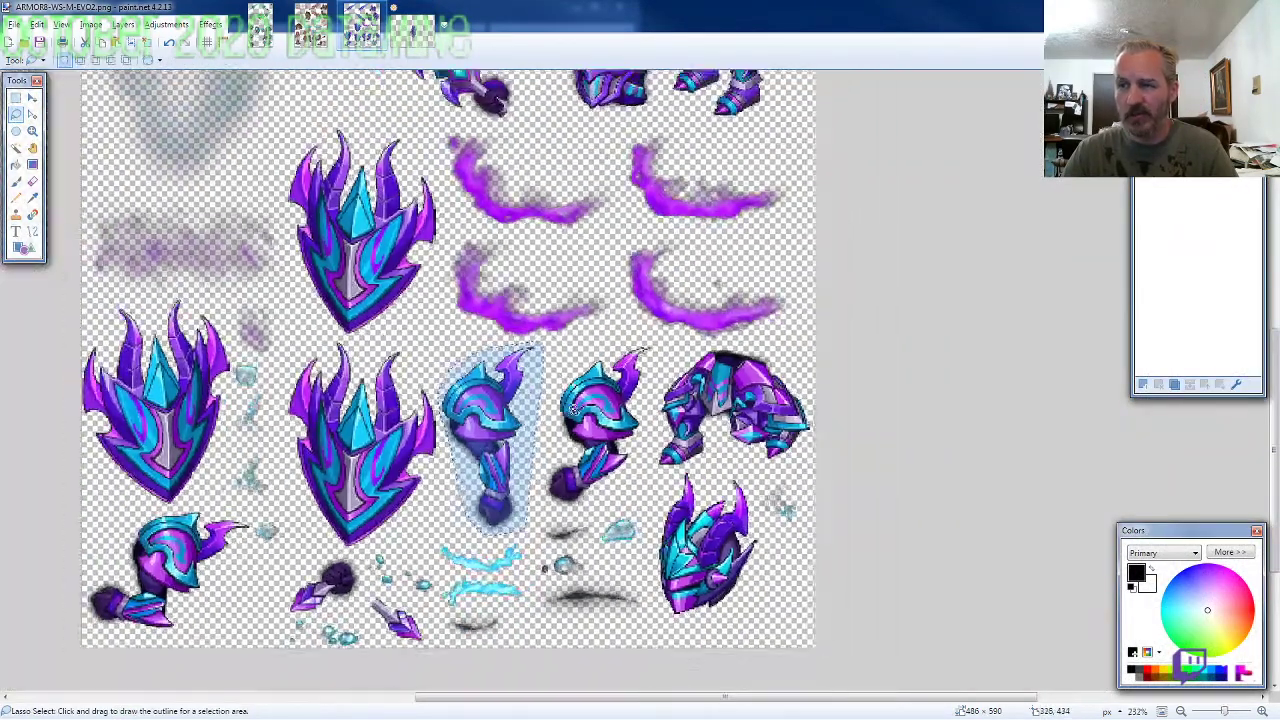
{"action": "scroll", "coordinate": [560, 380], "scroll_direction": "up", "scroll_amount": 5}
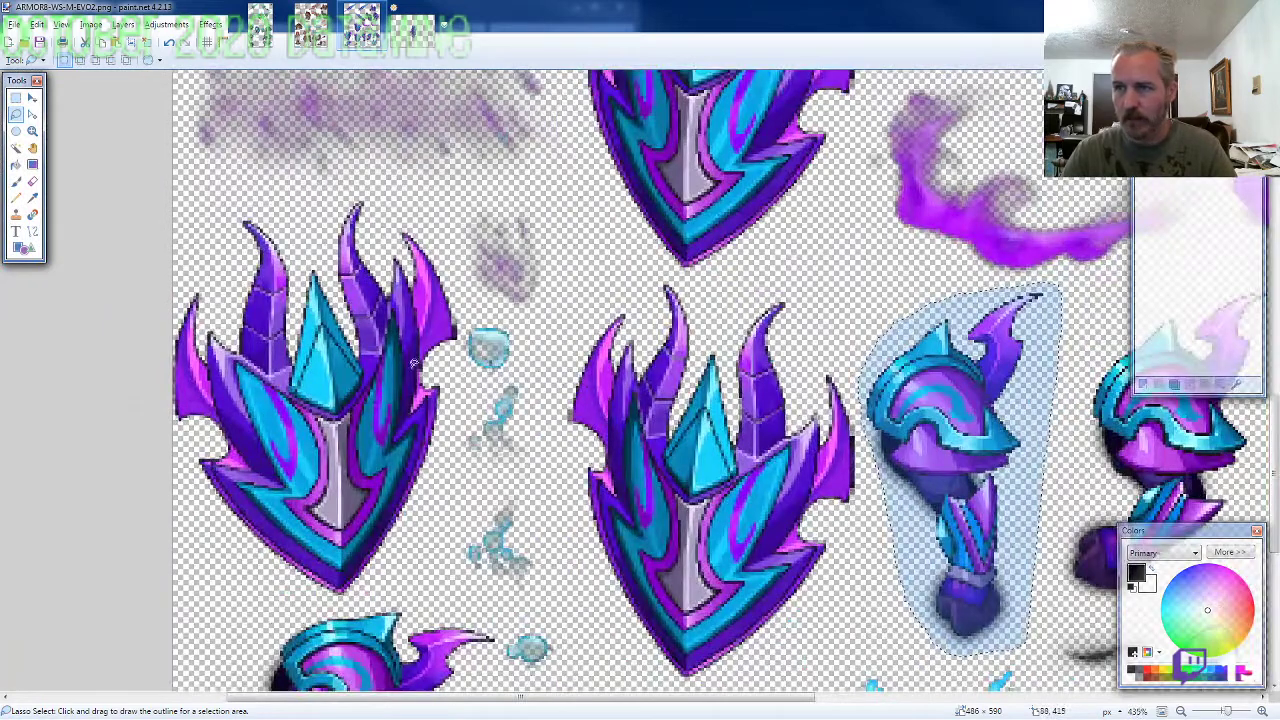
{"action": "left_click", "coordinate": [463, 371]}
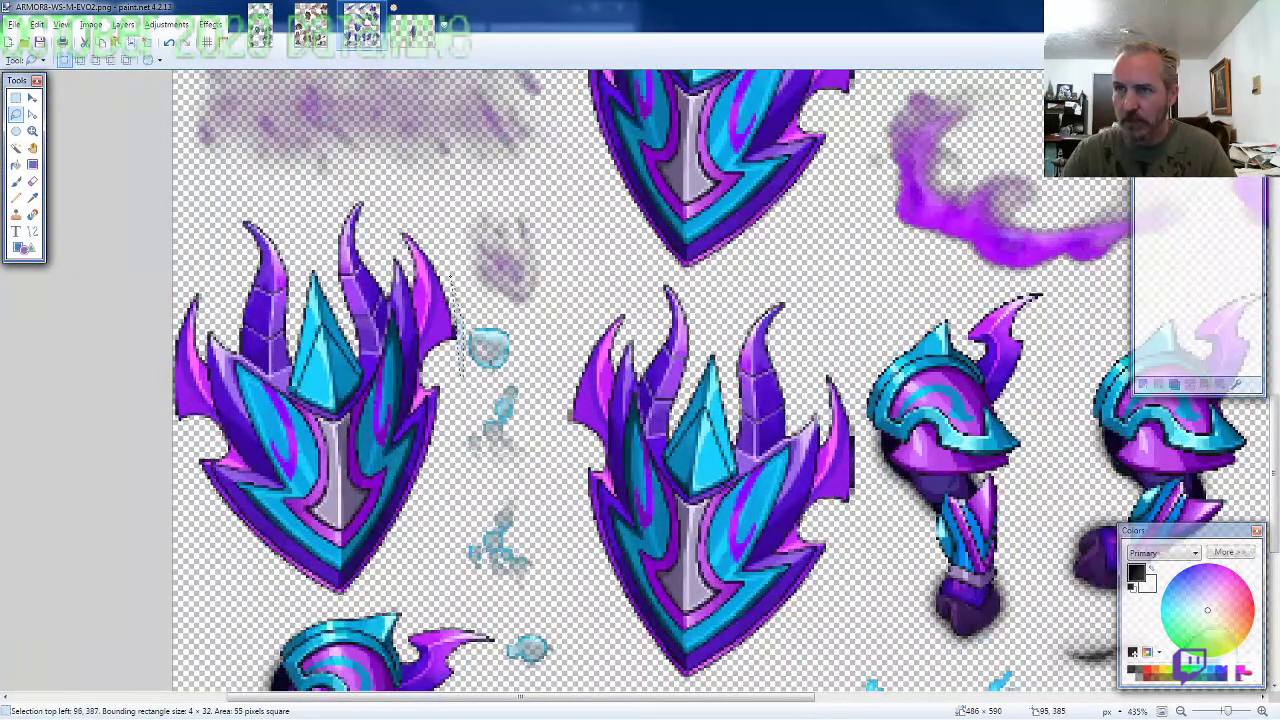
{"action": "mouse_move", "coordinate": [400, 211]}
{"action": "left_mouse_down"}
{"action": "mouse_move", "coordinate": [340, 195]}
{"action": "mouse_move", "coordinate": [200, 205]}
{"action": "mouse_move", "coordinate": [116, 474]}
{"action": "mouse_move", "coordinate": [178, 540]}
{"action": "mouse_move", "coordinate": [300, 605]}
{"action": "mouse_move", "coordinate": [410, 592]}
{"action": "mouse_move", "coordinate": [455, 440]}
{"action": "left_mouse_up"}
{"action": "left_click_drag", "start_coordinate": [407, 585], "coordinate": [445, 505]}
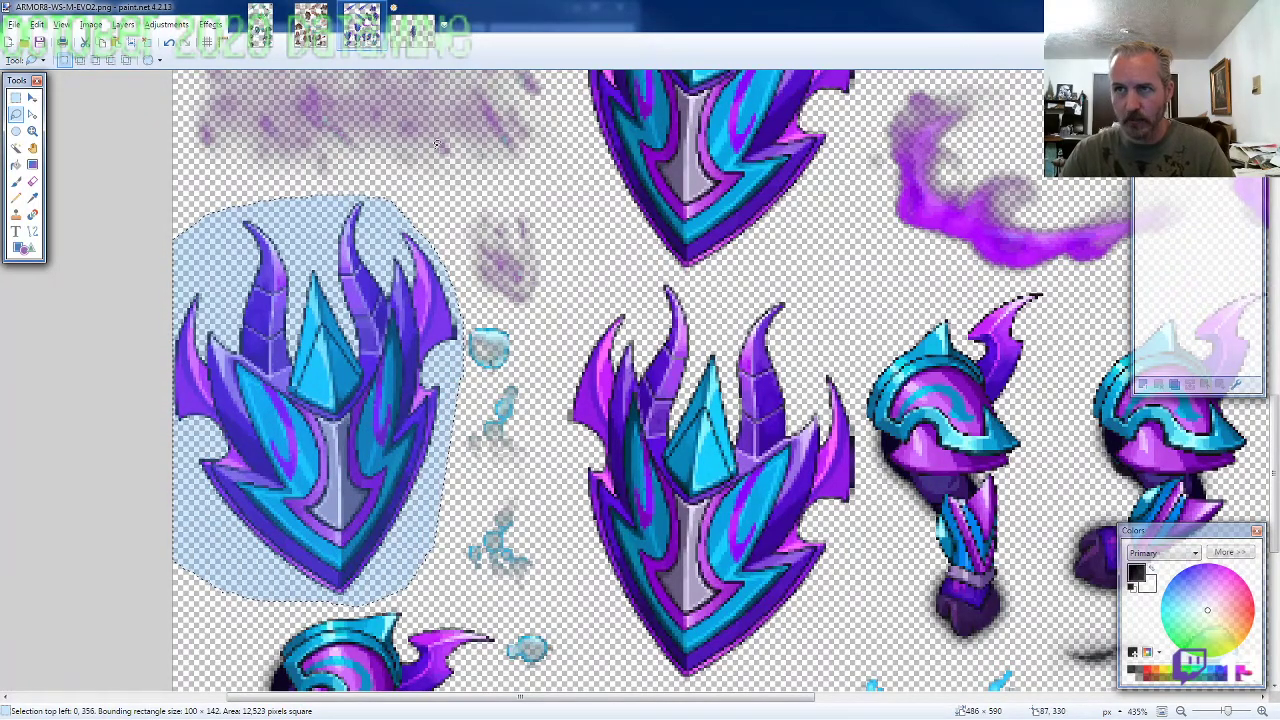
Step: Paste the shield on a new layer above the arm and place it over the hanging hand, with the selection's top-left at 402, 281
{"action": "left_click", "coordinate": [412, 27]}
{"action": "key", "text": "ctrl+shift+v"}
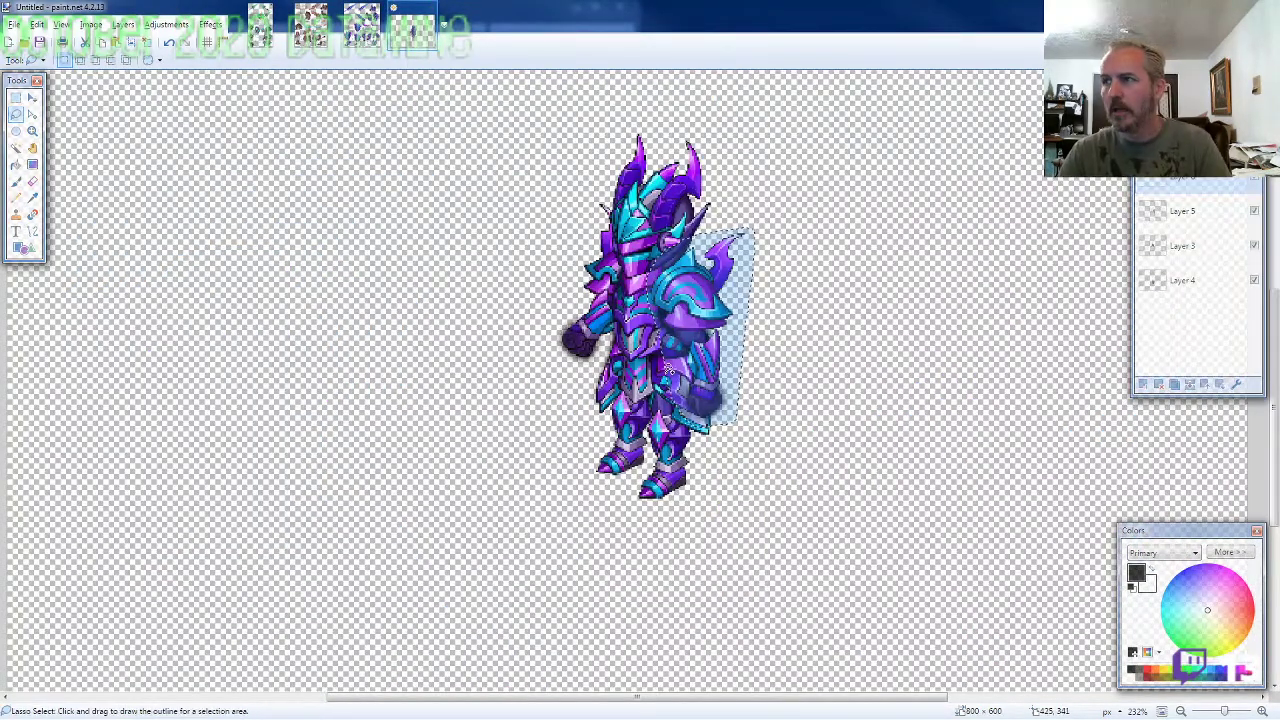
{"action": "left_click_drag", "start_coordinate": [184, 488], "coordinate": [754, 376]}
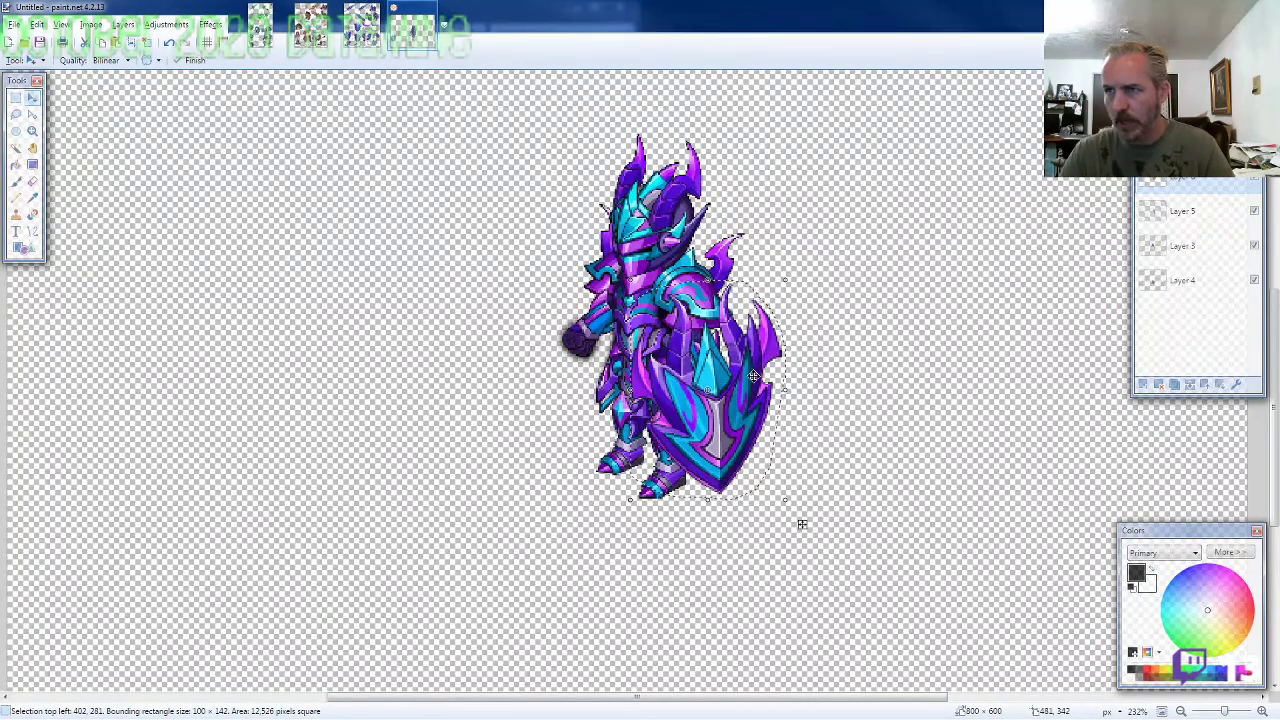
Step: On the ARMOR8 sheet, lasso the sword gripped by a fist beside the raised-arm torso, making a selection about 165 × 125 pixels
{"action": "left_click", "coordinate": [361, 28]}
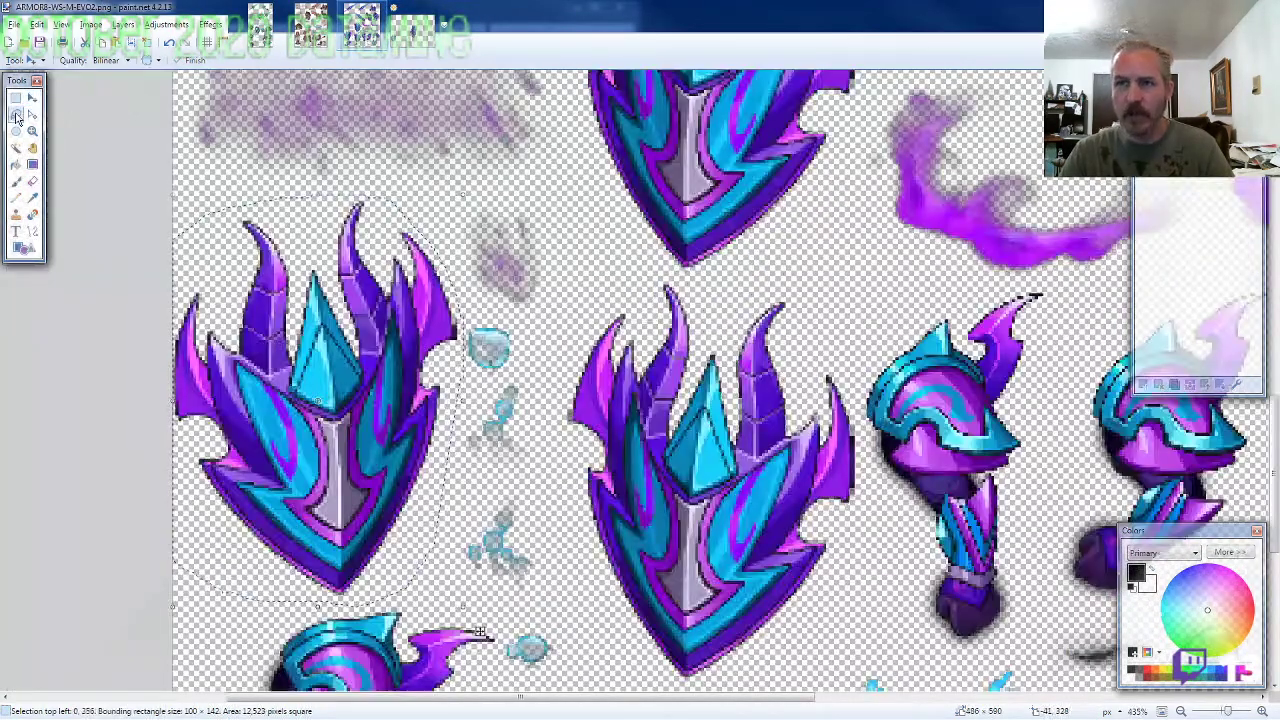
{"action": "left_click", "coordinate": [16, 116]}
{"action": "scroll", "coordinate": [256, 365], "scroll_direction": "down", "scroll_amount": 3}
{"action": "scroll", "coordinate": [297, 378], "scroll_direction": "down", "scroll_amount": 3}
{"action": "scroll", "coordinate": [586, 475], "scroll_direction": "up", "scroll_amount": 5}
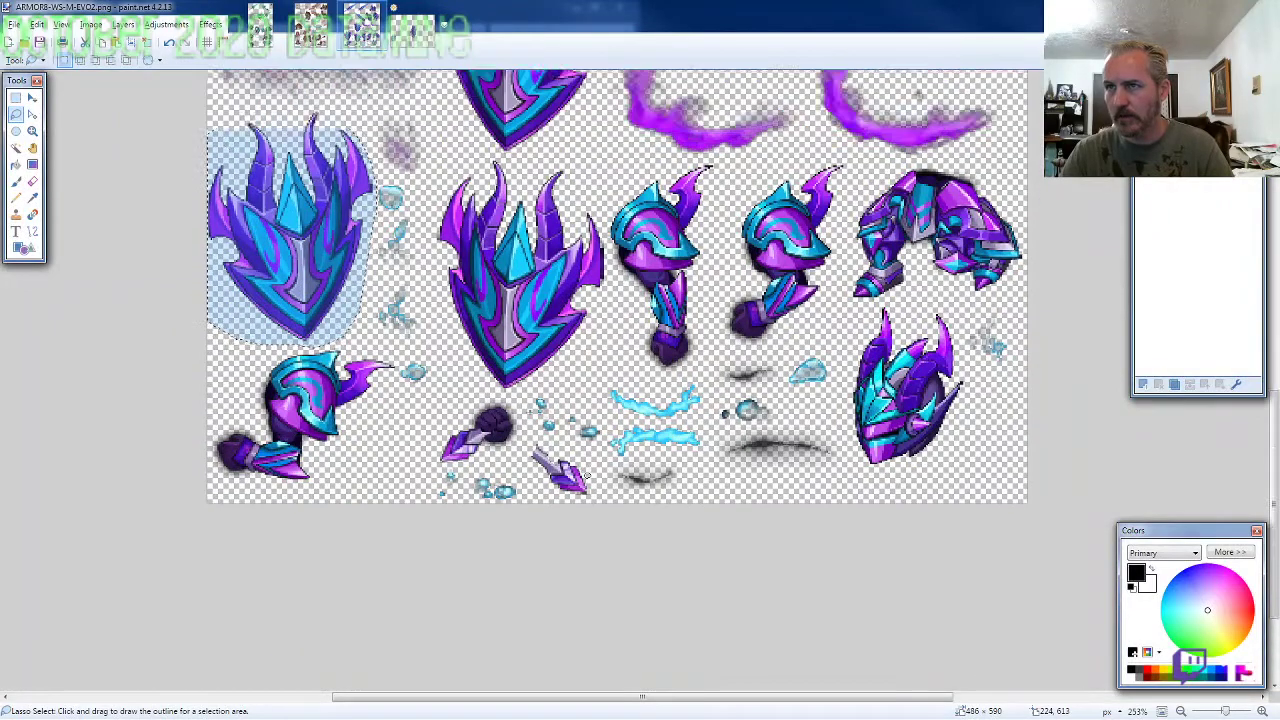
{"action": "scroll", "coordinate": [587, 468], "scroll_direction": "up", "scroll_amount": 3, "text": "ctrl"}
{"action": "scroll", "coordinate": [588, 463], "scroll_direction": "down", "scroll_amount": 3}
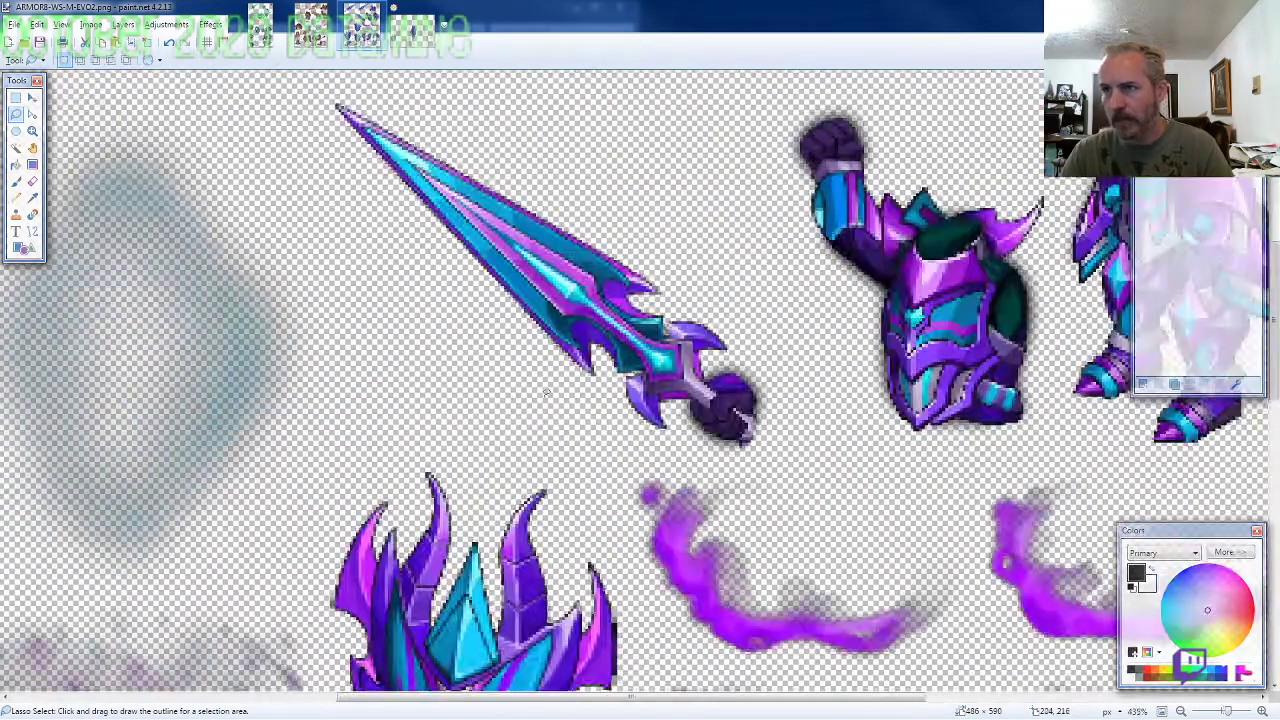
{"action": "mouse_move", "coordinate": [640, 428]}
{"action": "left_mouse_down"}
{"action": "mouse_move", "coordinate": [740, 455]}
{"action": "mouse_move", "coordinate": [785, 390]}
{"action": "mouse_move", "coordinate": [700, 285]}
{"action": "mouse_move", "coordinate": [482, 152]}
{"action": "mouse_move", "coordinate": [318, 96]}
{"action": "left_mouse_up"}
Step: Paste the sword and align its gripping fist over the character's lowered fist, with the selection's top-left at 226, 211
{"action": "left_click", "coordinate": [416, 36]}
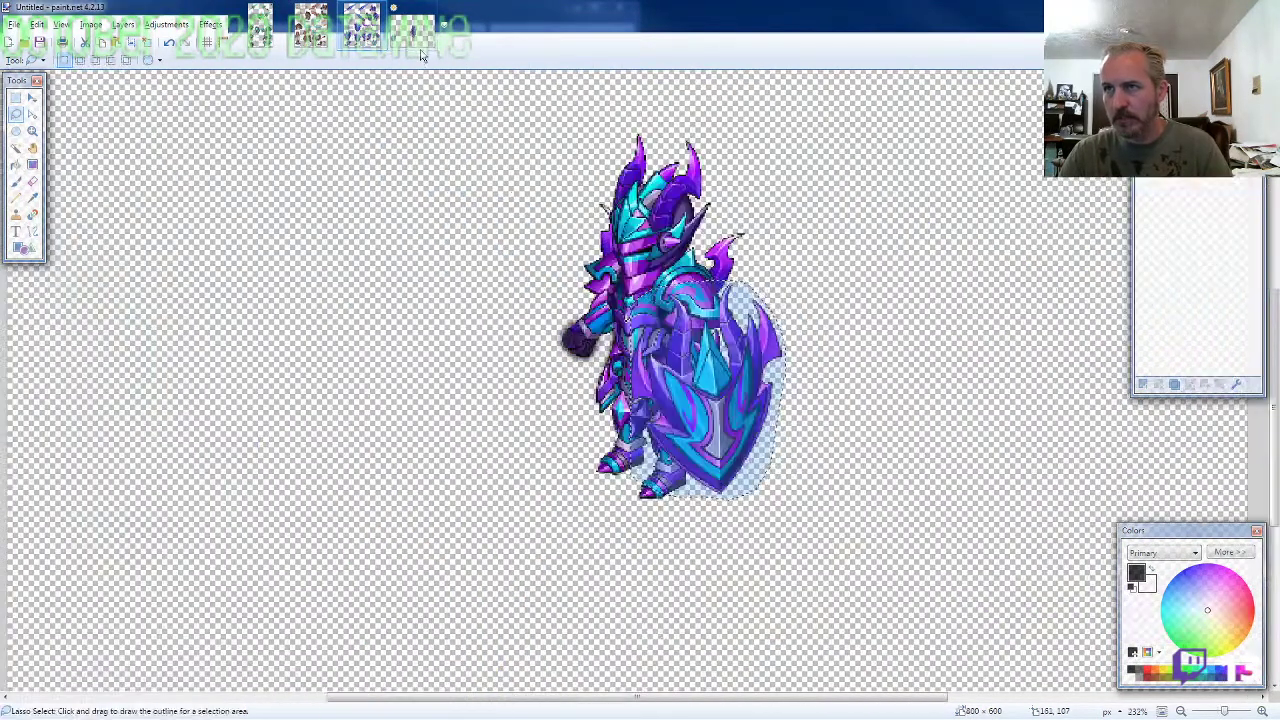
{"action": "scroll", "coordinate": [574, 362], "scroll_direction": "up", "scroll_amount": 3}
{"action": "scroll", "coordinate": [576, 365], "scroll_direction": "up", "scroll_amount": 1}
{"action": "key", "text": "ctrl+v"}
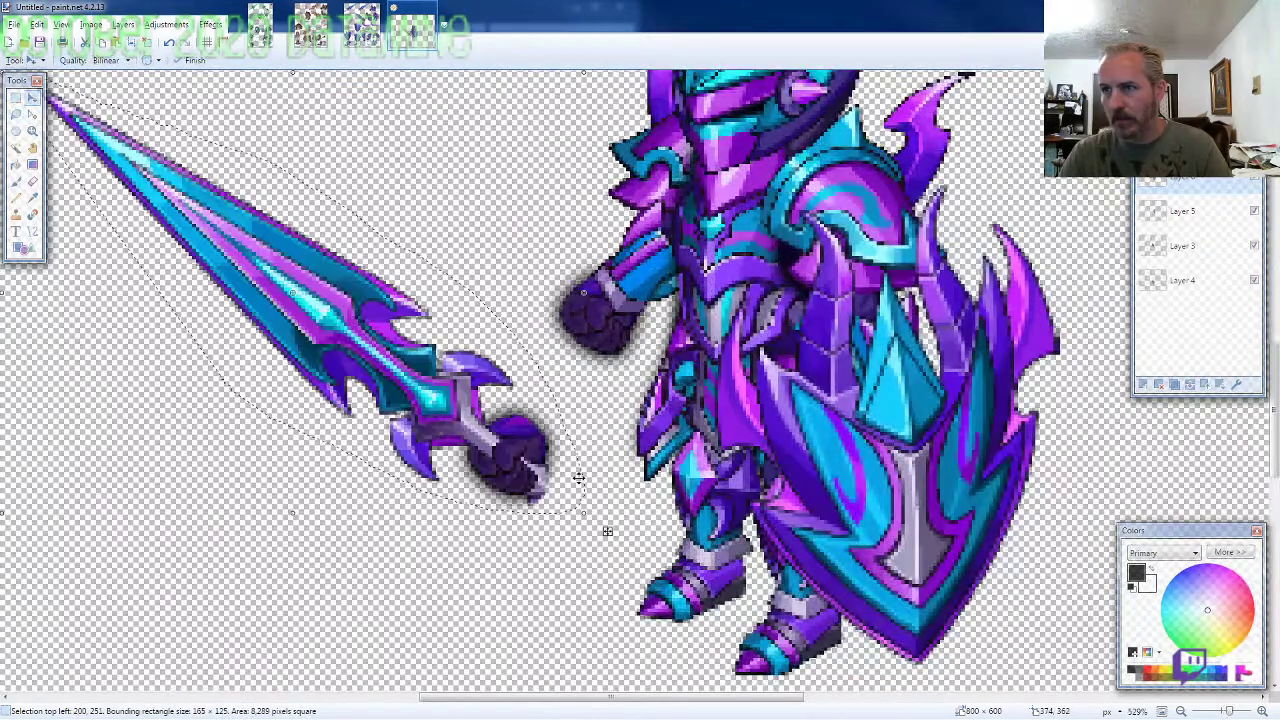
{"action": "left_click_drag", "start_coordinate": [605, 529], "coordinate": [691, 407]}
{"action": "left_click_drag", "start_coordinate": [619, 355], "coordinate": [624, 338]}
Step: Erase stray pixels around the pasted fist where the sword's grip ends
{"action": "key", "text": "e"}
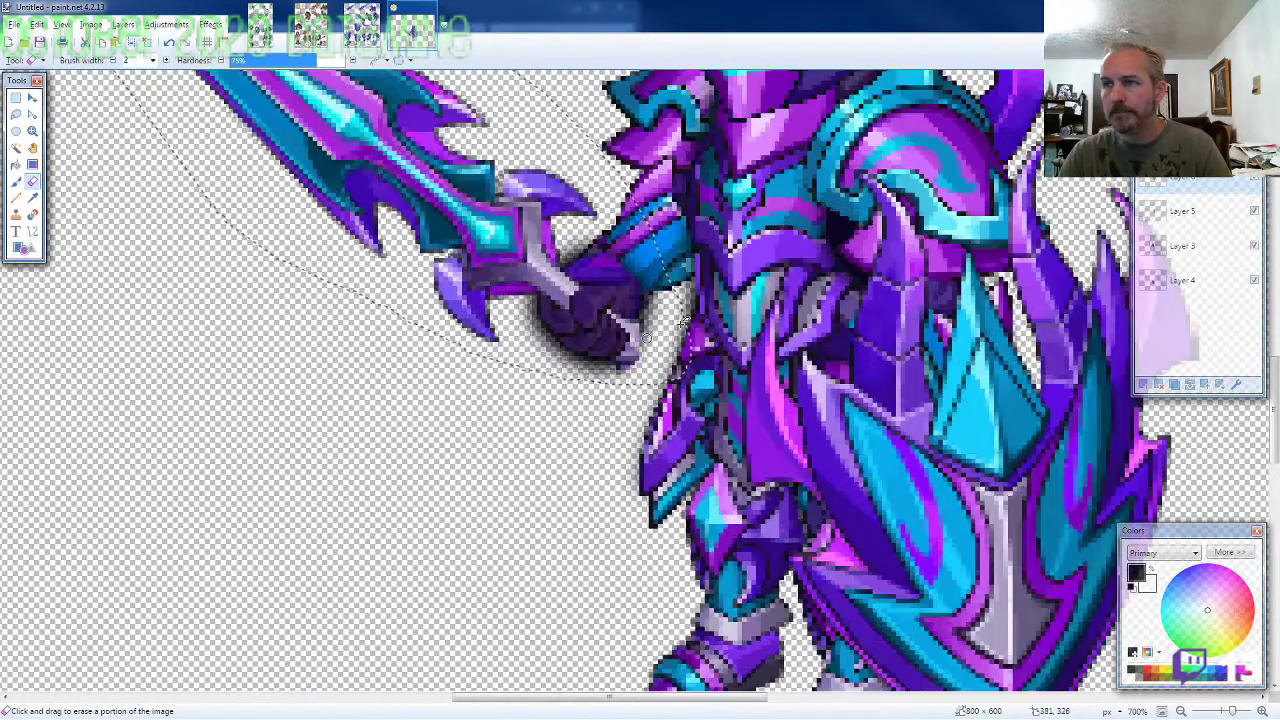
{"action": "scroll", "coordinate": [628, 278], "scroll_direction": "up", "scroll_amount": 5}
{"action": "mouse_move", "coordinate": [621, 289]}
{"action": "left_mouse_down"}
{"action": "mouse_move", "coordinate": [552, 215]}
{"action": "mouse_move", "coordinate": [613, 216]}
{"action": "mouse_move", "coordinate": [518, 212]}
{"action": "mouse_move", "coordinate": [607, 290]}
{"action": "left_mouse_up"}
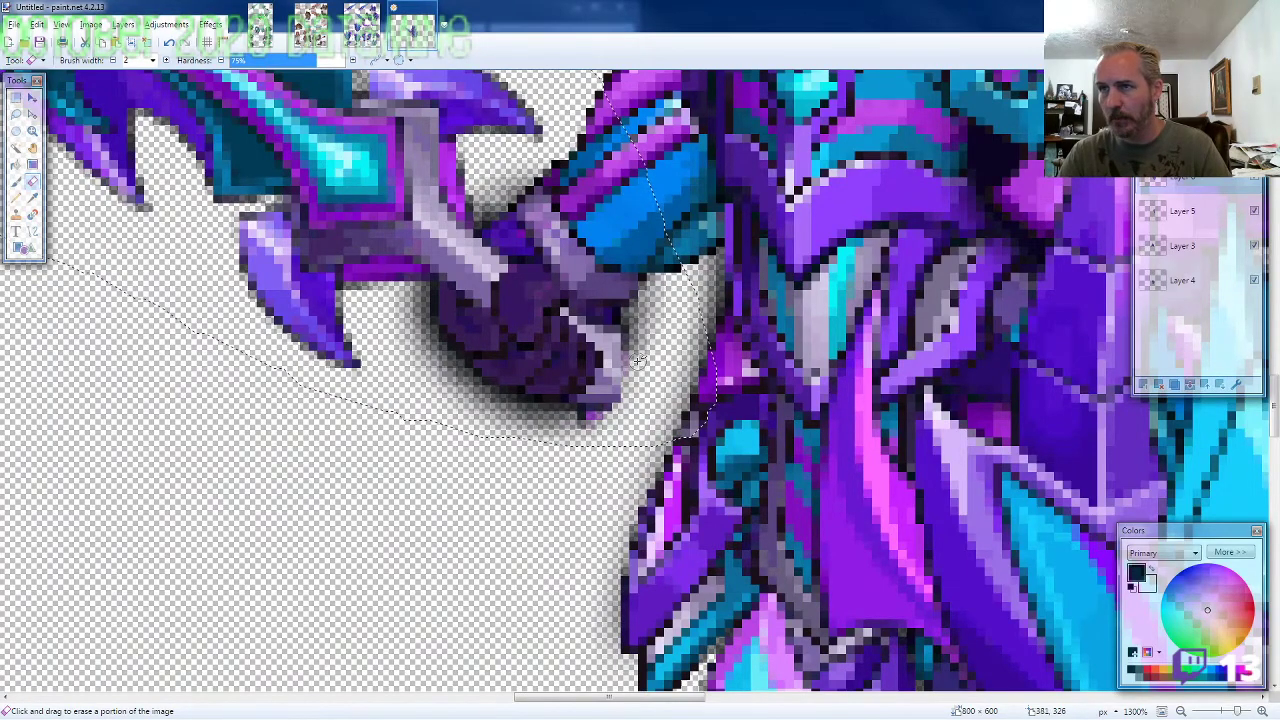
Step: On the ARMOR8 sheet, lasso the loose sword pommel near the sheet's bottom edge, making a selection about 46 × 38 pixels
{"action": "left_click", "coordinate": [361, 28]}
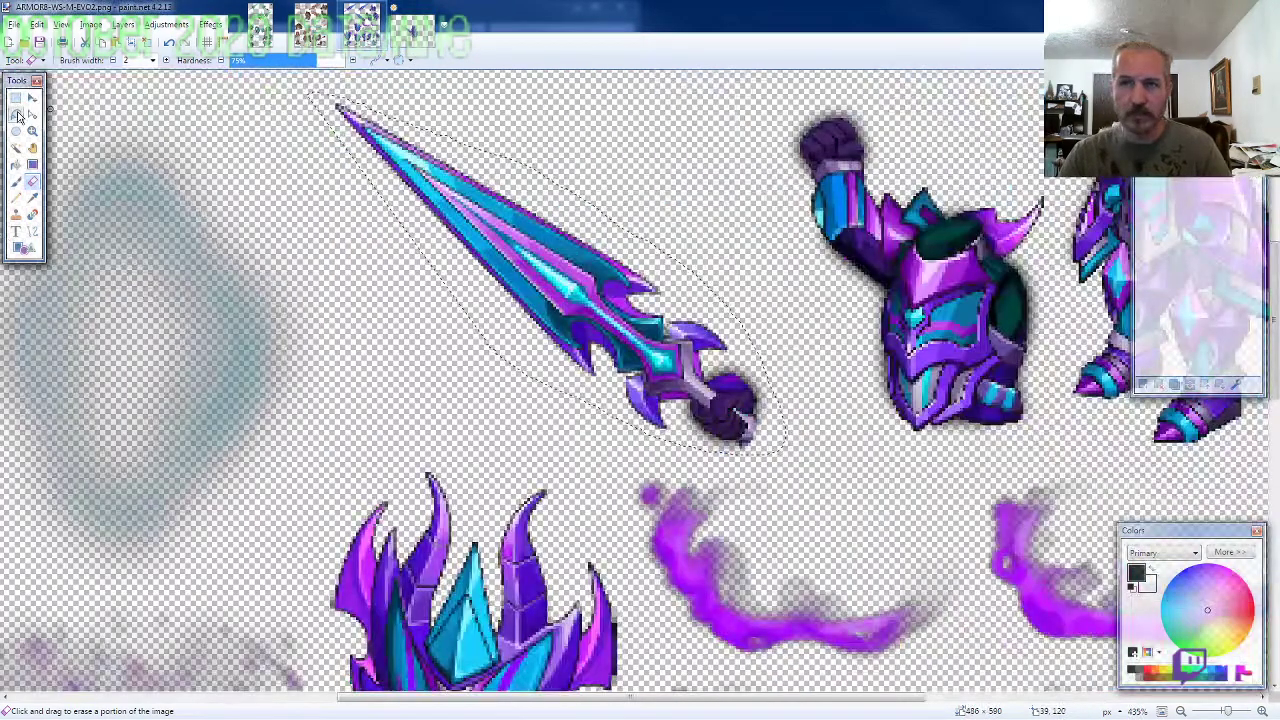
{"action": "left_click", "coordinate": [16, 114]}
{"action": "scroll", "coordinate": [135, 306], "scroll_direction": "down", "scroll_amount": 4}
{"action": "scroll", "coordinate": [327, 380], "scroll_direction": "down", "scroll_amount": 3}
{"action": "scroll", "coordinate": [326, 378], "scroll_direction": "down", "scroll_amount": 2}
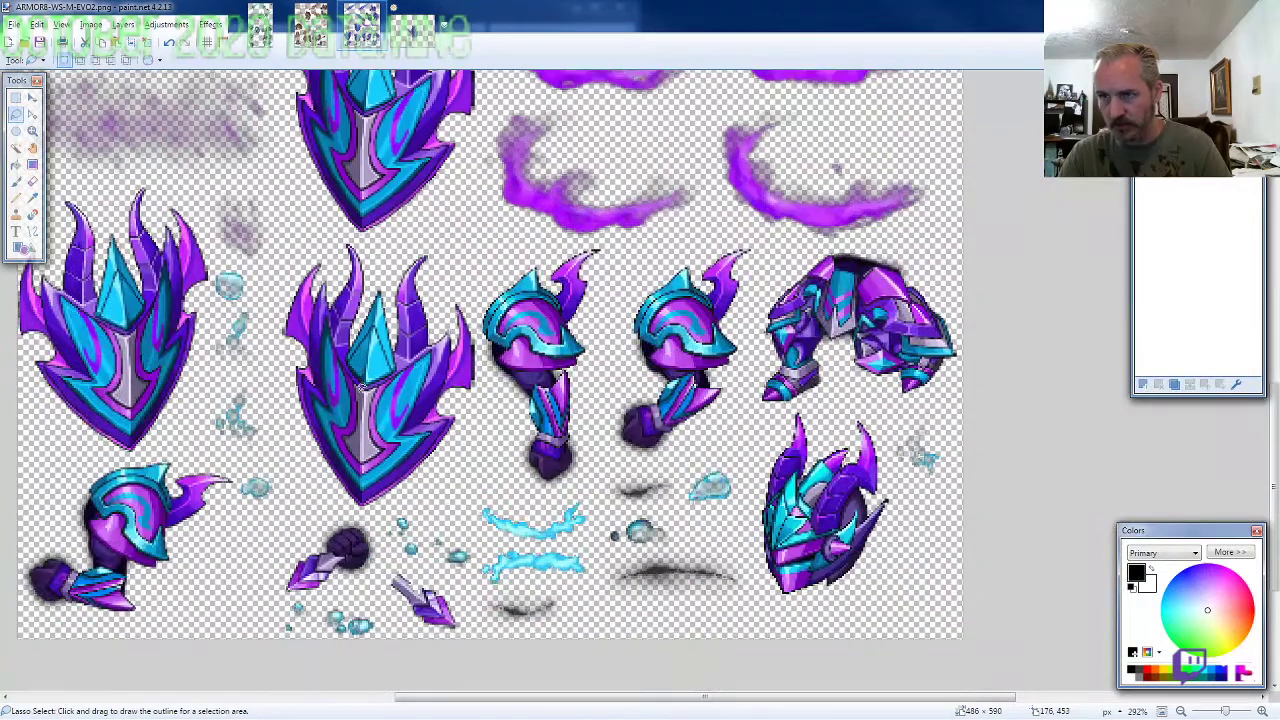
{"action": "scroll", "coordinate": [396, 529], "scroll_direction": "up", "scroll_amount": 4, "text": "ctrl"}
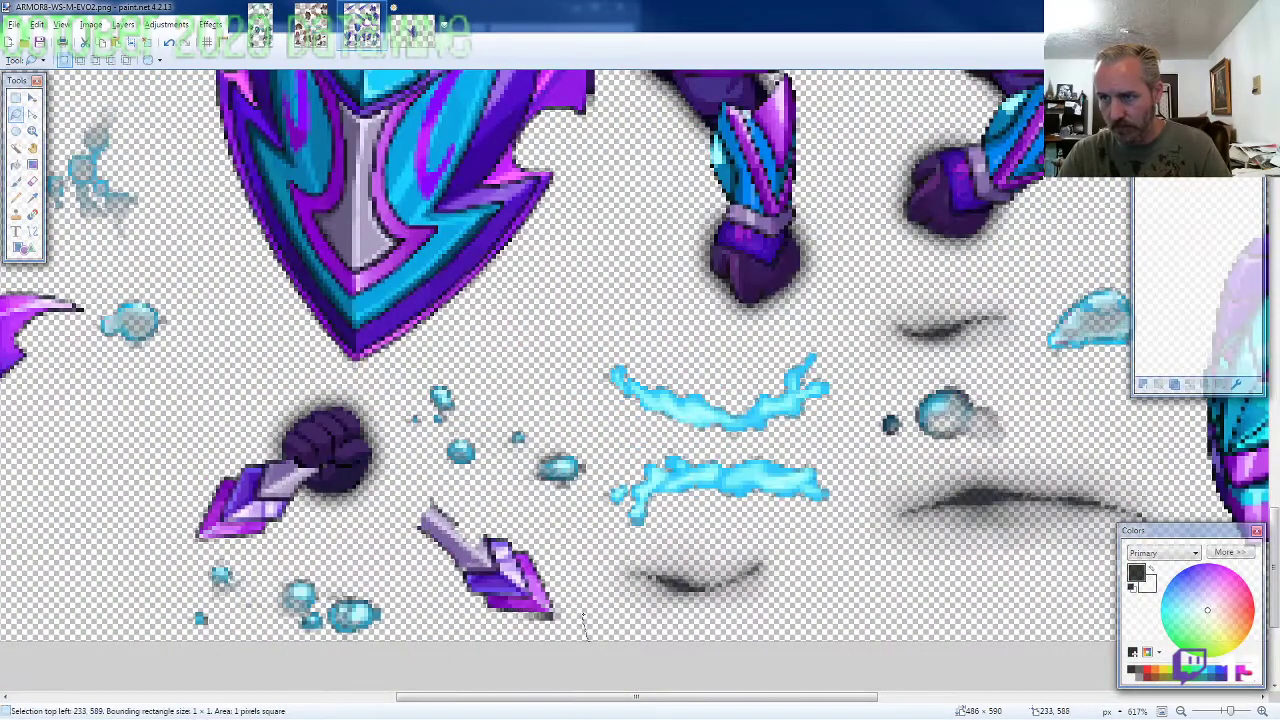
{"action": "mouse_move", "coordinate": [584, 620]}
{"action": "left_mouse_down"}
{"action": "mouse_move", "coordinate": [545, 548]}
{"action": "mouse_move", "coordinate": [460, 492]}
{"action": "mouse_move", "coordinate": [412, 492]}
{"action": "mouse_move", "coordinate": [424, 567]}
{"action": "mouse_move", "coordinate": [473, 630]}
{"action": "left_mouse_up"}
Step: Paste the pommel on a new bottom layer and align it with the sword's grip behind the fist, with the selection's top-left at 360, 310
{"action": "left_click", "coordinate": [411, 27]}
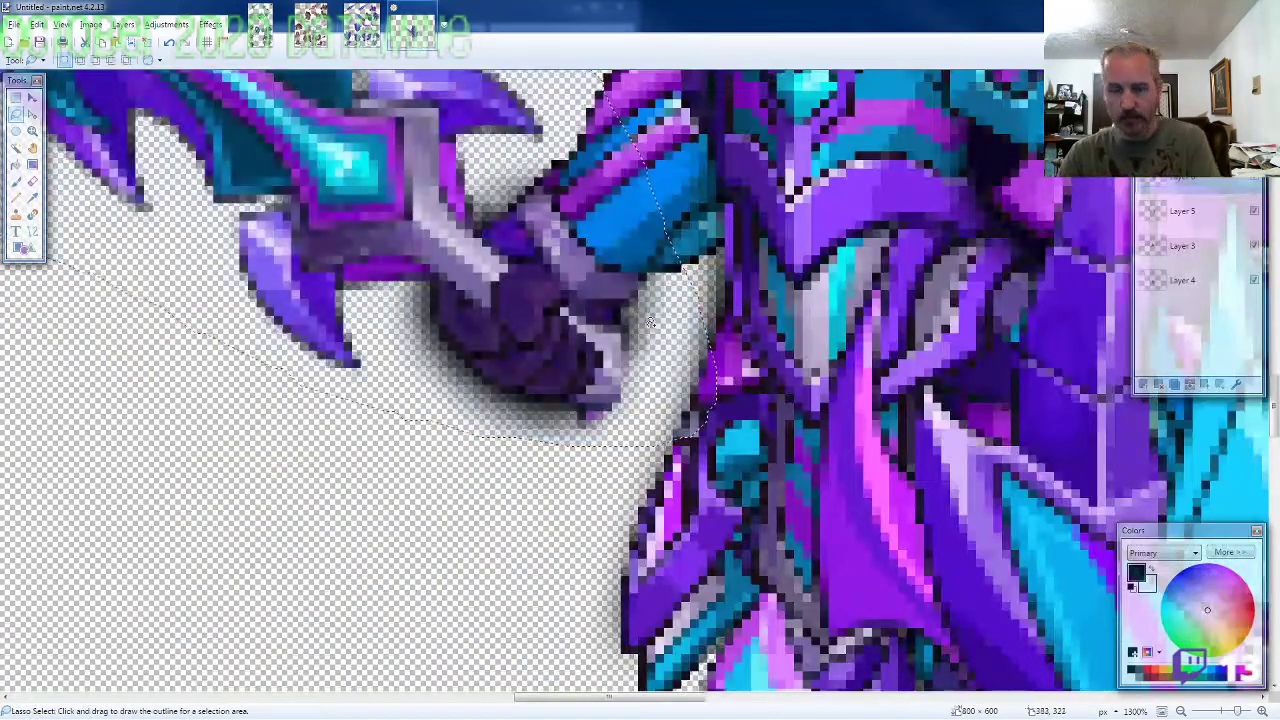
{"action": "key", "text": "ctrl+shift+v"}
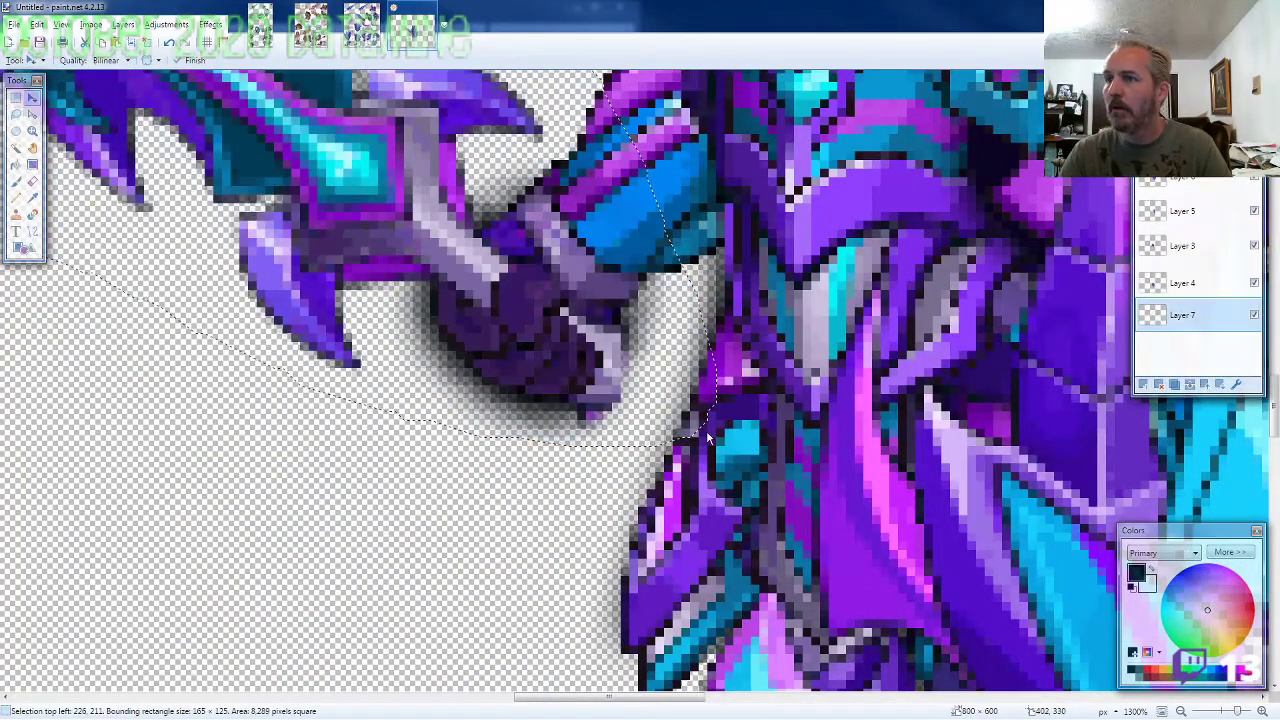
{"action": "left_click_drag", "start_coordinate": [212, 600], "coordinate": [704, 468]}
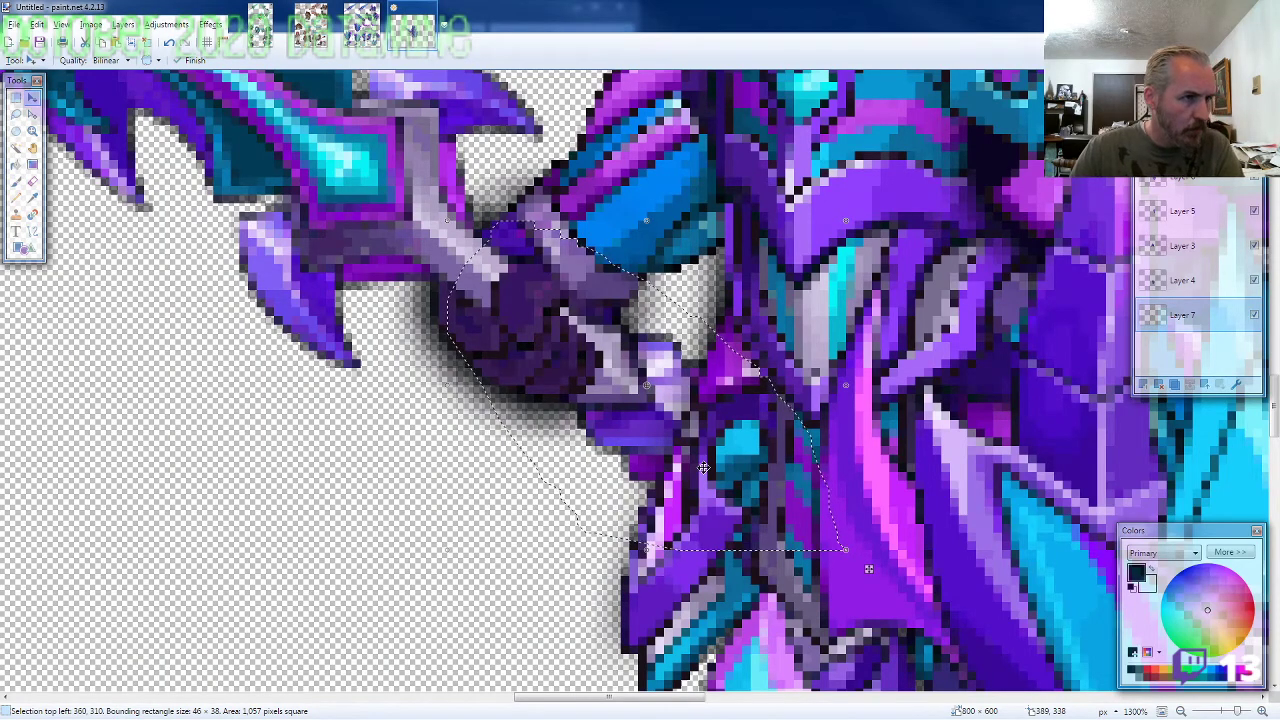
{"action": "scroll", "coordinate": [704, 467], "scroll_direction": "down", "scroll_amount": 5}
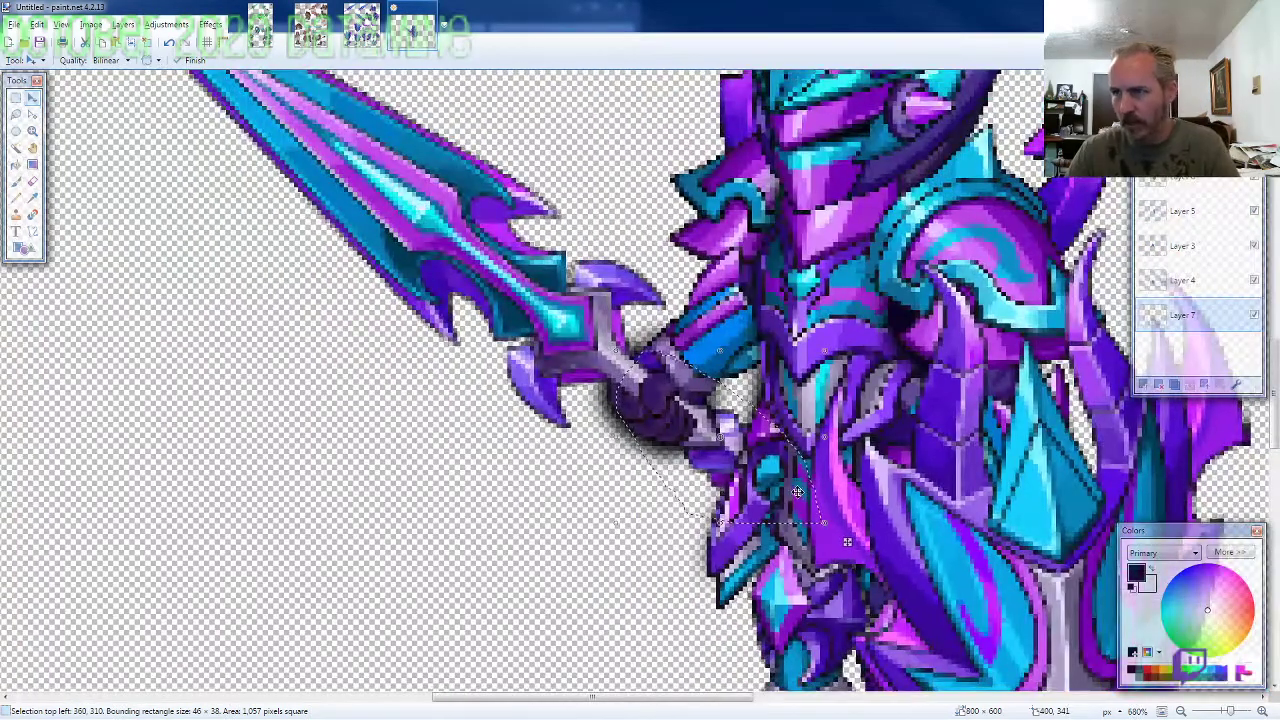
{"action": "scroll", "coordinate": [797, 492], "scroll_direction": "down", "scroll_amount": 4}
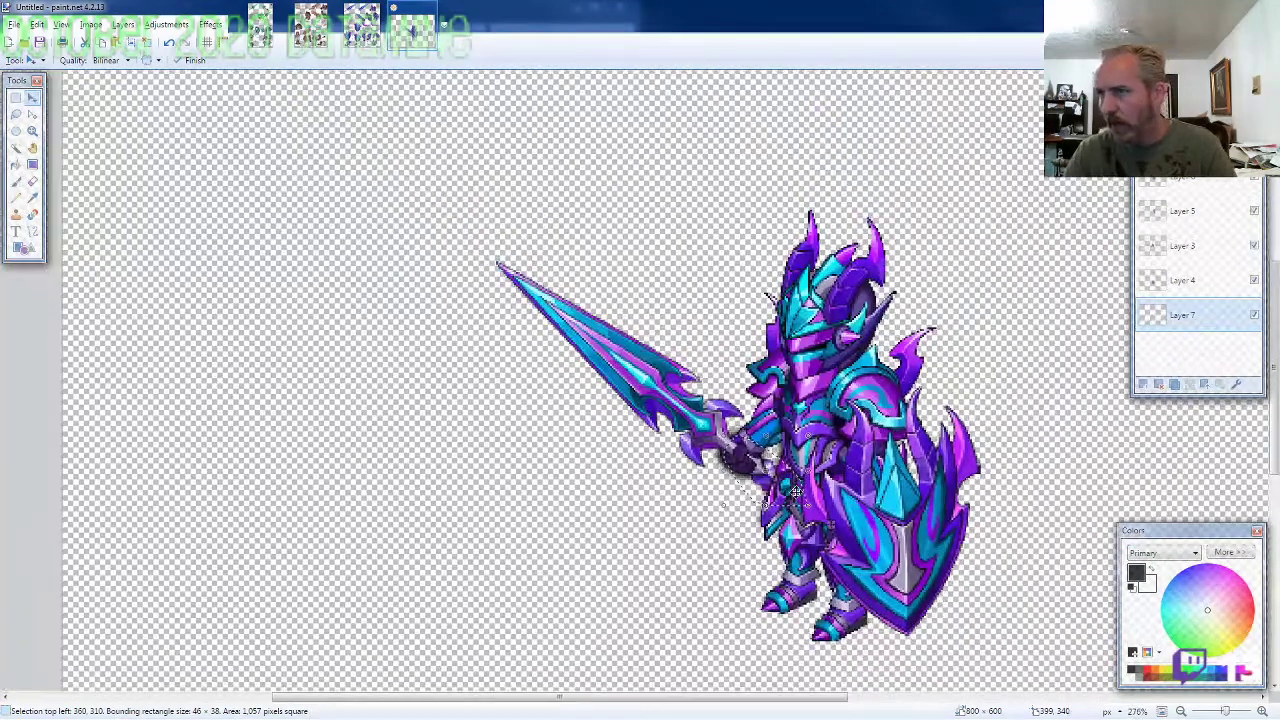
{"action": "scroll", "coordinate": [797, 492], "scroll_direction": "up", "scroll_amount": 4}
{"action": "scroll", "coordinate": [603, 470], "scroll_direction": "down", "scroll_amount": 3}
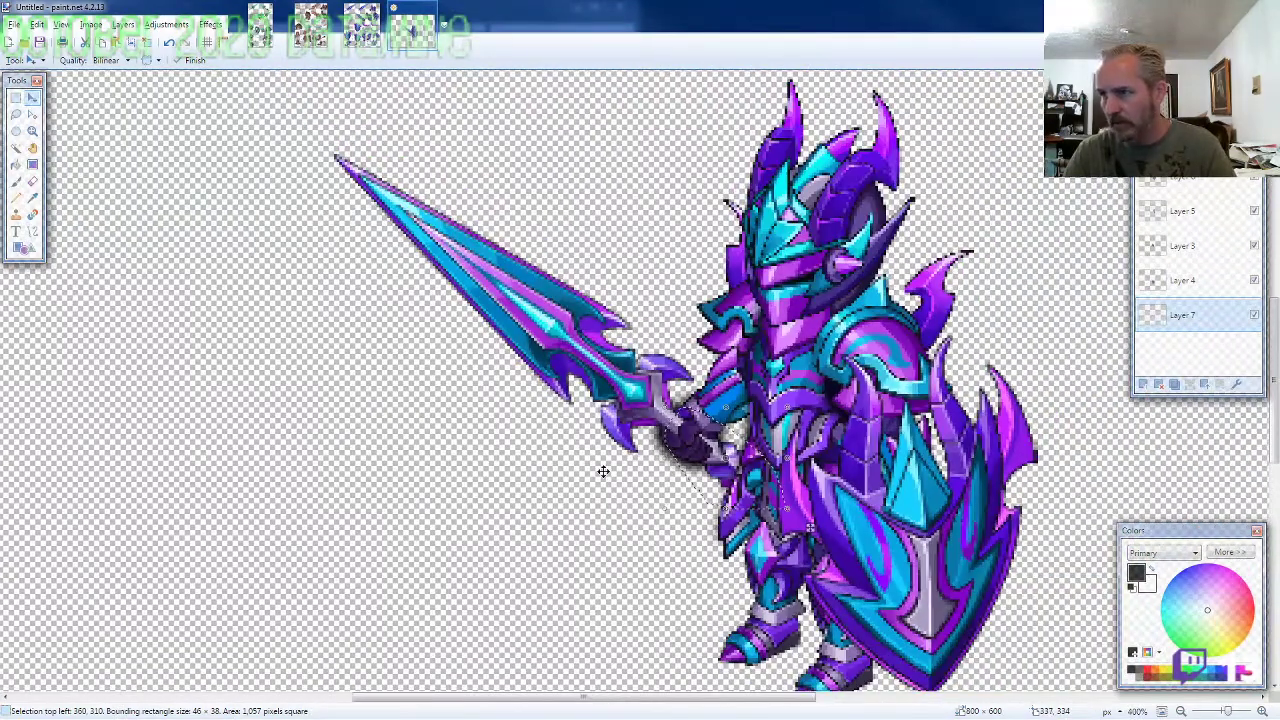
Step: On the shield's layer, erase the stray block of pixels at the tip of the shield's outer spike, using a 2-pixel eraser
{"action": "scroll", "coordinate": [709, 457], "scroll_direction": "up", "scroll_amount": 2}
{"action": "scroll", "coordinate": [872, 518], "scroll_direction": "up", "scroll_amount": 2}
{"action": "left_click", "coordinate": [32, 181]}
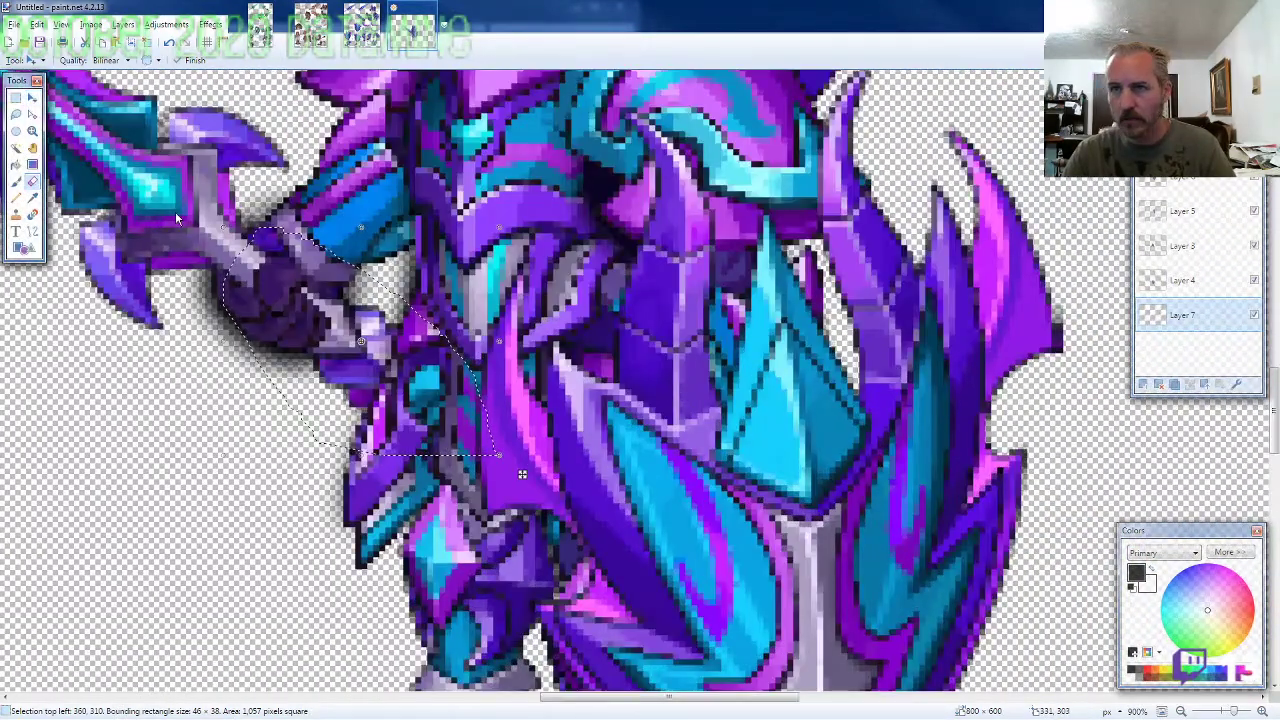
{"action": "left_click", "coordinate": [1194, 188]}
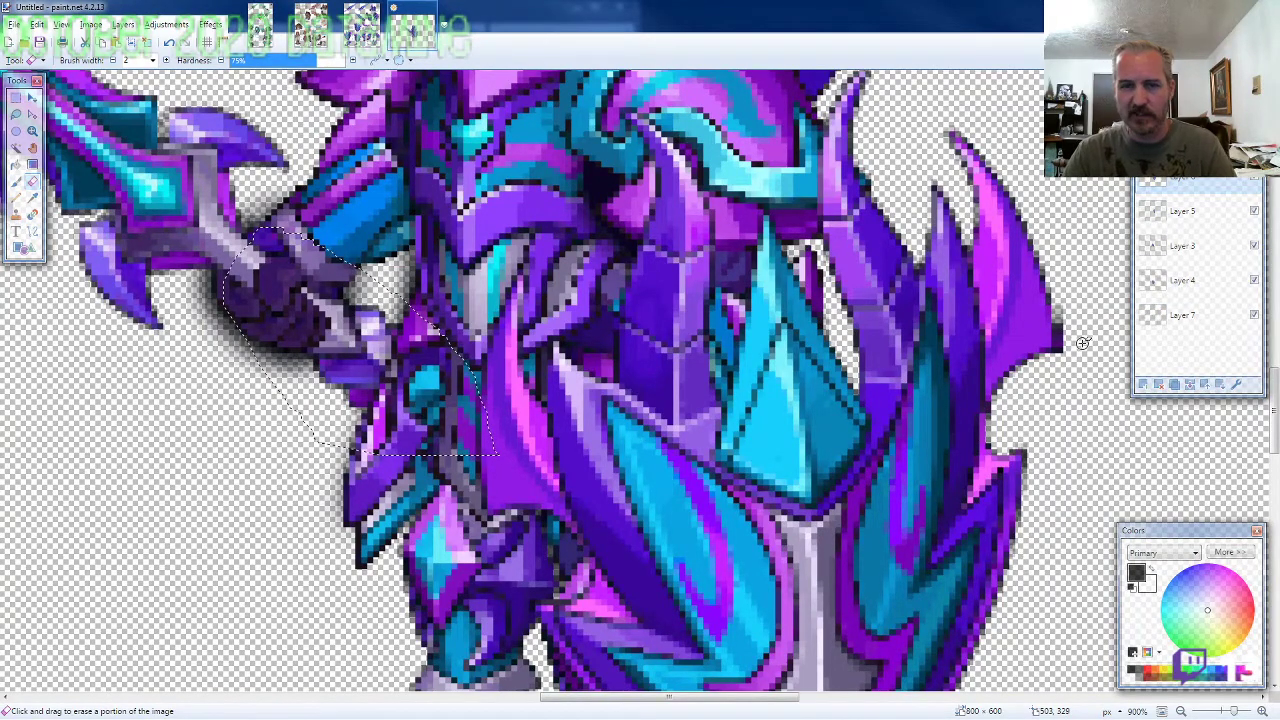
{"action": "scroll", "coordinate": [1083, 343], "scroll_direction": "up", "scroll_amount": 3}
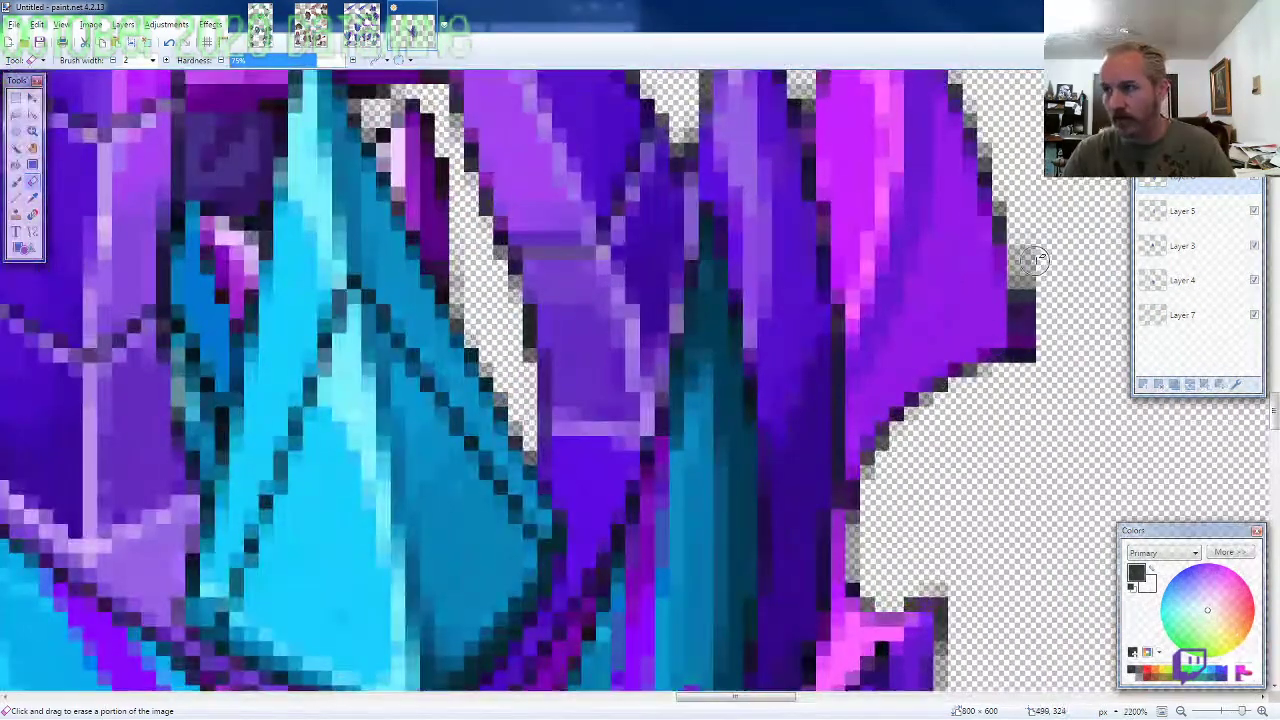
{"action": "left_click", "coordinate": [15, 117]}
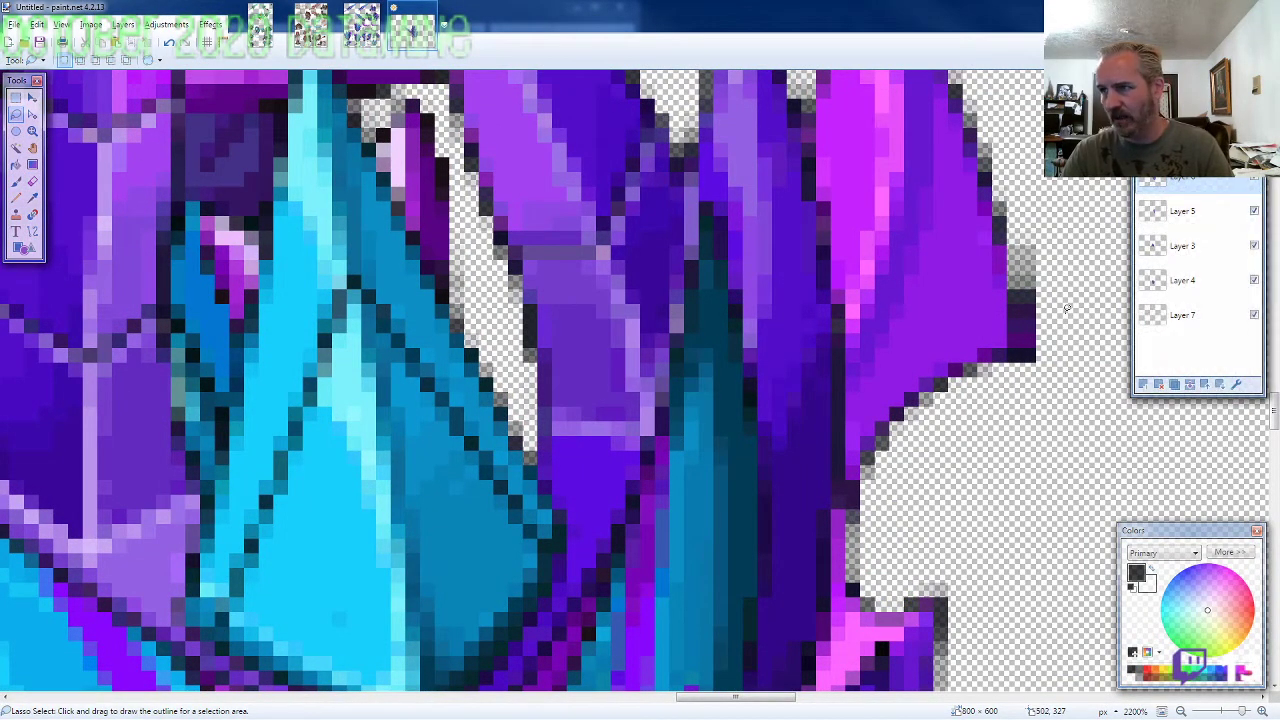
{"action": "left_click", "coordinate": [32, 181]}
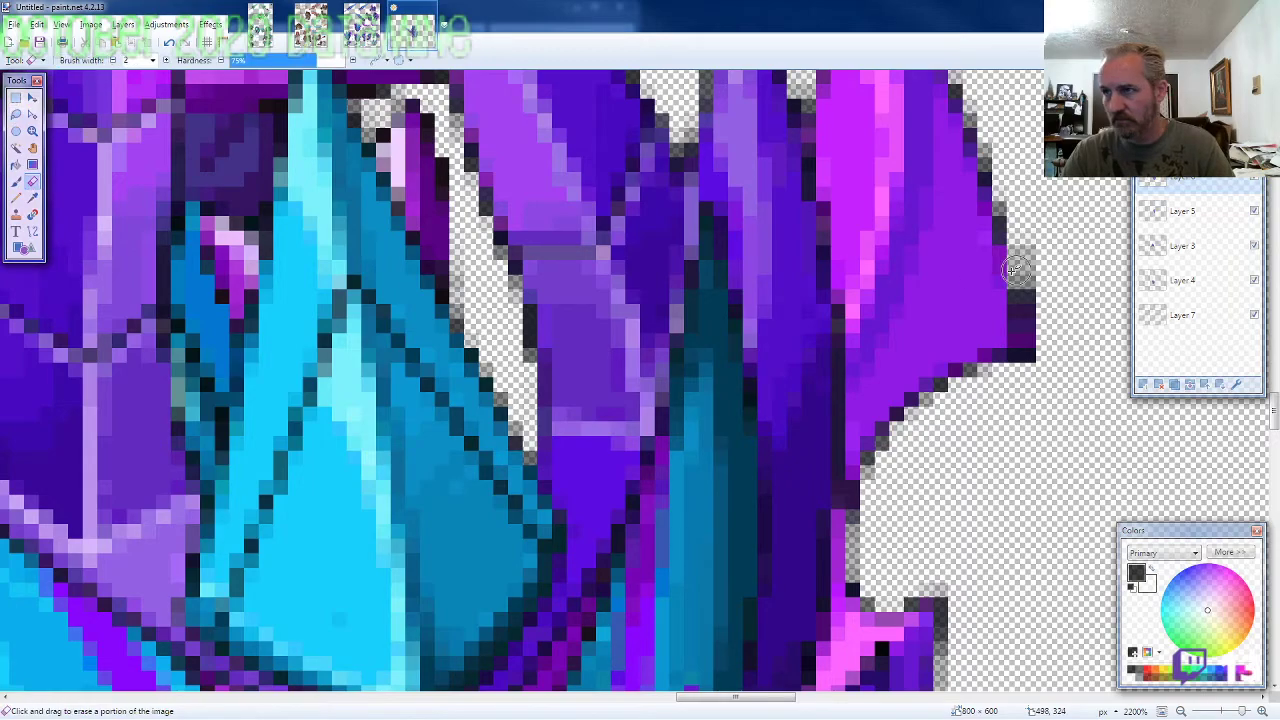
{"action": "left_click_drag", "start_coordinate": [1036, 364], "coordinate": [1043, 241]}
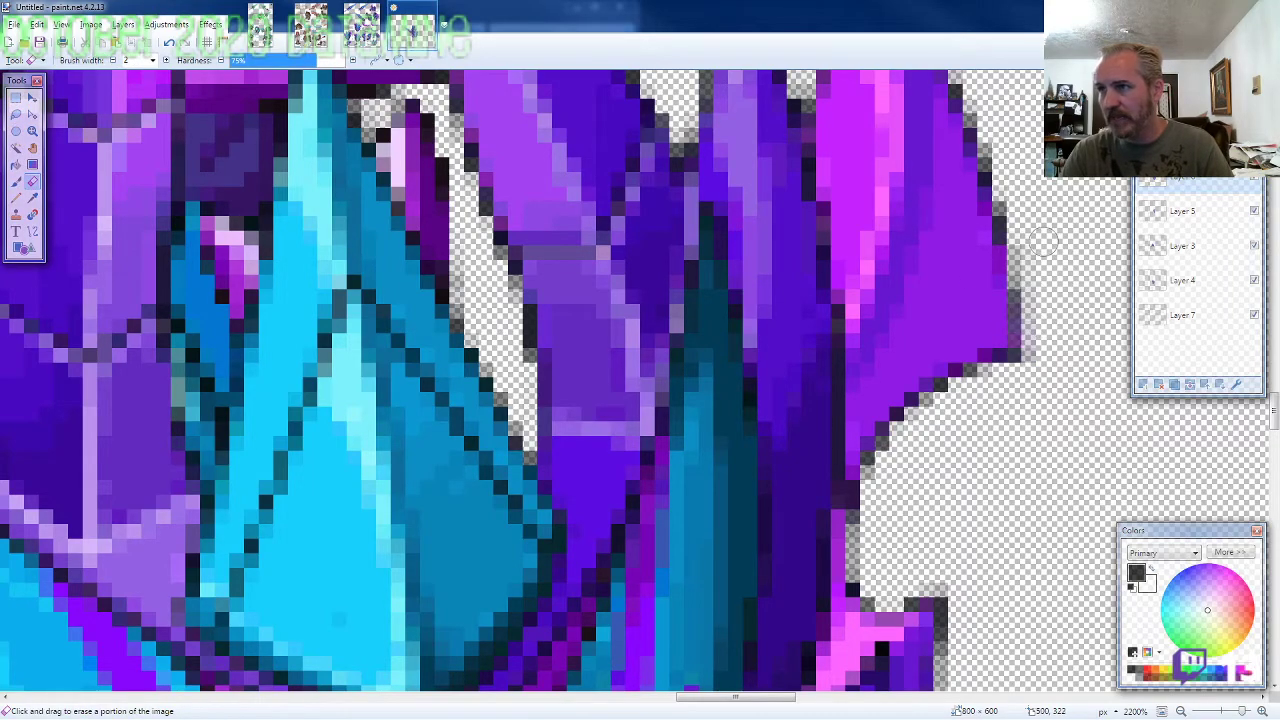
Step: Select the entire 800 × 600 canvas and combine the character's layers into one
{"action": "scroll", "coordinate": [1045, 400], "scroll_direction": "down", "scroll_amount": 10}
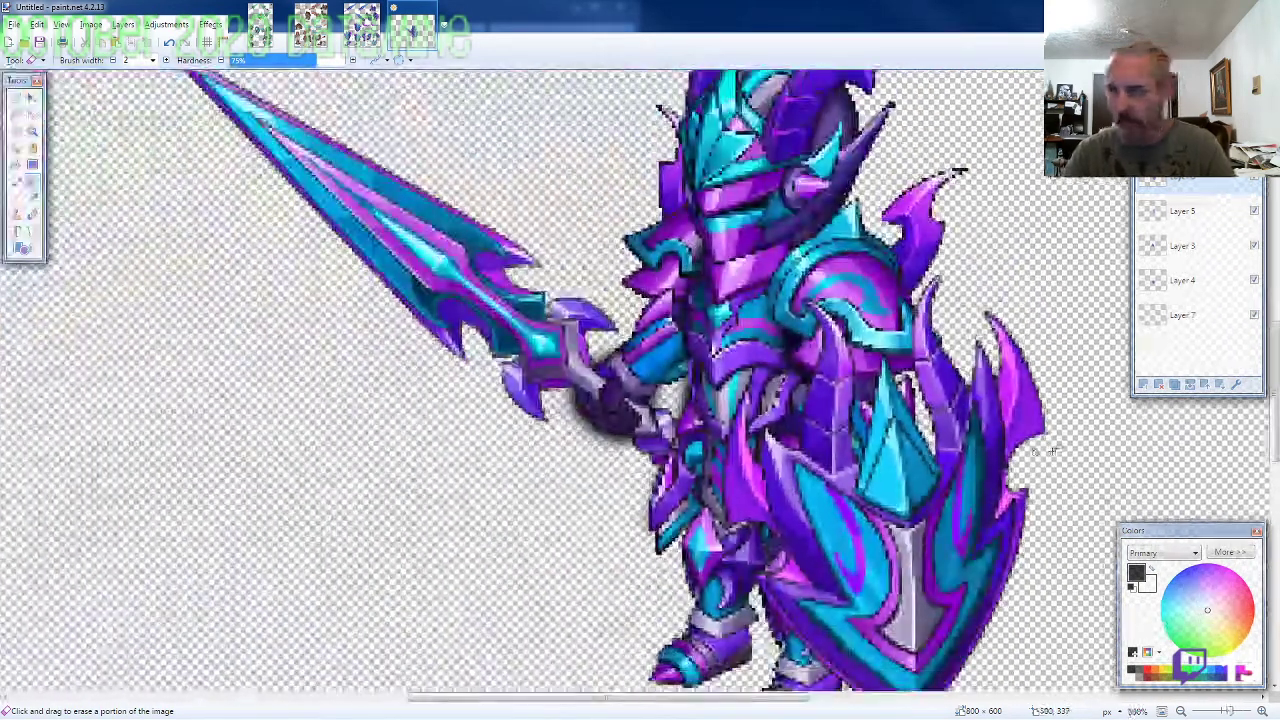
{"action": "scroll", "coordinate": [822, 460], "scroll_direction": "down", "scroll_amount": 1}
{"action": "scroll", "coordinate": [820, 460], "scroll_direction": "down", "scroll_amount": 4}
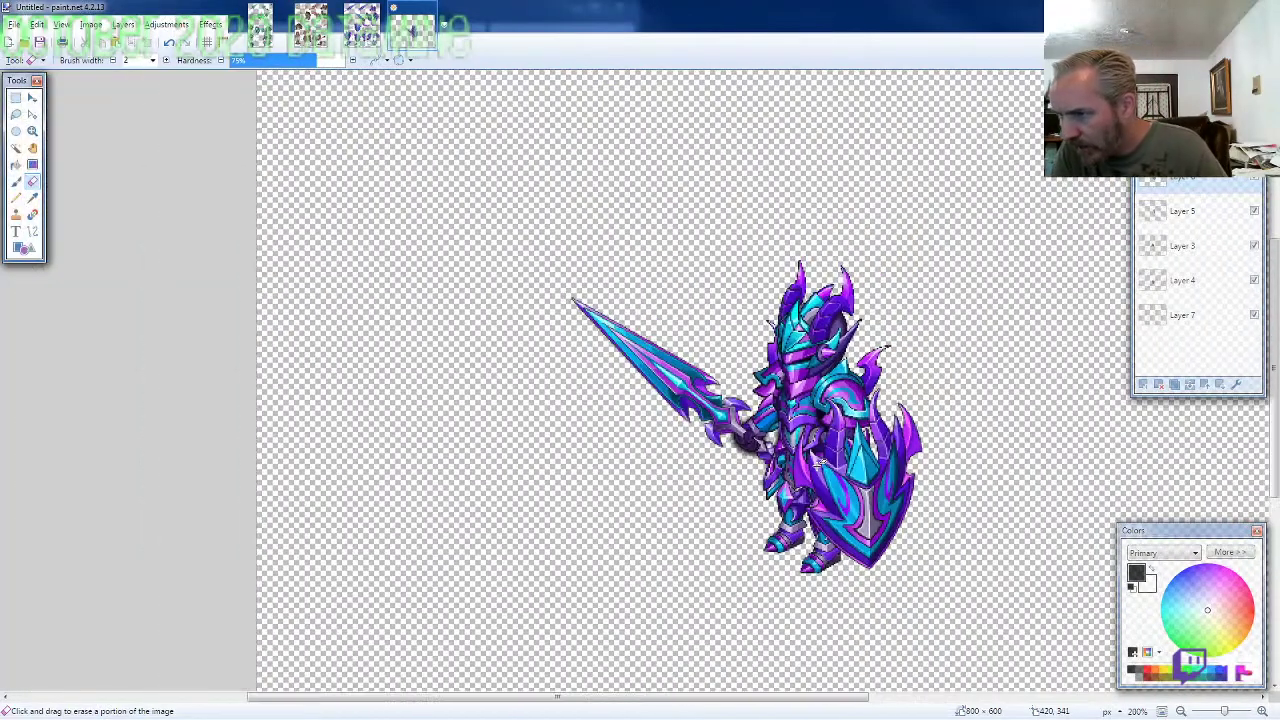
{"action": "scroll", "coordinate": [820, 462], "scroll_direction": "down", "scroll_amount": 3}
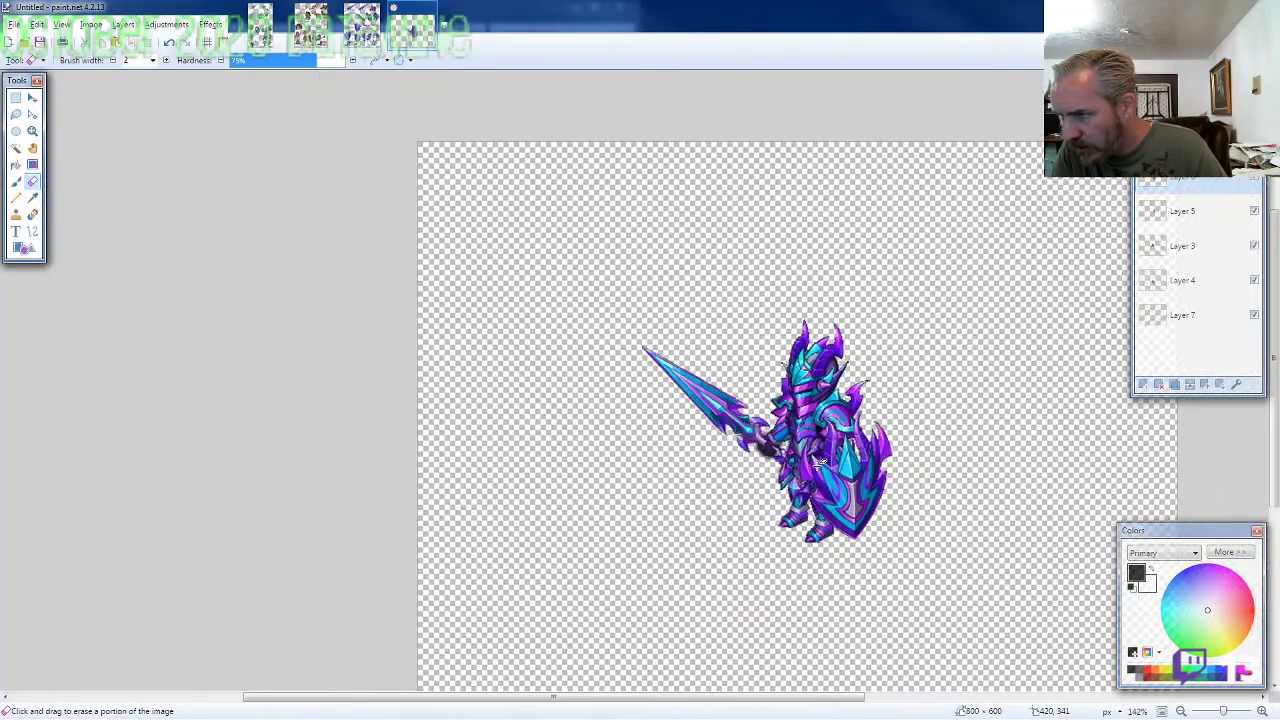
{"action": "scroll", "coordinate": [818, 462], "scroll_direction": "down", "scroll_amount": 1}
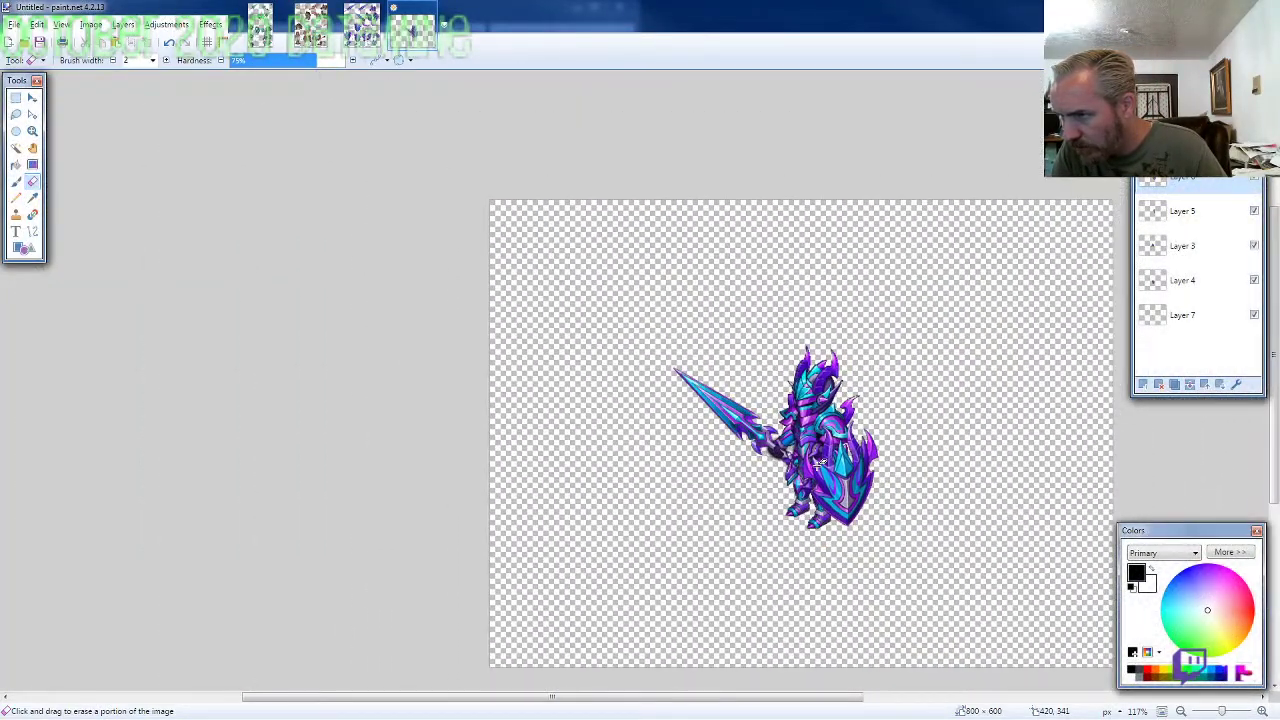
{"action": "key", "text": "ctrl+a"}
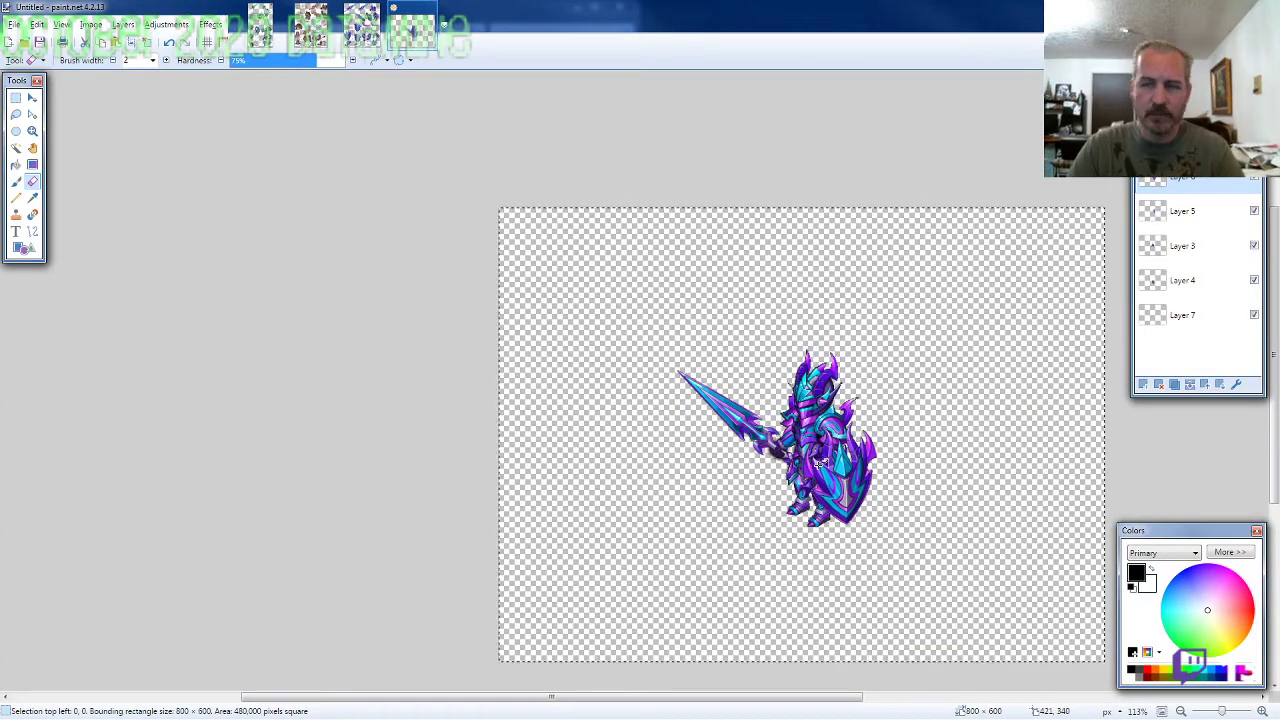
{"action": "left_click", "coordinate": [1193, 385]}
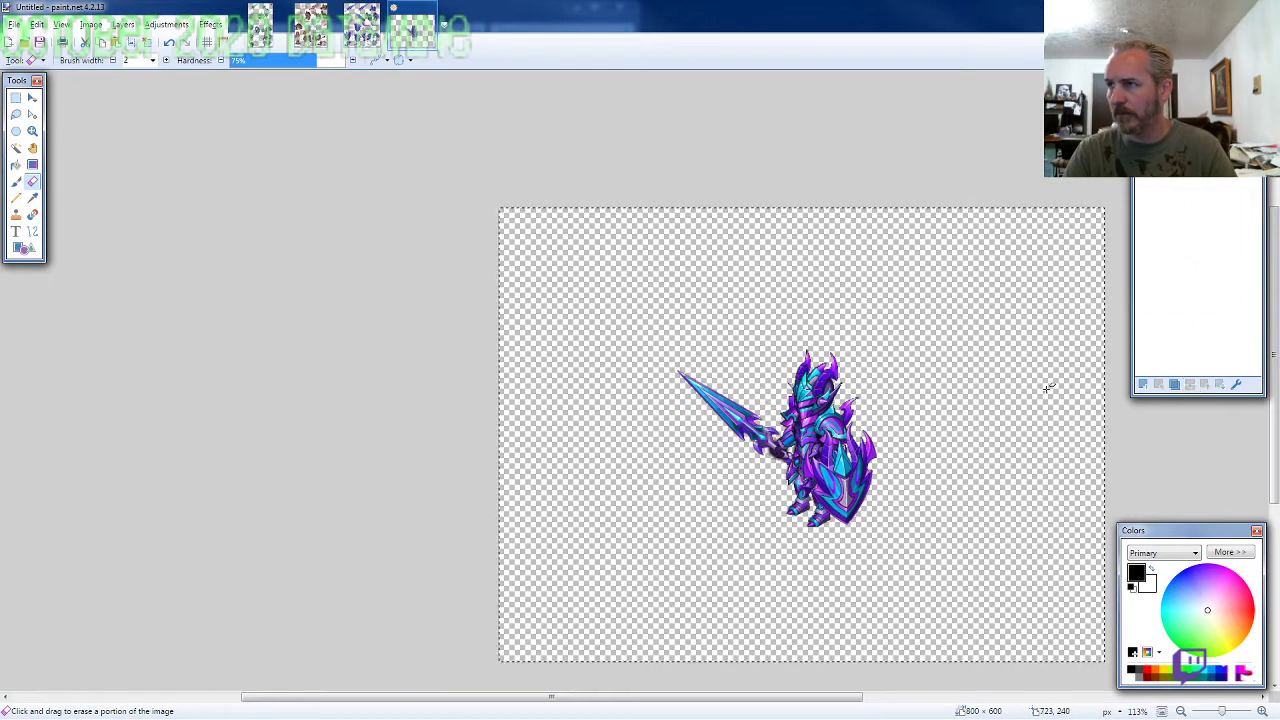
Step: Move the whole character close to the canvas's upper-left corner, with the selection's top-left at -221, -174
{"action": "key", "text": "m"}
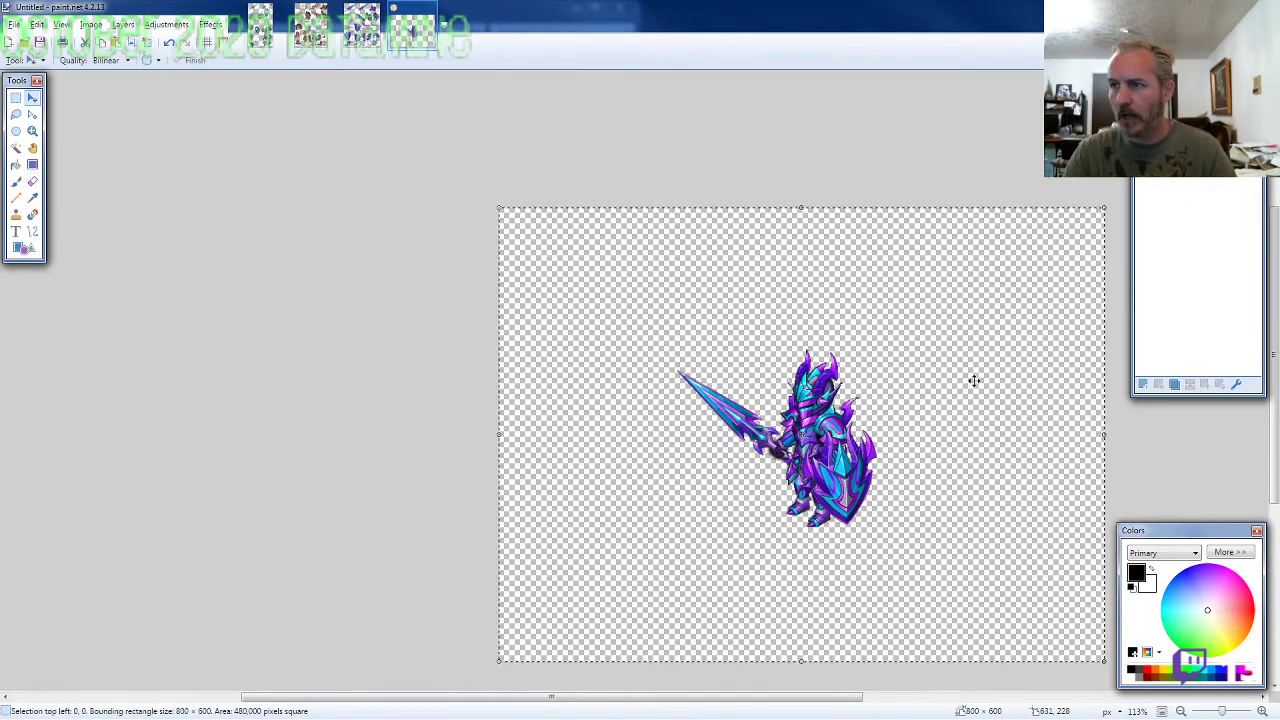
{"action": "left_click_drag", "start_coordinate": [971, 374], "coordinate": [797, 255]}
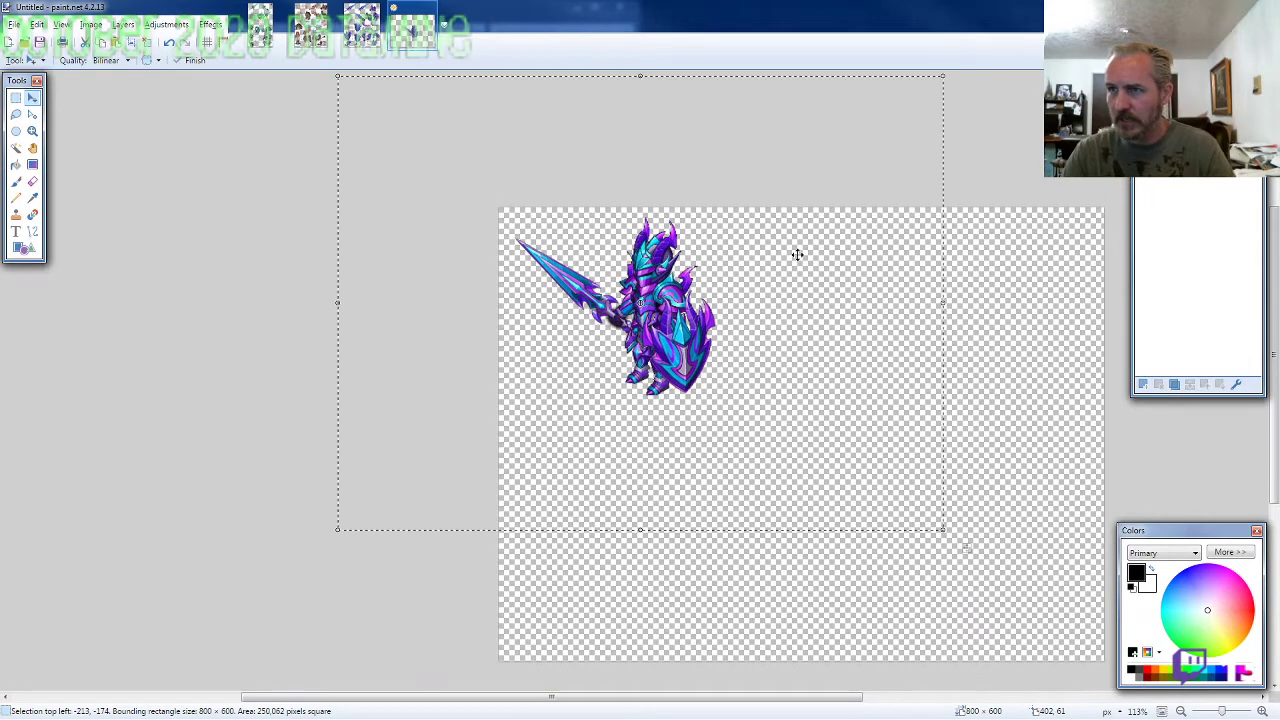
{"action": "key", "text": "Left"}
{"action": "key", "text": "Left"}
{"action": "key", "text": "Left"}
{"action": "key", "text": "Left"}
{"action": "key", "text": "Left"}
{"action": "key", "text": "Left"}
{"action": "key", "text": "Left"}
{"action": "key", "text": "Left"}
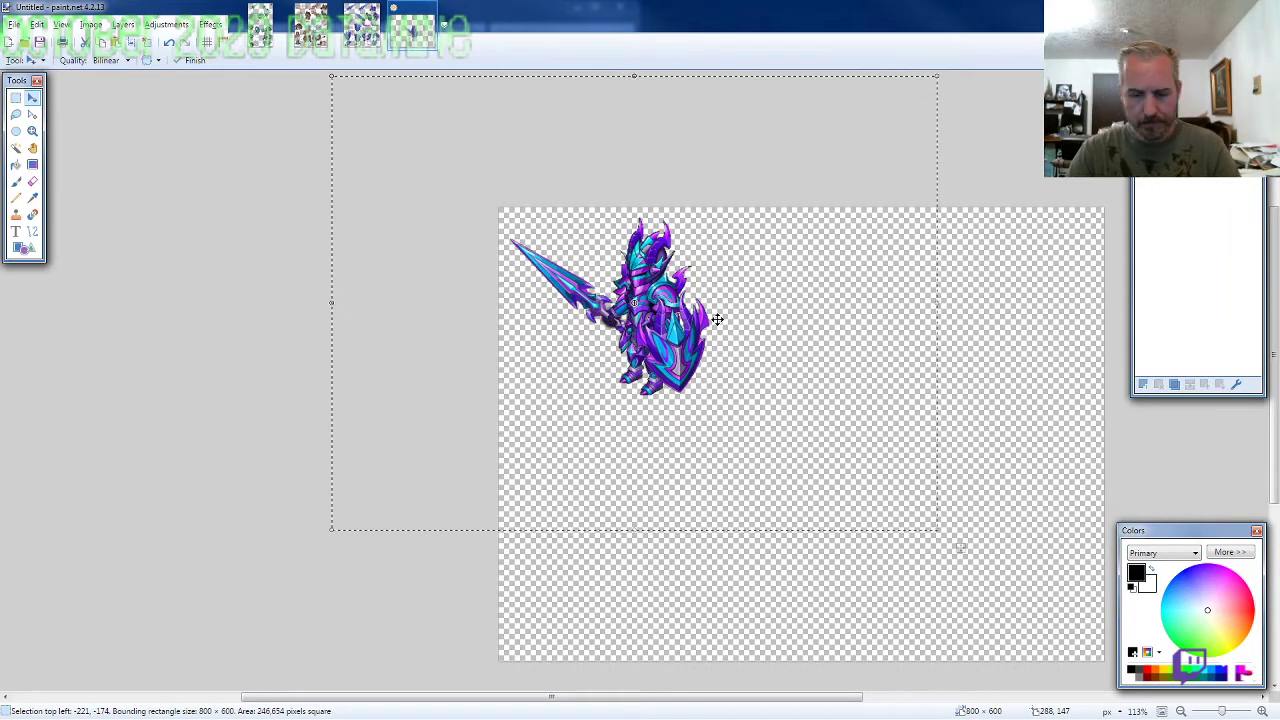
Step: Crop the canvas to 290 × 290 pixels anchored at the top left, and lower the character by 11 pixels
{"action": "key", "text": "ctrl+shift+r"}
{"action": "type", "text": "29"}
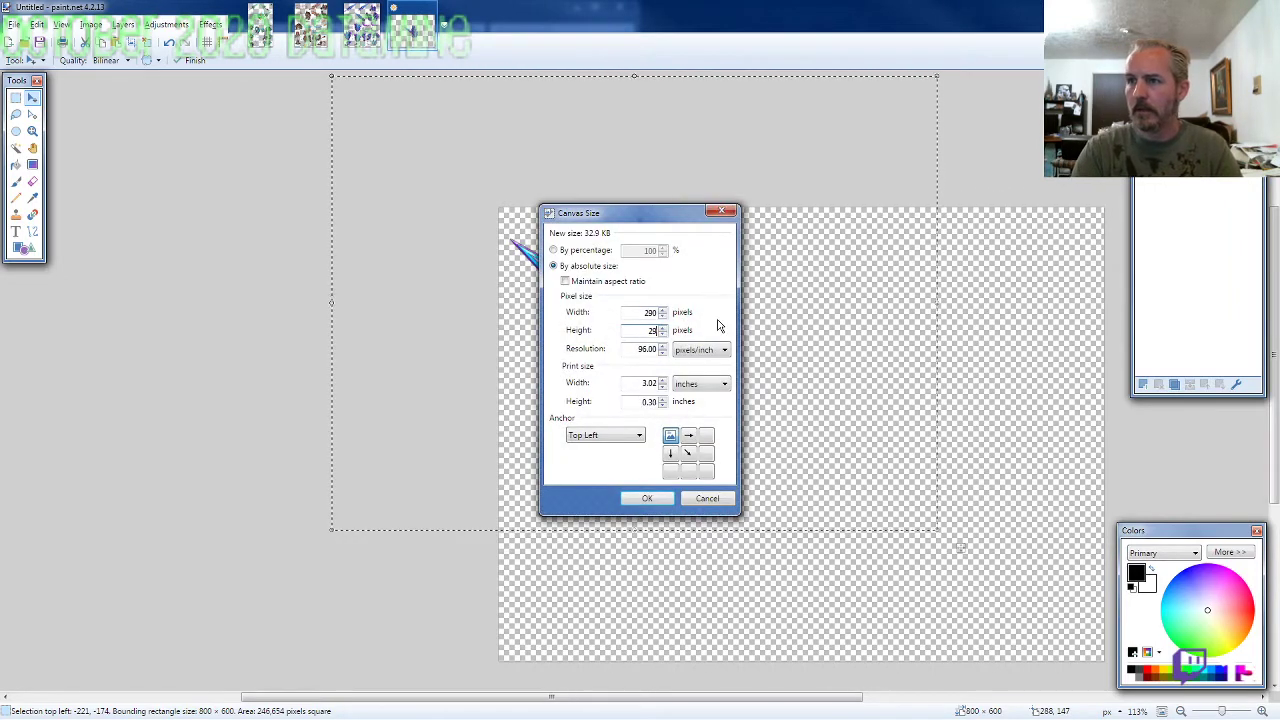
{"action": "type", "text": "0"}
{"action": "key", "text": "Return"}
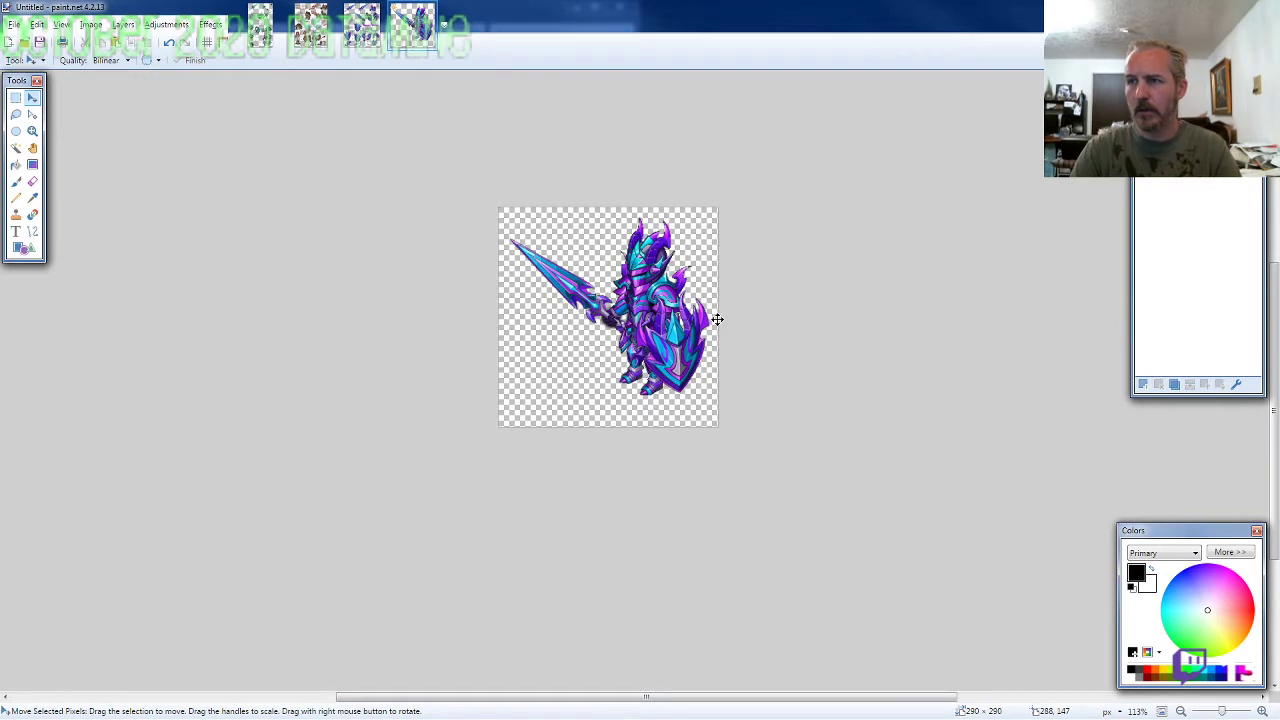
{"action": "key", "text": "ctrl+Down"}
{"action": "key", "text": "Down"}
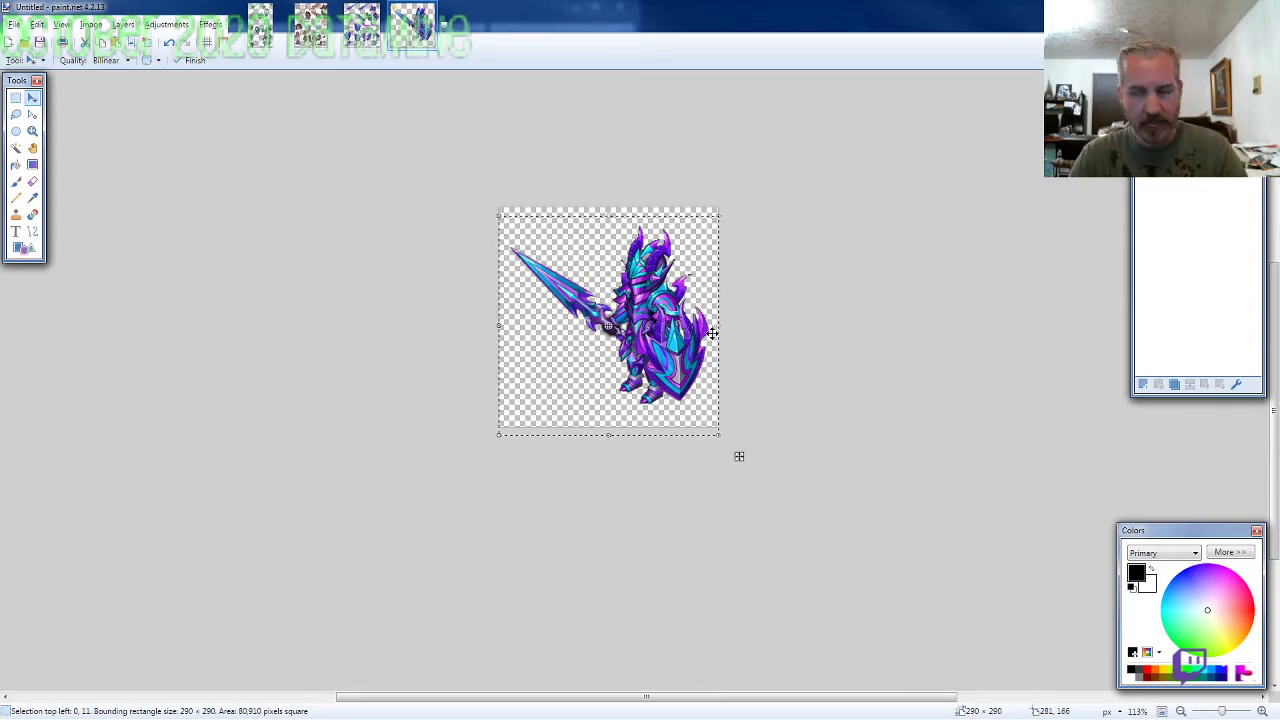
Step: Save the image as a PNG named ARMOR8-WS-M-EVO2 in the 2020-10 folder, and close it along with its sprite sheet
{"action": "key", "text": "ctrl+s"}
{"action": "type", "text": "ARMOR8-WS"}
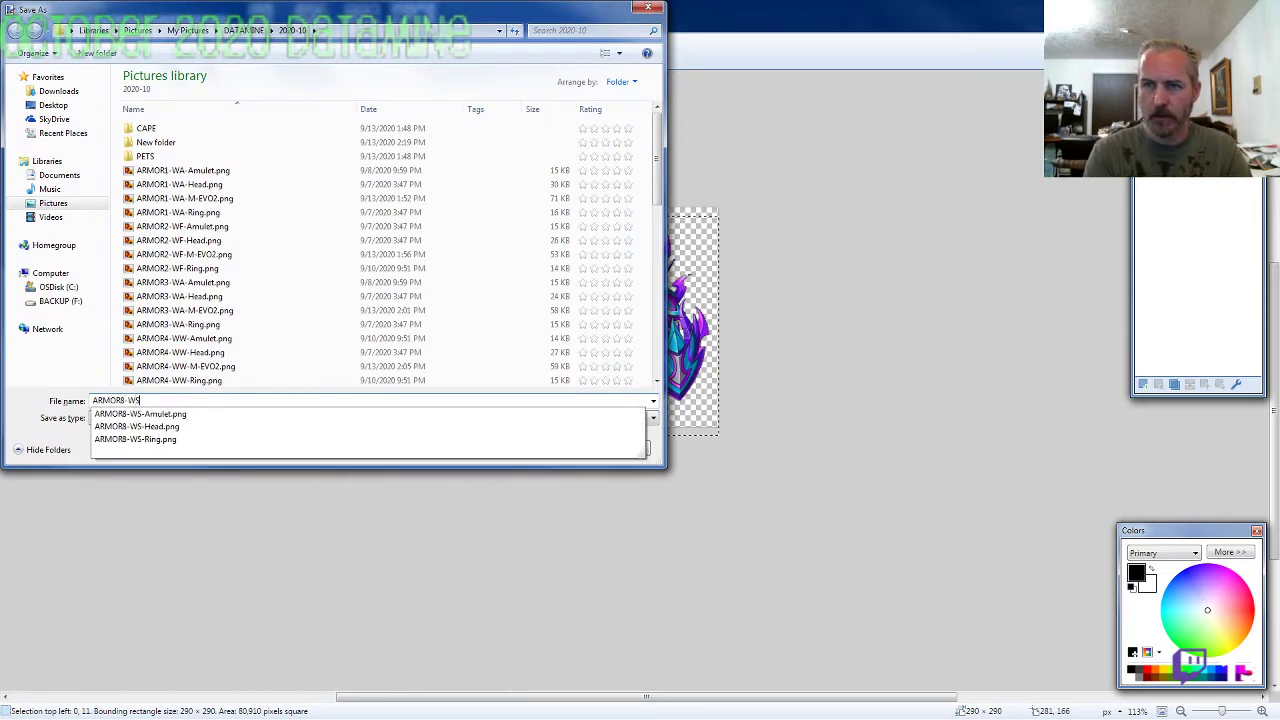
{"action": "type", "text": "-M-EVO2"}
{"action": "key", "text": "Return"}
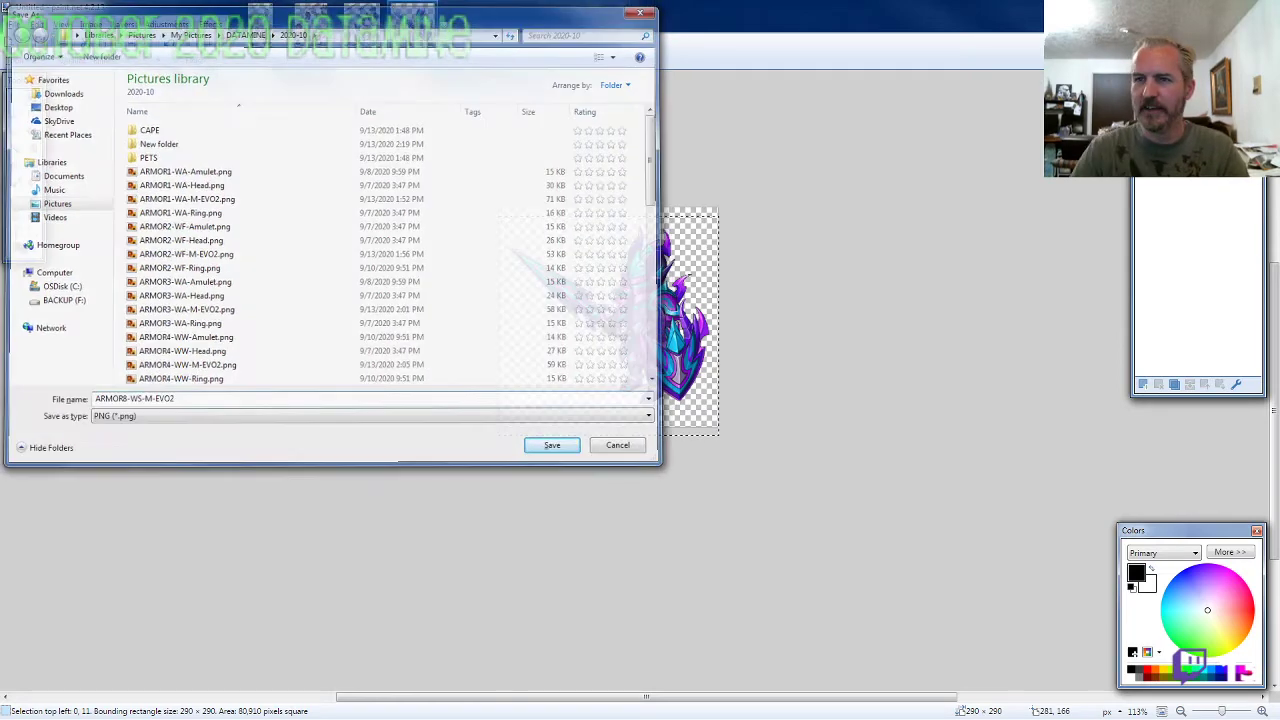
{"action": "key", "text": "Return"}
{"action": "key", "text": "ctrl+w"}
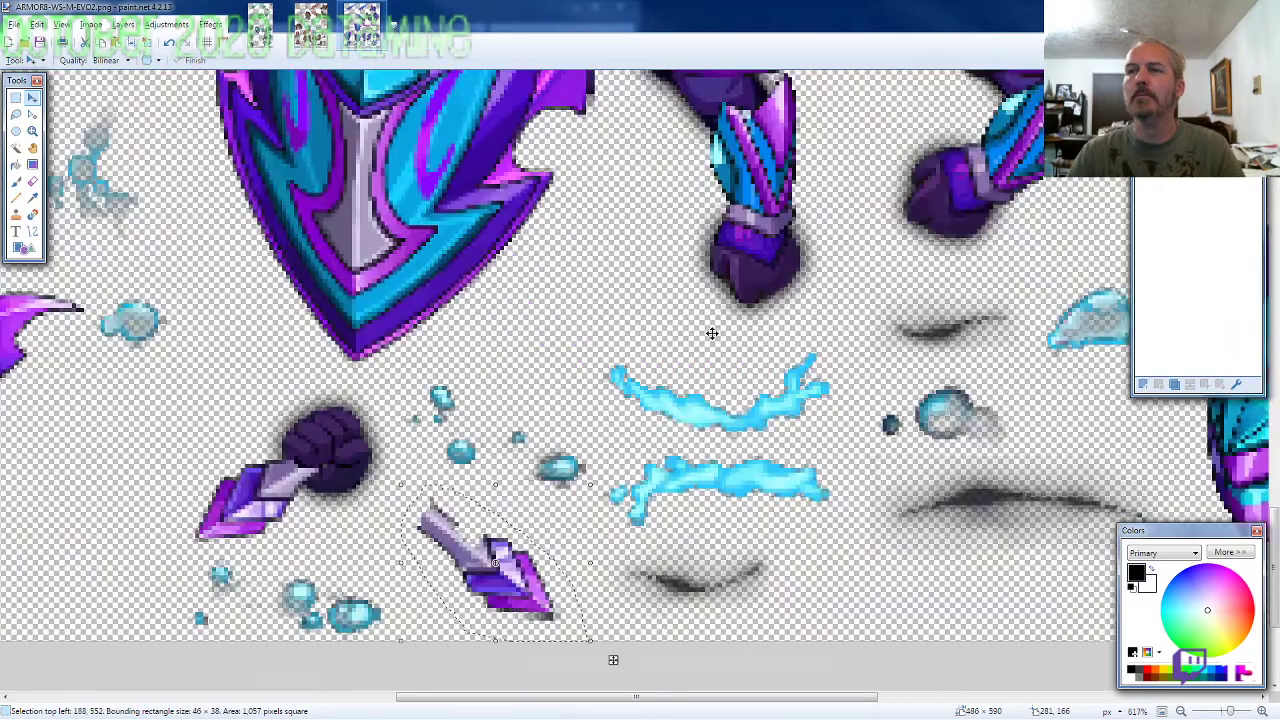
{"action": "key", "text": "ctrl+w"}
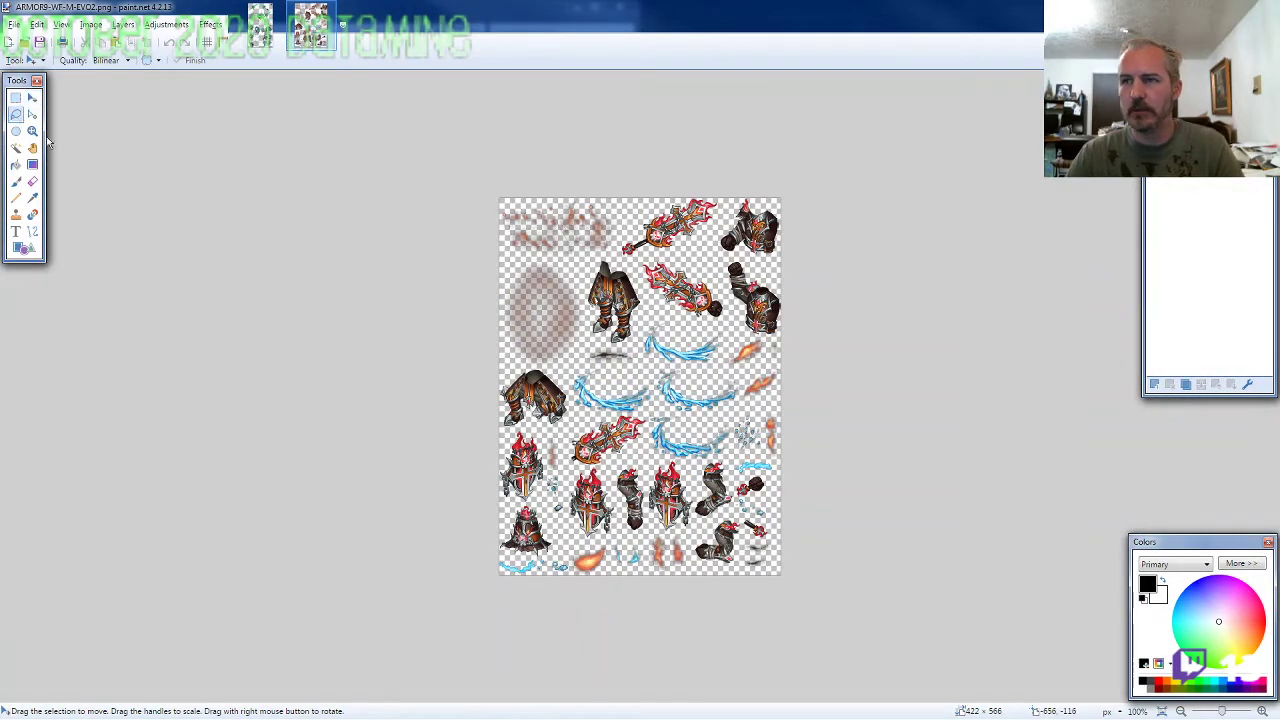
Step: On the ARMOR9-WF-M-EVO2 sheet, lasso the flaming skull helmet near the lower-left corner, making a selection about 84 × 83 pixels
{"action": "scroll", "coordinate": [481, 452], "scroll_direction": "up", "scroll_amount": 5}
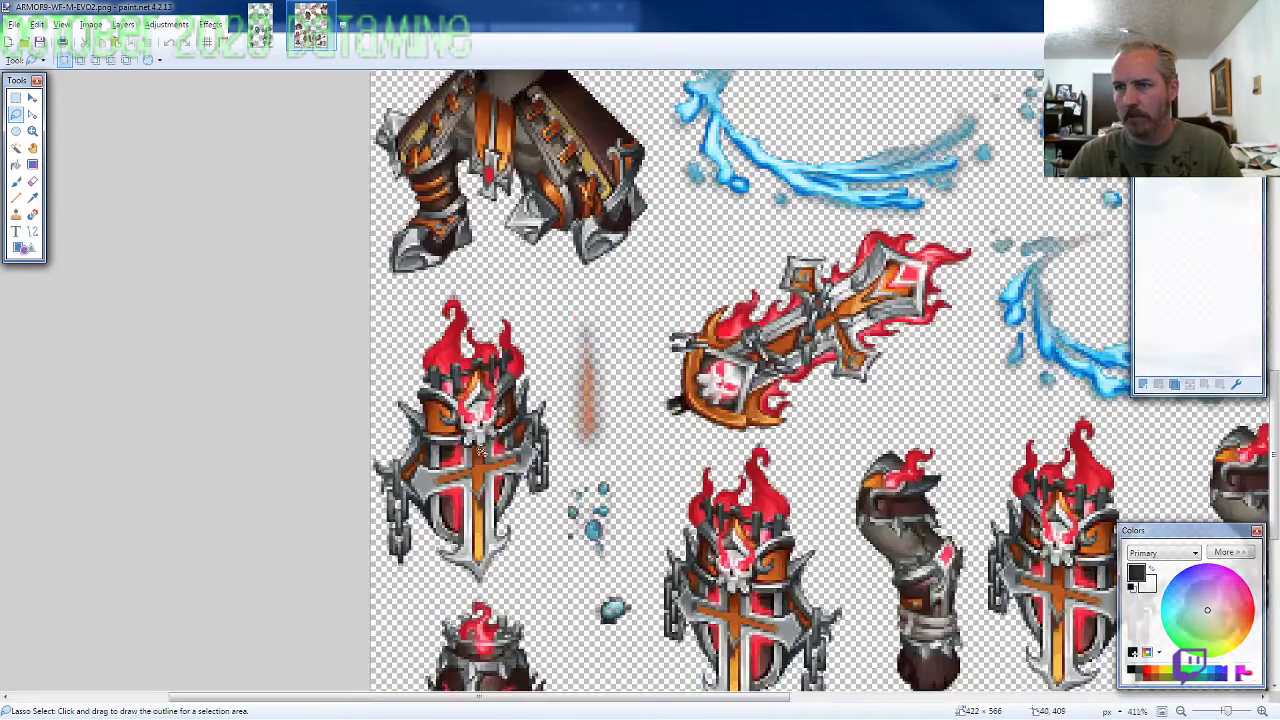
{"action": "scroll", "coordinate": [481, 452], "scroll_direction": "down", "scroll_amount": 3}
{"action": "scroll", "coordinate": [517, 470], "scroll_direction": "up", "scroll_amount": 2}
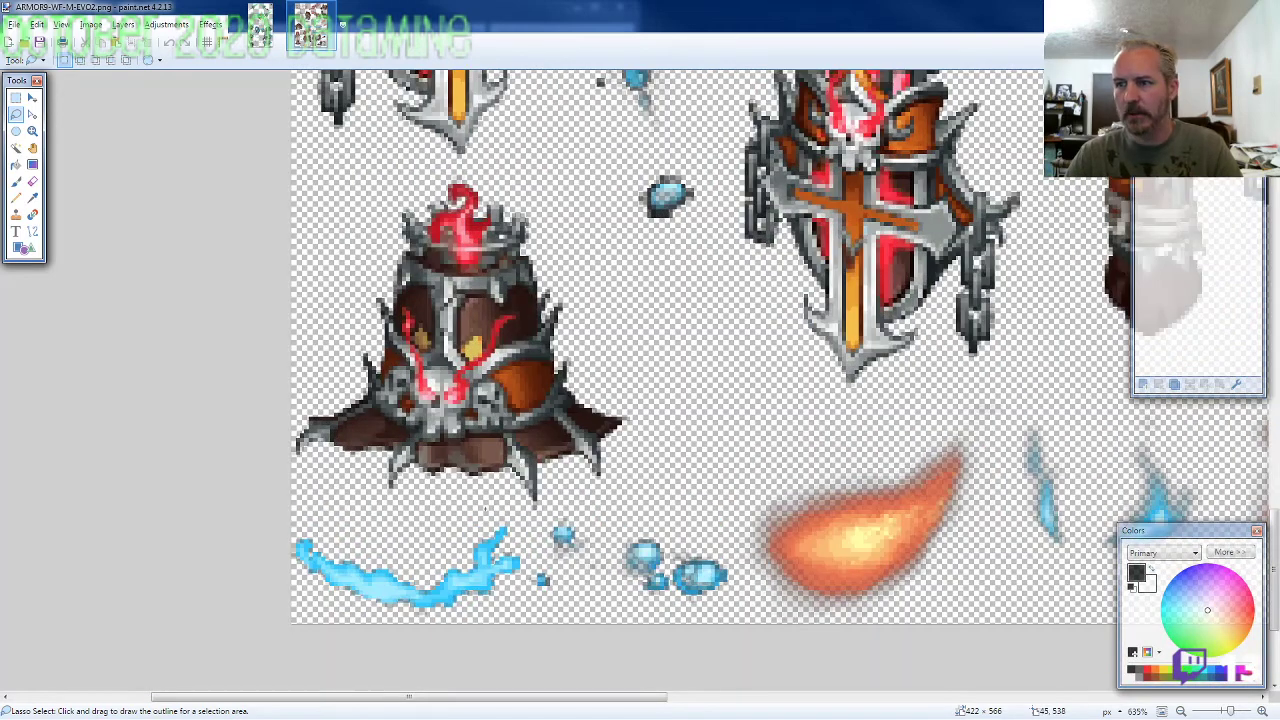
{"action": "mouse_move", "coordinate": [640, 462]}
{"action": "left_mouse_down"}
{"action": "mouse_move", "coordinate": [540, 232]}
{"action": "mouse_move", "coordinate": [500, 186]}
{"action": "mouse_move", "coordinate": [450, 168]}
{"action": "mouse_move", "coordinate": [298, 440]}
{"action": "mouse_move", "coordinate": [310, 498]}
{"action": "mouse_move", "coordinate": [331, 500]}
{"action": "left_mouse_up"}
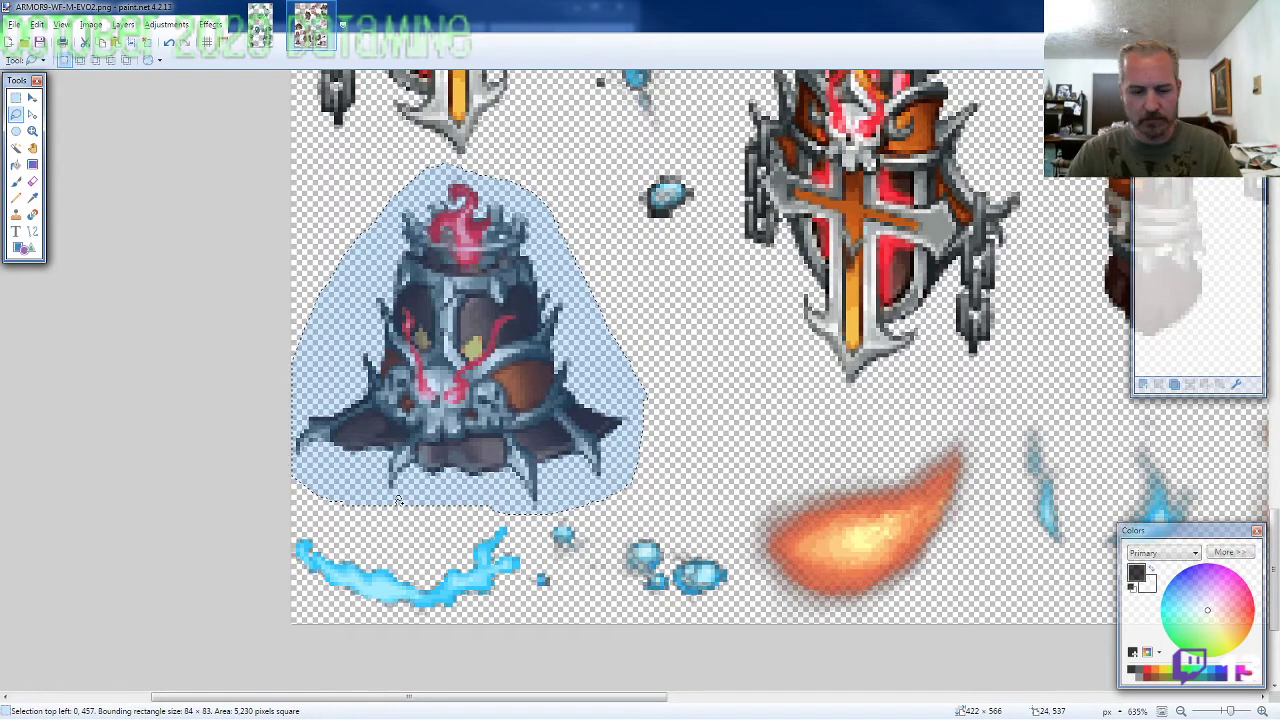
Step: Create a new 800 × 600 pixel image and place the pasted helmet slightly above its centre
{"action": "key", "text": "ctrl+n"}
{"action": "type", "text": "60"}
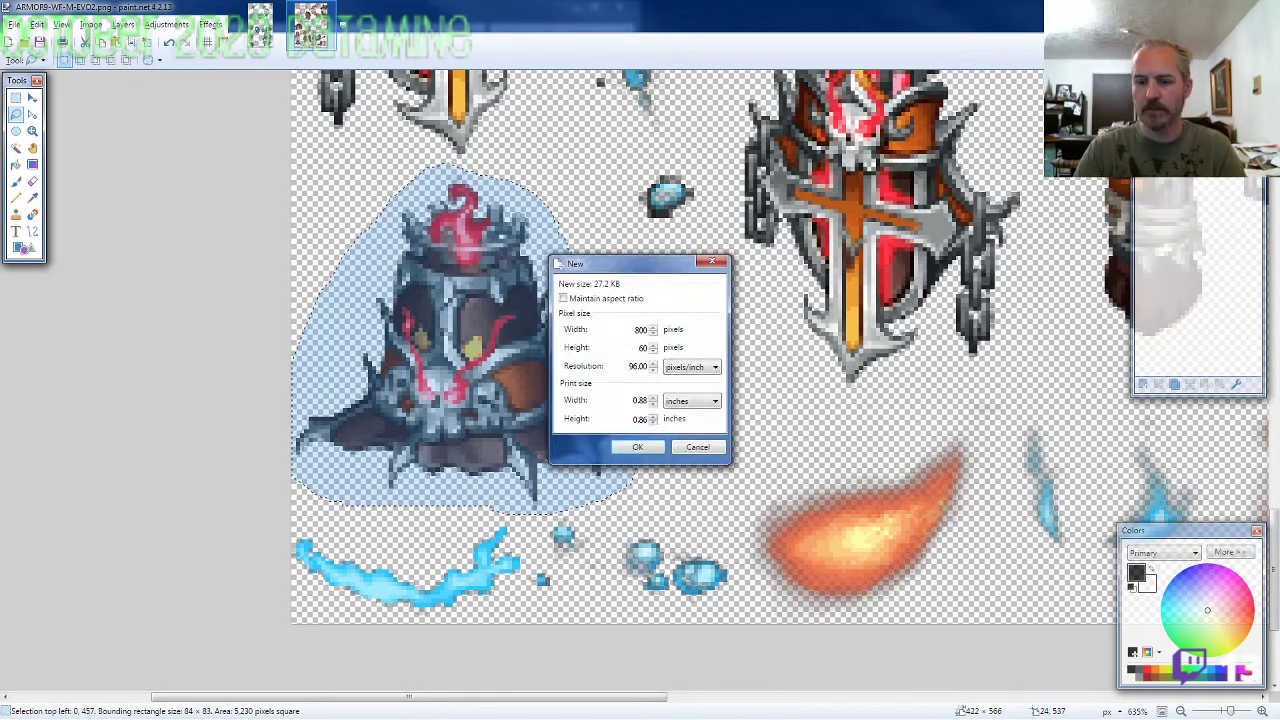
{"action": "type", "text": "0"}
{"action": "key", "text": "Return"}
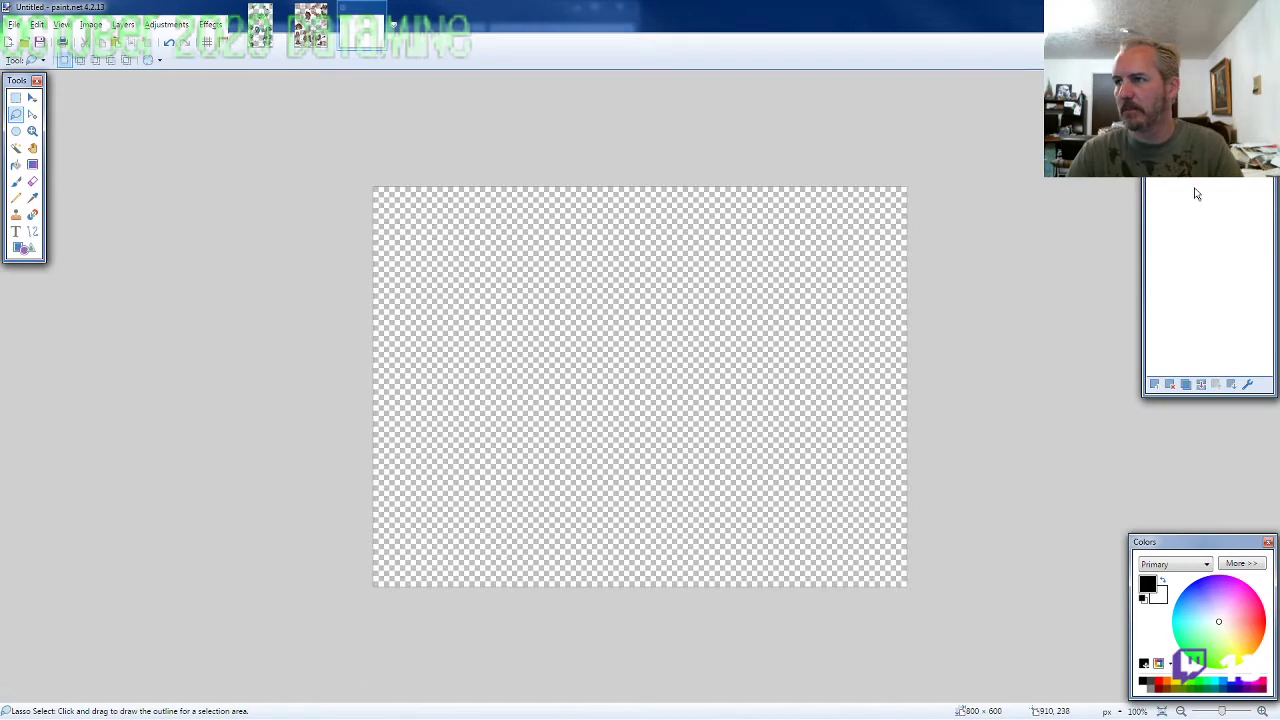
{"action": "key", "text": "ctrl+v"}
{"action": "left_click_drag", "start_coordinate": [449, 566], "coordinate": [701, 388]}
Step: On the ARMOR9 sheet, lasso the torso with the lowered fist in the upper-right corner, making a selection about 96 × 87 pixels
{"action": "left_click", "coordinate": [310, 24]}
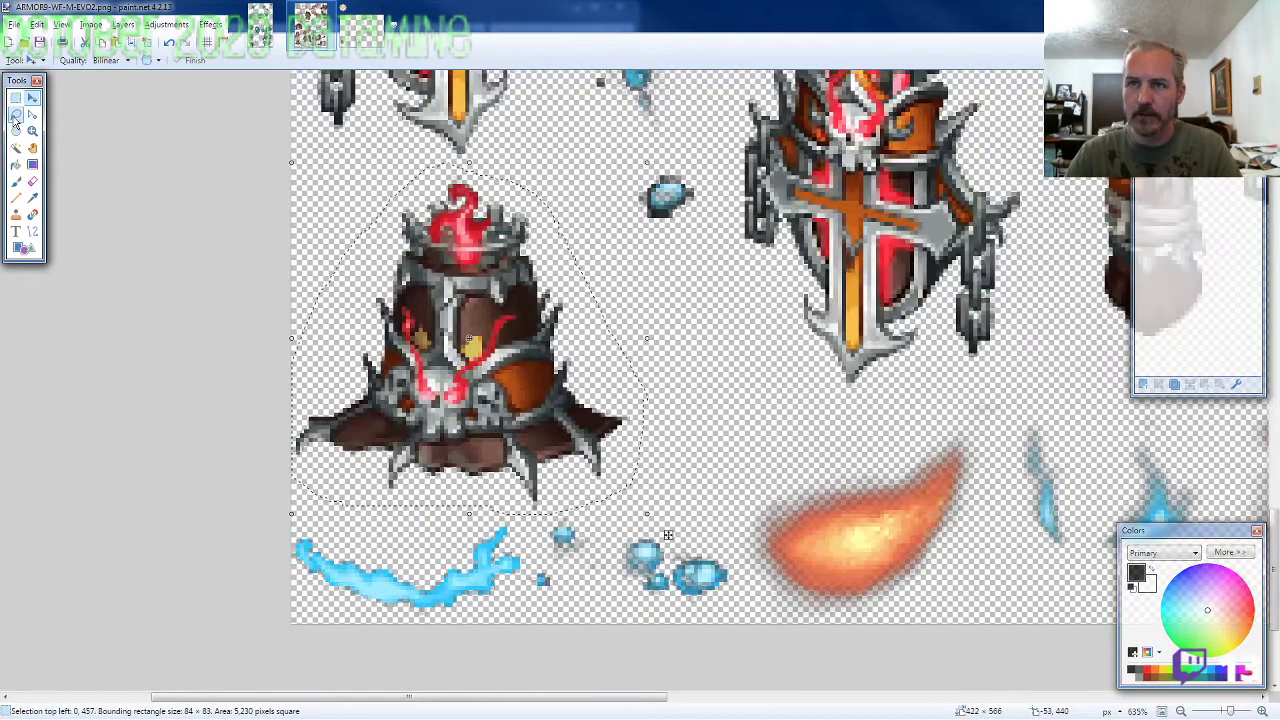
{"action": "left_click", "coordinate": [15, 114]}
{"action": "scroll", "coordinate": [308, 374], "scroll_direction": "down", "scroll_amount": 1}
{"action": "scroll", "coordinate": [558, 359], "scroll_direction": "down", "scroll_amount": 1}
{"action": "scroll", "coordinate": [558, 359], "scroll_direction": "down", "scroll_amount": 2}
{"action": "scroll", "coordinate": [868, 434], "scroll_direction": "up", "scroll_amount": 7}
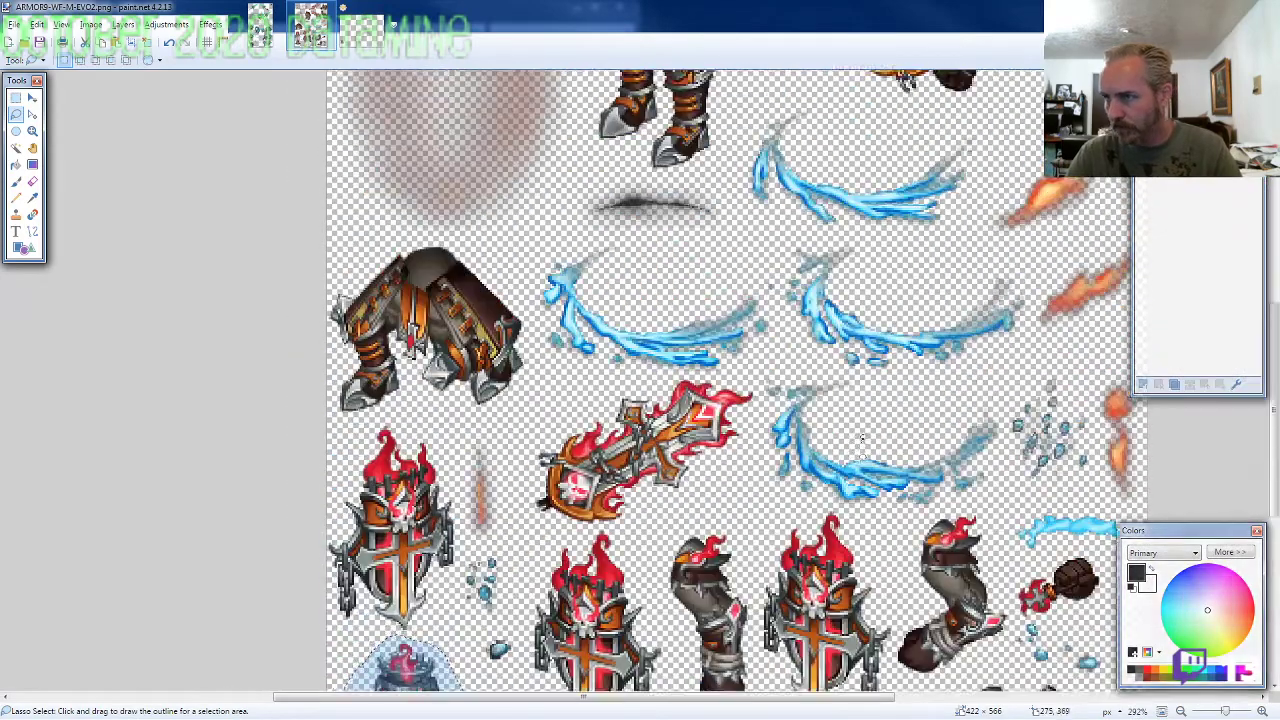
{"action": "scroll", "coordinate": [868, 434], "scroll_direction": "down", "scroll_amount": 4}
{"action": "scroll", "coordinate": [935, 360], "scroll_direction": "up", "scroll_amount": 5}
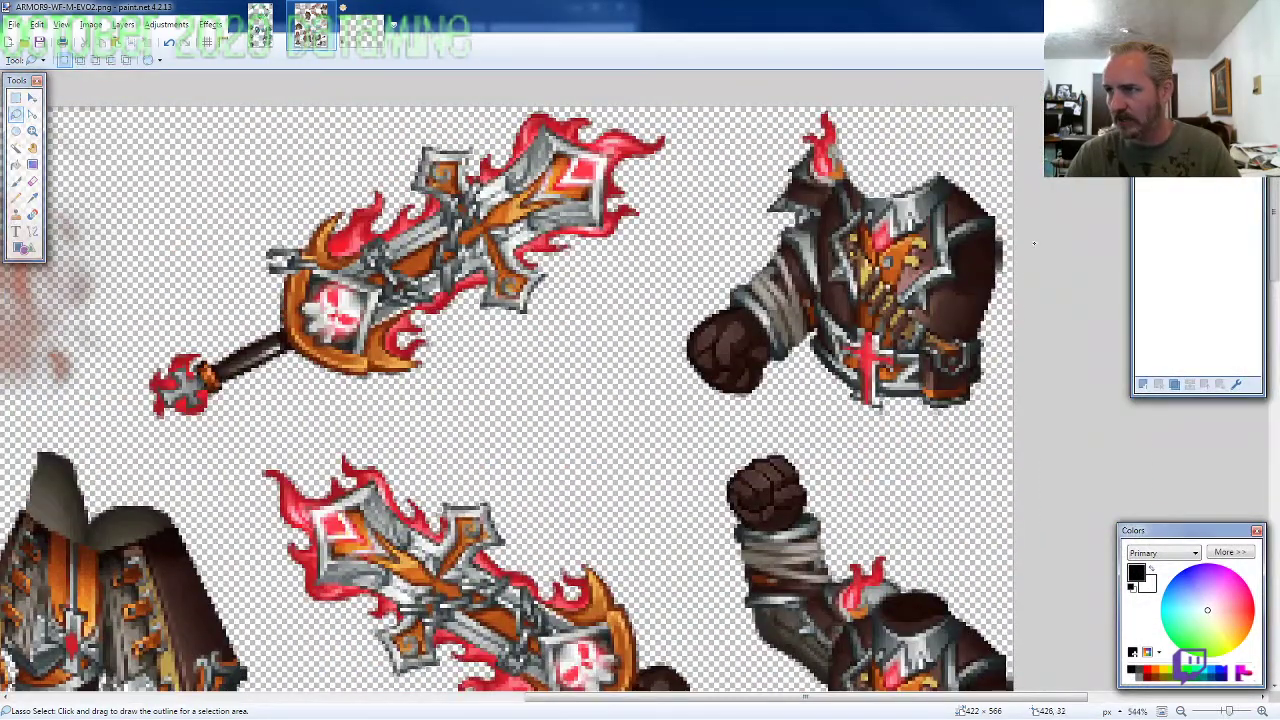
{"action": "mouse_move", "coordinate": [1034, 242]}
{"action": "left_mouse_down"}
{"action": "mouse_move", "coordinate": [1012, 240]}
{"action": "mouse_move", "coordinate": [900, 110]}
{"action": "mouse_move", "coordinate": [800, 108]}
{"action": "mouse_move", "coordinate": [680, 312]}
{"action": "mouse_move", "coordinate": [688, 372]}
{"action": "mouse_move", "coordinate": [862, 415]}
{"action": "mouse_move", "coordinate": [960, 421]}
{"action": "mouse_move", "coordinate": [1012, 320]}
{"action": "mouse_move", "coordinate": [1030, 242]}
{"action": "left_mouse_up"}
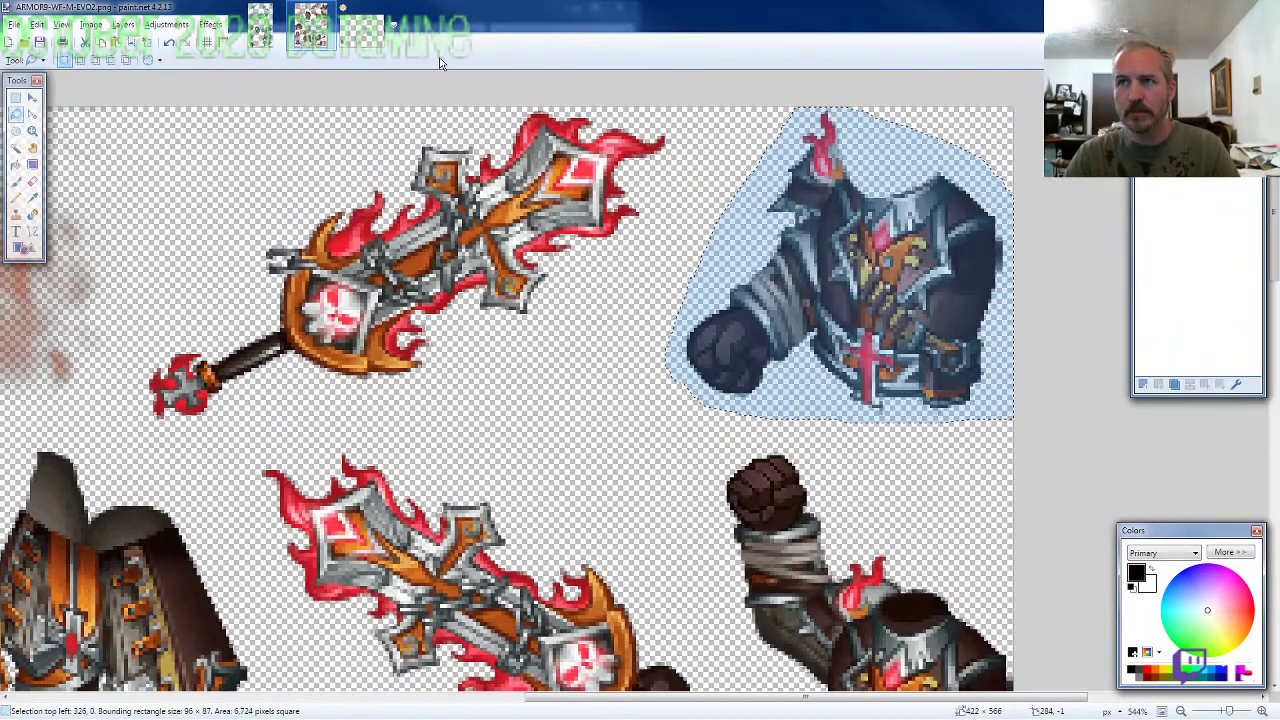
Step: Copy the torso into the new image and align it beneath the helmet, with the selection's top-left at 355, 241
{"action": "key", "text": "ctrl+c"}
{"action": "key", "text": "ctrl+alt+v"}
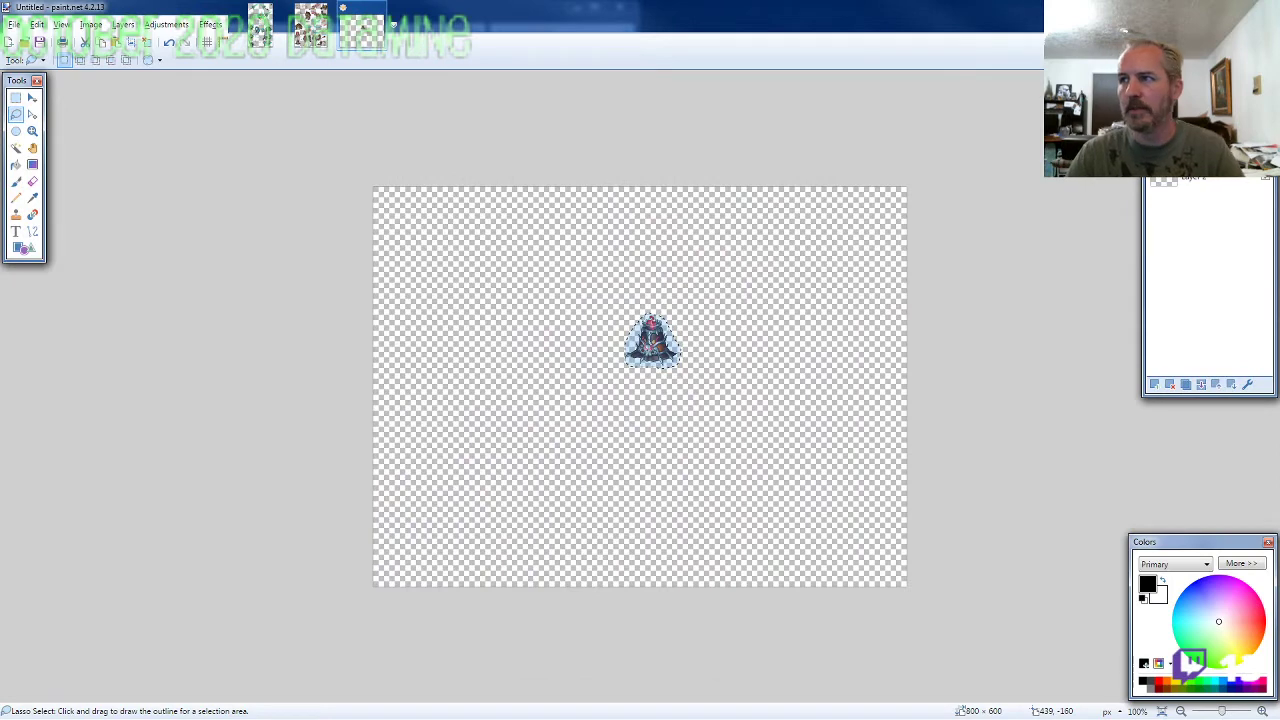
{"action": "scroll", "coordinate": [714, 391], "scroll_direction": "up", "scroll_amount": 8}
{"action": "key", "text": "m"}
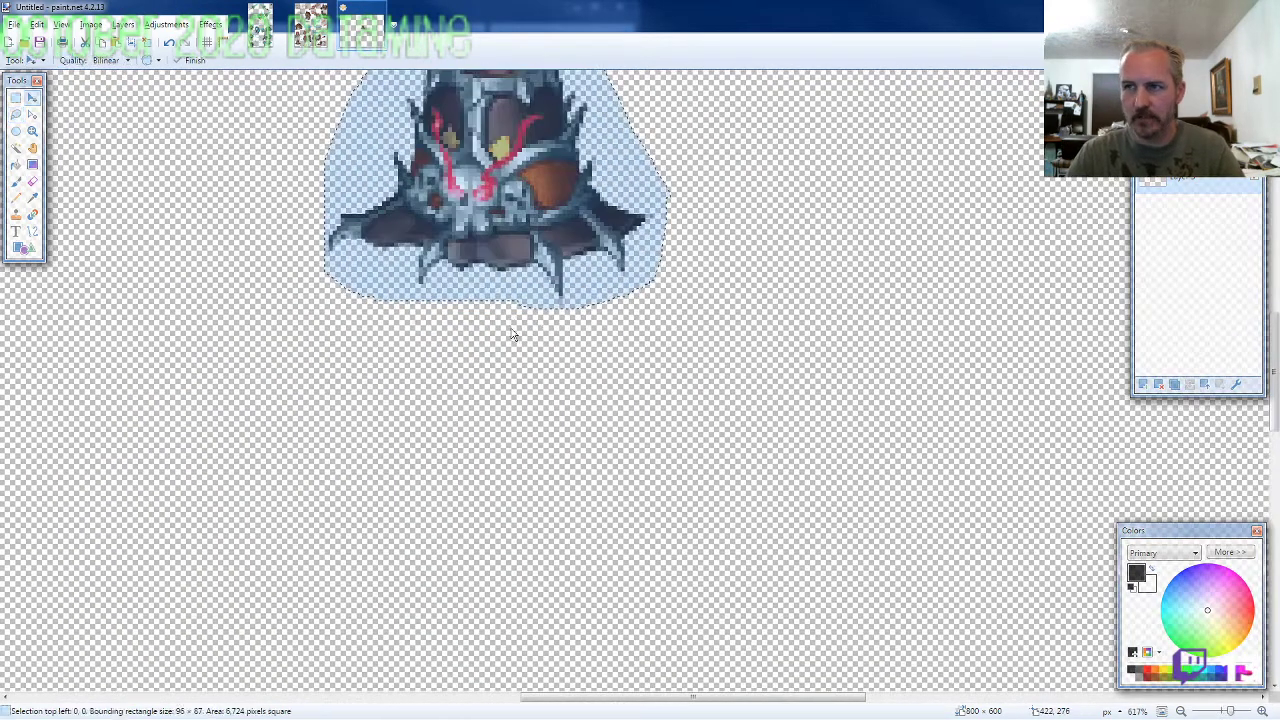
{"action": "left_click_drag", "start_coordinate": [512, 335], "coordinate": [652, 558]}
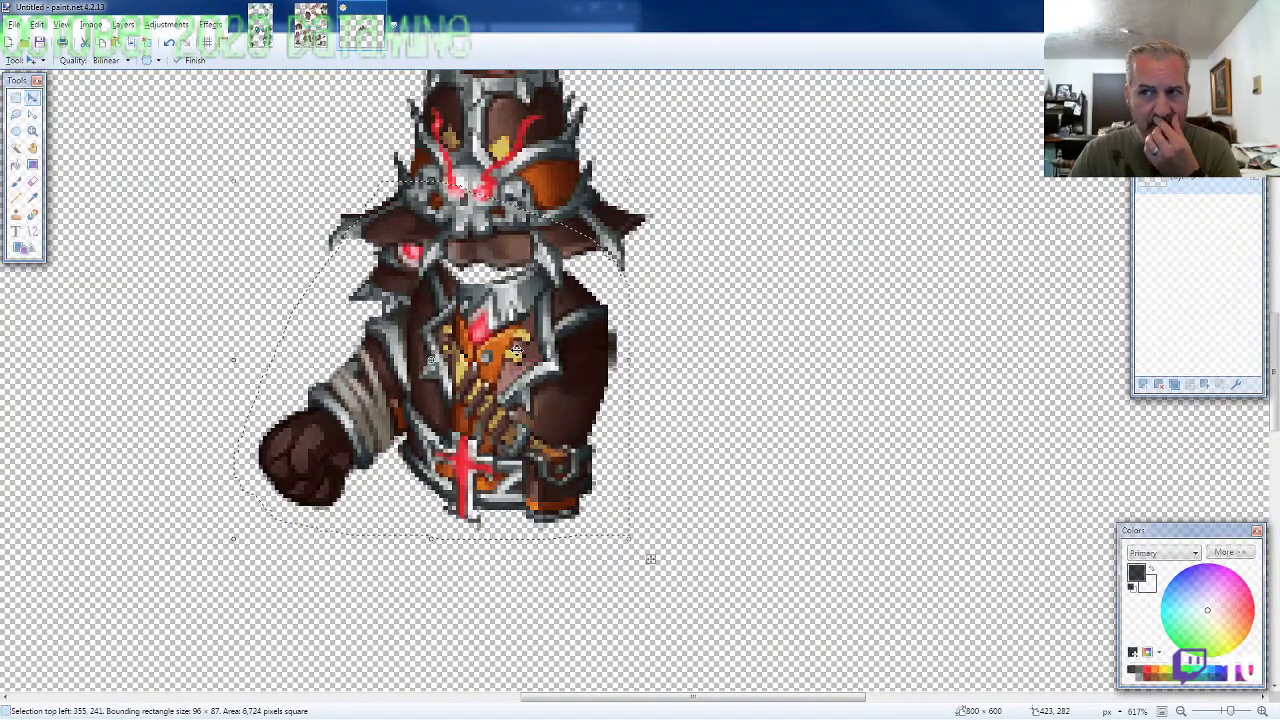
Step: On the ARMOR9-WF-M-EVO2 sheet, lasso the straight hanging arm between the two shields, making a selection about 49 × 104 pixels
{"action": "left_click", "coordinate": [310, 30]}
{"action": "left_click", "coordinate": [16, 114]}
{"action": "scroll", "coordinate": [523, 420], "scroll_direction": "down", "scroll_amount": 3}
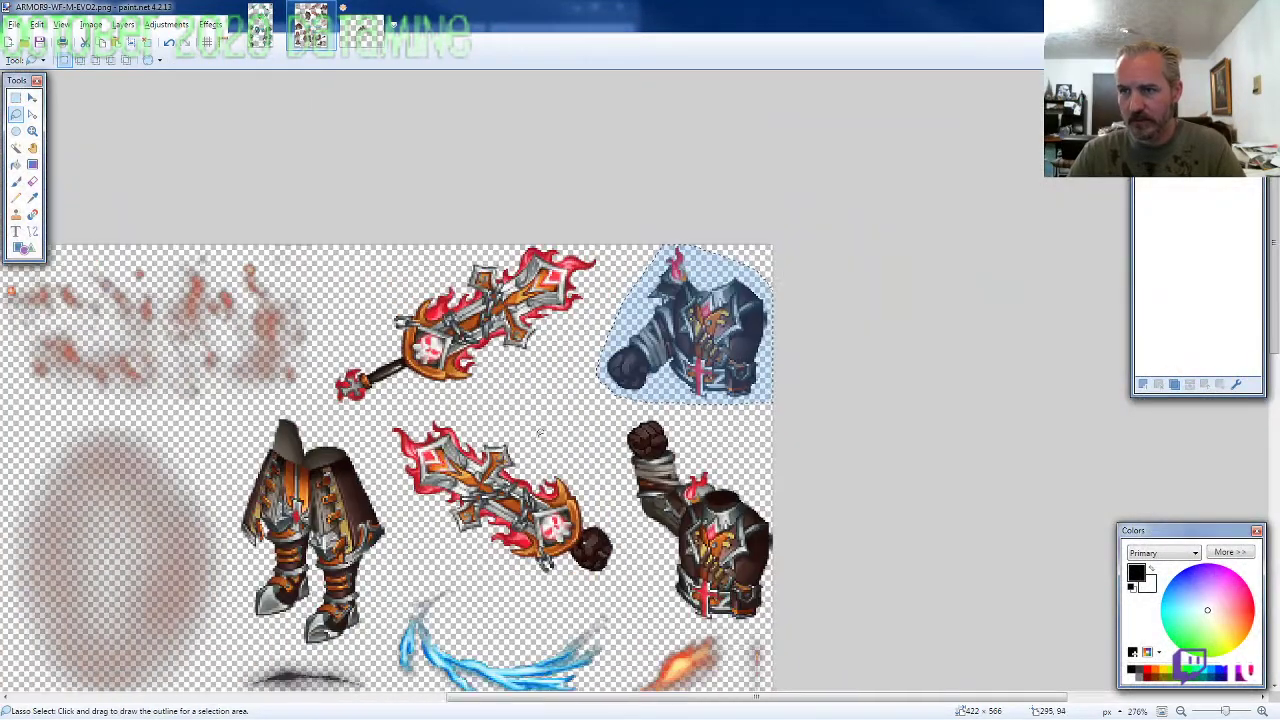
{"action": "scroll", "coordinate": [540, 434], "scroll_direction": "down", "scroll_amount": 3}
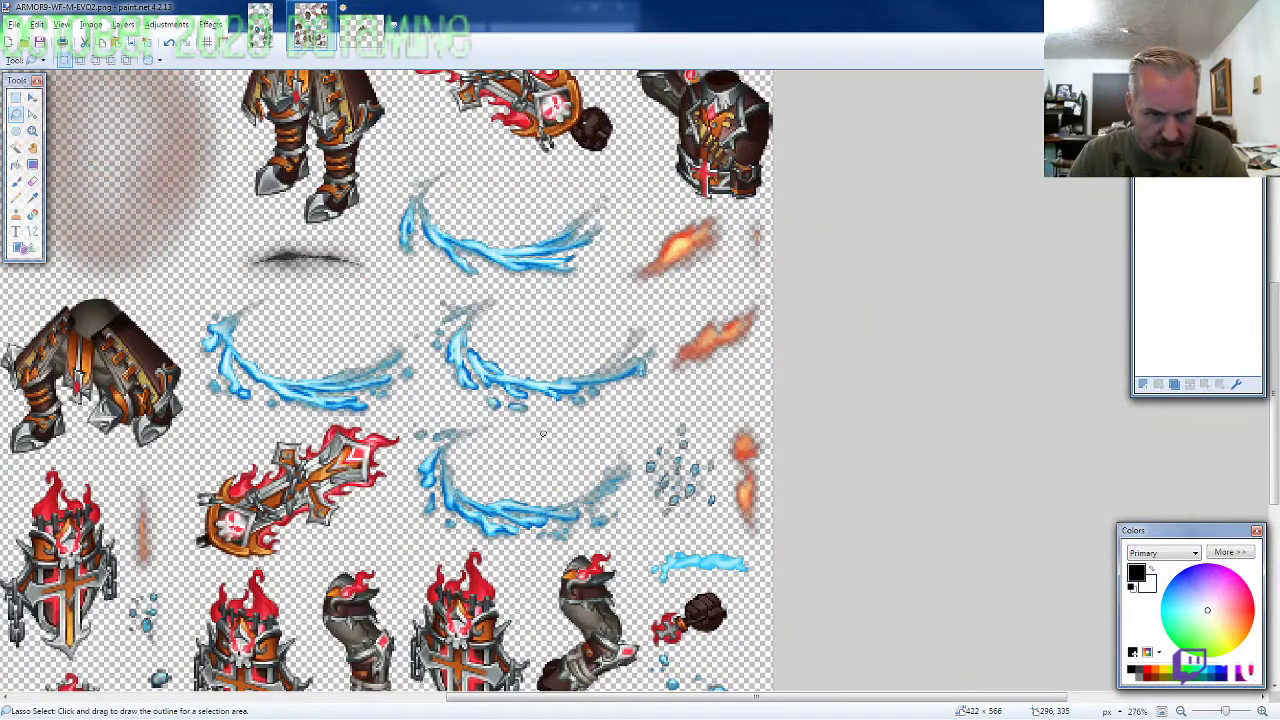
{"action": "scroll", "coordinate": [546, 437], "scroll_direction": "down", "scroll_amount": 3}
{"action": "scroll", "coordinate": [546, 437], "scroll_direction": "down", "scroll_amount": 3}
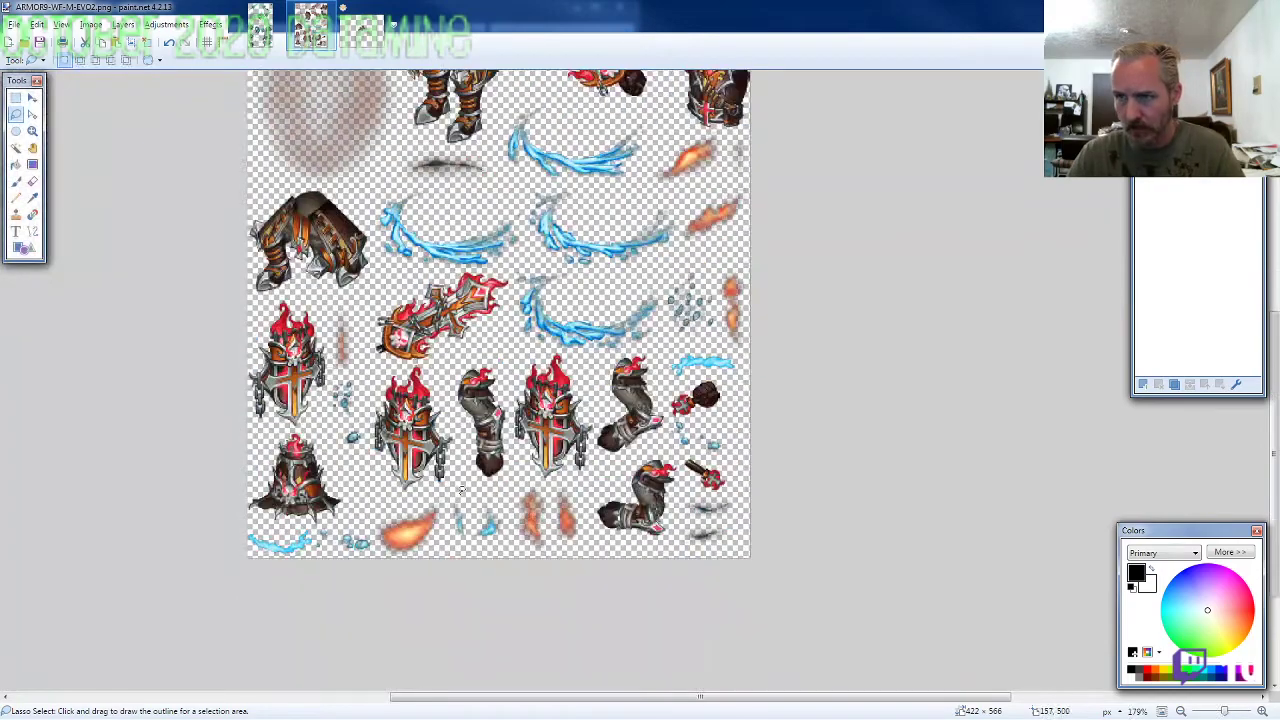
{"action": "scroll", "coordinate": [646, 389], "scroll_direction": "up", "scroll_amount": 5}
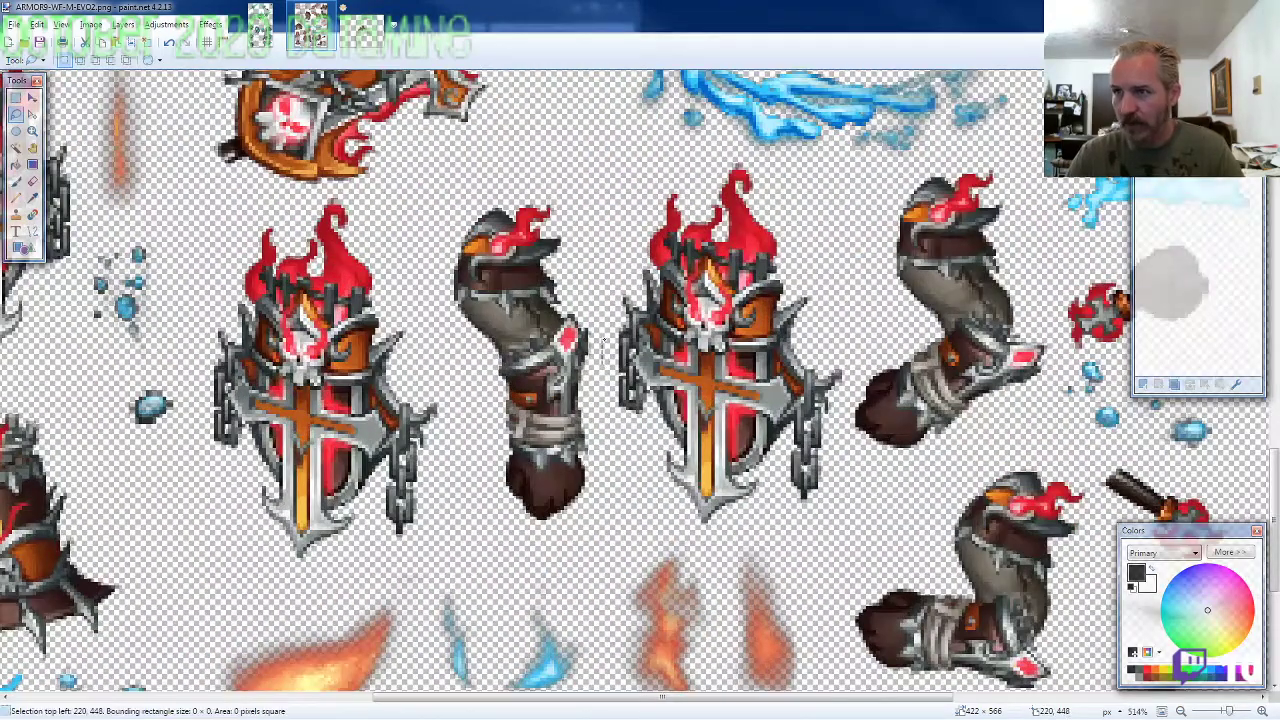
{"action": "mouse_move", "coordinate": [578, 222]}
{"action": "left_mouse_down"}
{"action": "mouse_move", "coordinate": [492, 190]}
{"action": "mouse_move", "coordinate": [444, 285]}
{"action": "mouse_move", "coordinate": [446, 355]}
{"action": "mouse_move", "coordinate": [480, 436]}
{"action": "mouse_move", "coordinate": [546, 530]}
{"action": "mouse_move", "coordinate": [602, 430]}
{"action": "mouse_move", "coordinate": [600, 360]}
{"action": "left_mouse_up"}
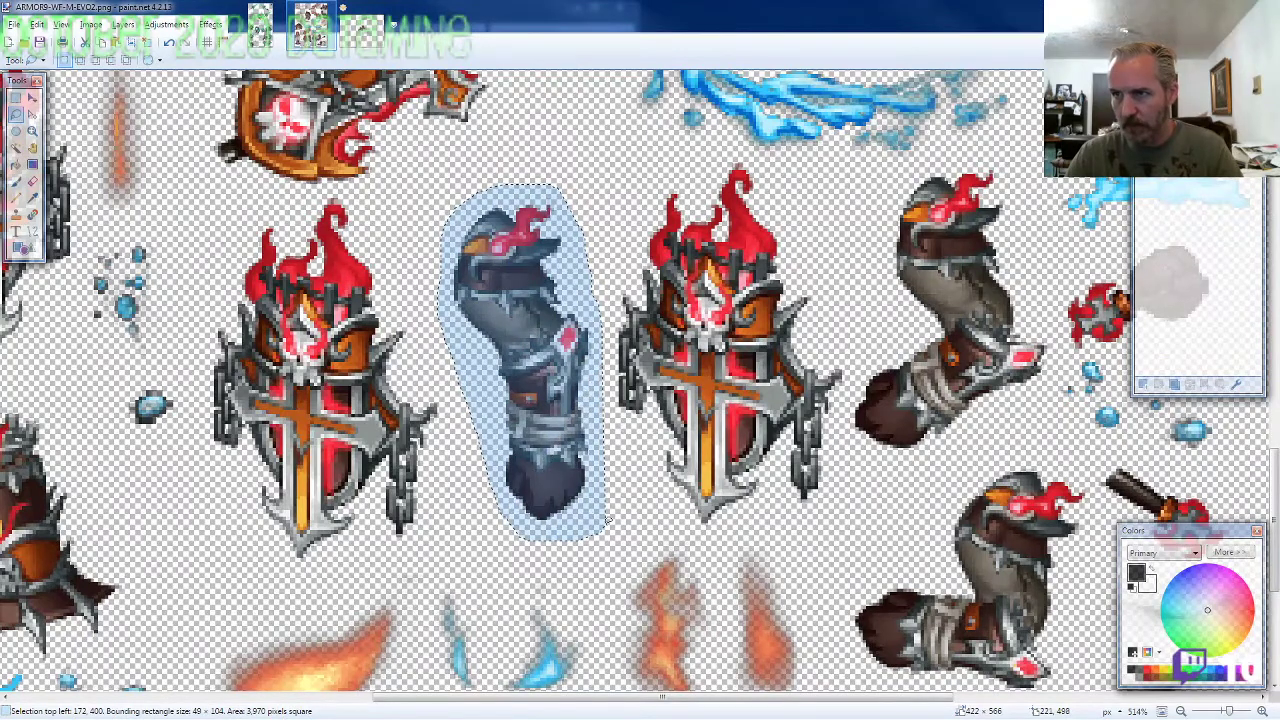
Step: Move the empty layer below the torso layer in the untitled image, and paste the arm there only to undo that paste
{"action": "left_click", "coordinate": [385, 33]}
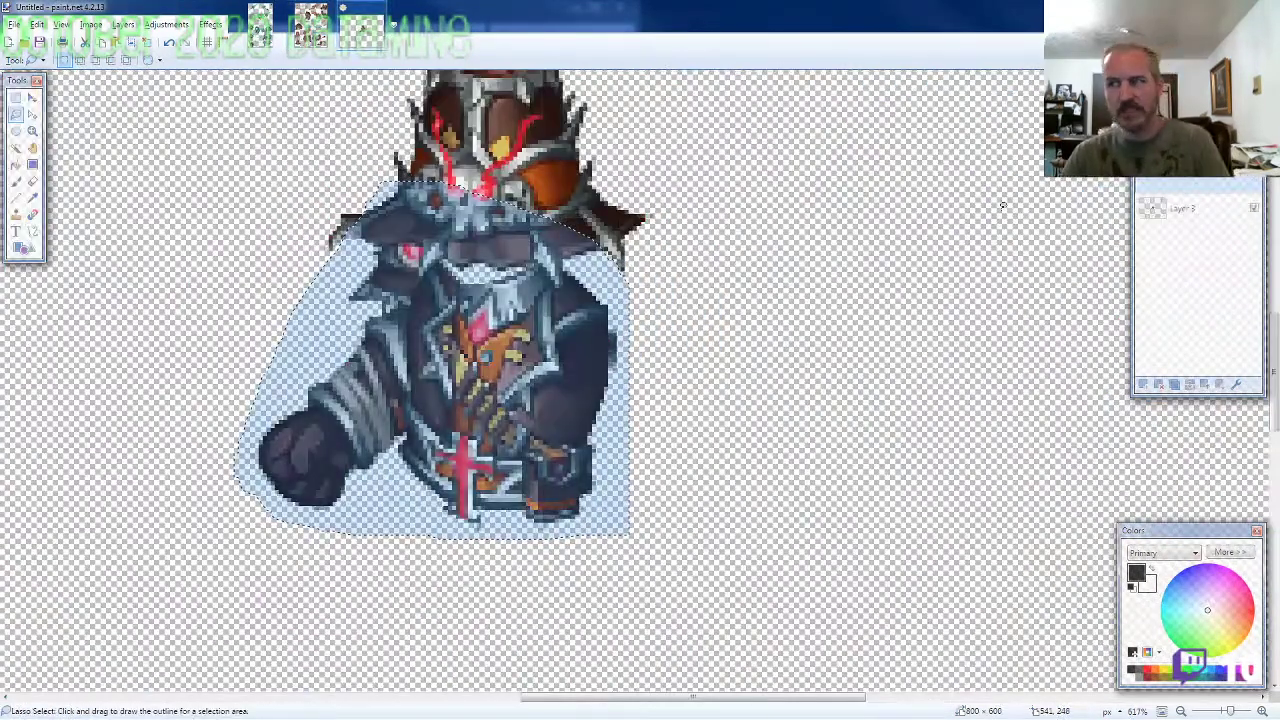
{"action": "left_click_drag", "start_coordinate": [1170, 181], "coordinate": [1172, 243]}
{"action": "scroll", "coordinate": [646, 414], "scroll_direction": "down", "scroll_amount": 2}
{"action": "key", "text": "ctrl+v"}
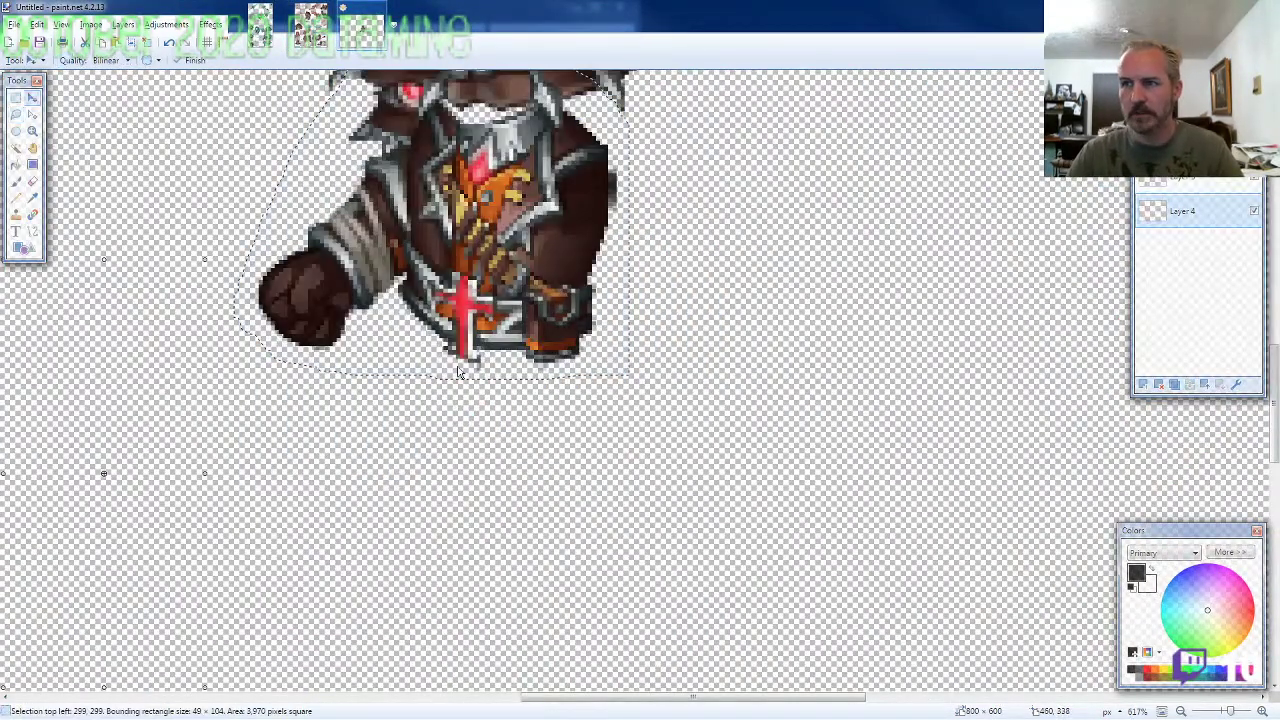
{"action": "key", "text": "ctrl+z"}
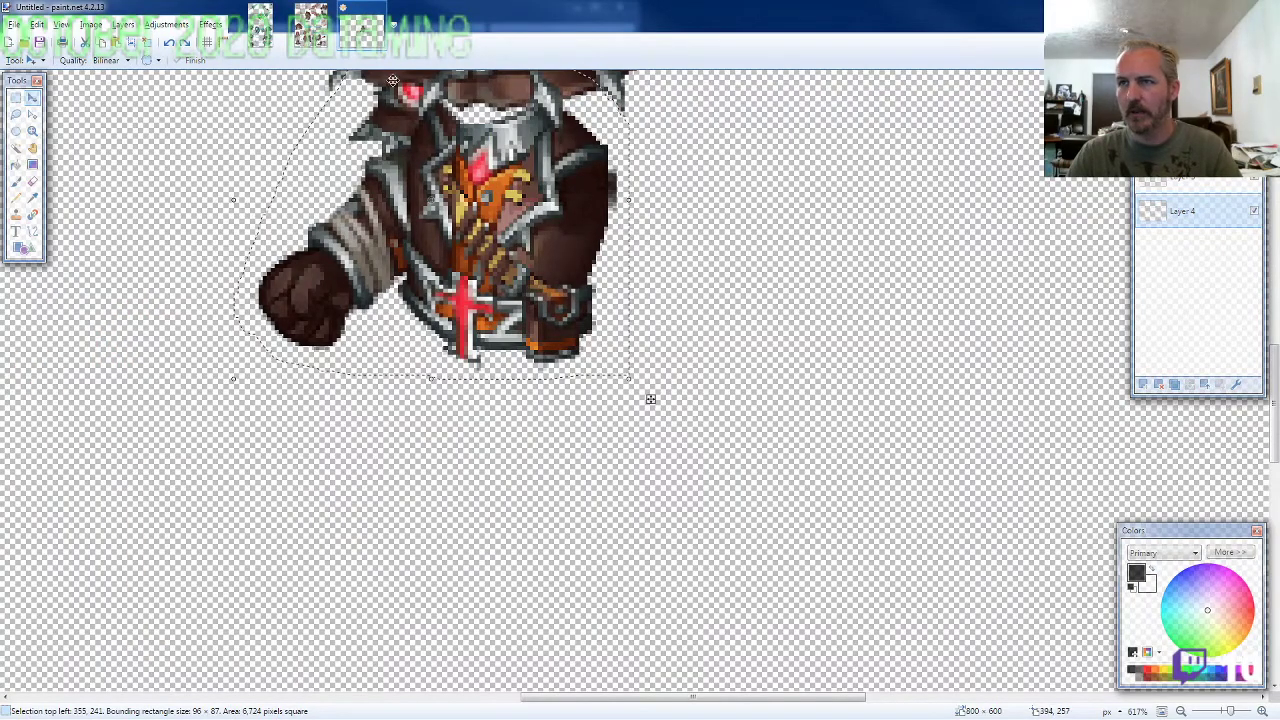
Step: On the ARMOR9 sheet, lasso the standing legs with the coat skirt, making a selection about 88 × 136 pixels
{"action": "left_click", "coordinate": [310, 30]}
{"action": "left_click", "coordinate": [16, 114]}
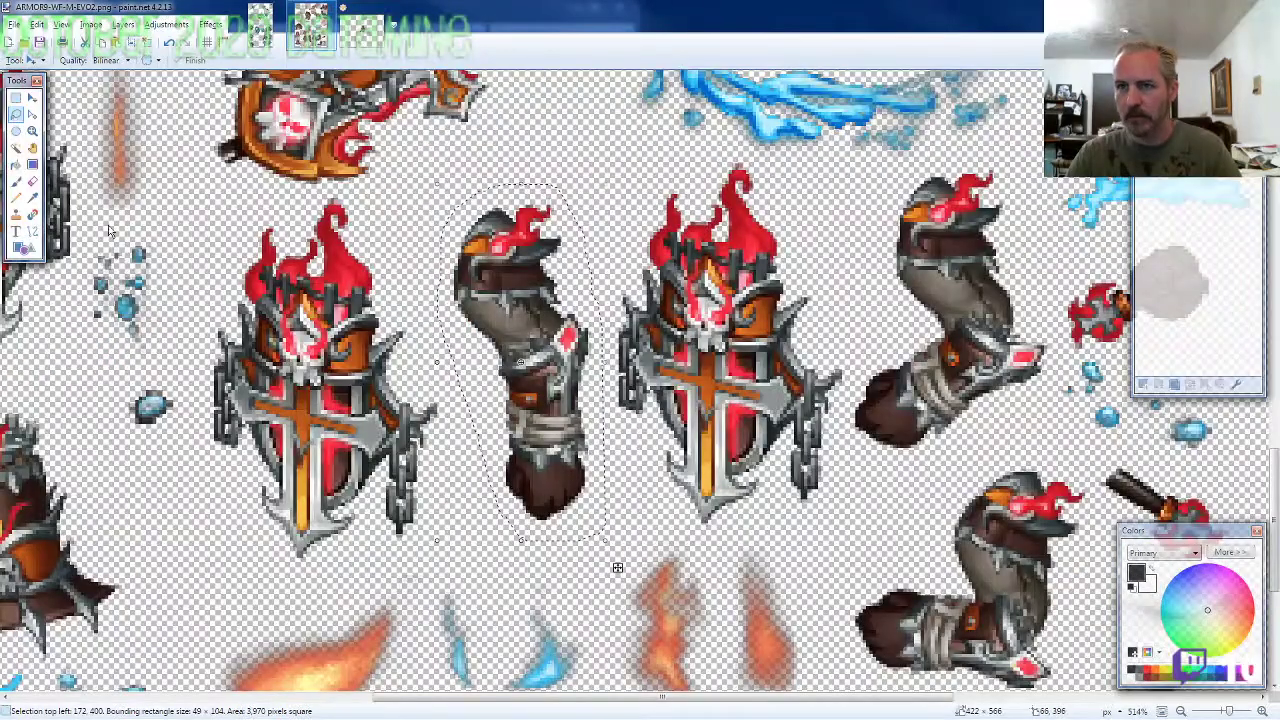
{"action": "scroll", "coordinate": [895, 550], "scroll_direction": "down", "scroll_amount": 2}
{"action": "scroll", "coordinate": [895, 544], "scroll_direction": "up", "scroll_amount": 8}
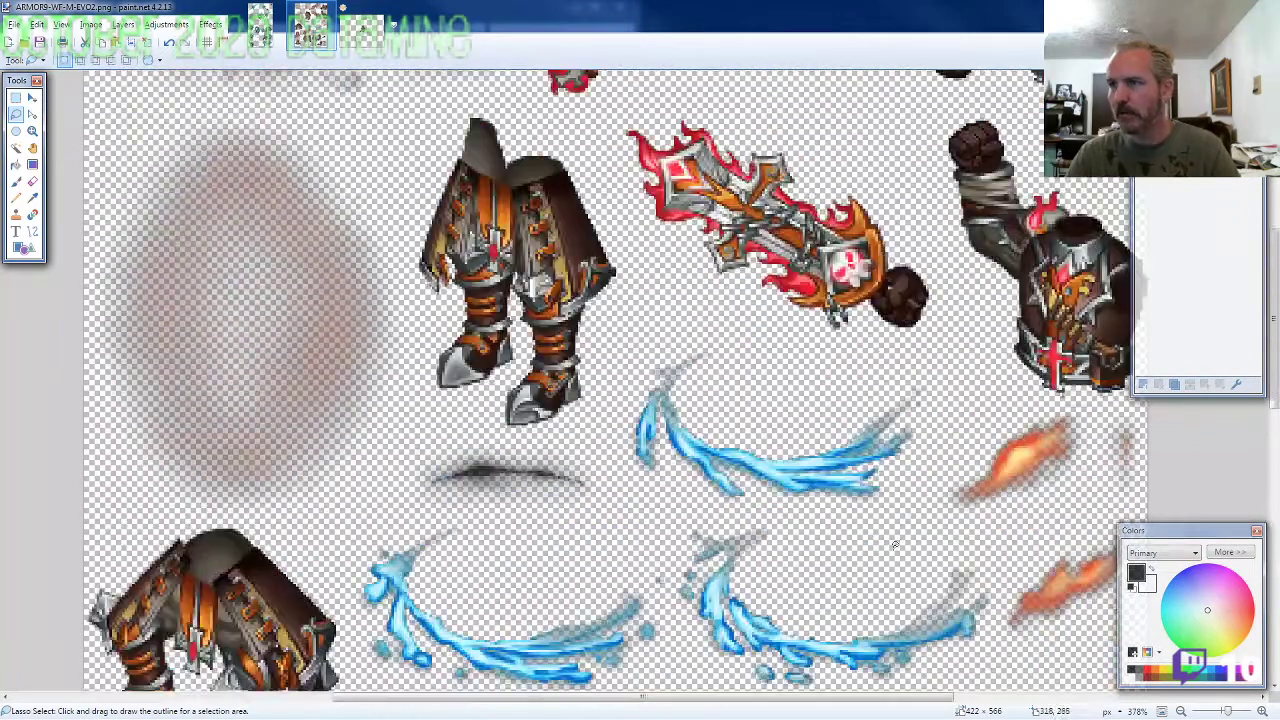
{"action": "scroll", "coordinate": [715, 425], "scroll_direction": "up", "scroll_amount": 2}
{"action": "mouse_move", "coordinate": [620, 355]}
{"action": "left_mouse_down"}
{"action": "mouse_move", "coordinate": [595, 268]}
{"action": "mouse_move", "coordinate": [565, 230]}
{"action": "mouse_move", "coordinate": [470, 203]}
{"action": "mouse_move", "coordinate": [414, 289]}
{"action": "mouse_move", "coordinate": [410, 415]}
{"action": "mouse_move", "coordinate": [435, 500]}
{"action": "mouse_move", "coordinate": [540, 538]}
{"action": "mouse_move", "coordinate": [605, 515]}
{"action": "mouse_move", "coordinate": [616, 428]}
{"action": "left_mouse_up"}
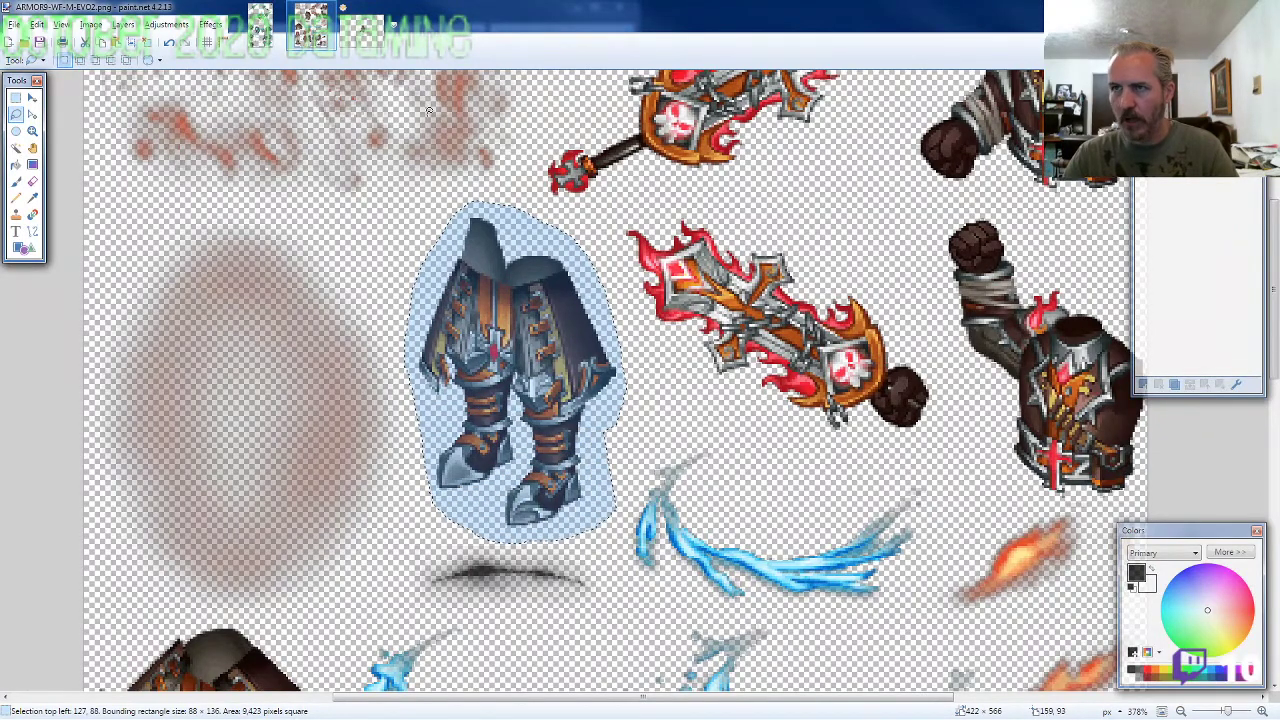
Step: Paste the legs into Layer 4 and align them under the torso's belt, with the selection's top-left at 375, 284
{"action": "left_click", "coordinate": [362, 34]}
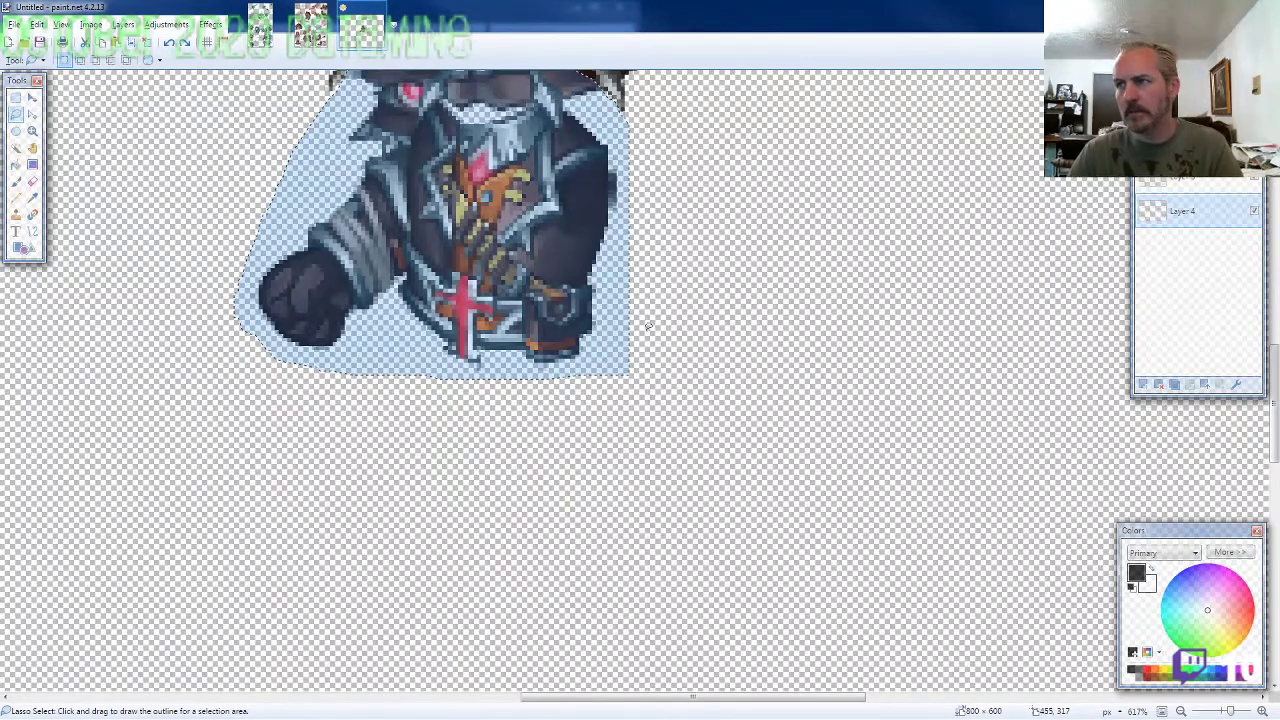
{"action": "key", "text": "ctrl+v"}
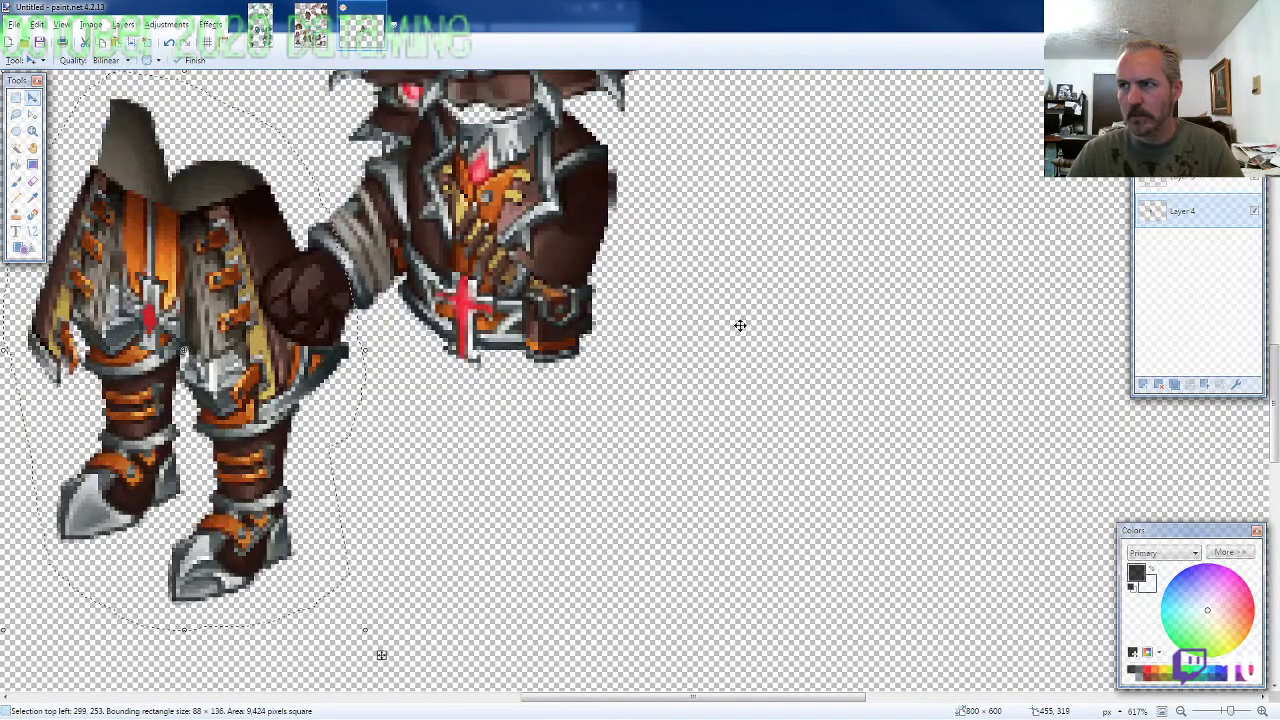
{"action": "left_click_drag", "start_coordinate": [233, 245], "coordinate": [548, 367]}
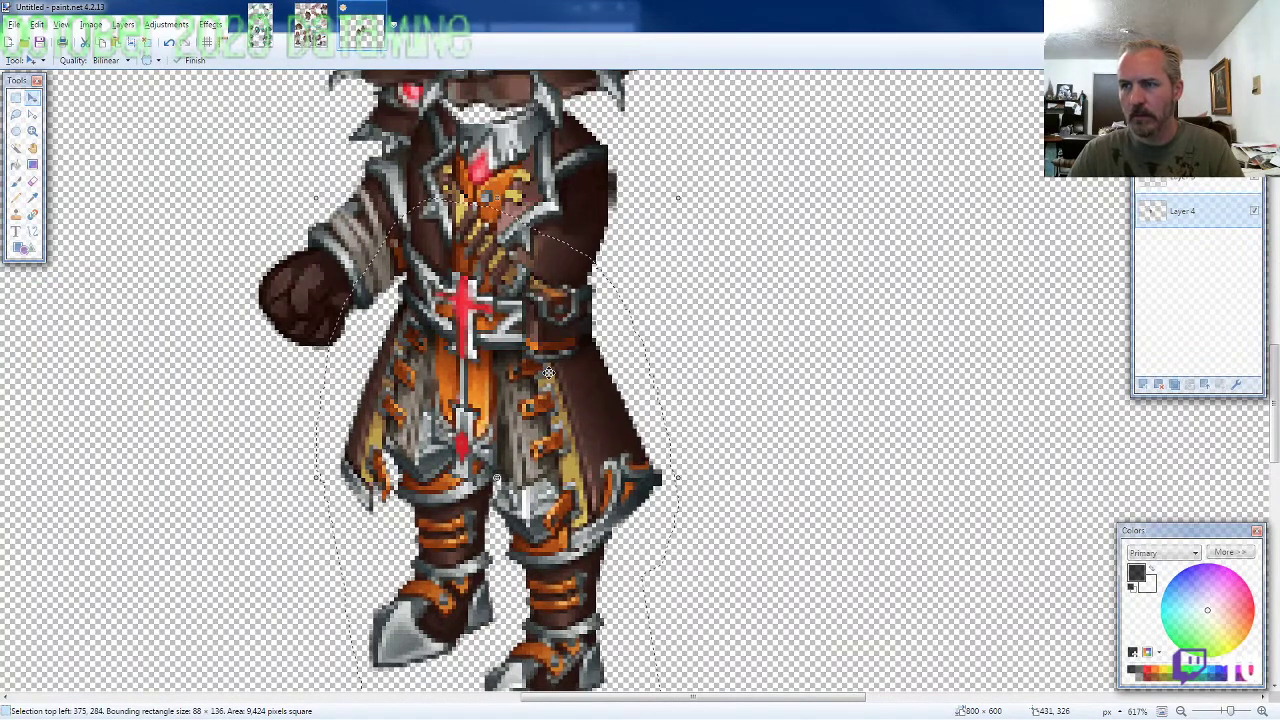
{"action": "left_click", "coordinate": [32, 181]}
{"action": "scroll", "coordinate": [384, 400], "scroll_direction": "up", "scroll_amount": 2}
{"action": "scroll", "coordinate": [584, 460], "scroll_direction": "up", "scroll_amount": 1}
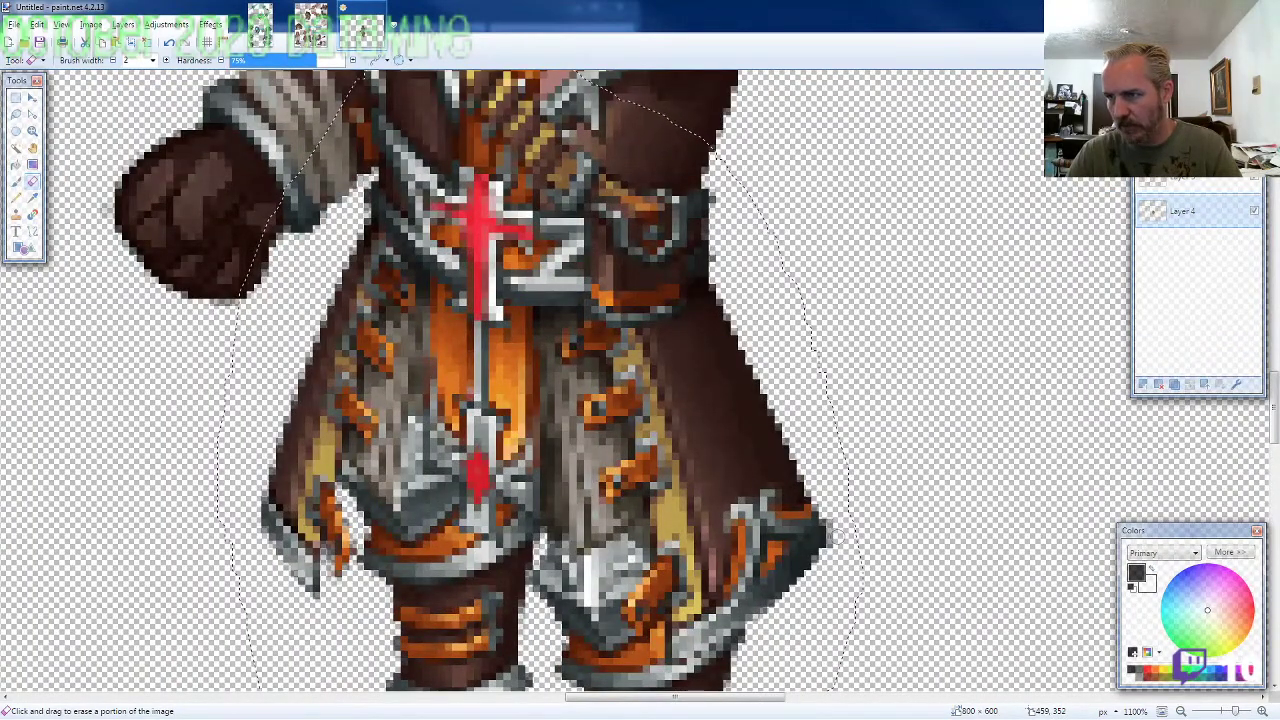
{"action": "scroll", "coordinate": [832, 535], "scroll_direction": "down", "scroll_amount": 3}
{"action": "scroll", "coordinate": [827, 541], "scroll_direction": "down", "scroll_amount": 5}
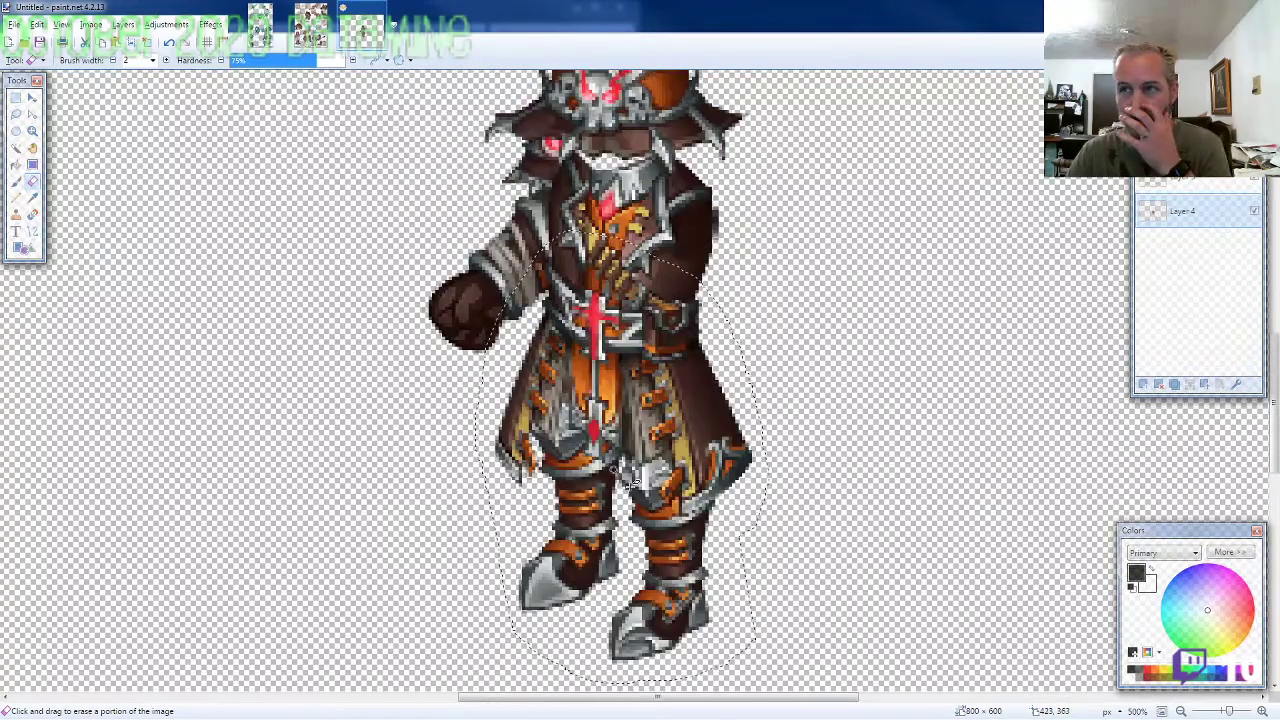
Step: Lasso the straight hanging arm between the two shields on the ARMOR9 sheet, making a selection about 50 × 103 pixels
{"action": "left_click", "coordinate": [311, 30]}
{"action": "left_click", "coordinate": [16, 115]}
{"action": "scroll", "coordinate": [260, 365], "scroll_direction": "down", "scroll_amount": 2}
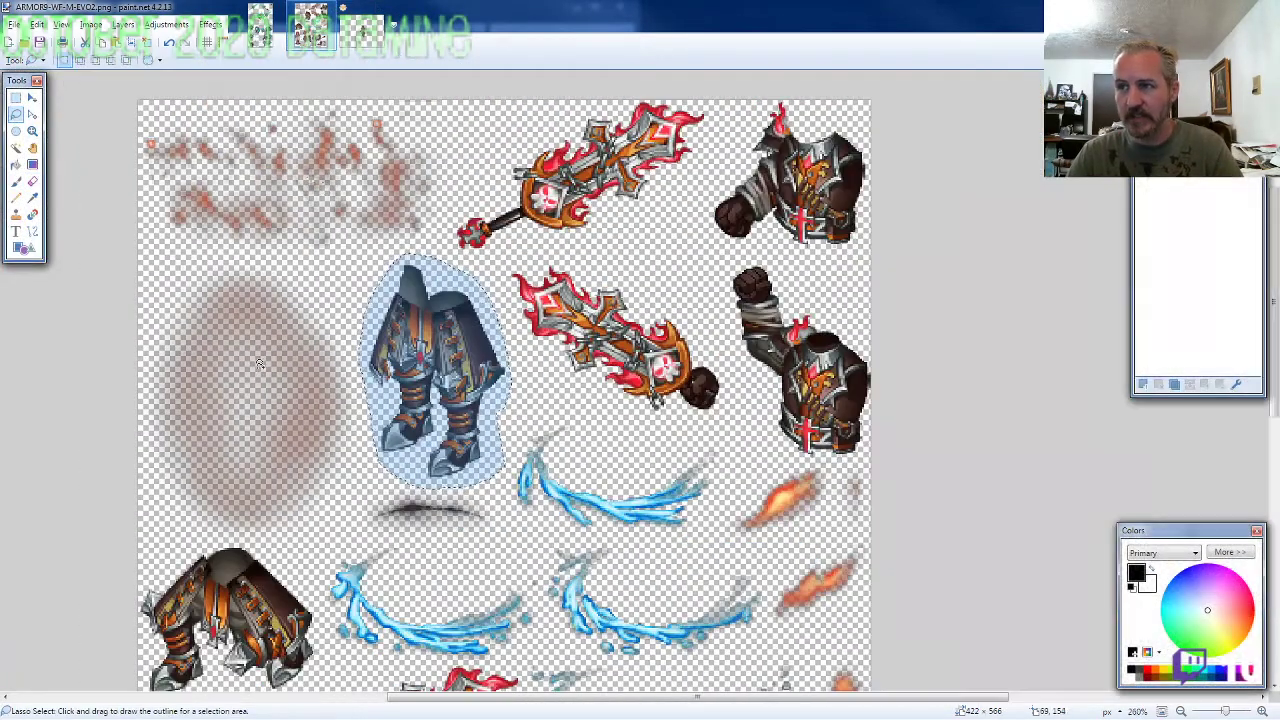
{"action": "scroll", "coordinate": [260, 365], "scroll_direction": "up", "scroll_amount": 2}
{"action": "scroll", "coordinate": [568, 447], "scroll_direction": "down", "scroll_amount": 6}
{"action": "scroll", "coordinate": [540, 450], "scroll_direction": "up", "scroll_amount": 3}
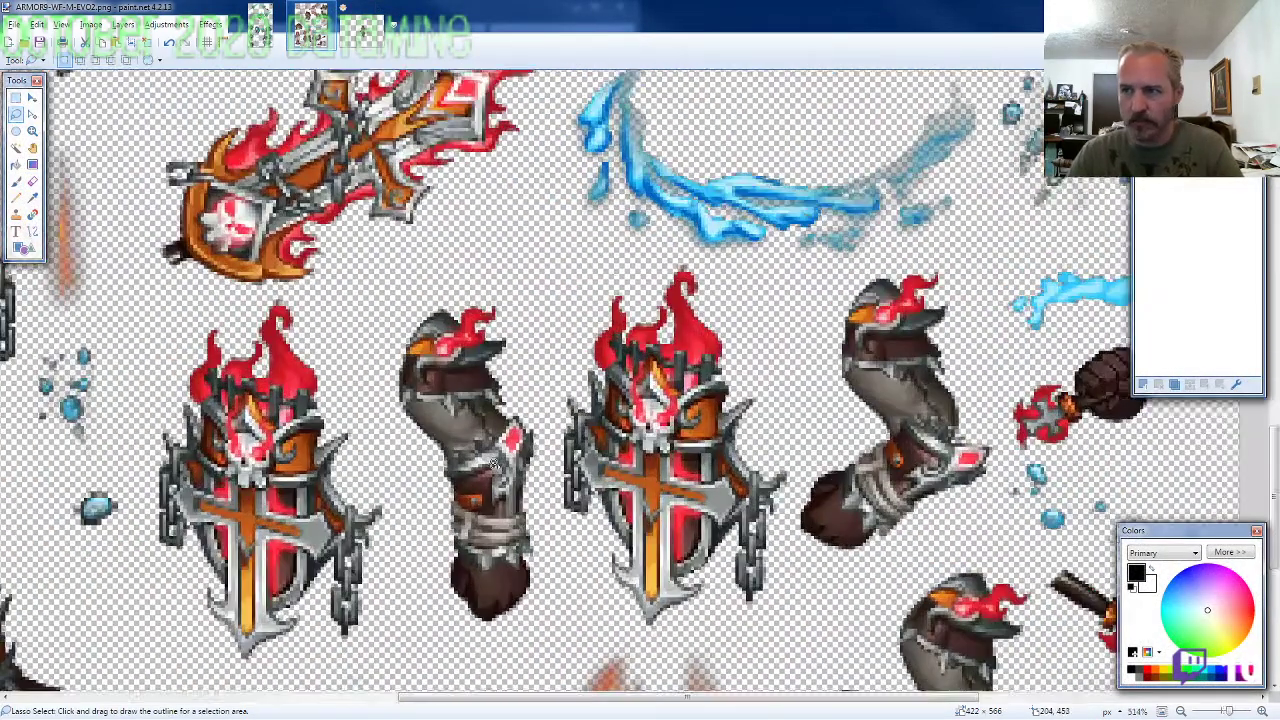
{"action": "mouse_move", "coordinate": [540, 358]}
{"action": "left_mouse_down"}
{"action": "mouse_move", "coordinate": [532, 258]}
{"action": "mouse_move", "coordinate": [466, 148]}
{"action": "mouse_move", "coordinate": [400, 205]}
{"action": "mouse_move", "coordinate": [384, 290]}
{"action": "mouse_move", "coordinate": [400, 360]}
{"action": "mouse_move", "coordinate": [458, 485]}
{"action": "mouse_move", "coordinate": [495, 497]}
{"action": "mouse_move", "coordinate": [548, 465]}
{"action": "left_mouse_up"}
Step: Paste the arm on a layer above the torso and fit it over the bare shoulder, with the selection's top-left at 423, 255
{"action": "left_click", "coordinate": [362, 32]}
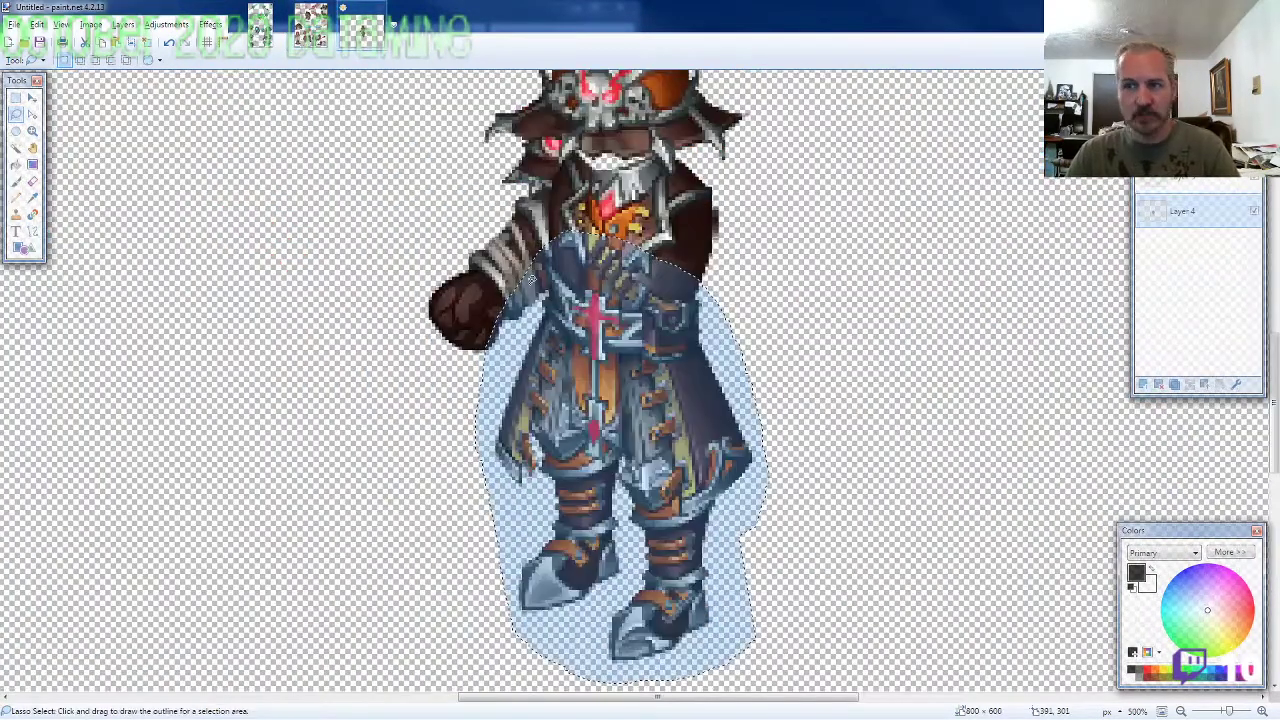
{"action": "left_click_drag", "start_coordinate": [1190, 214], "coordinate": [1190, 178]}
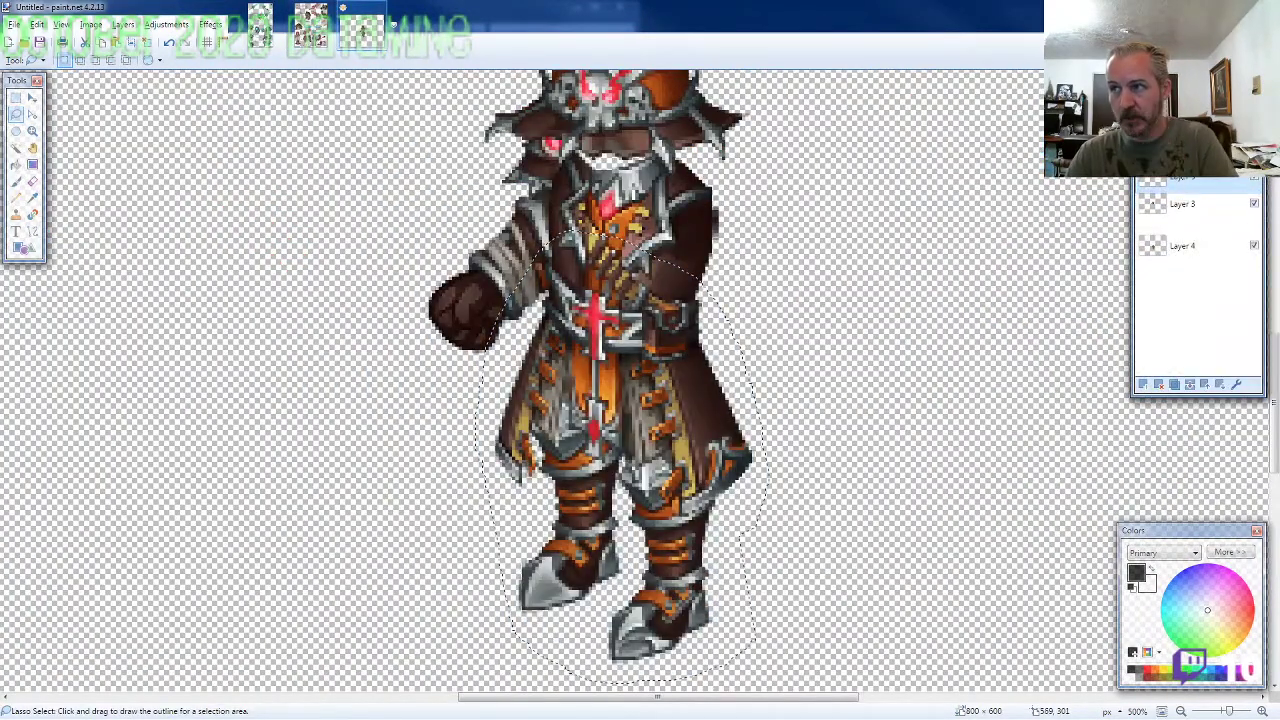
{"action": "key", "text": "m"}
{"action": "key", "text": "ctrl+v"}
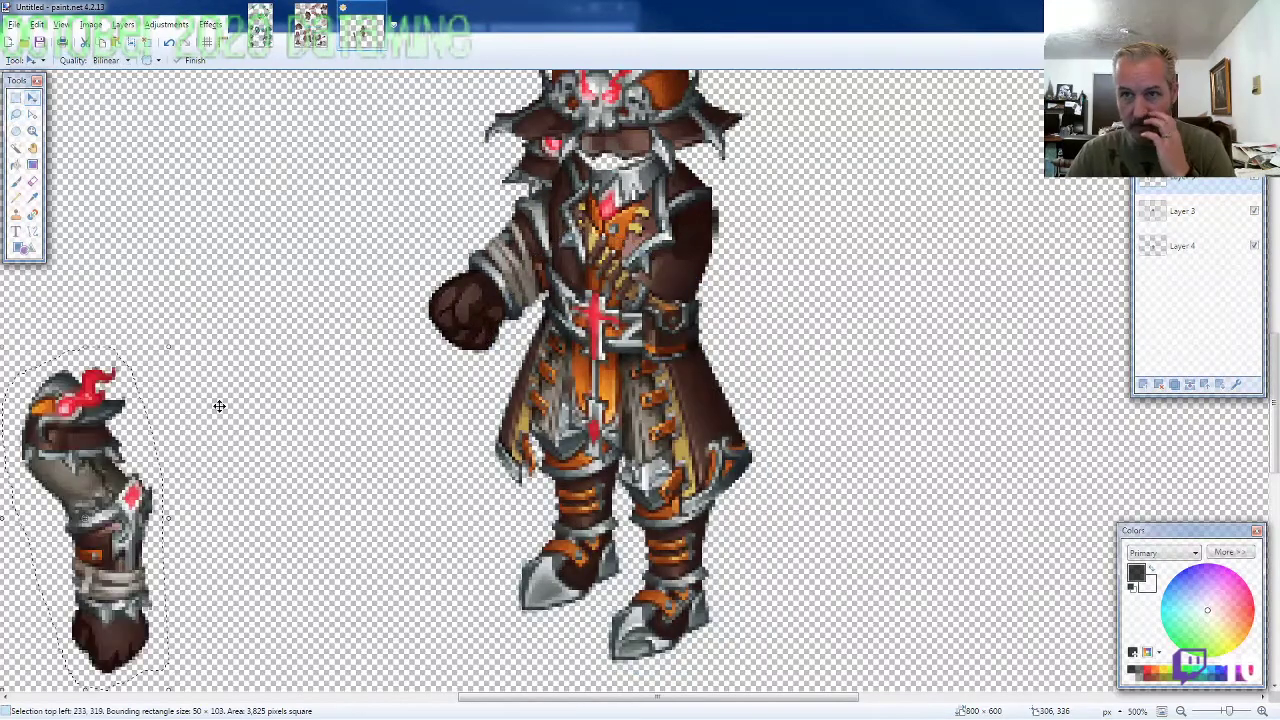
{"action": "left_click_drag", "start_coordinate": [74, 434], "coordinate": [645, 259]}
{"action": "left_click_drag", "start_coordinate": [751, 543], "coordinate": [814, 503]}
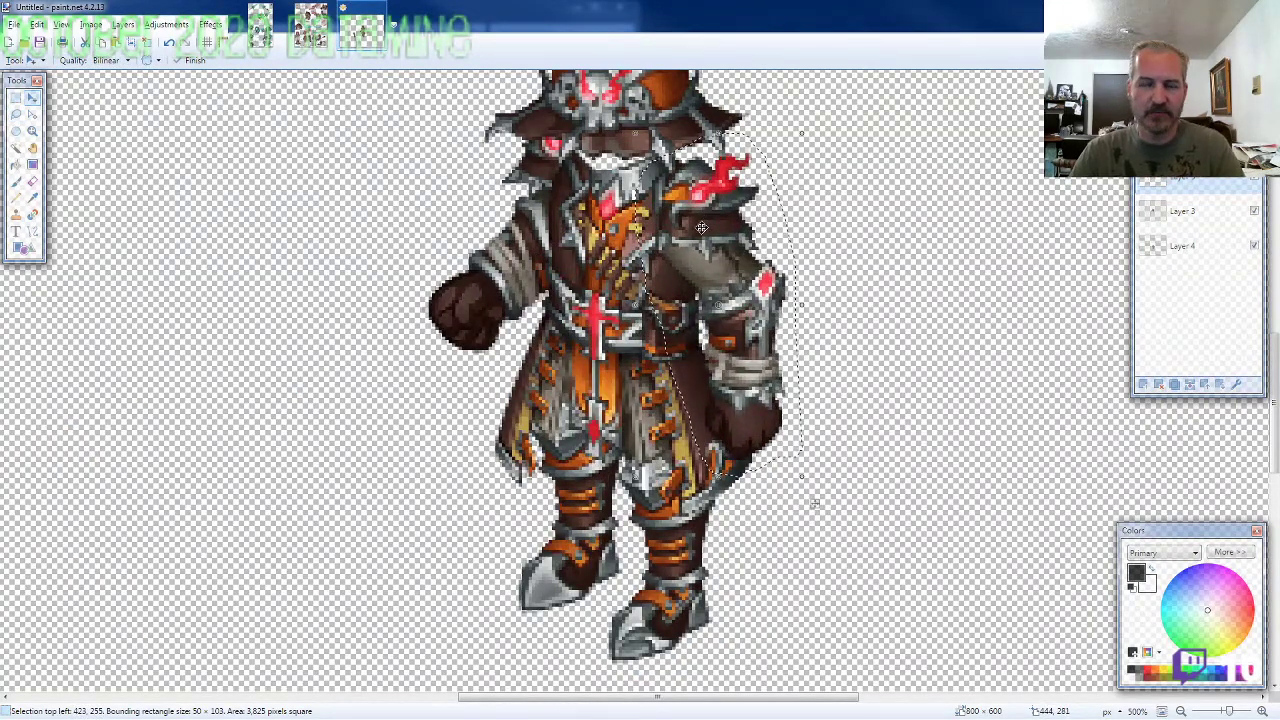
{"action": "scroll", "coordinate": [848, 343], "scroll_direction": "down", "scroll_amount": 1}
Step: On the ARMOR9 sheet, lasso the flaming chained shield directly above the helmet, making a selection about 69 × 111 pixels
{"action": "left_click", "coordinate": [310, 25]}
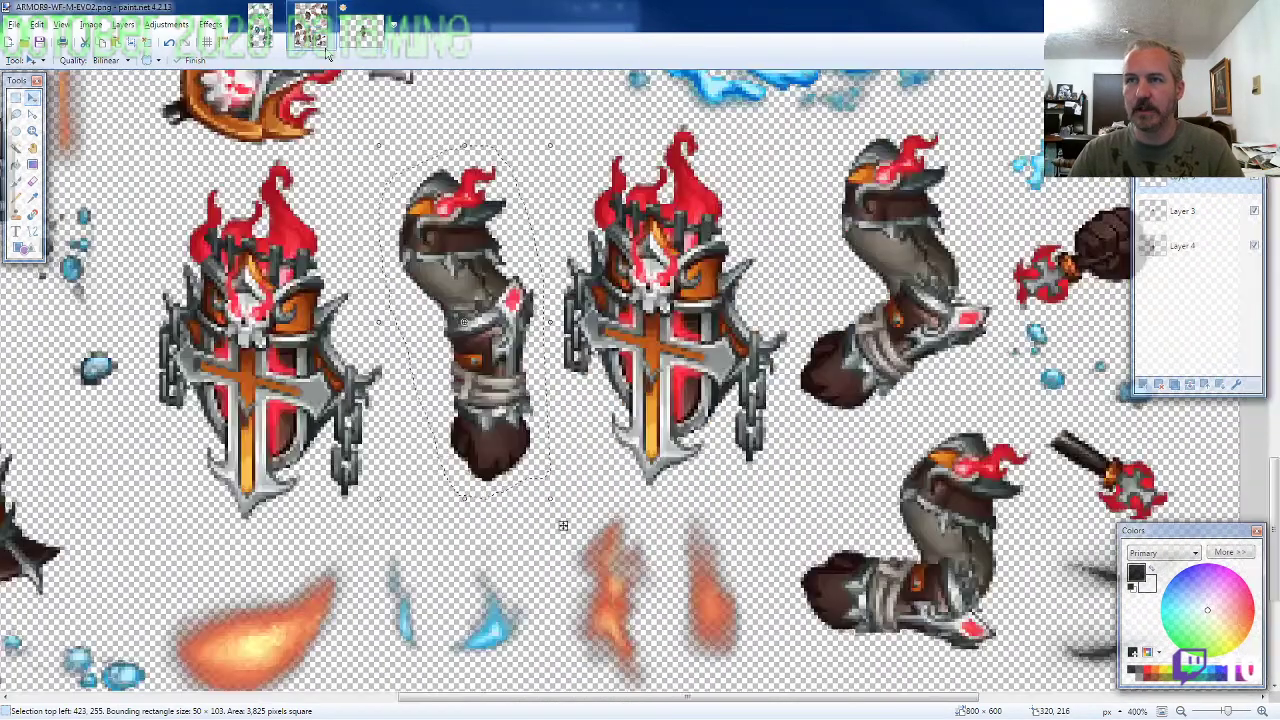
{"action": "key", "text": "s"}
{"action": "scroll", "coordinate": [455, 372], "scroll_direction": "down", "scroll_amount": 3}
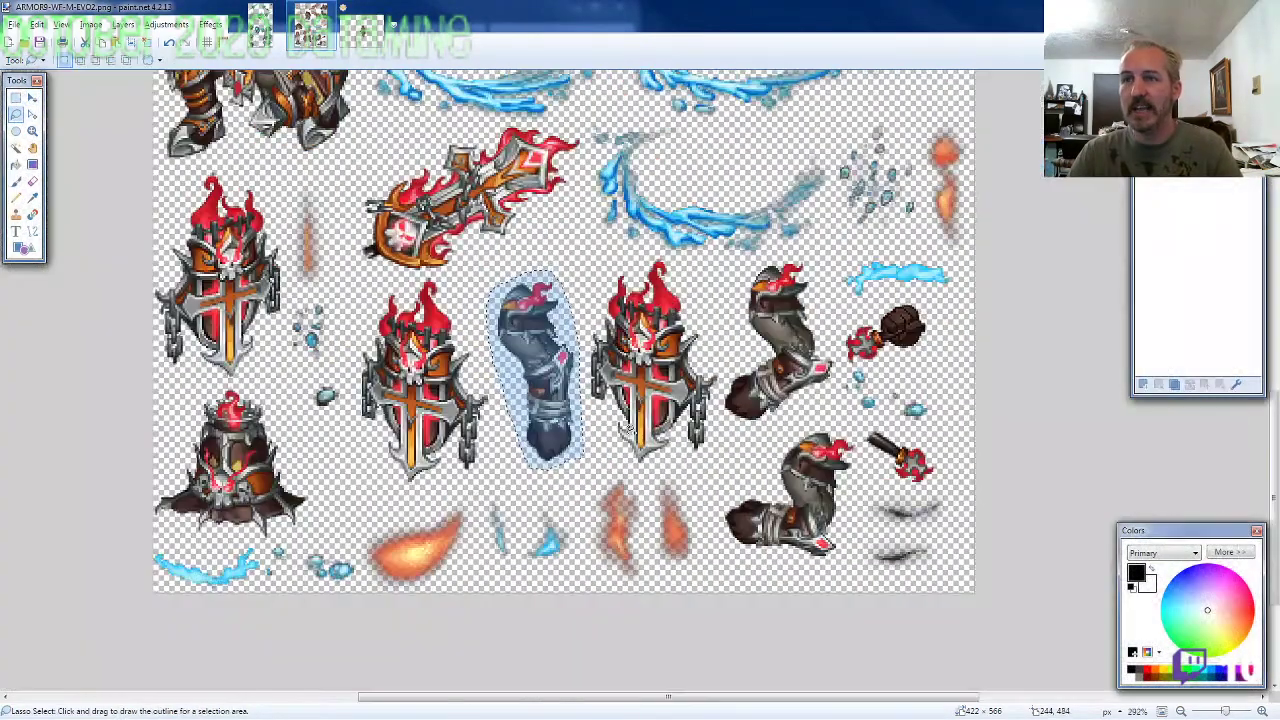
{"action": "scroll", "coordinate": [604, 425], "scroll_direction": "up", "scroll_amount": 3}
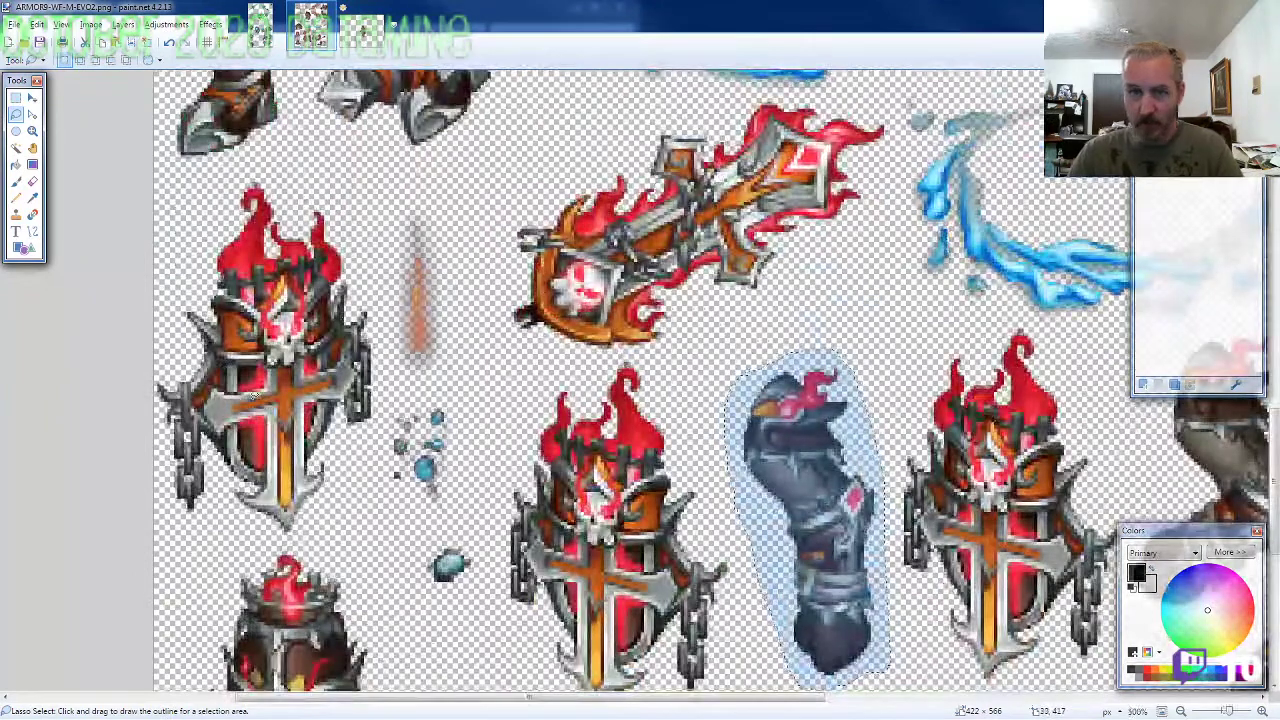
{"action": "mouse_move", "coordinate": [348, 455]}
{"action": "left_mouse_down"}
{"action": "mouse_move", "coordinate": [378, 414]}
{"action": "mouse_move", "coordinate": [381, 358]}
{"action": "left_mouse_up"}
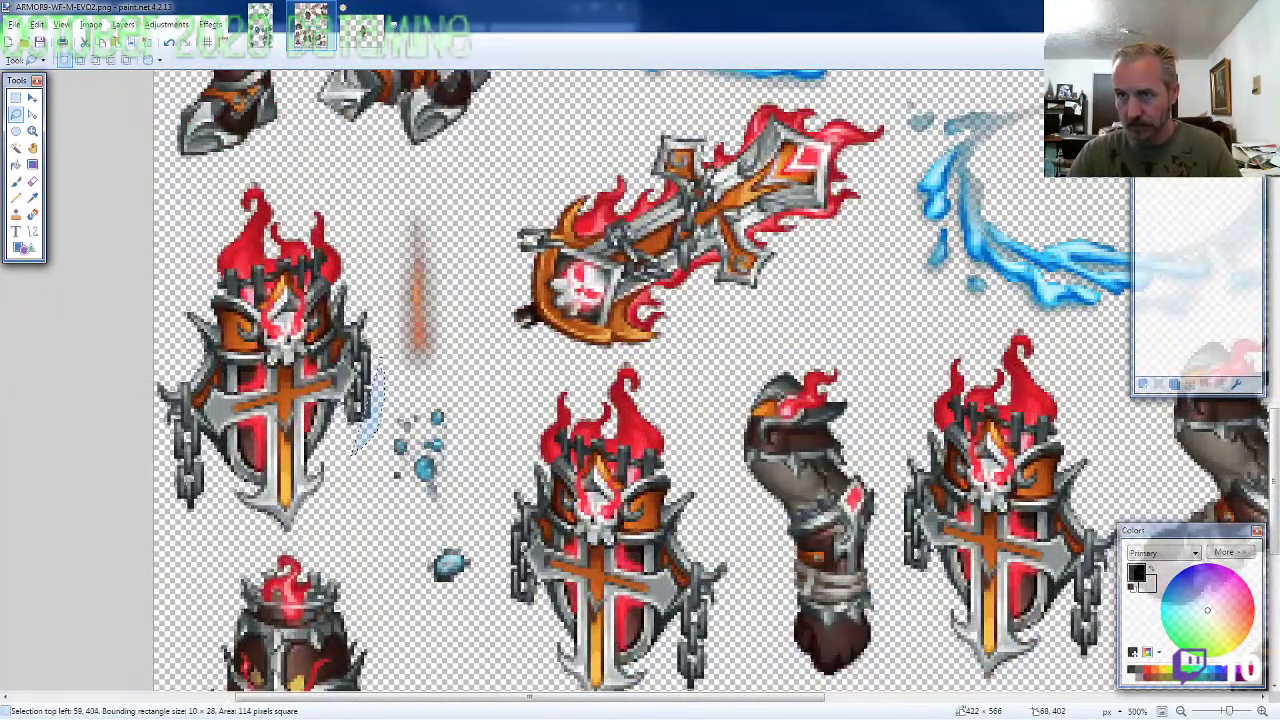
{"action": "mouse_move", "coordinate": [373, 303]}
{"action": "left_mouse_down"}
{"action": "mouse_move", "coordinate": [352, 238]}
{"action": "mouse_move", "coordinate": [310, 185]}
{"action": "mouse_move", "coordinate": [262, 175]}
{"action": "mouse_move", "coordinate": [122, 380]}
{"action": "mouse_move", "coordinate": [185, 540]}
{"action": "mouse_move", "coordinate": [326, 540]}
{"action": "left_mouse_up"}
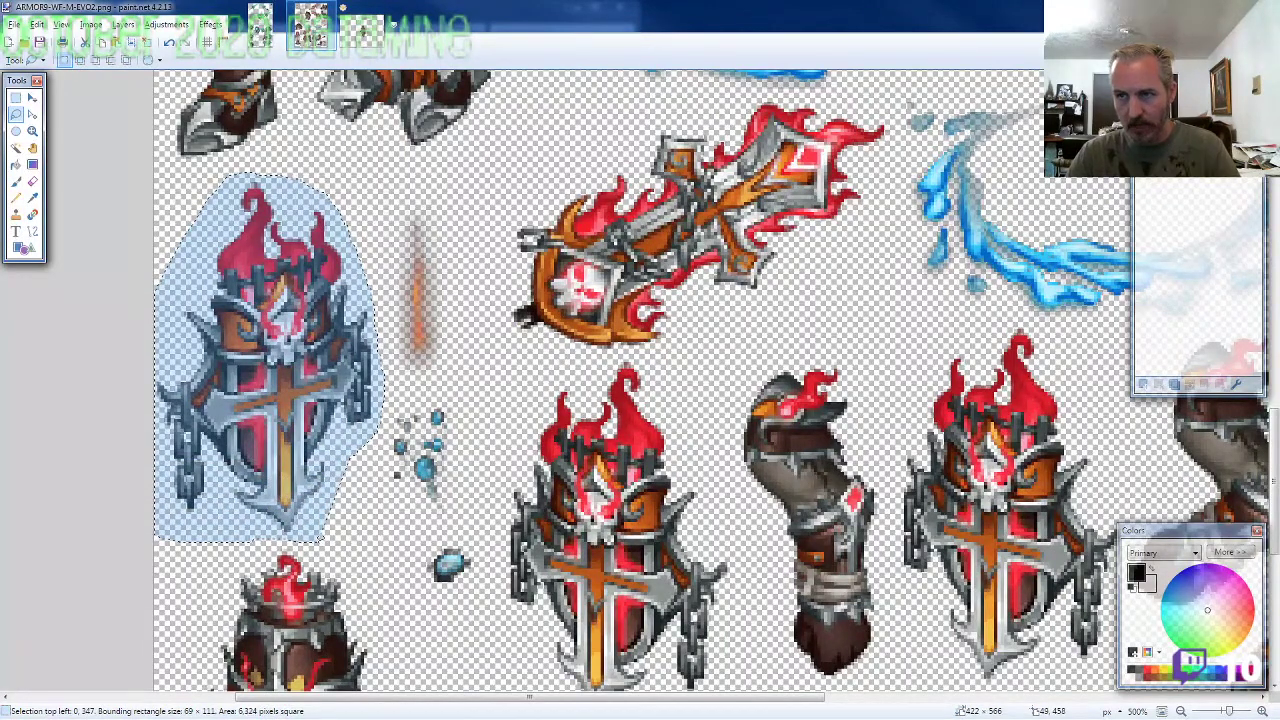
Step: Paste the shield on a new top layer of the character image and place it in the empty area beside the raised fist
{"action": "left_click", "coordinate": [362, 30]}
{"action": "key", "text": "ctrl+shift+v"}
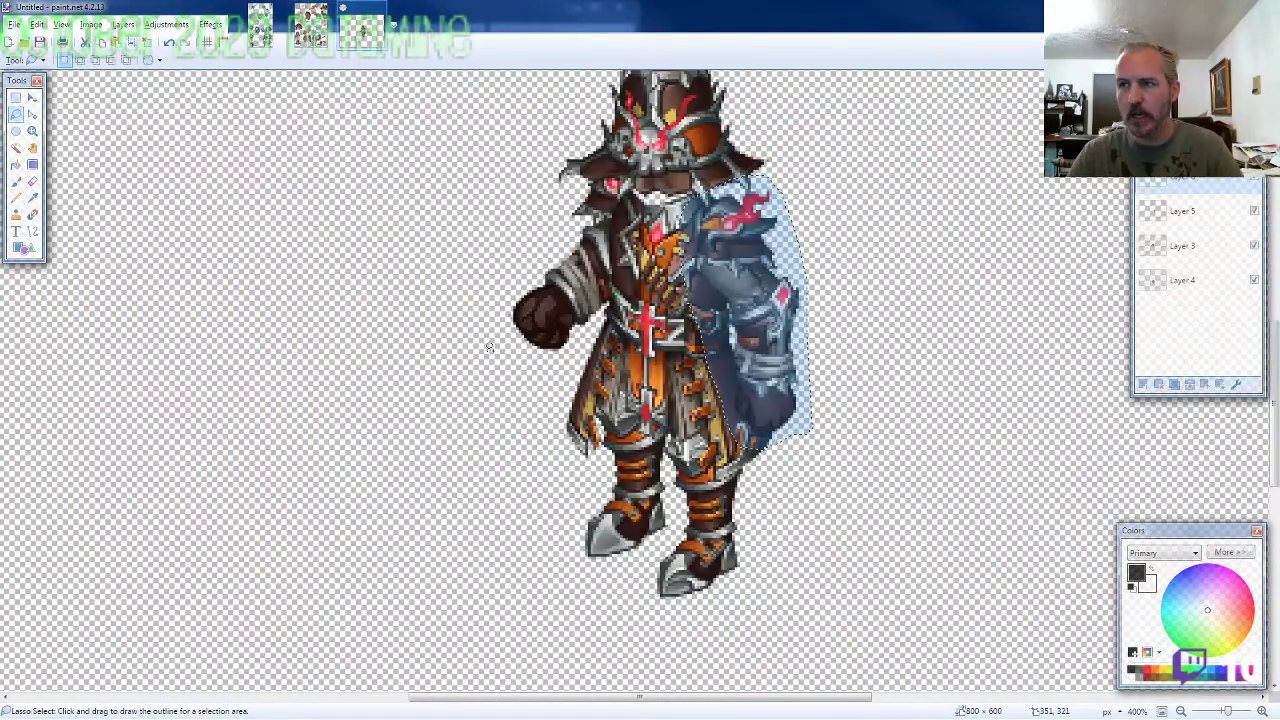
{"action": "left_click_drag", "start_coordinate": [124, 521], "coordinate": [347, 452]}
Step: Inspect the shield's flame tips and lower point for stray pixels, and move it over the hanging arm with its top-left at 424, 277
{"action": "key", "text": "e"}
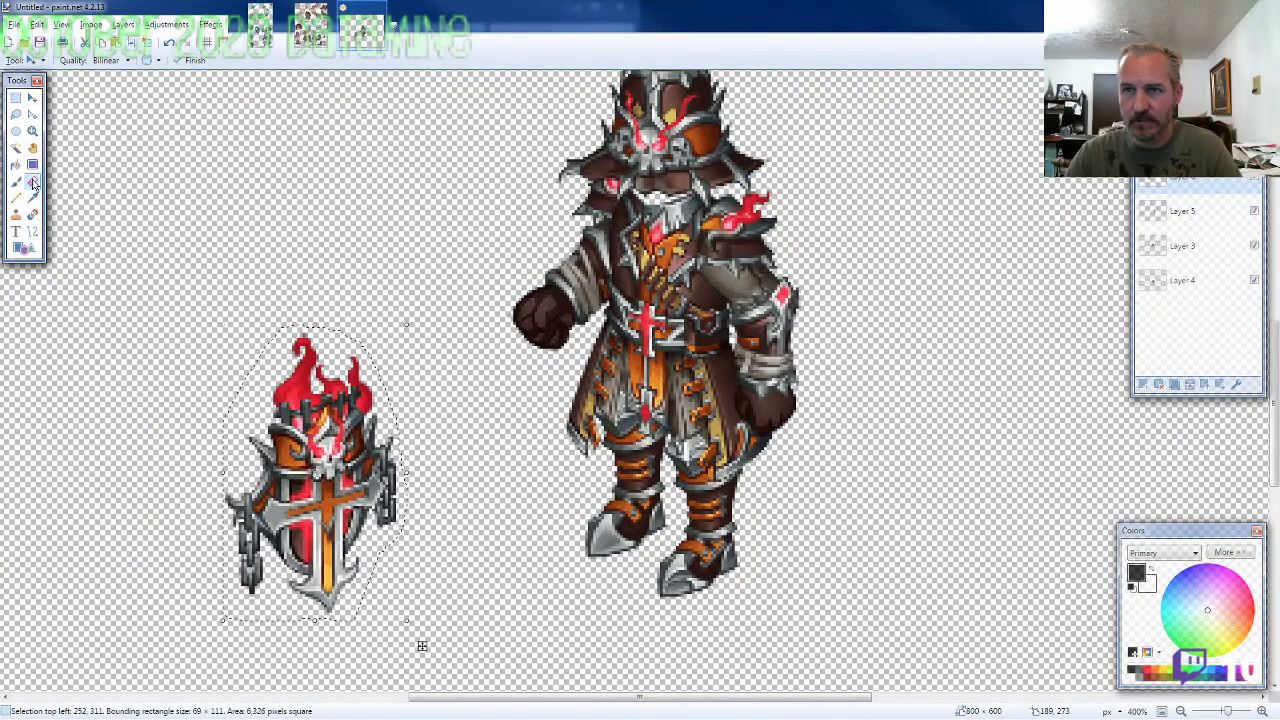
{"action": "scroll", "coordinate": [280, 322], "scroll_direction": "up", "scroll_amount": 5}
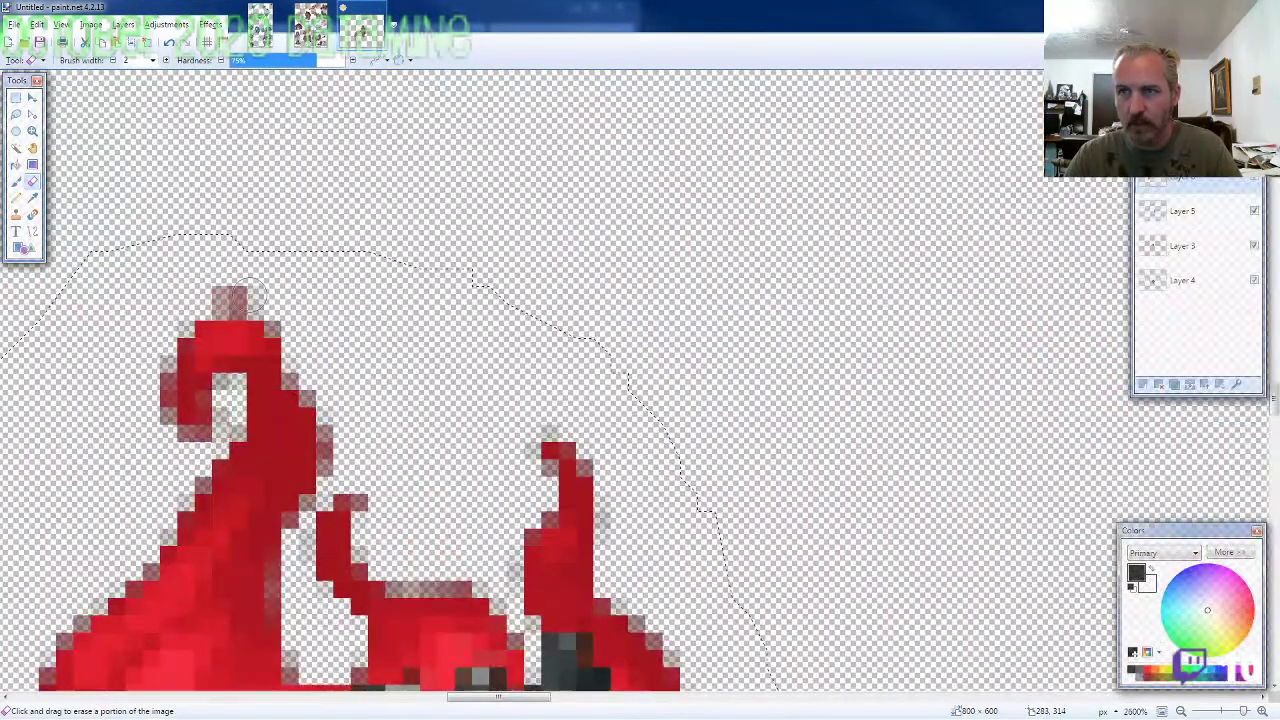
{"action": "scroll", "coordinate": [357, 366], "scroll_direction": "down", "scroll_amount": 2}
{"action": "scroll", "coordinate": [371, 445], "scroll_direction": "down", "scroll_amount": 4}
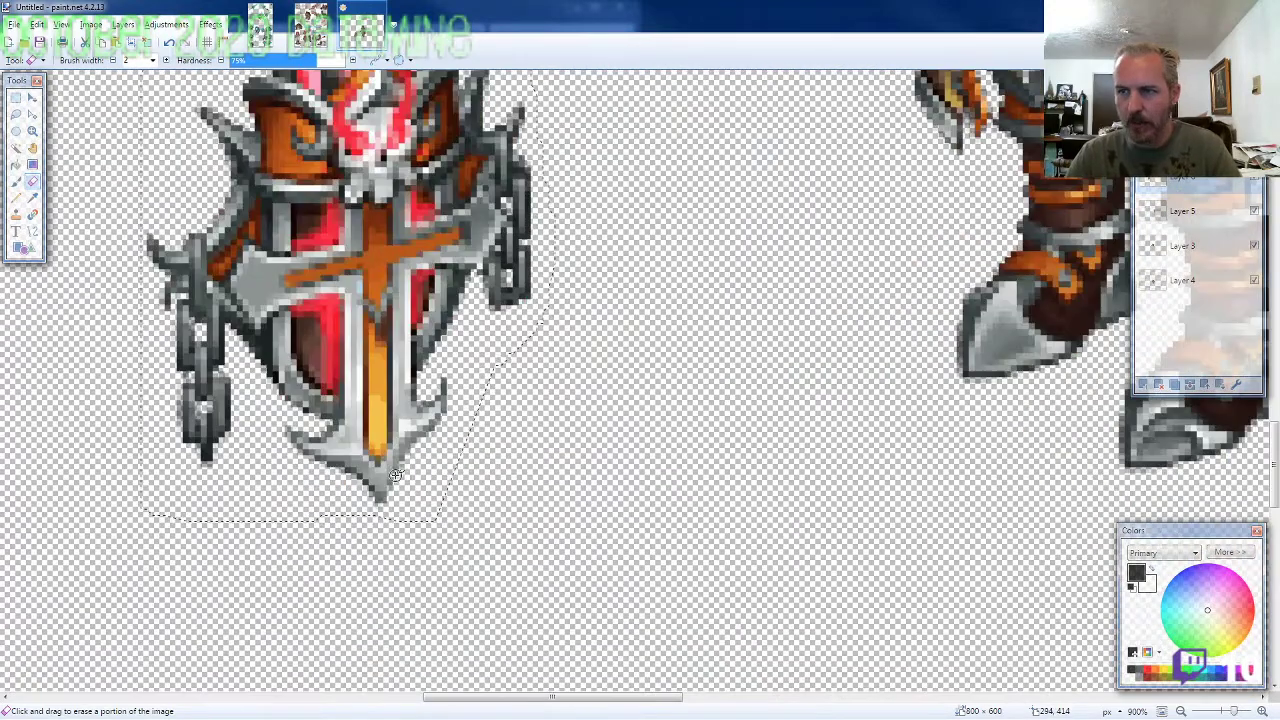
{"action": "scroll", "coordinate": [390, 478], "scroll_direction": "up", "scroll_amount": 3}
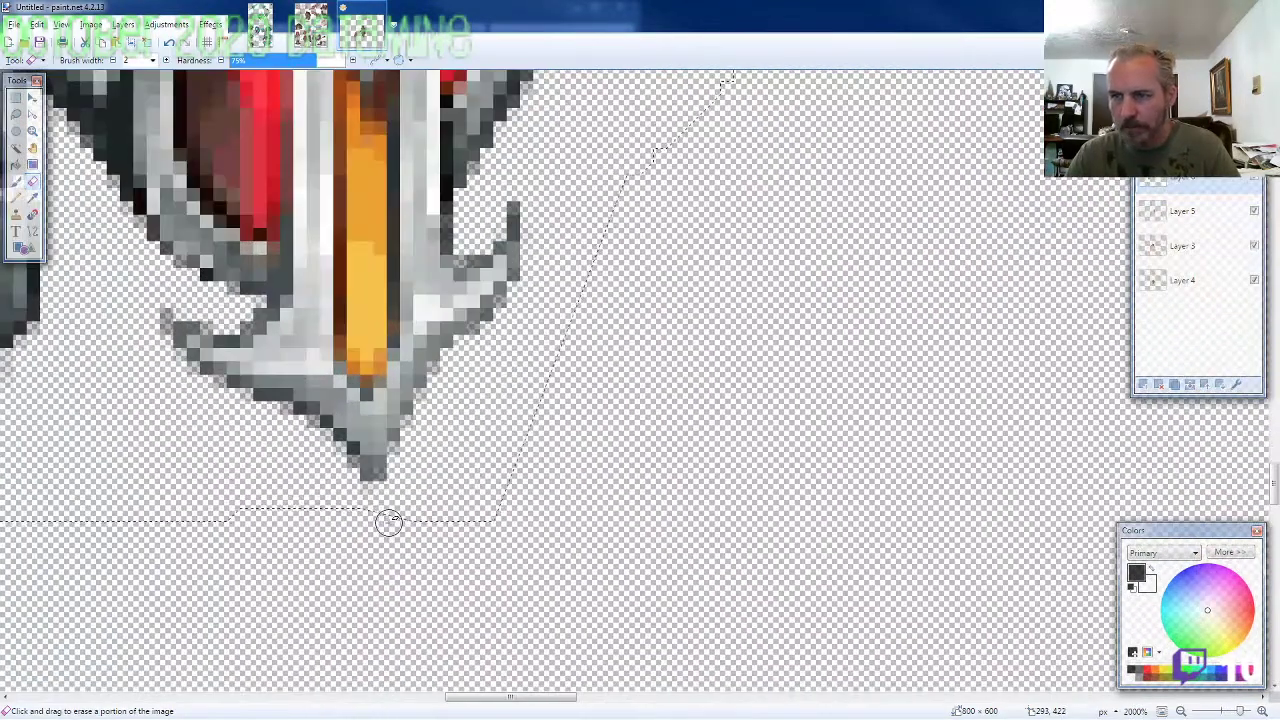
{"action": "scroll", "coordinate": [385, 522], "scroll_direction": "down", "scroll_amount": 3}
{"action": "key", "text": "m"}
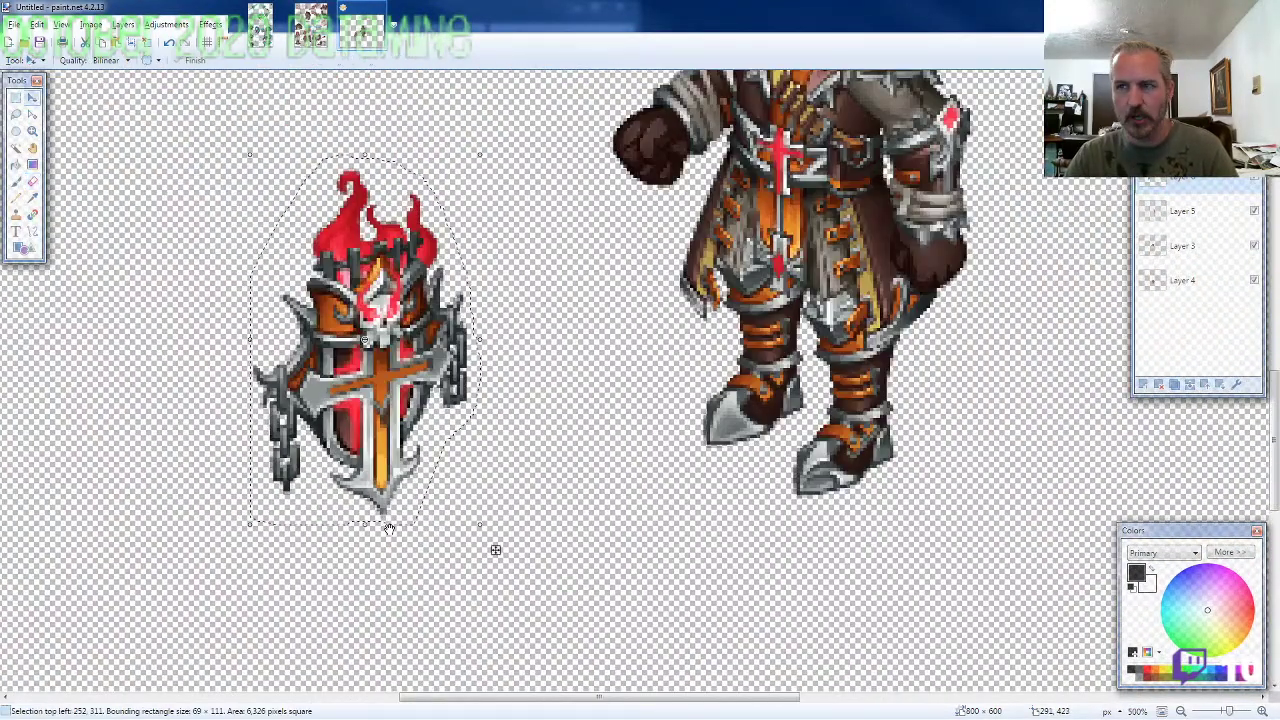
{"action": "scroll", "coordinate": [470, 555], "scroll_direction": "up", "scroll_amount": 2}
{"action": "left_click_drag", "start_coordinate": [452, 560], "coordinate": [960, 476]}
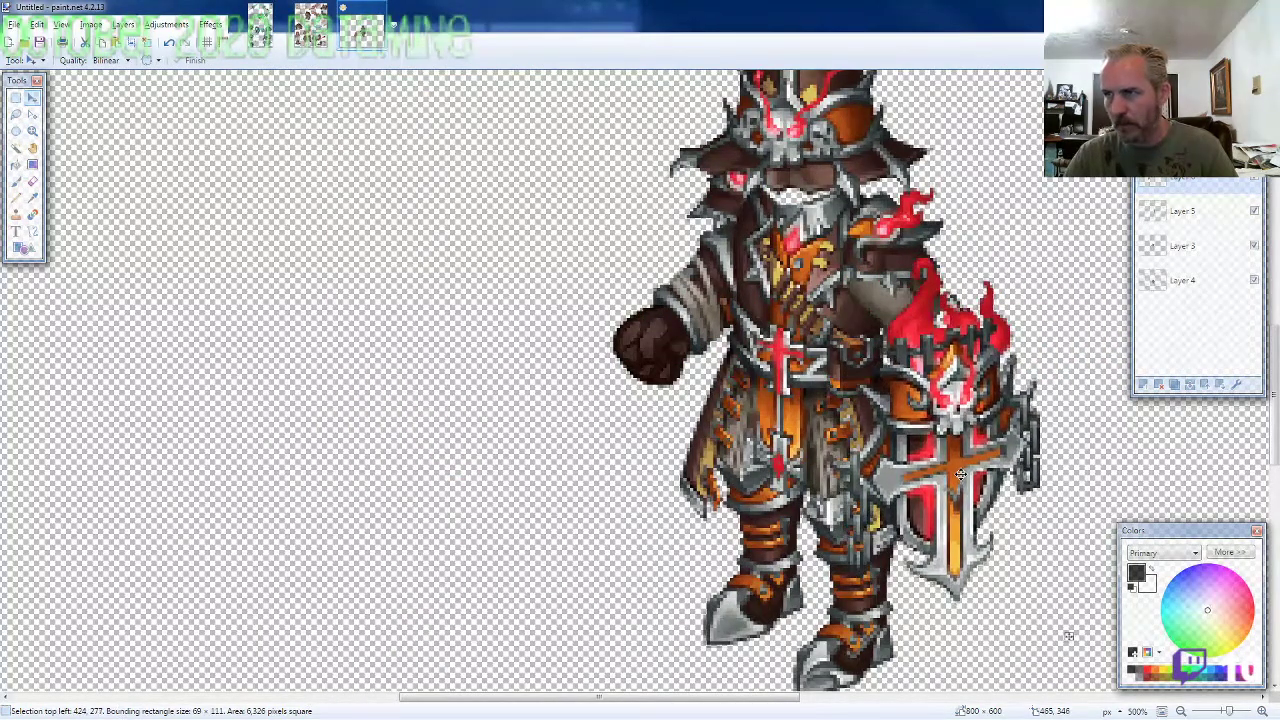
{"action": "scroll", "coordinate": [962, 476], "scroll_direction": "down", "scroll_amount": 4}
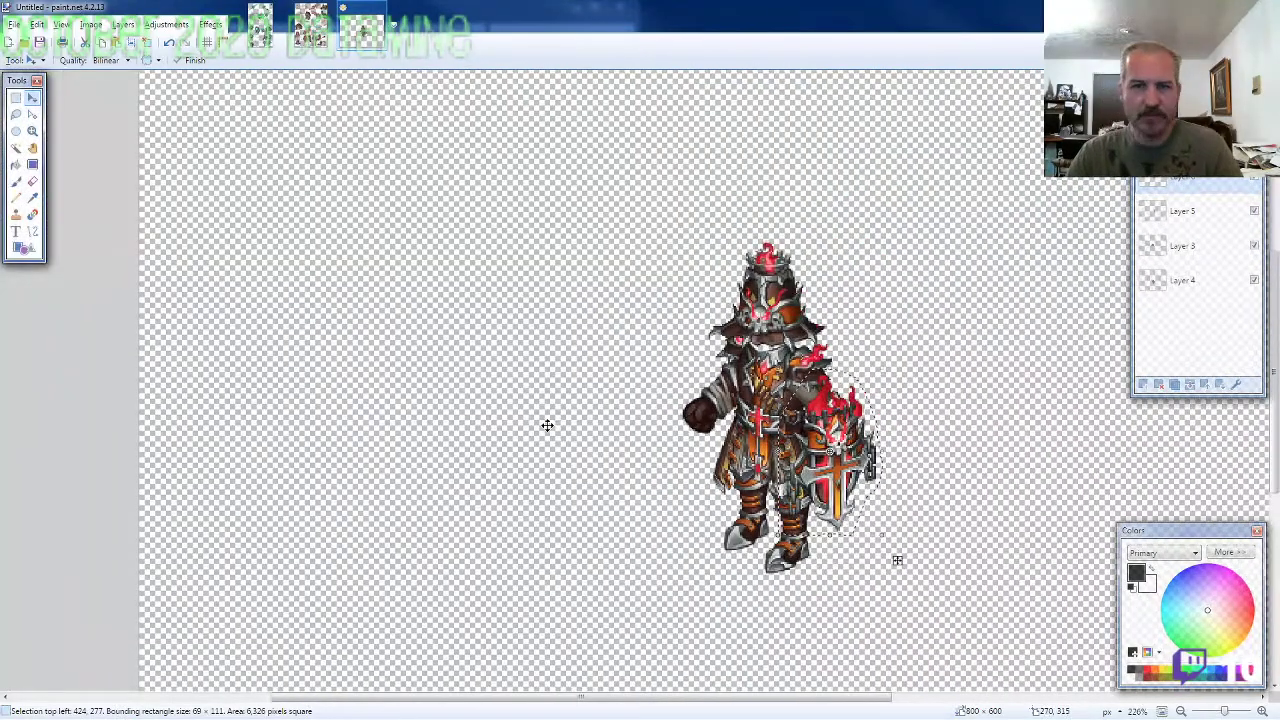
Step: On the ARMOR9 sheet, lasso the flaming cross-shaped sword with its attached fist, making a selection about 137 × 97 pixels
{"action": "left_click", "coordinate": [310, 26]}
{"action": "left_click", "coordinate": [16, 114]}
{"action": "scroll", "coordinate": [145, 321], "scroll_direction": "down", "scroll_amount": 2}
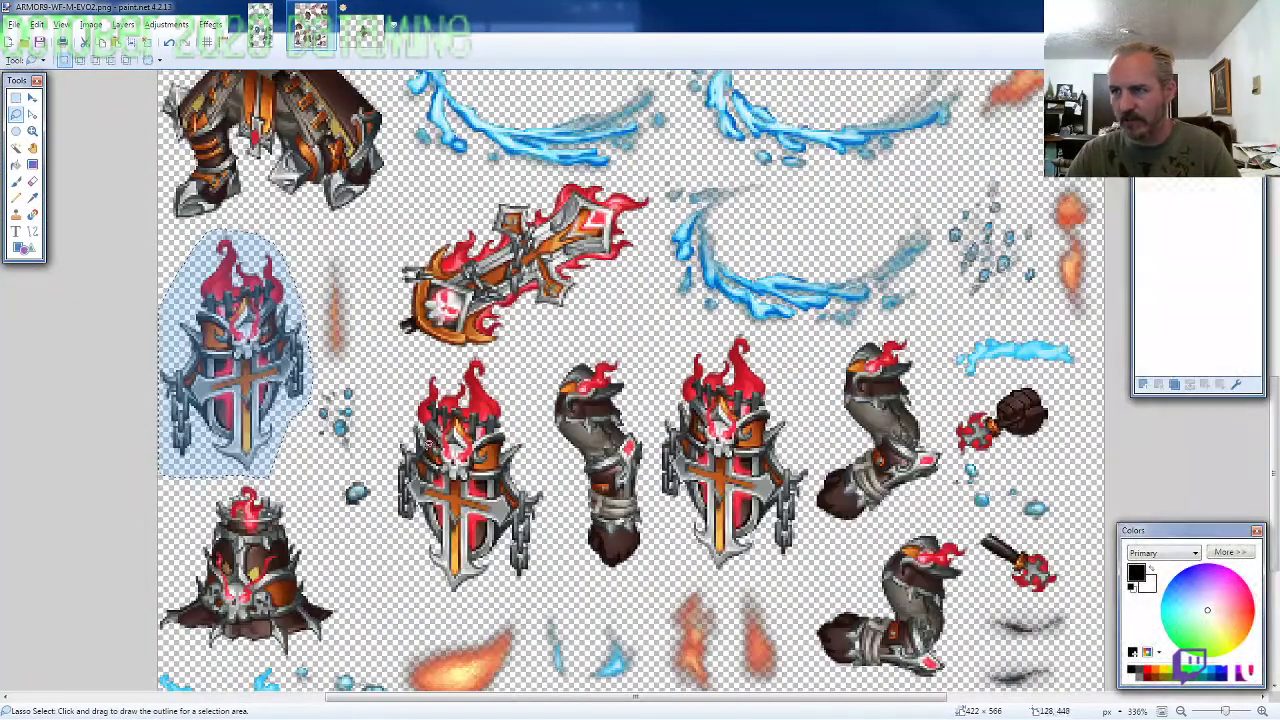
{"action": "scroll", "coordinate": [145, 321], "scroll_direction": "down", "scroll_amount": 1}
{"action": "scroll", "coordinate": [664, 498], "scroll_direction": "up", "scroll_amount": 6}
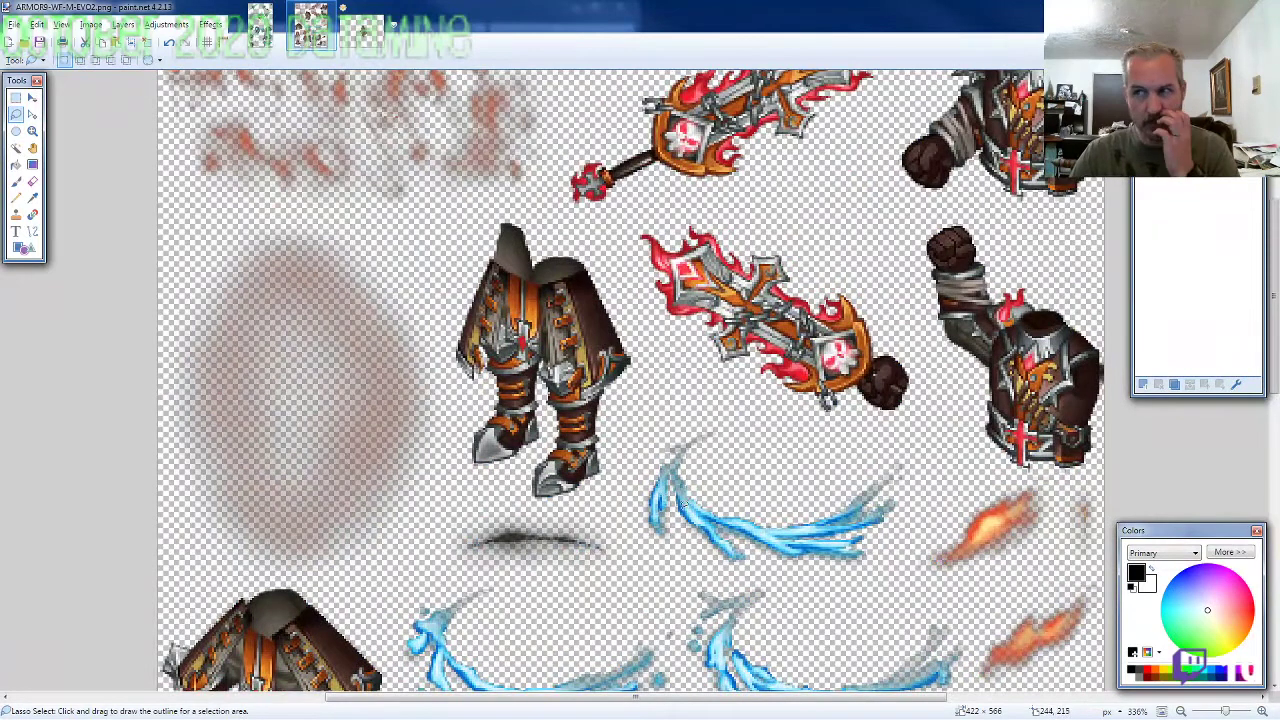
{"action": "left_click", "coordinate": [812, 428]}
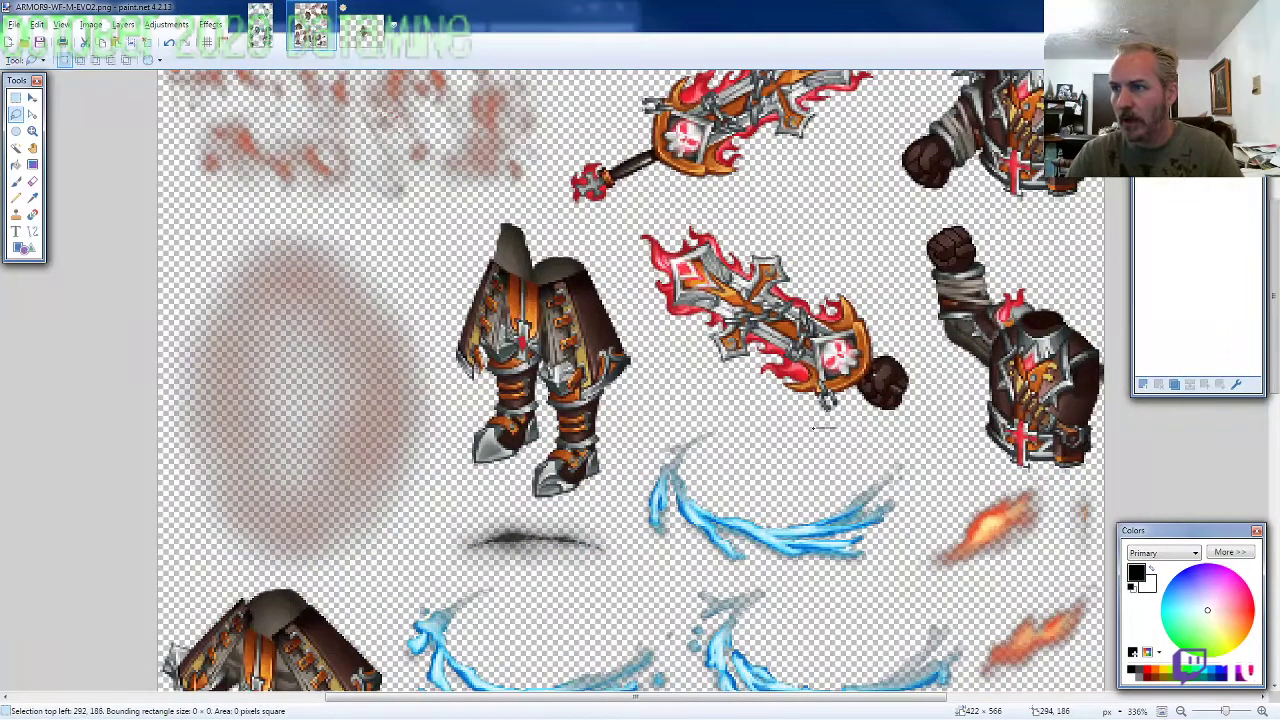
{"action": "mouse_move", "coordinate": [920, 405]}
{"action": "left_mouse_down"}
{"action": "mouse_move", "coordinate": [900, 324]}
{"action": "mouse_move", "coordinate": [815, 242]}
{"action": "mouse_move", "coordinate": [735, 212]}
{"action": "mouse_move", "coordinate": [646, 214]}
{"action": "mouse_move", "coordinate": [625, 300]}
{"action": "mouse_move", "coordinate": [683, 417]}
{"action": "left_mouse_up"}
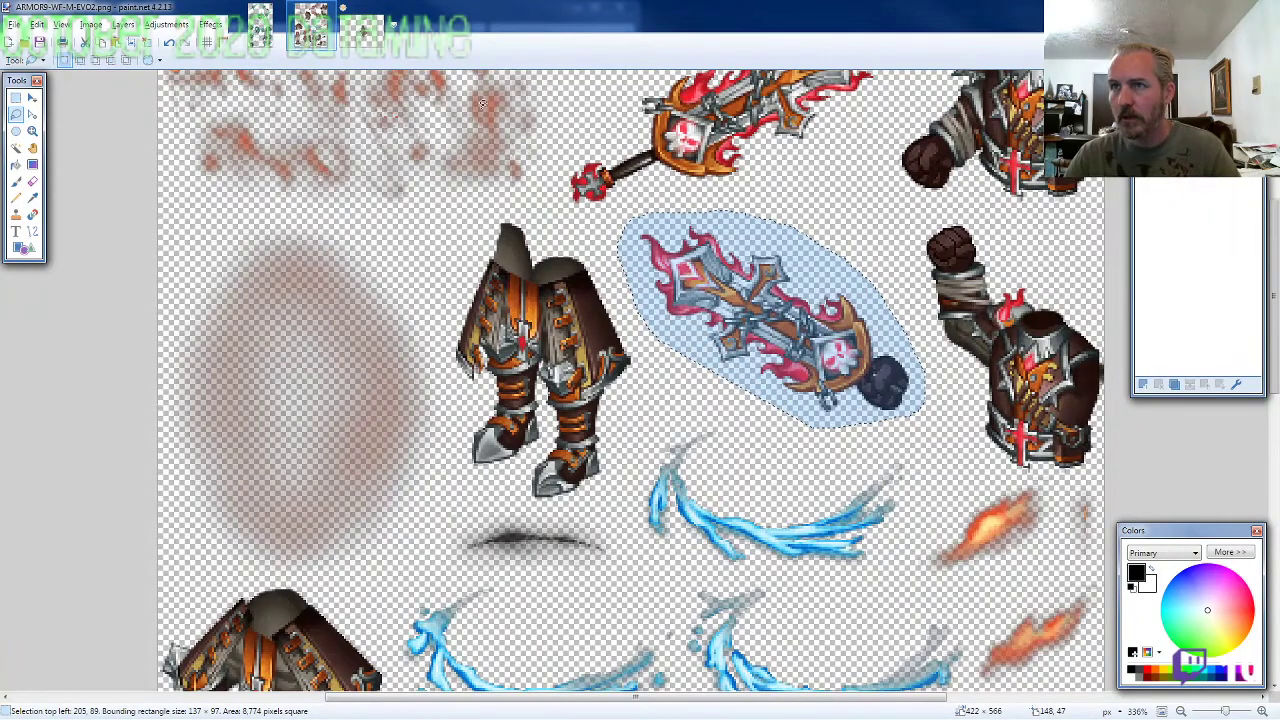
Step: Paste the sword into the character image and fit its fist over the empty hand, with the selection's top-left at 255, 232
{"action": "left_click", "coordinate": [362, 25]}
{"action": "scroll", "coordinate": [740, 470], "scroll_direction": "up", "scroll_amount": 5}
{"action": "key", "text": "ctrl+v"}
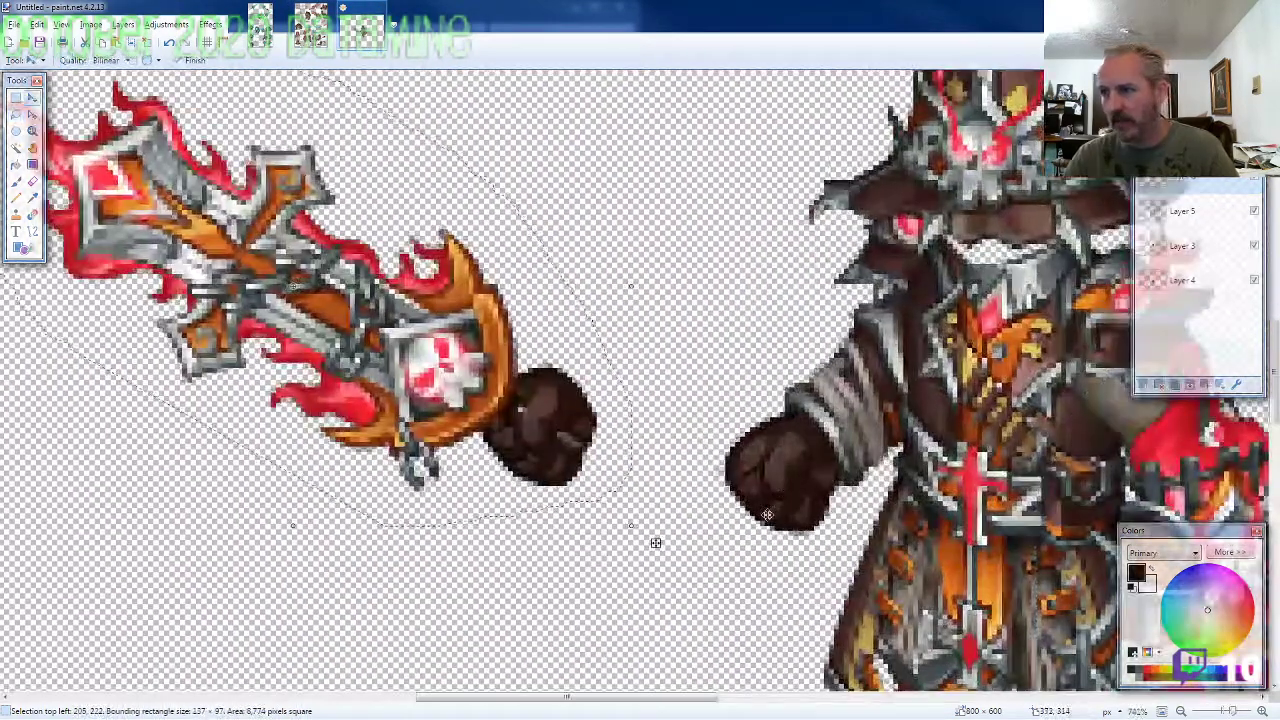
{"action": "left_click_drag", "start_coordinate": [543, 426], "coordinate": [793, 476]}
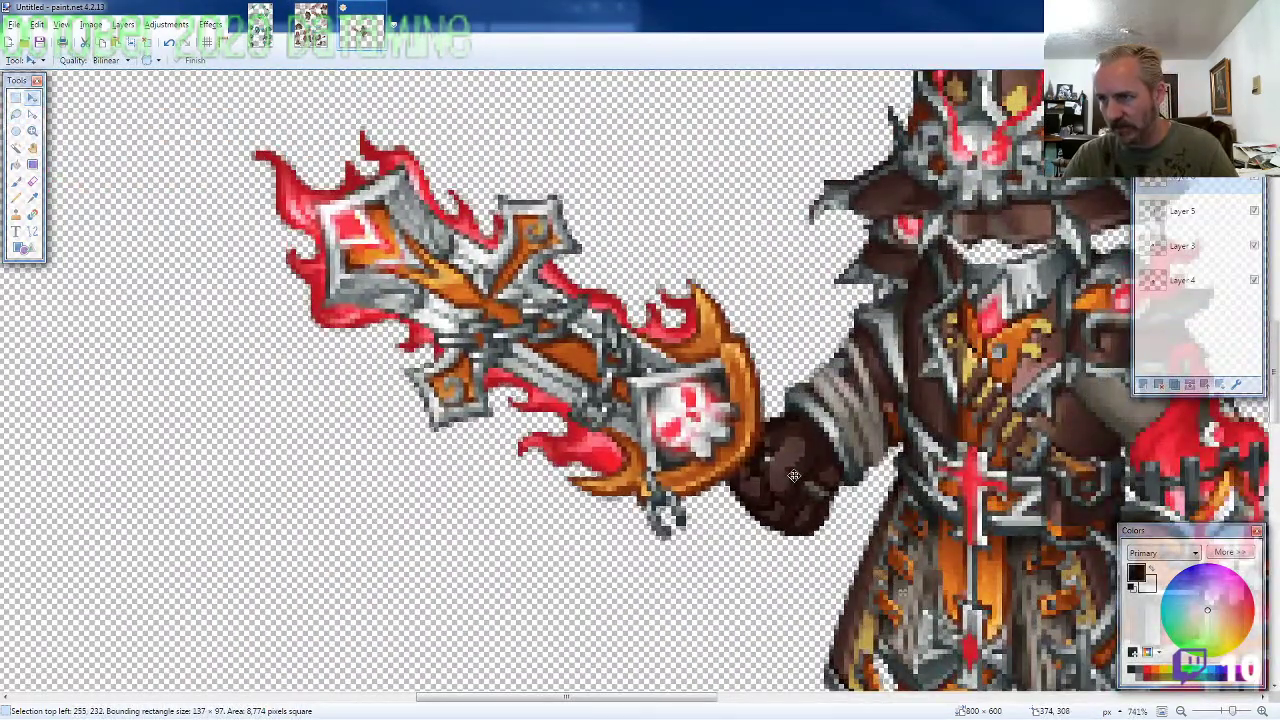
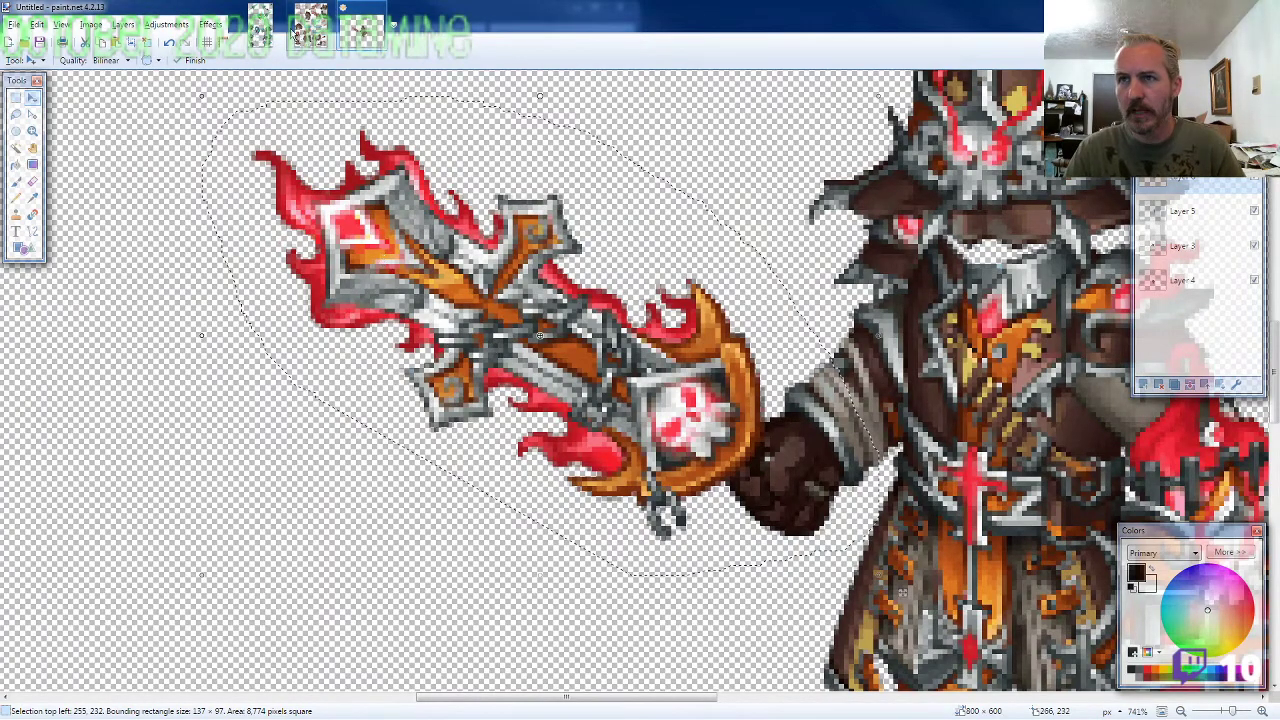
Step: On the ARMOR9 sheet, lasso the sword hilt with the red pommel above the dark arcs, making a selection about 44 × 33 pixels
{"action": "left_click", "coordinate": [300, 30]}
{"action": "left_click", "coordinate": [15, 114]}
{"action": "scroll", "coordinate": [100, 300], "scroll_direction": "down", "scroll_amount": 2}
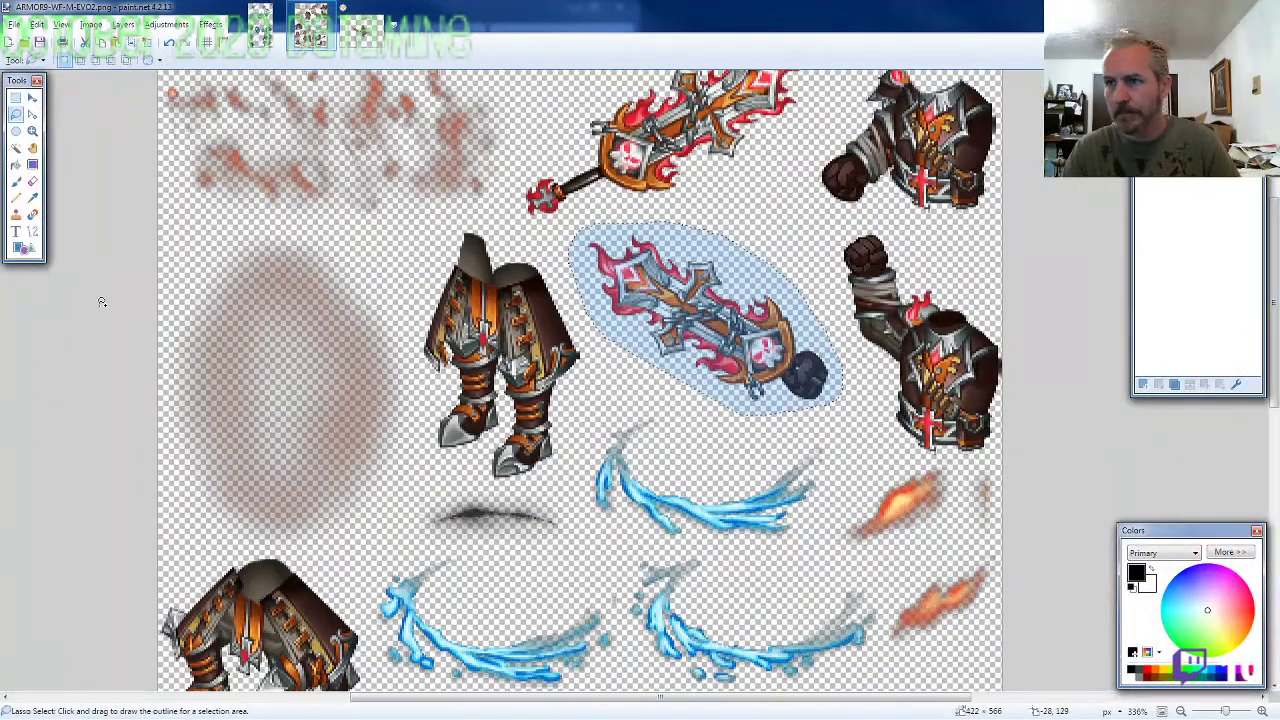
{"action": "scroll", "coordinate": [100, 300], "scroll_direction": "down", "scroll_amount": 5}
{"action": "scroll", "coordinate": [525, 425], "scroll_direction": "up", "scroll_amount": 5}
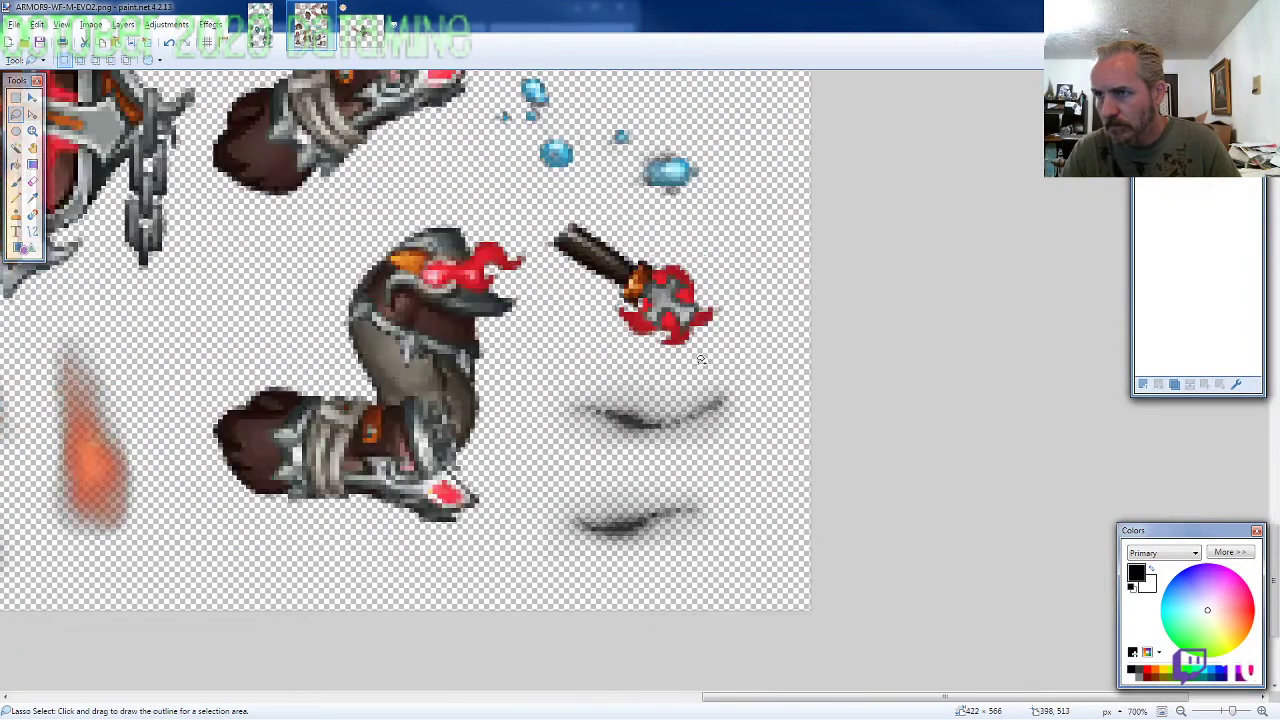
{"action": "mouse_move", "coordinate": [601, 328]}
{"action": "left_mouse_down"}
{"action": "mouse_move", "coordinate": [660, 360]}
{"action": "mouse_move", "coordinate": [745, 320]}
{"action": "mouse_move", "coordinate": [700, 245]}
{"action": "mouse_move", "coordinate": [552, 208]}
{"action": "mouse_move", "coordinate": [540, 241]}
{"action": "left_mouse_up"}
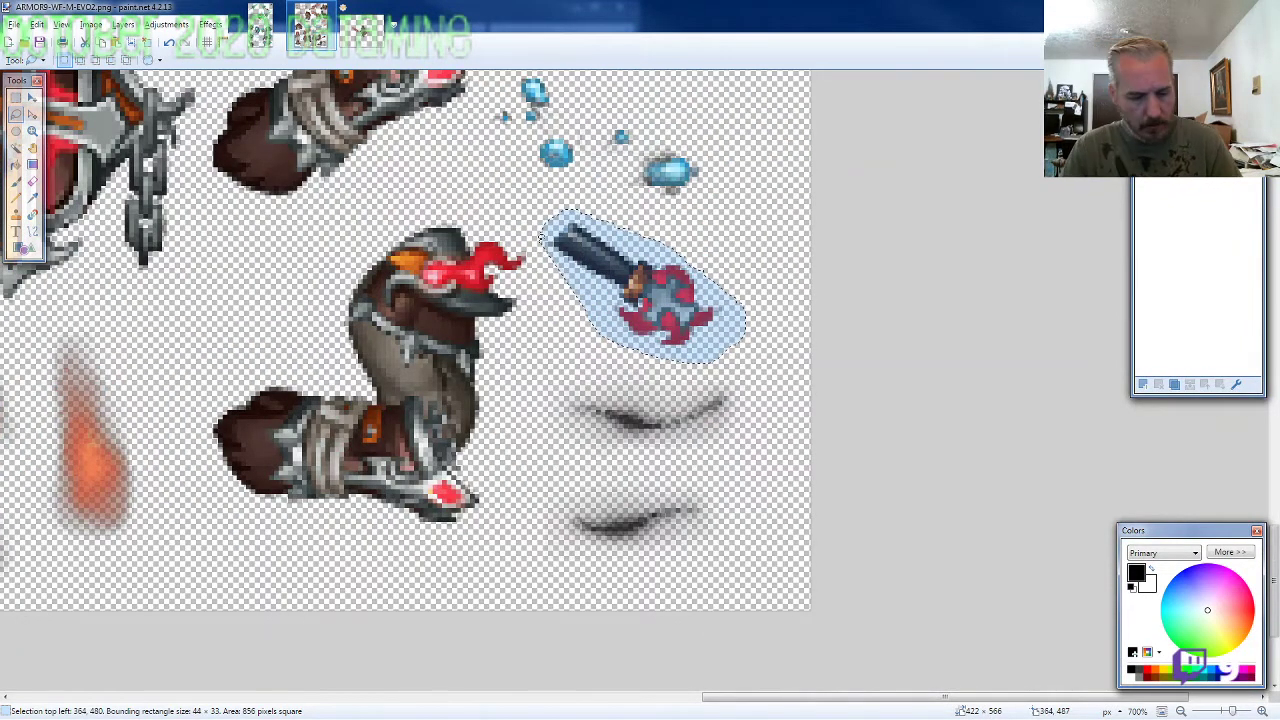
Step: Add a new layer to the character image, move it beneath all other layers, and paste the sword hilt onto it
{"action": "left_click", "coordinate": [384, 40]}
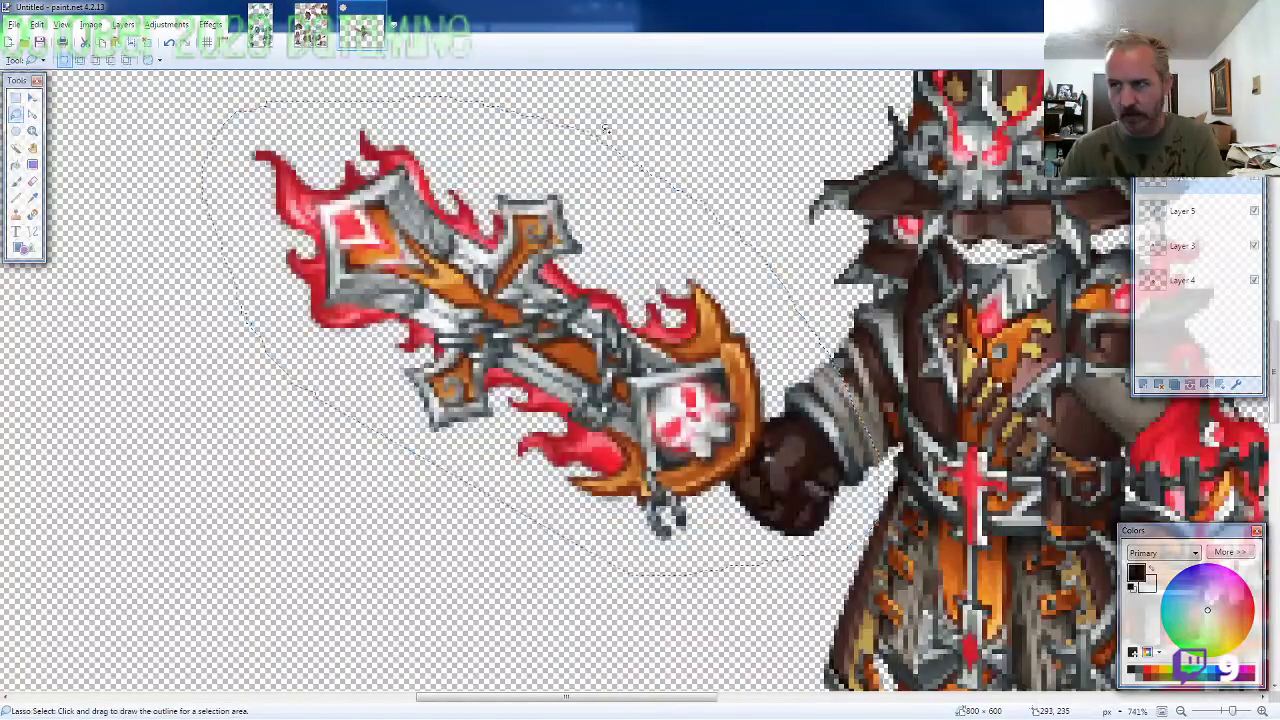
{"action": "key", "text": "ctrl+shift+n"}
{"action": "left_click_drag", "start_coordinate": [1194, 185], "coordinate": [1191, 326]}
{"action": "scroll", "coordinate": [961, 496], "scroll_direction": "up", "scroll_amount": 4}
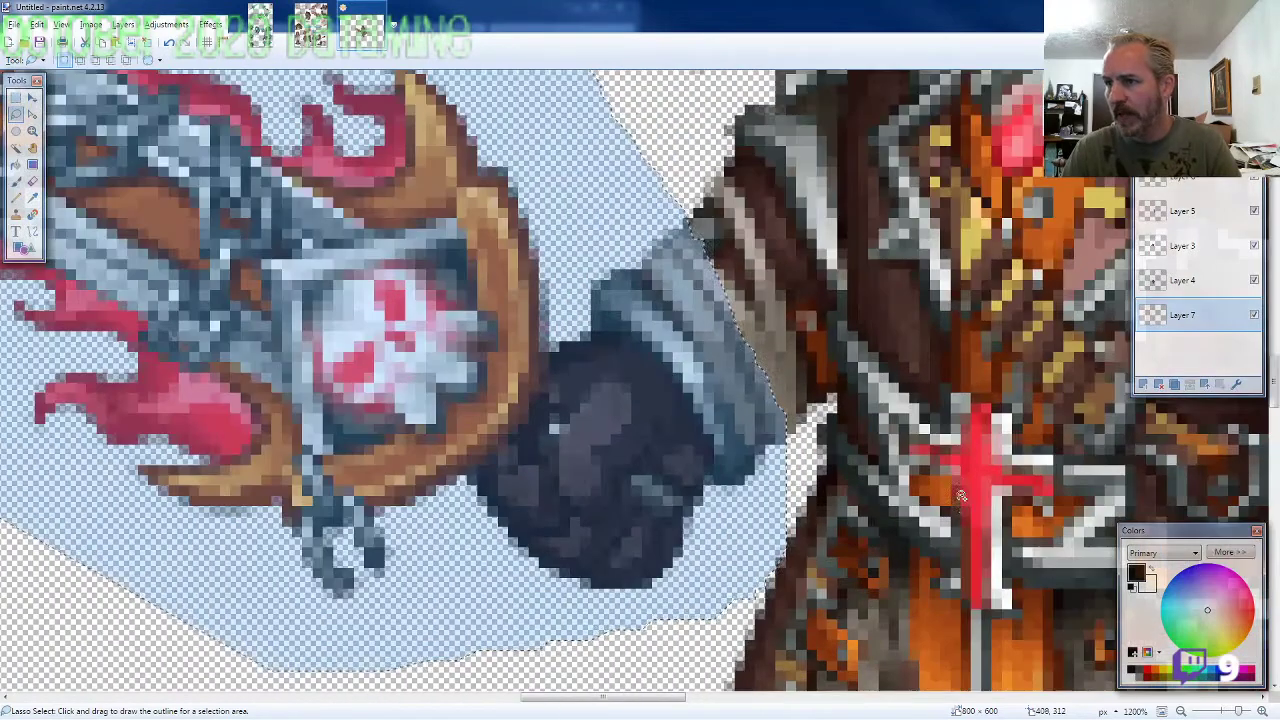
{"action": "key", "text": "ctrl+v"}
{"action": "scroll", "coordinate": [751, 530], "scroll_direction": "down", "scroll_amount": 3}
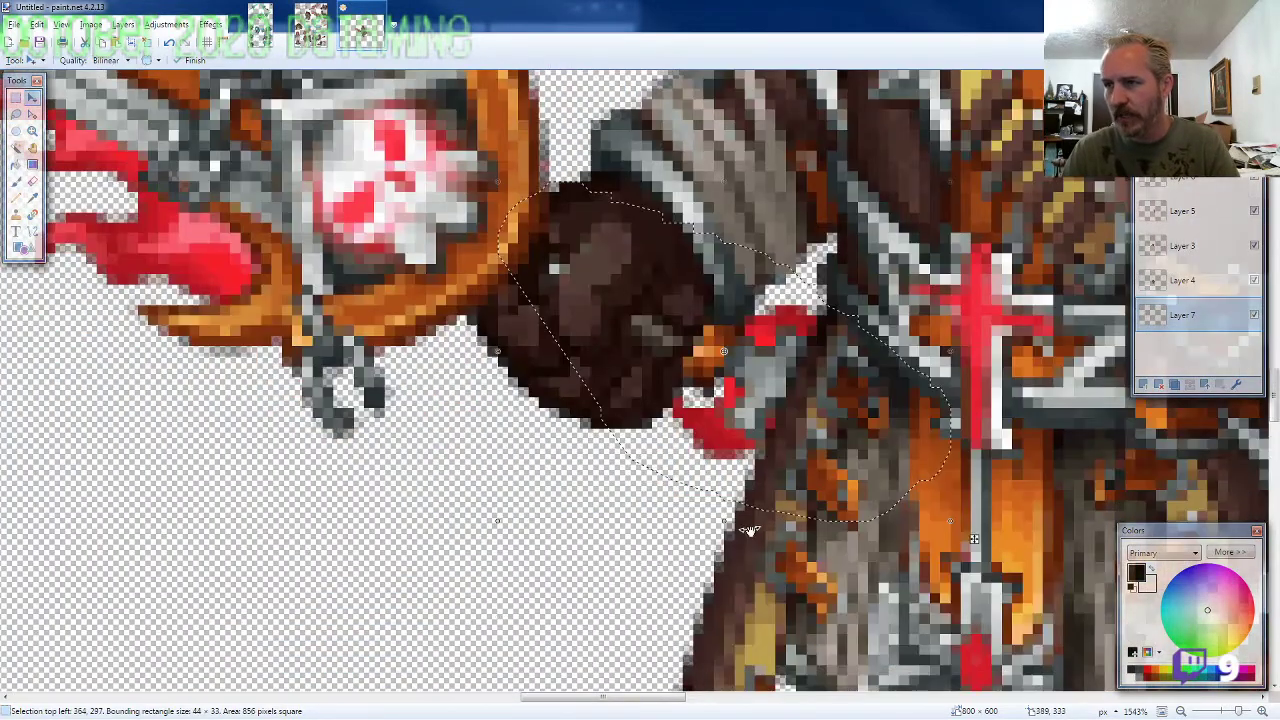
Step: Align the hilt behind the sword fist so it continues the blade's line, with the selection's top-left at 366, 302
{"action": "left_click_drag", "start_coordinate": [750, 530], "coordinate": [740, 438]}
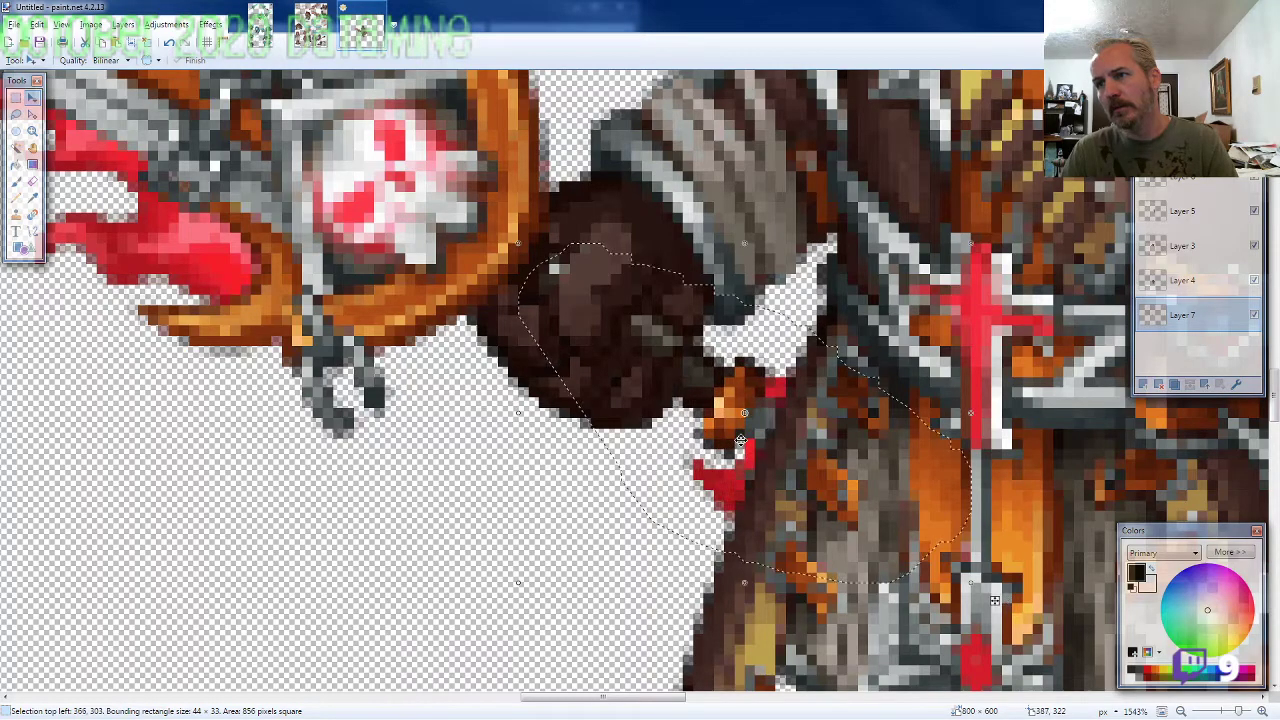
{"action": "scroll", "coordinate": [862, 492], "scroll_direction": "down", "scroll_amount": 1}
{"action": "scroll", "coordinate": [861, 490], "scroll_direction": "down", "scroll_amount": 4}
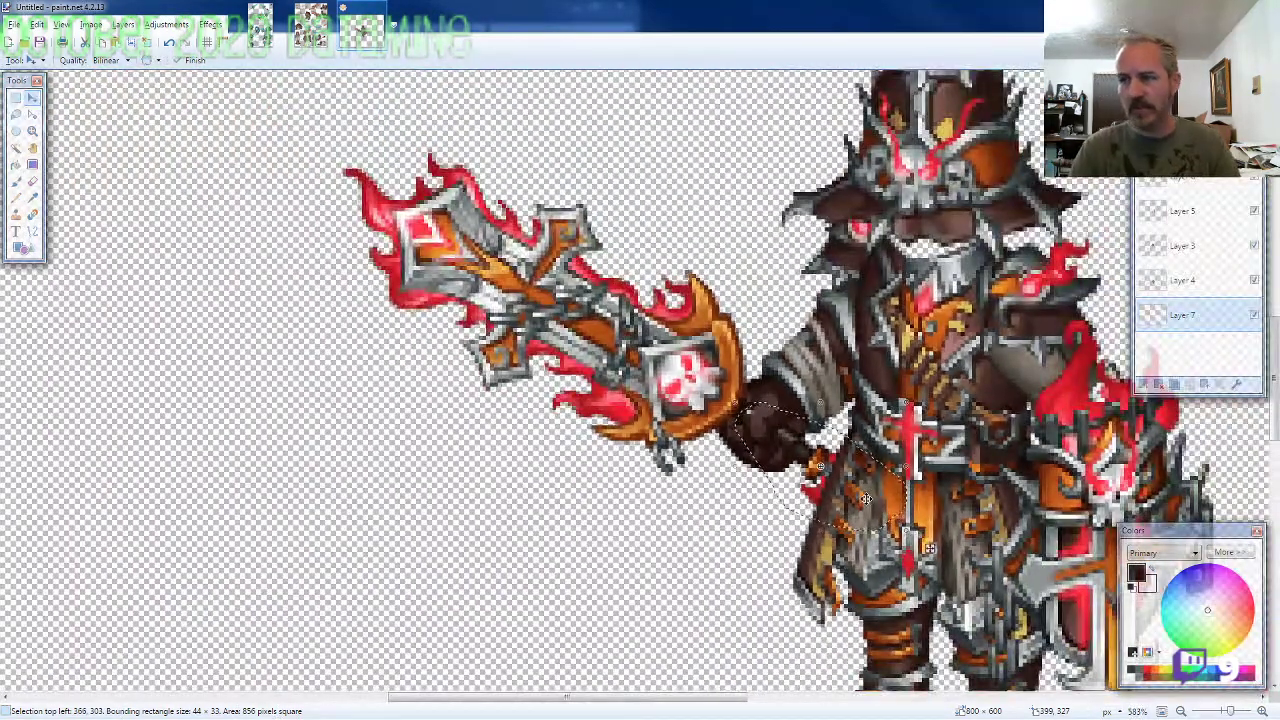
{"action": "key", "text": "Down"}
{"action": "key", "text": "Up"}
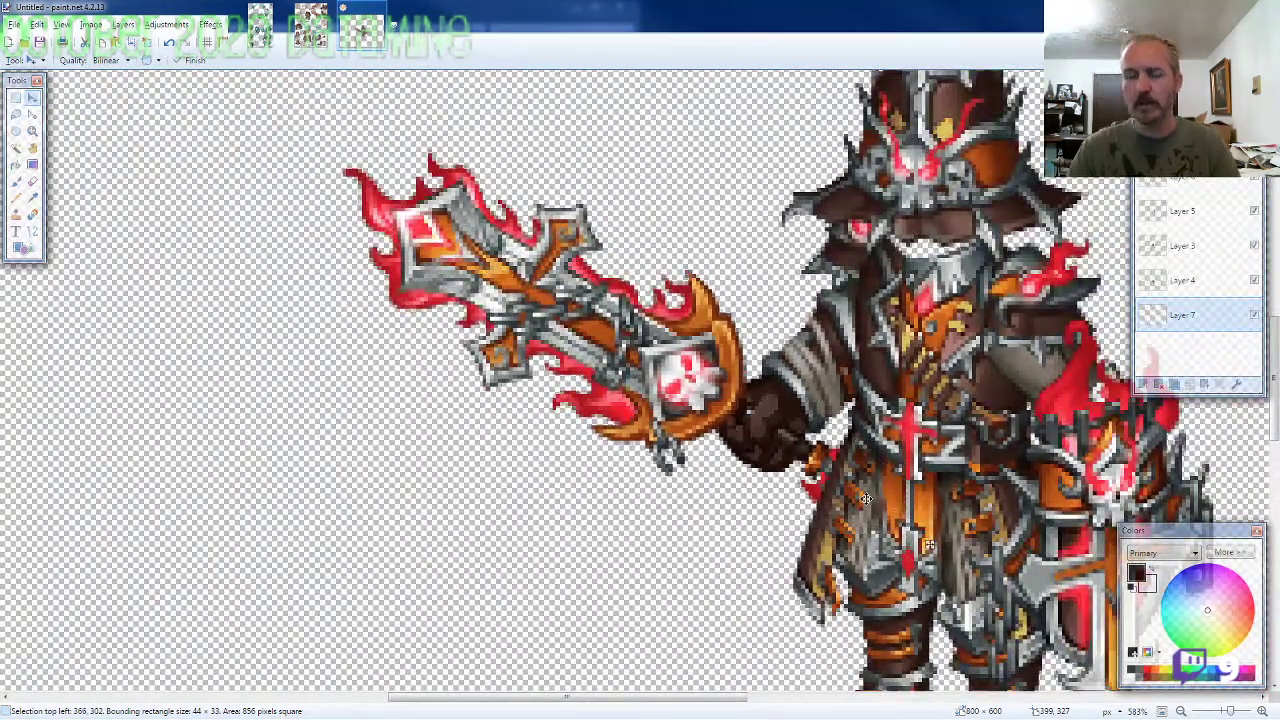
Step: Flatten the character's layers and move the whole image up and left, with the selection's top-left at -247, -181
{"action": "scroll", "coordinate": [845, 507], "scroll_direction": "down", "scroll_amount": 3}
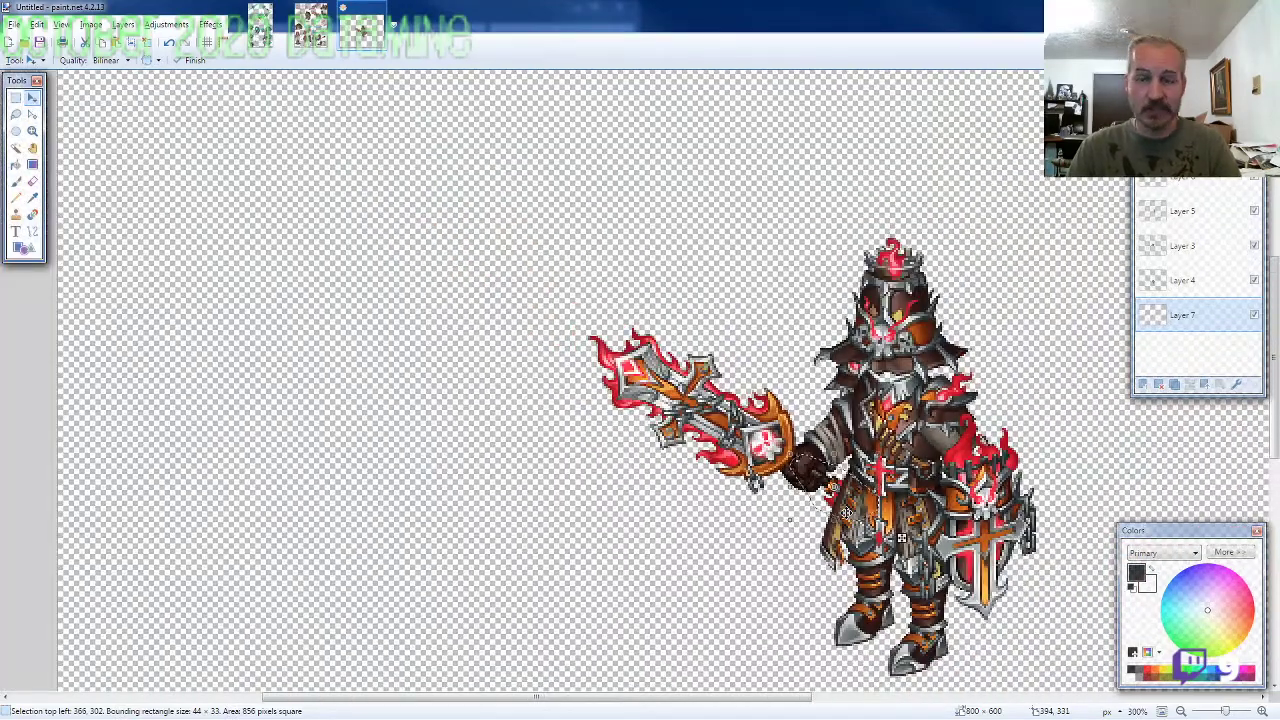
{"action": "scroll", "coordinate": [843, 507], "scroll_direction": "down", "scroll_amount": 4}
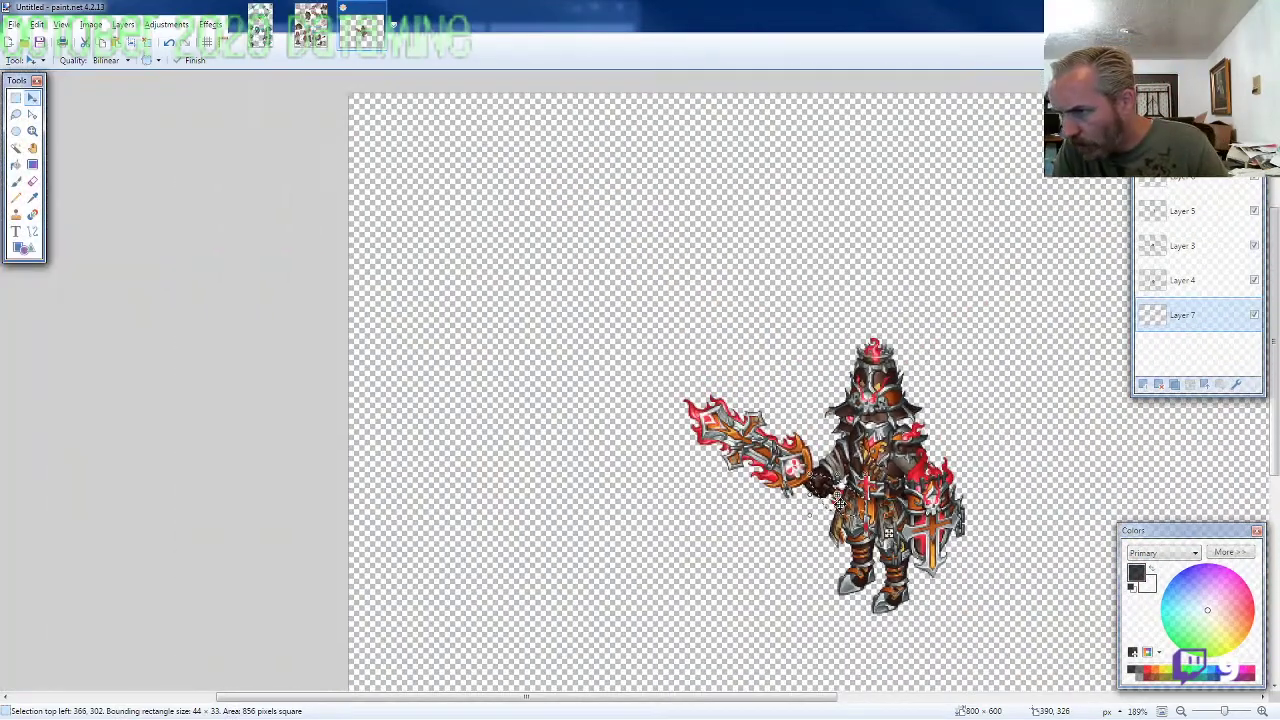
{"action": "scroll", "coordinate": [838, 503], "scroll_direction": "down", "scroll_amount": 4}
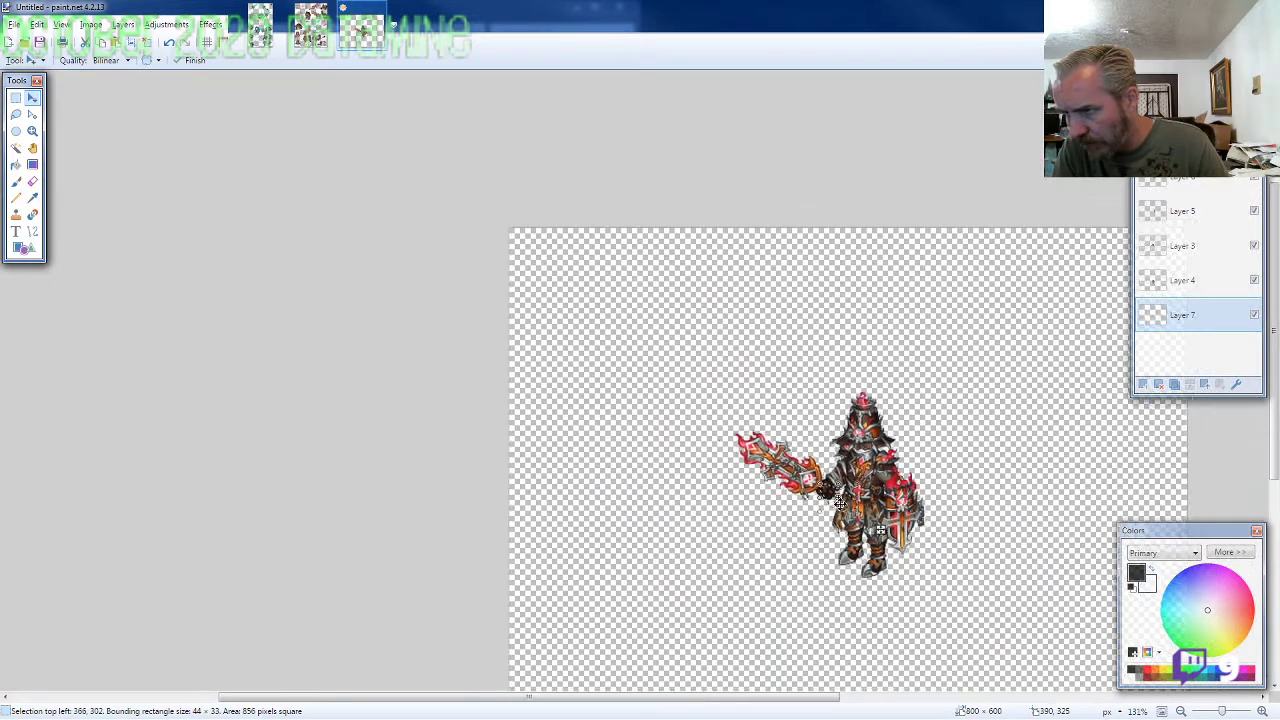
{"action": "scroll", "coordinate": [839, 498], "scroll_direction": "down", "scroll_amount": 4}
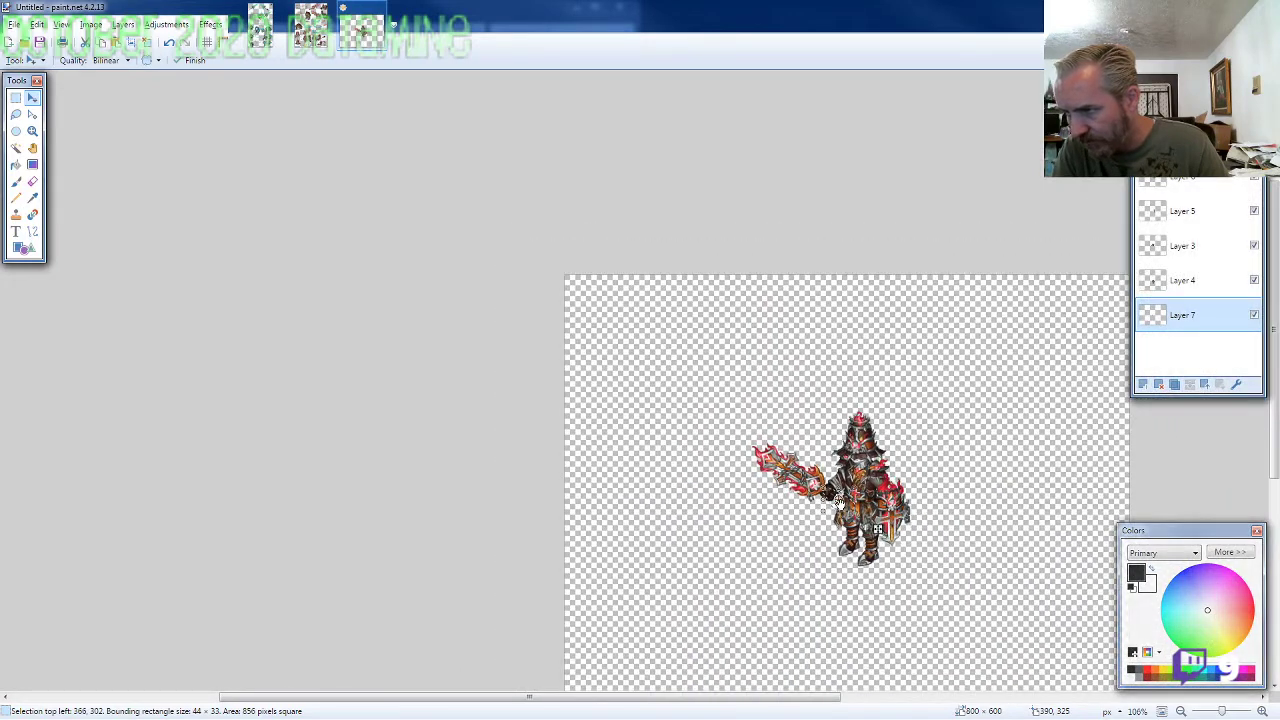
{"action": "scroll", "coordinate": [837, 503], "scroll_direction": "up", "scroll_amount": 1}
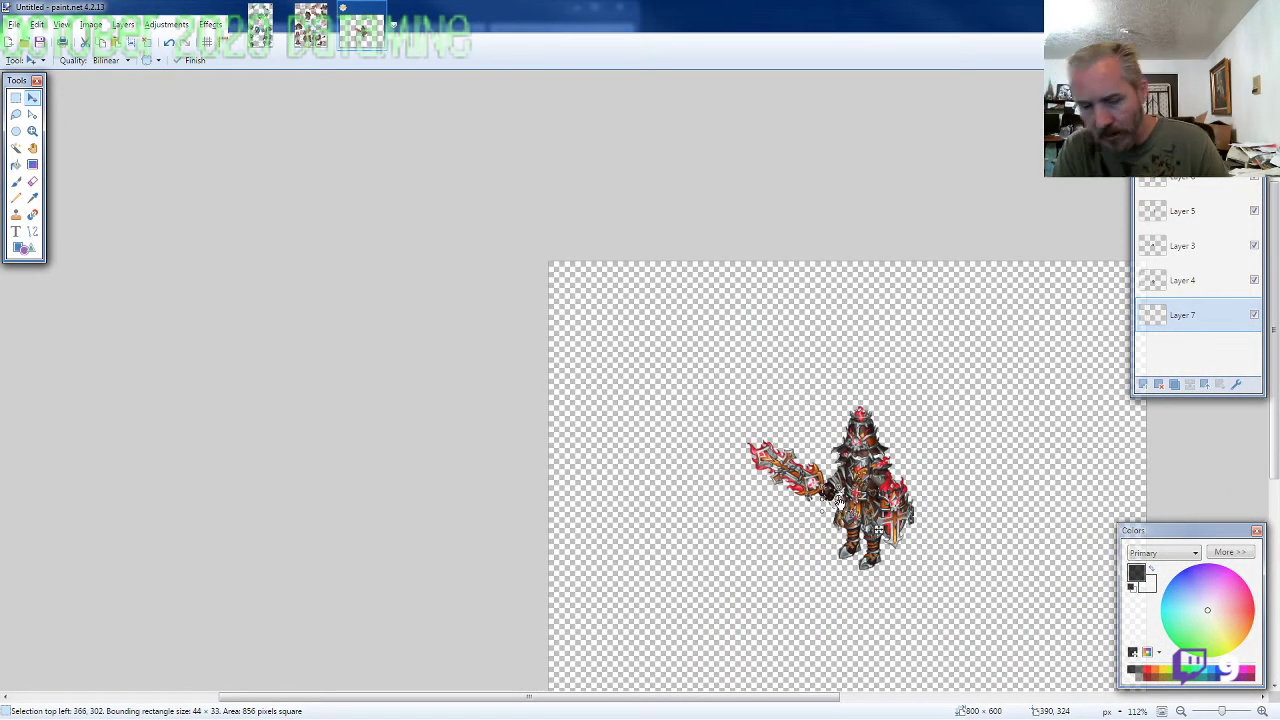
{"action": "key", "text": "ctrl+a"}
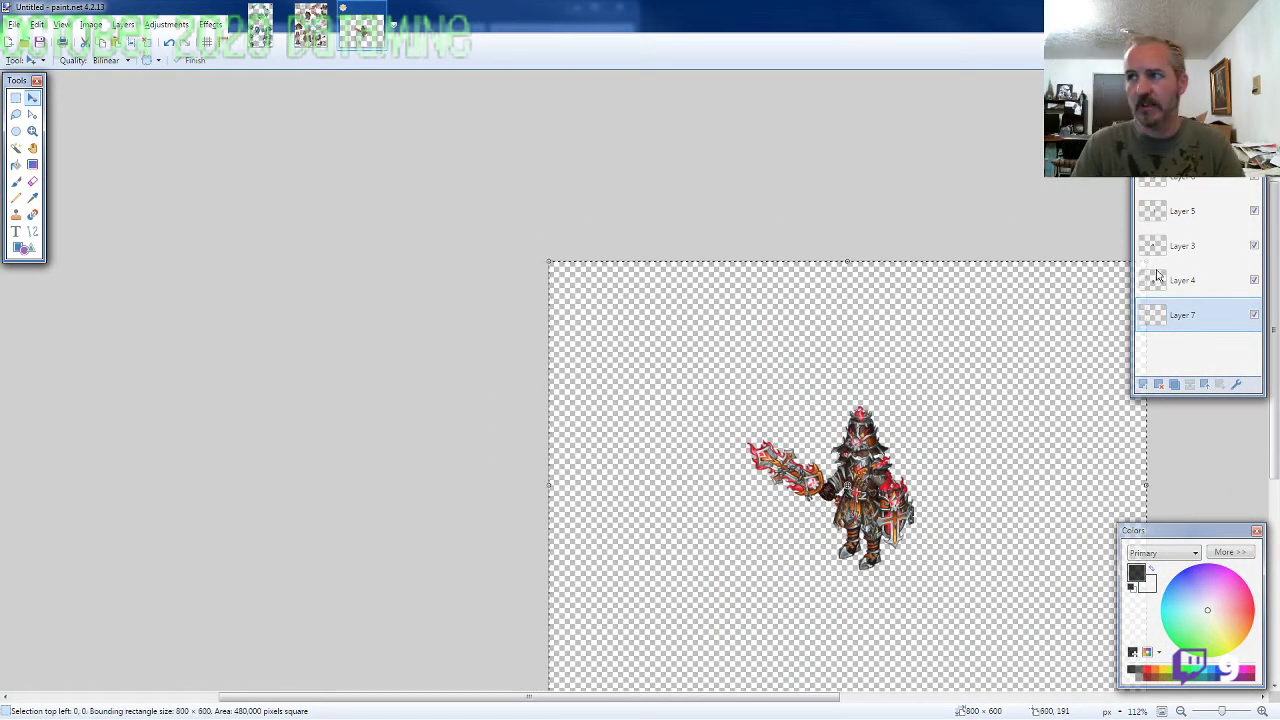
{"action": "left_click", "coordinate": [1191, 385]}
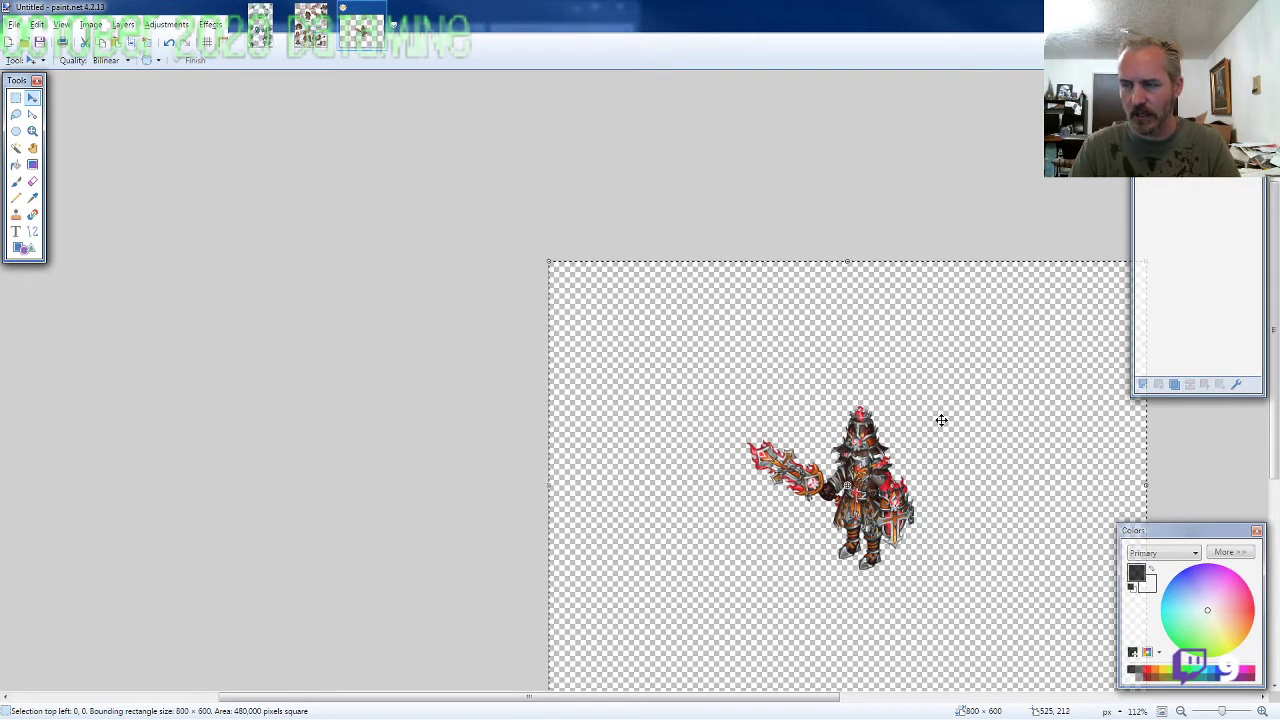
{"action": "left_click_drag", "start_coordinate": [951, 417], "coordinate": [763, 291]}
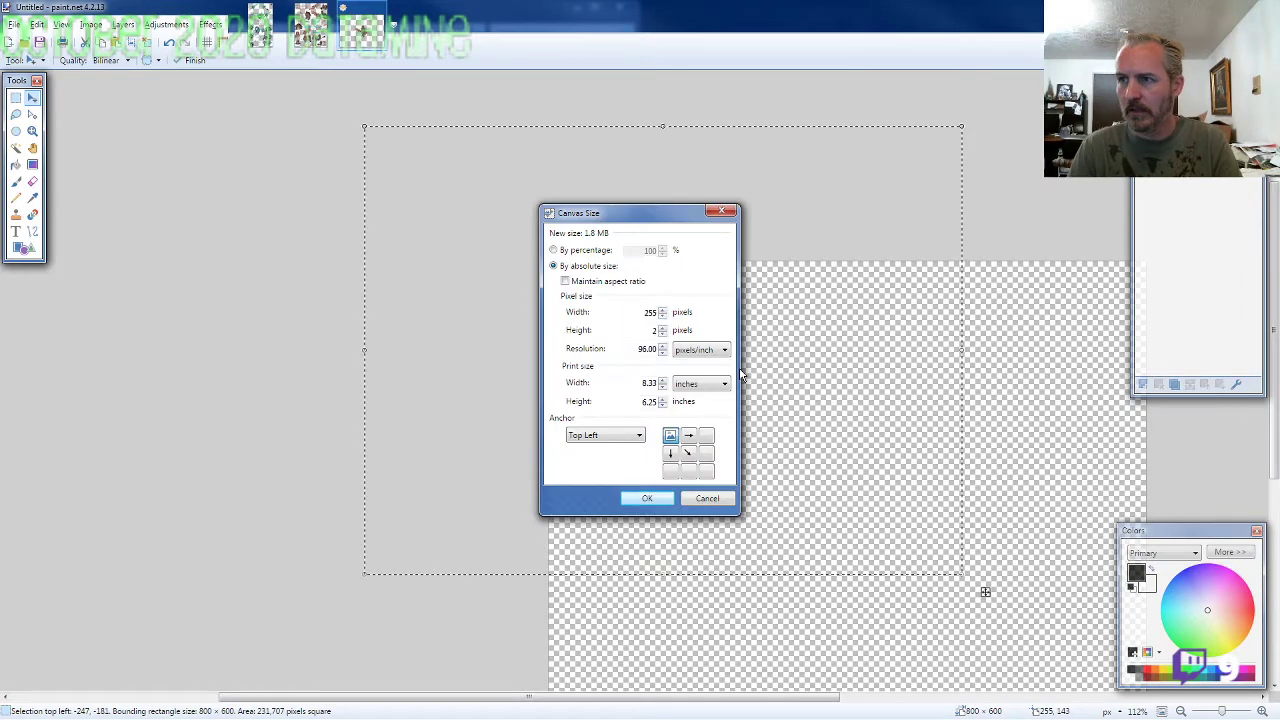
Step: Resize the canvas to 255 × 255 pixels with a top-left anchor and shift the image 5 pixels left
{"action": "type", "text": "55"}
{"action": "key", "text": "Return"}
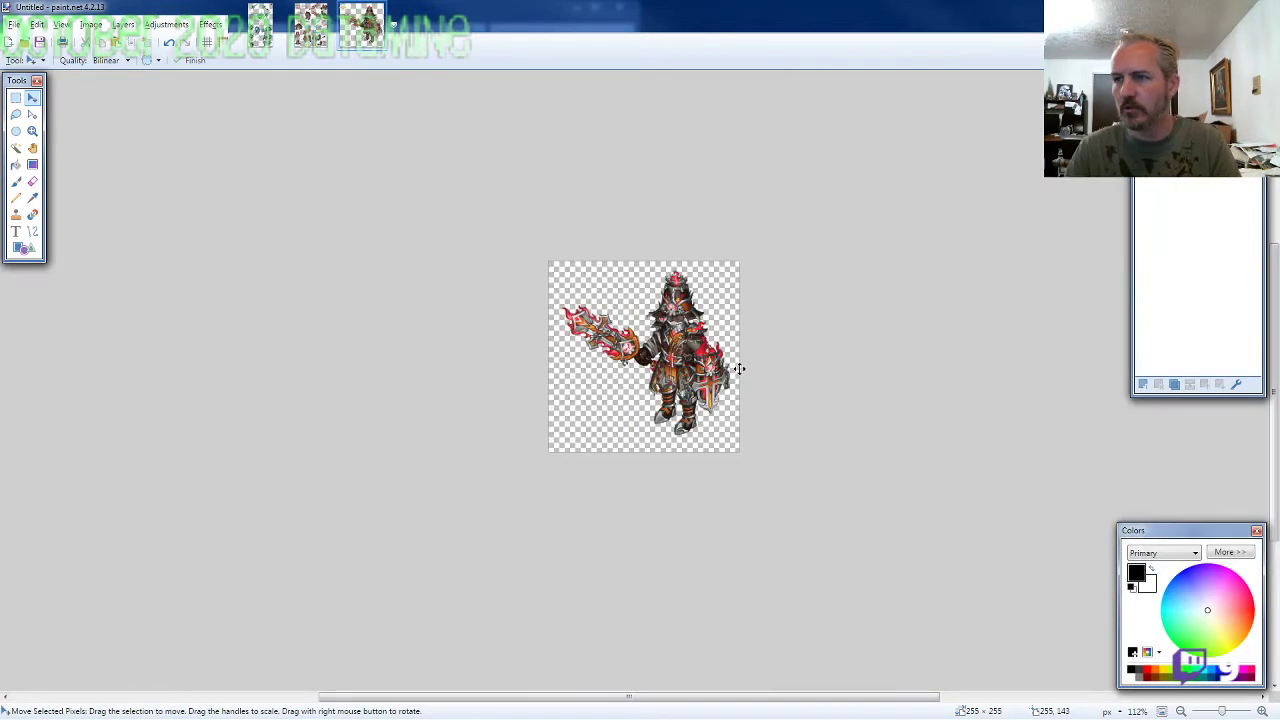
{"action": "left_click_drag", "start_coordinate": [739, 369], "coordinate": [739, 369]}
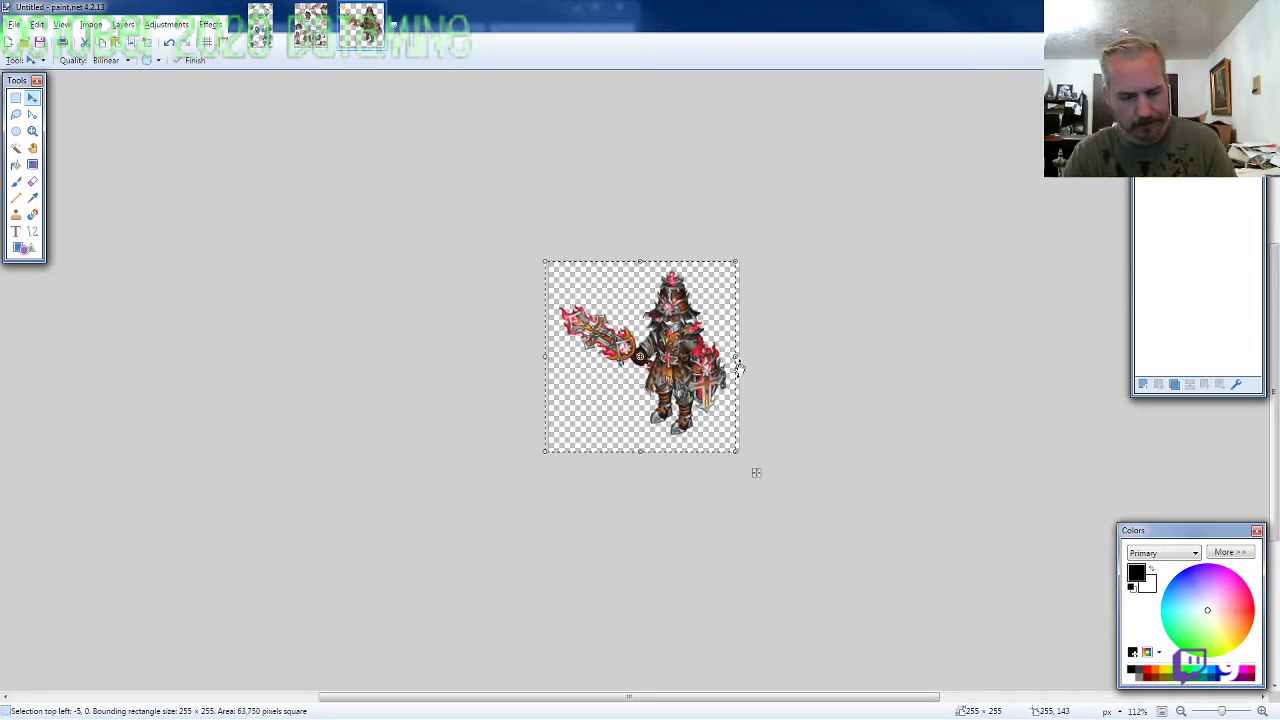
Step: Reduce the canvas to 250 × 250 pixels and move the image 2 pixels down
{"action": "key", "text": "ctrl+shift+r"}
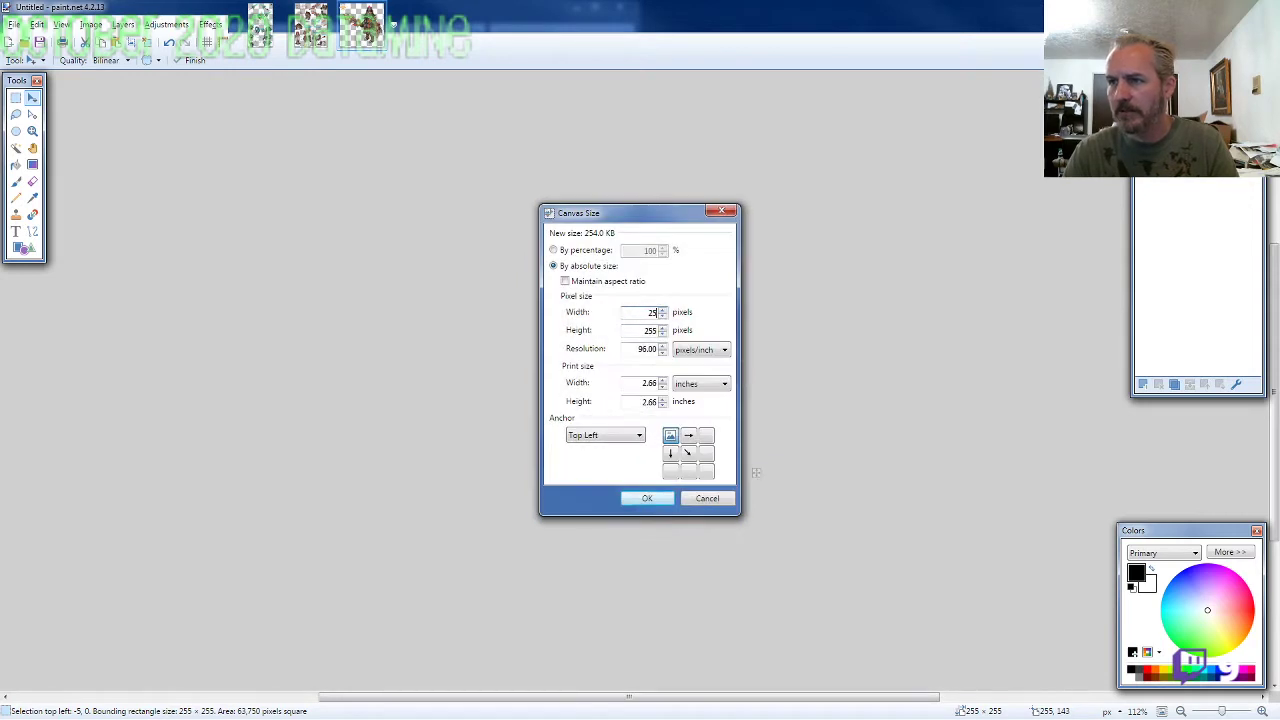
{"action": "key", "text": "Return"}
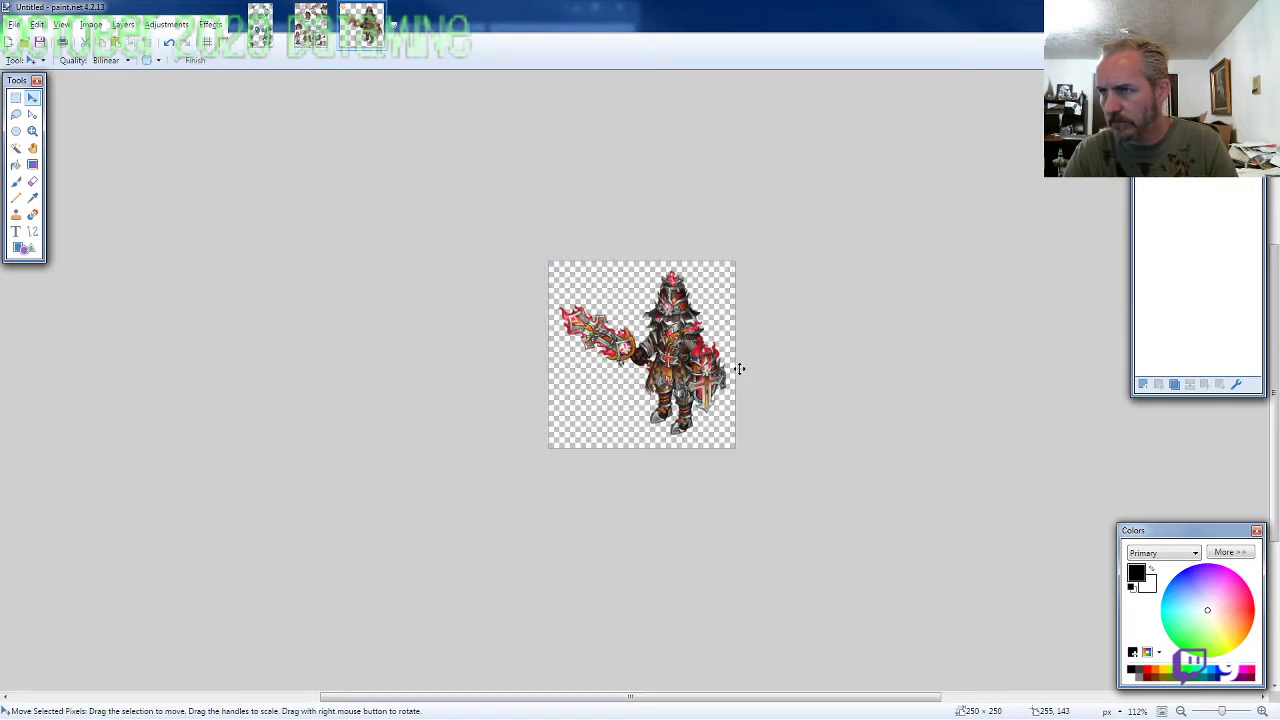
{"action": "key", "text": "Down"}
{"action": "key", "text": "Down"}
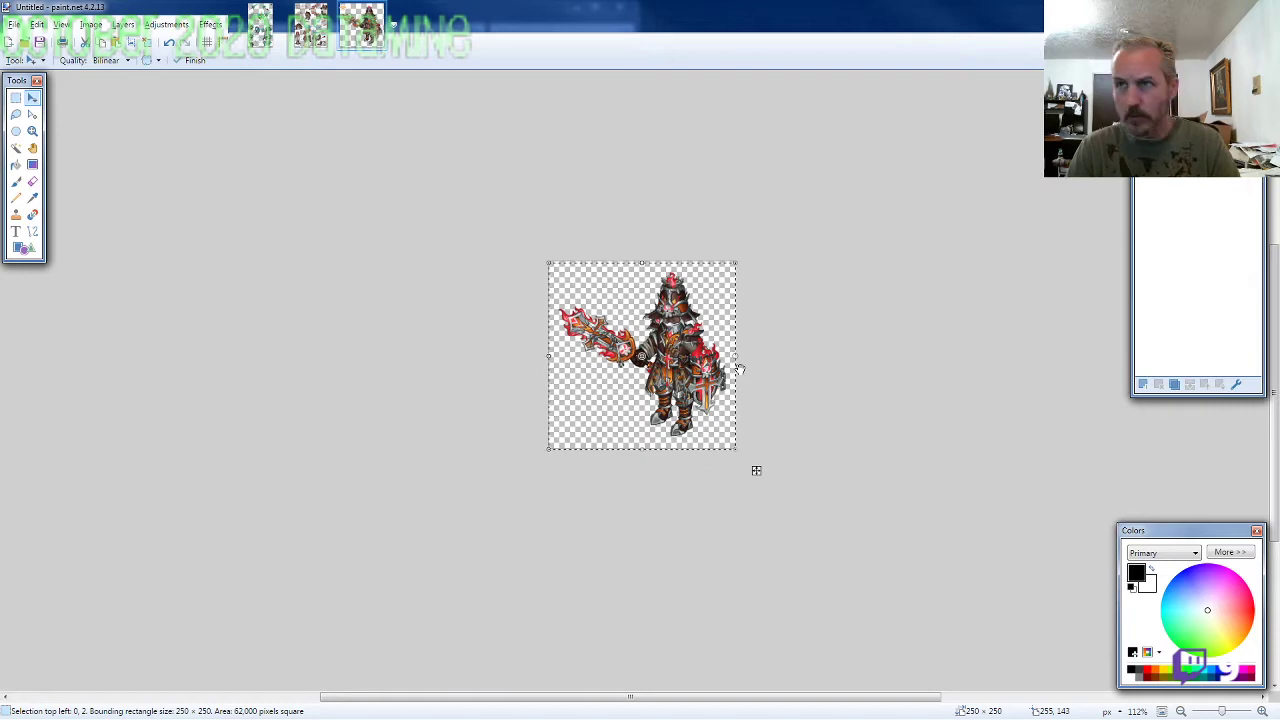
Step: Save the character as the PNG ARMOR9-WF-M-EVO2 in the 2020-10 folder and close both it and the ARMOR9 sprite sheet
{"action": "key", "text": "ctrl+s"}
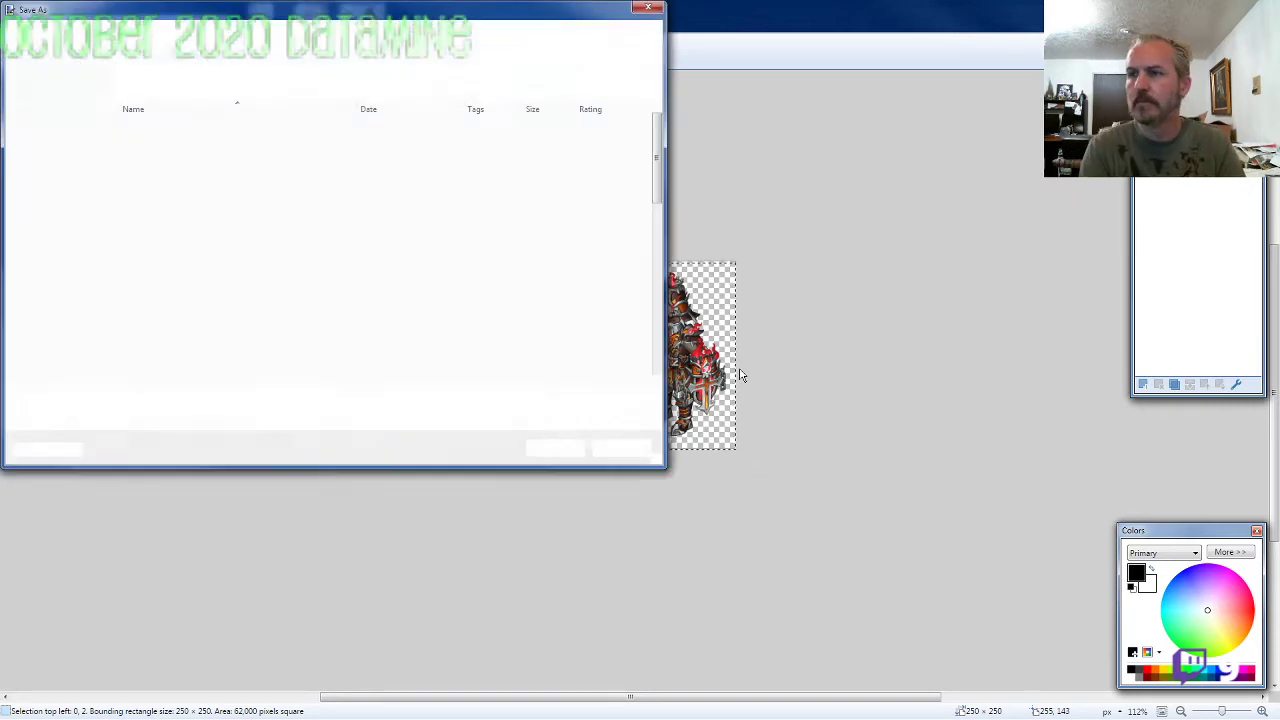
{"action": "type", "text": "ARMOR9-WF-M-EVO2"}
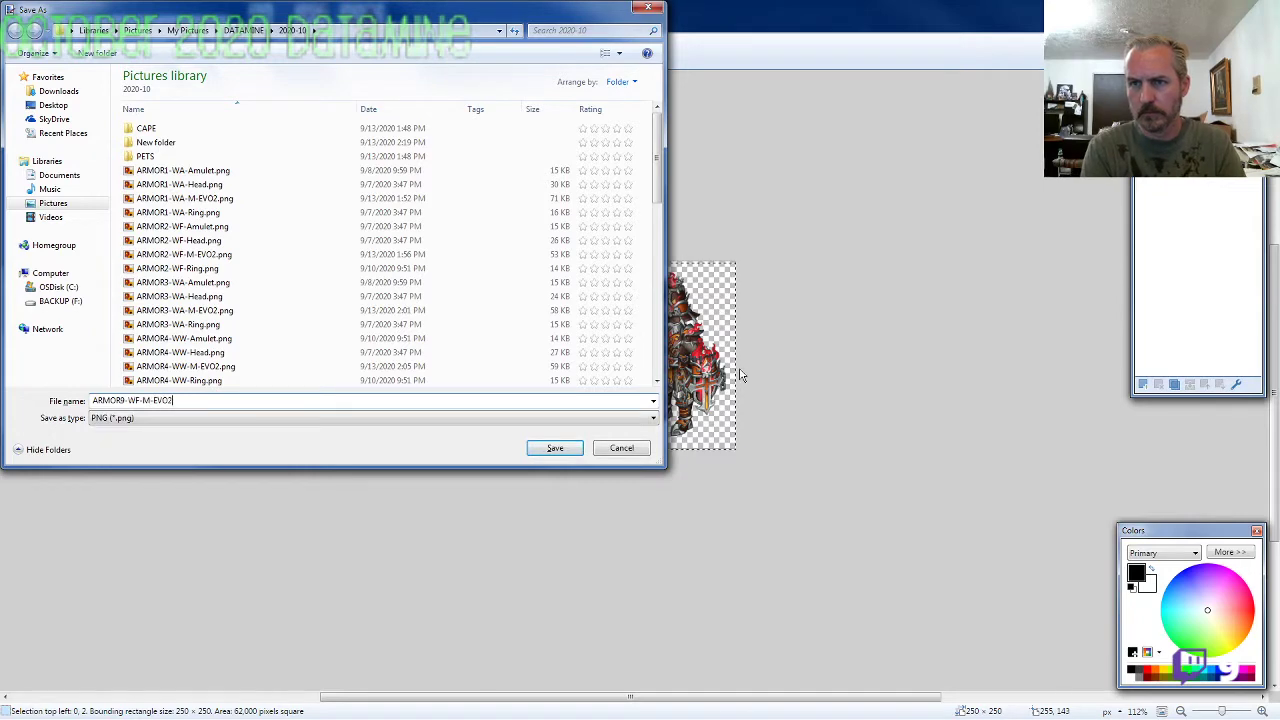
{"action": "key", "text": "Return"}
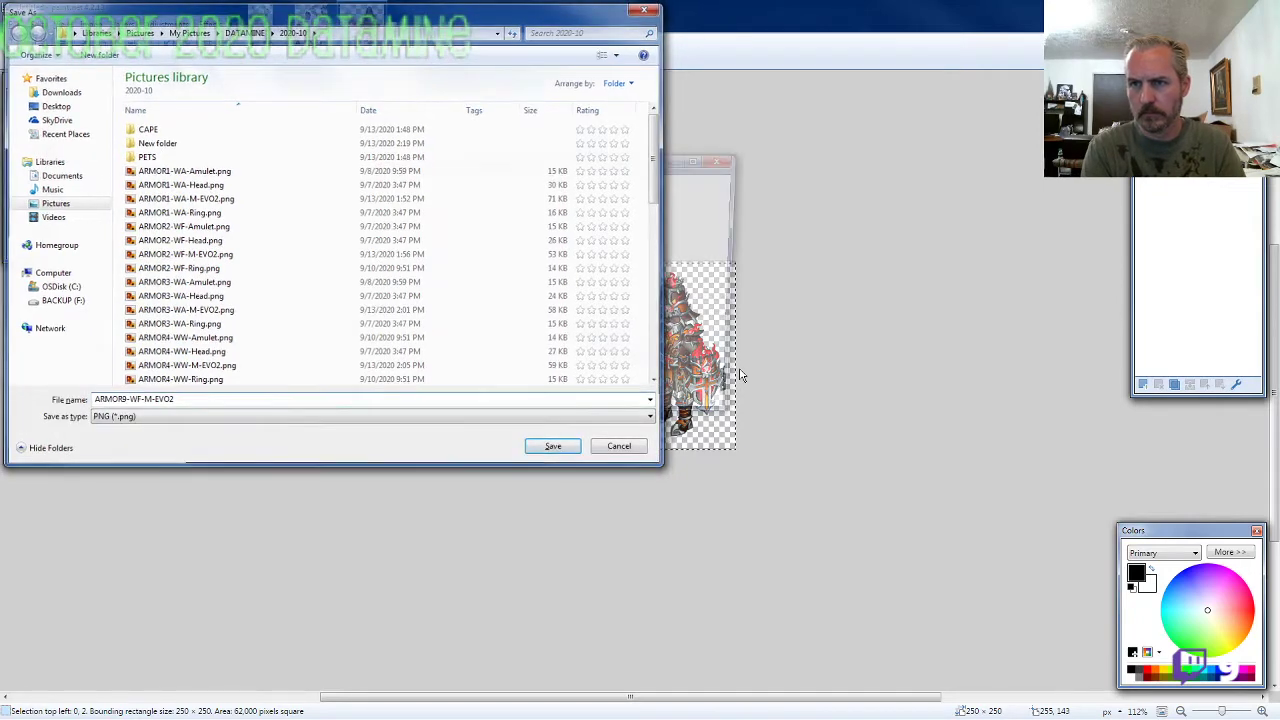
{"action": "left_click", "coordinate": [662, 415]}
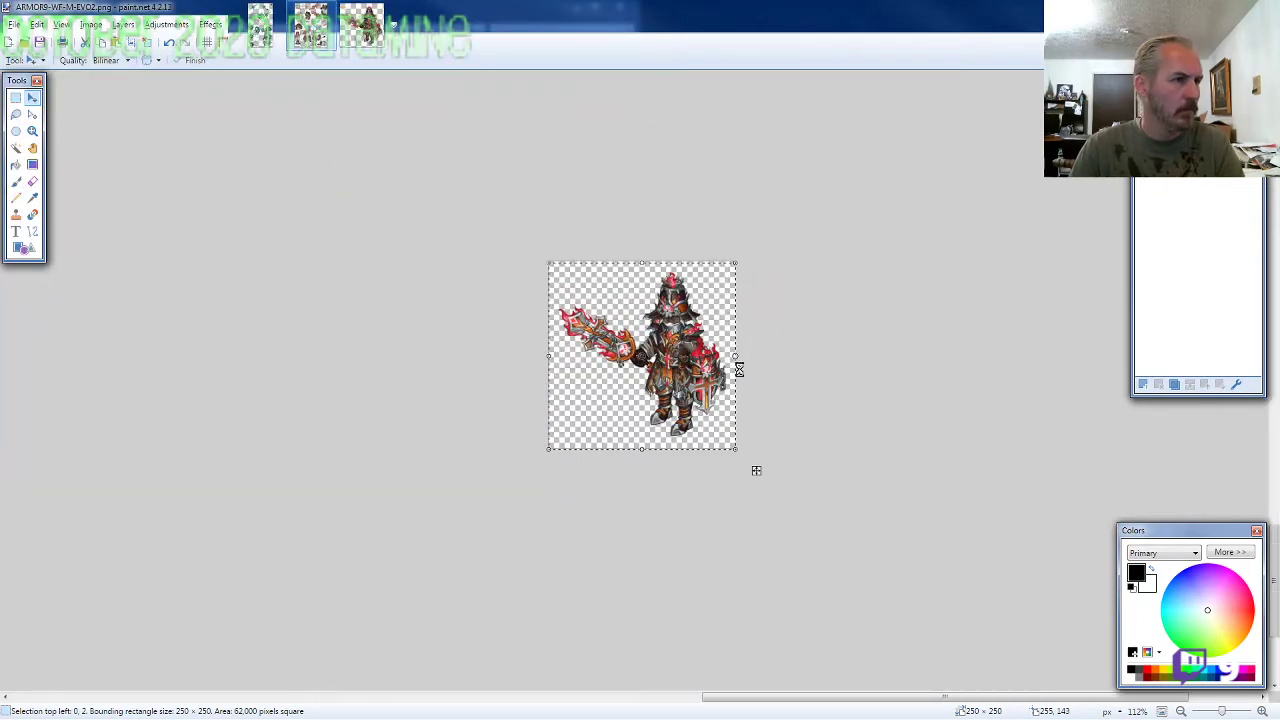
{"action": "key", "text": "ctrl+w"}
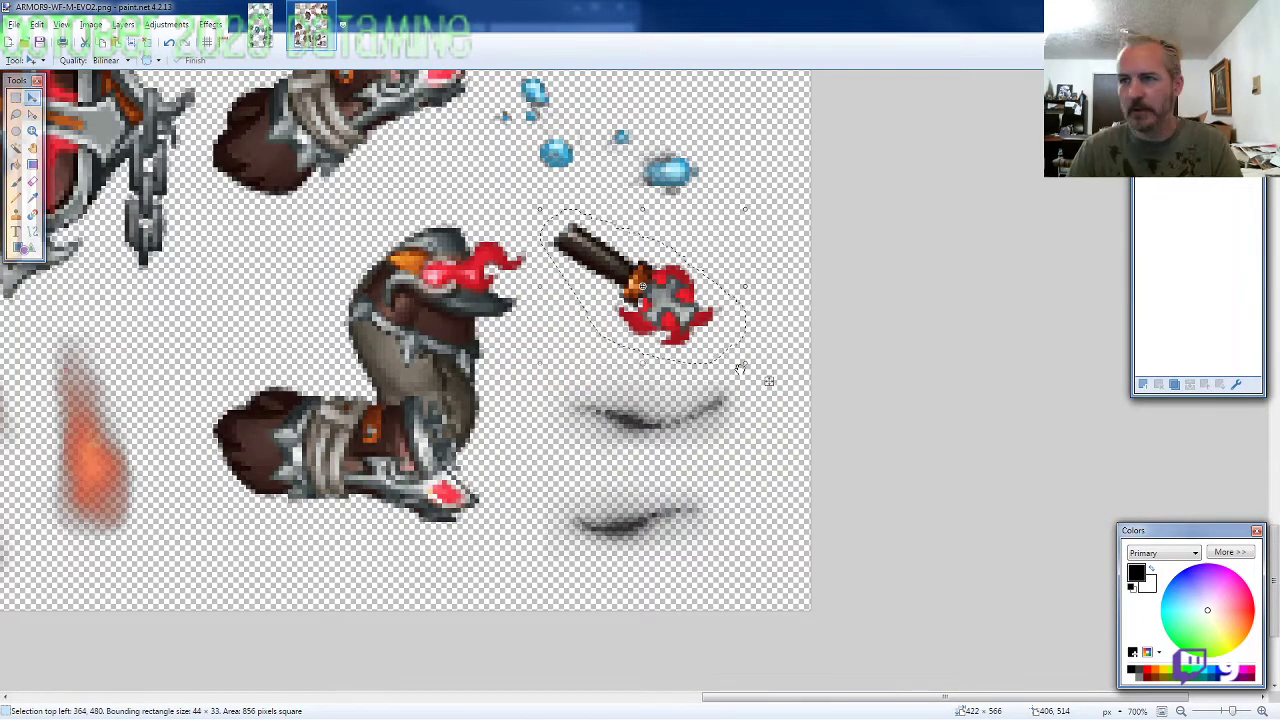
{"action": "key", "text": "ctrl+w"}
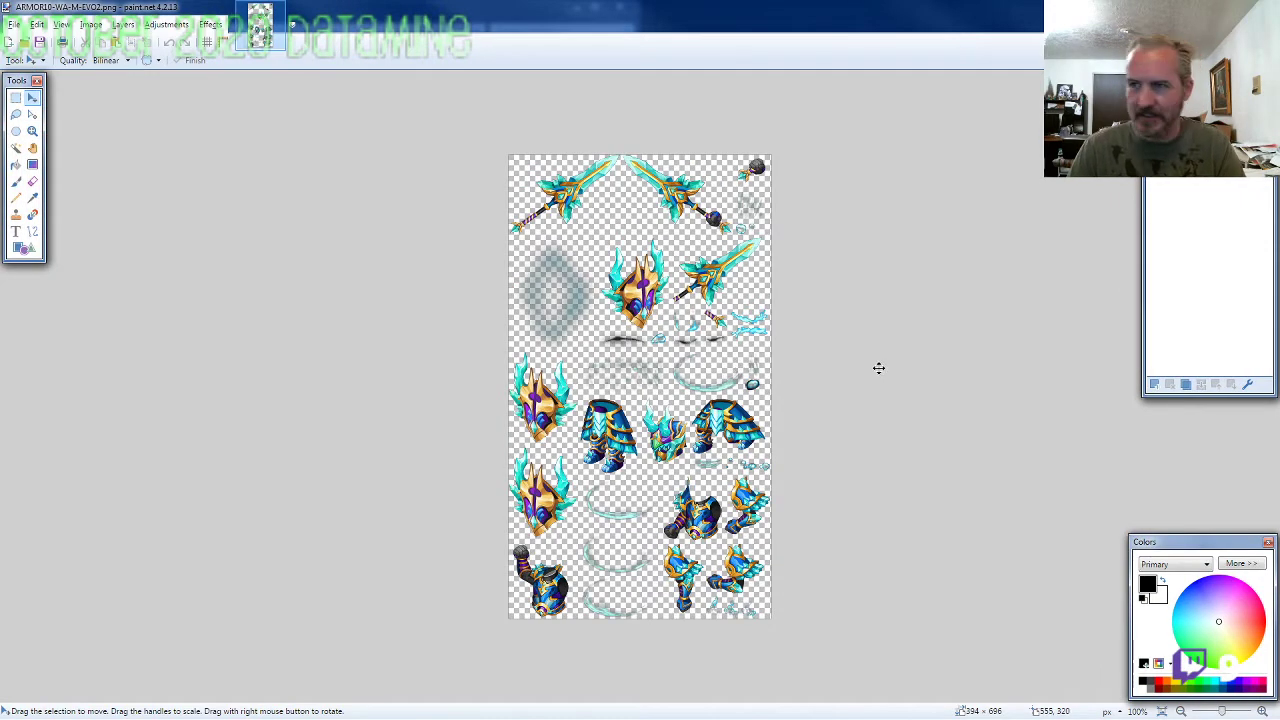
Step: Lasso-select the horned helmet between the two leg sprites on the ARMOR10-WA-M-EVO2 sheet
{"action": "left_click", "coordinate": [16, 115]}
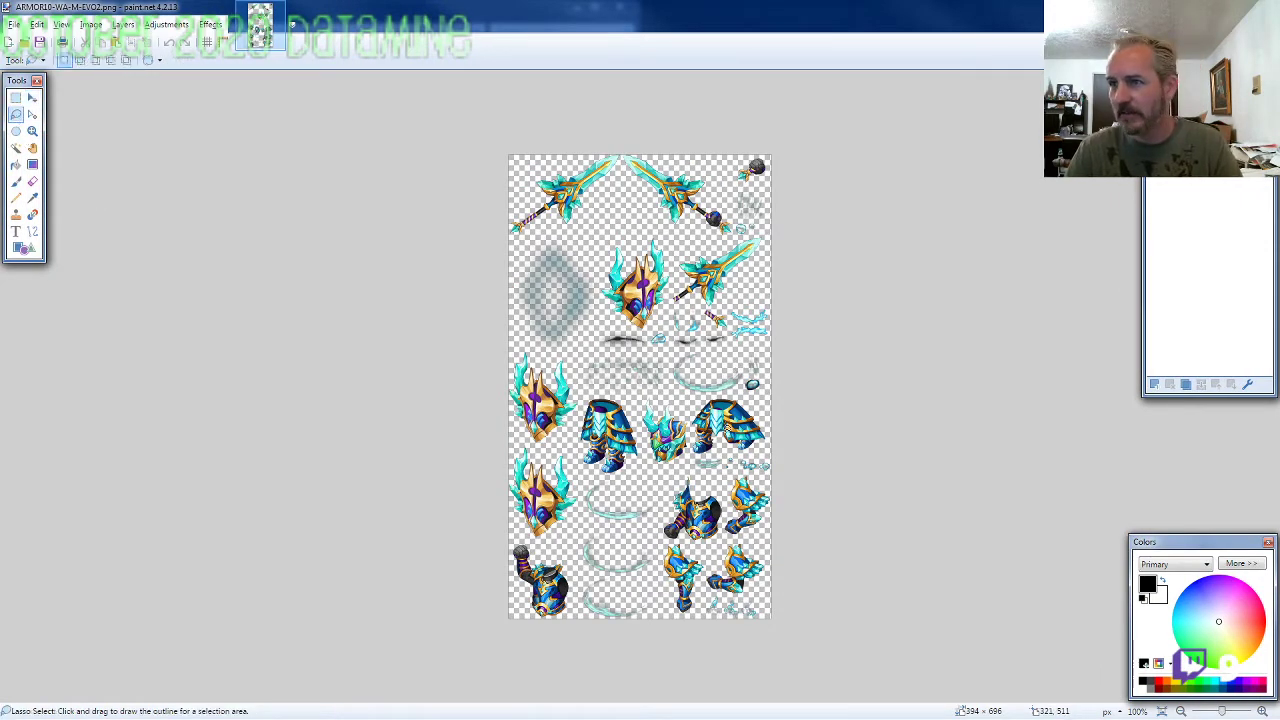
{"action": "scroll", "coordinate": [700, 490], "scroll_direction": "up", "scroll_amount": 9}
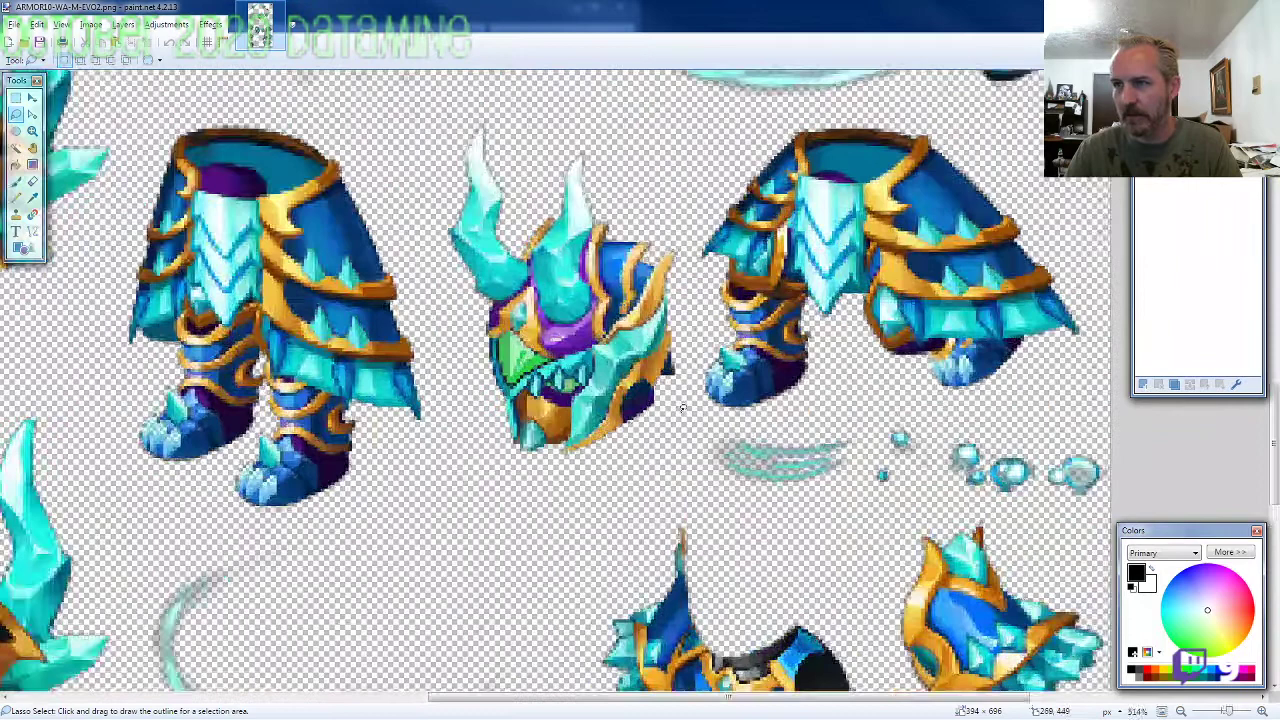
{"action": "left_click_drag", "start_coordinate": [683, 402], "coordinate": [688, 292]}
{"action": "mouse_move", "coordinate": [682, 220]}
{"action": "left_mouse_down"}
{"action": "mouse_move", "coordinate": [595, 122]}
{"action": "mouse_move", "coordinate": [462, 112]}
{"action": "mouse_move", "coordinate": [424, 275]}
{"action": "mouse_move", "coordinate": [495, 445]}
{"action": "mouse_move", "coordinate": [545, 482]}
{"action": "mouse_move", "coordinate": [603, 476]}
{"action": "left_mouse_up"}
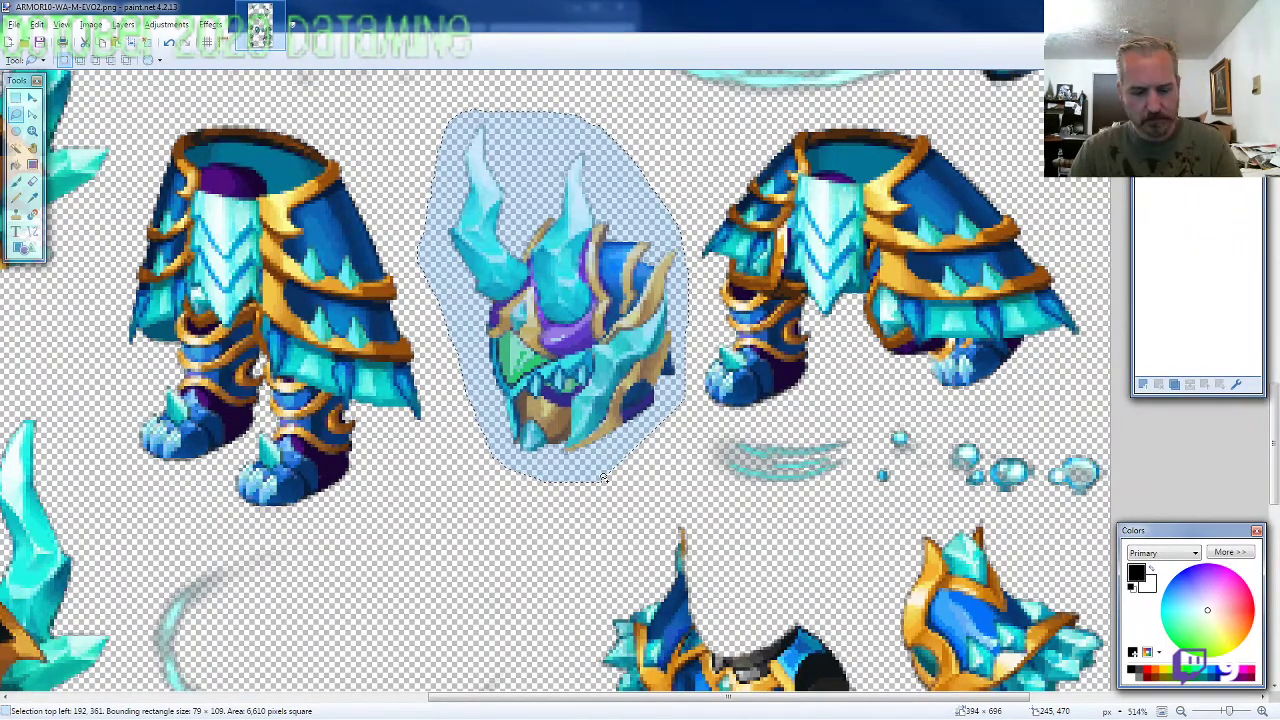
Step: Create a transparent 800 × 600 pixel image, paste the helmet into it and move its selection's top-left to 391, 161
{"action": "key", "text": "ctrl+n"}
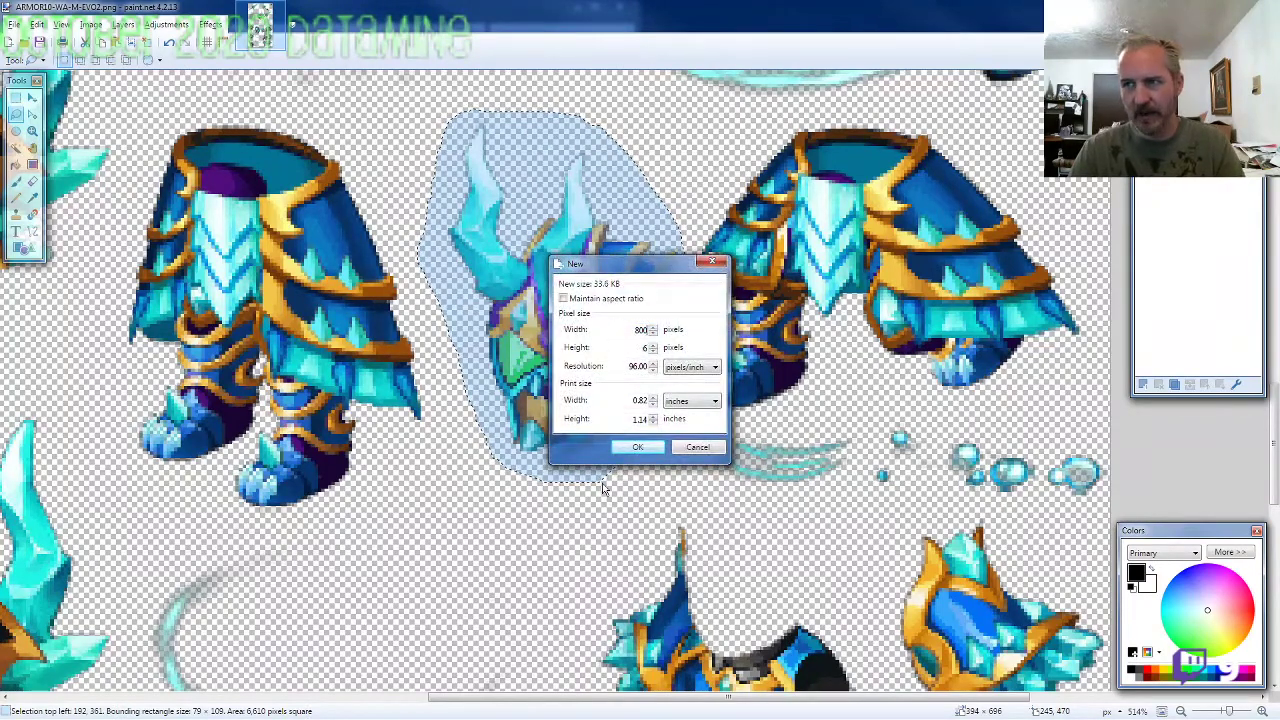
{"action": "key", "text": "Return"}
{"action": "key", "text": "Delete"}
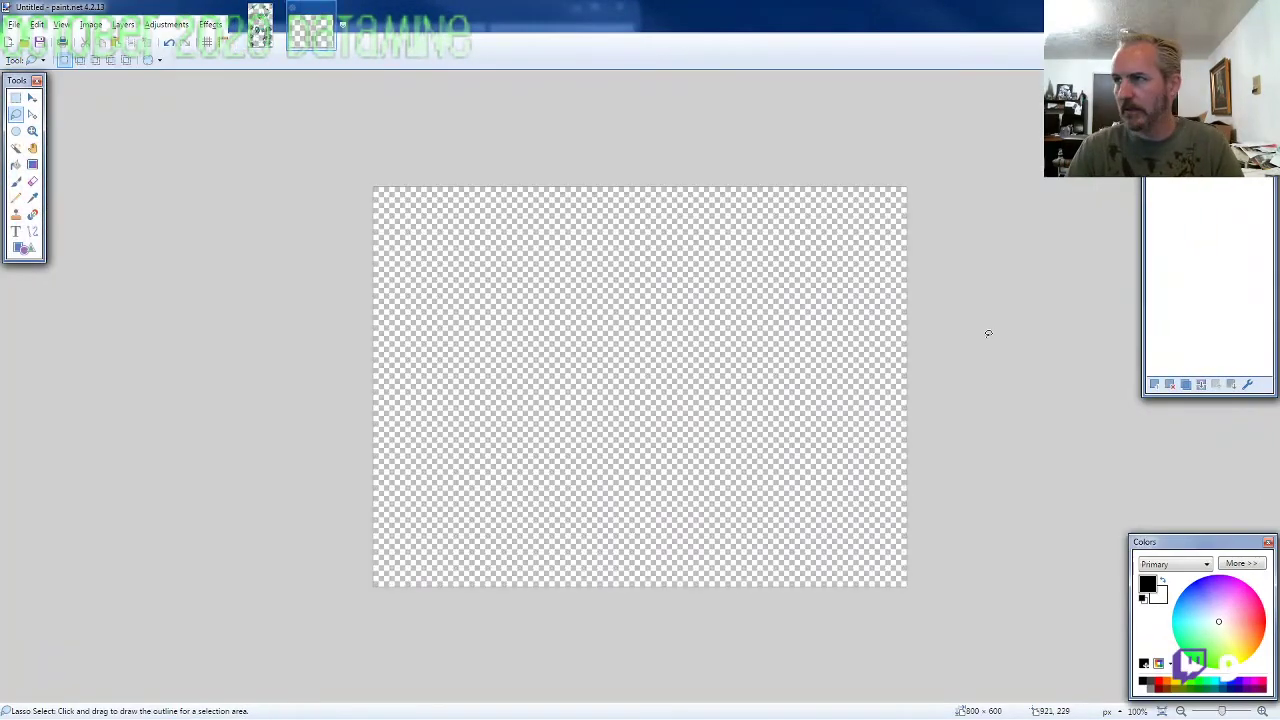
{"action": "key", "text": "ctrl+v"}
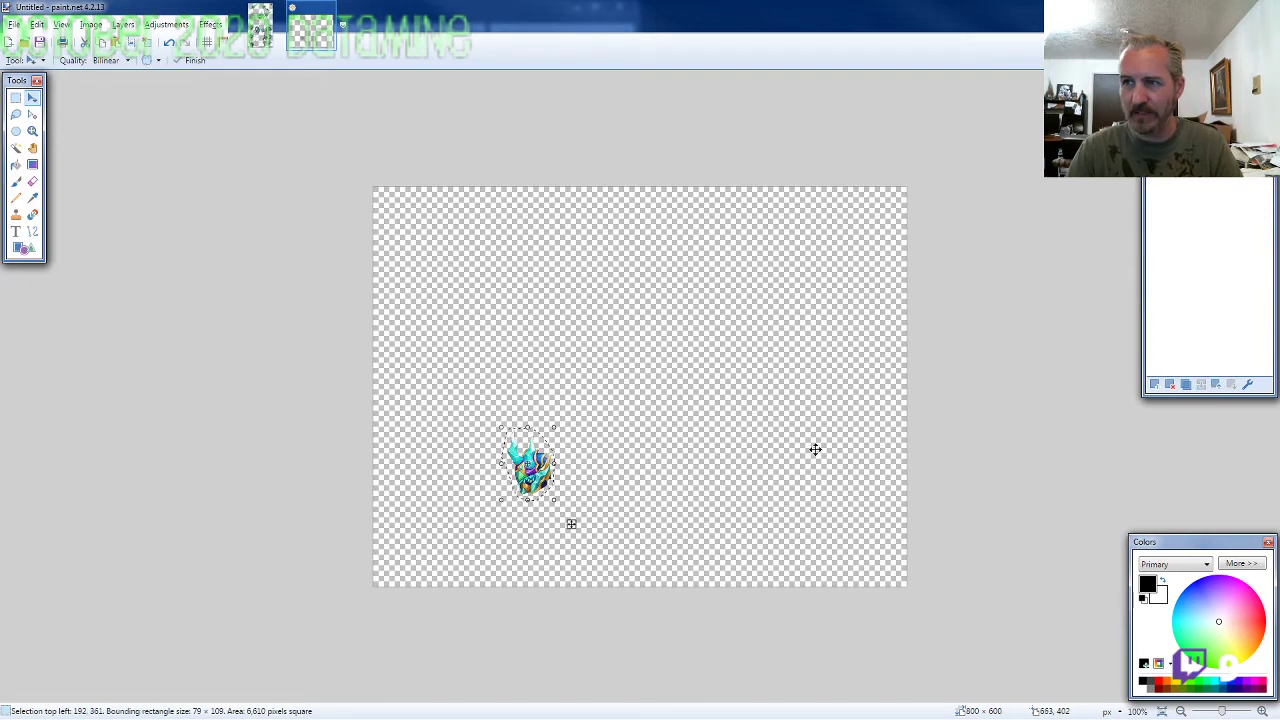
{"action": "left_click_drag", "start_coordinate": [814, 449], "coordinate": [947, 312]}
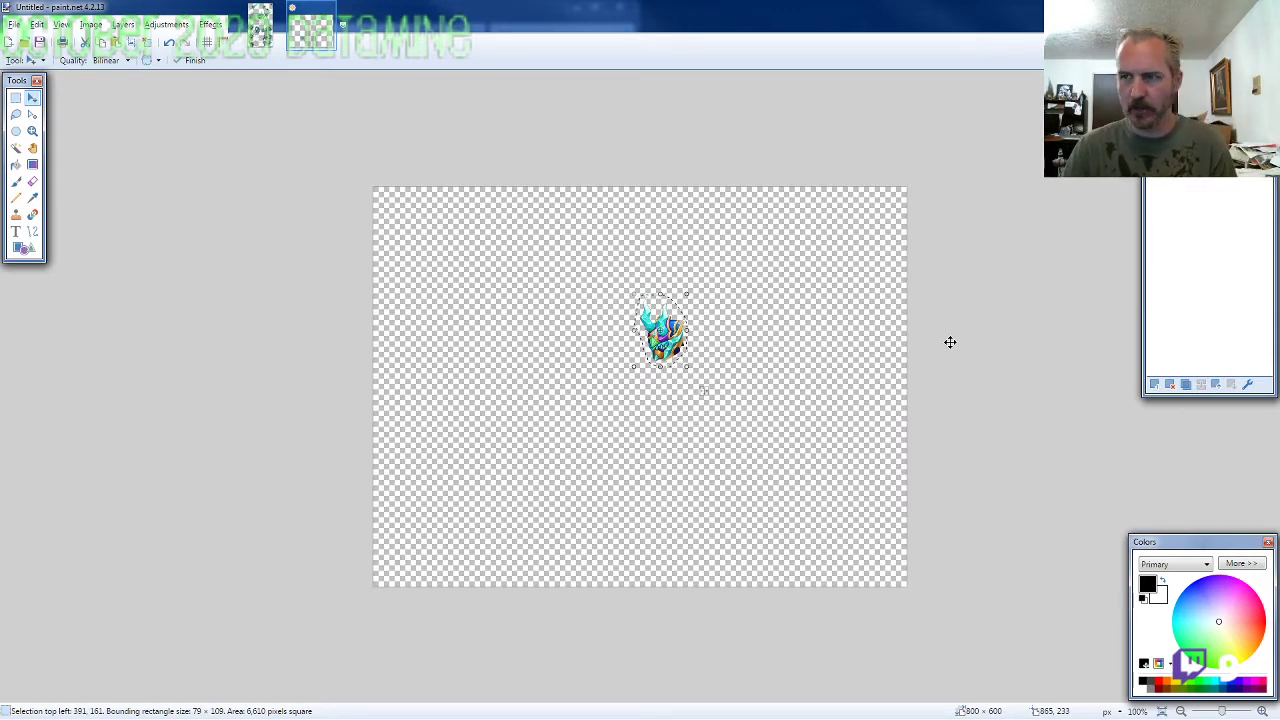
Step: Lasso-select the armored torso with its attached arm and fist on the ARMOR10 sprite sheet
{"action": "left_click", "coordinate": [260, 25]}
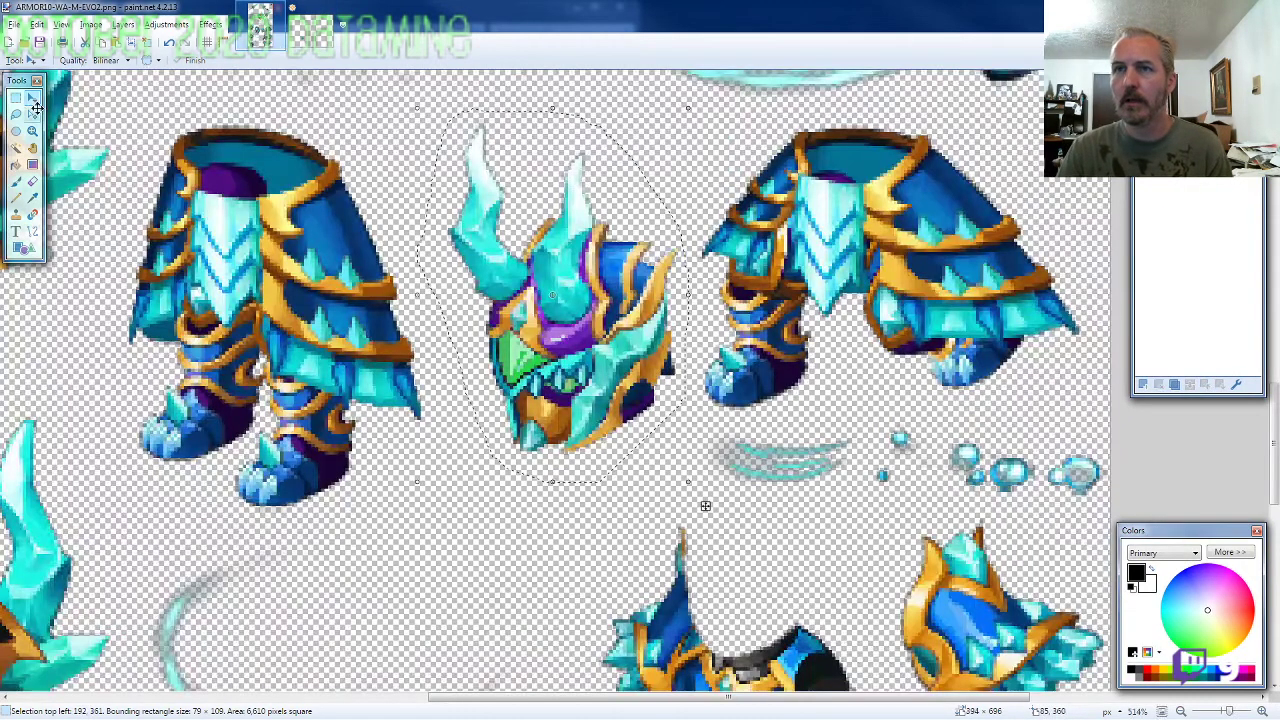
{"action": "left_click", "coordinate": [15, 114]}
{"action": "scroll", "coordinate": [250, 368], "scroll_direction": "down", "scroll_amount": 3}
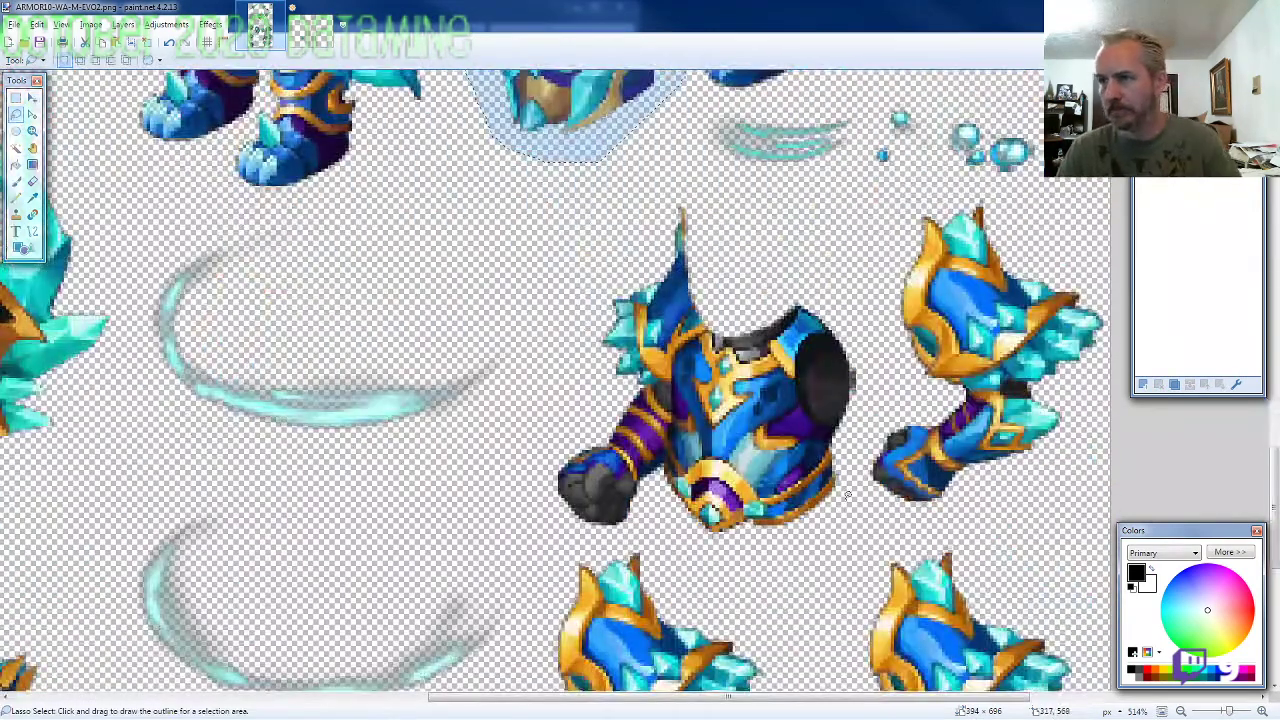
{"action": "left_click", "coordinate": [840, 500]}
{"action": "mouse_move", "coordinate": [866, 390]}
{"action": "left_mouse_down"}
{"action": "mouse_move", "coordinate": [858, 335]}
{"action": "mouse_move", "coordinate": [760, 215]}
{"action": "mouse_move", "coordinate": [632, 240]}
{"action": "mouse_move", "coordinate": [550, 440]}
{"action": "mouse_move", "coordinate": [565, 495]}
{"action": "mouse_move", "coordinate": [650, 535]}
{"action": "mouse_move", "coordinate": [770, 553]}
{"action": "left_mouse_up"}
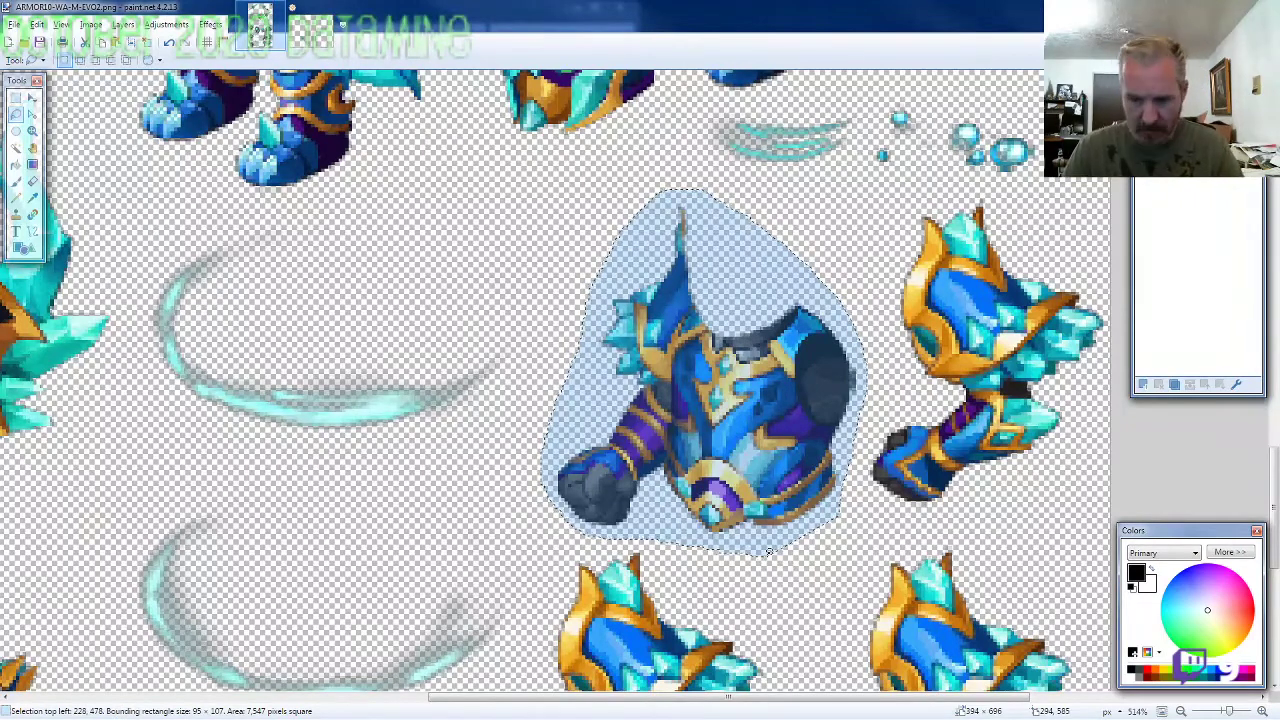
Step: Paste the torso into the new image and place it under the helmet, with its selection's top-left at 372, 225
{"action": "left_click", "coordinate": [309, 38]}
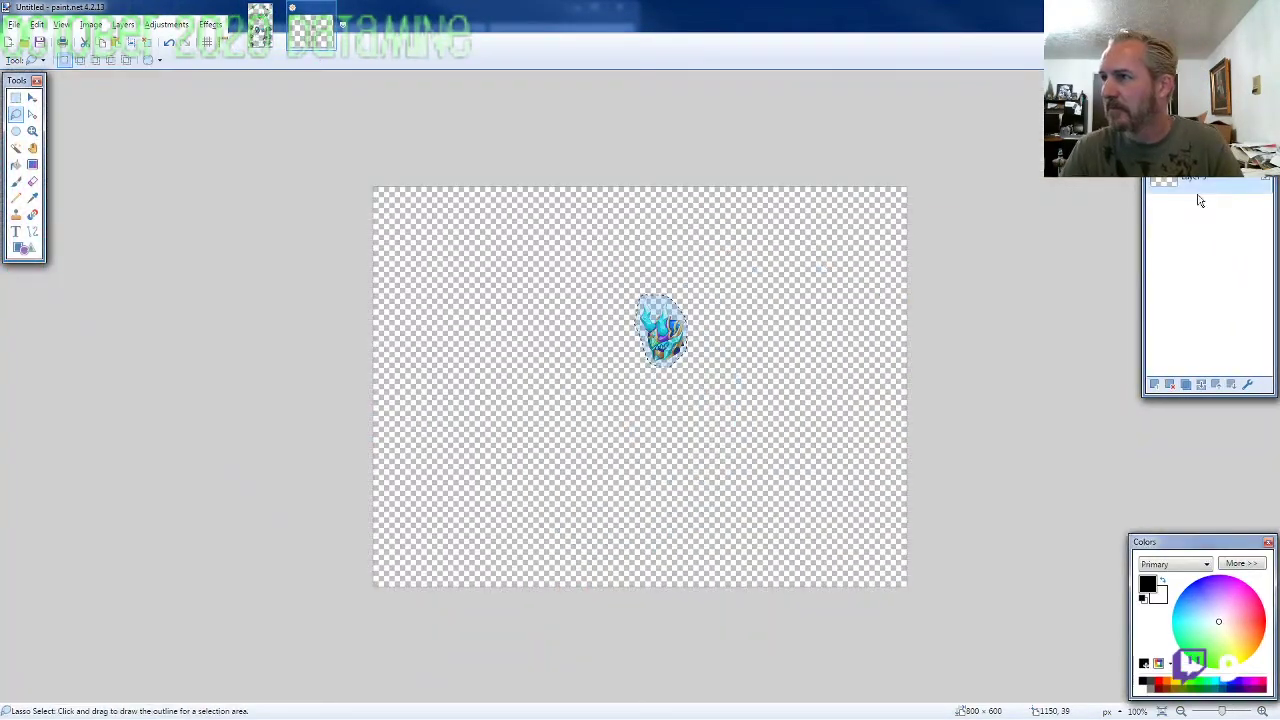
{"action": "scroll", "coordinate": [665, 348], "scroll_direction": "up", "scroll_amount": 5, "text": "ctrl"}
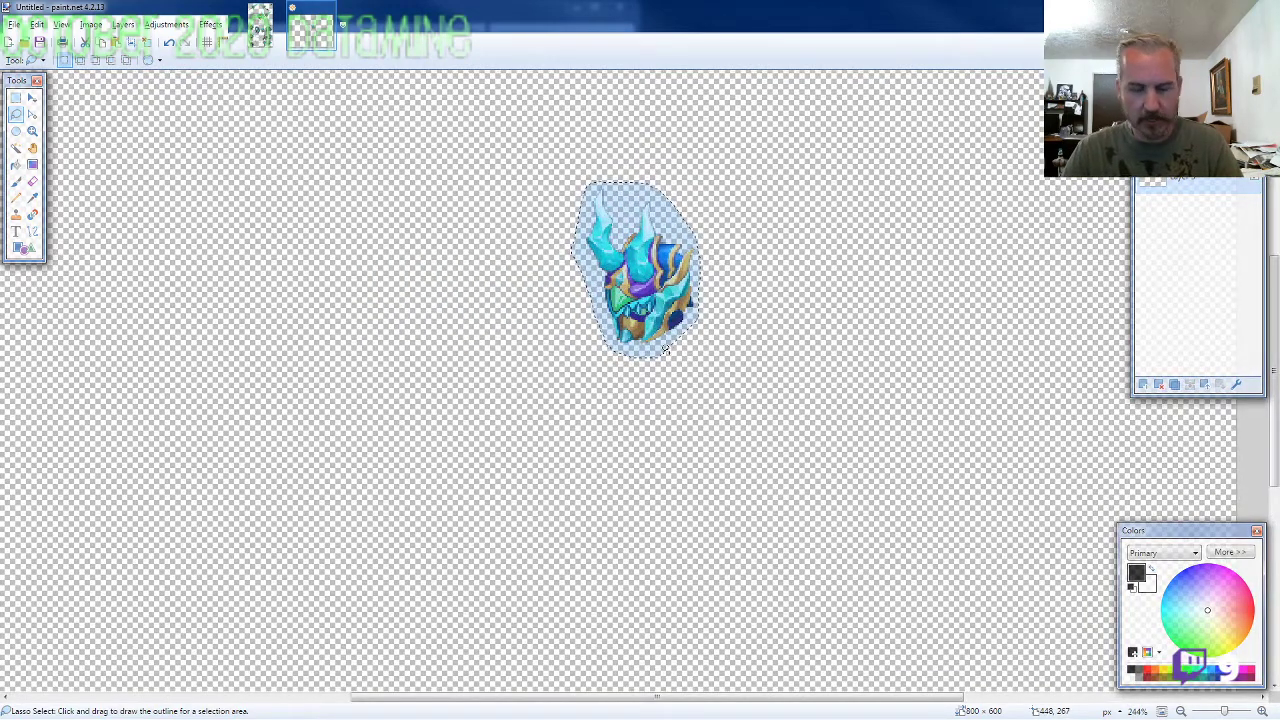
{"action": "key", "text": "ctrl+v"}
{"action": "left_click_drag", "start_coordinate": [437, 600], "coordinate": [669, 367]}
{"action": "scroll", "coordinate": [669, 367], "scroll_direction": "up", "scroll_amount": 2}
{"action": "scroll", "coordinate": [657, 384], "scroll_direction": "up", "scroll_amount": 1, "text": "ctrl"}
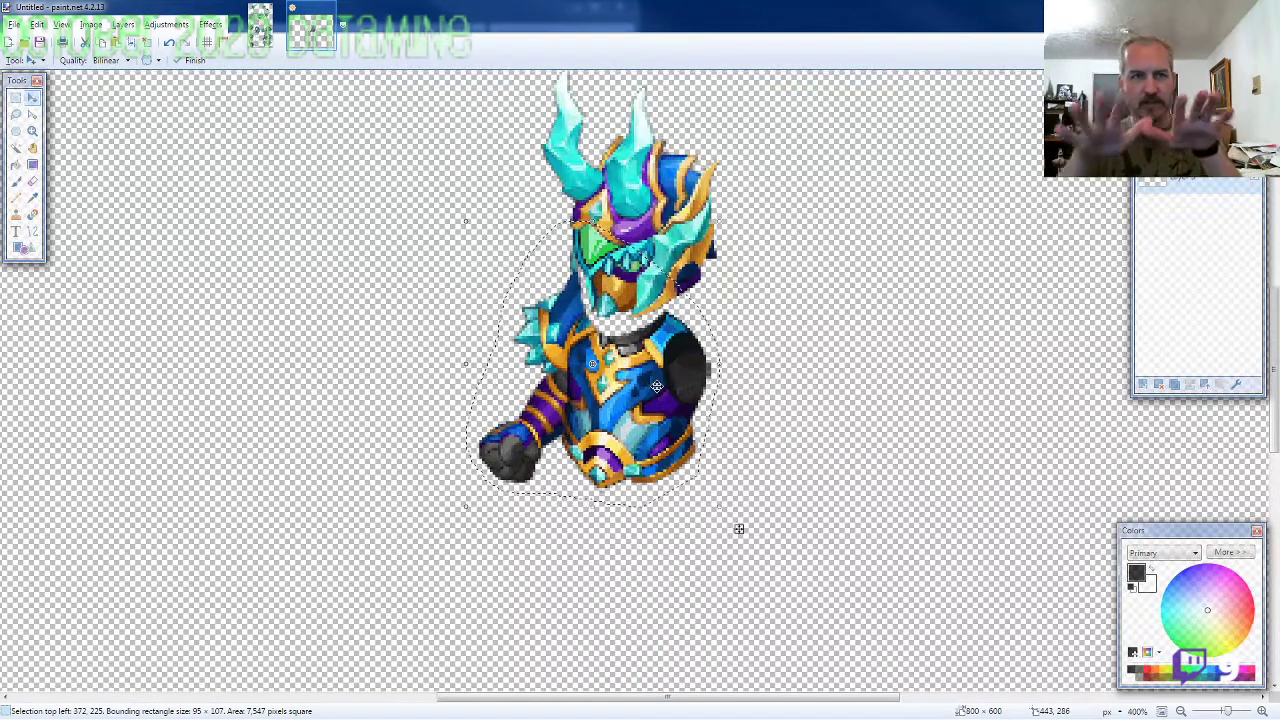